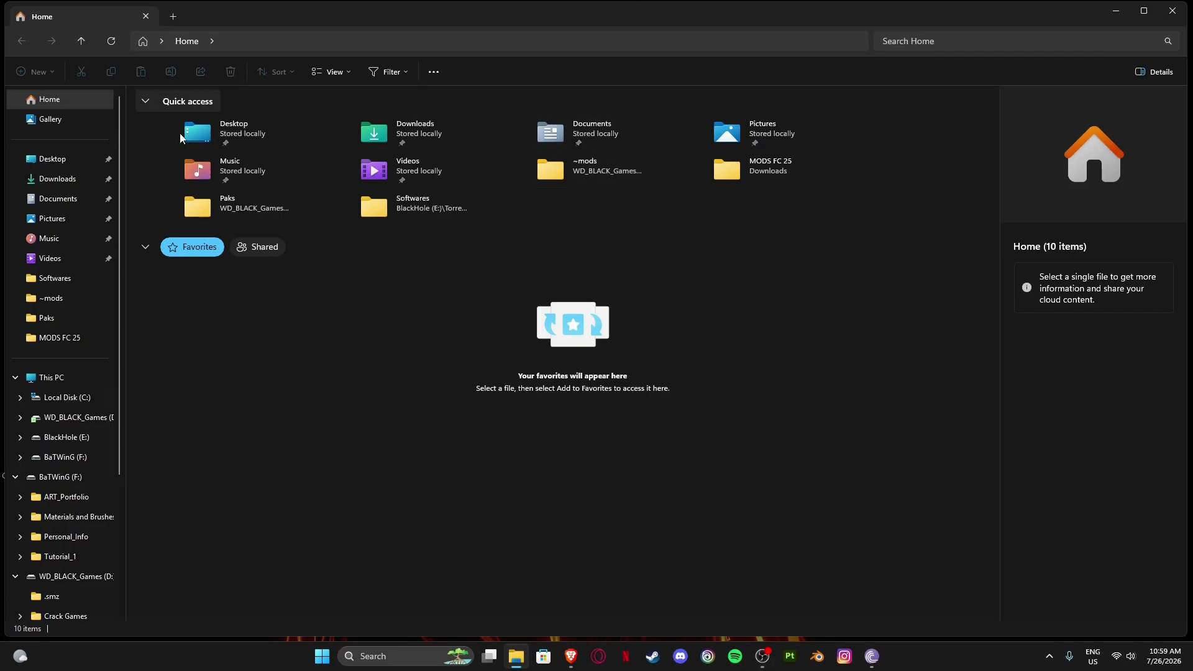
# Move the Lakme lipstick product image from Downloads into the Lipstick folder on the desktop.
pyautogui.click(57, 179)
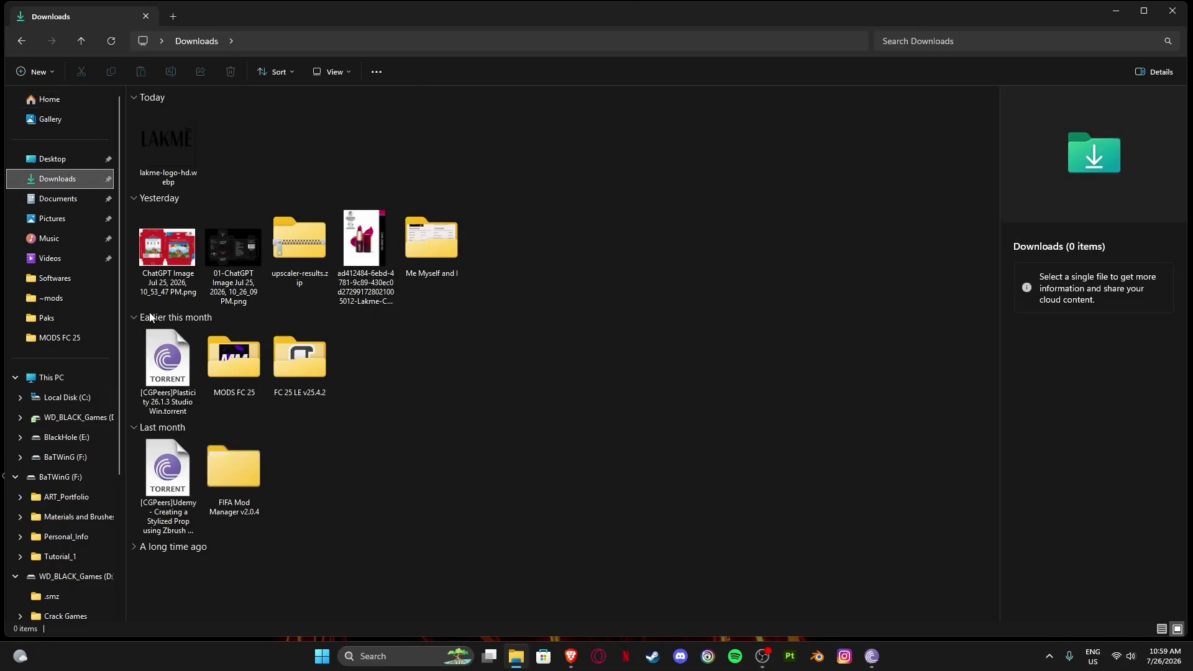
pyautogui.click(354, 256)
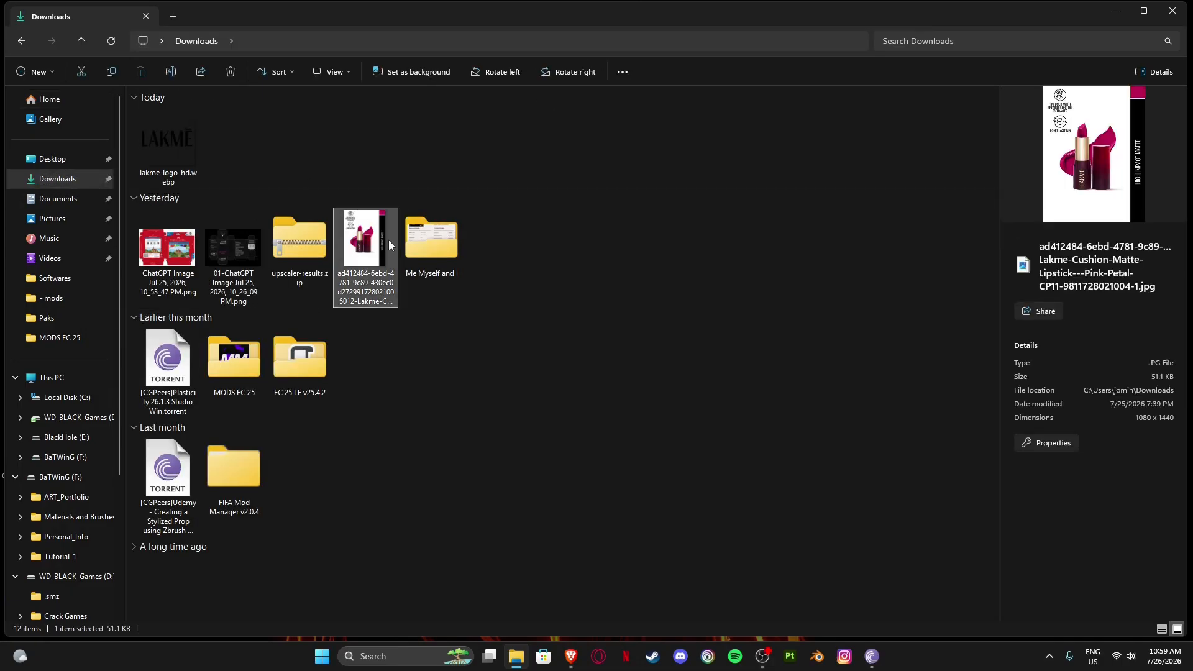
pyautogui.hotkey('ctrl', 'x')
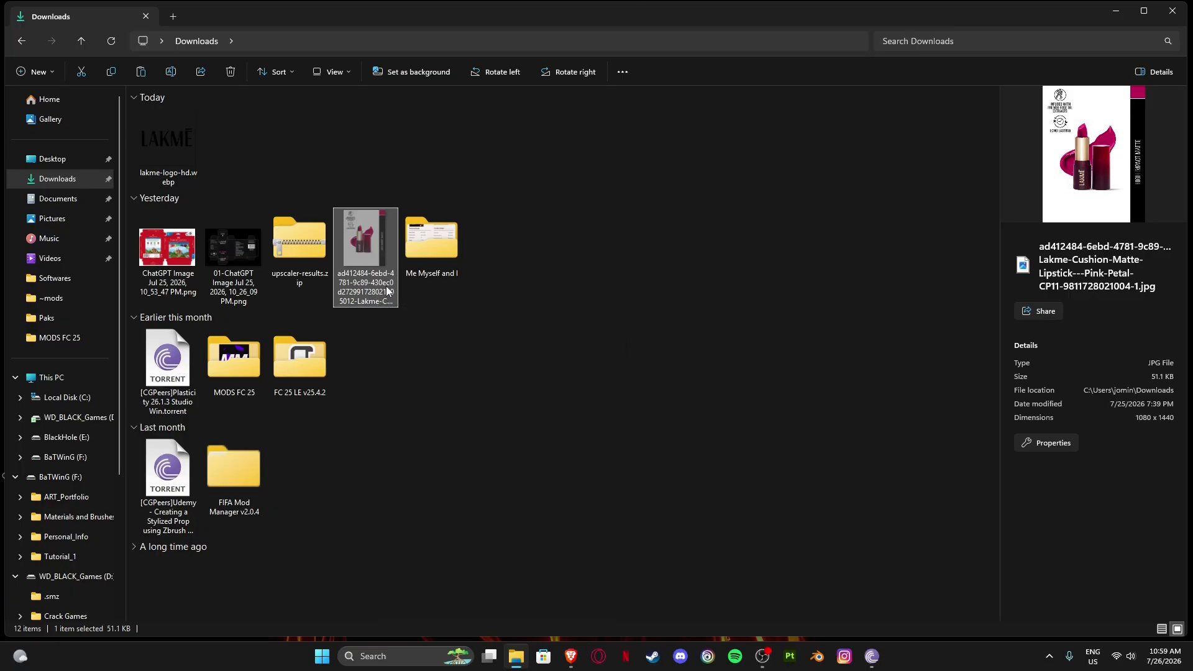
pyautogui.click(1117, 11)
pyautogui.doubleClick(177, 36)
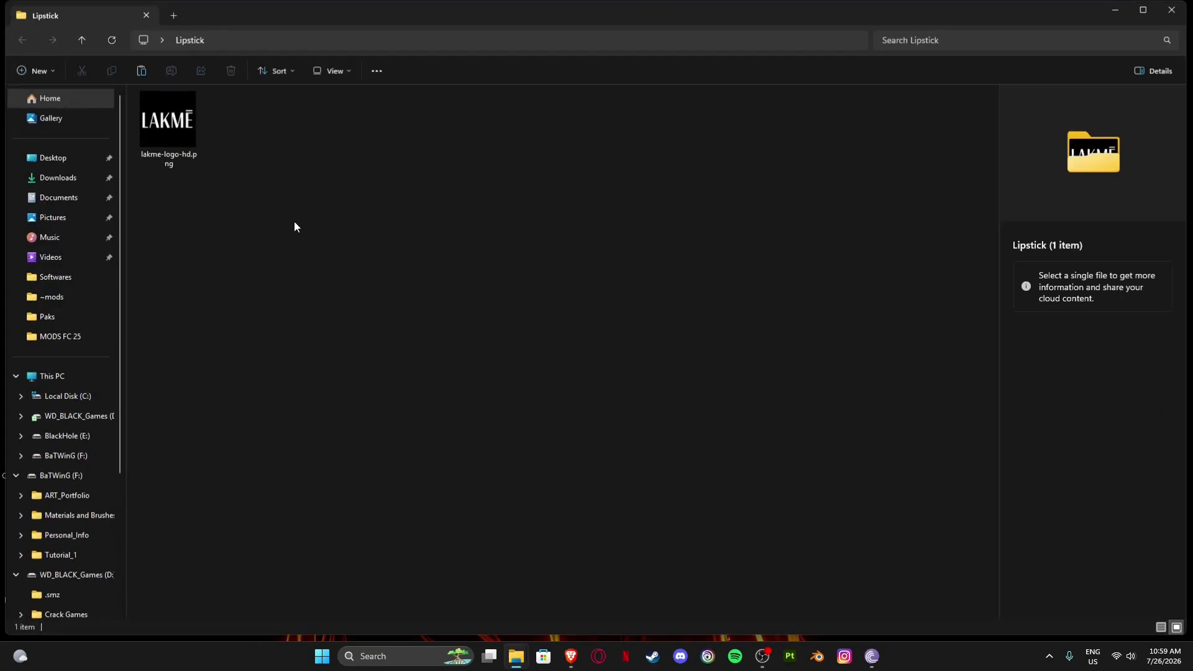
pyautogui.hotkey('ctrl', 'v')
pyautogui.click(261, 291)
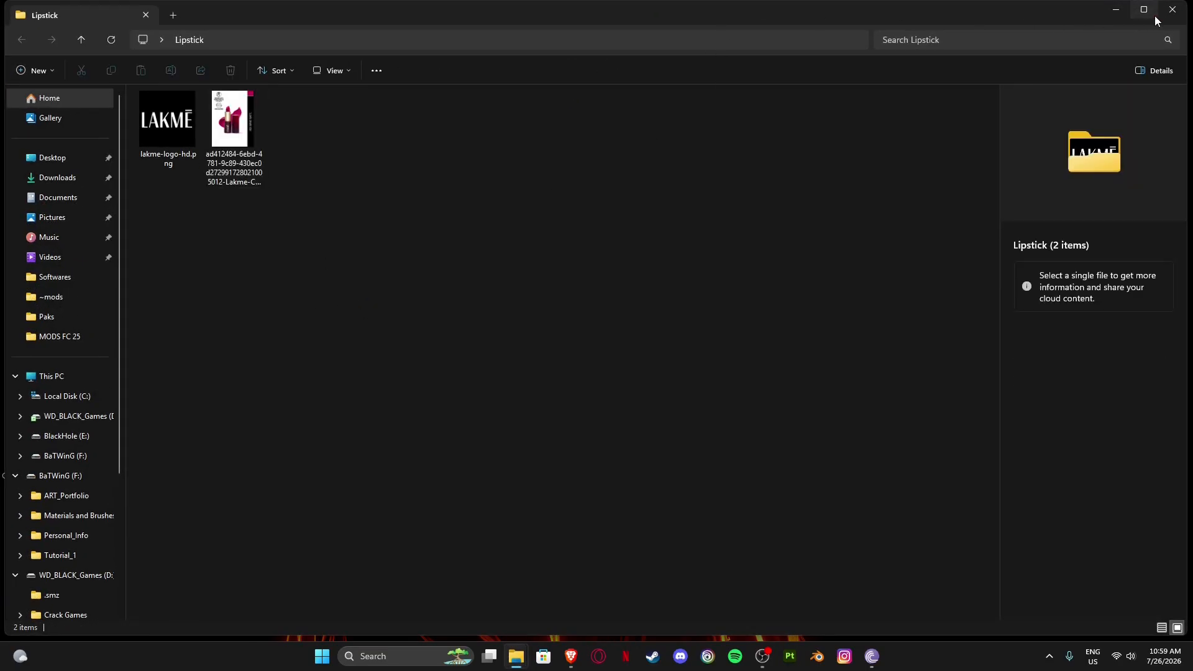
pyautogui.click(1172, 10)
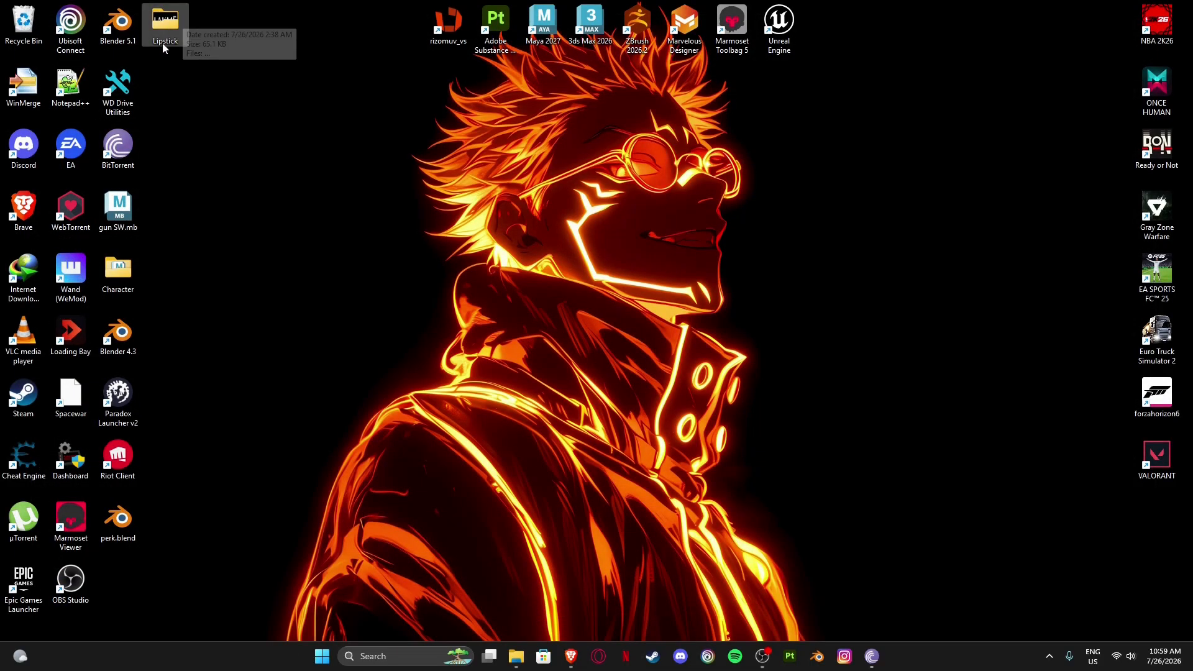
# View the lipstick product image stored in the desktop's Lipstick folder, leaving the folder open.
pyautogui.doubleClick(162, 31)
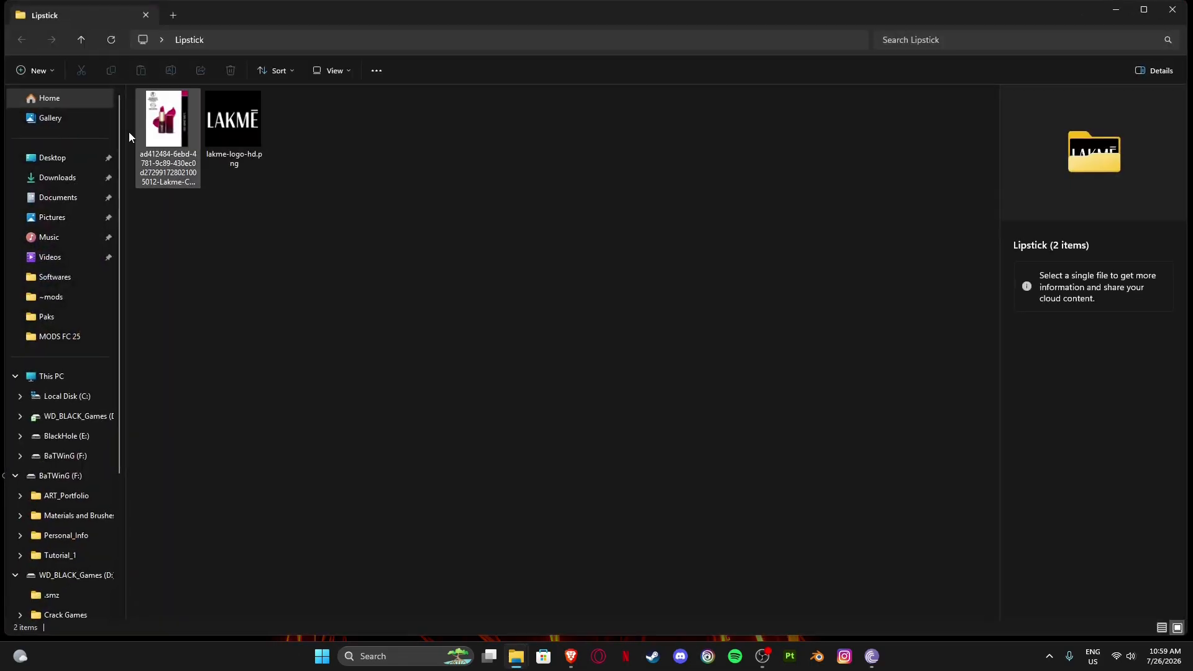
pyautogui.click(151, 163)
pyautogui.doubleClick(151, 163)
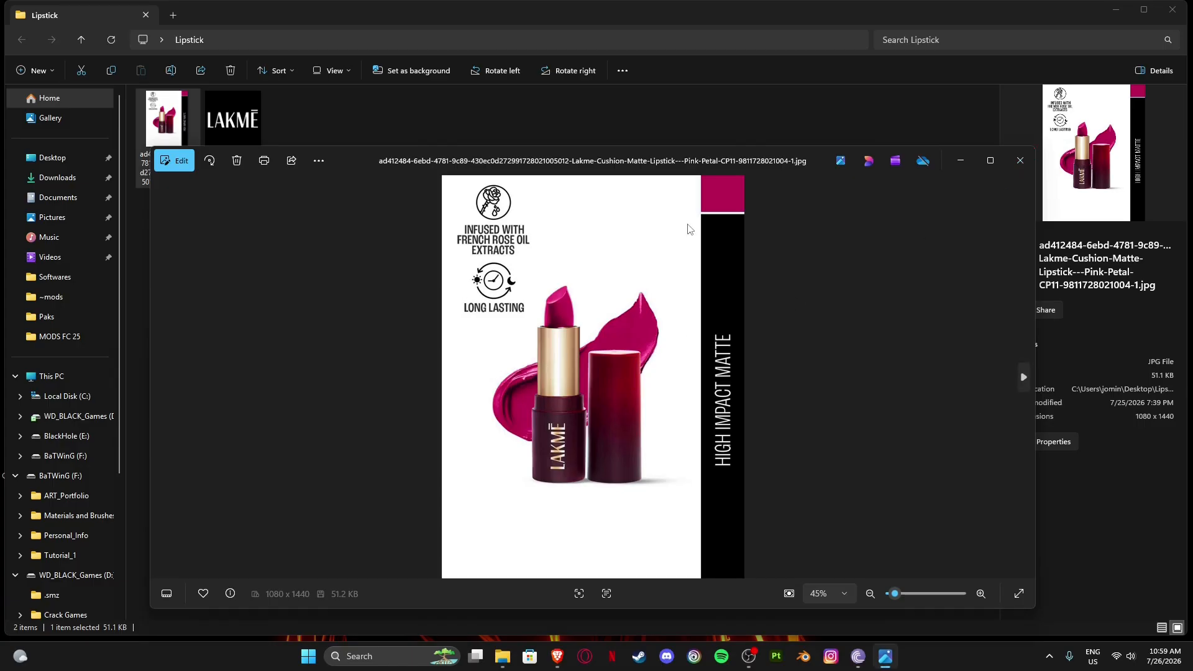
pyautogui.click(1020, 160)
# Rename the product image in the Lipstick folder as lipstick.jpg.
pyautogui.click(159, 173)
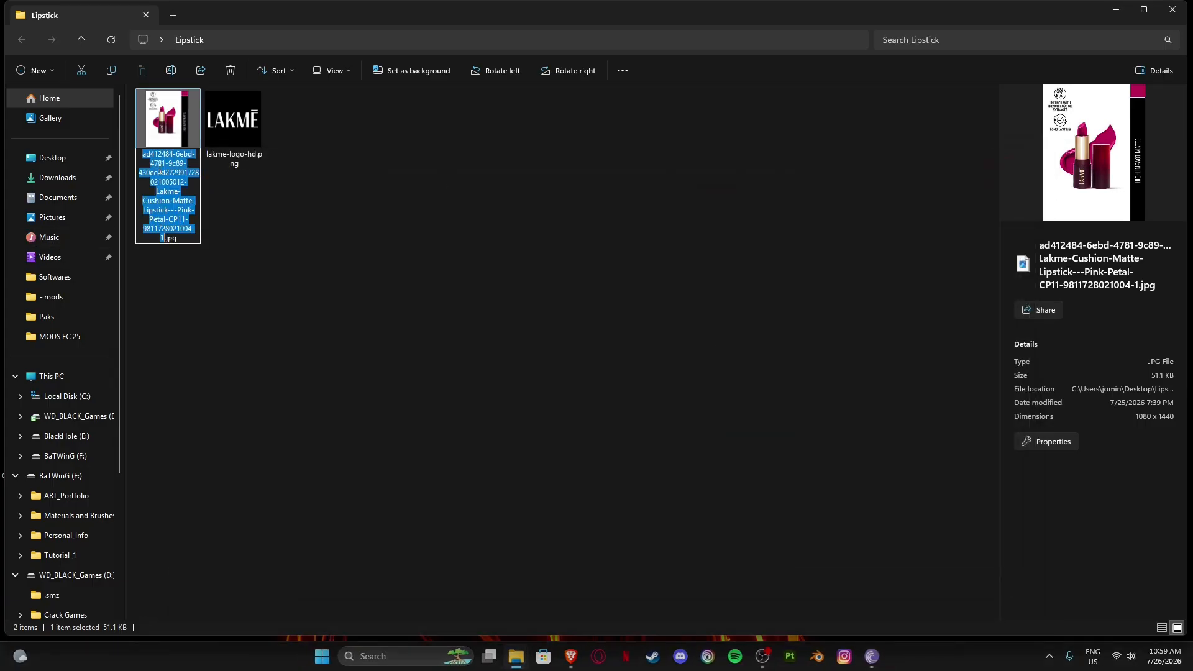
pyautogui.write('l')
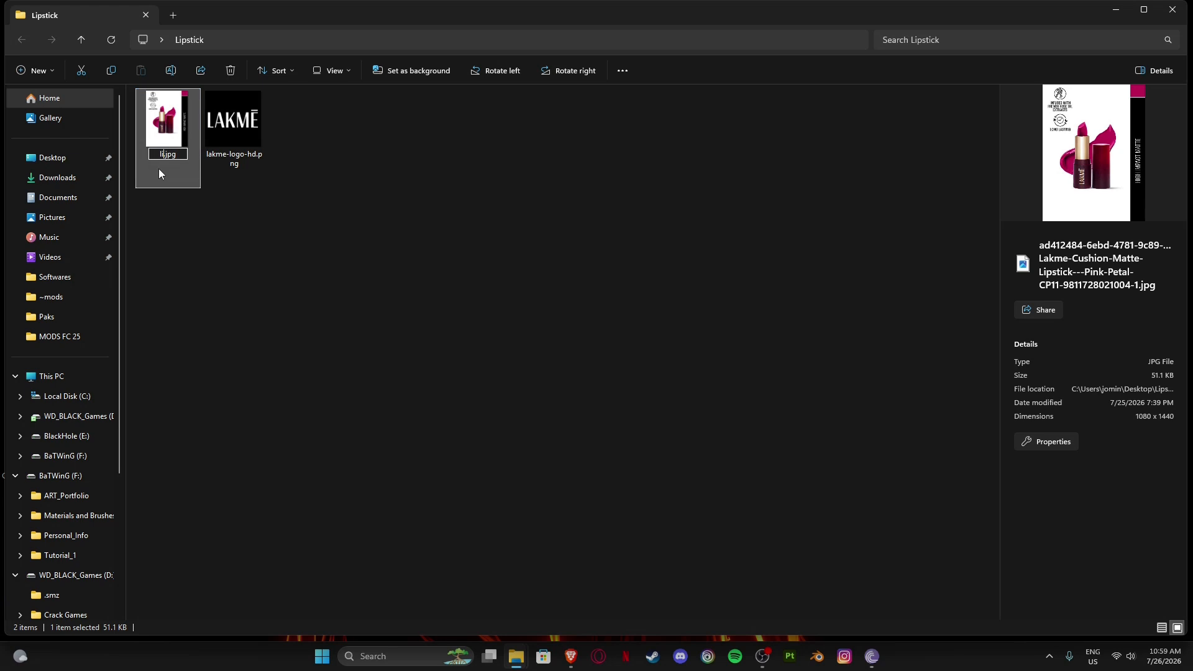
pyautogui.write('ipstick')
pyautogui.press('Return')
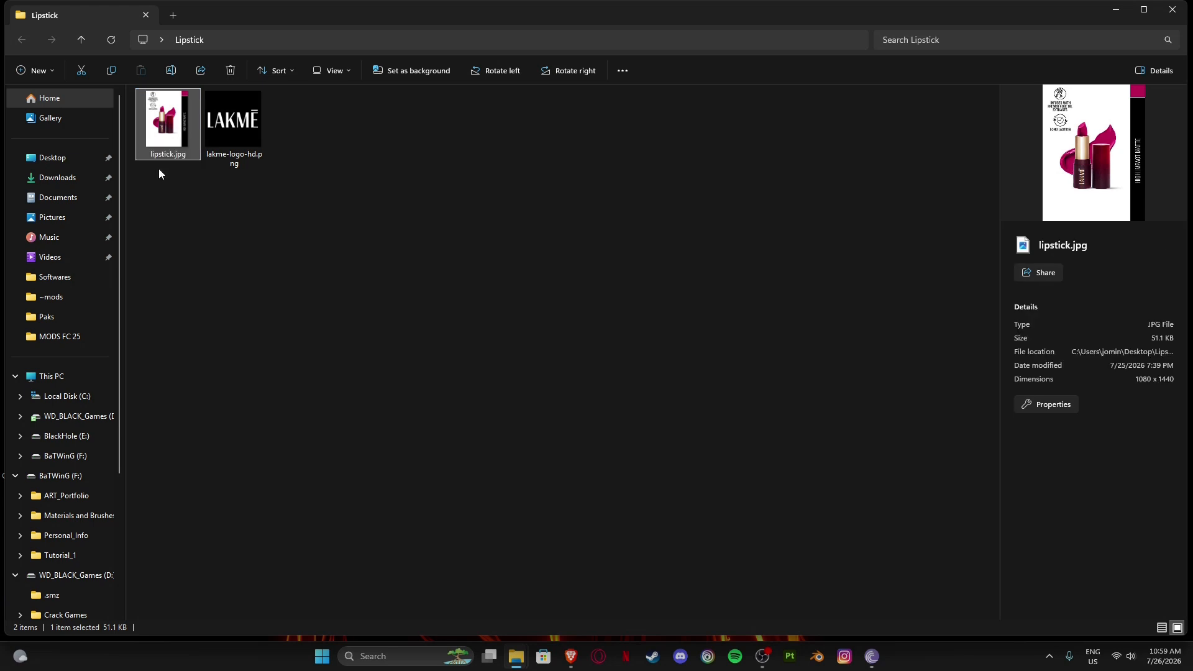
pyautogui.click(295, 234)
pyautogui.click(248, 149)
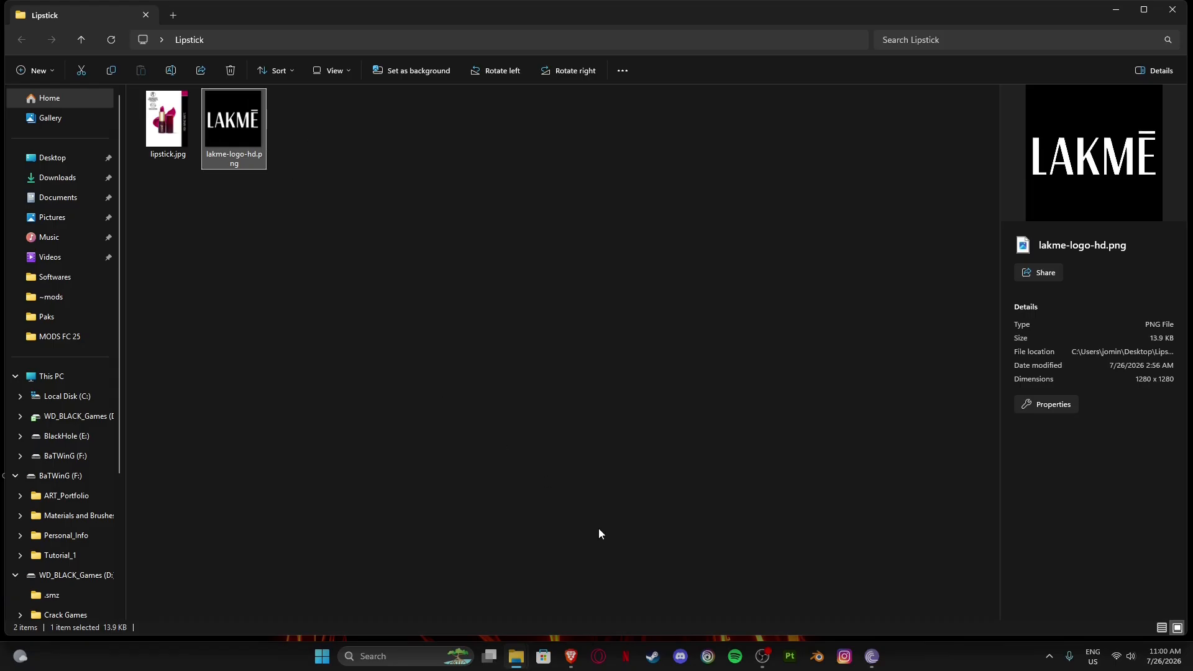
pyautogui.click(762, 656)
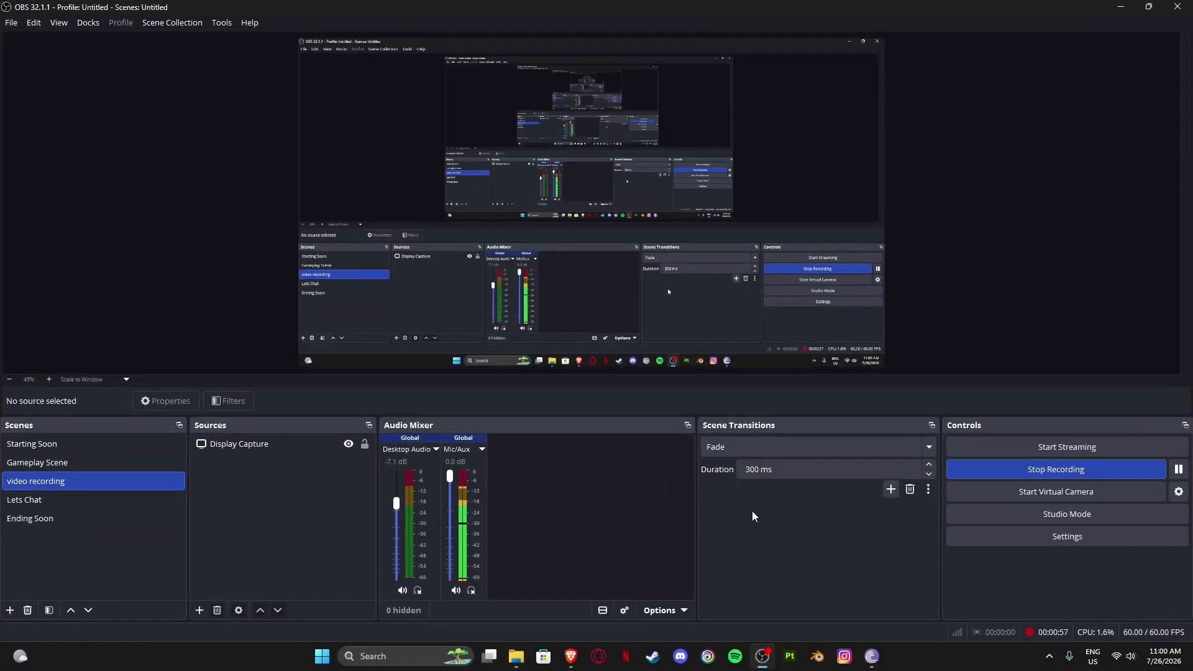
pyautogui.click(1120, 7)
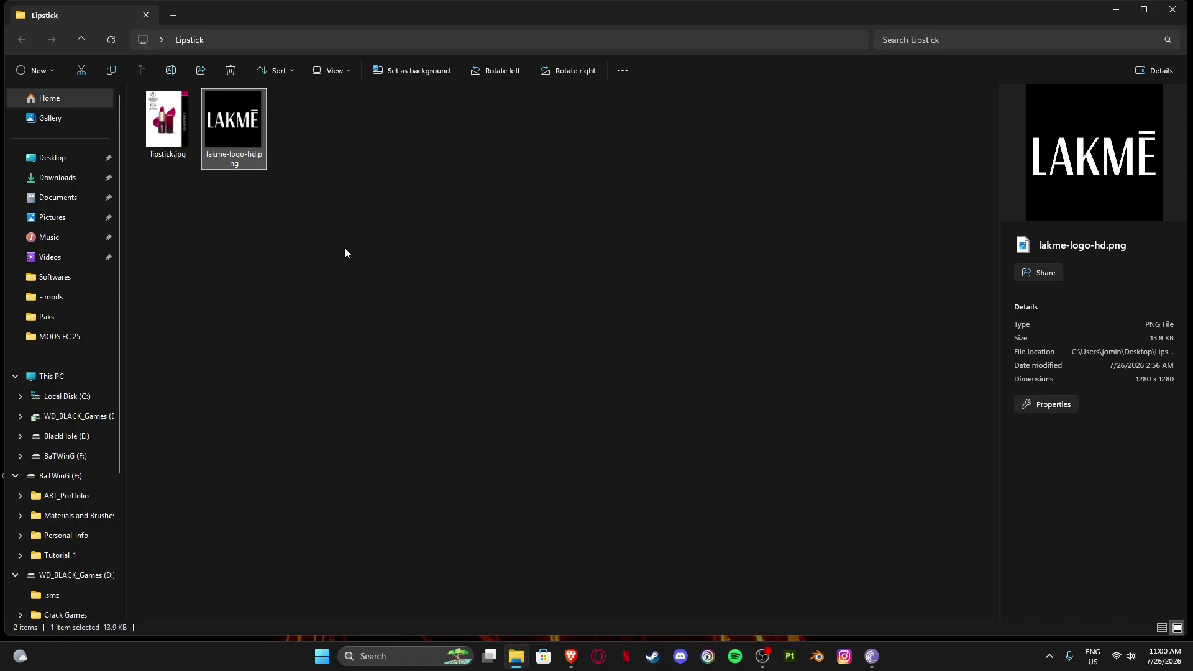
pyautogui.click(217, 271)
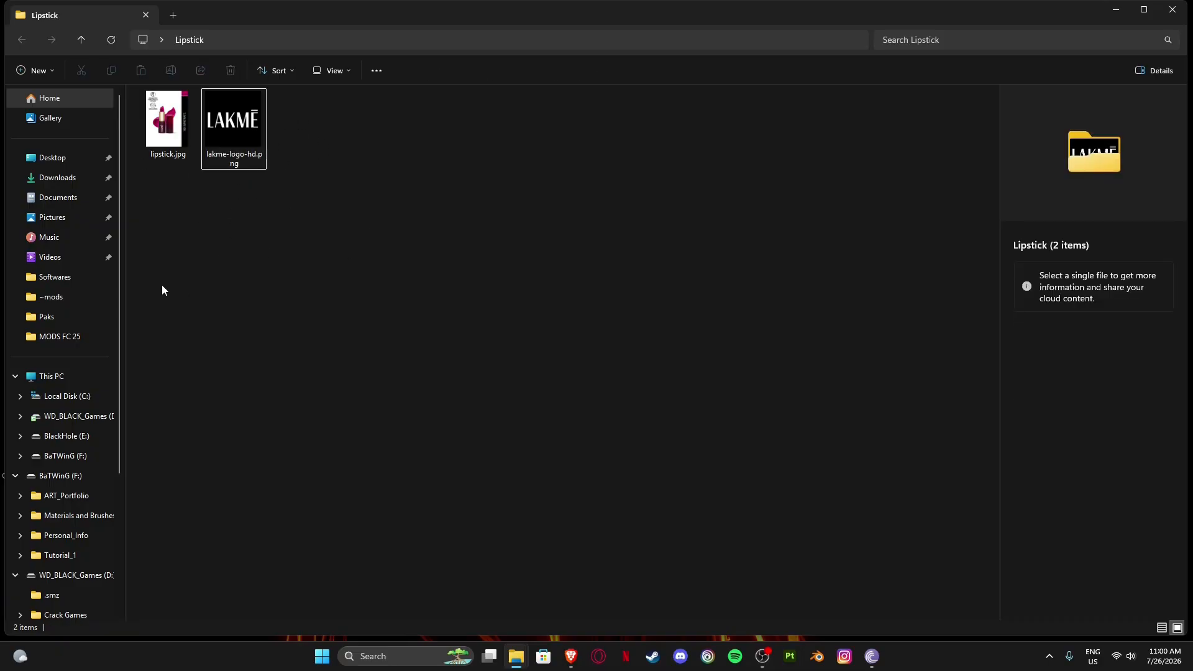
pyautogui.click(225, 125)
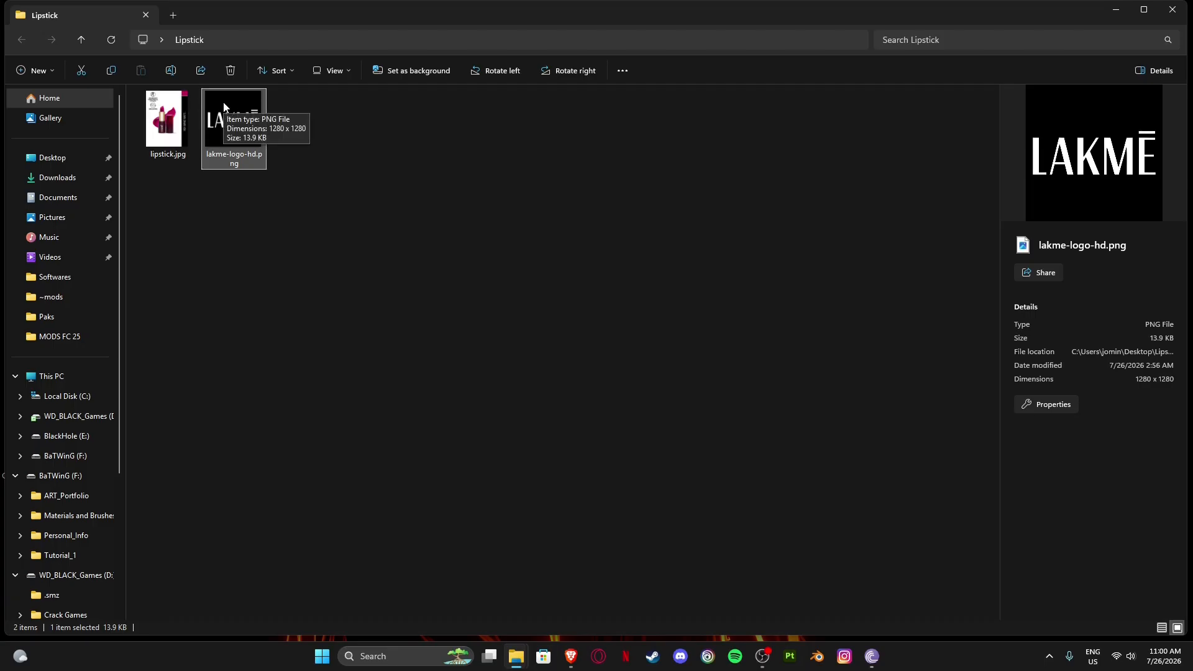
pyautogui.click(344, 194)
pyautogui.click(227, 138)
pyautogui.click(271, 206)
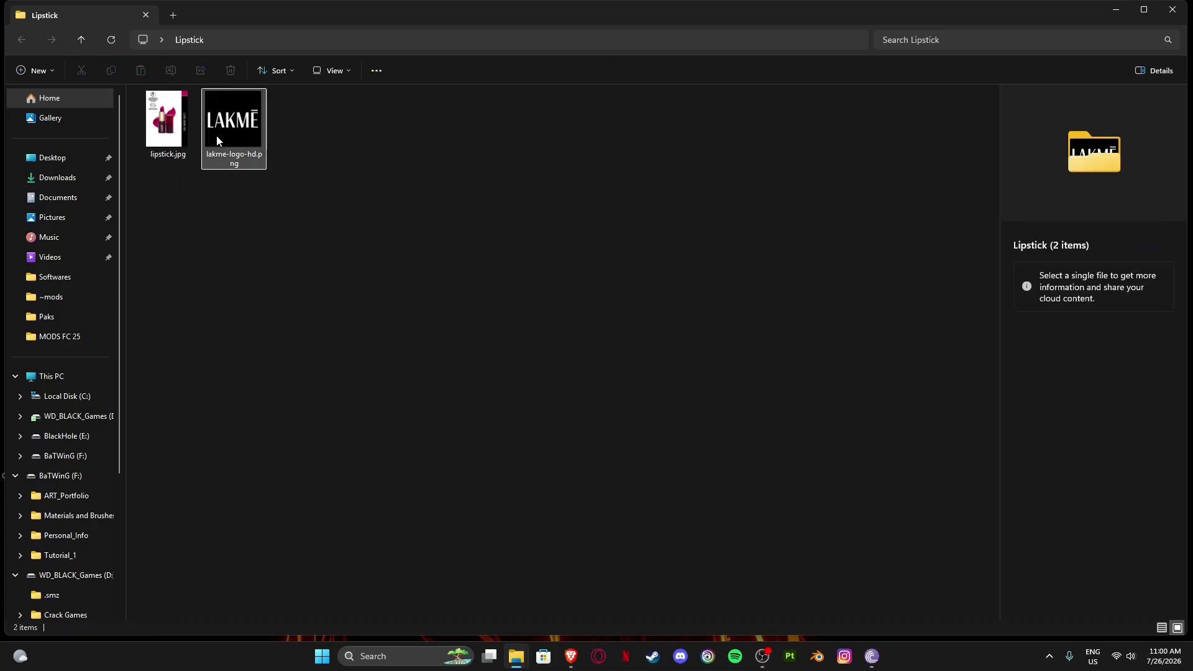
pyautogui.click(248, 140)
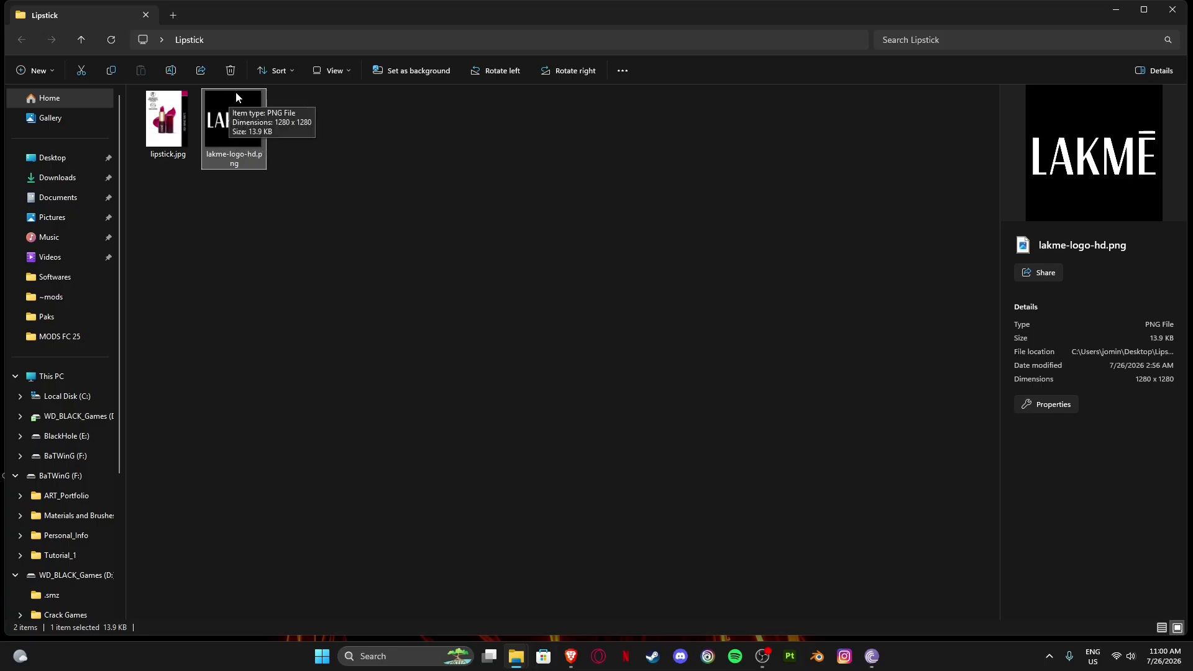
pyautogui.moveTo(413, 262); pyautogui.dragTo(174, 113)
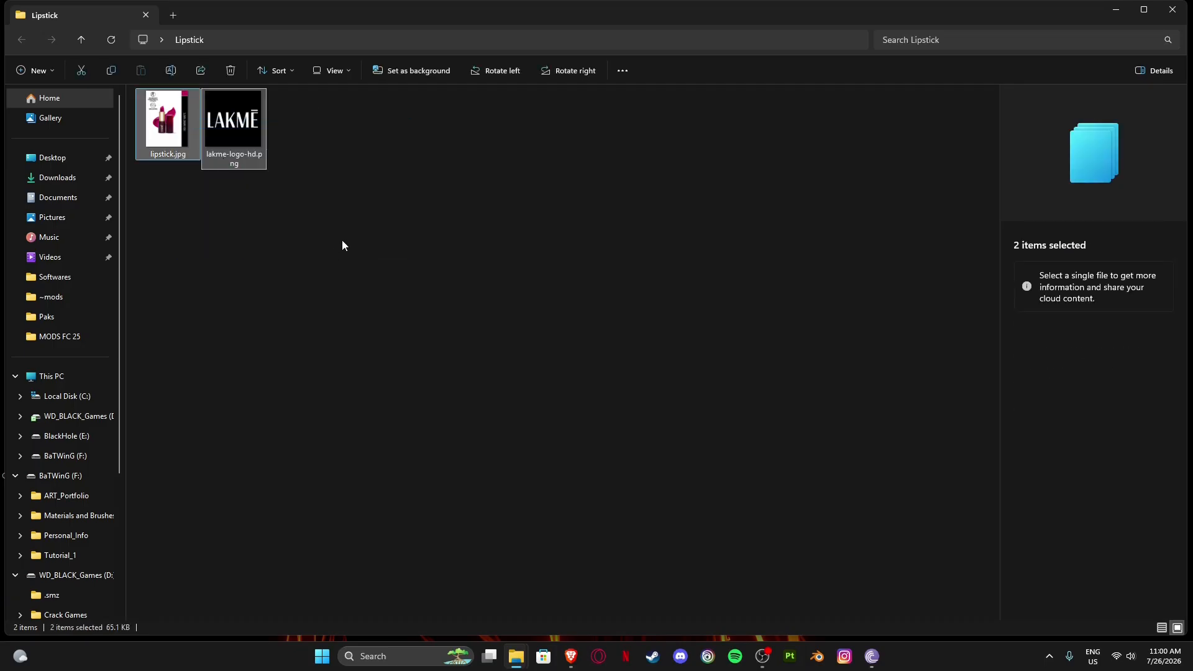
pyautogui.moveTo(315, 233); pyautogui.dragTo(187, 132)
pyautogui.click(343, 276)
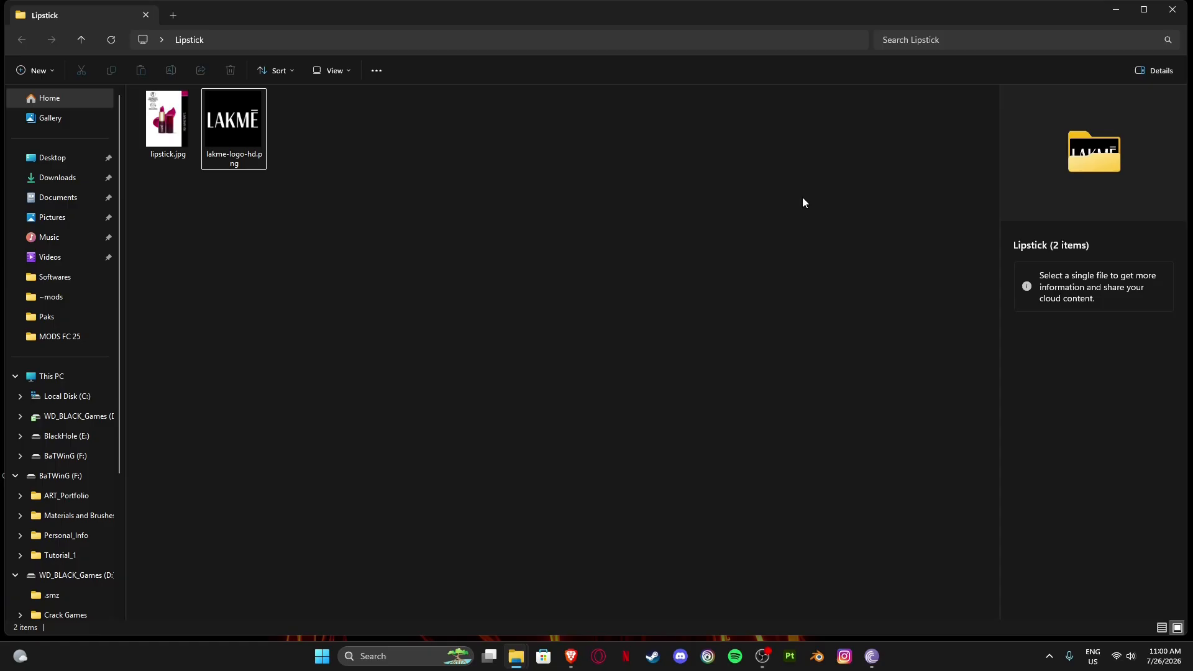
pyautogui.moveTo(335, 236); pyautogui.dragTo(153, 119)
# Close the Lipstick folder window and launch Blender 5.1.
pyautogui.click(1172, 9)
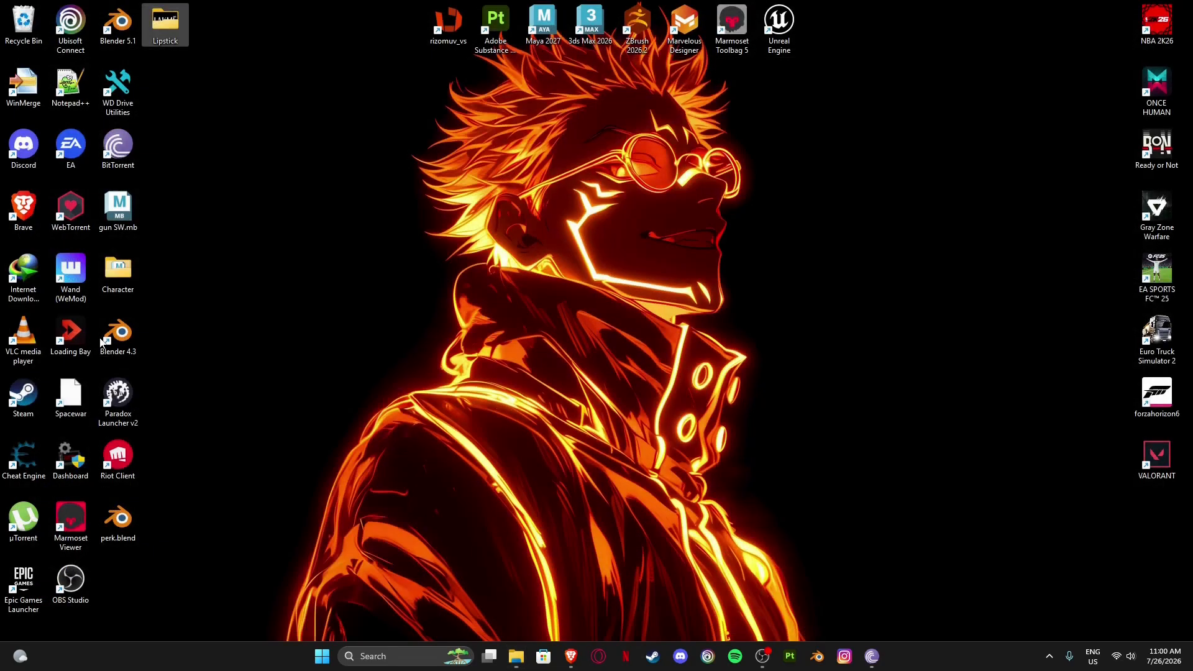
pyautogui.doubleClick(118, 23)
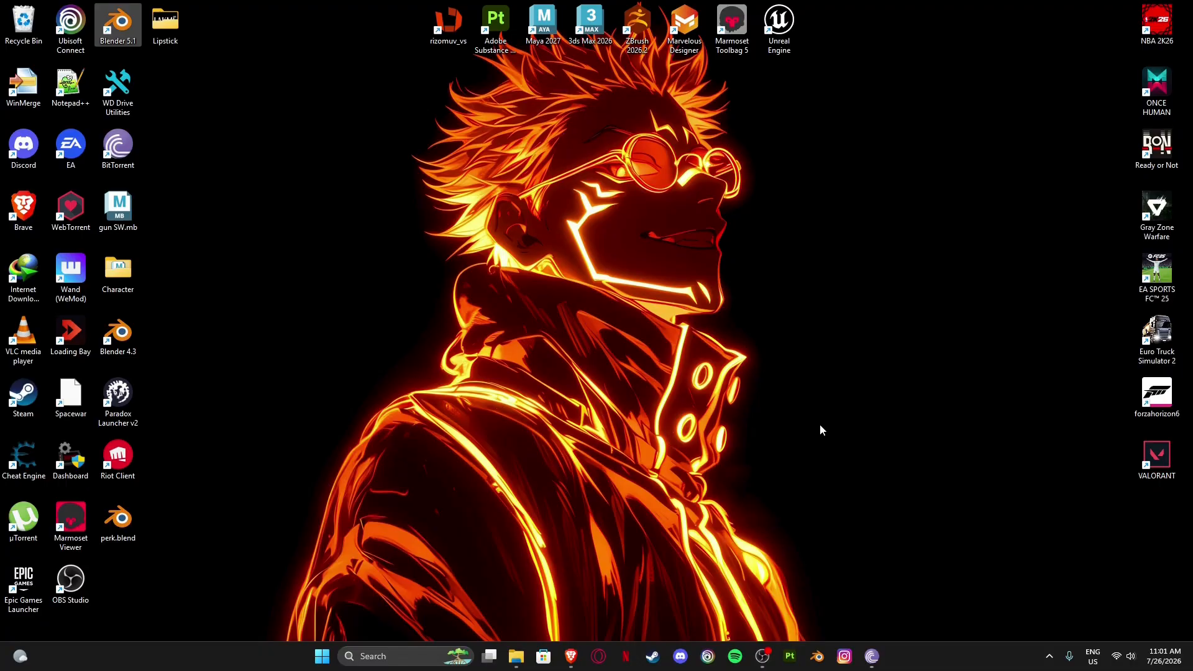
pyautogui.moveTo(448, 91); pyautogui.dragTo(792, 185)
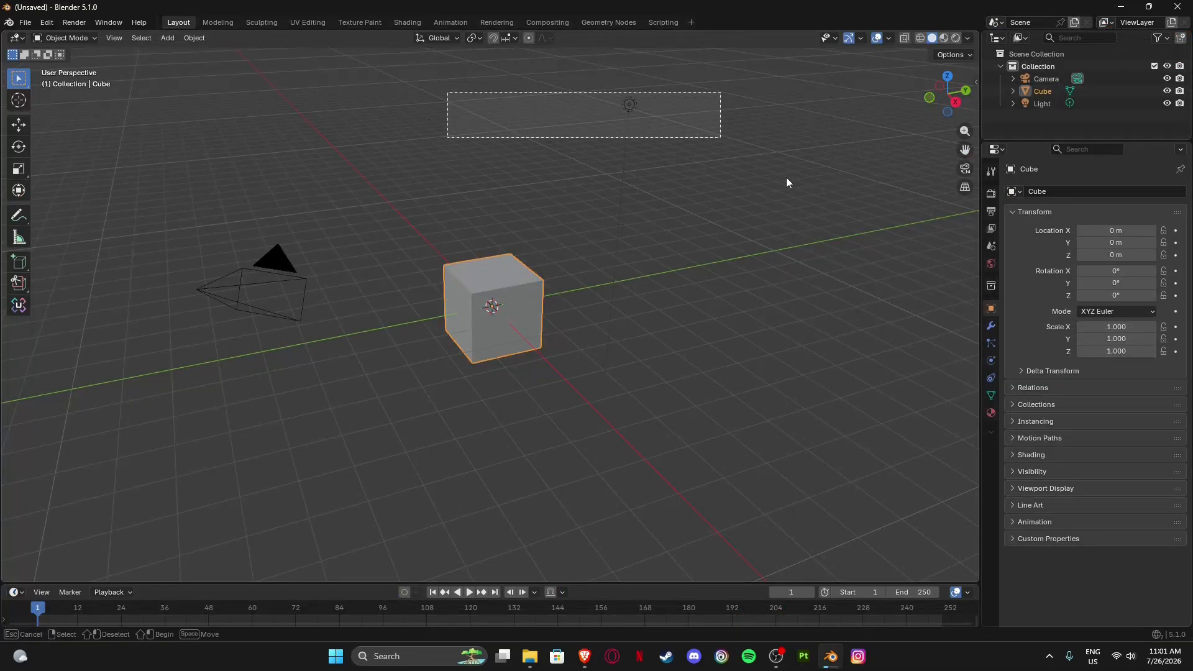
pyautogui.keyDown('shift'); pyautogui.moveTo(302, 146); pyautogui.dragTo(236, 330); pyautogui.keyUp('shift')
pyautogui.press('x')
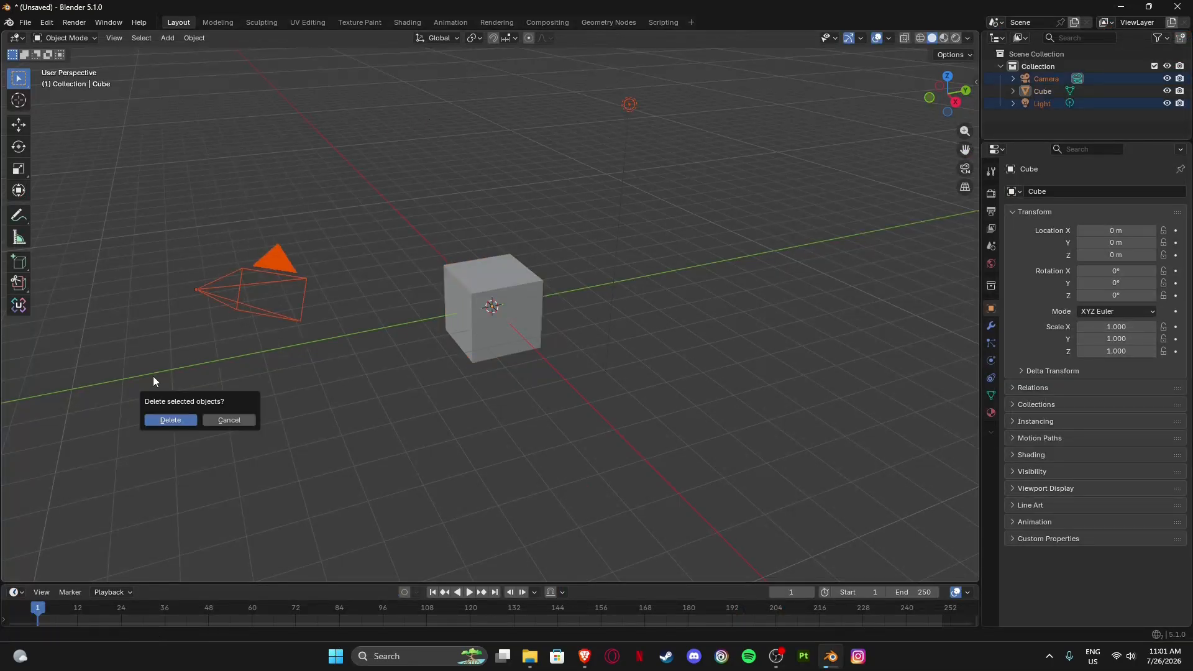
pyautogui.scroll(-3, 519, 348)
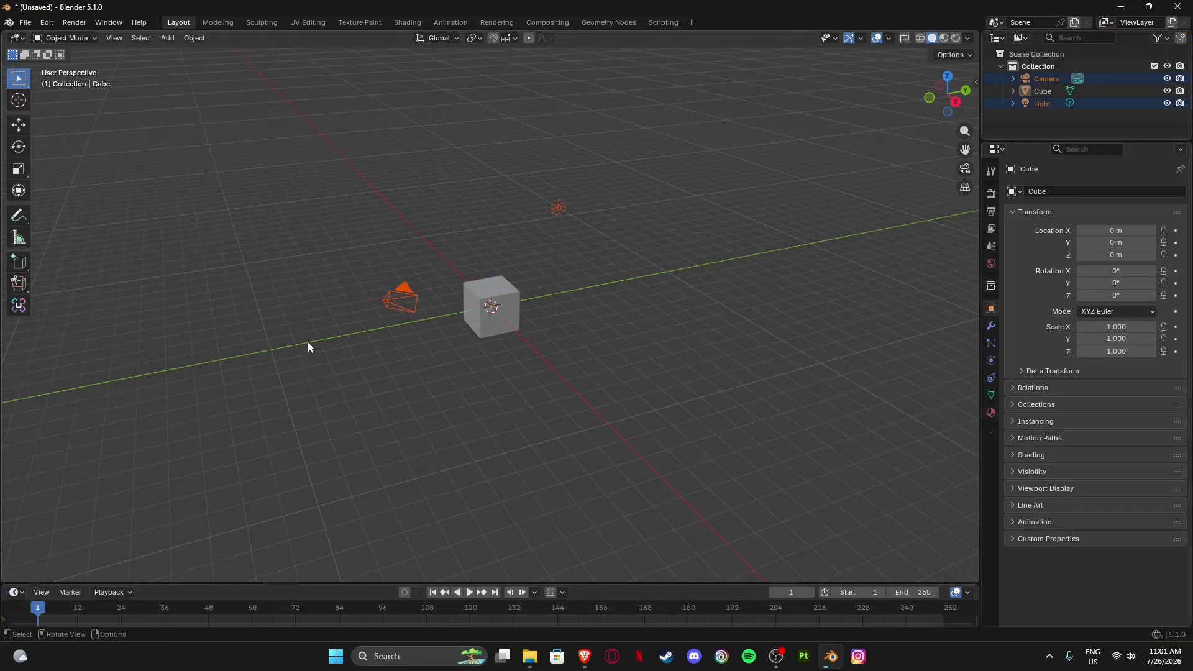
# Delete the default camera, cube and light from the scene.
pyautogui.moveTo(735, 110); pyautogui.dragTo(285, 511)
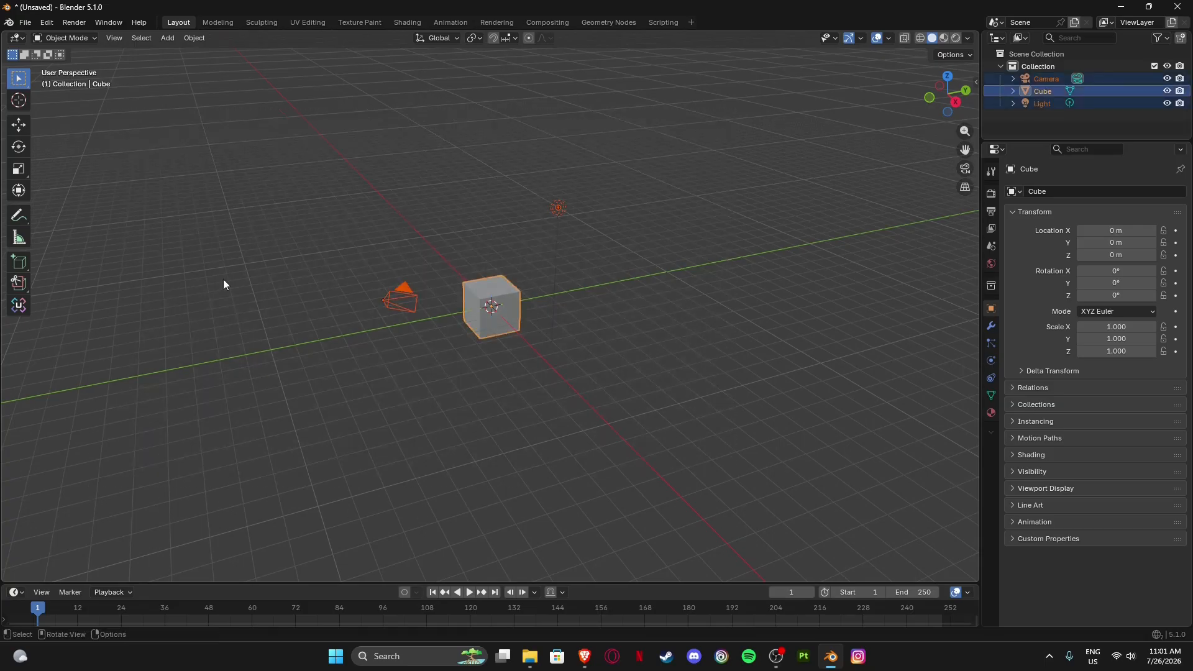
pyautogui.keyDown('shift'); pyautogui.moveTo(256, 110); pyautogui.dragTo(524, 335); pyautogui.keyUp('shift')
pyautogui.press('x')
pyautogui.click(703, 424)
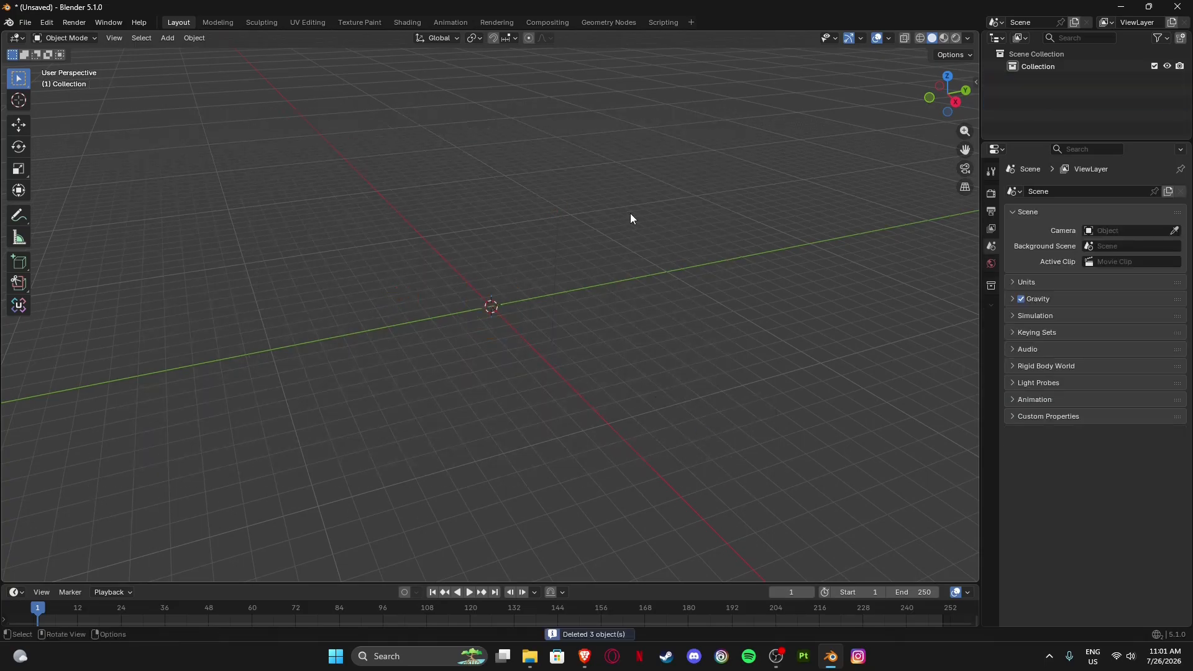
# Switch the viewport to the front orthographic view around the world origin.
pyautogui.moveTo(630, 218); pyautogui.dragTo(514, 165, button='middle')
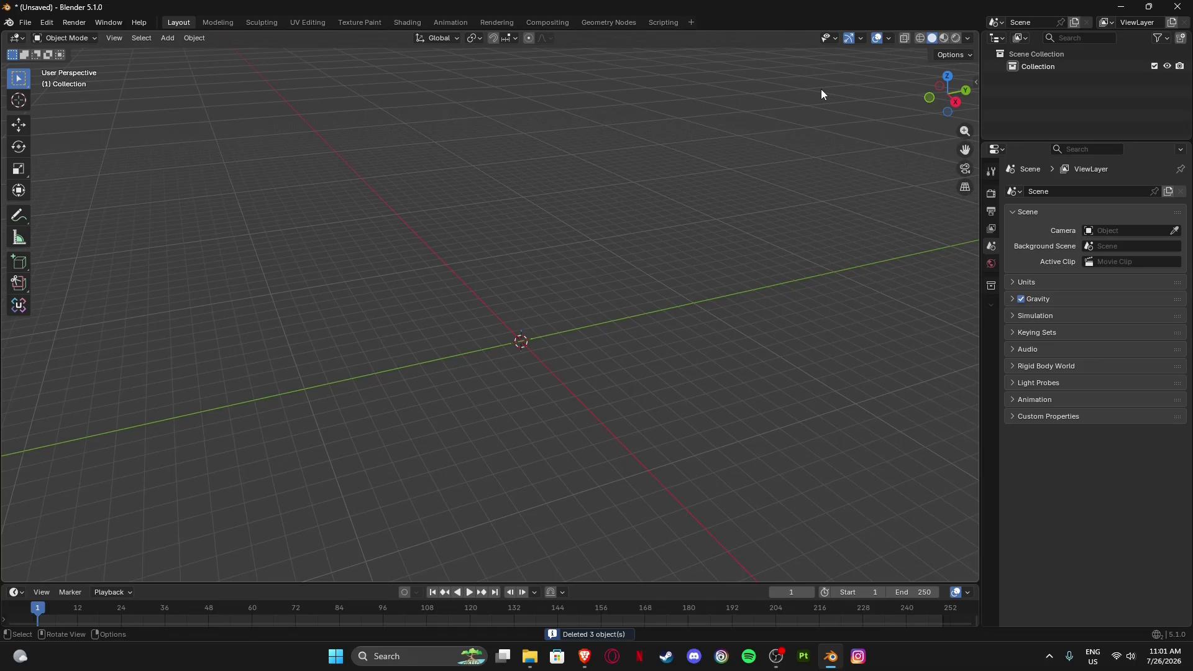
pyautogui.click(929, 99)
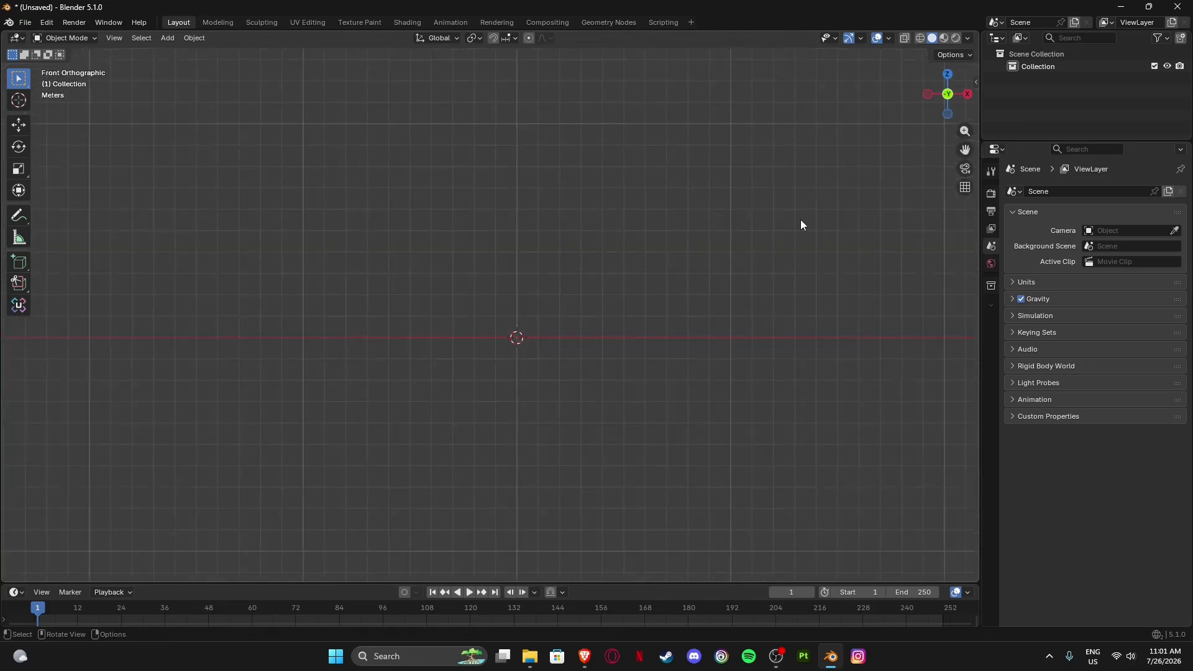
pyautogui.scroll(6, 544, 342)
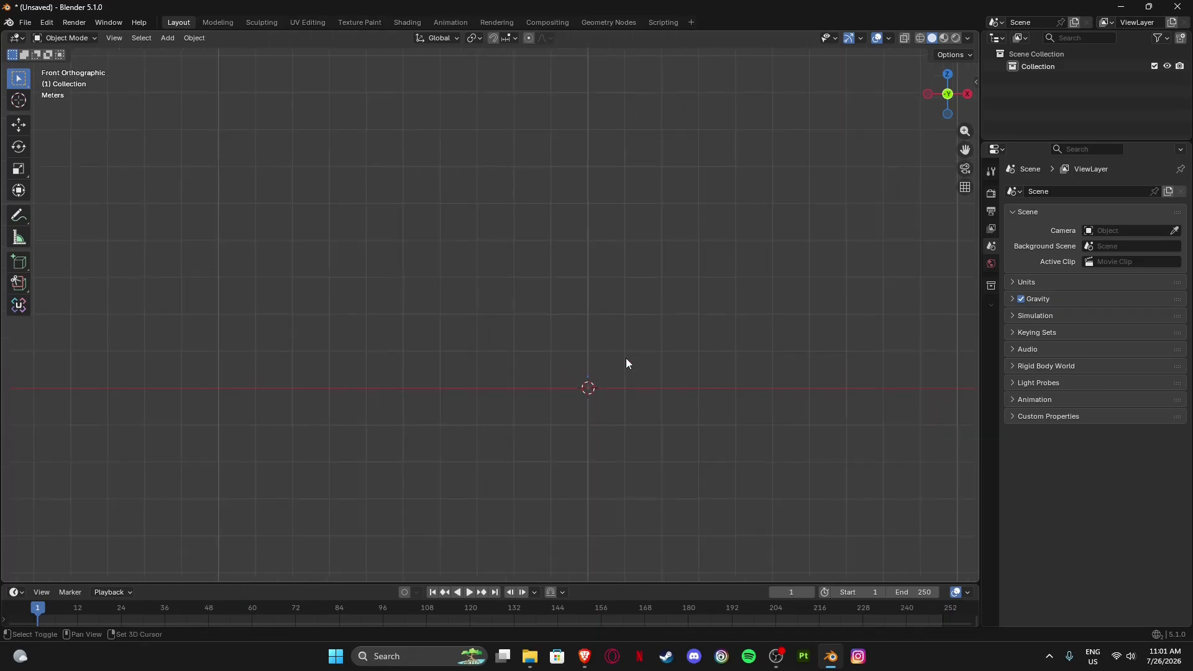
pyautogui.keyDown('shift'); pyautogui.moveTo(668, 350); pyautogui.dragTo(624, 428, button='middle'); pyautogui.keyUp('shift')
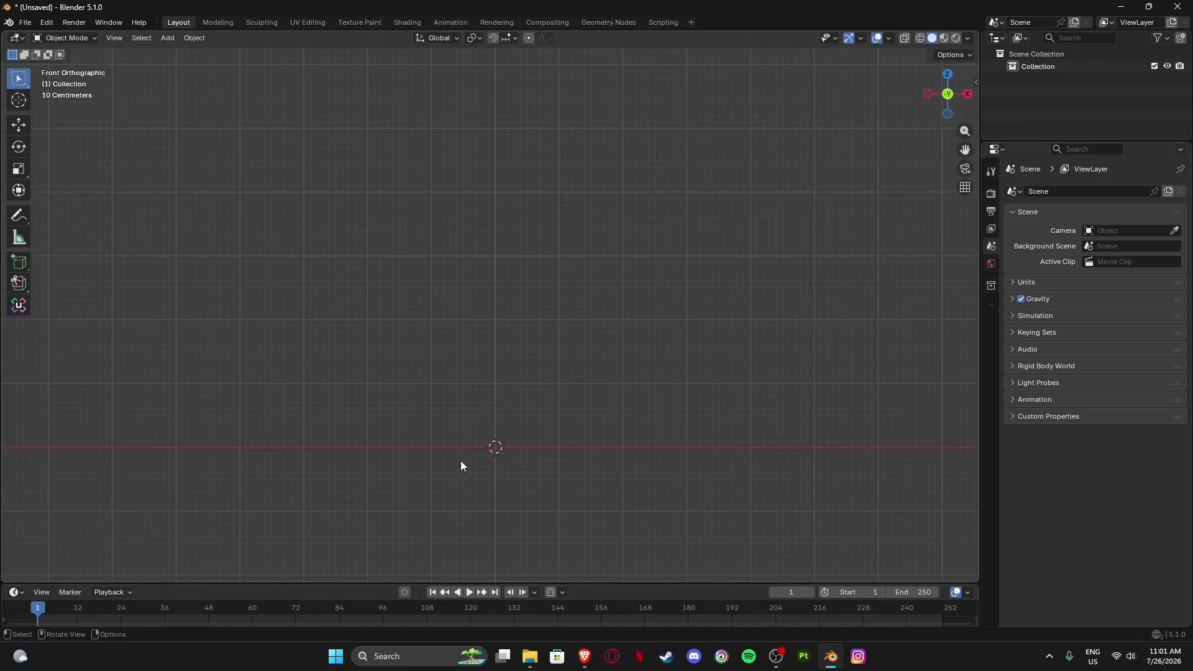
# Add lipstick.jpg from the desktop's Lipstick folder as a reference image at the world origin.
pyautogui.hotkey('shift', 'a')
pyautogui.moveTo(440, 382)
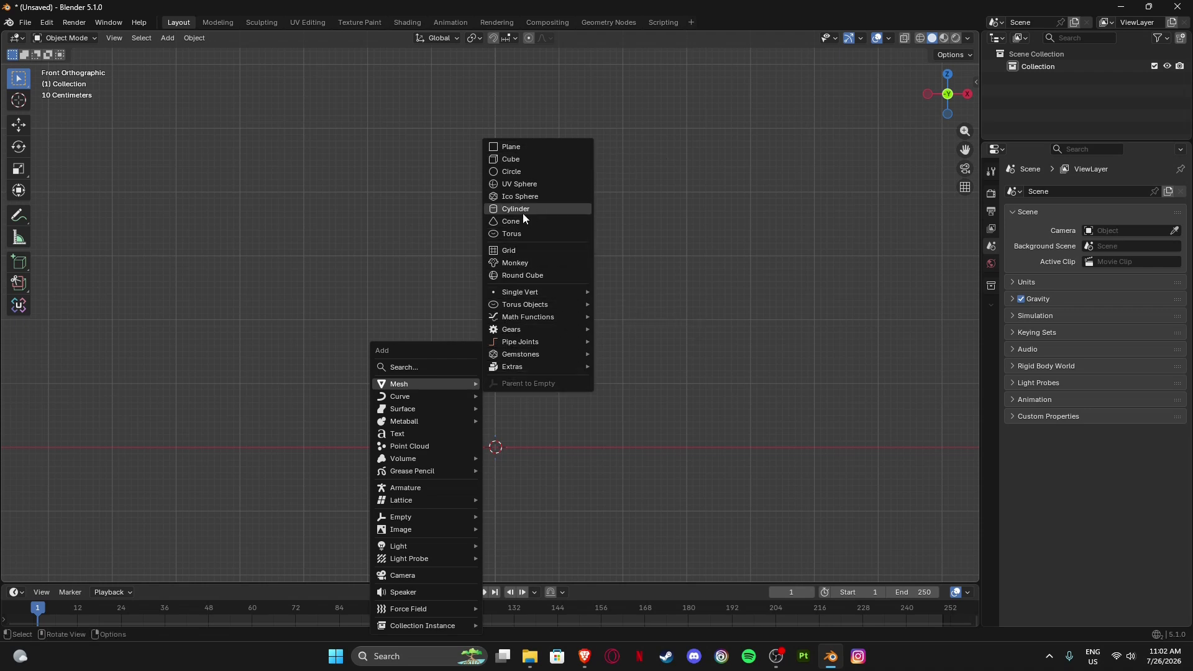
pyautogui.moveTo(412, 530)
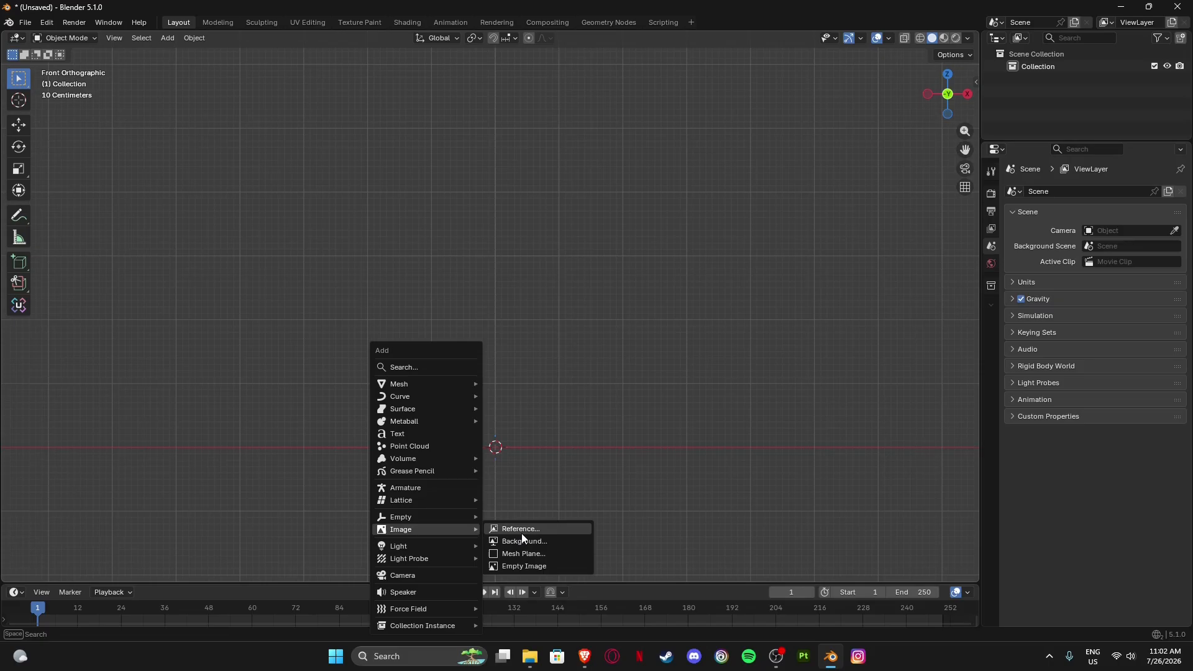
pyautogui.click(522, 532)
pyautogui.click(278, 221)
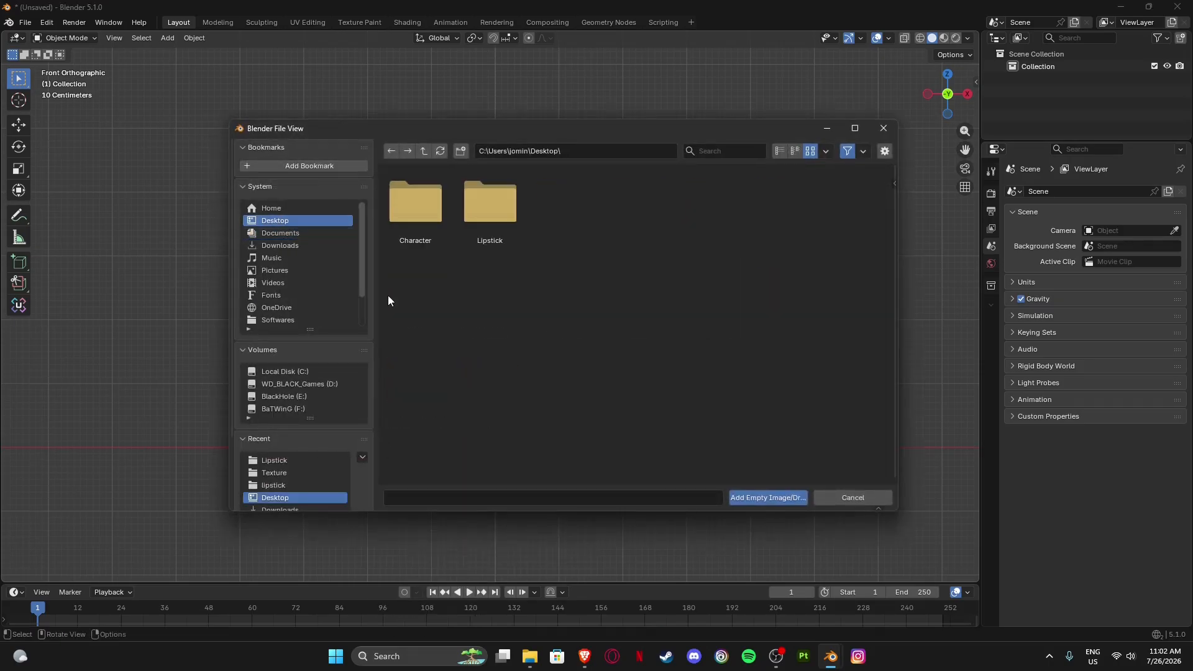
pyautogui.click(501, 220)
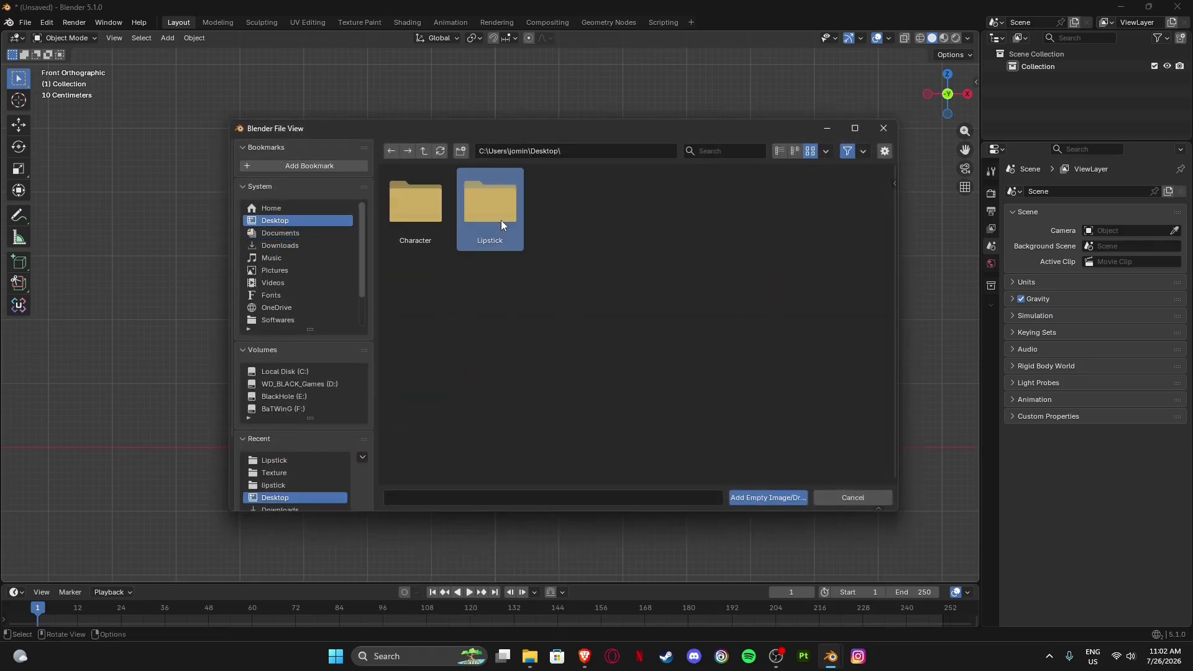
pyautogui.doubleClick(501, 220)
pyautogui.click(405, 210)
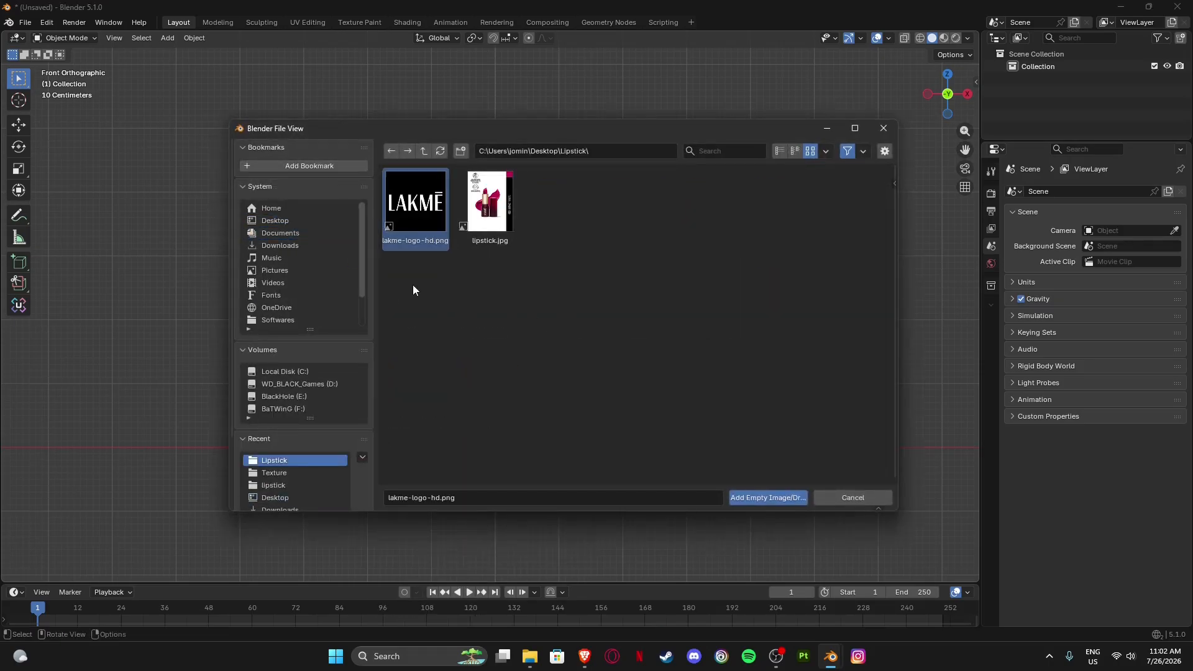
pyautogui.click(490, 205)
pyautogui.click(768, 497)
# Move the reference image up about 1.3 m along Z so the lipstick and cap bases sit on the X axis.
pyautogui.scroll(-4, 523, 311)
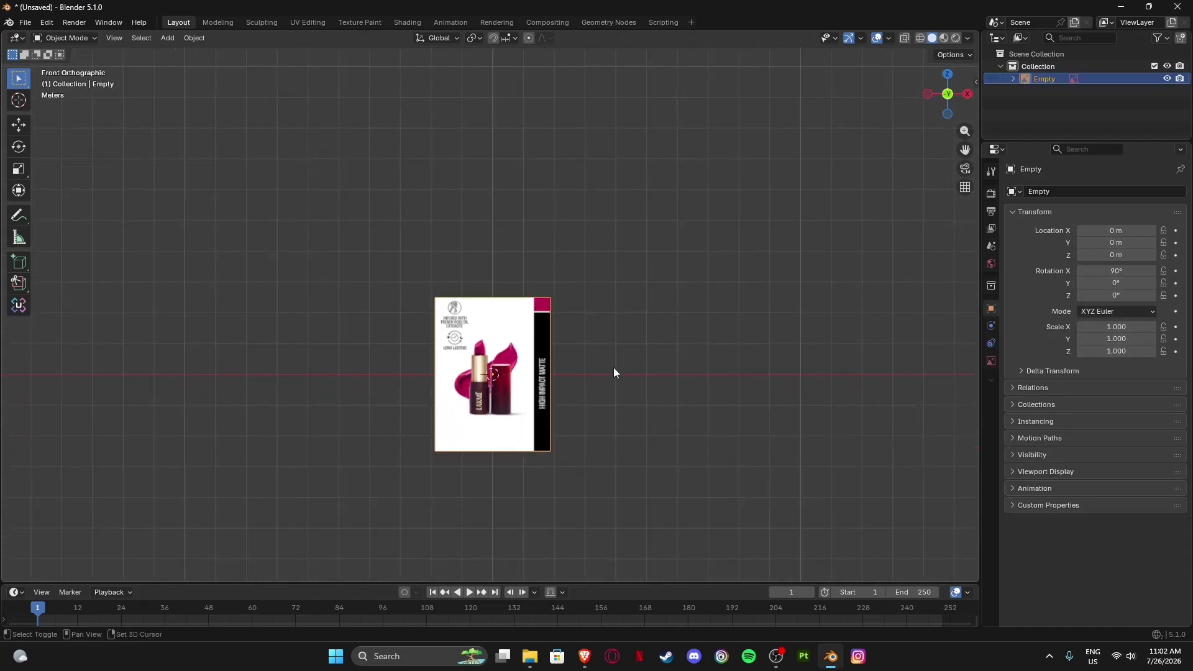
pyautogui.scroll(7, 616, 371)
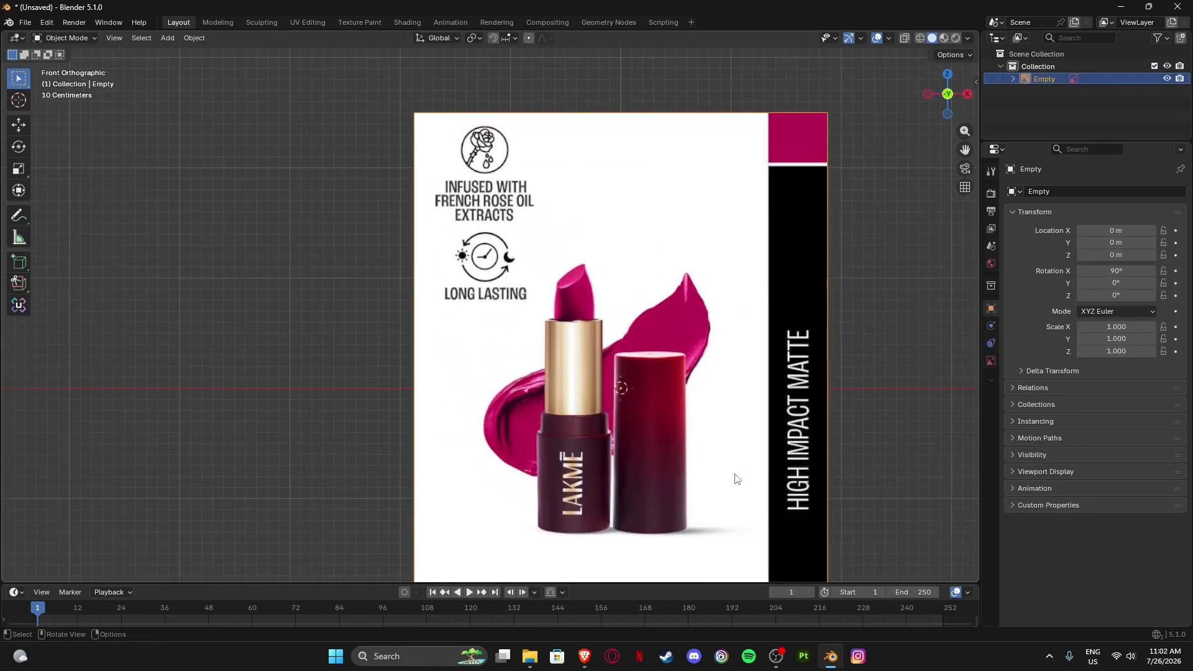
pyautogui.press('g')
pyautogui.press('z')
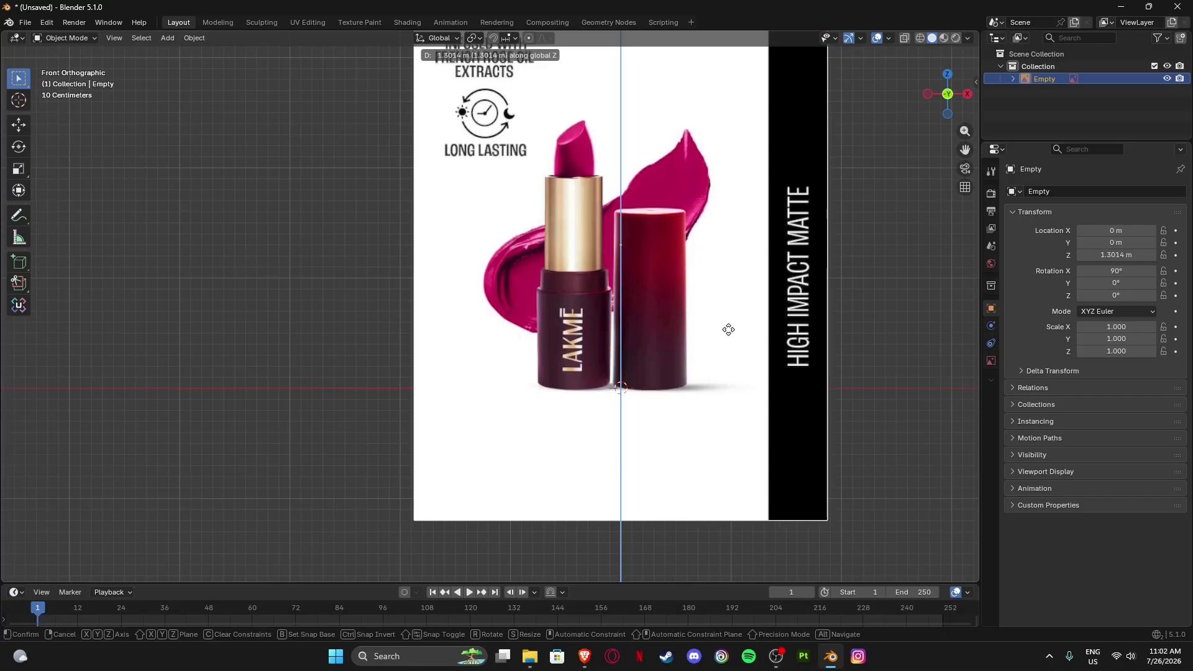
pyautogui.click(728, 329)
# Add a cylinder mesh at the world origin with 32 vertices, 1 m radius and 2 m depth.
pyautogui.scroll(-3, 624, 335)
pyautogui.scroll(5, 501, 278)
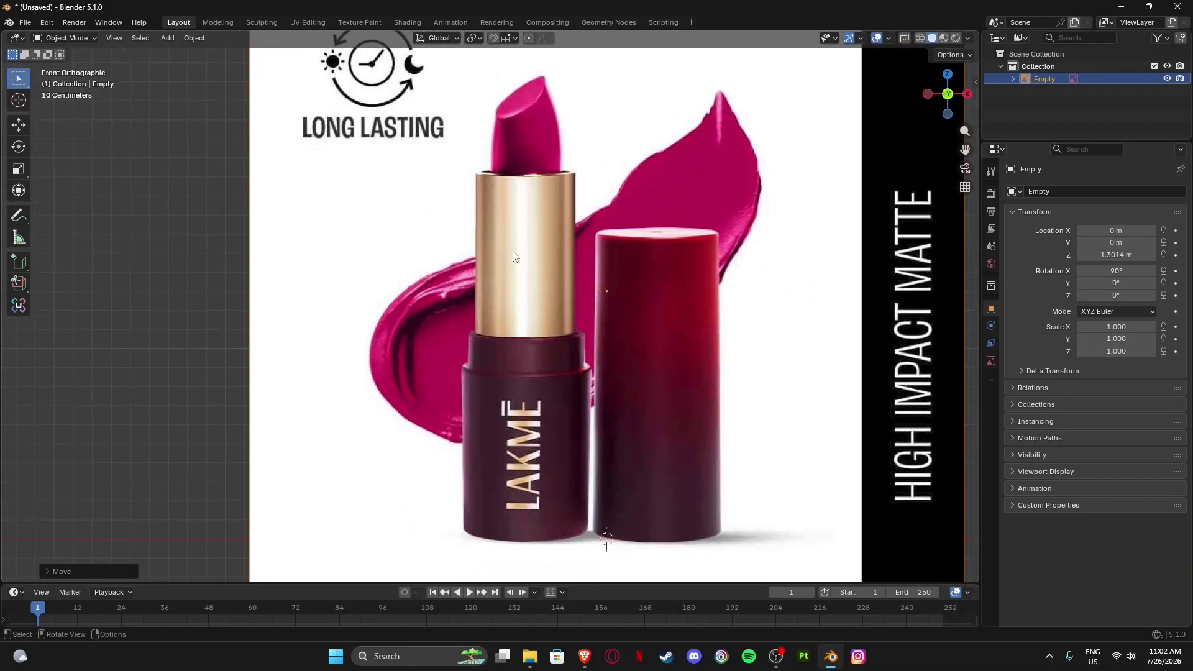
pyautogui.scroll(-4, 748, 363)
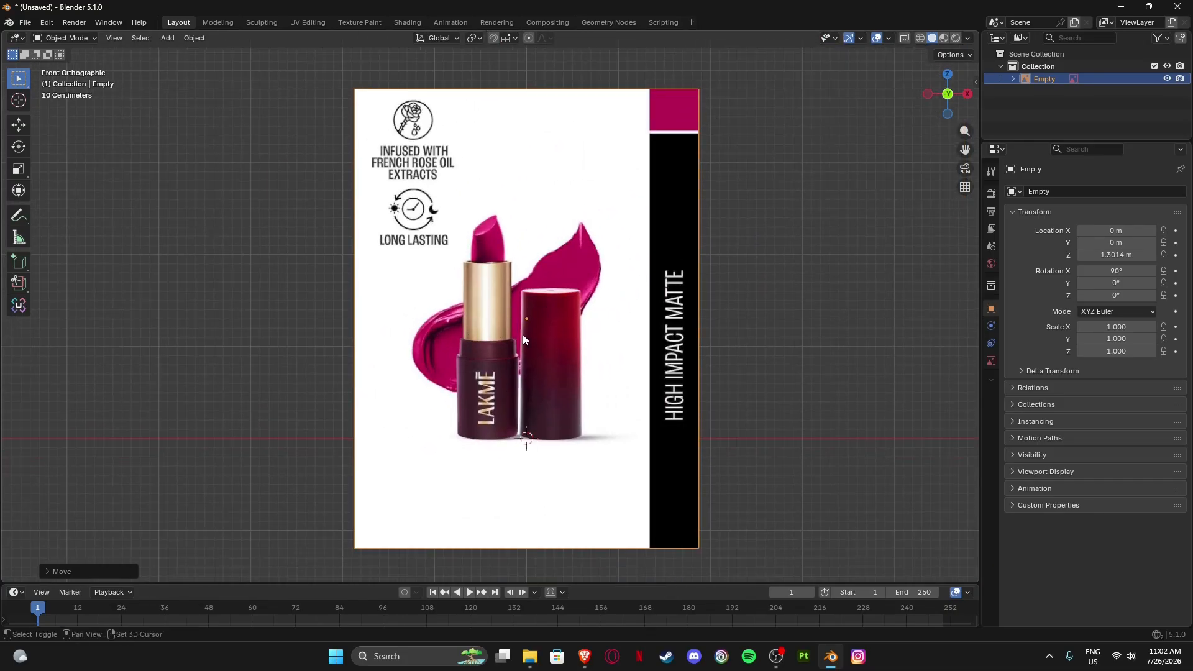
pyautogui.keyDown('shift'); pyautogui.moveTo(523, 335); pyautogui.dragTo(425, 344, button='middle'); pyautogui.keyUp('shift')
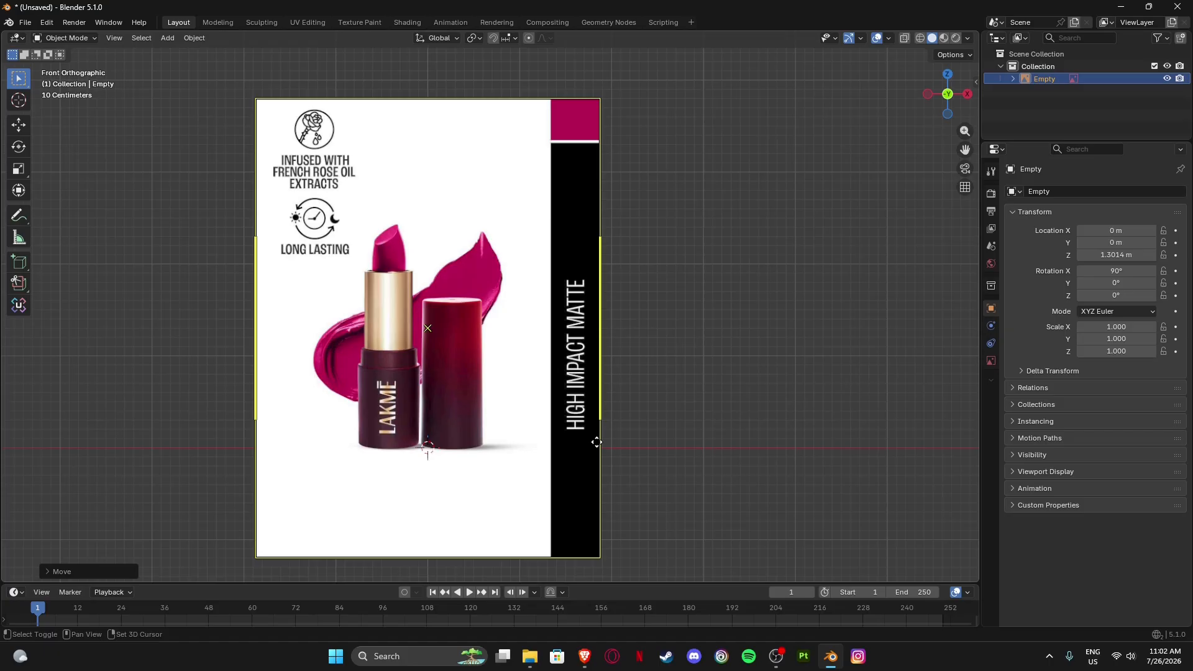
pyautogui.hotkey('shift', 'a')
pyautogui.moveTo(553, 299)
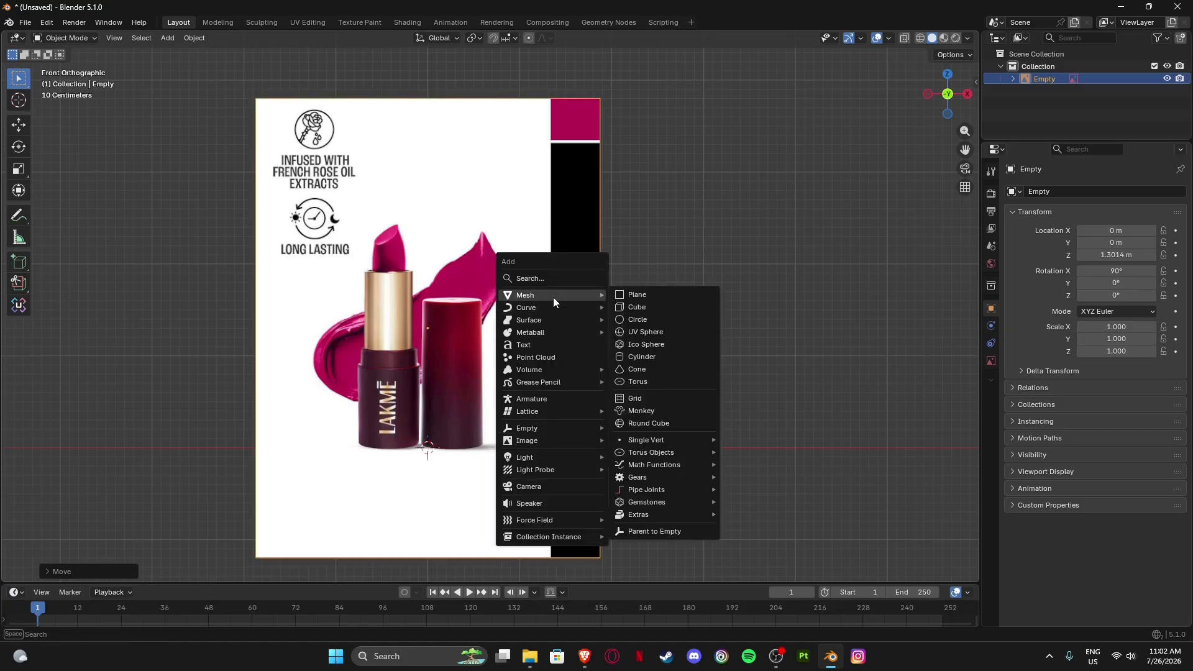
pyautogui.press('Return')
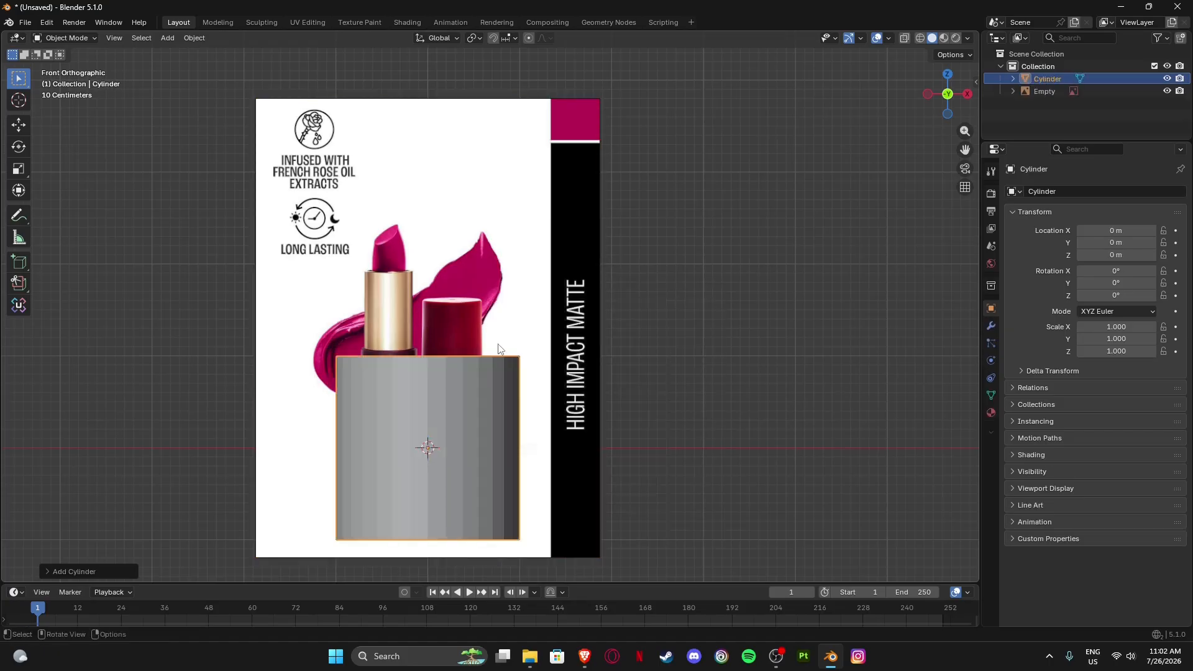
pyautogui.scroll(-2, 450, 313)
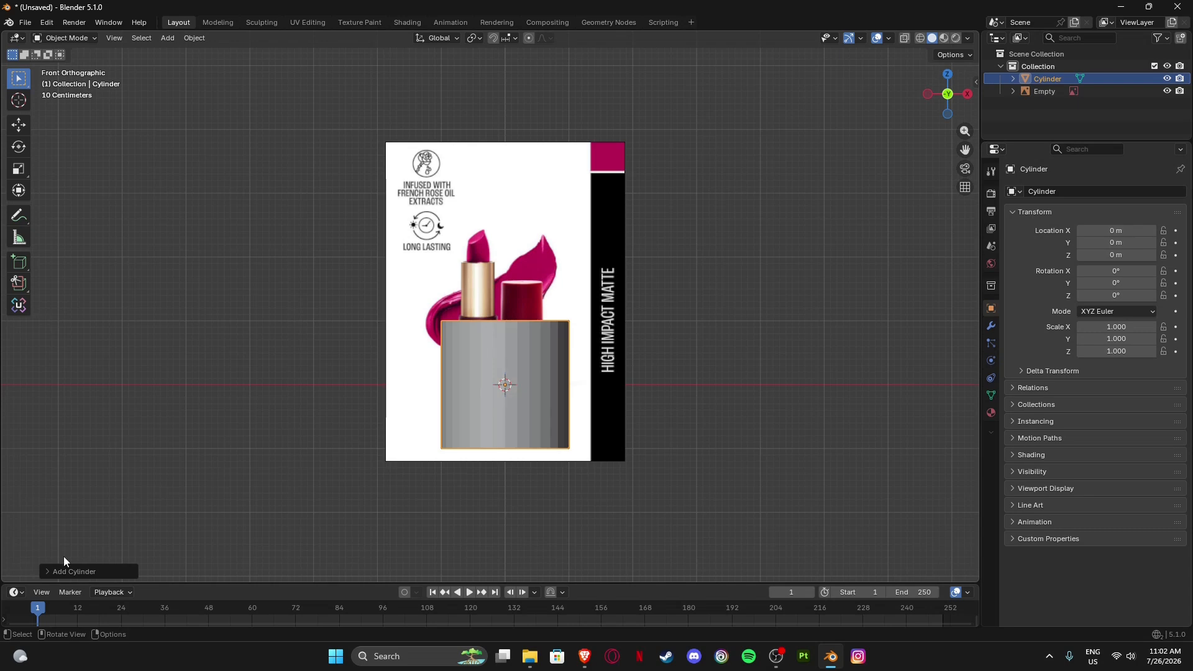
pyautogui.click(63, 572)
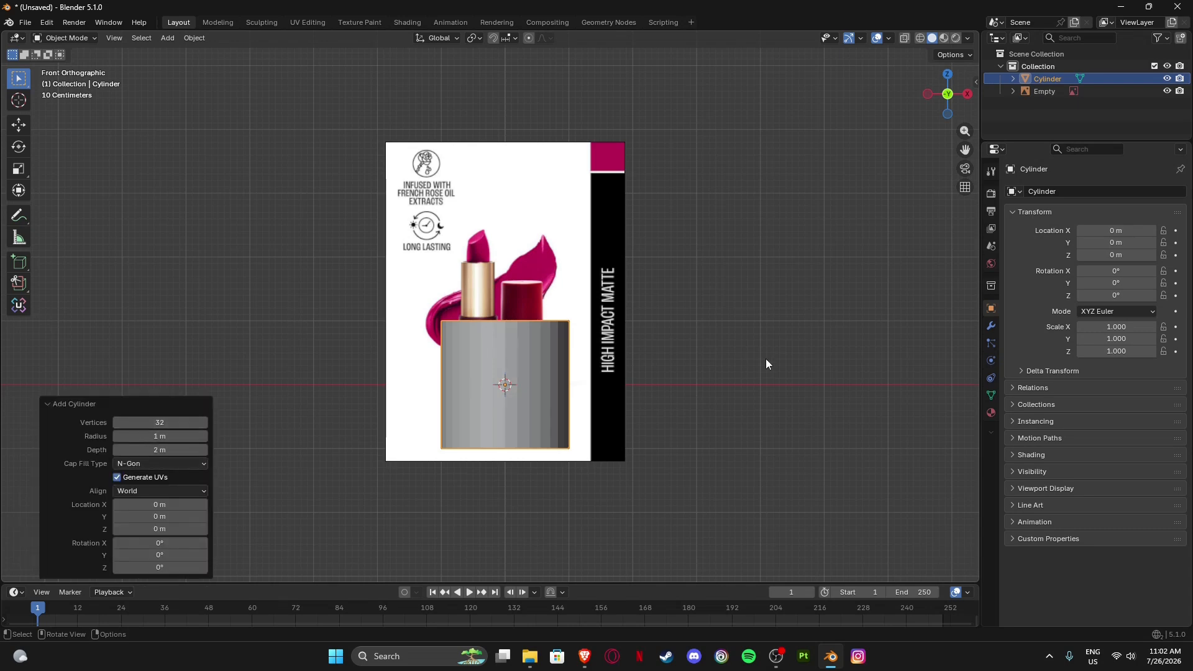
# Scale the cylinder down uniformly to about 0.43 in the front view.
pyautogui.scroll(4, 513, 329)
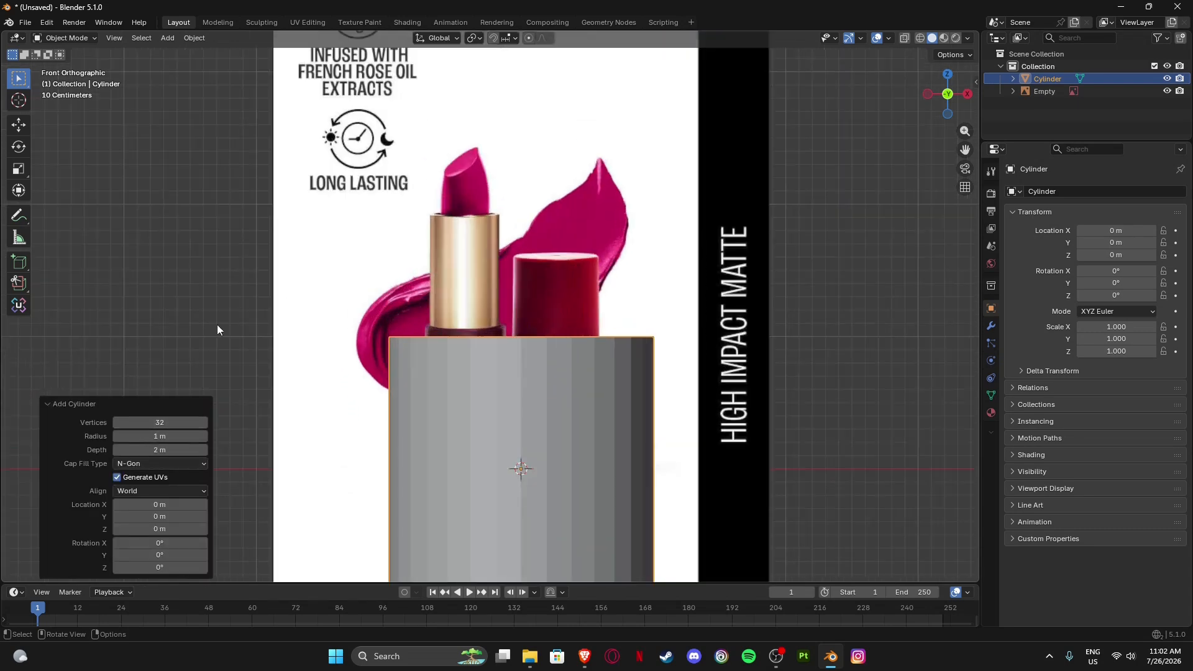
pyautogui.moveTo(564, 260); pyautogui.dragTo(521, 281, button='middle')
pyautogui.click(940, 94)
pyautogui.scroll(5, 514, 257)
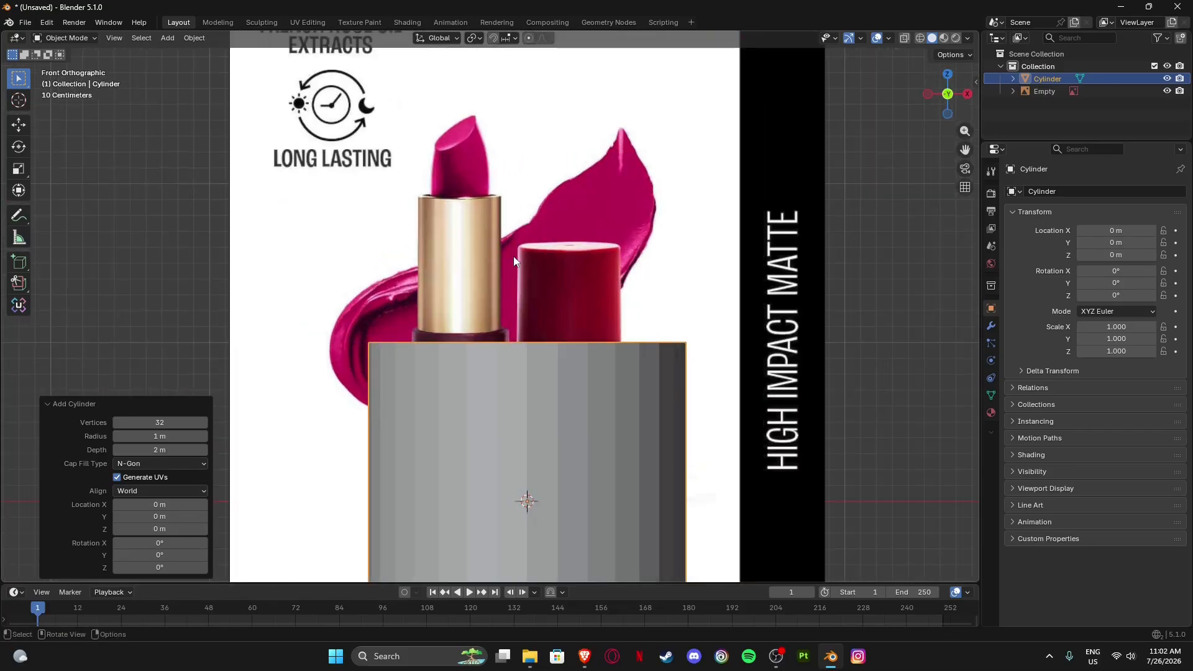
pyautogui.scroll(-3, 513, 256)
pyautogui.press('s')
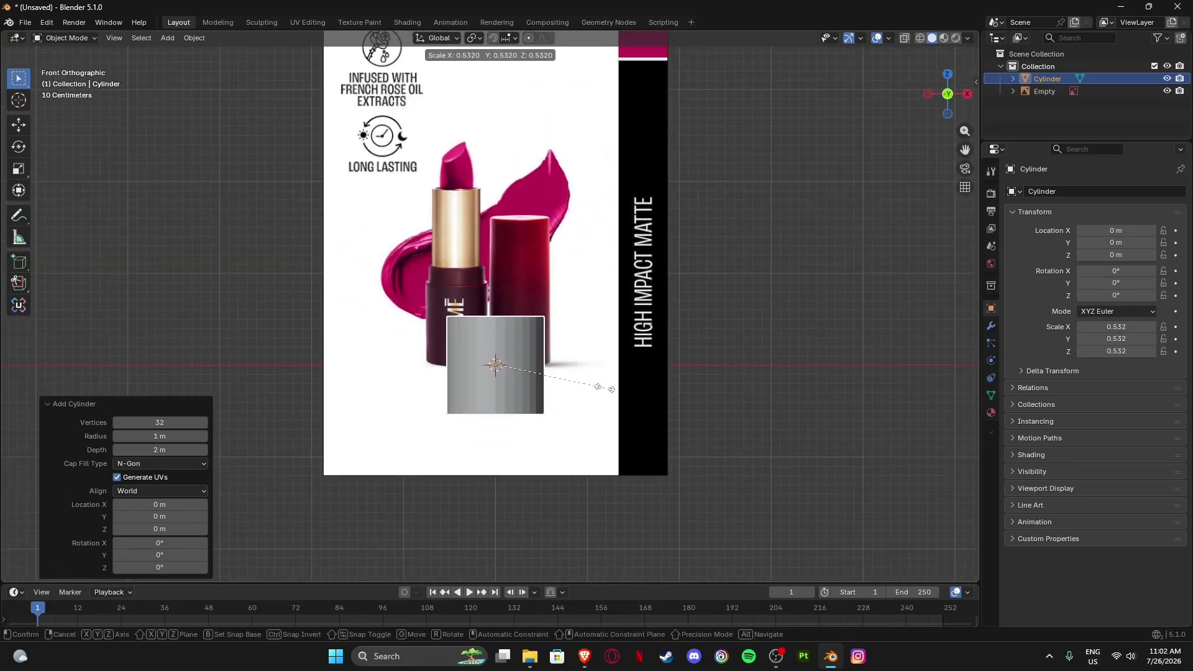
pyautogui.click(590, 385)
# Move the cylinder about 0.28 m along X and 0.45 m along Z onto the lower part of the reference cap.
pyautogui.scroll(4, 450, 296)
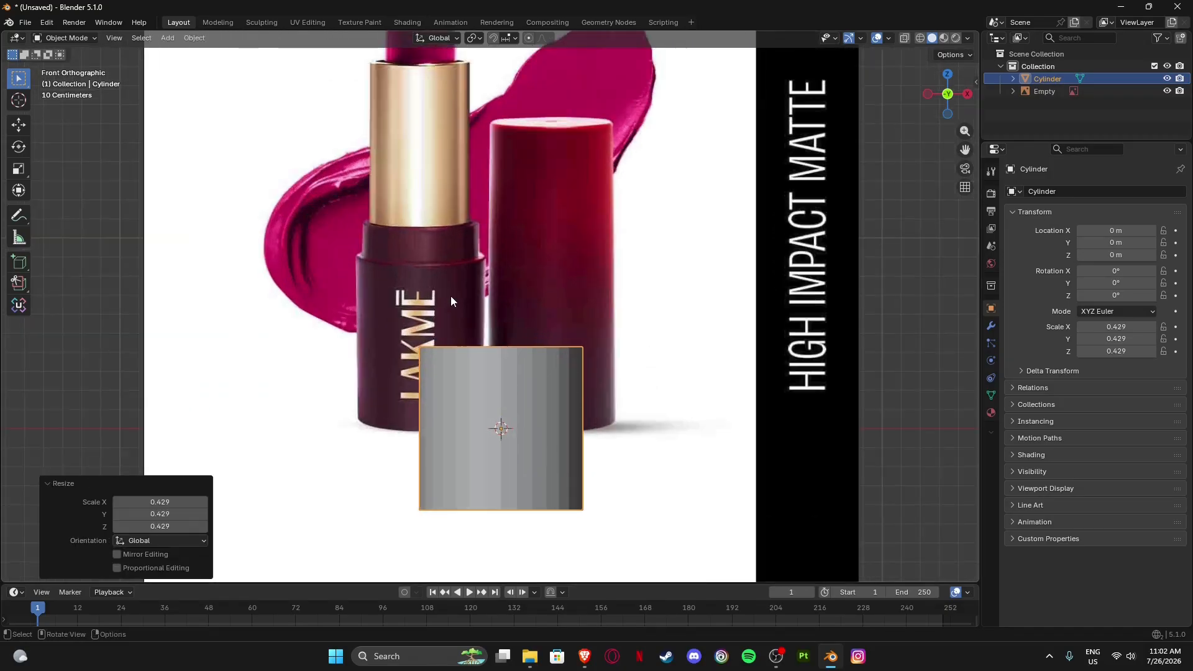
pyautogui.click(946, 94)
pyautogui.click(947, 91)
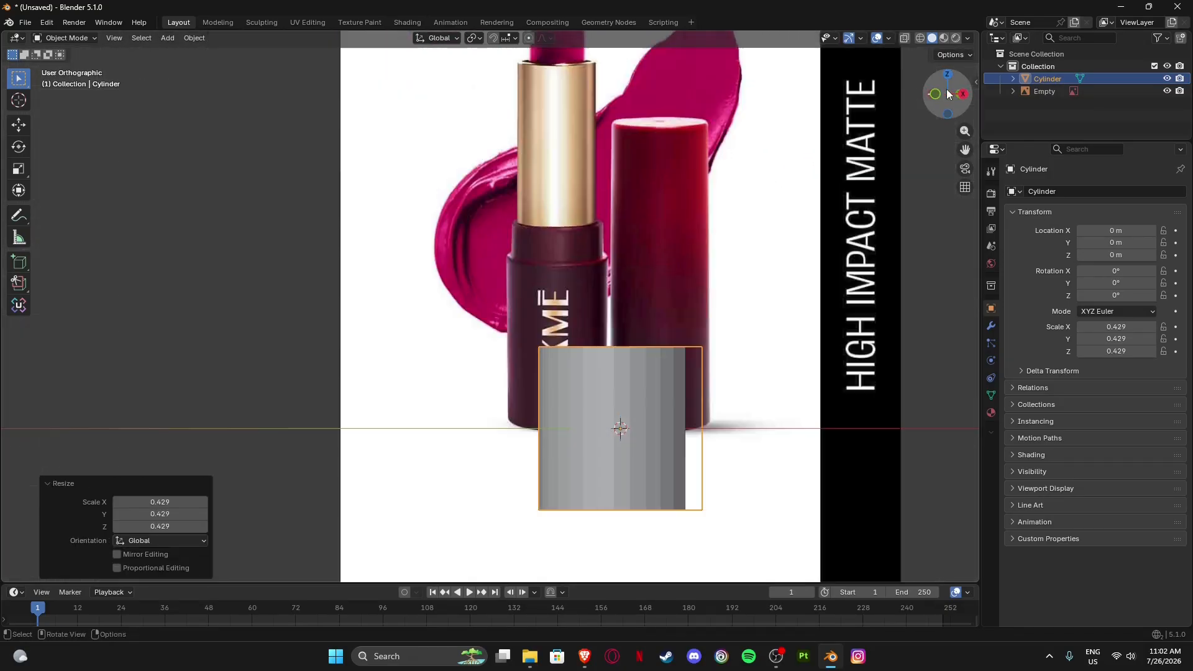
pyautogui.press('g')
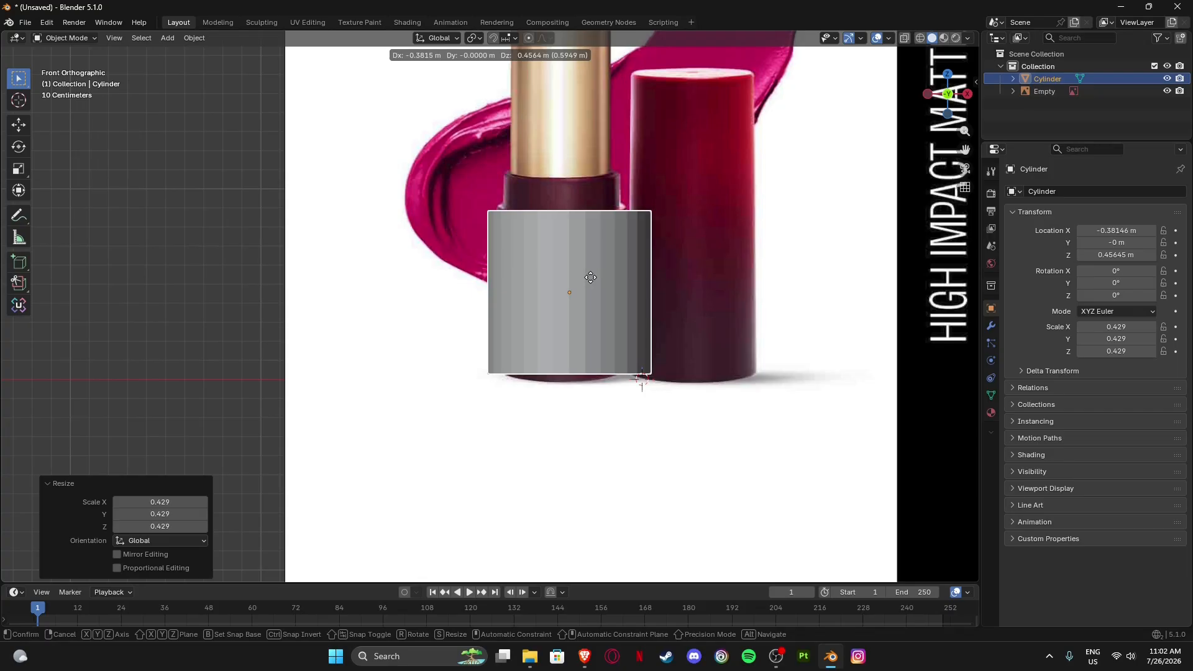
pyautogui.click(715, 280)
pyautogui.keyDown('shift'); pyautogui.moveTo(715, 280); pyautogui.dragTo(643, 359, button='middle'); pyautogui.keyUp('shift')
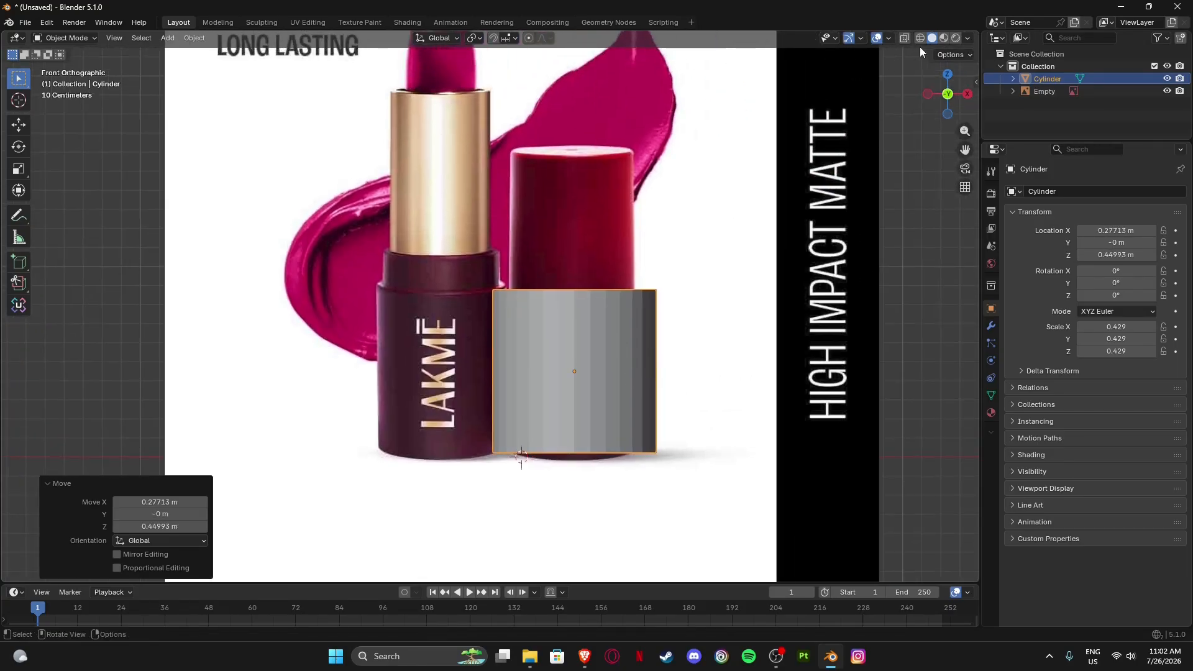
# Turn on X-ray display and scale the cylinder down to about 0.33 to match the reference cap's width.
pyautogui.click(905, 38)
pyautogui.scroll(3, 535, 296)
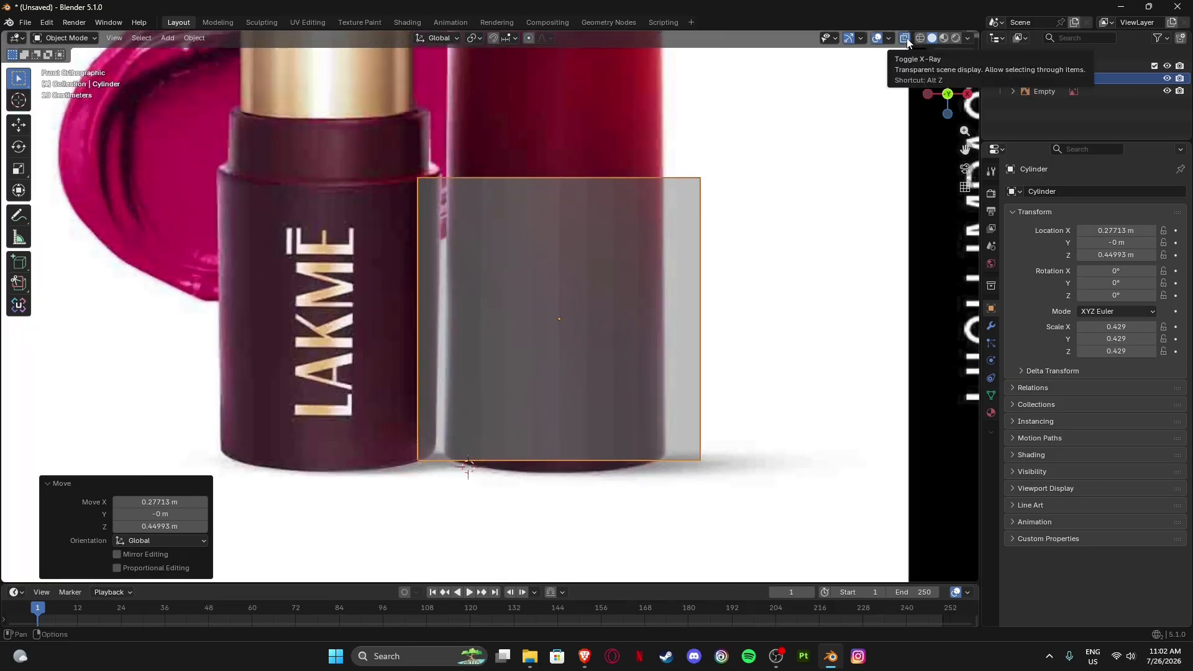
pyautogui.press('s')
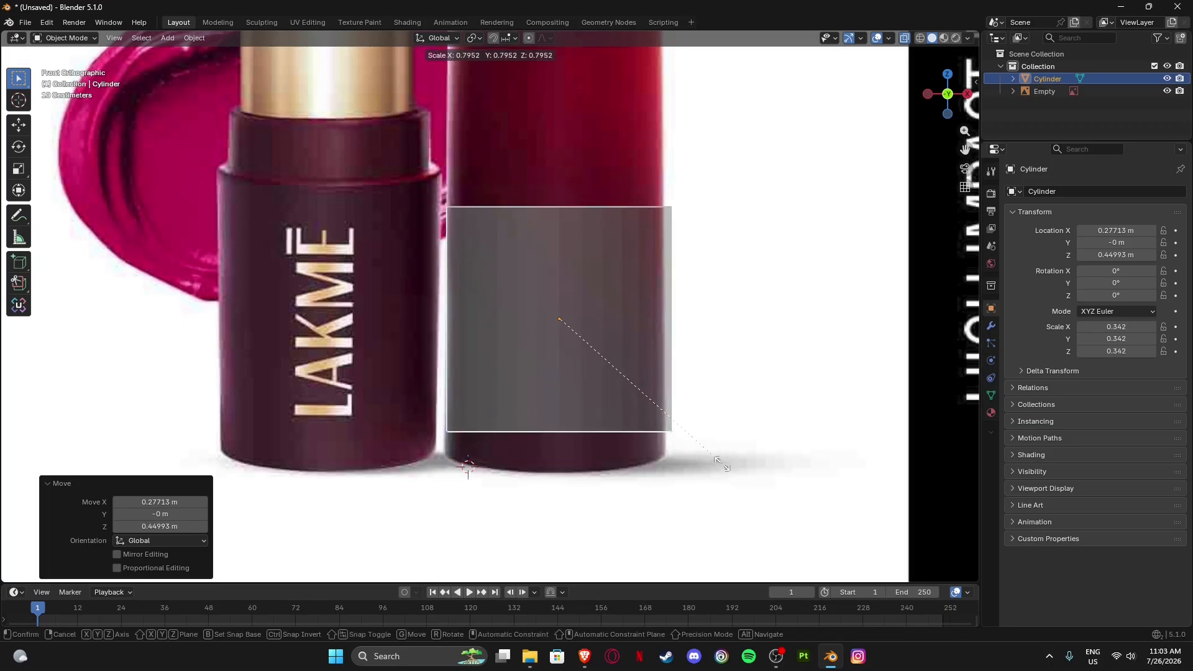
pyautogui.click(716, 458)
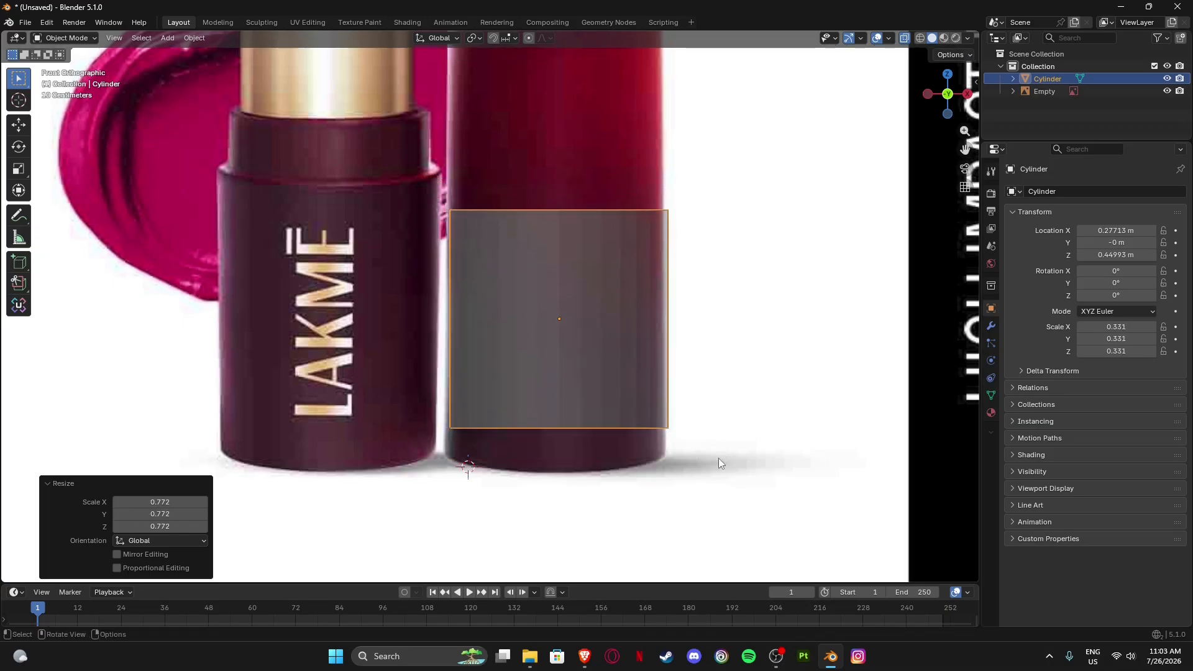
# Lower the cylinder about 0.08 m and nudge it about -0.01 m in X onto the cap, fine-tuning its scale by about 1.005.
pyautogui.press('g')
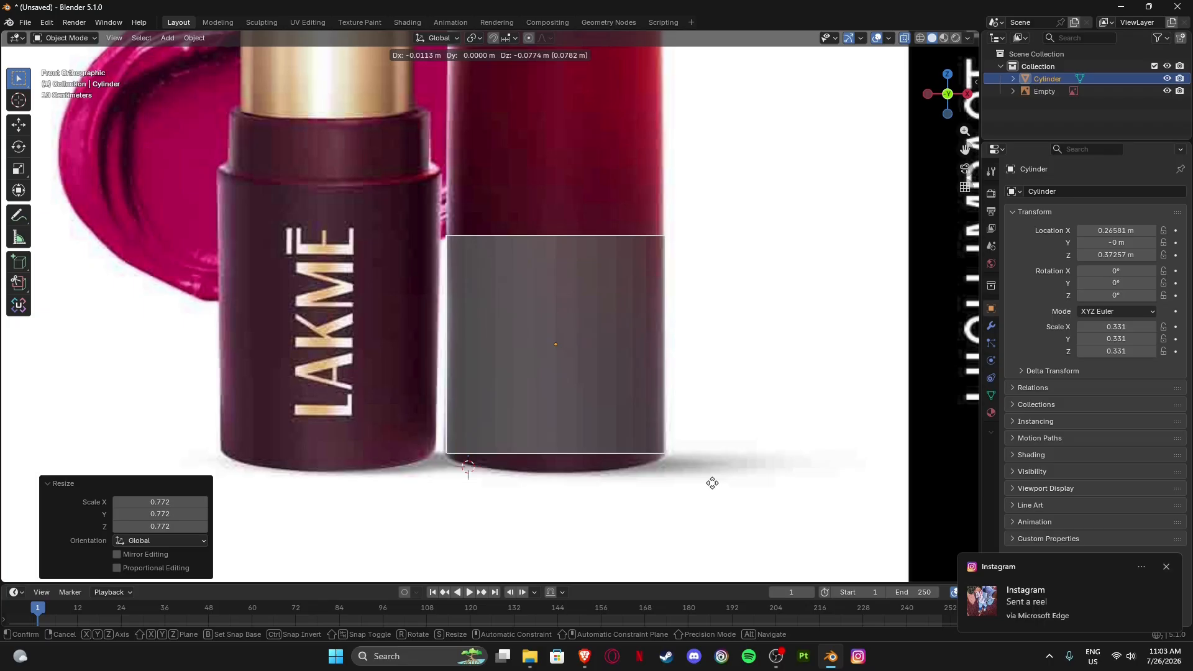
pyautogui.click(706, 486)
pyautogui.press('s')
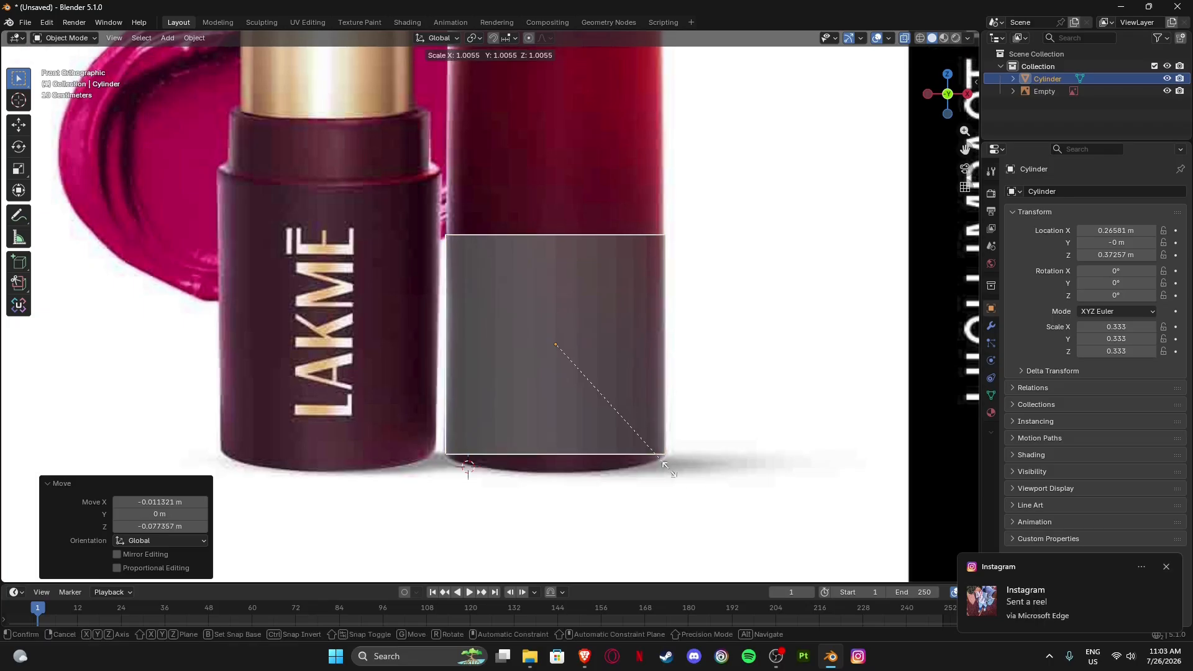
pyautogui.rightClick(665, 465)
pyautogui.scroll(-4, 598, 443)
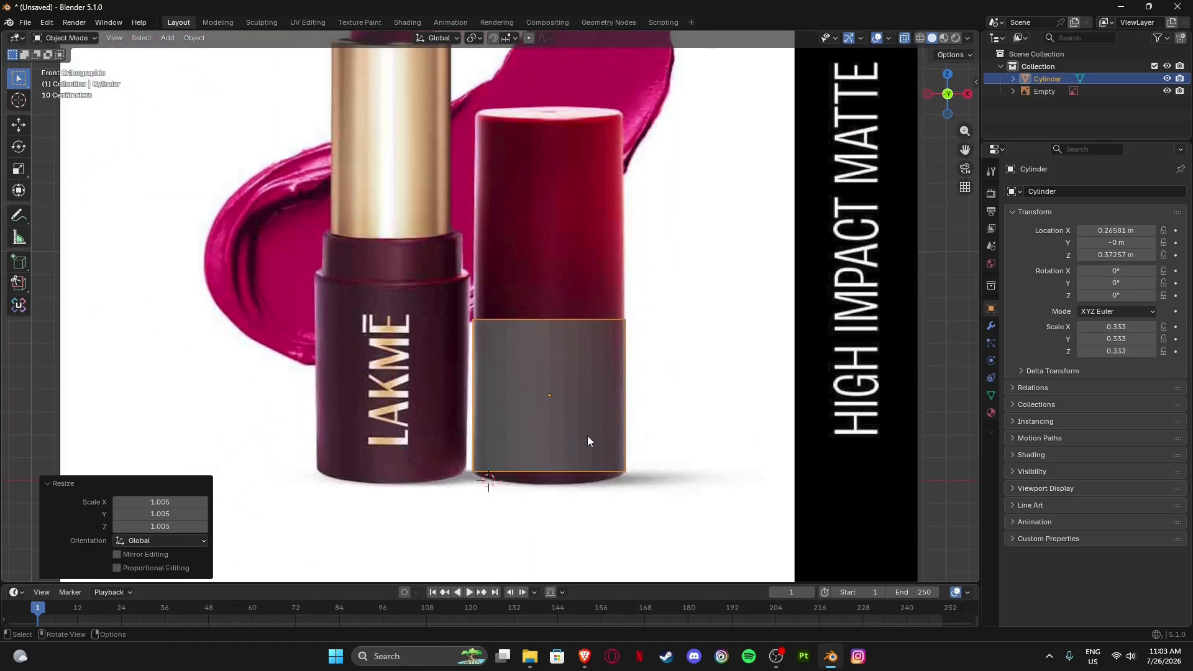
# Enter Edit Mode on the cylinder and select its top ring of vertices.
pyautogui.press('Tab')
pyautogui.scroll(4, 449, 365)
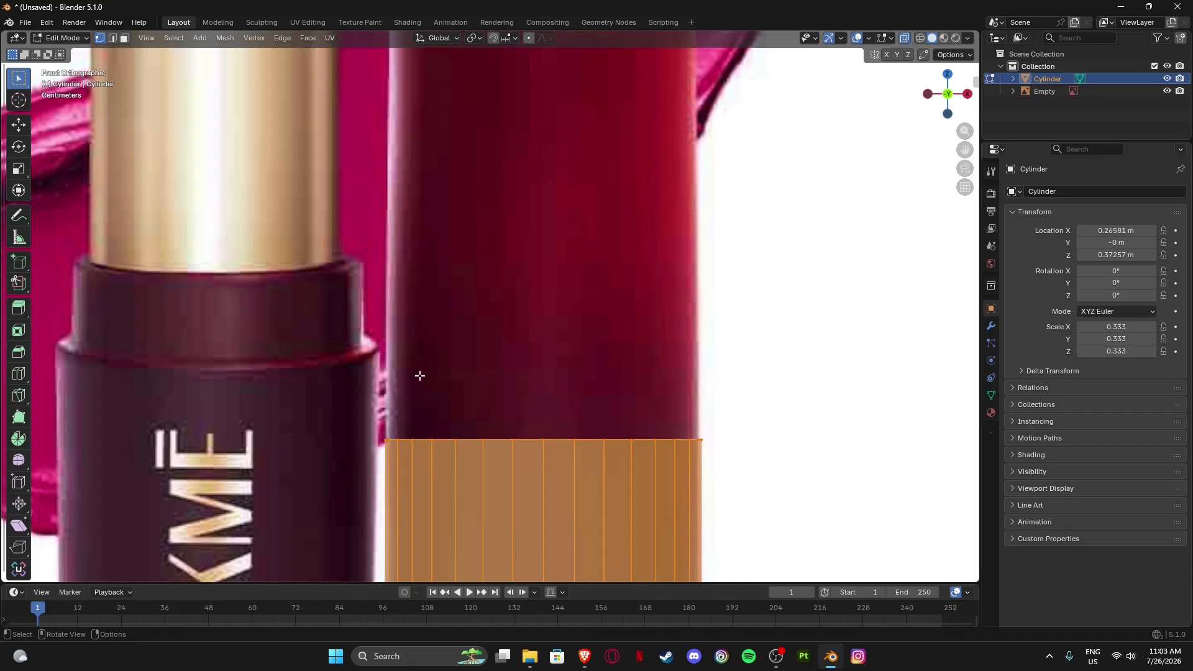
pyautogui.moveTo(309, 352); pyautogui.dragTo(704, 453)
pyautogui.keyDown('shift'); pyautogui.moveTo(485, 349); pyautogui.dragTo(488, 362, button='middle'); pyautogui.keyUp('shift')
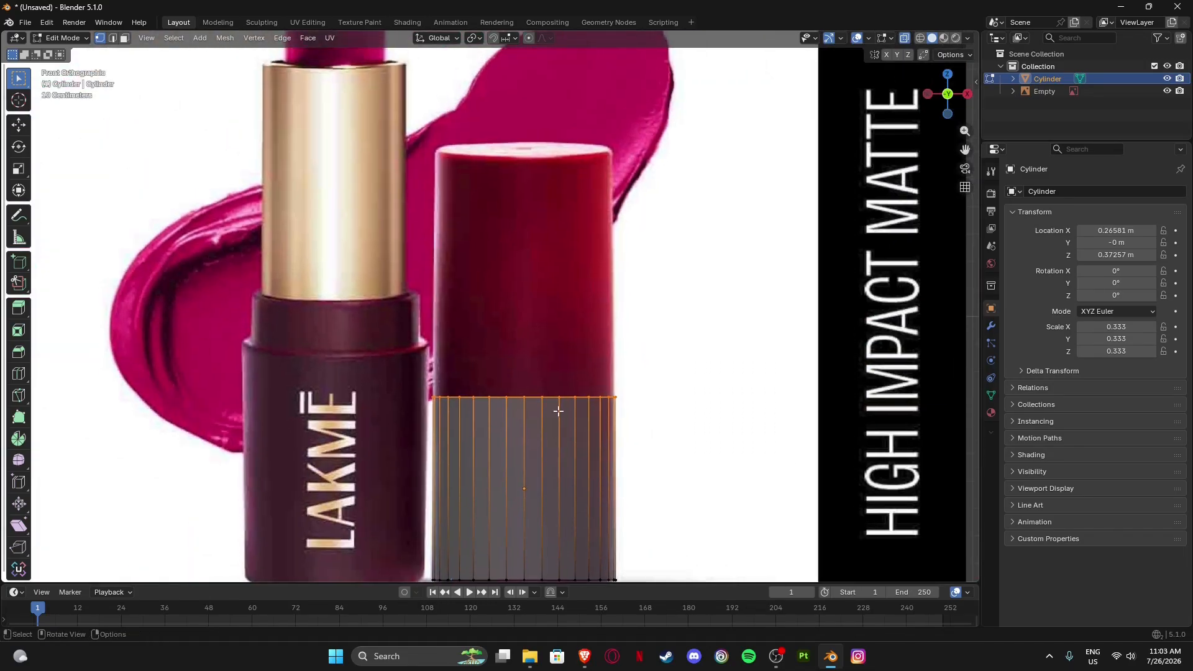
pyautogui.press('Tab')
pyautogui.press('Tab')
pyautogui.press('Tab')
pyautogui.press('Tab')
# Set the theme's 3D Viewport vertex size to 5 px in the preferences and close the preferences window.
pyautogui.click(46, 22)
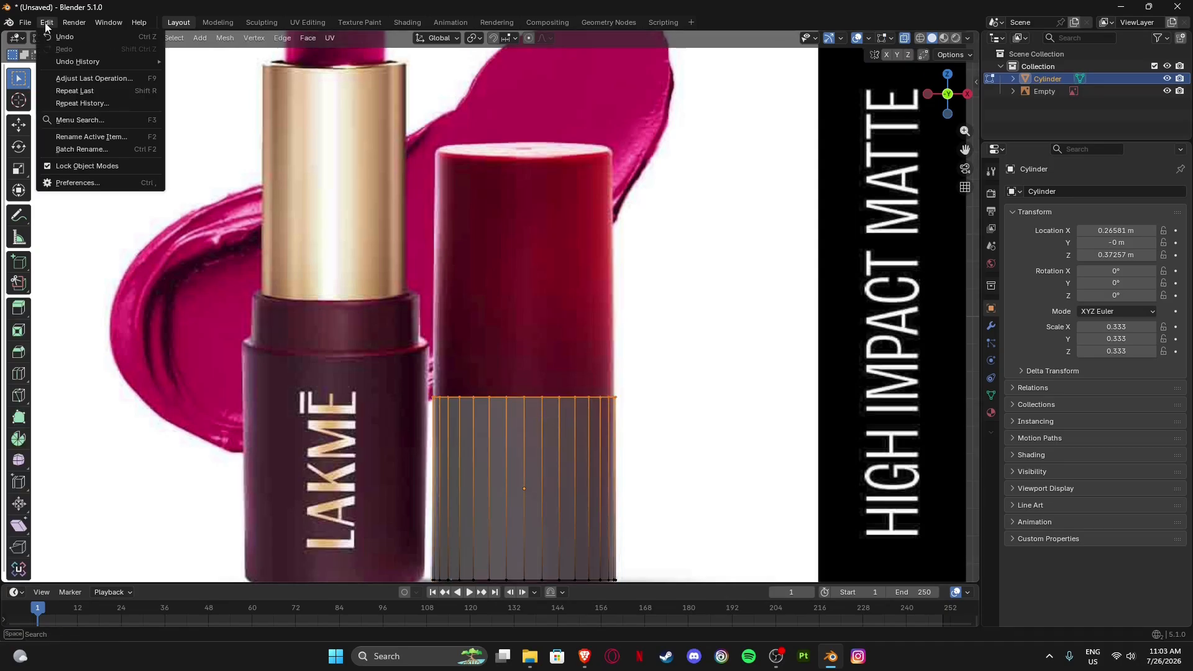
pyautogui.click(65, 183)
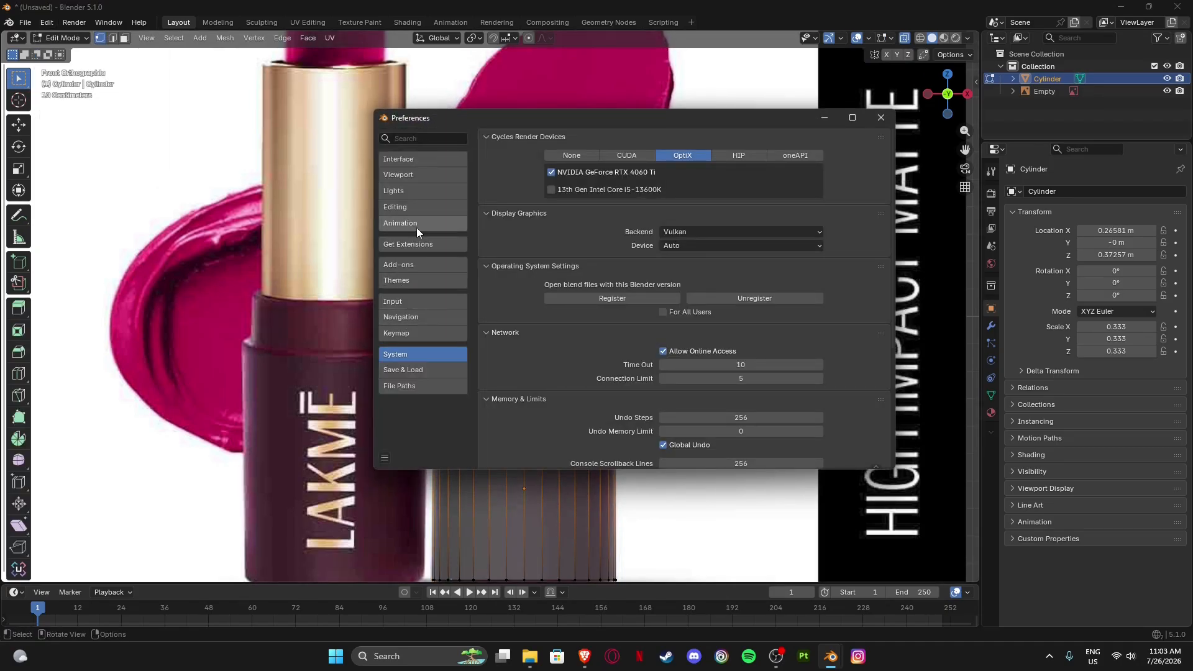
pyautogui.click(407, 282)
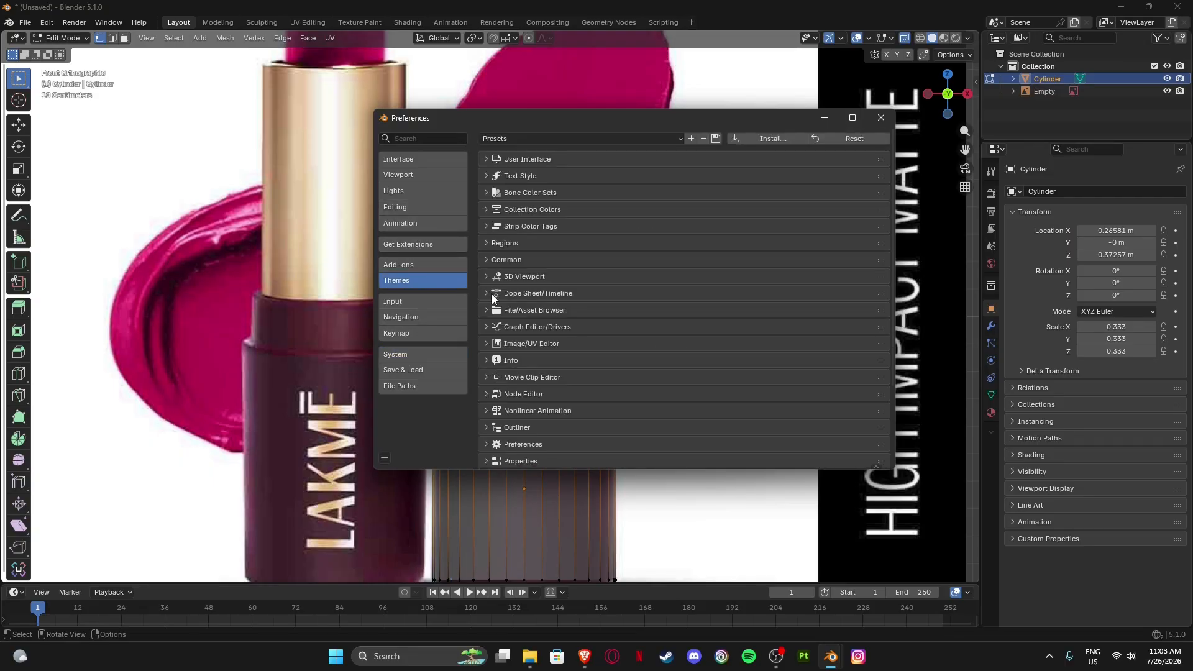
pyautogui.click(486, 276)
pyautogui.scroll(-20, 746, 345)
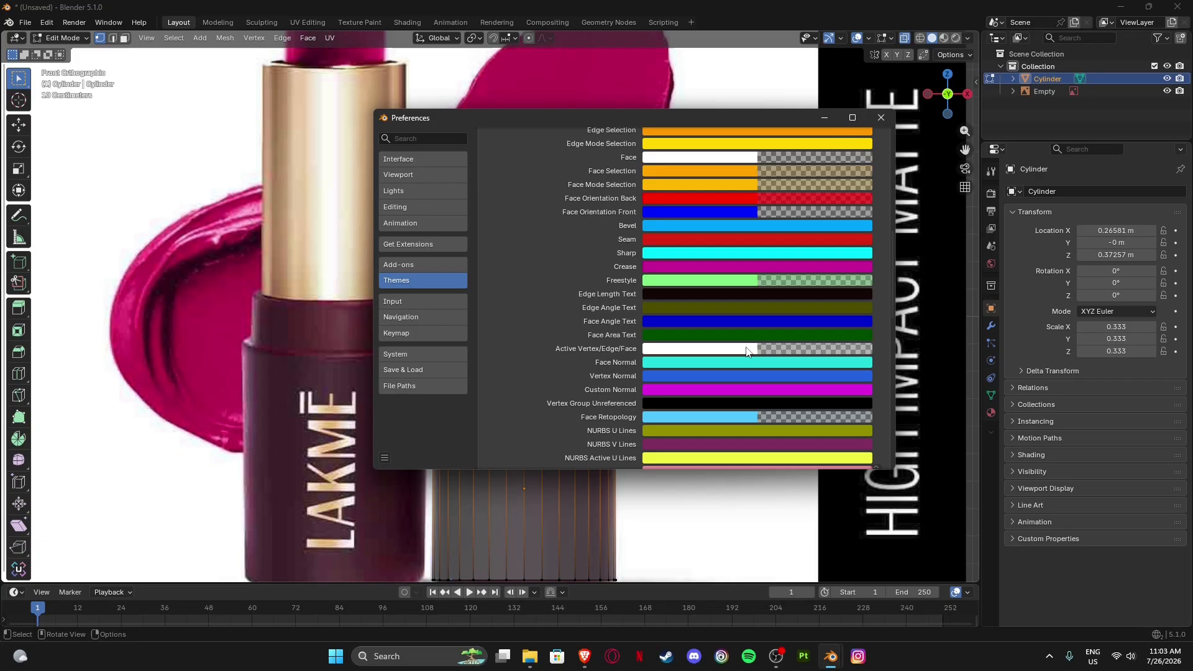
pyautogui.scroll(-3, 744, 351)
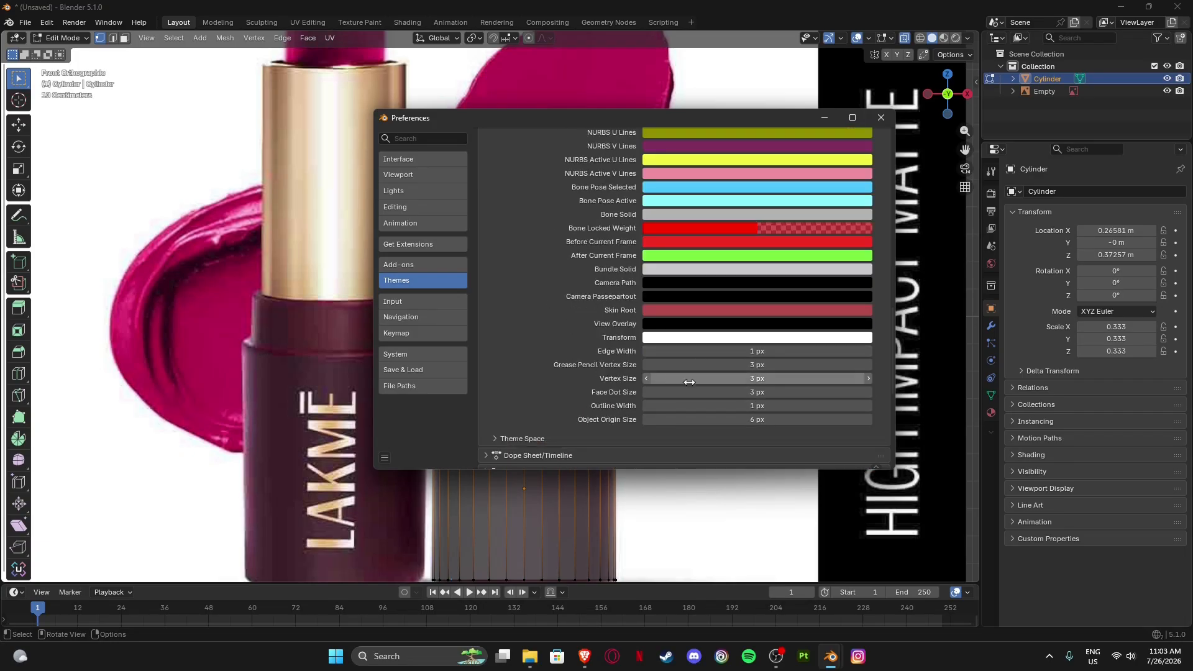
pyautogui.moveTo(624, 125)
pyautogui.mouseDown()
pyautogui.moveTo(916, 276)
pyautogui.moveTo(868, 185)
pyautogui.mouseUp()
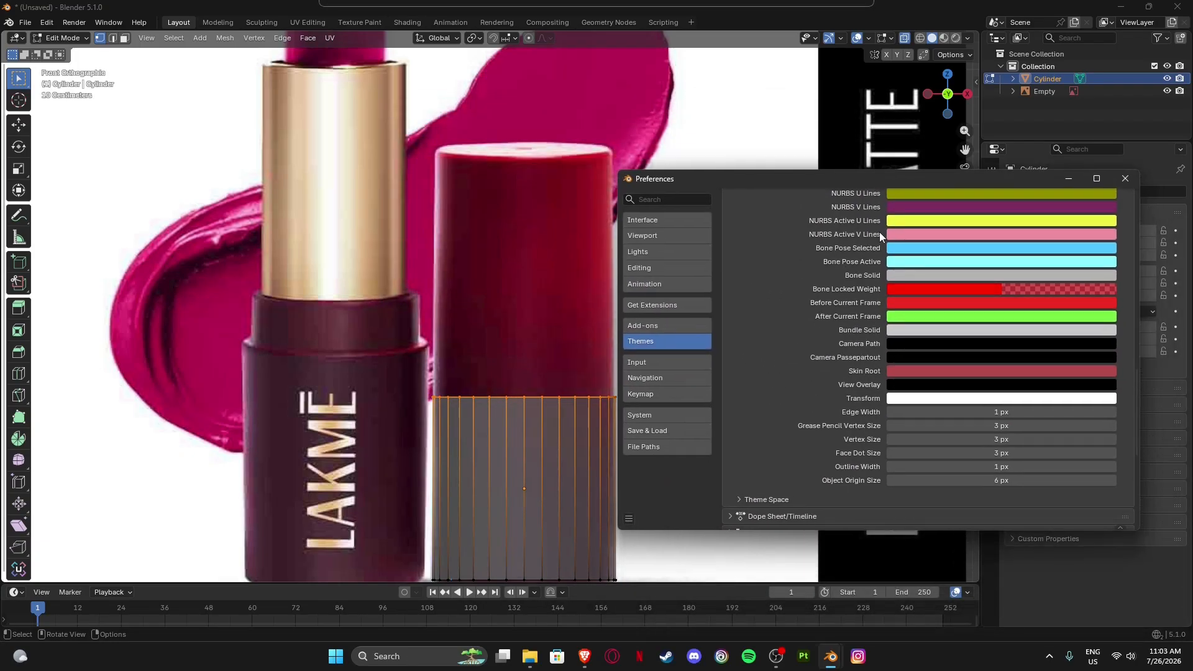
pyautogui.click(1112, 440)
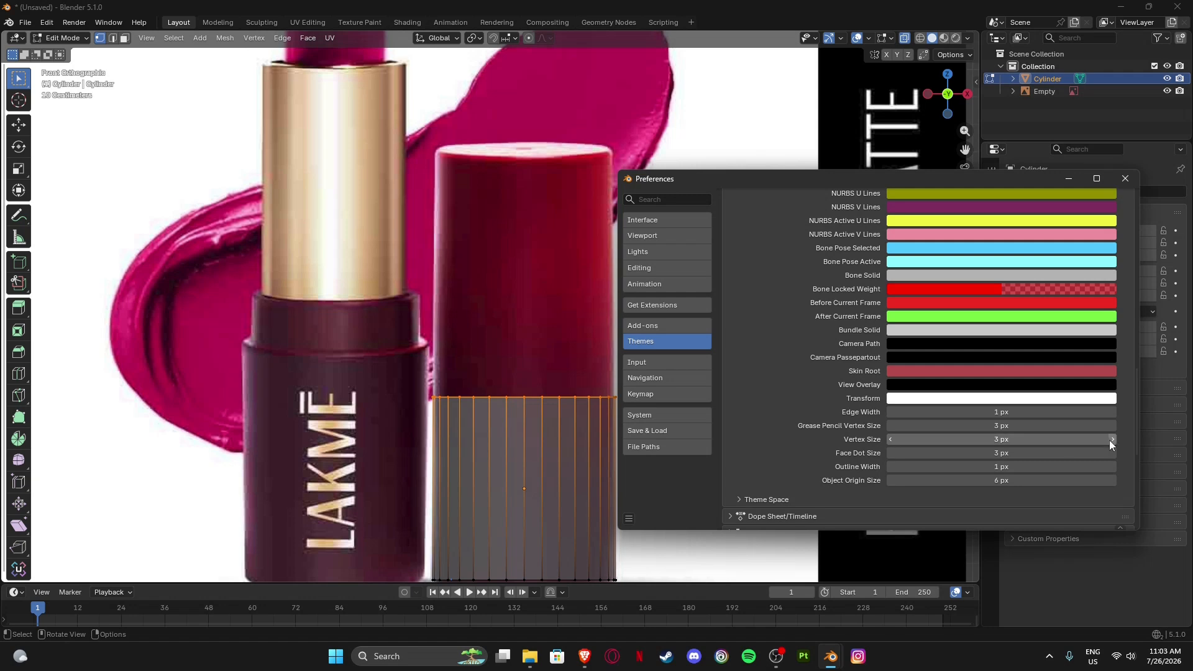
pyautogui.click(1112, 440)
pyautogui.click(1112, 440)
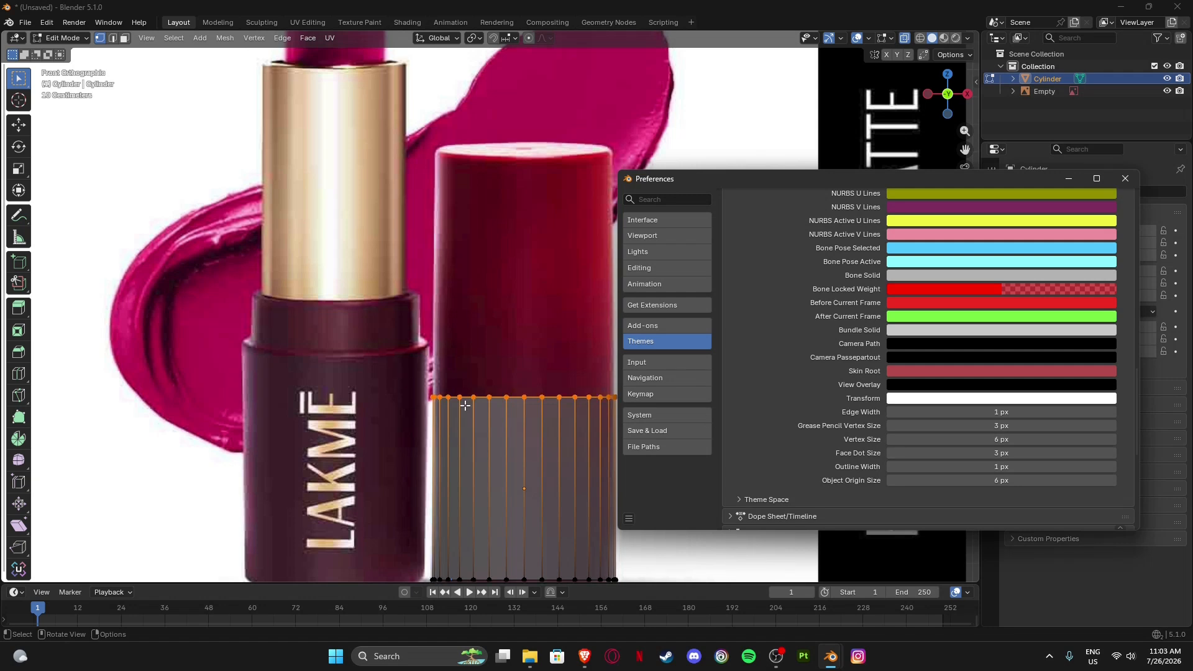
pyautogui.click(891, 440)
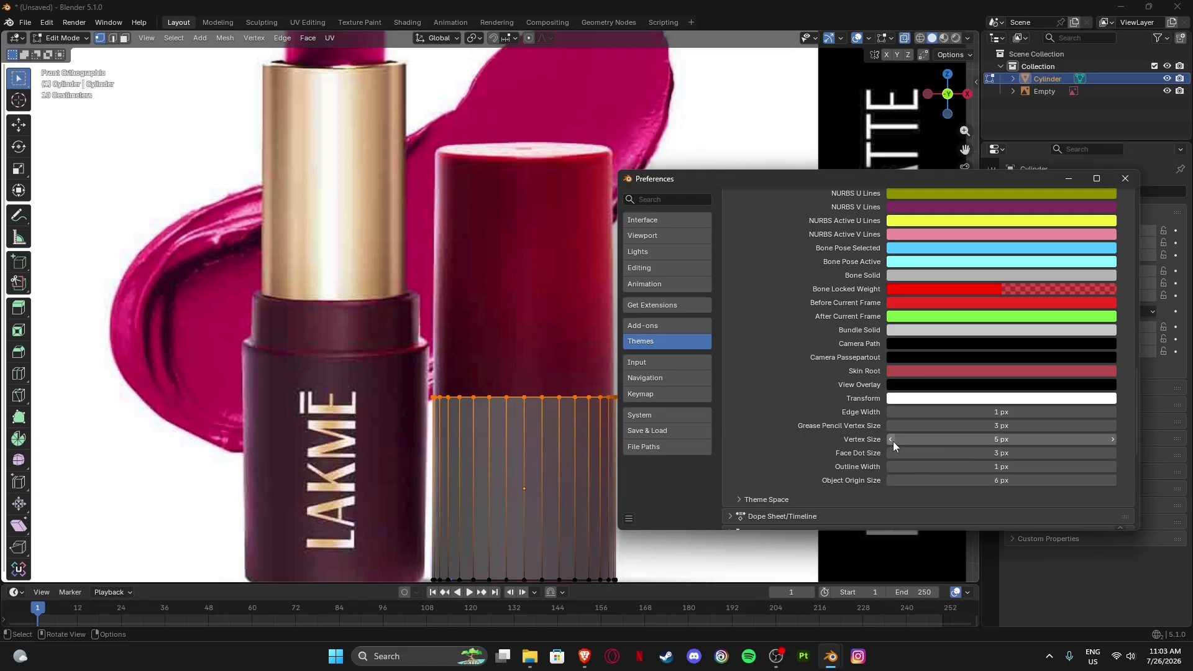
pyautogui.click(1124, 181)
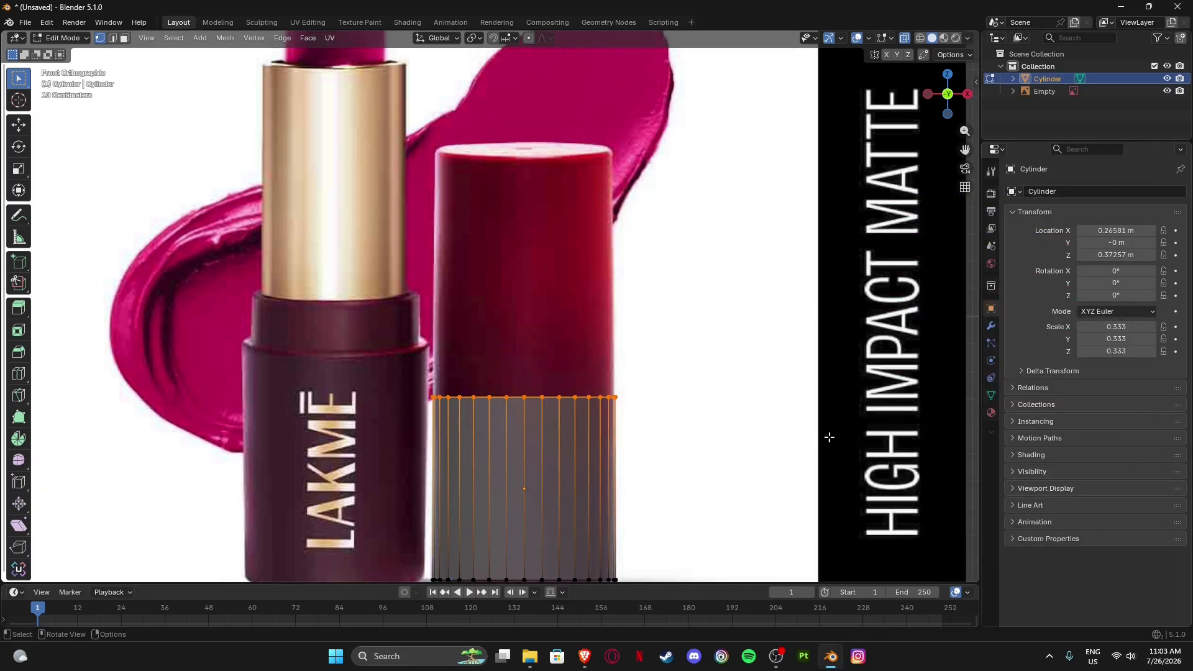
# Extrude the cylinder's top ring about 0.90 m straight up along Z to the top of the reference cap.
pyautogui.scroll(2, 665, 399)
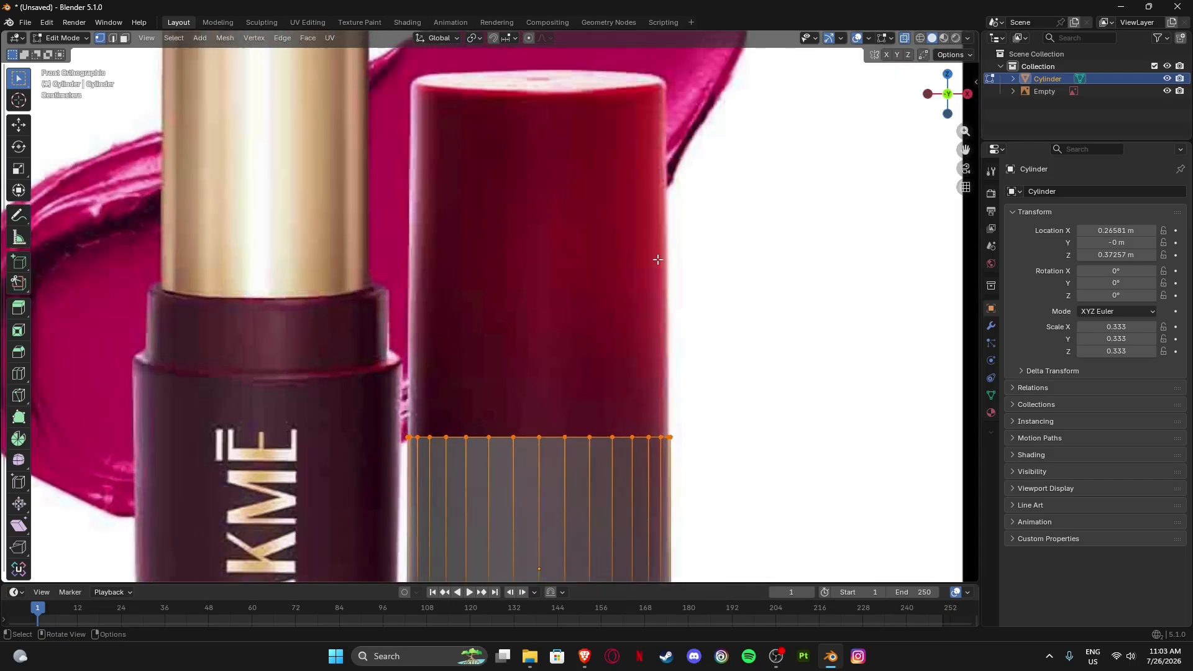
pyautogui.press('e')
pyautogui.press('z')
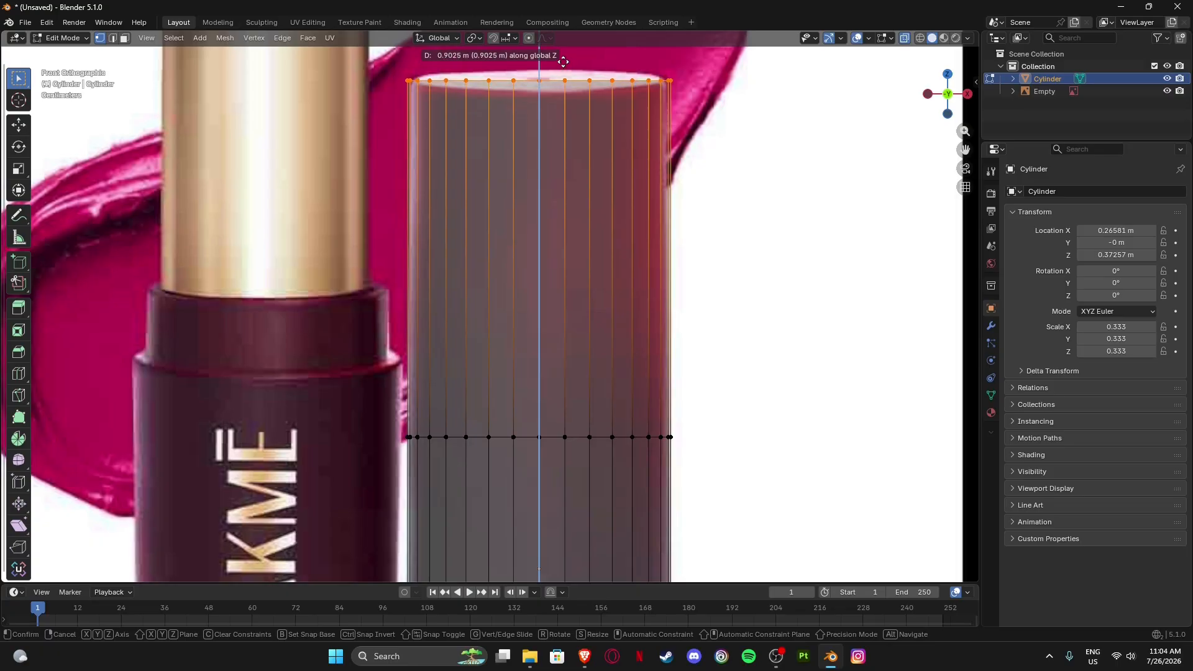
pyautogui.click(567, 60)
# Scale the top ring to about 0.966 to match the cap's taper and raise it about 0.005 m along Z.
pyautogui.keyDown('shift'); pyautogui.moveTo(567, 61); pyautogui.dragTo(559, 254, button='middle'); pyautogui.keyUp('shift')
pyautogui.scroll(4, 559, 254)
pyautogui.keyDown('shift'); pyautogui.moveTo(705, 287); pyautogui.dragTo(697, 305, button='middle'); pyautogui.keyUp('shift')
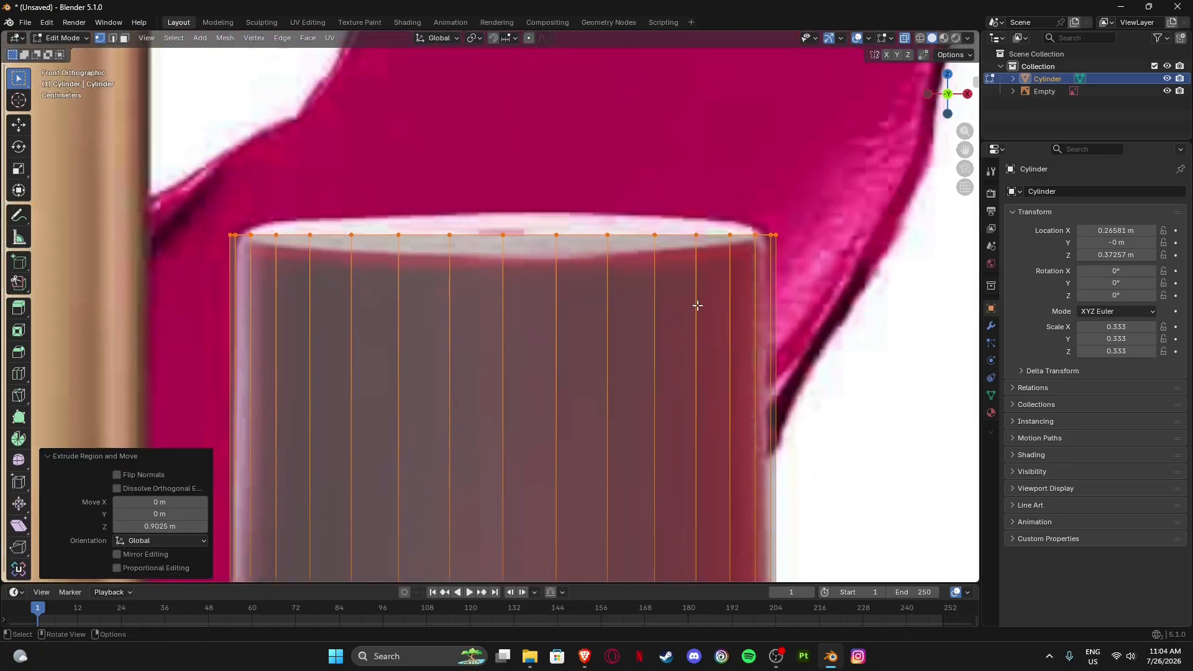
pyautogui.press('s')
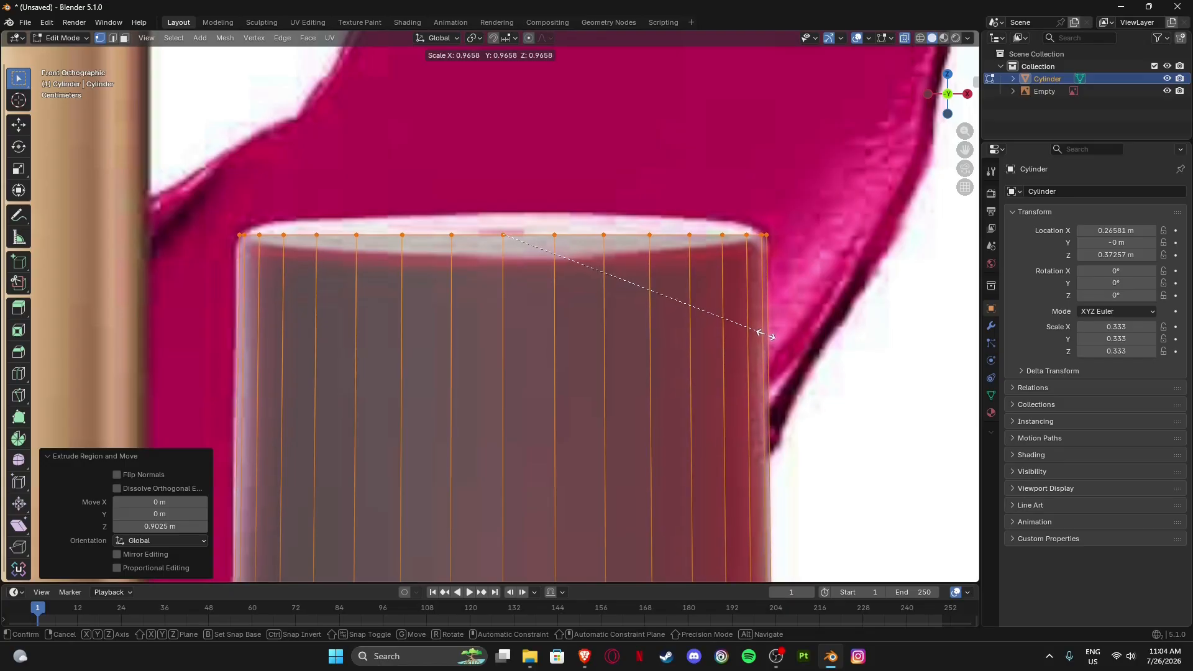
pyautogui.click(766, 334)
pyautogui.press('g')
pyautogui.press('z')
pyautogui.click(754, 296)
# Bevel the cylinder's middle edge loop with 2 segments and a width of about 1.21 m, and clear the selection.
pyautogui.scroll(-4, 754, 296)
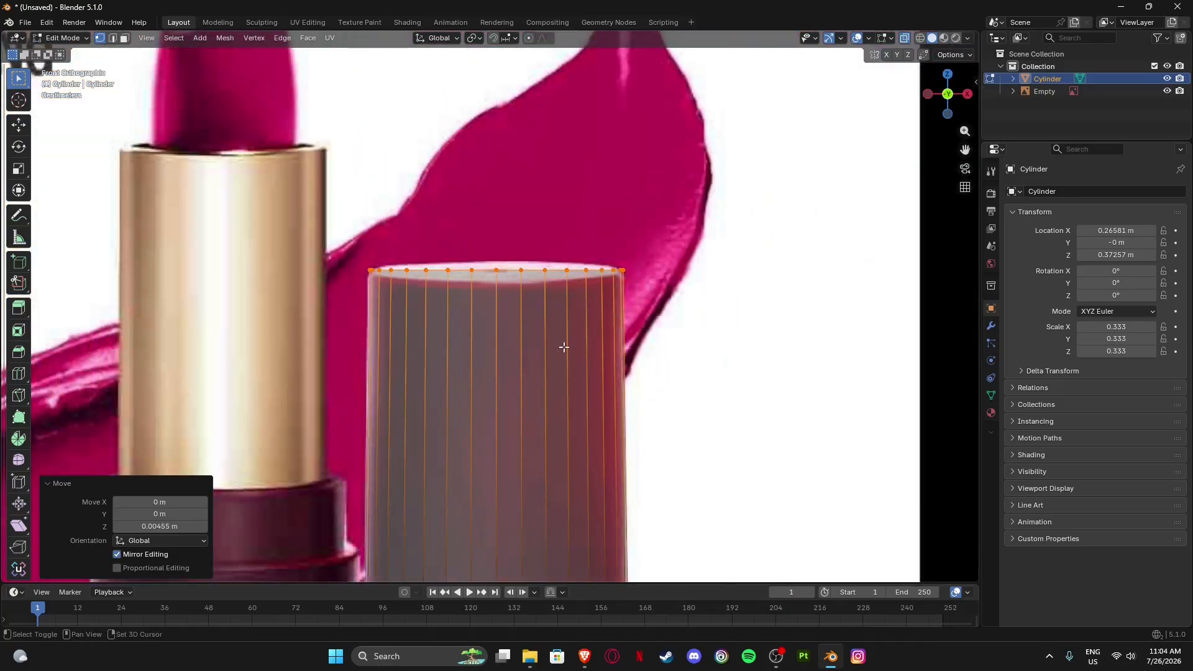
pyautogui.keyDown('shift'); pyautogui.moveTo(455, 453); pyautogui.dragTo(454, 273, button='middle'); pyautogui.keyUp('shift')
pyautogui.scroll(1, 353, 257)
pyautogui.scroll(-1, 355, 259)
pyautogui.keyDown('shift'); pyautogui.moveTo(412, 445); pyautogui.dragTo(416, 398, button='middle'); pyautogui.keyUp('shift')
pyautogui.press('2')
pyautogui.keyDown('alt'); pyautogui.click(457, 404); pyautogui.keyUp('alt')
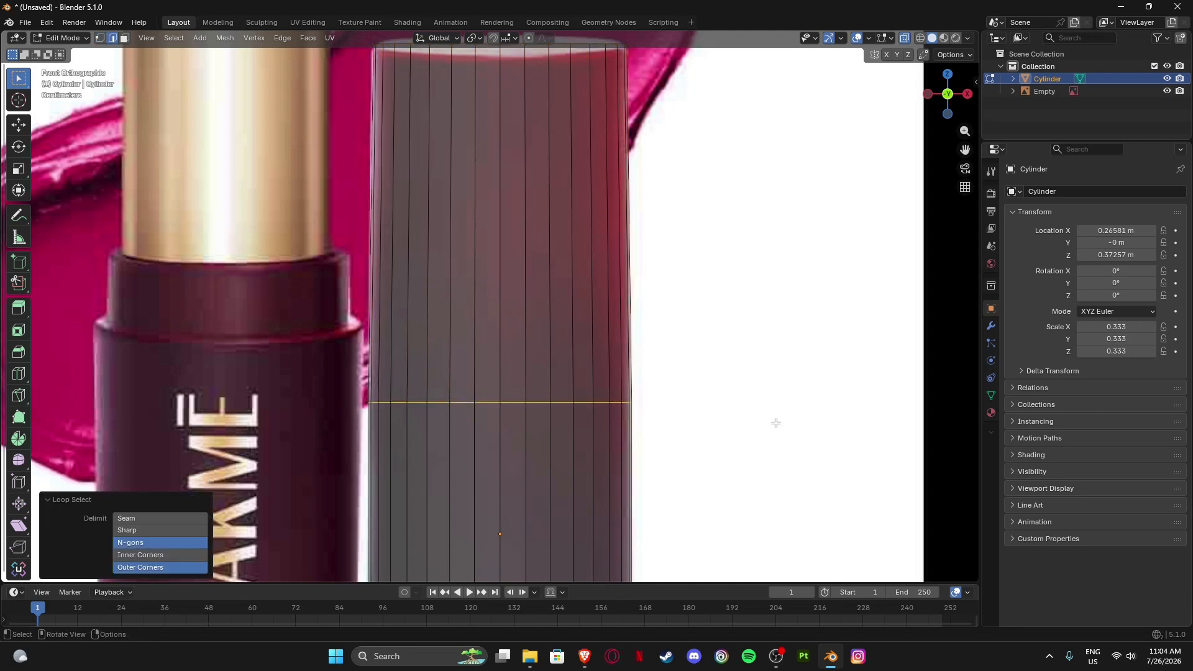
pyautogui.hotkey('ctrl', 'b')
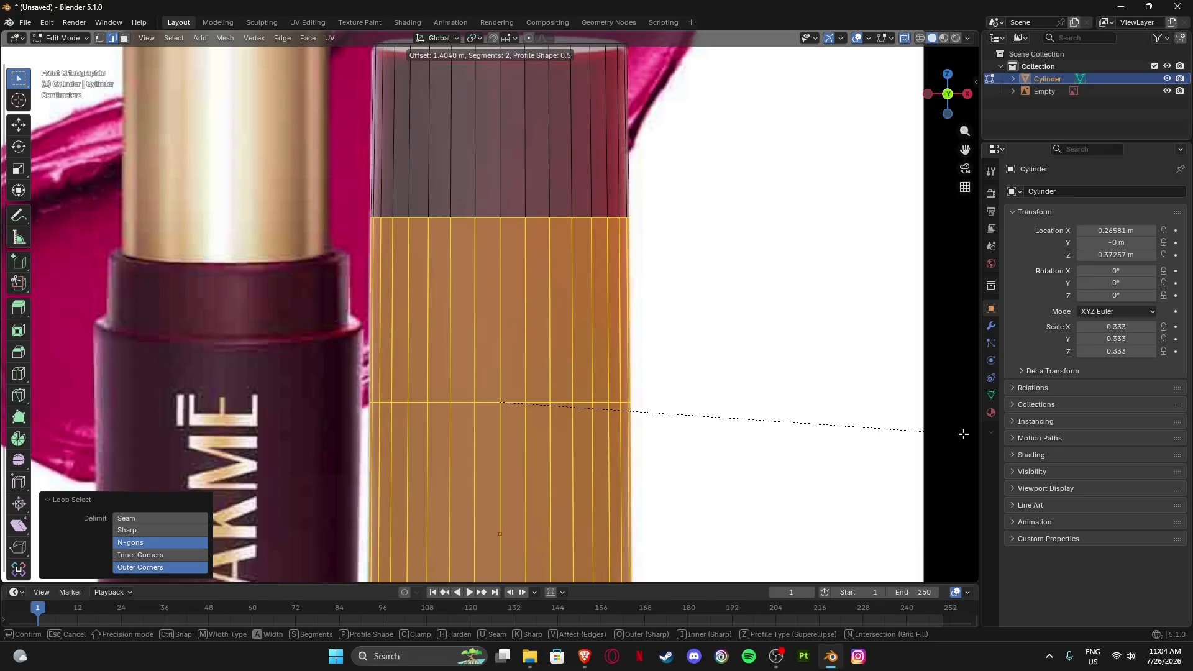
pyautogui.click(937, 421)
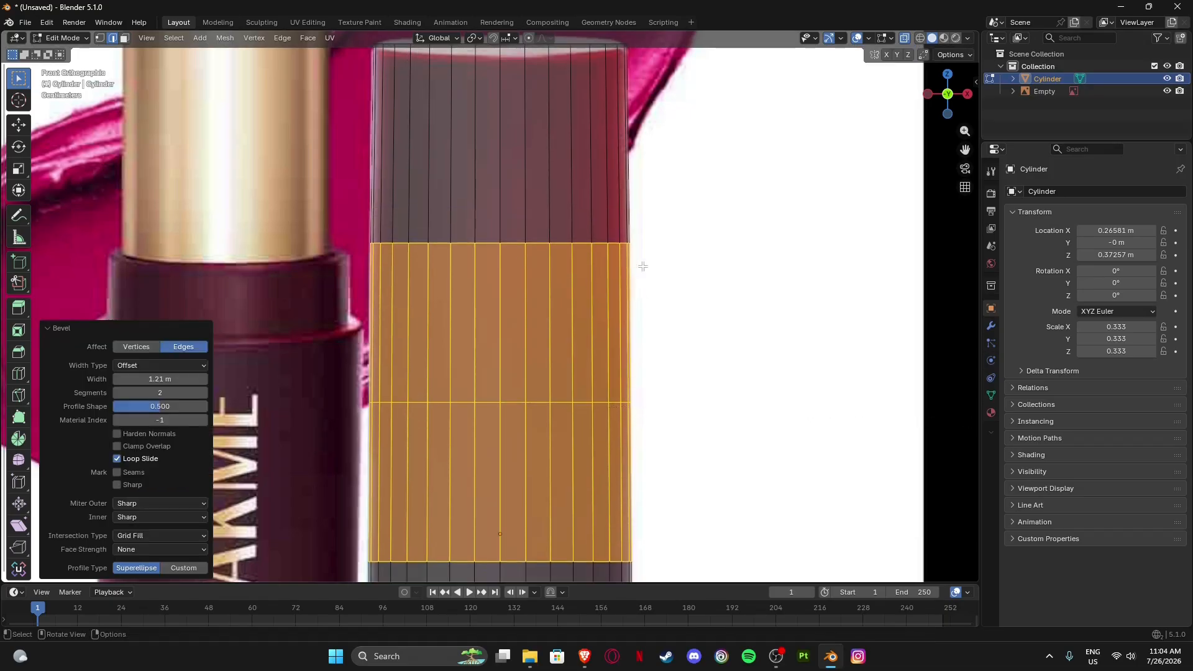
pyautogui.scroll(-5, 642, 267)
pyautogui.keyDown('shift'); pyautogui.moveTo(526, 261); pyautogui.dragTo(526, 353, button='middle'); pyautogui.keyUp('shift')
pyautogui.scroll(3, 500, 311)
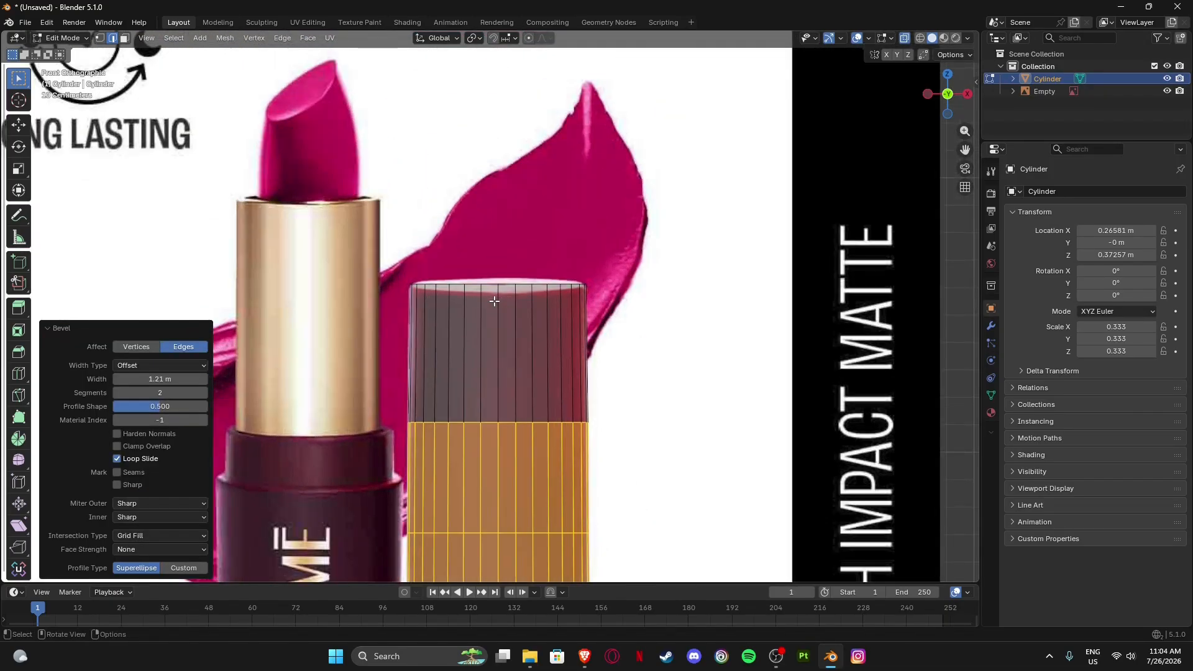
pyautogui.scroll(-4, 497, 305)
pyautogui.click(776, 371)
# Examine how the cylinder fits the reference cap from the front and in perspective, especially around its base.
pyautogui.scroll(1, 516, 369)
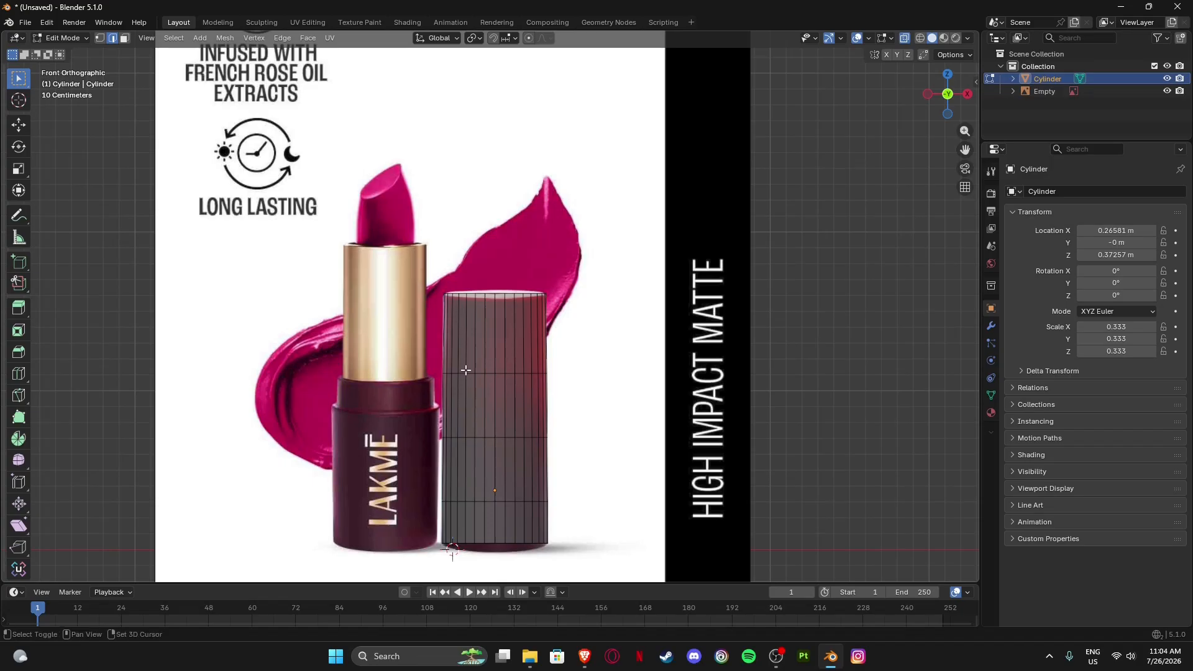
pyautogui.keyDown('shift'); pyautogui.moveTo(495, 336); pyautogui.dragTo(471, 351, button='middle'); pyautogui.keyUp('shift')
pyautogui.scroll(3, 482, 298)
pyautogui.scroll(-5, 504, 330)
pyautogui.scroll(3, 471, 348)
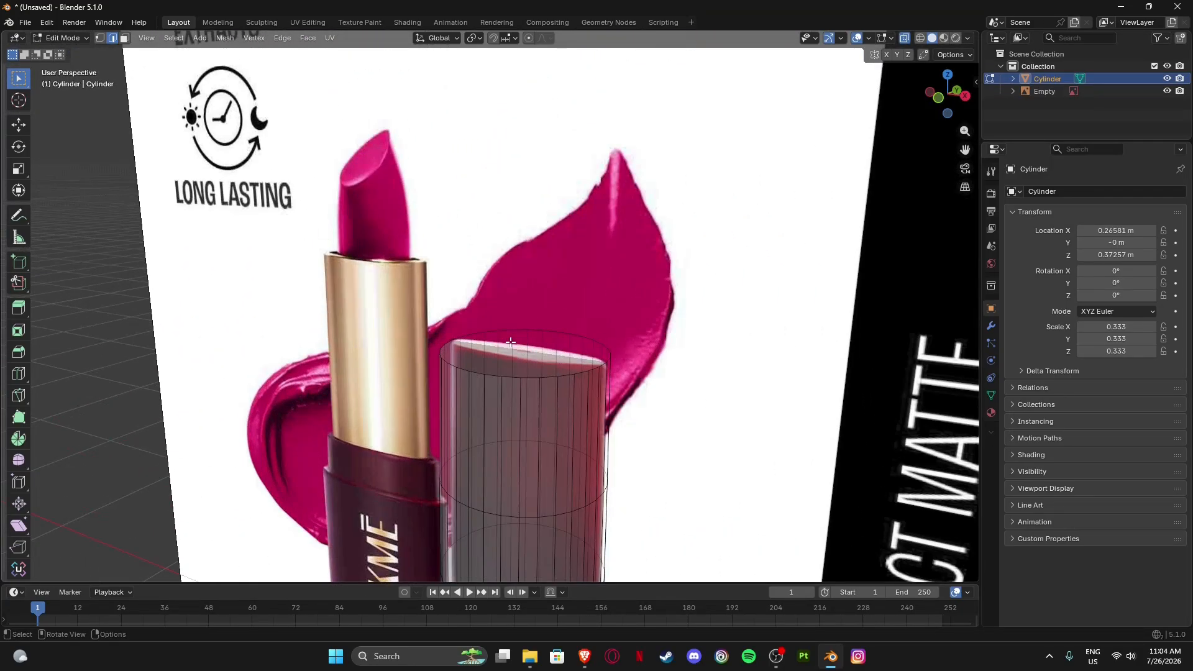
pyautogui.scroll(-1, 471, 347)
pyautogui.scroll(3, 472, 346)
pyautogui.scroll(1, 466, 350)
pyautogui.scroll(-4, 516, 373)
pyautogui.keyDown('shift'); pyautogui.moveTo(517, 373); pyautogui.dragTo(434, 156, button='middle'); pyautogui.keyUp('shift')
pyautogui.scroll(3, 497, 424)
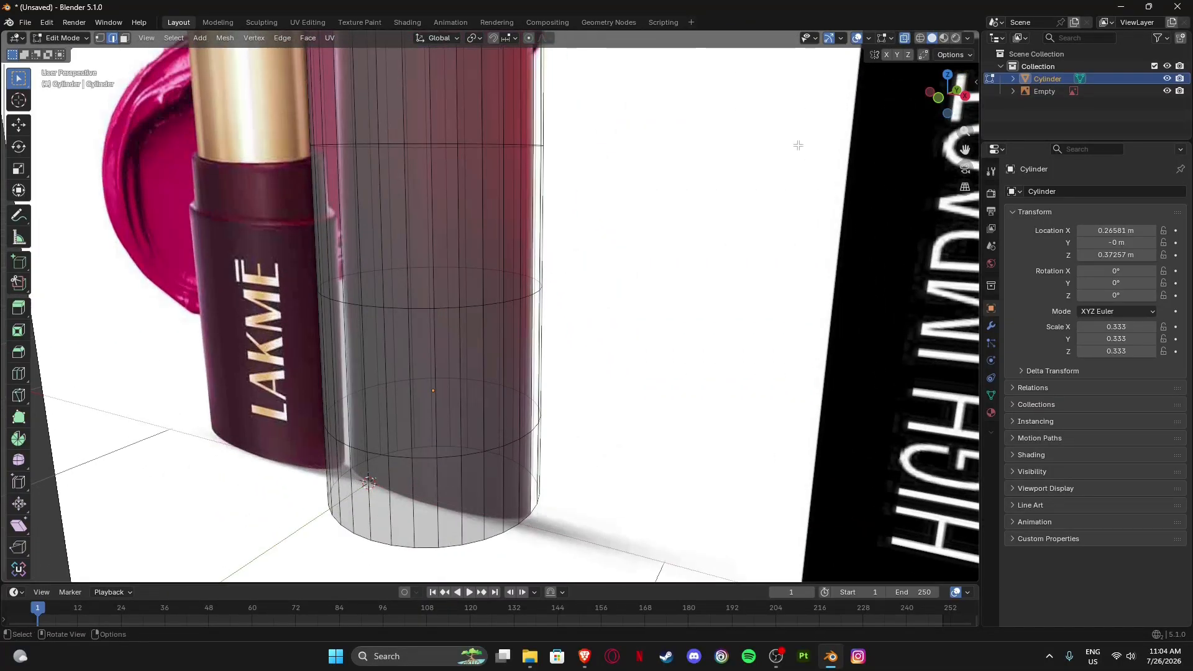
pyautogui.click(939, 98)
pyautogui.scroll(-6, 623, 321)
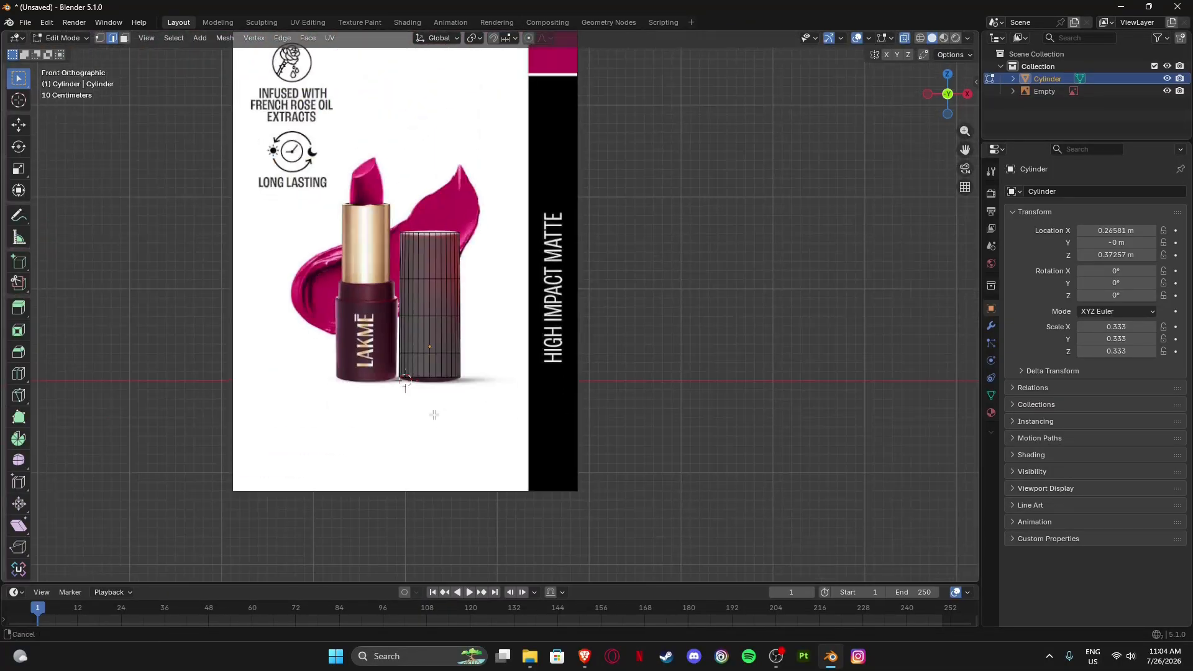
pyautogui.scroll(5, 448, 354)
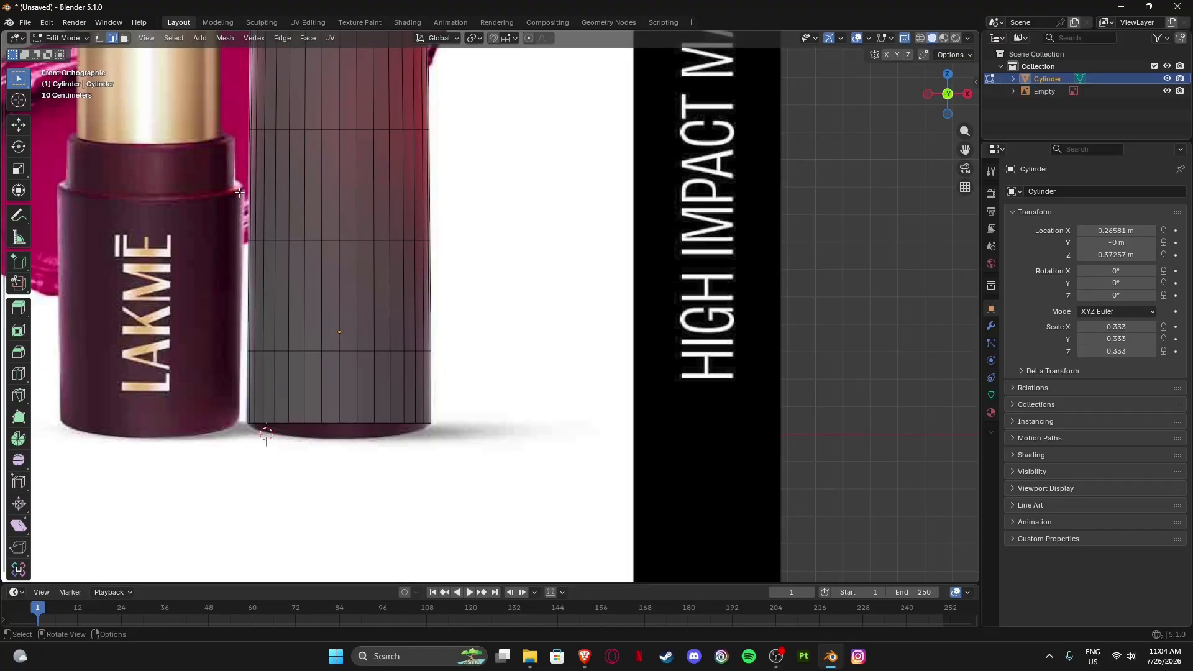
pyautogui.scroll(5, 431, 334)
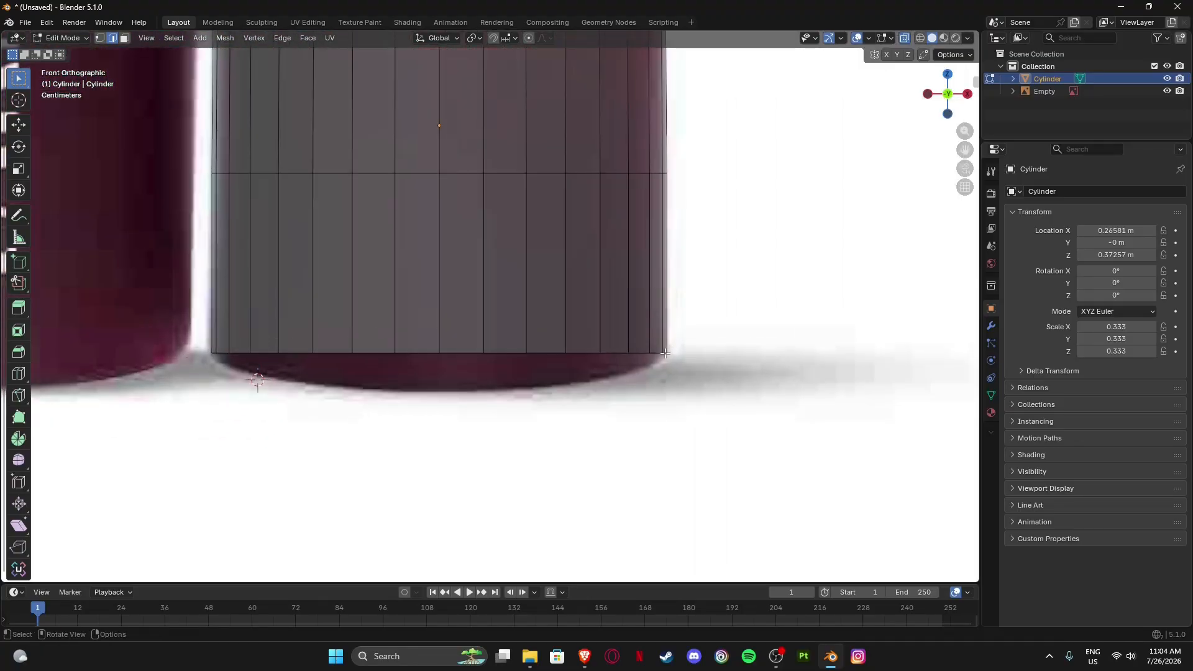
pyautogui.scroll(3, 664, 362)
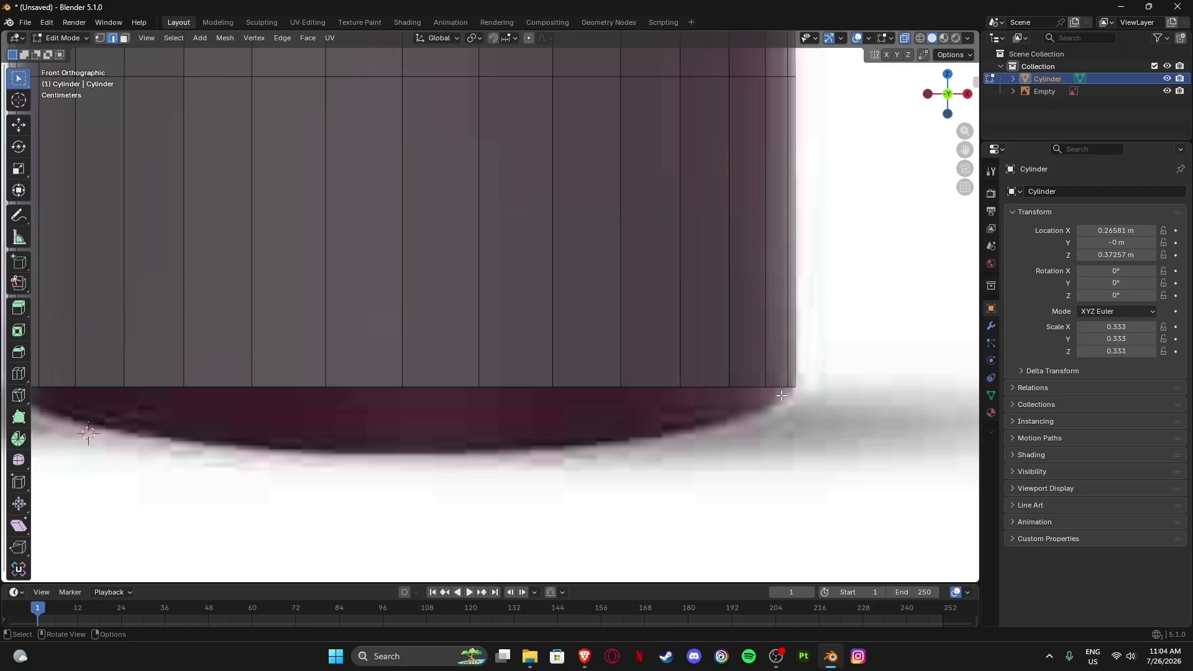
pyautogui.scroll(-9, 780, 397)
# Select the cylinder's bottom edge loop, also extending a single bottom edge to its full loop with Select Loops.
pyautogui.moveTo(563, 384); pyautogui.dragTo(465, 310, button='middle')
pyautogui.scroll(1, 465, 311)
pyautogui.scroll(4, 416, 320)
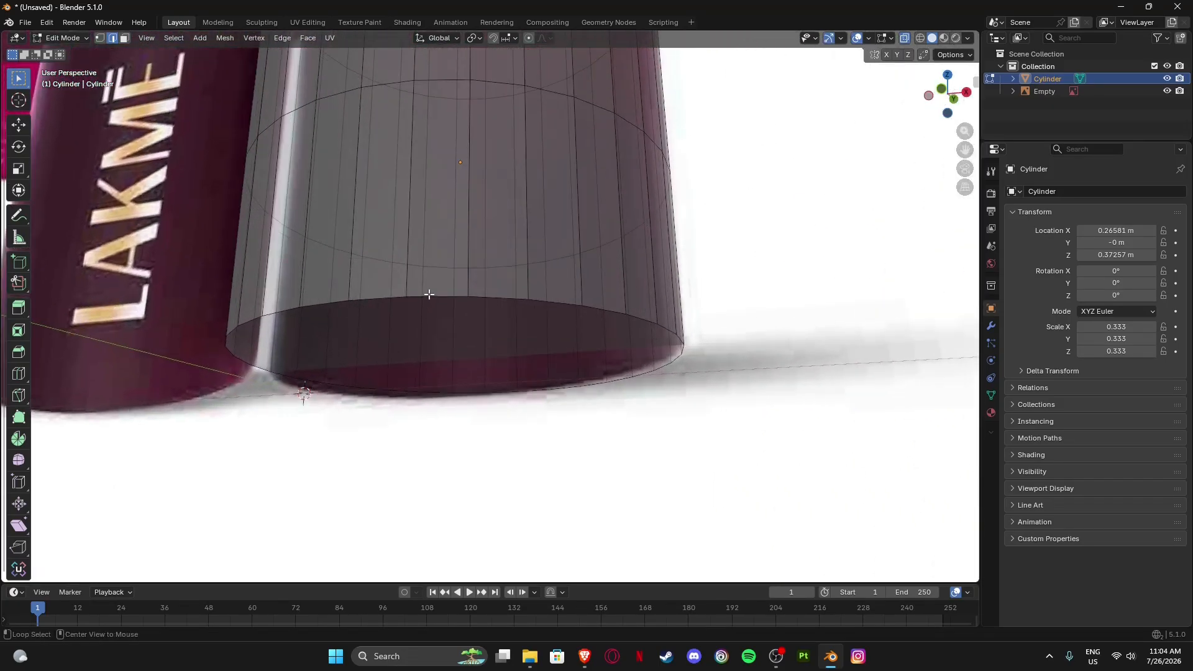
pyautogui.keyDown('alt'); pyautogui.click(429, 294); pyautogui.keyUp('alt')
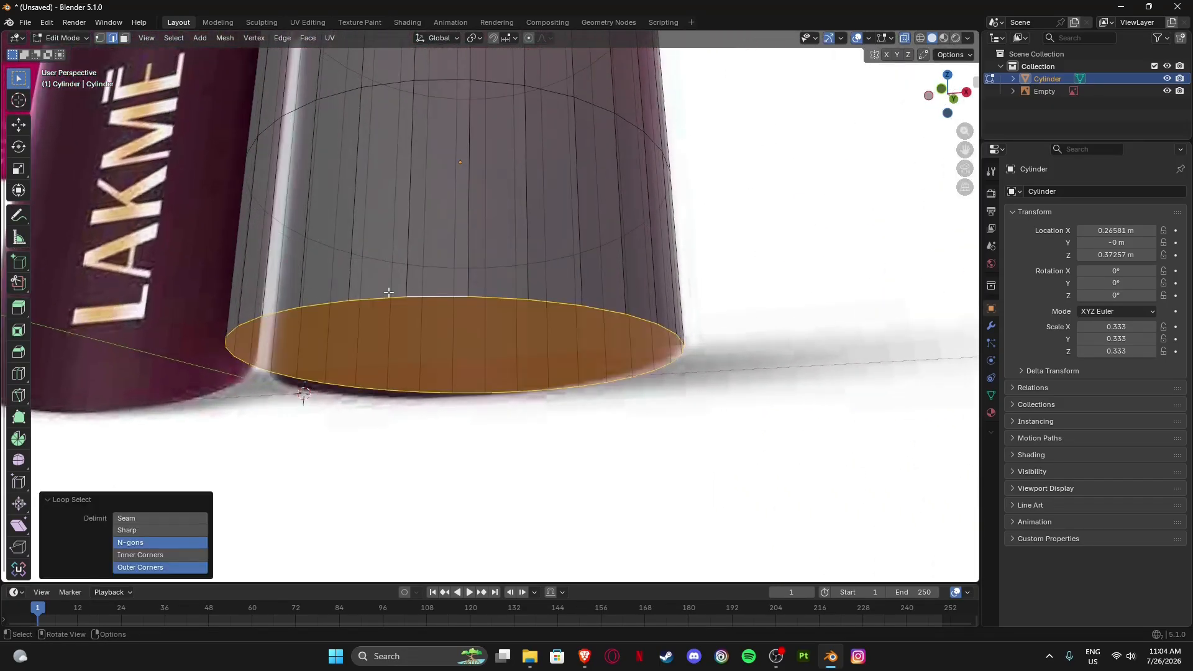
pyautogui.click(427, 298)
pyautogui.click(174, 38)
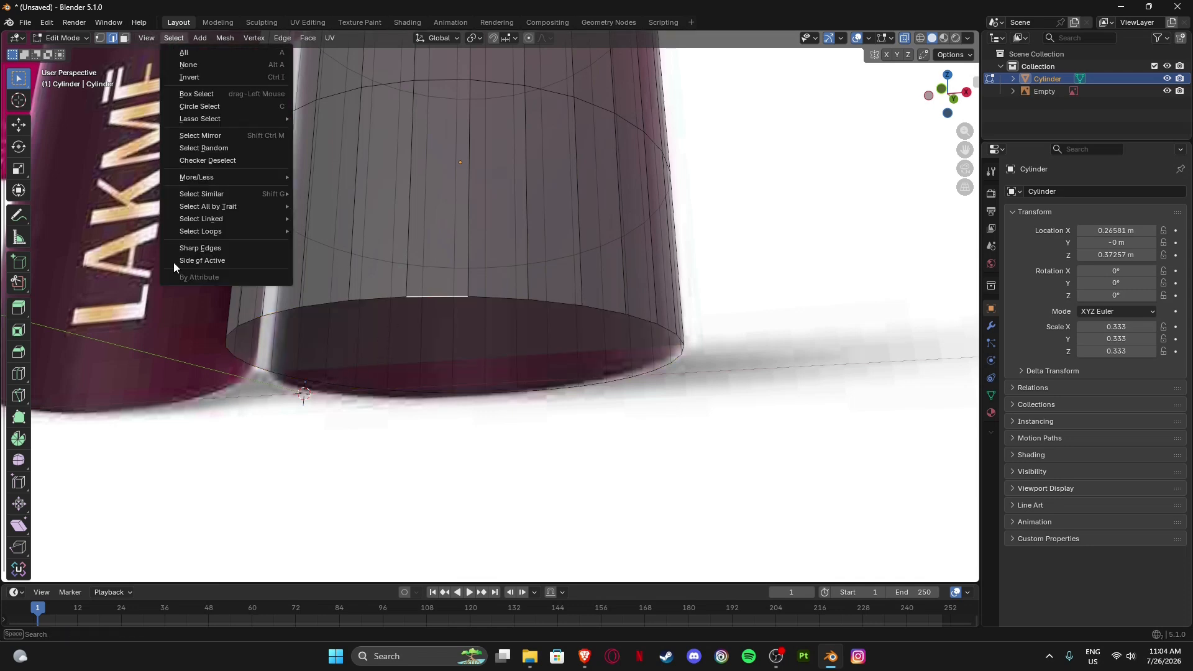
pyautogui.moveTo(259, 229)
pyautogui.click(331, 228)
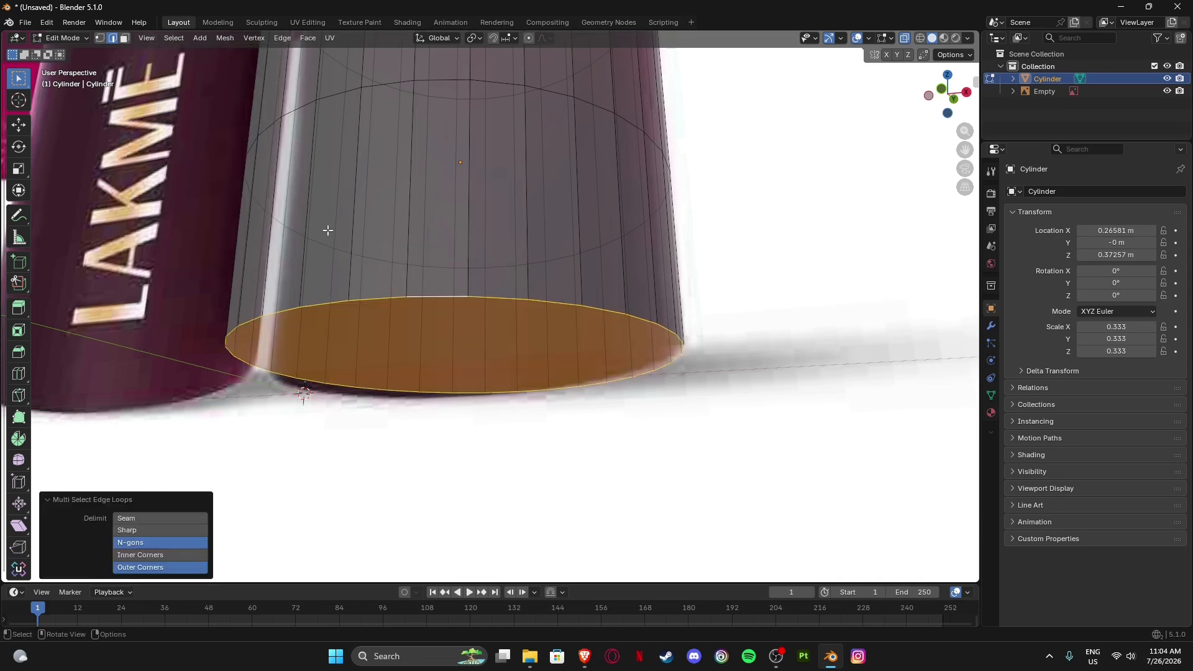
# Bevel the cylinder's bottom face rim with 2 segments and a width of about 0.011 m, and return to Object Mode.
pyautogui.press('3')
pyautogui.click(440, 444)
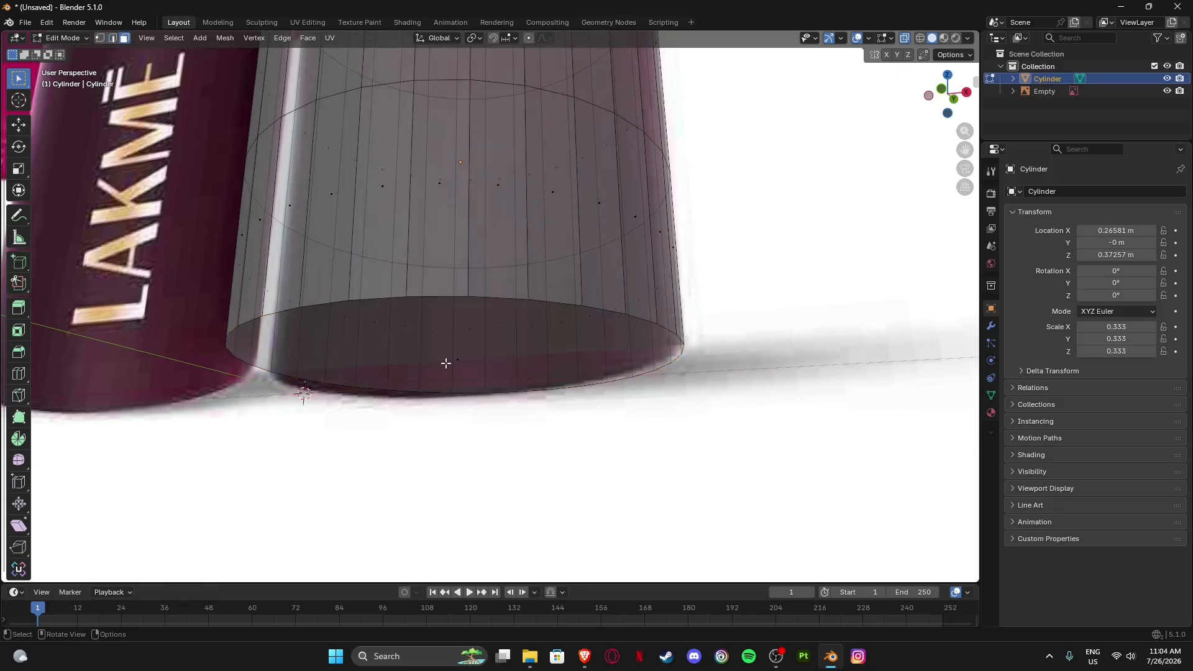
pyautogui.click(446, 362)
pyautogui.scroll(-2, 496, 308)
pyautogui.scroll(3, 496, 307)
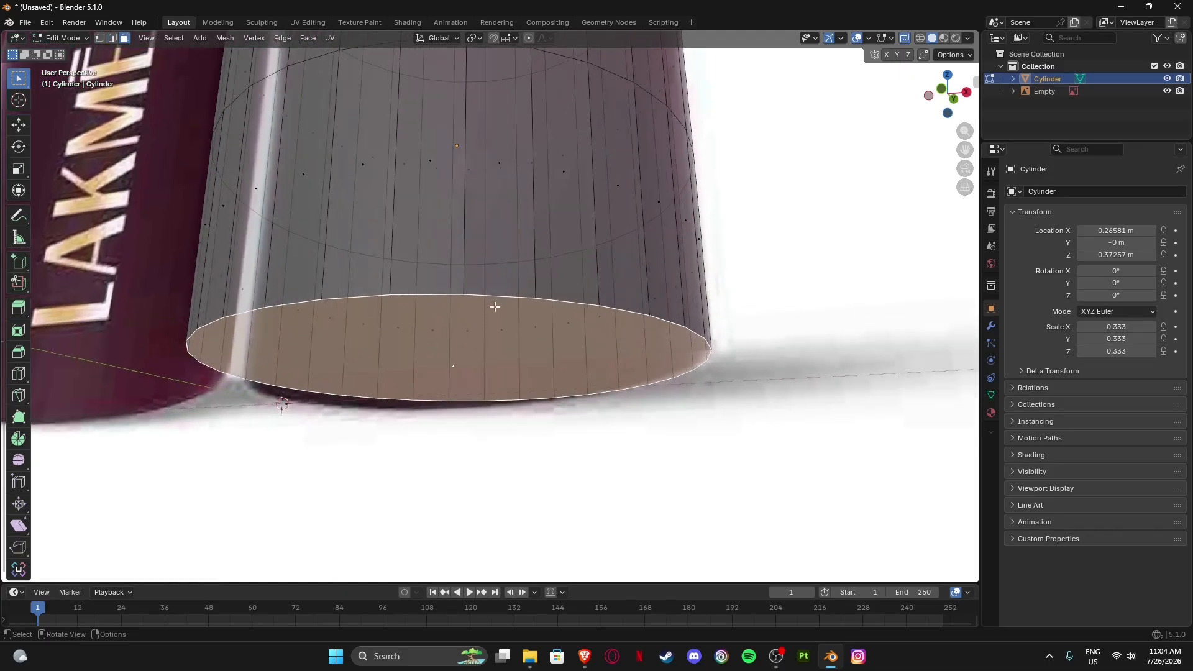
pyautogui.hotkey('ctrl', 'b')
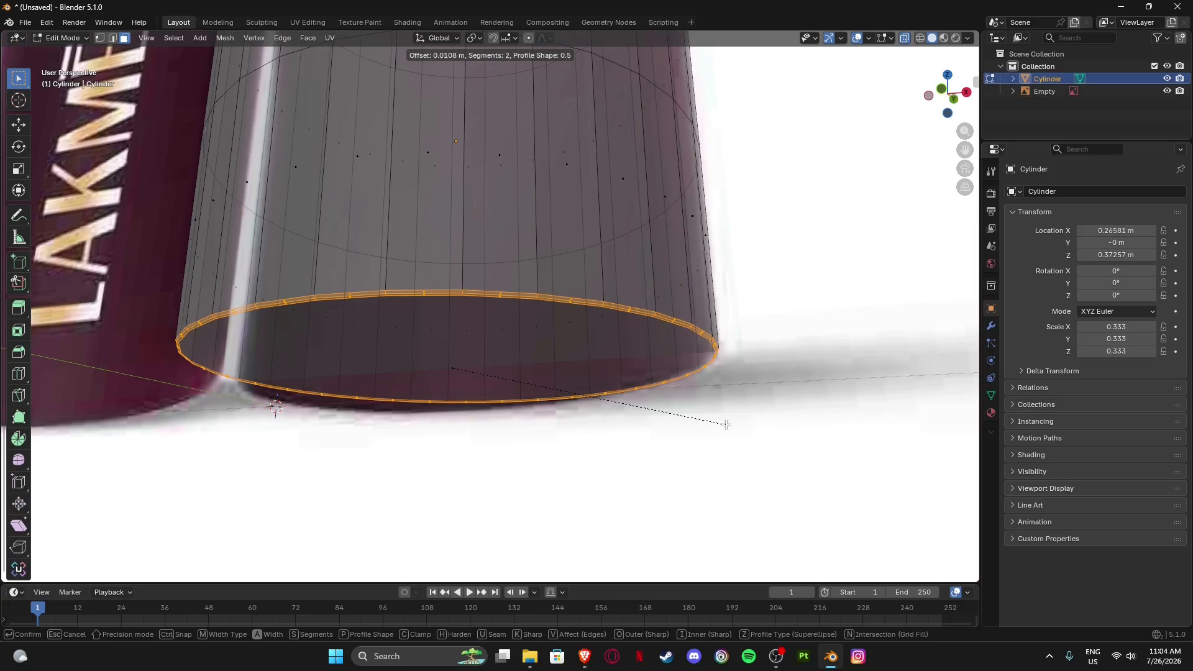
pyautogui.click(726, 424)
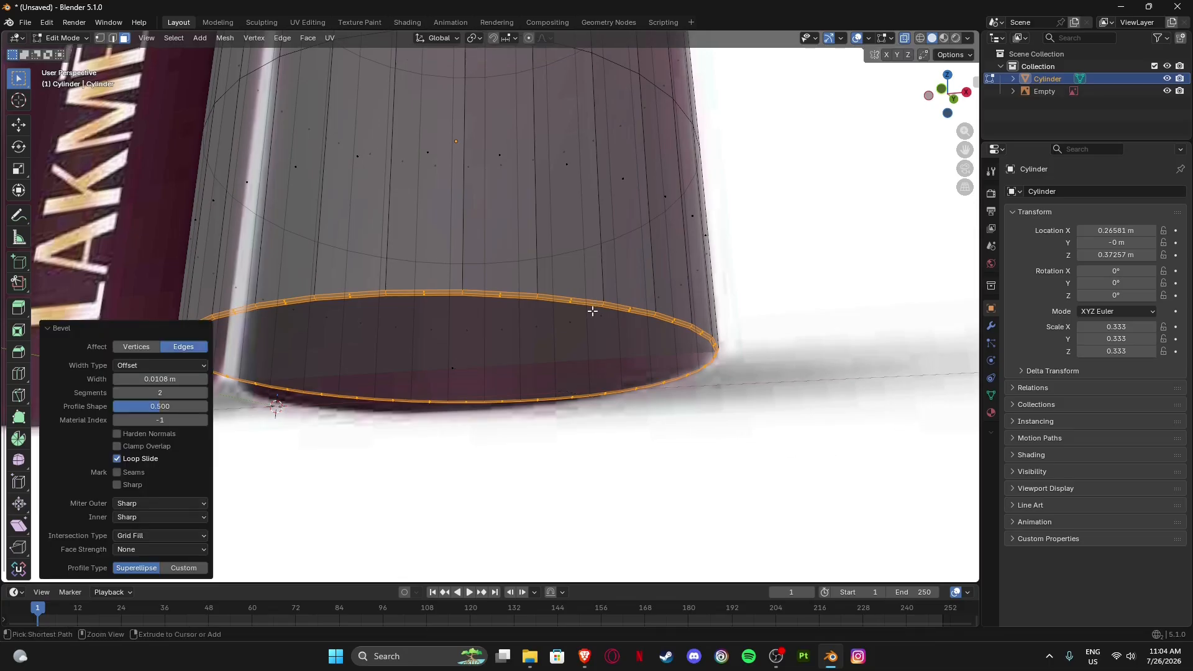
pyautogui.click(548, 314)
pyautogui.press('Tab')
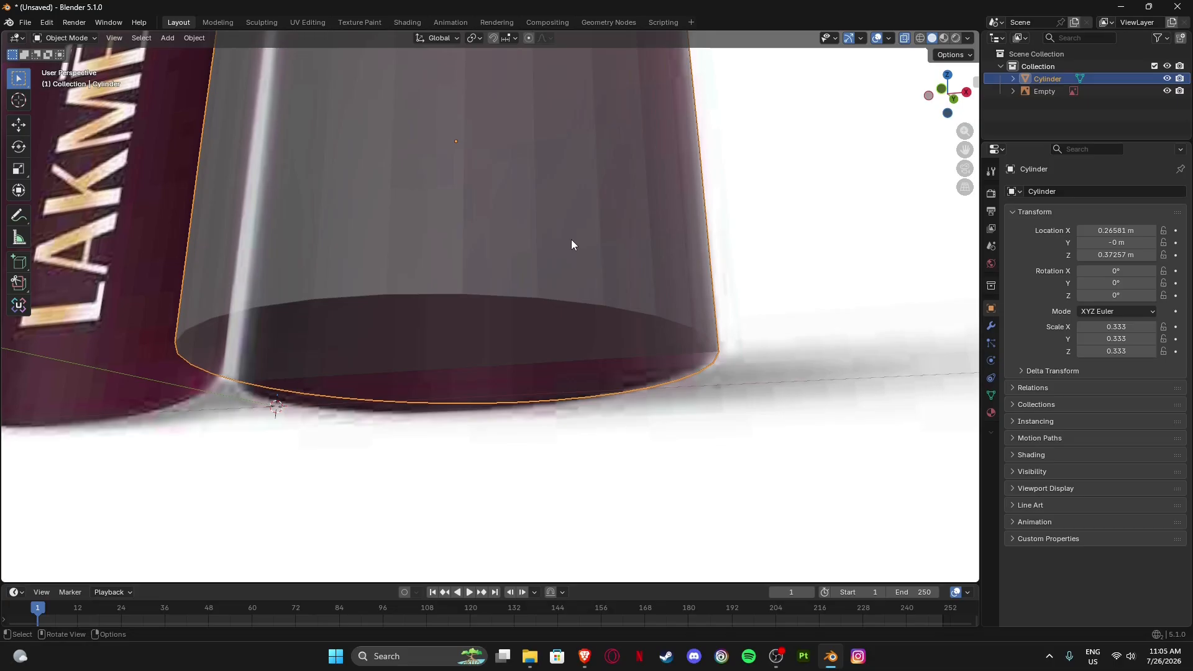
# Apply the cylinder's scale, and also apply its rotation and scale together.
pyautogui.click(56, 39)
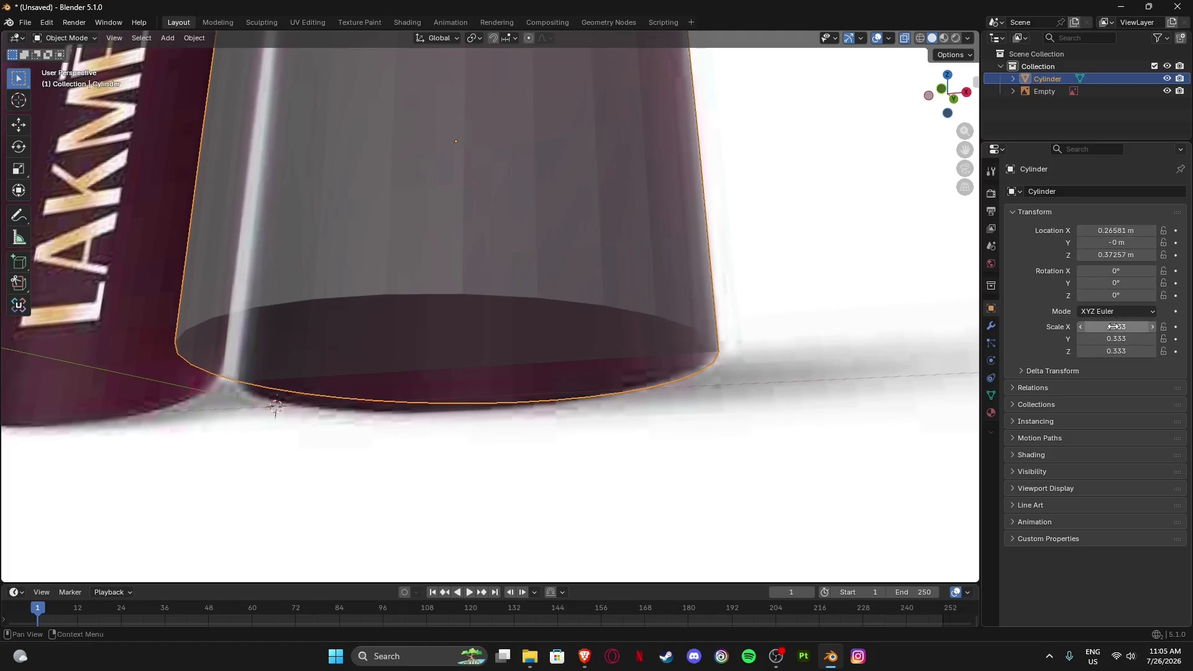
pyautogui.hotkey('ctrl', 'a')
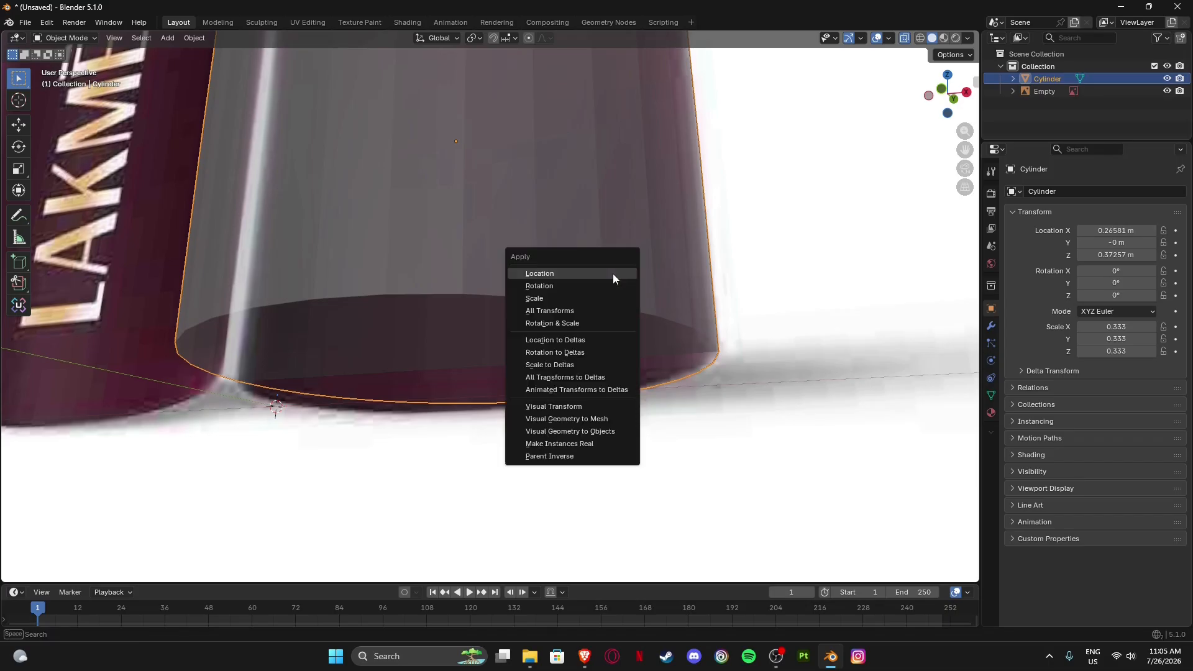
pyautogui.click(556, 303)
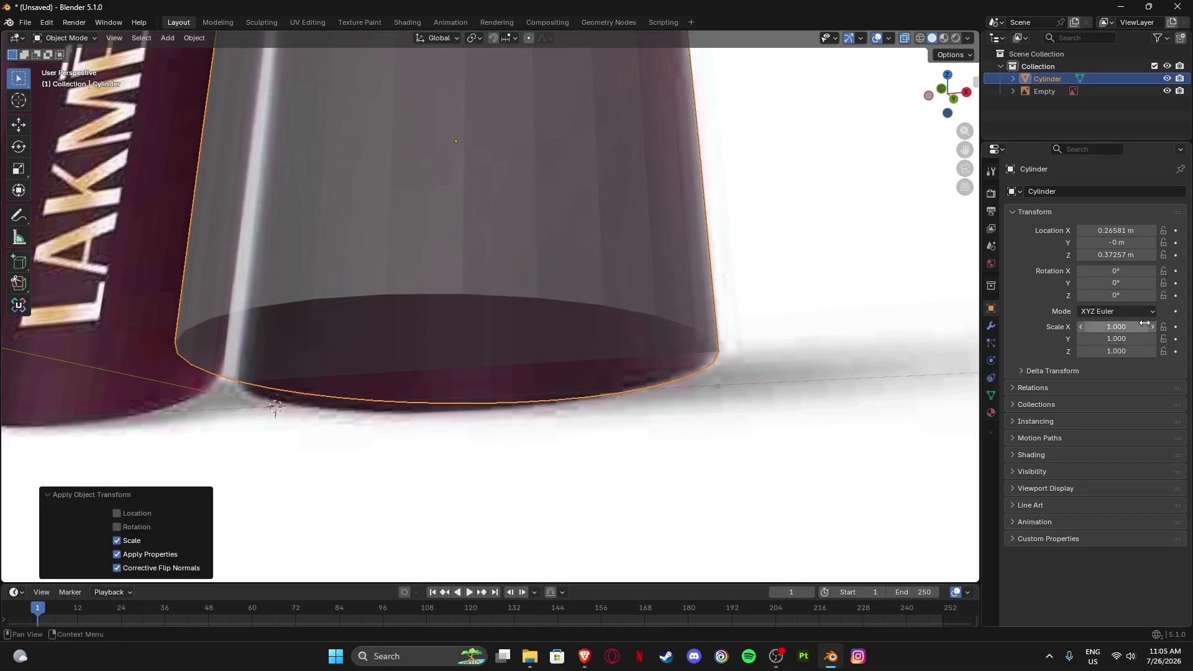
pyautogui.hotkey('ctrl', 'a')
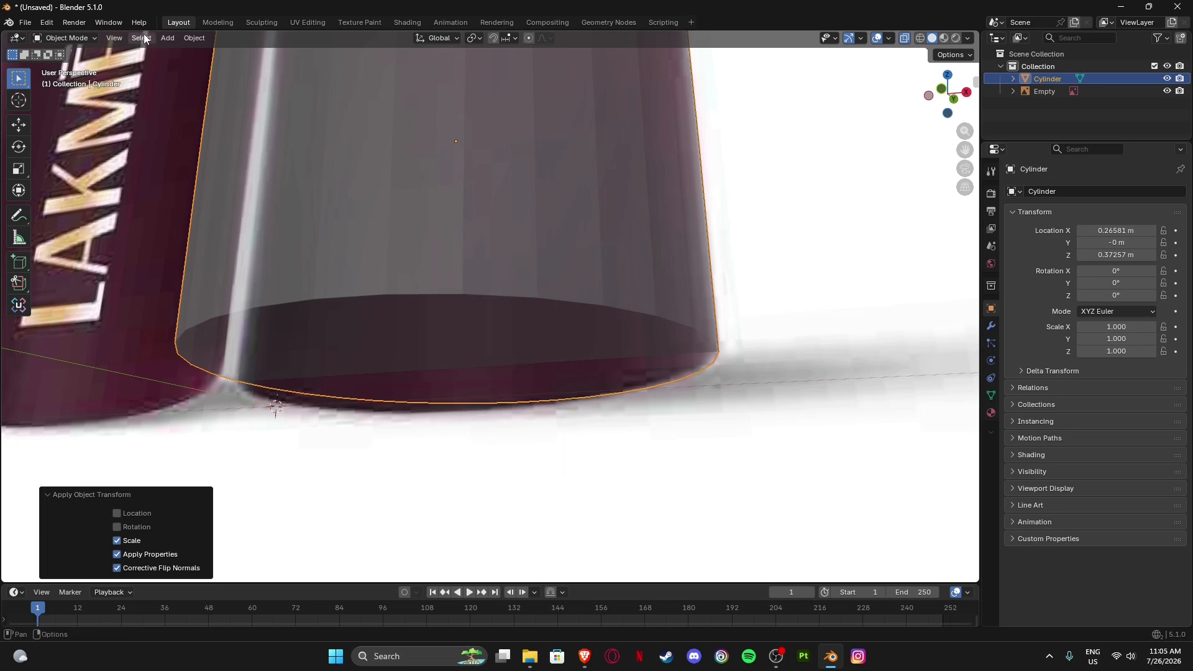
pyautogui.click(192, 38)
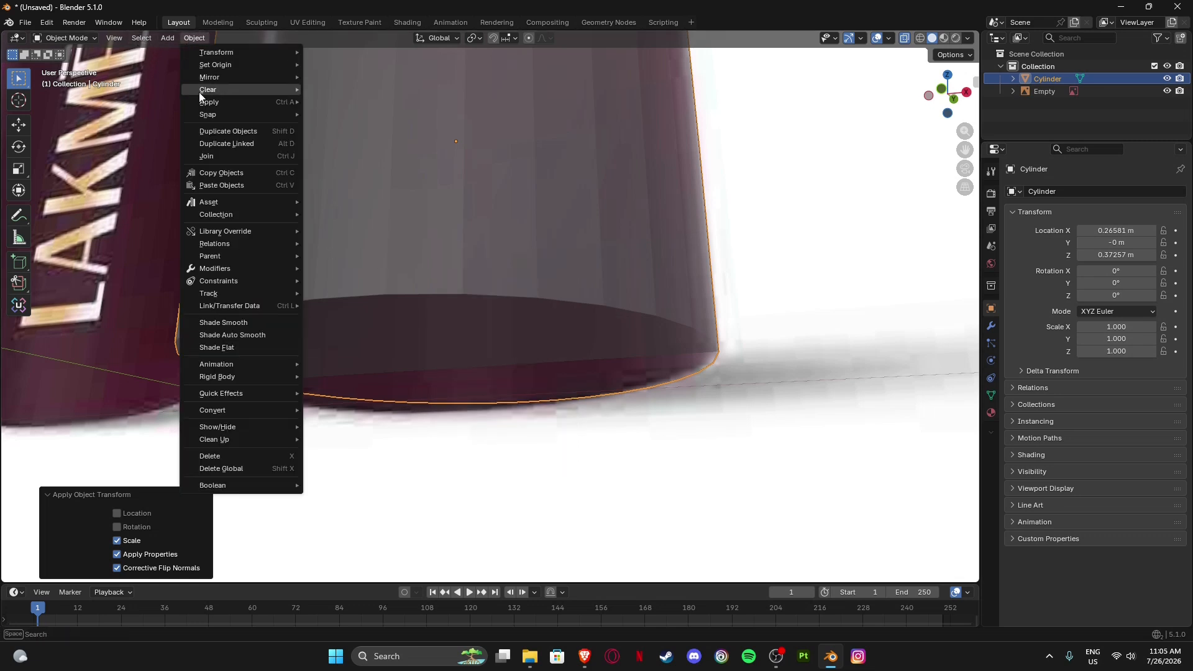
pyautogui.moveTo(239, 102)
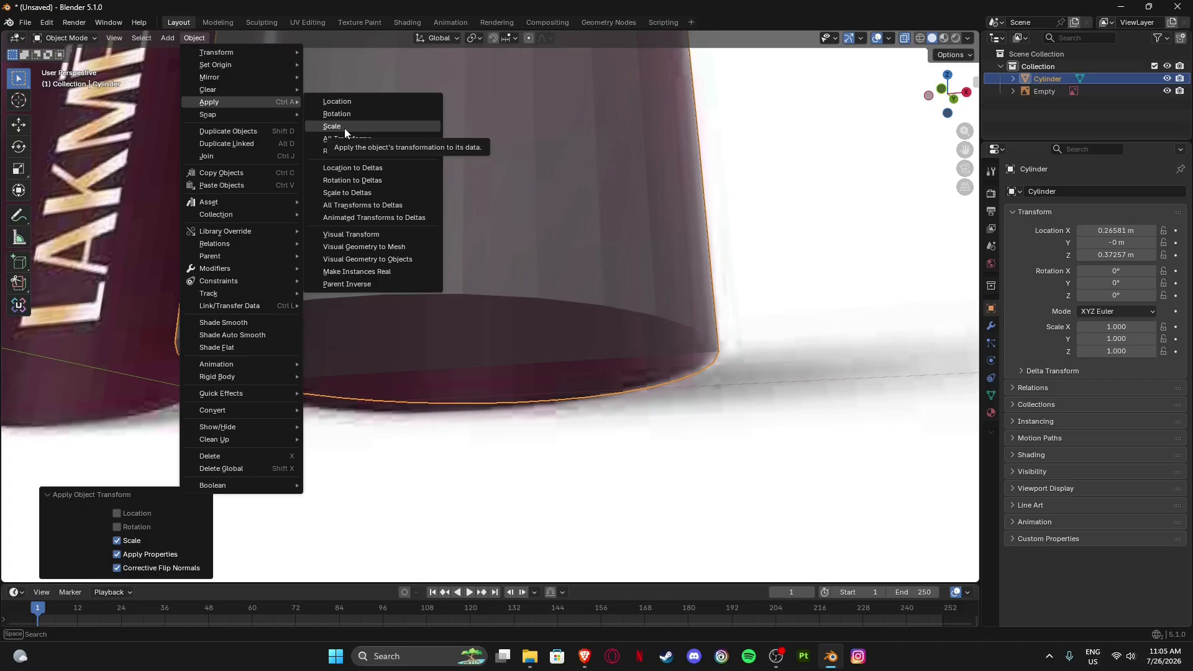
pyautogui.click(363, 150)
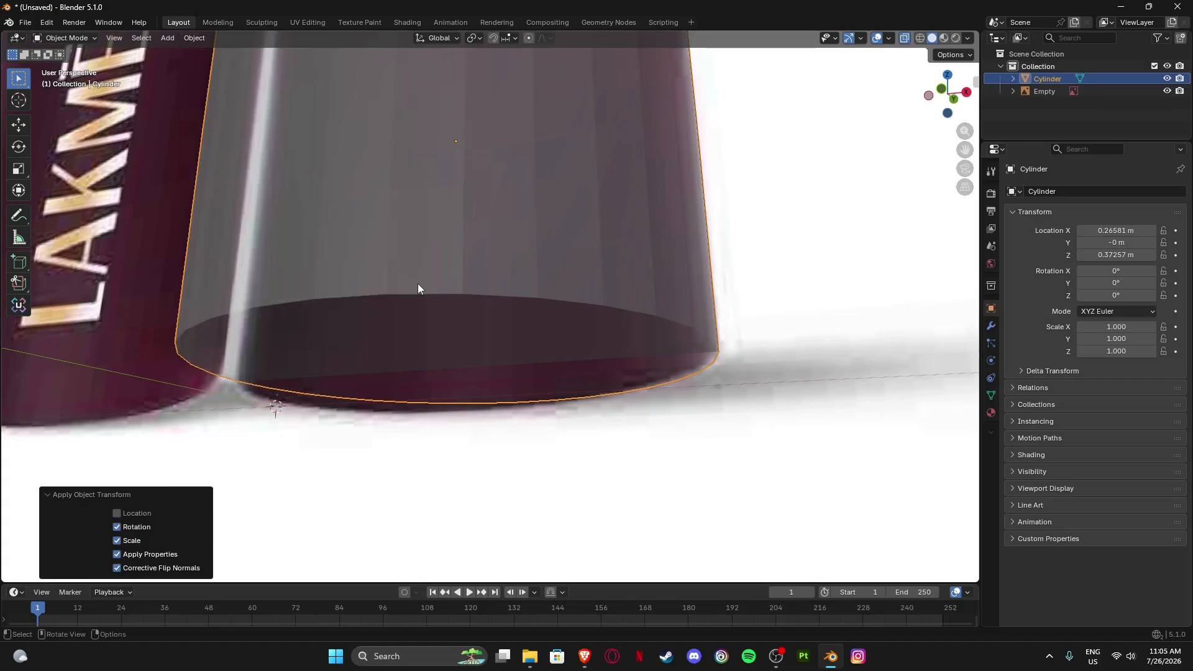
# Bevel the rim of the cylinder's bottom face in Edit Mode with 2 segments and a width of about 0.0023 m.
pyautogui.scroll(-8, 547, 352)
pyautogui.moveTo(506, 202); pyautogui.dragTo(488, 273, button='middle')
pyautogui.keyDown('shift'); pyautogui.moveTo(477, 155); pyautogui.dragTo(482, 243, button='middle'); pyautogui.keyUp('shift')
pyautogui.press('Tab')
pyautogui.moveTo(460, 296); pyautogui.dragTo(437, 258, button='middle')
pyautogui.scroll(5, 457, 302)
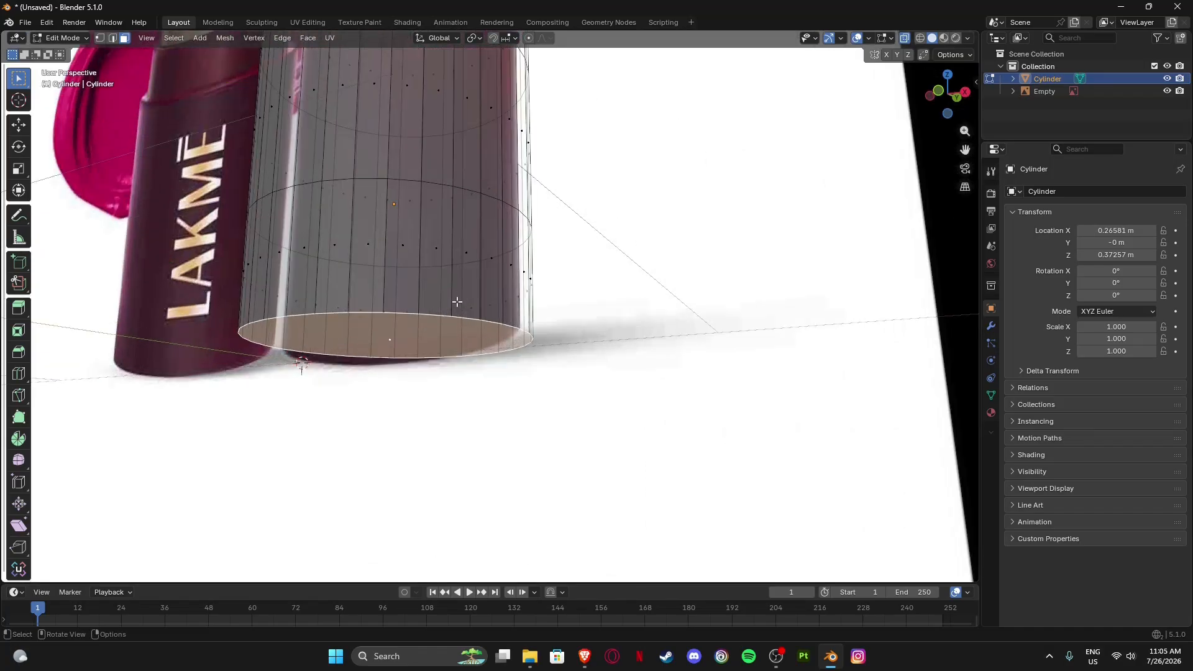
pyautogui.click(62, 39)
pyautogui.click(52, 64)
pyautogui.scroll(3, 353, 304)
pyautogui.hotkey('ctrl', 'b')
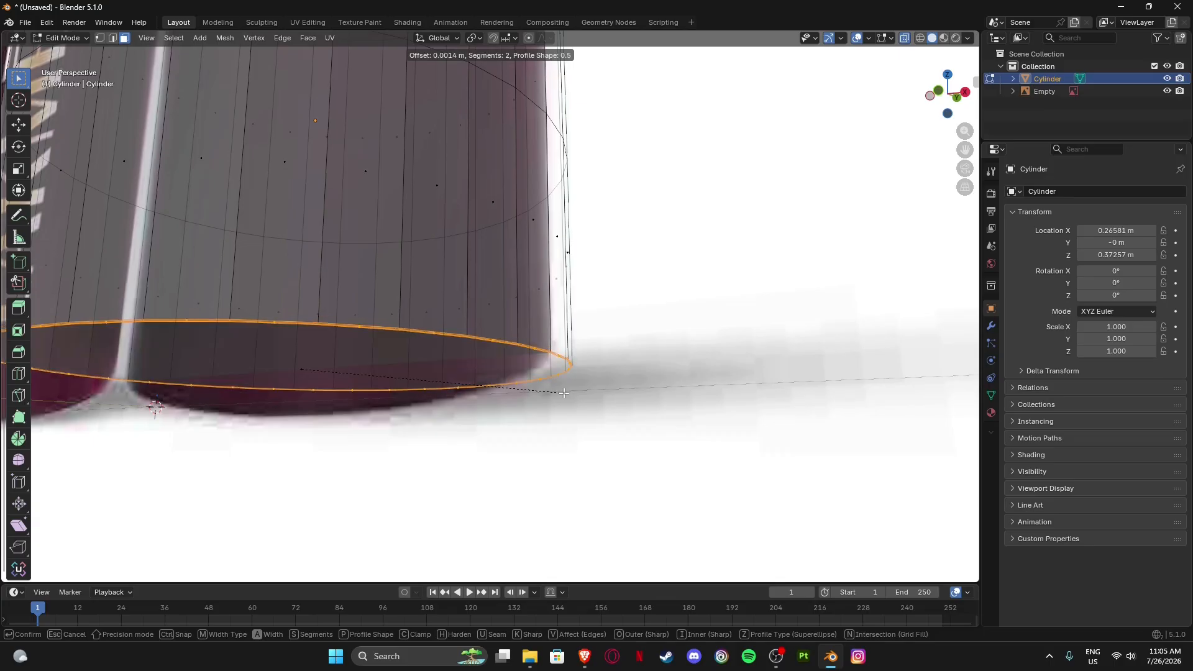
pyautogui.click(562, 335)
pyautogui.scroll(-7, 562, 334)
pyautogui.moveTo(390, 325)
pyautogui.mouseDown(button='middle')
pyautogui.moveTo(419, 331)
pyautogui.moveTo(391, 337)
pyautogui.mouseUp(button='middle')
pyautogui.scroll(7, 464, 329)
pyautogui.moveTo(160, 379)
pyautogui.mouseDown()
pyautogui.moveTo(180, 379)
pyautogui.moveTo(160, 379)
pyautogui.mouseUp()
# Bevel the rim of the cylinder's top face with 2 segments and a width of about 0.0106 m.
pyautogui.scroll(-7, 467, 261)
pyautogui.moveTo(467, 233); pyautogui.dragTo(490, 364, button='middle')
pyautogui.scroll(5, 491, 311)
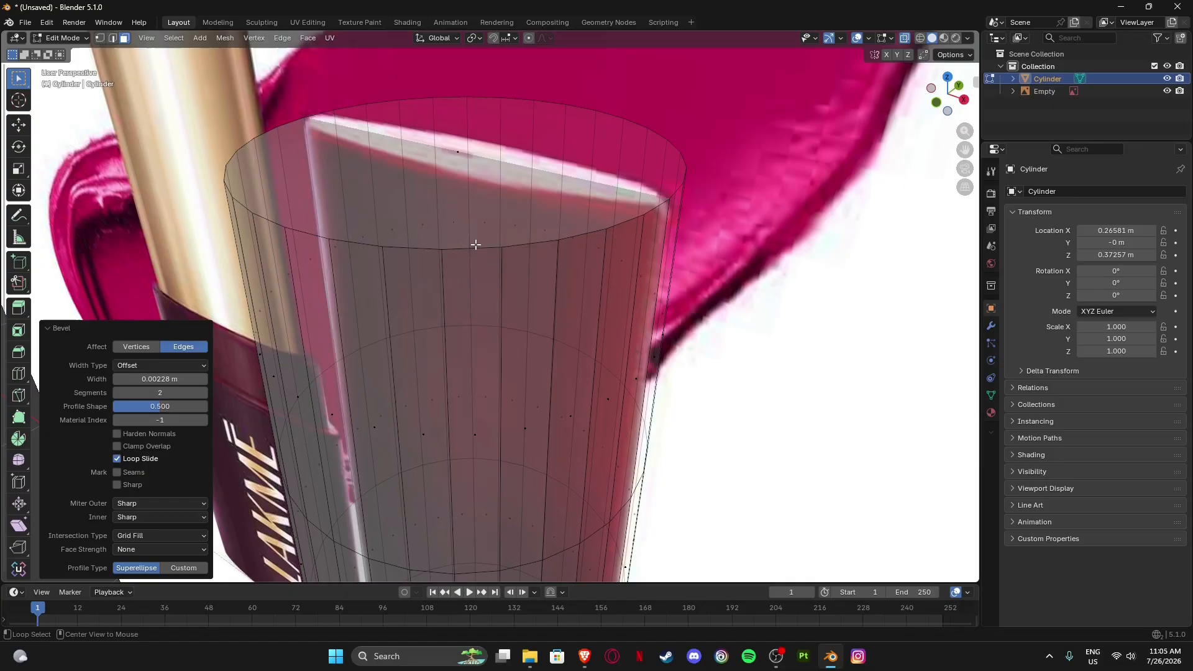
pyautogui.keyDown('alt'); pyautogui.click(476, 245); pyautogui.keyUp('alt')
pyautogui.click(458, 148)
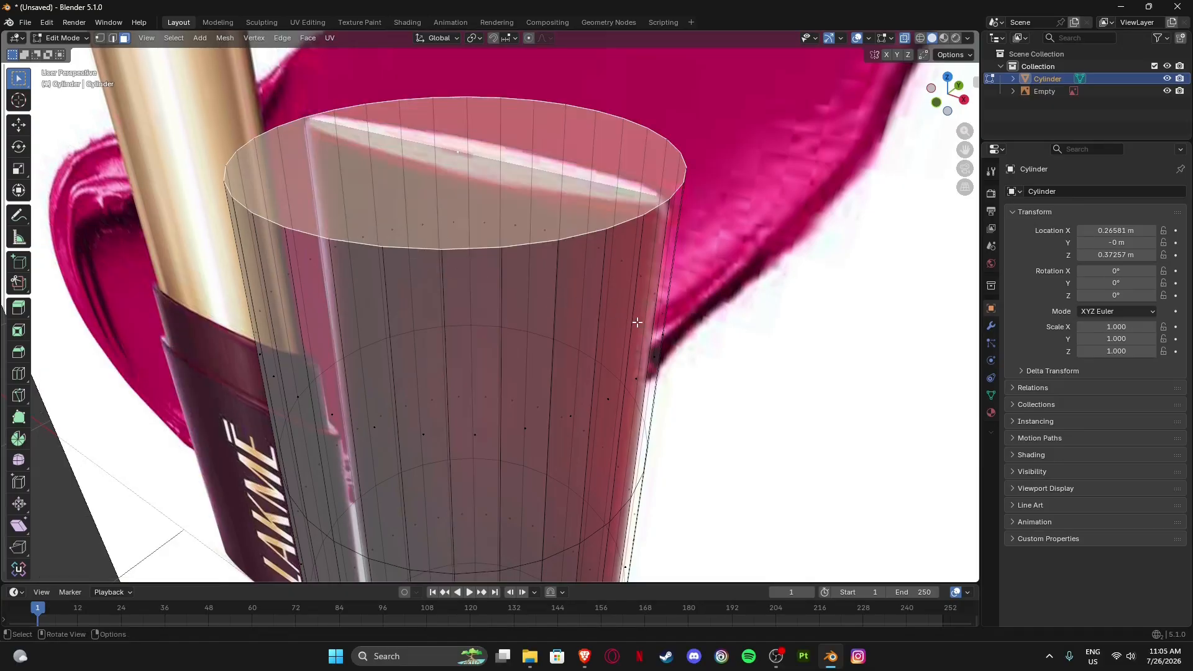
pyautogui.hotkey('ctrl', 'b')
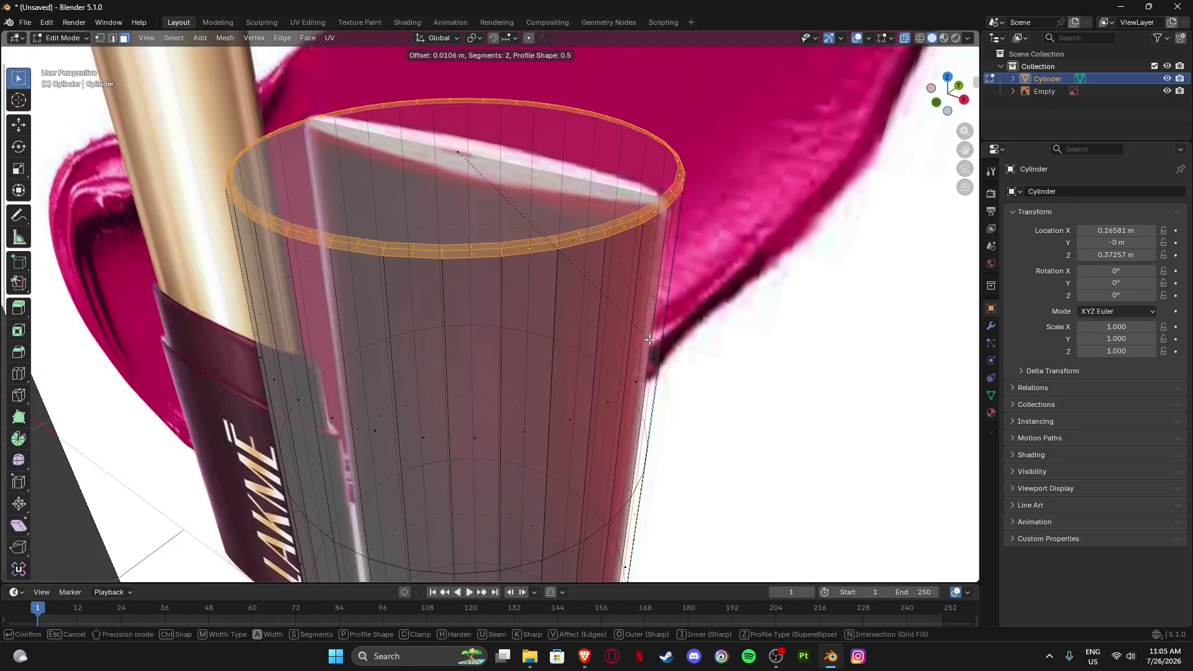
pyautogui.click(650, 340)
pyautogui.scroll(-8, 602, 285)
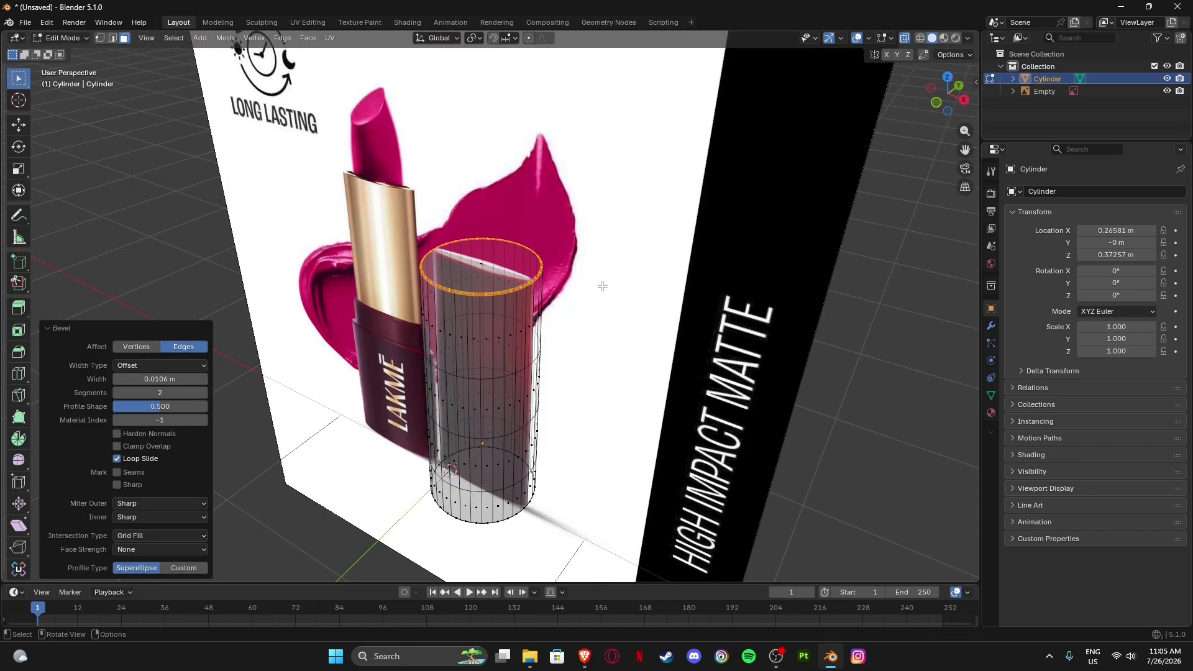
# Increase the width of the top rim's bevel to 0.0156 m, comparing it with the reference cap's rounded top.
pyautogui.moveTo(553, 261); pyautogui.dragTo(484, 305, button='middle')
pyautogui.scroll(6, 567, 236)
pyautogui.scroll(1, 568, 236)
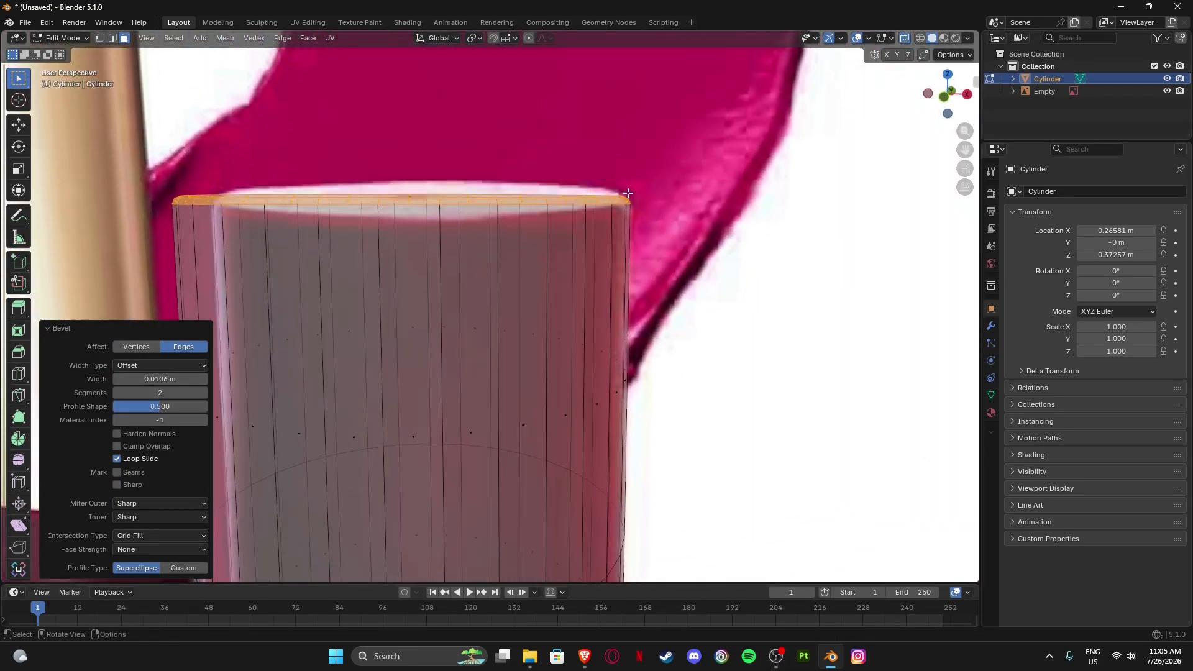
pyautogui.scroll(-5, 628, 188)
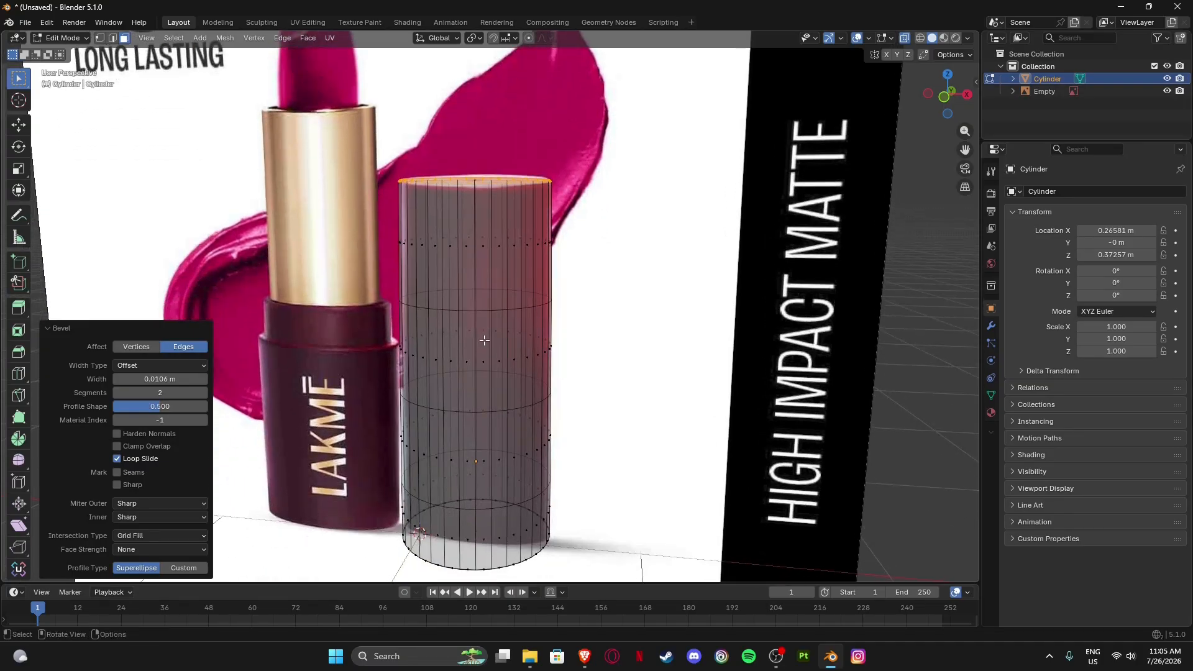
pyautogui.scroll(-1, 484, 340)
pyautogui.moveTo(484, 341); pyautogui.dragTo(485, 365, button='middle')
pyautogui.scroll(4, 308, 351)
pyautogui.moveTo(185, 377); pyautogui.dragTo(184, 377)
pyautogui.scroll(-6, 405, 270)
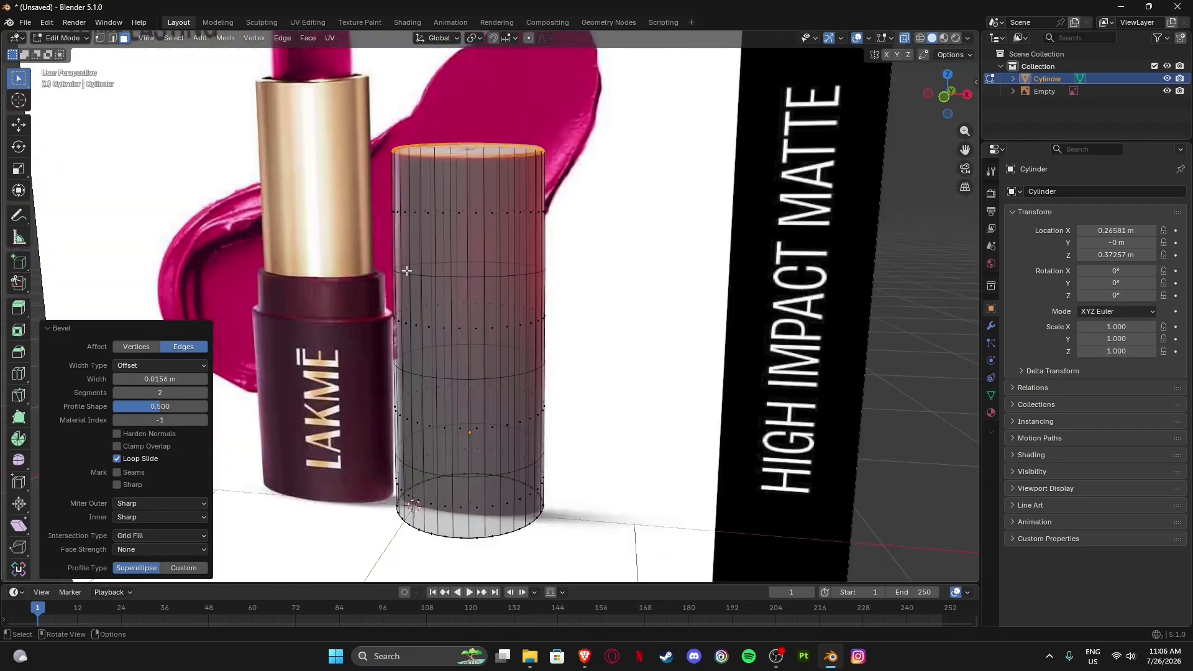
# Return to Object Mode and turn off X-ray so the cylinder displays as solid.
pyautogui.moveTo(471, 387); pyautogui.dragTo(471, 352, button='middle')
pyautogui.scroll(6, 533, 400)
pyautogui.keyDown('shift'); pyautogui.moveTo(533, 472); pyautogui.dragTo(479, 267, button='middle'); pyautogui.keyUp('shift')
pyautogui.scroll(-3, 544, 331)
pyautogui.scroll(-4, 539, 339)
pyautogui.press('Tab')
pyautogui.click(479, 266)
pyautogui.rightClick(480, 261)
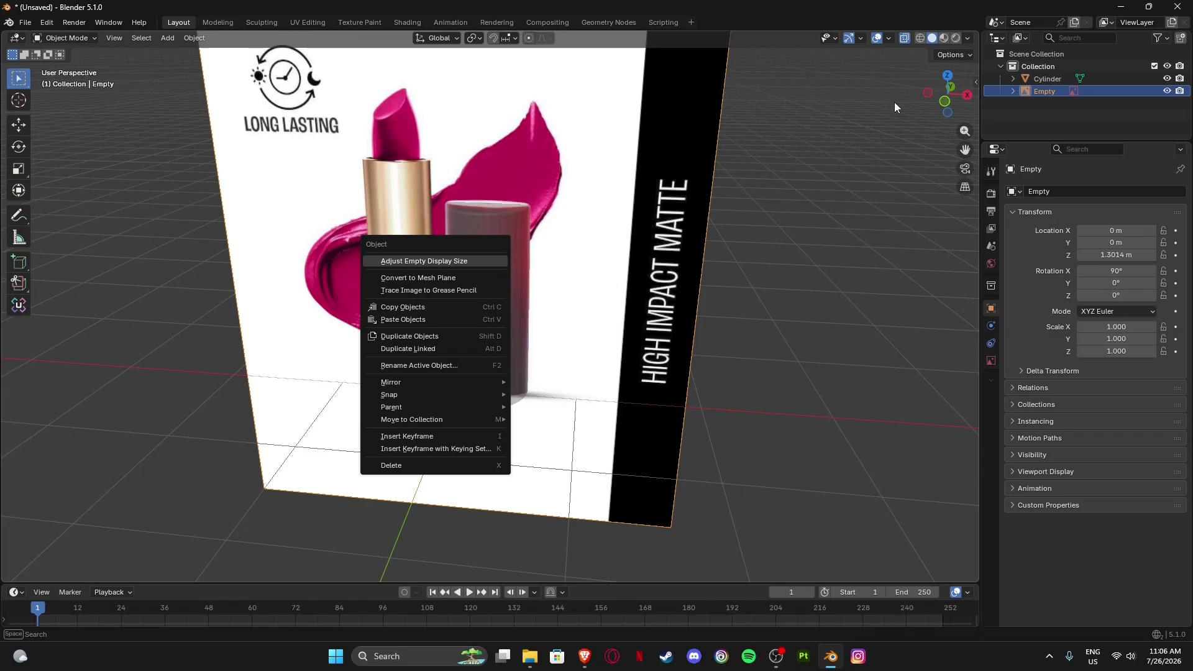
pyautogui.click(906, 40)
pyautogui.click(906, 40)
# Apply Shade Smooth to the cylinder.
pyautogui.scroll(5, 452, 285)
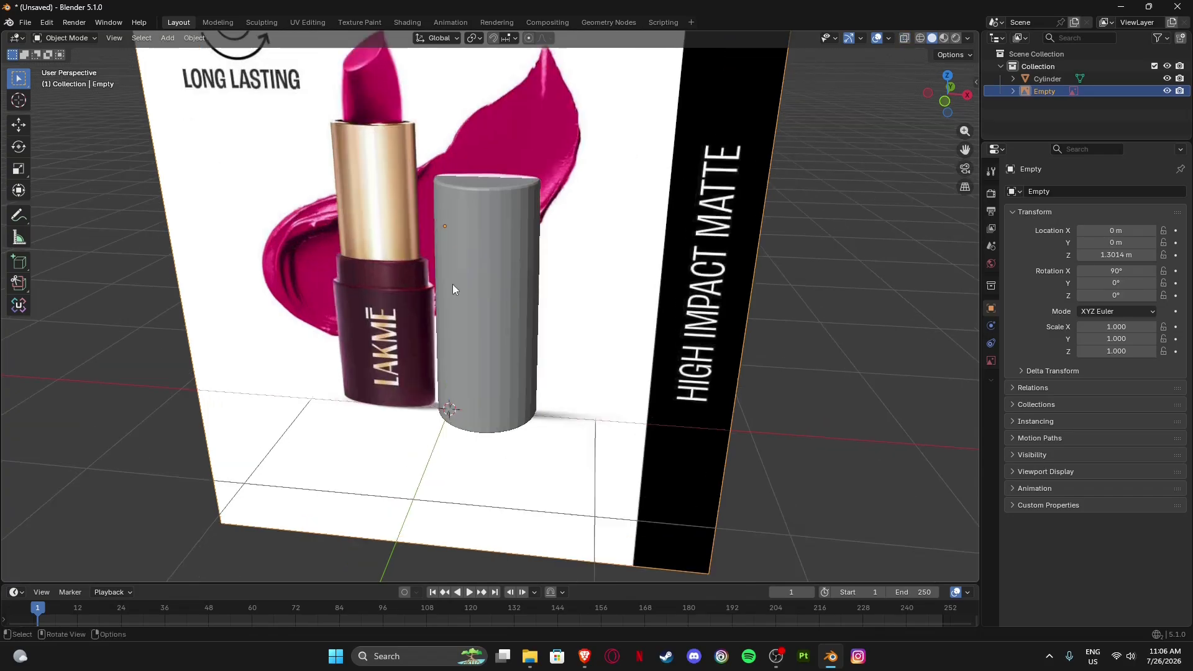
pyautogui.keyDown('shift'); pyautogui.moveTo(514, 207); pyautogui.dragTo(489, 284, button='middle'); pyautogui.keyUp('shift')
pyautogui.click(490, 284)
pyautogui.rightClick(490, 285)
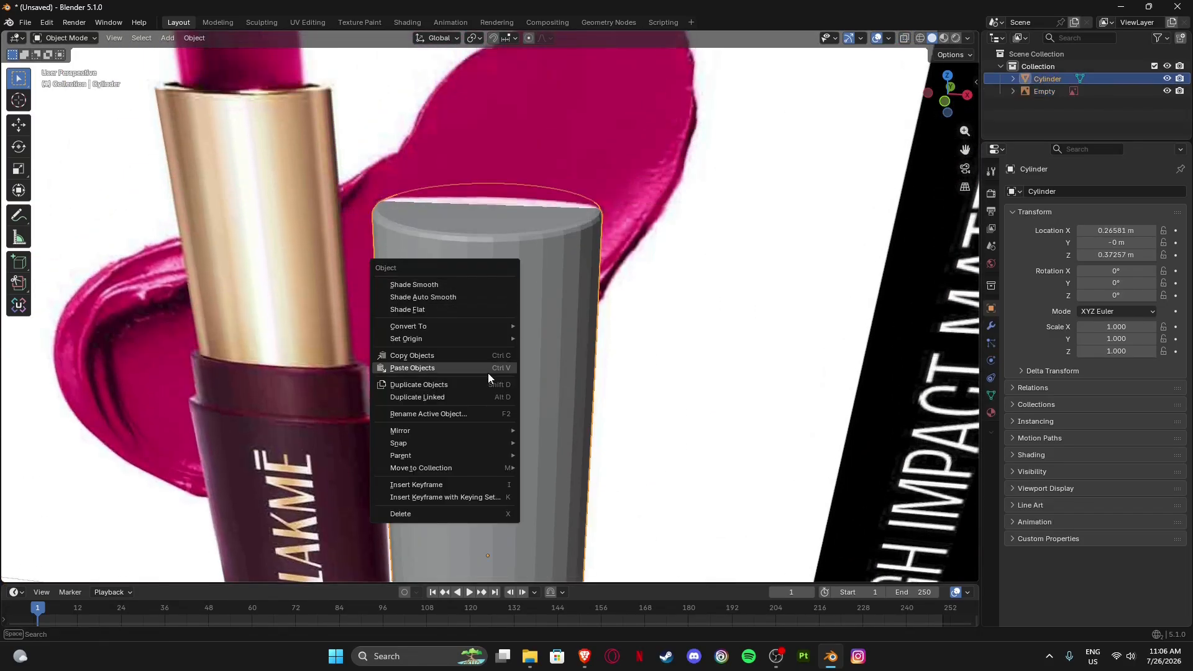
pyautogui.click(444, 284)
pyautogui.scroll(-6, 495, 349)
pyautogui.moveTo(496, 348); pyautogui.dragTo(510, 372, button='middle')
pyautogui.scroll(4, 414, 297)
pyautogui.scroll(-4, 424, 311)
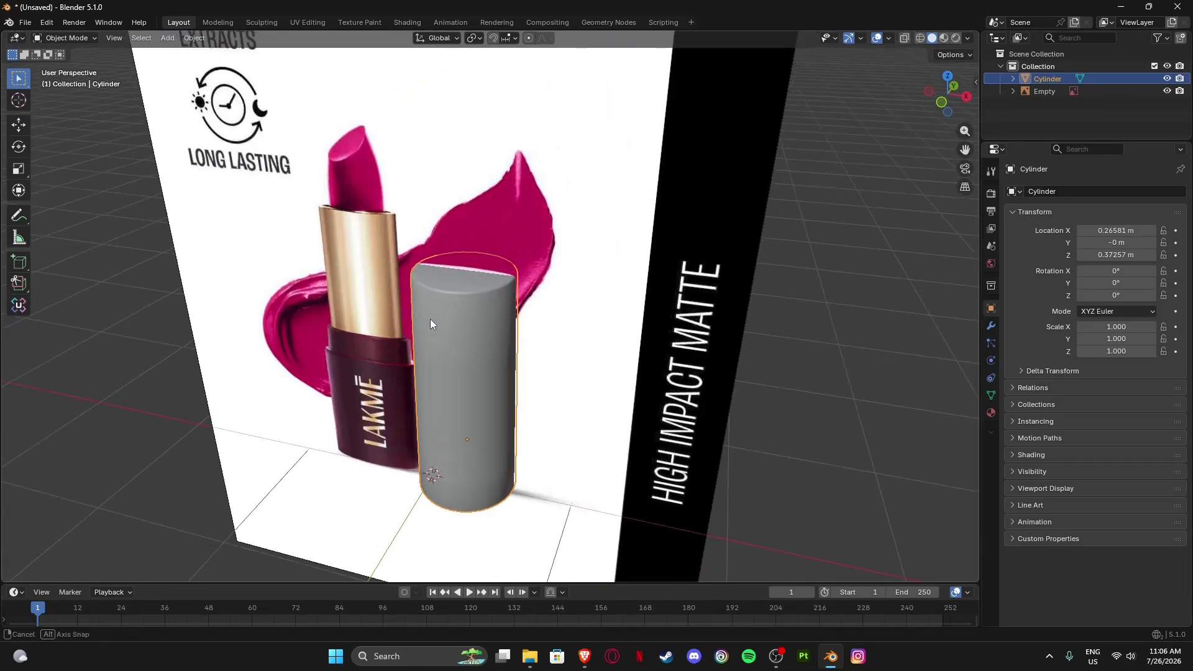
# Add a Subdivision Surface modifier to the cylinder and set its viewport levels to 2.
pyautogui.scroll(2, 430, 319)
pyautogui.scroll(3, 437, 297)
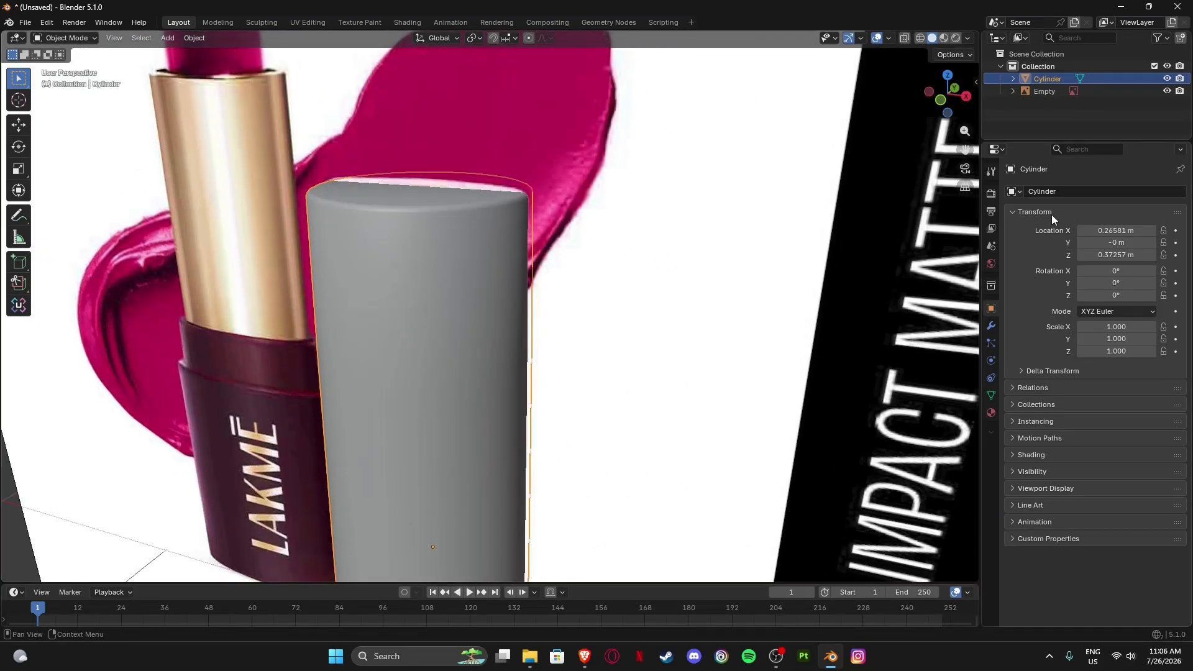
pyautogui.click(991, 326)
pyautogui.click(1091, 190)
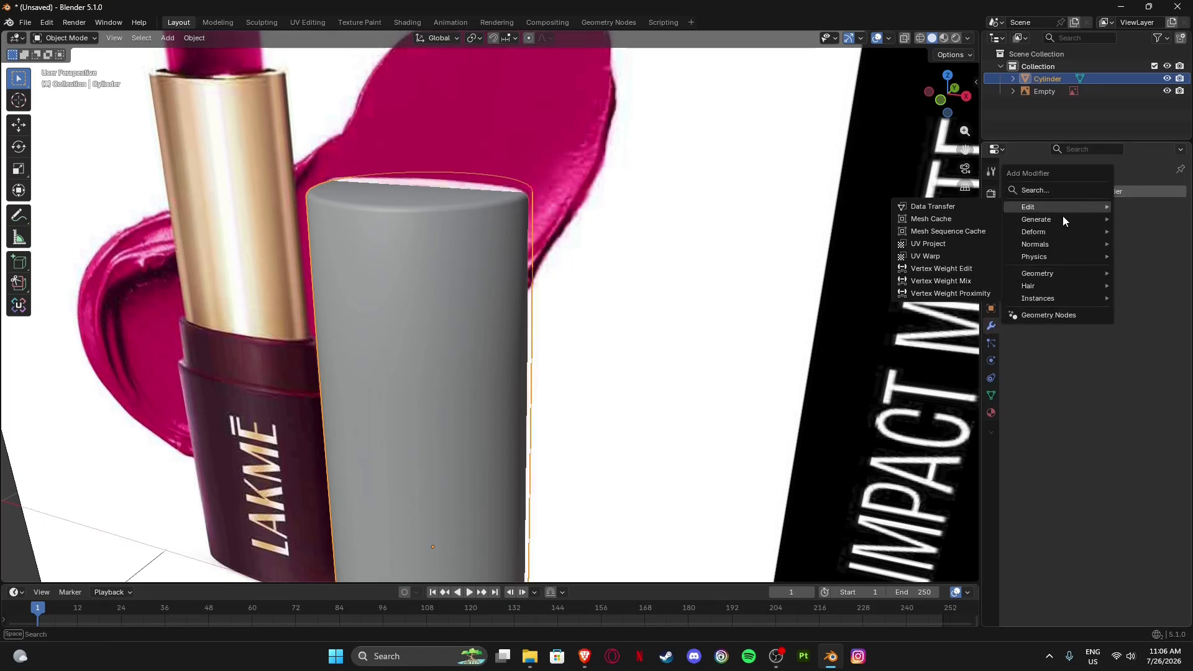
pyautogui.moveTo(1061, 223)
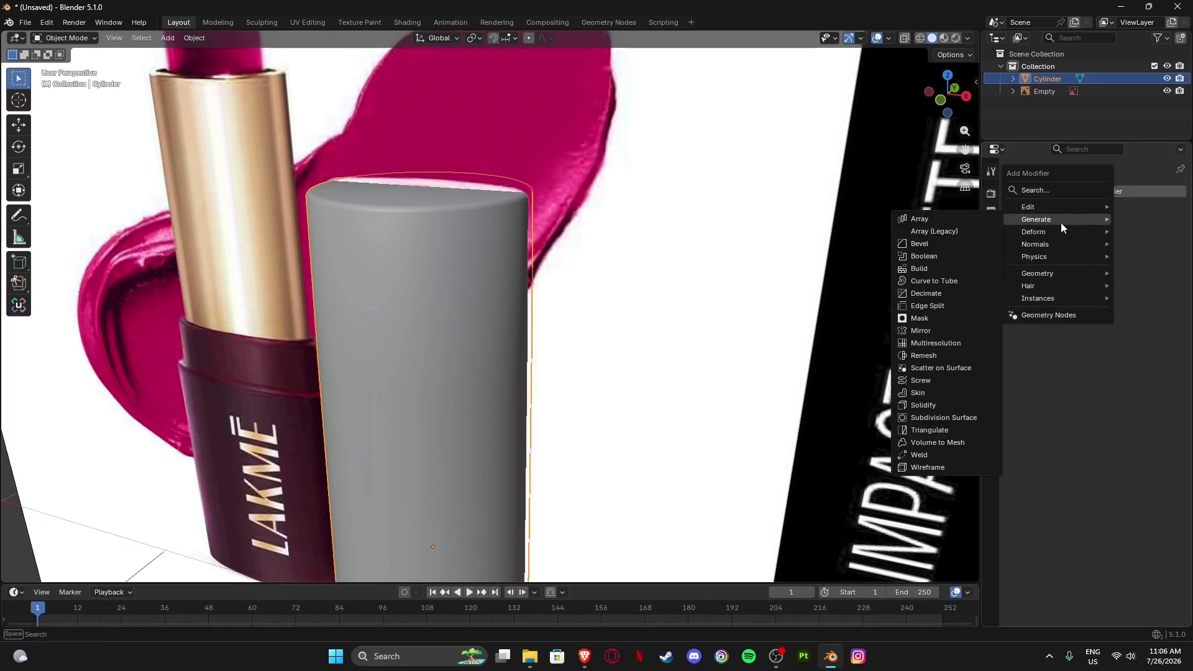
pyautogui.click(958, 419)
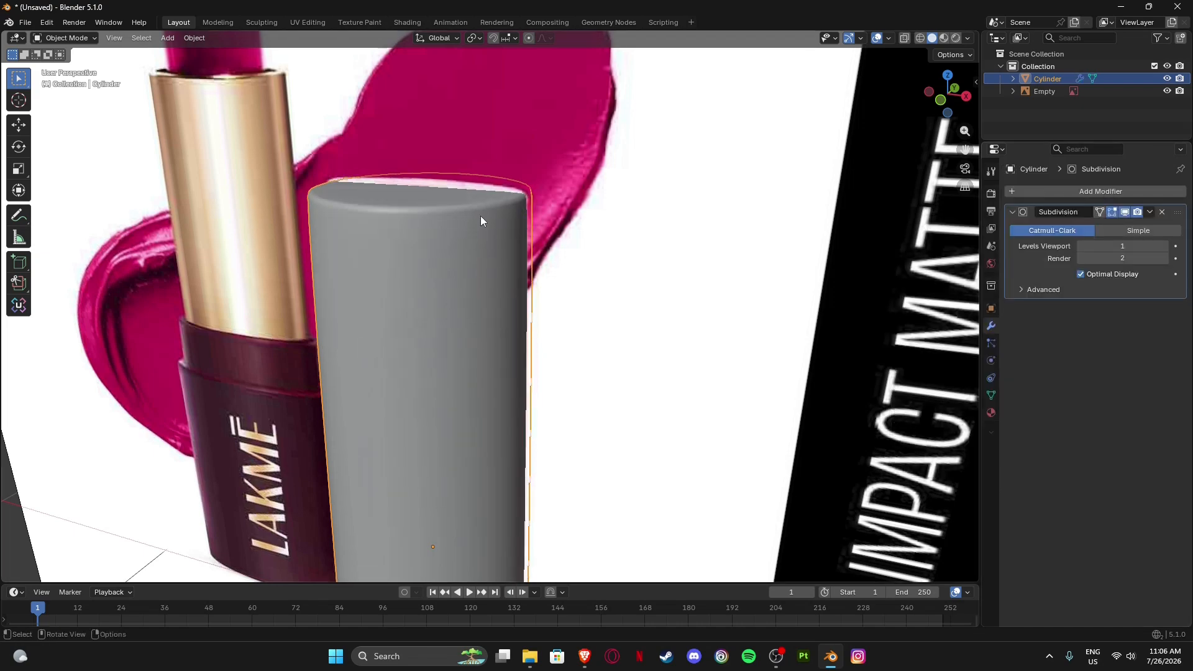
pyautogui.scroll(-5, 480, 215)
pyautogui.moveTo(471, 264); pyautogui.dragTo(505, 237, button='middle')
pyautogui.scroll(5, 506, 235)
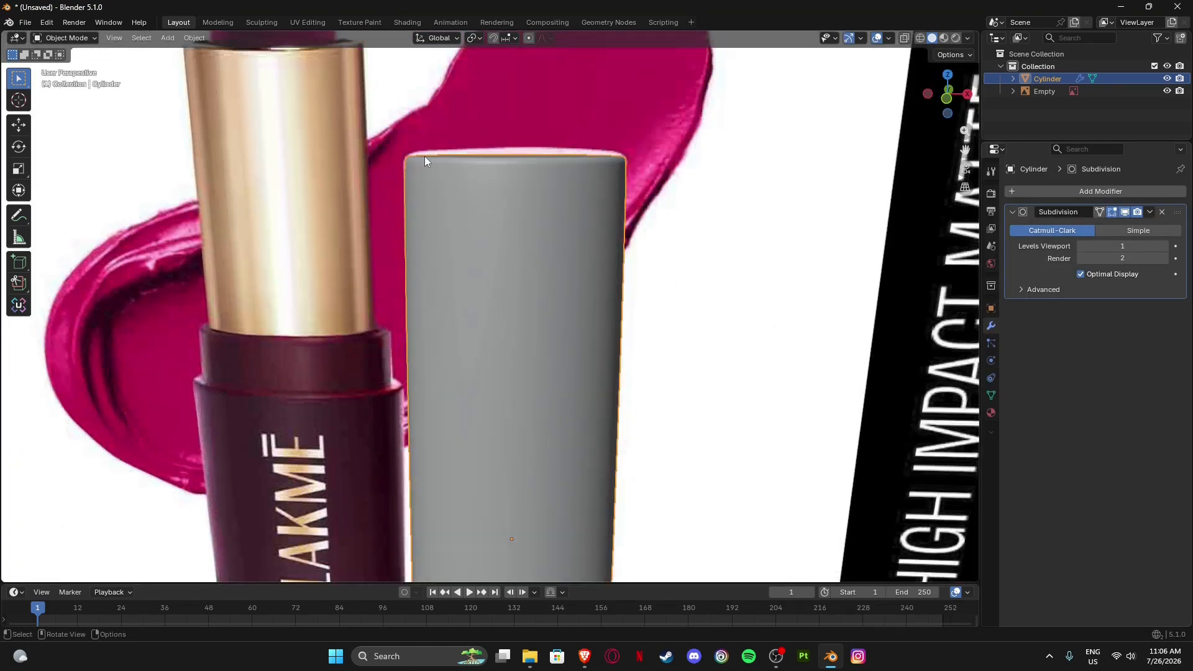
pyautogui.click(1163, 246)
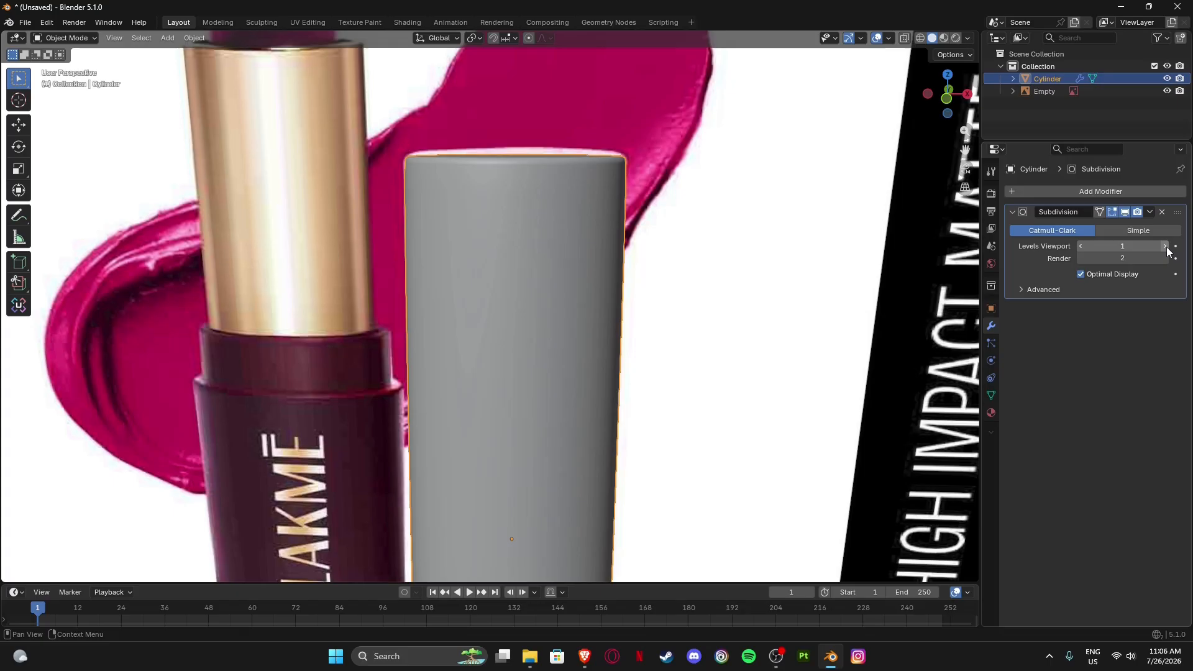
# Shift the cylinder about 0.0028 m along negative X in the front view to align it with the reference cap.
pyautogui.click(949, 105)
pyautogui.keyDown('shift'); pyautogui.moveTo(483, 172); pyautogui.dragTo(467, 275, button='middle'); pyautogui.keyUp('shift')
pyautogui.scroll(9, 394, 222)
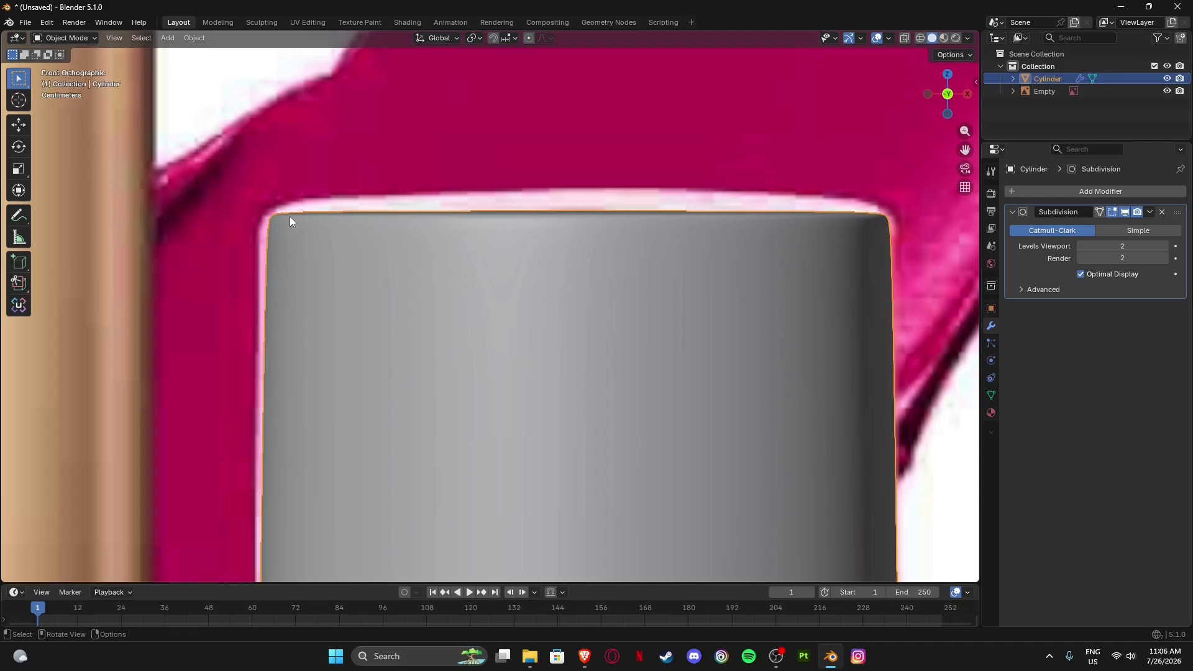
pyautogui.scroll(-7, 290, 216)
pyautogui.keyDown('shift'); pyautogui.moveTo(491, 515); pyautogui.dragTo(485, 213, button='middle'); pyautogui.keyUp('shift')
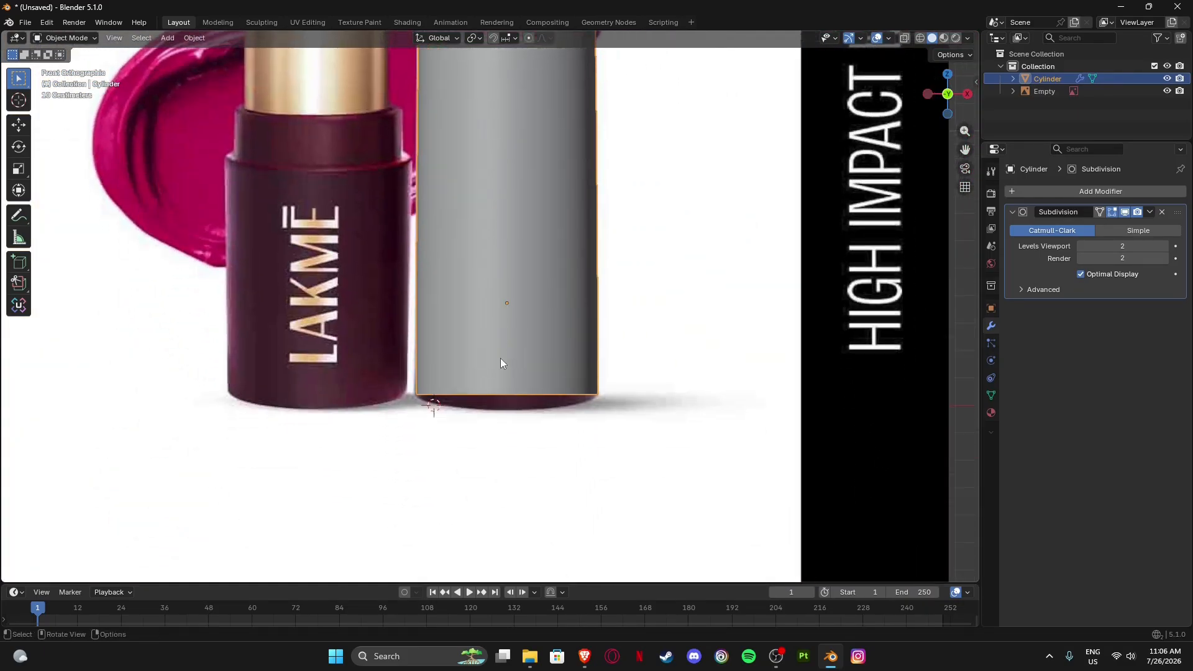
pyautogui.scroll(2, 481, 398)
pyautogui.keyDown('shift'); pyautogui.moveTo(481, 396); pyautogui.dragTo(477, 395, button='middle'); pyautogui.keyUp('shift')
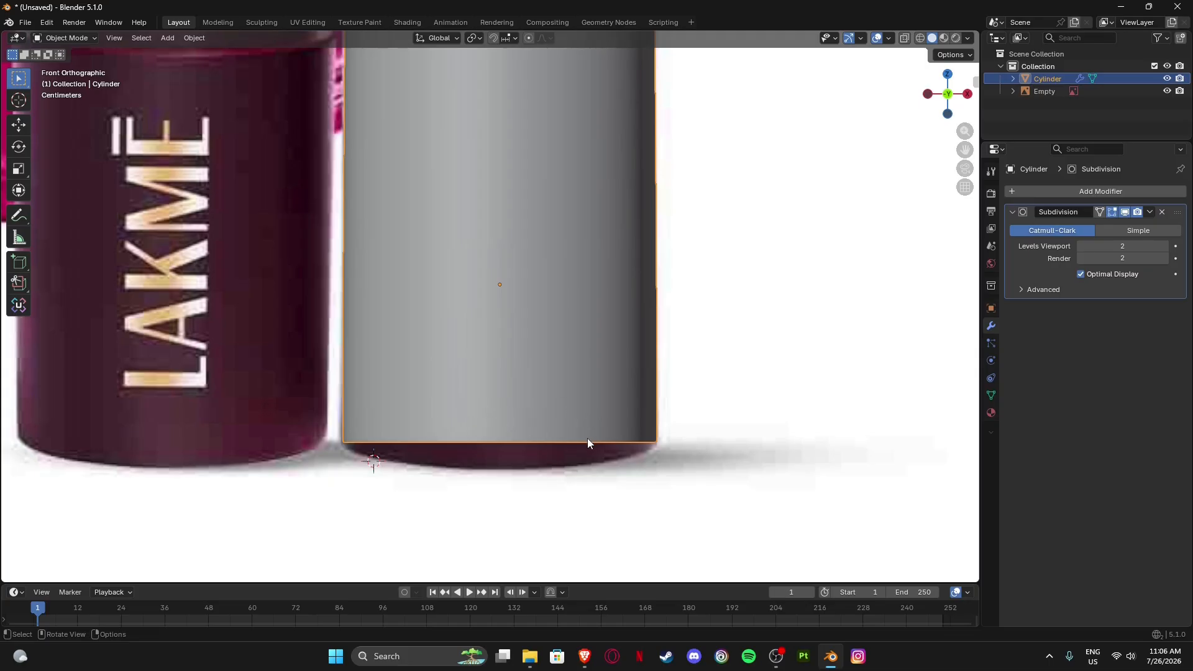
pyautogui.click(19, 125)
pyautogui.moveTo(548, 287); pyautogui.dragTo(545, 291)
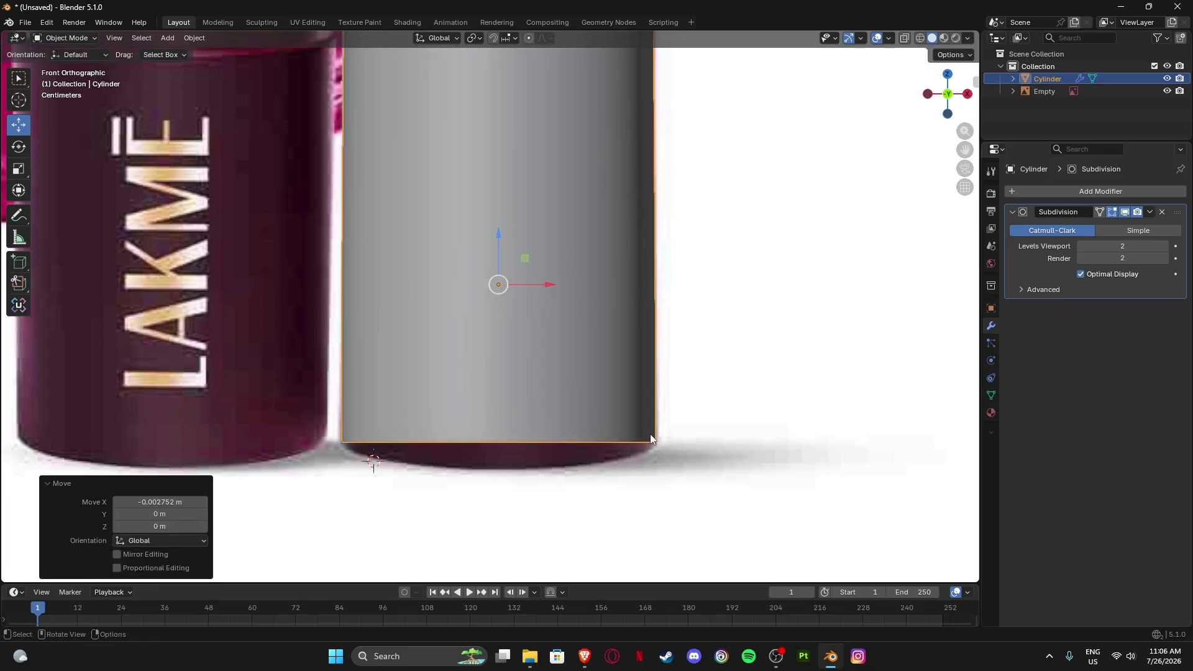
# Select the cylinder's bottom face in Edit Mode with X-ray on and scale it by about 1.008.
pyautogui.press('Tab')
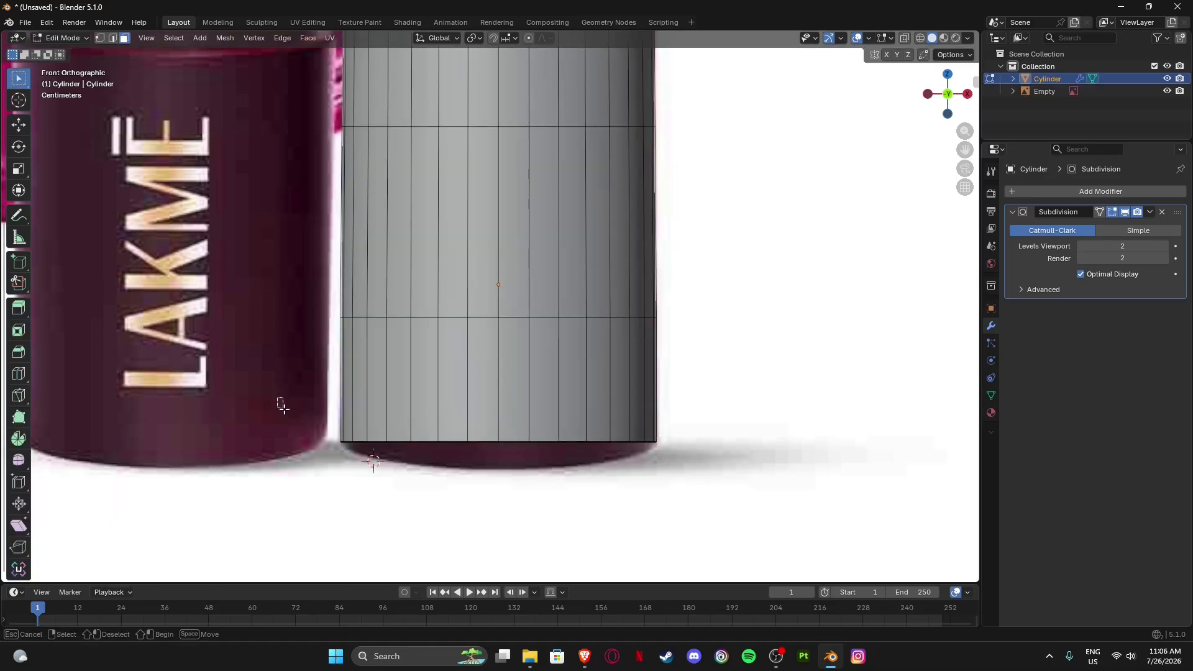
pyautogui.moveTo(278, 397); pyautogui.dragTo(670, 504)
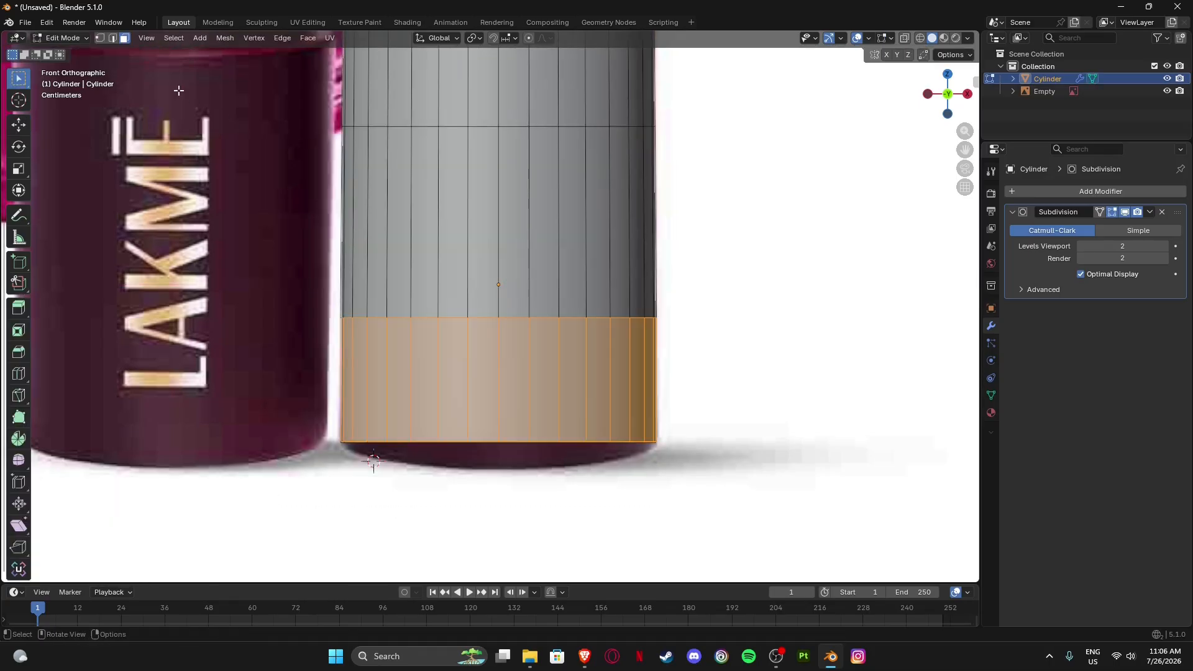
pyautogui.click(905, 38)
pyautogui.moveTo(315, 392); pyautogui.dragTo(807, 506)
pyautogui.press('s')
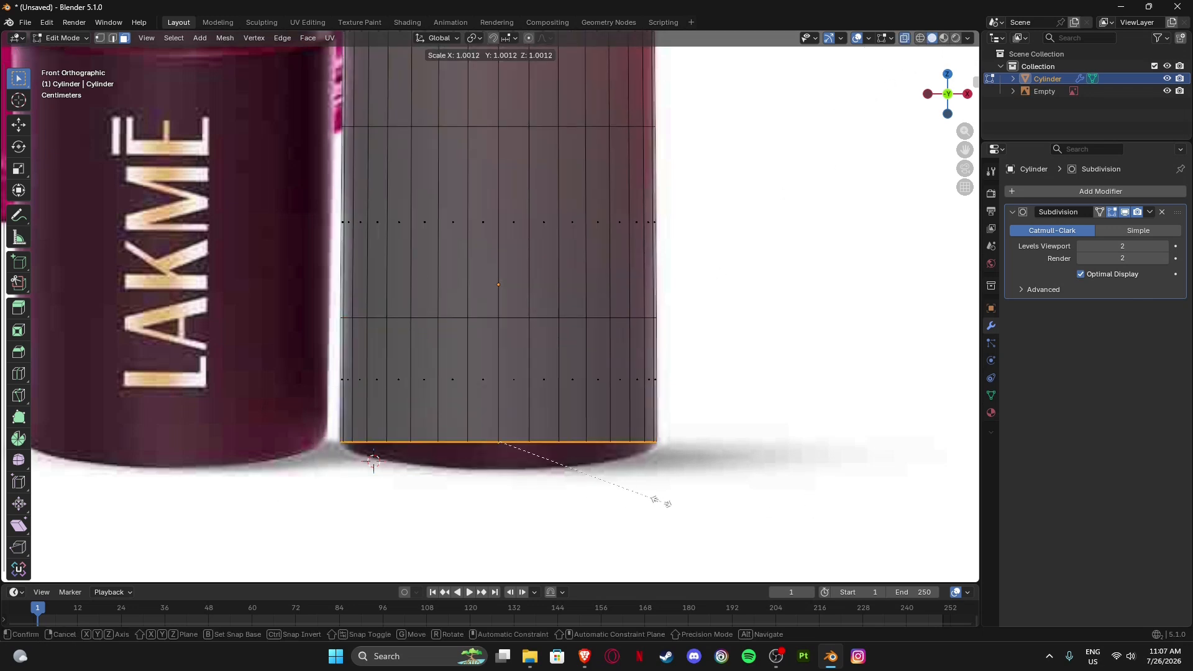
pyautogui.click(661, 505)
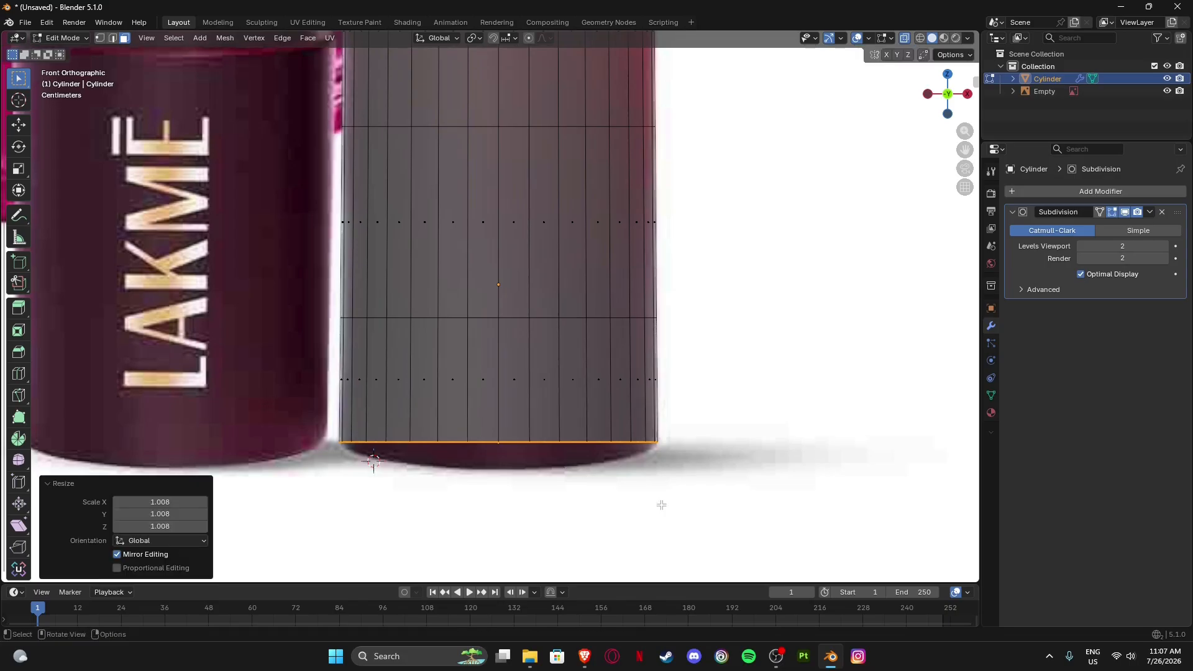
pyautogui.scroll(5, 636, 503)
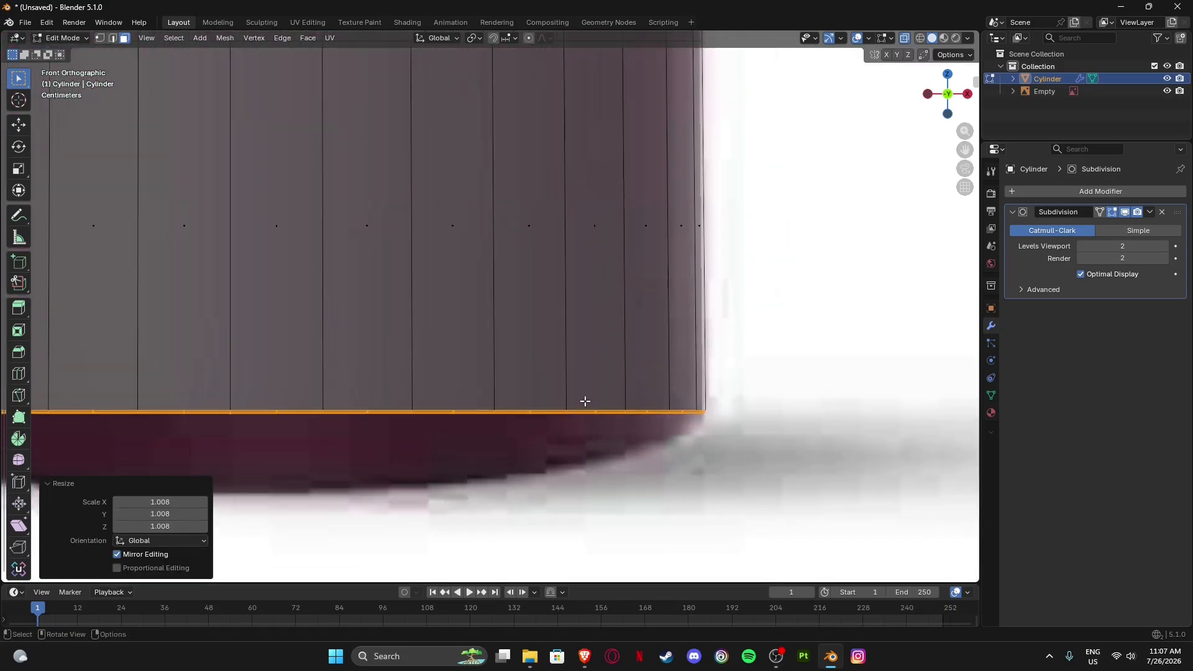
# Scale the cylinder's bottom face uniformly by 1.002 twice to match the width of the reference cap.
pyautogui.press('s')
pyautogui.click(680, 440)
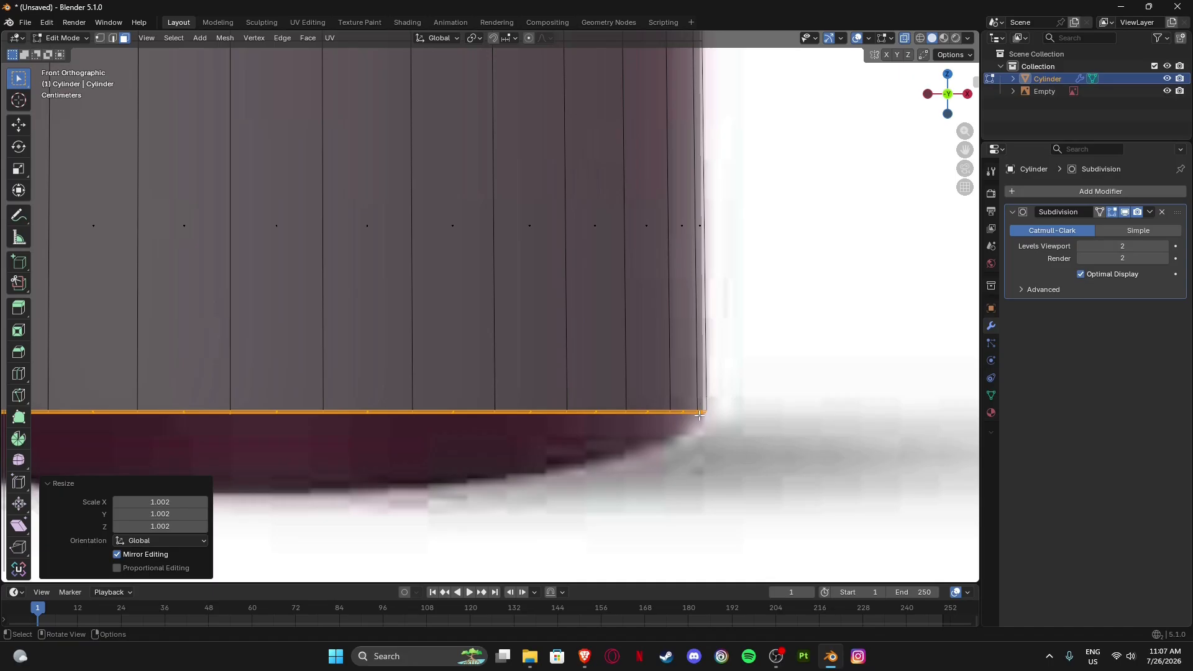
pyautogui.press('s')
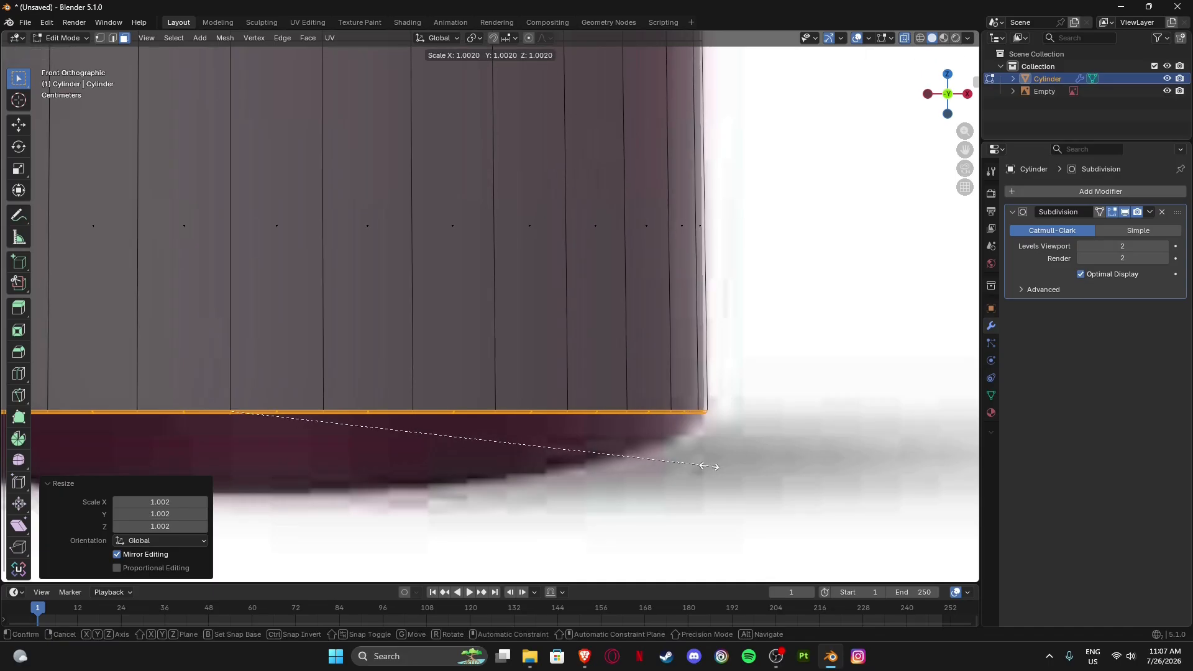
pyautogui.click(708, 467)
pyautogui.scroll(-6, 704, 453)
pyautogui.keyDown('shift'); pyautogui.moveTo(561, 294); pyautogui.dragTo(645, 321, button='middle'); pyautogui.keyUp('shift')
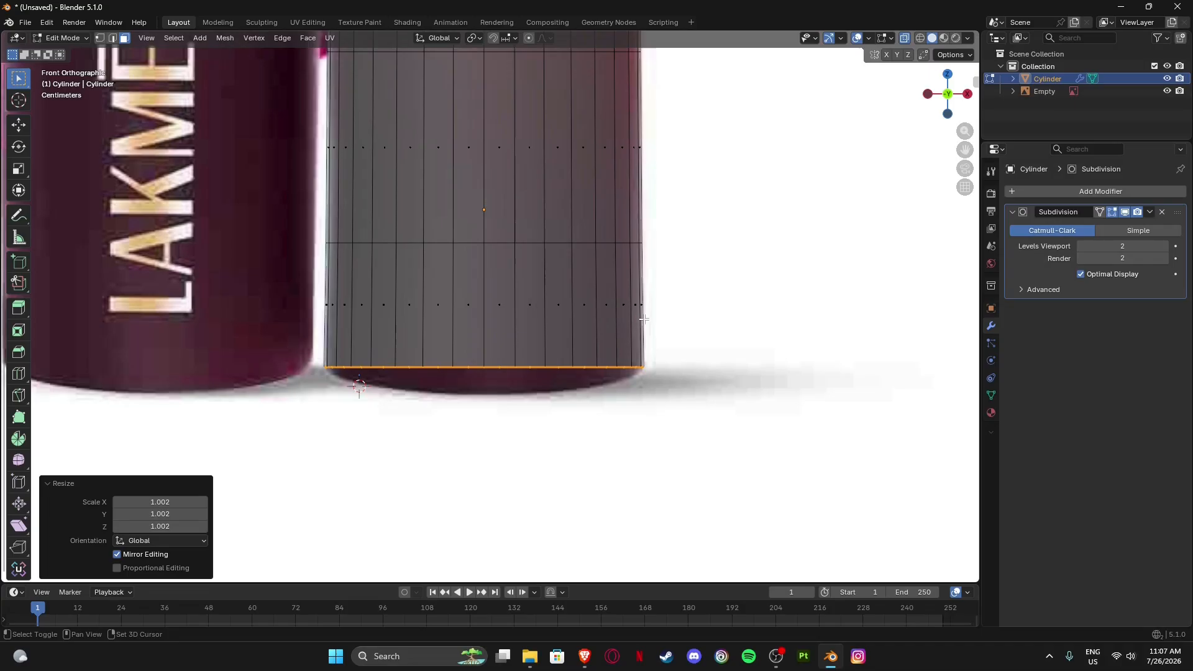
# Move the cylinder's bottom face about 0.0091 m down along Z toward the base of the reference cap.
pyautogui.scroll(3, 592, 416)
pyautogui.press('g')
pyautogui.press('z')
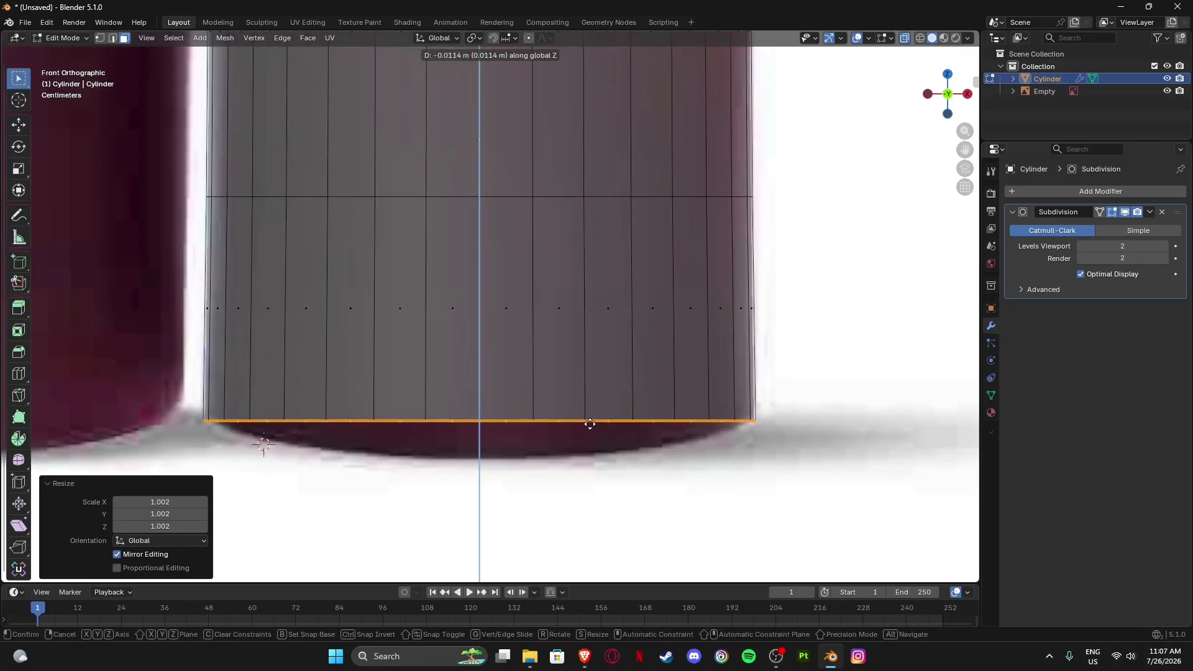
pyautogui.click(590, 422)
pyautogui.scroll(-5, 545, 435)
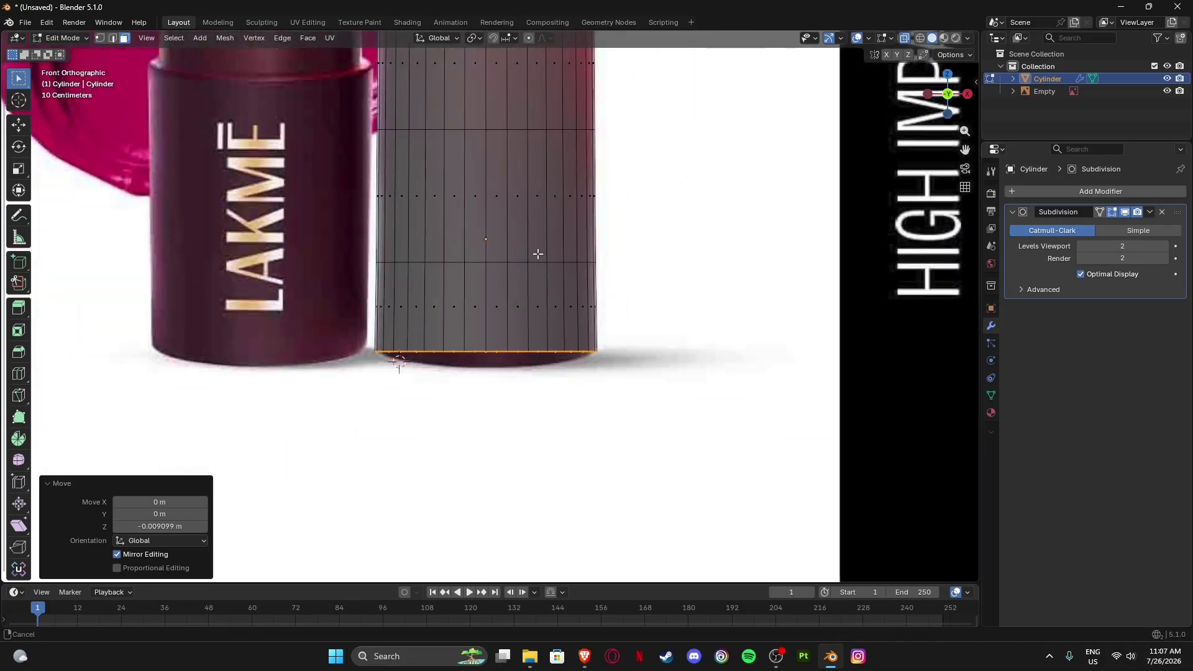
# Examine how the cylinder's sides and top follow the outline of the reference cap.
pyautogui.scroll(3, 545, 435)
pyautogui.scroll(-1, 562, 349)
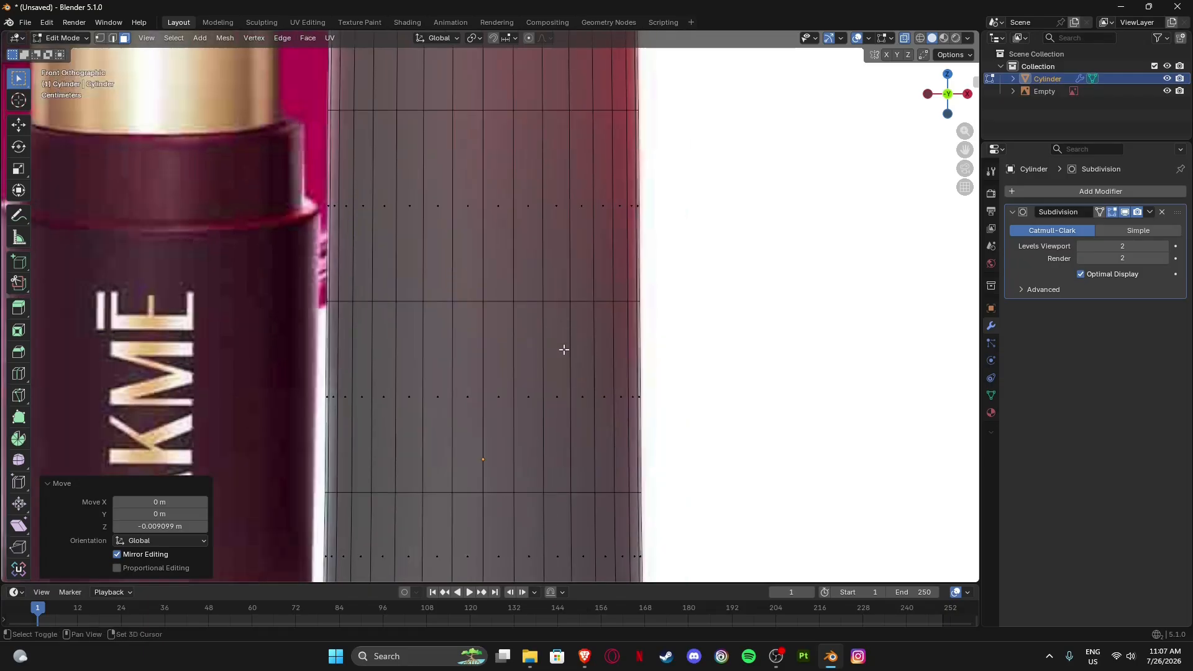
pyautogui.scroll(2, 554, 340)
pyautogui.scroll(2, 542, 333)
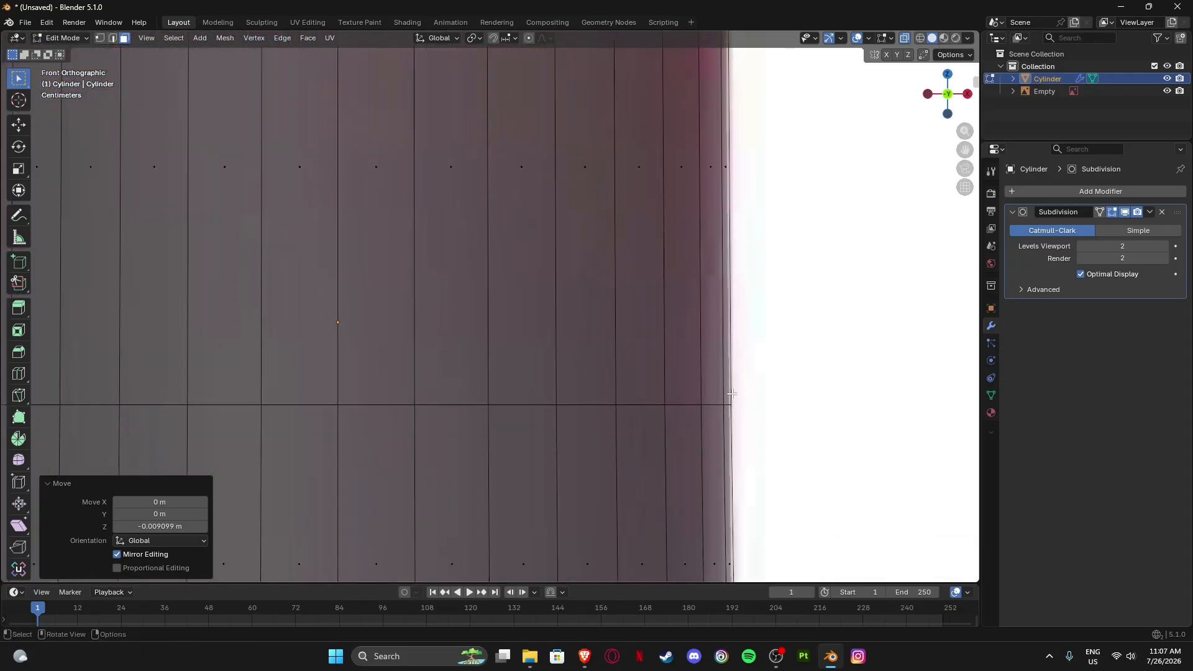
pyautogui.scroll(-6, 609, 267)
pyautogui.scroll(6, 569, 267)
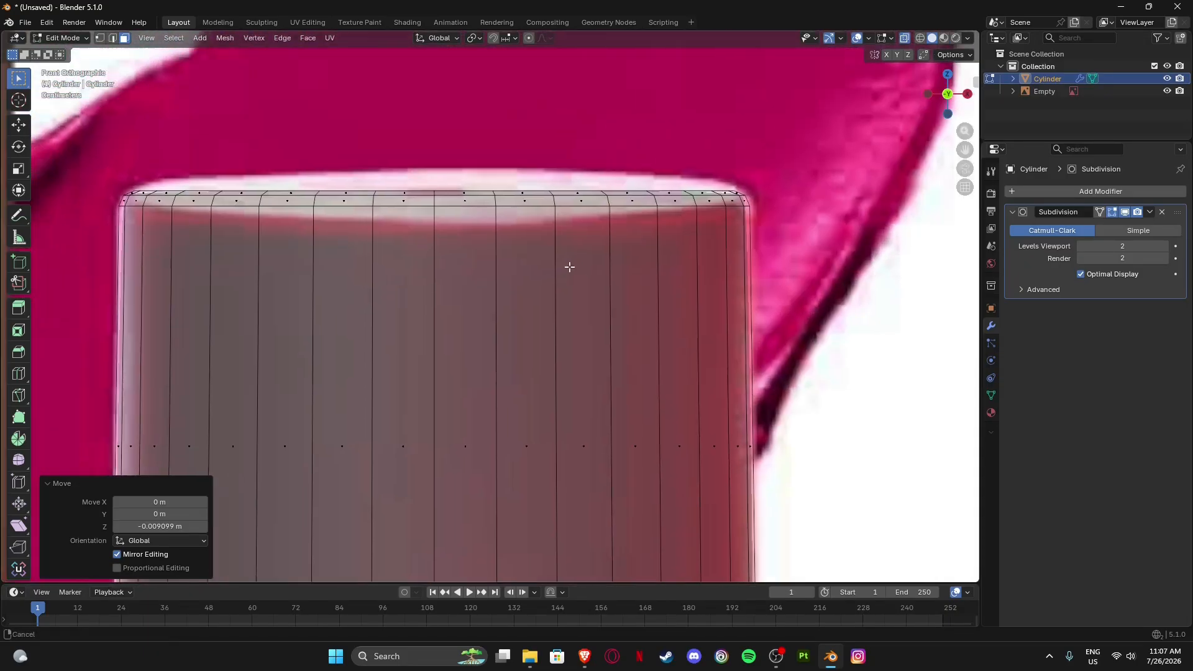
pyautogui.keyDown('shift'); pyautogui.moveTo(569, 267); pyautogui.dragTo(578, 272, button='middle'); pyautogui.keyUp('shift')
pyautogui.scroll(-3, 578, 271)
pyautogui.keyDown('shift'); pyautogui.moveTo(523, 373); pyautogui.dragTo(550, 136, button='middle'); pyautogui.keyUp('shift')
pyautogui.keyDown('shift'); pyautogui.moveTo(386, 341); pyautogui.dragTo(392, 311, button='middle'); pyautogui.keyUp('shift')
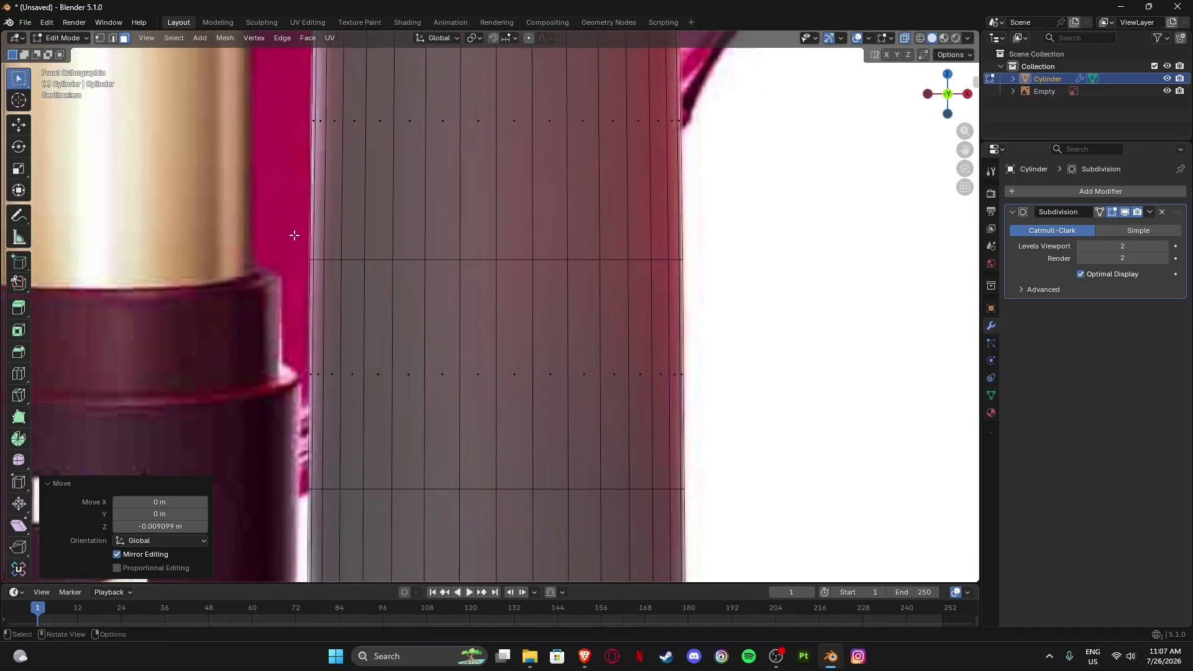
# Select the horizontal edge loop in the cylinder's upper part and scale it uniformly by about 1.018.
pyautogui.press('2')
pyautogui.keyDown('alt'); pyautogui.click(381, 261); pyautogui.keyUp('alt')
pyautogui.scroll(3, 410, 264)
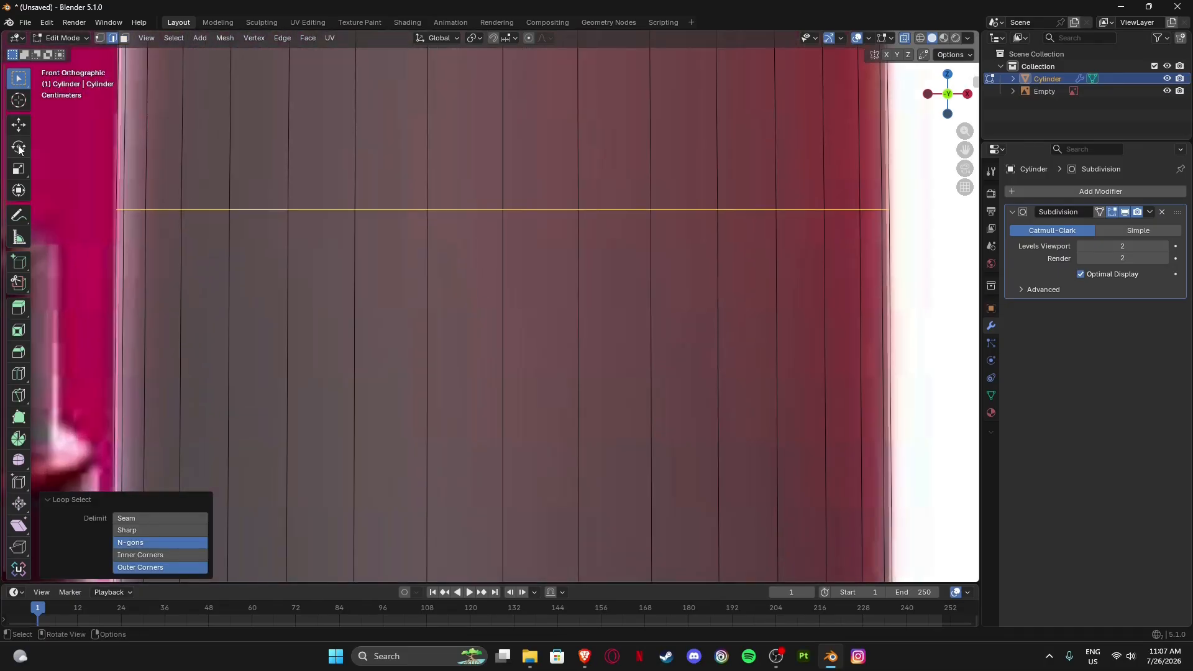
pyautogui.click(19, 169)
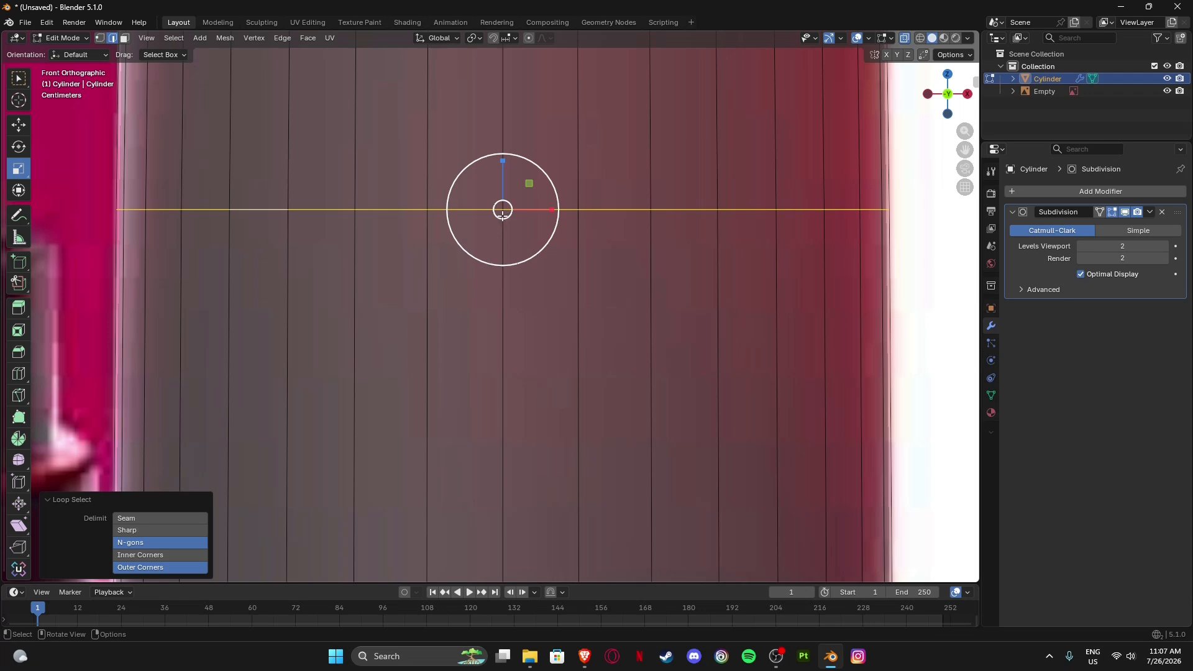
pyautogui.moveTo(503, 211); pyautogui.dragTo(503, 210)
# Select all vertices of the cylinder's beveled top rim and scale them uniformly by about 1.024.
pyautogui.scroll(-5, 418, 224)
pyautogui.keyDown('shift'); pyautogui.moveTo(418, 224); pyautogui.dragTo(514, 377, button='middle'); pyautogui.keyUp('shift')
pyautogui.scroll(3, 514, 377)
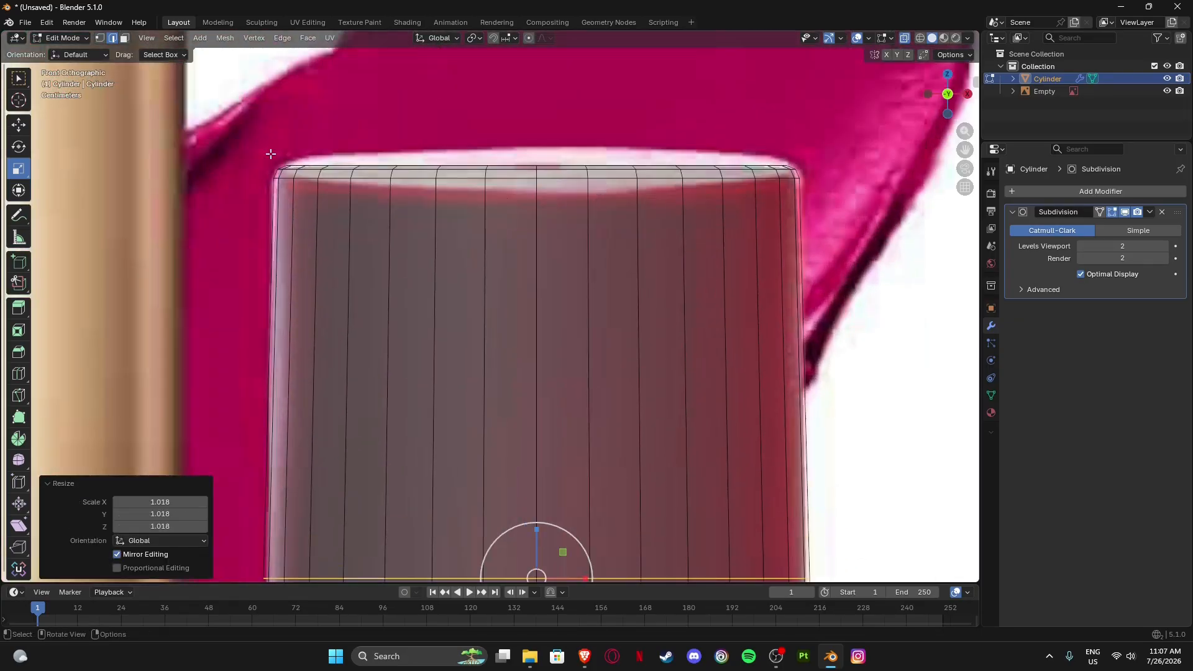
pyautogui.press('1')
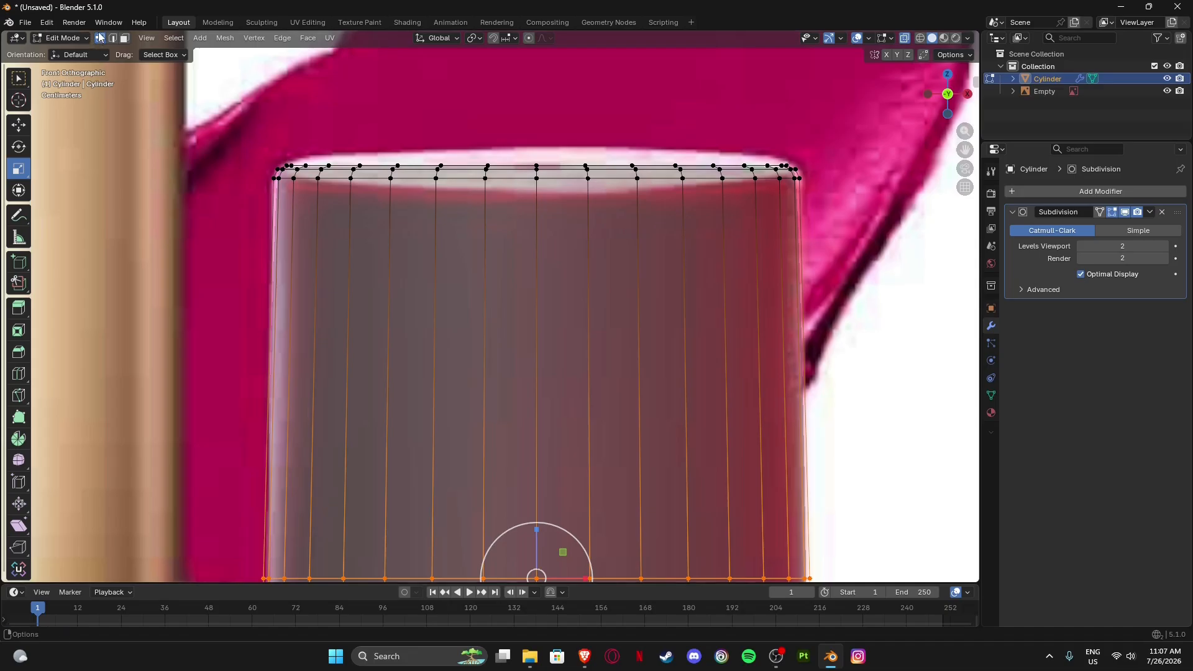
pyautogui.moveTo(233, 123); pyautogui.dragTo(868, 273)
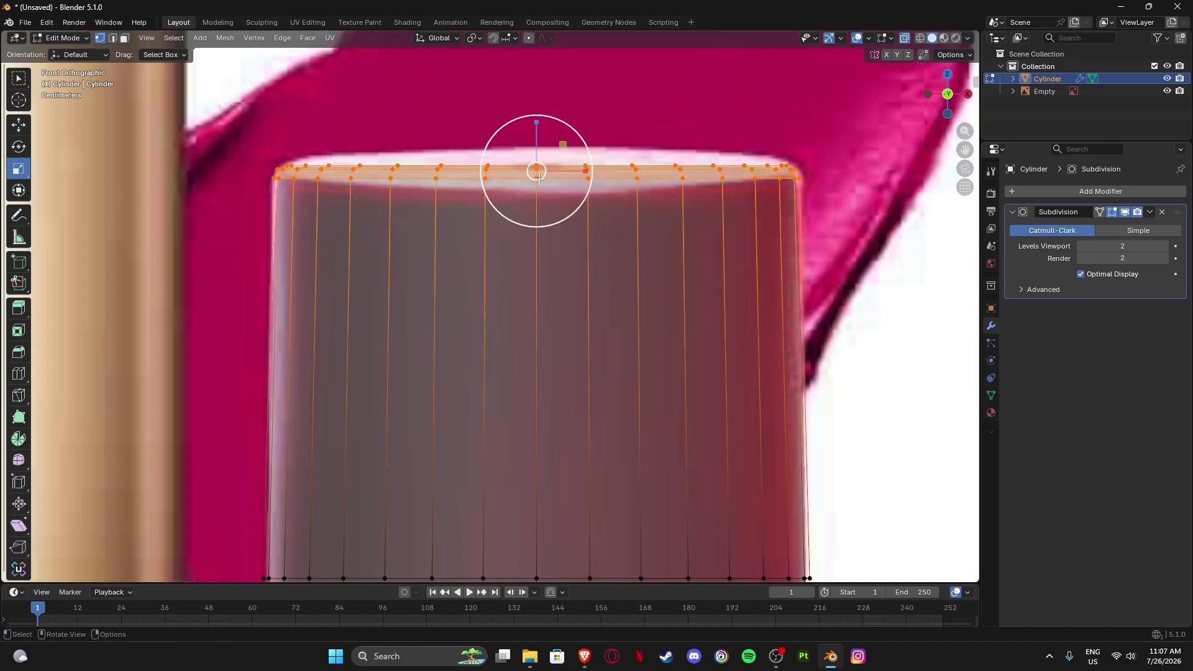
pyautogui.moveTo(548, 208); pyautogui.dragTo(581, 198)
# Compare the cylinder's top corner and side with the reference outline, in both Object Mode and Edit Mode.
pyautogui.scroll(3, 759, 211)
pyautogui.keyDown('shift'); pyautogui.moveTo(514, 179); pyautogui.dragTo(882, 368, button='middle'); pyautogui.keyUp('shift')
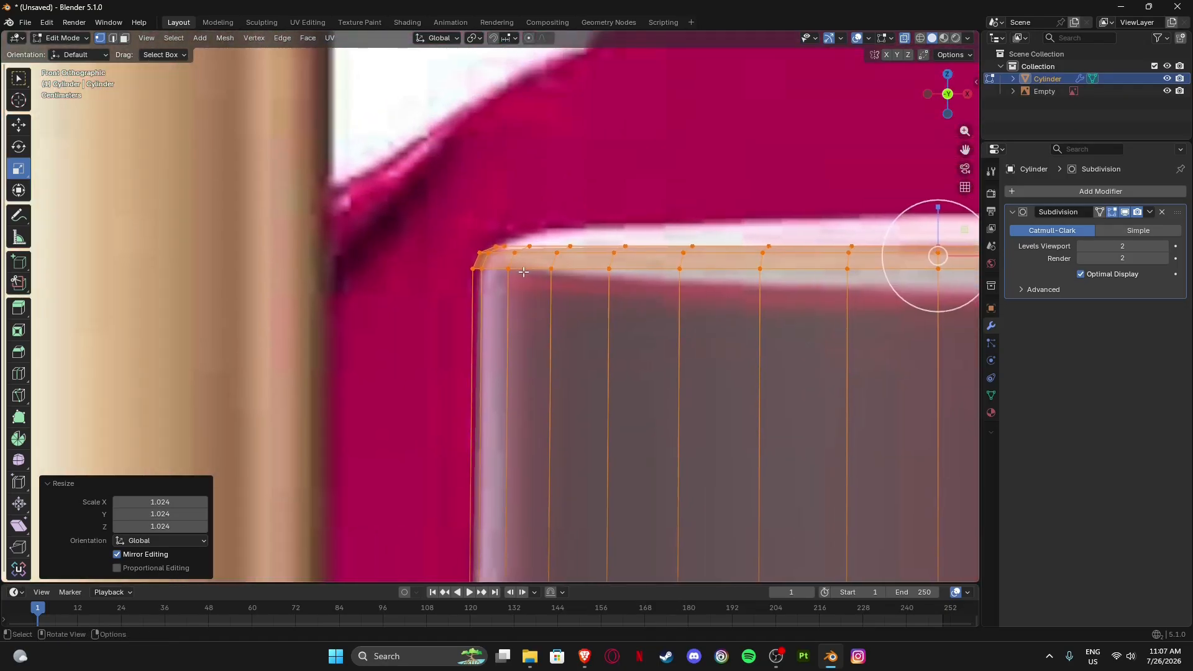
pyautogui.scroll(3, 515, 272)
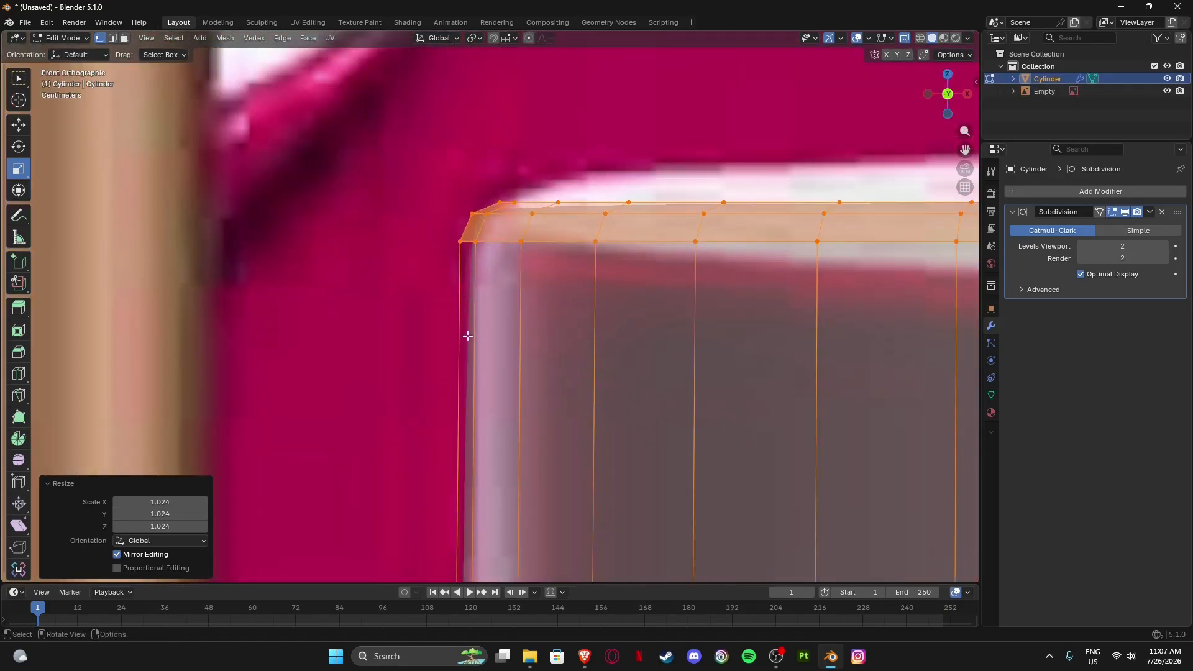
pyautogui.press('Tab')
pyautogui.press('Tab')
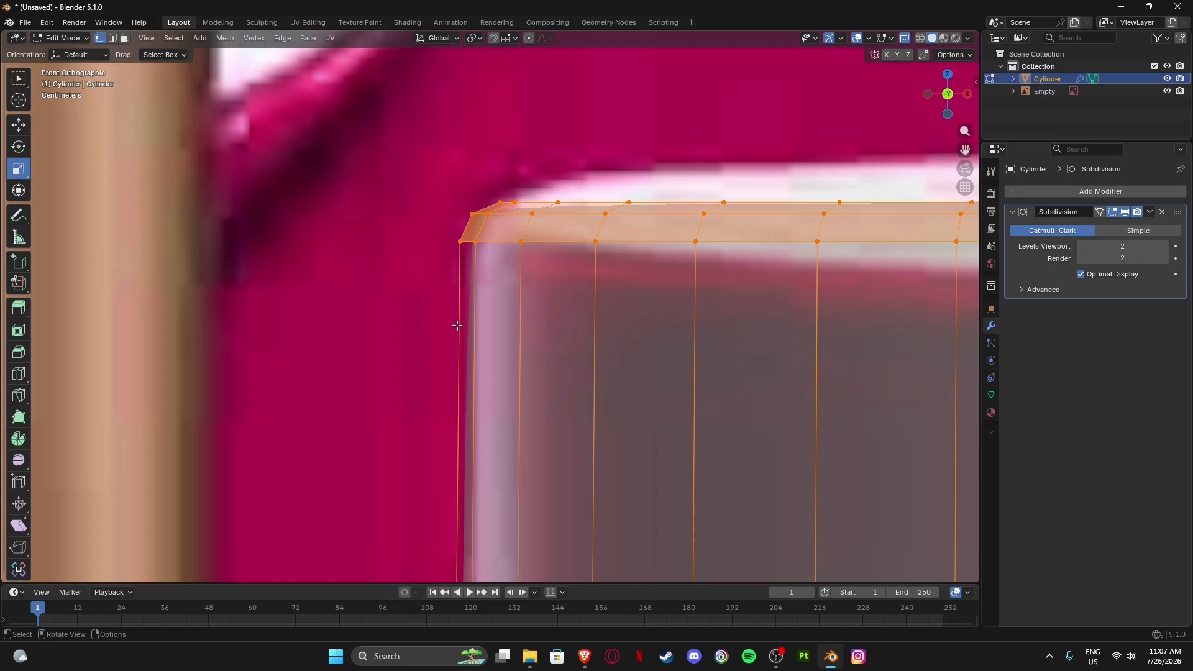
pyautogui.scroll(-5, 458, 320)
pyautogui.press('Tab')
pyautogui.keyDown('shift'); pyautogui.moveTo(568, 431); pyautogui.dragTo(580, 215, button='middle'); pyautogui.keyUp('shift')
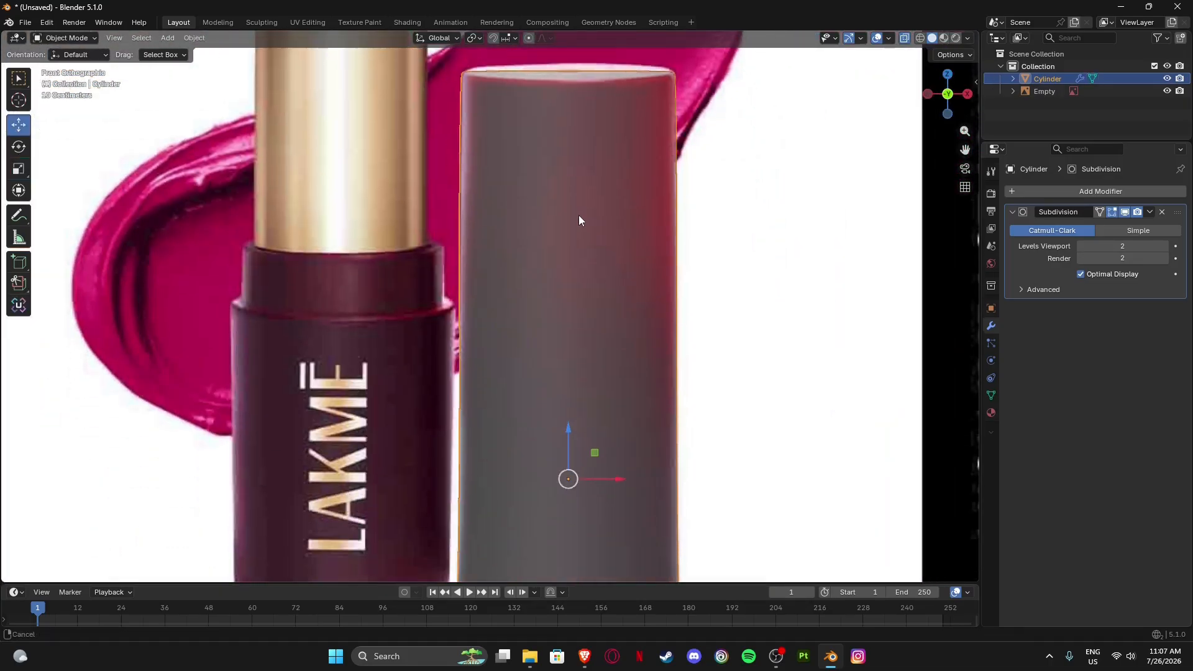
pyautogui.scroll(4, 545, 266)
pyautogui.scroll(1, 527, 268)
pyautogui.press('Tab')
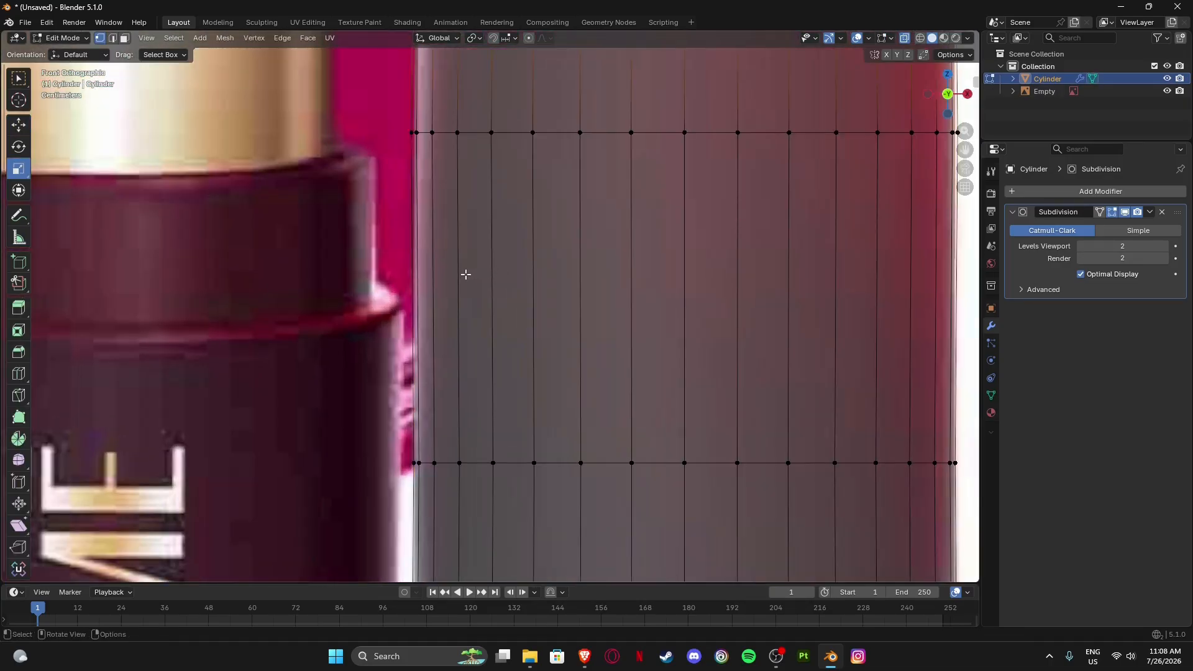
pyautogui.scroll(2, 438, 254)
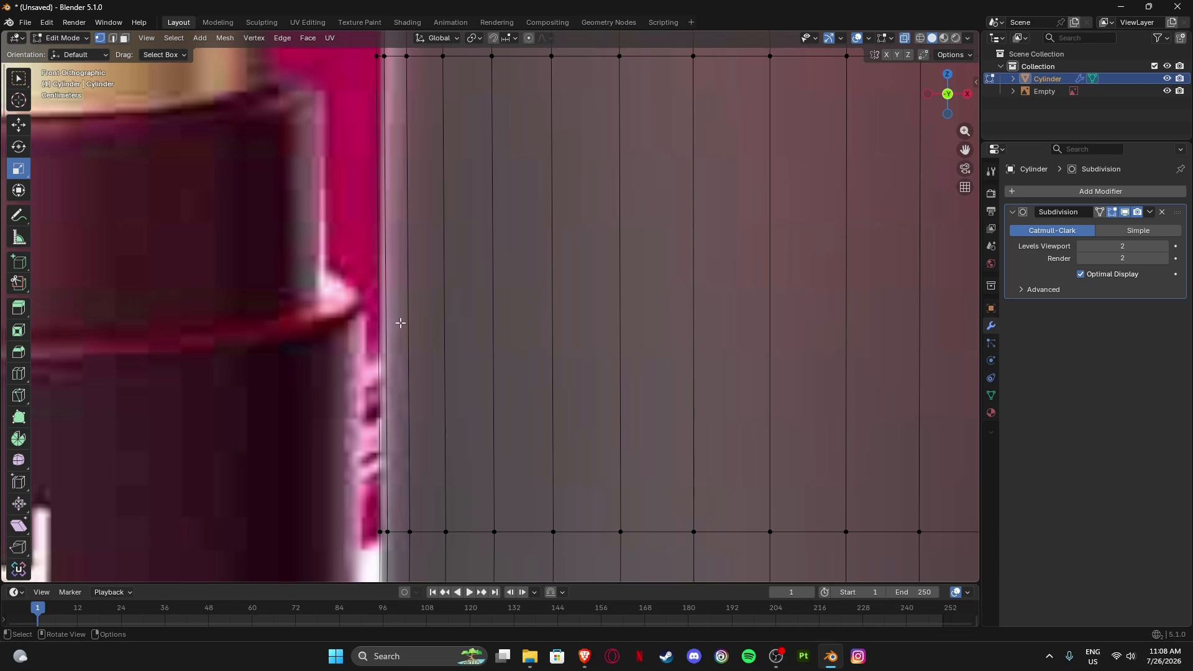
pyautogui.scroll(-3, 401, 322)
# Return to Object Mode, turn off X-ray and view the solid cylinder in perspective against the reference.
pyautogui.press('Tab')
pyautogui.scroll(-8, 401, 322)
pyautogui.moveTo(410, 307); pyautogui.dragTo(479, 333, button='middle')
pyautogui.click(905, 40)
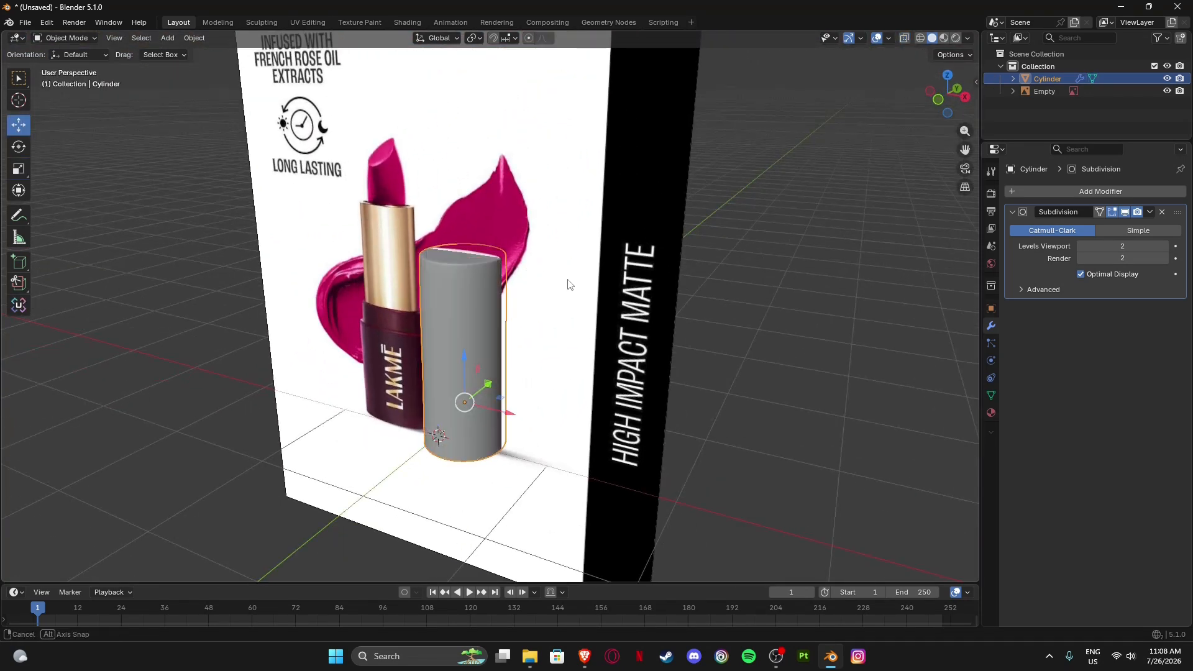
pyautogui.moveTo(568, 283); pyautogui.dragTo(600, 267, button='middle')
pyautogui.scroll(5, 550, 242)
pyautogui.scroll(-8, 525, 242)
pyautogui.scroll(4, 515, 301)
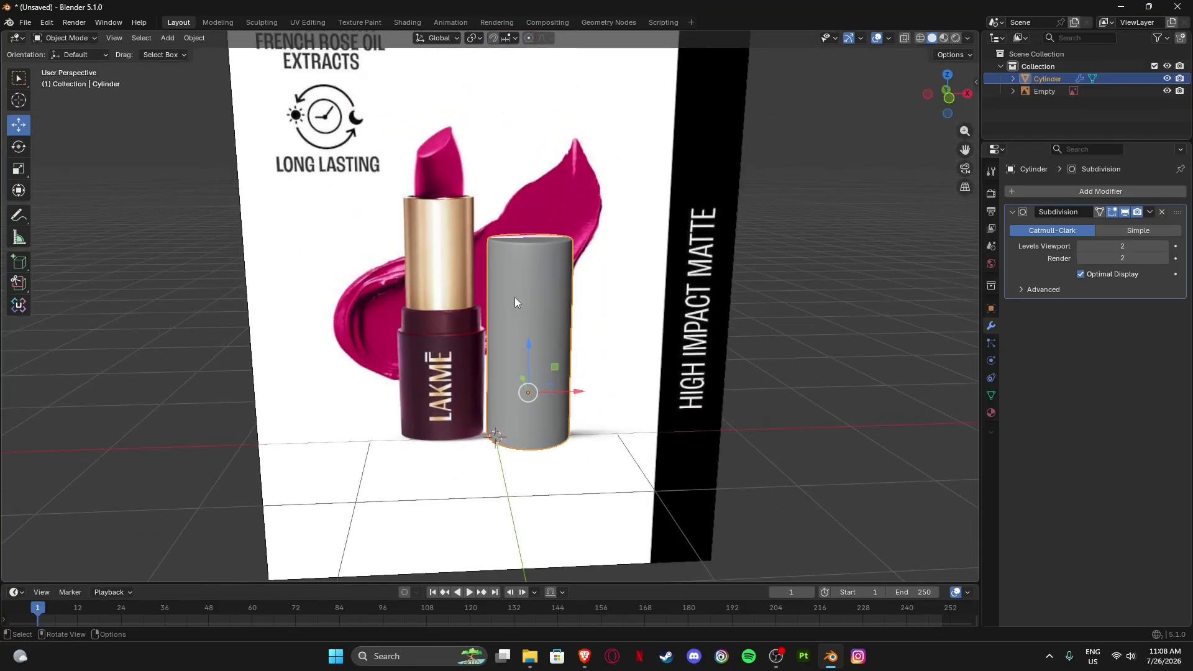
# Try moving the cylinder along positive X, undo the move and examine its underside beside the reference lipstick.
pyautogui.moveTo(565, 390); pyautogui.dragTo(624, 390)
pyautogui.hotkey('ctrl', 'z')
pyautogui.moveTo(608, 423); pyautogui.dragTo(522, 354, button='middle')
pyautogui.scroll(5, 511, 439)
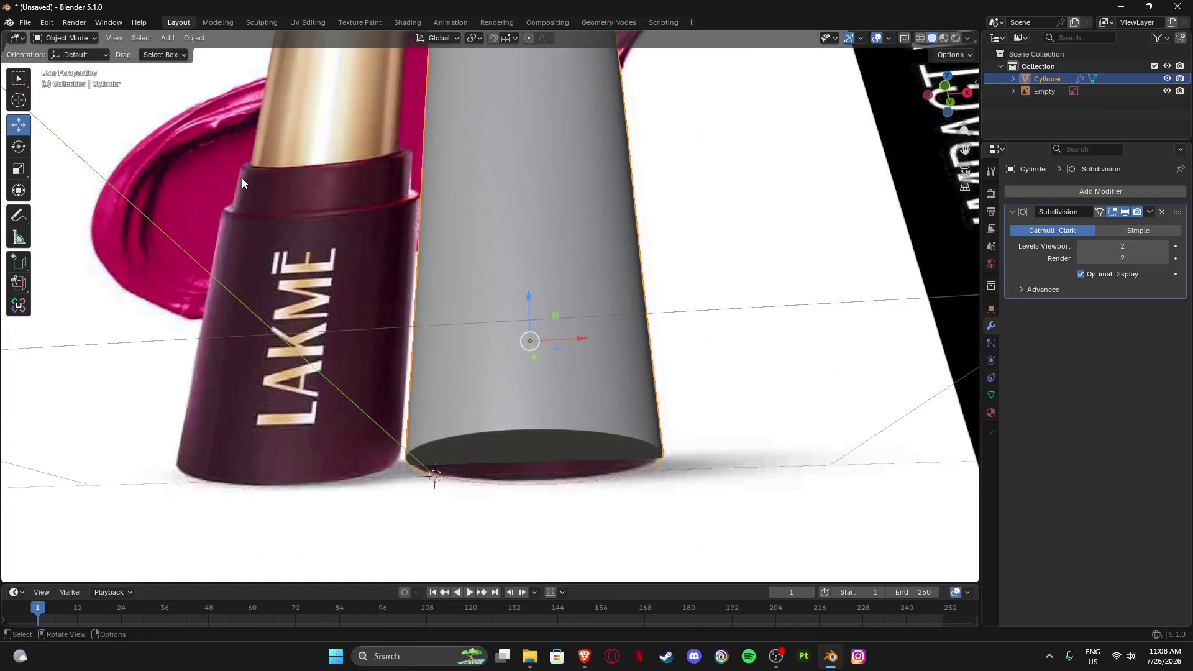
pyautogui.scroll(-5, 242, 182)
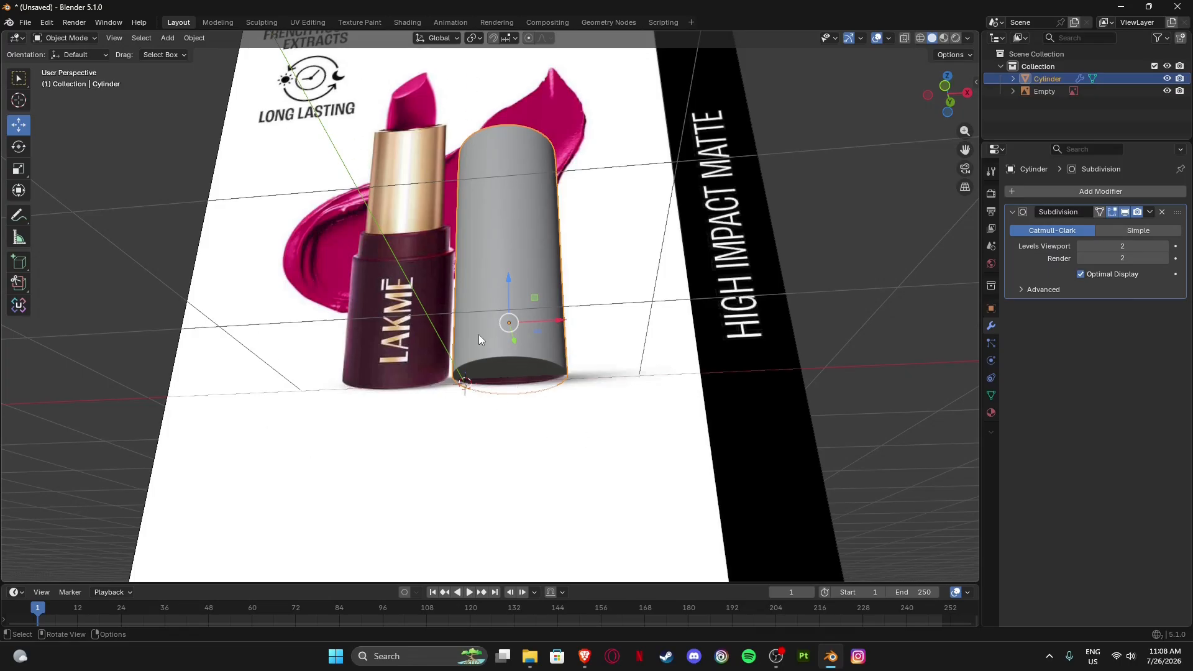
pyautogui.scroll(5, 491, 368)
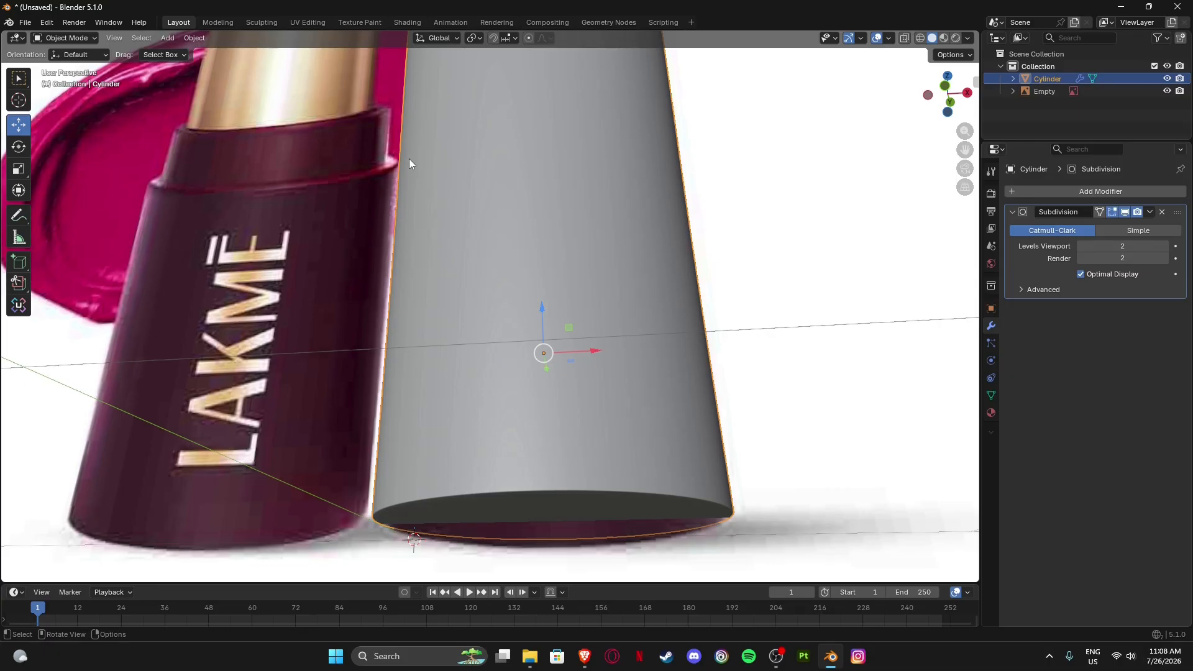
pyautogui.scroll(-4, 464, 356)
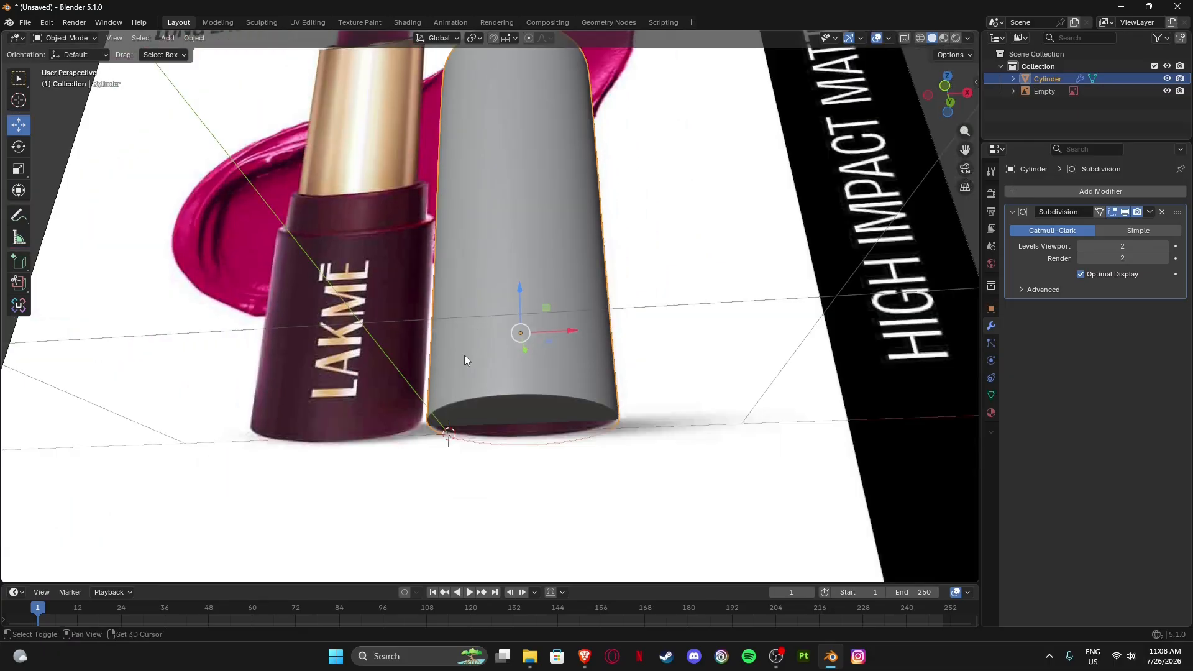
# Select the edge loop around the cylinder's bottom rim in Edit Mode and duplicate it in place.
pyautogui.scroll(6, 480, 300)
pyautogui.press('Tab')
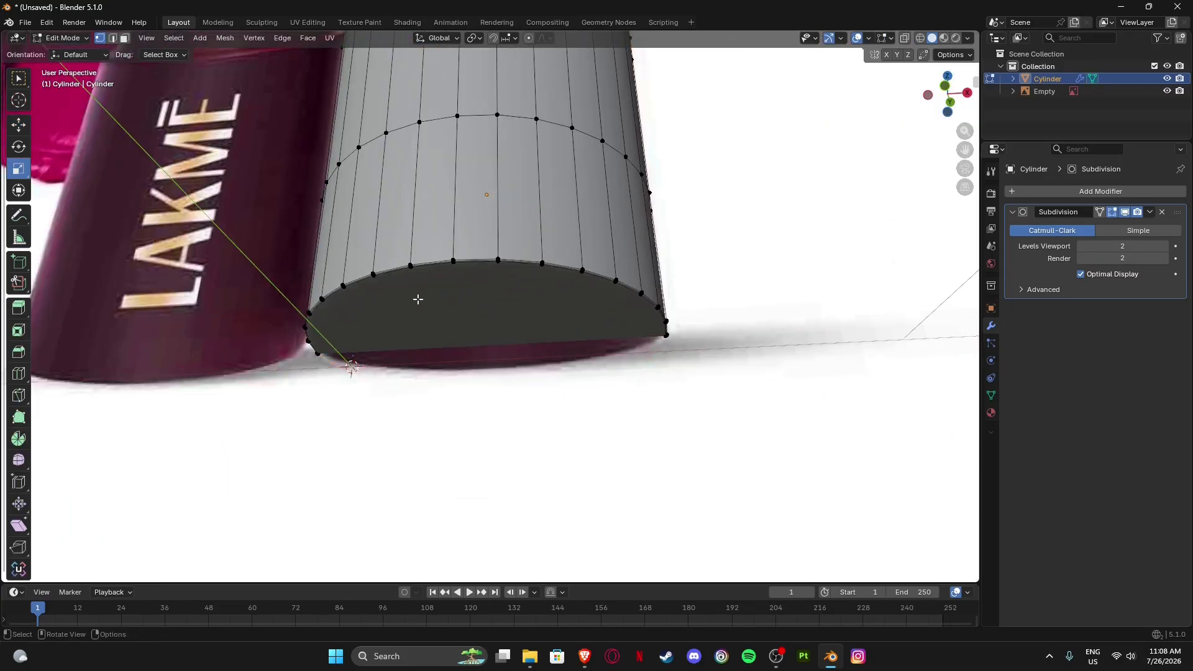
pyautogui.scroll(4, 394, 252)
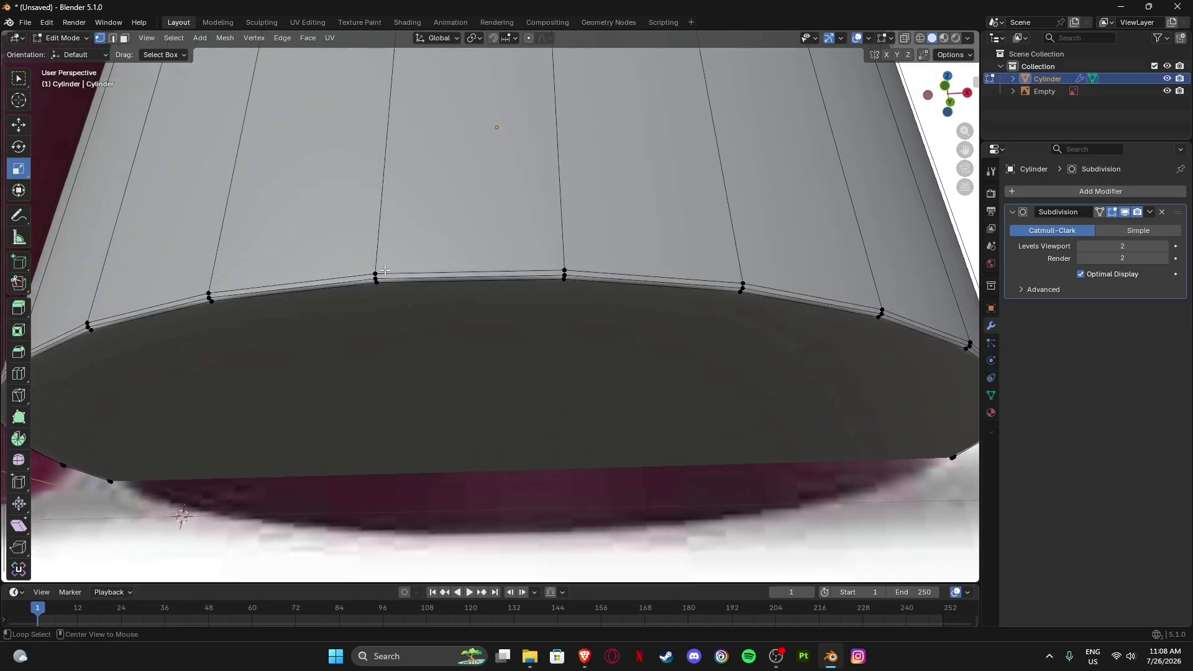
pyautogui.press('2')
pyautogui.keyDown('alt'); pyautogui.click(503, 271); pyautogui.keyUp('alt')
pyautogui.scroll(-8, 517, 317)
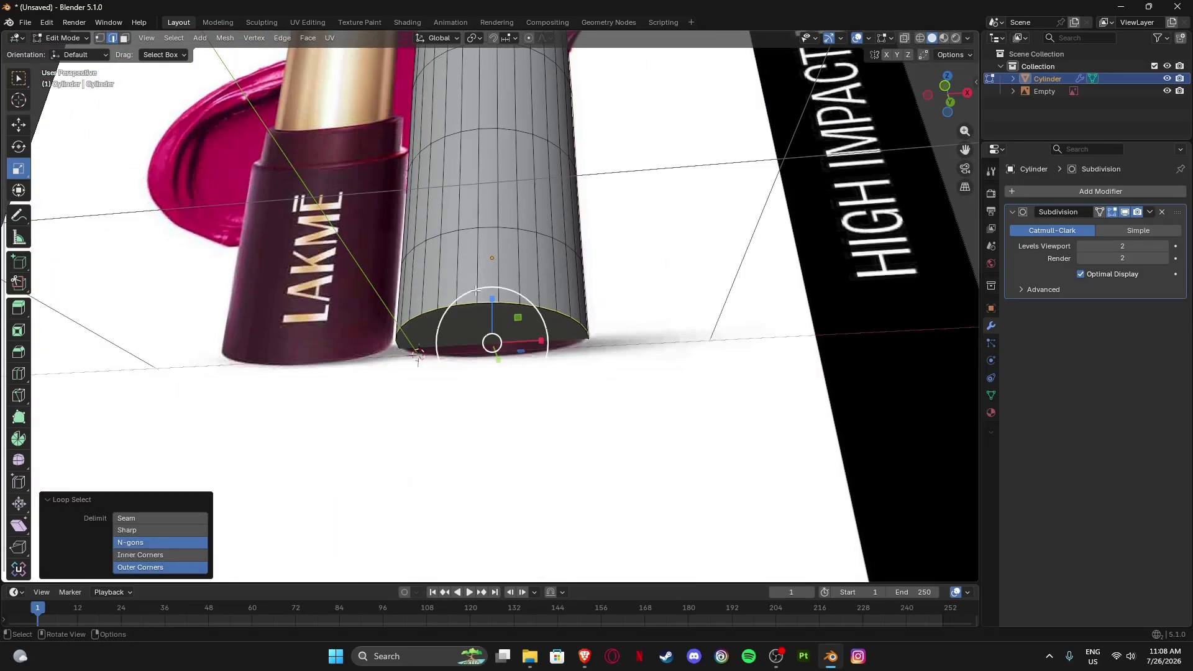
pyautogui.moveTo(470, 304); pyautogui.dragTo(516, 386, button='middle')
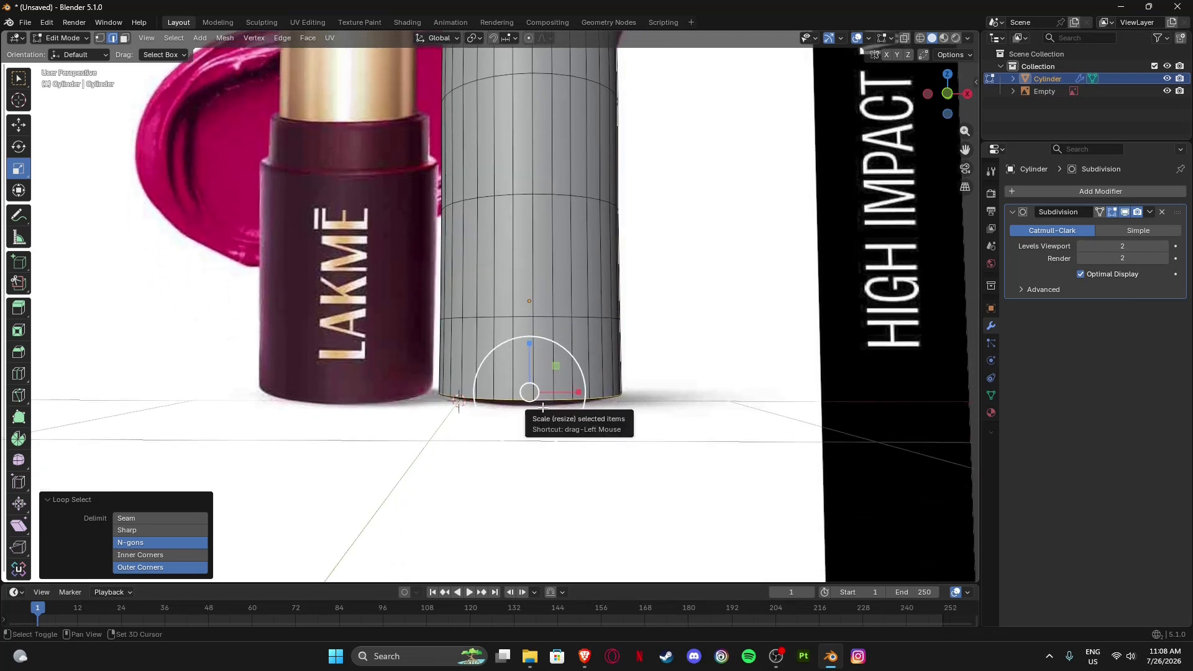
pyautogui.press('g')
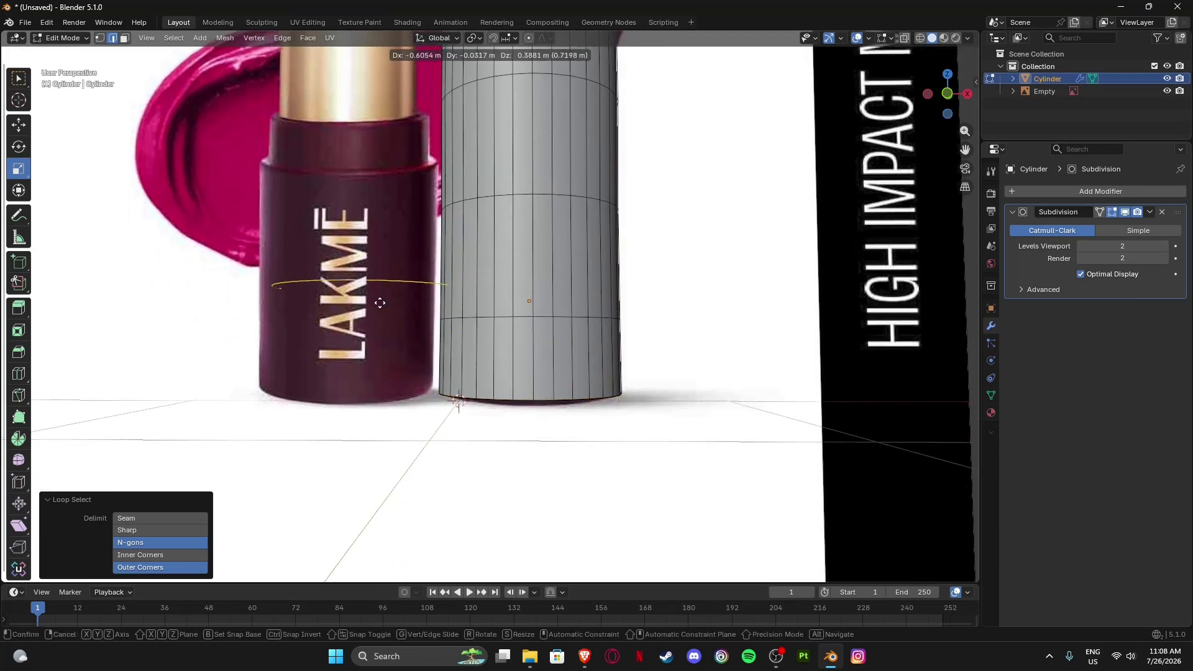
pyautogui.press('Escape')
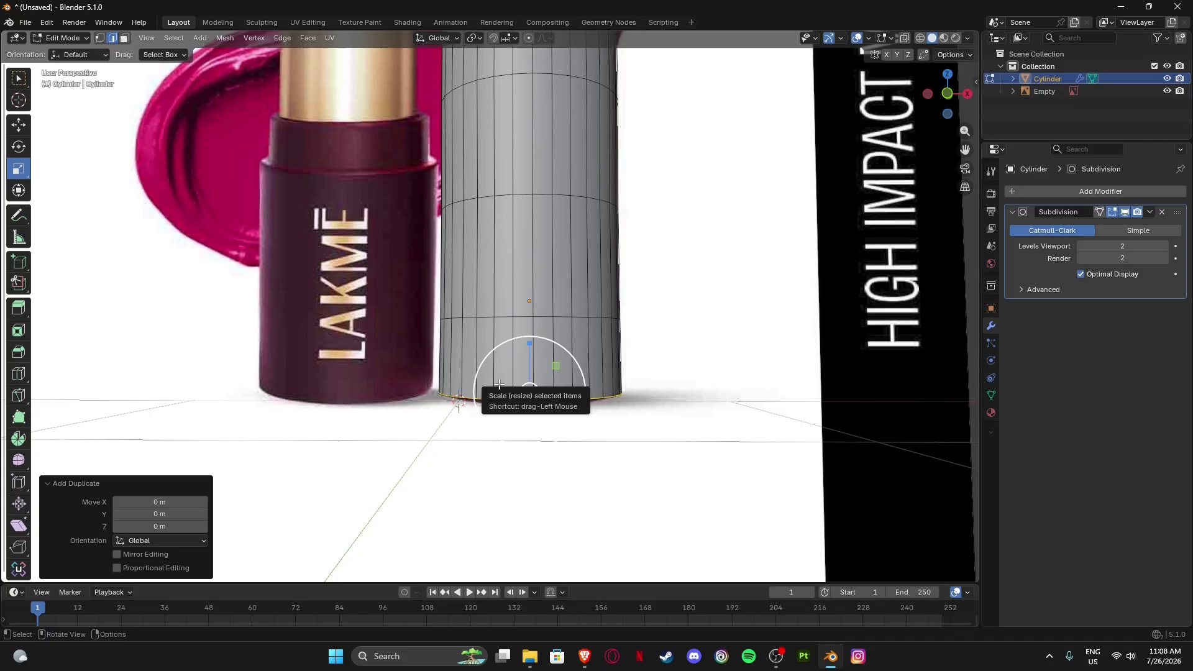
# Separate the duplicated edge loop by selection into its own object.
pyautogui.click(225, 38)
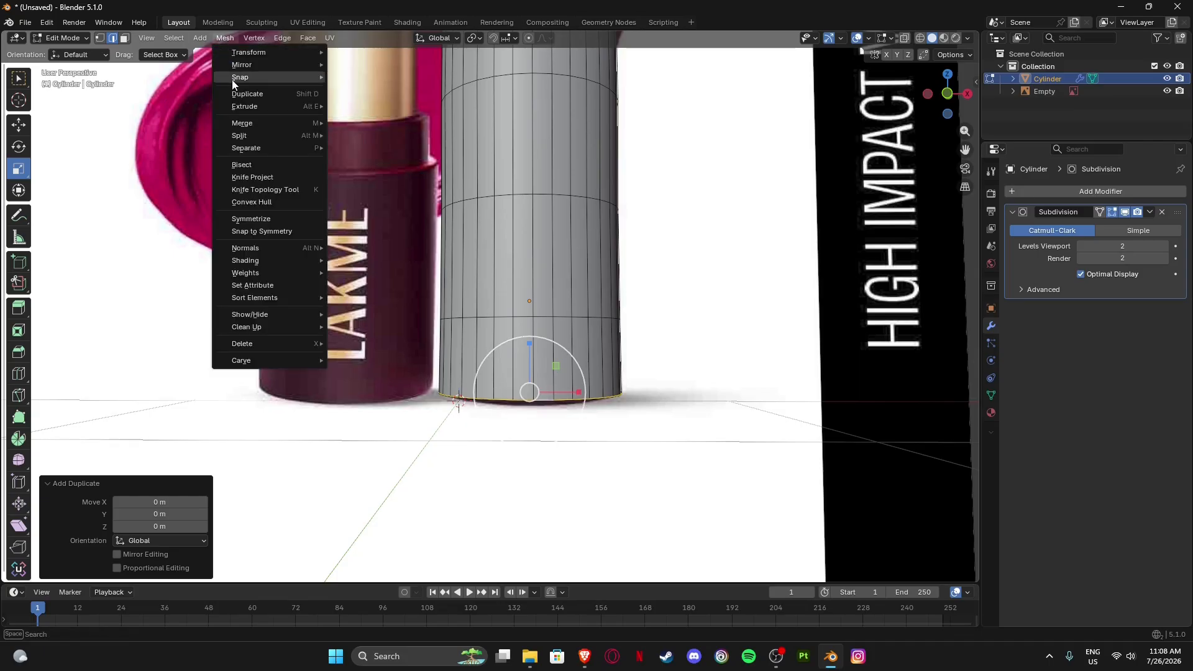
pyautogui.moveTo(249, 148)
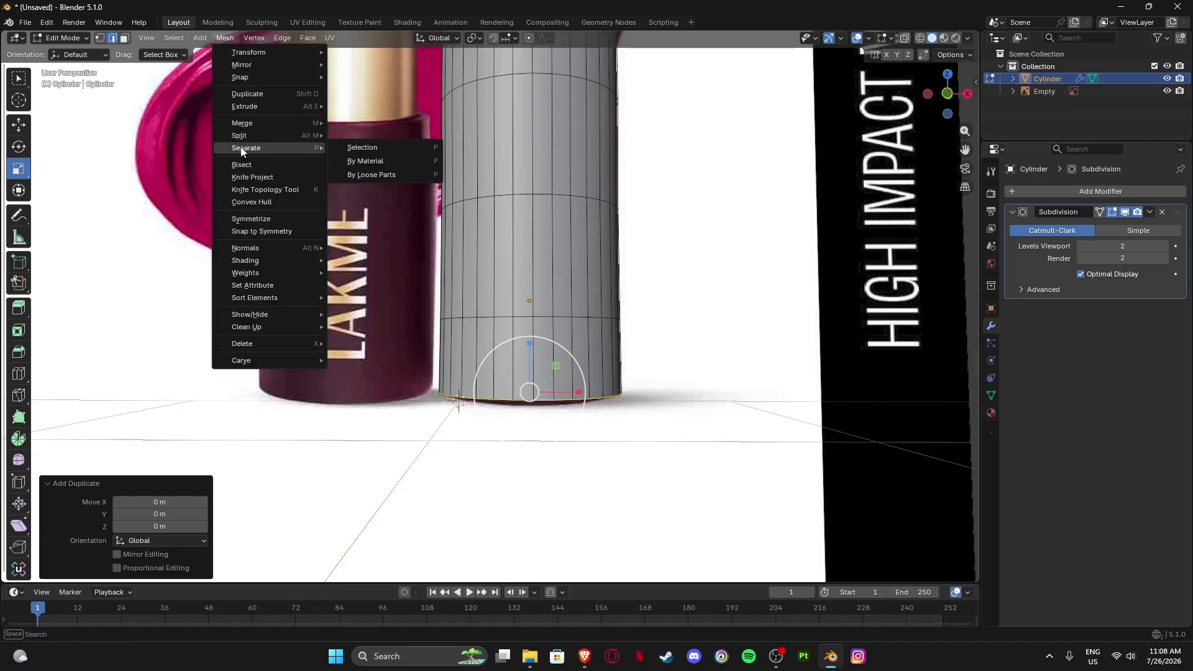
pyautogui.click(368, 147)
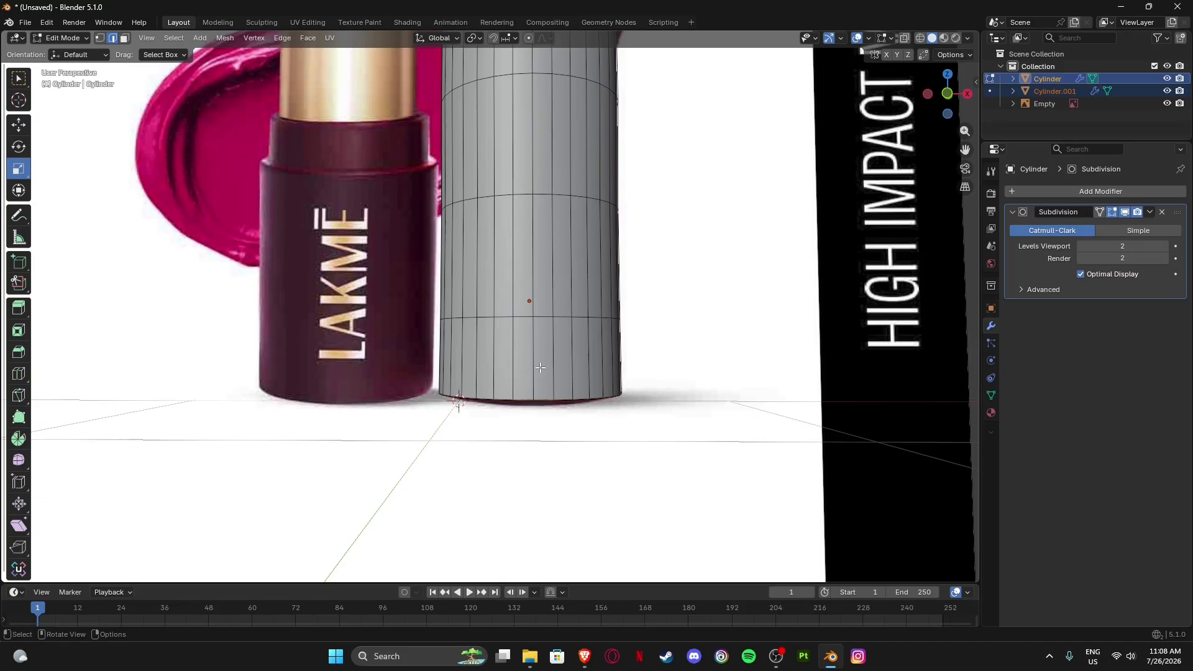
# Return to Object Mode and select only the separated edge ring at the cylinder's bottom rim.
pyautogui.click(67, 37)
pyautogui.click(62, 50)
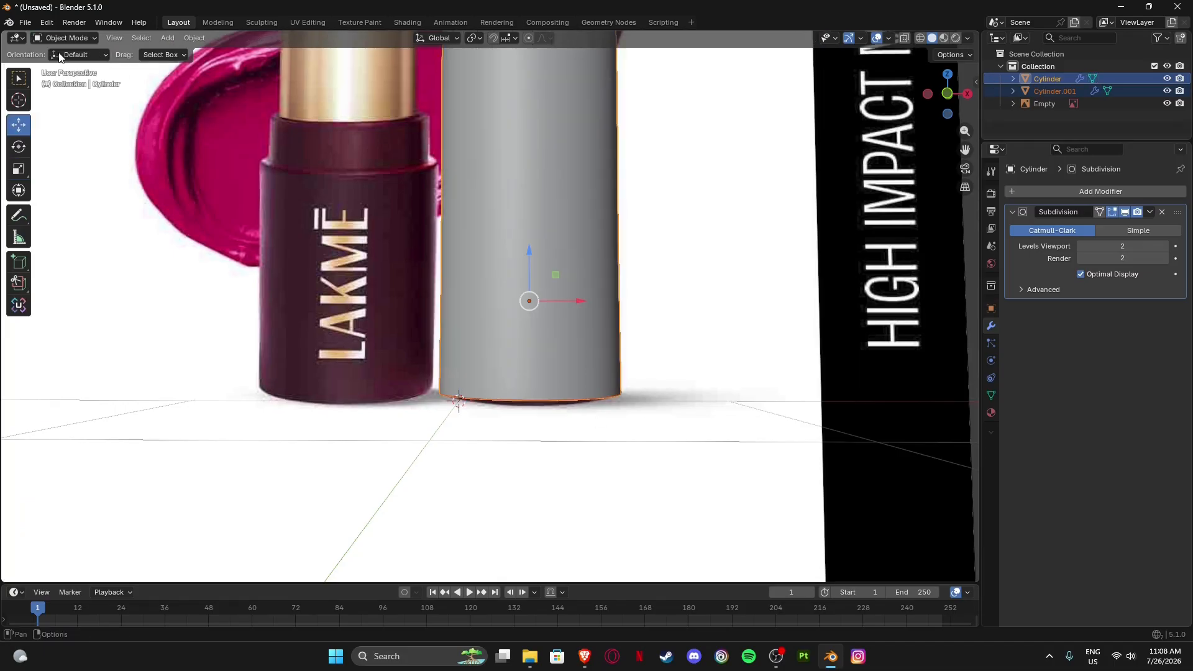
pyautogui.click(492, 400)
pyautogui.moveTo(502, 402); pyautogui.dragTo(378, 442, button='middle')
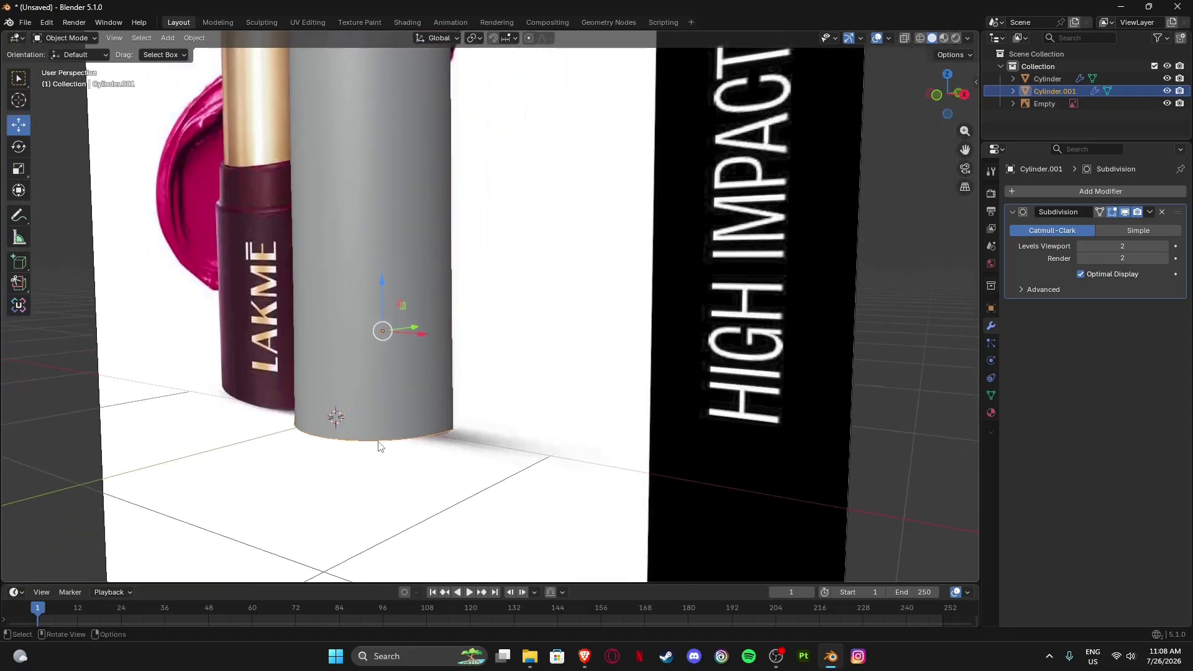
pyautogui.click(403, 413)
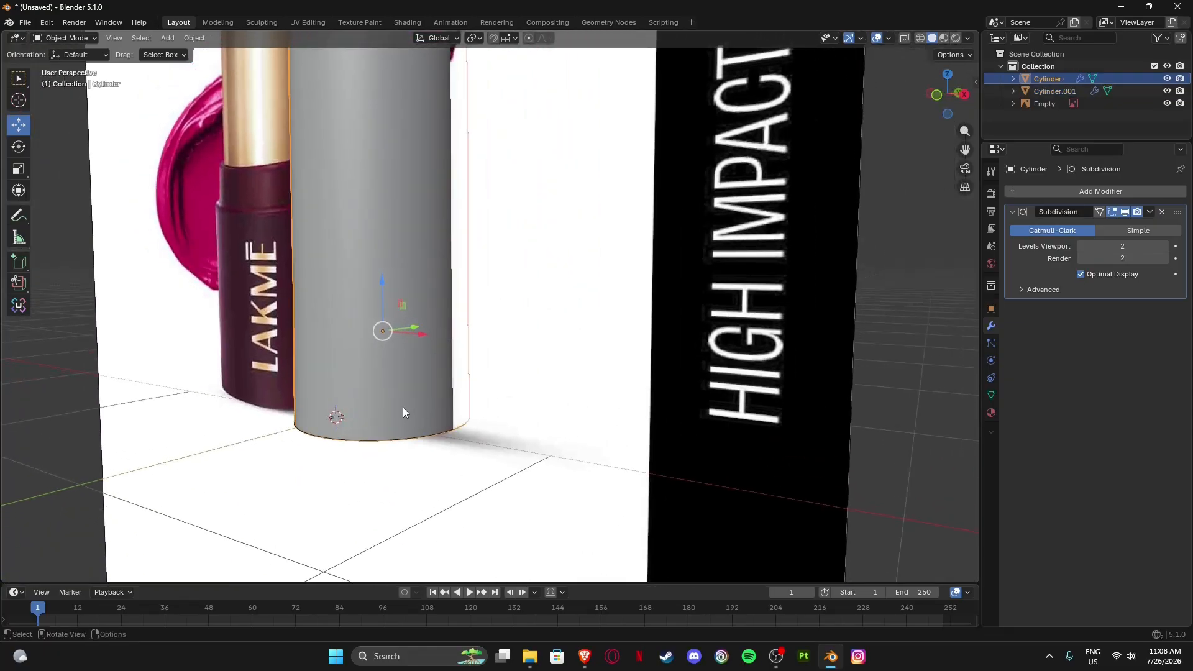
pyautogui.click(383, 443)
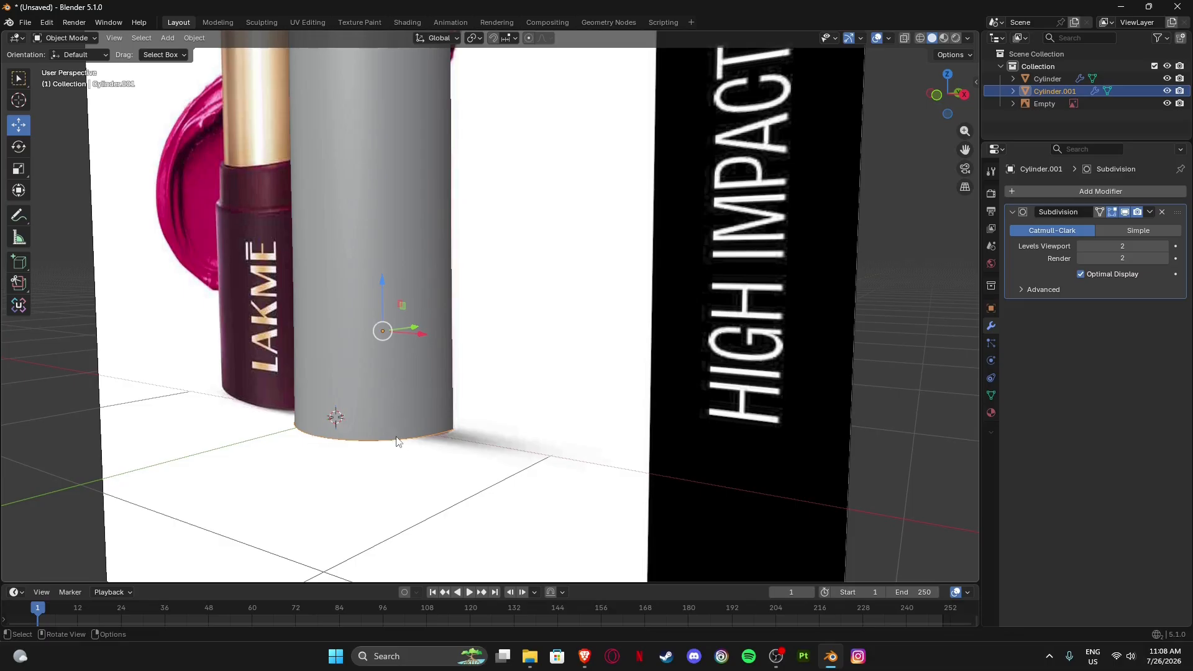
# In front view, move the separated ring about 0.683 m along negative X onto the base of the reference lipstick.
pyautogui.moveTo(235, 389); pyautogui.dragTo(340, 397, button='middle')
pyautogui.click(937, 103)
pyautogui.scroll(5, 456, 416)
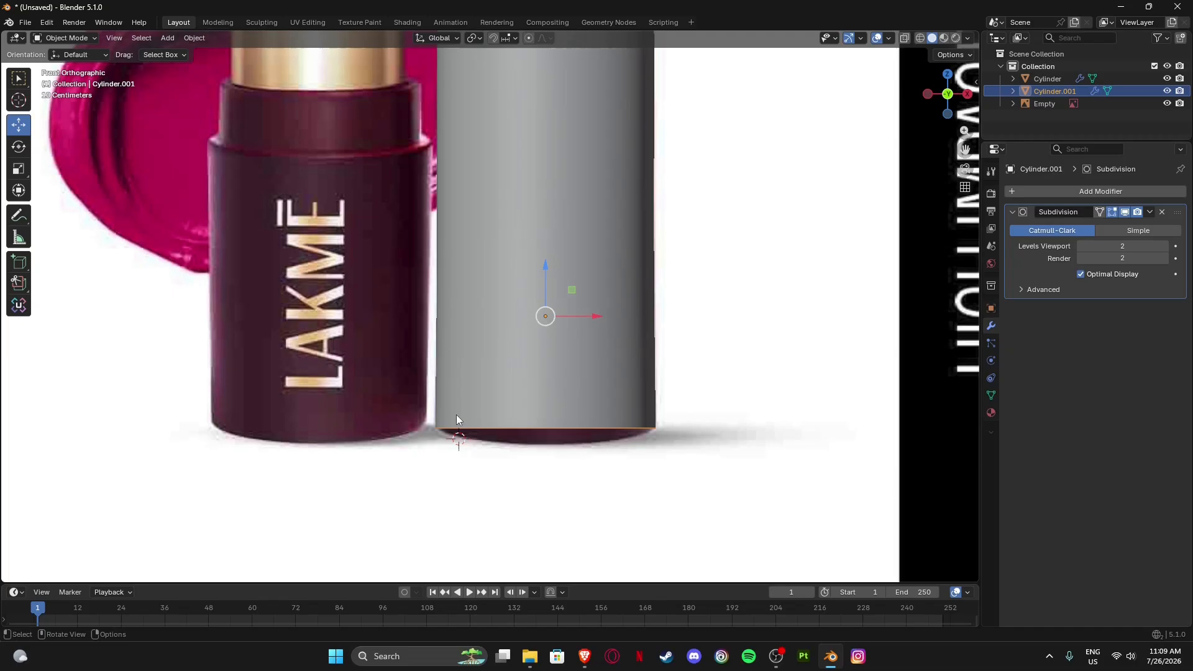
pyautogui.keyDown('shift'); pyautogui.moveTo(456, 415); pyautogui.dragTo(527, 393, button='middle'); pyautogui.keyUp('shift')
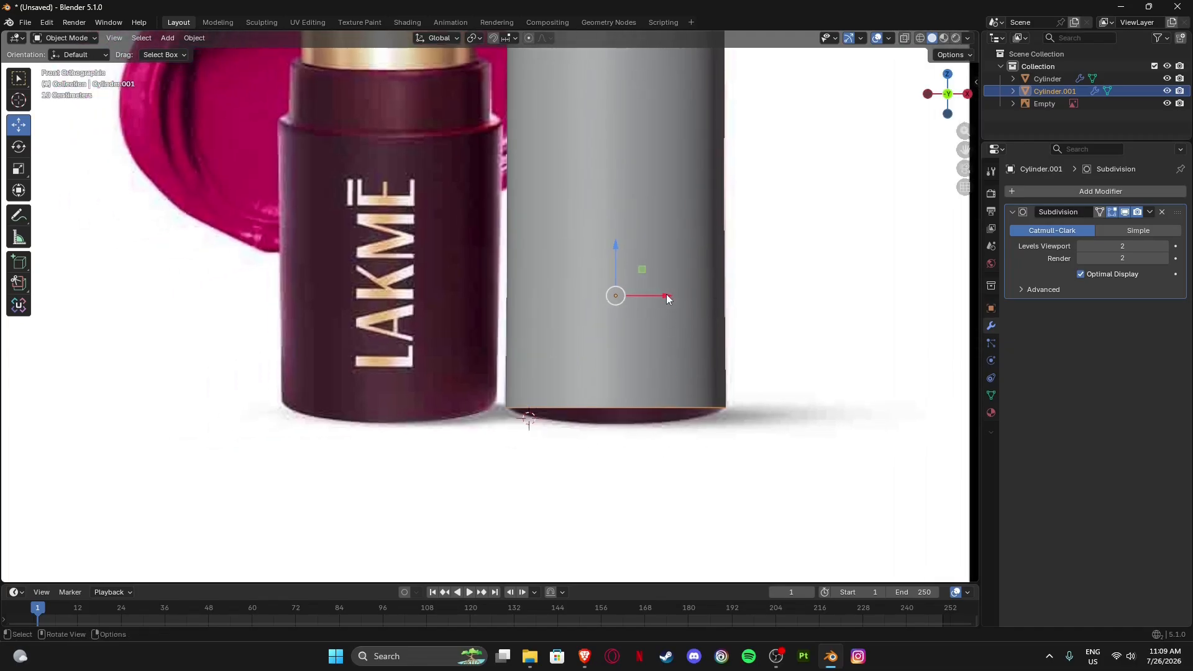
pyautogui.moveTo(667, 297); pyautogui.dragTo(439, 306)
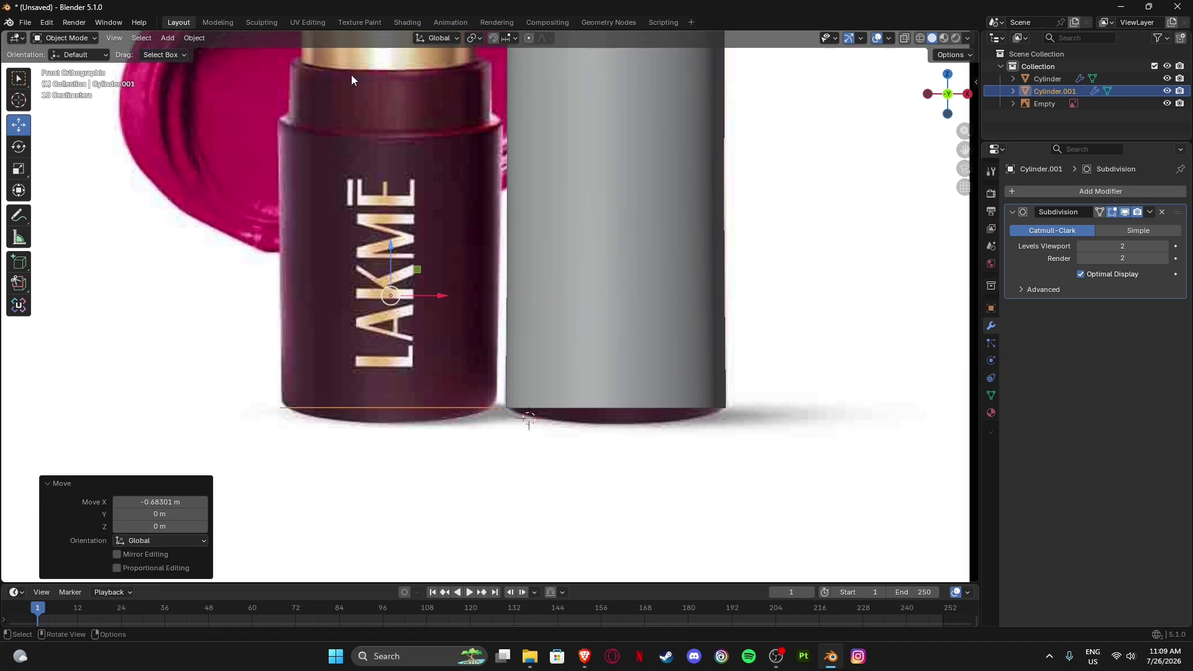
# Align the ring with the lipstick base's lower edge by moving it about 0.013 m along negative X and 0.018 m up in Z.
pyautogui.scroll(2, 346, 343)
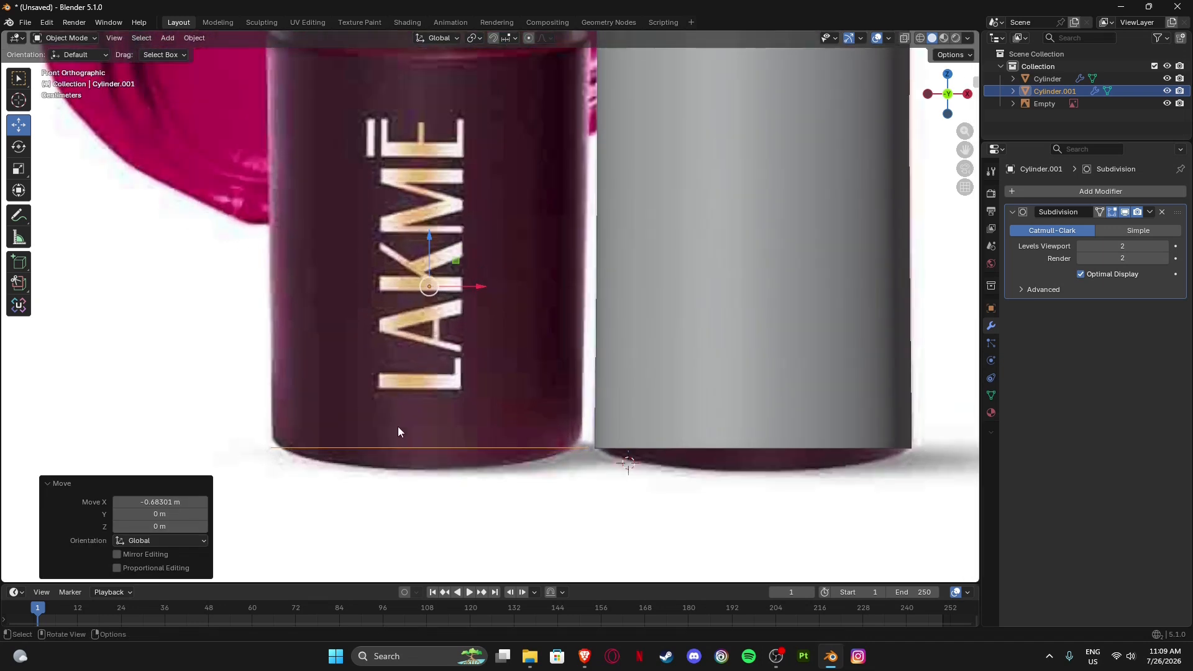
pyautogui.moveTo(480, 289); pyautogui.dragTo(466, 286)
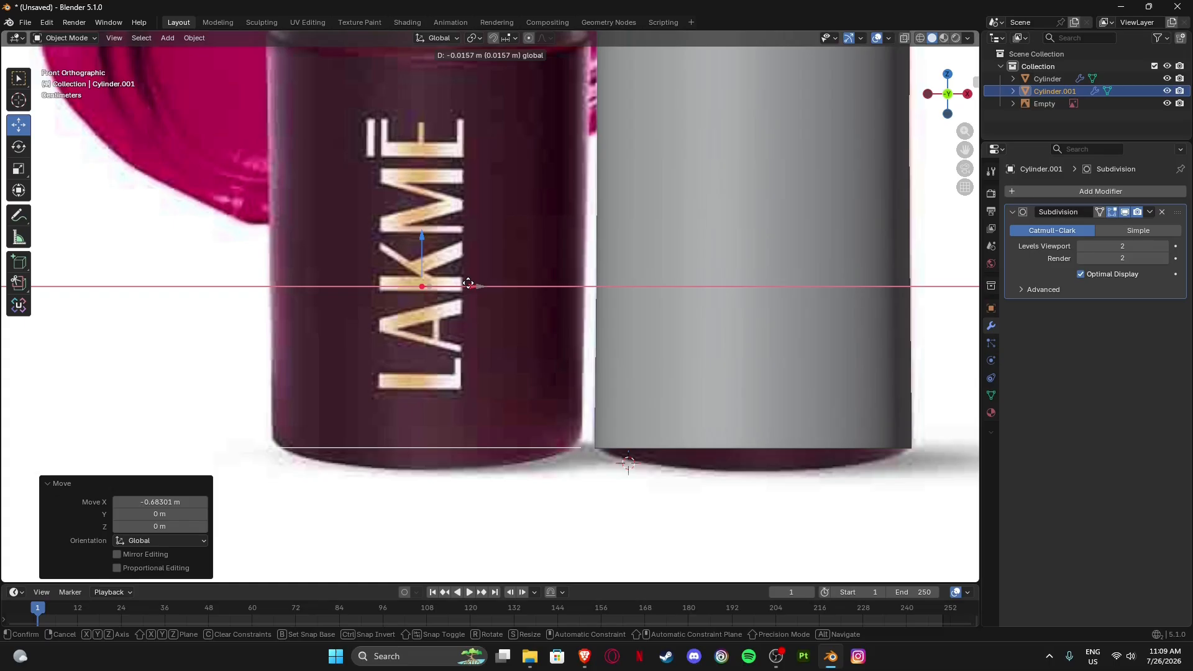
pyautogui.moveTo(469, 283); pyautogui.dragTo(469, 284)
pyautogui.press('g')
pyautogui.press('z')
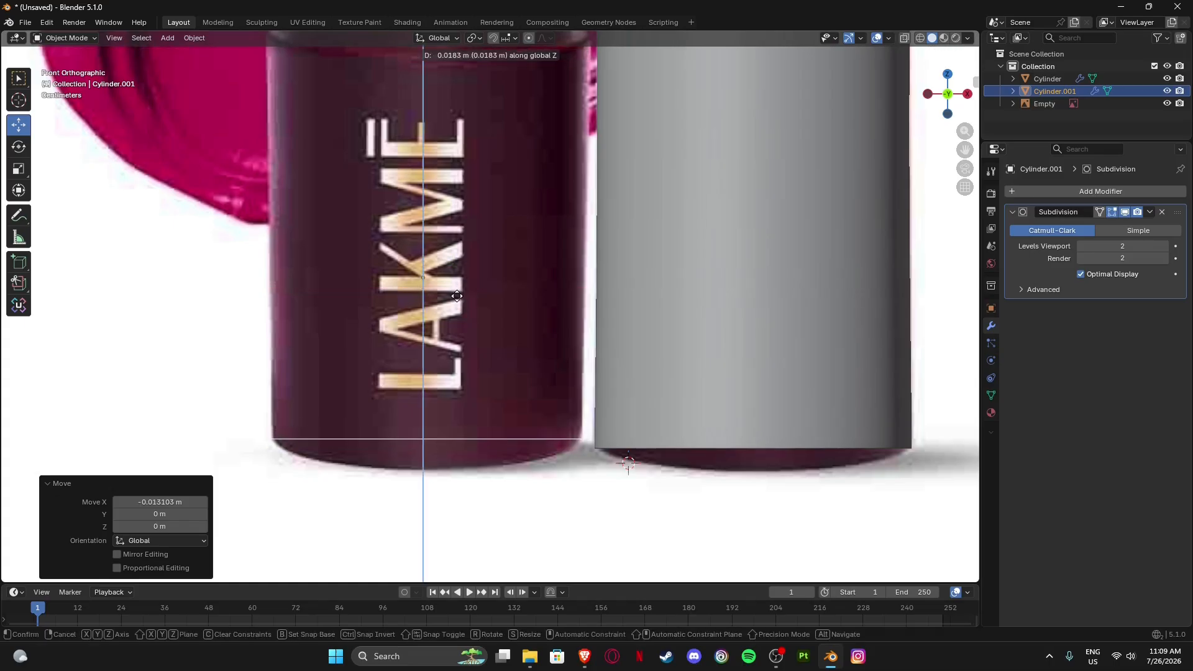
pyautogui.click(457, 296)
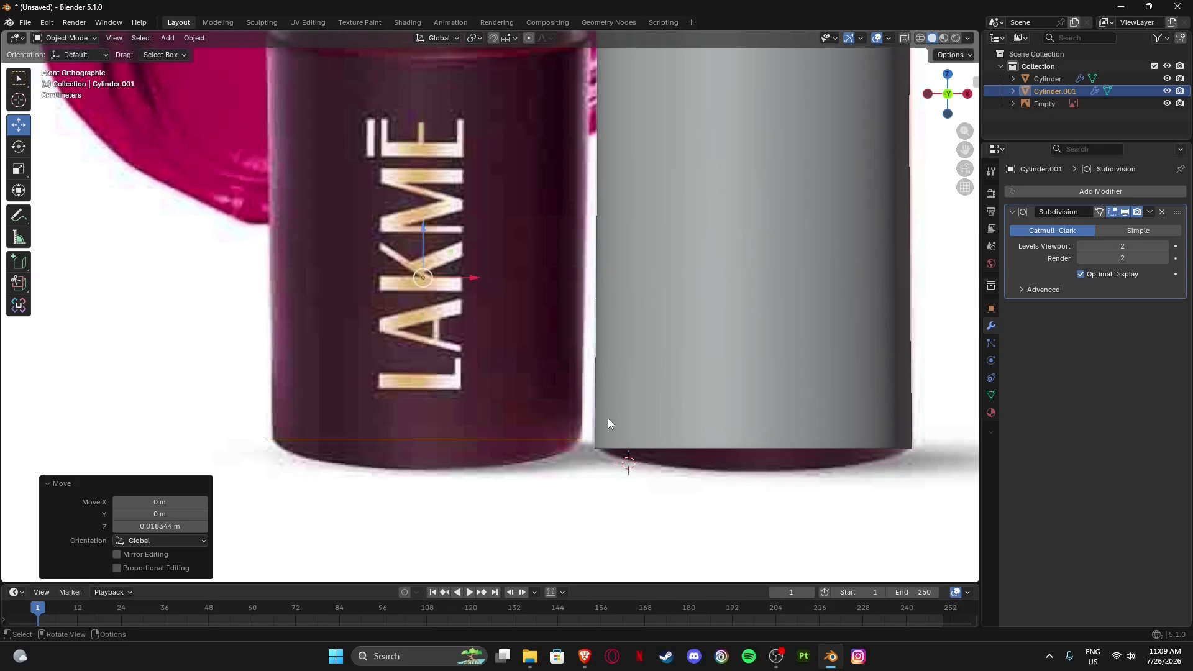
# Nudge the ring slightly along positive X to centre it on the lipstick base and select all its edges in Edit Mode.
pyautogui.scroll(-4, 608, 419)
pyautogui.scroll(3, 509, 418)
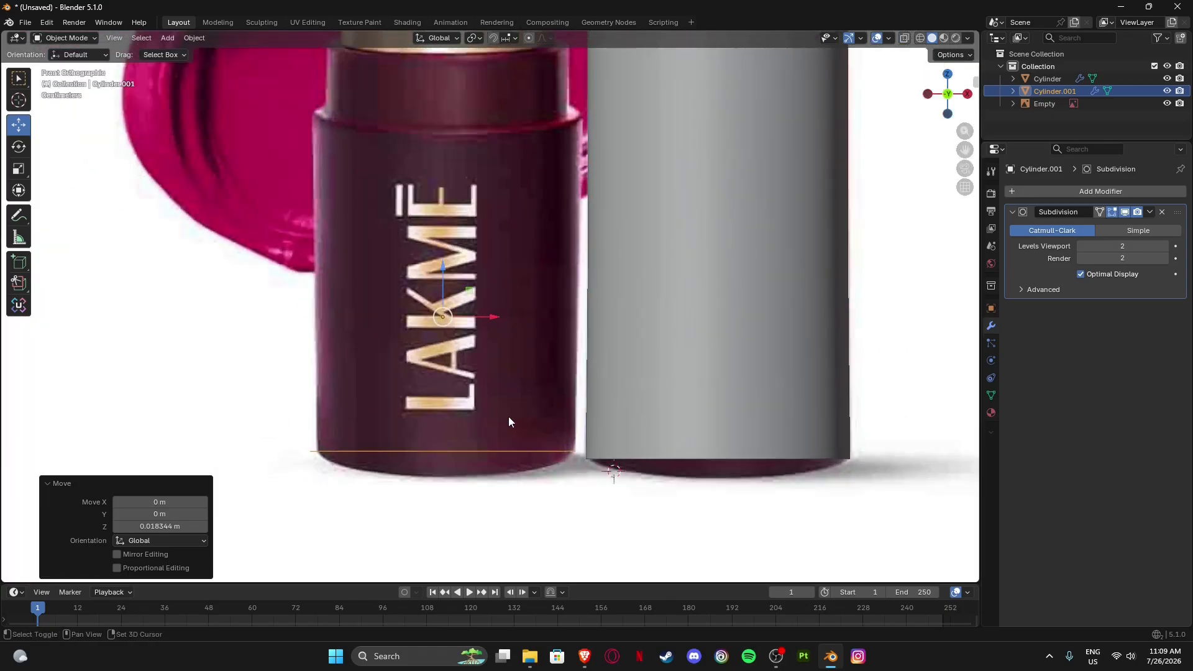
pyautogui.scroll(1, 508, 417)
pyautogui.moveTo(493, 269); pyautogui.dragTo(498, 270)
pyautogui.keyDown('shift'); pyautogui.moveTo(448, 358); pyautogui.dragTo(456, 393, button='middle'); pyautogui.keyUp('shift')
pyautogui.press('Tab')
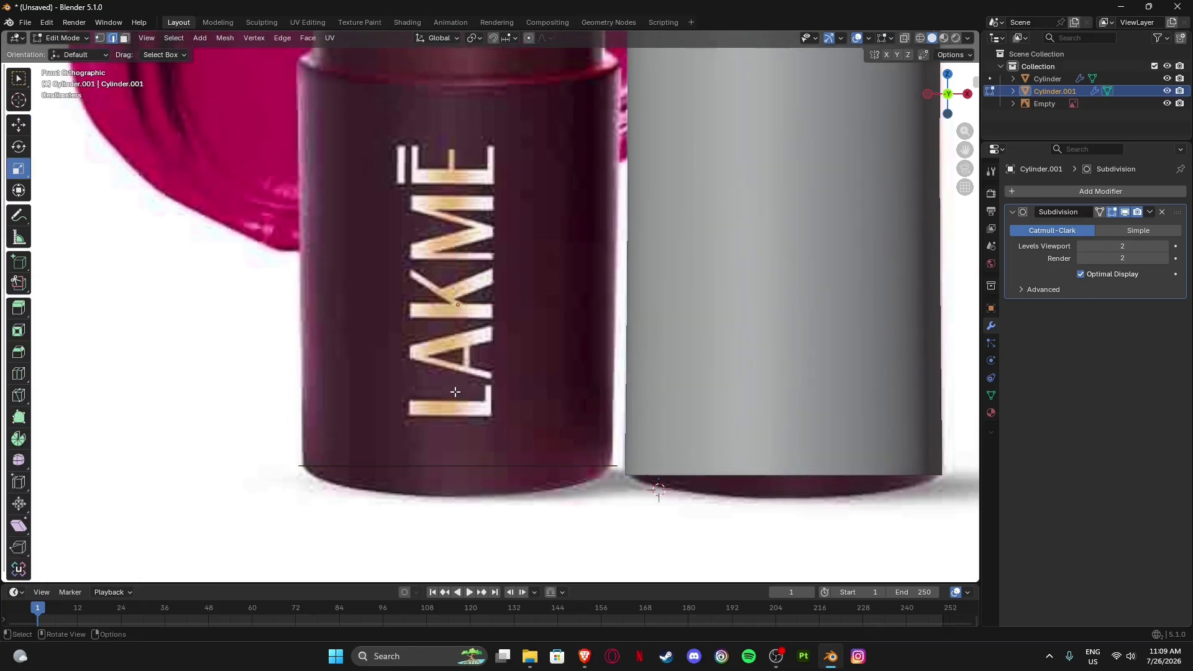
pyautogui.press('a')
# Try extruding the ring about 0.855 m up along Z to the foot of the lipstick's collar.
pyautogui.scroll(-2, 457, 392)
pyautogui.press('e')
pyautogui.press('z')
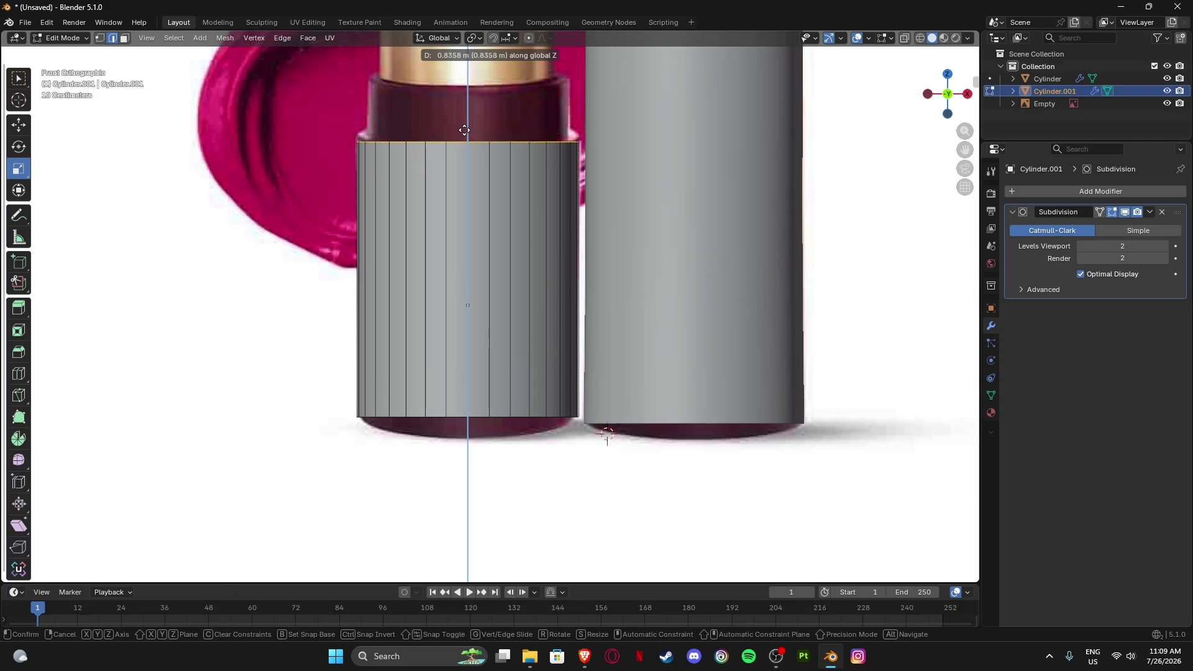
pyautogui.click(466, 124)
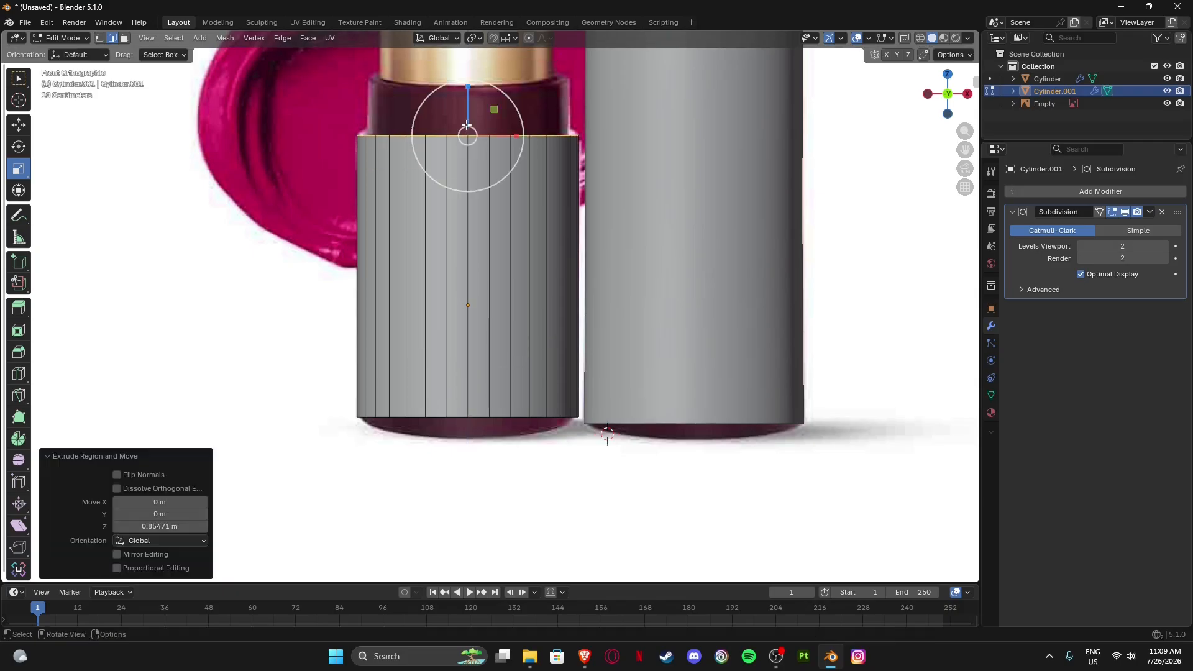
# Try extruding the top rim again and scaling it inward, cancel that and undo the extrusions back to the flat ring.
pyautogui.keyDown('shift'); pyautogui.moveTo(472, 161); pyautogui.dragTo(465, 338, button='middle'); pyautogui.keyUp('shift')
pyautogui.scroll(4, 340, 320)
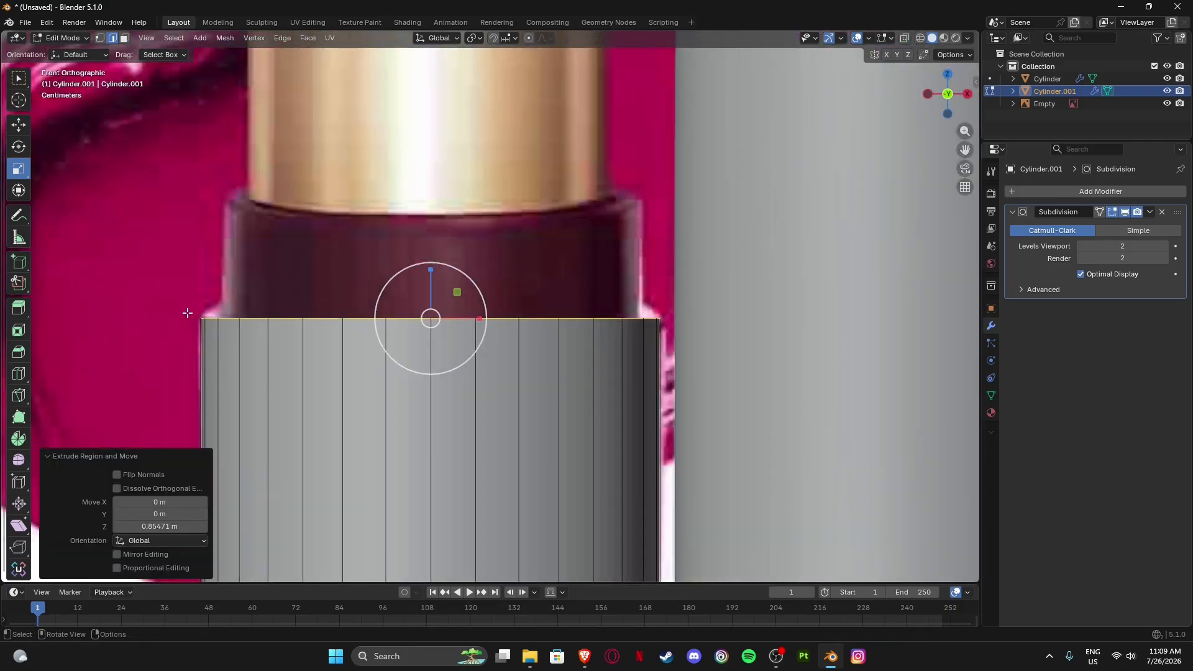
pyautogui.scroll(-3, 471, 376)
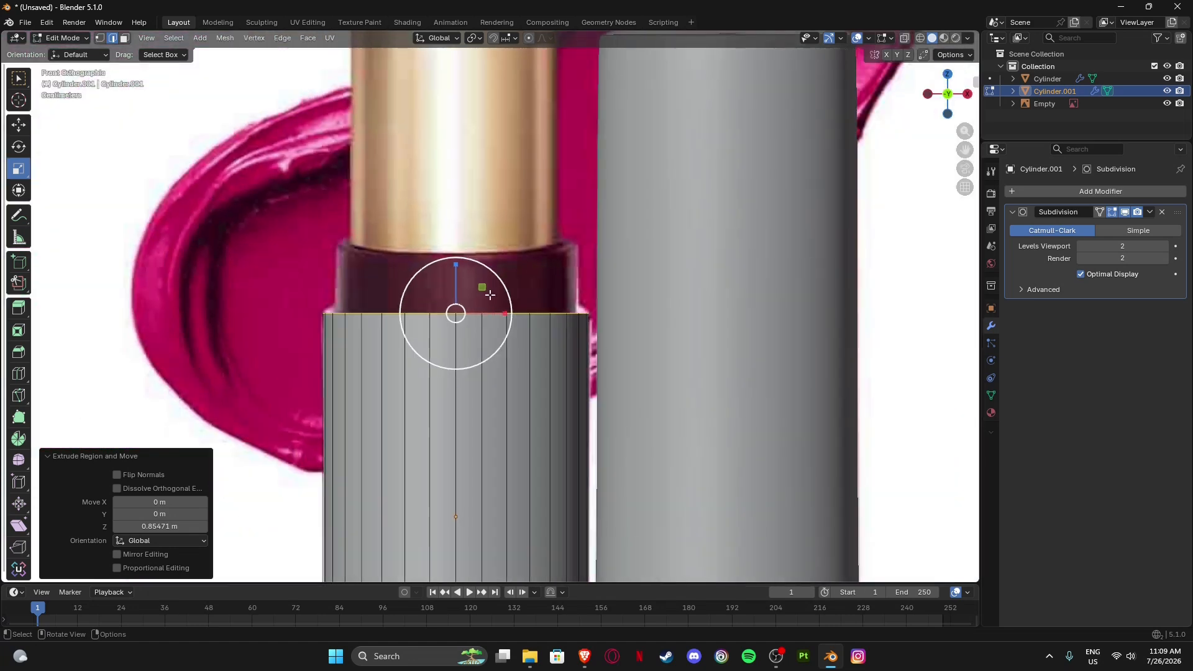
pyautogui.press('g')
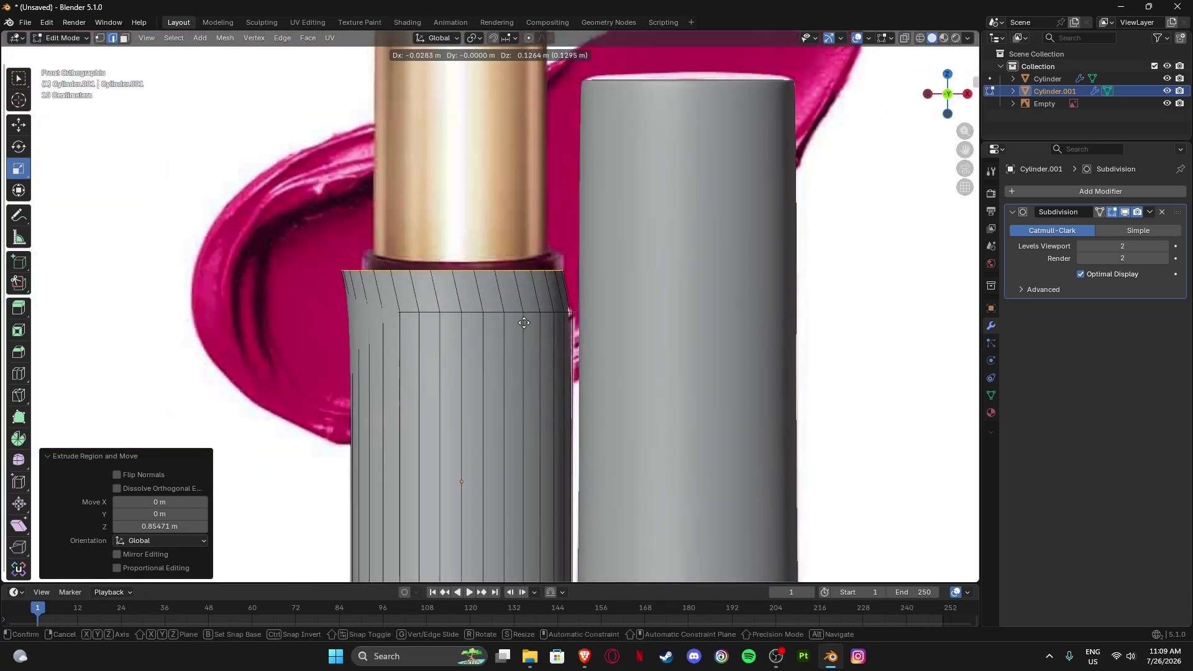
pyautogui.rightClick(524, 323)
pyautogui.moveTo(522, 349); pyautogui.dragTo(520, 378, button='middle')
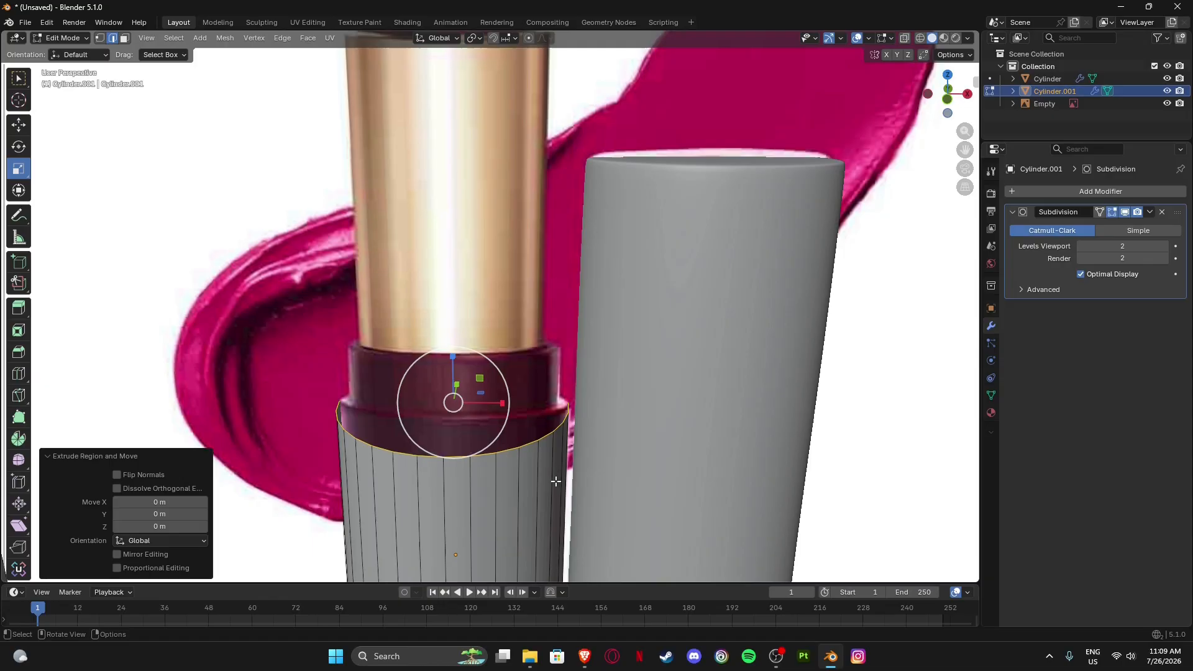
pyautogui.press('s')
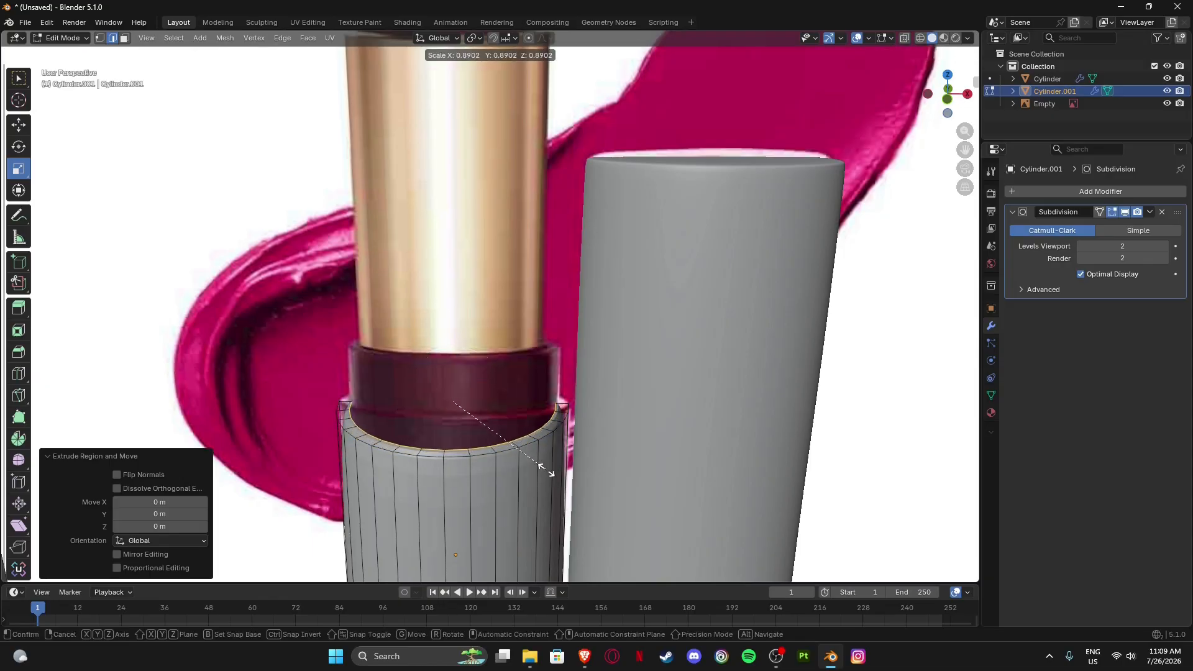
pyautogui.rightClick(547, 470)
pyautogui.hotkey('ctrl', 'z')
pyautogui.hotkey('ctrl', 'z')
# Try enlarging the ring with the Scale tool and undo the resize.
pyautogui.scroll(-3, 540, 468)
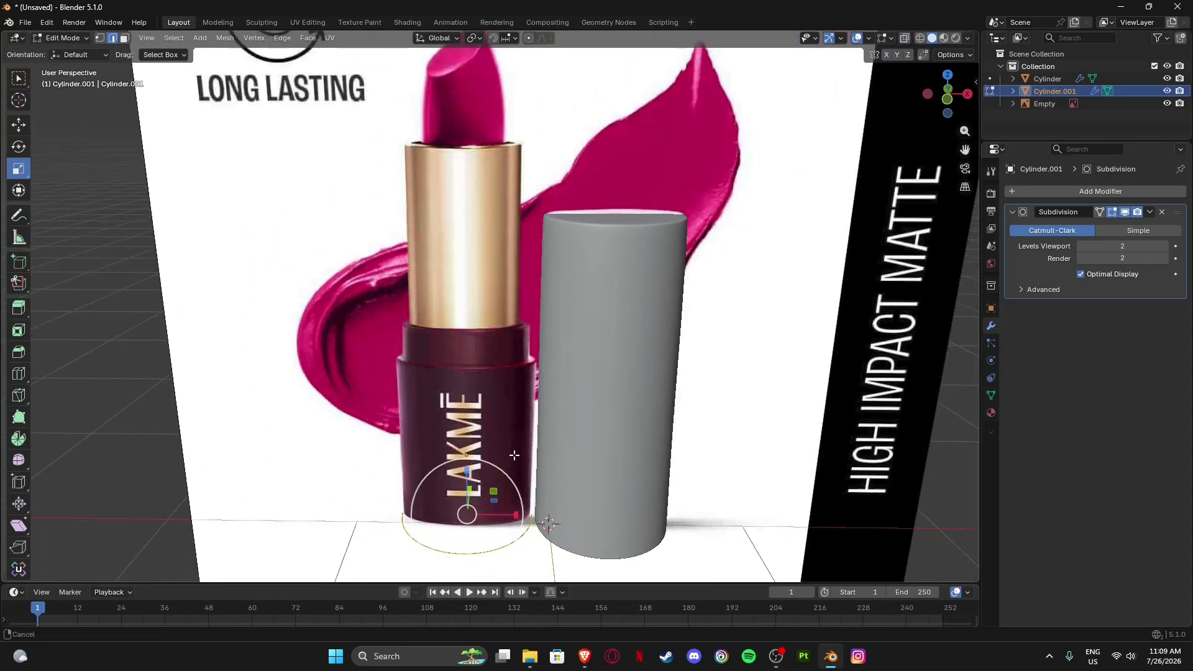
pyautogui.moveTo(514, 456); pyautogui.dragTo(499, 383, button='middle')
pyautogui.moveTo(453, 347); pyautogui.dragTo(456, 302)
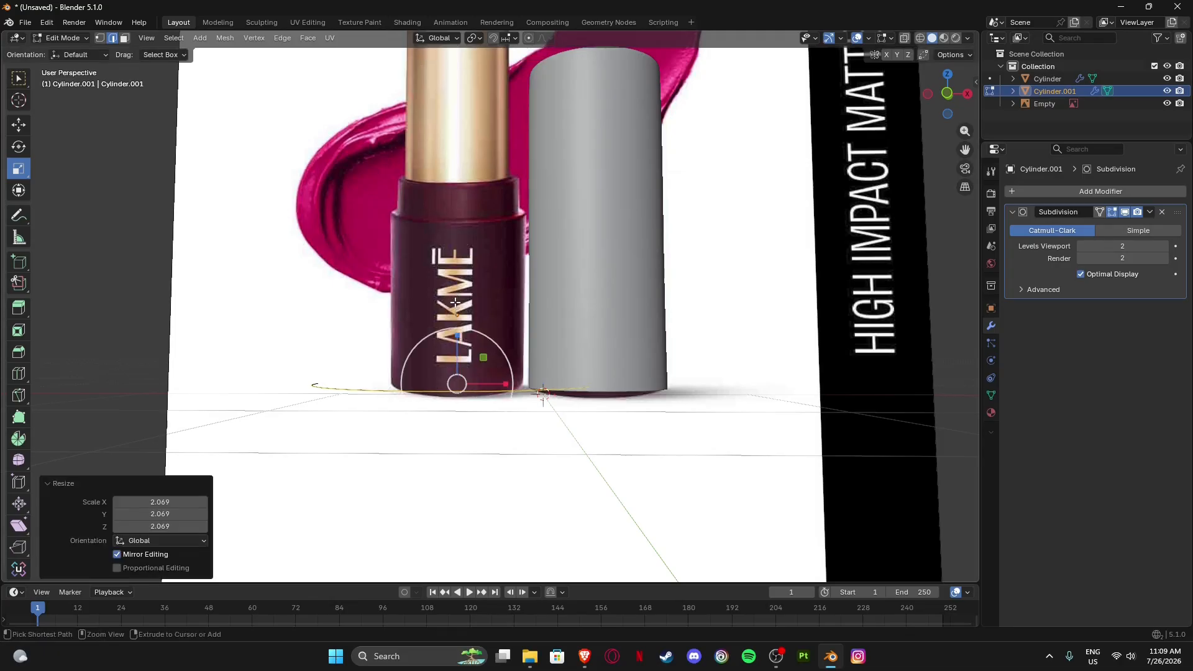
pyautogui.hotkey('ctrl', 'z')
# Activate the Move tool and extrude the ring about 0.705 m up along Z in front view.
pyautogui.click(19, 124)
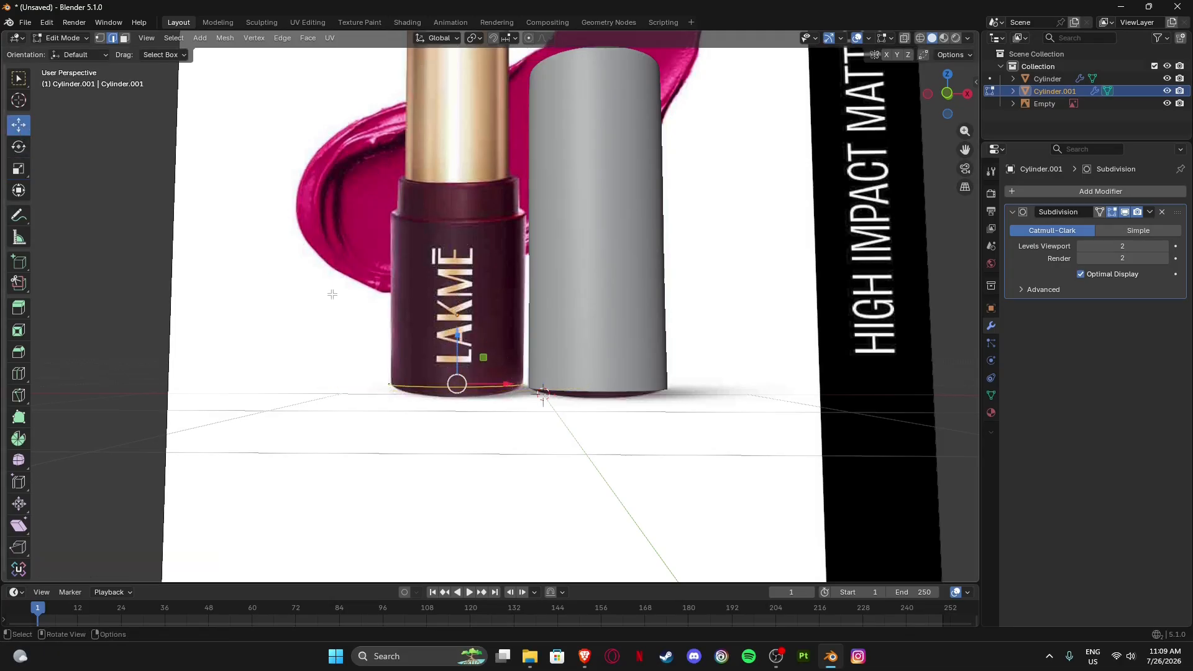
pyautogui.moveTo(457, 346); pyautogui.dragTo(457, 291)
pyautogui.hotkey('ctrl', 'z')
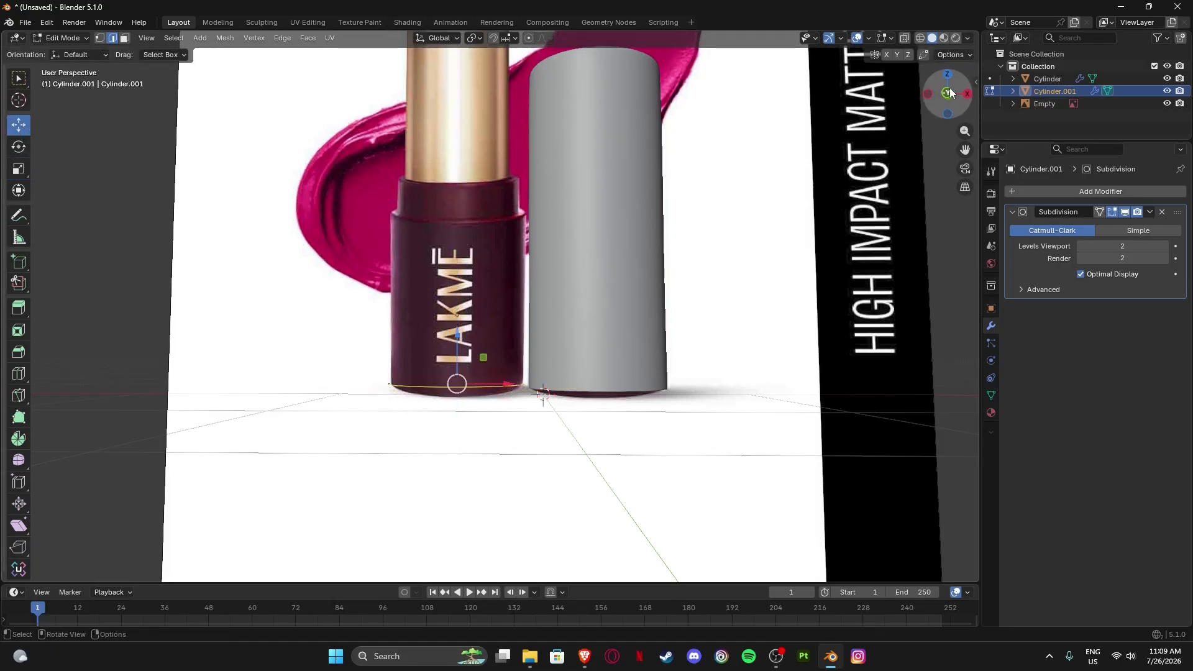
pyautogui.click(948, 93)
pyautogui.scroll(5, 486, 409)
pyautogui.press('g')
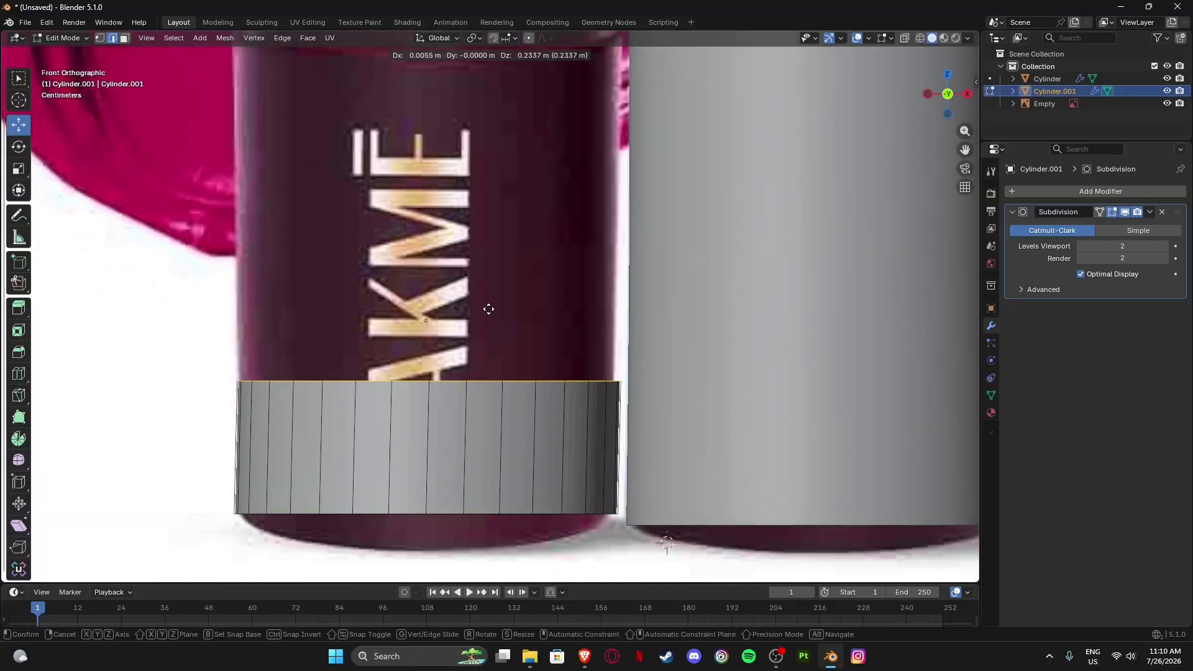
pyautogui.press('z')
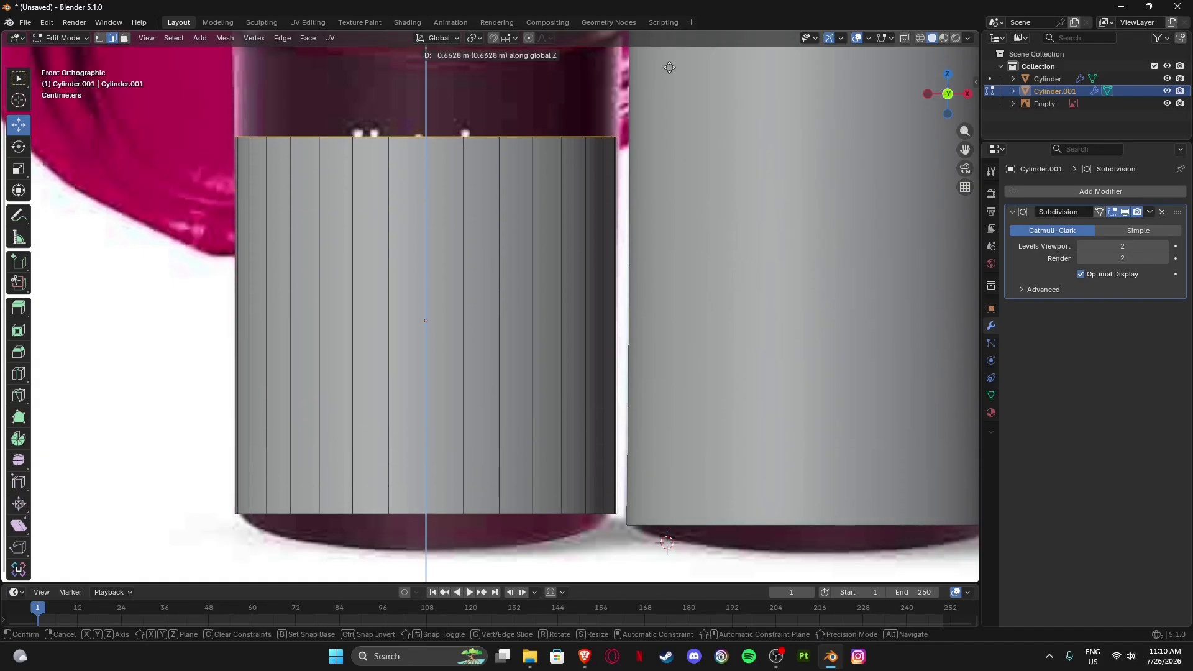
pyautogui.click(570, 173)
# Raise the extruded top edge loop about 0.149 m along Z to the foot of the reference lipstick's collar.
pyautogui.keyDown('shift'); pyautogui.moveTo(569, 173); pyautogui.dragTo(581, 417, button='middle'); pyautogui.keyUp('shift')
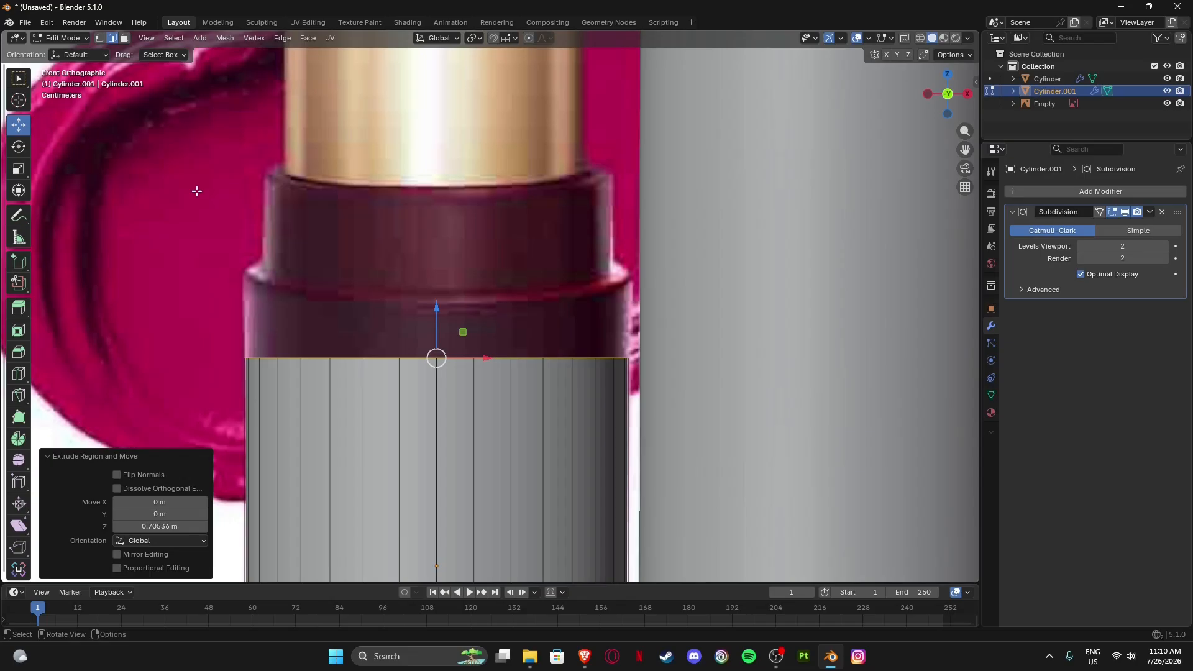
pyautogui.moveTo(438, 317); pyautogui.dragTo(454, 238)
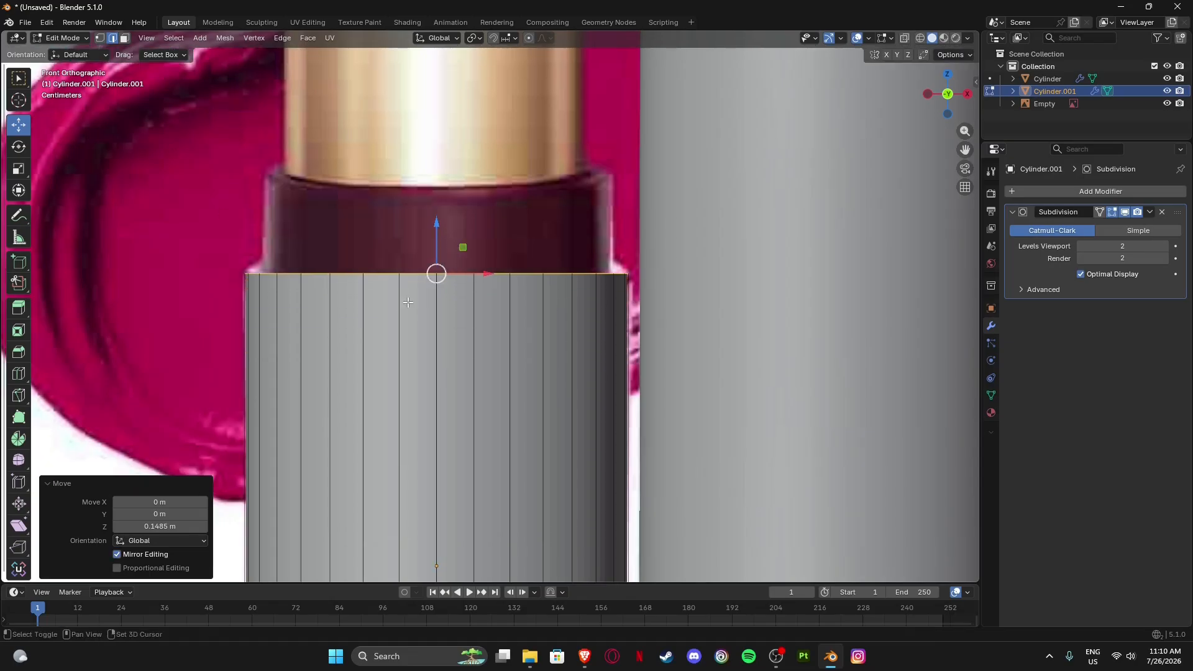
pyautogui.keyDown('shift'); pyautogui.scroll(3, 413, 316); pyautogui.keyUp('shift')
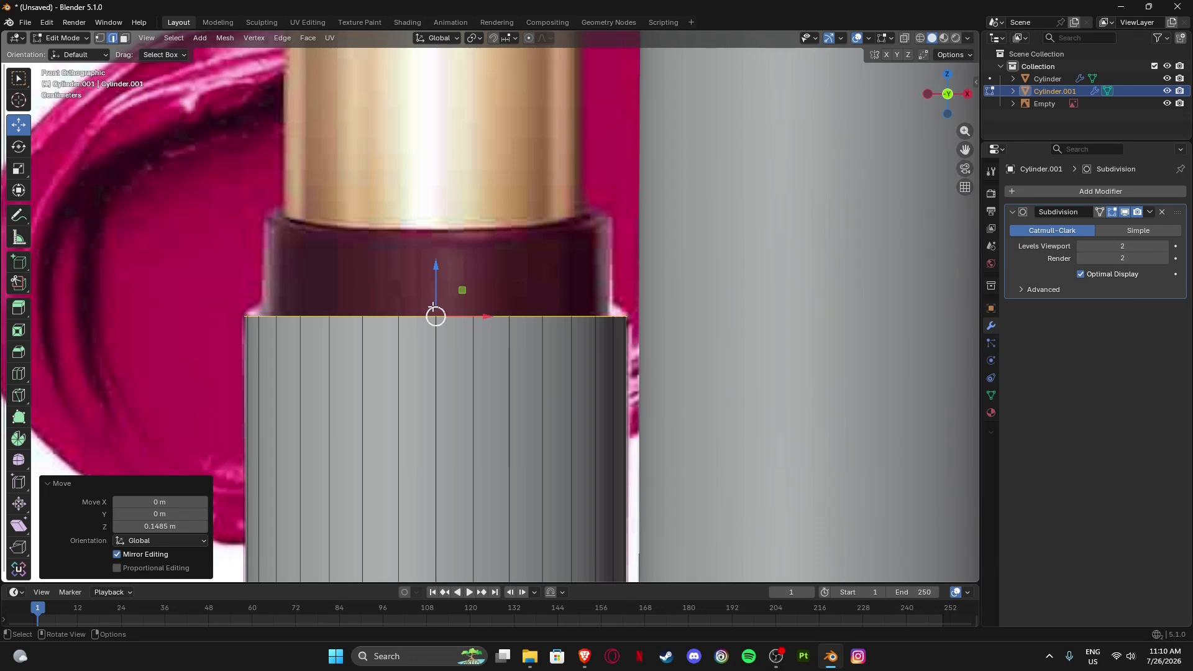
pyautogui.scroll(-2, 613, 345)
pyautogui.scroll(4, 579, 319)
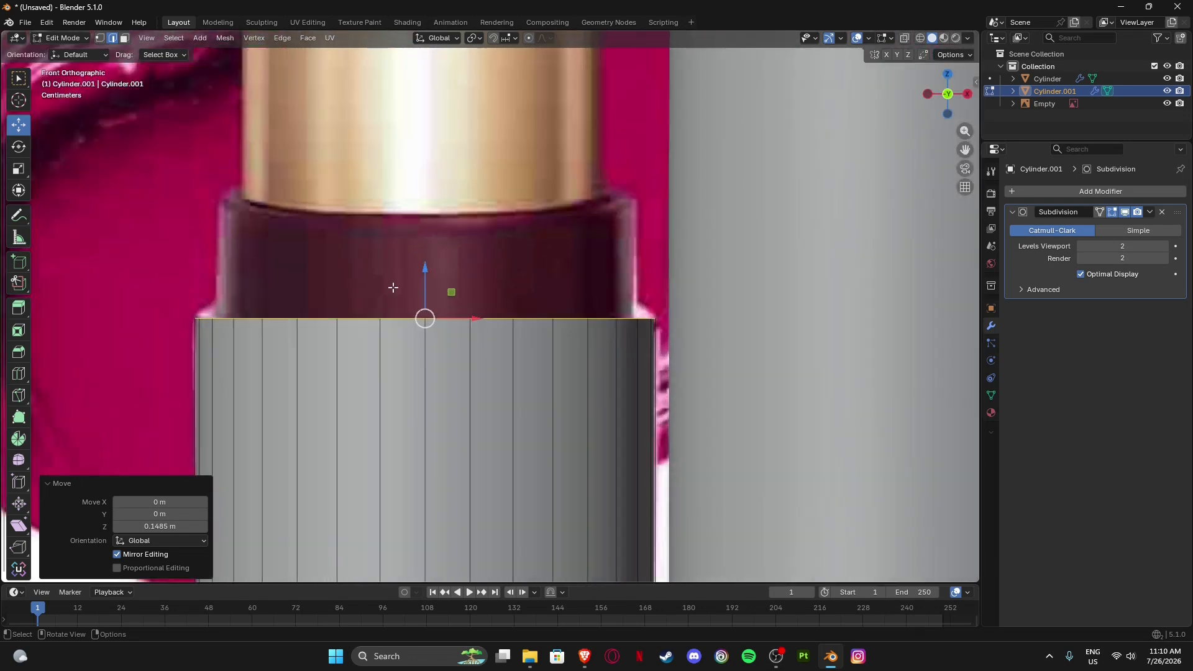
# Fill the base's open top loop with a face and turn off the Subdivision modifier's viewport display.
pyautogui.moveTo(449, 344); pyautogui.dragTo(458, 368, button='middle')
pyautogui.scroll(-4, 461, 376)
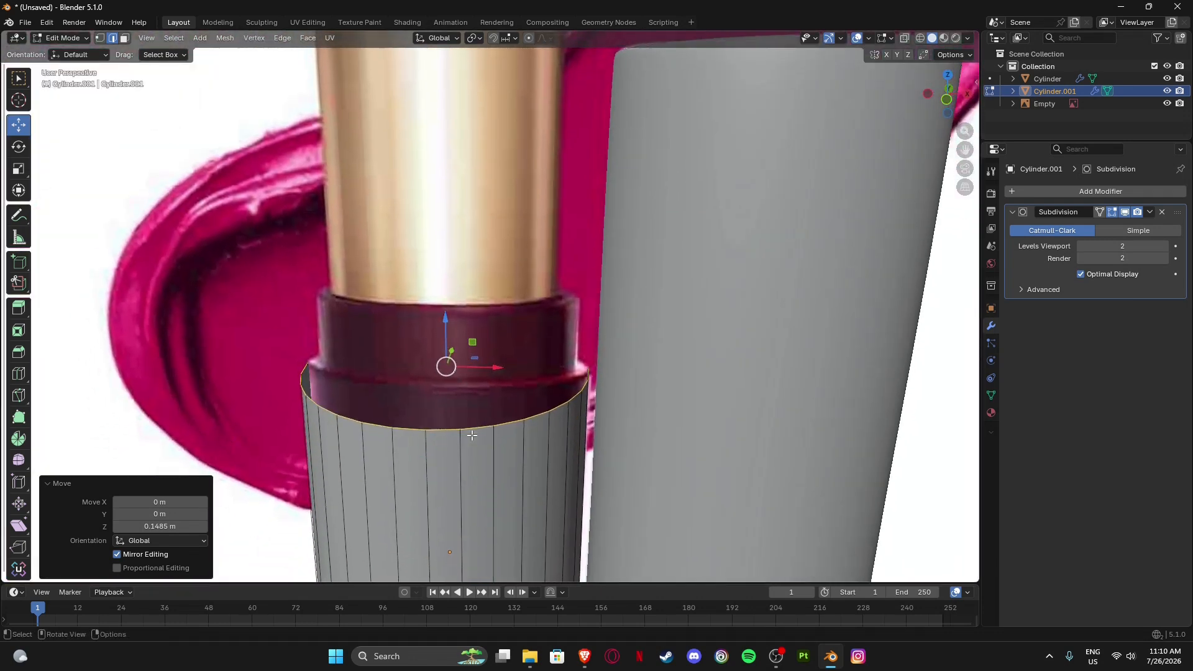
pyautogui.press('f')
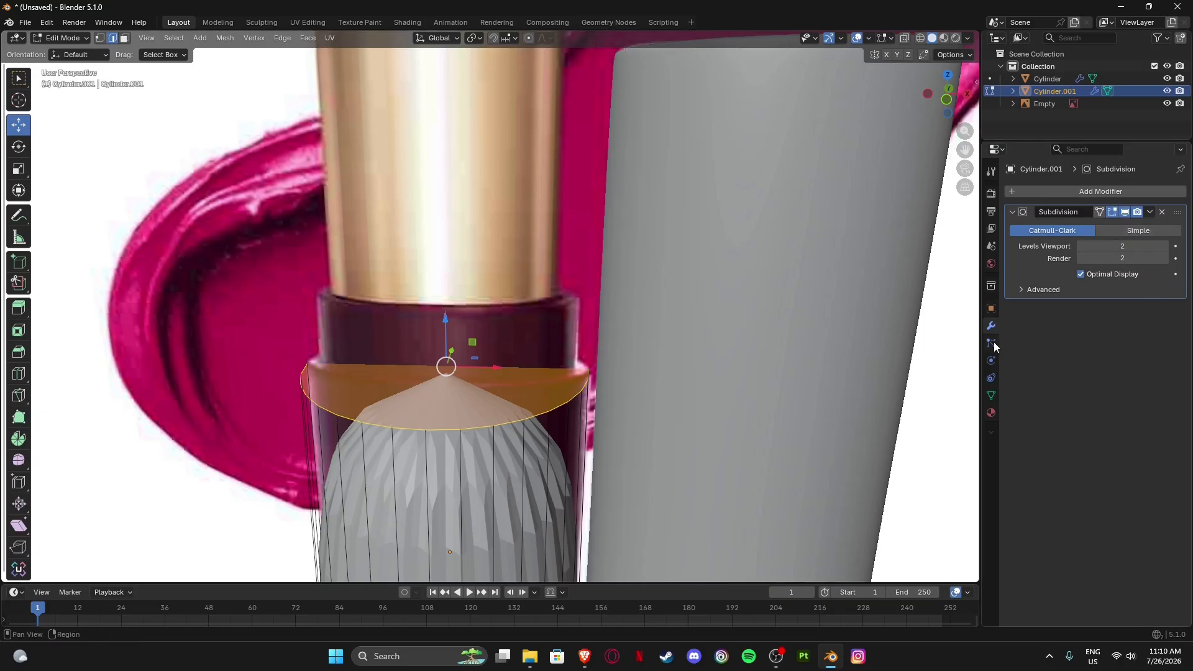
pyautogui.click(1125, 212)
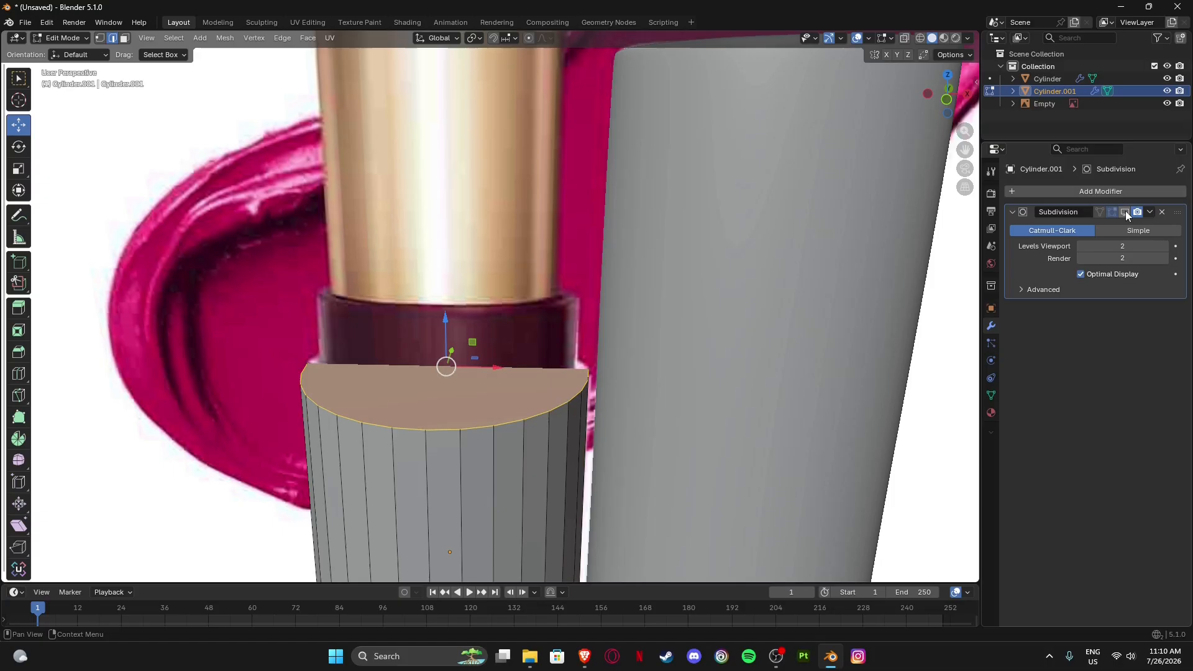
# Inset the base's top face by about 0.031 m and extrude it about 0.175 m upward to form the collar.
pyautogui.scroll(-4, 563, 280)
pyautogui.scroll(4, 563, 280)
pyautogui.scroll(3, 563, 280)
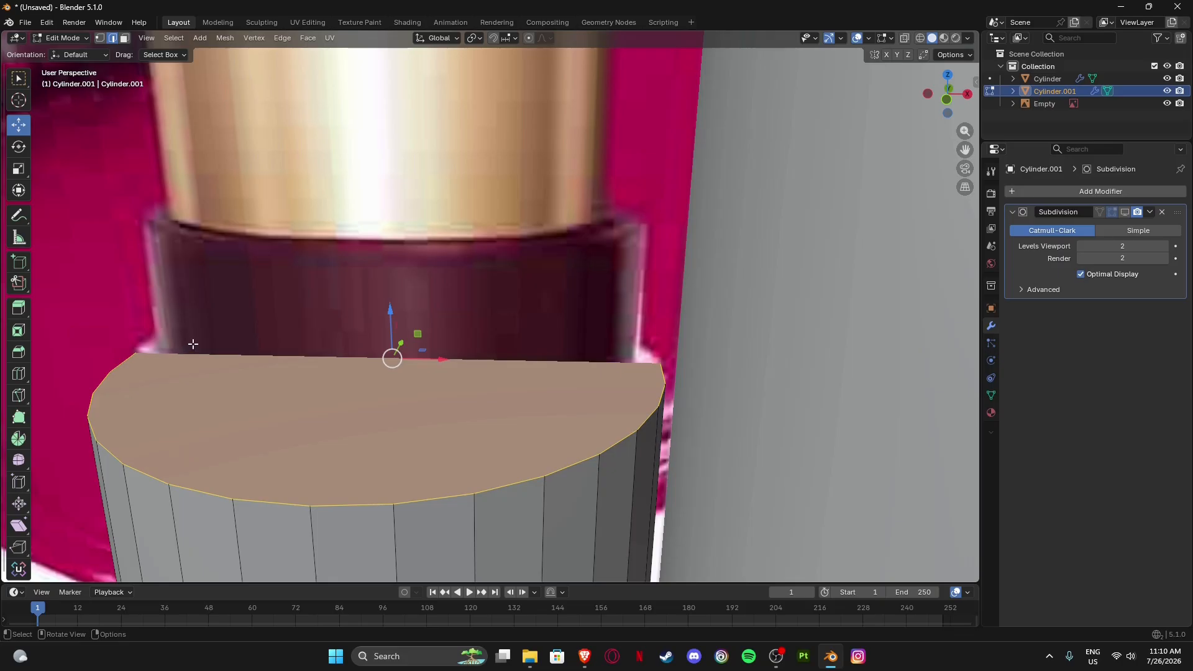
pyautogui.press('i')
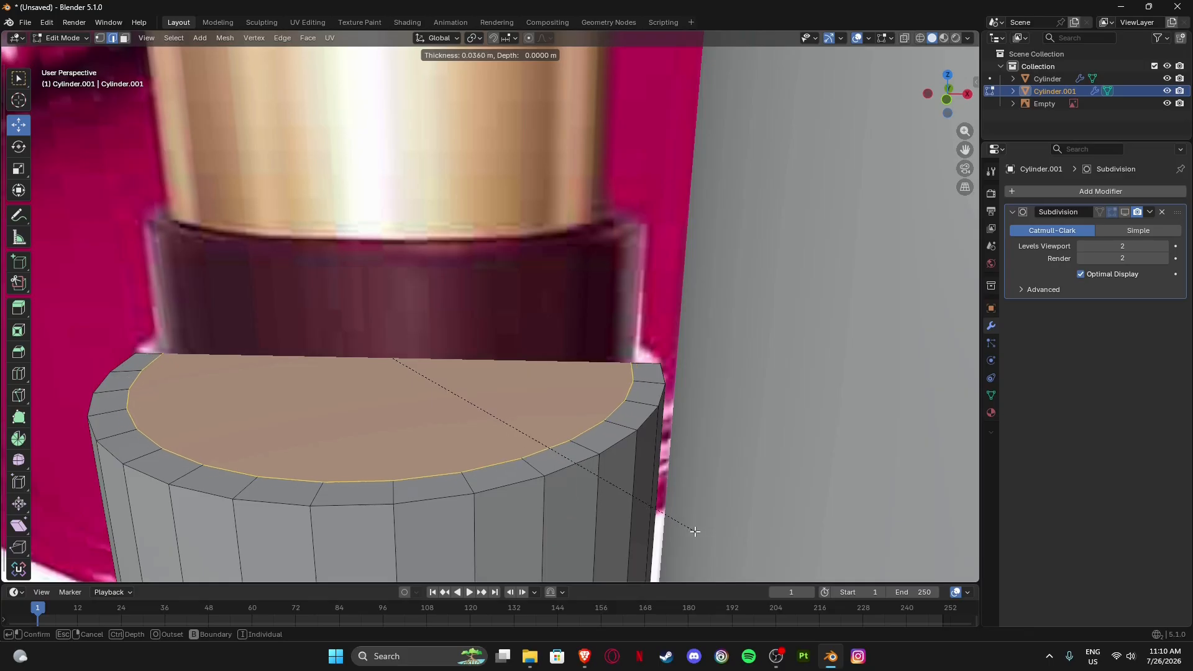
pyautogui.click(696, 535)
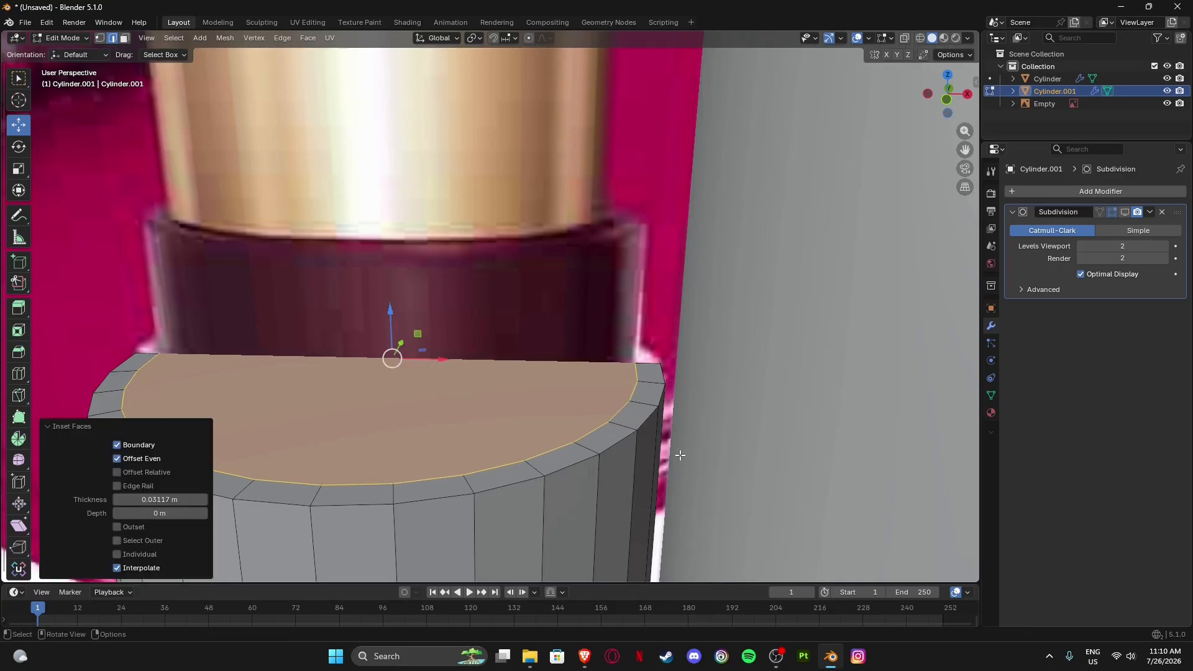
pyautogui.press('e')
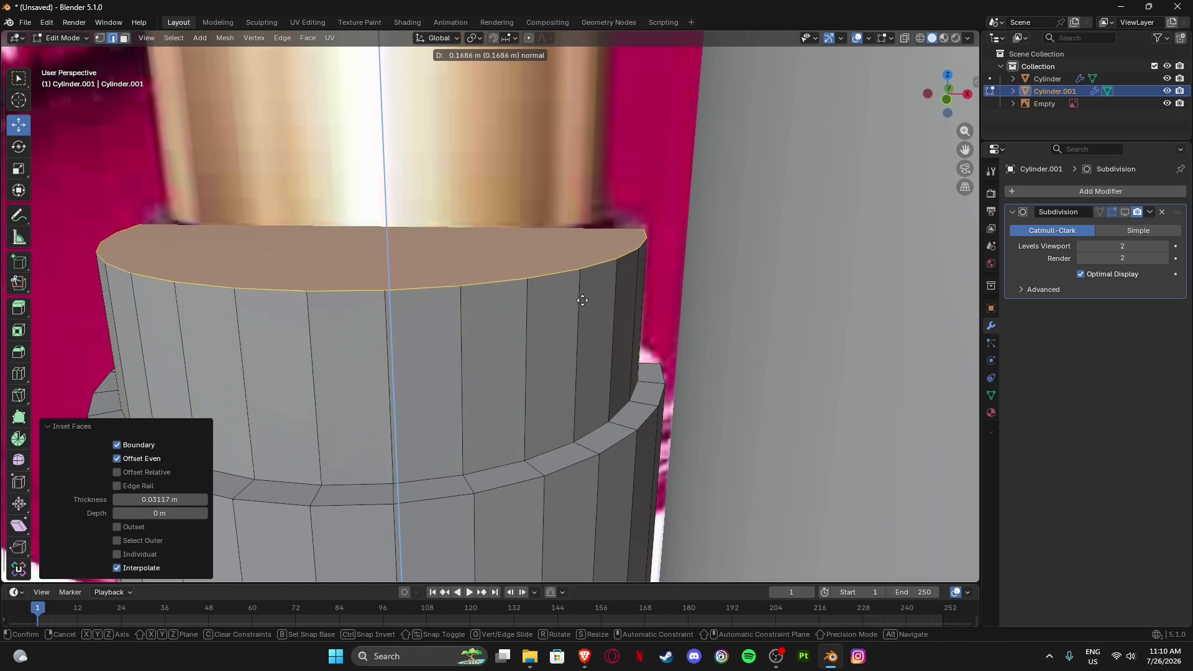
pyautogui.click(587, 294)
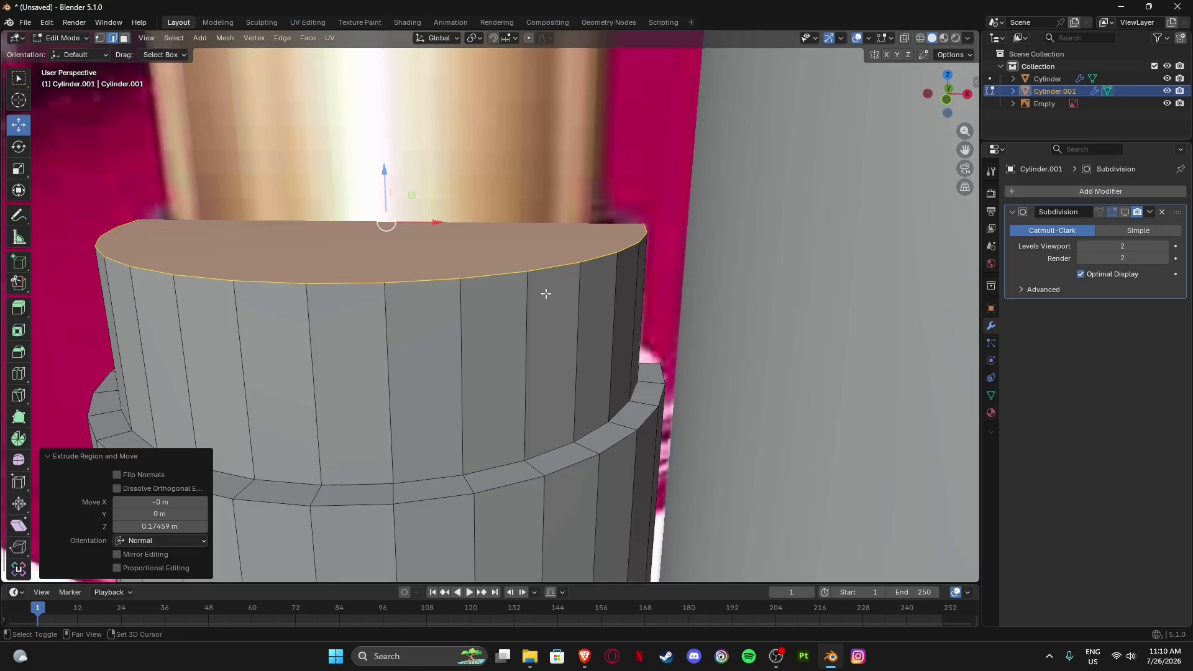
# Inset the collar's top face by about 0.046 m to match the width of the reference's gold tube.
pyautogui.keyDown('shift'); pyautogui.moveTo(546, 293); pyautogui.dragTo(558, 334, button='middle'); pyautogui.keyUp('shift')
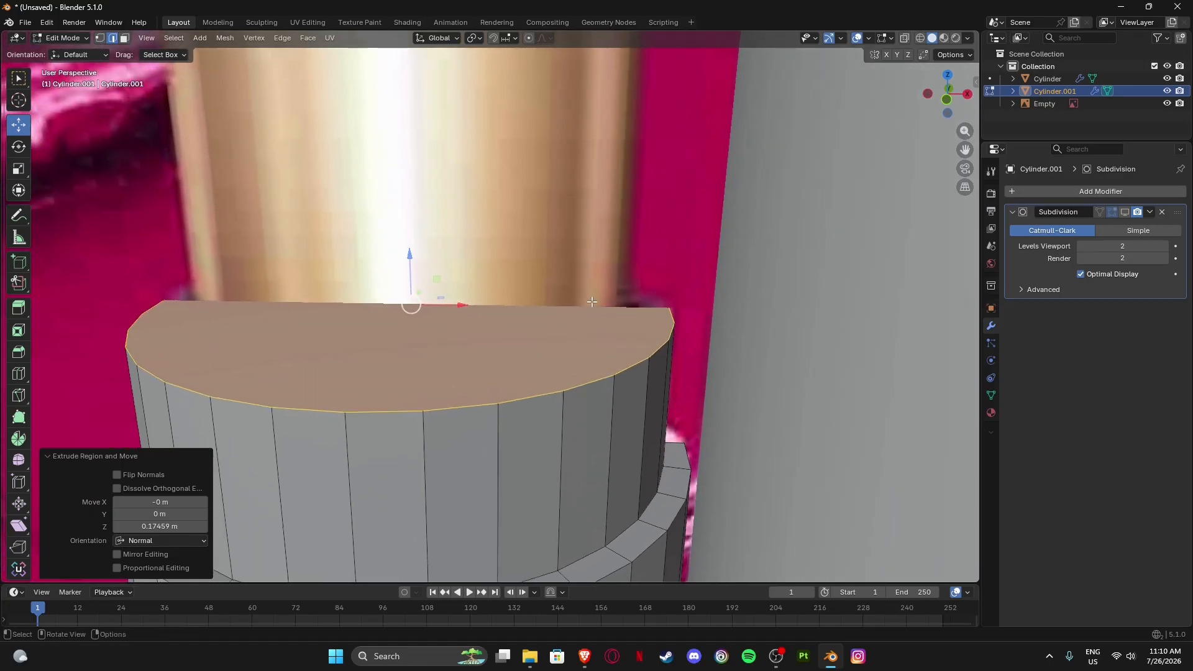
pyautogui.scroll(-7, 582, 322)
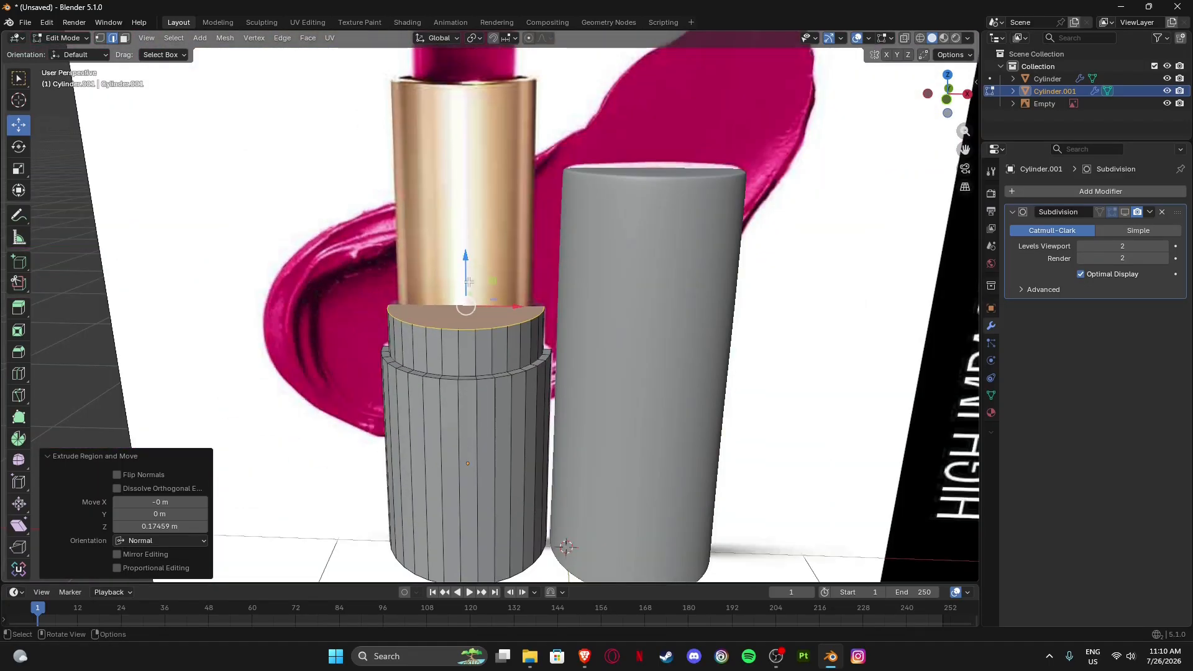
pyautogui.scroll(3, 469, 246)
pyautogui.keyDown('shift'); pyautogui.moveTo(469, 243); pyautogui.dragTo(494, 409, button='middle'); pyautogui.keyUp('shift')
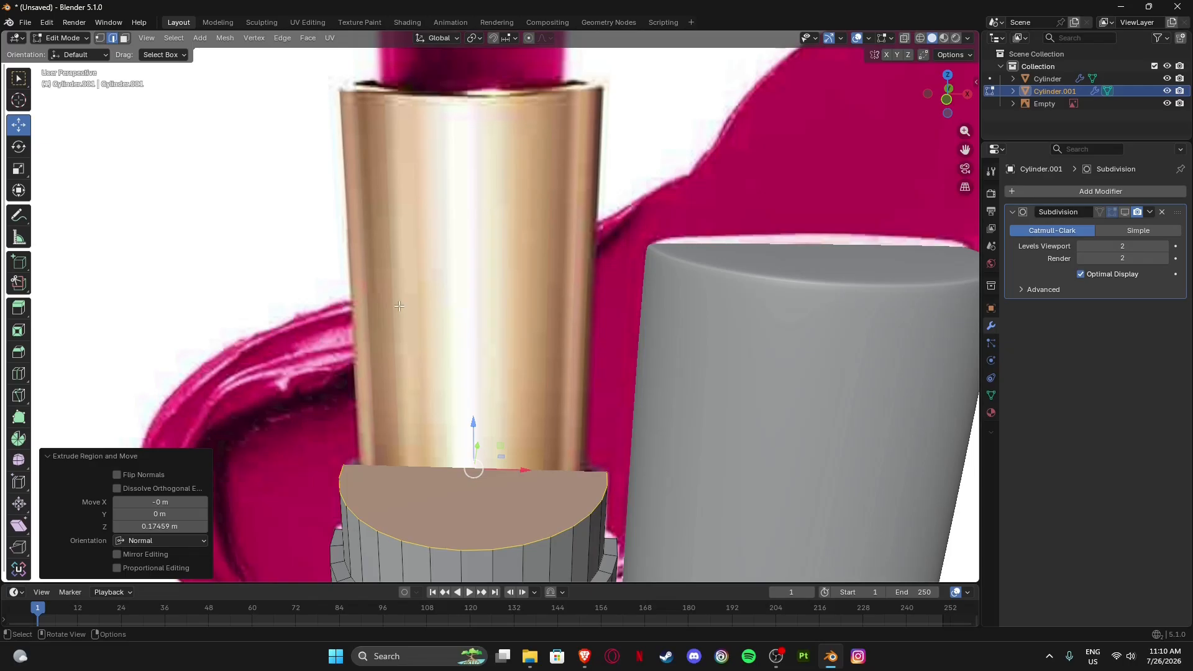
pyautogui.keyDown('shift'); pyautogui.moveTo(588, 440); pyautogui.dragTo(534, 395, button='middle'); pyautogui.keyUp('shift')
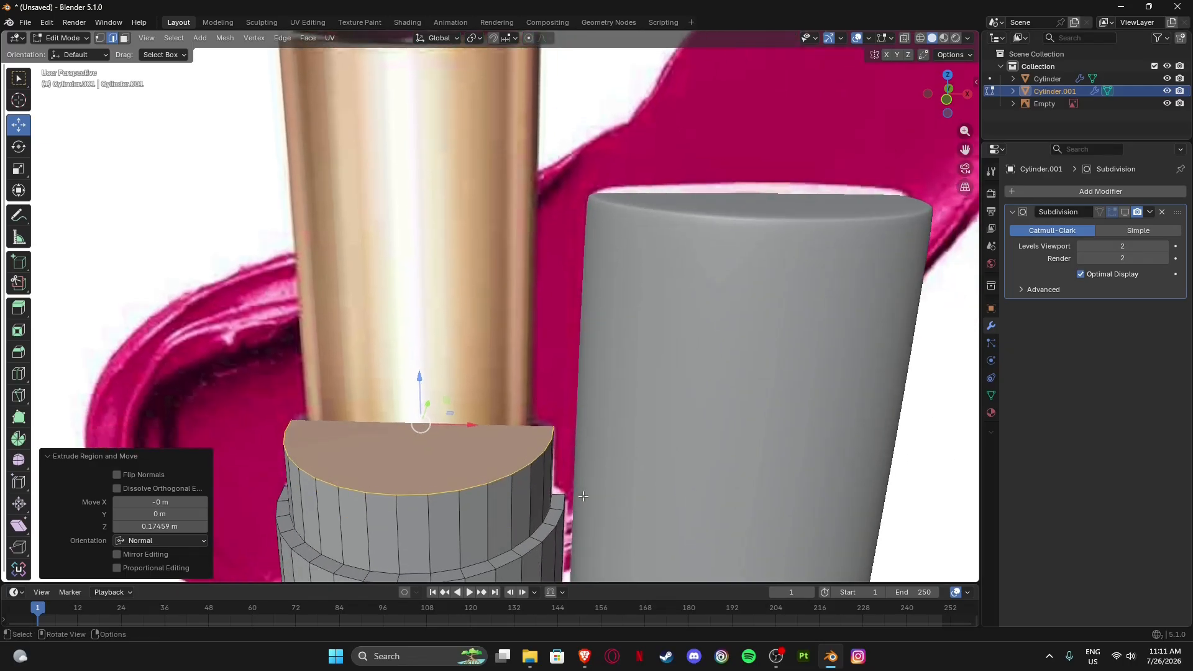
pyautogui.press('i')
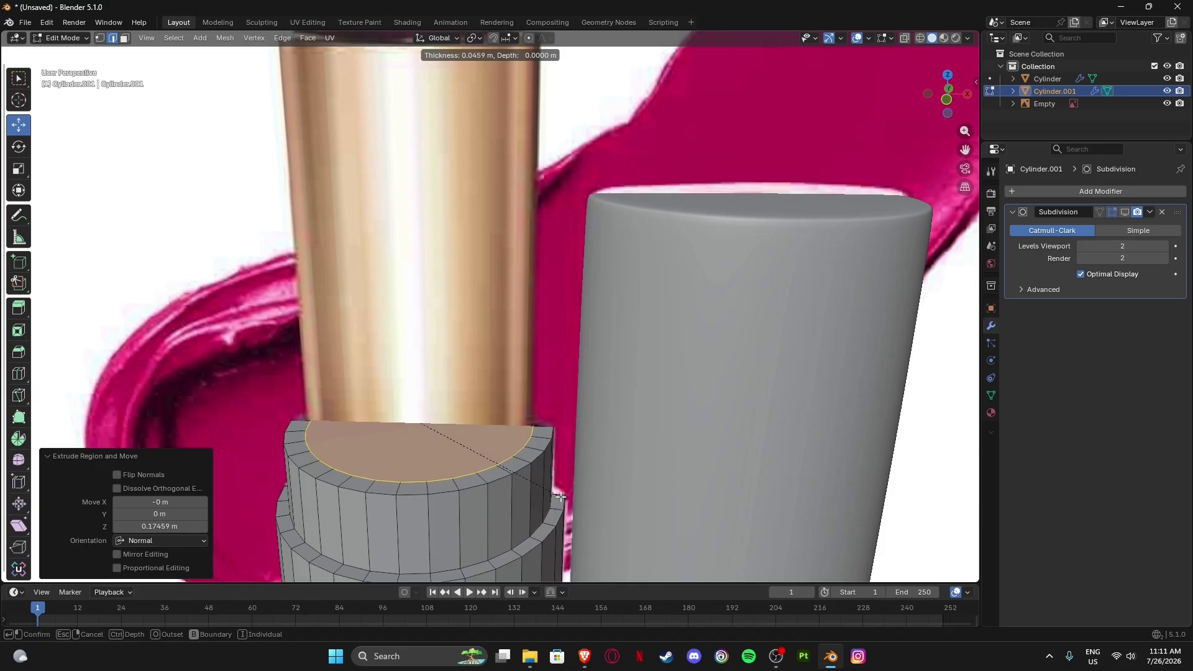
pyautogui.click(561, 496)
# Extrude the collar's inner face about 0.278 m downward to hollow out the collar.
pyautogui.moveTo(487, 434); pyautogui.dragTo(365, 370, button='middle')
pyautogui.scroll(4, 385, 354)
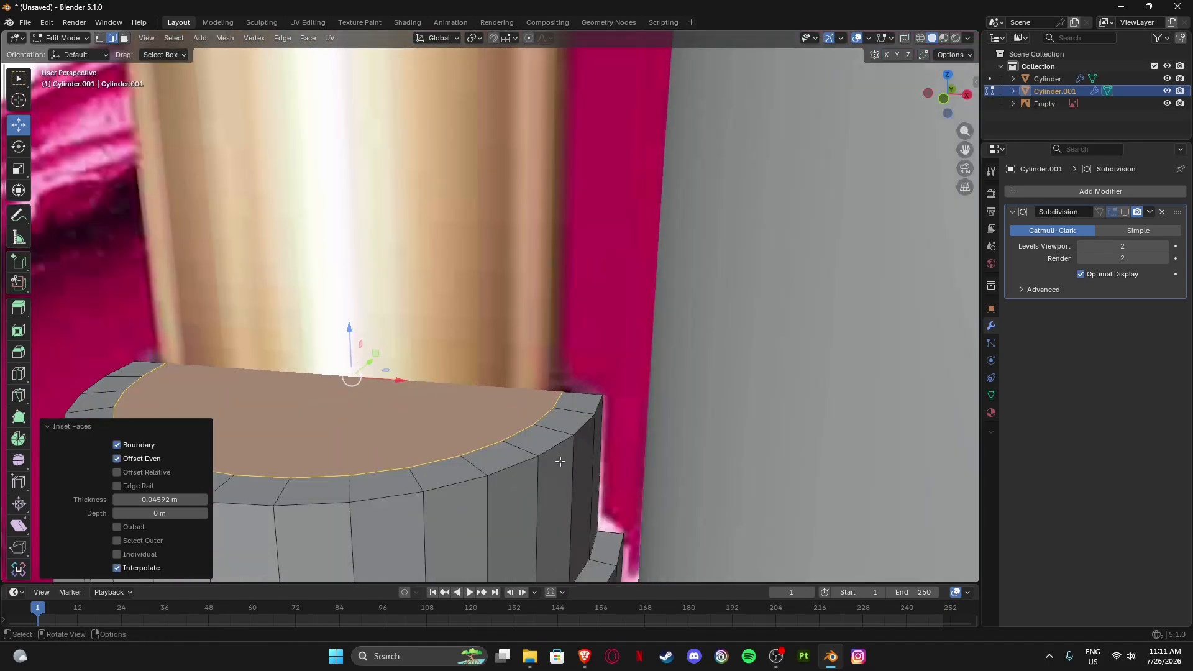
pyautogui.scroll(-4, 472, 297)
pyautogui.scroll(2, 462, 395)
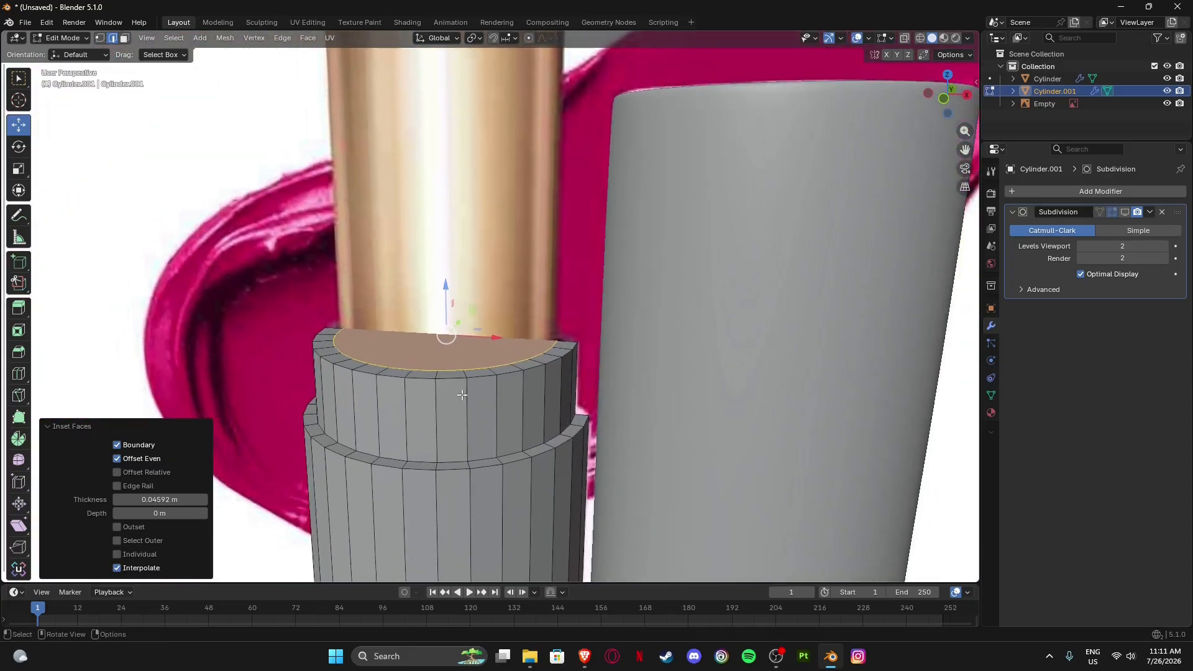
pyautogui.press('e')
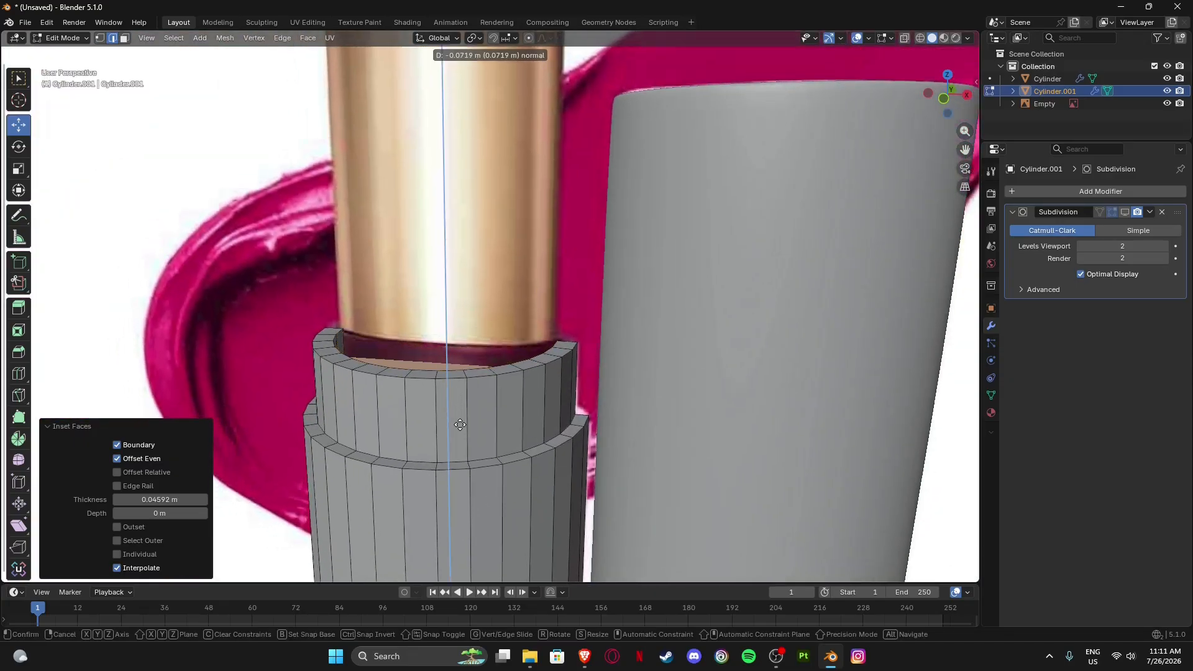
pyautogui.click(463, 503)
# Separate the selected floor face of the collar's recess into its own object.
pyautogui.scroll(-3, 466, 407)
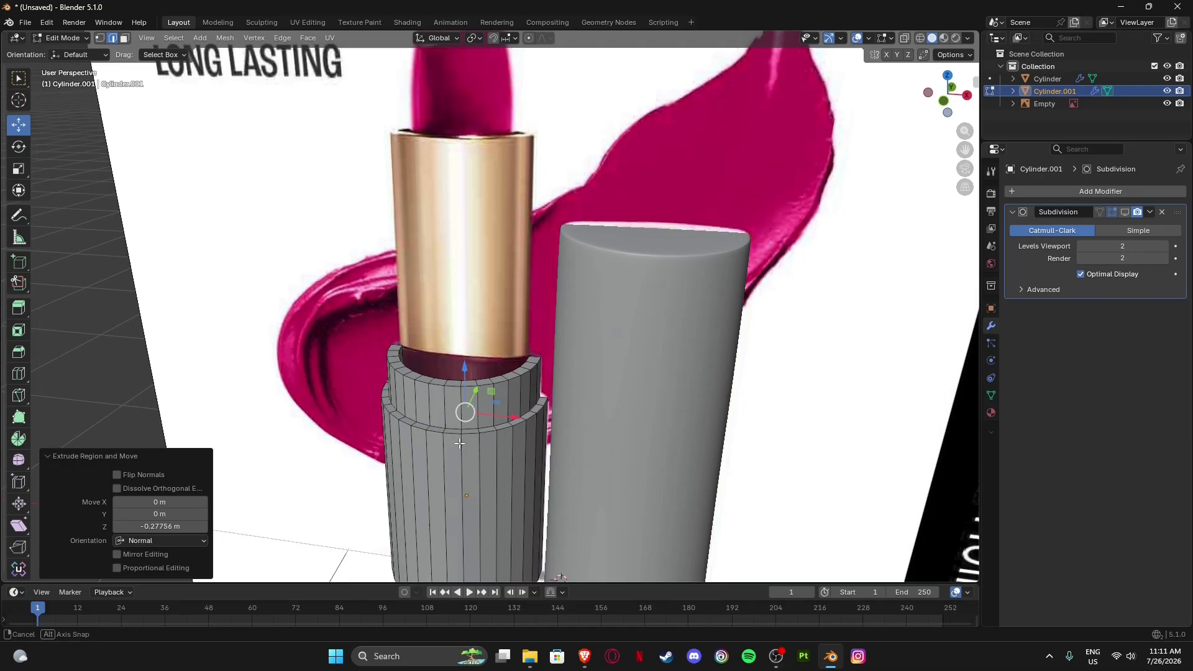
pyautogui.moveTo(466, 408); pyautogui.dragTo(474, 418, button='middle')
pyautogui.scroll(4, 461, 377)
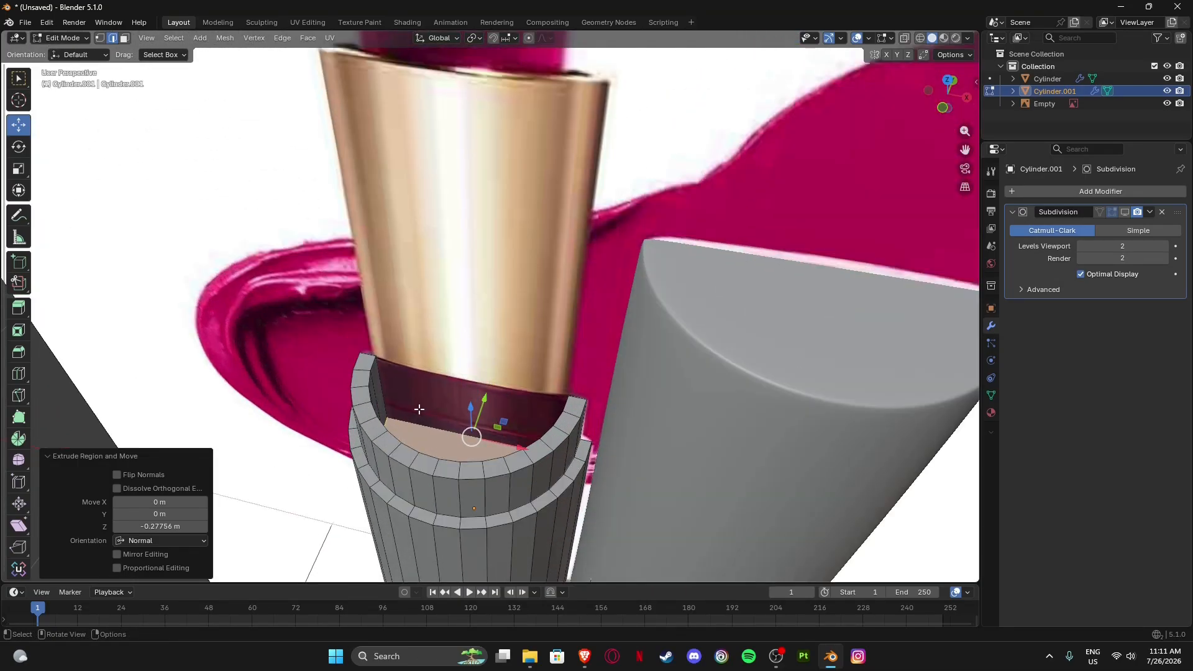
pyautogui.press('p')
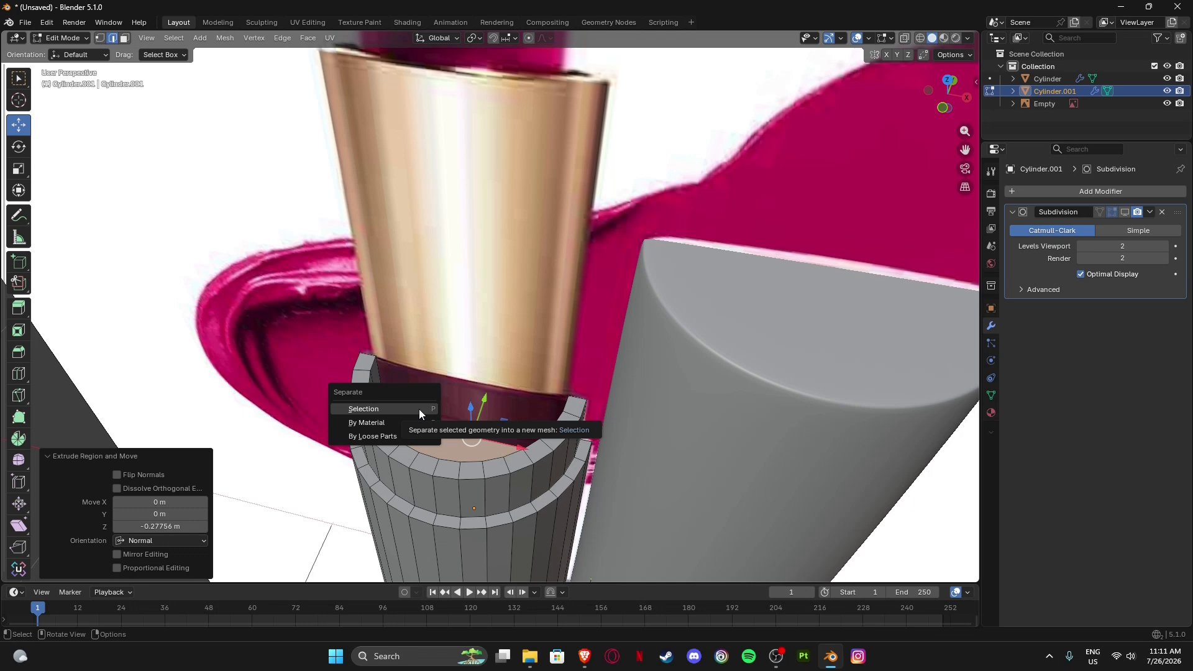
pyautogui.click(419, 409)
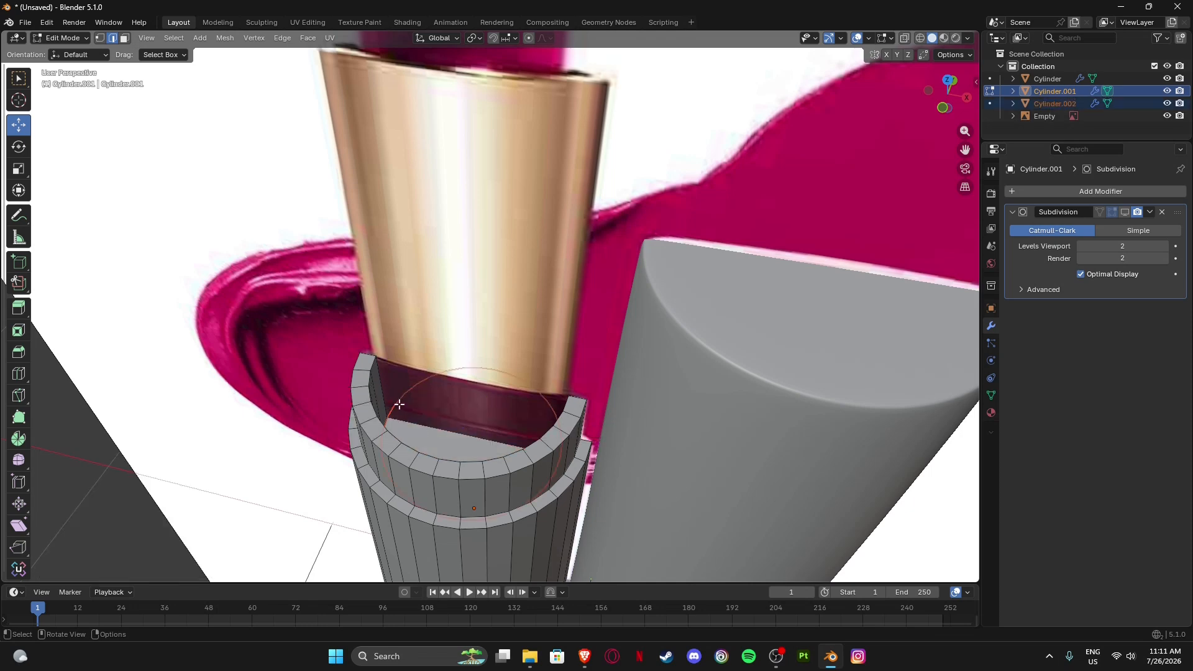
# Return to Object Mode, select only the separated disc and open it in Edit Mode in front view.
pyautogui.moveTo(471, 437); pyautogui.dragTo(422, 381, button='middle')
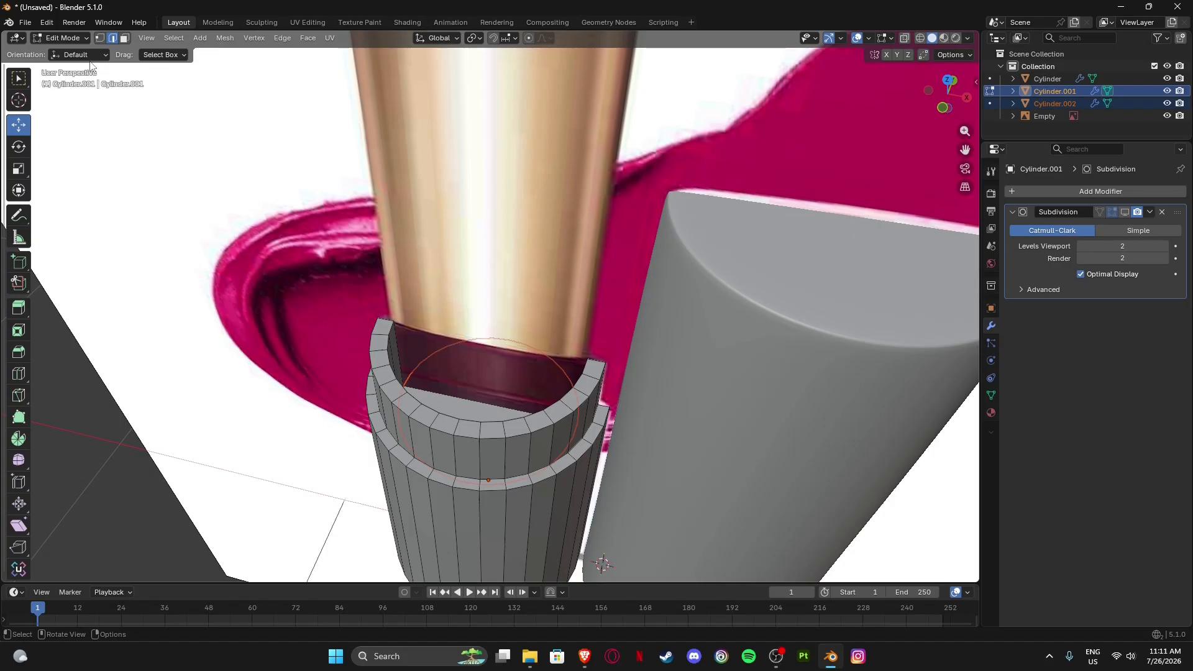
pyautogui.click(69, 37)
pyautogui.click(74, 55)
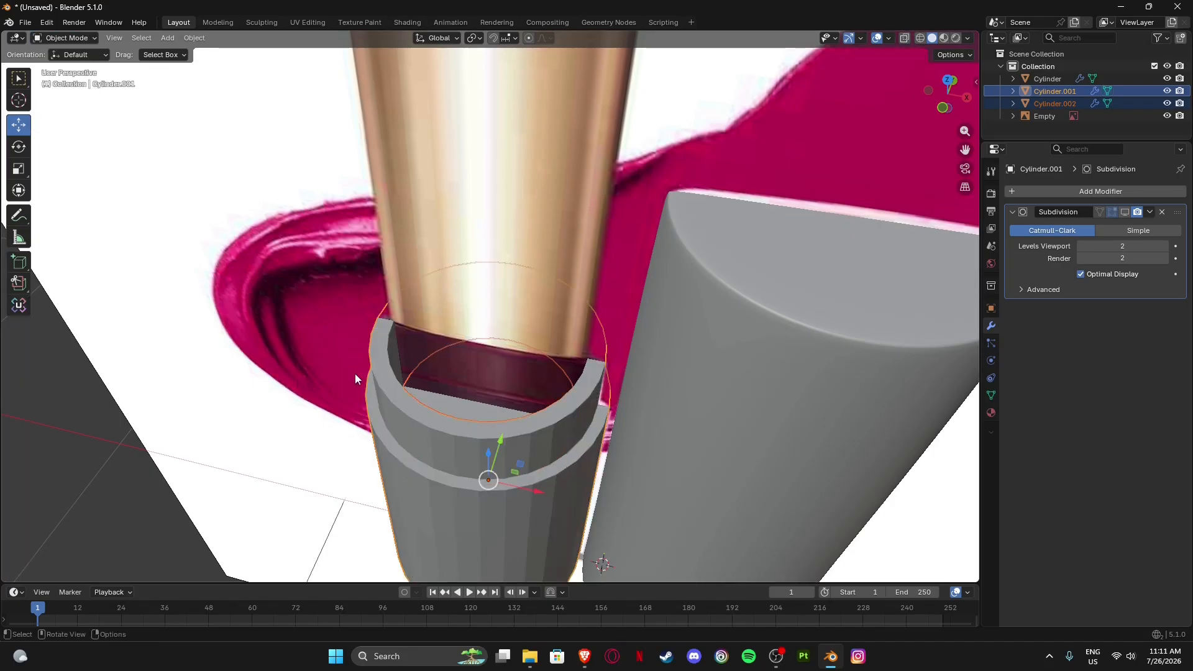
pyautogui.click(459, 400)
pyautogui.moveTo(458, 394); pyautogui.dragTo(464, 408, button='middle')
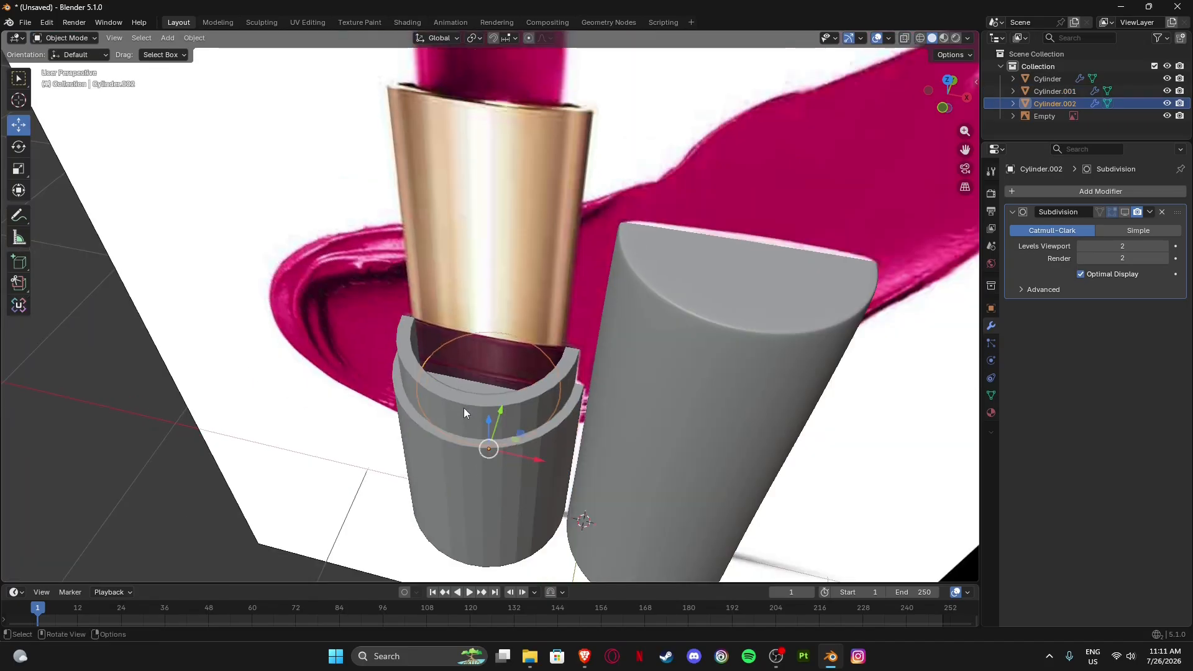
pyautogui.click(943, 108)
pyautogui.scroll(5, 528, 368)
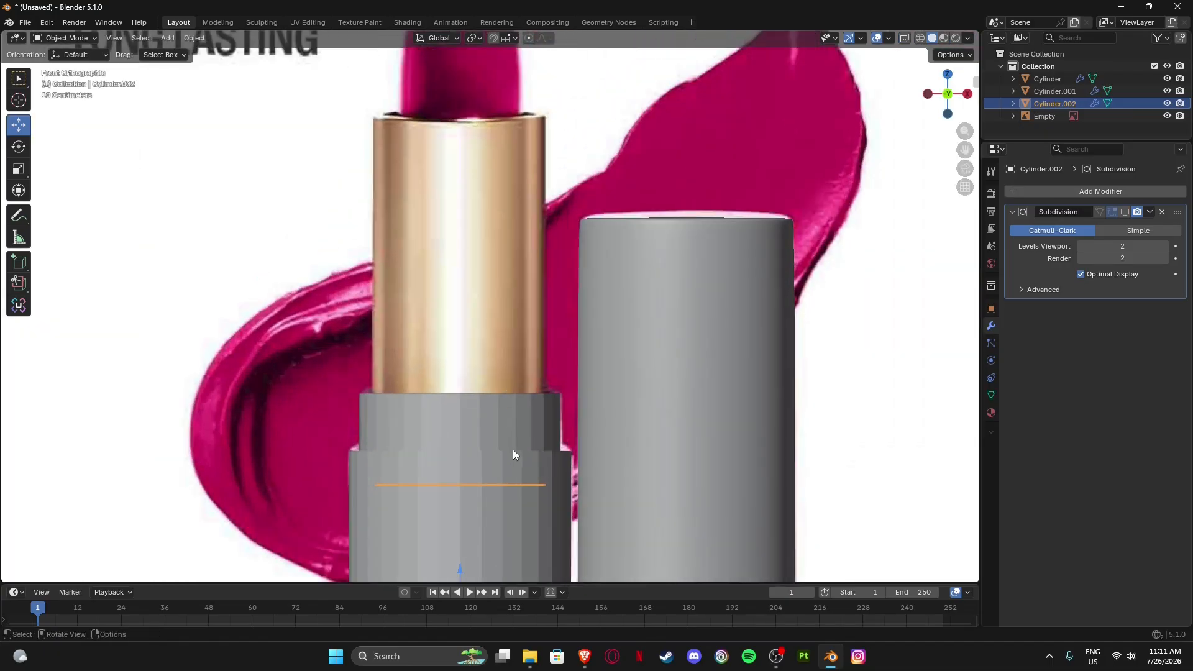
pyautogui.click(62, 37)
pyautogui.click(68, 59)
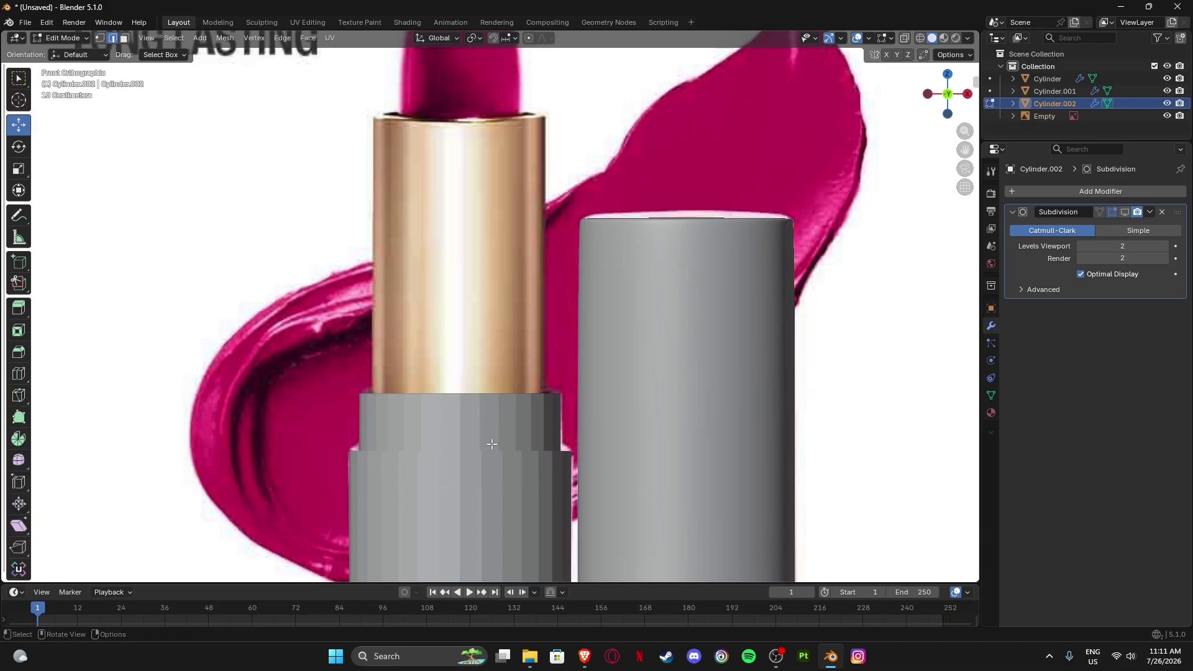
# Turn on X-ray, select the disc and extrude it up to the top of the reference's gold tube.
pyautogui.click(906, 38)
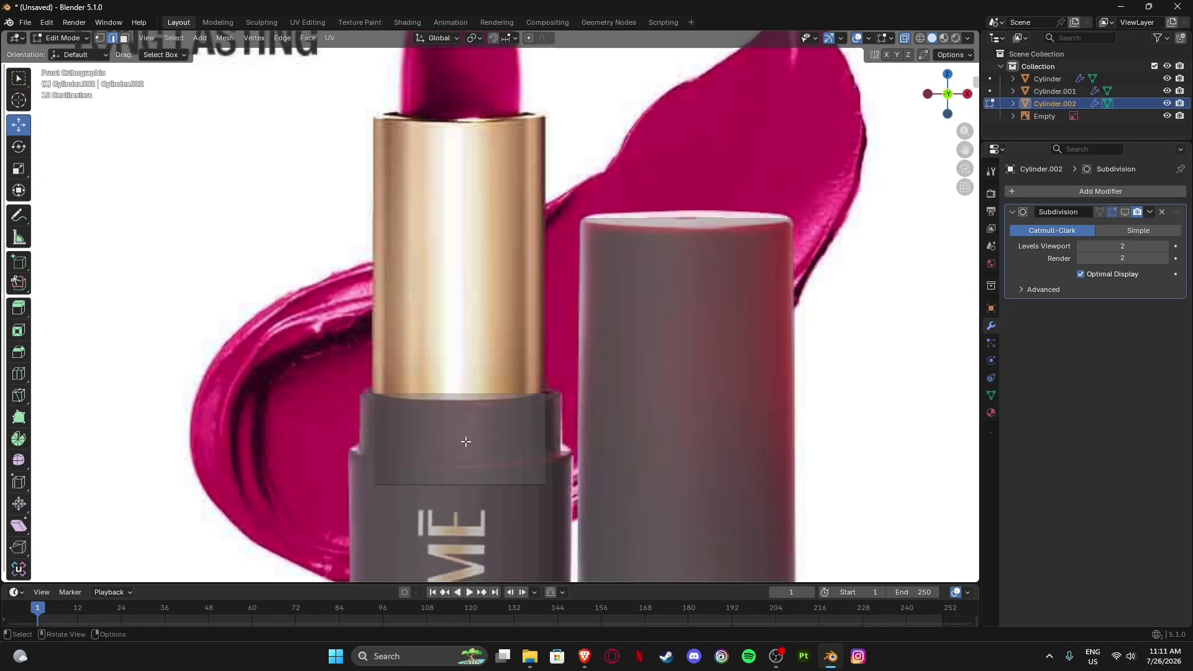
pyautogui.keyDown('alt'); pyautogui.click(469, 483); pyautogui.keyUp('alt')
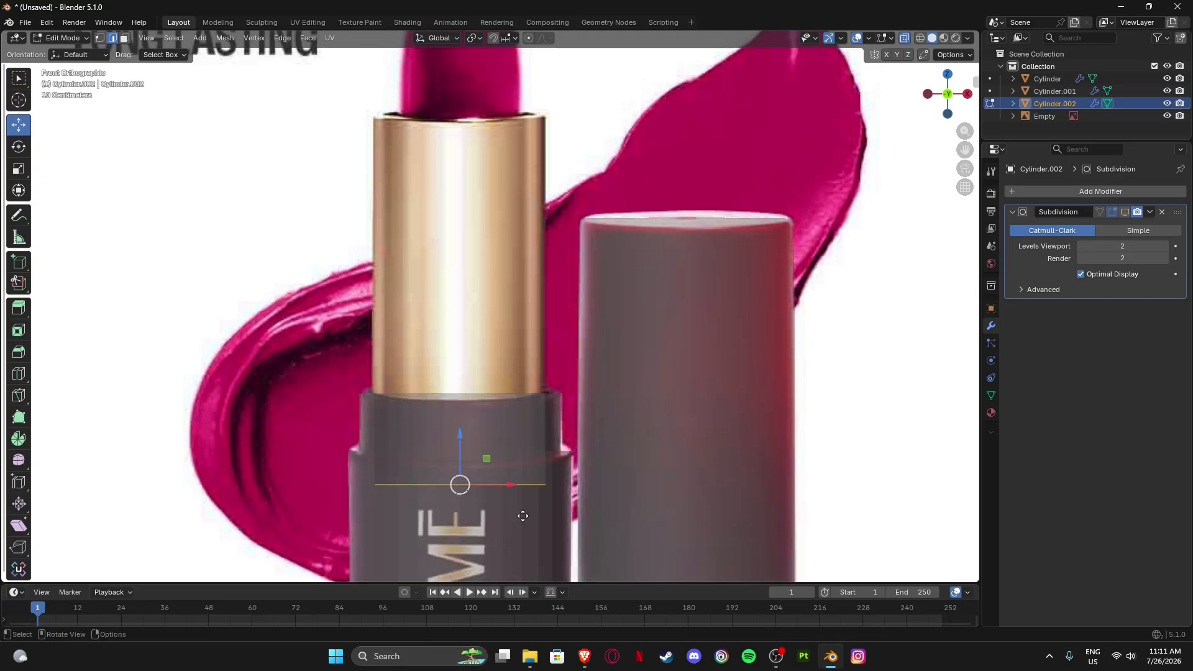
pyautogui.press('e')
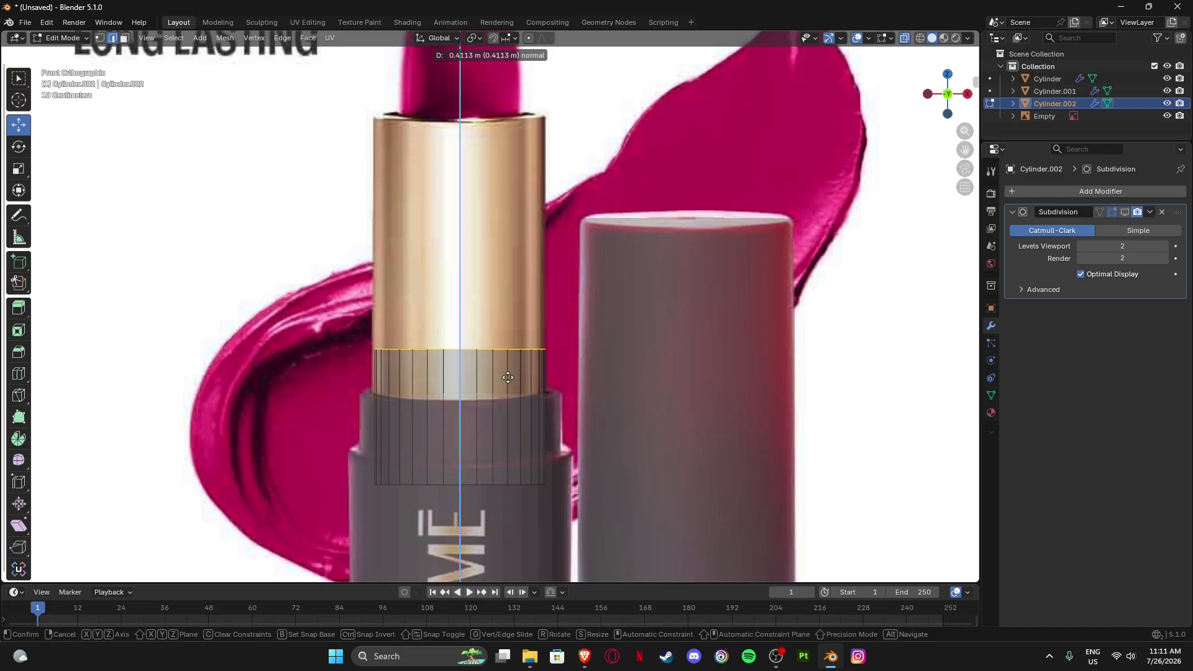
pyautogui.click(482, 146)
# Inset the gold tube's top face by about 0.049 m.
pyautogui.scroll(-4, 473, 162)
pyautogui.moveTo(466, 168); pyautogui.dragTo(419, 407, button='middle')
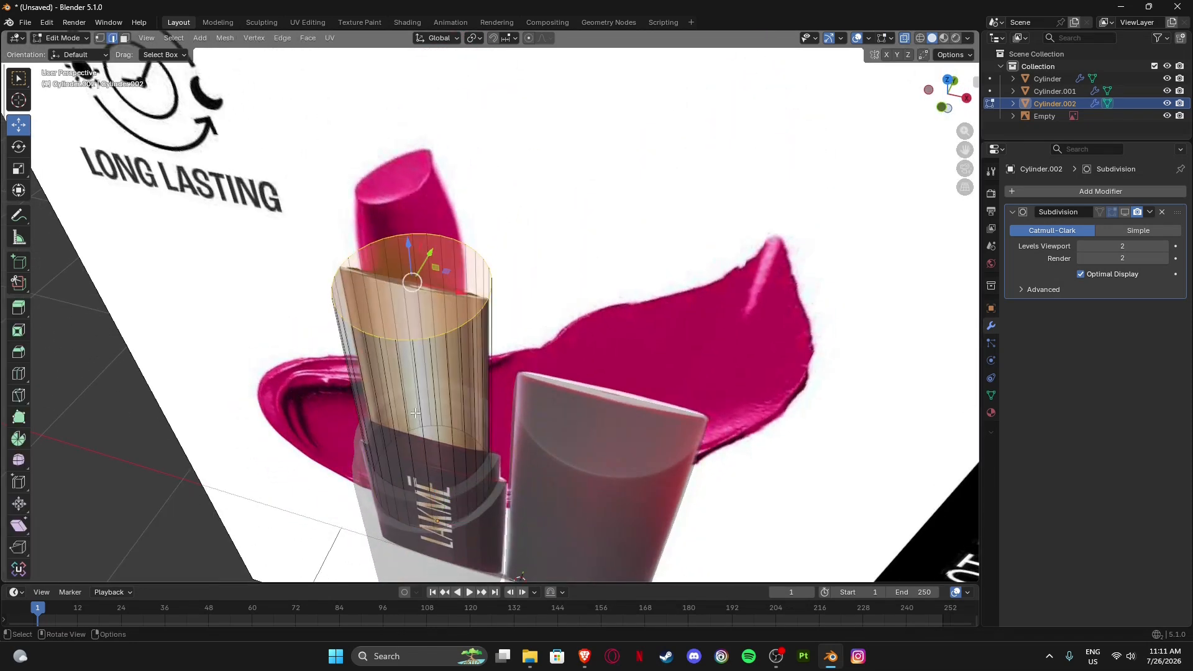
pyautogui.scroll(6, 415, 413)
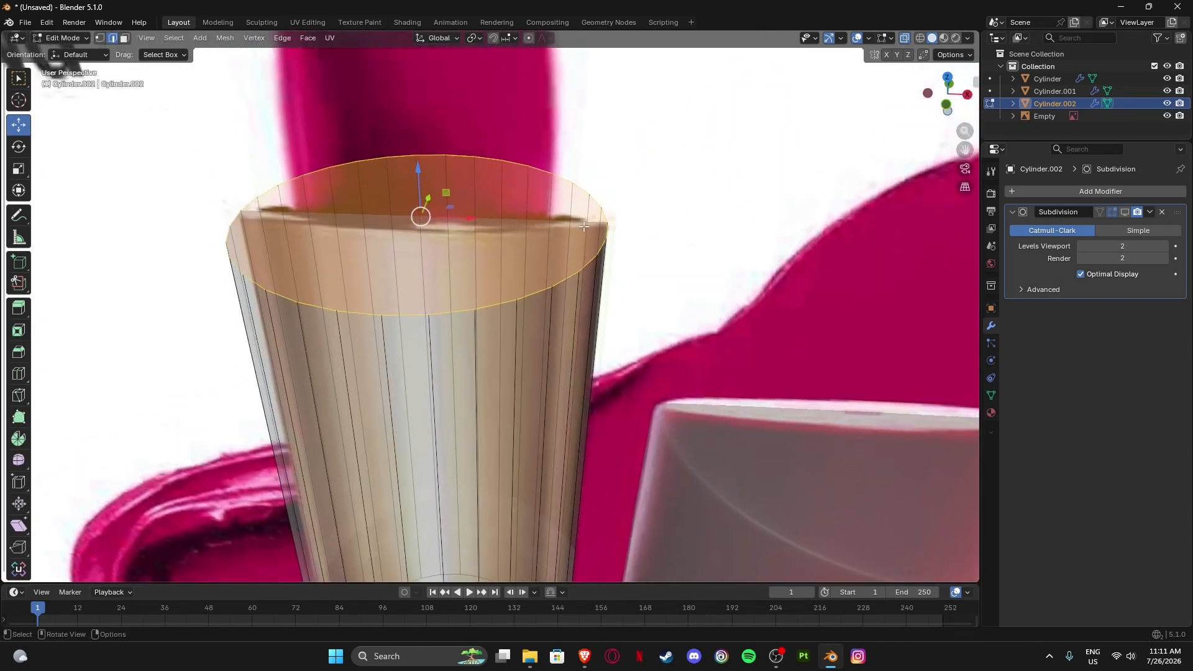
pyautogui.scroll(4, 330, 226)
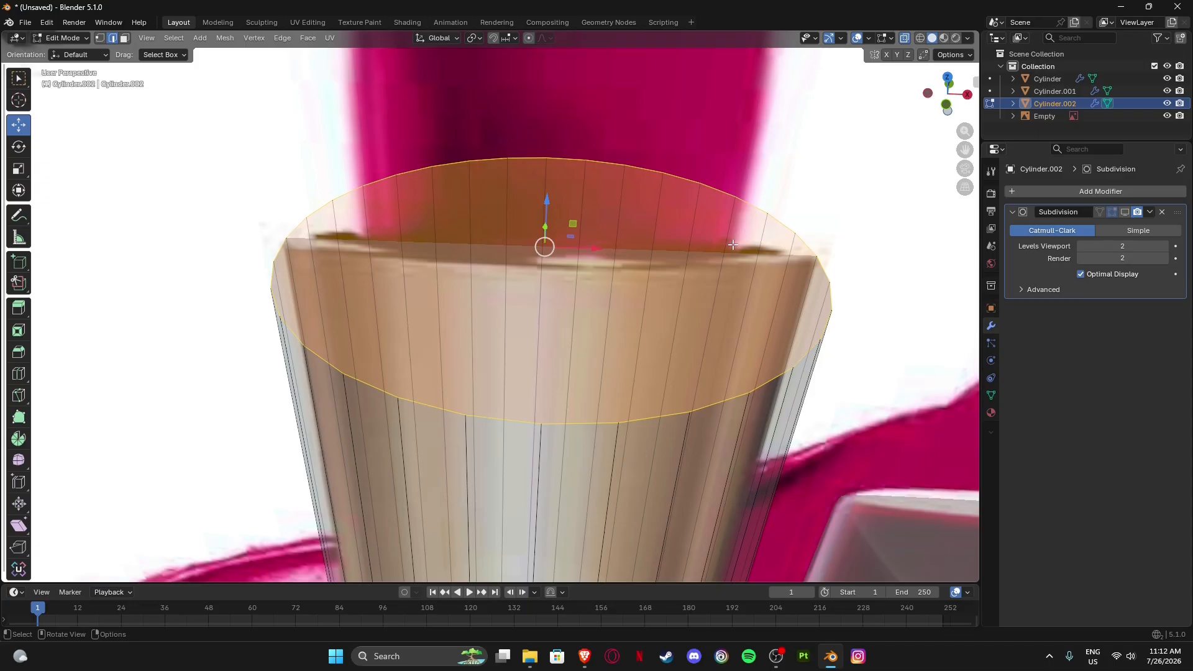
pyautogui.scroll(-8, 725, 254)
pyautogui.scroll(6, 534, 288)
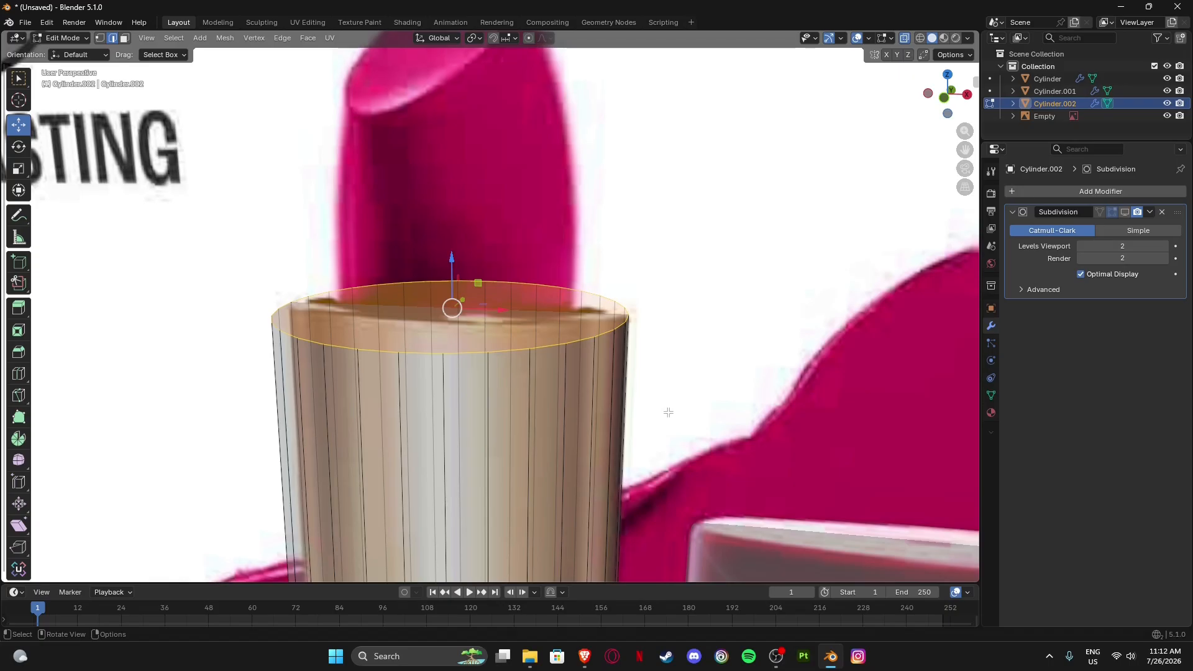
pyautogui.press('i')
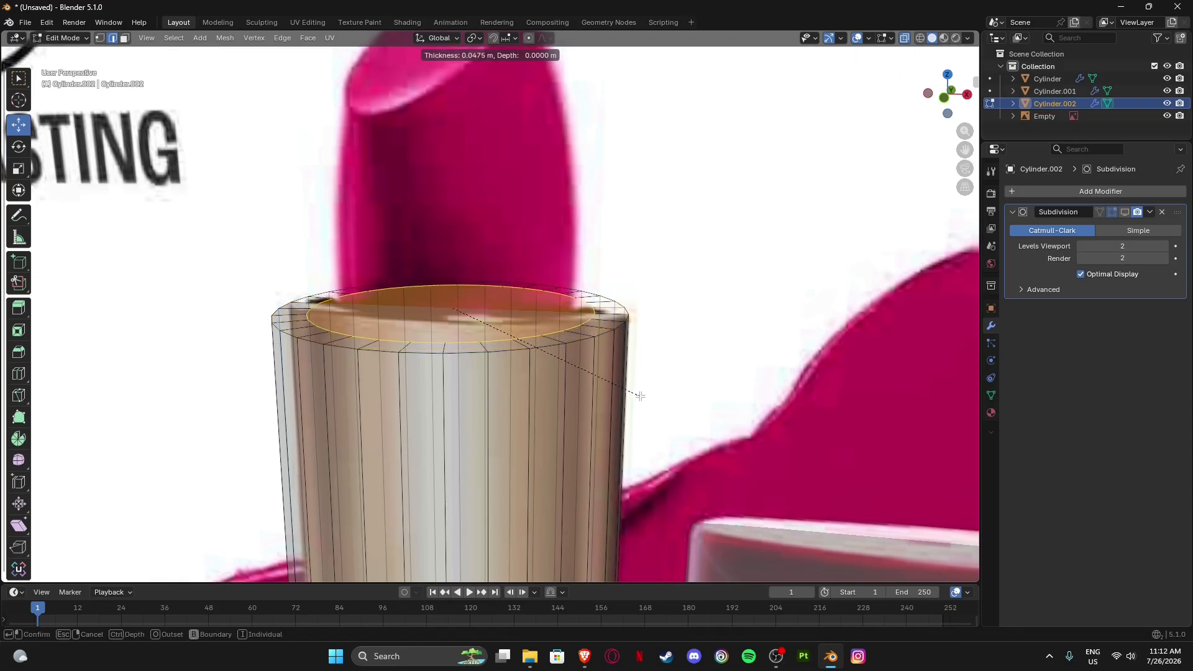
pyautogui.click(640, 395)
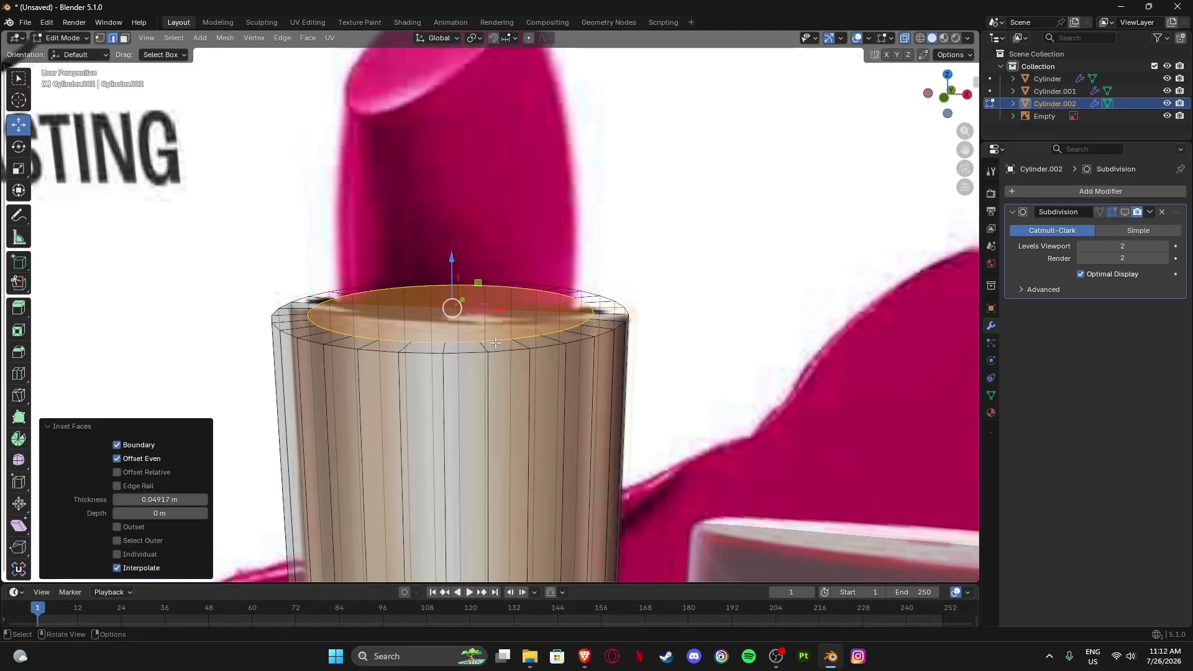
# Extrude the tube's inset top face about 0.271 m downward to hollow out the tube.
pyautogui.scroll(-3, 496, 343)
pyautogui.scroll(3, 508, 298)
pyautogui.scroll(-3, 484, 379)
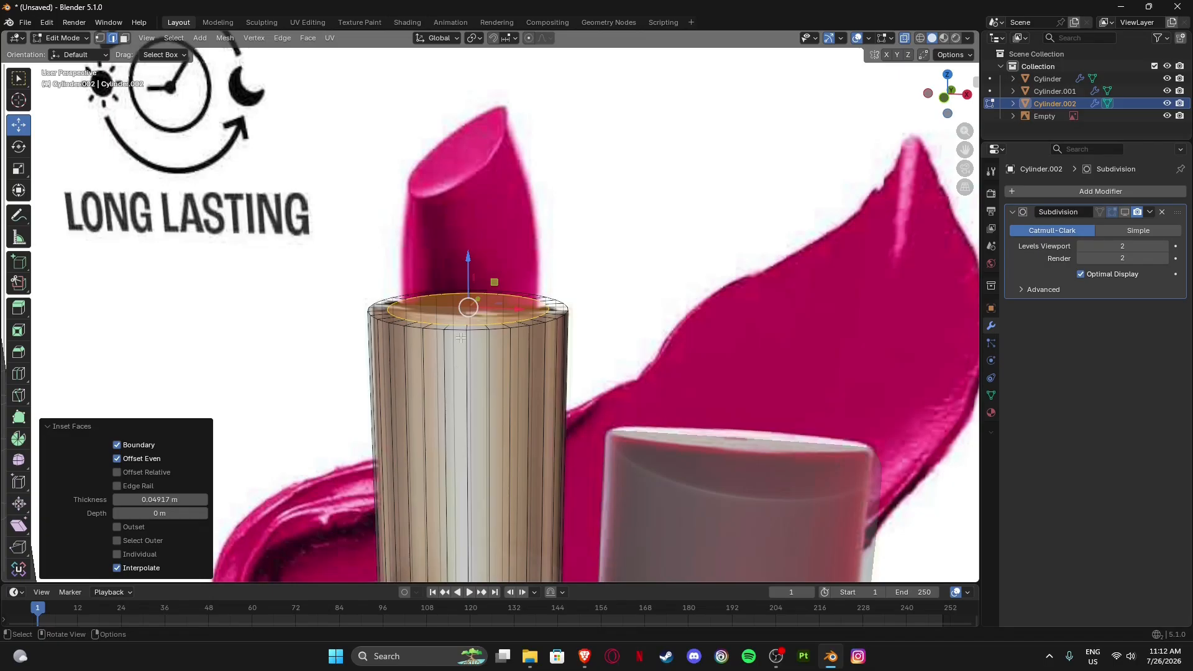
pyautogui.press('e')
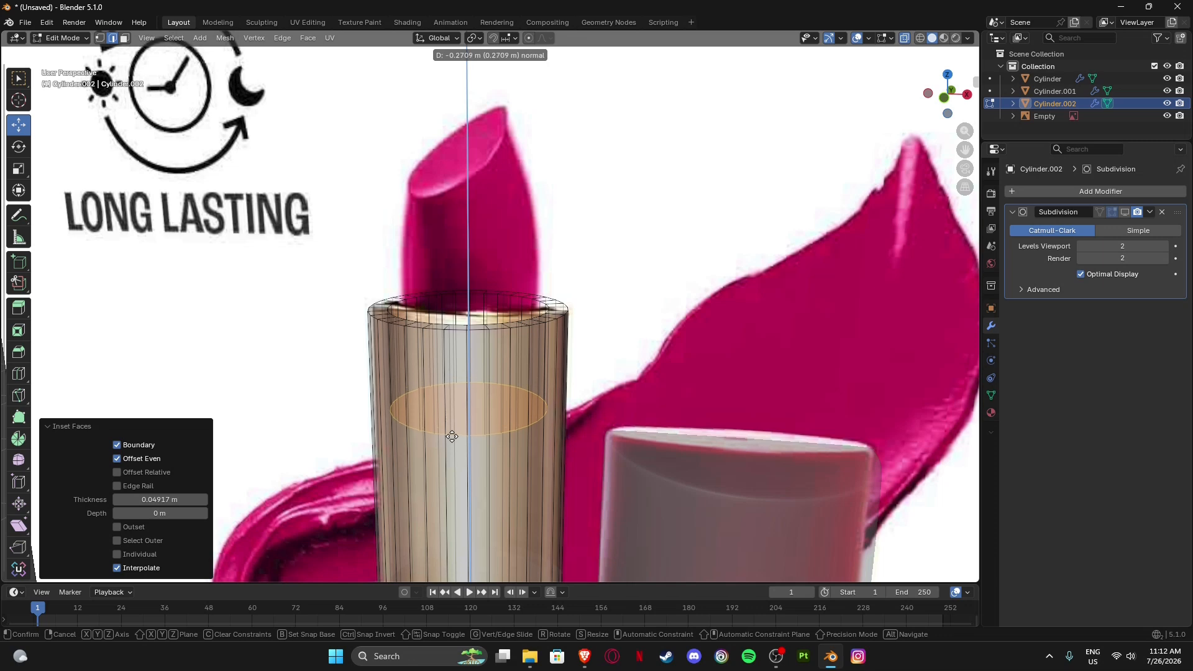
pyautogui.click(452, 437)
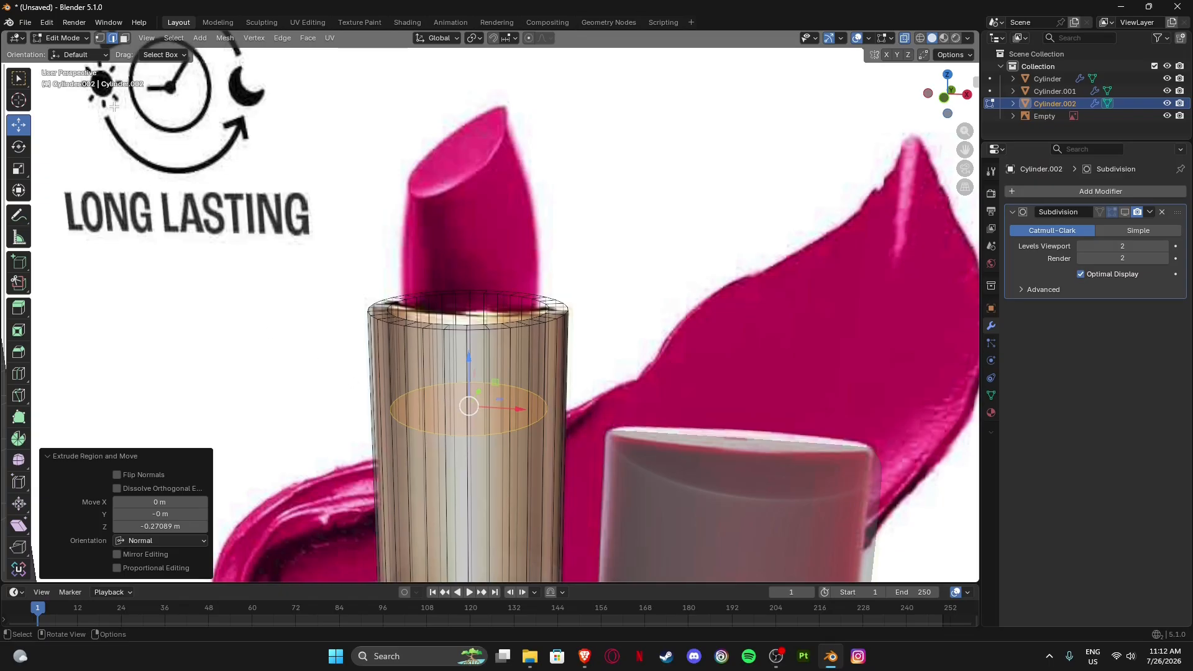
# Separate the gold tube's selected inner floor face into its own object, turn off X-ray and return to Object Mode.
pyautogui.click(225, 38)
pyautogui.moveTo(298, 148)
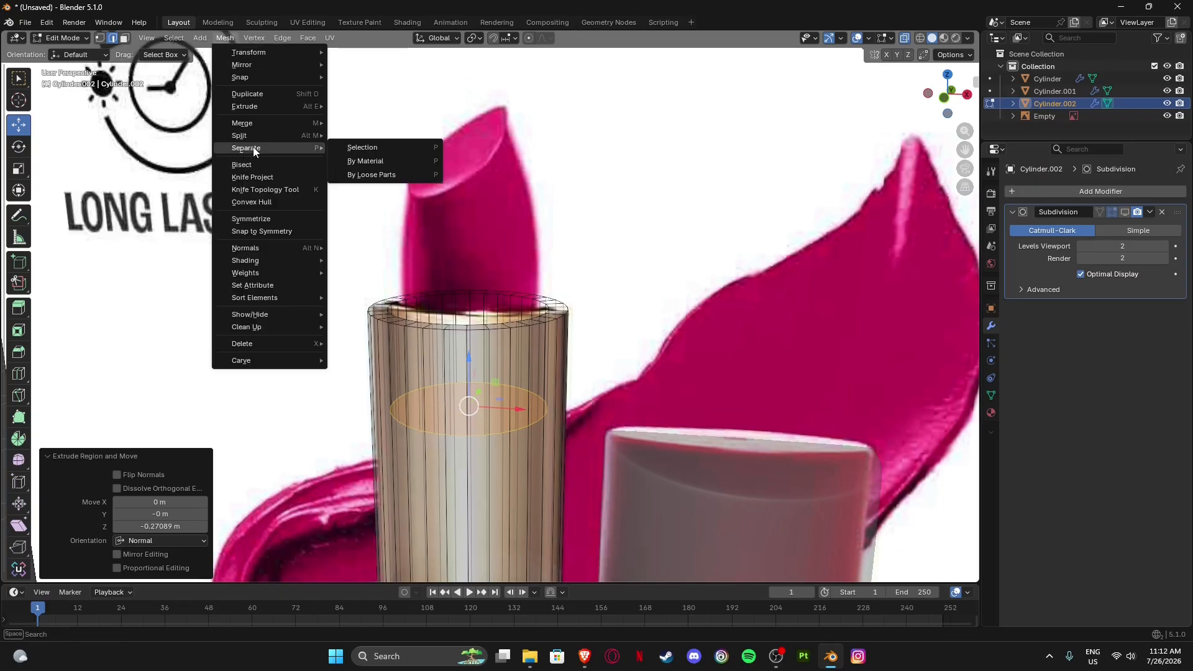
pyautogui.click(363, 148)
pyautogui.moveTo(455, 384); pyautogui.dragTo(491, 347, button='middle')
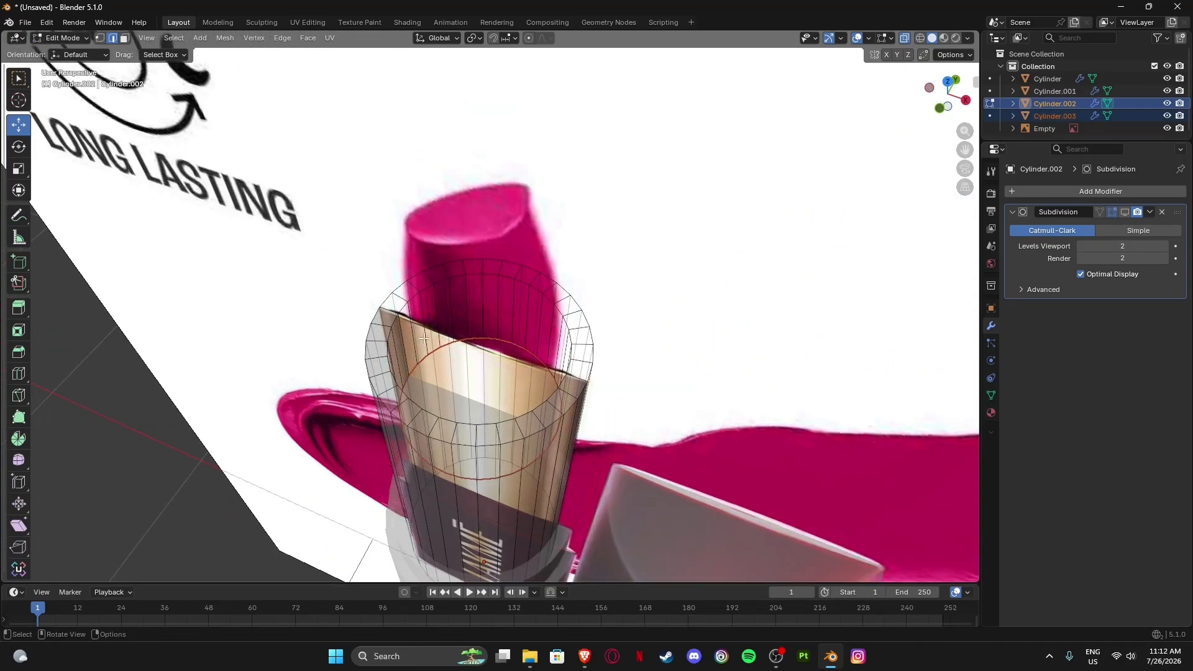
pyautogui.hotkey('alt', 'z')
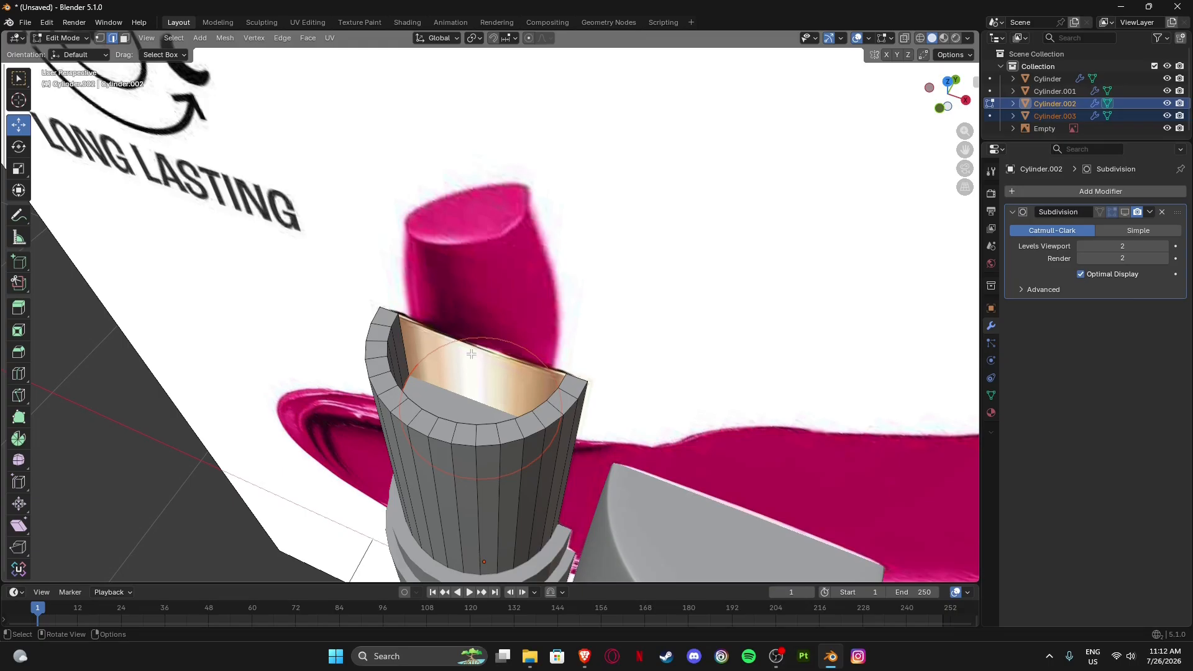
pyautogui.click(63, 38)
pyautogui.click(62, 49)
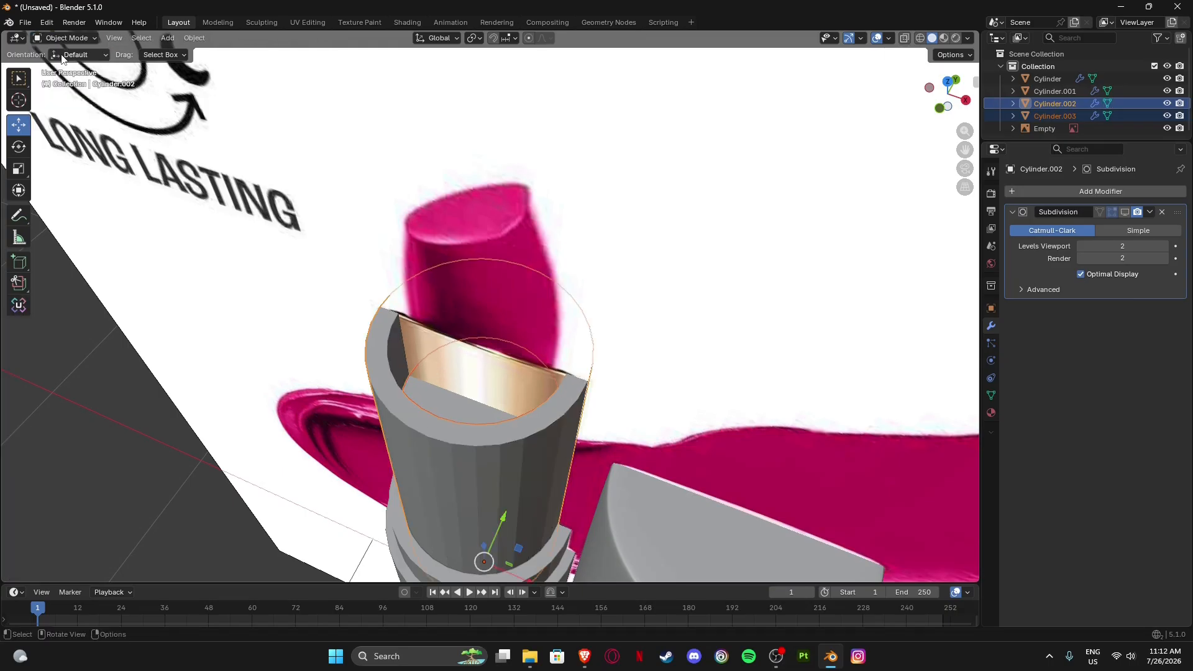
# Select only the separated inner disc, open it in Edit Mode and select all its geometry in front view.
pyautogui.click(443, 402)
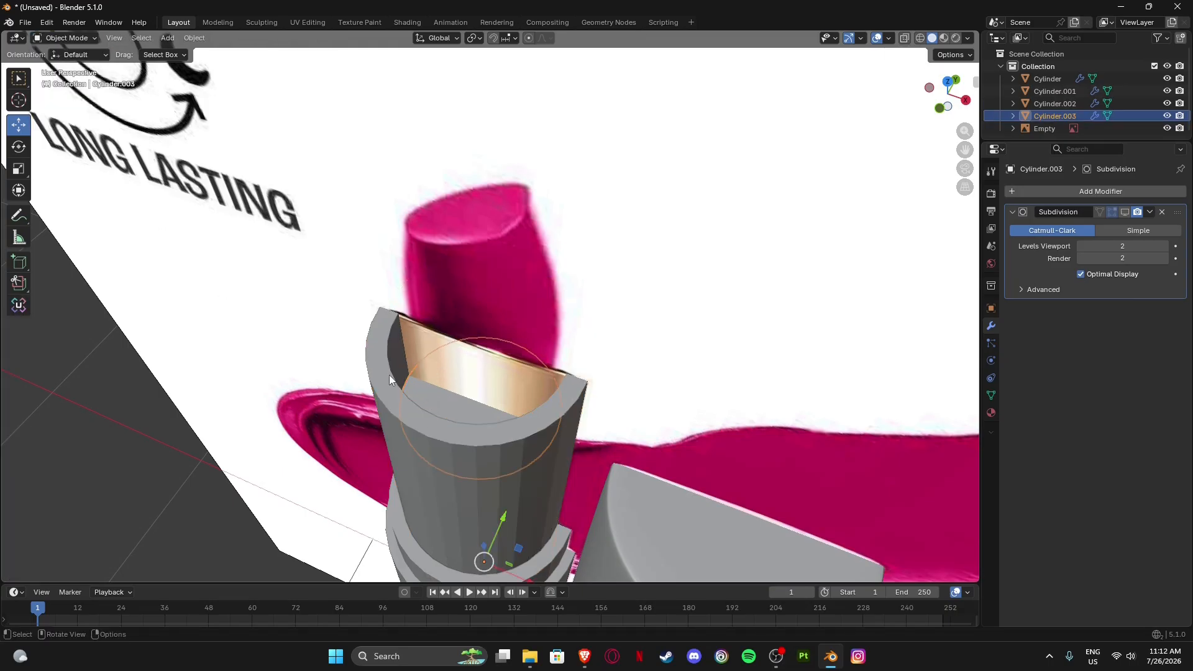
pyautogui.click(63, 38)
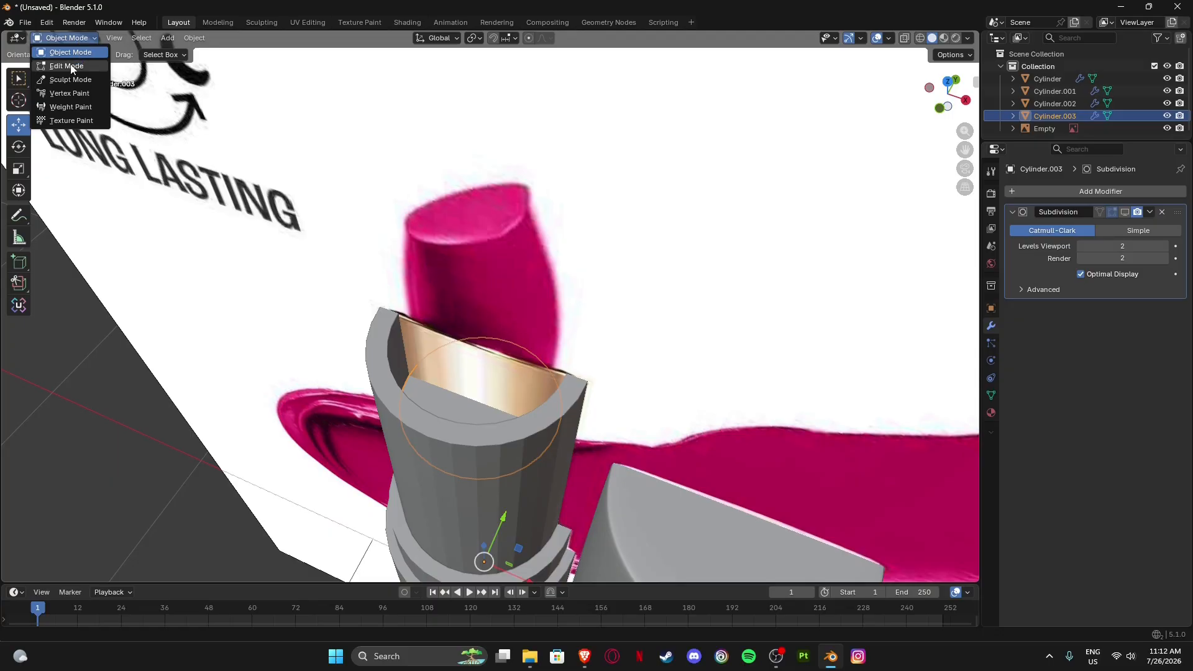
pyautogui.click(62, 62)
pyautogui.moveTo(415, 295); pyautogui.dragTo(438, 264, button='middle')
pyautogui.moveTo(470, 322); pyautogui.dragTo(456, 351, button='middle')
pyautogui.press('a')
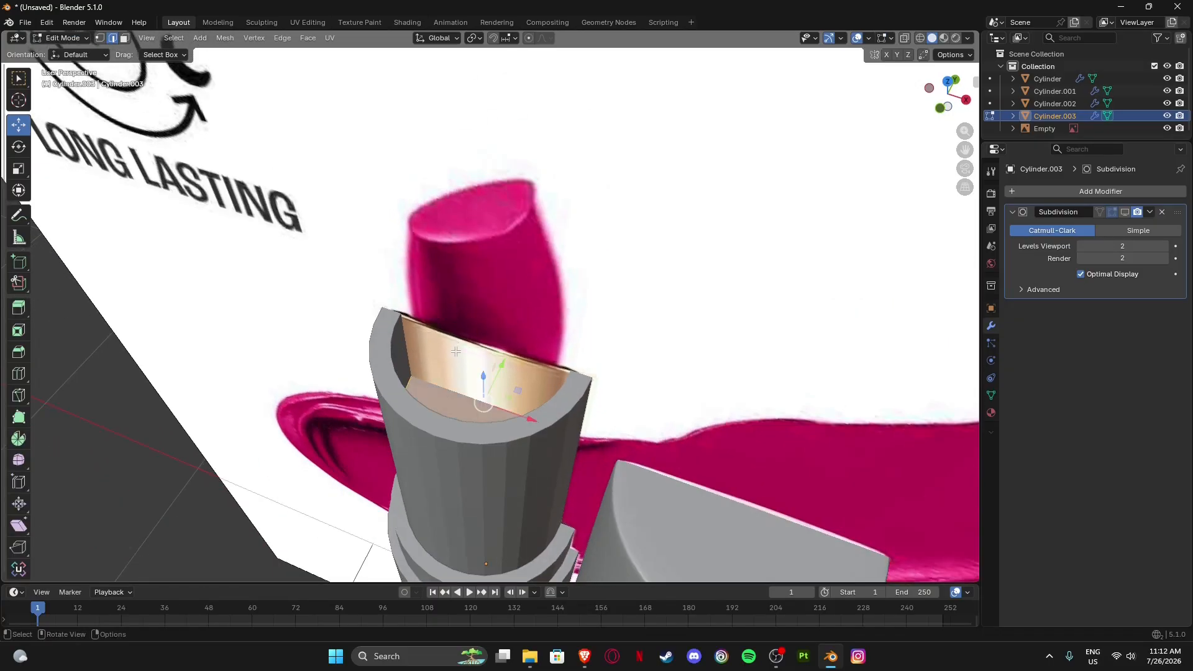
pyautogui.click(941, 110)
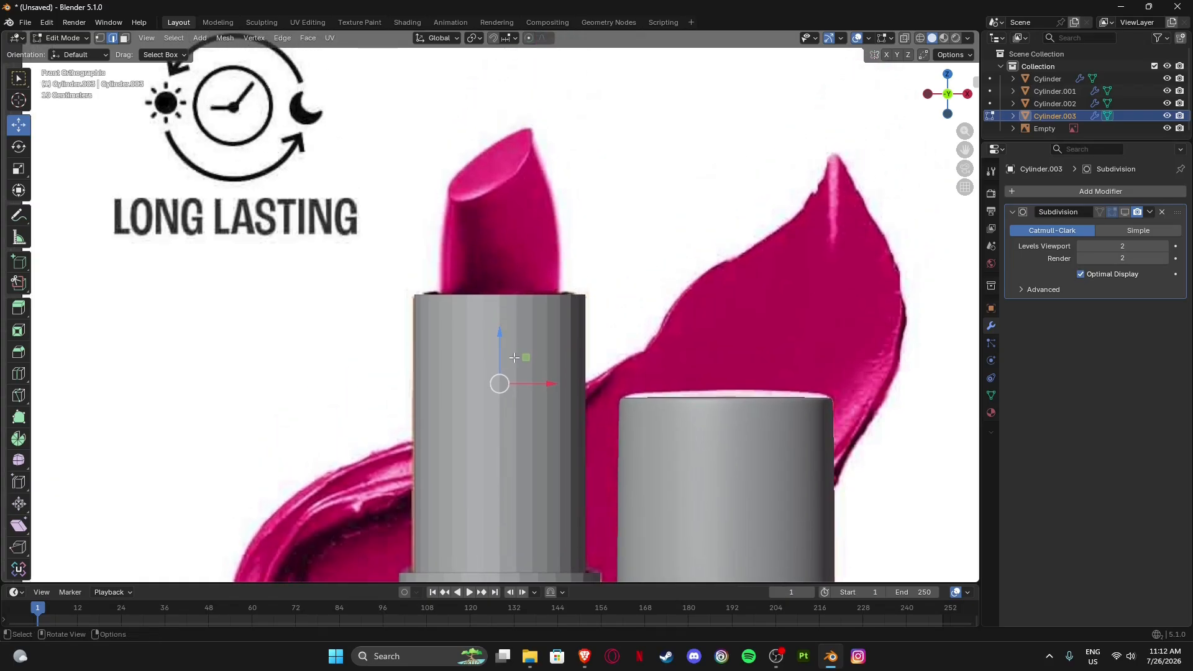
# Move the disc about 0.309 m up above the tube's rim and scale it to about 0.907 to match the lipstick's width.
pyautogui.moveTo(515, 357); pyautogui.dragTo(517, 257)
pyautogui.scroll(3, 520, 301)
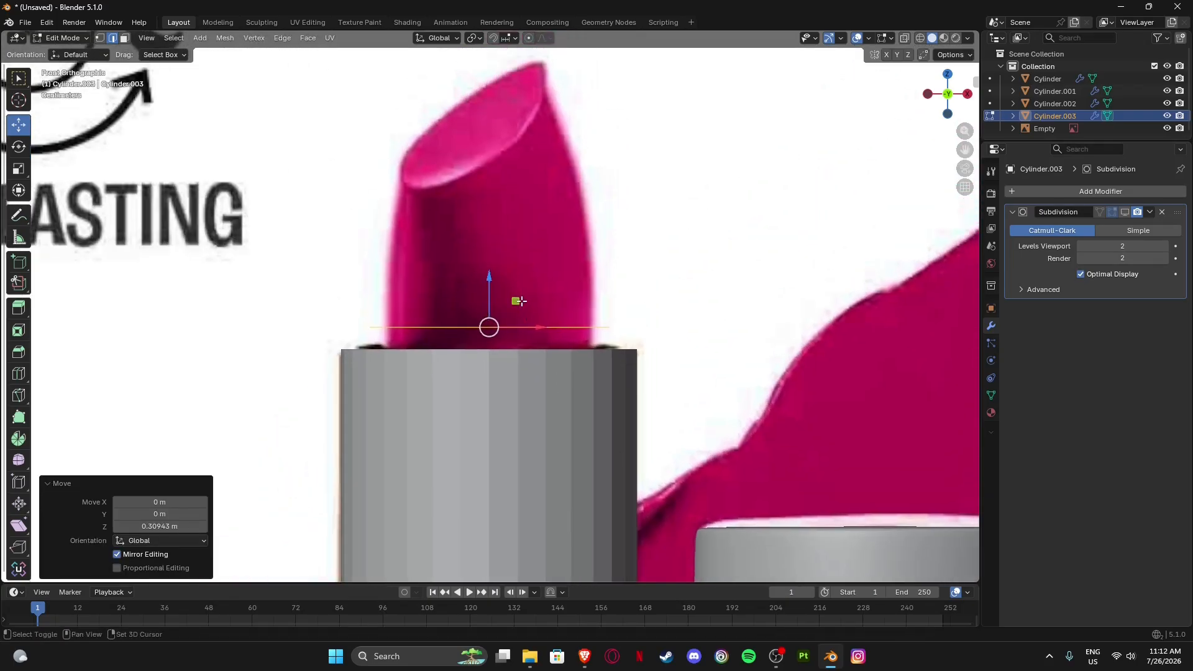
pyautogui.scroll(2, 519, 301)
pyautogui.press('s')
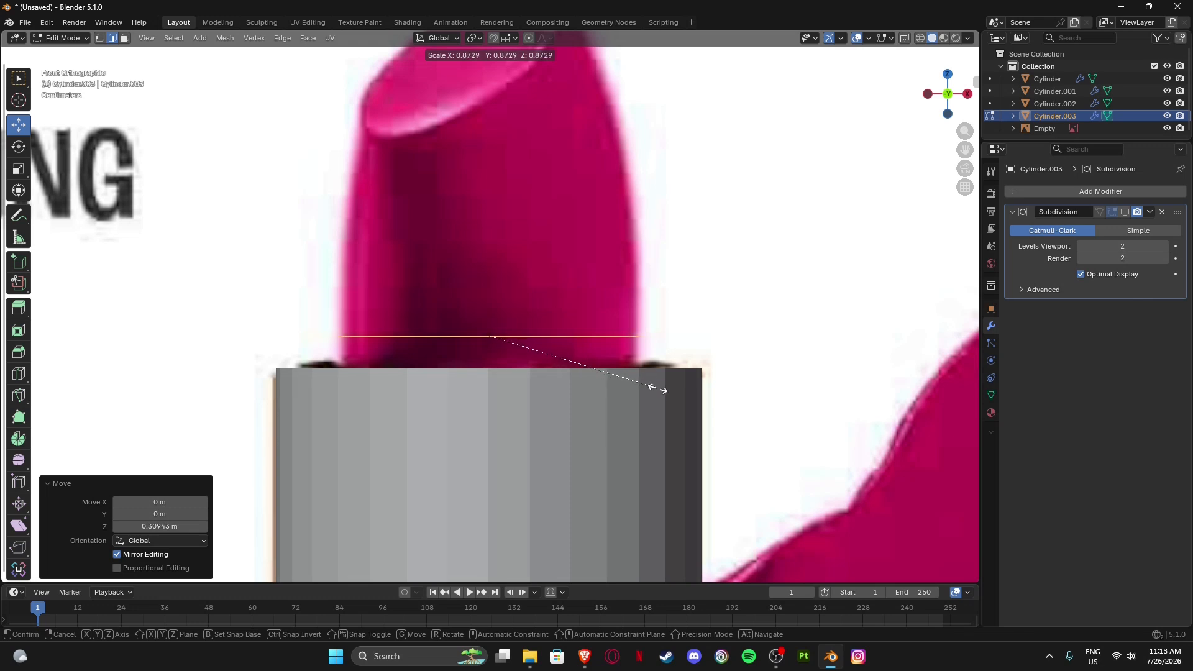
pyautogui.click(658, 407)
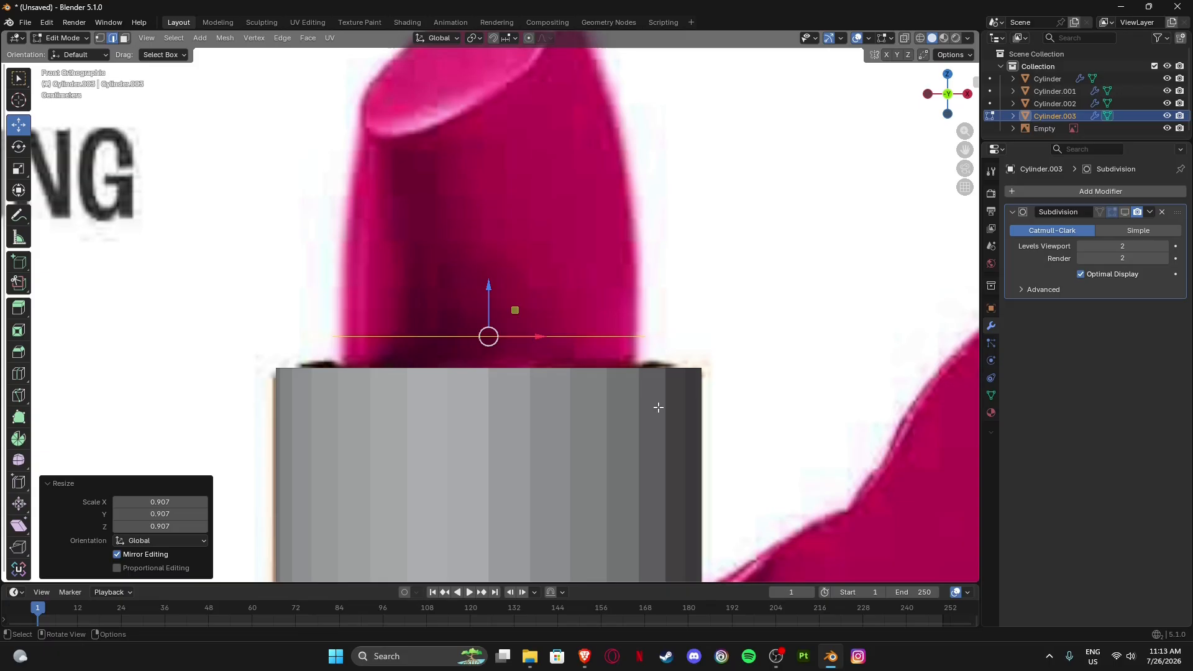
# Move the resized disc about 0.405 m straight down into the tube.
pyautogui.scroll(-4, 568, 352)
pyautogui.moveTo(567, 352); pyautogui.dragTo(548, 363, button='middle')
pyautogui.moveTo(479, 298); pyautogui.dragTo(468, 495)
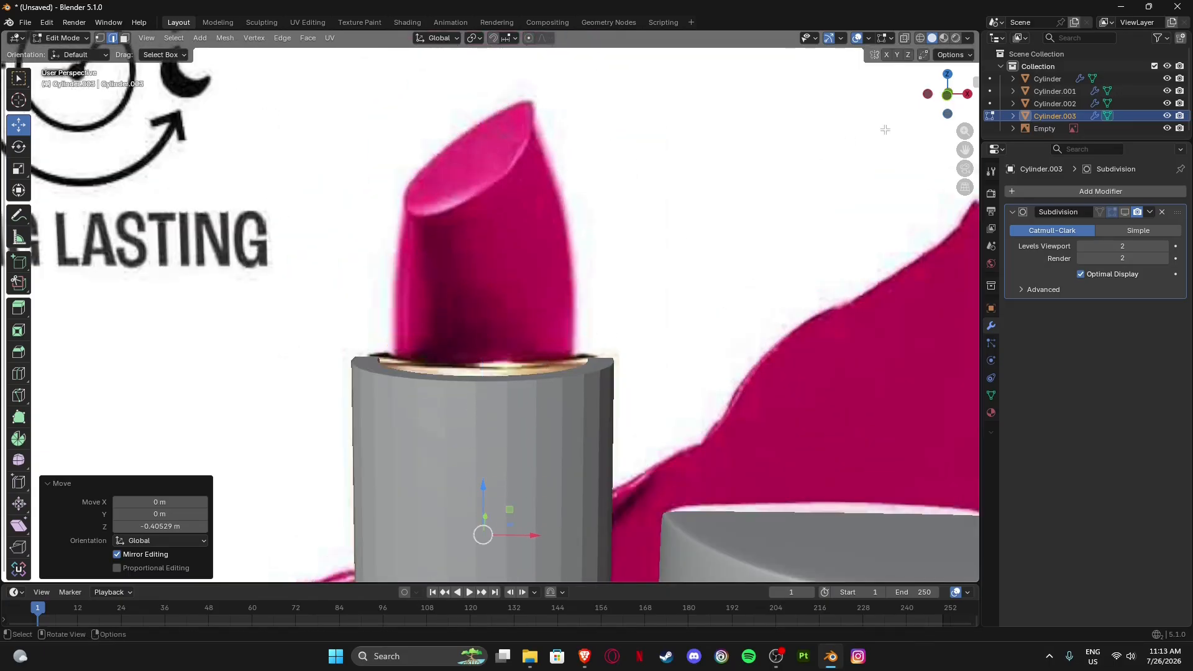
# In front view, extrude the disc about 0.442 m upward out of the tube and lower its top face about 0.025 m.
pyautogui.click(947, 96)
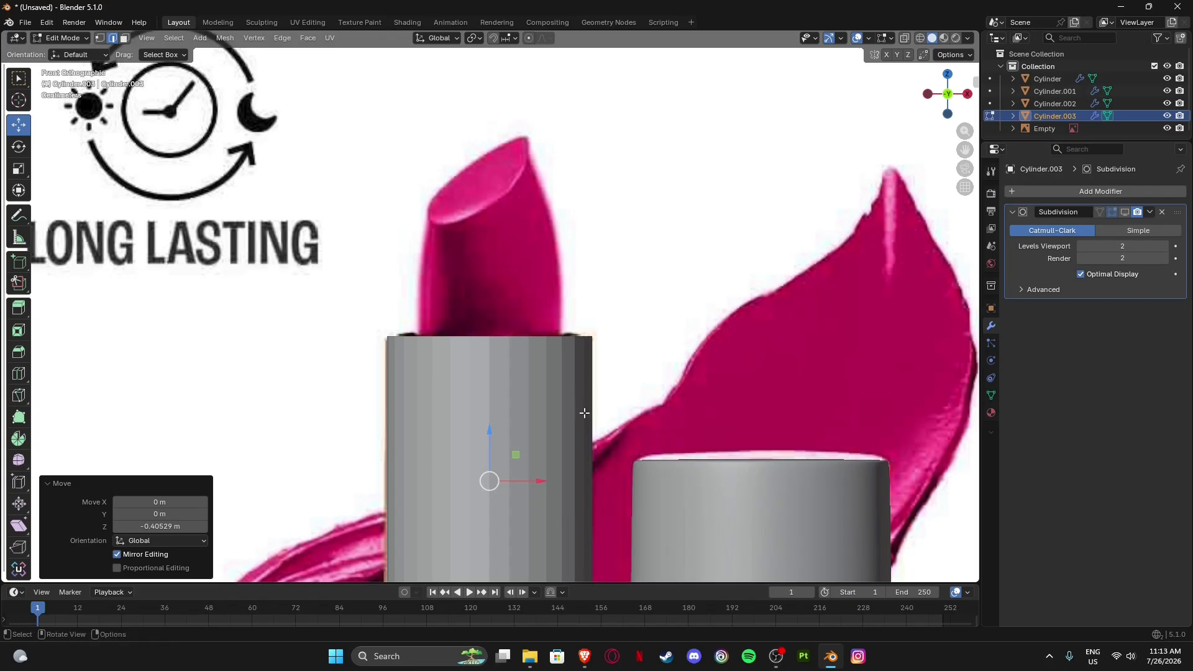
pyautogui.press('e')
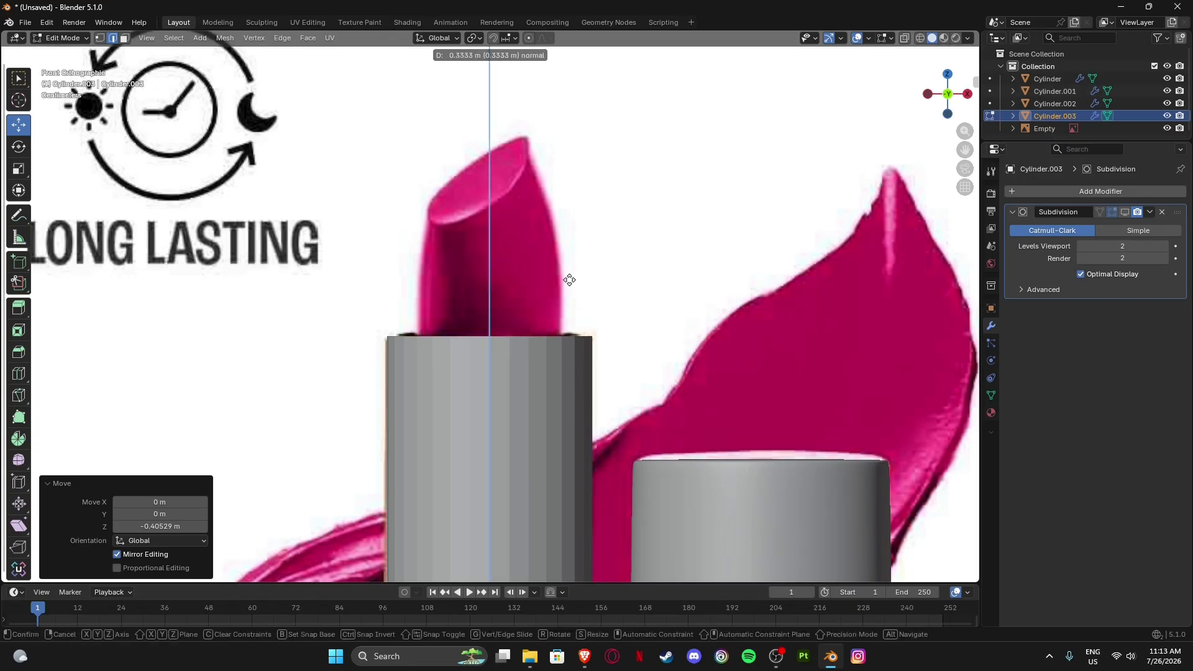
pyautogui.click(564, 238)
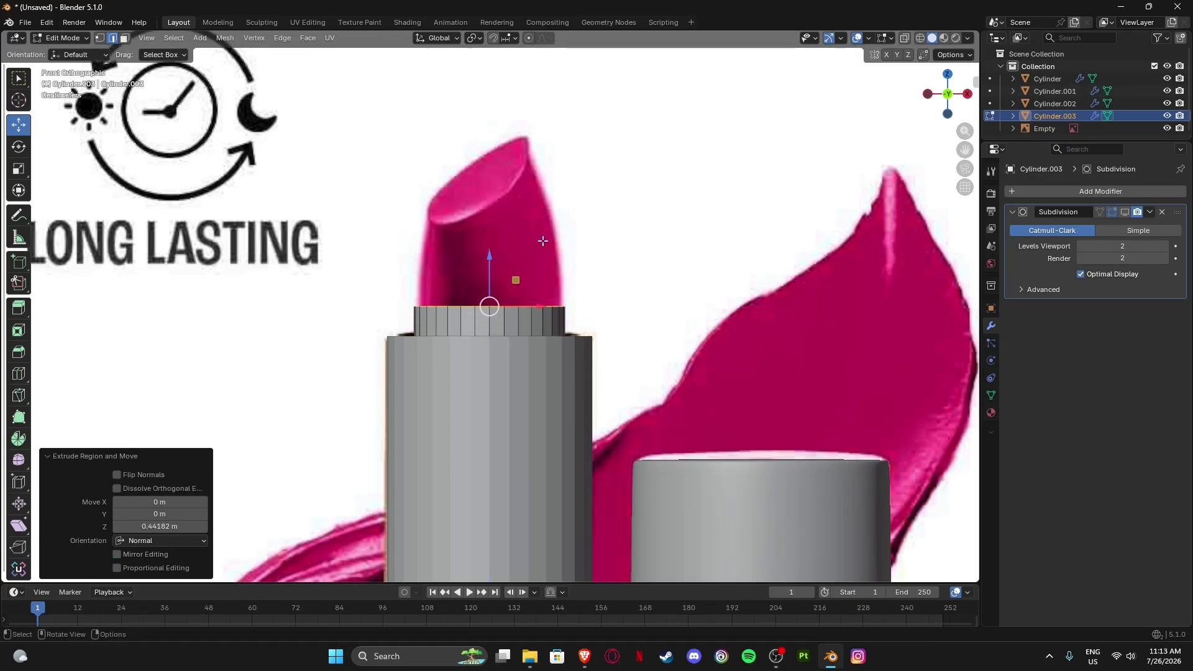
pyautogui.scroll(5, 347, 332)
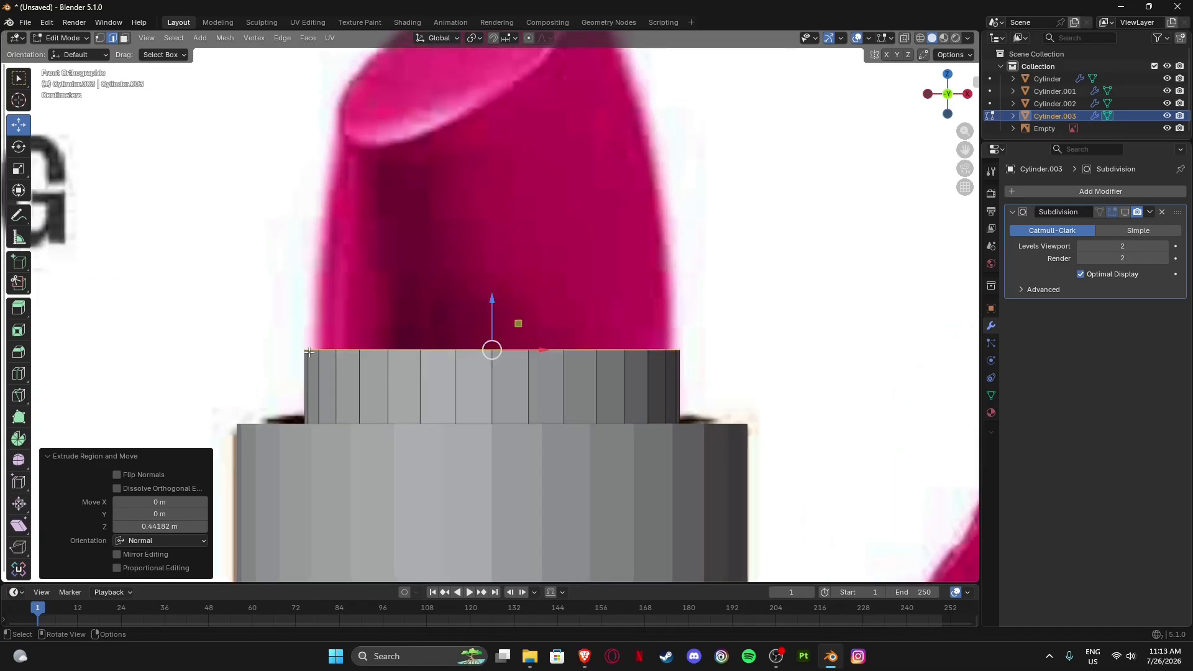
pyautogui.scroll(-2, 412, 258)
pyautogui.keyDown('shift'); pyautogui.moveTo(481, 230); pyautogui.dragTo(491, 283, button='middle'); pyautogui.keyUp('shift')
pyautogui.press('g')
pyautogui.press('z')
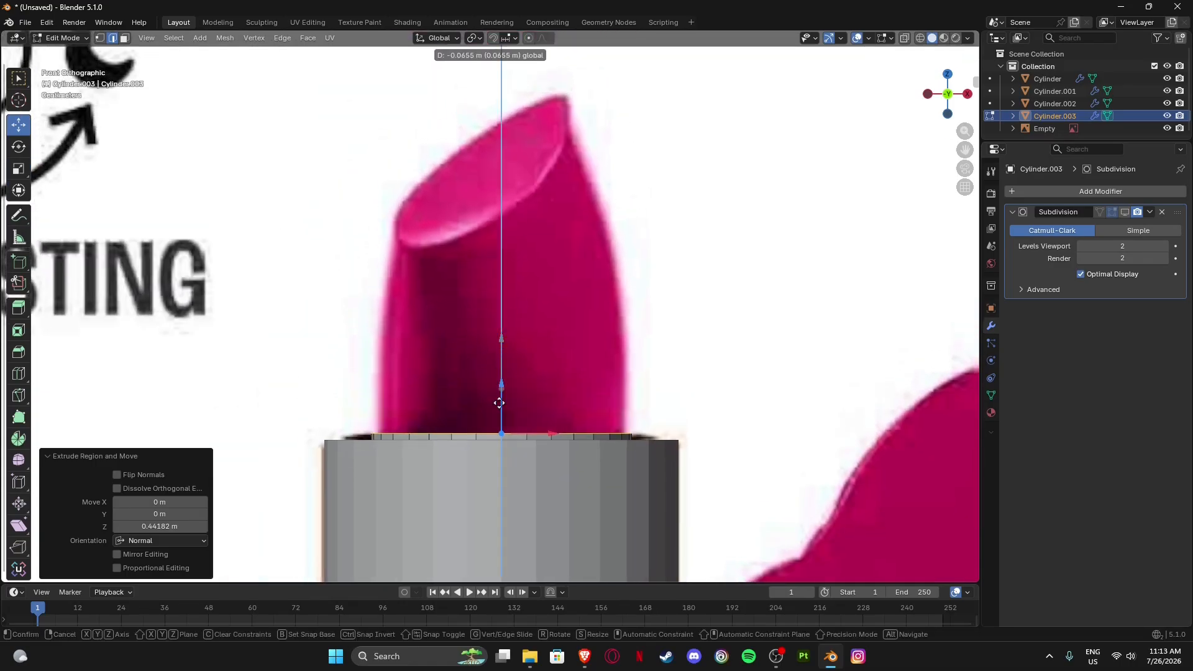
pyautogui.click(505, 375)
# Scale the lipstick's top face to about 0.975, extrude it about 0.122 m upward and taper the new face to about 0.946.
pyautogui.press('s')
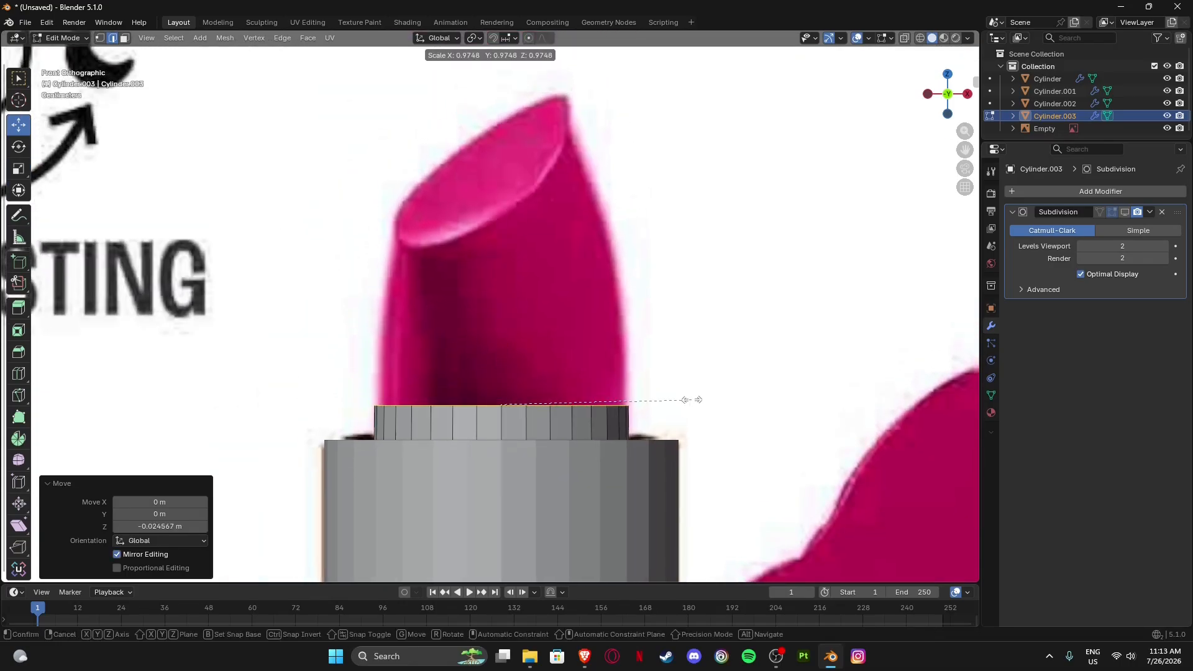
pyautogui.click(684, 400)
pyautogui.press('e')
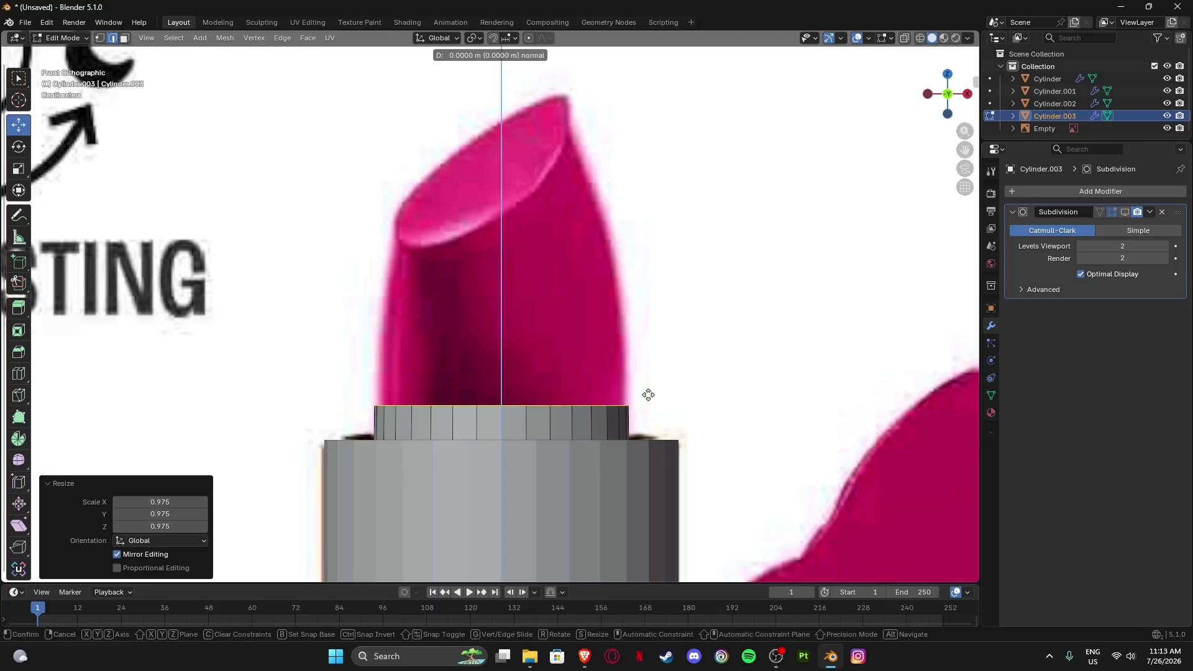
pyautogui.click(646, 314)
pyautogui.press('s')
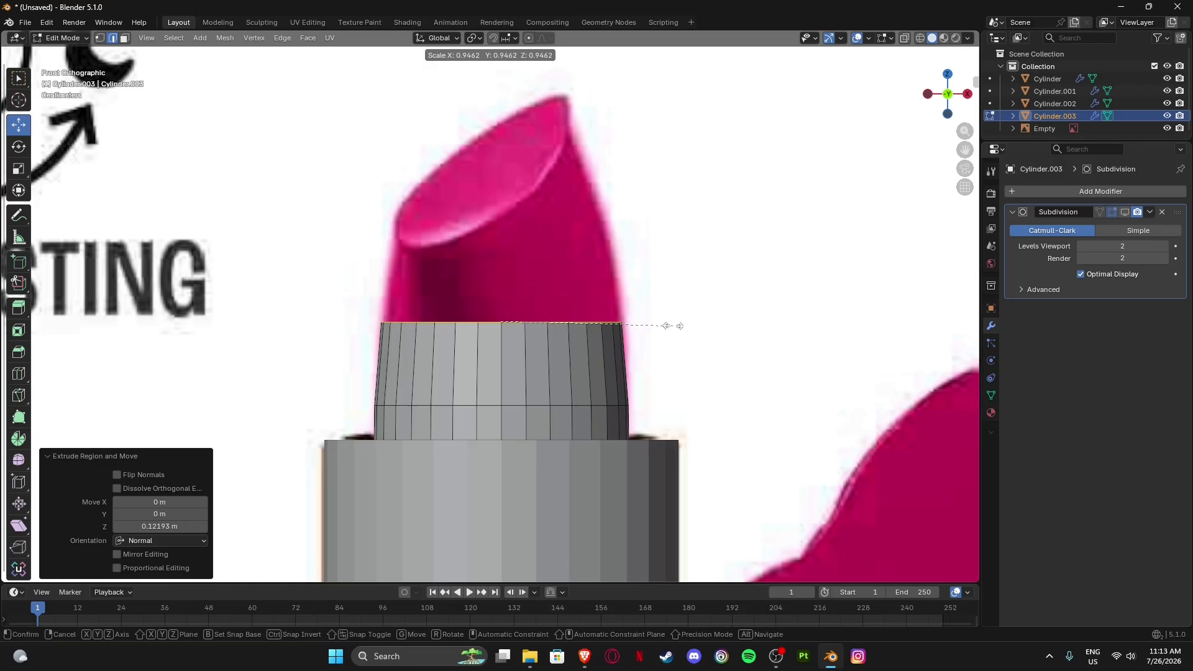
pyautogui.click(667, 326)
# Shift the lipstick's top face about 0.002 m along X and scale it to about 1.023 to fit the reference outline.
pyautogui.scroll(1, 663, 325)
pyautogui.press('g')
pyautogui.press('x')
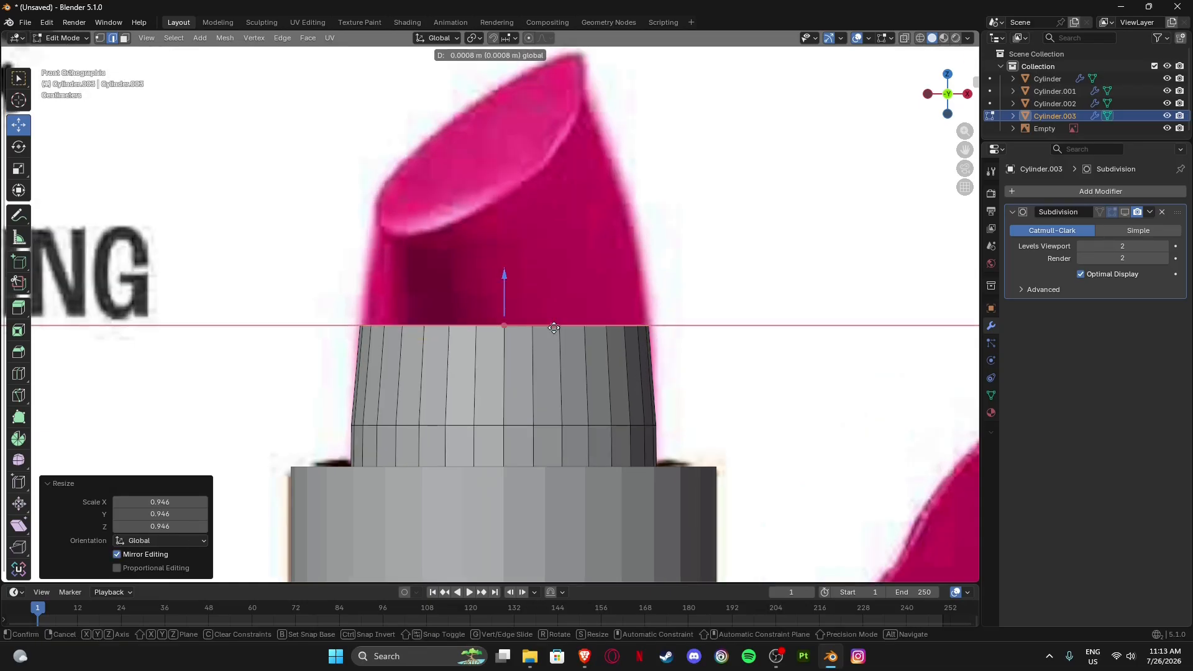
pyautogui.click(643, 330)
pyautogui.press('s')
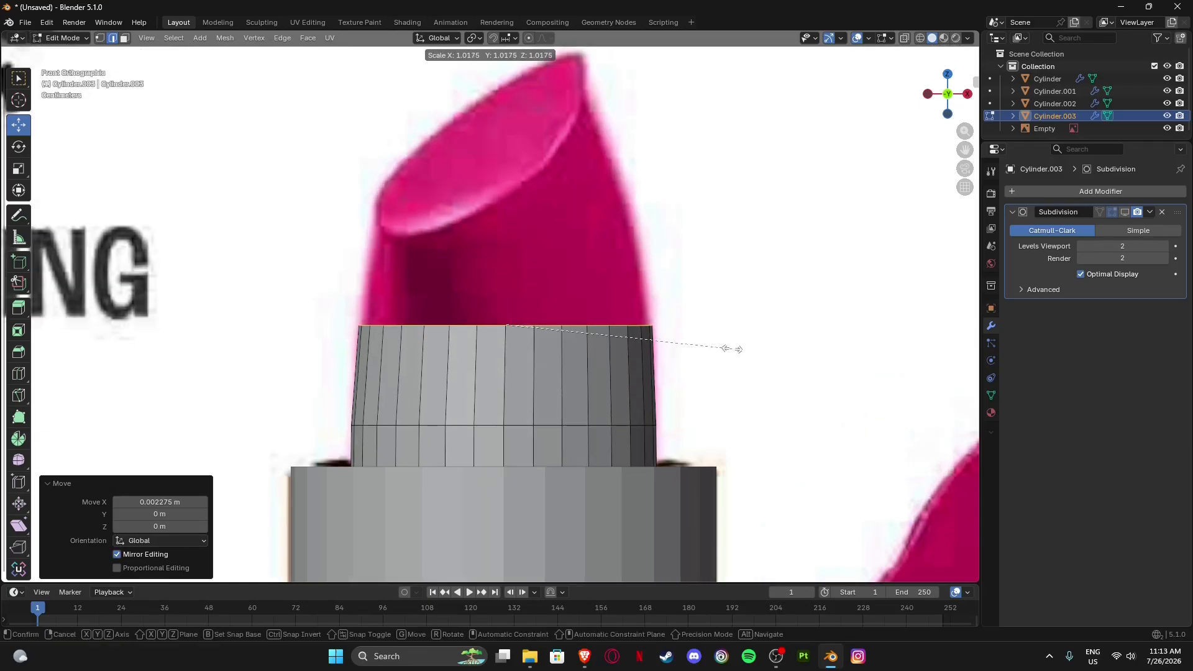
pyautogui.click(732, 352)
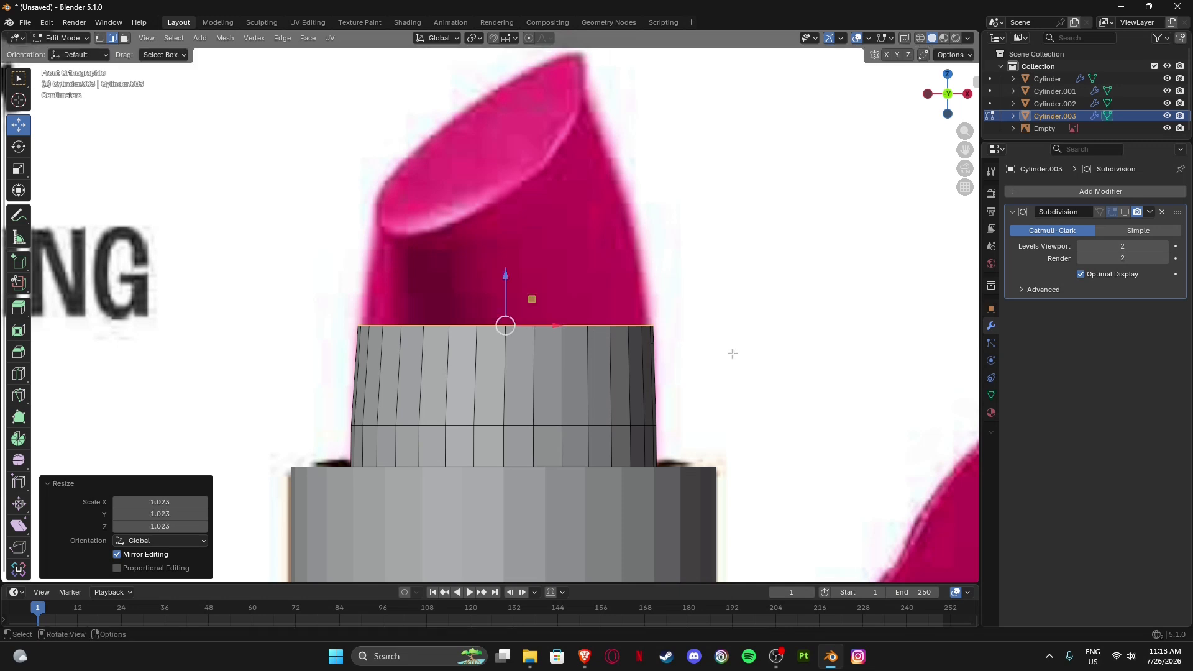
# Extrude the lipstick's top face about 0.130 m upward and scale it to about 0.873 to follow the reference's taper.
pyautogui.keyDown('shift'); pyautogui.moveTo(546, 269); pyautogui.dragTo(535, 325, button='middle'); pyautogui.keyUp('shift')
pyautogui.press('e')
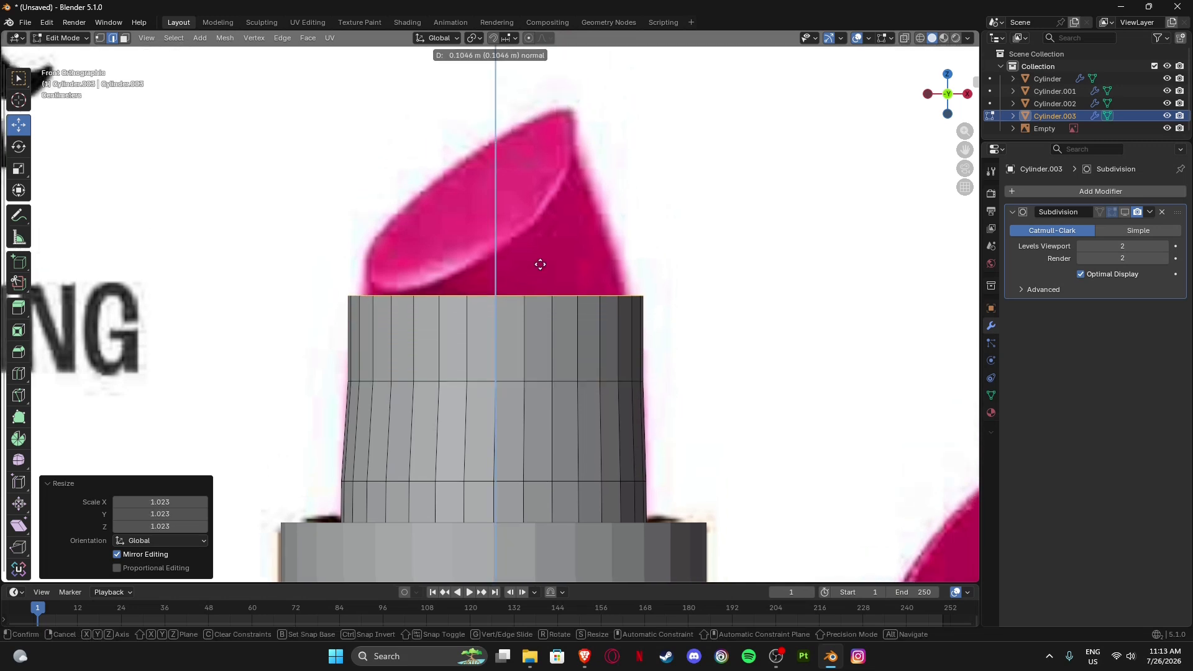
pyautogui.click(542, 245)
pyautogui.press('s')
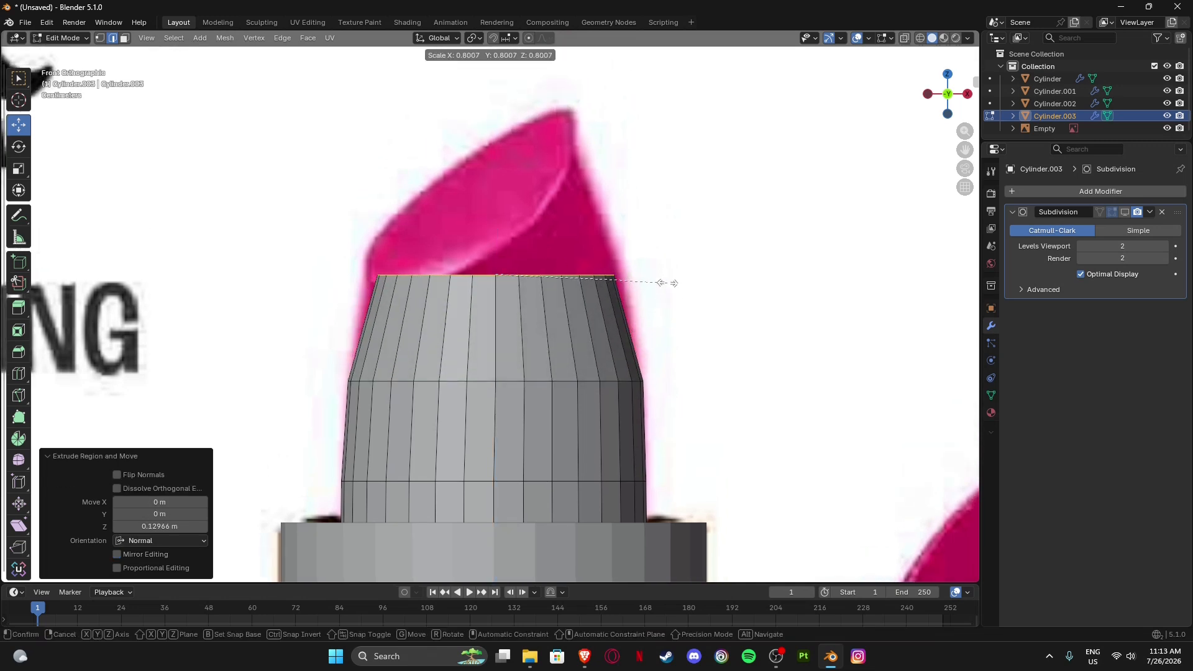
pyautogui.click(679, 310)
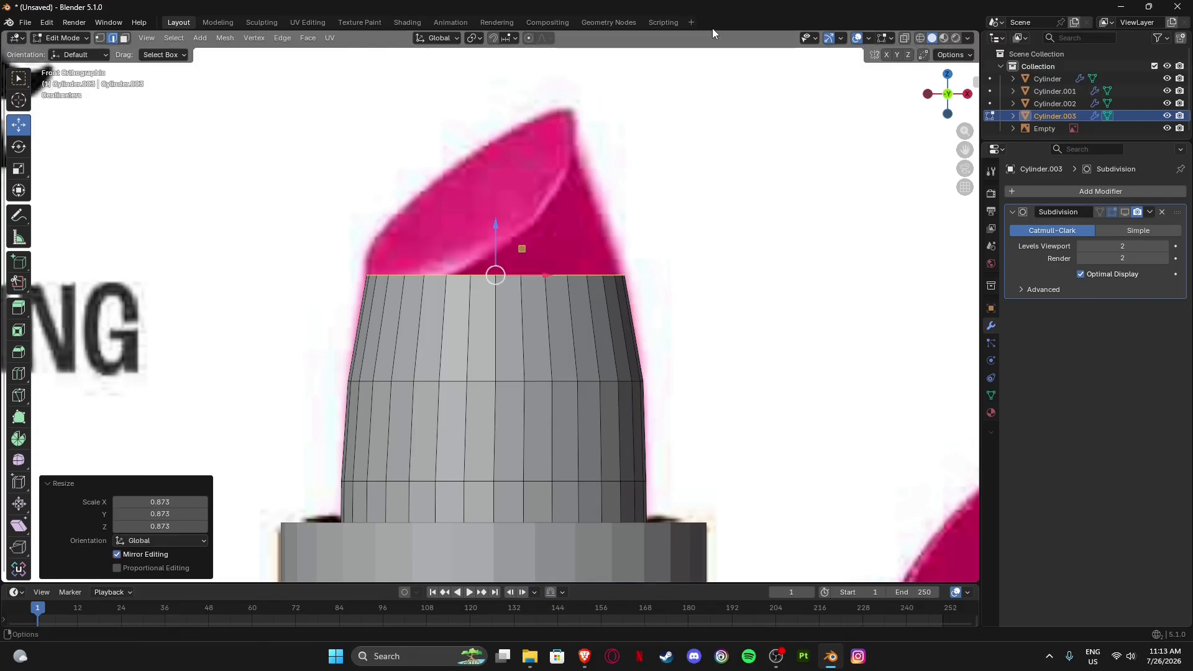
# Turn on X-ray and rotate the lipstick's top face about -33.3° to match the reference's slanted cut.
pyautogui.click(905, 38)
pyautogui.scroll(2, 580, 261)
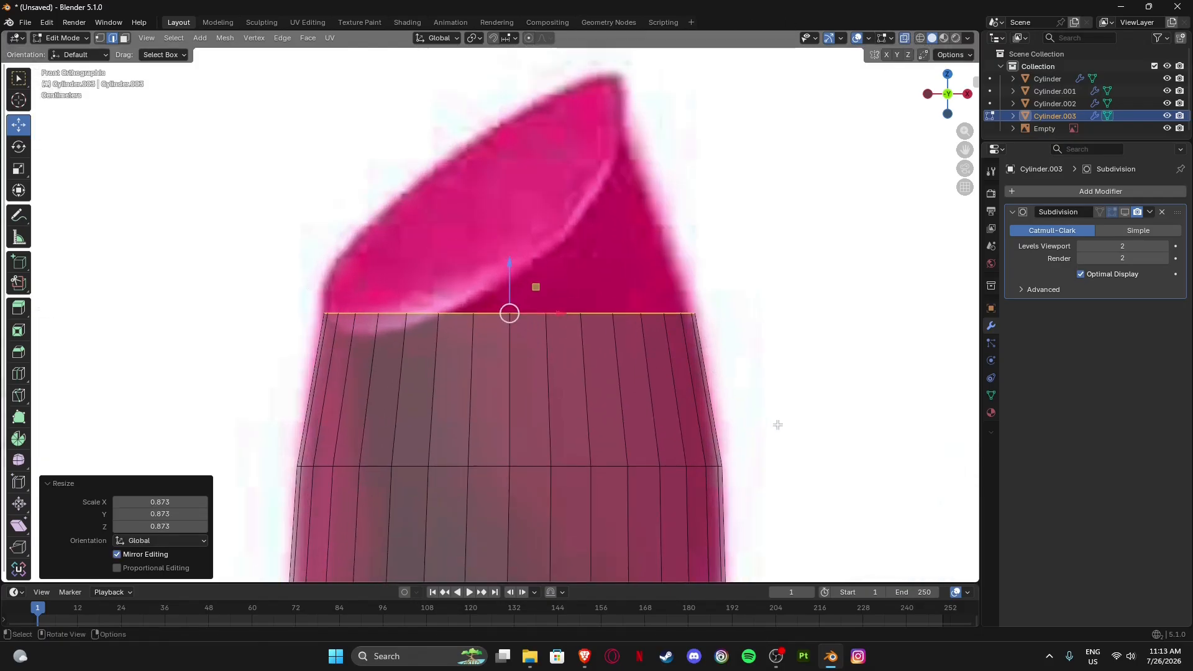
pyautogui.press('r')
pyautogui.press('r')
pyautogui.rightClick(768, 407)
pyautogui.press('r')
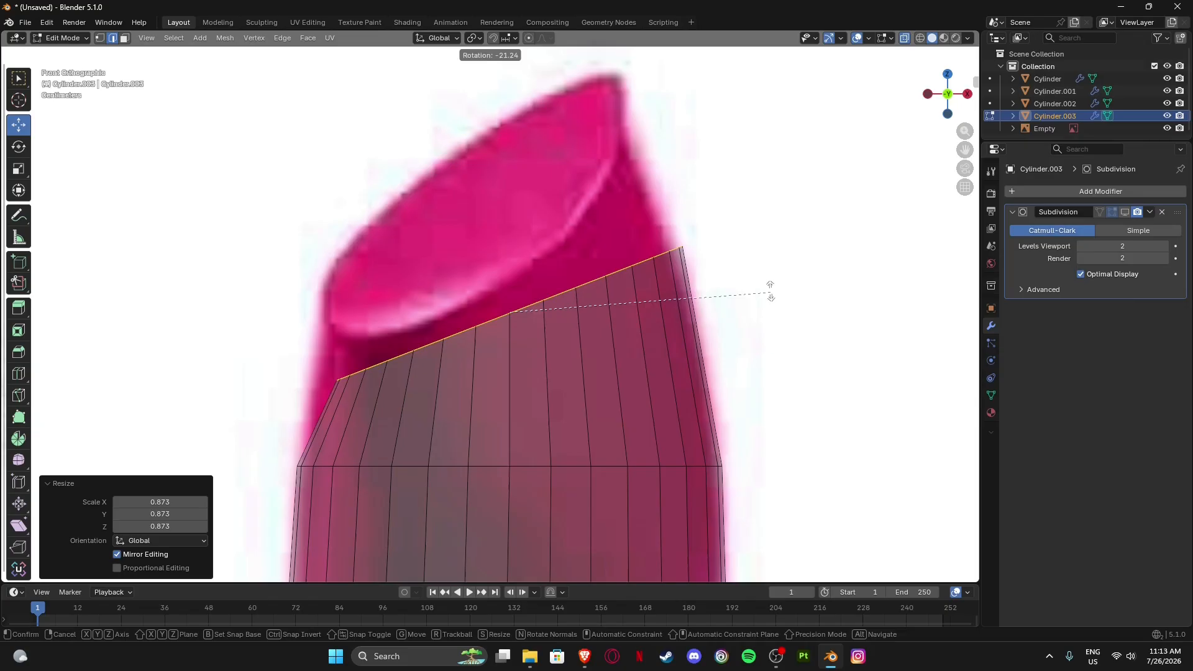
pyautogui.click(737, 254)
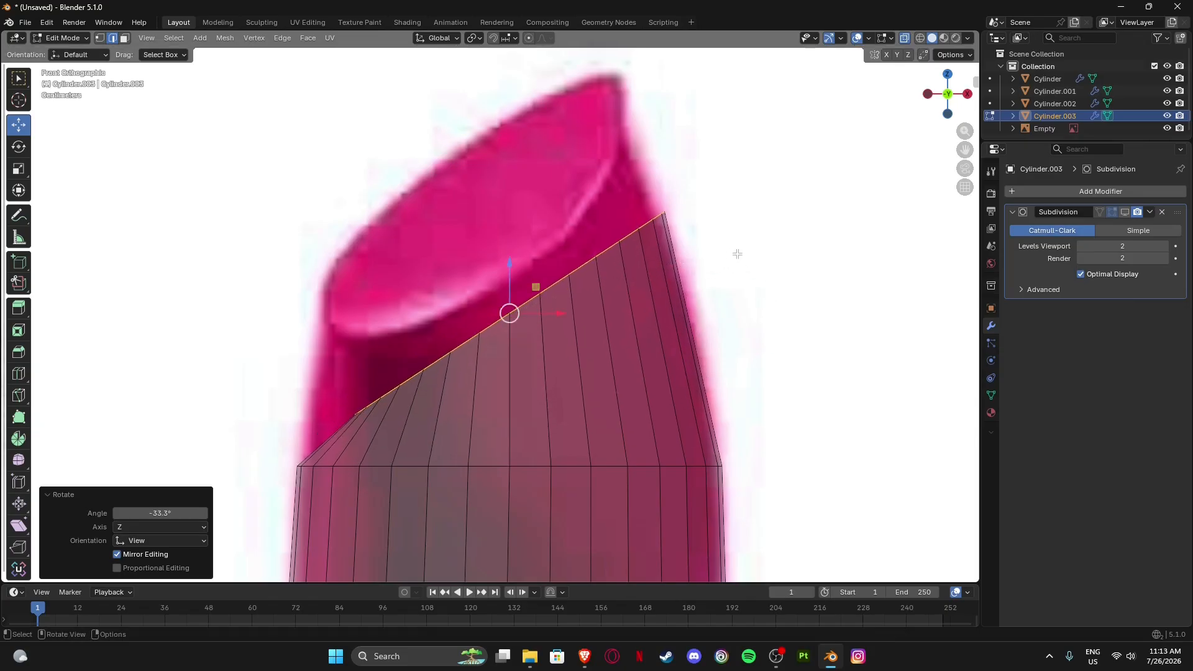
# Fit the slanted face to the reference outline by scaling it to about 1.102, moving it about -0.023 m in X and scaling it to about 1.054.
pyautogui.press('s')
pyautogui.click(765, 273)
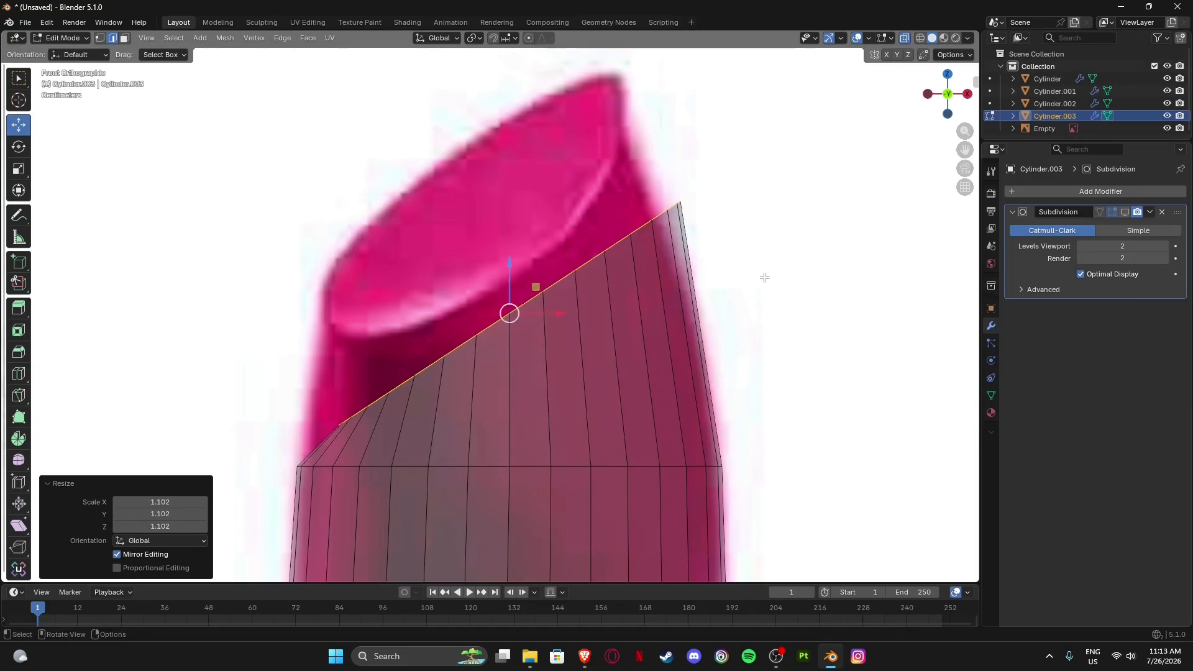
pyautogui.press('g')
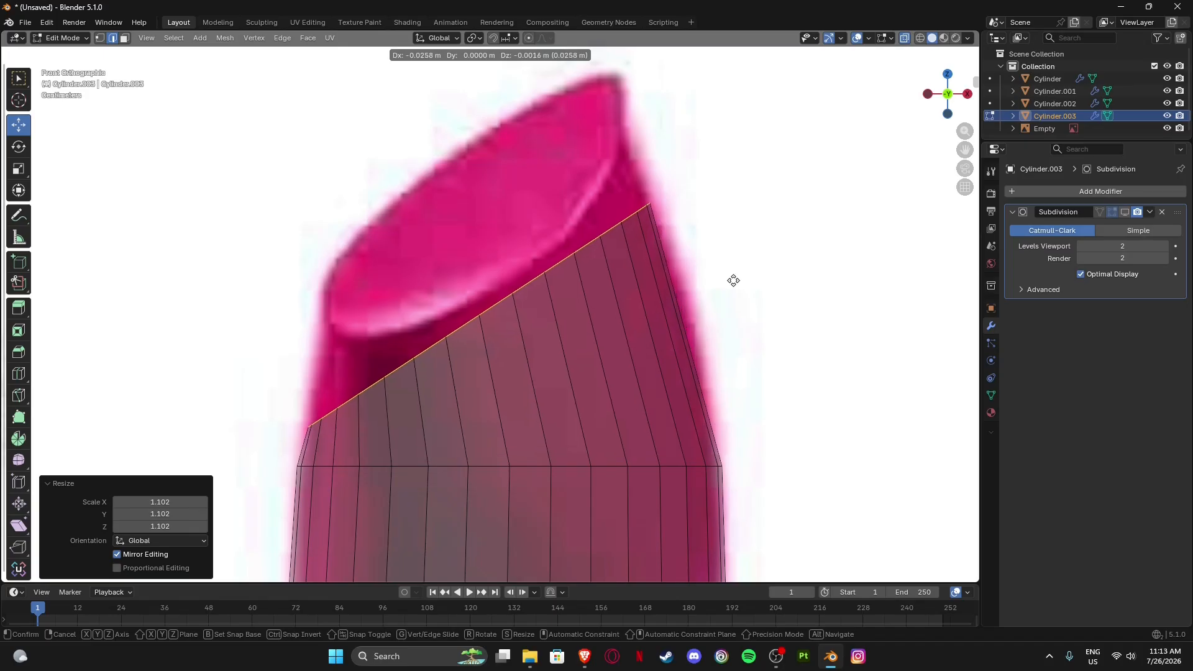
pyautogui.click(736, 279)
pyautogui.press('s')
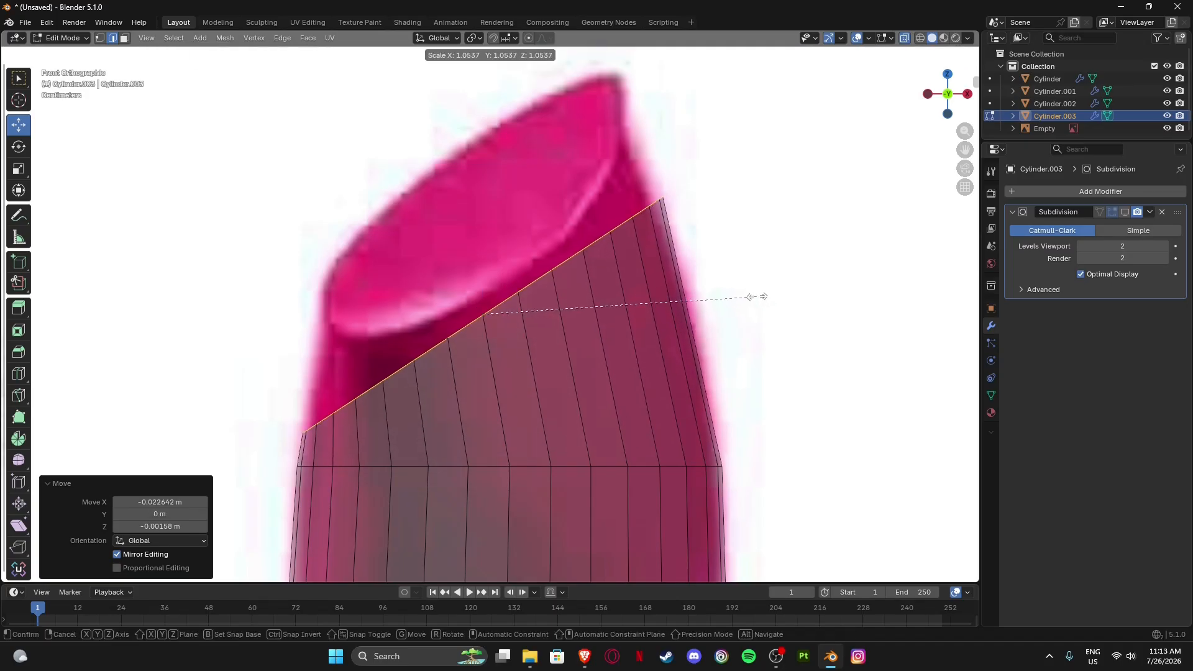
pyautogui.click(757, 297)
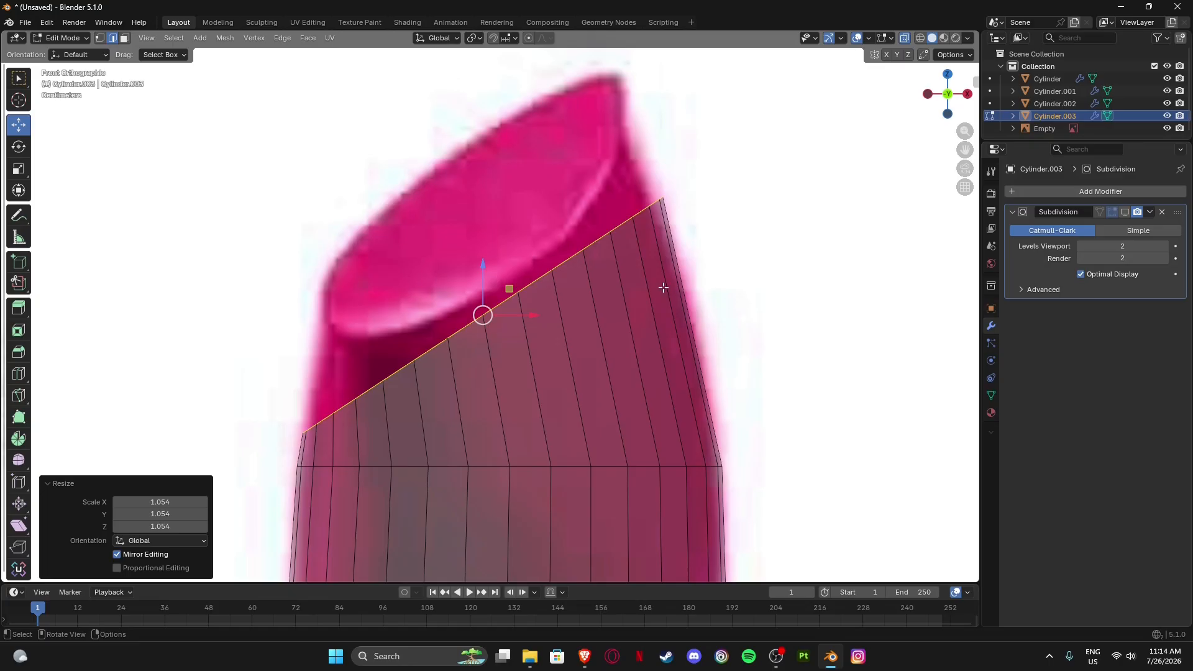
# Extrude the lipstick's slanted top face about 0.154 m along Z and scale it to about 0.730 to continue the taper.
pyautogui.keyDown('shift'); pyautogui.moveTo(663, 288); pyautogui.dragTo(695, 341, button='middle'); pyautogui.keyUp('shift')
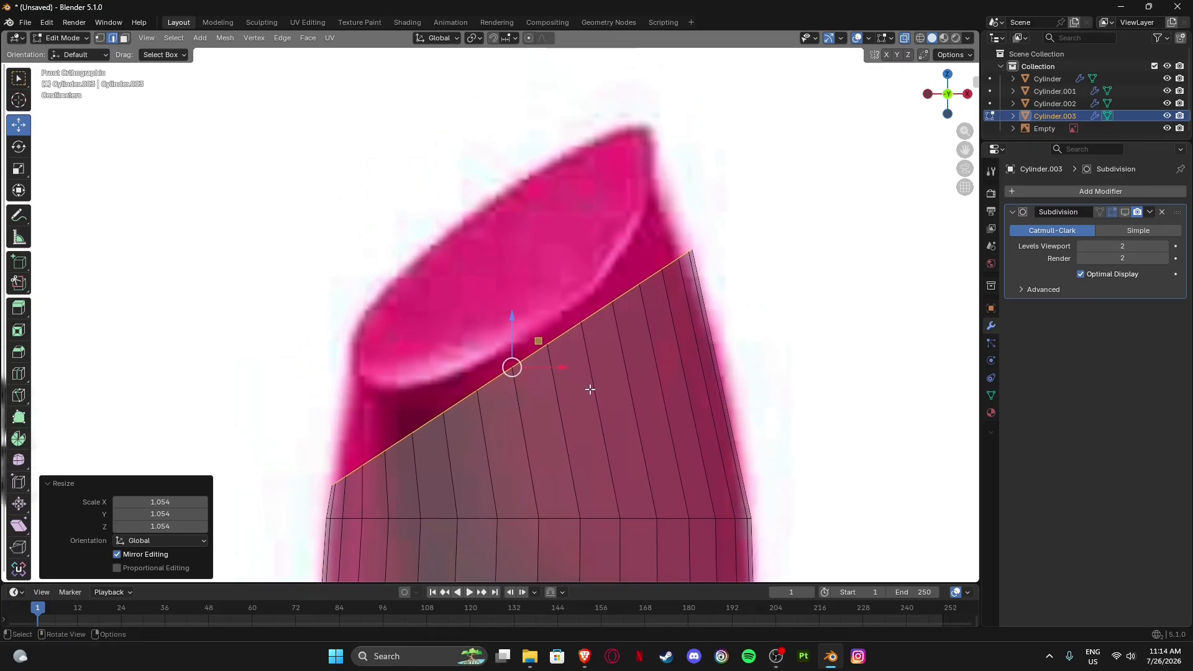
pyautogui.press('e')
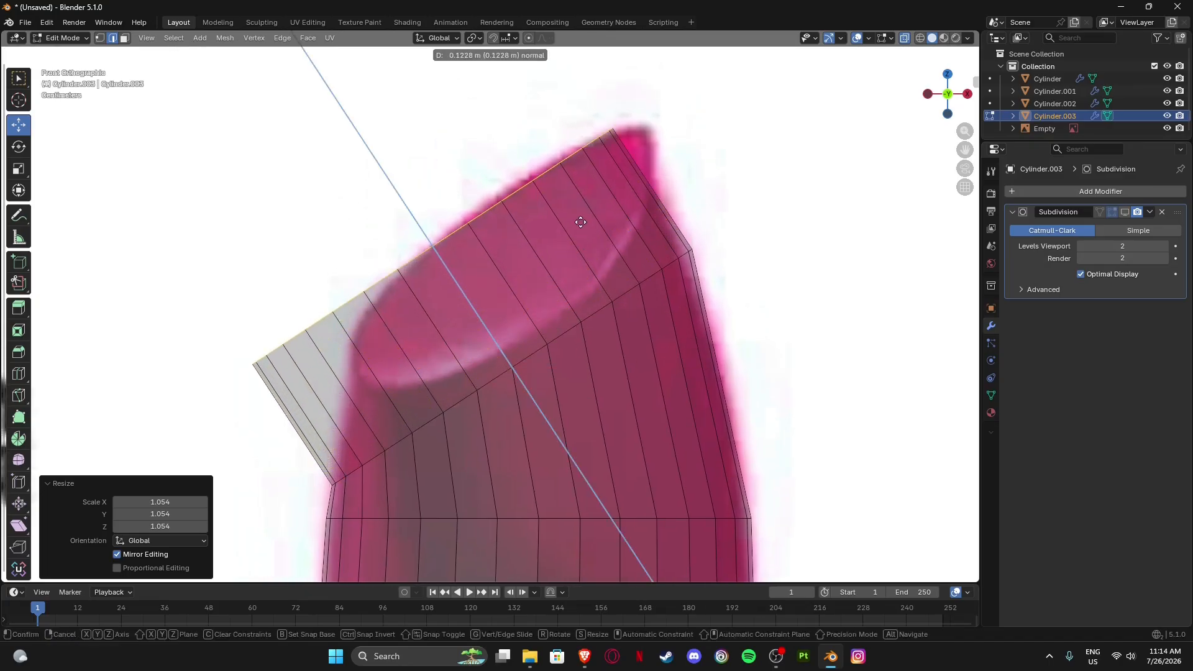
pyautogui.press('z')
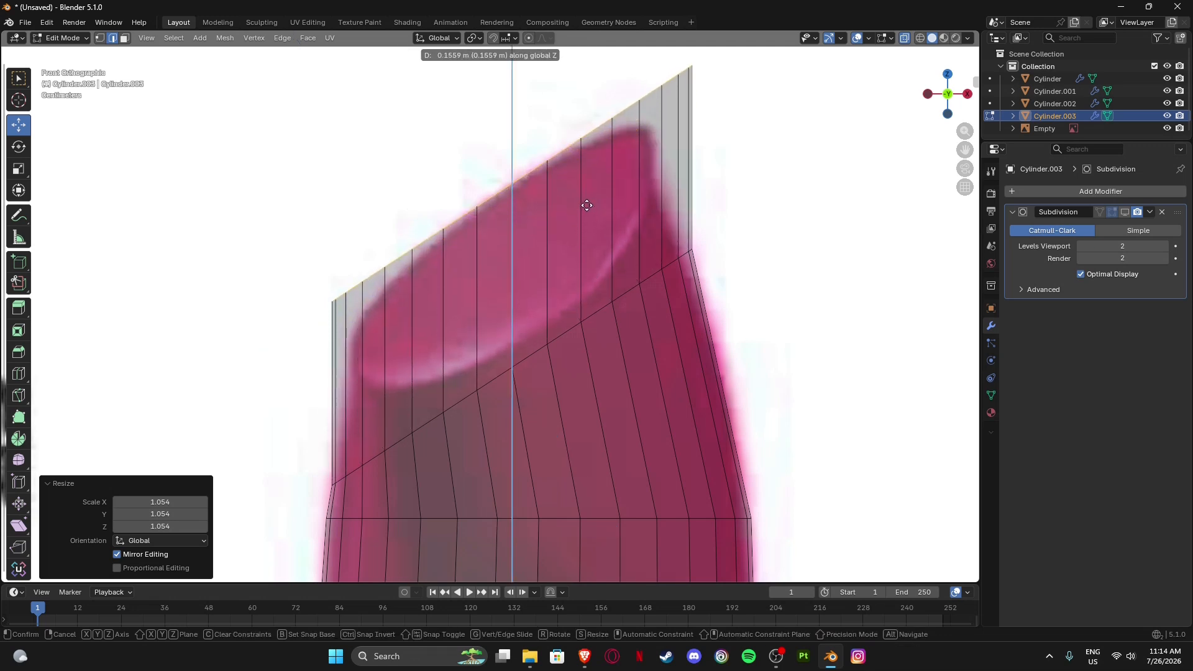
pyautogui.click(586, 208)
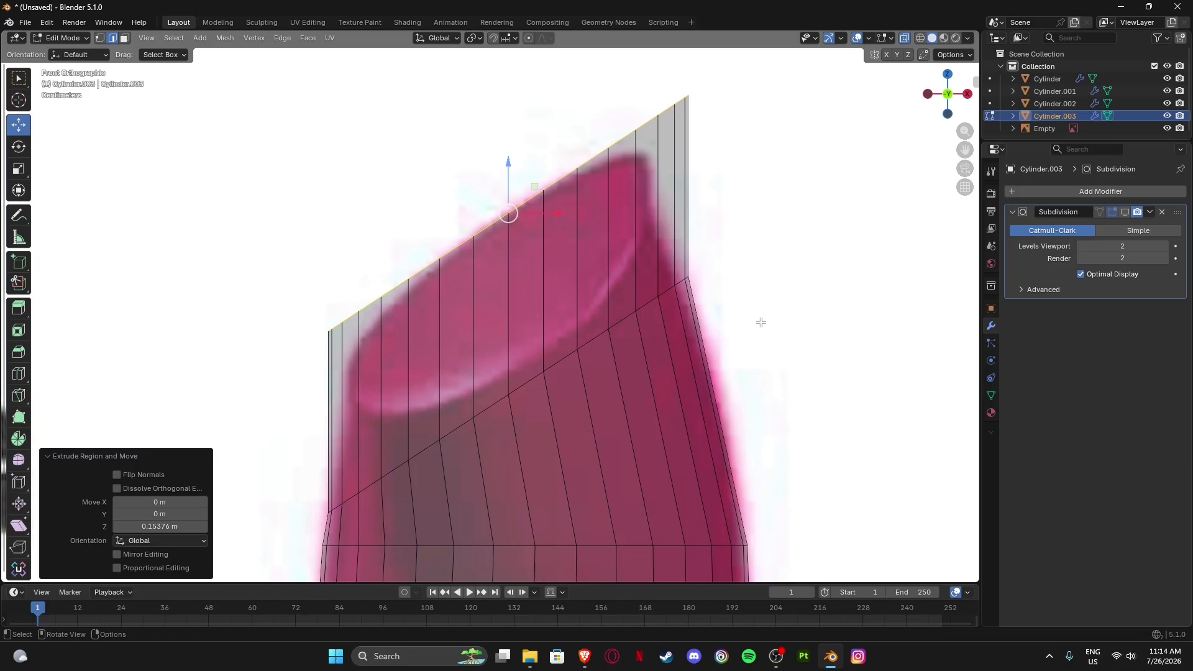
pyautogui.press('s')
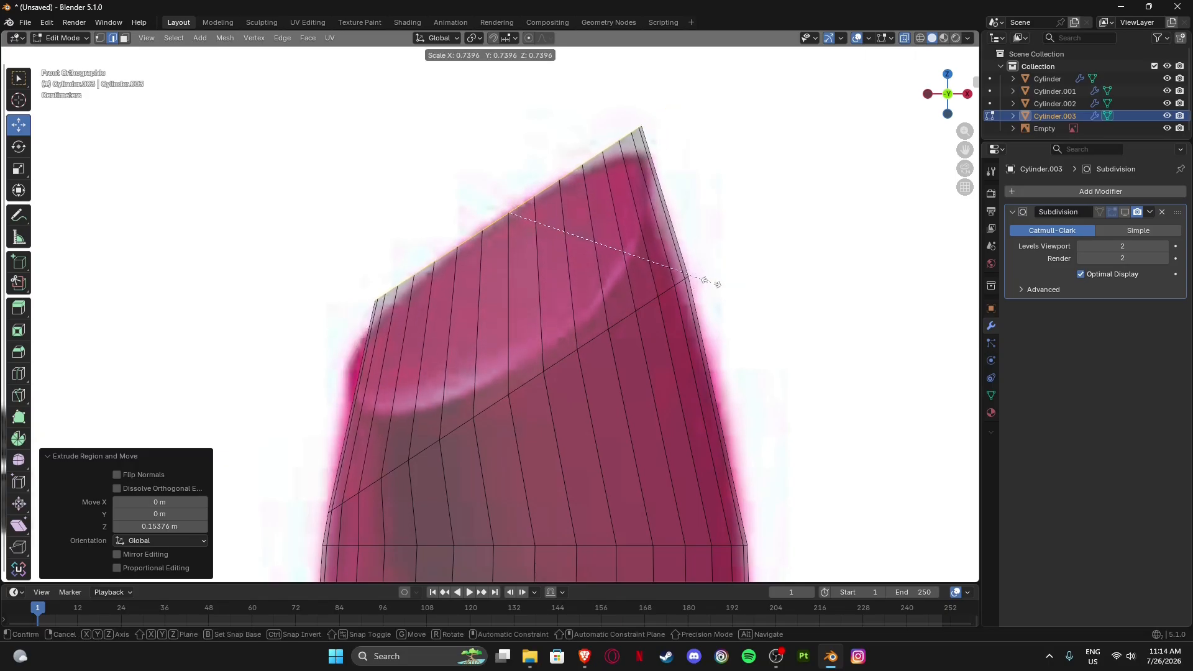
pyautogui.click(706, 274)
pyautogui.keyDown('shift'); pyautogui.moveTo(458, 309); pyautogui.dragTo(479, 294, button='middle'); pyautogui.keyUp('shift')
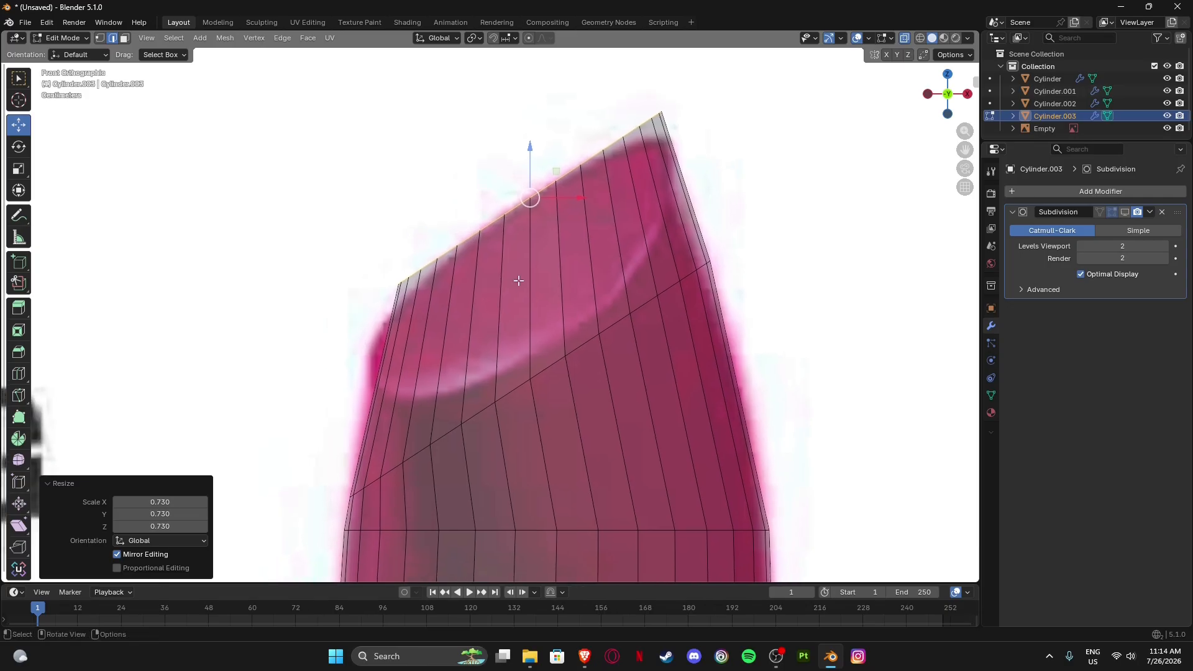
# Rotate the new slanted top face about -2.03° and lower it about 0.031 m along Z.
pyautogui.press('r')
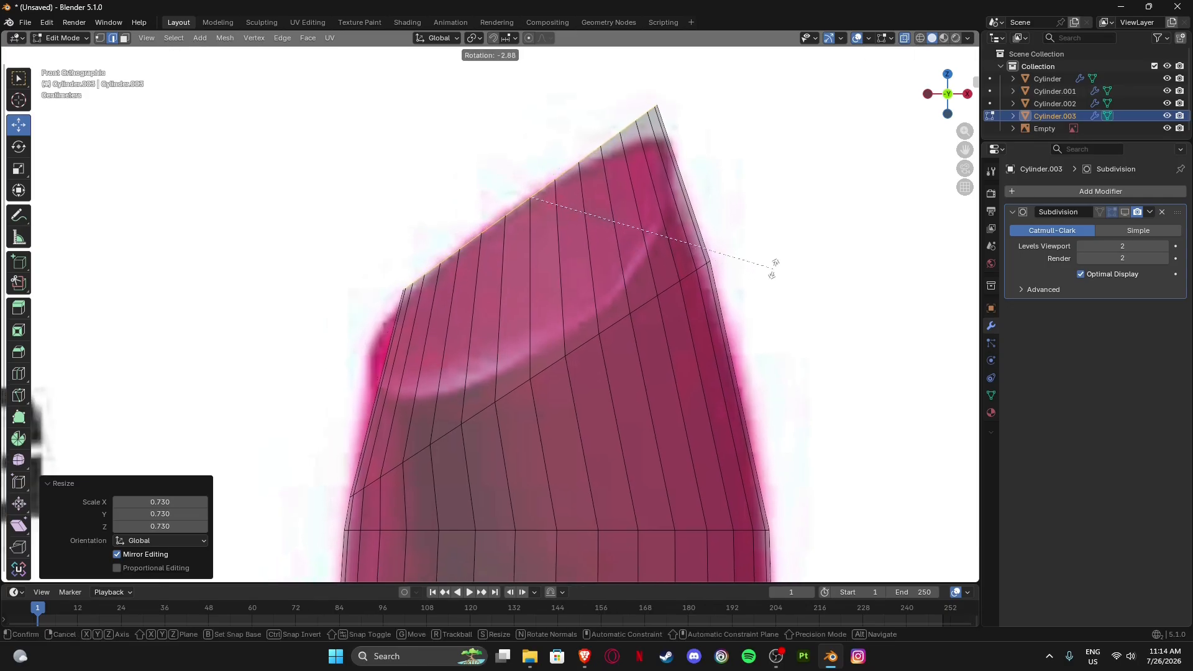
pyautogui.click(773, 273)
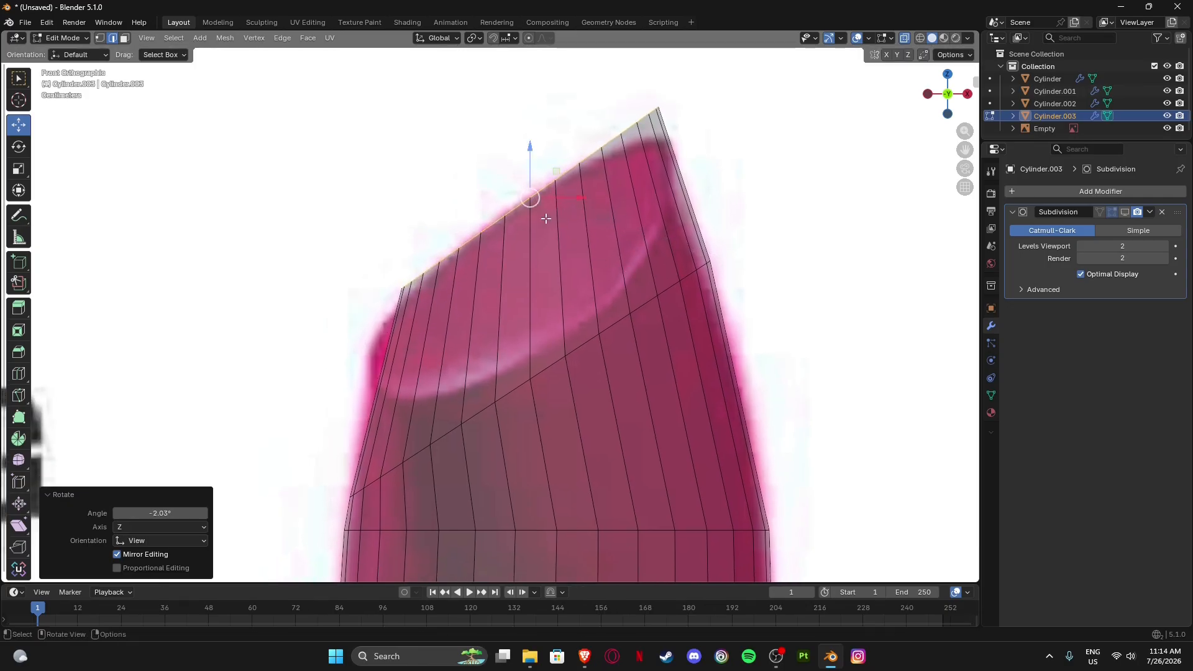
pyautogui.moveTo(532, 156); pyautogui.dragTo(533, 192)
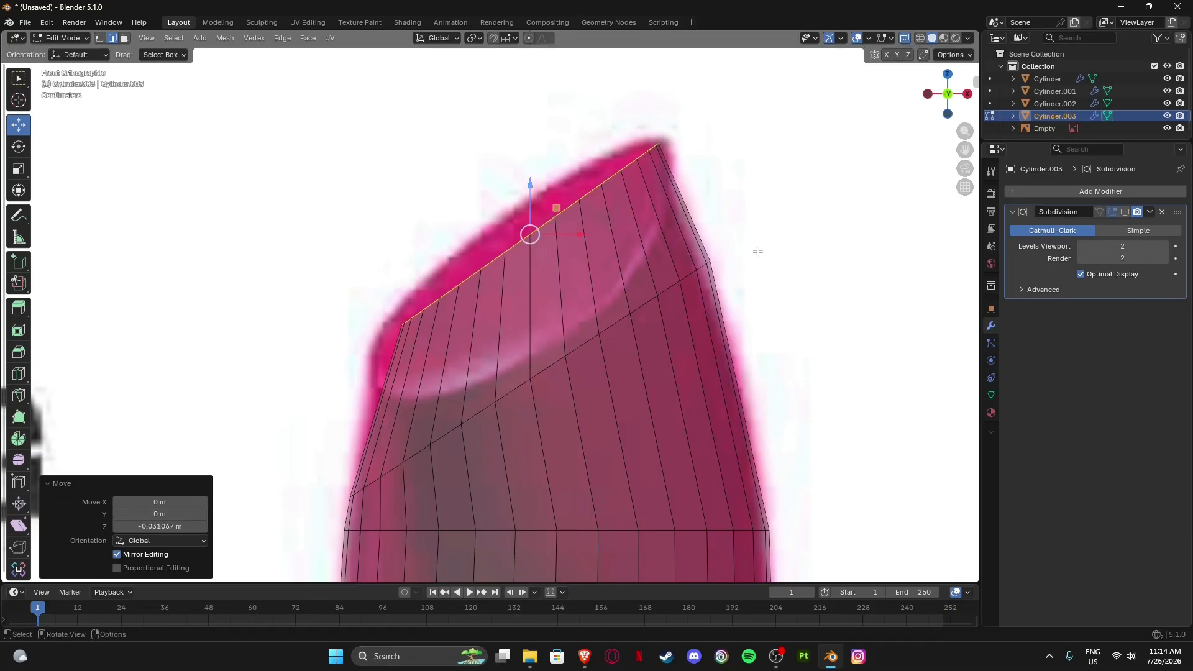
# Scale the slanted top face to about 1.065, shift it slightly toward -X and lower it about 0.028 m.
pyautogui.press('s')
pyautogui.click(771, 254)
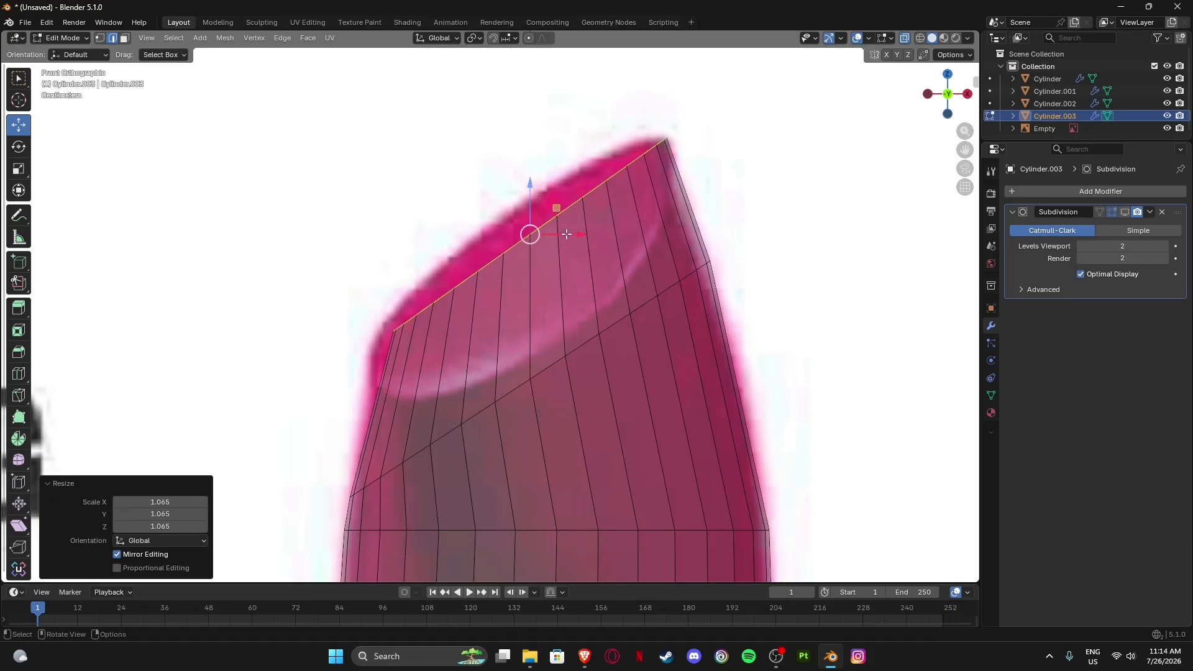
pyautogui.moveTo(567, 234); pyautogui.dragTo(554, 234)
pyautogui.moveTo(517, 192); pyautogui.dragTo(518, 228)
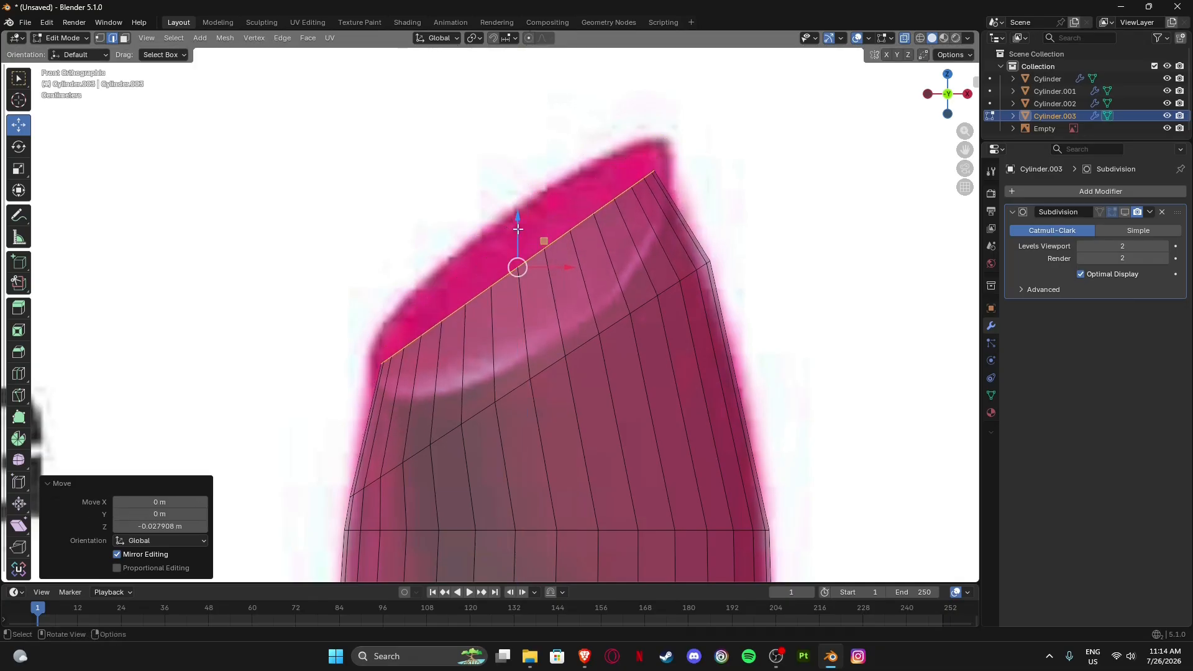
pyautogui.press('e')
pyautogui.rightClick(757, 240)
pyautogui.hotkey('ctrl', 'z')
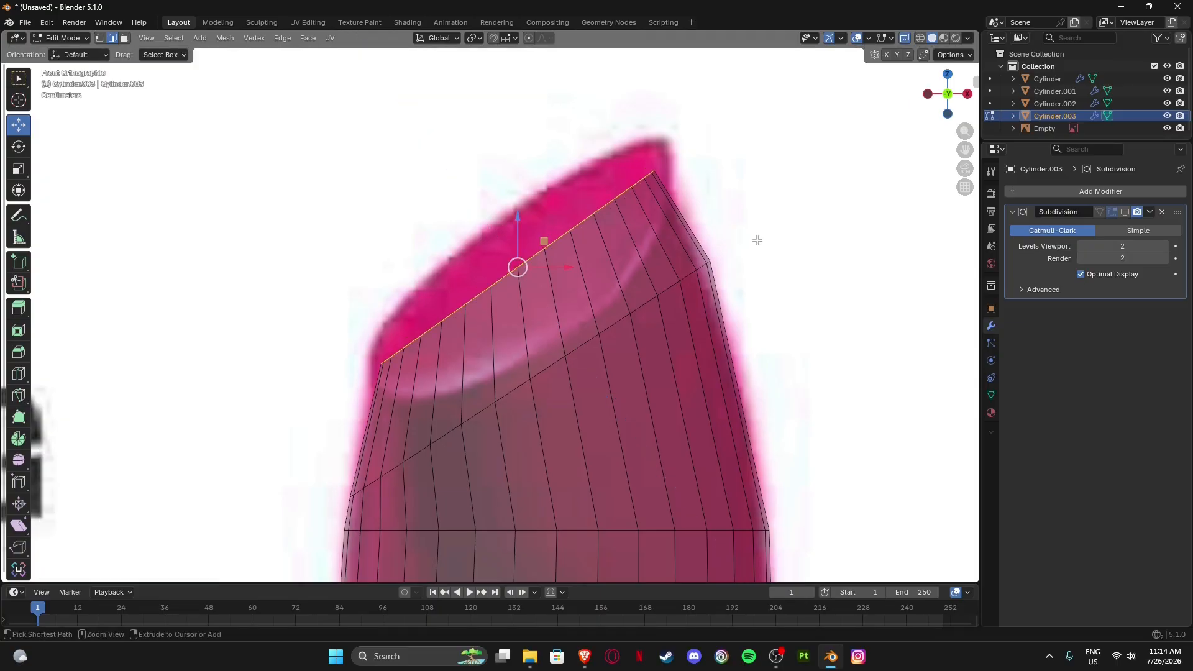
# Rotate the slanted top face about -4.06°, raise it slightly, and scale it by about 1.114 and 1.016 to reach the reference's tip.
pyautogui.press('r')
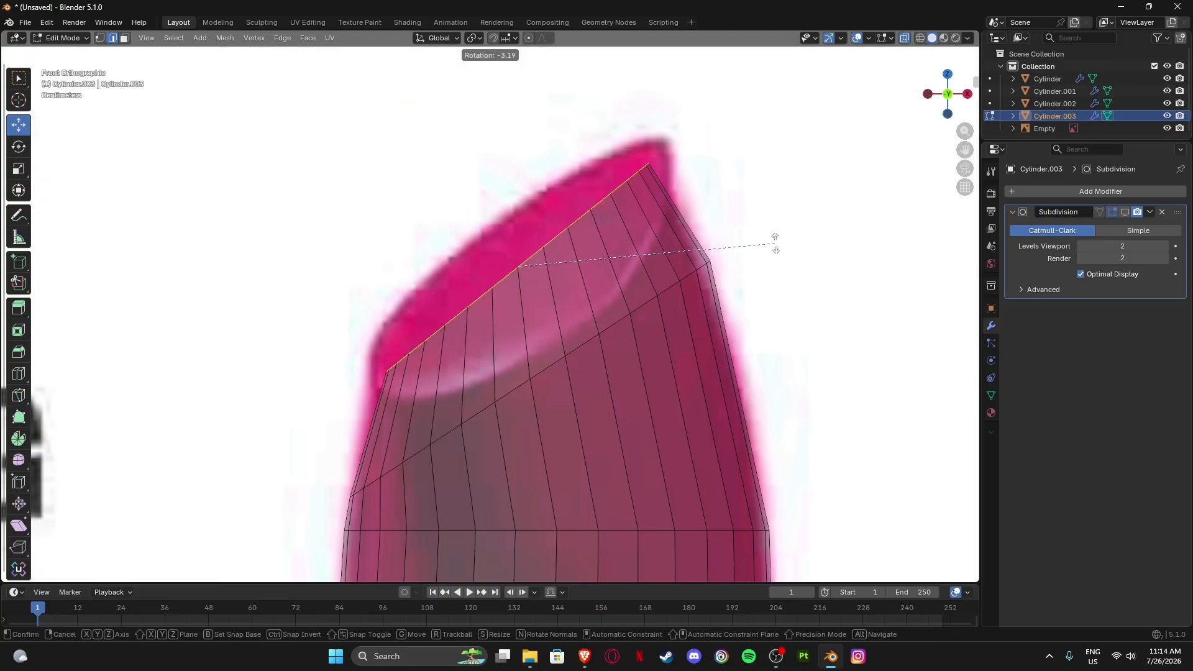
pyautogui.click(773, 238)
pyautogui.press('s')
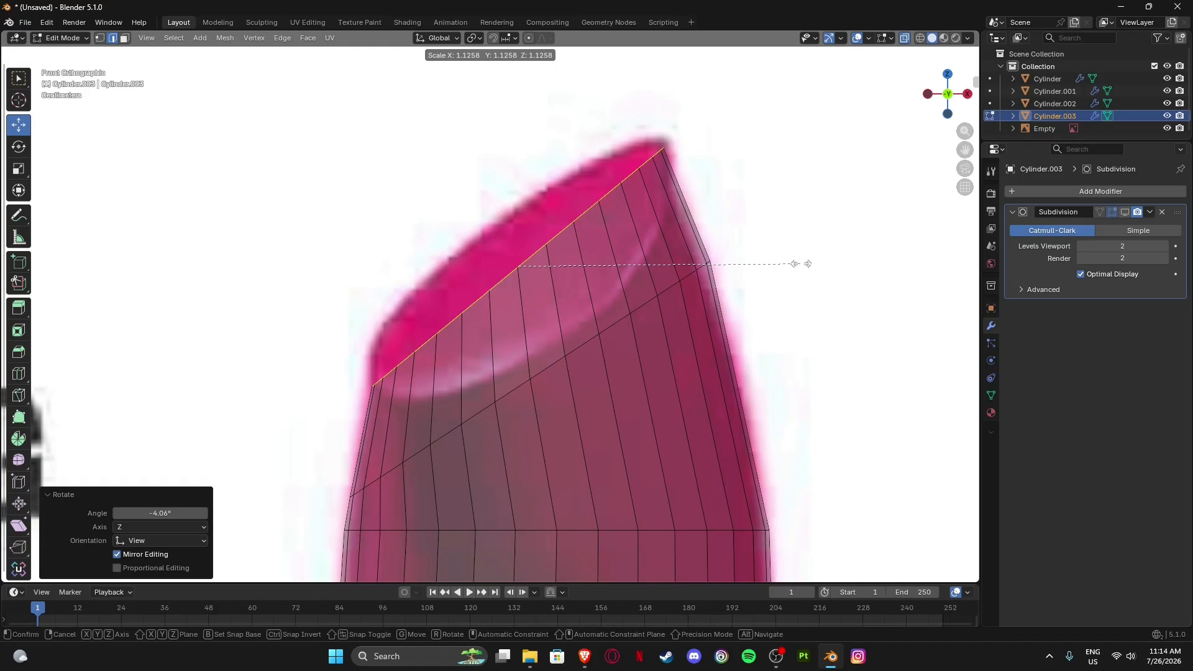
pyautogui.click(798, 261)
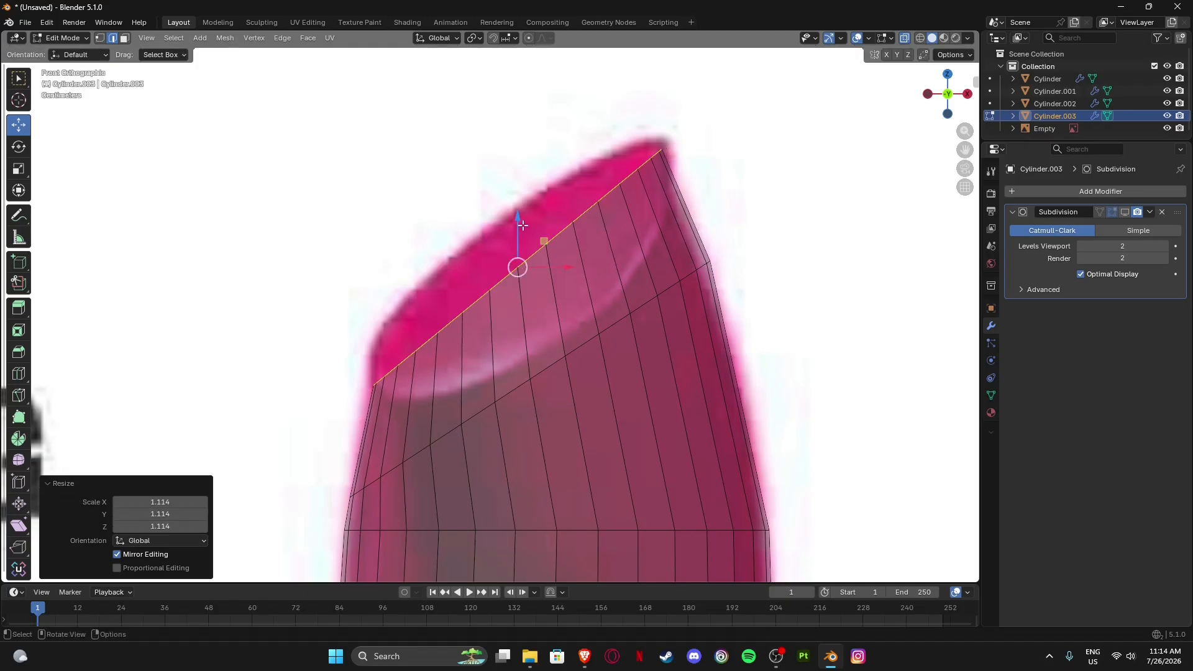
pyautogui.moveTo(522, 225); pyautogui.dragTo(519, 211)
pyautogui.press('s')
pyautogui.click(772, 250)
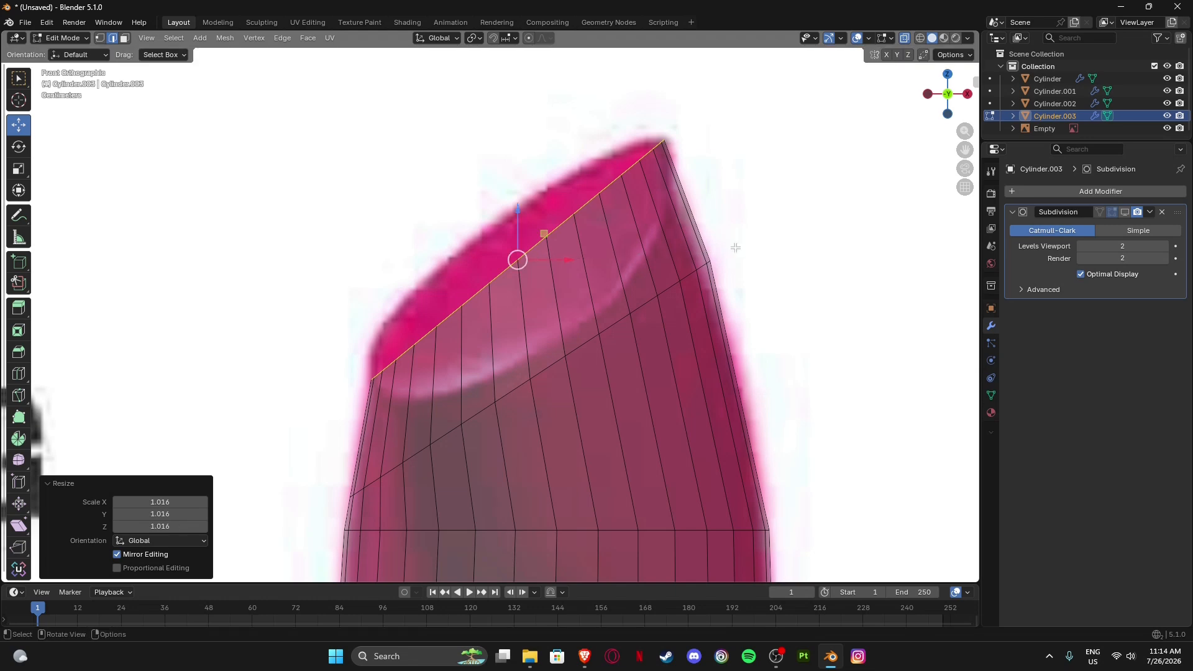
# Rotate the edge loop just below the tip about 6.28° and scale it to about 0.944 to follow the reference outline.
pyautogui.scroll(-4, 592, 314)
pyautogui.scroll(2, 591, 314)
pyautogui.keyDown('shift'); pyautogui.moveTo(532, 355); pyautogui.dragTo(541, 291, button='middle'); pyautogui.keyUp('shift')
pyautogui.scroll(1, 511, 301)
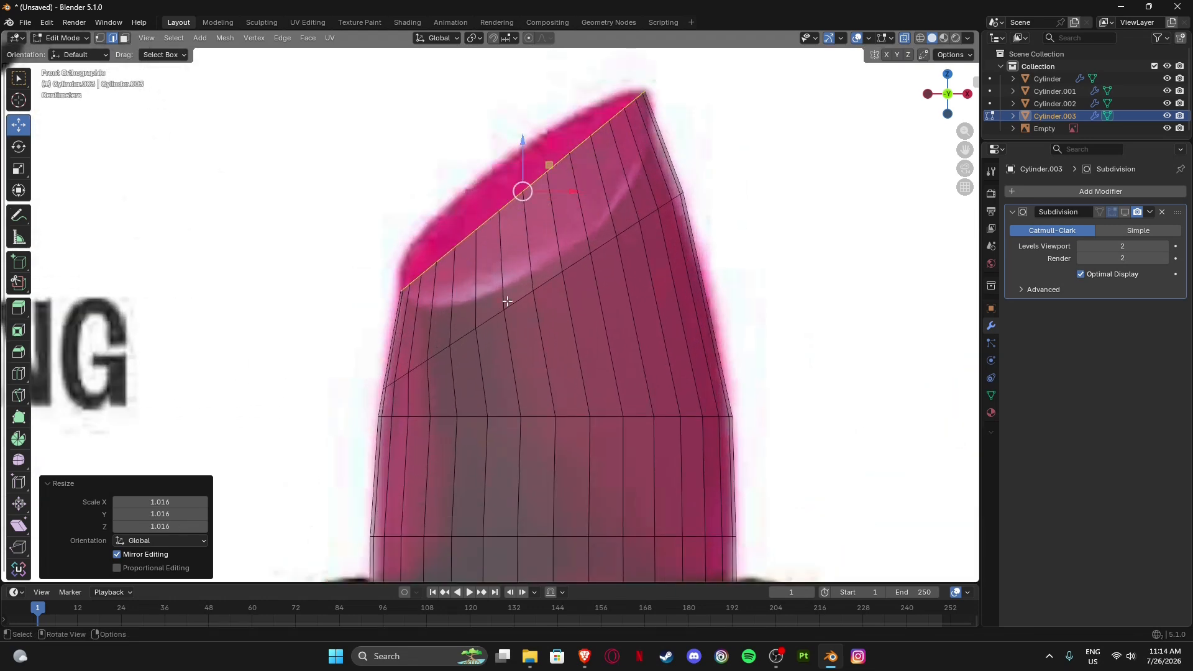
pyautogui.keyDown('alt'); pyautogui.click(519, 302); pyautogui.keyUp('alt')
pyautogui.press('r')
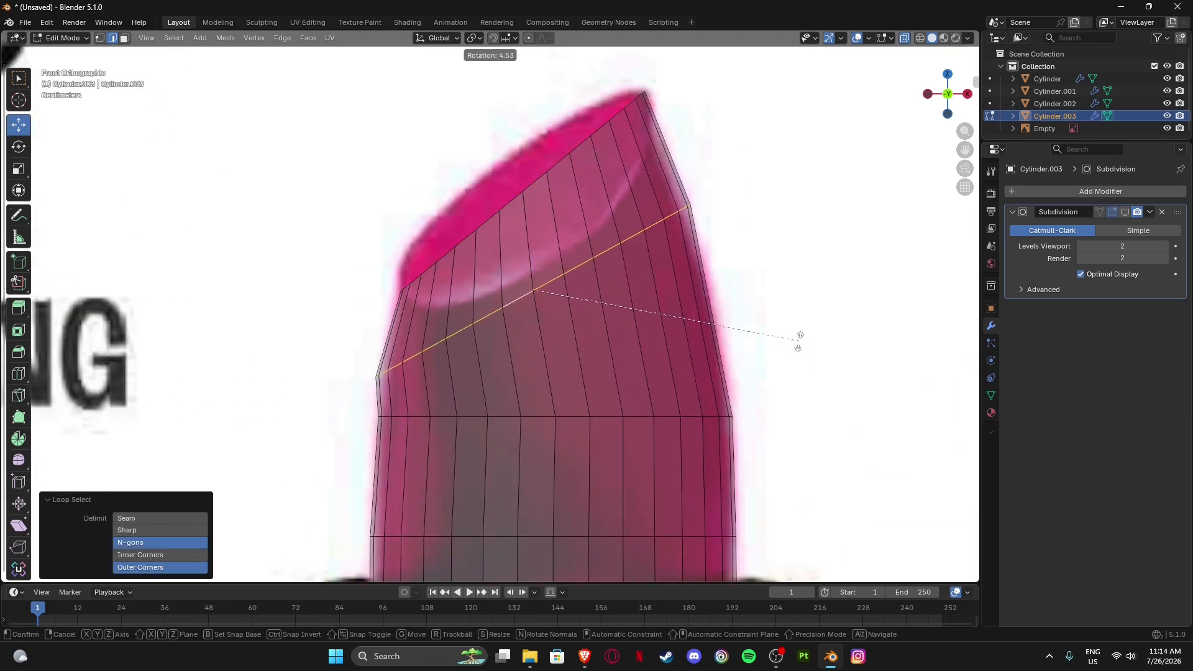
pyautogui.click(800, 350)
pyautogui.press('s')
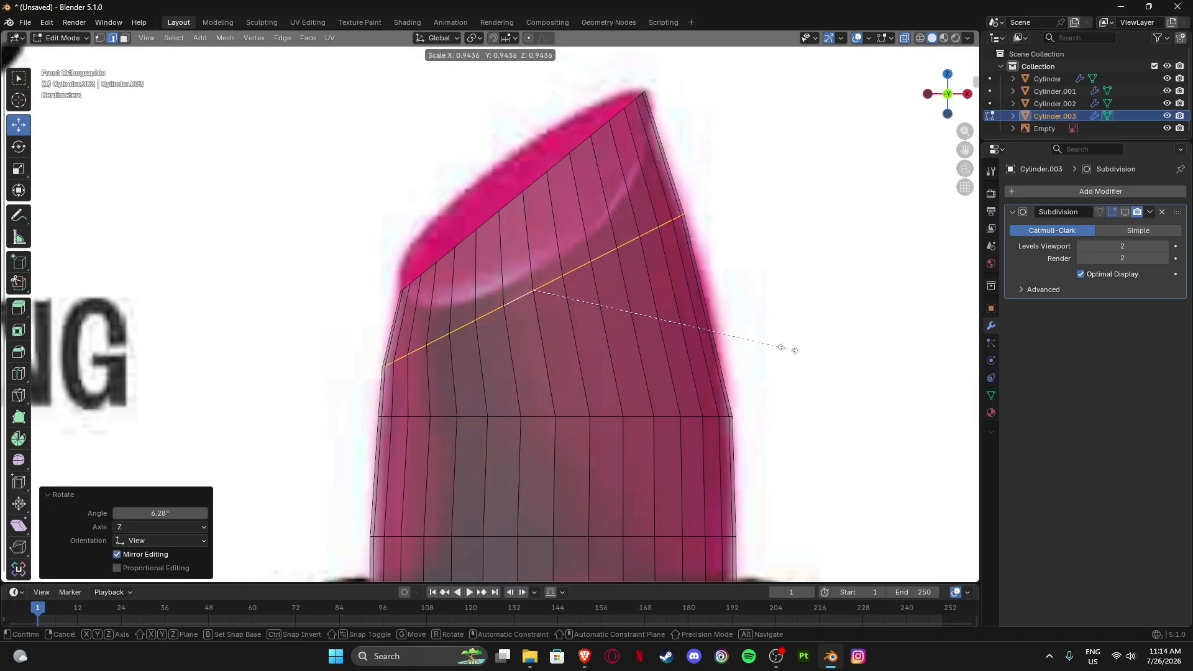
pyautogui.click(795, 350)
# Tilt the lipstick's horizontal middle edge loop about -13.8° and shift it about -0.005 m along X.
pyautogui.scroll(-2, 767, 341)
pyautogui.scroll(3, 767, 342)
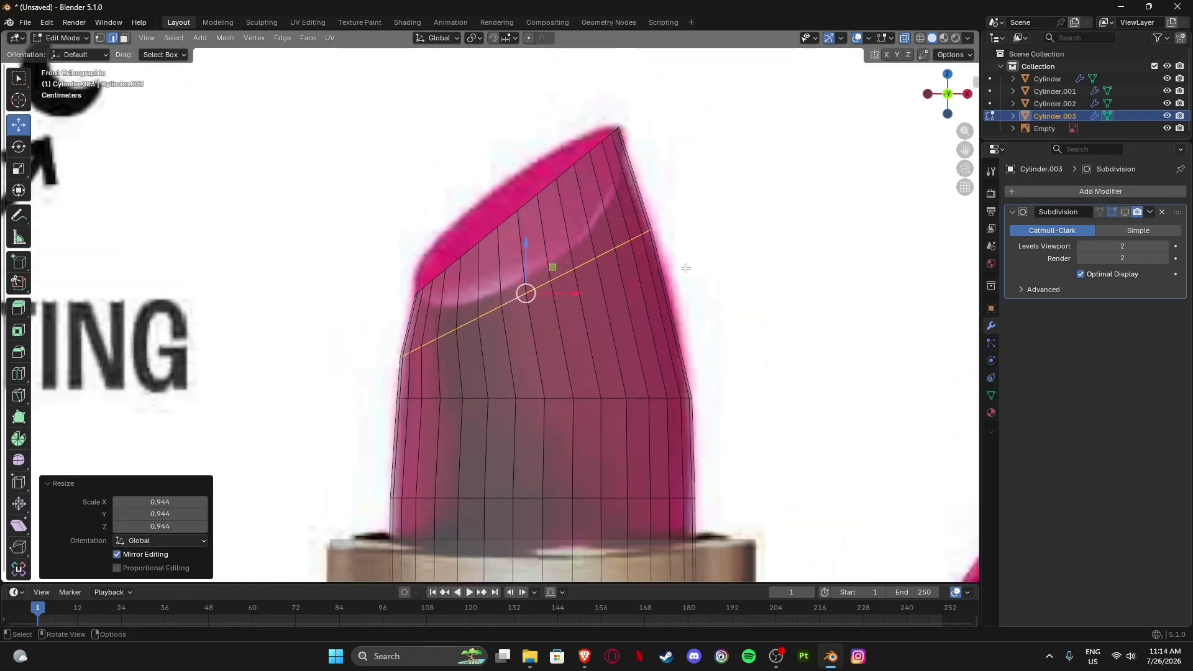
pyautogui.scroll(-2, 703, 334)
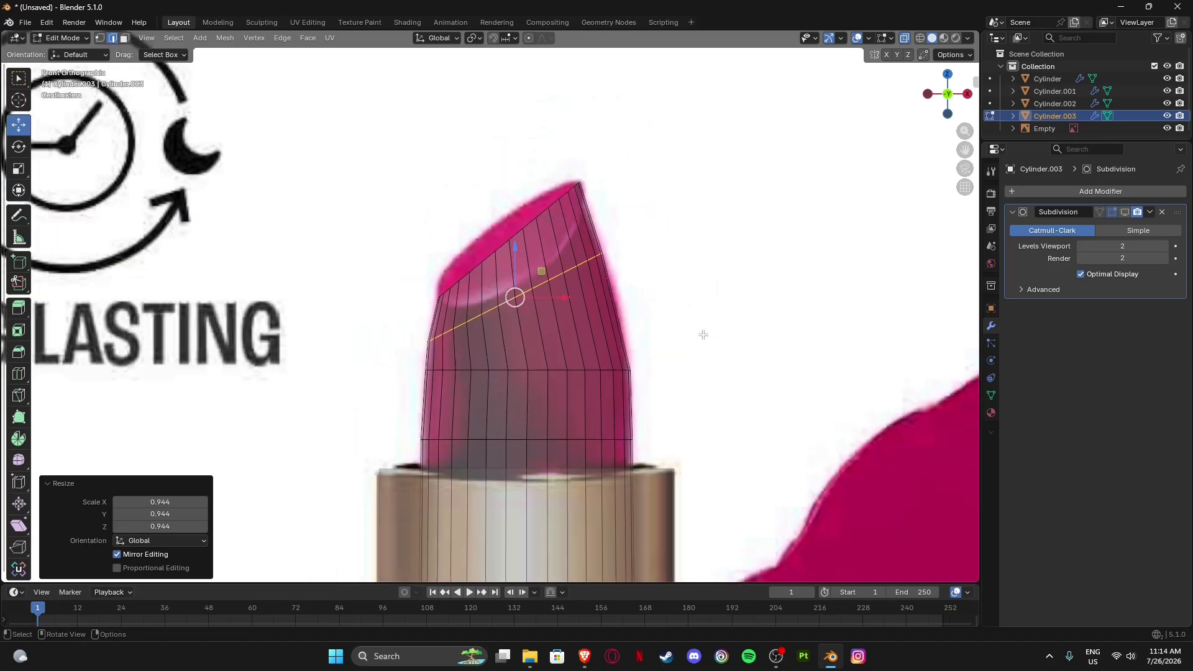
pyautogui.keyDown('alt'); pyautogui.click(559, 372); pyautogui.keyUp('alt')
pyautogui.press('r')
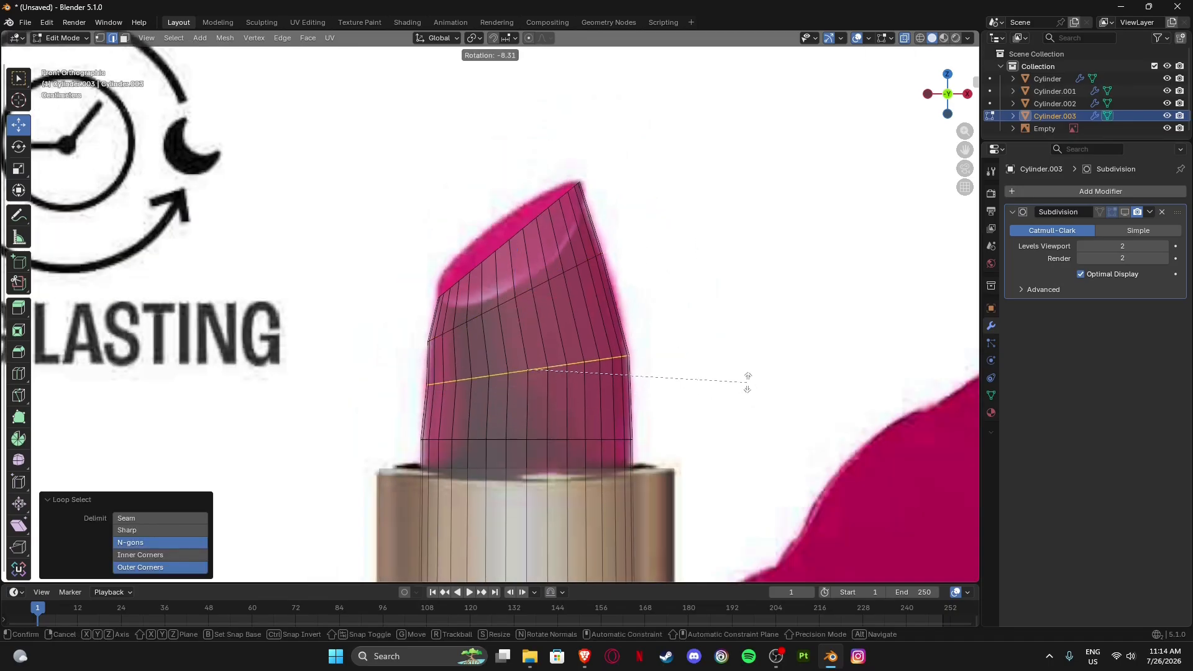
pyautogui.click(734, 368)
pyautogui.scroll(2, 656, 368)
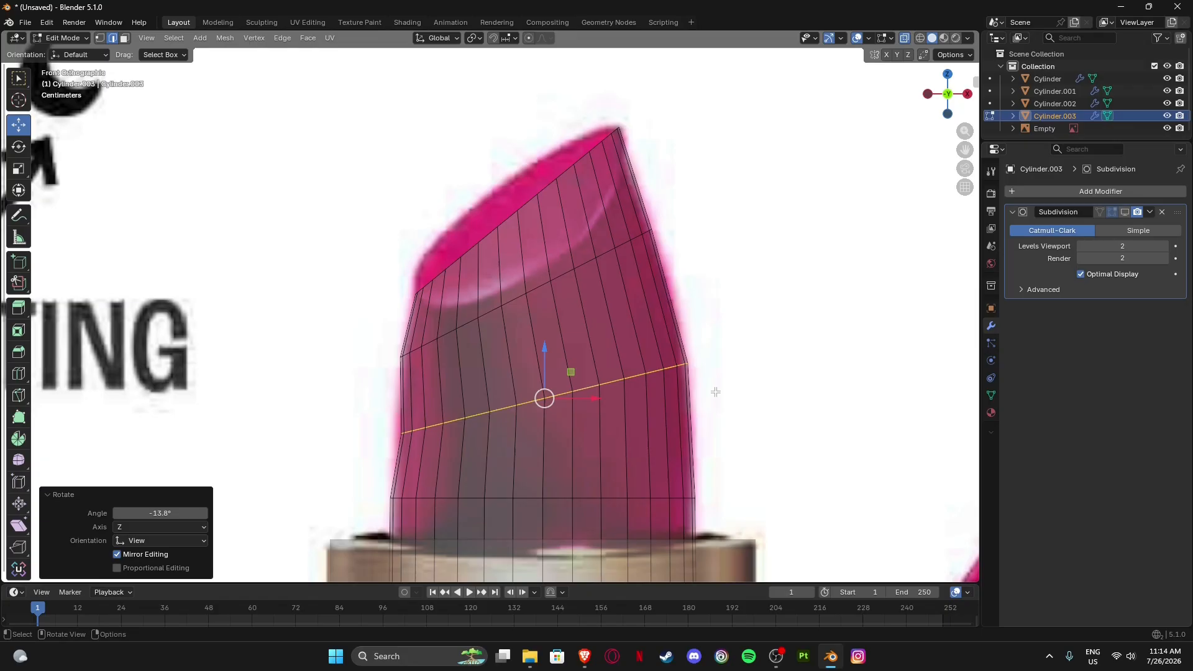
pyautogui.moveTo(587, 401); pyautogui.dragTo(580, 400)
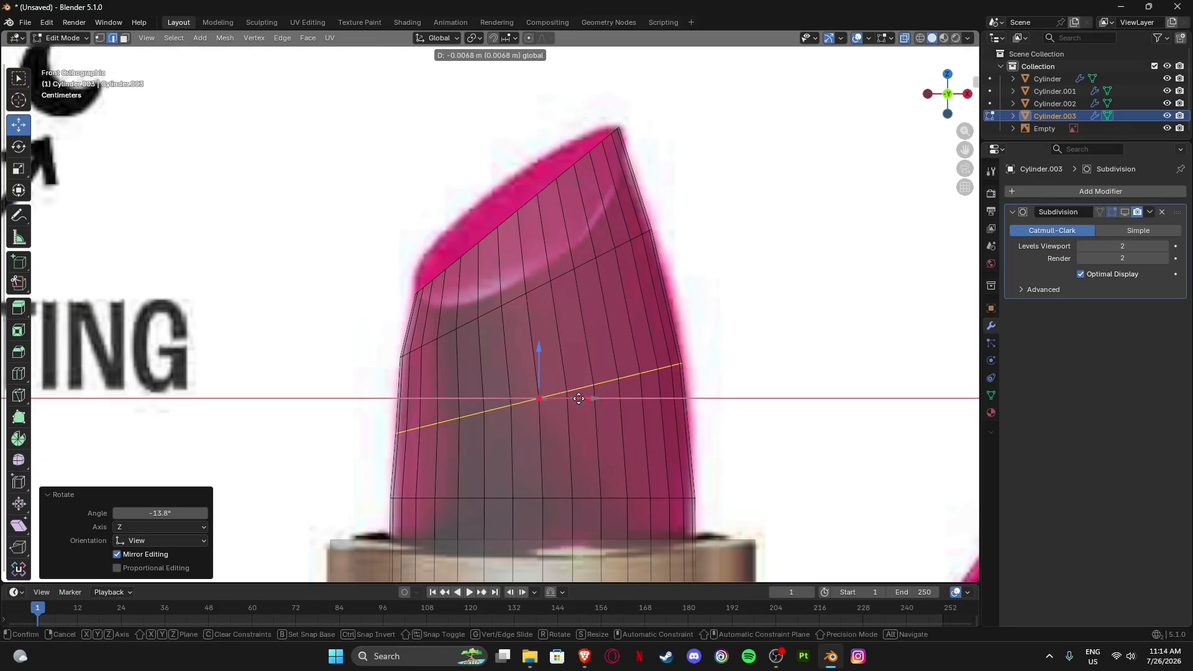
pyautogui.moveTo(581, 400); pyautogui.dragTo(581, 400)
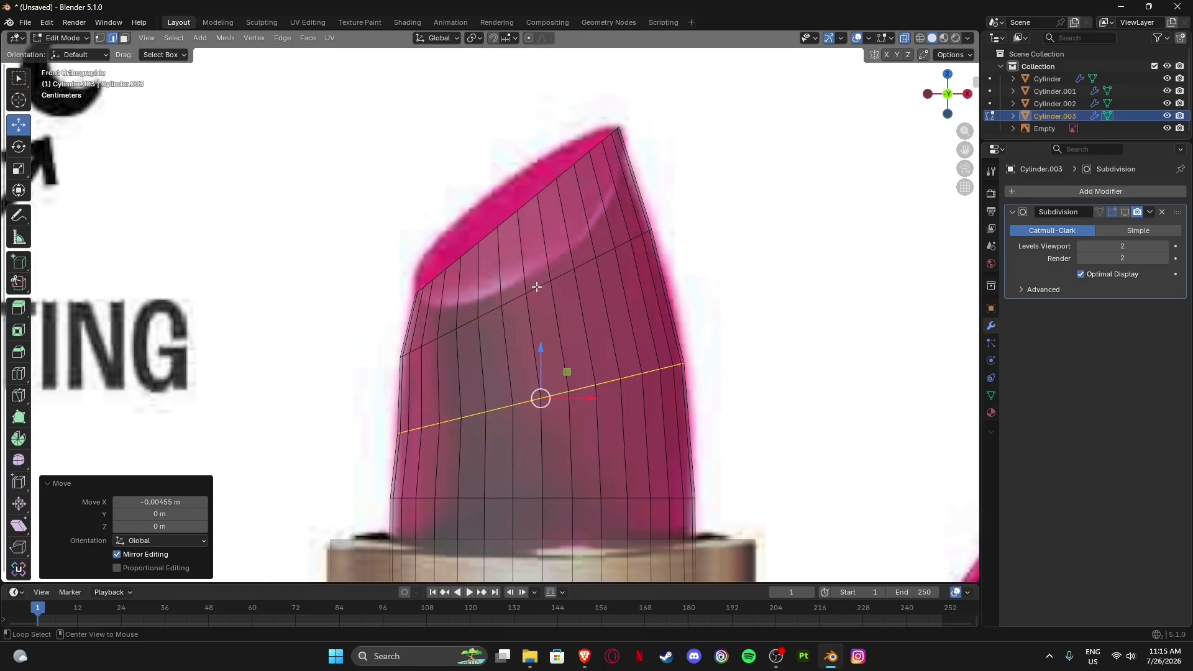
# Nudge the loop below the tip slightly along X, then scale the tilted middle loop to about 1.007 and nudge it along X.
pyautogui.keyDown('alt'); pyautogui.click(602, 251); pyautogui.keyUp('alt')
pyautogui.scroll(1, 605, 241)
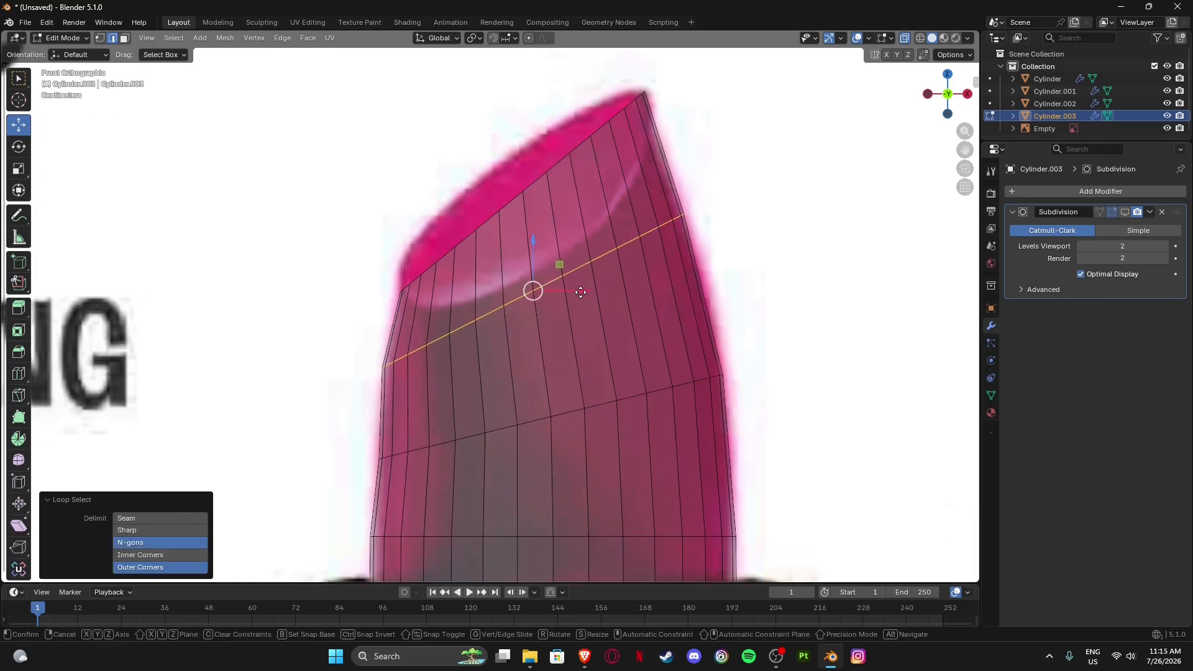
pyautogui.moveTo(582, 290); pyautogui.dragTo(584, 293)
pyautogui.keyDown('alt'); pyautogui.click(444, 442); pyautogui.keyUp('alt')
pyautogui.press('s')
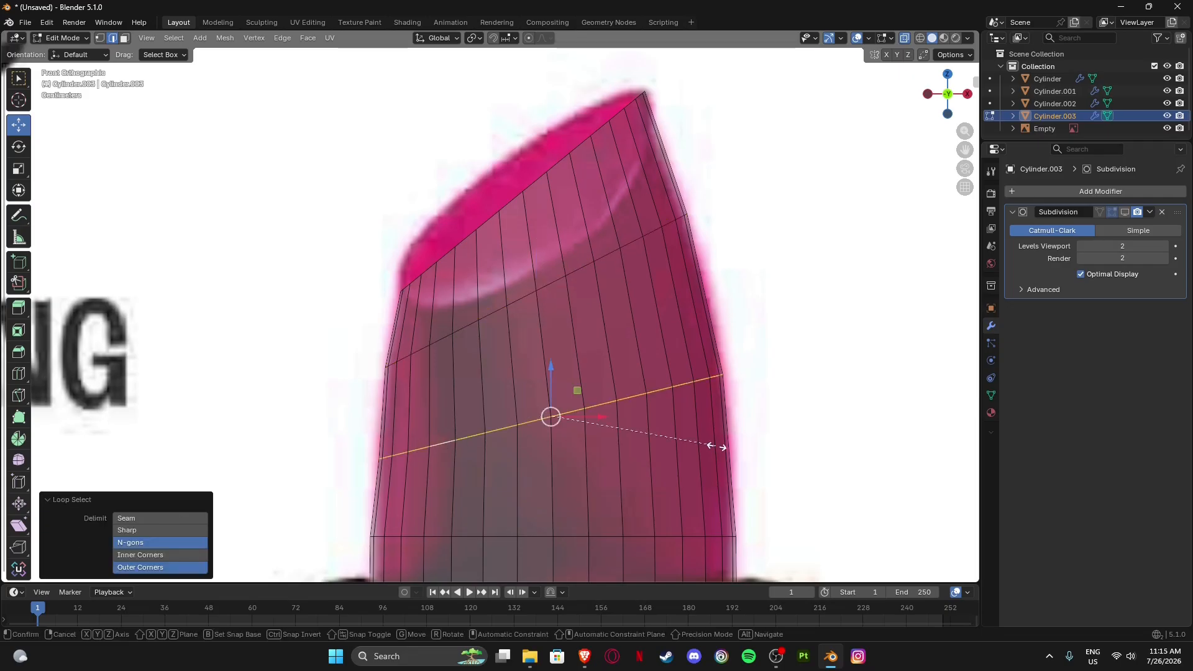
pyautogui.click(726, 459)
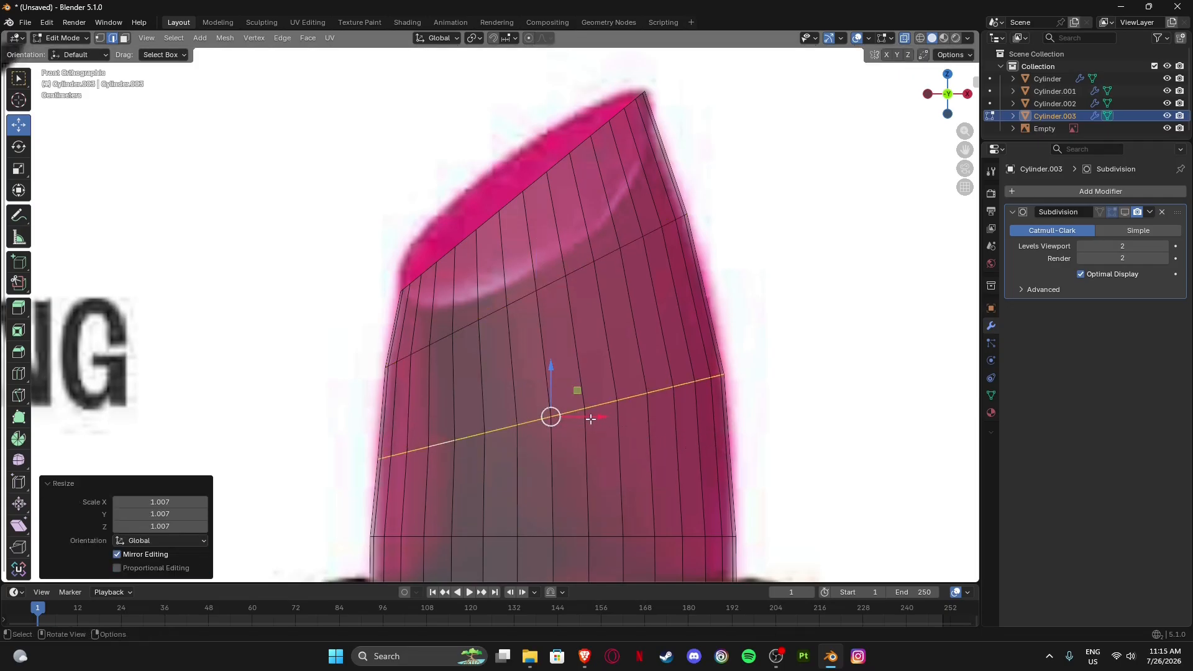
pyautogui.moveTo(589, 419); pyautogui.dragTo(586, 418)
# Return to Object Mode and turn off X-ray to check the whole lipstick against the reference.
pyautogui.scroll(-7, 523, 288)
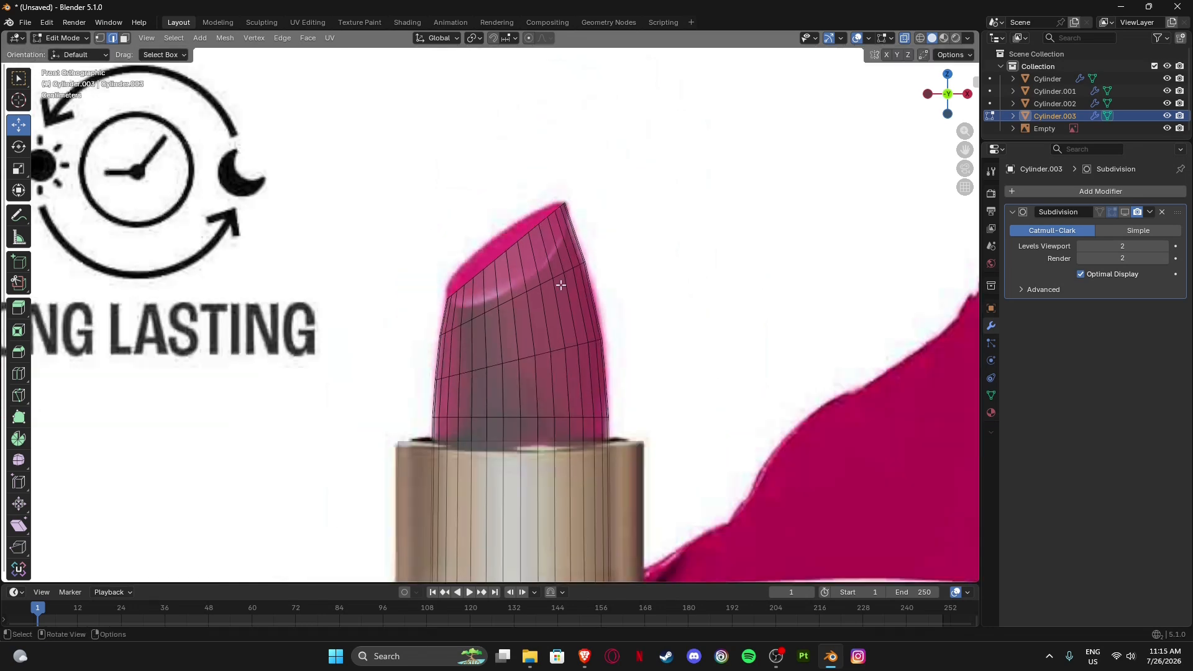
pyautogui.press('Tab')
pyautogui.scroll(-4, 524, 289)
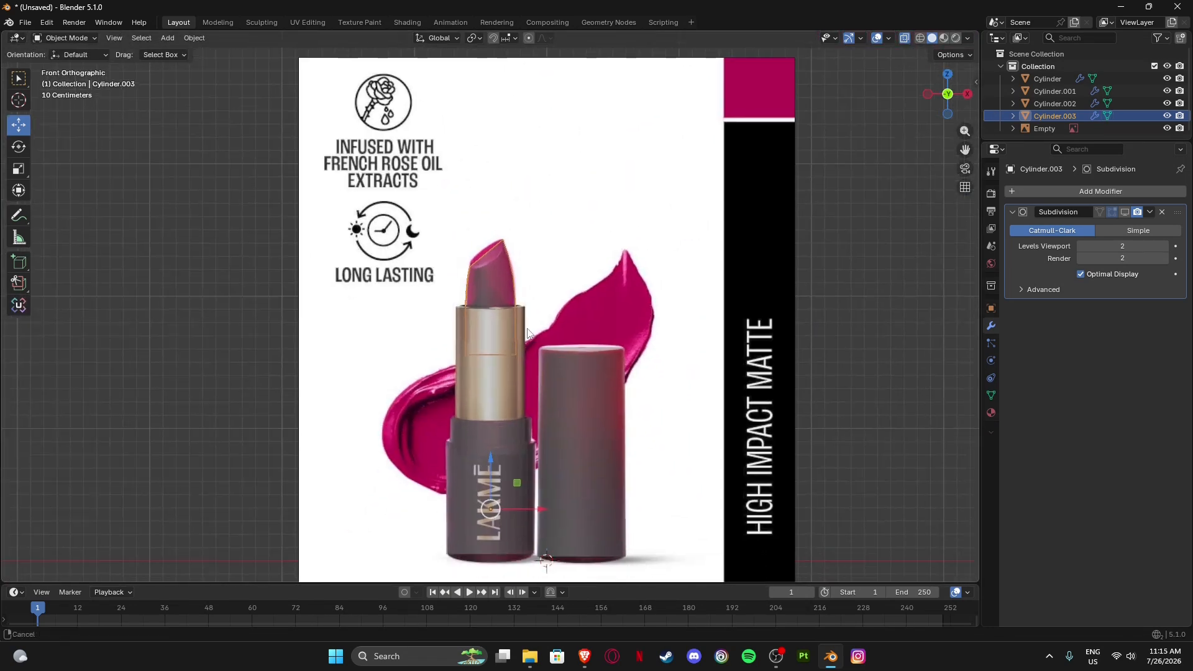
pyautogui.scroll(7, 503, 236)
pyautogui.scroll(-6, 491, 215)
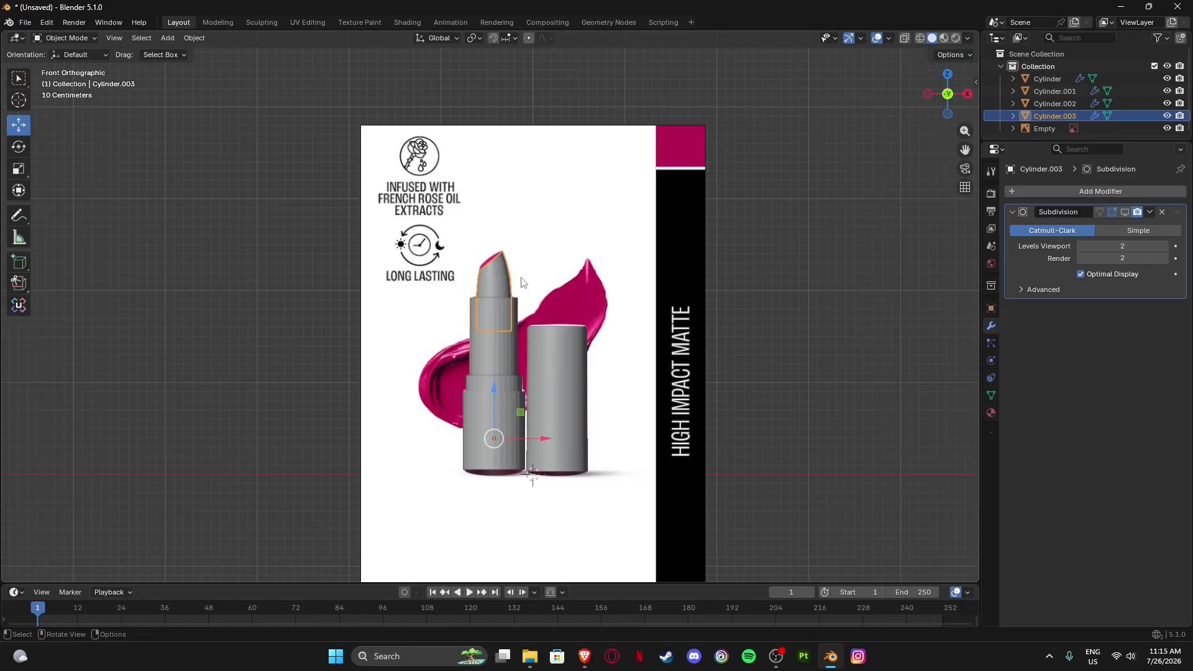
# Apply smooth shading to the lipstick's base with its collar and to the gold tube above it.
pyautogui.scroll(4, 513, 423)
pyautogui.scroll(-2, 512, 420)
pyautogui.scroll(7, 466, 383)
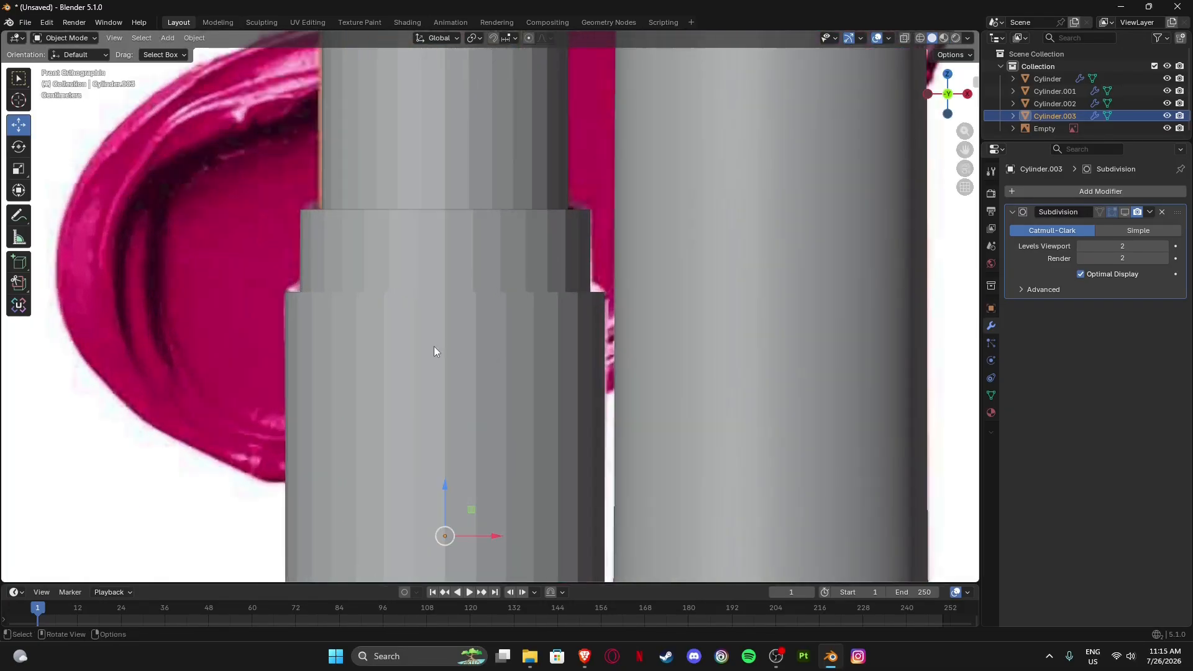
pyautogui.click(434, 348)
pyautogui.rightClick(439, 308)
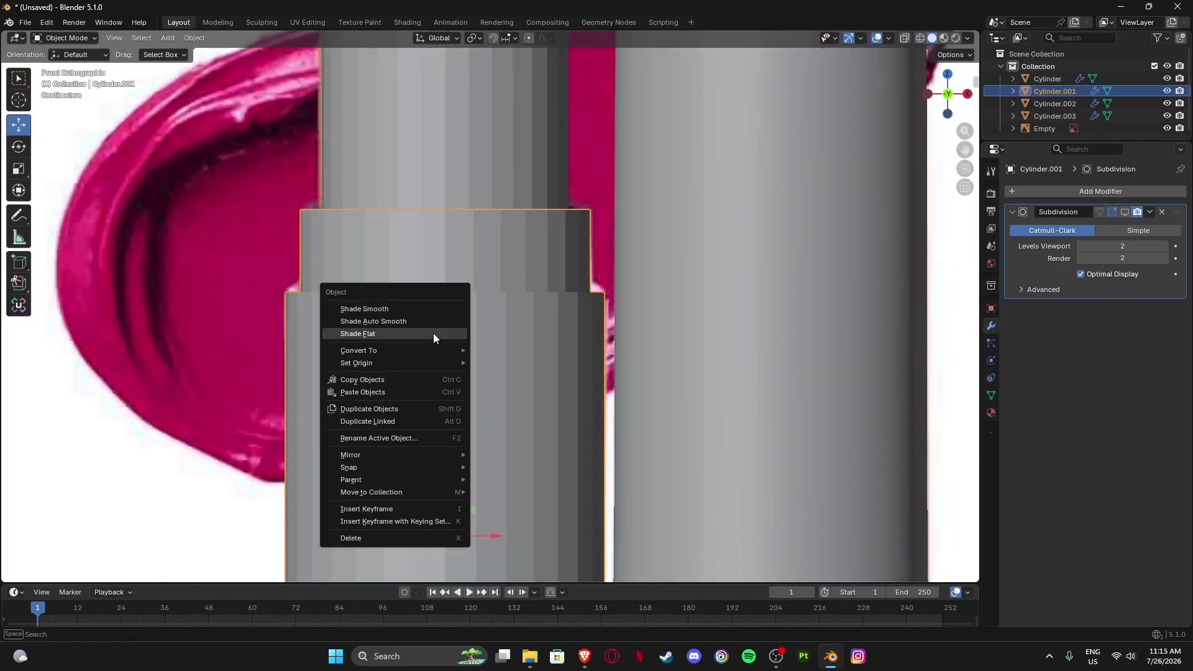
pyautogui.click(403, 311)
pyautogui.scroll(-2, 412, 255)
pyautogui.scroll(-2, 412, 254)
pyautogui.click(450, 309)
pyautogui.rightClick(446, 318)
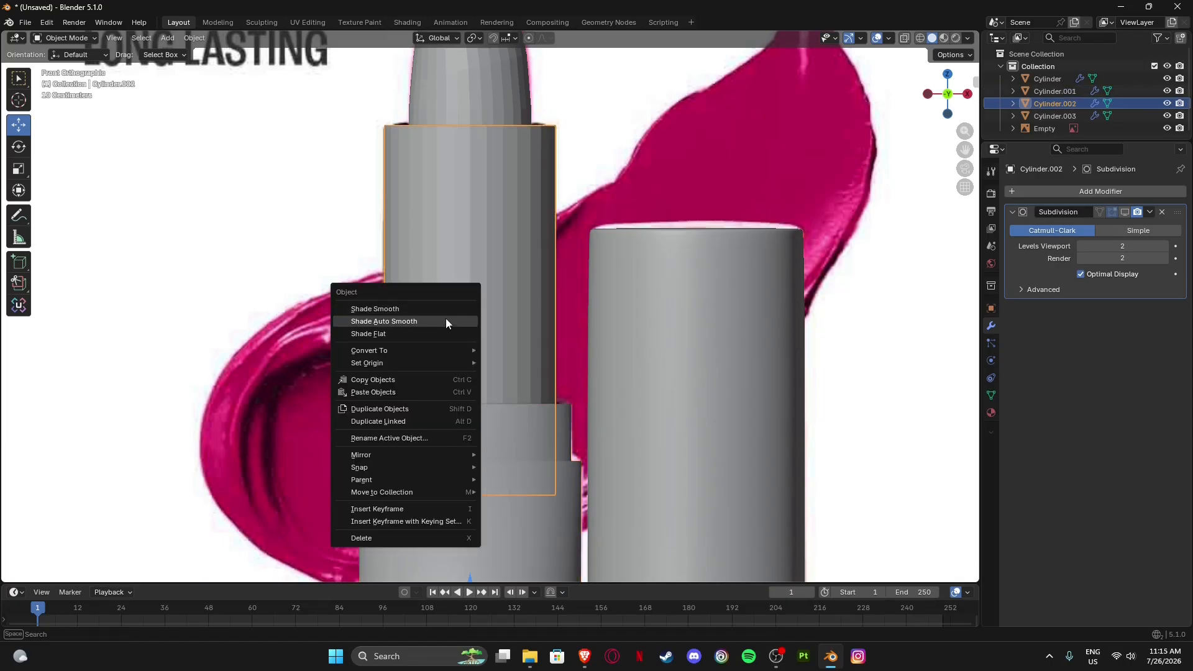
pyautogui.click(446, 318)
# Apply smooth shading to the slanted lipstick above the gold tube.
pyautogui.scroll(2, 435, 298)
pyautogui.click(444, 267)
pyautogui.rightClick(444, 267)
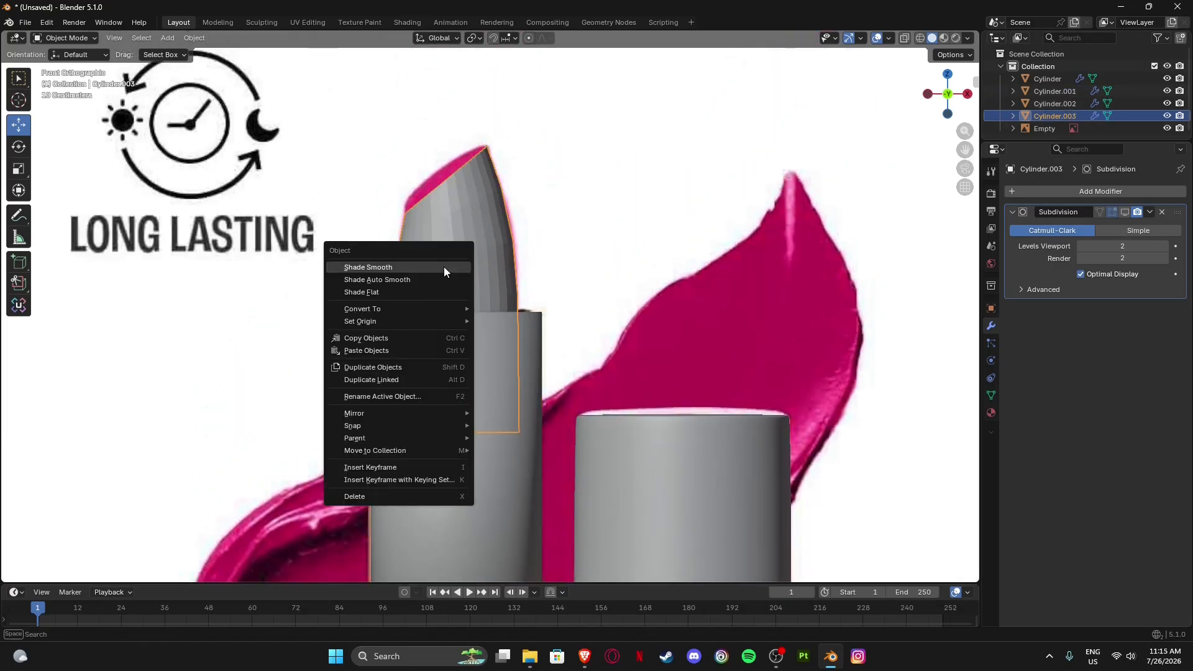
pyautogui.rightClick(454, 214)
pyautogui.click(413, 212)
pyautogui.scroll(-3, 435, 224)
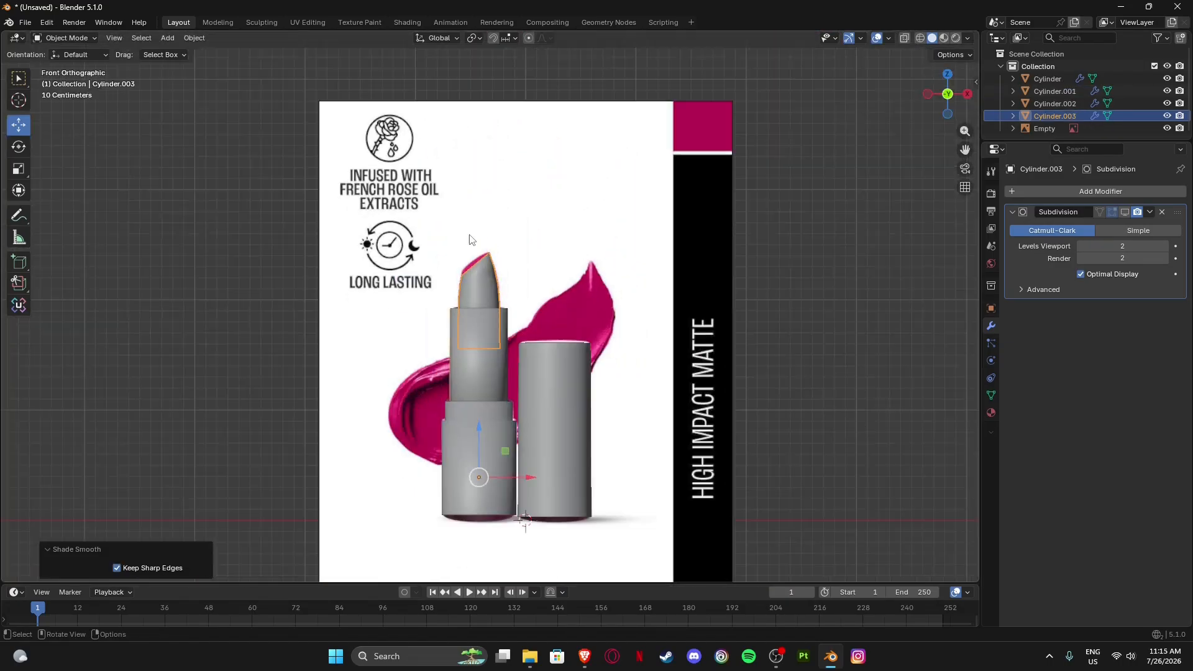
# Bevel the edge loop around the lipstick's slanted tip face by about 0.0101 m with 2 segments, then check the rounded edge in Object Mode.
pyautogui.moveTo(471, 236); pyautogui.dragTo(512, 301, button='middle')
pyautogui.scroll(4, 506, 297)
pyautogui.press('Tab')
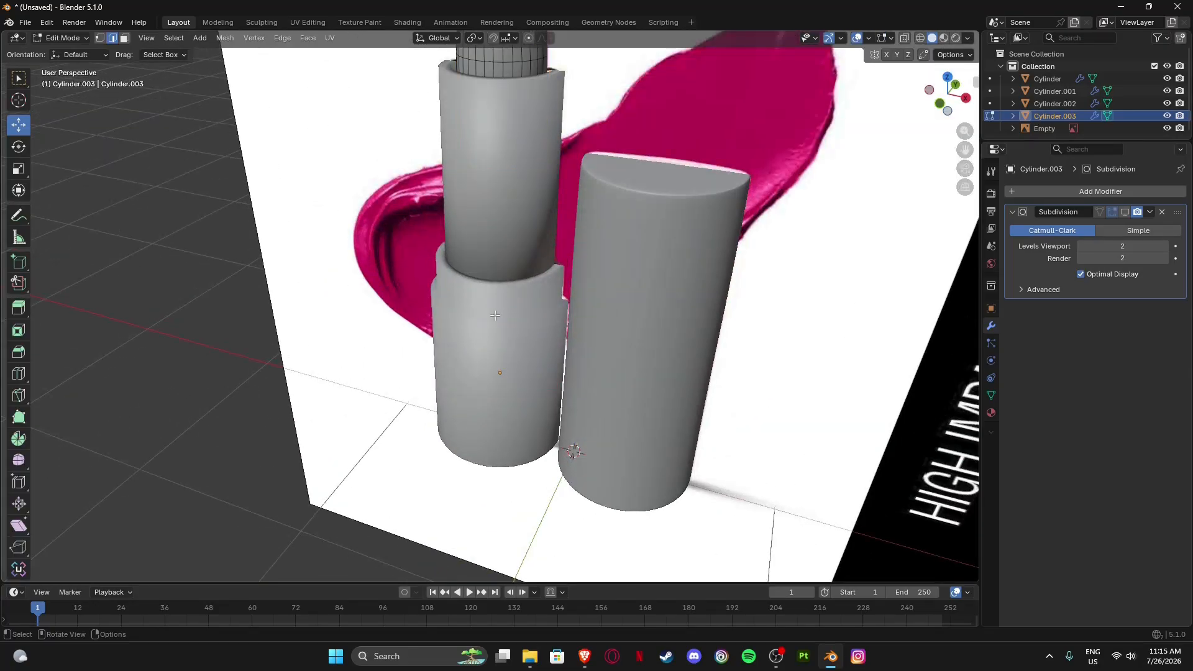
pyautogui.press('Tab')
pyautogui.moveTo(497, 218); pyautogui.dragTo(565, 253, button='middle')
pyautogui.scroll(2, 480, 292)
pyautogui.press('Tab')
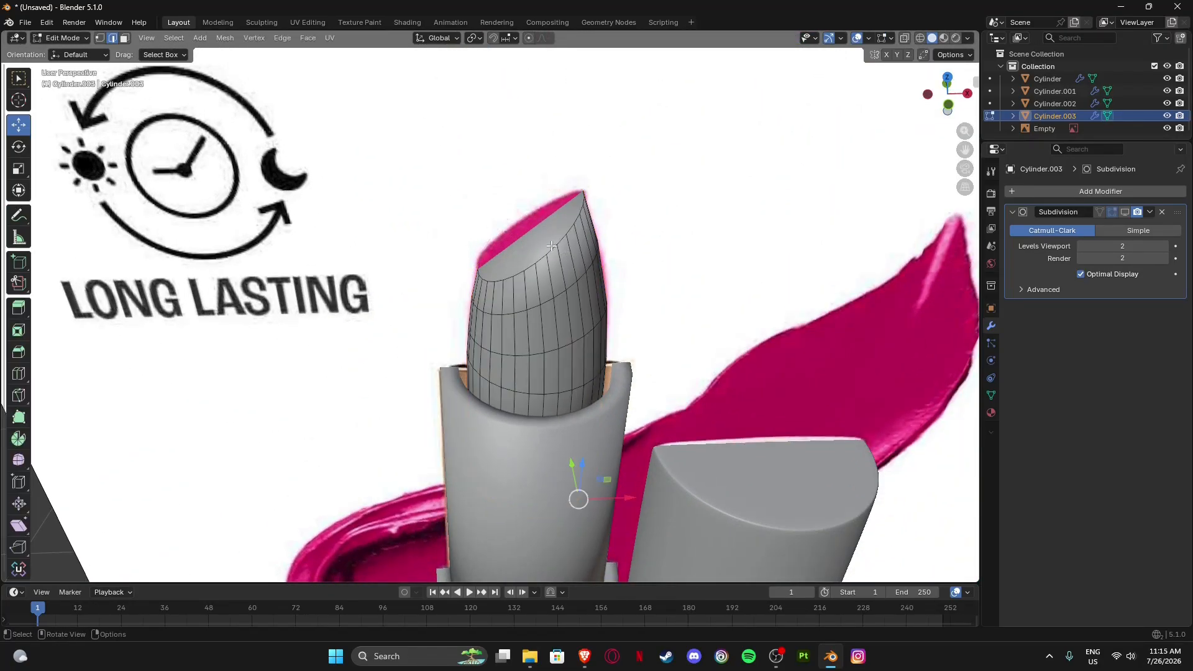
pyautogui.scroll(3, 542, 318)
pyautogui.scroll(1, 529, 317)
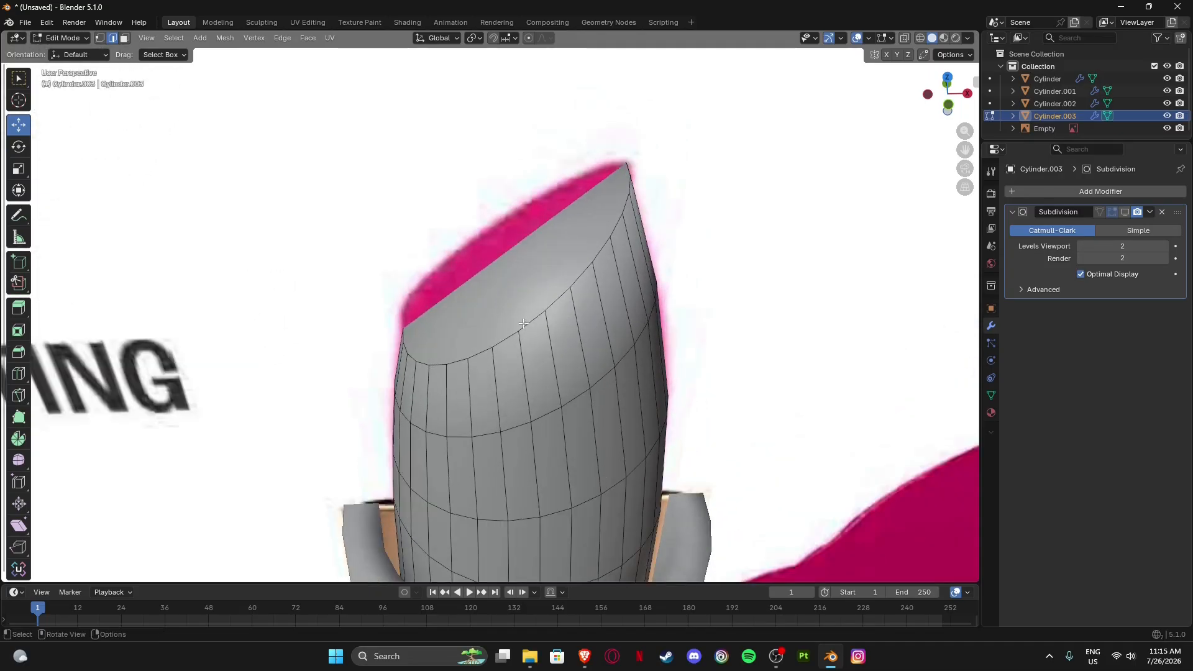
pyautogui.keyDown('alt'); pyautogui.click(536, 321); pyautogui.keyUp('alt')
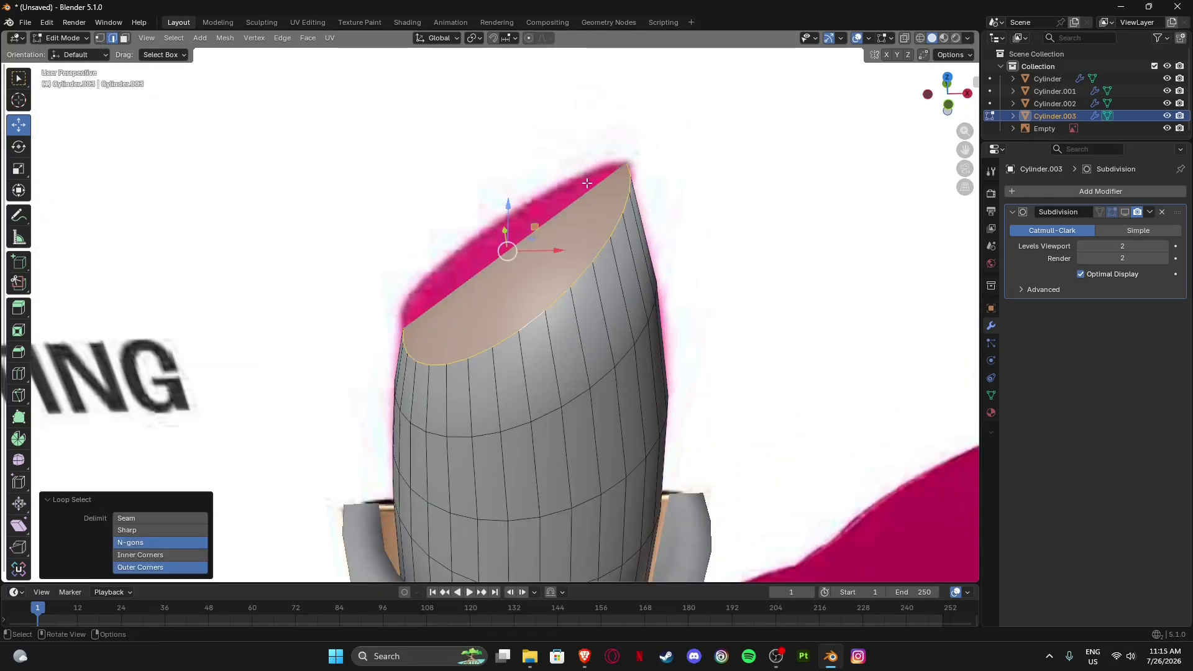
pyautogui.moveTo(628, 283); pyautogui.dragTo(618, 267, button='middle')
pyautogui.keyDown('shift'); pyautogui.moveTo(562, 200); pyautogui.dragTo(564, 262, button='middle'); pyautogui.keyUp('shift')
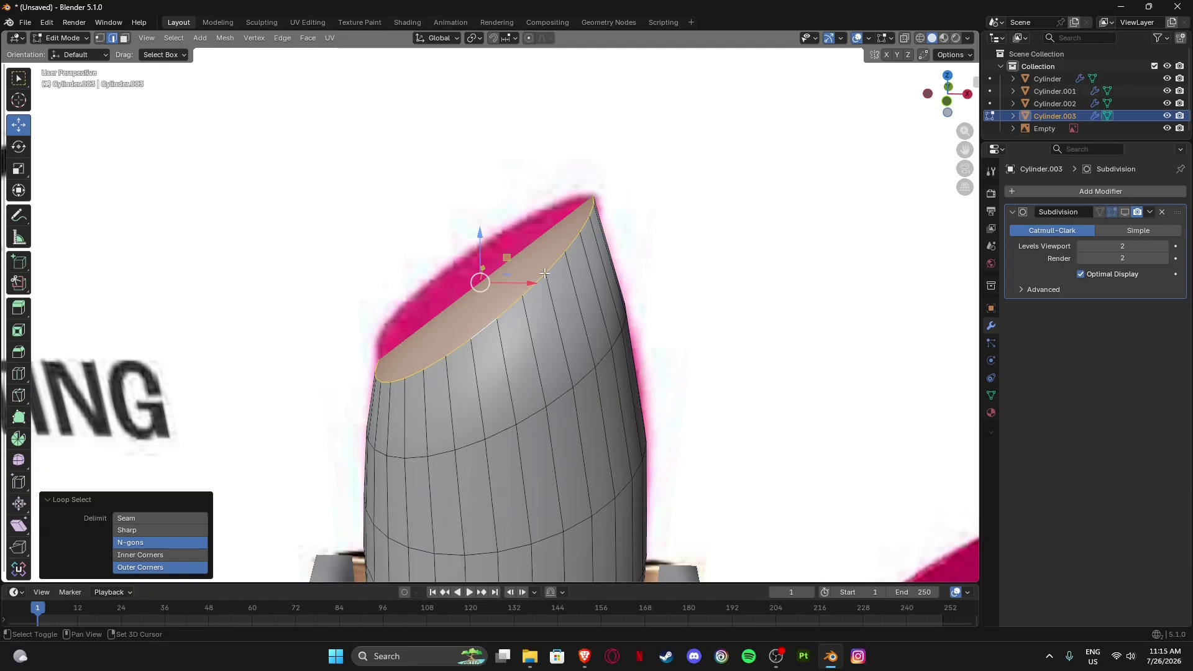
pyautogui.scroll(1, 564, 261)
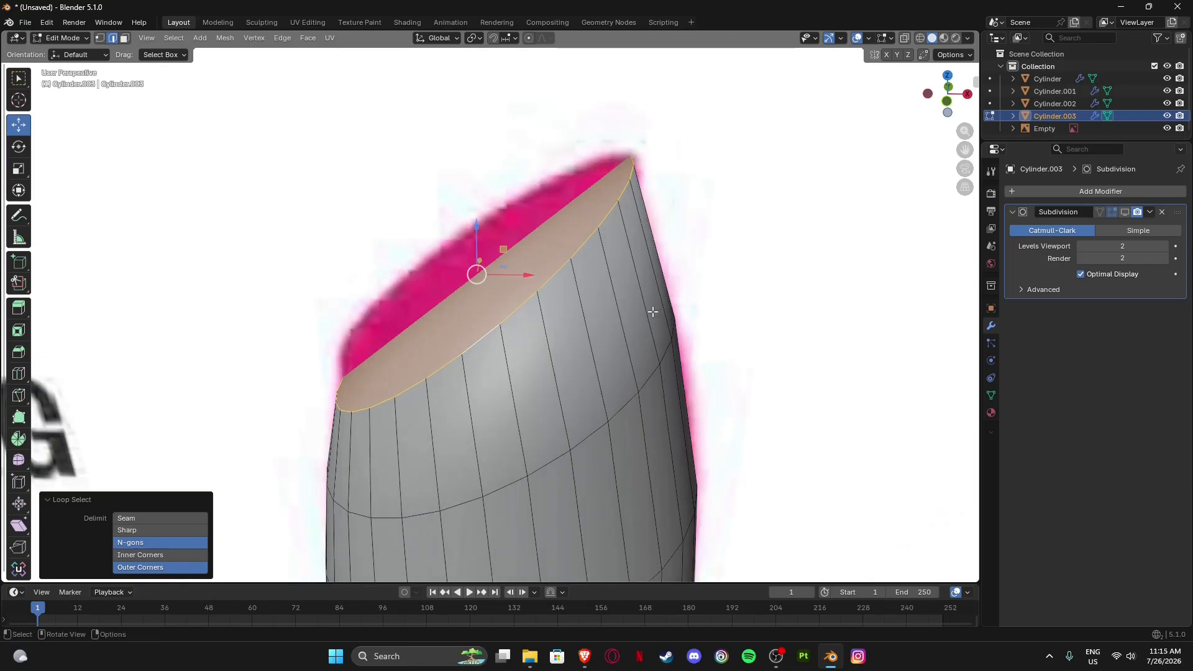
pyautogui.hotkey('ctrl', 'b')
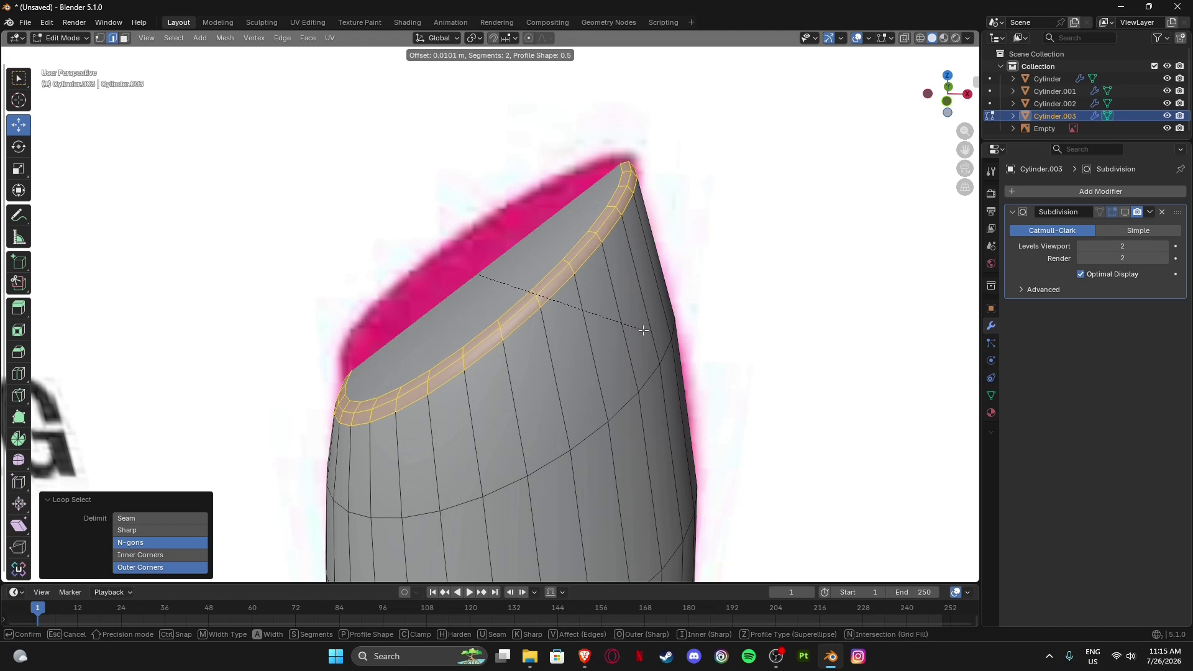
pyautogui.click(643, 328)
pyautogui.press('Tab')
pyautogui.scroll(-3, 525, 265)
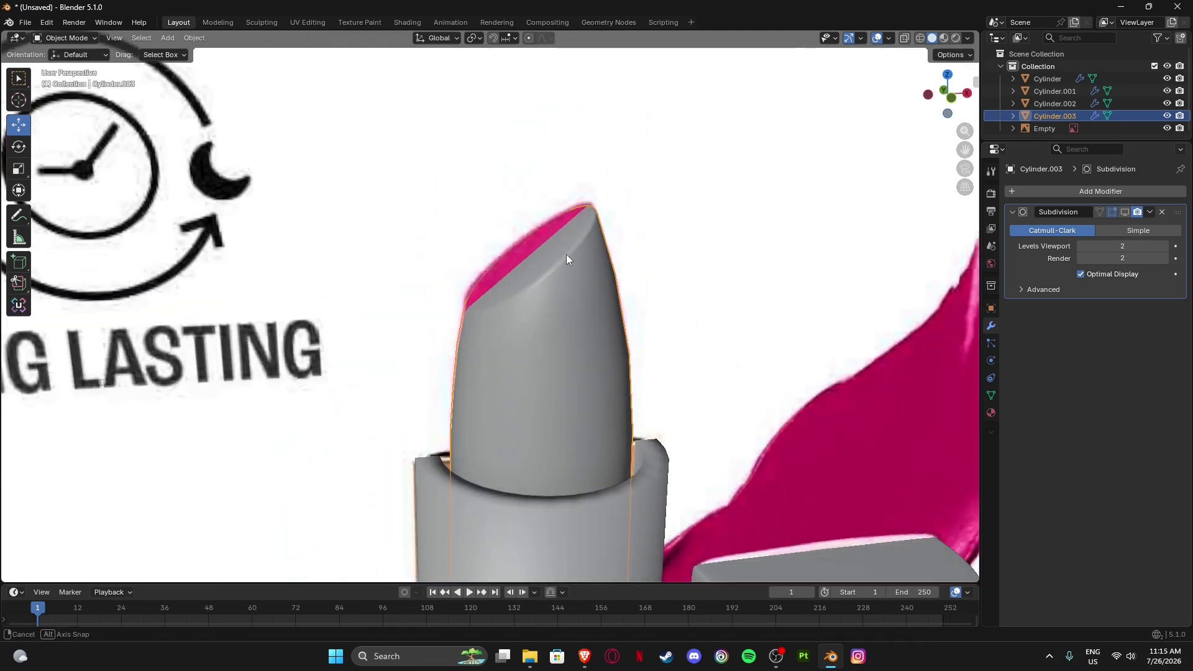
pyautogui.moveTo(545, 265); pyautogui.dragTo(586, 274, button='middle')
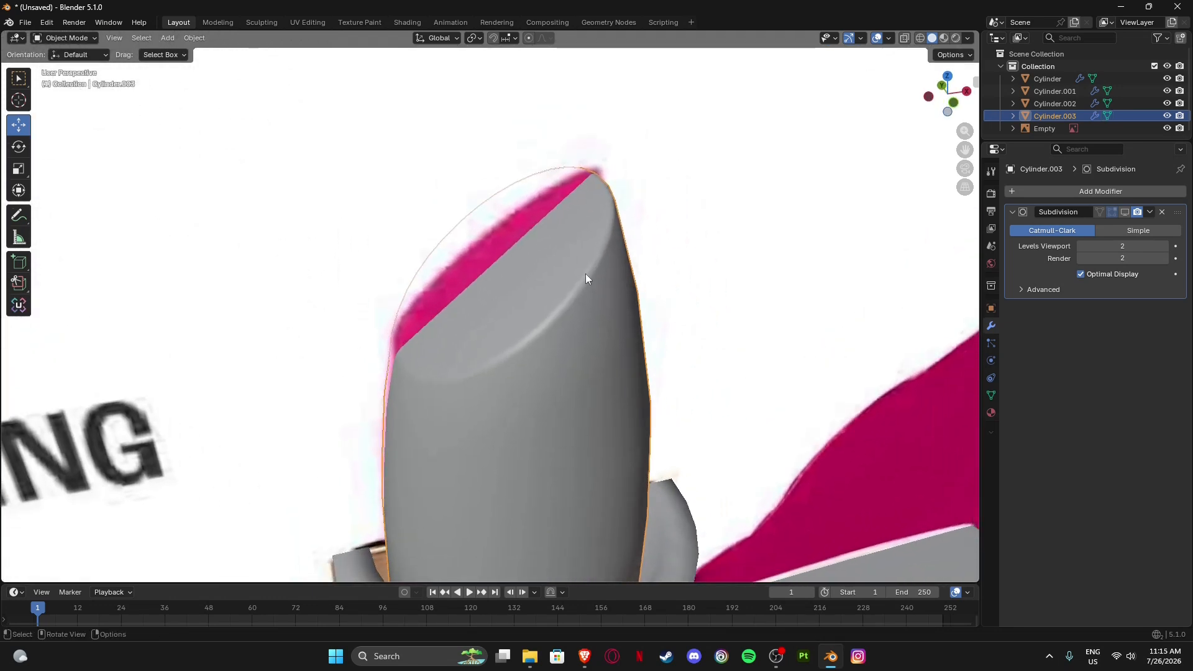
# Inset the lipstick's slanted tip face with a thickness of about 0.0647 m.
pyautogui.press('Tab')
pyautogui.scroll(-4, 495, 279)
pyautogui.scroll(4, 495, 273)
pyautogui.click(502, 289)
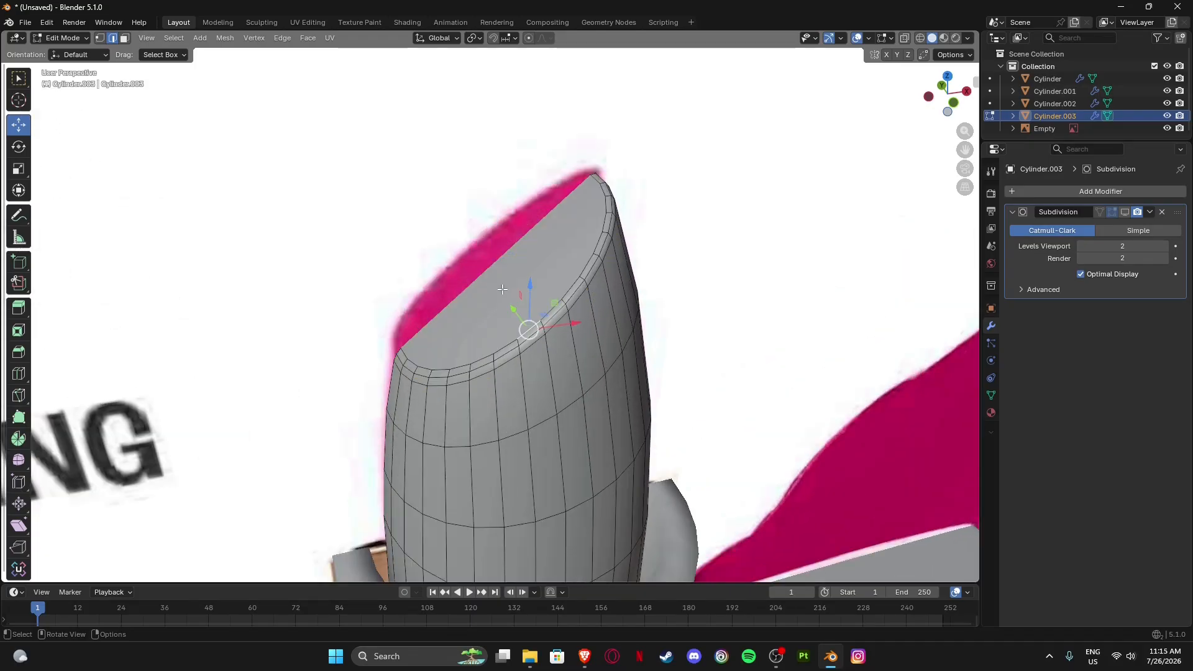
pyautogui.click(502, 290)
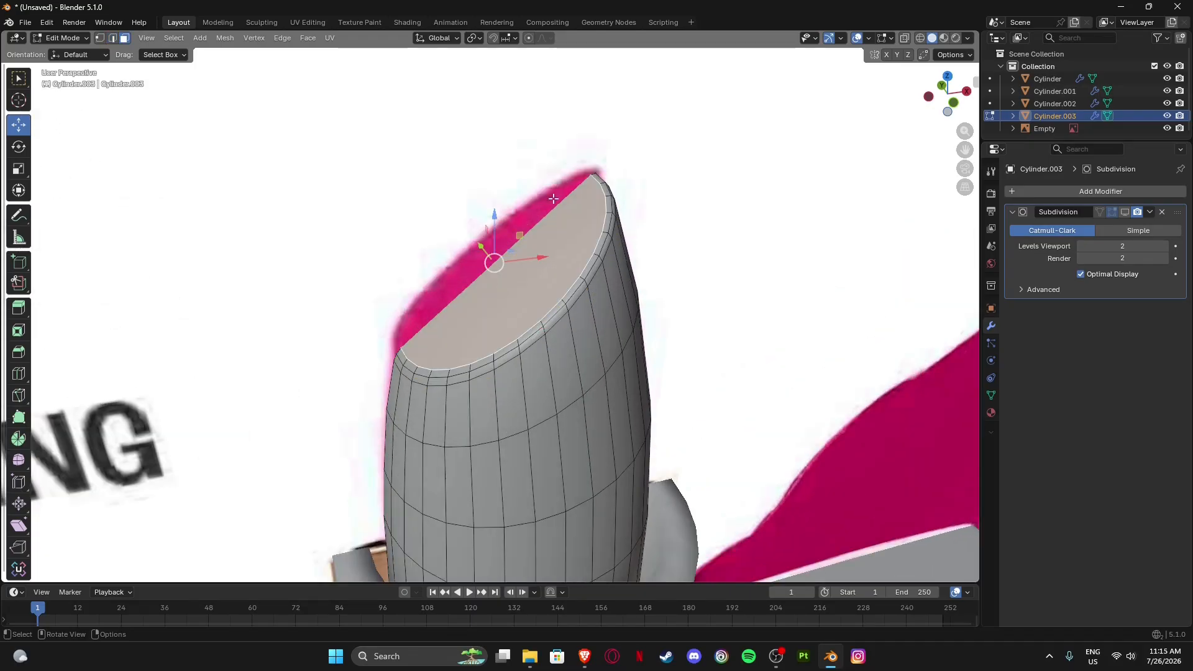
pyautogui.click(955, 103)
pyautogui.scroll(4, 457, 298)
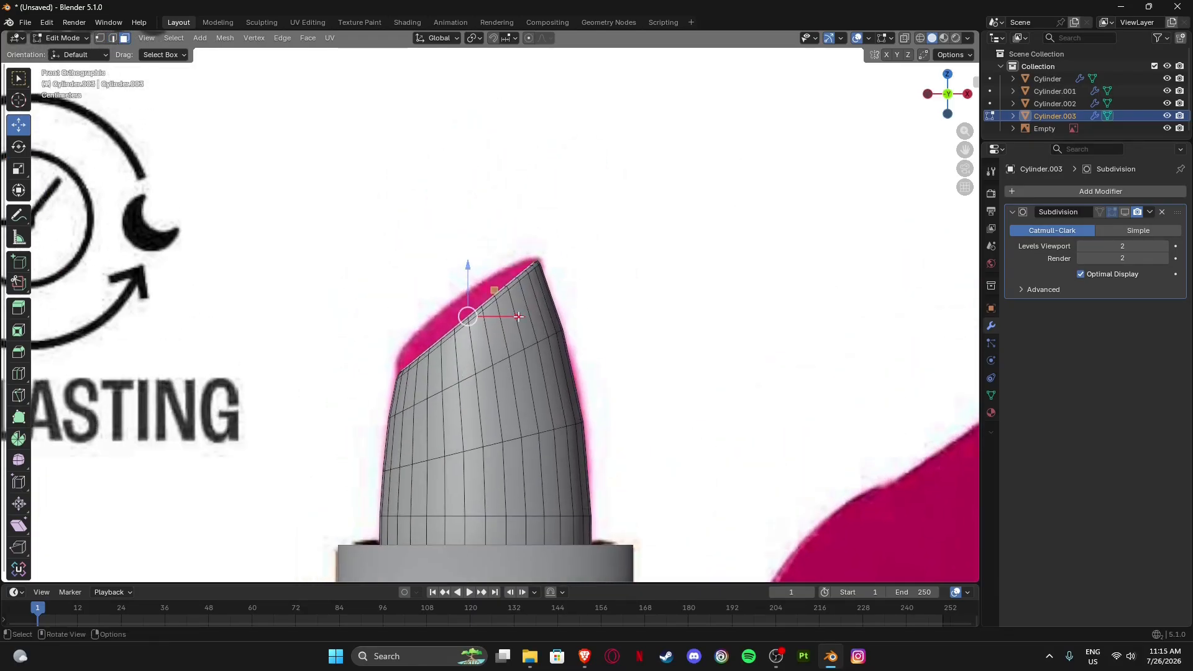
pyautogui.scroll(2, 410, 287)
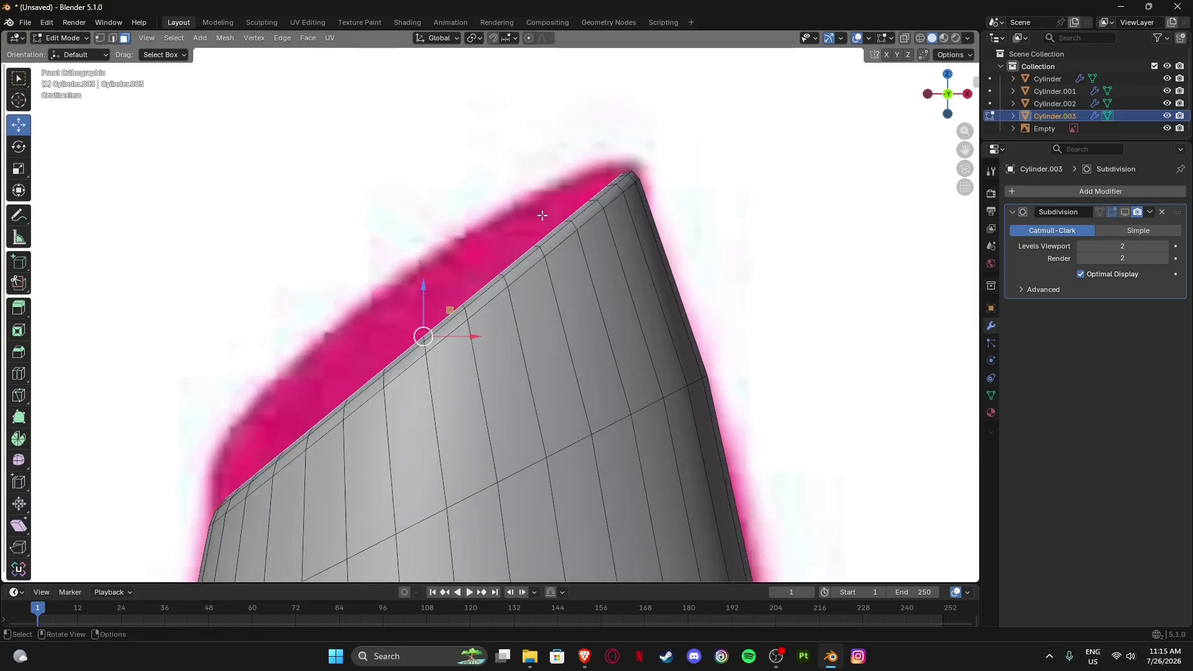
pyautogui.moveTo(464, 333); pyautogui.dragTo(651, 338, button='middle')
pyautogui.press('i')
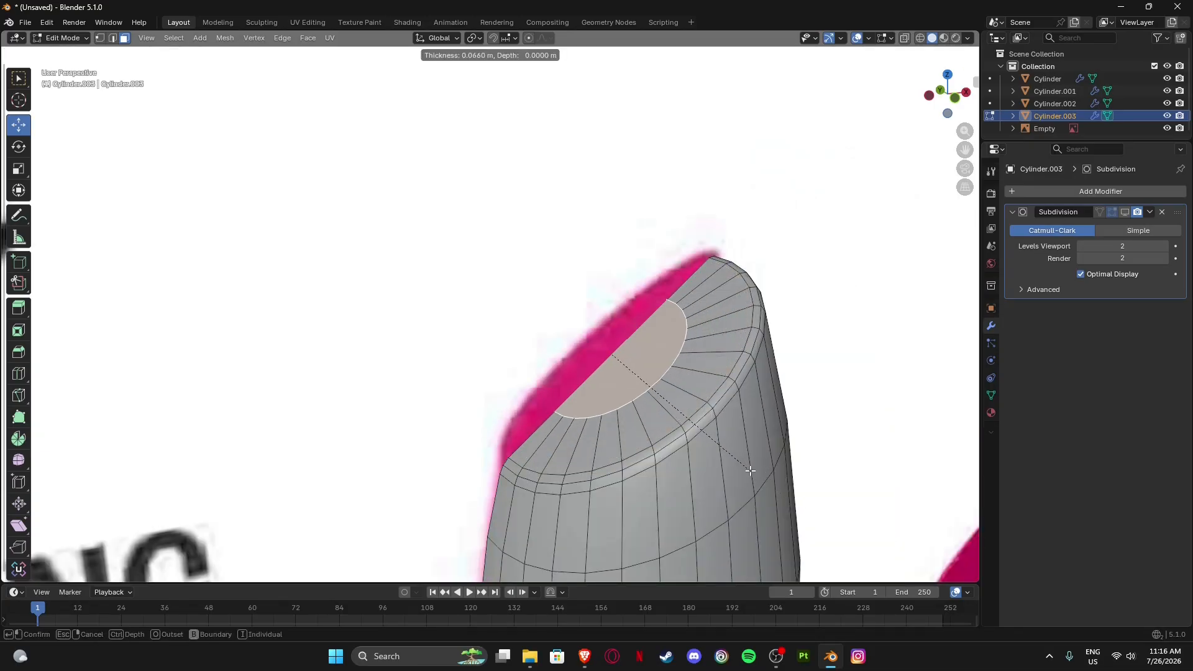
pyautogui.click(752, 473)
# In front view, move the inset tip face about -0.0026 m along X and 0.0013 m along Z.
pyautogui.click(958, 101)
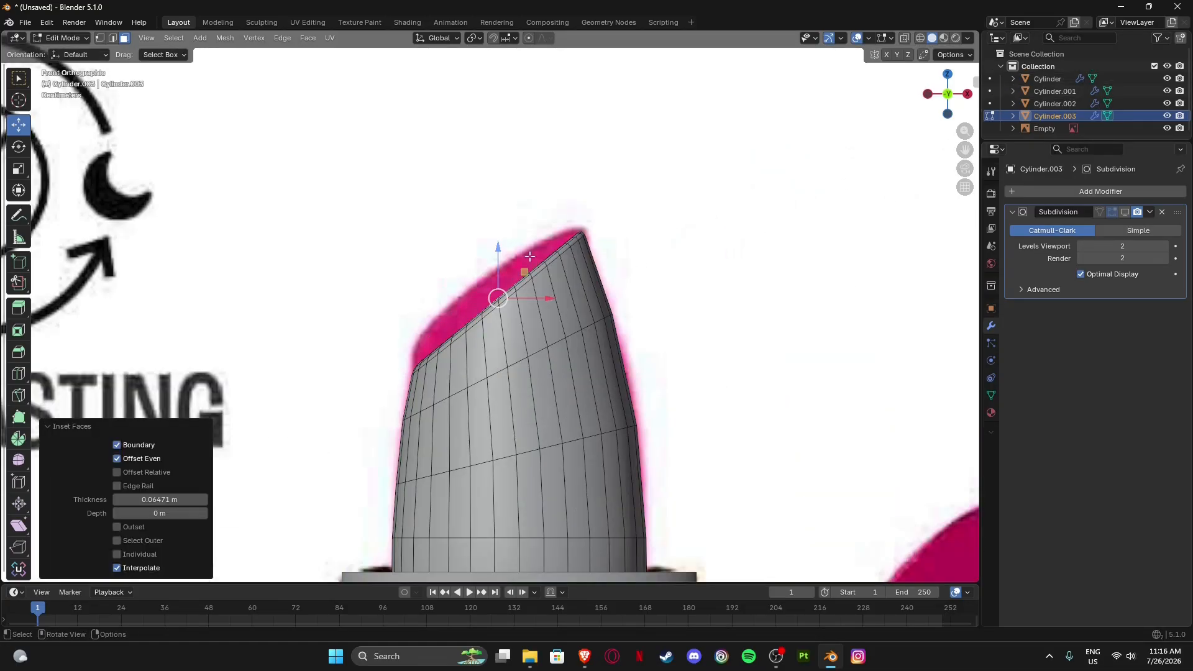
pyautogui.scroll(2, 509, 297)
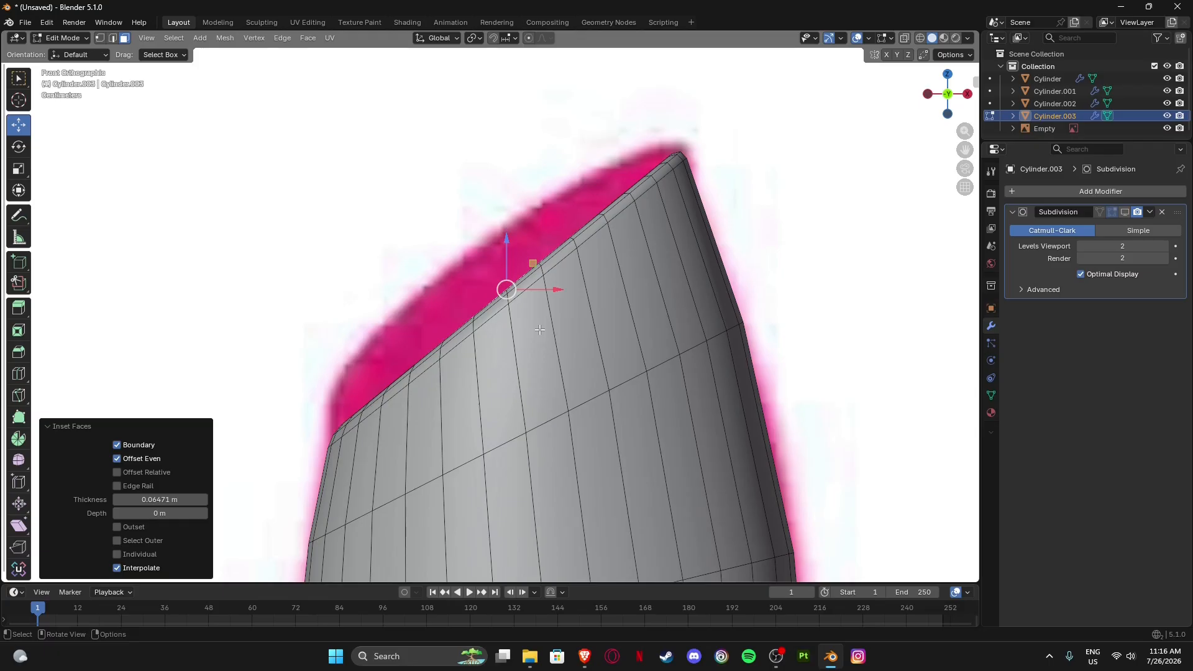
pyautogui.press('g')
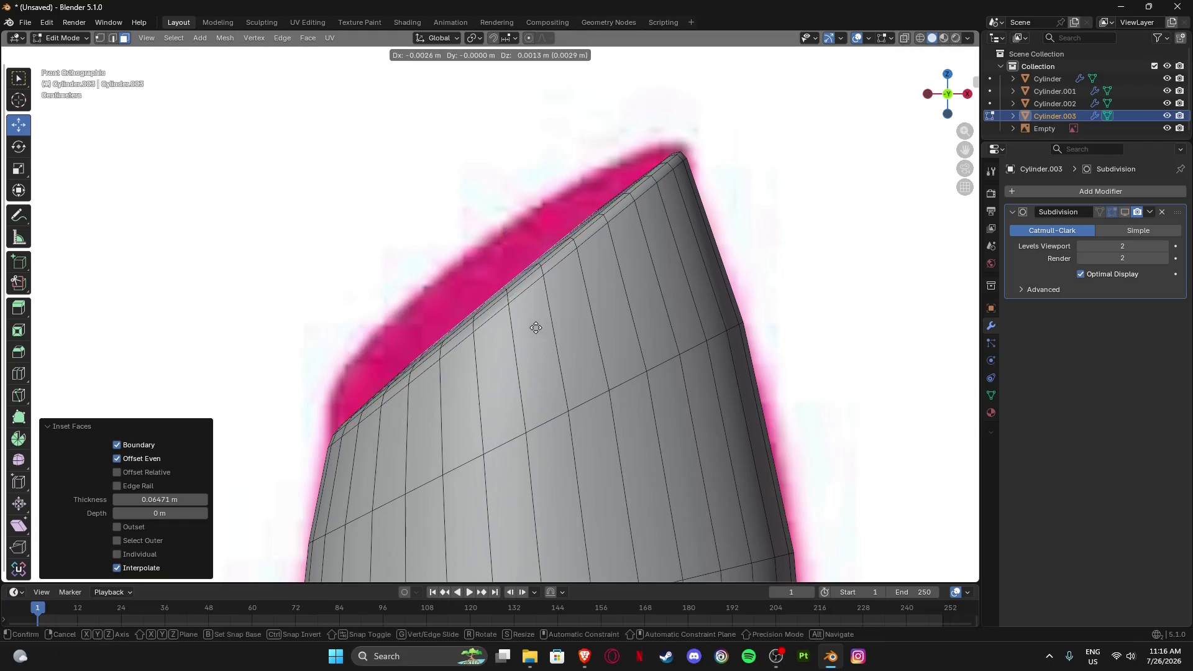
pyautogui.click(536, 328)
# Inset the tip face again by about 0.066 m and merge the small inner face into a single centre vertex.
pyautogui.moveTo(536, 328); pyautogui.dragTo(548, 326, button='middle')
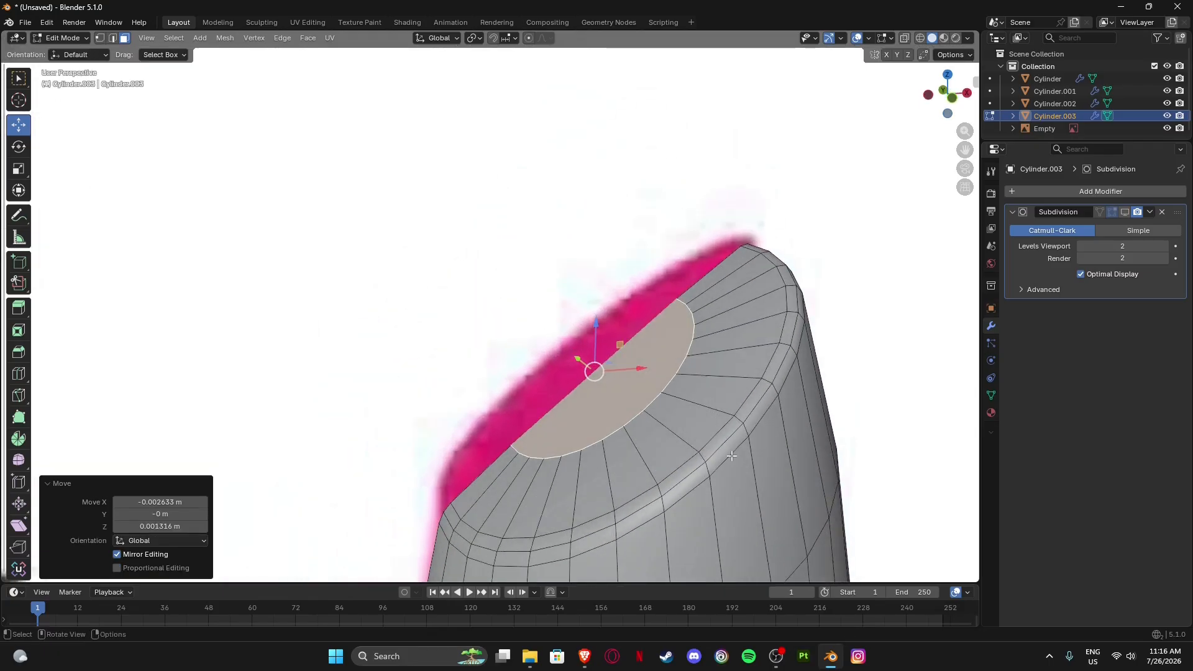
pyautogui.press('i')
pyautogui.click(674, 405)
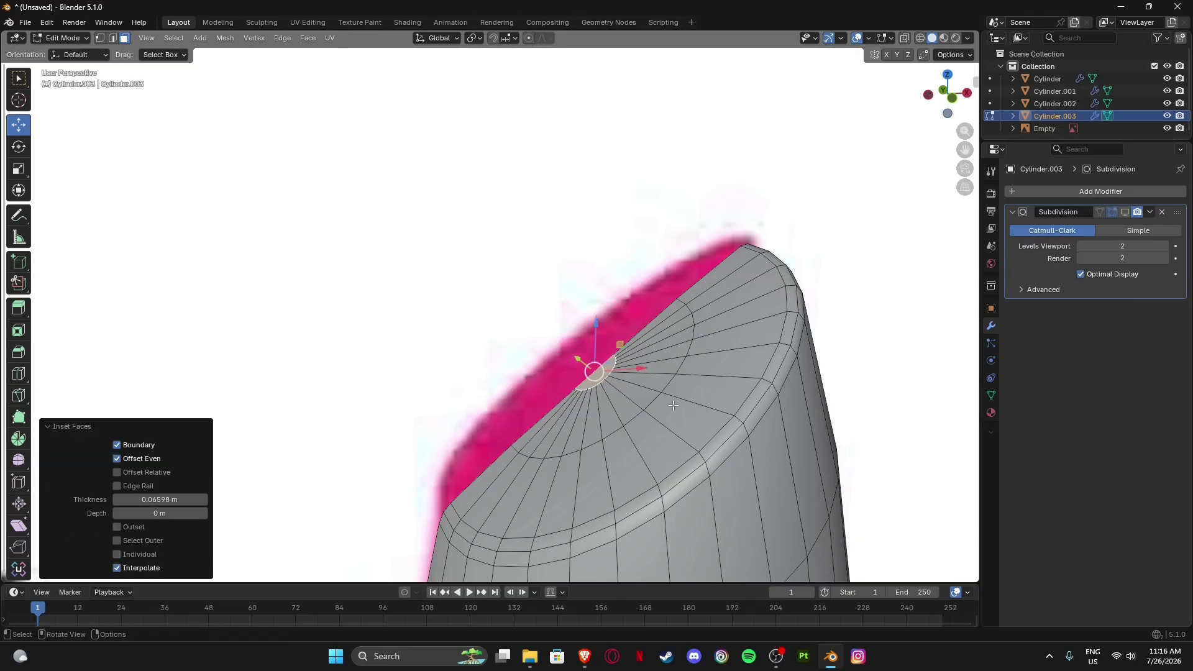
pyautogui.press('m')
pyautogui.click(652, 428)
# In front view, move the tip's centre vertex about -0.0023 m along X and 0.001 m along Z.
pyautogui.press('1')
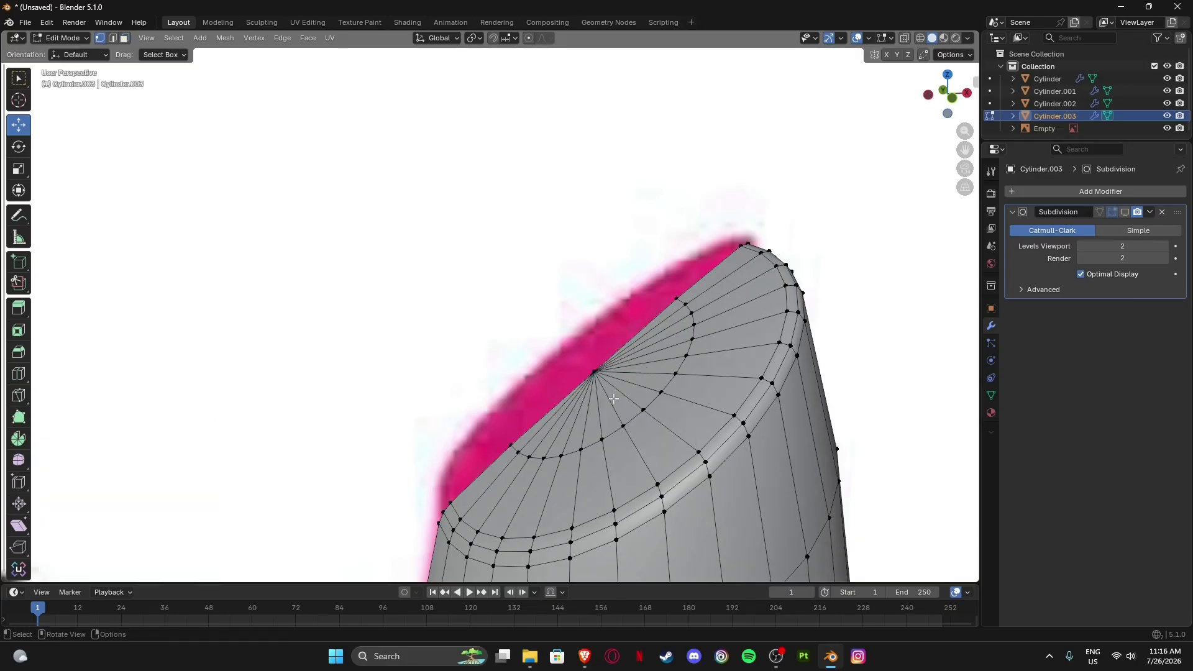
pyautogui.click(596, 372)
pyautogui.click(953, 101)
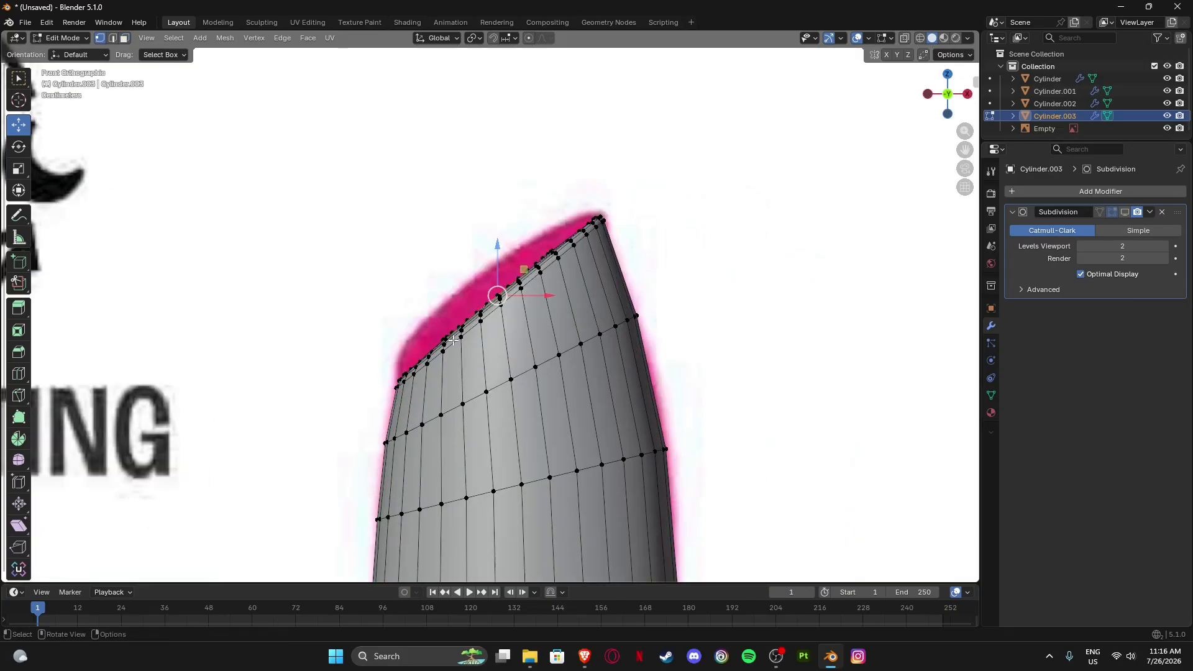
pyautogui.scroll(5, 510, 311)
pyautogui.press('g')
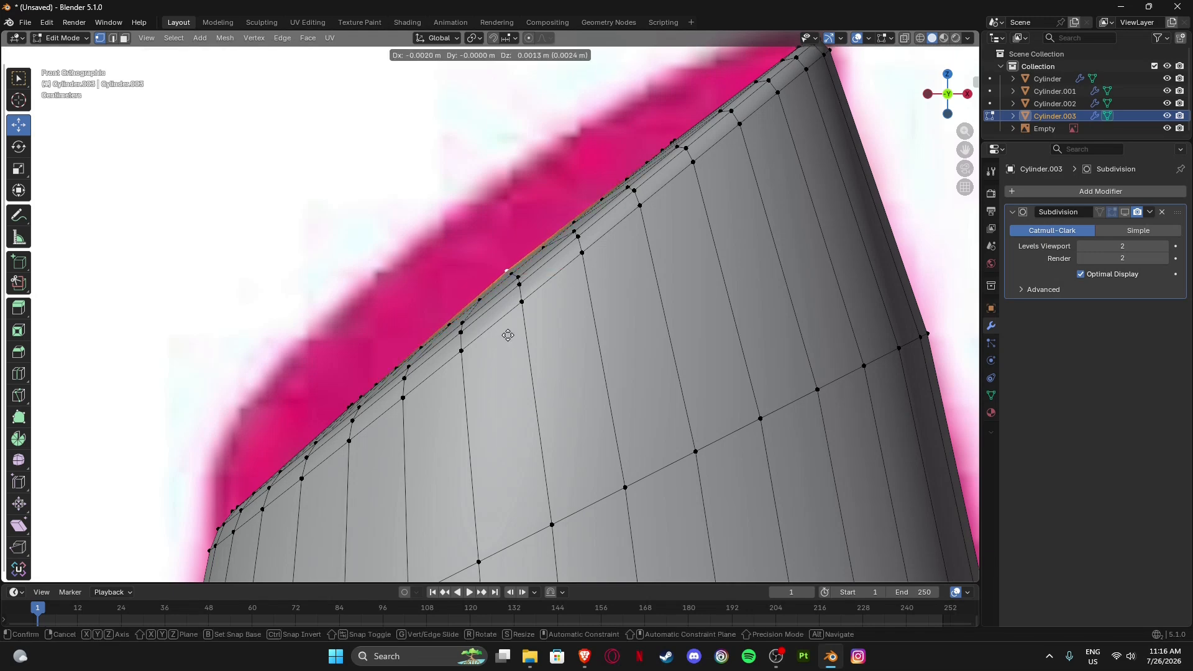
pyautogui.click(507, 336)
pyautogui.scroll(-6, 498, 282)
pyautogui.scroll(6, 497, 285)
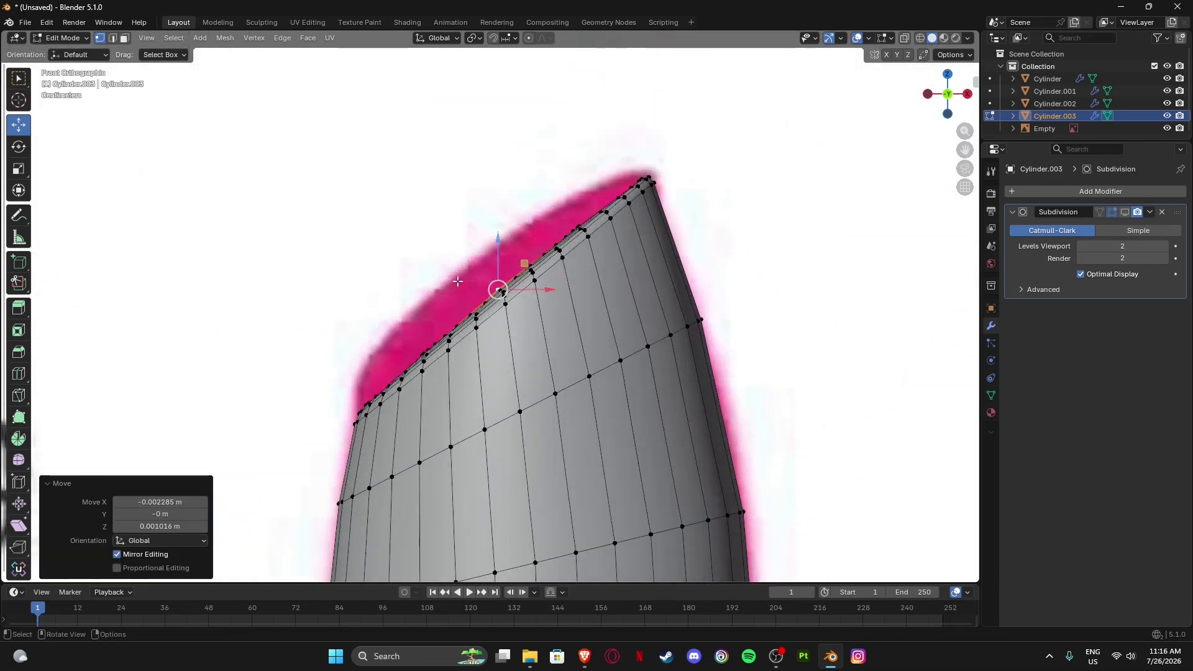
pyautogui.scroll(-6, 500, 276)
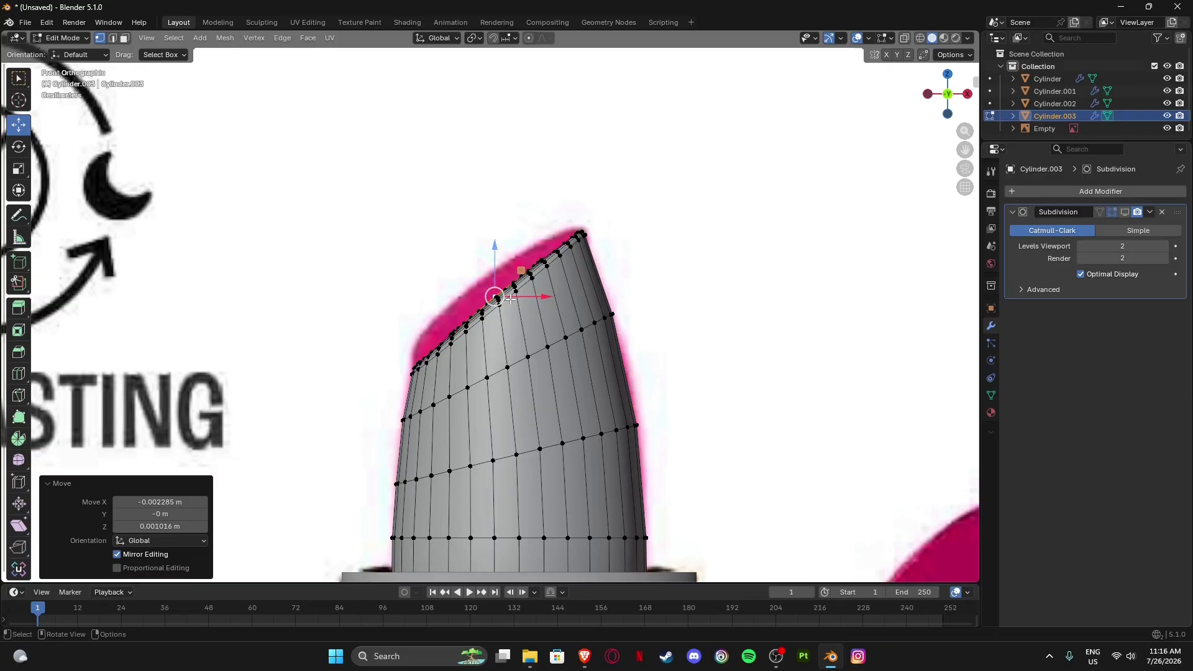
# Return to Object Mode, compare the lipstick with the reference, and enable viewport display of its Subdivision modifier.
pyautogui.press('Tab')
pyautogui.moveTo(519, 298); pyautogui.dragTo(553, 326, button='middle')
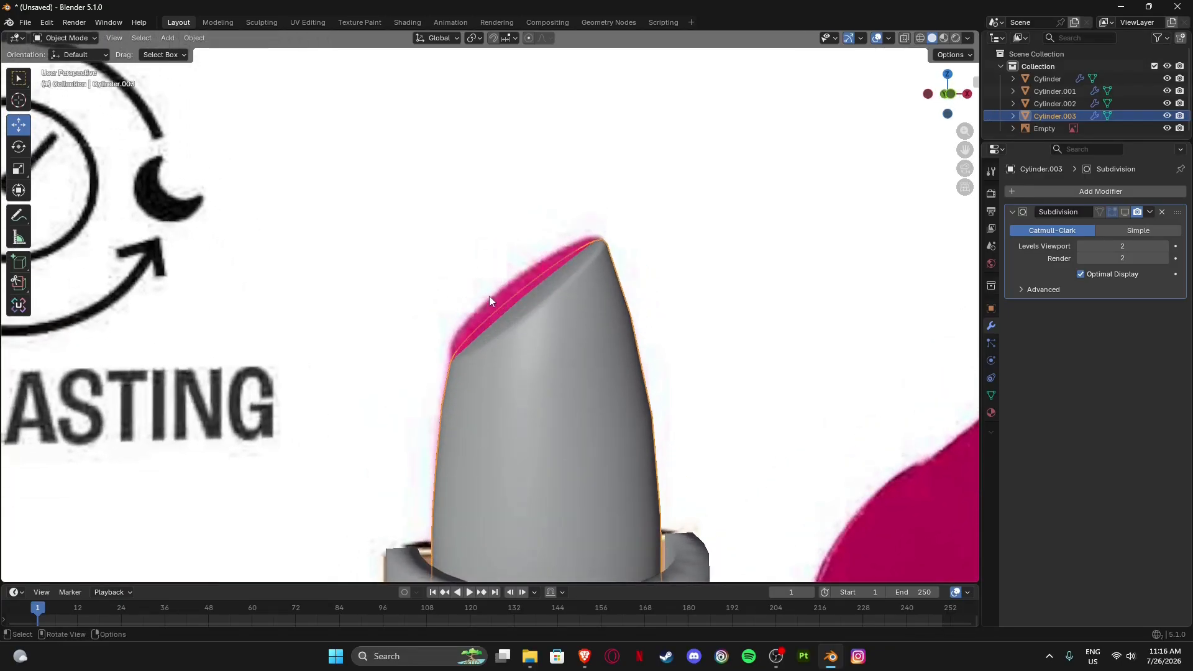
pyautogui.click(949, 98)
pyautogui.scroll(-3, 497, 262)
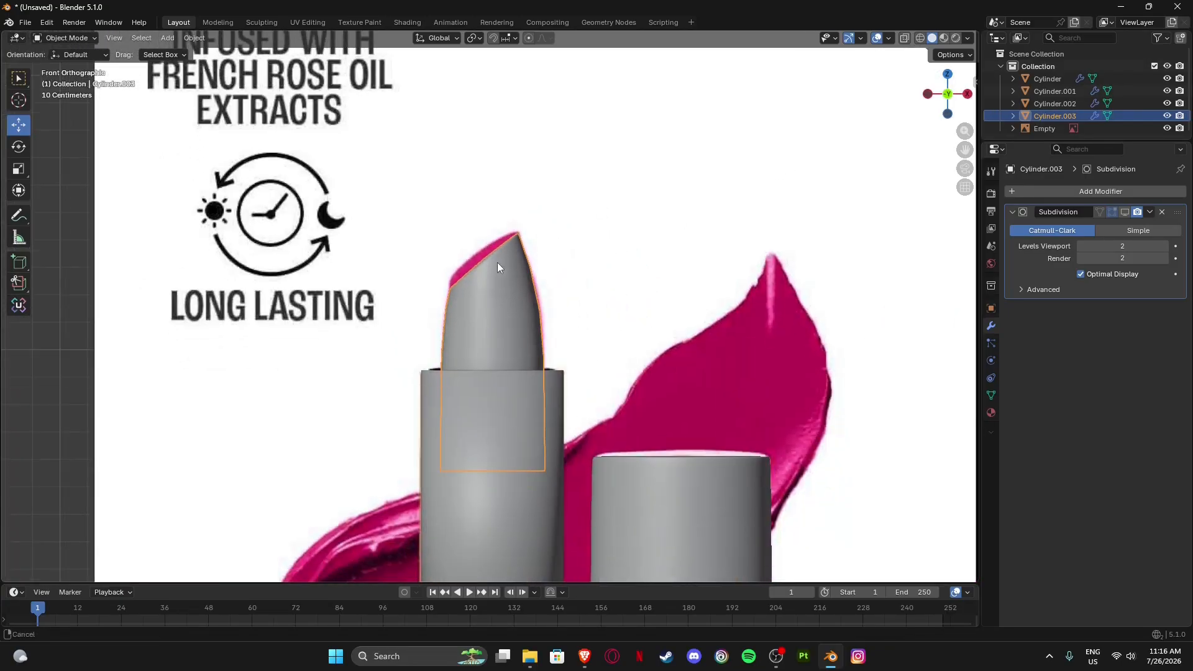
pyautogui.scroll(3, 498, 246)
pyautogui.scroll(-4, 490, 292)
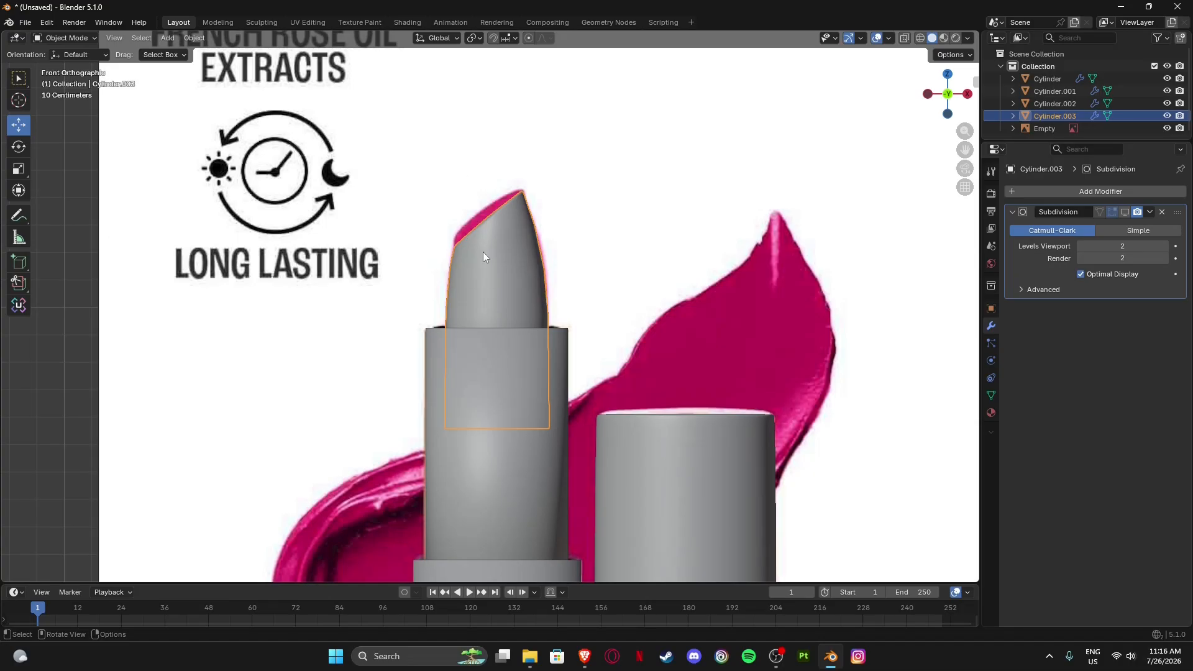
pyautogui.click(1125, 212)
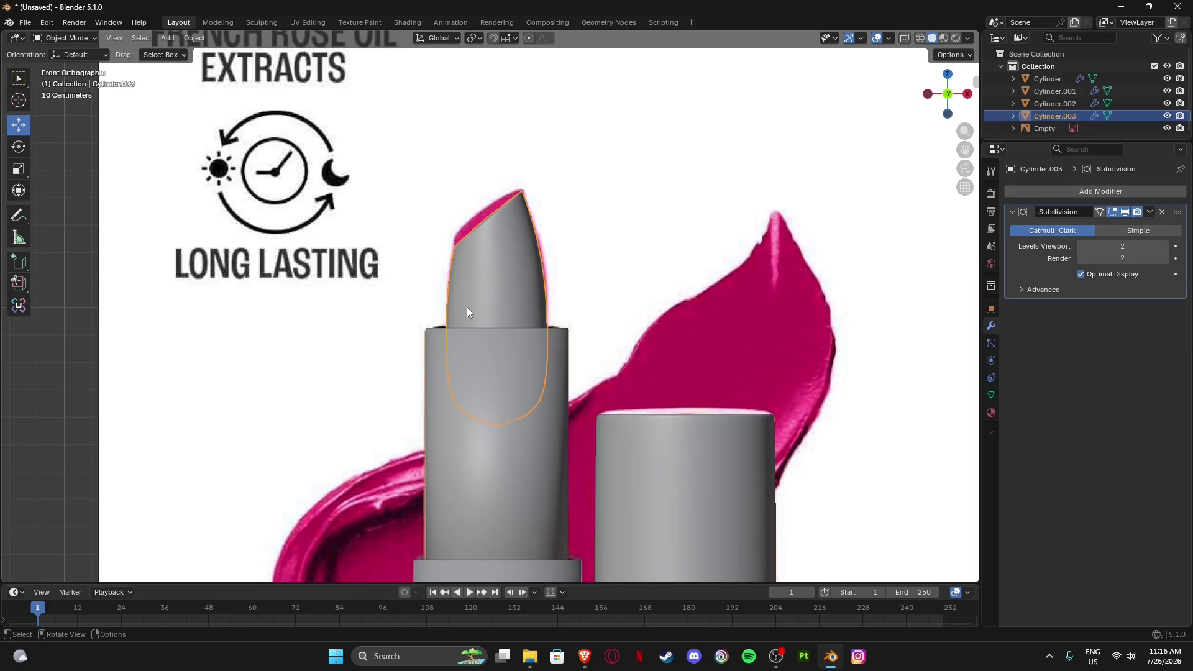
# Isolate the lipstick in local view, delete its bottom cap face, and return to the full scene in Object Mode.
pyautogui.press('/')
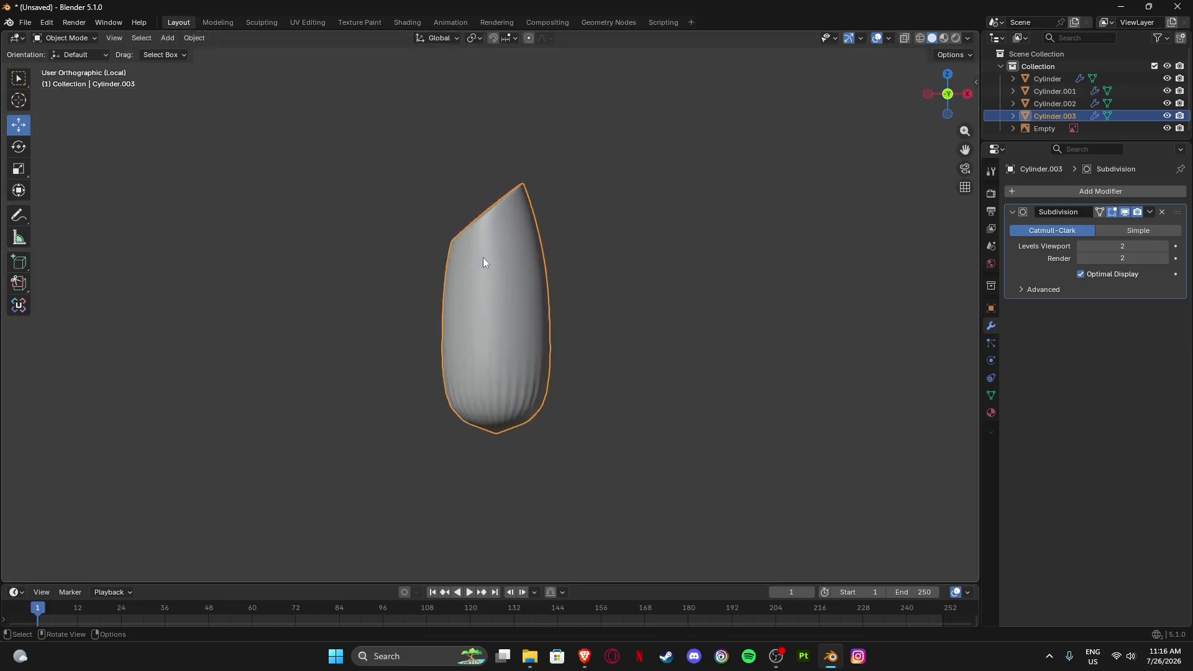
pyautogui.press('Tab')
pyautogui.moveTo(552, 420); pyautogui.dragTo(538, 407, button='middle')
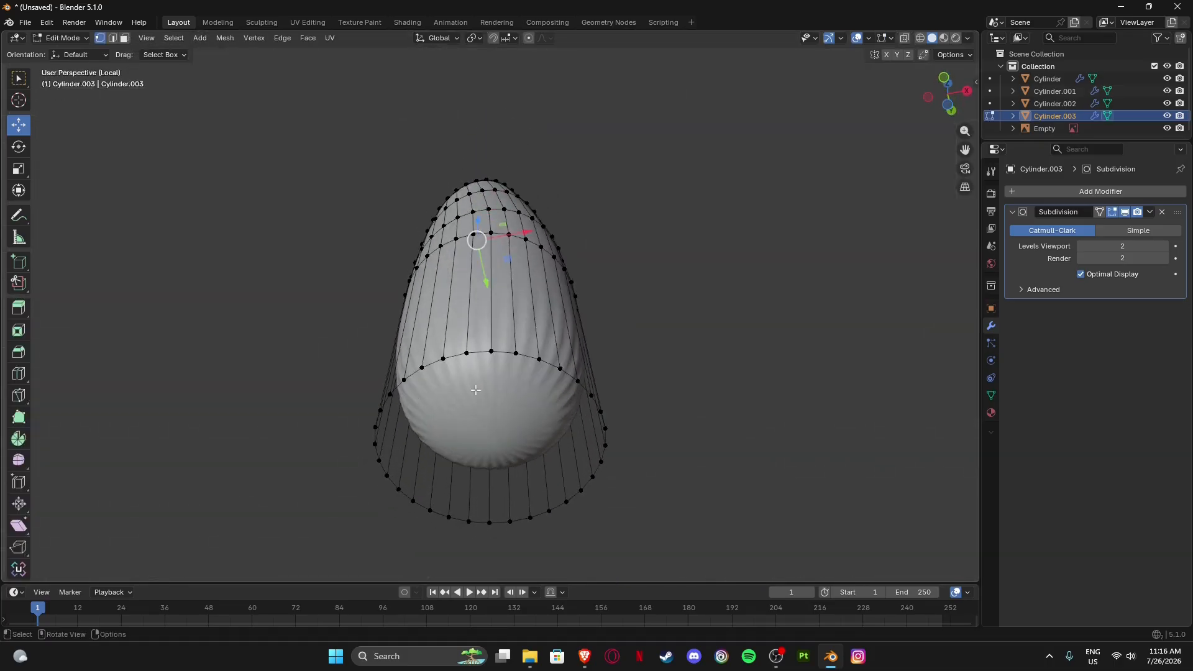
pyautogui.click(906, 38)
pyautogui.click(905, 39)
pyautogui.press('3')
pyautogui.keyDown('alt'); pyautogui.click(491, 445); pyautogui.keyUp('alt')
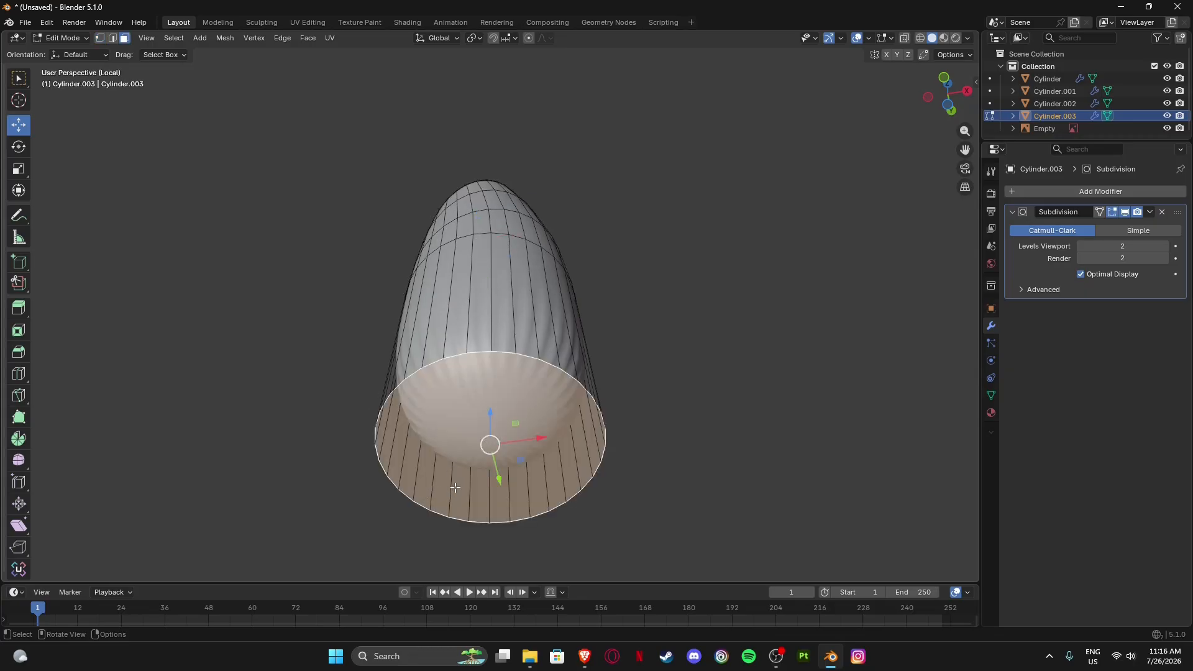
pyautogui.press('x')
pyautogui.click(421, 493)
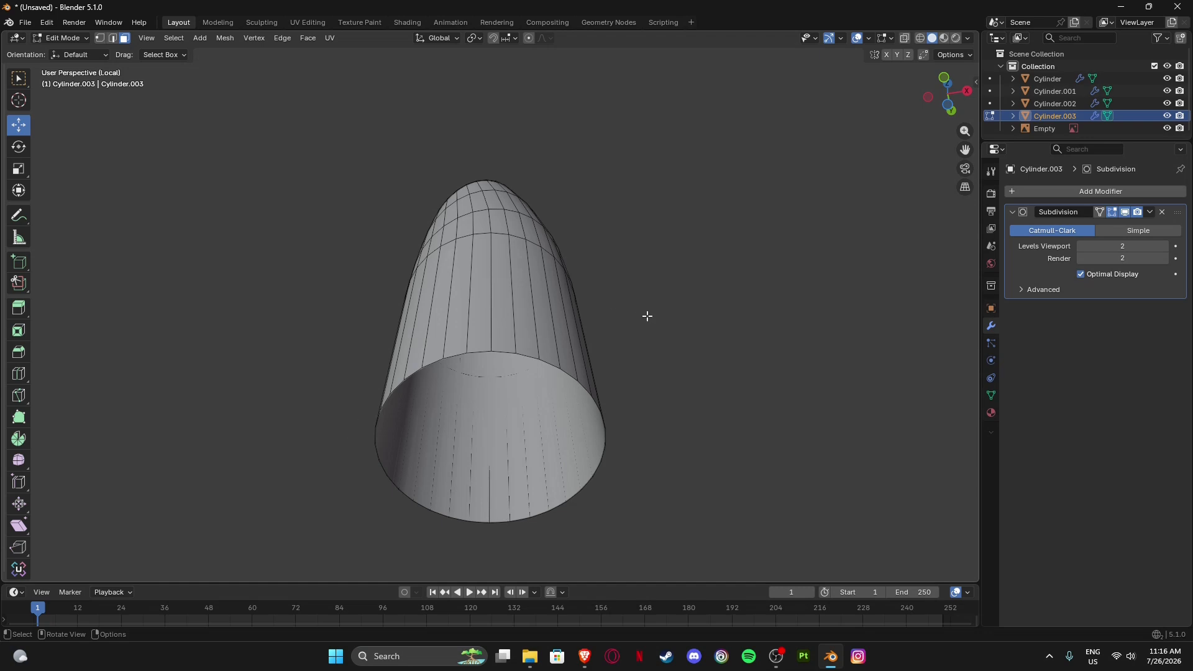
pyautogui.press('/')
pyautogui.scroll(-4, 639, 280)
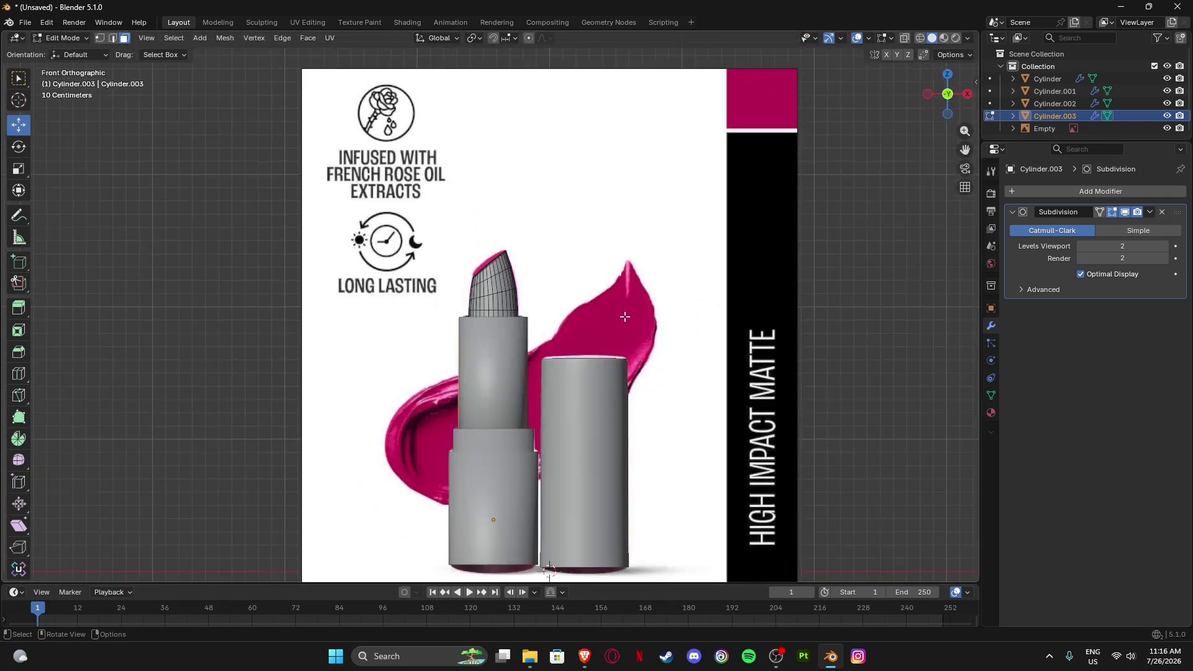
pyautogui.keyDown('shift'); pyautogui.moveTo(624, 315); pyautogui.dragTo(612, 274, button='middle'); pyautogui.keyUp('shift')
pyautogui.scroll(4, 612, 274)
pyautogui.press('Tab')
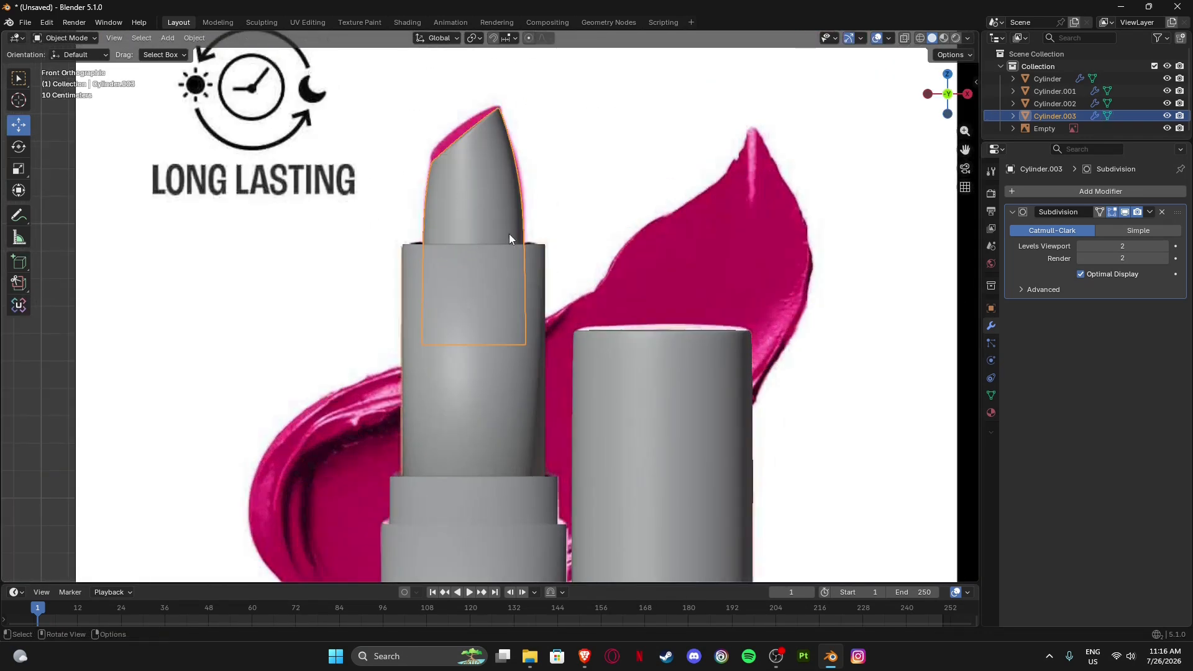
# Select the gold tube and isolate it in local view in Edit Mode.
pyautogui.click(477, 411)
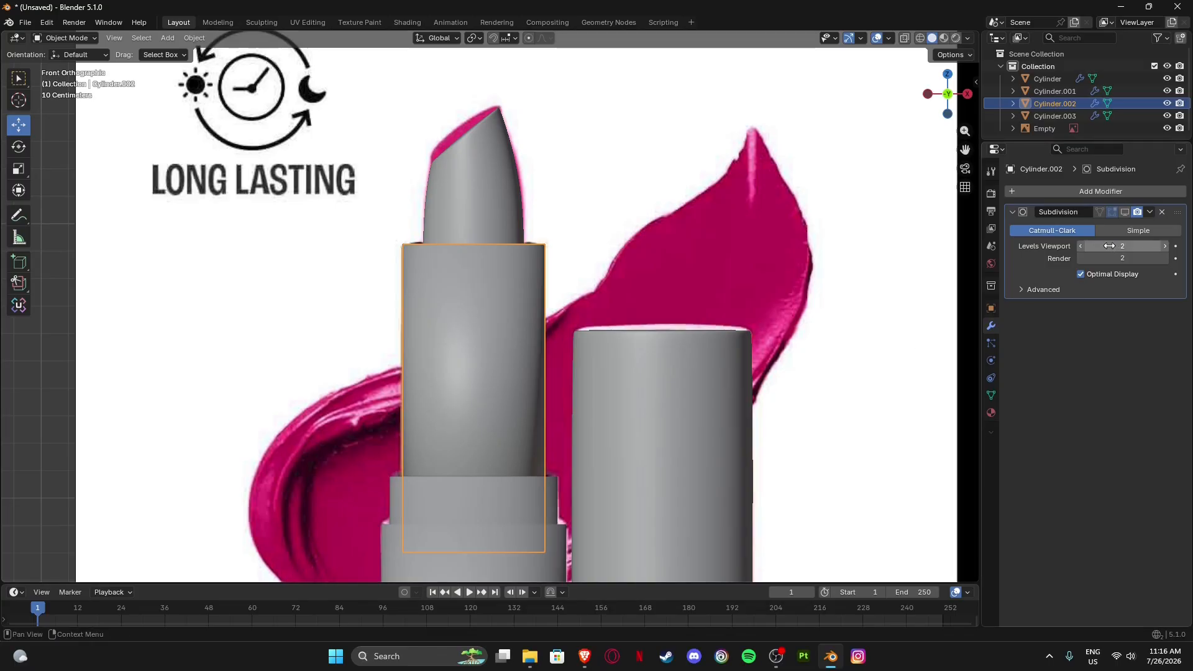
pyautogui.moveTo(553, 313); pyautogui.dragTo(571, 373, button='middle')
pyautogui.press('Tab')
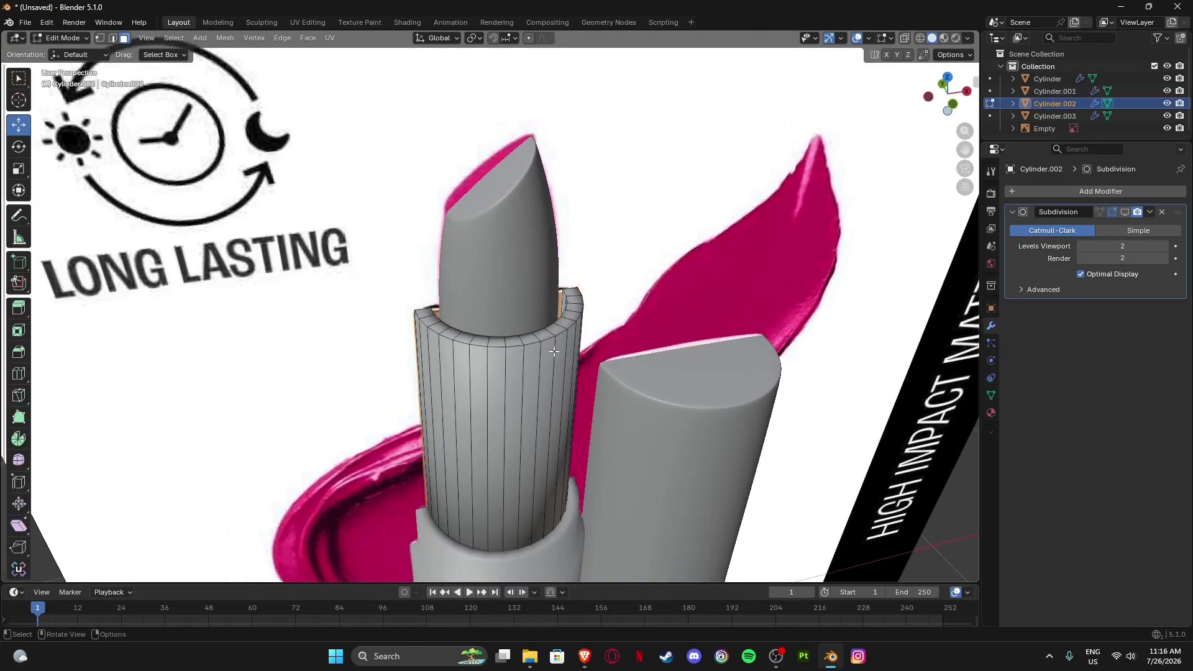
pyautogui.scroll(-3, 554, 352)
pyautogui.press('/')
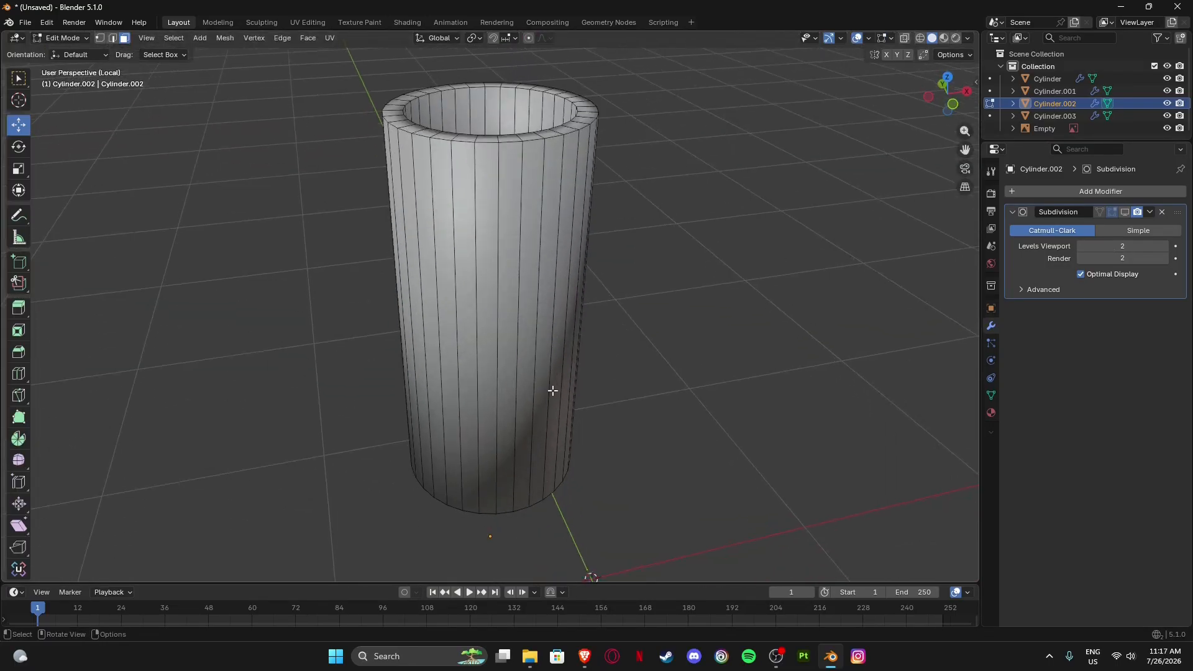
# Delete the bottom cap face of the isolated tube Cylinder.002.
pyautogui.moveTo(552, 390); pyautogui.dragTo(551, 247, button='middle')
pyautogui.click(479, 427)
pyautogui.press('x')
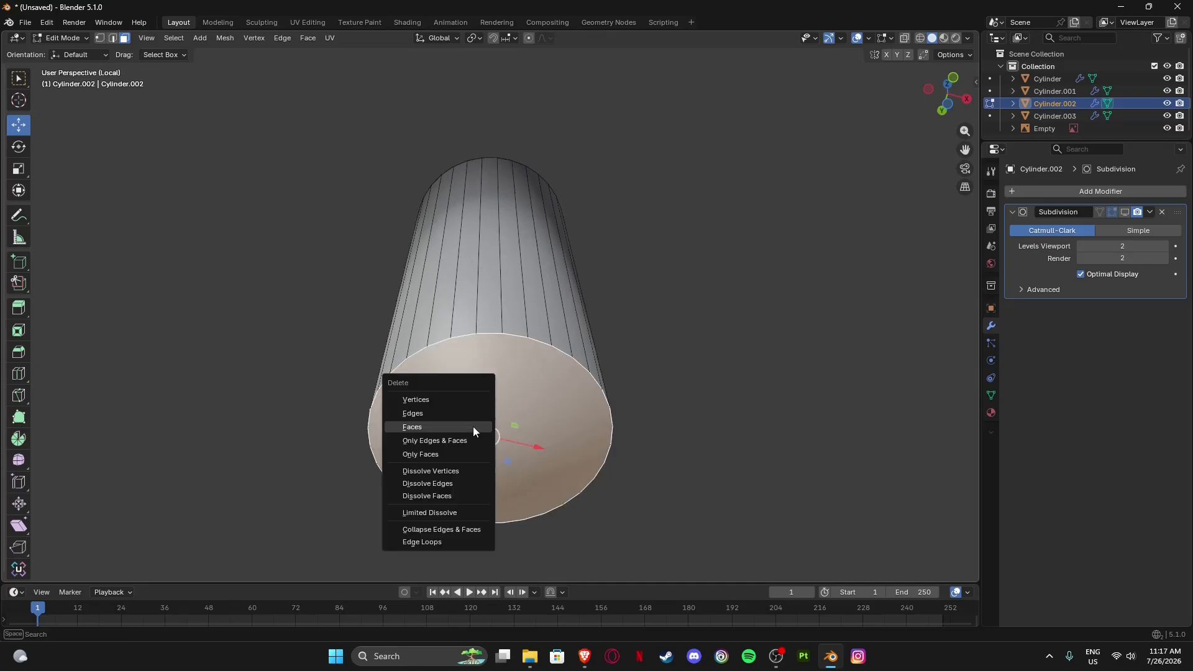
pyautogui.click(429, 427)
pyautogui.moveTo(502, 261); pyautogui.dragTo(546, 292, button='middle')
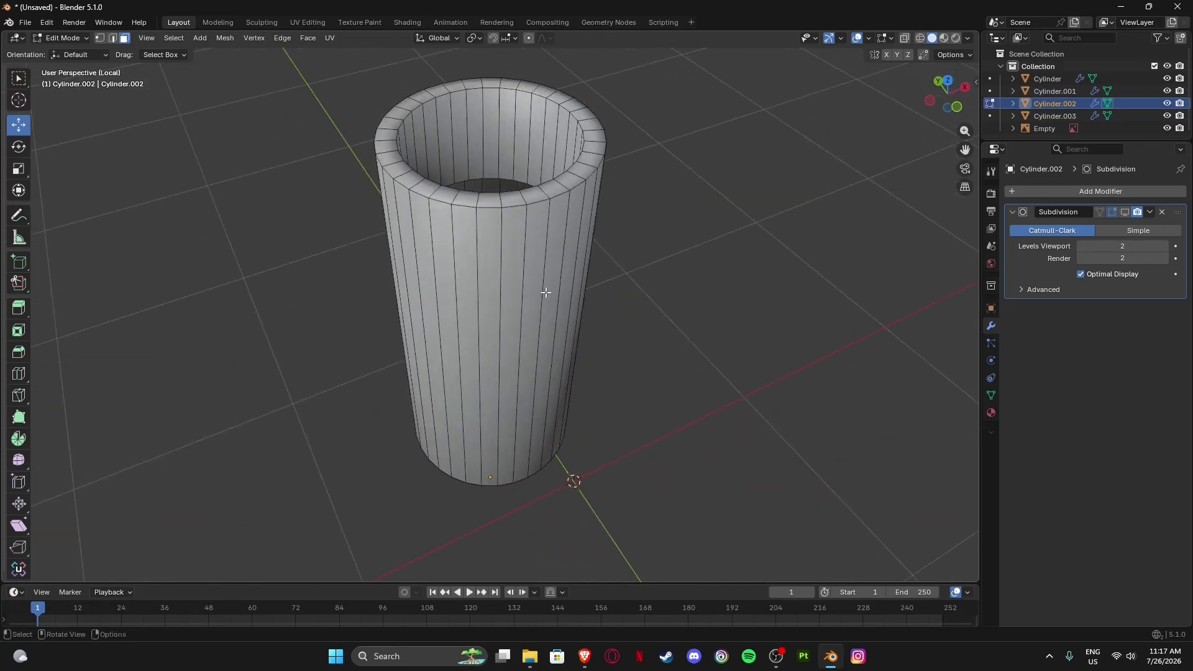
pyautogui.press('KP_Divide')
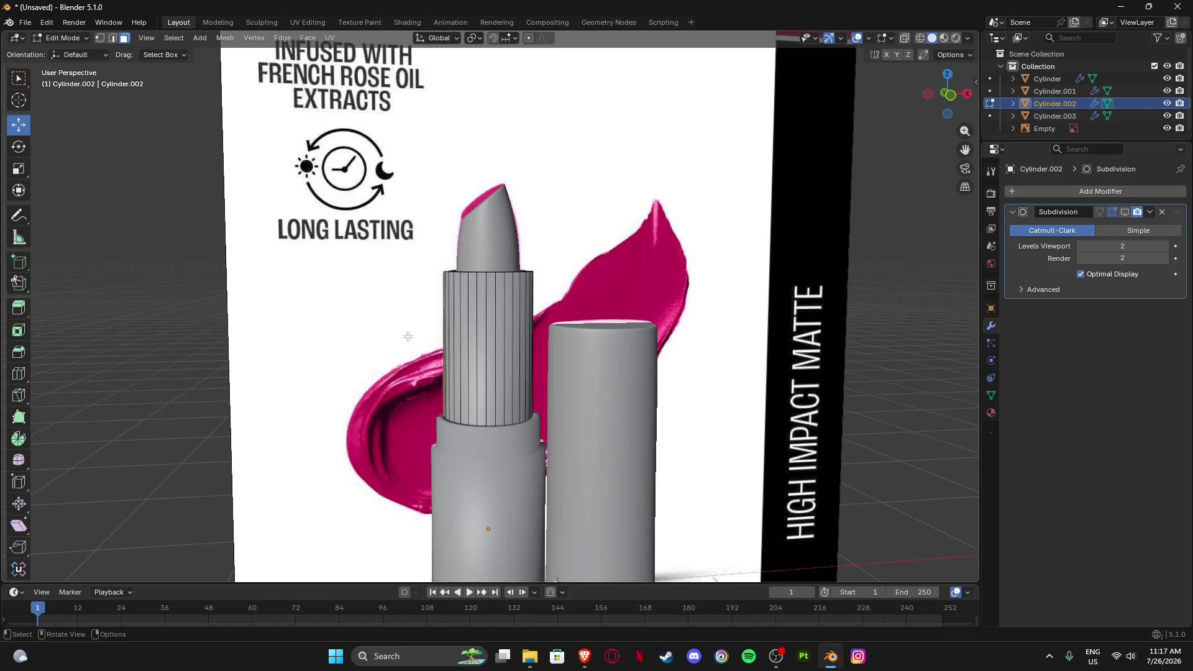
pyautogui.press('KP_Divide')
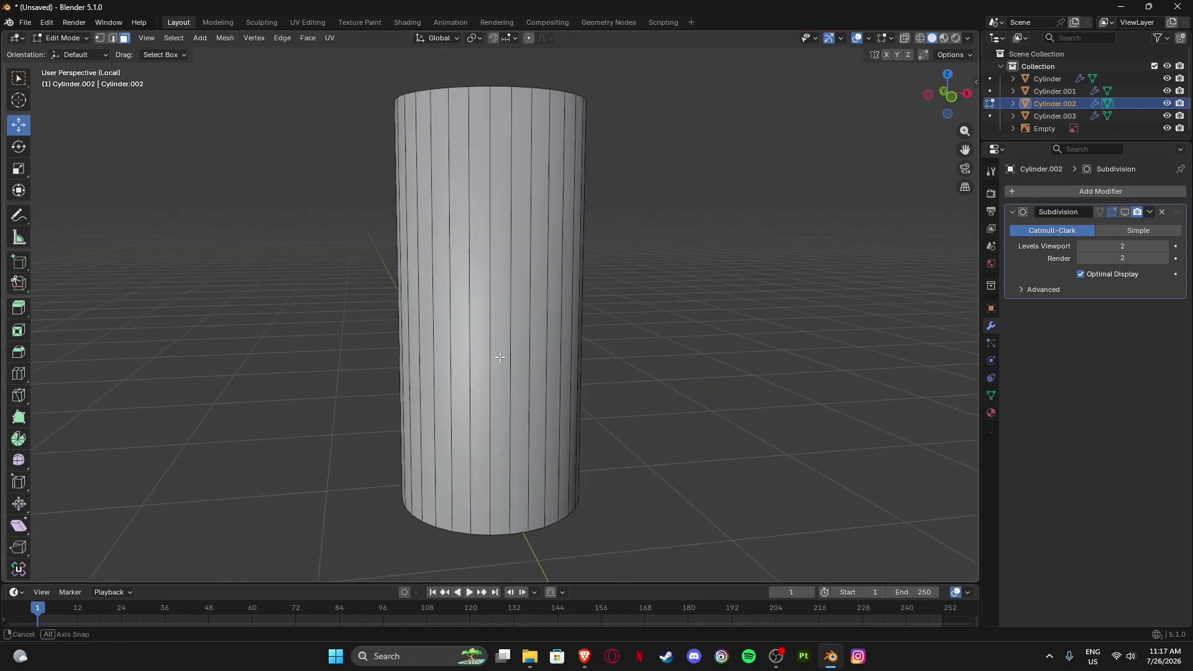
# Bevel the outer and inner edge loops of the tube's top rim with two segments, about 0.0028 m wide.
pyautogui.moveTo(516, 416); pyautogui.dragTo(471, 391, button='middle')
pyautogui.scroll(2, 470, 390)
pyautogui.press('2')
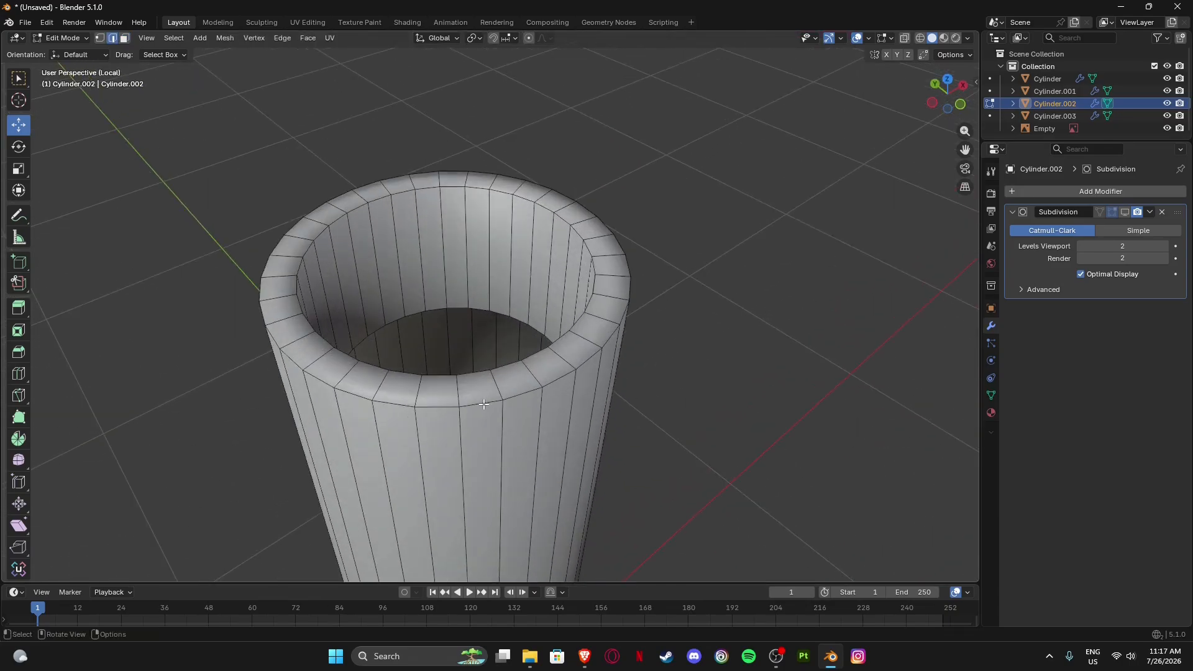
pyautogui.keyDown('alt'); pyautogui.click(484, 404); pyautogui.keyUp('alt')
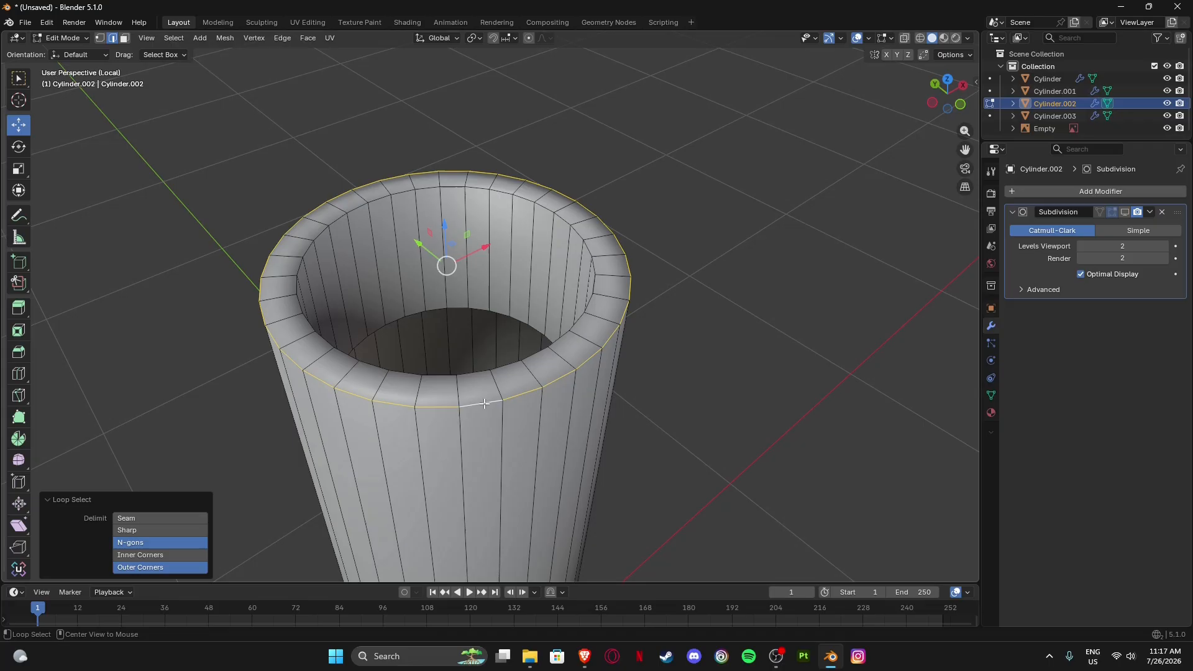
pyautogui.keyDown('alt'); pyautogui.keyDown('shift'); pyautogui.click(565, 340); pyautogui.keyUp('shift'); pyautogui.keyUp('alt')
pyautogui.scroll(-3, 588, 376)
pyautogui.moveTo(581, 309); pyautogui.dragTo(546, 324, button='middle')
pyautogui.scroll(4, 546, 324)
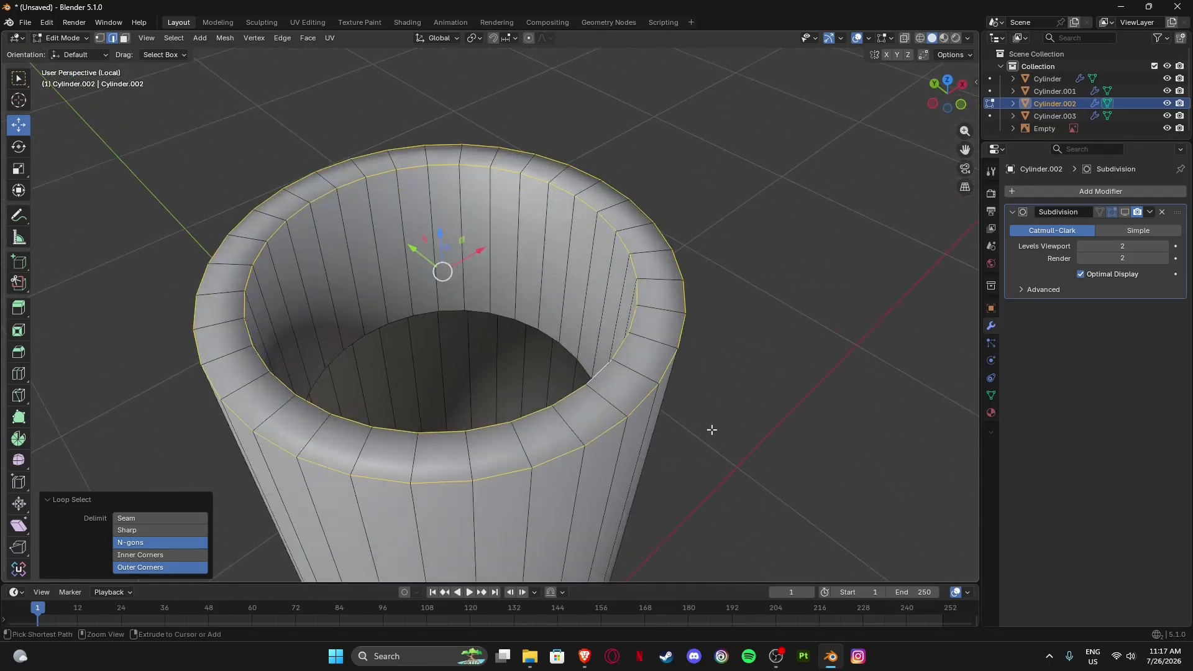
pyautogui.hotkey('ctrl', 'b')
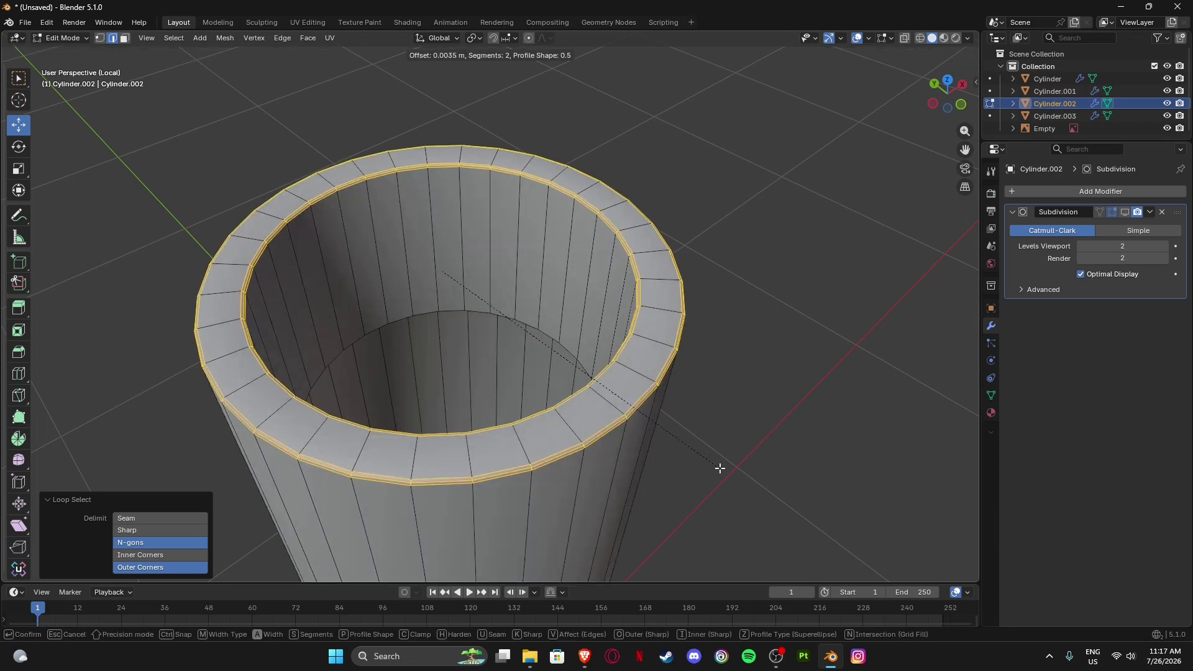
pyautogui.click(719, 469)
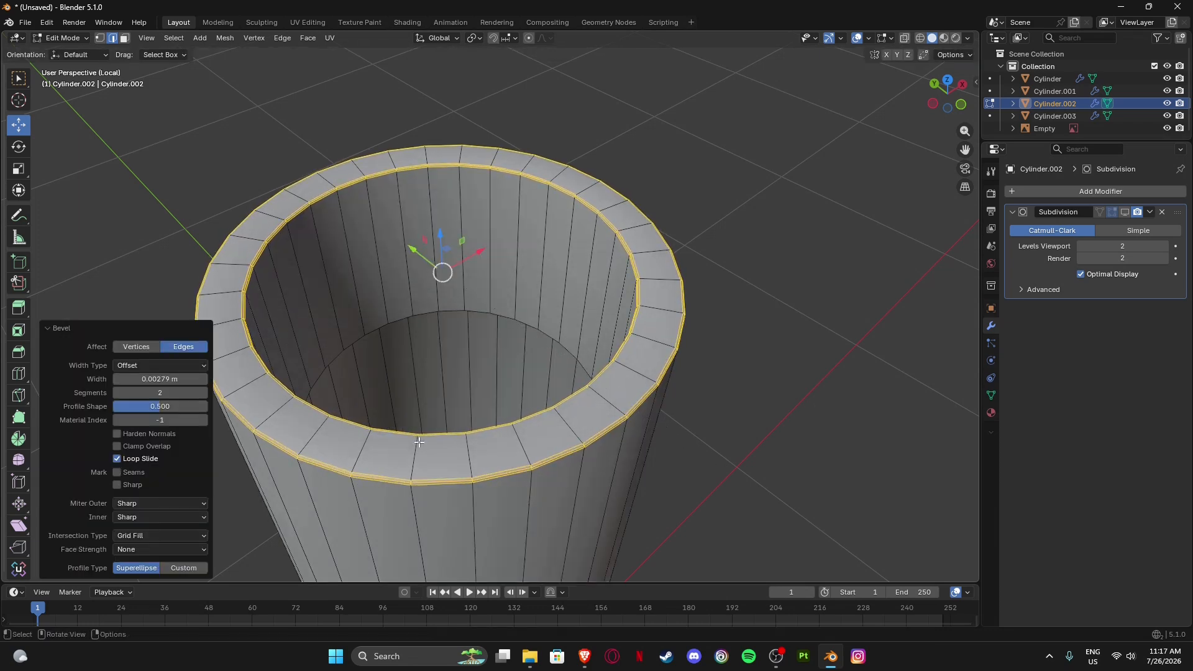
# Set the rim bevel's width to 0.0028 m and clear the edge selection.
pyautogui.scroll(-5, 479, 297)
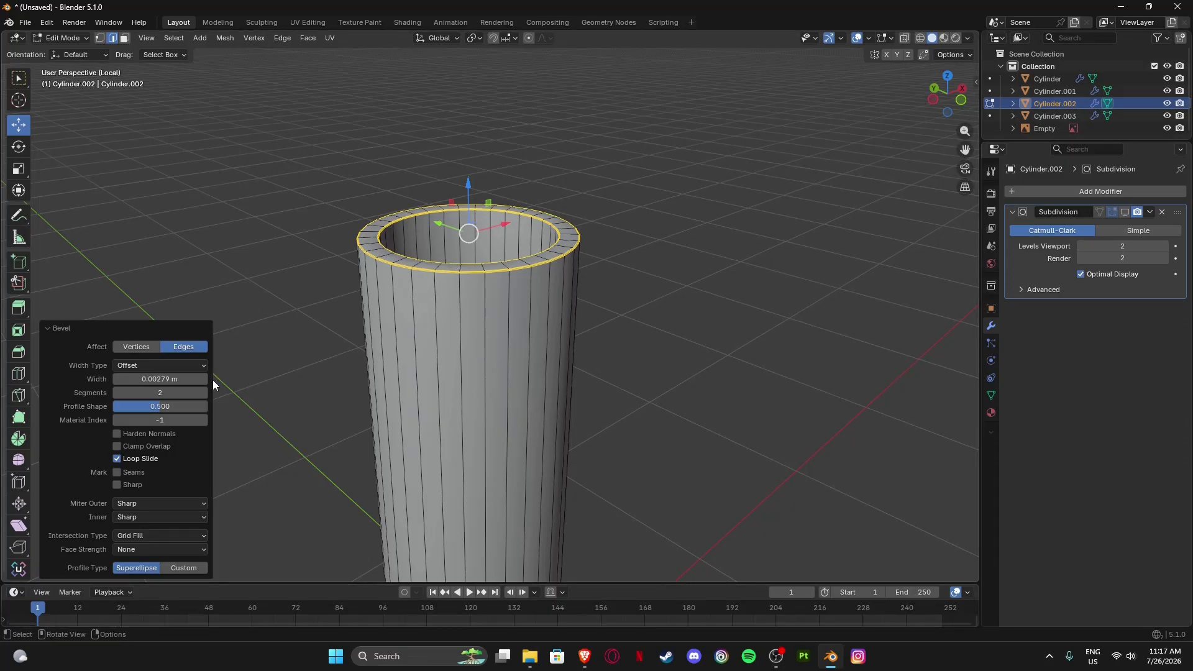
pyautogui.click(159, 380)
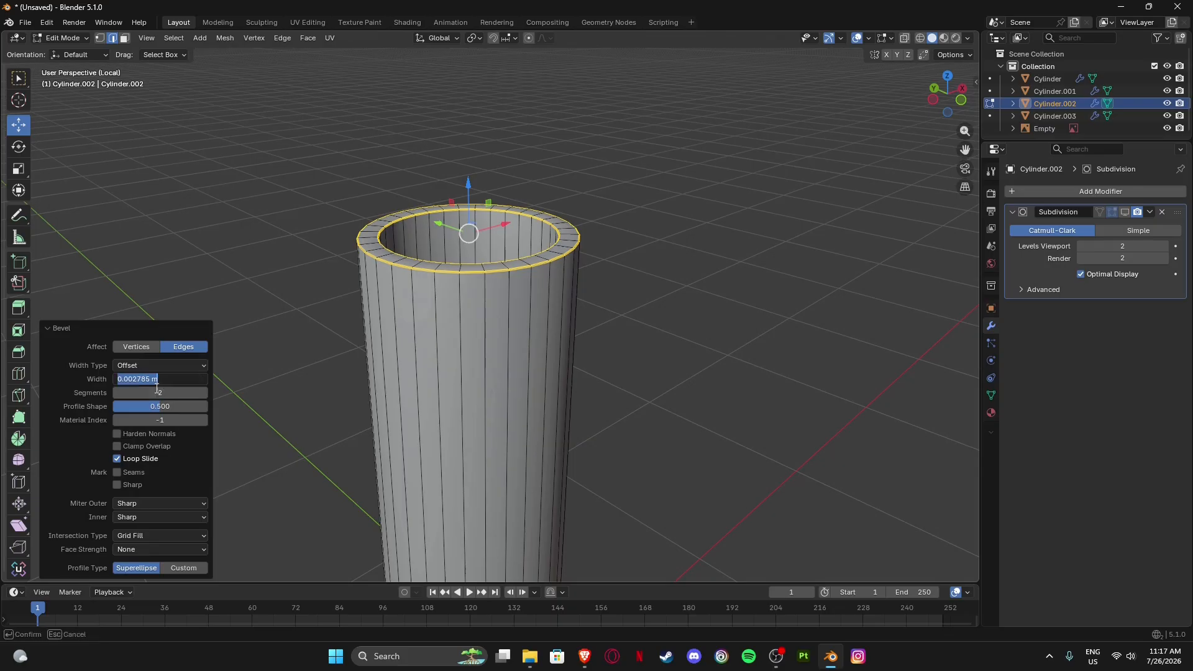
pyautogui.moveTo(138, 379); pyautogui.dragTo(164, 380)
pyautogui.write('5')
pyautogui.press('Return')
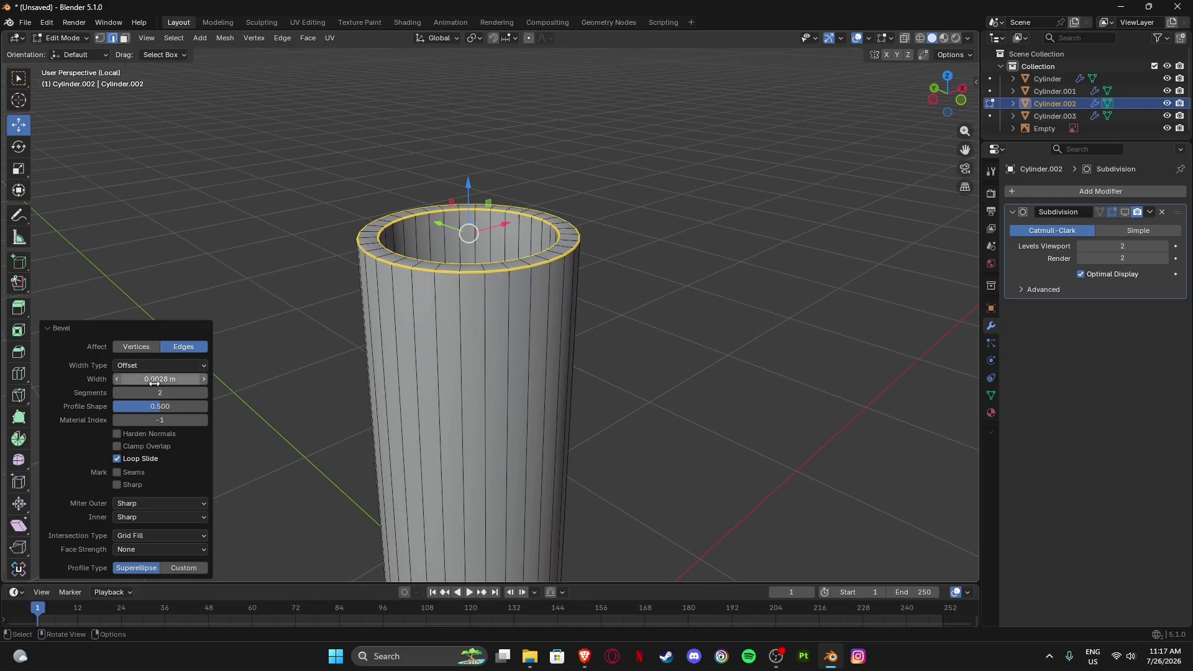
pyautogui.click(247, 273)
# Examine the bevelled rim and the vertical side edges of the isolated tube from several angles.
pyautogui.scroll(4, 468, 261)
pyautogui.scroll(-5, 426, 206)
pyautogui.moveTo(498, 233); pyautogui.dragTo(540, 266, button='middle')
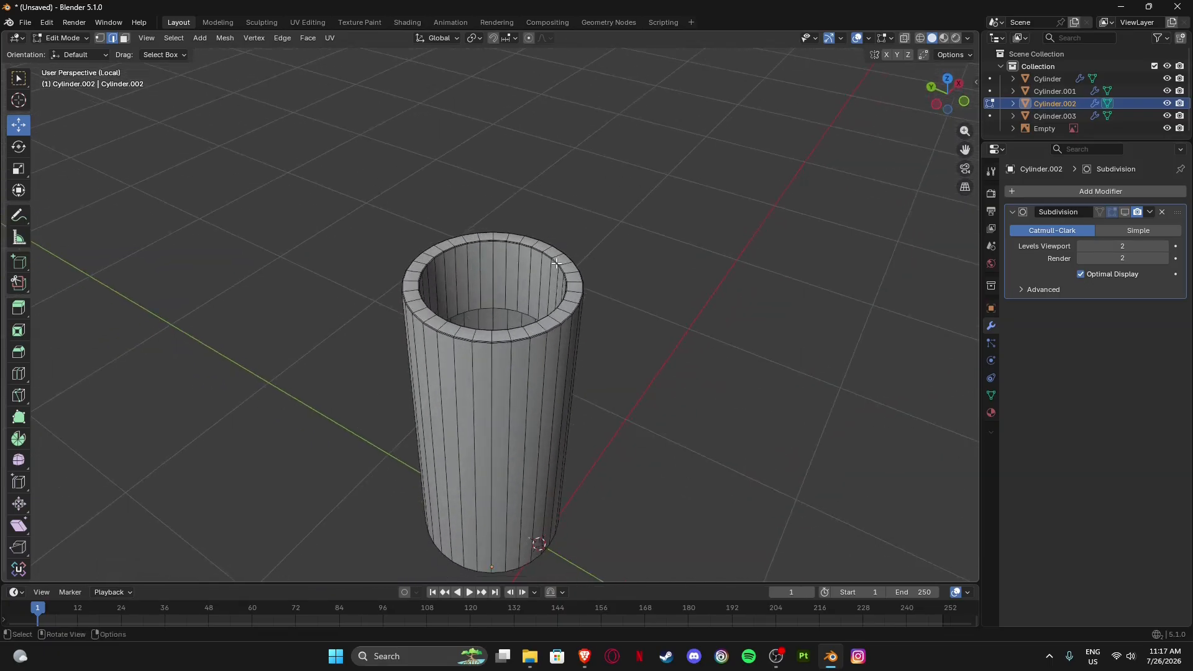
pyautogui.scroll(4, 603, 270)
pyautogui.scroll(-5, 668, 257)
pyautogui.moveTo(622, 317); pyautogui.dragTo(584, 300, button='middle')
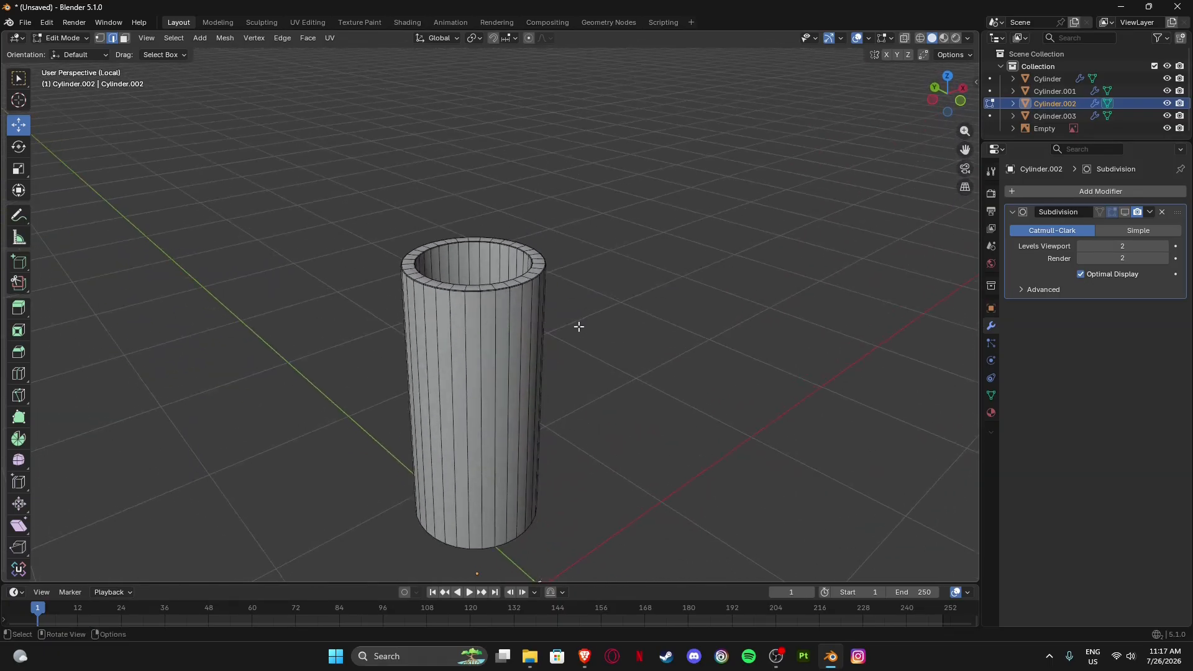
pyautogui.click(491, 321)
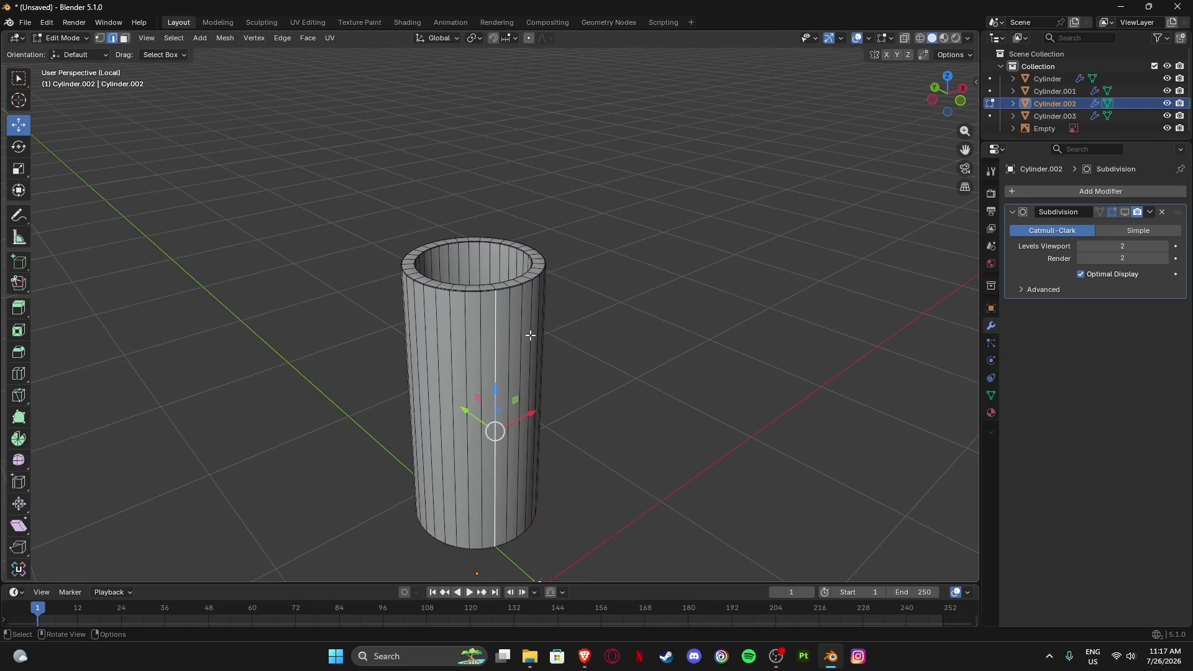
pyautogui.scroll(-5, 506, 326)
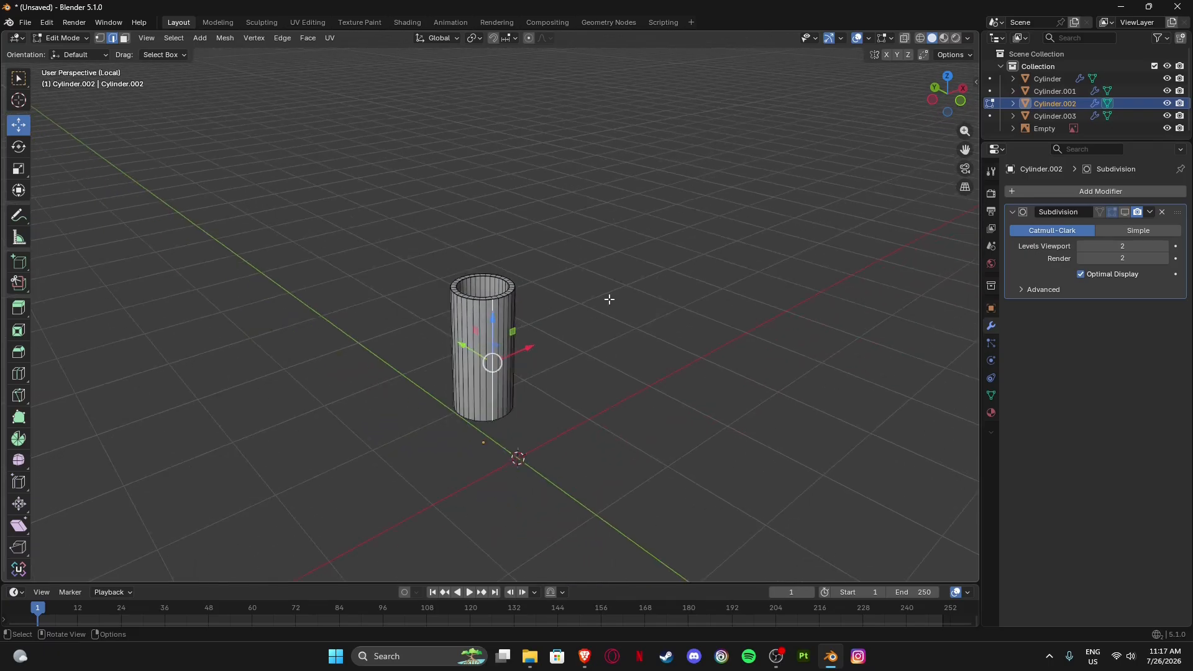
pyautogui.click(609, 299)
pyautogui.scroll(4, 496, 311)
pyautogui.click(514, 300)
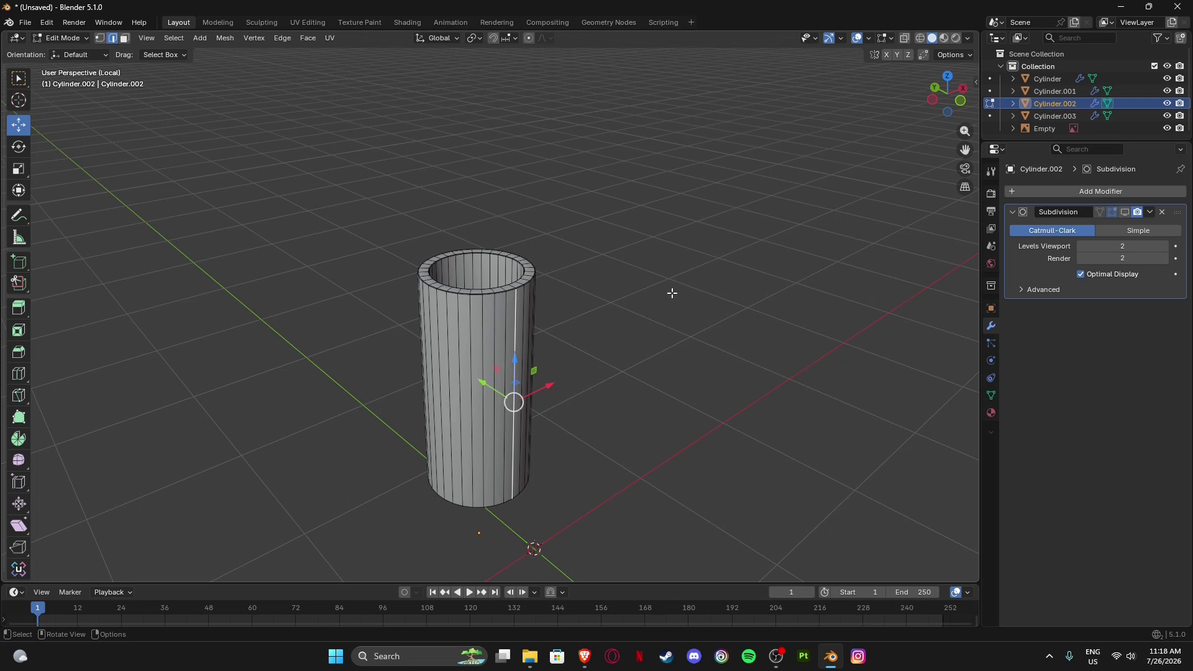
pyautogui.scroll(8, 502, 271)
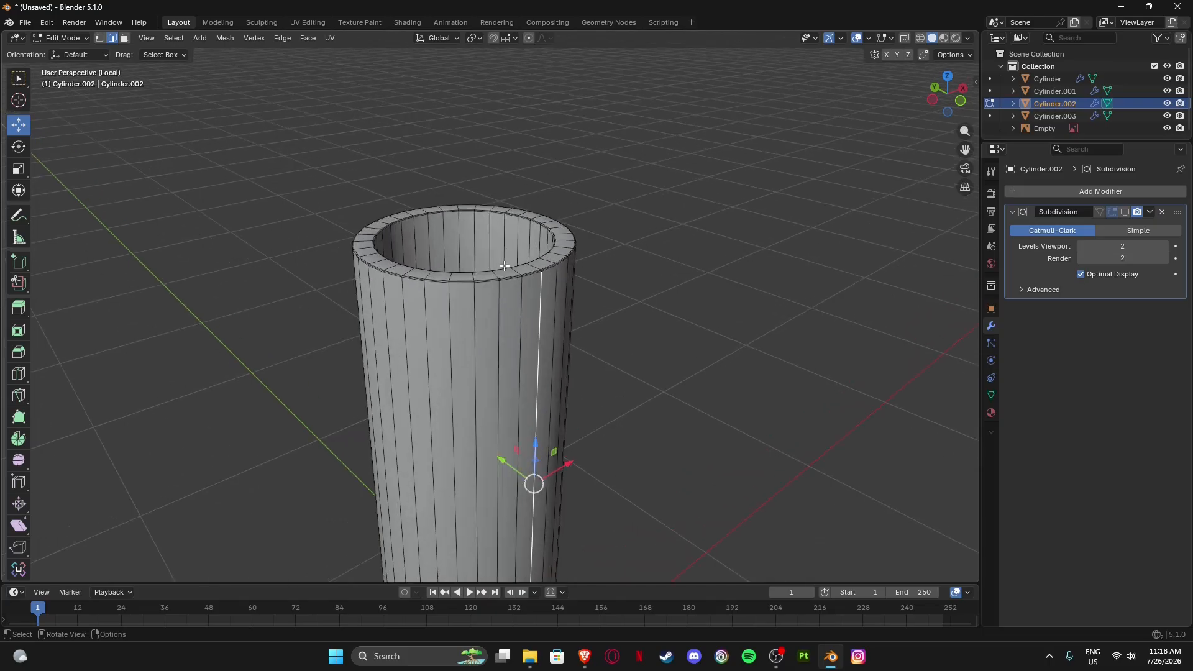
pyautogui.scroll(-3, 551, 262)
pyautogui.moveTo(553, 285); pyautogui.dragTo(567, 305, button='middle')
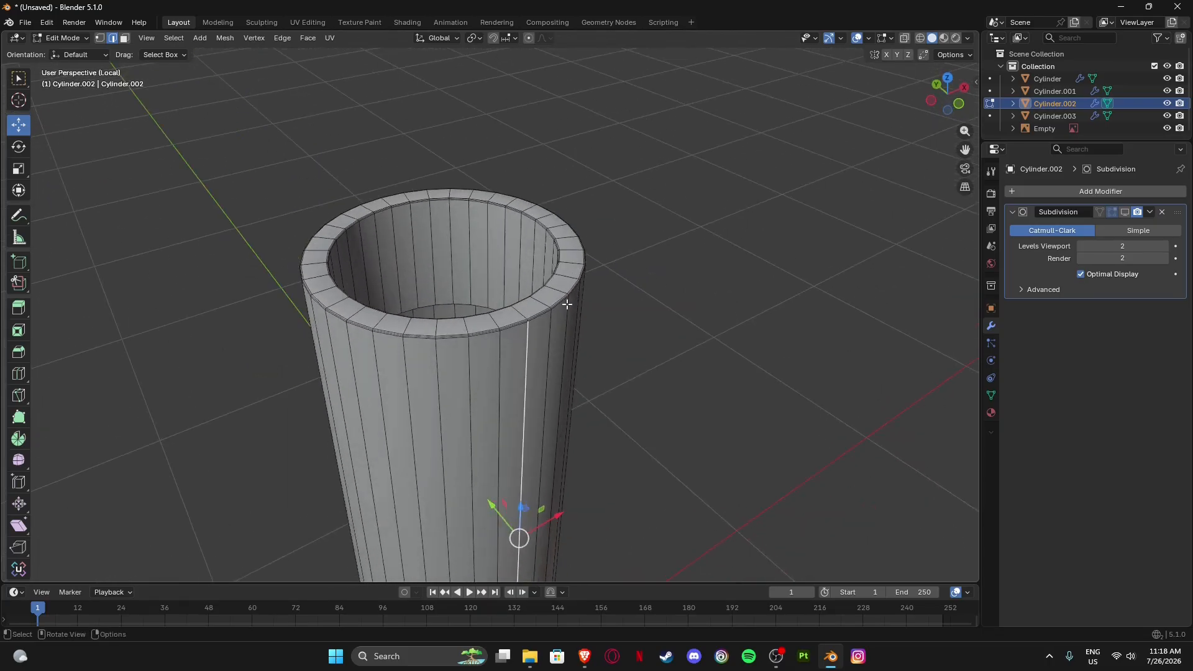
# Leave local view and examine how the tube's rim and lower end sit against the lipstick bullet and base.
pyautogui.press('/')
pyautogui.scroll(-3, 559, 307)
pyautogui.moveTo(547, 311); pyautogui.dragTo(522, 349, button='middle')
pyautogui.scroll(6, 519, 315)
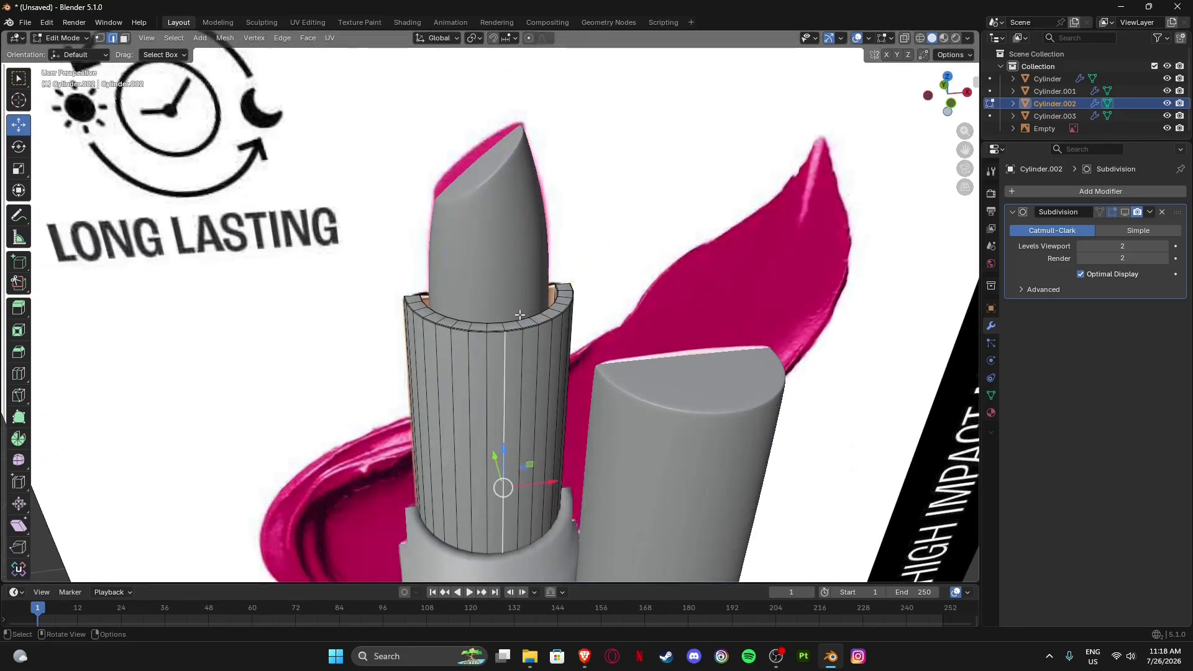
pyautogui.scroll(4, 520, 315)
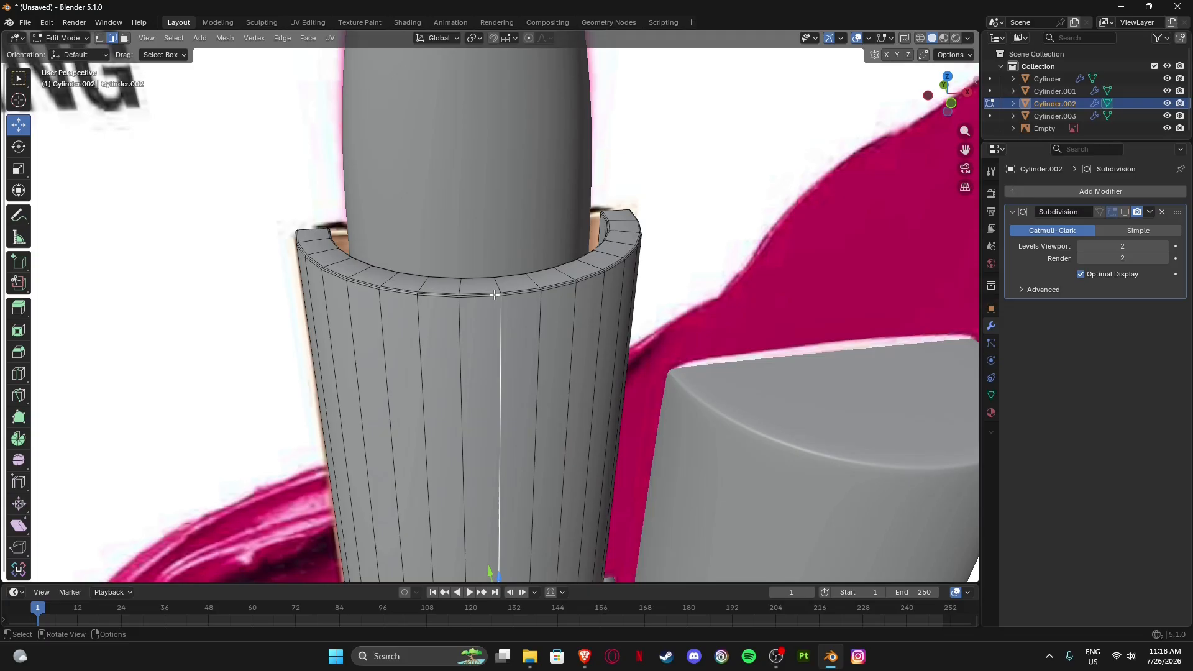
pyautogui.scroll(-5, 491, 289)
pyautogui.scroll(5, 466, 264)
pyautogui.scroll(-4, 491, 261)
pyautogui.keyDown('shift'); pyautogui.moveTo(496, 461); pyautogui.dragTo(498, 347, button='middle'); pyautogui.keyUp('shift')
pyautogui.keyDown('shift'); pyautogui.moveTo(513, 428); pyautogui.dragTo(505, 322, button='middle'); pyautogui.keyUp('shift')
pyautogui.scroll(4, 505, 322)
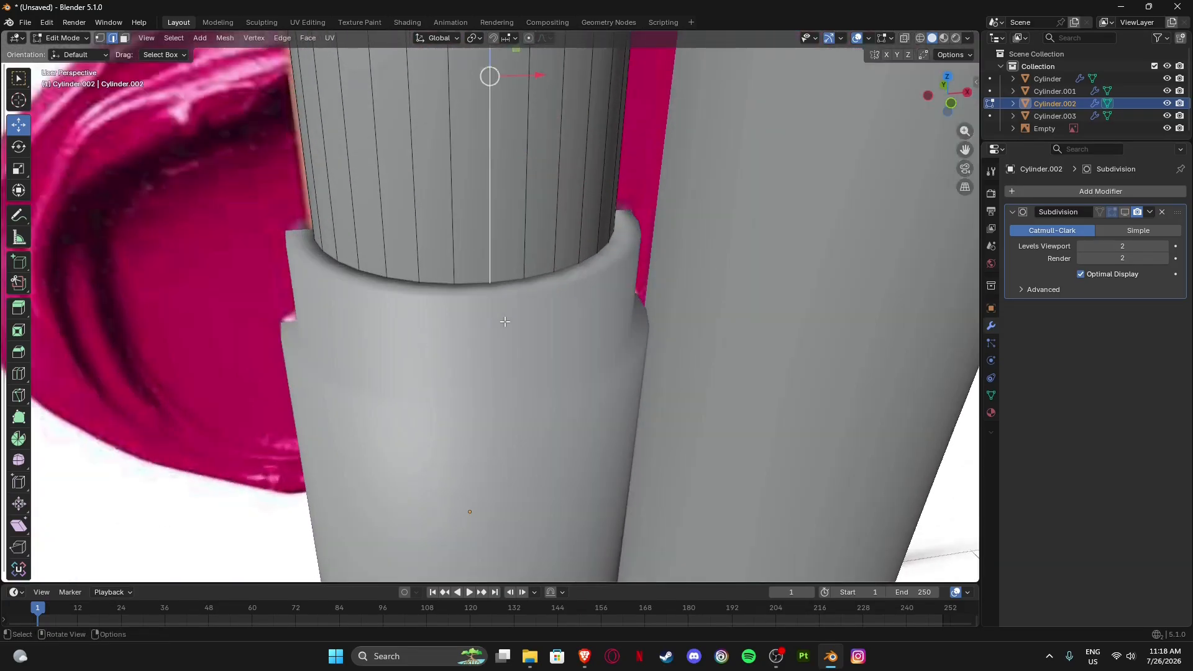
# Return the tube to Object Mode, enable its Subdivision modifier in the viewport, and check the smoothed rim.
pyautogui.press('Tab')
pyautogui.scroll(-3, 517, 309)
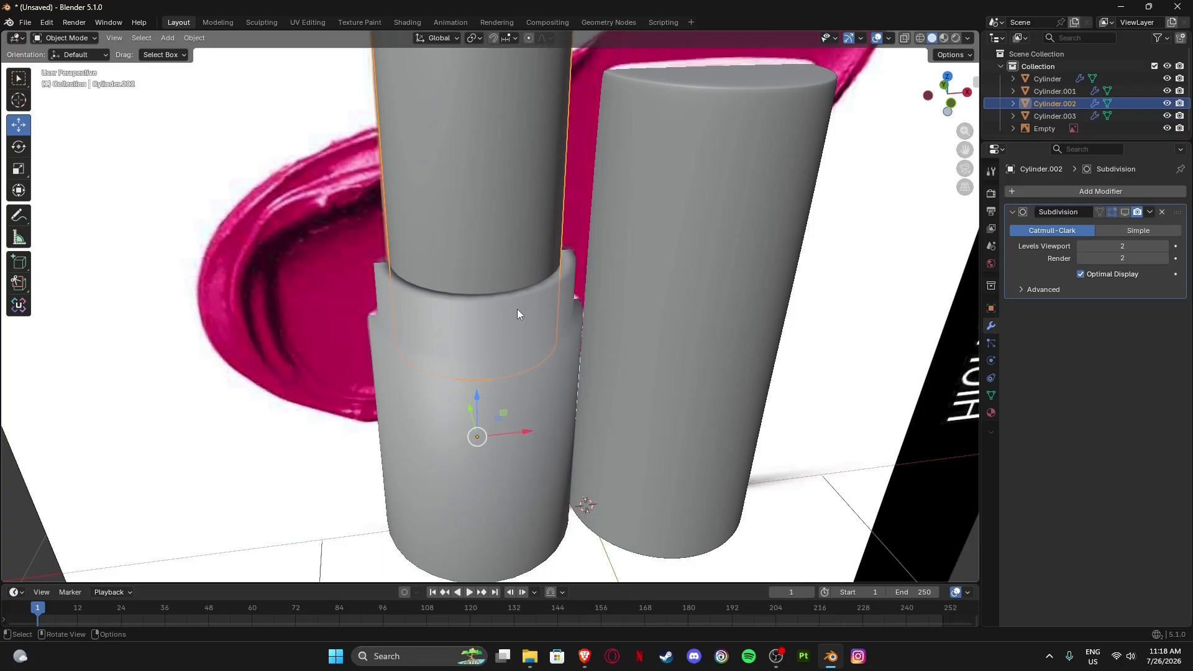
pyautogui.click(481, 314)
pyautogui.scroll(-5, 481, 313)
pyautogui.click(496, 169)
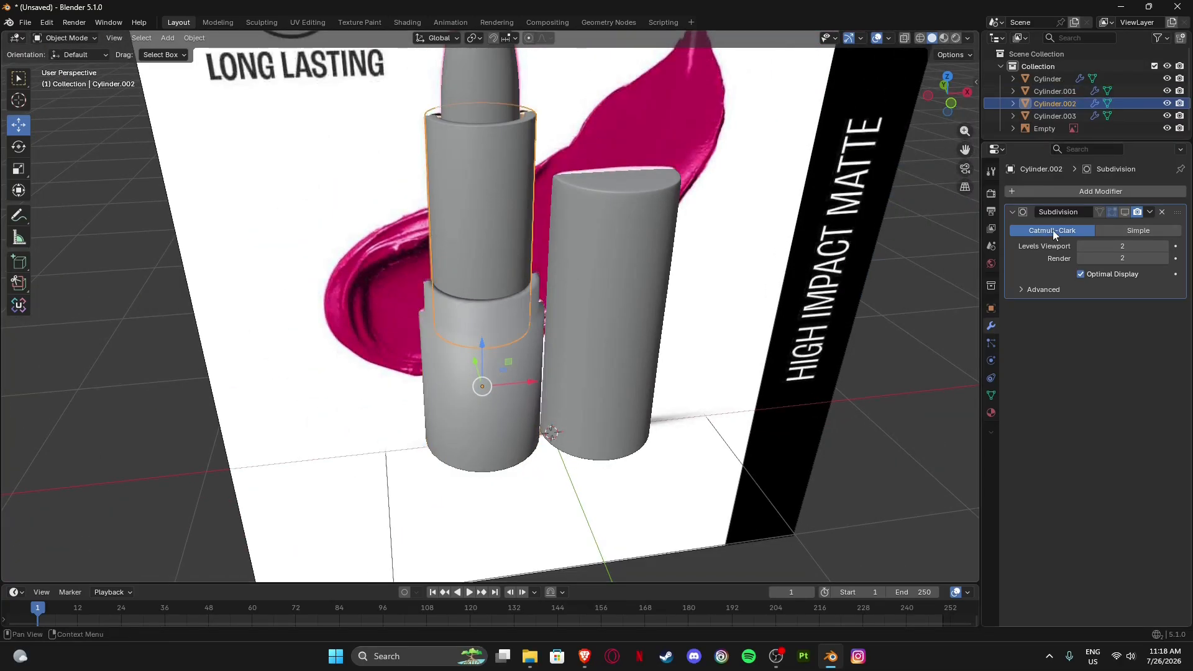
pyautogui.click(1125, 212)
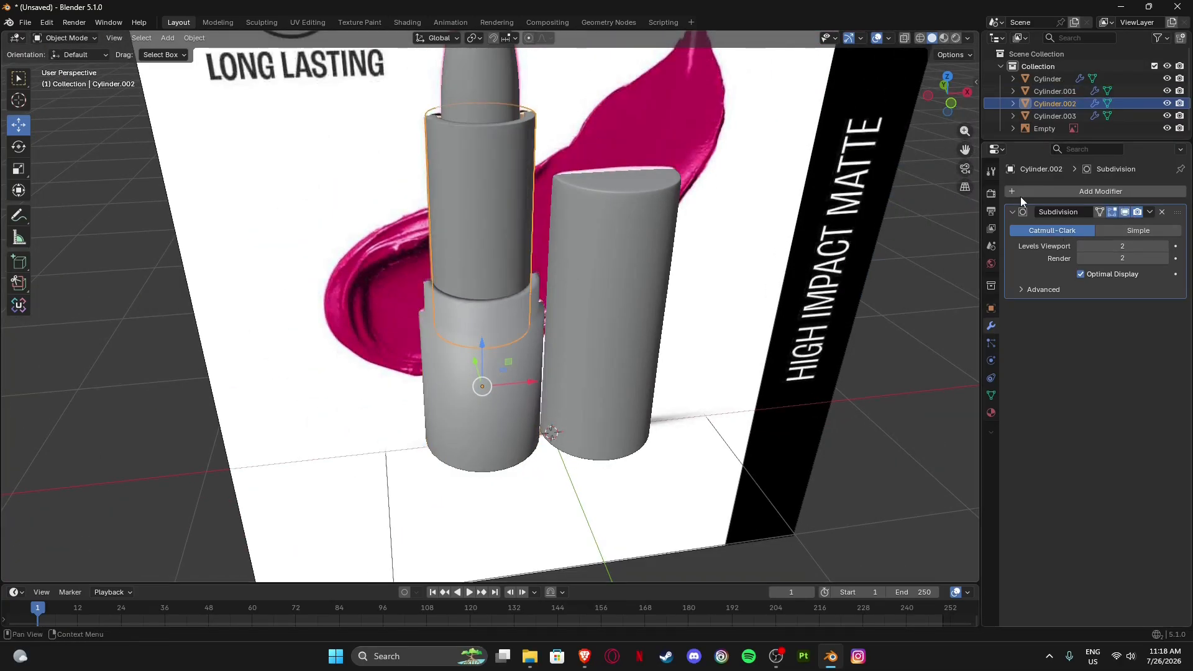
pyautogui.moveTo(560, 205); pyautogui.dragTo(539, 256, button='middle')
pyautogui.scroll(5, 490, 276)
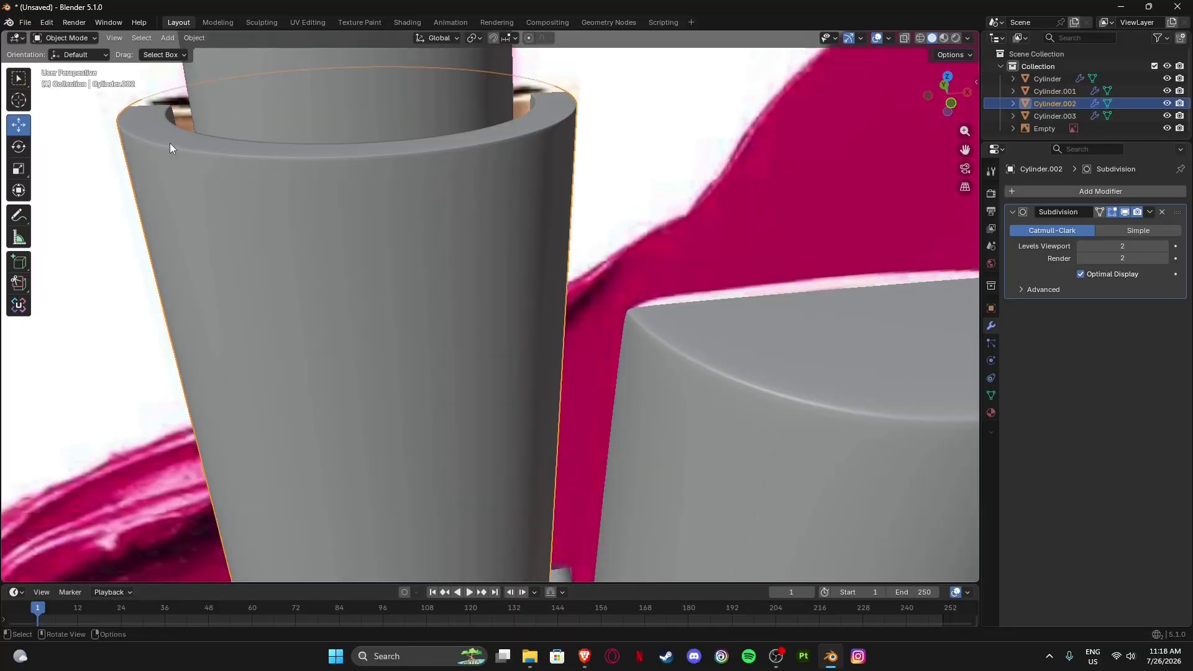
pyautogui.scroll(-5, 530, 126)
pyautogui.scroll(6, 438, 246)
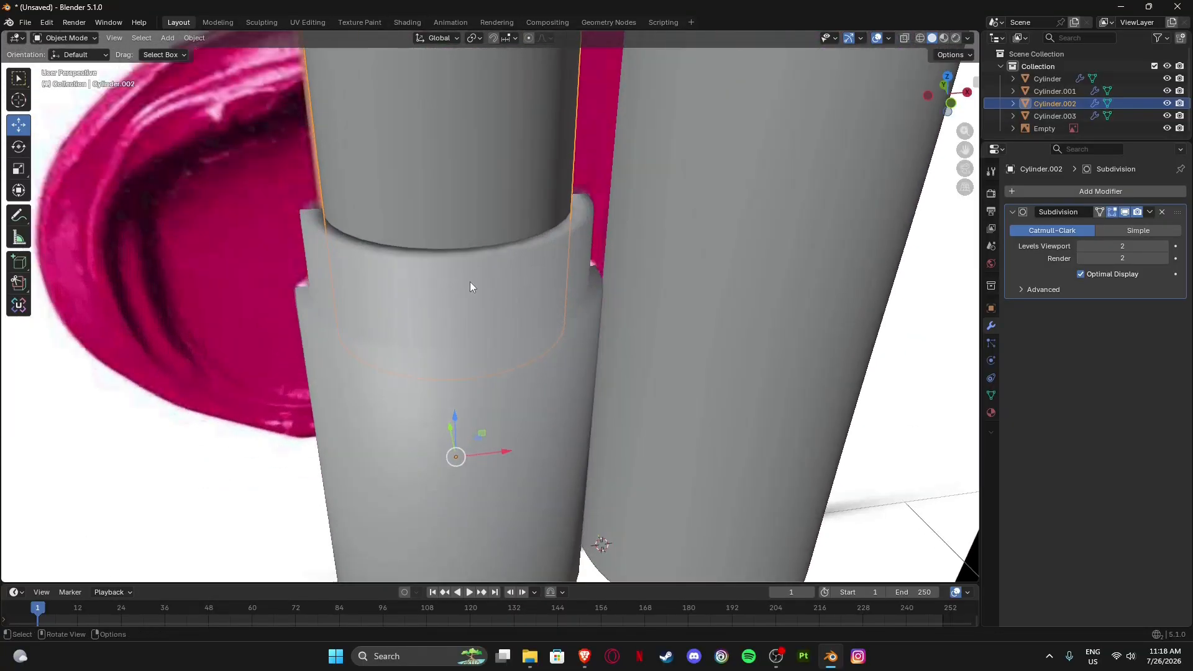
# Put the lipstick base Cylinder.001 into Edit Mode and check its open underside and stepped collar.
pyautogui.click(471, 287)
pyautogui.press('Tab')
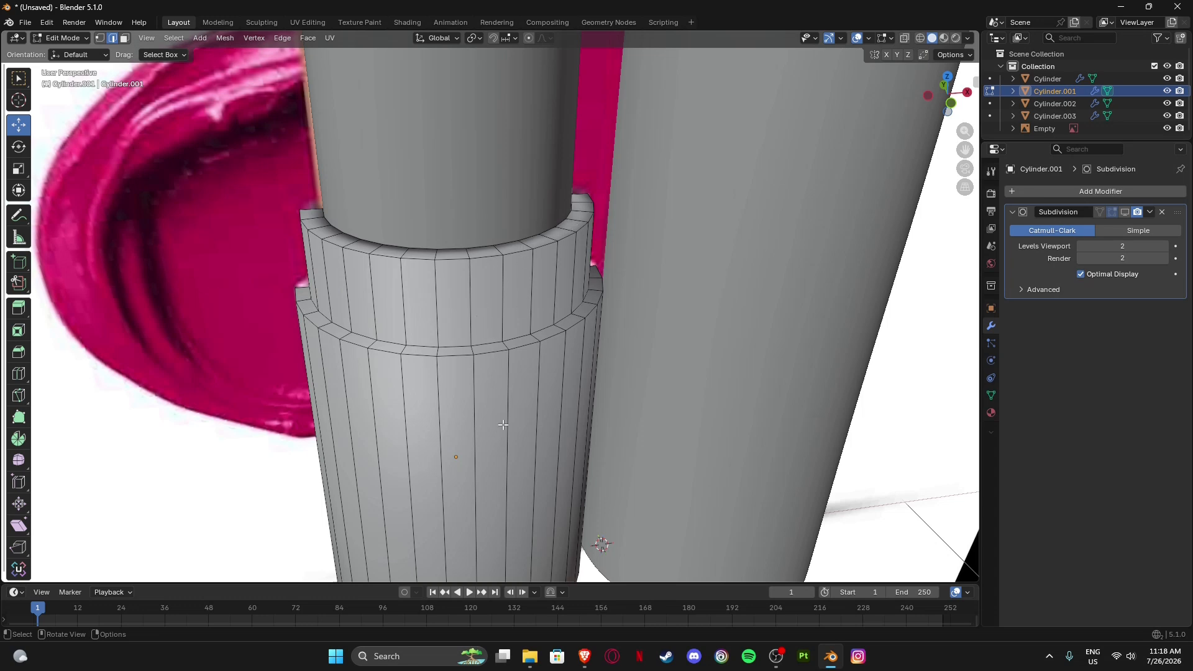
pyautogui.keyDown('shift'); pyautogui.moveTo(503, 425); pyautogui.dragTo(510, 156, button='middle'); pyautogui.keyUp('shift')
pyautogui.moveTo(463, 473); pyautogui.dragTo(452, 379, button='middle')
pyautogui.scroll(-3, 453, 421)
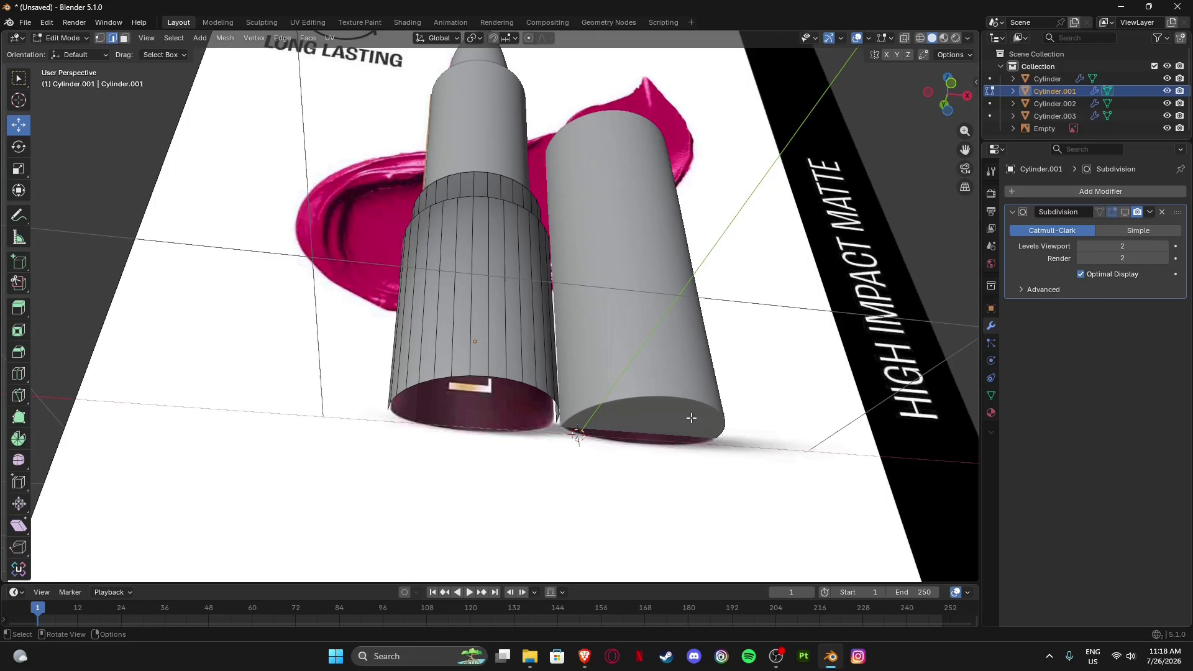
pyautogui.moveTo(603, 265); pyautogui.dragTo(567, 338, button='middle')
pyautogui.scroll(-3, 583, 220)
pyautogui.keyDown('shift'); pyautogui.moveTo(584, 220); pyautogui.dragTo(573, 317, button='middle'); pyautogui.keyUp('shift')
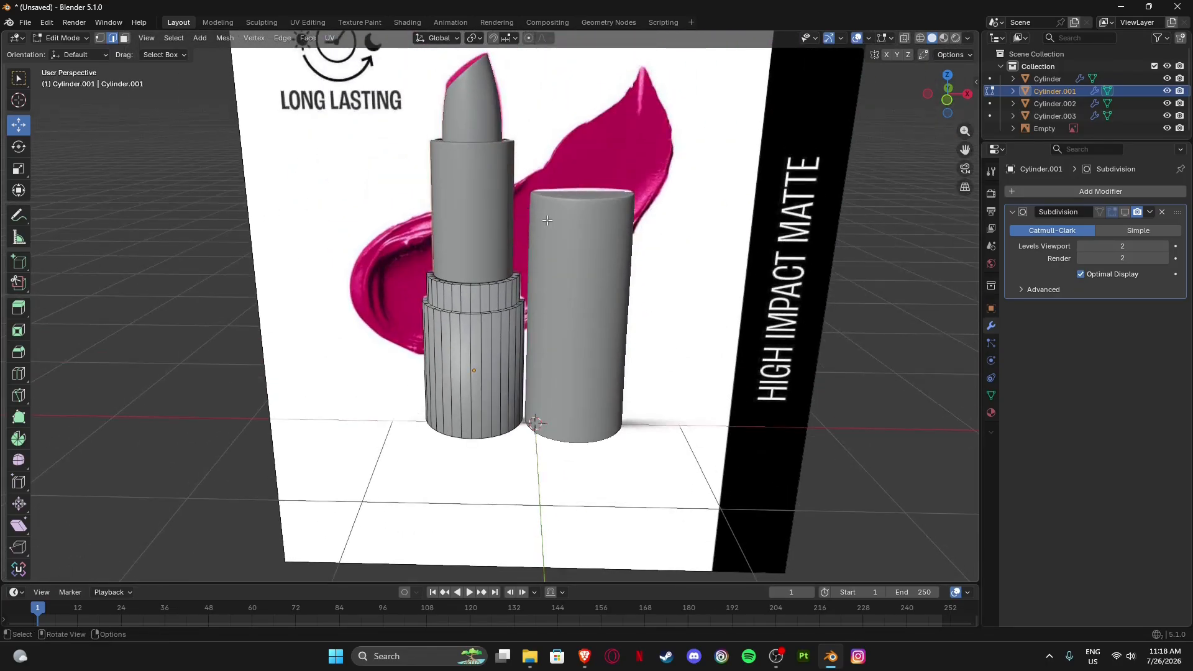
pyautogui.keyDown('shift'); pyautogui.moveTo(475, 254); pyautogui.dragTo(473, 339, button='middle'); pyautogui.keyUp('shift')
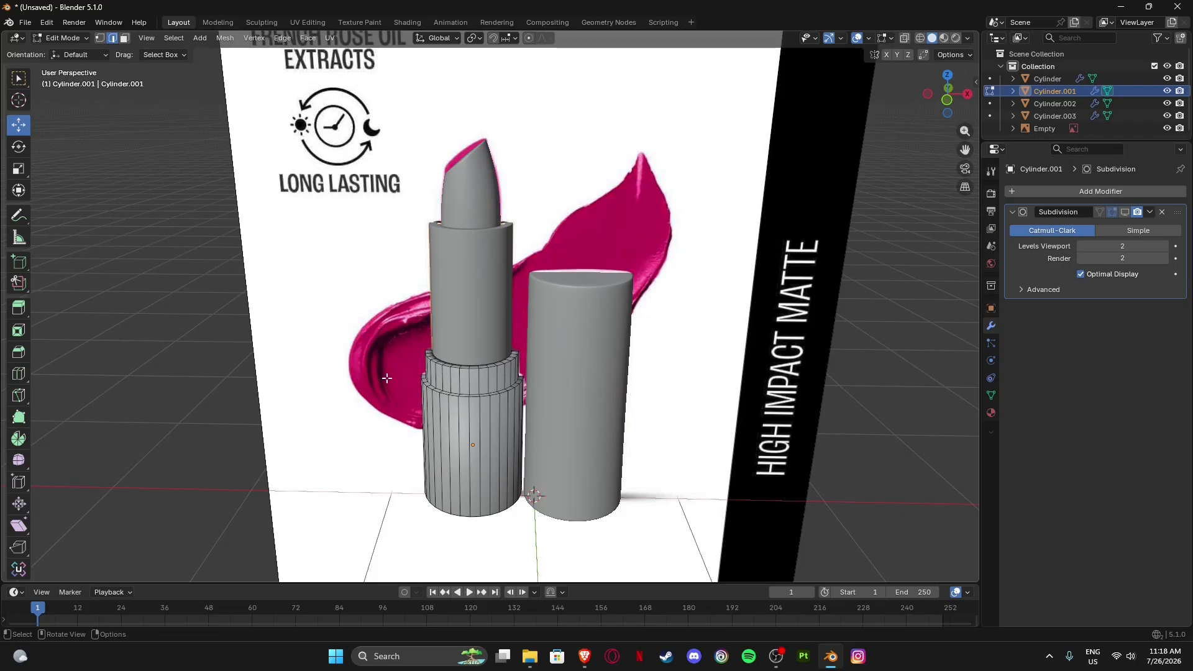
# Try to select the collar's rim and step edge loops by extending a few picked edges into full loops.
pyautogui.scroll(3, 387, 378)
pyautogui.keyDown('shift'); pyautogui.moveTo(443, 421); pyautogui.dragTo(542, 367, button='middle'); pyautogui.keyUp('shift')
pyautogui.scroll(4, 468, 347)
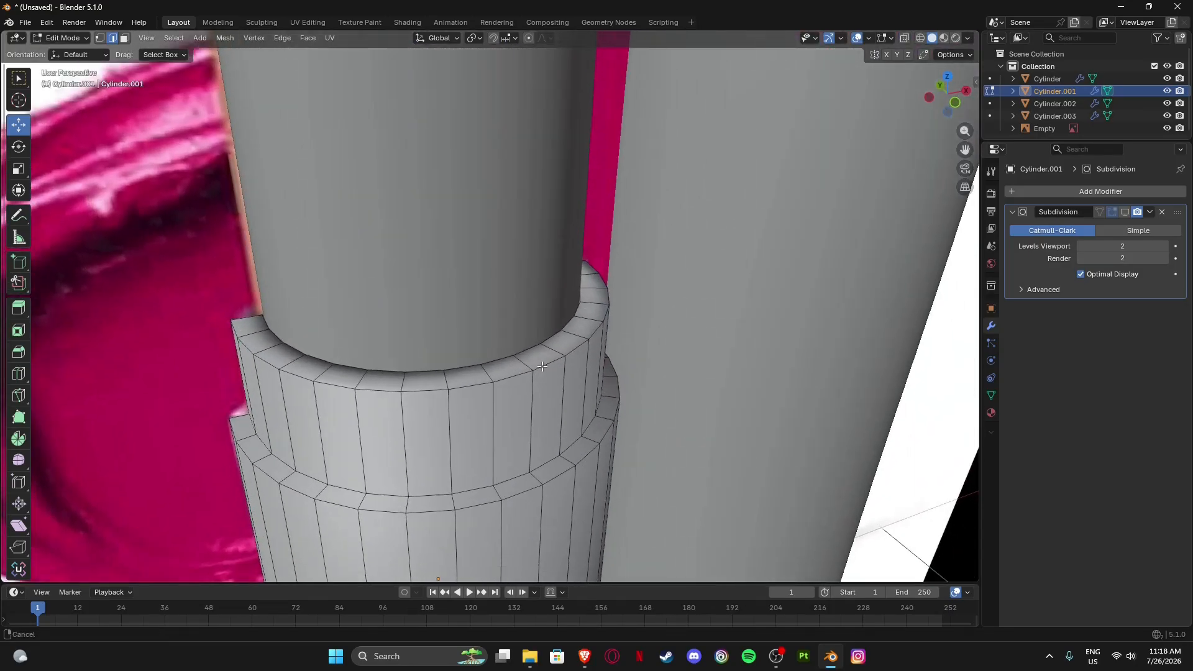
pyautogui.scroll(2, 542, 367)
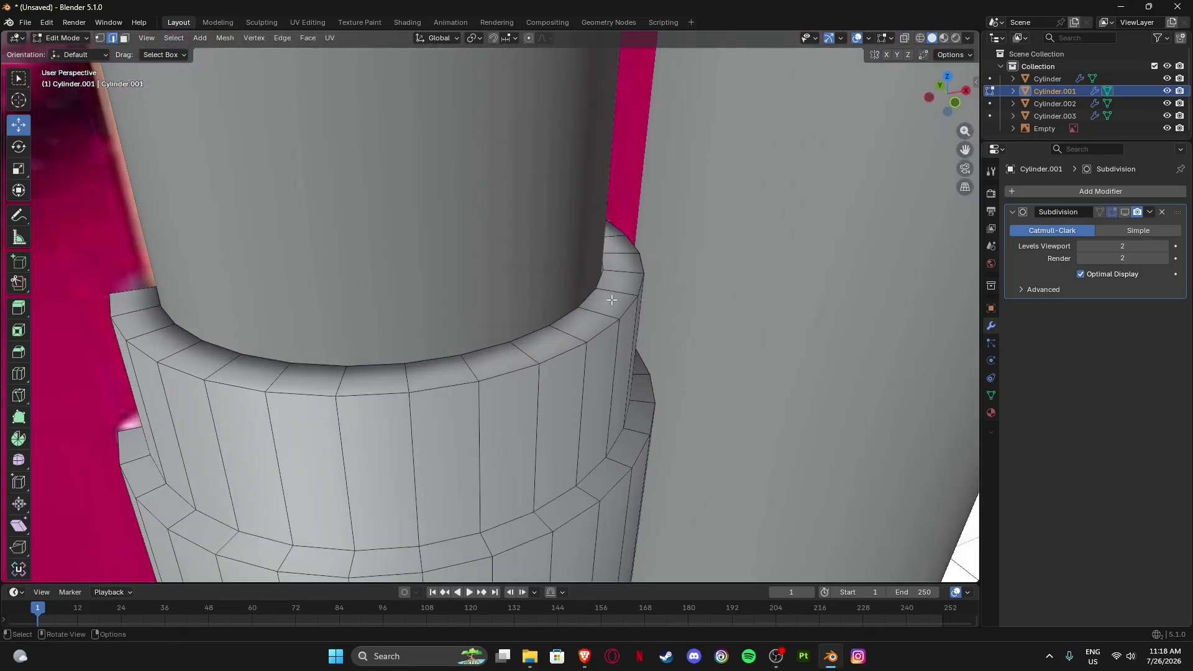
pyautogui.scroll(-3, 612, 300)
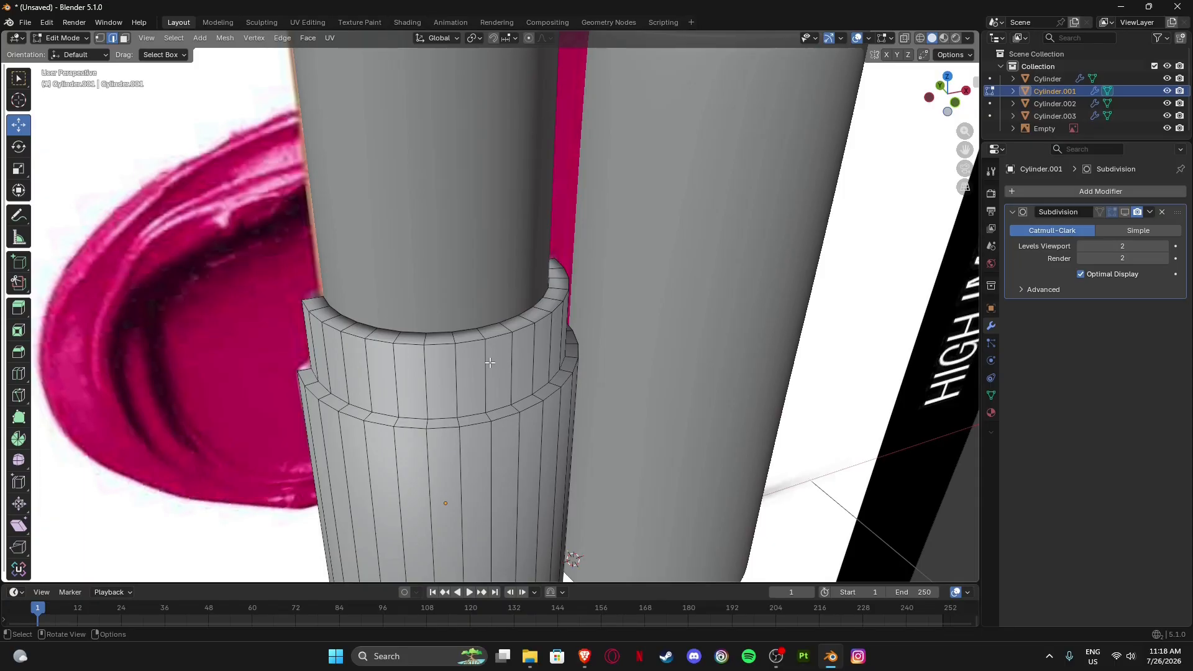
pyautogui.click(168, 38)
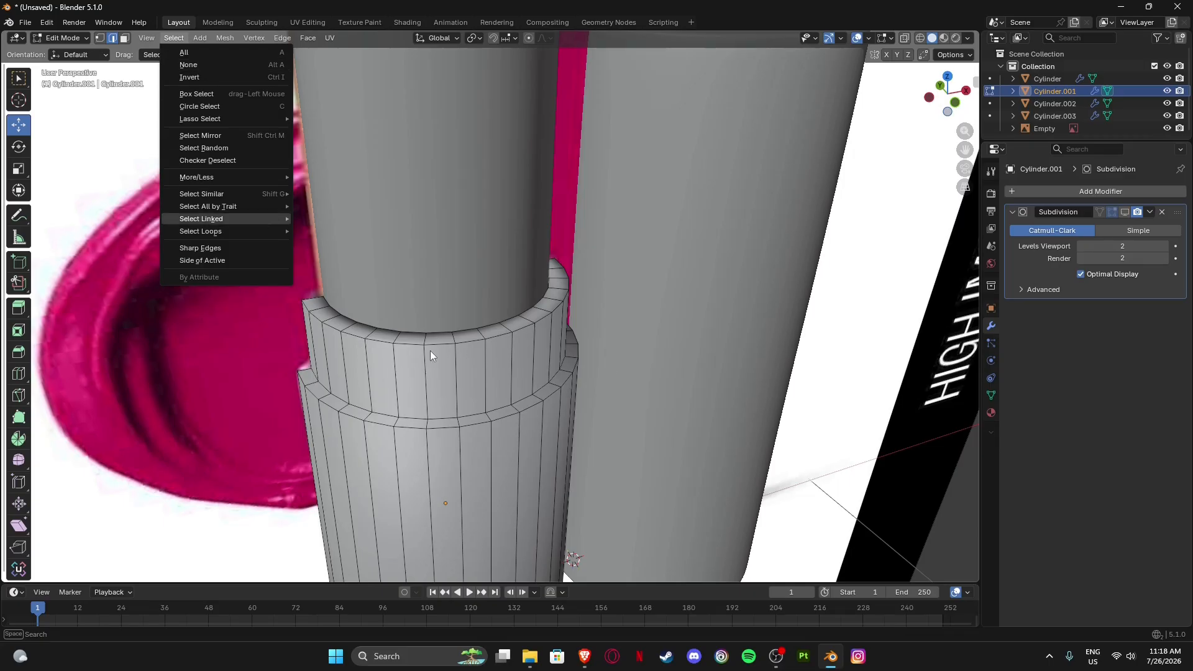
pyautogui.click(443, 330)
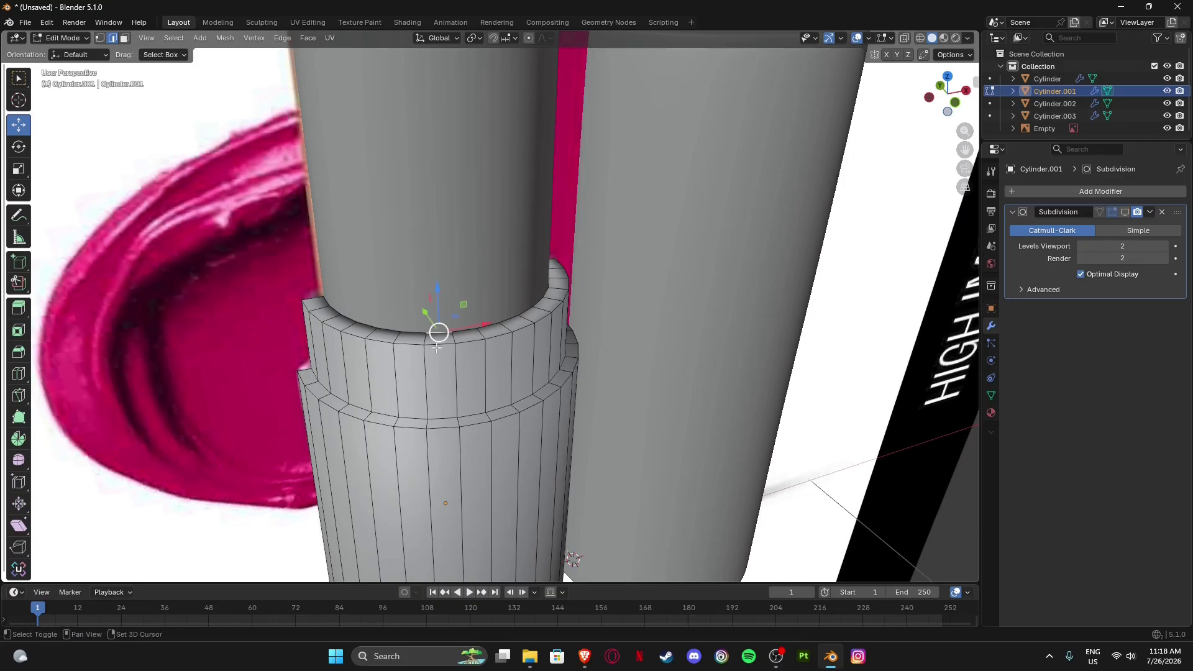
pyautogui.moveTo(433, 427); pyautogui.dragTo(469, 379, button='middle')
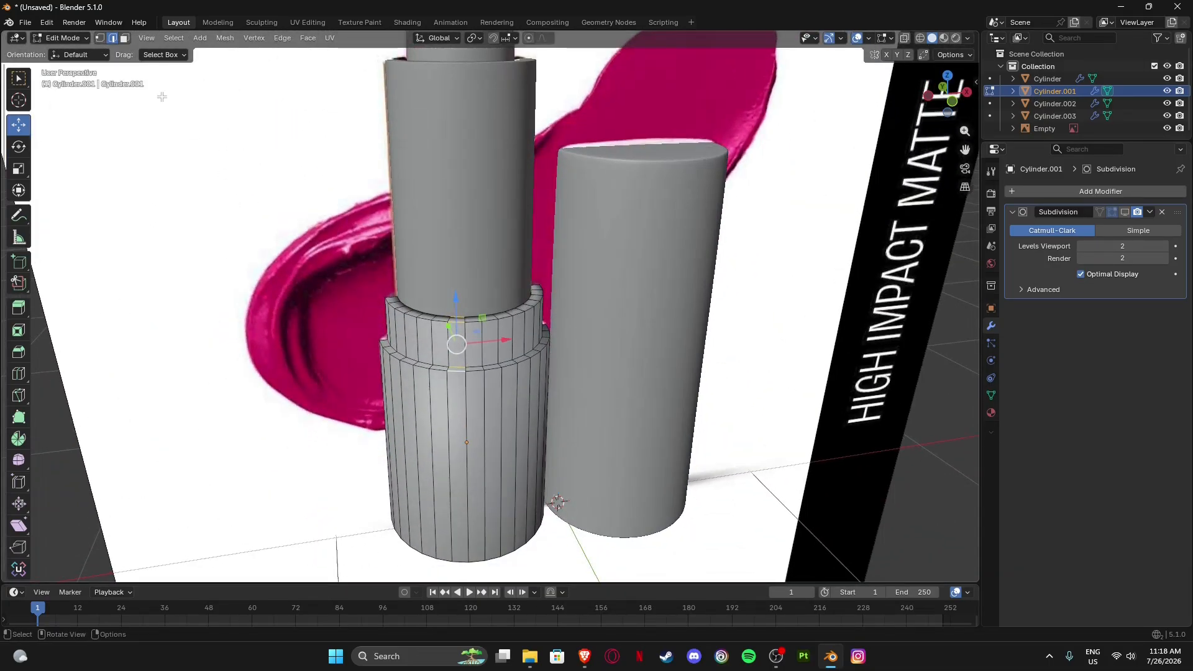
pyautogui.click(173, 38)
pyautogui.moveTo(200, 231)
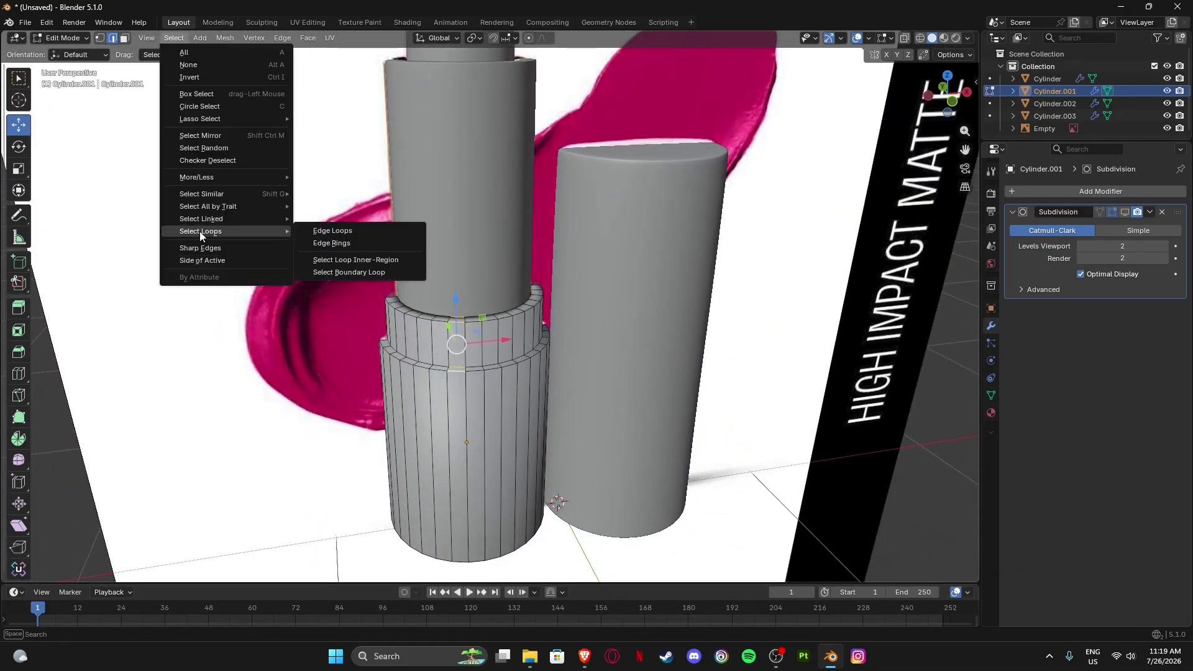
pyautogui.click(360, 229)
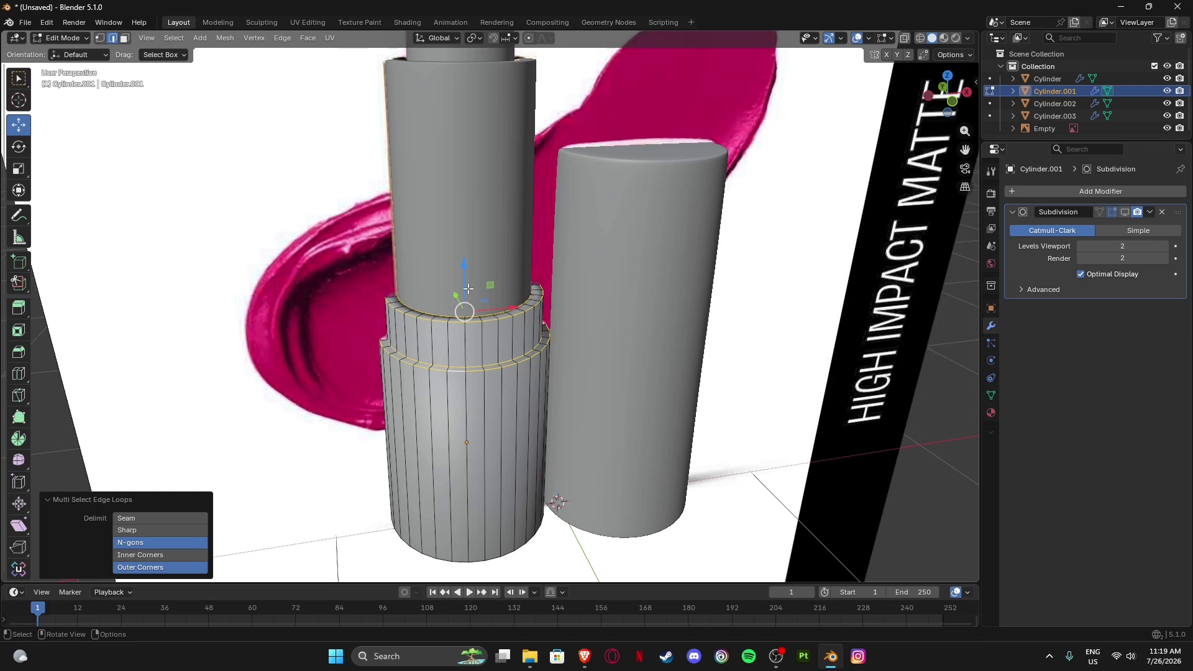
pyautogui.click(289, 330)
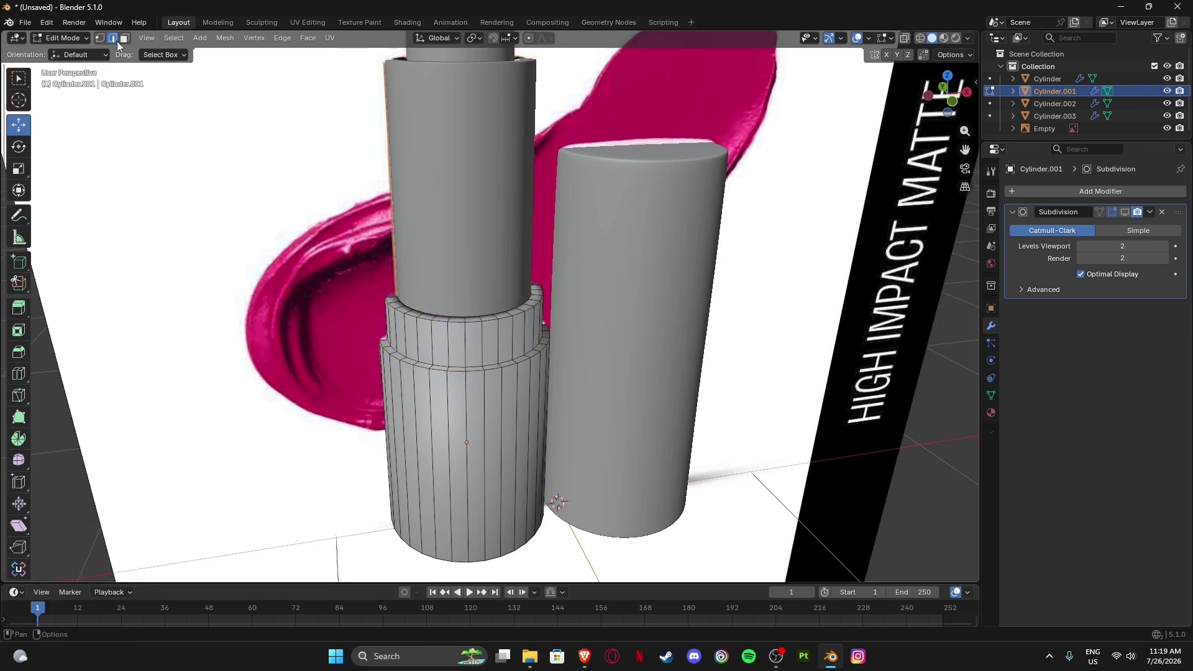
# Select all sharp edges of the lipstick base at 30° sharpness, covering the collar's rim and step.
pyautogui.click(173, 38)
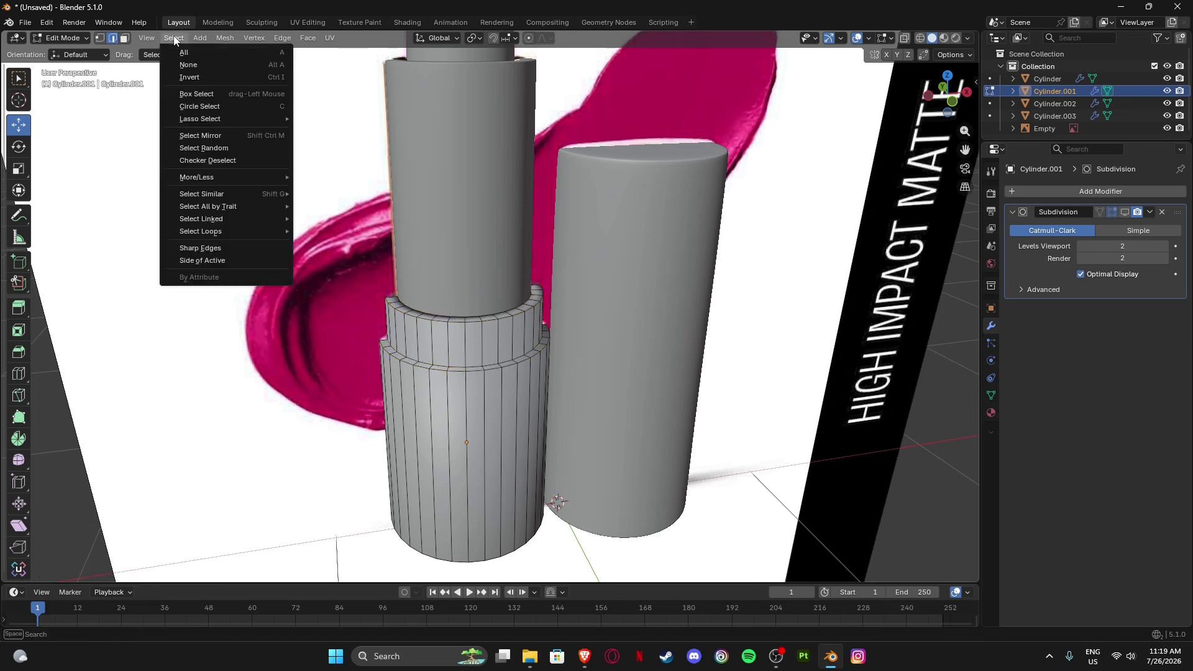
pyautogui.click(200, 248)
pyautogui.scroll(5, 478, 298)
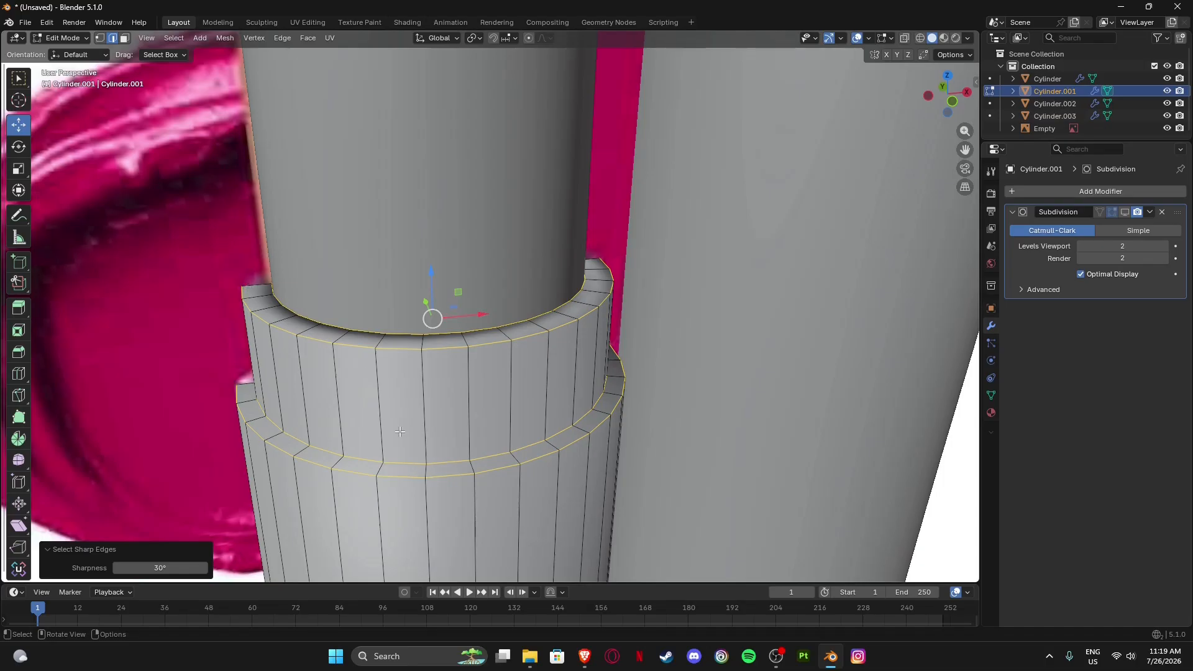
pyautogui.scroll(-4, 520, 487)
pyautogui.moveTo(434, 392); pyautogui.dragTo(458, 399, button='middle')
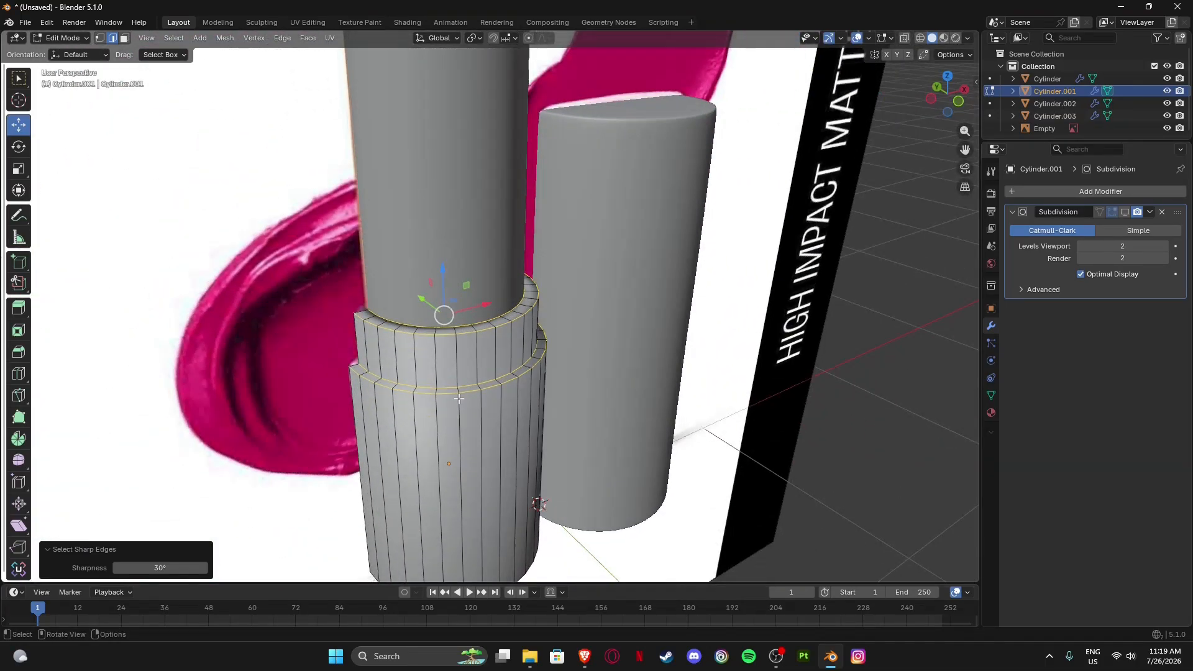
pyautogui.scroll(6, 511, 363)
pyautogui.keyDown('shift'); pyautogui.moveTo(562, 379); pyautogui.dragTo(560, 345, button='middle'); pyautogui.keyUp('shift')
pyautogui.scroll(2, 554, 341)
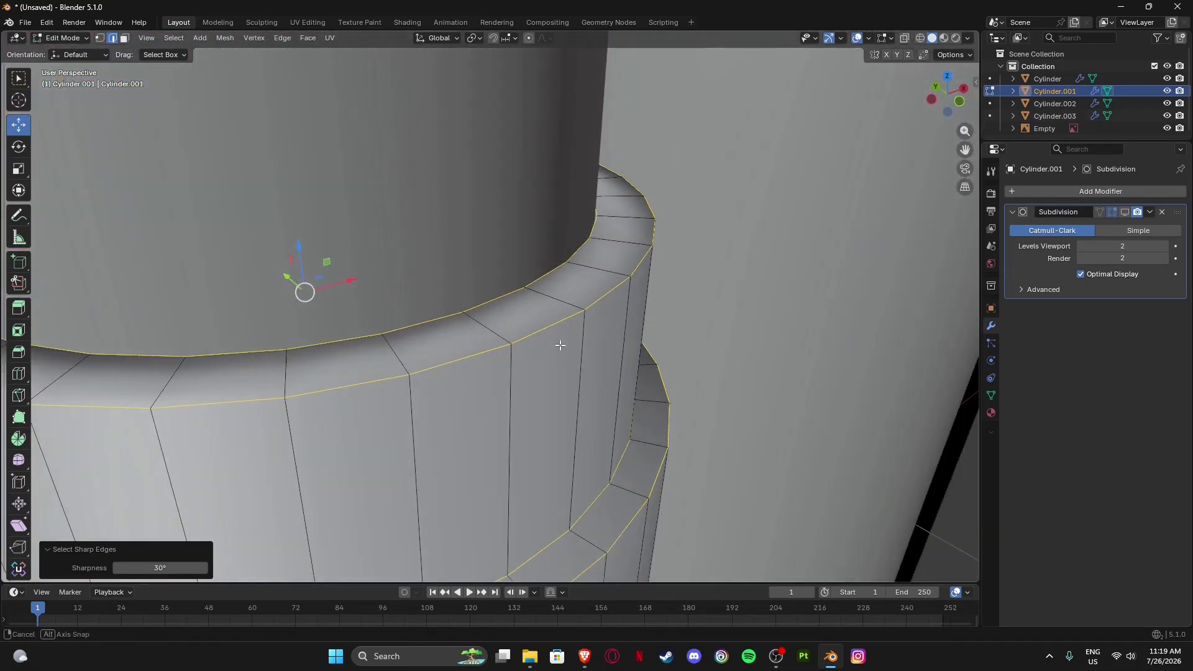
# Bevel the selected collar rim and step edges with 2 segments and a width of 0.0028 m.
pyautogui.hotkey('ctrl', 'b')
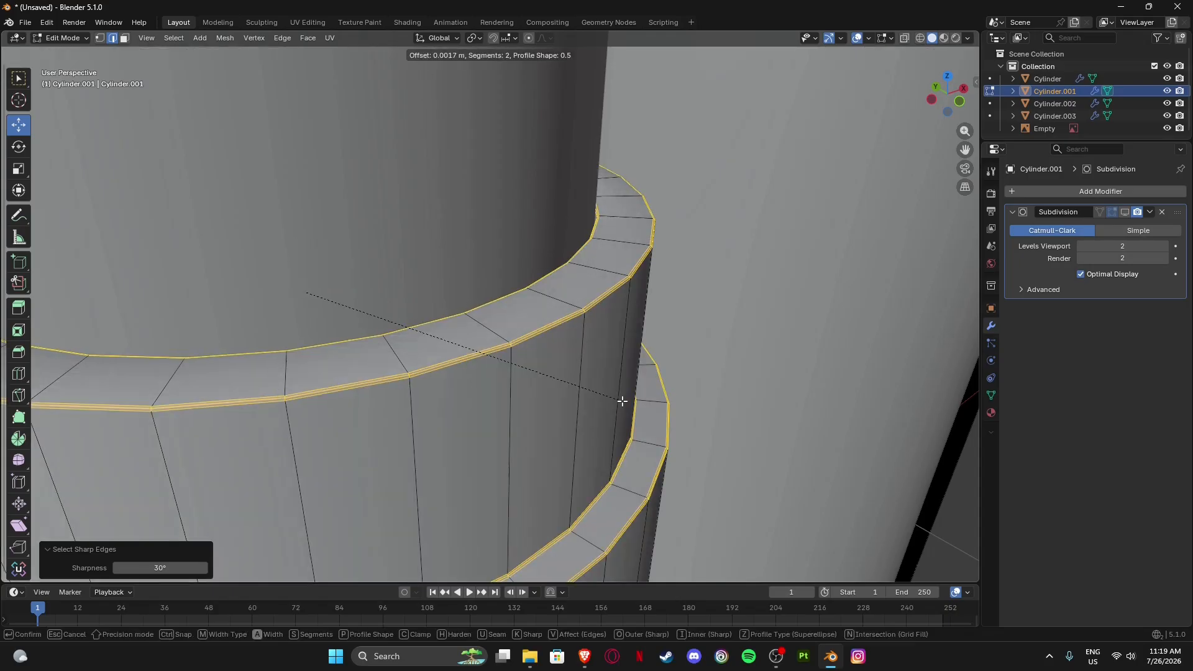
pyautogui.click(218, 437)
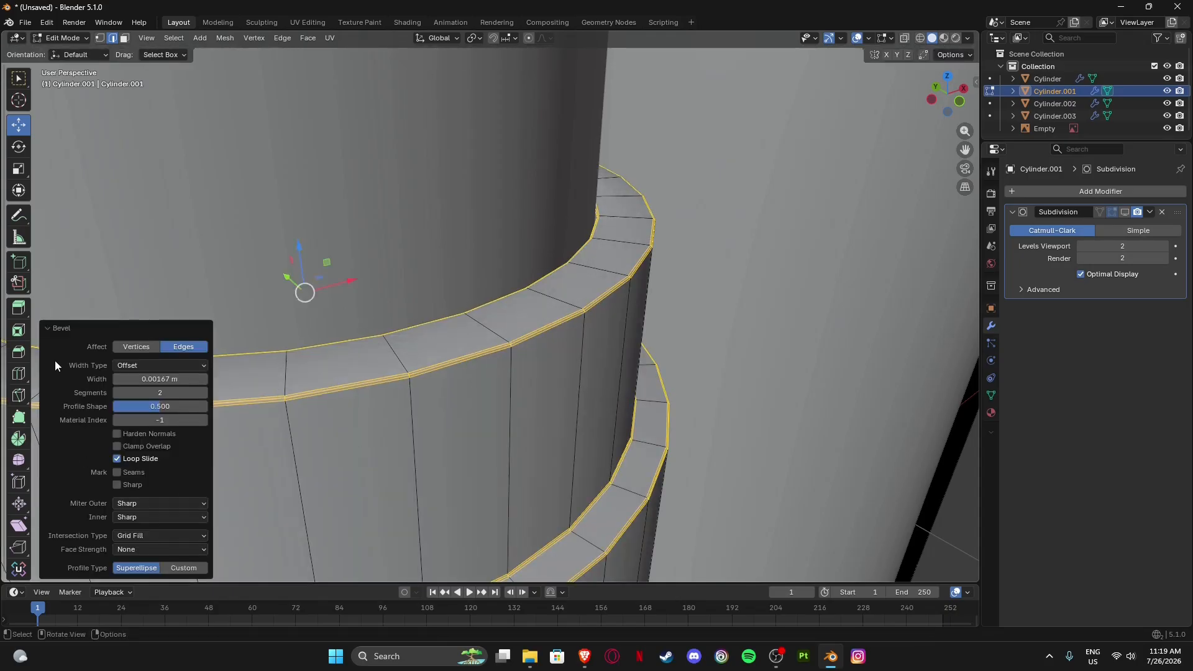
pyautogui.click(151, 381)
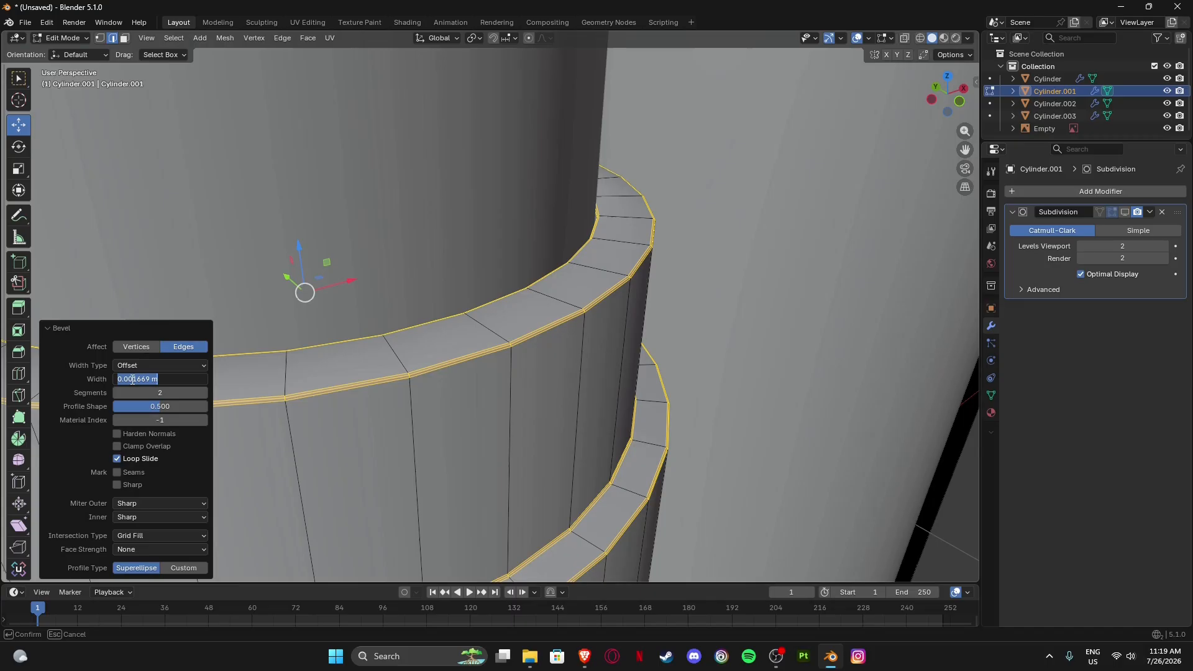
pyautogui.moveTo(134, 379); pyautogui.dragTo(160, 377)
pyautogui.write('28')
pyautogui.press('Return')
pyautogui.scroll(-3, 526, 367)
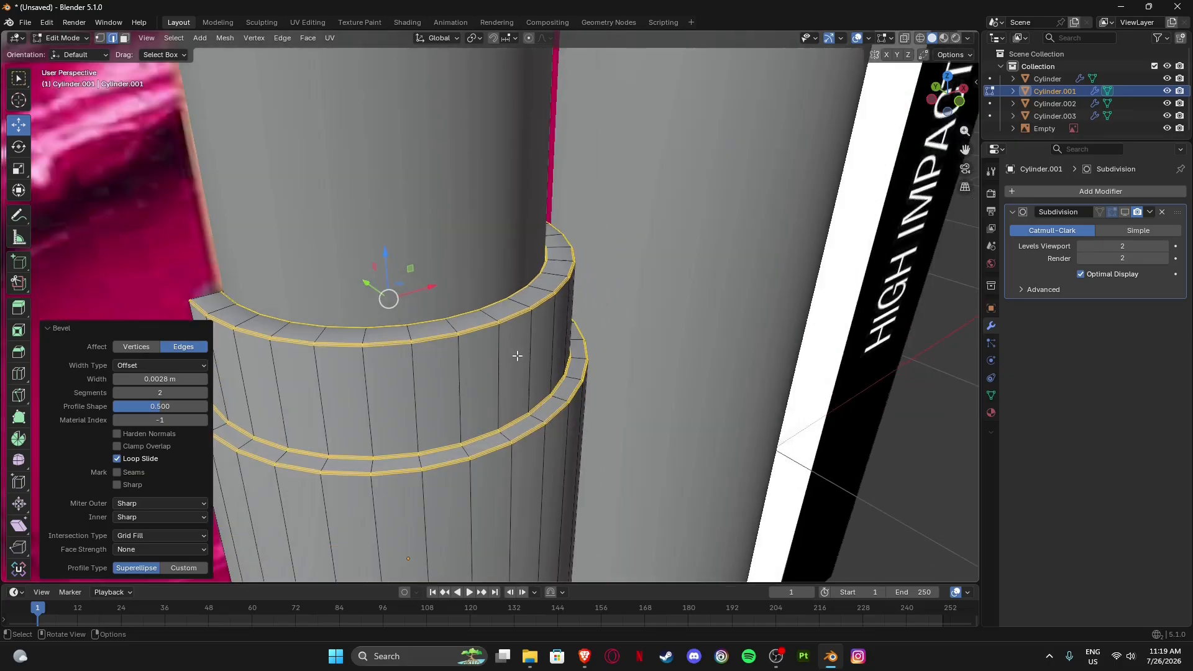
# Select the edge loop around the base's open underside and fill it with a face.
pyautogui.moveTo(539, 339); pyautogui.dragTo(435, 296, button='middle')
pyautogui.scroll(-3, 462, 279)
pyautogui.scroll(-2, 462, 279)
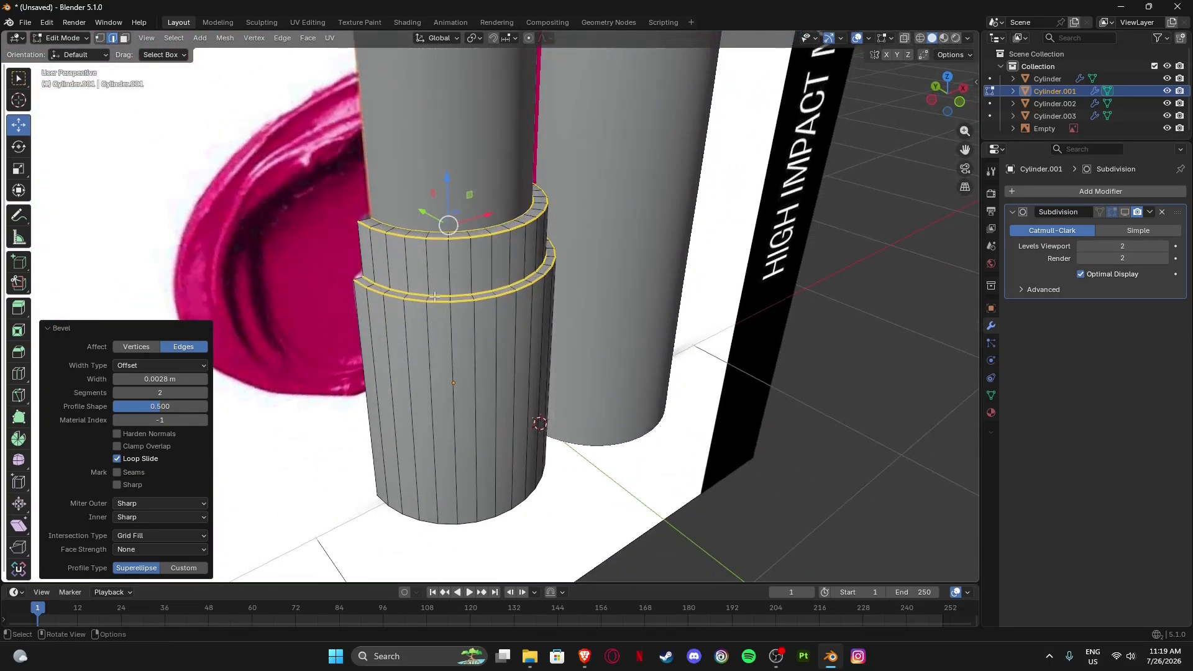
pyautogui.moveTo(533, 506); pyautogui.dragTo(533, 406, button='middle')
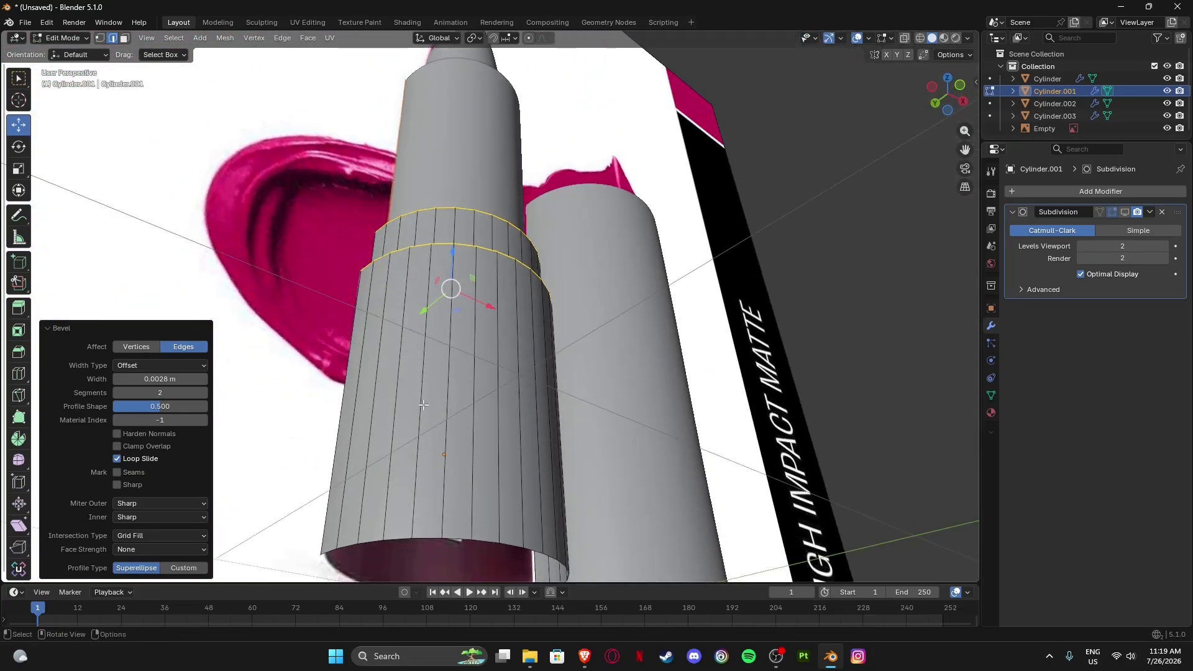
pyautogui.scroll(-3, 414, 438)
pyautogui.scroll(4, 414, 438)
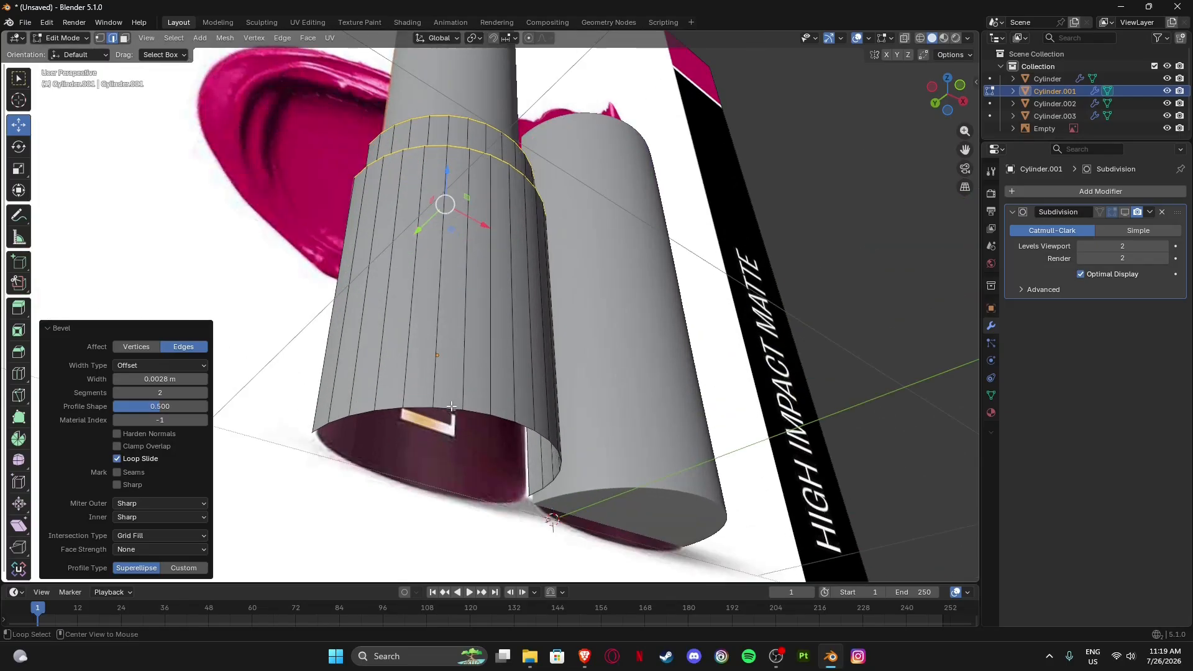
pyautogui.keyDown('alt'); pyautogui.click(376, 412); pyautogui.keyUp('alt')
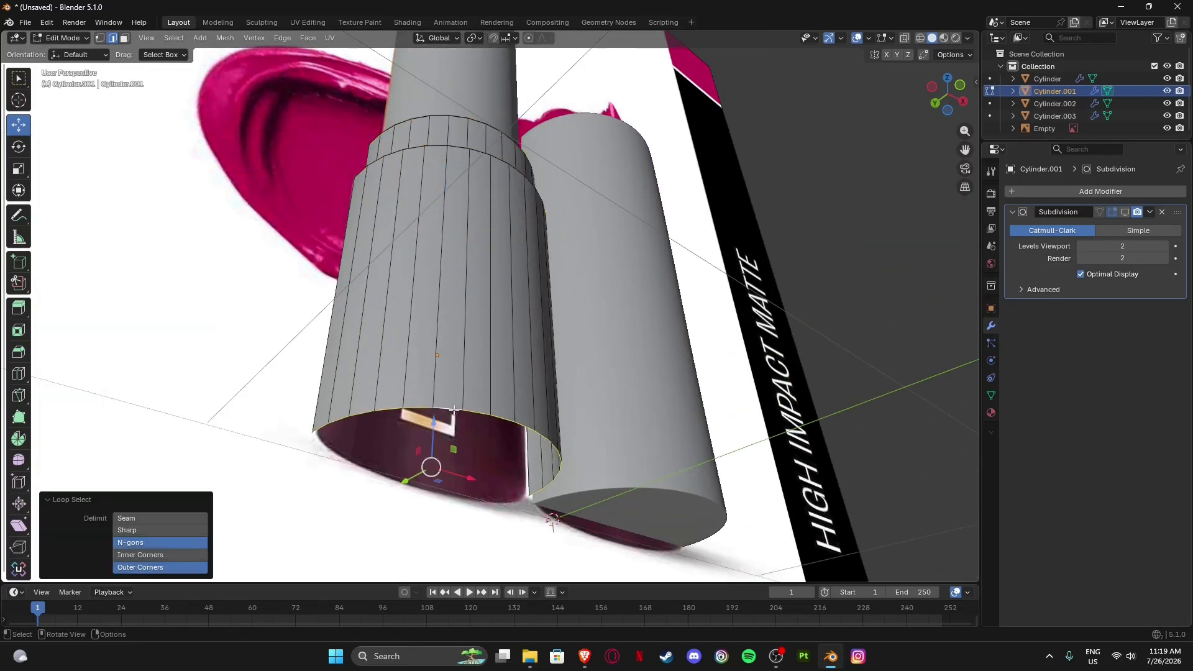
pyautogui.press('f')
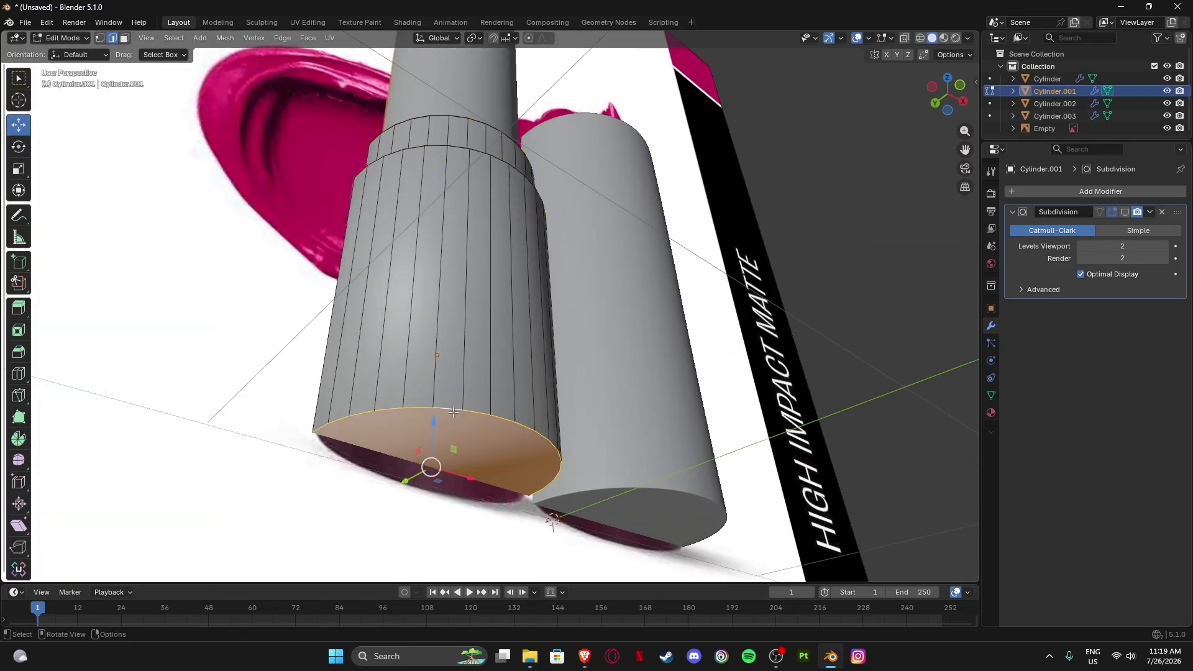
# Bevel the edge around the base's filled underside with 2 segments and a width of about 0.0106 m.
pyautogui.moveTo(550, 464); pyautogui.dragTo(522, 178, button='middle')
pyautogui.scroll(3, 533, 253)
pyautogui.click(945, 107)
pyautogui.moveTo(498, 321); pyautogui.dragTo(495, 280, button='middle')
pyautogui.scroll(3, 447, 446)
pyautogui.keyDown('shift'); pyautogui.moveTo(448, 446); pyautogui.dragTo(481, 349, button='middle'); pyautogui.keyUp('shift')
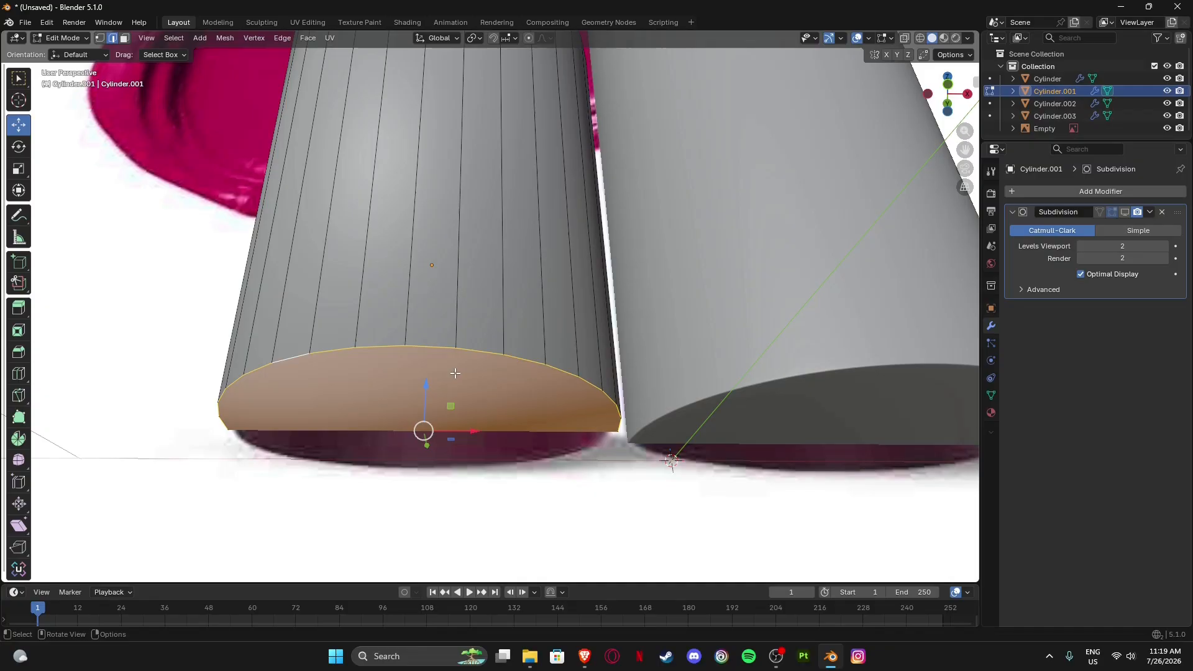
pyautogui.scroll(2, 460, 353)
pyautogui.scroll(-2, 472, 363)
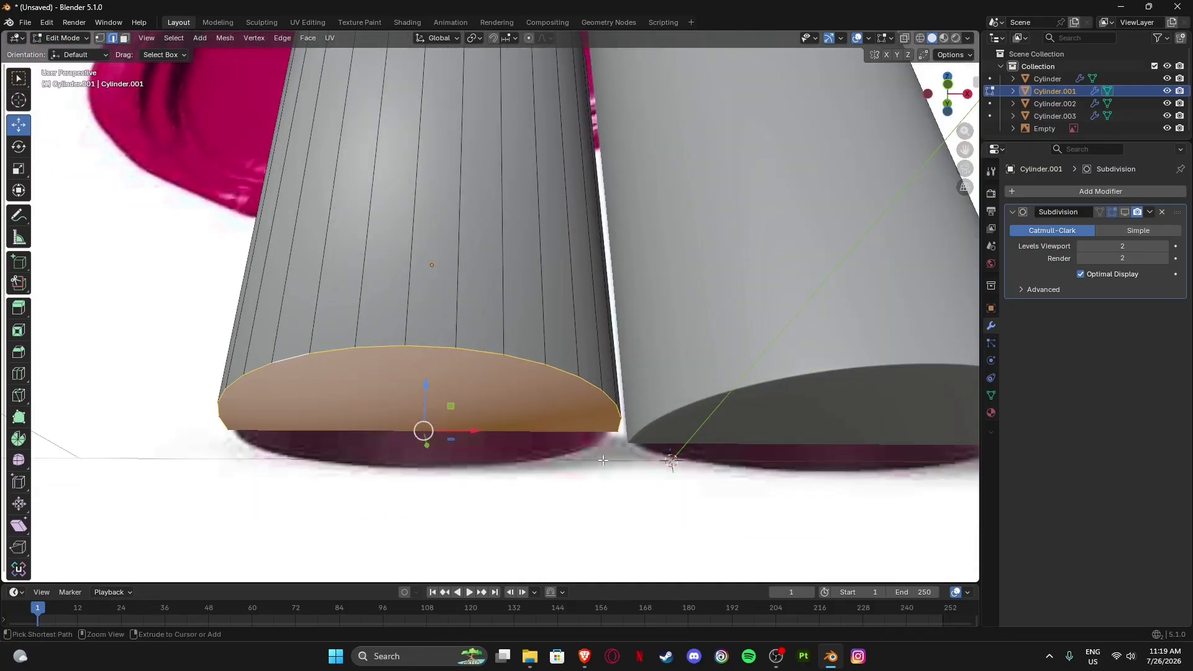
pyautogui.hotkey('ctrl', 'b')
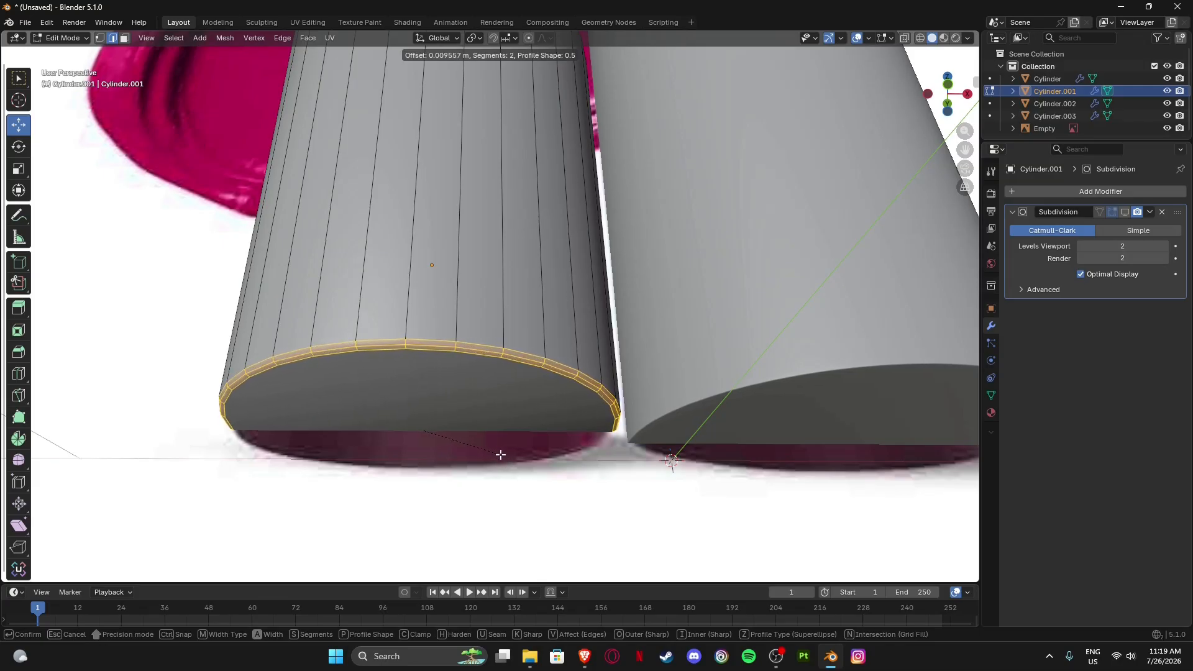
pyautogui.click(506, 457)
# Examine the bevelled lower rim of the base from the front and from below, then clear the selection.
pyautogui.scroll(-4, 497, 435)
pyautogui.moveTo(482, 355); pyautogui.dragTo(466, 410, button='middle')
pyautogui.scroll(-4, 461, 361)
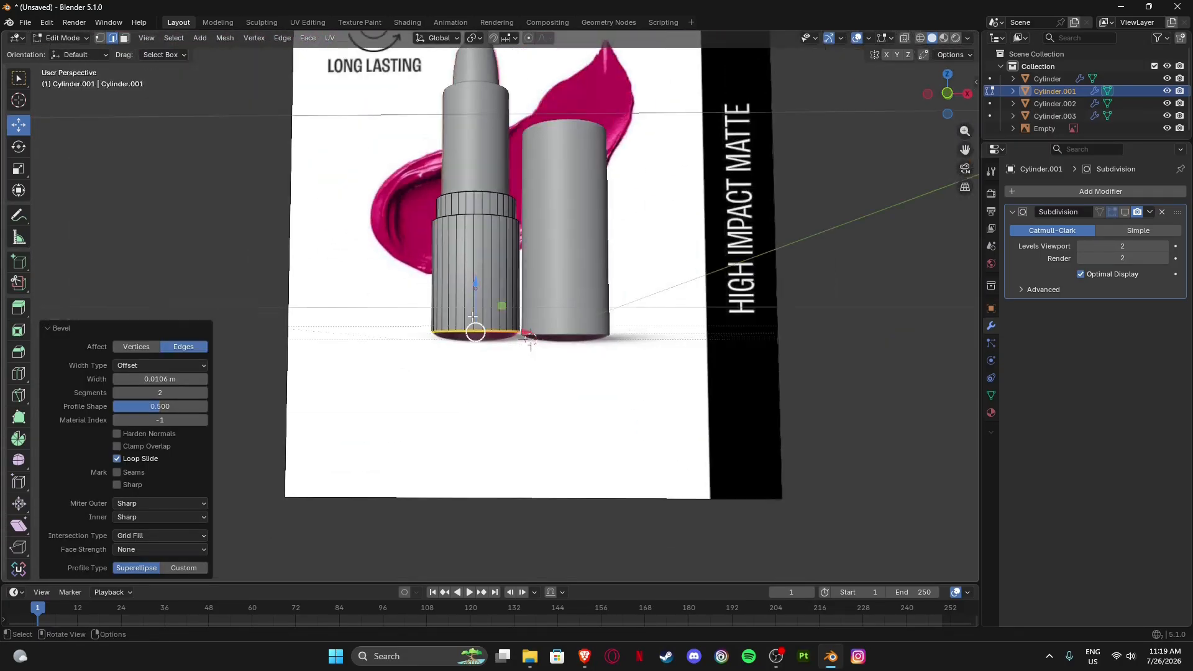
pyautogui.keyDown('shift'); pyautogui.moveTo(559, 124); pyautogui.dragTo(543, 224, button='middle'); pyautogui.keyUp('shift')
pyautogui.moveTo(460, 437); pyautogui.dragTo(406, 386, button='middle')
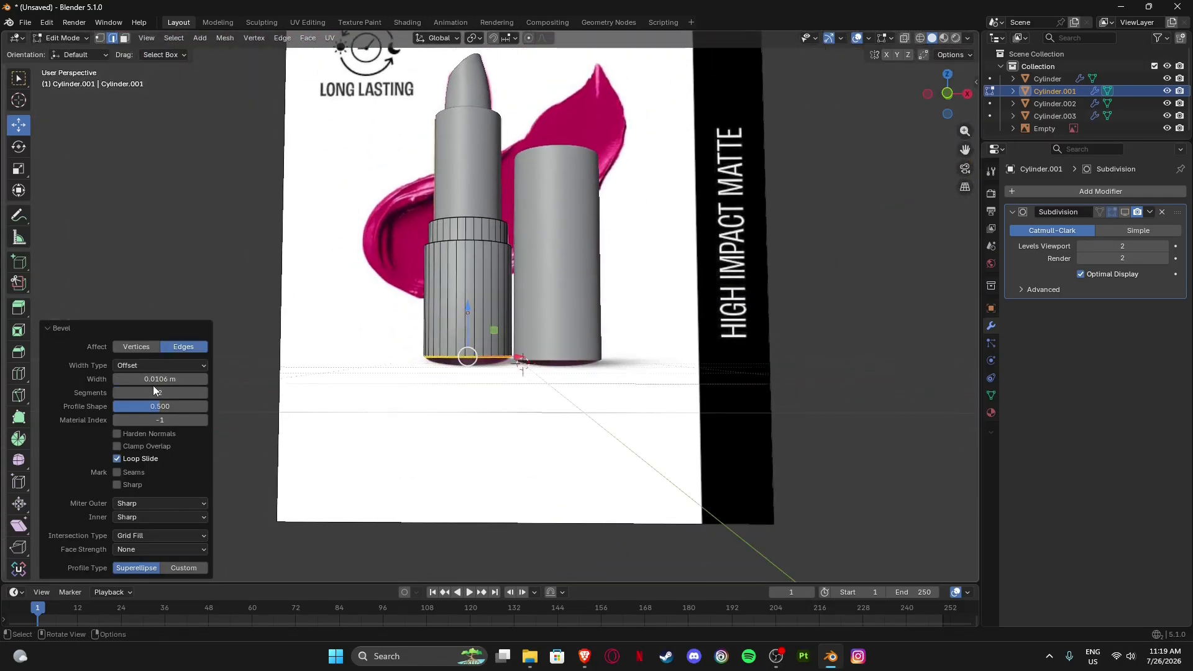
pyautogui.scroll(7, 419, 442)
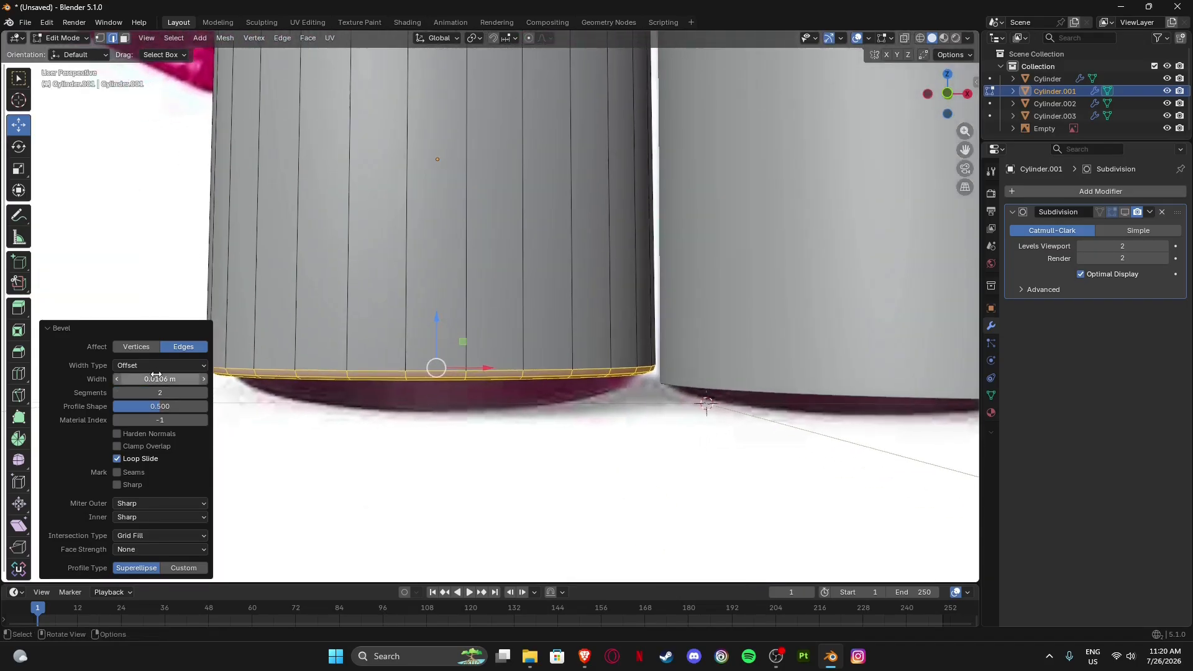
pyautogui.scroll(1, 429, 392)
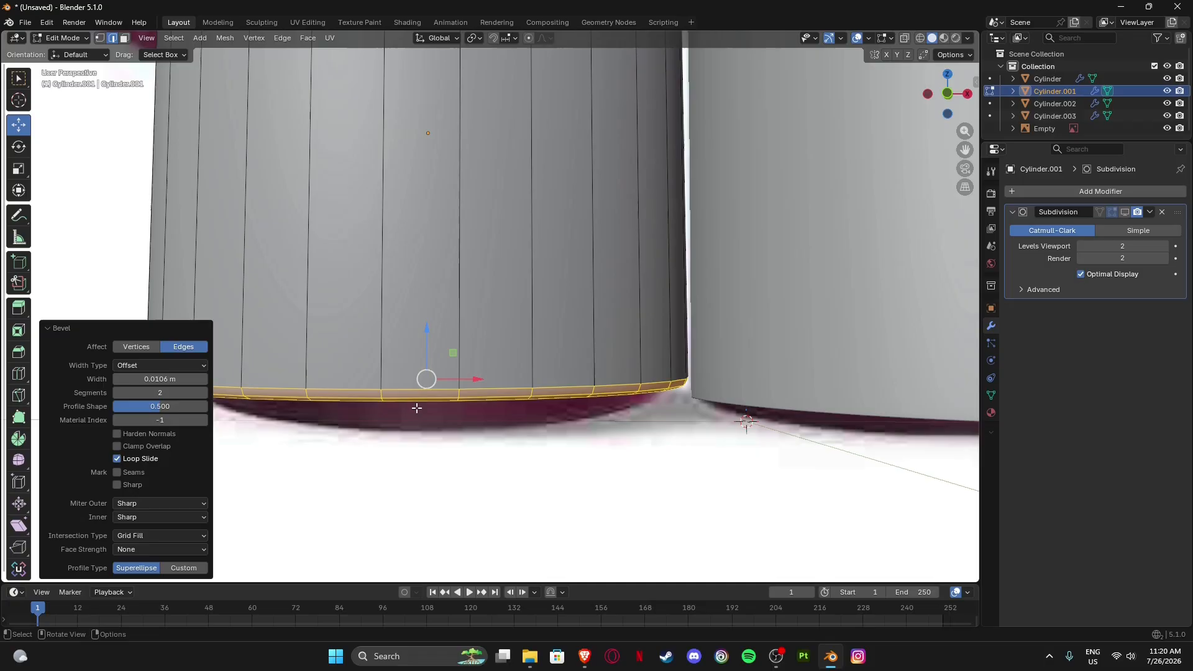
pyautogui.click(451, 462)
pyautogui.moveTo(451, 399); pyautogui.dragTo(474, 292, button='middle')
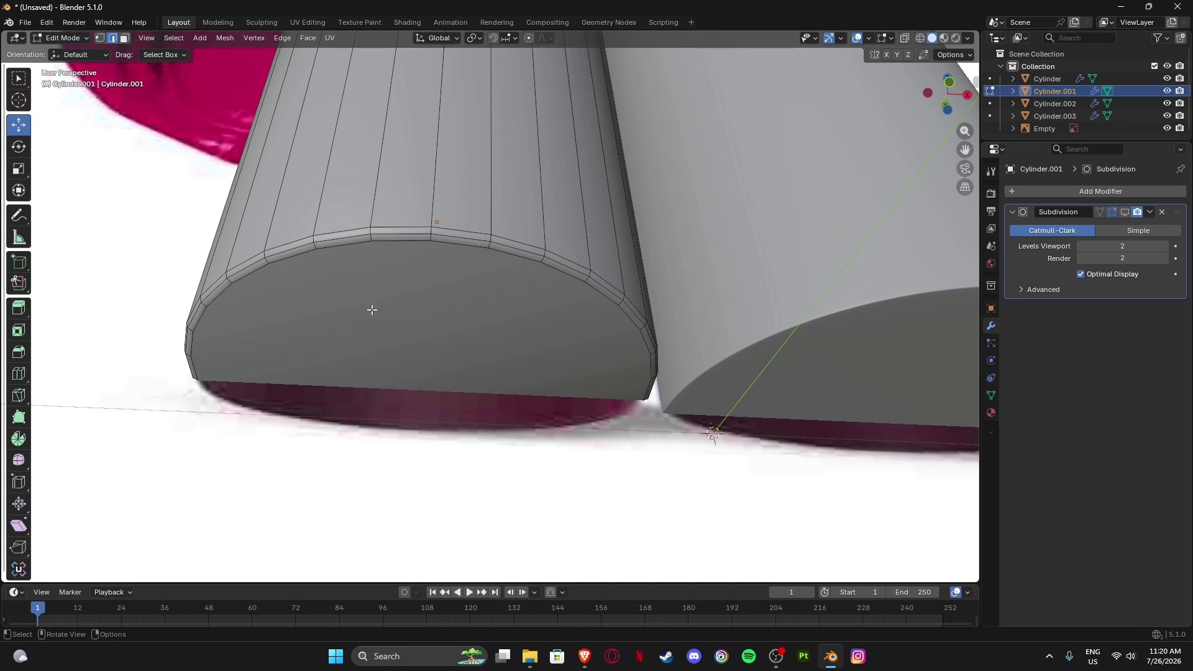
# Select the face closing the base's underside and inset it with a thickness of about 0.1662 m.
pyautogui.scroll(-8, 547, 244)
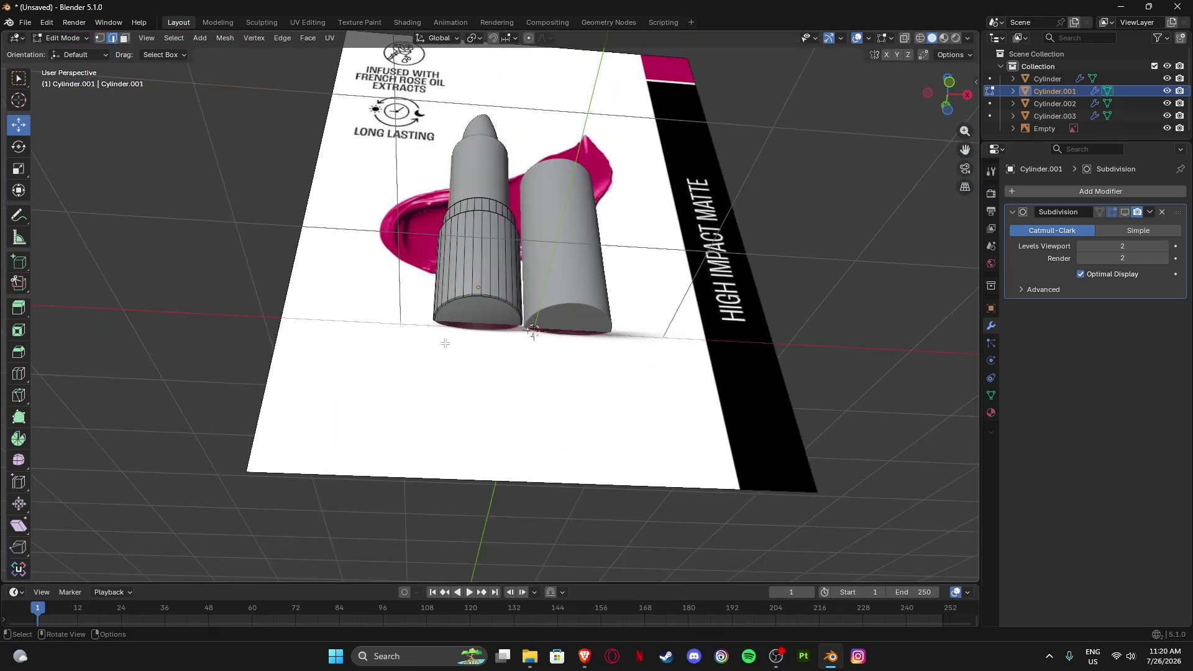
pyautogui.scroll(8, 445, 343)
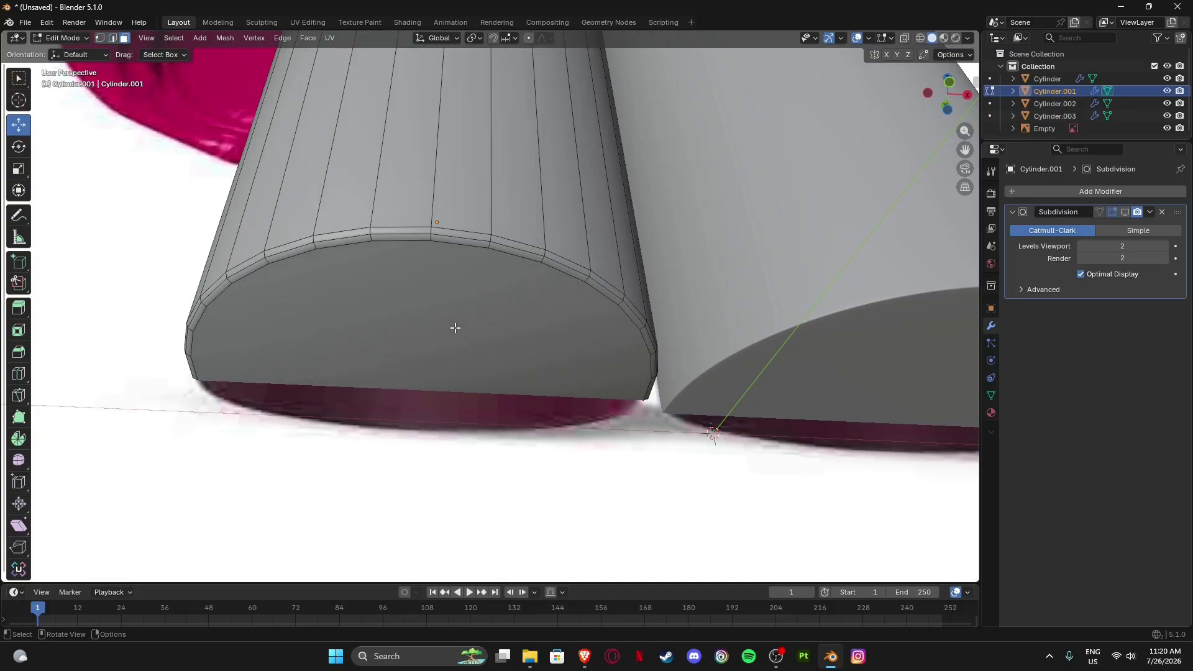
pyautogui.click(455, 328)
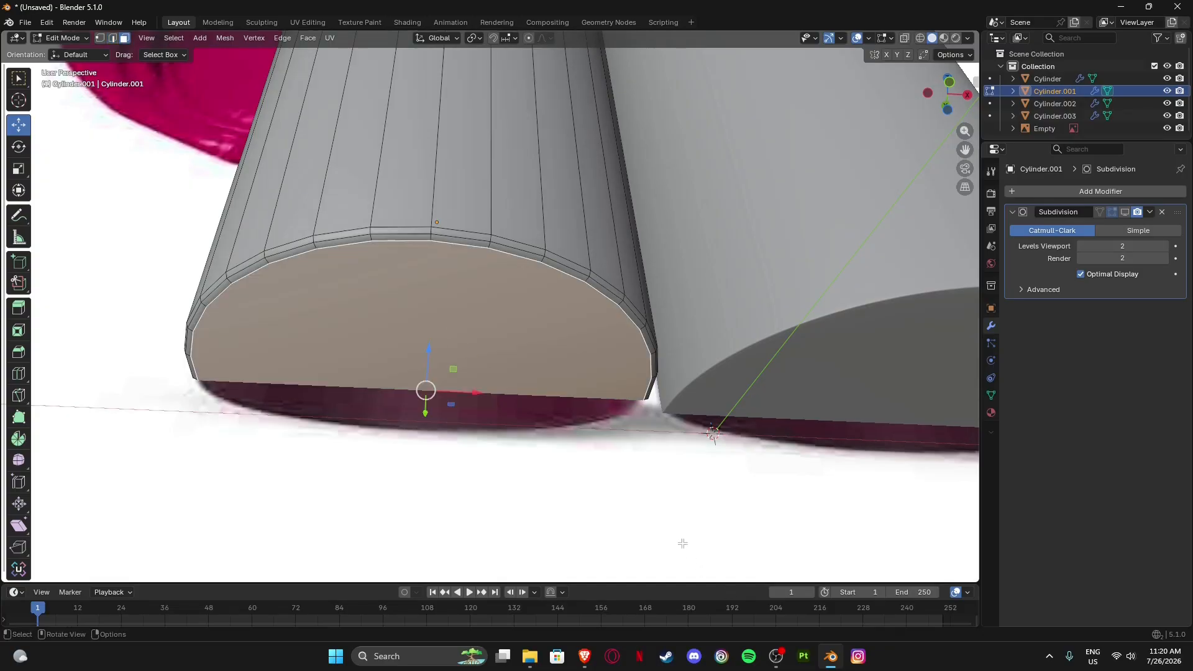
pyautogui.press('i')
pyautogui.click(597, 499)
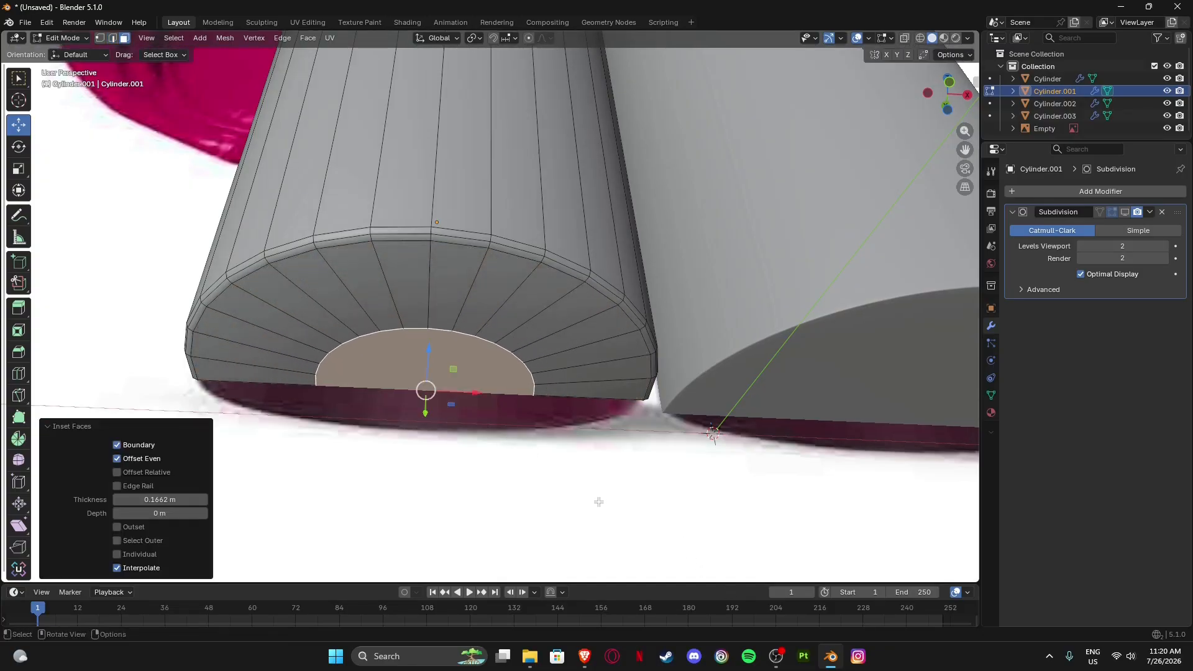
# Inset the underside's inner face again by about 0.1084 m and merge the resulting central face at its center.
pyautogui.press('i')
pyautogui.click(557, 480)
pyautogui.press('m')
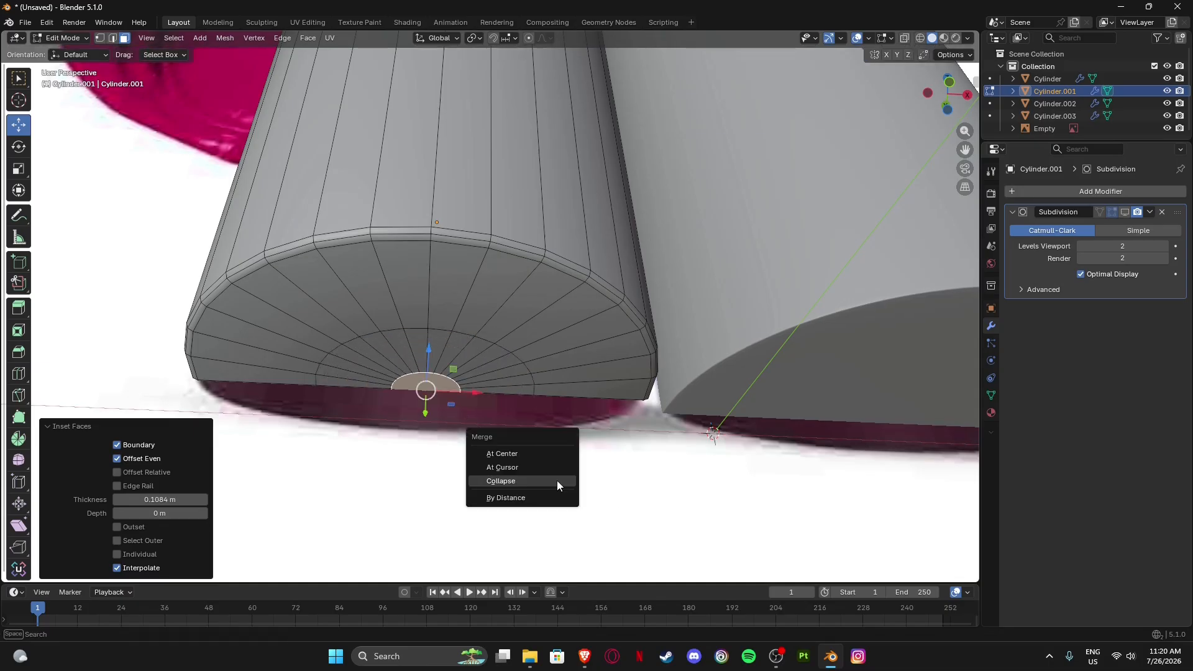
pyautogui.click(539, 450)
# Examine the base's smoothed shape from below and from the front in Object Mode, returning to Edit Mode.
pyautogui.scroll(-7, 199, 453)
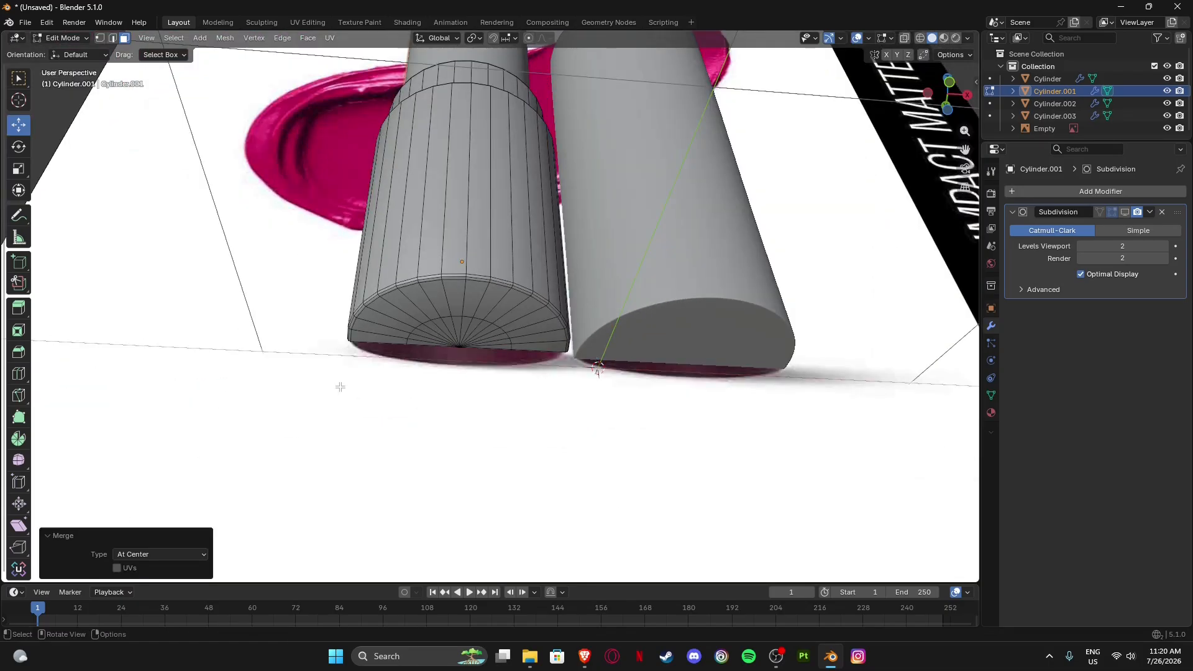
pyautogui.moveTo(428, 288); pyautogui.dragTo(424, 365, button='middle')
pyautogui.keyDown('shift'); pyautogui.moveTo(535, 175); pyautogui.dragTo(498, 391, button='middle'); pyautogui.keyUp('shift')
pyautogui.moveTo(557, 277); pyautogui.dragTo(486, 302, button='middle')
pyautogui.scroll(4, 504, 365)
pyautogui.press('Tab')
pyautogui.scroll(-4, 543, 342)
pyautogui.scroll(5, 455, 355)
pyautogui.press('Tab')
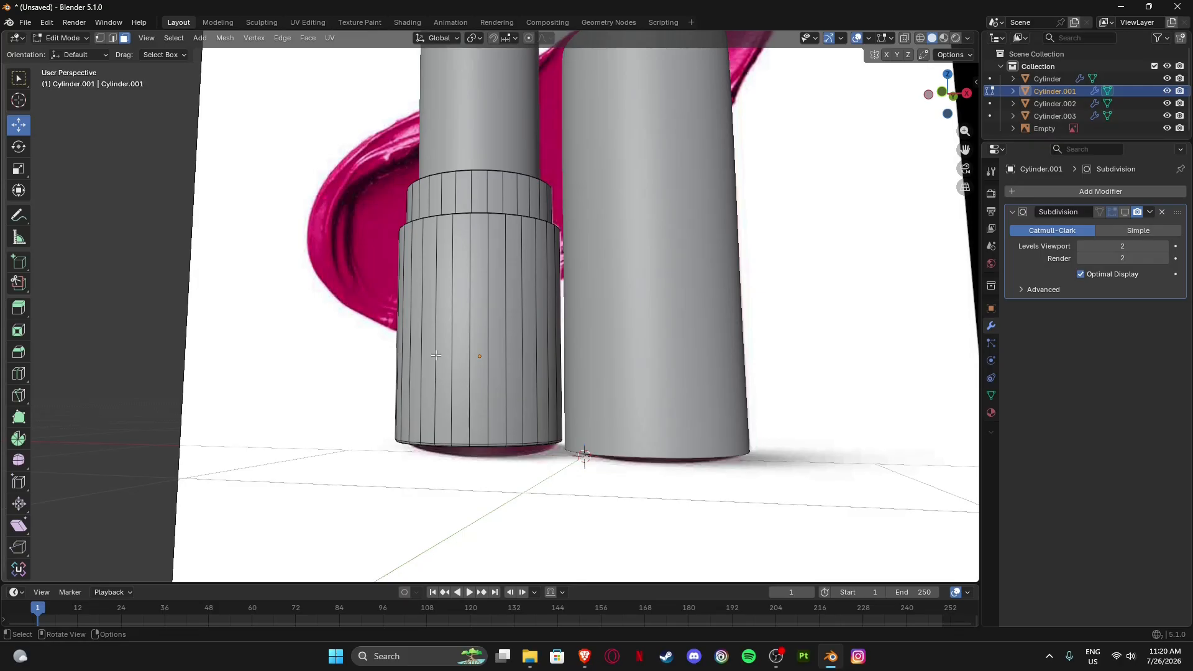
# Add 6 evenly spaced horizontal loop cuts around the body of the base.
pyautogui.moveTo(435, 354); pyautogui.dragTo(478, 358, button='middle')
pyautogui.hotkey('ctrl', 'r')
pyautogui.scroll(4, 489, 350)
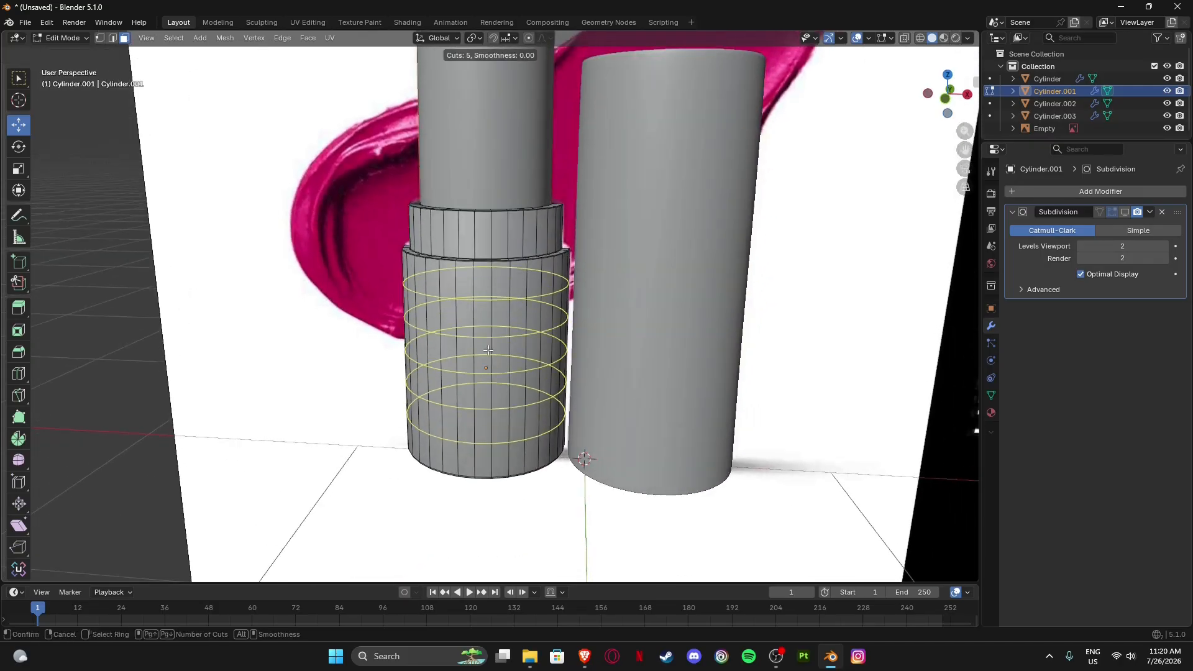
pyautogui.scroll(1, 488, 350)
pyautogui.click(488, 350)
pyautogui.rightClick(488, 350)
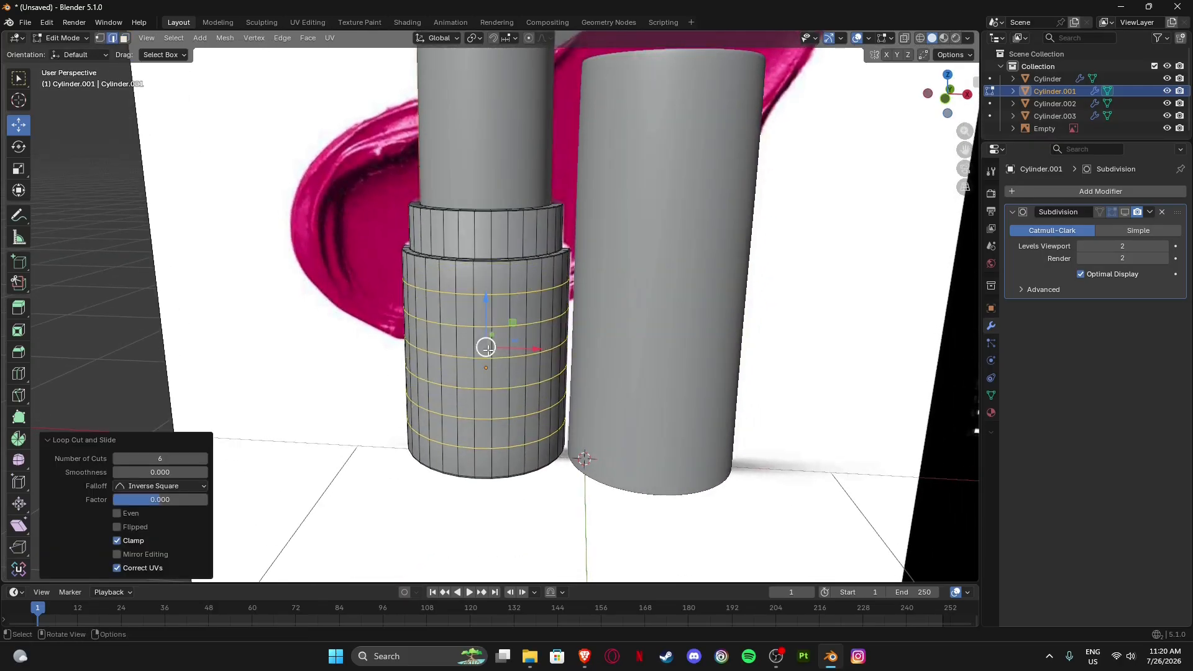
# Add 3 evenly spaced horizontal loop cuts around the collar above the base's body.
pyautogui.scroll(5, 484, 347)
pyautogui.hotkey('ctrl', 'r')
pyautogui.scroll(2, 439, 356)
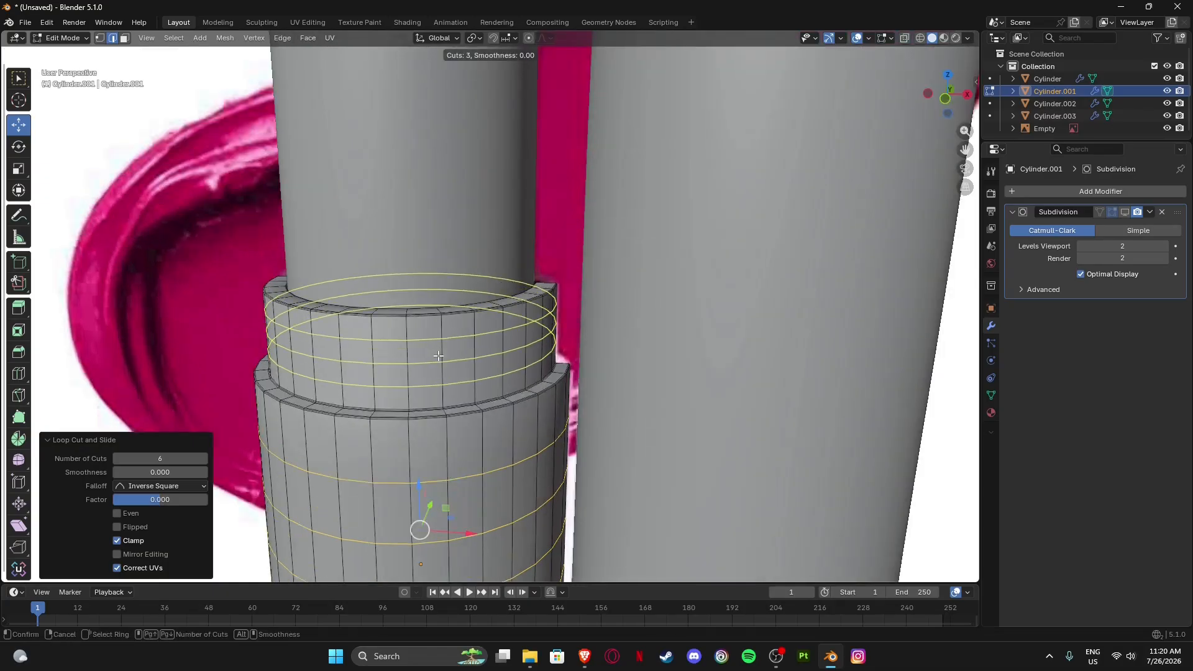
pyautogui.click(439, 348)
pyautogui.rightClick(439, 348)
# Add one centred loop cut on the step ledge below the collar and one on the collar's top rim.
pyautogui.scroll(-5, 462, 361)
pyautogui.scroll(6, 462, 362)
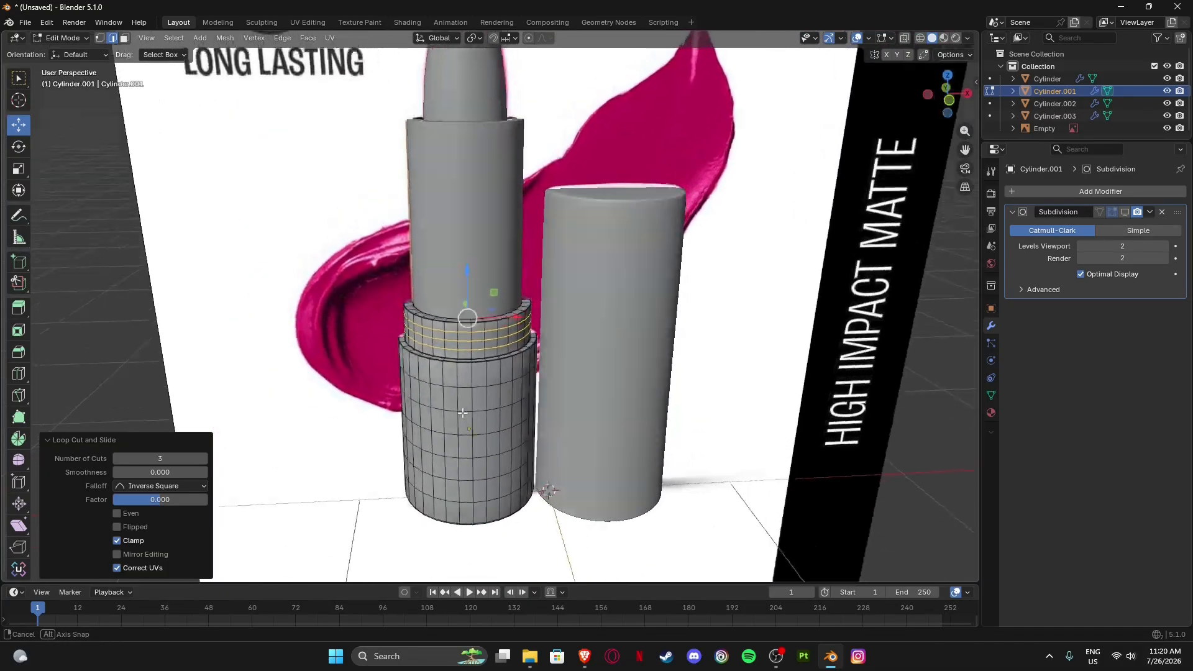
pyautogui.hotkey('ctrl', 'r')
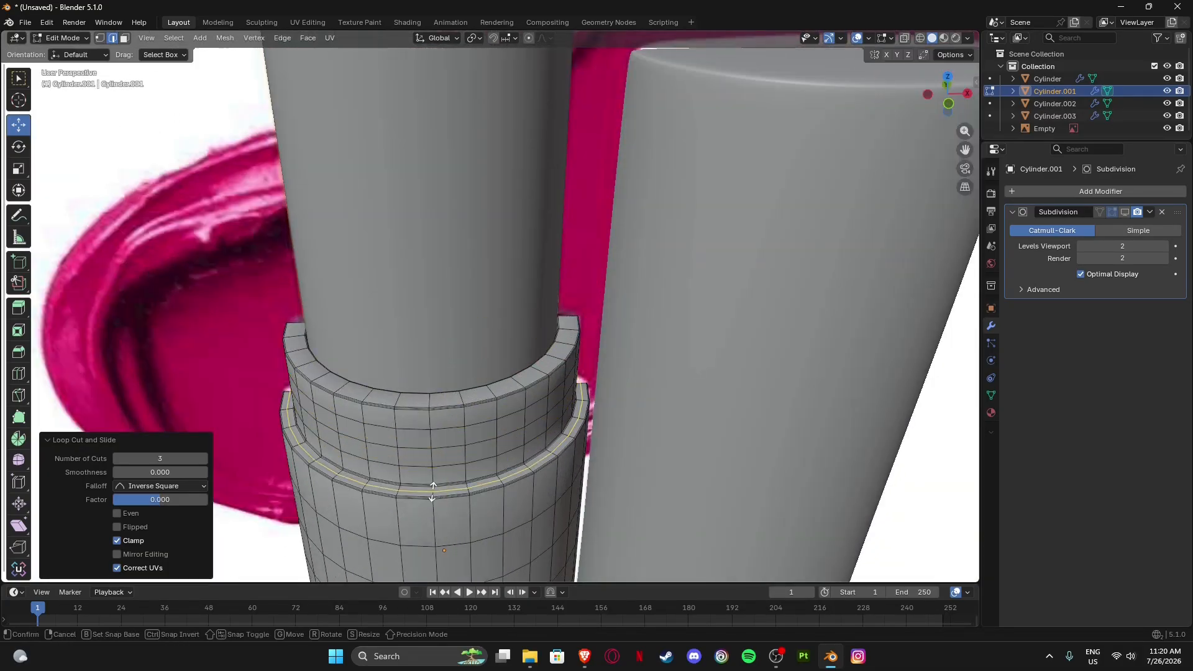
pyautogui.click(430, 398)
pyautogui.rightClick(430, 398)
pyautogui.scroll(-6, 435, 385)
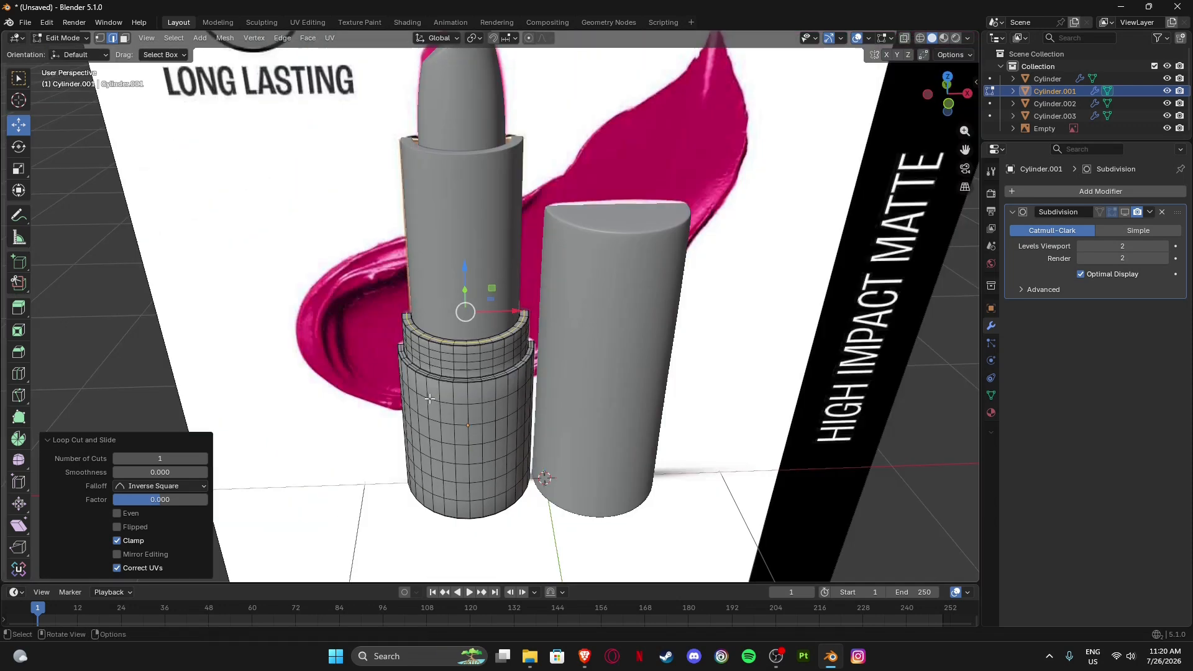
# Edit the middle tube's mesh, adding evenly spaced horizontal loop cuts around its wall plus one further centred loop cut.
pyautogui.scroll(4, 457, 345)
pyautogui.scroll(1, 458, 346)
pyautogui.press('Tab')
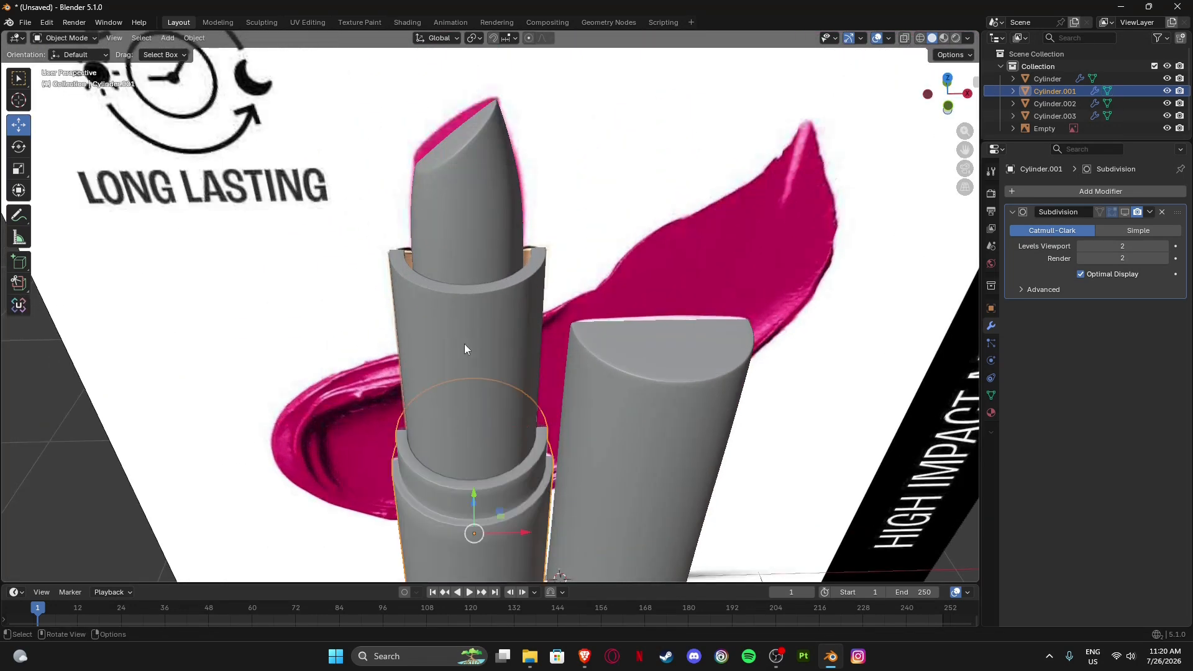
pyautogui.click(464, 346)
pyautogui.press('Tab')
pyautogui.moveTo(475, 352)
pyautogui.mouseDown(button='middle')
pyautogui.moveTo(476, 295)
pyautogui.moveTo(495, 385)
pyautogui.moveTo(495, 318)
pyautogui.moveTo(494, 344)
pyautogui.mouseUp(button='middle')
pyautogui.hotkey('ctrl', 'r')
pyautogui.scroll(4, 476, 294)
pyautogui.scroll(1, 476, 294)
pyautogui.click(475, 298)
pyautogui.rightClick(475, 297)
pyautogui.hotkey('ctrl', 'r')
pyautogui.click(501, 398)
pyautogui.rightClick(501, 398)
pyautogui.scroll(-6, 497, 336)
# Inspect the lipstick bullet's mesh in Edit Mode and compare the smoothed shading of the base and middle tube.
pyautogui.press('Tab')
pyautogui.click(485, 215)
pyautogui.press('Tab')
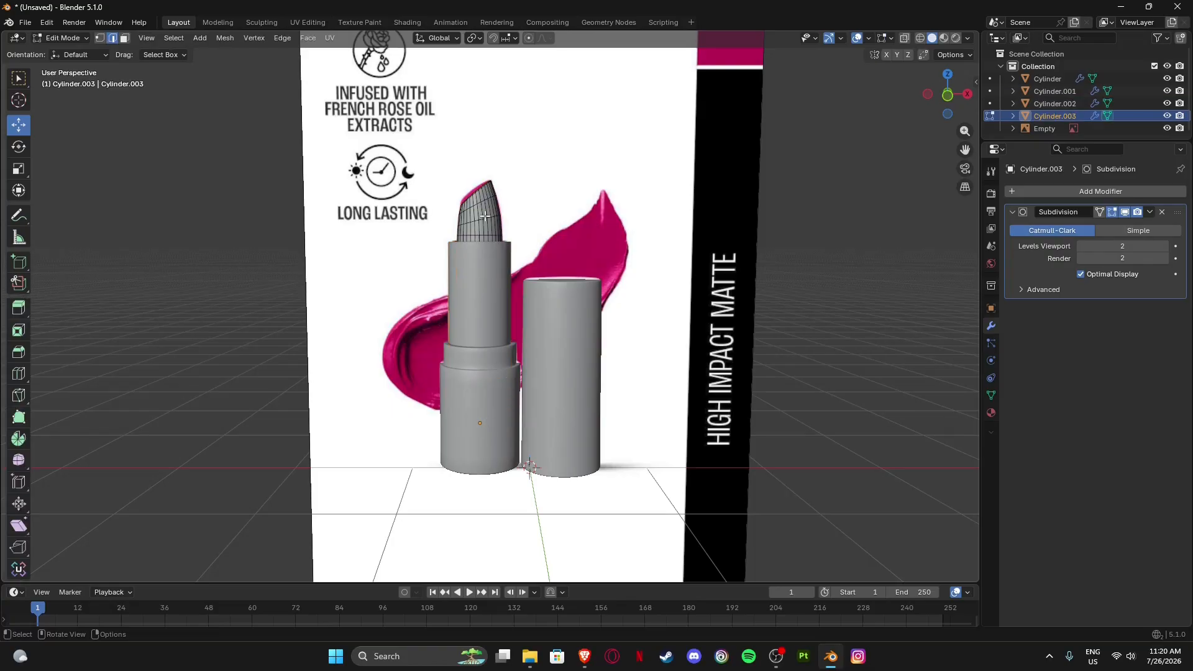
pyautogui.press('Tab')
pyautogui.scroll(4, 480, 351)
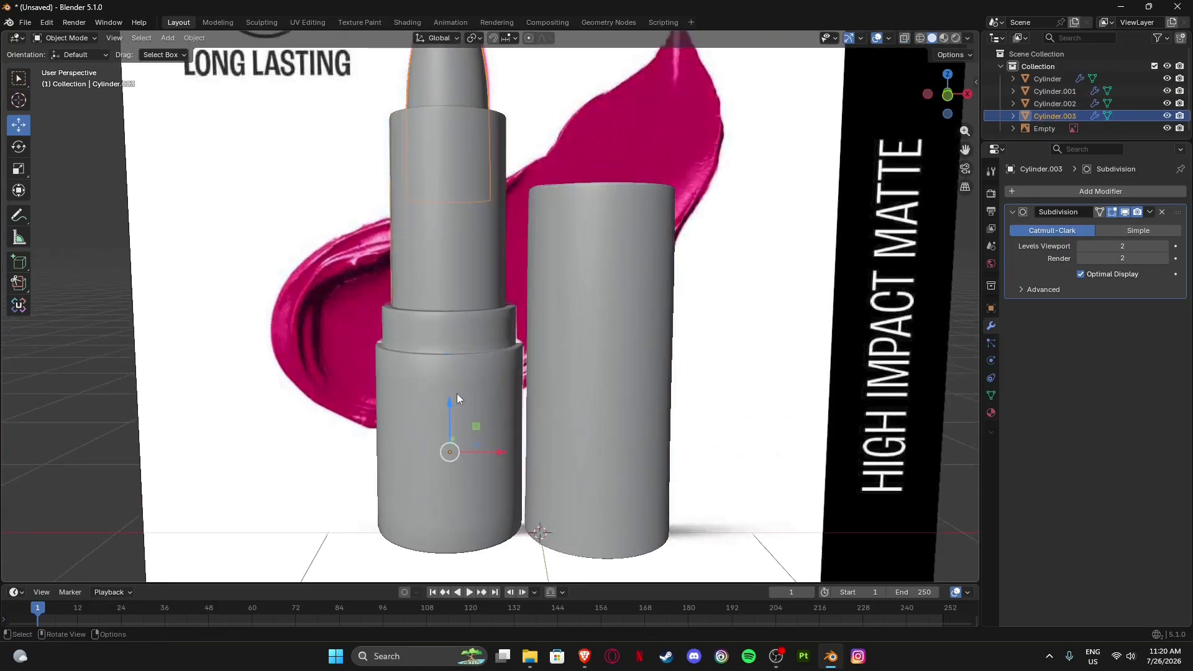
pyautogui.click(456, 398)
pyautogui.click(467, 252)
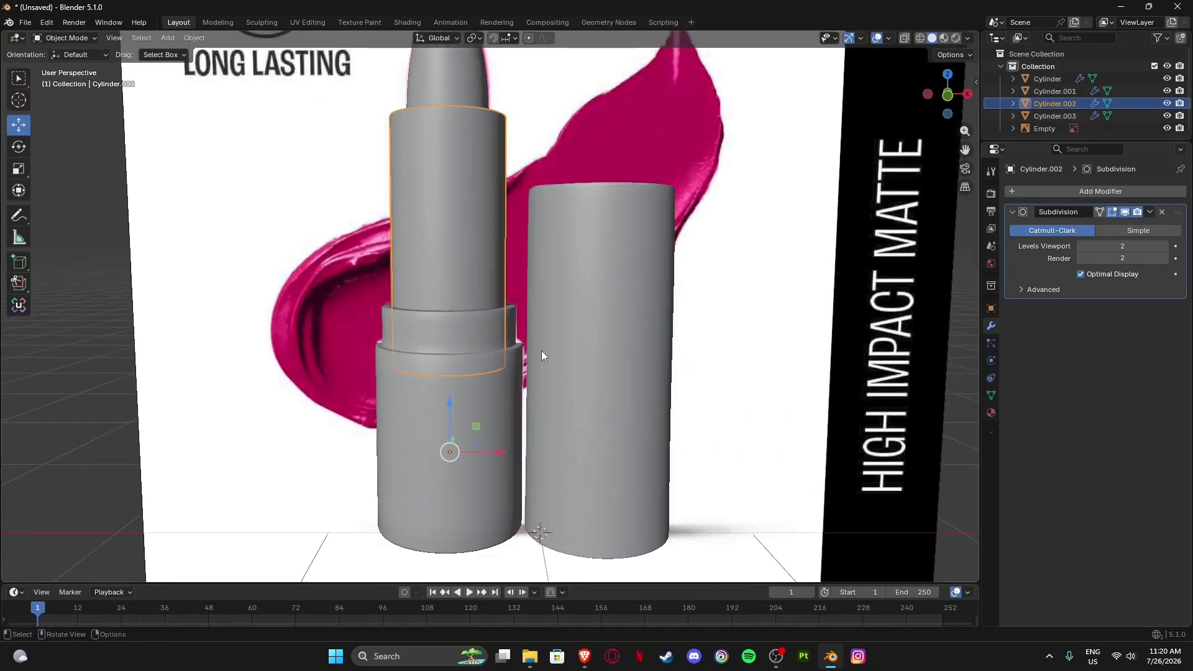
pyautogui.click(479, 407)
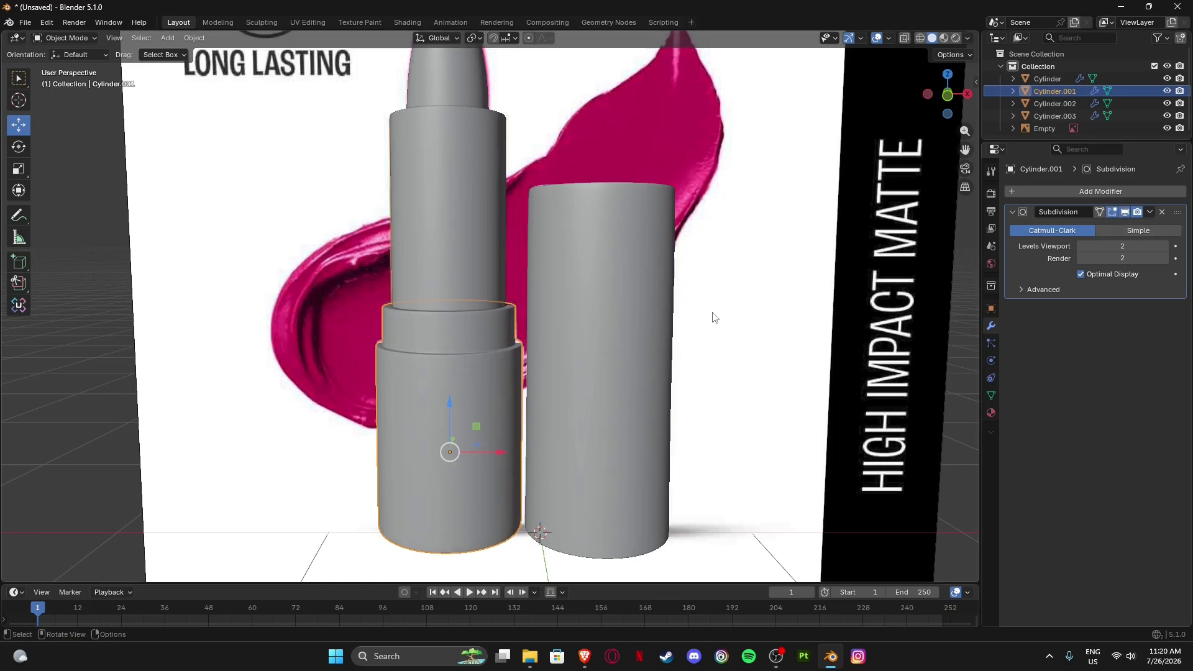
# Inspect the base up close and its mesh in Edit Mode, then clear the object selection.
pyautogui.scroll(5, 486, 297)
pyautogui.moveTo(486, 298); pyautogui.dragTo(466, 323, button='middle')
pyautogui.scroll(-4, 466, 323)
pyautogui.press('Tab')
pyautogui.scroll(-3, 465, 322)
pyautogui.press('Tab')
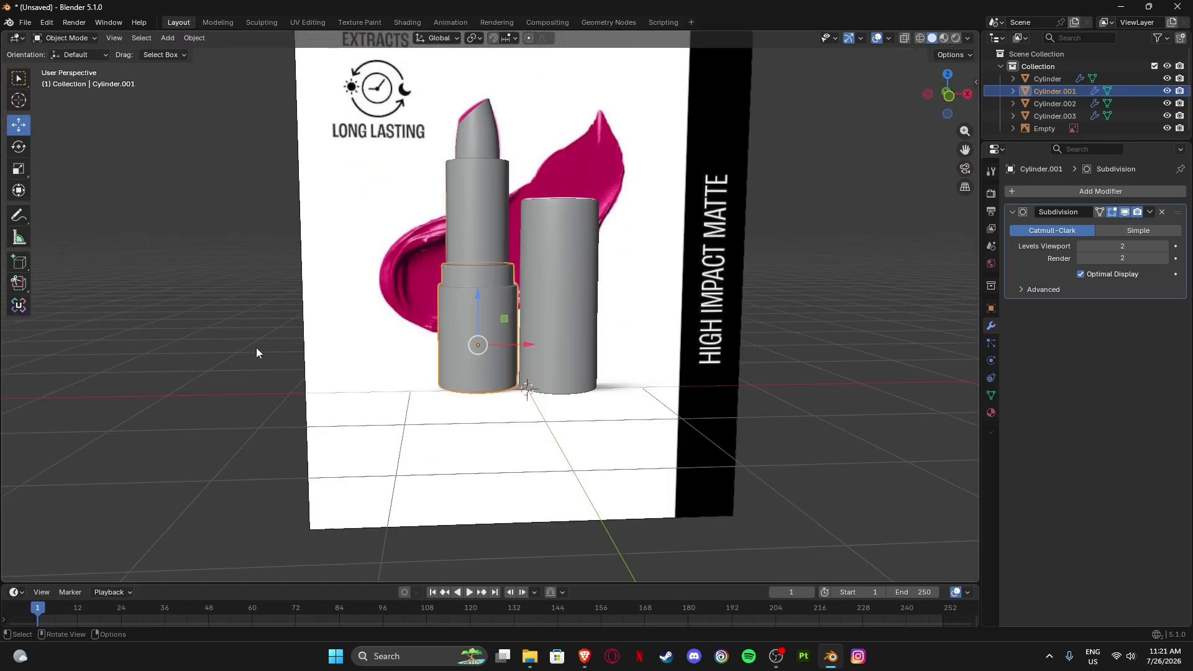
pyautogui.click(242, 350)
# Select the cap in front view and try to move it over the lipstick.
pyautogui.moveTo(525, 278); pyautogui.dragTo(486, 405, button='middle')
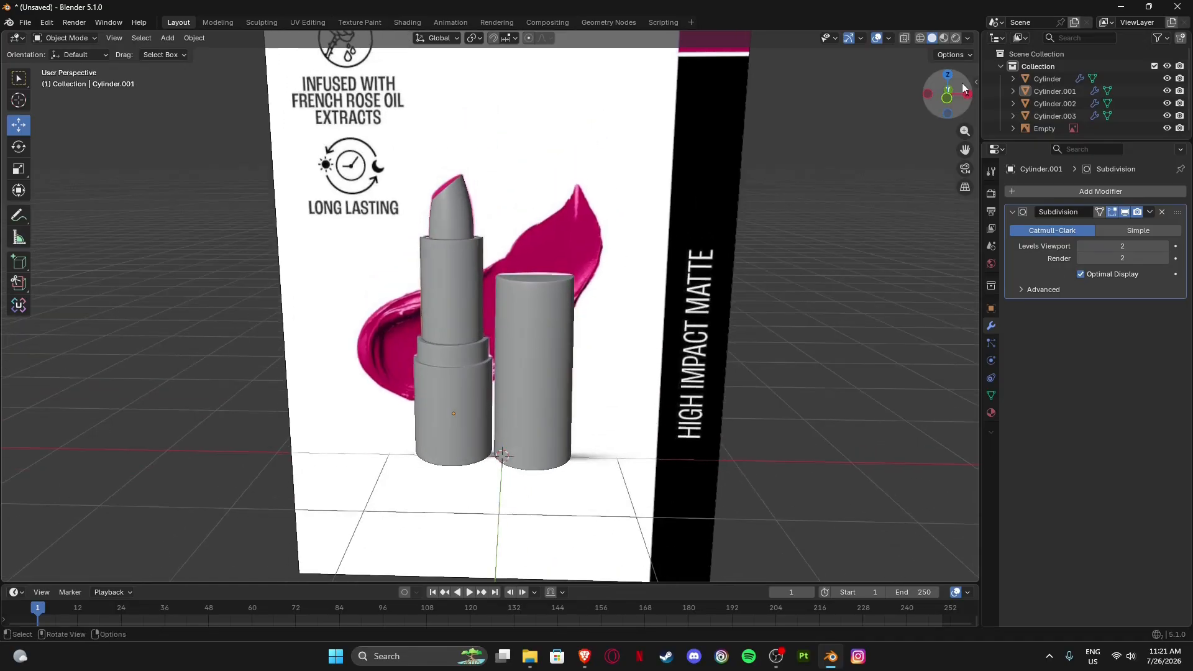
pyautogui.click(949, 96)
pyautogui.scroll(5, 450, 364)
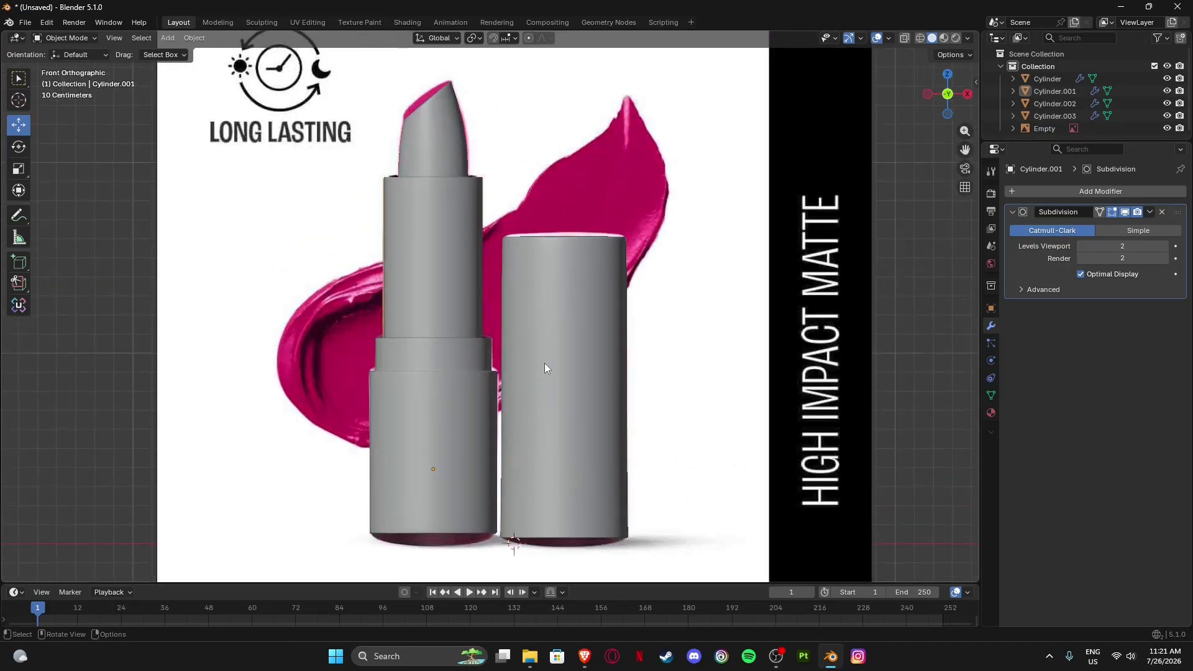
pyautogui.click(550, 292)
pyautogui.press('g')
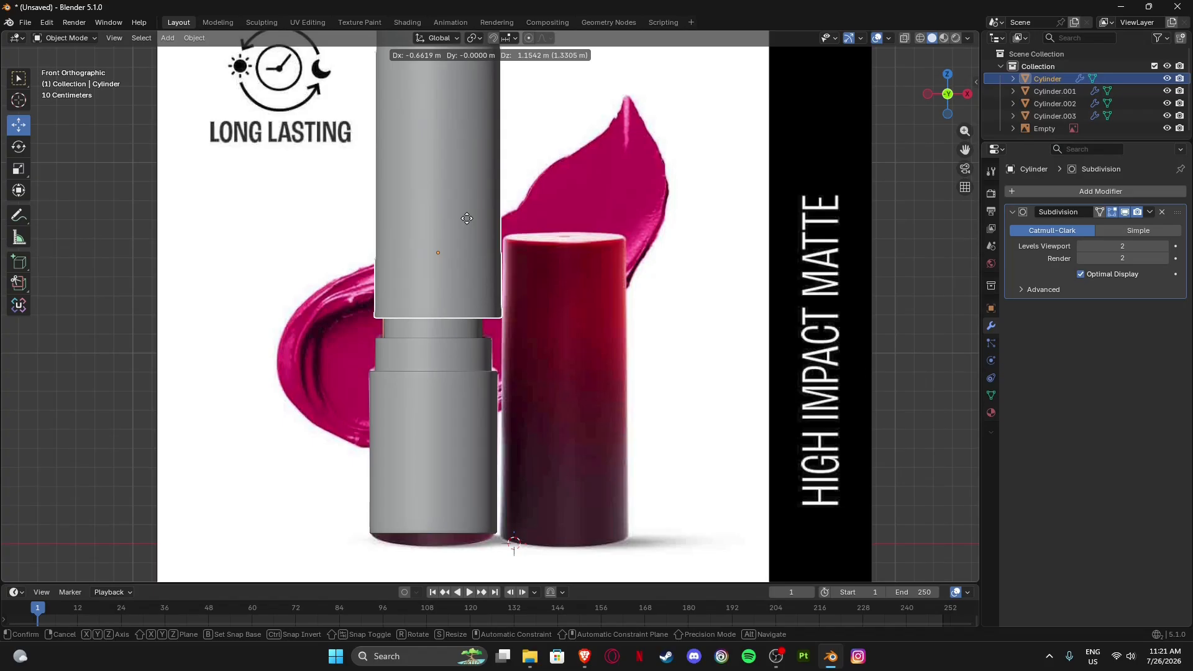
pyautogui.rightClick(465, 270)
pyautogui.scroll(-2, 509, 322)
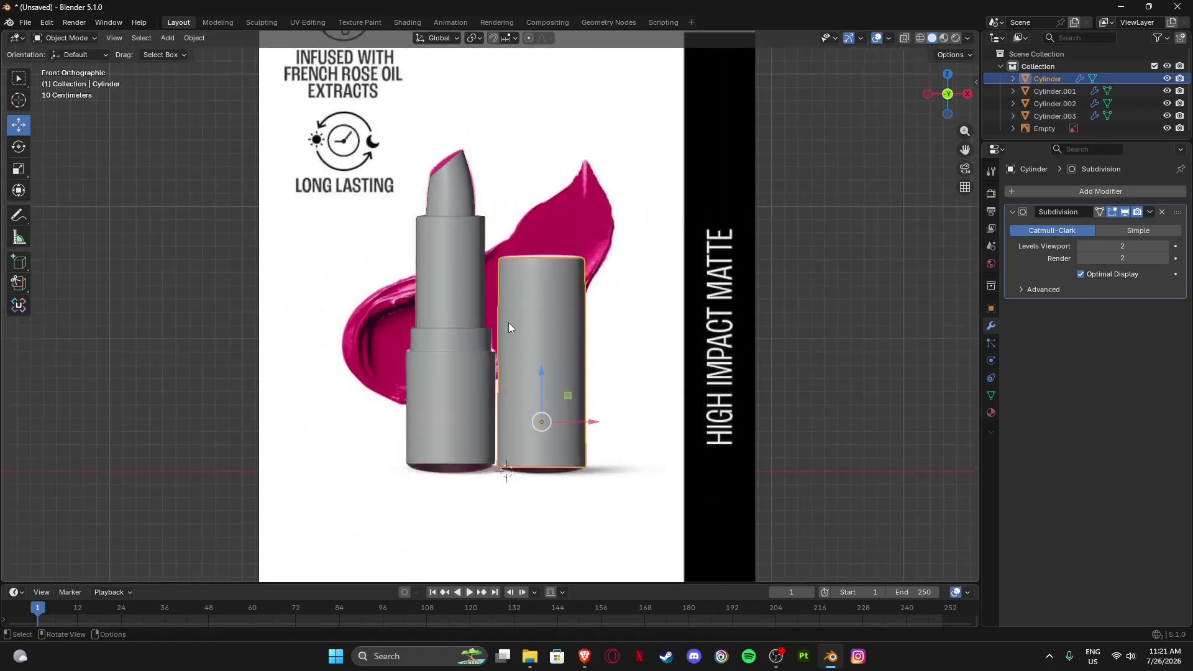
# Examine the cap's lower edge against the reference and check its mesh in Edit Mode.
pyautogui.keyDown('shift'); pyautogui.moveTo(473, 375); pyautogui.dragTo(468, 305, button='middle'); pyautogui.keyUp('shift')
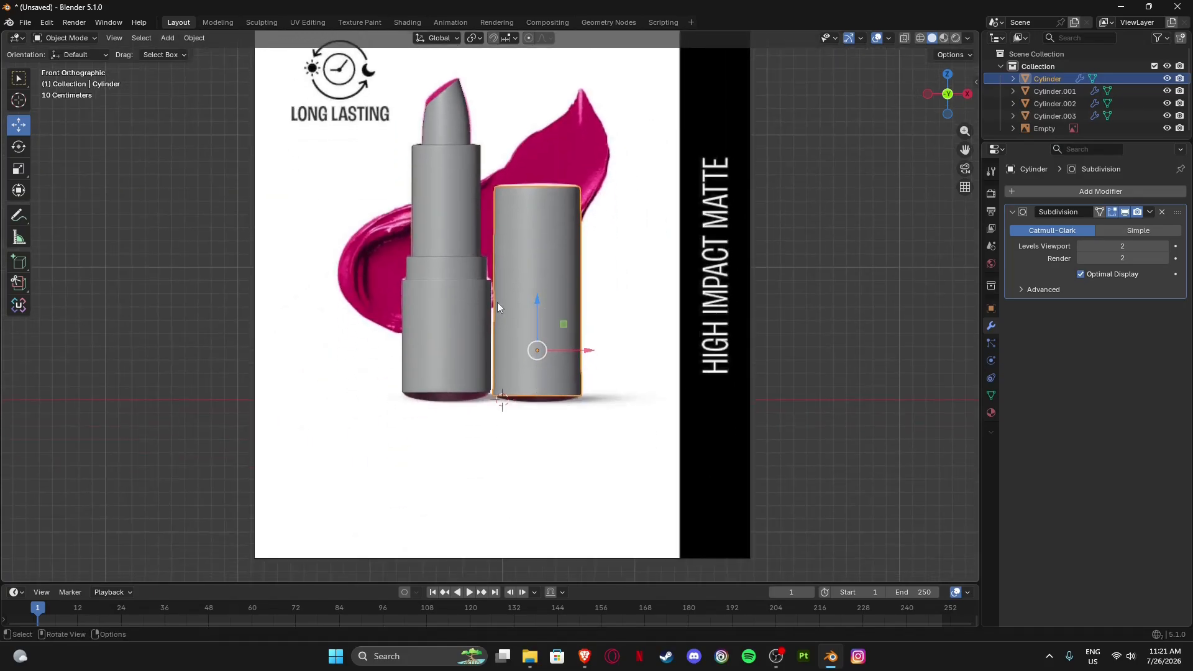
pyautogui.scroll(8, 558, 434)
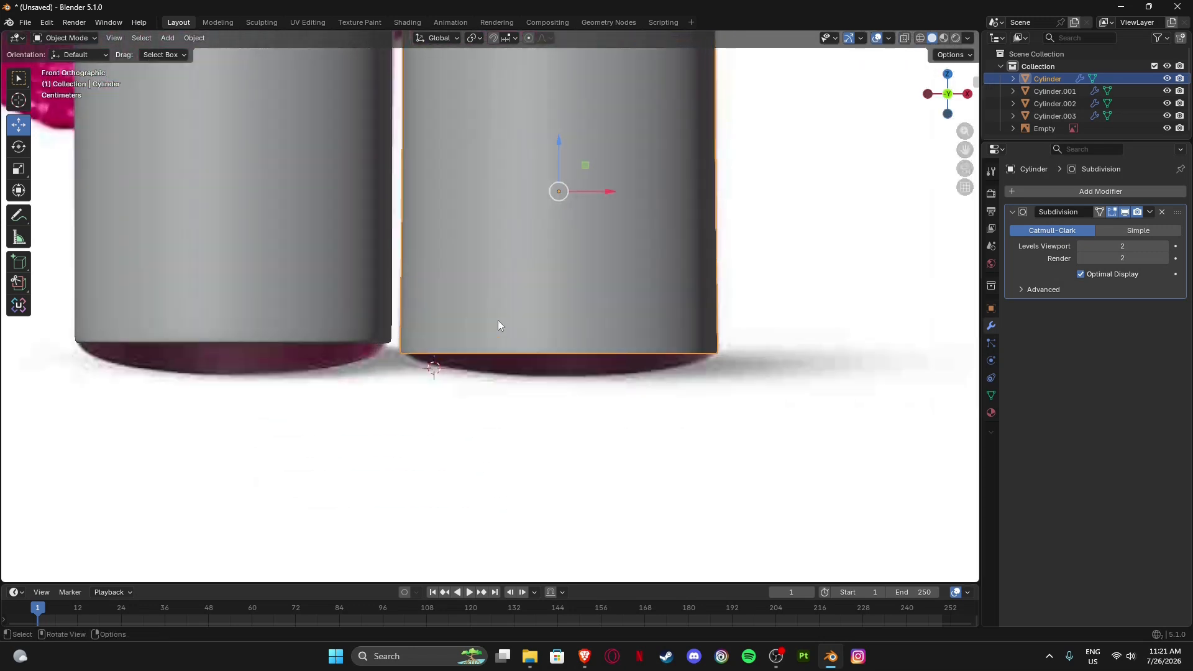
pyautogui.press('Tab')
pyautogui.moveTo(586, 186); pyautogui.dragTo(475, 326, button='middle')
pyautogui.scroll(-7, 447, 274)
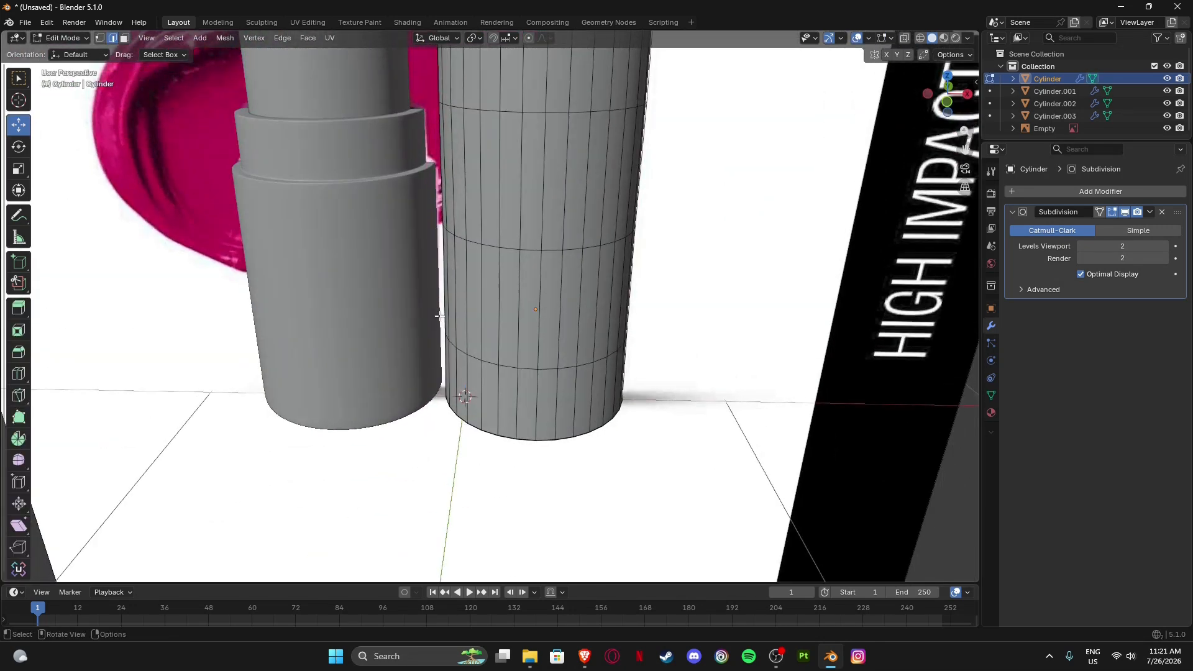
pyautogui.press('Tab')
# Apply the Subdivision modifier on the cap and on the lipstick base.
pyautogui.scroll(-4, 475, 326)
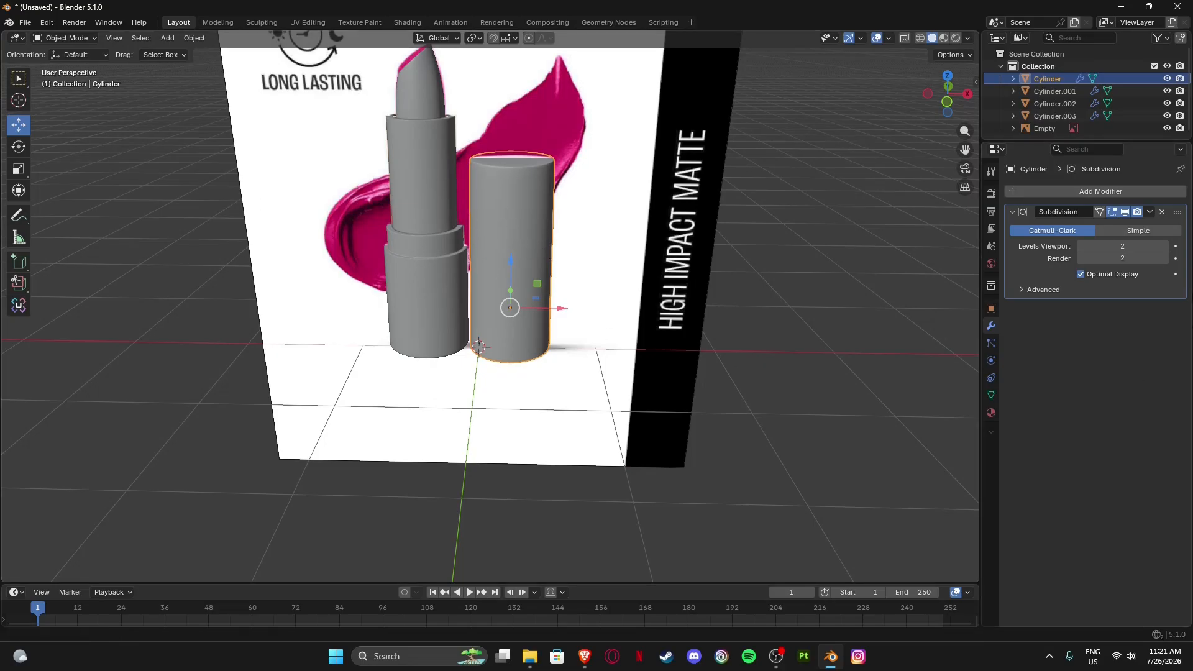
pyautogui.click(1151, 212)
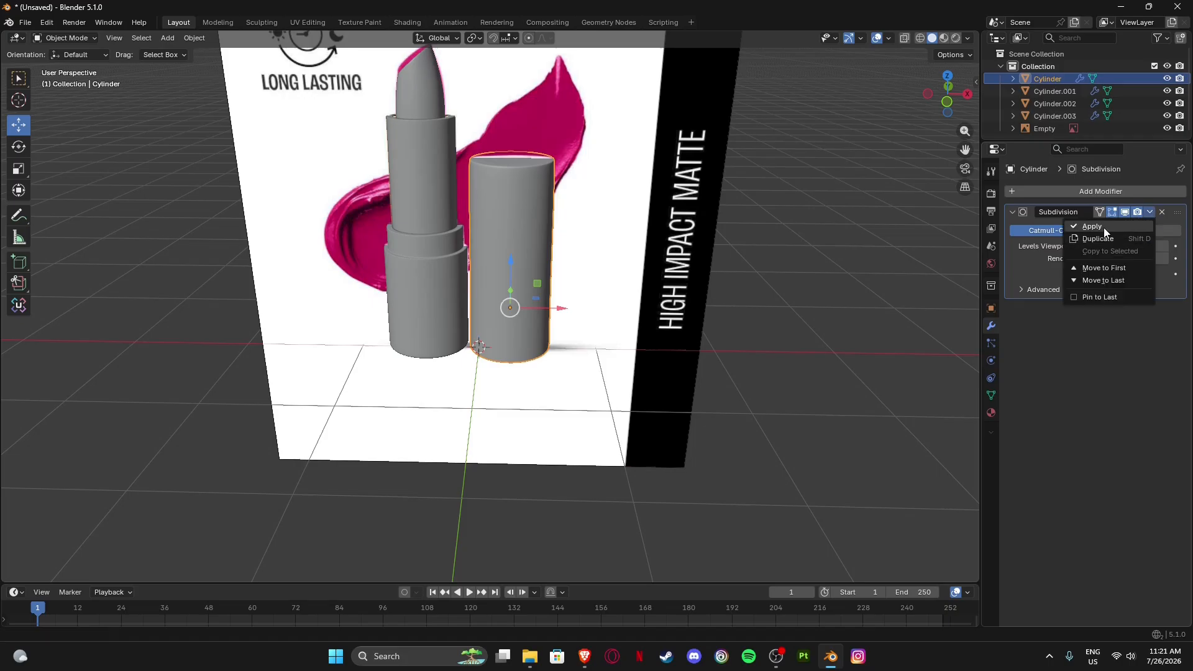
pyautogui.click(1104, 228)
pyautogui.scroll(5, 482, 364)
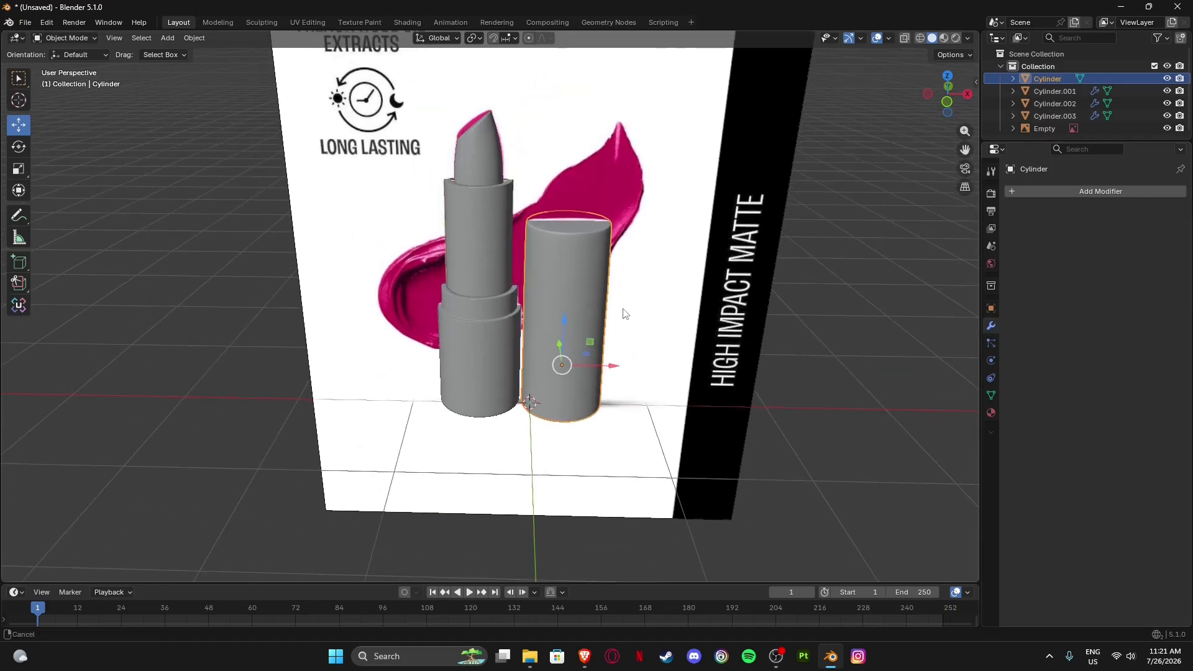
pyautogui.click(485, 366)
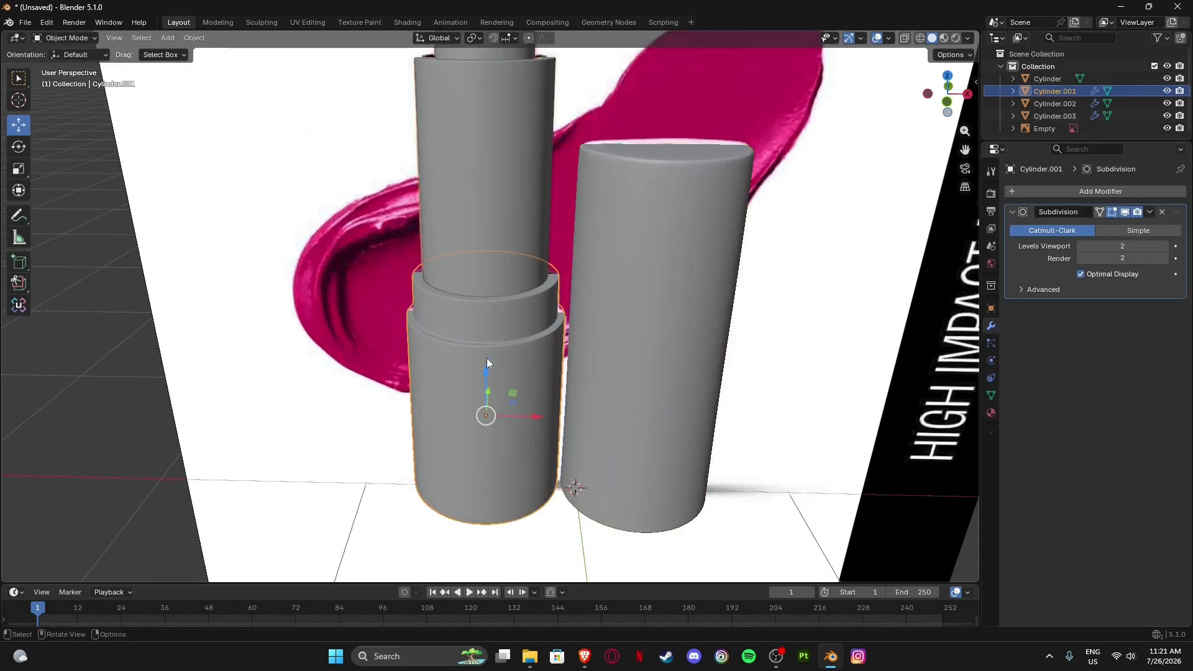
pyautogui.click(1151, 213)
pyautogui.click(1104, 228)
# Apply the Subdivision modifier on the middle tube and on the lipstick bullet.
pyautogui.scroll(3, 534, 249)
pyautogui.click(514, 265)
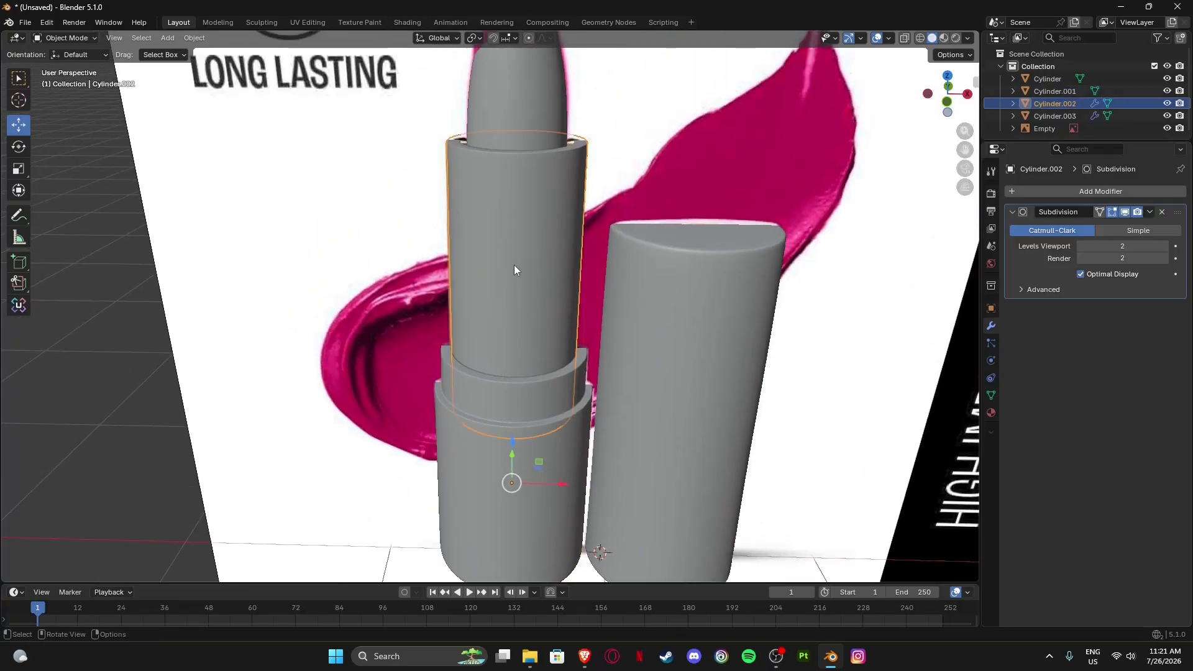
pyautogui.click(1152, 213)
pyautogui.click(1110, 230)
pyautogui.scroll(3, 536, 215)
pyautogui.click(537, 216)
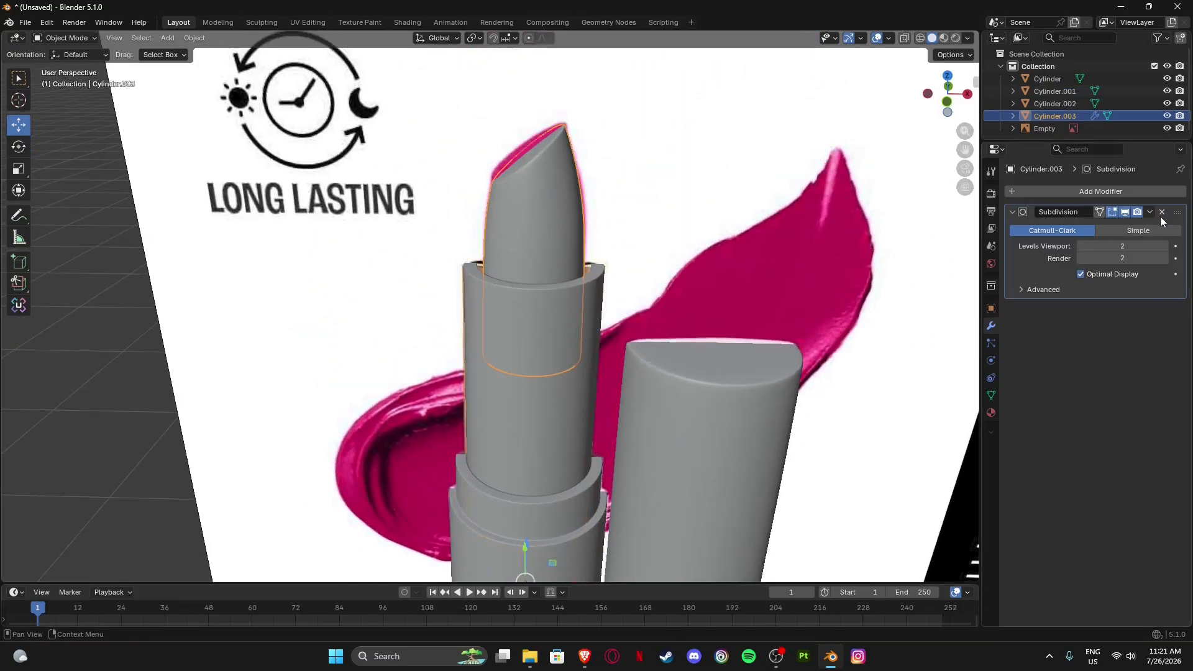
pyautogui.click(1156, 215)
pyautogui.click(1113, 231)
# Move the reference image about 4.6286 m along the X axis, clear of the modelled lipstick.
pyautogui.scroll(-6, 512, 286)
pyautogui.moveTo(513, 281); pyautogui.dragTo(539, 308, button='middle')
pyautogui.scroll(5, 536, 280)
pyautogui.keyDown('shift'); pyautogui.moveTo(533, 256); pyautogui.dragTo(579, 348, button='middle'); pyautogui.keyUp('shift')
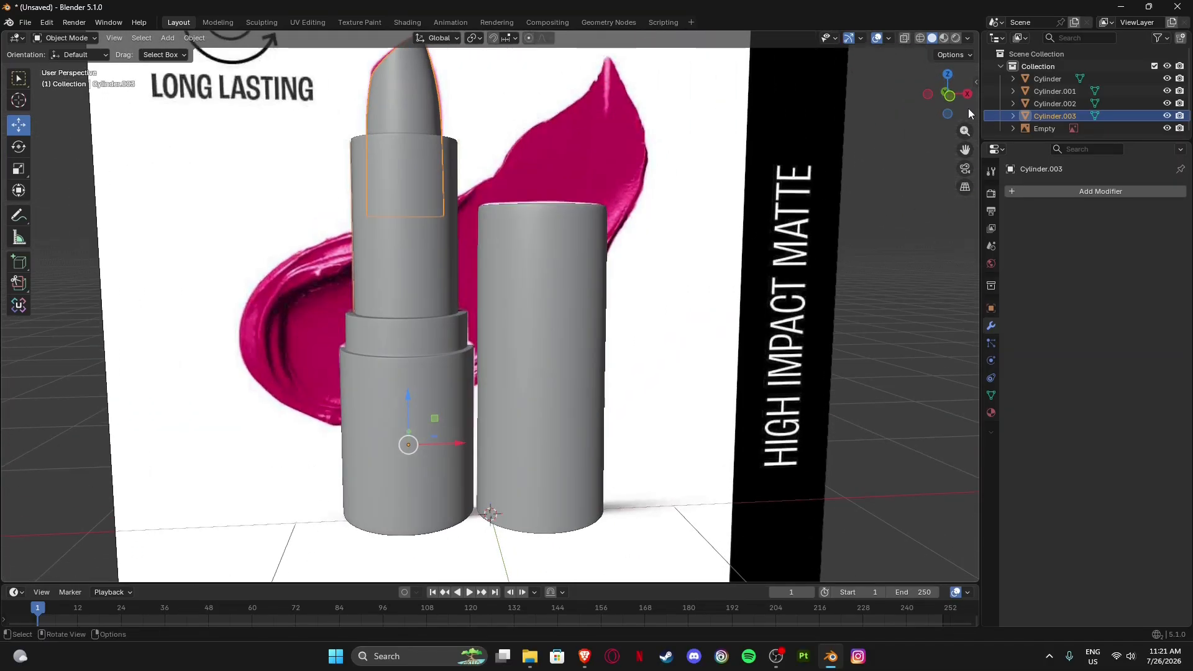
pyautogui.scroll(-6, 743, 231)
pyautogui.click(588, 290)
pyautogui.moveTo(539, 292); pyautogui.dragTo(842, 293)
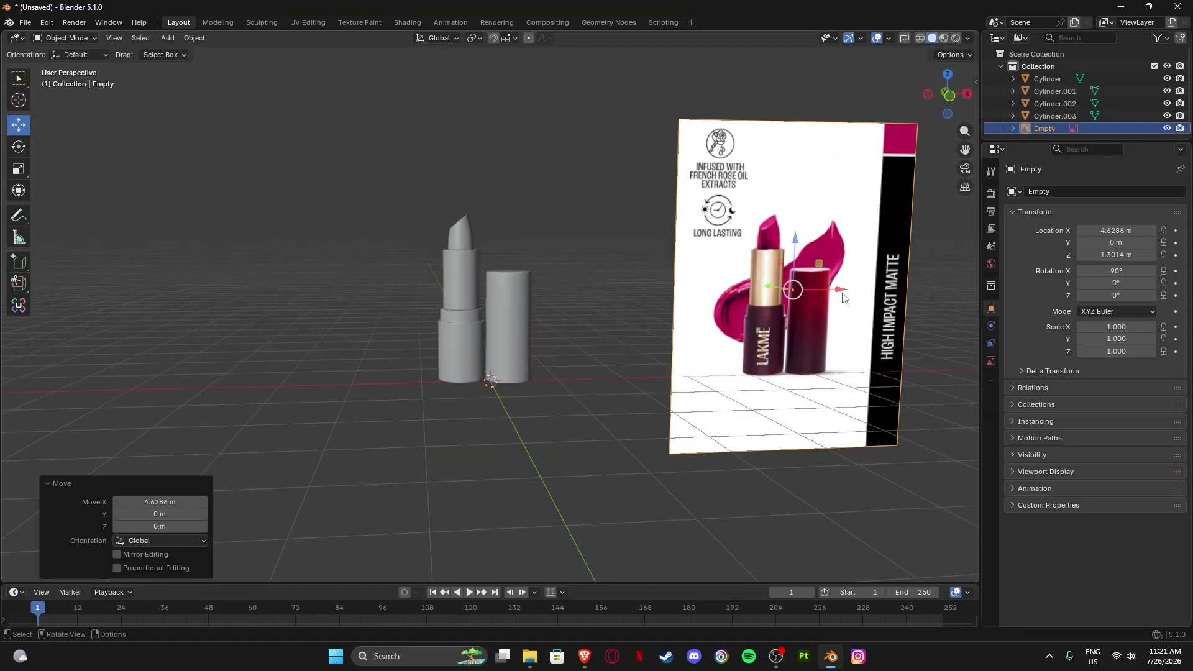
# Switch to the front view and select all four lipstick and cap objects together.
pyautogui.moveTo(519, 314)
pyautogui.mouseDown(button='middle')
pyautogui.moveTo(484, 285)
pyautogui.moveTo(528, 316)
pyautogui.mouseUp(button='middle')
pyautogui.click(946, 97)
pyautogui.scroll(5, 484, 285)
pyautogui.scroll(-4, 528, 321)
pyautogui.moveTo(437, 230); pyautogui.dragTo(662, 393)
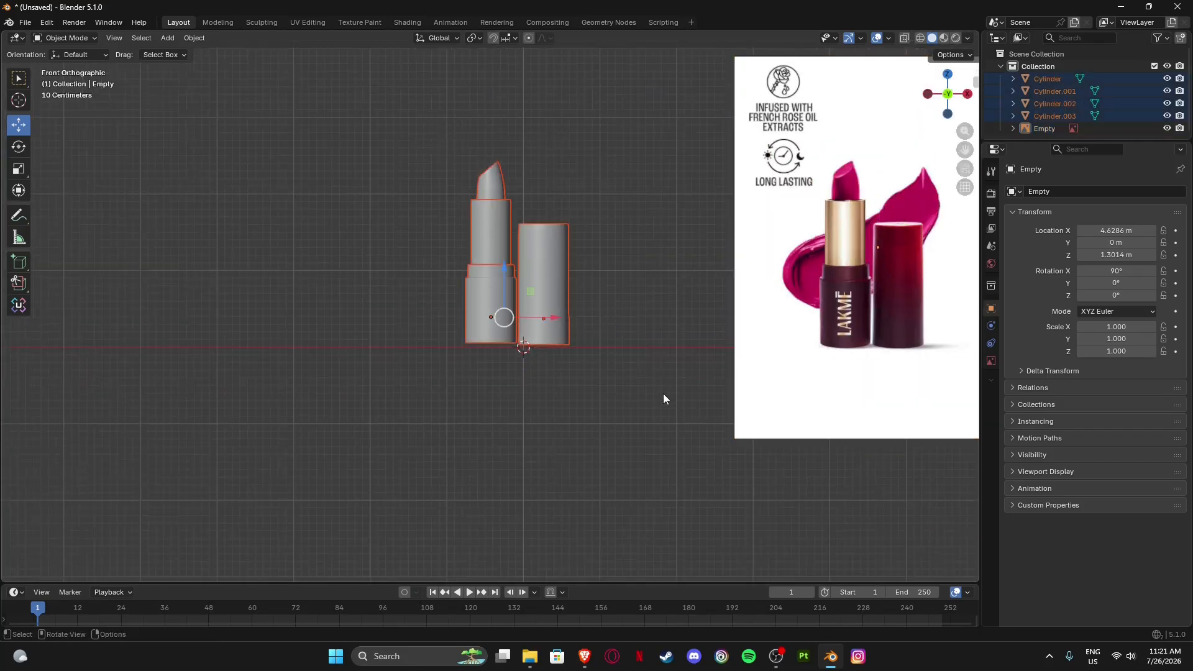
# Lower the four selected lipstick and cap objects about 0.05 m along Z so the lipstick base rests on the ground line.
pyautogui.scroll(5, 663, 393)
pyautogui.press('g')
pyautogui.press('z')
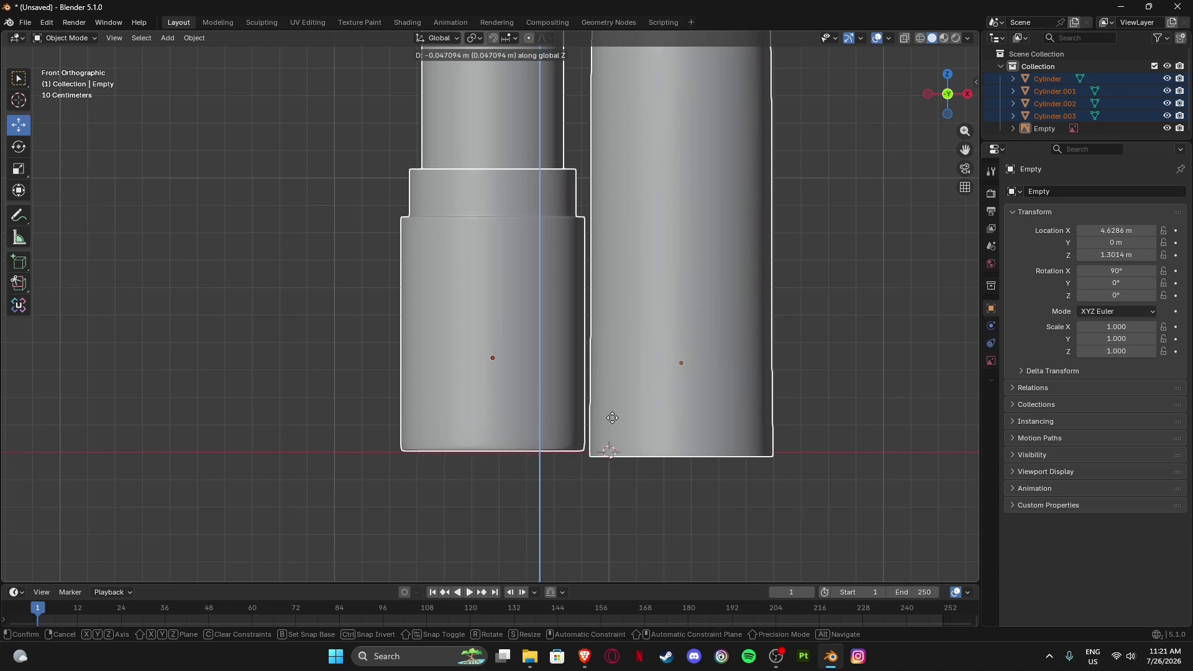
pyautogui.click(610, 428)
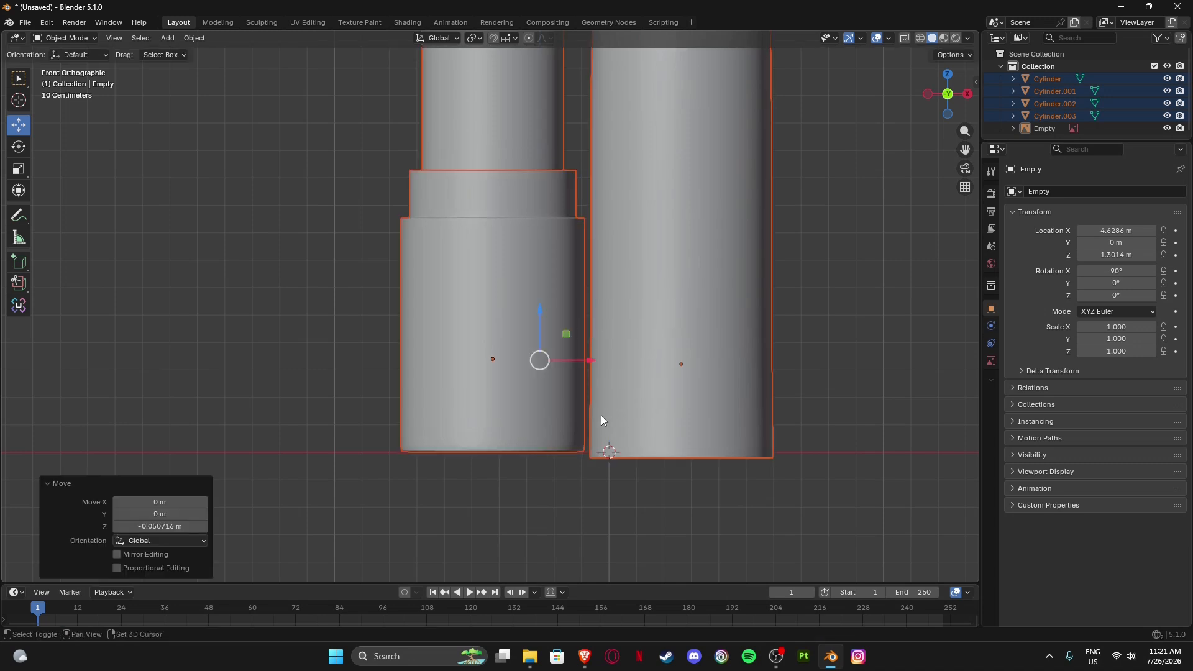
pyautogui.scroll(6, 602, 416)
pyautogui.press('g')
pyautogui.press('z')
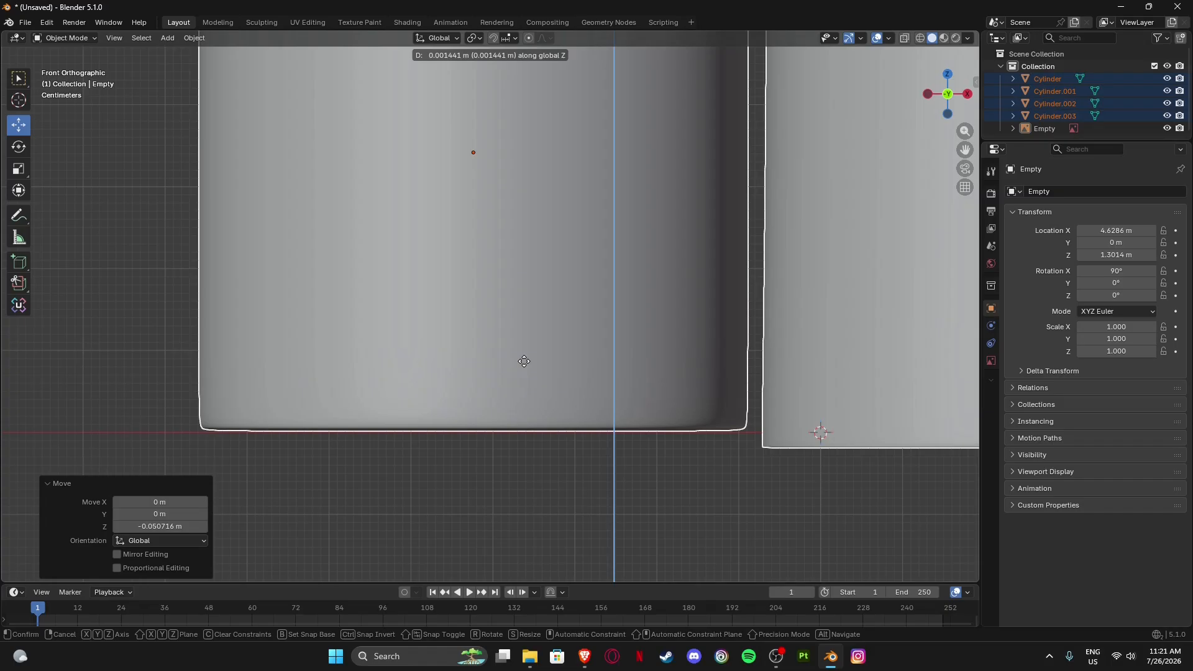
pyautogui.click(530, 371)
pyautogui.scroll(-8, 530, 371)
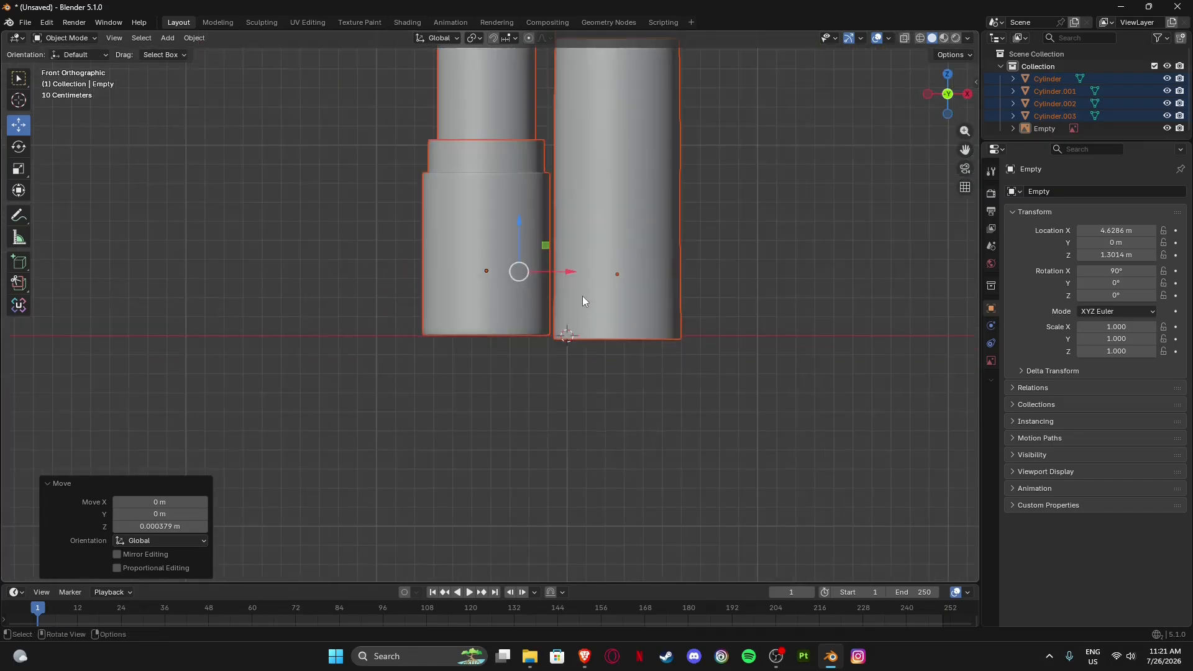
# Inspect the stepped collar of the lipstick base and the undersides of the base and cap against the ground plane.
pyautogui.keyDown('shift'); pyautogui.moveTo(607, 198); pyautogui.dragTo(613, 386, button='middle'); pyautogui.keyUp('shift')
pyautogui.click(614, 387)
pyautogui.scroll(-3, 615, 397)
pyautogui.scroll(5, 546, 413)
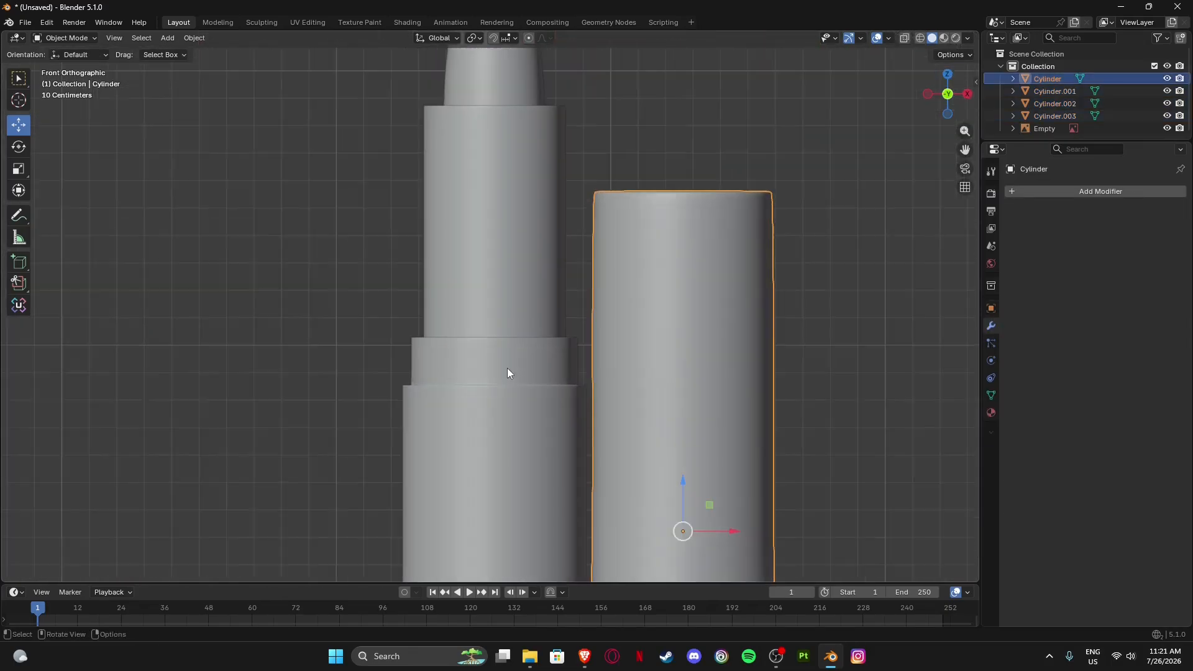
pyautogui.moveTo(507, 368); pyautogui.dragTo(525, 421, button='middle')
pyautogui.scroll(3, 469, 350)
pyautogui.scroll(5, 469, 350)
pyautogui.press('Tab')
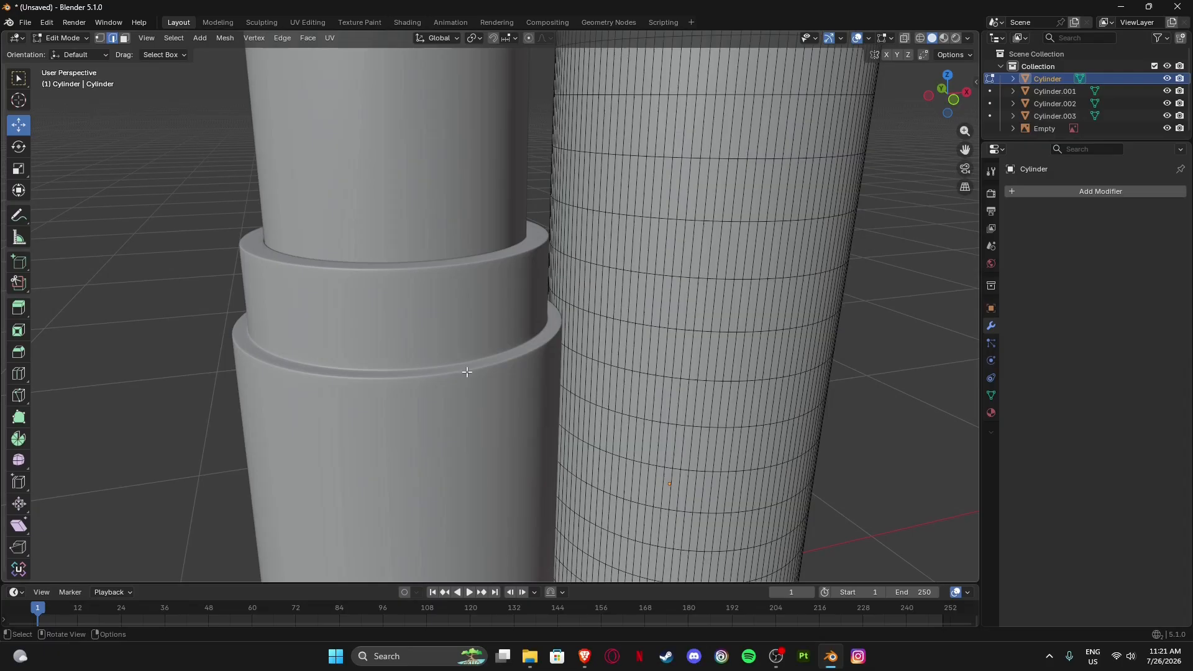
pyautogui.press('Tab')
pyautogui.click(486, 368)
pyautogui.scroll(-5, 486, 368)
pyautogui.moveTo(685, 405); pyautogui.dragTo(557, 288, button='middle')
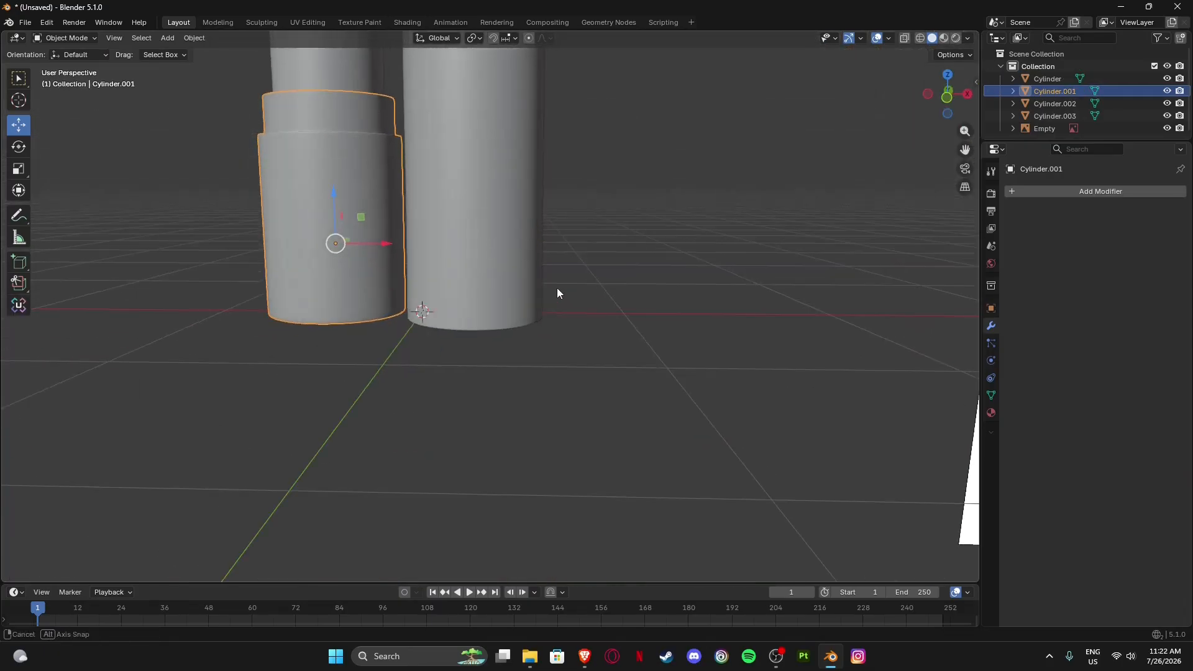
# Raise the cap about 0.0195 m along Z in the front view so its bottom edge meets the ground line.
pyautogui.click(935, 96)
pyautogui.scroll(4, 521, 286)
pyautogui.scroll(2, 520, 286)
pyautogui.click(519, 289)
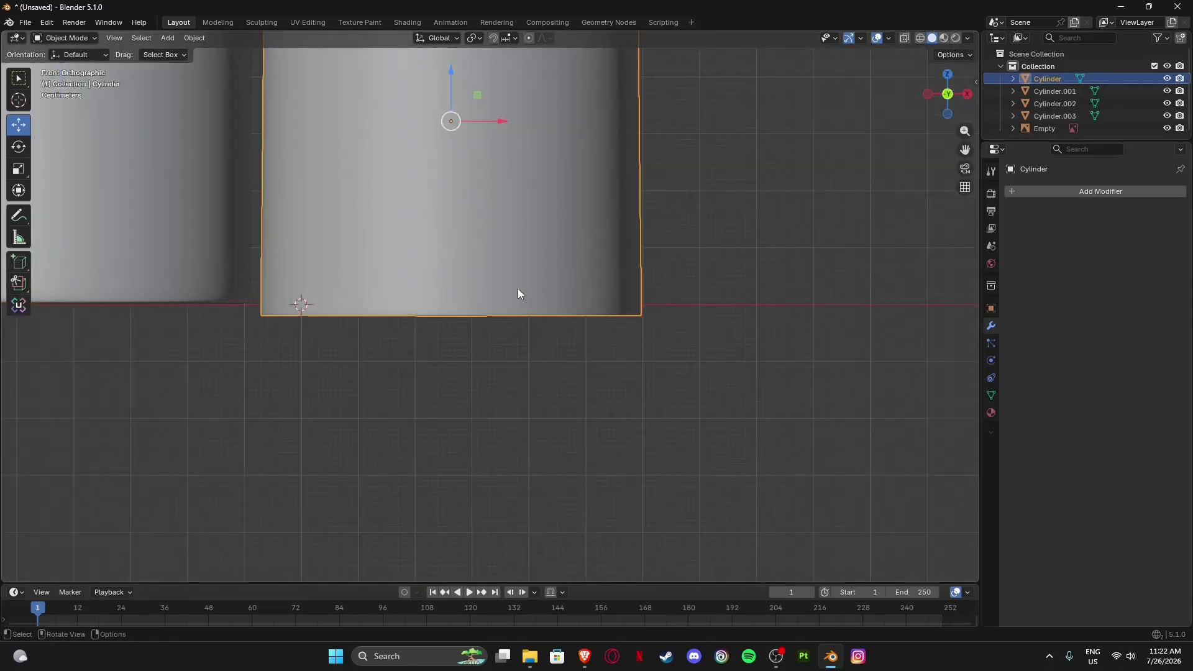
pyautogui.keyDown('shift'); pyautogui.moveTo(441, 333); pyautogui.dragTo(494, 345, button='middle'); pyautogui.keyUp('shift')
pyautogui.scroll(4, 495, 345)
pyautogui.press('g')
pyautogui.press('z')
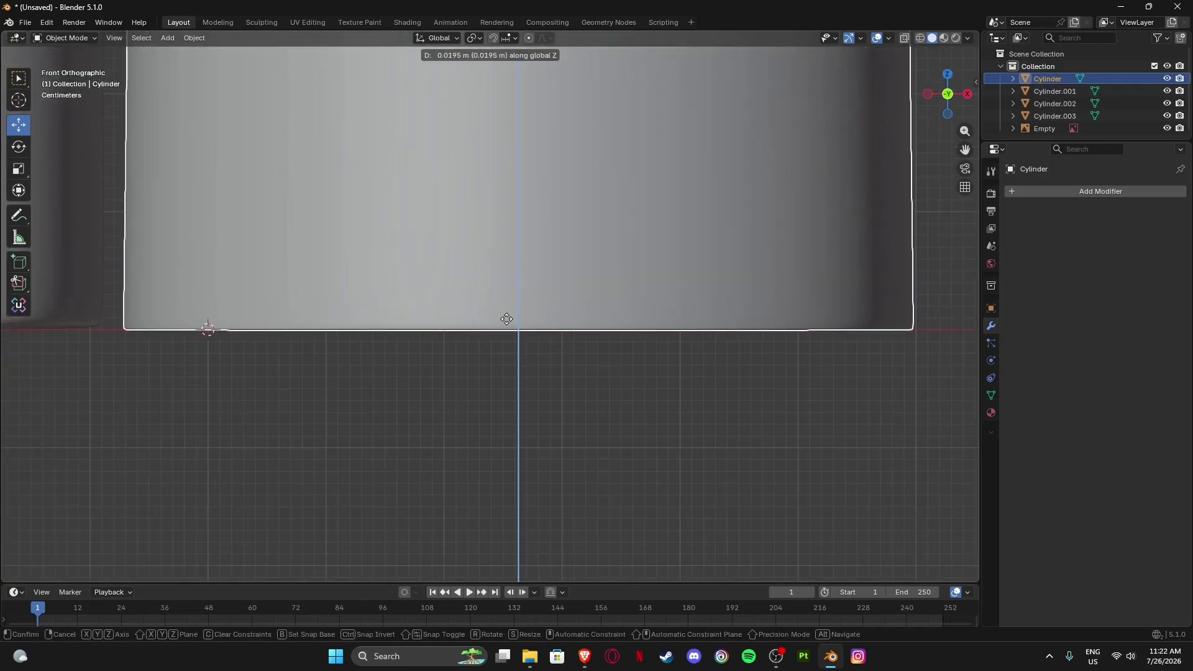
pyautogui.click(506, 320)
pyautogui.scroll(-4, 498, 286)
pyautogui.keyDown('shift'); pyautogui.moveTo(498, 286); pyautogui.dragTo(469, 341, button='middle'); pyautogui.keyUp('shift')
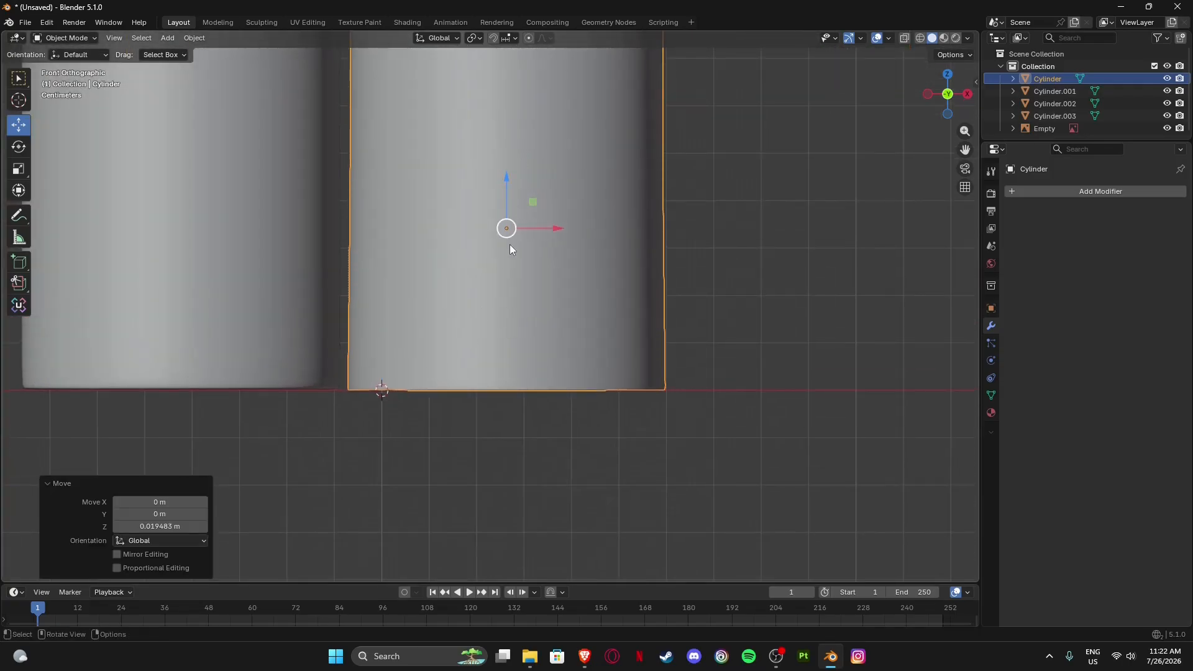
pyautogui.scroll(4, 444, 382)
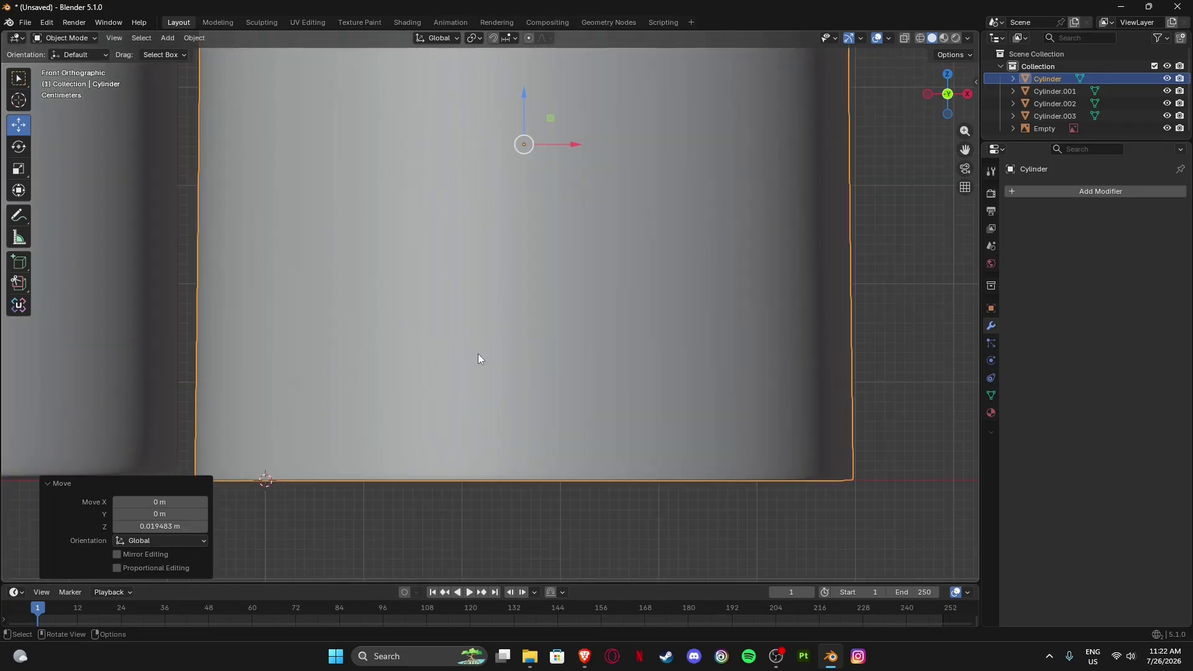
pyautogui.scroll(-4, 503, 349)
pyautogui.scroll(-3, 506, 333)
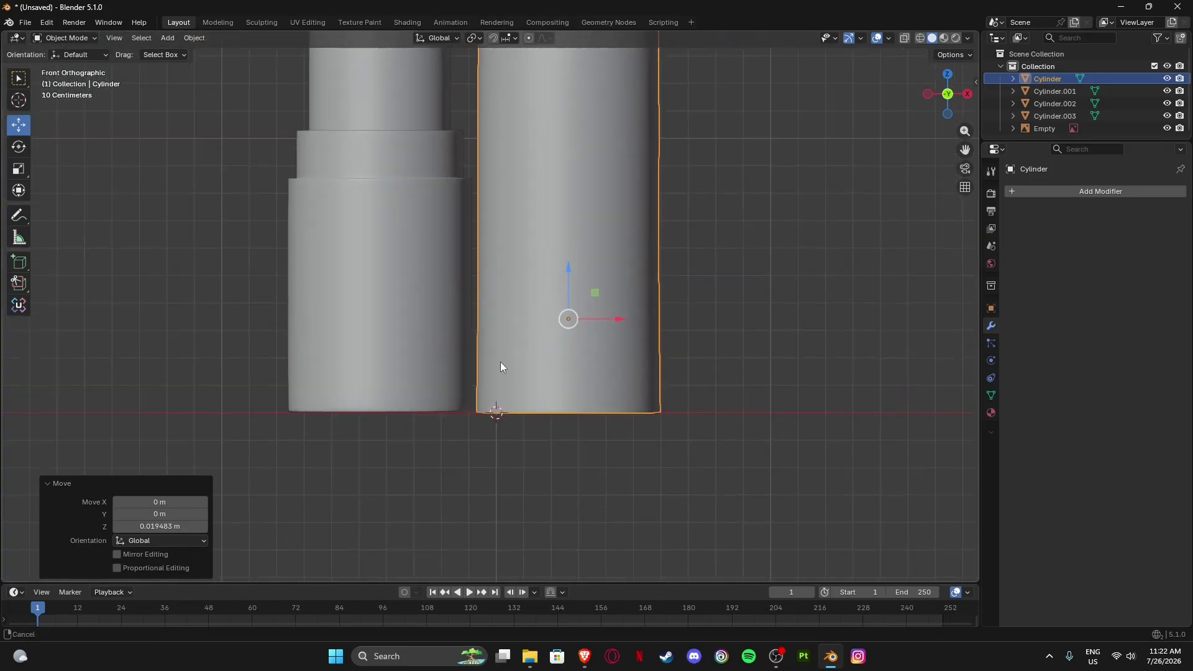
# Select the cap's outer bottom edge loop in Edit Mode and snap the 3D cursor to it.
pyautogui.moveTo(501, 362); pyautogui.dragTo(503, 326, button='middle')
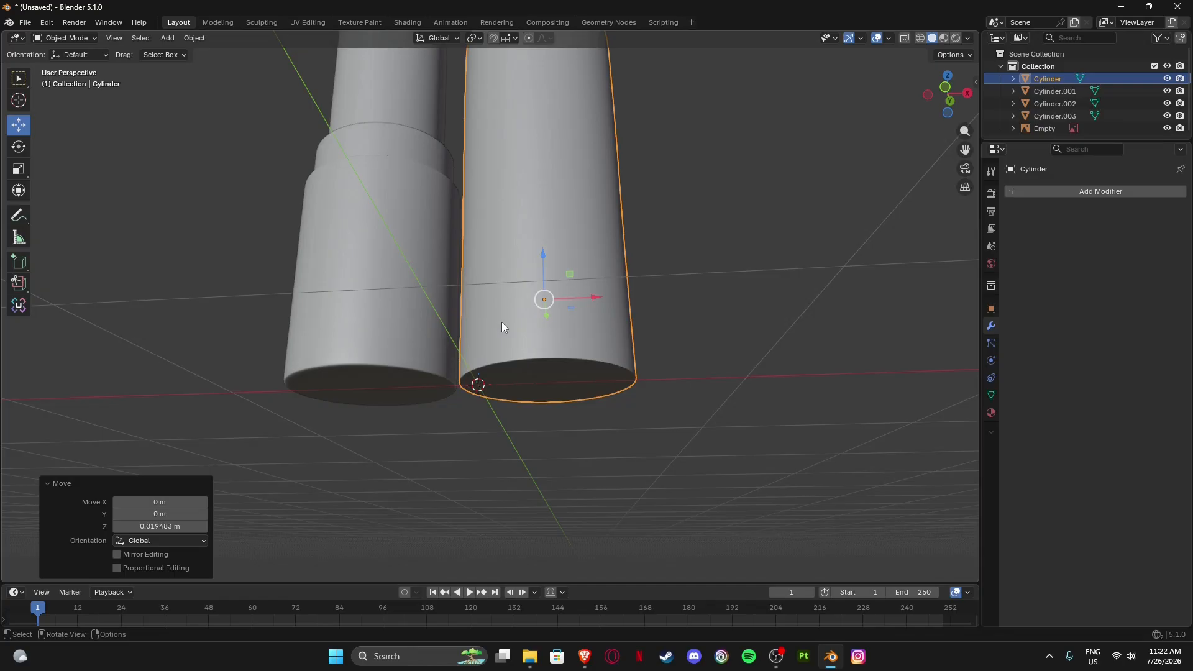
pyautogui.scroll(-1, 502, 322)
pyautogui.scroll(4, 567, 374)
pyautogui.keyDown('shift'); pyautogui.moveTo(567, 375); pyautogui.dragTo(512, 321, button='middle'); pyautogui.keyUp('shift')
pyautogui.press('Tab')
pyautogui.scroll(2, 465, 318)
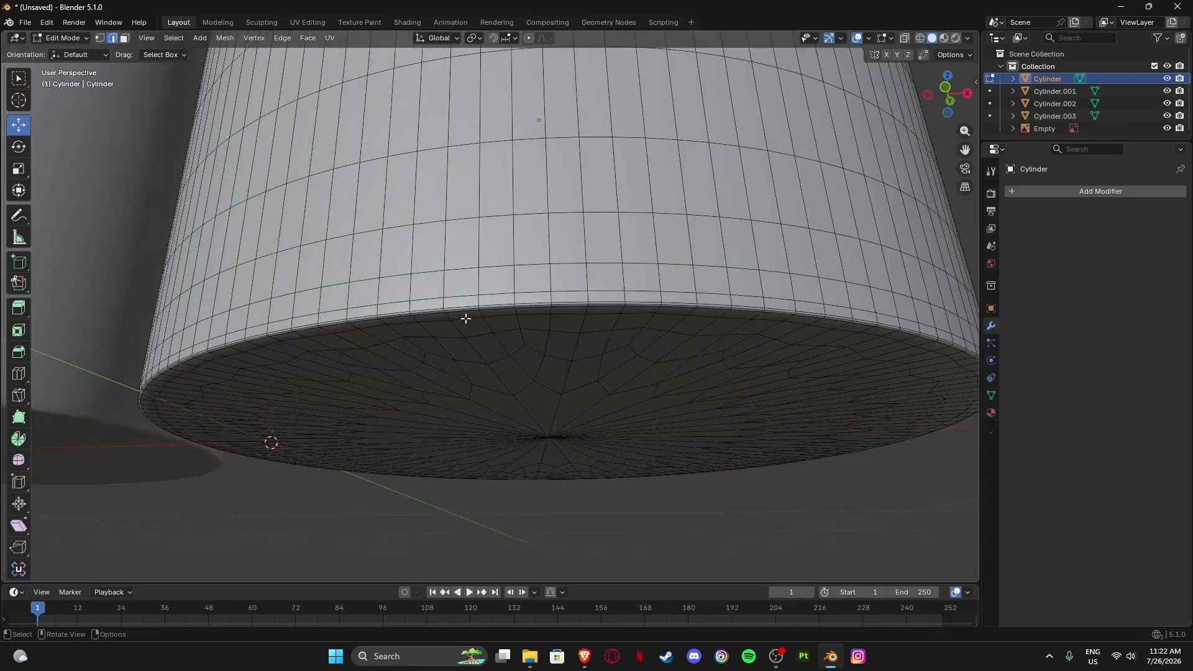
pyautogui.scroll(2, 463, 321)
pyautogui.scroll(-2, 457, 318)
pyautogui.keyDown('alt'); pyautogui.click(453, 312); pyautogui.keyUp('alt')
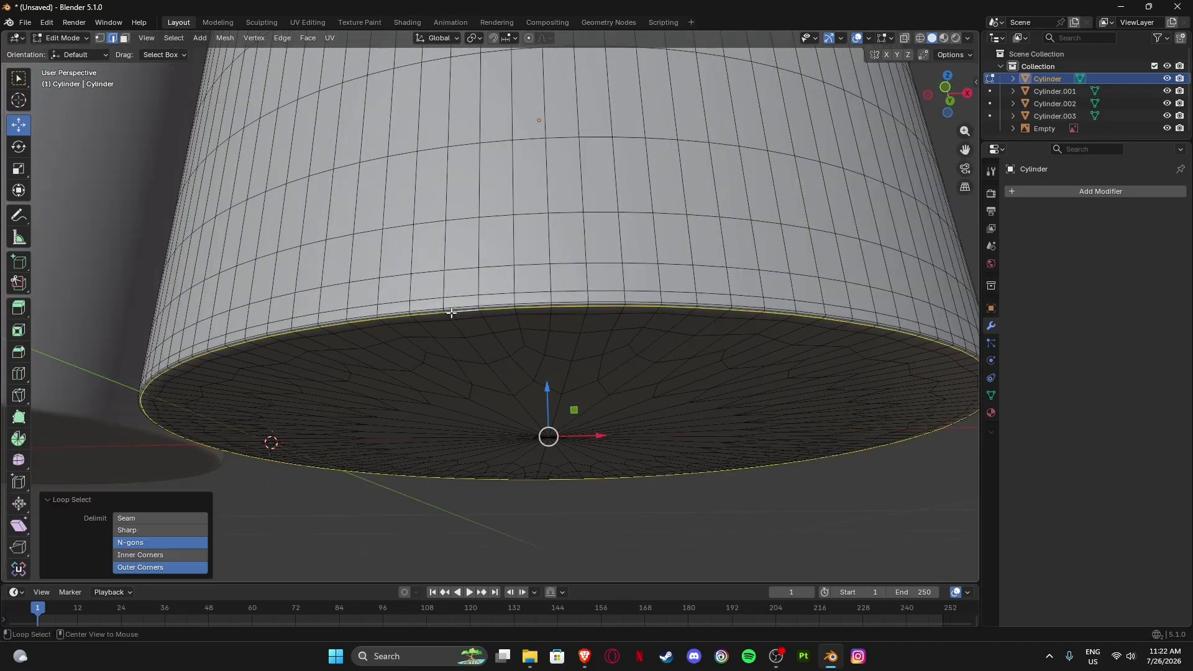
pyautogui.scroll(-5, 515, 346)
pyautogui.moveTo(516, 346); pyautogui.dragTo(496, 382, button='middle')
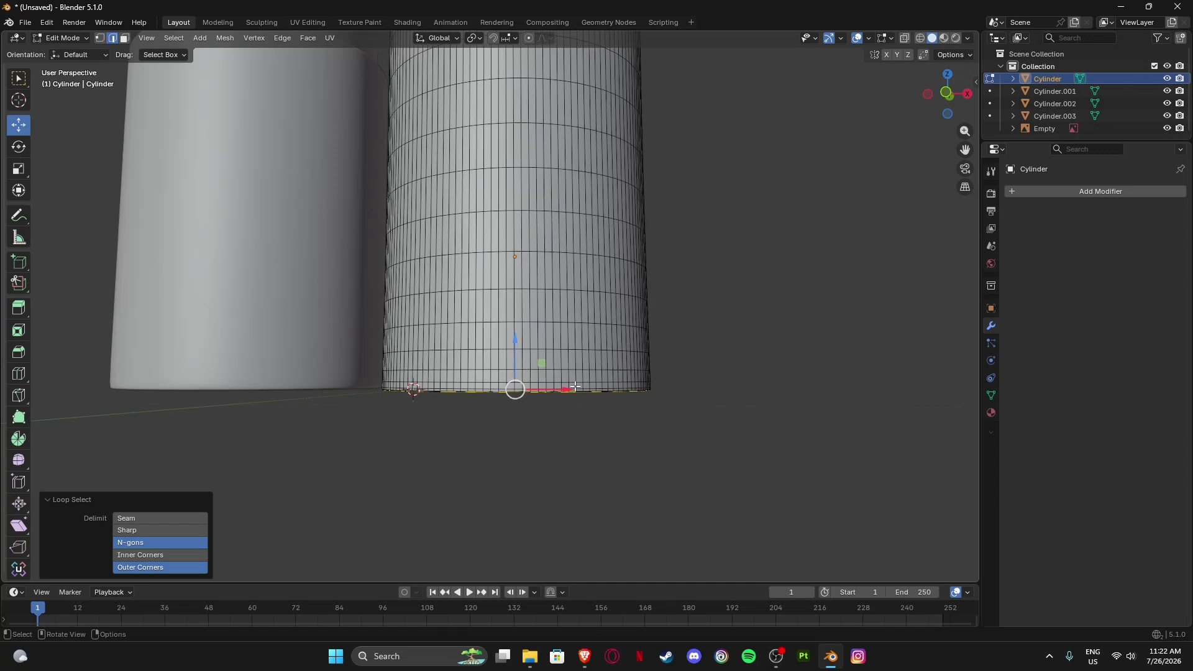
pyautogui.hotkey('shift', 's')
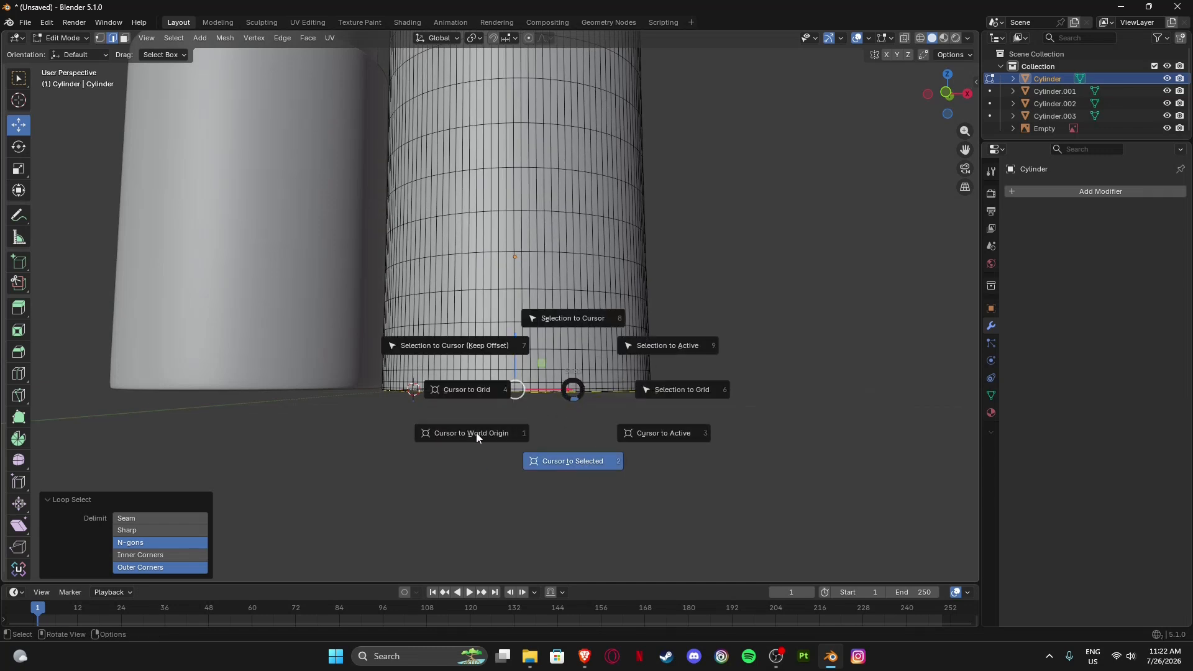
pyautogui.click(558, 452)
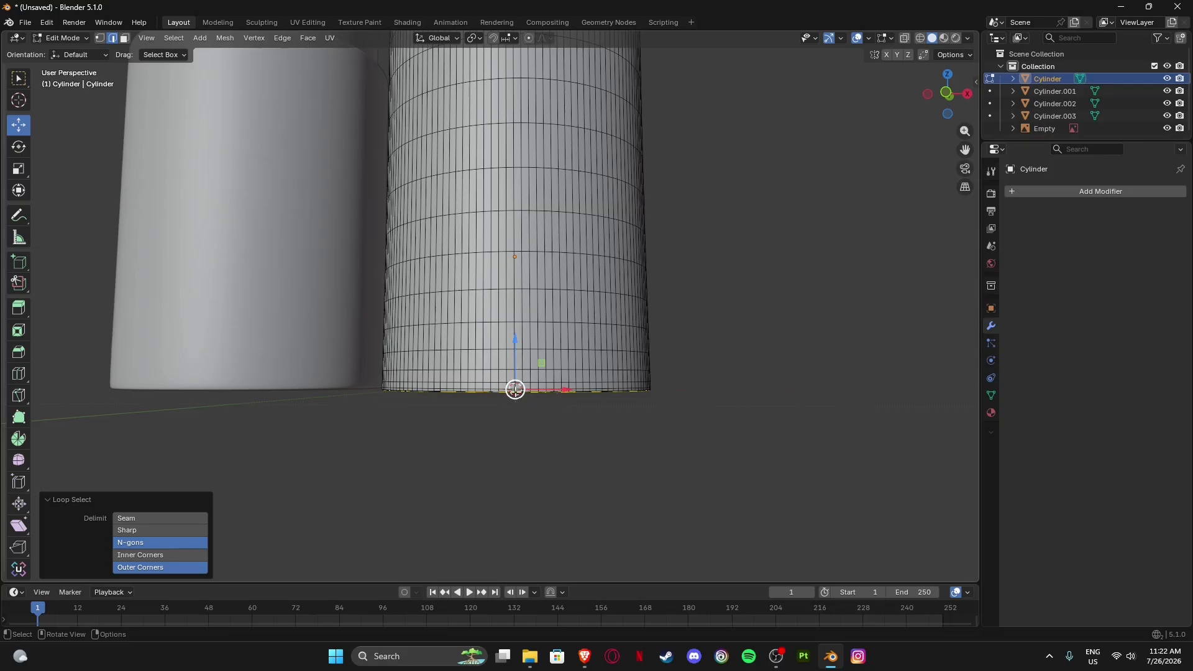
# Return to Object Mode in the front view and set the cap's origin to the 3D cursor at its bottom.
pyautogui.click(945, 98)
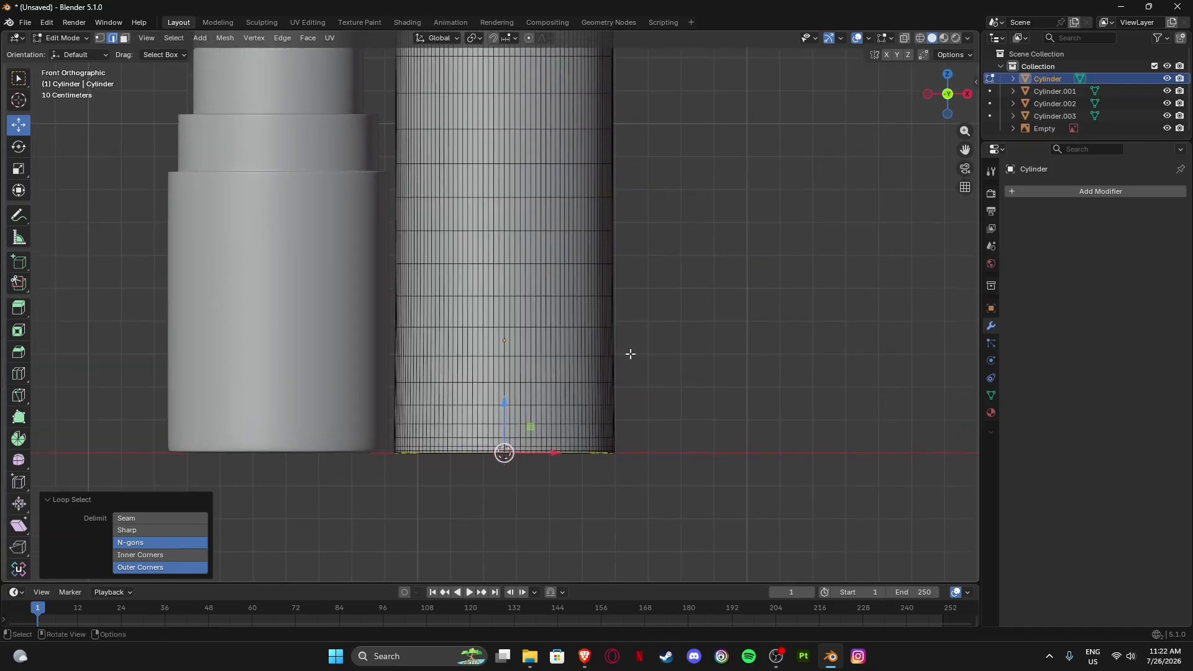
pyautogui.press('Tab')
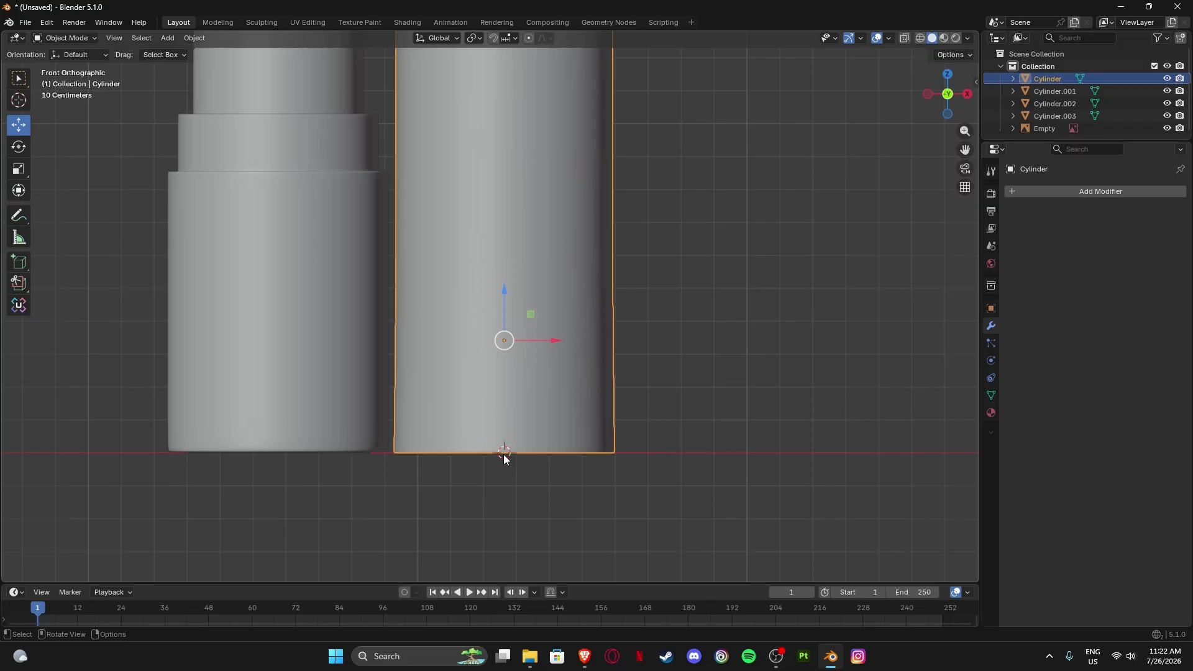
pyautogui.rightClick(545, 371)
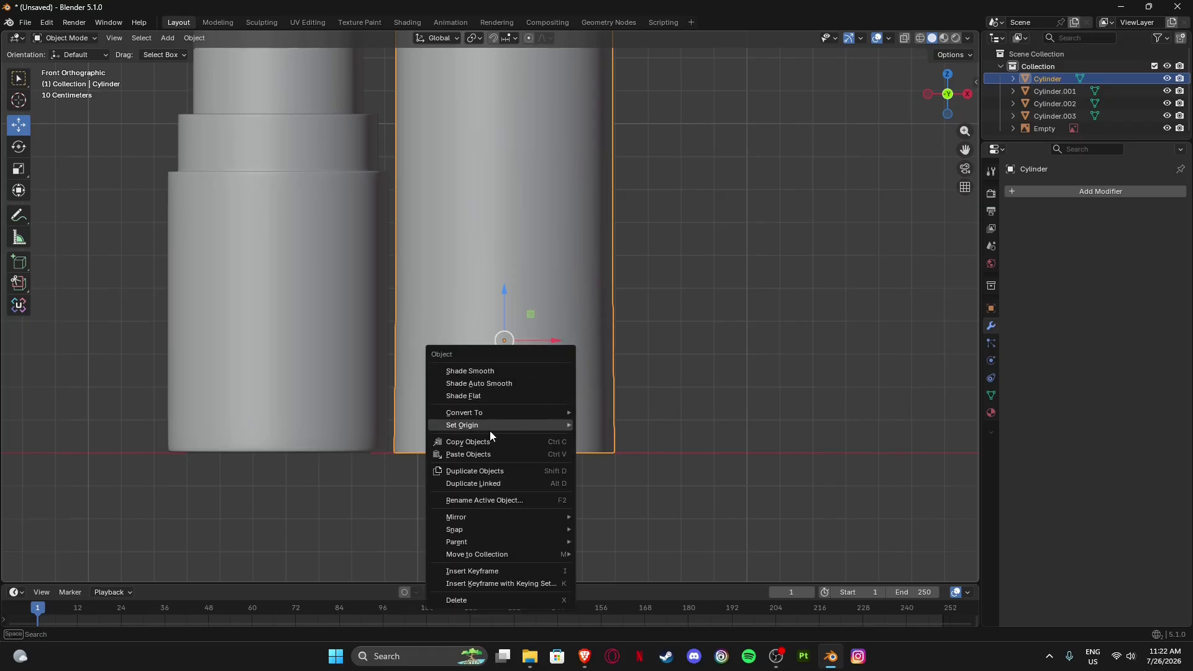
pyautogui.moveTo(496, 427)
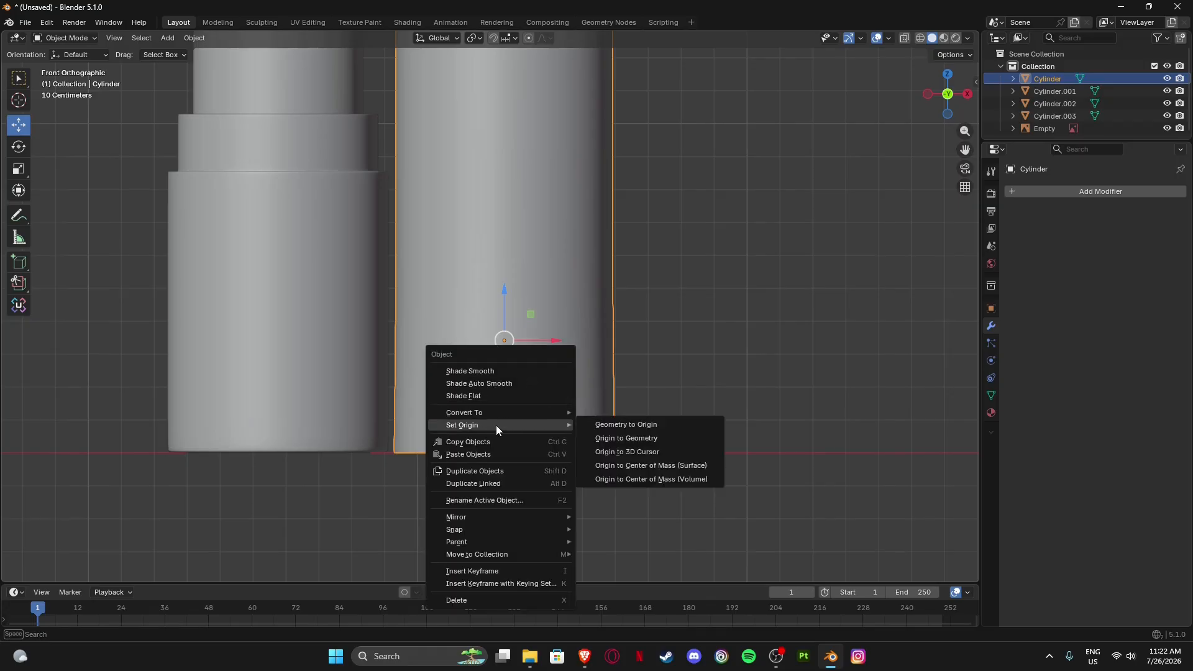
pyautogui.click(646, 452)
pyautogui.click(554, 515)
pyautogui.scroll(-4, 553, 514)
pyautogui.keyDown('shift'); pyautogui.moveTo(524, 324); pyautogui.dragTo(646, 419, button='middle'); pyautogui.keyUp('shift')
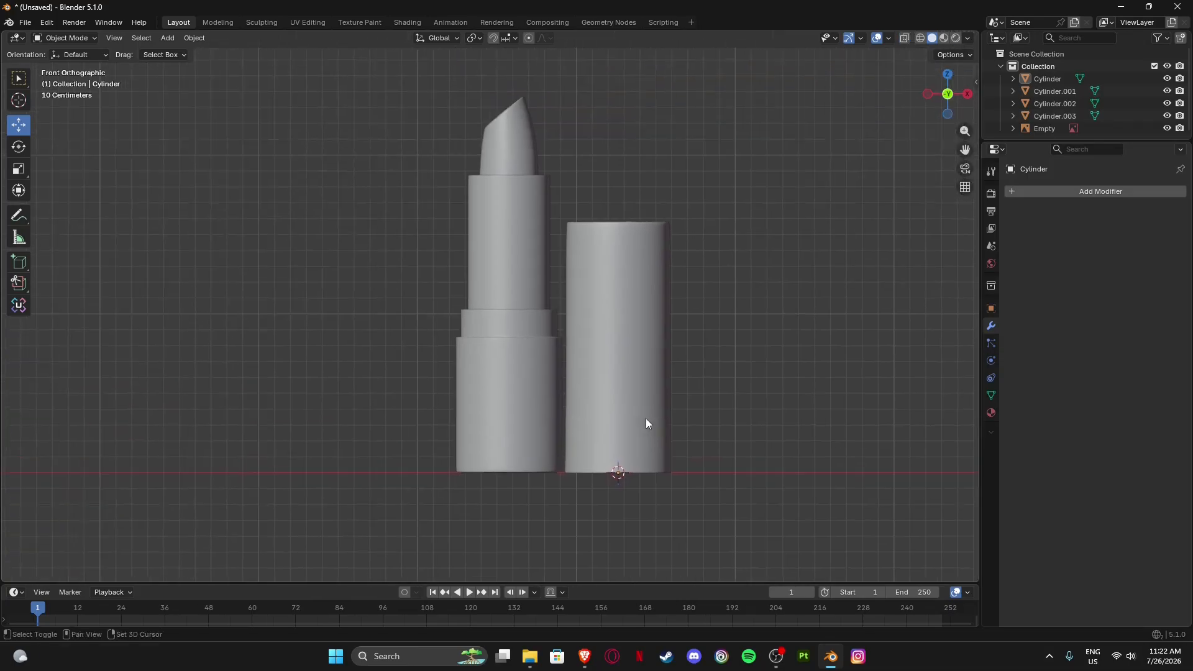
pyautogui.scroll(2, 620, 368)
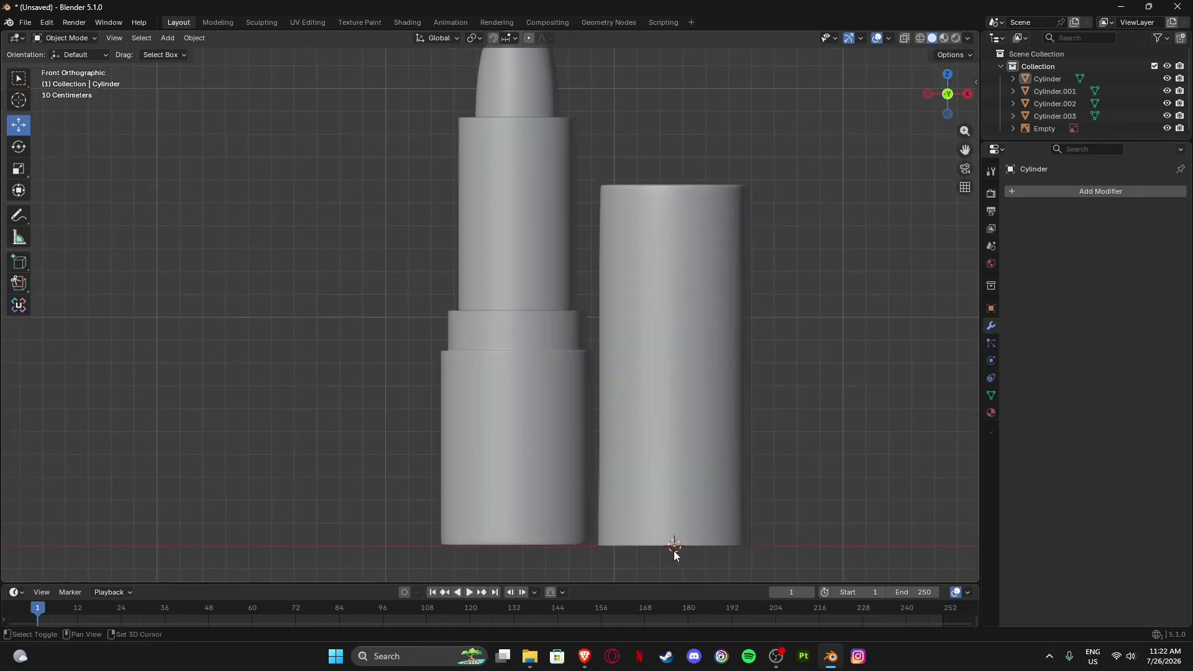
pyautogui.click(669, 442)
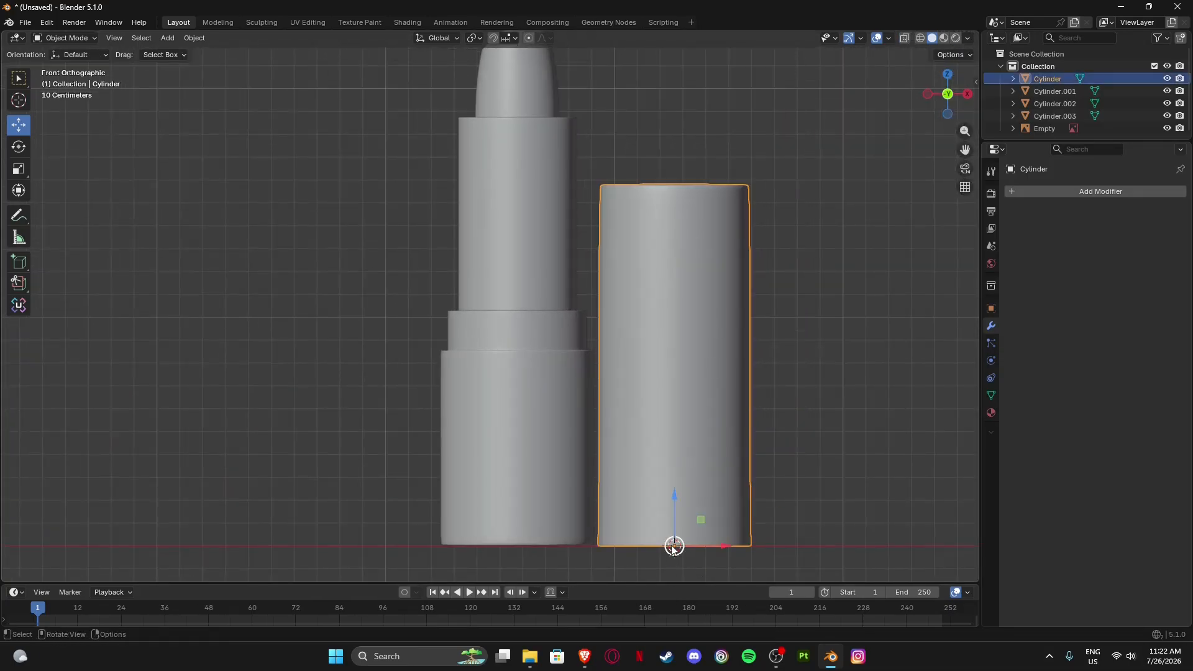
# Select the edge loop around the outer shoulder of the lipstick base, just below its collar, in Edit Mode.
pyautogui.moveTo(494, 361); pyautogui.dragTo(461, 425, button='middle')
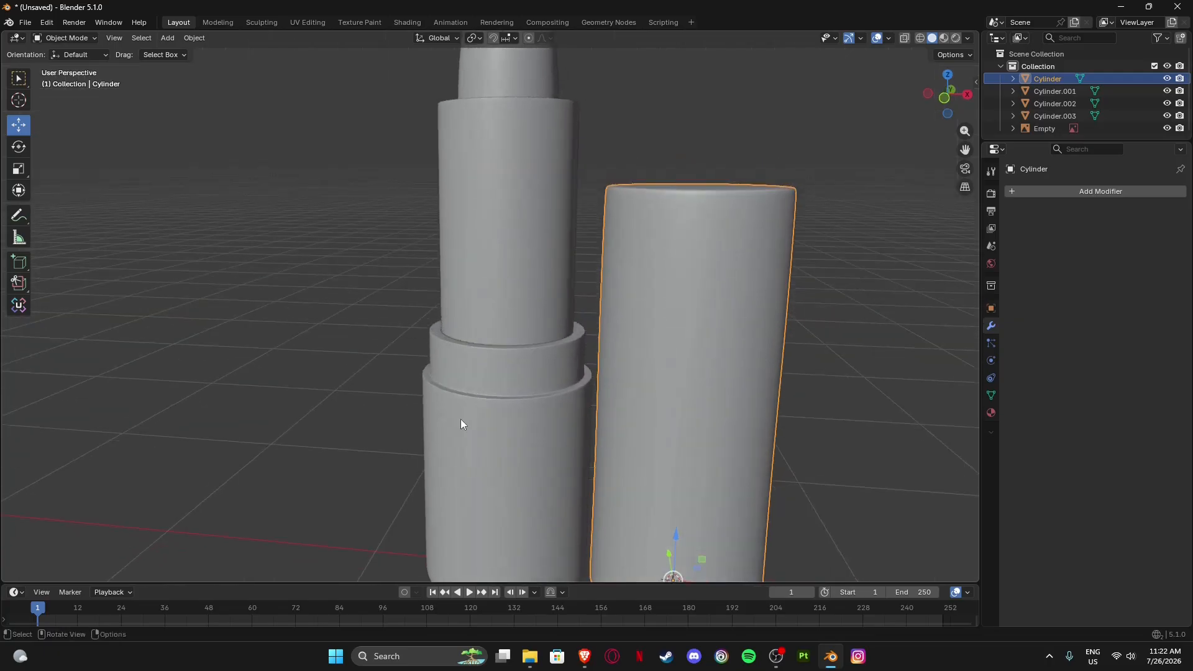
pyautogui.click(486, 440)
pyautogui.press('Tab')
pyautogui.scroll(6, 479, 334)
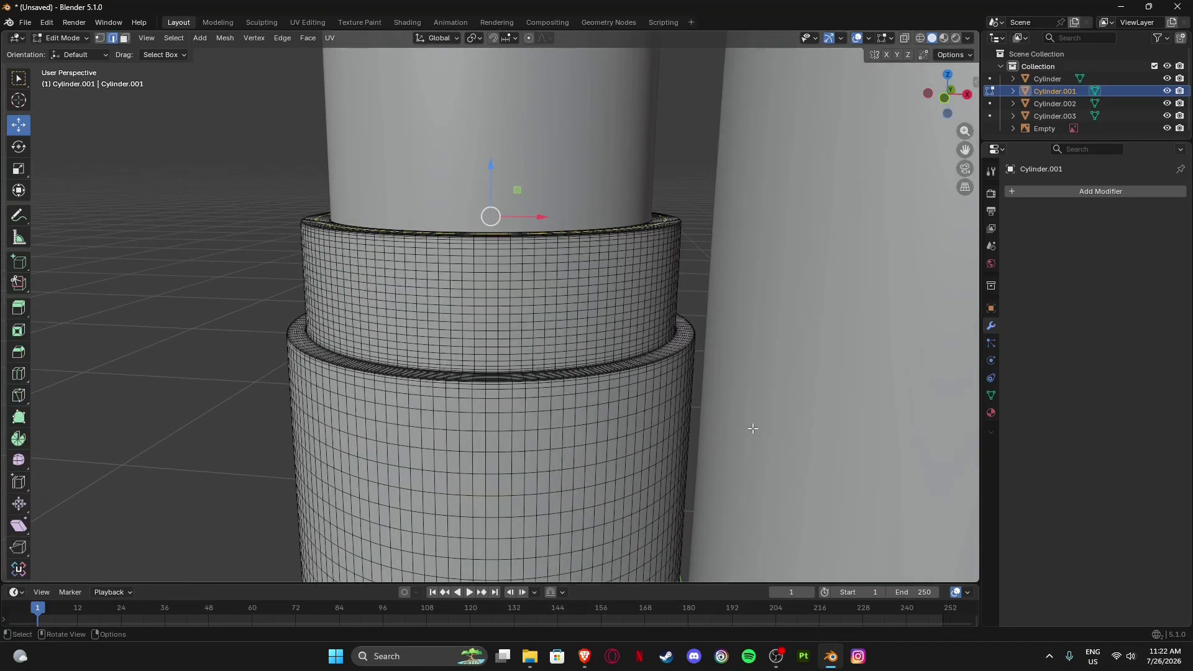
pyautogui.scroll(6, 589, 365)
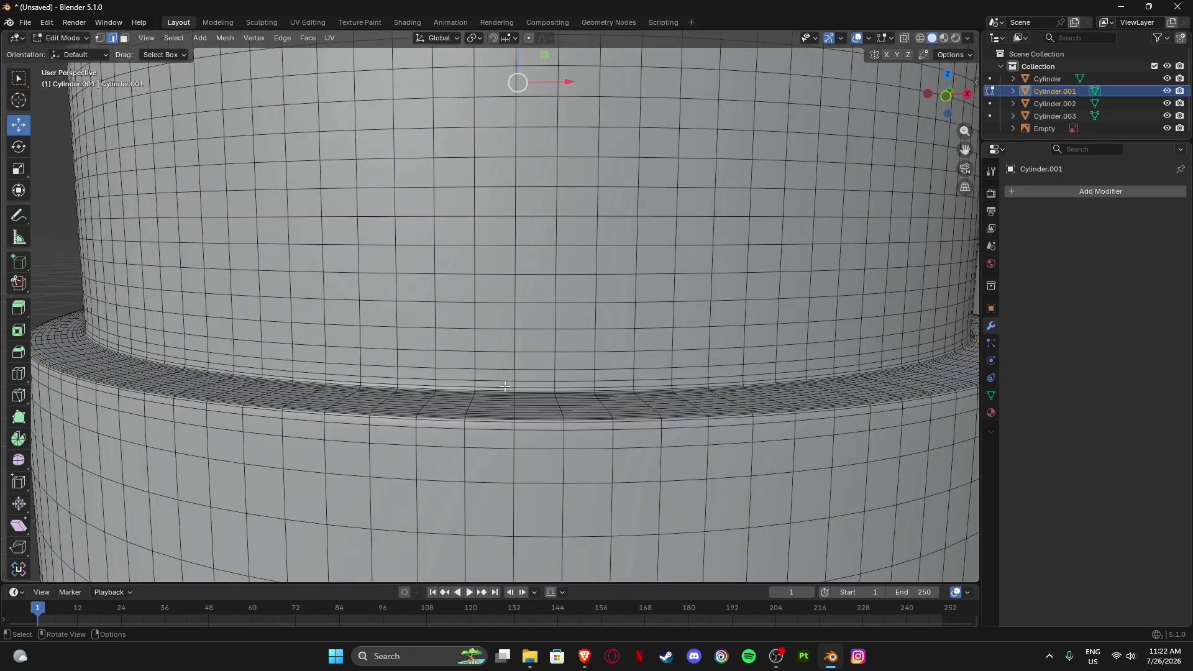
pyautogui.keyDown('shift'); pyautogui.moveTo(496, 425); pyautogui.dragTo(506, 365, button='middle'); pyautogui.keyUp('shift')
pyautogui.keyDown('alt'); pyautogui.click(508, 439); pyautogui.keyUp('alt')
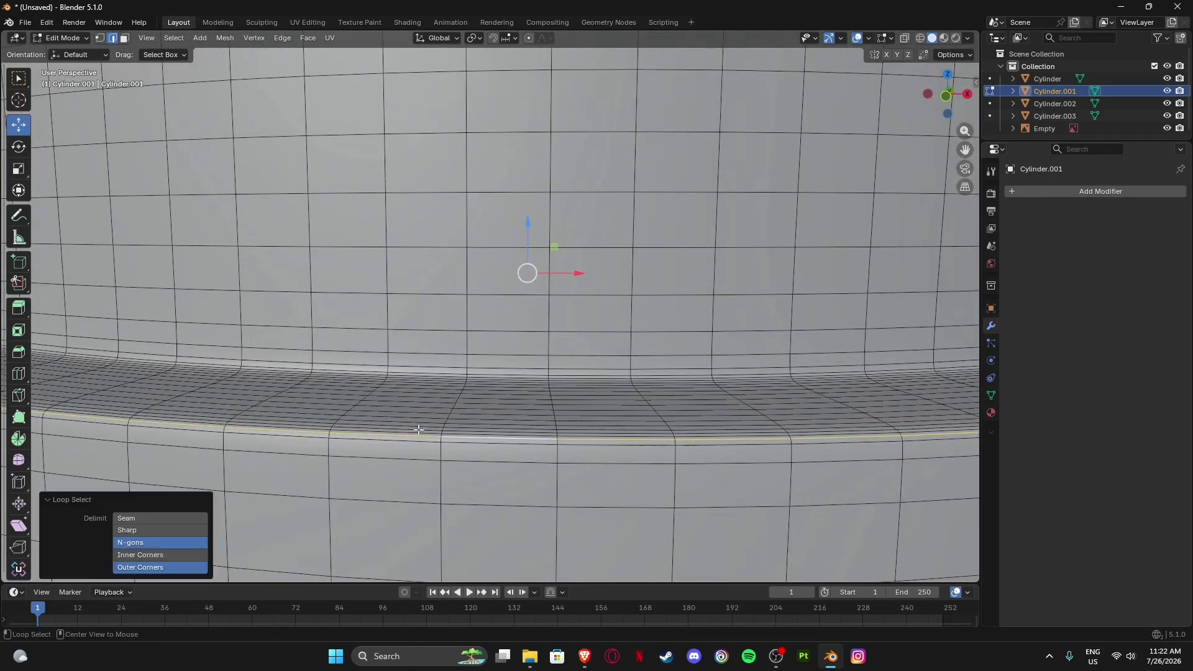
pyautogui.scroll(-5, 431, 394)
pyautogui.click(946, 95)
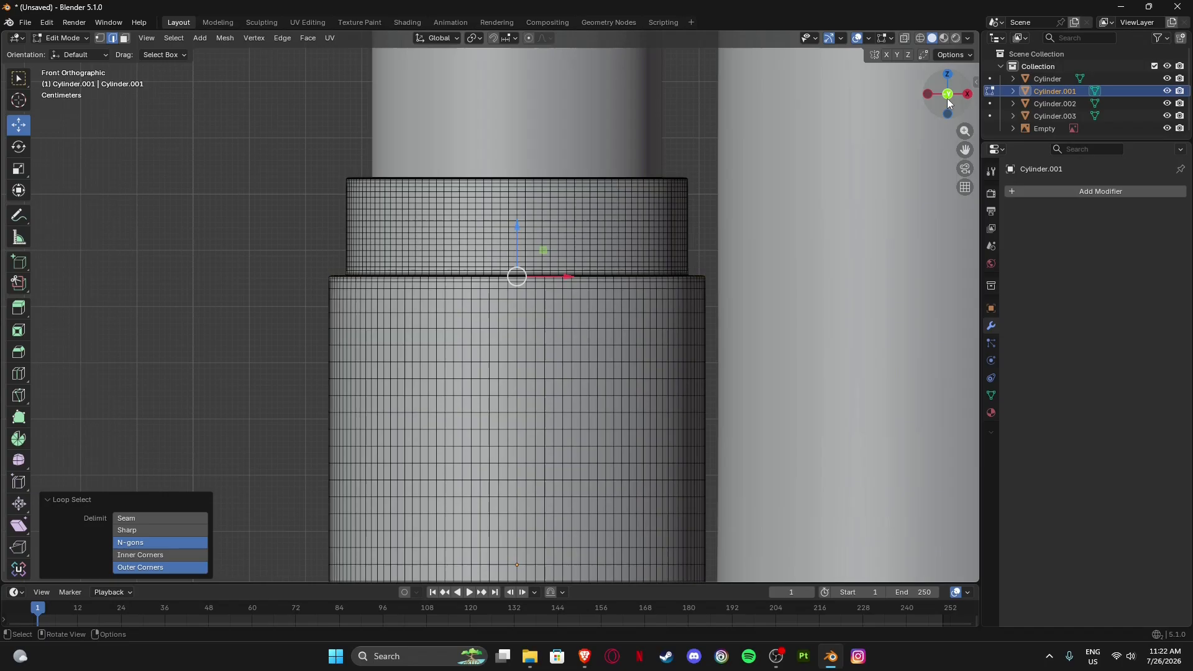
pyautogui.scroll(5, 469, 358)
pyautogui.scroll(6, 469, 359)
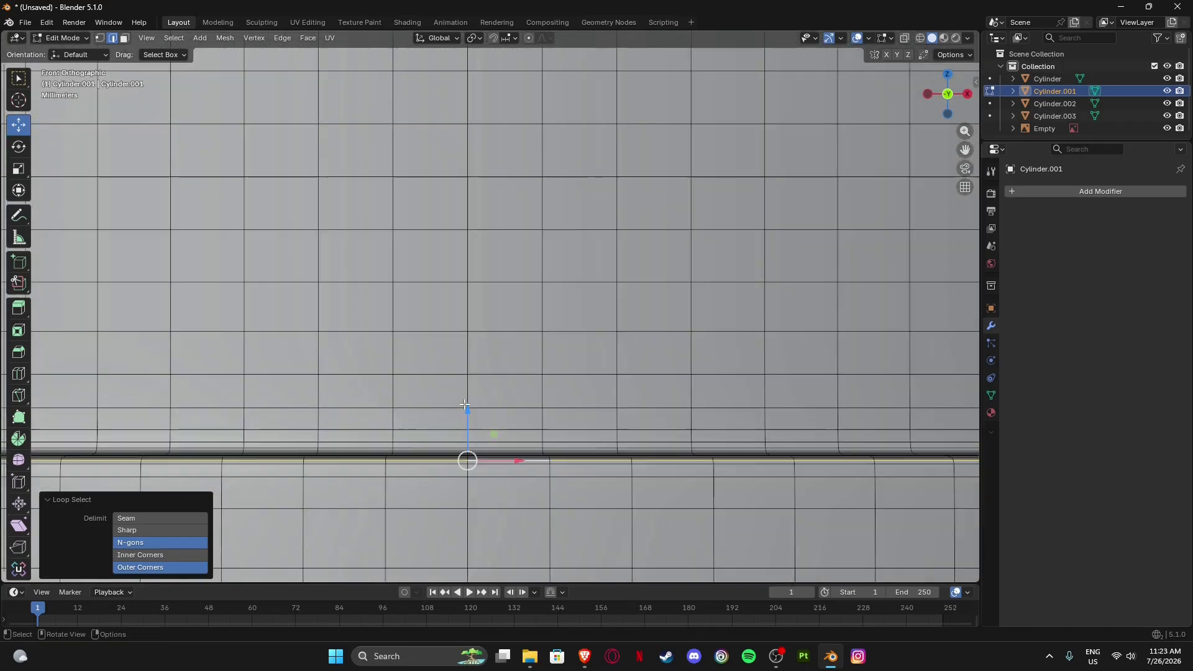
pyautogui.keyDown('alt'); pyautogui.click(430, 471); pyautogui.keyUp('alt')
pyautogui.scroll(-16, 426, 397)
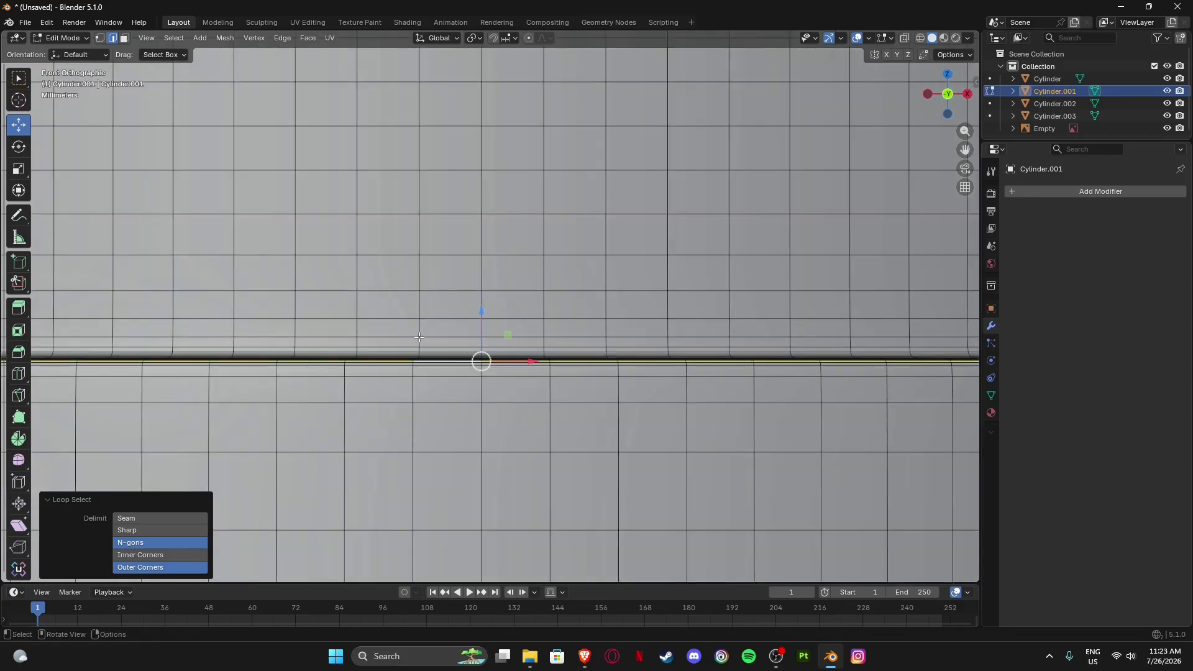
# Snap the 3D cursor to the lipstick base's selected shoulder loop and return to Object Mode in the front view.
pyautogui.moveTo(522, 336); pyautogui.dragTo(476, 315, button='middle')
pyautogui.scroll(-8, 492, 348)
pyautogui.hotkey('shift', 's')
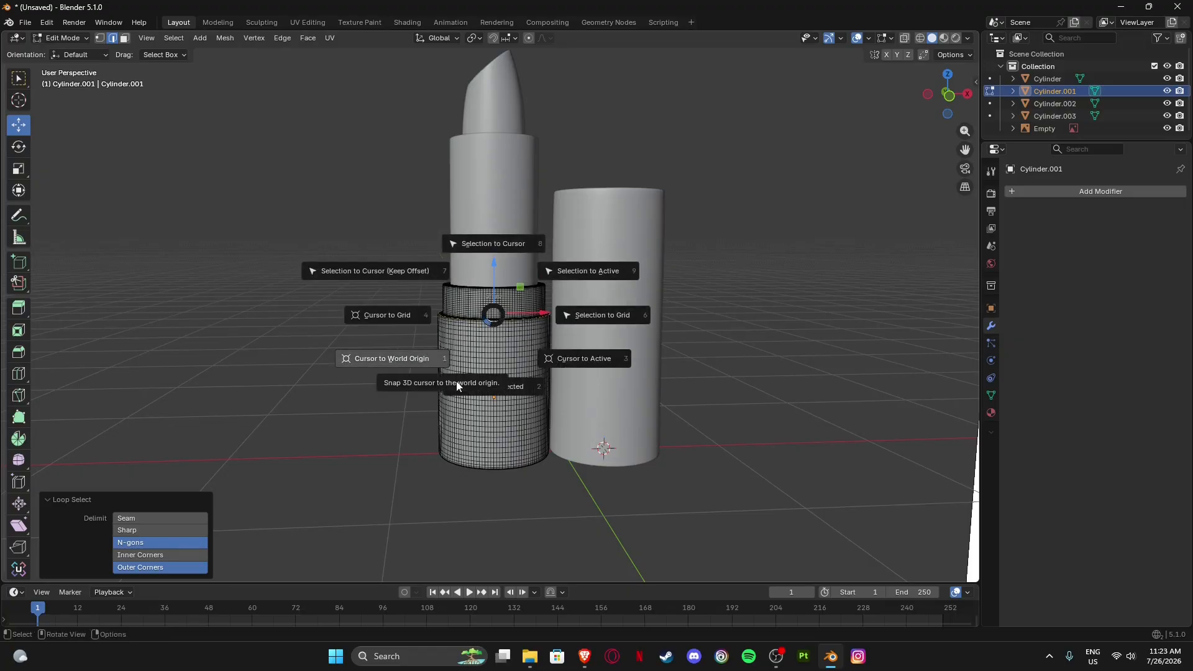
pyautogui.click(479, 386)
pyautogui.scroll(-3, 339, 408)
pyautogui.moveTo(338, 408); pyautogui.dragTo(479, 307, button='middle')
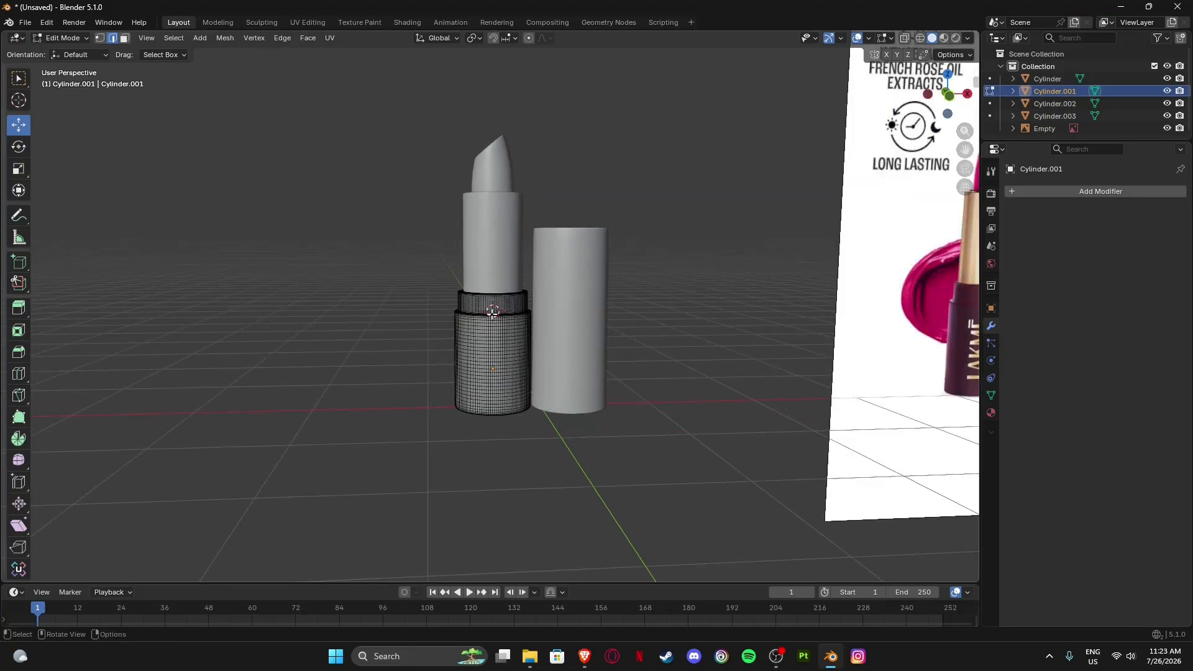
pyautogui.press('Tab')
pyautogui.click(949, 95)
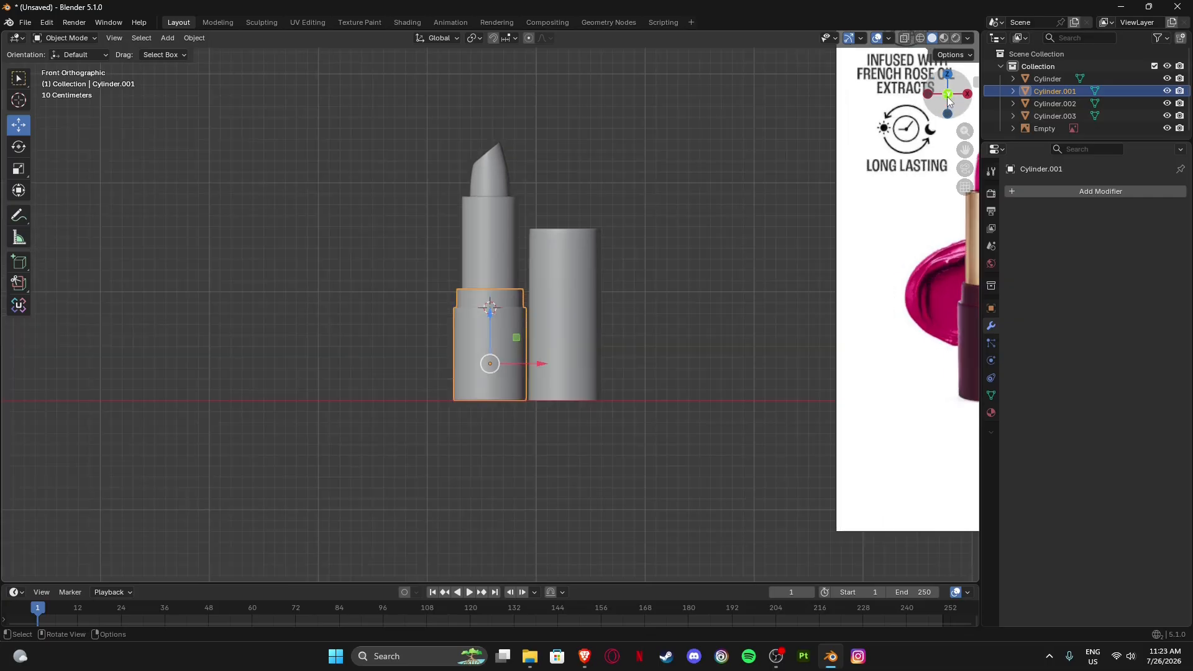
# Select the cap and snap it to the 3D cursor at the lipstick base's shoulder.
pyautogui.scroll(4, 571, 281)
pyautogui.click(610, 324)
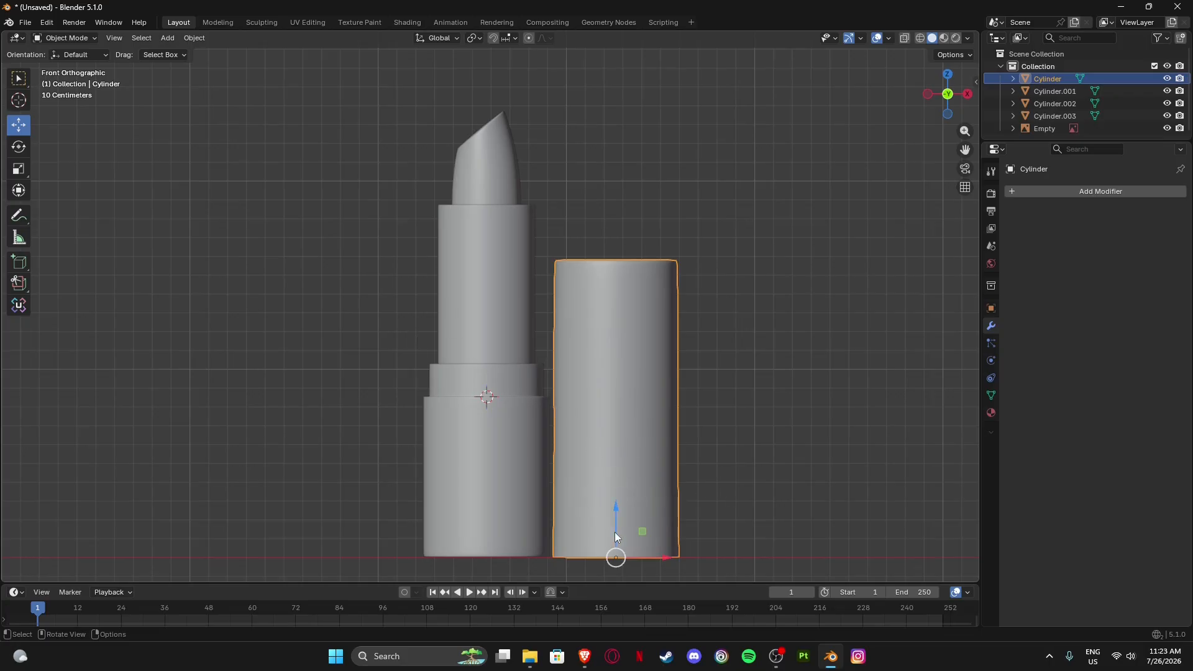
pyautogui.press('g')
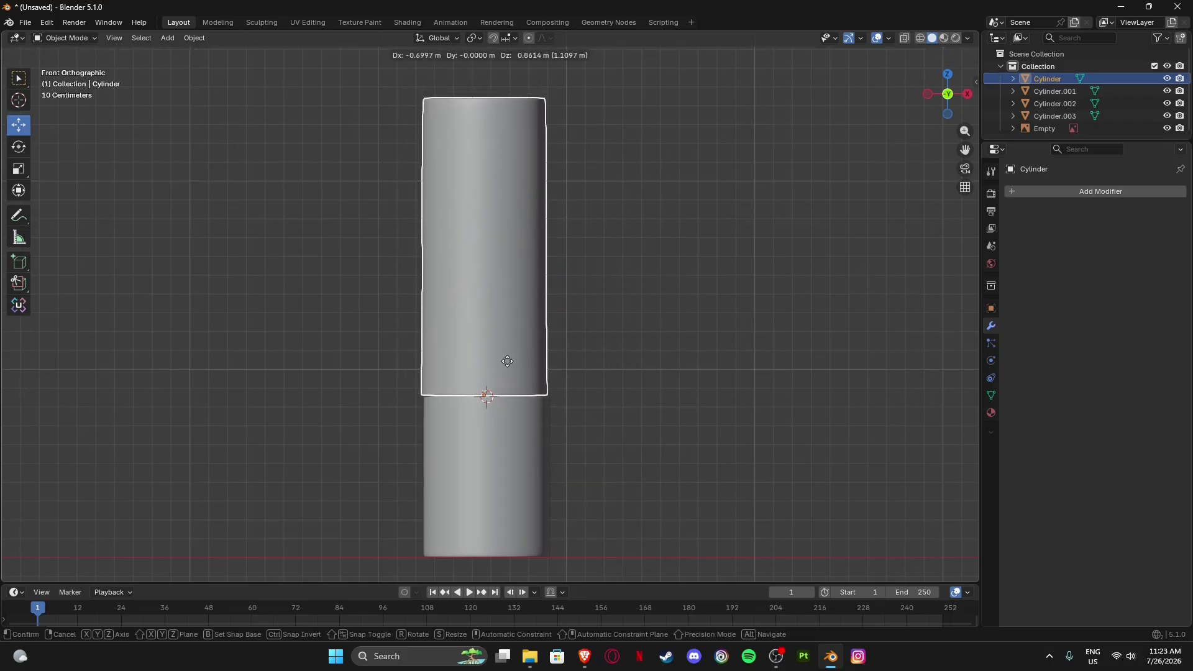
pyautogui.rightClick(541, 364)
pyautogui.scroll(-2, 660, 373)
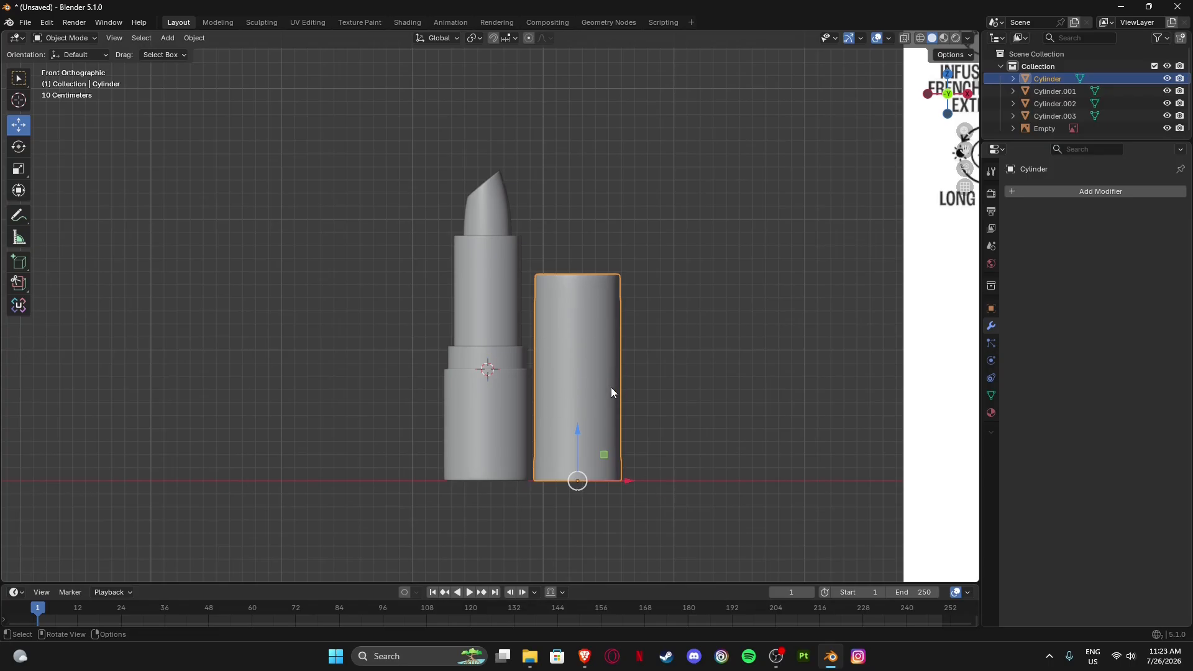
pyautogui.hotkey('shift', 's')
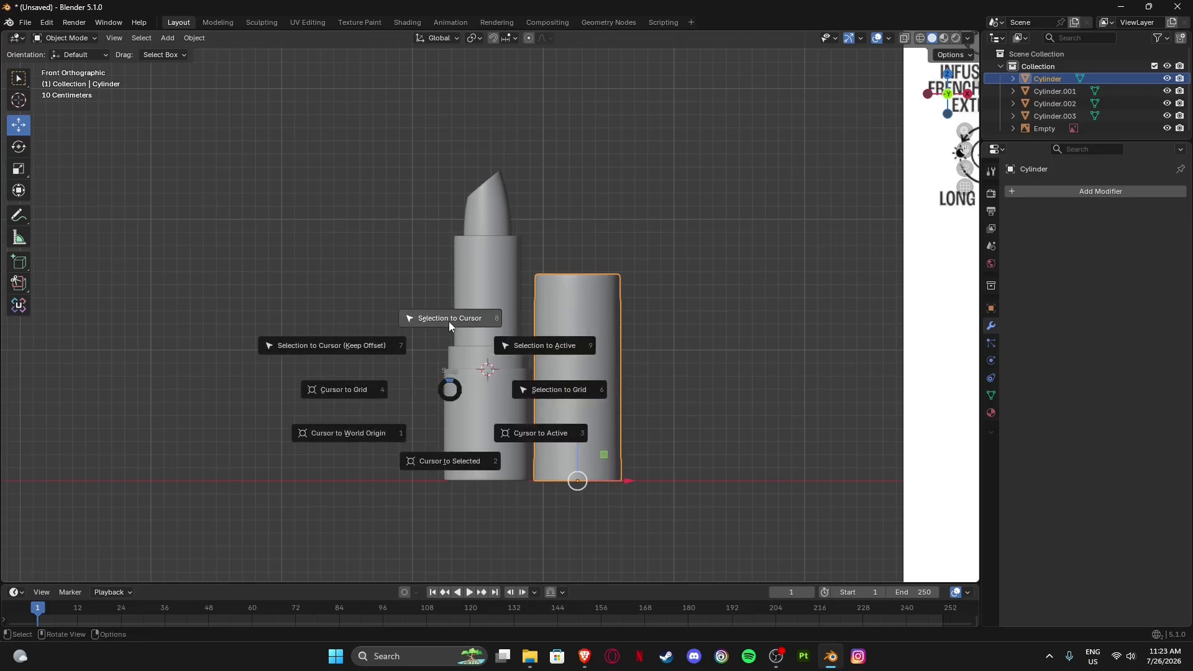
pyautogui.click(450, 320)
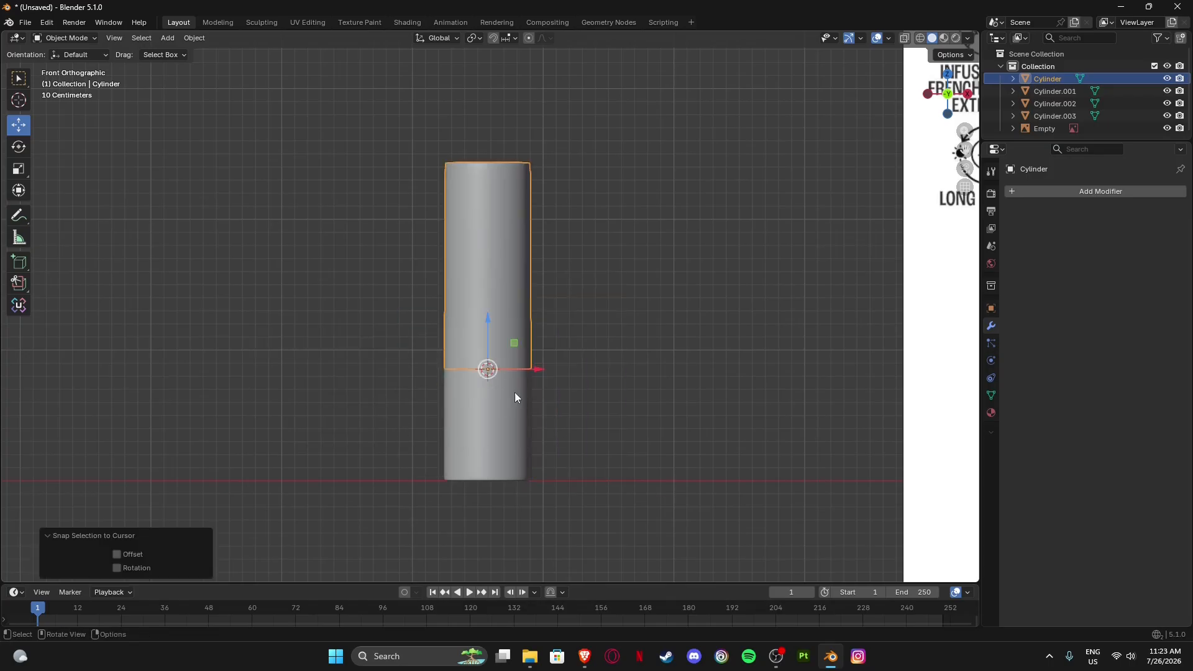
# Deselect the cap and examine its seam with the lipstick base up close and from several angles.
pyautogui.scroll(6, 516, 398)
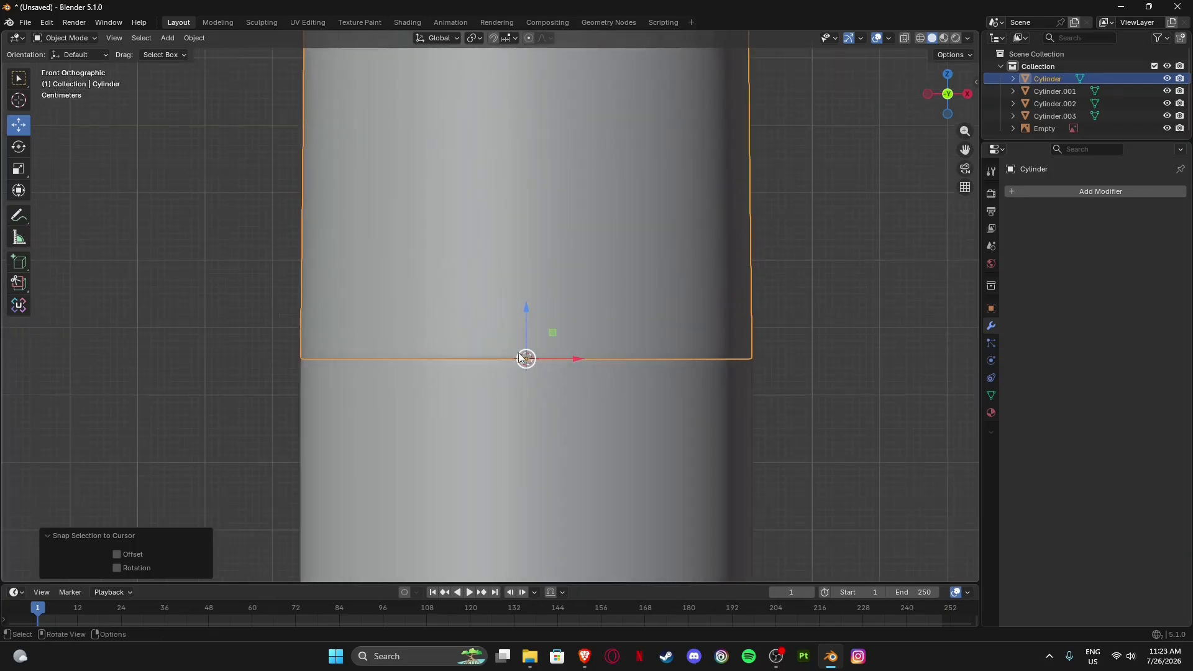
pyautogui.hotkey('alt', 'a')
pyautogui.scroll(3, 329, 373)
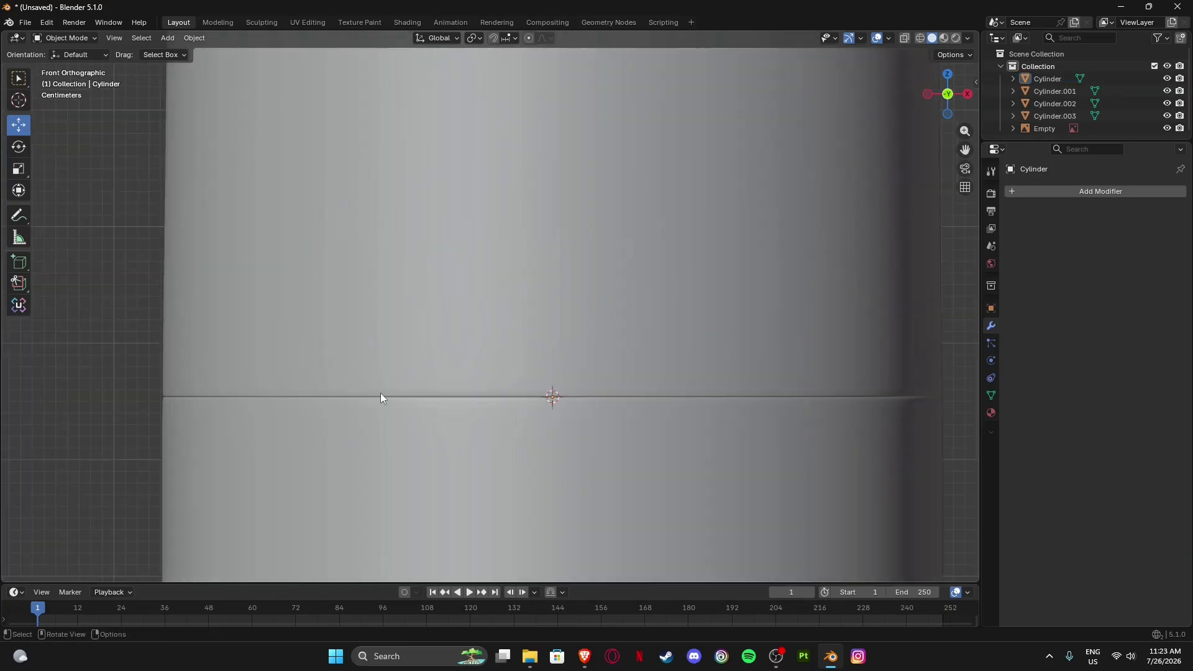
pyautogui.keyDown('shift'); pyautogui.moveTo(355, 383); pyautogui.dragTo(477, 367, button='middle'); pyautogui.keyUp('shift')
pyautogui.scroll(-8, 336, 325)
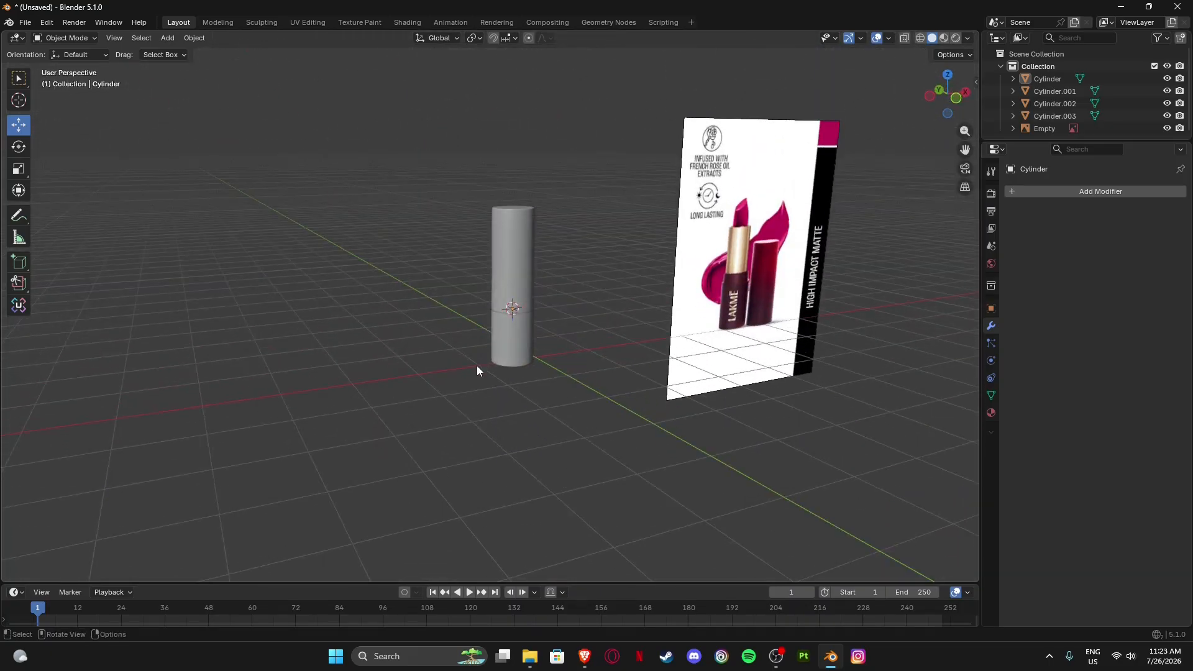
pyautogui.moveTo(528, 326); pyautogui.dragTo(903, 165, button='middle')
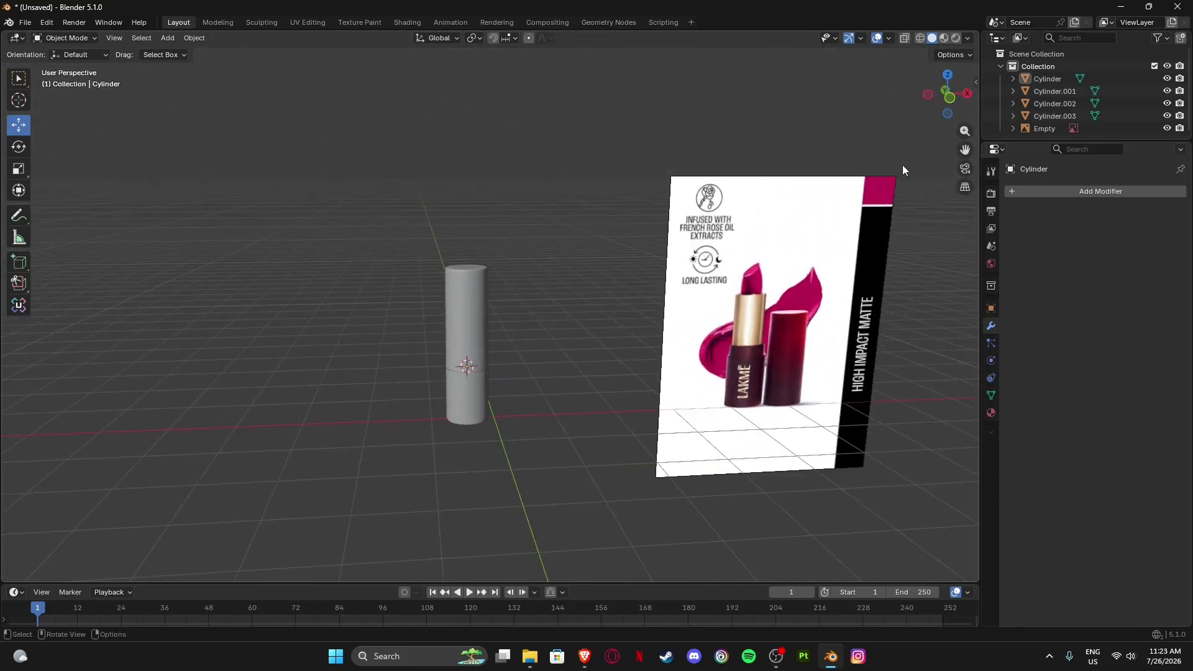
pyautogui.click(951, 98)
pyautogui.moveTo(580, 301); pyautogui.dragTo(442, 338, button='middle')
pyautogui.moveTo(355, 210); pyautogui.dragTo(577, 475)
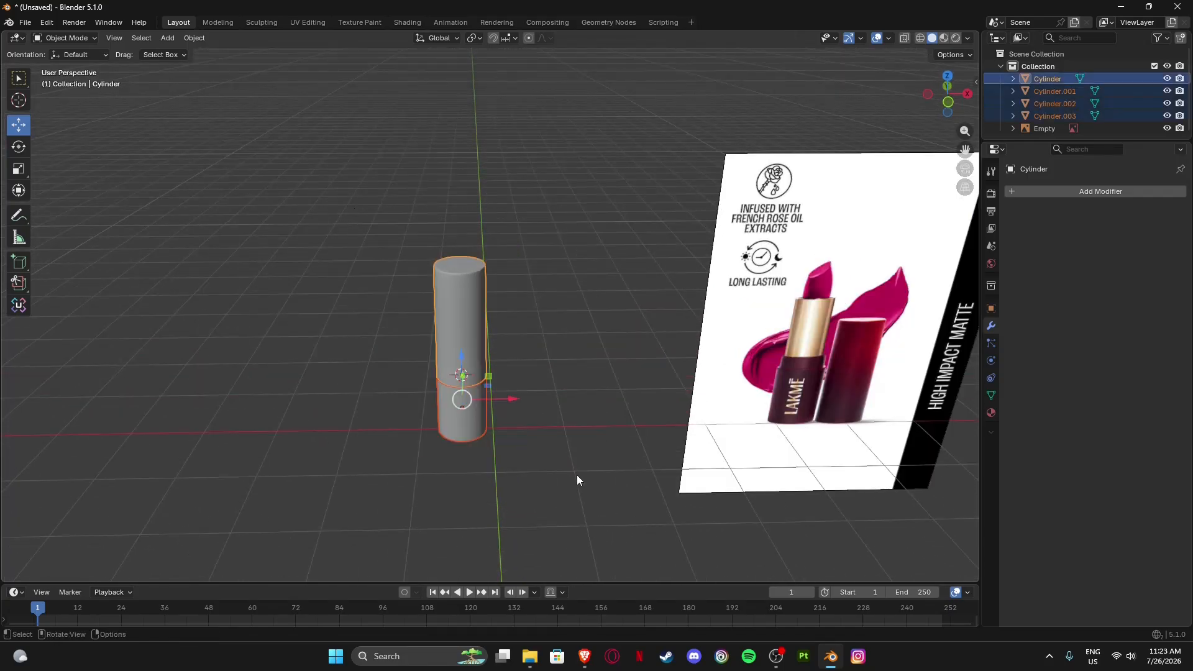
pyautogui.click(948, 102)
pyautogui.keyDown('shift'); pyautogui.moveTo(592, 358); pyautogui.dragTo(629, 257, button='middle'); pyautogui.keyUp('shift')
pyautogui.scroll(3, 484, 284)
pyautogui.scroll(-2, 493, 401)
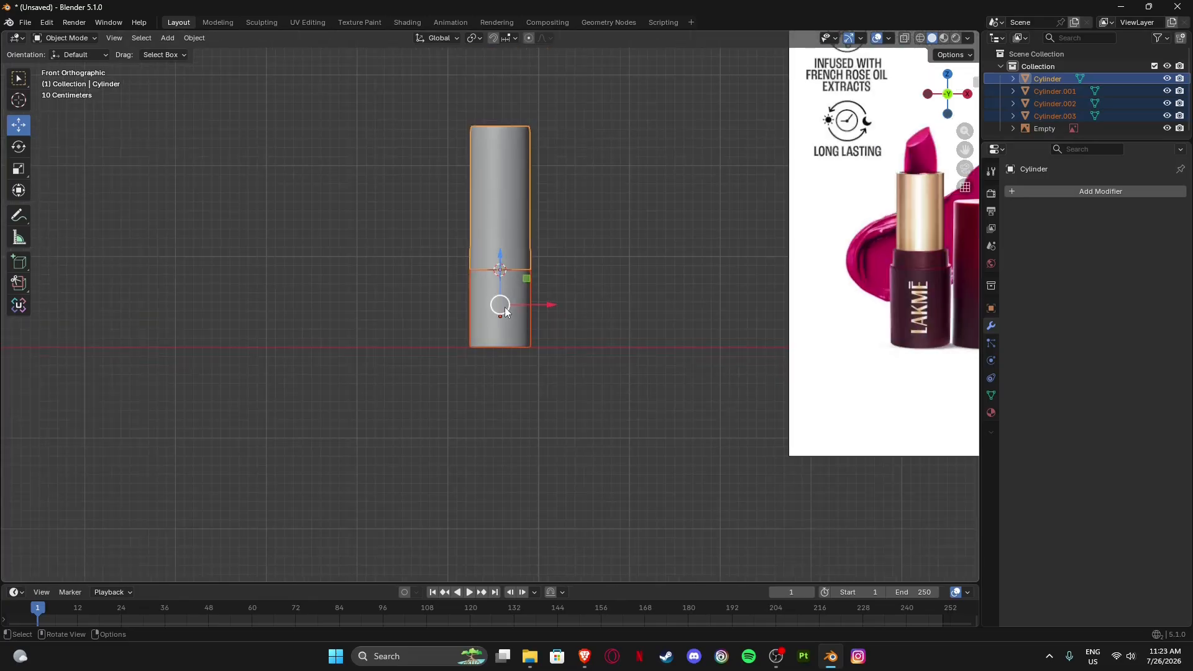
pyautogui.moveTo(370, 334); pyautogui.dragTo(537, 377, button='middle')
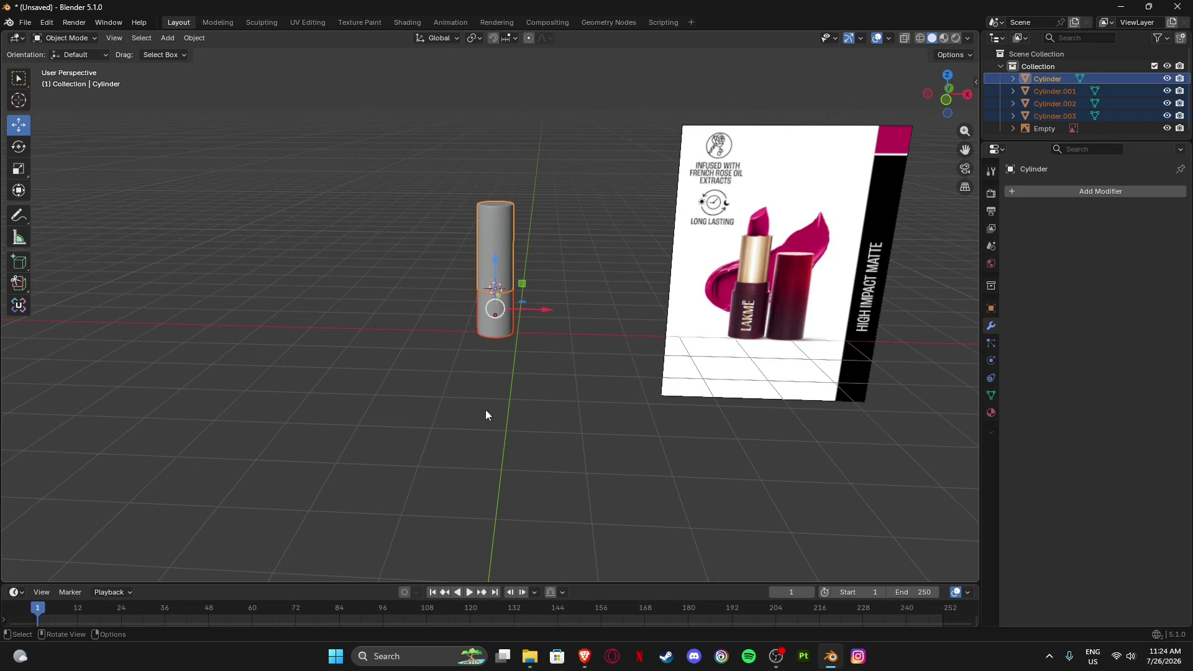
pyautogui.click(947, 100)
pyautogui.scroll(4, 435, 205)
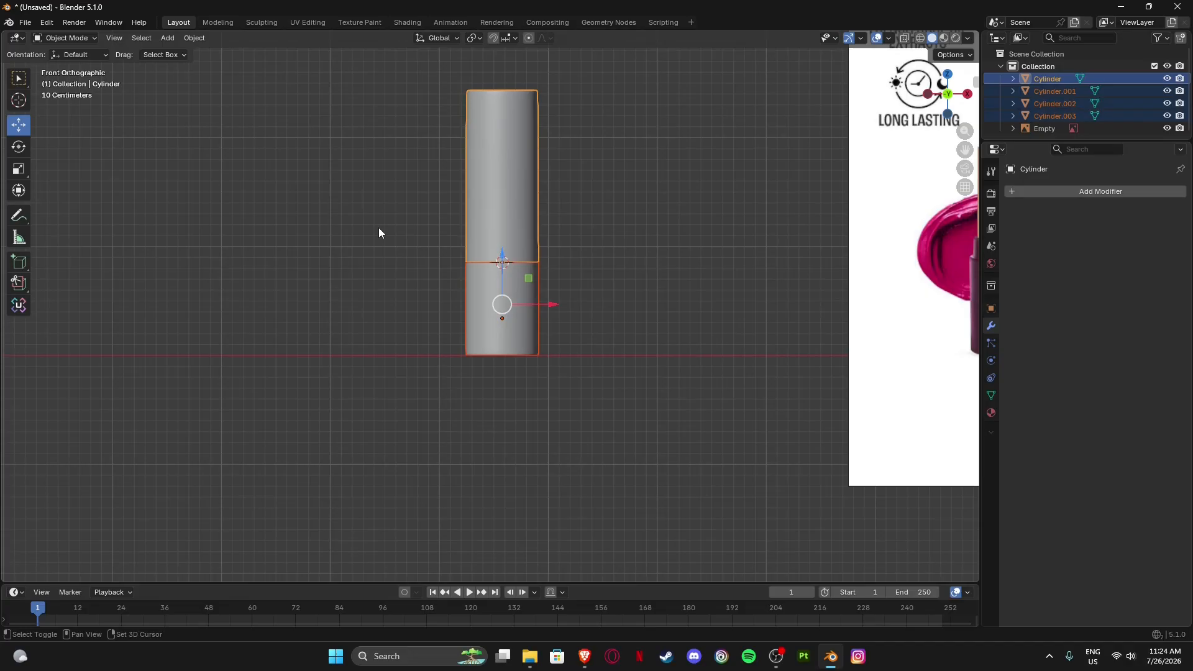
pyautogui.scroll(-5, 378, 227)
pyautogui.click(447, 341)
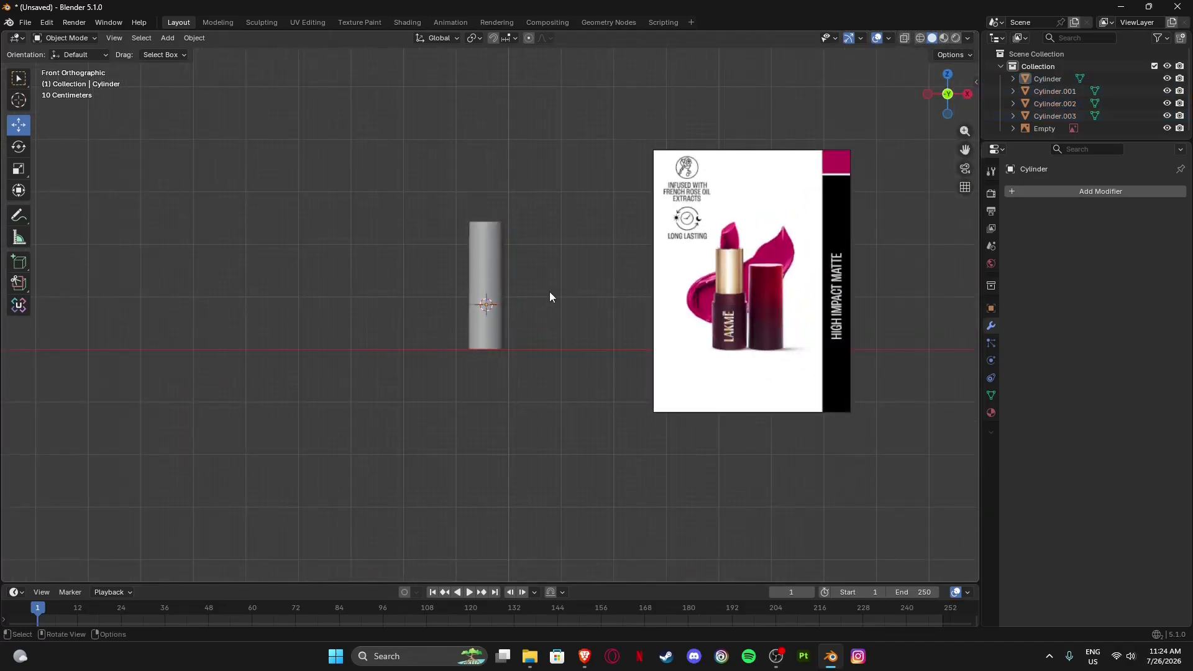
# Select all four lipstick and cap parts together and show the object transform properties.
pyautogui.scroll(-2, 532, 344)
pyautogui.moveTo(532, 343); pyautogui.dragTo(452, 331, button='middle')
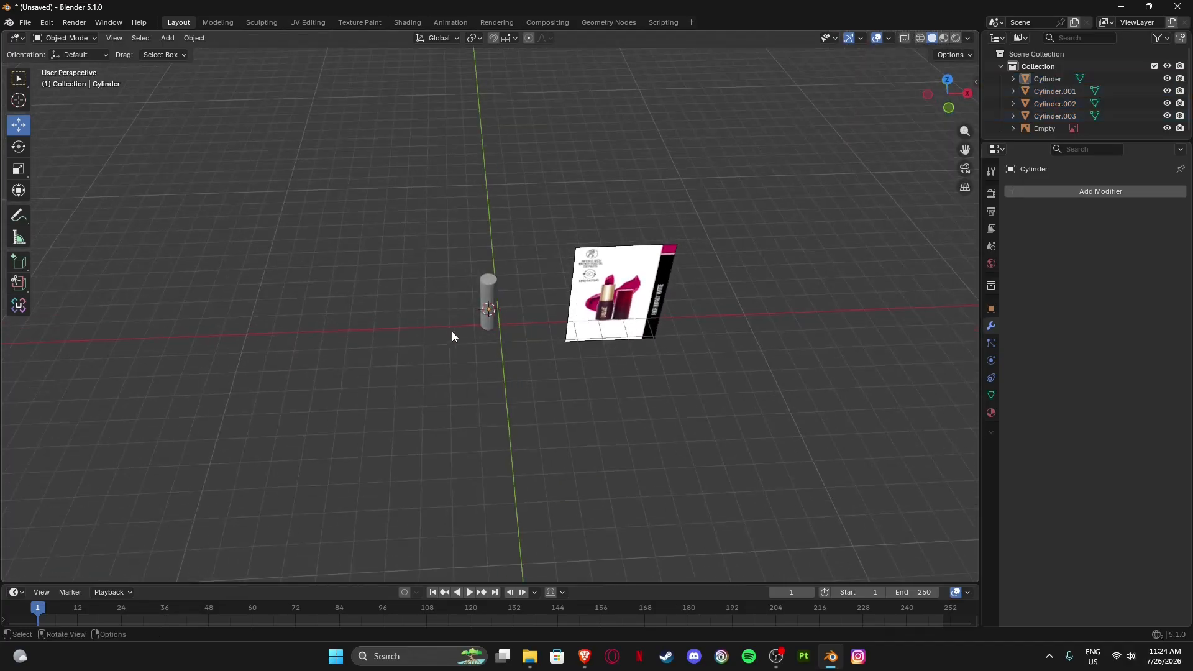
pyautogui.scroll(3, 457, 320)
pyautogui.scroll(2, 456, 319)
pyautogui.moveTo(365, 125); pyautogui.dragTo(540, 312)
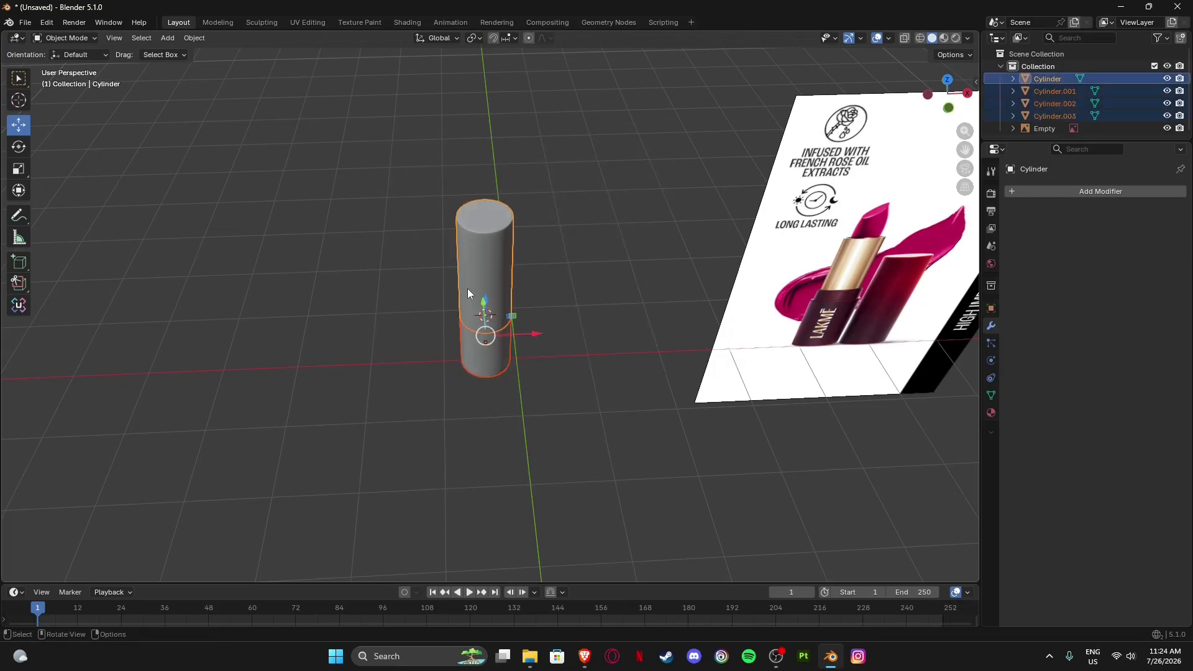
pyautogui.click(994, 313)
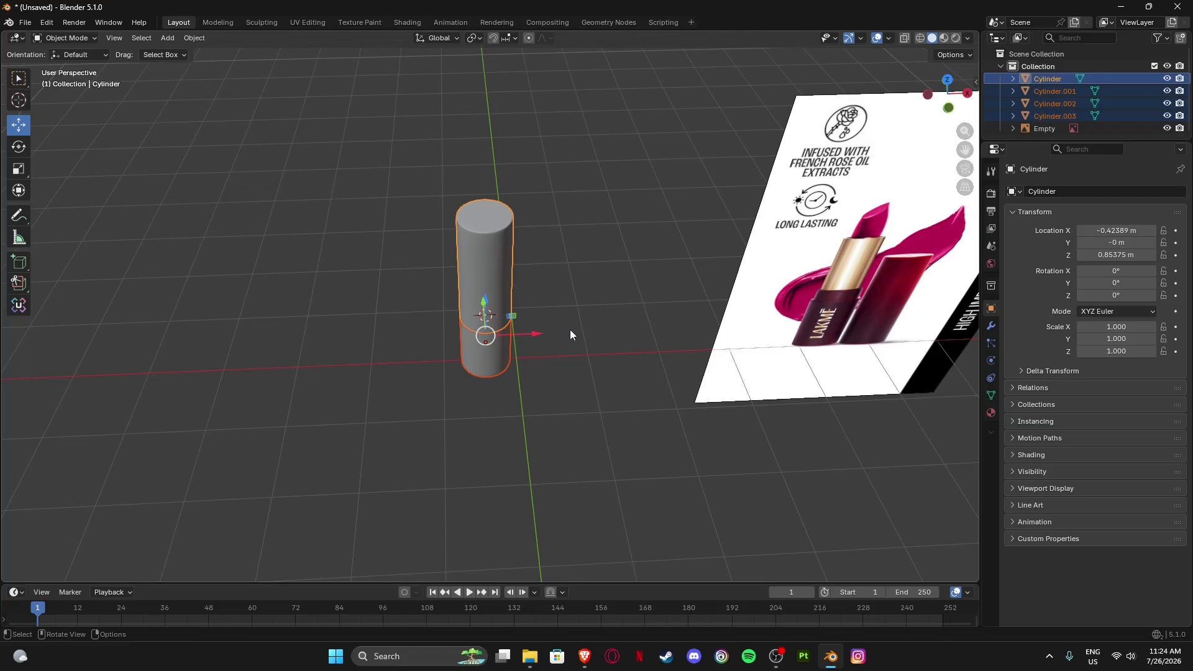
pyautogui.moveTo(558, 166); pyautogui.dragTo(445, 367)
pyautogui.moveTo(390, 148); pyautogui.dragTo(595, 458)
pyautogui.rightClick(575, 401)
pyautogui.moveTo(539, 394); pyautogui.dragTo(565, 282, button='middle')
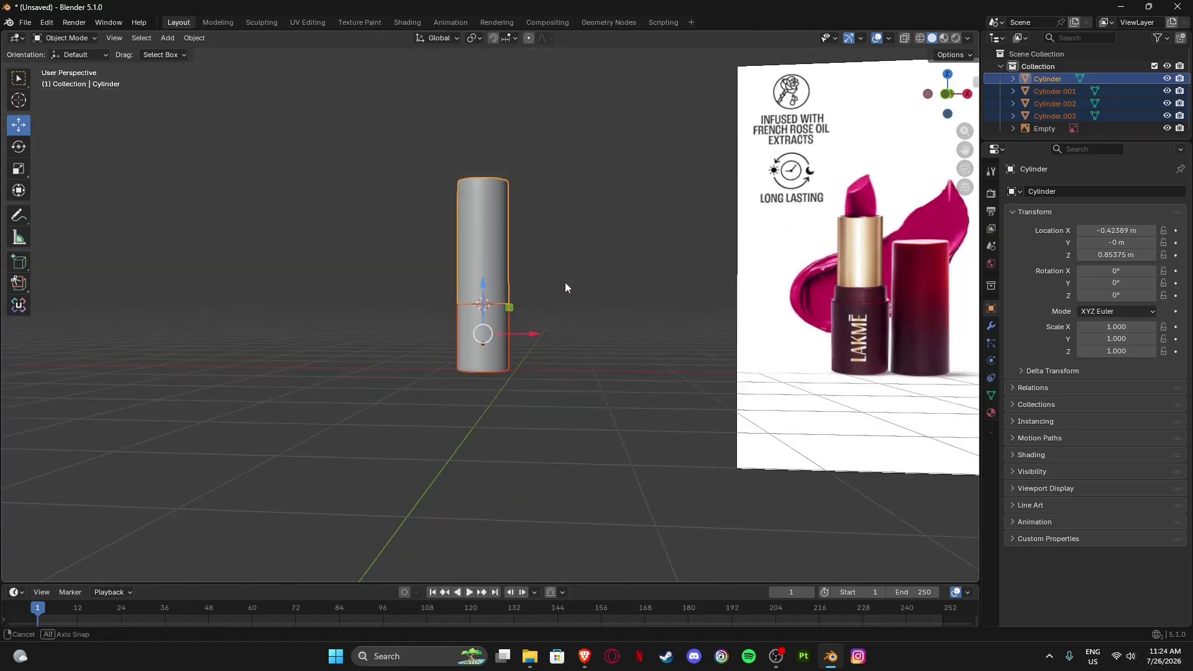
# Move the selected parts about 0.26 m along X toward the world origin in the front view, and check their placement from above.
pyautogui.click(948, 93)
pyautogui.scroll(2, 529, 241)
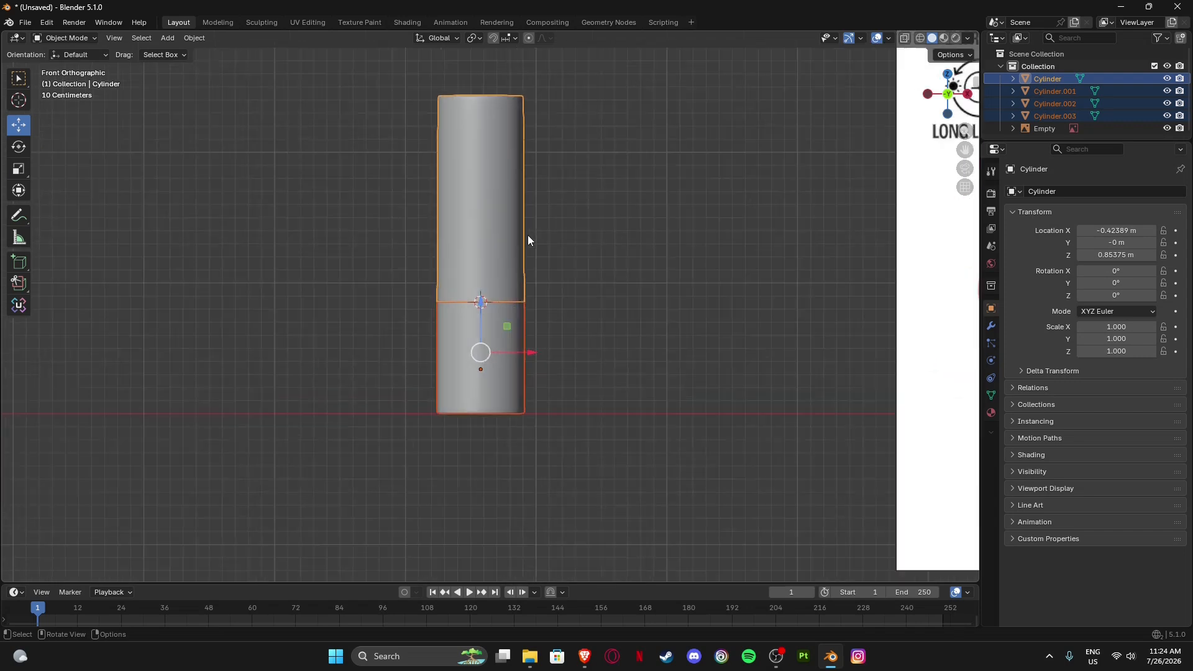
pyautogui.moveTo(527, 353); pyautogui.dragTo(574, 326)
pyautogui.scroll(-4, 666, 248)
pyautogui.click(949, 74)
pyautogui.scroll(7, 486, 344)
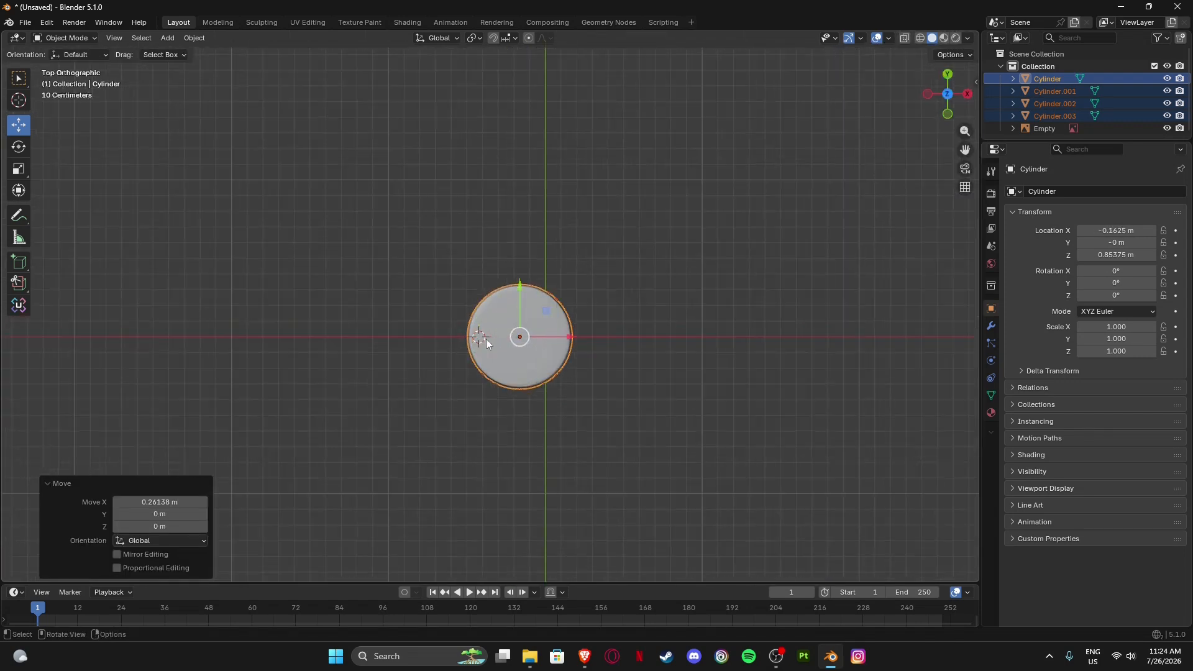
pyautogui.scroll(2, 486, 338)
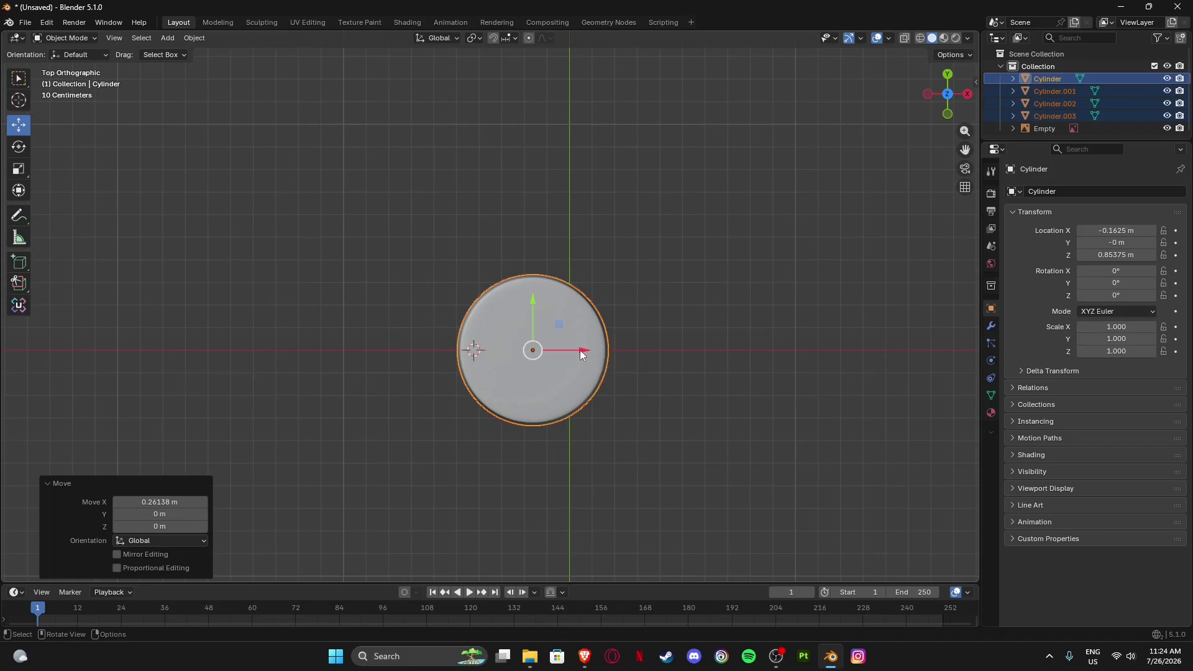
# Try to centre the selected parts by setting Location X to 0, and undo the change.
pyautogui.click(948, 115)
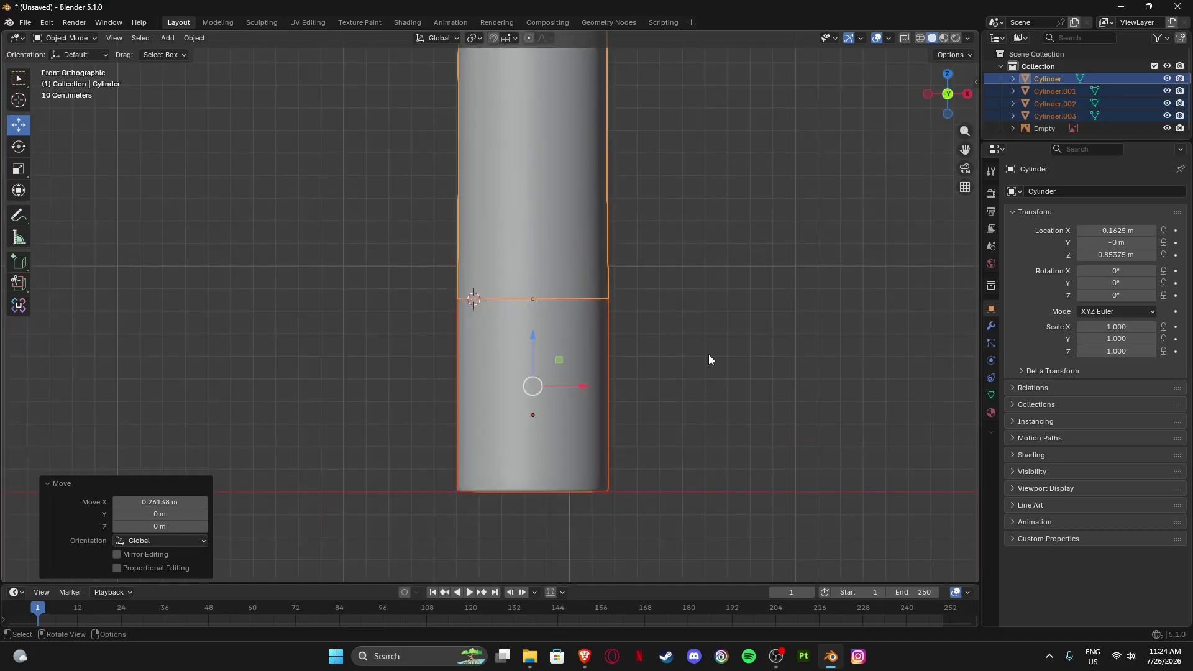
pyautogui.click(1113, 230)
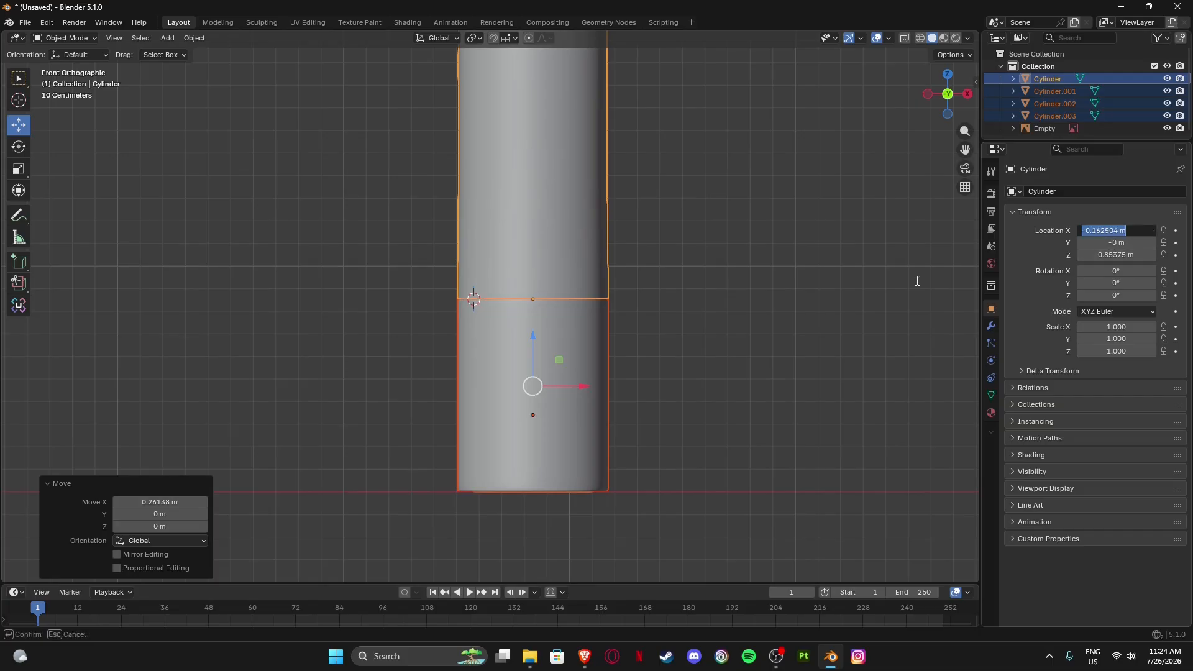
pyautogui.click(682, 296)
pyautogui.scroll(-5, 682, 296)
pyautogui.moveTo(599, 431)
pyautogui.mouseDown()
pyautogui.moveTo(540, 381)
pyautogui.moveTo(367, 82)
pyautogui.mouseUp()
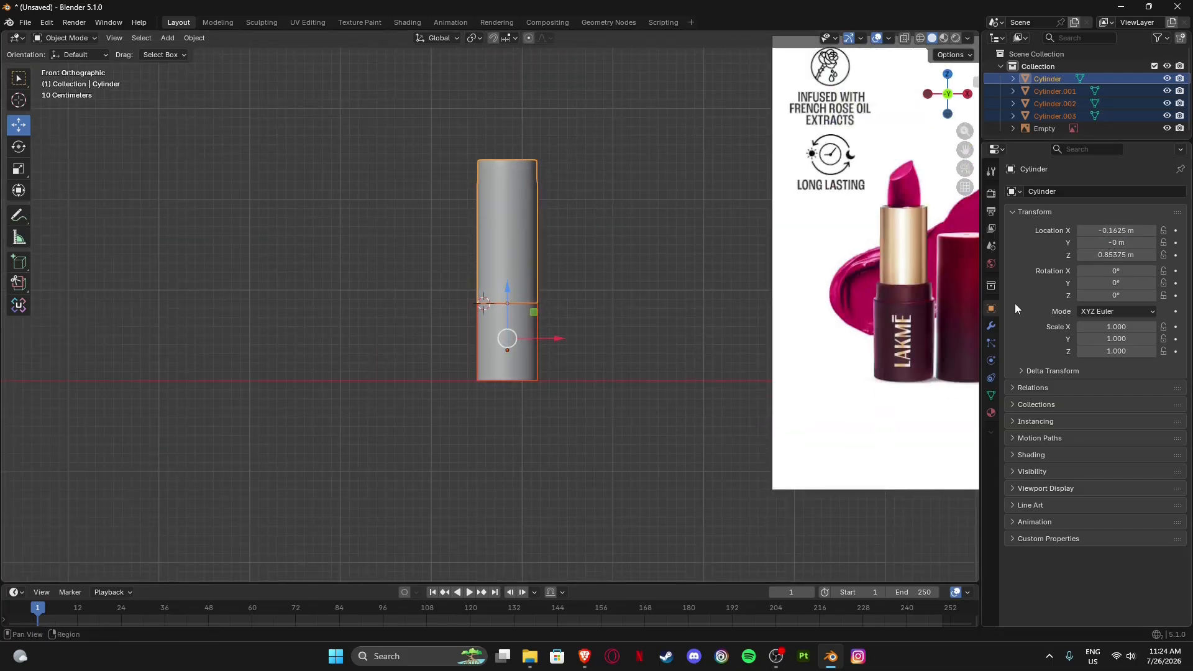
pyautogui.click(1124, 231)
pyautogui.write('0')
pyautogui.press('Return')
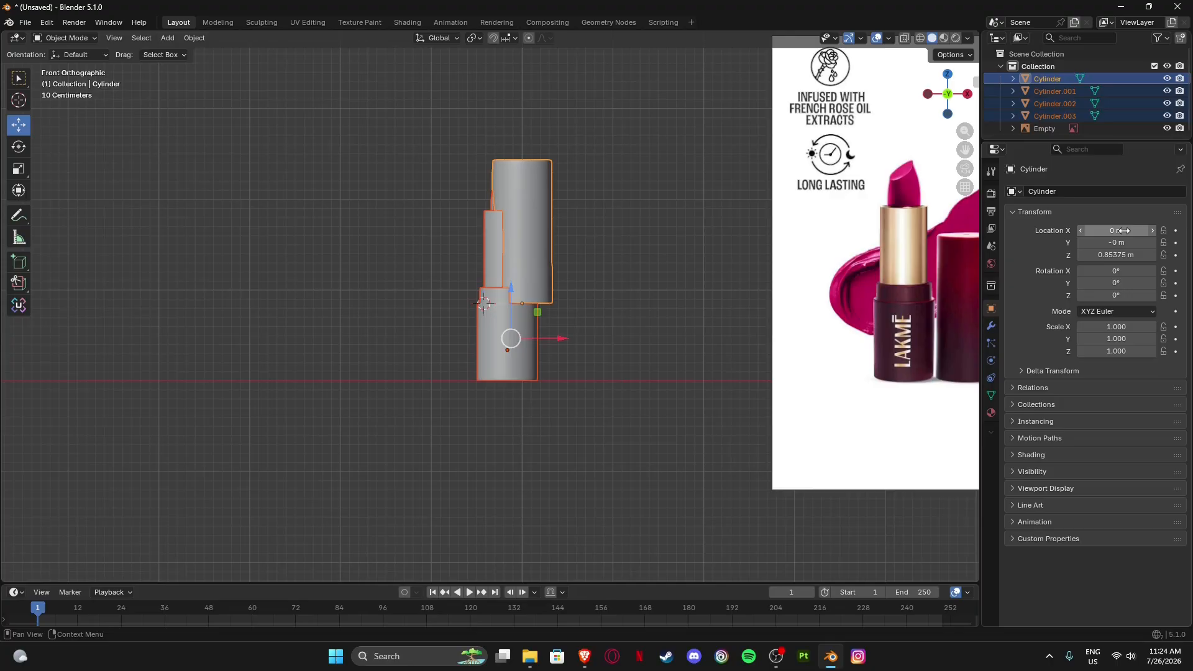
pyautogui.hotkey('ctrl', 'z')
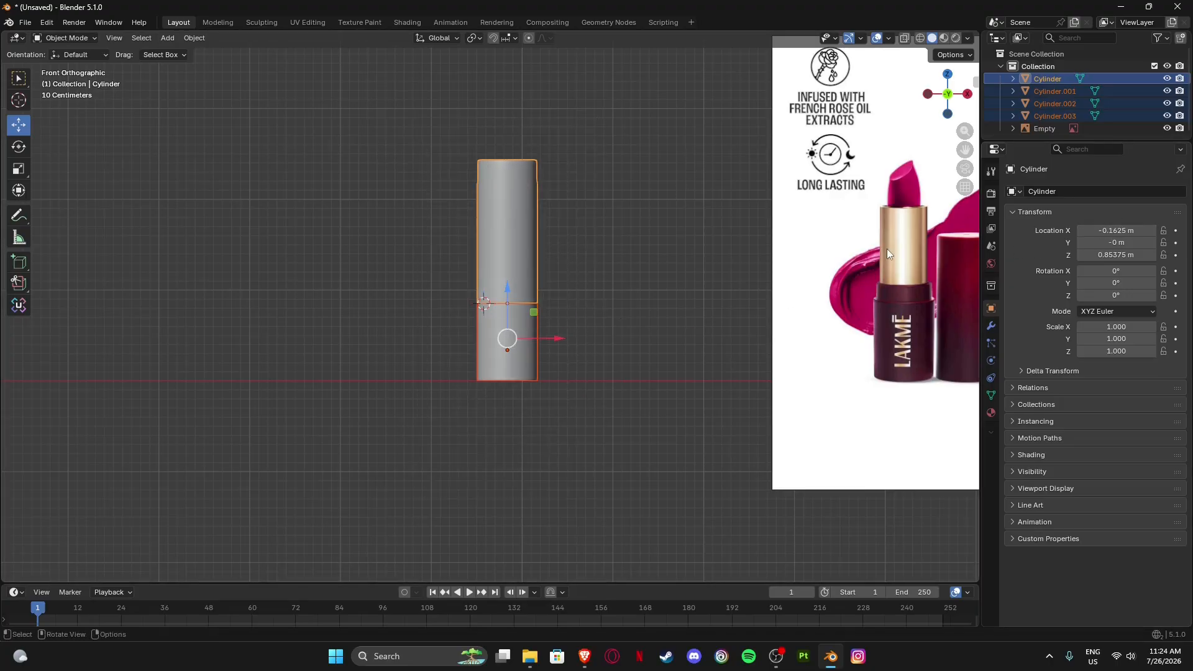
# Move the selected parts about 0.165 m along X onto the world Y axis in the top view, and return to the front view.
pyautogui.moveTo(600, 311); pyautogui.dragTo(642, 353, button='middle')
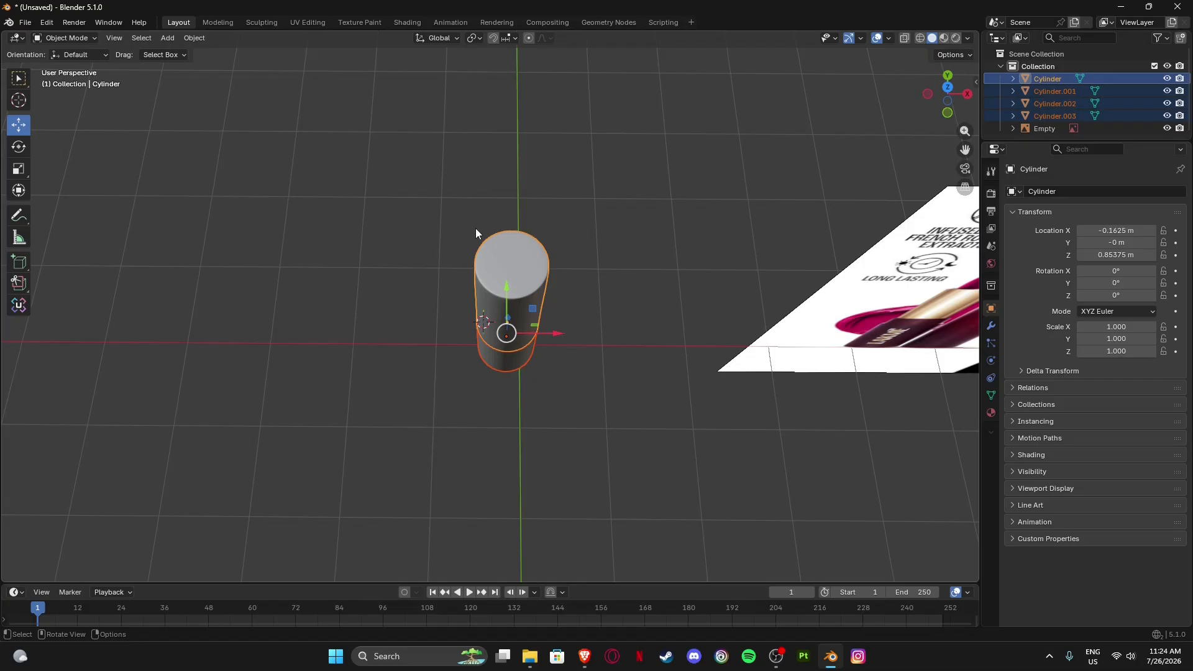
pyautogui.hotkey('ctrl', 'a')
pyautogui.click(948, 87)
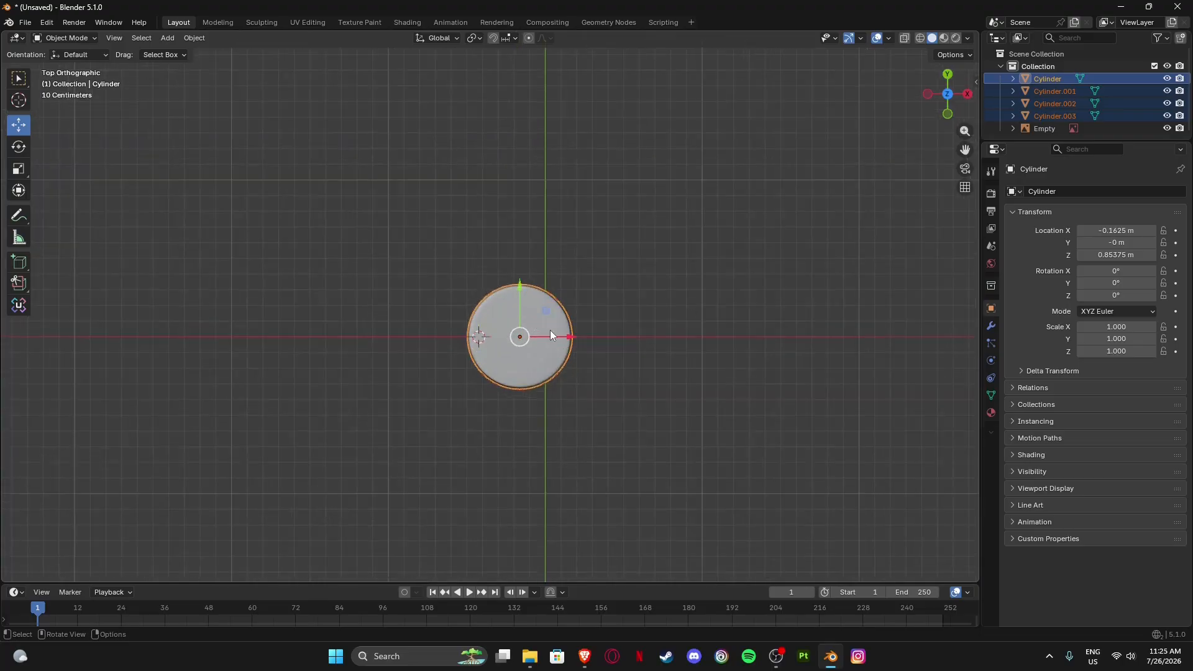
pyautogui.moveTo(572, 337); pyautogui.dragTo(593, 337)
pyautogui.scroll(4, 586, 333)
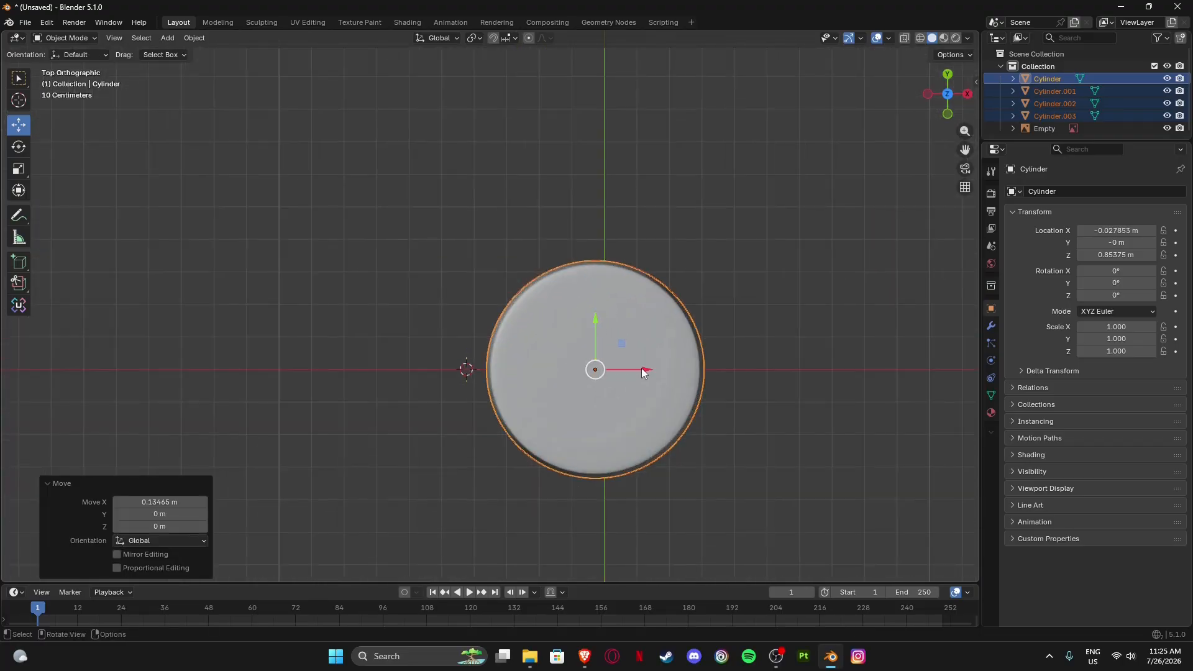
pyautogui.moveTo(648, 368); pyautogui.dragTo(658, 370)
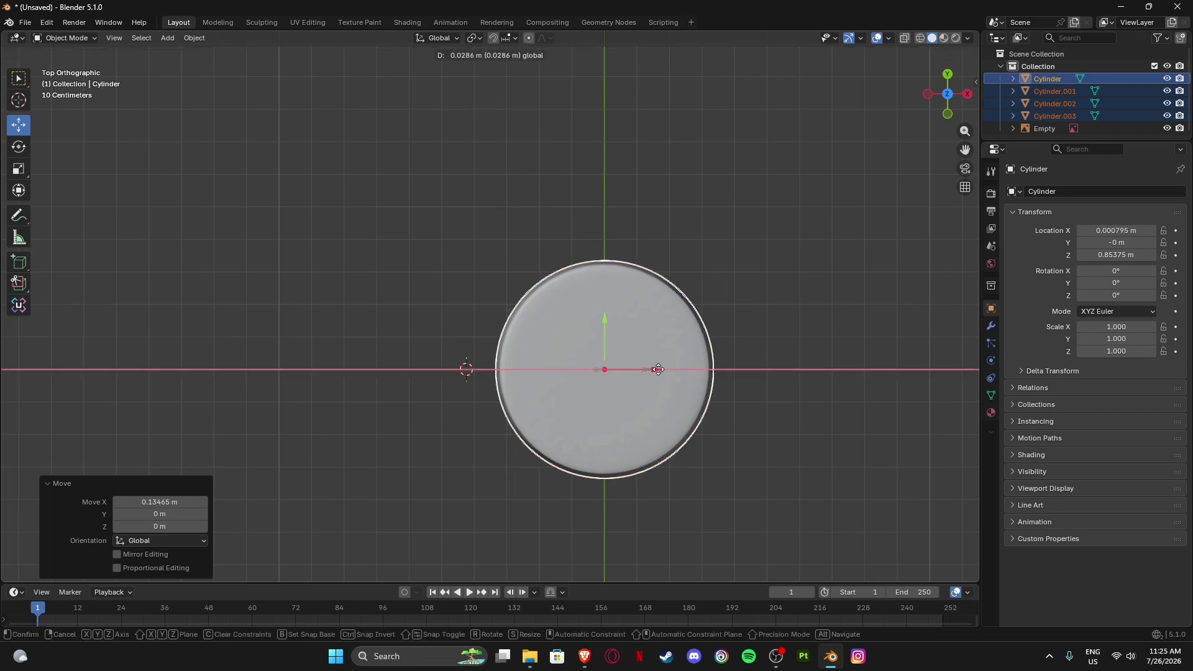
pyautogui.moveTo(658, 369); pyautogui.dragTo(659, 370)
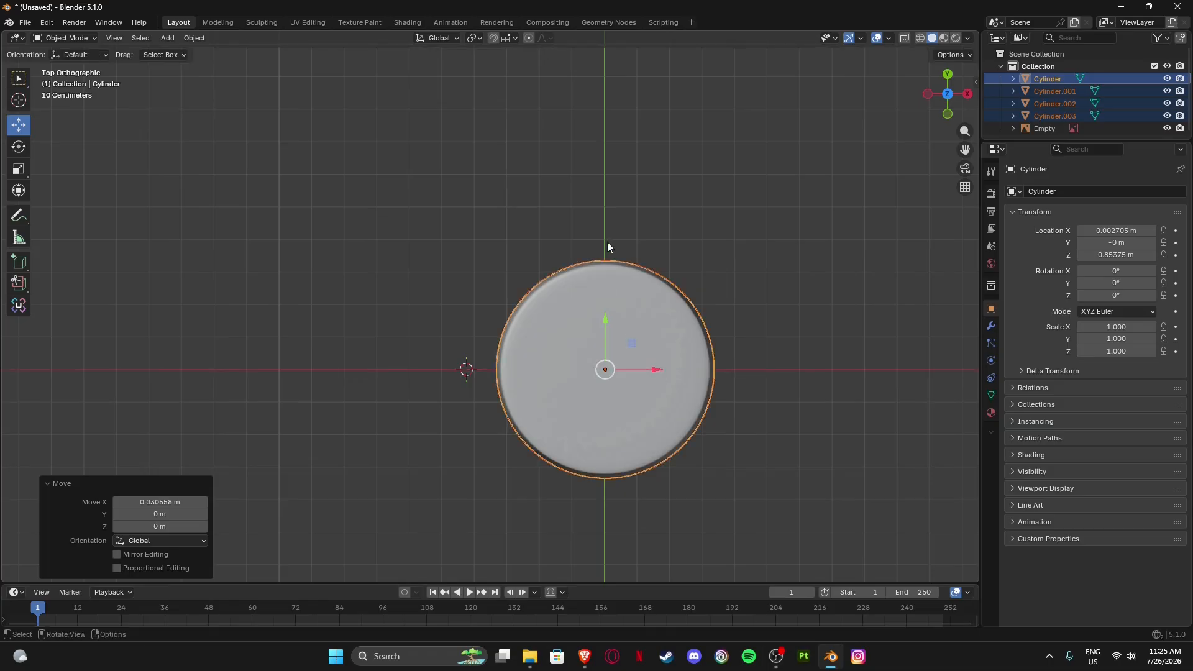
pyautogui.moveTo(607, 245); pyautogui.dragTo(760, 225, button='middle')
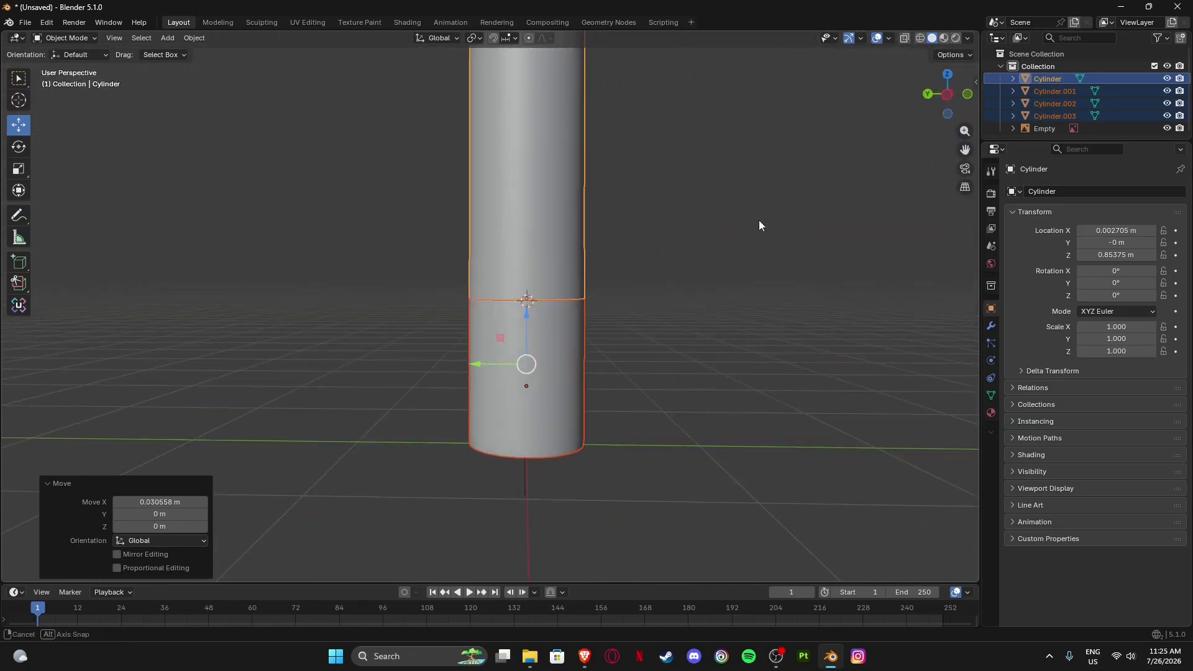
pyautogui.click(941, 97)
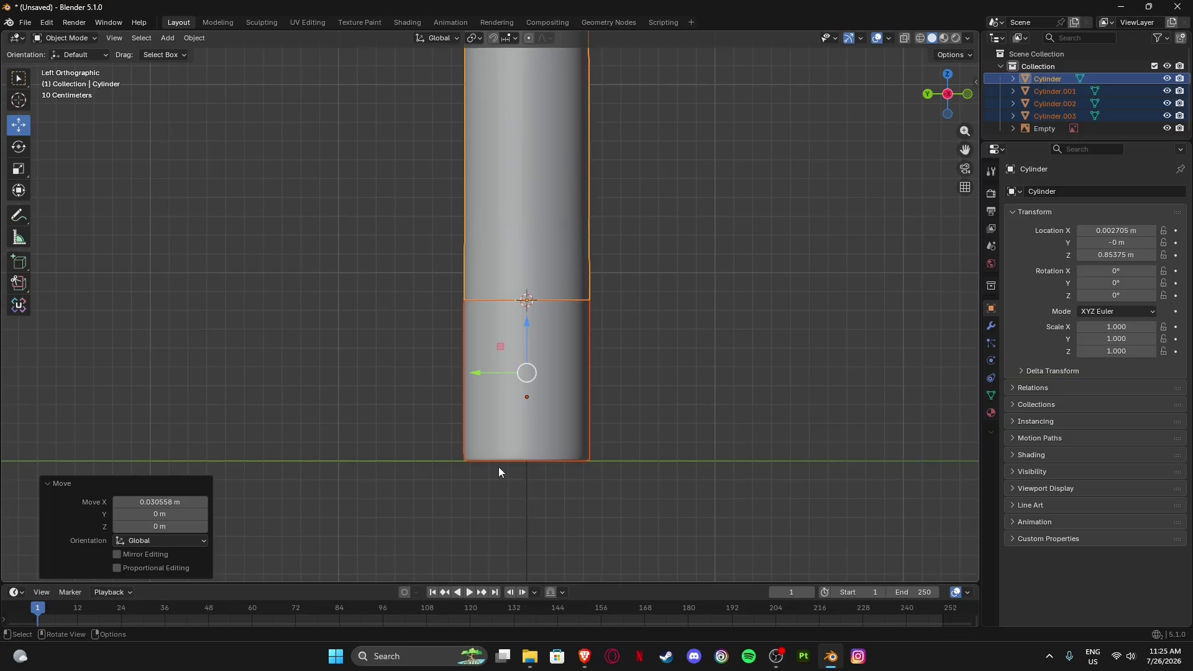
pyautogui.moveTo(495, 465); pyautogui.dragTo(483, 233, button='middle')
pyautogui.scroll(-2, 813, 287)
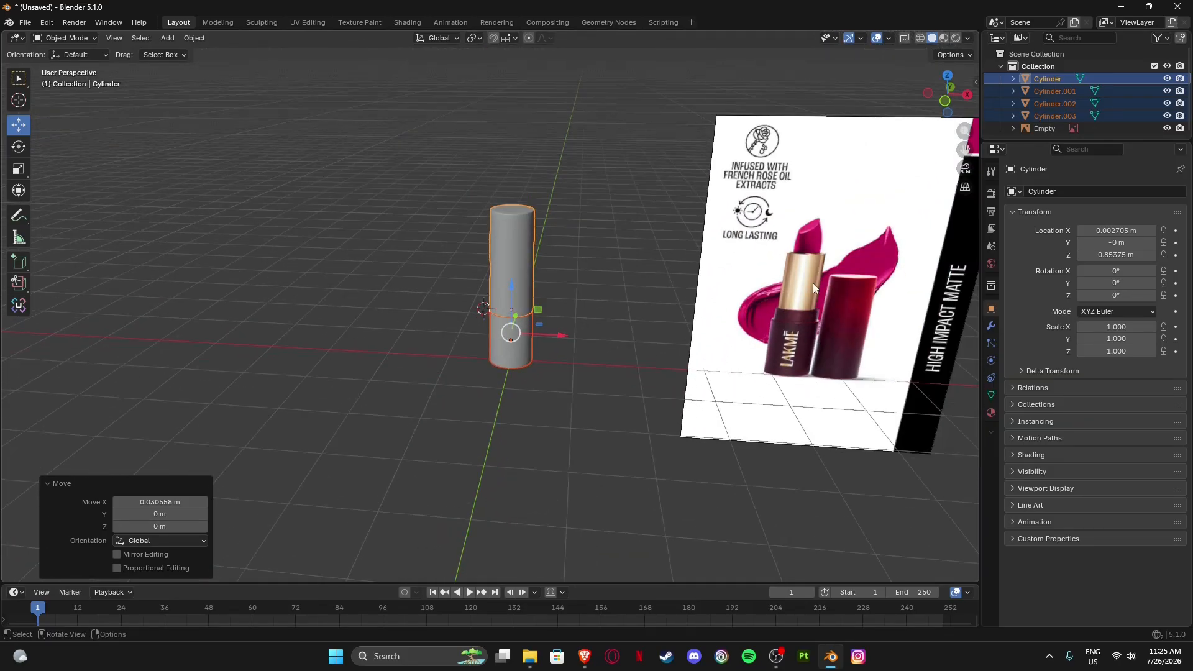
pyautogui.click(946, 101)
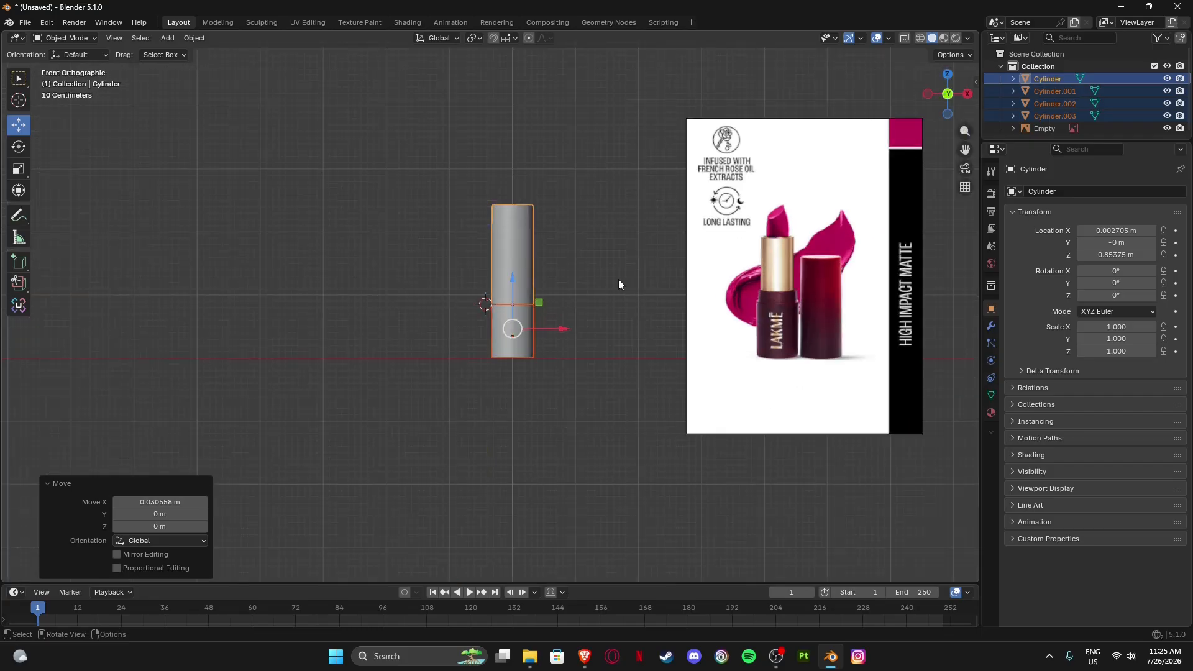
# Snap the 3D cursor to the world origin at the base of the closed lipstick.
pyautogui.scroll(4, 591, 292)
pyautogui.scroll(-1, 623, 290)
pyautogui.scroll(1, 596, 335)
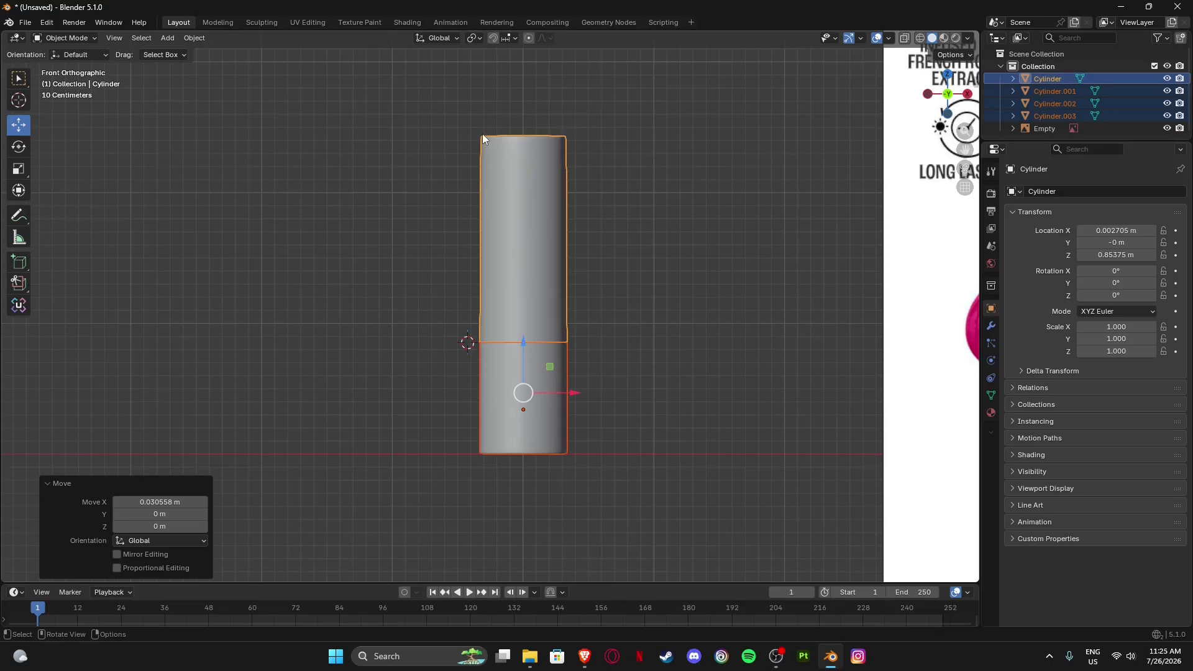
pyautogui.scroll(-2, 557, 353)
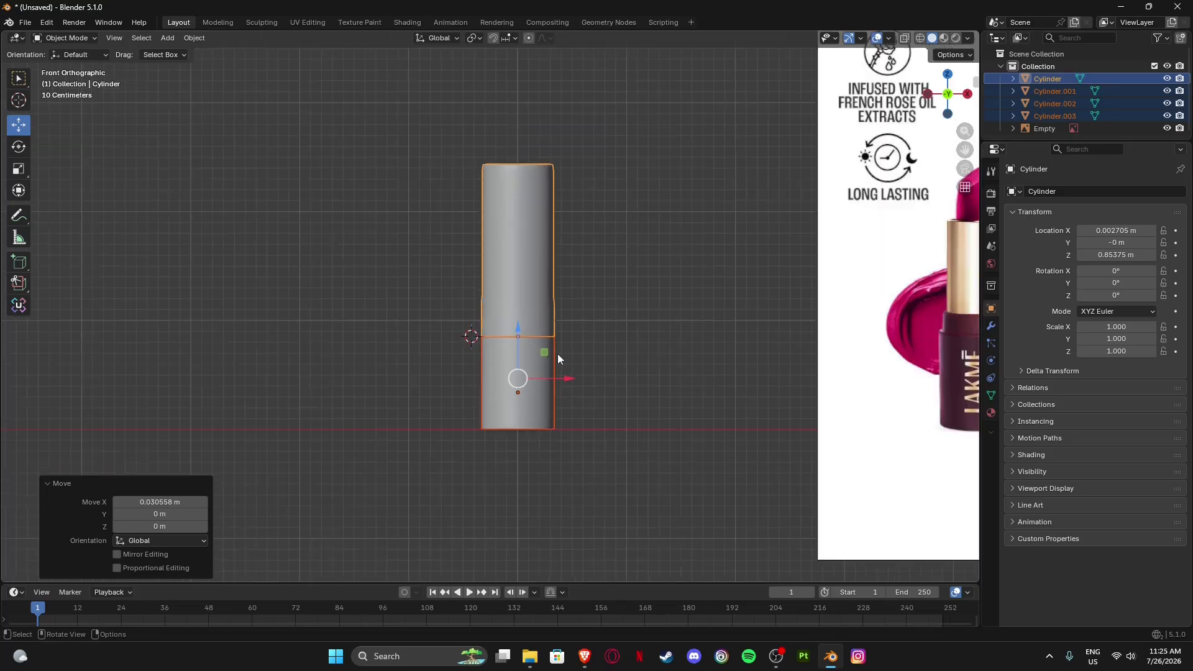
pyautogui.moveTo(557, 353); pyautogui.dragTo(517, 405, button='middle')
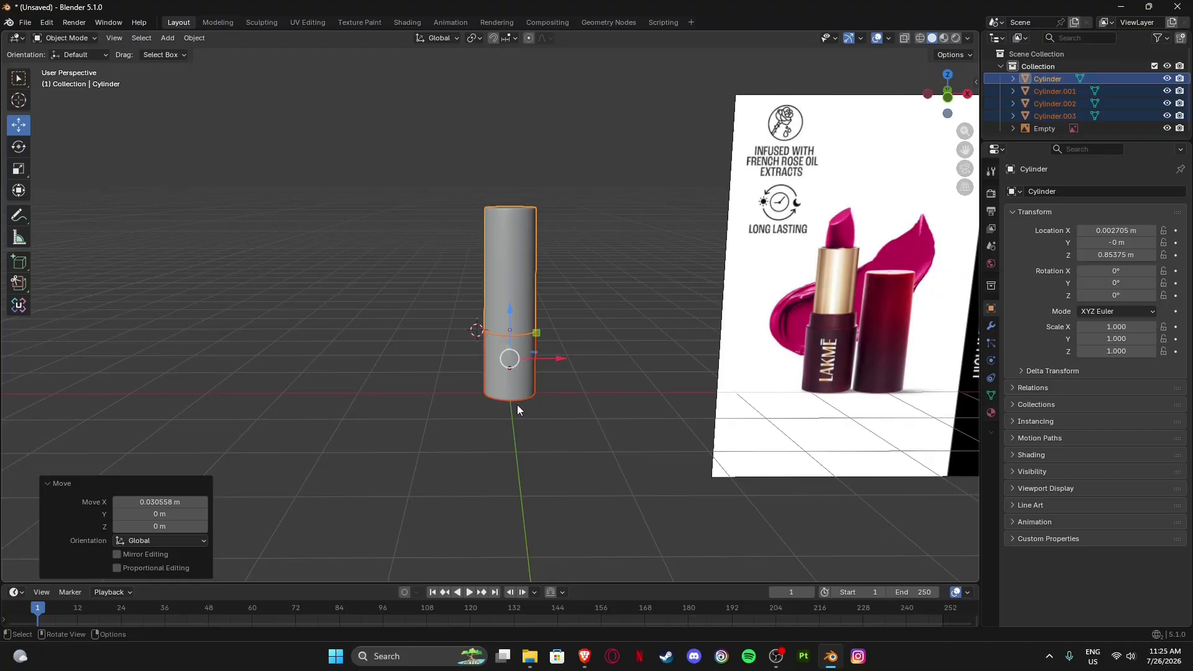
pyautogui.hotkey('shift', 's')
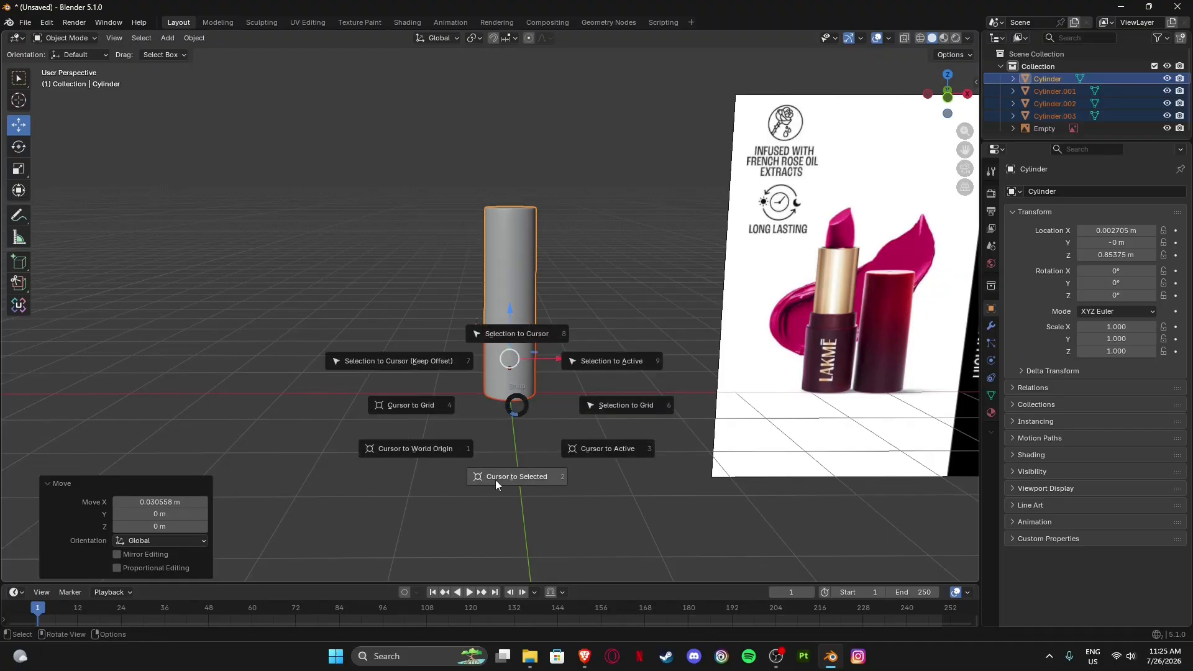
pyautogui.click(430, 455)
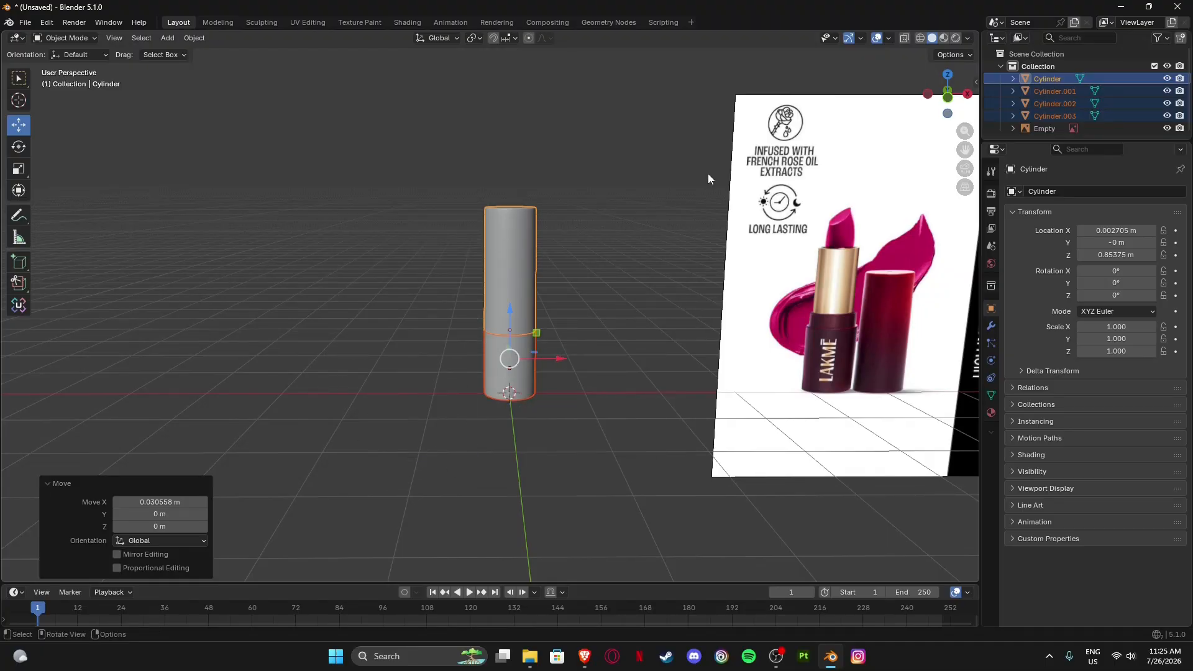
# Set the origins of the four selected lipstick and cap parts to the 3D cursor.
pyautogui.click(946, 97)
pyautogui.scroll(4, 565, 292)
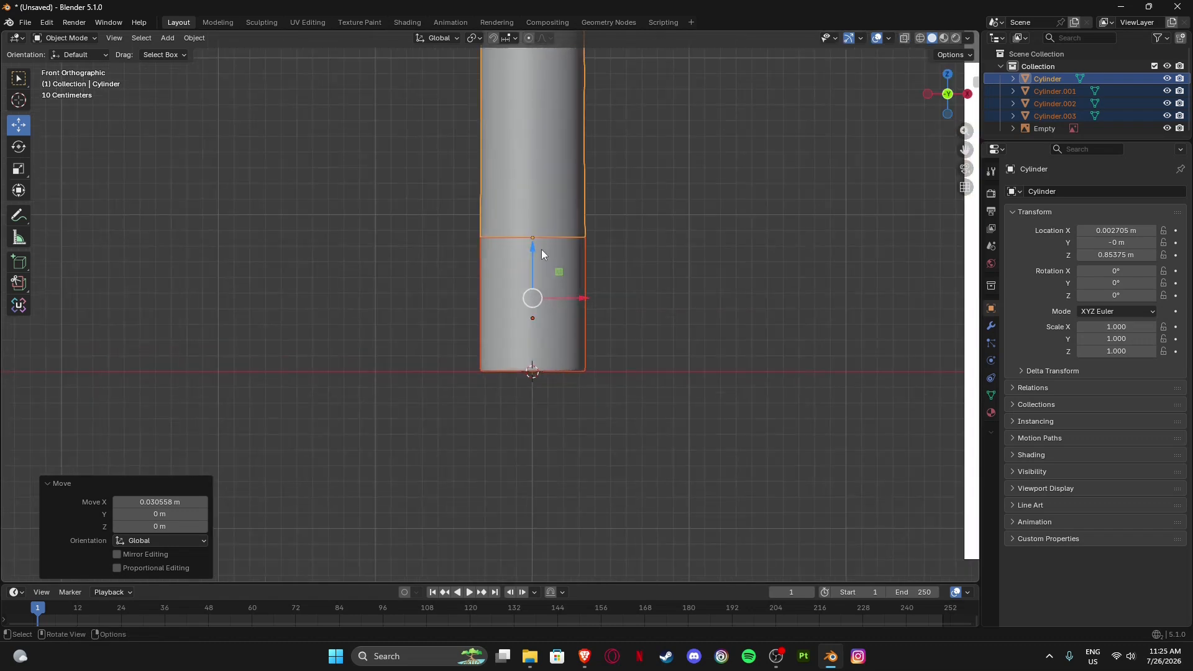
pyautogui.keyDown('shift'); pyautogui.moveTo(521, 175); pyautogui.dragTo(525, 273, button='middle'); pyautogui.keyUp('shift')
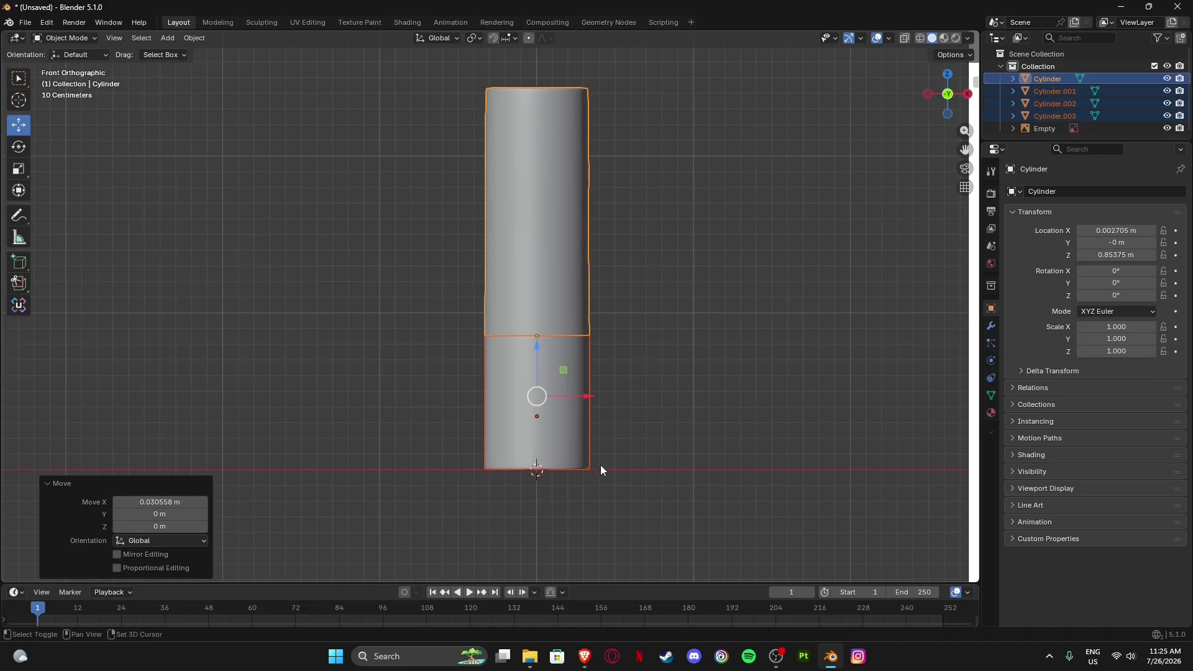
pyautogui.keyDown('shift'); pyautogui.moveTo(600, 465); pyautogui.dragTo(588, 440, button='middle'); pyautogui.keyUp('shift')
pyautogui.hotkey('shift', 's')
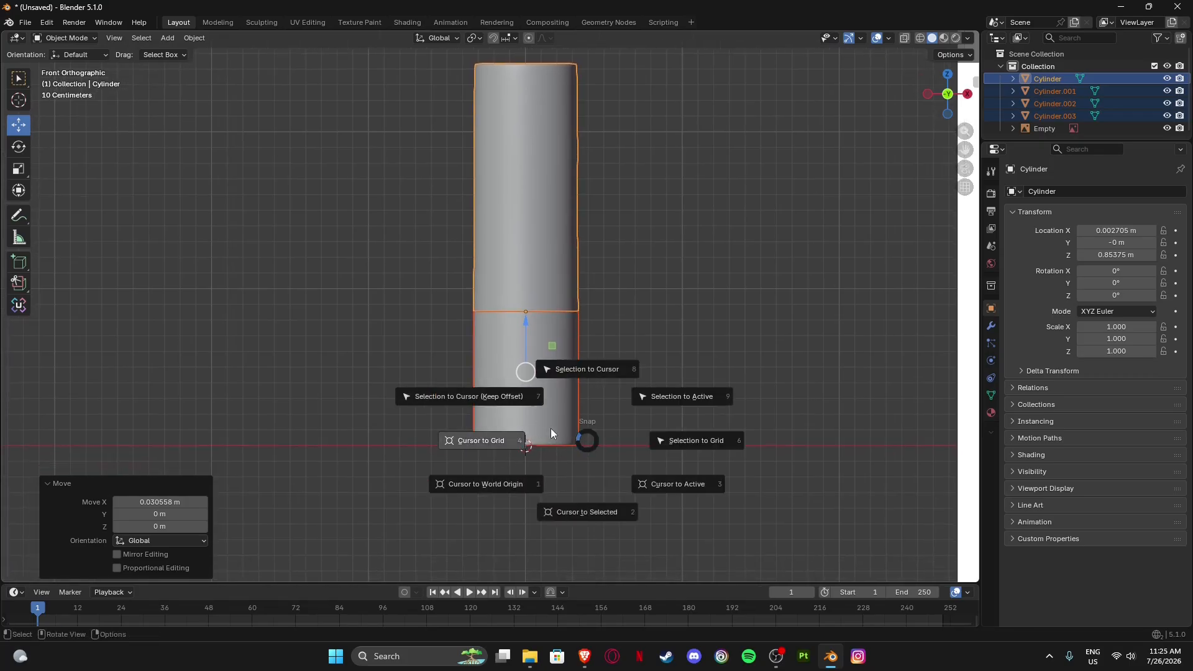
pyautogui.press('Escape')
pyautogui.rightClick(536, 364)
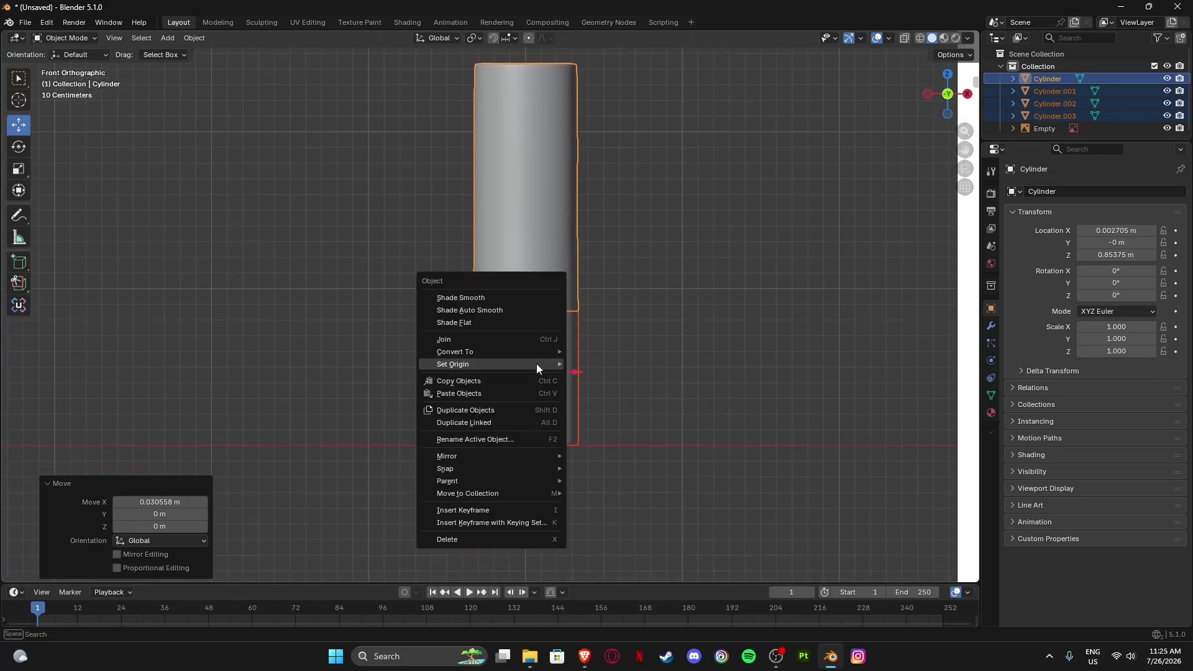
pyautogui.moveTo(495, 364)
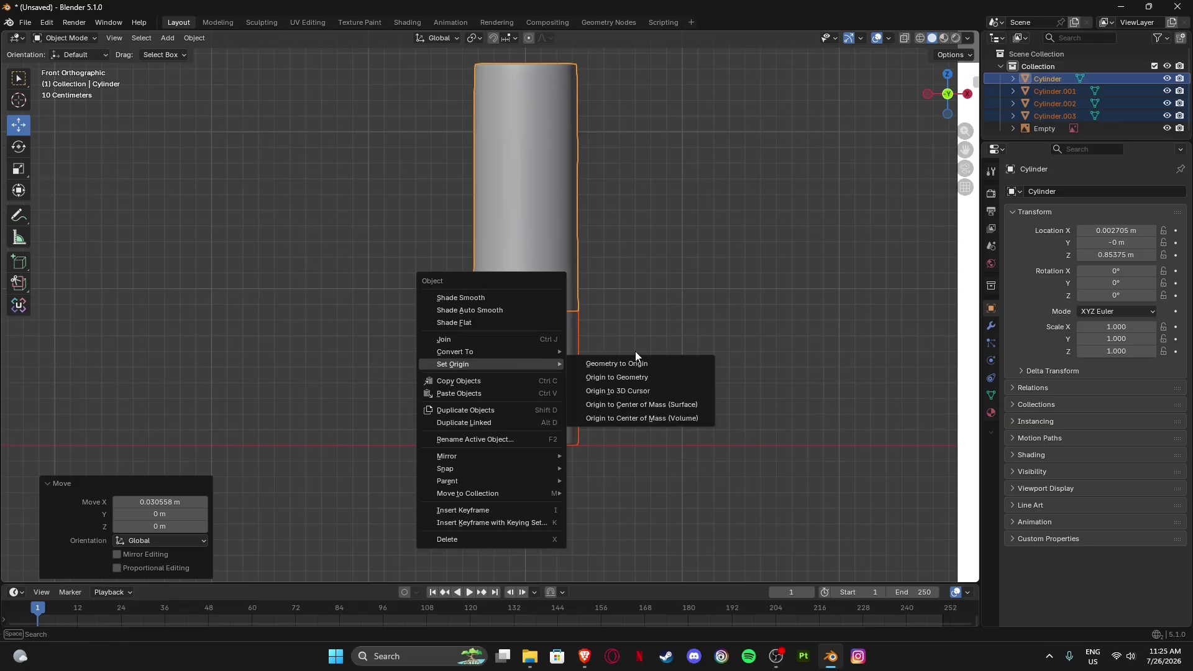
pyautogui.click(629, 391)
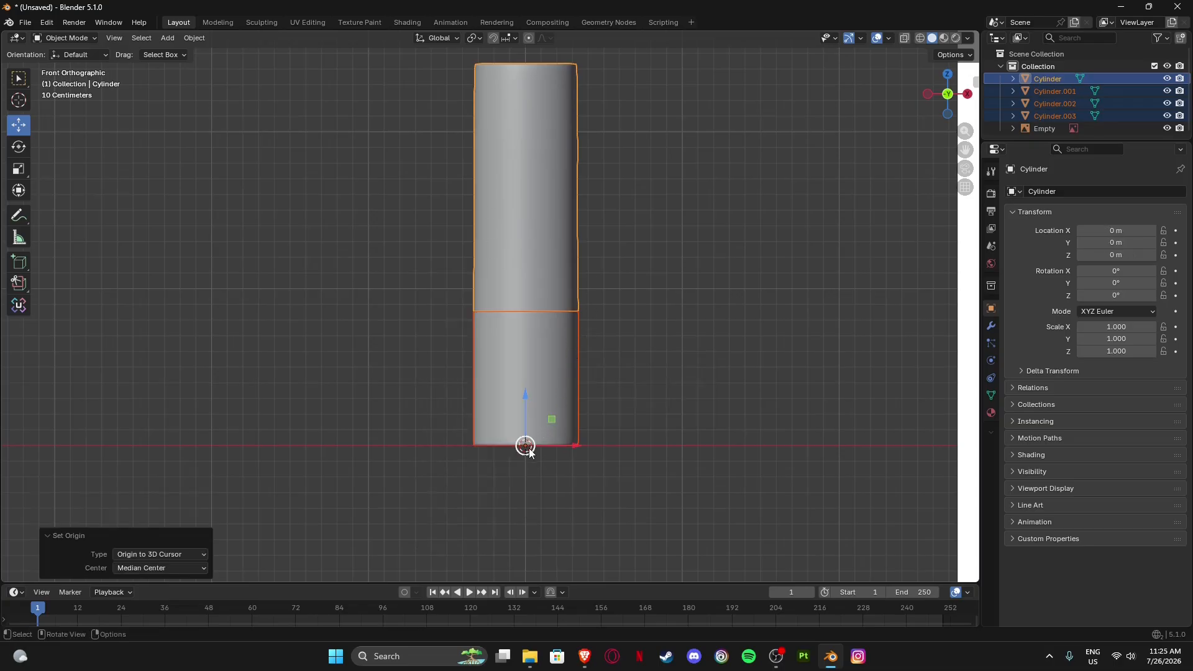
# Check the origins of the base and cap individually, and reselect all four lipstick parts in the front view.
pyautogui.click(540, 498)
pyautogui.click(554, 345)
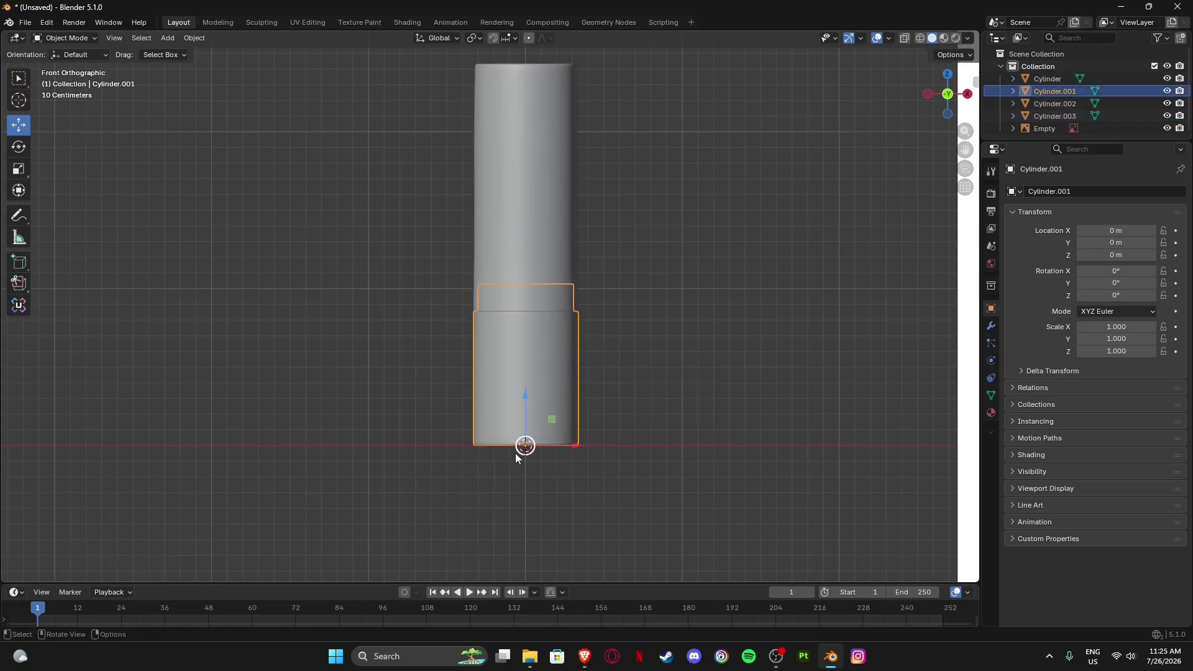
pyautogui.click(552, 460)
pyautogui.click(544, 188)
pyautogui.click(656, 446)
pyautogui.scroll(-4, 540, 358)
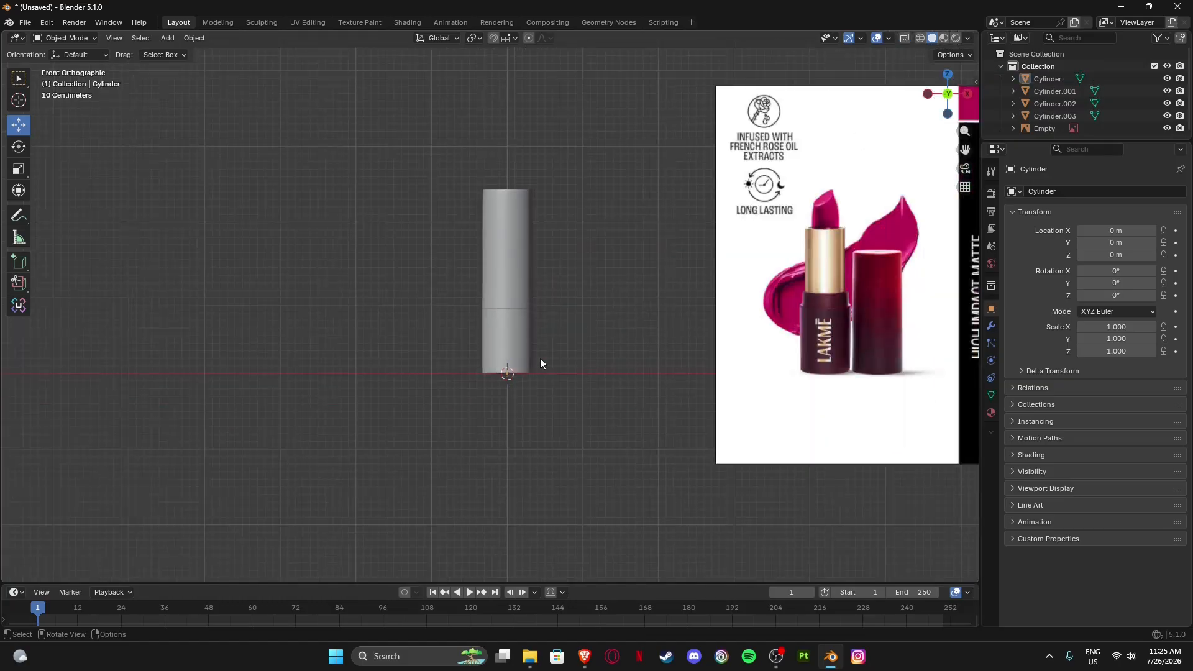
pyautogui.moveTo(539, 358); pyautogui.dragTo(469, 416, button='middle')
pyautogui.click(499, 258)
pyautogui.press('g')
pyautogui.rightClick(446, 281)
pyautogui.moveTo(373, 155); pyautogui.dragTo(577, 459)
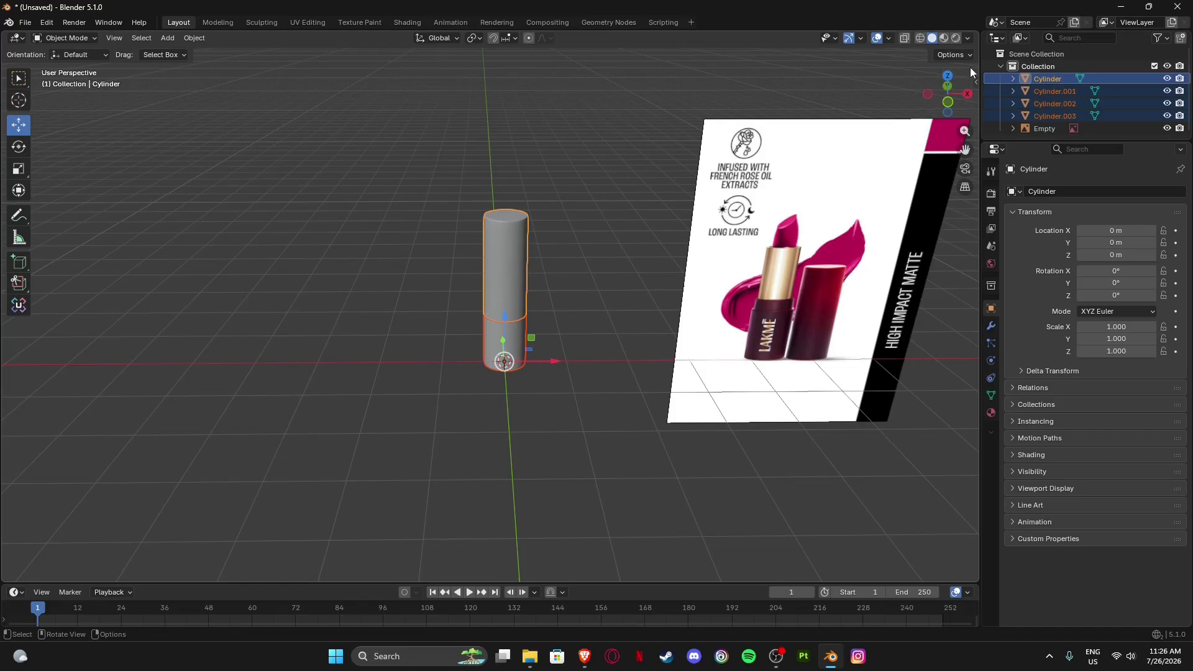
pyautogui.click(948, 101)
# Add a Plain Axes empty with a 1 m radius at the world origin.
pyautogui.hotkey('shift', 'a')
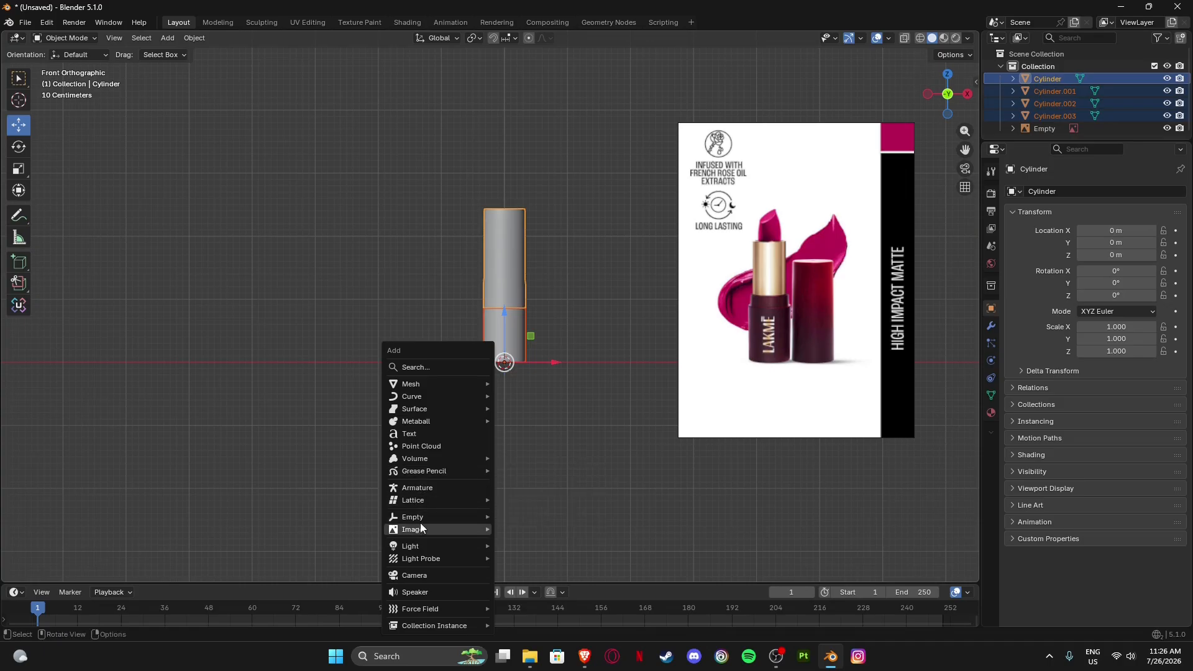
pyautogui.moveTo(425, 517)
pyautogui.click(569, 521)
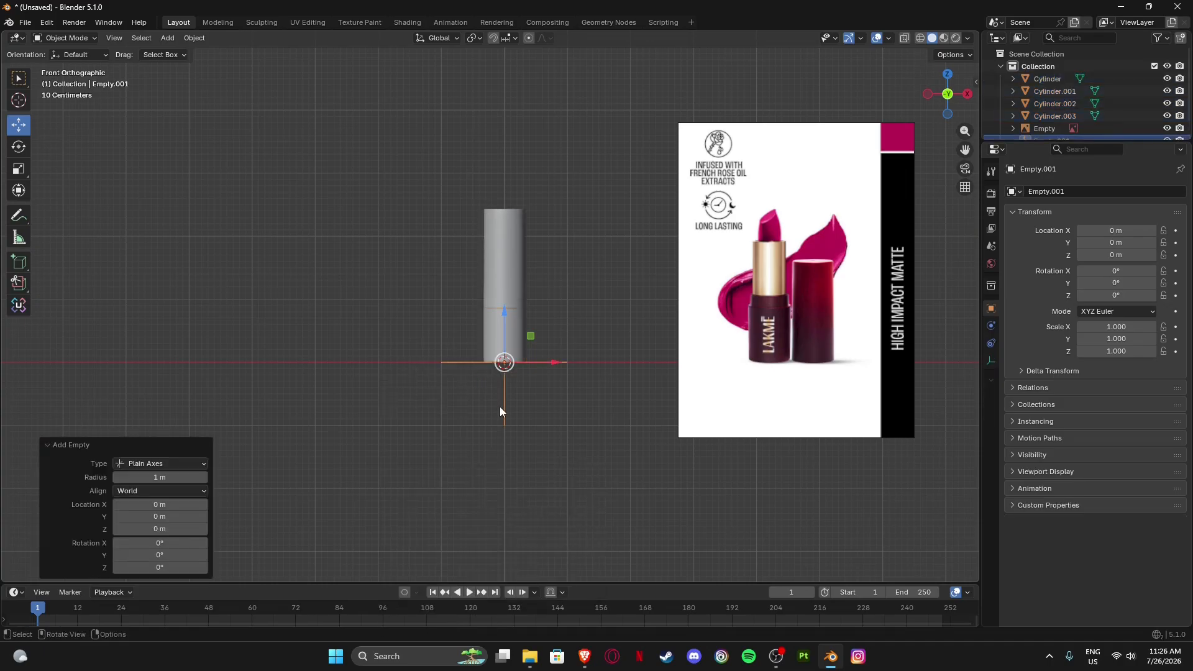
pyautogui.moveTo(501, 408); pyautogui.dragTo(555, 427, button='middle')
pyautogui.scroll(4, 555, 426)
pyautogui.moveTo(397, 405); pyautogui.dragTo(426, 458)
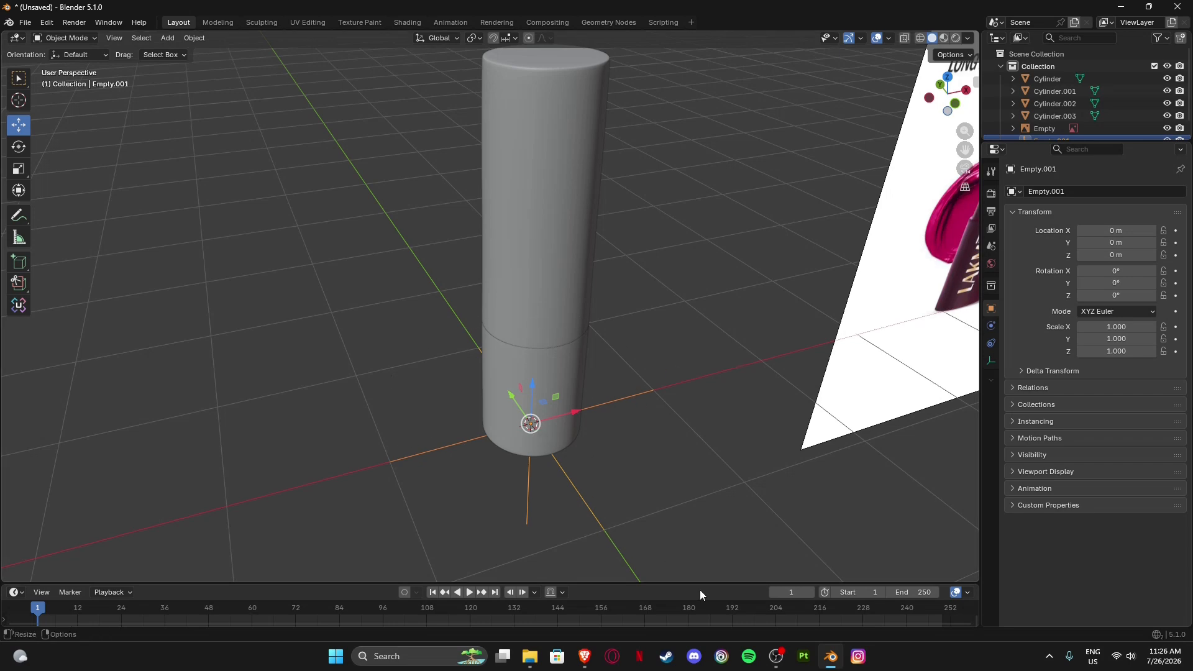
pyautogui.moveTo(668, 473); pyautogui.dragTo(620, 393, button='middle')
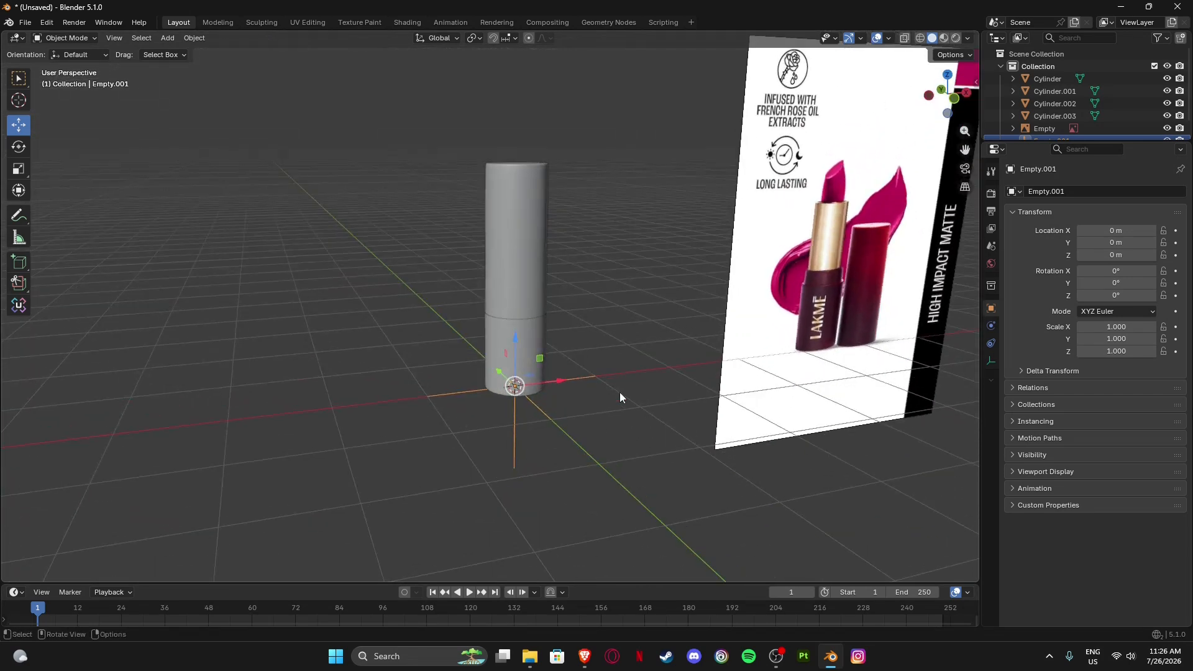
# Scale the Plain Axes empty uniformly to about 0.984, and return to the front view.
pyautogui.click(956, 99)
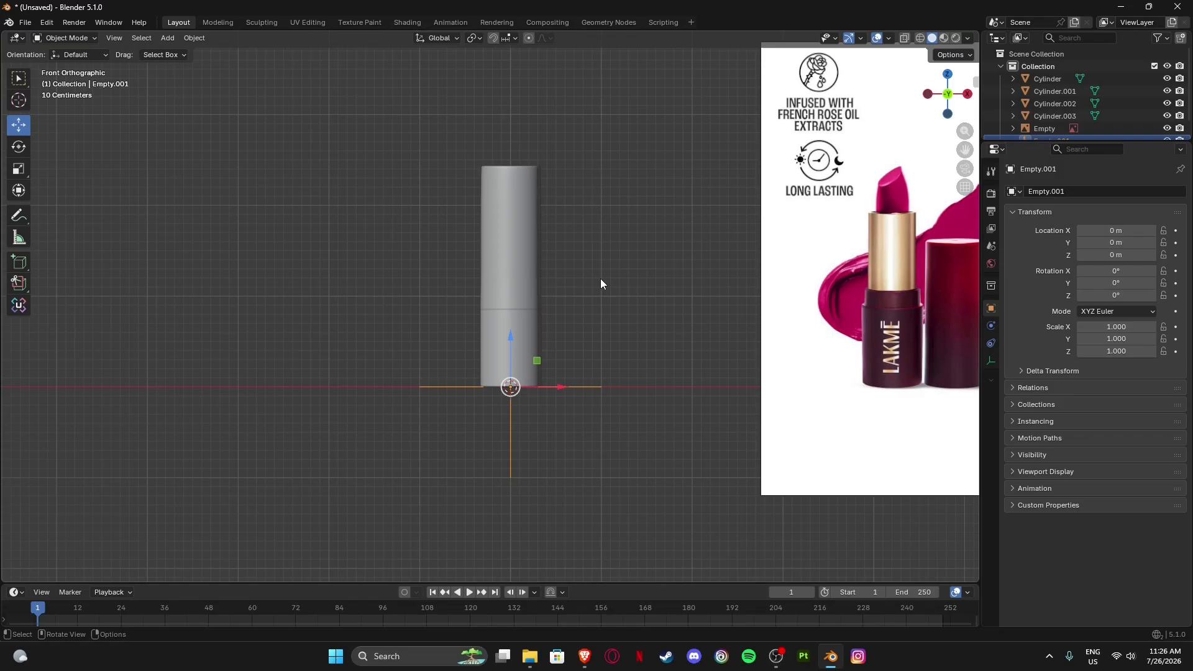
pyautogui.scroll(3, 347, 412)
pyautogui.scroll(-2, 464, 386)
pyautogui.scroll(-1, 464, 391)
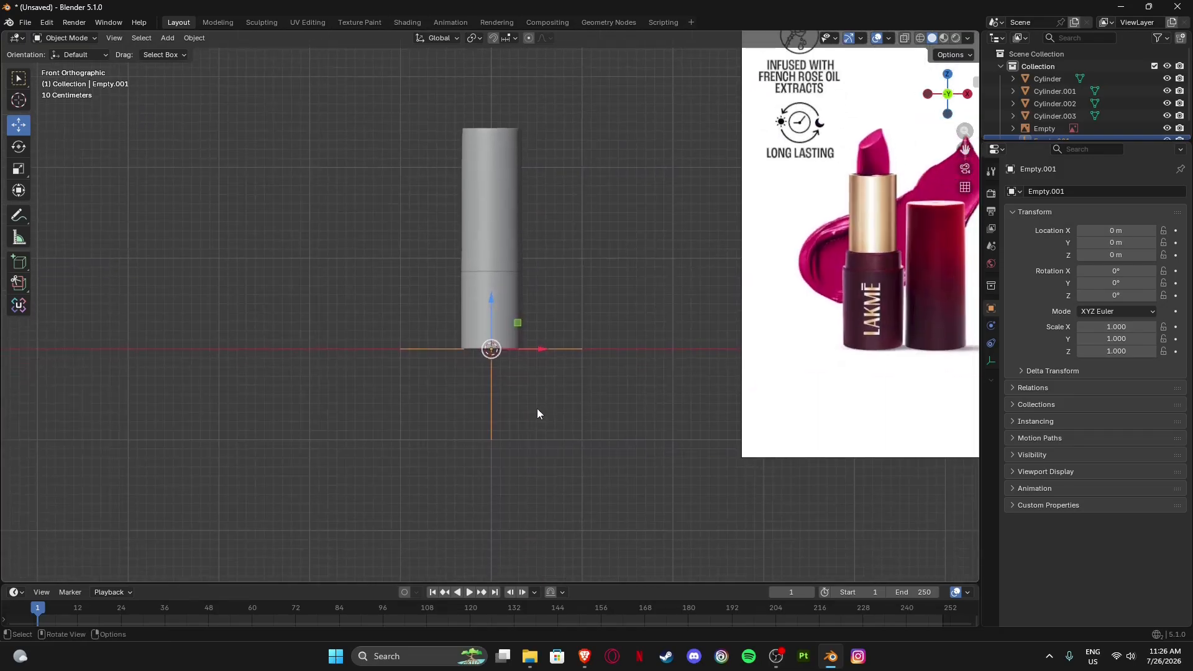
pyautogui.moveTo(482, 408); pyautogui.dragTo(658, 497, button='middle')
pyautogui.press('s')
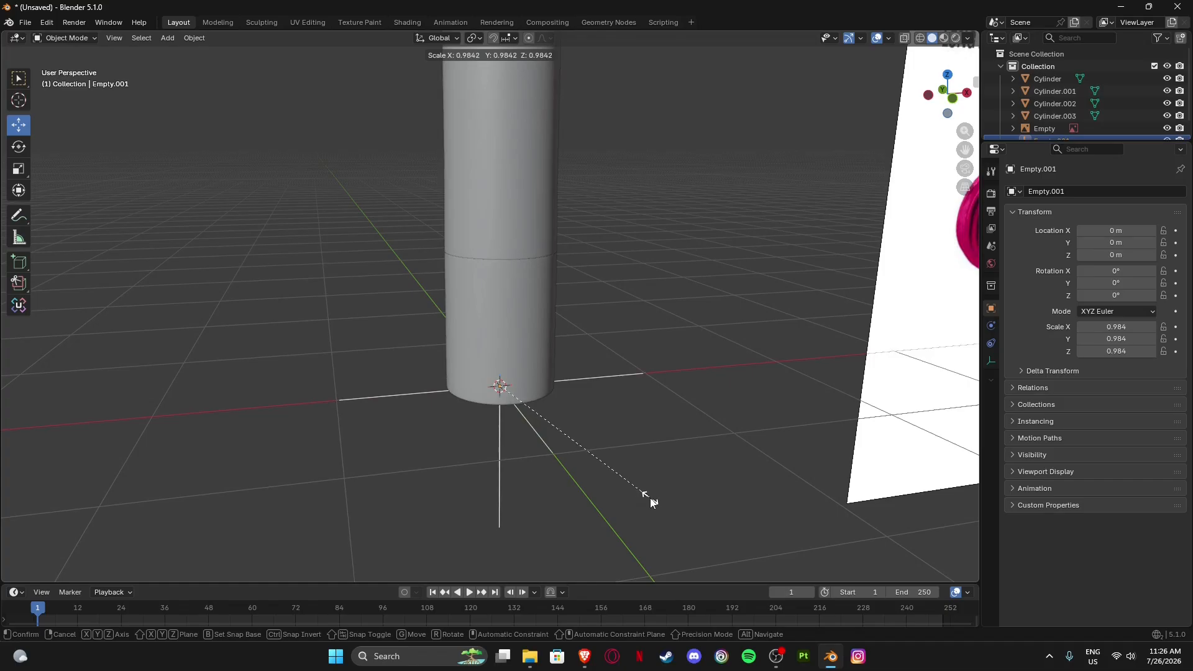
pyautogui.click(650, 498)
pyautogui.moveTo(650, 497); pyautogui.dragTo(472, 443, button='middle')
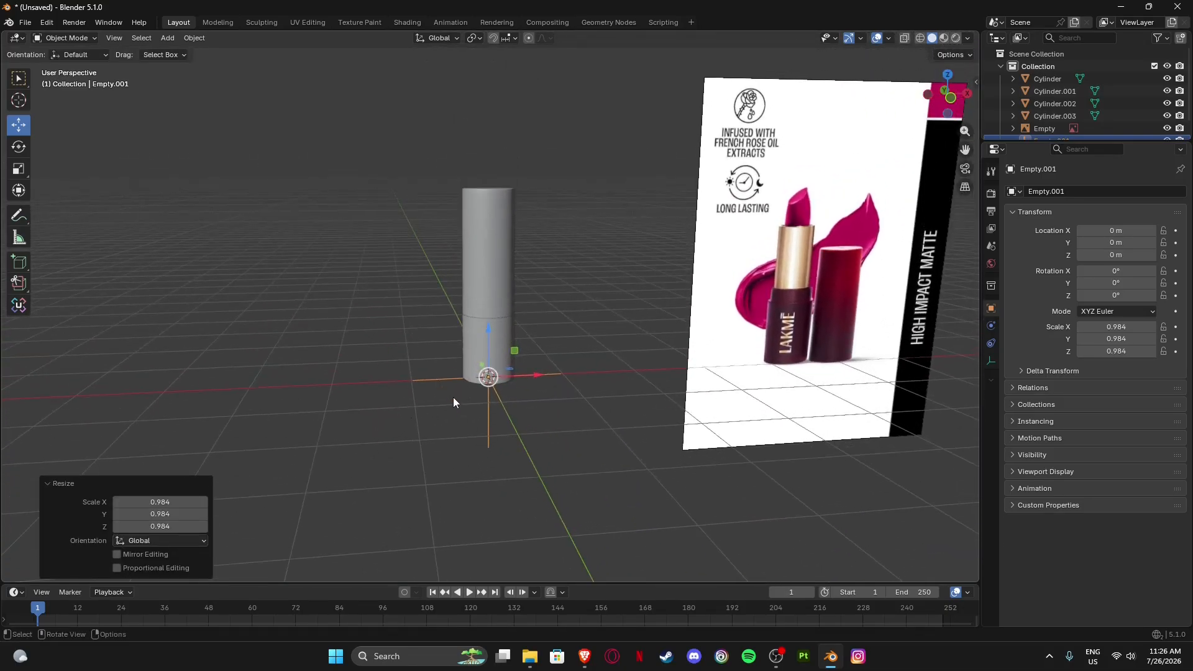
pyautogui.scroll(-3, 430, 340)
pyautogui.click(950, 98)
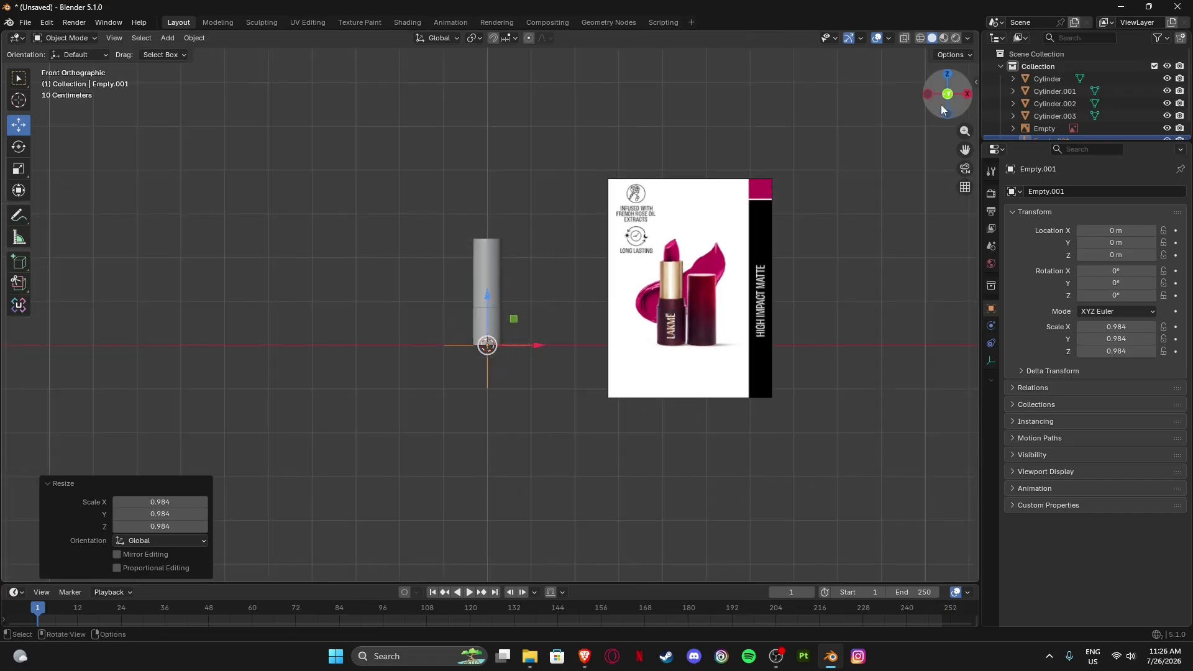
# Add a 2 m cube at the world origin and raise it about 1 m along Z.
pyautogui.scroll(4, 475, 264)
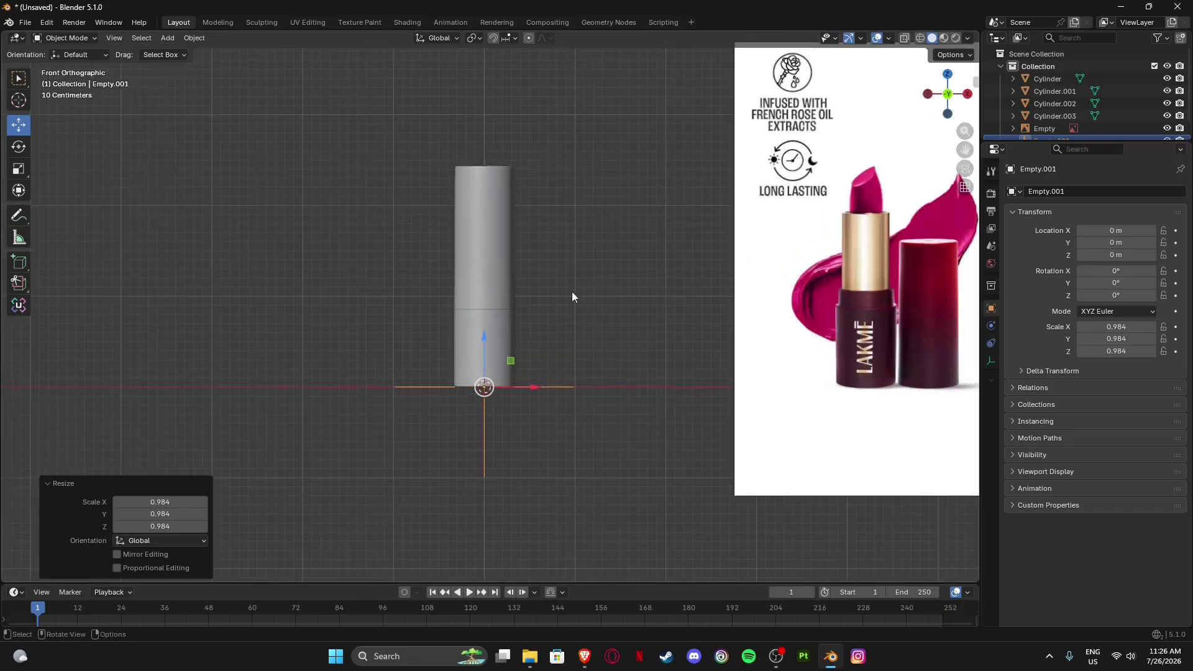
pyautogui.scroll(-3, 535, 313)
pyautogui.keyDown('shift'); pyautogui.scroll(1, 537, 337); pyautogui.keyUp('shift')
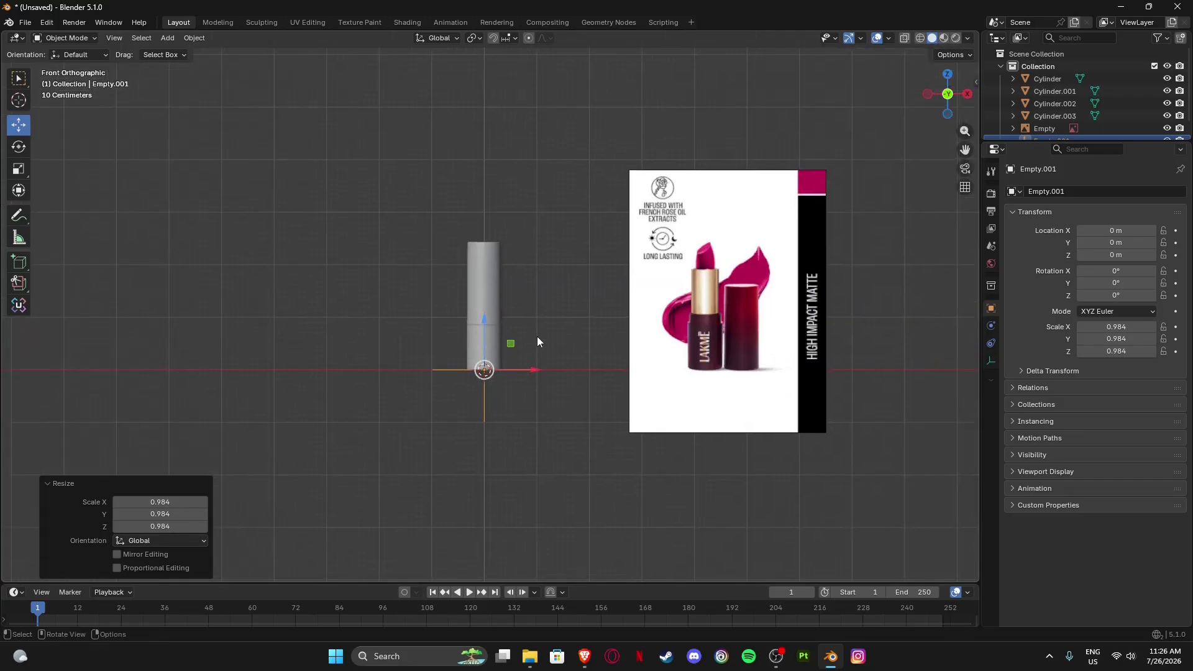
pyautogui.hotkey('shift', 'a')
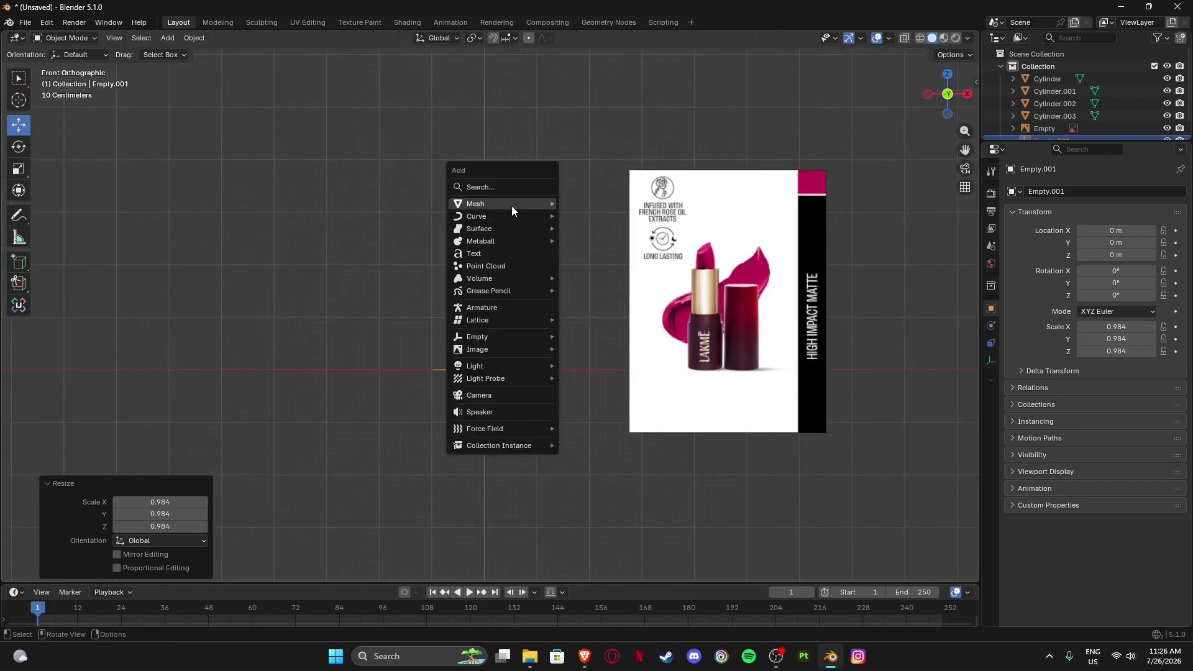
pyautogui.moveTo(515, 203)
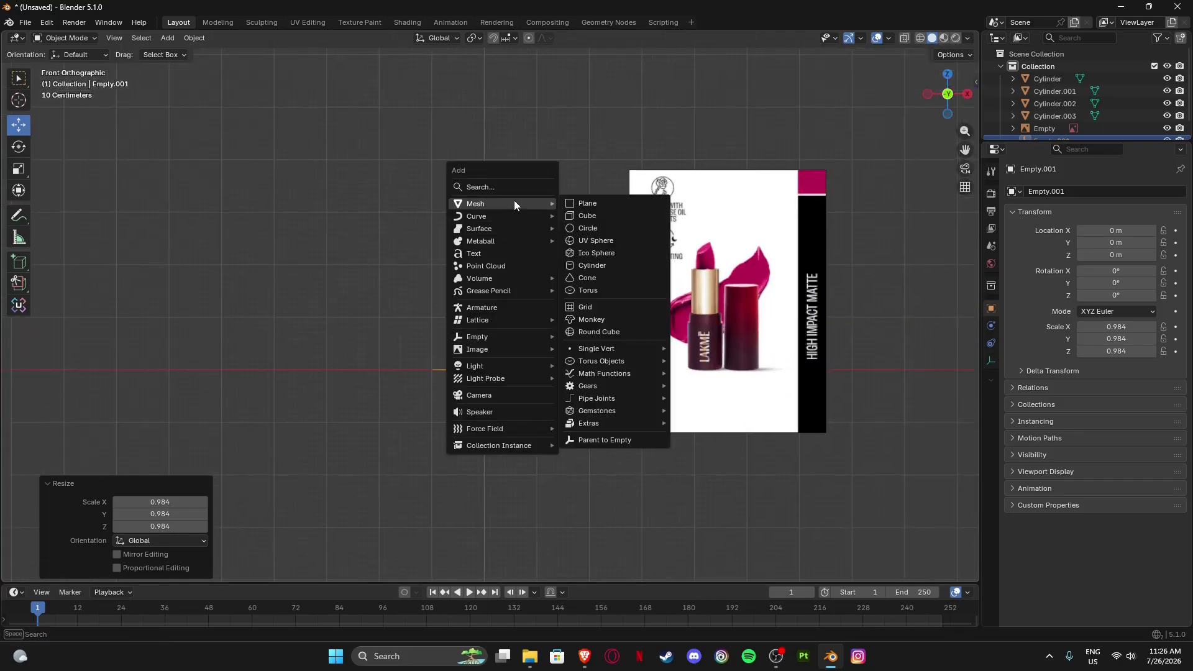
pyautogui.click(597, 214)
pyautogui.scroll(2, 514, 348)
pyautogui.press('g')
pyautogui.press('z')
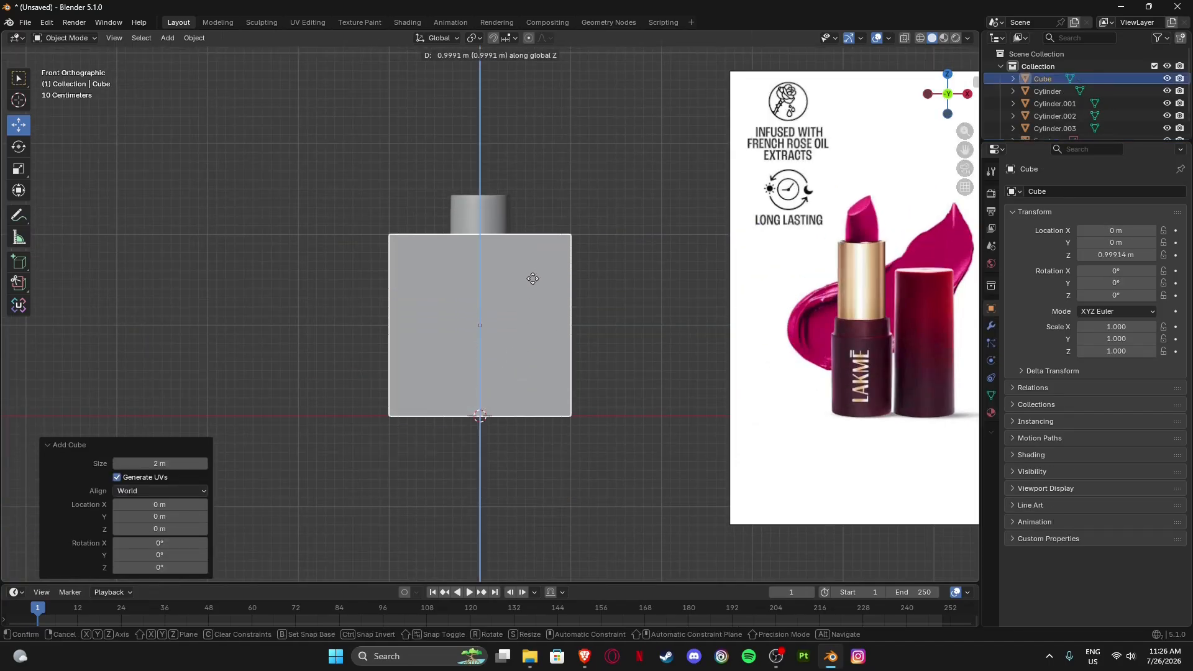
pyautogui.click(533, 279)
# Fine-tune the cube's height to Z 0.99942 m, and move it about 1.51 m along X beside the lipstick.
pyautogui.scroll(3, 498, 346)
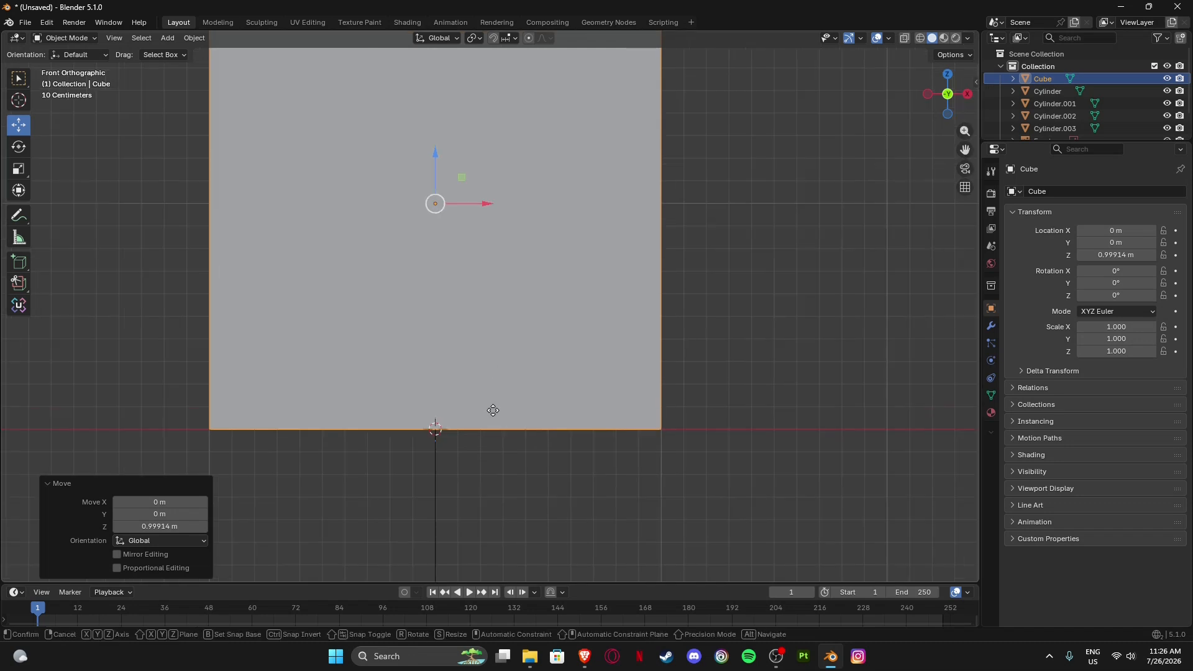
pyautogui.press('g')
pyautogui.press('z')
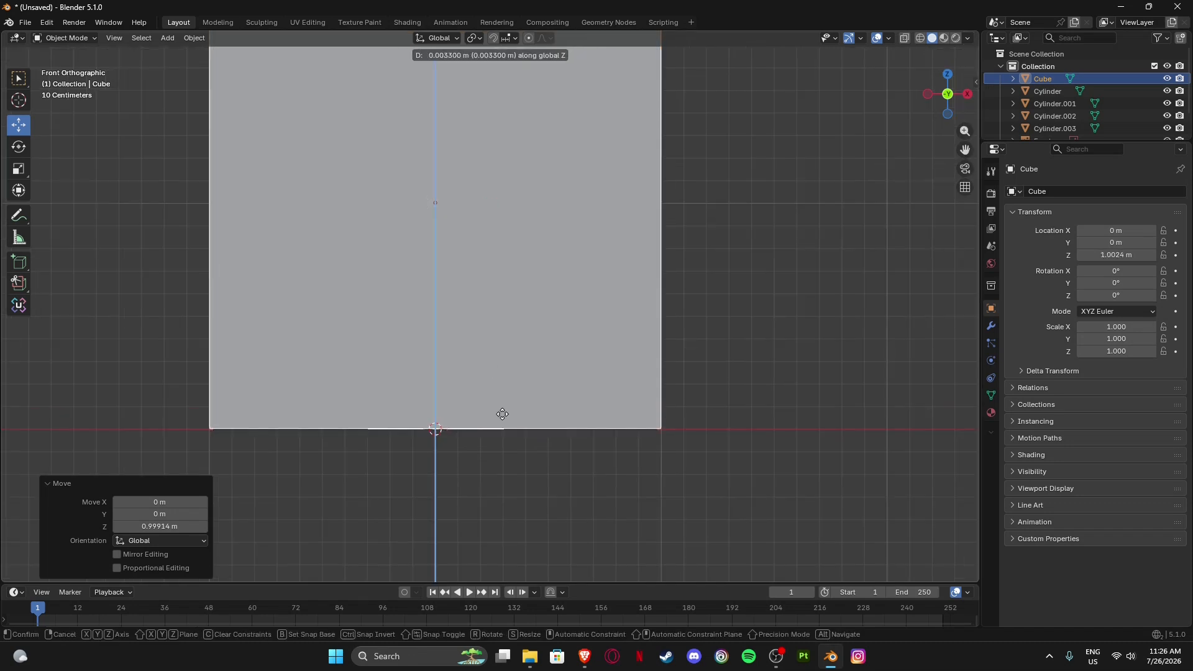
pyautogui.click(502, 421)
pyautogui.scroll(-3, 509, 268)
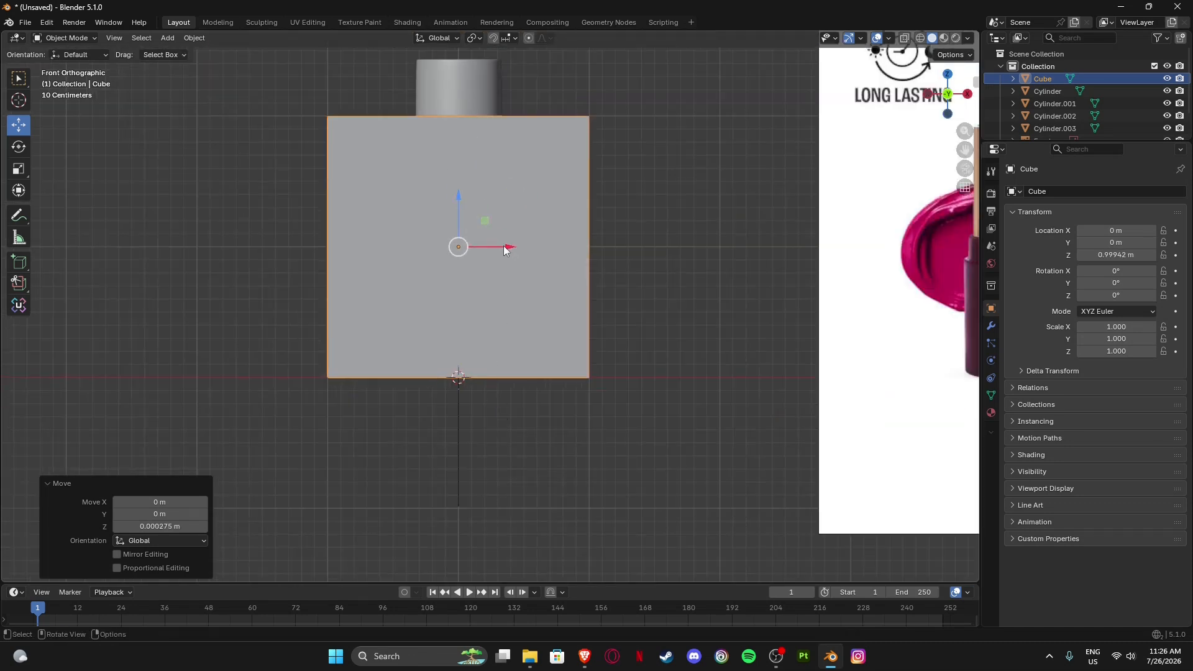
pyautogui.moveTo(504, 250); pyautogui.dragTo(678, 277)
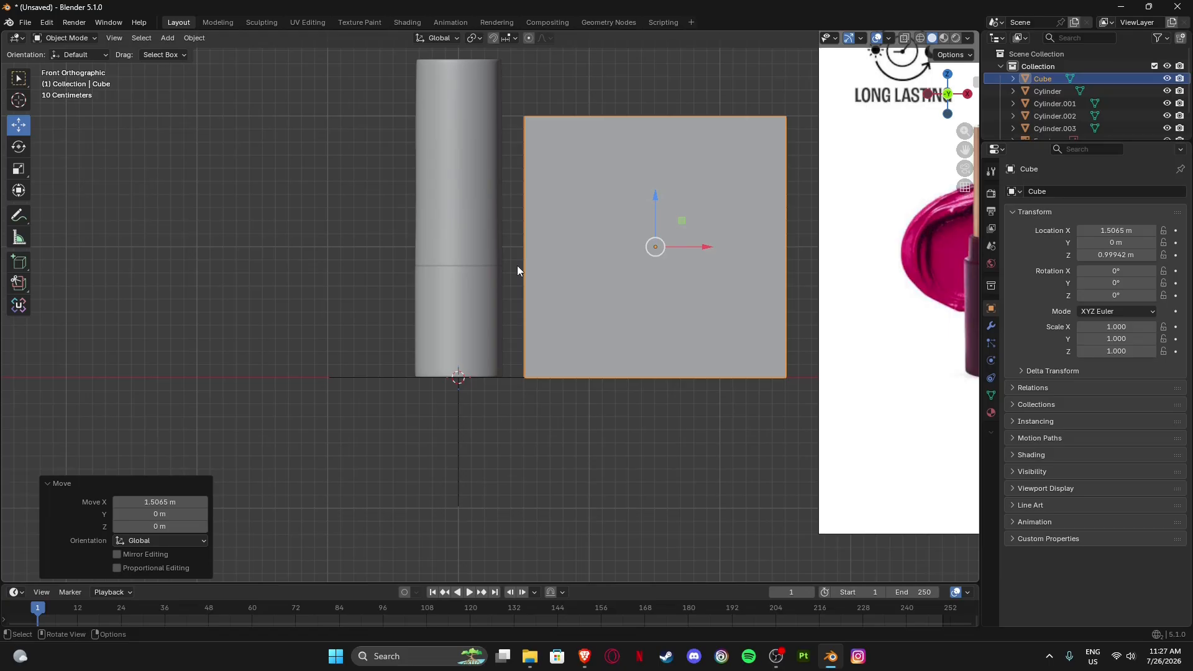
# Select the lipstick parts and the Plain Axes empty together, and try scaling them down uniformly.
pyautogui.scroll(-2, 516, 268)
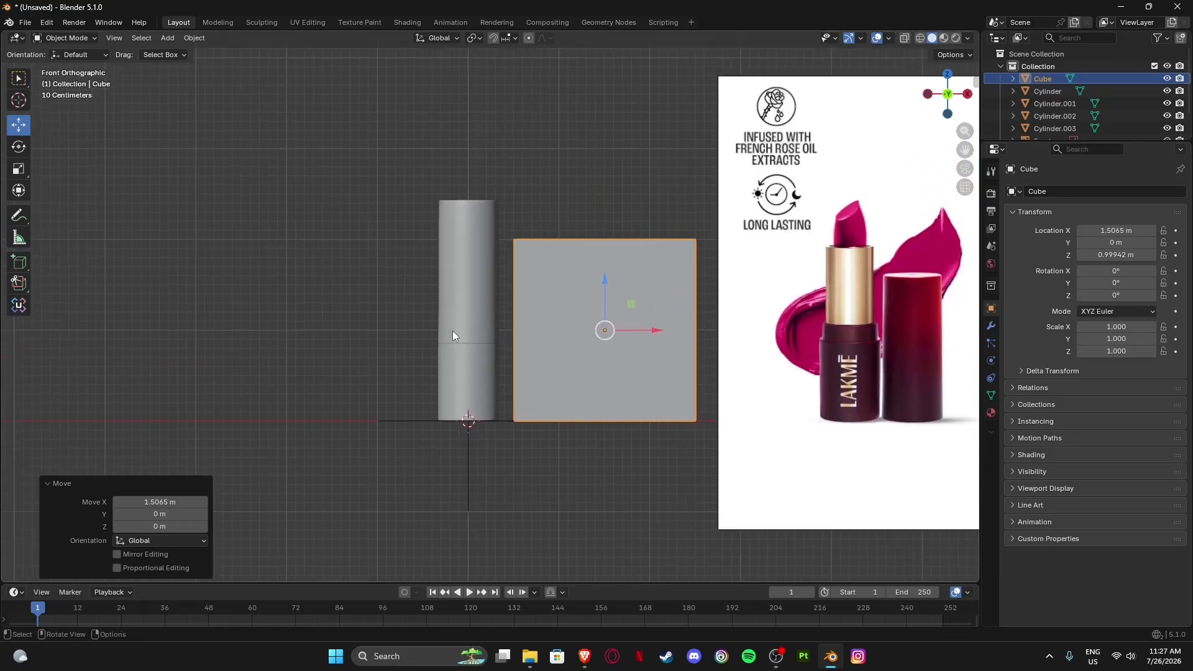
pyautogui.moveTo(289, 145); pyautogui.dragTo(508, 561)
pyautogui.scroll(2, 567, 502)
pyautogui.press('s')
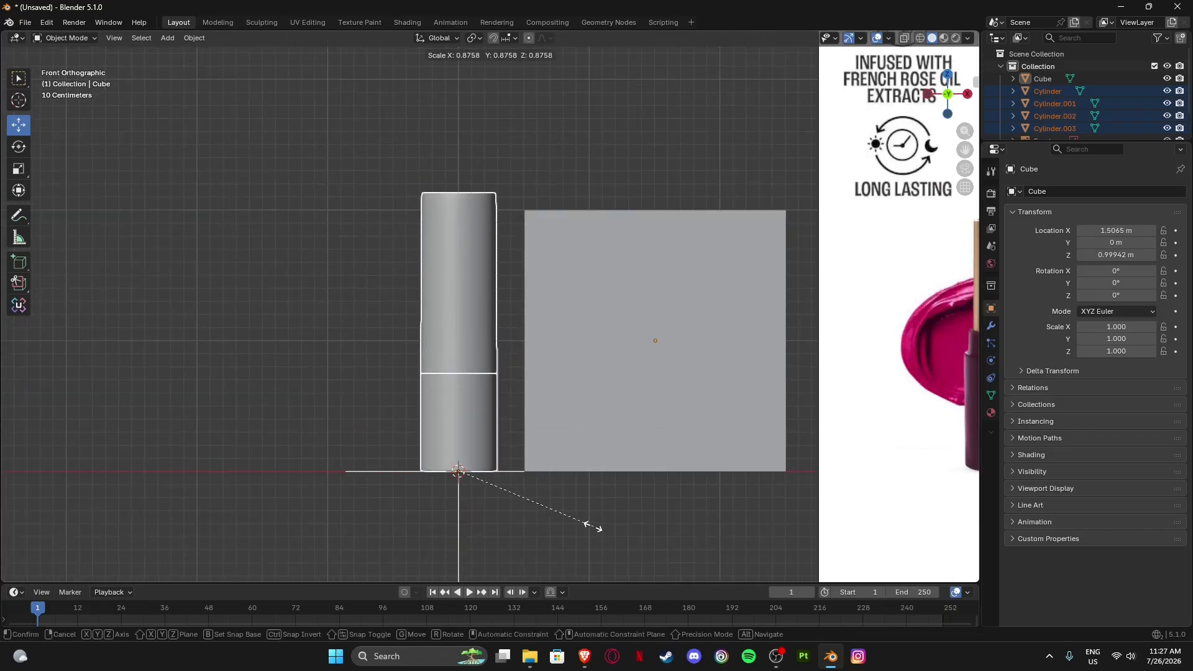
pyautogui.rightClick(503, 479)
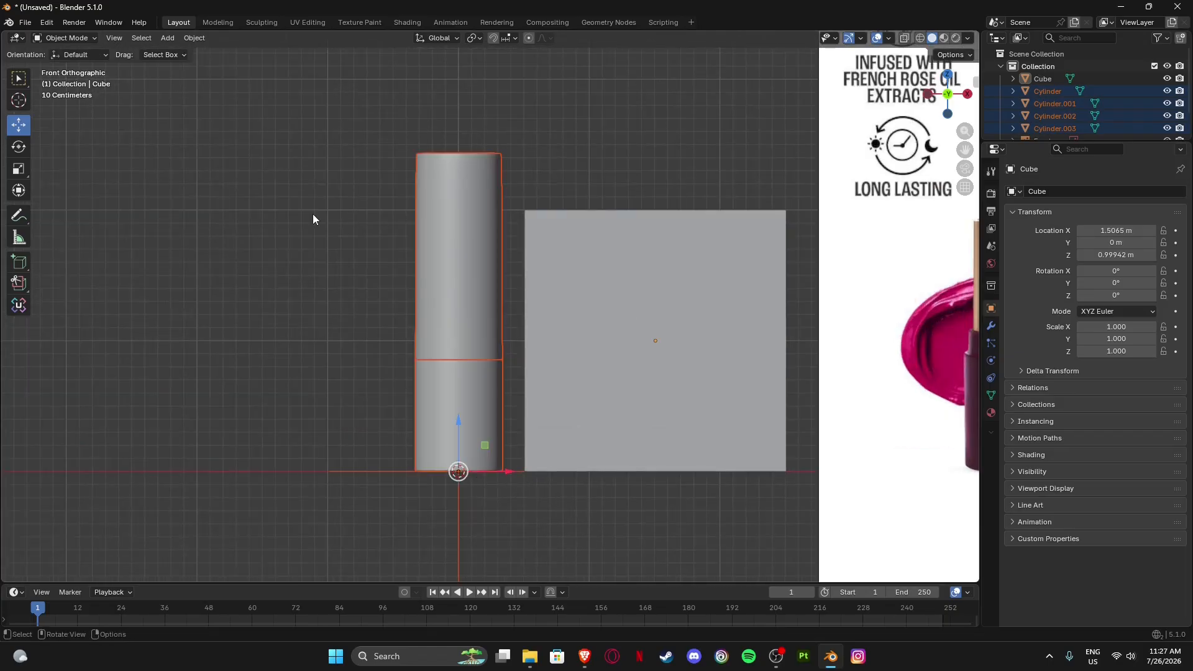
# Keep the pivot at Median Point and scale the selected lipstick parts and Plain Axes empty uniformly to 0.104.
pyautogui.click(474, 38)
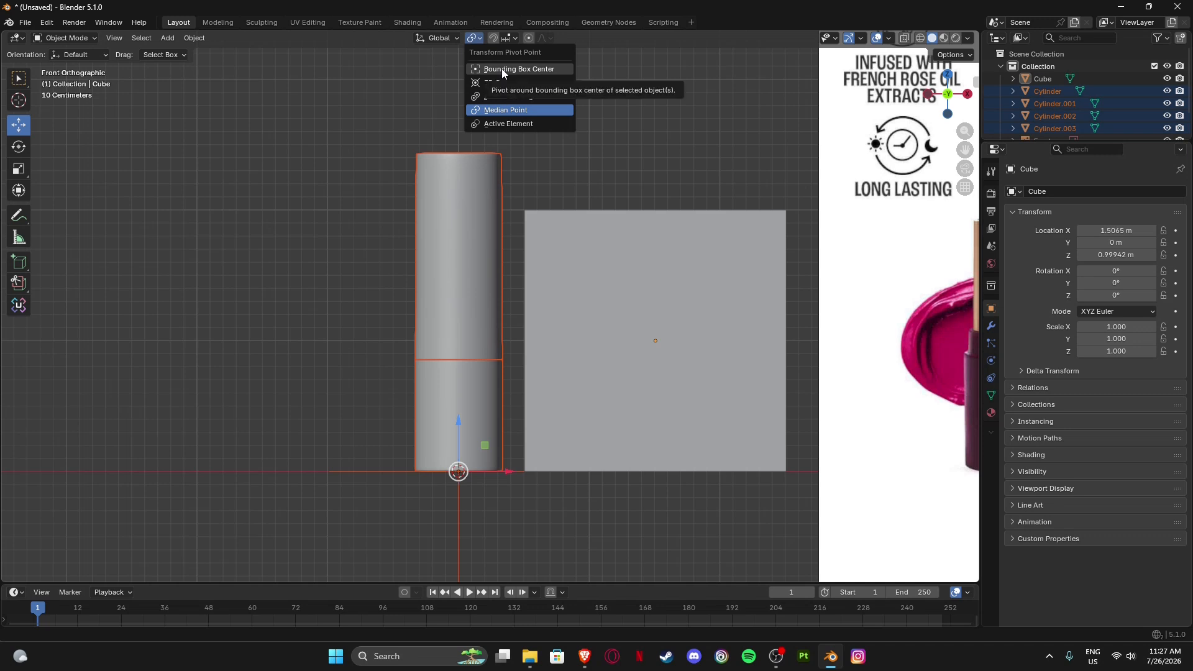
pyautogui.click(498, 110)
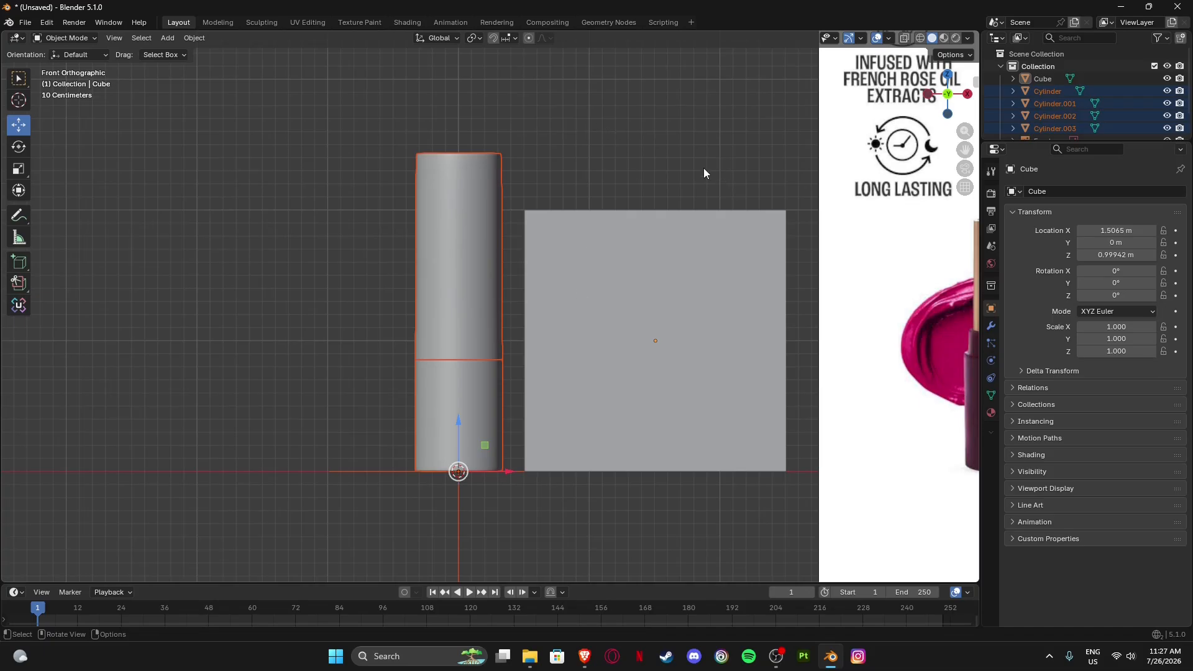
pyautogui.press('s')
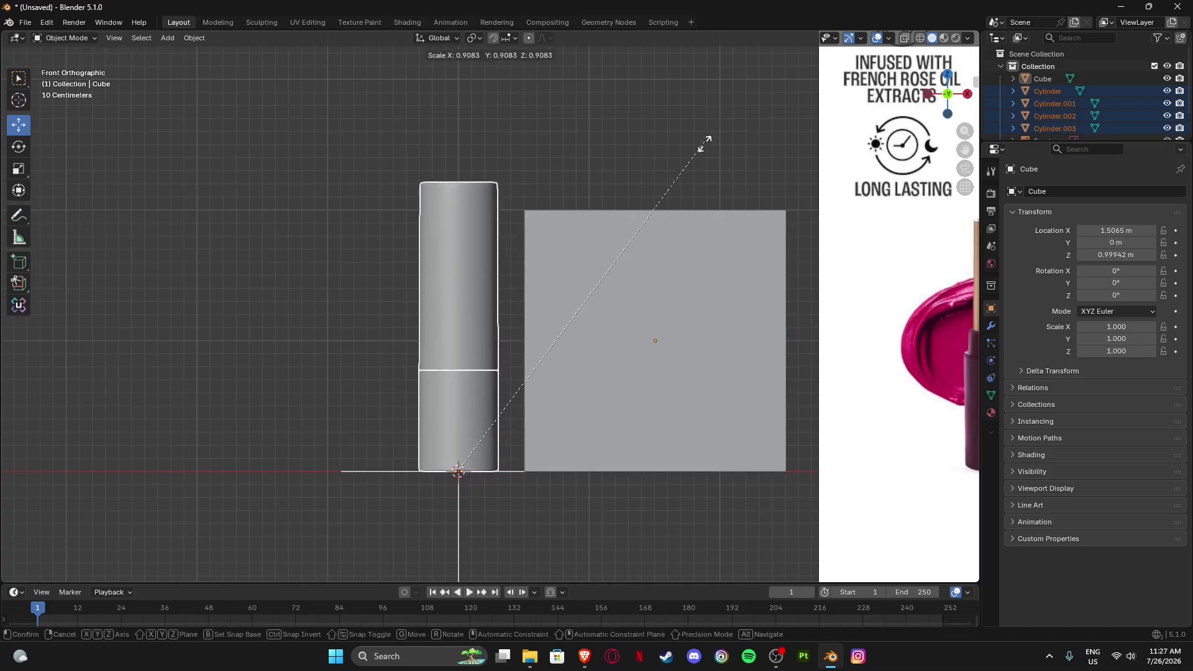
pyautogui.click(494, 443)
# Scale the lipstick parts and empty down again uniformly by a factor of 0.275.
pyautogui.keyDown('shift'); pyautogui.moveTo(517, 449); pyautogui.dragTo(517, 364, button='middle'); pyautogui.keyUp('shift')
pyautogui.scroll(7, 488, 379)
pyautogui.keyDown('shift'); pyautogui.moveTo(453, 525); pyautogui.dragTo(562, 307, button='middle'); pyautogui.keyUp('shift')
pyautogui.scroll(2, 562, 307)
pyautogui.scroll(1, 538, 352)
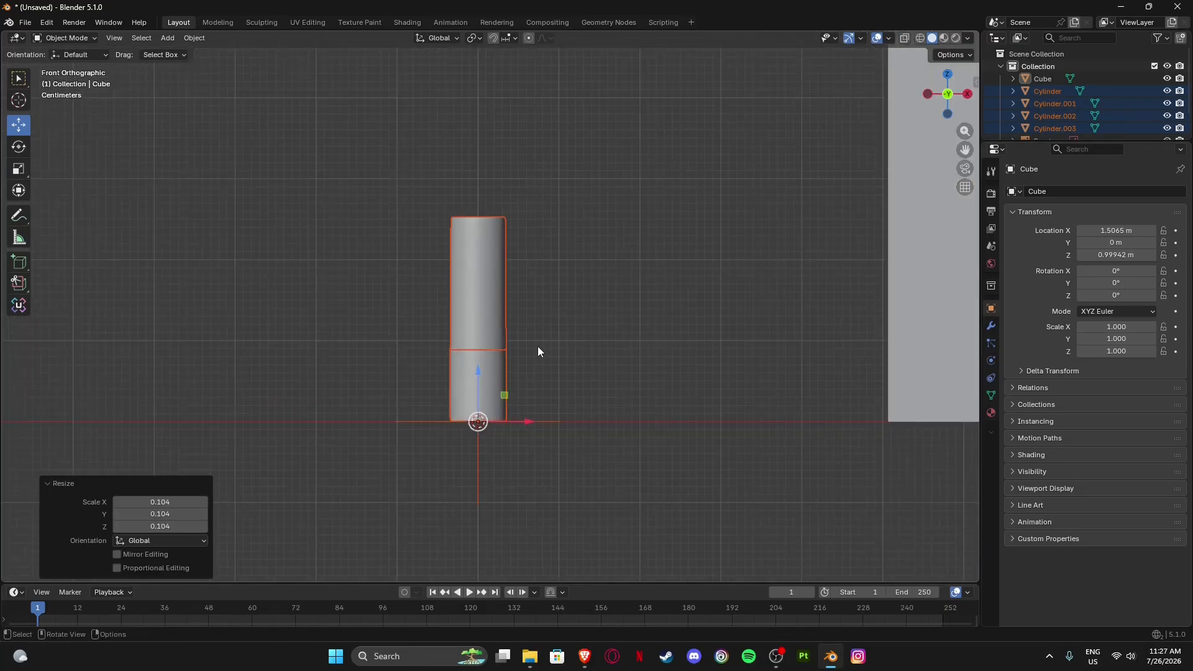
pyautogui.press('s')
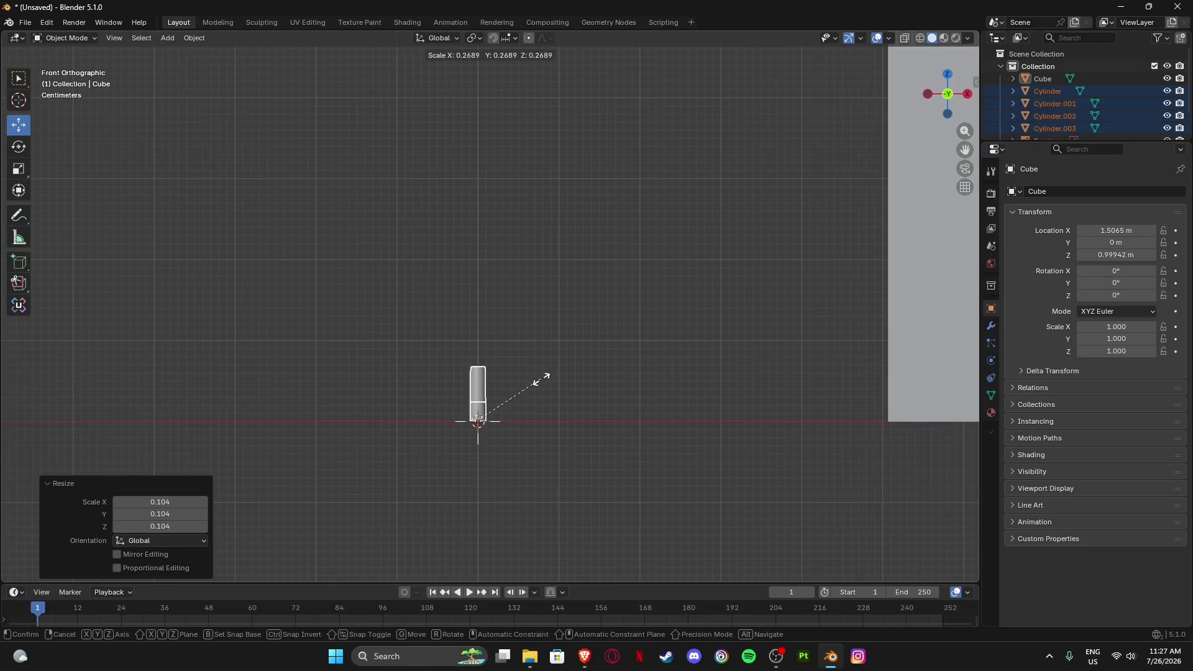
pyautogui.click(545, 377)
pyautogui.scroll(4, 497, 391)
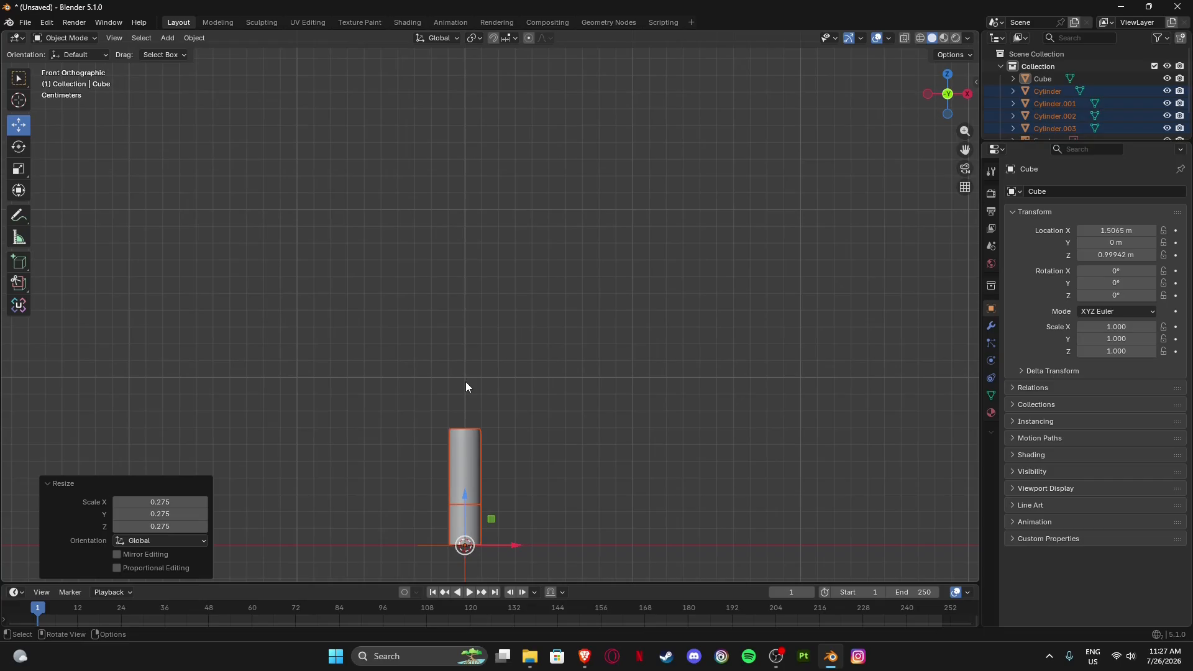
# Compare the lipstick with the cube, and enlarge the lipstick parts and empty uniformly by a factor of 1.435 in front view.
pyautogui.moveTo(467, 385); pyautogui.dragTo(489, 365, button='middle')
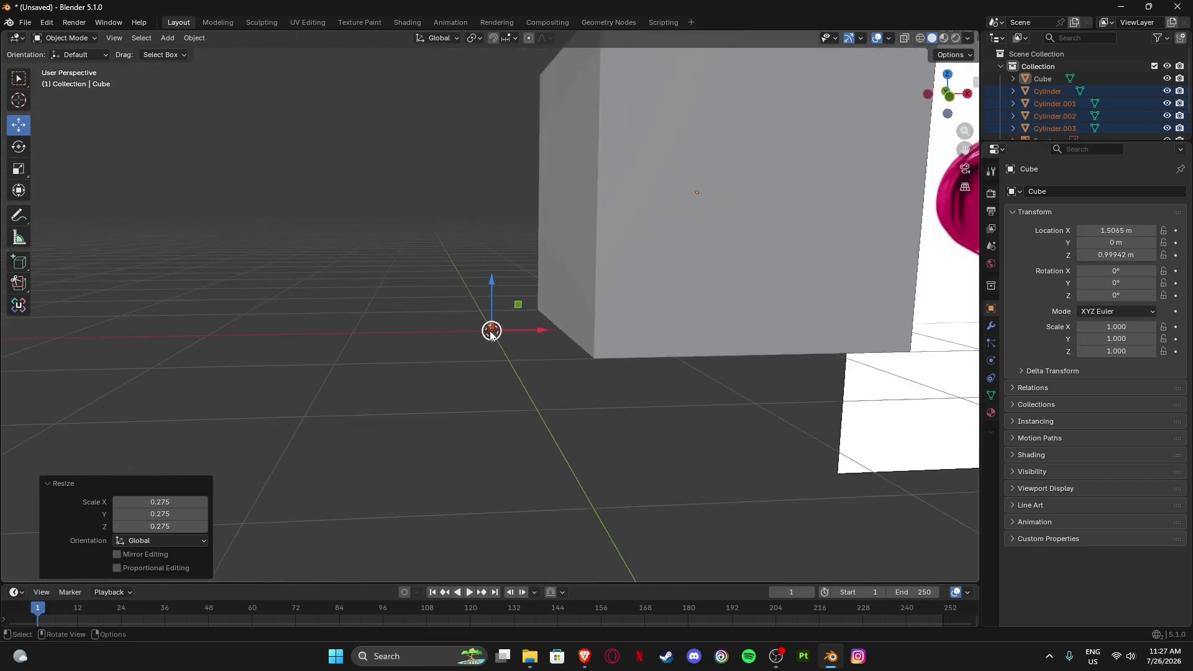
pyautogui.moveTo(595, 325); pyautogui.dragTo(699, 161, button='middle')
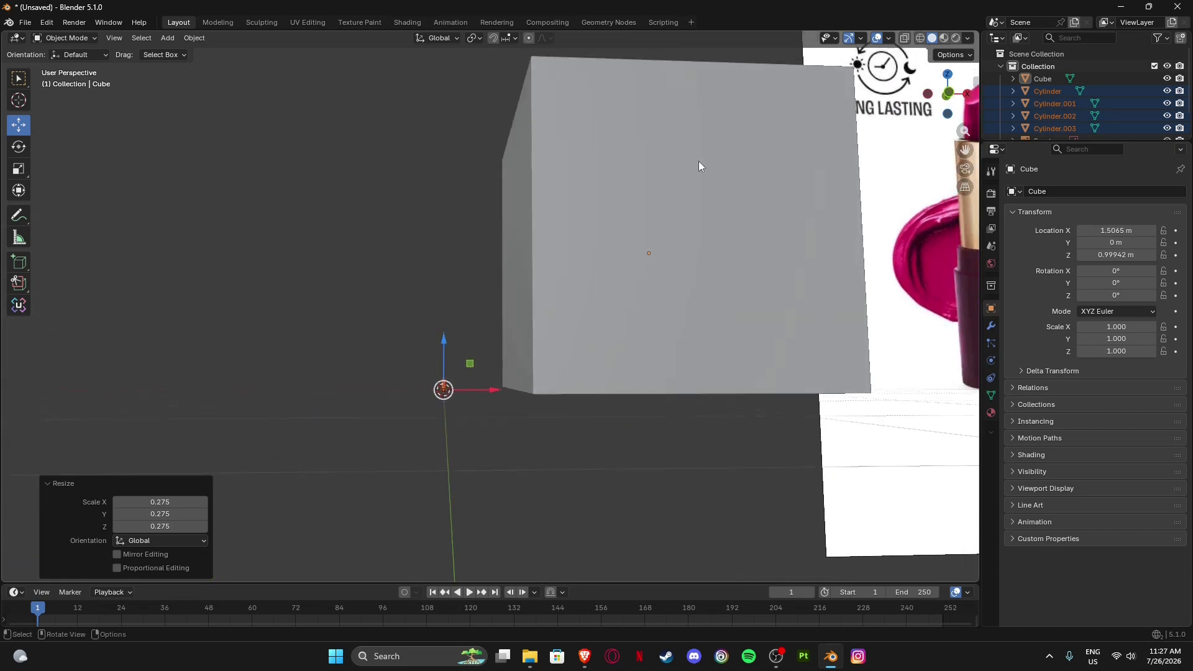
pyautogui.click(952, 93)
pyautogui.scroll(5, 464, 437)
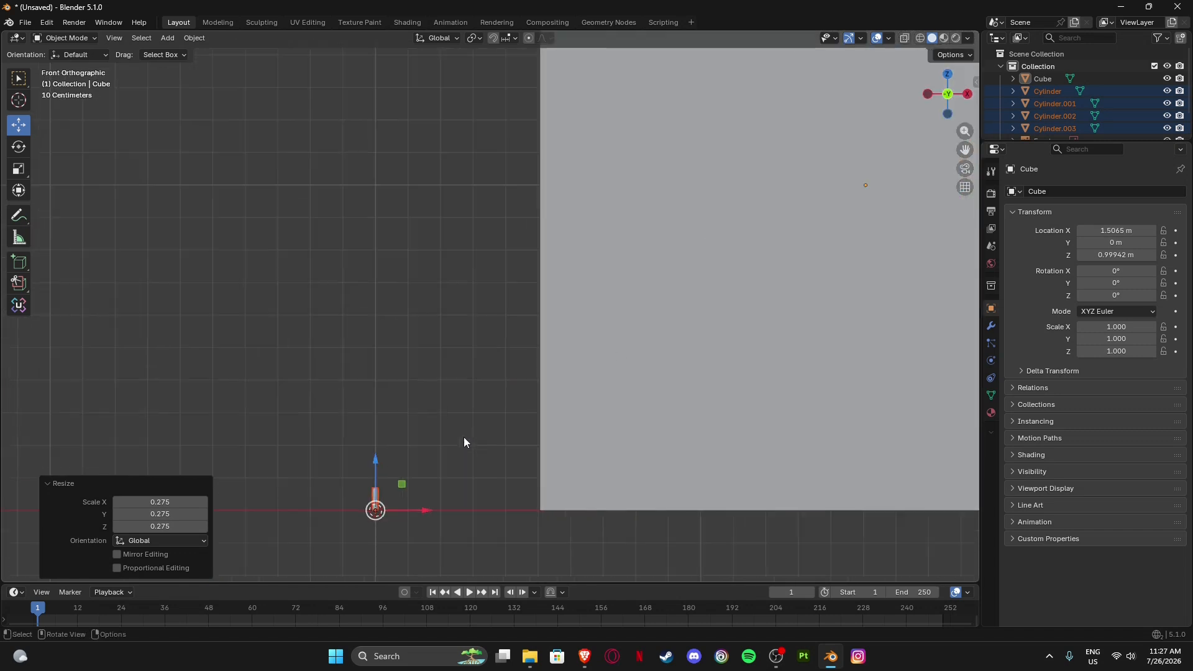
pyautogui.keyDown('shift'); pyautogui.moveTo(392, 470); pyautogui.dragTo(490, 278, button='middle'); pyautogui.keyUp('shift')
pyautogui.scroll(5, 422, 282)
pyautogui.press('s')
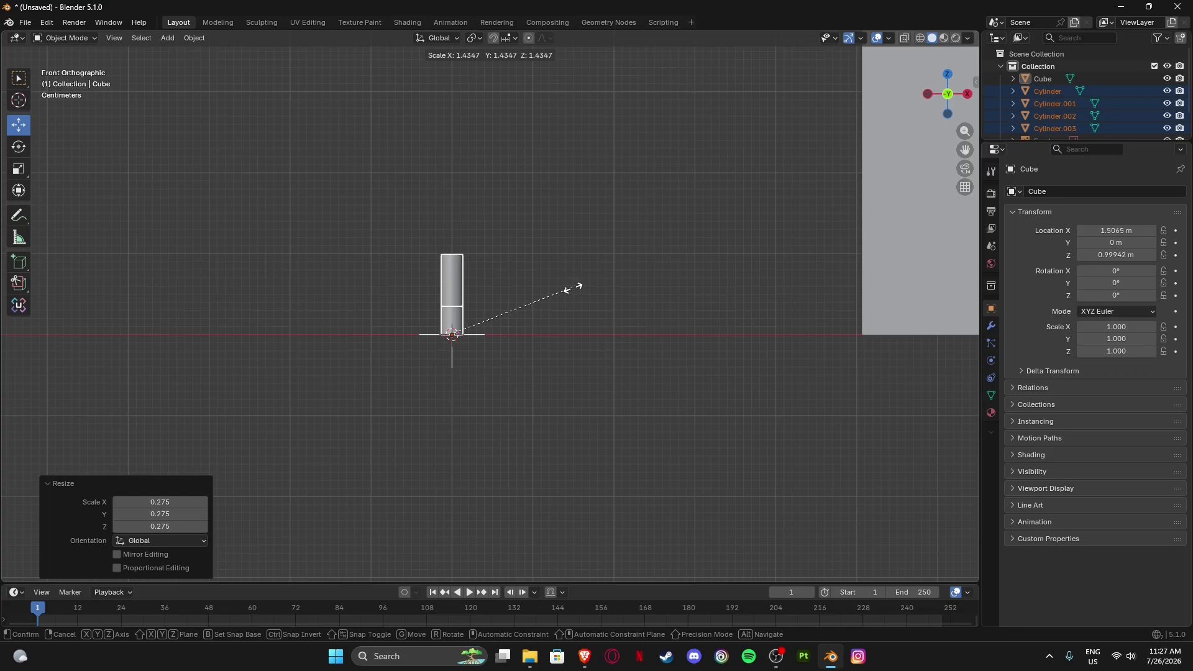
pyautogui.click(547, 288)
# Delete the reference cube beside the lipstick.
pyautogui.scroll(-5, 560, 267)
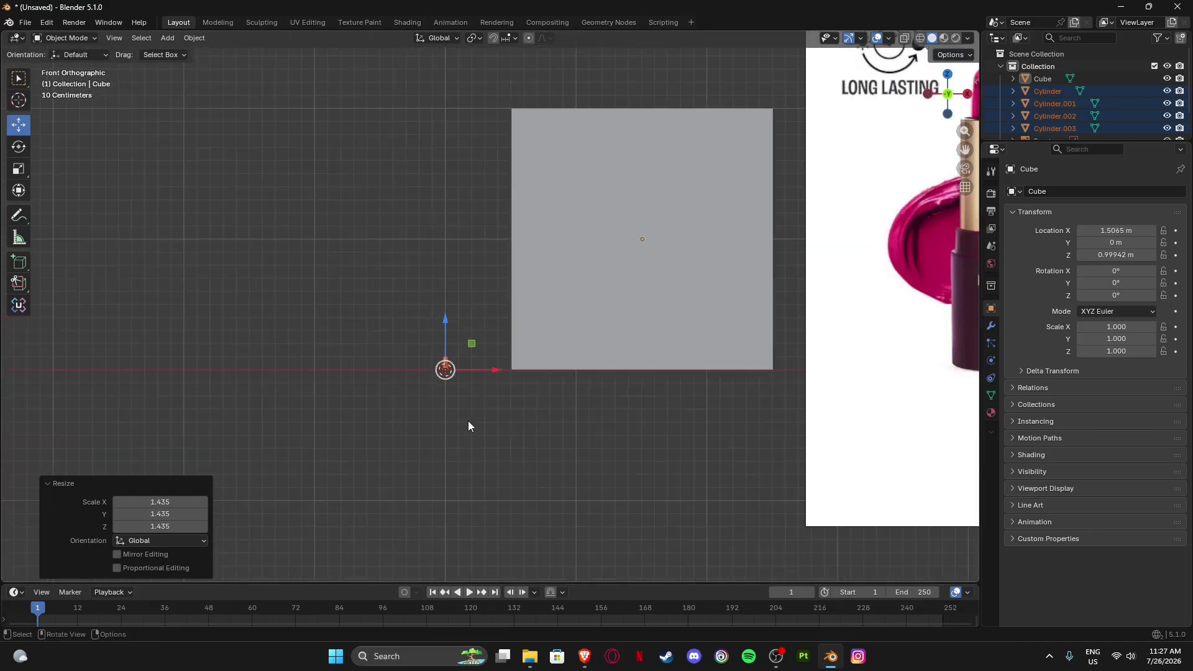
pyautogui.click(593, 276)
pyautogui.press('x')
pyautogui.click(591, 270)
# Select all lipstick parts and the Plain Axes empty, apply their rotation and scale, and clear the selection.
pyautogui.scroll(1, 489, 307)
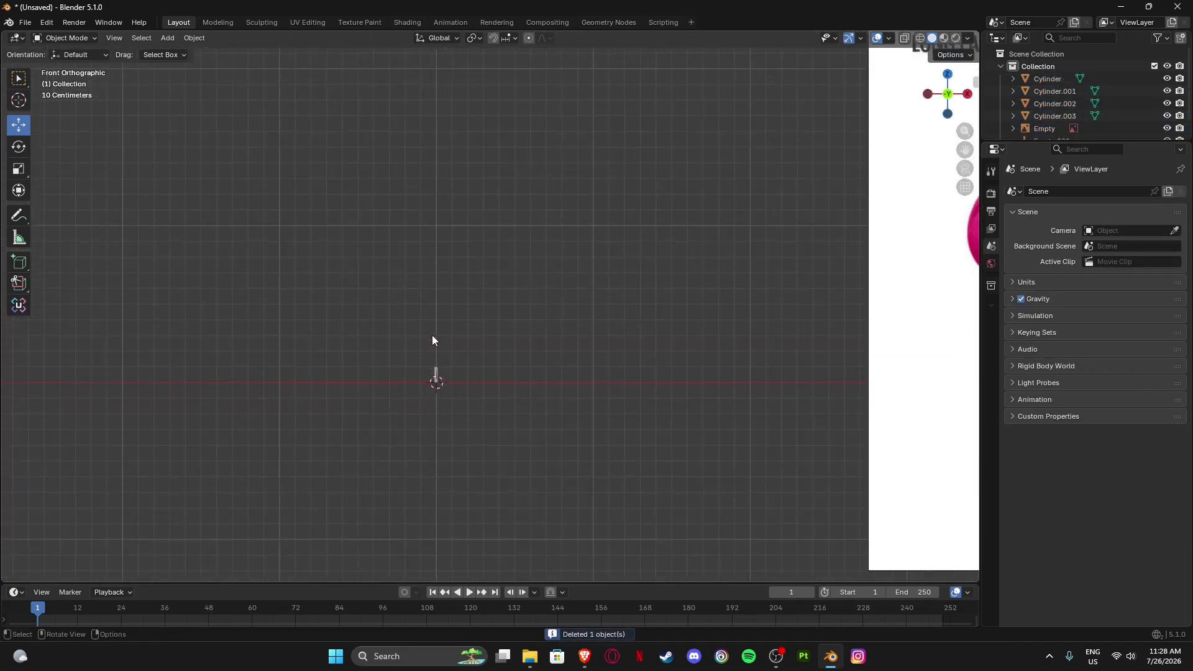
pyautogui.press('n')
pyautogui.scroll(4, 422, 373)
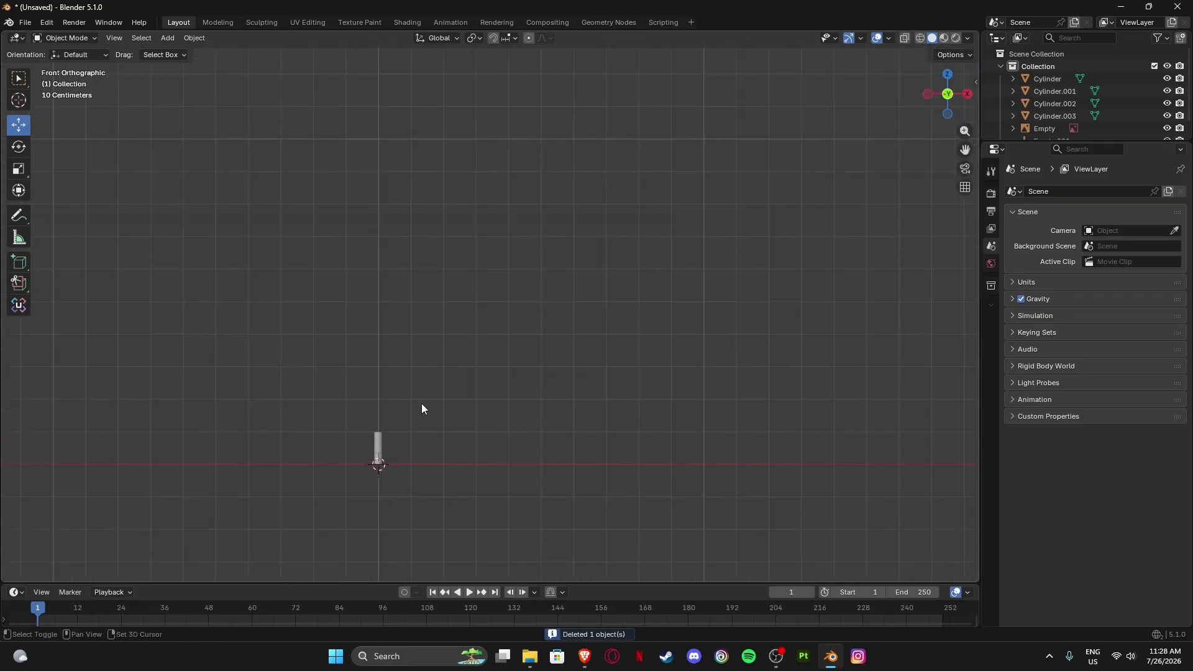
pyautogui.keyDown('shift'); pyautogui.moveTo(421, 404); pyautogui.dragTo(490, 341, button='middle'); pyautogui.keyUp('shift')
pyautogui.scroll(-4, 411, 343)
pyautogui.scroll(8, 464, 318)
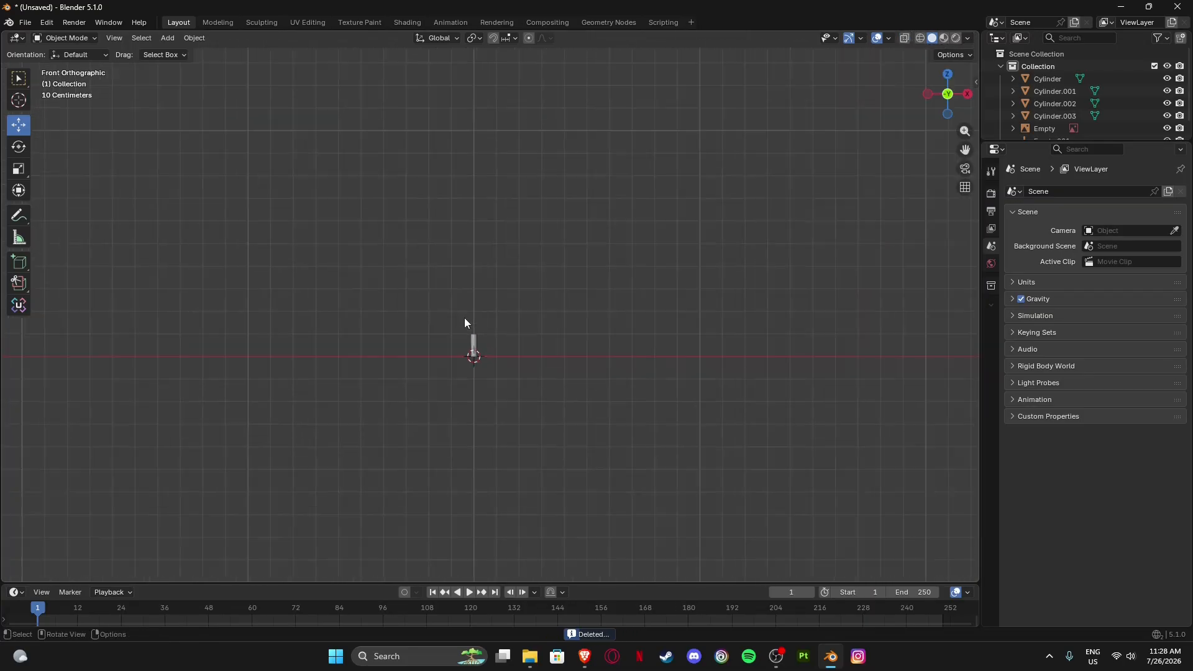
pyautogui.keyDown('shift'); pyautogui.moveTo(531, 430); pyautogui.dragTo(479, 298, button='middle'); pyautogui.keyUp('shift')
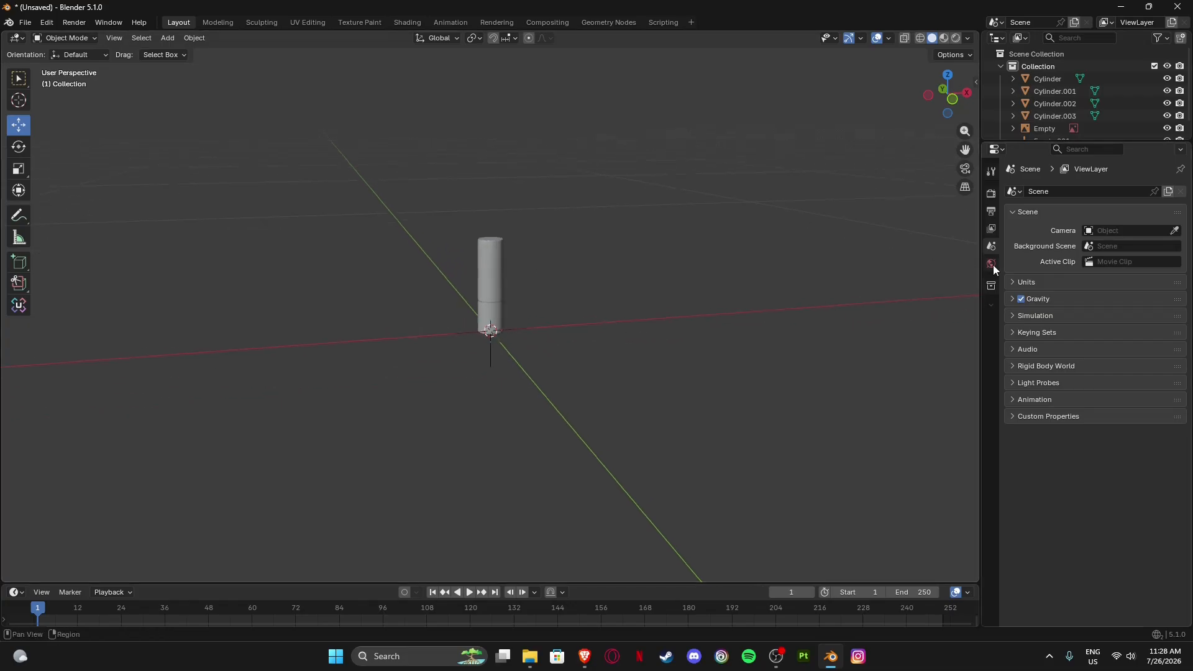
pyautogui.click(500, 264)
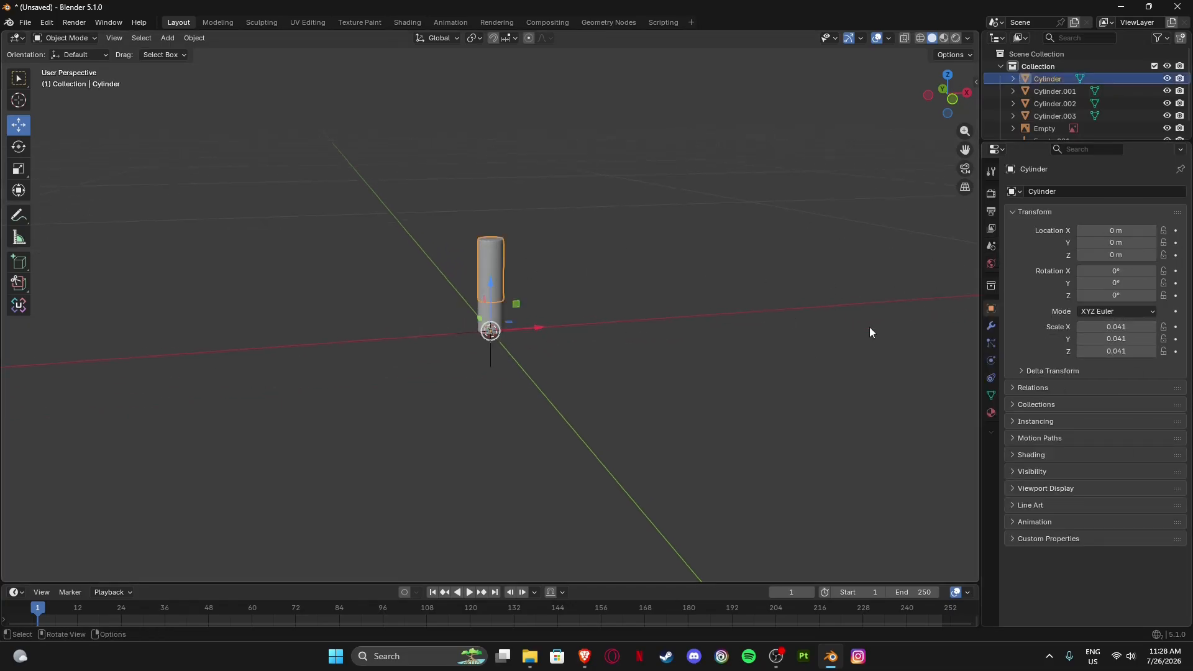
pyautogui.click(351, 169)
pyautogui.moveTo(255, 133); pyautogui.dragTo(711, 459)
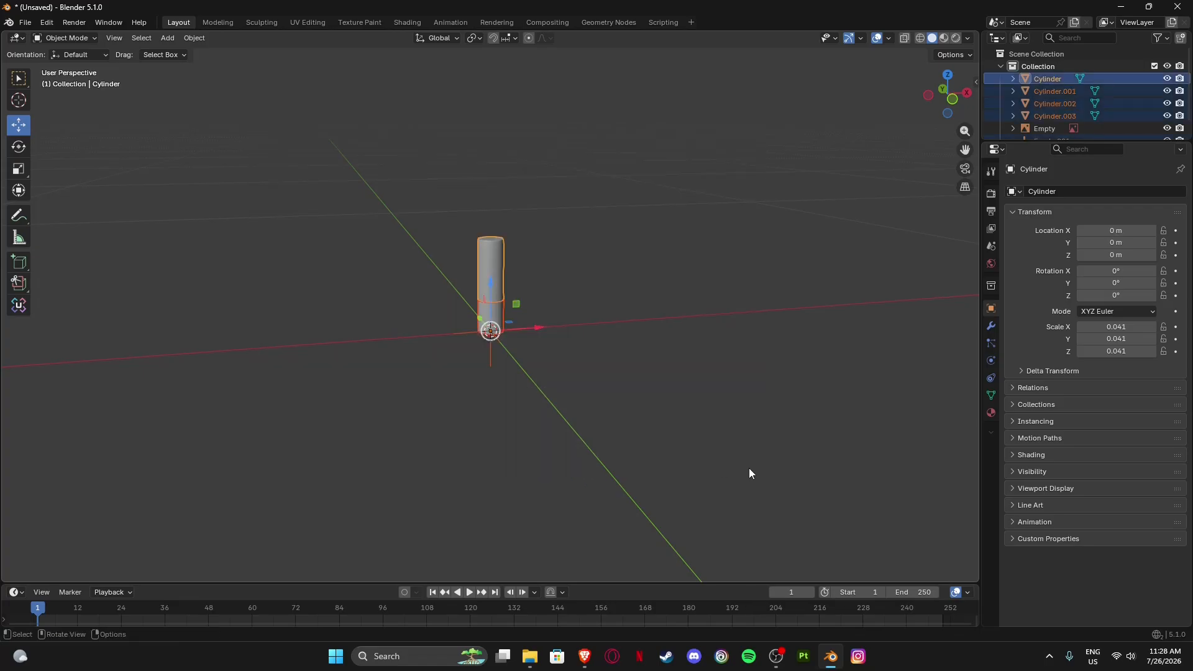
pyautogui.hotkey('ctrl', 'a')
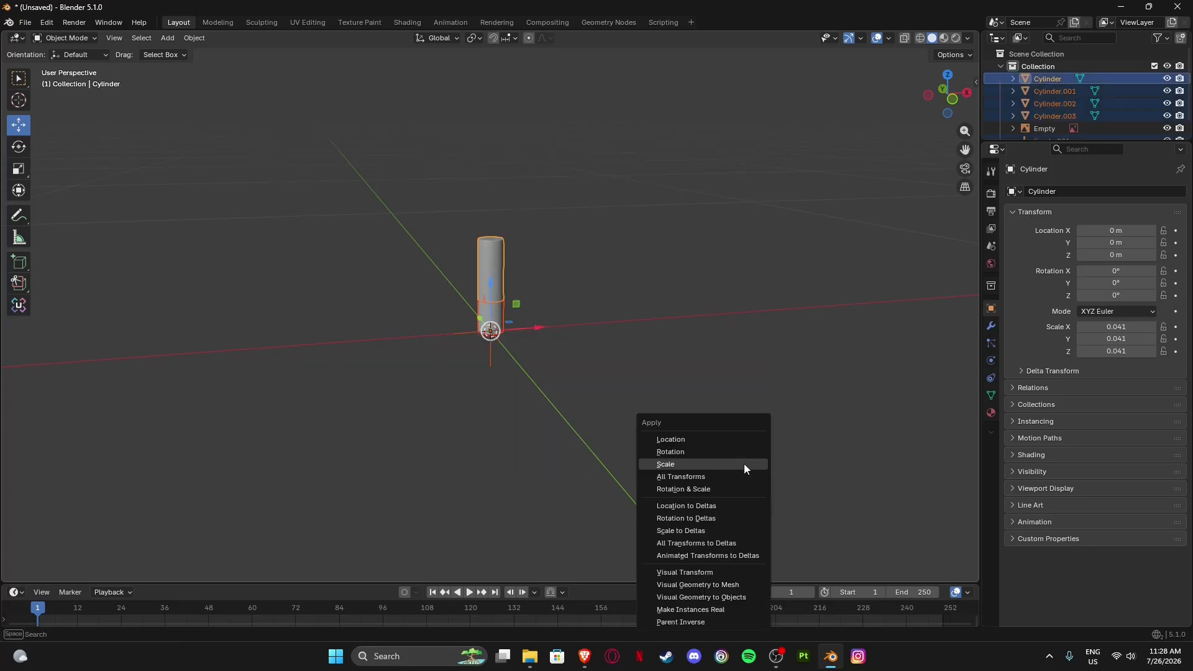
pyautogui.click(699, 491)
pyautogui.click(567, 394)
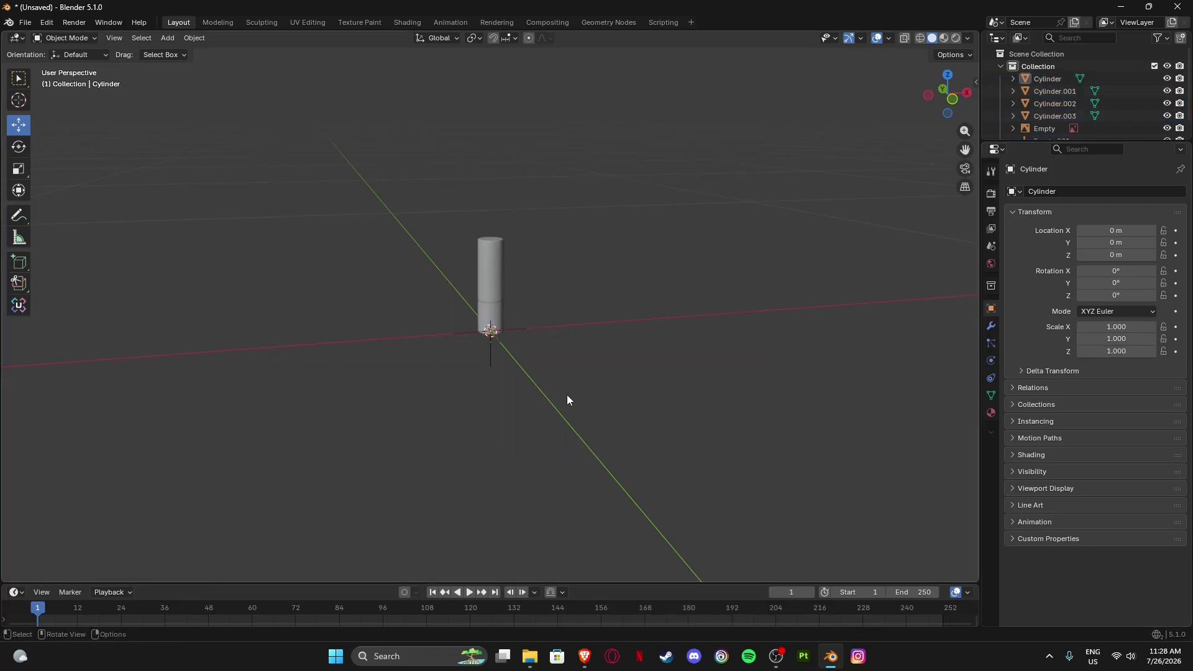
# Check the transform values of the Plain Axes empty, the lipstick base and the cap one by one.
pyautogui.click(492, 356)
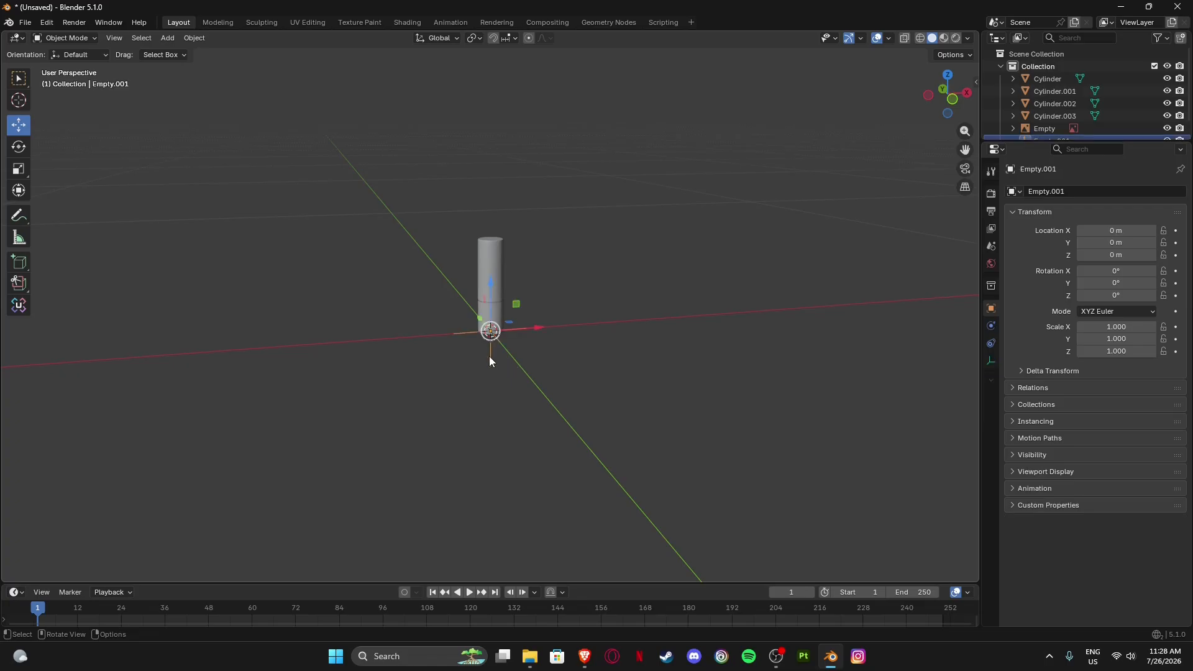
pyautogui.click(488, 311)
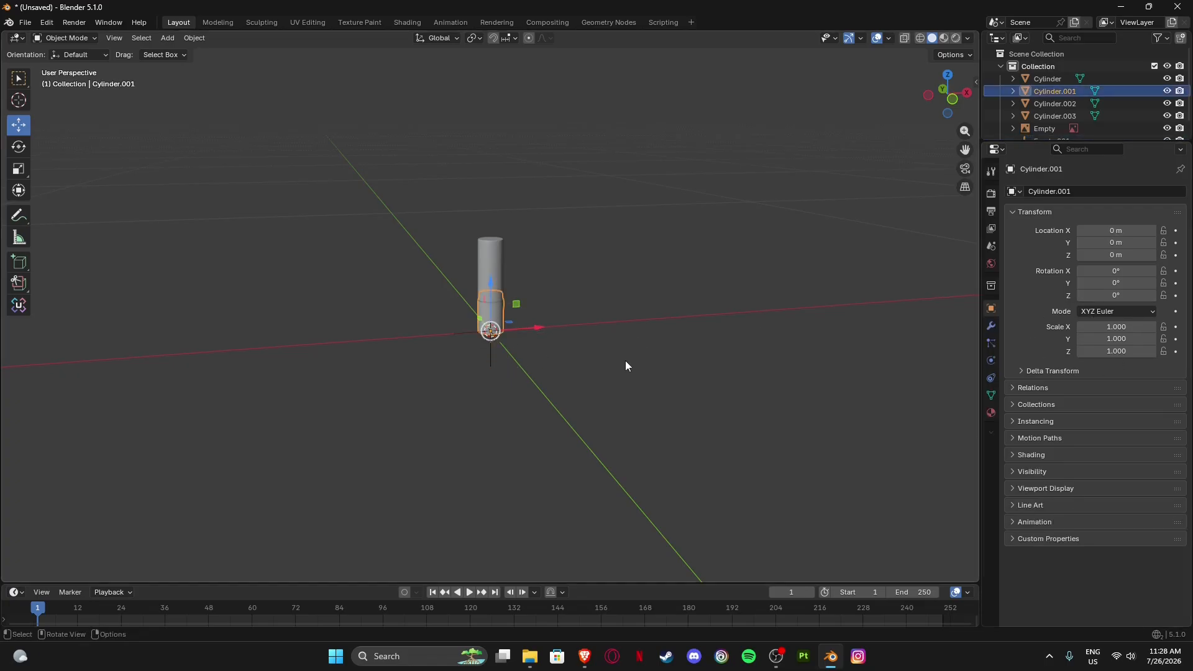
pyautogui.click(500, 261)
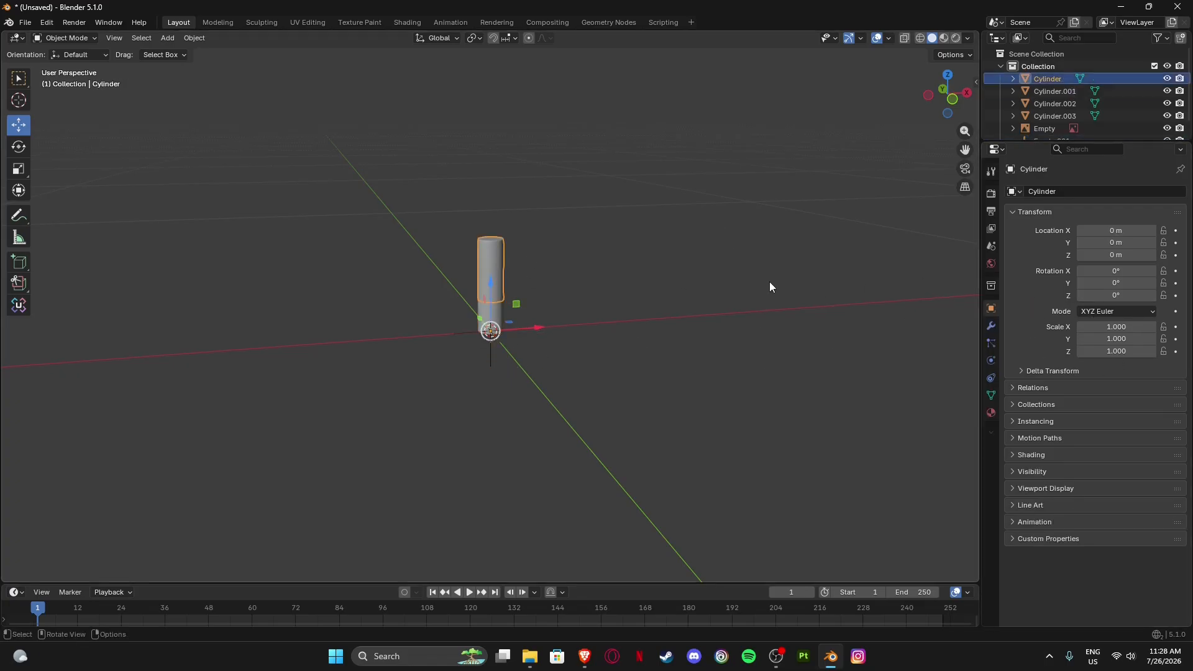
pyautogui.click(753, 418)
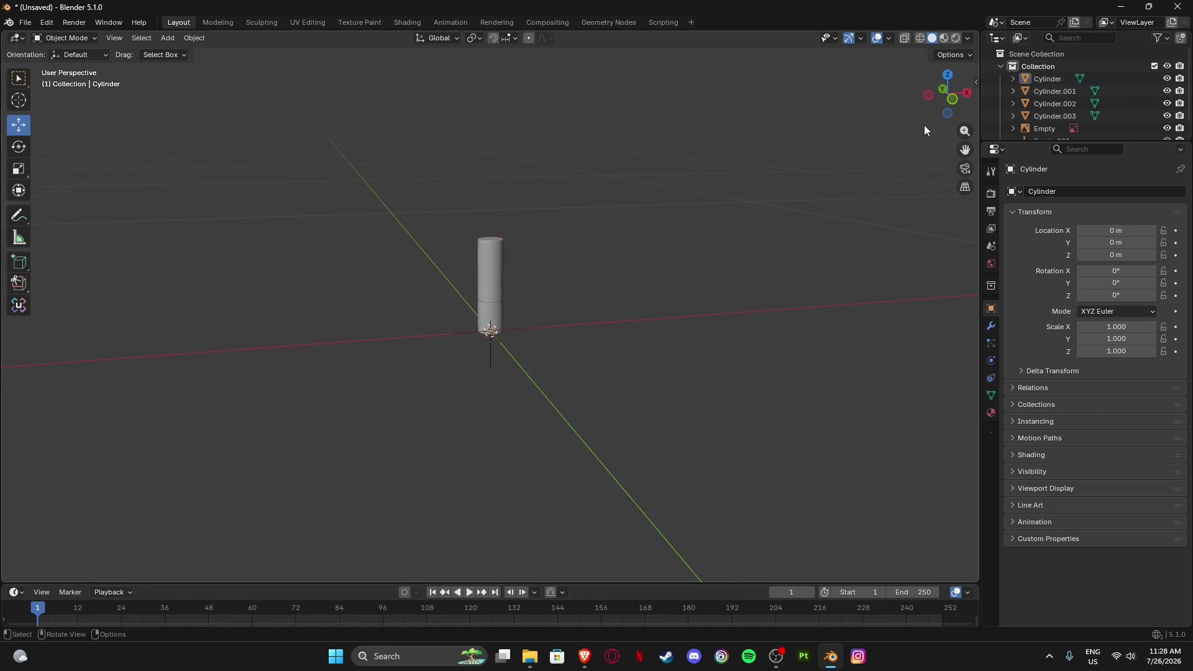
# Select the lipstick parts and empty in front view, enlarge the outliner, and create a new collection.
pyautogui.moveTo(679, 307); pyautogui.dragTo(637, 310, button='middle')
pyautogui.click(945, 99)
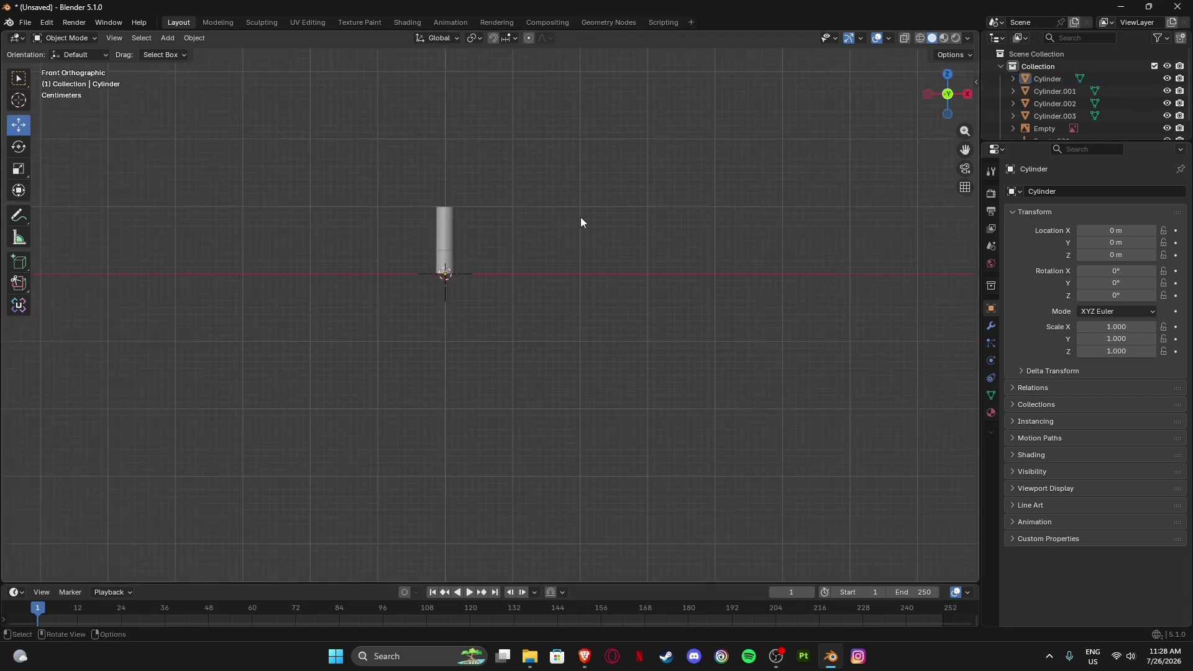
pyautogui.moveTo(384, 220); pyautogui.dragTo(620, 455)
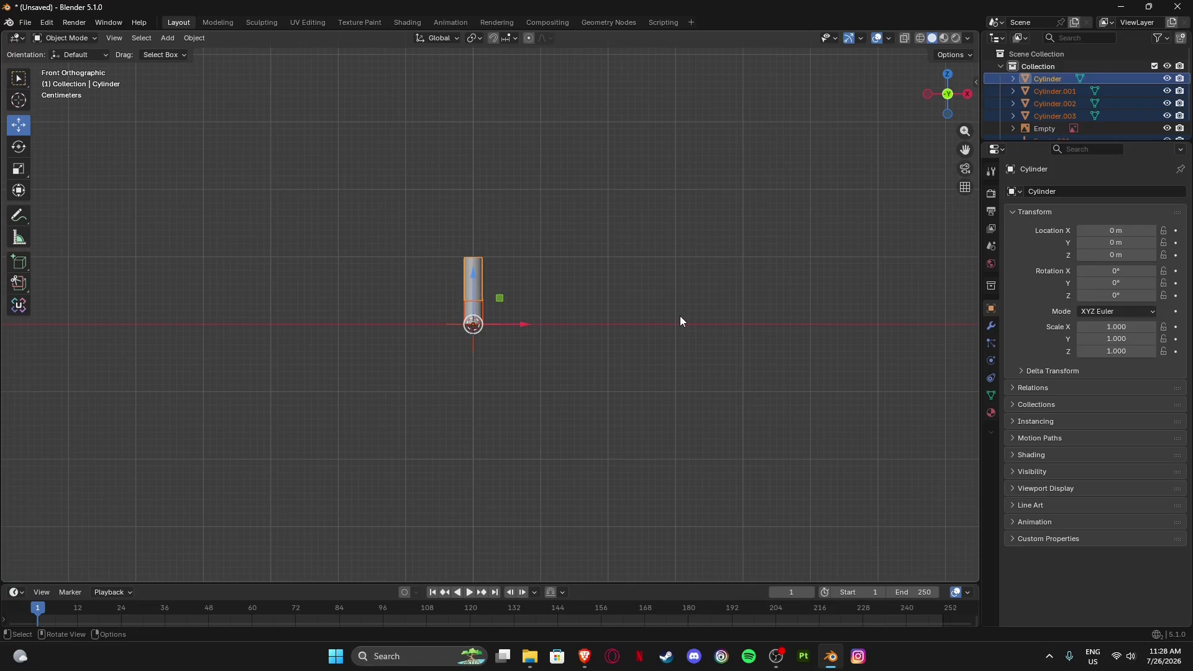
pyautogui.scroll(-1, 1075, 99)
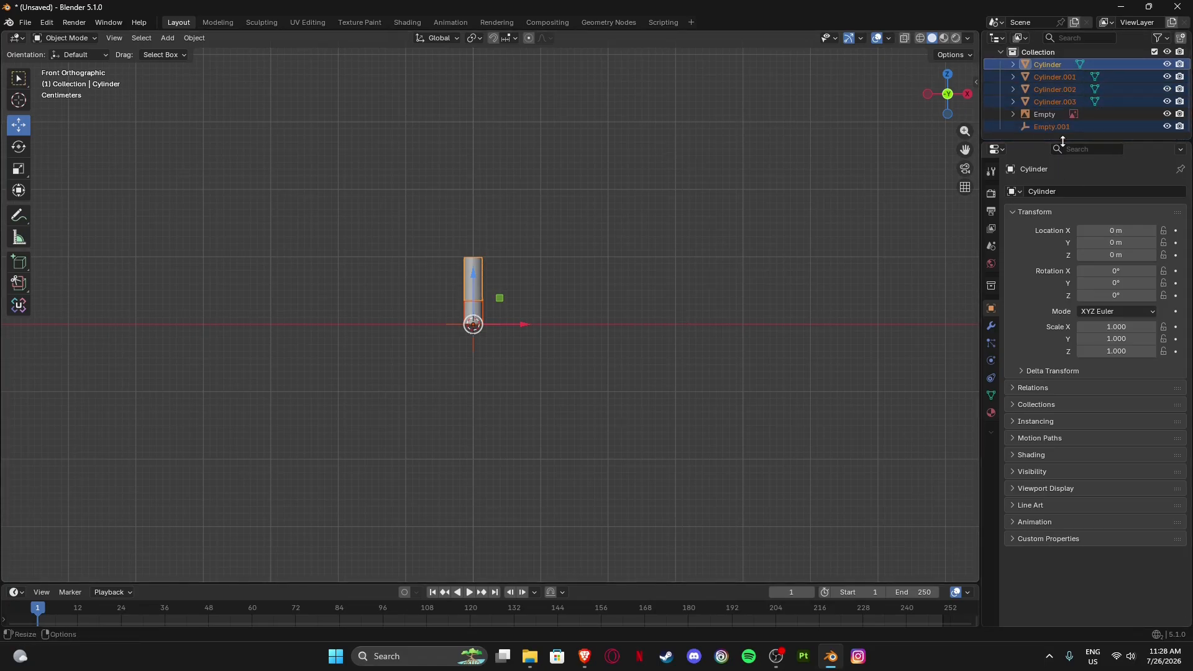
pyautogui.moveTo(1077, 140); pyautogui.dragTo(1077, 227)
pyautogui.rightClick(1045, 165)
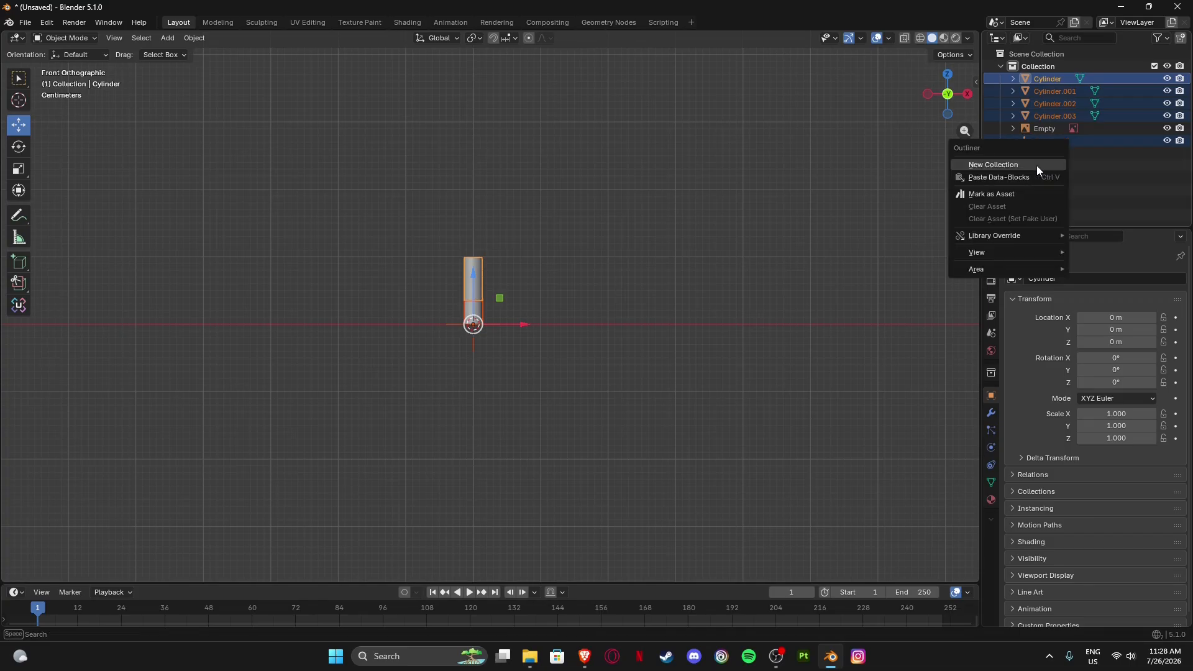
pyautogui.click(1037, 166)
# Rename the new collection as lipstick.
pyautogui.click(1028, 156)
pyautogui.doubleClick(1028, 156)
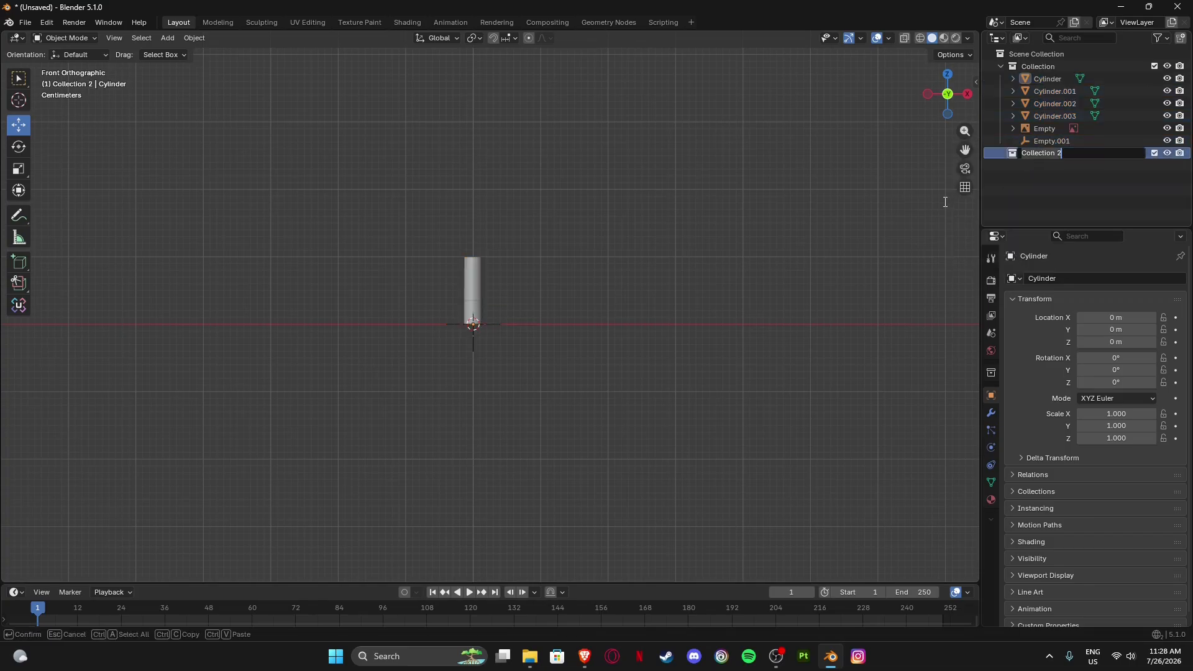
pyautogui.hotkey('ctrl', 'a')
pyautogui.press('BackSpace')
pyautogui.write('lipstick')
pyautogui.press('Return')
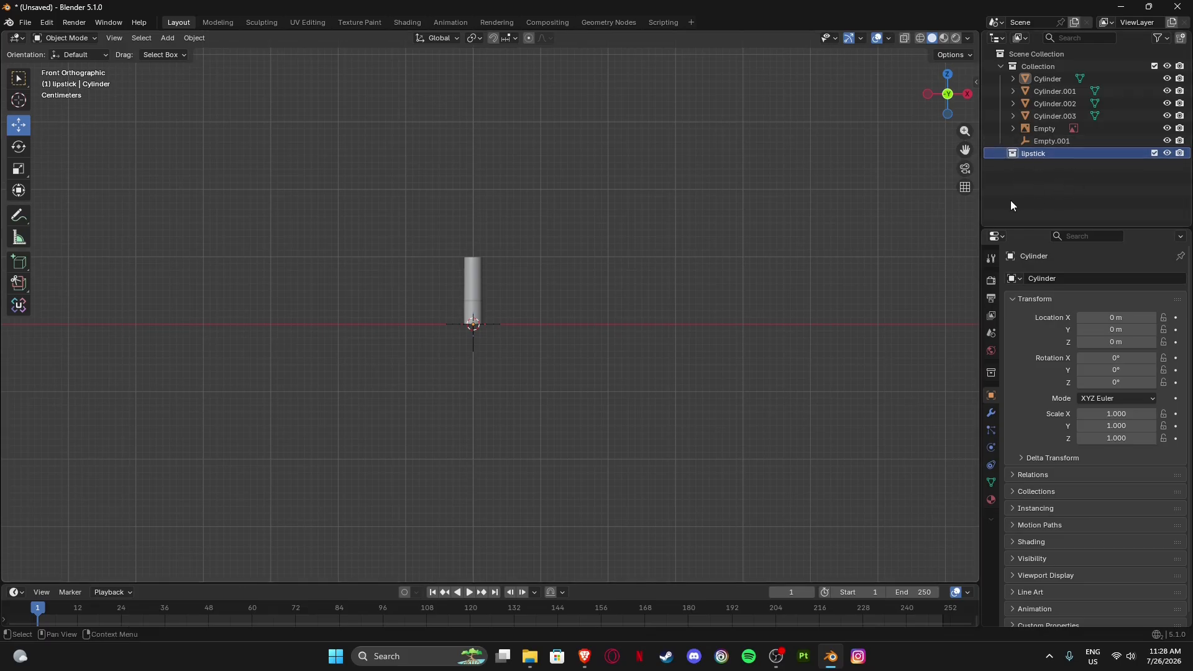
# Move the four lipstick cylinders and the Plain Axes empty into the lipstick collection.
pyautogui.moveTo(591, 181); pyautogui.dragTo(464, 314)
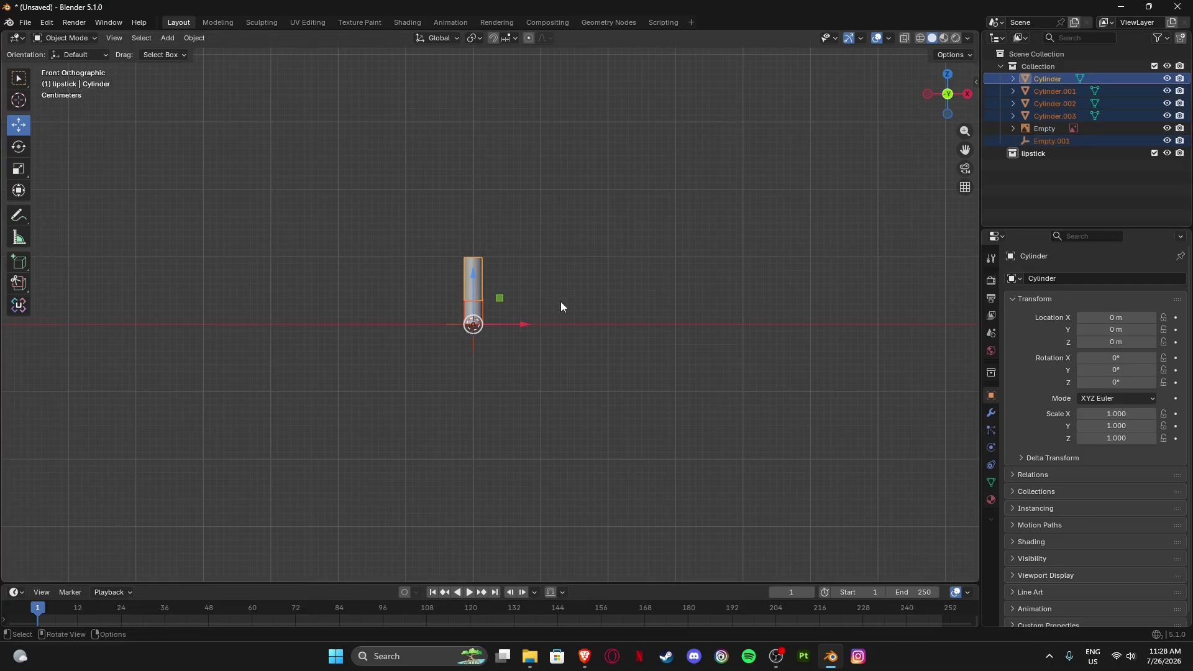
pyautogui.press('m')
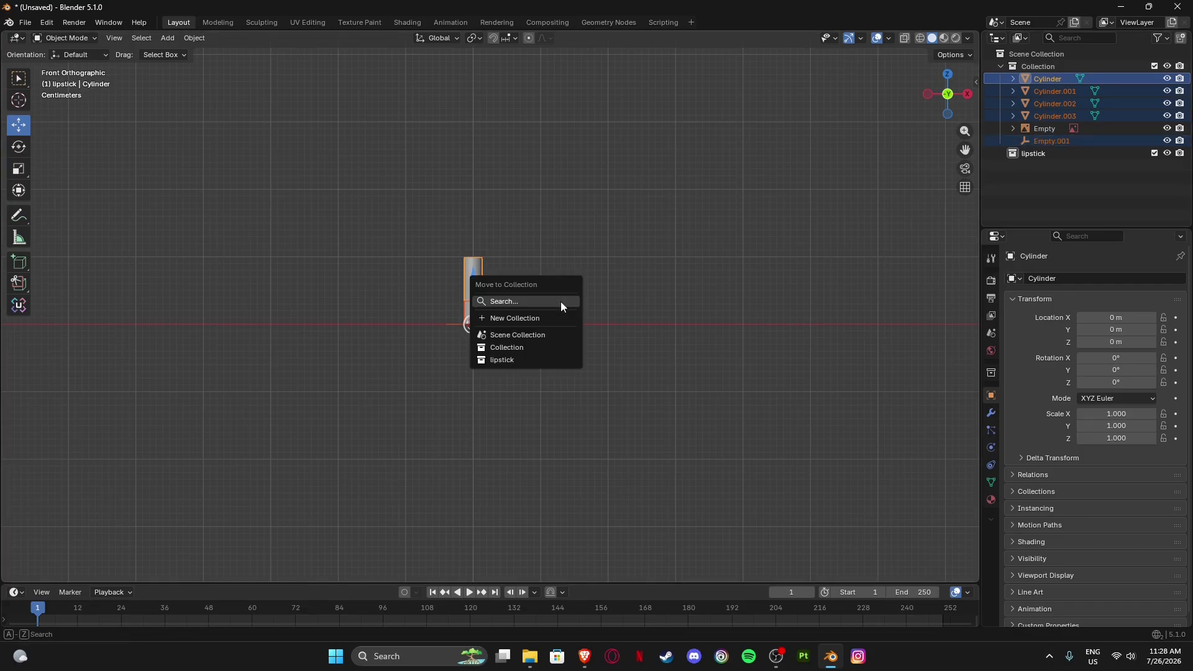
pyautogui.click(498, 360)
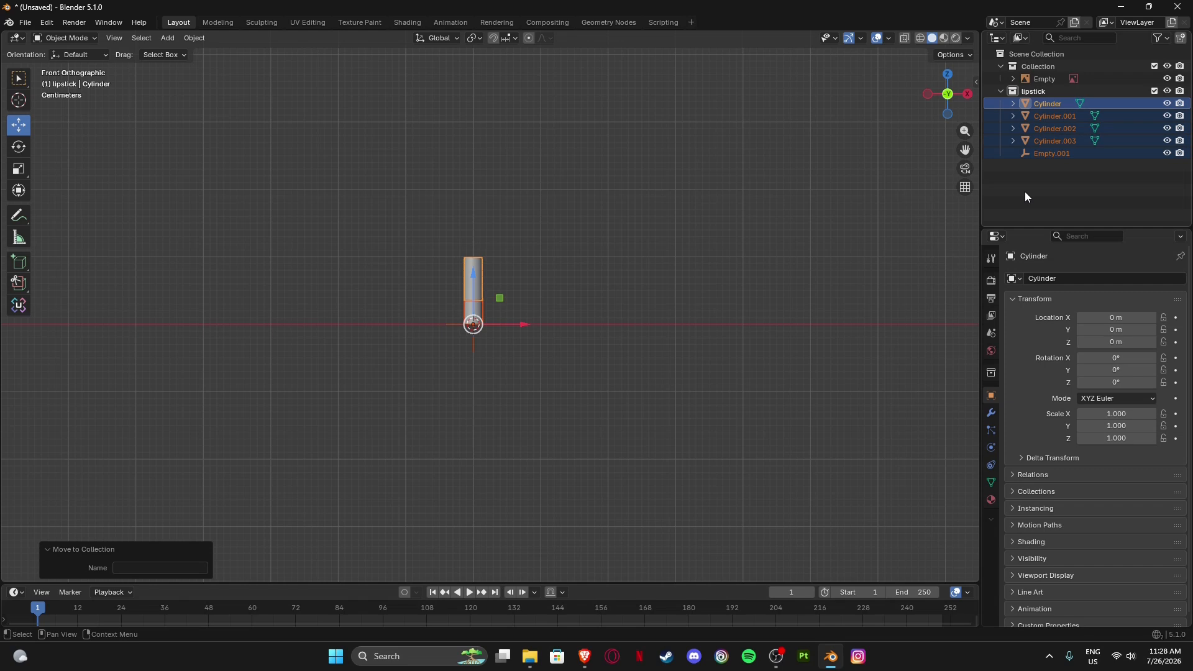
pyautogui.hotkey('ctrl', 'z')
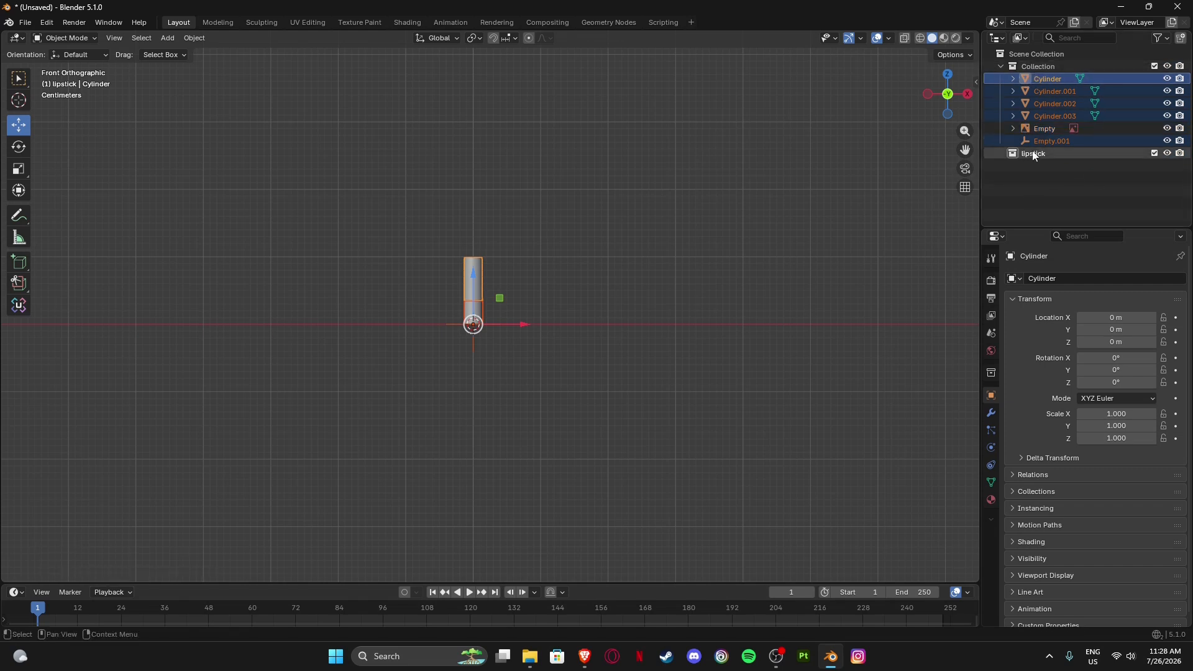
pyautogui.moveTo(1044, 79); pyautogui.dragTo(1030, 153)
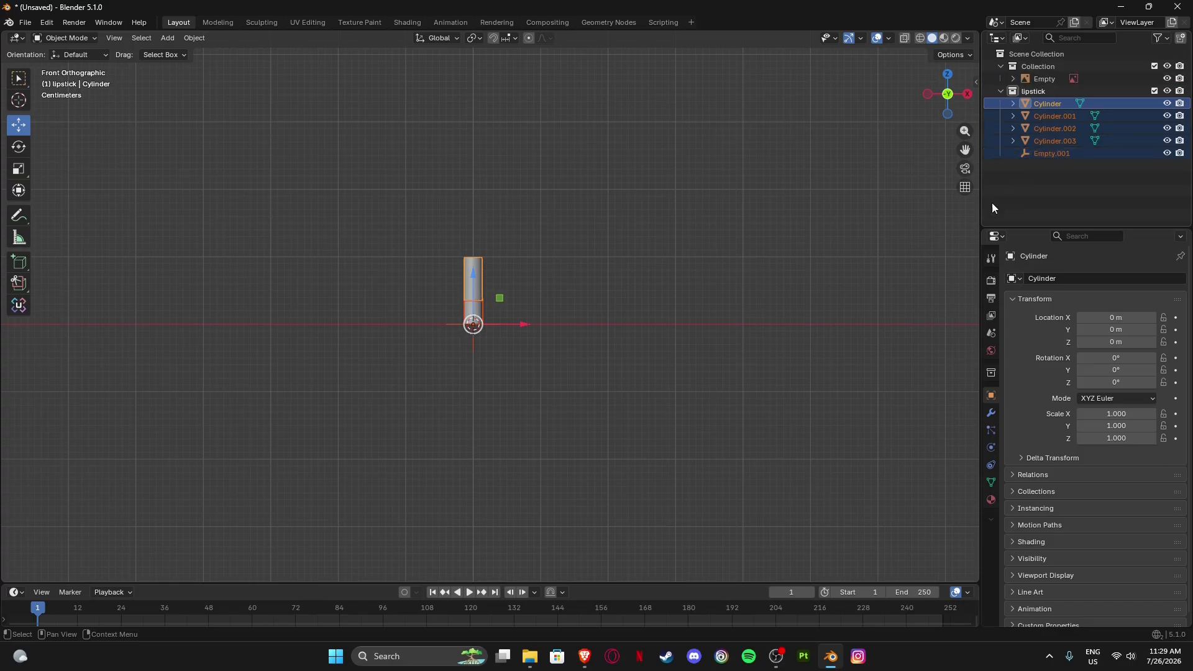
# Rename the reference image empty in the default collection as ref.
pyautogui.doubleClick(1046, 81)
pyautogui.write('r')
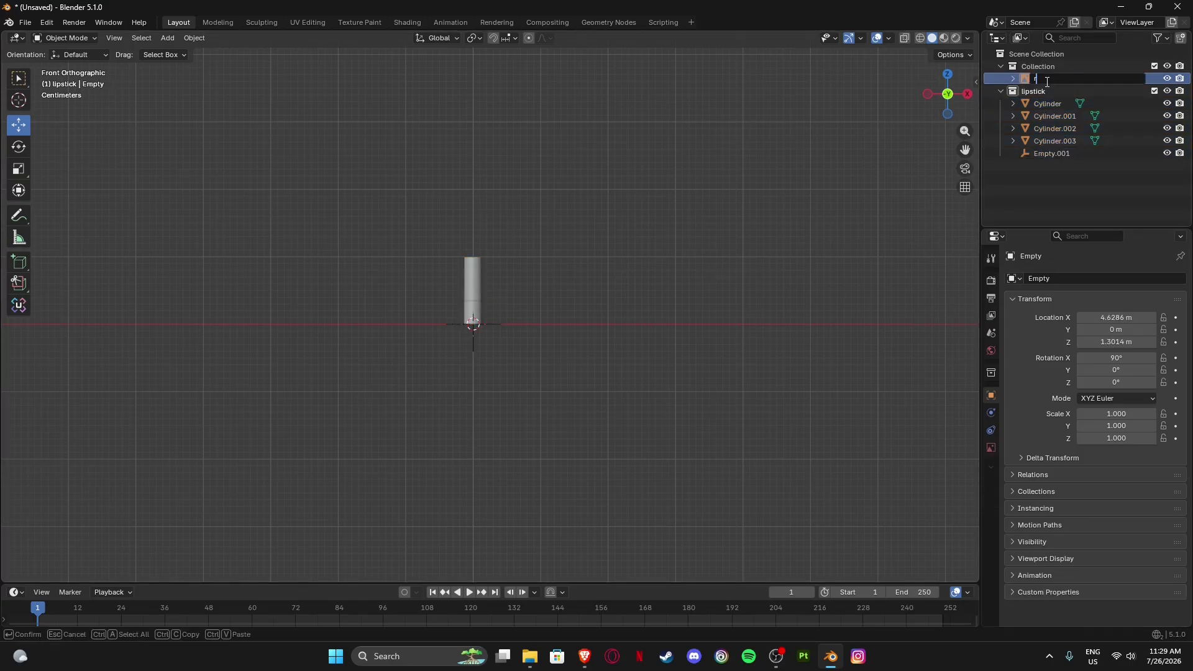
pyautogui.write('ef')
pyautogui.press('Return')
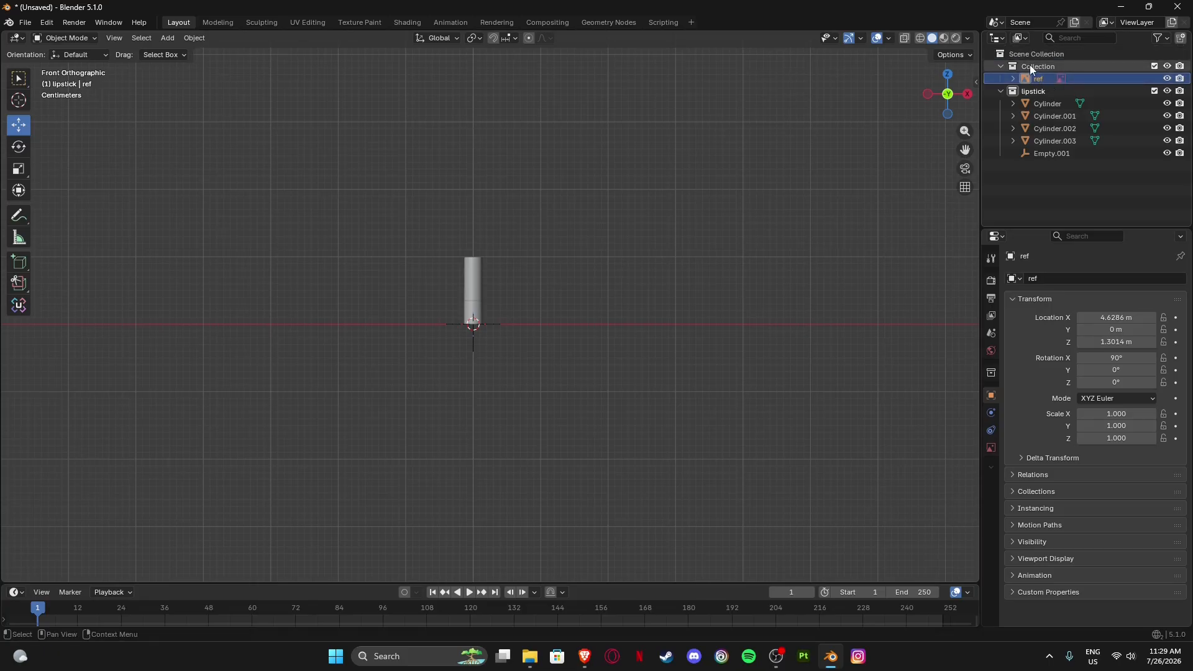
# Rename the lipstick's base cylinder as Lipstick_bottom.
pyautogui.click(1047, 153)
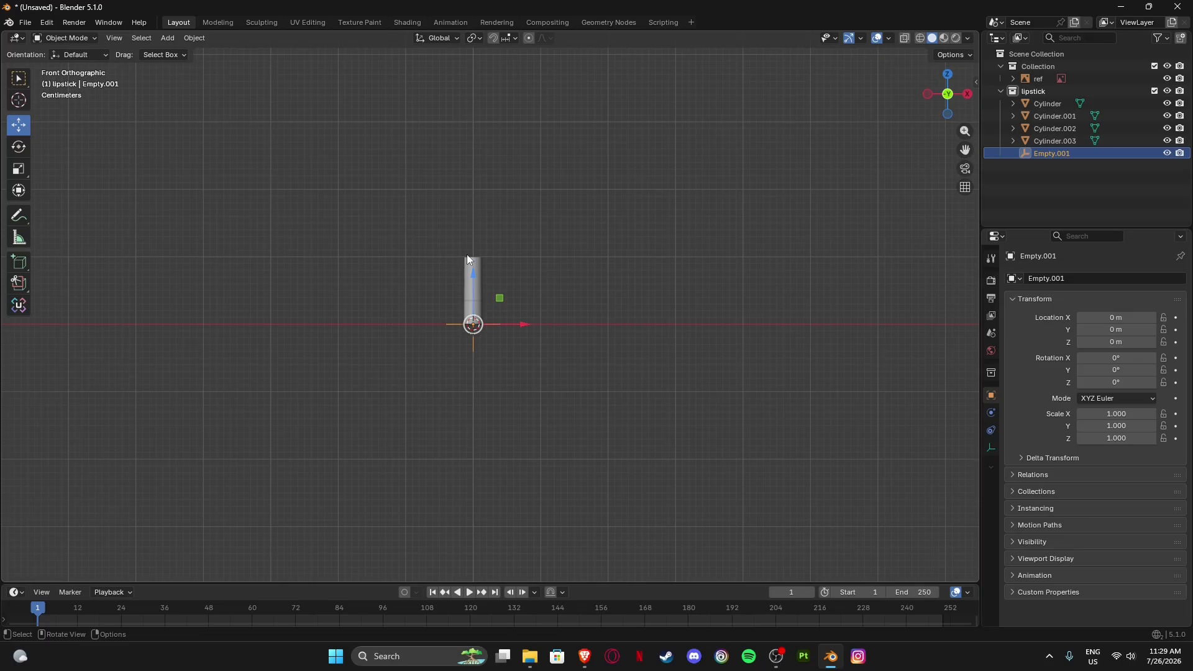
pyautogui.scroll(8, 425, 325)
pyautogui.keyDown('shift'); pyautogui.moveTo(516, 244); pyautogui.dragTo(637, 257, button='middle'); pyautogui.keyUp('shift')
pyautogui.click(539, 318)
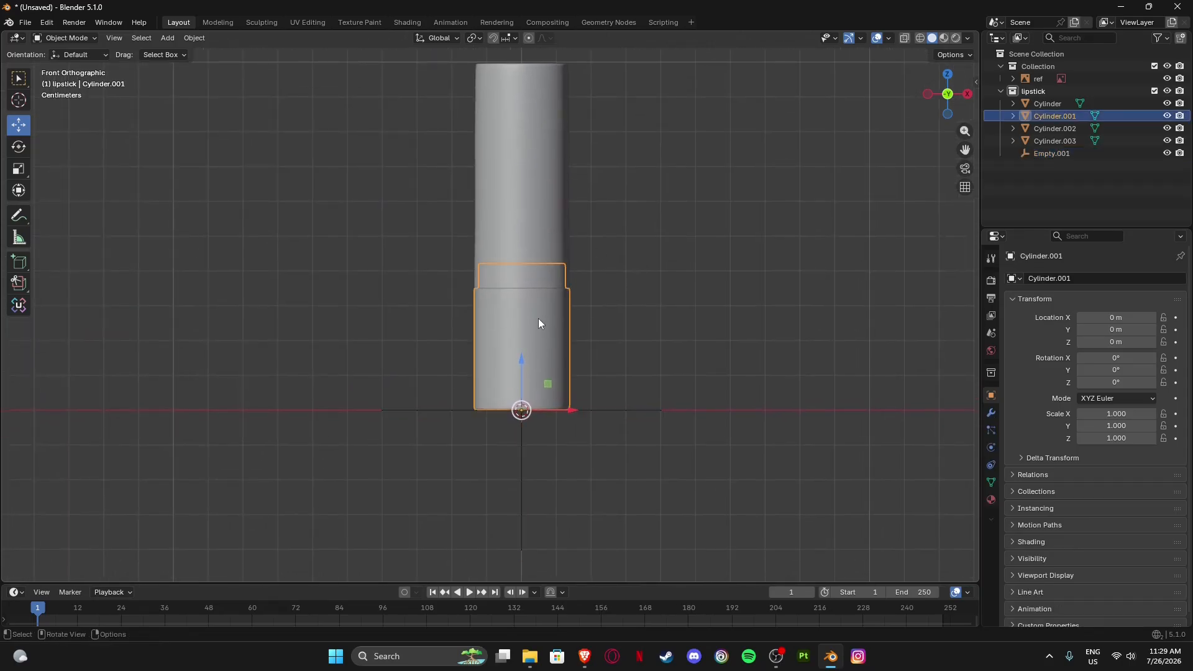
pyautogui.doubleClick(1051, 116)
pyautogui.write('Lipstick')
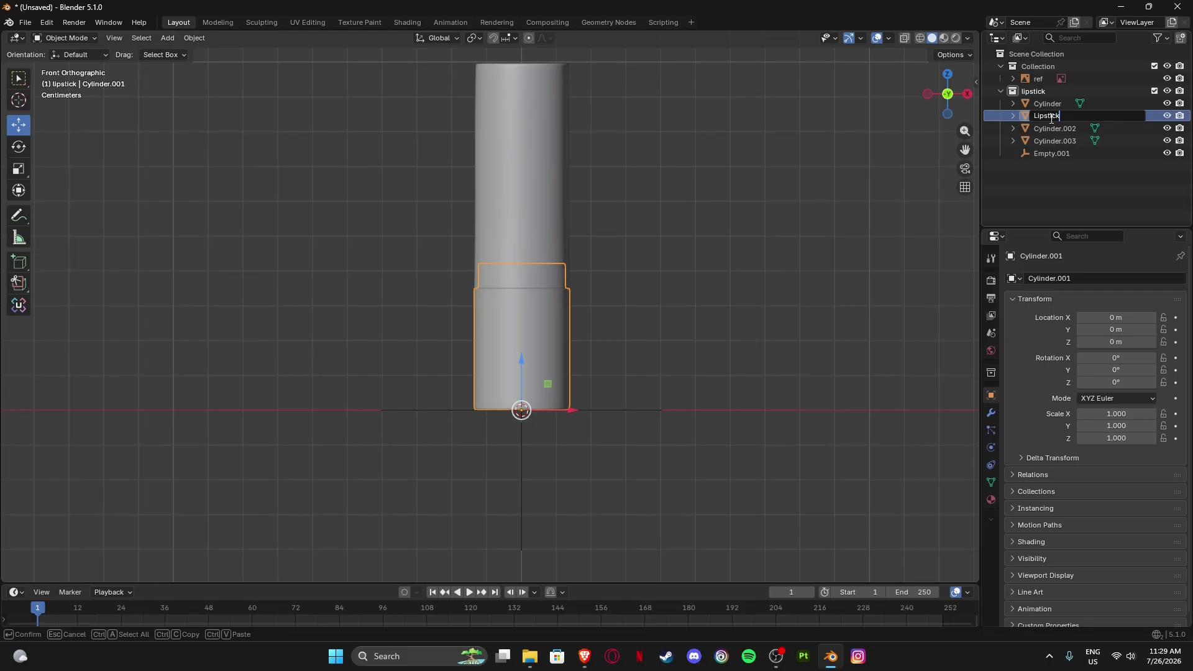
pyautogui.write('_bottom')
pyautogui.press('Return')
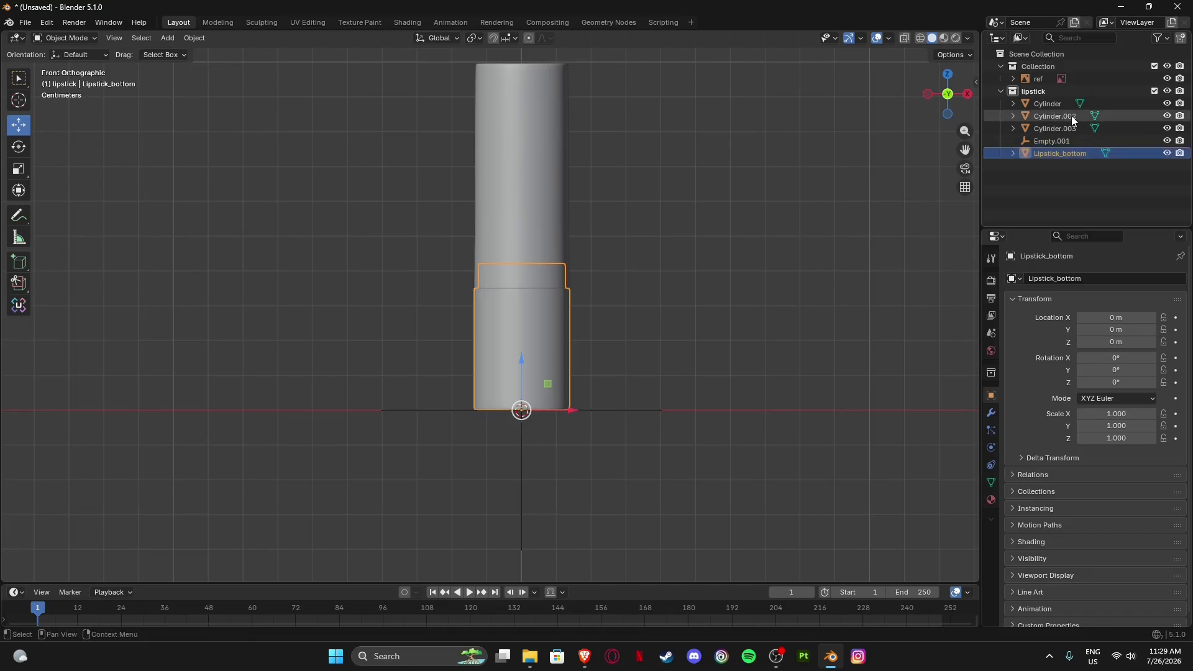
# Rename the Plain Axes empty in the lipstick collection as Lipstick_controller.
pyautogui.click(1050, 141)
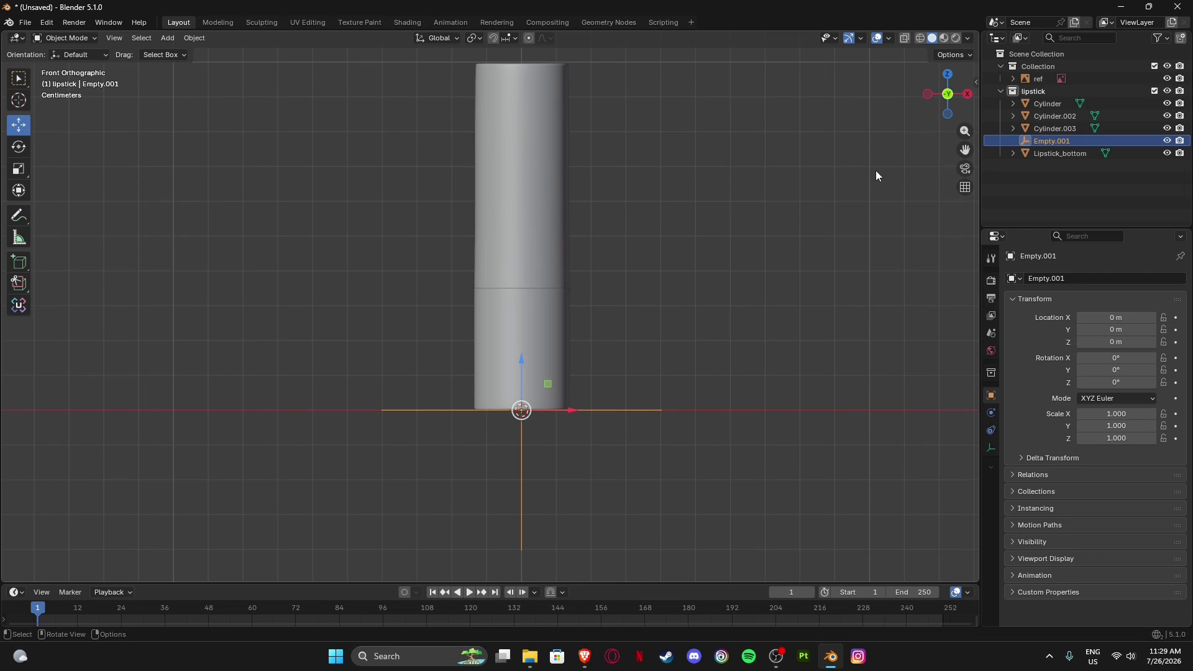
pyautogui.doubleClick(1047, 140)
pyautogui.write('Lipstick')
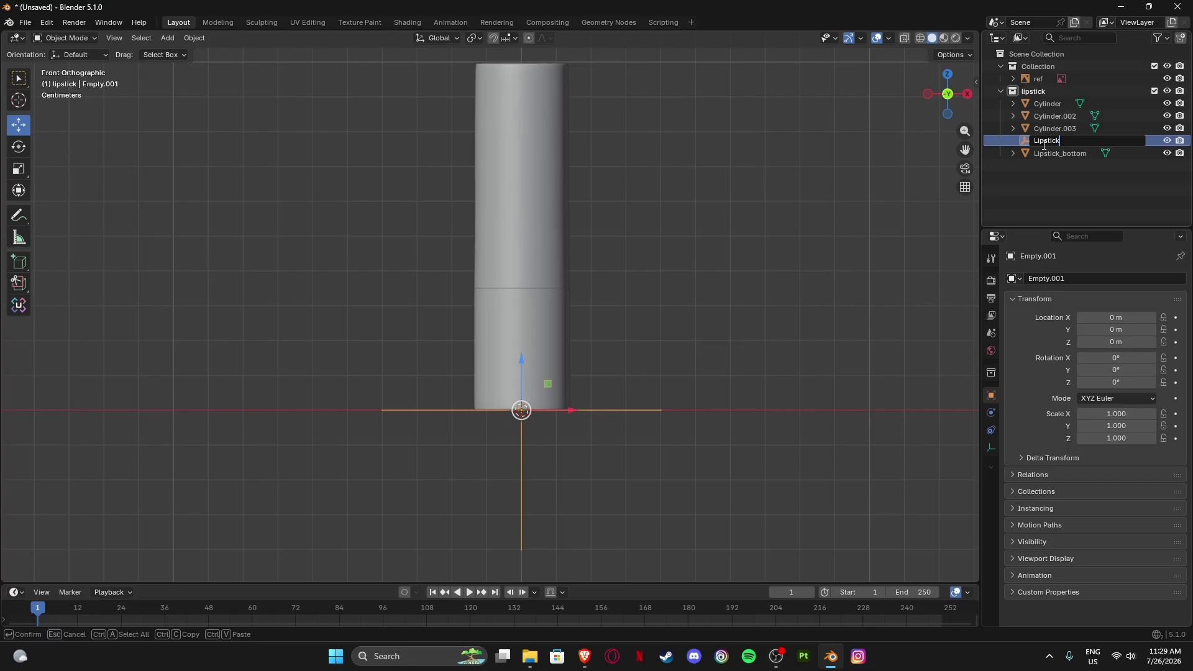
pyautogui.write('_controller')
pyautogui.press('Return')
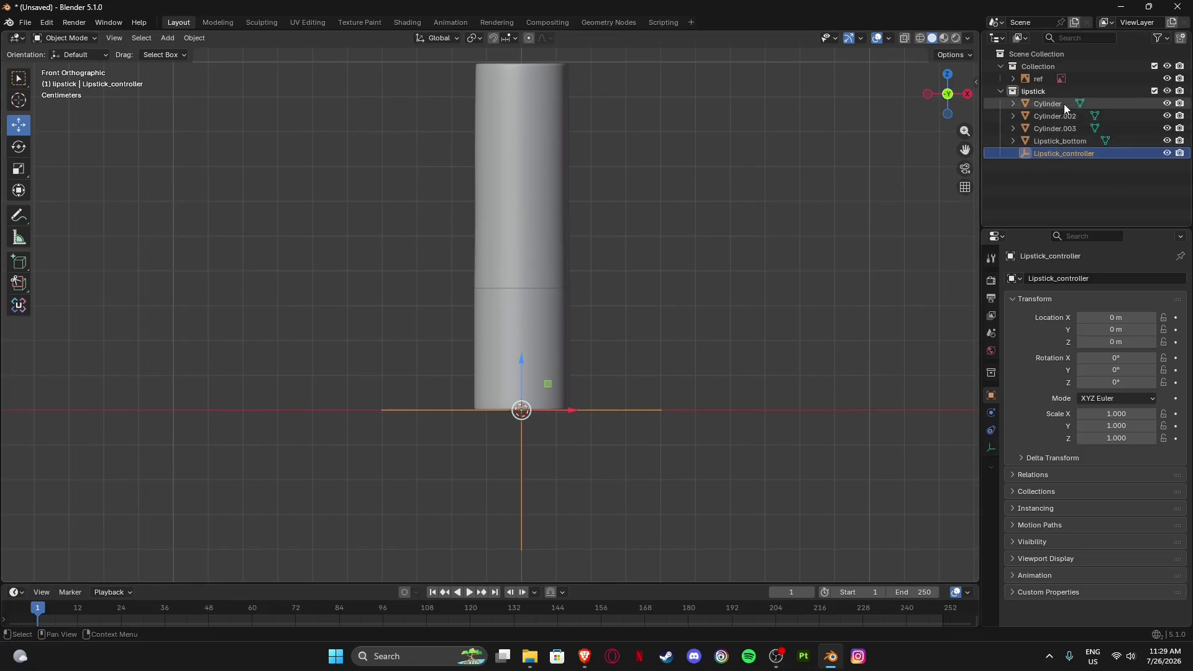
# Rename the slanted lipstick bullet cylinder as Lipstick_shade.
pyautogui.click(1056, 128)
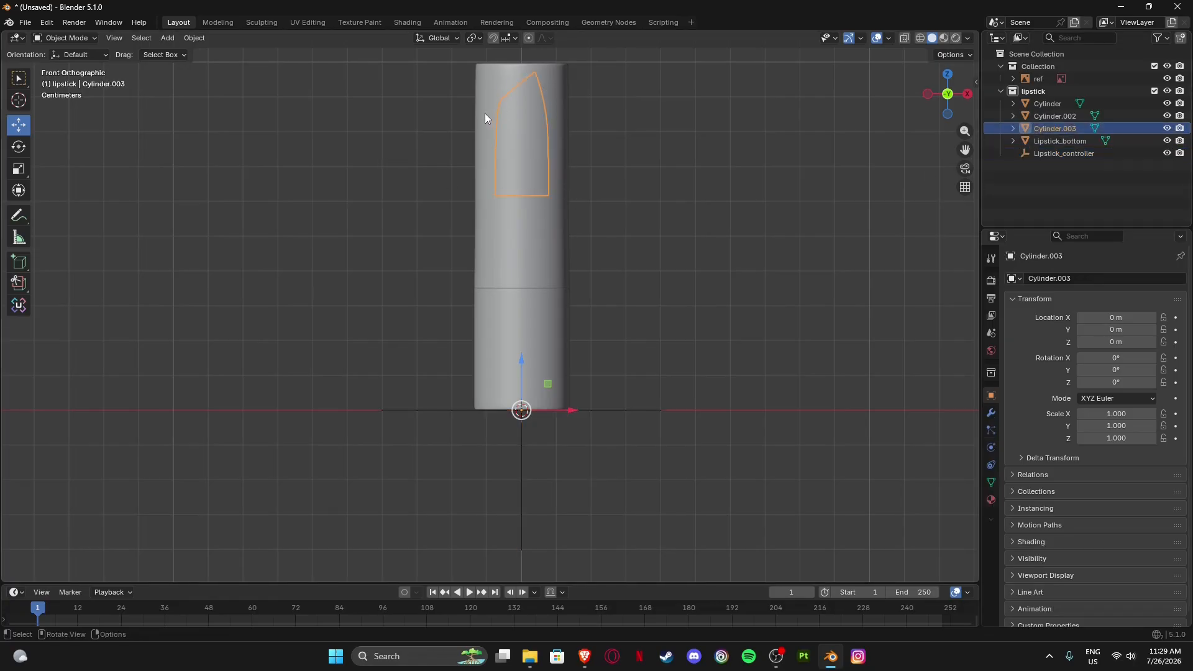
pyautogui.doubleClick(1042, 129)
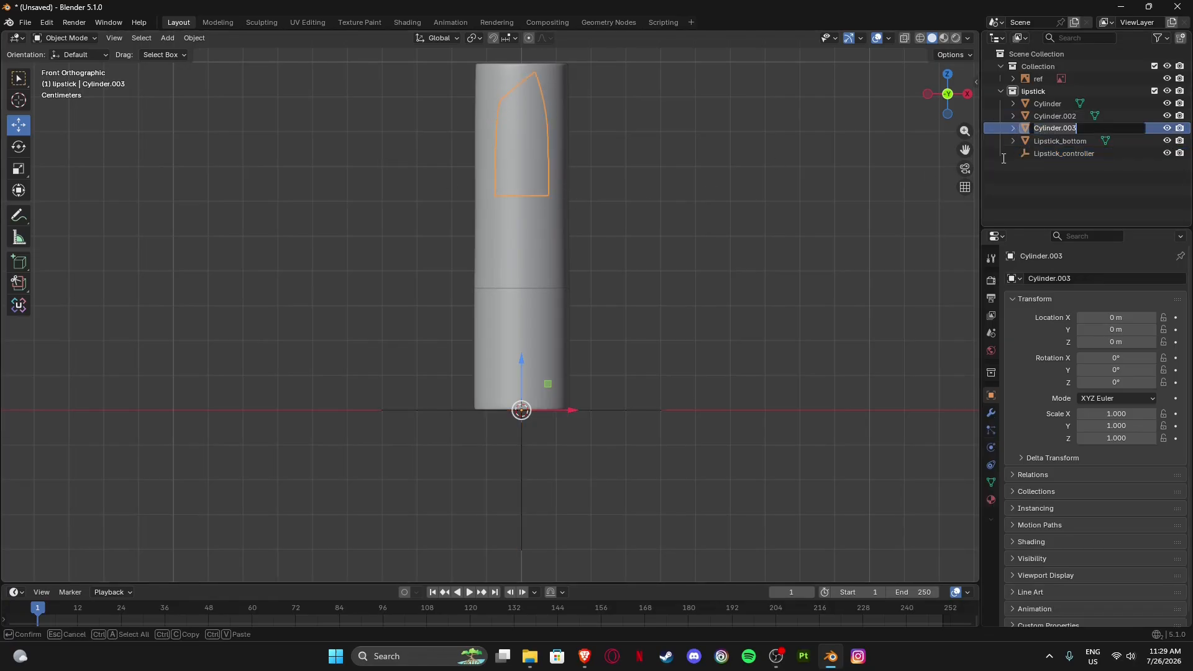
pyautogui.write('Lipstick_shade')
pyautogui.press('Return')
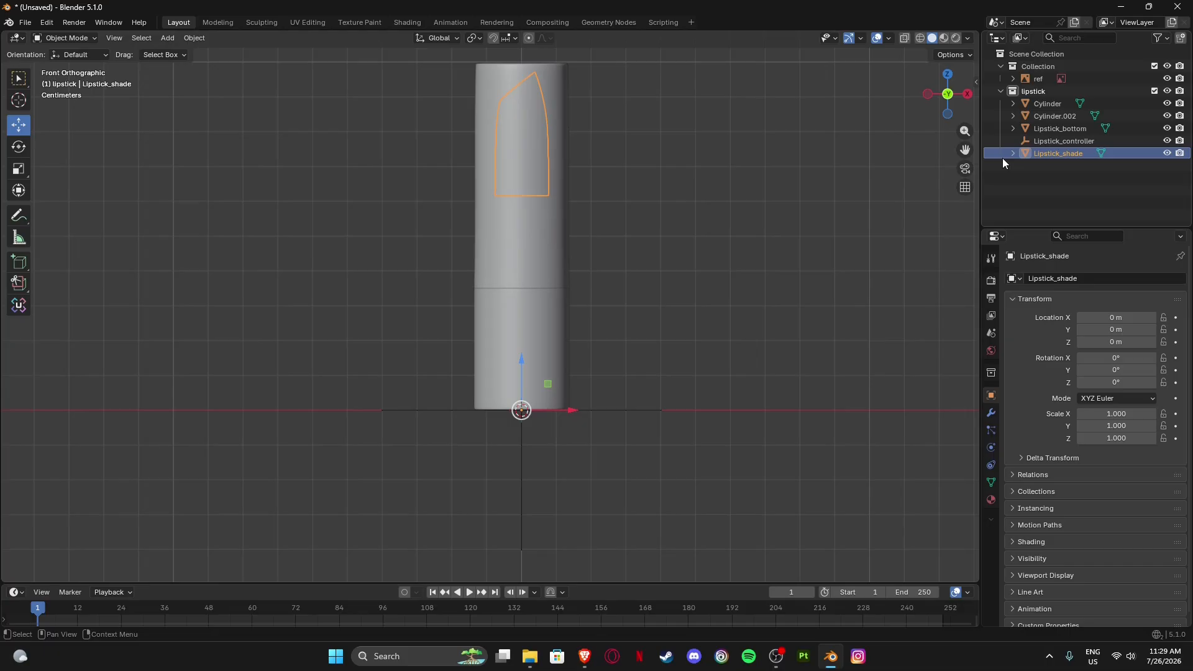
# Rename the inner tube around the lipstick bullet as lipstick_shade_cover, with underscores instead of spaces.
pyautogui.click(1054, 116)
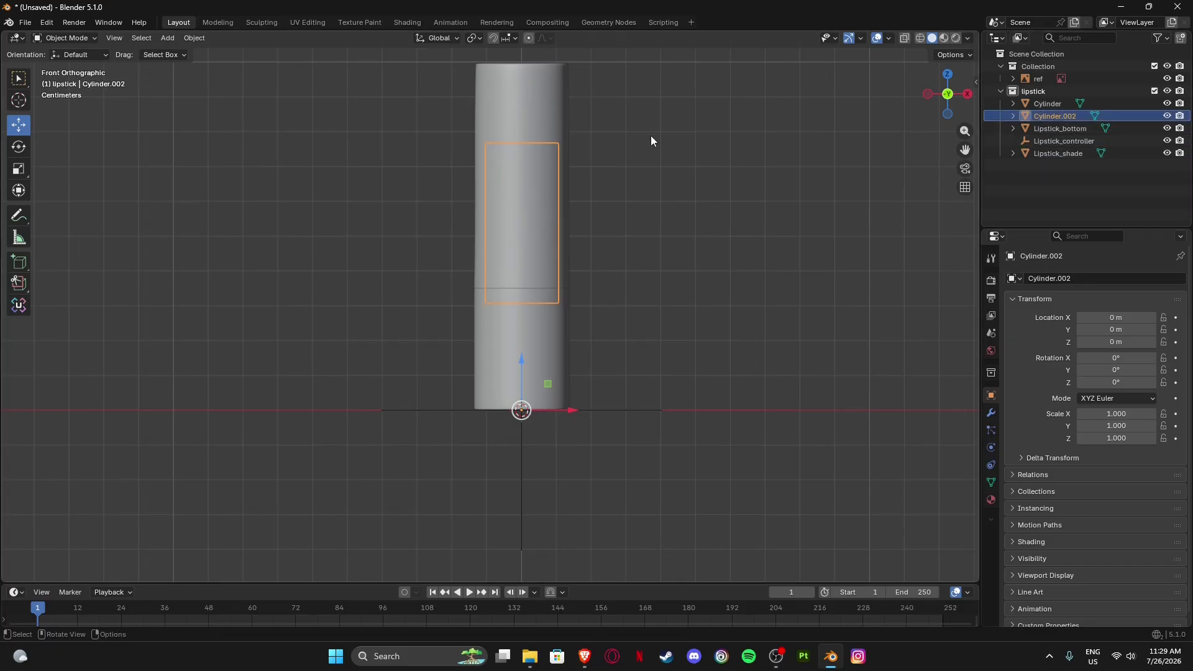
pyautogui.doubleClick(1046, 116)
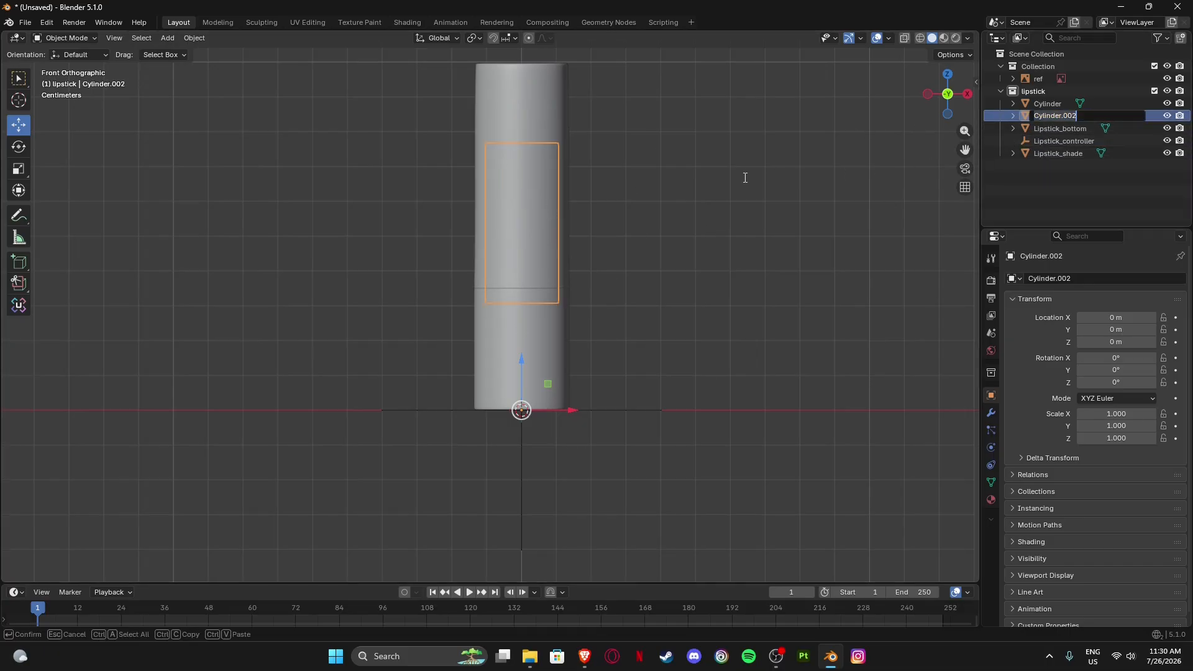
pyautogui.write('lipstick_shade cover')
pyautogui.press('Return')
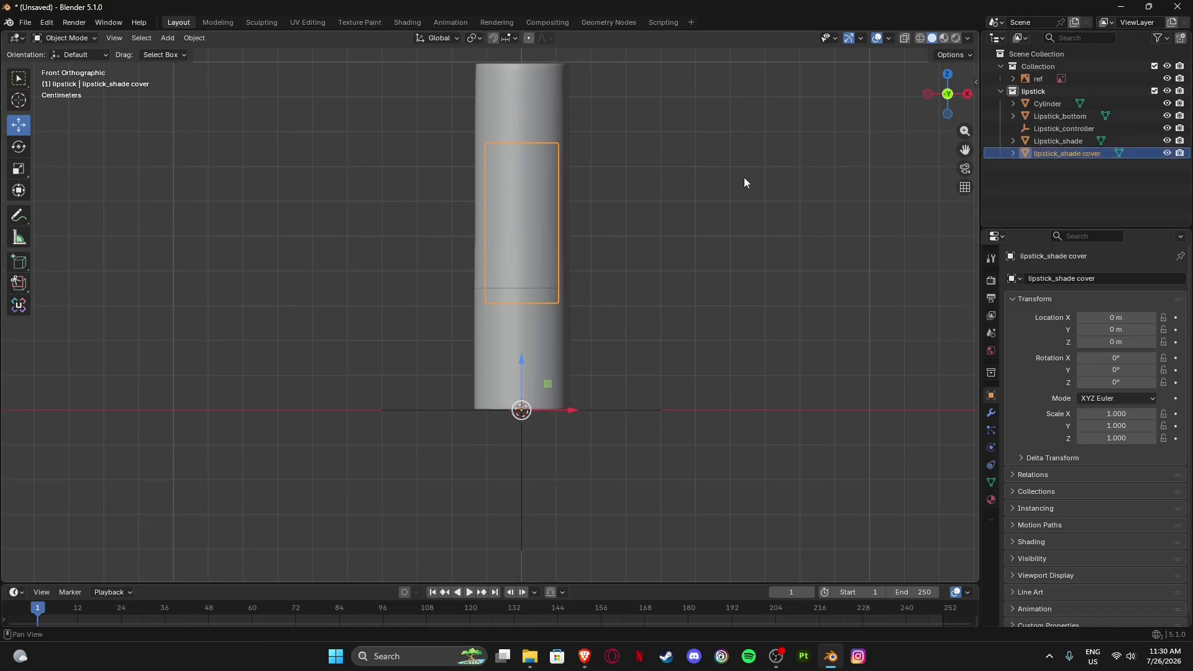
pyautogui.doubleClick(1085, 154)
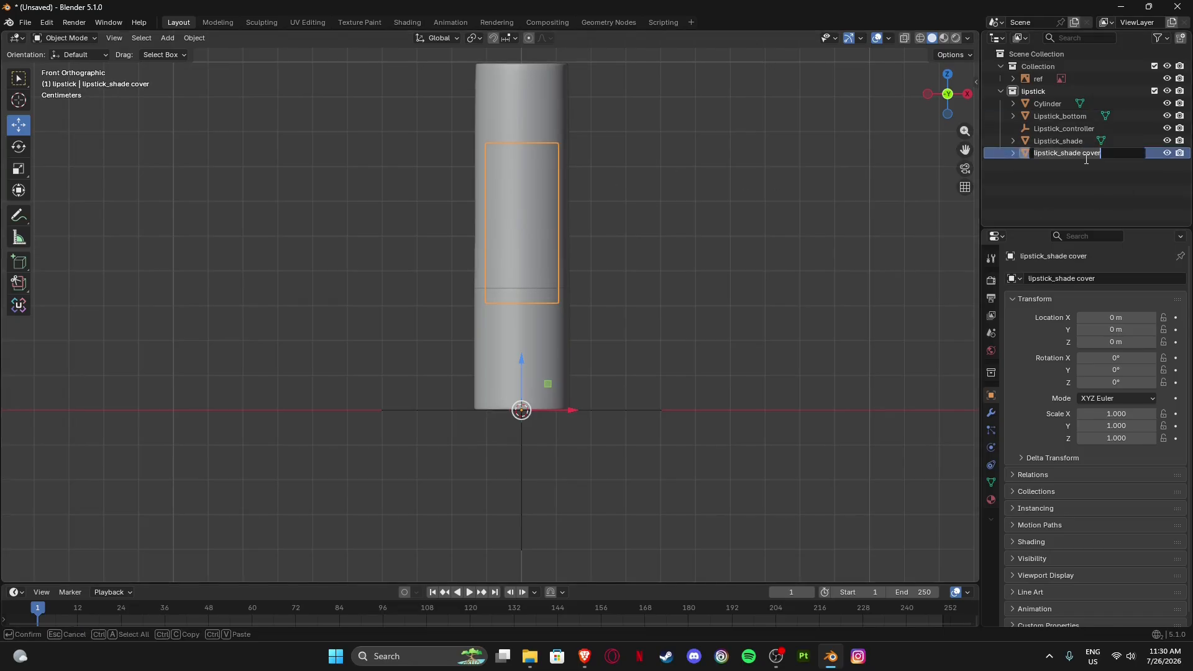
pyautogui.click(1084, 153)
pyautogui.press('BackSpace')
pyautogui.write('_')
pyautogui.press('Return')
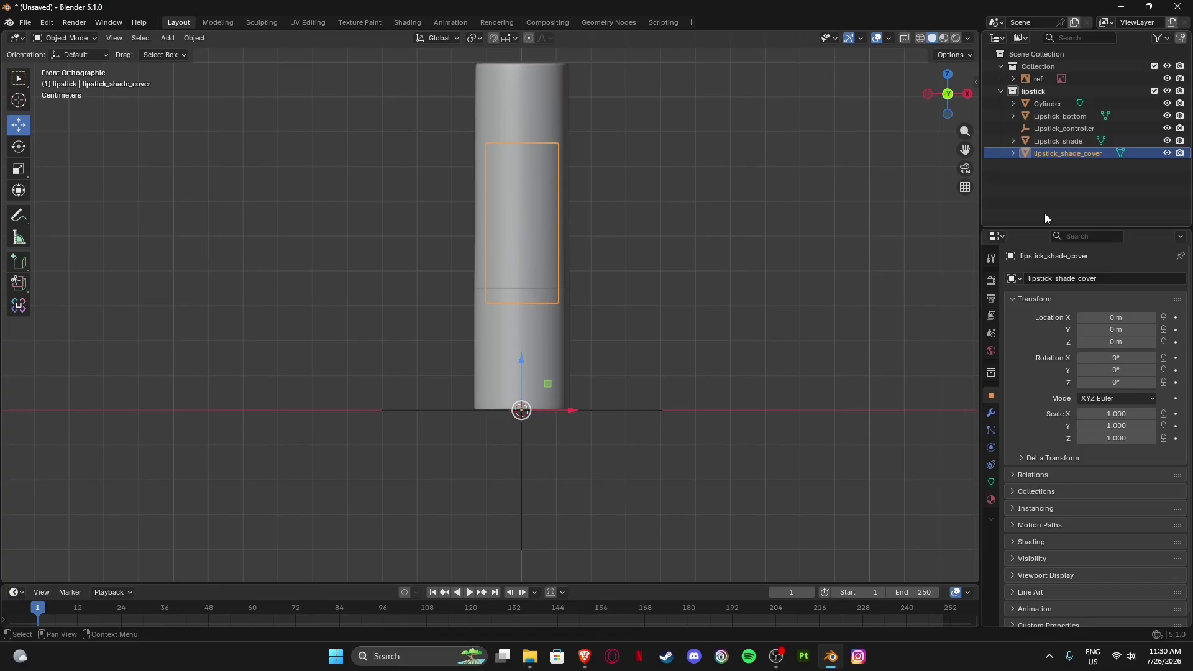
# Rename the cap cylinder of the lipstick as Lipstick_cap.
pyautogui.click(1047, 105)
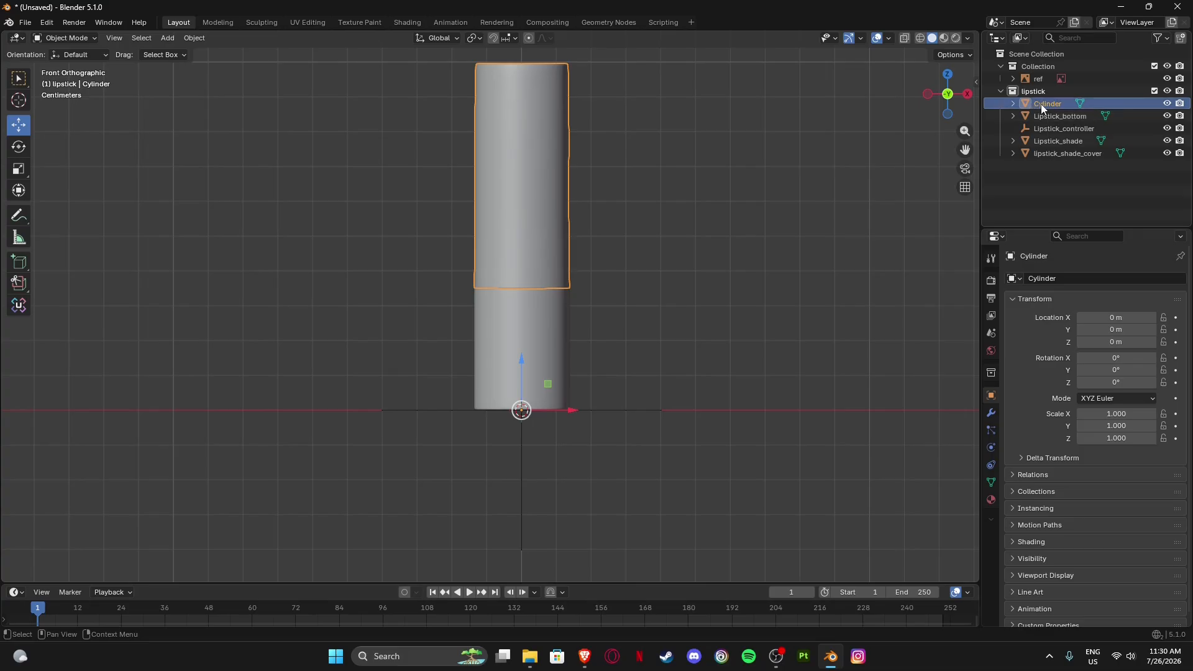
pyautogui.doubleClick(1042, 103)
pyautogui.hotkey('ctrl', 'BackSpace')
pyautogui.write('Lipst')
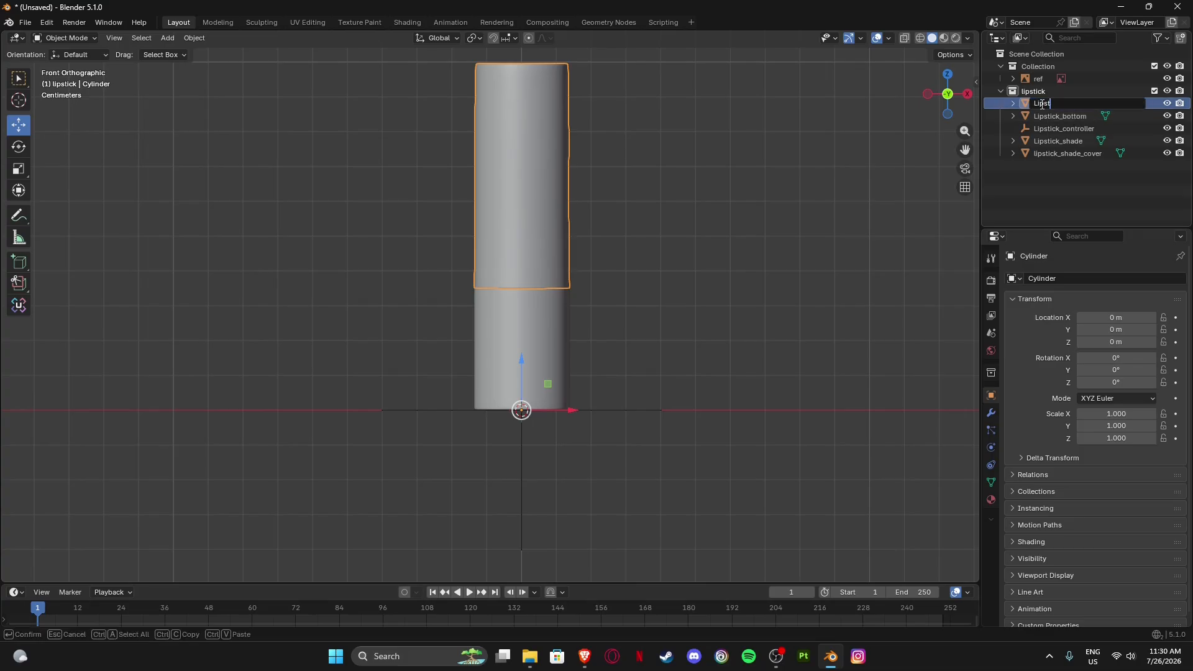
pyautogui.write('ick_cap')
pyautogui.press('Return')
pyautogui.doubleClick(1063, 115)
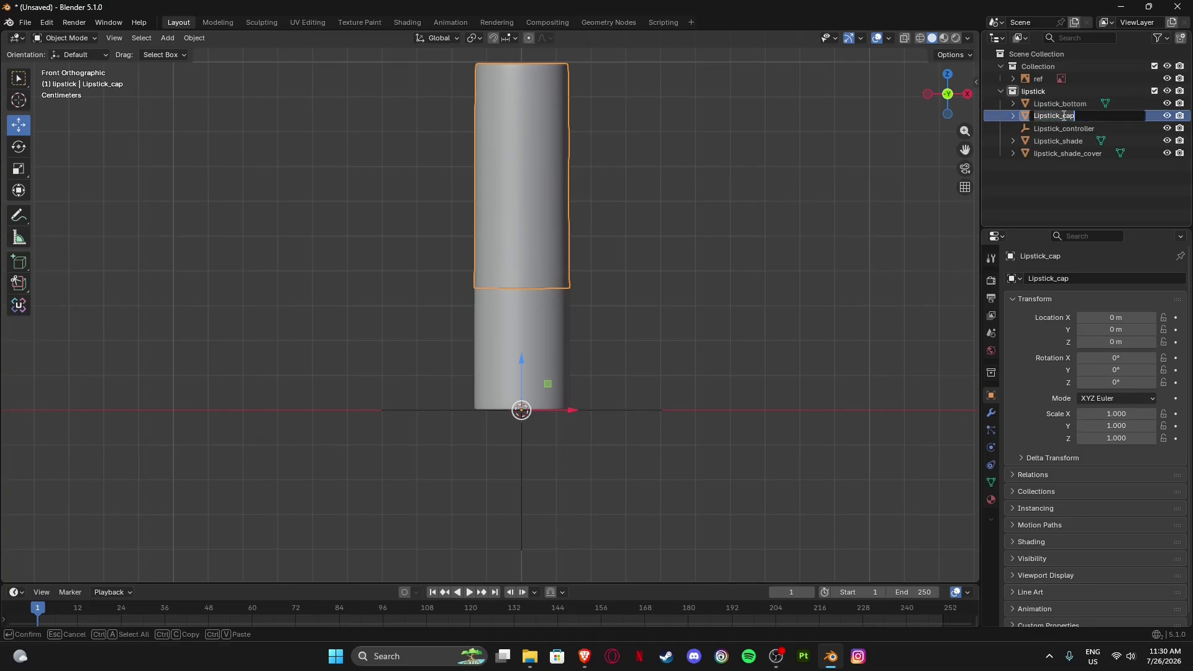
pyautogui.click(1024, 205)
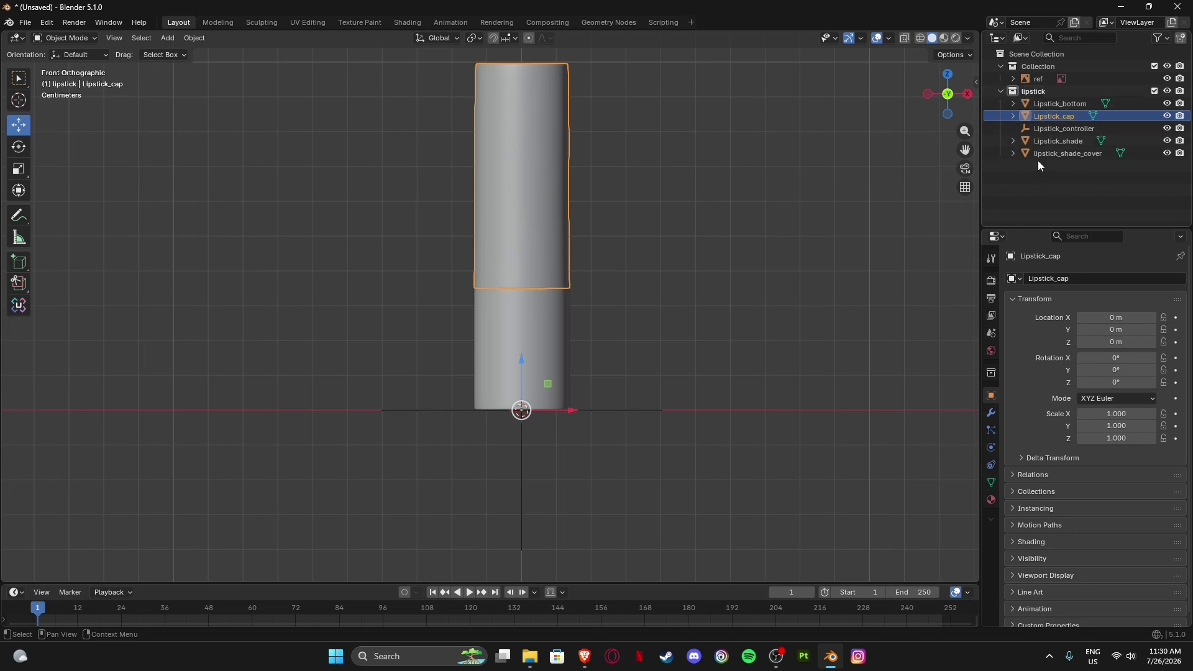
# Parent the four lipstick parts to Lipstick_controller using Object (Keep Transform), and expand the controller's hierarchy.
pyautogui.click(1040, 128)
pyautogui.scroll(-3, 681, 233)
pyautogui.scroll(-1, 680, 235)
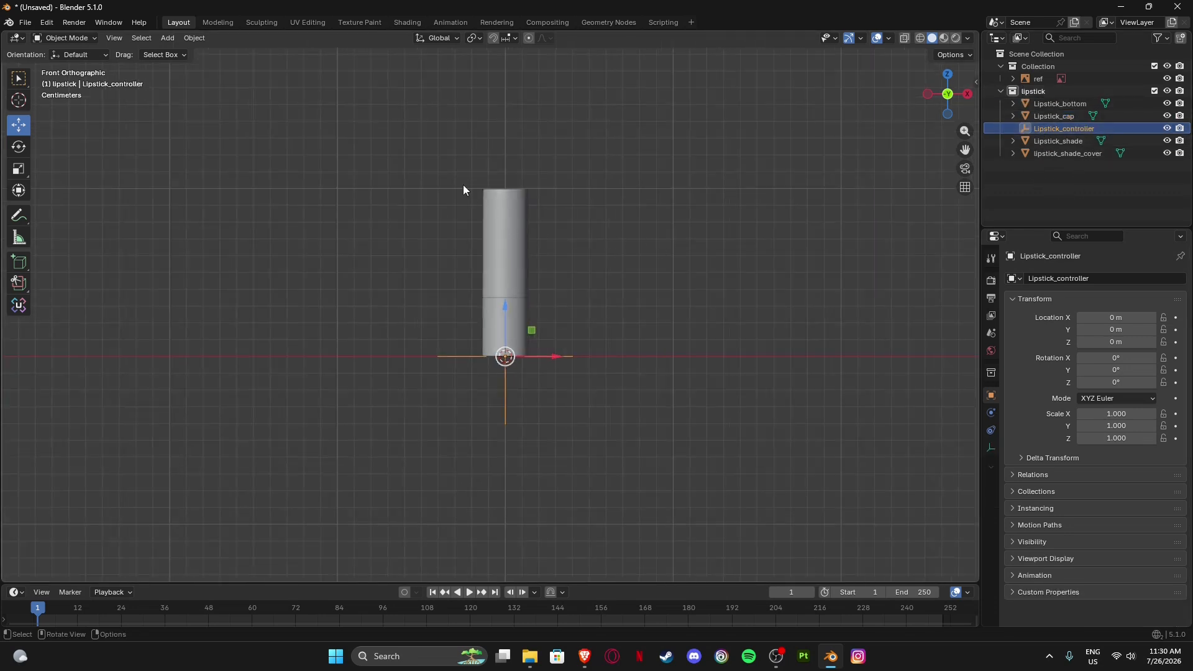
pyautogui.moveTo(403, 138); pyautogui.dragTo(642, 328)
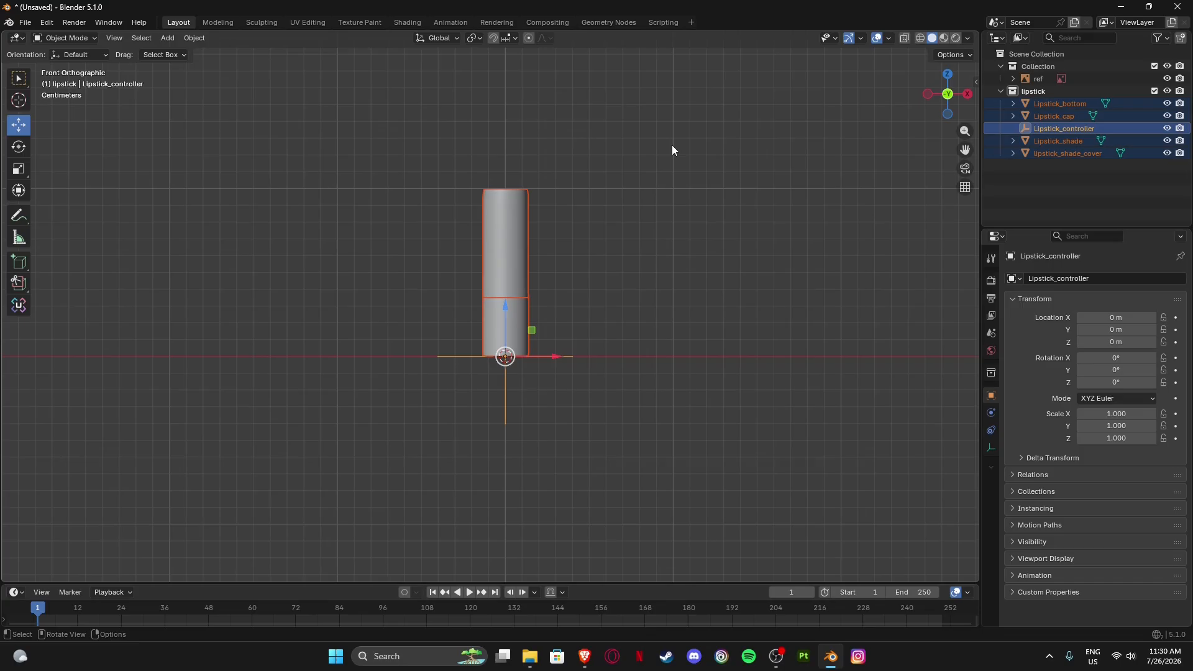
pyautogui.click(813, 258)
pyautogui.moveTo(327, 102); pyautogui.dragTo(721, 337)
pyautogui.keyDown('ctrl'); pyautogui.click(1066, 134); pyautogui.keyUp('ctrl')
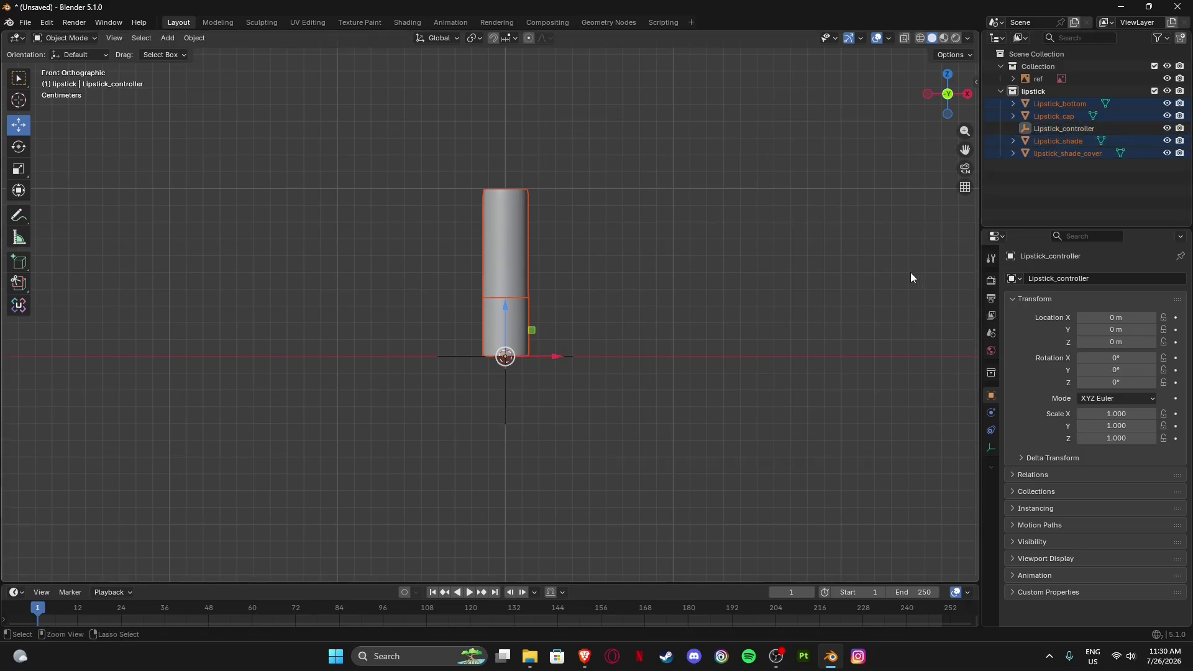
pyautogui.keyDown('ctrl'); pyautogui.click(1042, 129); pyautogui.keyUp('ctrl')
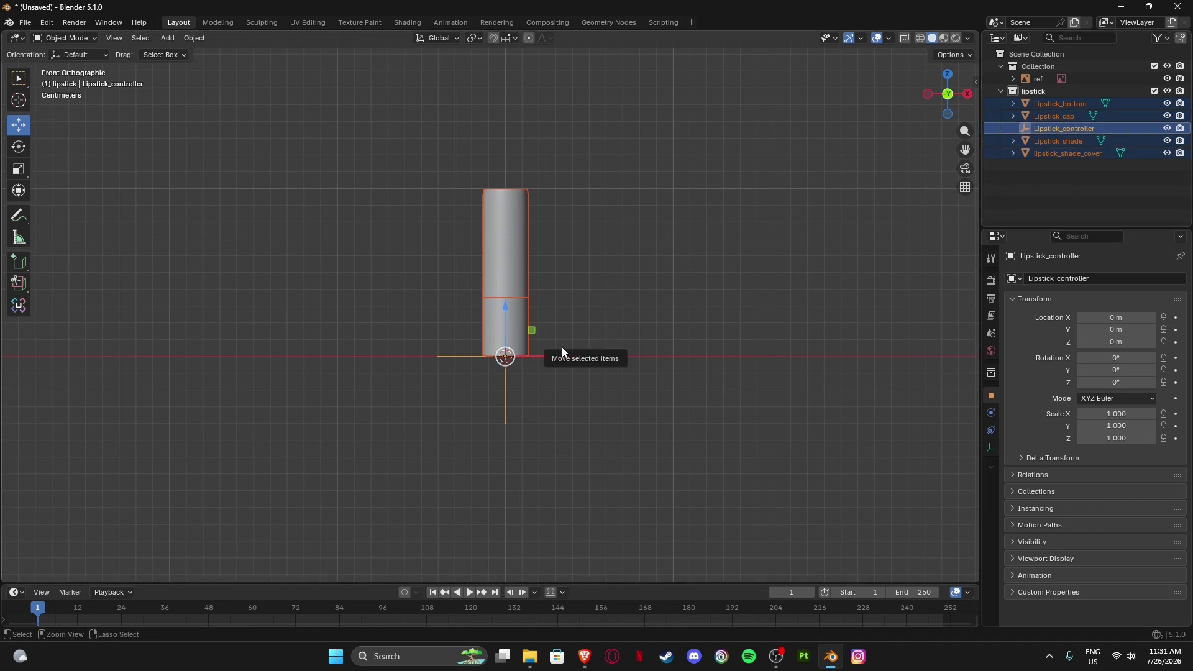
pyautogui.hotkey('ctrl', 'p')
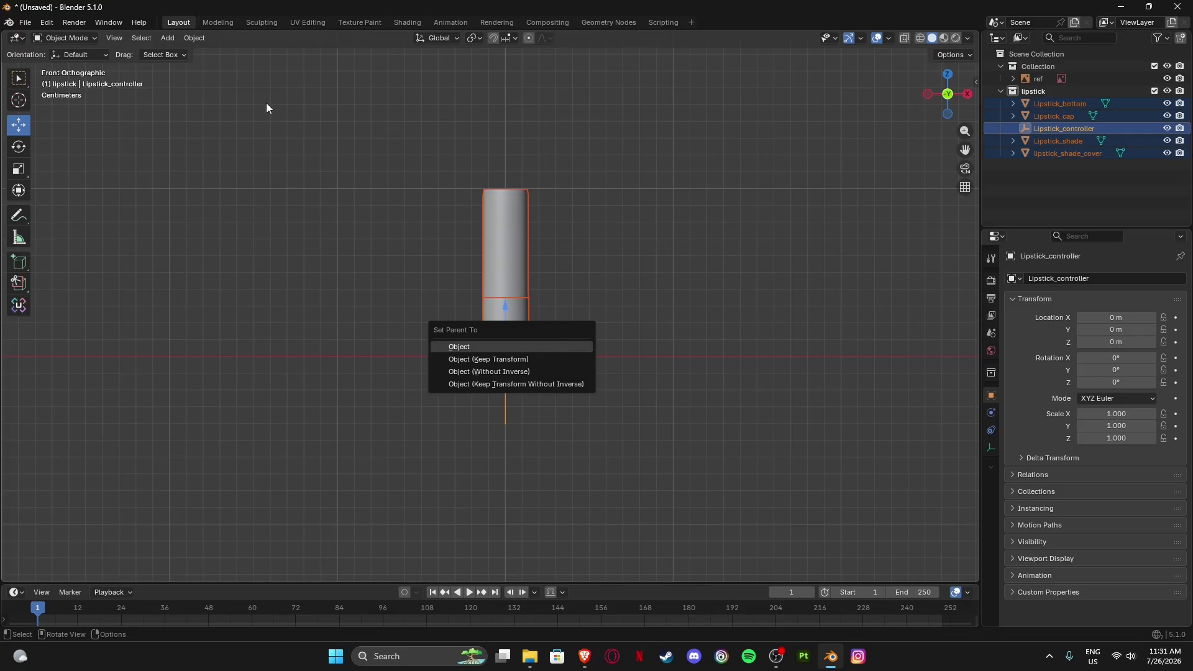
pyautogui.click(194, 38)
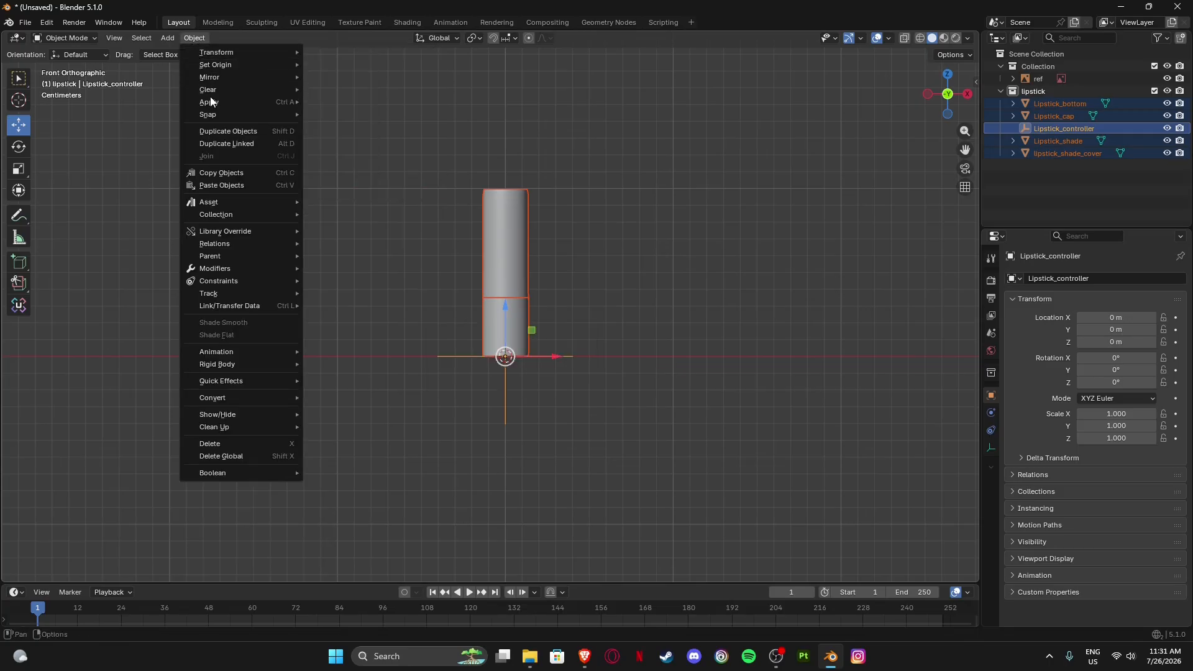
pyautogui.moveTo(265, 264)
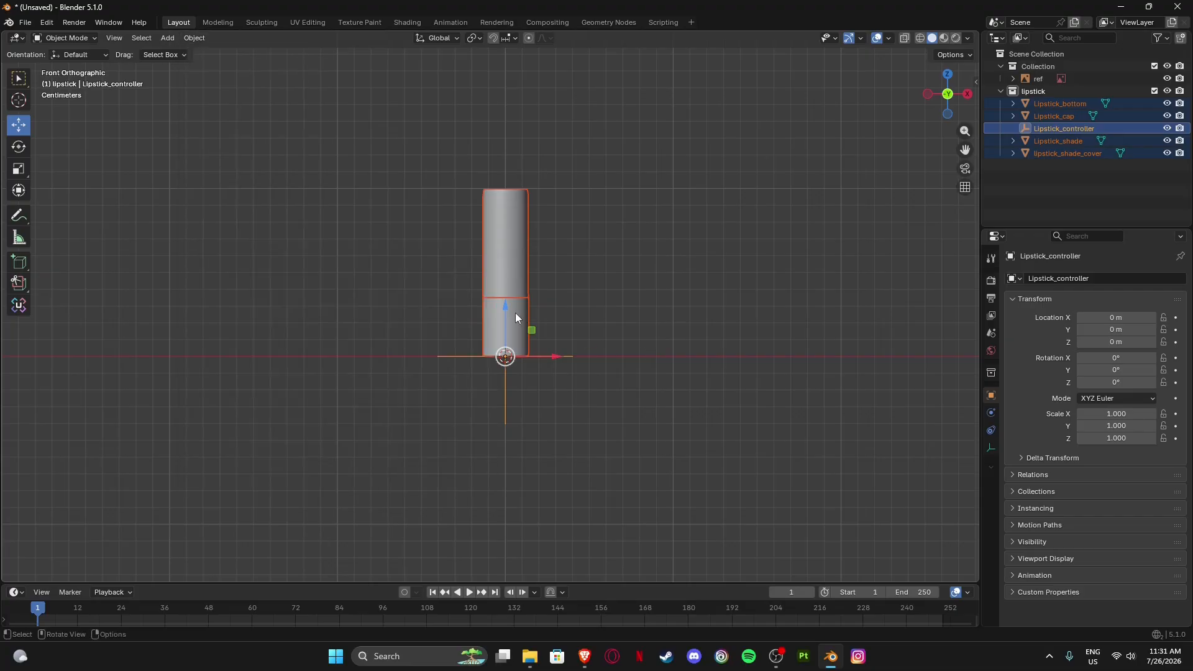
pyautogui.hotkey('ctrl', 'p')
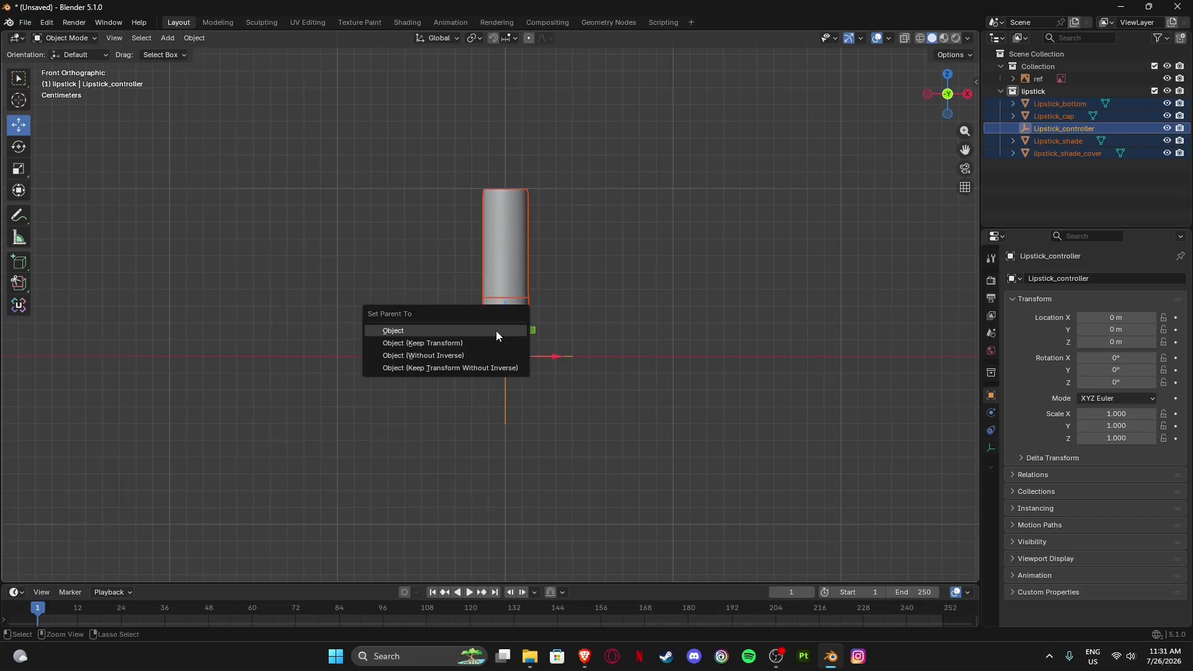
pyautogui.click(425, 344)
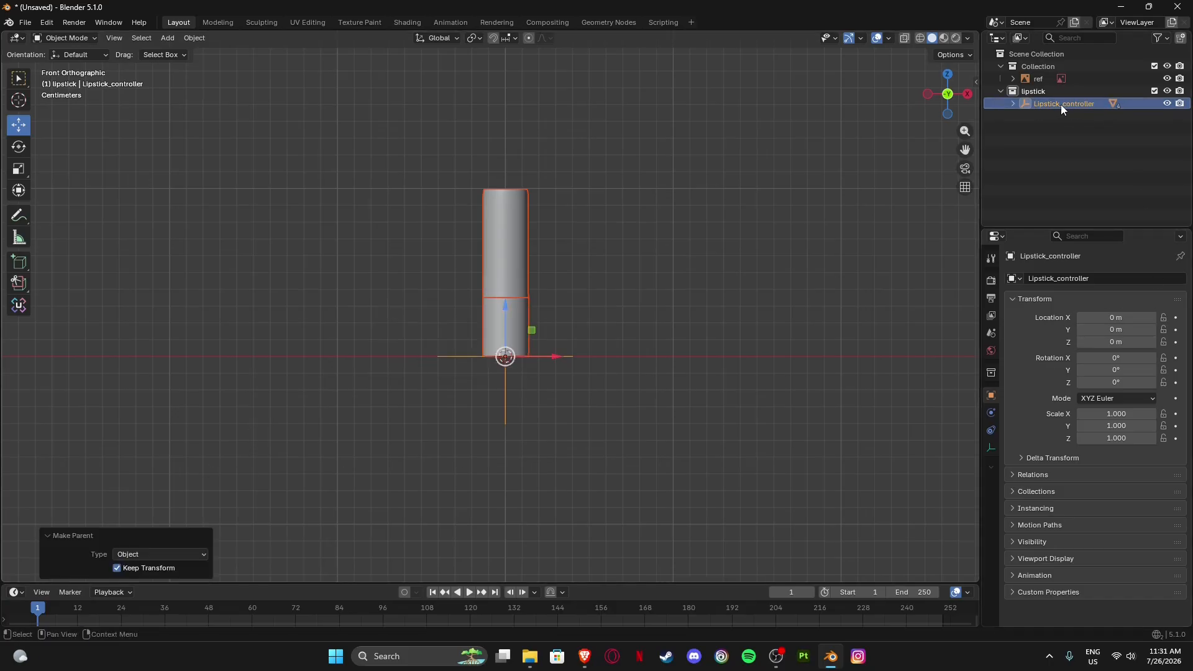
pyautogui.click(1014, 103)
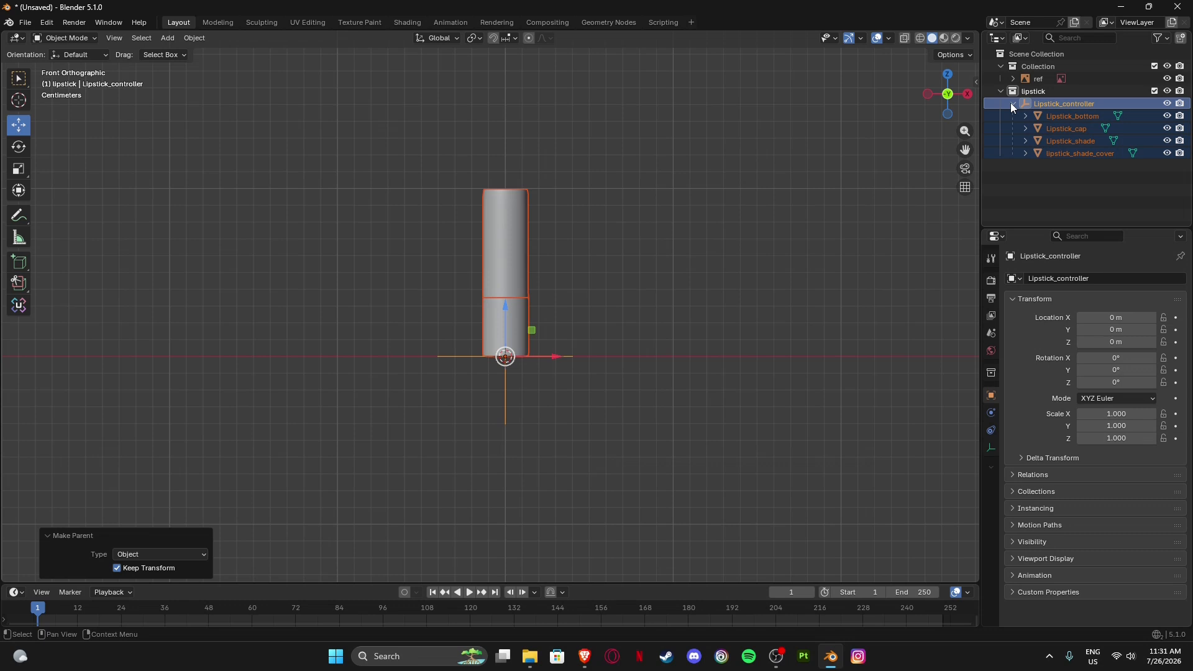
# Test the parenting by moving only Lipstick_controller away from the origin, and undo the move.
pyautogui.click(747, 251)
pyautogui.moveTo(440, 393); pyautogui.dragTo(520, 406)
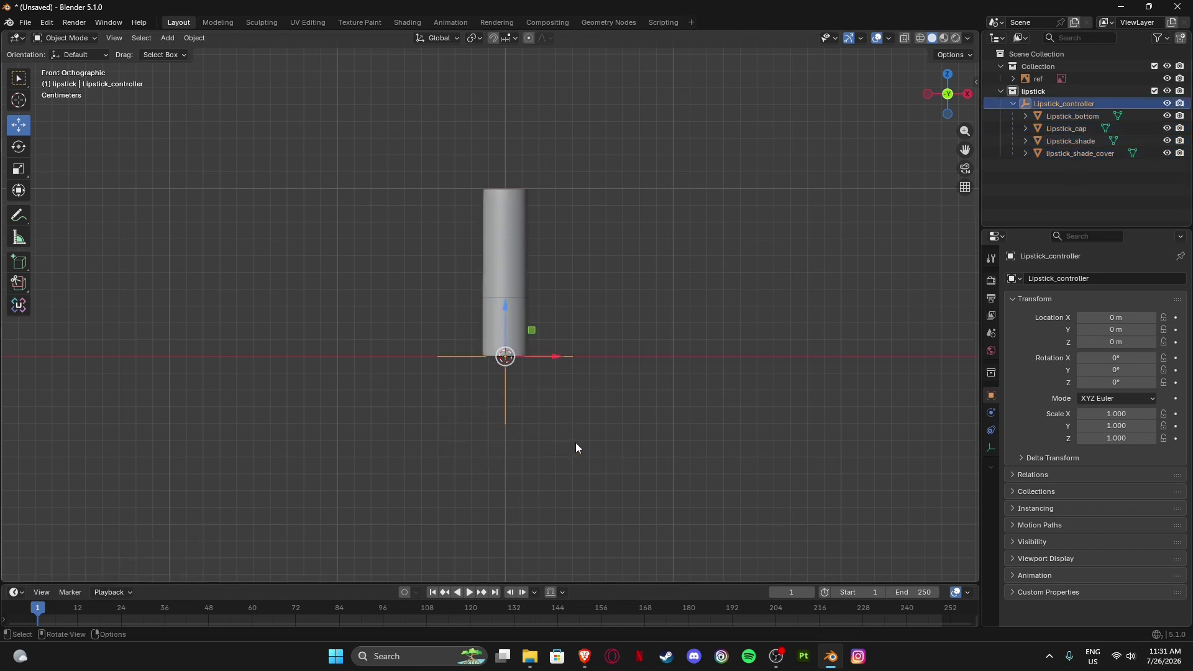
pyautogui.press('g')
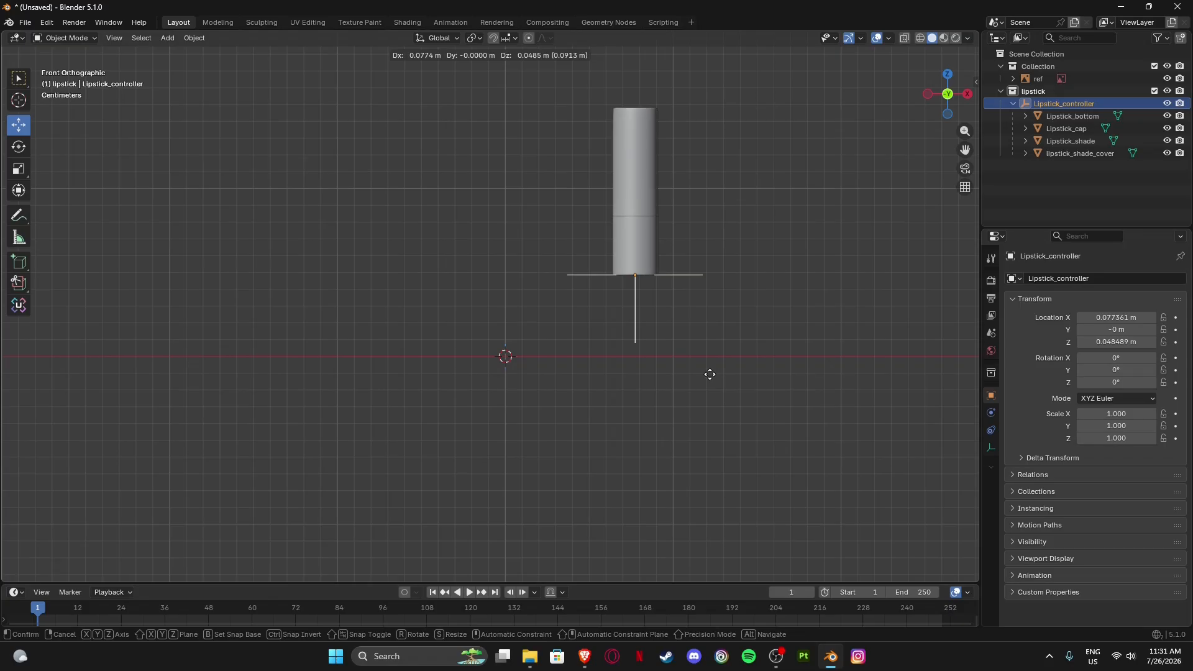
pyautogui.click(625, 400)
pyautogui.hotkey('ctrl', 'z')
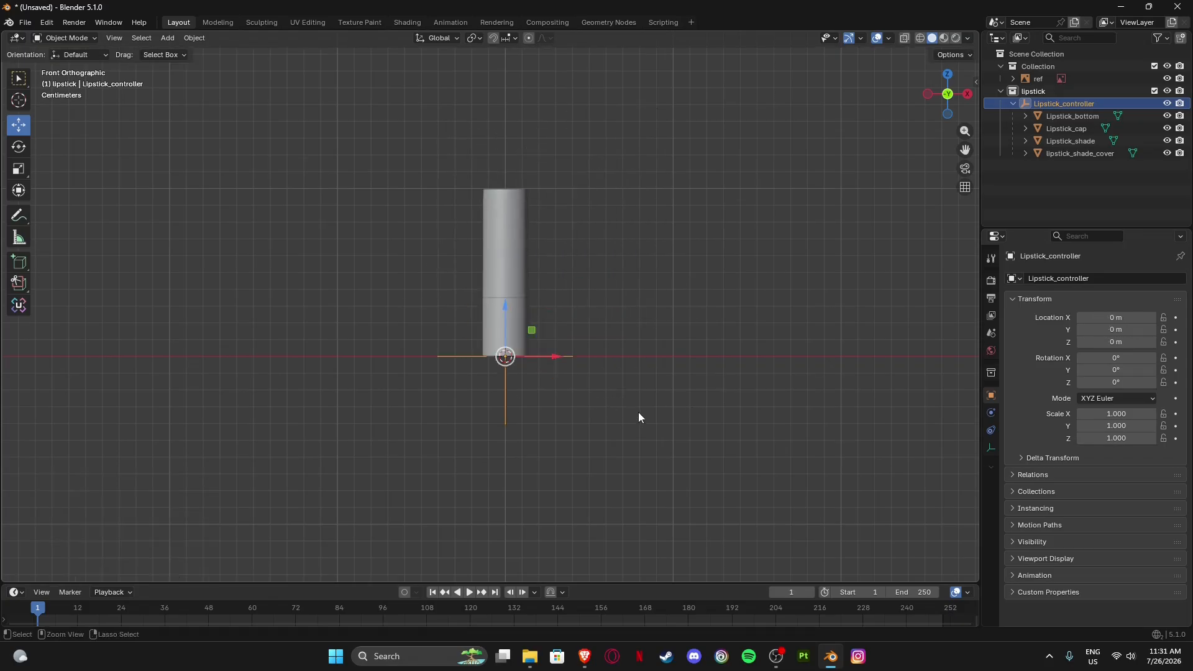
# Test moving only Lipstick_controller along X again, undo the move, and collapse its hierarchy.
pyautogui.moveTo(670, 165); pyautogui.dragTo(478, 373)
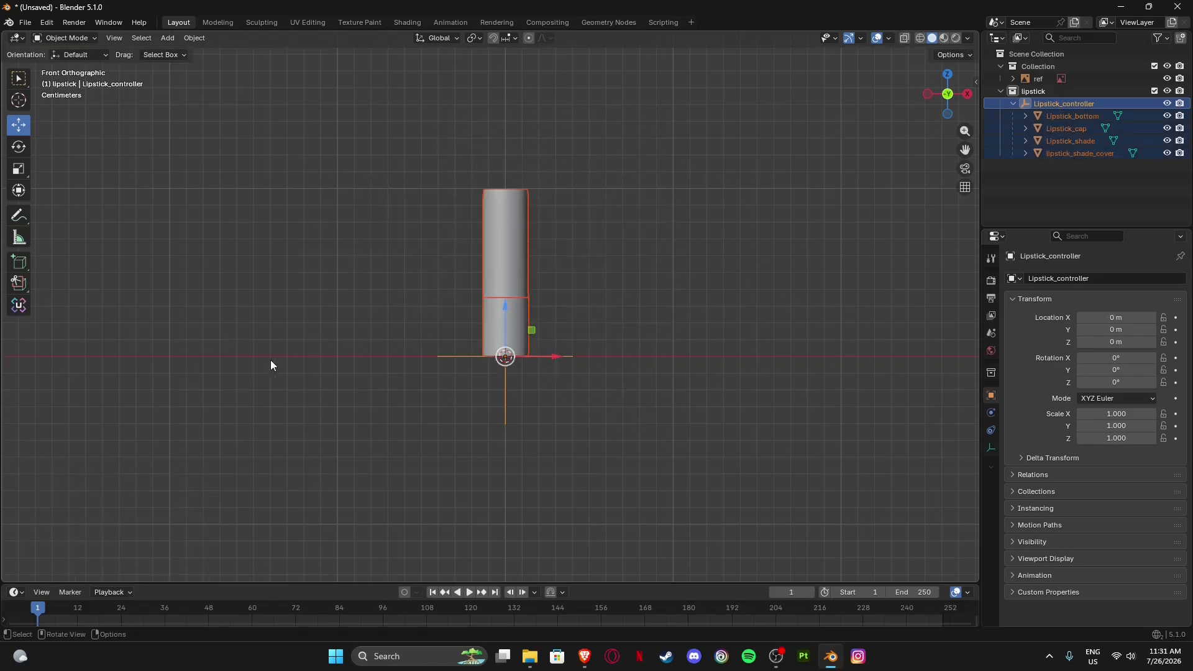
pyautogui.moveTo(633, 515); pyautogui.dragTo(397, 369)
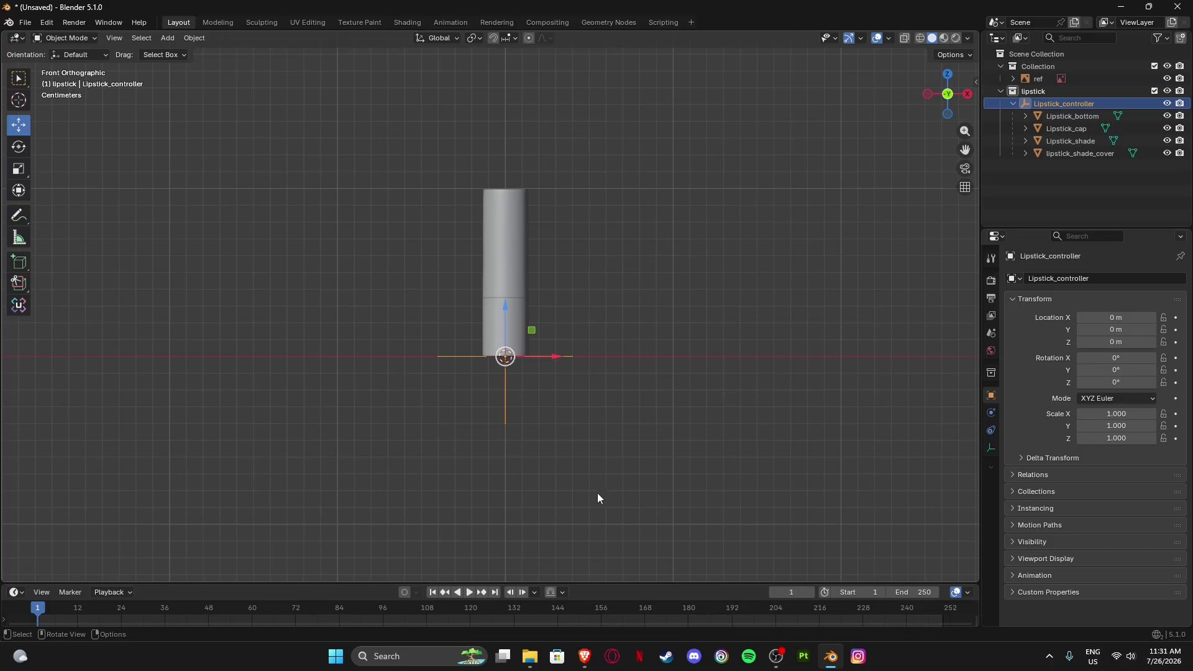
pyautogui.press('g')
pyautogui.rightClick(527, 420)
pyautogui.moveTo(552, 361); pyautogui.dragTo(629, 389)
pyautogui.hotkey('ctrl', 'z')
pyautogui.click(1014, 103)
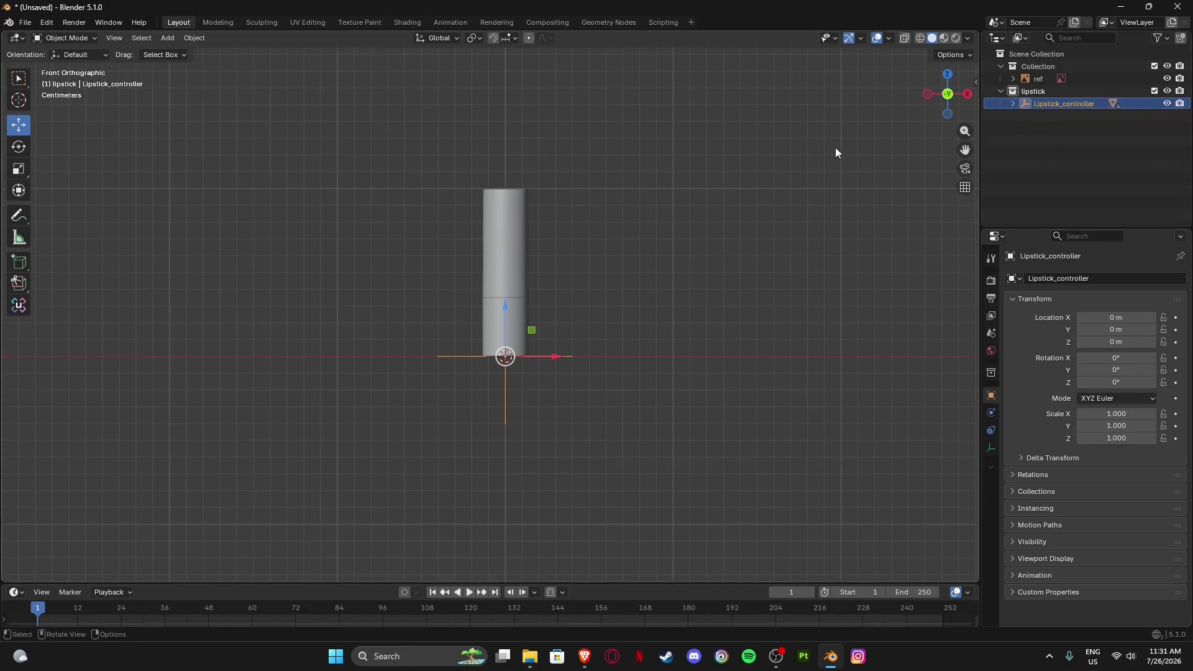
# Scale down the reference image in front view and move it closer to the lipstick model.
pyautogui.moveTo(666, 364); pyautogui.dragTo(874, 158, button='middle')
pyautogui.click(947, 103)
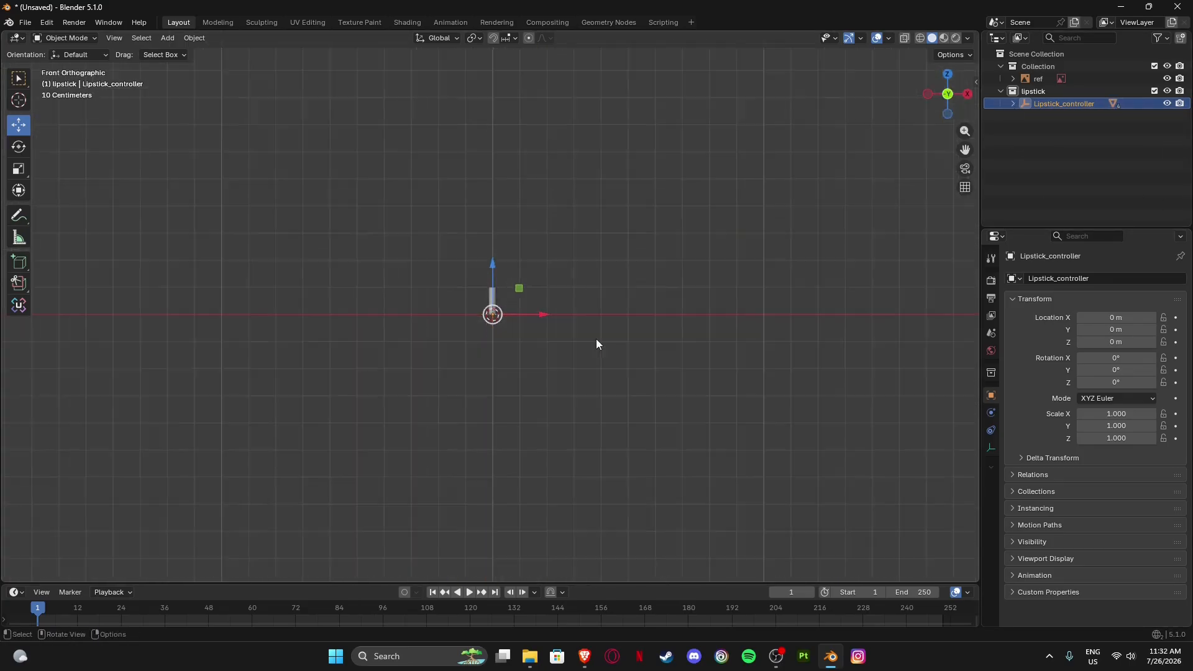
pyautogui.moveTo(567, 163); pyautogui.dragTo(855, 433)
pyautogui.press('s')
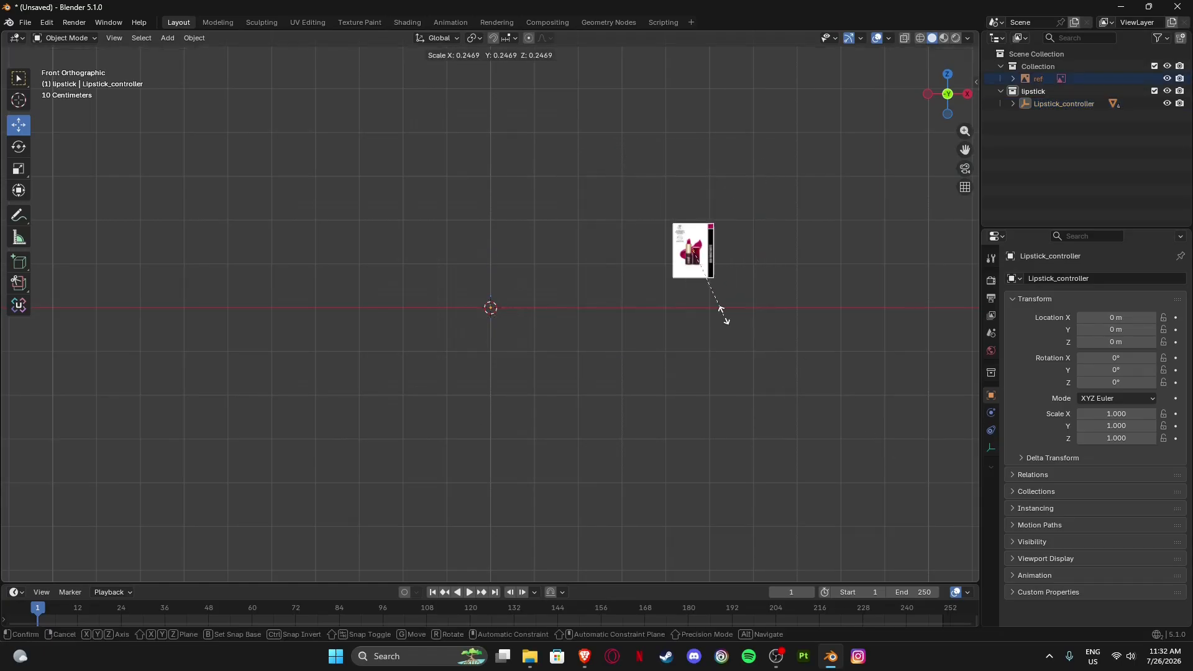
pyautogui.click(693, 275)
pyautogui.press('g')
pyautogui.click(460, 293)
# Shrink the reference image further and move it directly beside the lipstick model, about -0.084 m in X and -0.019 m in Z.
pyautogui.scroll(15, 460, 293)
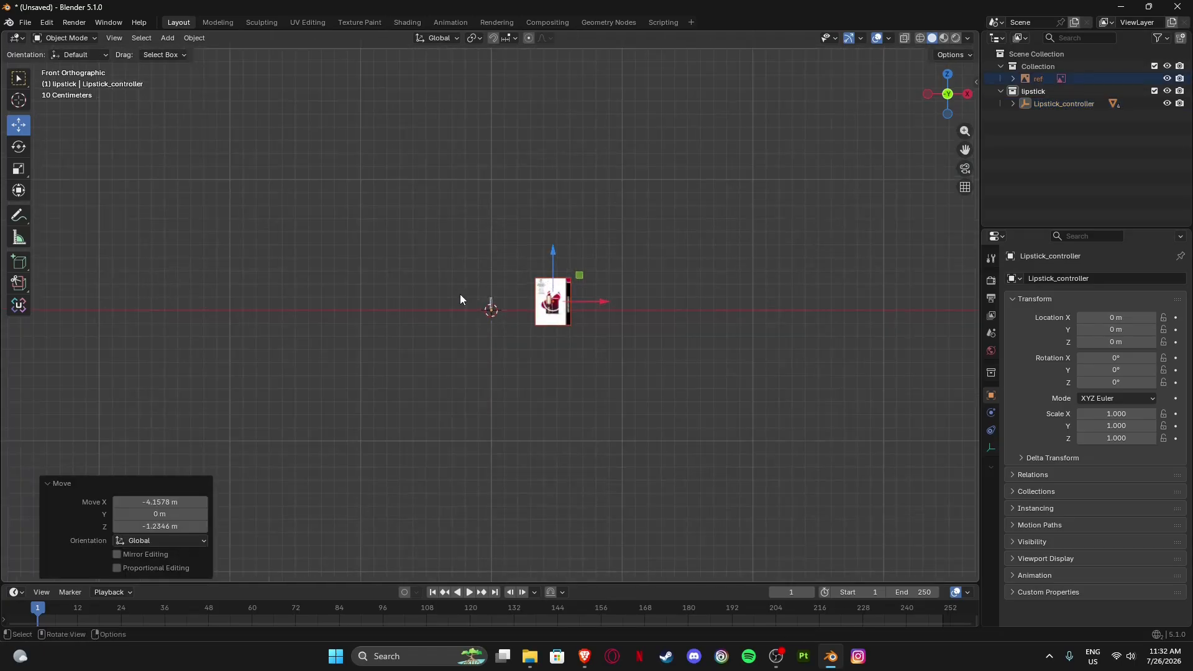
pyautogui.press('s')
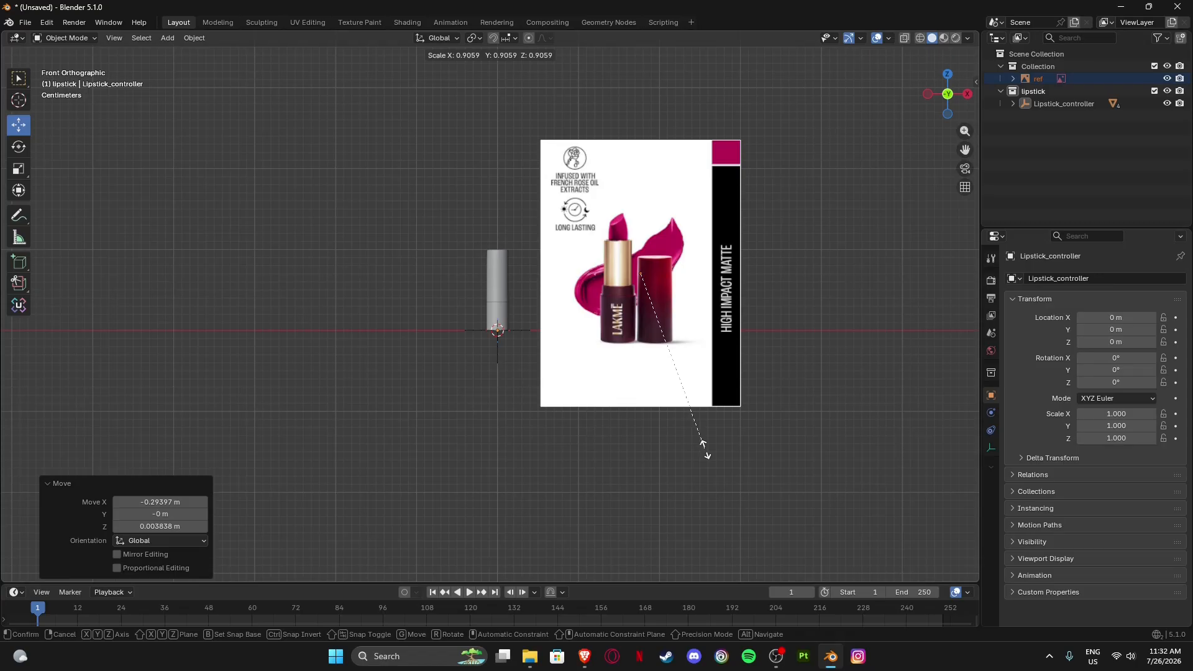
pyautogui.click(629, 359)
pyautogui.press('g')
pyautogui.click(553, 377)
pyautogui.scroll(7, 538, 339)
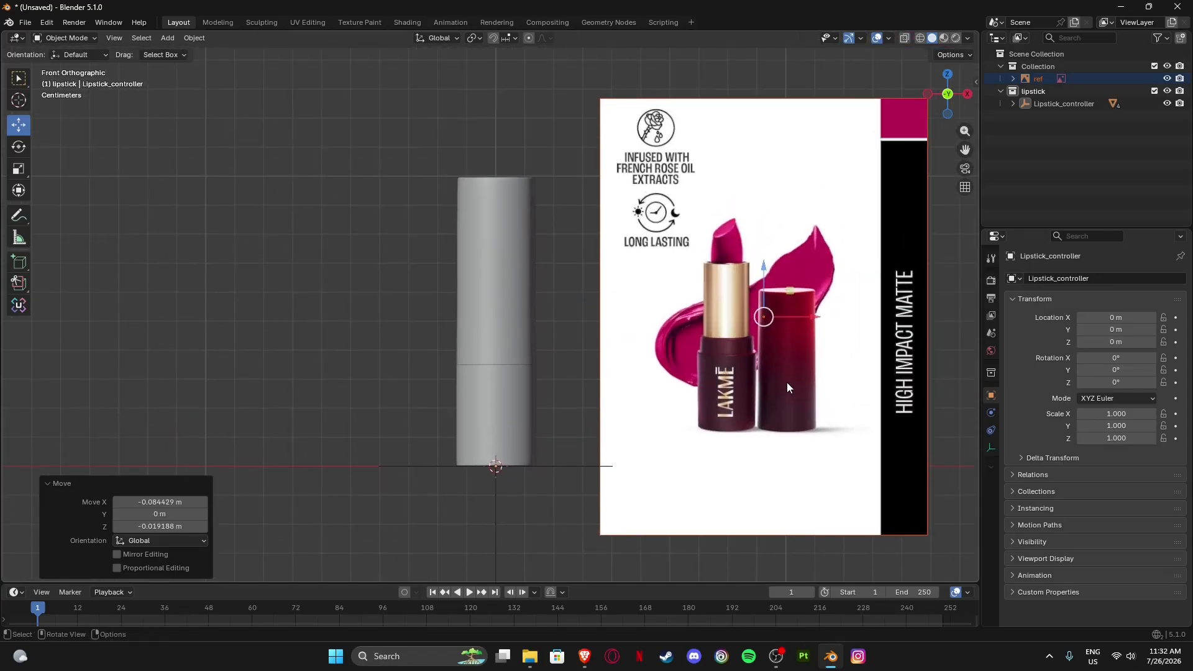
# Compare the reference photo's lipstick base, gold tube and cap with the modelled parts, selecting Lipstick_bottom.
pyautogui.keyDown('shift'); pyautogui.moveTo(787, 383); pyautogui.dragTo(652, 363, button='middle'); pyautogui.keyUp('shift')
pyautogui.scroll(4, 704, 401)
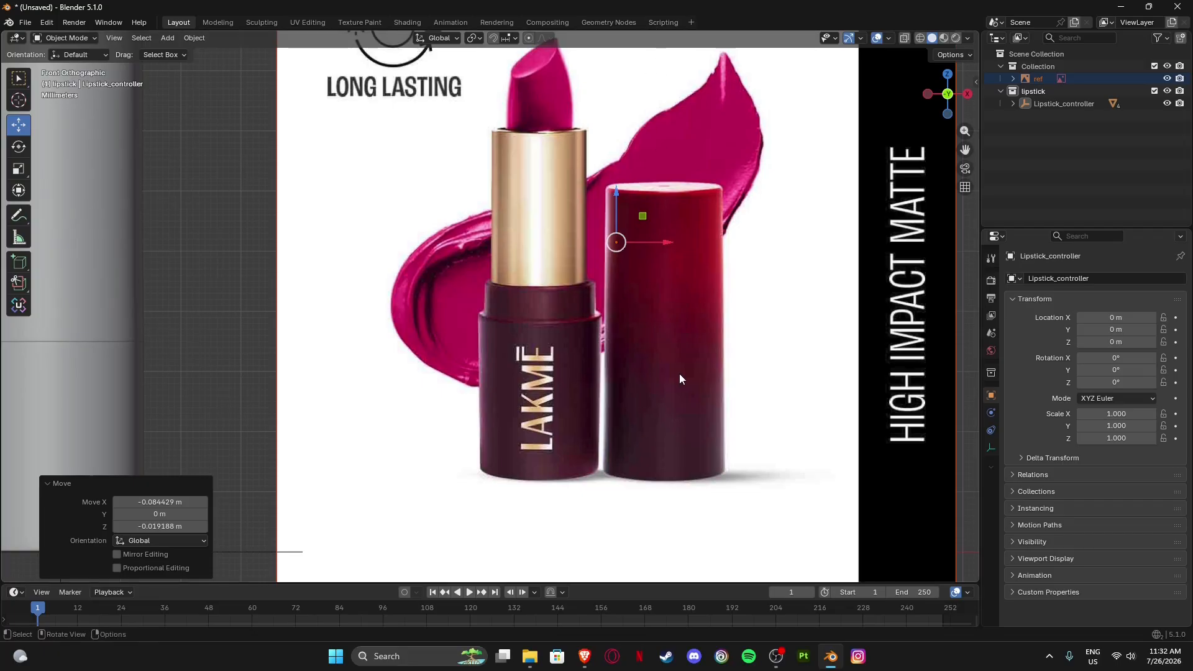
pyautogui.scroll(-5, 559, 249)
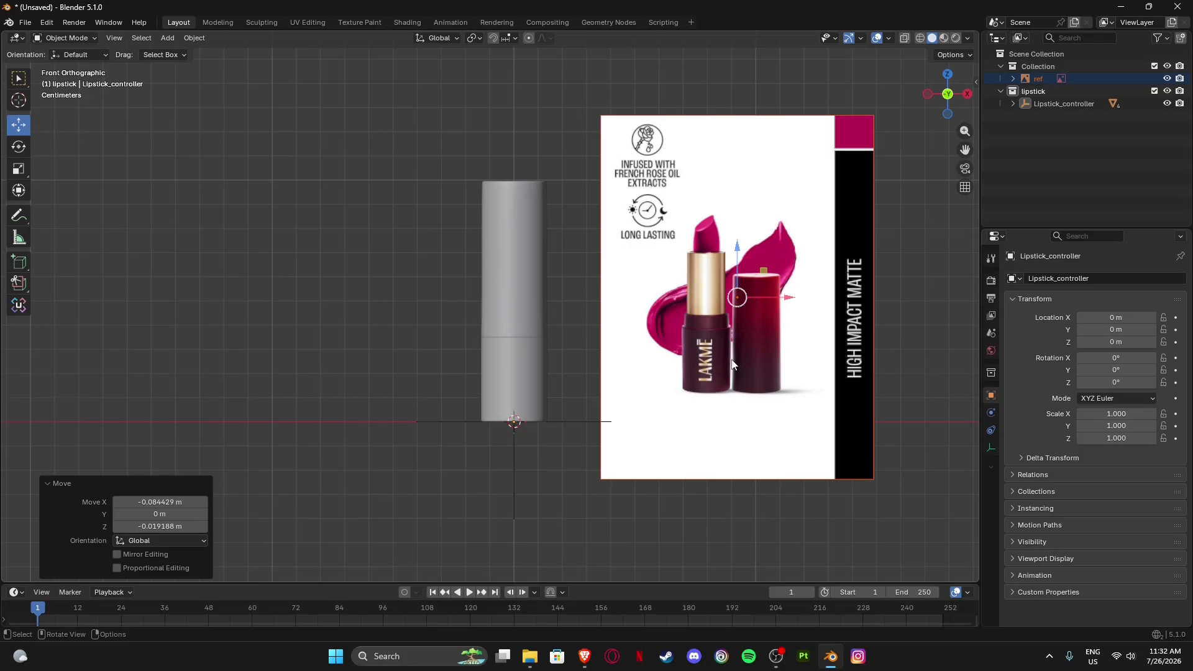
pyautogui.scroll(3, 516, 293)
pyautogui.scroll(-2, 537, 275)
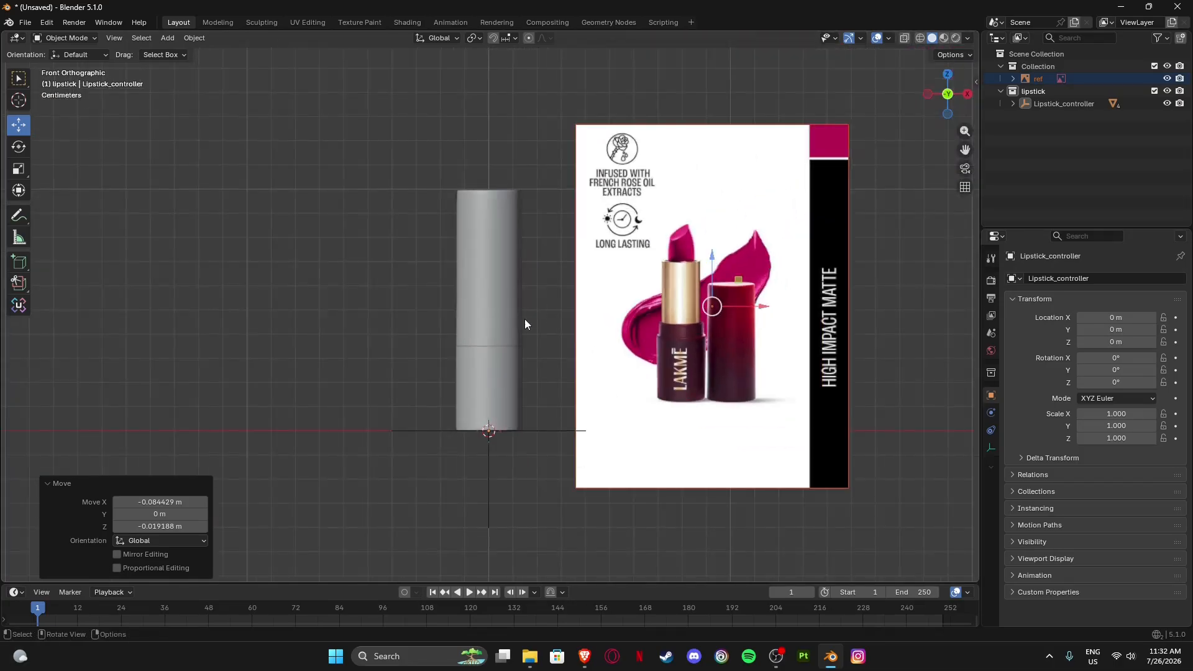
pyautogui.click(466, 366)
pyautogui.scroll(-2, 434, 290)
pyautogui.moveTo(502, 322); pyautogui.dragTo(375, 299, button='middle')
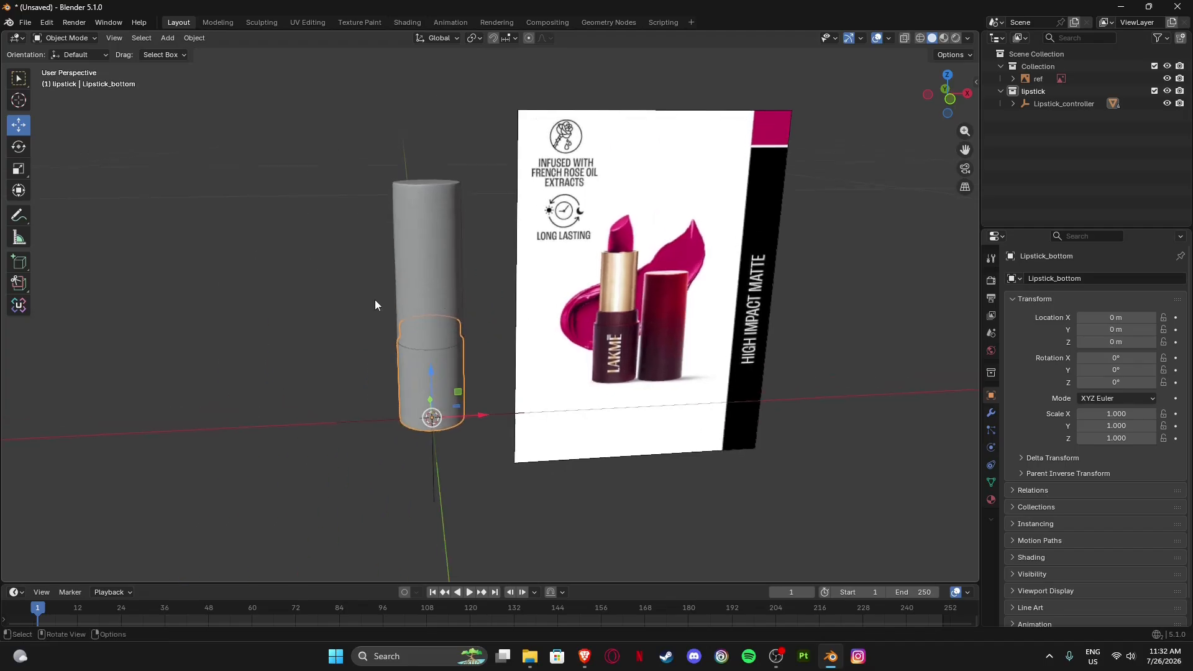
pyautogui.scroll(5, 647, 349)
pyautogui.scroll(-3, 652, 347)
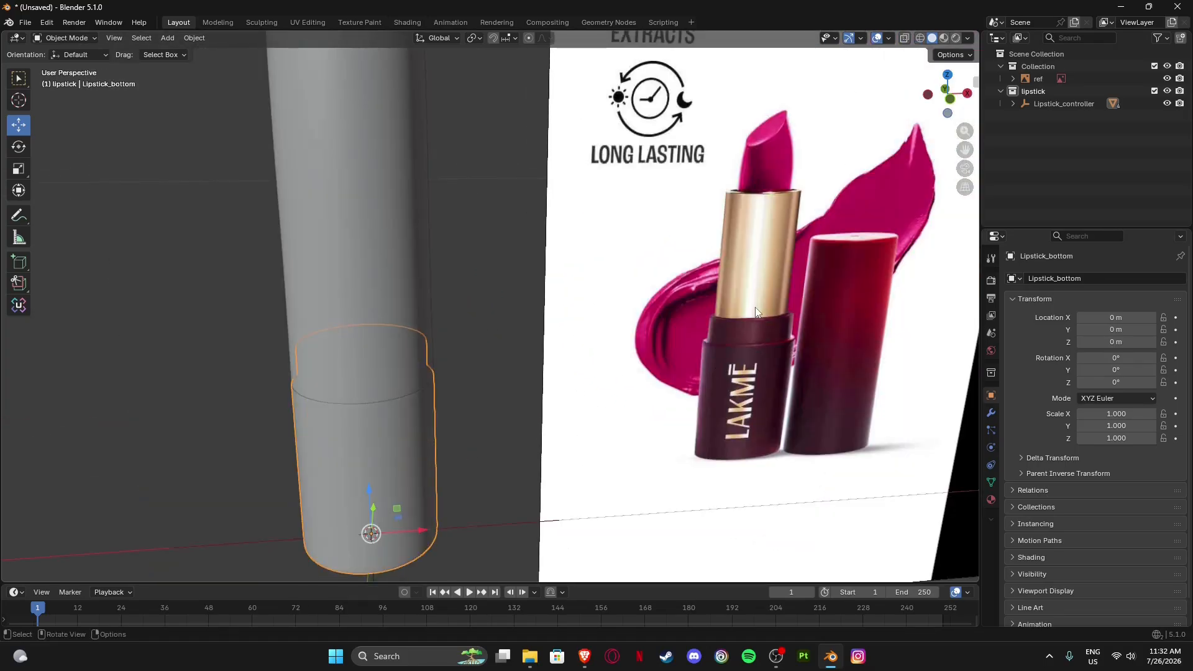
pyautogui.scroll(-1, 621, 296)
pyautogui.click(950, 101)
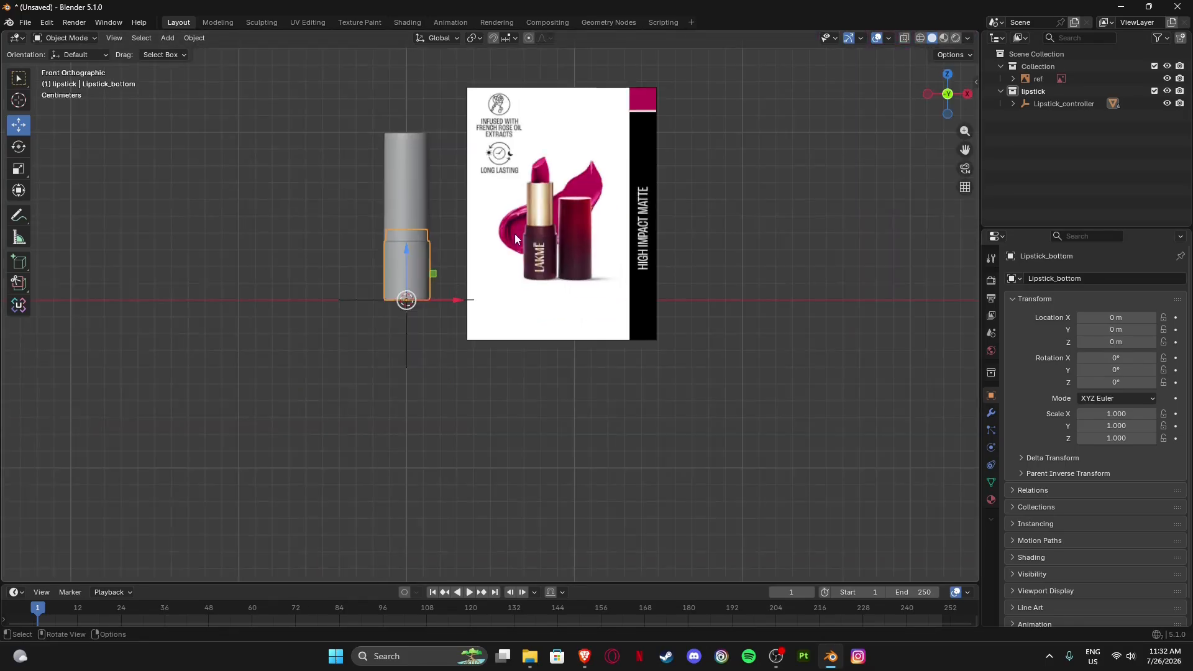
pyautogui.scroll(4, 591, 144)
pyautogui.keyDown('shift'); pyautogui.moveTo(550, 179); pyautogui.dragTo(639, 402, button='middle'); pyautogui.keyUp('shift')
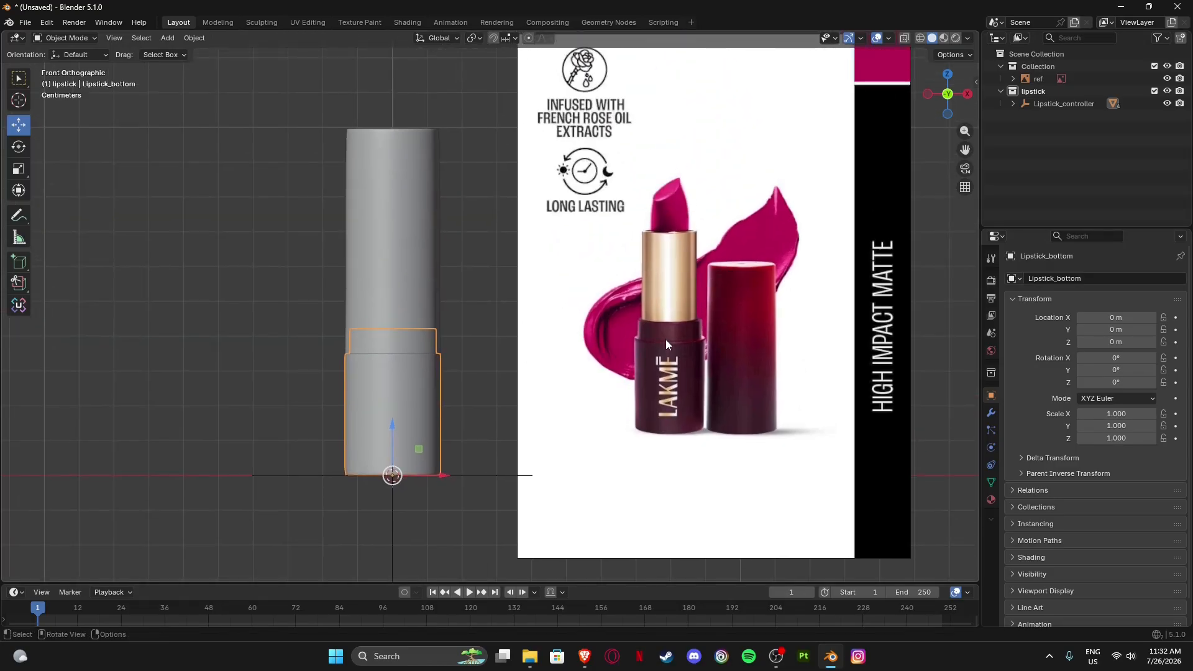
pyautogui.scroll(-3, 429, 273)
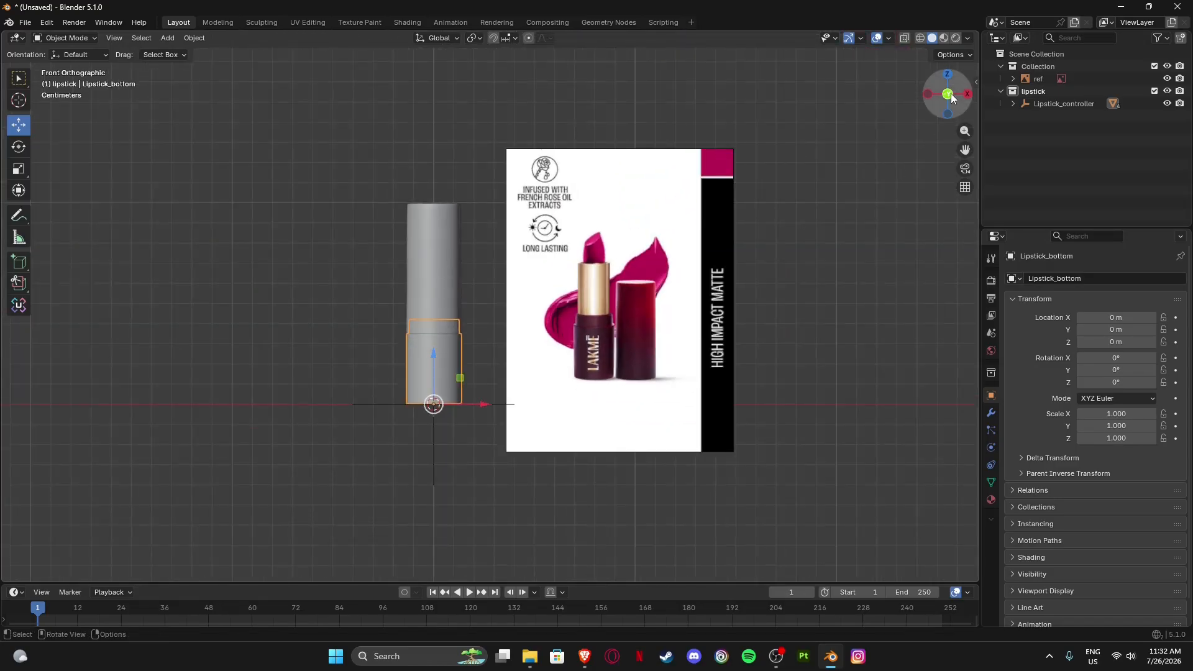
pyautogui.scroll(4, 436, 238)
pyautogui.keyDown('shift'); pyautogui.moveTo(408, 286); pyautogui.dragTo(510, 278, button='middle'); pyautogui.keyUp('shift')
pyautogui.scroll(-3, 451, 344)
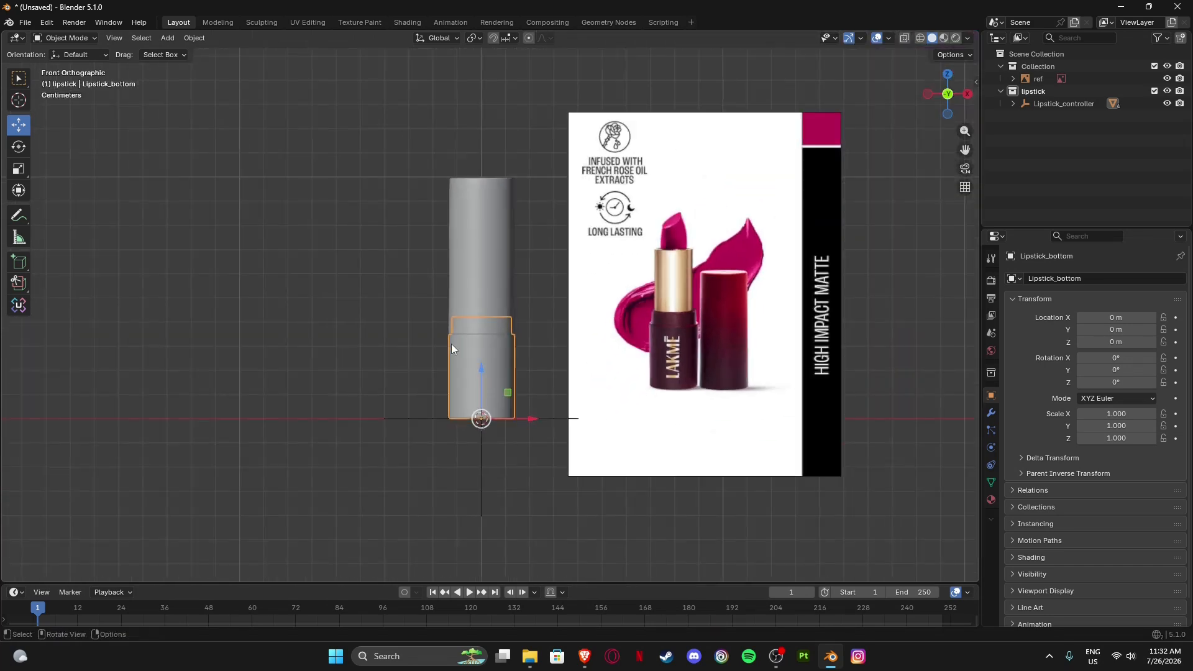
pyautogui.scroll(4, 453, 230)
pyautogui.scroll(-4, 458, 210)
# Switch the viewport shading to Material Preview and clear the selection.
pyautogui.click(457, 210)
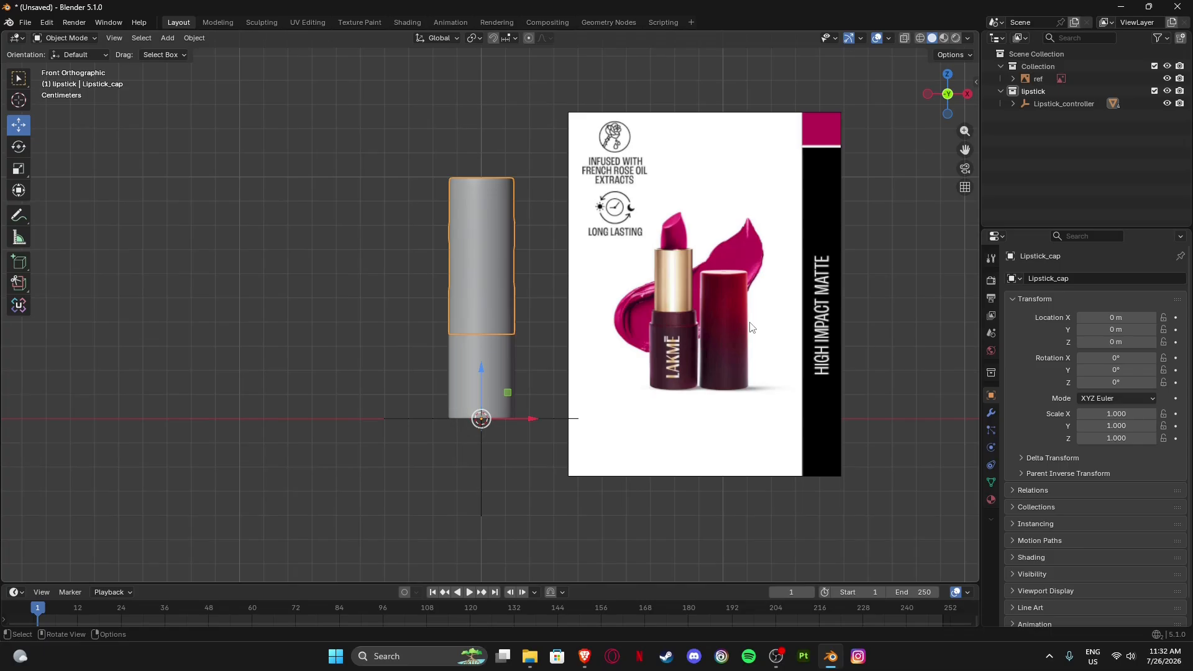
pyautogui.scroll(1, 691, 191)
pyautogui.press('z')
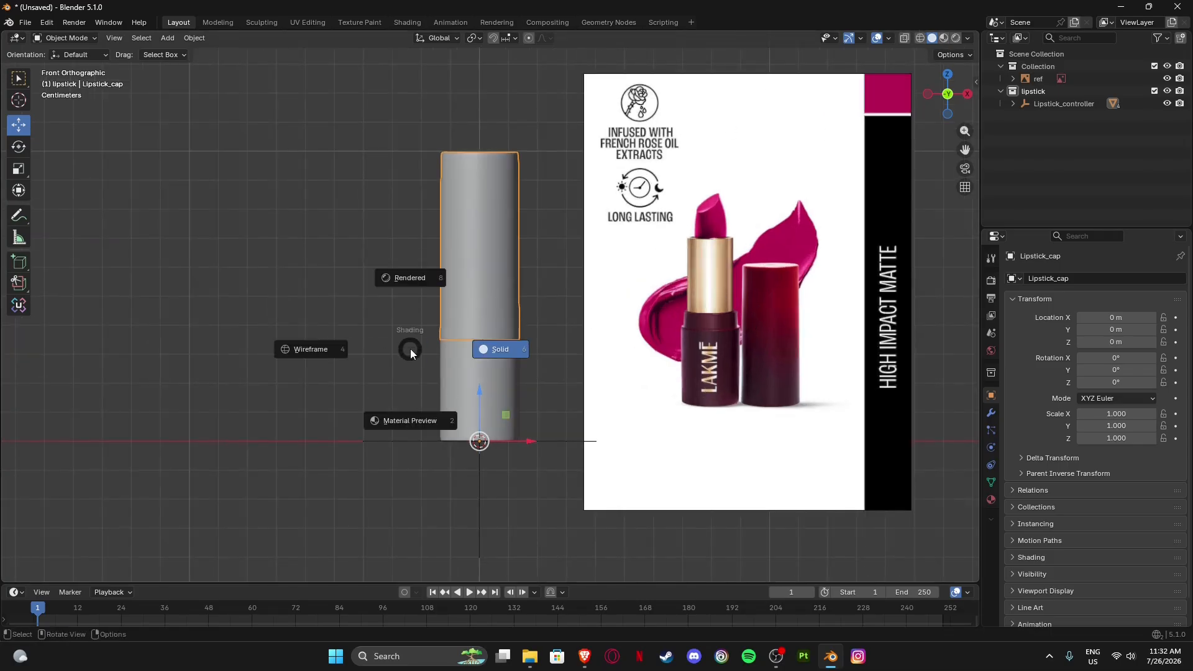
pyautogui.click(386, 423)
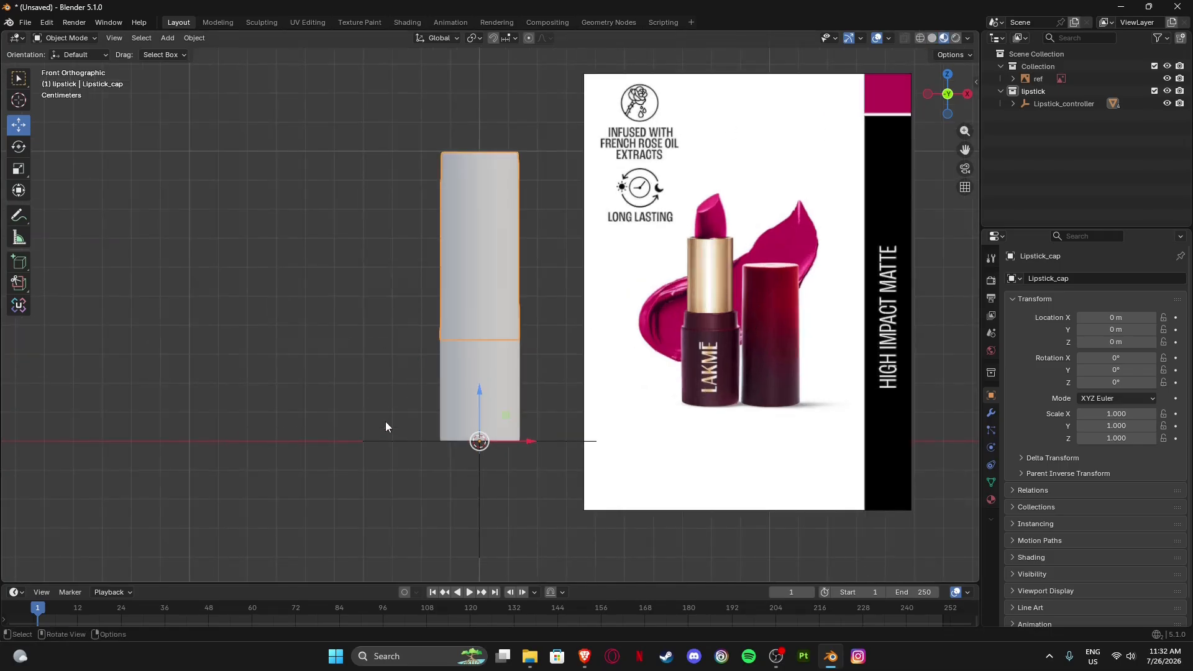
pyautogui.click(322, 393)
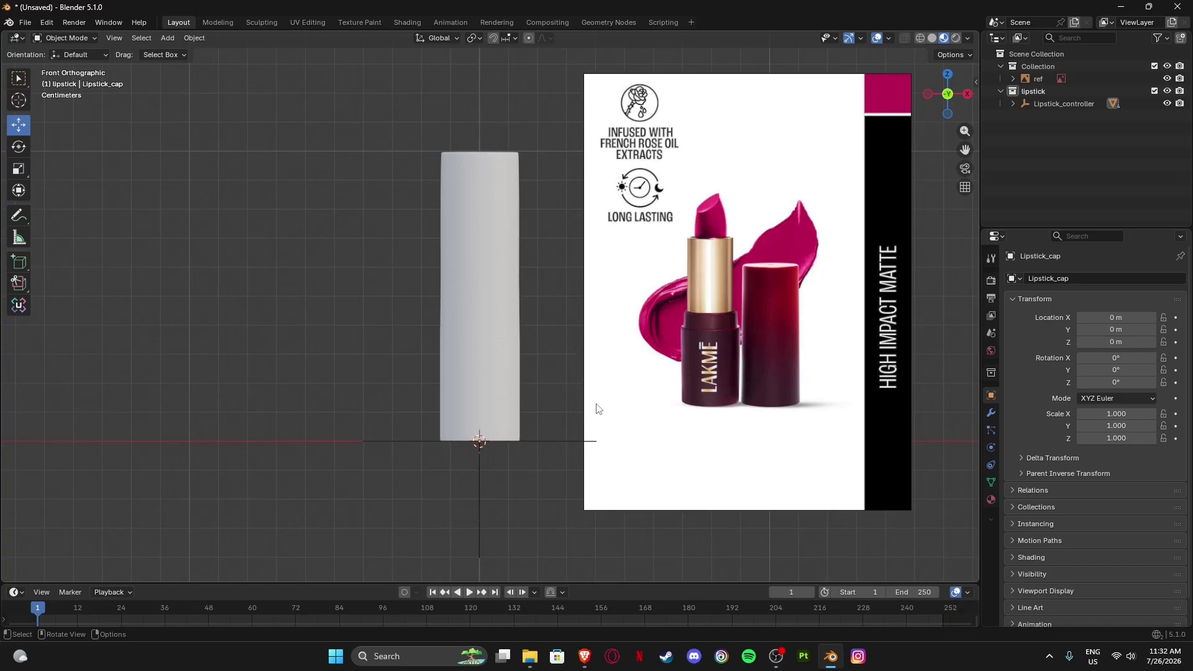
pyautogui.scroll(7, 474, 323)
pyautogui.scroll(-8, 475, 380)
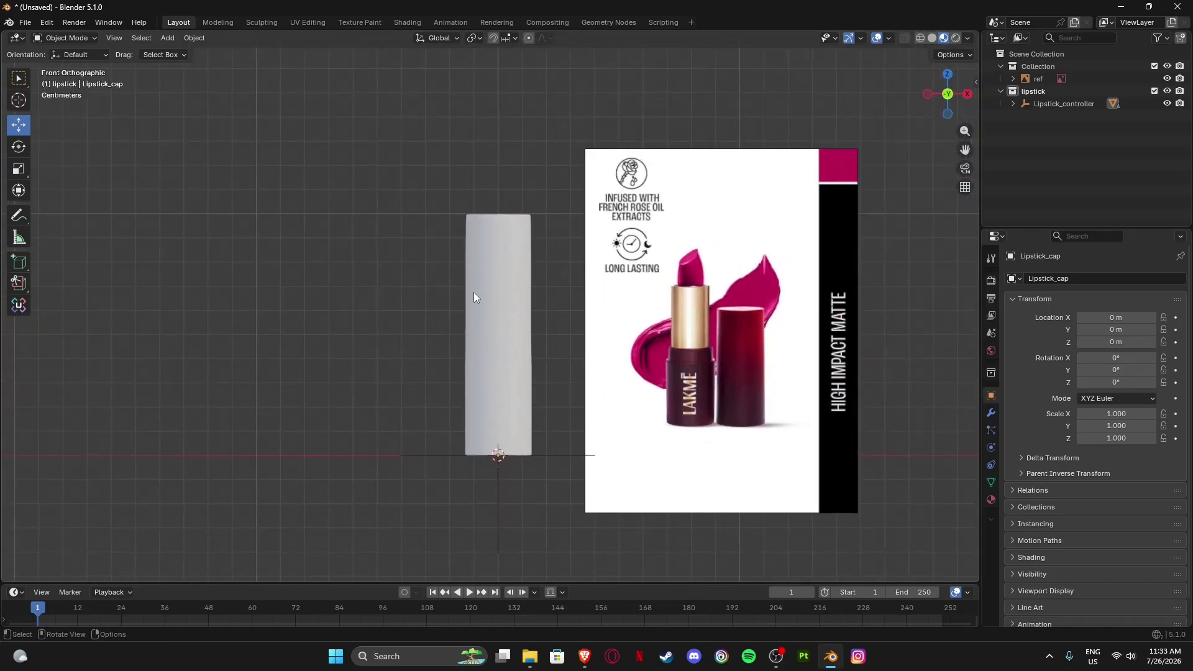
# Select Lipstick_cap, split the 3D viewport into two side-by-side areas, and make one a Shader Editor with its sidebar hidden.
pyautogui.click(466, 225)
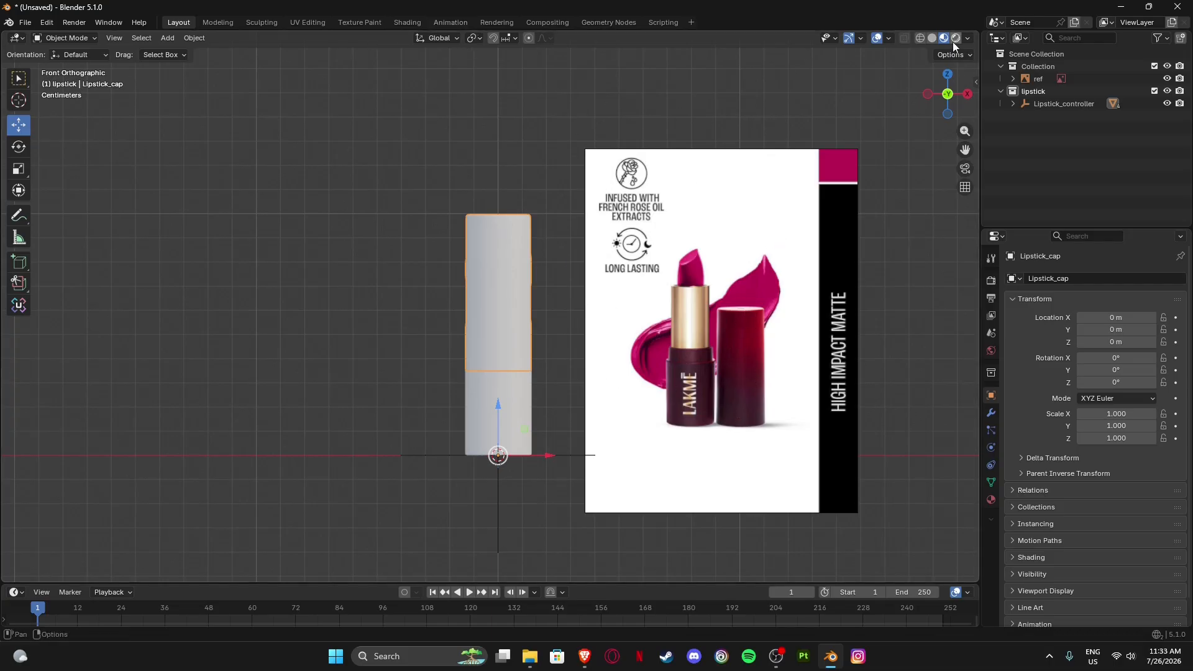
pyautogui.moveTo(978, 33); pyautogui.dragTo(491, 58)
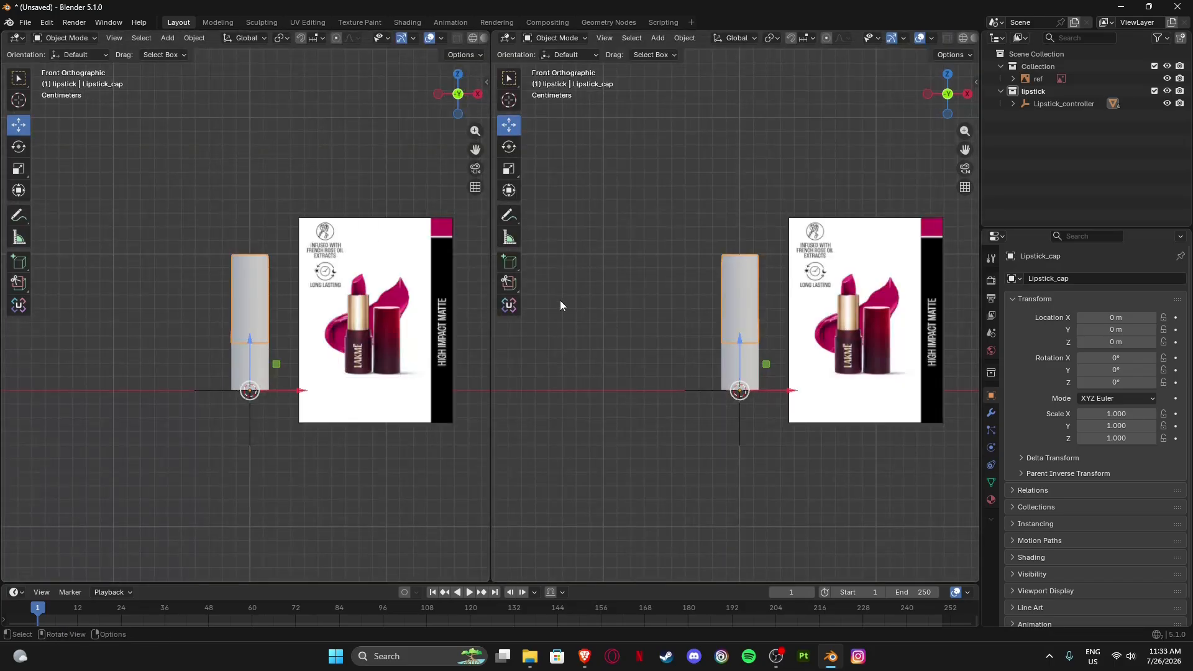
pyautogui.click(509, 38)
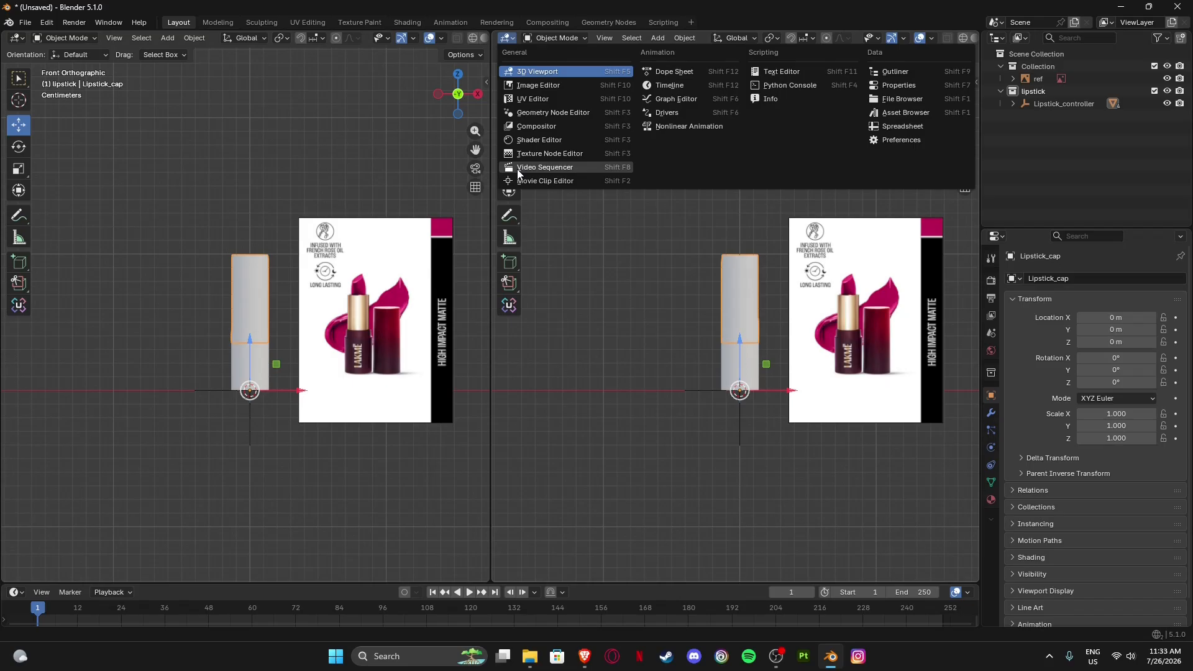
pyautogui.click(534, 167)
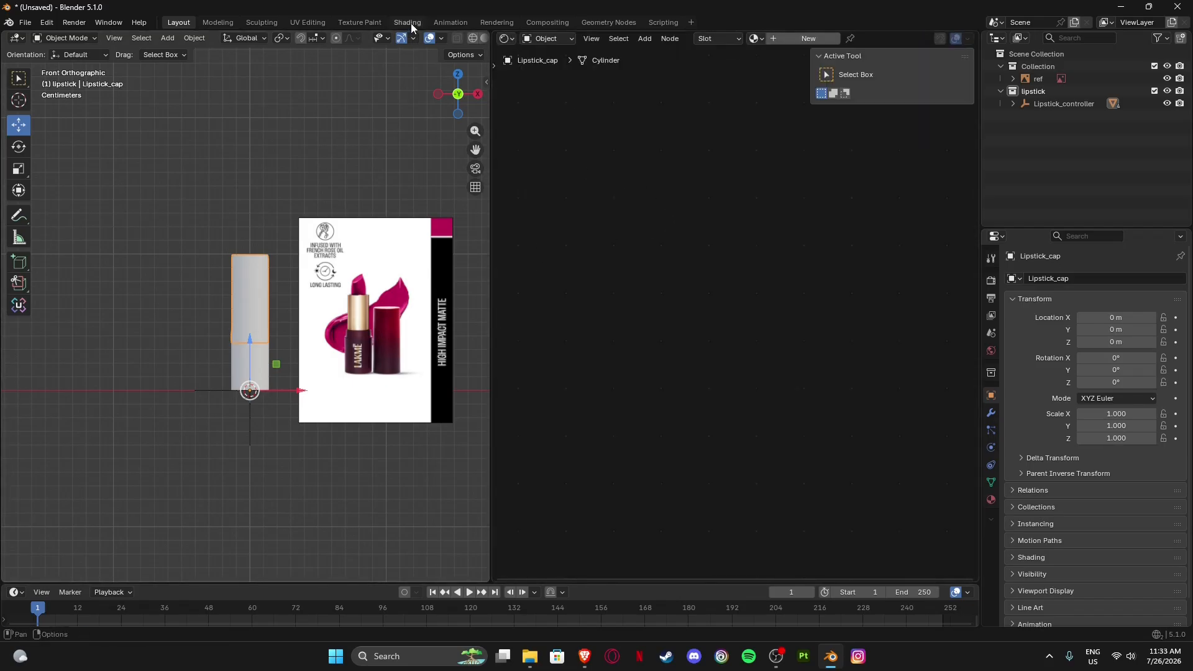
pyautogui.press('n')
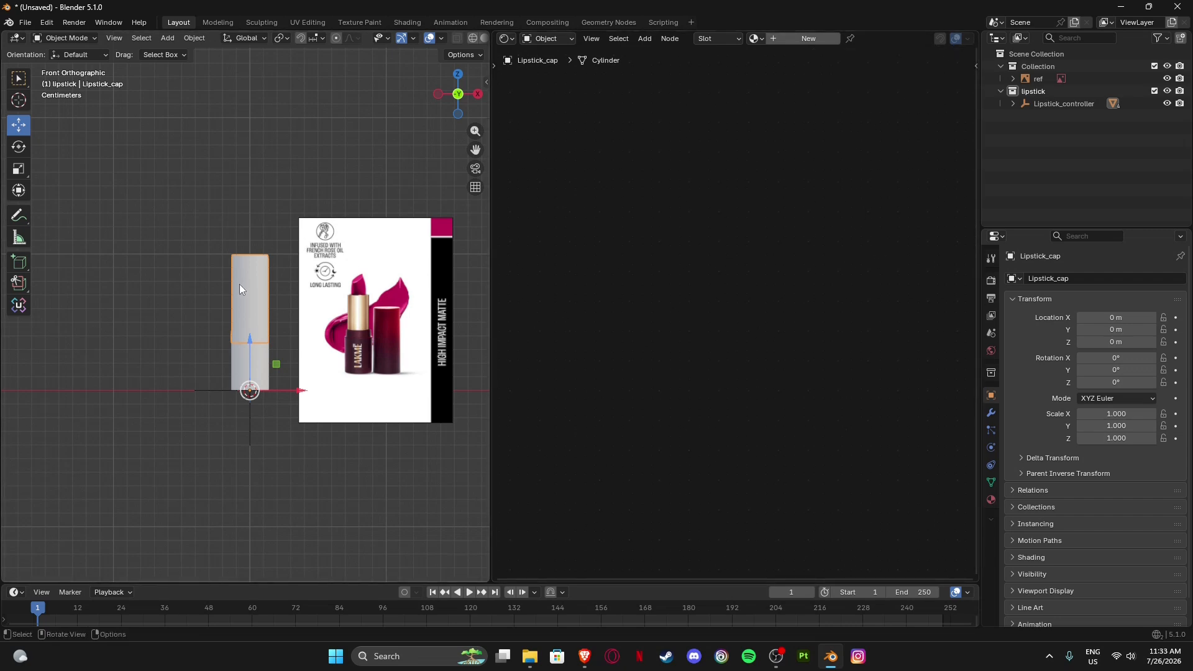
# Create a new material on the cap and name it Top_cap.
pyautogui.click(991, 500)
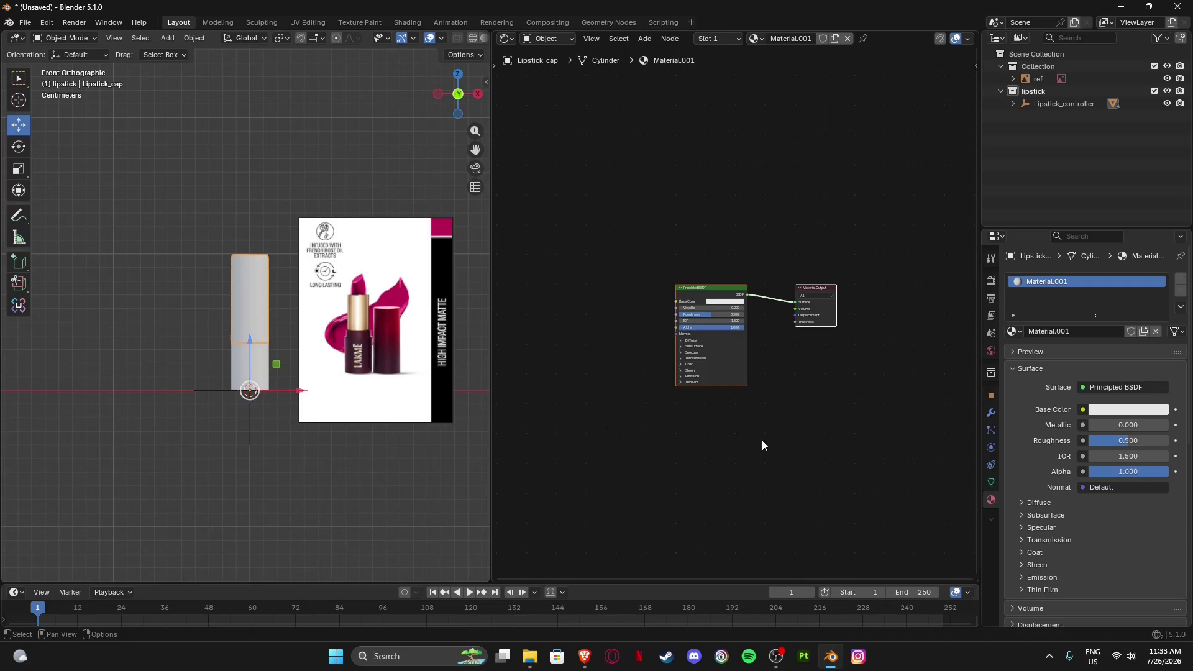
pyautogui.doubleClick(1054, 281)
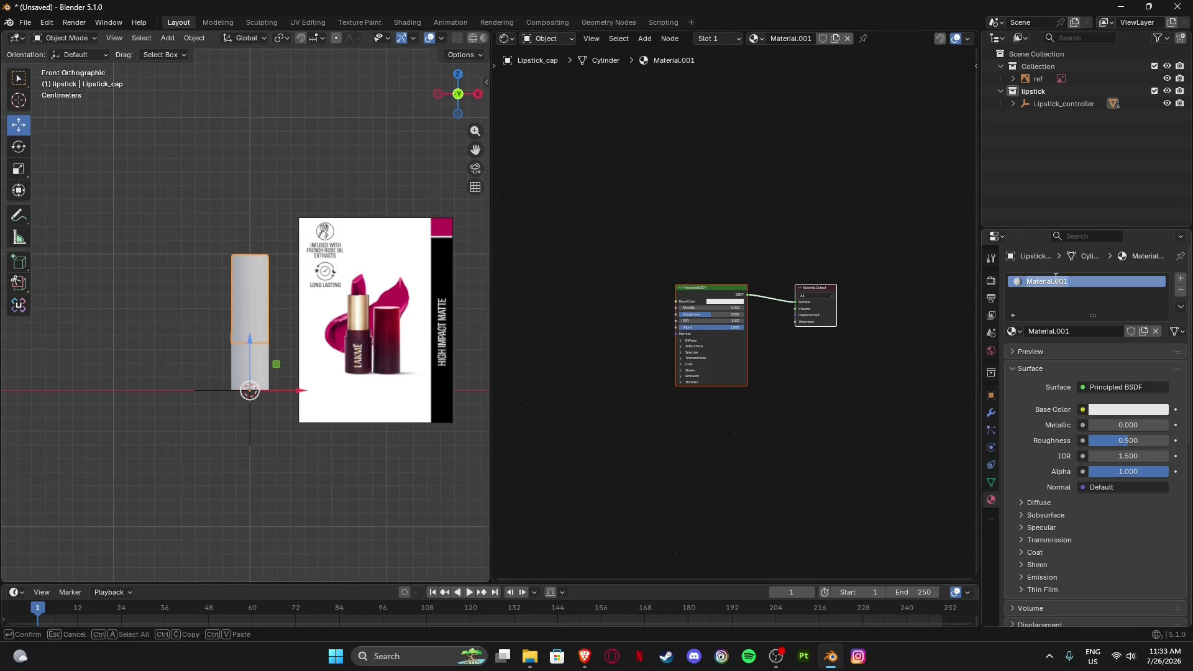
pyautogui.write('Ti')
pyautogui.write('op')
pyautogui.write('_cap')
pyautogui.press('Return')
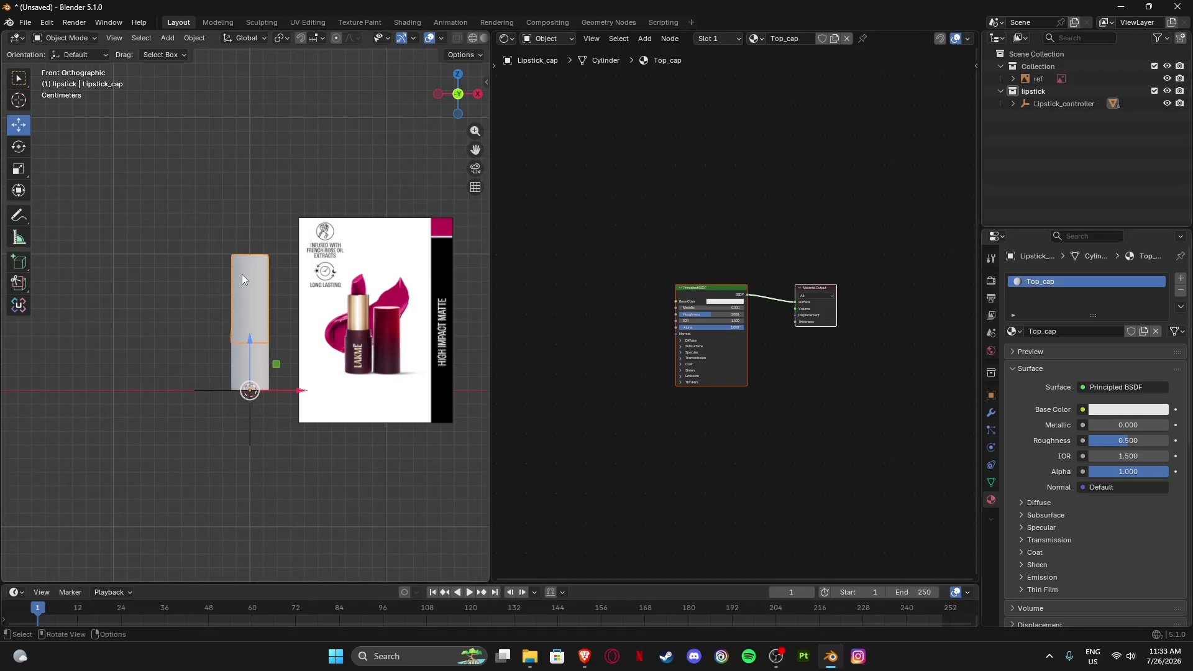
# Expand Lipstick_controller's hierarchy, copy the cap object's name, and rename its material as Lipstick_cap.
pyautogui.click(1002, 91)
pyautogui.click(1001, 92)
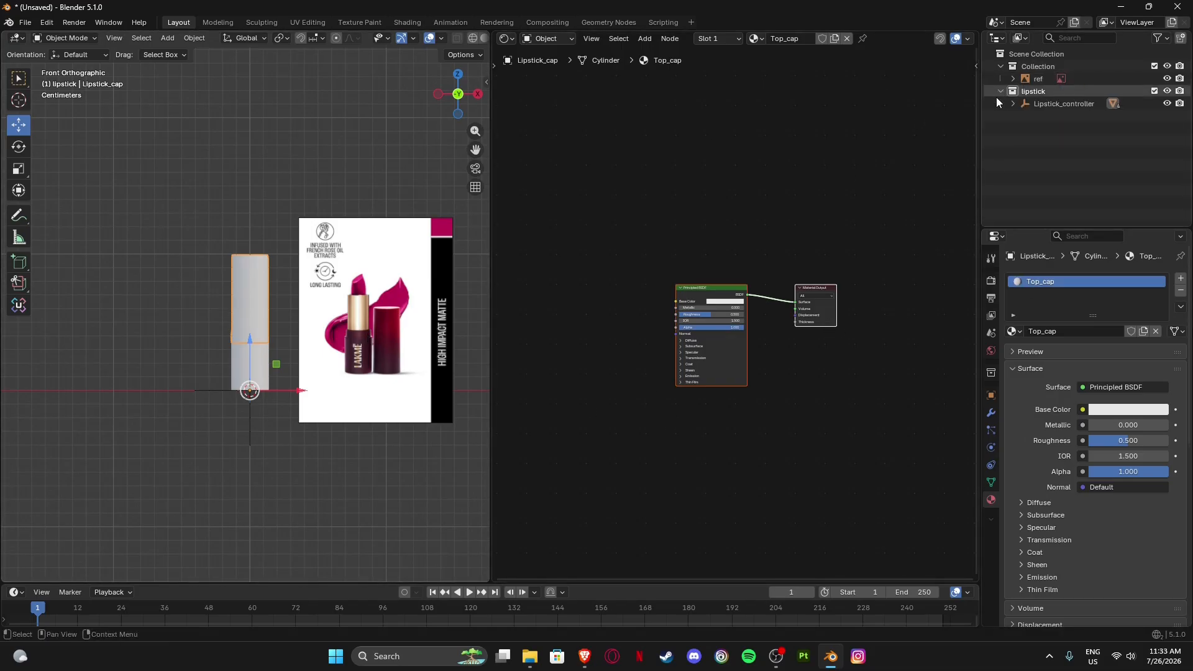
pyautogui.click(1014, 104)
pyautogui.click(1067, 129)
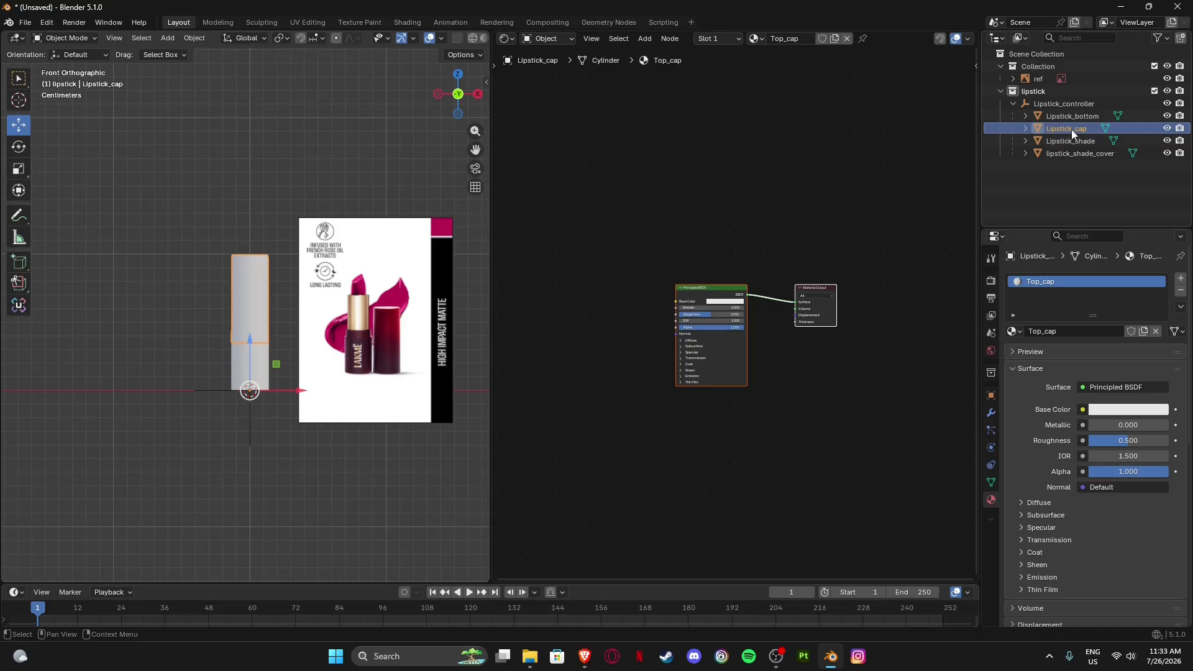
pyautogui.doubleClick(1071, 130)
pyautogui.hotkey('ctrl', 'c')
pyautogui.click(1039, 283)
pyautogui.doubleClick(1041, 282)
pyautogui.hotkey('ctrl', 'v')
pyautogui.click(913, 196)
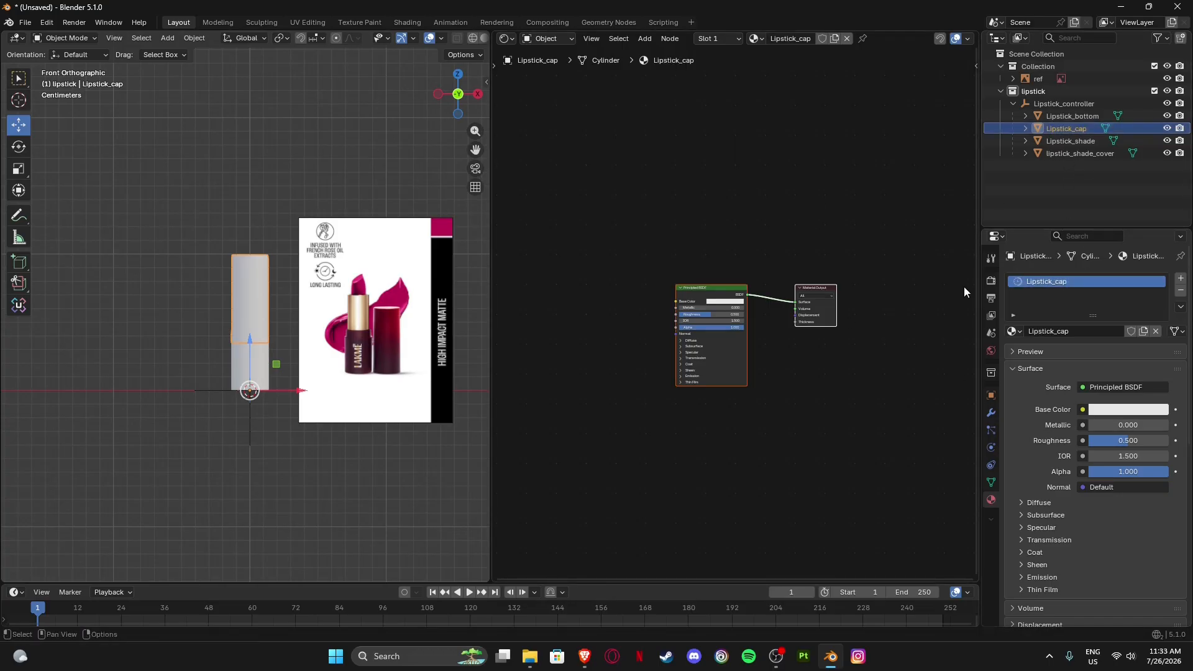
# Set the Lipstick_cap material's base colour by sampling the dark maroon near the bottom of the reference image's cap.
pyautogui.scroll(4, 964, 286)
pyautogui.scroll(4, 299, 300)
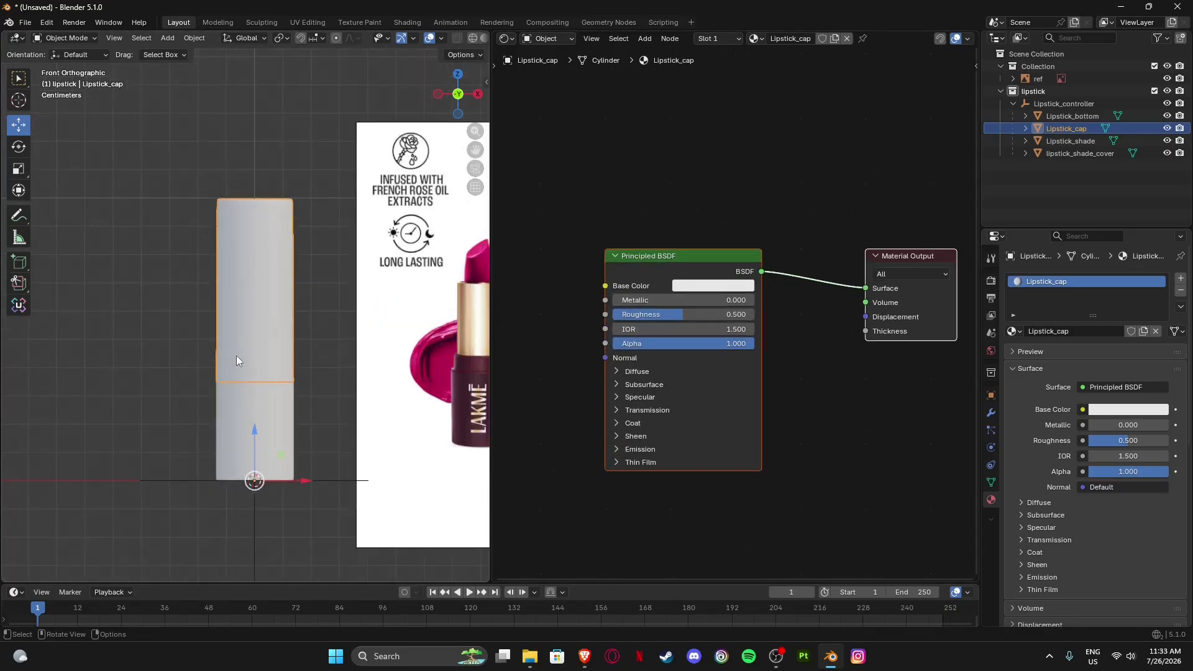
pyautogui.keyDown('shift'); pyautogui.moveTo(397, 424); pyautogui.dragTo(398, 374, button='middle'); pyautogui.keyUp('shift')
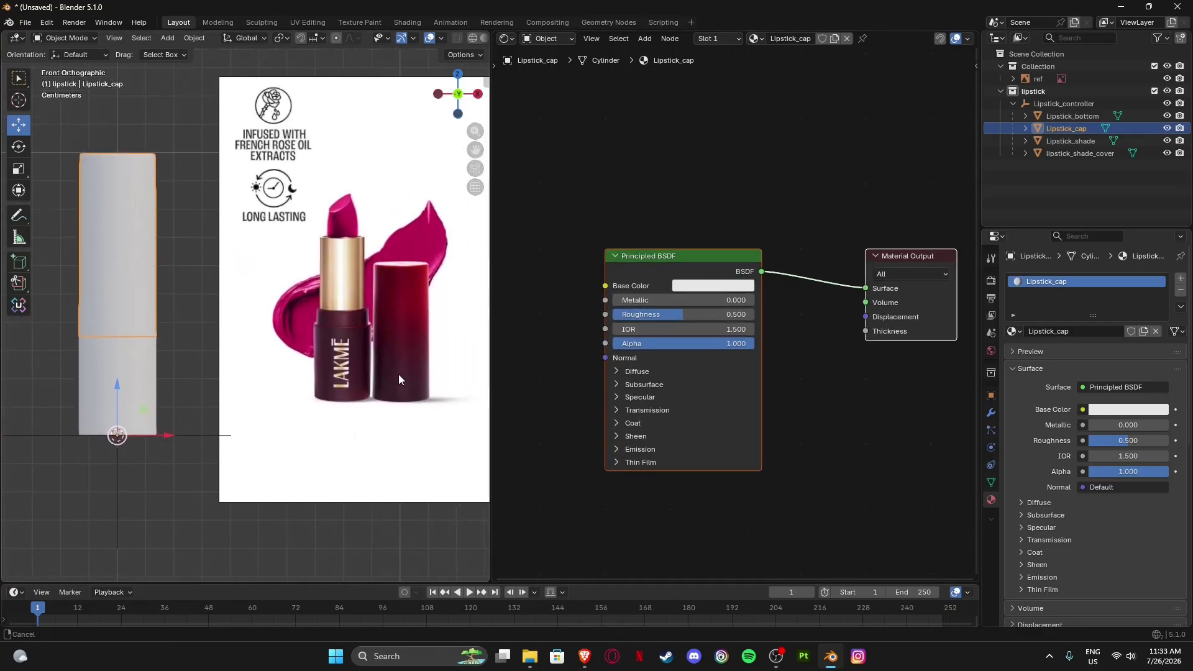
pyautogui.click(709, 287)
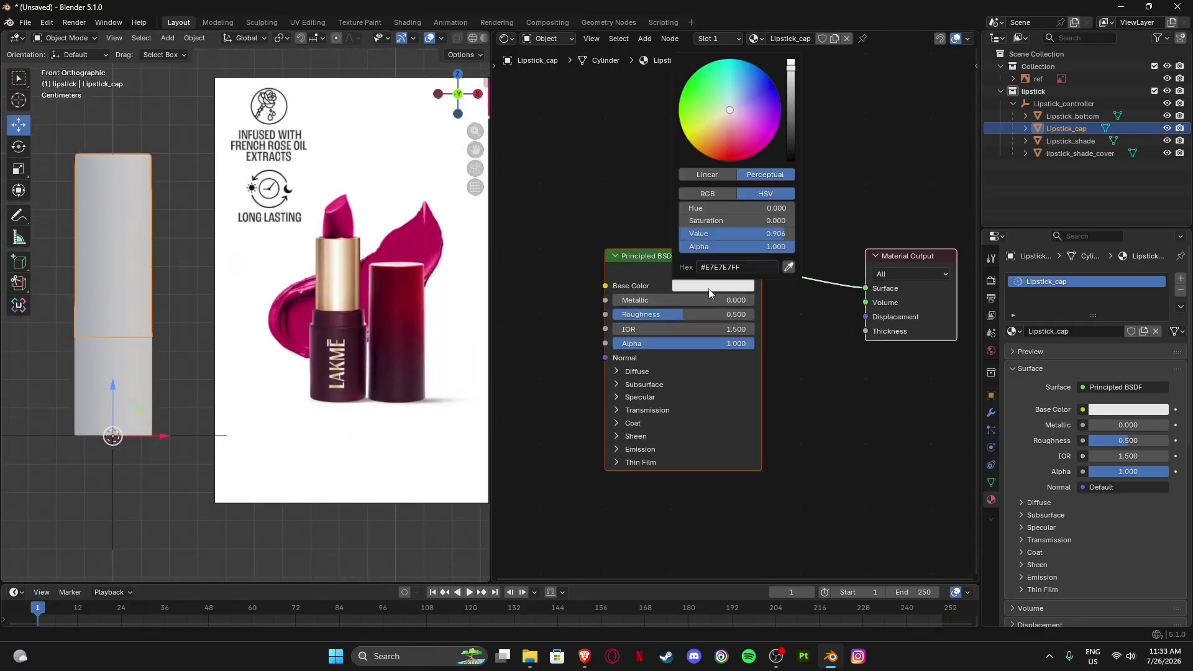
pyautogui.click(790, 267)
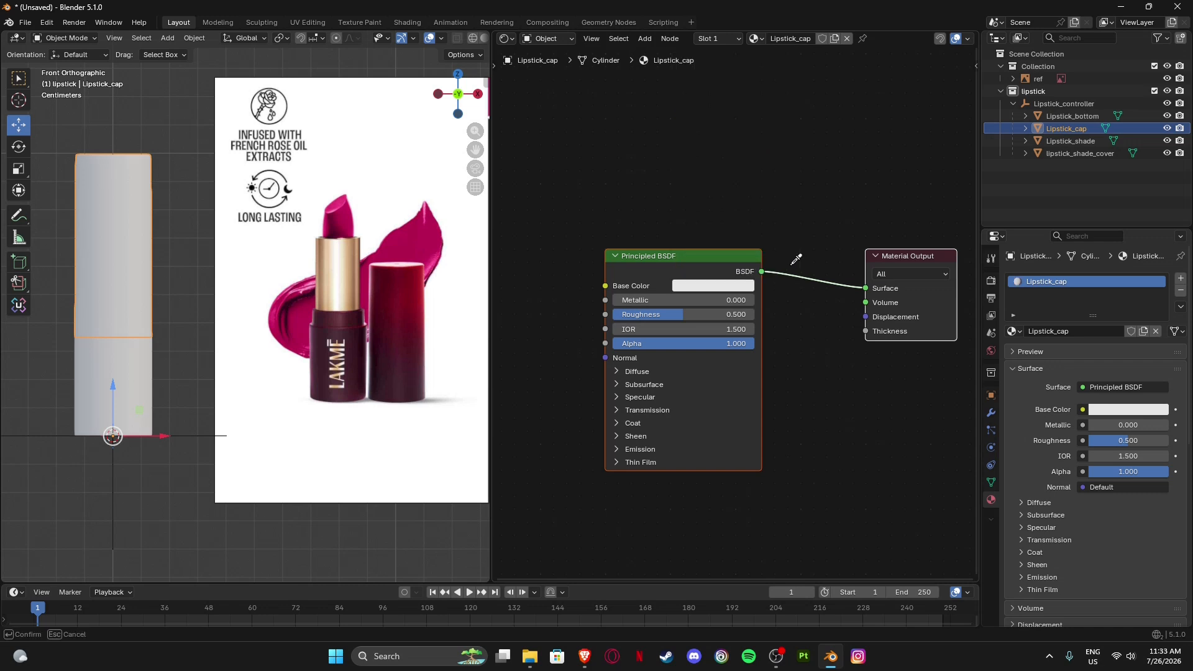
pyautogui.click(392, 382)
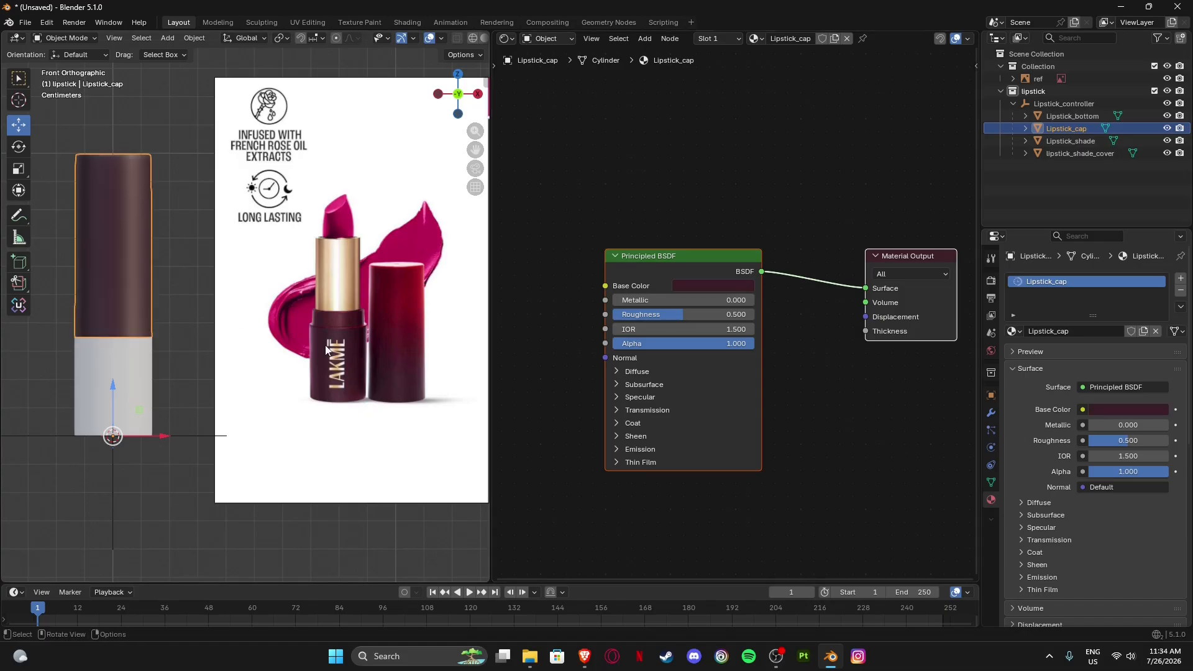
pyautogui.moveTo(159, 285)
pyautogui.keyDown('shift'); pyautogui.mouseDown(button='middle')
pyautogui.moveTo(258, 303)
pyautogui.moveTo(154, 307)
pyautogui.mouseUp(button='middle'); pyautogui.keyUp('shift')
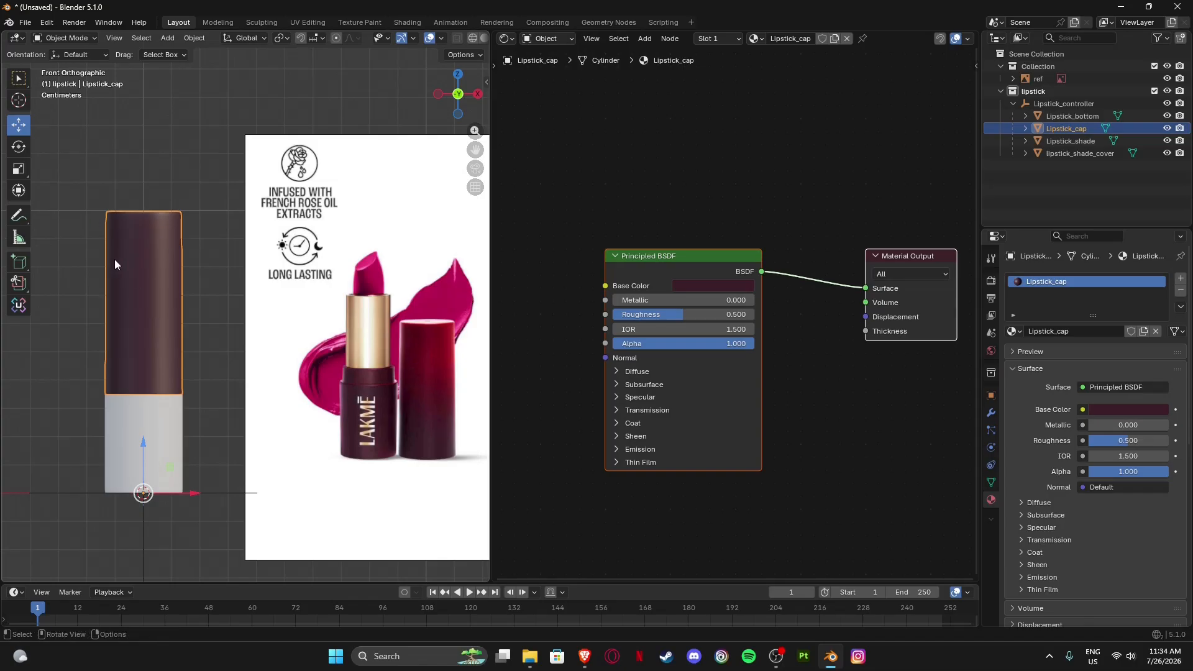
# Add a Color Ramp node beside the Principled BSDF's inputs in the Lipstick_cap material.
pyautogui.click(674, 258)
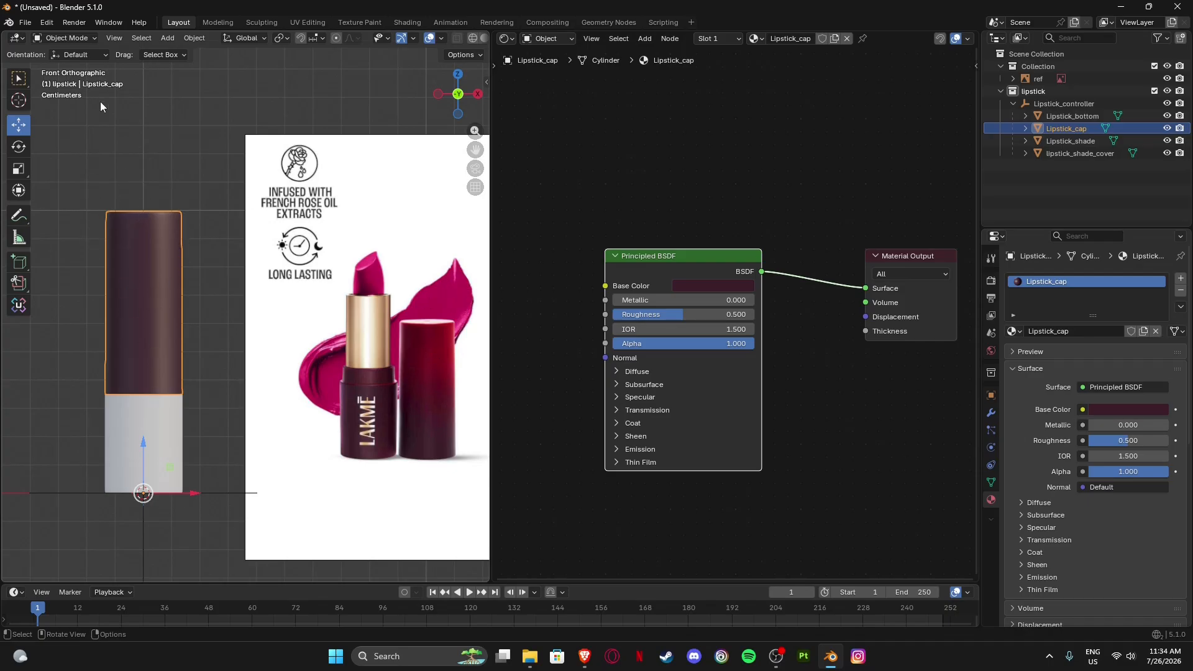
pyautogui.keyDown('shift'); pyautogui.moveTo(212, 313); pyautogui.dragTo(181, 319, button='middle'); pyautogui.keyUp('shift')
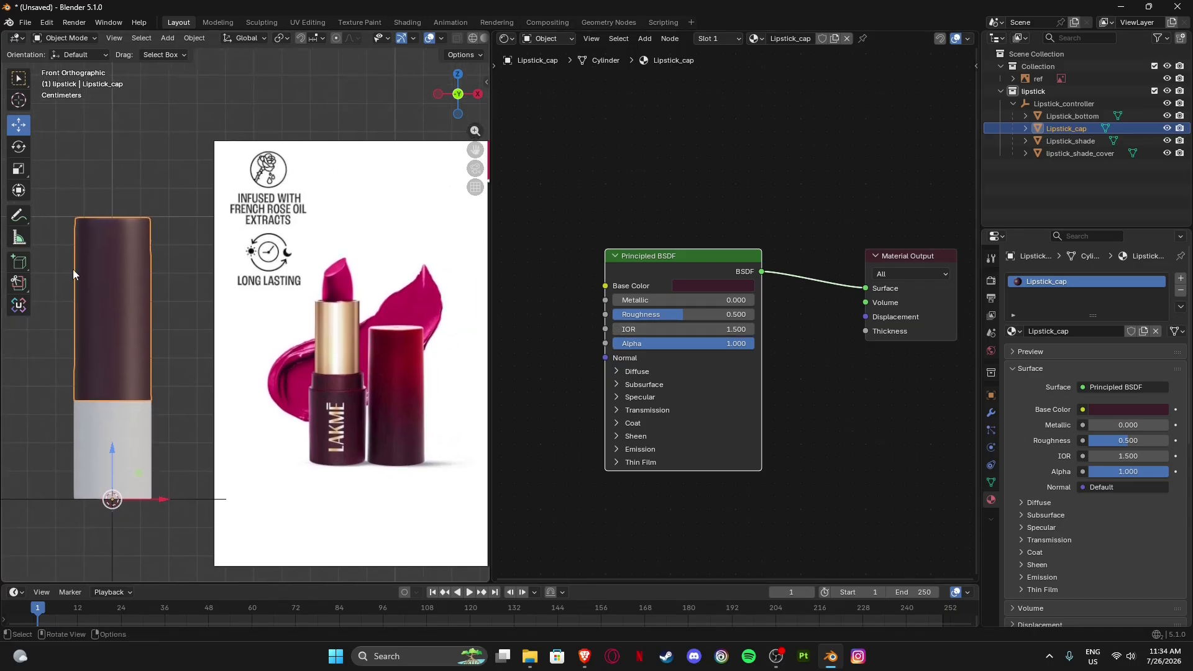
pyautogui.scroll(-2, 75, 265)
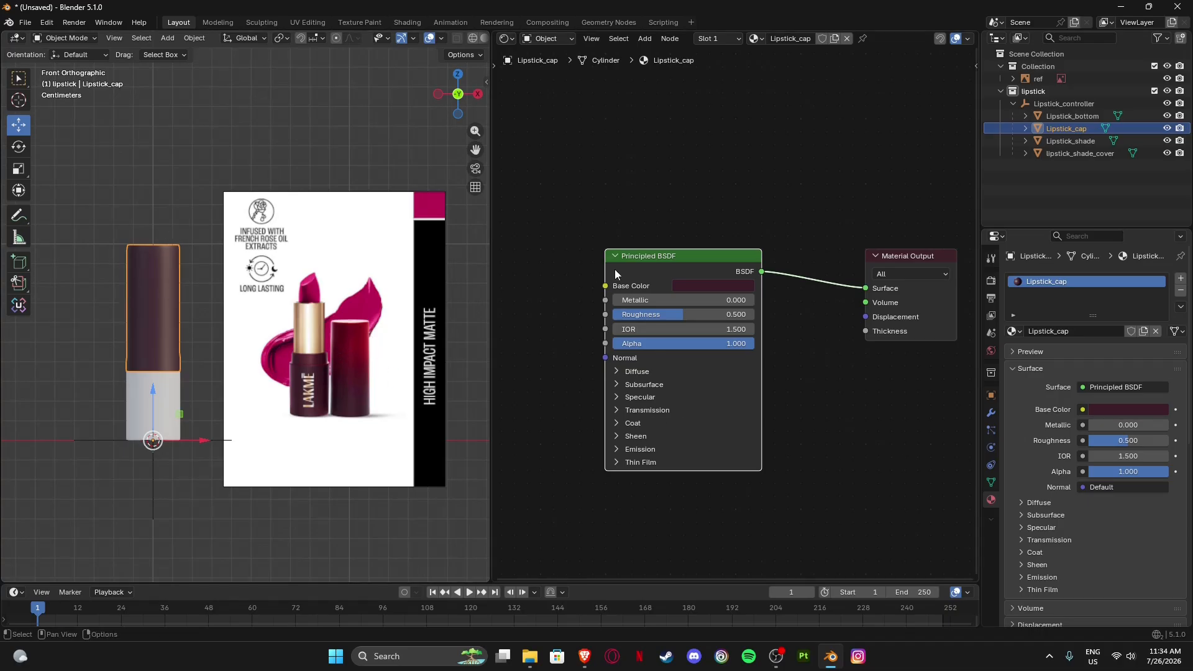
pyautogui.keyDown('shift'); pyautogui.moveTo(786, 405); pyautogui.dragTo(863, 432, button='middle'); pyautogui.keyUp('shift')
pyautogui.scroll(-4, 728, 317)
pyautogui.keyDown('shift'); pyautogui.moveTo(670, 288); pyautogui.dragTo(634, 337, button='middle'); pyautogui.keyUp('shift')
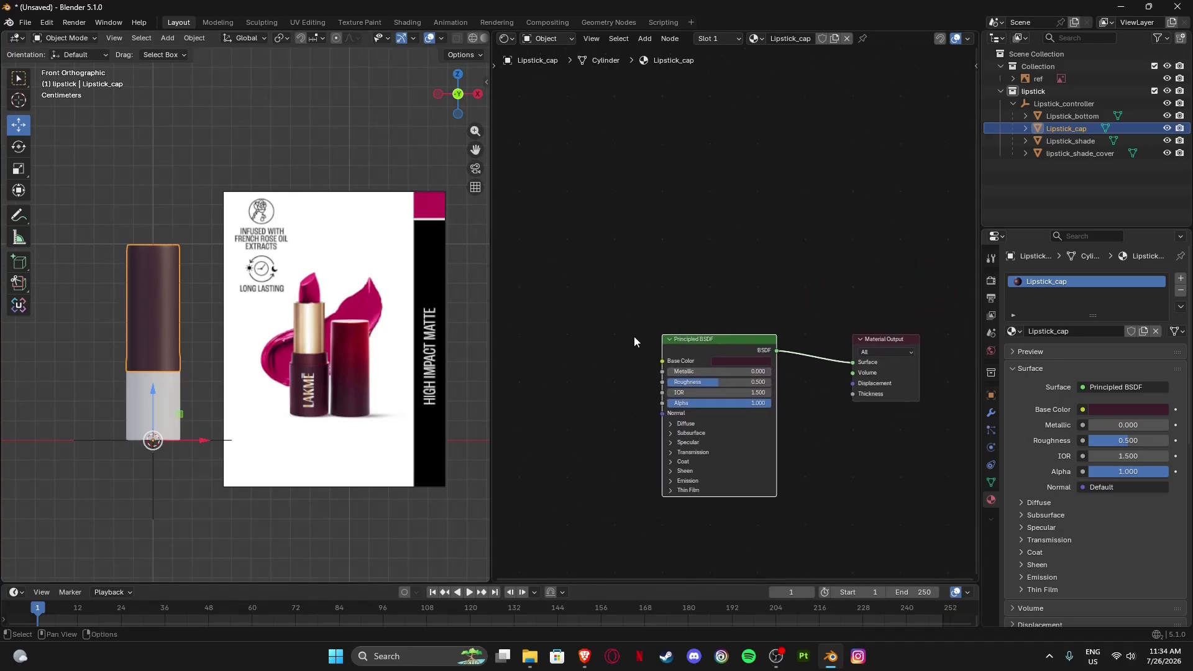
pyautogui.moveTo(688, 331)
pyautogui.mouseDown()
pyautogui.moveTo(663, 337)
pyautogui.moveTo(686, 336)
pyautogui.mouseUp()
pyautogui.keyDown('shift'); pyautogui.moveTo(635, 317); pyautogui.dragTo(741, 288, button='middle'); pyautogui.keyUp('shift')
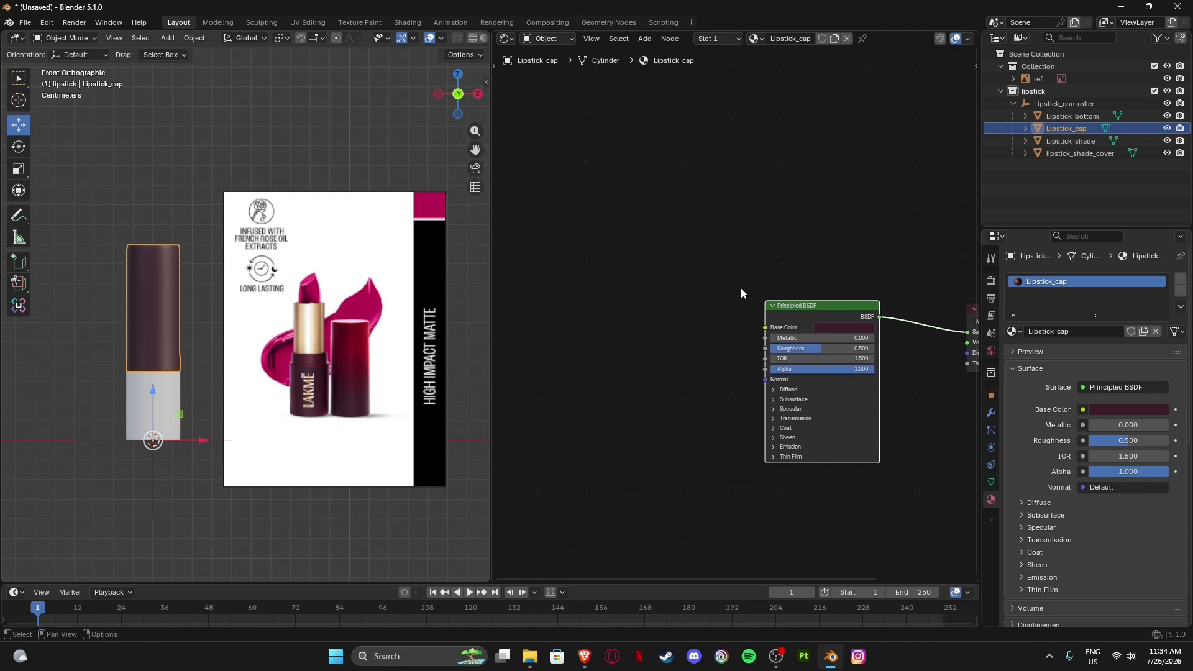
pyautogui.press('F3')
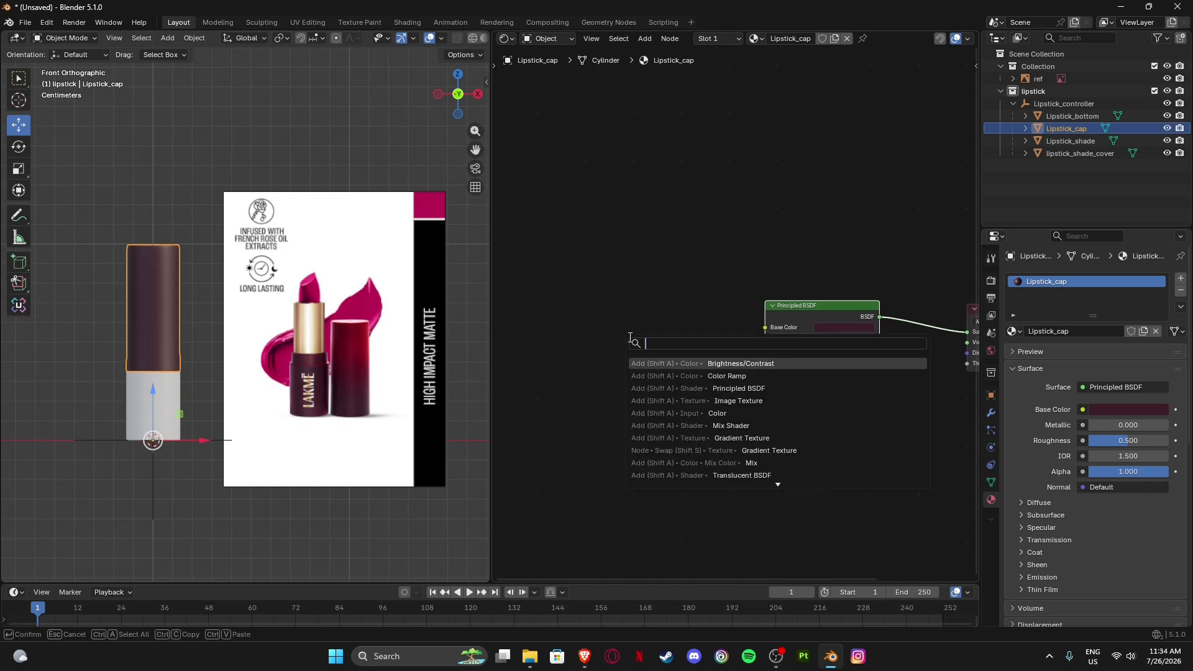
pyautogui.click(725, 375)
pyautogui.click(591, 341)
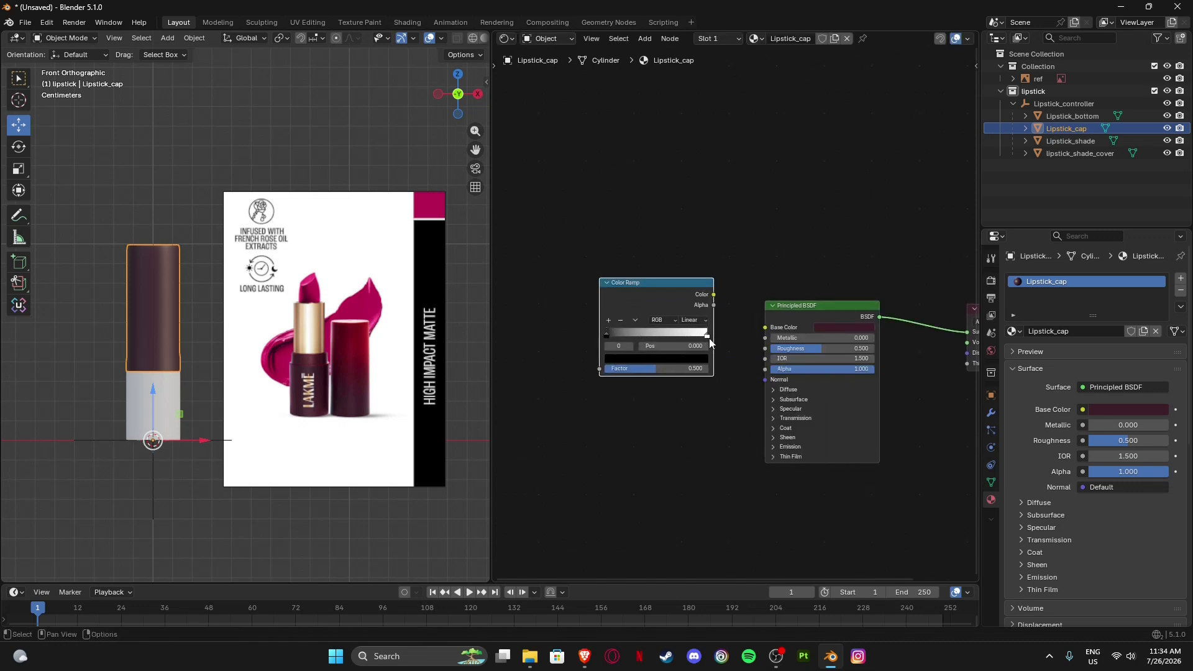
pyautogui.scroll(2, 721, 336)
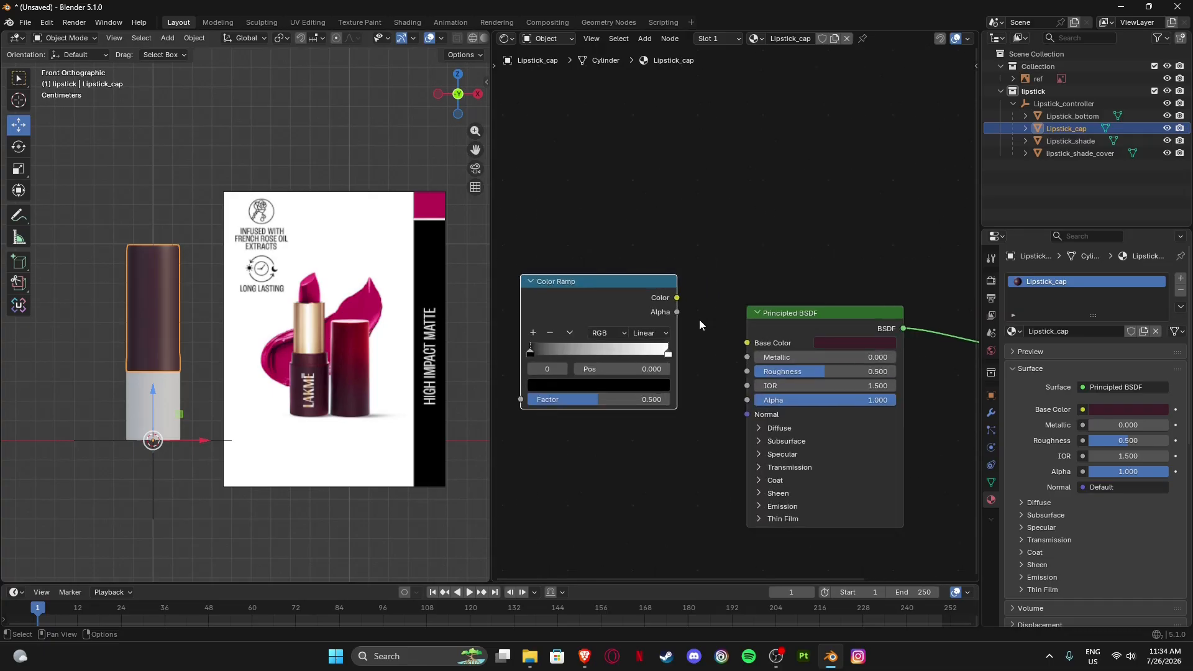
# Copy the hex code of the Principled BSDF's maroon base colour.
pyautogui.moveTo(678, 298); pyautogui.dragTo(719, 253)
pyautogui.click(859, 344)
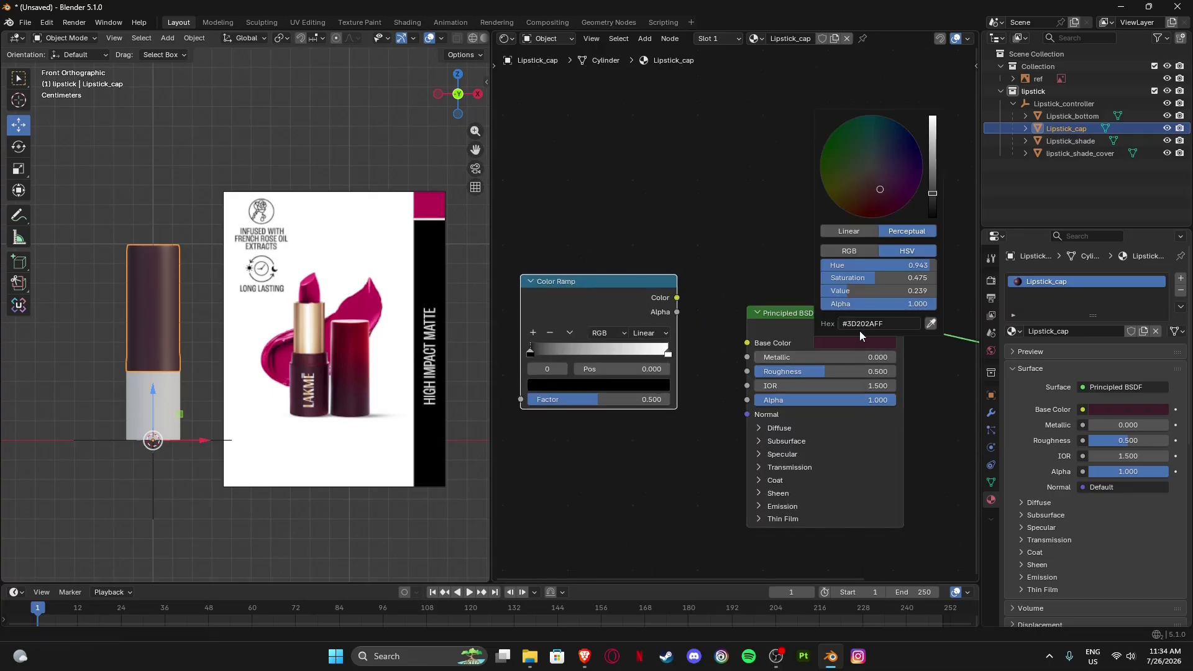
pyautogui.click(891, 323)
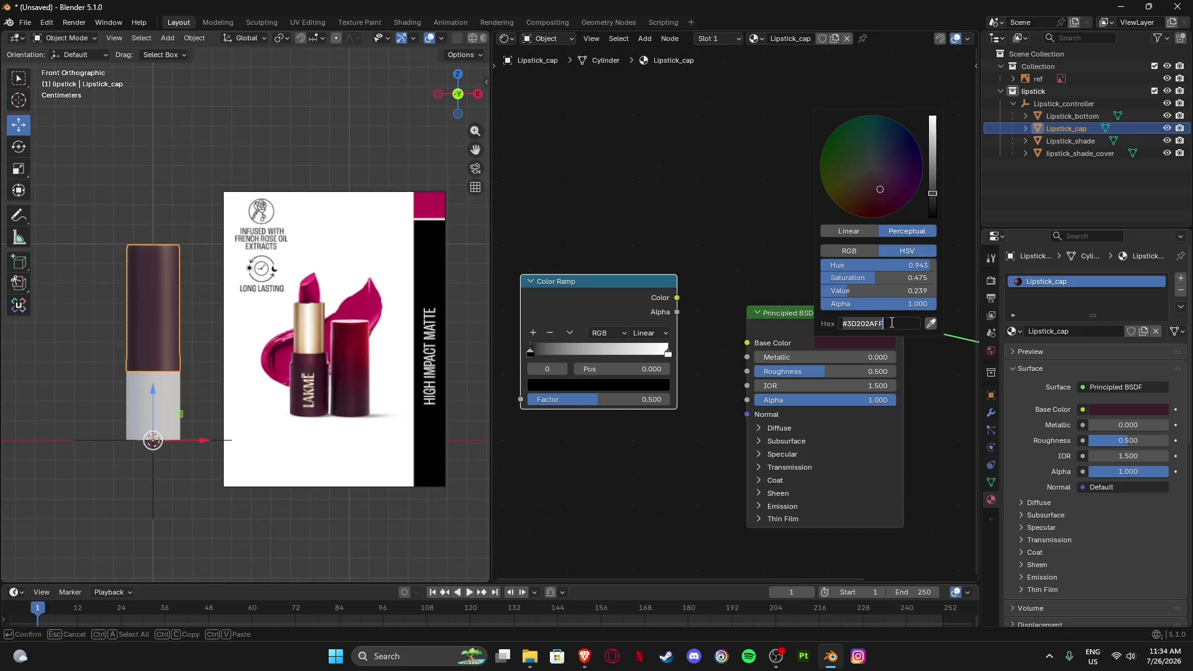
pyautogui.press('Return')
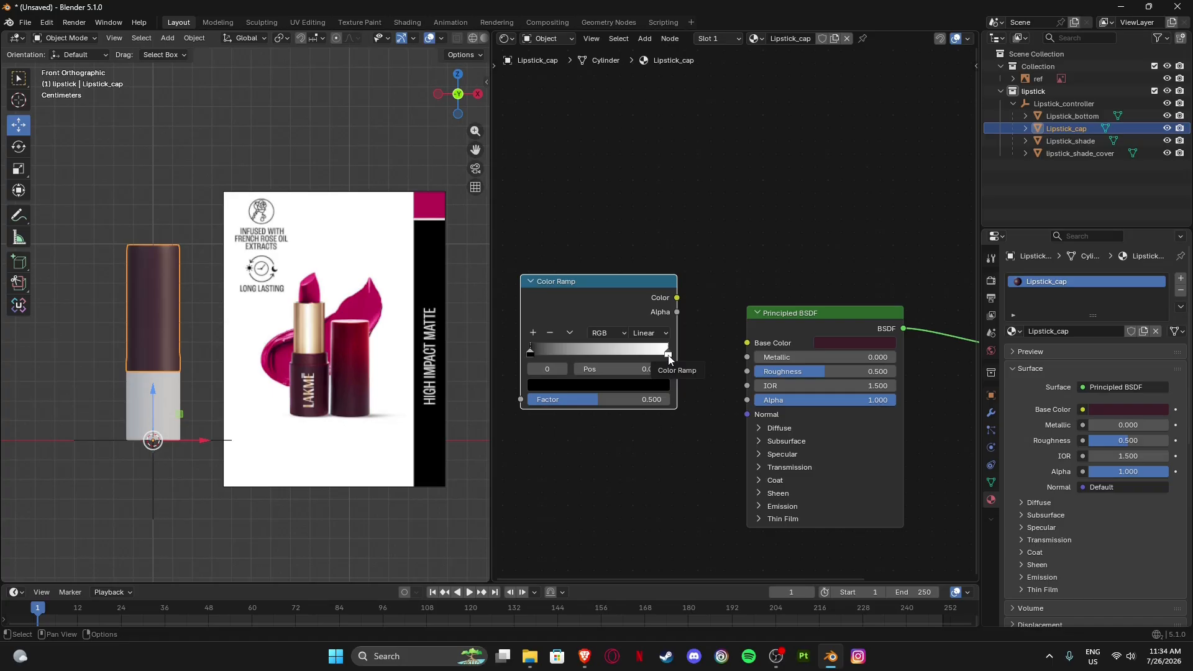
# Connect the Color Ramp's Color output to the Principled BSDF's Base Color and reposition the ramp node slightly.
pyautogui.moveTo(676, 297); pyautogui.dragTo(747, 344)
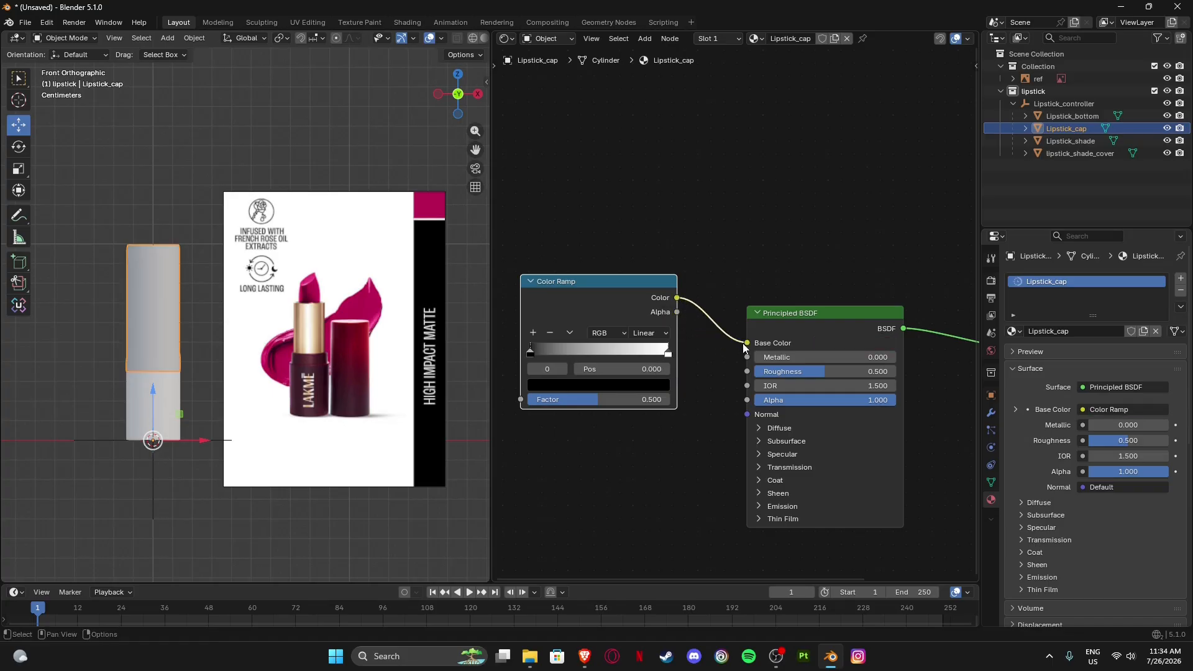
pyautogui.moveTo(539, 356)
pyautogui.mouseDown()
pyautogui.moveTo(621, 358)
pyautogui.moveTo(520, 355)
pyautogui.mouseUp()
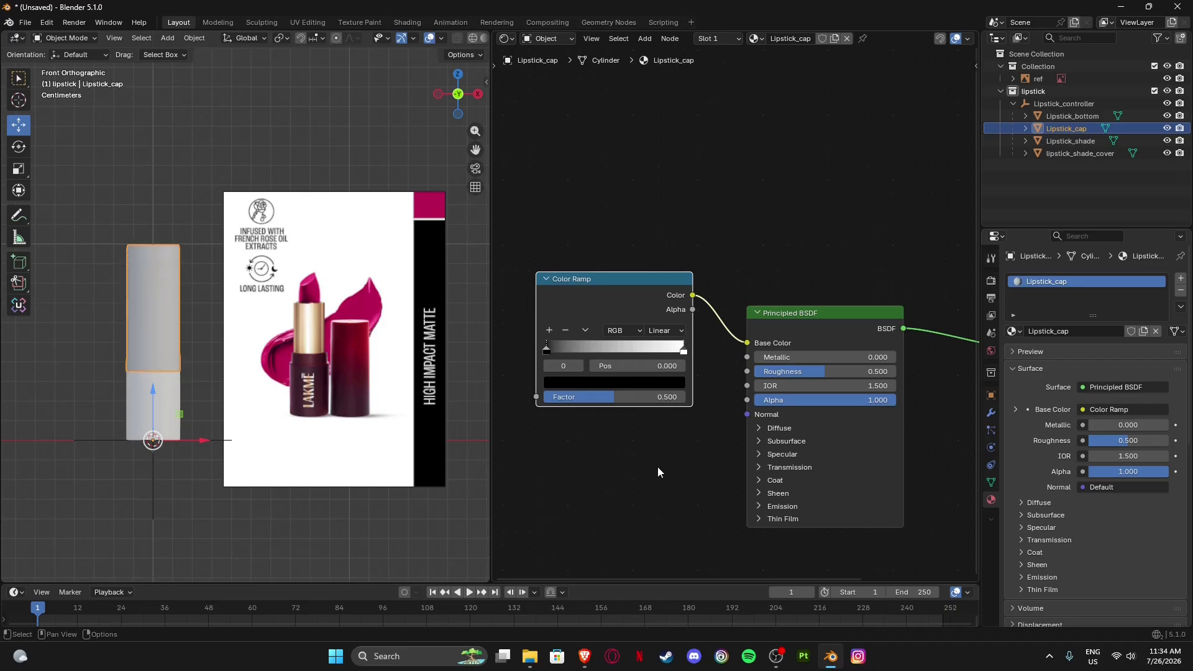
pyautogui.moveTo(658, 473); pyautogui.dragTo(687, 472, button='middle')
# Set the Color Ramp's end stop at position 1 to the hex colour #3D202A.
pyautogui.click(713, 353)
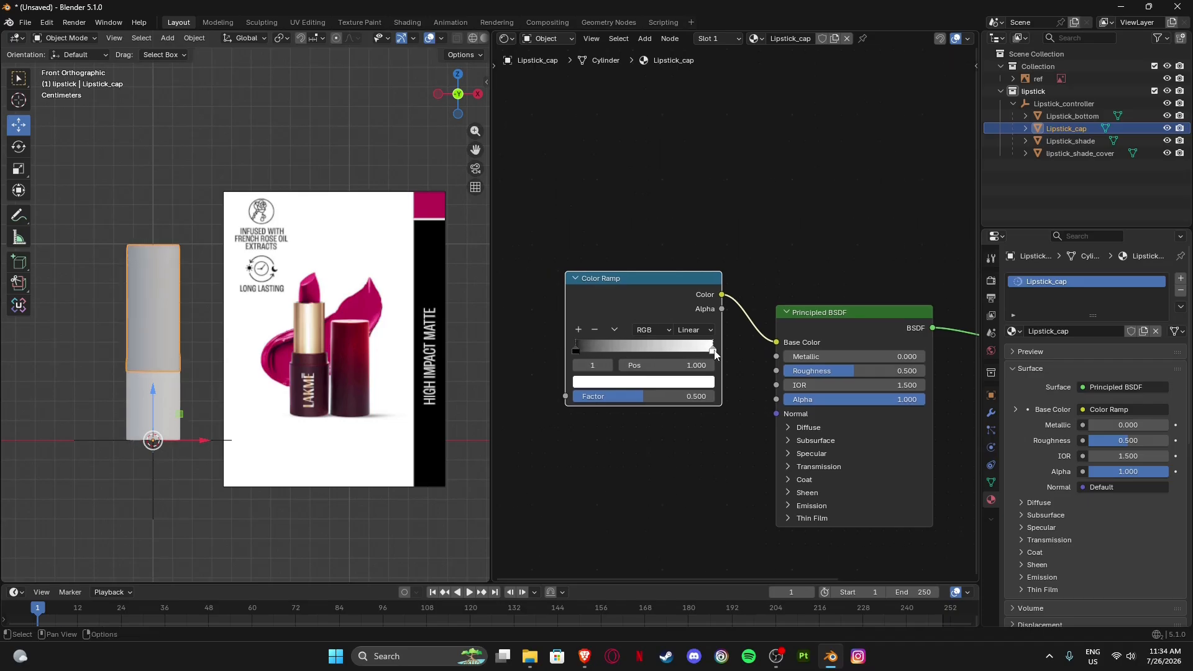
pyautogui.click(663, 383)
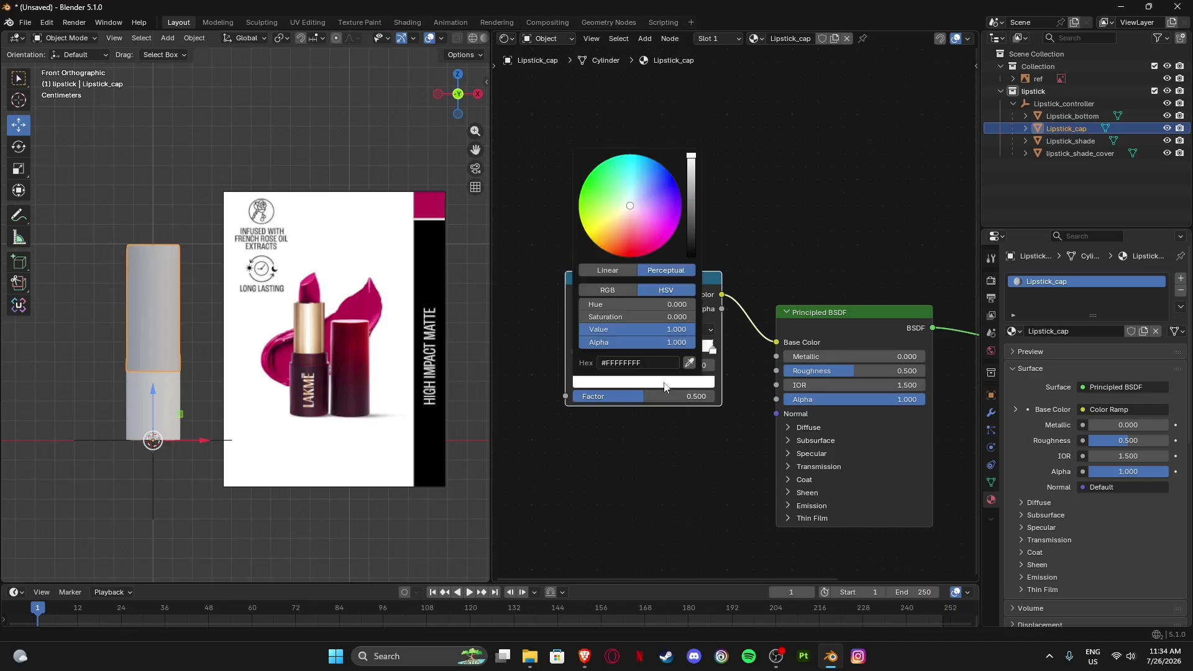
pyautogui.click(648, 363)
pyautogui.write('#3D202A')
pyautogui.press('Return')
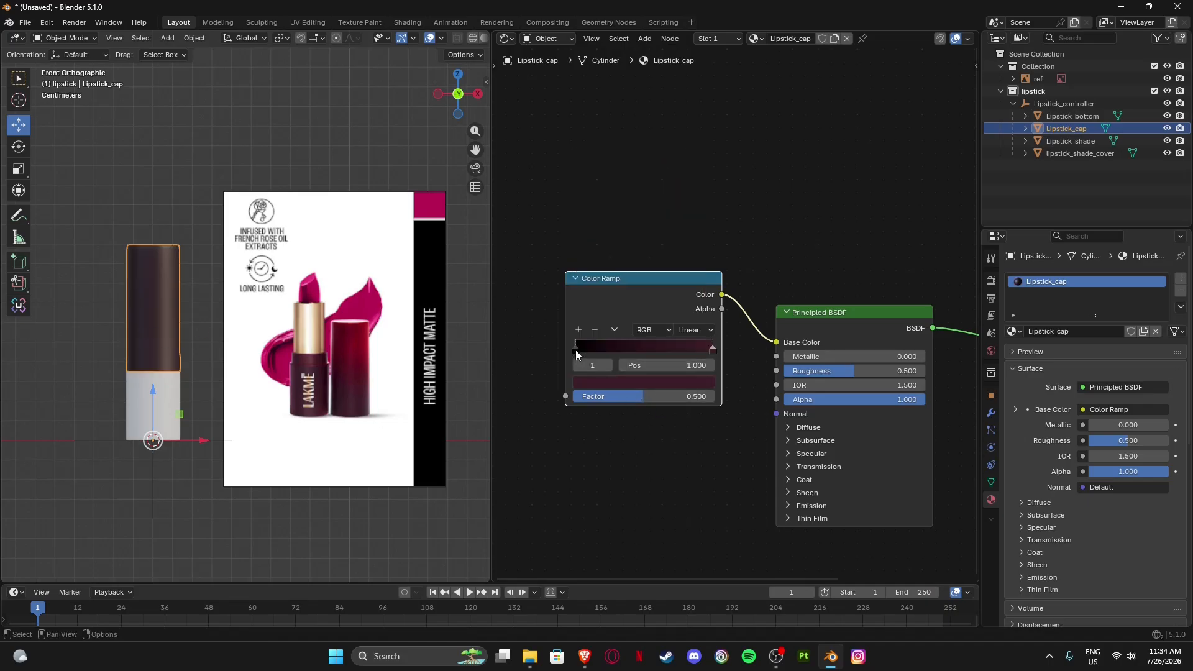
# Set the Color Ramp's first stop to the red sampled from the top of the reference image's cap.
pyautogui.click(575, 350)
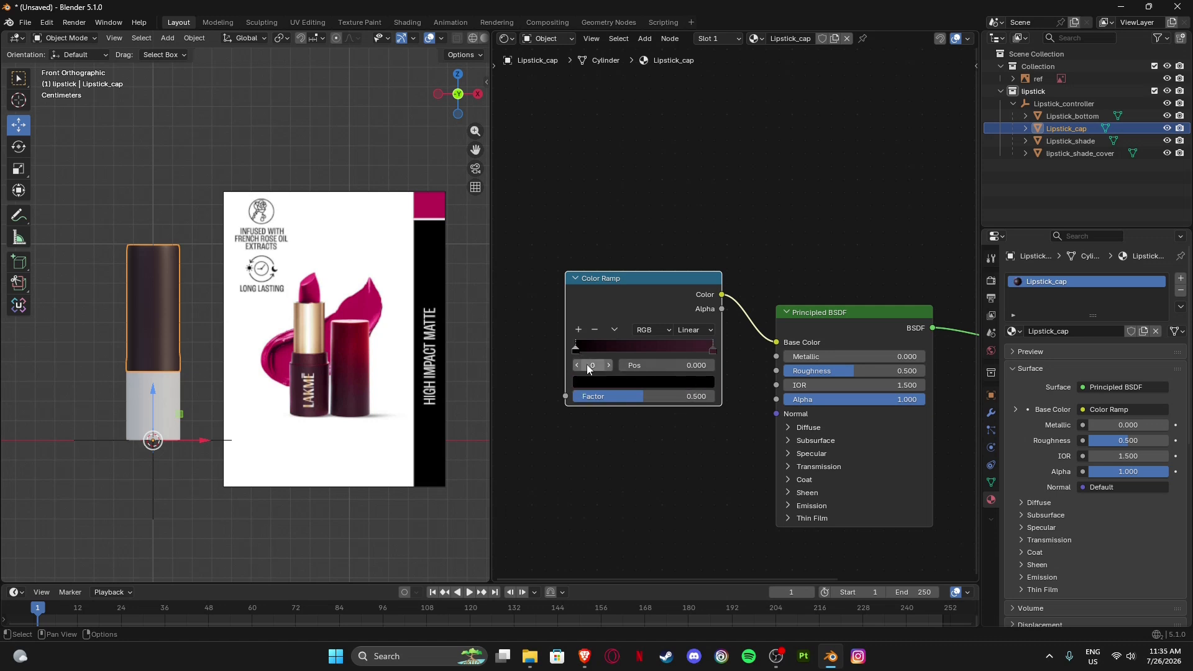
pyautogui.click(638, 382)
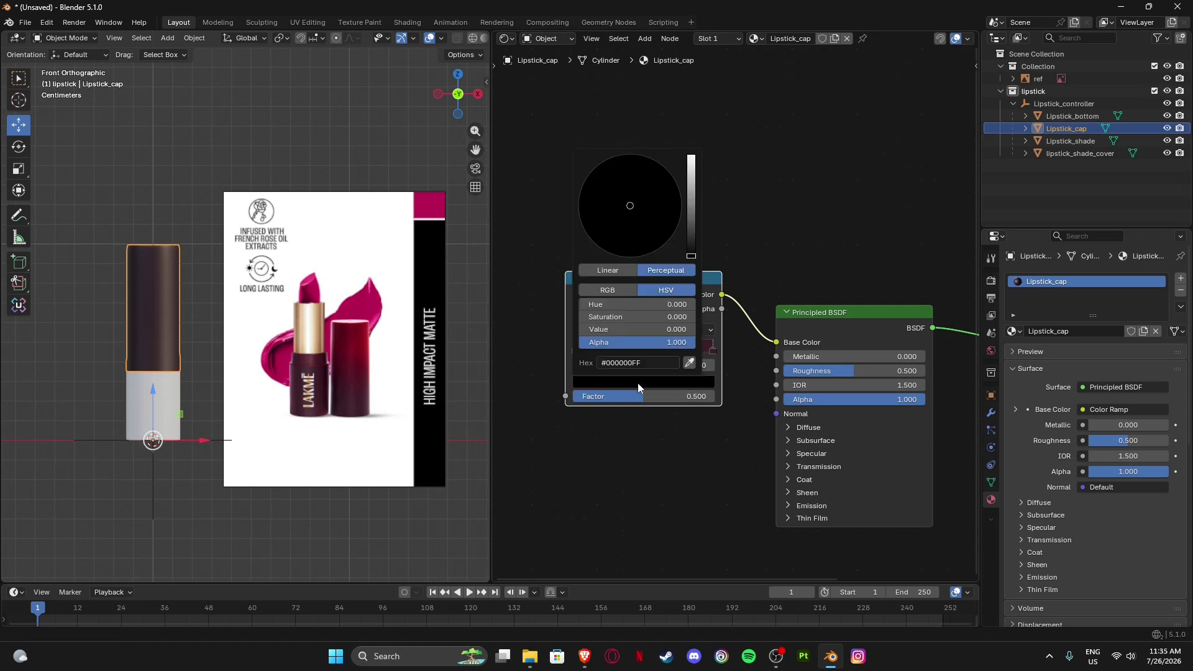
pyautogui.click(689, 363)
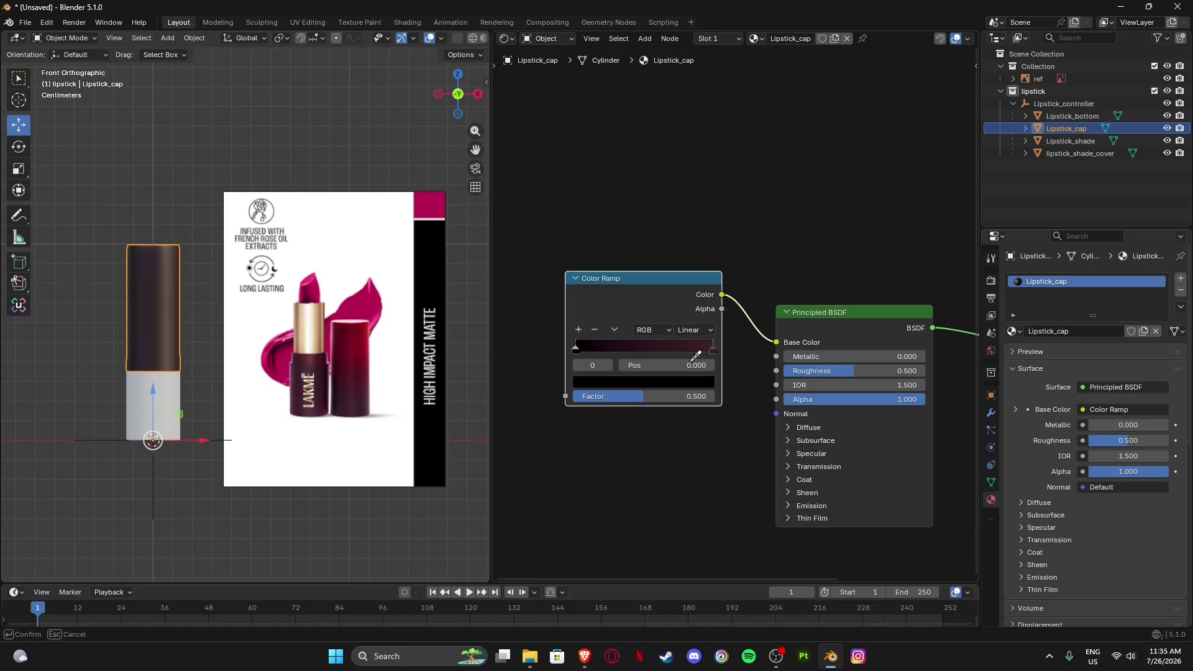
pyautogui.click(369, 321)
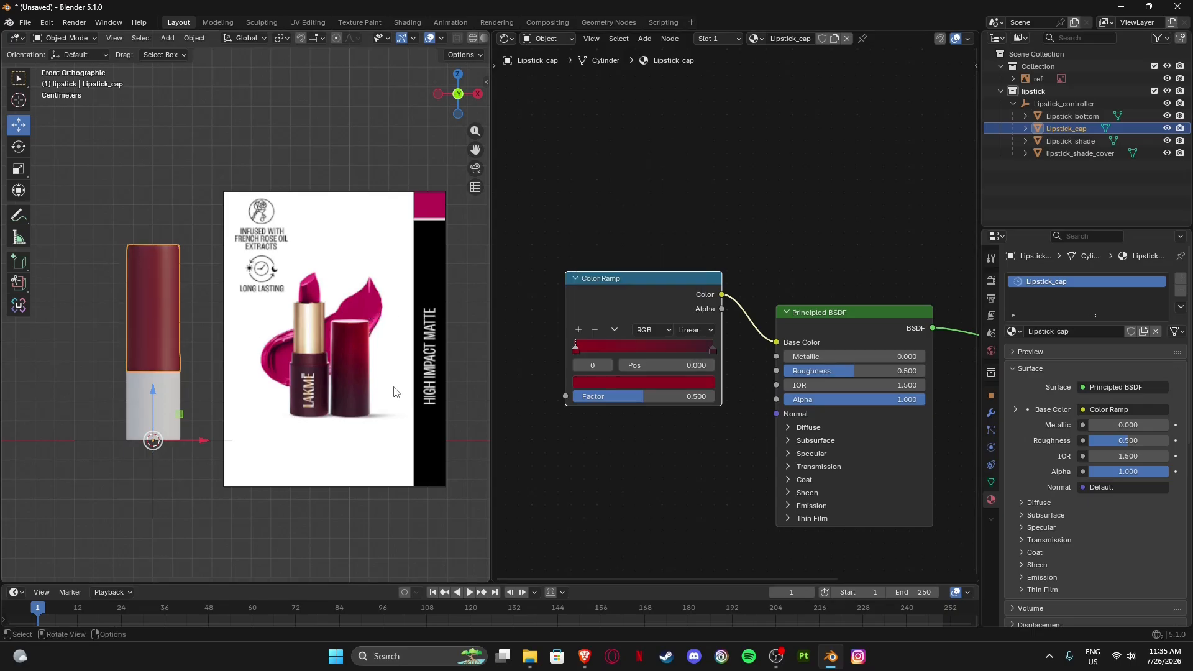
pyautogui.click(642, 476)
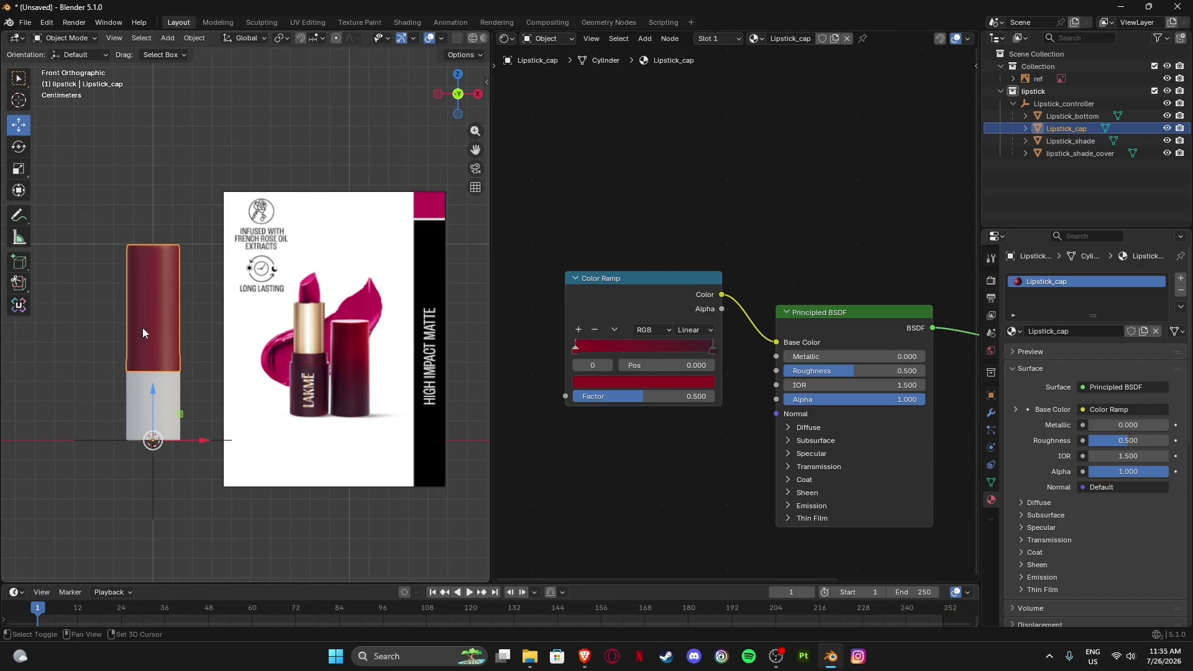
# Add a Gradient Texture node before the Color Ramp and connect its Color output to the ramp's Factor.
pyautogui.moveTo(607, 428); pyautogui.dragTo(699, 431, button='middle')
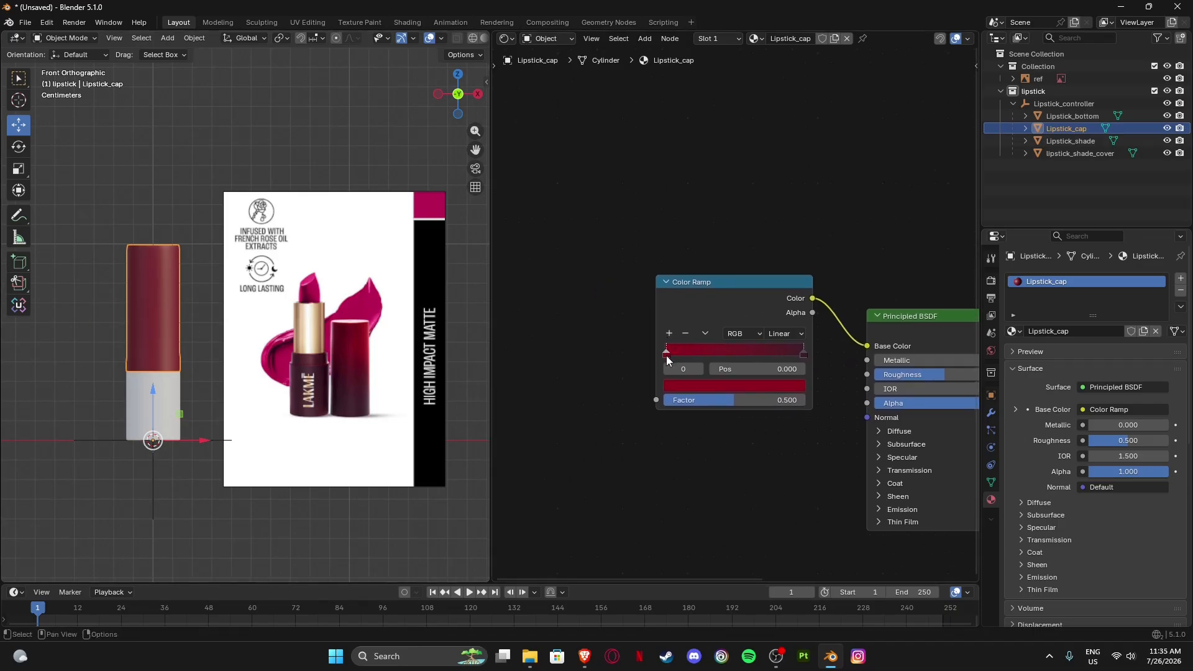
pyautogui.moveTo(669, 353)
pyautogui.mouseDown()
pyautogui.moveTo(754, 352)
pyautogui.moveTo(659, 347)
pyautogui.mouseUp()
pyautogui.moveTo(606, 347); pyautogui.dragTo(656, 352, button='middle')
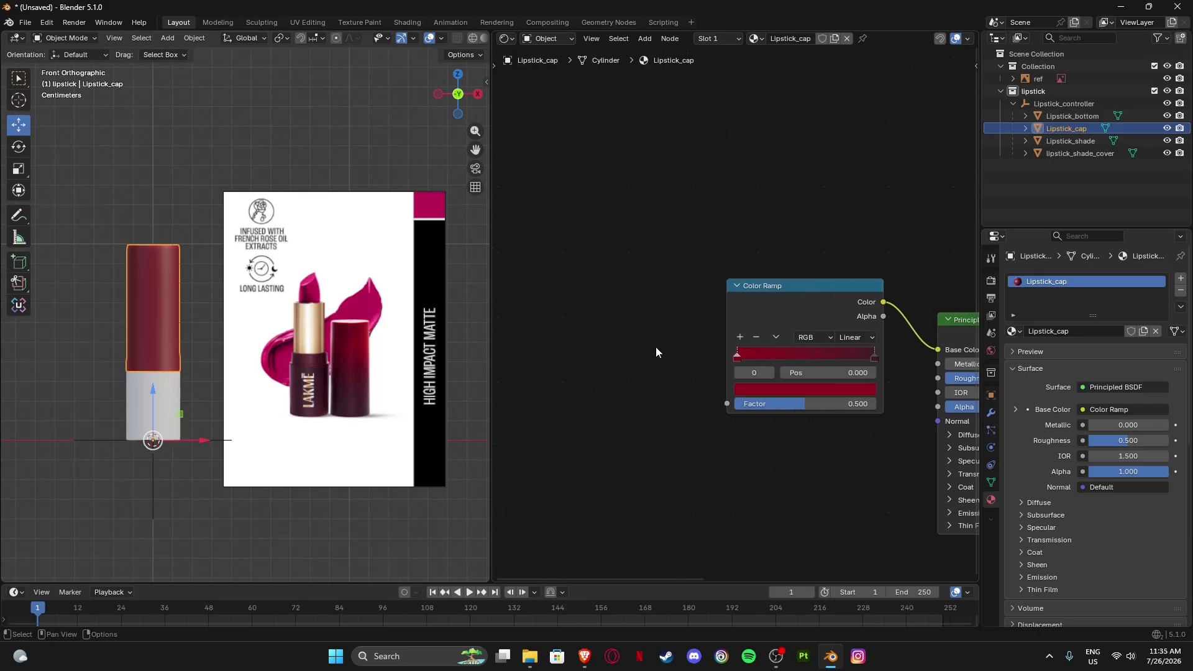
pyautogui.press('F3')
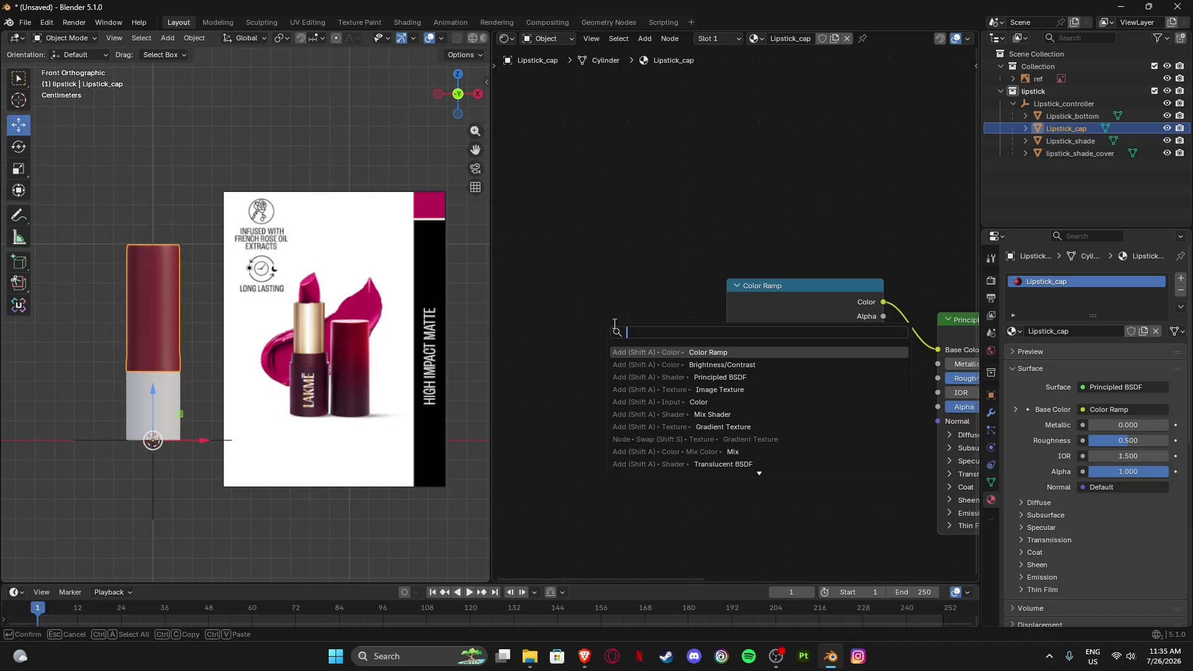
pyautogui.write('gra')
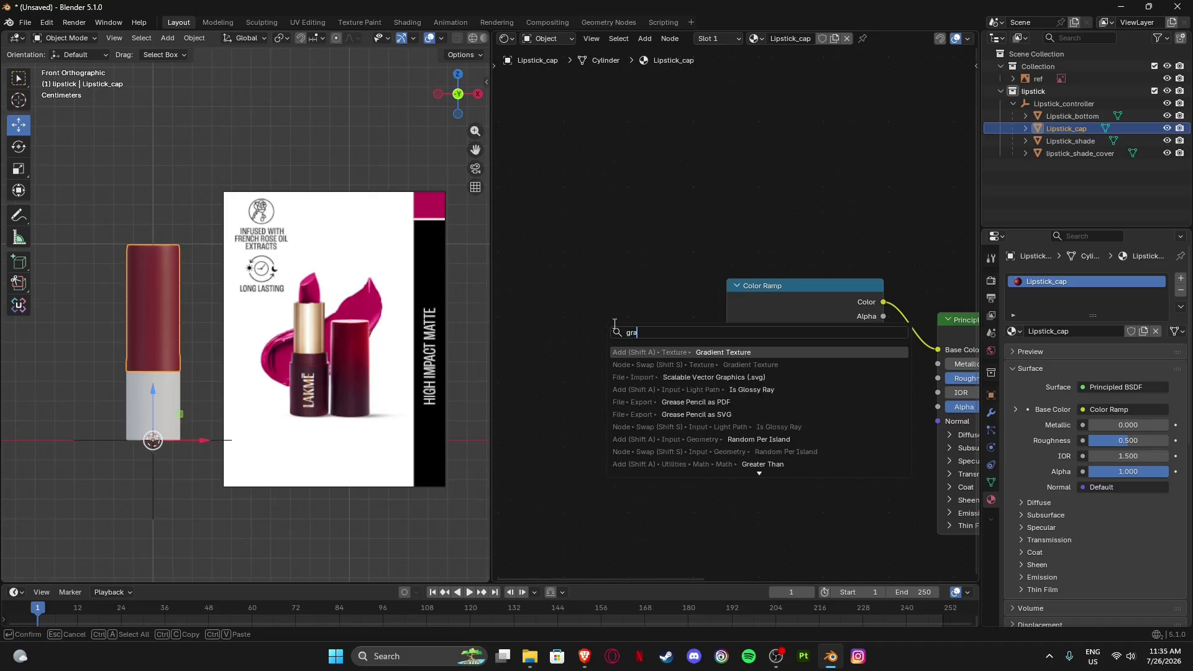
pyautogui.click(739, 358)
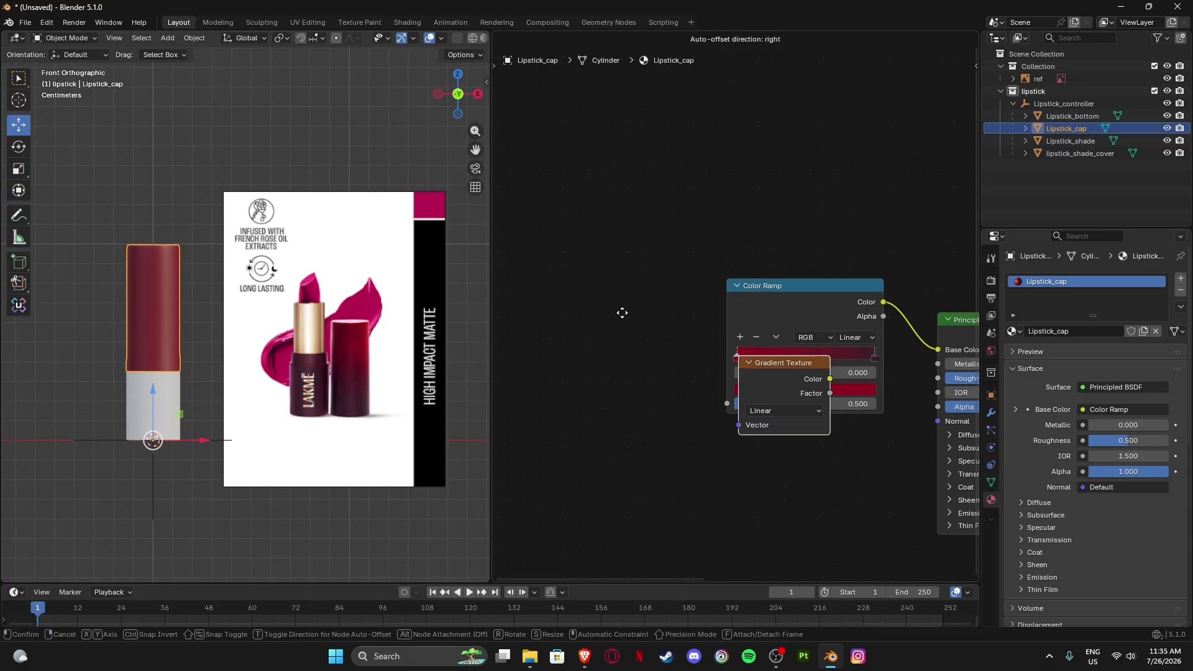
pyautogui.click(600, 307)
pyautogui.moveTo(652, 311); pyautogui.dragTo(722, 404)
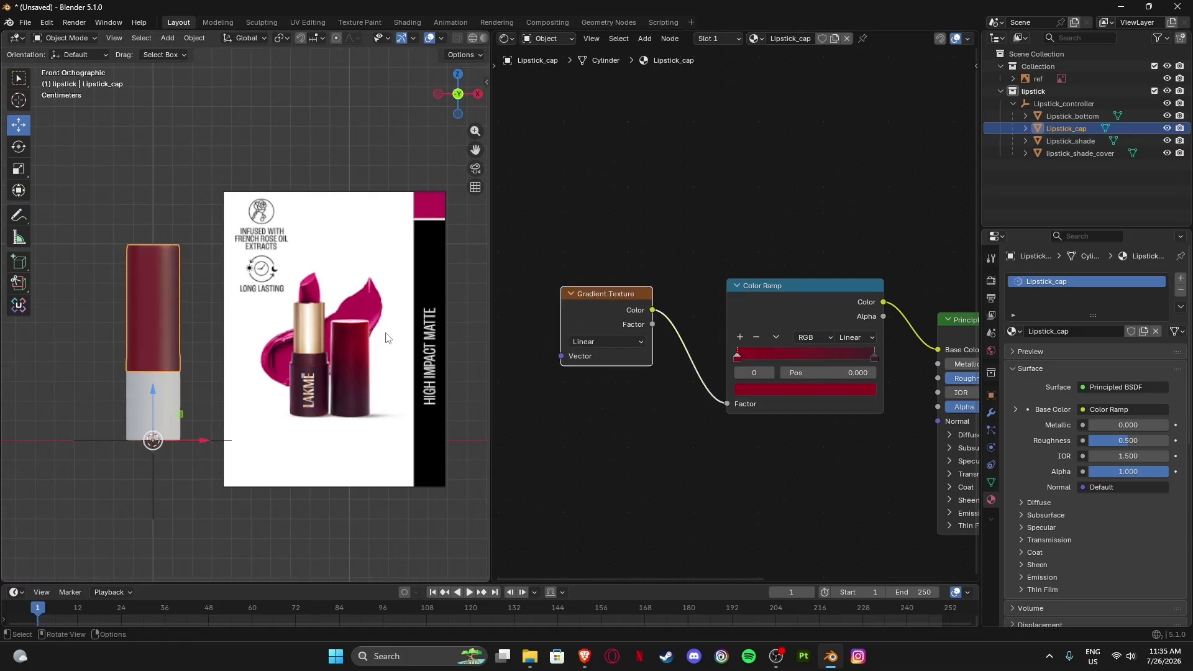
# Open the list of add-ons in the Preferences.
pyautogui.scroll(5, 169, 279)
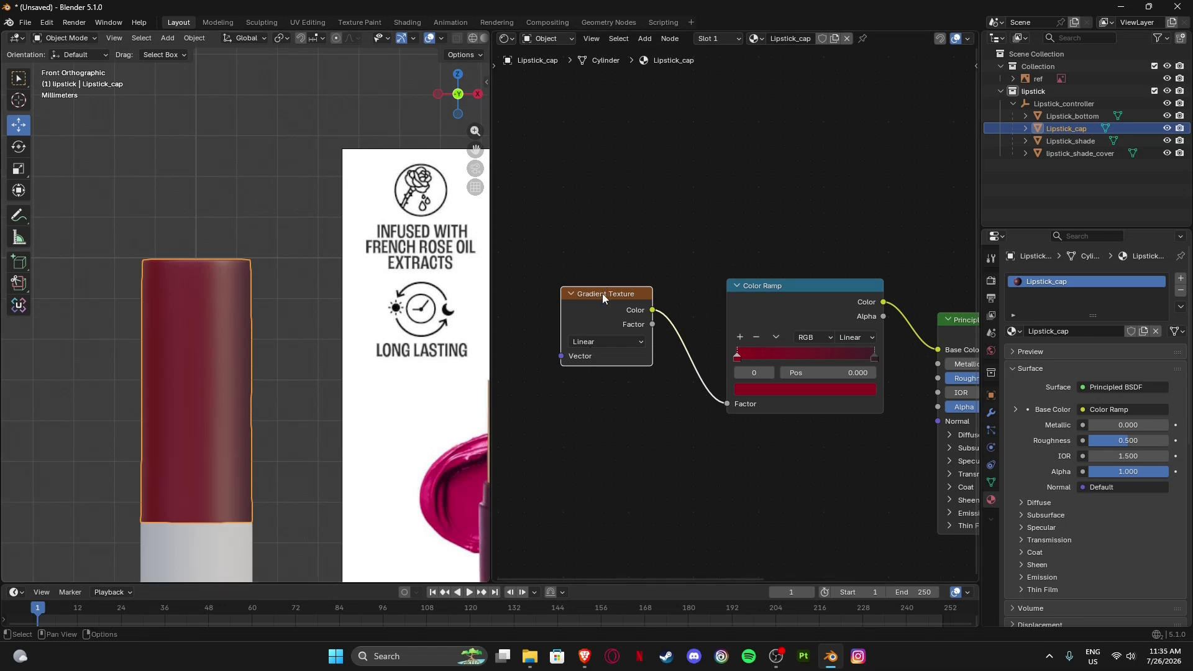
pyautogui.moveTo(603, 294); pyautogui.dragTo(703, 278, button='middle')
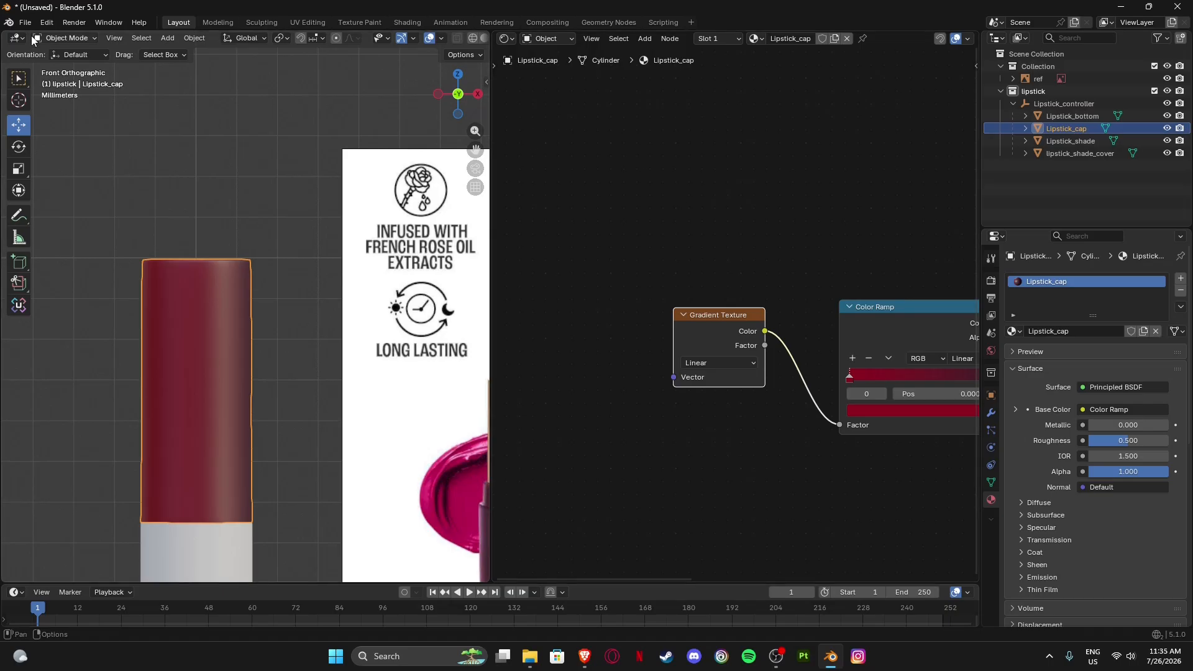
pyautogui.click(49, 23)
pyautogui.click(85, 182)
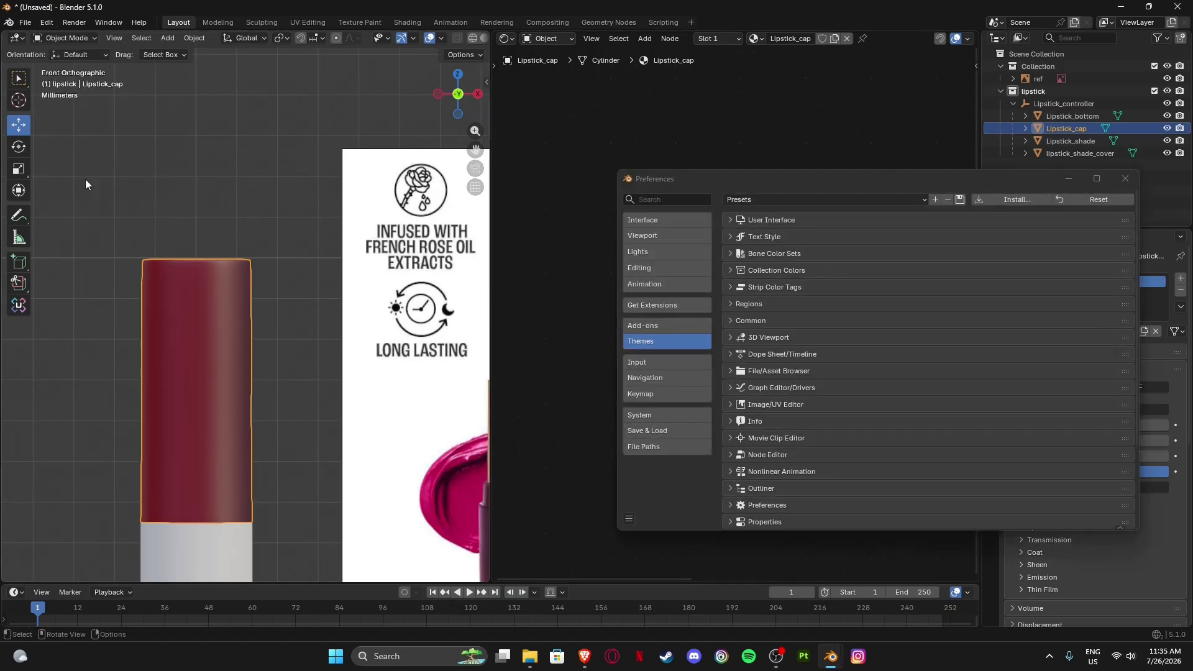
pyautogui.click(647, 328)
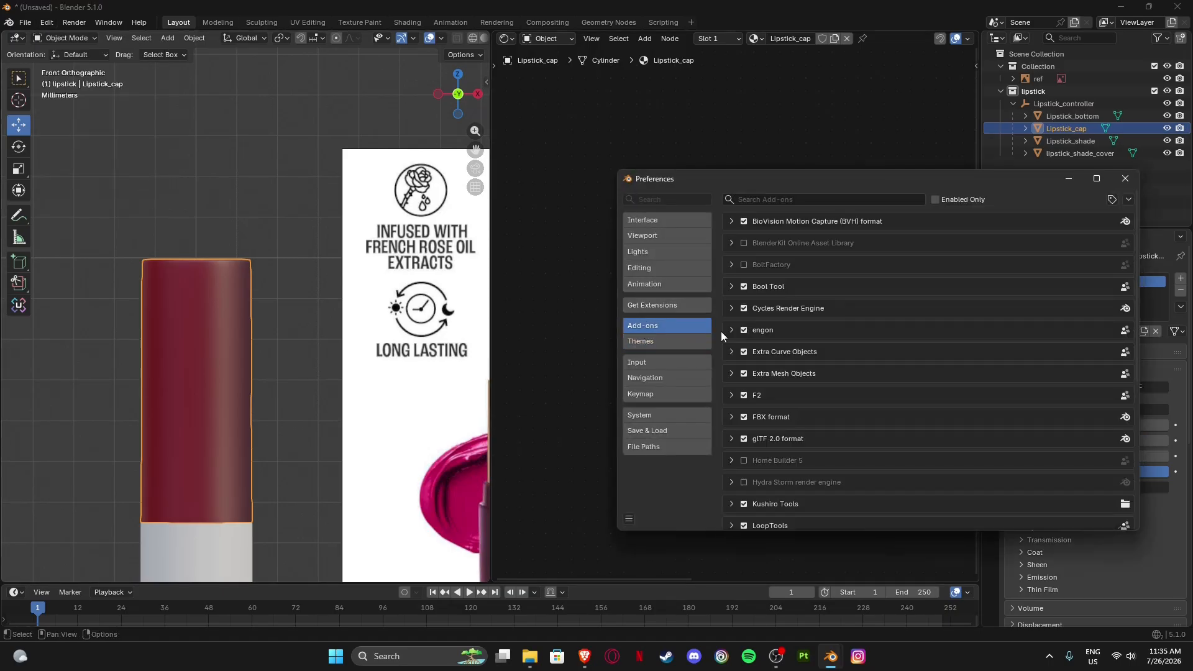
# Search the add-ons for "node" to check the Node Wrangler add-on, and close the preferences.
pyautogui.scroll(-3, 802, 341)
pyautogui.scroll(3, 801, 340)
pyautogui.click(793, 200)
pyautogui.write('node')
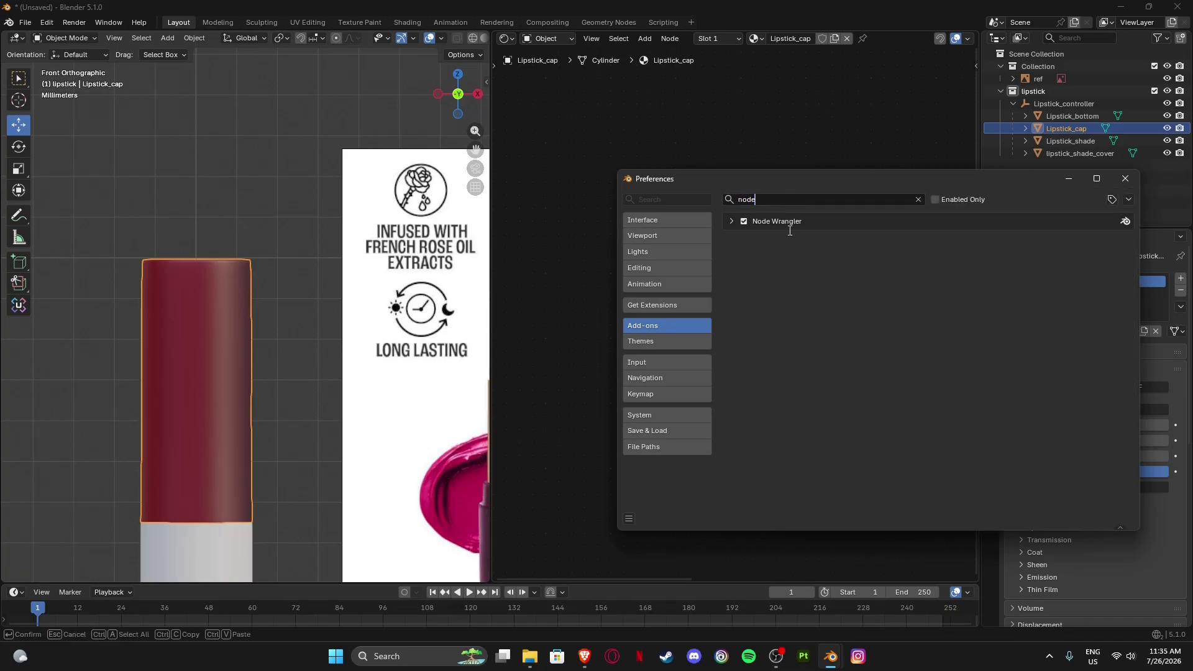
pyautogui.click(1125, 179)
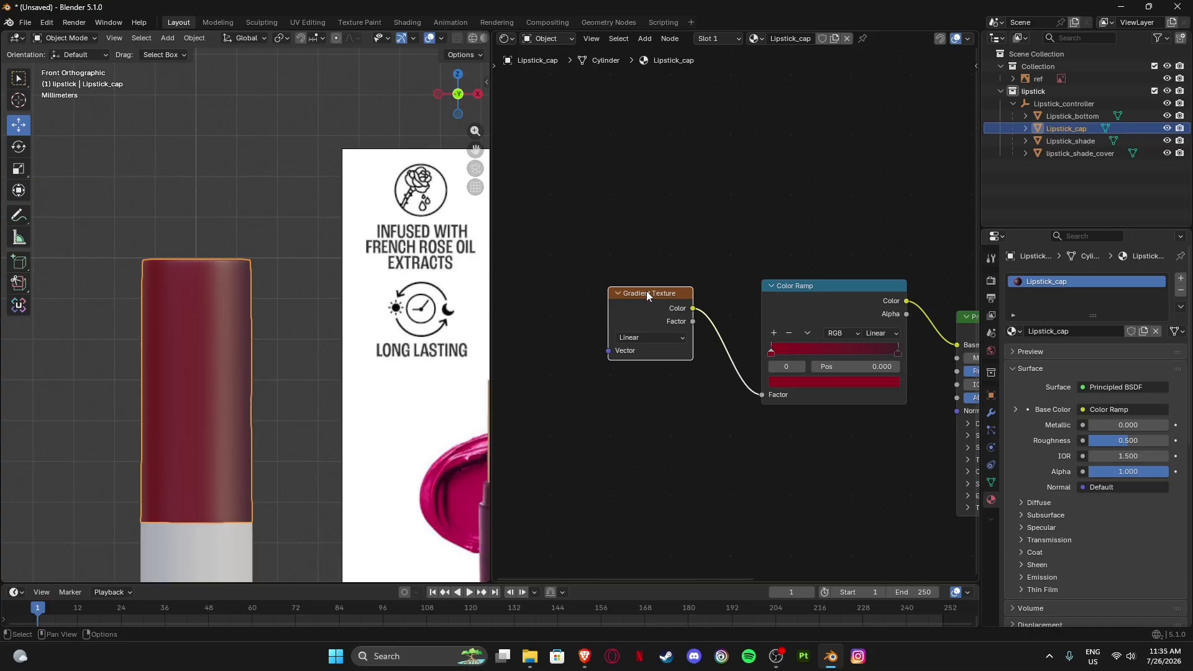
# Preview the Color Ramp and Gradient Texture outputs on the cap, and restore the Principled BSDF as the material output.
pyautogui.moveTo(646, 291)
pyautogui.mouseDown()
pyautogui.moveTo(620, 292)
pyautogui.moveTo(663, 298)
pyautogui.mouseUp()
pyautogui.moveTo(673, 375); pyautogui.dragTo(733, 368, button='middle')
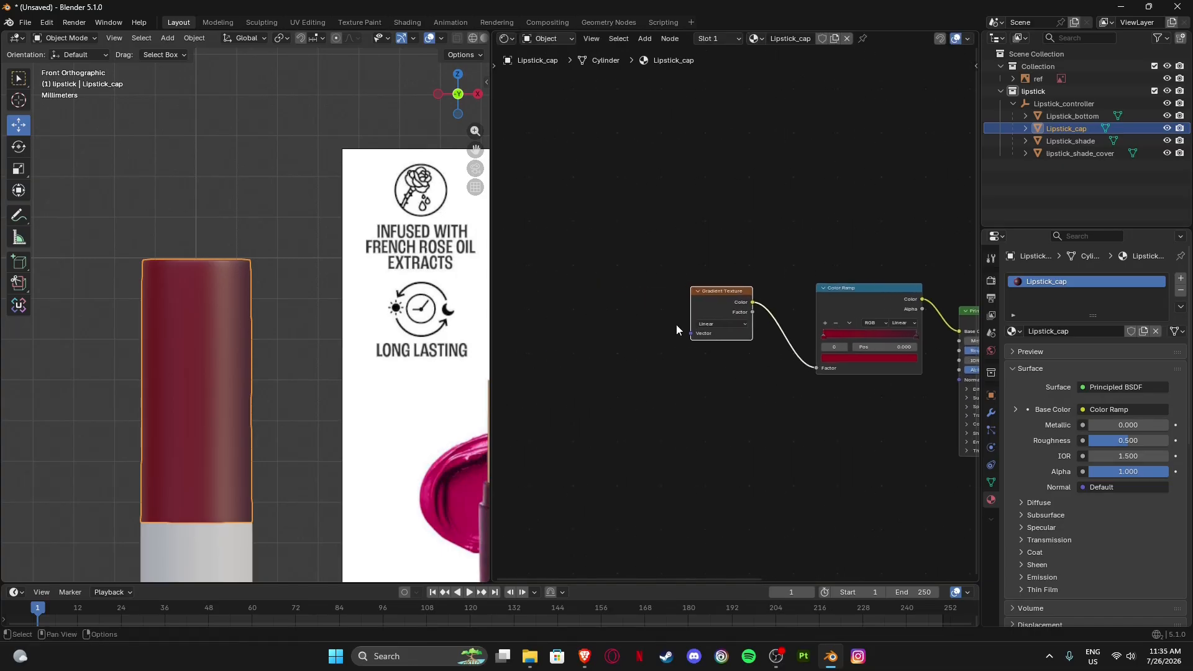
pyautogui.keyDown('ctrl'); pyautogui.keyDown('shift'); pyautogui.click(846, 288); pyautogui.keyUp('shift'); pyautogui.keyUp('ctrl')
pyautogui.keyDown('ctrl'); pyautogui.keyDown('shift'); pyautogui.click(722, 289); pyautogui.keyUp('shift'); pyautogui.keyUp('ctrl')
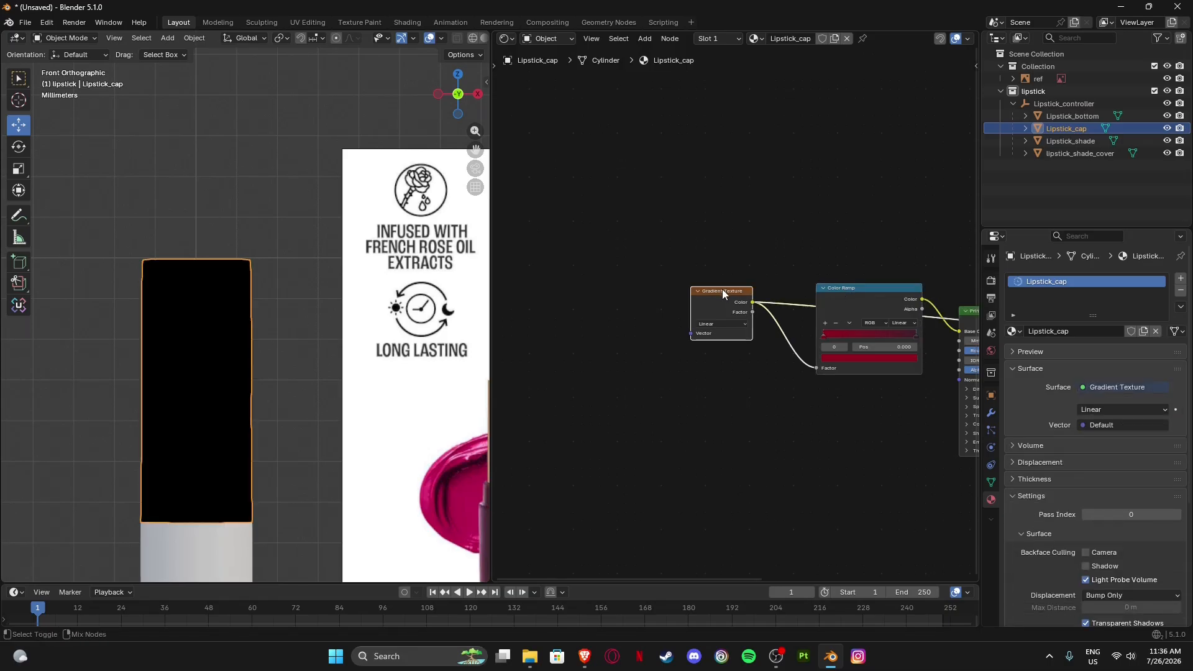
pyautogui.scroll(-3, 732, 303)
pyautogui.keyDown('ctrl'); pyautogui.keyDown('shift'); pyautogui.click(946, 312); pyautogui.keyUp('shift'); pyautogui.keyUp('ctrl')
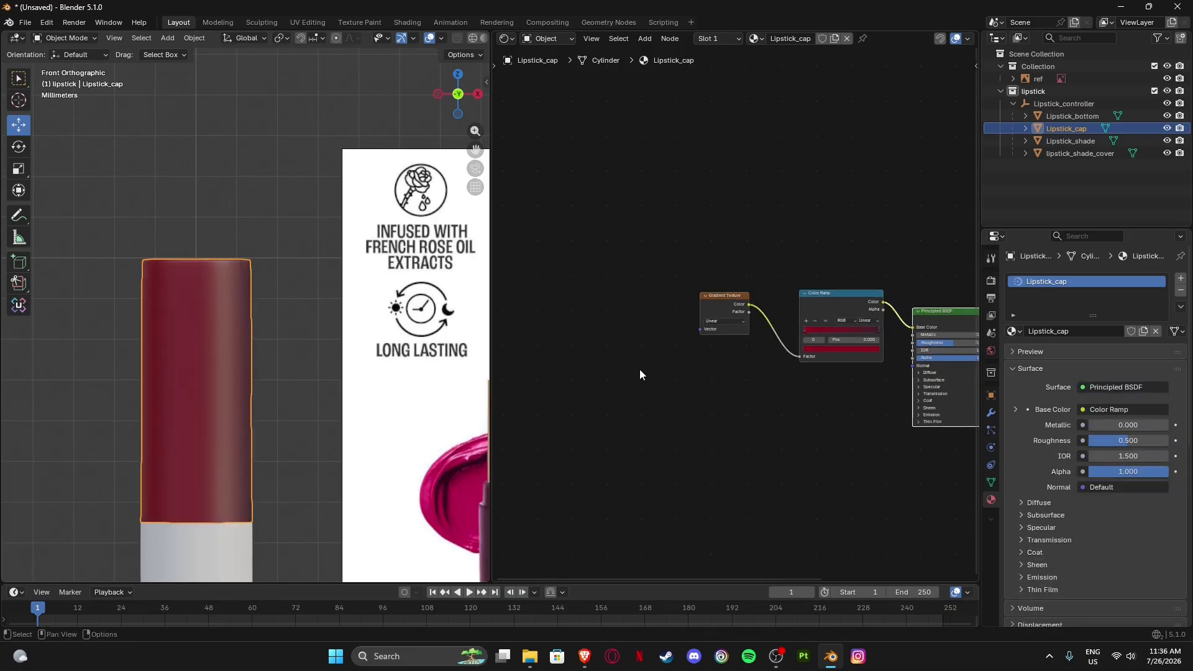
# Add Texture Coordinate and Mapping nodes to the Gradient Texture, and try rotating the mapping about X.
pyautogui.moveTo(639, 370); pyautogui.dragTo(617, 396, button='middle')
pyautogui.scroll(2, 617, 356)
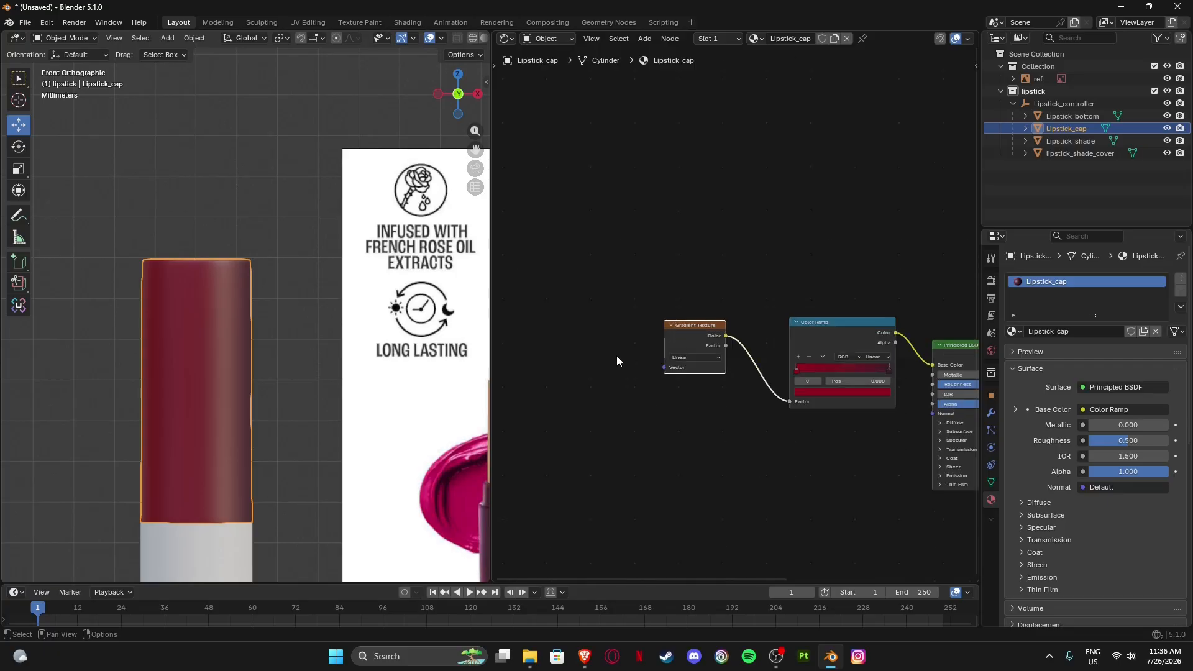
pyautogui.hotkey('ctrl', 't')
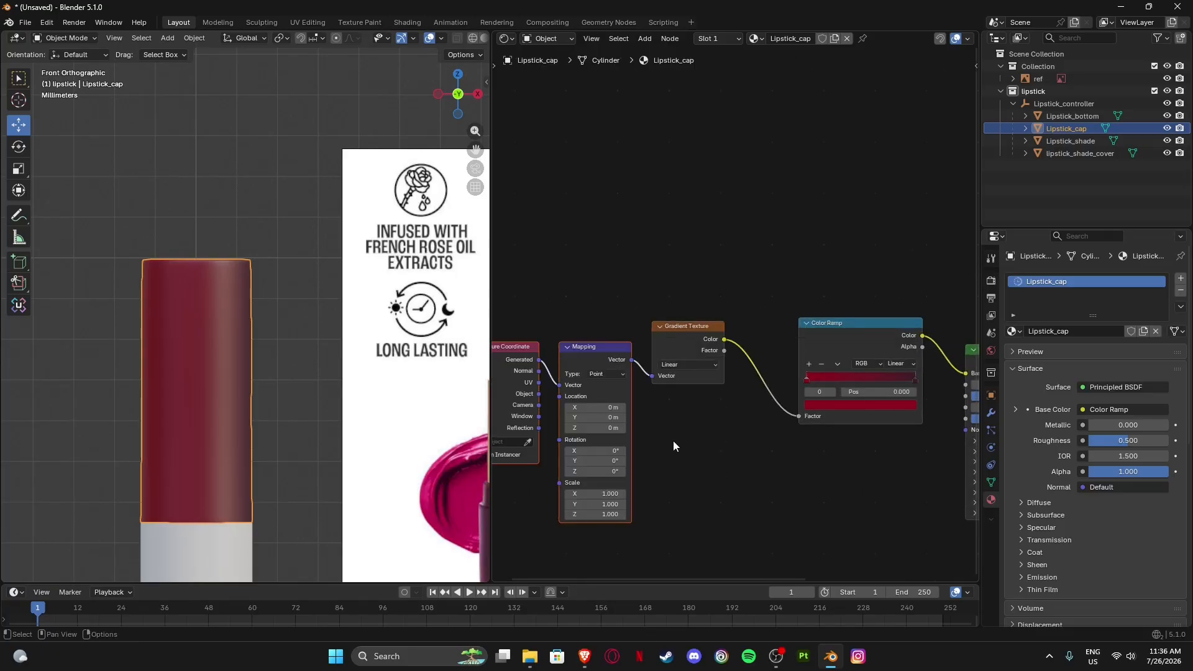
pyautogui.moveTo(674, 441); pyautogui.dragTo(805, 425, button='middle')
pyautogui.scroll(2, 641, 375)
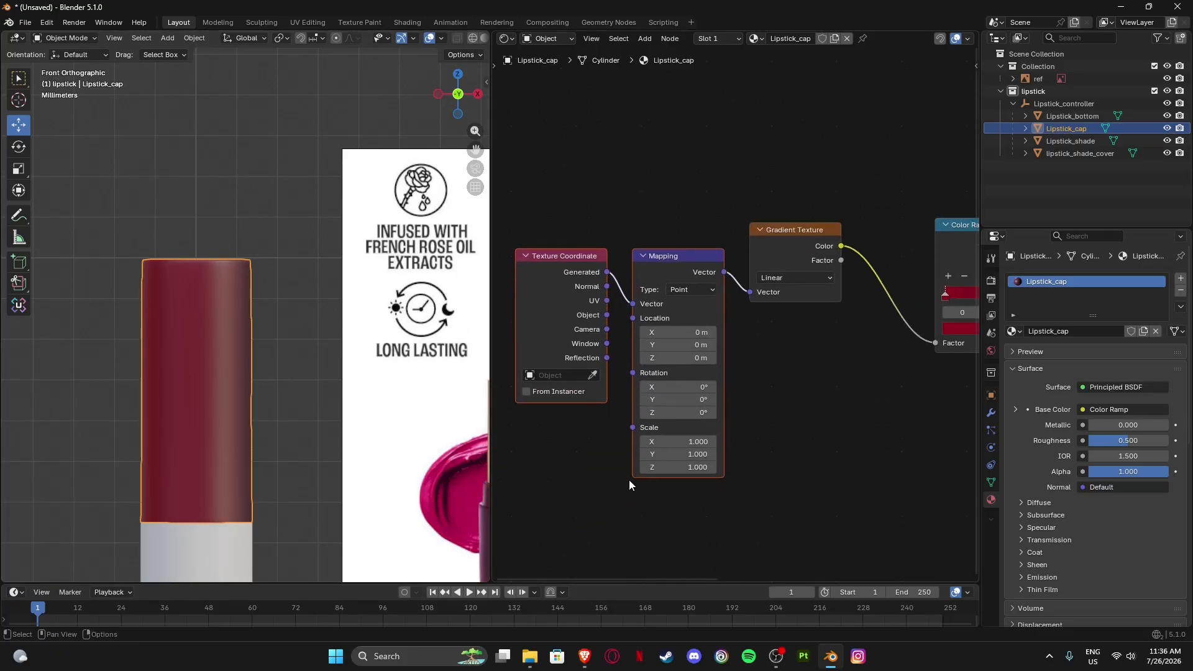
pyautogui.scroll(1, 630, 360)
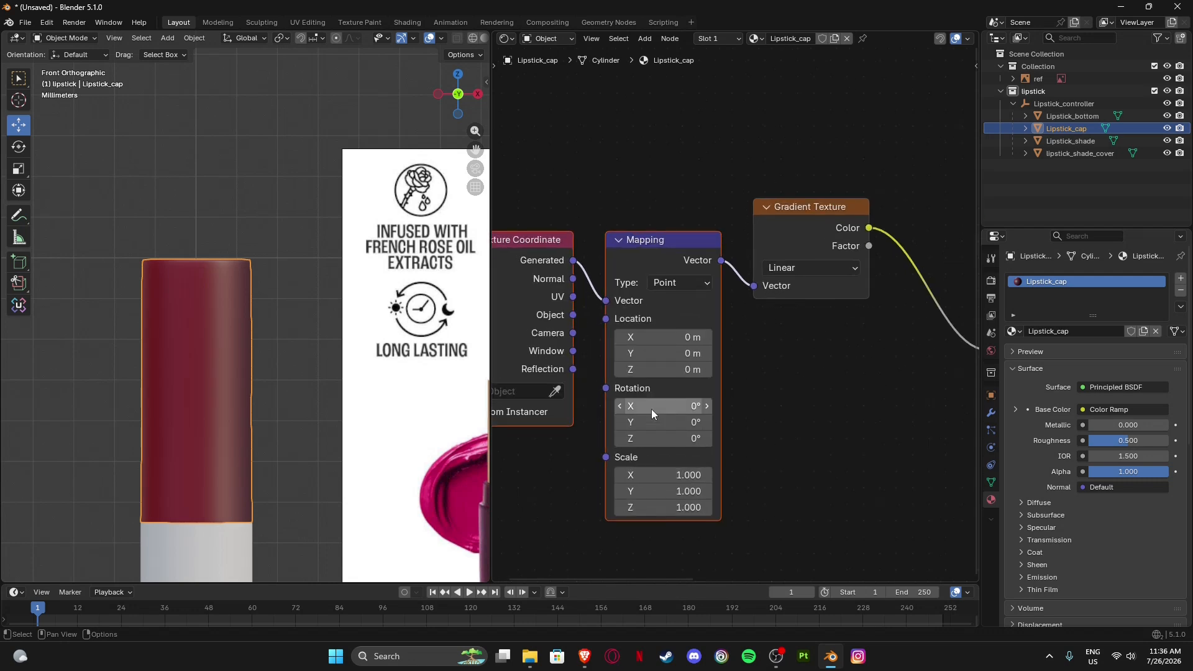
pyautogui.moveTo(651, 409); pyautogui.dragTo(694, 409)
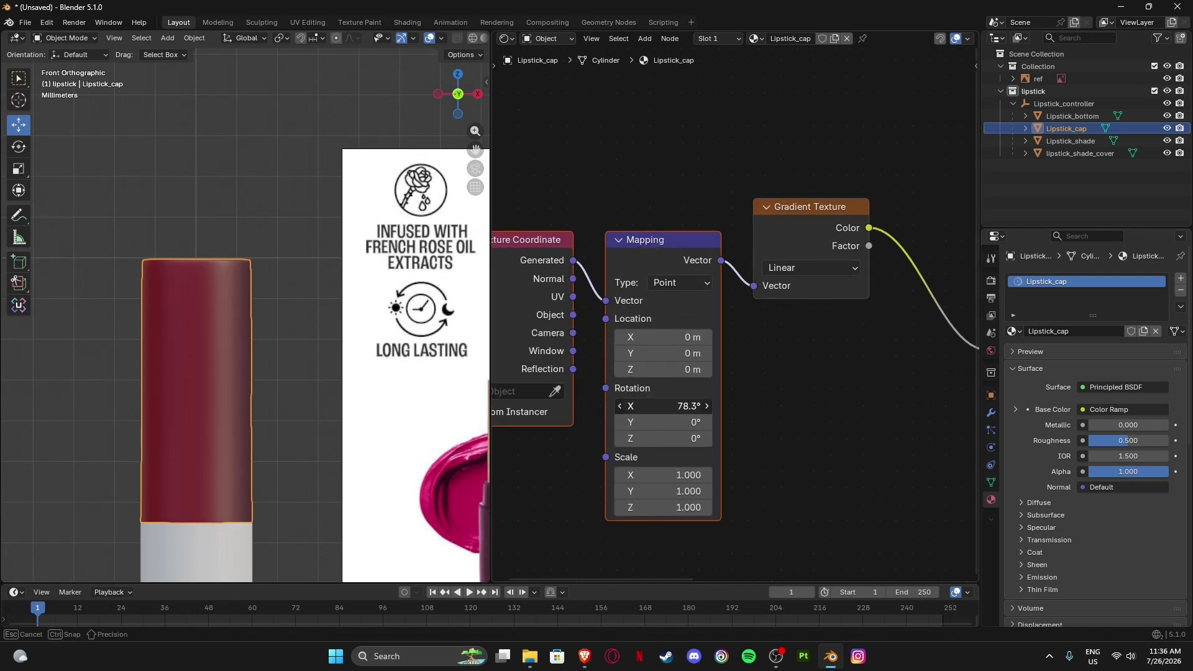
pyautogui.press('Escape')
# Move the Color Ramp's dark stop to about 0.53 and its red stop to about 0.43.
pyautogui.scroll(-3, 724, 403)
pyautogui.moveTo(854, 408); pyautogui.dragTo(707, 352, button='middle')
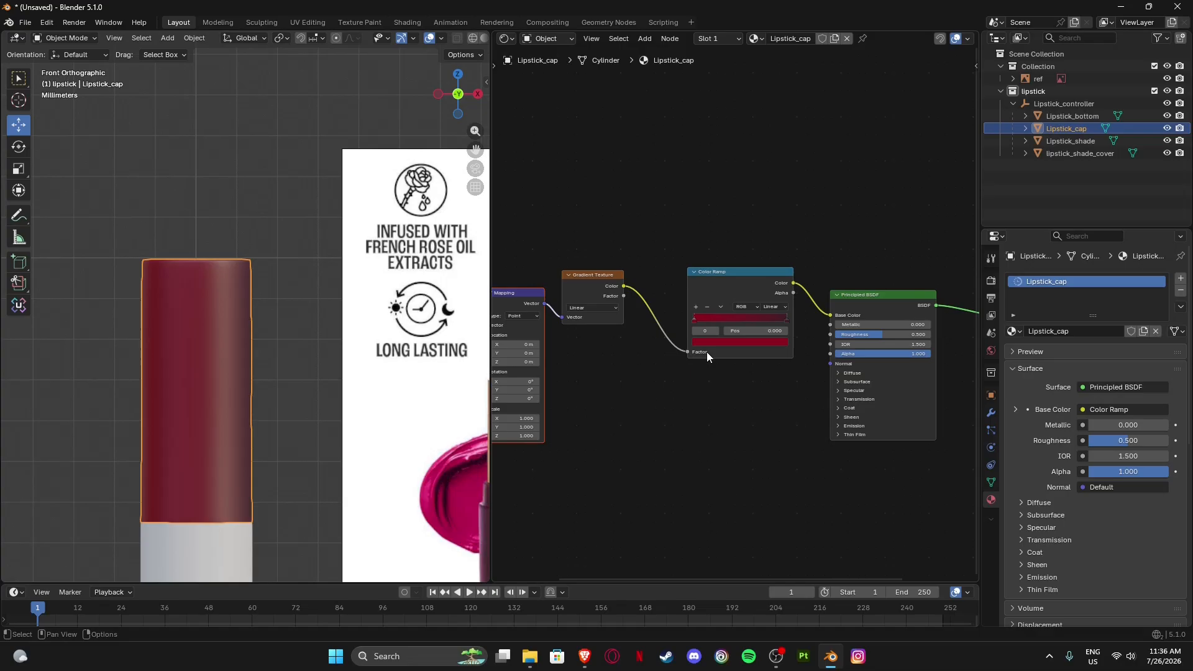
pyautogui.moveTo(787, 320); pyautogui.dragTo(738, 323)
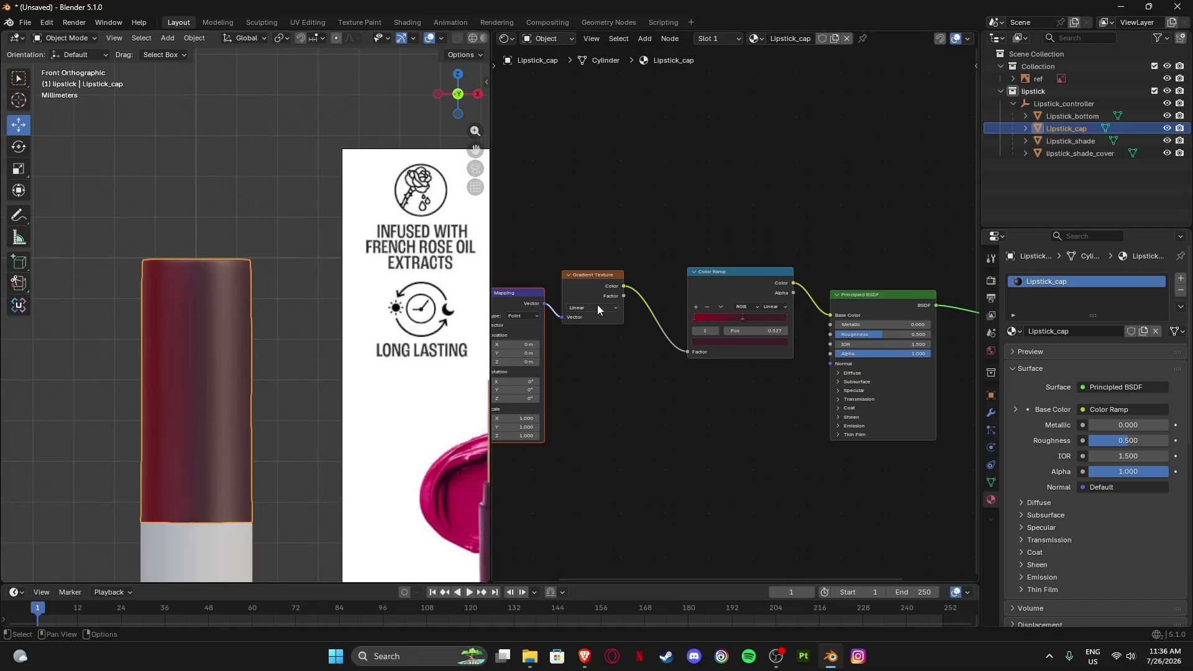
pyautogui.moveTo(695, 321); pyautogui.dragTo(735, 319)
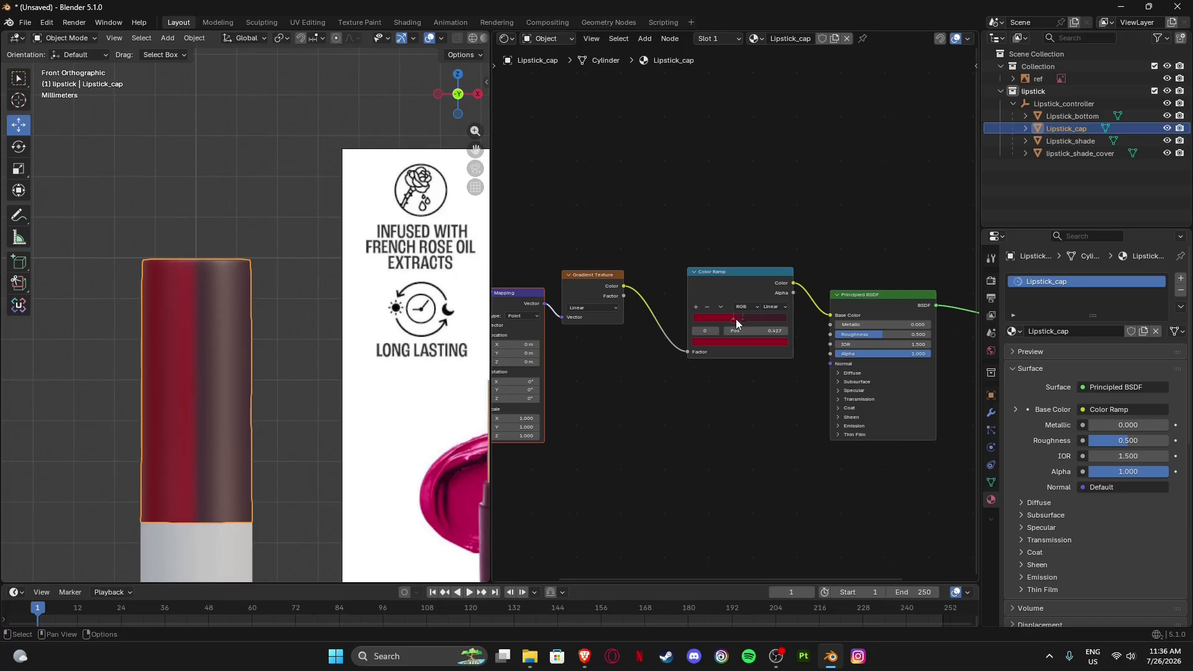
# Set the Mapping node's Y rotation to 90° so the gradient runs along the cap's height.
pyautogui.moveTo(510, 408); pyautogui.dragTo(680, 394, button='middle')
pyautogui.scroll(2, 681, 392)
pyautogui.moveTo(606, 386); pyautogui.dragTo(653, 386)
pyautogui.click(620, 387)
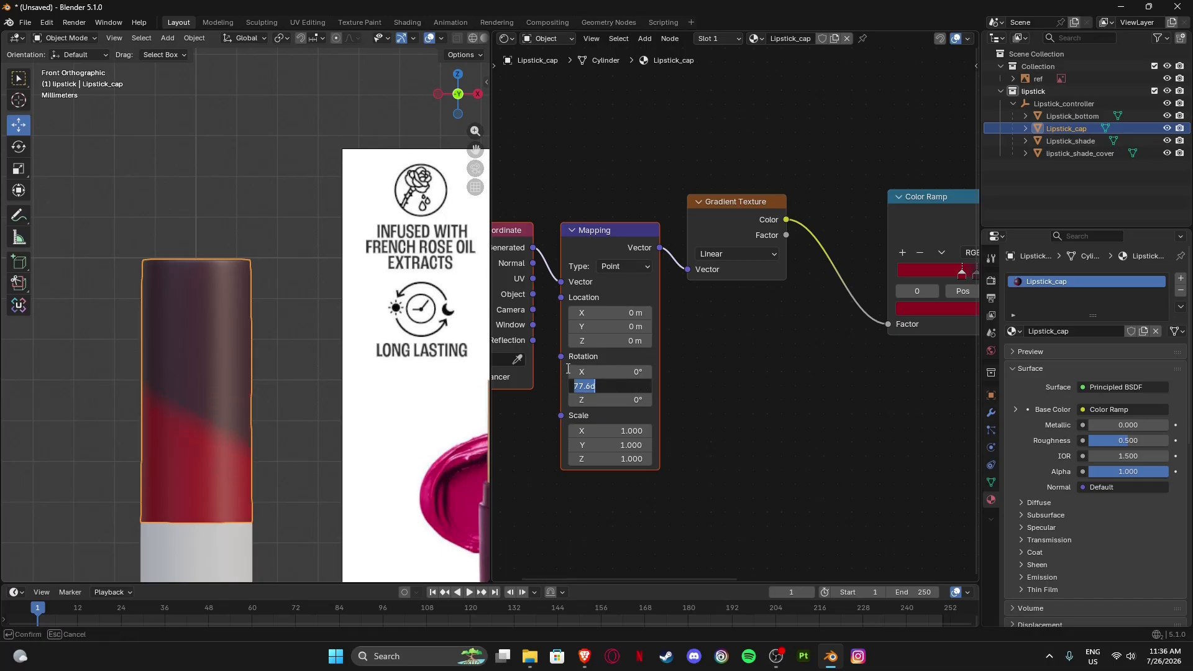
pyautogui.write('90')
pyautogui.press('Return')
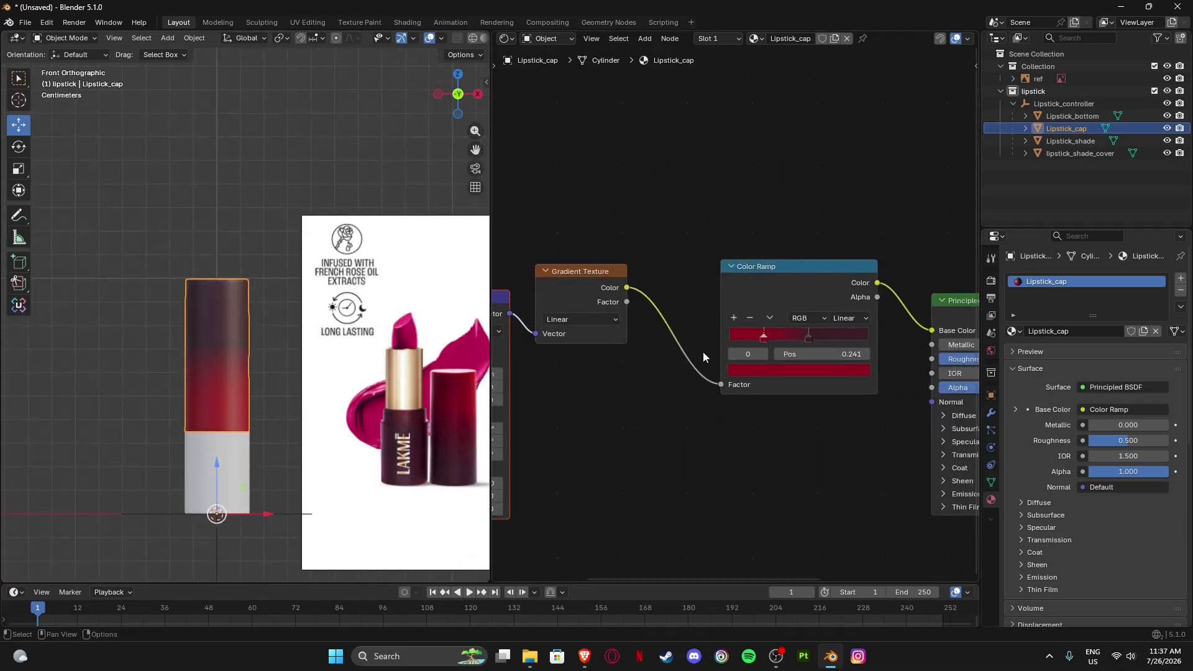
# Copy the hex colour #8F0B1FFF from the Color Ramp's red stop.
pyautogui.scroll(1, 703, 352)
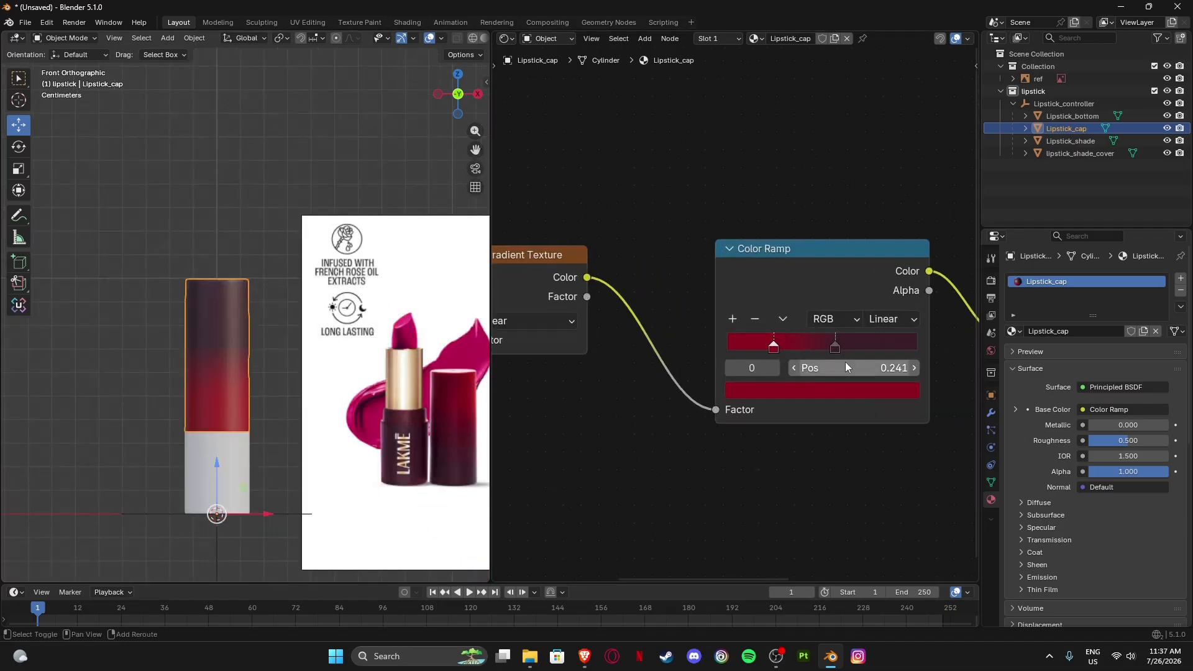
pyautogui.keyDown('ctrl'); pyautogui.hscroll(3, 839, 363); pyautogui.keyUp('ctrl')
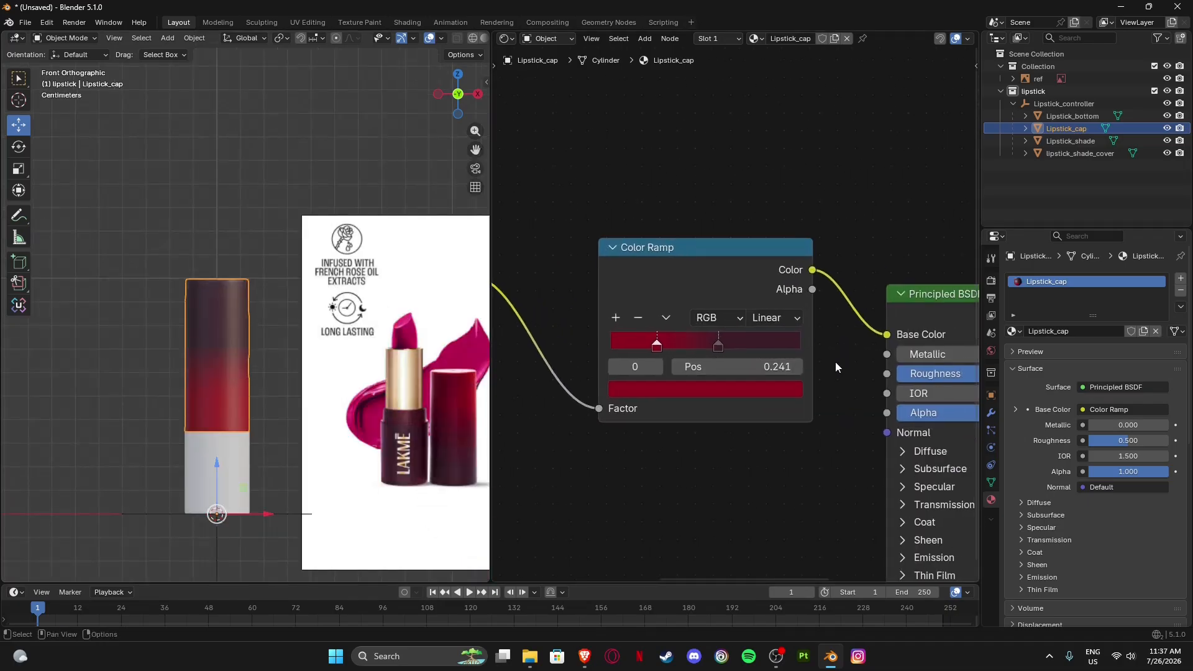
pyautogui.click(718, 346)
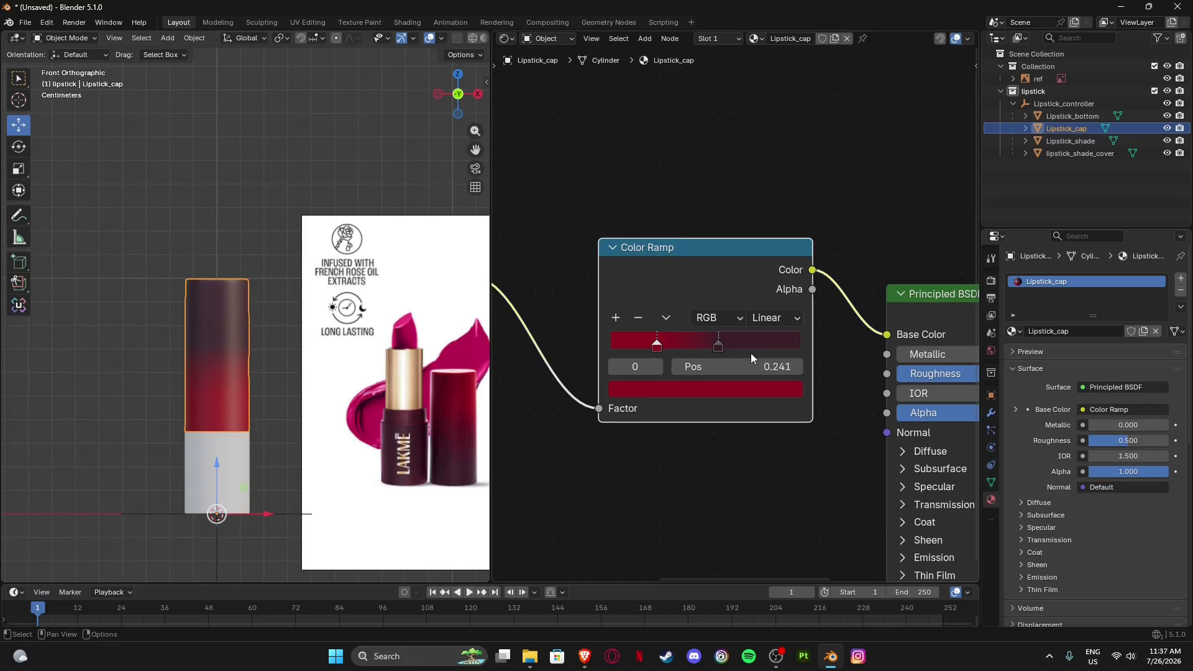
pyautogui.click(698, 387)
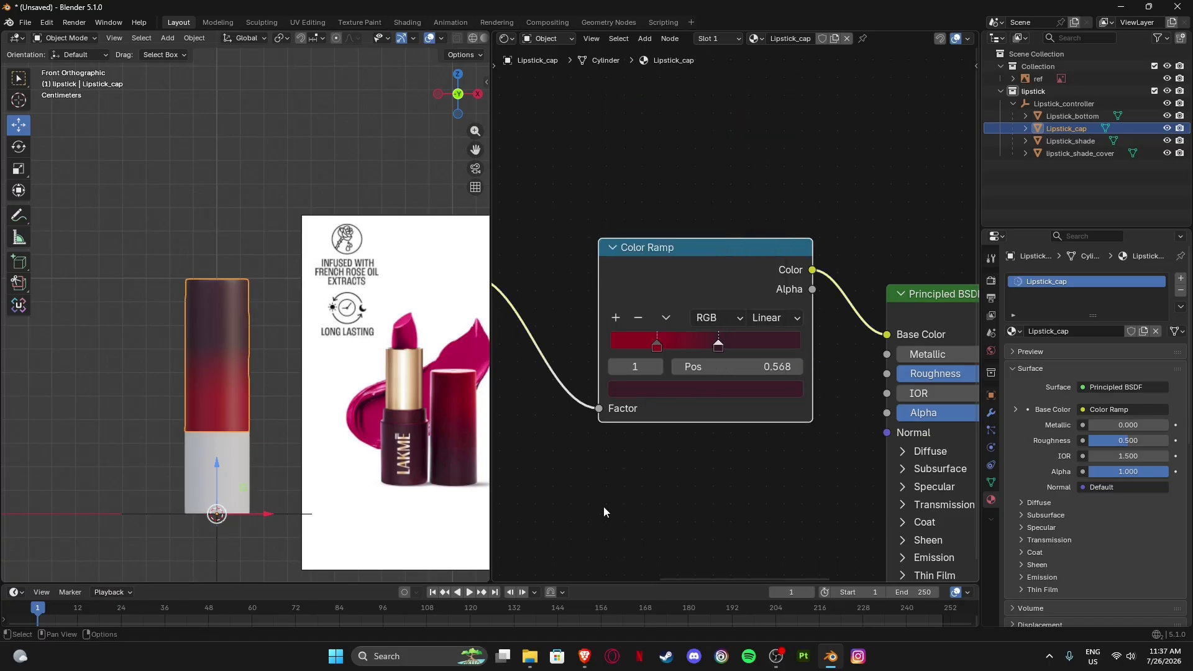
pyautogui.click(656, 345)
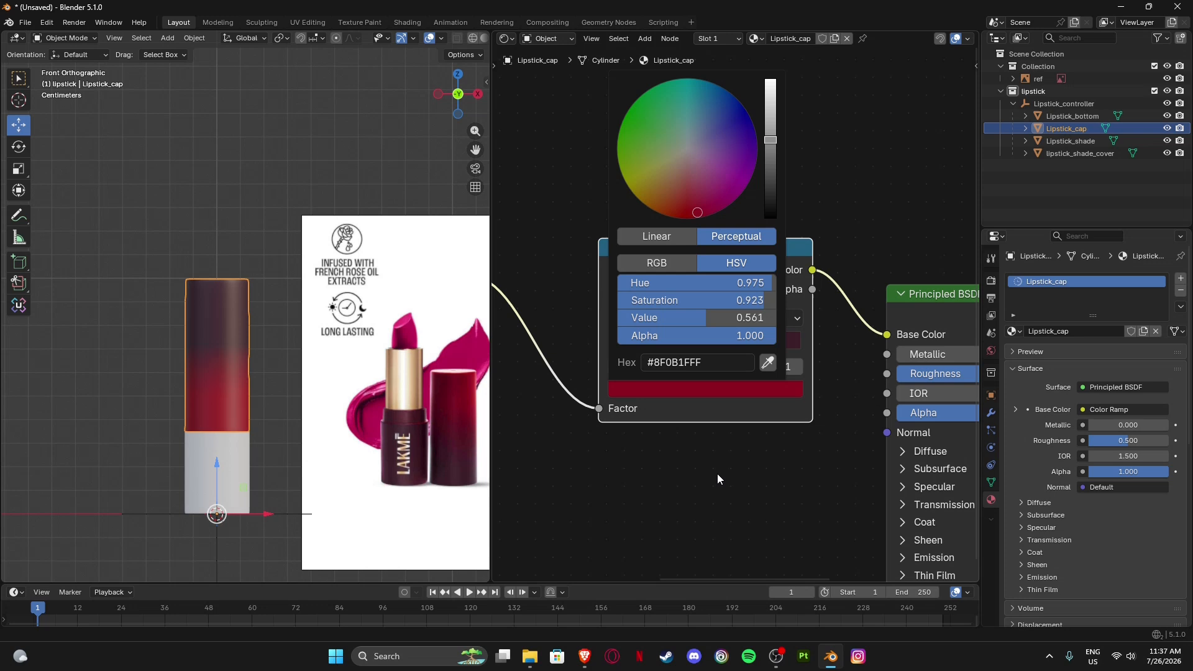
pyautogui.click(711, 363)
pyautogui.hotkey('ctrl', 'c')
pyautogui.press('Return')
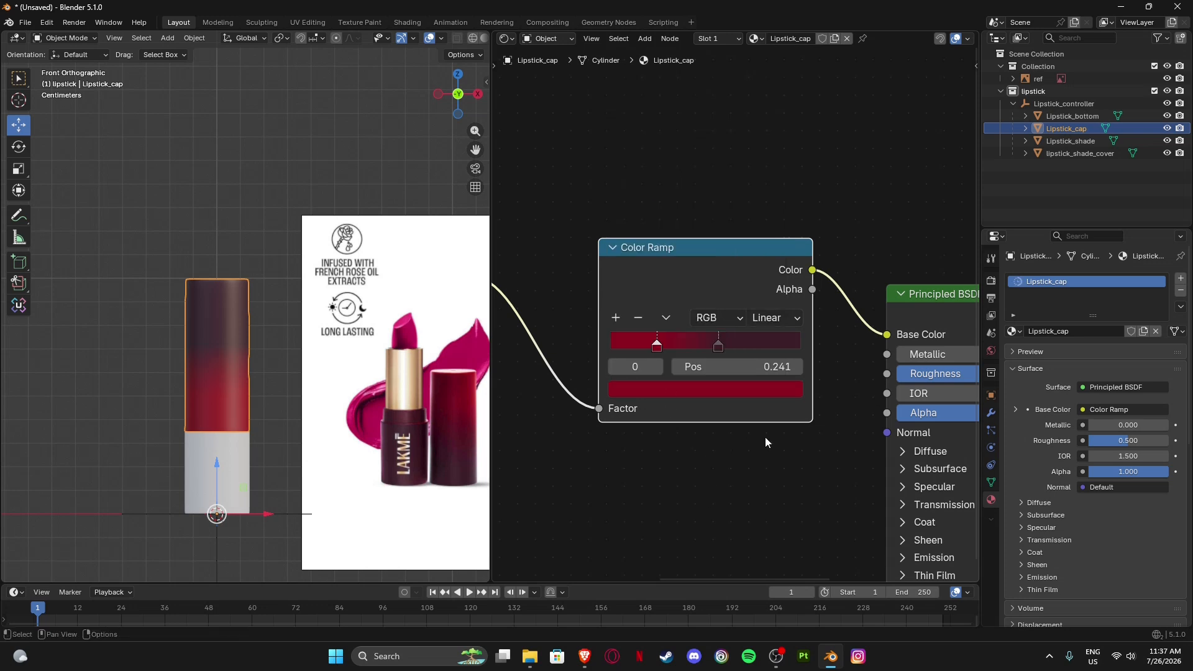
# Paste #8F0B1FFF as the colour of the Color Ramp's dark stop at position 0.568.
pyautogui.click(716, 346)
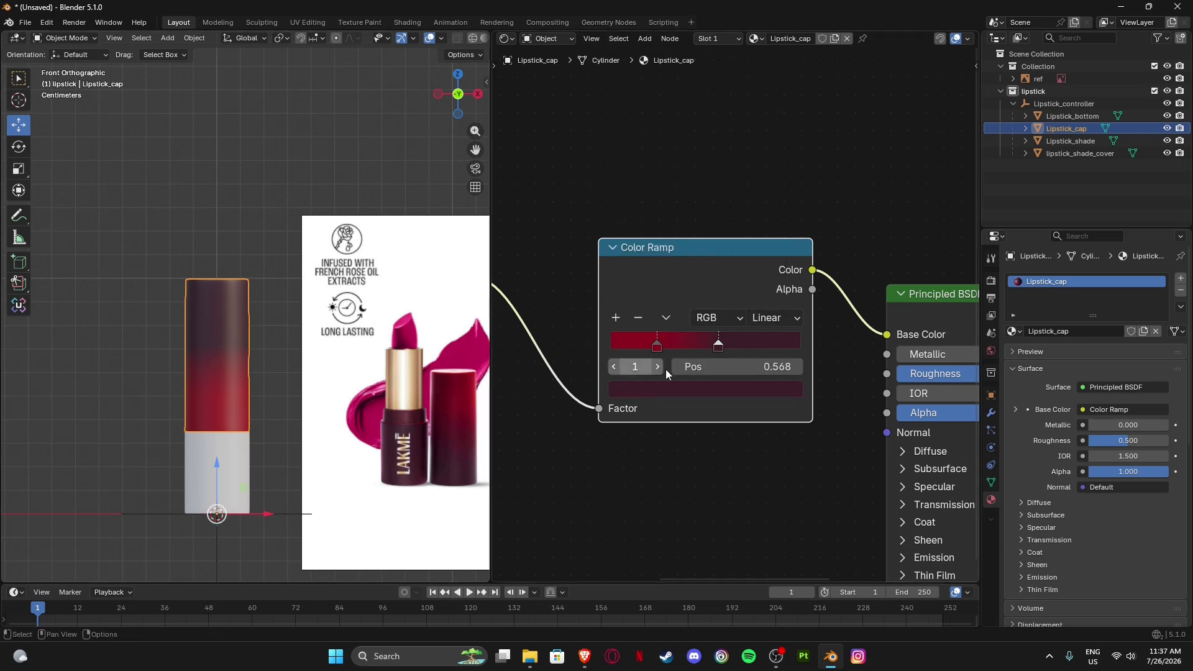
pyautogui.click(723, 390)
pyautogui.click(696, 363)
pyautogui.hotkey('ctrl', 'v')
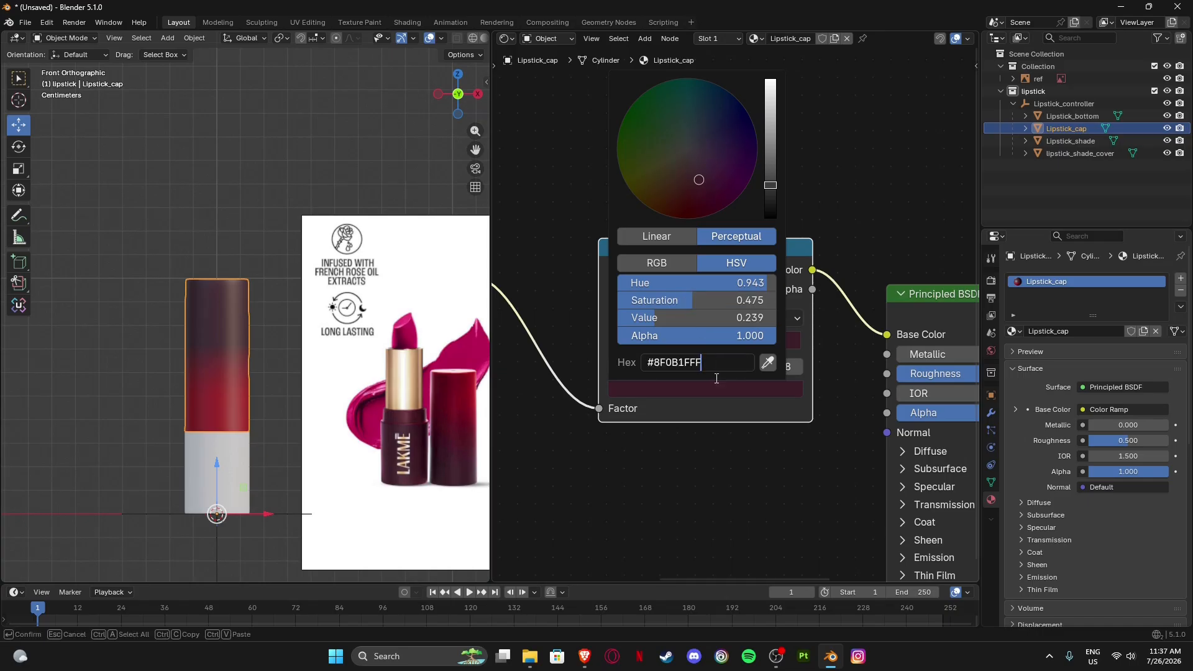
pyautogui.press('Return')
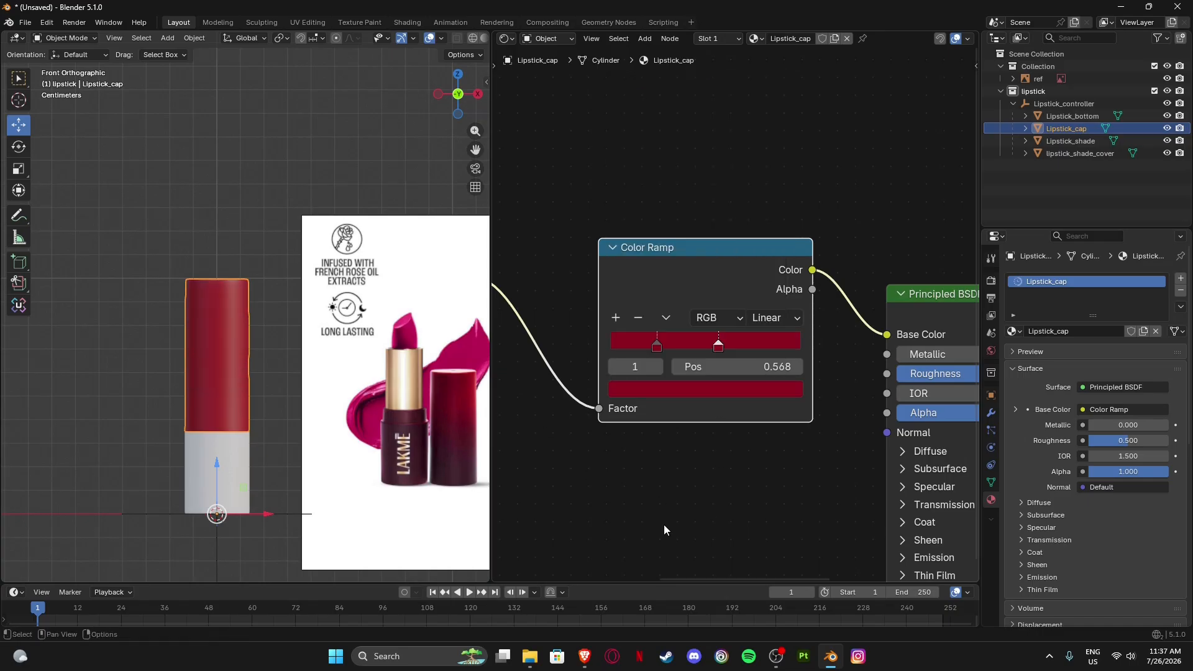
# Sample the dark maroon at the bottom of the reference image's lipstick tube as the colour of the Color Ramp's first stop.
pyautogui.click(654, 347)
pyautogui.keyDown('shift'); pyautogui.moveTo(611, 408); pyautogui.dragTo(680, 412, button='middle'); pyautogui.keyUp('shift')
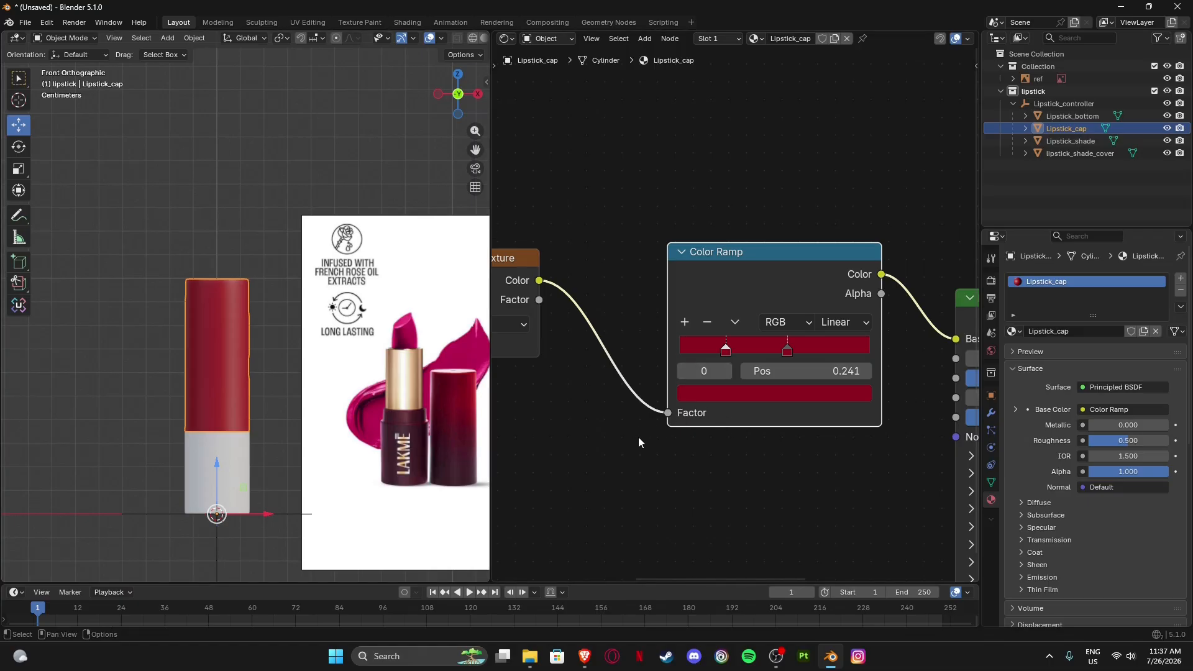
pyautogui.keyDown('shift'); pyautogui.moveTo(639, 438); pyautogui.dragTo(700, 420, button='middle'); pyautogui.keyUp('shift')
pyautogui.click(808, 380)
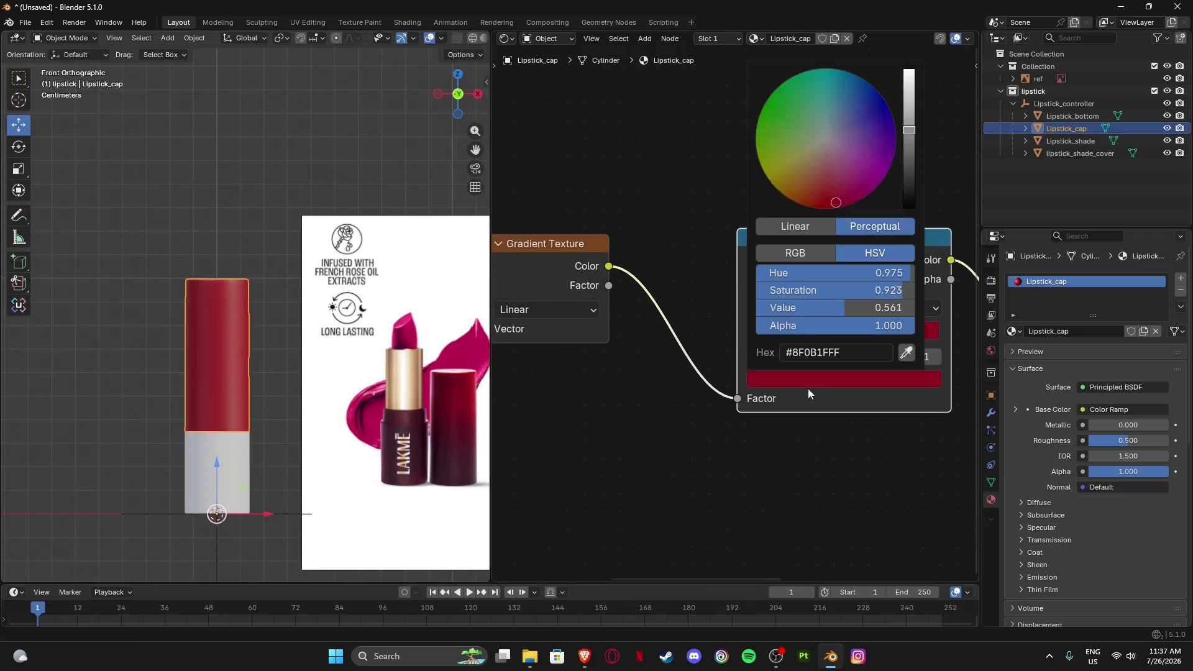
pyautogui.click(906, 353)
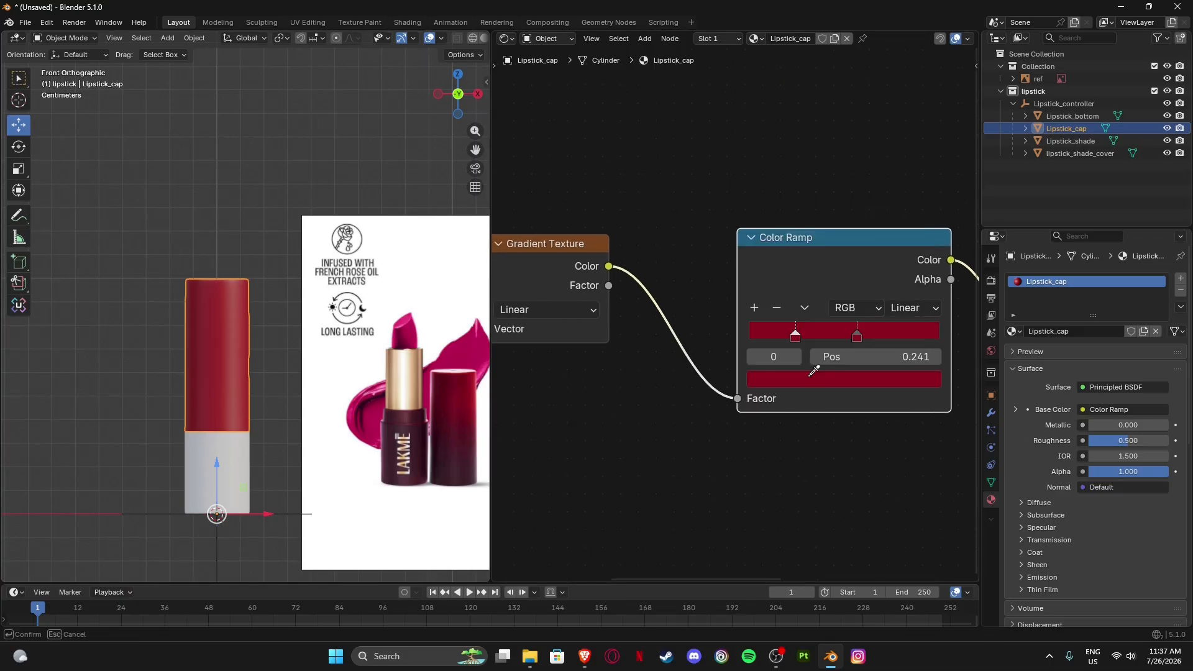
pyautogui.click(423, 475)
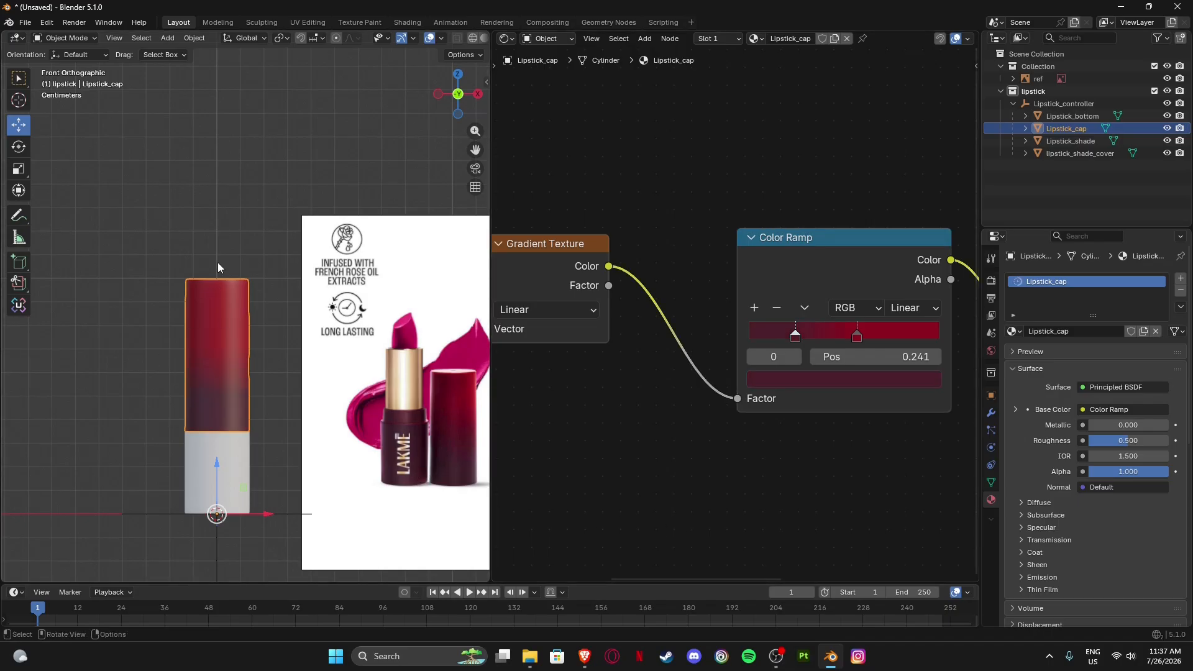
# Move the Color Ramp's red stop to position 0.809.
pyautogui.scroll(-2, 719, 464)
pyautogui.keyDown('ctrl'); pyautogui.hscroll(-2, 605, 429); pyautogui.keyUp('ctrl')
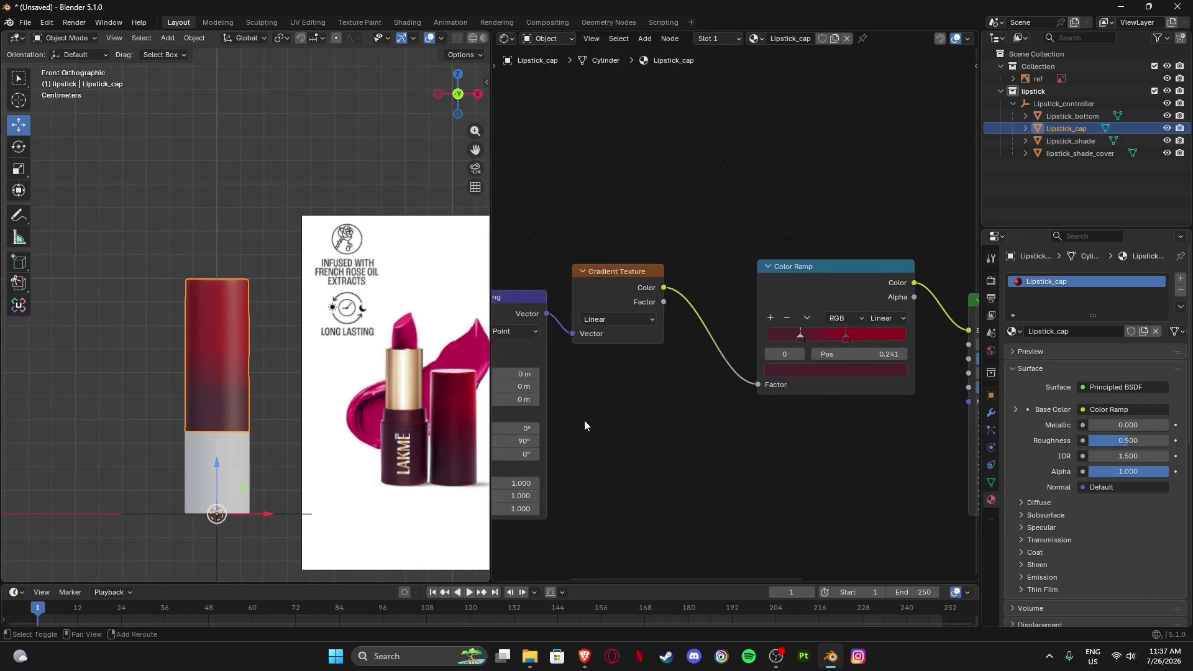
pyautogui.scroll(3, 218, 364)
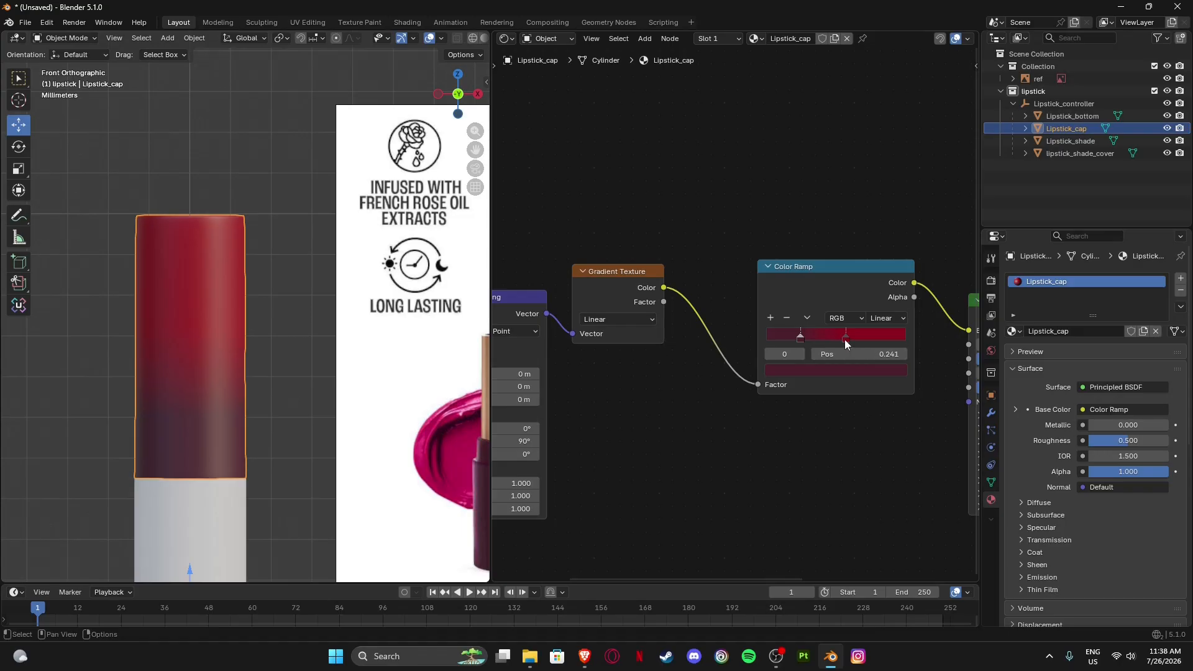
pyautogui.moveTo(846, 339); pyautogui.dragTo(898, 336)
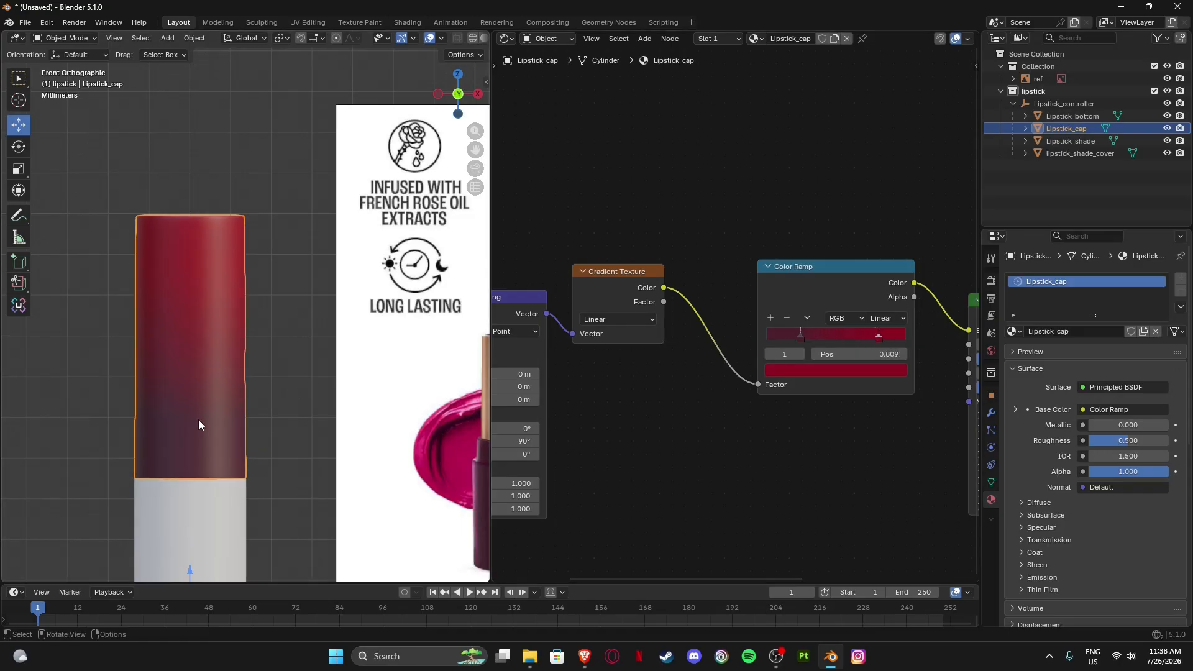
# Compare the cap with the reference lipstick and move the Color Ramp's dark stop to position 0.205.
pyautogui.scroll(-4, 397, 396)
pyautogui.keyDown('shift'); pyautogui.moveTo(418, 389); pyautogui.dragTo(357, 387, button='middle'); pyautogui.keyUp('shift')
pyautogui.scroll(4, 356, 386)
pyautogui.keyDown('shift'); pyautogui.moveTo(392, 427); pyautogui.dragTo(320, 369, button='middle'); pyautogui.keyUp('shift')
pyautogui.scroll(-3, 401, 450)
pyautogui.keyDown('shift'); pyautogui.moveTo(401, 450); pyautogui.dragTo(443, 449, button='middle'); pyautogui.keyUp('shift')
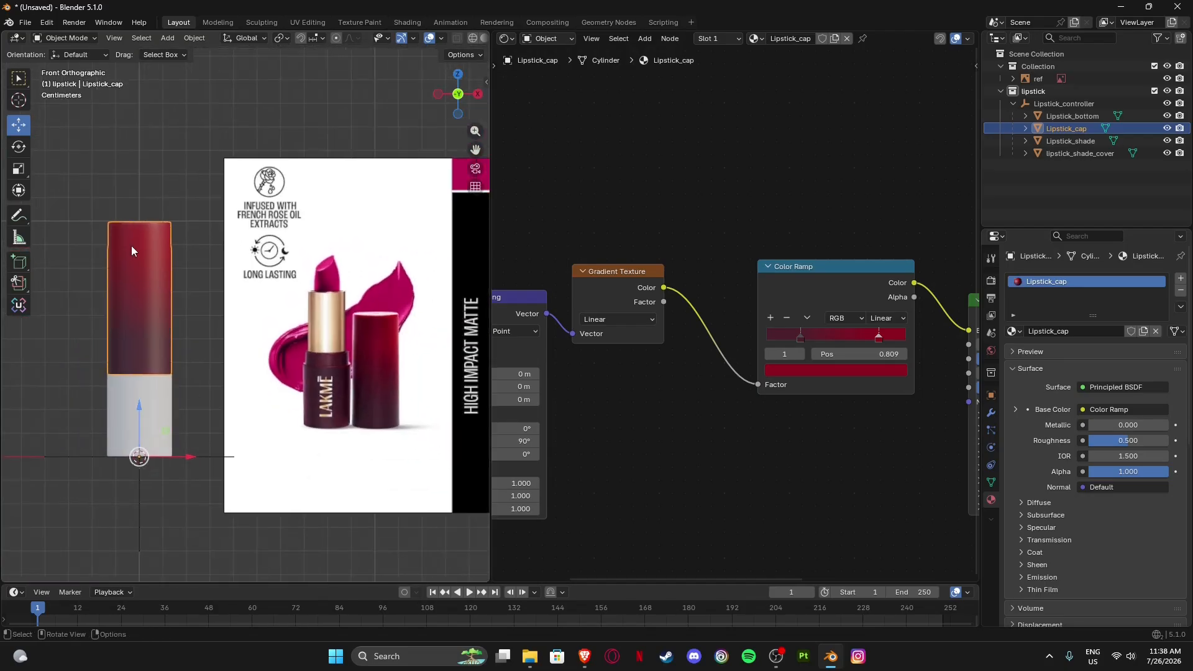
pyautogui.moveTo(802, 338)
pyautogui.mouseDown()
pyautogui.moveTo(766, 327)
pyautogui.moveTo(790, 328)
pyautogui.mouseUp()
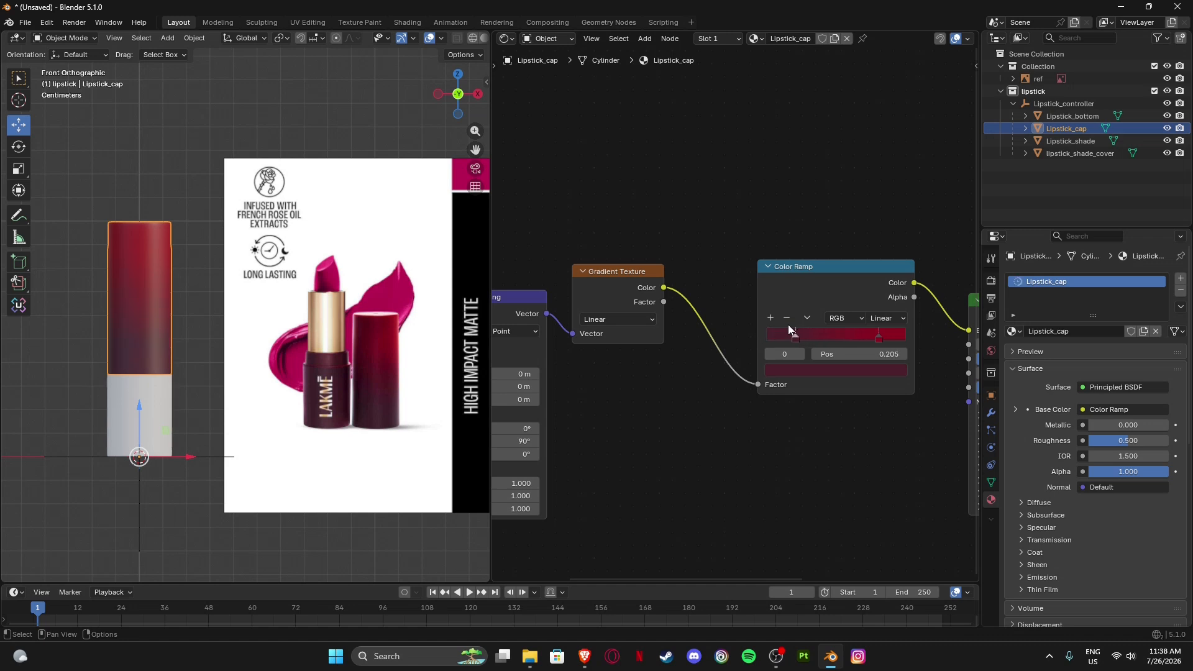
# Move the Color Ramp's red stop to position 1.000 and shift its dark stop slightly toward the middle of the ramp.
pyautogui.keyDown('shift'); pyautogui.moveTo(150, 269); pyautogui.dragTo(260, 264, button='middle'); pyautogui.keyUp('shift')
pyautogui.scroll(6, 176, 312)
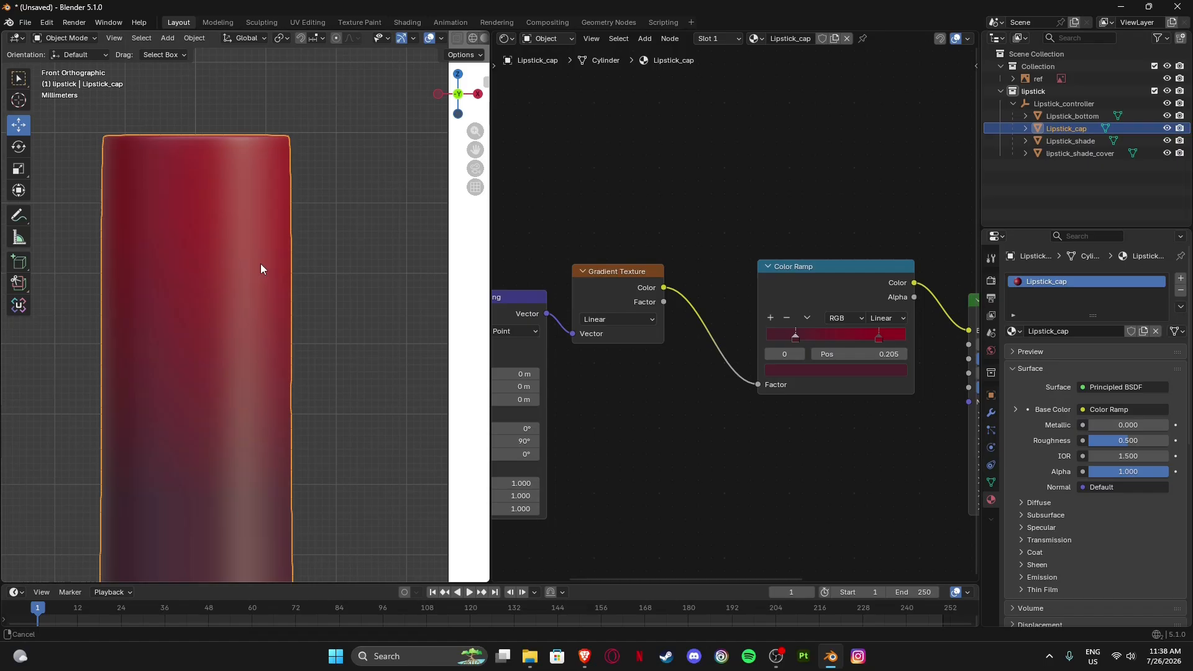
pyautogui.scroll(-3, 248, 266)
pyautogui.moveTo(797, 337); pyautogui.dragTo(897, 339)
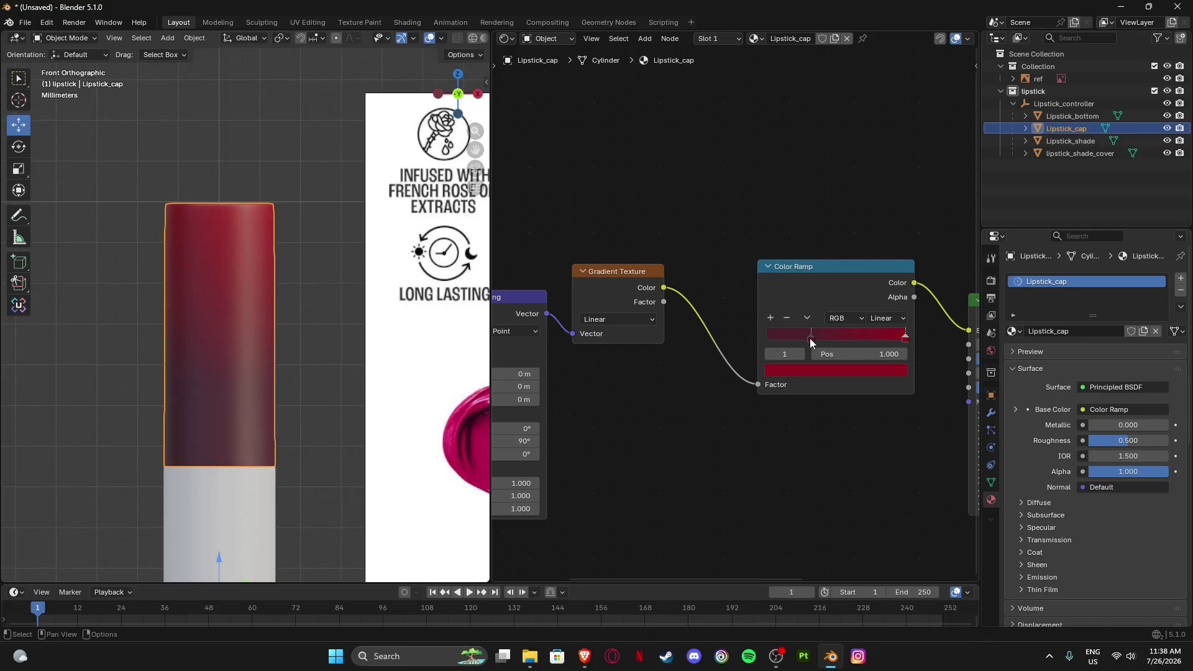
# Compare the cap's red-to-maroon gradient with the lipstick in the reference image.
pyautogui.moveTo(810, 339)
pyautogui.mouseDown()
pyautogui.moveTo(782, 336)
pyautogui.moveTo(809, 337)
pyautogui.mouseUp()
pyautogui.scroll(-5, 236, 301)
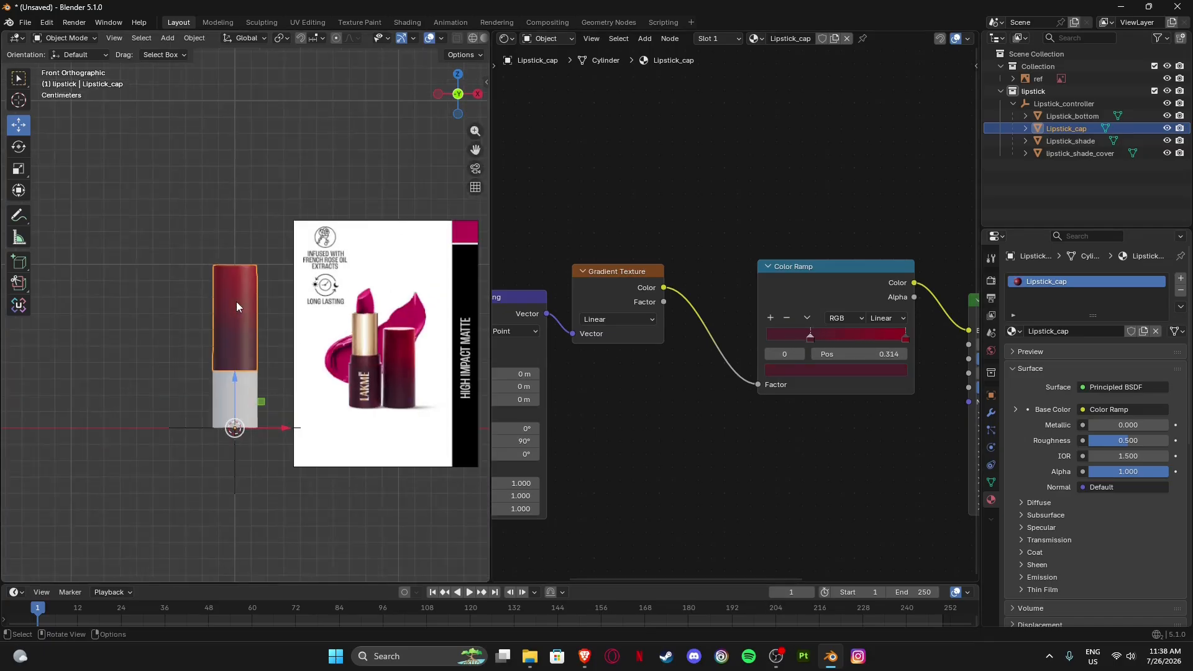
pyautogui.scroll(-2, 267, 317)
pyautogui.scroll(5, 251, 357)
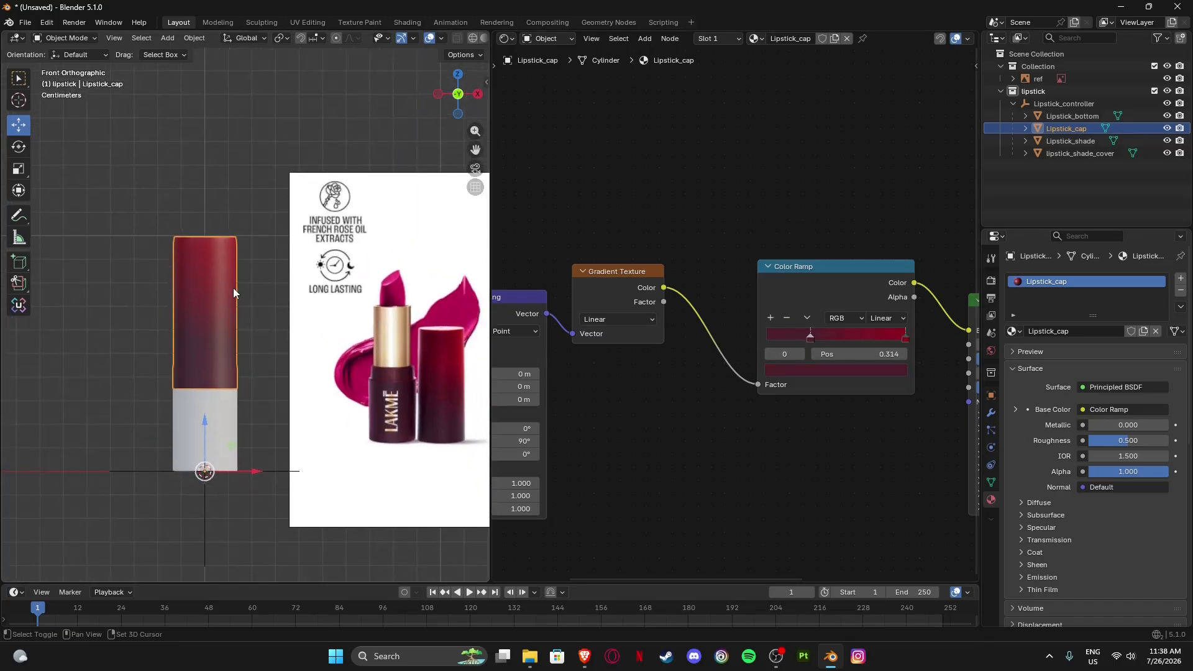
pyautogui.click(183, 509)
pyautogui.keyDown('shift'); pyautogui.moveTo(211, 357); pyautogui.dragTo(164, 307, button='middle'); pyautogui.keyUp('shift')
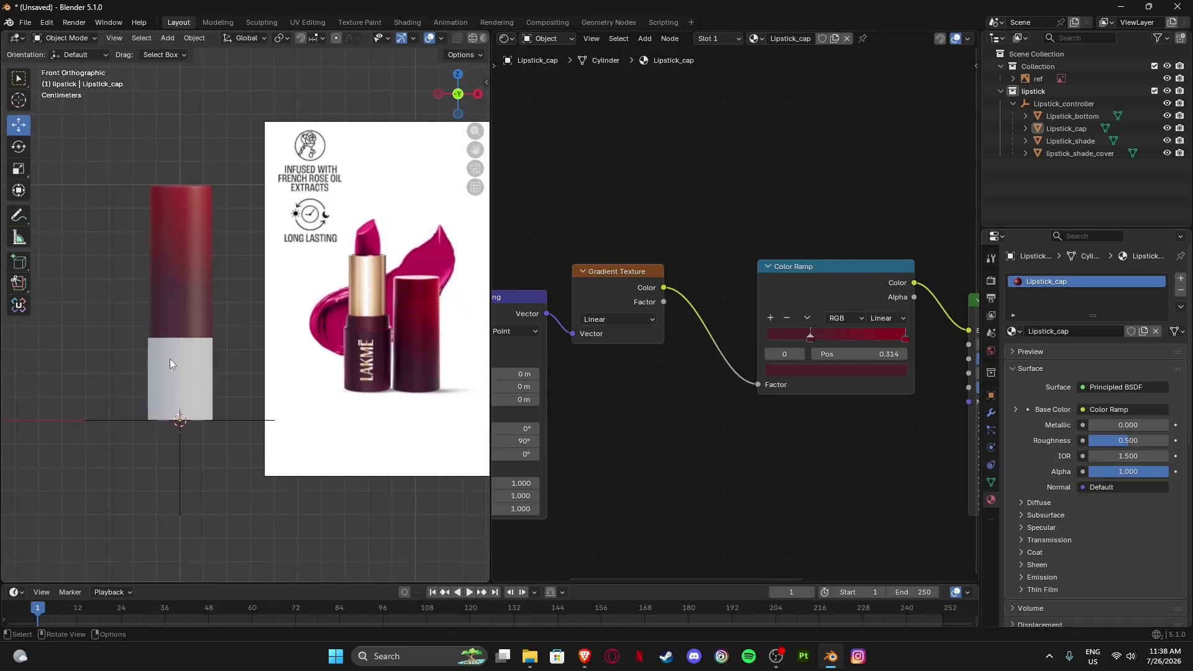
pyautogui.scroll(3, 170, 359)
pyautogui.scroll(-3, 133, 335)
# Copy the hex colour of the Color Ramp's dark stop.
pyautogui.click(793, 372)
pyautogui.click(856, 351)
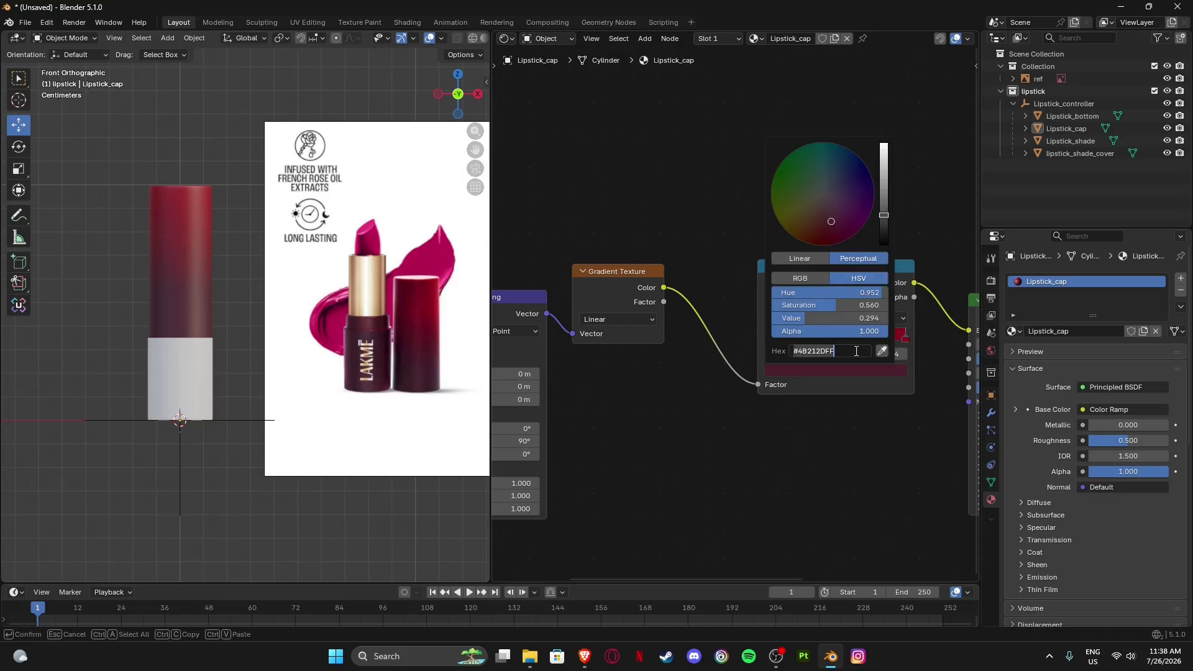
pyautogui.press('Return')
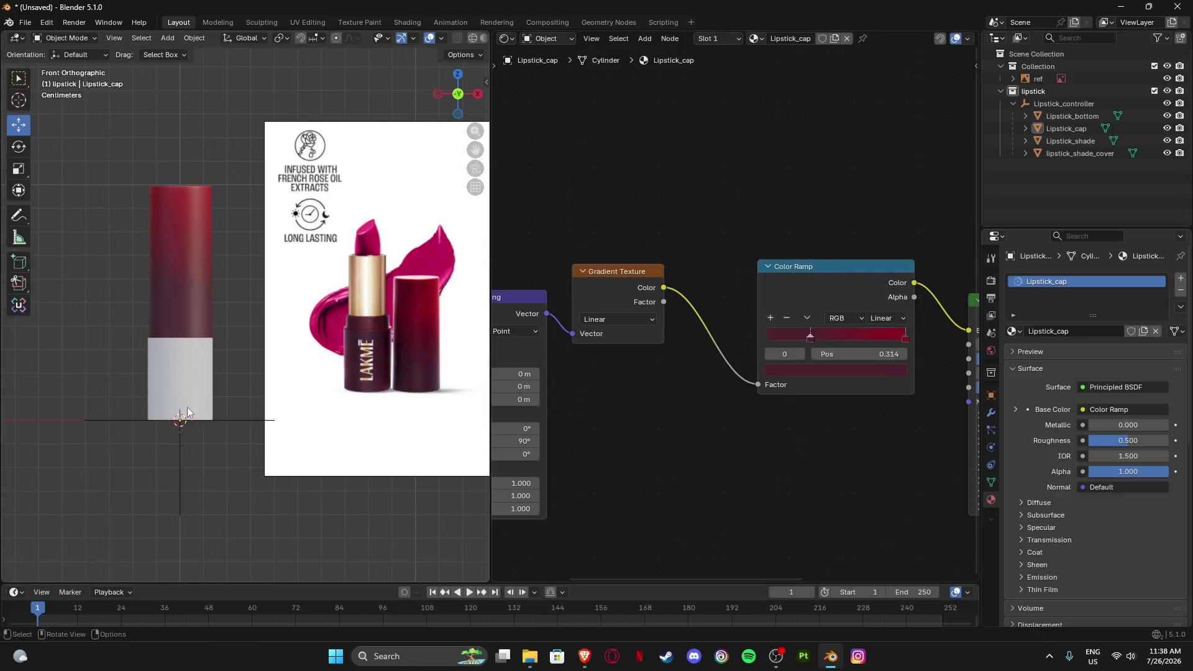
# Add a new material to the lipstick's bottom part and name it Lipstick_bottom.
pyautogui.click(187, 398)
pyautogui.click(1085, 333)
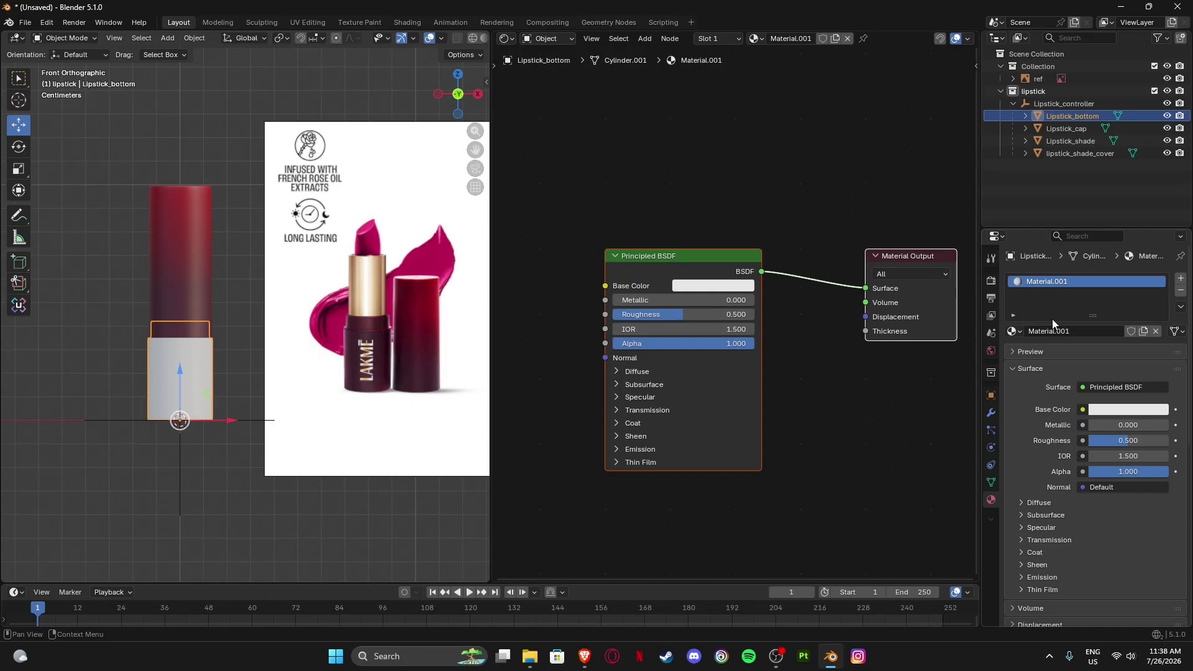
pyautogui.doubleClick(1075, 116)
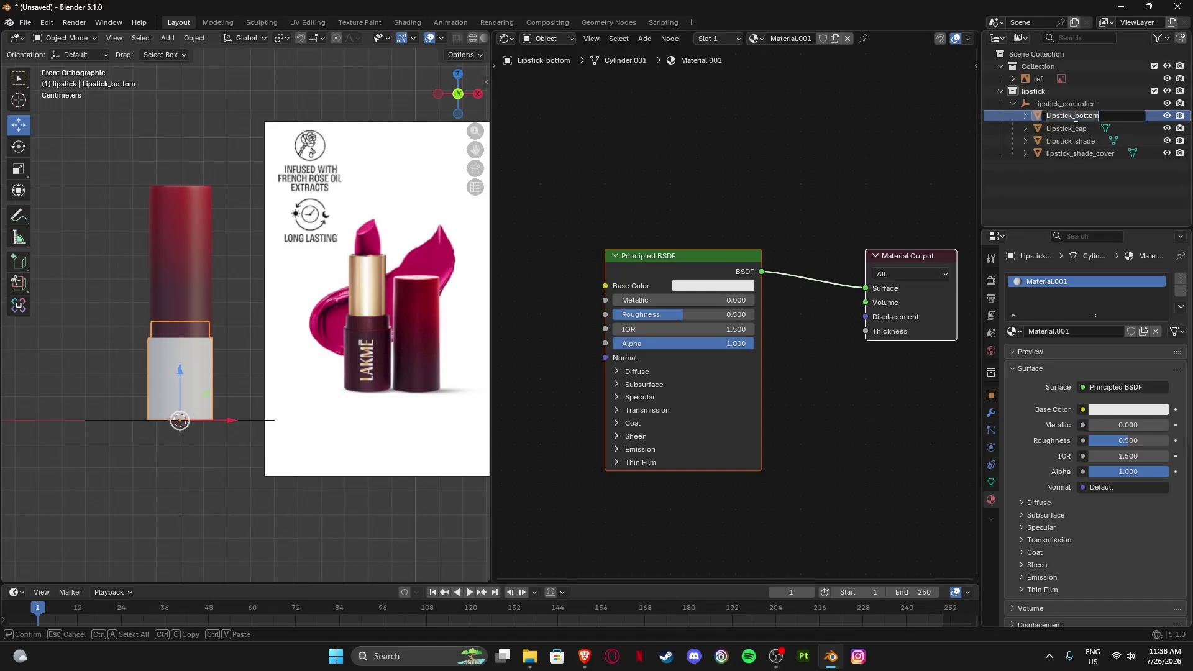
pyautogui.doubleClick(1056, 282)
pyautogui.write('Lipstick_bottom')
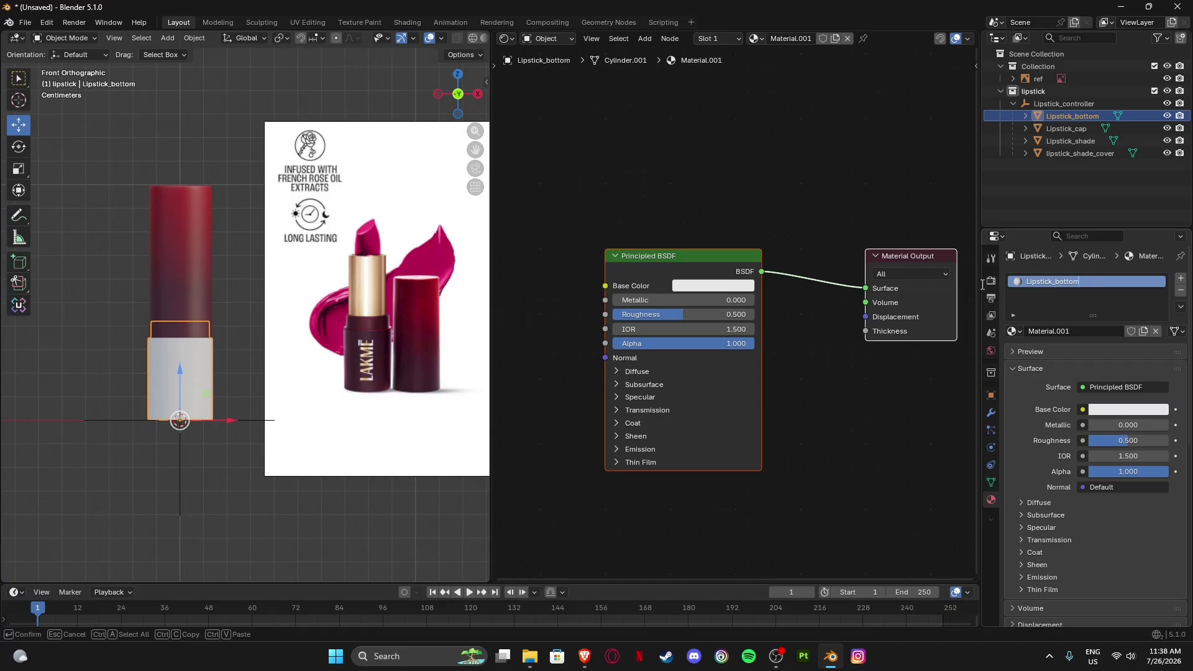
pyautogui.press('Return')
pyautogui.click(706, 254)
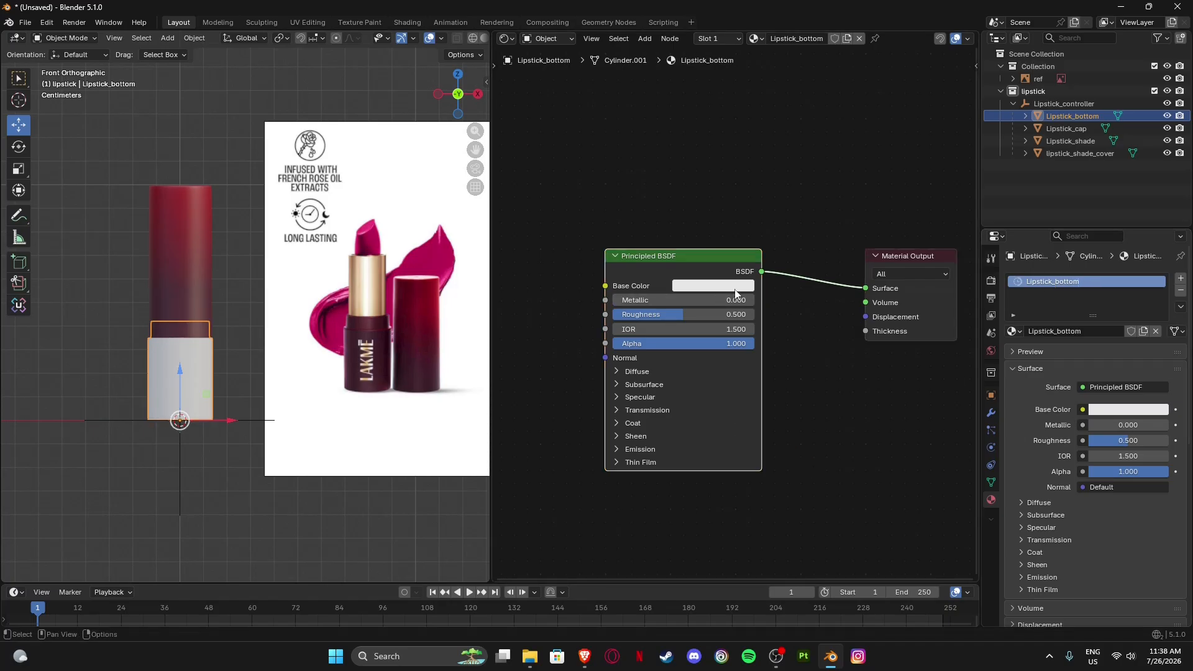
pyautogui.click(714, 287)
pyautogui.click(701, 286)
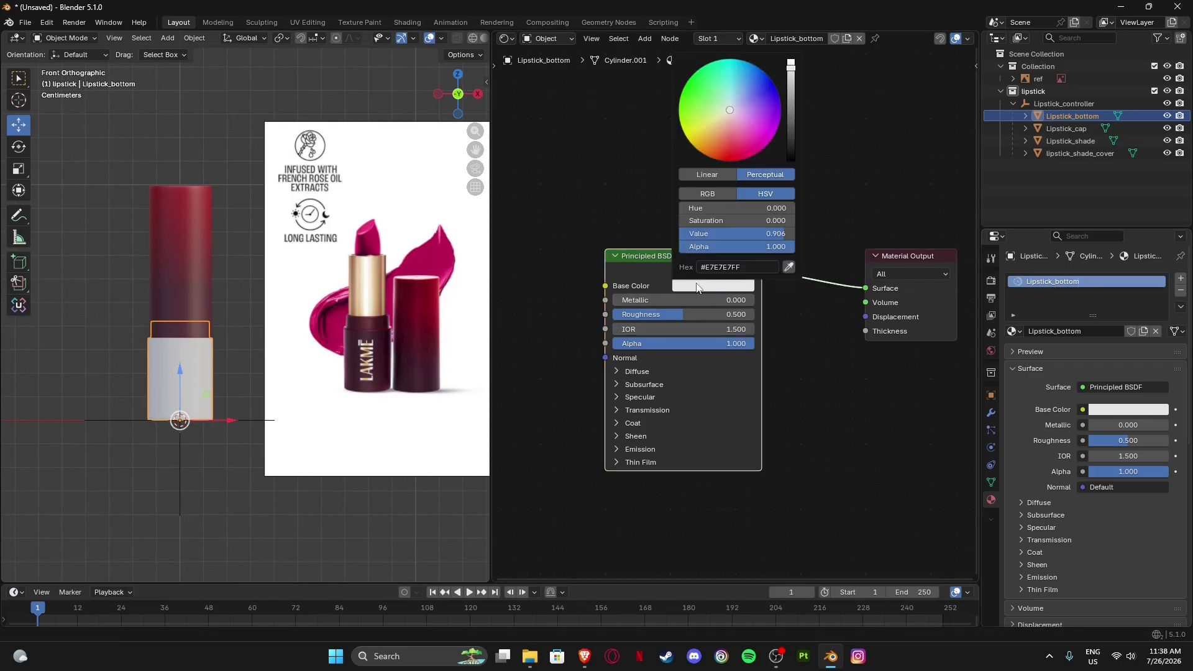
pyautogui.click(742, 268)
pyautogui.write('Lipstick_')
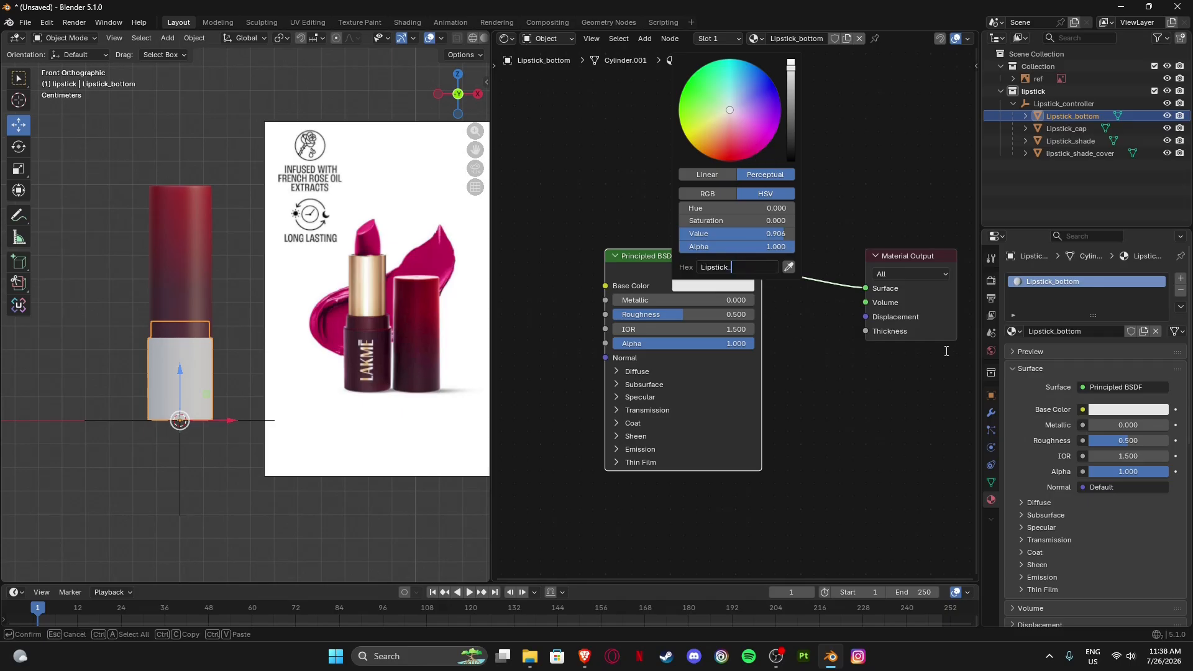
pyautogui.press('Escape')
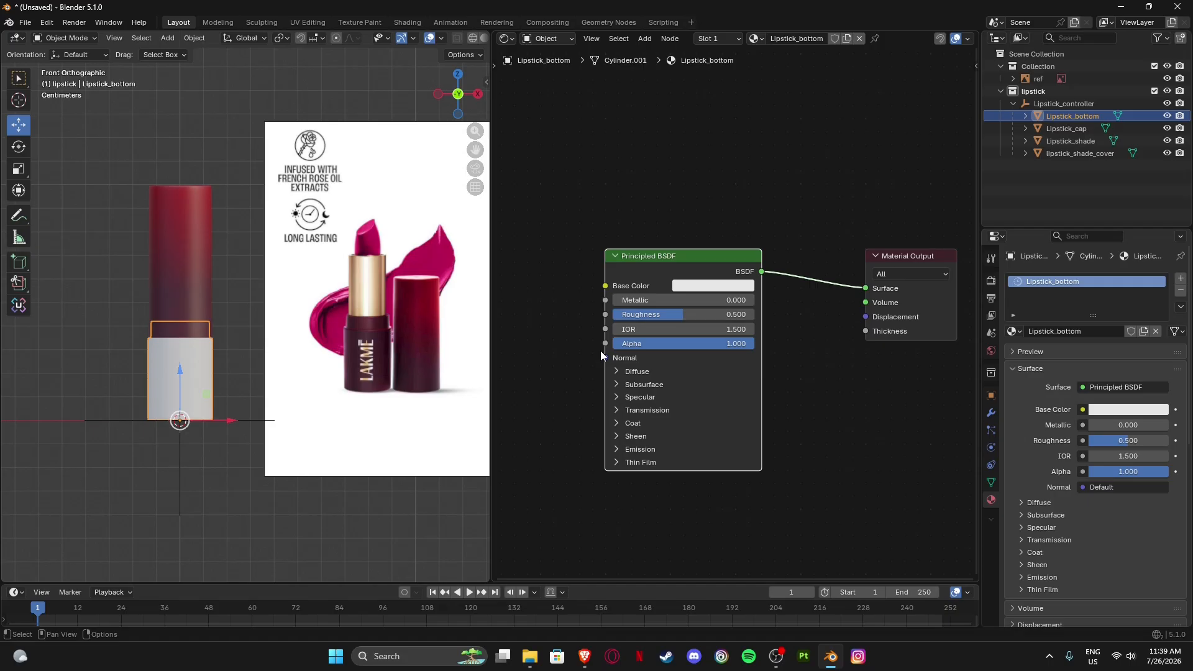
# Copy the hex value #4B212DFF from the dark stop of the cap material's Color Ramp.
pyautogui.click(196, 263)
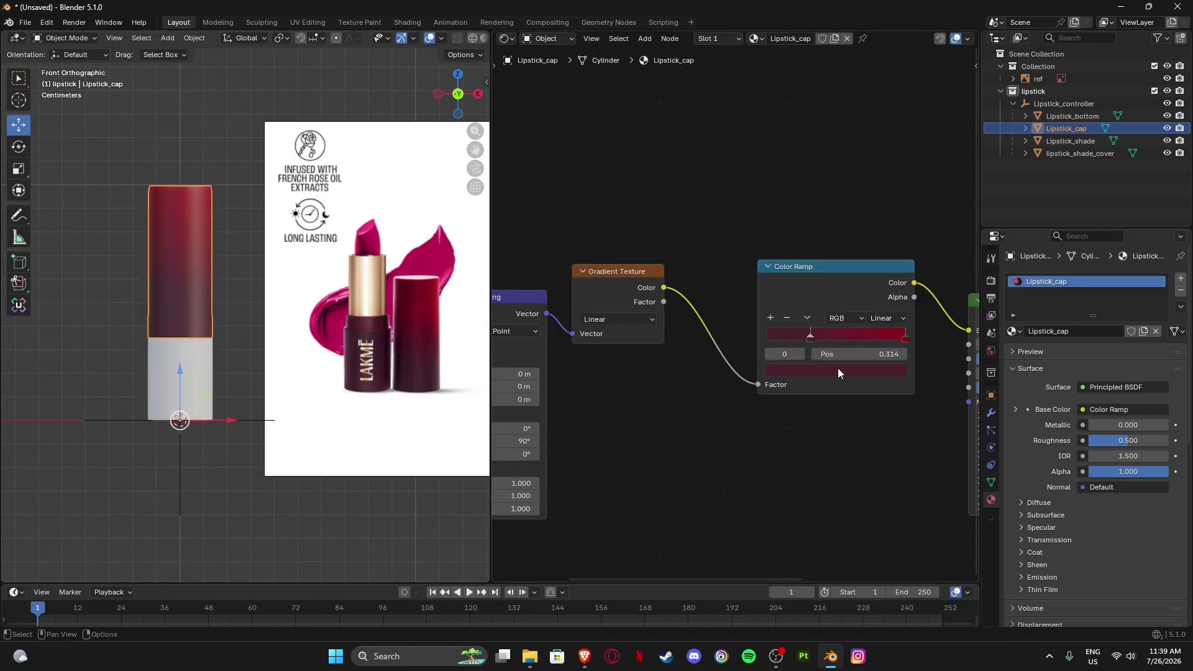
pyautogui.click(838, 368)
pyautogui.click(839, 351)
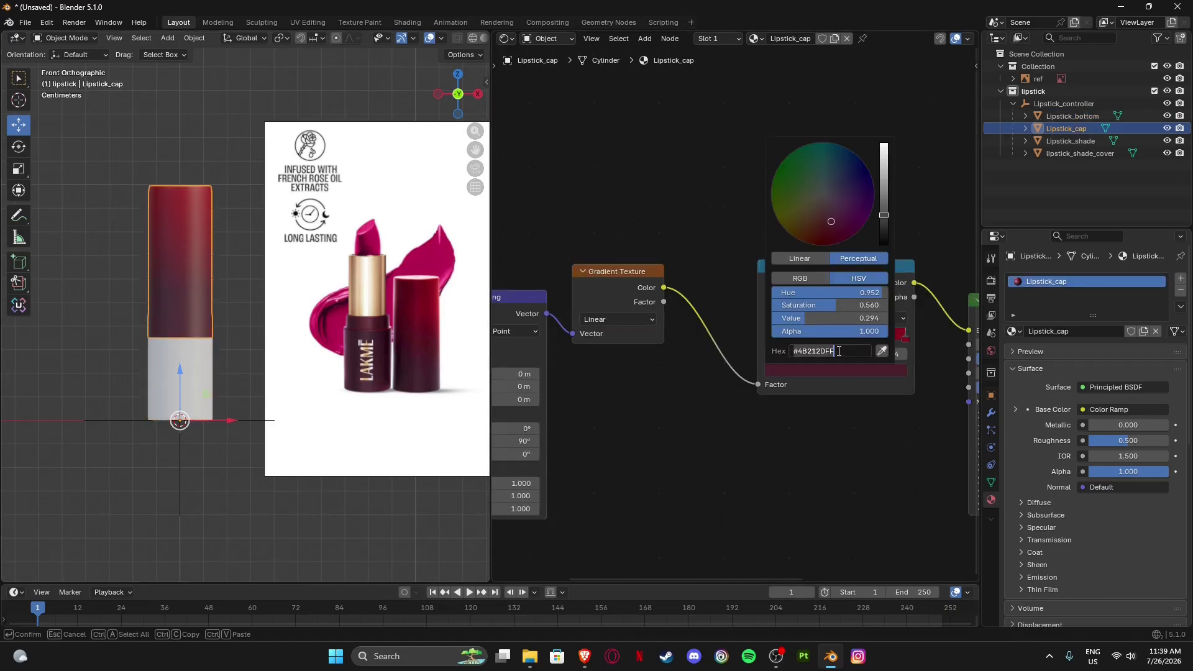
pyautogui.press('Return')
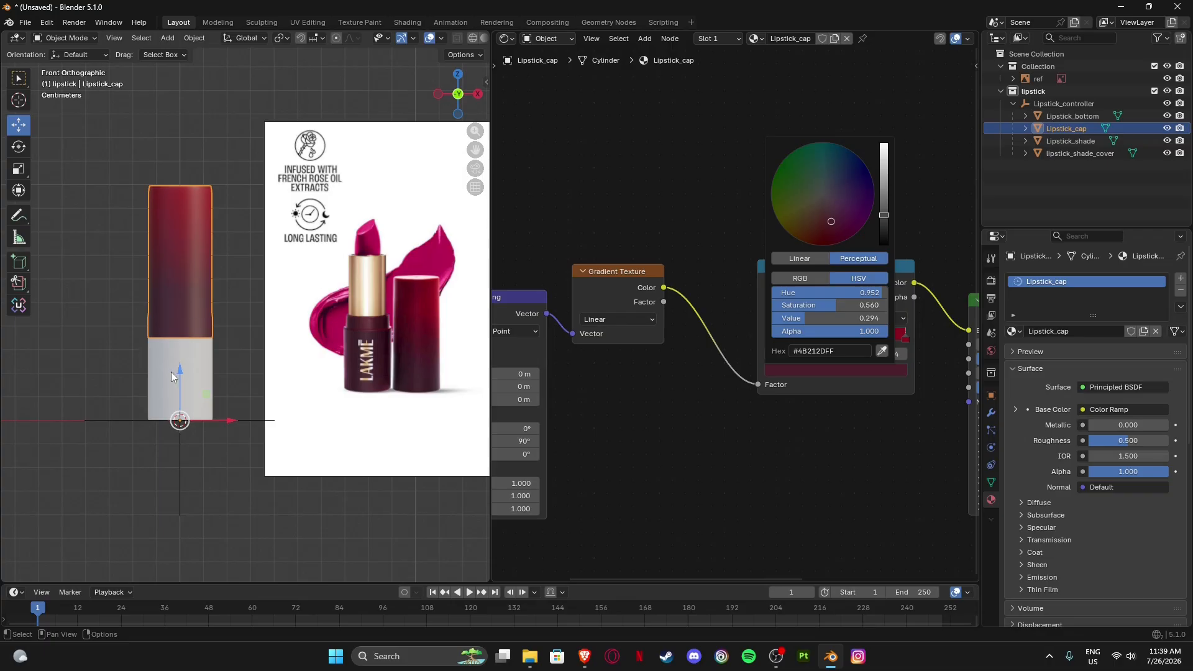
# Set the Lipstick_bottom material's Base Color to the copied maroon #4B212DFF.
pyautogui.click(194, 372)
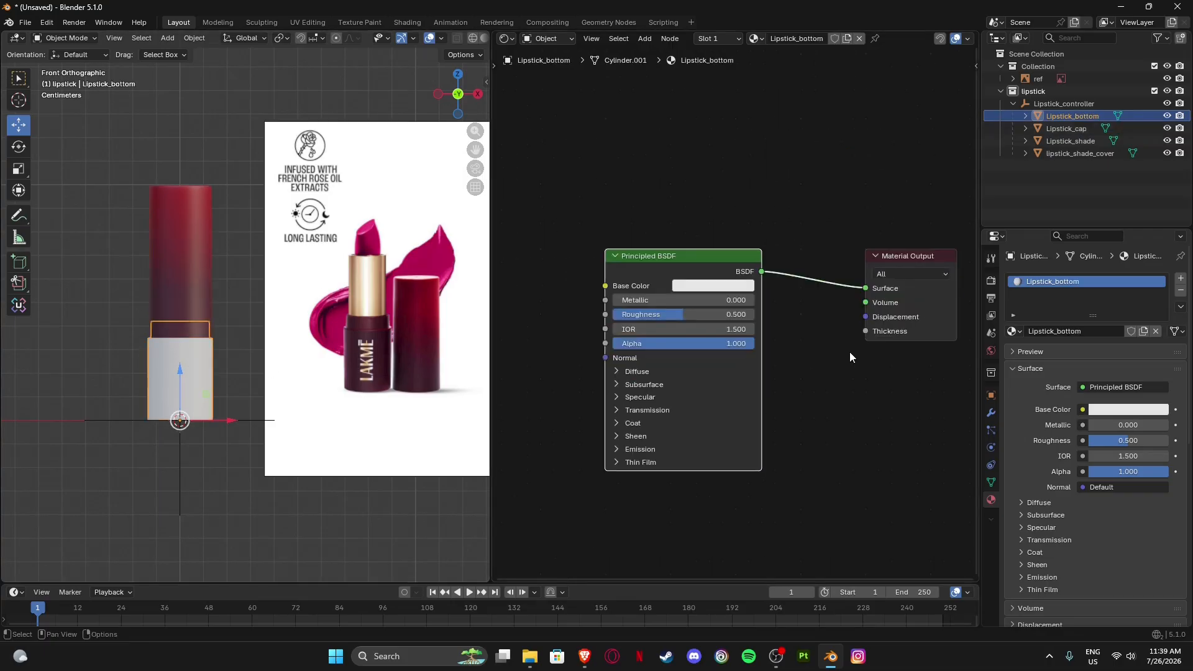
pyautogui.click(719, 287)
pyautogui.click(721, 267)
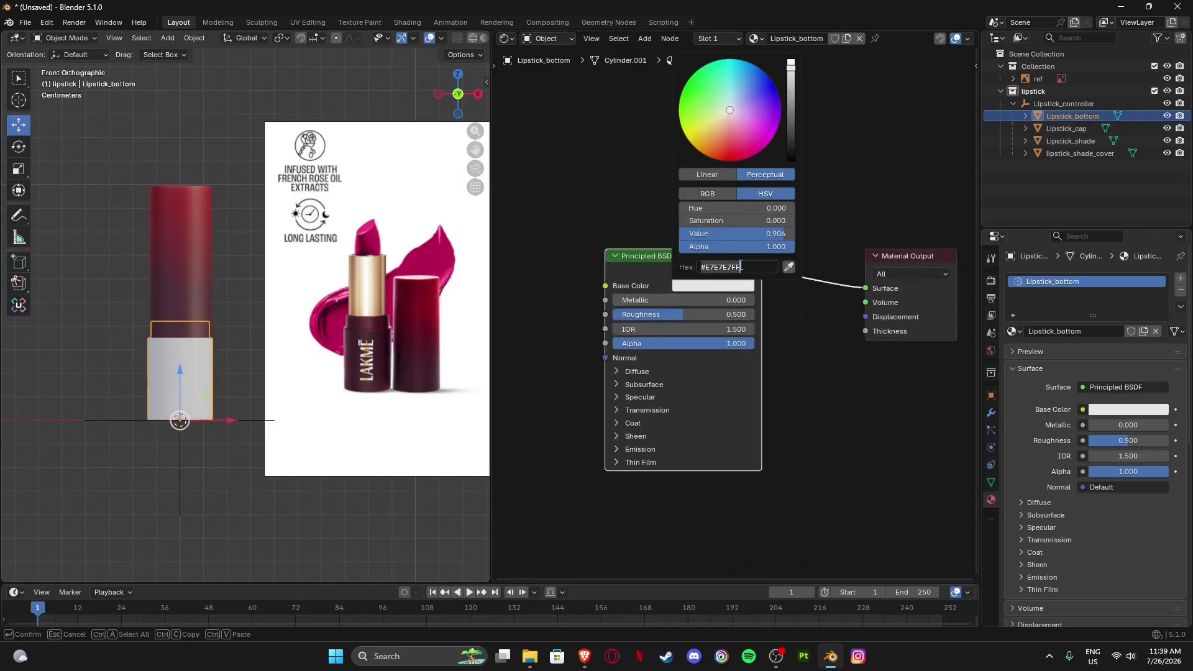
pyautogui.hotkey('ctrl', 'v')
pyautogui.press('Return')
pyautogui.click(137, 462)
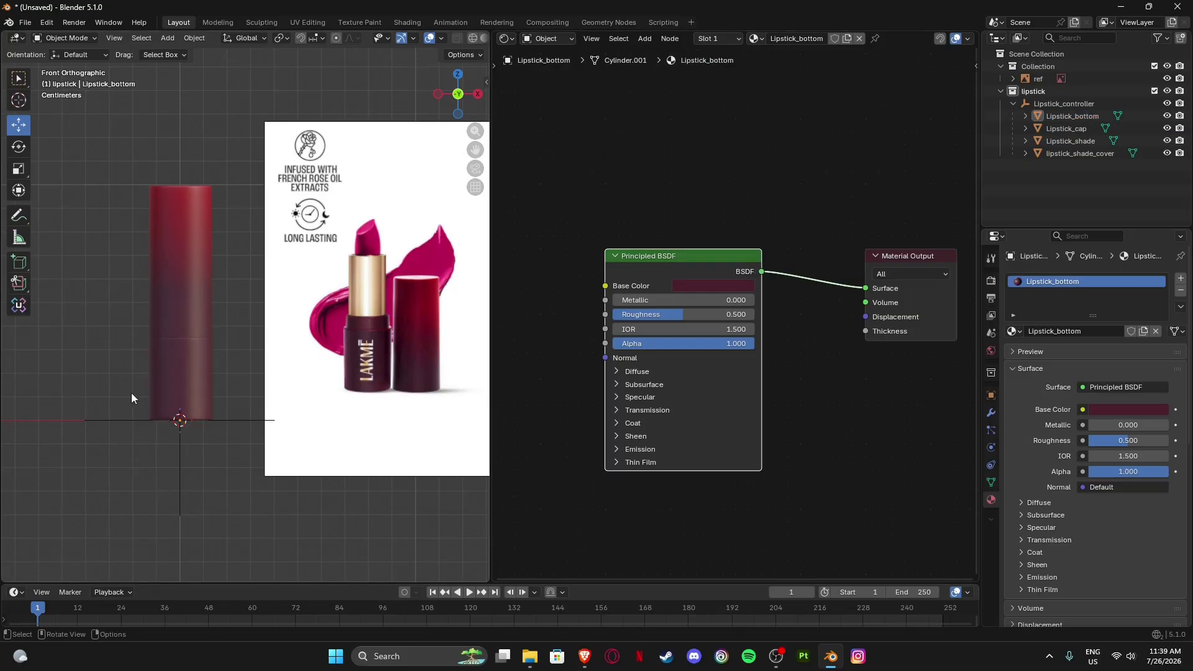
# Move the dark stop of the cap's Color Ramp to position 0.000.
pyautogui.scroll(5, 156, 320)
pyautogui.scroll(-5, 149, 373)
pyautogui.click(199, 261)
pyautogui.moveTo(812, 339); pyautogui.dragTo(756, 341)
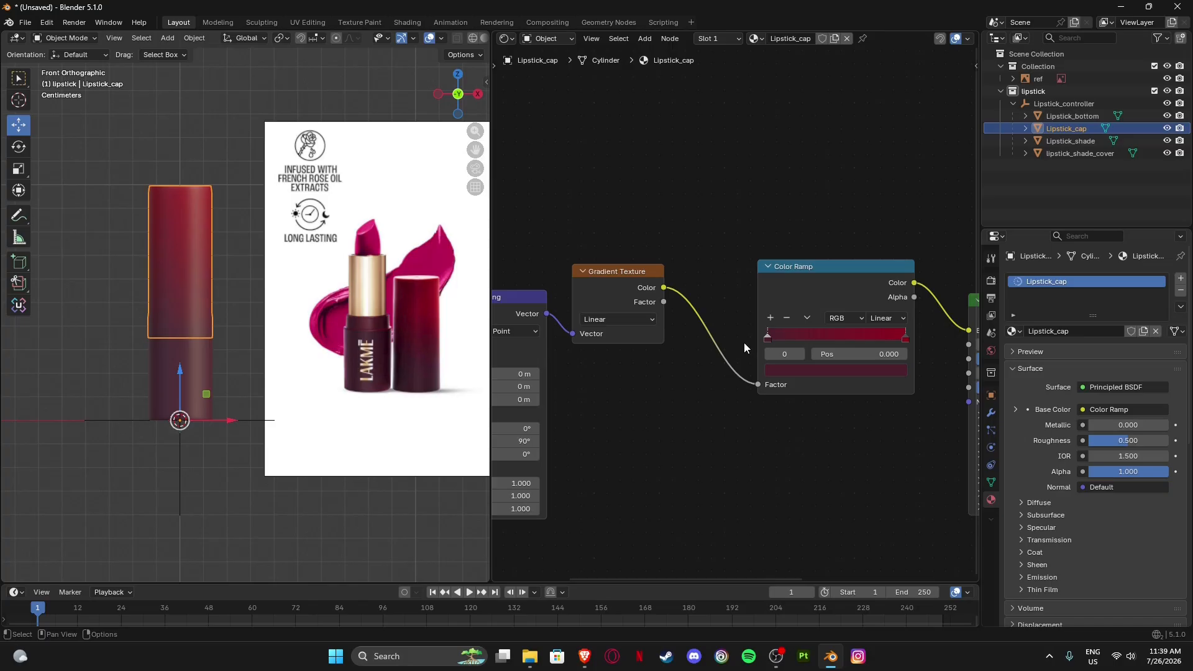
pyautogui.moveTo(744, 342); pyautogui.dragTo(767, 345)
# Examine the colour transition between the cap and the bottom part against the reference lipstick.
pyautogui.click(175, 482)
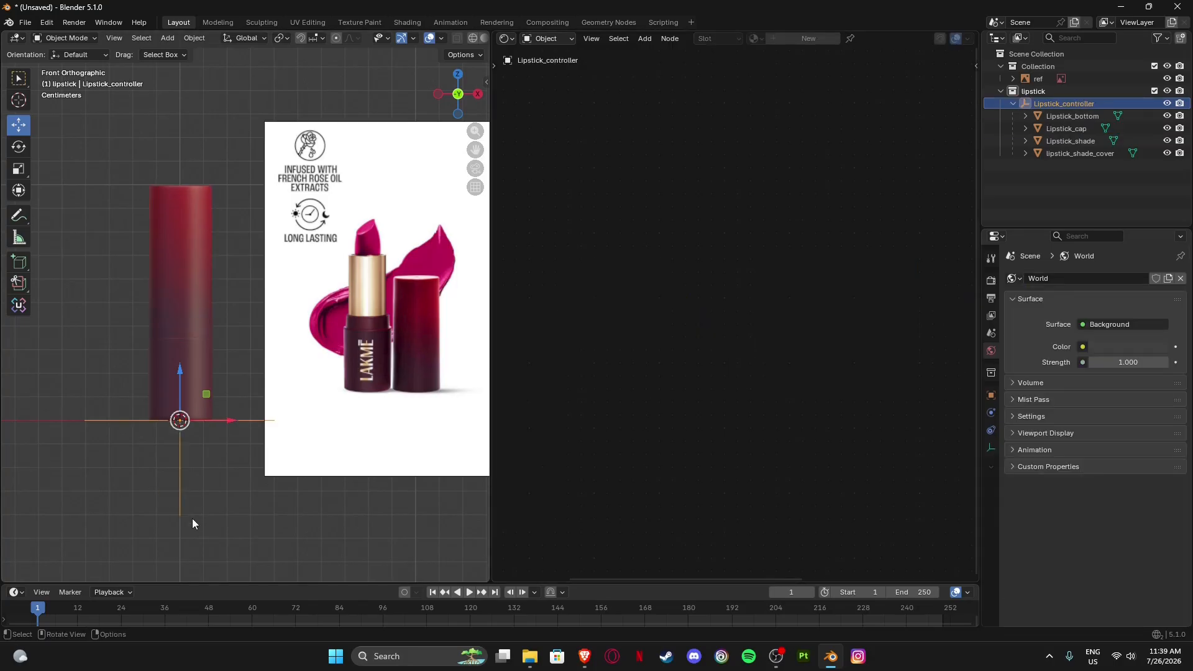
pyautogui.scroll(5, 154, 337)
pyautogui.scroll(-4, 228, 297)
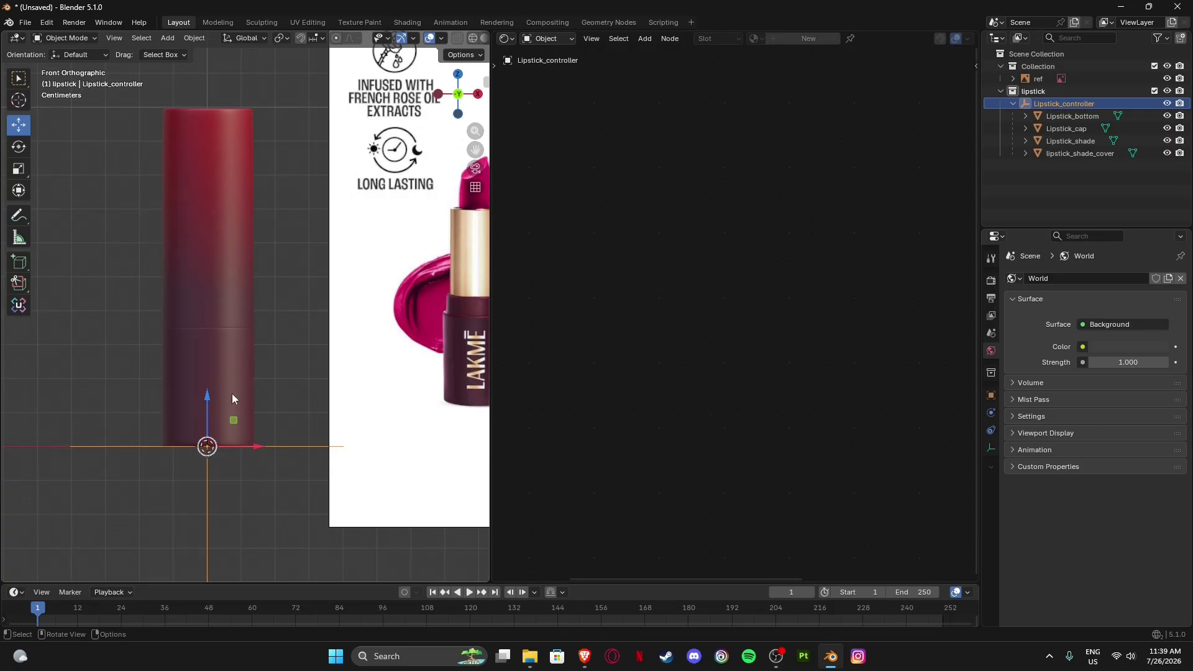
pyautogui.click(221, 286)
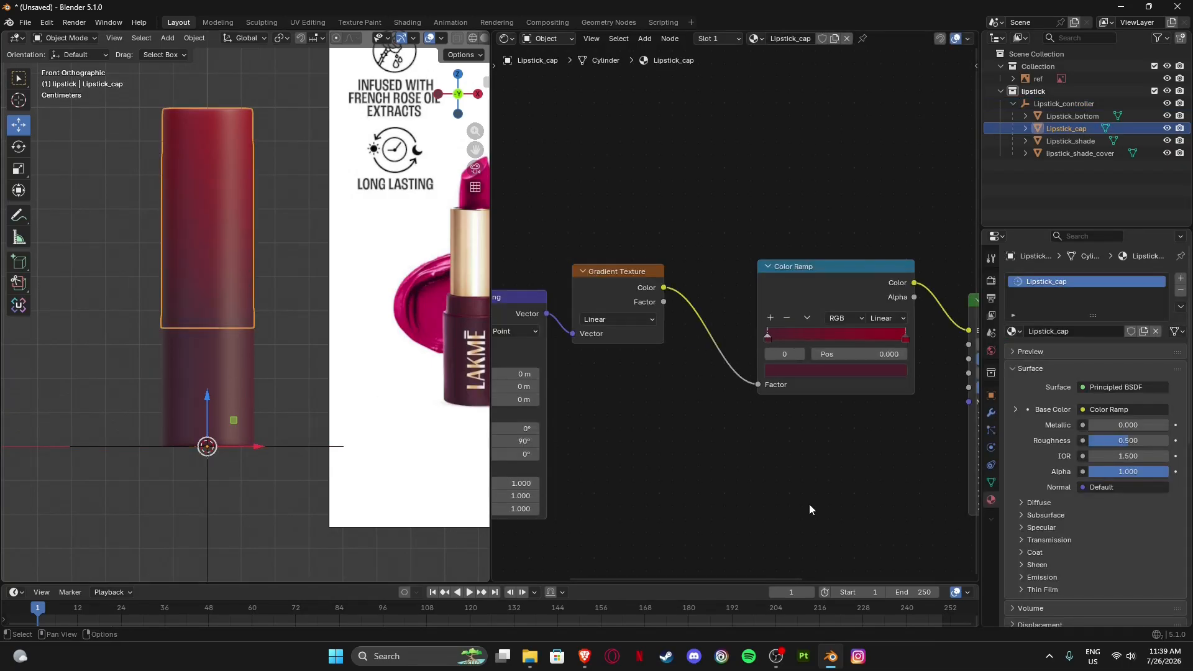
pyautogui.click(136, 427)
pyautogui.scroll(-4, 200, 313)
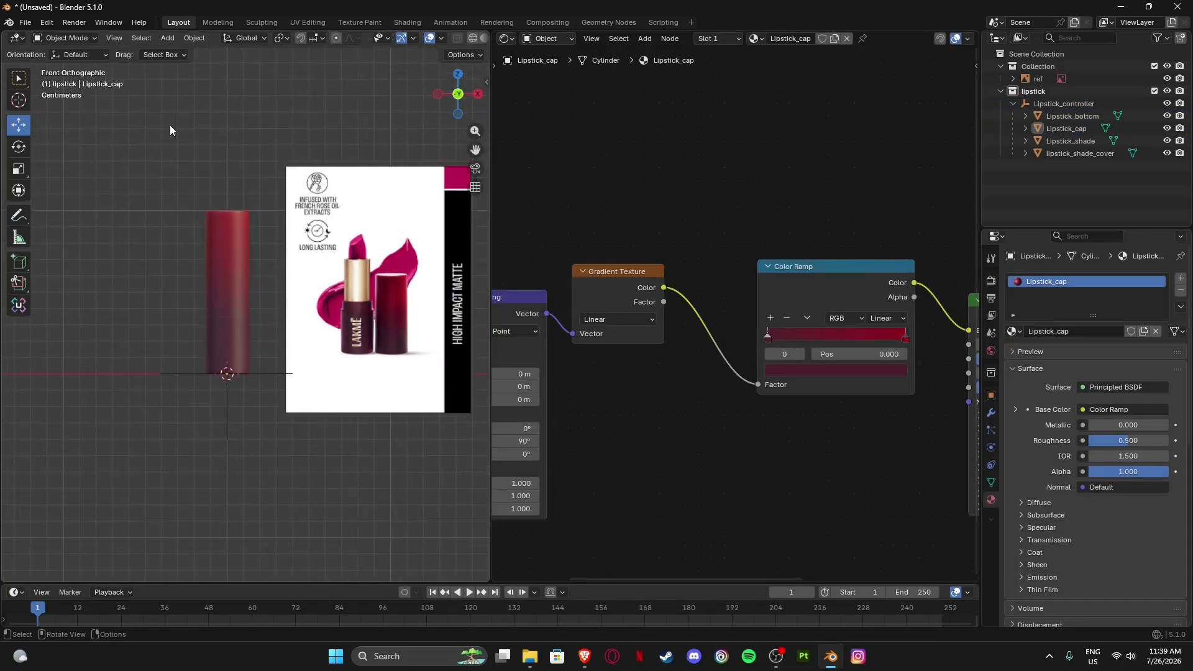
pyautogui.scroll(3, 213, 376)
pyautogui.scroll(-3, 166, 373)
pyautogui.keyDown('shift'); pyautogui.moveTo(188, 389); pyautogui.dragTo(167, 400, button='middle'); pyautogui.keyUp('shift')
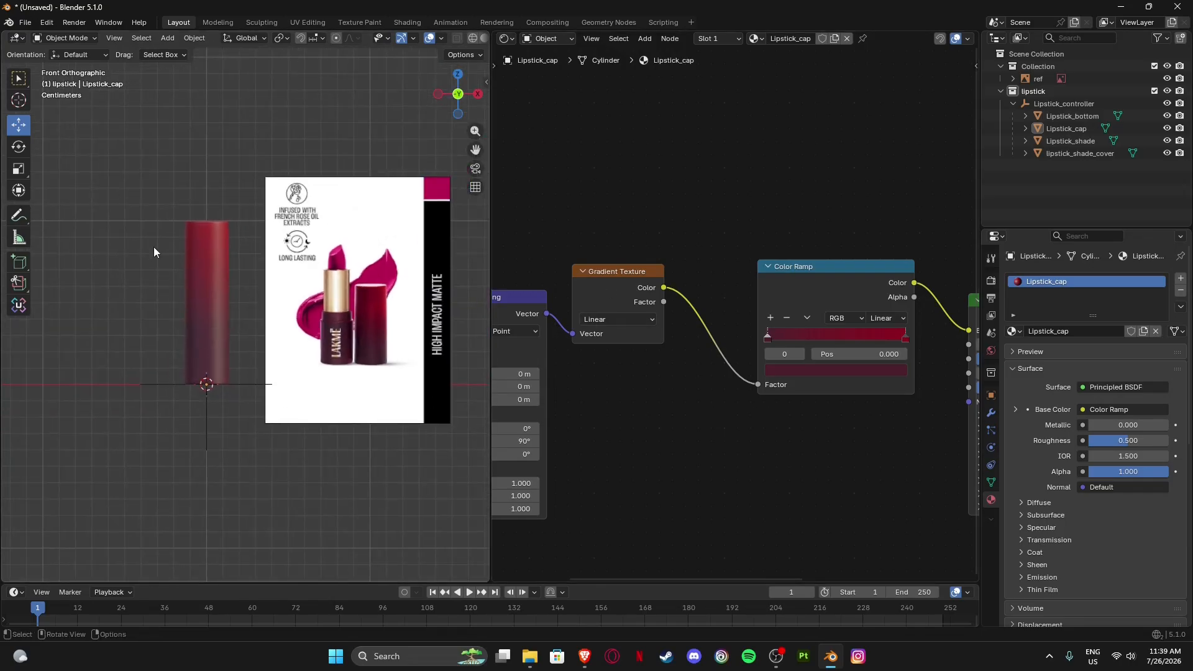
# Hide the lipstick cap to expose the inner shade cover and lipstick bullet.
pyautogui.click(195, 274)
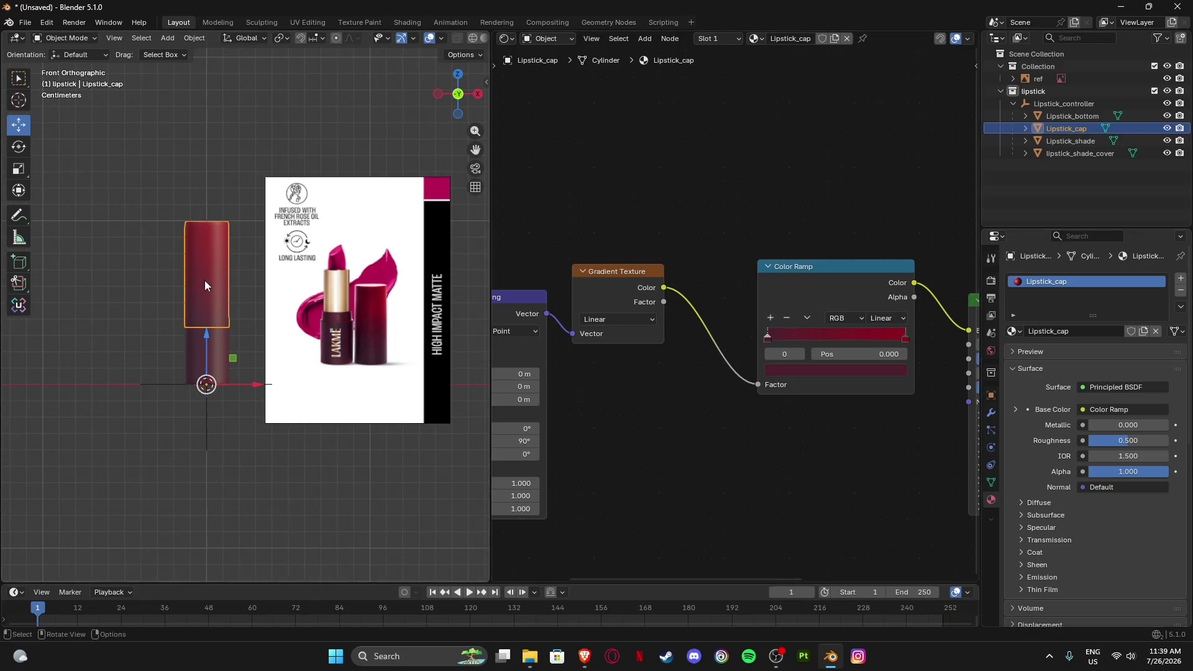
pyautogui.press('h')
pyautogui.scroll(5, 248, 329)
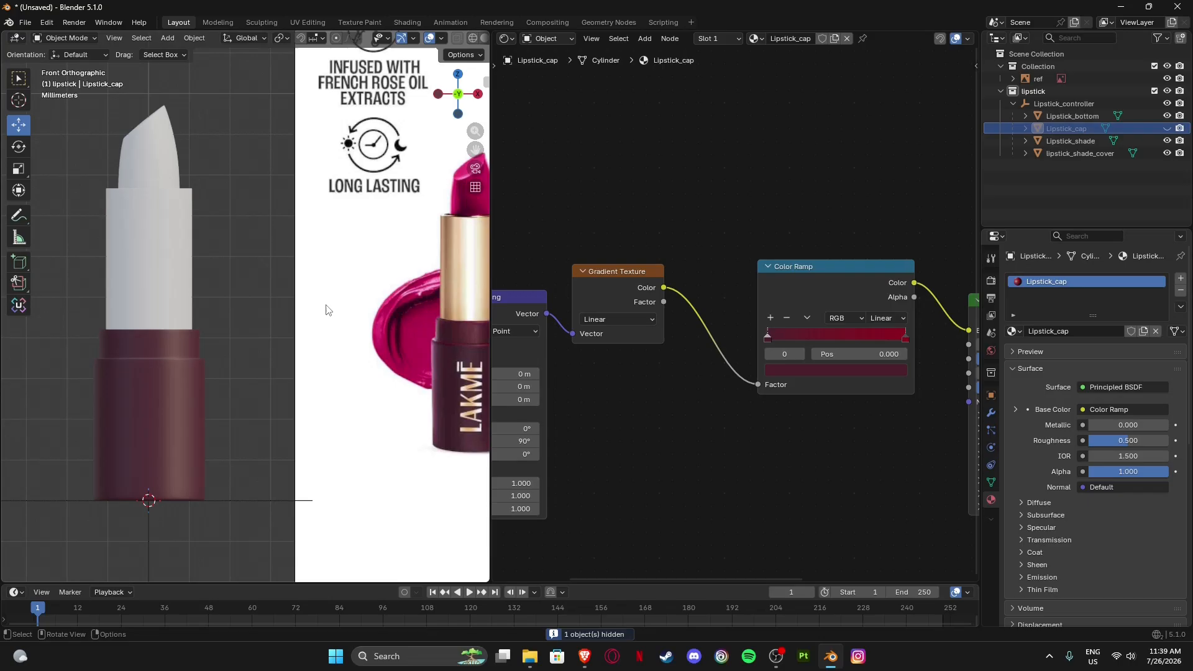
pyautogui.scroll(1, 252, 326)
pyautogui.click(304, 311)
pyautogui.scroll(-1, 279, 341)
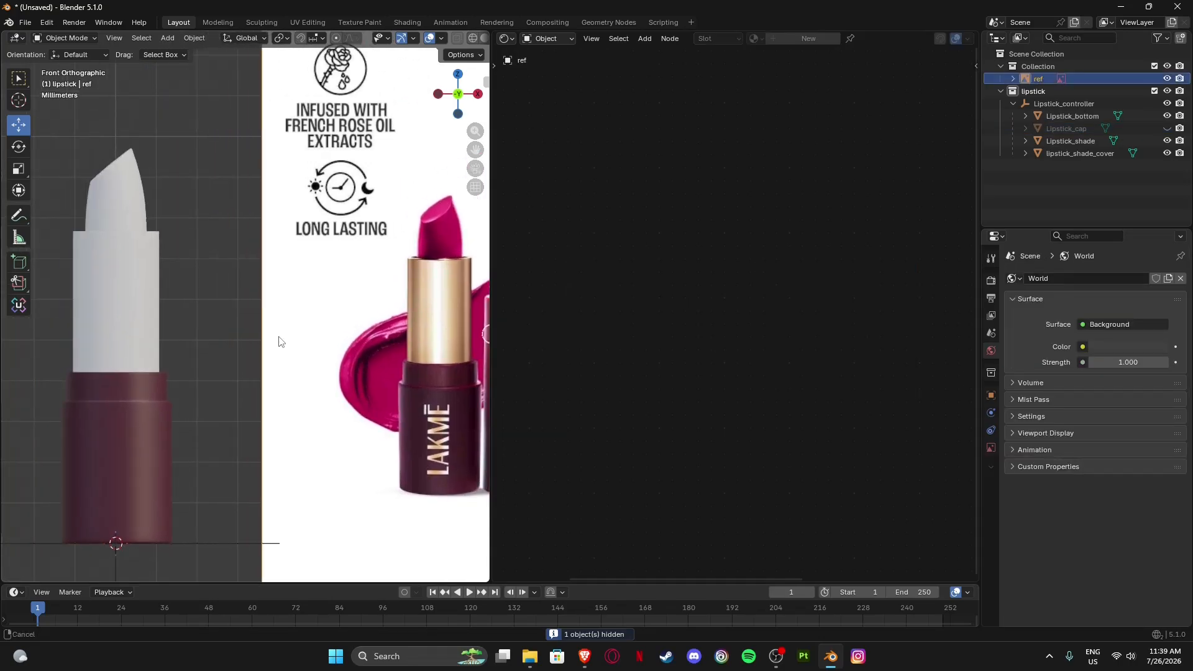
pyautogui.keyDown('shift'); pyautogui.moveTo(279, 341); pyautogui.dragTo(363, 355, button='middle'); pyautogui.keyUp('shift')
# Add a new material to the lipstick shade cover and sample its Base Color from the reference lipstick's gold tube.
pyautogui.click(180, 304)
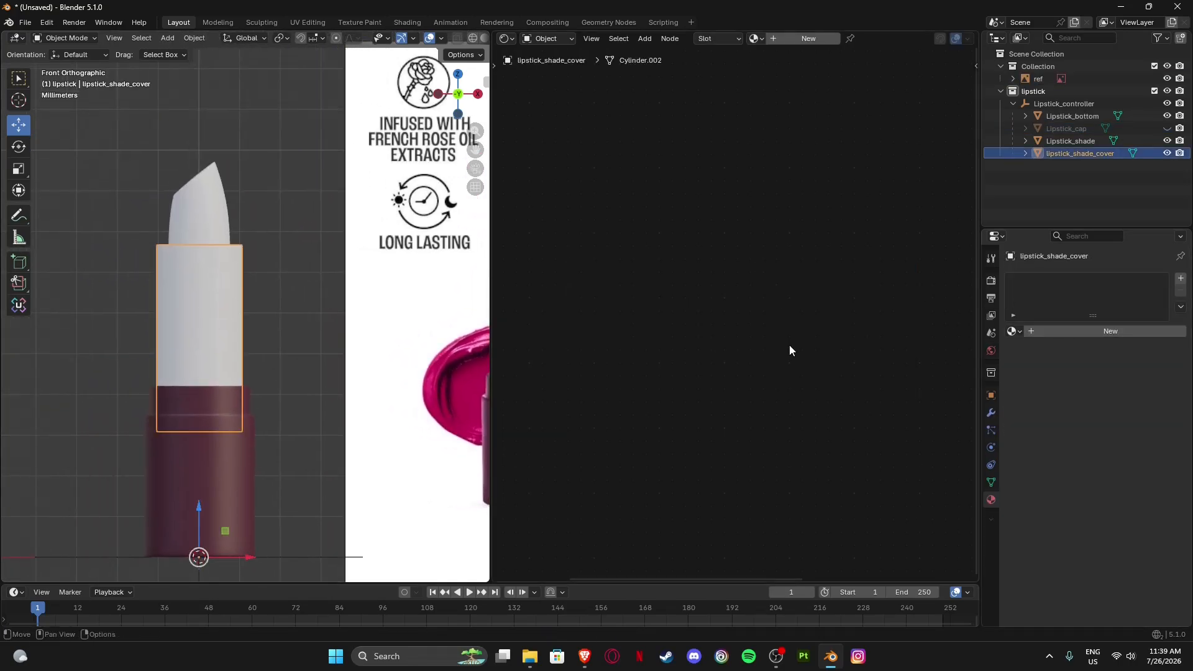
pyautogui.keyDown('shift'); pyautogui.moveTo(397, 309); pyautogui.dragTo(288, 298, button='middle'); pyautogui.keyUp('shift')
pyautogui.click(1055, 332)
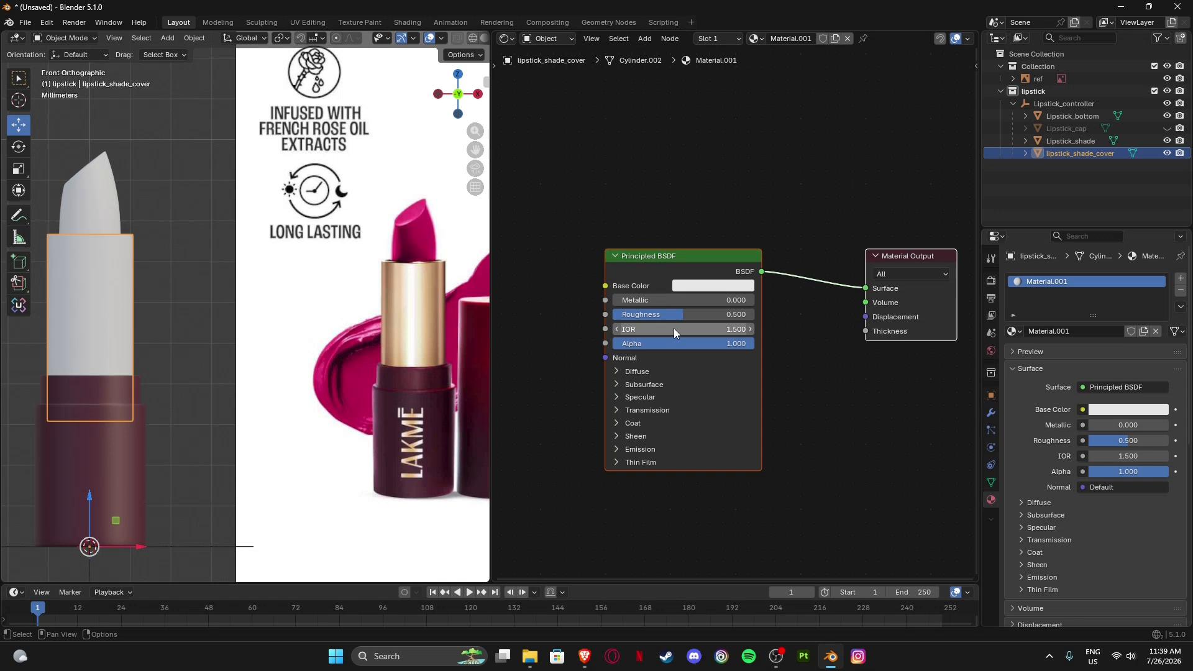
pyautogui.click(688, 287)
pyautogui.click(726, 287)
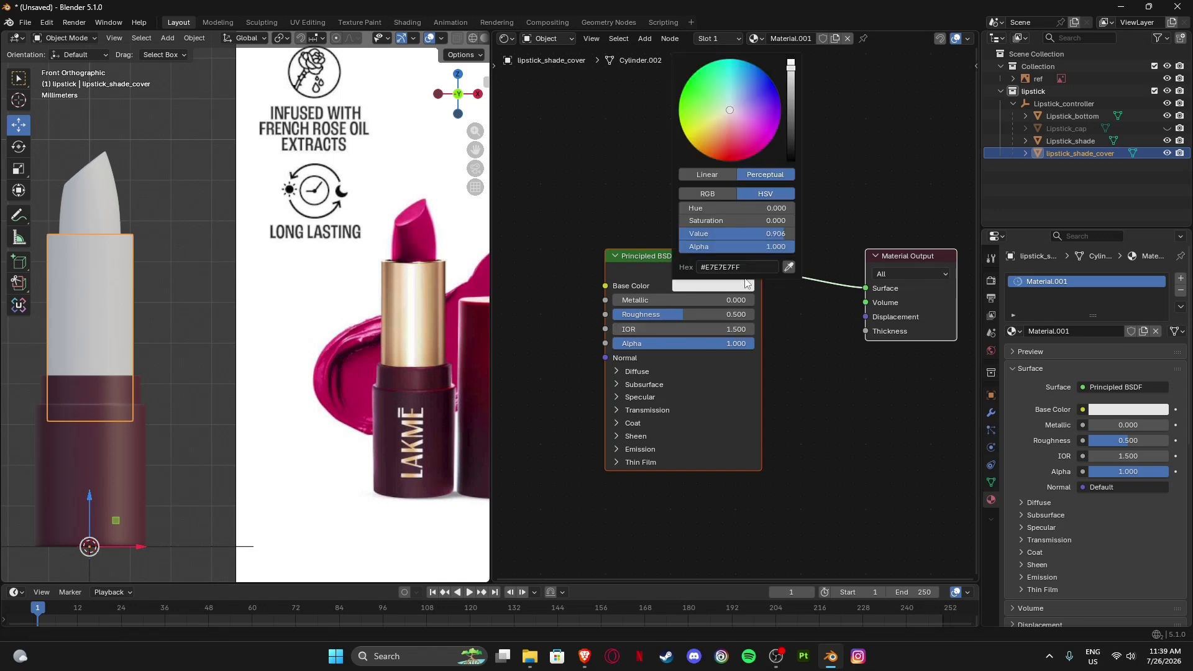
pyautogui.click(789, 268)
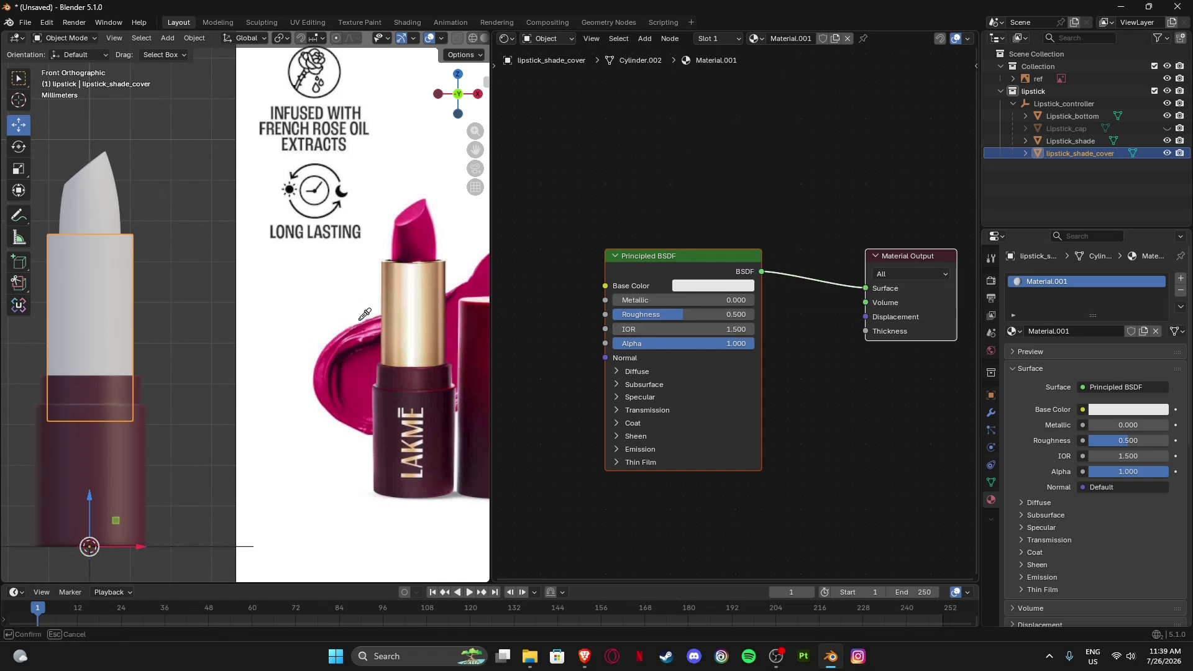
pyautogui.click(437, 327)
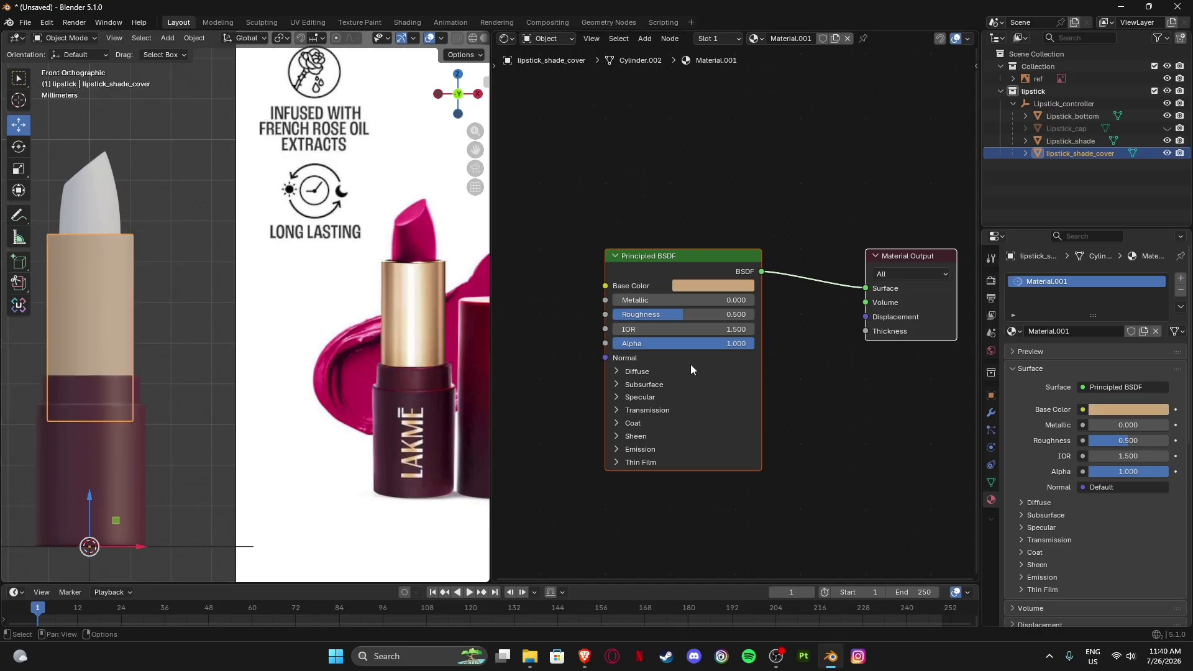
# Set the shade cover material's Metallic to 1.000 and its Roughness to 0.273.
pyautogui.moveTo(636, 299); pyautogui.dragTo(737, 310)
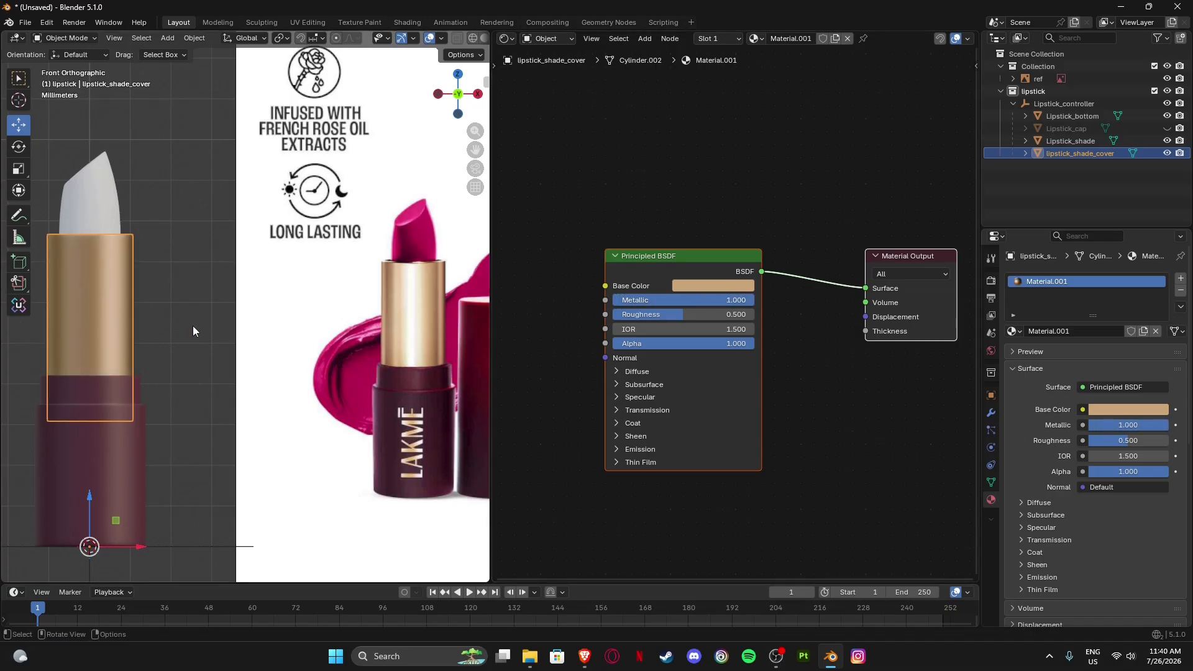
pyautogui.moveTo(678, 315); pyautogui.dragTo(646, 315)
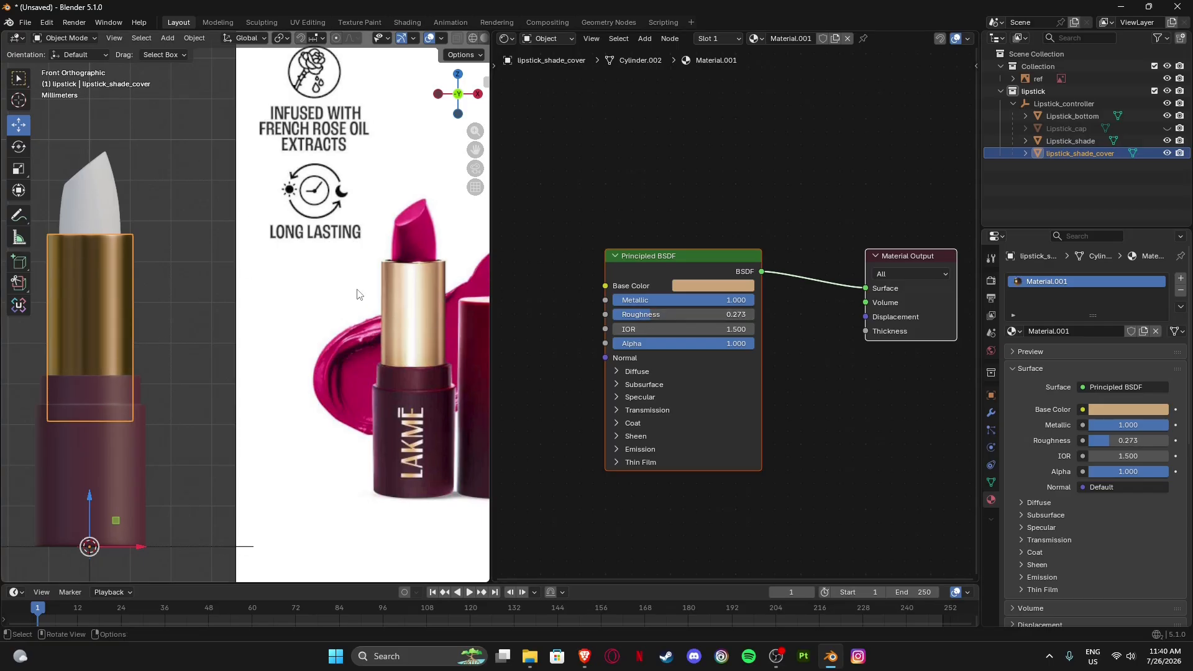
pyautogui.scroll(-1, 330, 273)
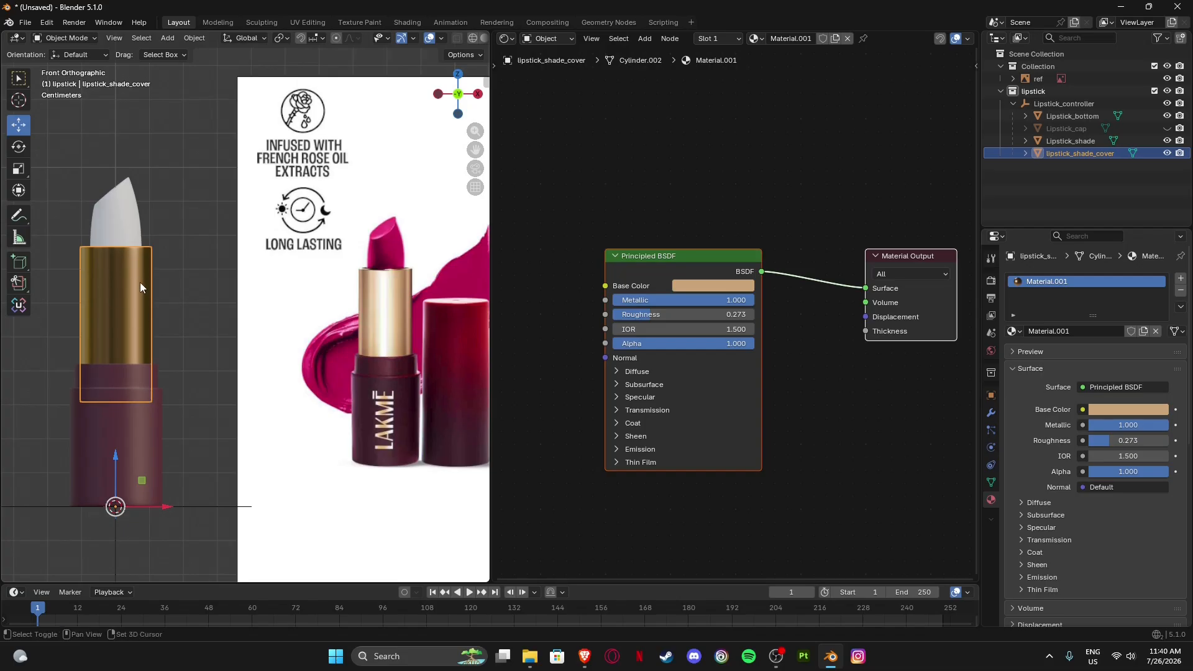
# Lower the shade cover material's Roughness to 0.241 and compare the gold finish with the reference tube.
pyautogui.keyDown('shift'); pyautogui.moveTo(140, 282); pyautogui.dragTo(199, 283, button='middle'); pyautogui.keyUp('shift')
pyautogui.moveTo(646, 314); pyautogui.dragTo(642, 314)
pyautogui.scroll(5, 390, 337)
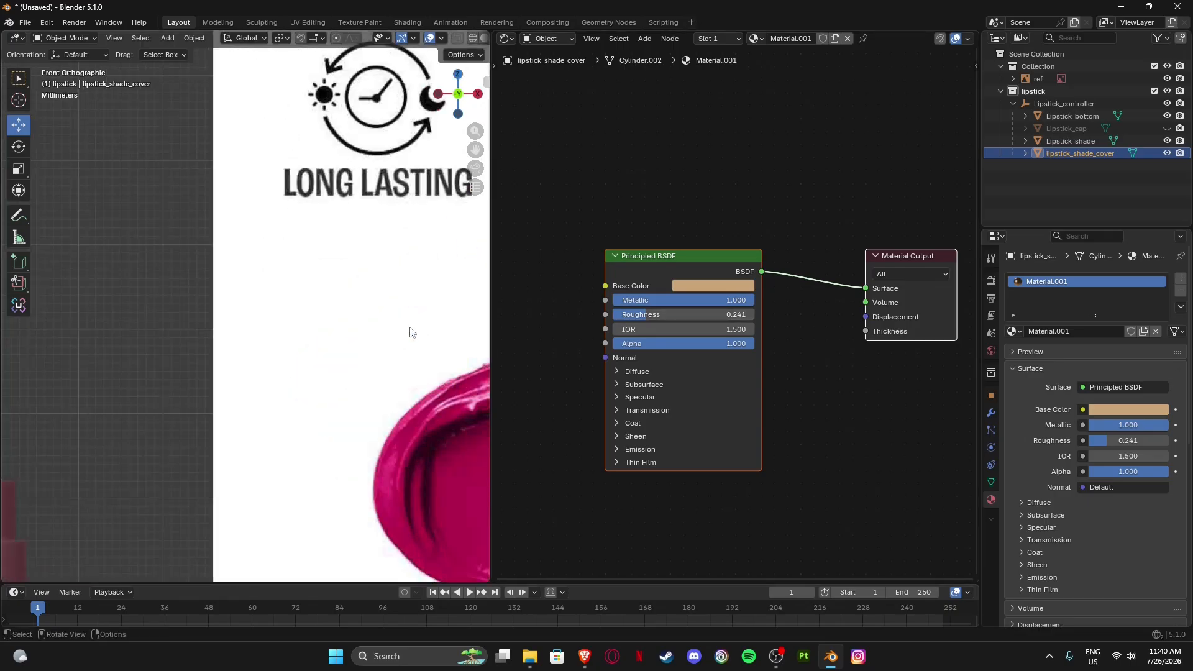
pyautogui.keyDown('shift'); pyautogui.moveTo(409, 332); pyautogui.dragTo(272, 314, button='middle'); pyautogui.keyUp('shift')
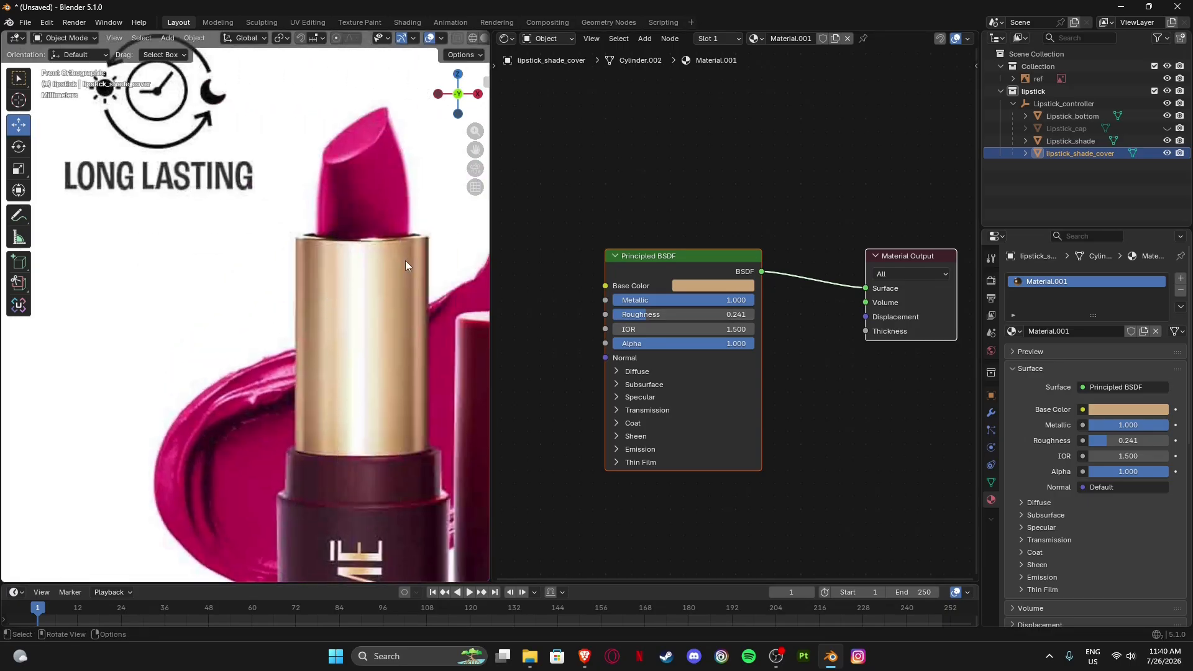
pyautogui.moveTo(406, 260); pyautogui.dragTo(364, 373)
pyautogui.scroll(-4, 373, 367)
pyautogui.keyDown('shift'); pyautogui.moveTo(228, 354); pyautogui.dragTo(488, 350, button='middle'); pyautogui.keyUp('shift')
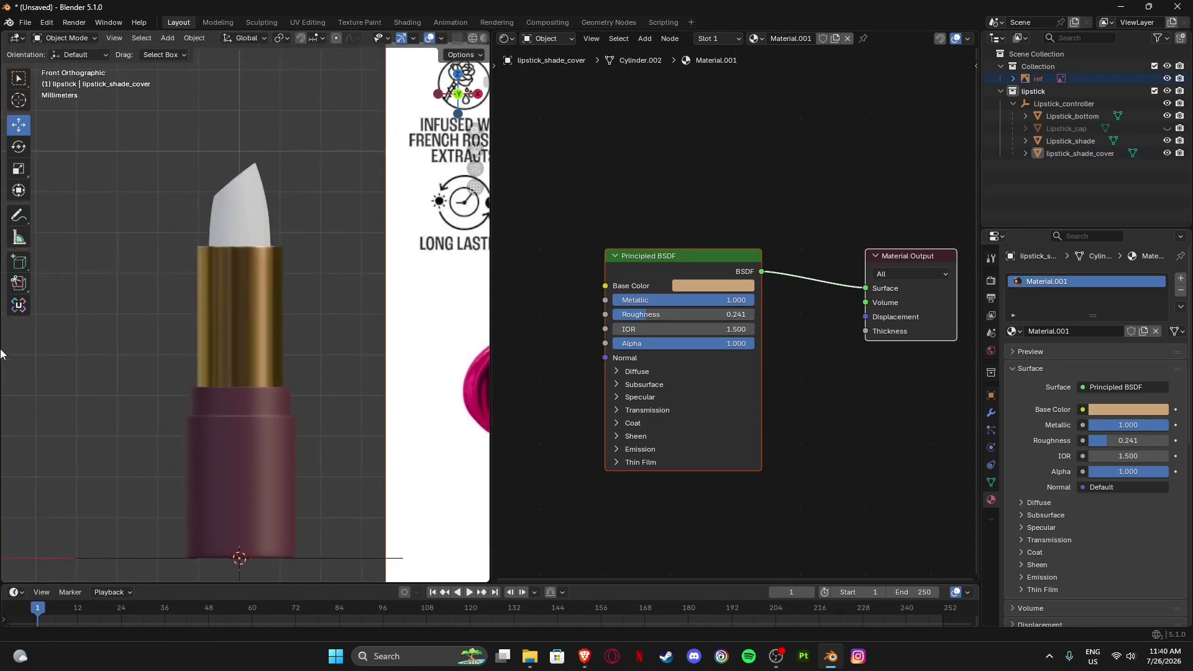
pyautogui.click(224, 303)
pyautogui.scroll(4, 234, 302)
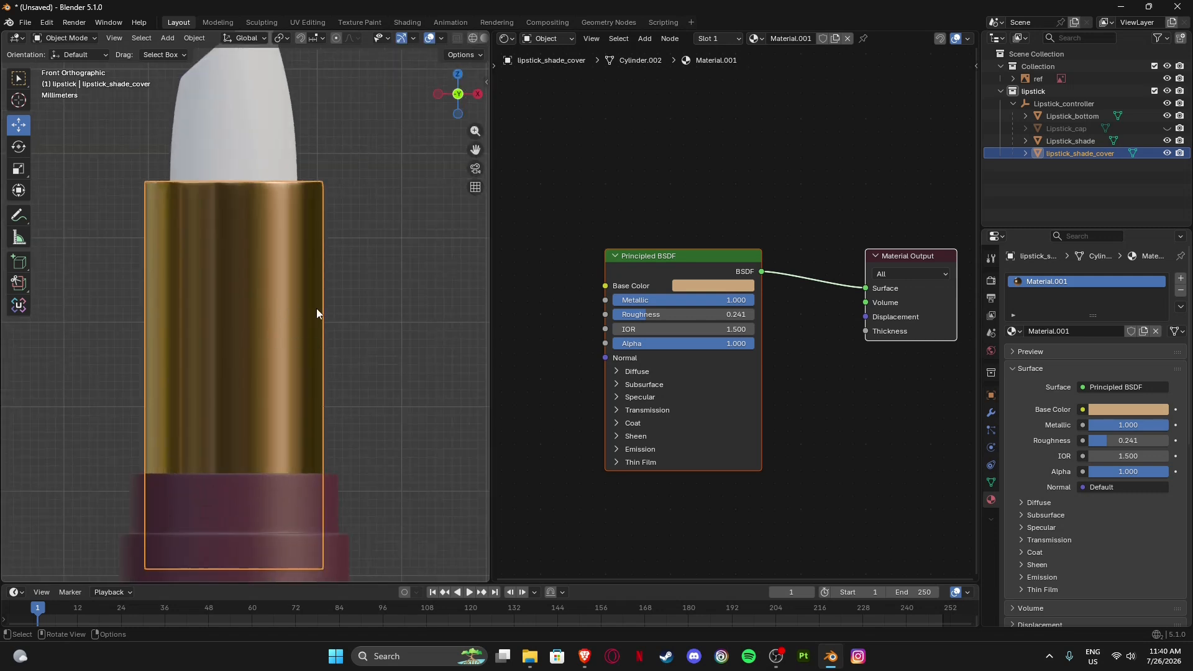
# Try a Roughness of 0.200 on the shade cover's gold material.
pyautogui.moveTo(643, 314); pyautogui.dragTo(642, 313)
pyautogui.click(651, 314)
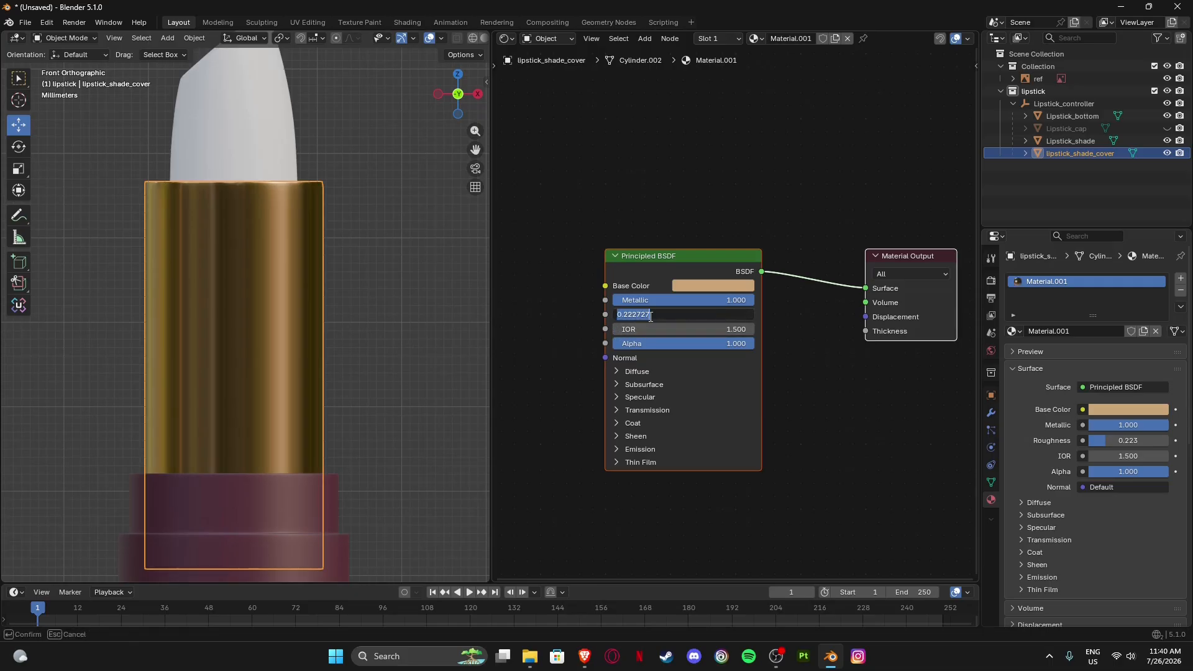
pyautogui.click(525, 330)
pyautogui.click(640, 316)
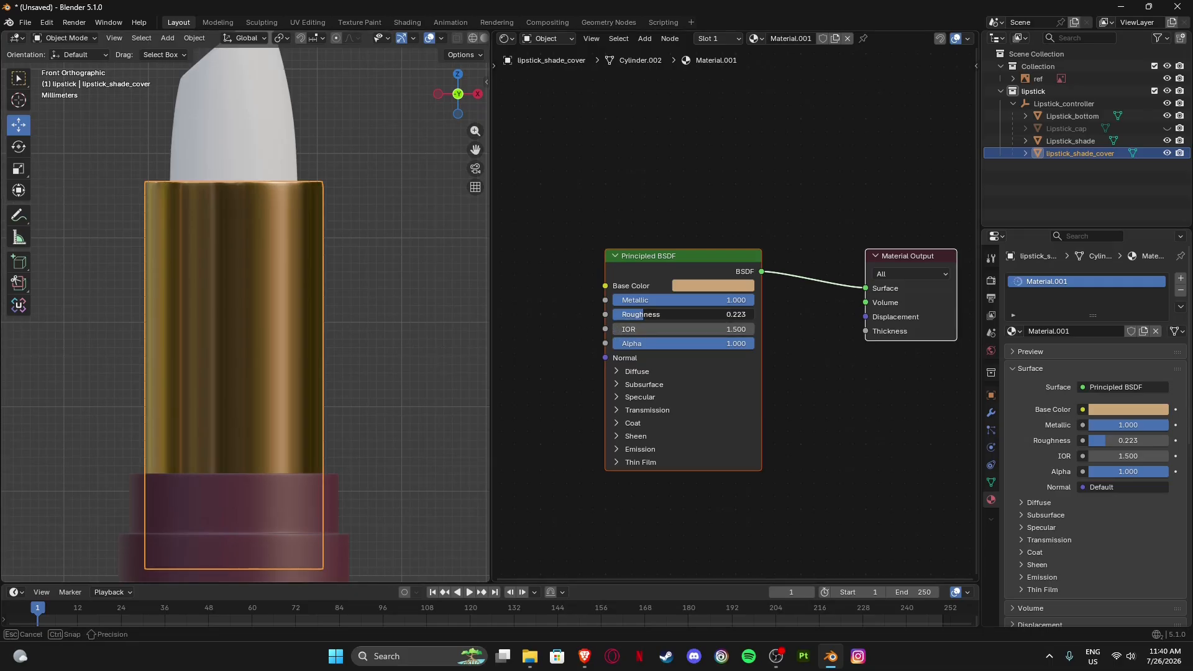
pyautogui.moveTo(626, 314); pyautogui.dragTo(693, 315)
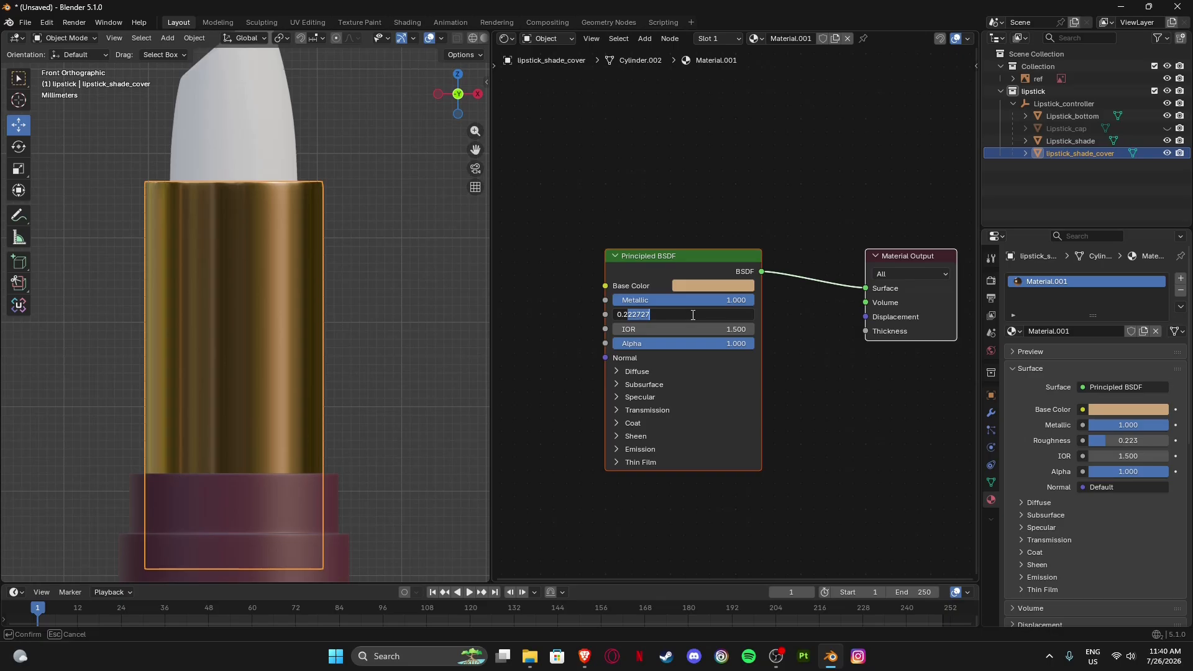
pyautogui.press('BackSpace')
pyautogui.press('Return')
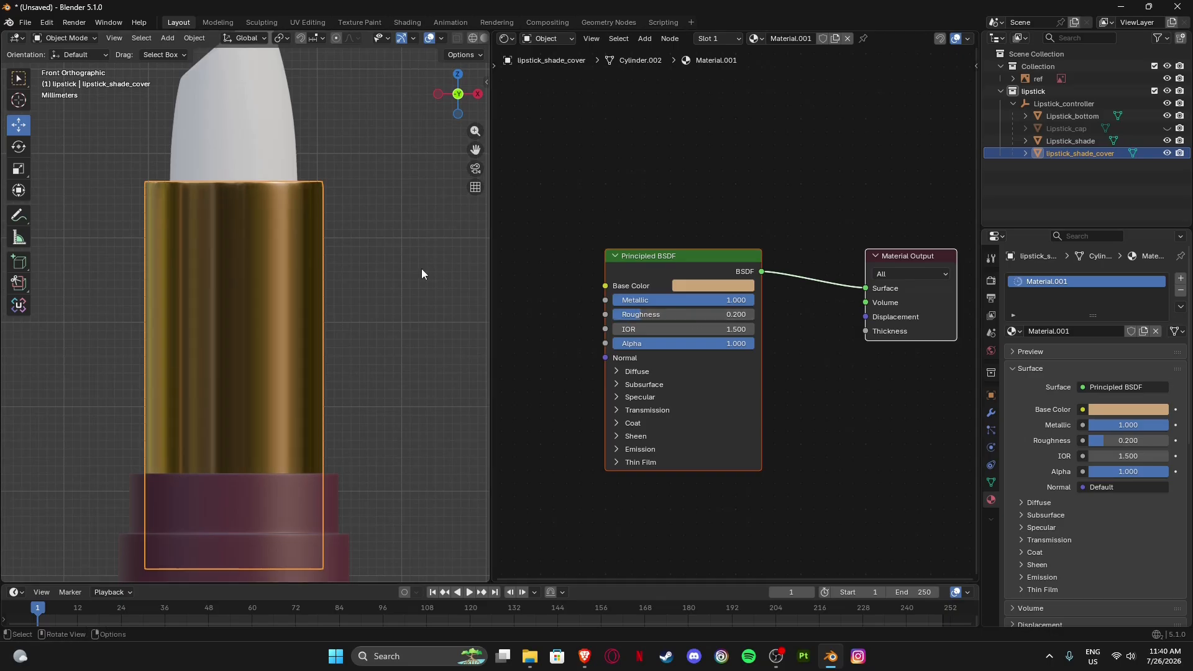
pyautogui.click(364, 327)
pyautogui.scroll(-8, 336, 348)
pyautogui.scroll(7, 293, 359)
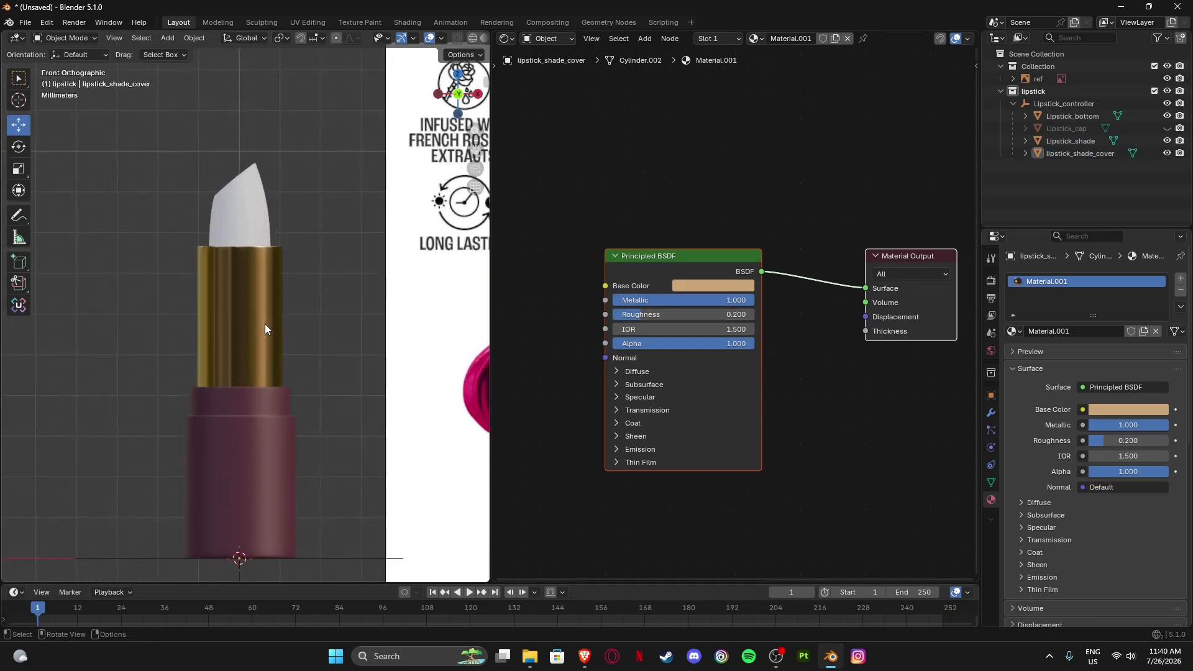
# Set the shade cover material's Roughness to 0.3 and compare it with the reference lipstick.
pyautogui.click(265, 323)
pyautogui.scroll(-7, 274, 342)
pyautogui.keyDown('shift'); pyautogui.moveTo(289, 374); pyautogui.dragTo(292, 394, button='middle'); pyautogui.keyUp('shift')
pyautogui.scroll(4, 292, 392)
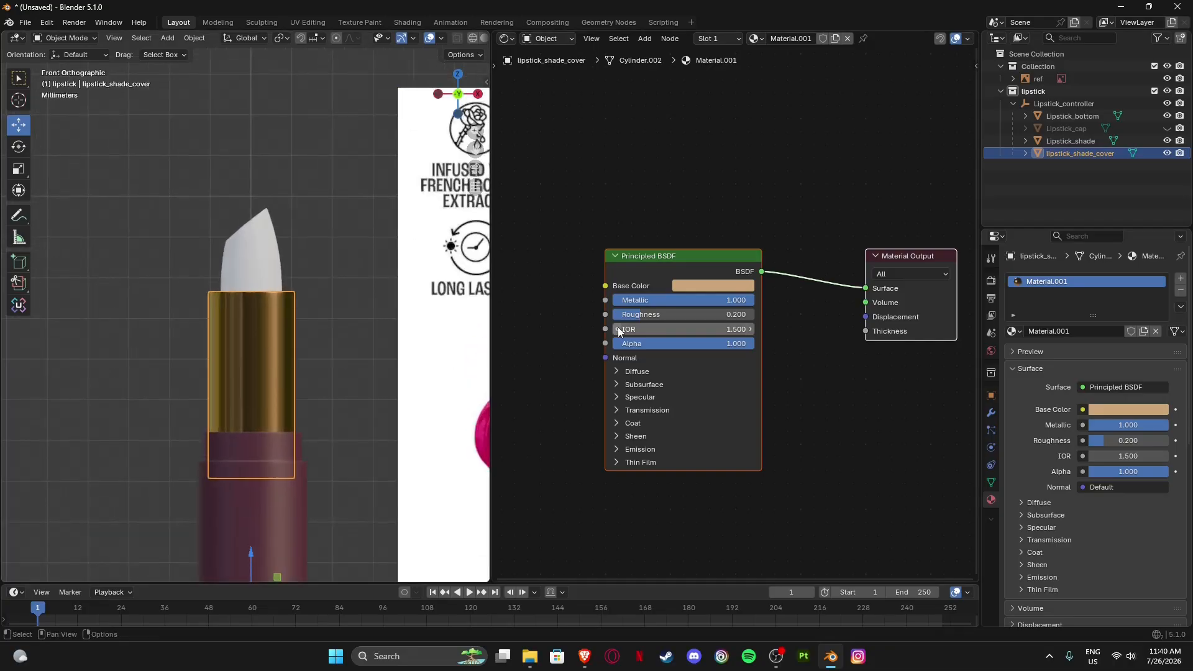
pyautogui.moveTo(647, 316); pyautogui.dragTo(659, 316)
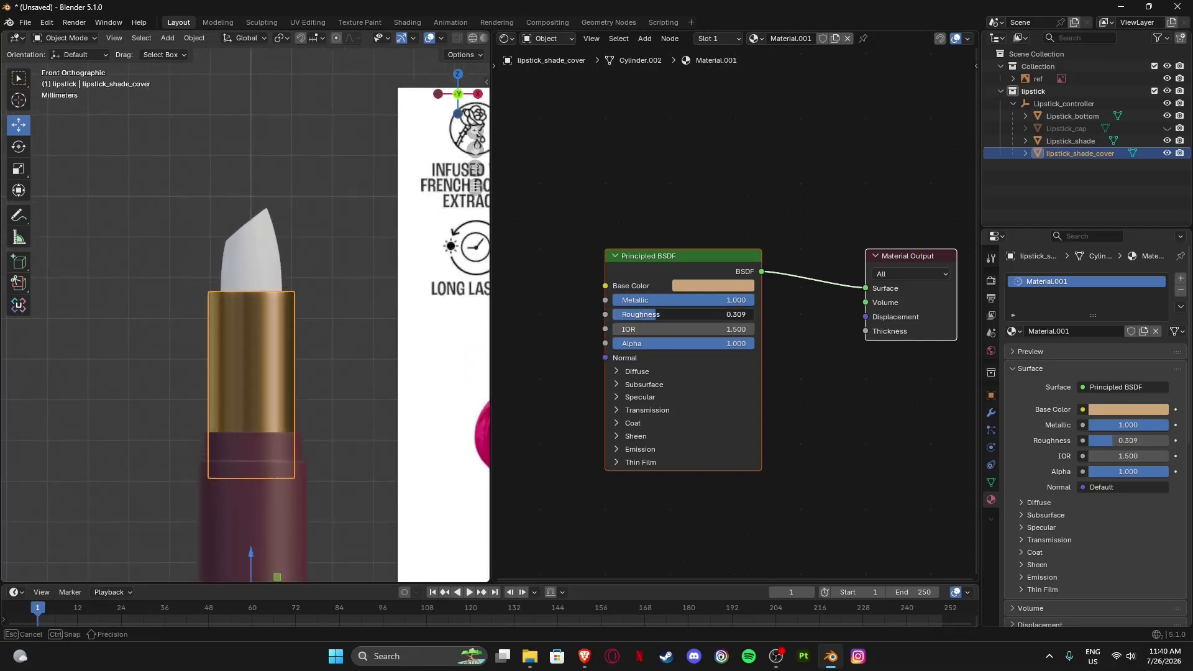
pyautogui.click(735, 314)
pyautogui.write('0.3')
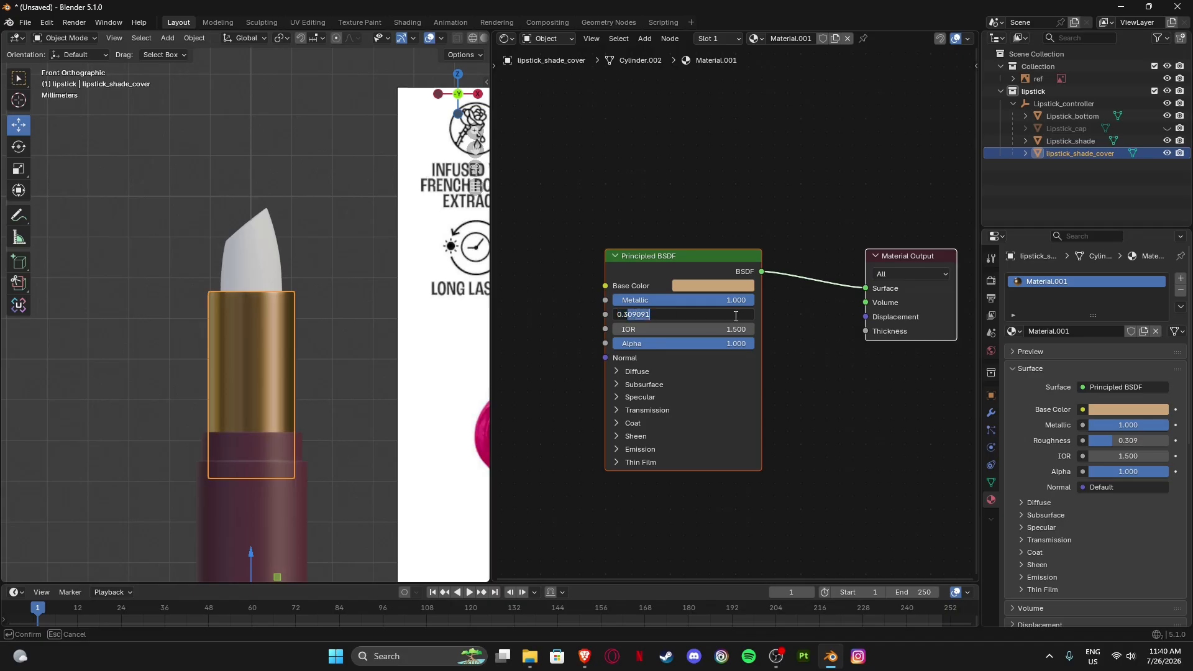
pyautogui.press('Return')
pyautogui.click(287, 221)
pyautogui.scroll(-5, 283, 297)
pyautogui.keyDown('shift'); pyautogui.moveTo(282, 343); pyautogui.dragTo(186, 352, button='middle'); pyautogui.keyUp('shift')
pyautogui.scroll(4, 249, 355)
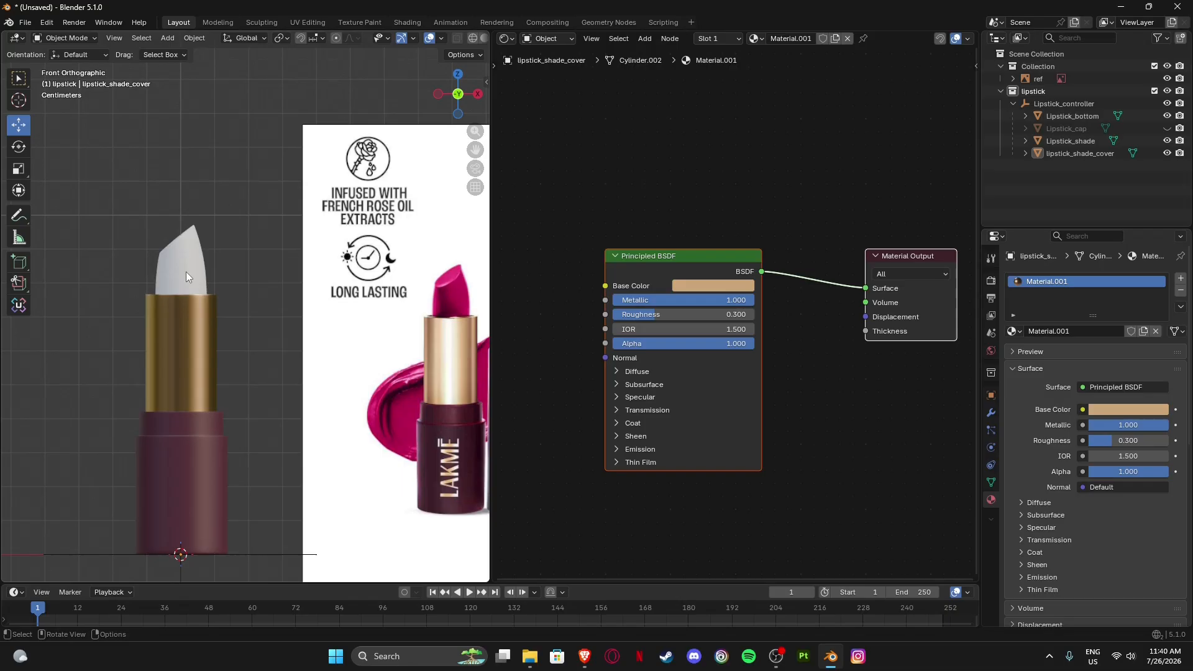
# Rename the shade cover's material to lipstick_shade_cover, matching its object name.
pyautogui.click(163, 257)
pyautogui.click(177, 388)
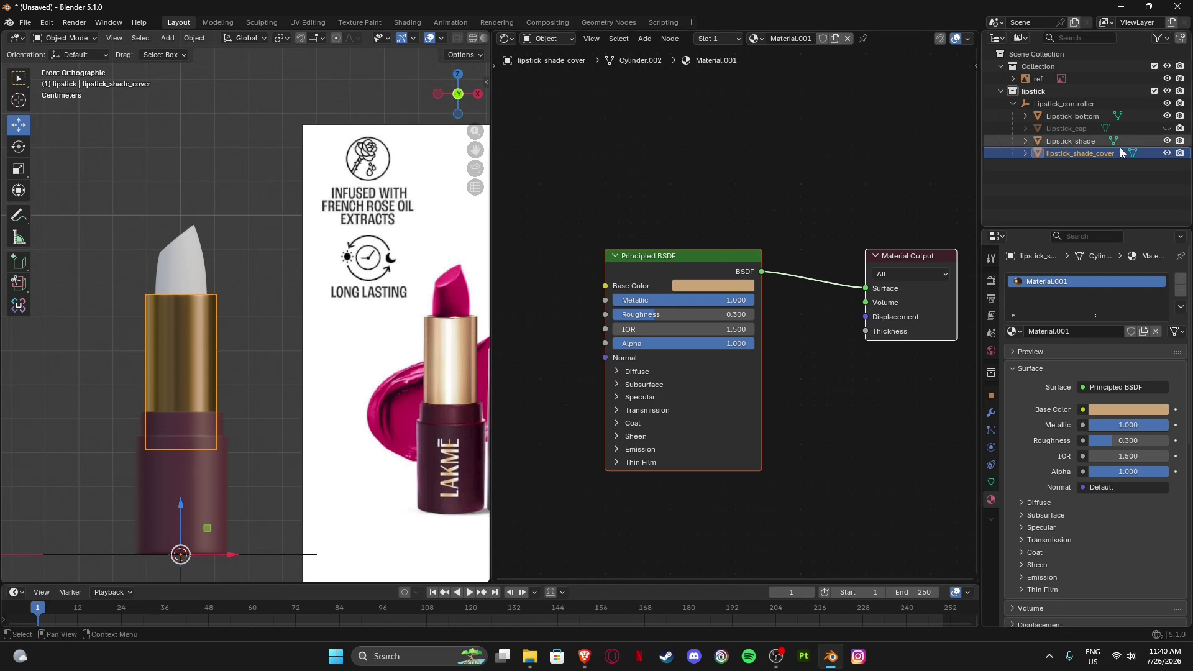
pyautogui.doubleClick(1077, 154)
pyautogui.hotkey('ctrl', 'c')
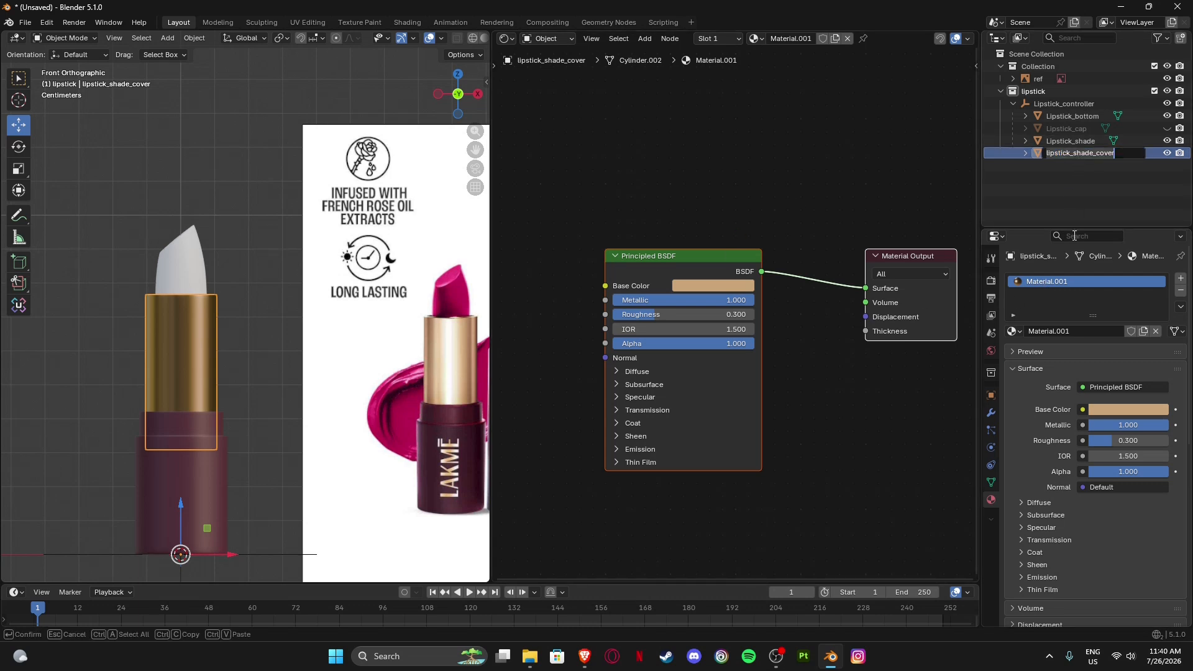
pyautogui.doubleClick(1043, 281)
pyautogui.hotkey('ctrl', 'v')
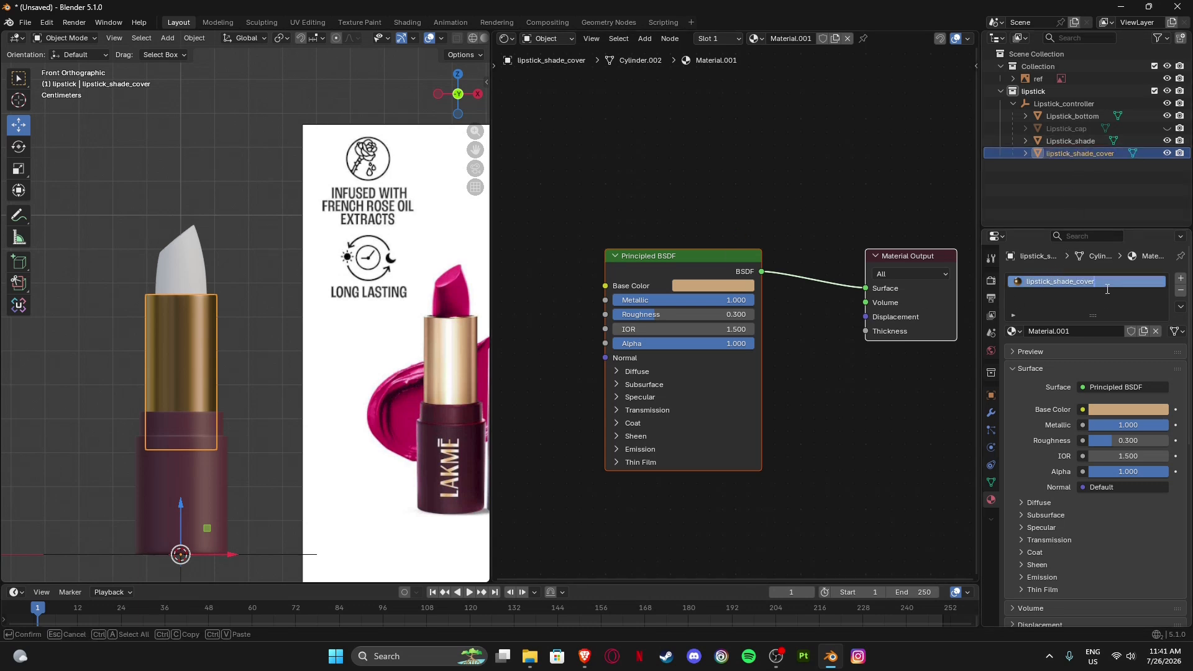
pyautogui.press('Return')
# Add a new material to the lipstick bullet and name it Lipstick_shade after the object.
pyautogui.click(188, 279)
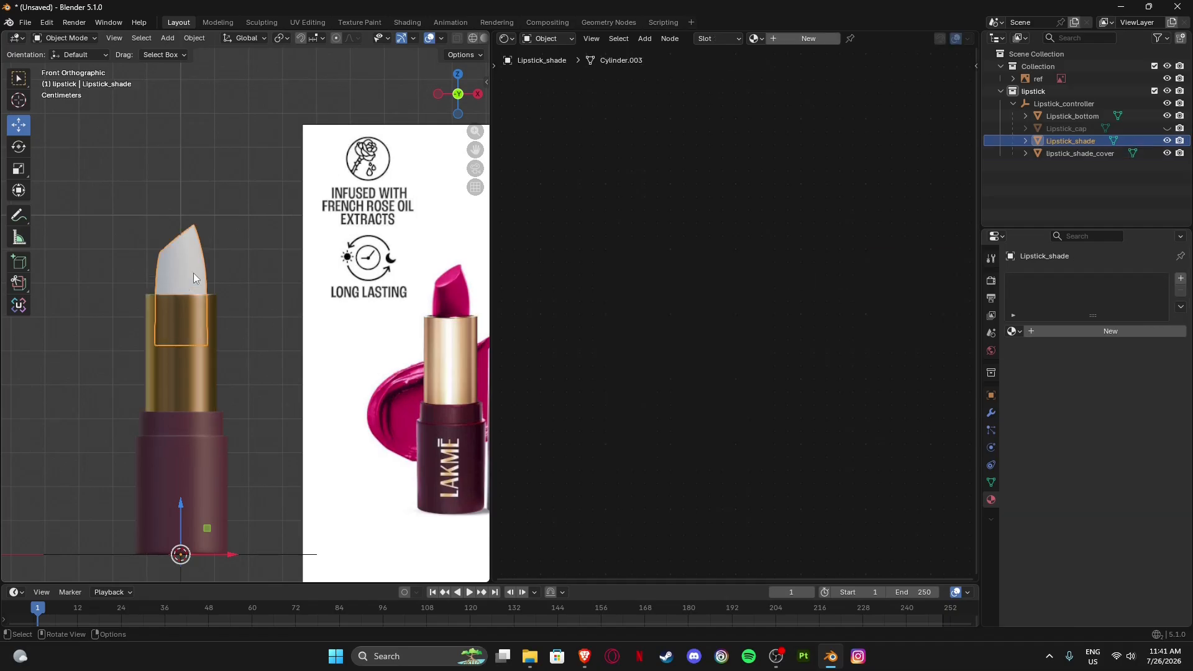
pyautogui.doubleClick(1069, 142)
pyautogui.hotkey('ctrl', 'c')
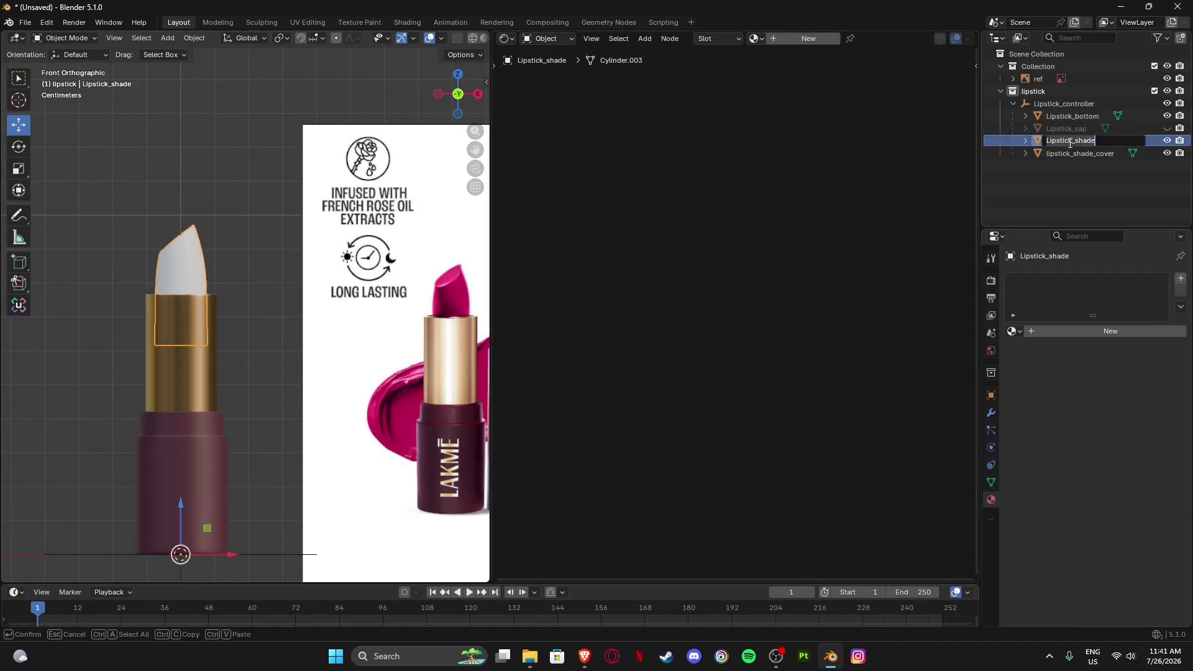
pyautogui.click(1108, 333)
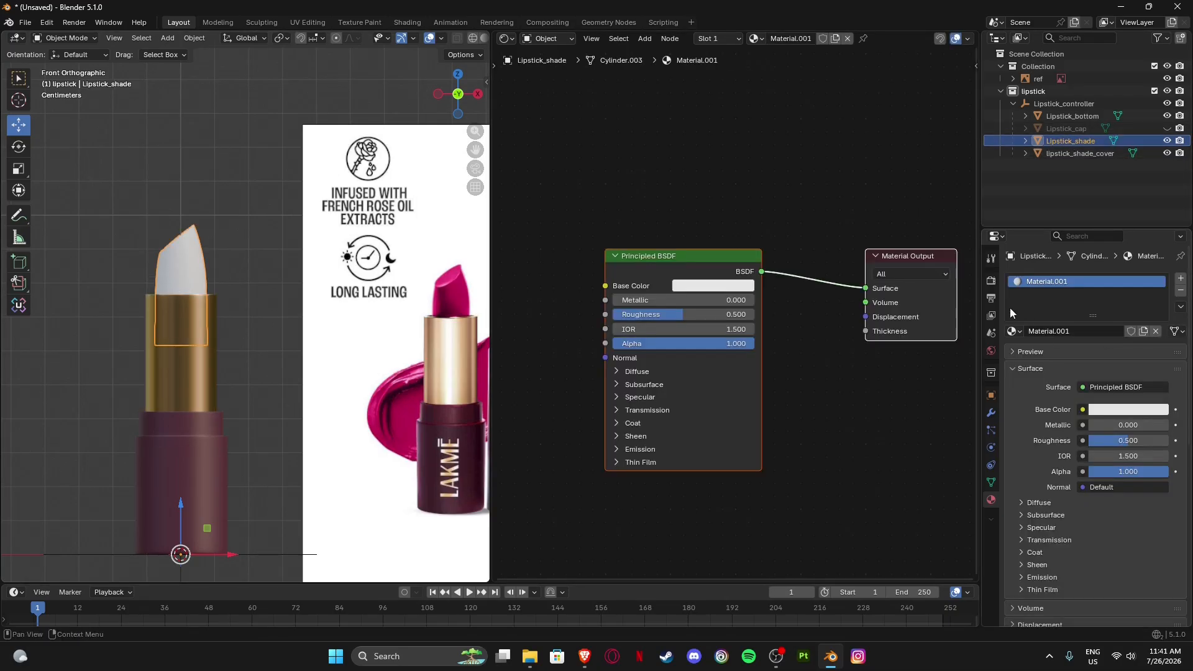
pyautogui.doubleClick(1048, 284)
pyautogui.hotkey('ctrl', 'v')
pyautogui.press('Return')
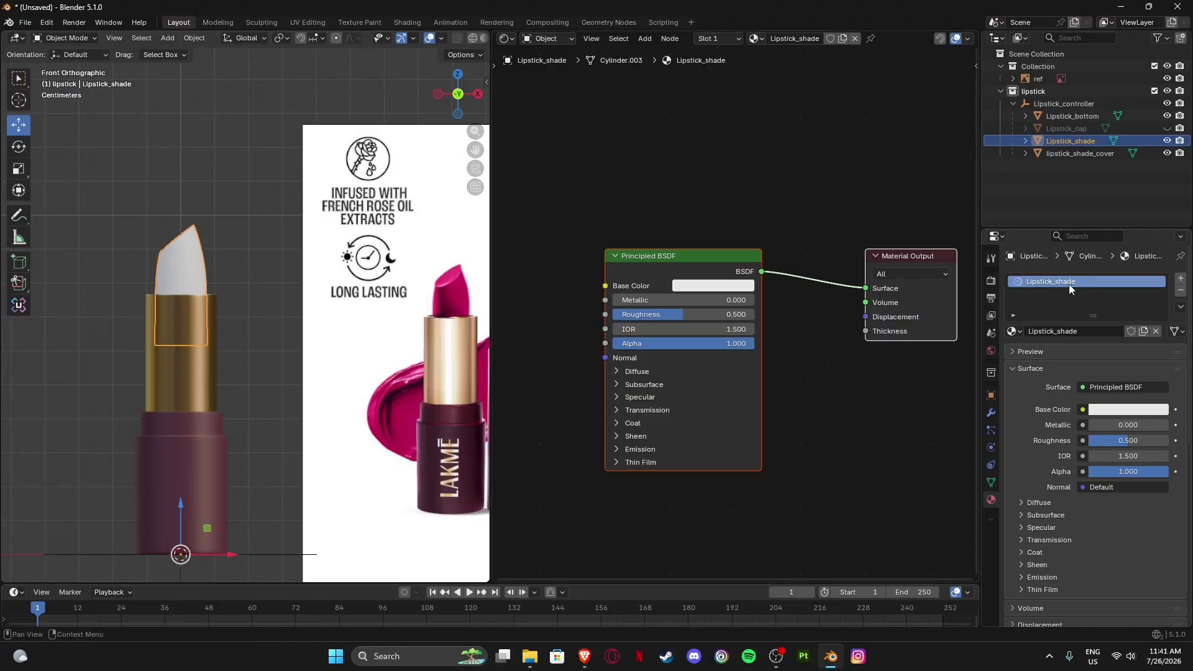
# Sample the Lipstick_shade material's Base Color from the magenta bullet in the reference image.
pyautogui.scroll(2, 170, 263)
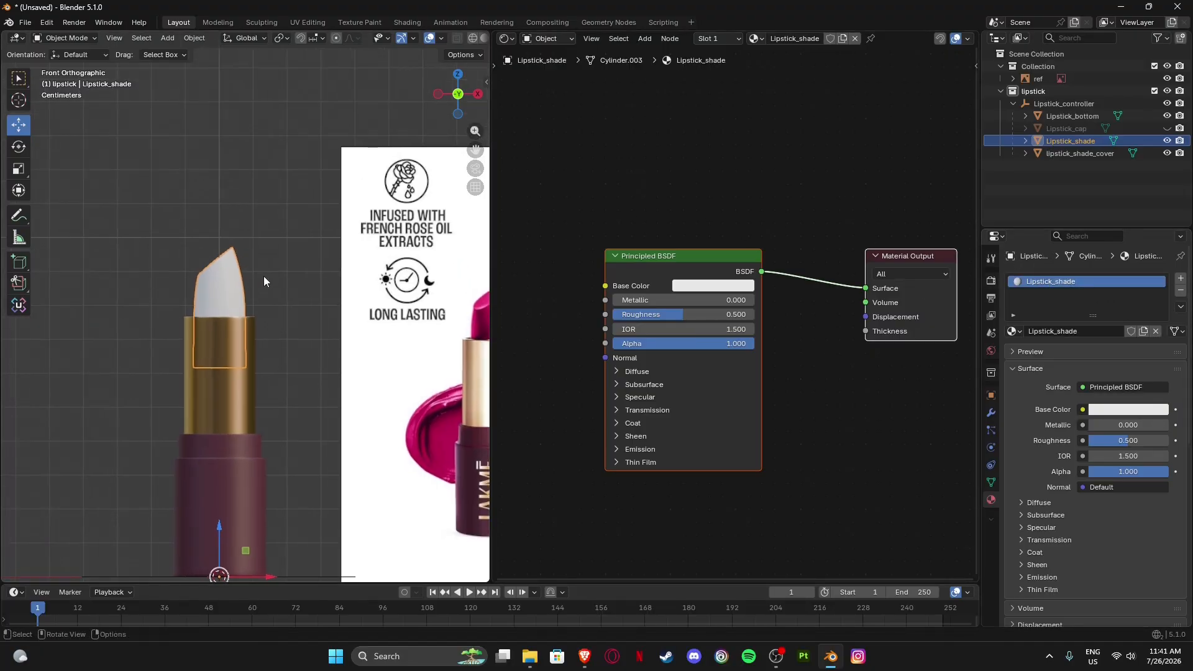
pyautogui.scroll(2, 186, 282)
pyautogui.scroll(-4, 348, 286)
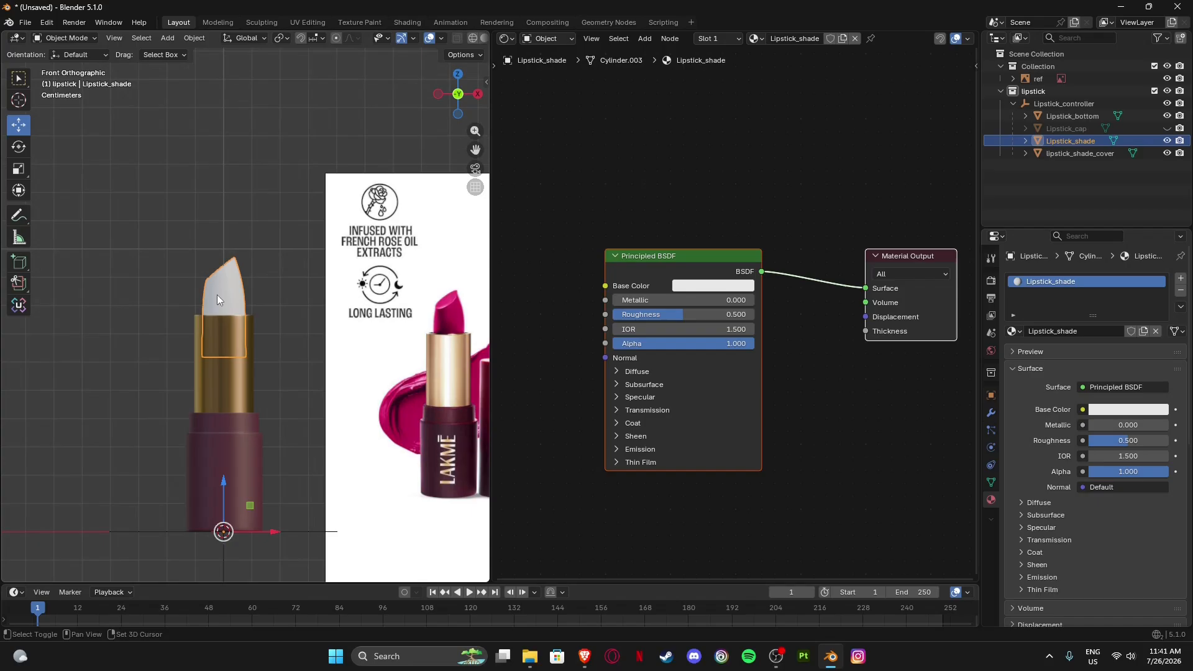
pyautogui.keyDown('shift'); pyautogui.moveTo(218, 295); pyautogui.dragTo(181, 301, button='middle'); pyautogui.keyUp('shift')
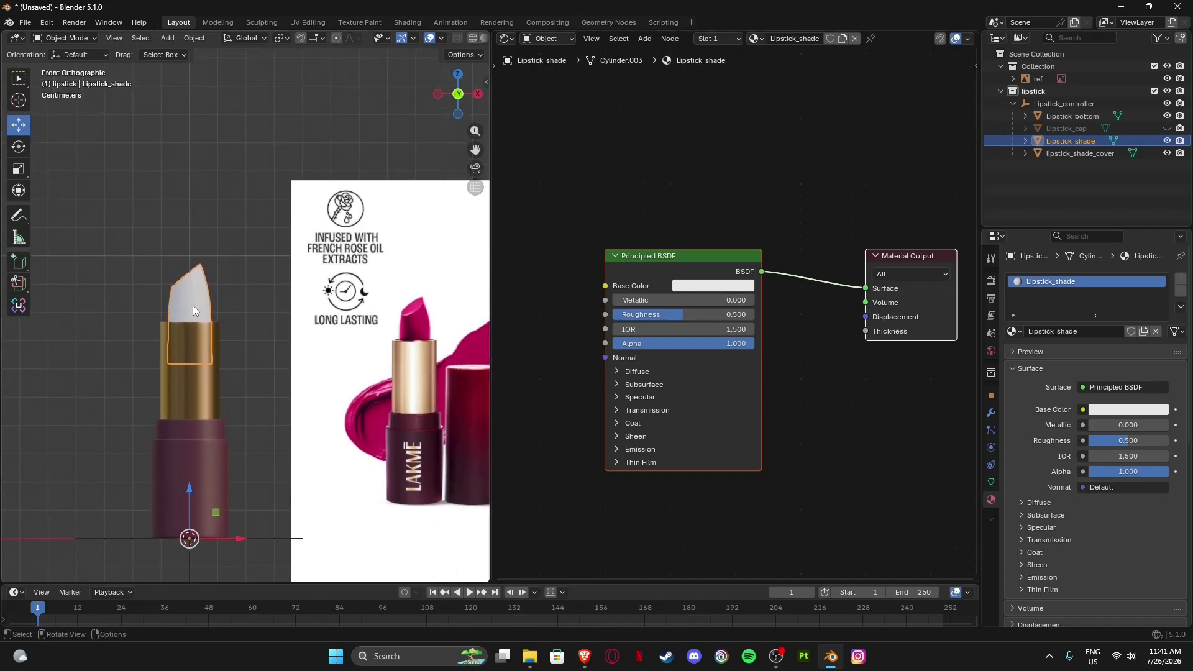
pyautogui.click(740, 287)
pyautogui.click(783, 270)
pyautogui.click(427, 310)
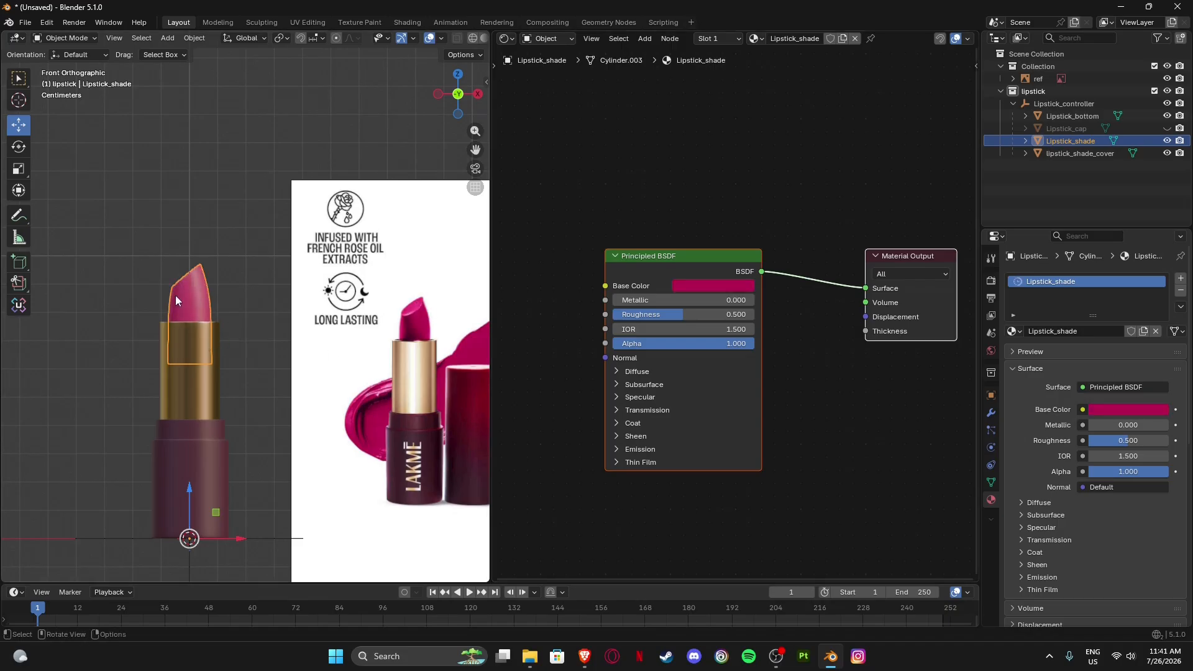
# Set the Lipstick_shade material's Metallic to 0.623 and its Roughness to 0.559.
pyautogui.scroll(4, 148, 263)
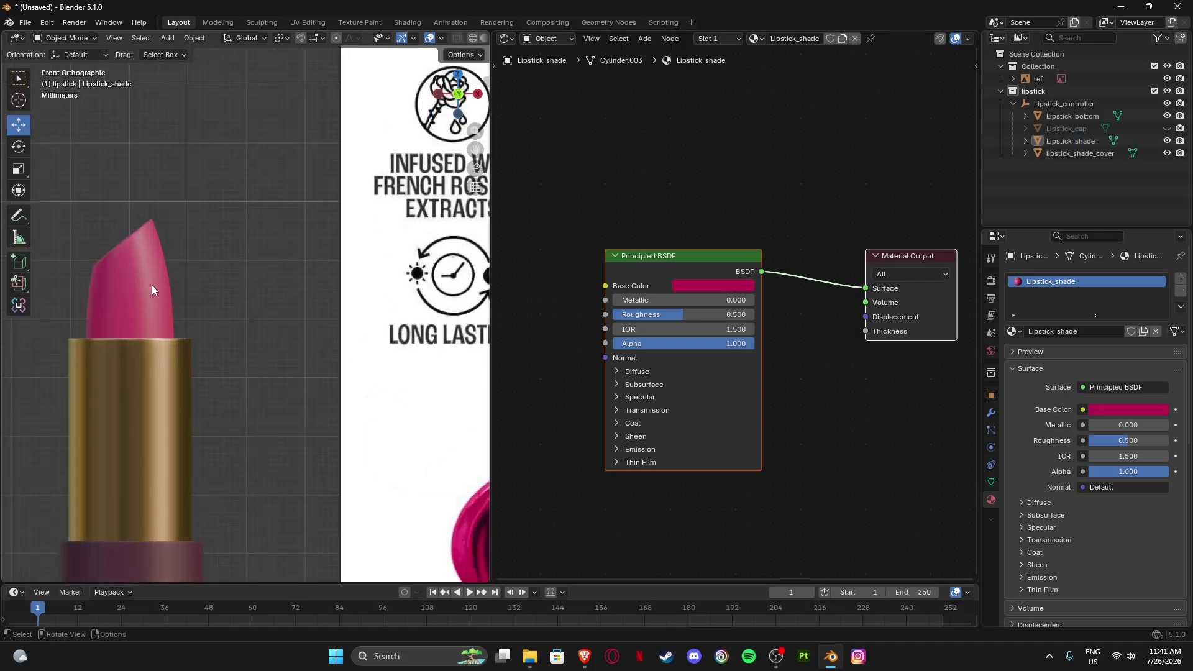
pyautogui.keyDown('shift'); pyautogui.moveTo(222, 280); pyautogui.dragTo(324, 281, button='middle'); pyautogui.keyUp('shift')
pyautogui.moveTo(684, 300); pyautogui.dragTo(760, 300)
pyautogui.scroll(-4, 285, 297)
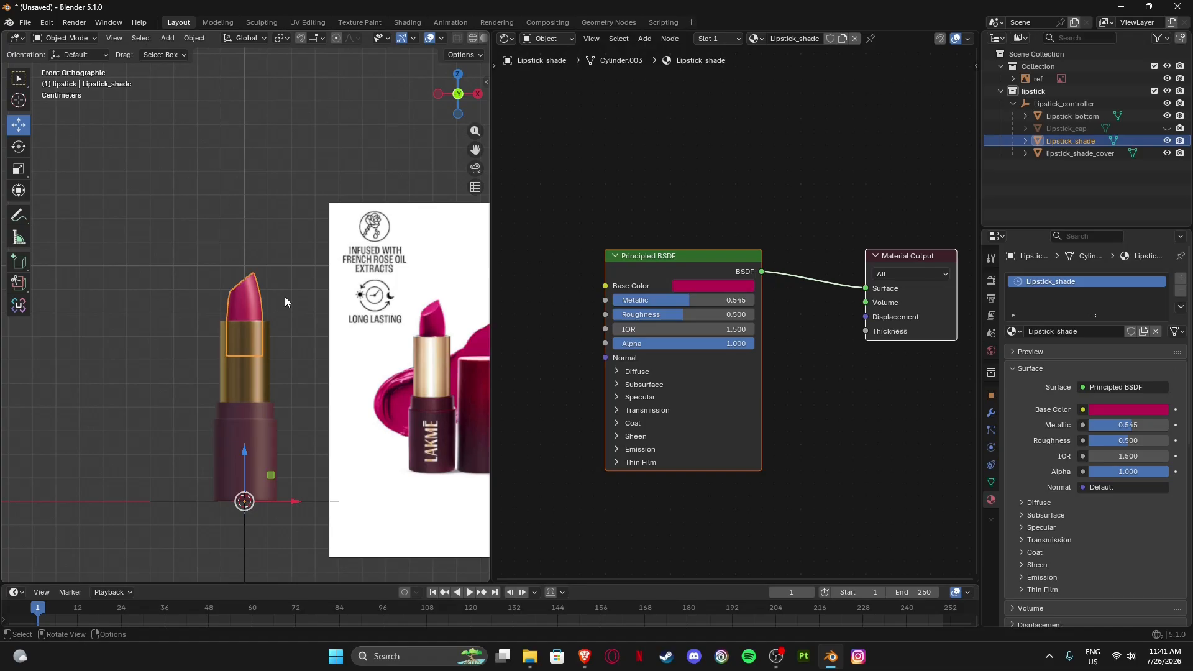
pyautogui.scroll(3, 289, 298)
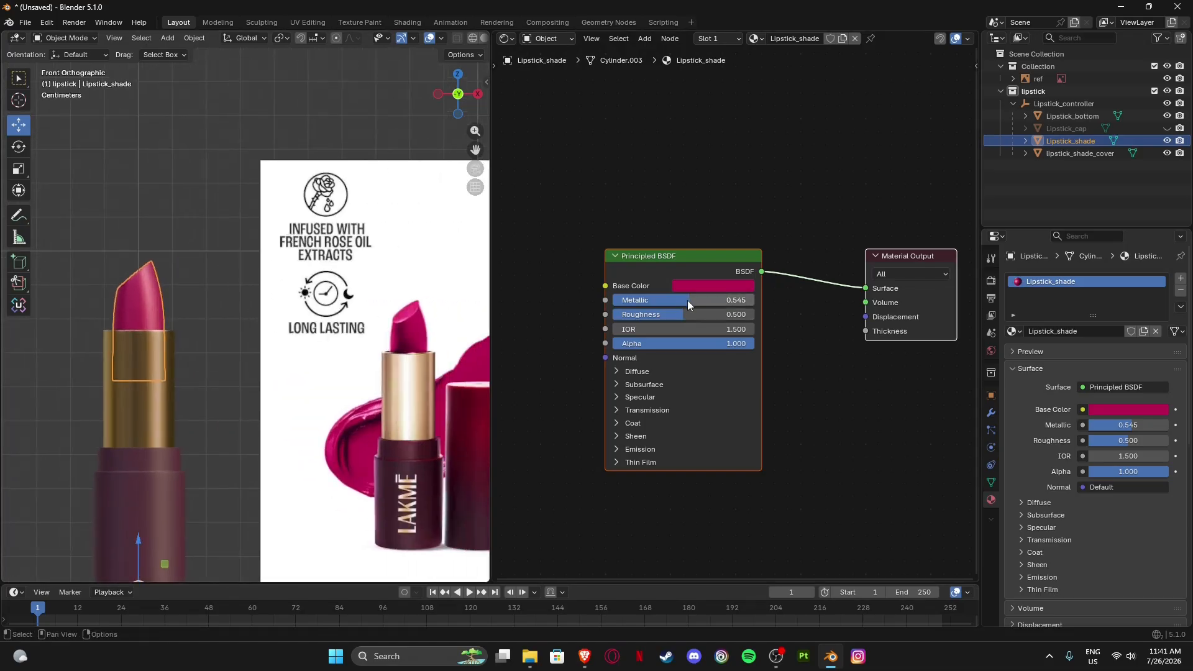
pyautogui.moveTo(688, 300)
pyautogui.mouseDown()
pyautogui.moveTo(702, 300)
pyautogui.moveTo(693, 312)
pyautogui.moveTo(704, 312)
pyautogui.moveTo(678, 315)
pyautogui.moveTo(690, 314)
pyautogui.mouseUp()
pyautogui.click(178, 226)
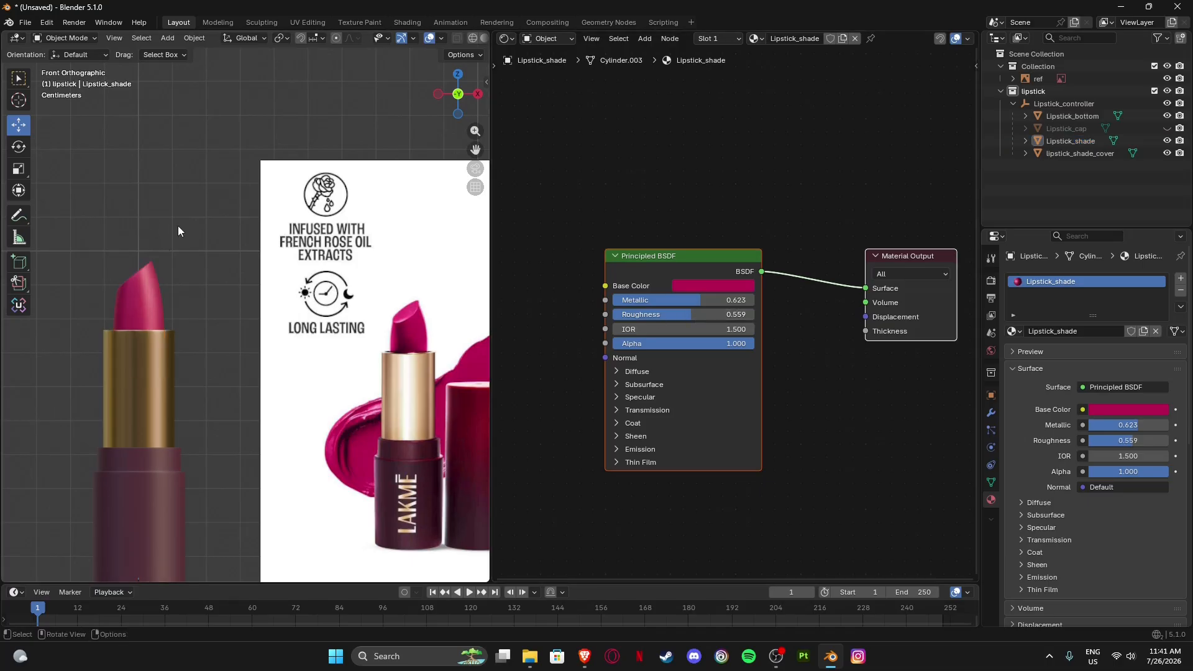
# Examine the open lipstick's materials beside the reference image from an angle and from the front.
pyautogui.moveTo(178, 226); pyautogui.dragTo(211, 285, button='middle')
pyautogui.scroll(-8, 252, 325)
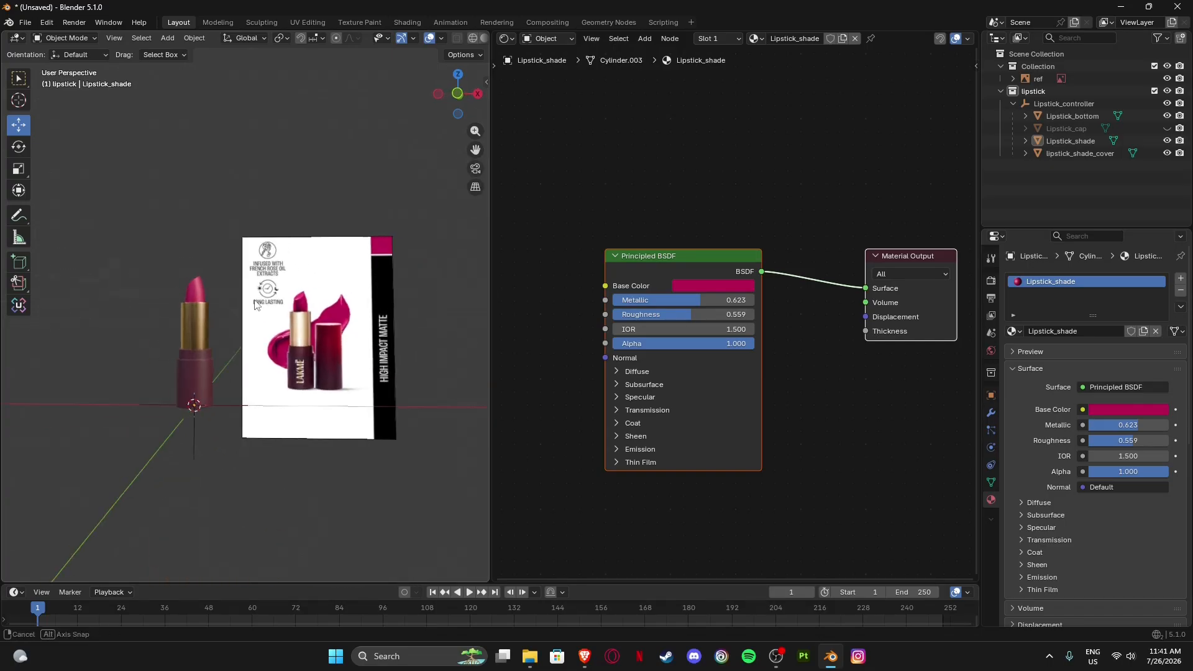
pyautogui.click(461, 95)
pyautogui.scroll(8, 263, 309)
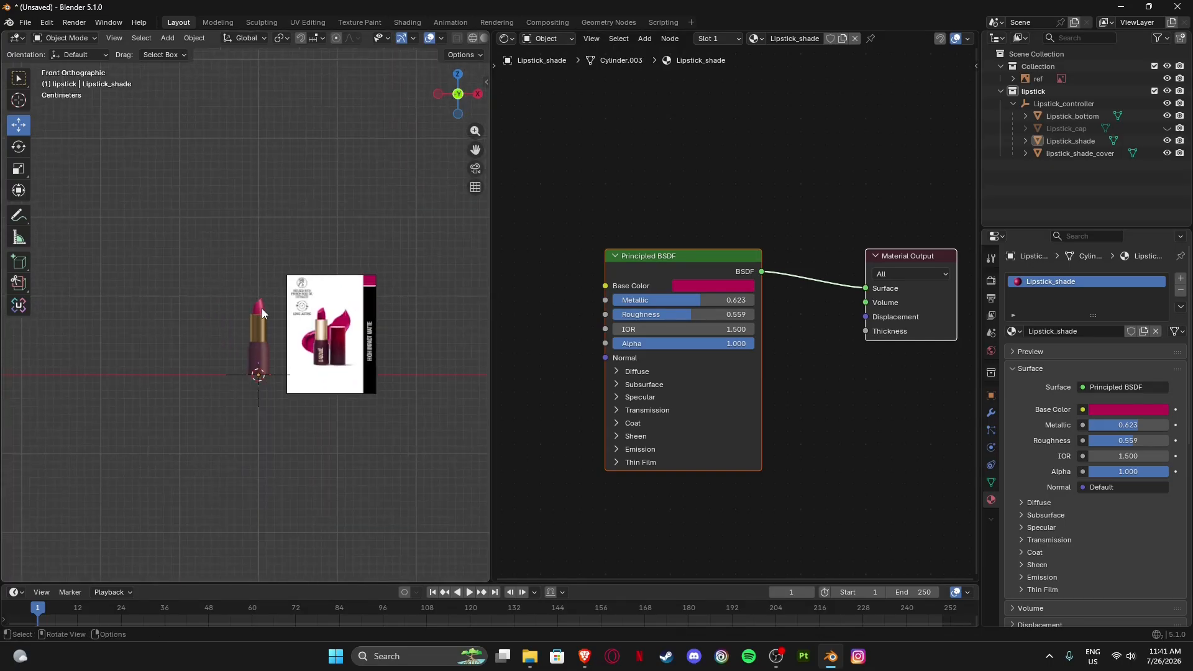
pyautogui.scroll(-5, 244, 299)
pyautogui.scroll(4, 234, 311)
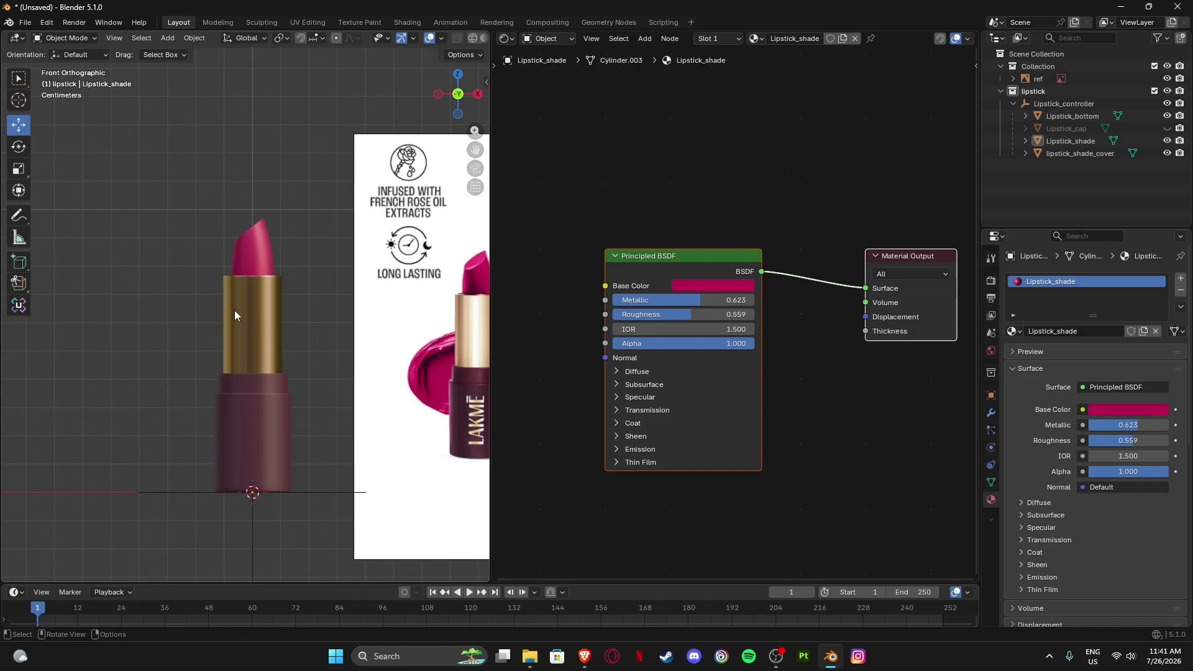
pyautogui.click(247, 312)
pyautogui.scroll(-3, 247, 311)
pyautogui.click(252, 396)
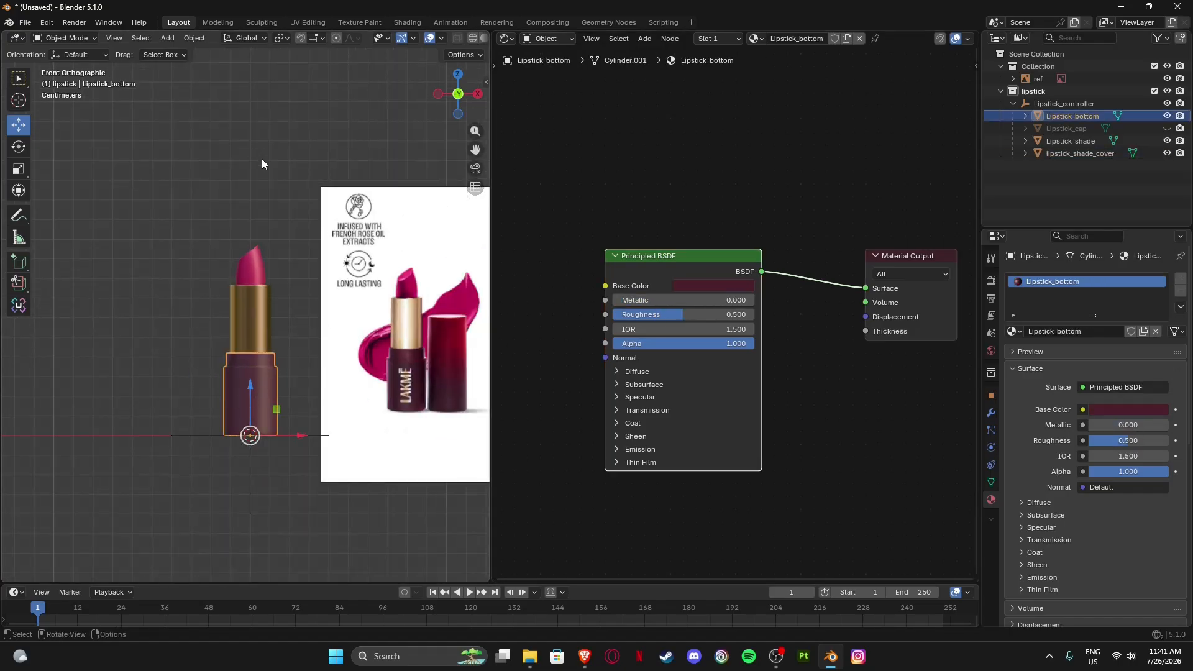
# Unhide the lipstick cap and compare the closed lipstick with the reference image.
pyautogui.click(1168, 129)
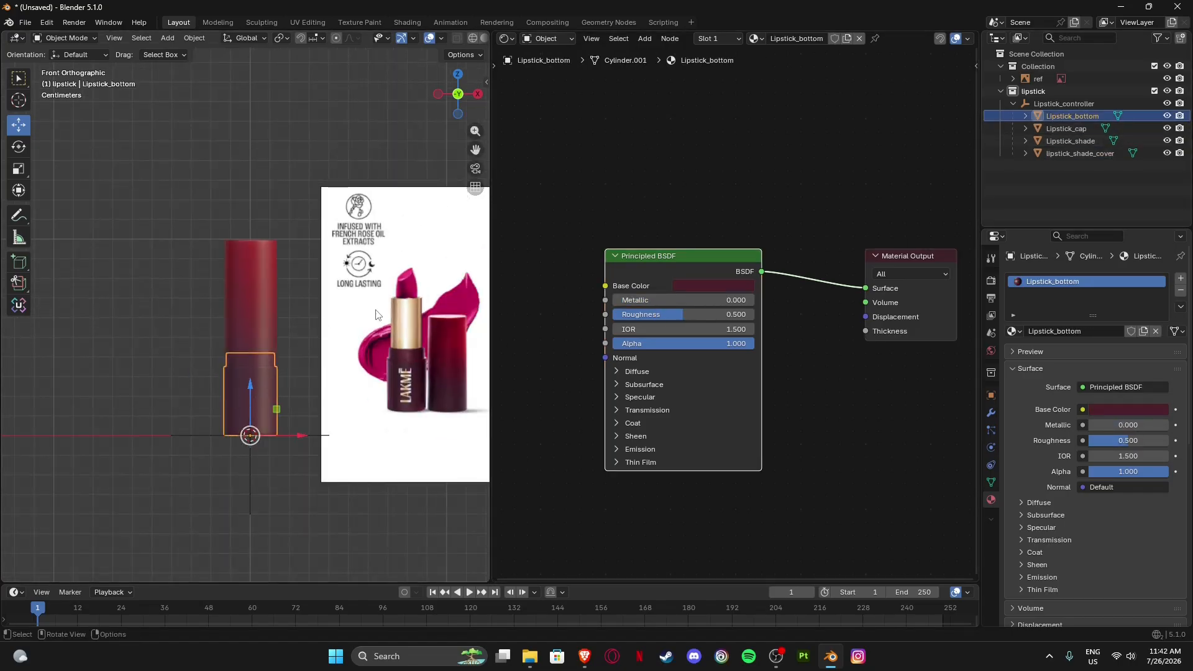
pyautogui.click(148, 301)
pyautogui.scroll(-2, 229, 369)
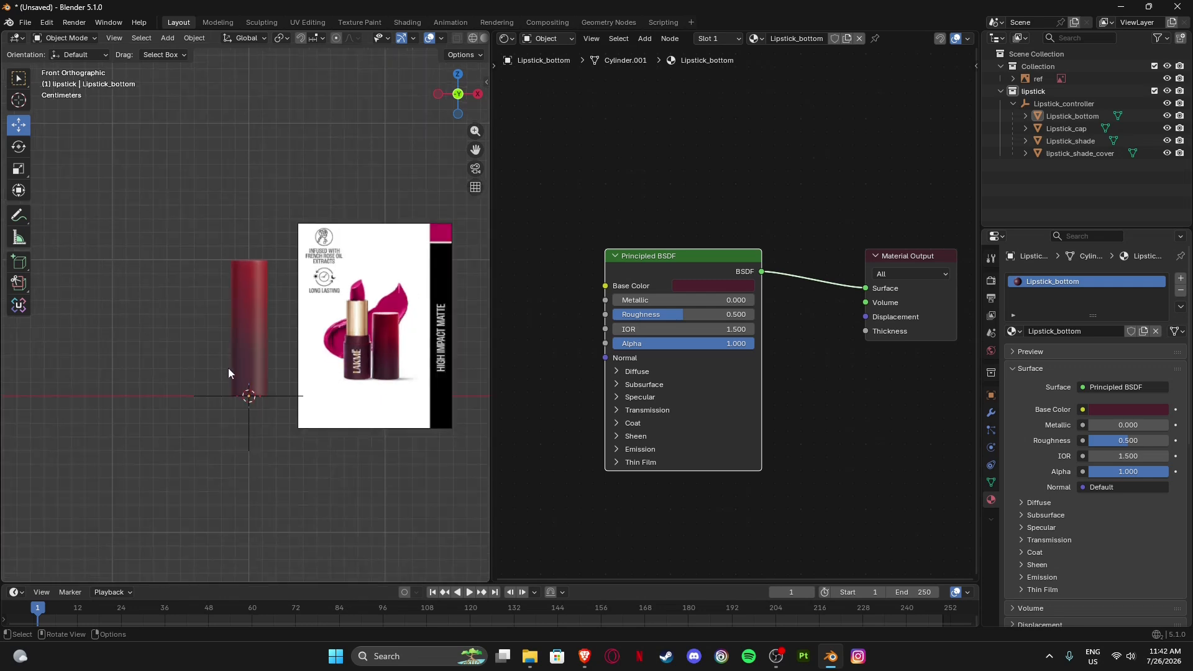
pyautogui.scroll(5, 235, 358)
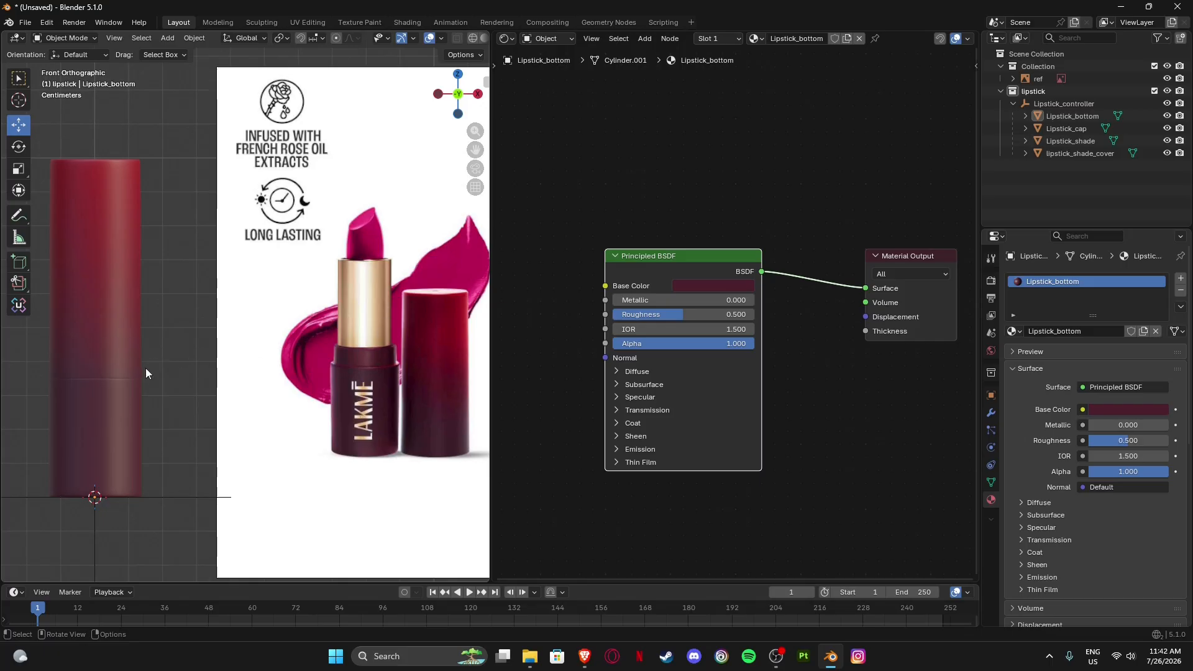
# Examine the LAKMÉ logo on the reference lipstick, and view lakme-logo-hd.webp from the Downloads folder.
pyautogui.scroll(-3, 145, 373)
pyautogui.scroll(3, 195, 405)
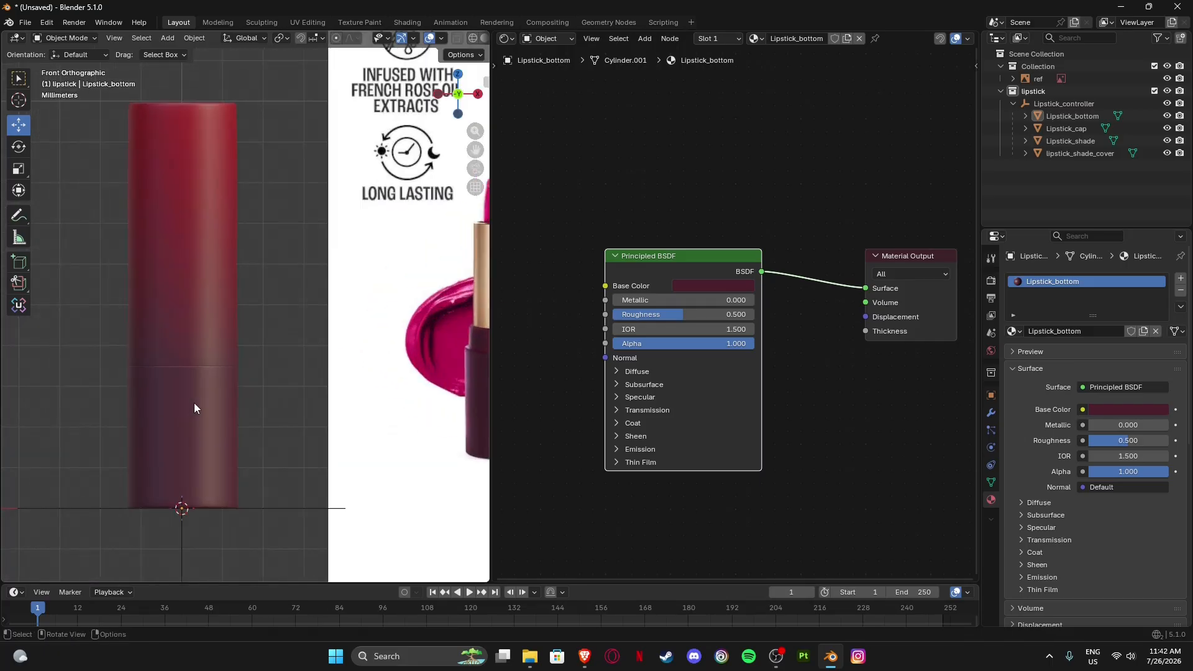
pyautogui.scroll(2, 379, 391)
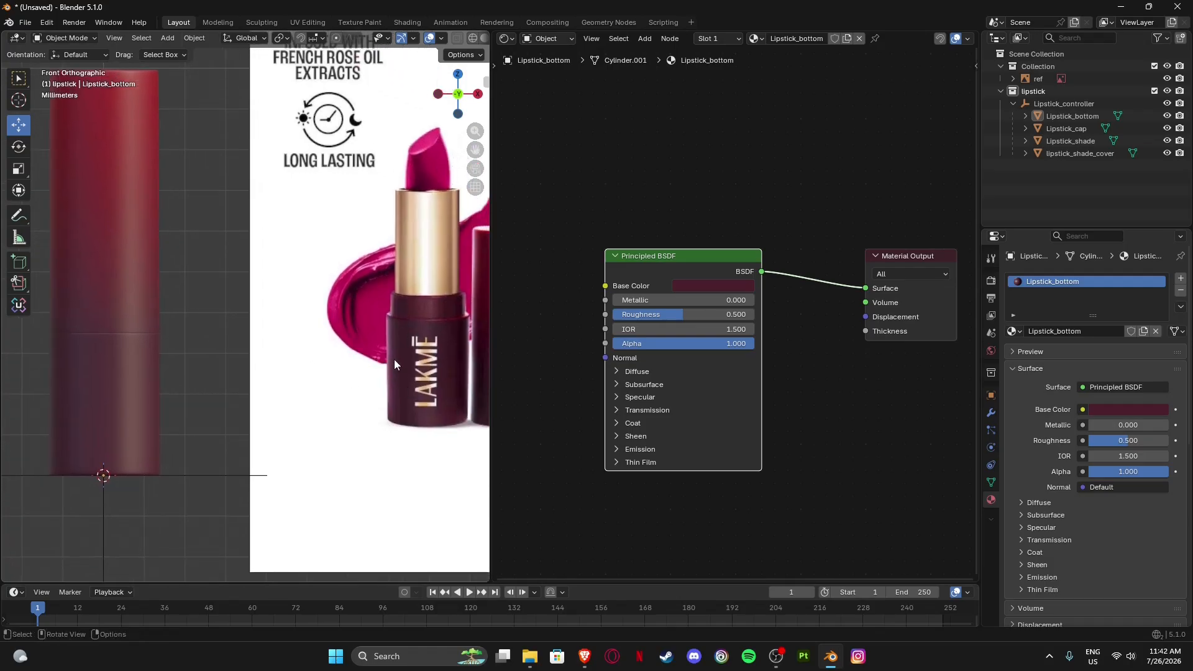
pyautogui.click(1130, 9)
pyautogui.click(585, 657)
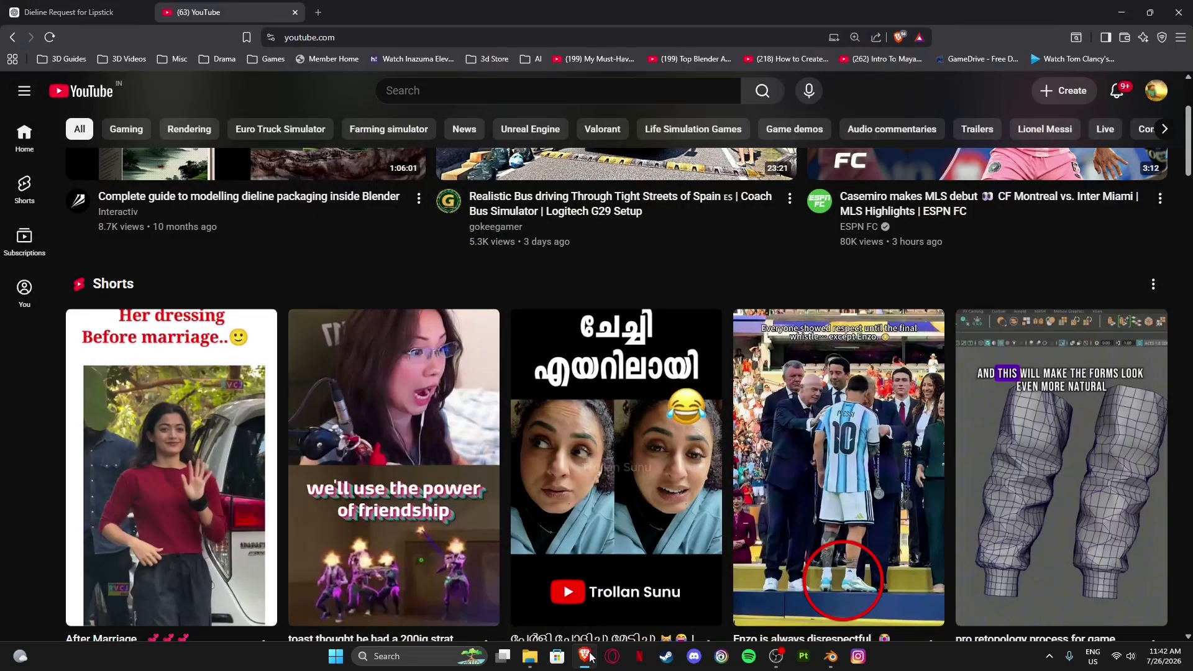
pyautogui.click(530, 656)
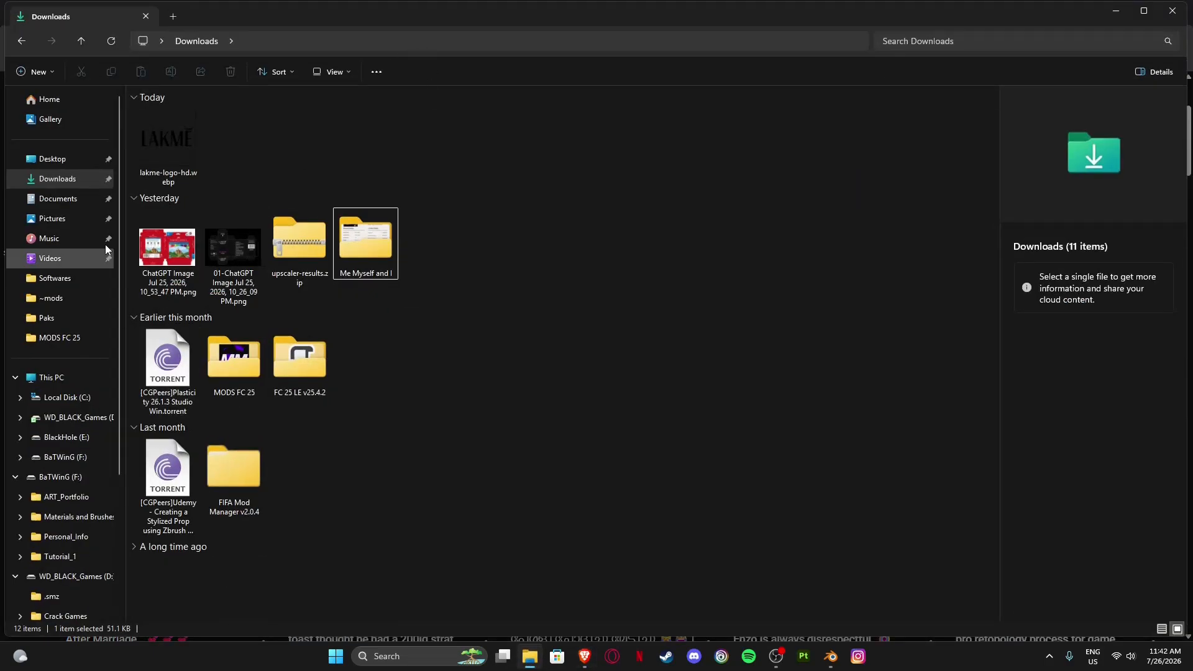
pyautogui.click(157, 142)
pyautogui.doubleClick(158, 145)
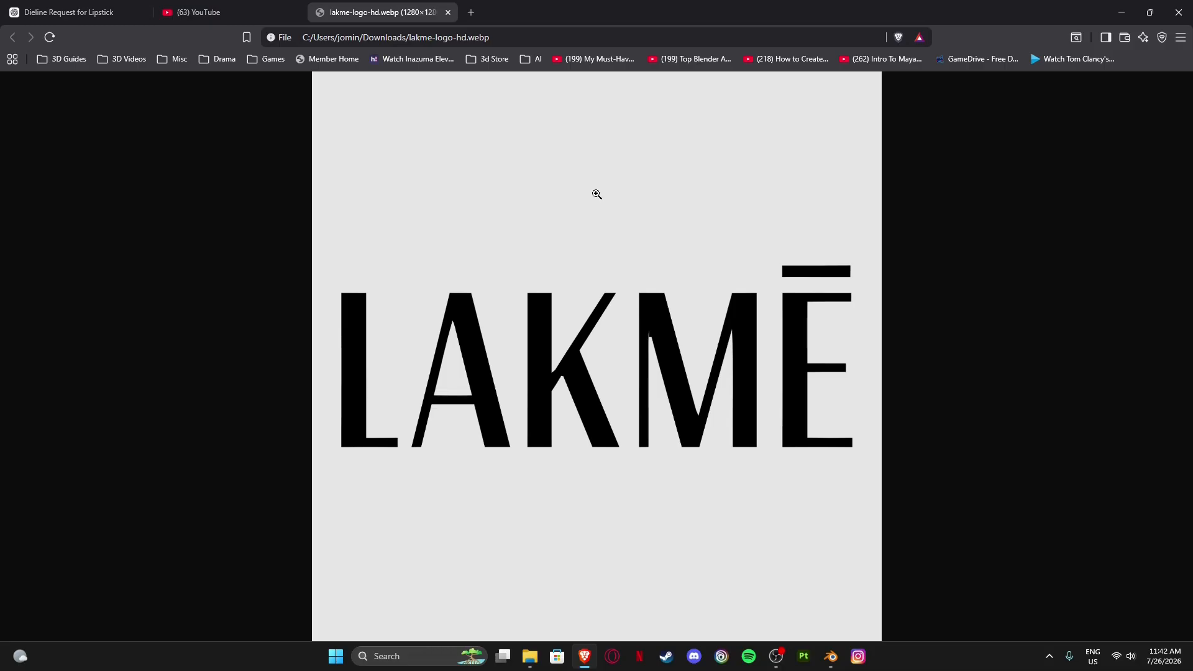
pyautogui.click(447, 13)
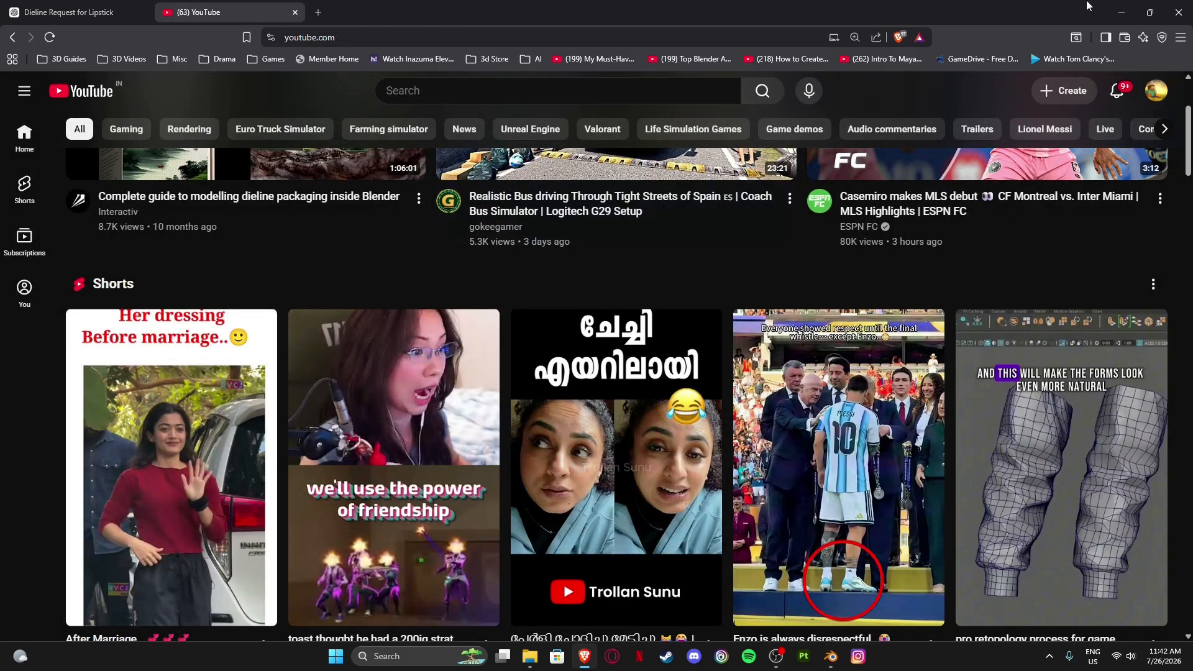
pyautogui.click(1121, 12)
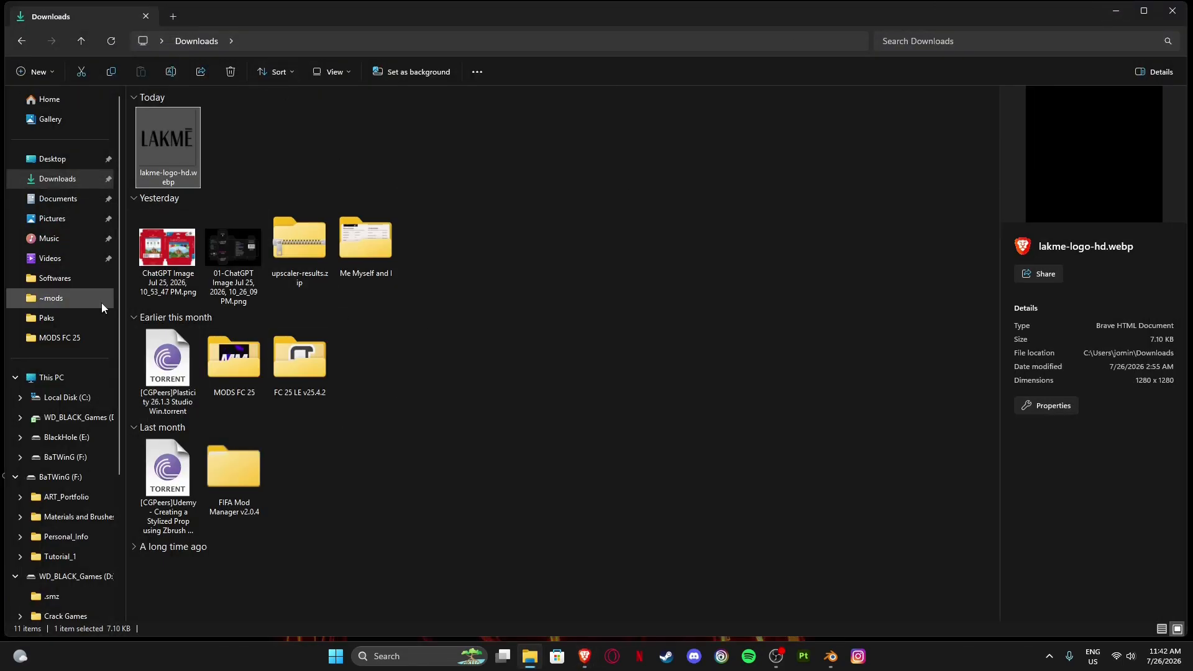
pyautogui.click(1116, 10)
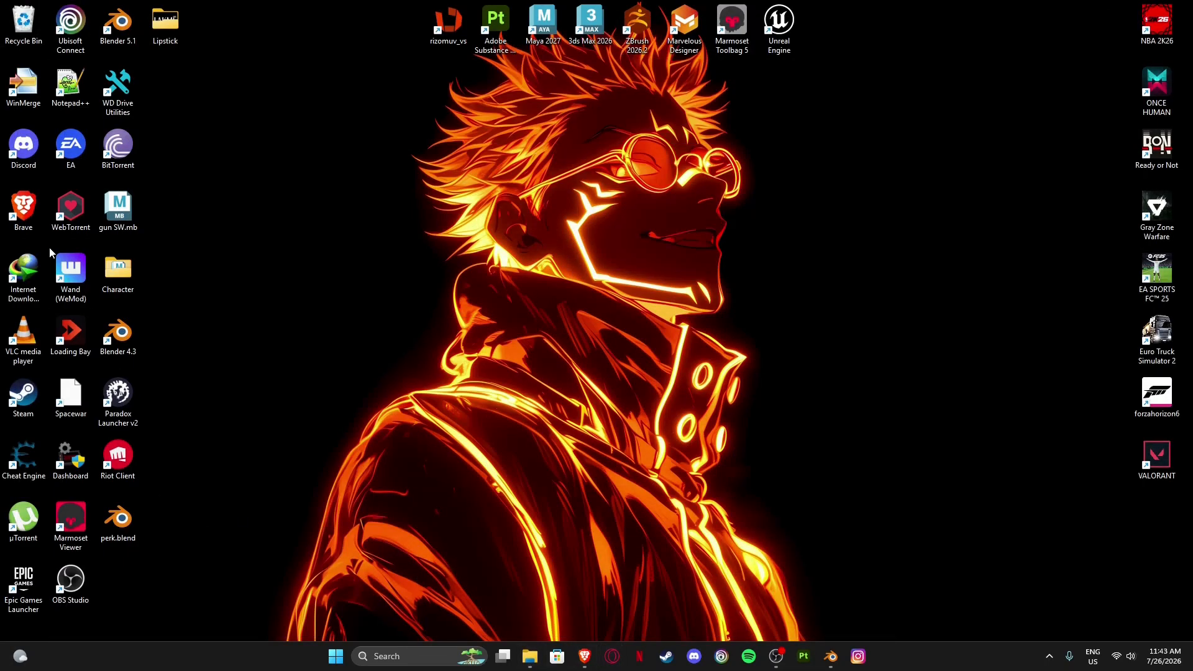
# Switch to the Brave browser and open photopea.com in a new tab.
pyautogui.click(584, 657)
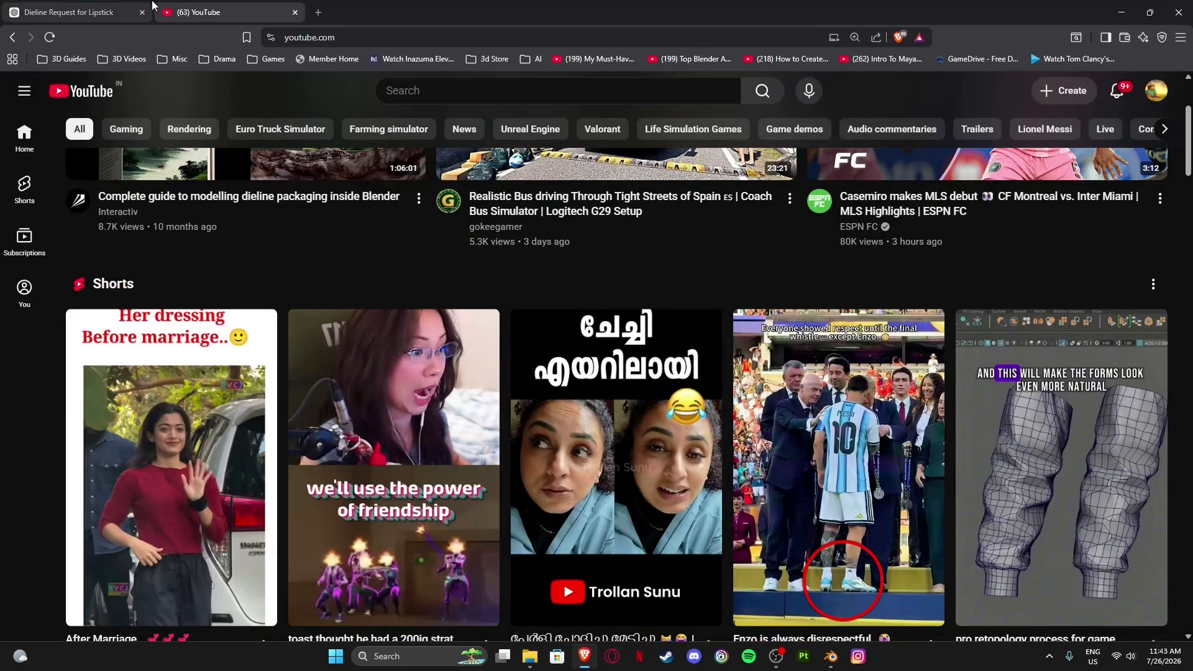
pyautogui.click(319, 14)
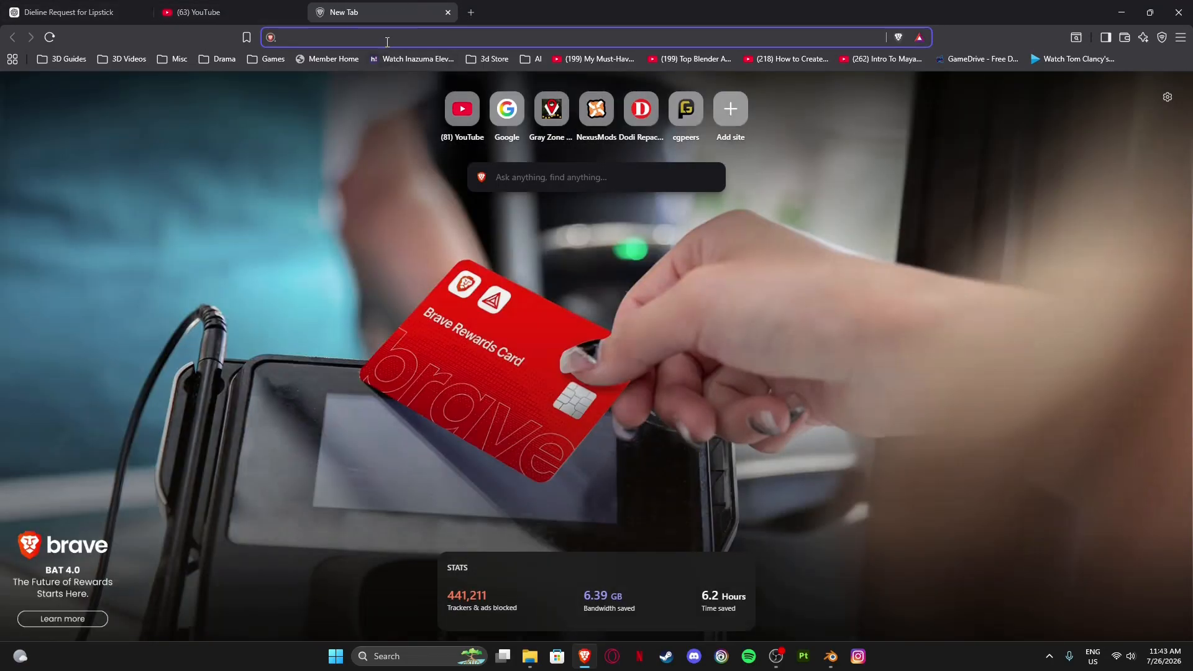
pyautogui.write('photopea.com')
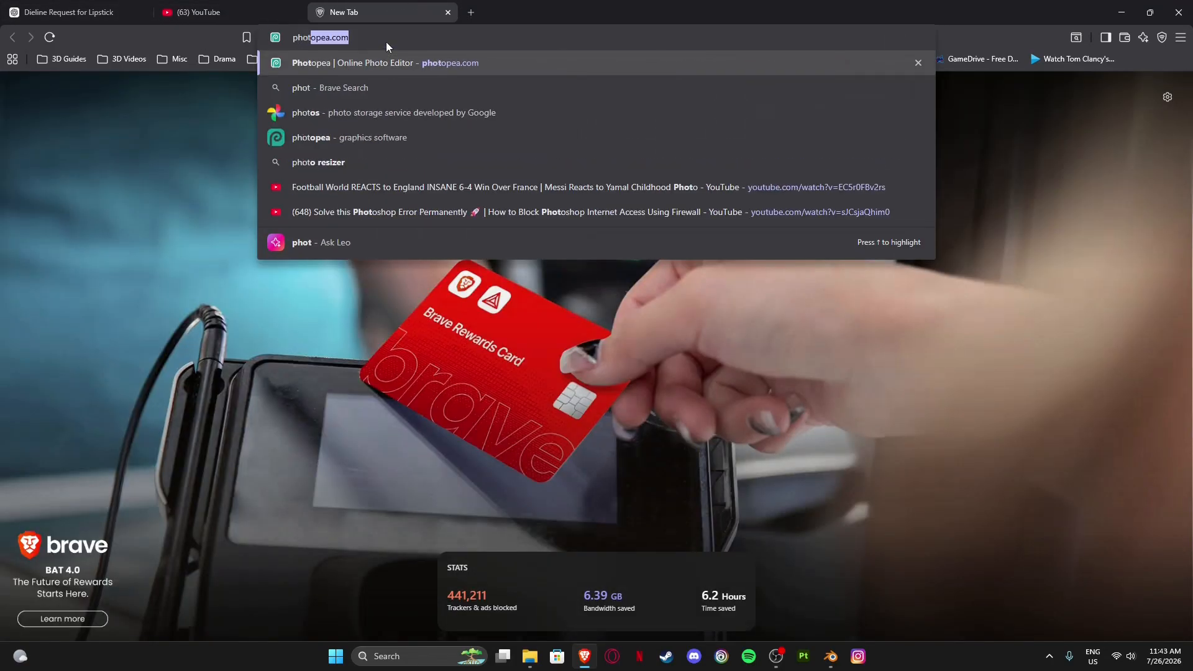
pyautogui.click(378, 62)
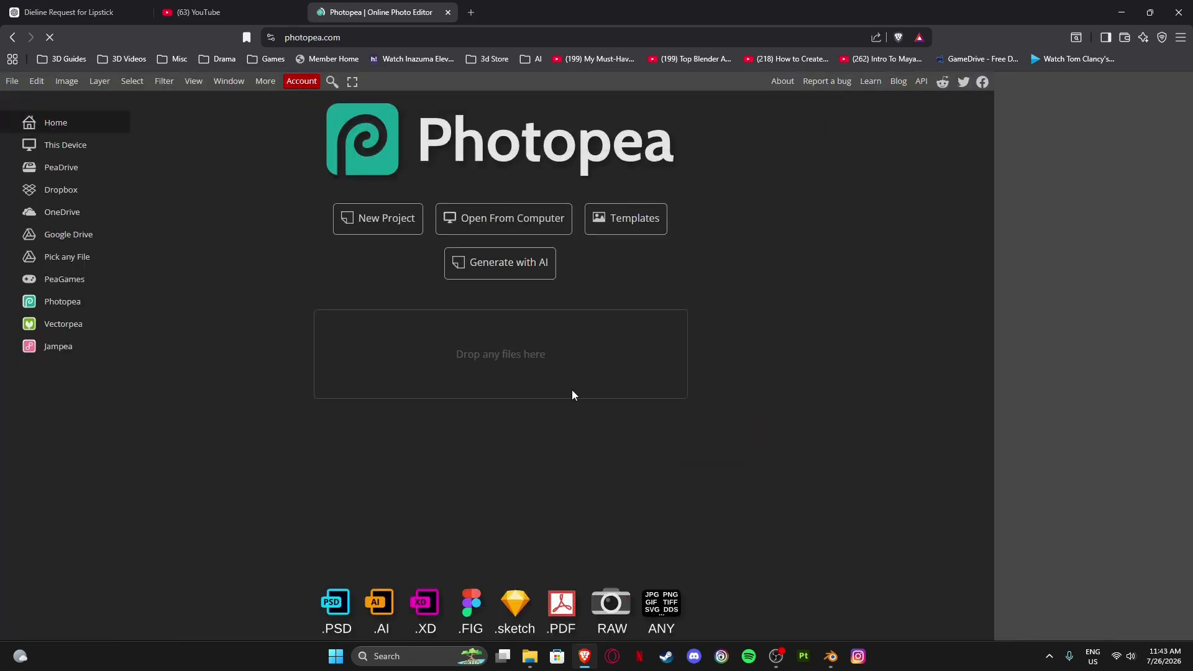
pyautogui.click(356, 218)
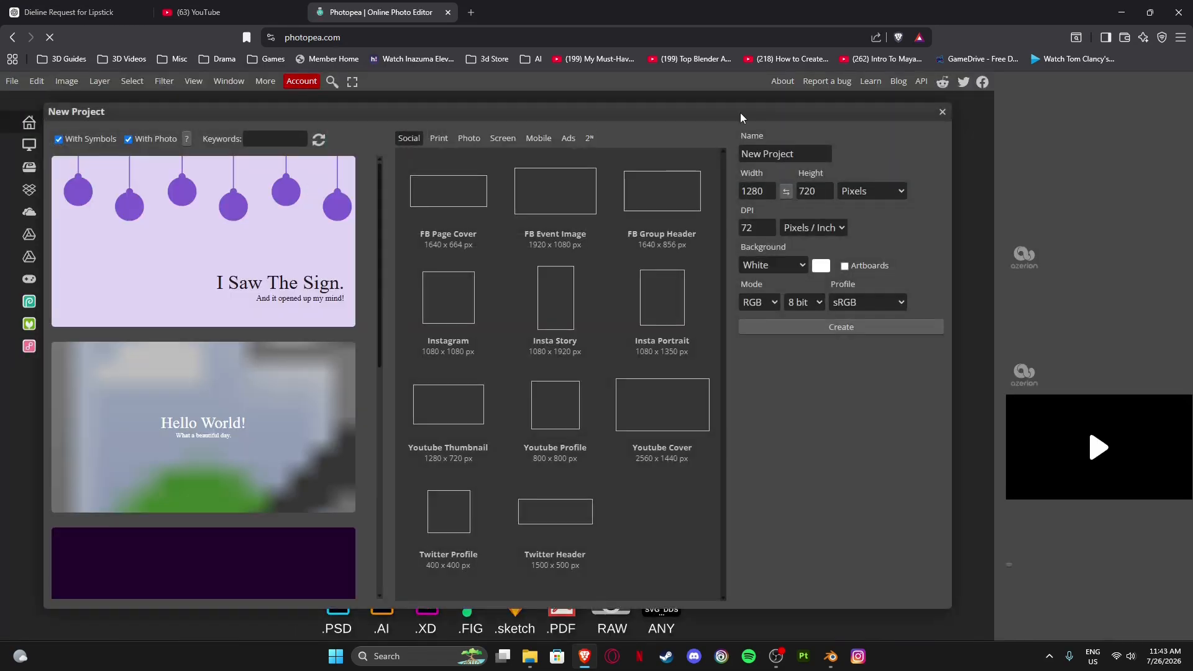
pyautogui.click(949, 117)
# Open lakme-logo-hd.png from the desktop's Lipstick folder in Photopea and view it in a full-size window.
pyautogui.moveTo(595, 9); pyautogui.dragTo(780, 70)
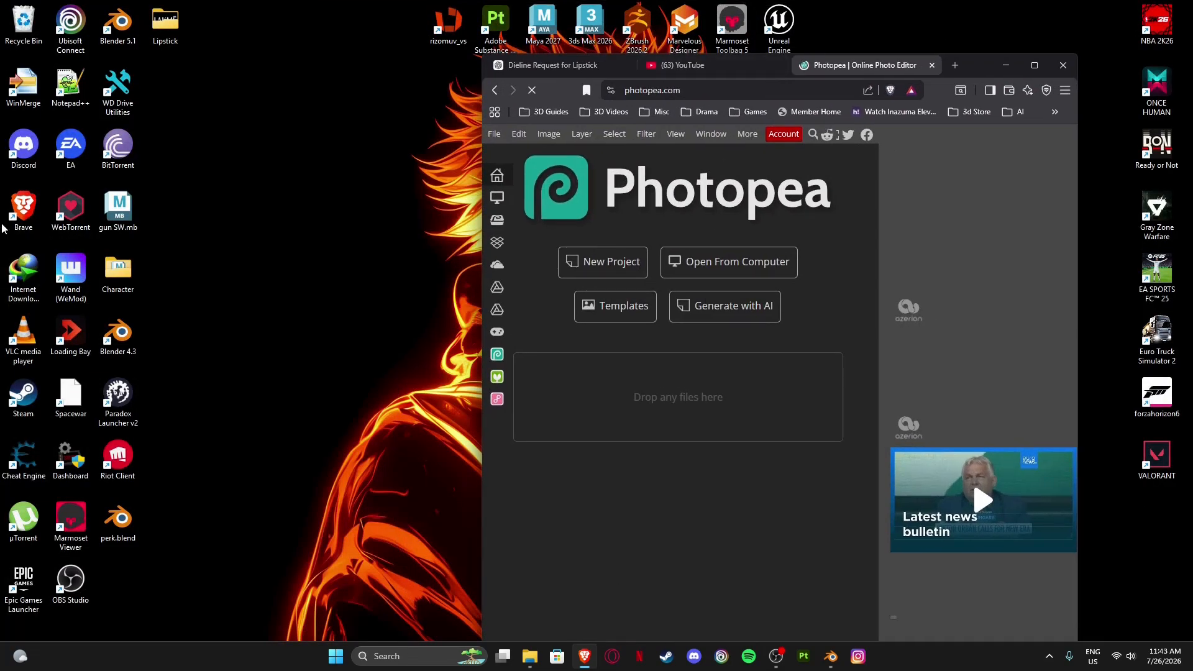
pyautogui.doubleClick(166, 29)
pyautogui.moveTo(426, 13); pyautogui.dragTo(526, 304)
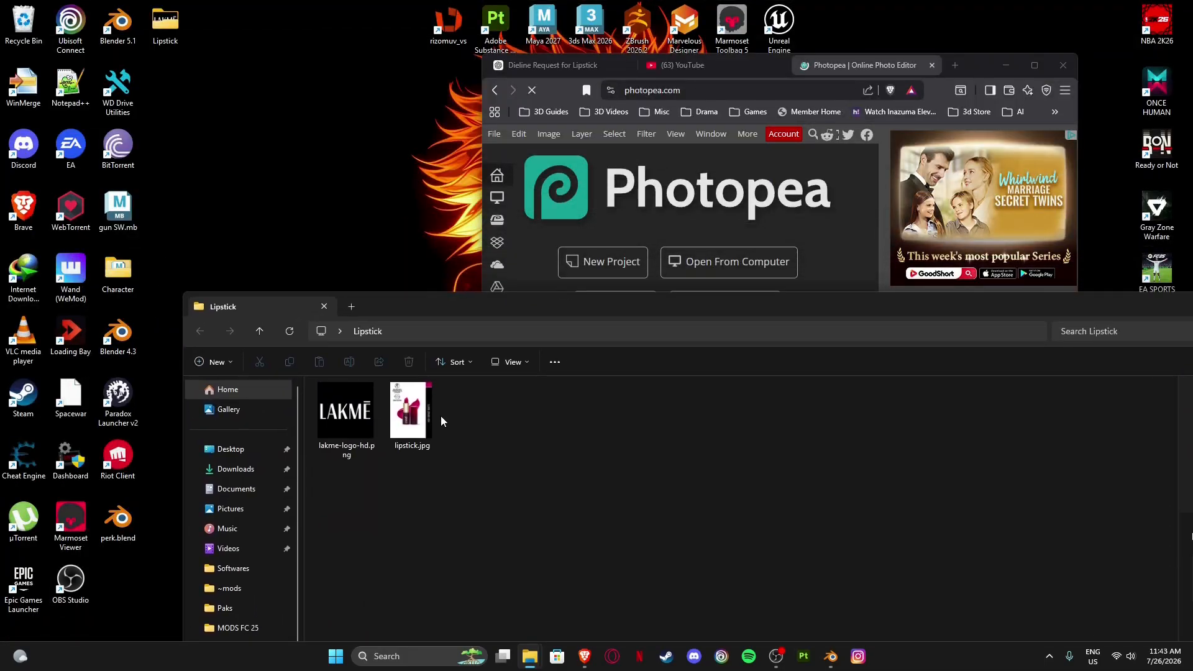
pyautogui.moveTo(346, 413); pyautogui.dragTo(833, 248)
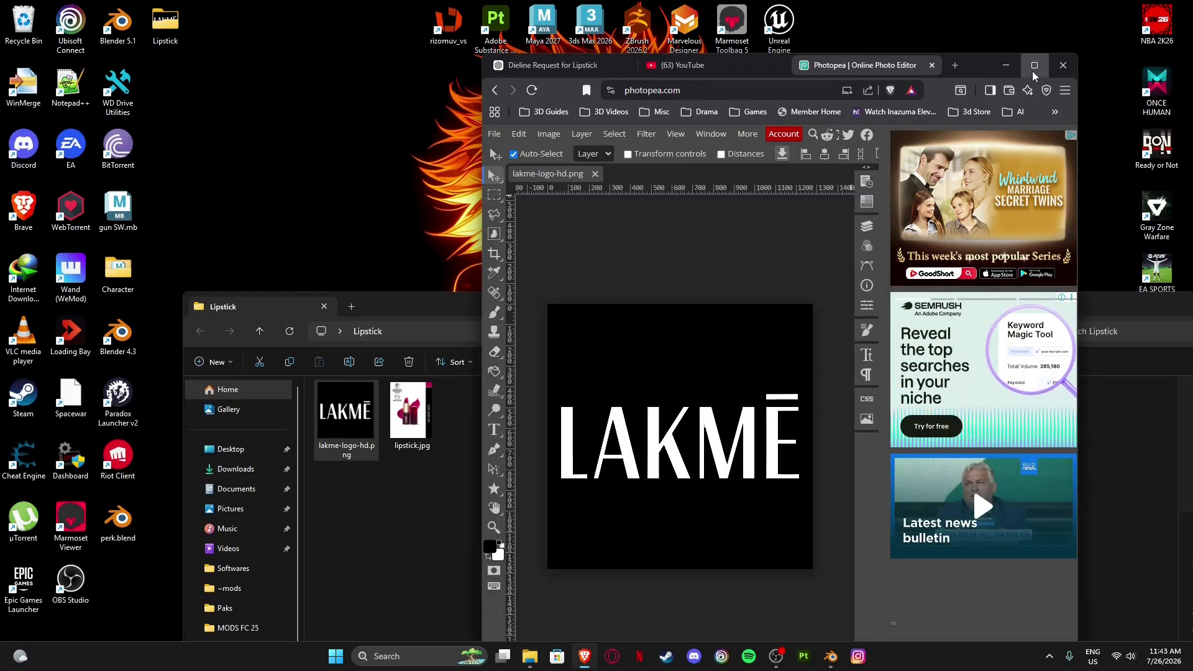
pyautogui.press('super+Up')
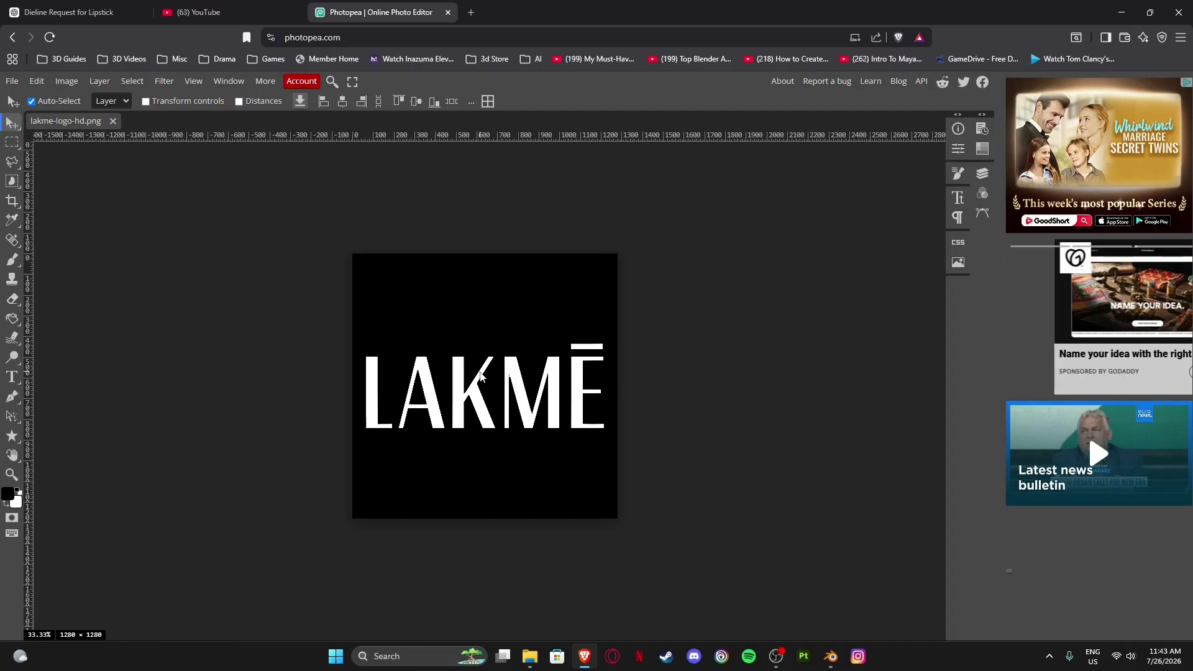
# Invert the logo image's colours, invert them back to white on black, and show the image's layers.
pyautogui.hotkey('ctrl', 'i')
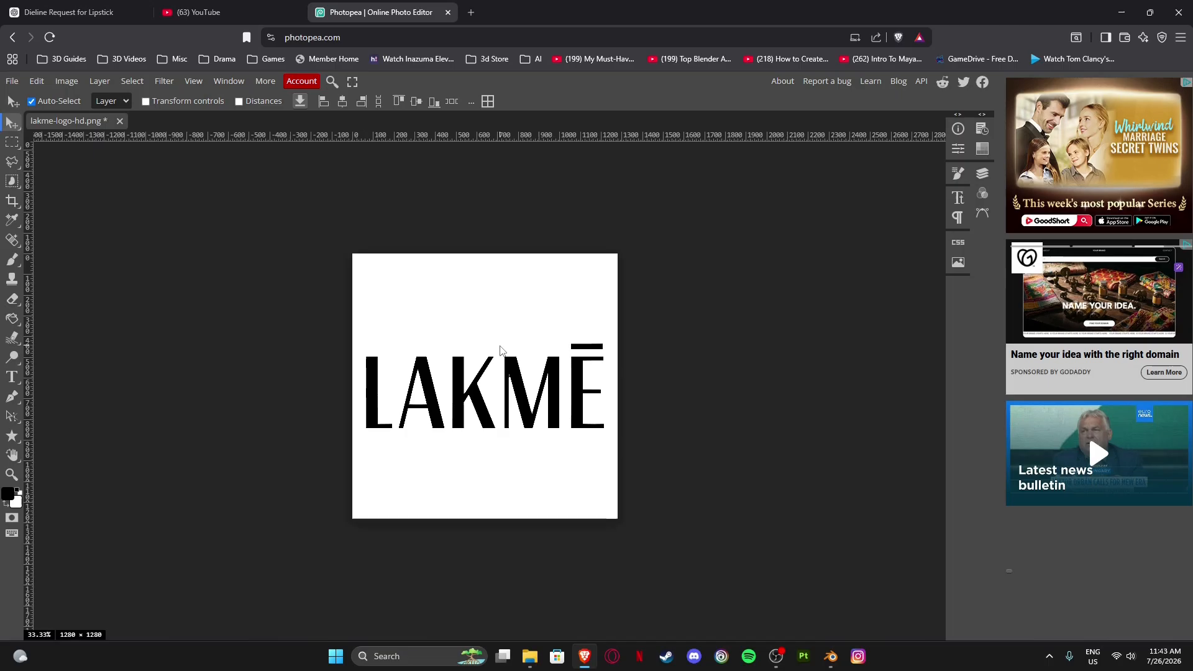
pyautogui.hotkey('ctrl', 'i')
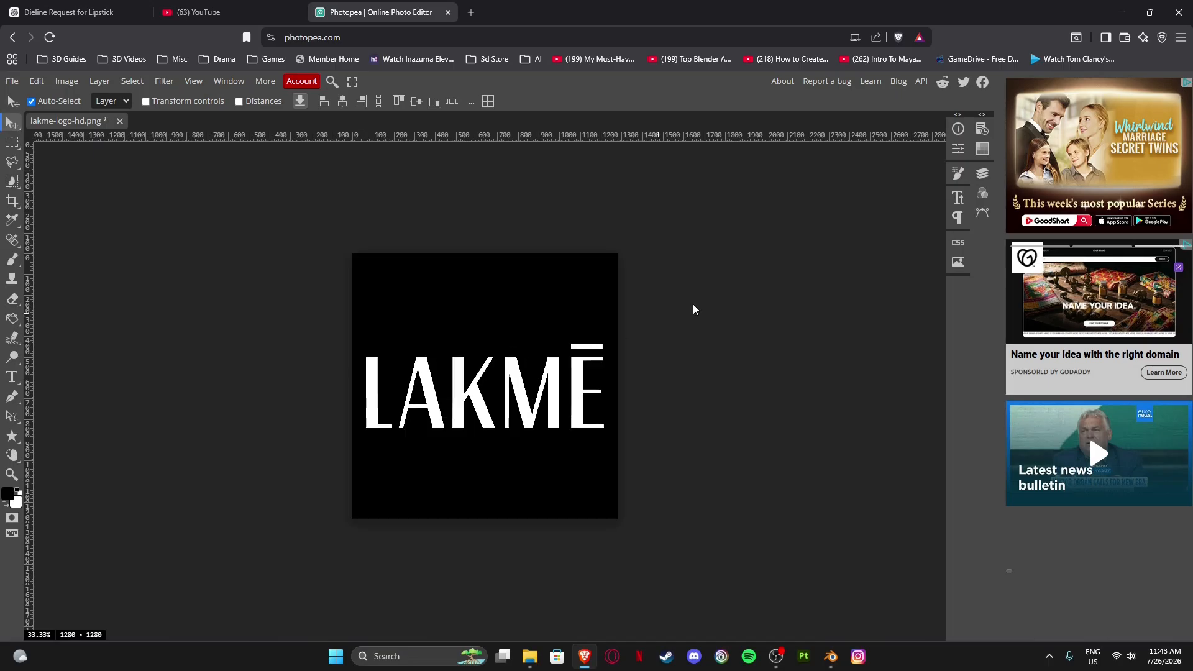
pyautogui.click(984, 175)
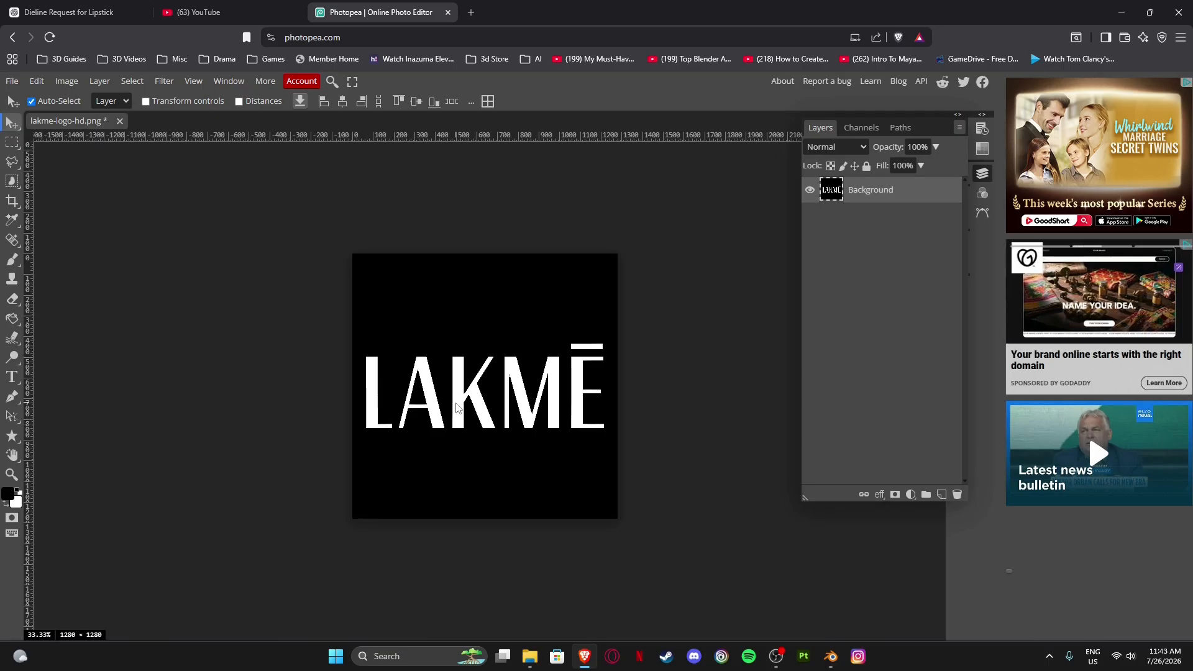
# Apply a Levels adjustment to the logo image with input black at 46 and input white at 217.
pyautogui.hotkey('ctrl', 'l')
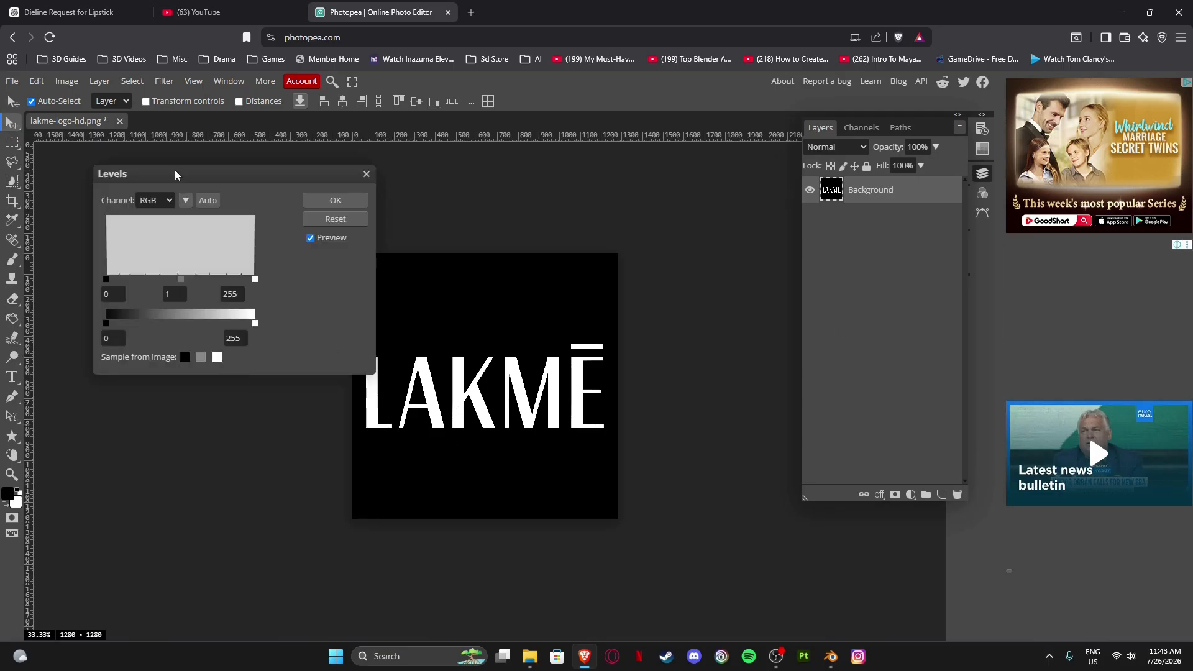
pyautogui.moveTo(176, 170); pyautogui.dragTo(152, 197)
pyautogui.moveTo(83, 303); pyautogui.dragTo(109, 304)
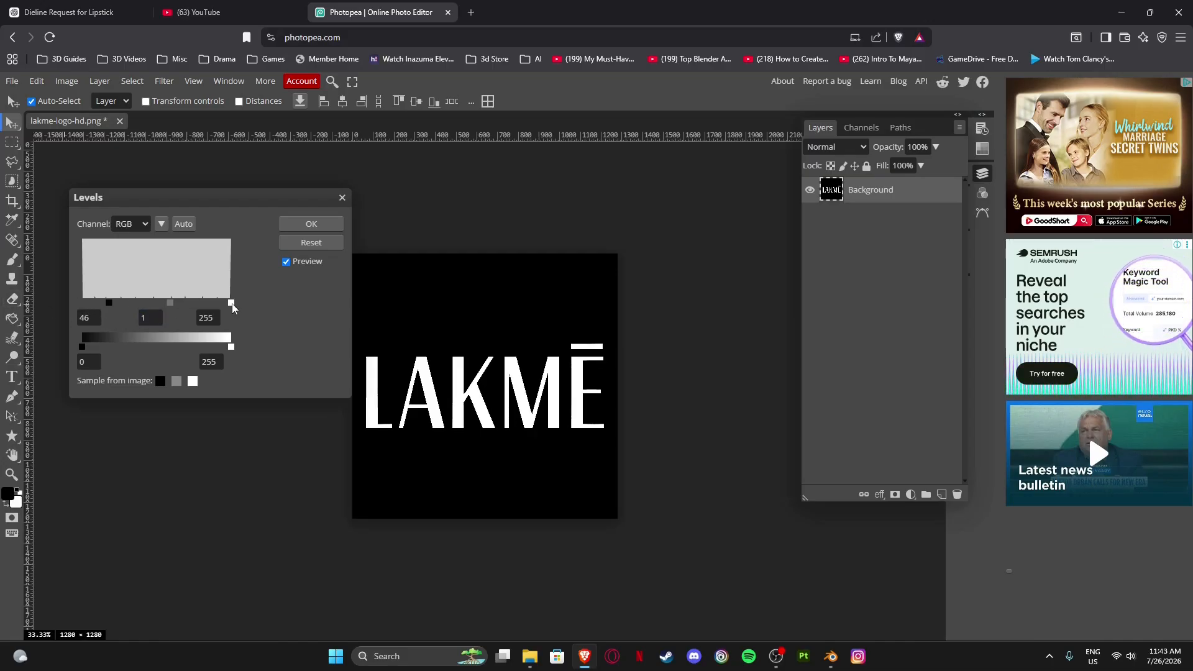
pyautogui.moveTo(231, 303); pyautogui.dragTo(209, 304)
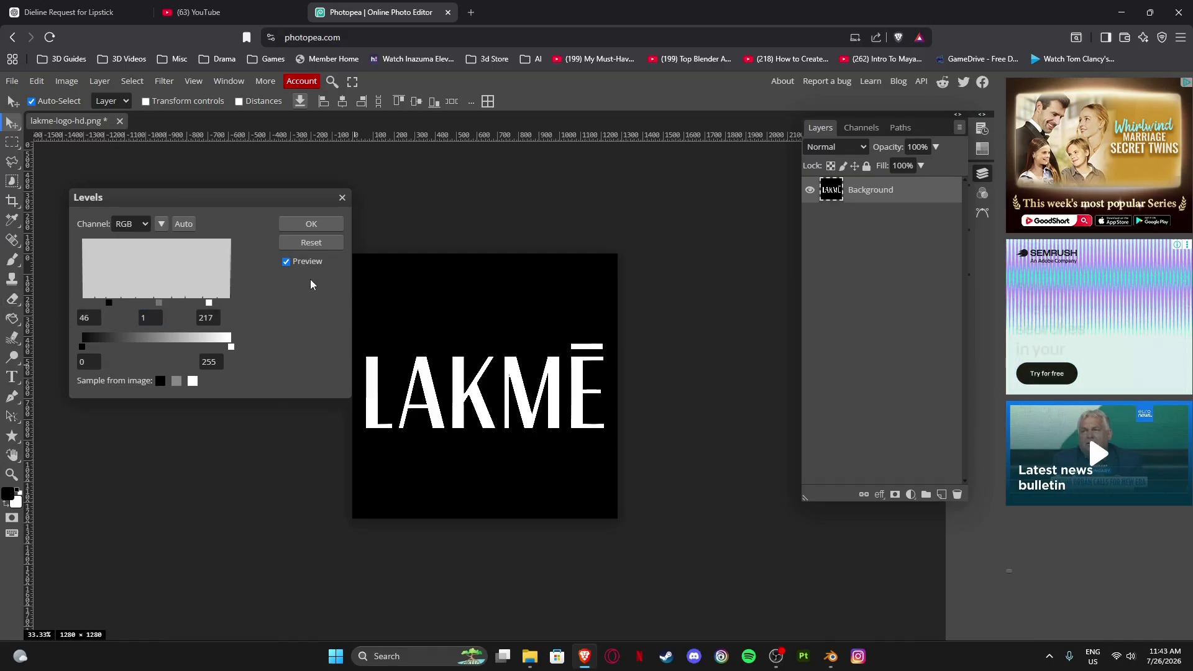
pyautogui.click(312, 224)
pyautogui.scroll(2, 393, 408)
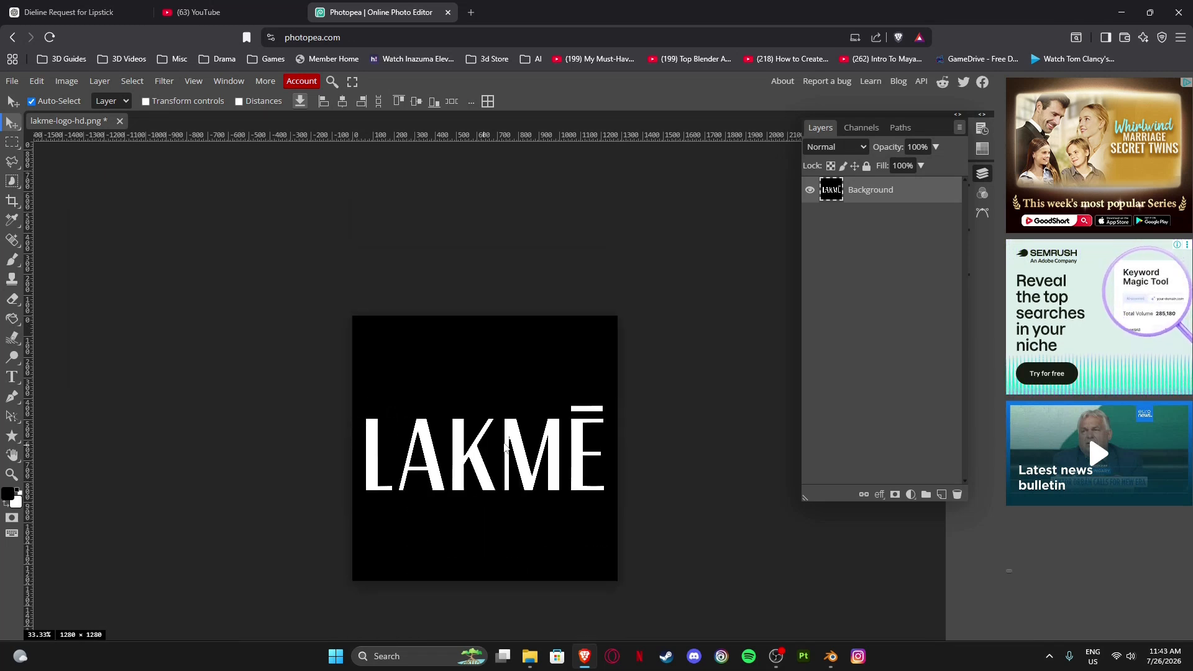
# View the available image export formats, and close Photopea without saving the logo changes.
pyautogui.click(12, 81)
pyautogui.moveTo(54, 248)
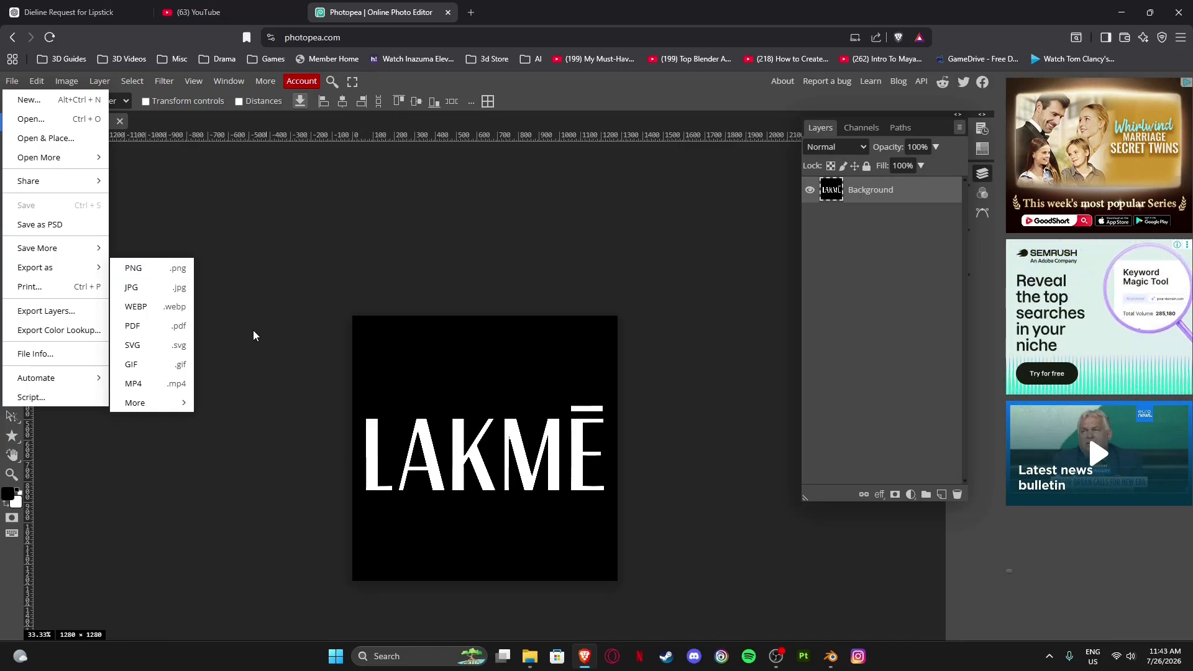
pyautogui.click(700, 197)
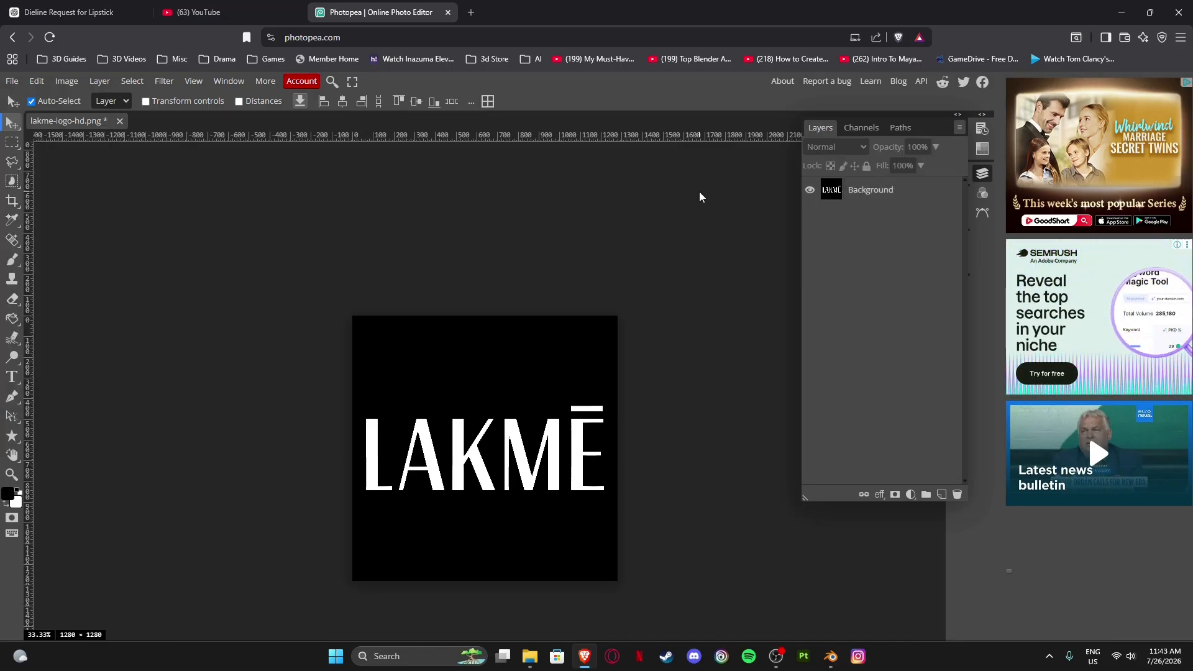
pyautogui.click(448, 13)
pyautogui.click(651, 112)
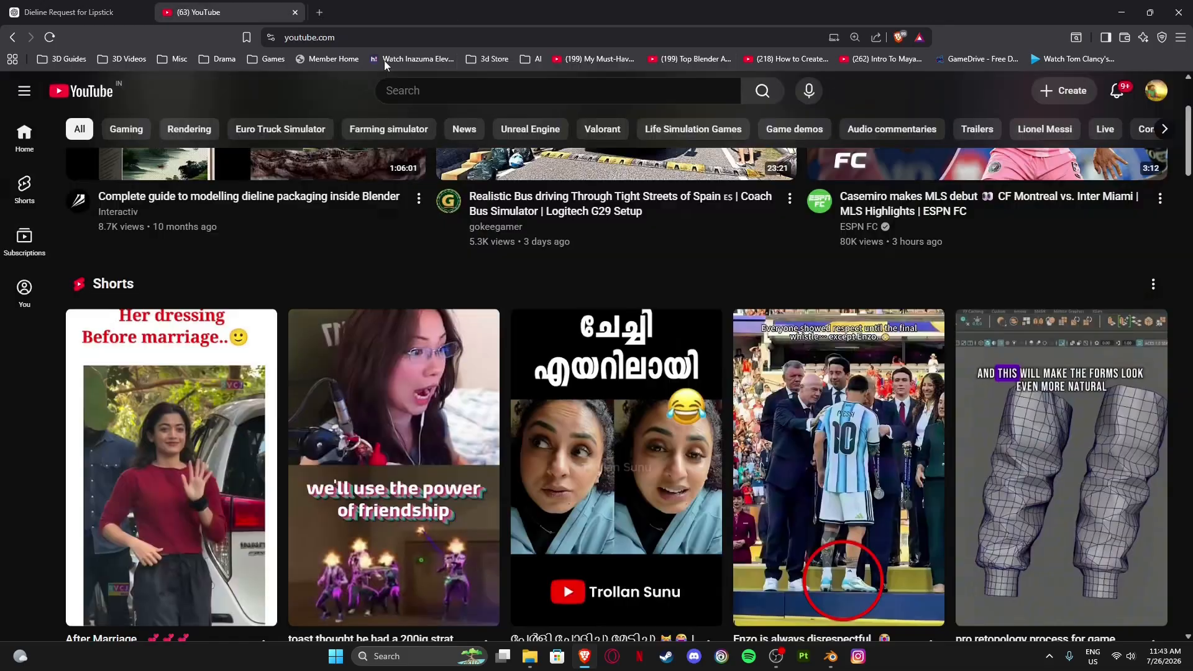
pyautogui.click(1122, 13)
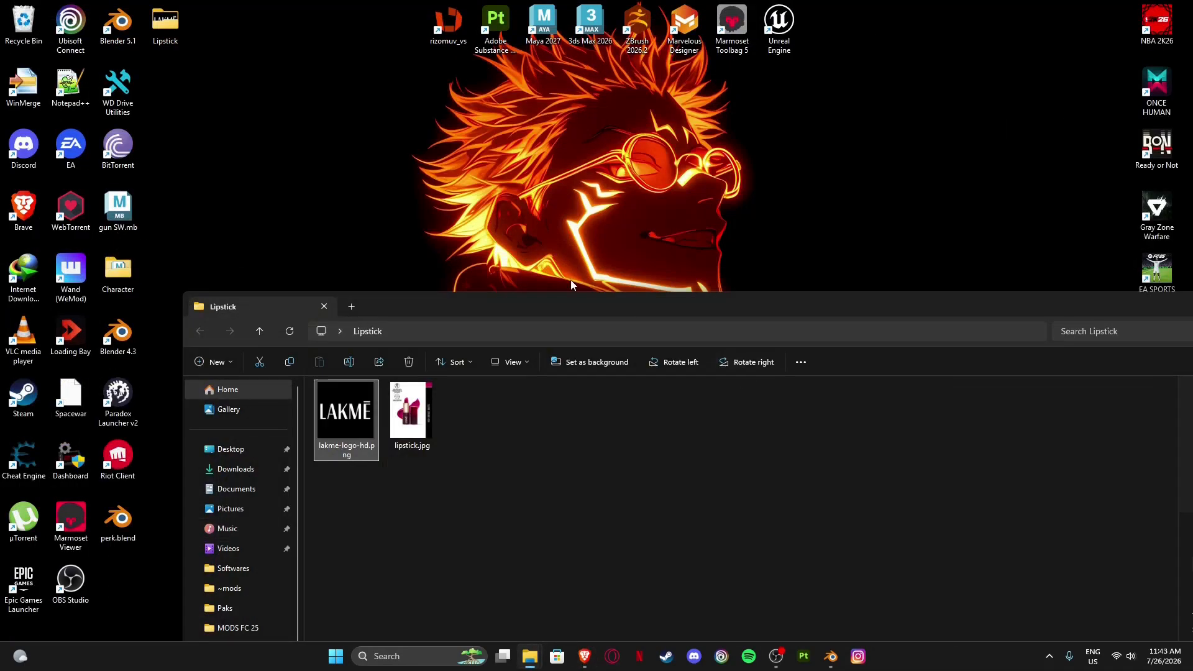
# Close the whole browser window with all its tabs and maximize the Lipstick folder window.
pyautogui.moveTo(586, 664)
pyautogui.click(643, 547)
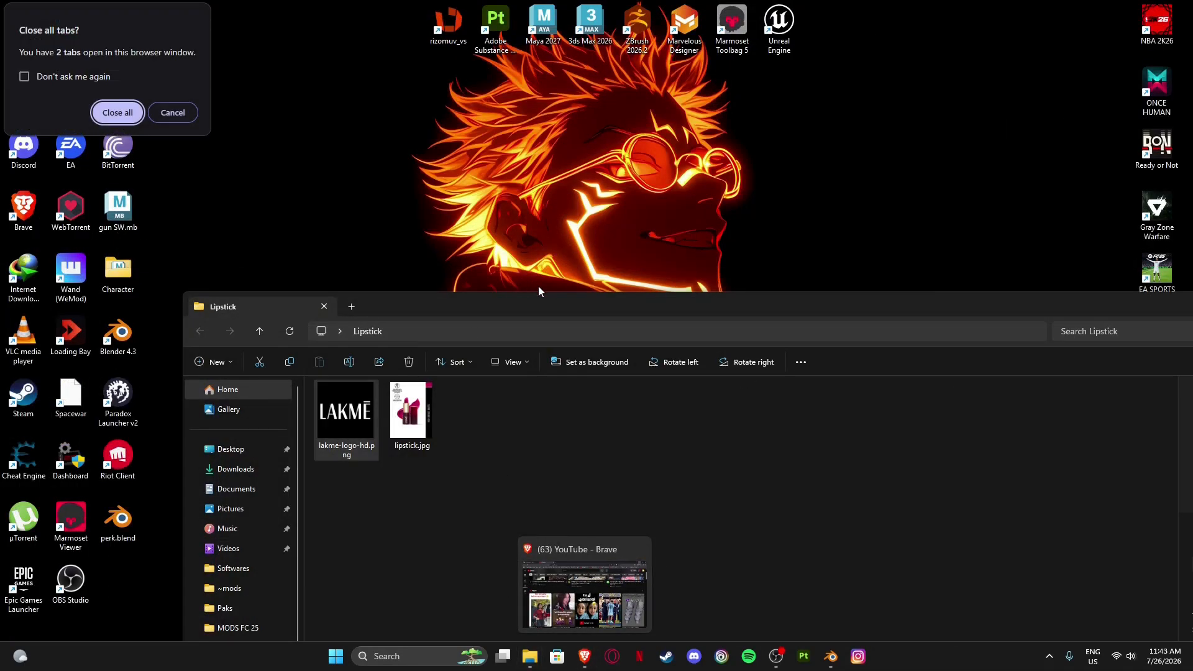
pyautogui.click(138, 120)
pyautogui.moveTo(577, 308); pyautogui.dragTo(488, 185)
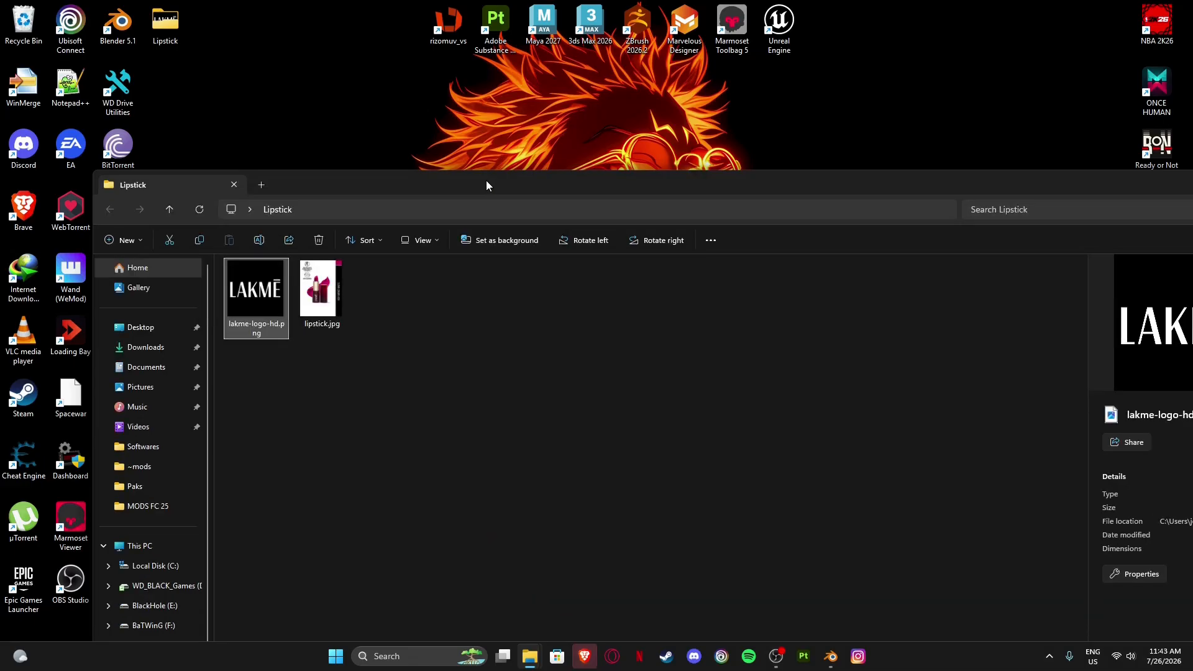
pyautogui.doubleClick(487, 182)
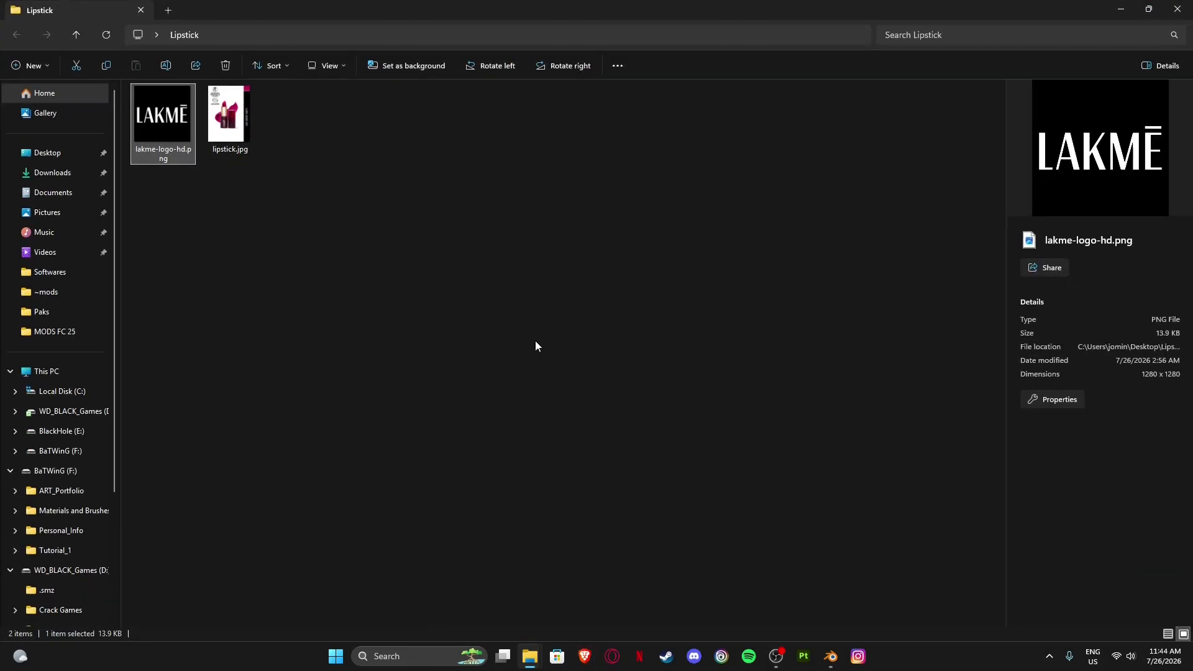
# Switch back to Blender and select the Lipstick_bottom object, with free space around its material nodes.
pyautogui.click(831, 656)
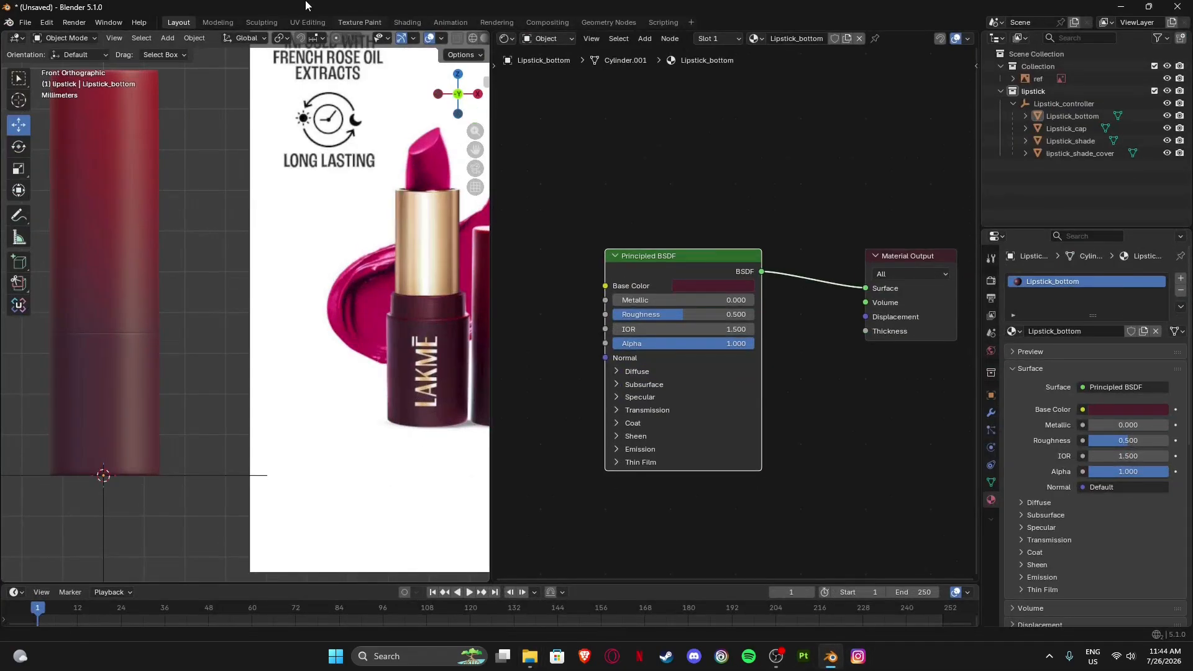
pyautogui.scroll(-2, 805, 393)
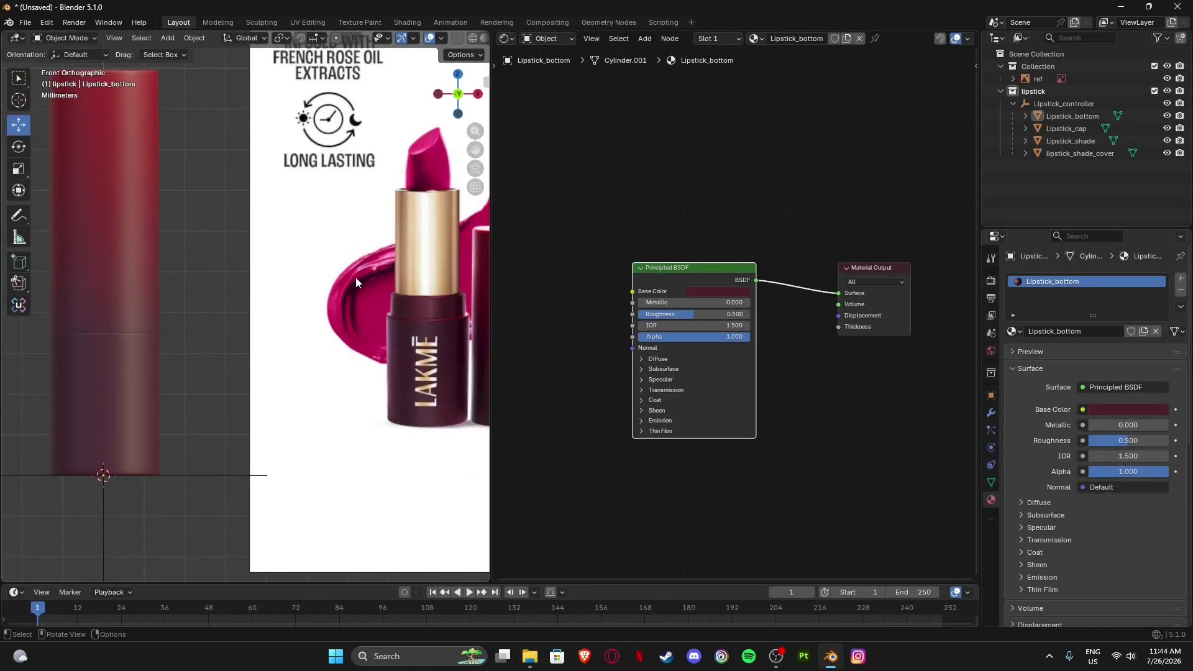
pyautogui.scroll(-4, 127, 268)
pyautogui.click(159, 346)
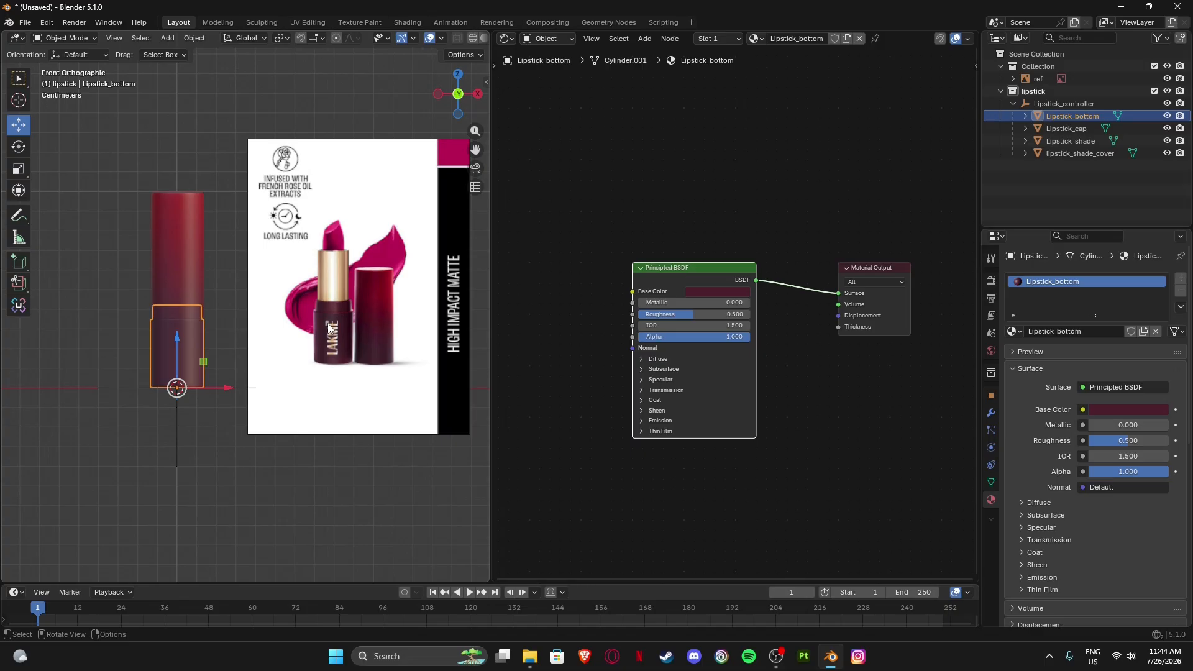
pyautogui.scroll(-4, 692, 431)
pyautogui.moveTo(826, 431); pyautogui.dragTo(807, 481, button='middle')
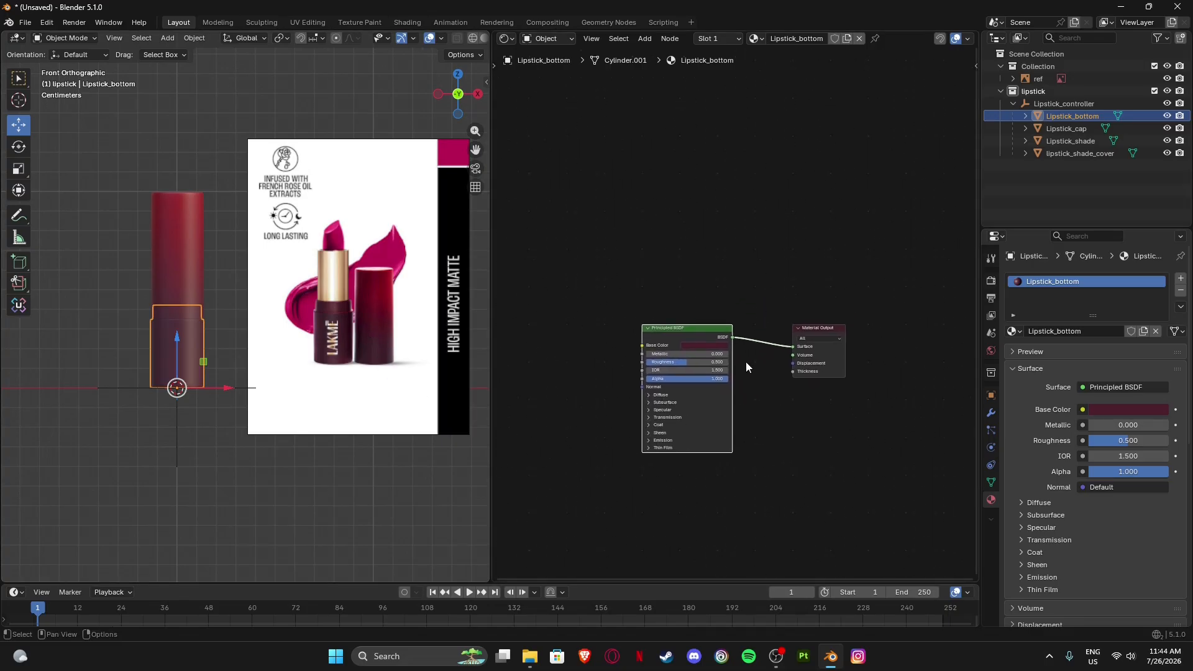
# Move the Material Output node farther from the Principled BSDF to leave room for more nodes between them.
pyautogui.moveTo(746, 363); pyautogui.dragTo(661, 339, button='middle')
pyautogui.click(727, 304)
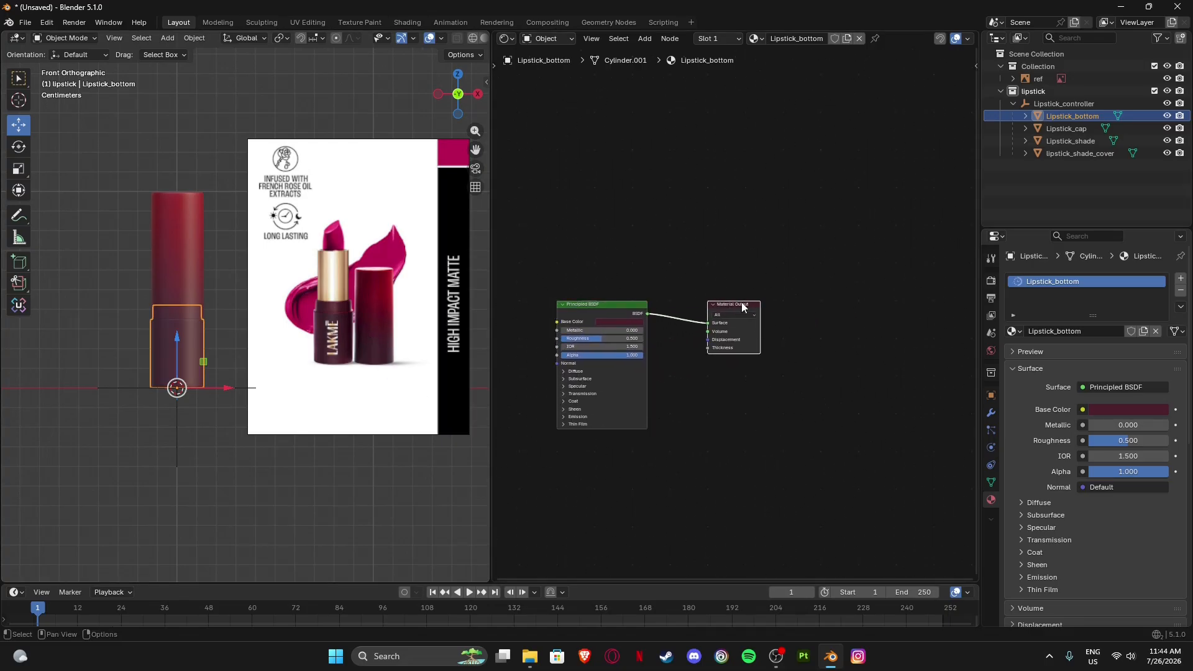
pyautogui.moveTo(742, 303); pyautogui.dragTo(870, 299)
pyautogui.moveTo(738, 385); pyautogui.dragTo(808, 427, button='middle')
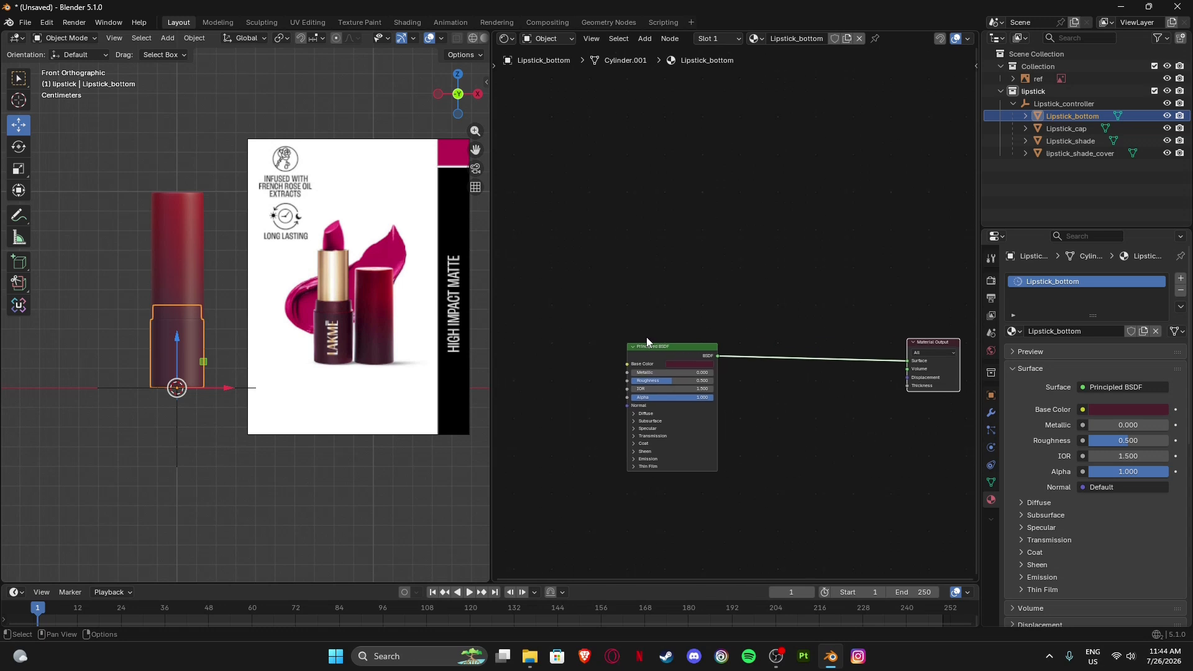
pyautogui.scroll(-1, 647, 337)
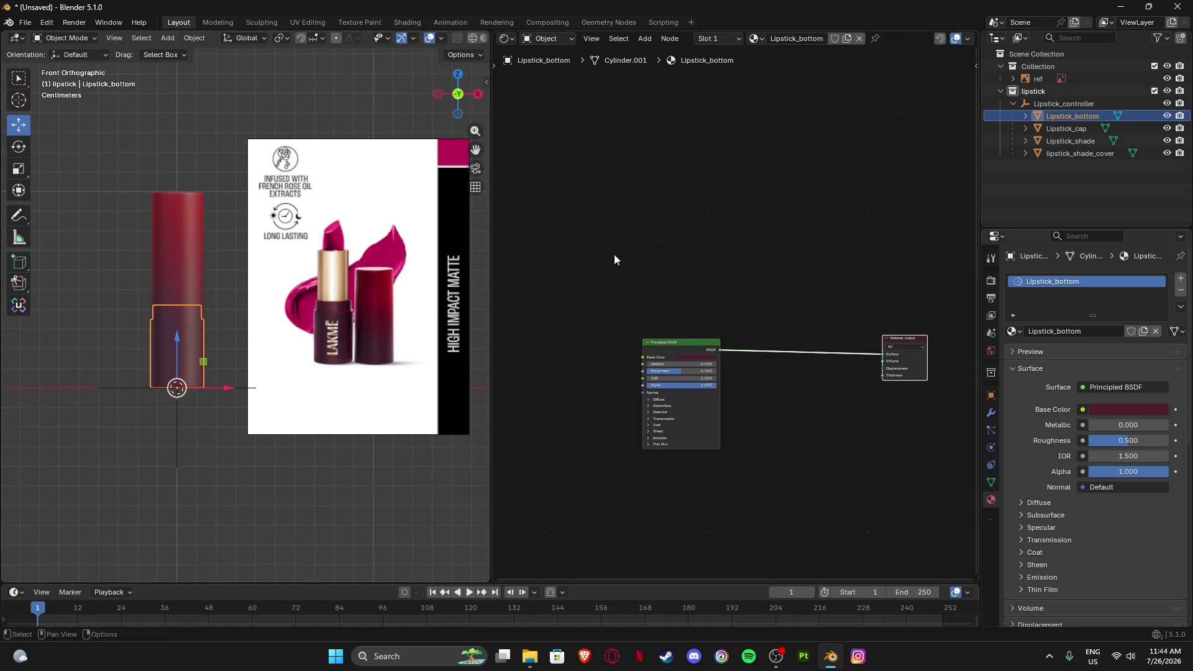
pyautogui.moveTo(635, 282); pyautogui.dragTo(671, 296, button='middle')
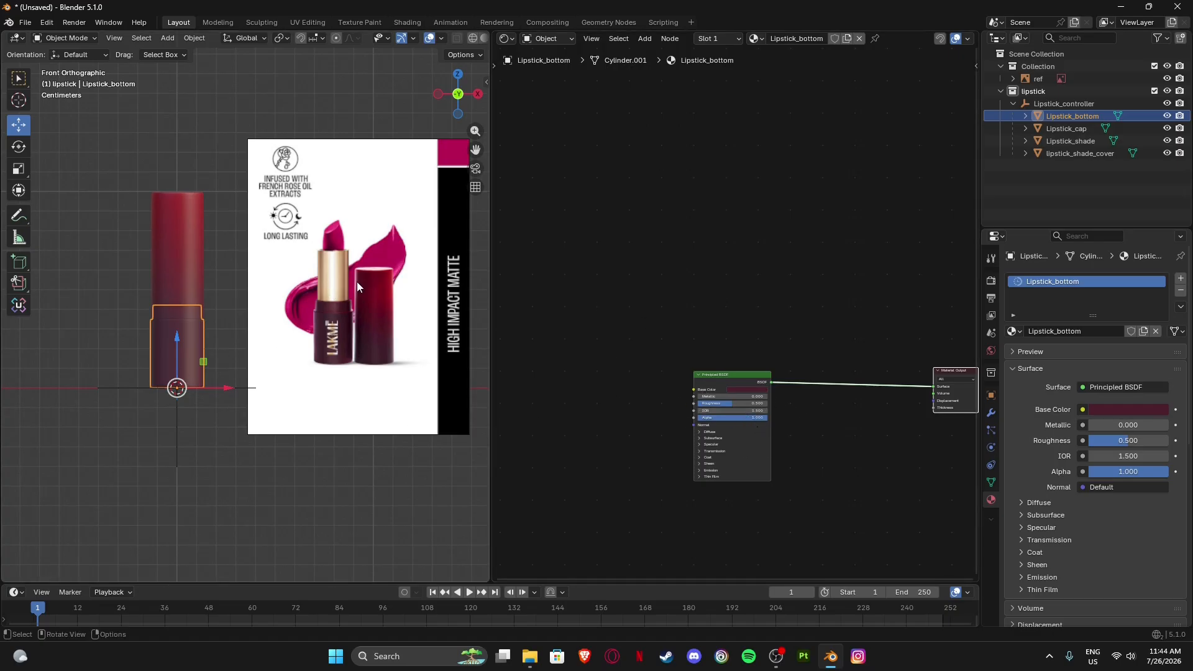
# Duplicate the Principled BSDF node and place the copy above the original.
pyautogui.moveTo(658, 391); pyautogui.dragTo(639, 331, button='middle')
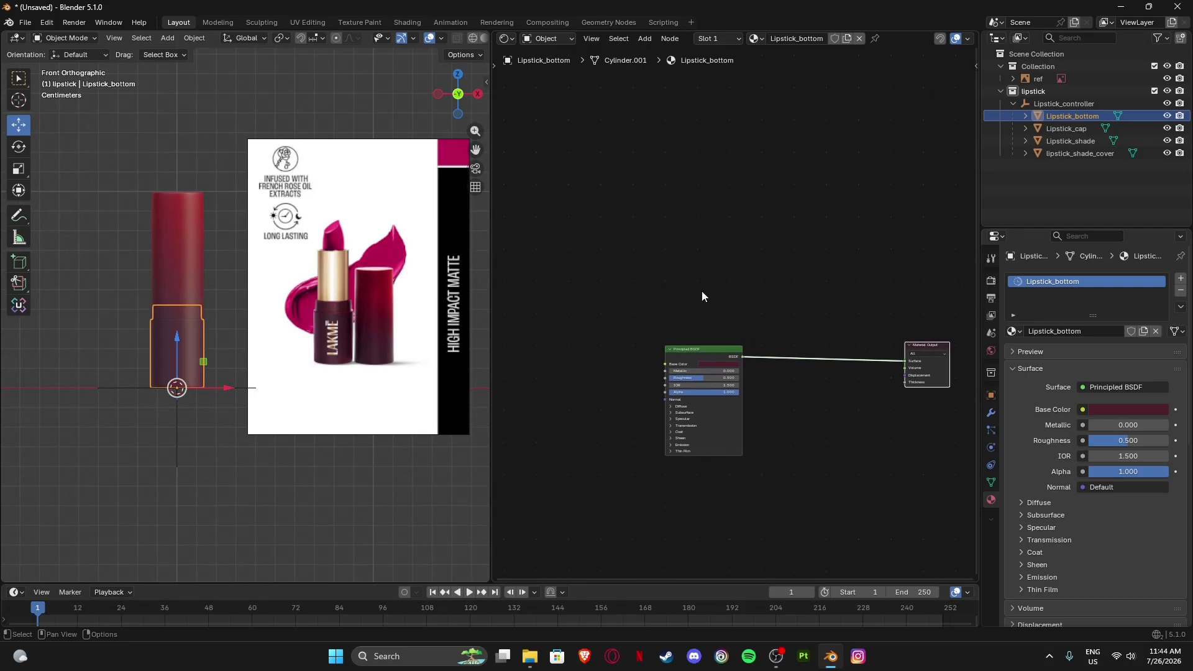
pyautogui.moveTo(633, 277); pyautogui.dragTo(616, 288, button='middle')
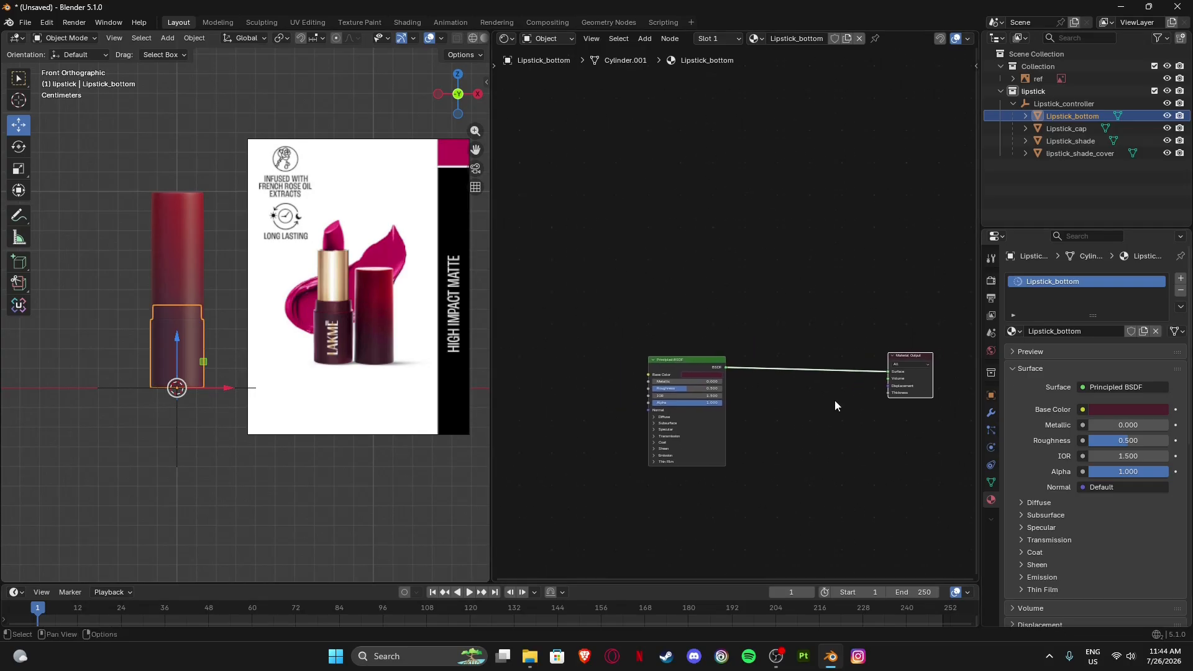
pyautogui.scroll(2, 672, 352)
pyautogui.scroll(1, 652, 371)
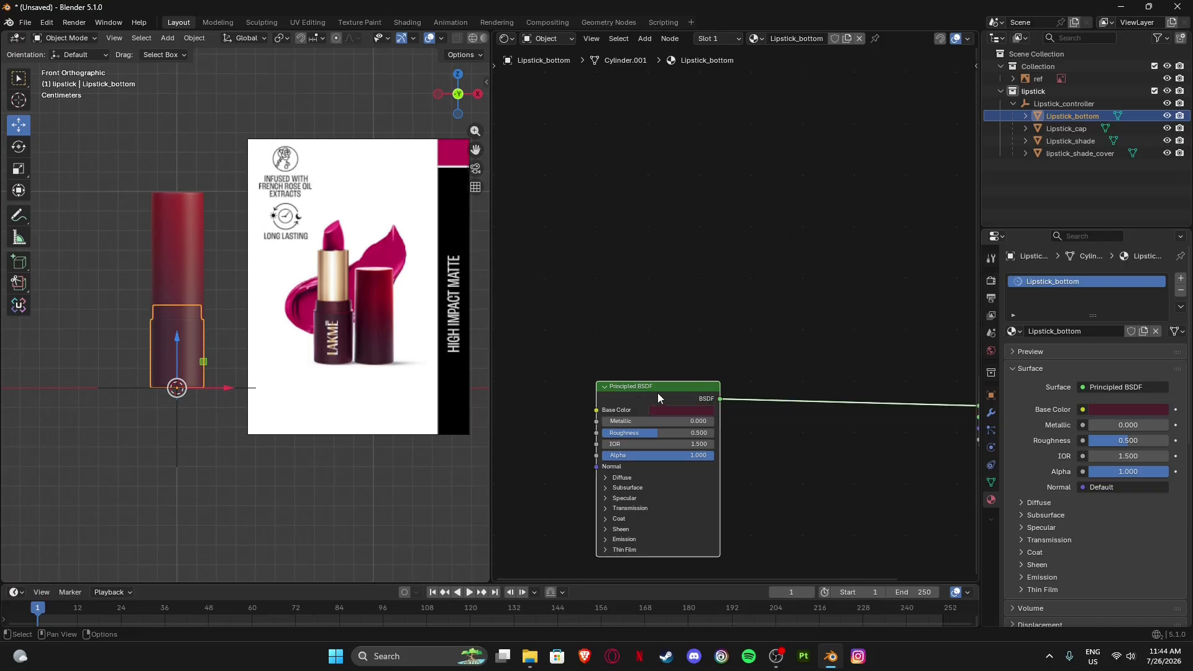
pyautogui.hotkey('shift', 'd')
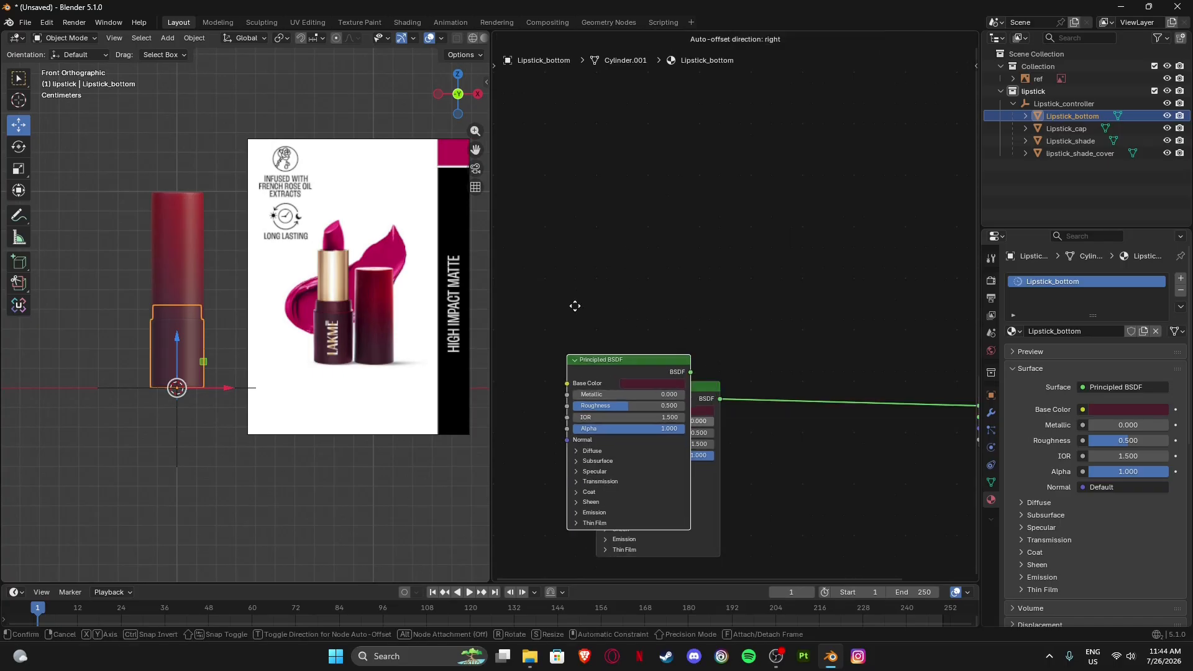
pyautogui.click(650, 203)
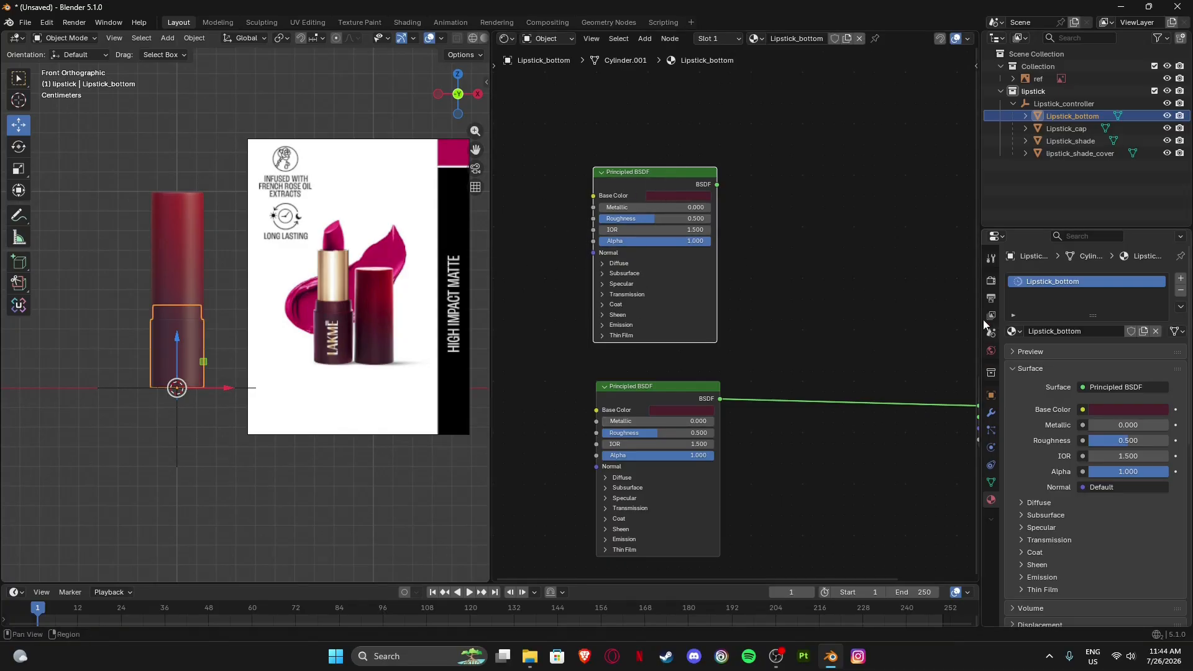
# Hide Lipstick_cap and copy the gold Principled BSDF node from the lipstick_shade_cover material.
pyautogui.click(1075, 129)
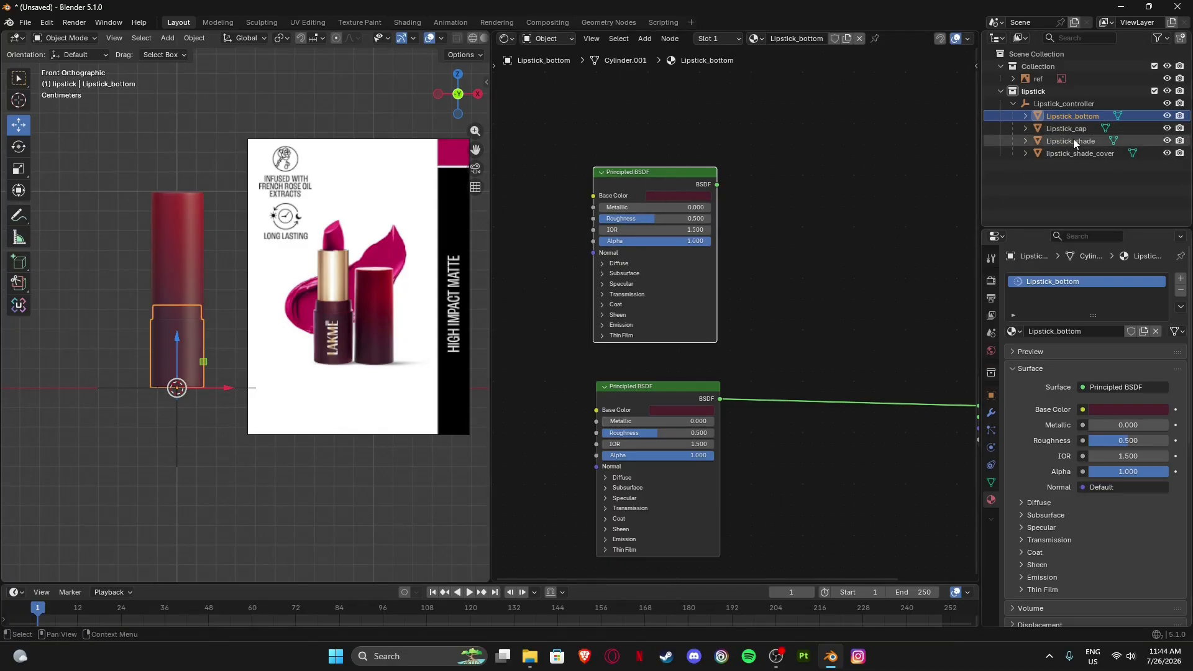
pyautogui.press('h')
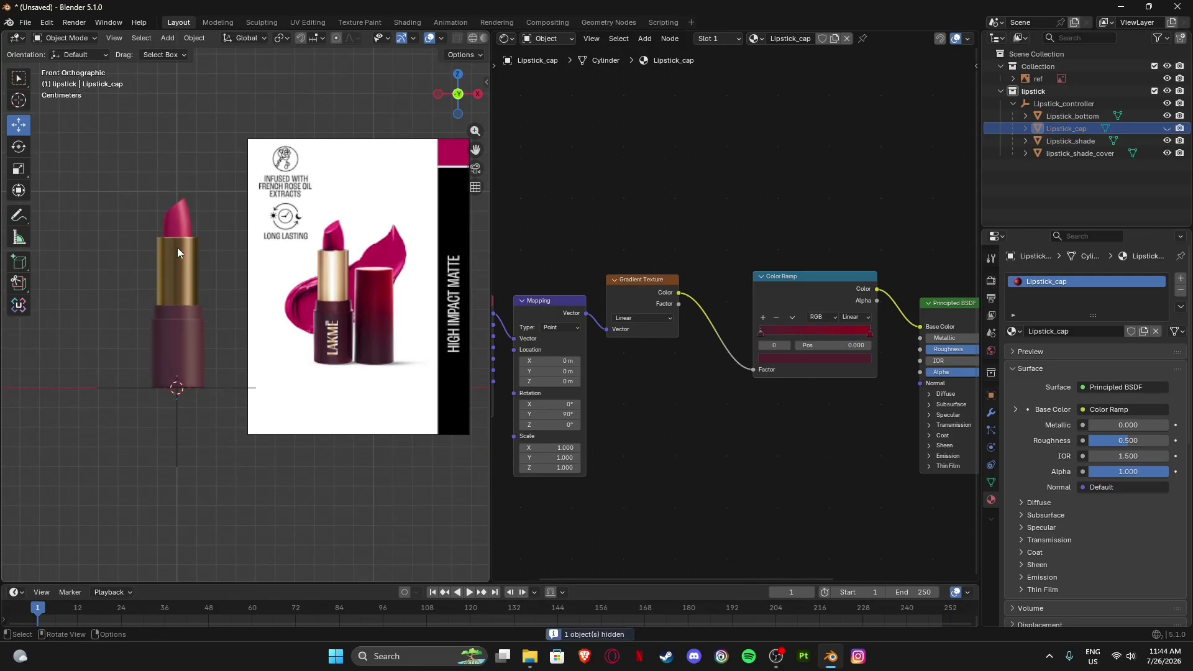
pyautogui.click(173, 268)
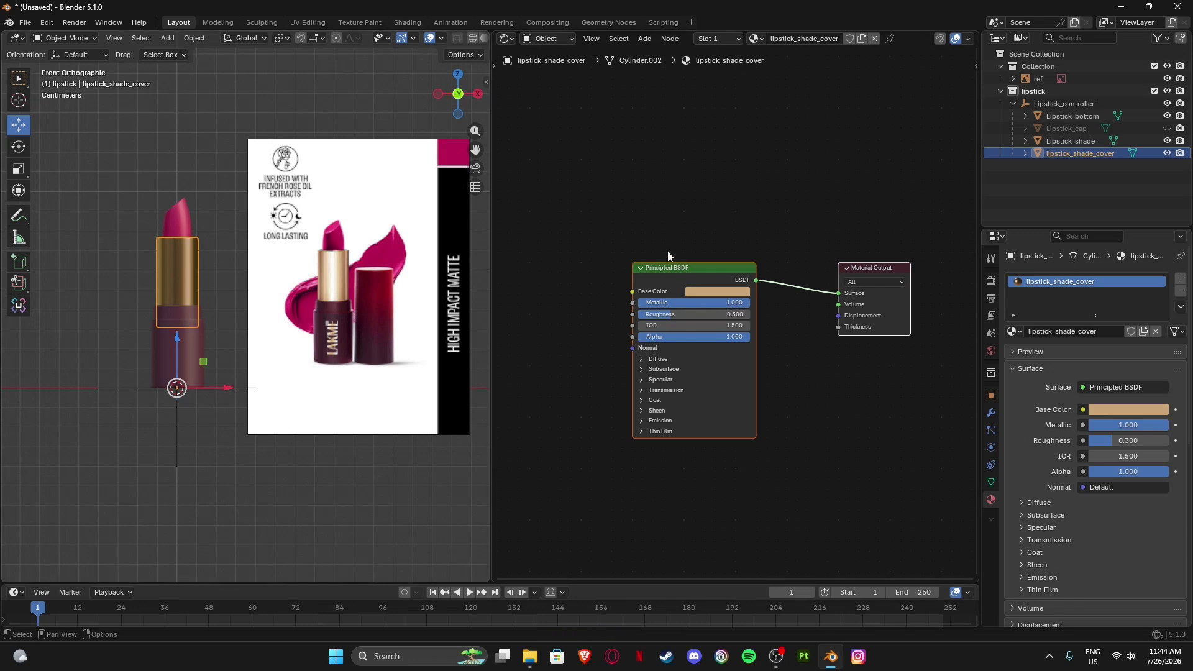
pyautogui.click(652, 289)
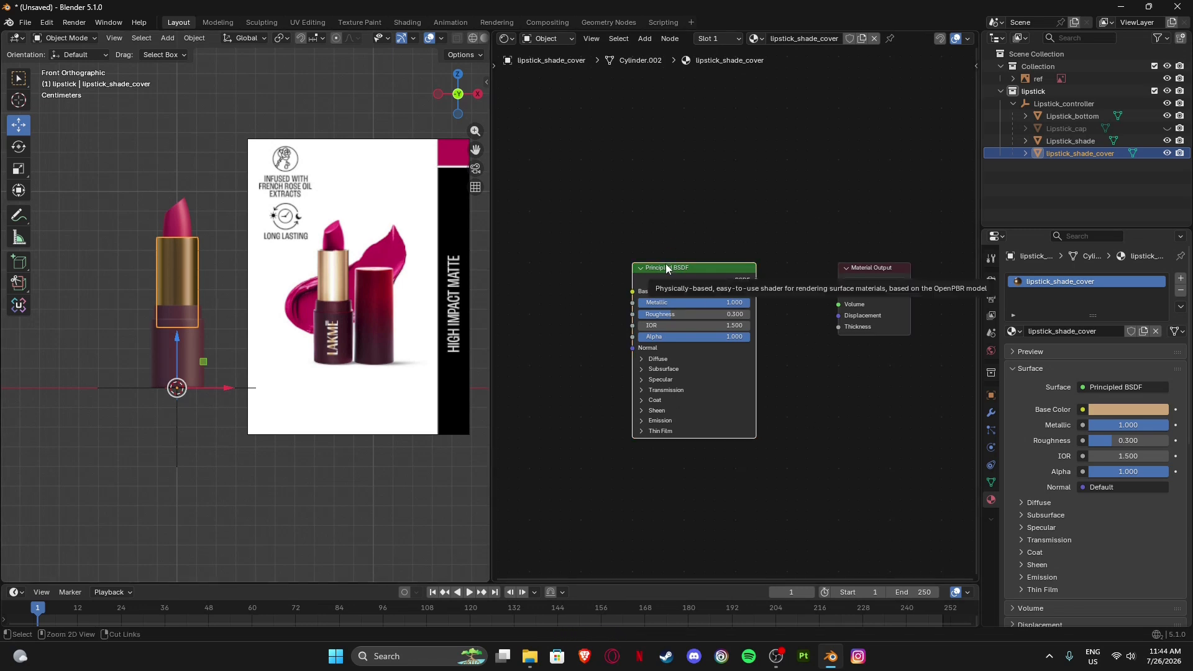
pyautogui.hotkey('ctrl', 'c')
# In the Lipstick_bottom material, replace the upper duplicate Principled BSDF with the copied gold one, aligned above the dark red shader.
pyautogui.click(161, 359)
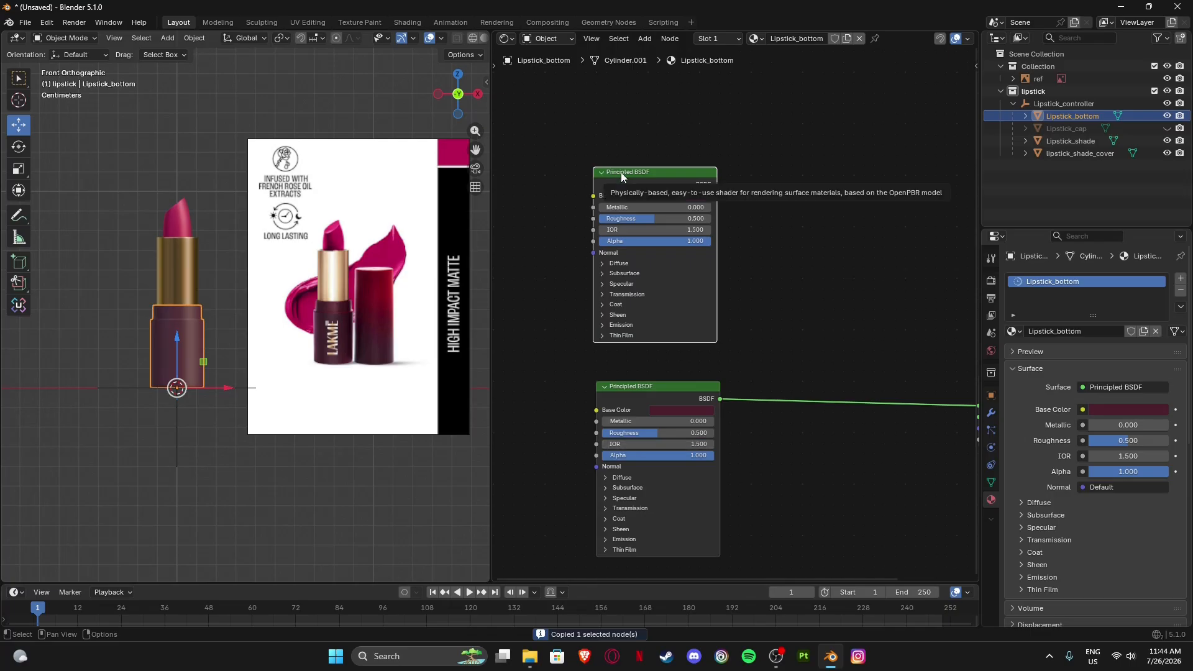
pyautogui.press('Delete')
pyautogui.hotkey('ctrl', 'v')
pyautogui.moveTo(609, 170); pyautogui.dragTo(649, 185)
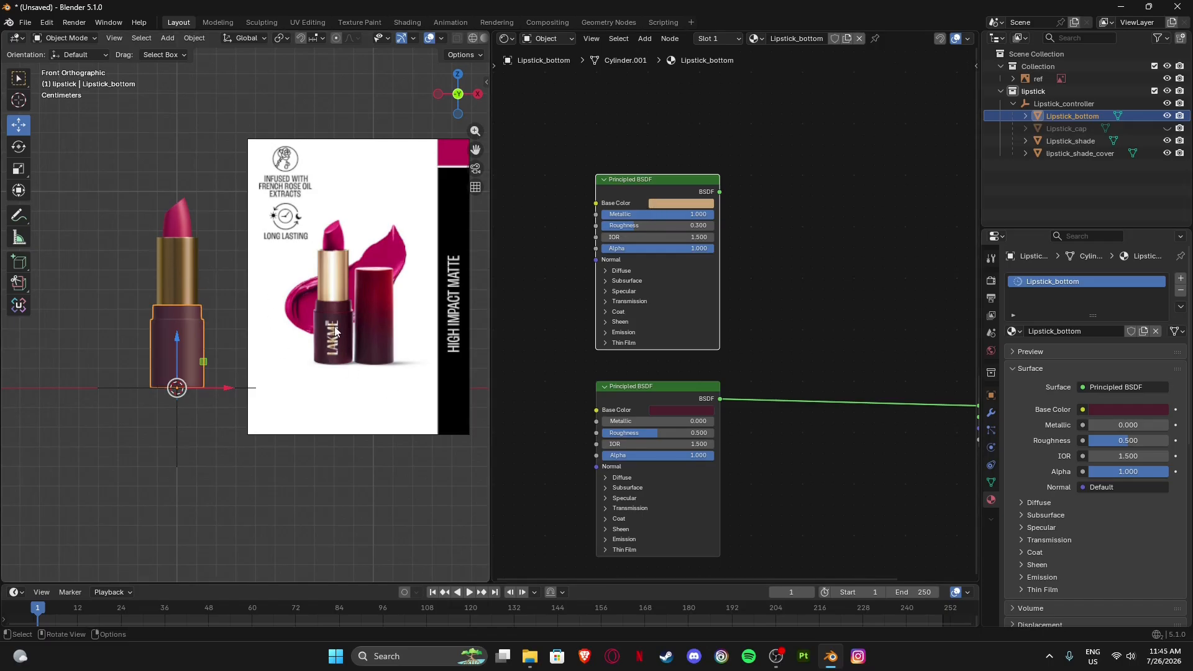
pyautogui.scroll(-3, 650, 256)
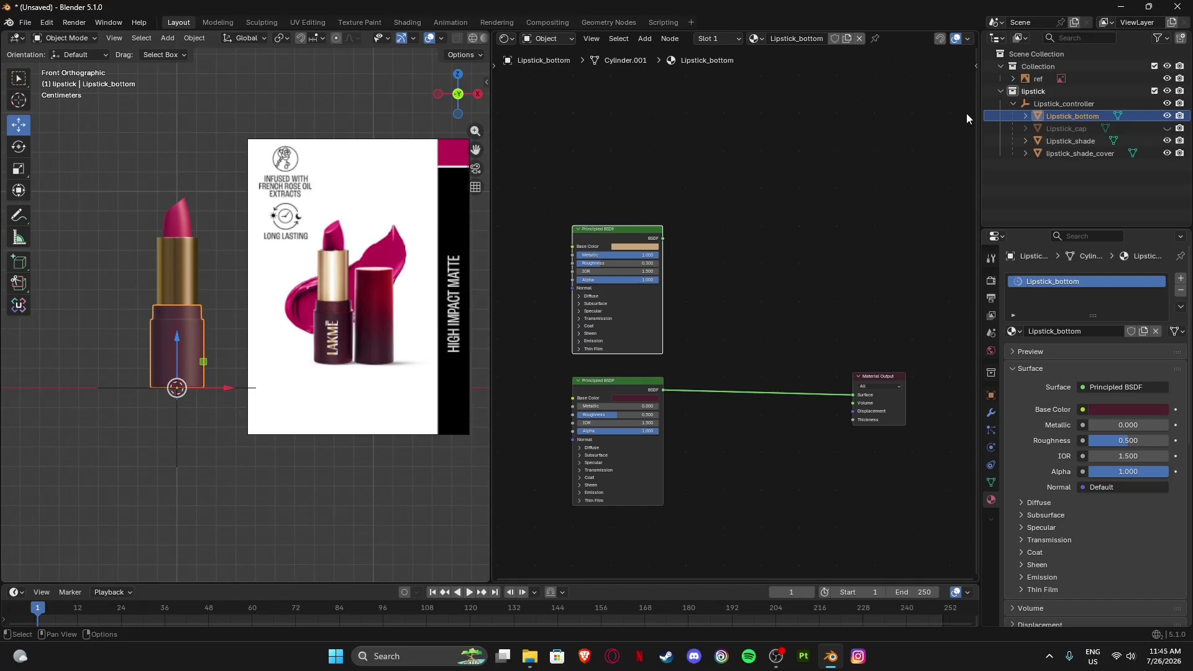
pyautogui.click(1060, 140)
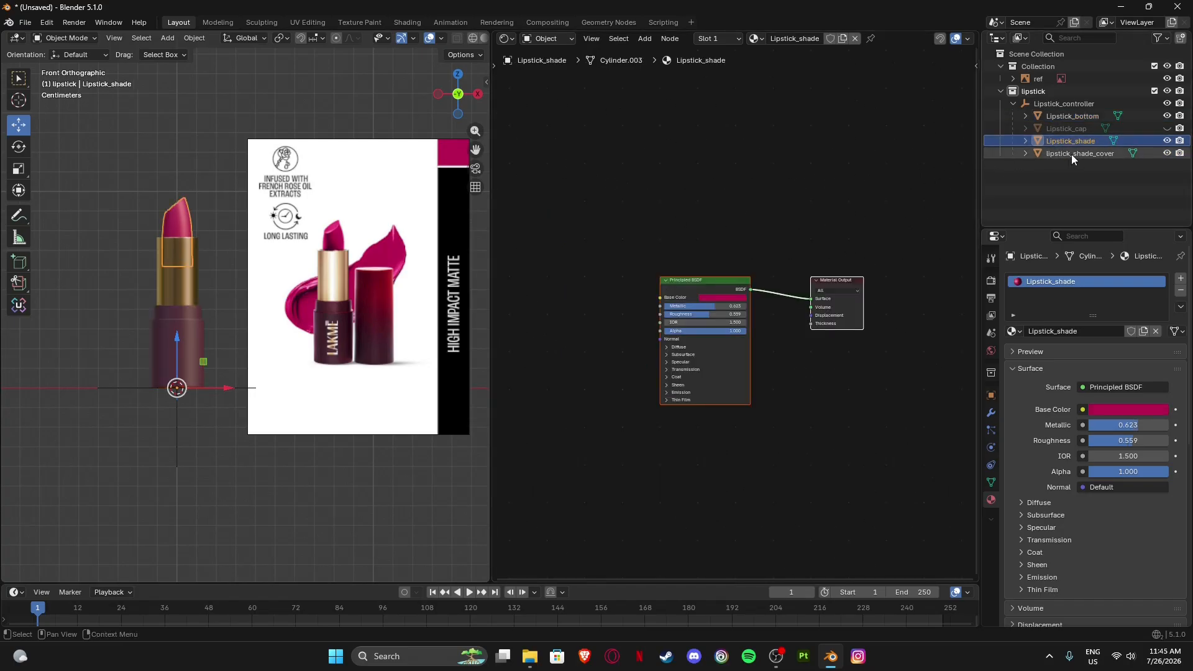
pyautogui.click(1072, 154)
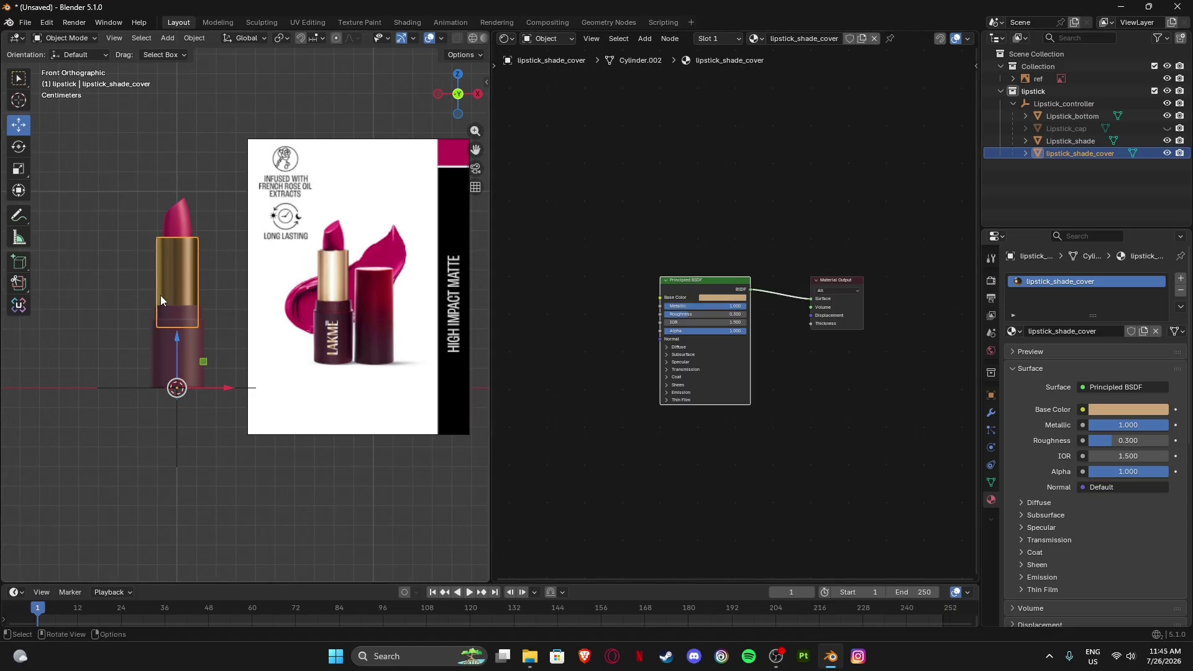
pyautogui.click(188, 348)
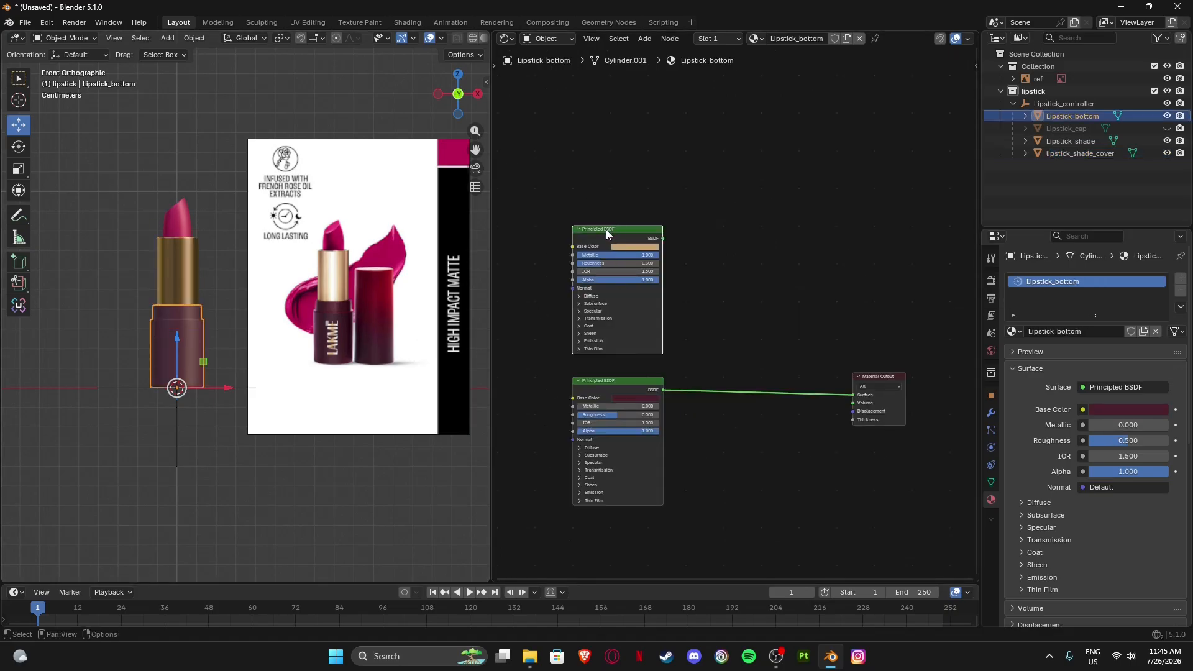
# Add a Mix Shader node between the two Principled BSDF nodes and the Material Output.
pyautogui.moveTo(607, 232); pyautogui.dragTo(602, 229)
pyautogui.moveTo(698, 312); pyautogui.dragTo(684, 332, button='middle')
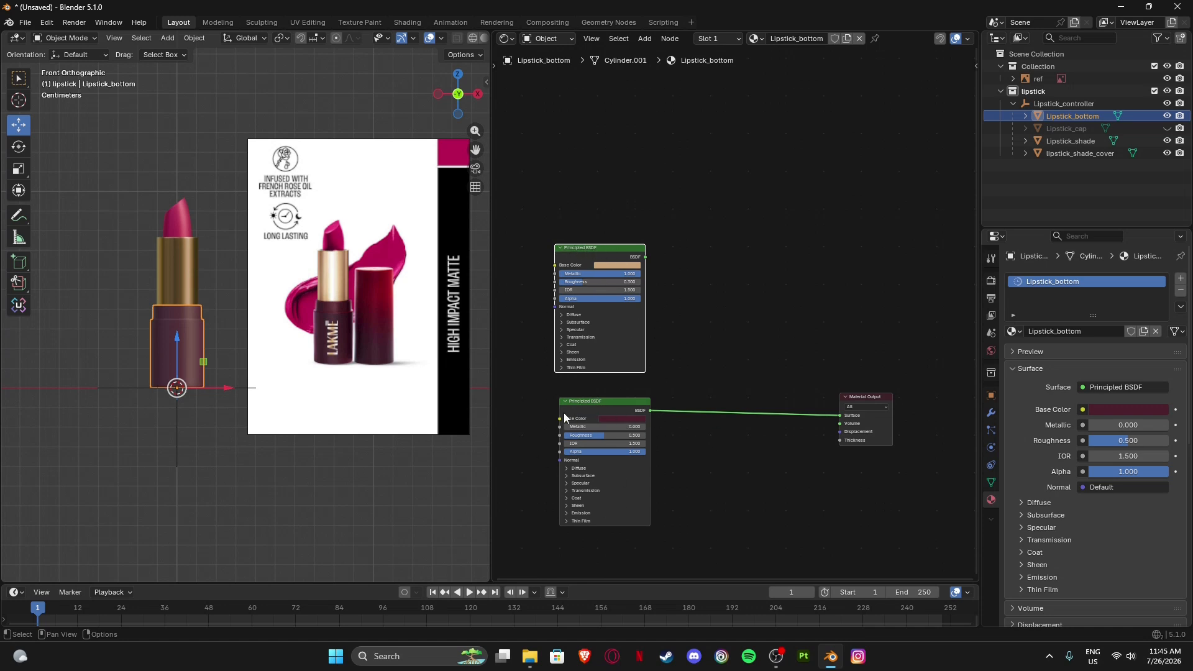
pyautogui.scroll(2, 654, 338)
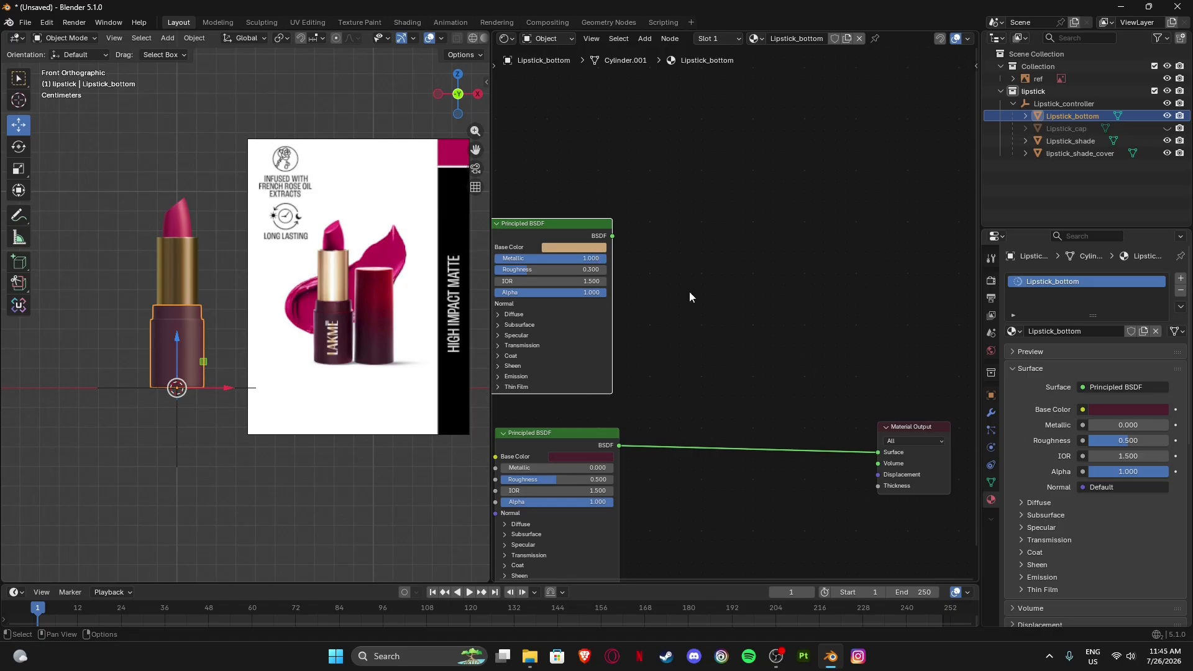
pyautogui.press('F3')
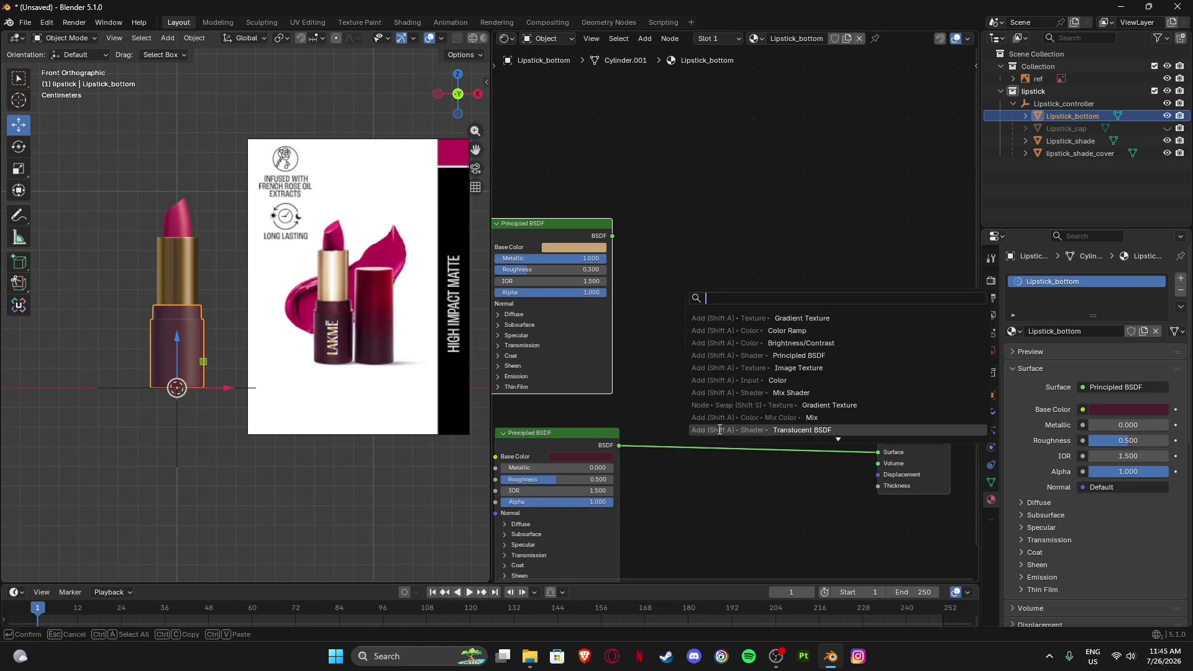
pyautogui.click(803, 393)
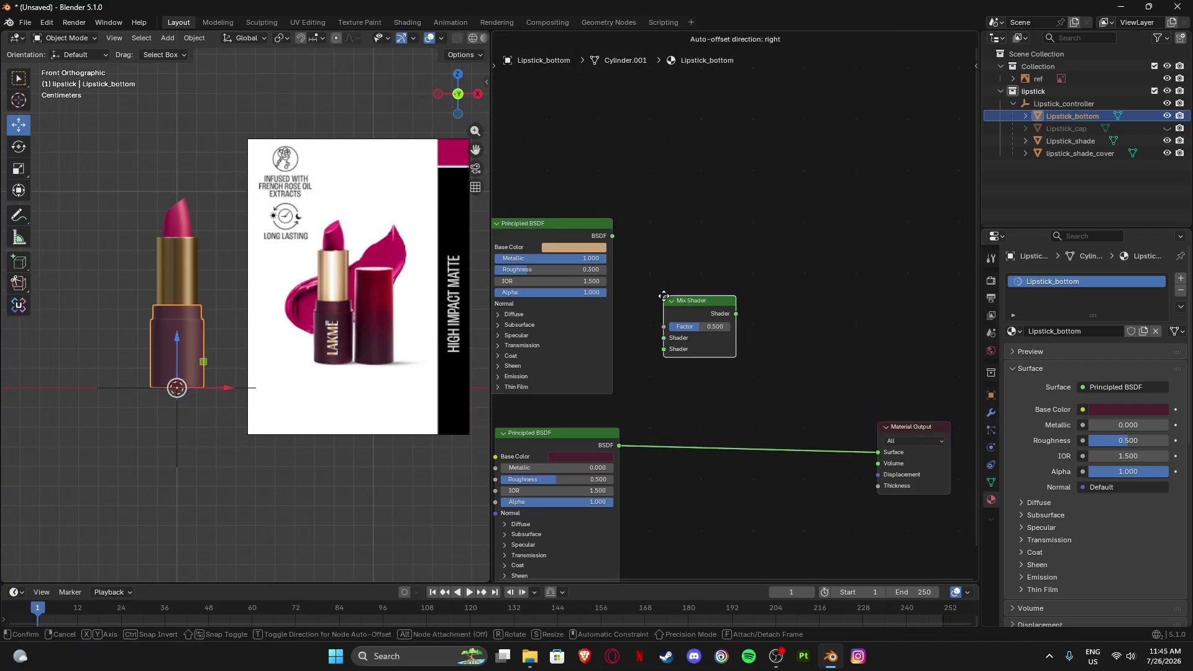
pyautogui.click(671, 304)
# Connect the gold BSDF to the Mix Shader's first Shader input, the dark red one to the second, and the mix to Surface.
pyautogui.moveTo(622, 366); pyautogui.dragTo(675, 361, button='middle')
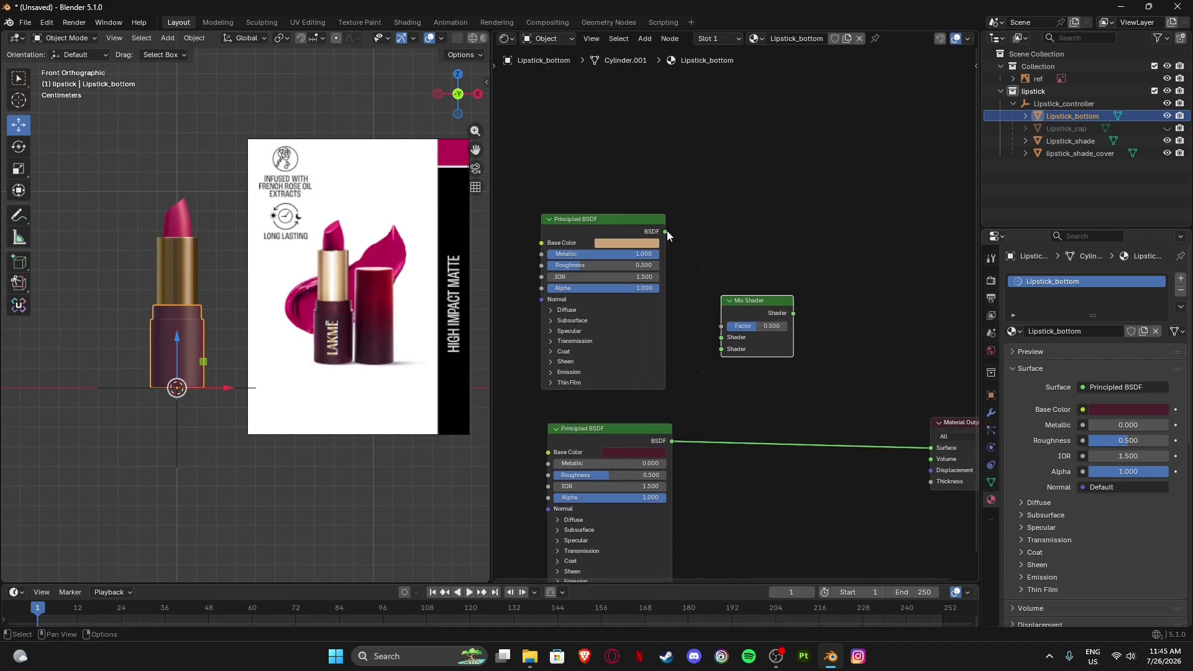
pyautogui.moveTo(666, 231); pyautogui.dragTo(721, 338)
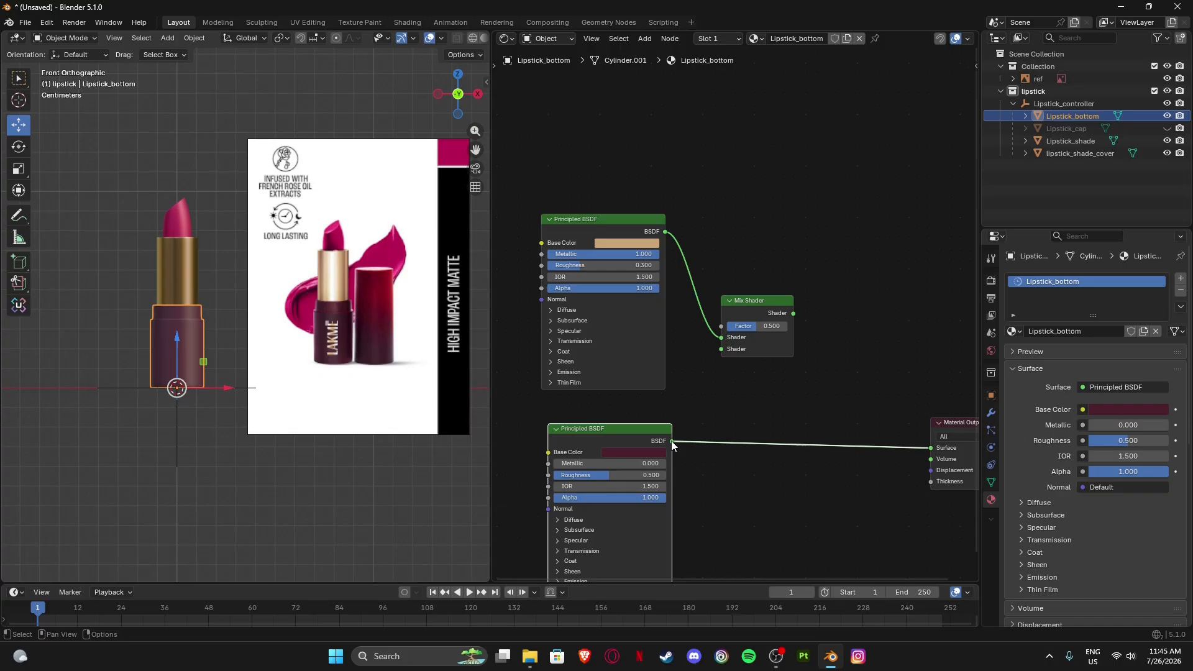
pyautogui.moveTo(672, 441); pyautogui.dragTo(722, 349)
pyautogui.moveTo(817, 407); pyautogui.dragTo(738, 399, button='middle')
pyautogui.moveTo(714, 306); pyautogui.dragTo(841, 445)
# Move the Mix Shader node slightly farther from the two Principled BSDF nodes.
pyautogui.scroll(8, 133, 334)
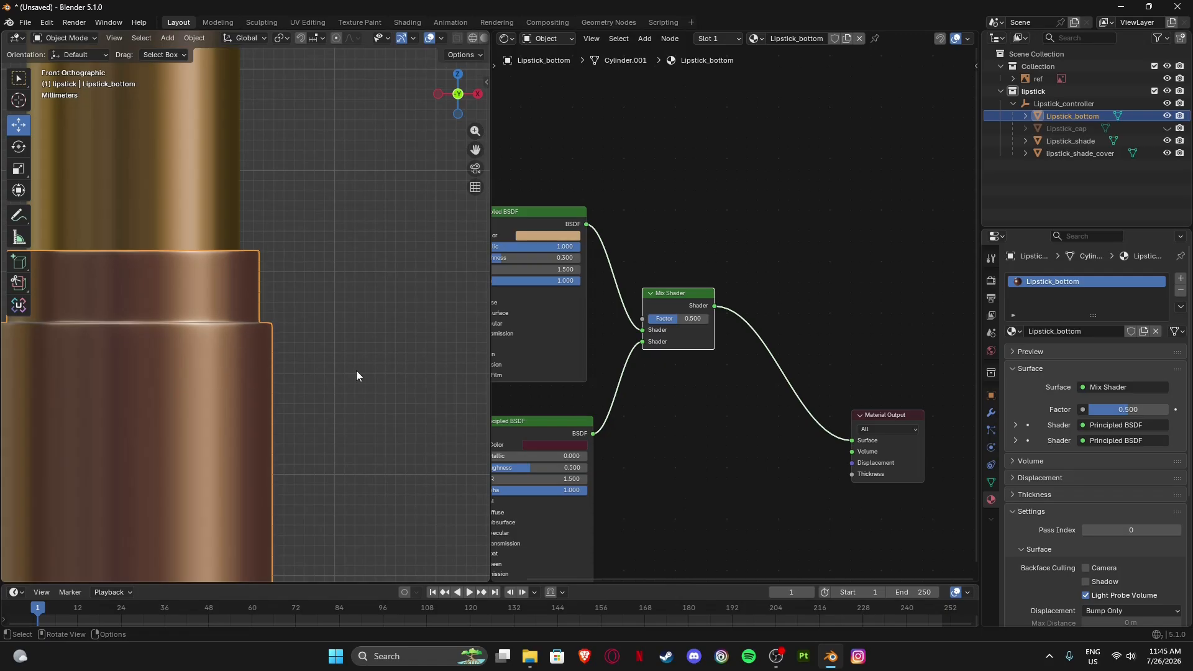
pyautogui.scroll(-3, 727, 453)
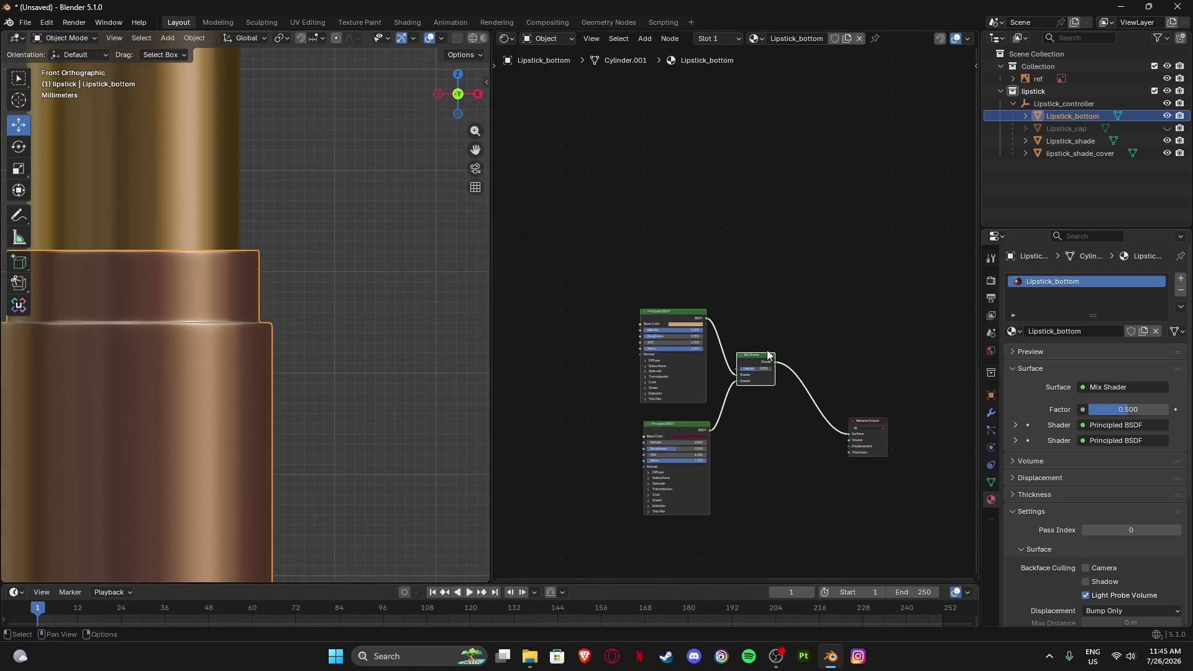
pyautogui.moveTo(758, 356); pyautogui.dragTo(785, 355)
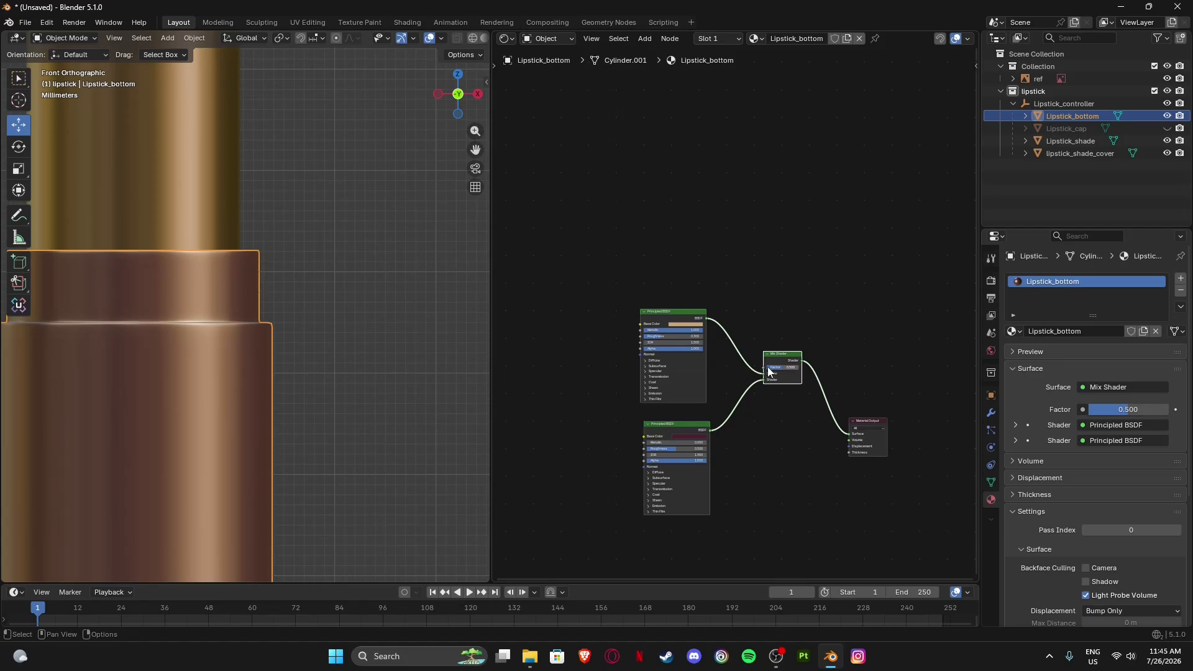
# Bring lakme-logo-hd.png from the Lipstick folder into the node editor as an image texture above the shaders, and close the folder window.
pyautogui.scroll(2, 764, 366)
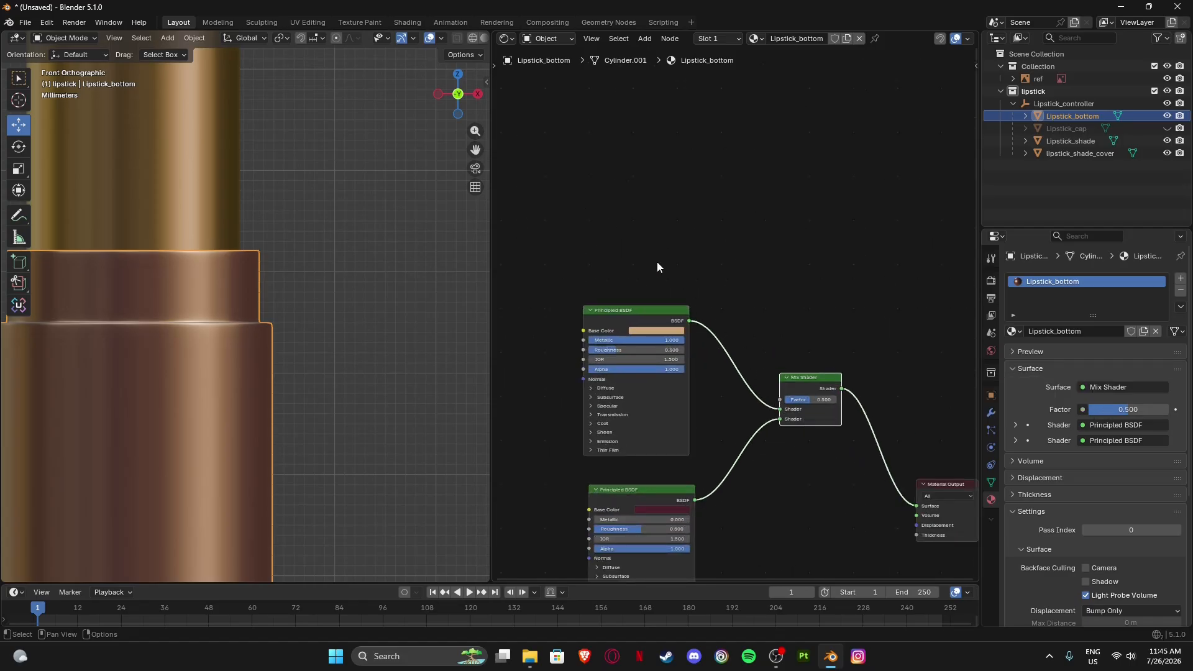
pyautogui.scroll(-2, 657, 261)
pyautogui.moveTo(530, 656)
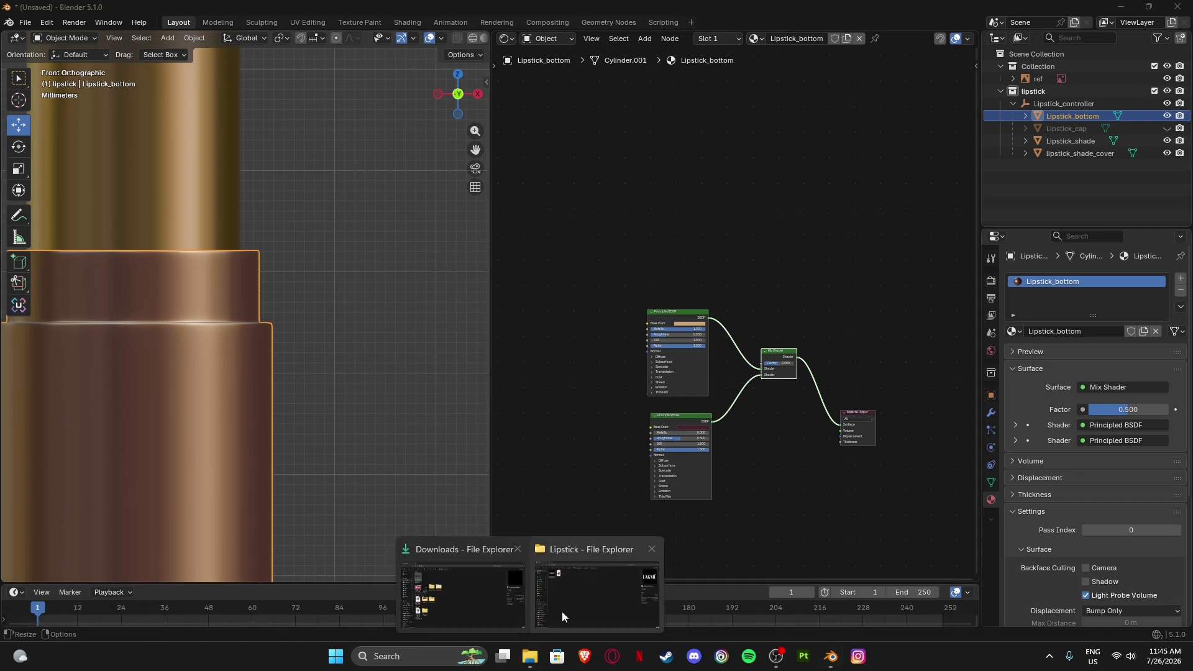
pyautogui.click(562, 613)
pyautogui.moveTo(269, 10); pyautogui.dragTo(462, 447)
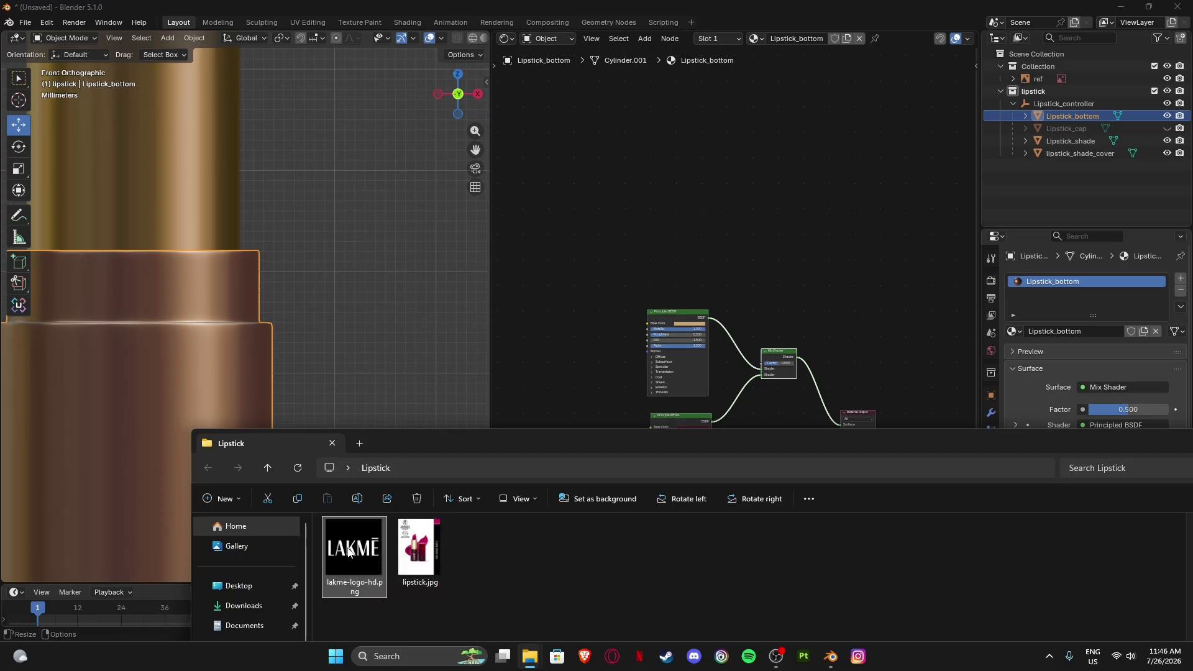
pyautogui.moveTo(350, 551); pyautogui.dragTo(663, 235)
pyautogui.moveTo(979, 439); pyautogui.dragTo(719, 346)
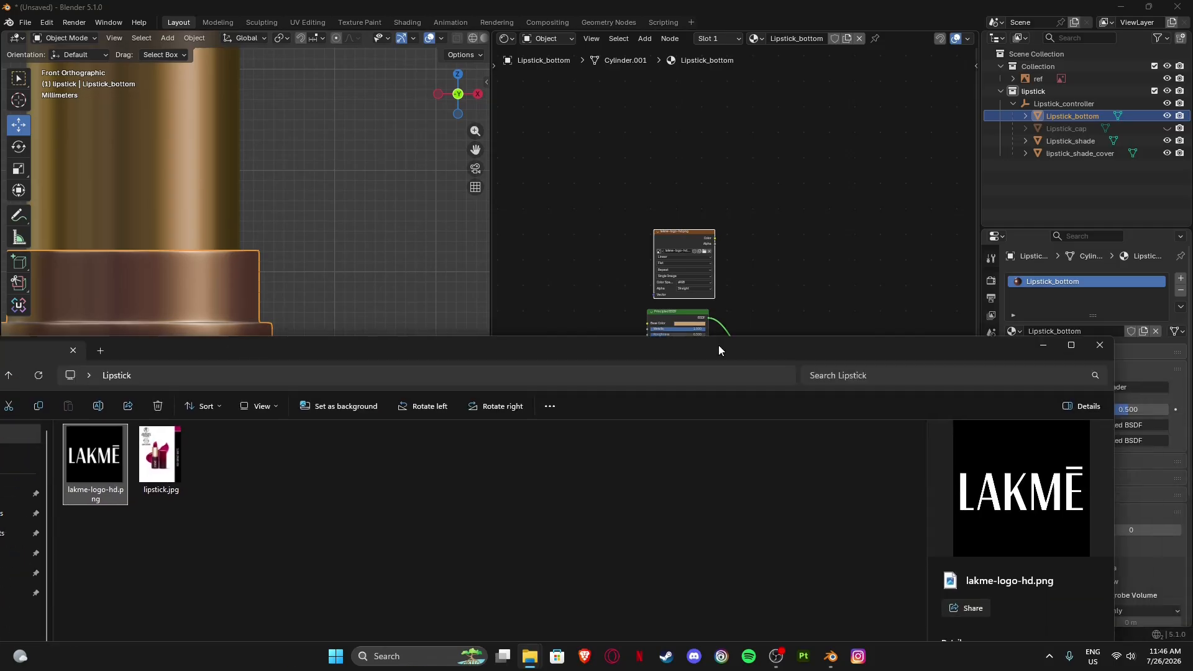
pyautogui.click(1110, 350)
# Connect the lakme-logo-hd.png texture's Color output to the Mix Shader's Factor and check the whole lipstick in the viewport.
pyautogui.scroll(4, 734, 263)
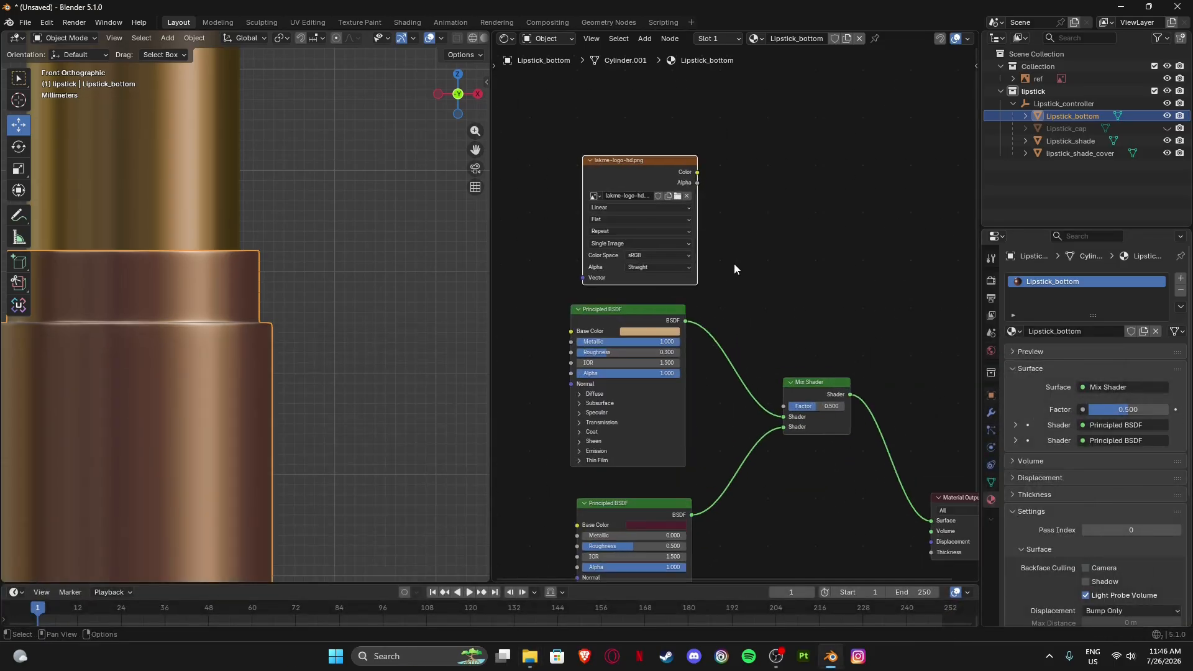
pyautogui.moveTo(663, 153); pyautogui.dragTo(755, 404)
pyautogui.scroll(-5, 370, 278)
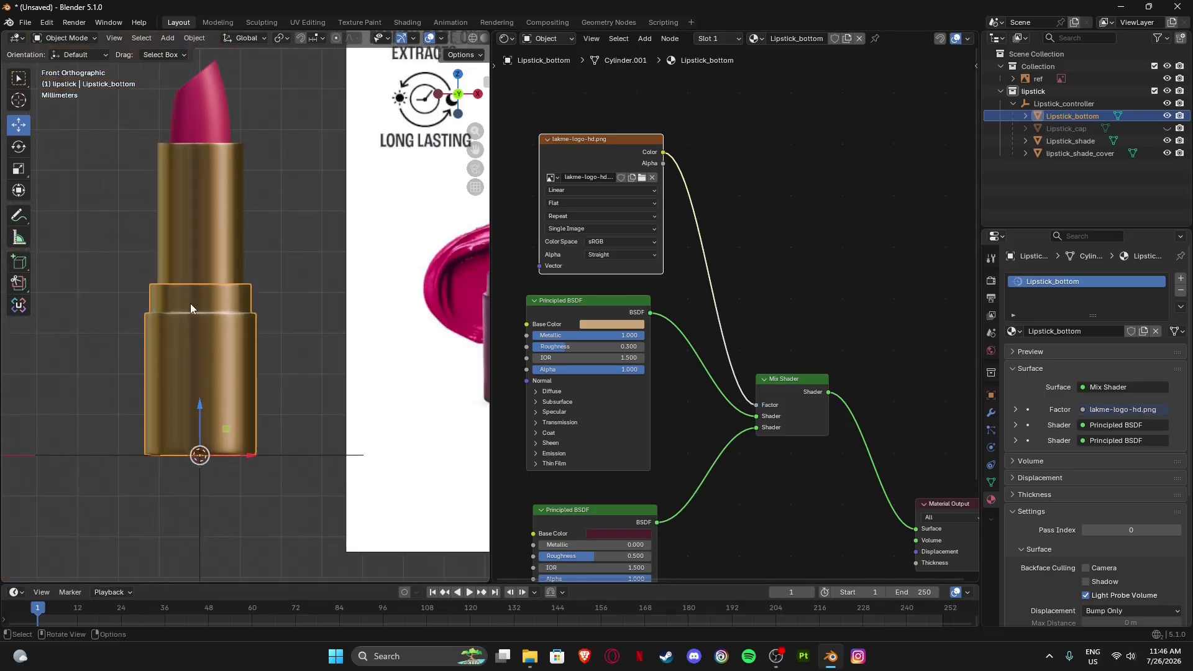
pyautogui.keyDown('shift'); pyautogui.moveTo(190, 304); pyautogui.dragTo(250, 274, button='middle'); pyautogui.keyUp('shift')
pyautogui.scroll(-1, 229, 347)
pyautogui.scroll(-2, 277, 271)
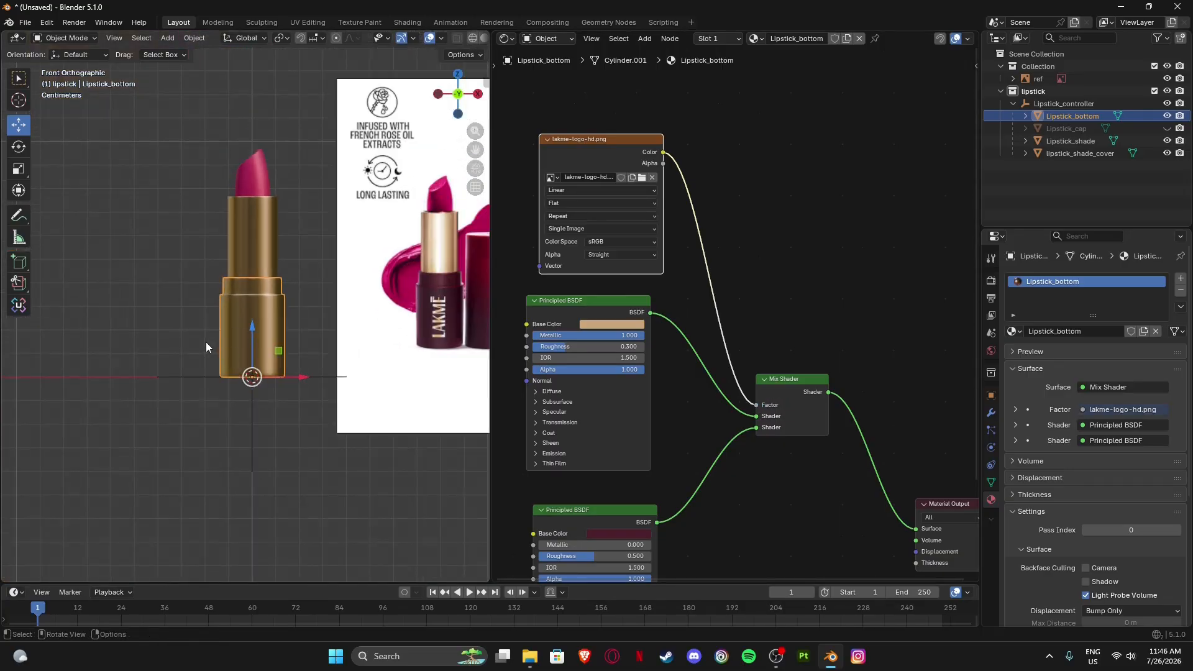
# Swap the Mix Shader inputs so the dark red BSDF feeds the first Shader socket and the gold BSDF the second.
pyautogui.moveTo(206, 346); pyautogui.dragTo(261, 308, button='middle')
pyautogui.scroll(5, 286, 266)
pyautogui.moveTo(756, 416)
pyautogui.mouseDown()
pyautogui.moveTo(730, 416)
pyautogui.moveTo(756, 417)
pyautogui.mouseUp()
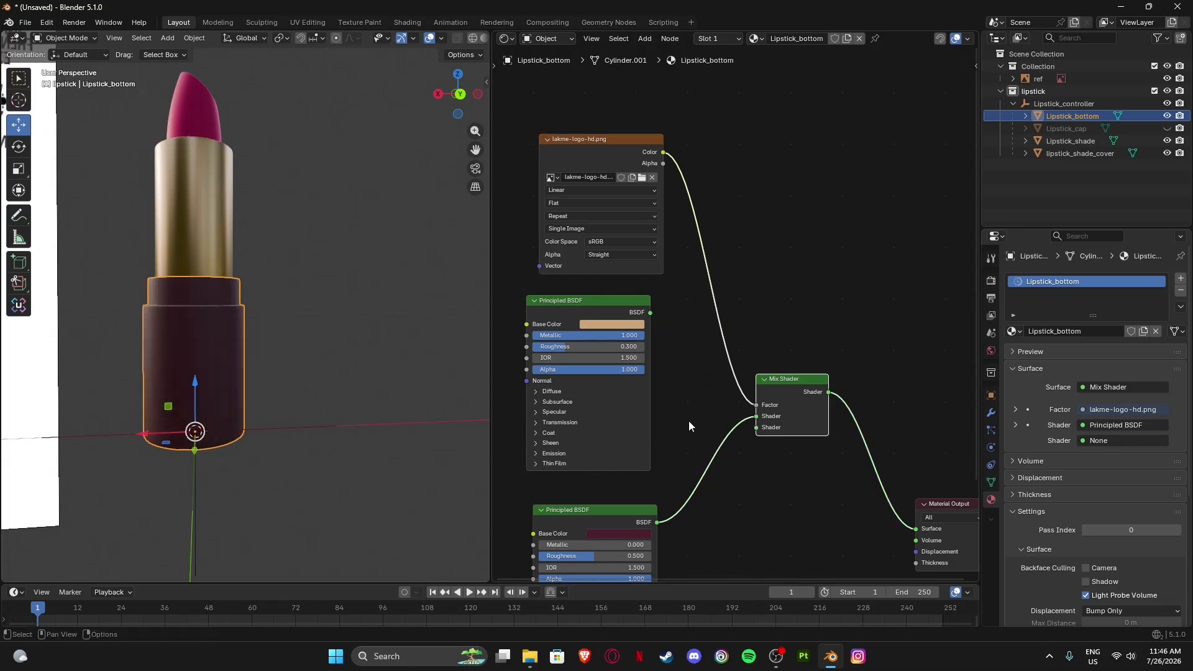
pyautogui.moveTo(650, 313); pyautogui.dragTo(756, 417)
pyautogui.moveTo(450, 393); pyautogui.dragTo(296, 326, button='middle')
pyautogui.scroll(3, 355, 326)
pyautogui.scroll(-2, 365, 336)
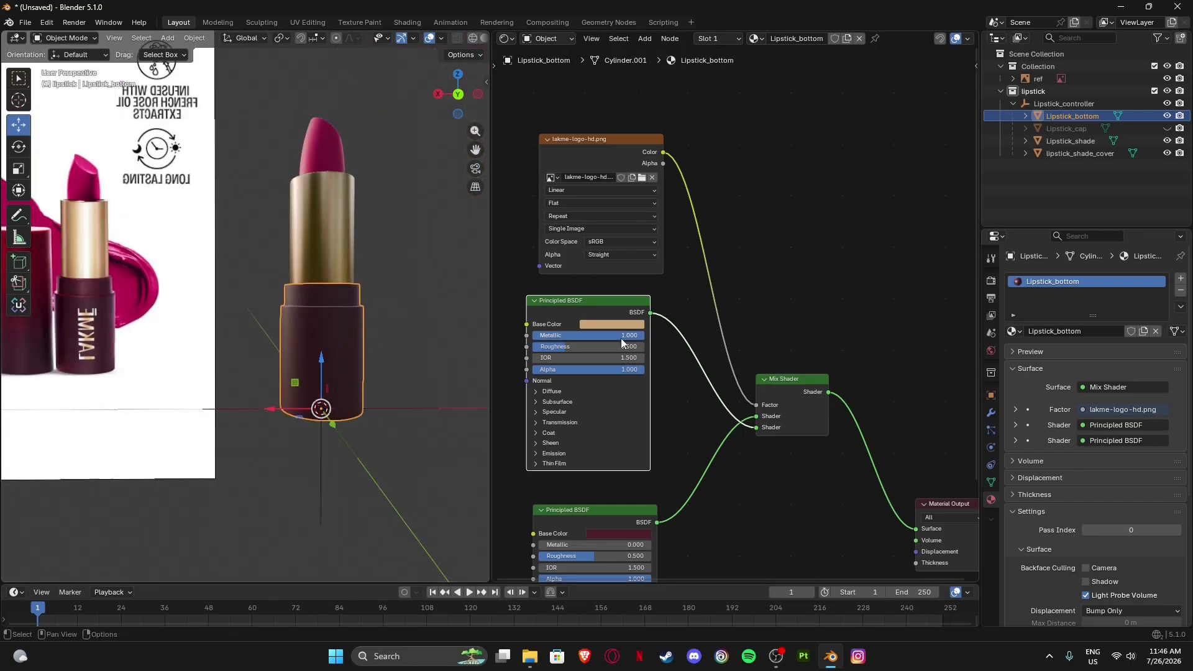
# Tidy the node layout by aligning the logo texture node above the shaders and moving the Mix Shader slightly toward the Material Output.
pyautogui.moveTo(605, 140); pyautogui.dragTo(588, 138)
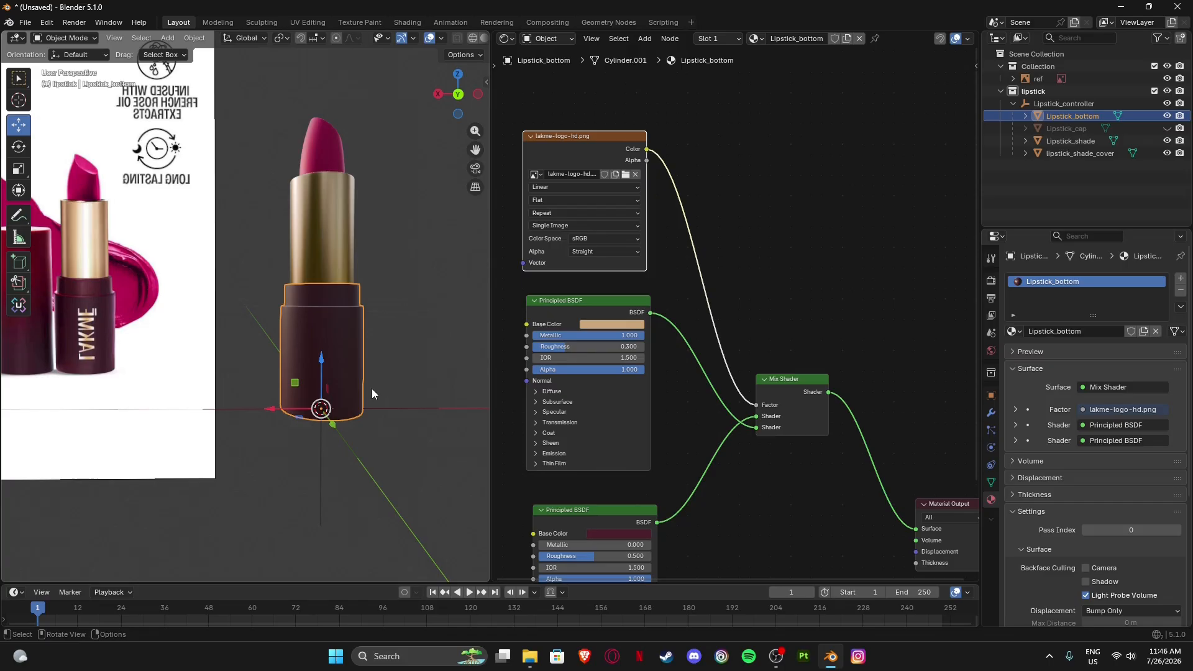
pyautogui.click(458, 94)
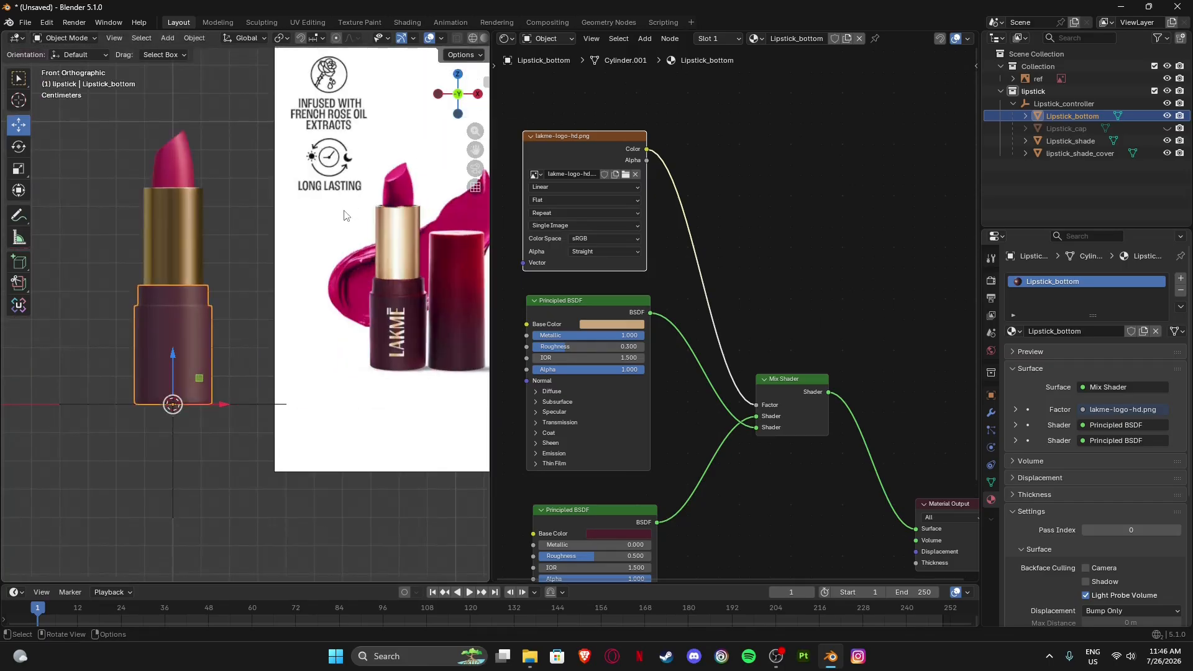
pyautogui.scroll(5, 245, 286)
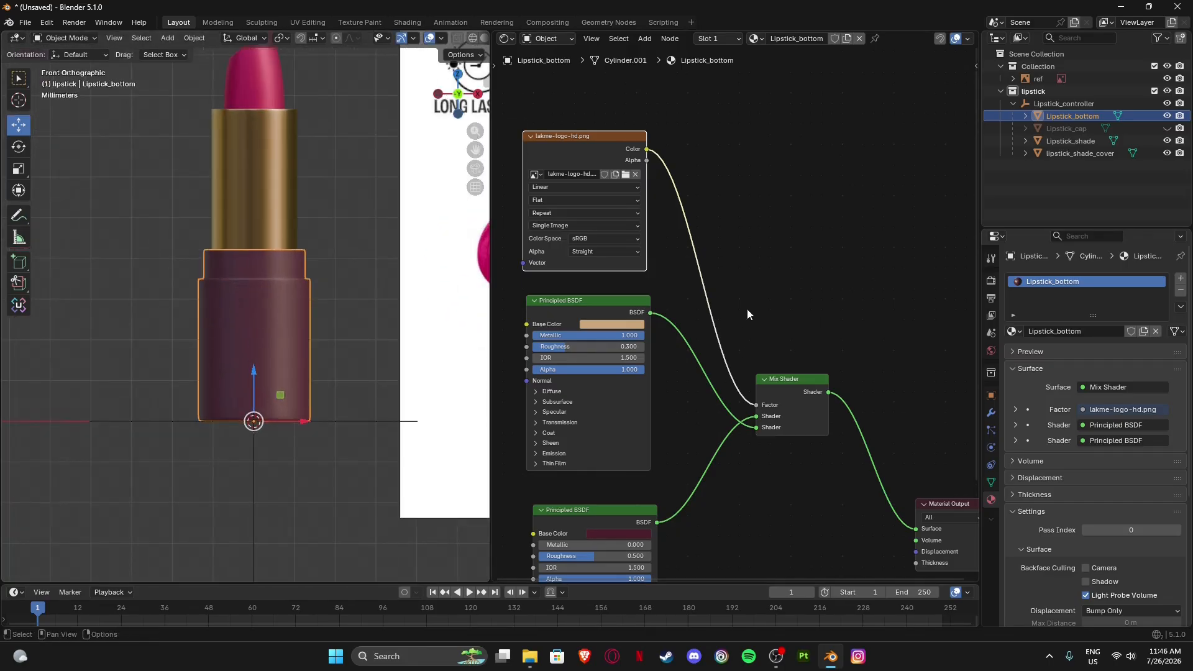
pyautogui.scroll(-4, 748, 314)
pyautogui.moveTo(774, 449); pyautogui.dragTo(723, 414, button='middle')
pyautogui.scroll(3, 725, 327)
pyautogui.moveTo(725, 326); pyautogui.dragTo(752, 315)
pyautogui.scroll(-1, 718, 330)
pyautogui.moveTo(613, 170); pyautogui.dragTo(704, 252, button='middle')
pyautogui.click(648, 213)
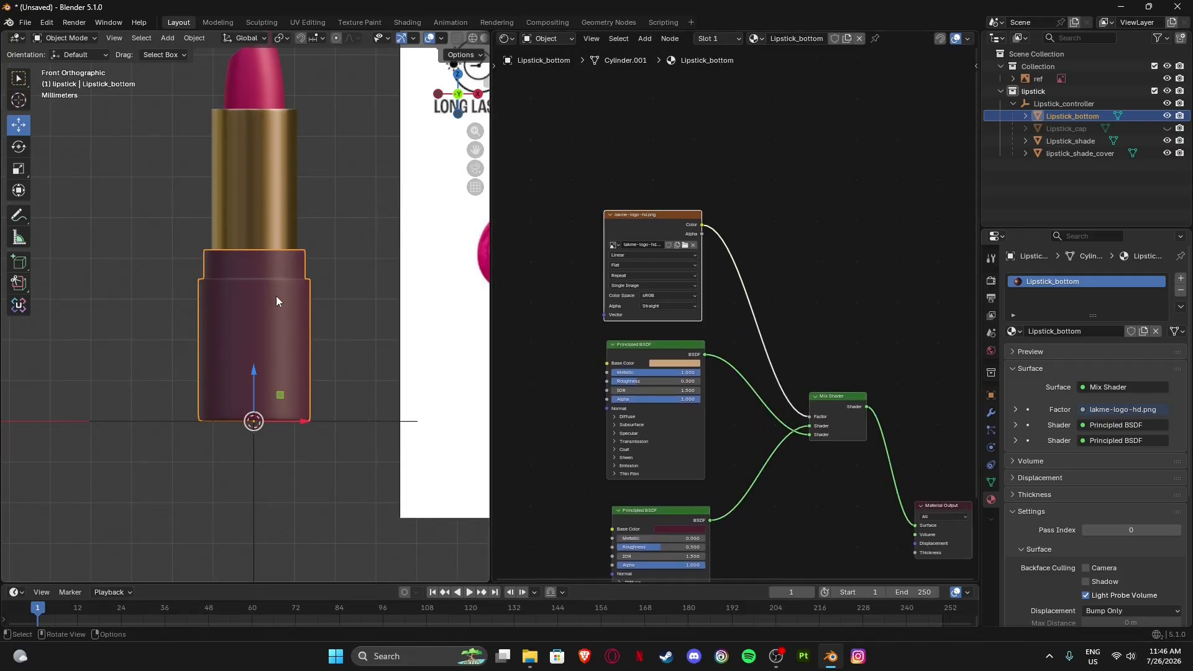
# Split the 3D viewport into two stacked areas and make the lower one a UV Editor showing lakme-logo-hd.png.
pyautogui.scroll(-6, 212, 312)
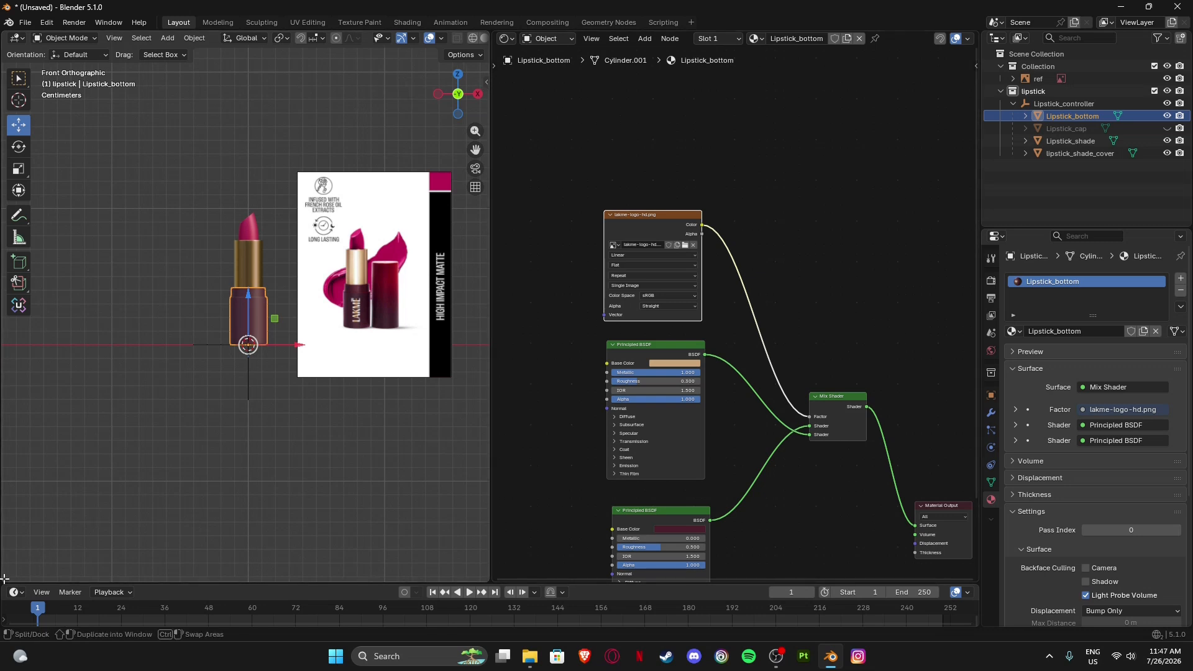
pyautogui.moveTo(3, 581); pyautogui.dragTo(5, 342)
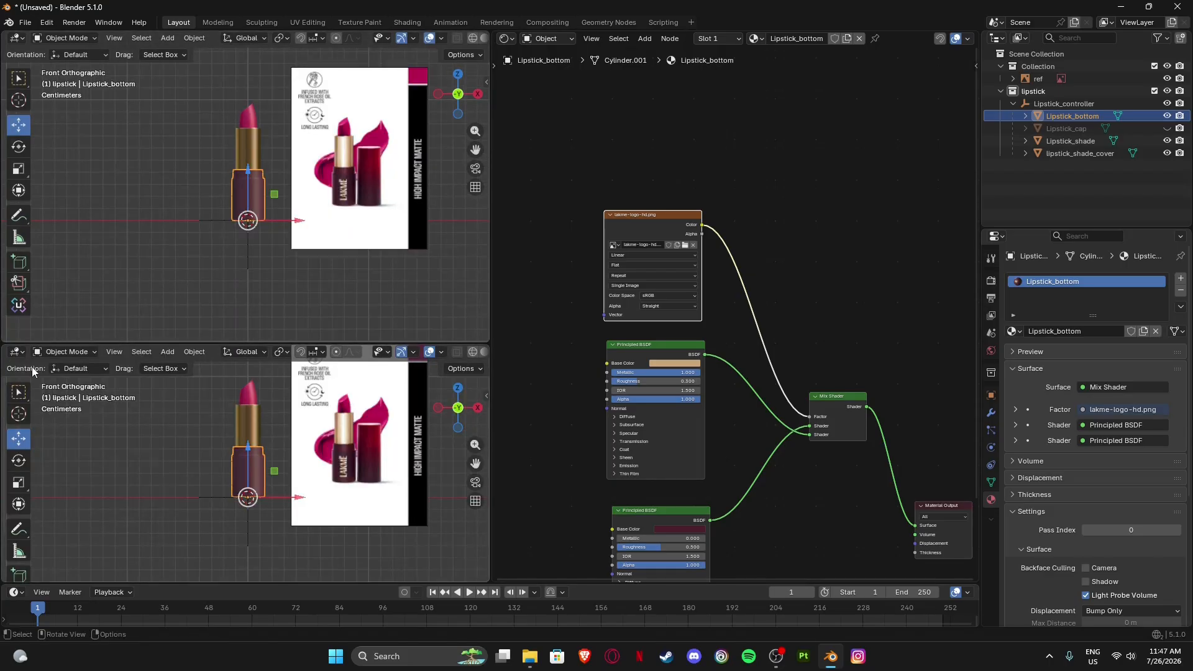
pyautogui.rightClick(224, 581)
pyautogui.click(18, 354)
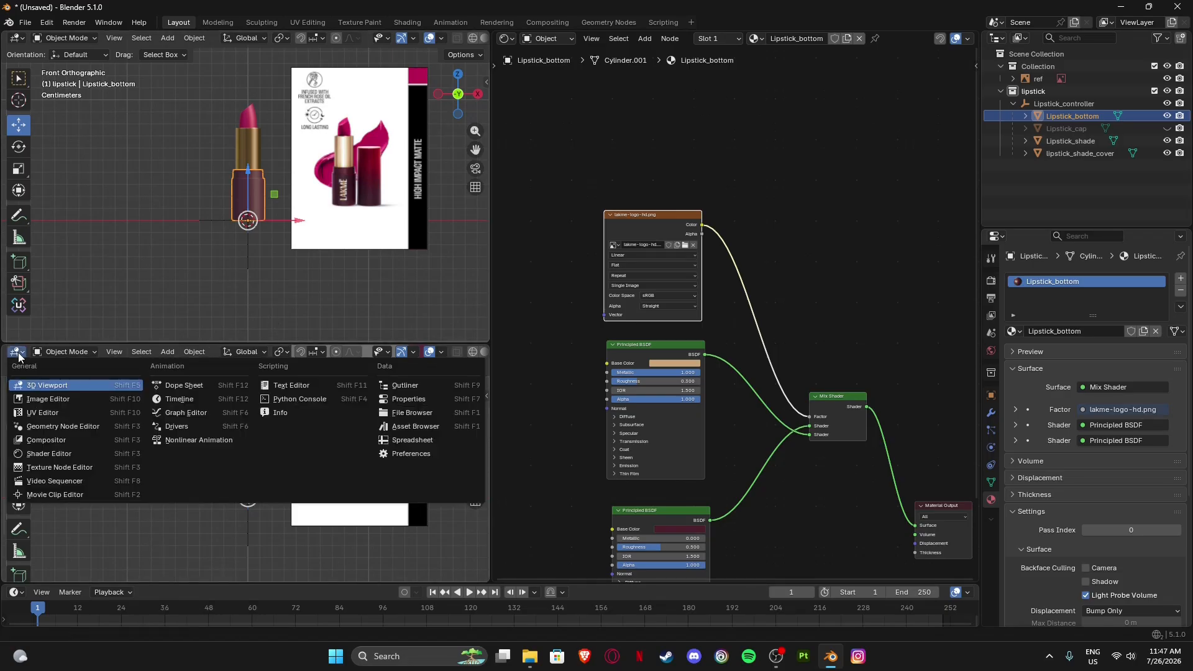
pyautogui.click(42, 414)
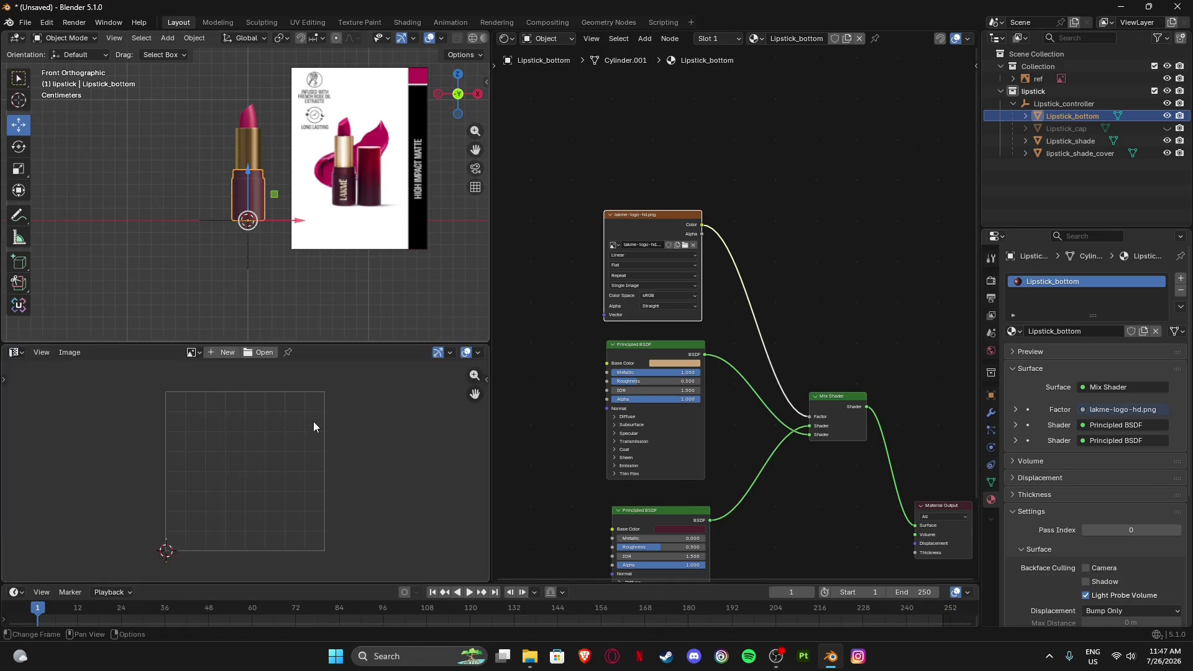
pyautogui.click(654, 214)
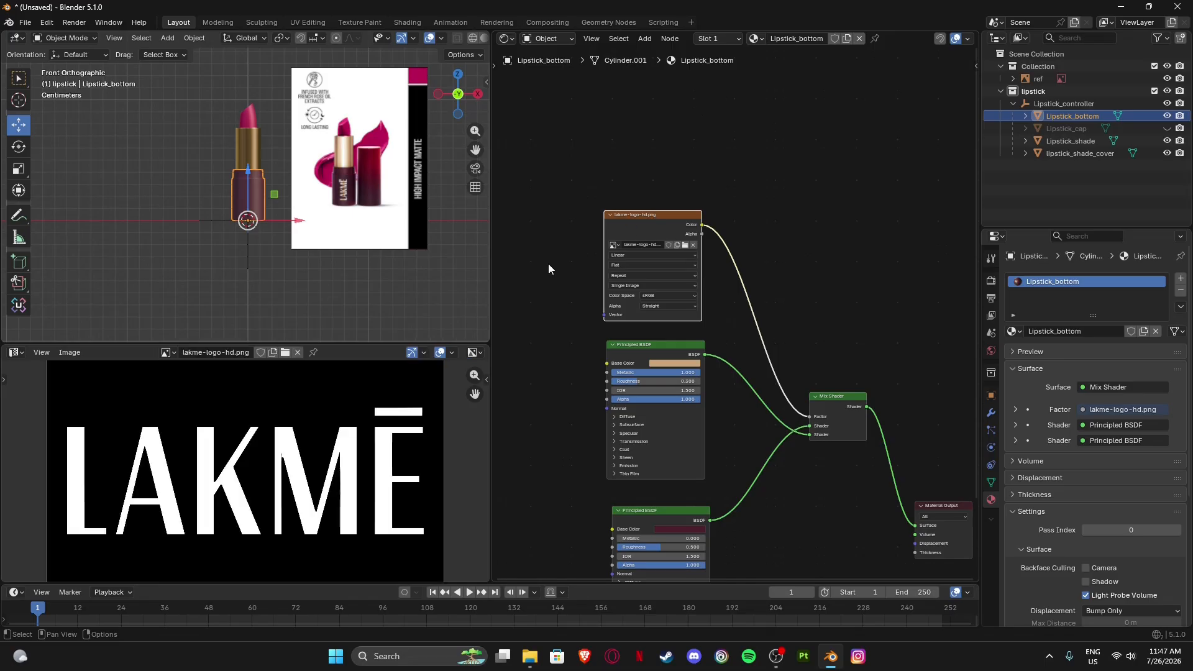
pyautogui.scroll(-4, 246, 473)
# Enter Edit Mode on Lipstick_bottom and select its whole mesh to check for UVs over the logo image.
pyautogui.press('Tab')
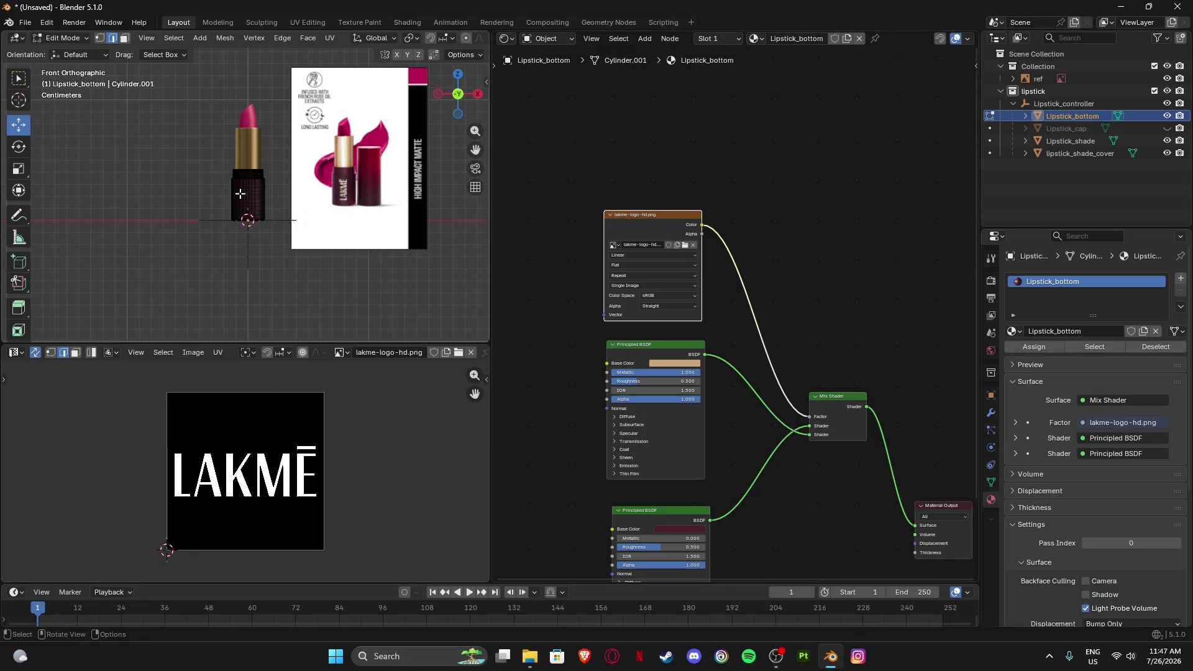
pyautogui.press('a')
pyautogui.scroll(-2, 289, 501)
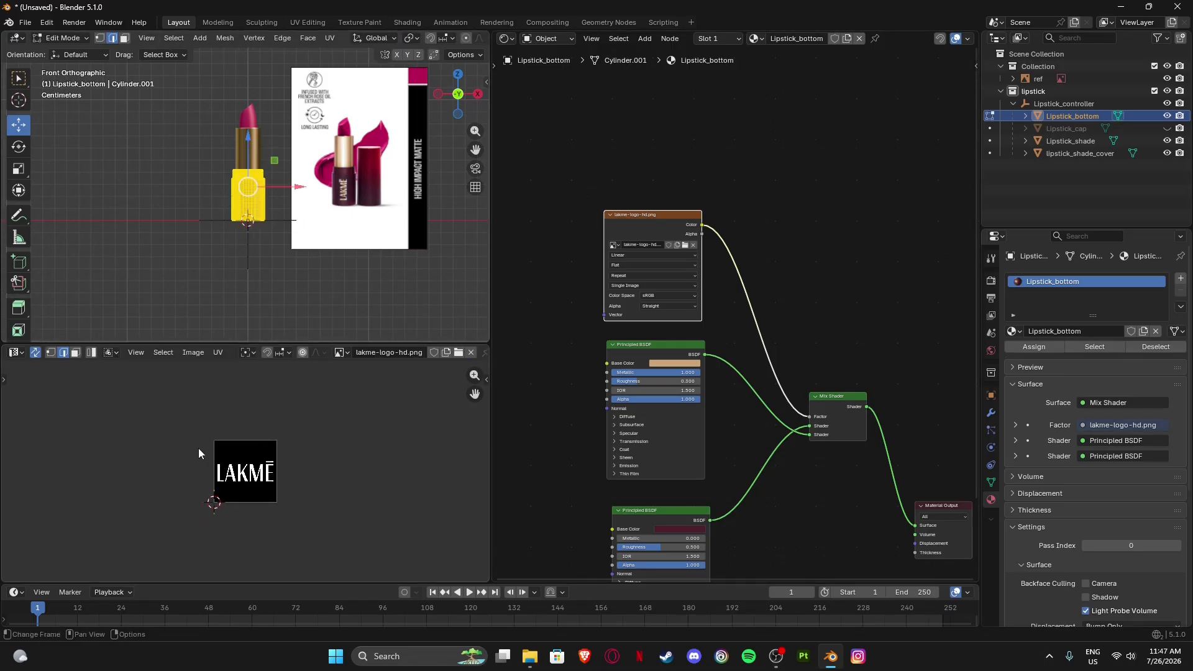
pyautogui.scroll(5, 234, 234)
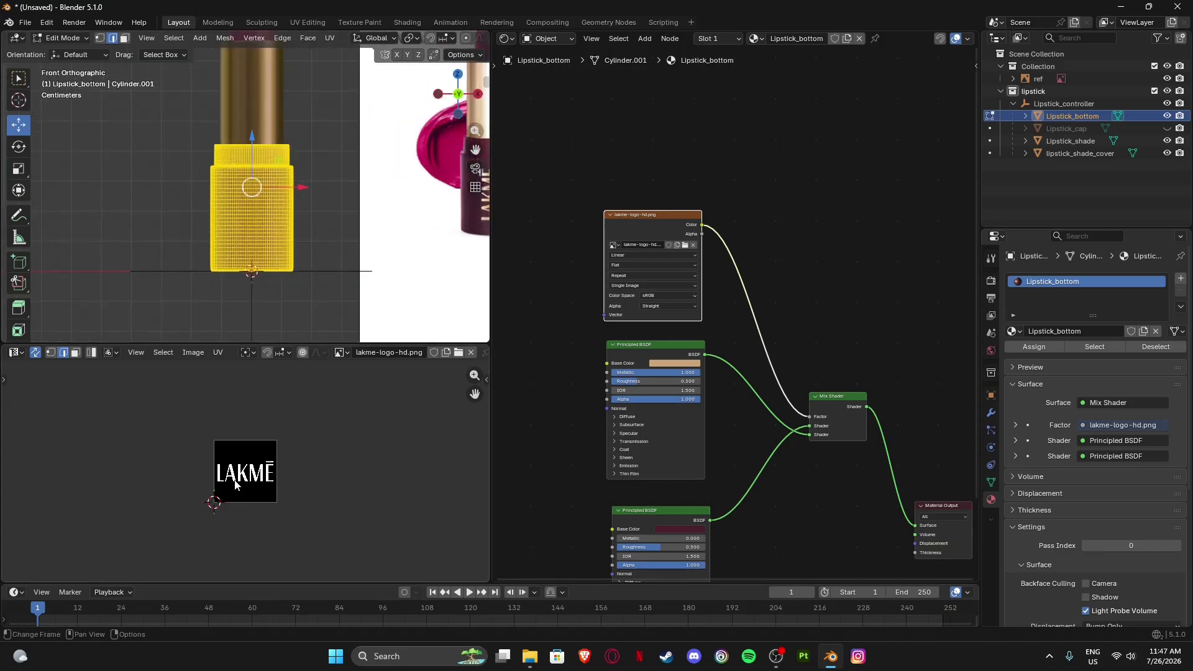
pyautogui.scroll(3, 245, 490)
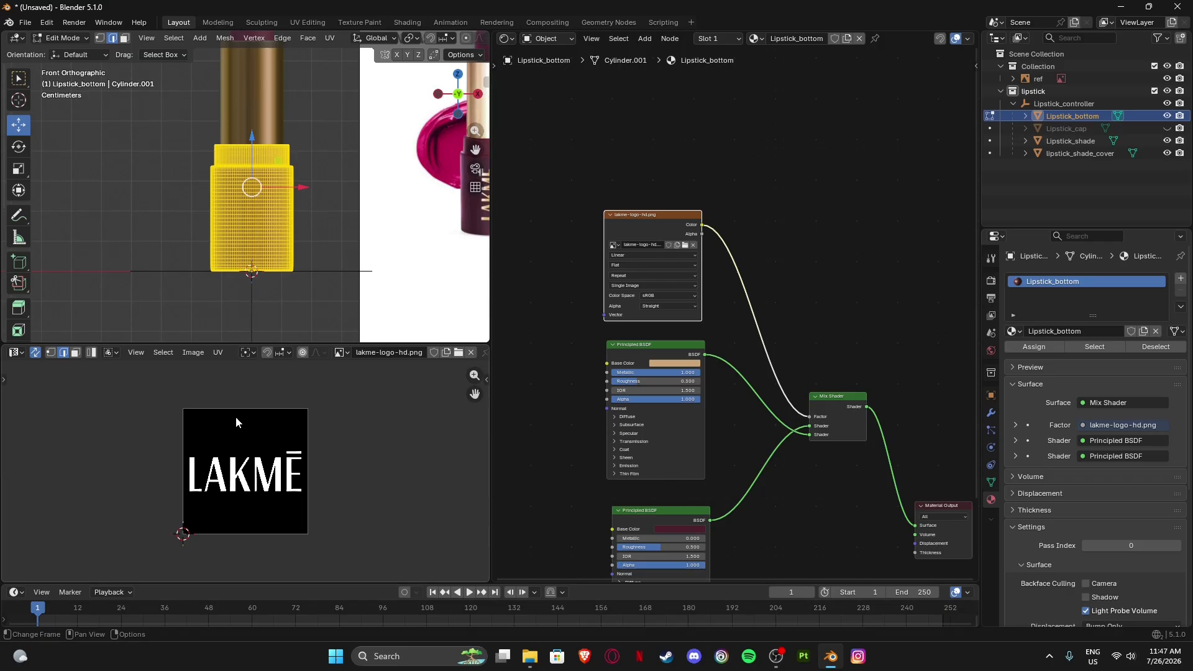
pyautogui.scroll(4, 217, 153)
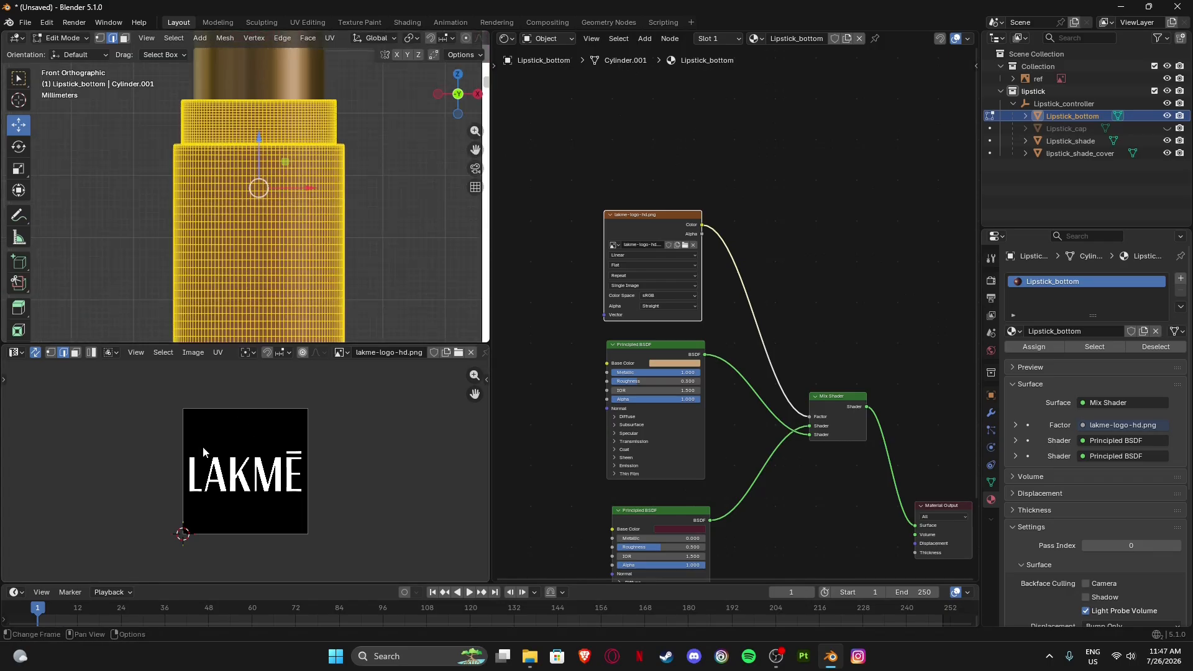
pyautogui.moveTo(217, 153); pyautogui.dragTo(227, 124, button='middle')
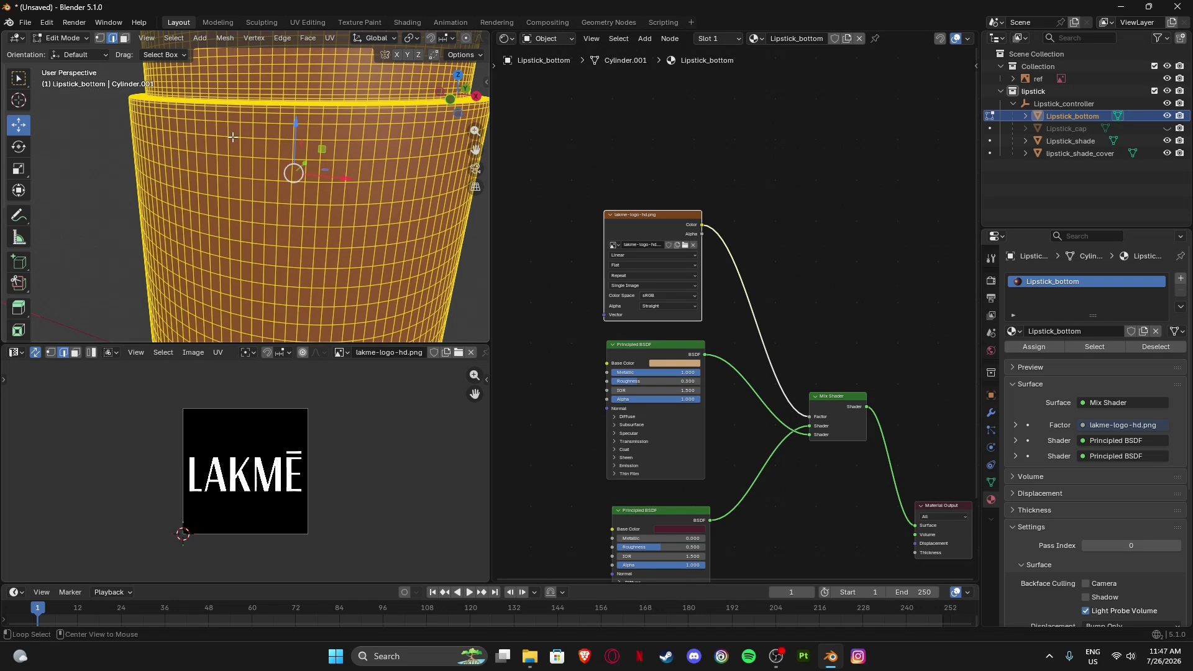
# Mark seams on two horizontal edge loops, one near the upper rim and one near the base of the wide lower cylinder.
pyautogui.keyDown('alt'); pyautogui.click(230, 131); pyautogui.keyUp('alt')
pyautogui.scroll(-3, 231, 133)
pyautogui.moveTo(233, 138); pyautogui.dragTo(259, 164, button='middle')
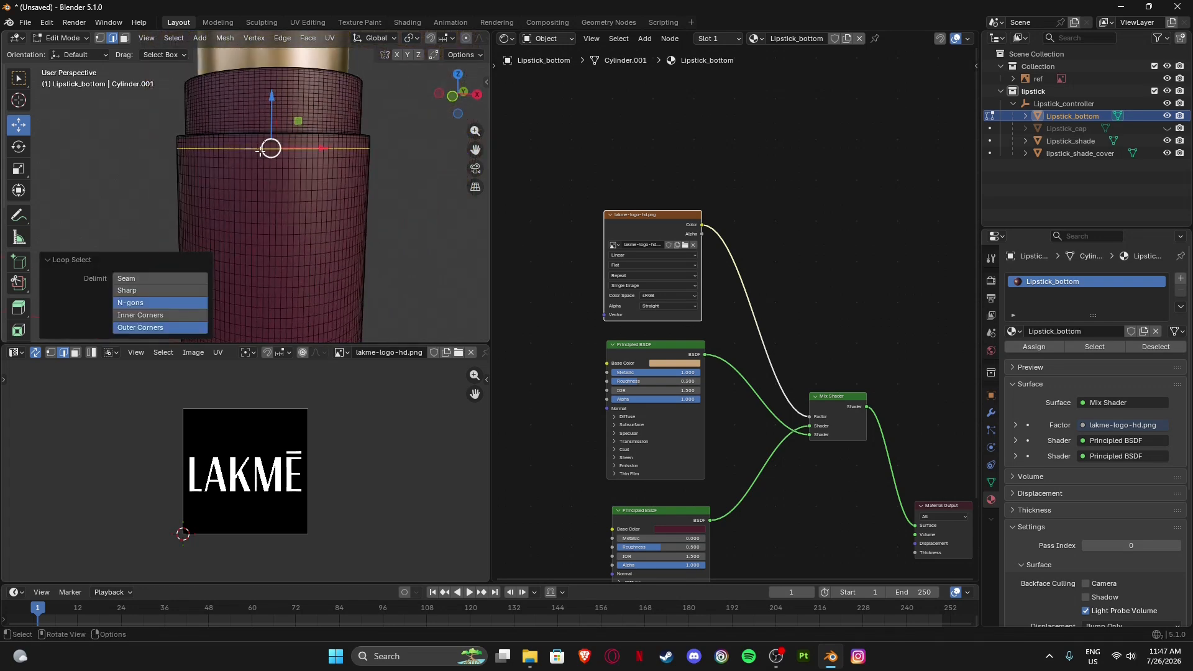
pyautogui.keyDown('shift'); pyautogui.moveTo(262, 279); pyautogui.dragTo(260, 169, button='middle'); pyautogui.keyUp('shift')
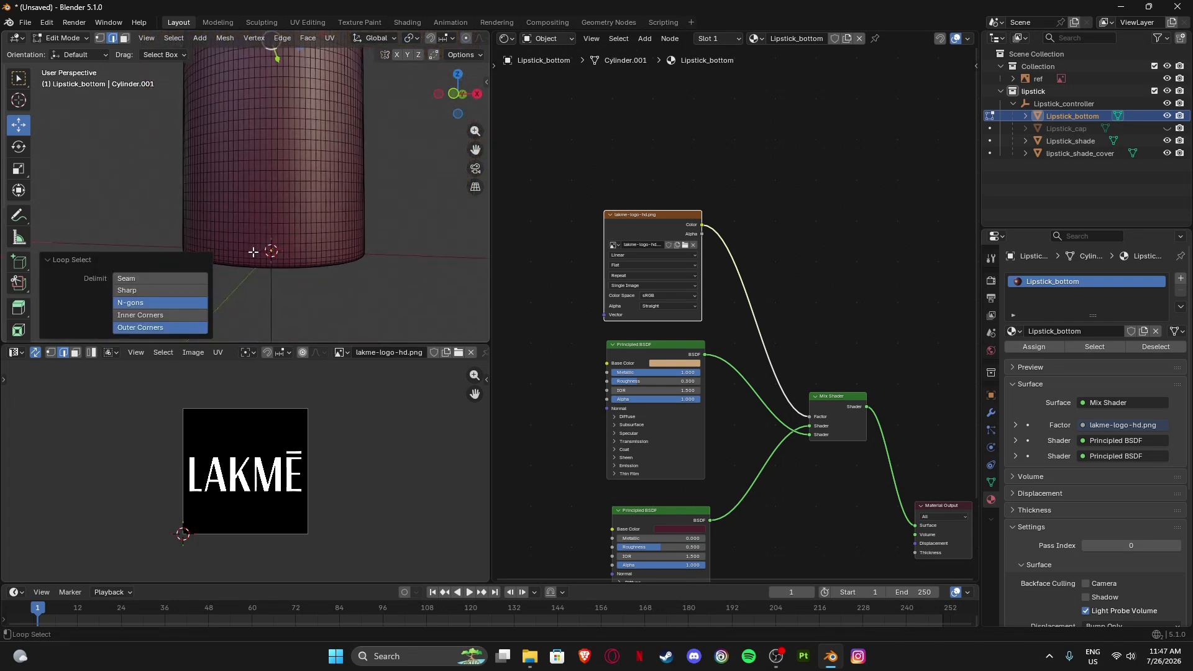
pyautogui.keyDown('alt'); pyautogui.keyDown('shift'); pyautogui.click(257, 255); pyautogui.keyUp('shift'); pyautogui.keyUp('alt')
pyautogui.scroll(-3, 289, 157)
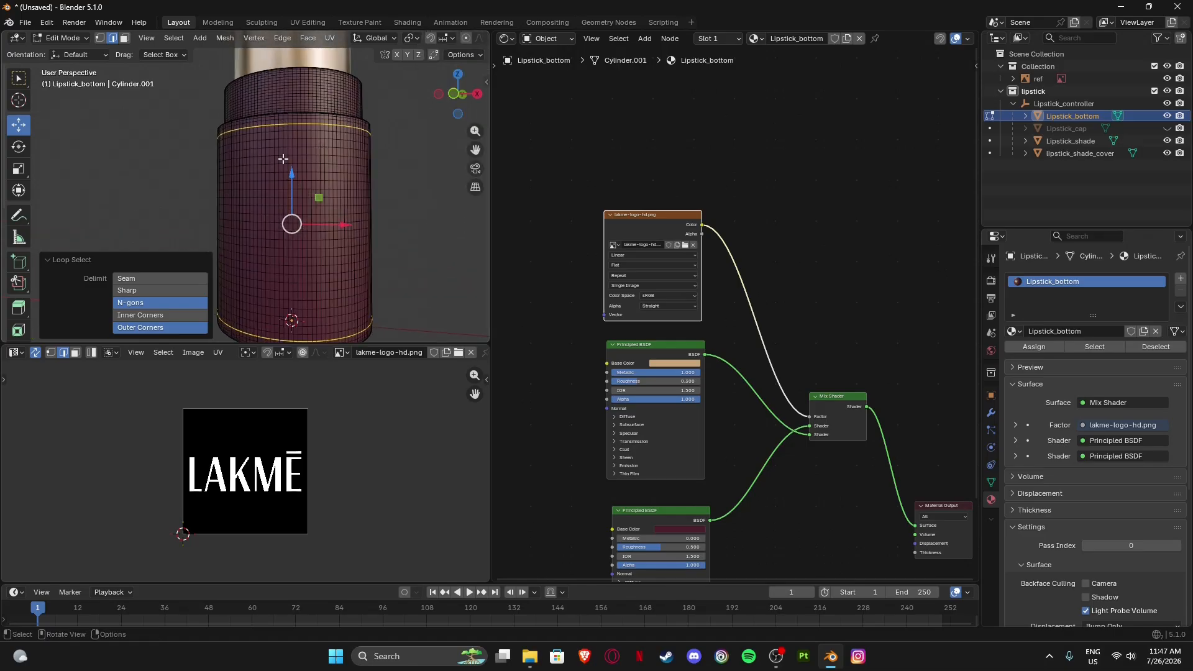
pyautogui.rightClick(282, 159)
pyautogui.click(247, 391)
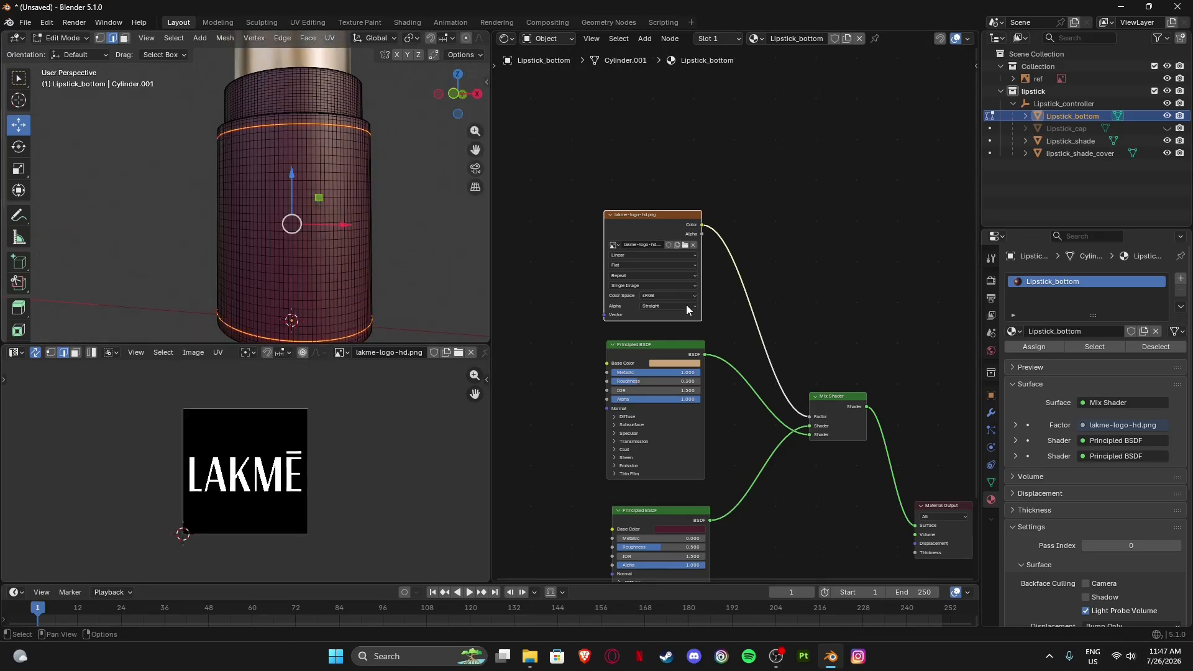
# Mark a vertical seam down the middle of the cylinder's back, along the edge path joining the two horizontal seams.
pyautogui.scroll(-4, 286, 251)
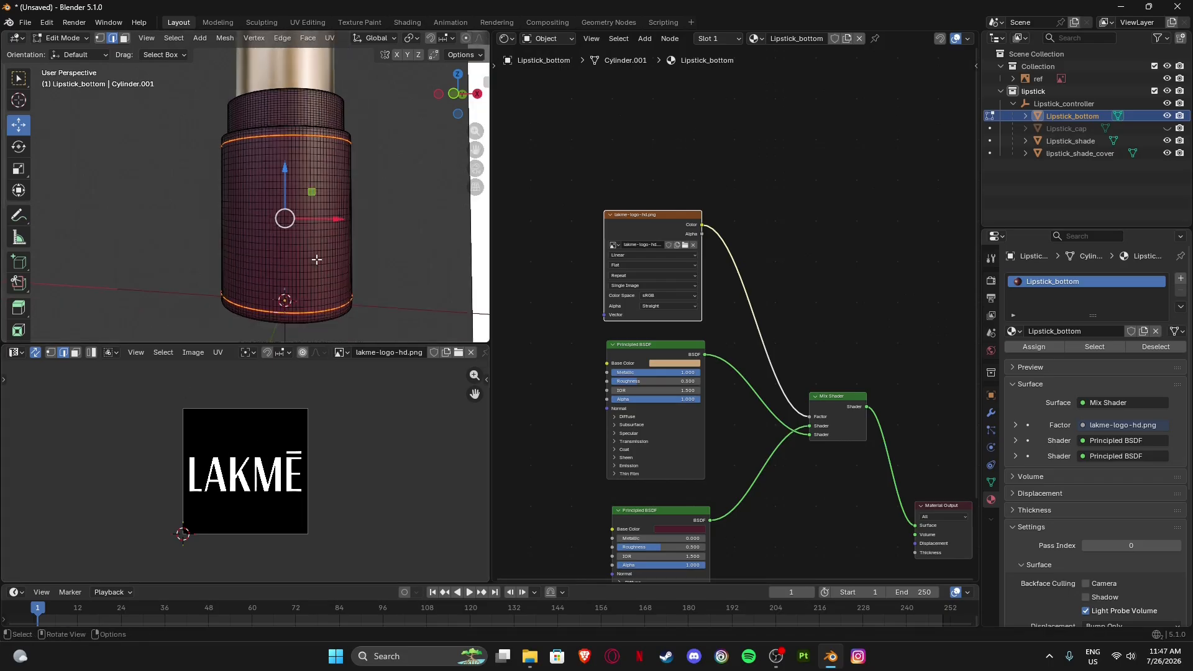
pyautogui.scroll(4, 278, 207)
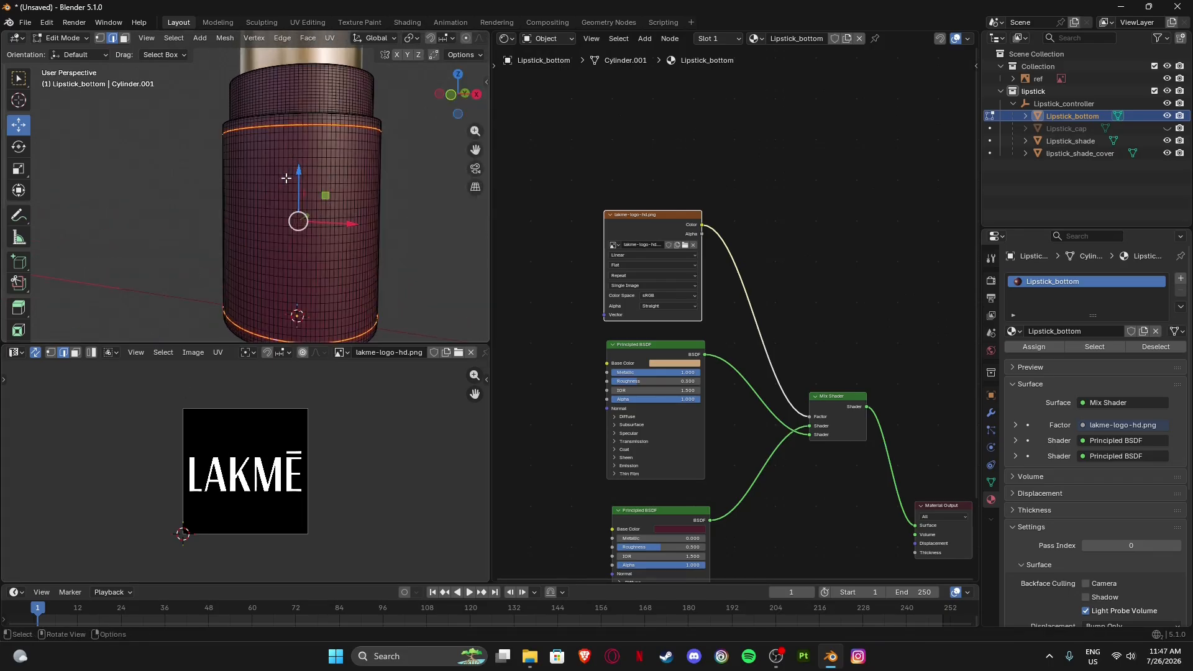
pyautogui.scroll(-7, 278, 207)
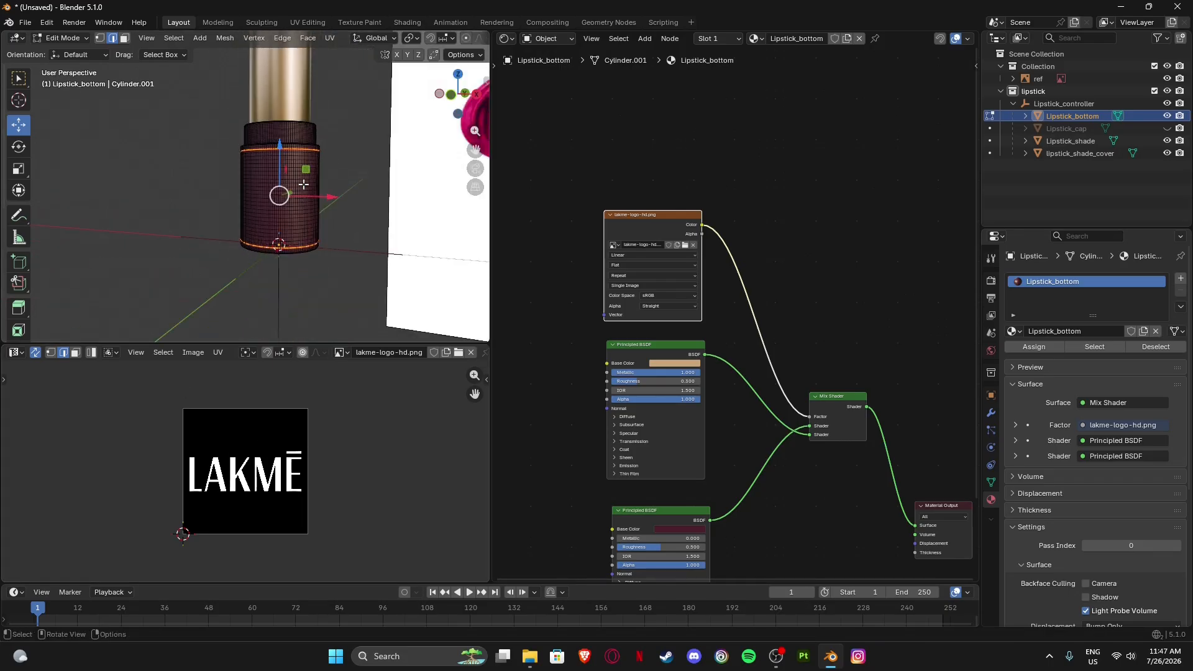
pyautogui.click(452, 97)
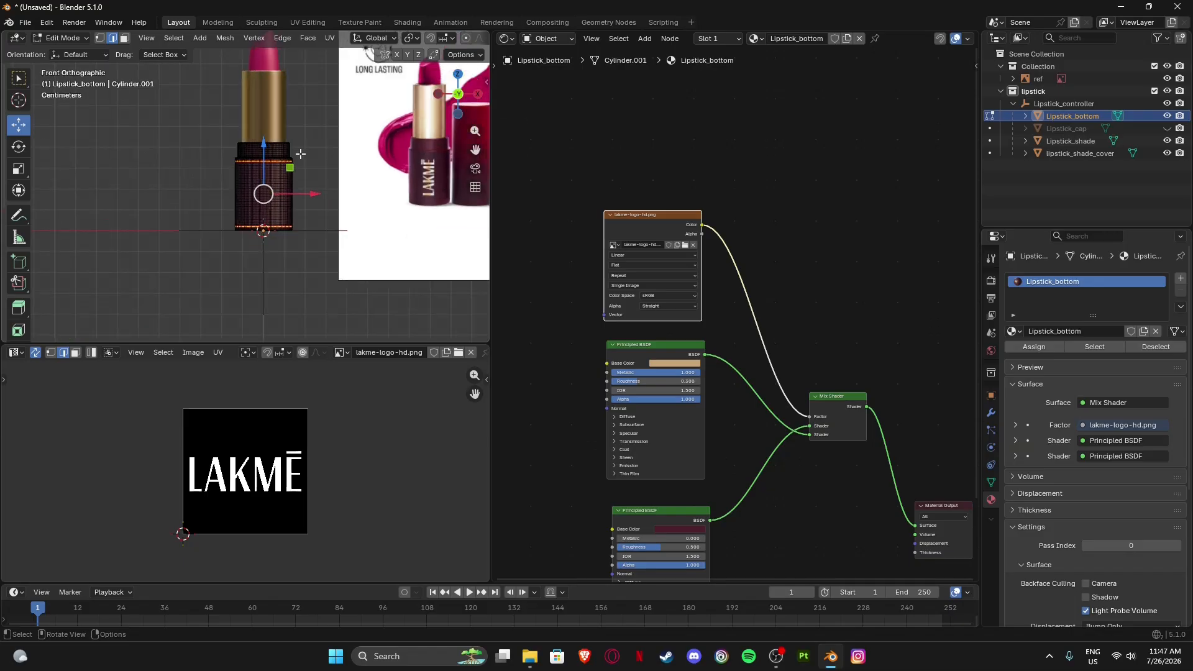
pyautogui.click(459, 94)
pyautogui.scroll(7, 203, 168)
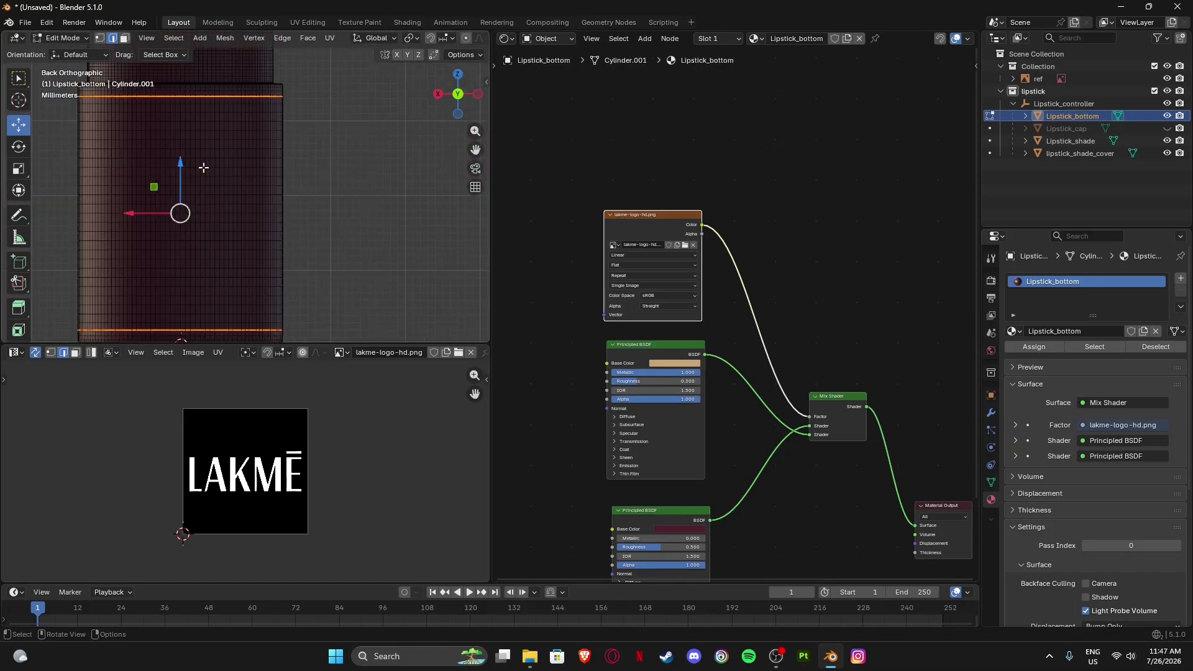
pyautogui.click(175, 102)
pyautogui.keyDown('shift'); pyautogui.moveTo(188, 212); pyautogui.dragTo(208, 149, button='middle'); pyautogui.keyUp('shift')
pyautogui.keyDown('shift'); pyautogui.moveTo(199, 229); pyautogui.dragTo(210, 254, button='middle'); pyautogui.keyUp('shift')
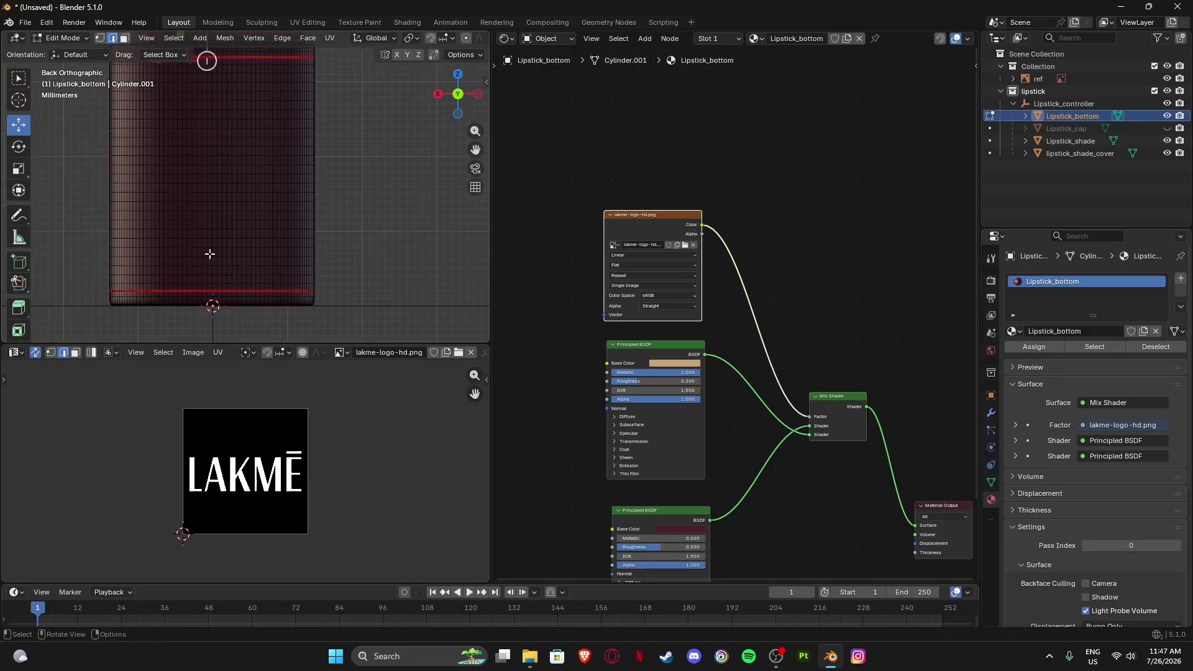
pyautogui.keyDown('ctrl'); pyautogui.click(205, 290); pyautogui.keyUp('ctrl')
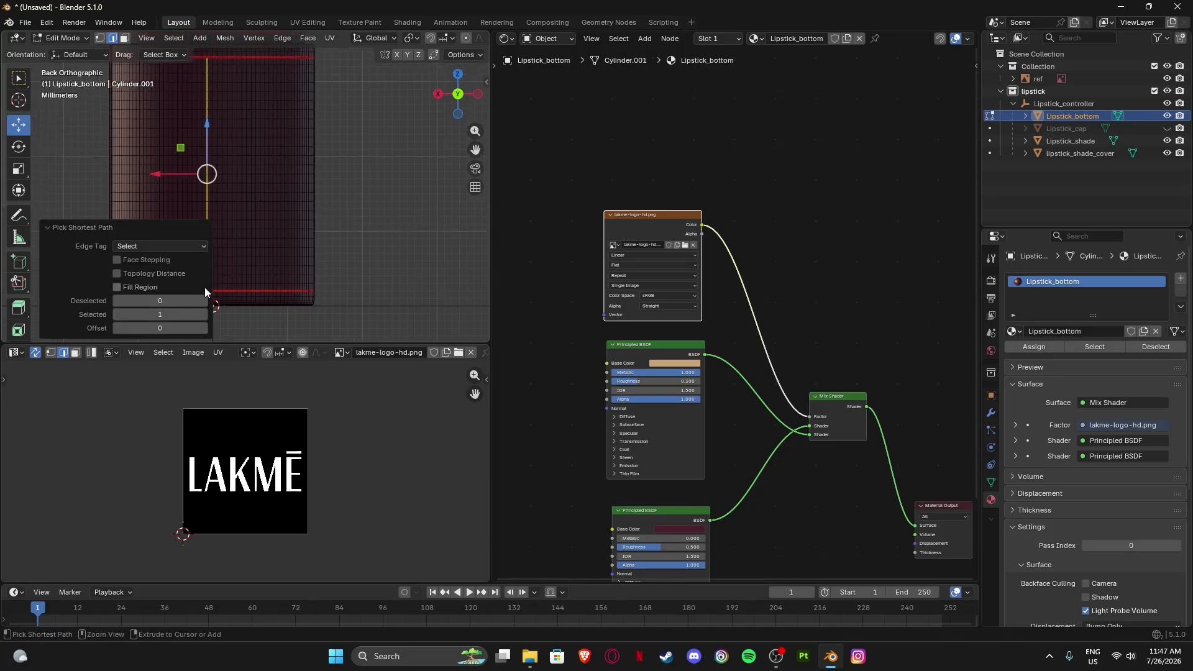
pyautogui.hotkey('ctrl', 'e')
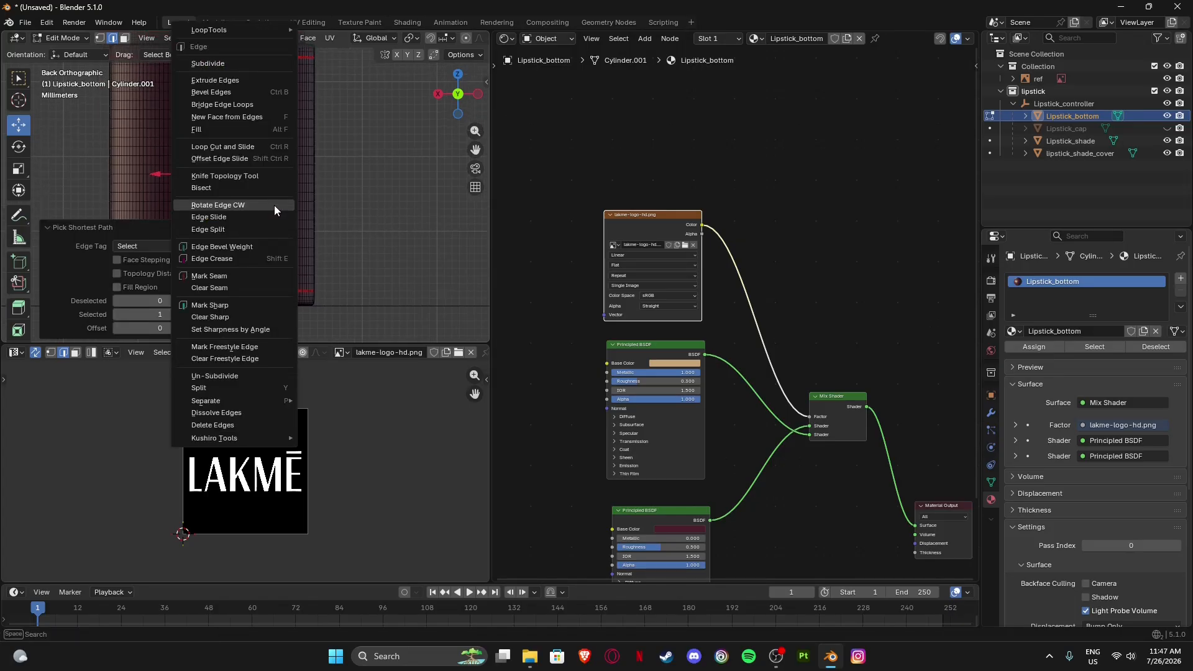
pyautogui.click(245, 274)
# Select the linked side faces enclosed by the seams and unwrap them with Unwrap Angle Based, checking the logo on the cylinder.
pyautogui.moveTo(378, 255); pyautogui.dragTo(41, 262, button='middle')
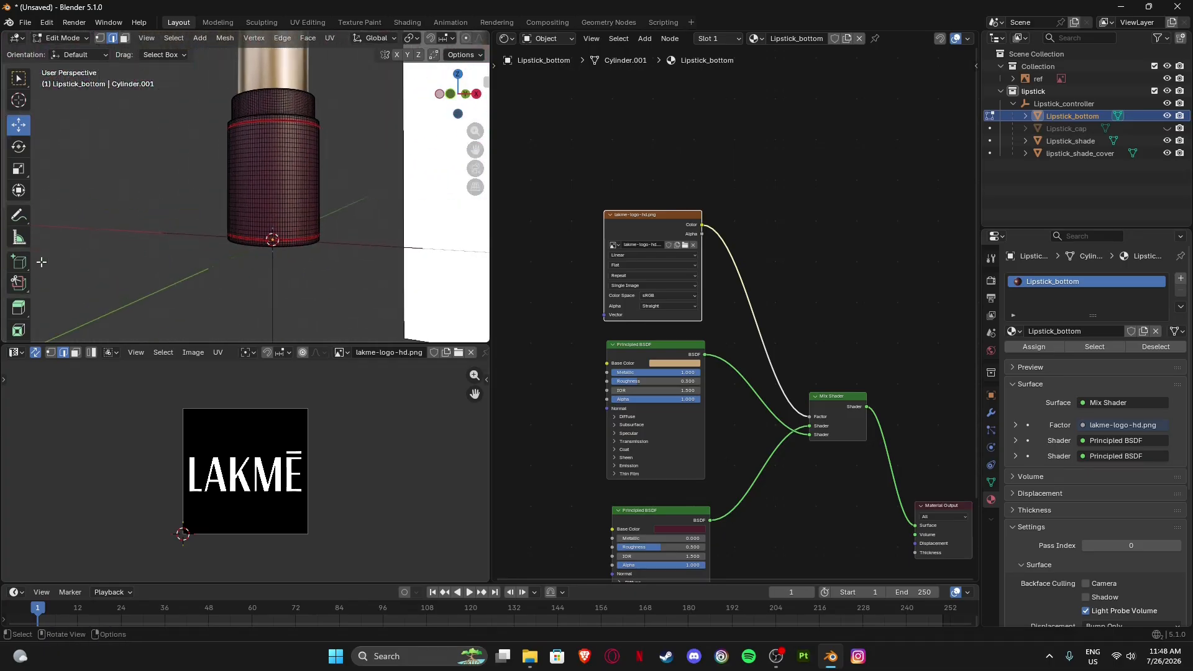
pyautogui.press('3')
pyautogui.click(250, 173)
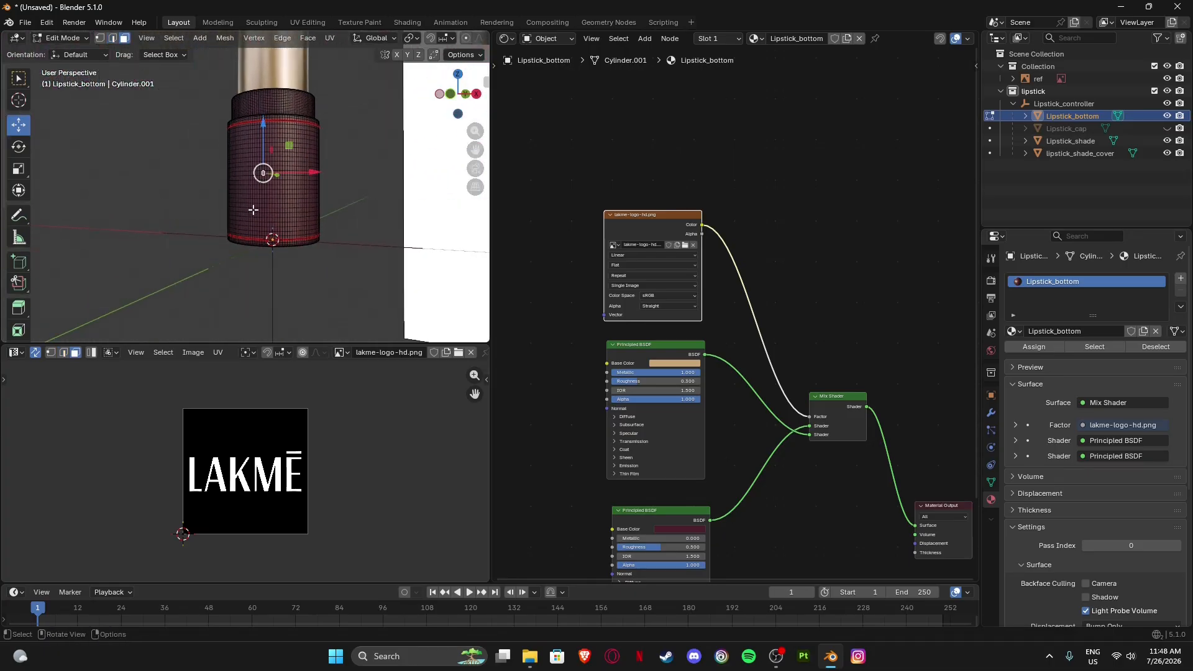
pyautogui.hotkey('ctrl', 'l')
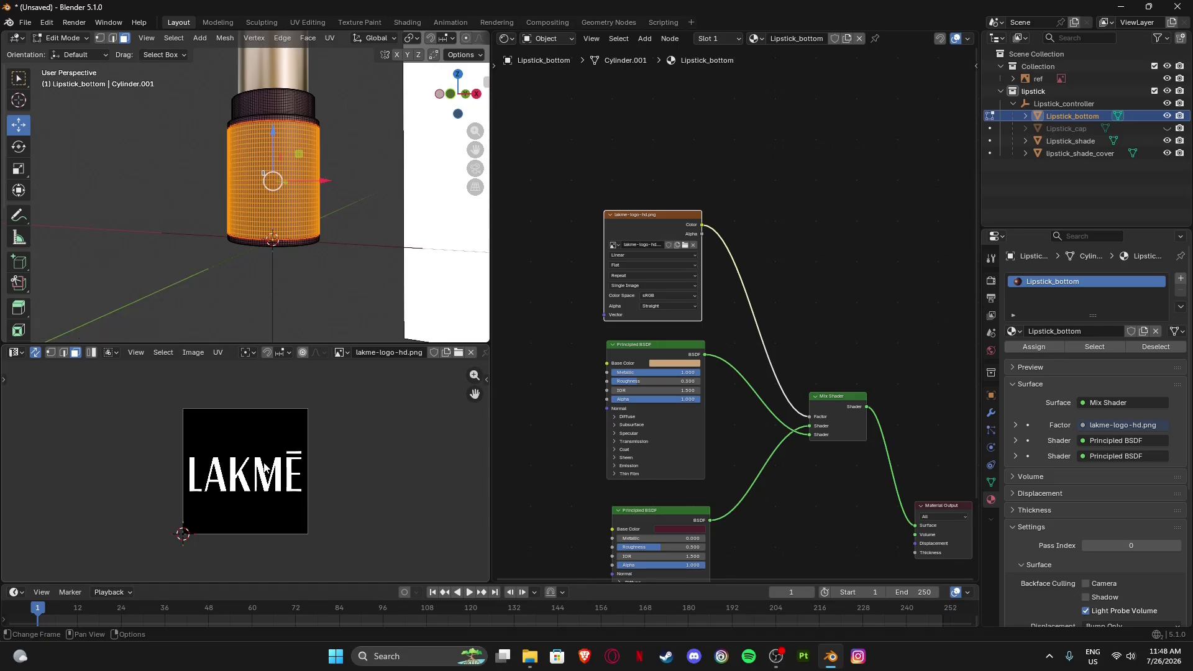
pyautogui.press('u')
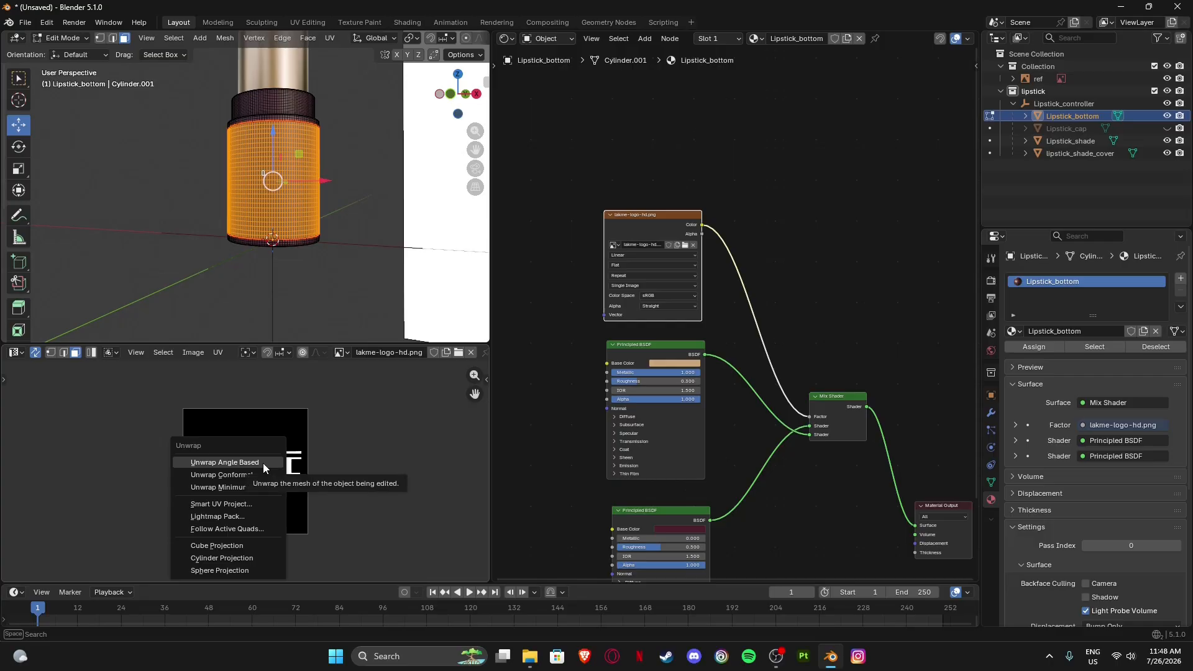
pyautogui.click(263, 463)
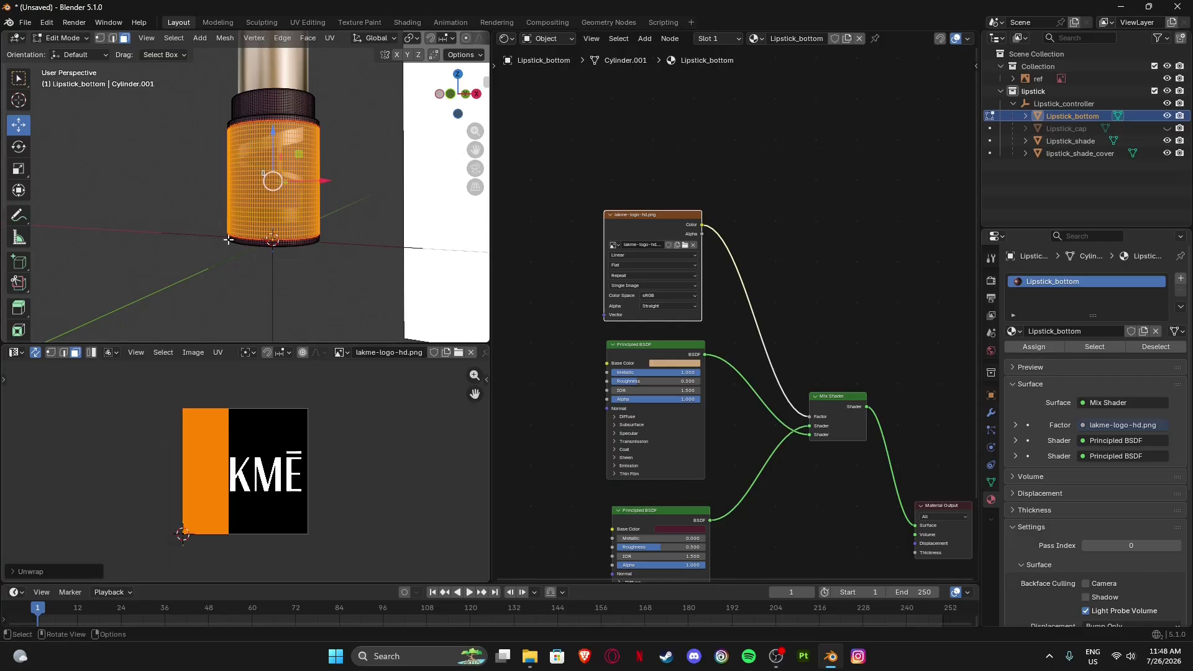
pyautogui.scroll(3, 269, 165)
pyautogui.scroll(1, 269, 165)
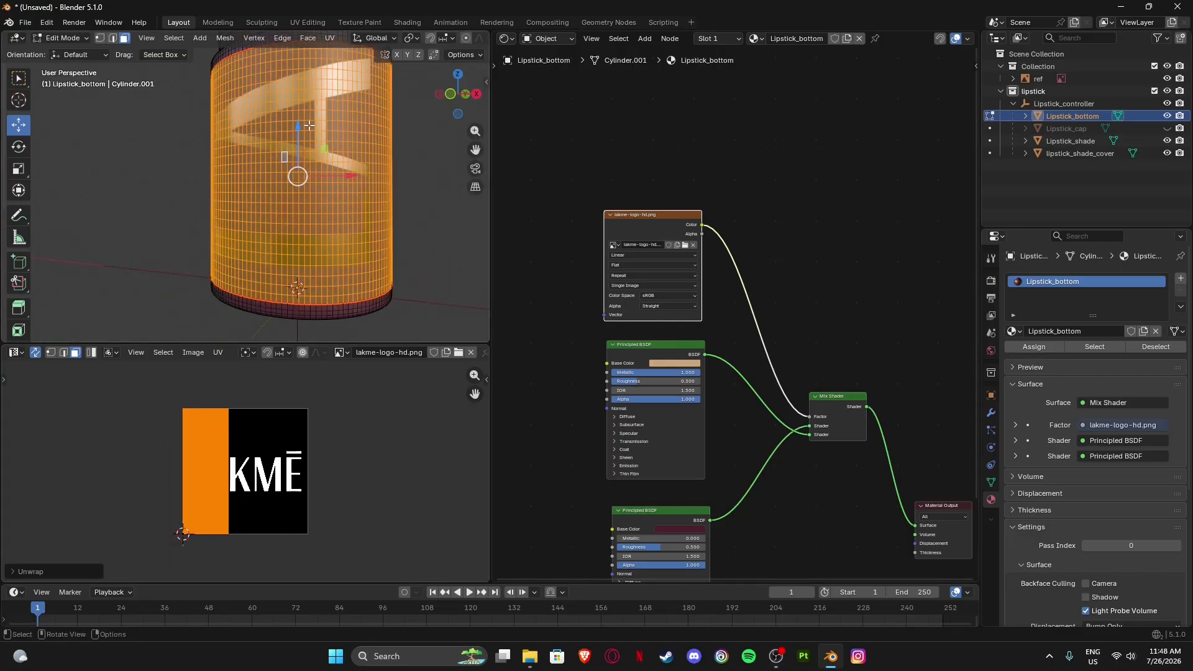
# Move the side faces' UV island horizontally to the middle of the LAKMÉ logo image.
pyautogui.scroll(-2, 298, 174)
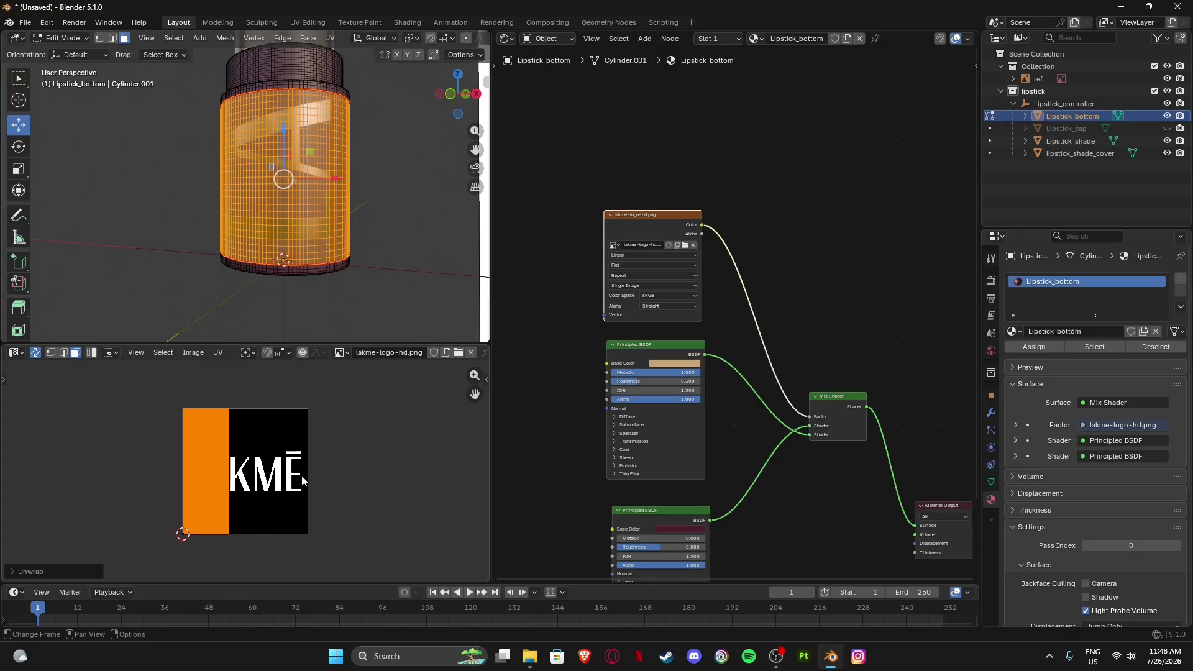
pyautogui.press('g')
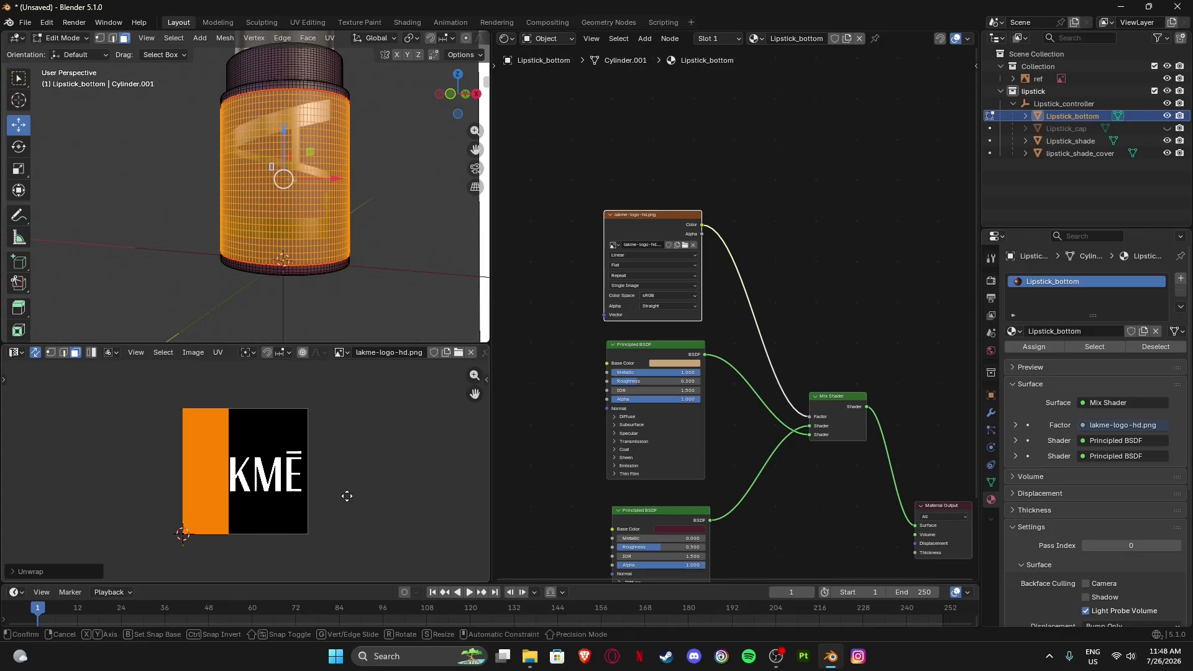
pyautogui.click(389, 497)
pyautogui.scroll(-1, 306, 464)
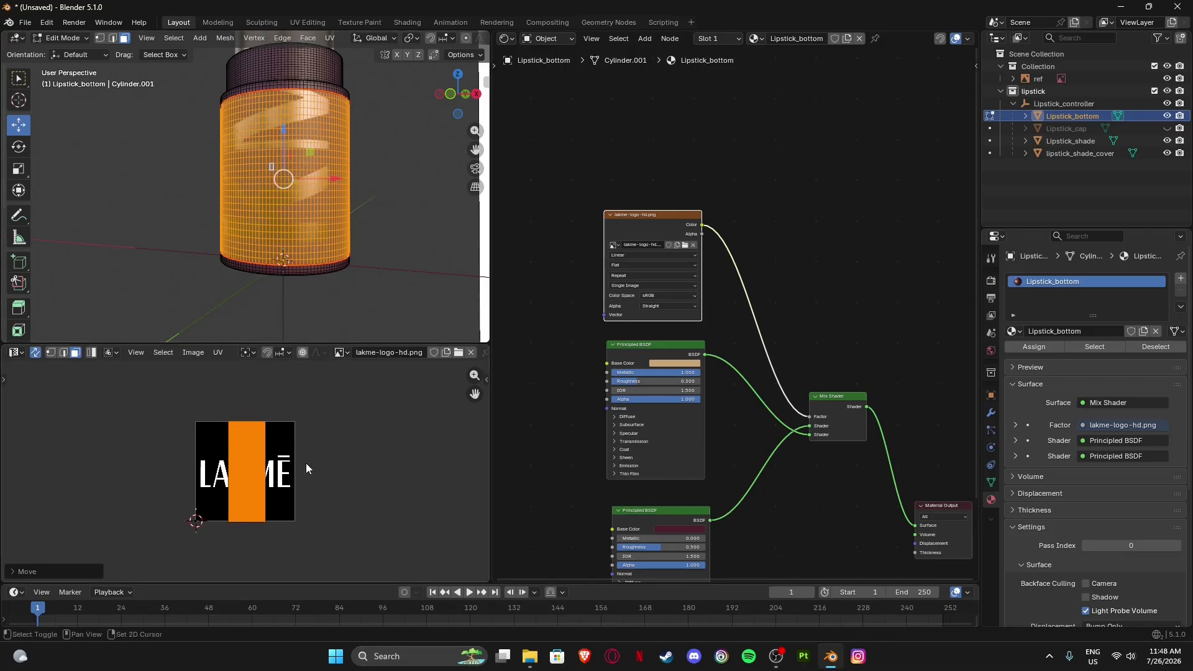
pyautogui.moveTo(281, 484)
pyautogui.keyDown('shift'); pyautogui.mouseDown(button='middle')
pyautogui.moveTo(296, 435)
pyautogui.moveTo(302, 478)
pyautogui.mouseUp(button='middle'); pyautogui.keyUp('shift')
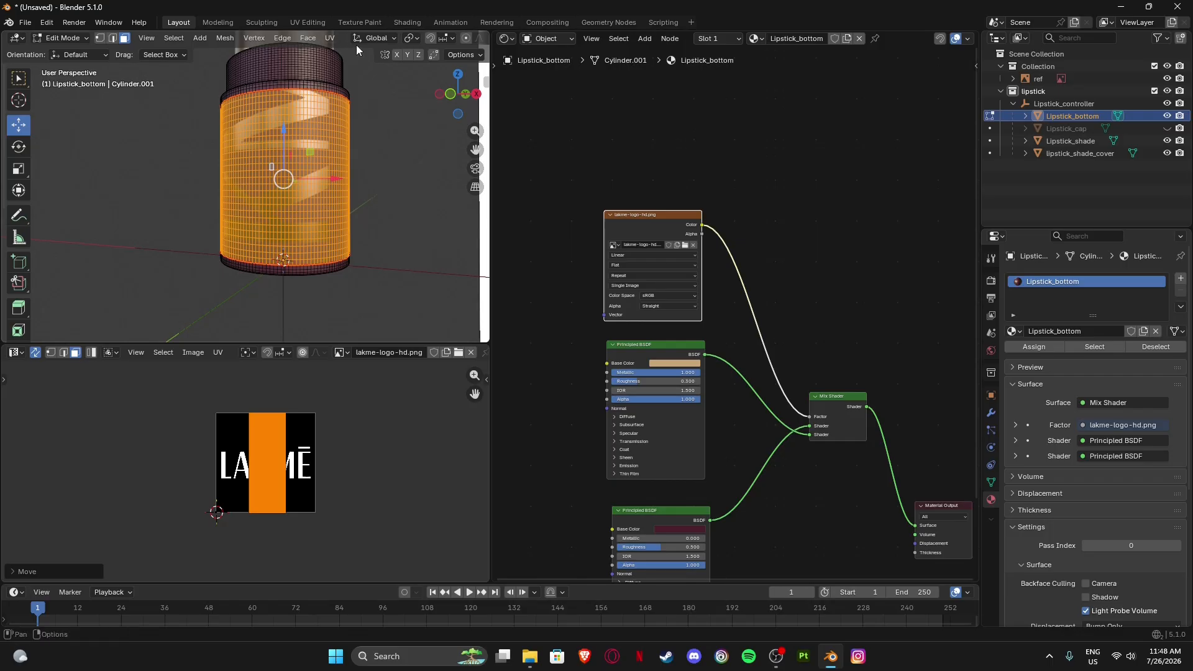
# View the cylinder from the front with overlays hidden and scale the UV island up well beyond the logo image.
pyautogui.scroll(-1, 358, 41)
pyautogui.scroll(-1, 360, 36)
pyautogui.click(451, 94)
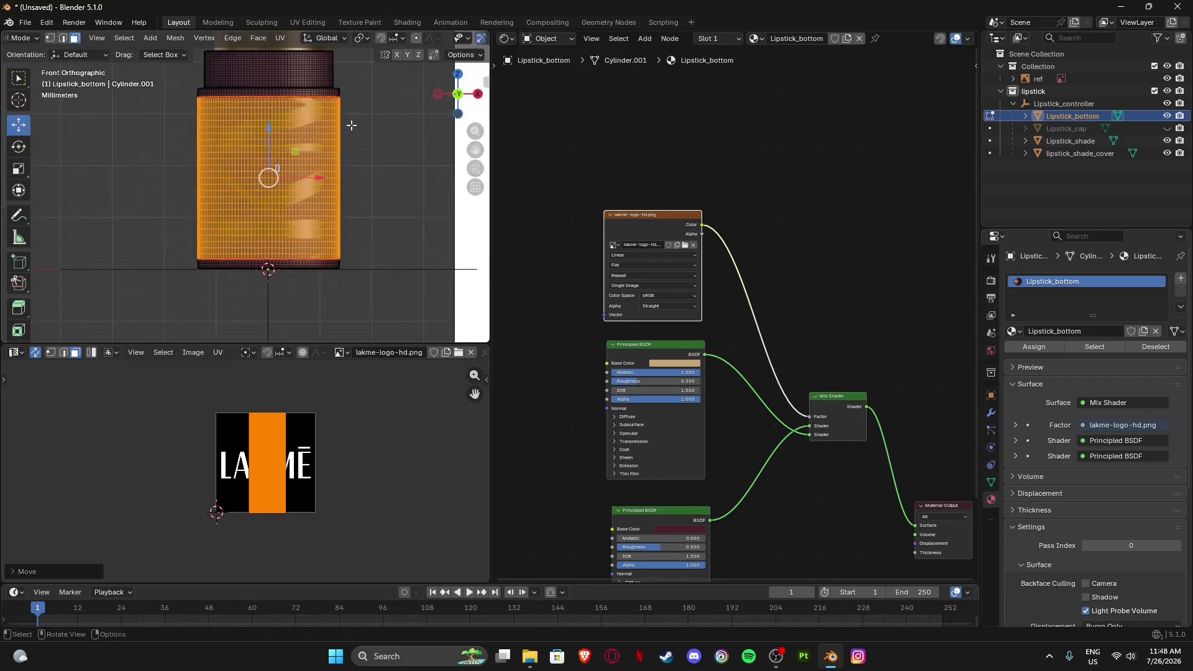
pyautogui.scroll(-5, 357, 38)
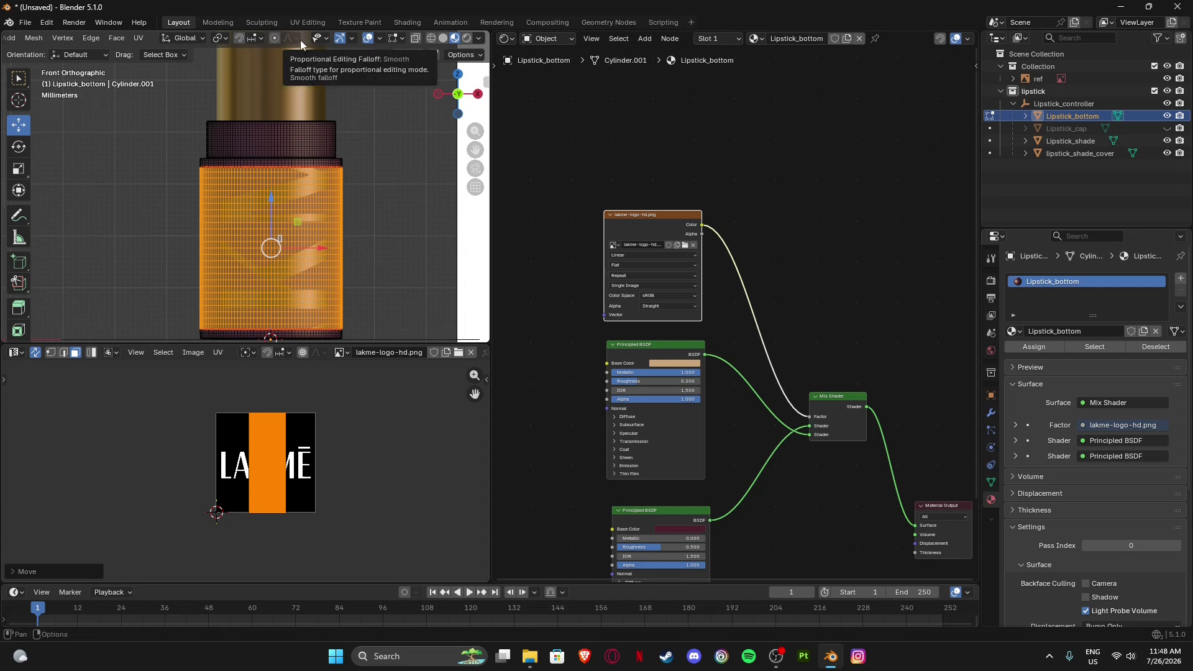
pyautogui.click(369, 39)
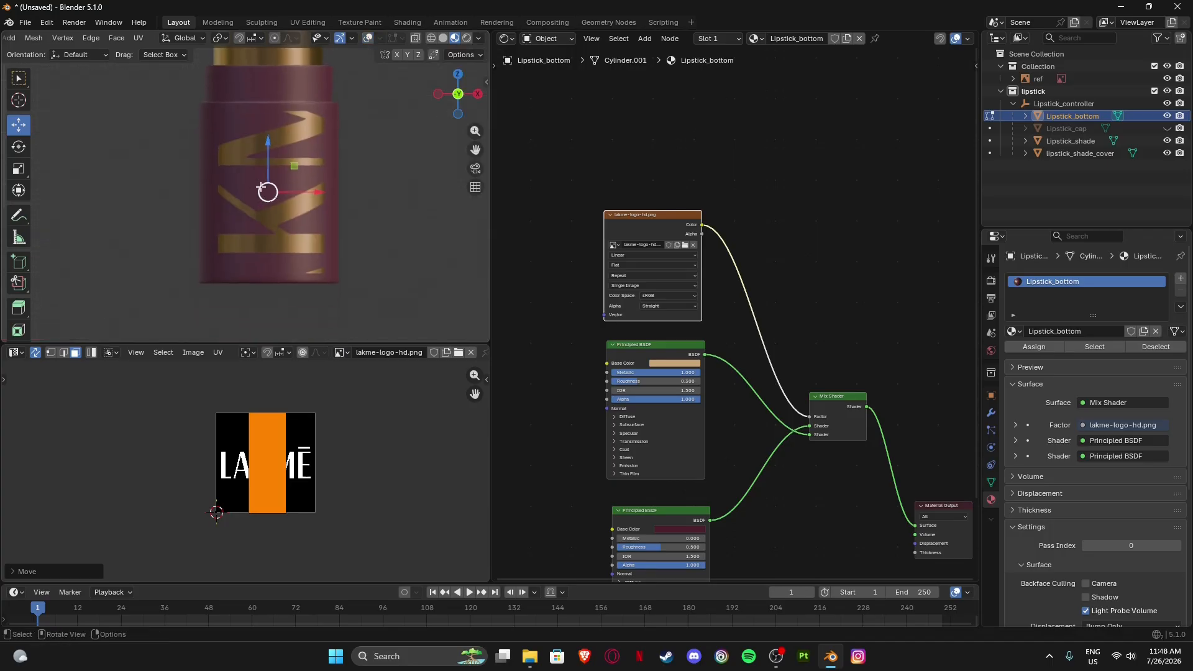
pyautogui.press('s')
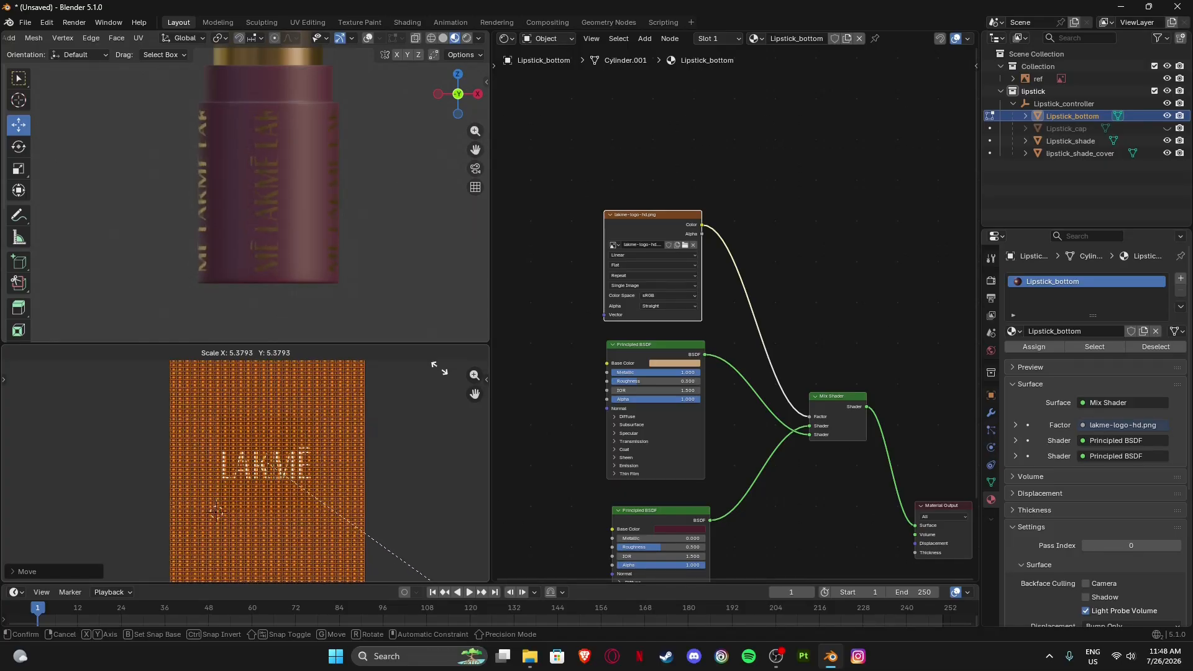
pyautogui.click(42, 409)
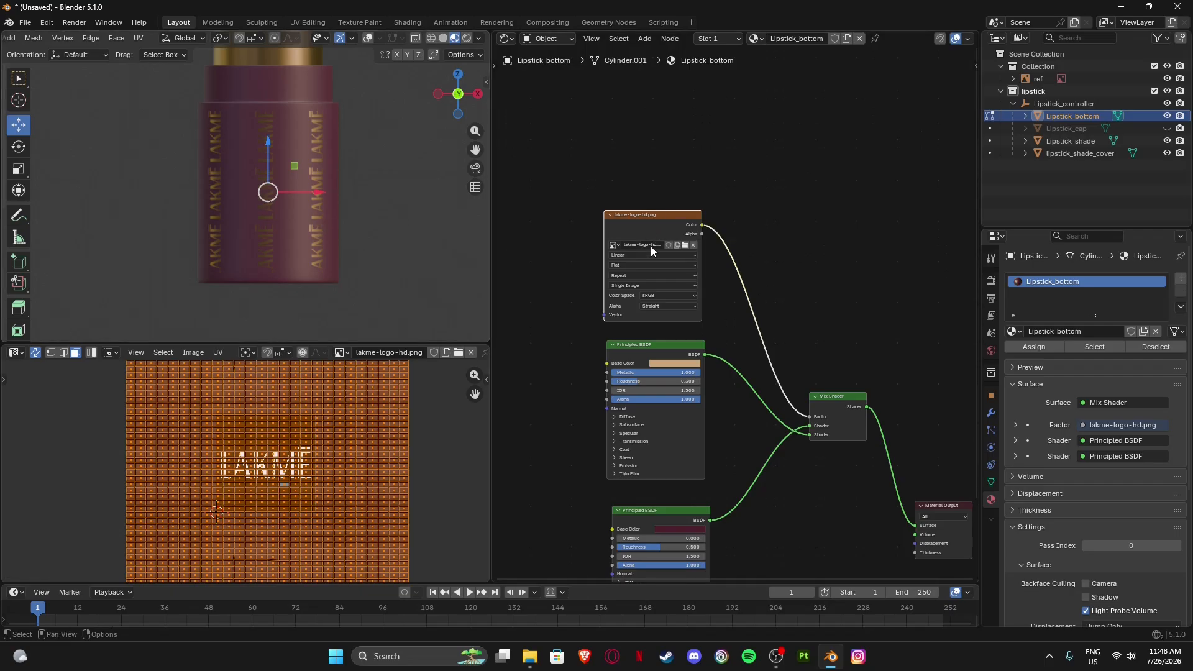
# Set the logo image texture's extension mode to Clip and check for a single logo on the cylinder.
pyautogui.click(622, 277)
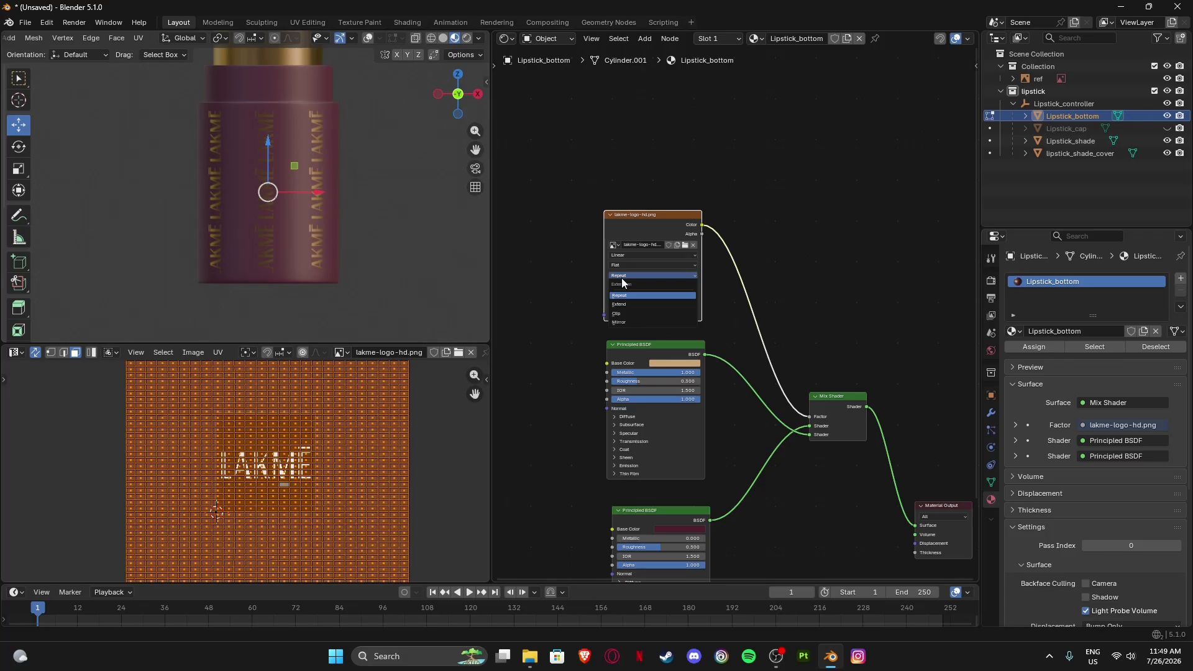
pyautogui.click(622, 315)
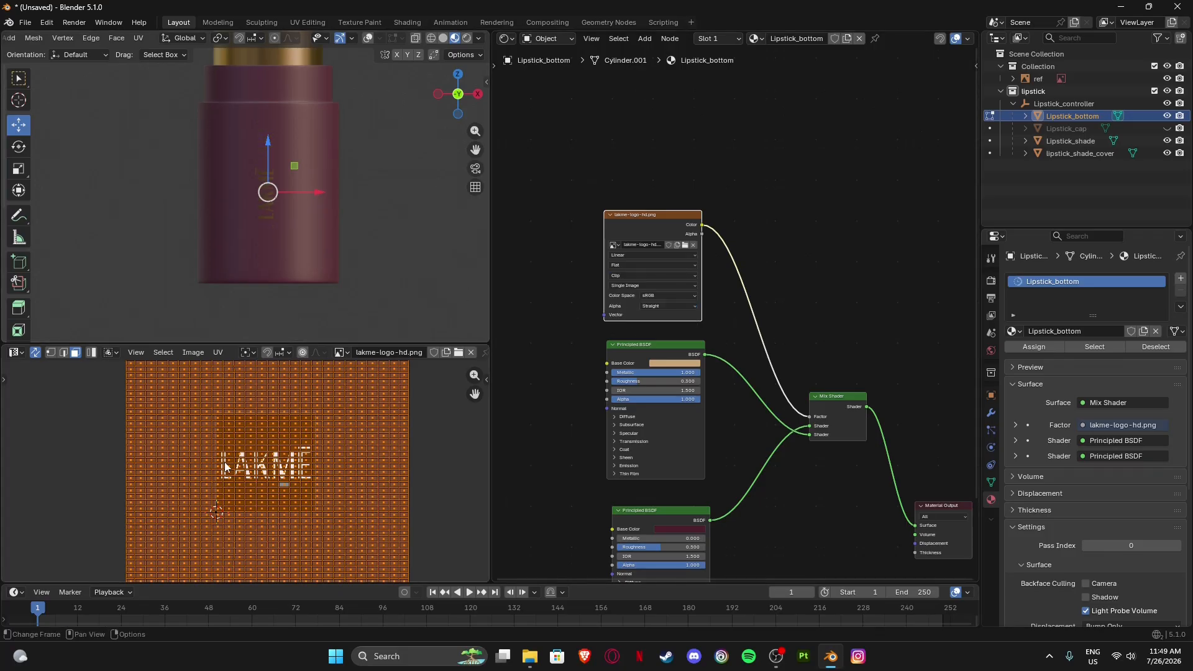
pyautogui.scroll(3, 280, 219)
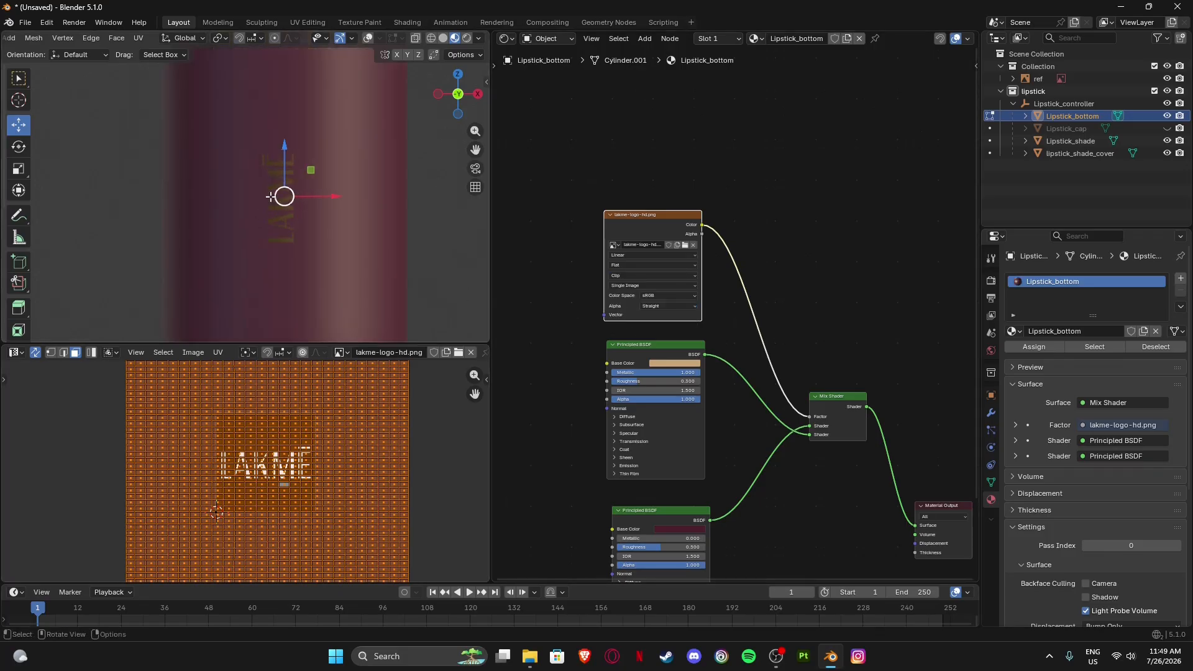
pyautogui.scroll(-2, 280, 219)
# Scale the UV island down to enlarge the logo, then scale it back up by about 1.14.
pyautogui.scroll(-4, 321, 454)
pyautogui.press('s')
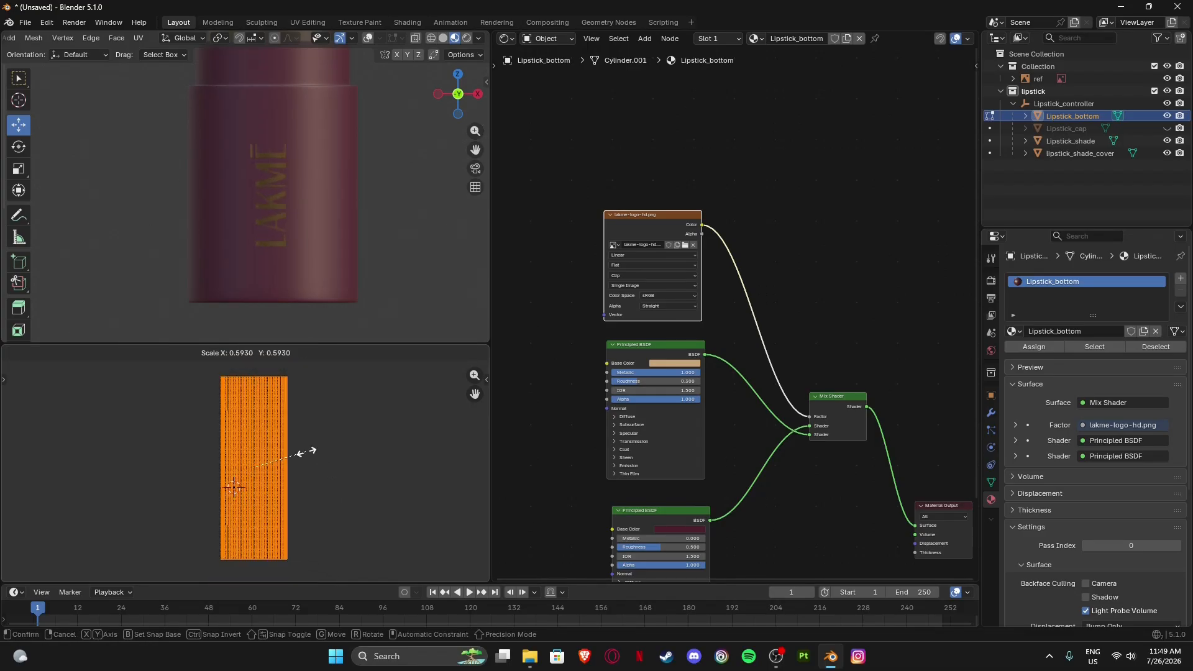
pyautogui.click(274, 438)
pyautogui.scroll(3, 252, 198)
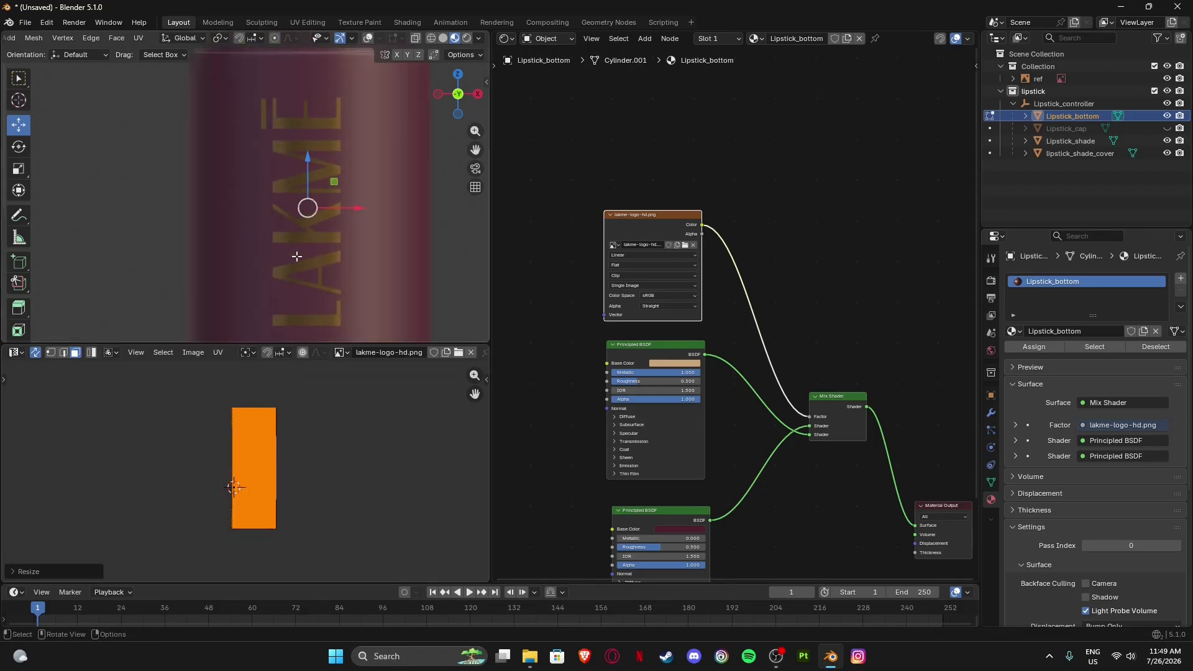
pyautogui.press('s')
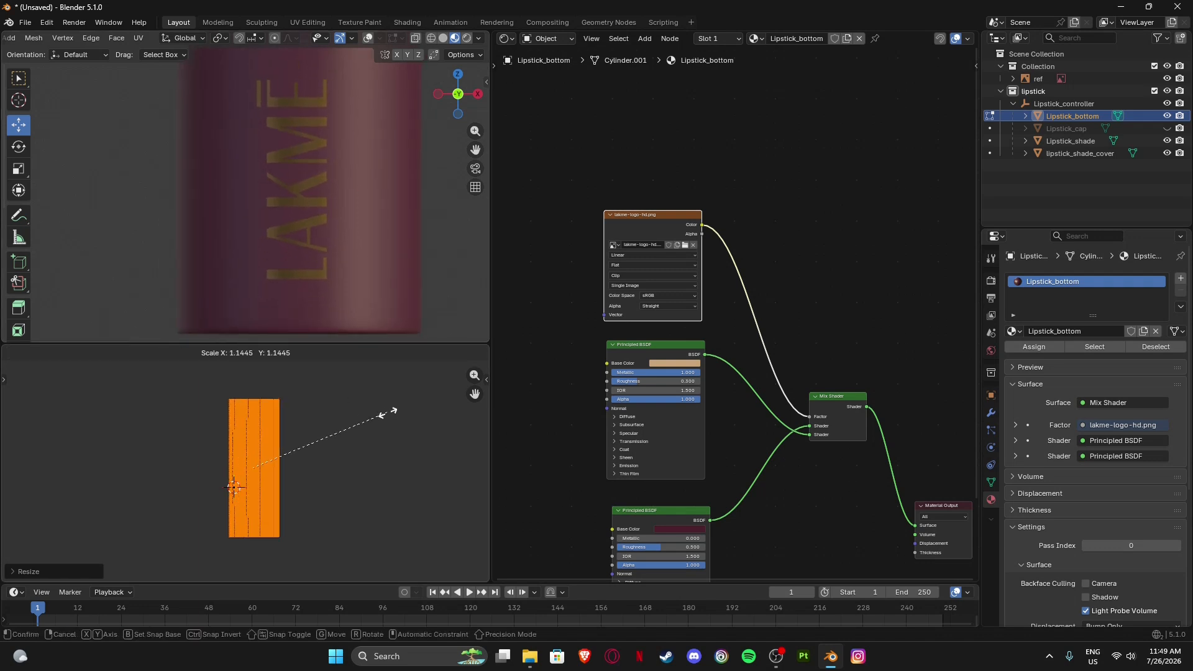
pyautogui.click(392, 411)
pyautogui.scroll(-3, 355, 214)
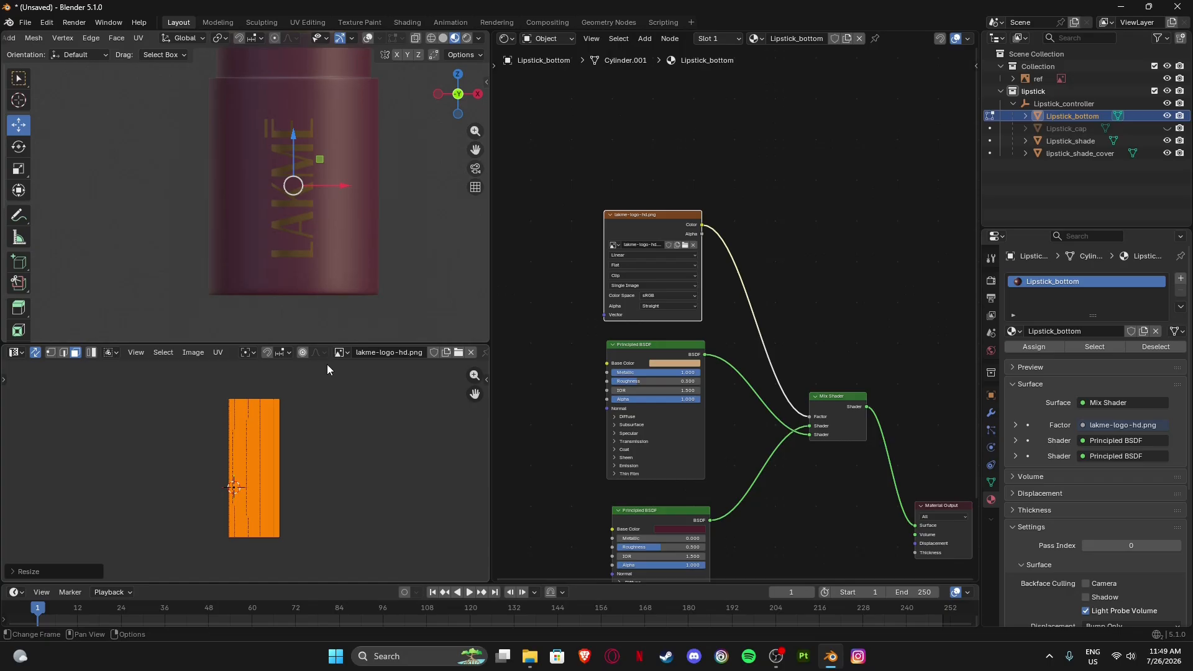
# Activate the Move tool in the UV editor and shift the UV island about 0.03 along X.
pyautogui.press('g')
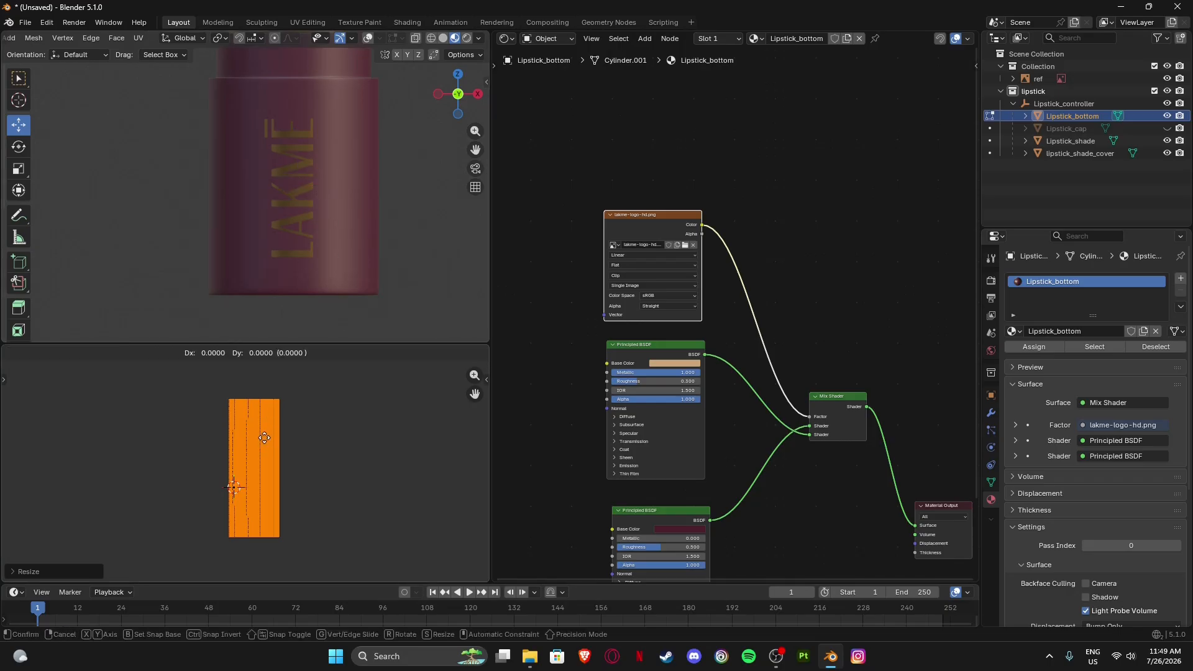
pyautogui.rightClick(264, 438)
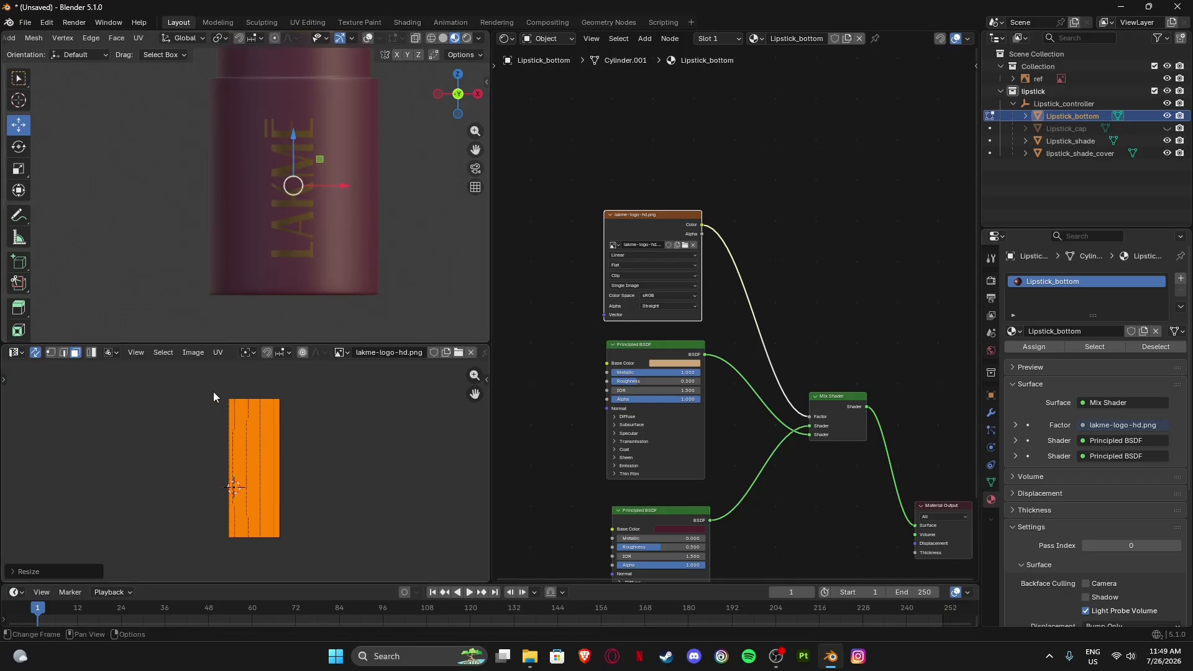
pyautogui.click(15, 381)
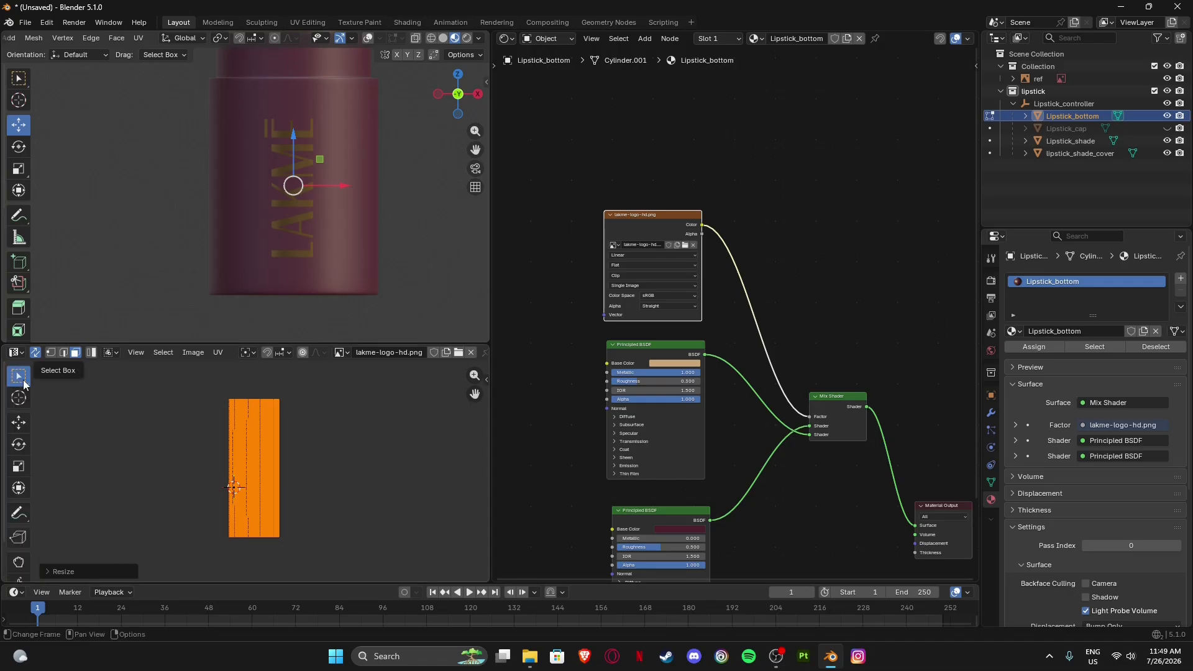
pyautogui.click(18, 423)
pyautogui.scroll(2, 256, 416)
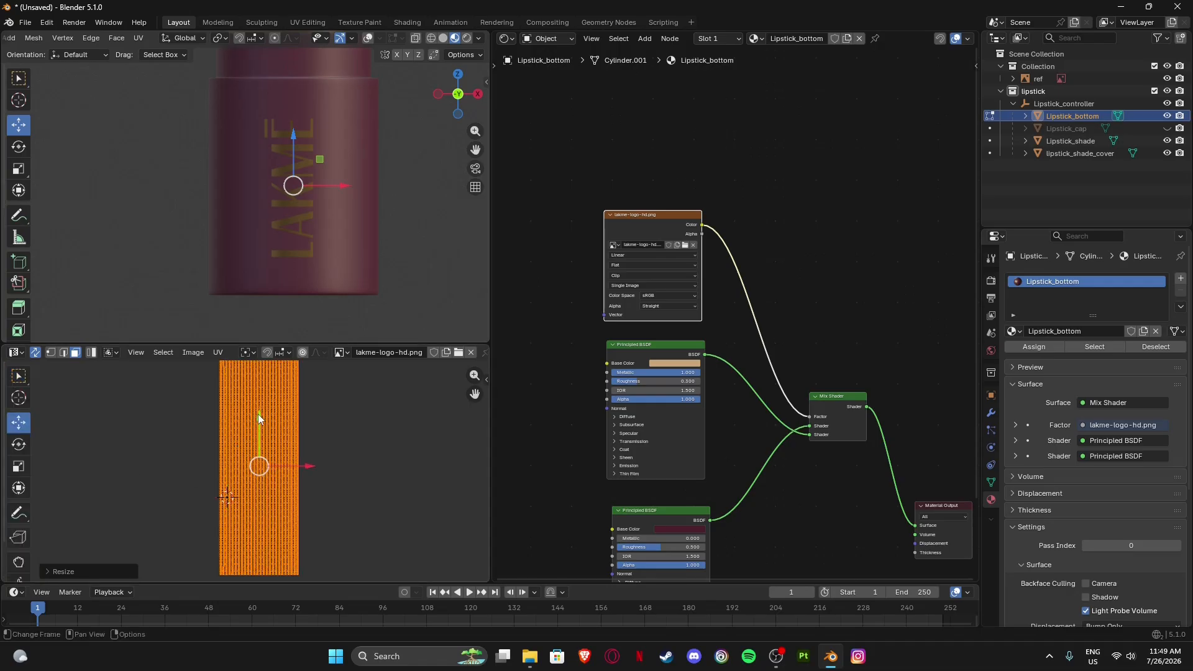
pyautogui.moveTo(259, 414); pyautogui.dragTo(259, 412)
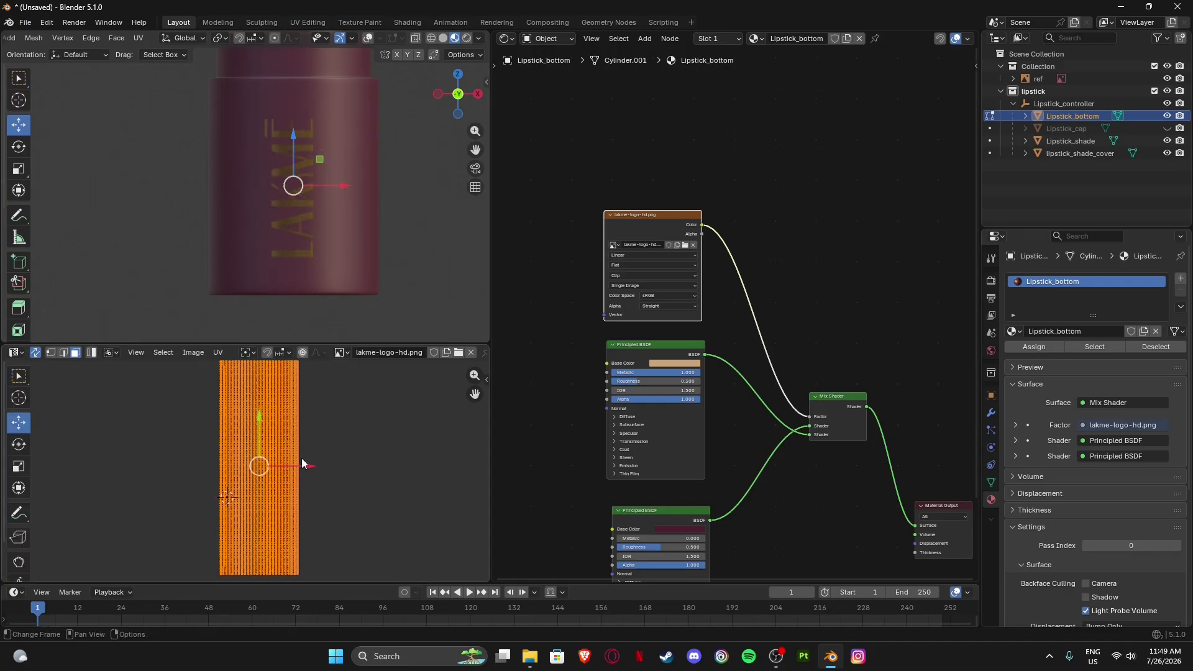
pyautogui.press('g')
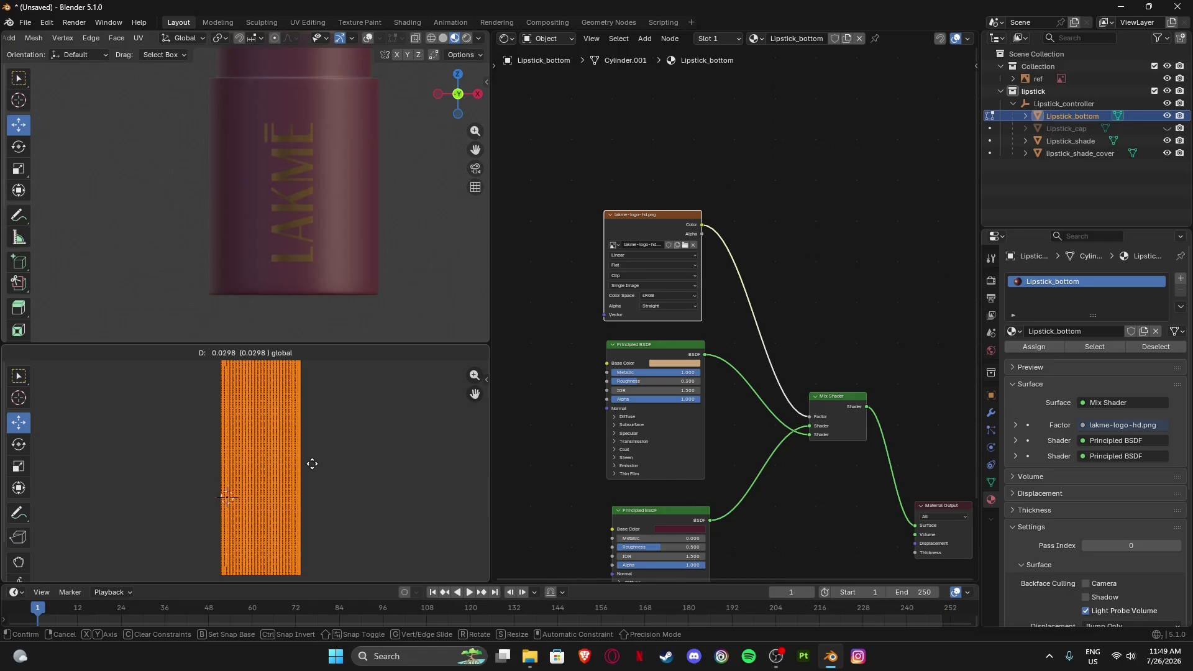
pyautogui.click(312, 463)
# Check the logo's size and placement on the lipstick in Object Mode and return to Edit Mode.
pyautogui.scroll(-3, 342, 243)
pyautogui.scroll(3, 299, 222)
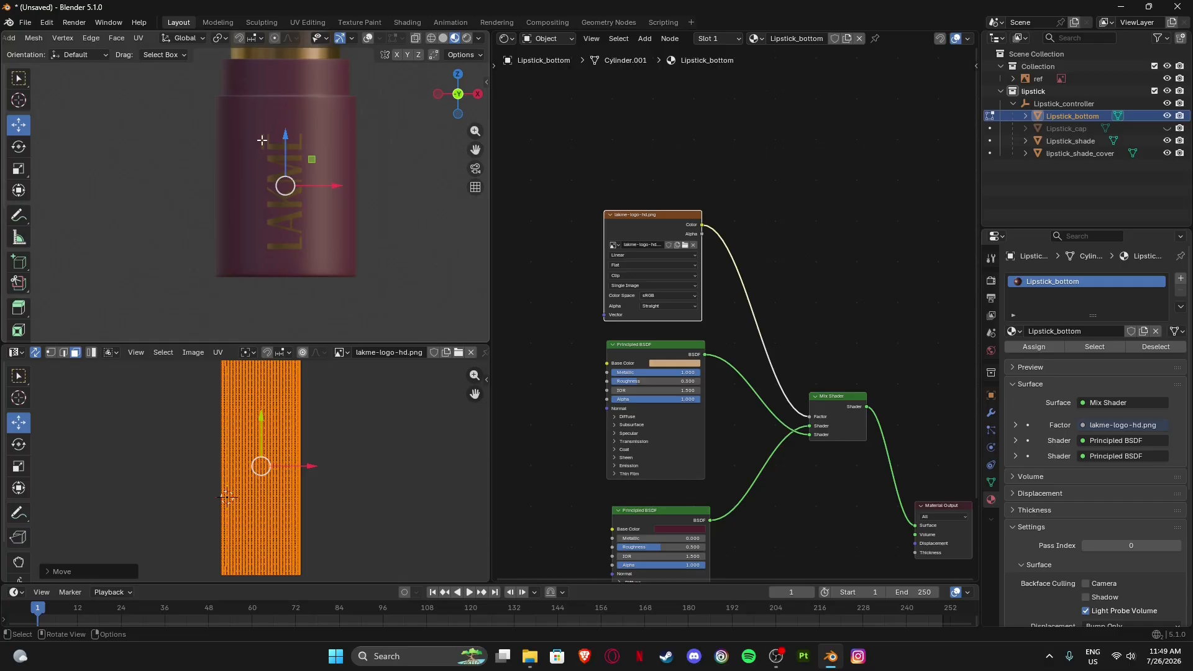
pyautogui.scroll(-5, 333, 420)
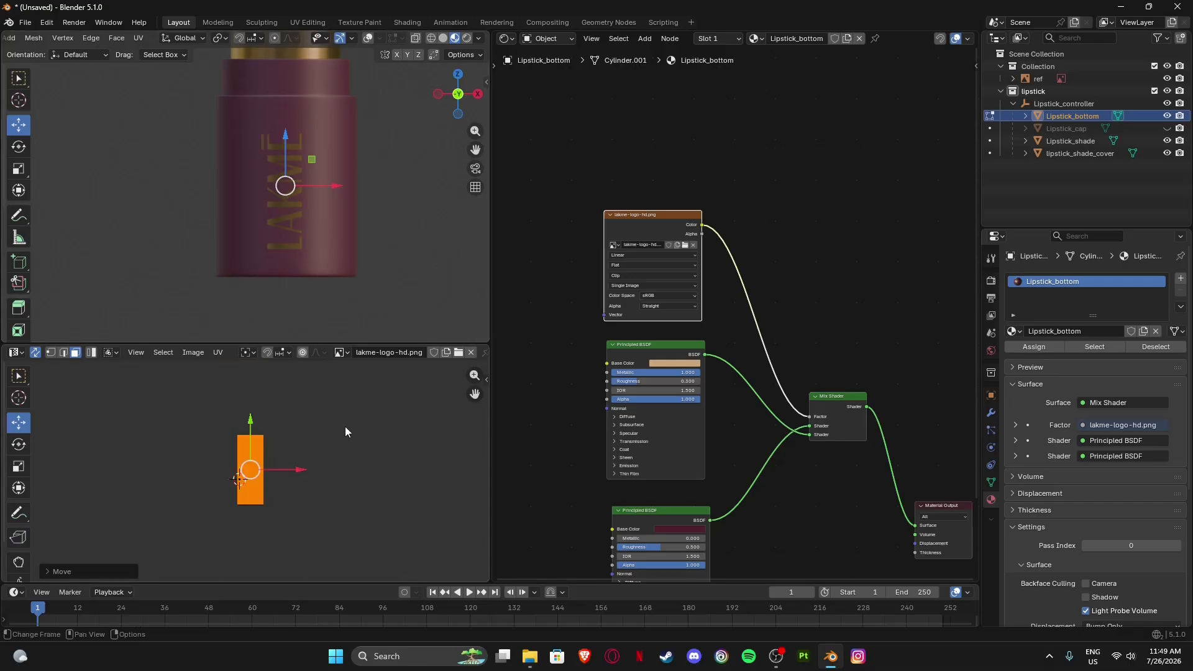
pyautogui.press('Tab')
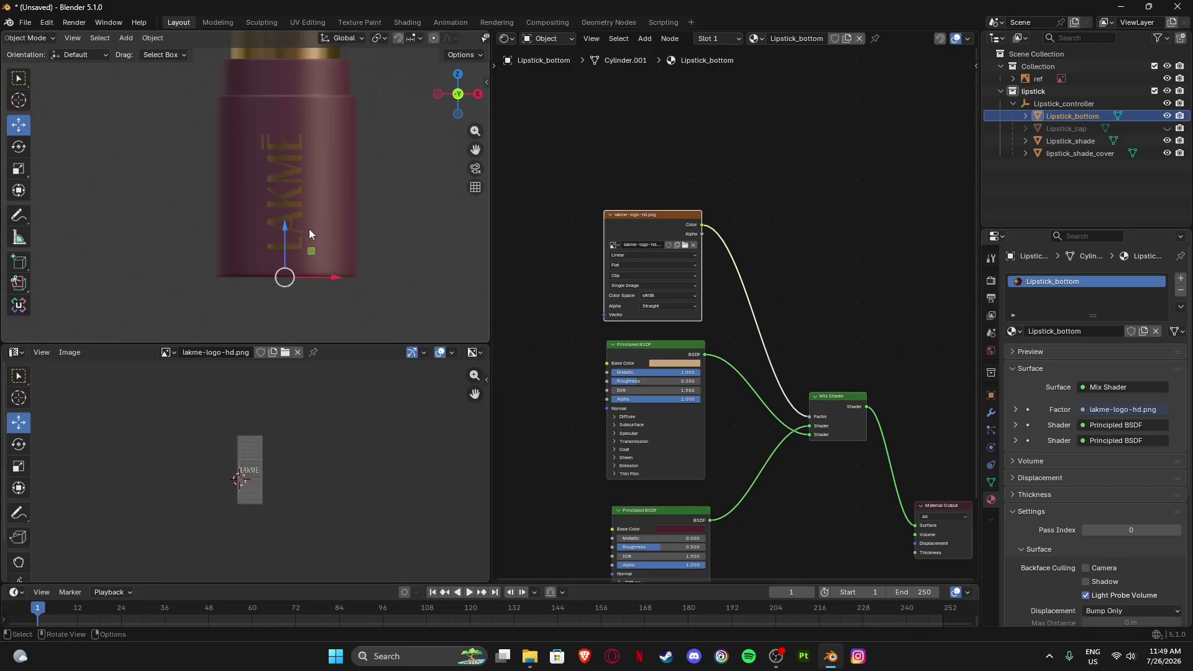
pyautogui.press('Tab')
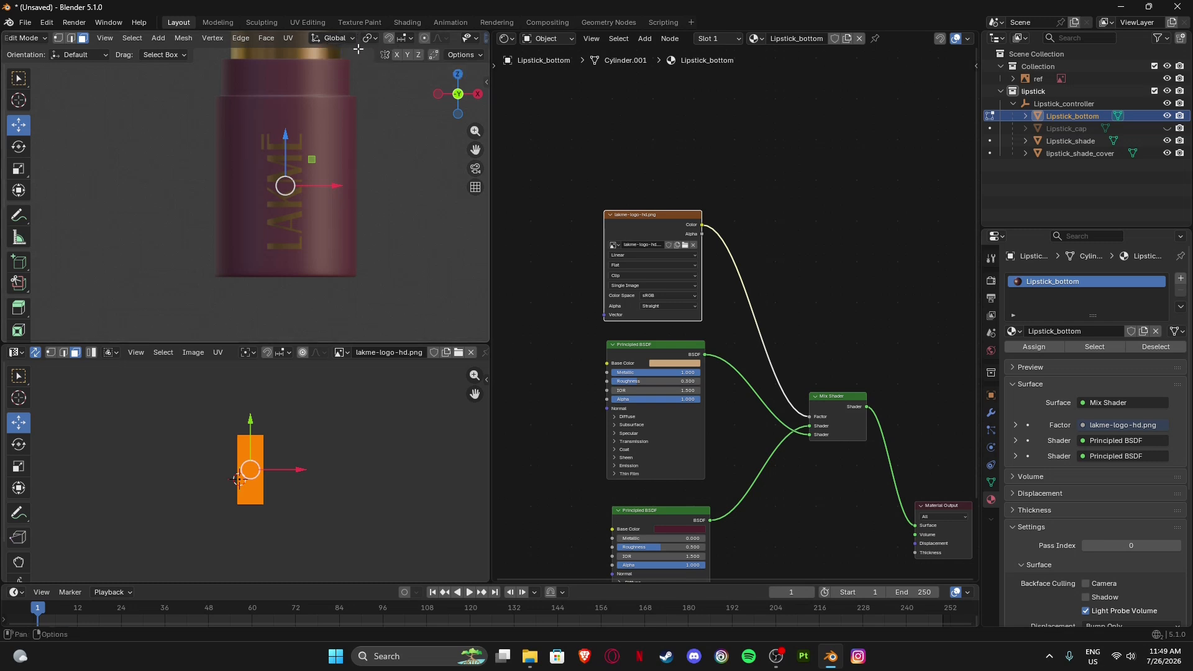
# Show the viewport overlays again and replace the side selection with a face on the cylinder's underside.
pyautogui.scroll(-5, 399, 39)
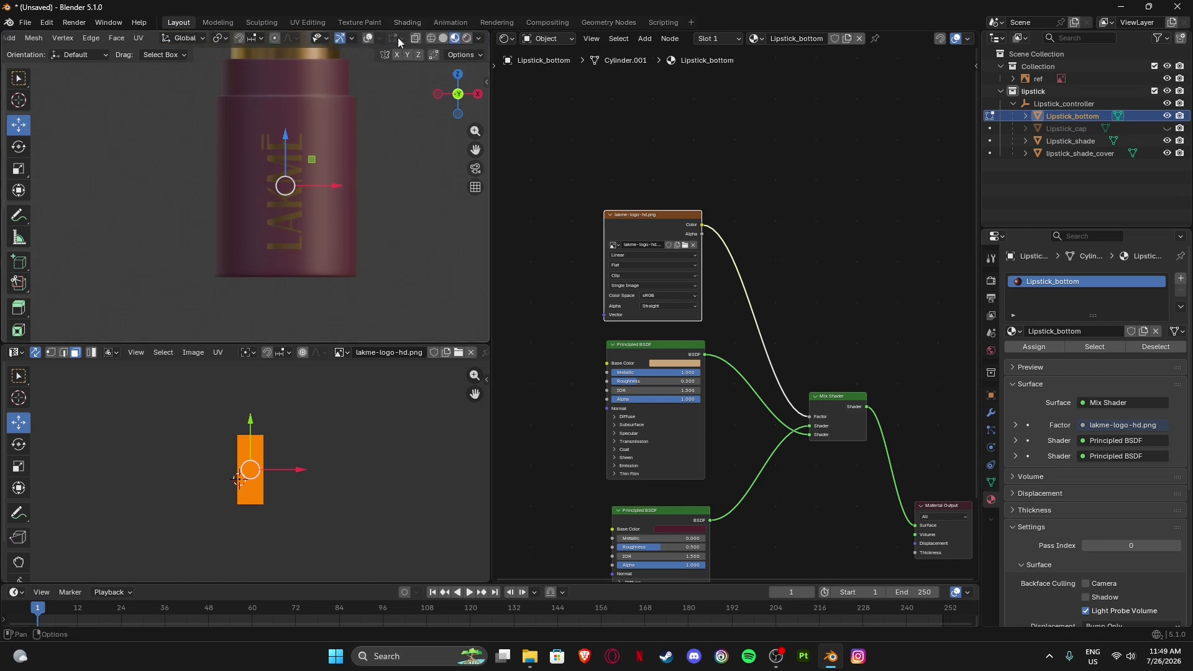
pyautogui.click(368, 38)
pyautogui.click(324, 275)
pyautogui.moveTo(298, 317); pyautogui.dragTo(282, 257, button='middle')
pyautogui.scroll(2, 285, 264)
pyautogui.click(304, 308)
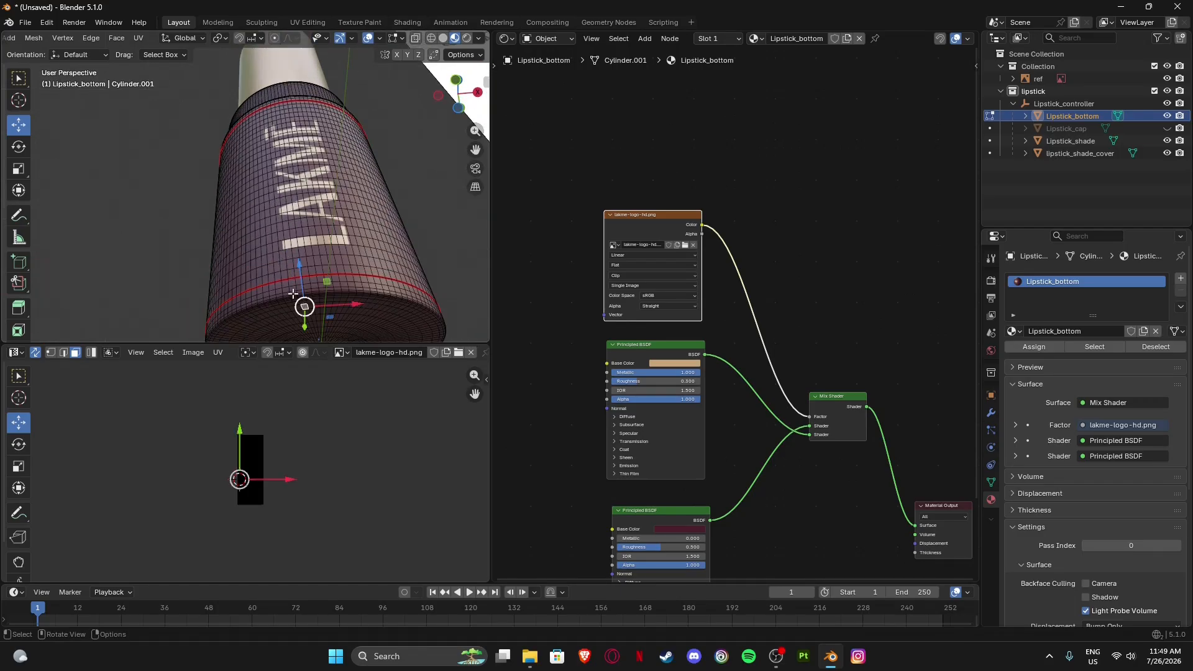
# Switch to edge selection and select the edge loop where the upper rim meets the narrower neck.
pyautogui.moveTo(294, 318); pyautogui.dragTo(183, 134, button='middle')
pyautogui.moveTo(282, 125); pyautogui.dragTo(268, 158, button='middle')
pyautogui.keyDown('shift'); pyautogui.moveTo(268, 159); pyautogui.dragTo(268, 214, button='middle'); pyautogui.keyUp('shift')
pyautogui.scroll(4, 267, 215)
pyautogui.scroll(2, 290, 205)
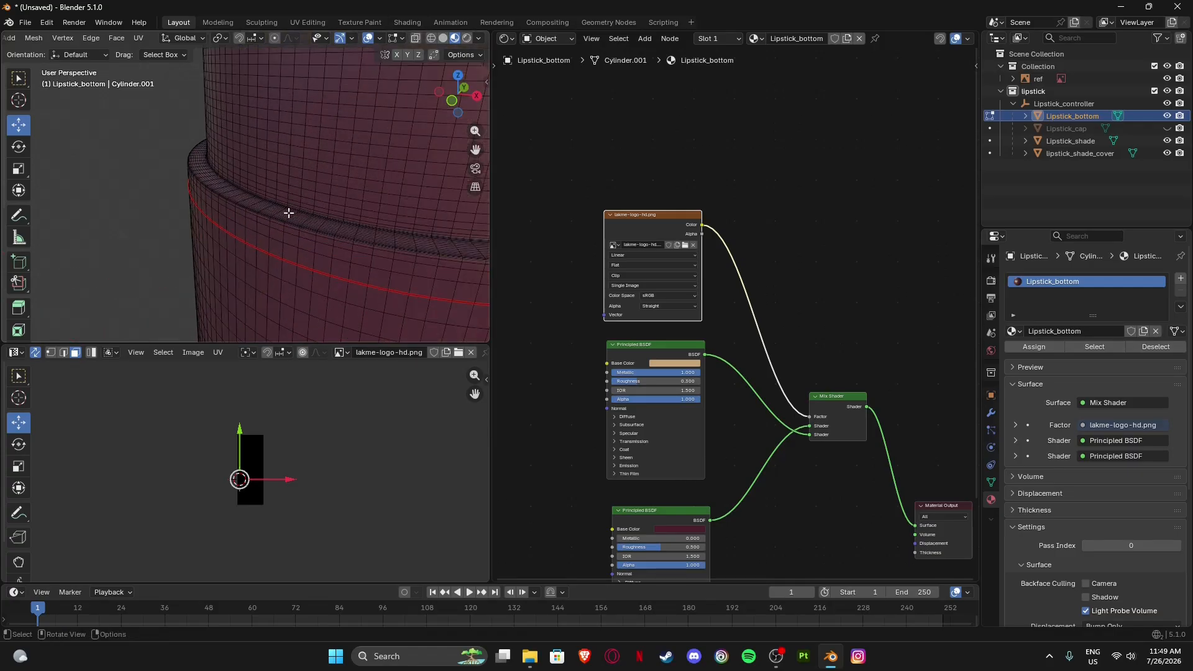
pyautogui.scroll(3, 274, 216)
pyautogui.scroll(-3, 274, 216)
pyautogui.press('2')
pyautogui.keyDown('alt'); pyautogui.click(319, 216); pyautogui.keyUp('alt')
pyautogui.moveTo(319, 215); pyautogui.dragTo(318, 166, button='middle')
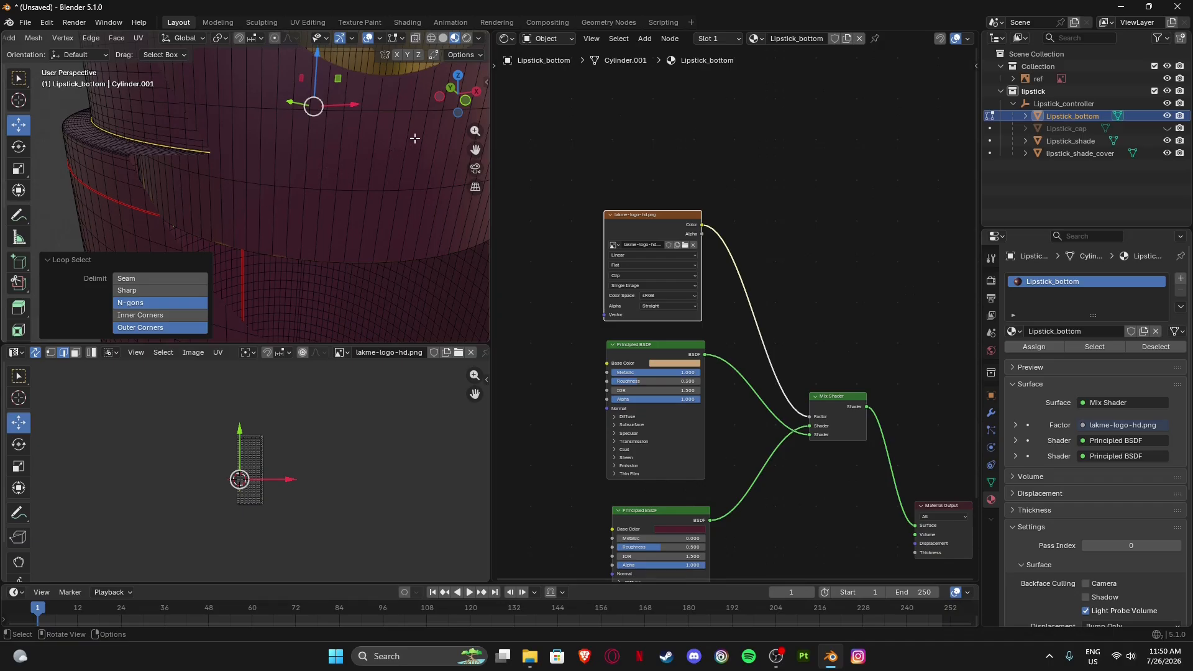
# Set the viewport's Clip Start to 0.001 m to stop close-up geometry from being cut off.
pyautogui.press('n')
pyautogui.press('n')
pyautogui.moveTo(486, 82); pyautogui.dragTo(321, 127)
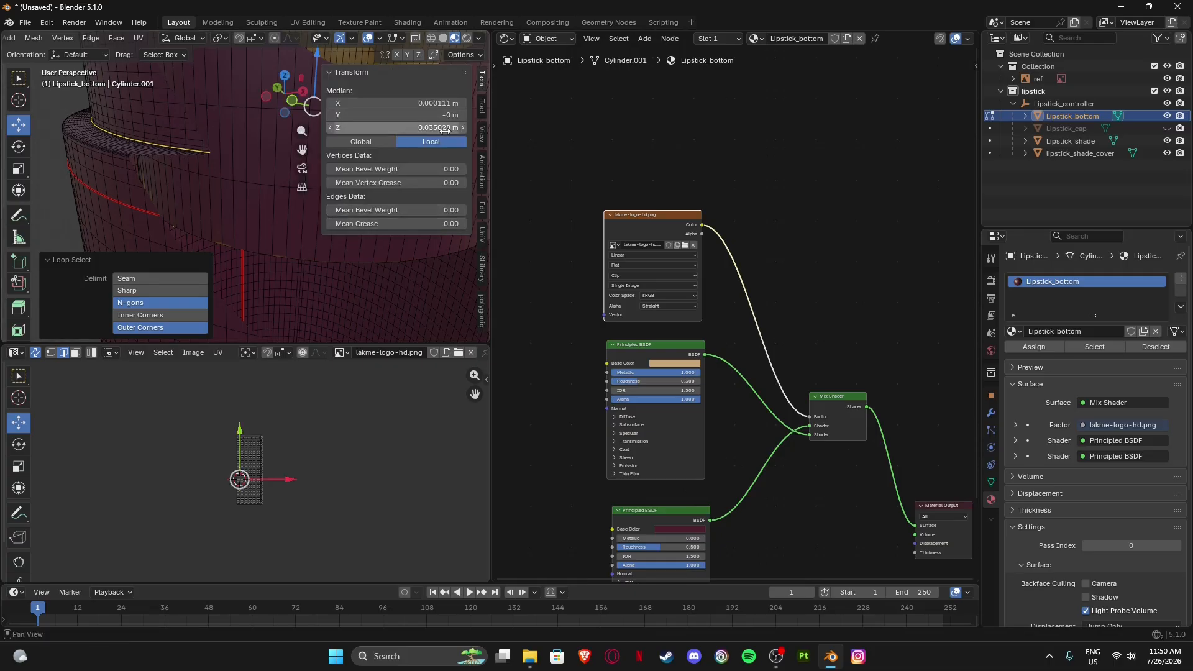
pyautogui.click(481, 134)
pyautogui.moveTo(426, 105); pyautogui.dragTo(435, 105)
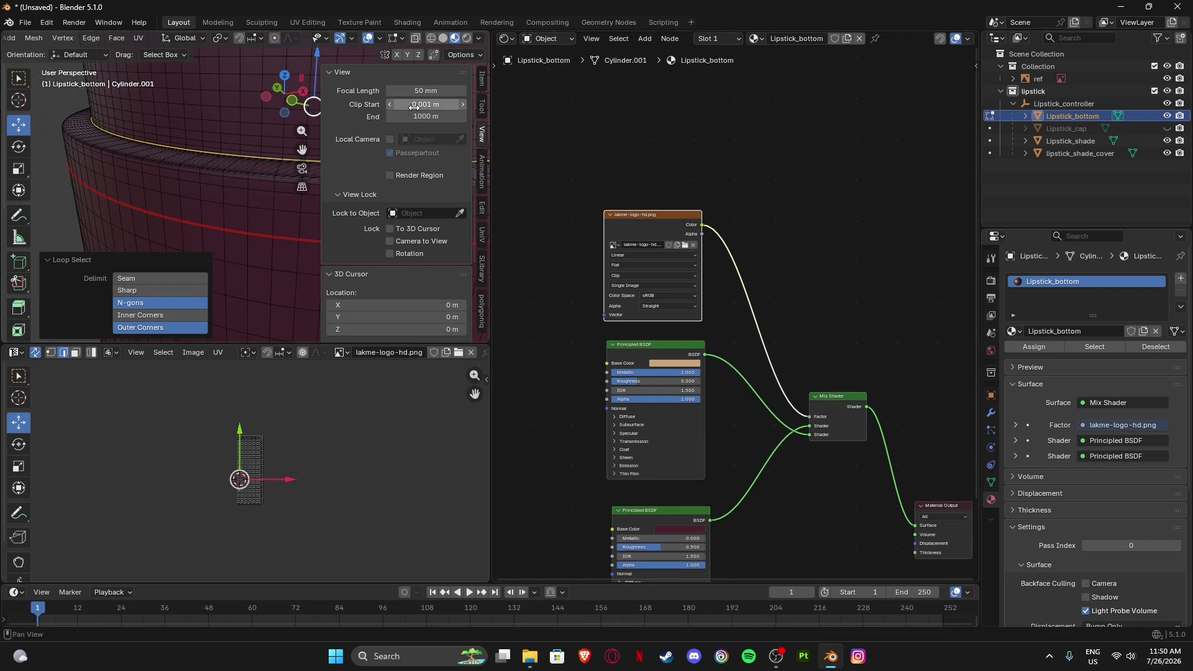
pyautogui.press('n')
# Mark a seam on the edge loop where the upper rim meets the neck and clear the selection.
pyautogui.scroll(3, 257, 158)
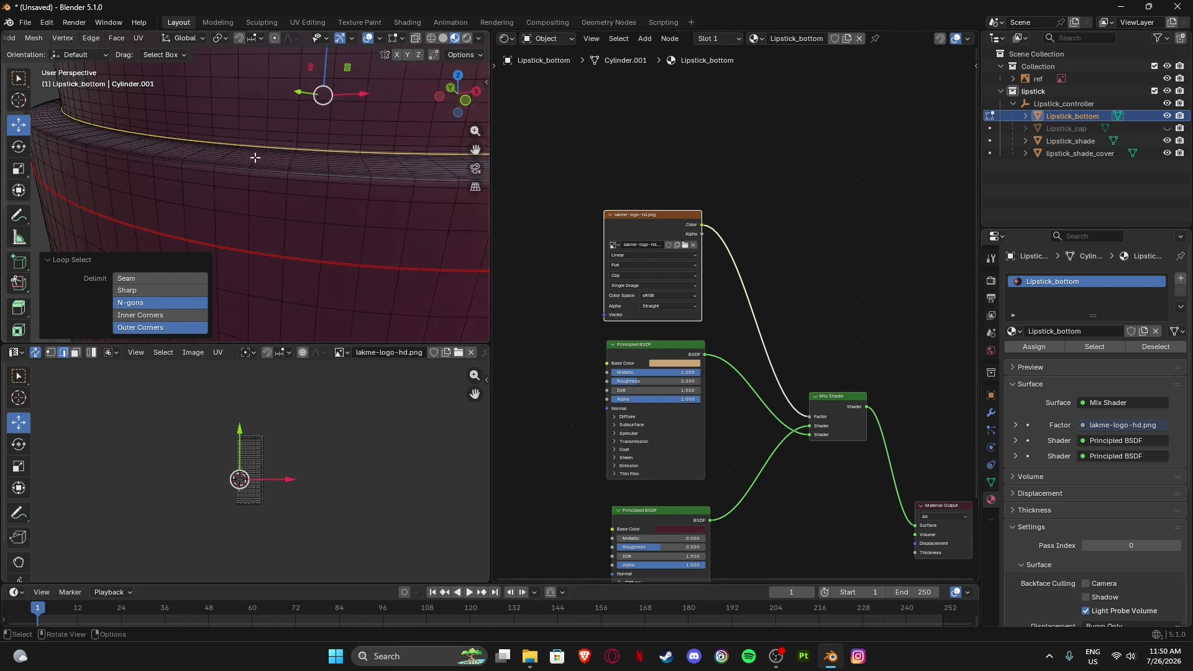
pyautogui.scroll(1, 257, 158)
pyautogui.moveTo(257, 157)
pyautogui.keyDown('shift'); pyautogui.mouseDown(button='middle')
pyautogui.moveTo(259, 203)
pyautogui.moveTo(267, 171)
pyautogui.mouseUp(button='middle'); pyautogui.keyUp('shift')
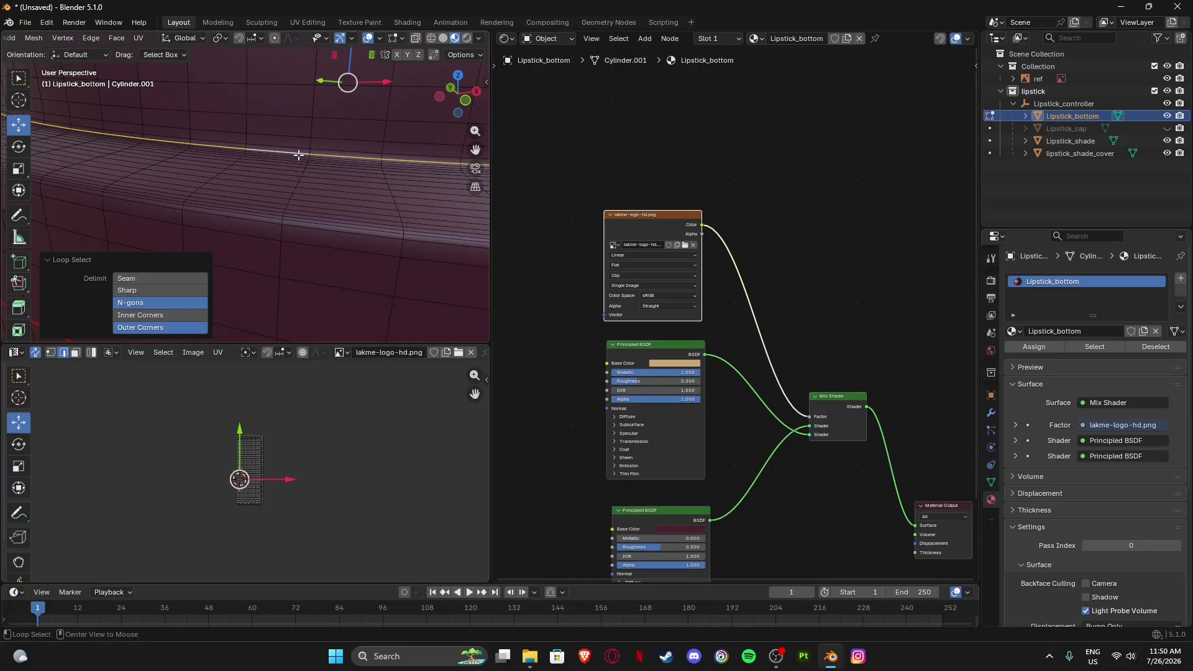
pyautogui.keyDown('alt'); pyautogui.click(298, 155); pyautogui.keyUp('alt')
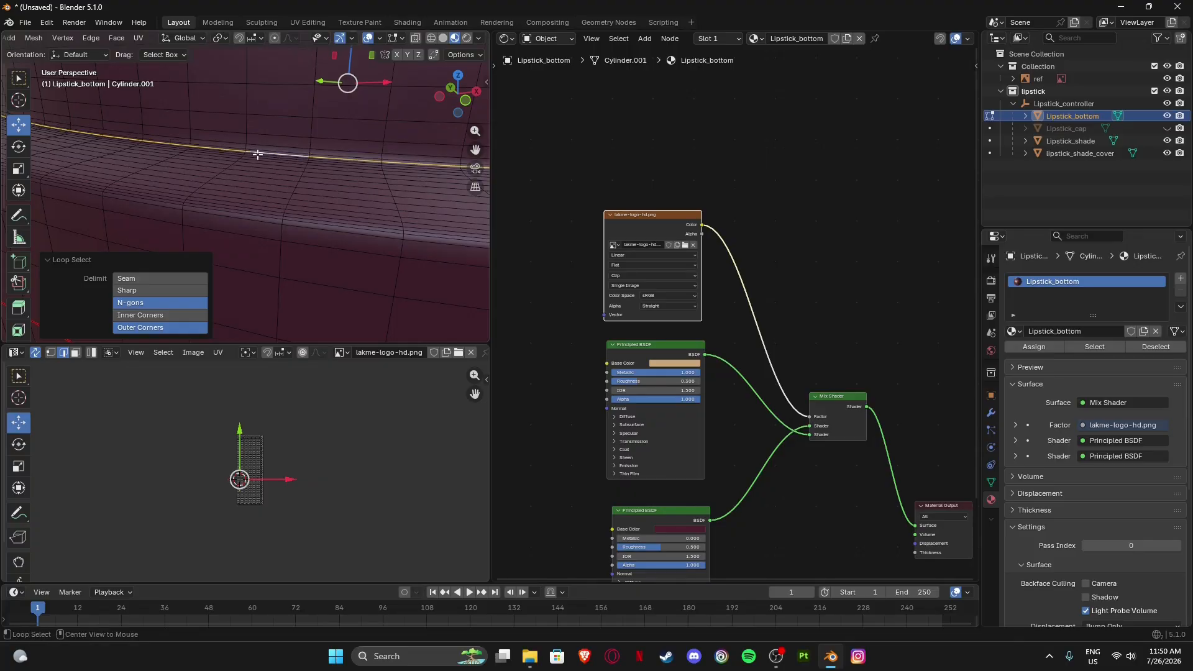
pyautogui.scroll(-6, 258, 155)
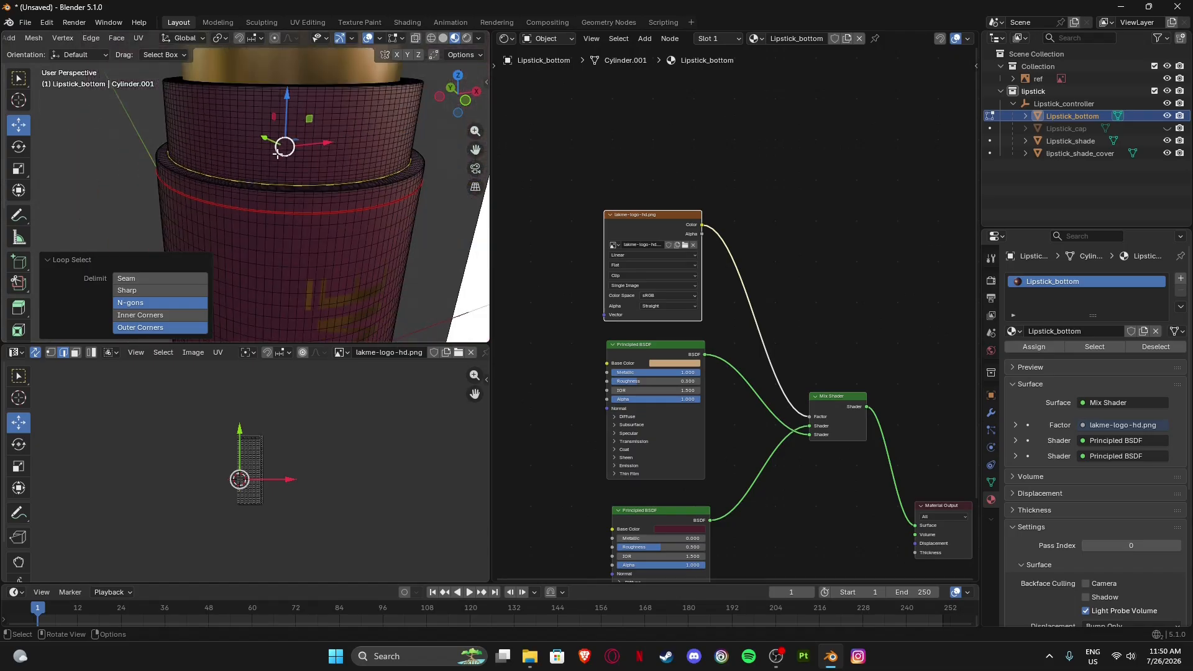
pyautogui.rightClick(270, 184)
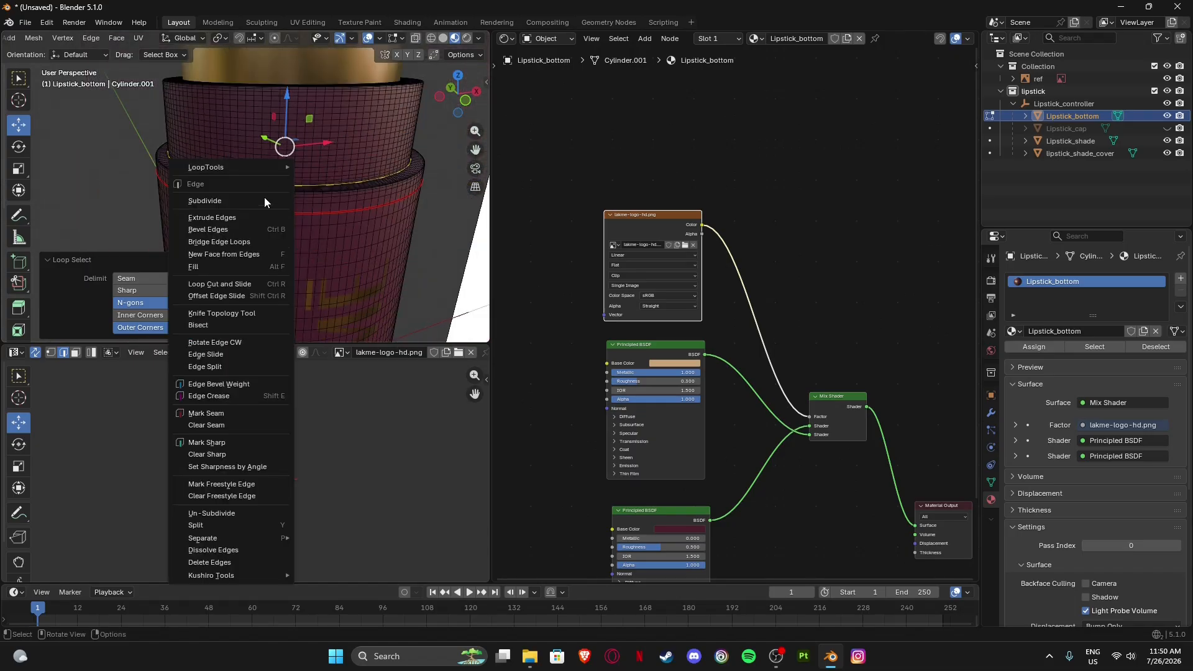
pyautogui.click(223, 409)
pyautogui.click(129, 227)
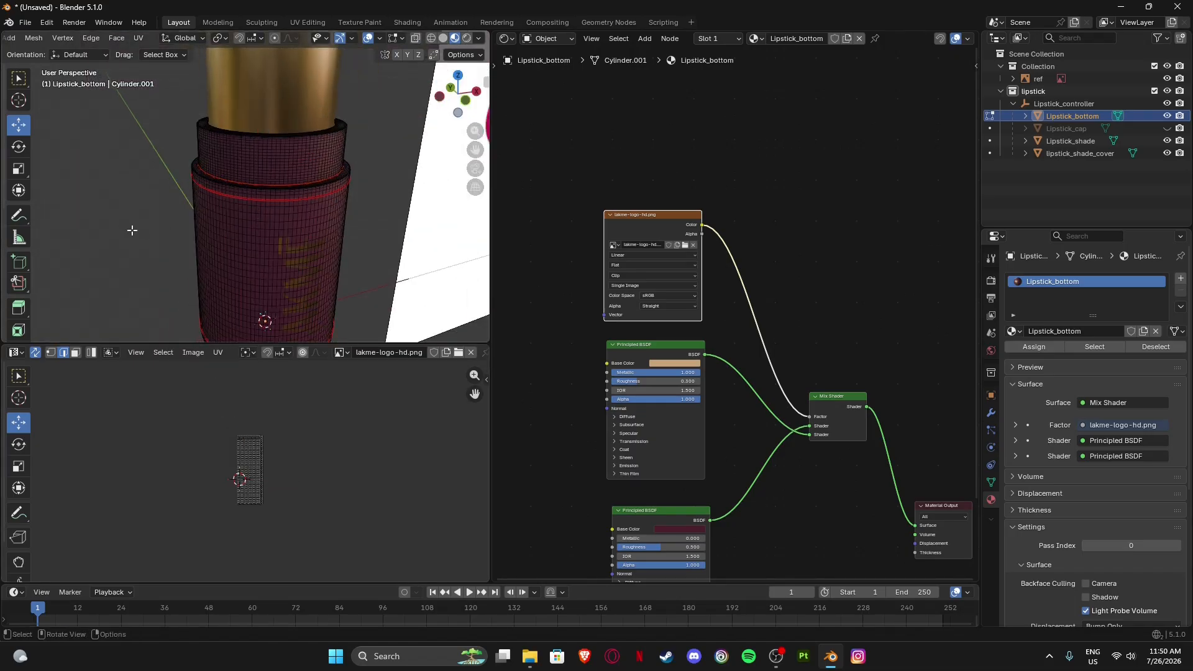
# In face selection, select the linked faces of the upper rim band and the underside with its edge band, delimited by seam.
pyautogui.scroll(3, 265, 205)
pyautogui.scroll(-3, 255, 197)
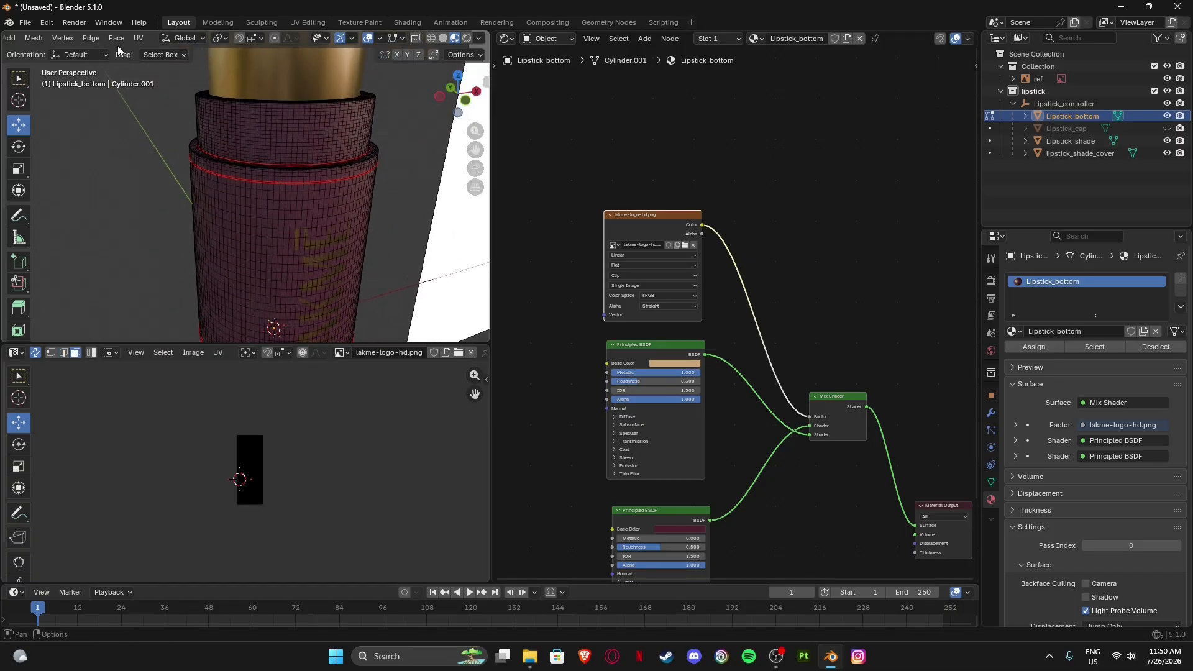
pyautogui.scroll(5, 129, 42)
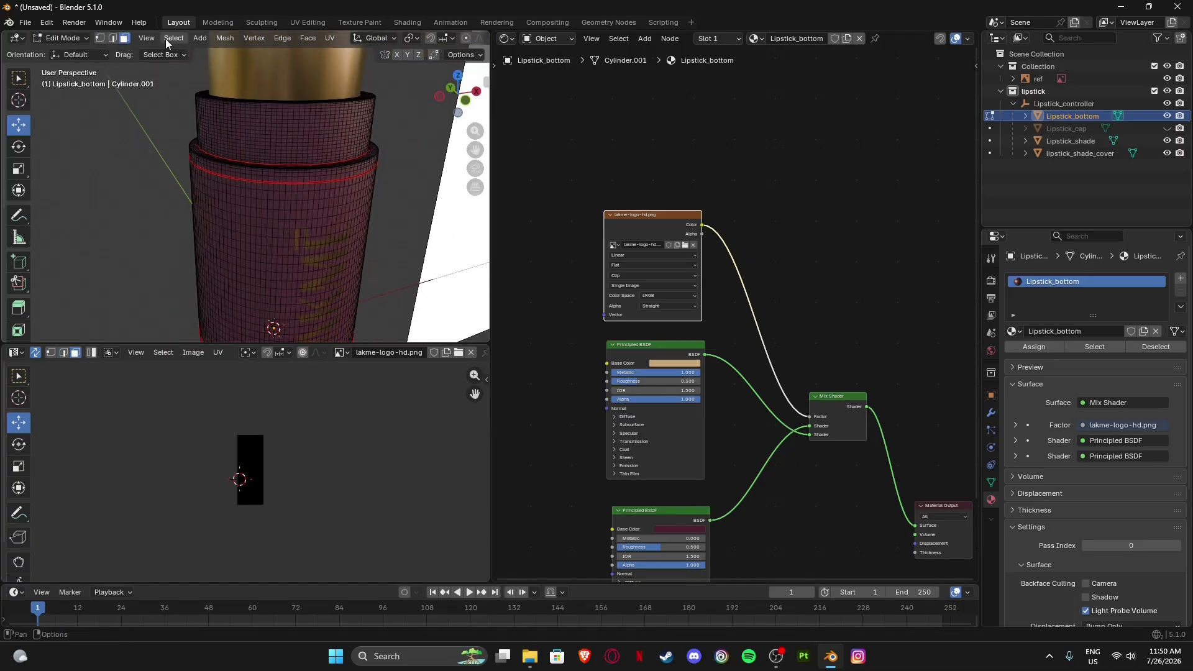
pyautogui.click(259, 177)
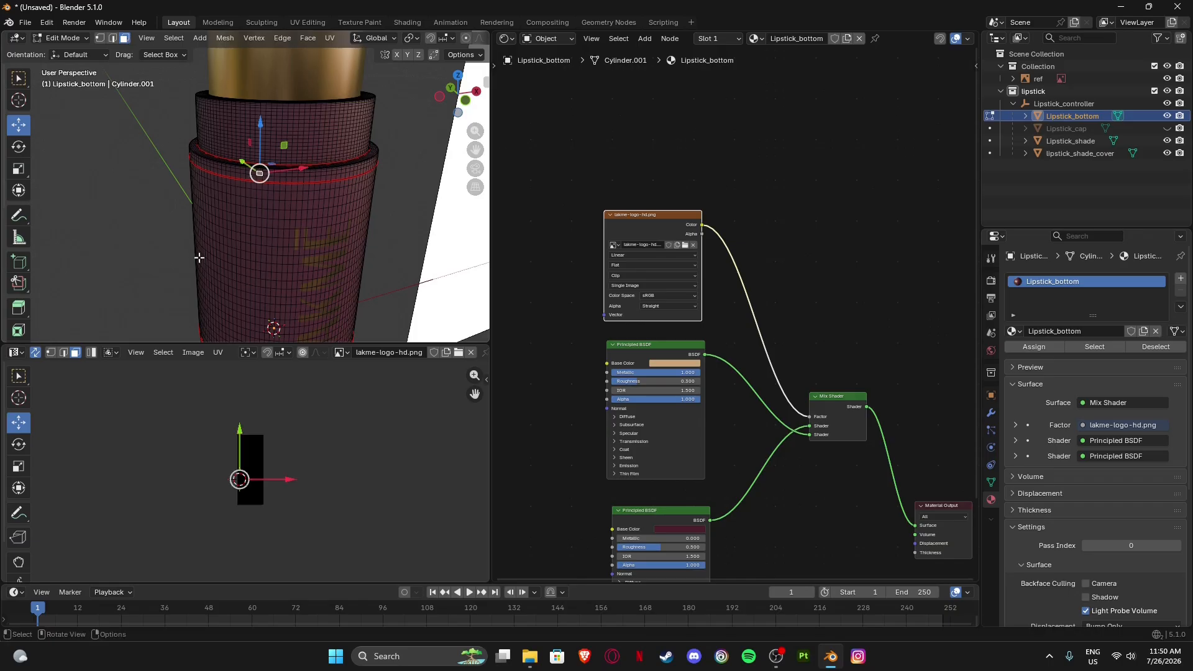
pyautogui.scroll(-4, 200, 259)
pyautogui.moveTo(234, 242); pyautogui.dragTo(269, 146, button='middle')
pyautogui.keyDown('shift'); pyautogui.click(271, 308); pyautogui.keyUp('shift')
pyautogui.moveTo(179, 316); pyautogui.dragTo(238, 284, button='middle')
pyautogui.hotkey('ctrl', 'l')
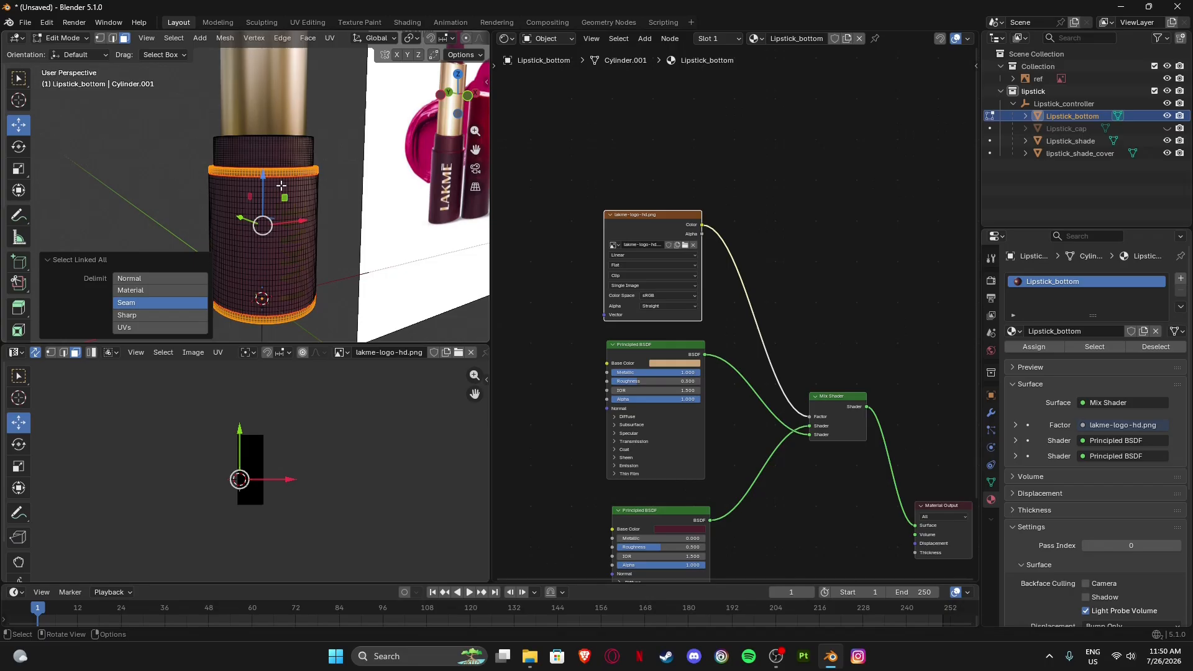
pyautogui.scroll(6, 264, 181)
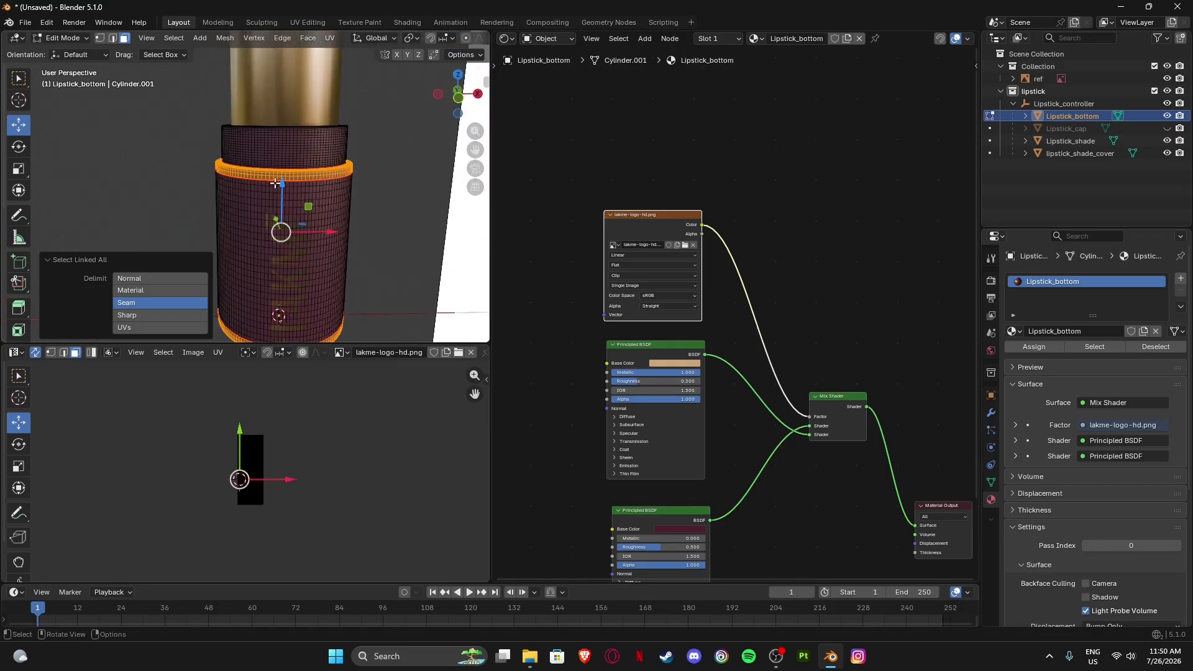
pyautogui.scroll(-6, 252, 147)
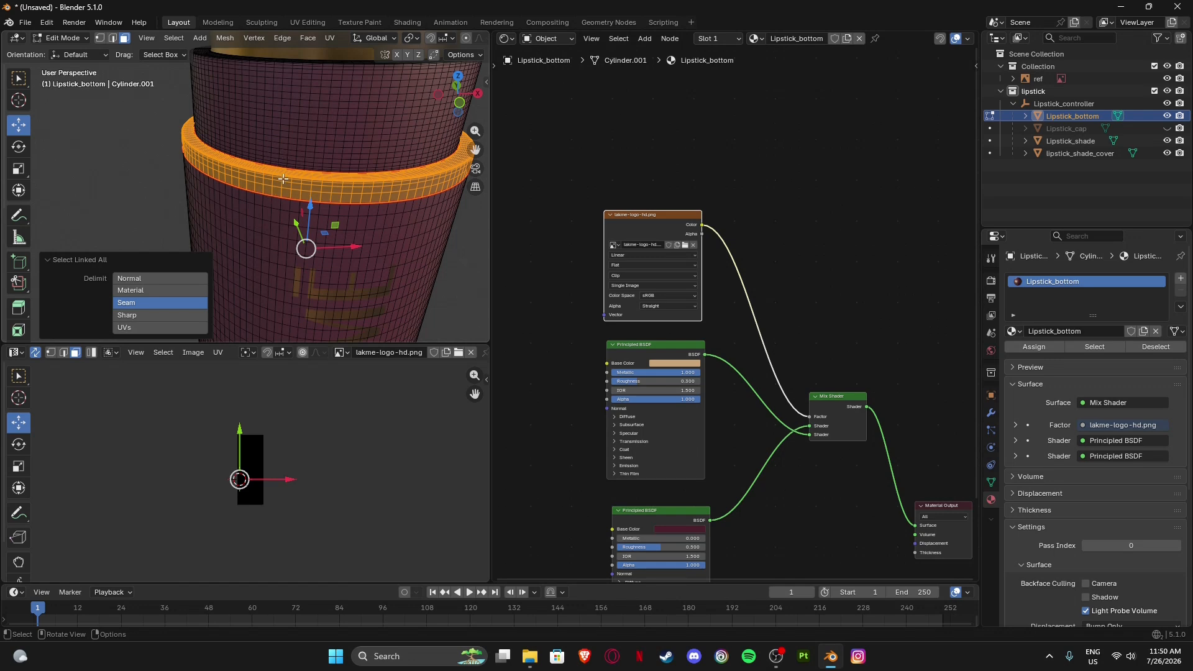
pyautogui.scroll(-3, 283, 179)
pyautogui.keyDown('shift'); pyautogui.moveTo(283, 230); pyautogui.dragTo(283, 169, button='middle'); pyautogui.keyUp('shift')
pyautogui.moveTo(246, 330); pyautogui.dragTo(241, 232, button='middle')
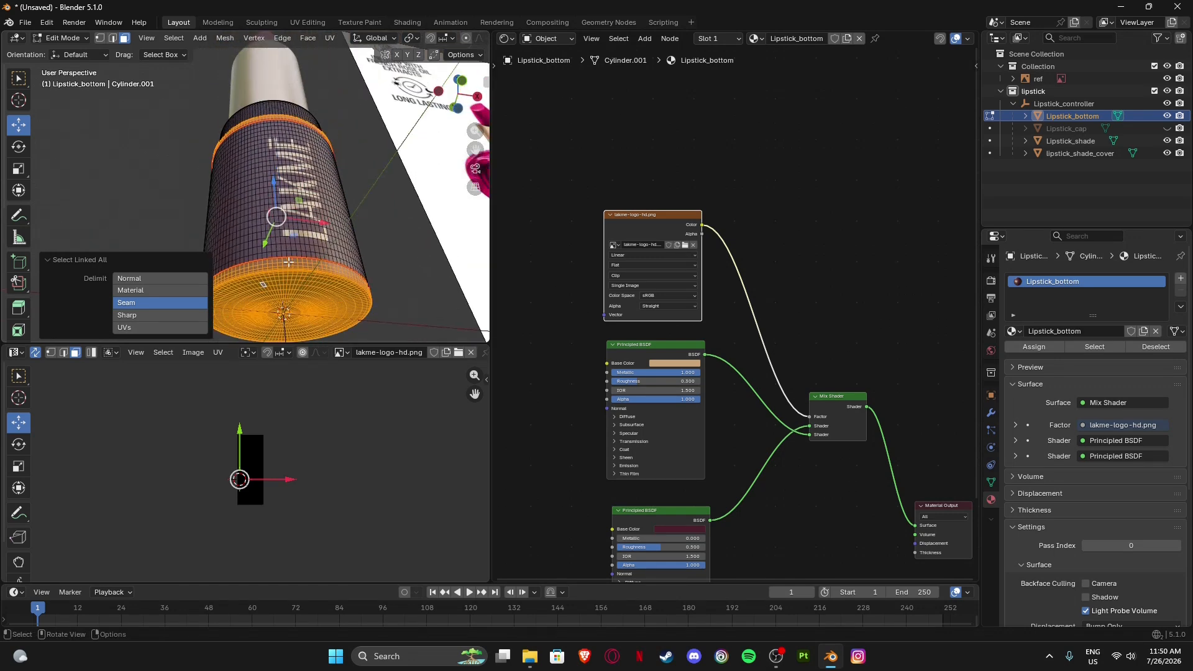
pyautogui.moveTo(216, 116); pyautogui.dragTo(241, 124, button='middle')
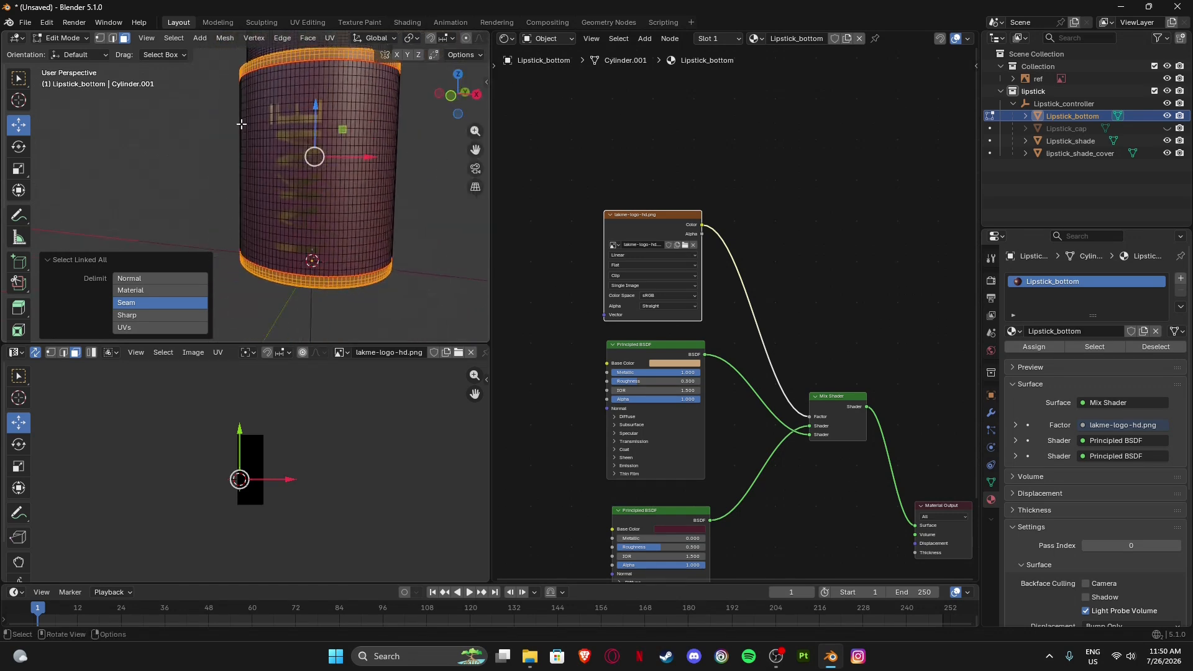
# Unwrap the selected rim and underside faces with the Angle Based method.
pyautogui.moveTo(268, 486); pyautogui.dragTo(282, 446, button='middle')
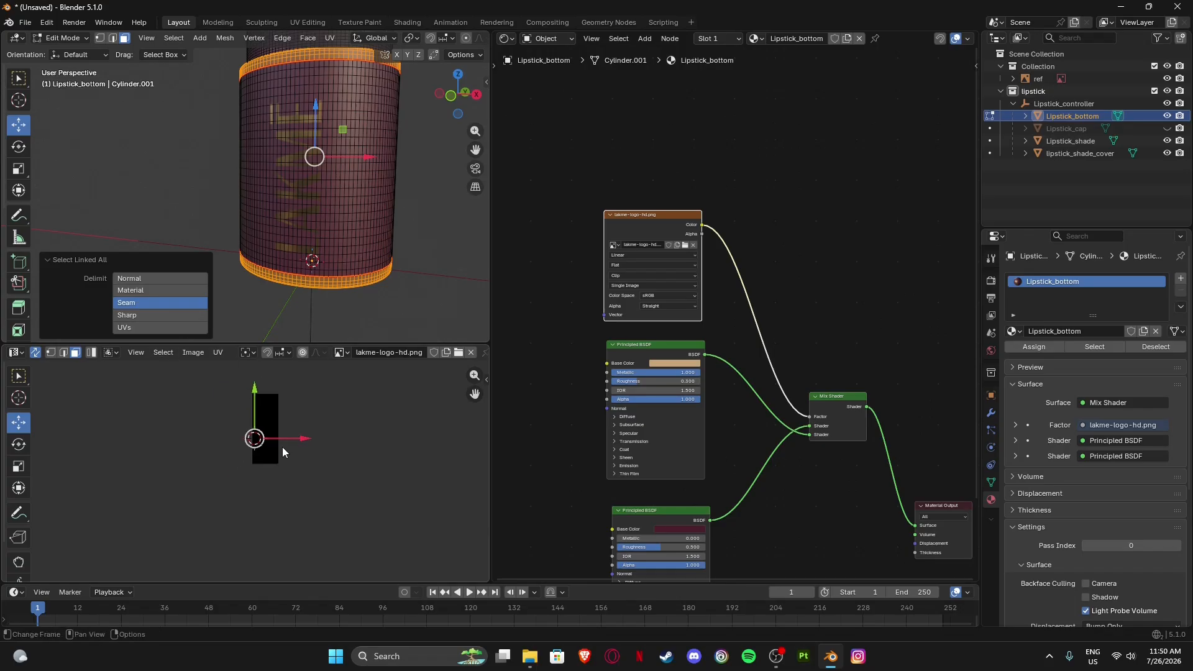
pyautogui.scroll(4, 283, 435)
pyautogui.scroll(3, 283, 427)
pyautogui.keyDown('shift'); pyautogui.moveTo(282, 405); pyautogui.dragTo(254, 460, button='middle'); pyautogui.keyUp('shift')
pyautogui.scroll(1, 241, 422)
pyautogui.scroll(-5, 243, 418)
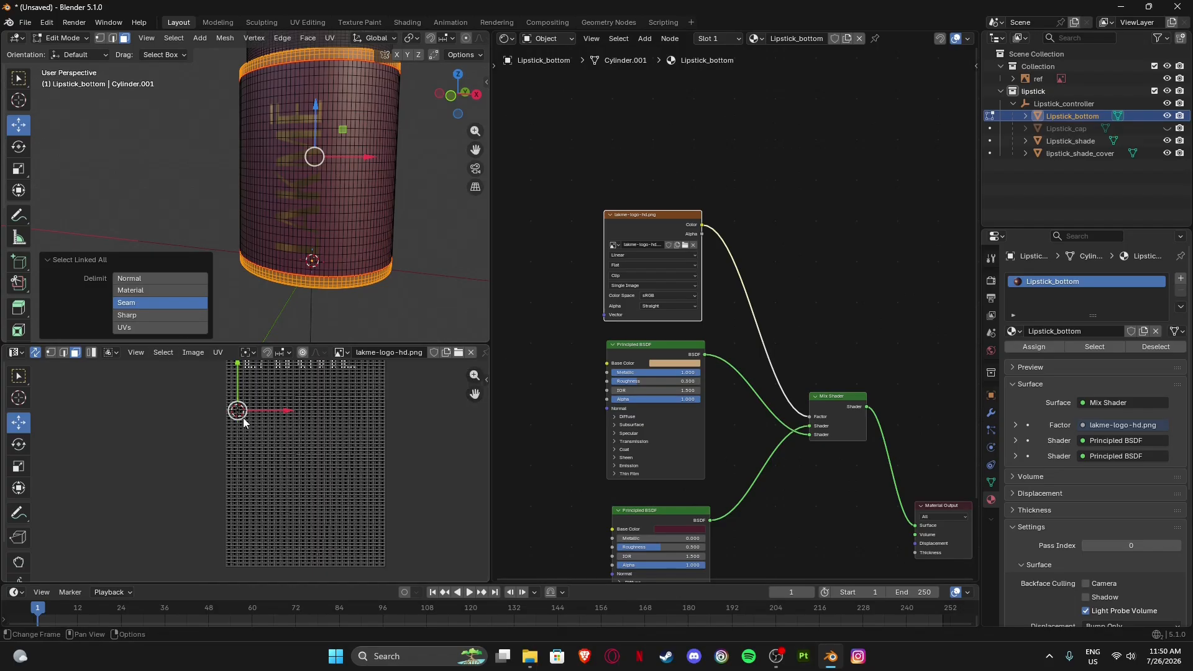
pyautogui.scroll(-2, 338, 177)
pyautogui.press('u')
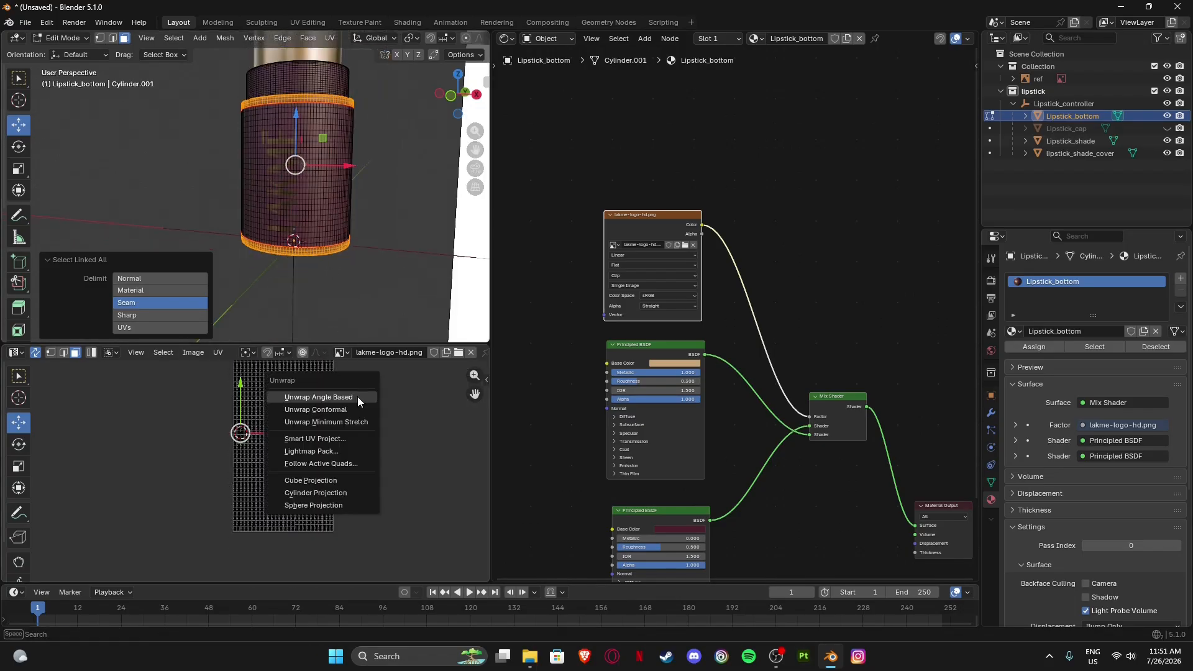
pyautogui.click(356, 397)
pyautogui.scroll(-3, 298, 421)
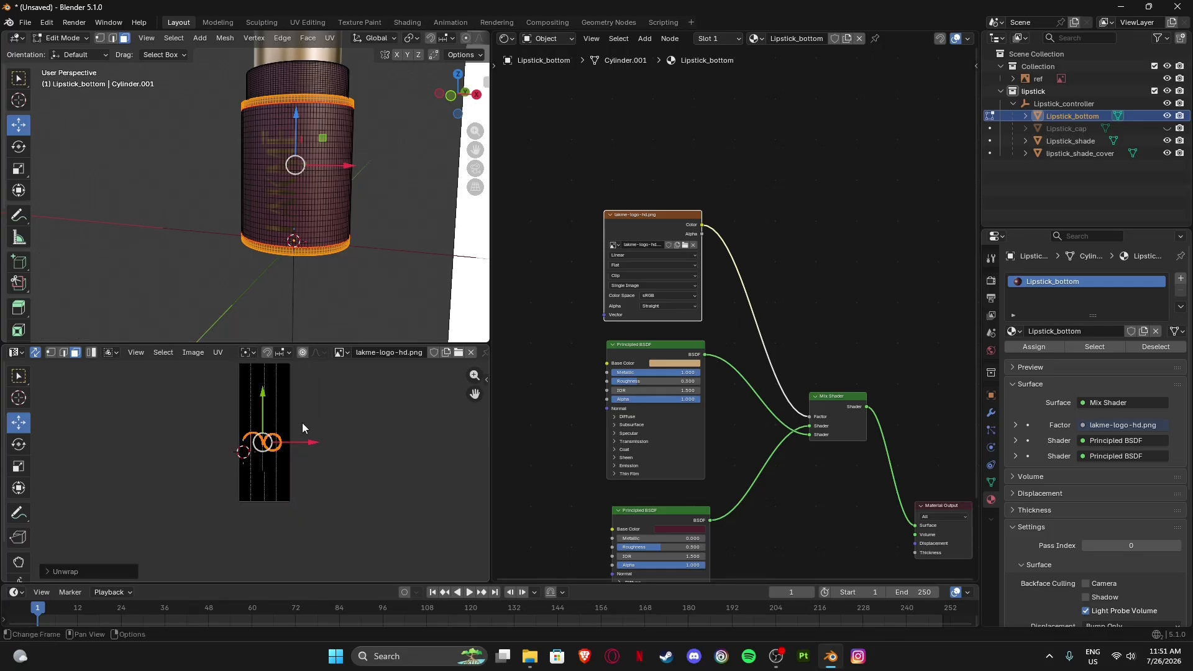
pyautogui.scroll(5, 305, 469)
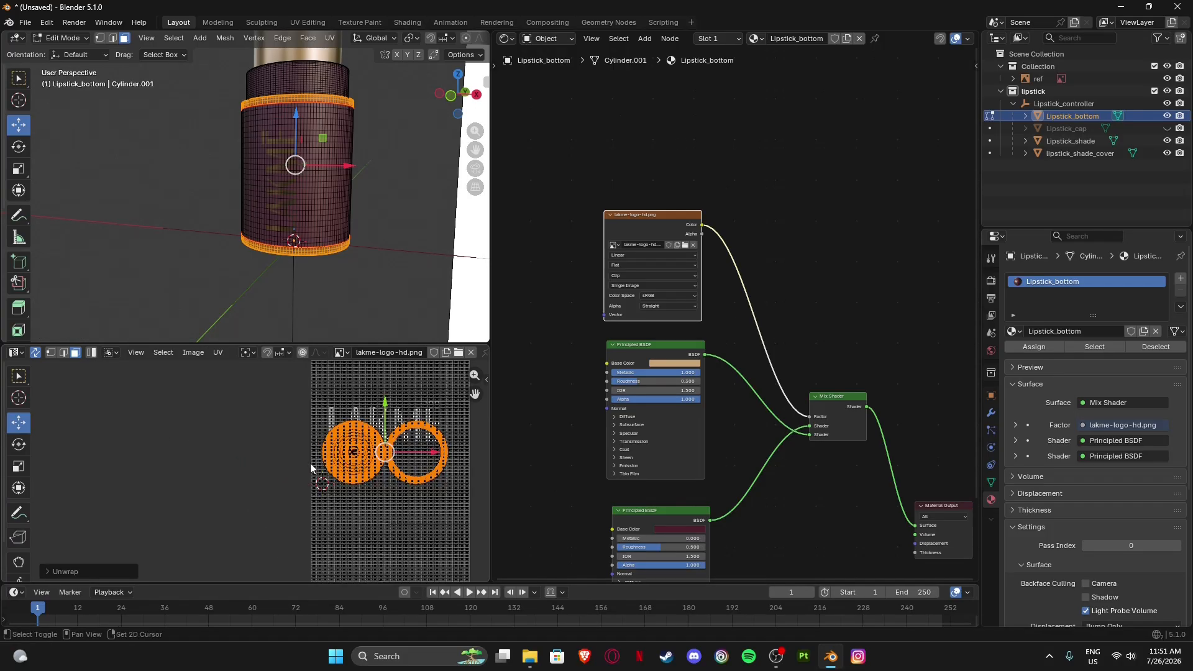
pyautogui.scroll(4, 294, 466)
pyautogui.scroll(-4, 319, 442)
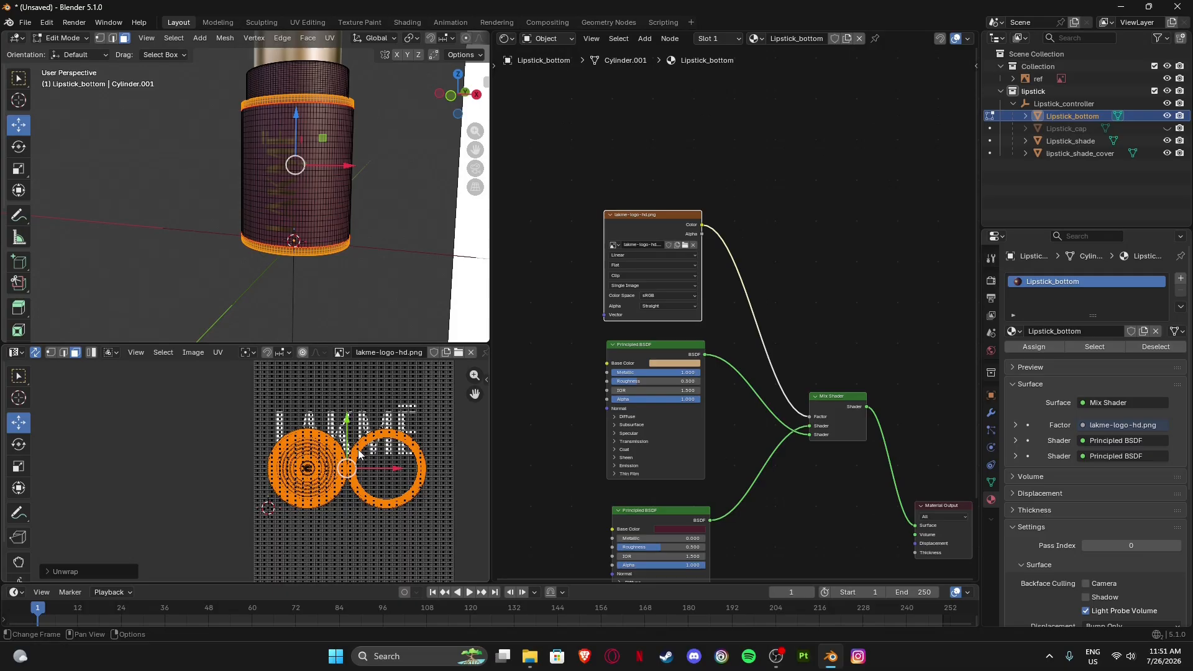
# Shrink the unwrapped circular islands to about 0.08 scale and move them onto the white leg of the logo's K.
pyautogui.press('s')
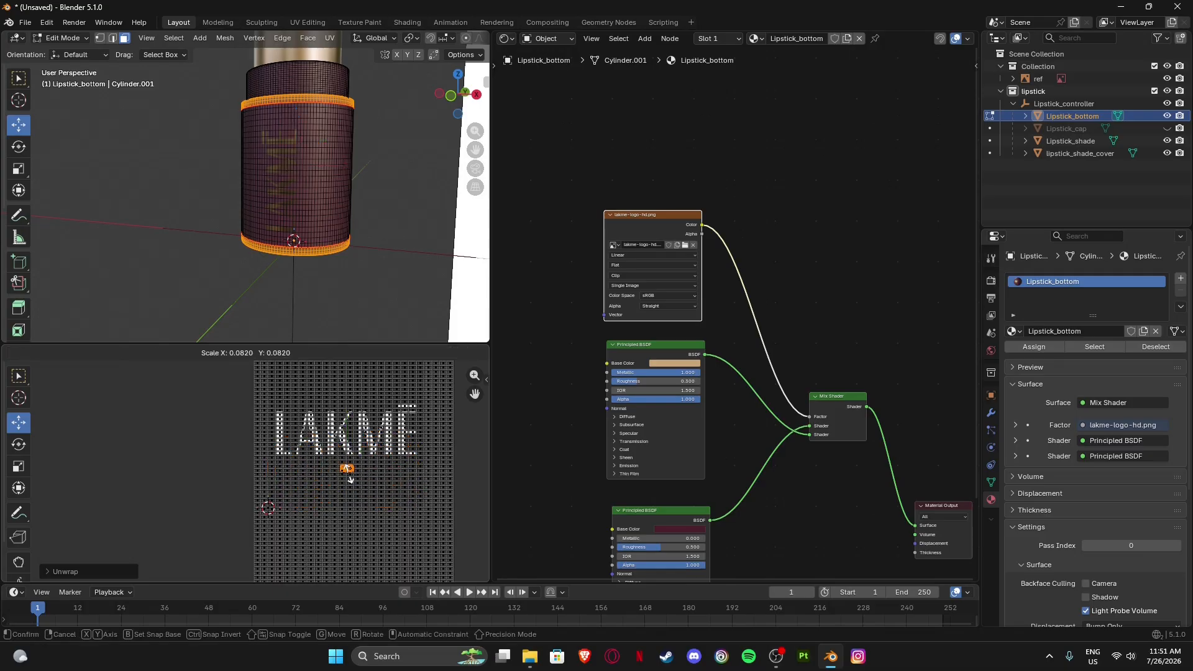
pyautogui.click(347, 470)
pyautogui.scroll(6, 347, 470)
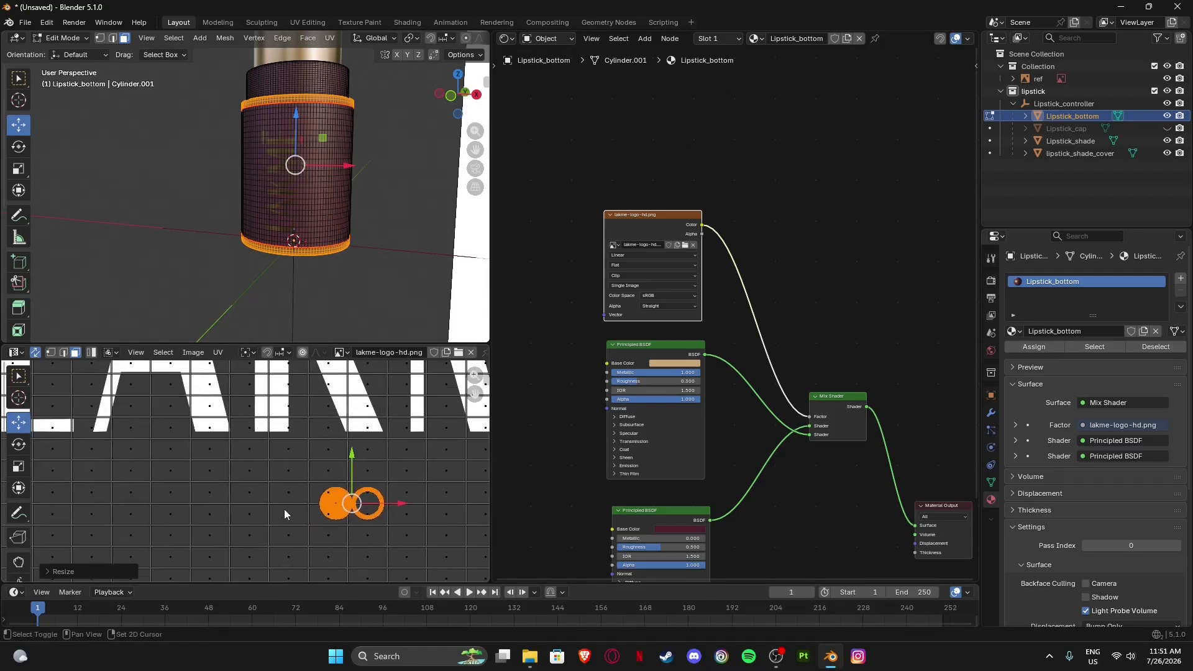
pyautogui.press('g')
pyautogui.click(345, 414)
# Scale the islands down further to fit well inside the K's white stroke and check the base in Object Mode.
pyautogui.scroll(-1, 249, 473)
pyautogui.scroll(5, 271, 449)
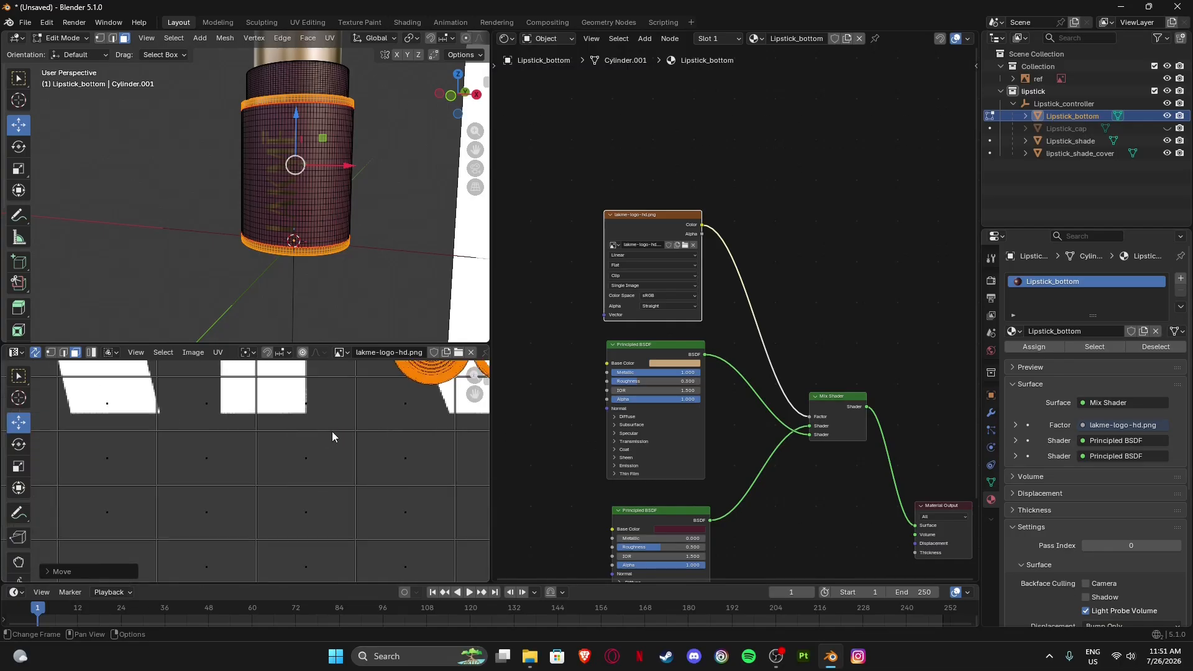
pyautogui.keyDown('shift'); pyautogui.moveTo(379, 432); pyautogui.dragTo(234, 597, button='middle'); pyautogui.keyUp('shift')
pyautogui.scroll(2, 280, 500)
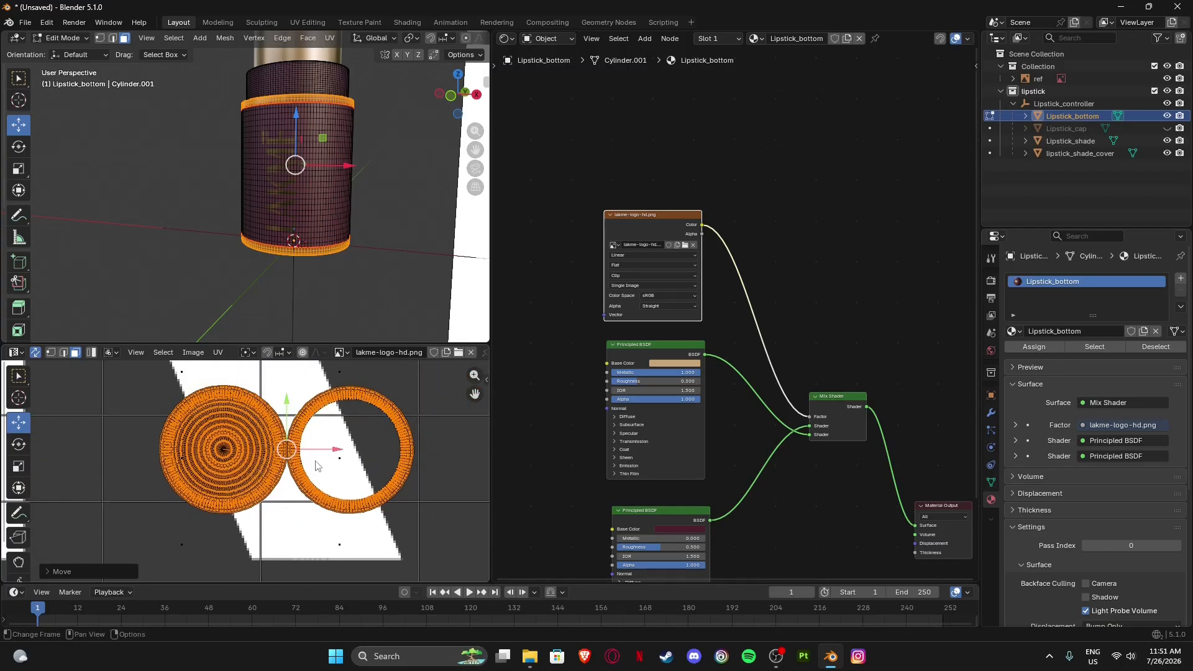
pyautogui.press('s')
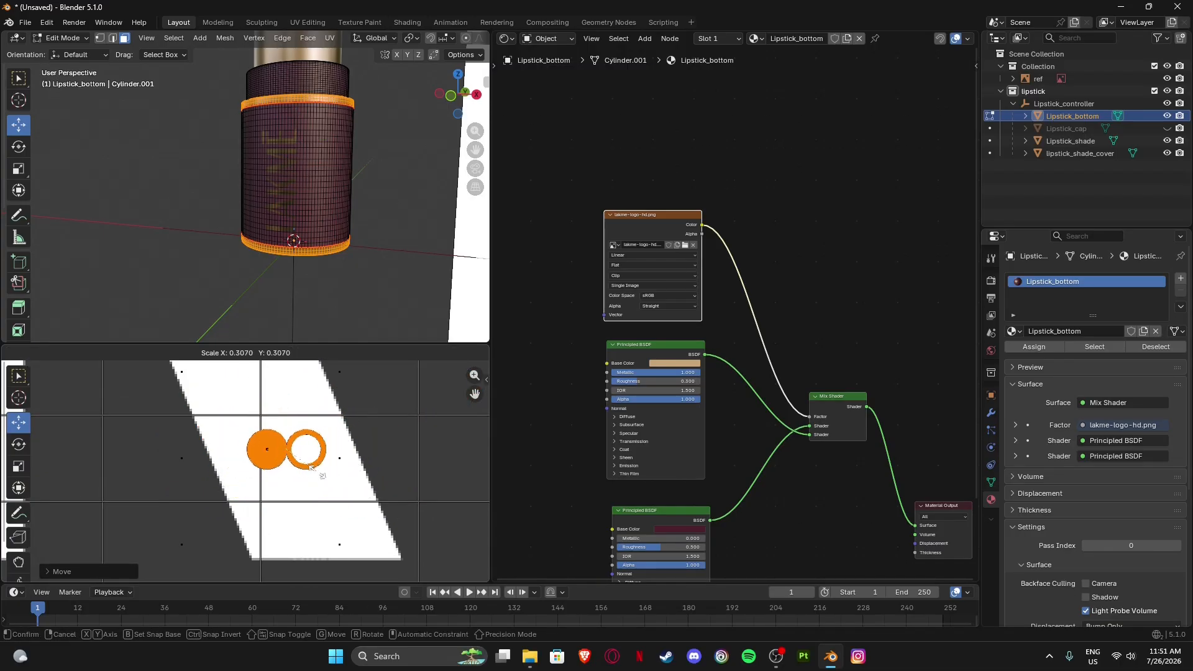
pyautogui.click(289, 454)
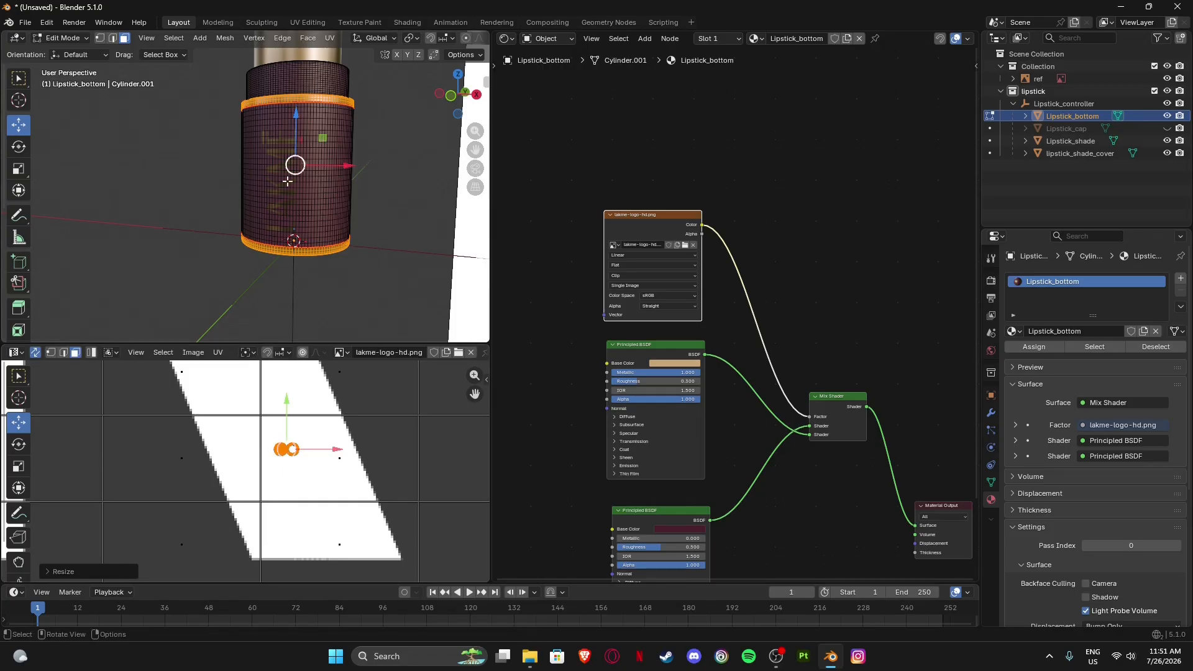
pyautogui.press('Tab')
pyautogui.moveTo(310, 204); pyautogui.dragTo(210, 155, button='middle')
pyautogui.scroll(3, 274, 218)
pyautogui.scroll(3, 228, 144)
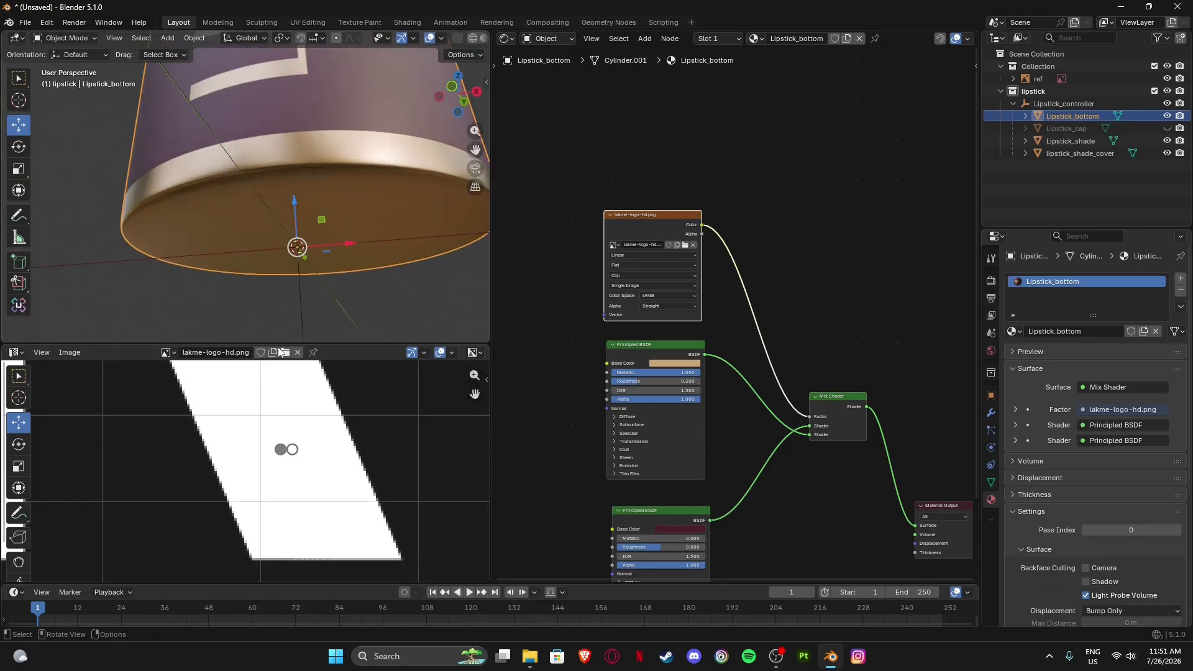
# Try the islands on the logo's black background, check the base in Object Mode, and move them back onto the K's white stroke.
pyautogui.press('Tab')
pyautogui.press('g')
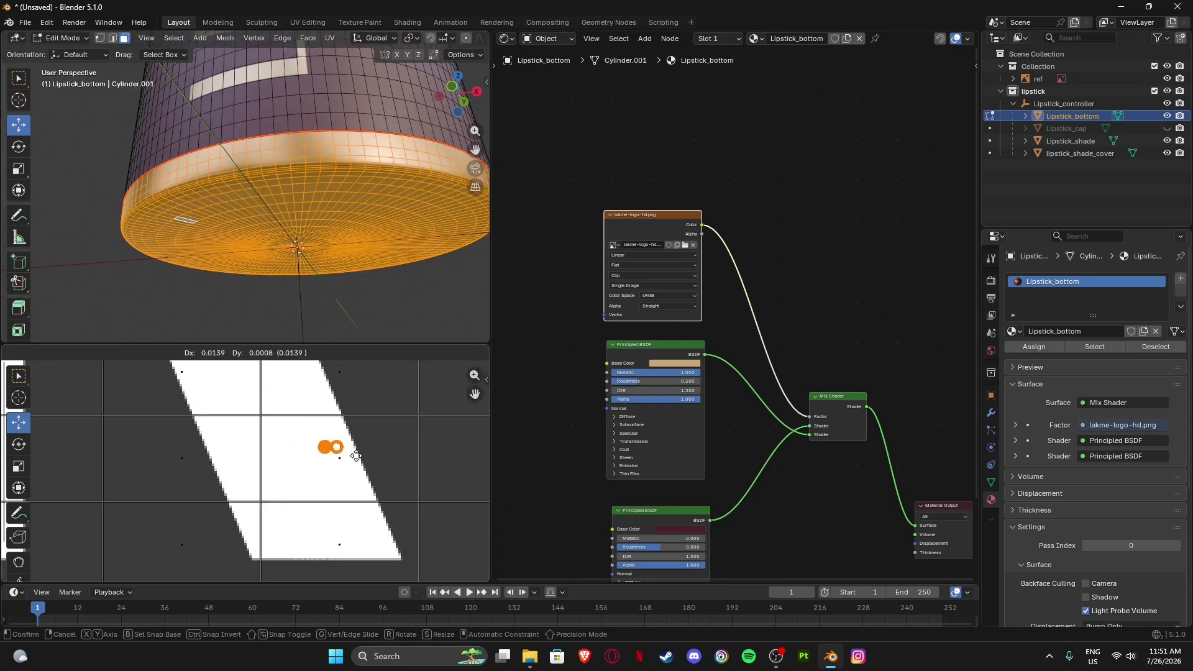
pyautogui.click(422, 456)
pyautogui.press('Tab')
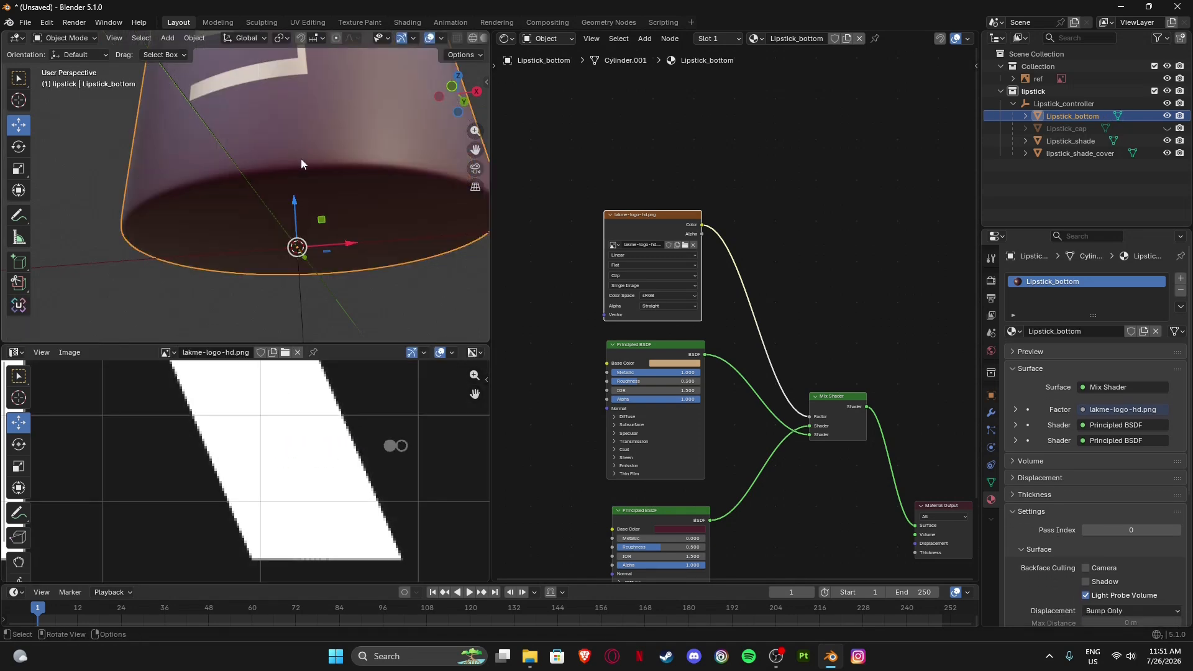
pyautogui.press('Tab')
pyautogui.press('g')
pyautogui.click(278, 471)
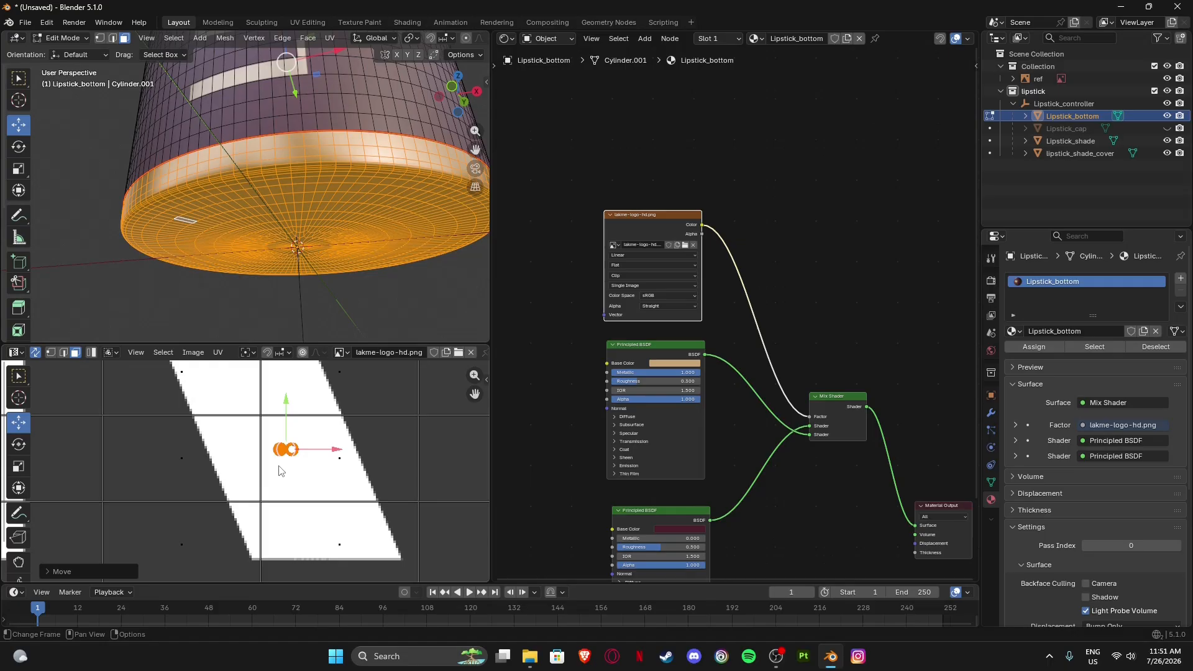
# Inspect the island placement on the logo and compare the lipstick with the reference image in Object Mode from the front.
pyautogui.scroll(-8, 320, 490)
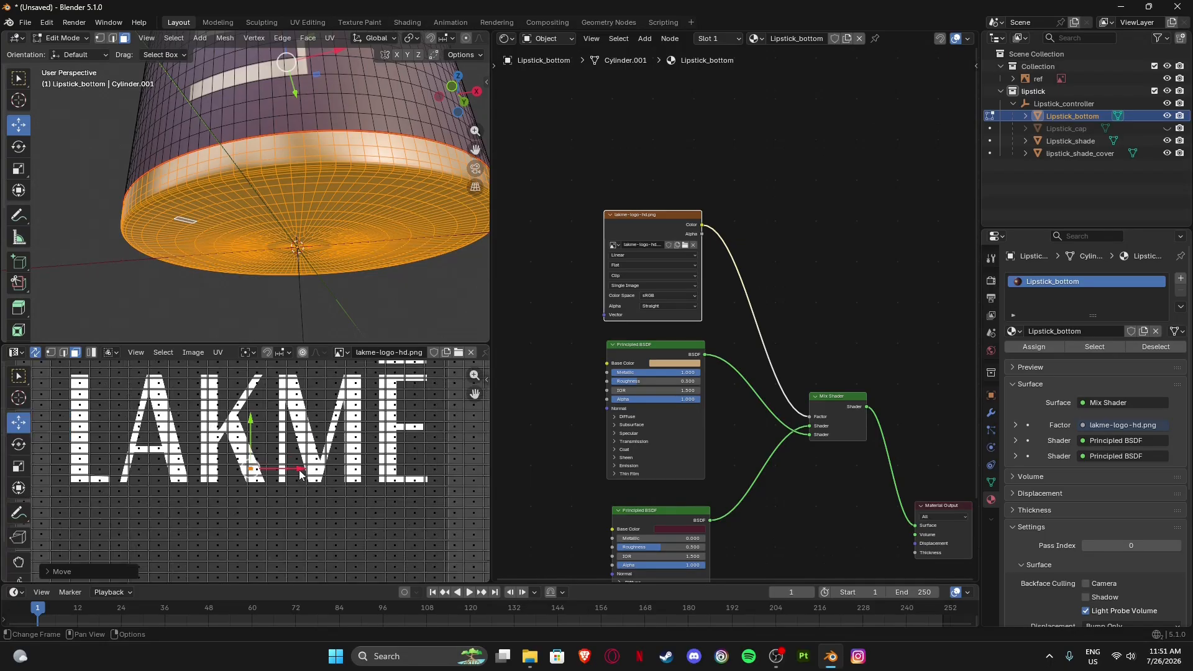
pyautogui.scroll(6, 245, 471)
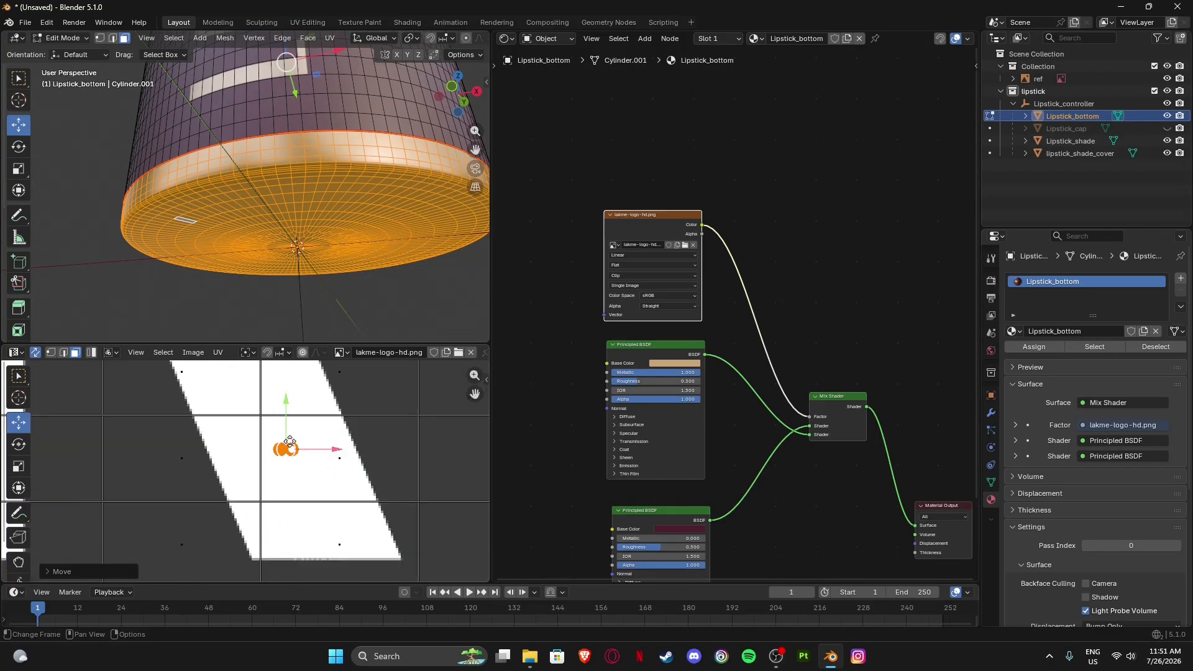
pyautogui.scroll(-3, 292, 454)
pyautogui.scroll(-4, 297, 457)
pyautogui.scroll(-6, 280, 205)
pyautogui.moveTo(290, 134); pyautogui.dragTo(262, 187, button='middle')
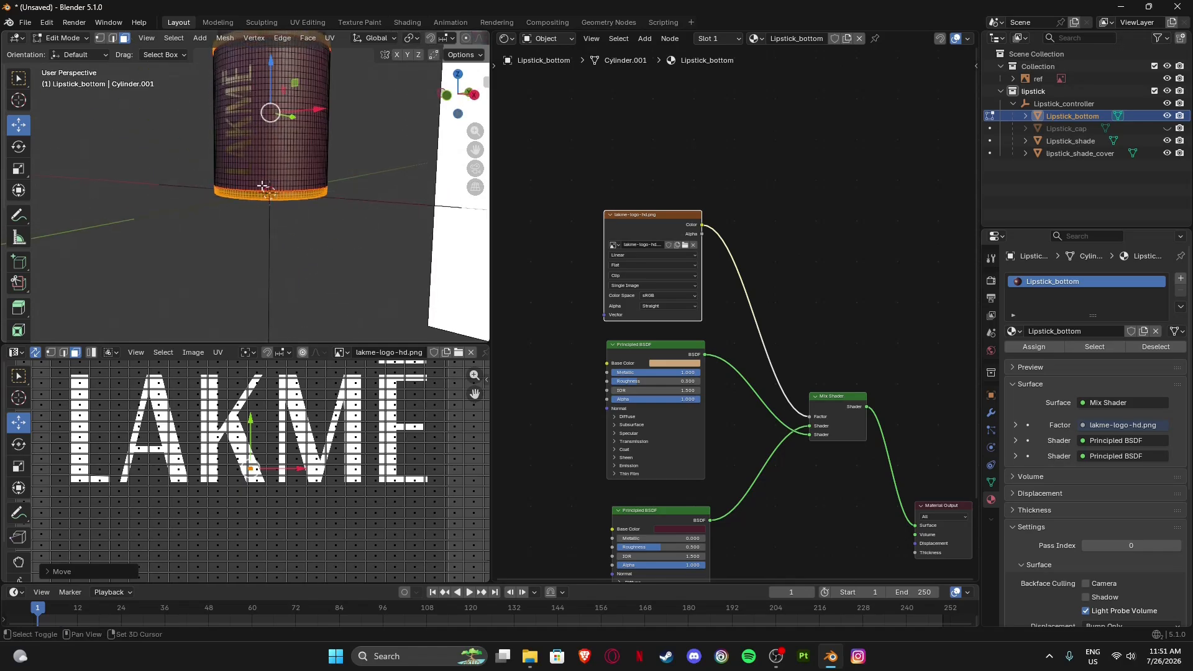
pyautogui.keyDown('shift'); pyautogui.moveTo(262, 121); pyautogui.dragTo(279, 150, button='middle'); pyautogui.keyUp('shift')
pyautogui.press('Tab')
pyautogui.scroll(4, 208, 170)
pyautogui.scroll(-3, 268, 157)
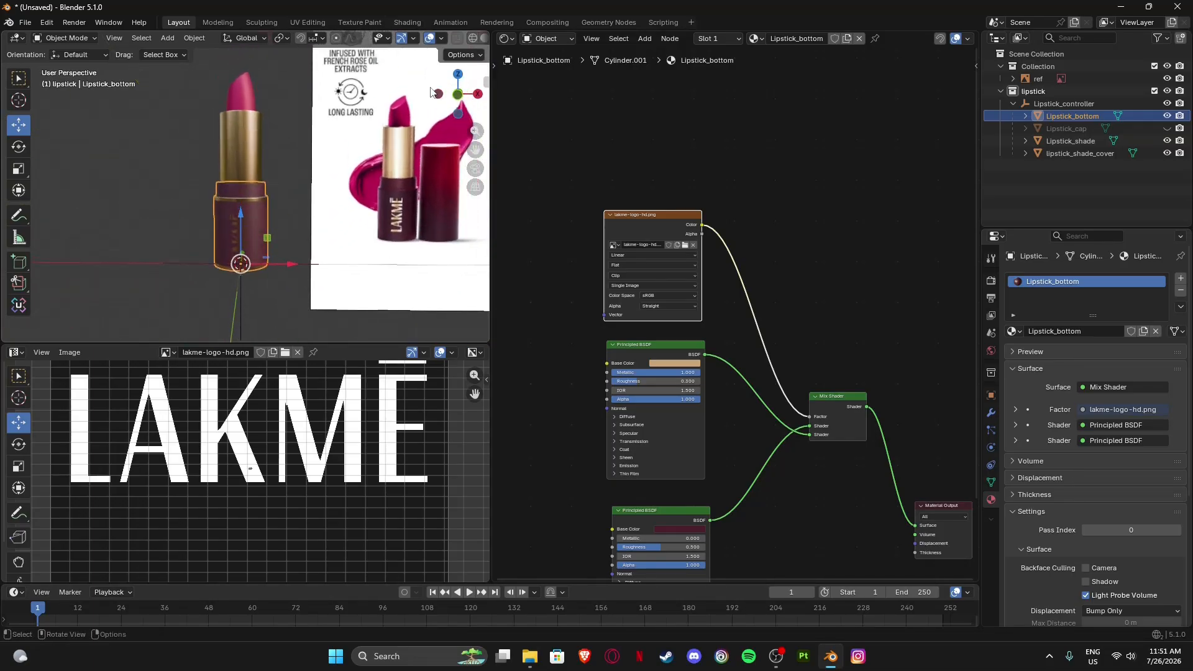
pyautogui.click(458, 95)
pyautogui.scroll(-3, 240, 230)
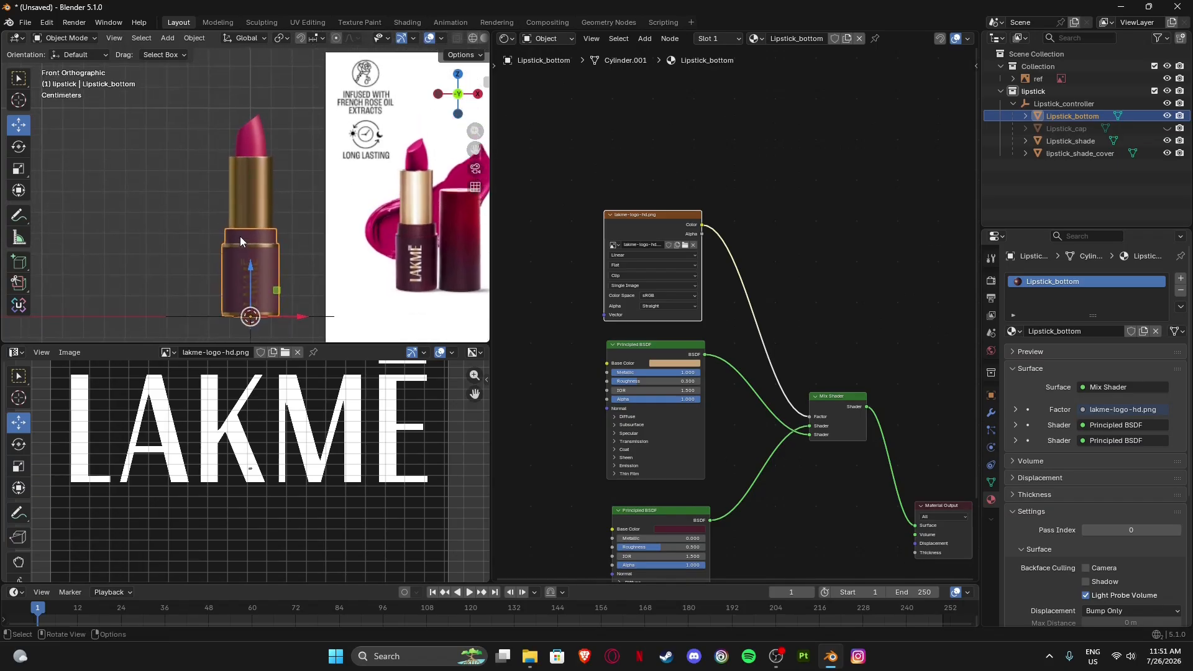
# Unhide the lipstick cap and compare the closed lipstick with the reference image.
pyautogui.click(189, 214)
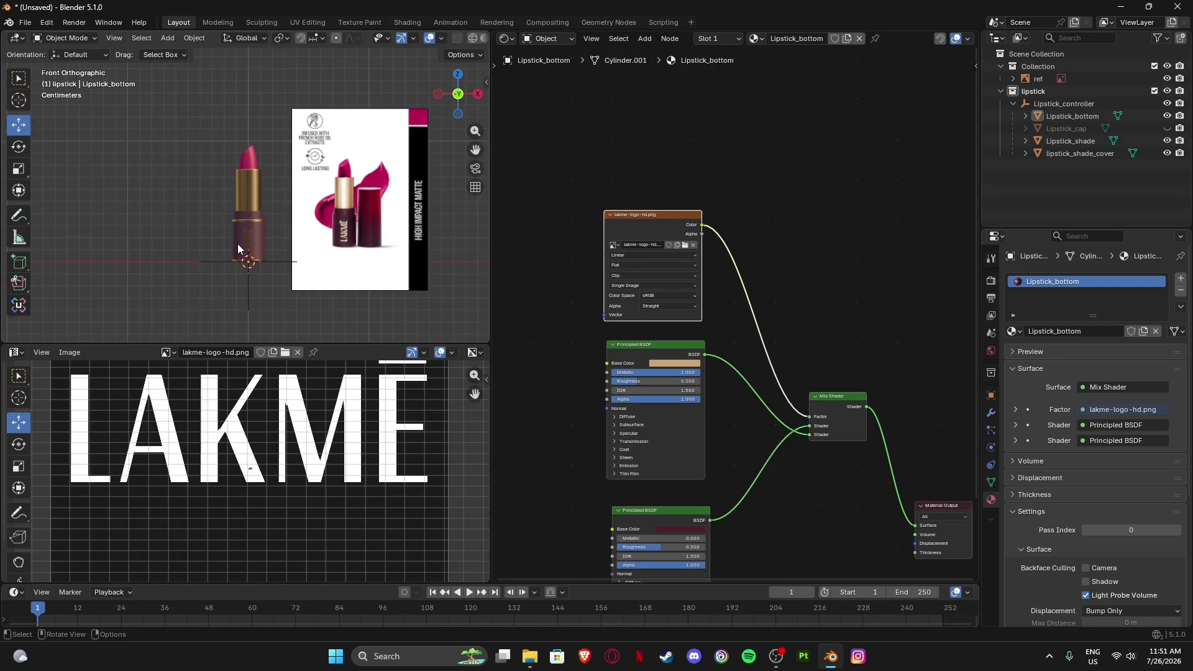
pyautogui.scroll(2, 249, 191)
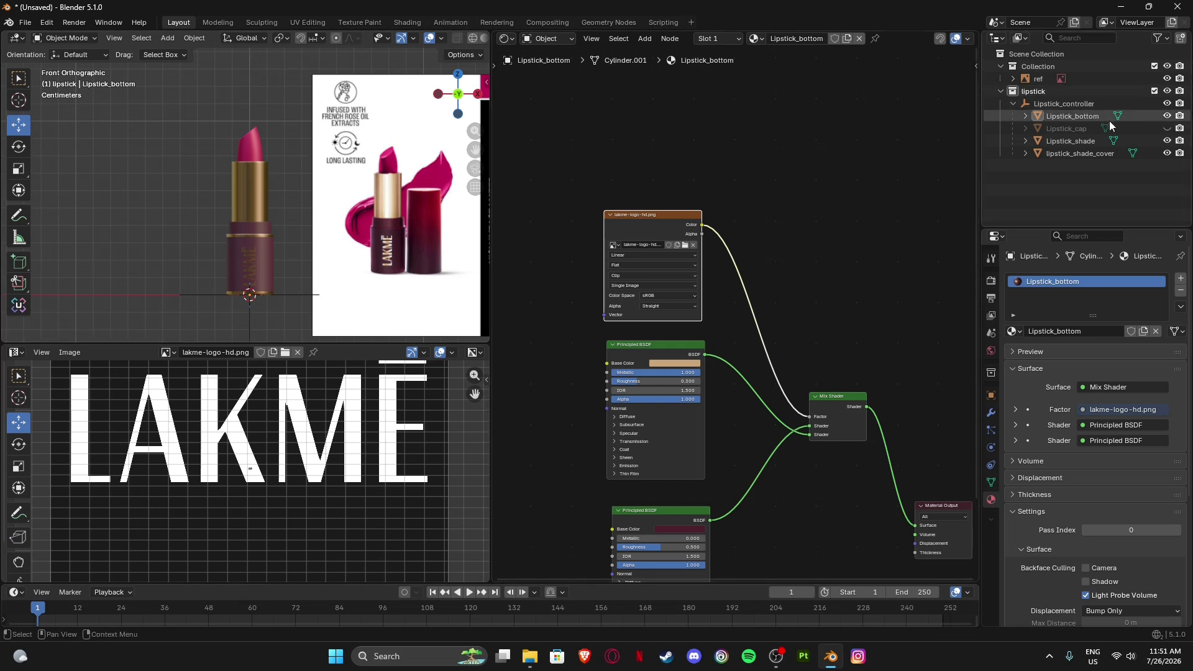
pyautogui.click(1168, 129)
pyautogui.scroll(5, 240, 179)
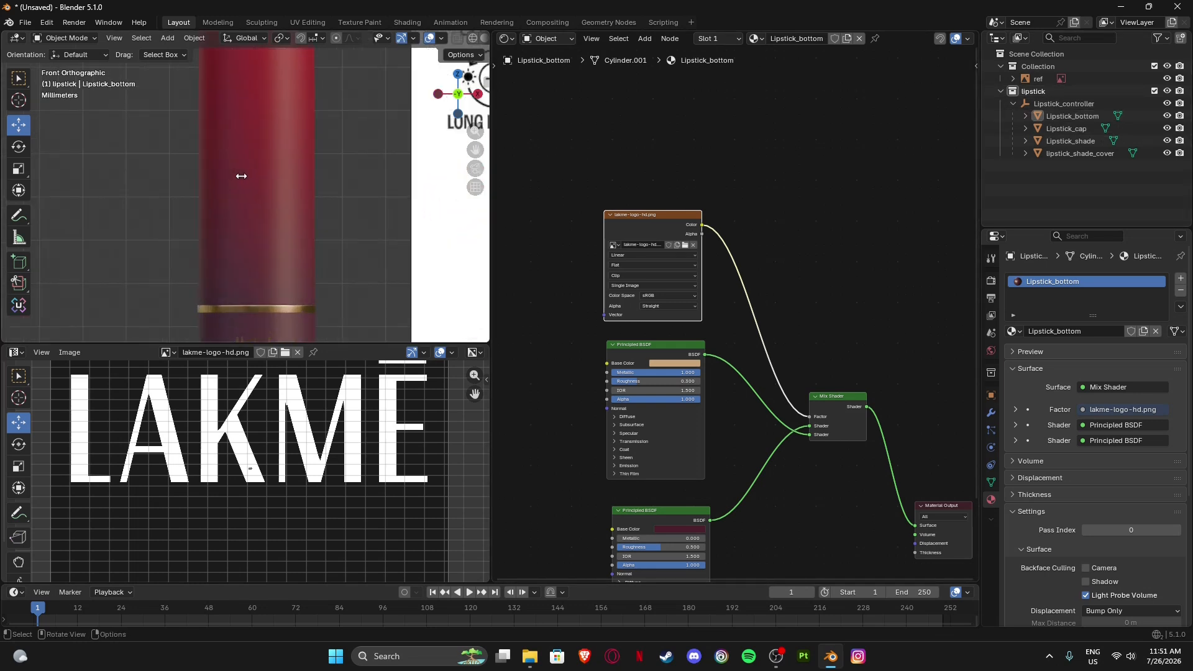
pyautogui.scroll(-2, 262, 216)
pyautogui.keyDown('shift'); pyautogui.moveTo(258, 326); pyautogui.dragTo(245, 234, button='middle'); pyautogui.keyUp('shift')
pyautogui.scroll(-2, 237, 174)
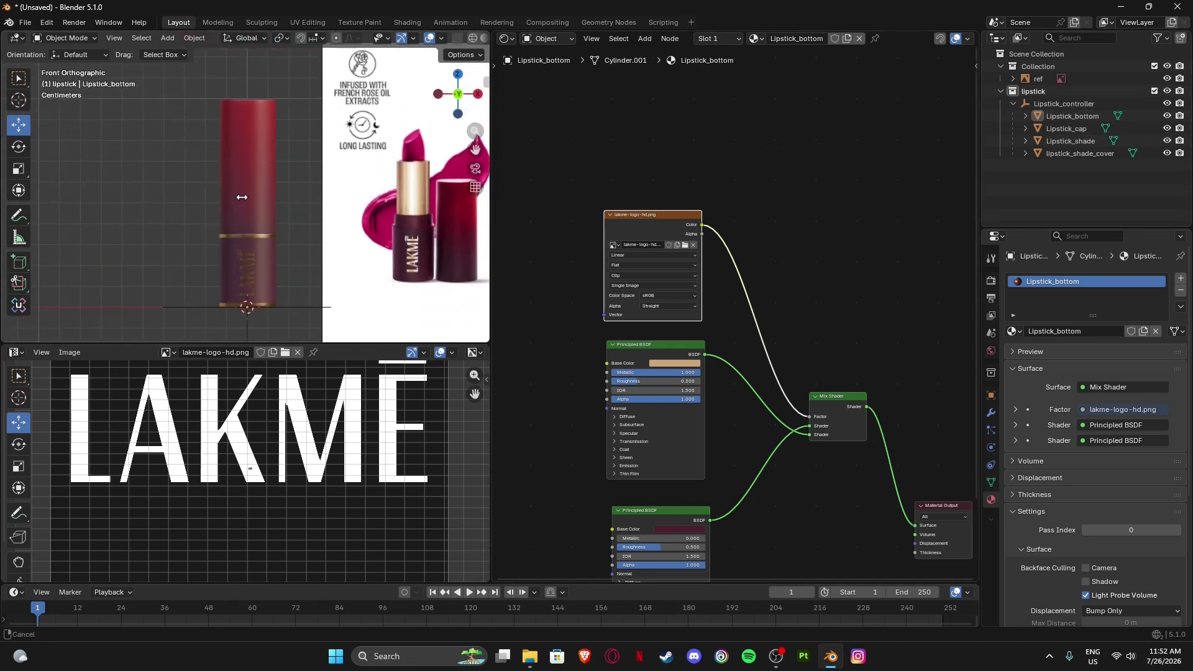
# Select the lipstick cap and examine its upper and lower ends against the reference image.
pyautogui.click(216, 160)
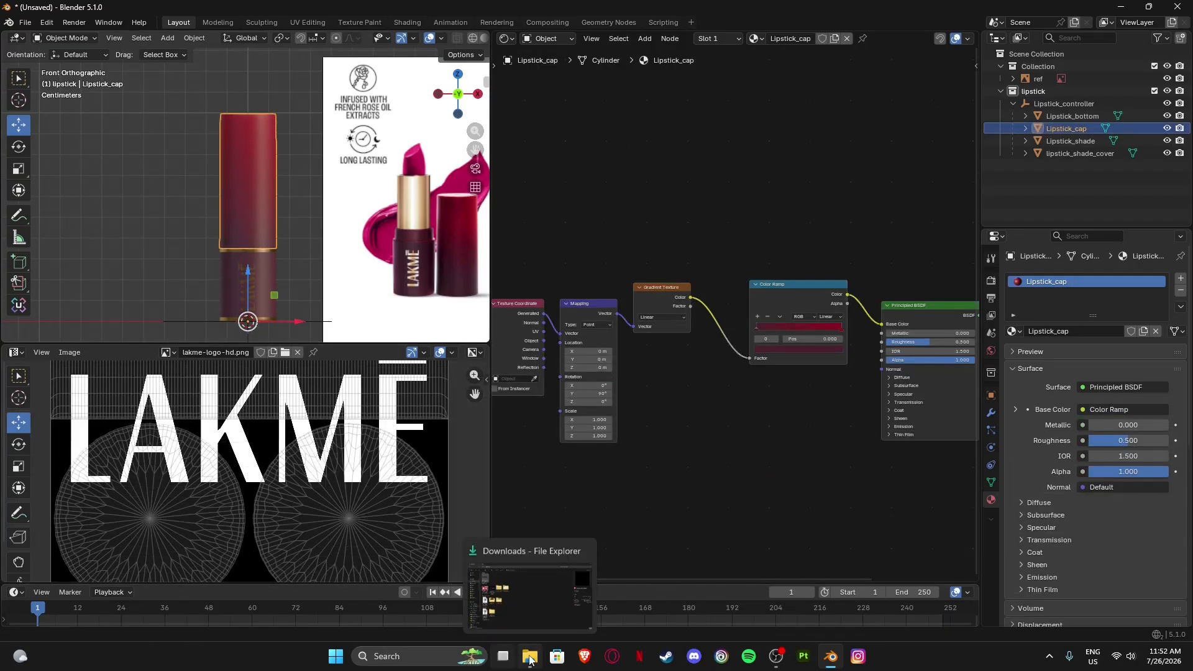
pyautogui.click(191, 237)
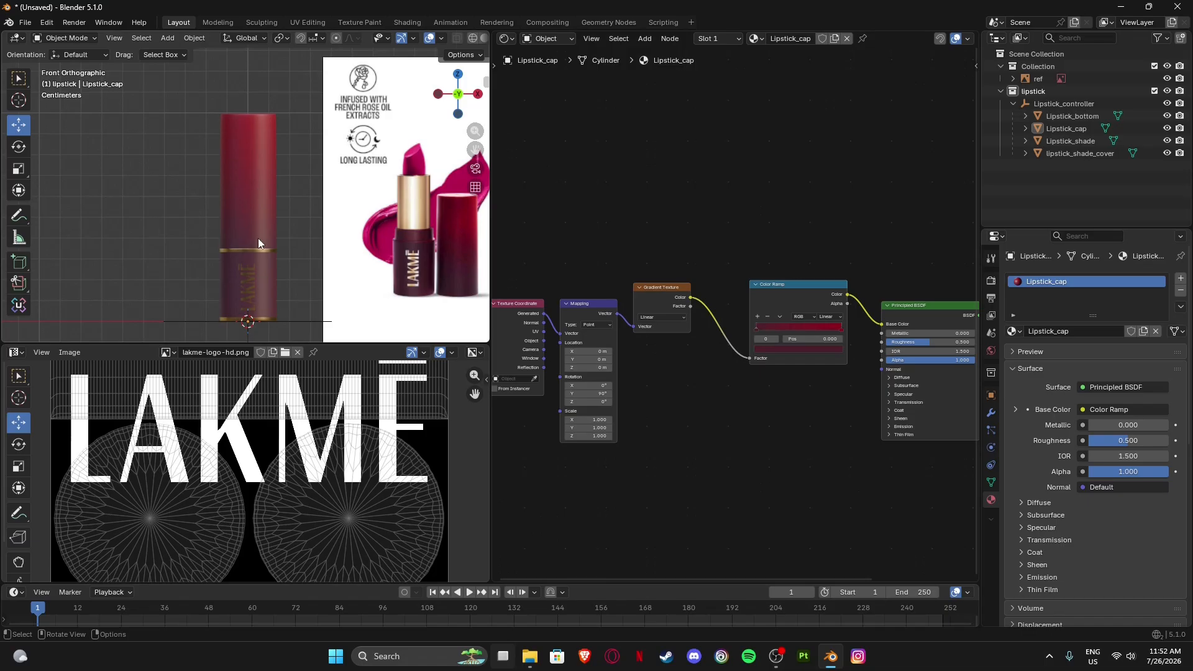
pyautogui.click(250, 195)
pyautogui.scroll(2, 220, 198)
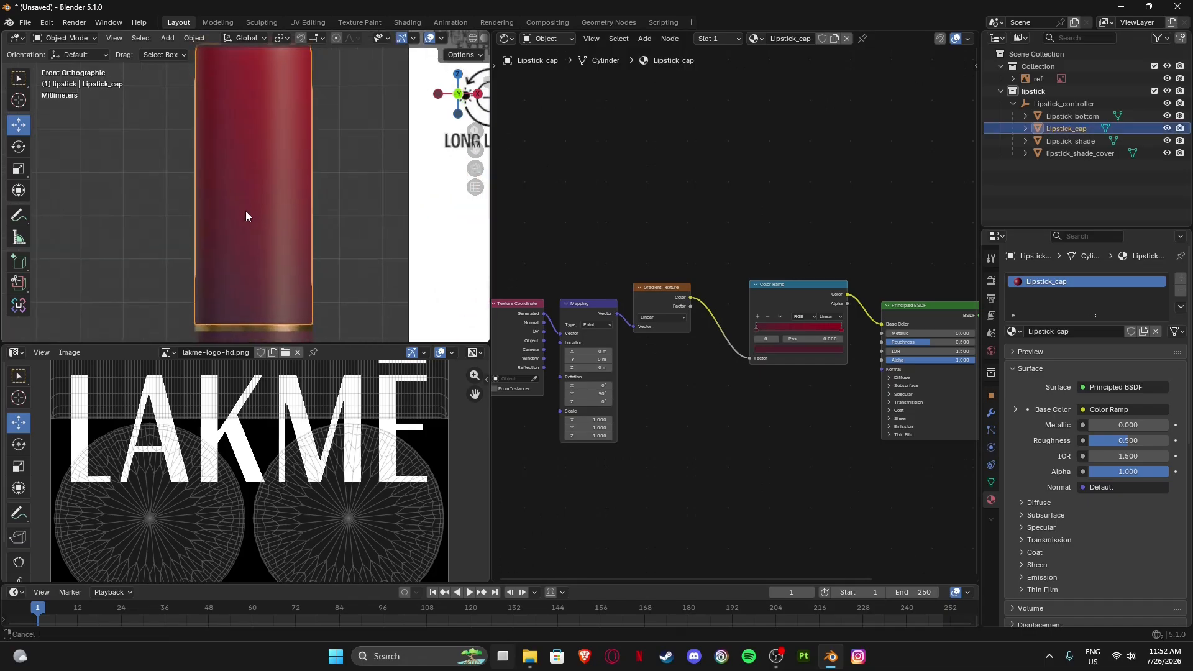
pyautogui.keyDown('shift'); pyautogui.moveTo(269, 223); pyautogui.dragTo(251, 241, button='middle'); pyautogui.keyUp('shift')
pyautogui.scroll(3, 237, 124)
pyautogui.keyDown('shift'); pyautogui.moveTo(222, 140); pyautogui.dragTo(236, 174, button='middle'); pyautogui.keyUp('shift')
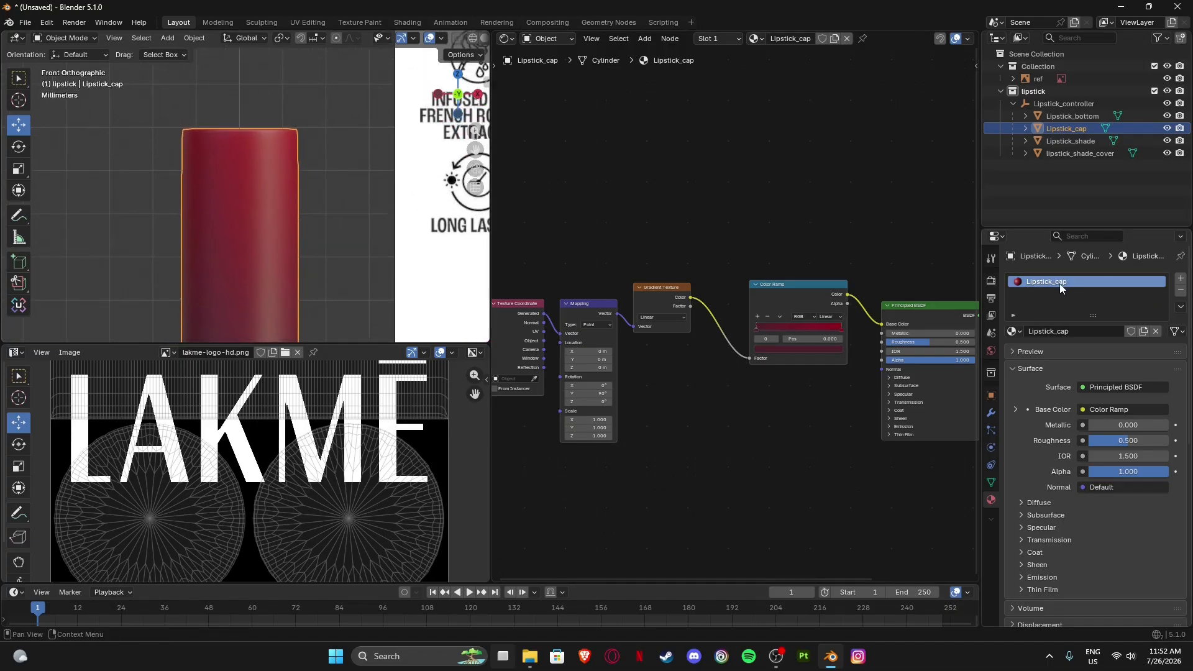
pyautogui.scroll(-3, 280, 149)
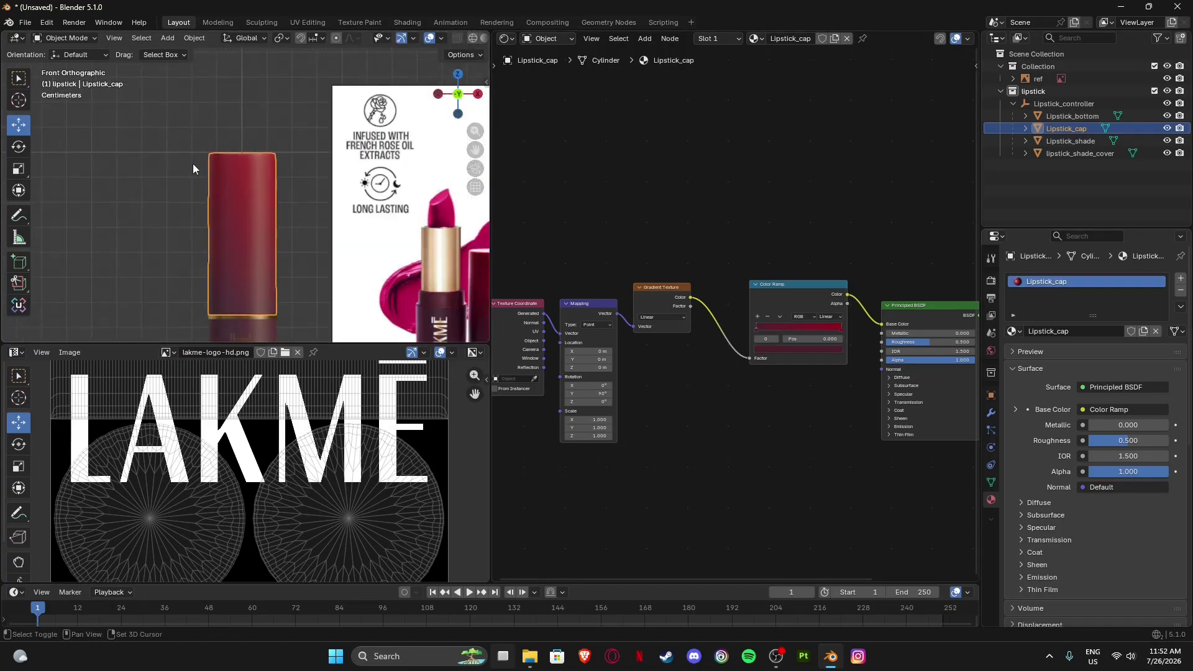
pyautogui.scroll(2, 244, 155)
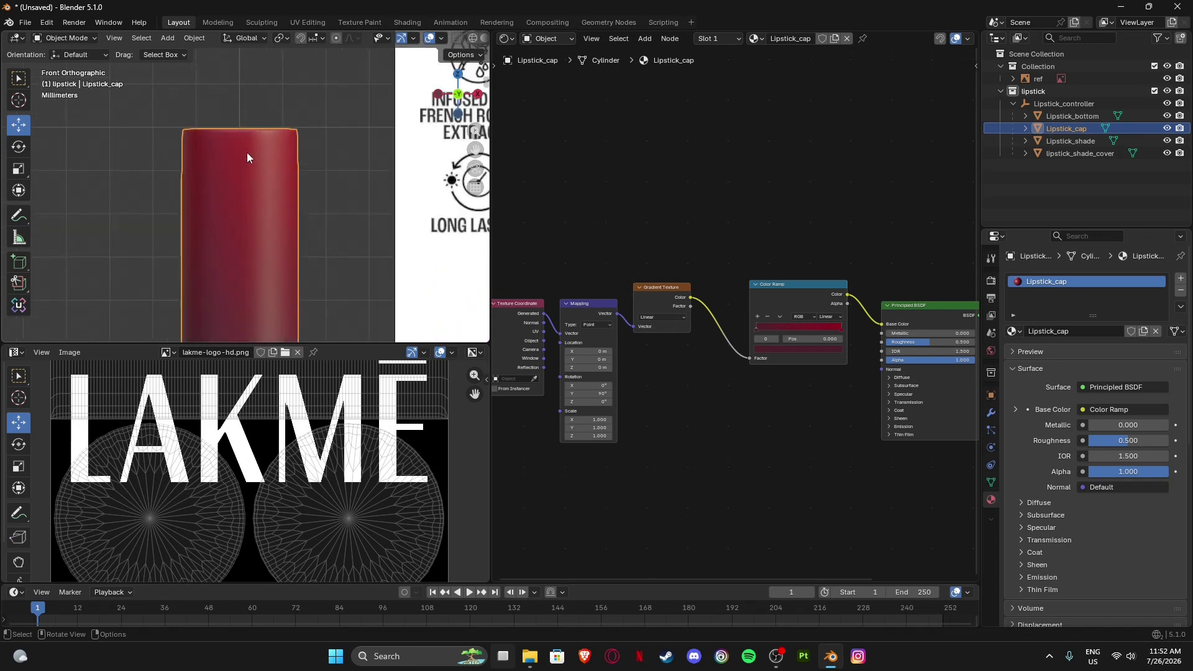
pyautogui.scroll(-2, 247, 152)
# Enter edge editing on the cap and select a horizontal edge just below its top rim.
pyautogui.press('Tab')
pyautogui.scroll(6, 245, 199)
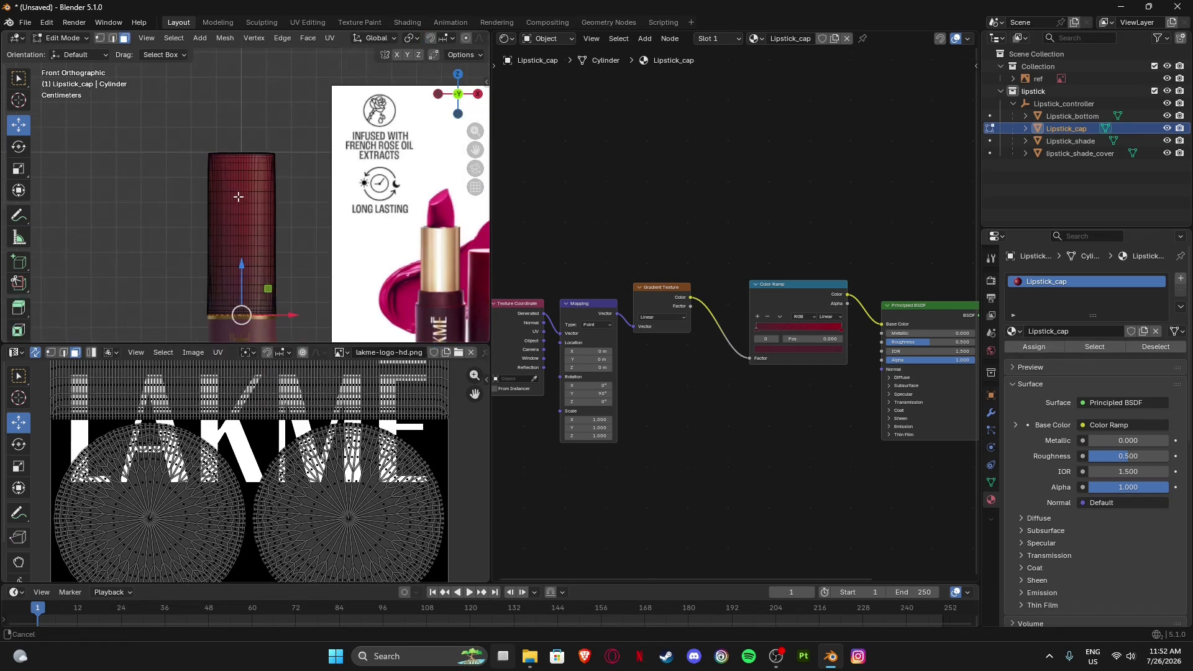
pyautogui.press('2')
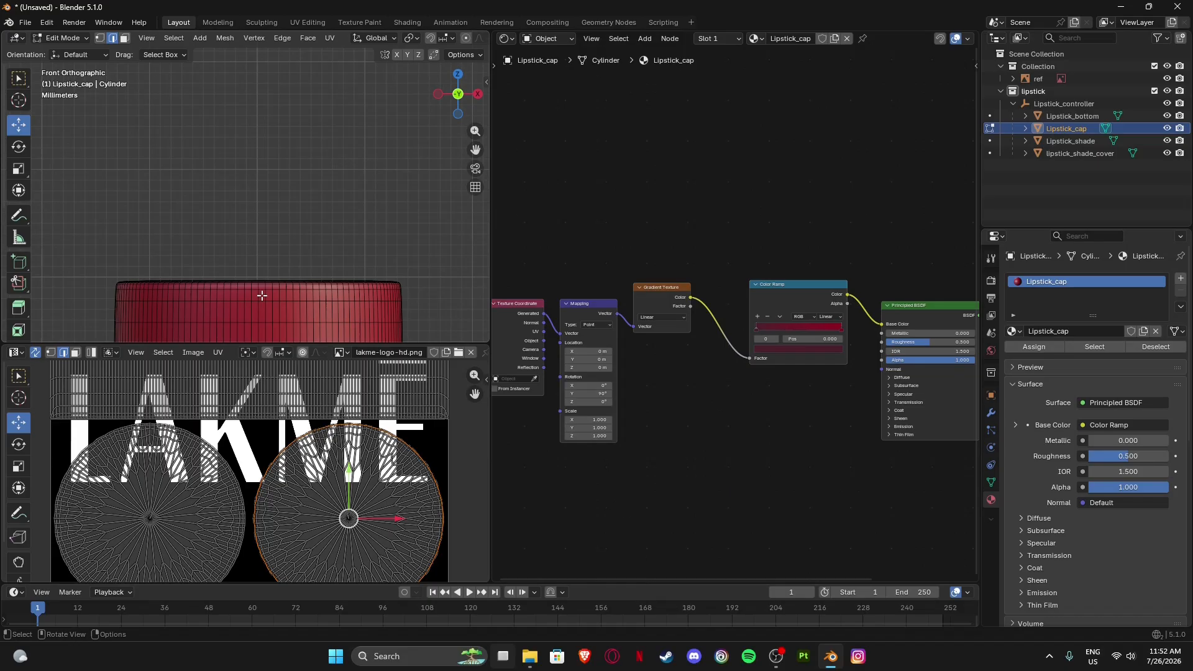
pyautogui.keyDown('alt'); pyautogui.click(255, 299); pyautogui.keyUp('alt')
pyautogui.scroll(-5, 251, 249)
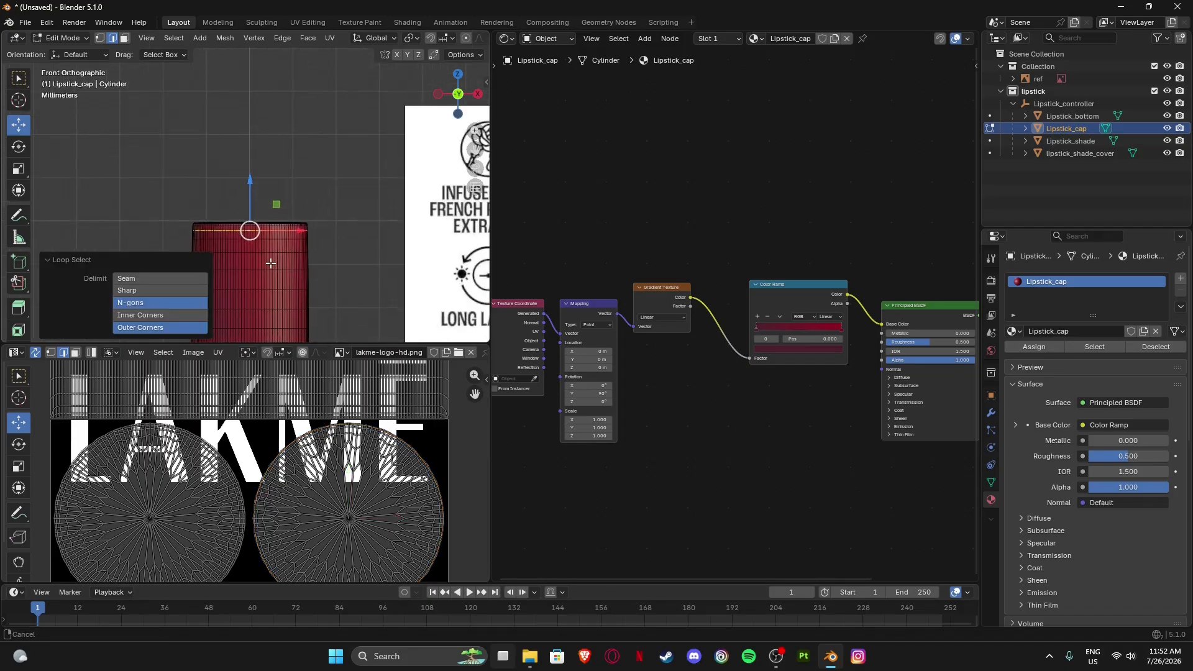
pyautogui.scroll(5, 266, 202)
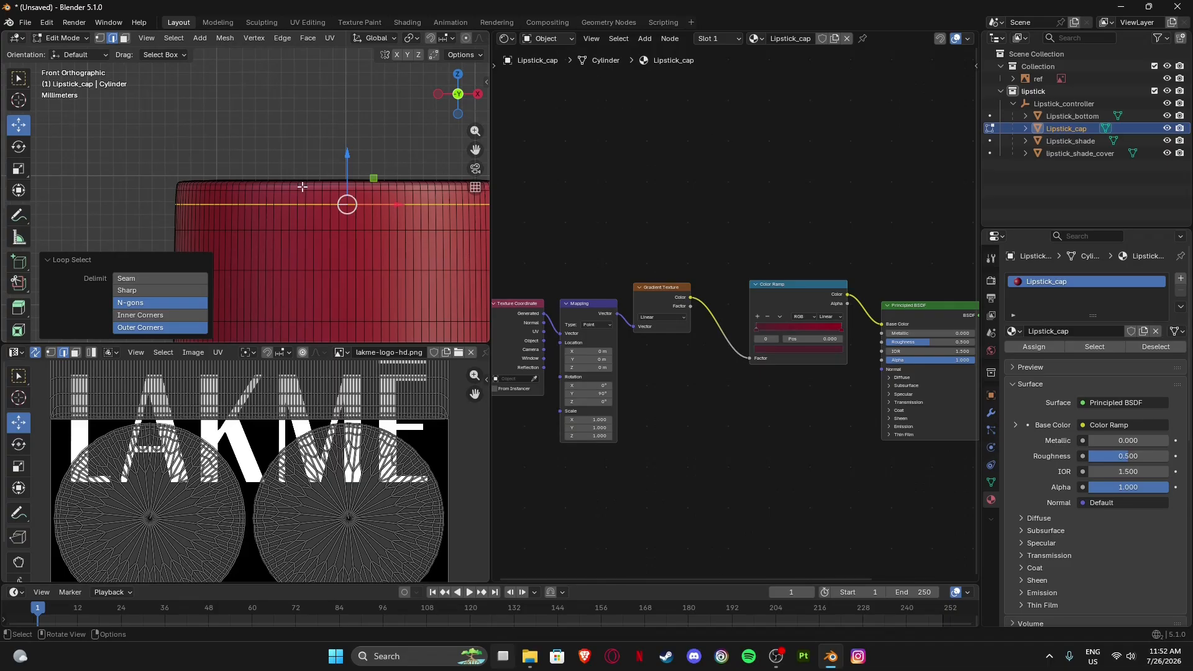
pyautogui.rightClick(306, 202)
pyautogui.click(317, 208)
# Add a horizontal edge just above the cap's bottom rim and expand both picked edges into full edge loops.
pyautogui.scroll(-4, 240, 248)
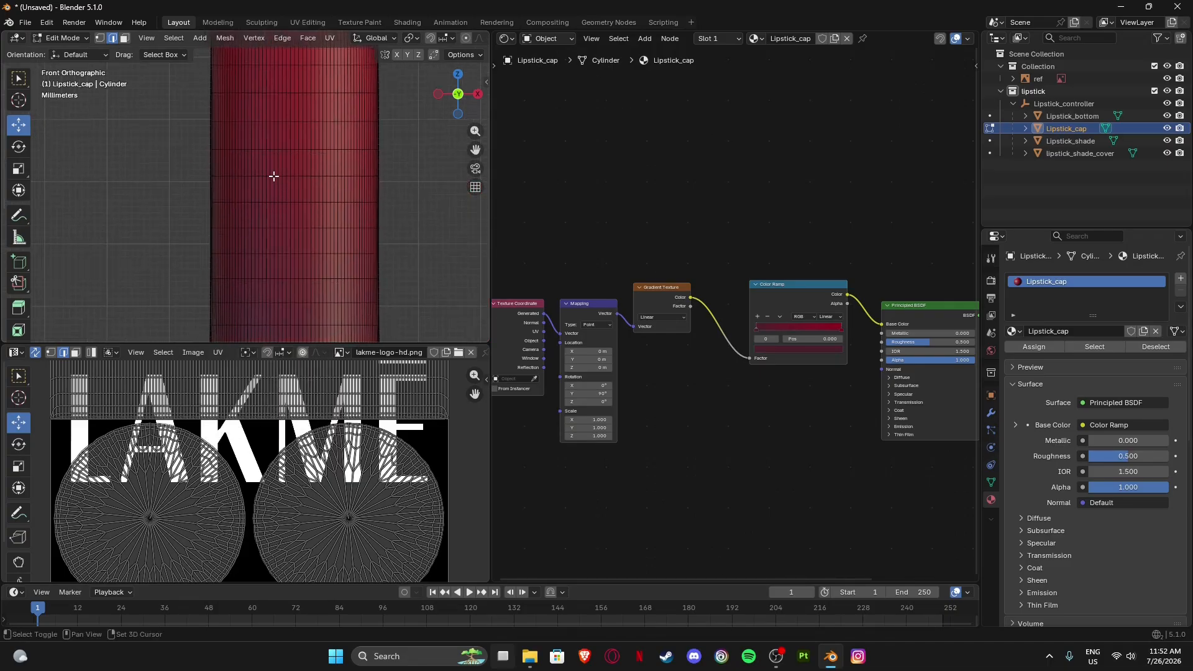
pyautogui.scroll(6, 282, 216)
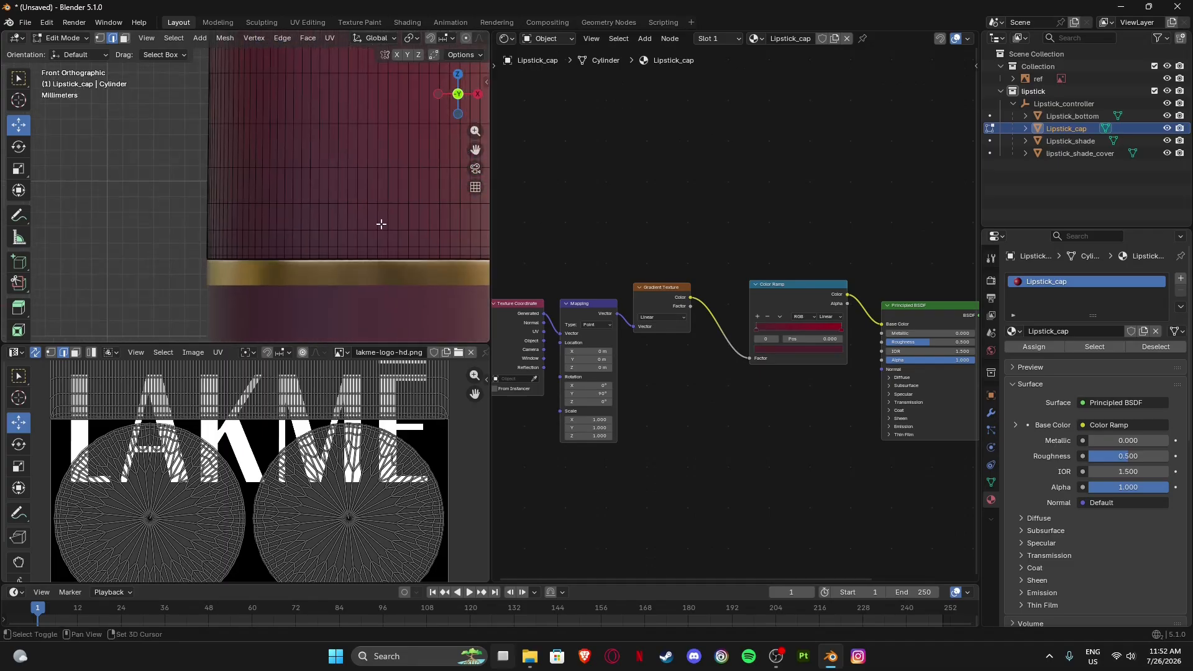
pyautogui.scroll(2, 207, 210)
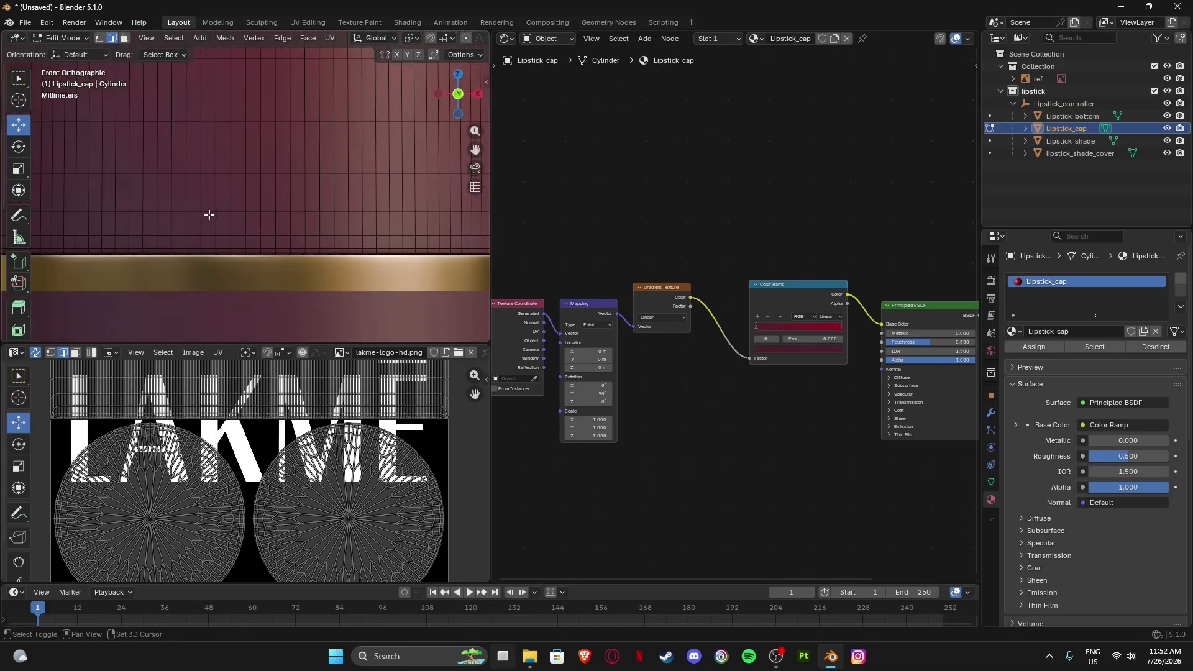
pyautogui.scroll(-3, 210, 232)
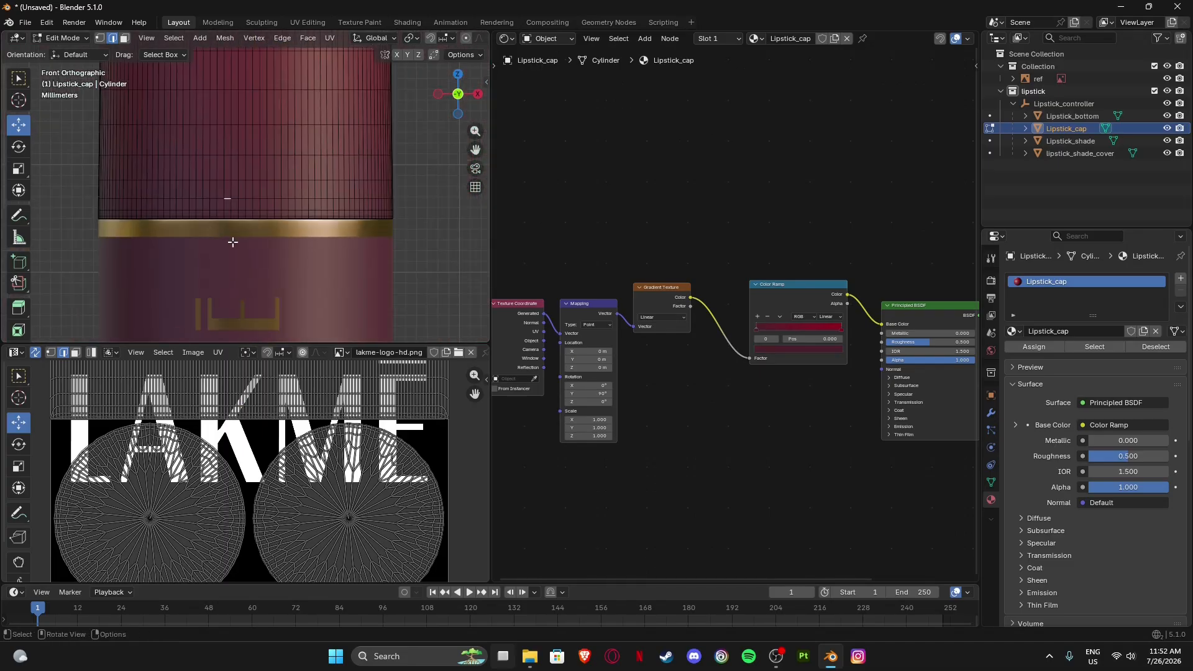
pyautogui.scroll(-3, 232, 242)
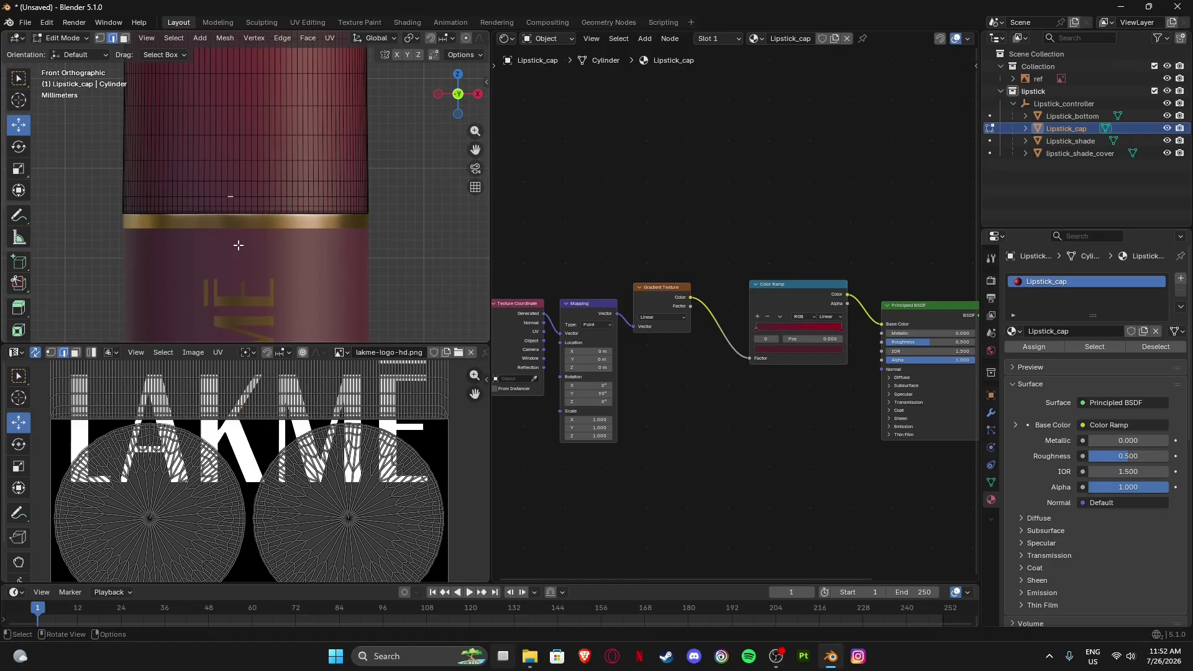
pyautogui.click(174, 37)
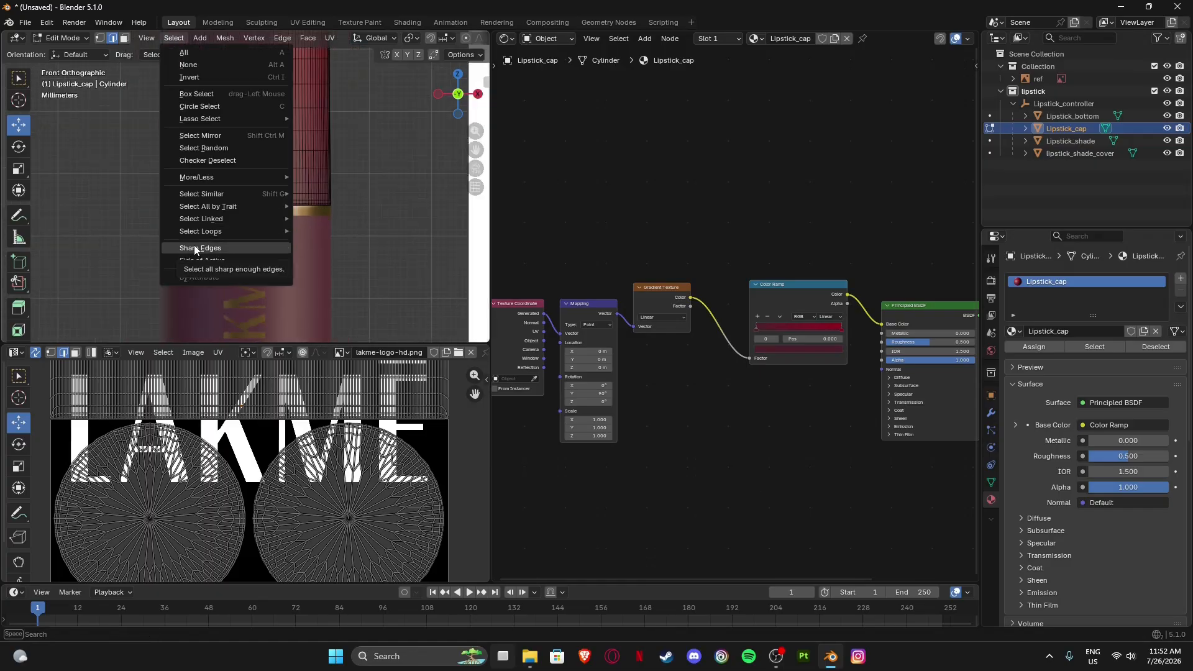
pyautogui.moveTo(201, 230)
pyautogui.click(337, 234)
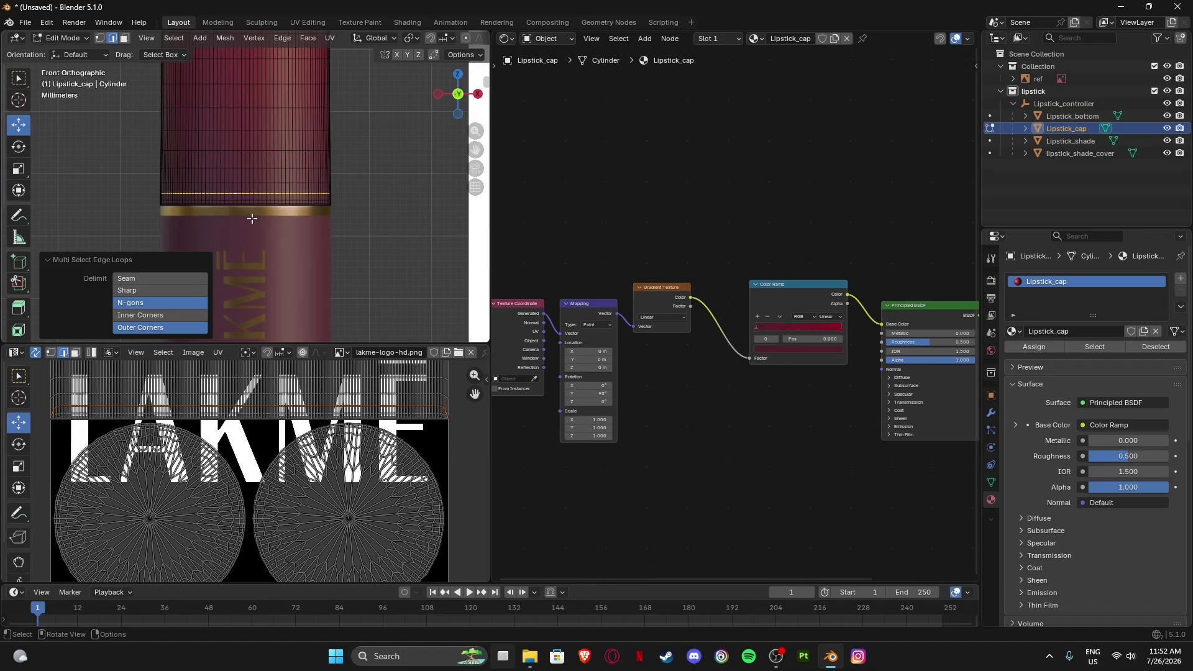
# Check the selected edge loops near the cap's top and bottom rims and mark both as seams.
pyautogui.scroll(-2, 250, 216)
pyautogui.keyDown('shift'); pyautogui.moveTo(290, 146); pyautogui.dragTo(311, 268, button='middle'); pyautogui.keyUp('shift')
pyautogui.scroll(4, 267, 190)
pyautogui.scroll(5, 266, 190)
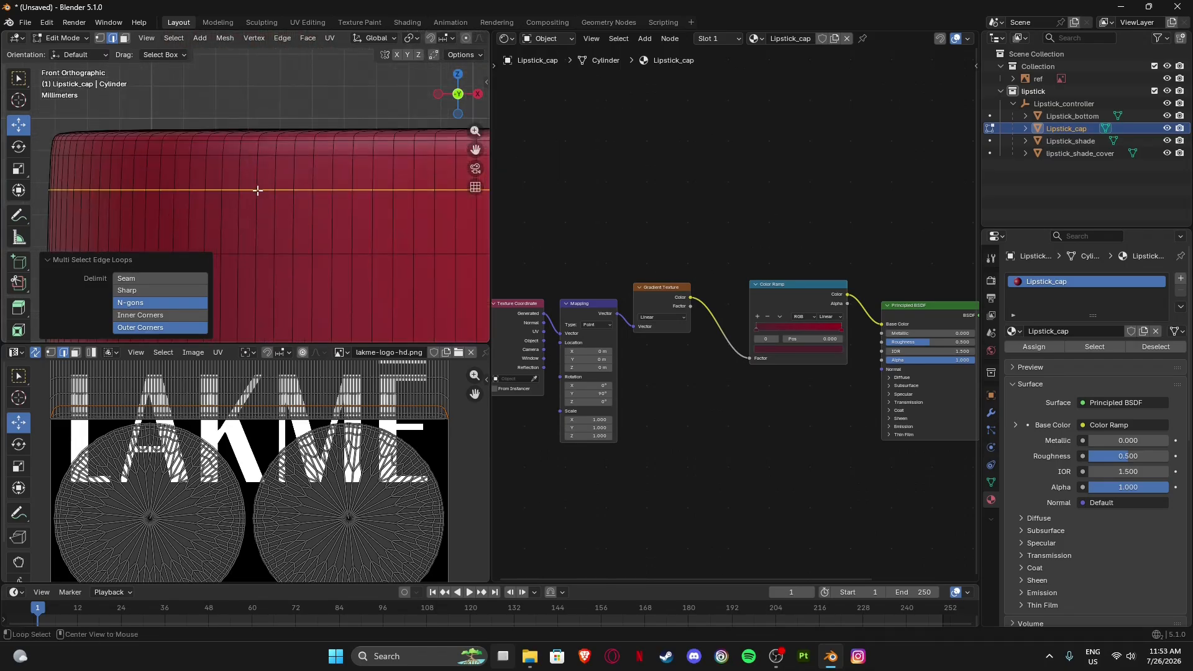
pyautogui.scroll(-12, 266, 187)
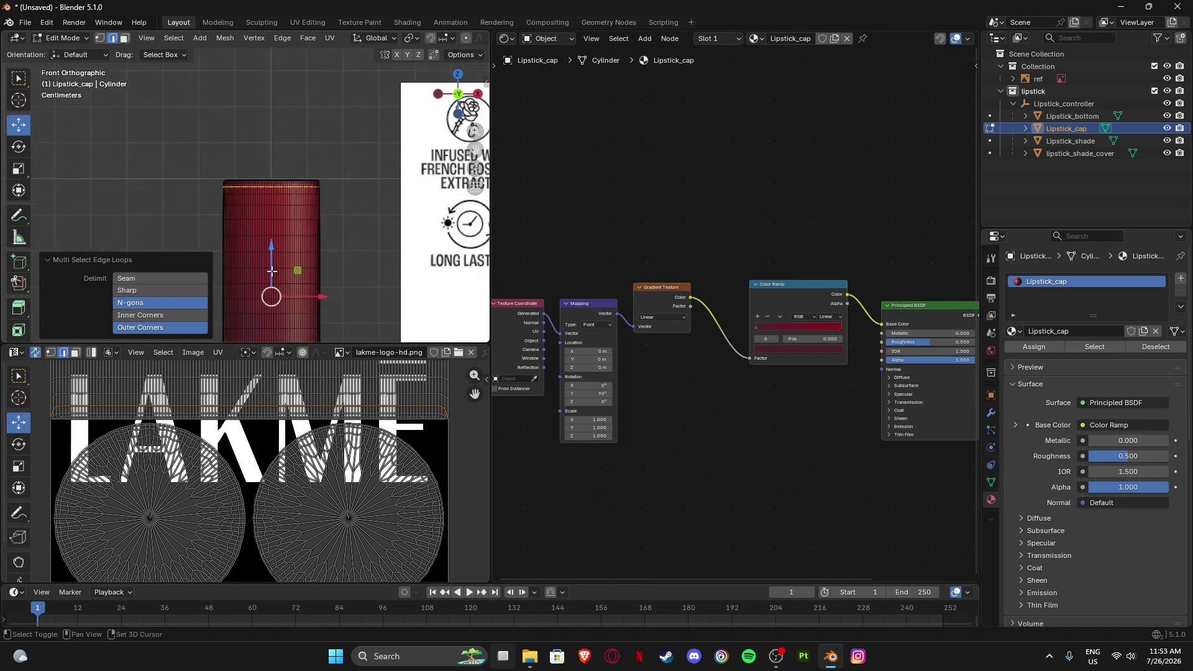
pyautogui.keyDown('shift'); pyautogui.moveTo(269, 330); pyautogui.dragTo(290, 279, button='middle'); pyautogui.keyUp('shift')
pyautogui.scroll(4, 274, 223)
pyautogui.scroll(-2, 339, 248)
pyautogui.keyDown('shift'); pyautogui.moveTo(291, 118); pyautogui.dragTo(292, 177, button='middle'); pyautogui.keyUp('shift')
pyautogui.scroll(7, 290, 288)
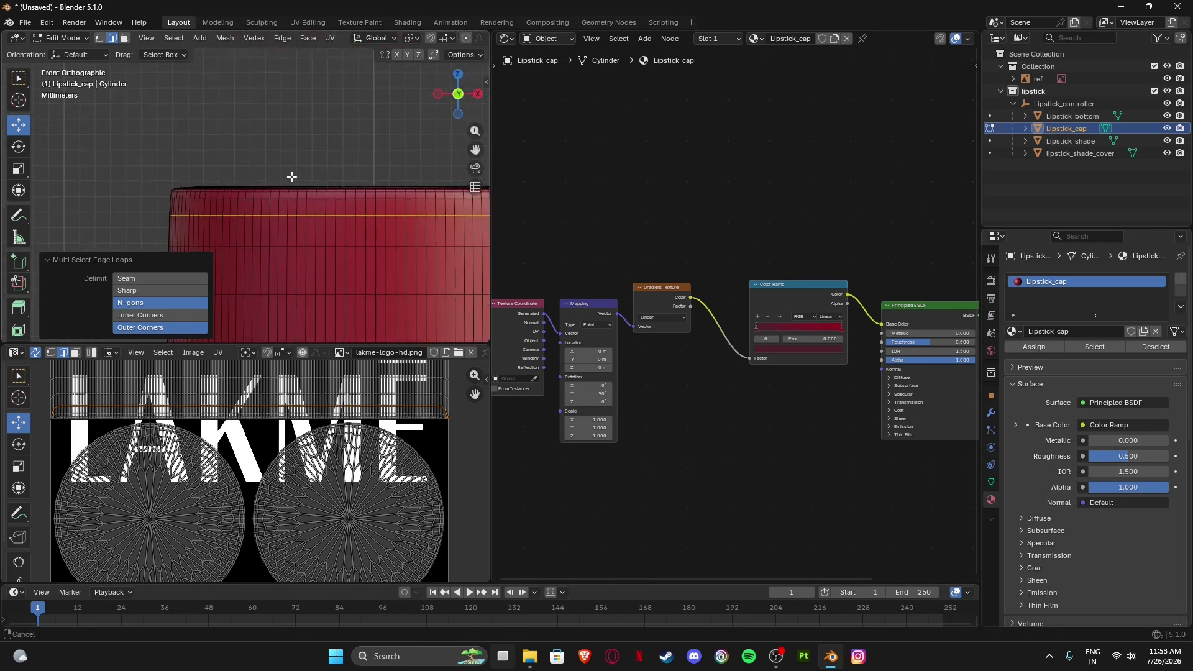
pyautogui.scroll(3, 278, 235)
pyautogui.rightClick(279, 235)
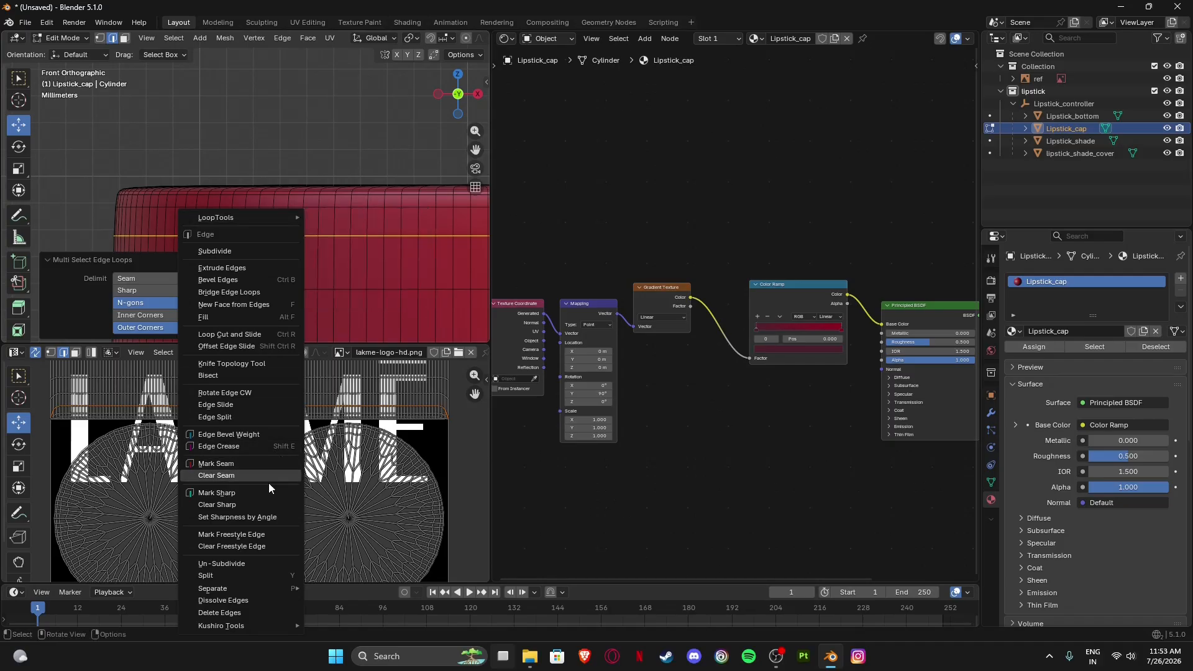
pyautogui.click(262, 467)
pyautogui.click(209, 159)
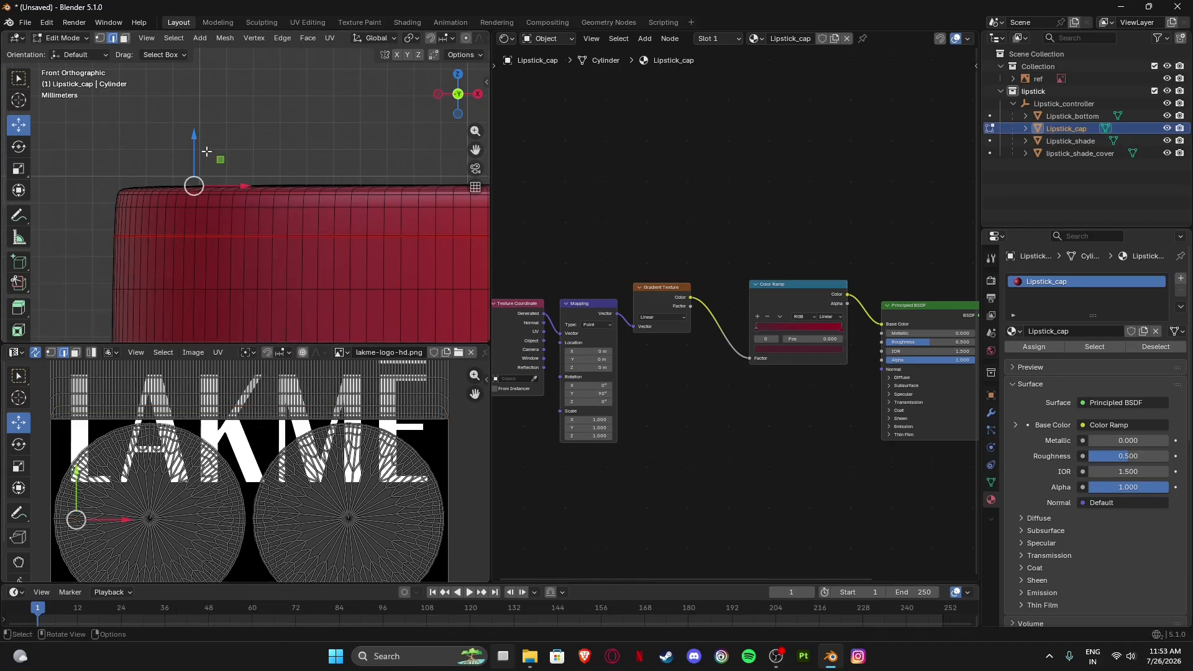
# Add a second material slot to the cap and link the existing lipstick_shade_cover material to it.
pyautogui.scroll(-10, 211, 161)
pyautogui.scroll(5, 249, 166)
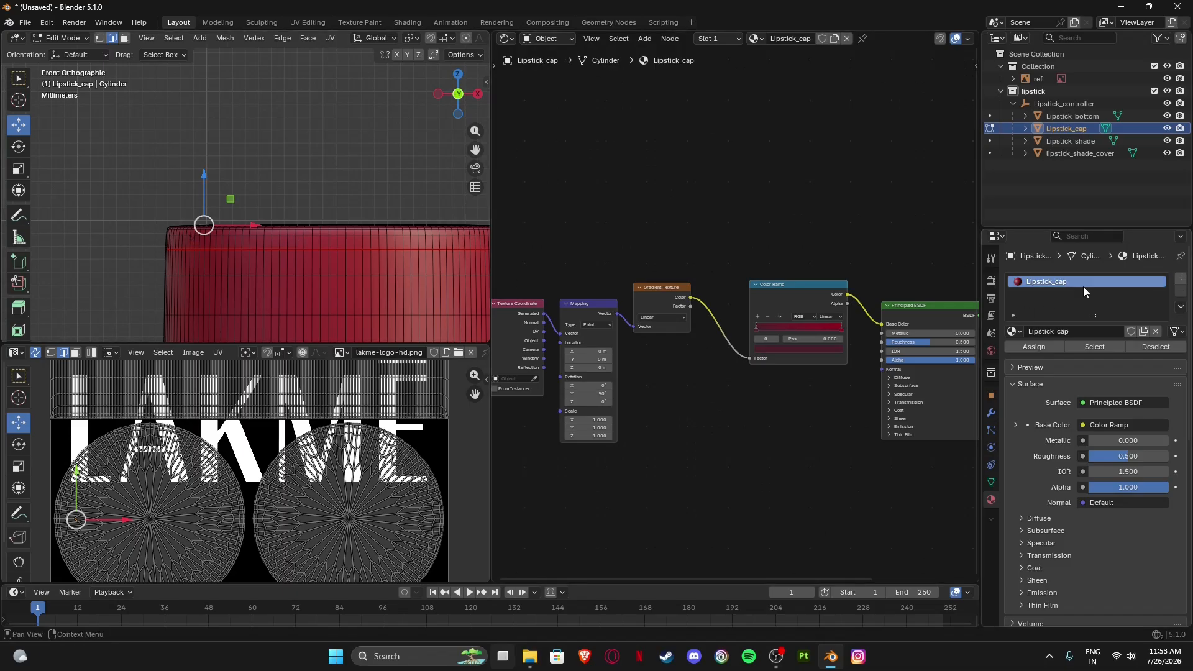
pyautogui.click(1182, 281)
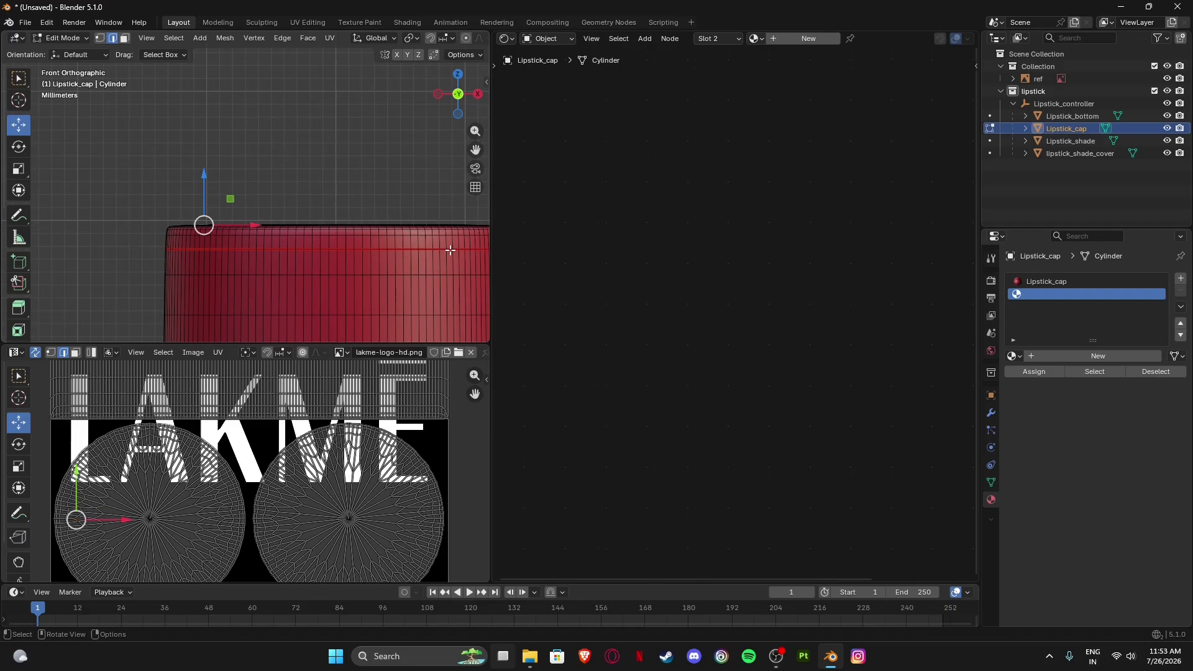
pyautogui.click(1013, 357)
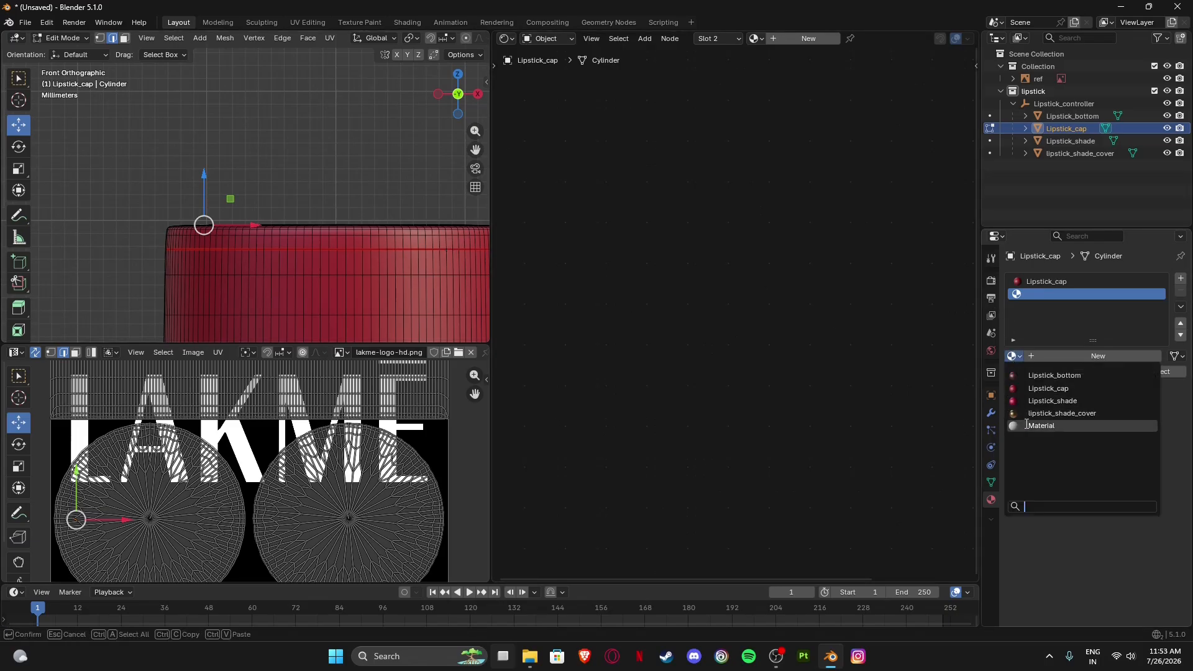
pyautogui.click(1043, 414)
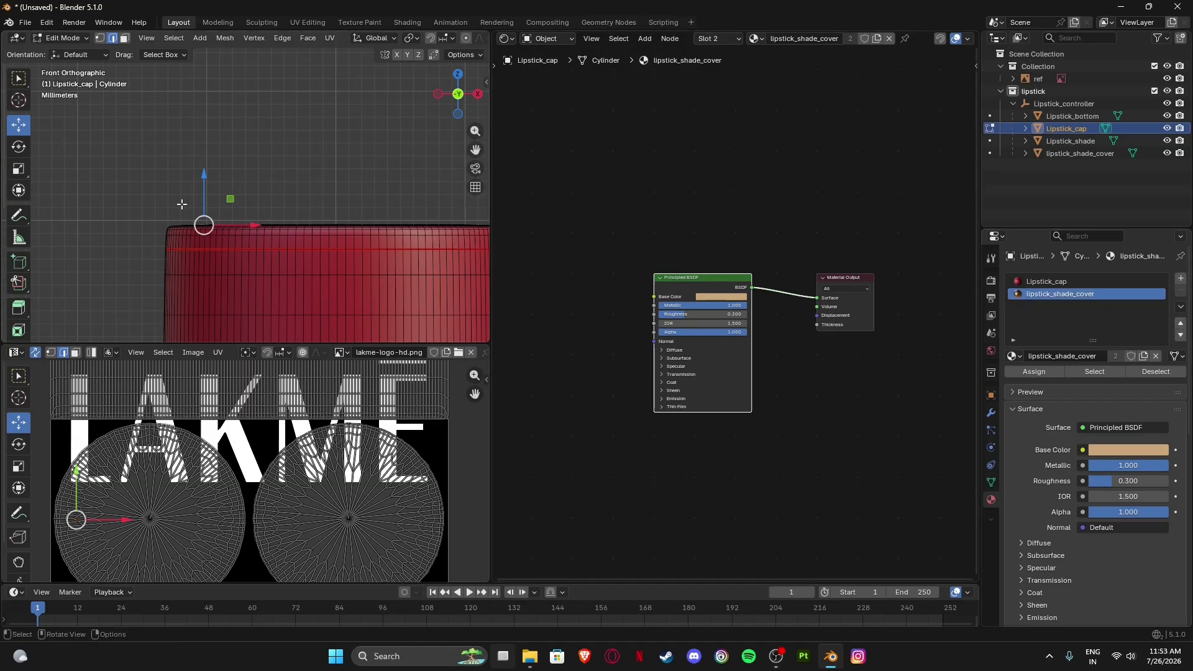
# Pick a face beyond each seam at the cap's top and bottom, then select the linked faces delimited by Seam.
pyautogui.press('3')
pyautogui.click(302, 233)
pyautogui.scroll(-4, 323, 202)
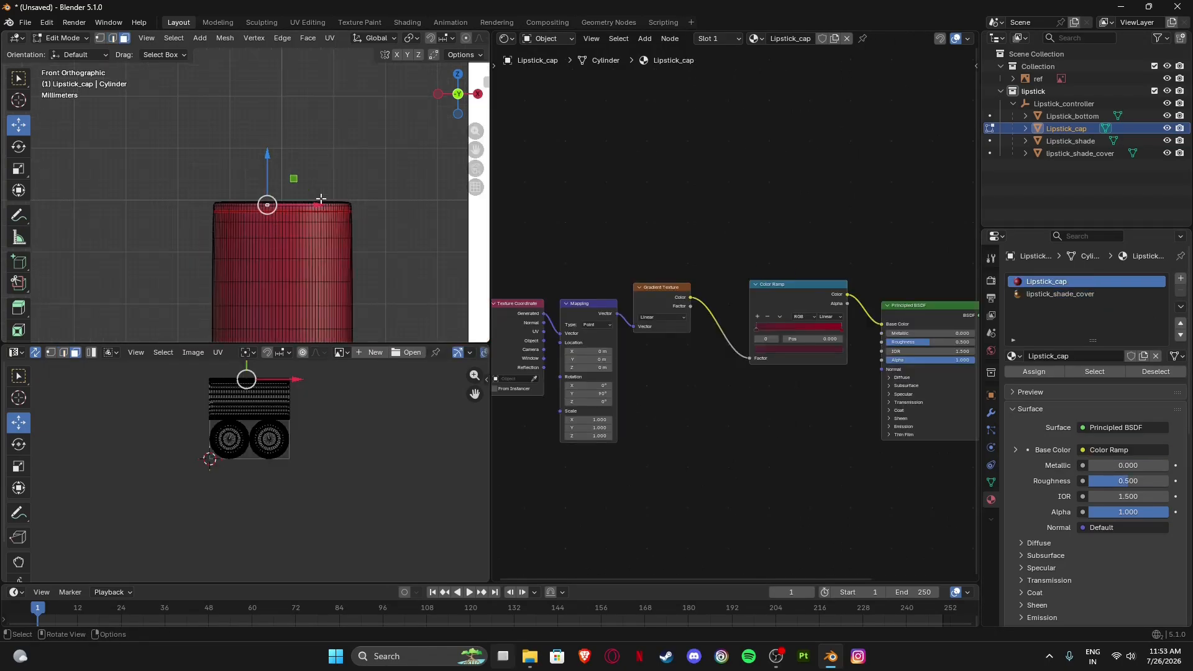
pyautogui.scroll(2, 259, 236)
pyautogui.scroll(3, 260, 236)
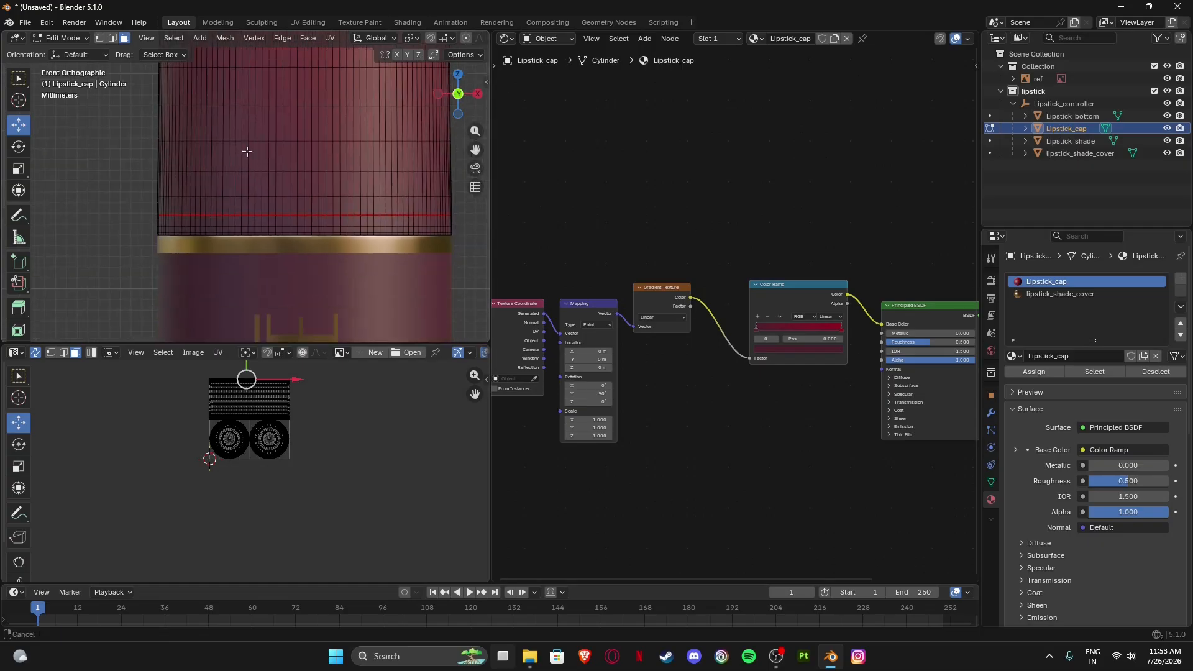
pyautogui.keyDown('shift'); pyautogui.click(277, 230); pyautogui.keyUp('shift')
pyautogui.scroll(-2, 273, 229)
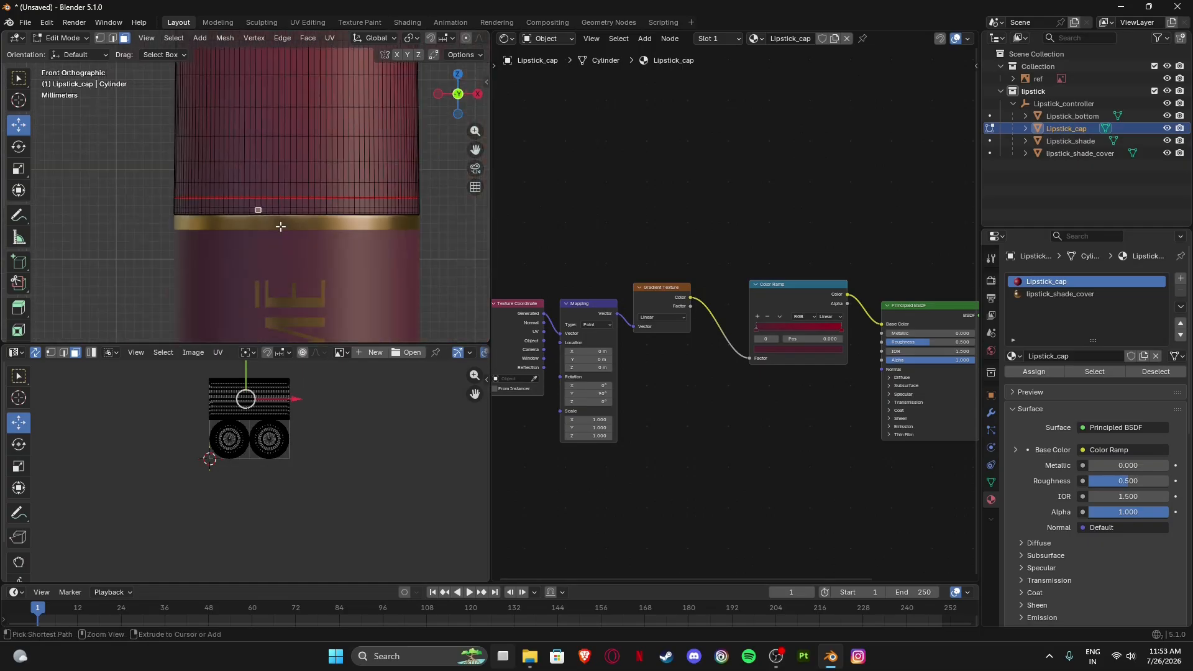
pyautogui.hotkey('ctrl', 'l')
pyautogui.scroll(-4, 281, 227)
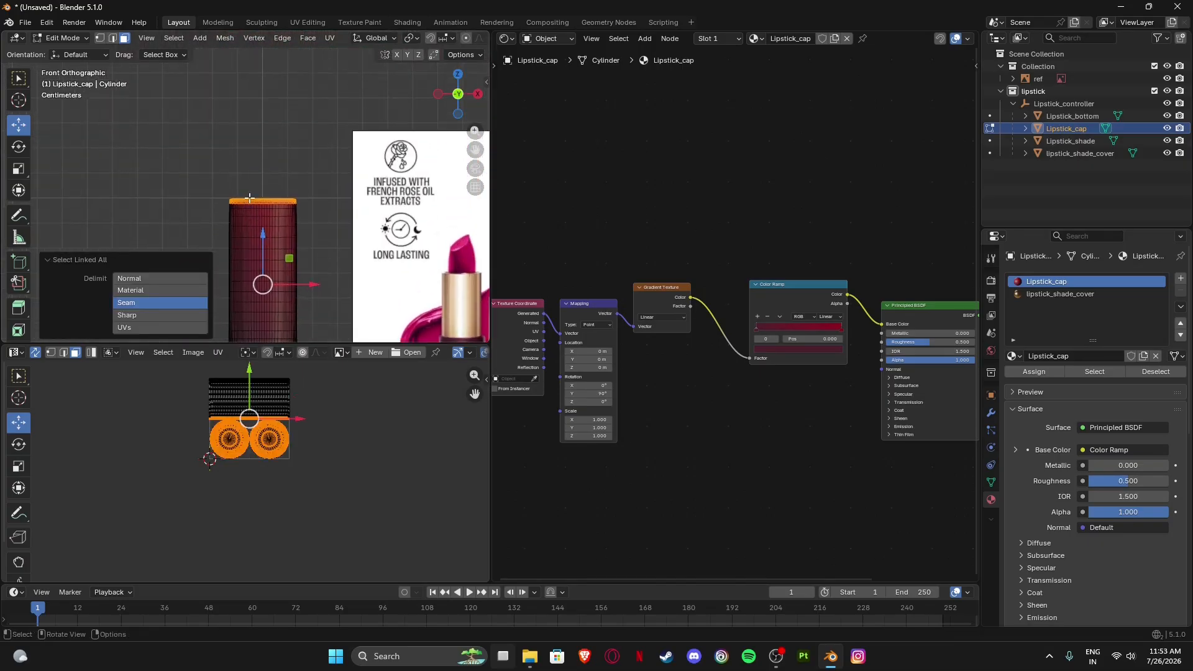
pyautogui.scroll(3, 266, 219)
pyautogui.scroll(2, 267, 218)
pyautogui.scroll(-4, 304, 143)
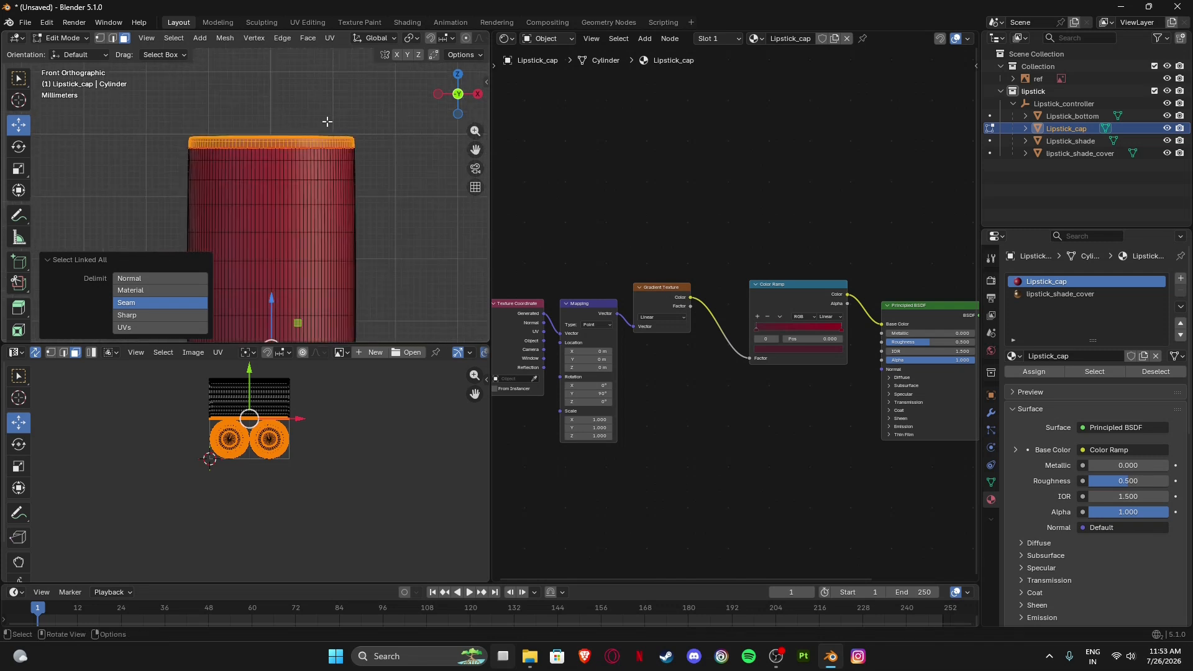
pyautogui.scroll(5, 279, 160)
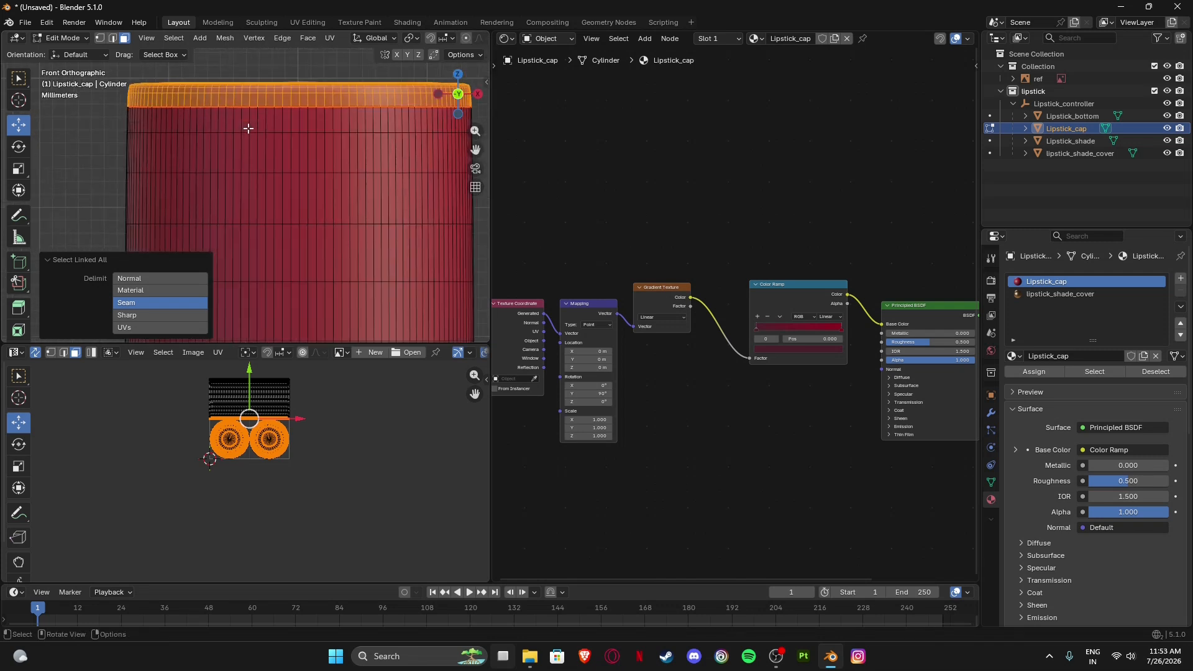
pyautogui.press('2')
pyautogui.keyDown('alt'); pyautogui.click(276, 177); pyautogui.keyUp('alt')
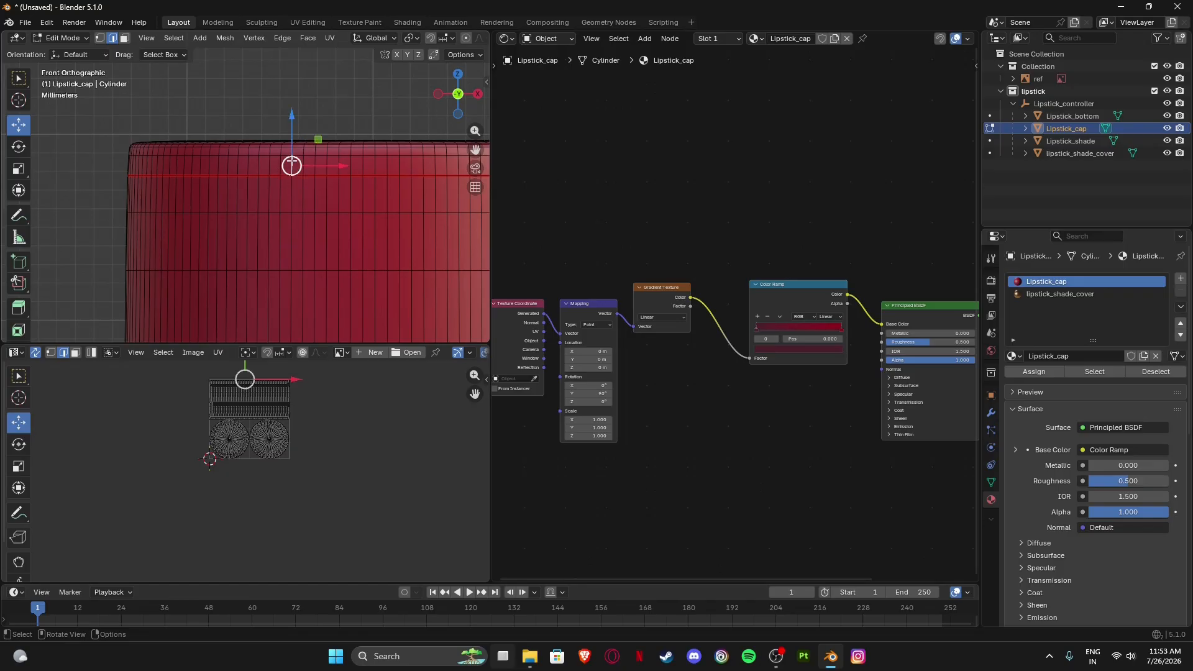
pyautogui.hotkey('ctrl', 'l')
pyautogui.scroll(-1, 308, 173)
pyautogui.scroll(2, 309, 173)
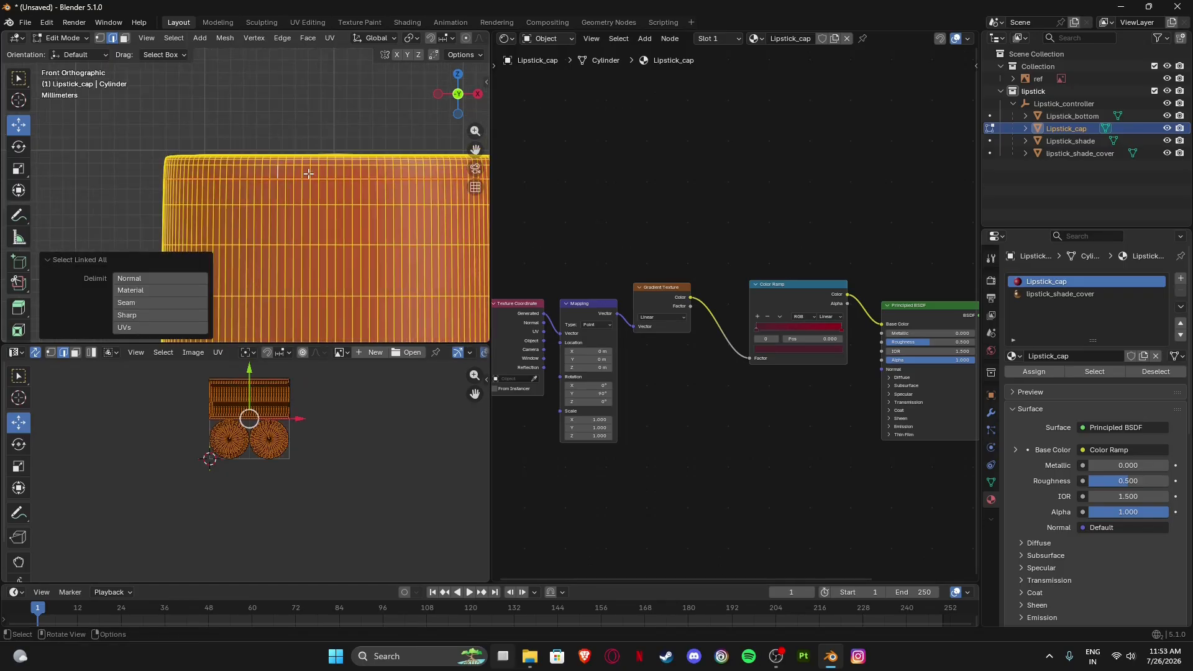
pyautogui.press('1')
pyautogui.click(282, 168)
pyautogui.hotkey('ctrl', 'l')
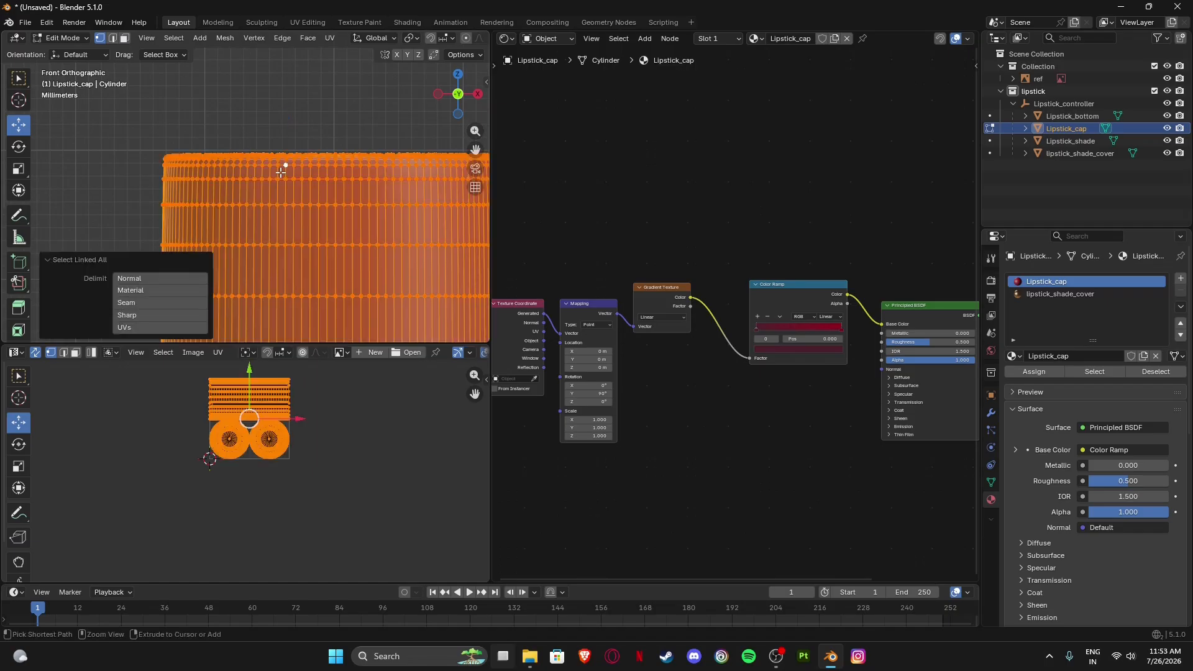
pyautogui.hotkey('alt', 'a')
# Reselect the cap's top and bottom rim areas by picking one face in each and extending to linked faces delimited by Seam.
pyautogui.press('3')
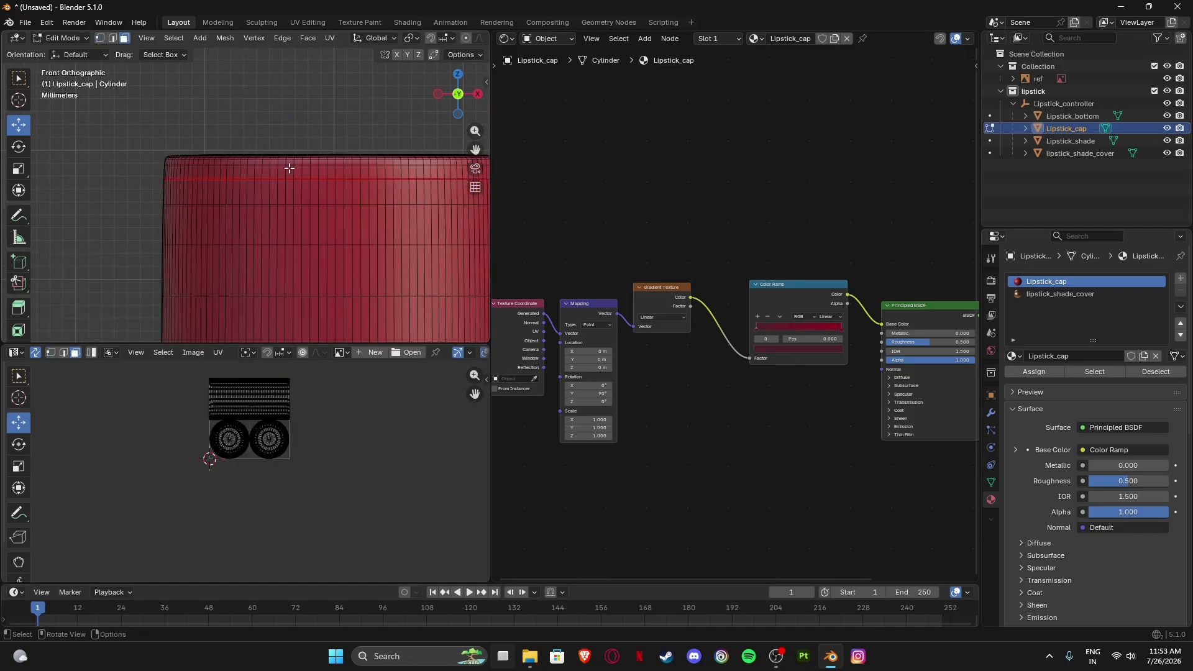
pyautogui.scroll(-4, 310, 163)
pyautogui.keyDown('shift'); pyautogui.moveTo(334, 263); pyautogui.dragTo(312, 93, button='middle'); pyautogui.keyUp('shift')
pyautogui.moveTo(282, 305)
pyautogui.keyDown('shift'); pyautogui.mouseDown(button='middle')
pyautogui.moveTo(291, 137)
pyautogui.moveTo(291, 323)
pyautogui.mouseUp(button='middle'); pyautogui.keyUp('shift')
pyautogui.scroll(4, 264, 157)
pyautogui.keyDown('shift'); pyautogui.click(262, 159); pyautogui.keyUp('shift')
pyautogui.scroll(-4, 263, 156)
pyautogui.keyDown('shift'); pyautogui.moveTo(254, 75); pyautogui.dragTo(257, 215, button='middle'); pyautogui.keyUp('shift')
pyautogui.scroll(4, 255, 278)
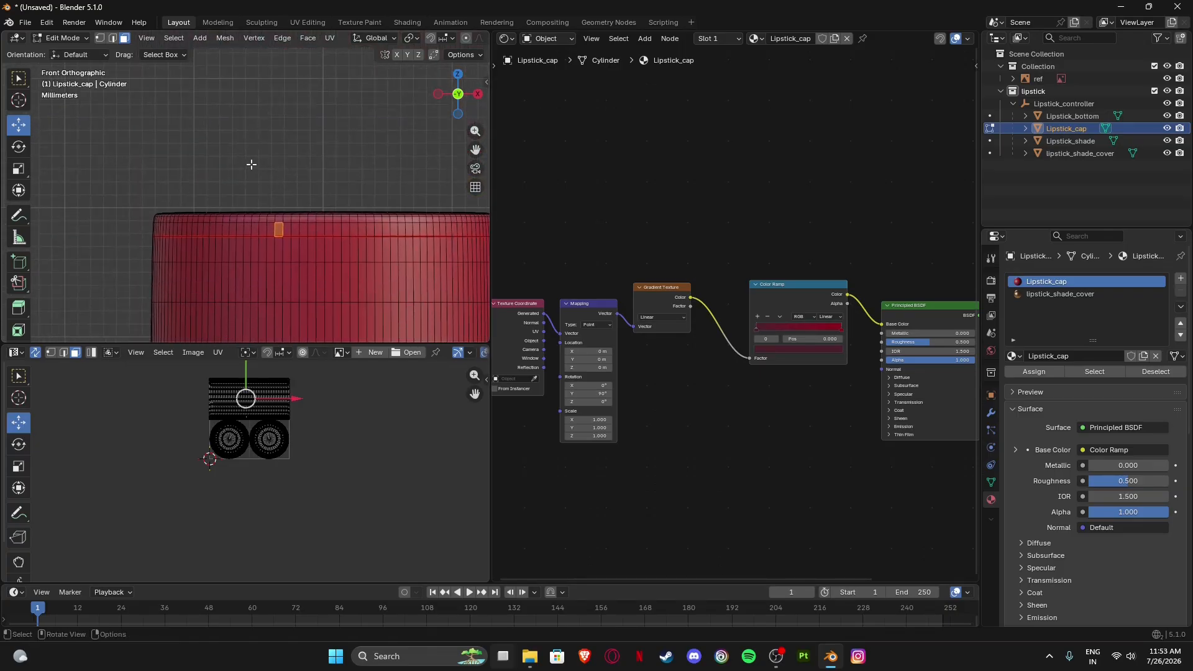
pyautogui.hotkey('ctrl', 'l')
pyautogui.scroll(-8, 261, 199)
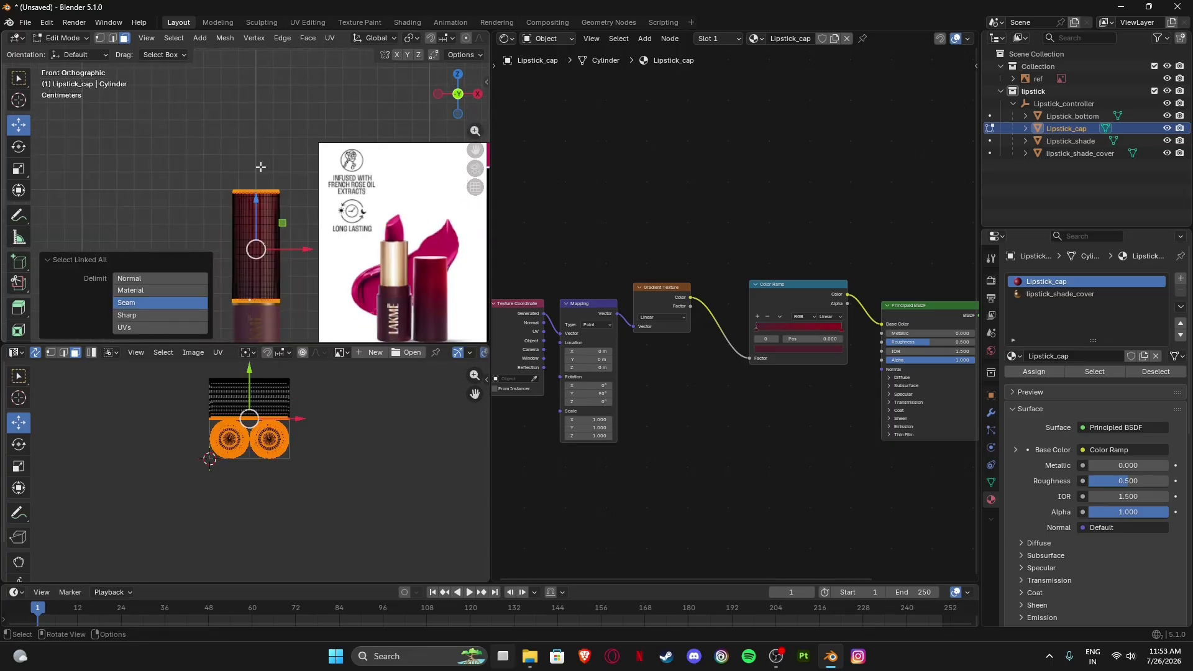
pyautogui.scroll(5, 267, 222)
pyautogui.keyDown('shift'); pyautogui.moveTo(274, 218); pyautogui.dragTo(309, 203, button='middle'); pyautogui.keyUp('shift')
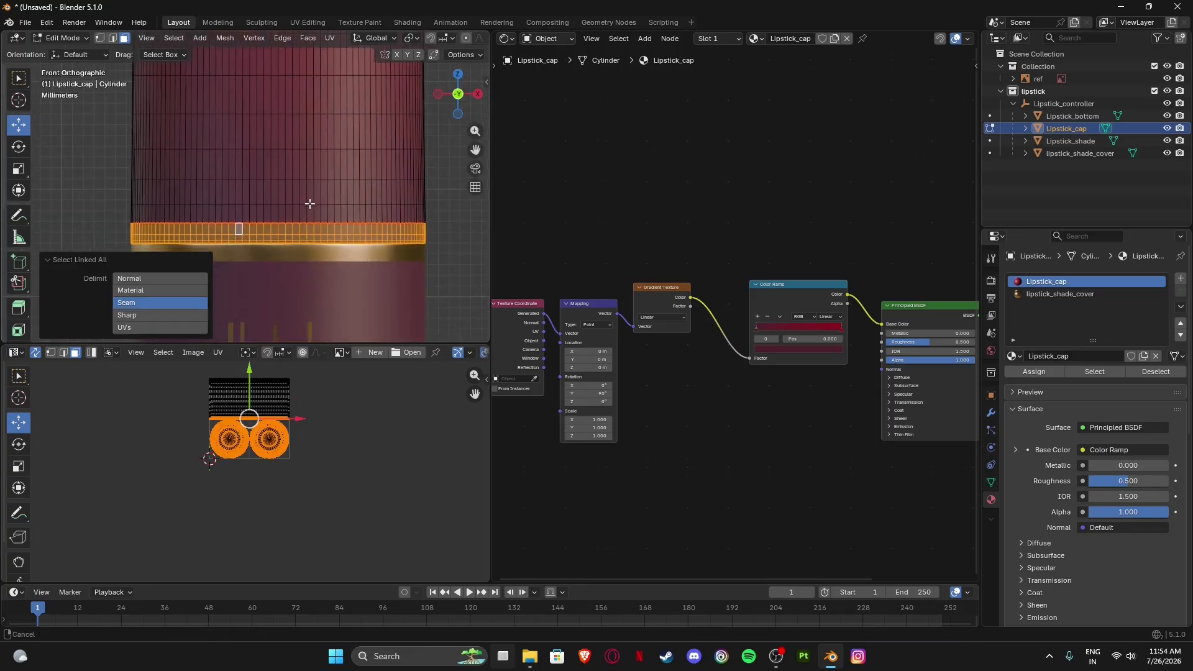
# Assign the lipstick_shade_cover material to the selected rim faces of the cap and return to Object Mode.
pyautogui.click(1046, 293)
pyautogui.click(1034, 371)
pyautogui.press('Tab')
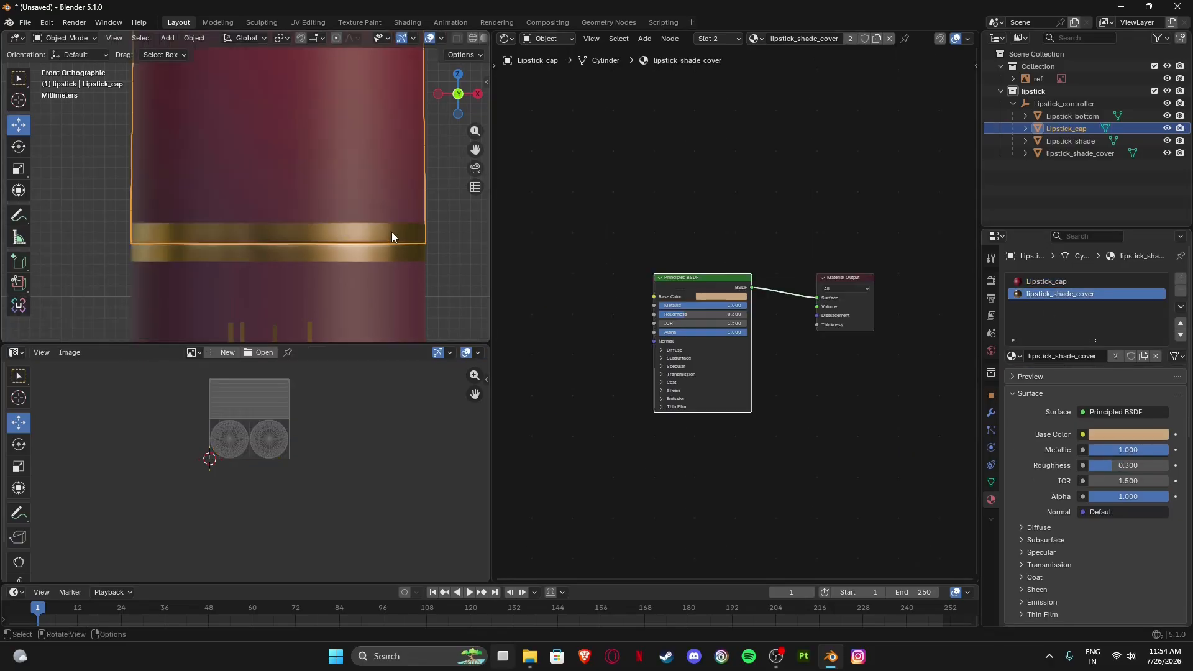
pyautogui.scroll(-4, 442, 262)
pyautogui.scroll(-7, 337, 240)
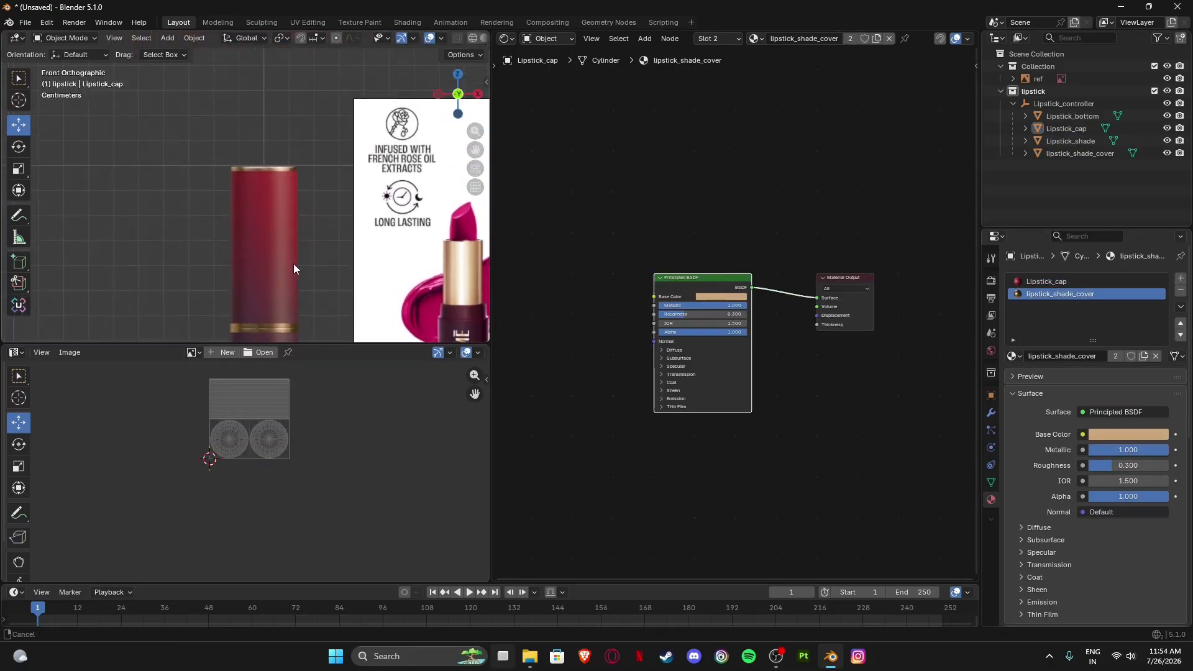
# Examine the cap's top surface and rounded rim from several angles, comparing the shaded look with the mesh topology.
pyautogui.moveTo(285, 209); pyautogui.dragTo(215, 173, button='middle')
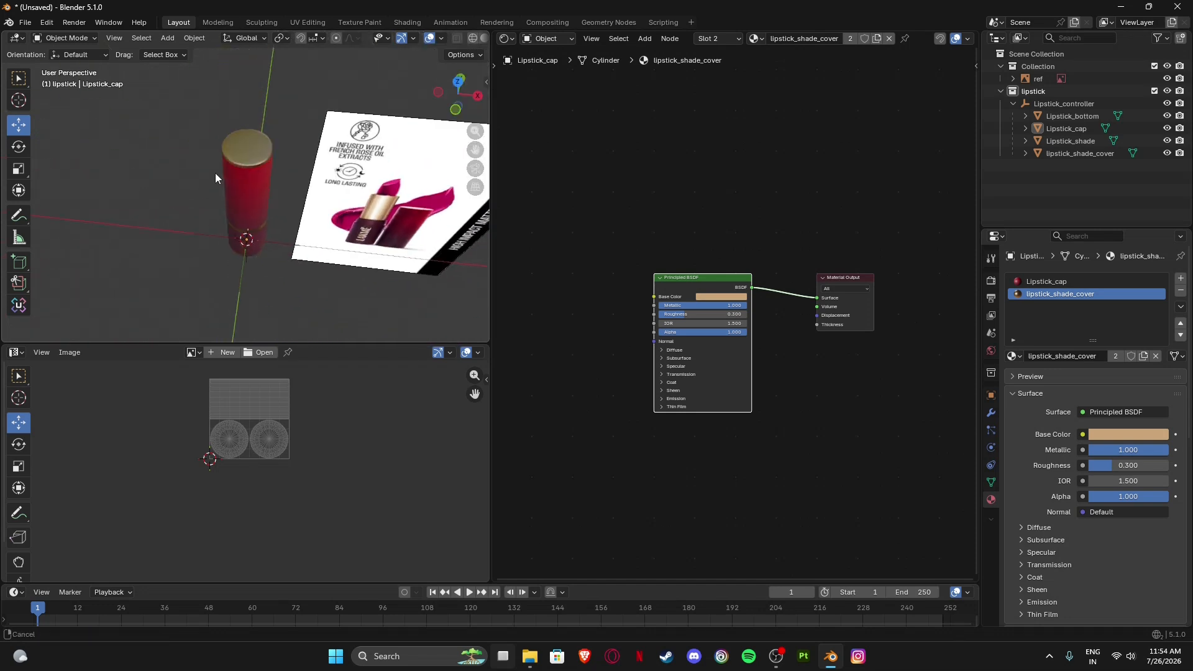
pyautogui.scroll(8, 239, 182)
pyautogui.moveTo(306, 123); pyautogui.dragTo(286, 192, button='middle')
pyautogui.scroll(4, 282, 194)
pyautogui.press('Tab')
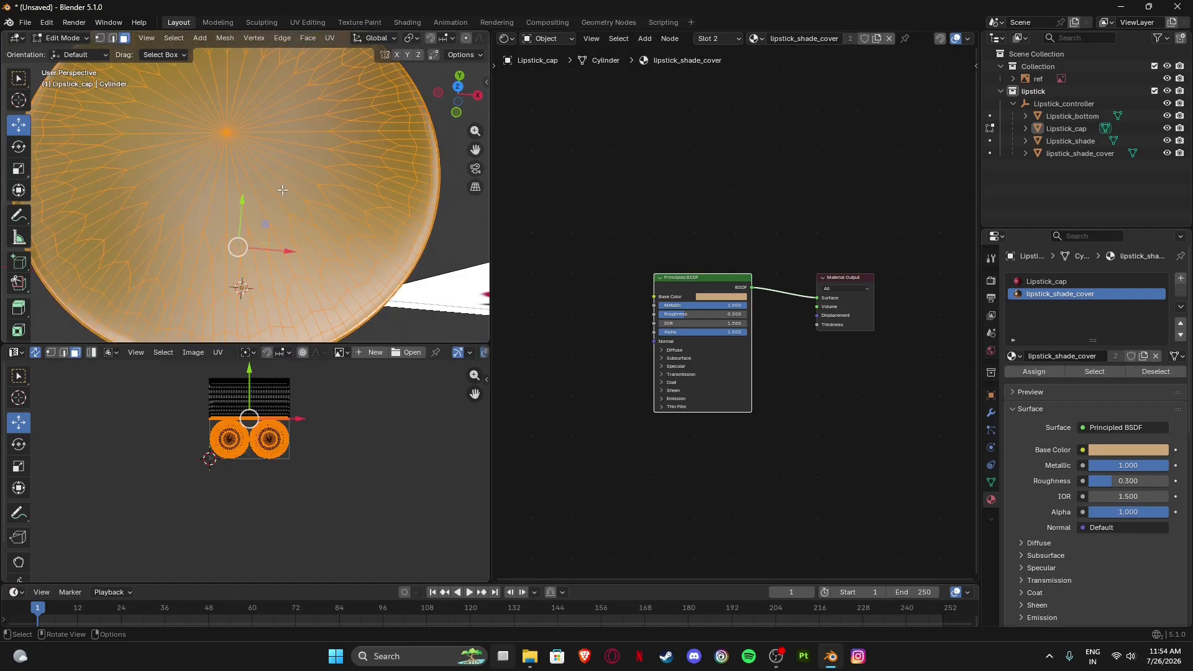
pyautogui.scroll(-5, 282, 195)
pyautogui.press('Tab')
pyautogui.click(247, 169)
pyautogui.press('Tab')
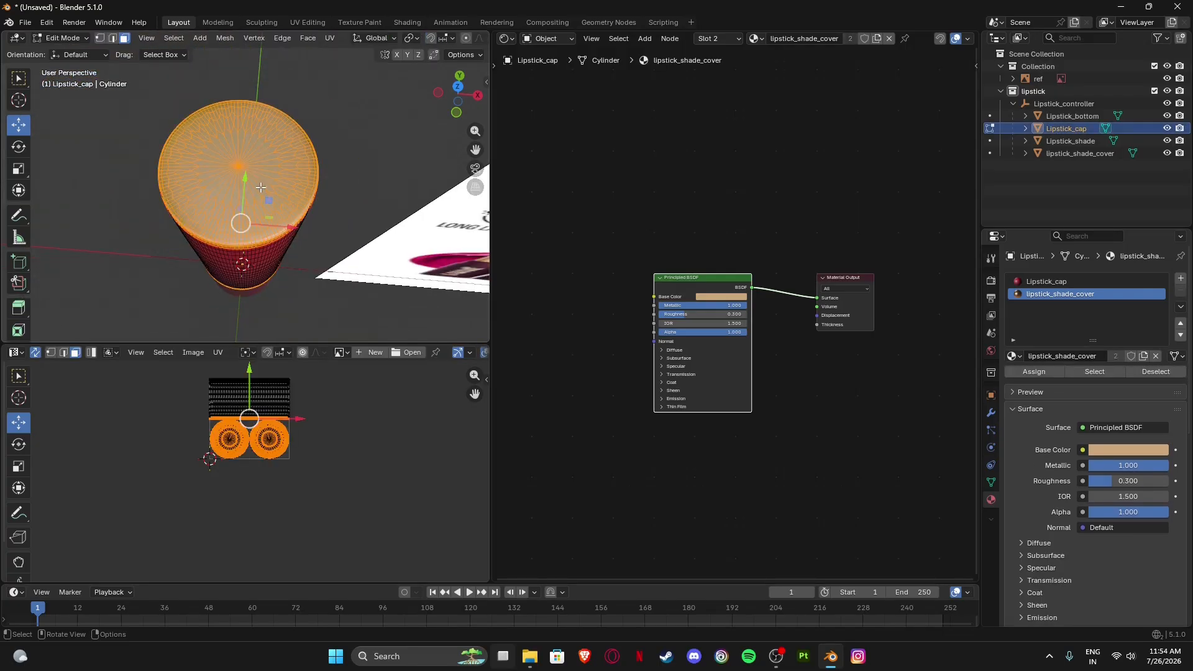
pyautogui.press('Tab')
pyautogui.moveTo(258, 188); pyautogui.dragTo(271, 62, button='middle')
pyautogui.moveTo(252, 133); pyautogui.dragTo(272, 5, button='middle')
pyautogui.click(172, 176)
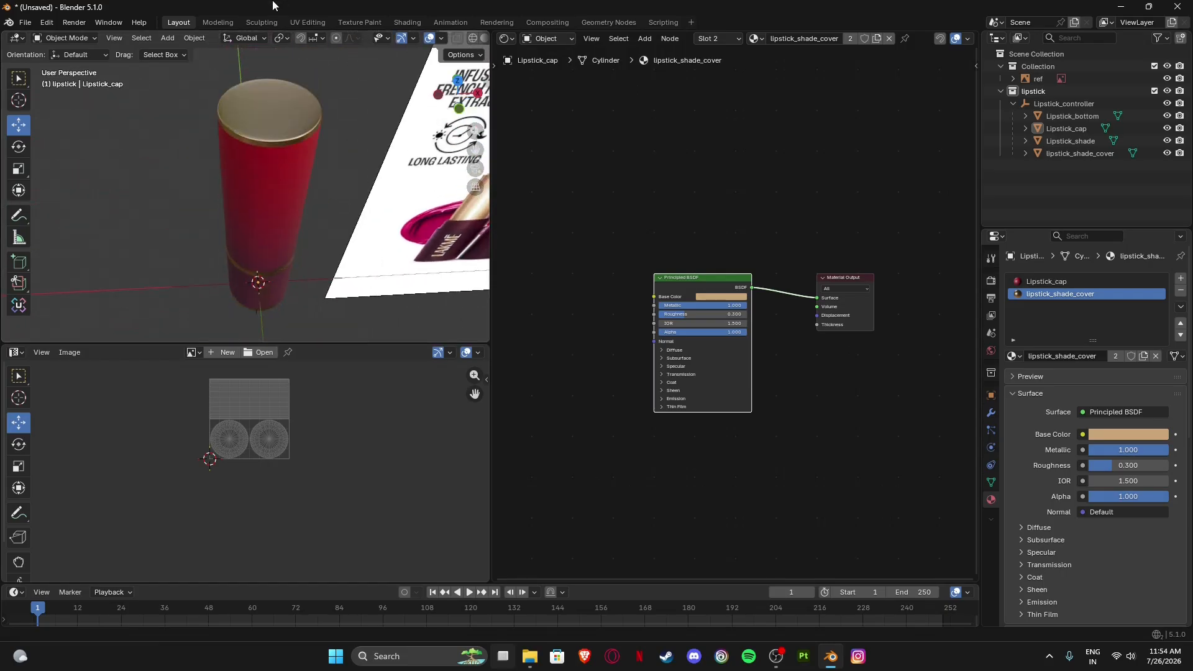
pyautogui.scroll(2, 233, 90)
pyautogui.keyDown('shift'); pyautogui.moveTo(234, 89); pyautogui.dragTo(239, 174, button='middle'); pyautogui.keyUp('shift')
pyautogui.scroll(5, 238, 174)
pyautogui.scroll(-2, 239, 174)
pyautogui.press('Tab')
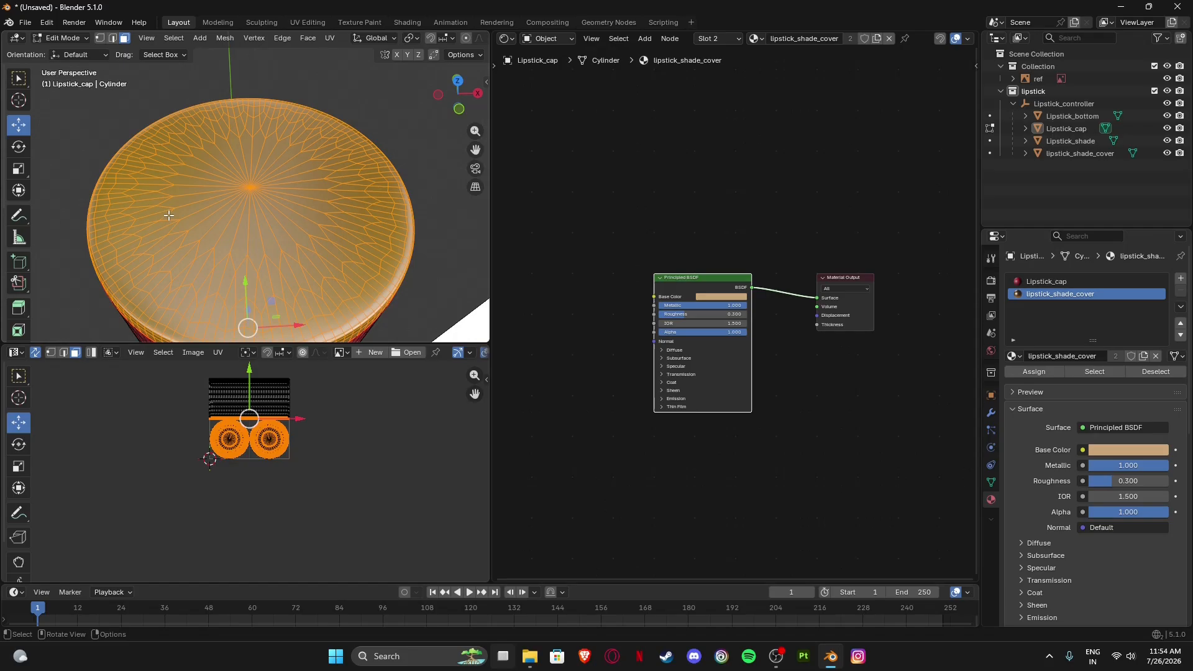
pyautogui.moveTo(169, 217); pyautogui.dragTo(206, 174, button='middle')
pyautogui.scroll(3, 206, 174)
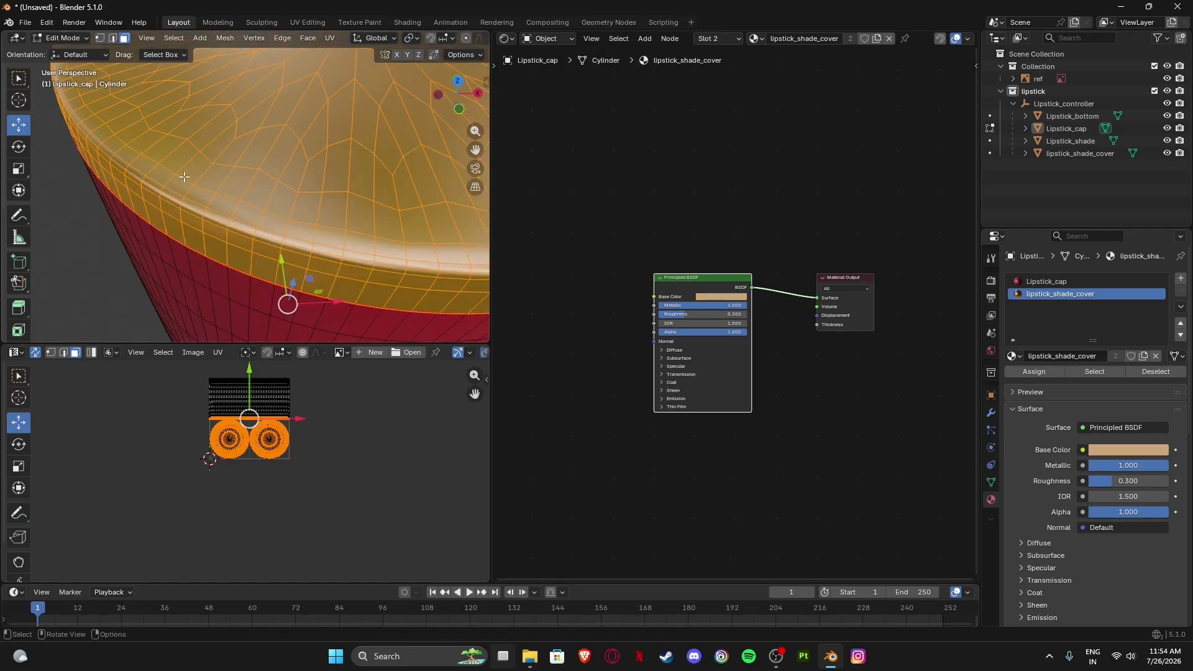
pyautogui.press('2')
pyautogui.keyDown('alt'); pyautogui.click(184, 178); pyautogui.keyUp('alt')
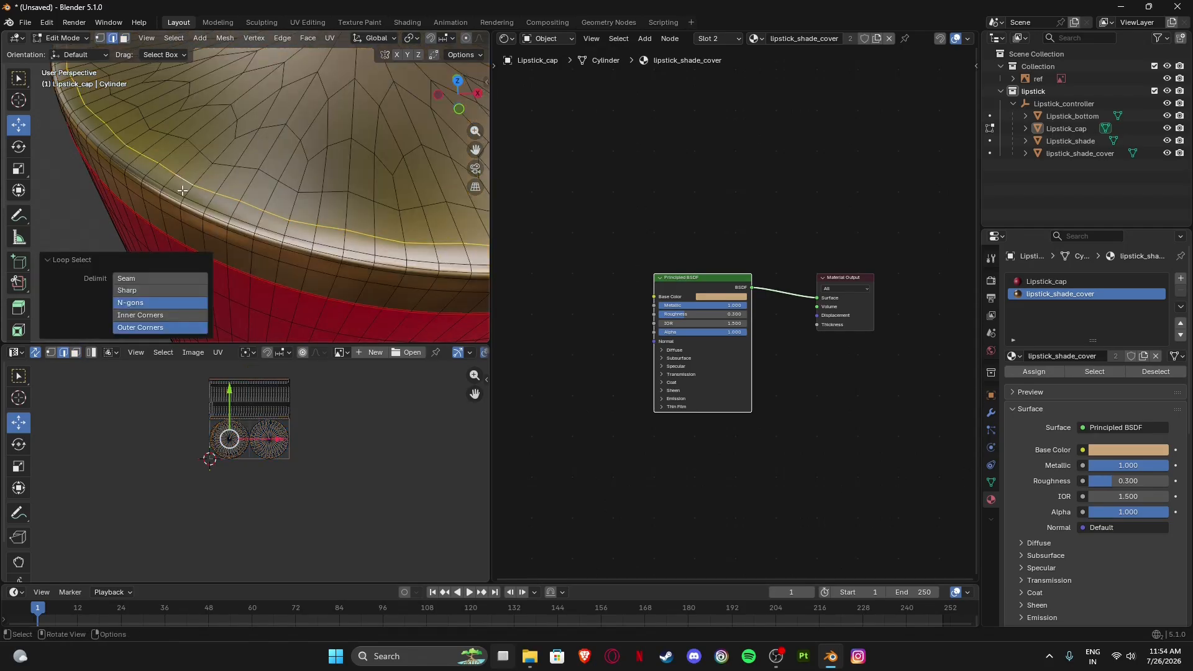
pyautogui.scroll(-6, 182, 191)
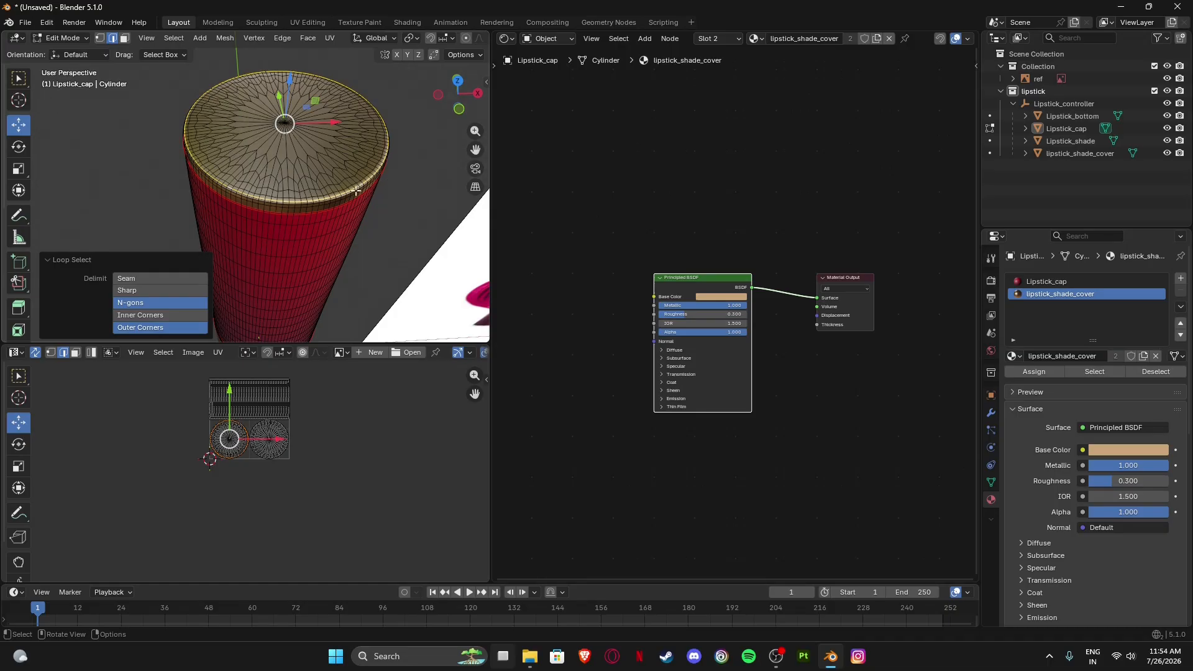
pyautogui.scroll(5, 349, 160)
pyautogui.scroll(-6, 218, 202)
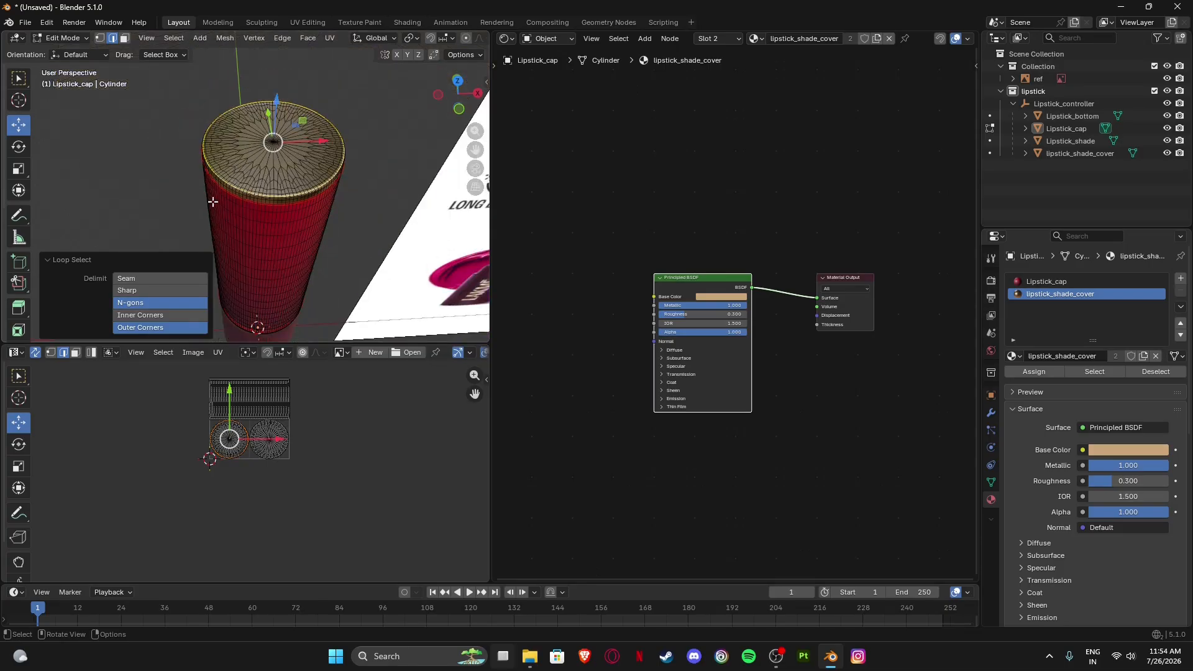
pyautogui.press('Tab')
pyautogui.moveTo(249, 178); pyautogui.dragTo(352, 264, button='middle')
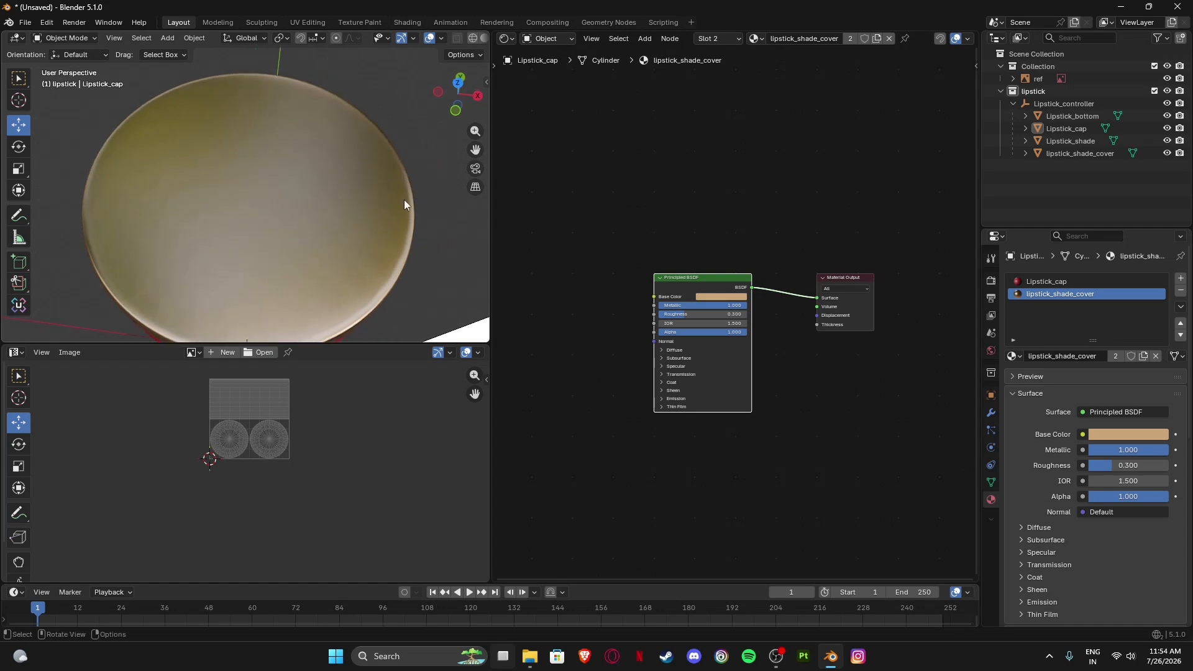
# Select the edge loop just inside the rounded rim on the cap's top and mark it as a seam.
pyautogui.press('Tab')
pyautogui.moveTo(277, 261); pyautogui.dragTo(184, 300, button='middle')
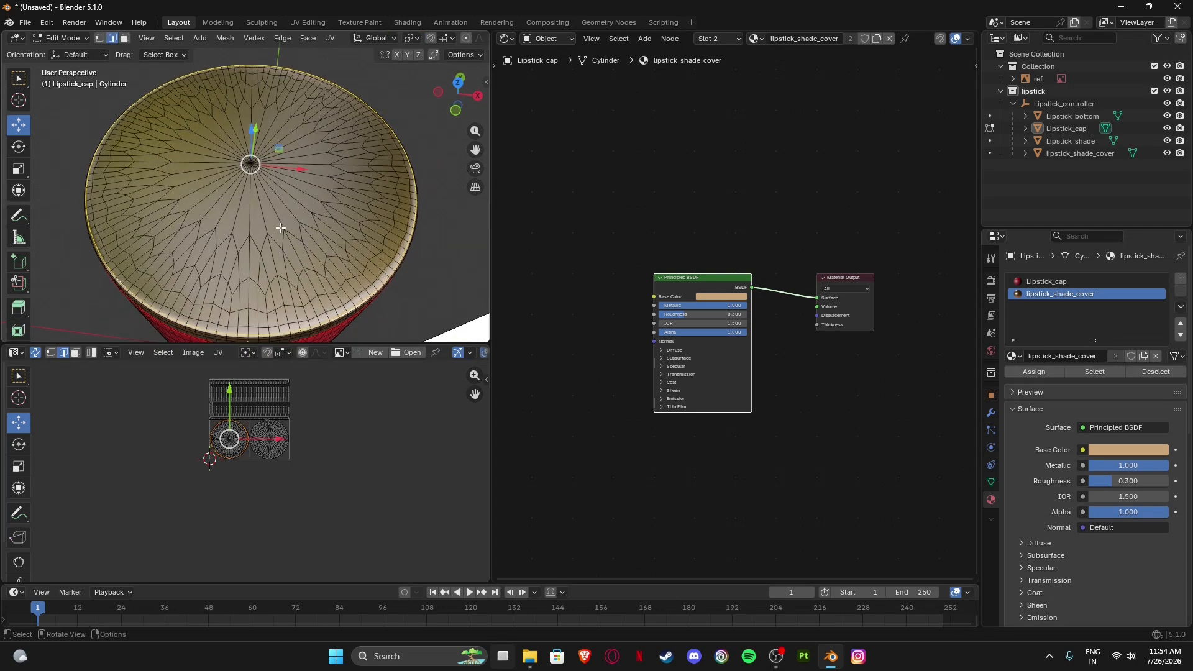
pyautogui.keyDown('alt'); pyautogui.click(172, 311); pyautogui.keyUp('alt')
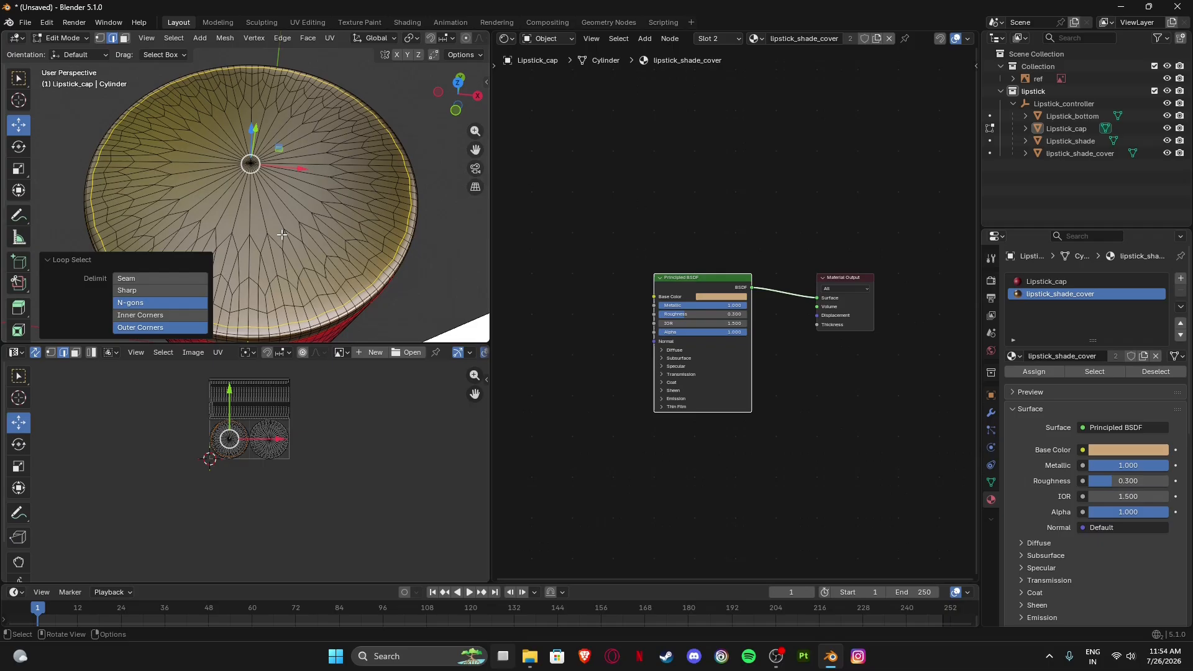
pyautogui.hotkey('ctrl', 'e')
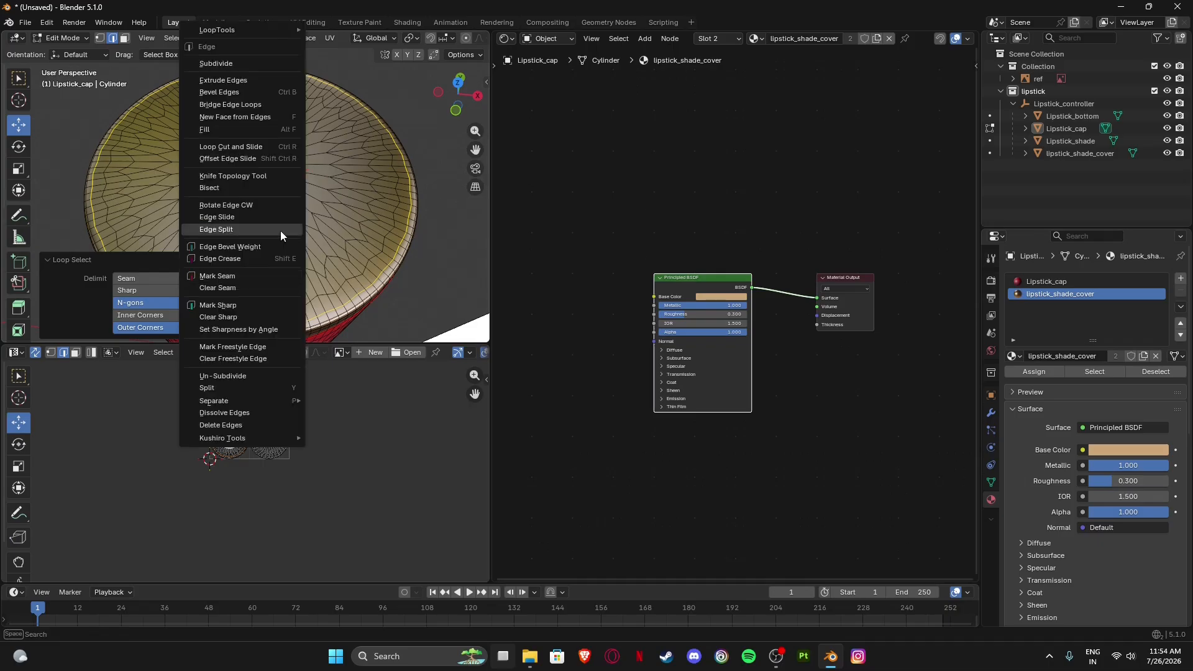
pyautogui.click(219, 278)
# Select all linked faces inside the new seam on the cap's top, delimited by Seam, and delete those faces.
pyautogui.press('3')
pyautogui.click(271, 204)
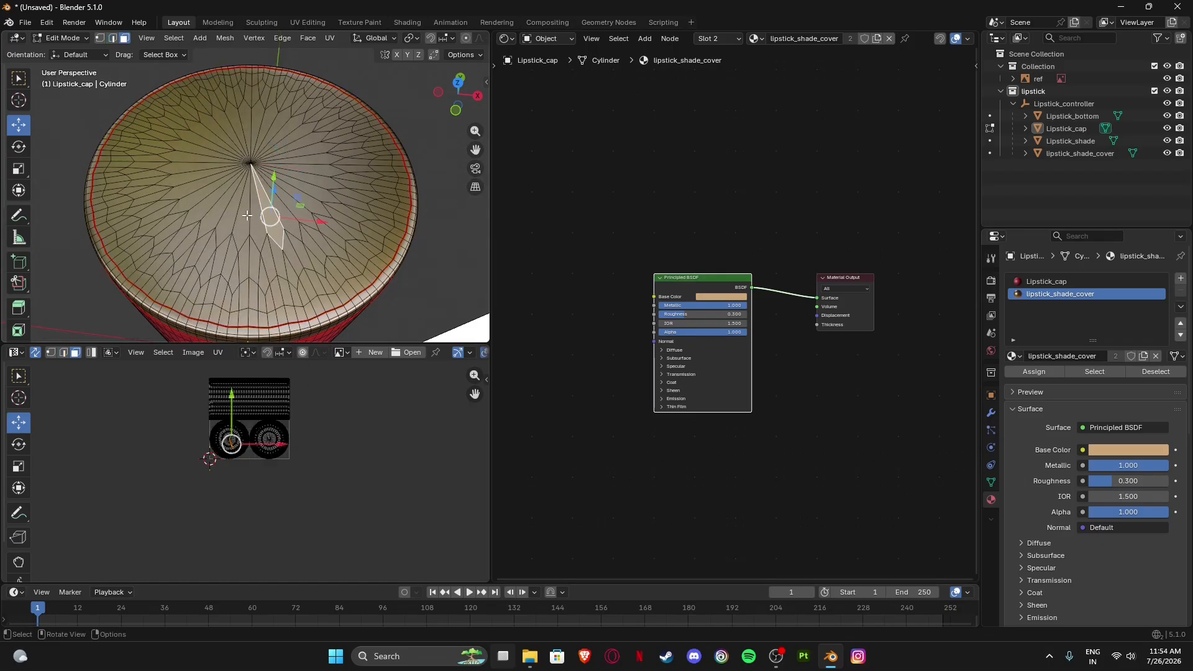
pyautogui.hotkey('ctrl', 'l')
pyautogui.press('x')
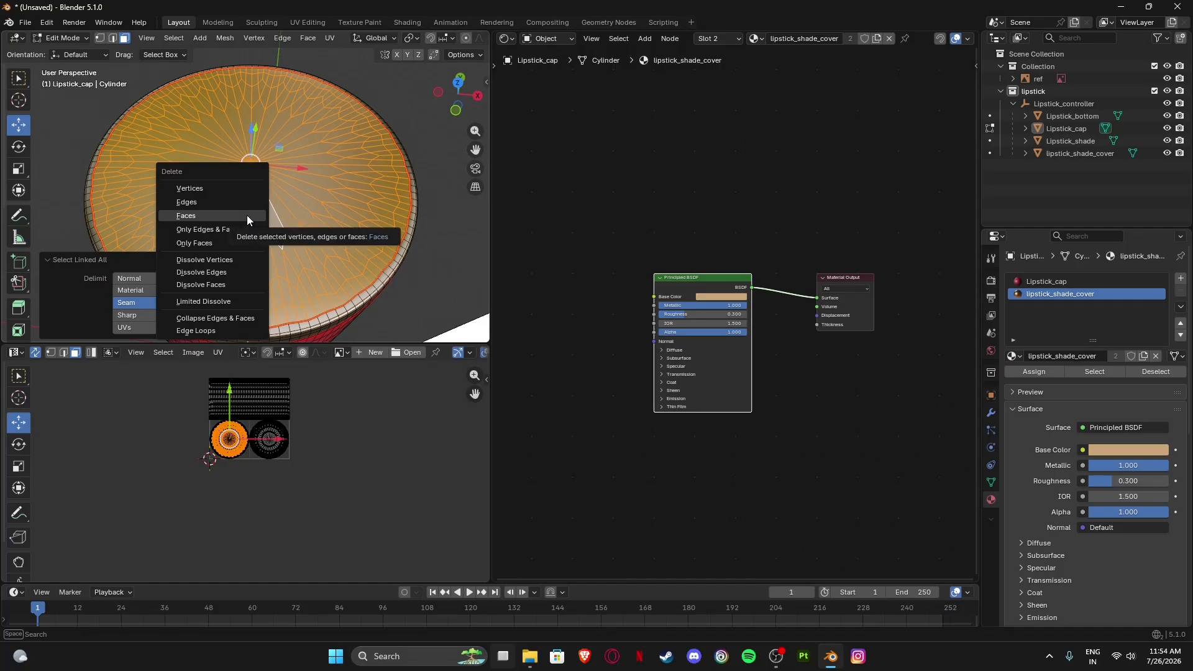
pyautogui.click(247, 220)
# Select the edge loop around the cap's open top and bring up the LoopTools operations for it.
pyautogui.scroll(-4, 238, 168)
pyautogui.moveTo(242, 166); pyautogui.dragTo(245, 195, button='middle')
pyautogui.scroll(4, 245, 195)
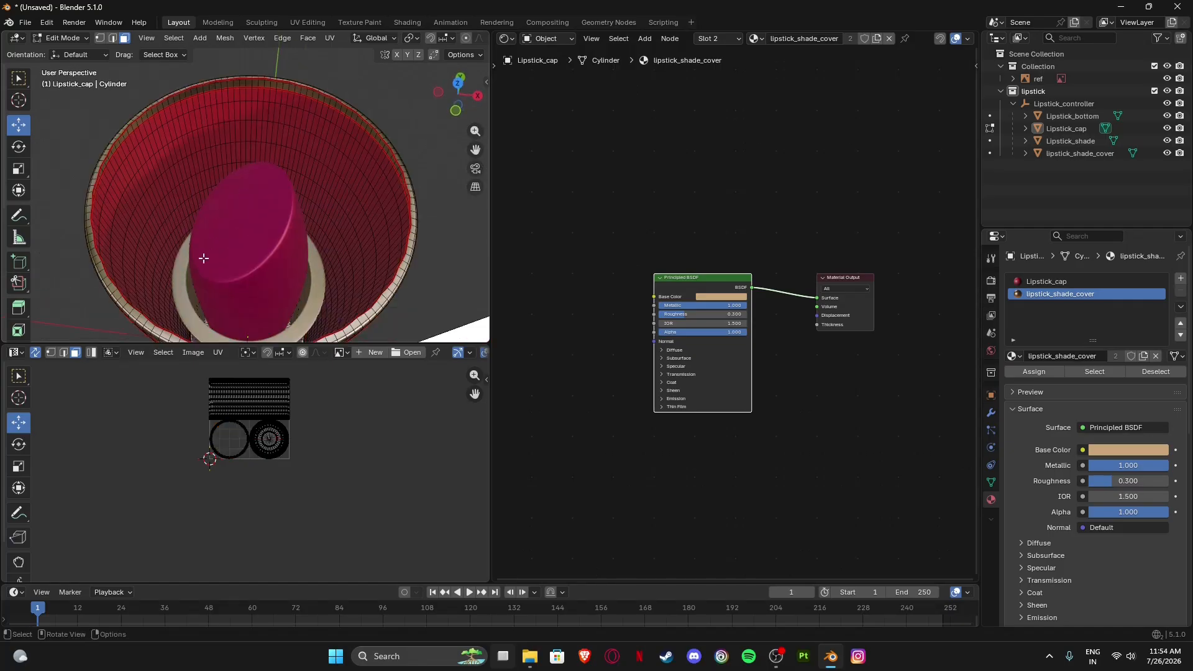
pyautogui.press('2')
pyautogui.keyDown('alt'); pyautogui.click(119, 187); pyautogui.keyUp('alt')
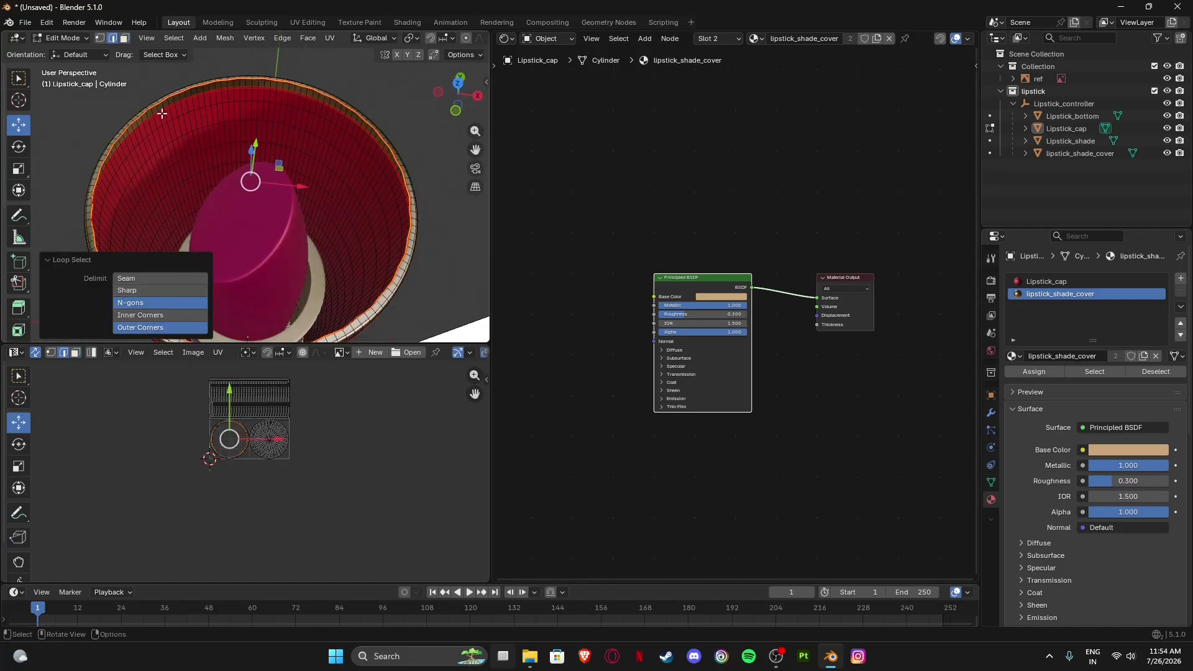
pyautogui.hotkey('ctrl', 'e')
pyautogui.moveTo(117, 30)
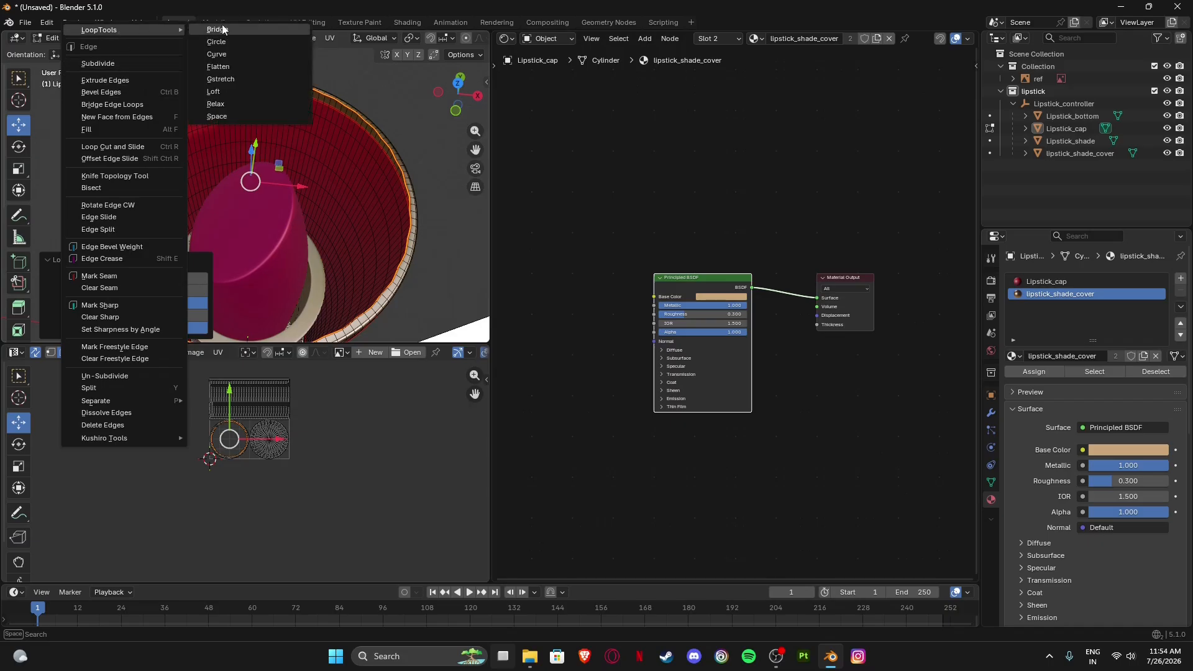
# Shape the selected rim edge loop of the lipstick cap into a regular circle with LoopTools Circle.
pyautogui.click(228, 42)
pyautogui.scroll(2, 384, 146)
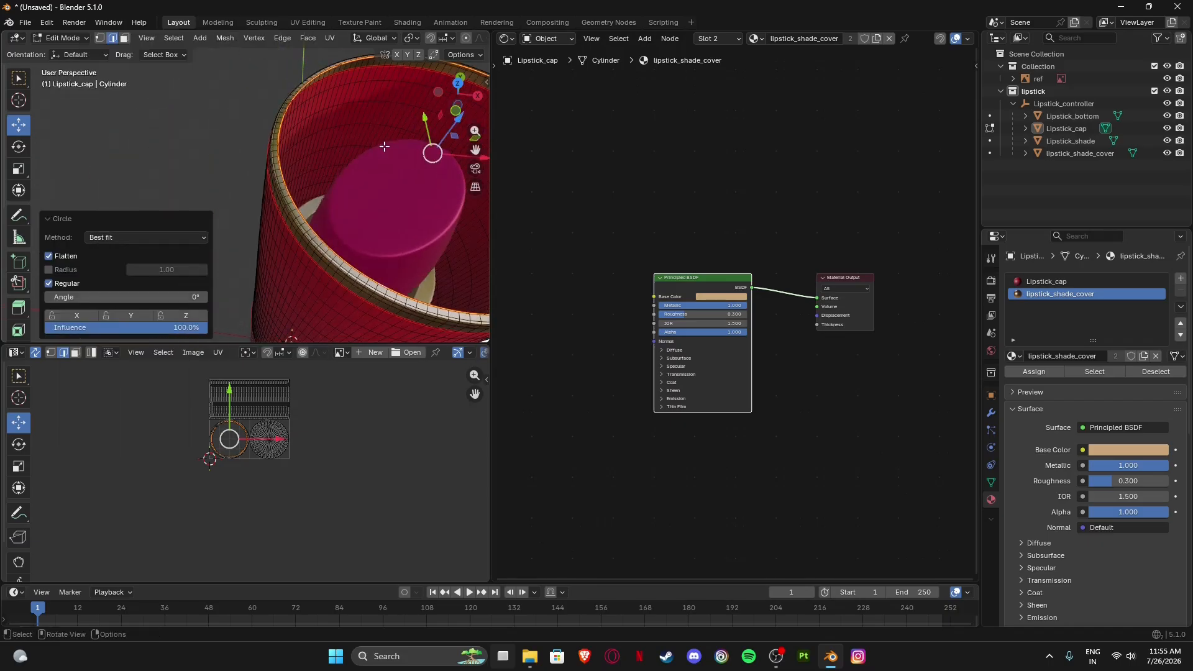
pyautogui.moveTo(308, 182); pyautogui.dragTo(379, 227, button='middle')
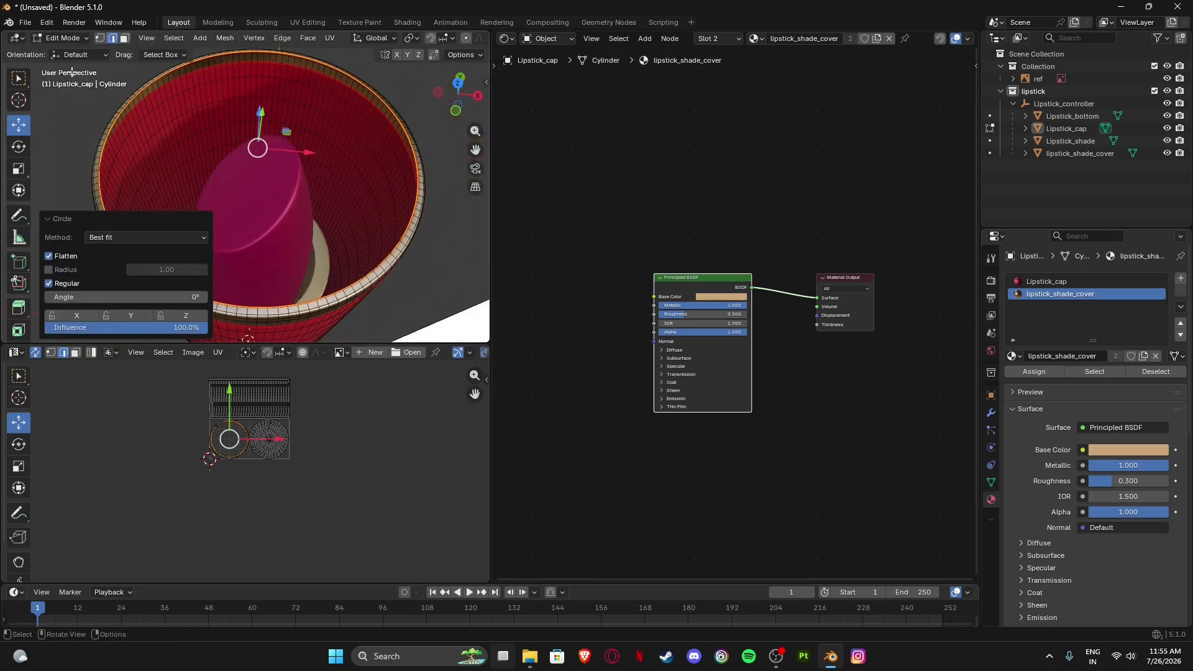
# Look up the LoopTools add-on by searching the extension preferences for "loop", and review where it appears among the edge operations.
pyautogui.click(47, 23)
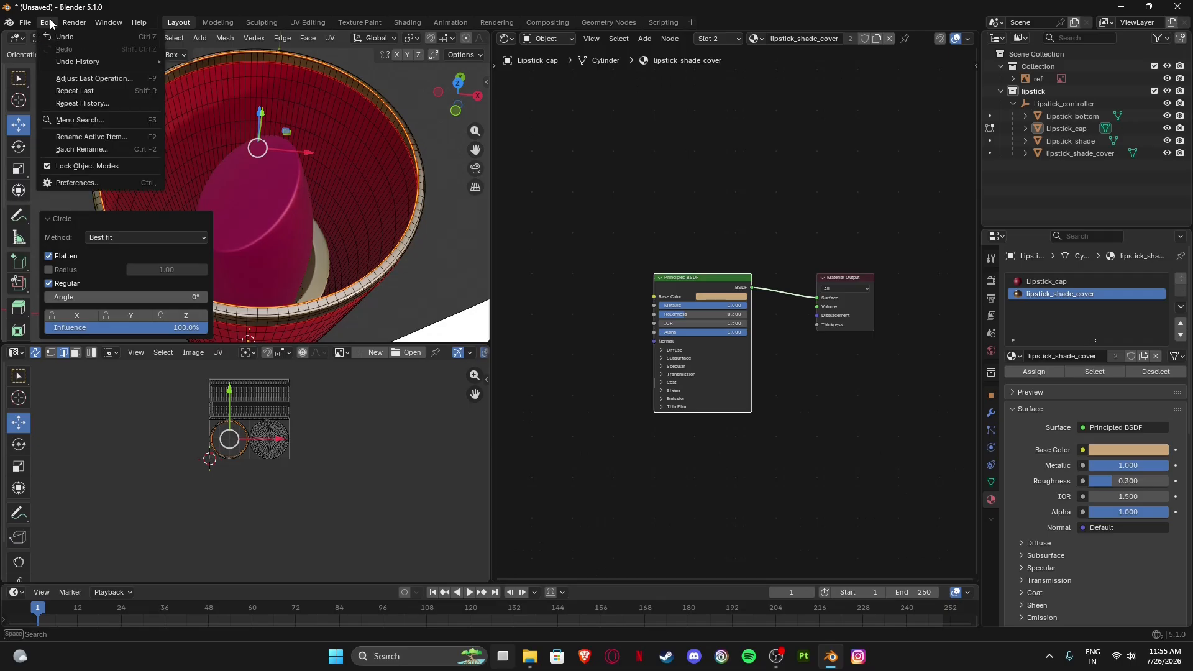
pyautogui.click(70, 182)
pyautogui.click(656, 304)
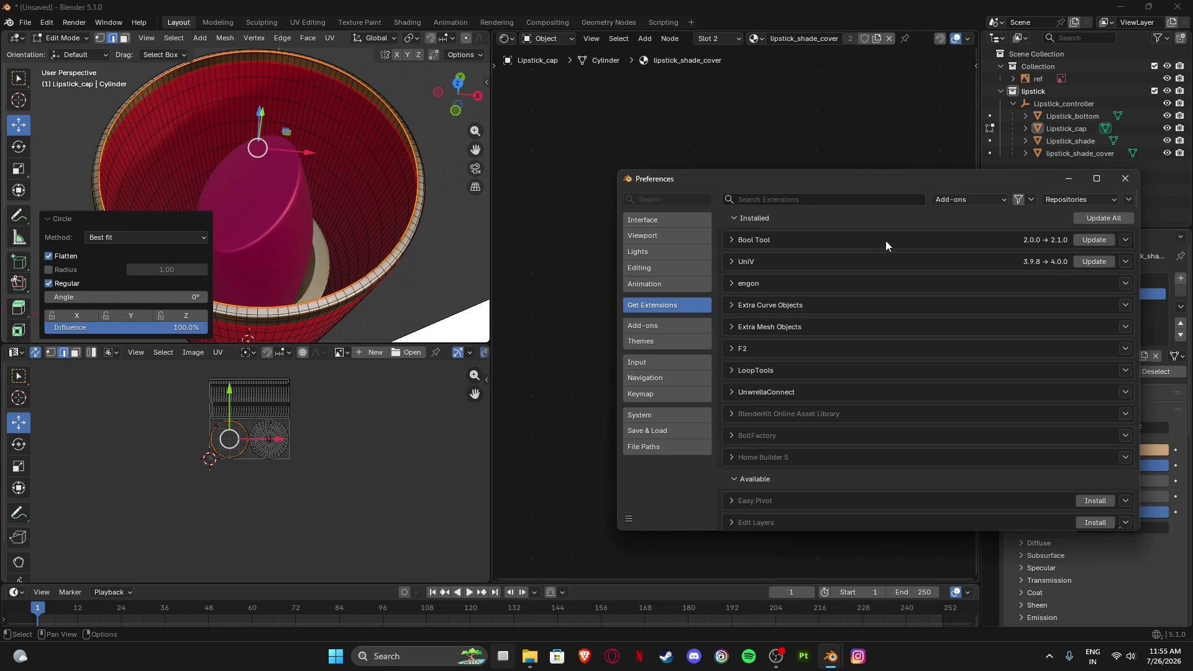
pyautogui.click(835, 198)
pyautogui.write('loop')
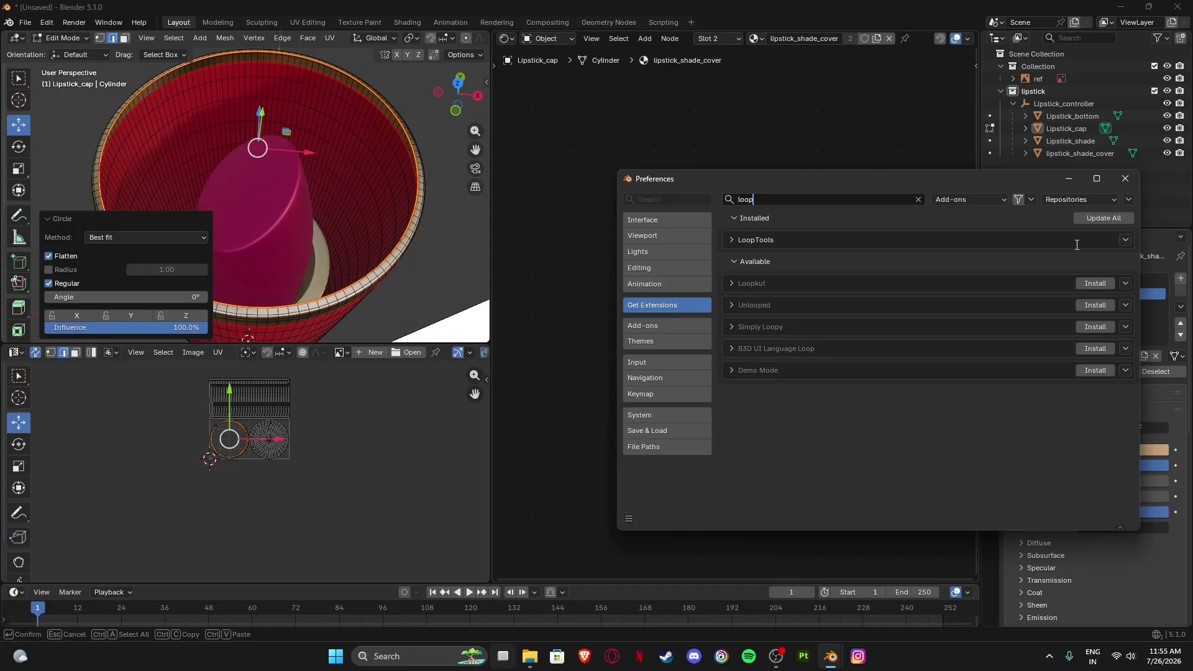
pyautogui.click(1124, 178)
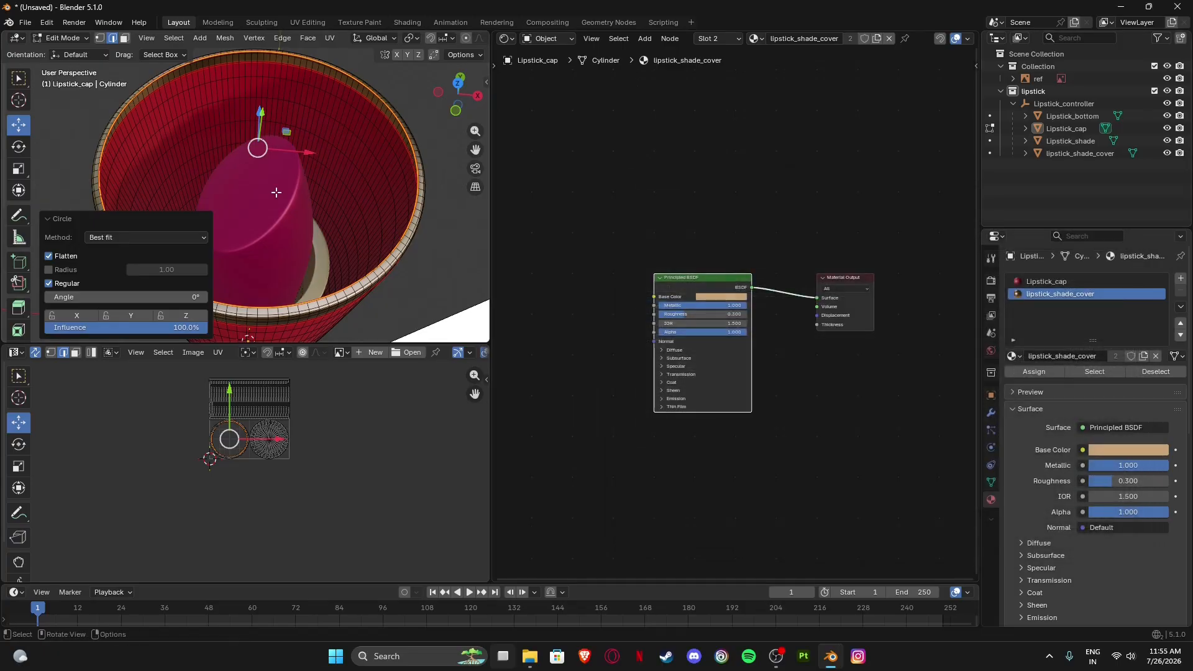
pyautogui.rightClick(360, 281)
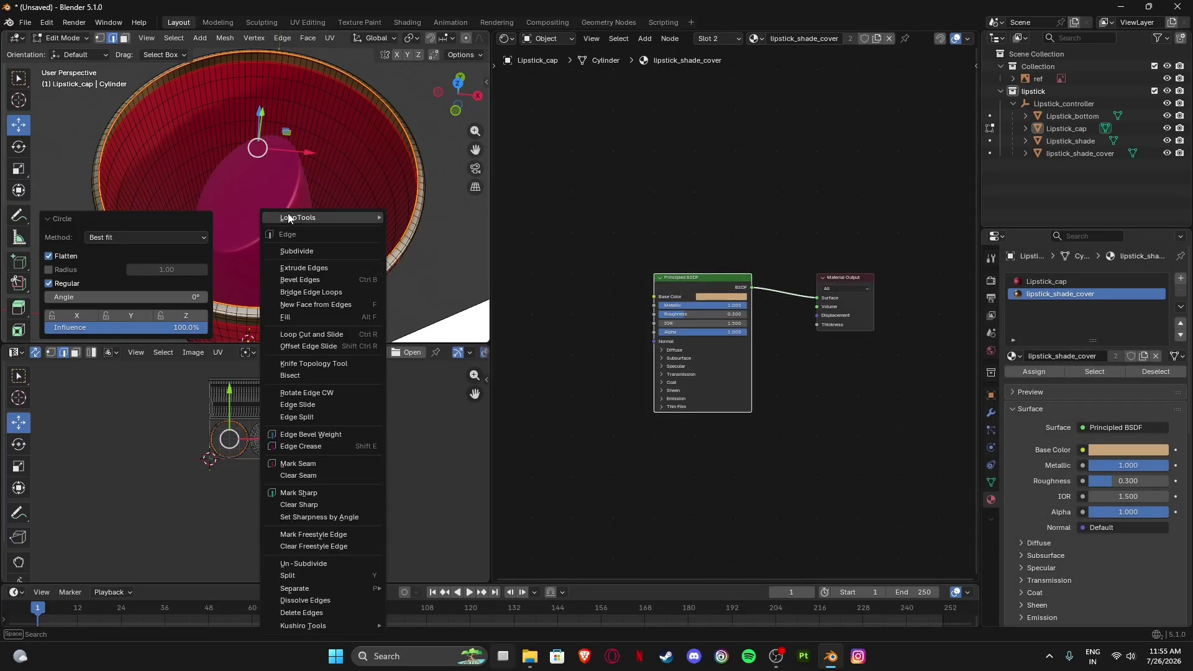
pyautogui.moveTo(317, 221)
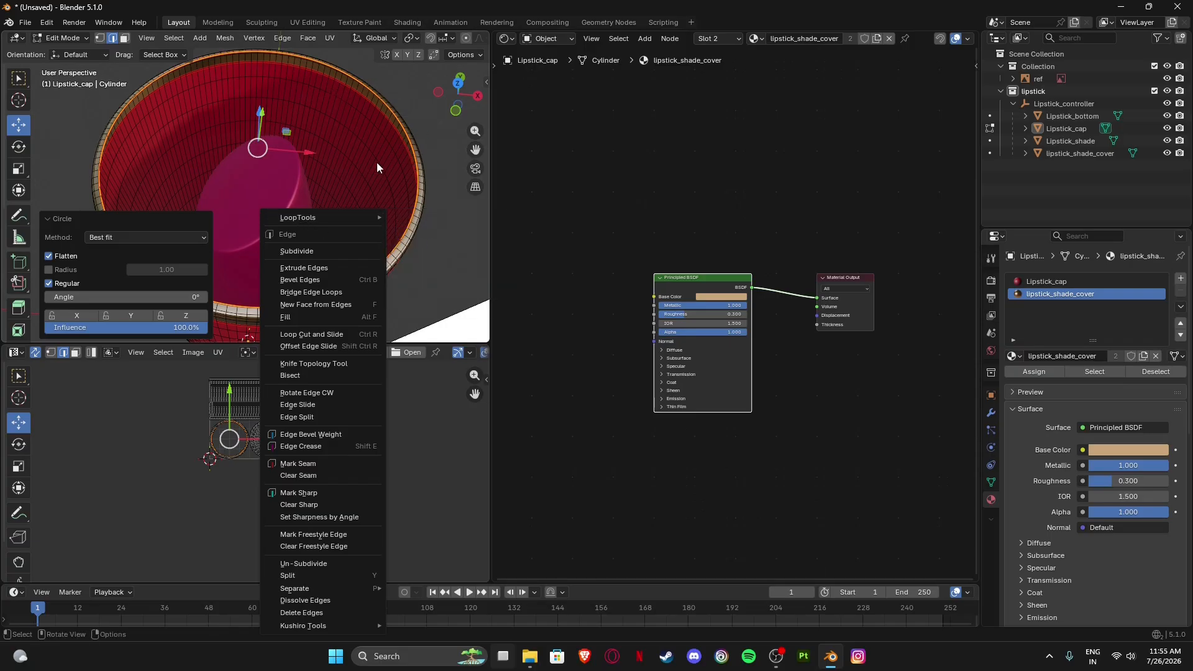
pyautogui.press('Escape')
# Fill the cap's open top rim with a face and inset that face by about 0.0033 m.
pyautogui.moveTo(420, 194); pyautogui.dragTo(386, 202, button='middle')
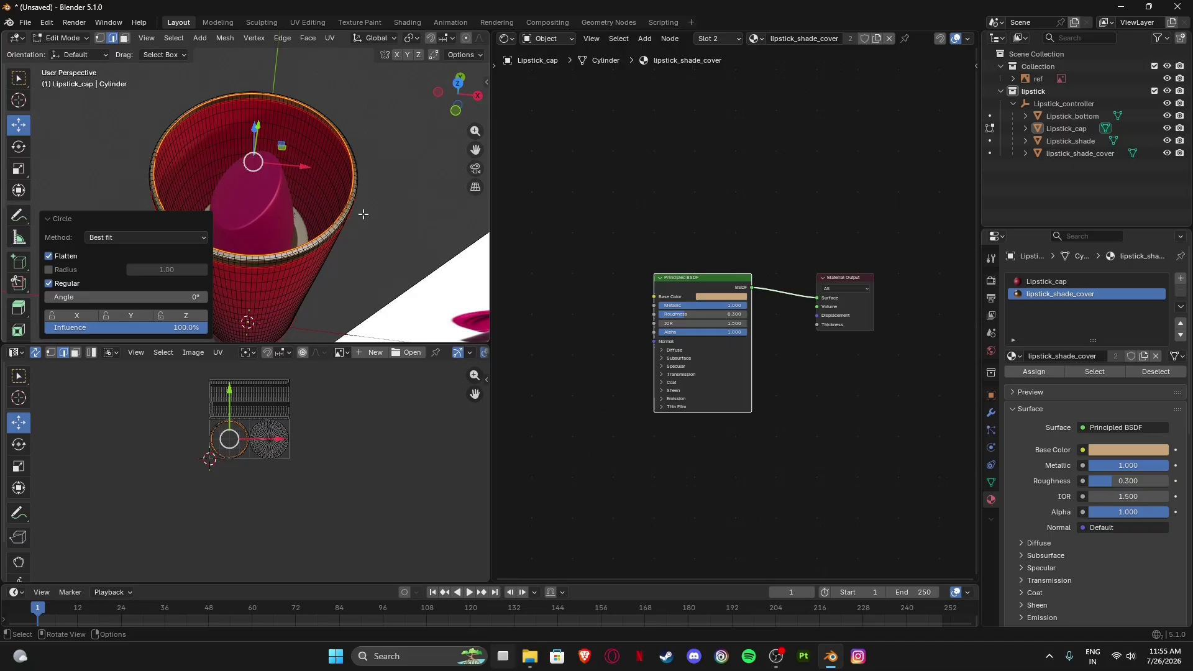
pyautogui.press('f')
pyautogui.scroll(2, 305, 207)
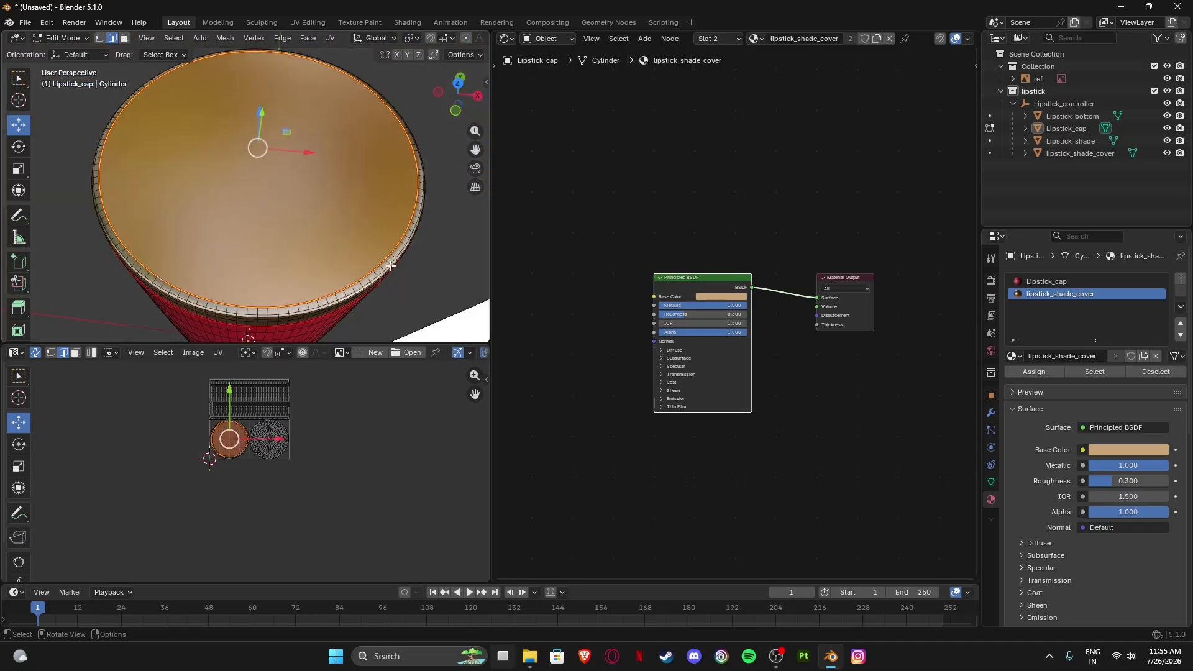
pyautogui.press('i')
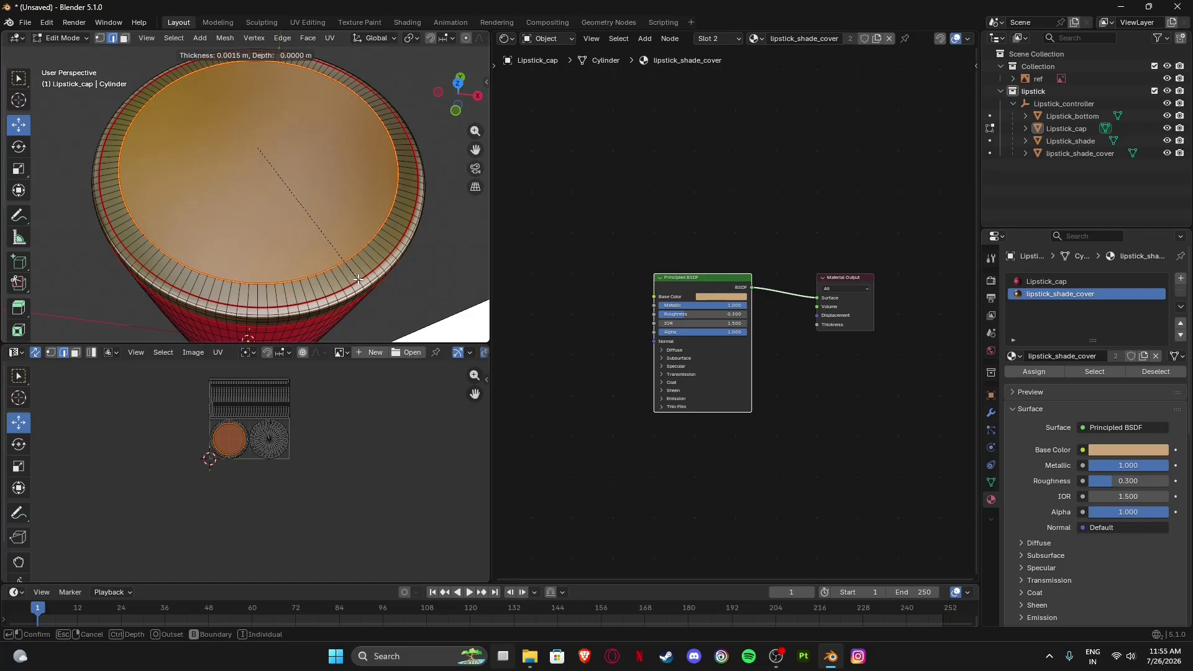
pyautogui.click(367, 287)
# Raise the inset top face of the cap by about 0.000039 m along Z, working from the front view.
pyautogui.click(456, 110)
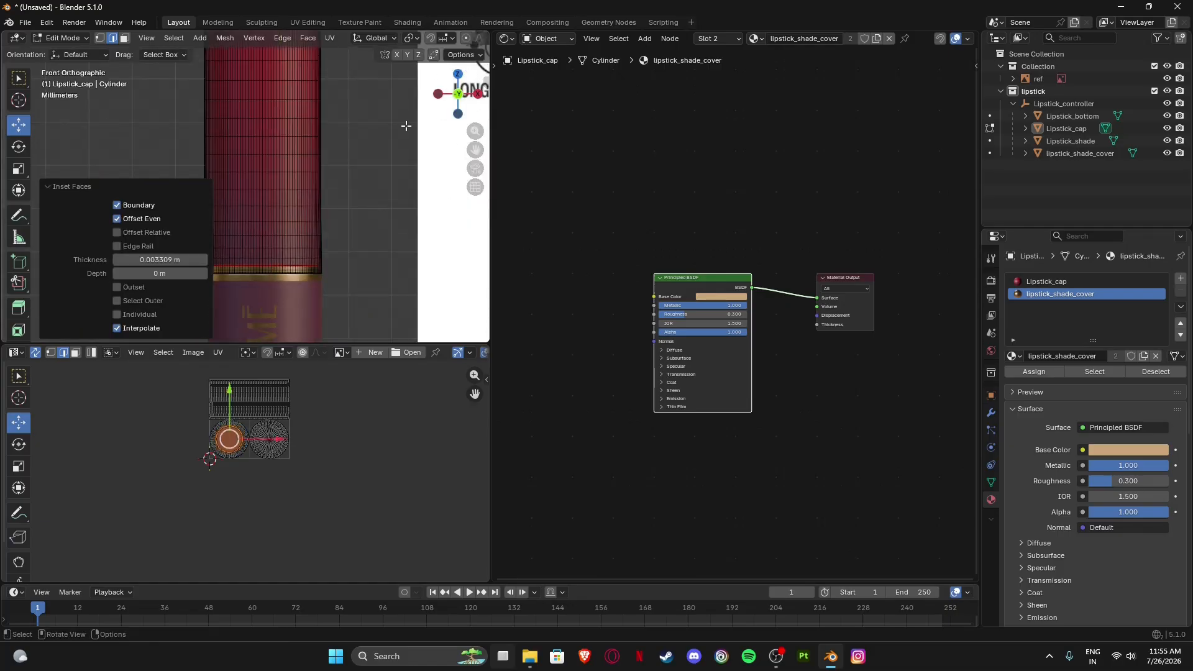
pyautogui.keyDown('shift'); pyautogui.moveTo(329, 53); pyautogui.dragTo(339, 197, button='middle'); pyautogui.keyUp('shift')
pyautogui.scroll(5, 338, 197)
pyautogui.keyDown('shift'); pyautogui.moveTo(267, 63); pyautogui.dragTo(301, 192, button='middle'); pyautogui.keyUp('shift')
pyautogui.keyDown('shift'); pyautogui.moveTo(404, 285); pyautogui.dragTo(355, 239, button='middle'); pyautogui.keyUp('shift')
pyautogui.scroll(4, 355, 240)
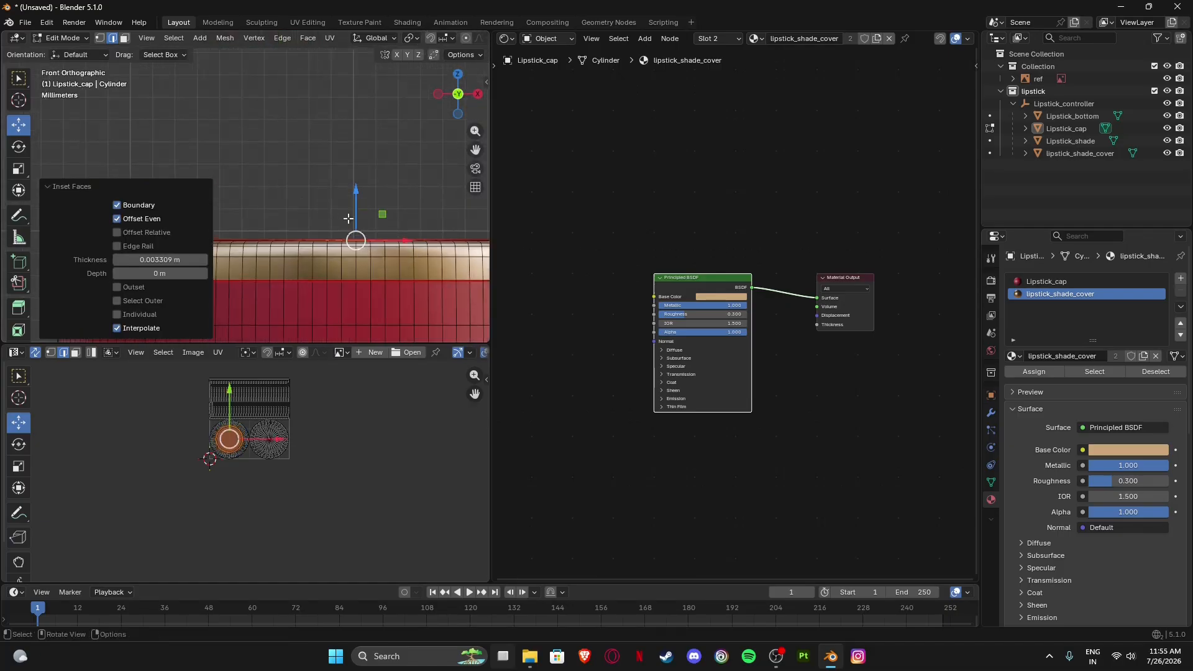
pyautogui.moveTo(357, 190); pyautogui.dragTo(357, 187)
pyautogui.moveTo(333, 186); pyautogui.dragTo(341, 212, button='middle')
pyautogui.scroll(-6, 342, 213)
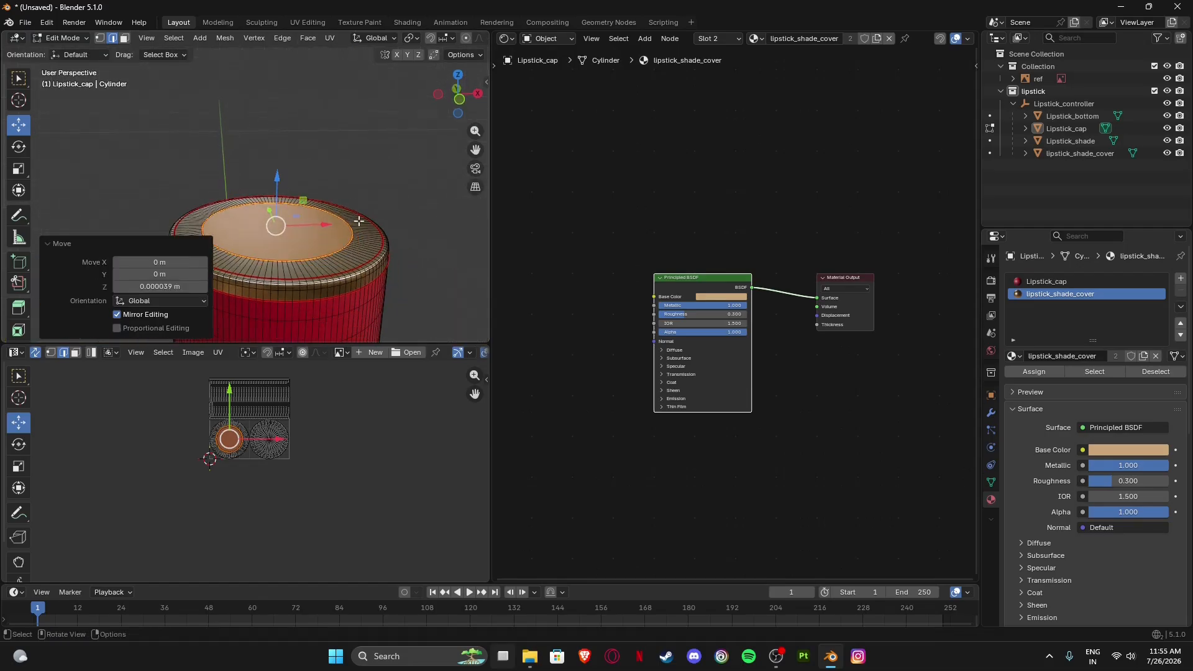
# Inset the top face again by about 0.0051 m and raise the inner face about 0.000019 m along Z.
pyautogui.press('i')
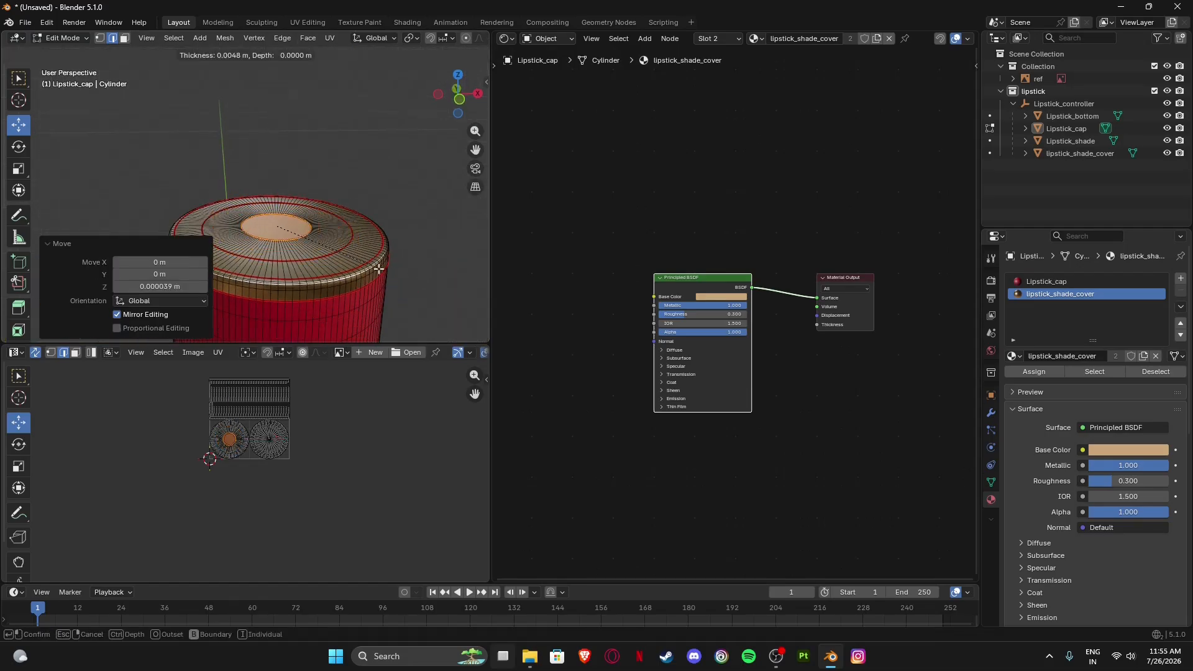
pyautogui.click(375, 269)
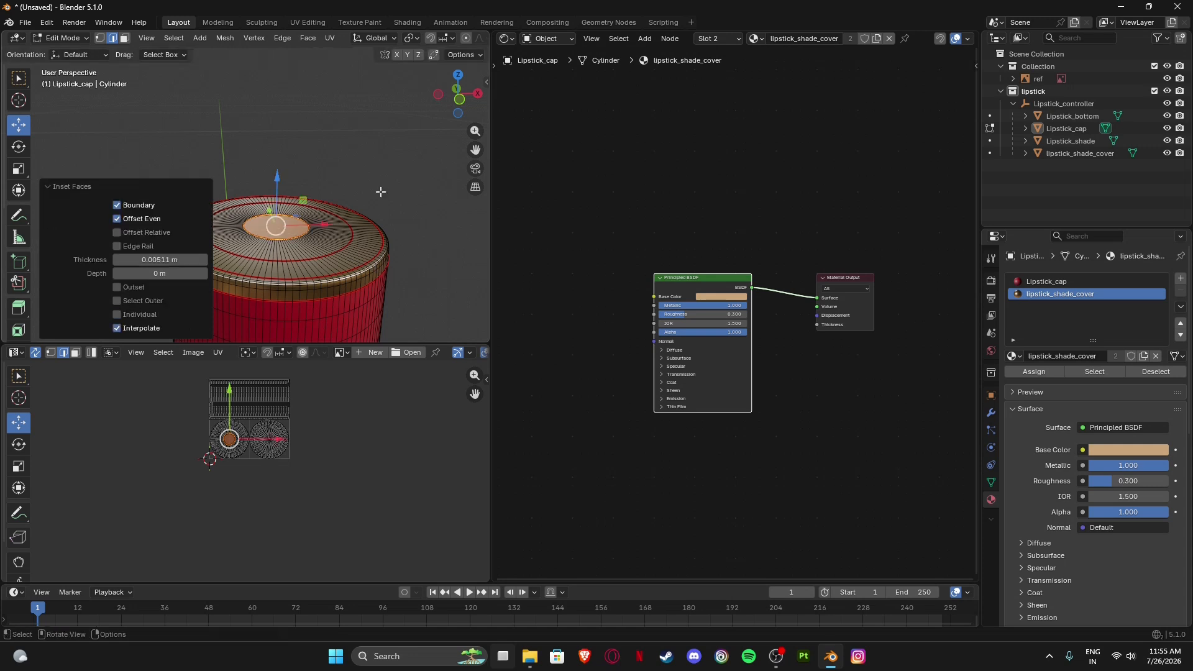
pyautogui.click(460, 102)
pyautogui.scroll(5, 275, 151)
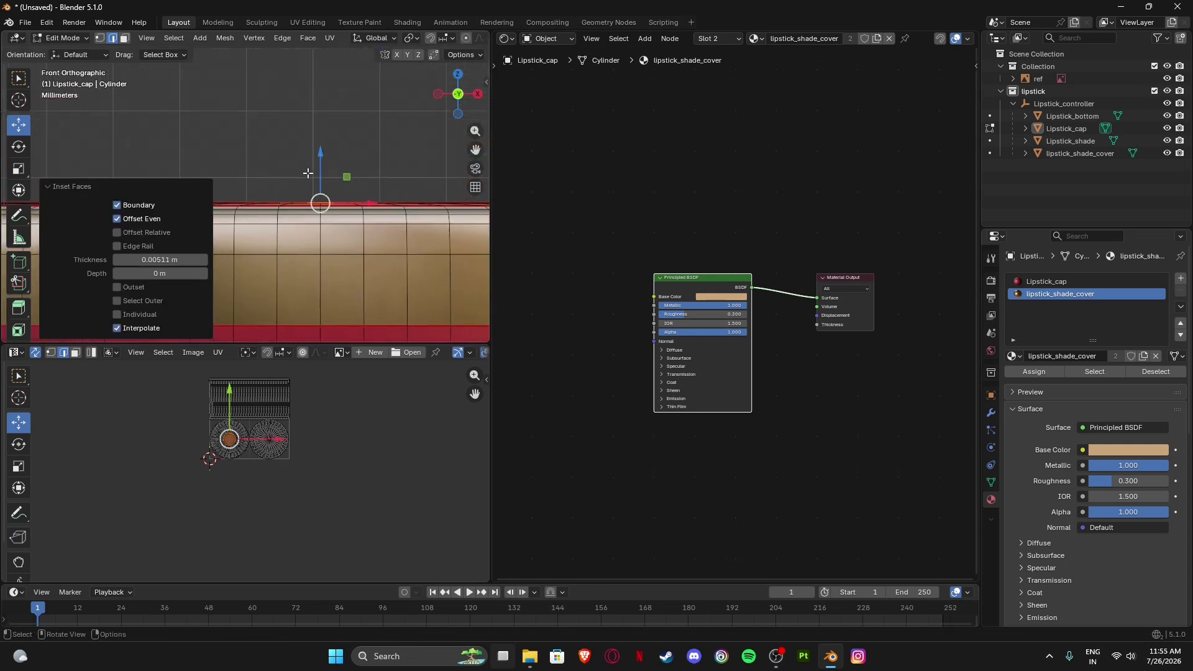
pyautogui.click(320, 154)
pyautogui.moveTo(321, 153); pyautogui.dragTo(314, 182, button='middle')
pyautogui.scroll(2, 278, 218)
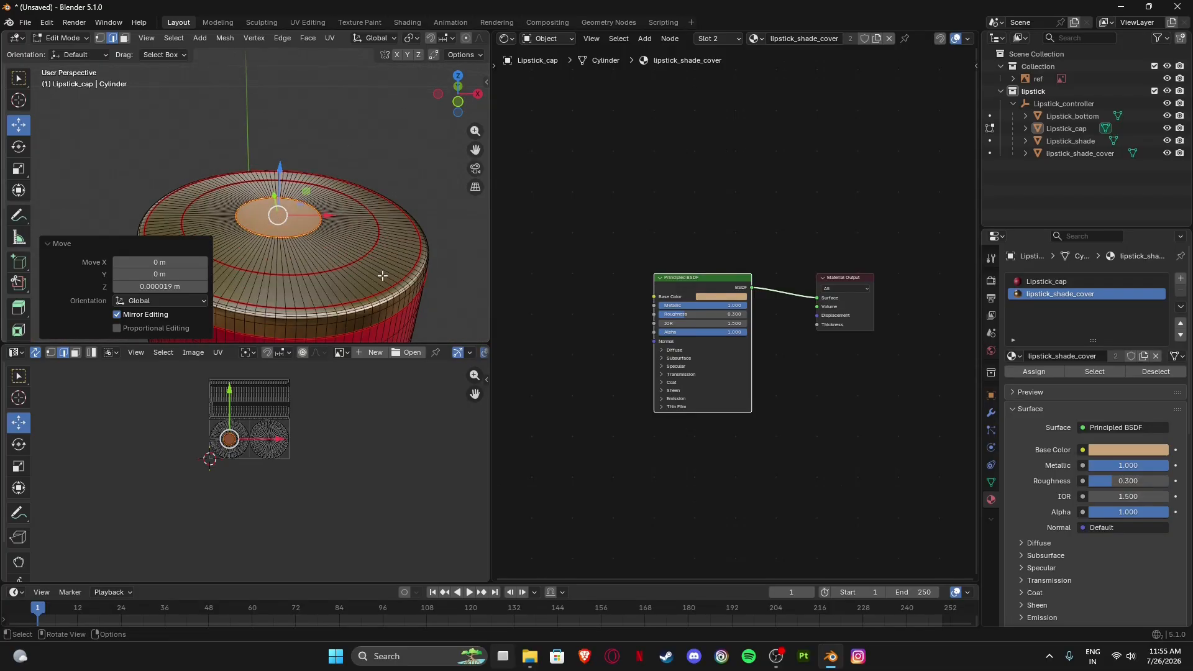
# Inset the small centre face by about 0.0027 m and merge its vertices into one point with Collapse.
pyautogui.hotkey('ctrl', 'z')
pyautogui.press('m')
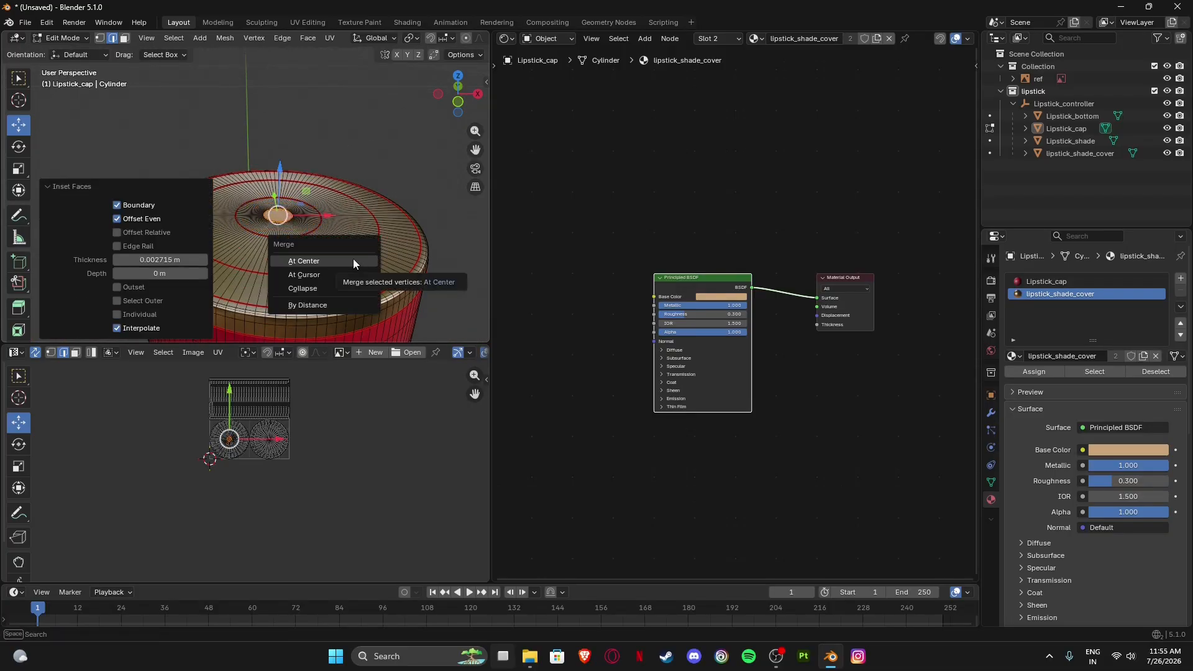
pyautogui.click(330, 288)
pyautogui.scroll(6, 355, 281)
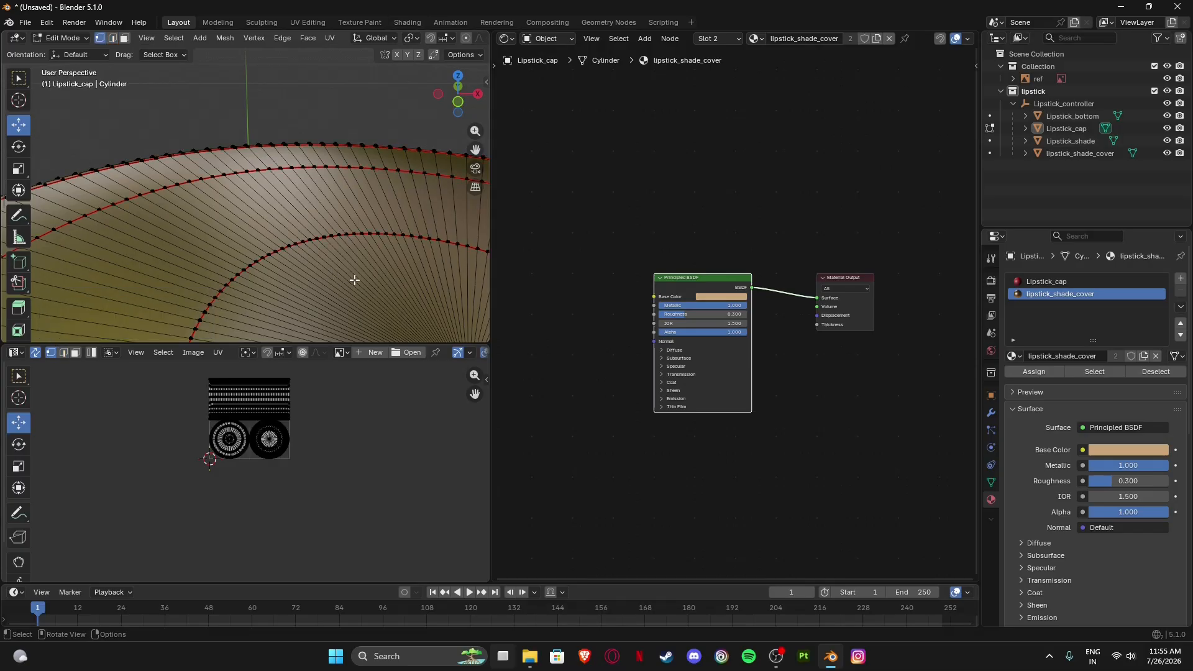
pyautogui.scroll(-5, 354, 281)
# Raise the centre vertex of the cap's top by about 0.000013 m along Z and check the shading in Object Mode.
pyautogui.click(314, 245)
pyautogui.click(463, 107)
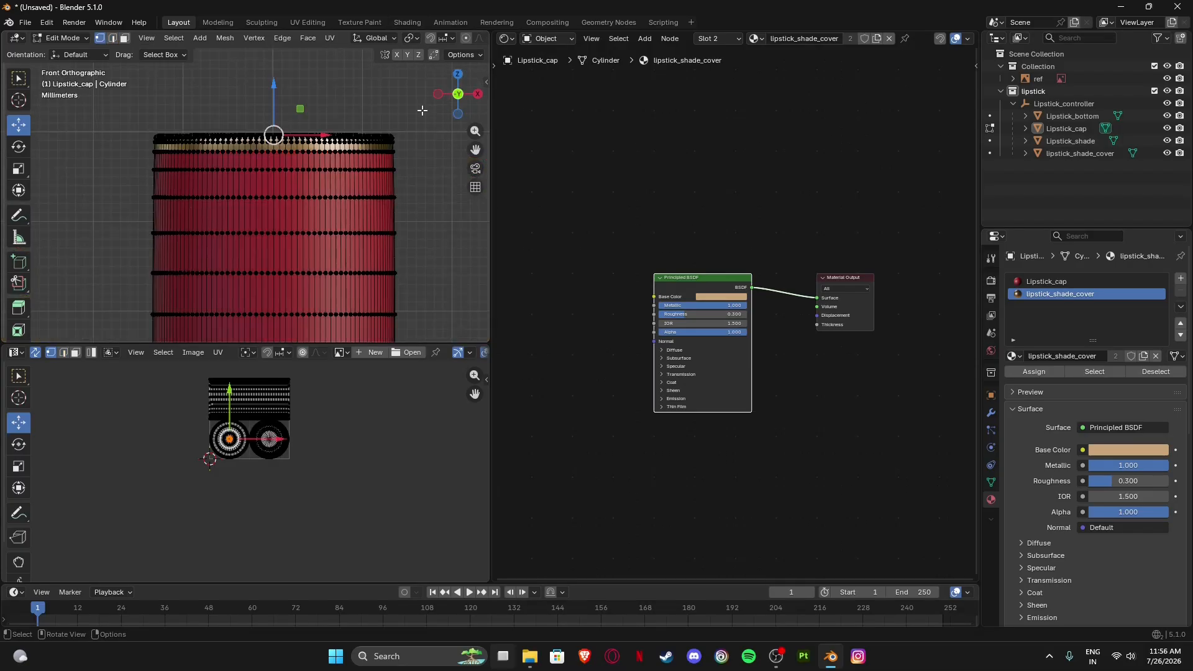
pyautogui.scroll(4, 423, 111)
pyautogui.scroll(5, 302, 214)
pyautogui.keyDown('shift'); pyautogui.moveTo(336, 68); pyautogui.dragTo(281, 148, button='middle'); pyautogui.keyUp('shift')
pyautogui.scroll(4, 293, 229)
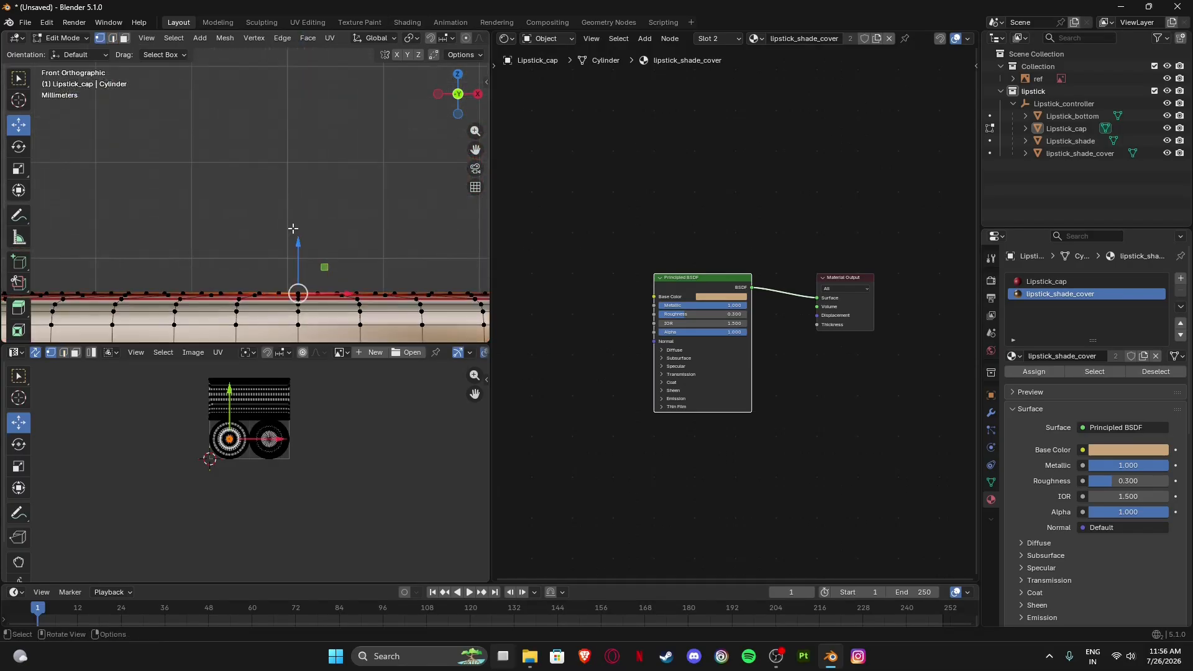
pyautogui.moveTo(299, 249); pyautogui.dragTo(298, 243)
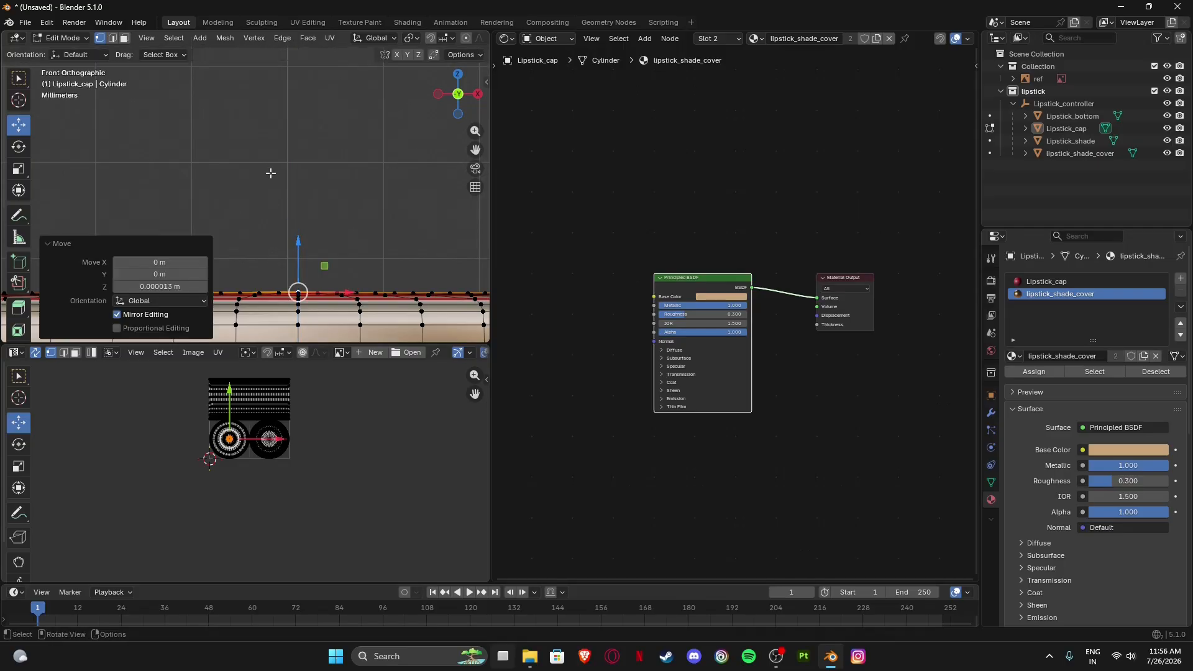
pyautogui.click(271, 175)
pyautogui.scroll(-7, 271, 177)
pyautogui.press('Tab')
pyautogui.scroll(-4, 274, 175)
pyautogui.moveTo(274, 175)
pyautogui.mouseDown(button='middle')
pyautogui.moveTo(305, 204)
pyautogui.moveTo(257, 263)
pyautogui.moveTo(251, 205)
pyautogui.moveTo(279, 154)
pyautogui.moveTo(260, 191)
pyautogui.mouseUp(button='middle')
pyautogui.scroll(5, 249, 202)
# Bevel the outer inset edge loop on the cap's top with a width of about 0.0021 m and 4 segments.
pyautogui.press('Tab')
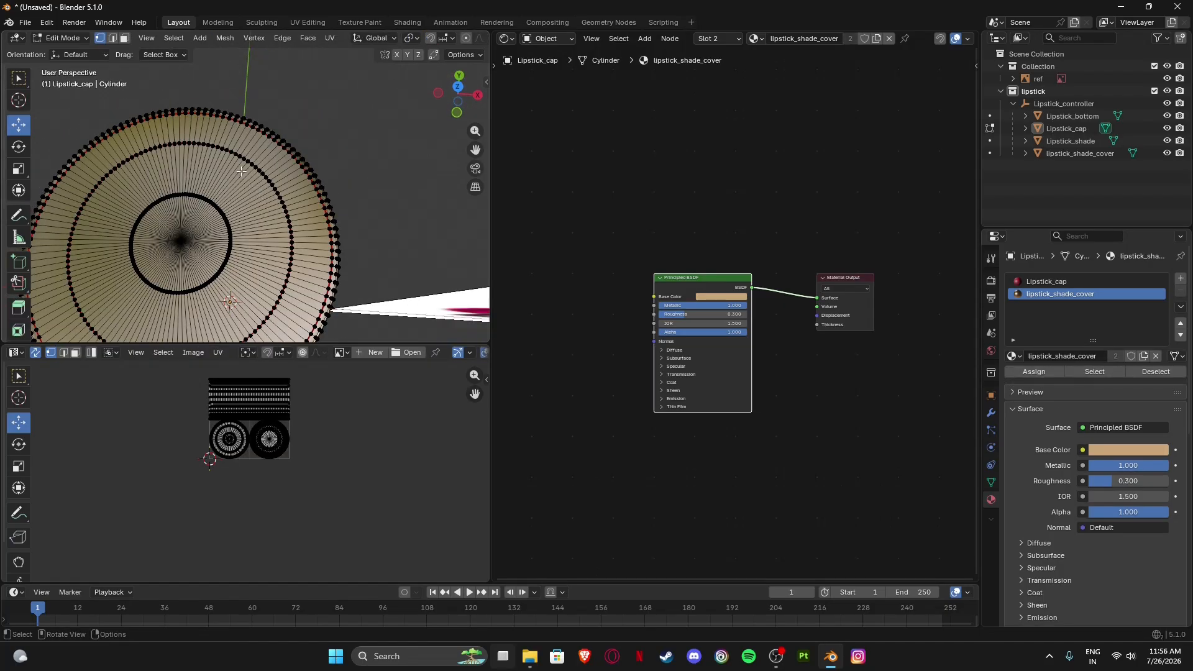
pyautogui.press('2')
pyautogui.keyDown('alt'); pyautogui.click(244, 176); pyautogui.keyUp('alt')
pyautogui.hotkey('ctrl', 'b')
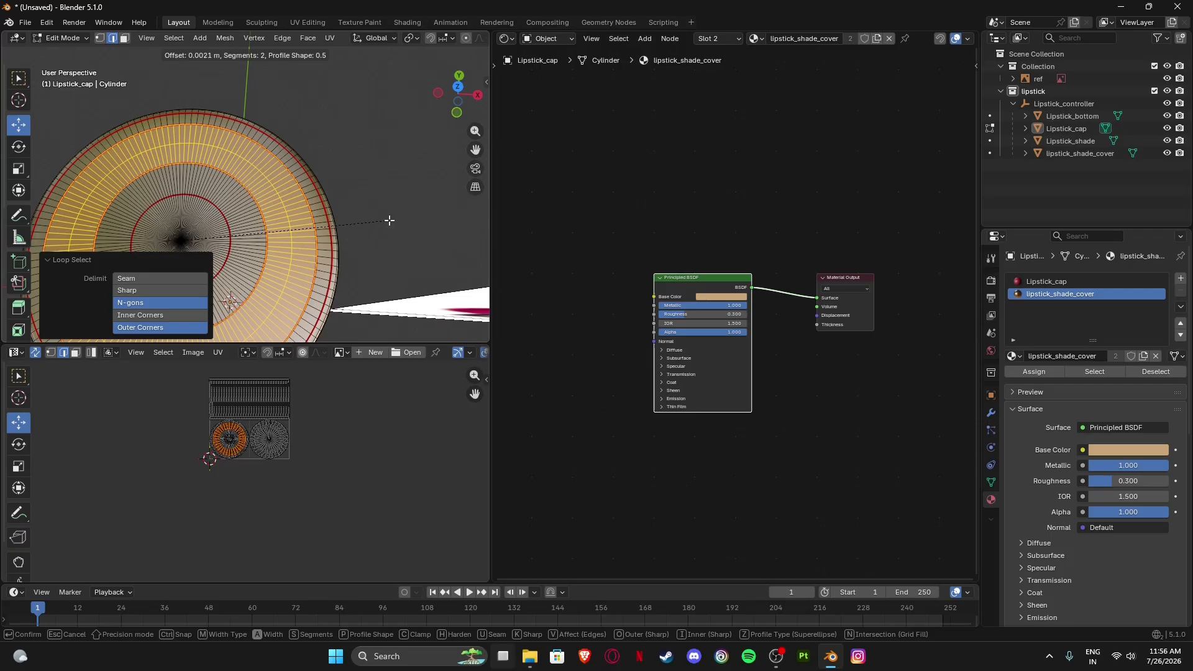
pyautogui.scroll(2, 389, 220)
pyautogui.click(389, 220)
pyautogui.rightClick(389, 220)
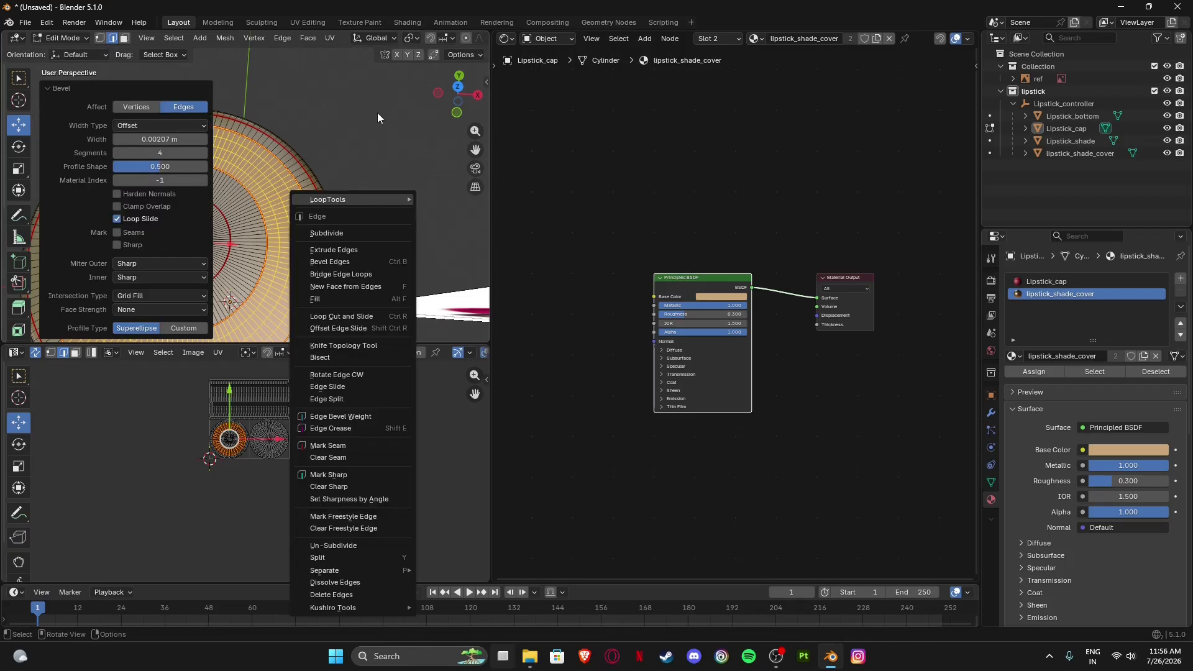
# Bevel the inner inset edge loop around the cap's centre by about 0.0017 m and inspect the top in Object Mode.
pyautogui.keyDown('shift'); pyautogui.moveTo(286, 184); pyautogui.dragTo(357, 147, button='middle'); pyautogui.keyUp('shift')
pyautogui.keyDown('alt'); pyautogui.click(355, 158); pyautogui.keyUp('alt')
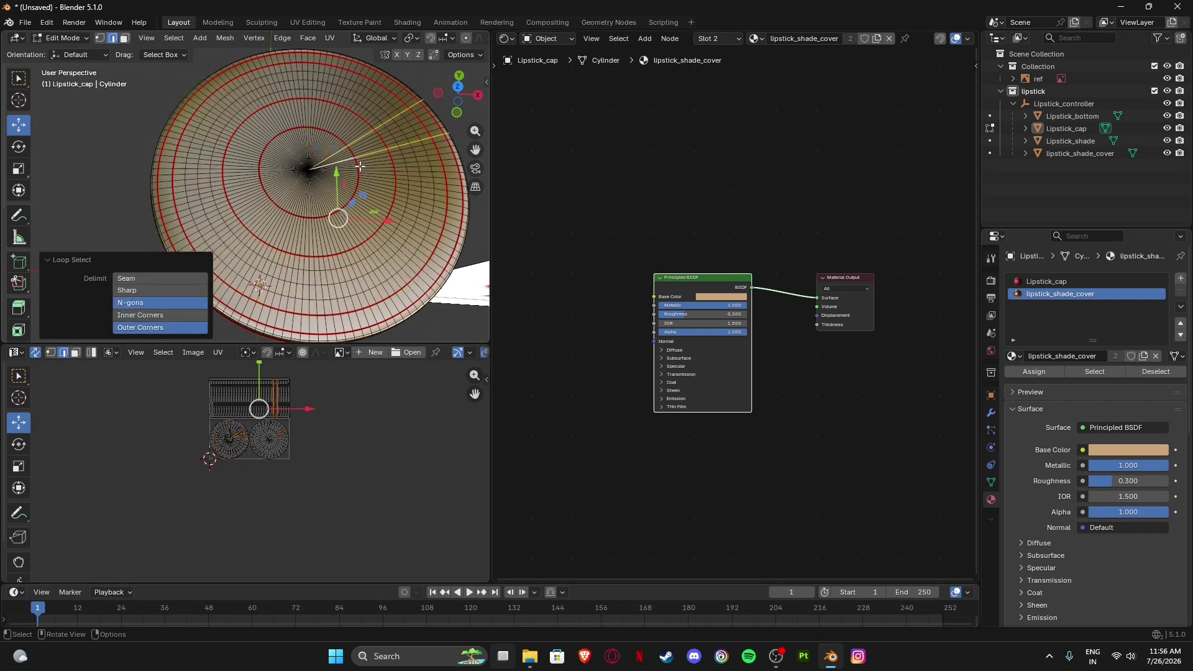
pyautogui.keyDown('alt'); pyautogui.click(353, 152); pyautogui.keyUp('alt')
pyautogui.keyDown('alt'); pyautogui.click(350, 150); pyautogui.keyUp('alt')
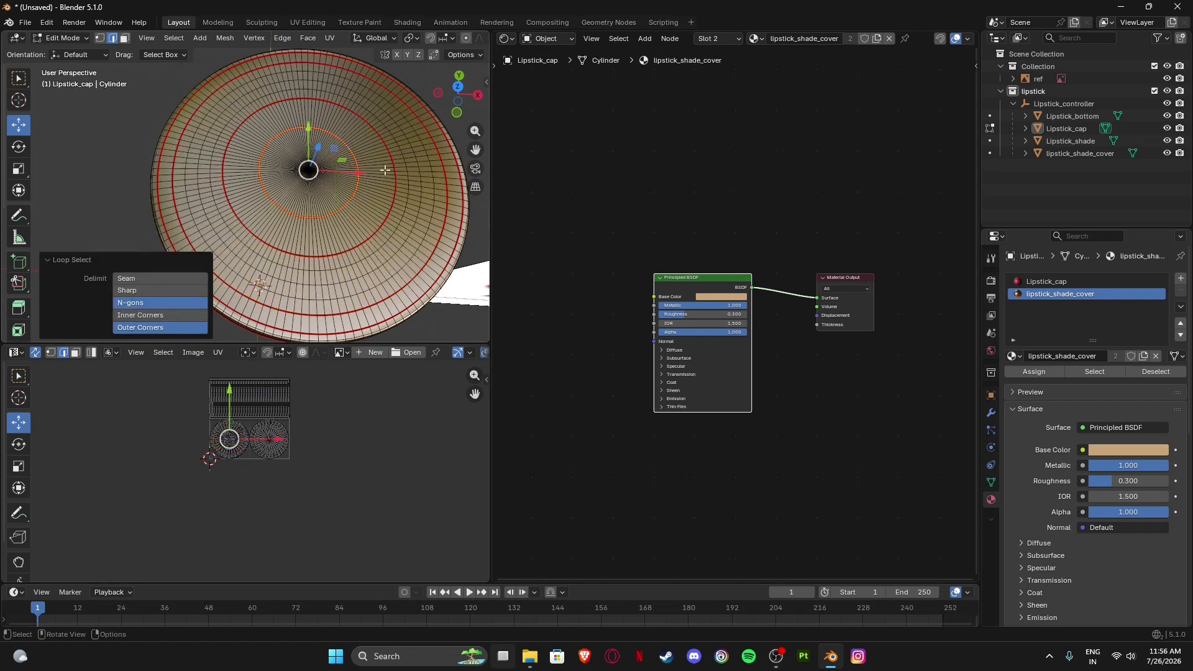
pyautogui.hotkey('ctrl', 'b')
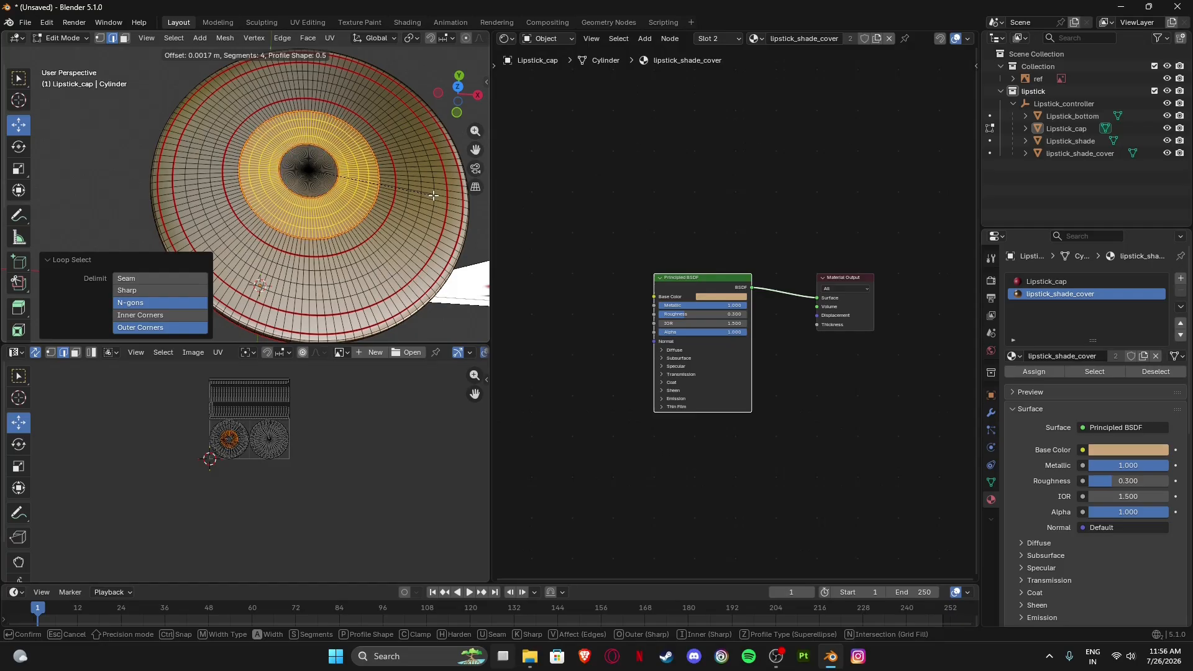
pyautogui.scroll(-1, 433, 196)
pyautogui.click(433, 196)
pyautogui.press('Tab')
pyautogui.moveTo(301, 215); pyautogui.dragTo(268, 188, button='middle')
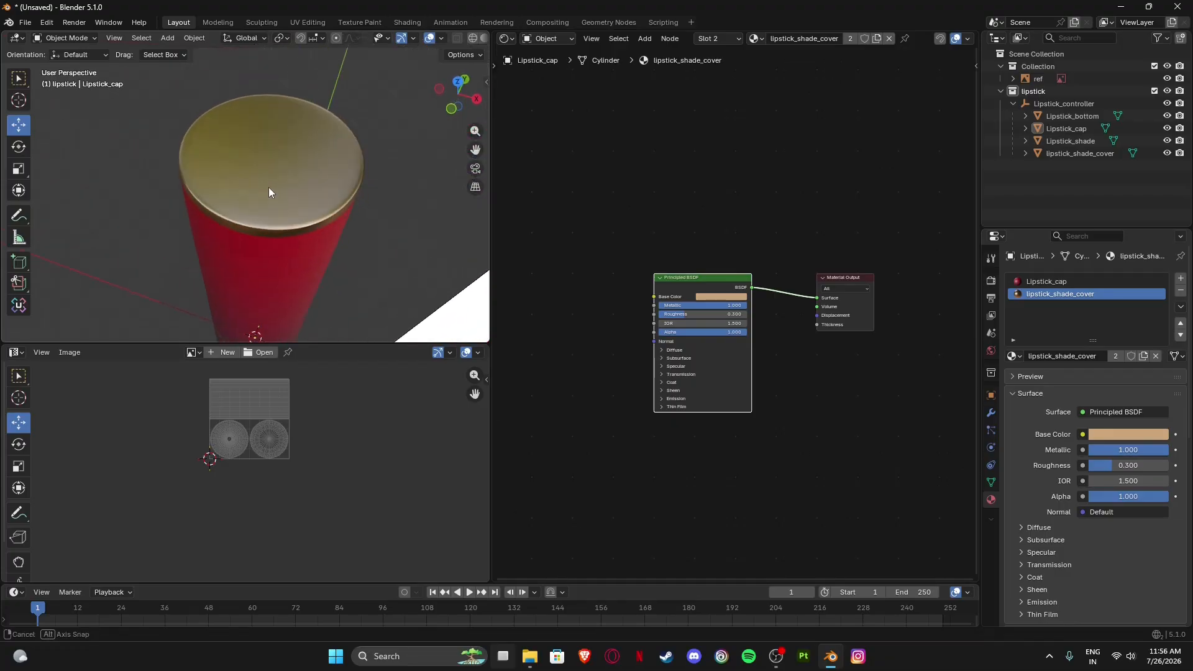
# Add one centred loop cut to the cap's top near its outer rim, and compare the lipstick with the reference from the front.
pyautogui.press('Tab')
pyautogui.scroll(3, 320, 198)
pyautogui.hotkey('ctrl', 'r')
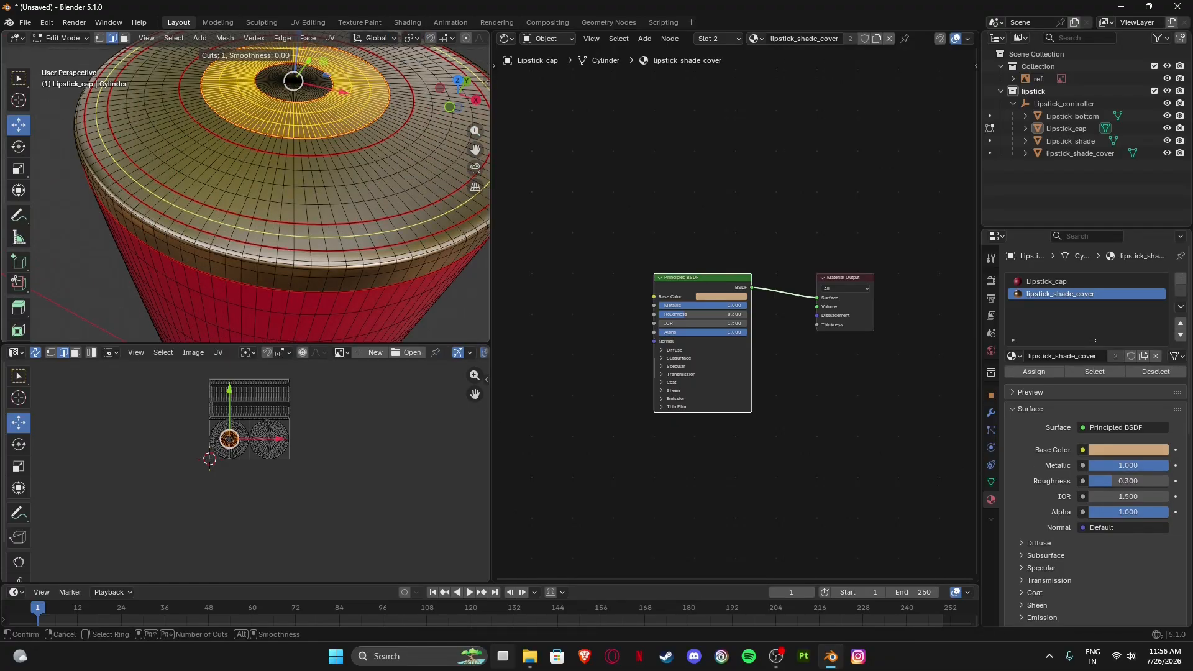
pyautogui.click(308, 235)
pyautogui.rightClick(235, 225)
pyautogui.press('Tab')
pyautogui.scroll(-6, 307, 165)
pyautogui.moveTo(294, 175); pyautogui.dragTo(289, 118, button='middle')
pyautogui.click(458, 106)
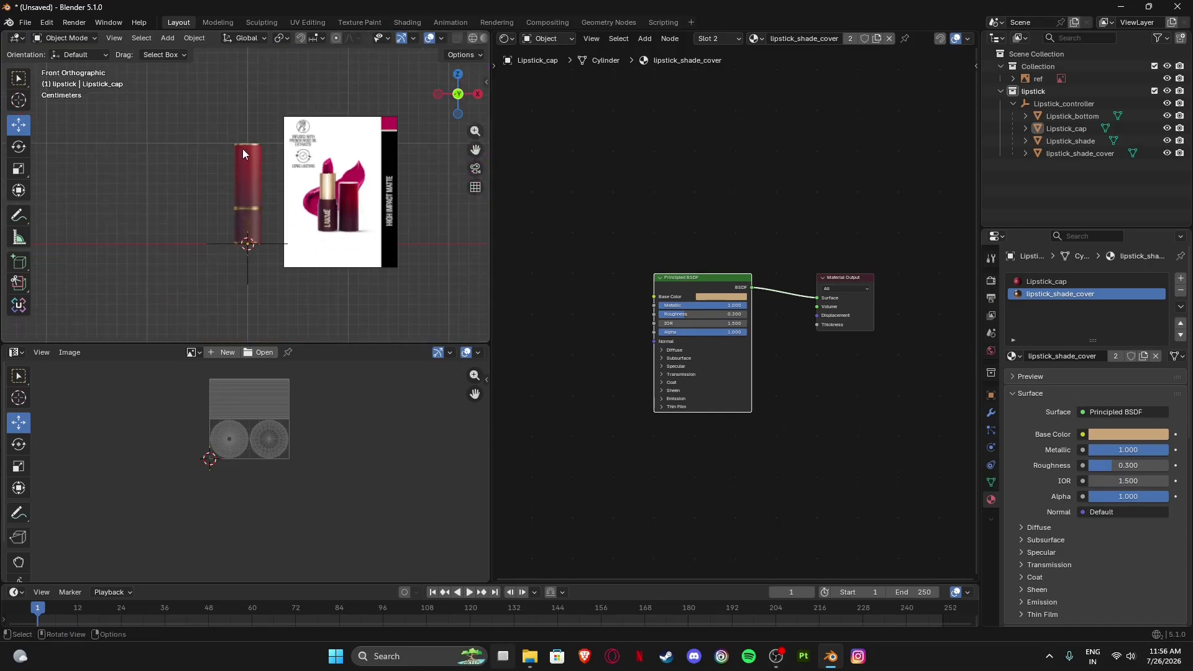
pyautogui.scroll(5, 262, 192)
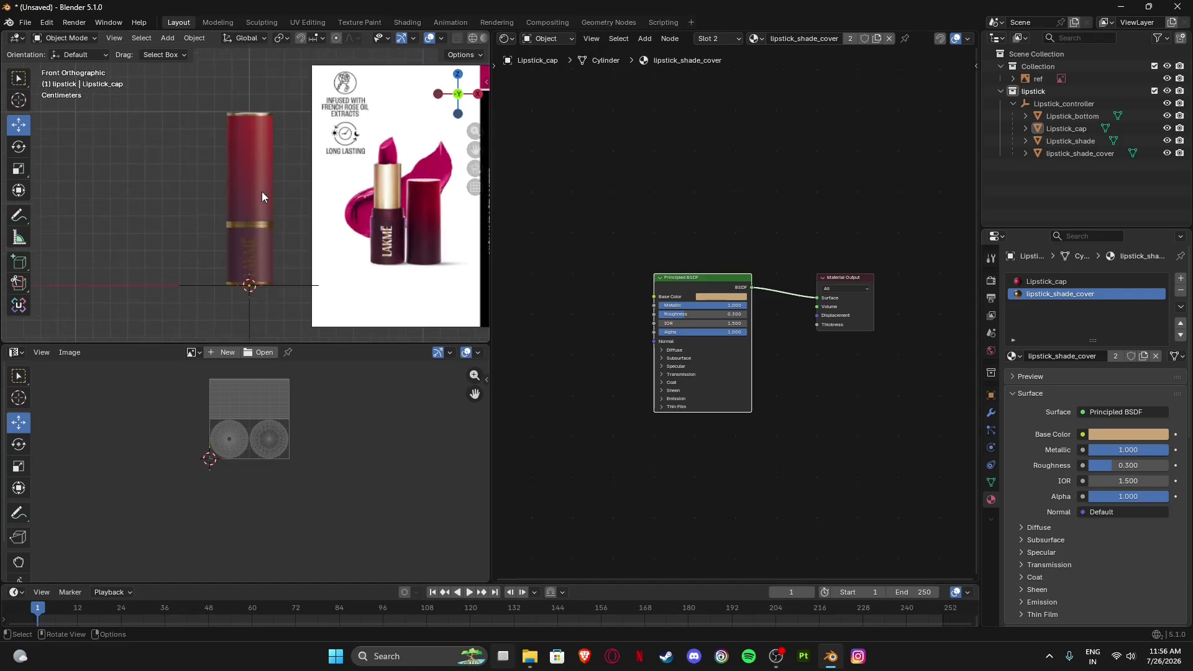
pyautogui.scroll(-5, 260, 127)
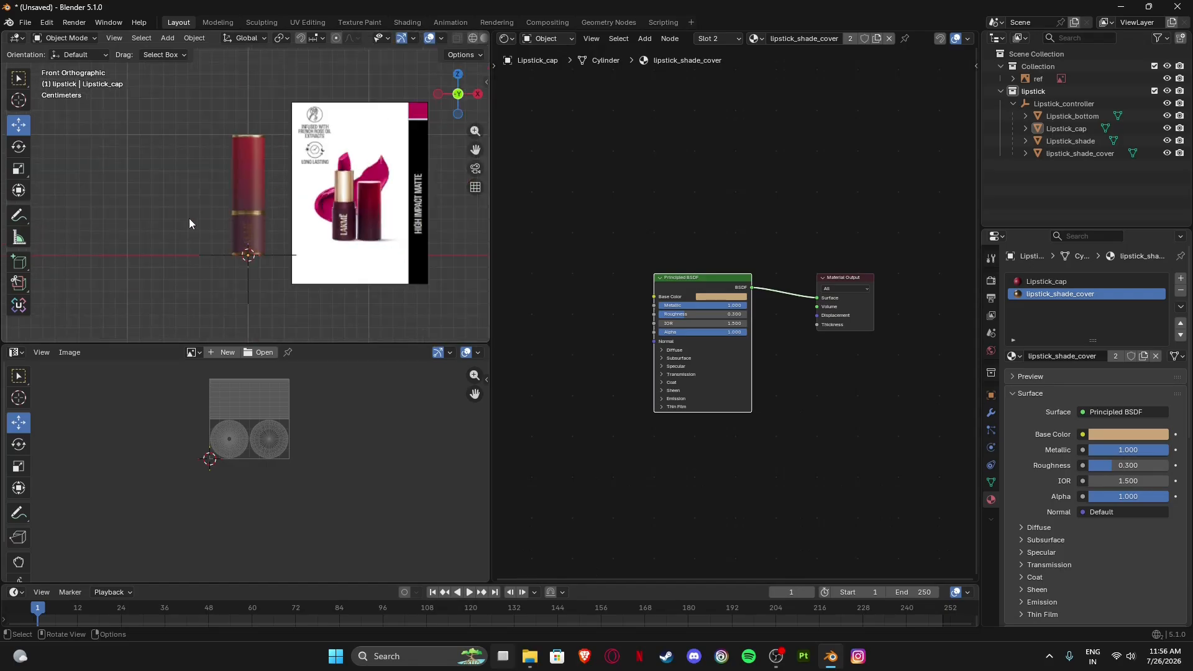
pyautogui.click(281, 253)
pyautogui.press('g')
pyautogui.rightClick(270, 234)
pyautogui.scroll(1, 248, 187)
pyautogui.click(247, 157)
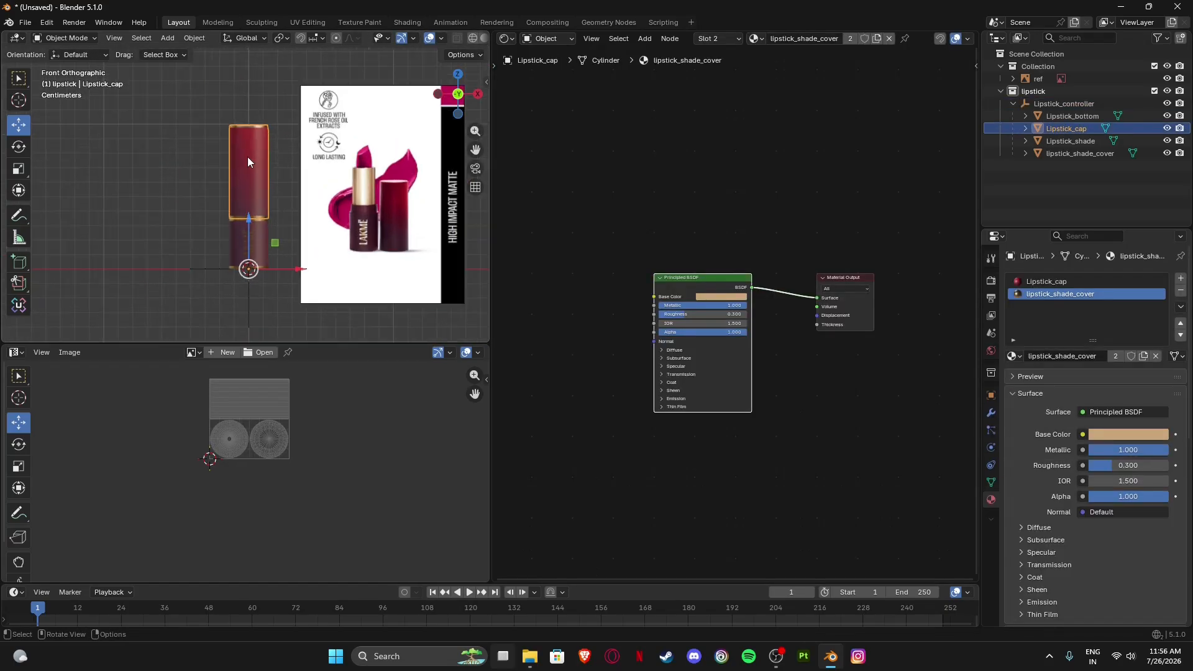
pyautogui.scroll(1, 247, 157)
pyautogui.press('g')
pyautogui.rightClick(129, 163)
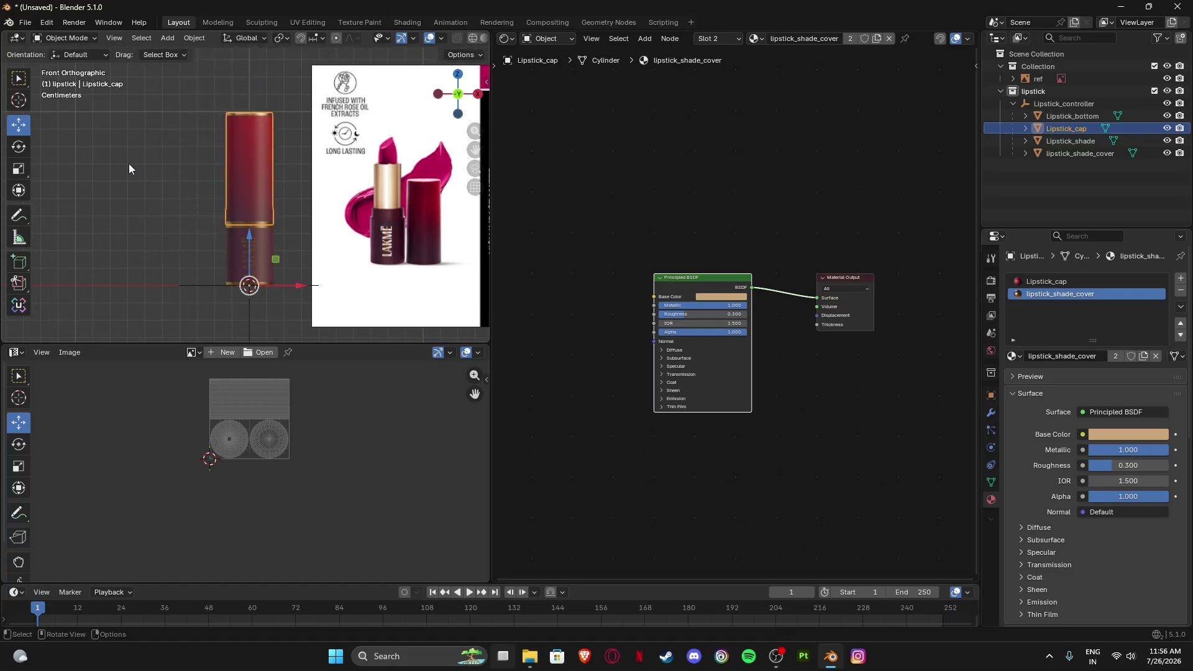
# Hide the reference image ref in the viewport.
pyautogui.scroll(-3, 192, 206)
pyautogui.click(337, 234)
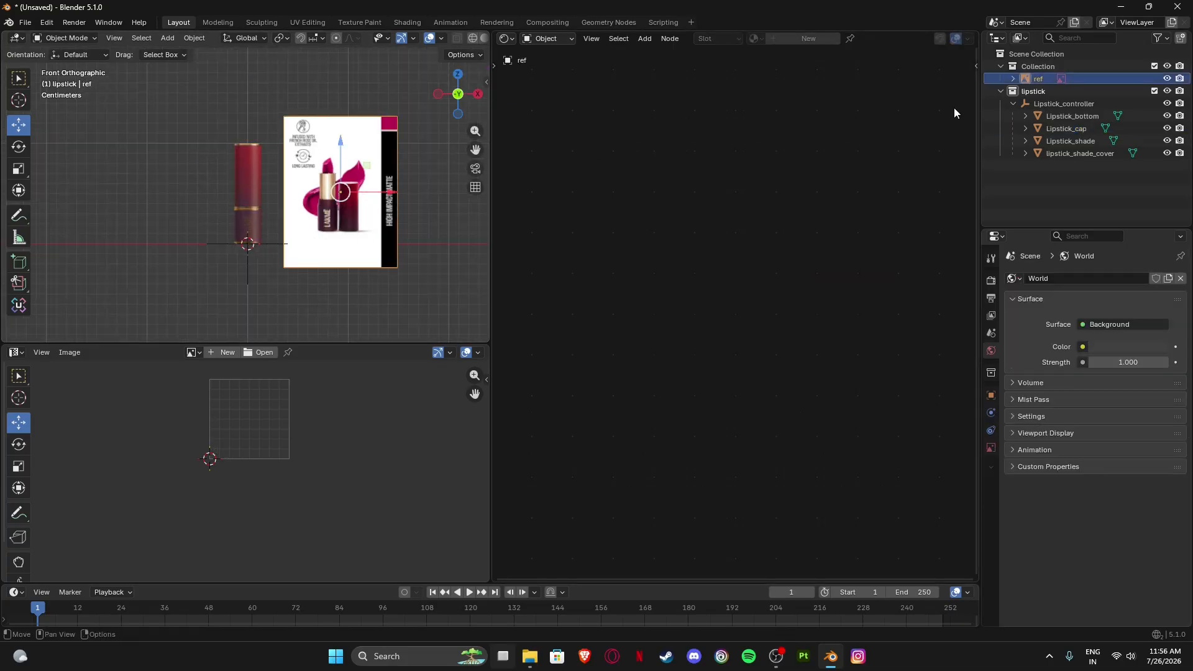
pyautogui.click(1166, 79)
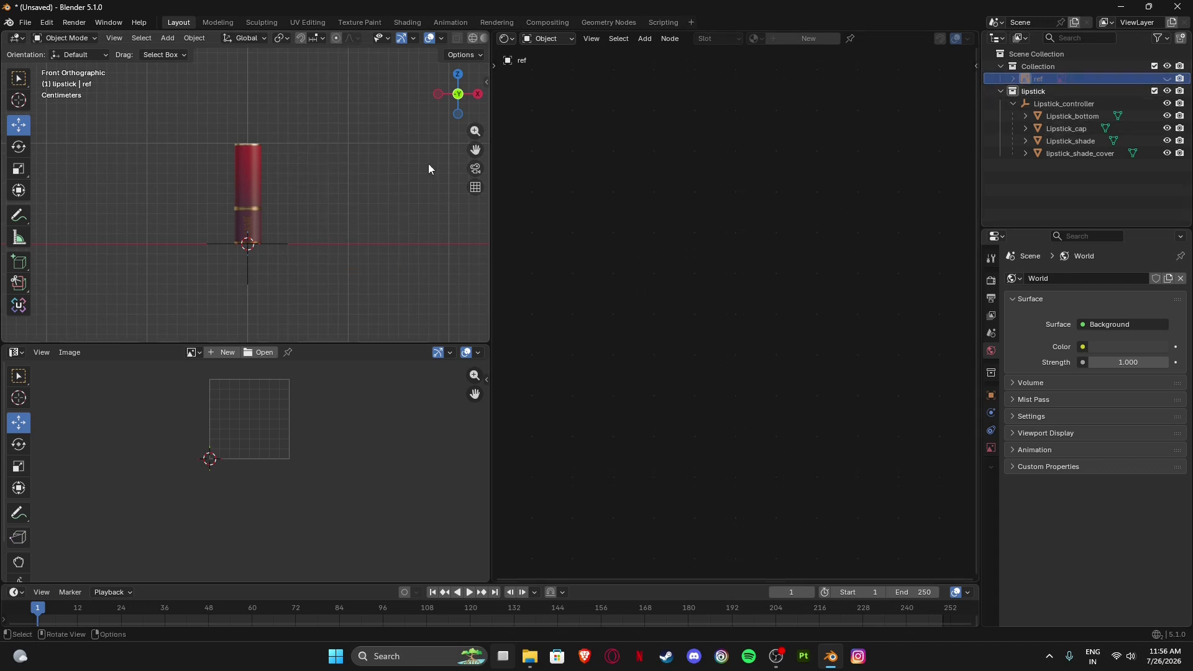
# Examine the whole closed lipstick from the front, both close up and from farther away.
pyautogui.keyDown('shift'); pyautogui.moveTo(273, 190); pyautogui.dragTo(331, 196, button='middle'); pyautogui.keyUp('shift')
pyautogui.moveTo(251, 128); pyautogui.dragTo(374, 280)
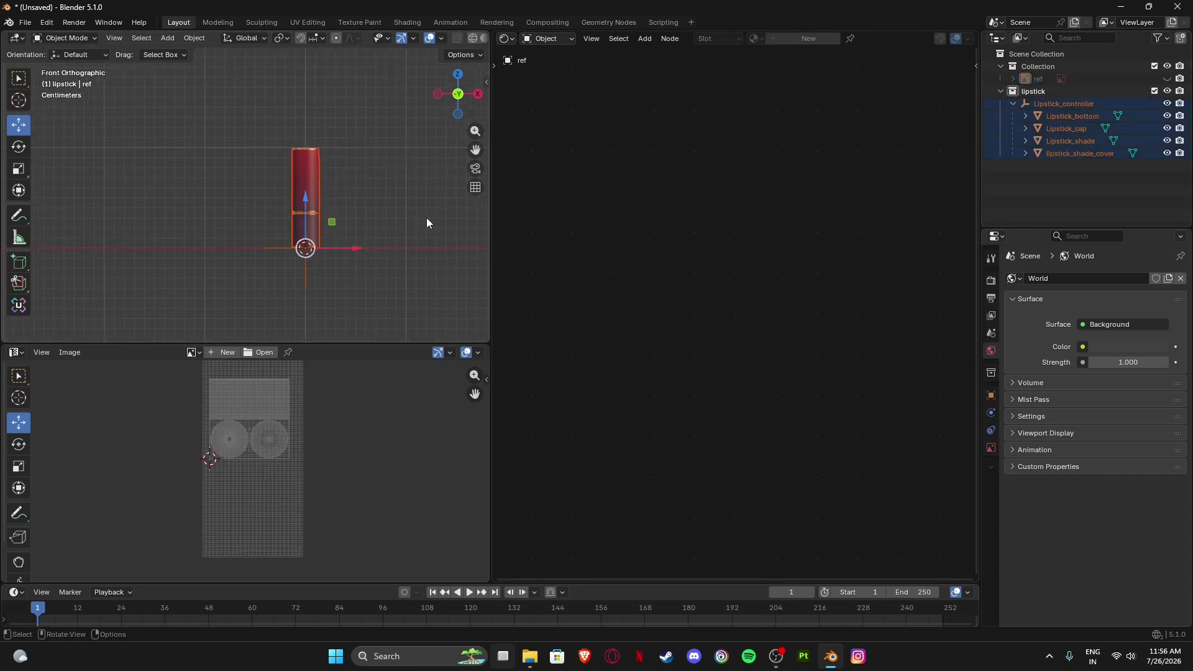
pyautogui.click(218, 144)
pyautogui.moveTo(219, 144); pyautogui.dragTo(397, 291)
pyautogui.click(210, 240)
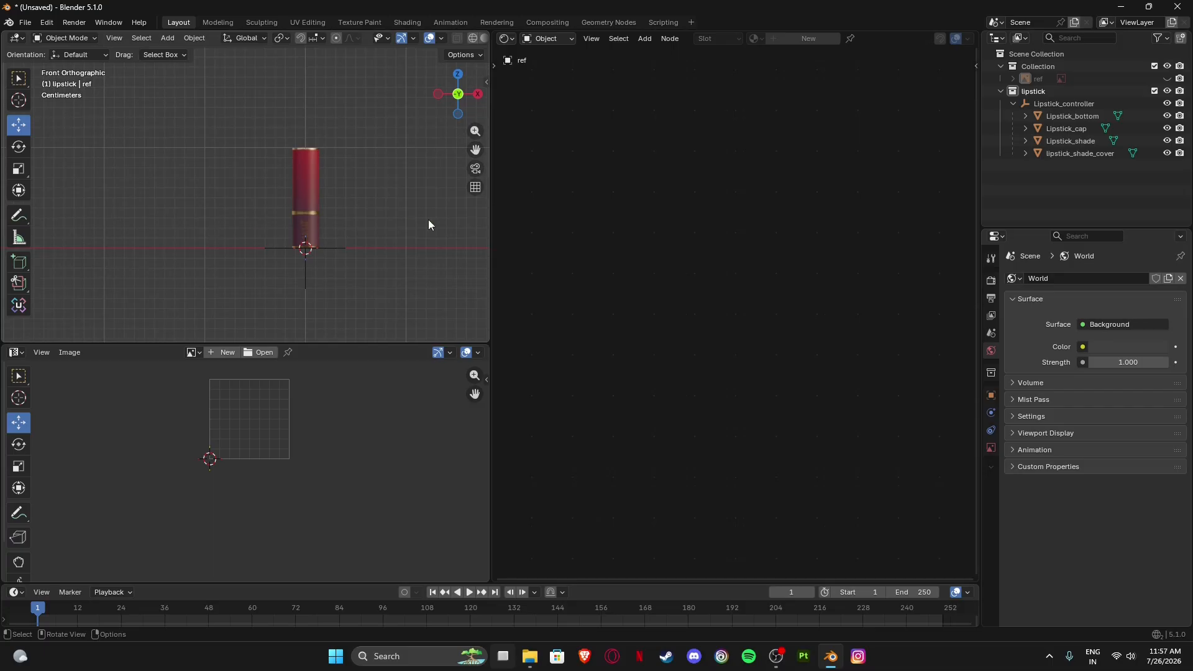
pyautogui.scroll(8, 326, 195)
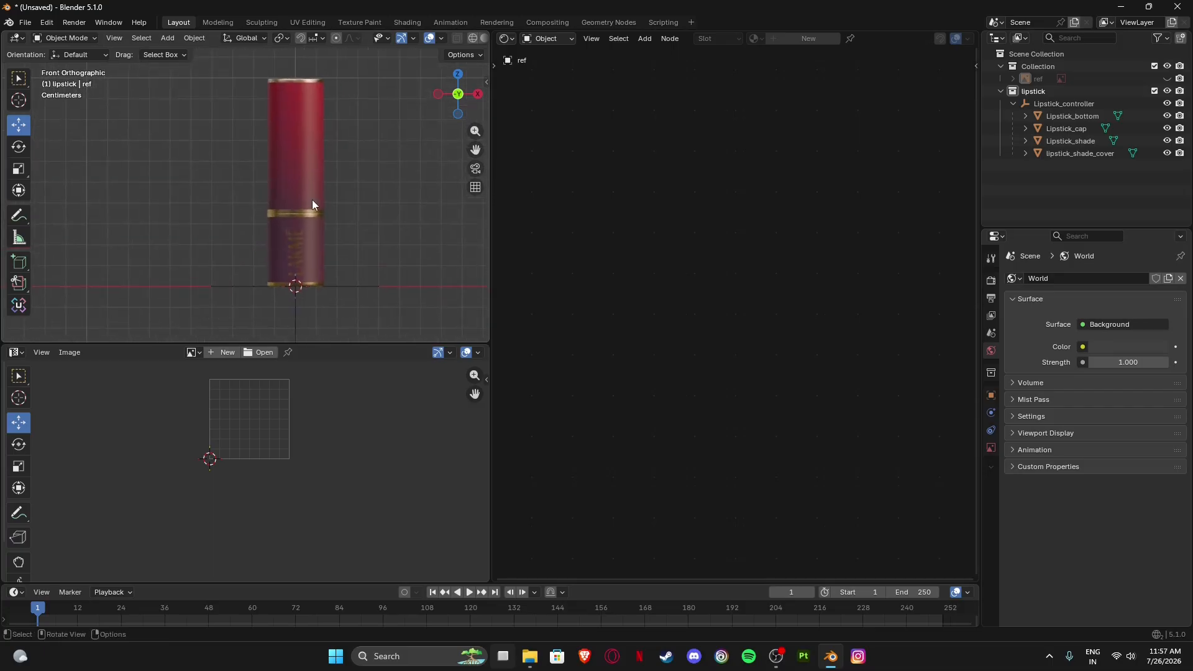
pyautogui.scroll(-3, 279, 209)
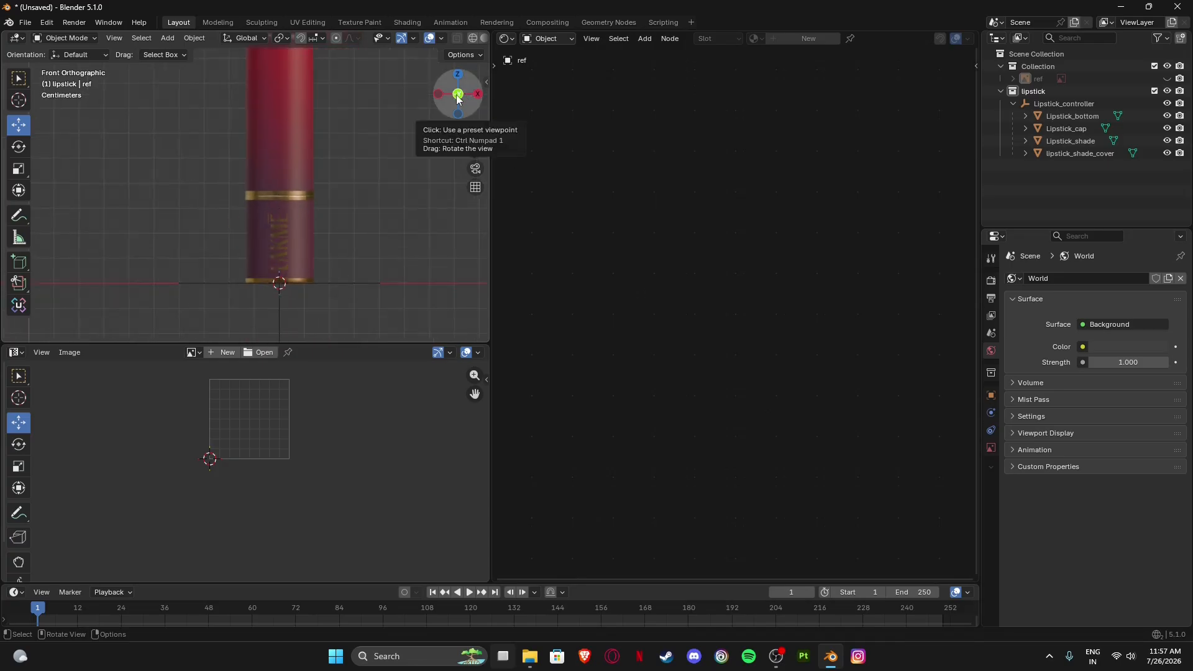
pyautogui.scroll(-4, 318, 210)
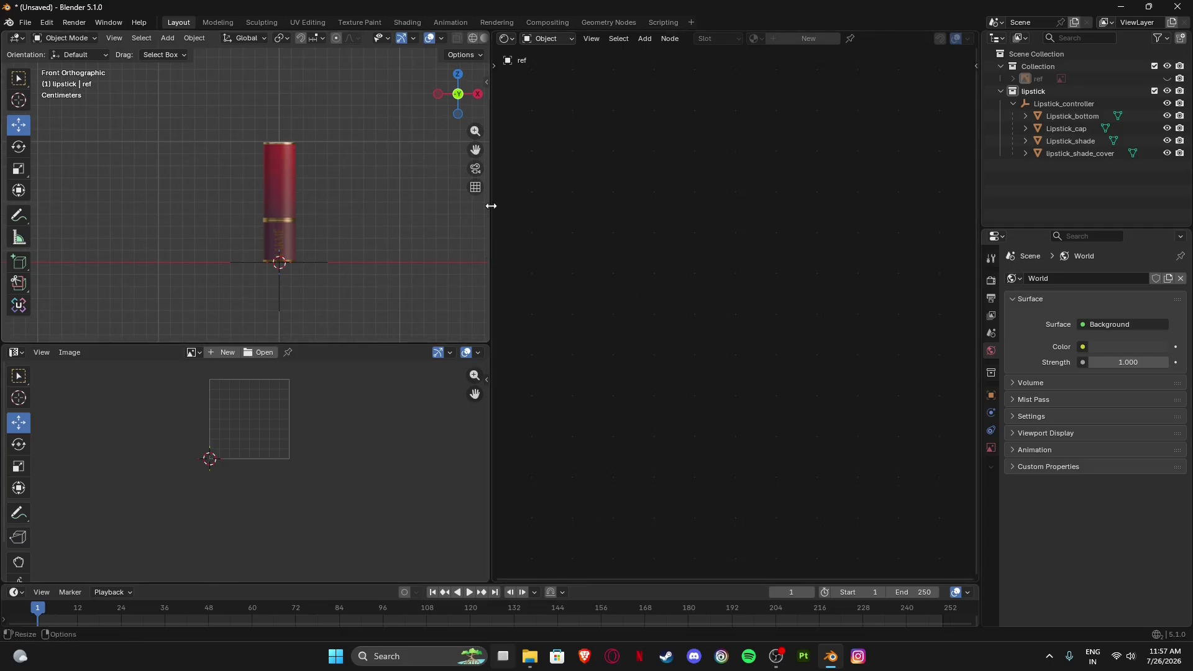
# Turn the large Shader Editor area into a 3D Viewport and frame the lipstick in an angled perspective view.
pyautogui.click(506, 38)
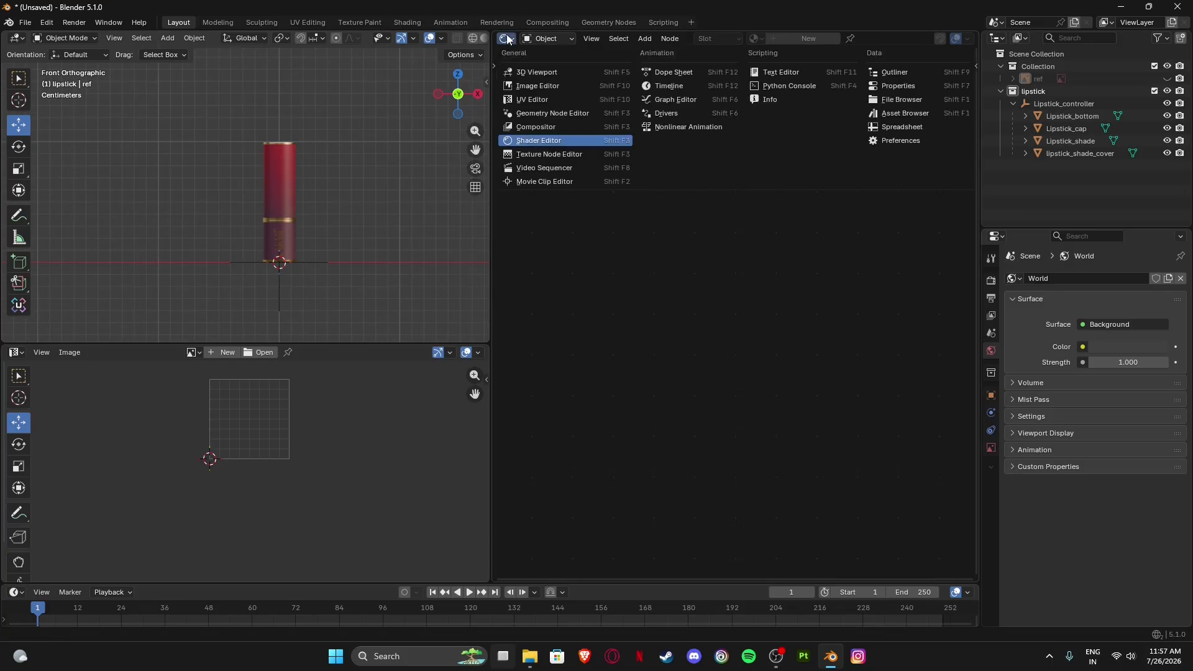
pyautogui.click(521, 73)
pyautogui.moveTo(744, 319); pyautogui.dragTo(663, 263, button='middle')
pyautogui.keyDown('shift'); pyautogui.moveTo(893, 338); pyautogui.dragTo(826, 293, button='middle'); pyautogui.keyUp('shift')
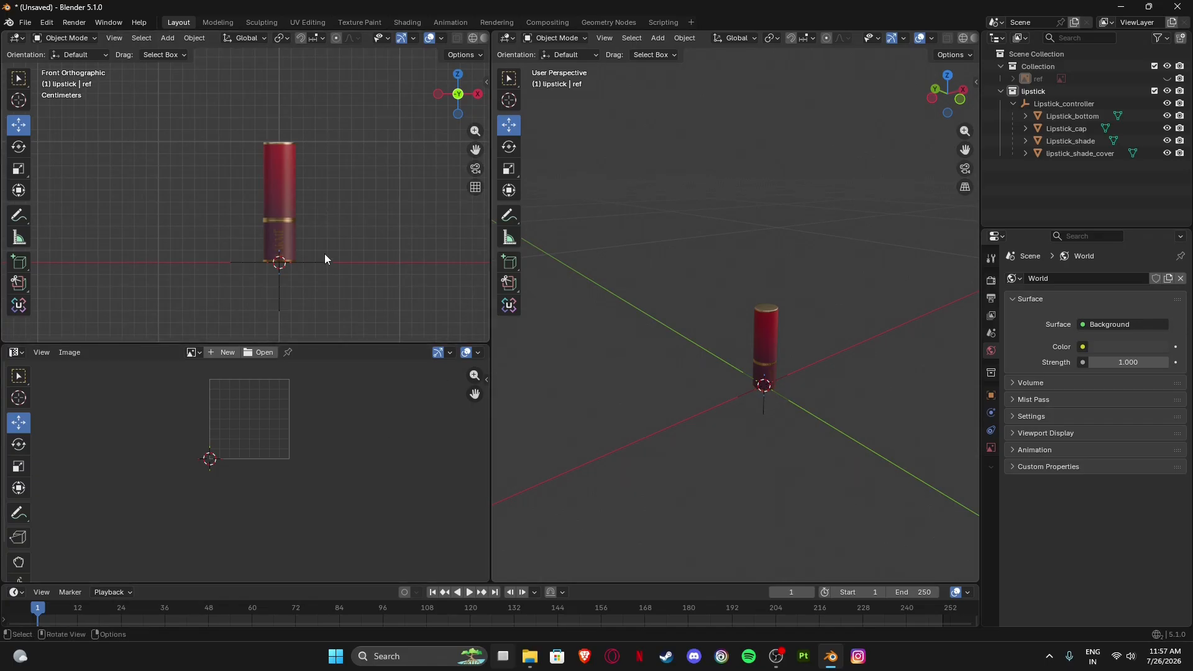
# Shrink the UV Editor area beneath the front view, switch it to the Shader Editor, and frame the lipstick closer in the front view.
pyautogui.moveTo(341, 344); pyautogui.dragTo(341, 428)
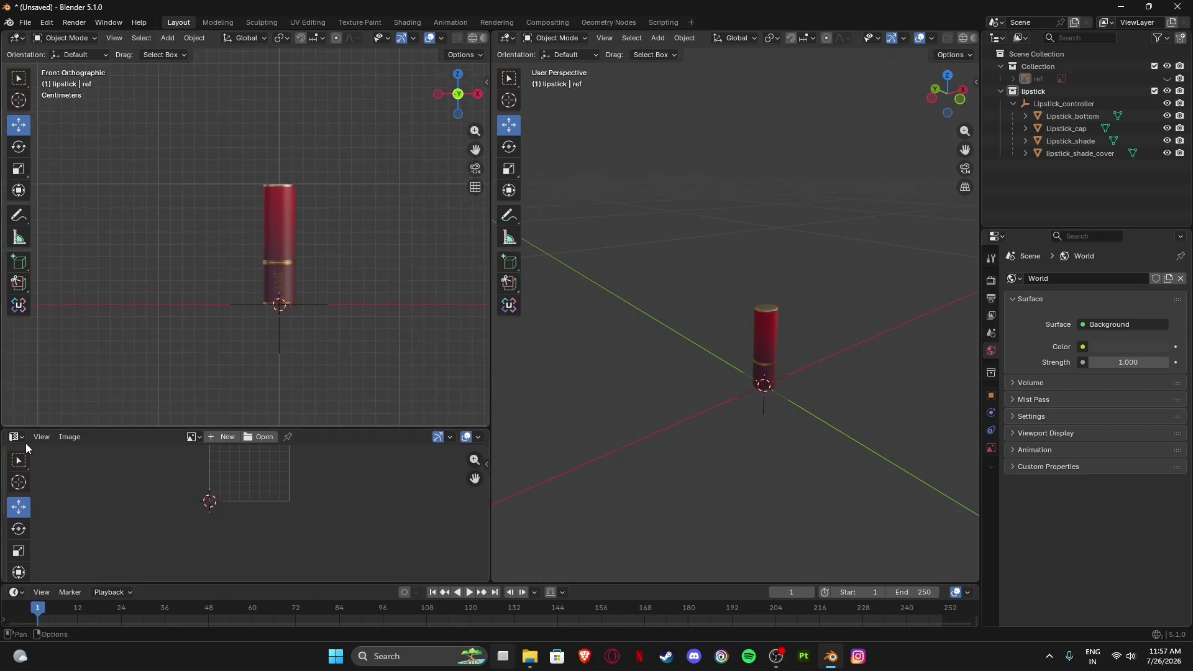
pyautogui.click(23, 439)
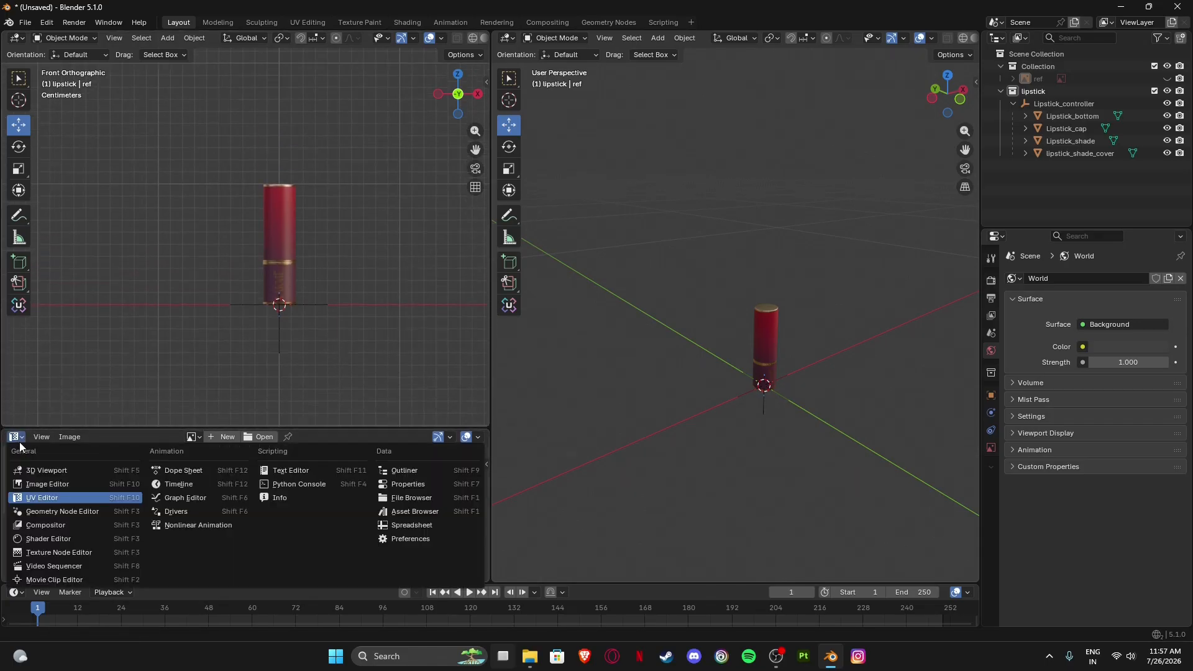
pyautogui.click(48, 540)
pyautogui.press('n')
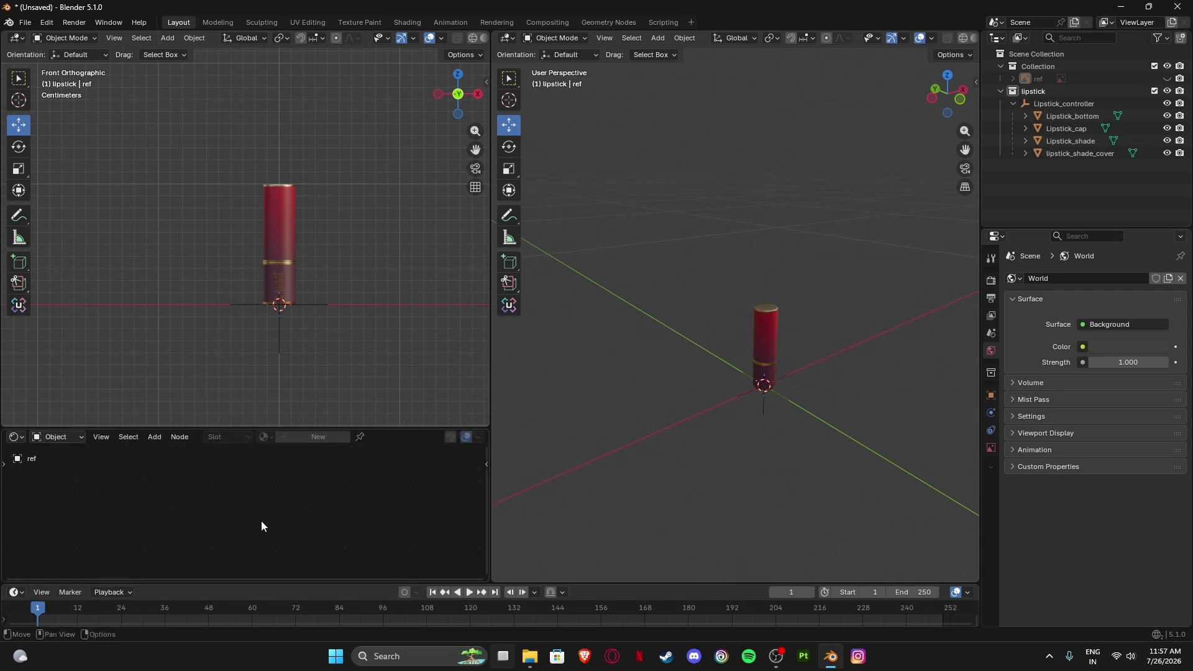
pyautogui.moveTo(327, 288)
pyautogui.keyDown('shift'); pyautogui.mouseDown(button='middle')
pyautogui.moveTo(329, 279)
pyautogui.moveTo(319, 304)
pyautogui.mouseUp(button='middle'); pyautogui.keyUp('shift')
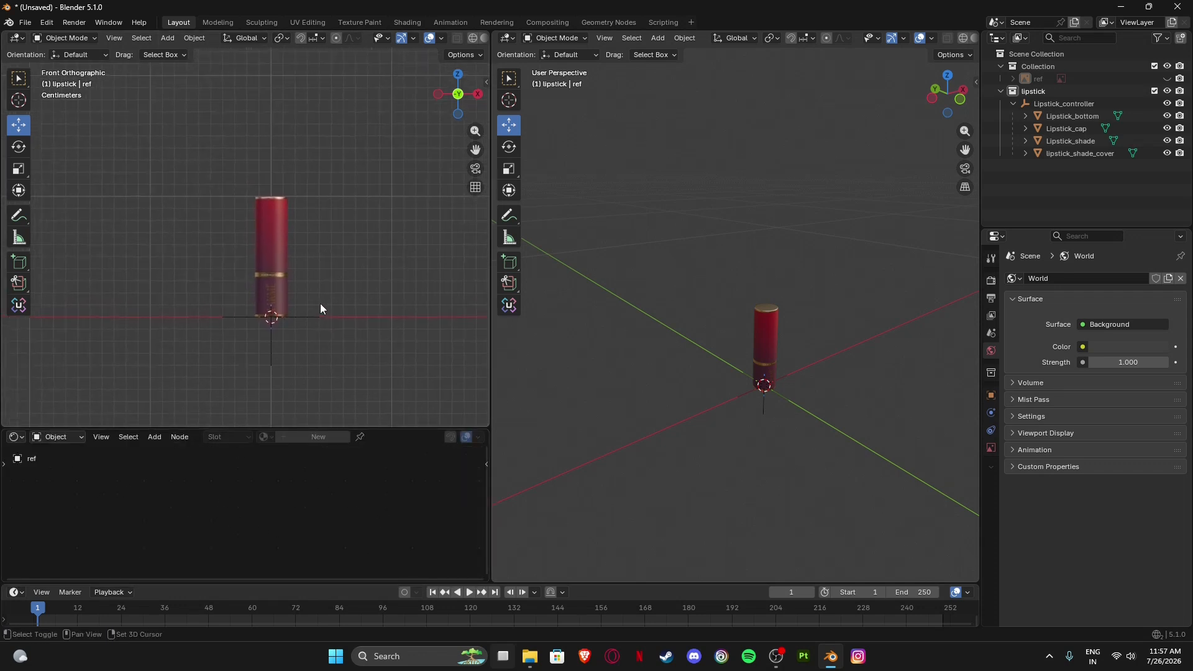
pyautogui.scroll(3, 302, 240)
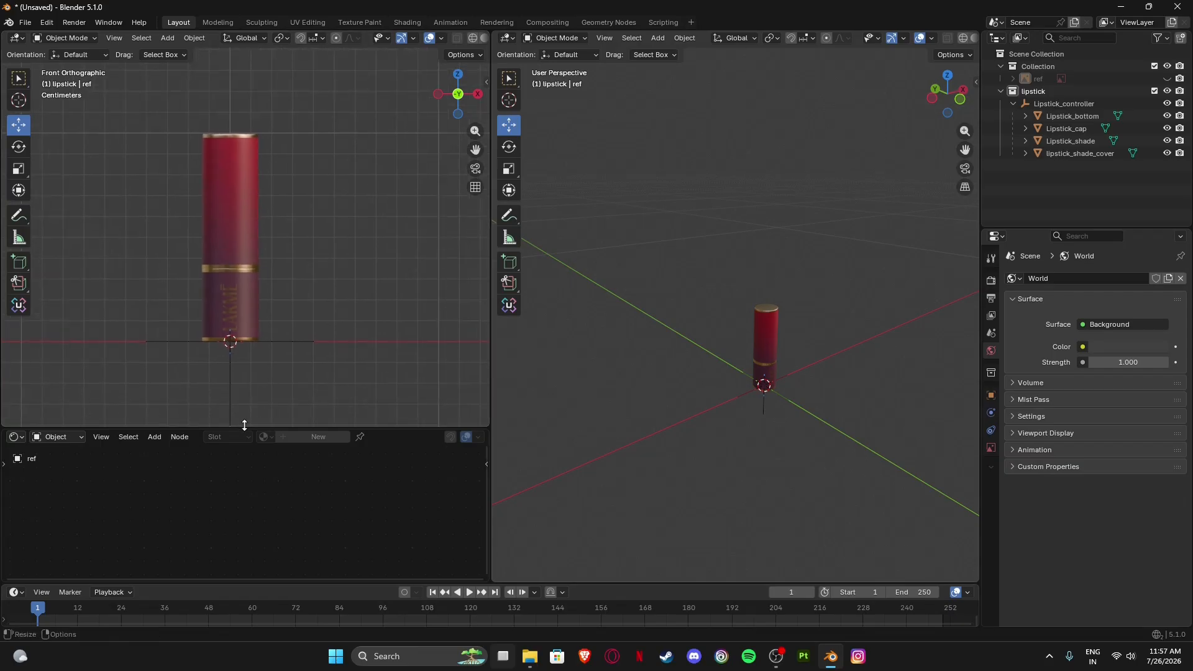
pyautogui.moveTo(244, 428); pyautogui.dragTo(242, 422)
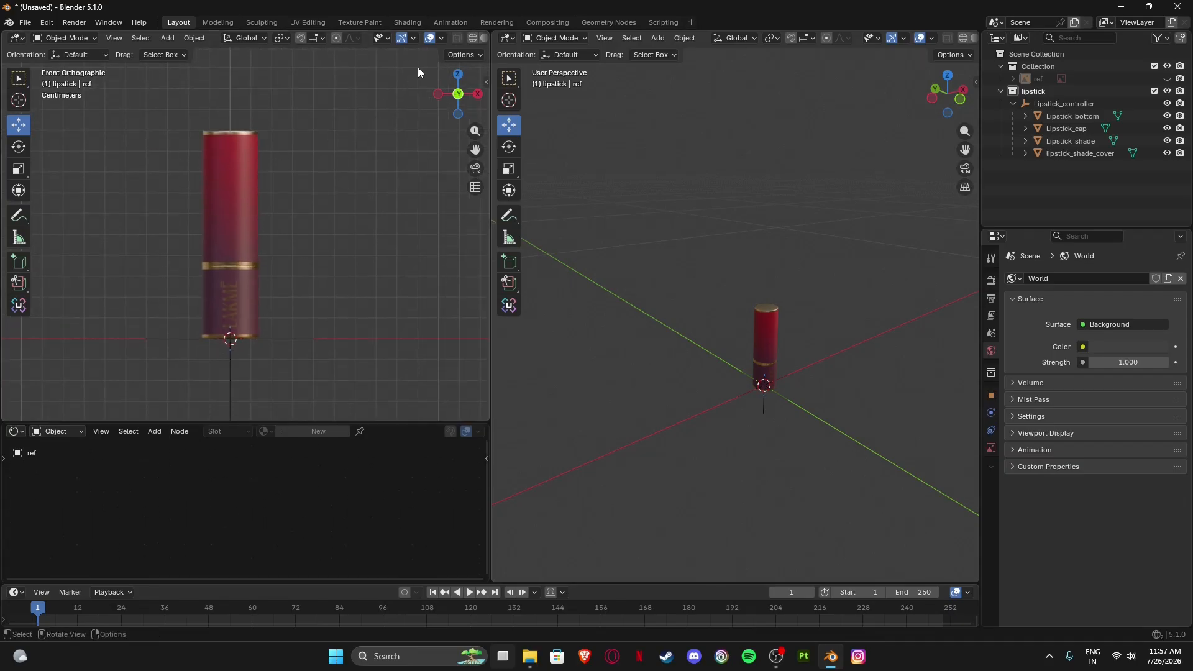
pyautogui.scroll(-3, 412, 37)
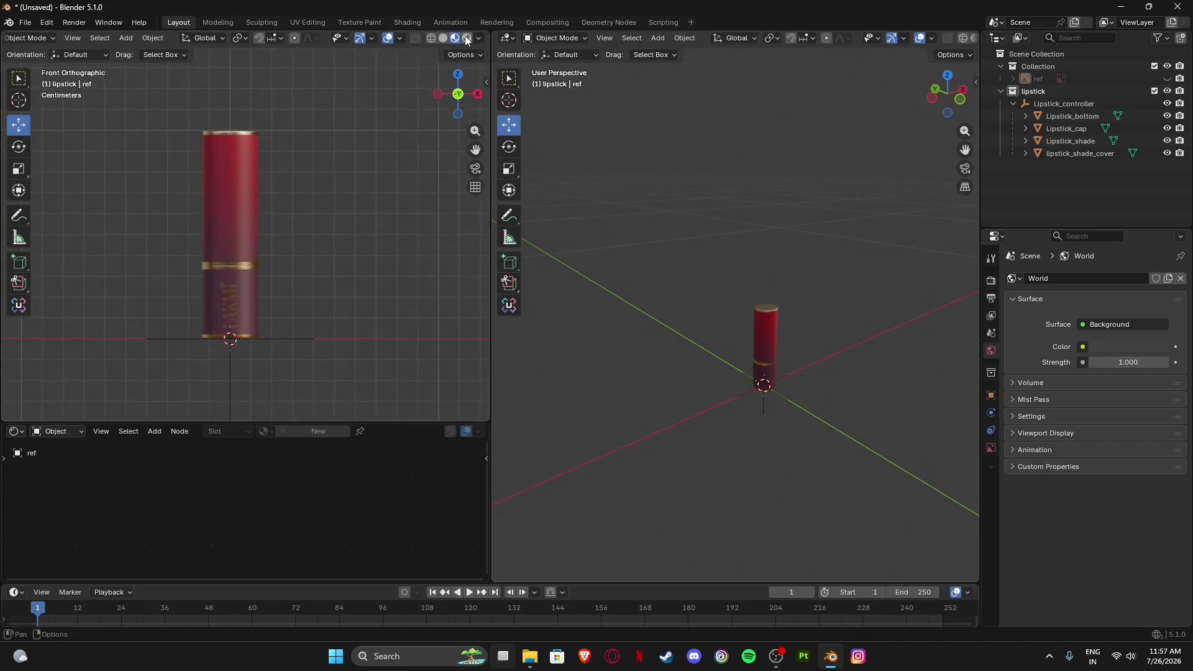
# Save the project as Lipstick.blend in the Lipstick folder on the Desktop.
pyautogui.click(25, 22)
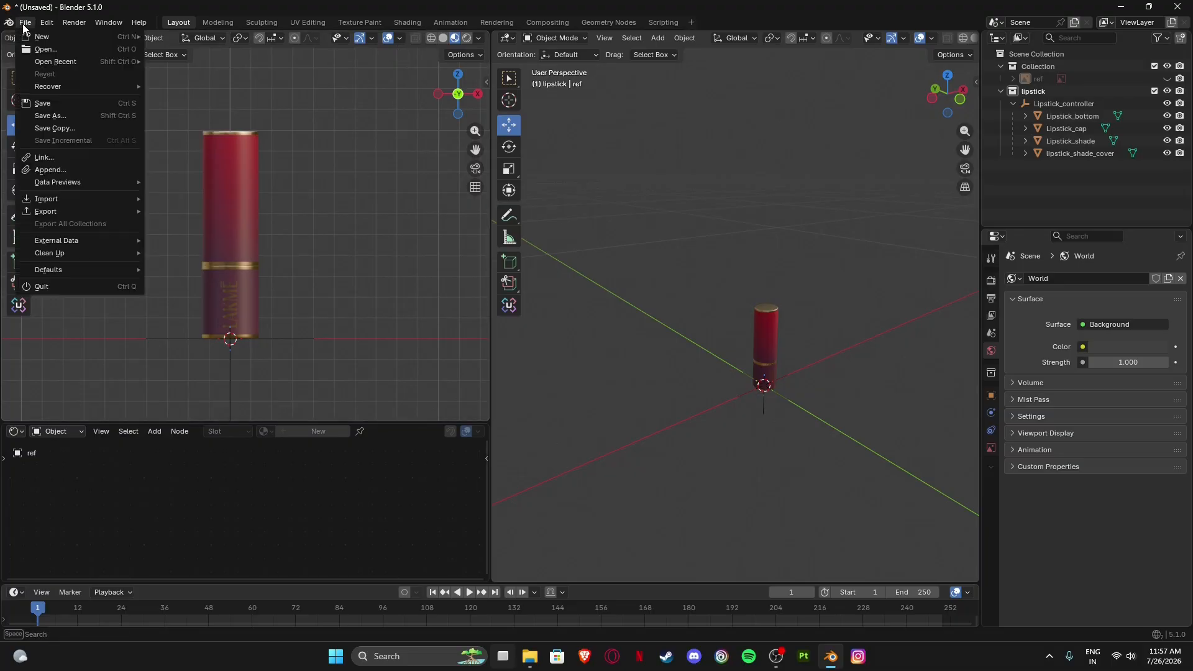
pyautogui.click(49, 118)
pyautogui.click(269, 218)
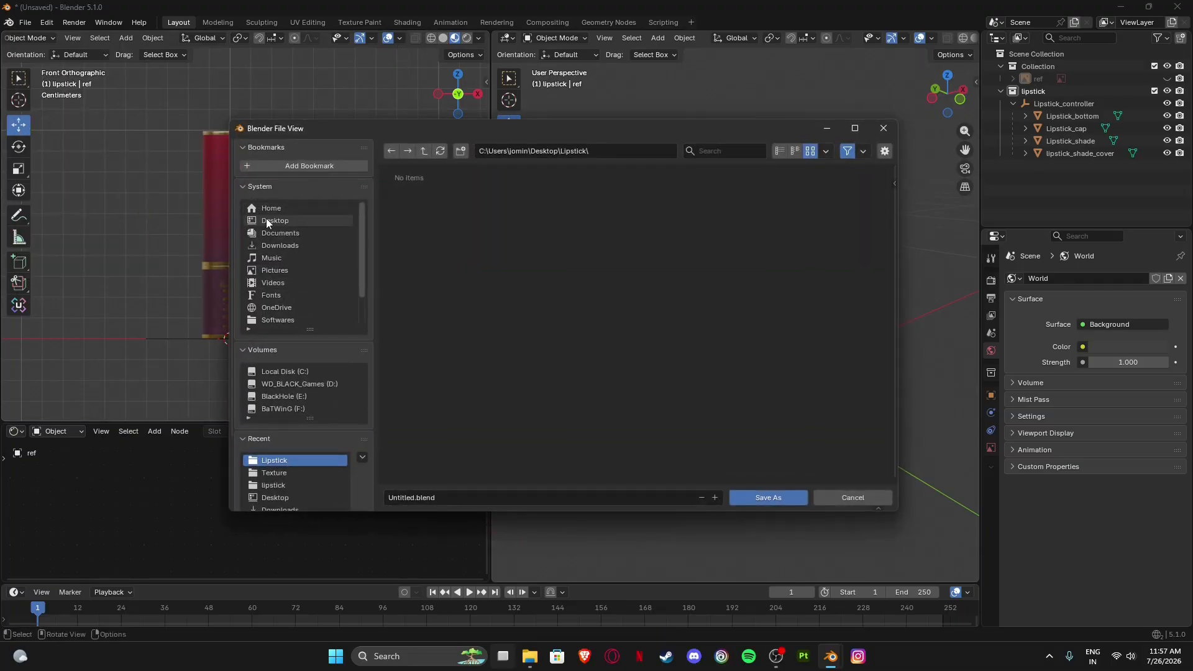
pyautogui.doubleClick(488, 212)
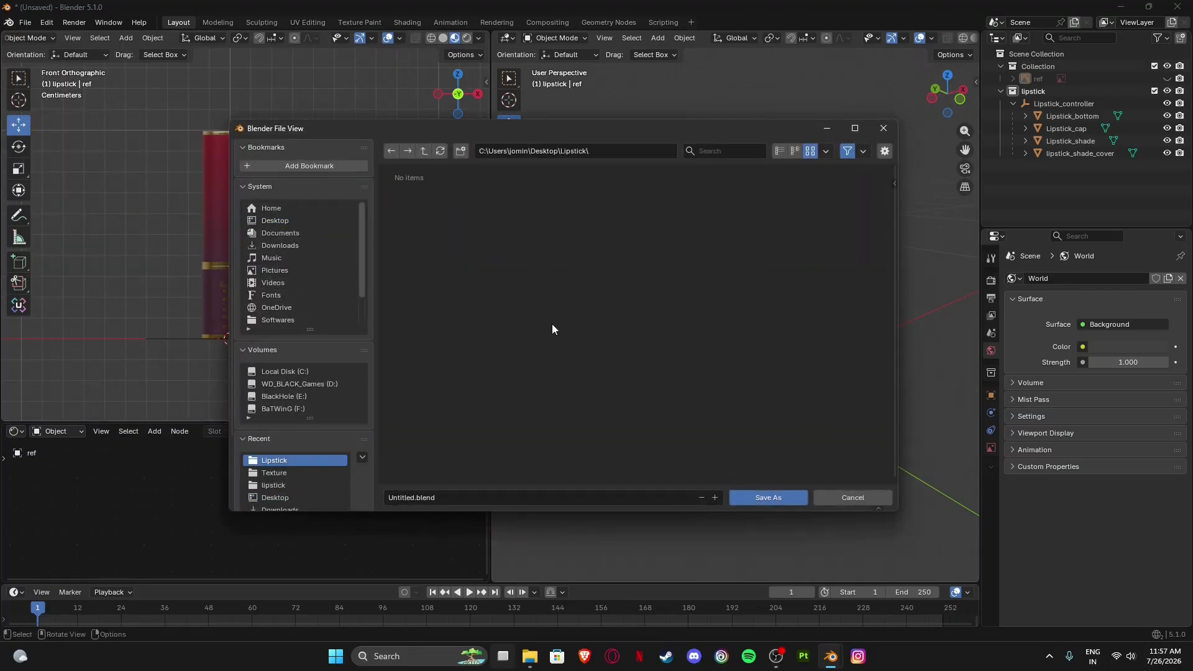
pyautogui.click(465, 498)
pyautogui.write('Lipstick')
pyautogui.click(780, 507)
pyautogui.click(775, 500)
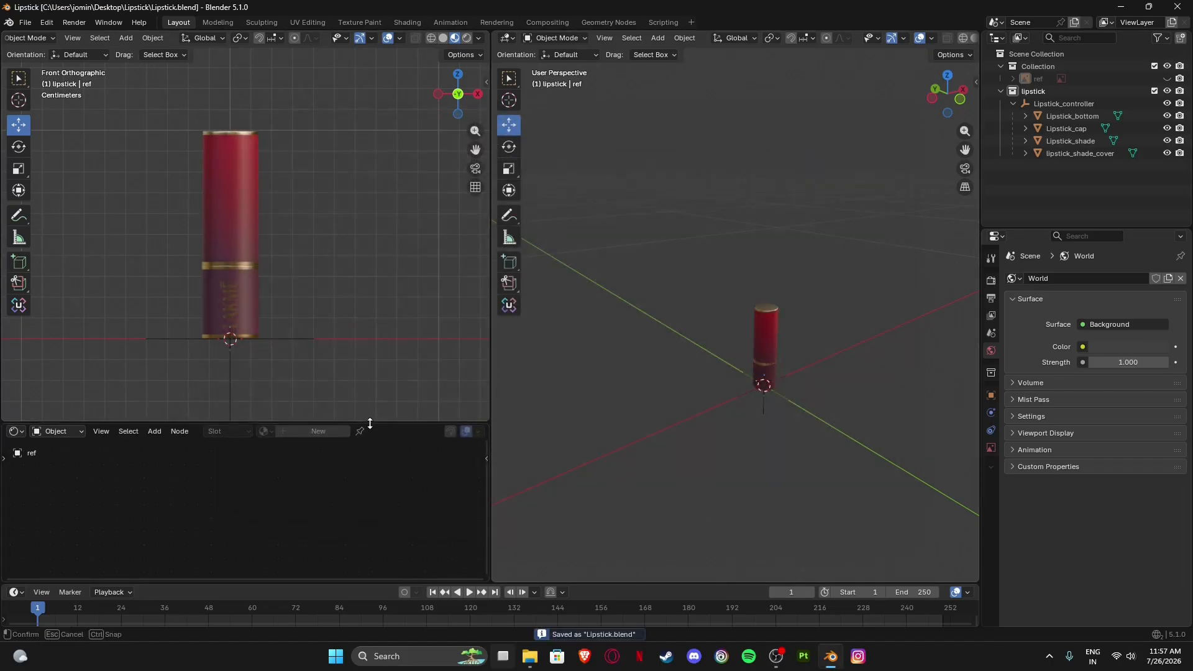
# Make the Shader Editor area taller and leave all lipstick parts deselected in the front view.
pyautogui.moveTo(370, 422); pyautogui.dragTo(375, 386)
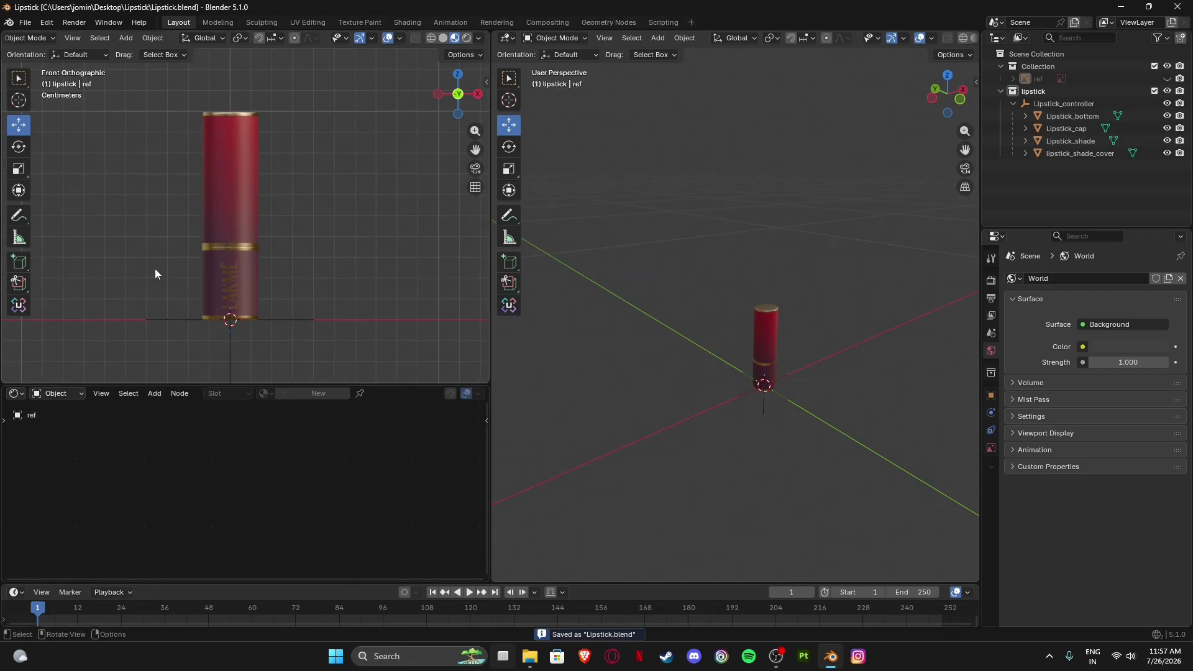
pyautogui.scroll(-4, 363, 267)
pyautogui.moveTo(144, 117); pyautogui.dragTo(329, 314)
pyautogui.click(269, 306)
pyautogui.moveTo(110, 110); pyautogui.dragTo(330, 302)
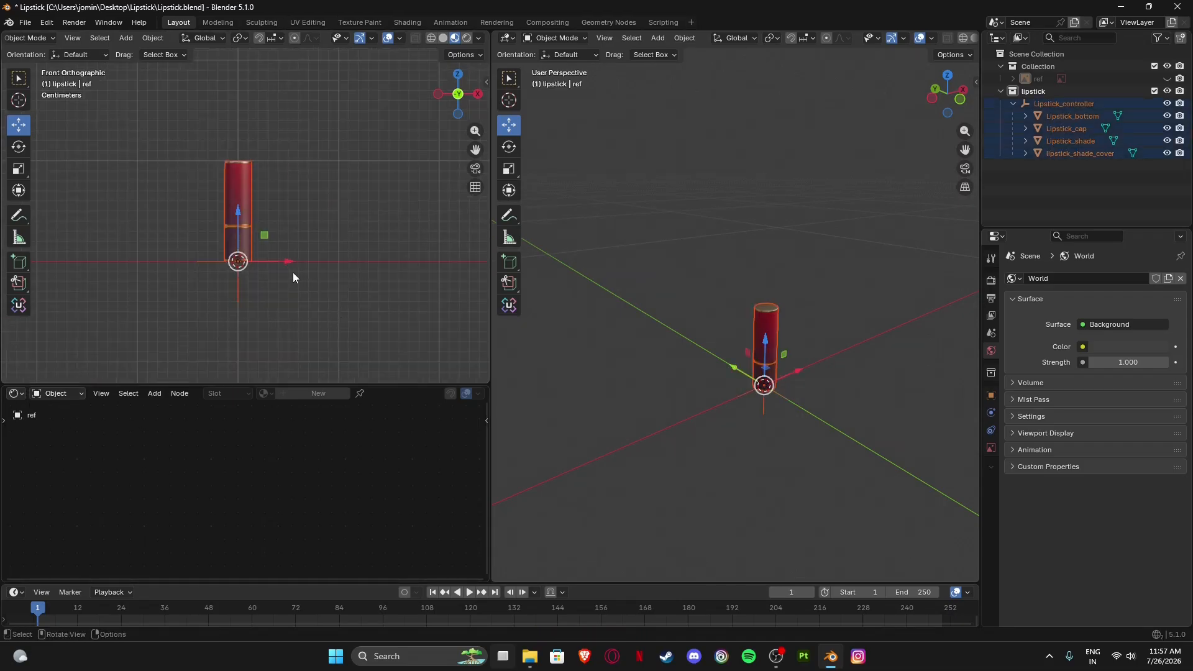
pyautogui.click(293, 272)
# Set the scene's render engine to Cycles with GPU Compute as the device.
pyautogui.click(991, 281)
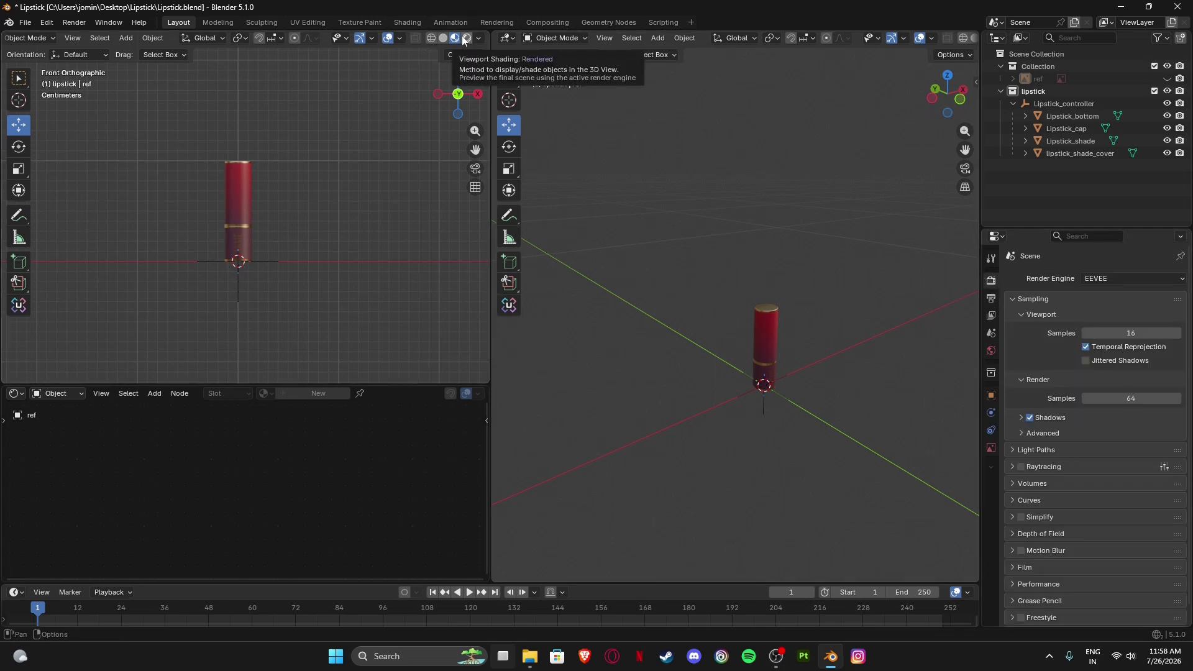
pyautogui.click(1109, 278)
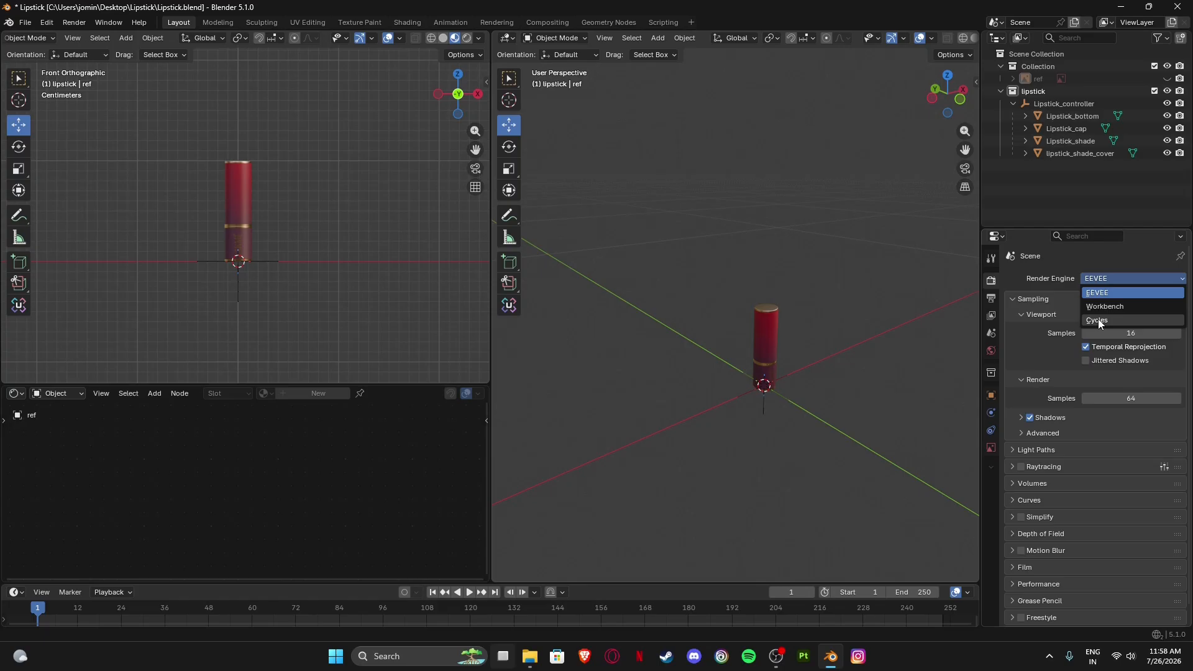
pyautogui.click(1104, 320)
pyautogui.click(1102, 294)
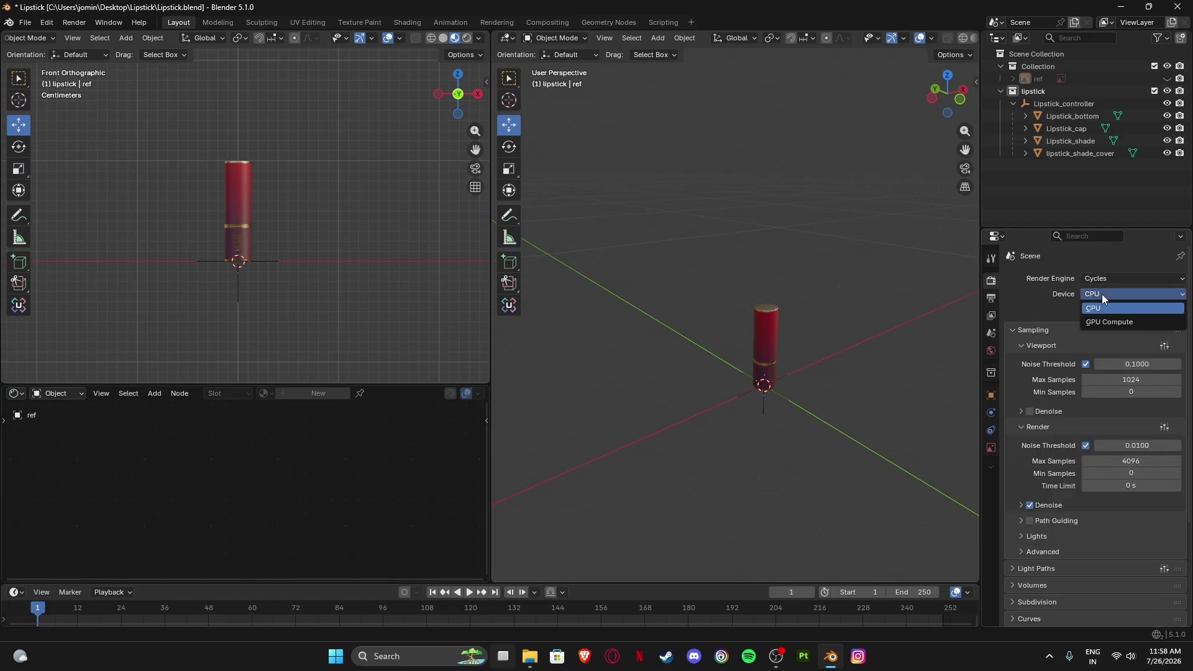
pyautogui.click(1112, 322)
# Set the final render's Max Samples to 2048 and review the render Denoise options.
pyautogui.scroll(-3, 1091, 319)
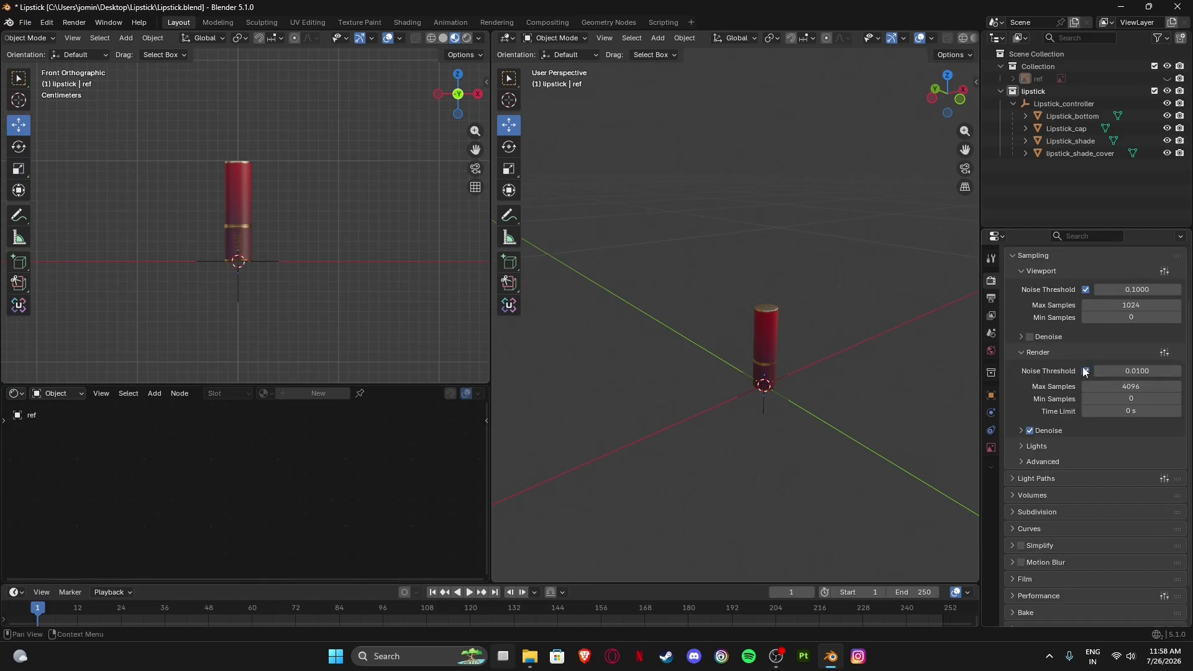
pyautogui.click(1123, 387)
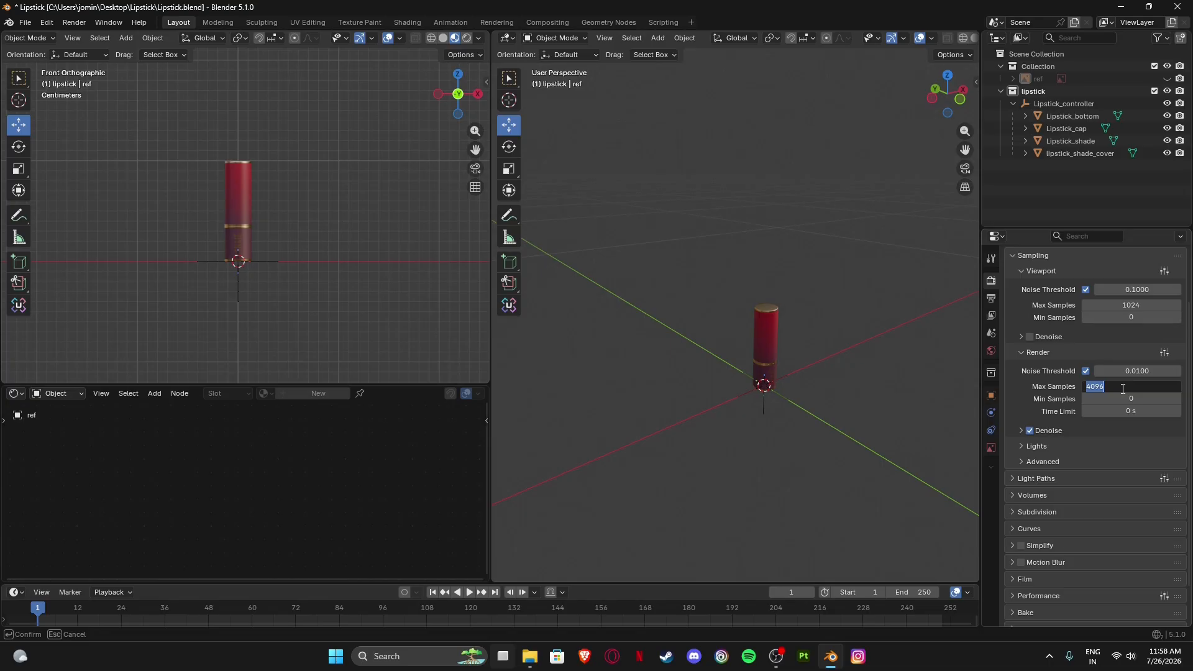
pyautogui.write('2048')
pyautogui.press('Return')
pyautogui.scroll(-2, 1057, 348)
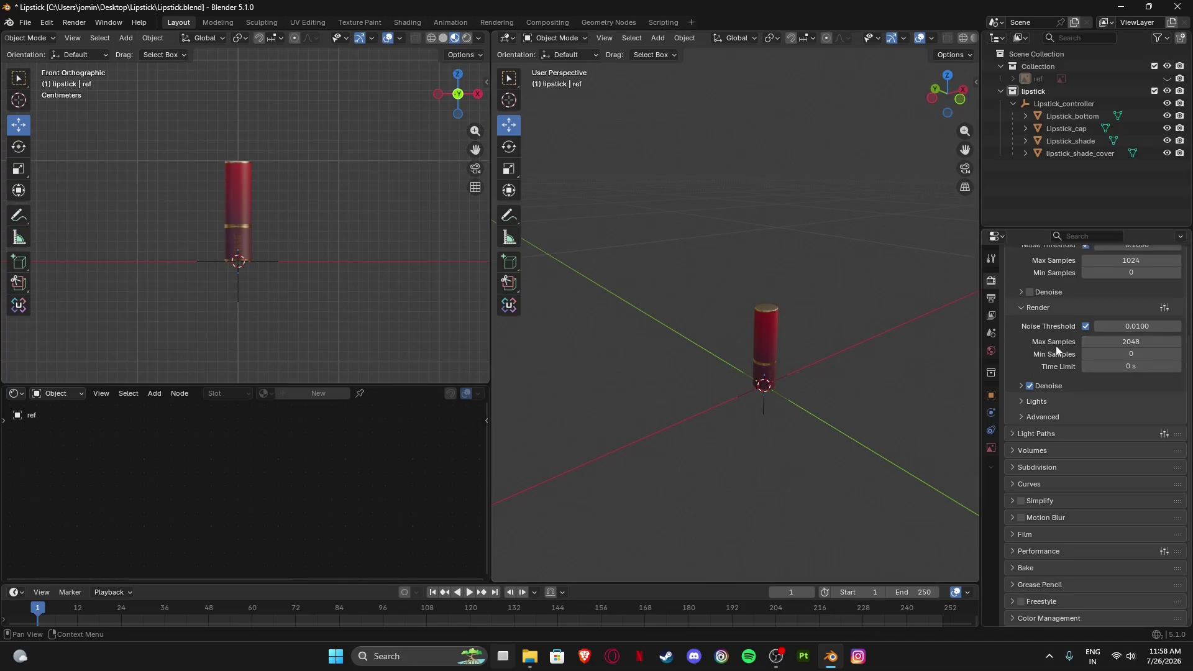
pyautogui.click(1022, 386)
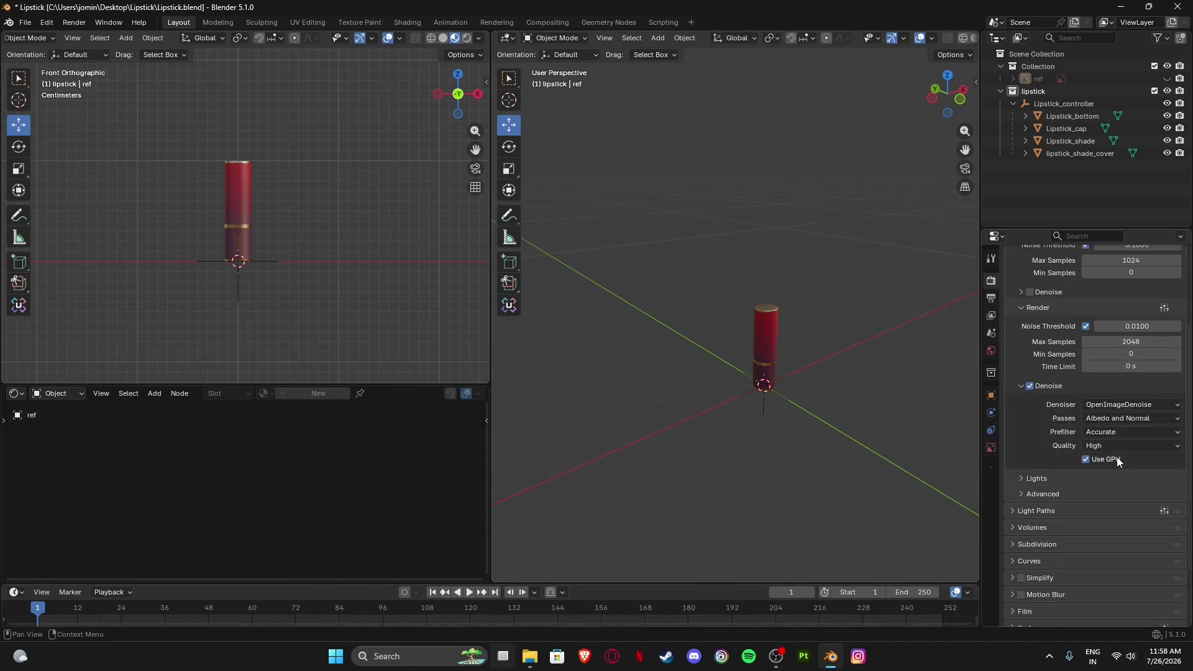
pyautogui.scroll(2, 1057, 364)
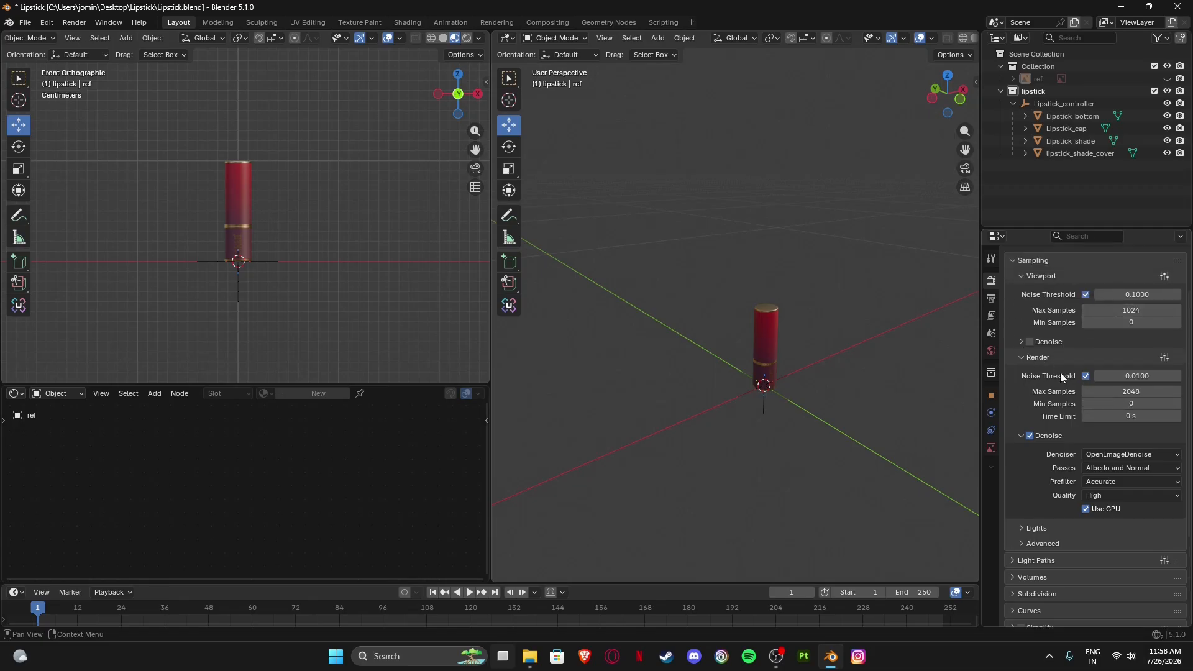
# Collapse the Viewport sampling and Denoise sections and review the render Performance settings for threads, tile size and Persistent Data.
pyautogui.click(1021, 276)
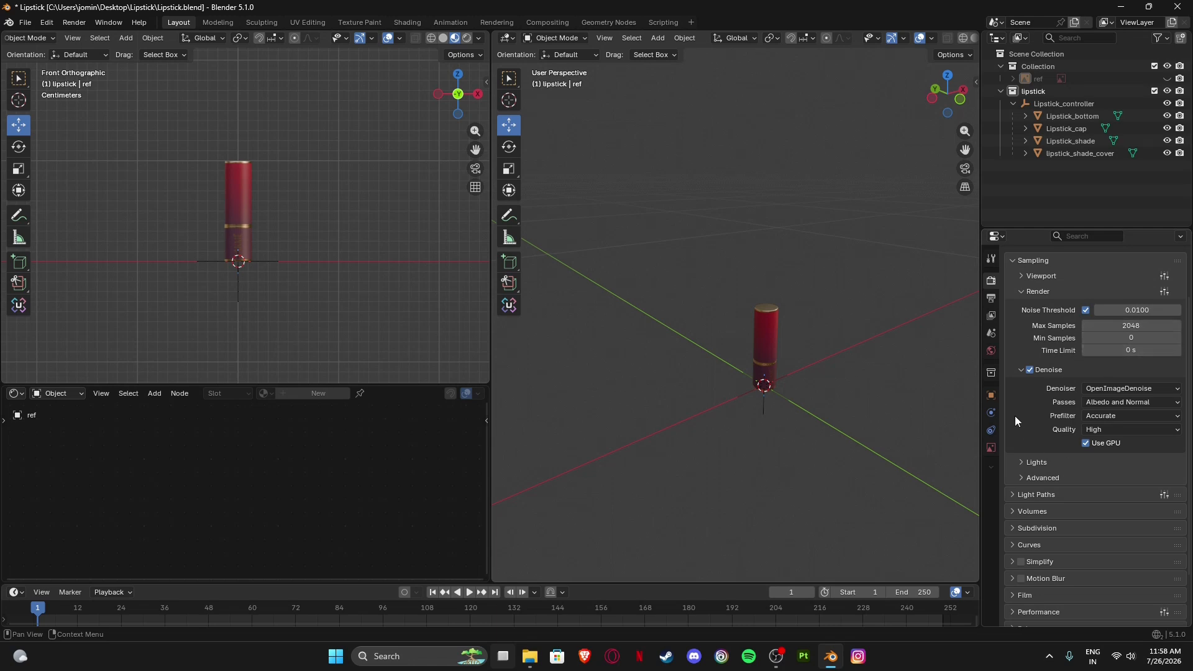
pyautogui.click(1020, 371)
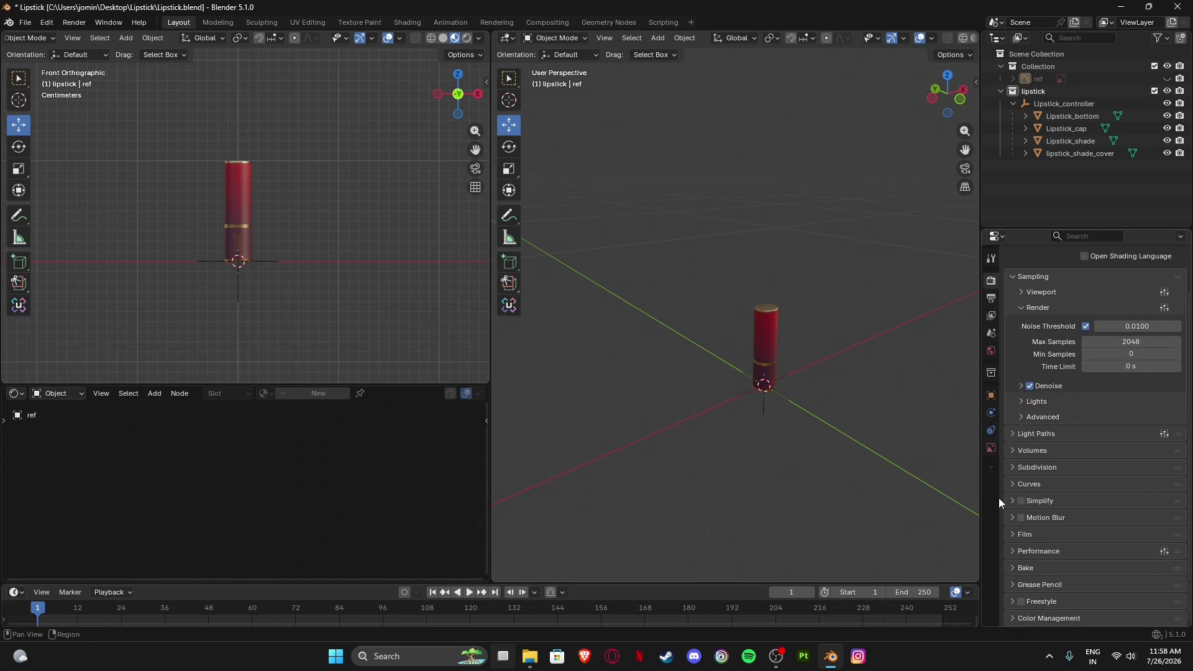
pyautogui.click(1013, 551)
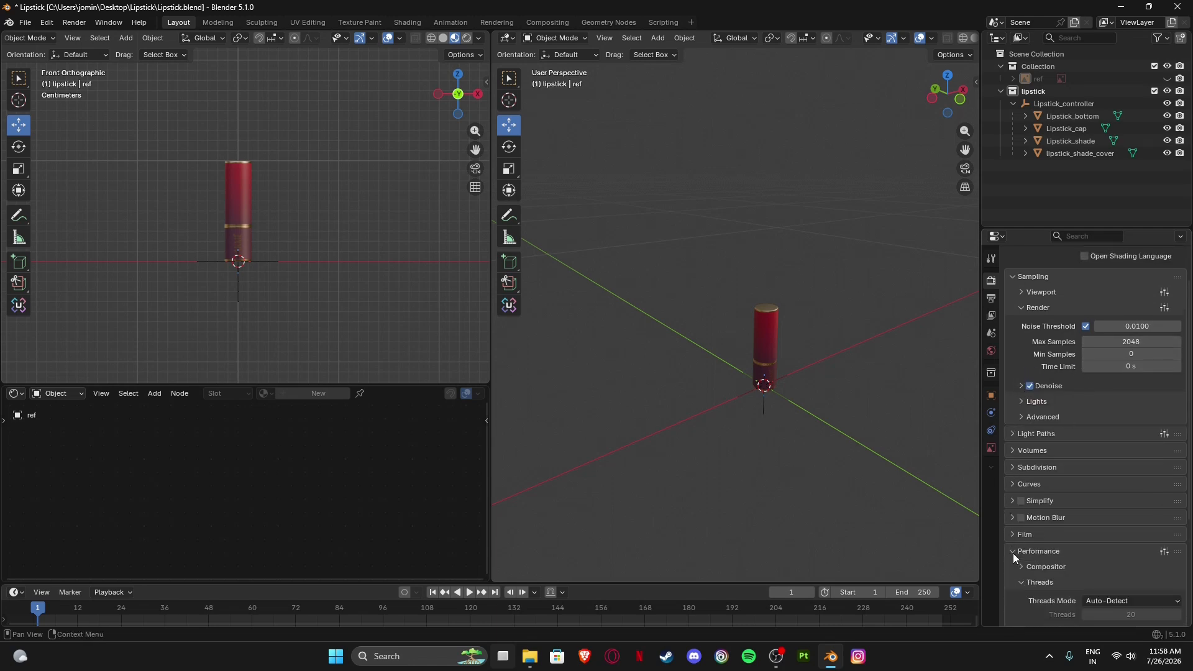
pyautogui.scroll(-4, 1083, 504)
pyautogui.scroll(-2, 1083, 546)
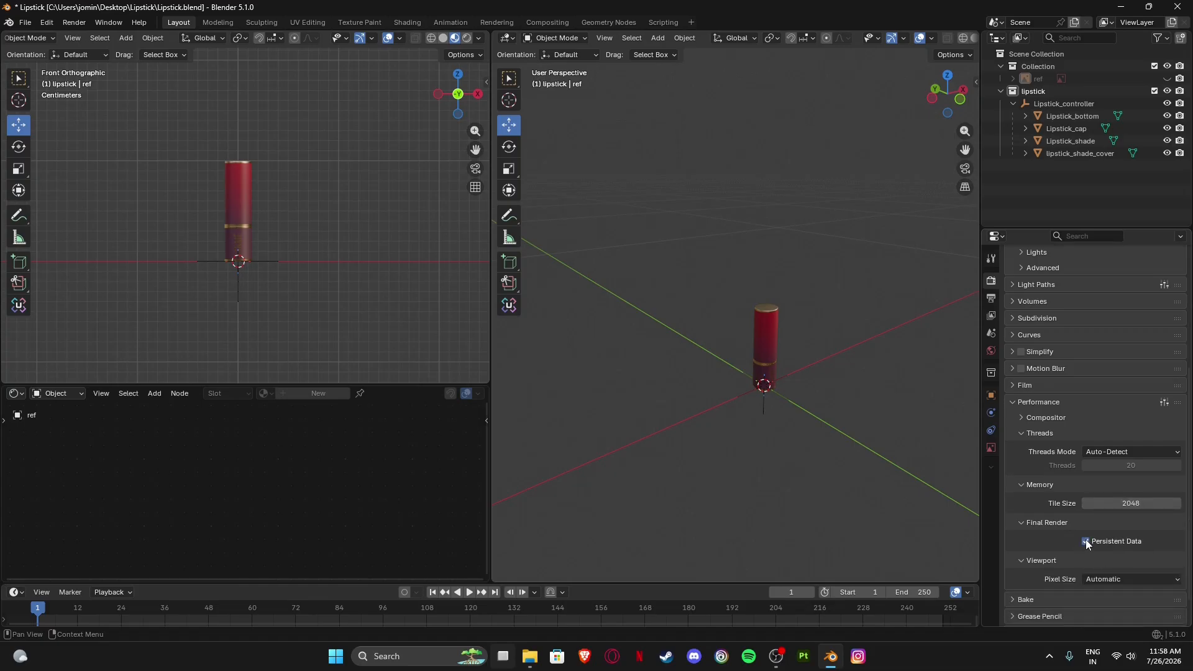
pyautogui.click(1009, 402)
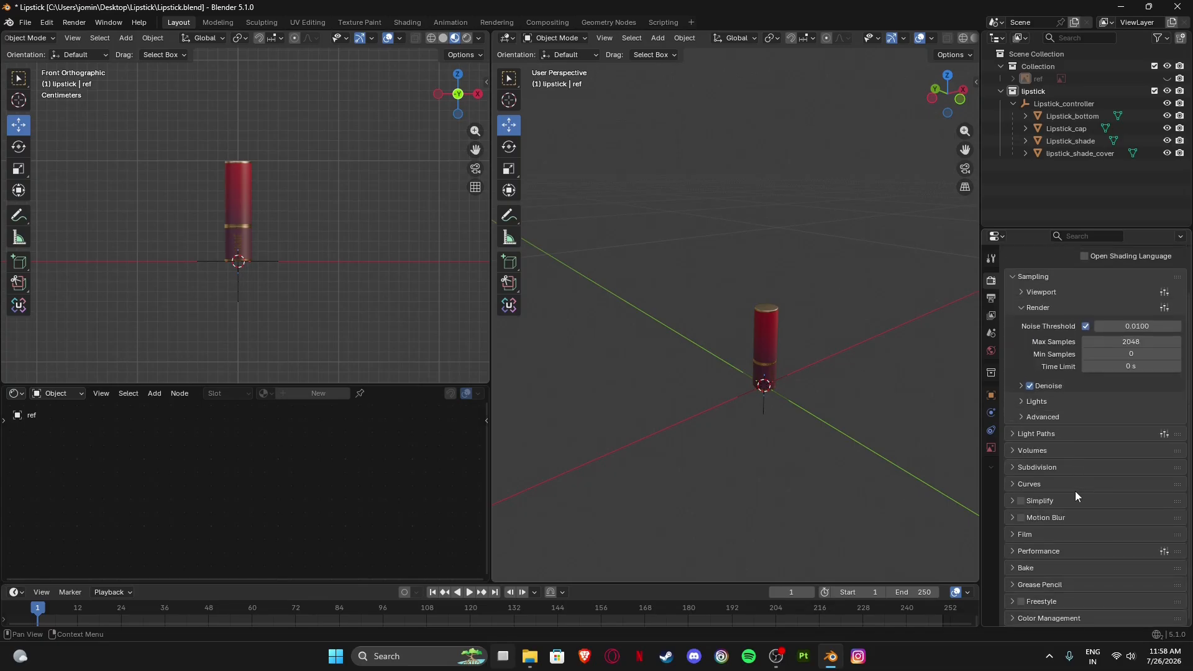
# Set the color management Look to Punchy and bring up the scene's output format settings.
pyautogui.click(1013, 617)
pyautogui.scroll(-6, 1068, 501)
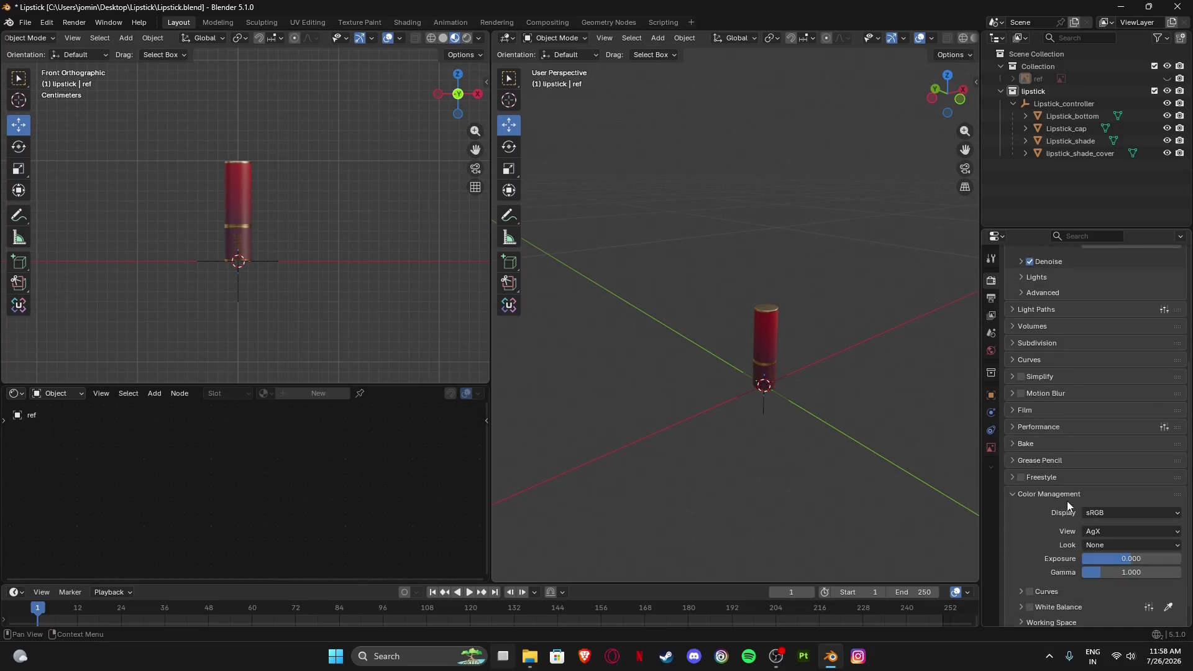
pyautogui.click(1110, 526)
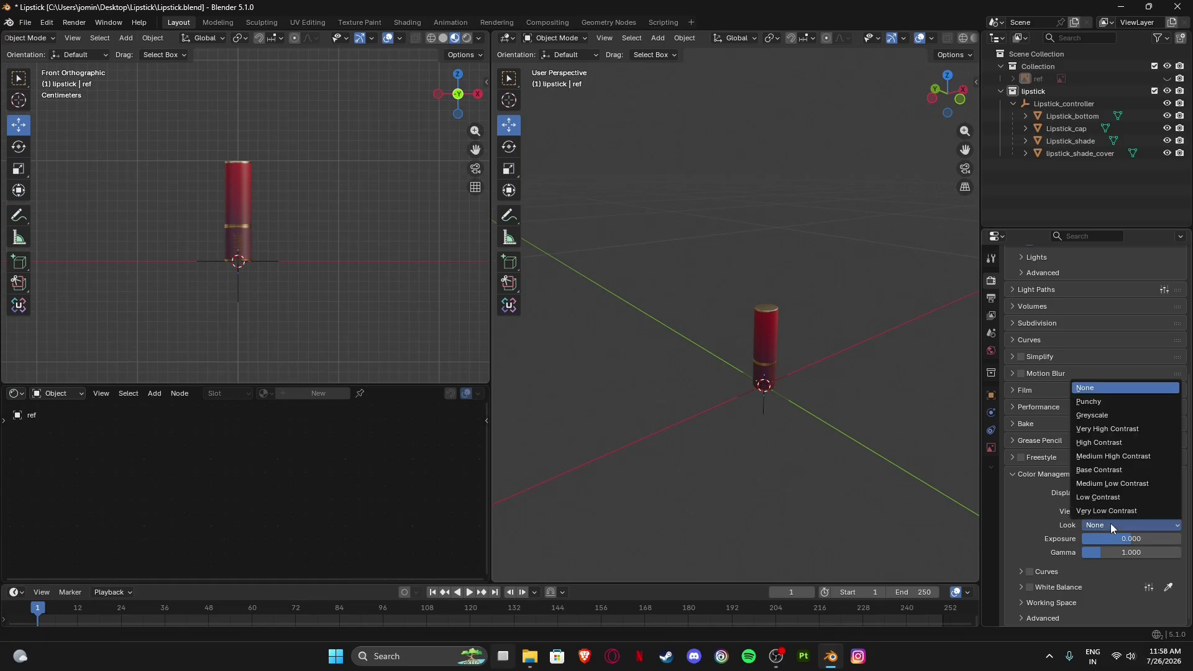
pyautogui.click(1106, 401)
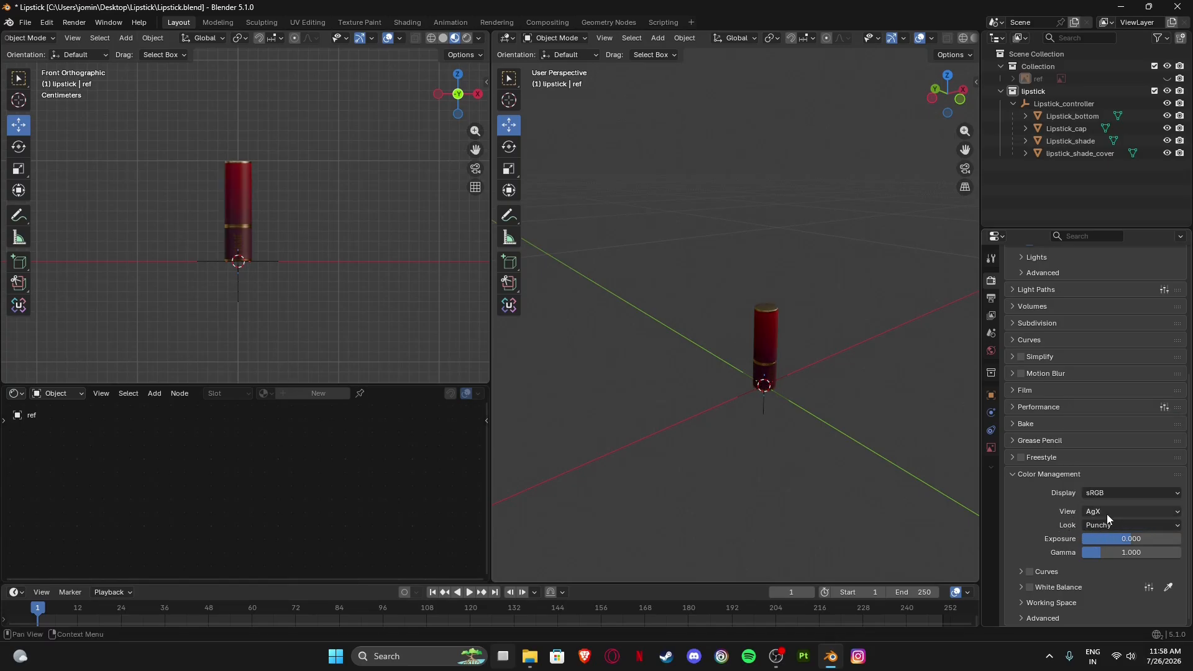
pyautogui.scroll(5, 222, 282)
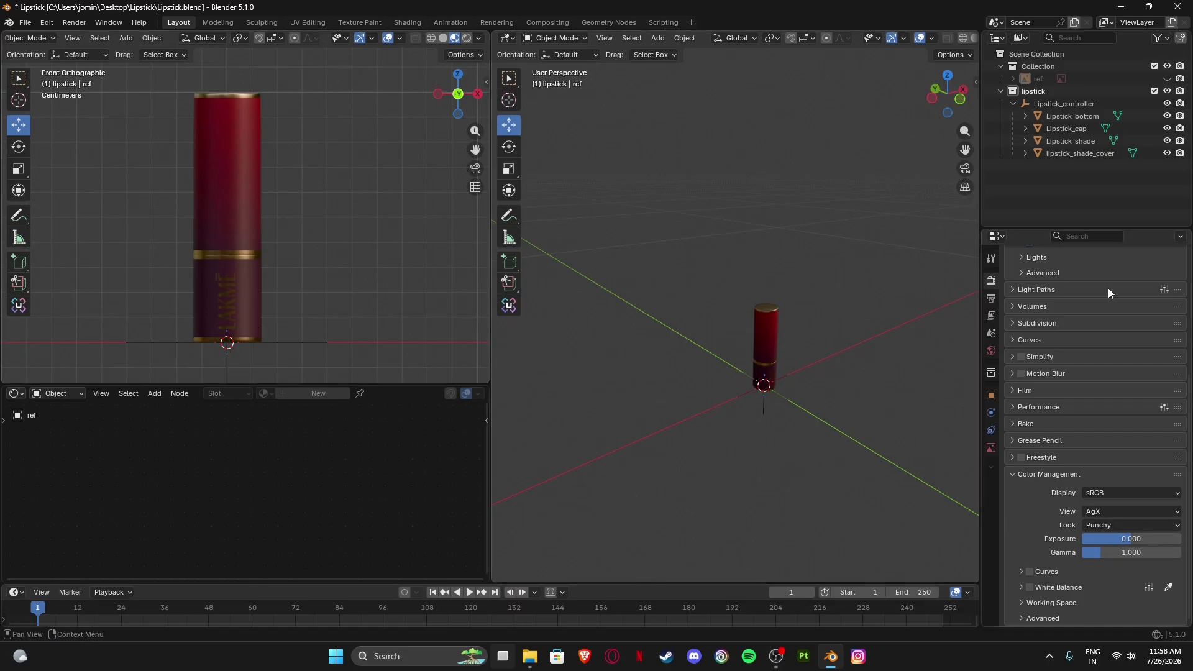
pyautogui.scroll(3, 214, 277)
pyautogui.scroll(-3, 230, 181)
pyautogui.scroll(1, 1086, 347)
pyautogui.click(991, 300)
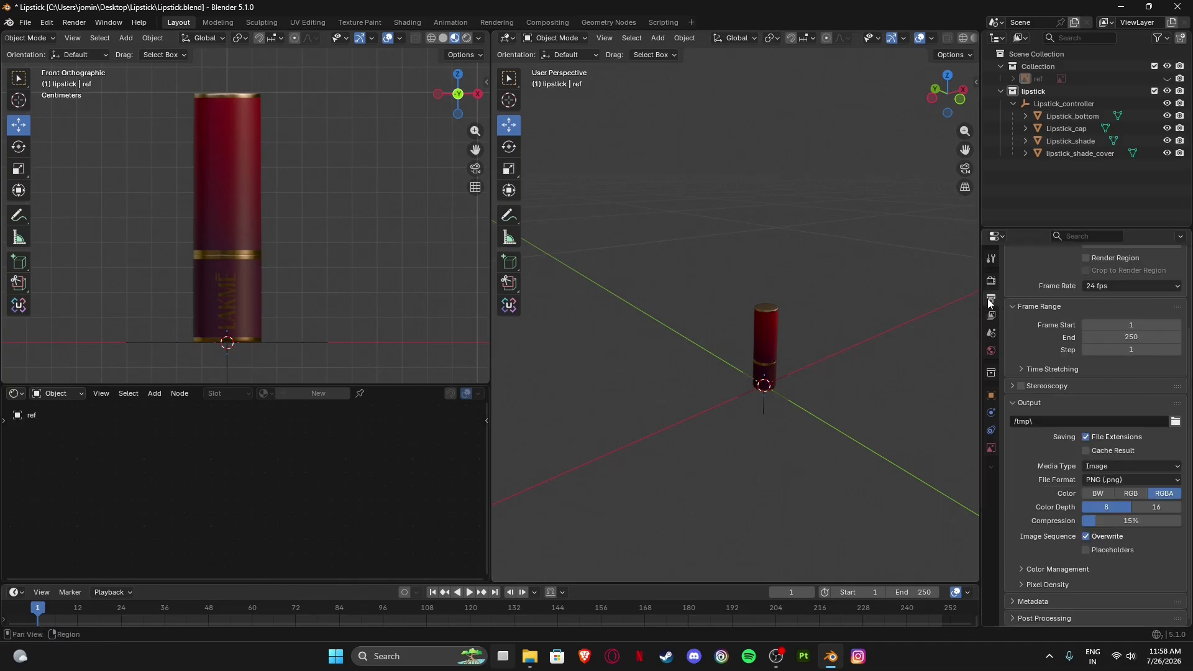
pyautogui.scroll(3, 1075, 377)
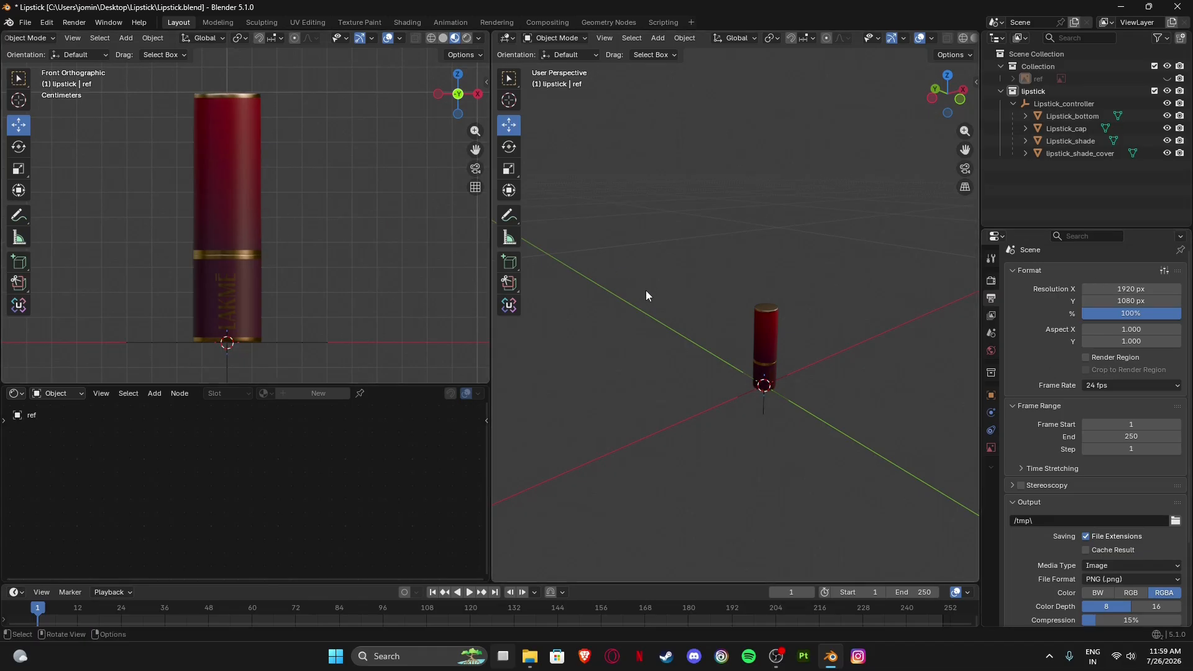
# Add a camera to the lipstick scene and look through it.
pyautogui.moveTo(647, 290); pyautogui.dragTo(696, 347, button='middle')
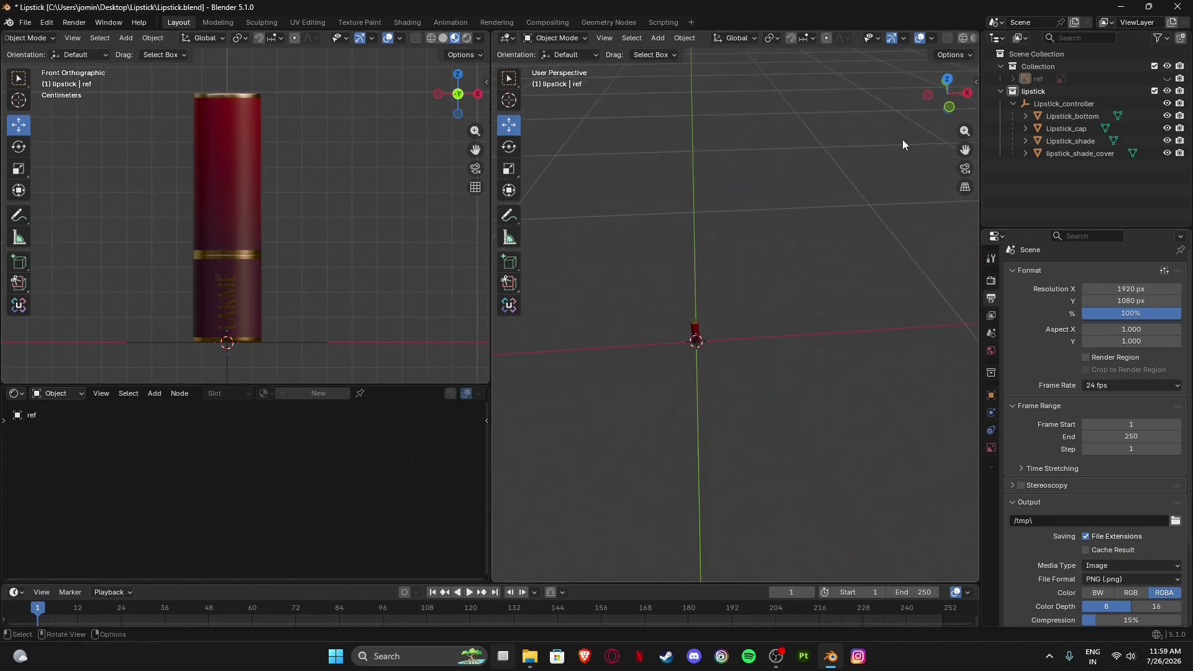
pyautogui.hotkey('shift', 'a')
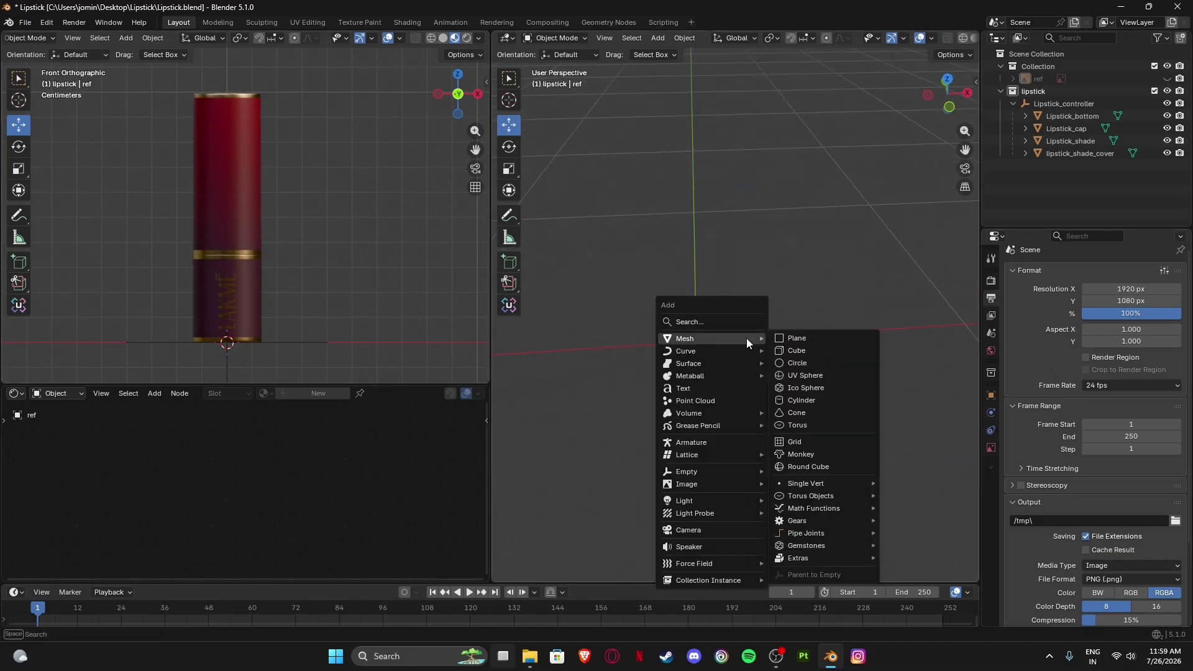
pyautogui.click(717, 531)
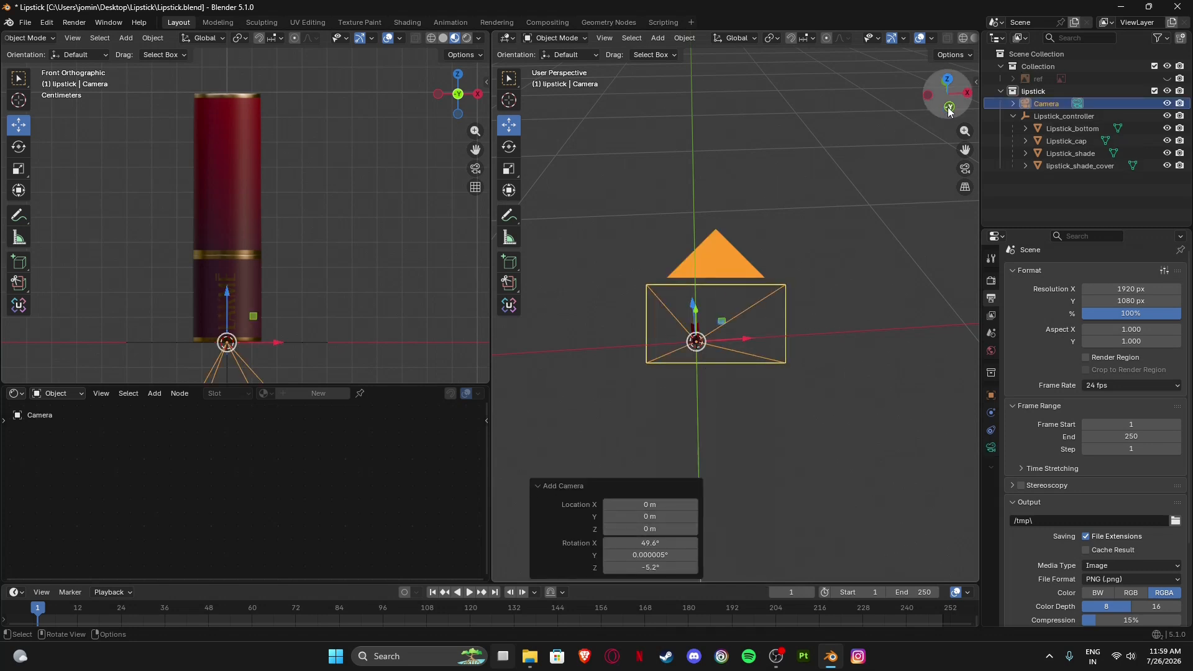
pyautogui.press('KP_0')
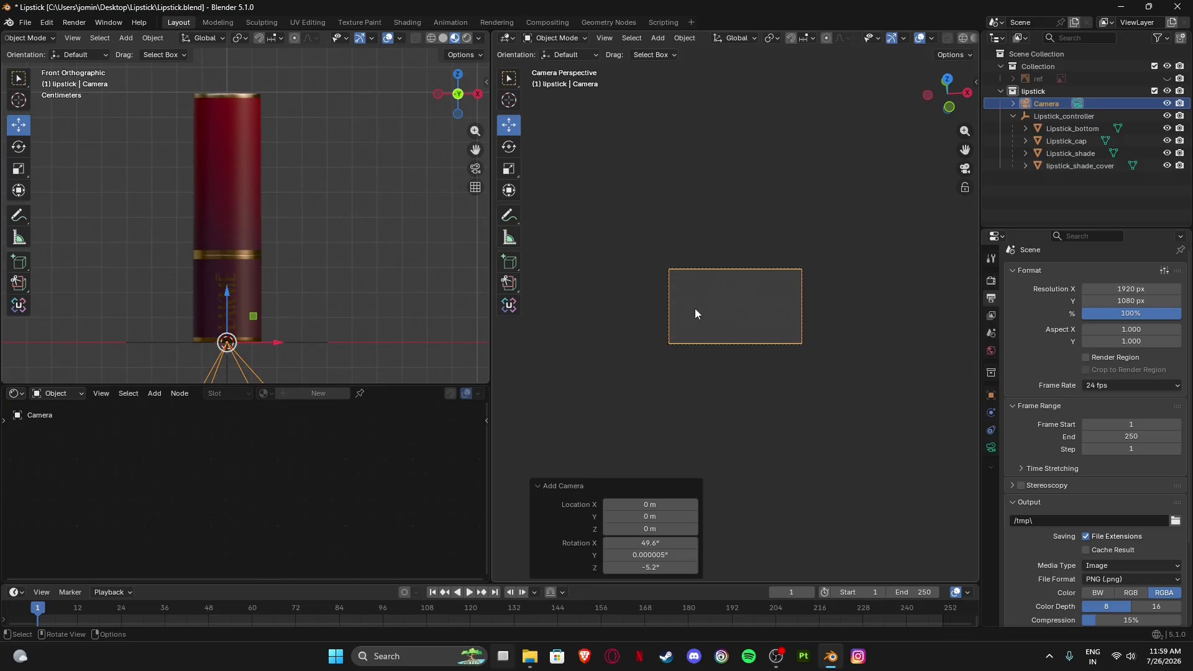
pyautogui.scroll(3, 695, 307)
pyautogui.scroll(-3, 706, 305)
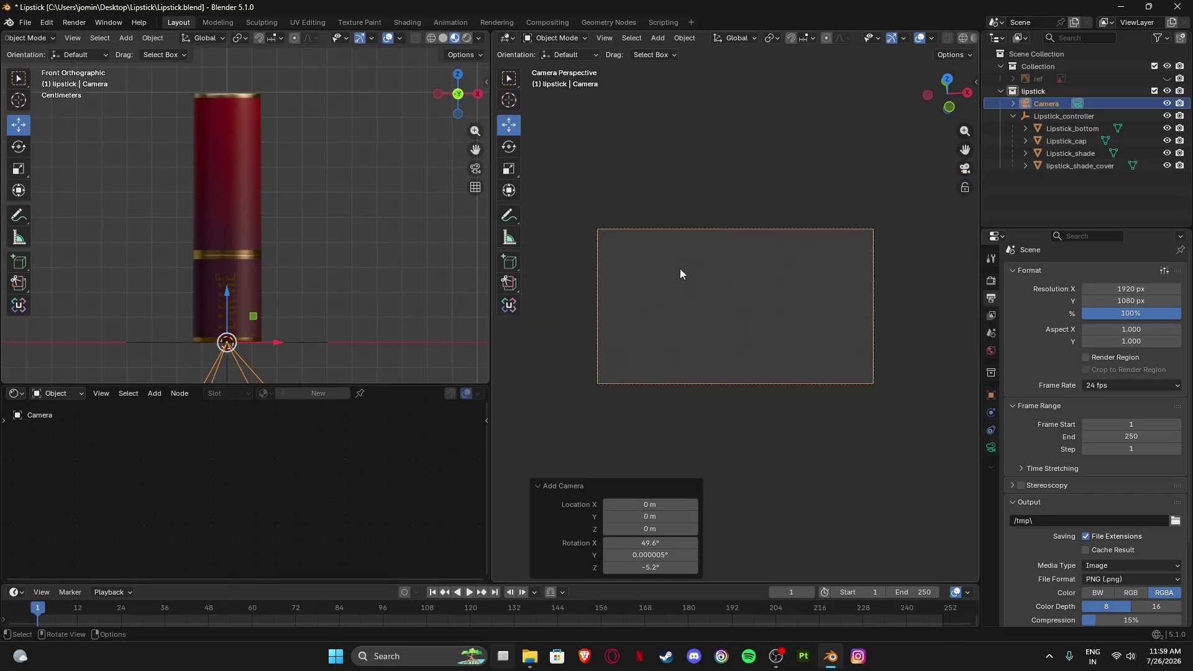
# Lock the camera to the view and move it back until the whole lipstick is framed from the front.
pyautogui.click(966, 188)
pyautogui.scroll(-10, 729, 285)
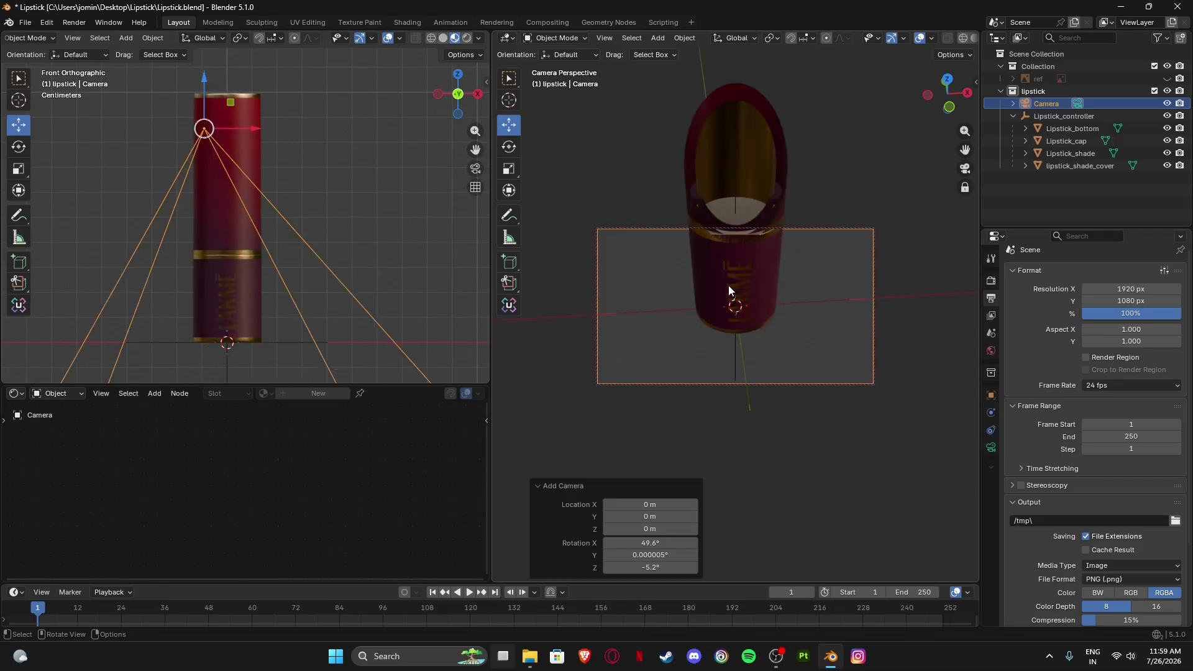
pyautogui.moveTo(732, 285); pyautogui.dragTo(763, 319, button='middle')
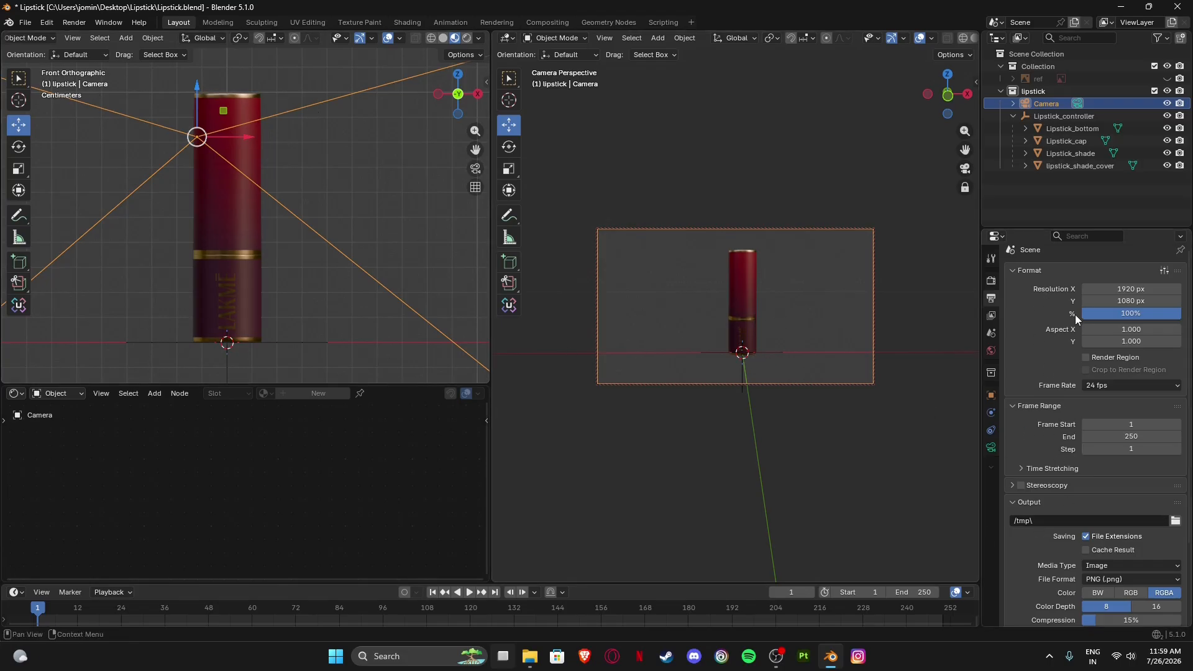
# Set the camera's rotation to 90° on X and 0° on Y and Z.
pyautogui.click(991, 395)
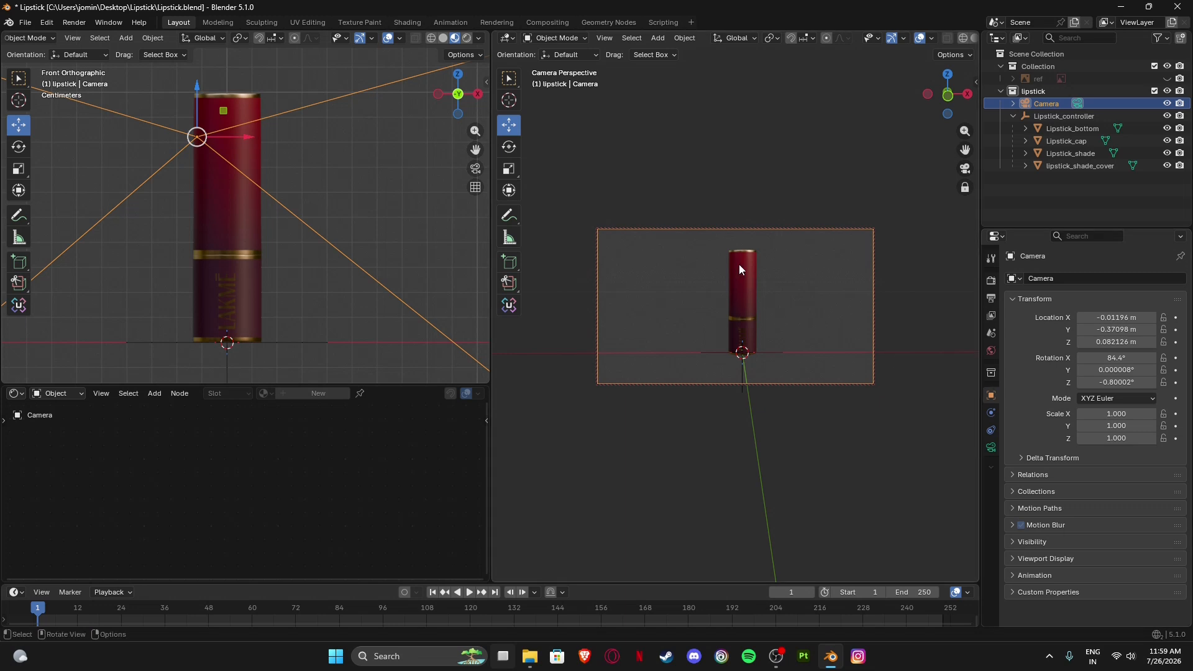
pyautogui.click(1094, 357)
pyautogui.write('90')
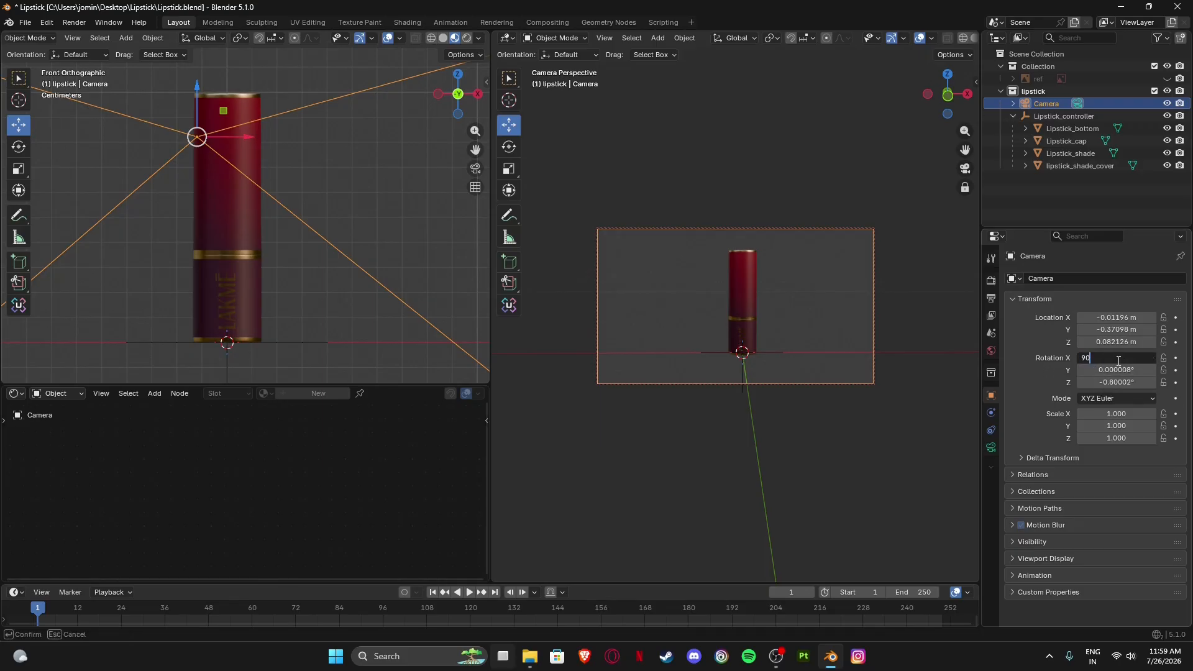
pyautogui.press('Return')
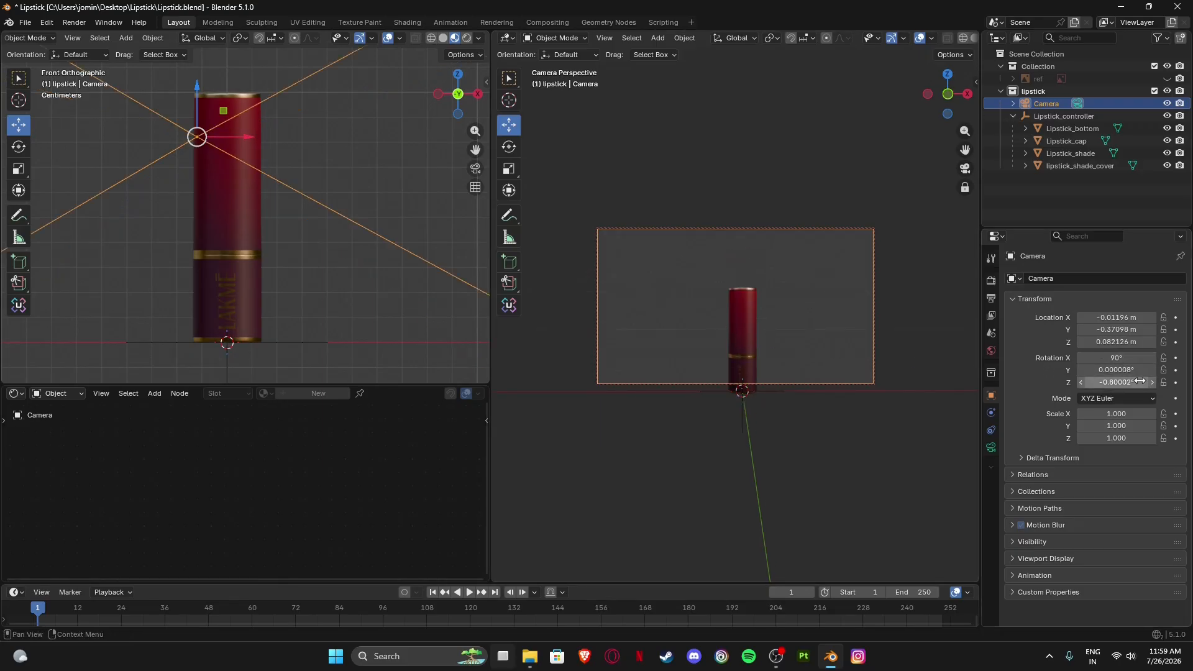
pyautogui.moveTo(1125, 369)
pyautogui.mouseDown()
pyautogui.moveTo(1125, 382)
pyautogui.moveTo(1125, 370)
pyautogui.mouseUp()
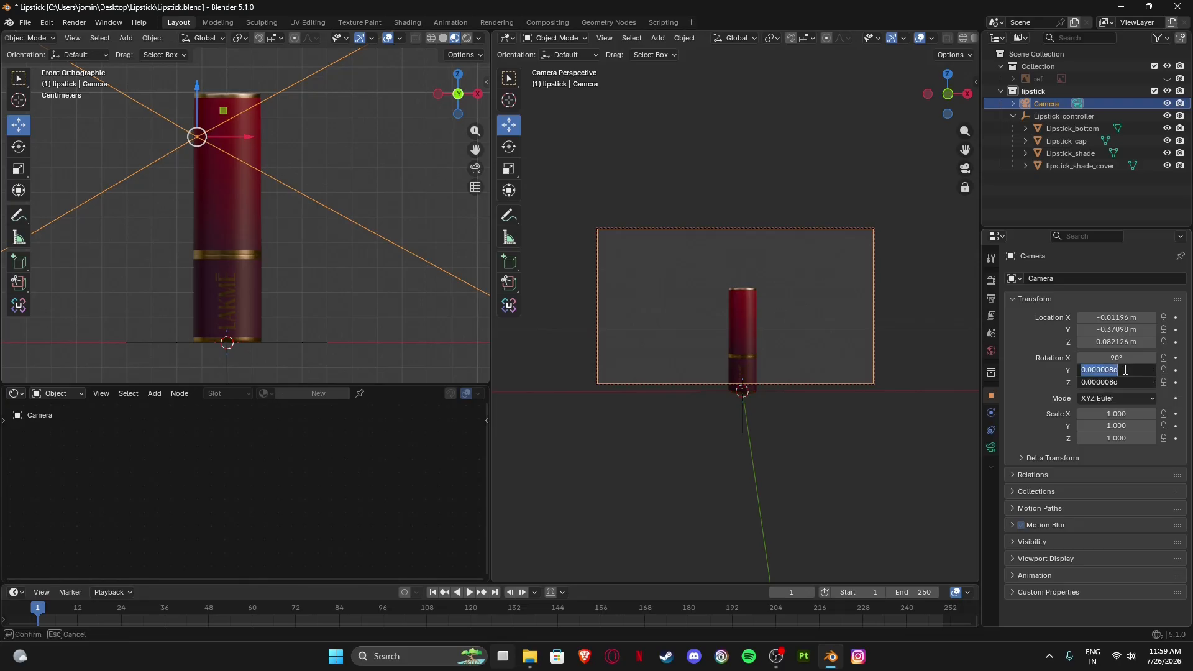
pyautogui.write('0')
pyautogui.press('Return')
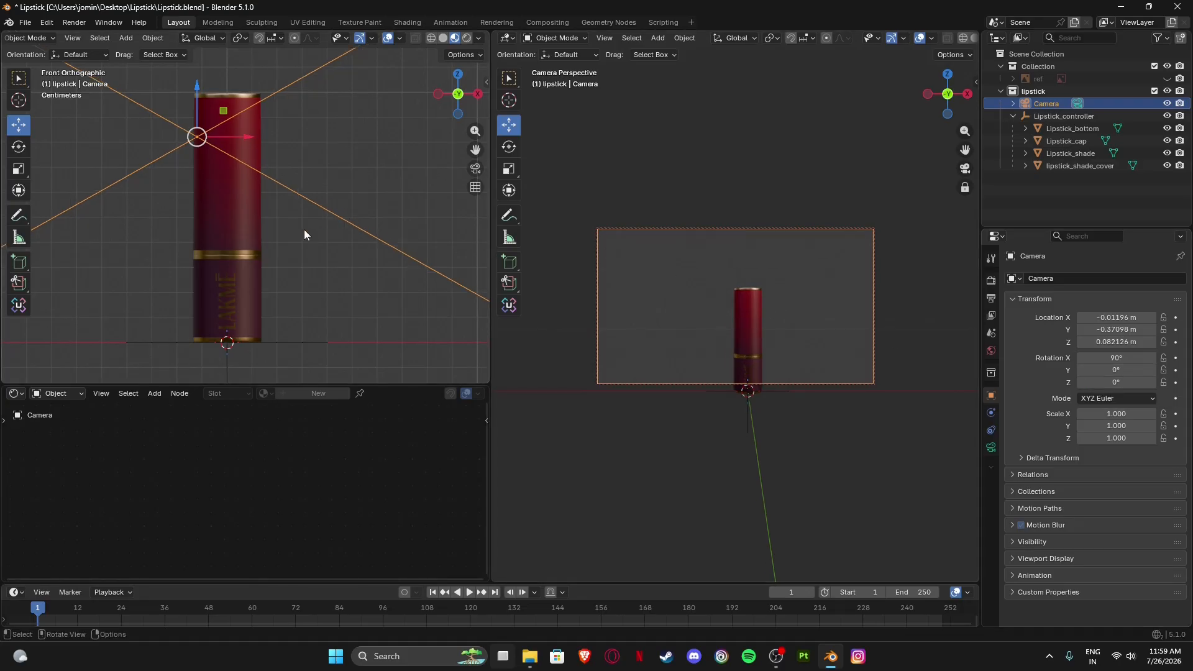
# Set the camera's X and Y locations to 0 m.
pyautogui.scroll(-3, 286, 163)
pyautogui.moveTo(182, 116); pyautogui.dragTo(211, 148, button='middle')
pyautogui.moveTo(279, 245); pyautogui.dragTo(417, 252, button='middle')
pyautogui.click(451, 96)
pyautogui.scroll(3, 251, 208)
pyautogui.scroll(3, 251, 212)
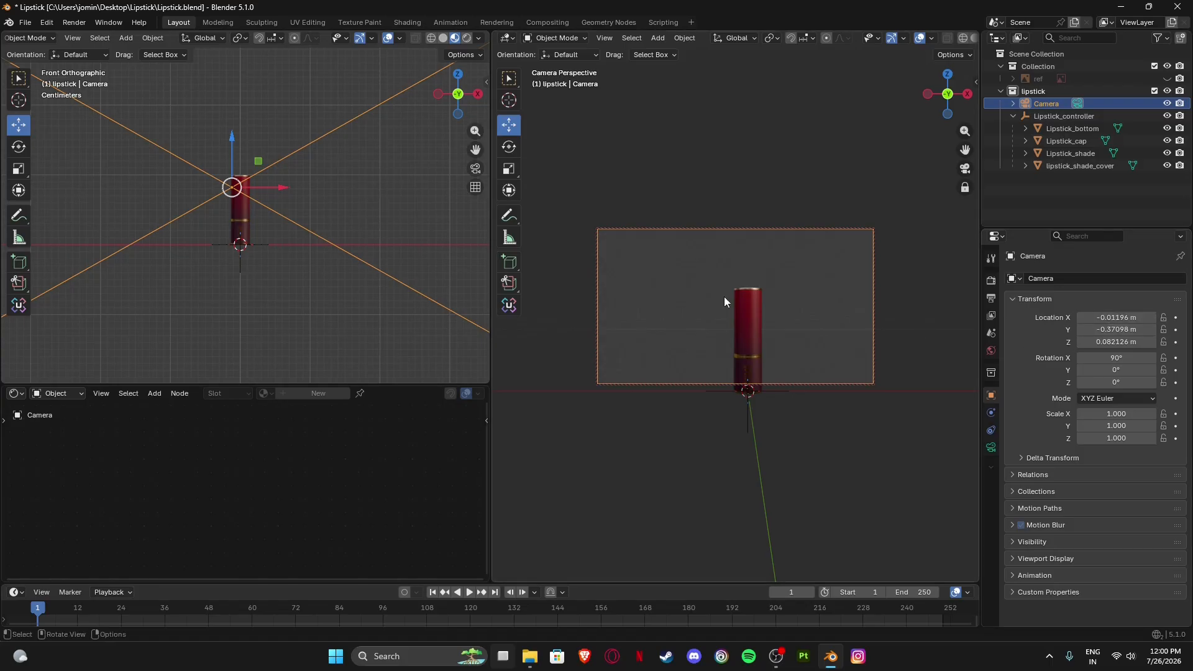
pyautogui.click(1116, 317)
pyautogui.write('0')
pyautogui.press('Return')
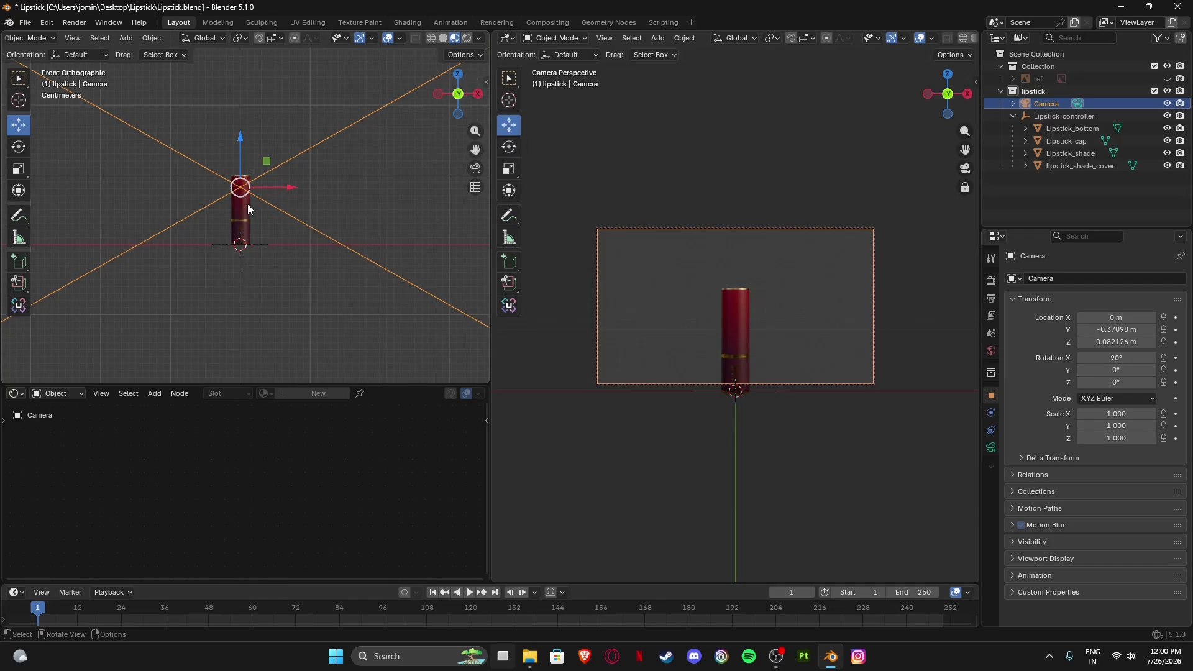
pyautogui.click(1121, 331)
pyautogui.write('0')
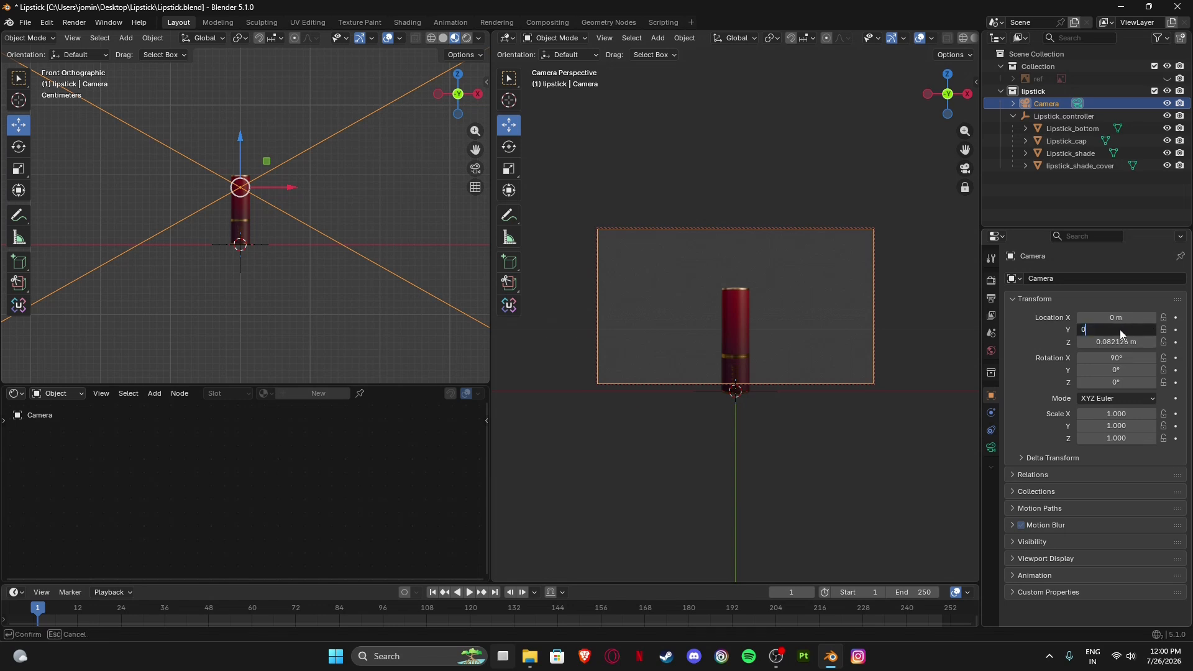
pyautogui.press('Return')
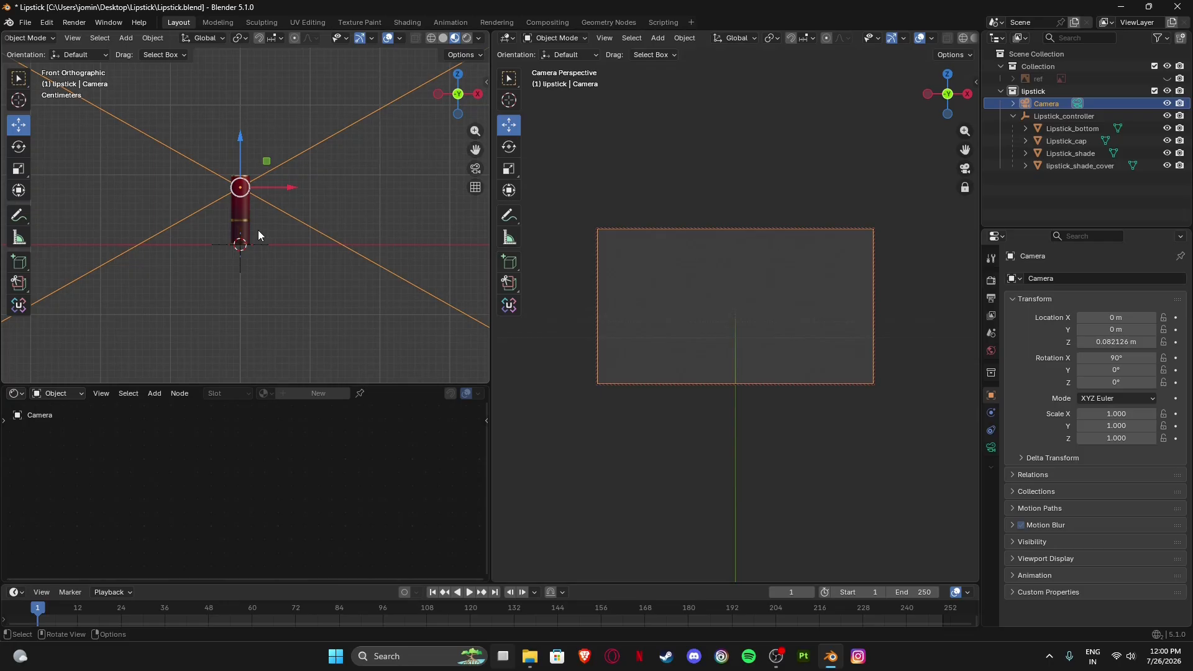
# Move the camera back along the Y axis to about -0.25 m, in front of the lipstick.
pyautogui.scroll(-3, 259, 230)
pyautogui.scroll(1, 259, 230)
pyautogui.scroll(-1, 626, 303)
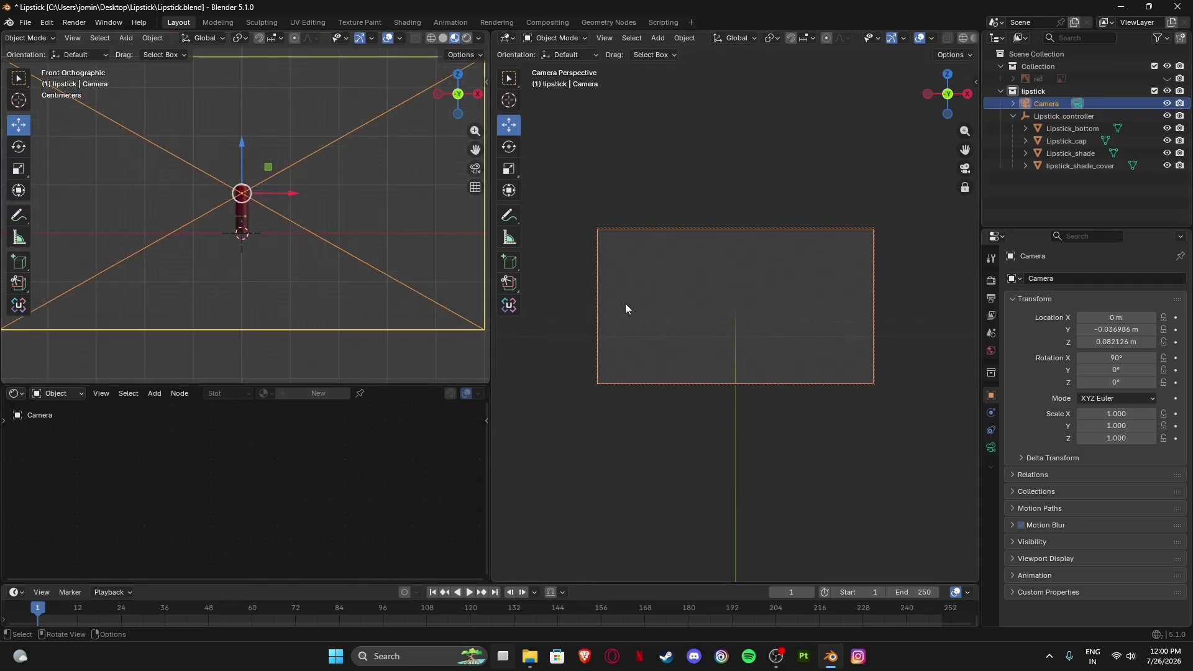
pyautogui.scroll(-3, 375, 264)
pyautogui.moveTo(375, 264); pyautogui.dragTo(236, 286, button='middle')
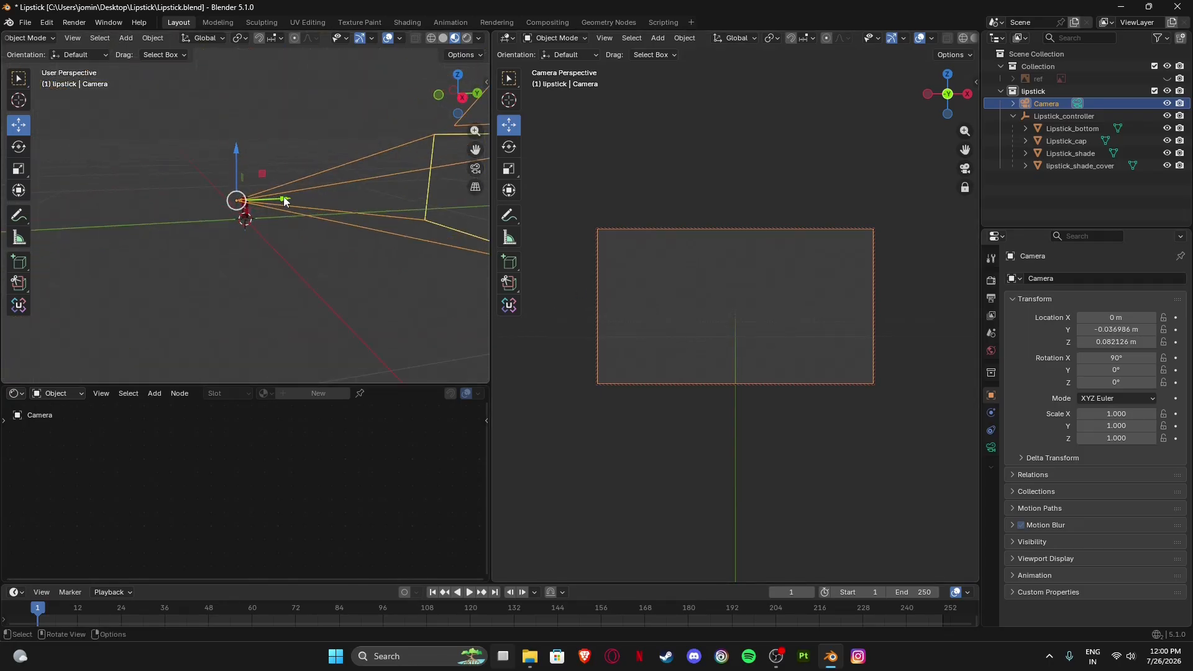
pyautogui.moveTo(285, 199); pyautogui.dragTo(230, 193)
# Reset the camera's Z location to 0 m and raise it about 0.049 m to center the lipstick vertically in frame.
pyautogui.click(1115, 343)
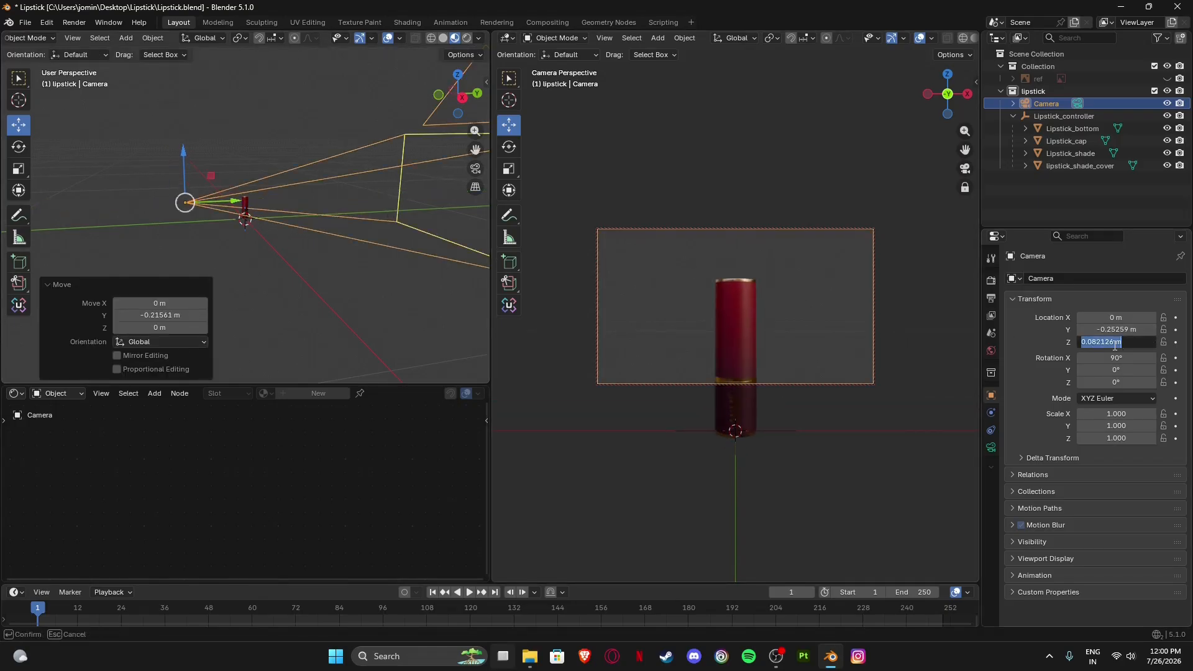
pyautogui.write('0')
pyautogui.press('Return')
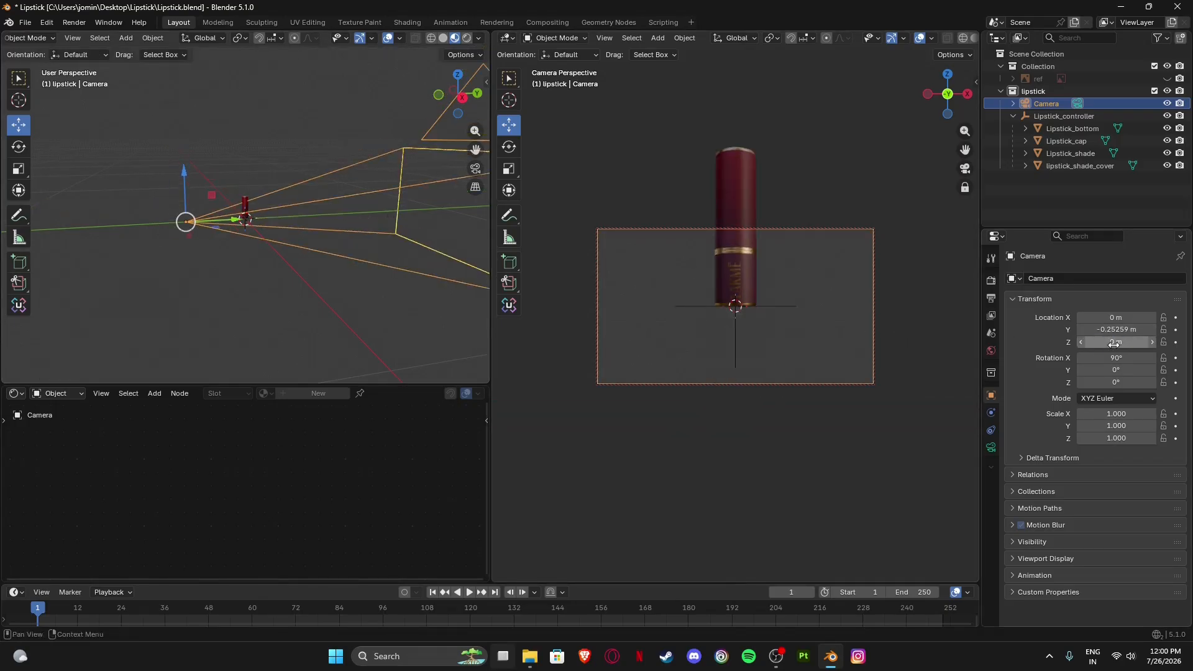
pyautogui.moveTo(308, 243); pyautogui.dragTo(293, 211, button='middle')
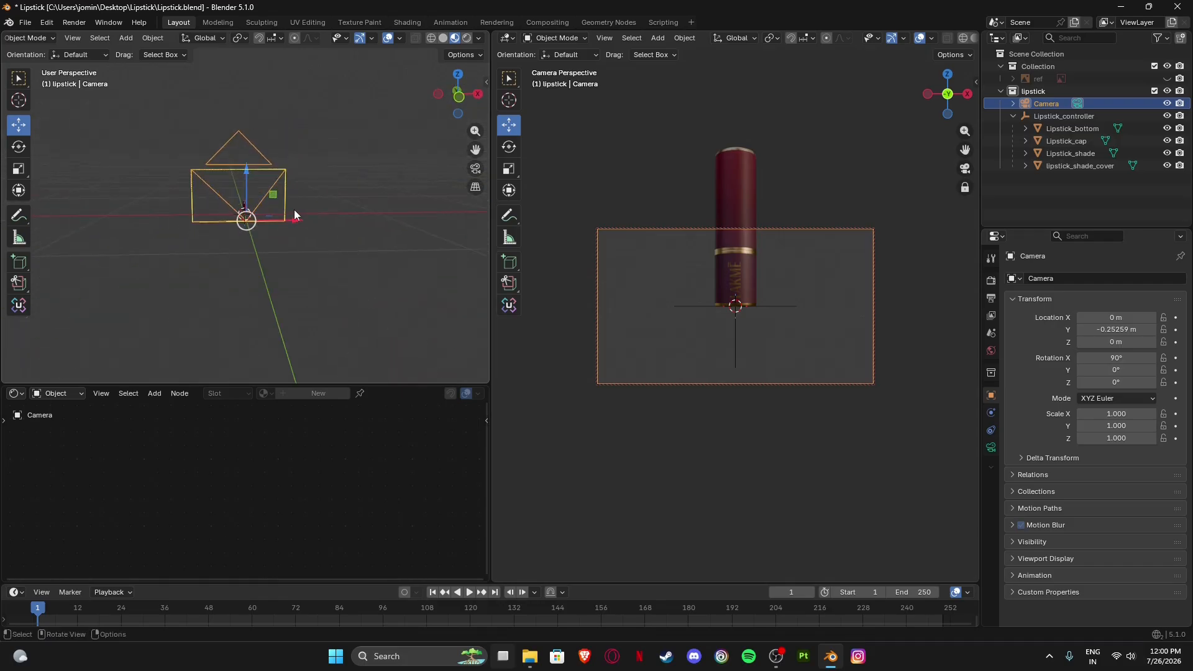
pyautogui.scroll(3, 290, 206)
pyautogui.moveTo(252, 211); pyautogui.dragTo(245, 186)
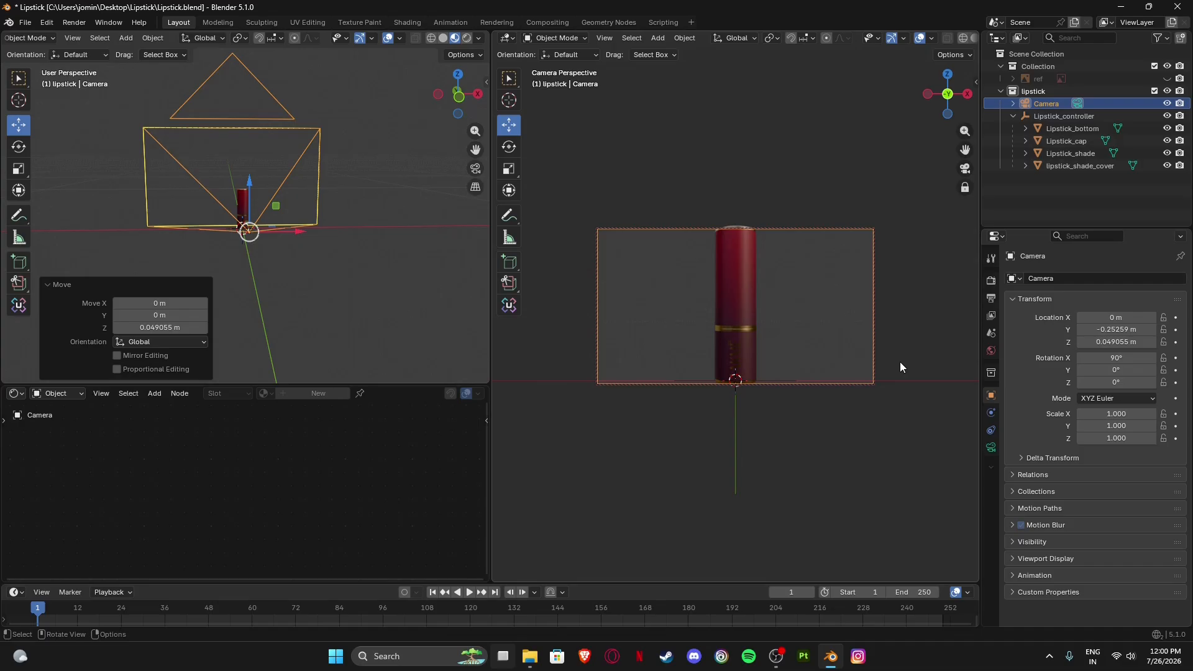
# Set the output resolution to 2000 px on both X and Y.
pyautogui.click(992, 298)
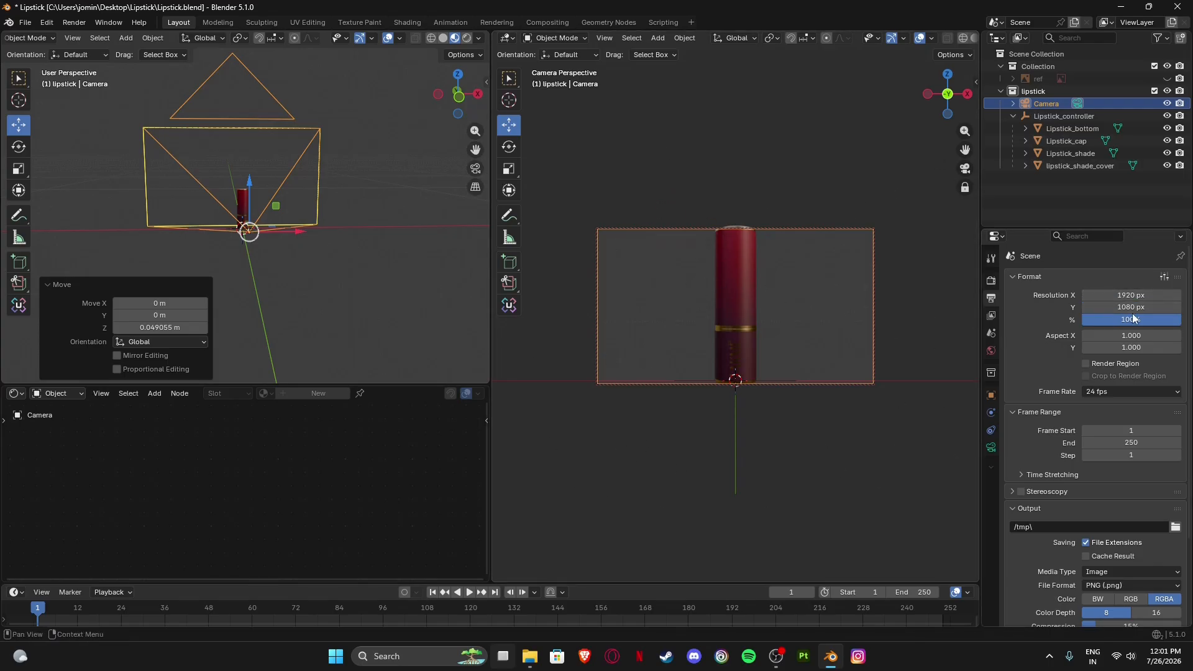
pyautogui.moveTo(1125, 295); pyautogui.dragTo(1125, 308)
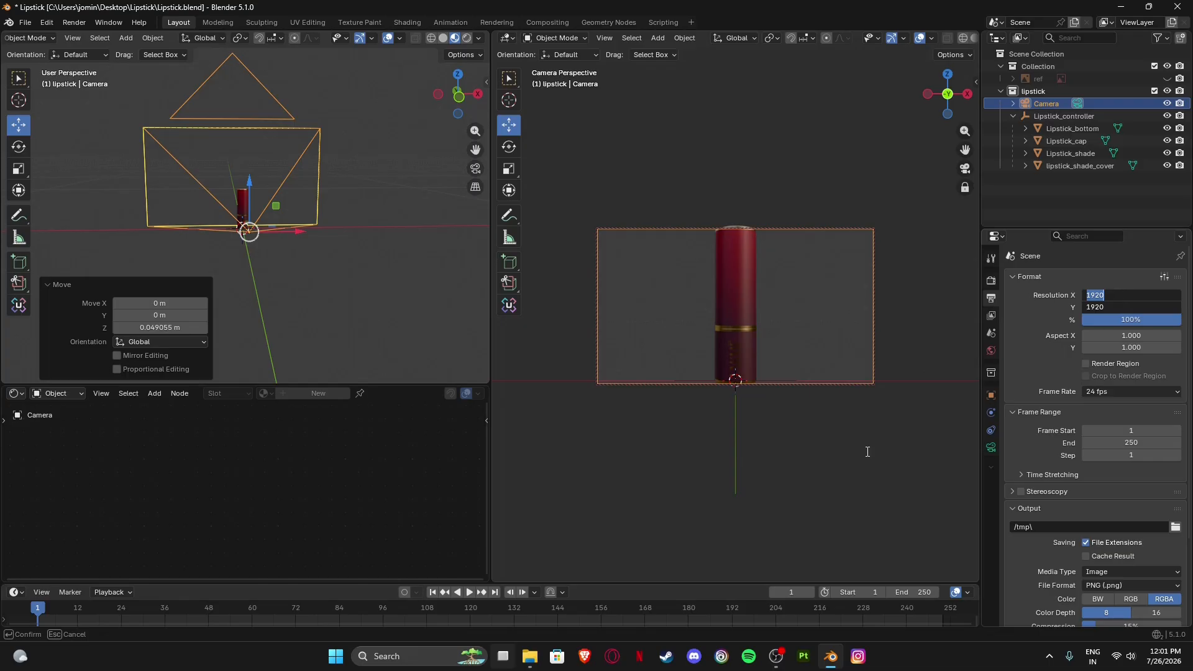
pyautogui.press('Return')
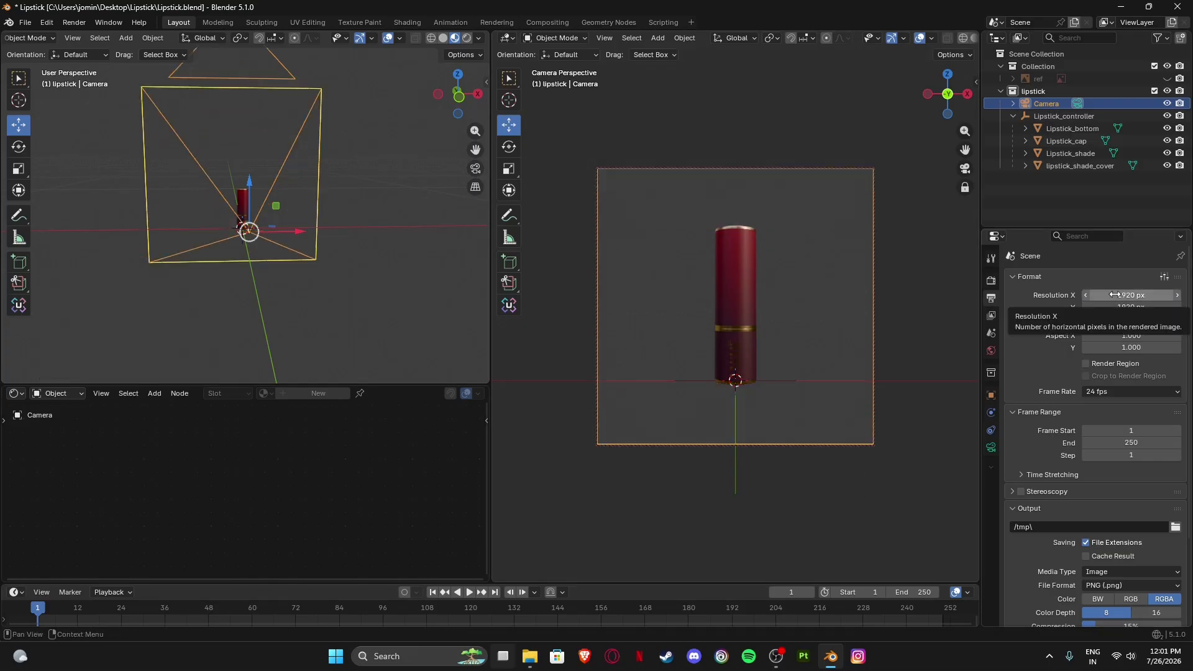
pyautogui.moveTo(1115, 295); pyautogui.dragTo(1115, 307)
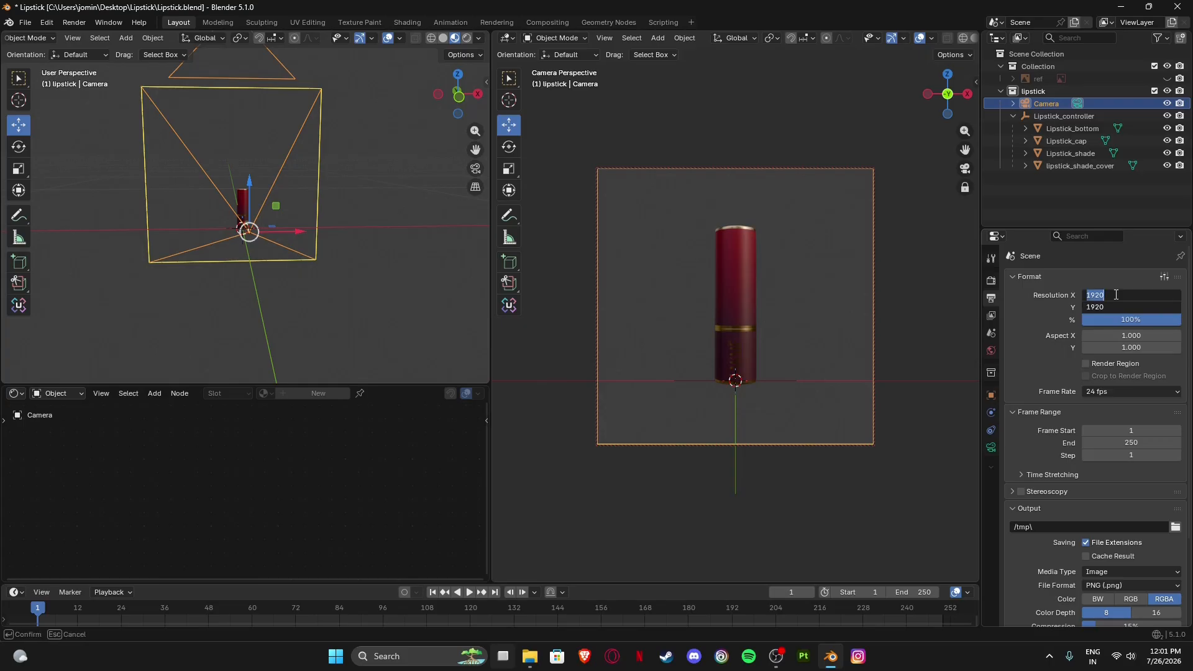
pyautogui.write('2000')
pyautogui.press('Return')
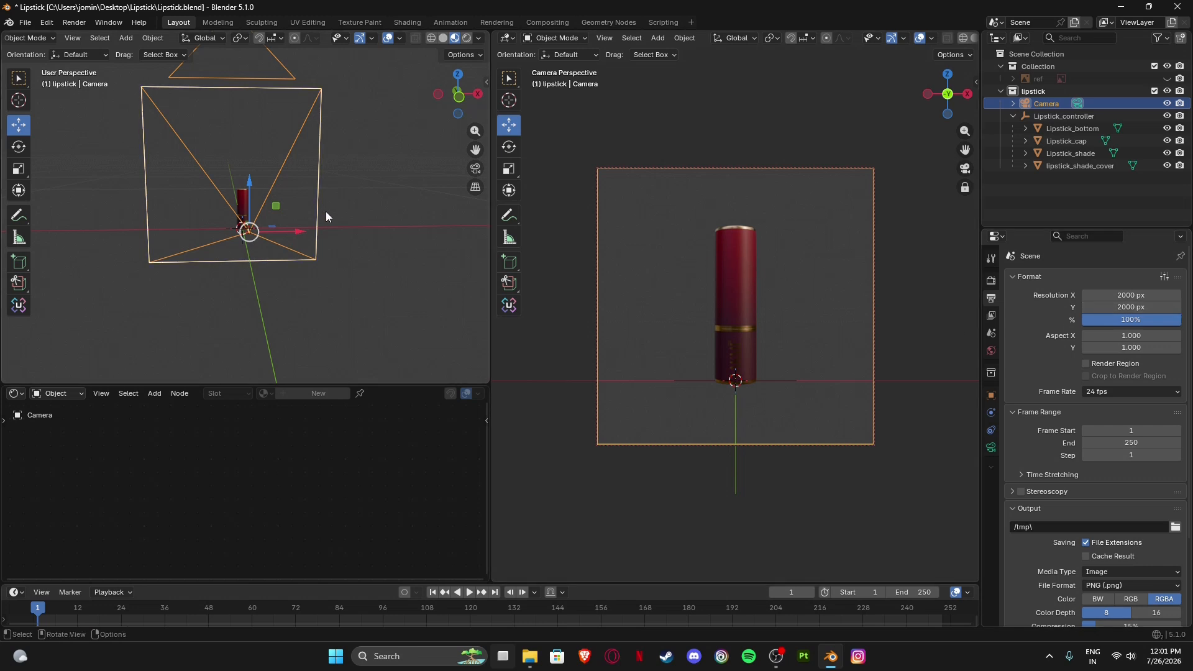
# Show the camera view in the smaller 3D viewport and set the output resolution scale to 300%.
pyautogui.click(475, 169)
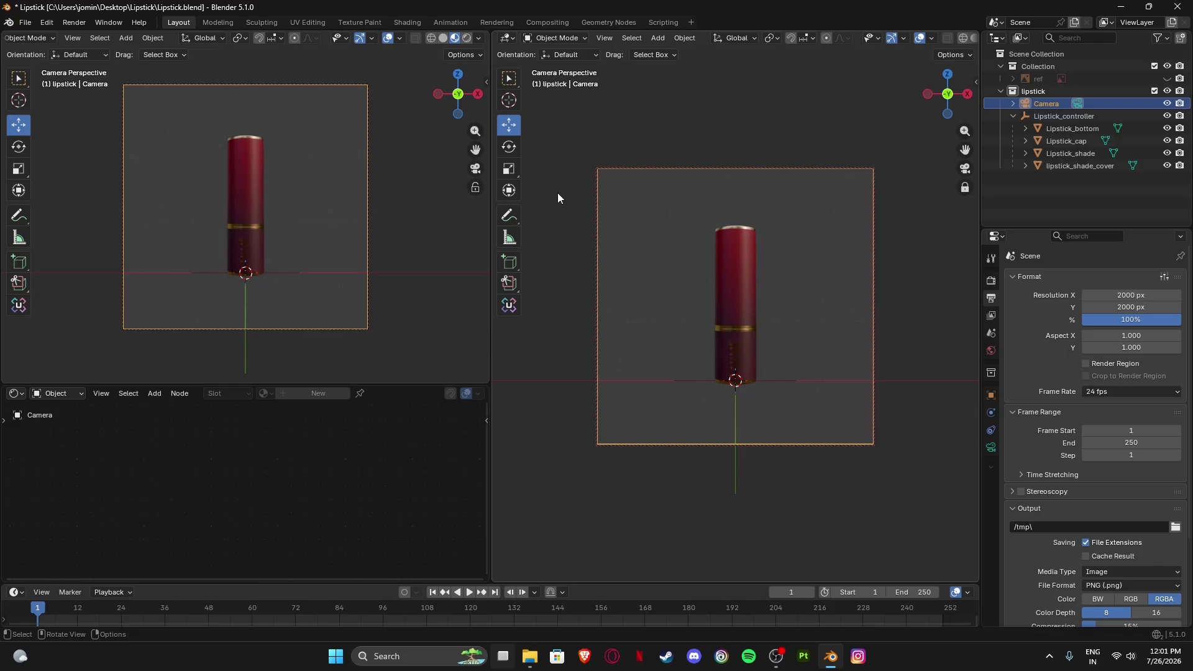
pyautogui.click(1124, 321)
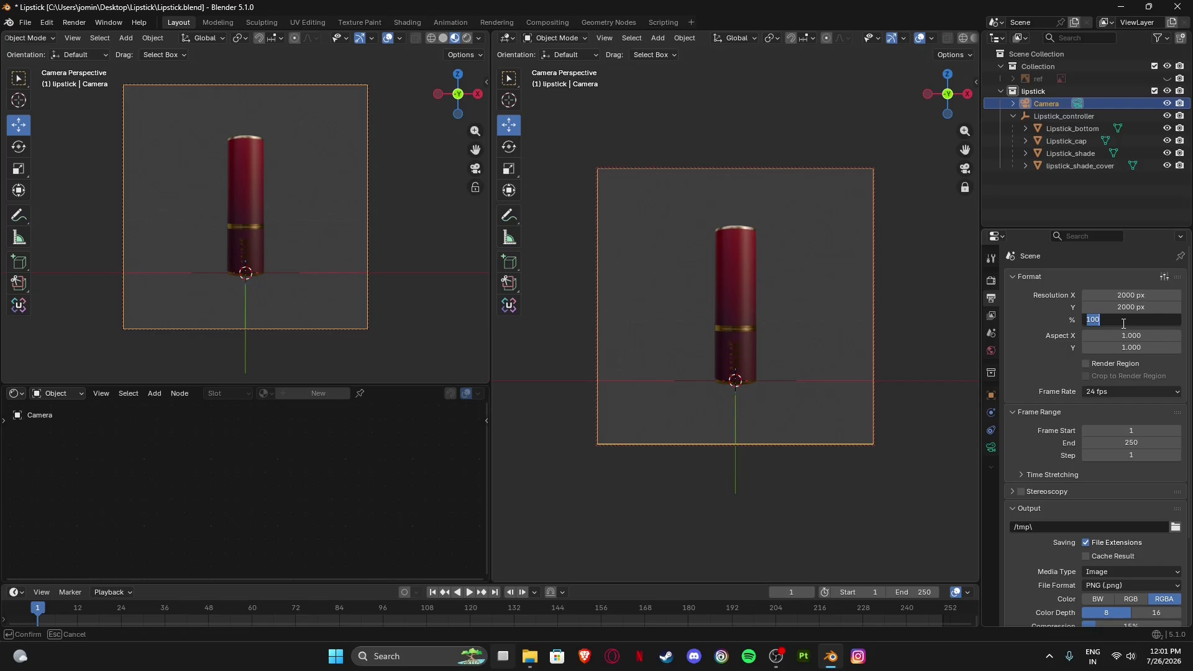
pyautogui.write('20')
pyautogui.press('Return')
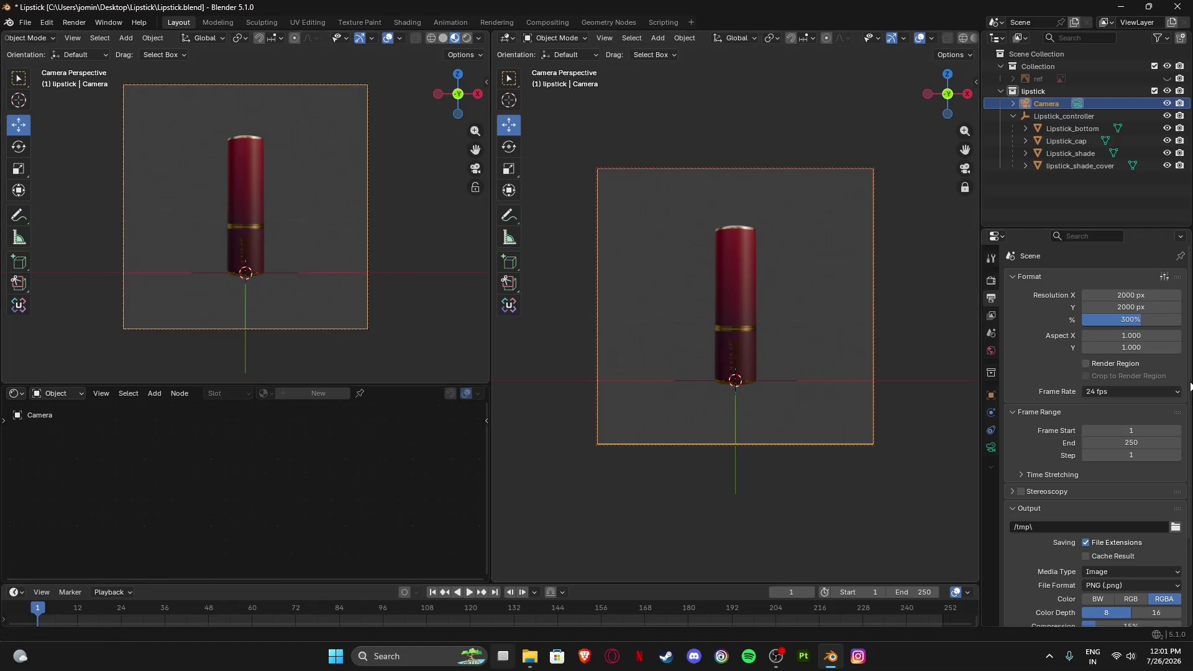
# Enable Render Region and set the PNG output's color depth to 16.
pyautogui.click(1085, 363)
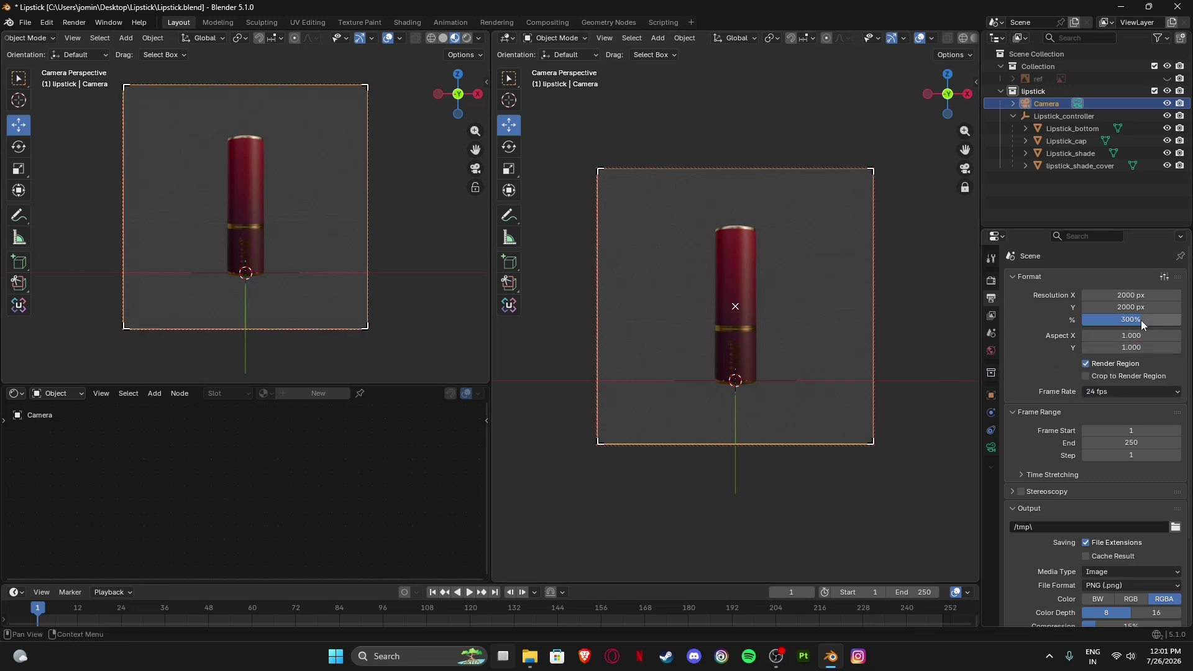
pyautogui.scroll(-4, 1173, 529)
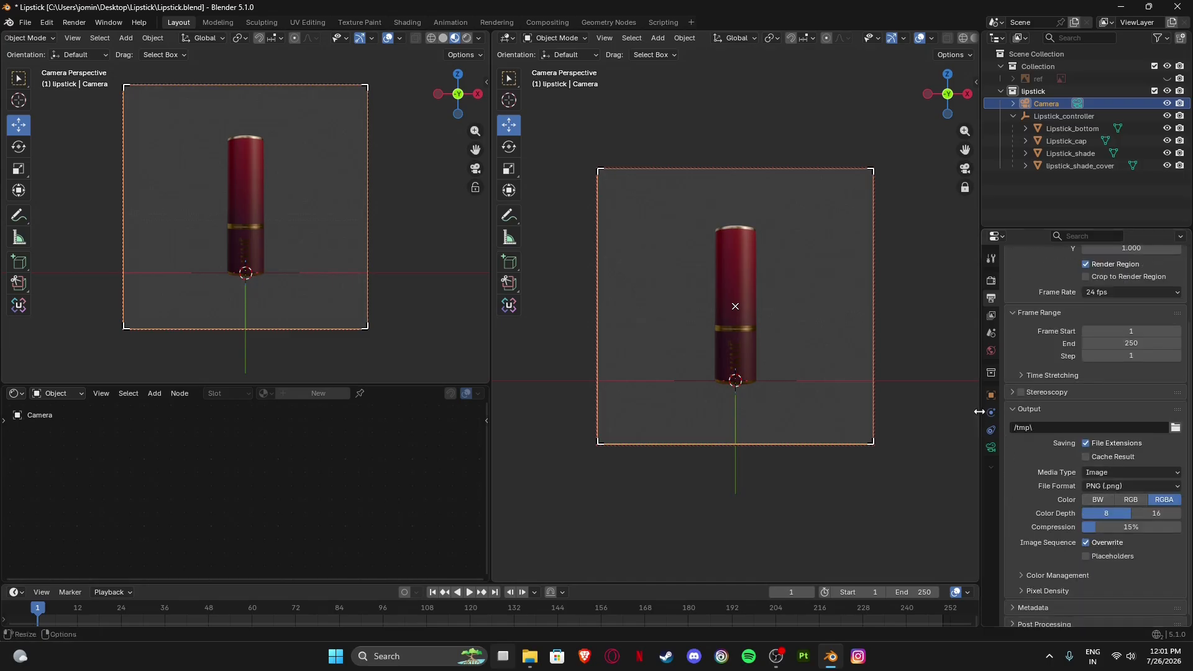
pyautogui.click(1156, 516)
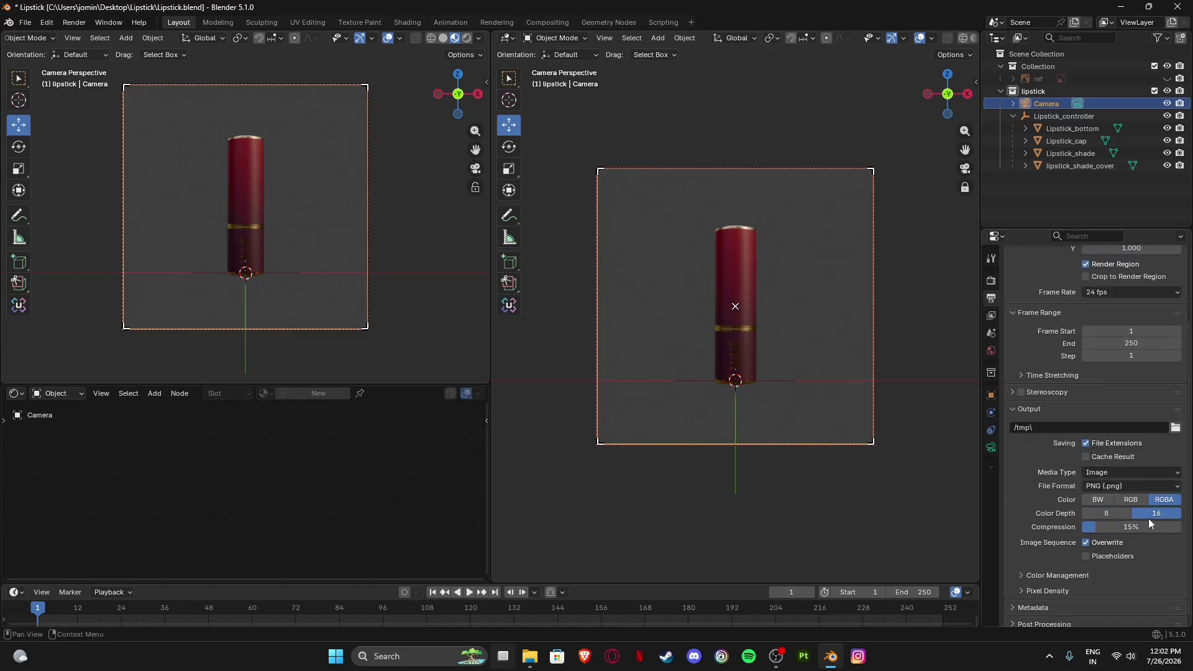
pyautogui.scroll(-1, 1065, 453)
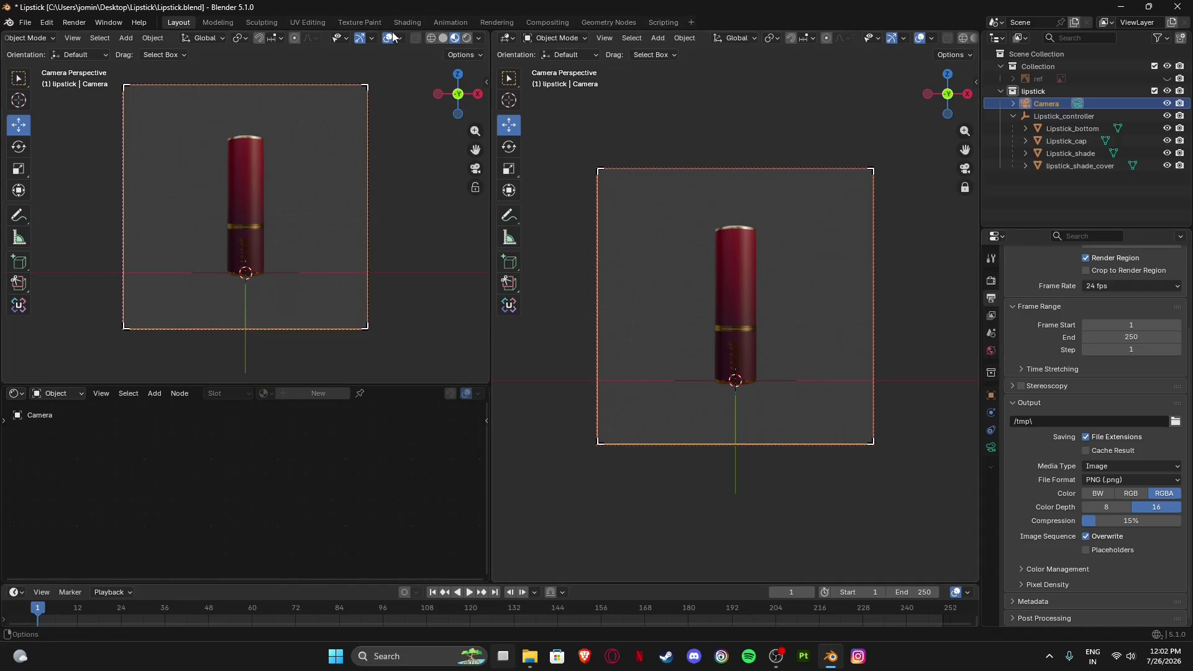
# Take the larger viewport out of camera view and hide the tool strip, gizmos and overlays in the smaller camera viewport.
pyautogui.click(966, 168)
pyautogui.moveTo(762, 229)
pyautogui.mouseDown(button='middle')
pyautogui.moveTo(743, 281)
pyautogui.moveTo(785, 256)
pyautogui.moveTo(782, 239)
pyautogui.mouseUp(button='middle')
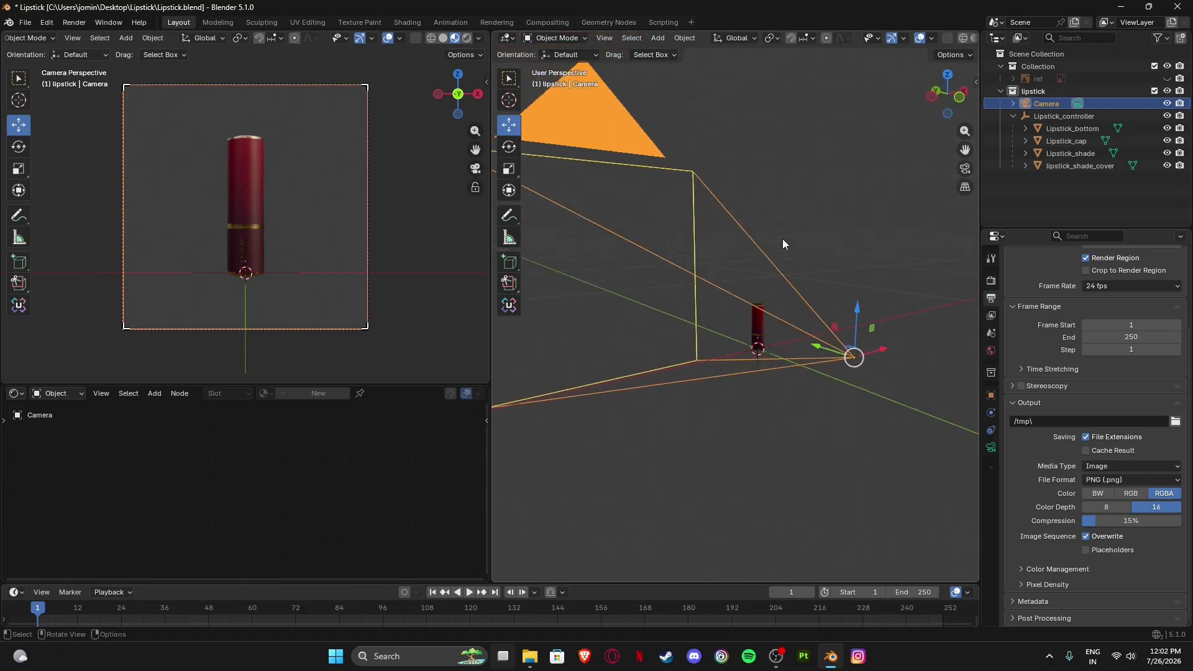
pyautogui.scroll(-4, 782, 239)
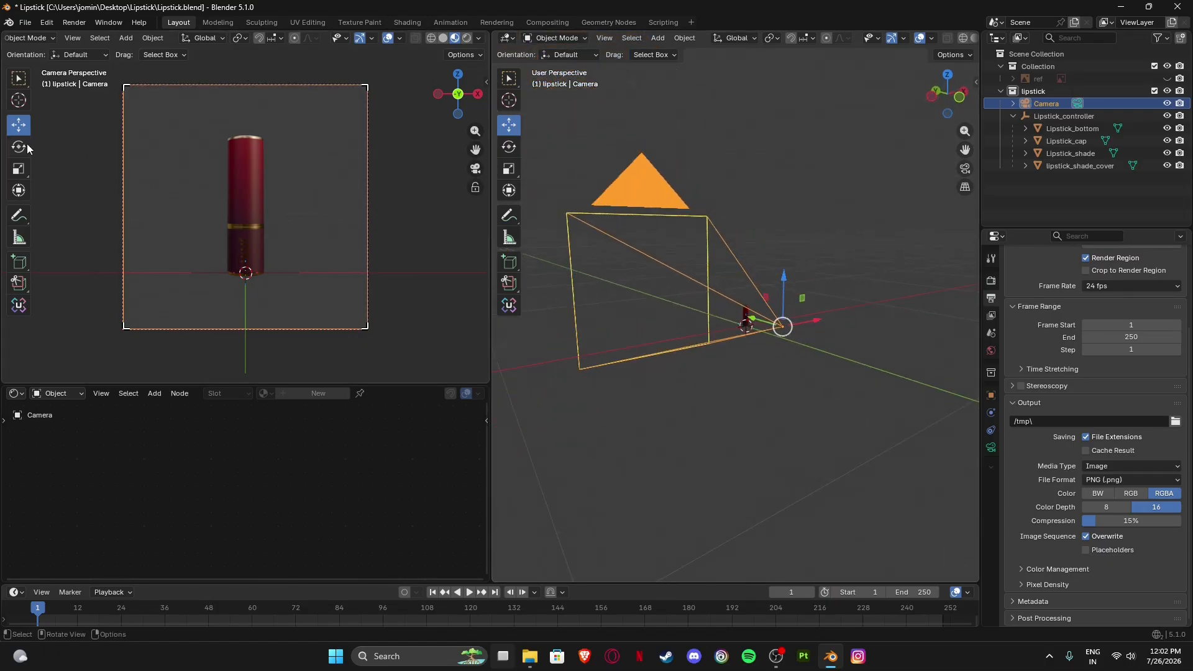
pyautogui.press('t')
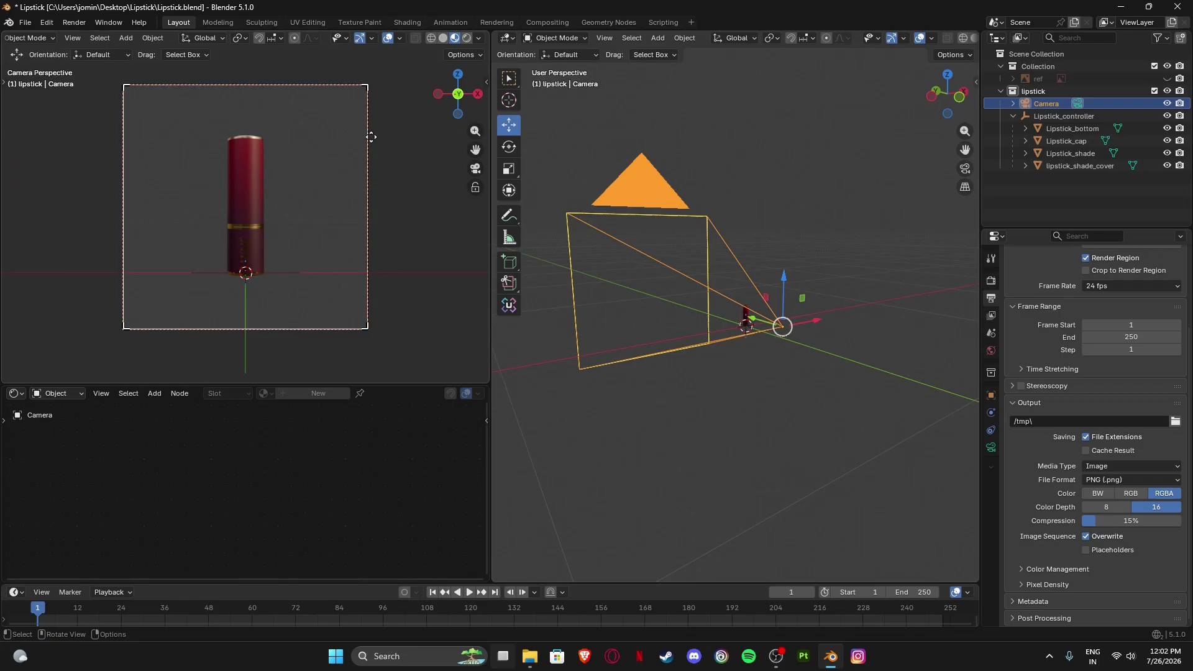
pyautogui.click(359, 37)
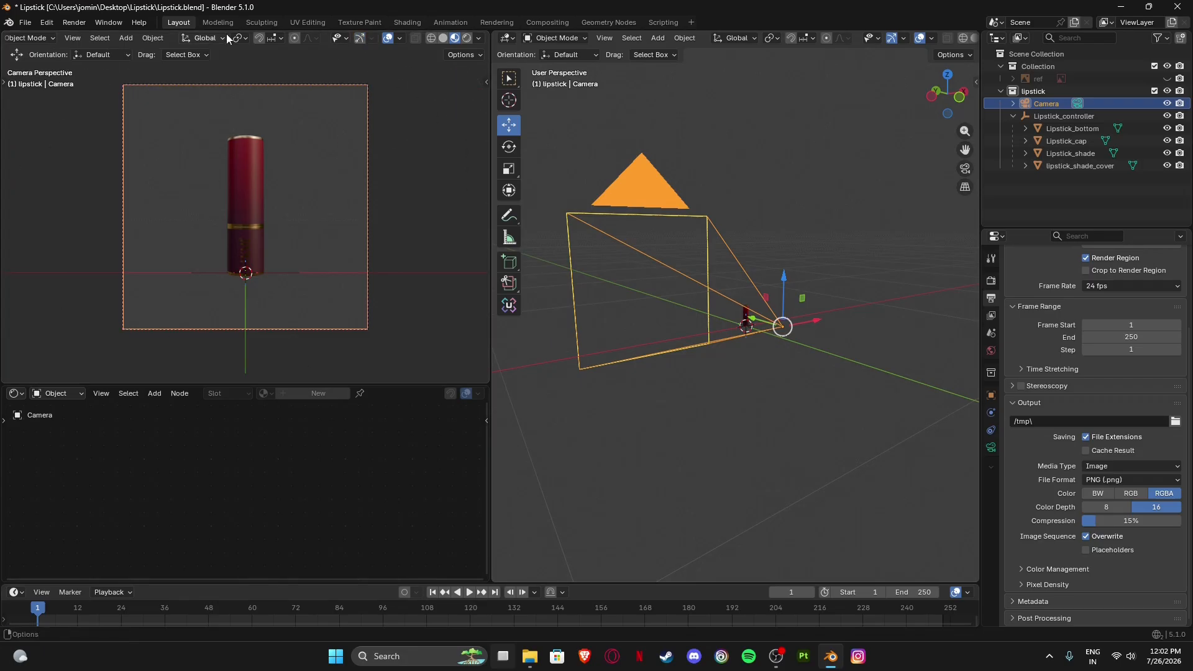
pyautogui.click(388, 38)
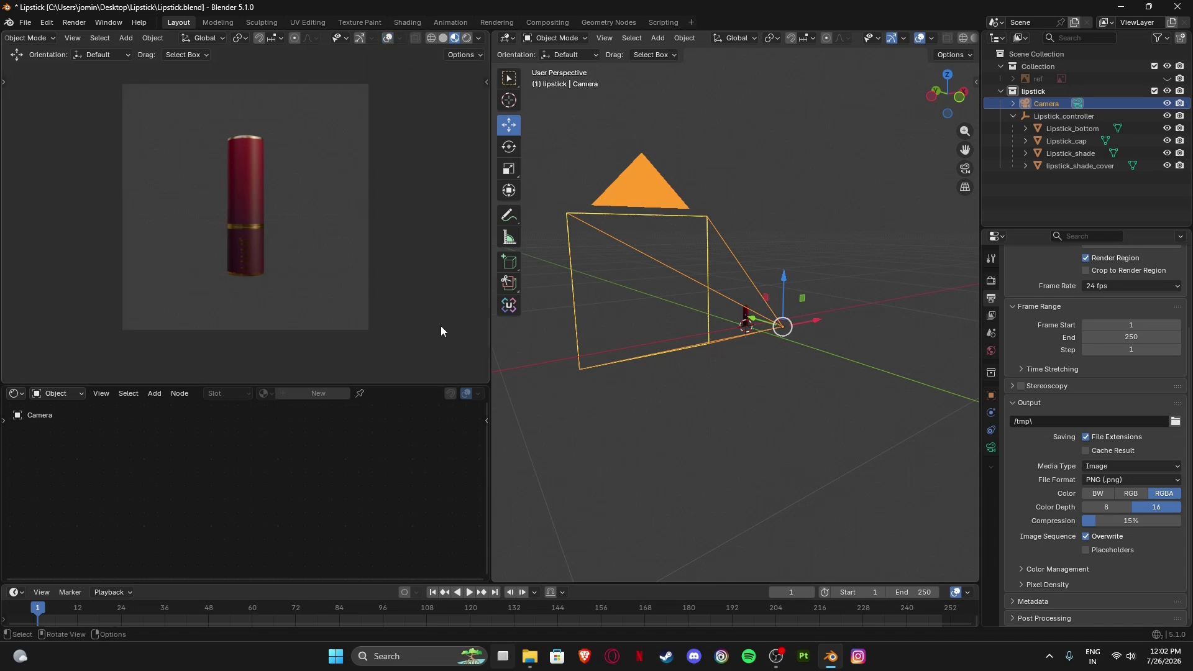
pyautogui.scroll(5, 230, 198)
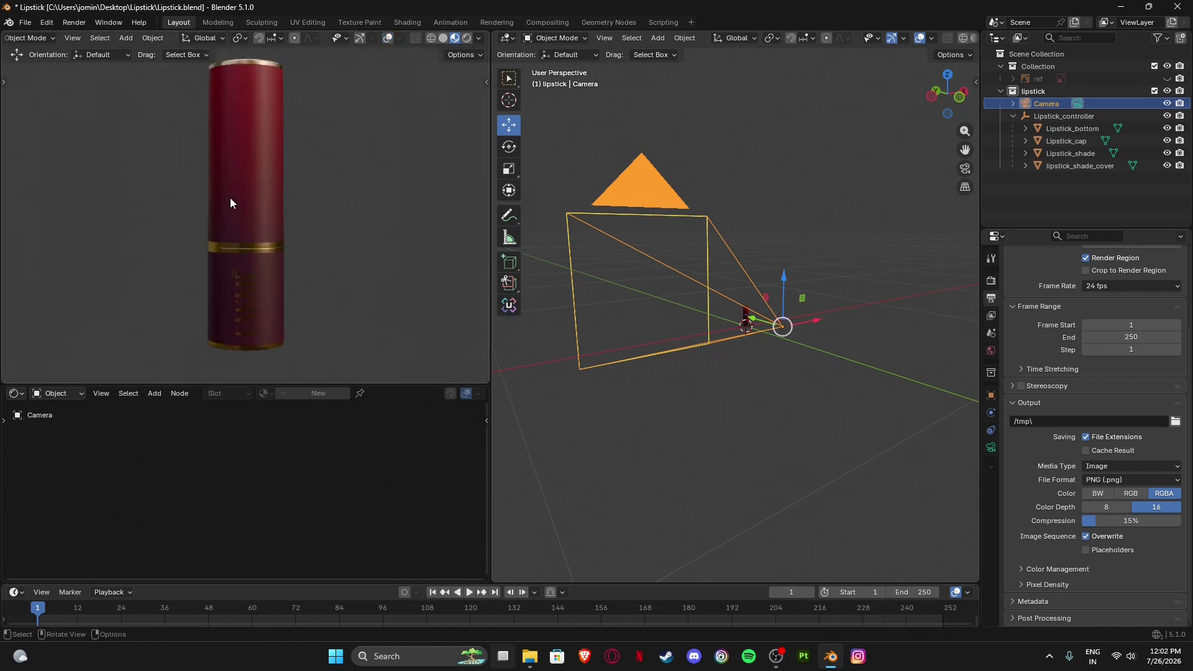
pyautogui.scroll(-5, 232, 197)
pyautogui.scroll(1, 274, 171)
pyautogui.scroll(-2, 278, 172)
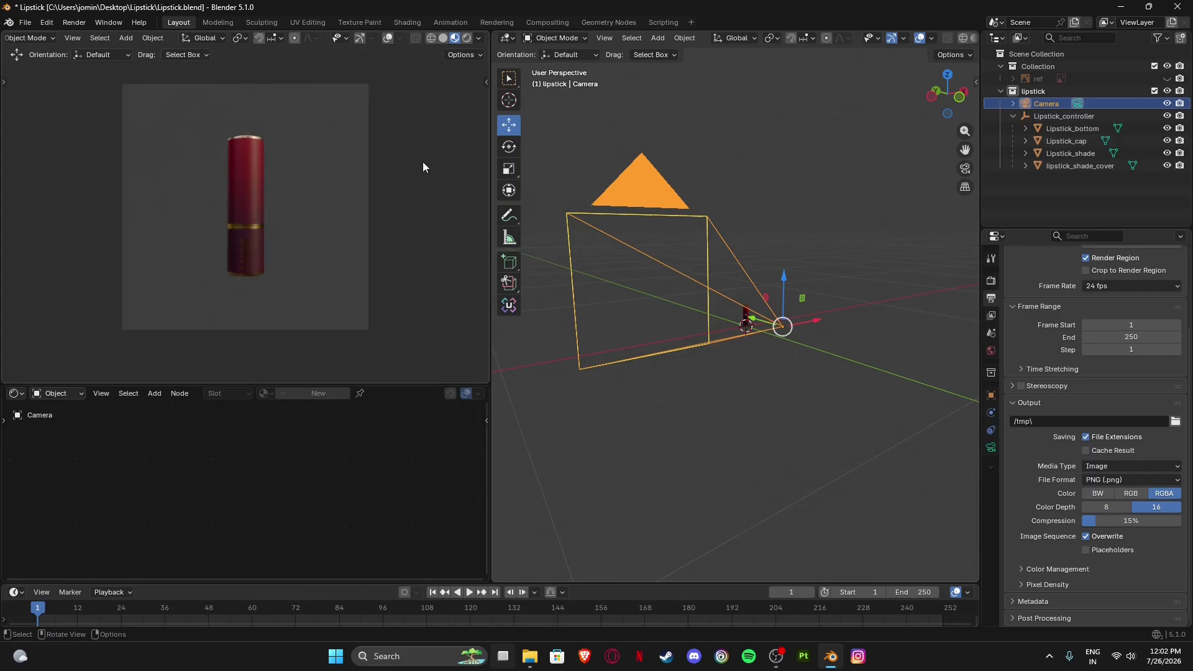
pyautogui.press('n')
pyautogui.press('n')
pyautogui.click(359, 40)
pyautogui.click(359, 39)
# Switch the smaller camera viewport to Rendered shading and unlink the World from the scene.
pyautogui.press('z')
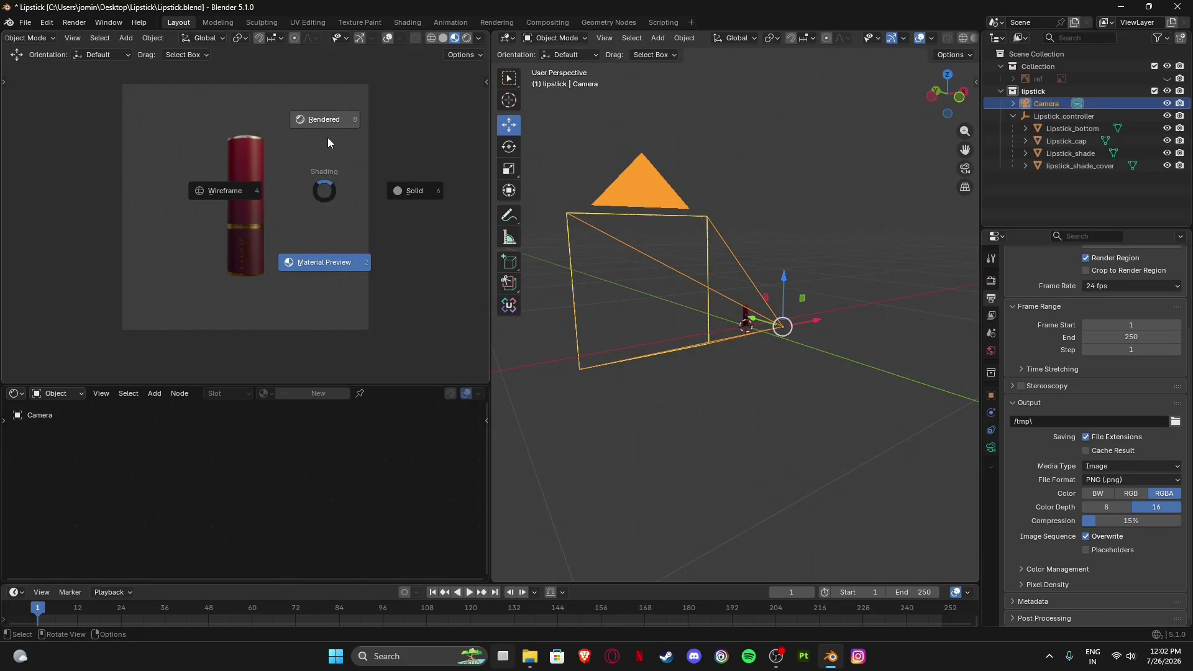
pyautogui.click(327, 118)
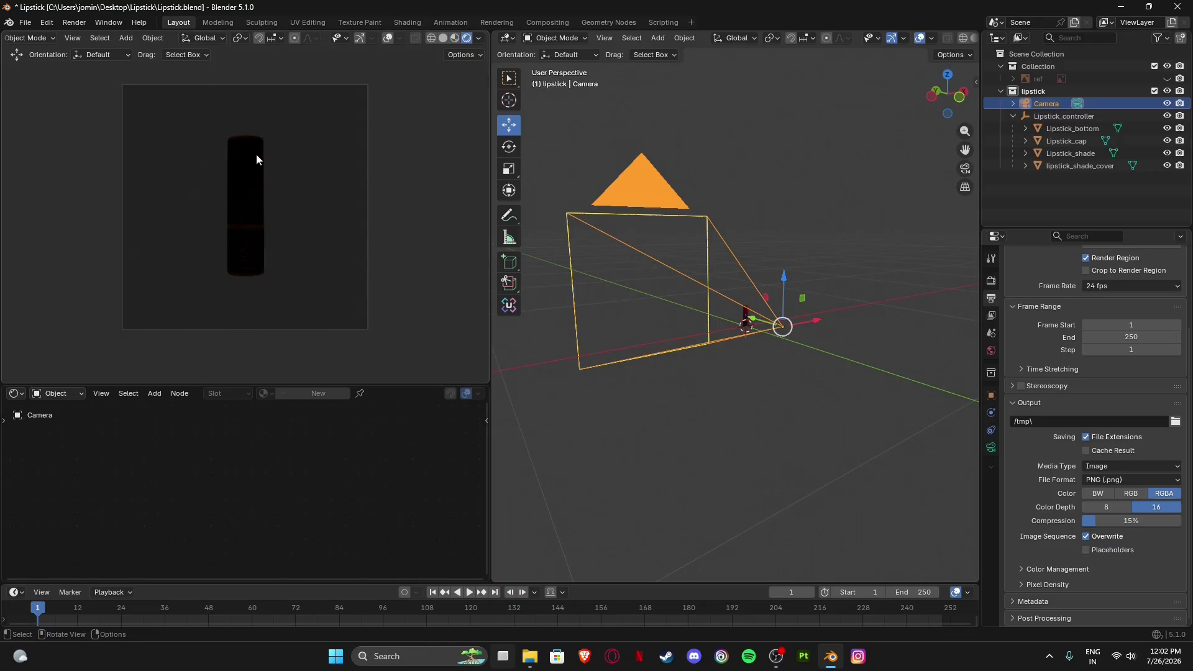
pyautogui.click(991, 352)
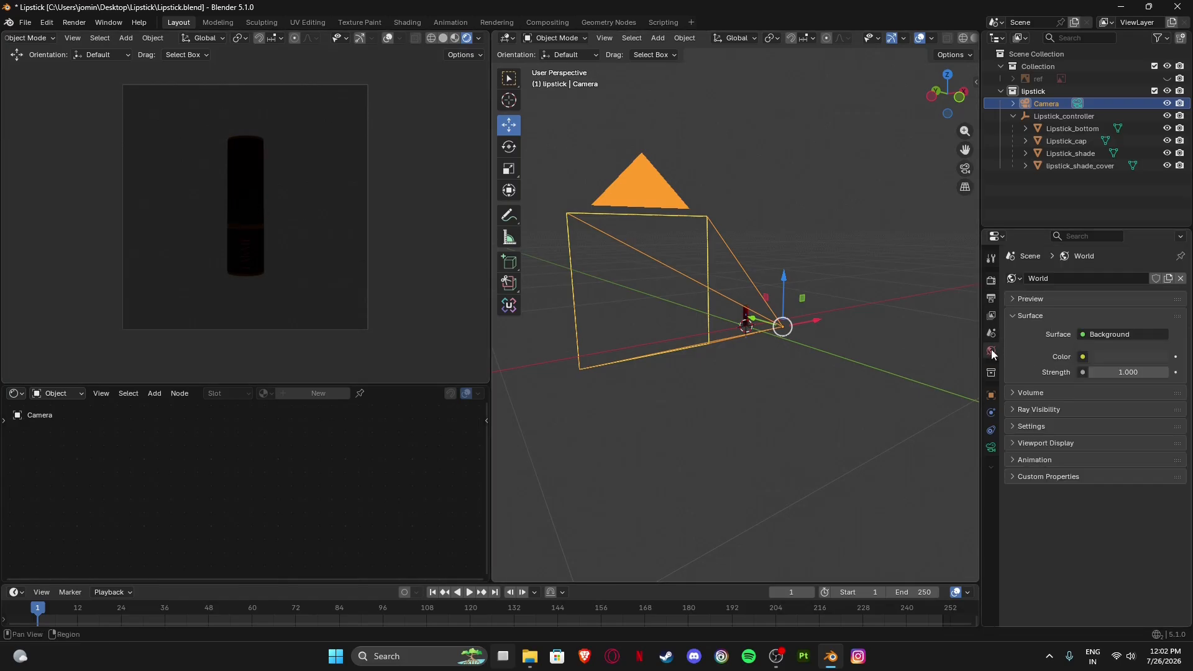
pyautogui.click(1180, 279)
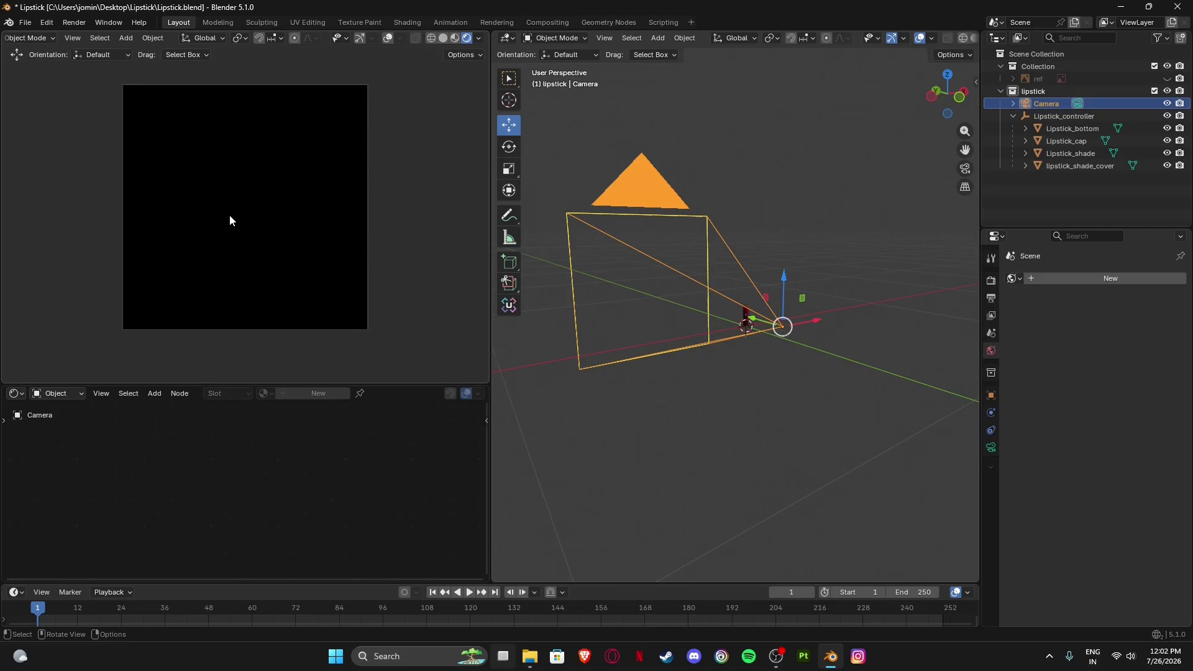
pyautogui.moveTo(738, 391); pyautogui.dragTo(735, 319, button='middle')
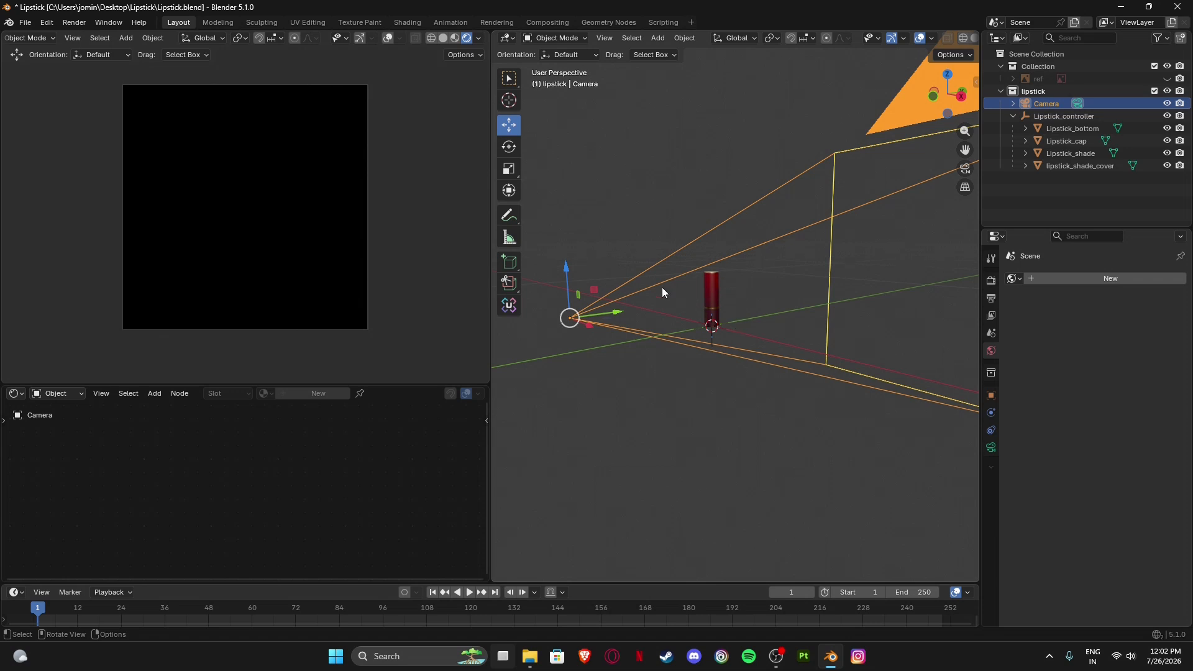
pyautogui.moveTo(639, 347)
pyautogui.mouseDown(button='middle')
pyautogui.moveTo(714, 352)
pyautogui.moveTo(647, 357)
pyautogui.mouseUp(button='middle')
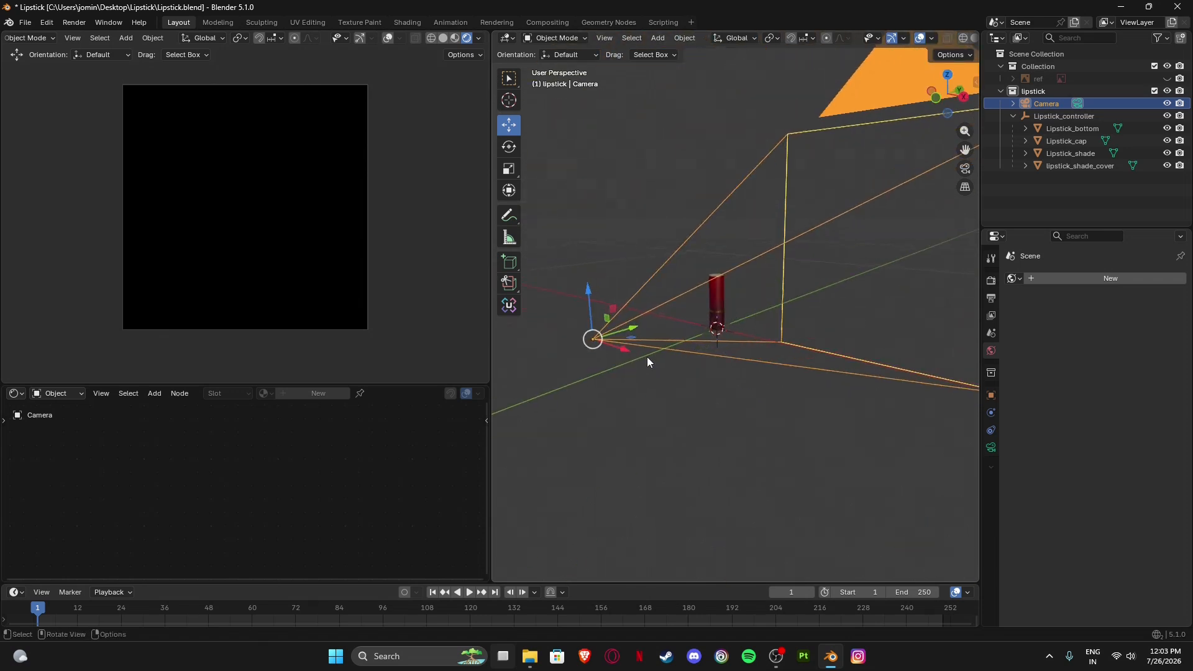
pyautogui.moveTo(753, 322)
pyautogui.mouseDown(button='middle')
pyautogui.moveTo(737, 321)
pyautogui.moveTo(721, 290)
pyautogui.moveTo(710, 294)
pyautogui.moveTo(751, 325)
pyautogui.mouseUp(button='middle')
pyautogui.click(946, 98)
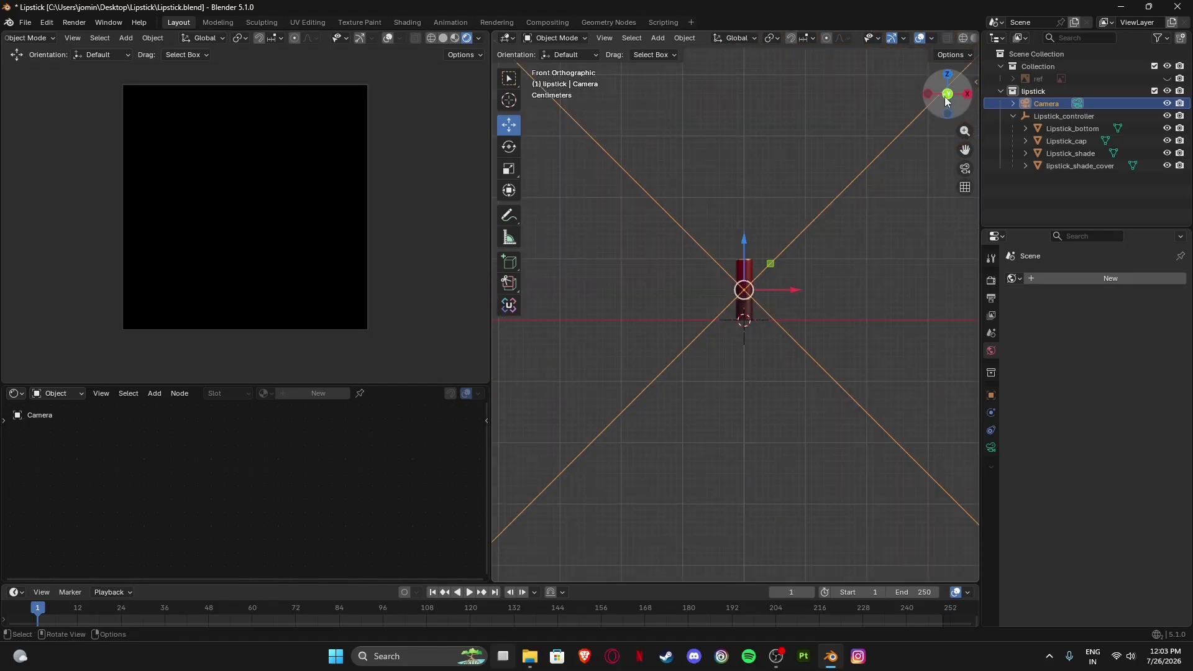
# Look through the camera in the larger viewport and turn off Lock Camera to View.
pyautogui.click(964, 170)
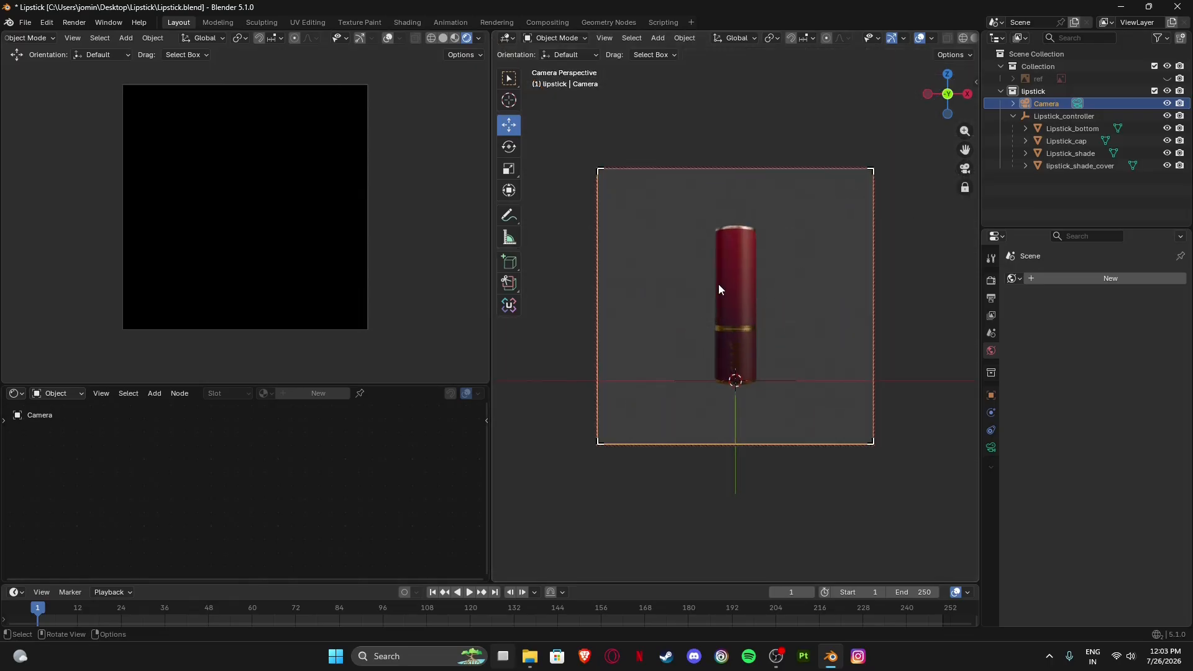
pyautogui.click(778, 383)
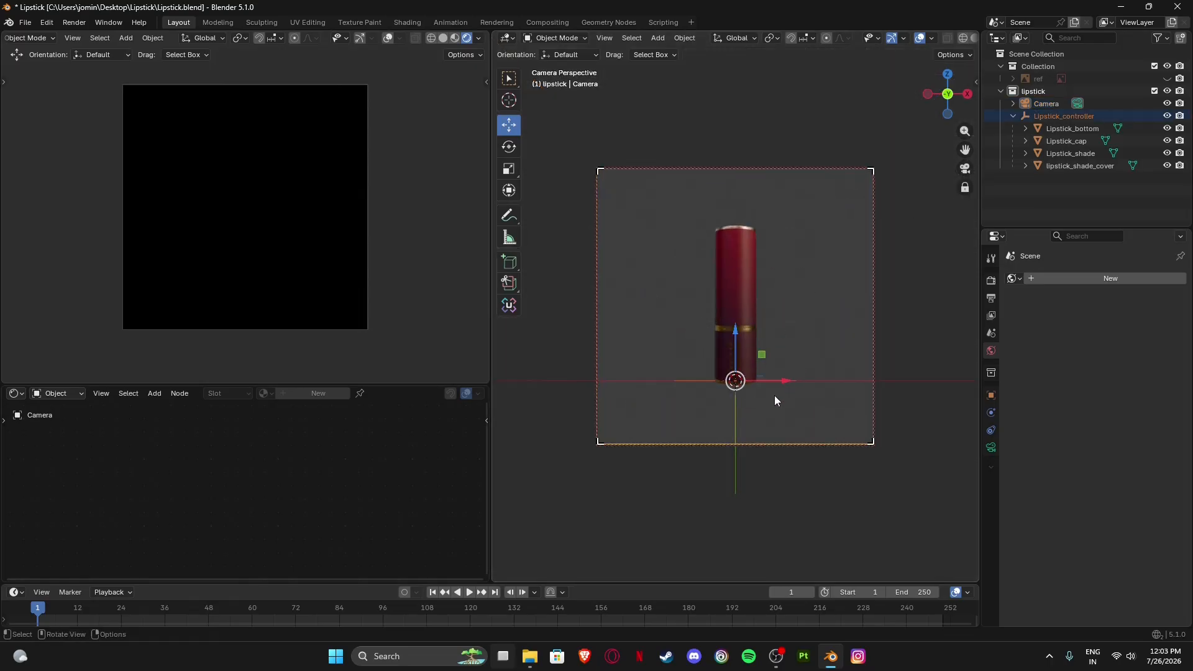
pyautogui.moveTo(785, 386)
pyautogui.mouseDown(button='middle')
pyautogui.moveTo(723, 409)
pyautogui.moveTo(773, 390)
pyautogui.mouseUp(button='middle')
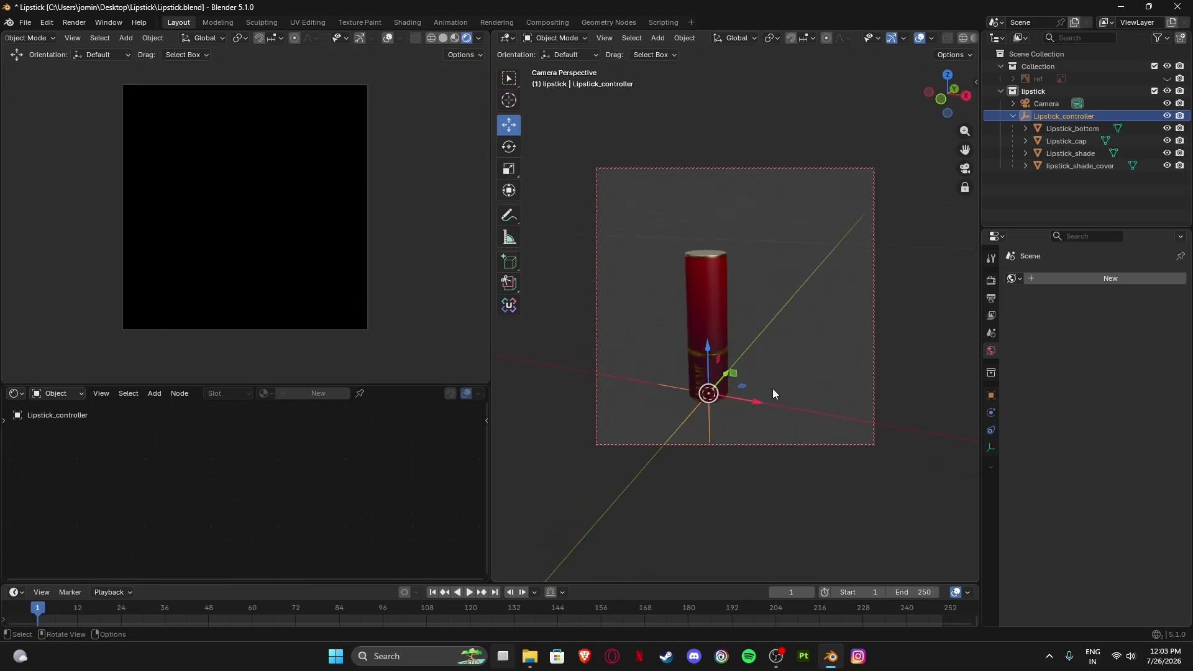
pyautogui.keyDown('alt'); pyautogui.moveTo(774, 389); pyautogui.dragTo(803, 363, button='middle'); pyautogui.keyUp('alt')
pyautogui.click(964, 188)
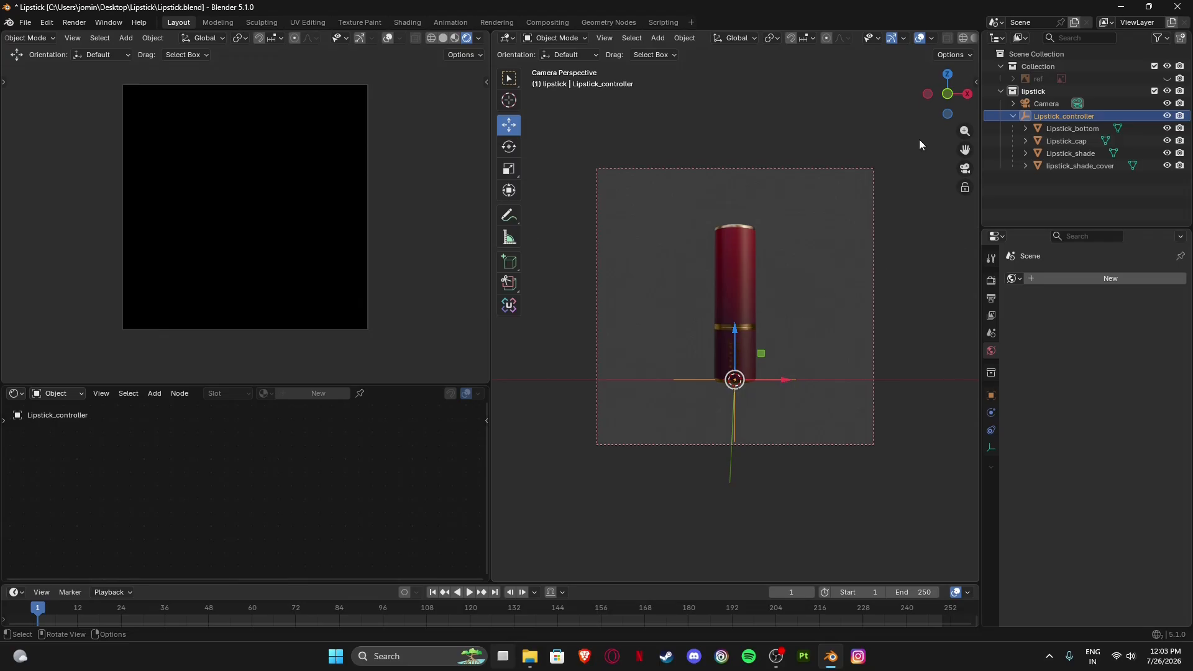
# Leave the camera view, select the camera and set its X location to 0 m.
pyautogui.moveTo(749, 319); pyautogui.dragTo(873, 365, button='middle')
pyautogui.scroll(-7, 772, 345)
pyautogui.click(846, 306)
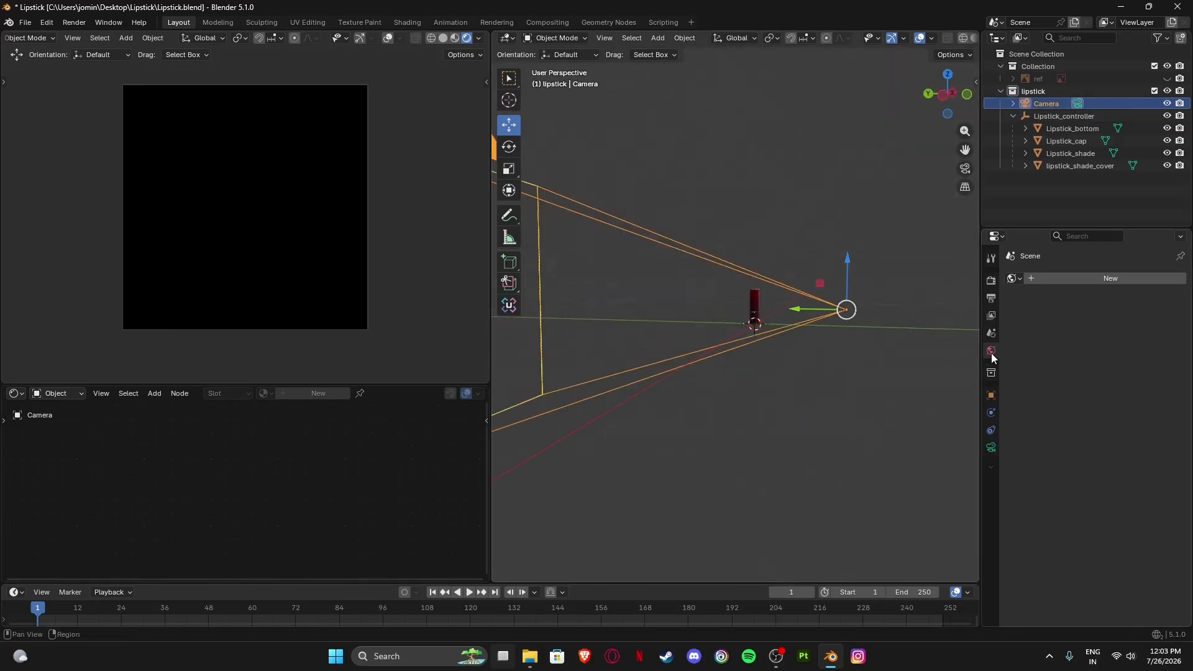
pyautogui.click(991, 395)
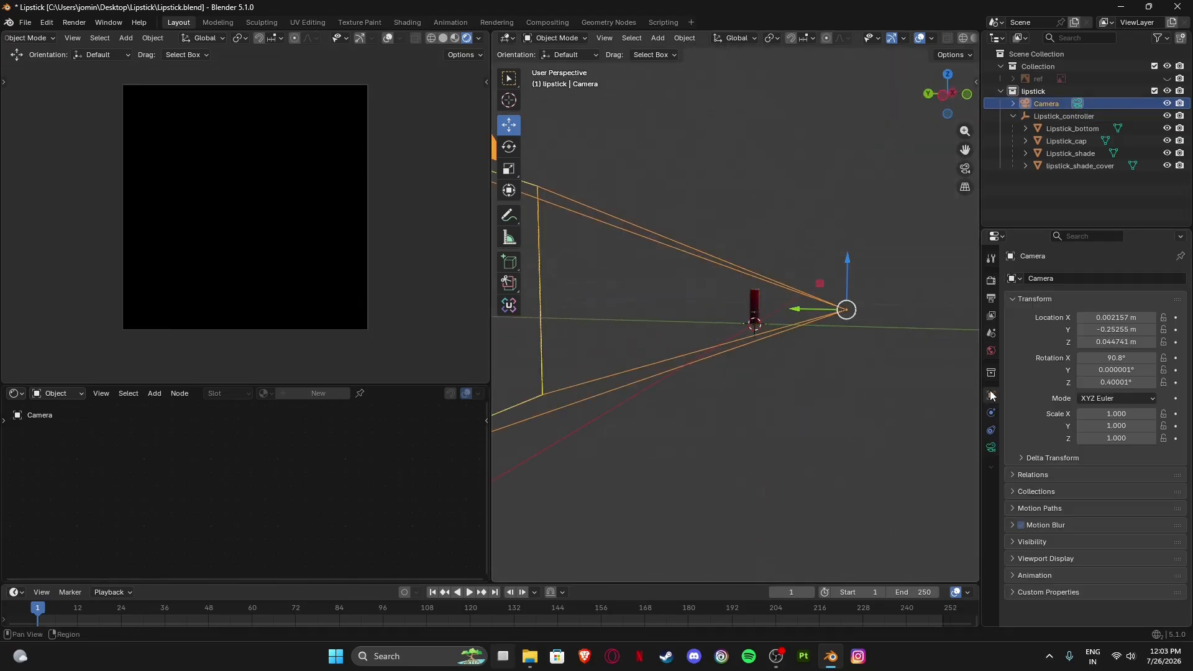
pyautogui.click(1119, 316)
pyautogui.write('0')
pyautogui.press('Return')
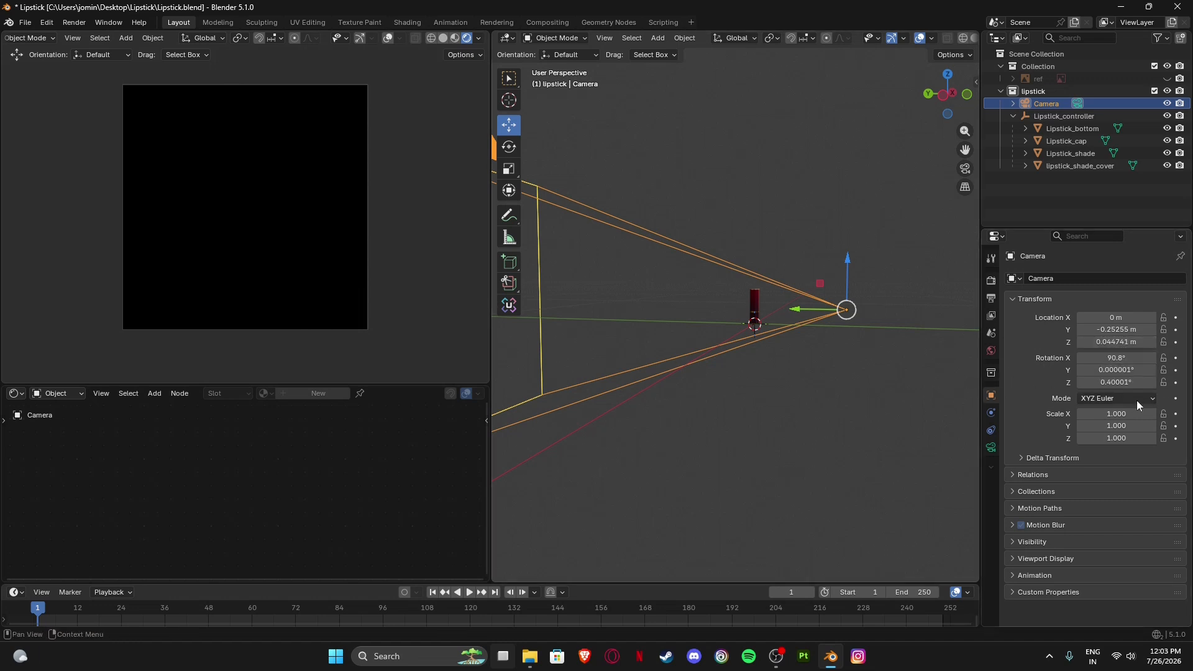
# Reset the camera's rotation to 90° on X and 0° on Y and Z.
pyautogui.click(1123, 358)
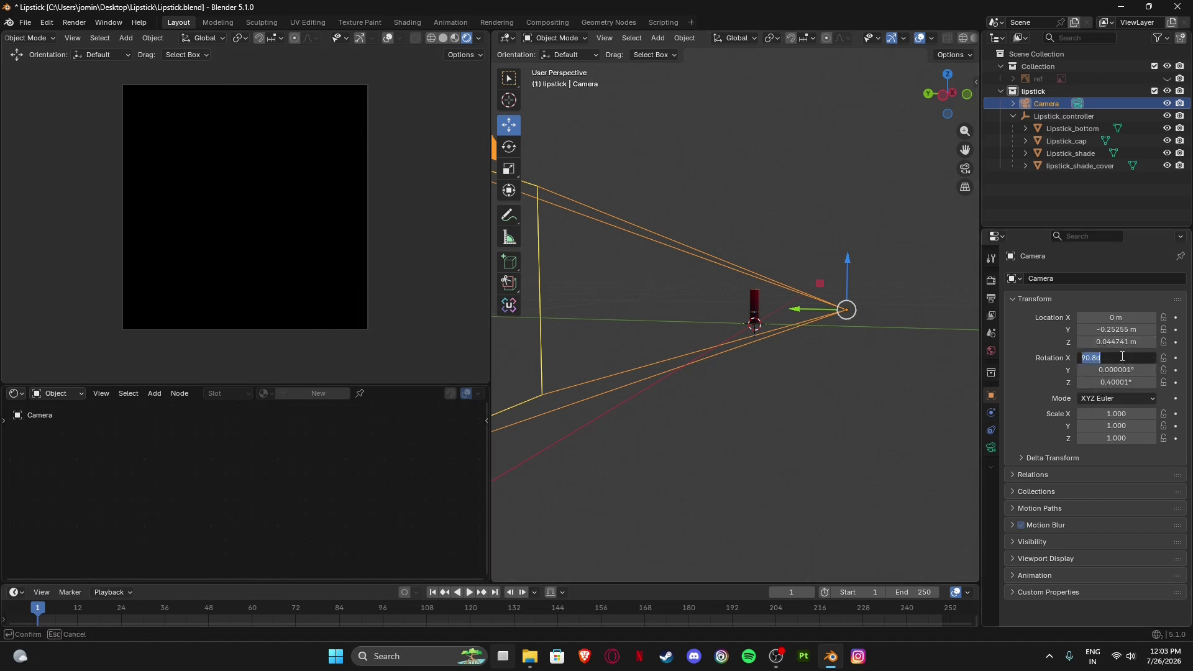
pyautogui.write('90')
pyautogui.press('Return')
pyautogui.moveTo(1116, 366); pyautogui.dragTo(1115, 383)
pyautogui.write('0')
pyautogui.press('Return')
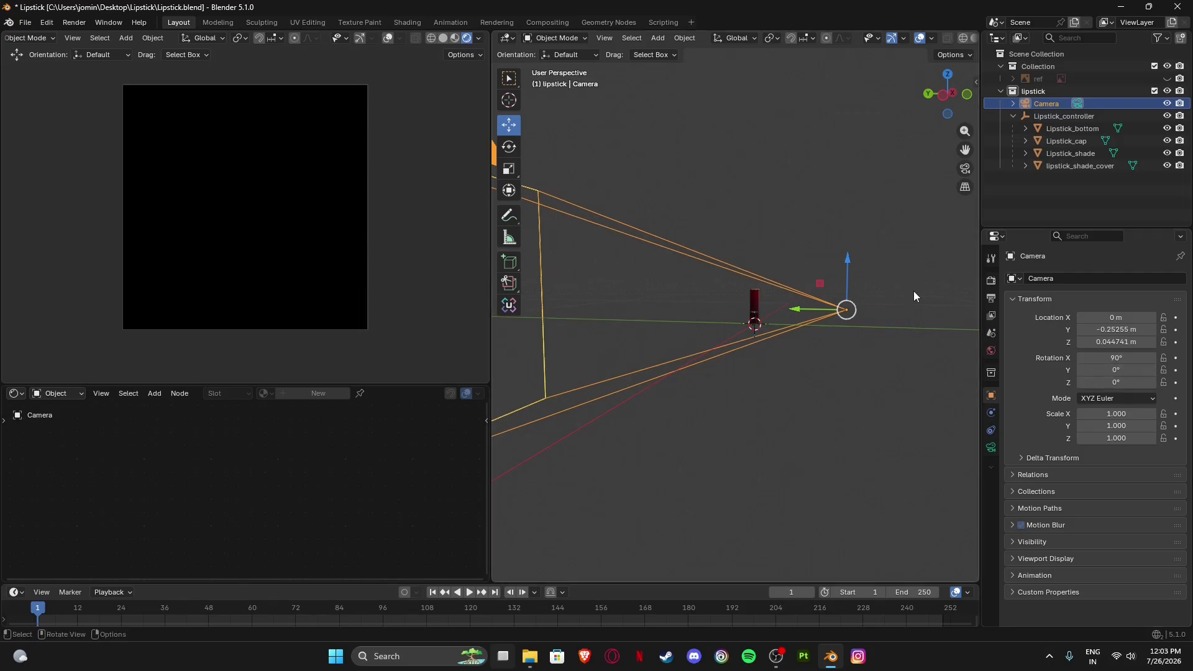
# Look through the camera and rotate the lipstick controller in that view until the lipstick leans about 38° clockwise.
pyautogui.click(965, 169)
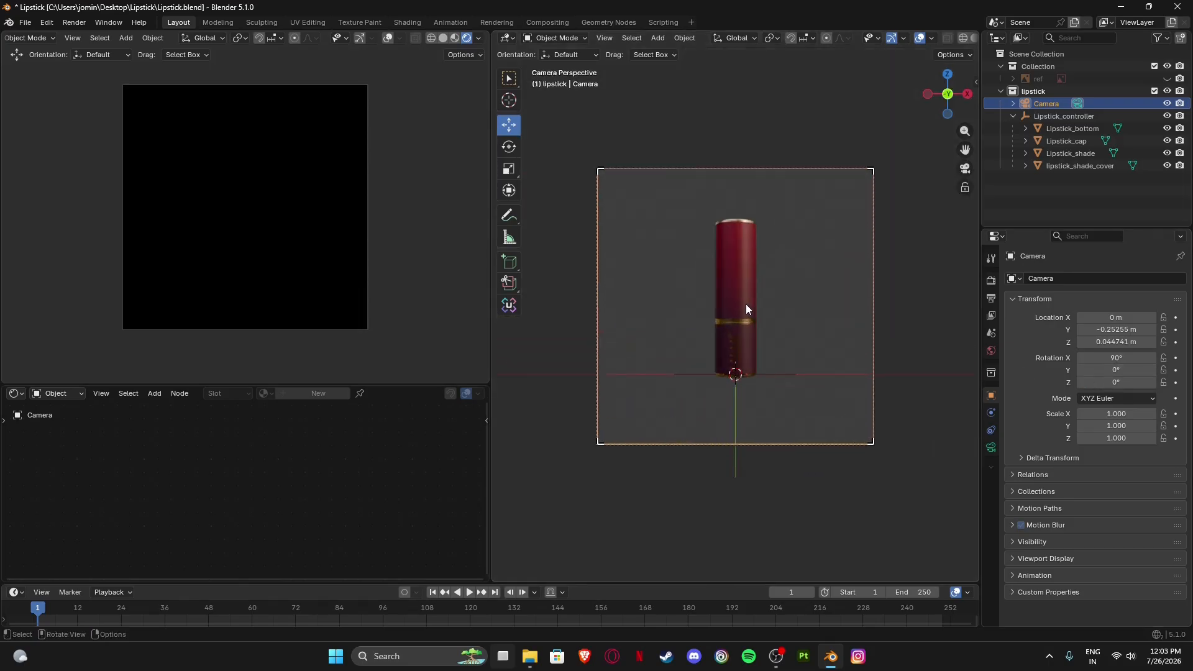
pyautogui.click(791, 370)
pyautogui.press('r')
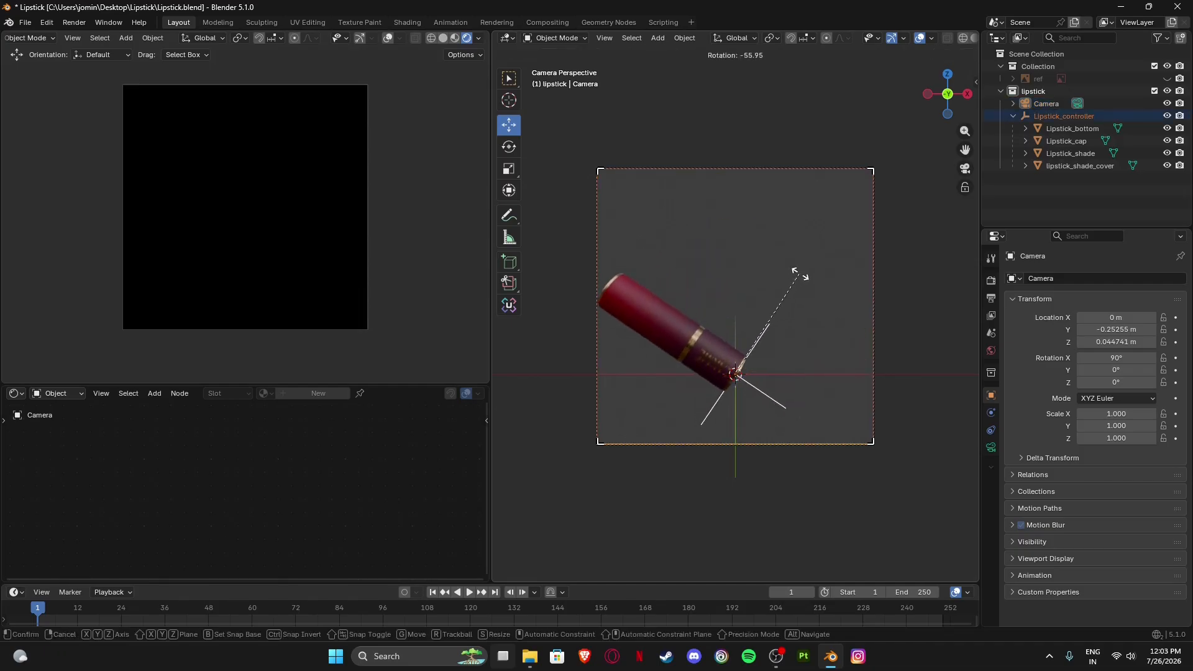
pyautogui.click(800, 274)
pyautogui.scroll(3, 715, 370)
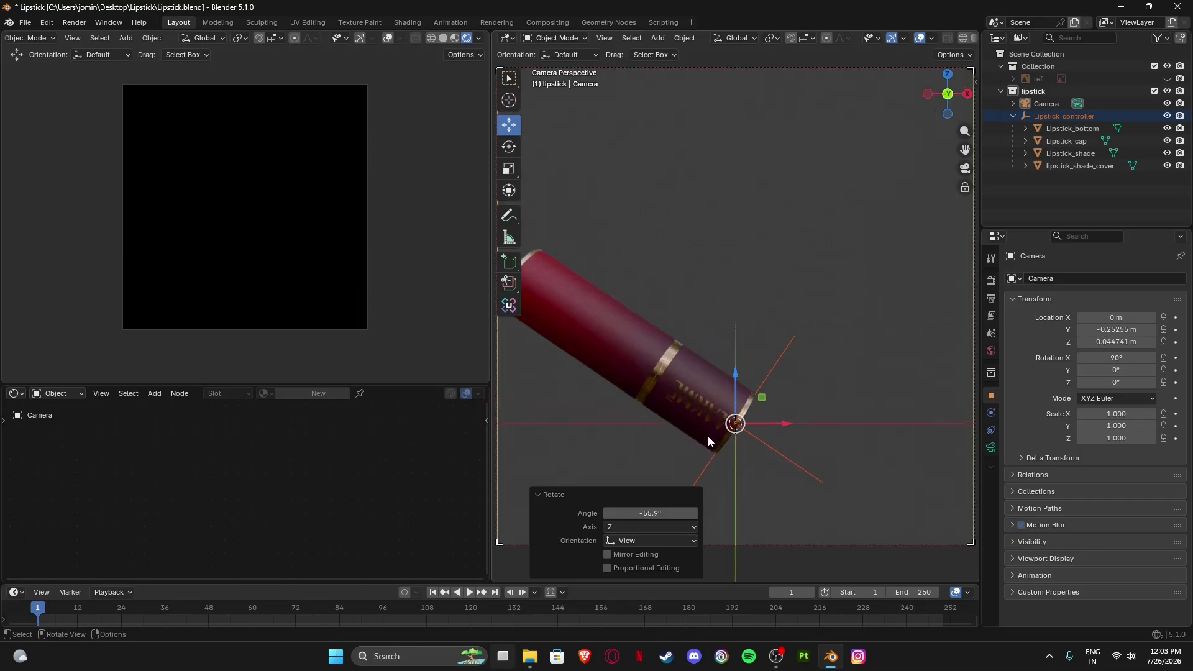
pyautogui.scroll(-4, 715, 379)
pyautogui.press('r')
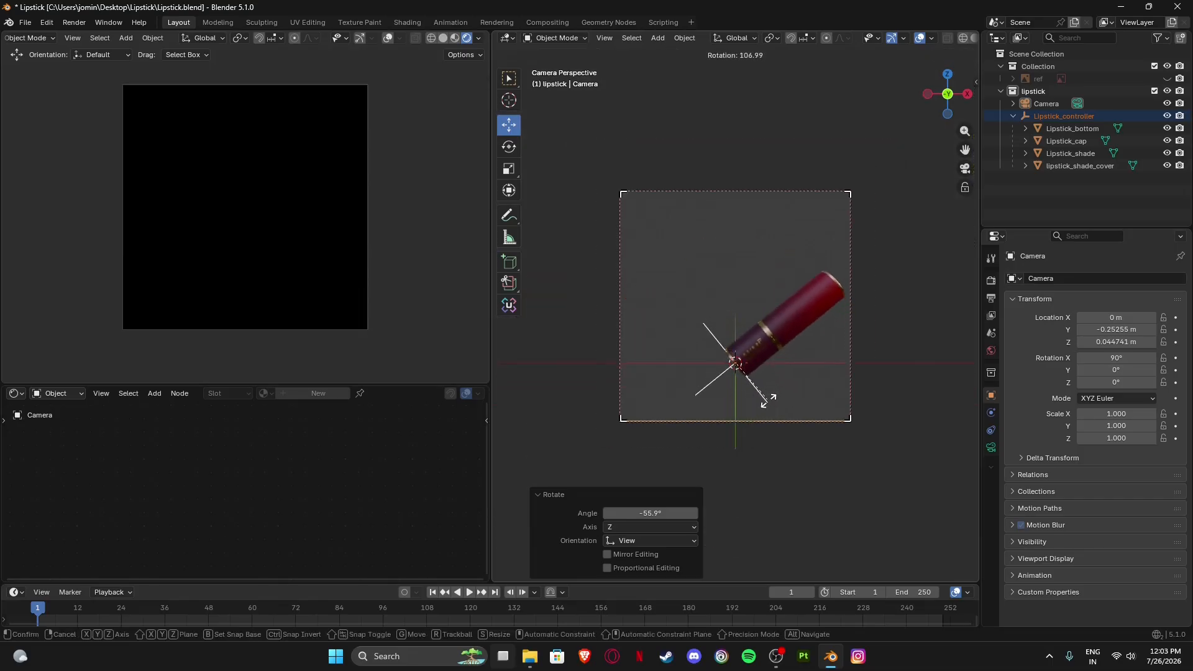
pyautogui.click(785, 403)
pyautogui.scroll(2, 791, 308)
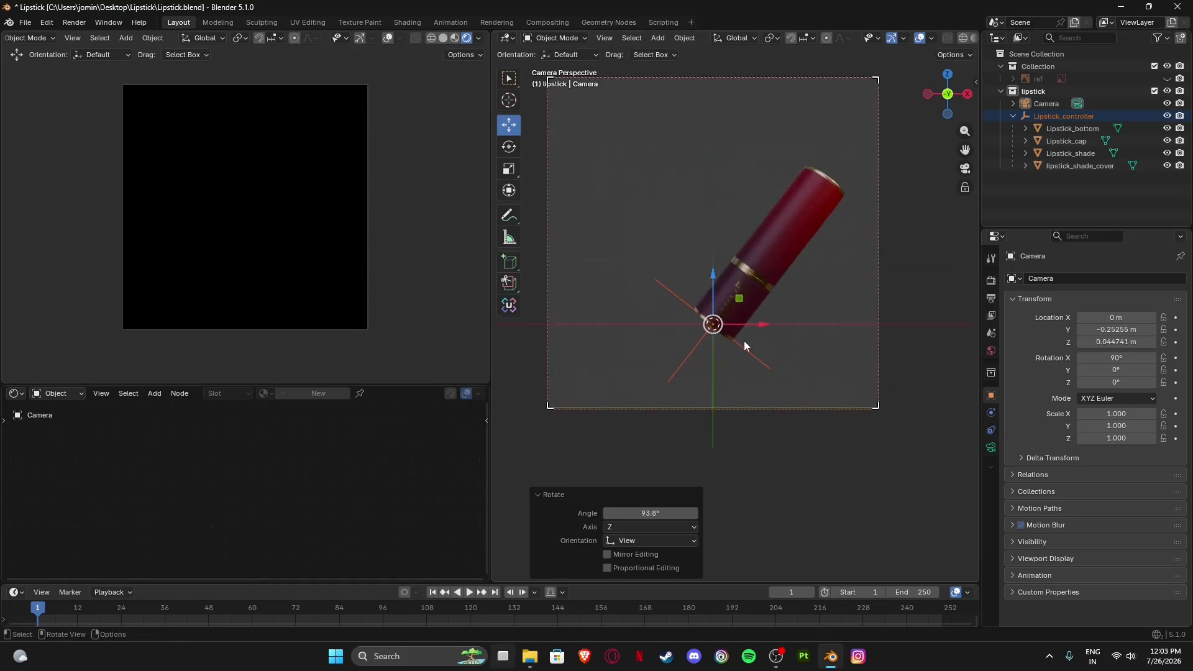
# Move the tilted lipstick controller within the camera frame to about X -0.037 m and Z 0.015 m.
pyautogui.keyDown('shift'); pyautogui.moveTo(791, 303); pyautogui.dragTo(821, 350, button='middle'); pyautogui.keyUp('shift')
pyautogui.press('g')
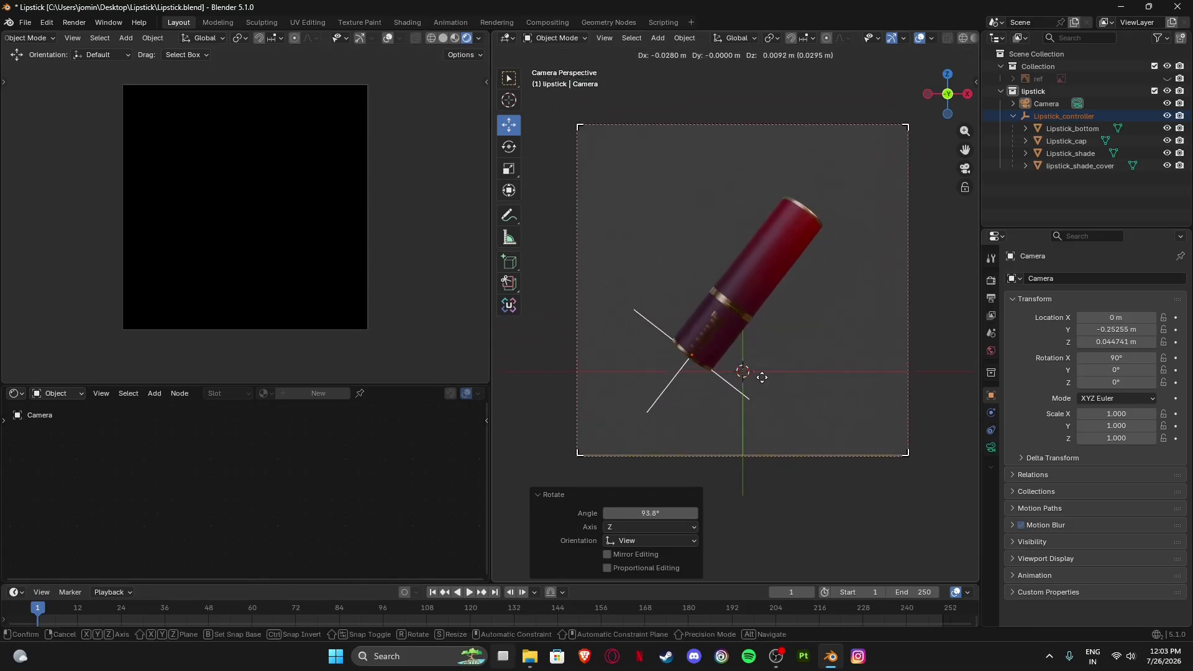
pyautogui.click(755, 376)
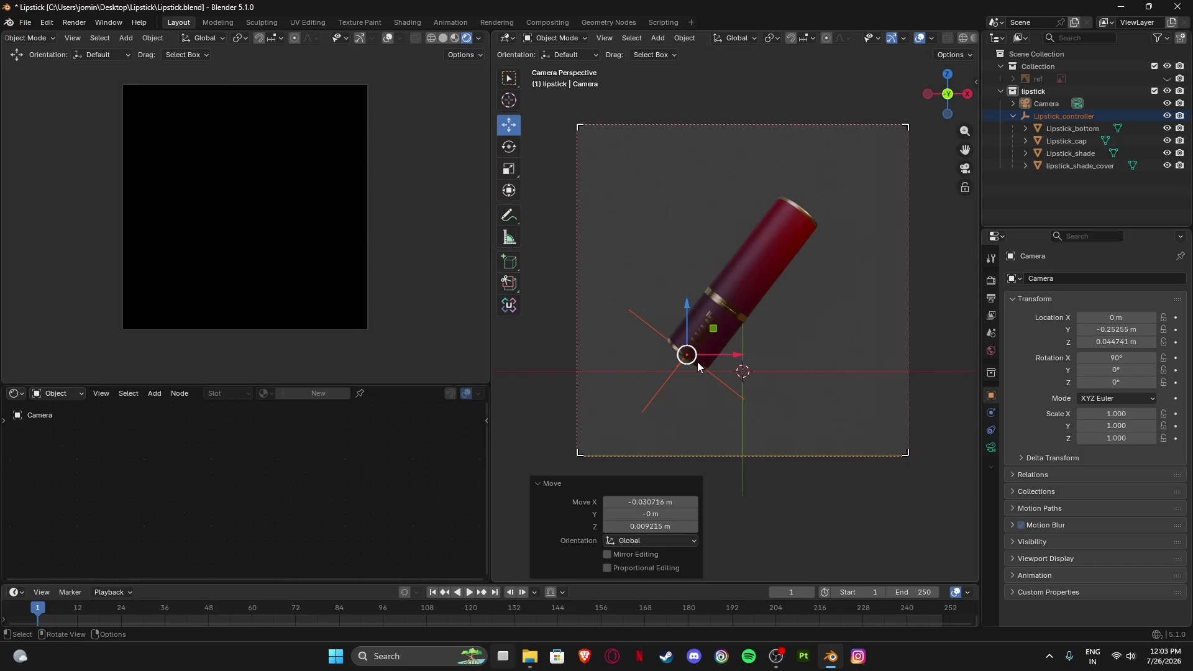
pyautogui.press('g')
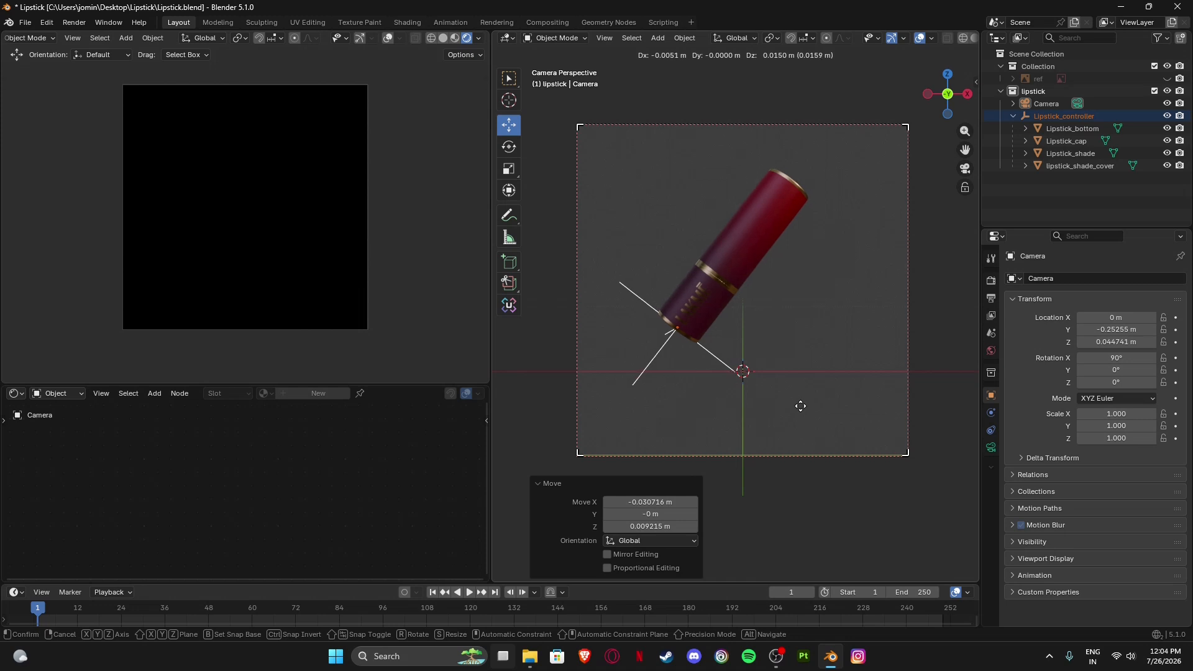
pyautogui.click(796, 420)
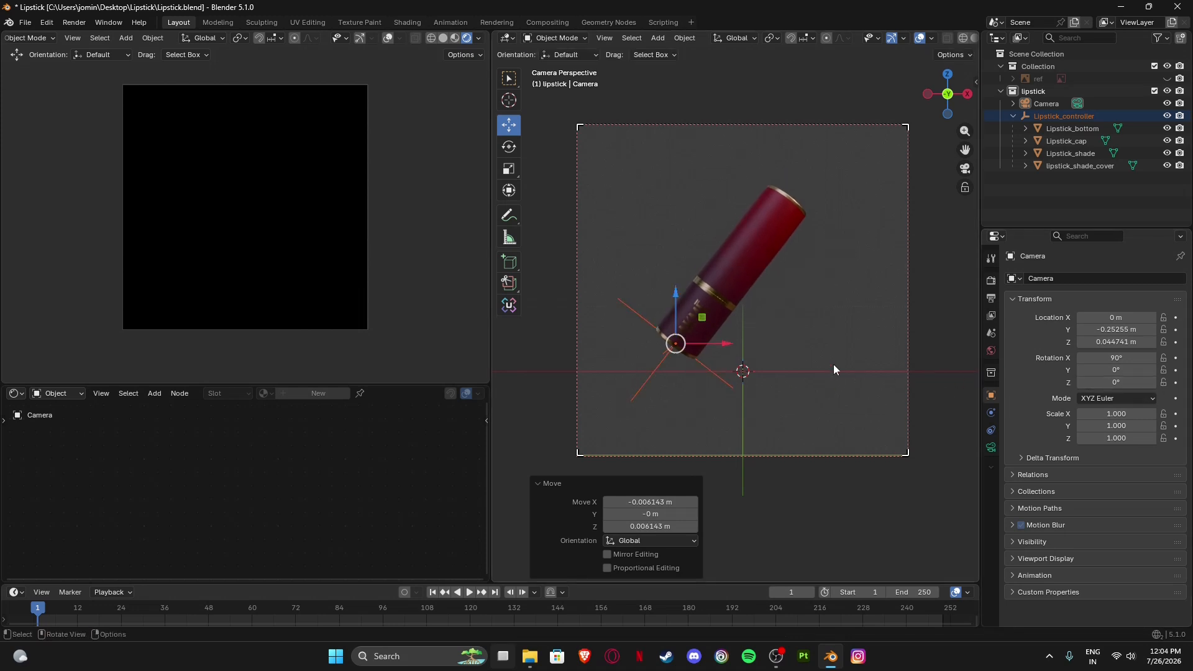
# Set the lipstick controller's rotation to exactly 45° on Y and 0° on X and Z.
pyautogui.click(722, 376)
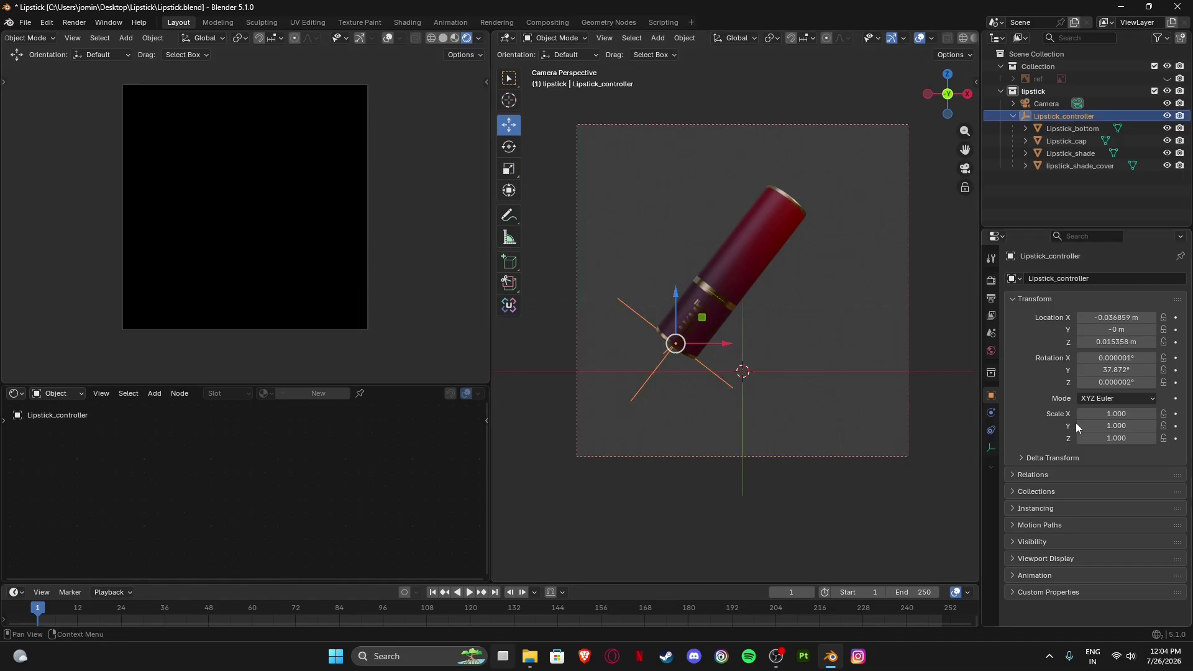
pyautogui.doubleClick(1112, 371)
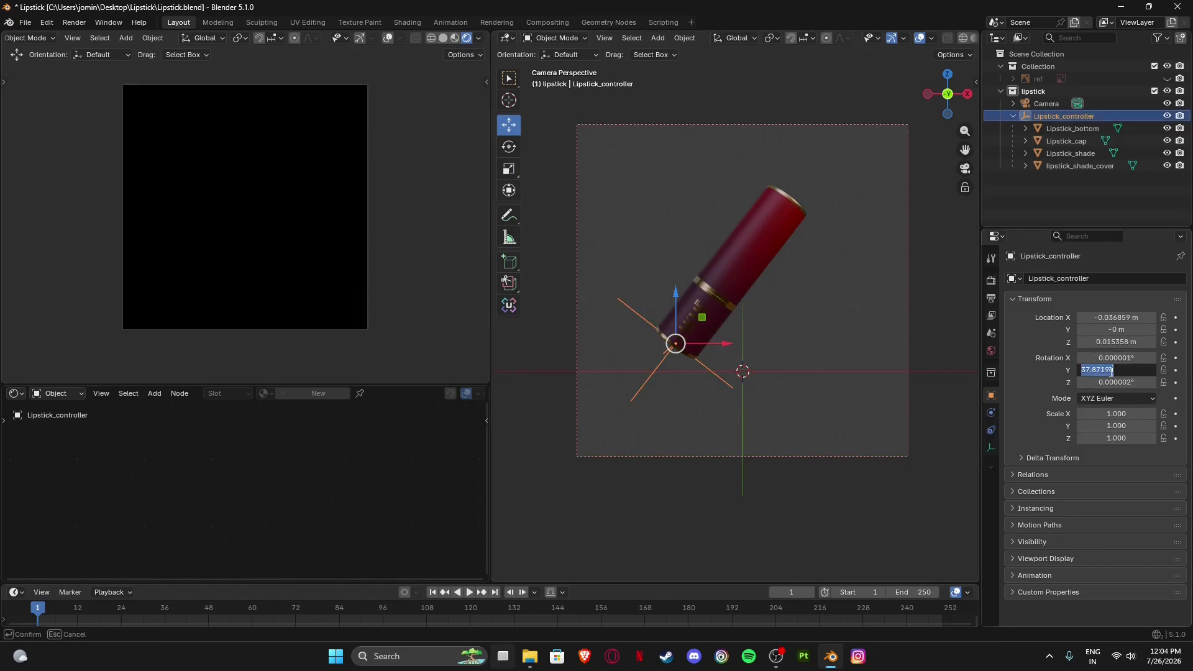
pyautogui.write('45')
pyautogui.press('Return')
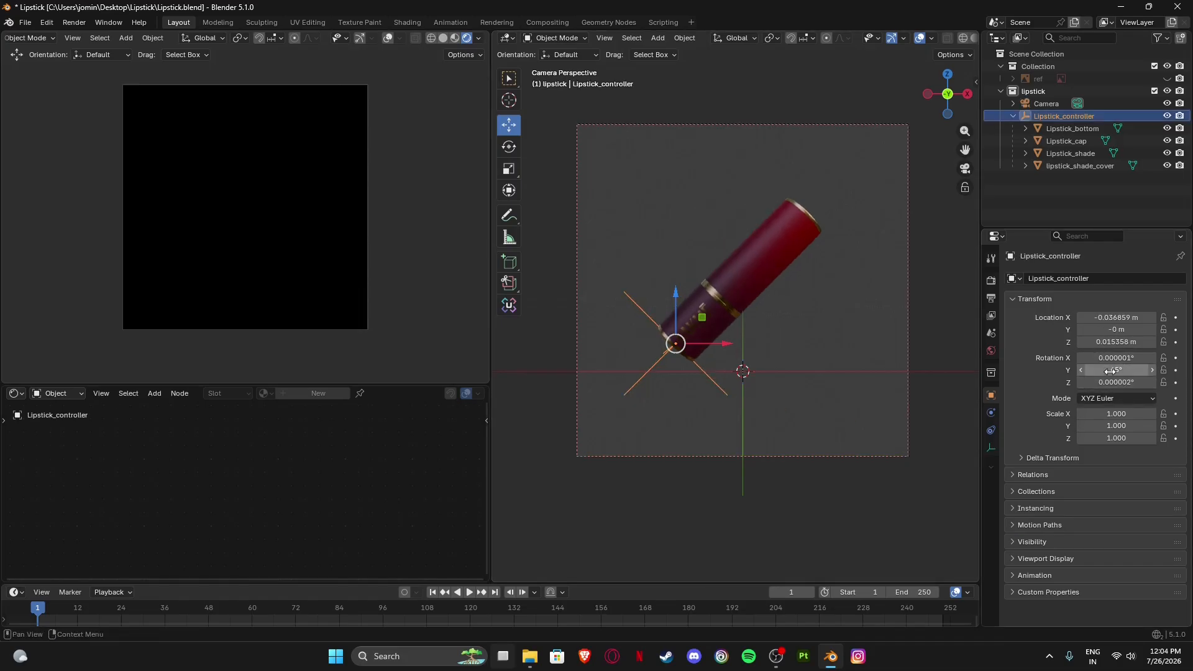
pyautogui.doubleClick(1117, 359)
pyautogui.write('0')
pyautogui.press('Return')
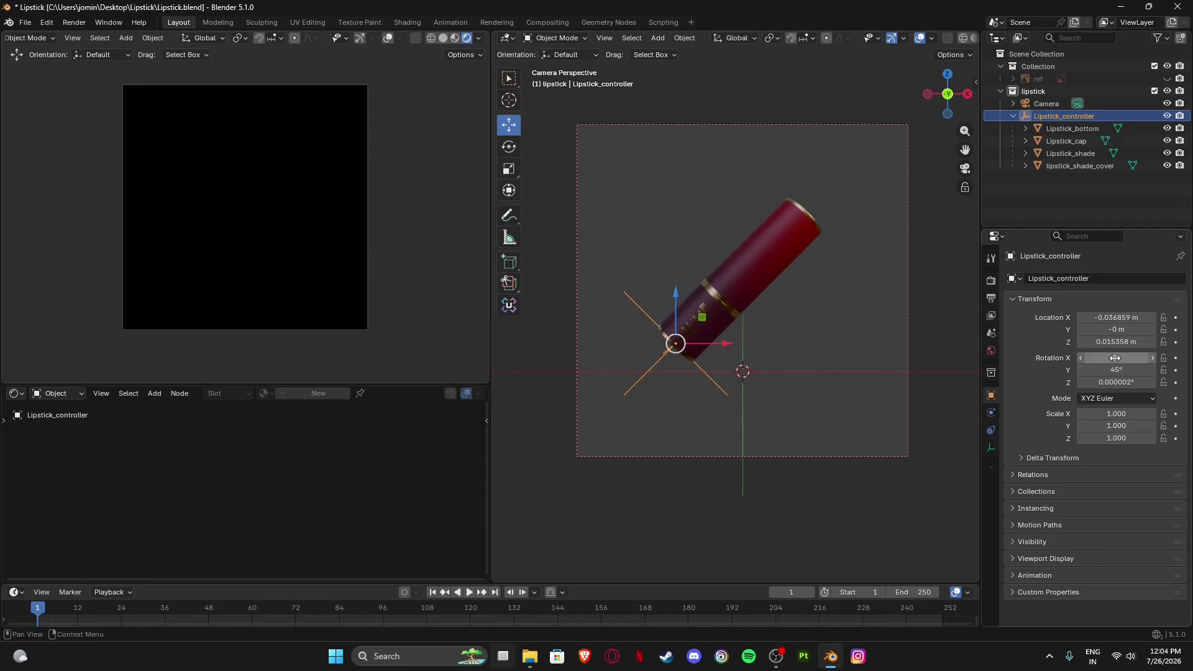
pyautogui.doubleClick(1116, 383)
pyautogui.write('0')
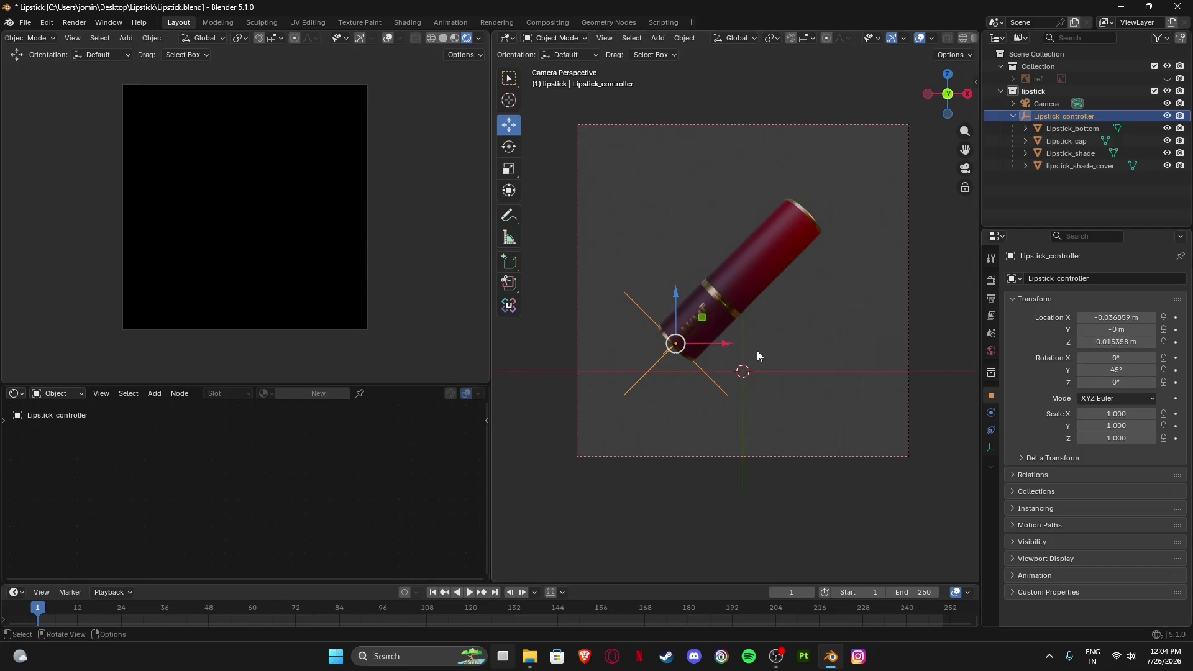
# Move the lipstick cap off the tube to lie beside it, about 0.013 m along X and -0.044 m along Z.
pyautogui.click(778, 261)
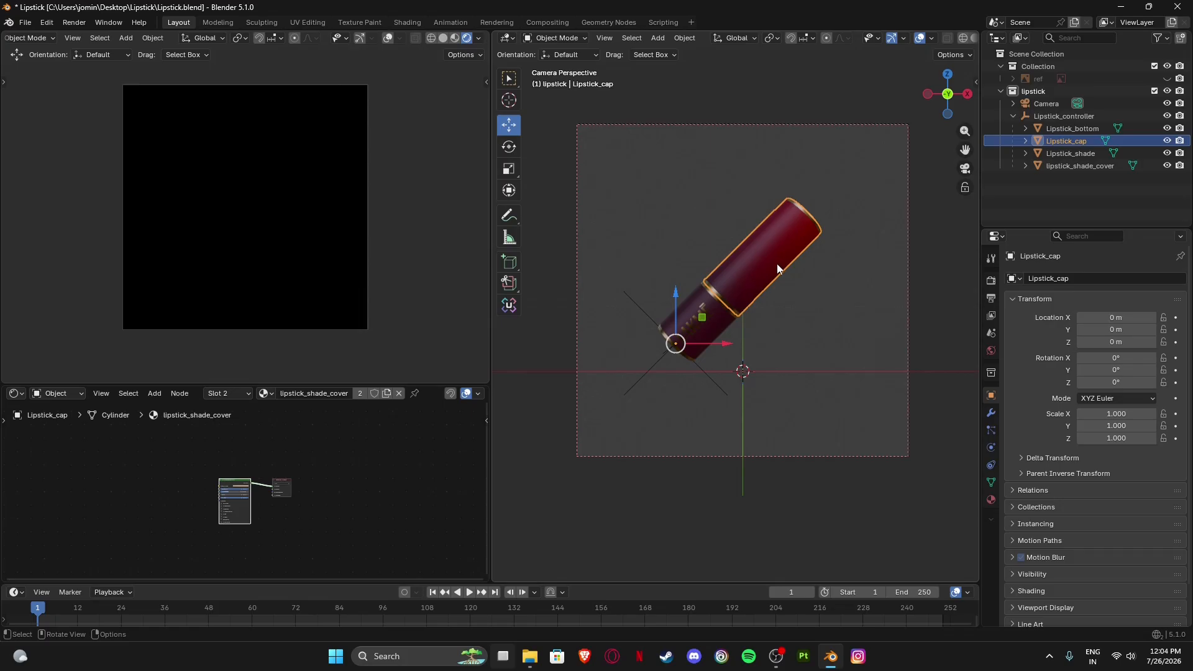
pyautogui.press('g')
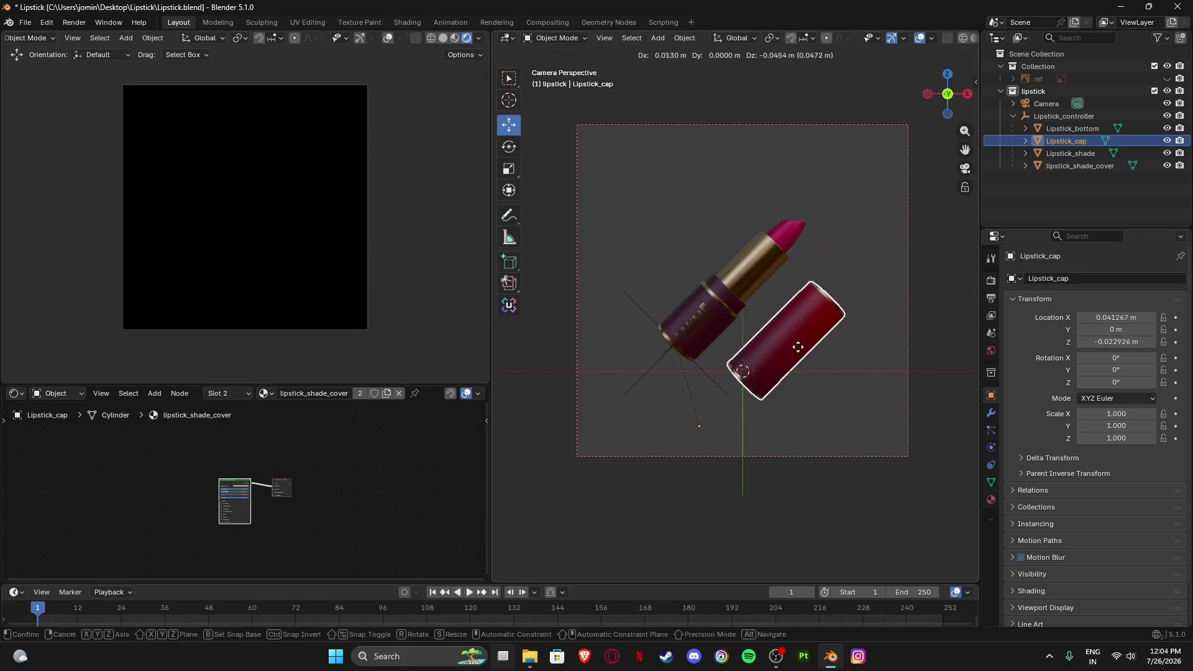
pyautogui.click(799, 347)
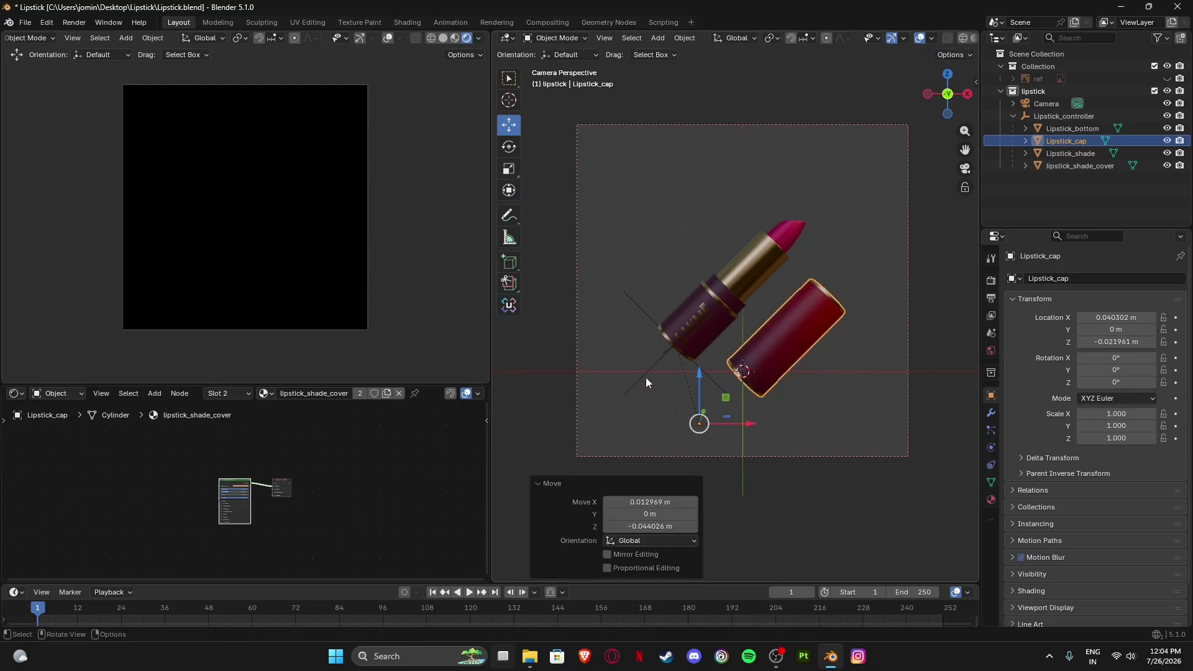
pyautogui.click(853, 420)
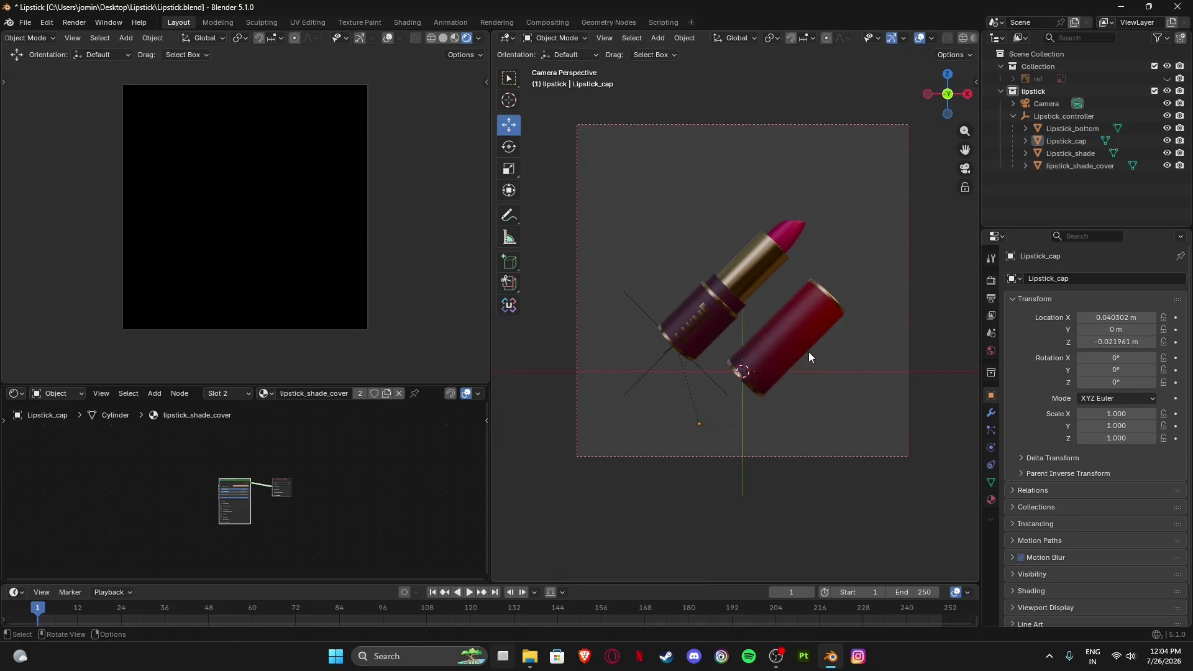
# Recentre the lipstick and cap in the camera frame by moving the controller to about X -0.040 m and Z 0.028 m.
pyautogui.click(635, 383)
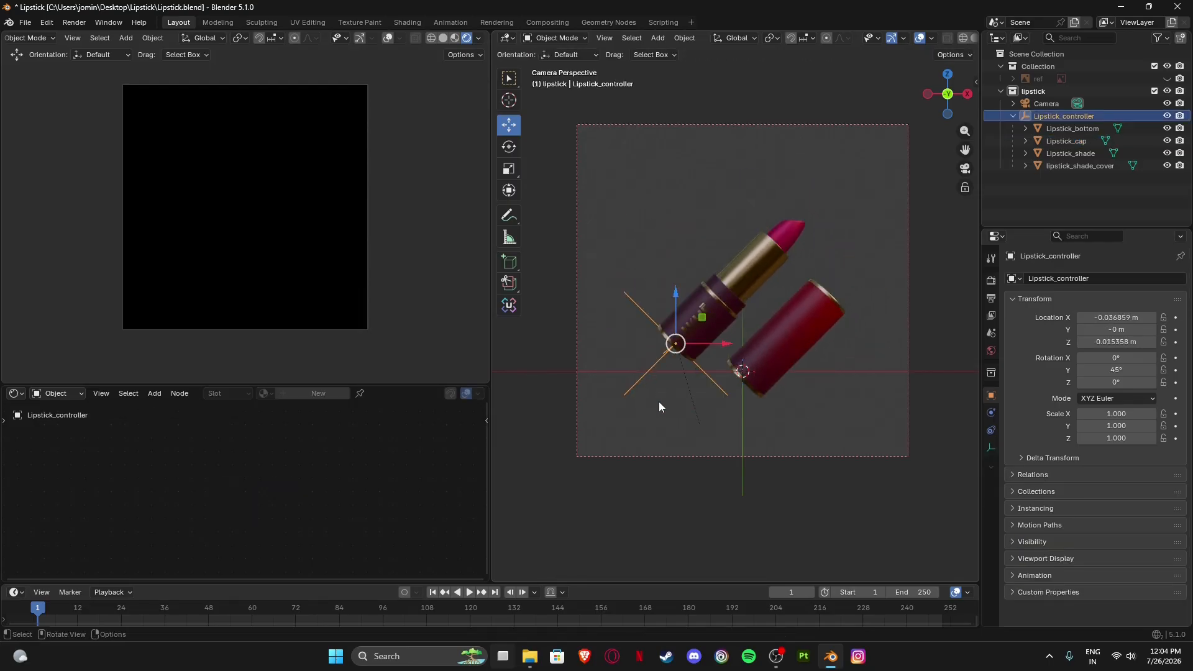
pyautogui.press('g')
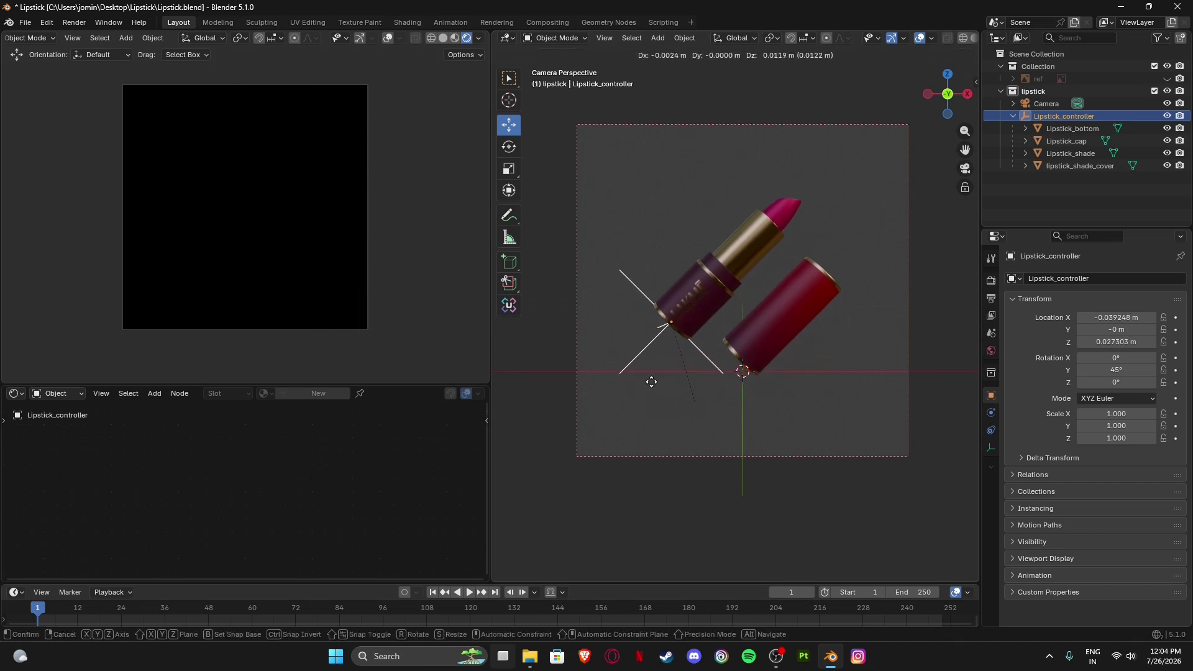
pyautogui.click(651, 382)
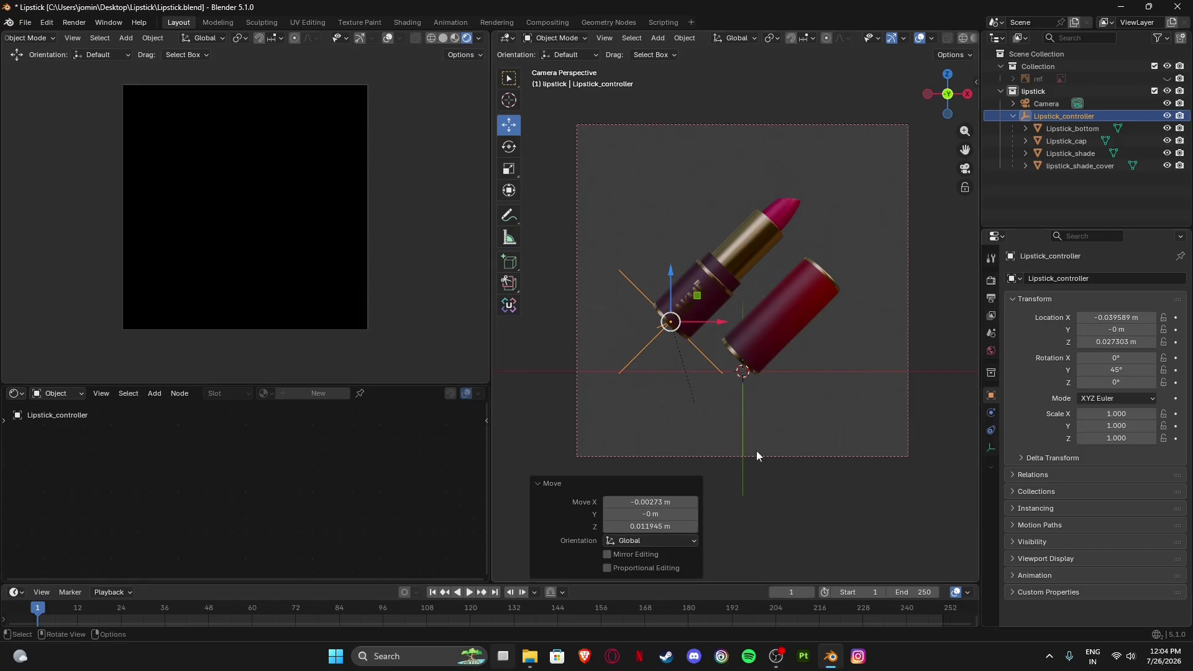
pyautogui.press('g')
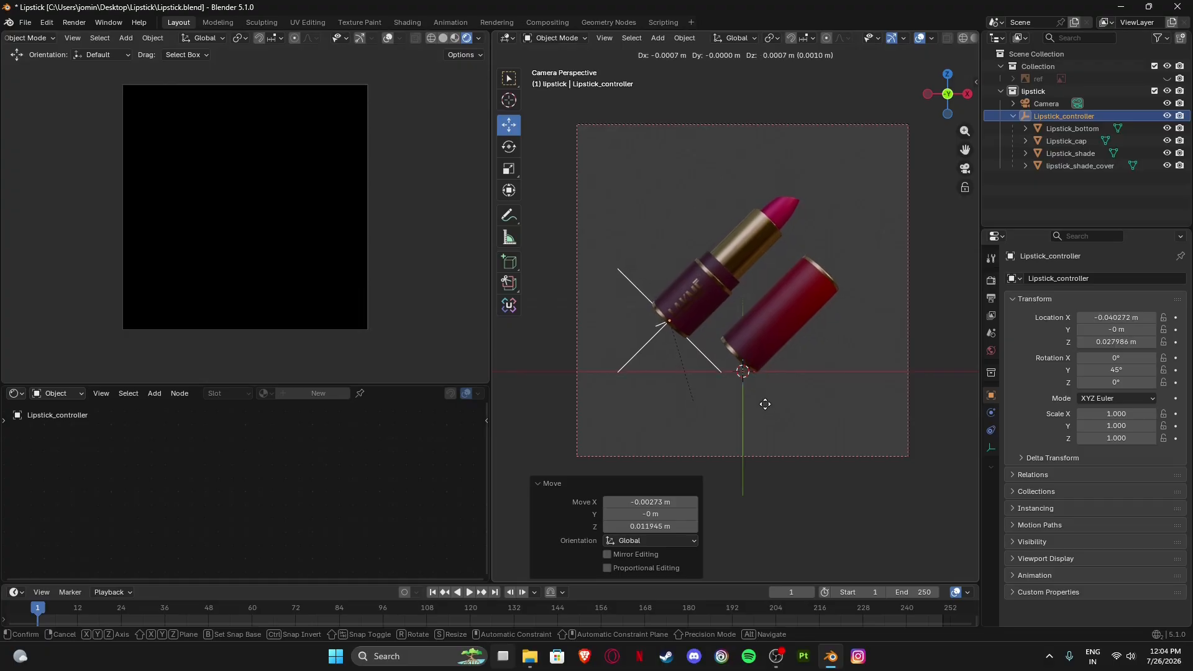
pyautogui.click(766, 404)
pyautogui.click(894, 514)
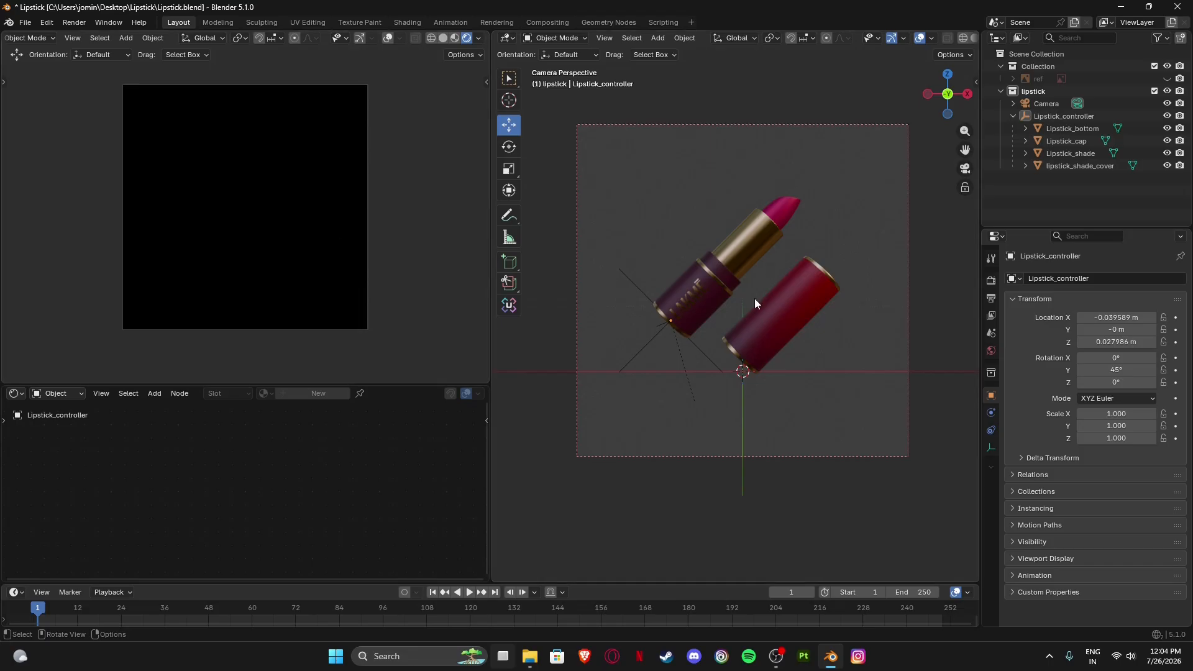
# Leave the camera view and add a point light at the world origin.
pyautogui.scroll(-6, 754, 298)
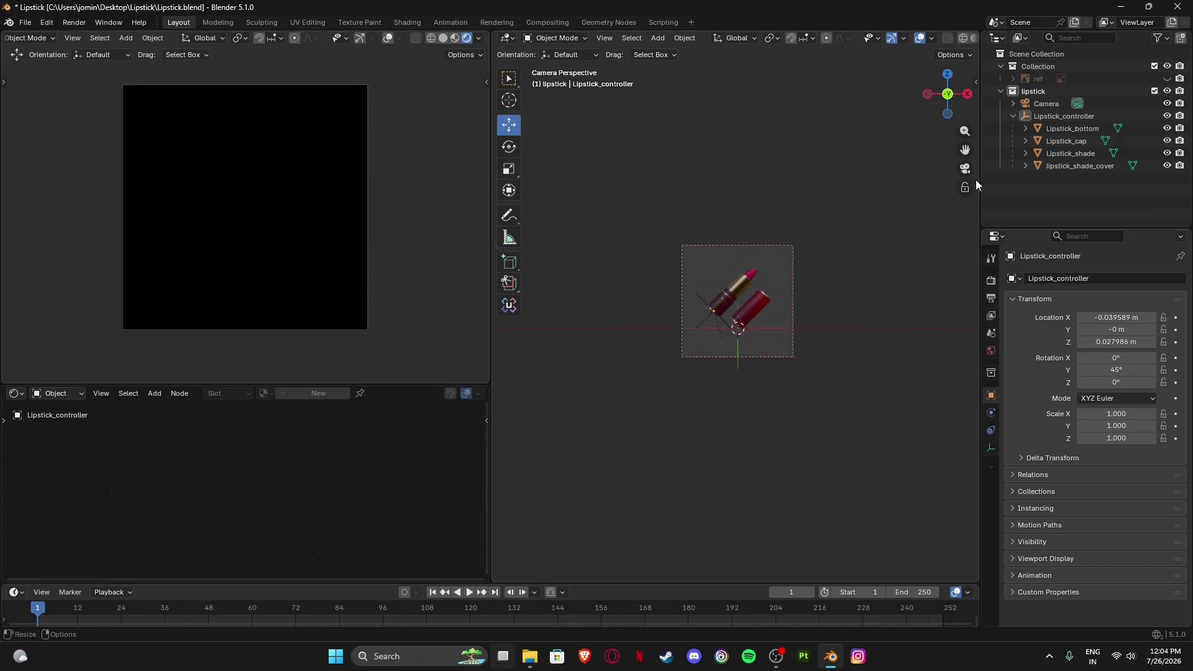
pyautogui.click(966, 169)
pyautogui.moveTo(847, 249); pyautogui.dragTo(687, 319, button='middle')
pyautogui.scroll(2, 768, 286)
pyautogui.scroll(4, 769, 286)
pyautogui.moveTo(770, 286); pyautogui.dragTo(740, 296, button='middle')
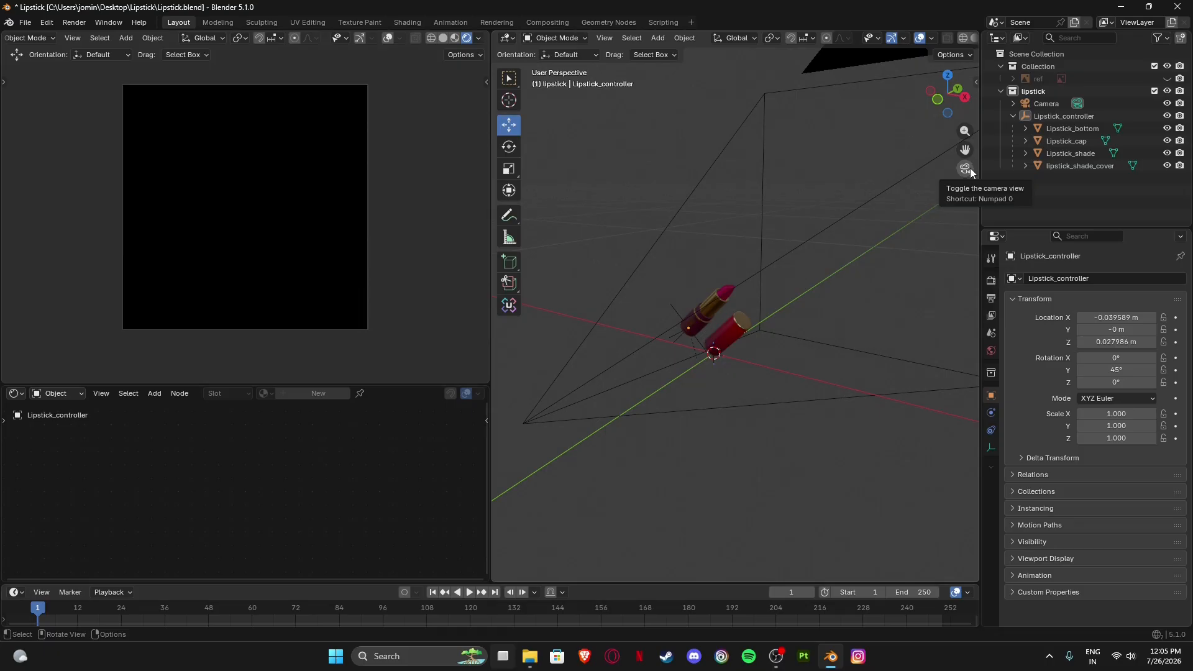
pyautogui.moveTo(787, 339); pyautogui.dragTo(822, 352, button='middle')
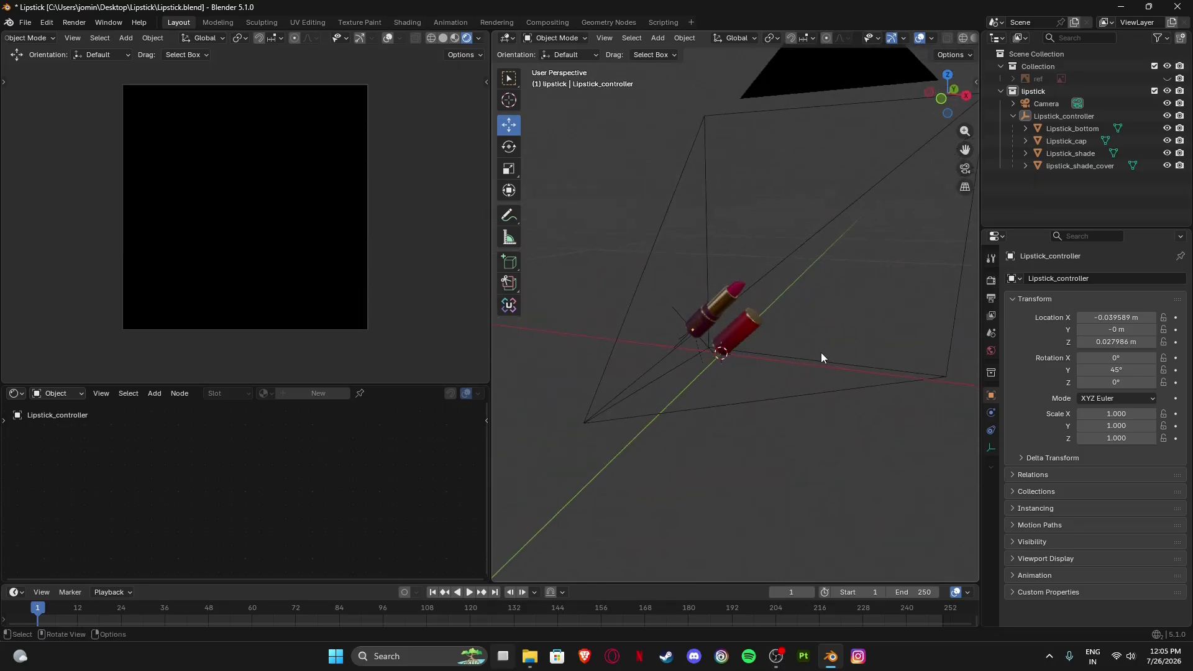
pyautogui.moveTo(742, 353); pyautogui.dragTo(749, 381, button='middle')
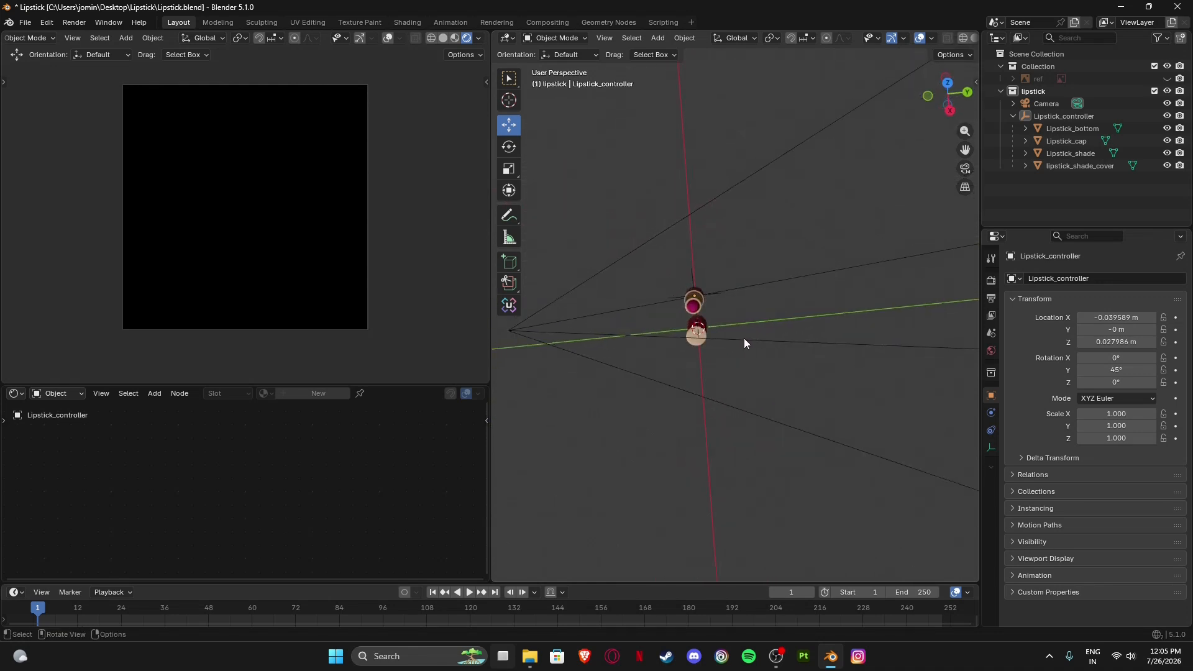
pyautogui.hotkey('shift', 'a')
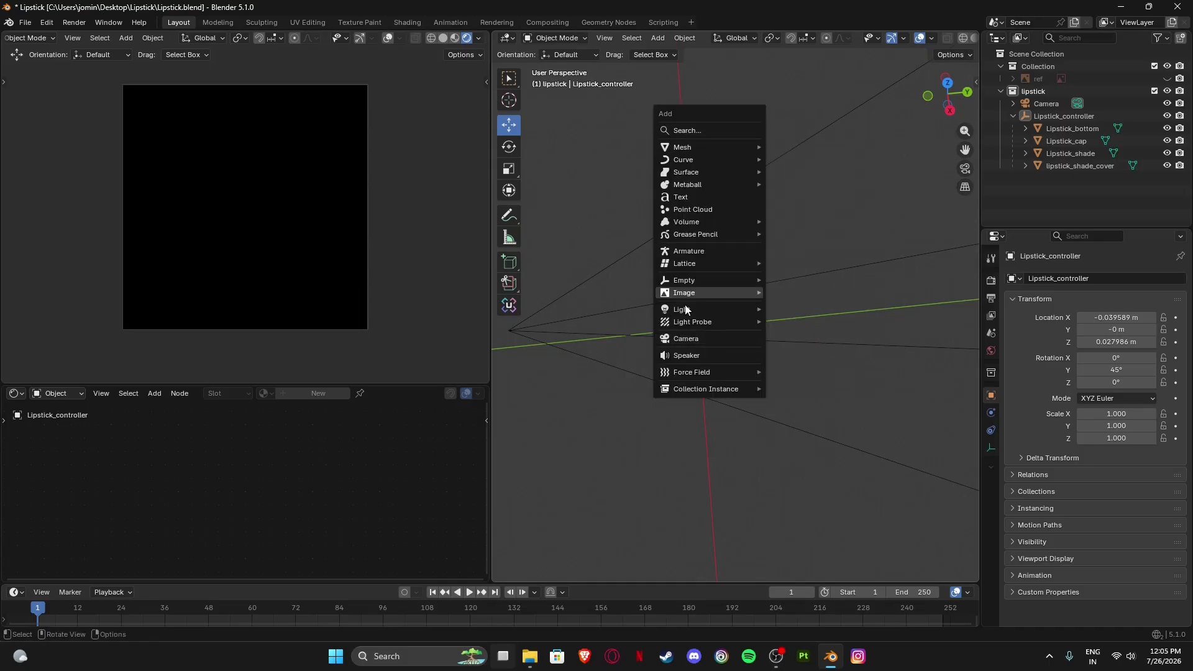
pyautogui.moveTo(703, 304)
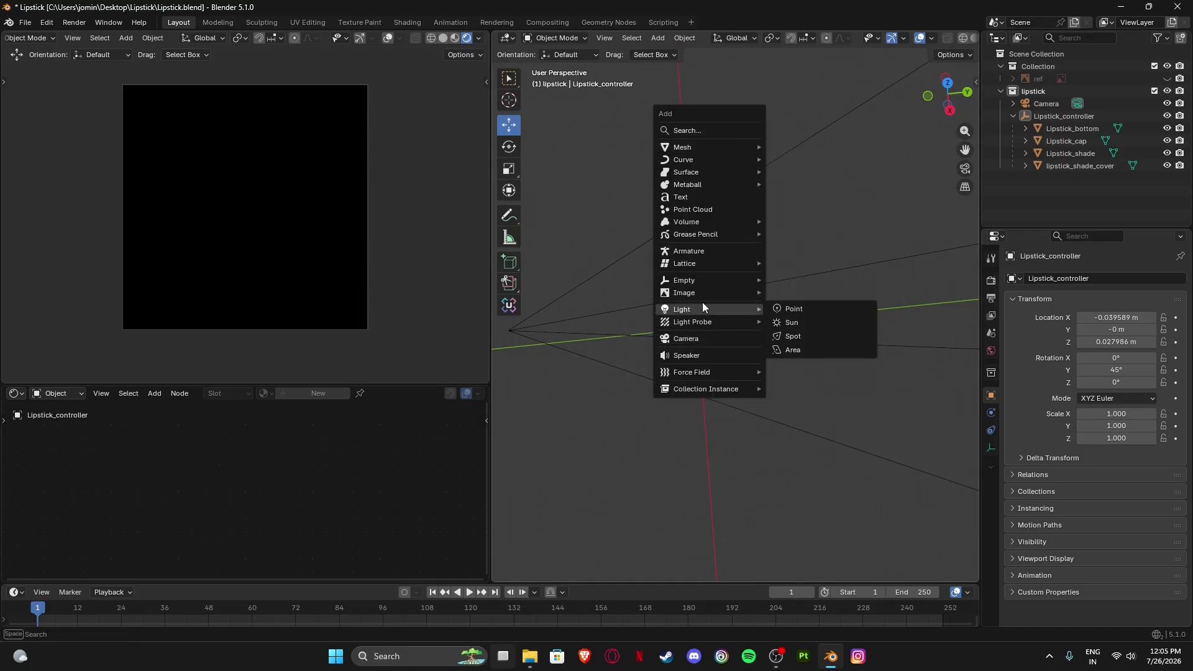
pyautogui.click(830, 308)
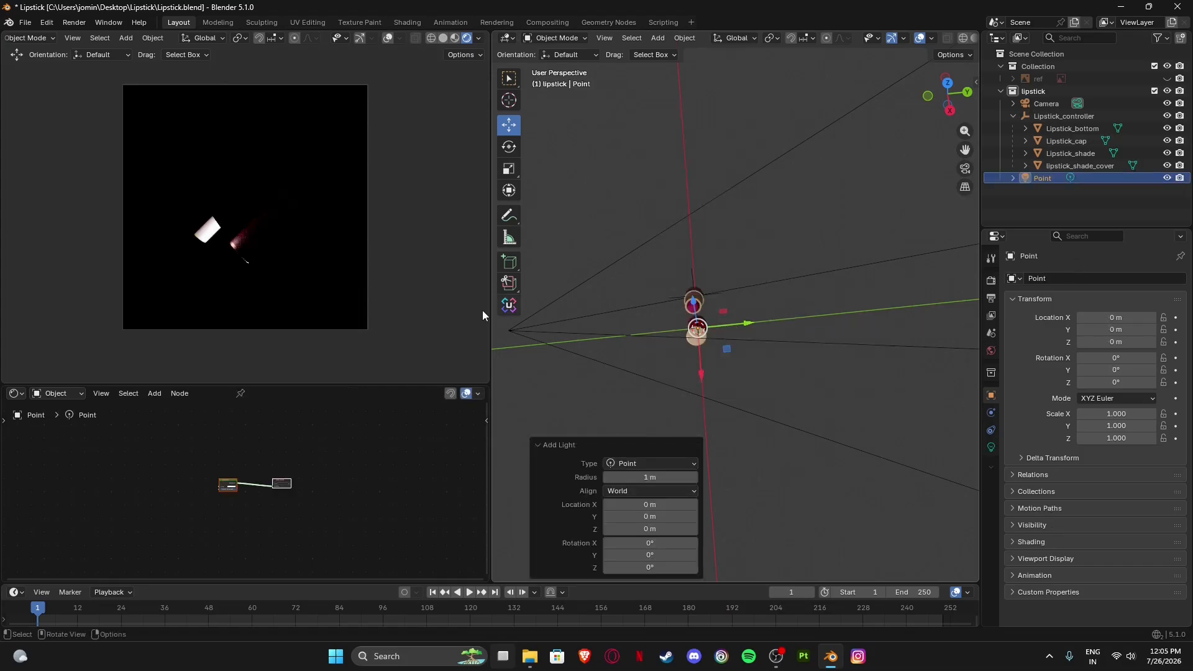
# Move the point light about 0.092 m along Y behind the lipstick, raise it and shift it about 0.006 m along X.
pyautogui.moveTo(735, 326); pyautogui.dragTo(795, 321)
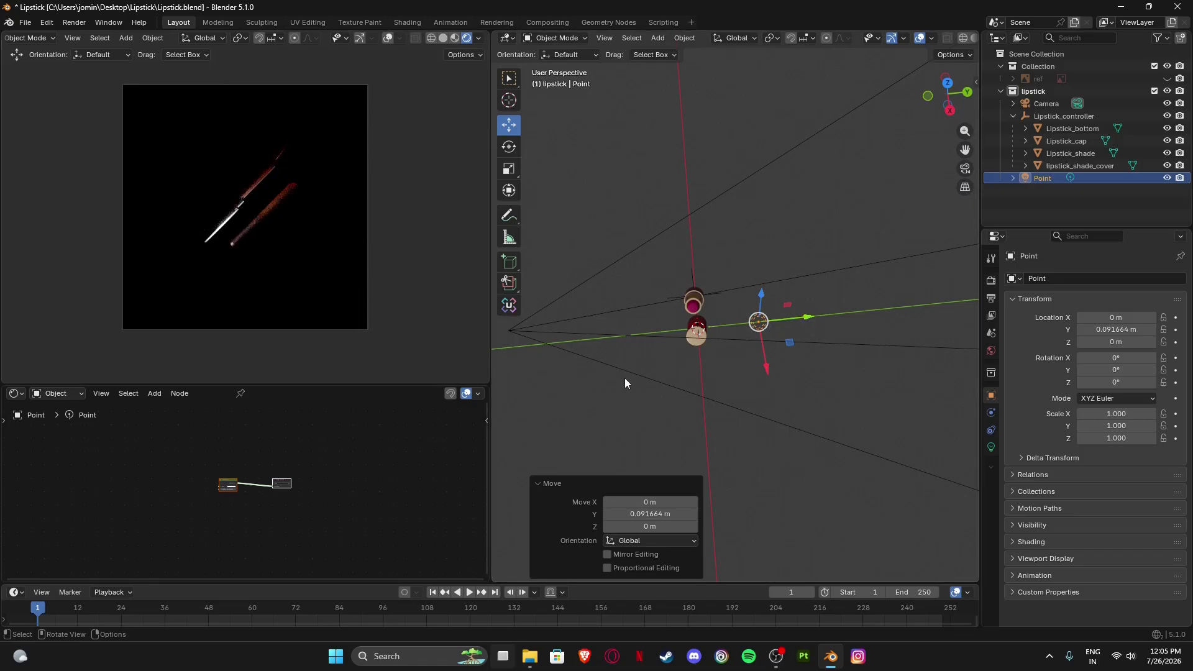
pyautogui.moveTo(625, 378); pyautogui.dragTo(915, 172, button='middle')
pyautogui.click(947, 94)
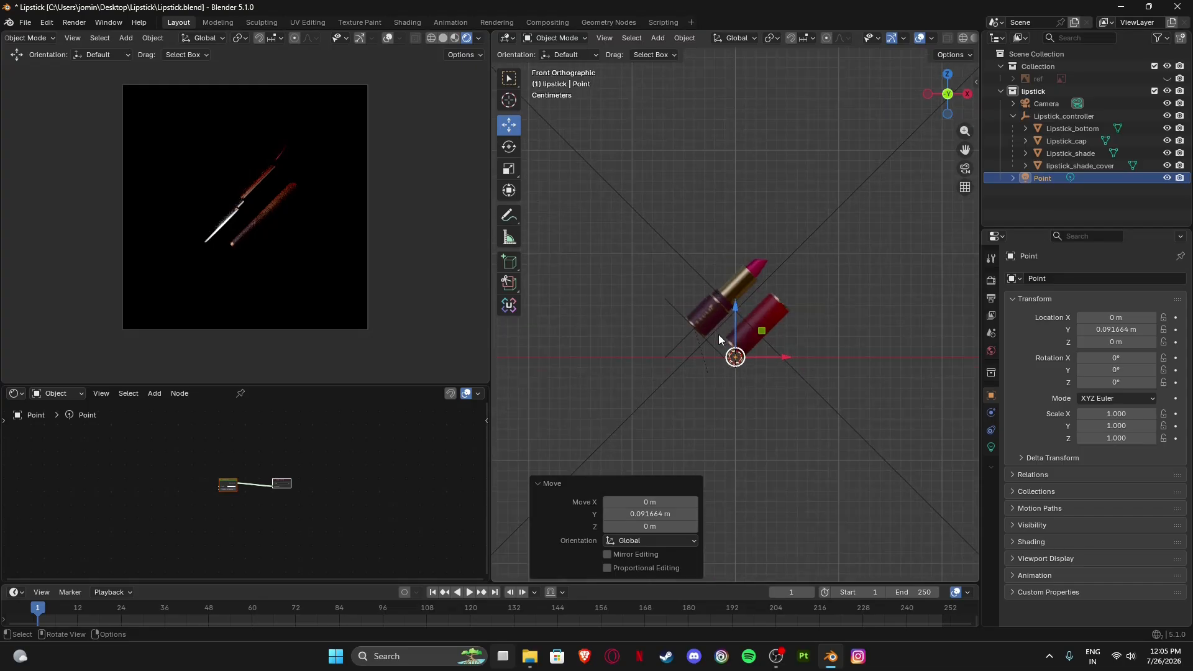
pyautogui.scroll(1, 718, 335)
pyautogui.moveTo(736, 315); pyautogui.dragTo(743, 261)
pyautogui.moveTo(781, 320); pyautogui.dragTo(778, 308)
pyautogui.moveTo(778, 307); pyautogui.dragTo(755, 359, button='middle')
# Set the point light's power to 50 and its radius to about 0.63 m.
pyautogui.click(991, 447)
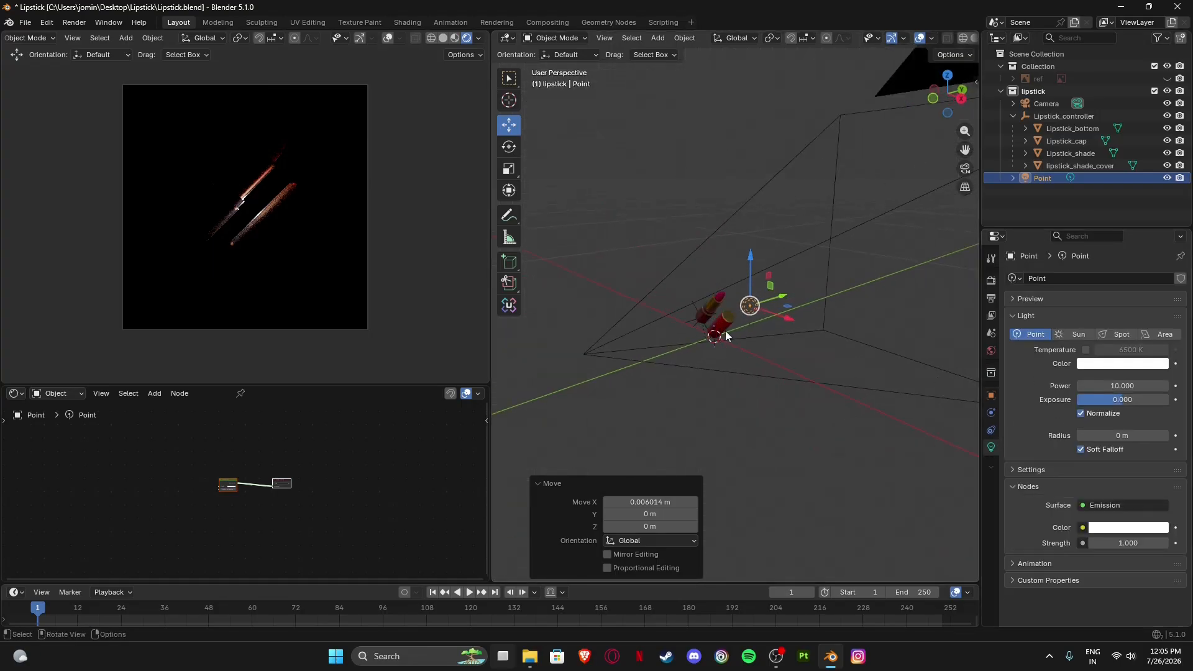
pyautogui.moveTo(1105, 388); pyautogui.dragTo(1153, 388)
pyautogui.click(1107, 389)
pyautogui.write('50')
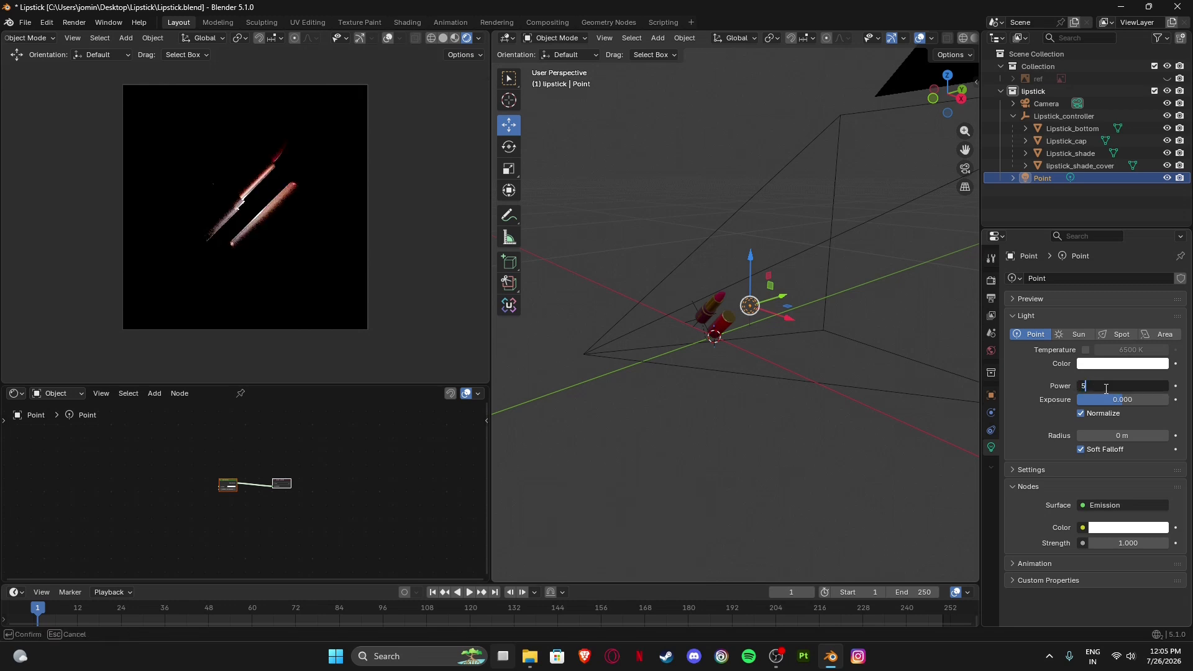
pyautogui.press('Return')
pyautogui.moveTo(1099, 433); pyautogui.dragTo(1138, 433)
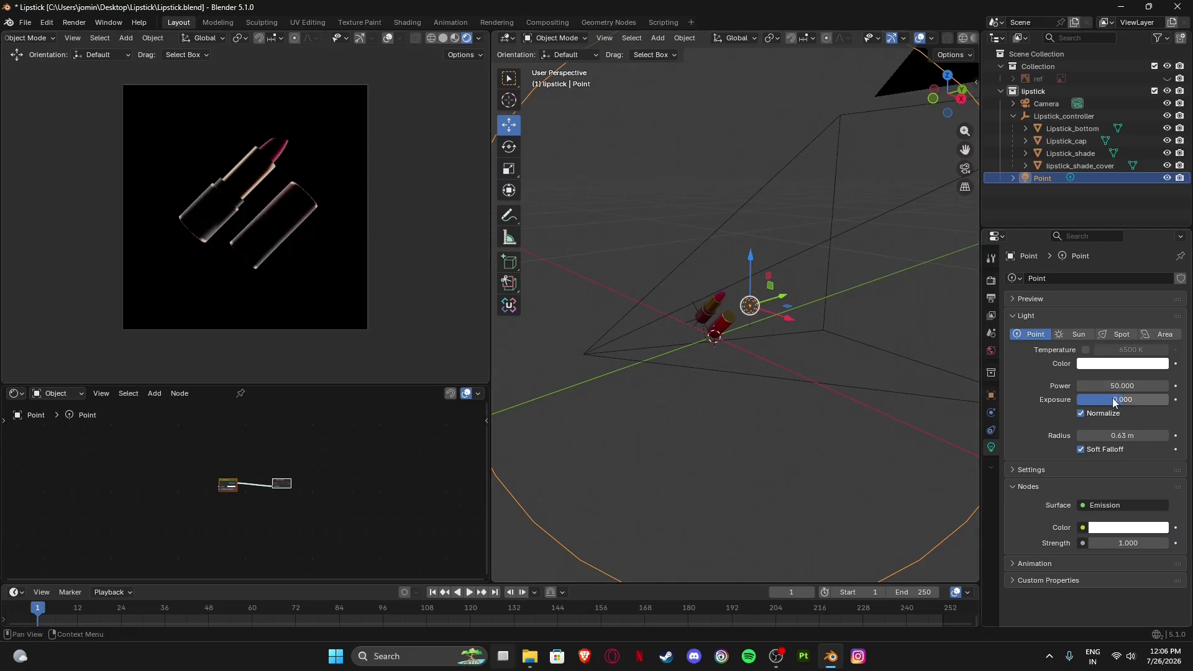
# Raise the point light's power to about 108.1.
pyautogui.moveTo(1123, 386)
pyautogui.mouseDown()
pyautogui.moveTo(1169, 386)
pyautogui.moveTo(1142, 386)
pyautogui.mouseUp()
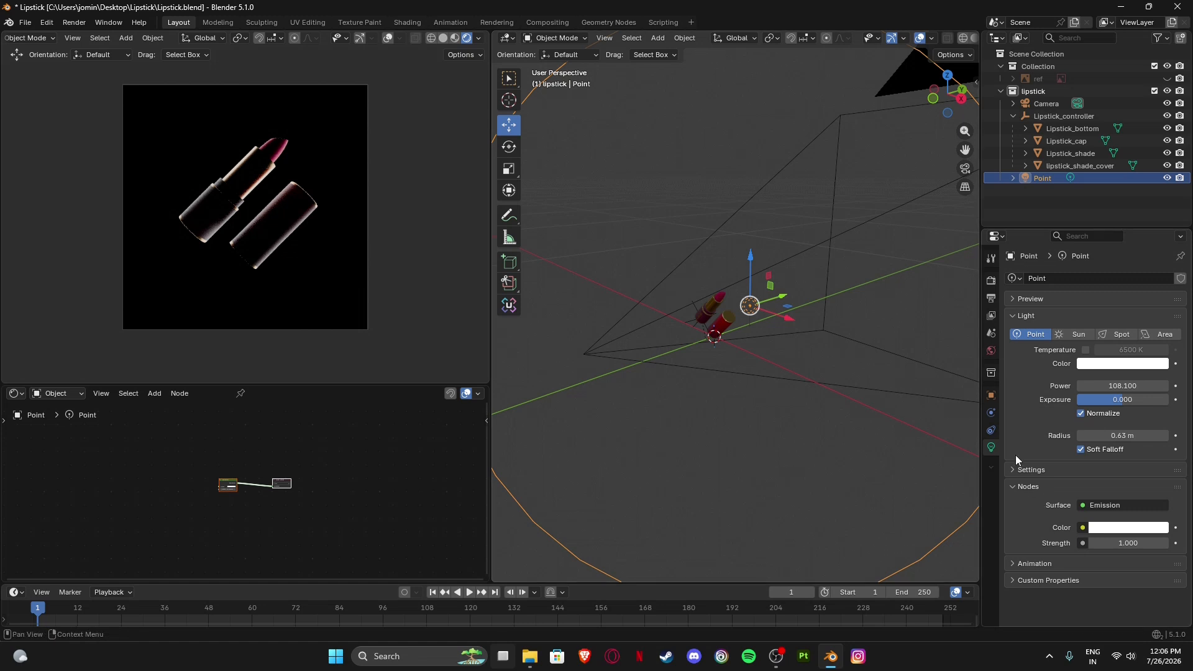
pyautogui.scroll(-4, 763, 348)
pyautogui.moveTo(771, 375); pyautogui.dragTo(682, 385, button='middle')
pyautogui.moveTo(710, 233); pyautogui.dragTo(710, 306, button='middle')
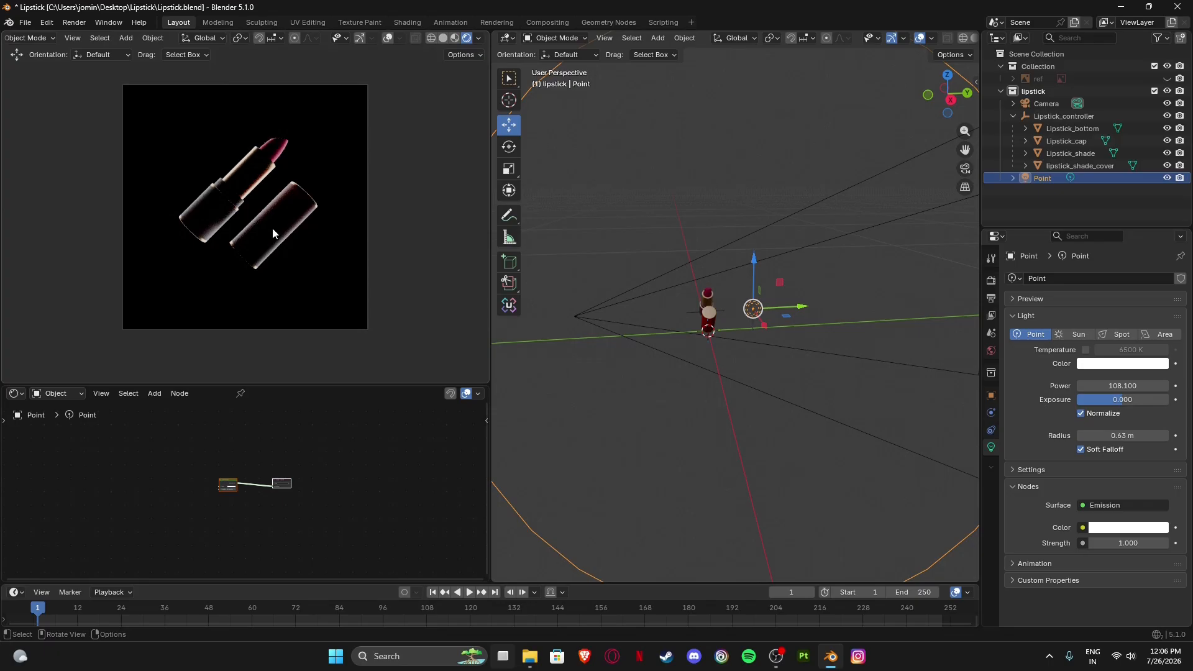
# Add a spot light at the world origin and raise it about 0.316 m along Z above the lipstick.
pyautogui.moveTo(890, 414); pyautogui.dragTo(758, 306, button='middle')
pyautogui.moveTo(724, 382); pyautogui.dragTo(702, 382, button='middle')
pyautogui.hotkey('shift', 'a')
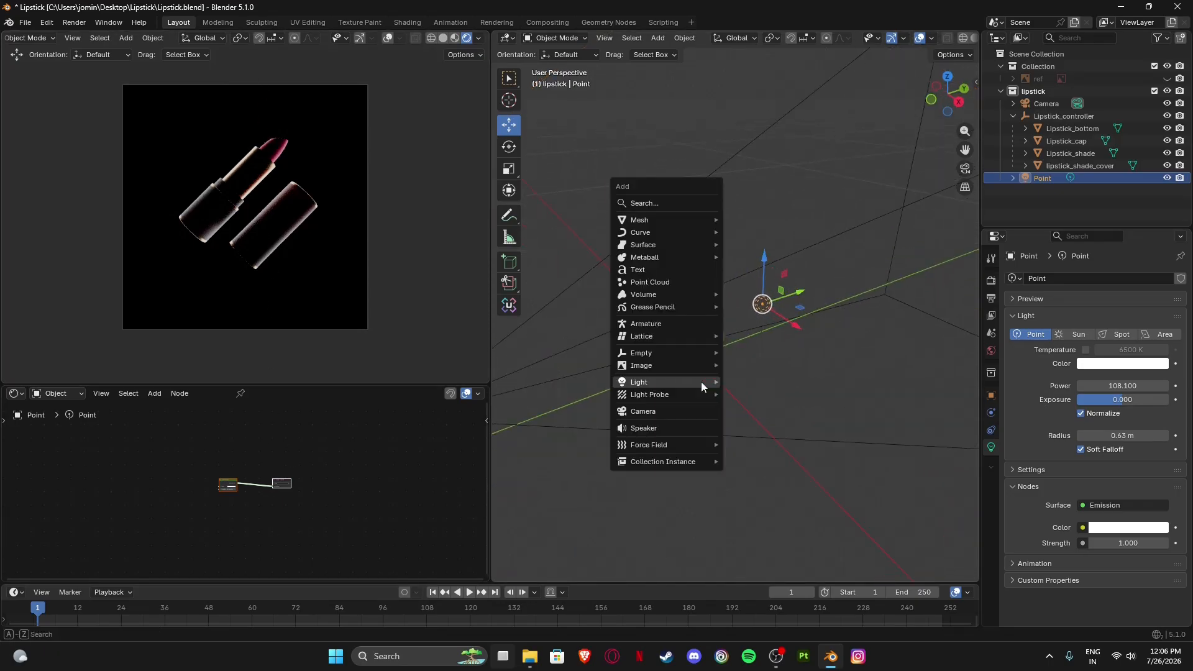
pyautogui.moveTo(685, 385)
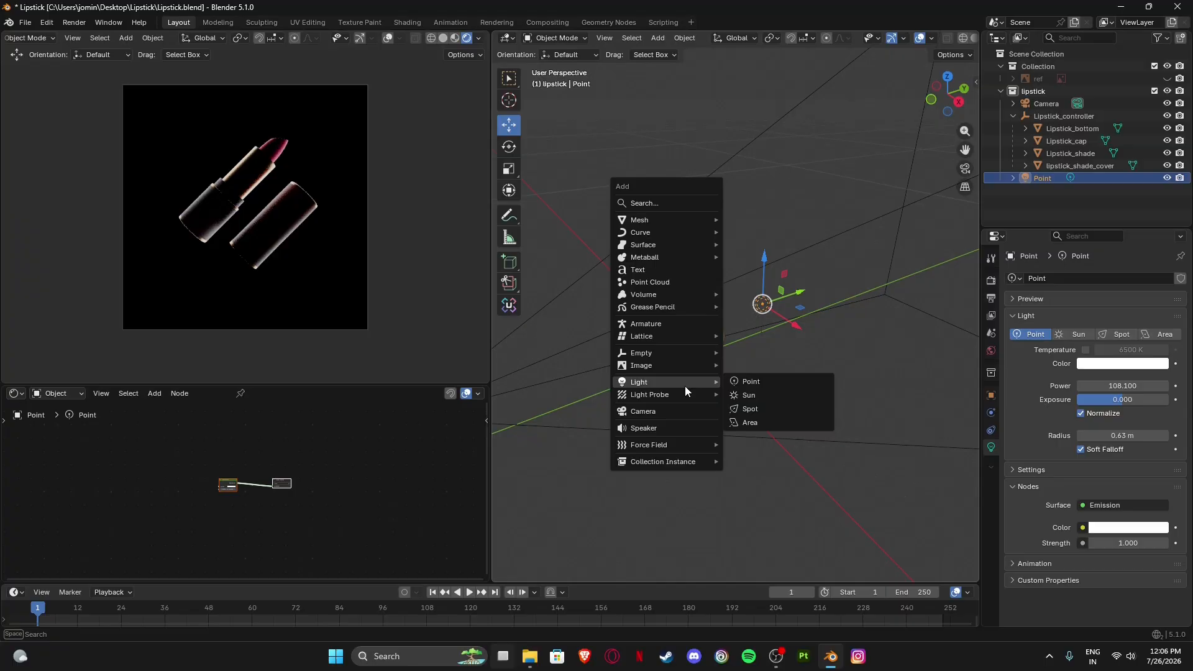
pyautogui.click(771, 410)
pyautogui.press('g')
pyautogui.press('z')
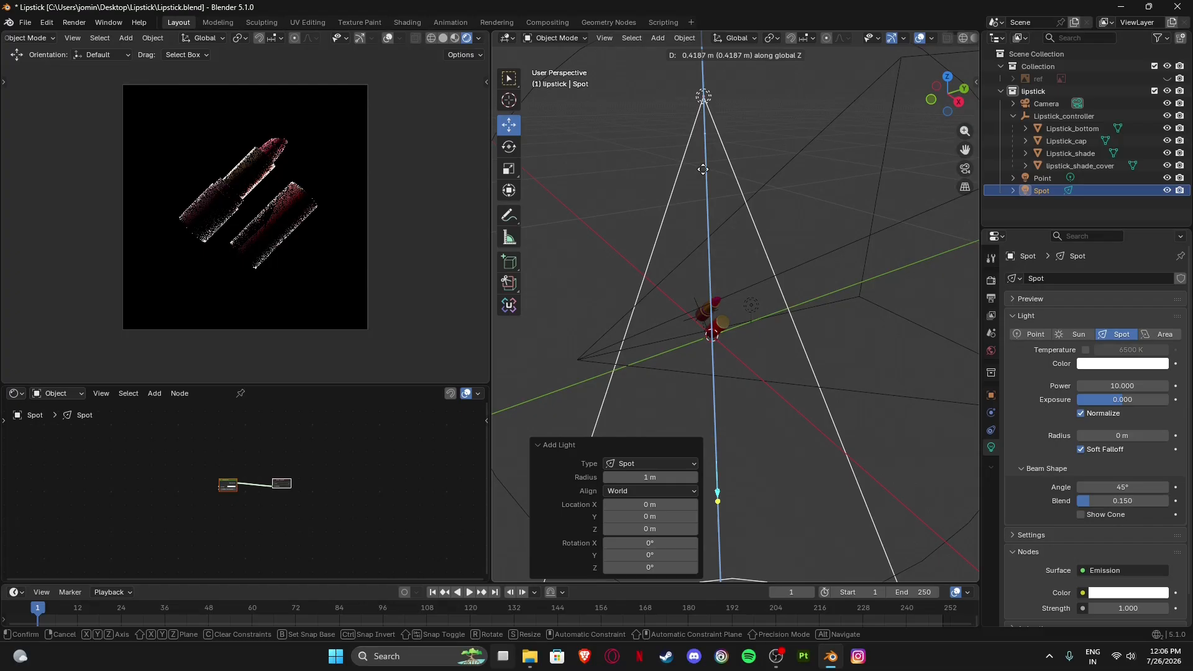
pyautogui.click(705, 232)
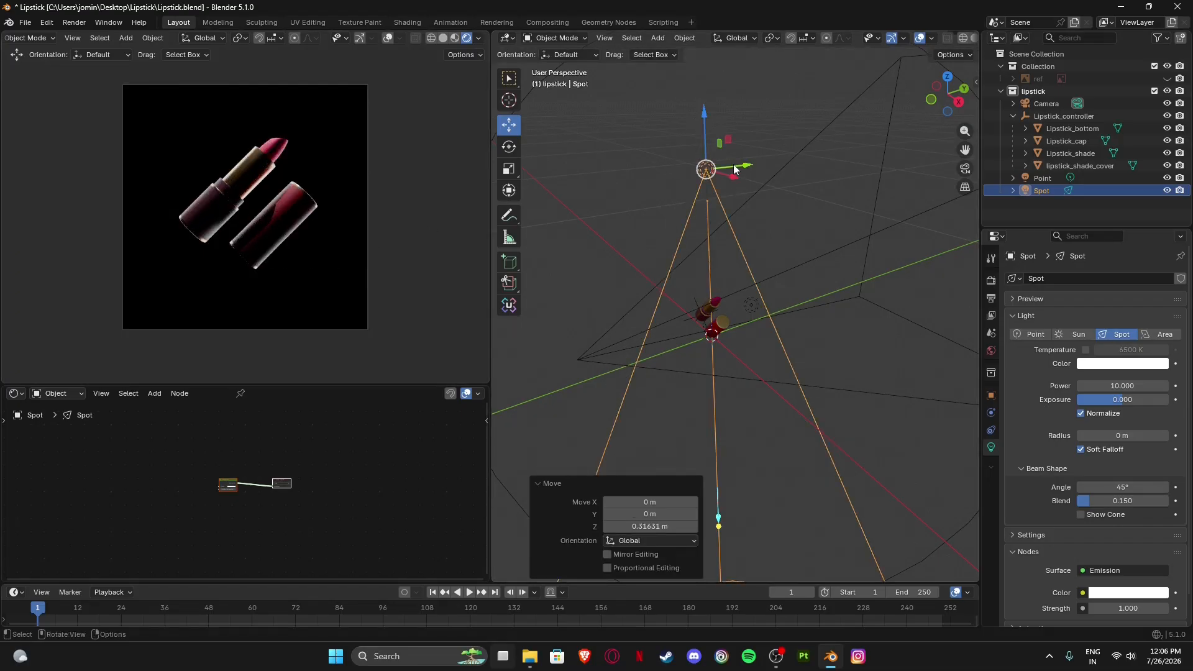
# Move the spot light along negative Y toward the camera, starting with about 0.054 m, and nudge it about 0.0016 m along X.
pyautogui.moveTo(734, 170); pyautogui.dragTo(697, 161)
pyautogui.moveTo(703, 211); pyautogui.dragTo(679, 217, button='middle')
pyautogui.moveTo(705, 171); pyautogui.dragTo(681, 158)
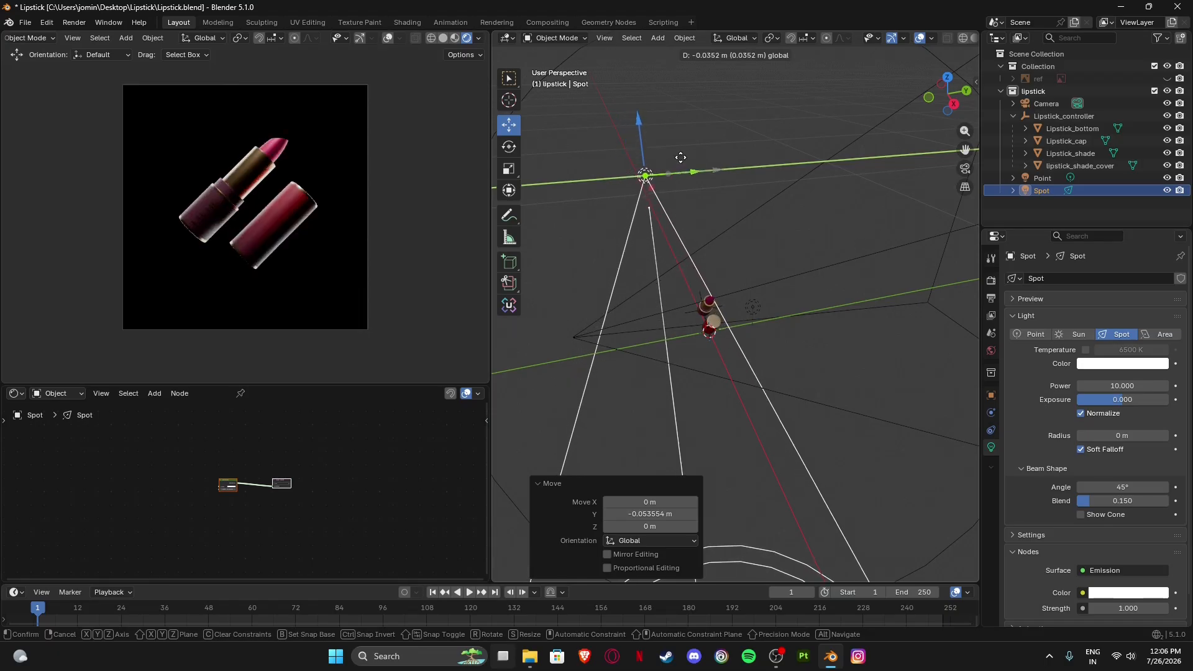
pyautogui.moveTo(680, 157); pyautogui.dragTo(681, 158)
pyautogui.moveTo(624, 251); pyautogui.dragTo(783, 273, button='middle')
pyautogui.moveTo(735, 191)
pyautogui.mouseDown()
pyautogui.moveTo(774, 194)
pyautogui.moveTo(718, 188)
pyautogui.moveTo(737, 189)
pyautogui.mouseUp()
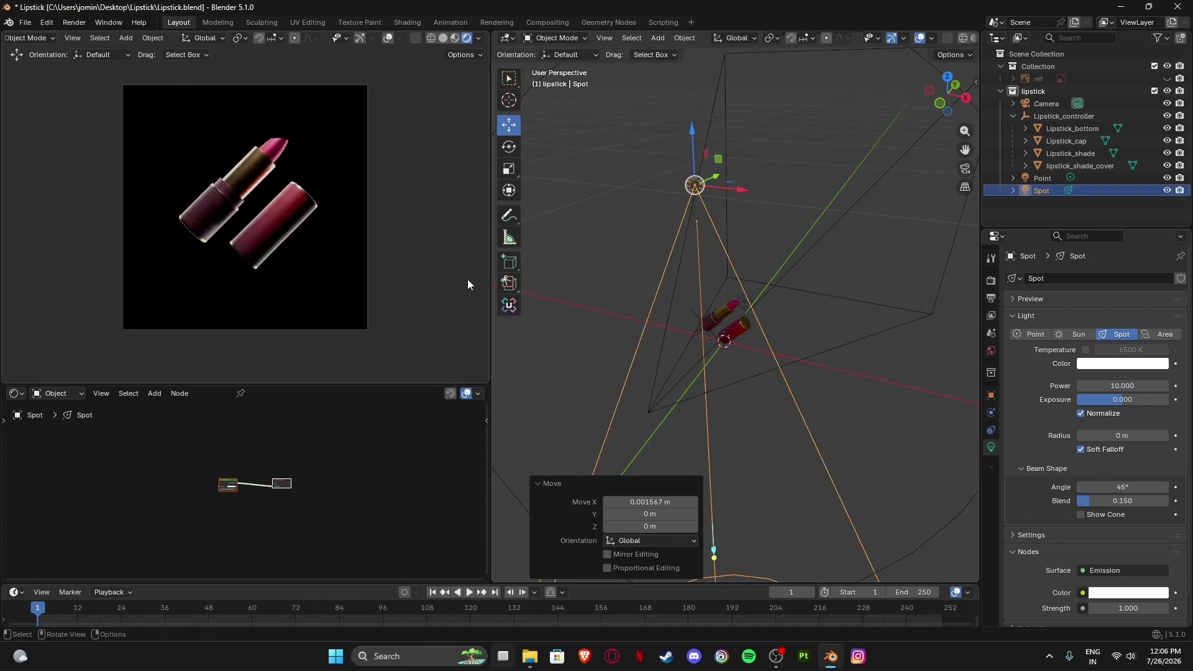
pyautogui.moveTo(746, 289); pyautogui.dragTo(844, 296, button='middle')
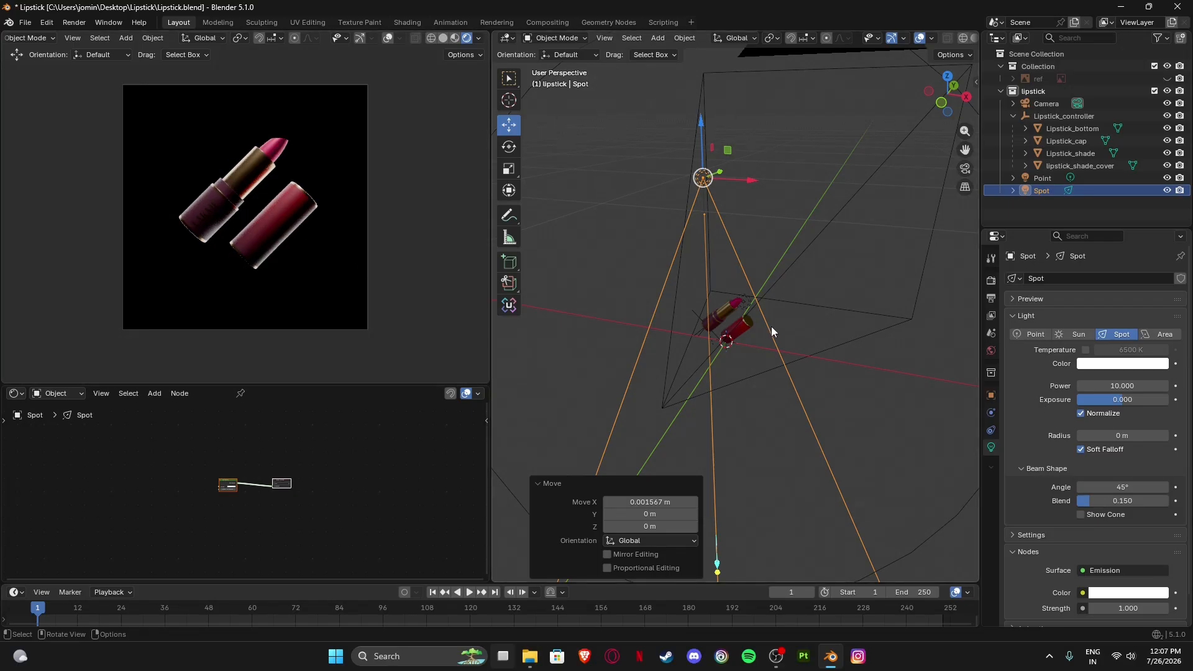
# Select the point light behind the lipstick and set its radius to about 0.49 m.
pyautogui.click(749, 299)
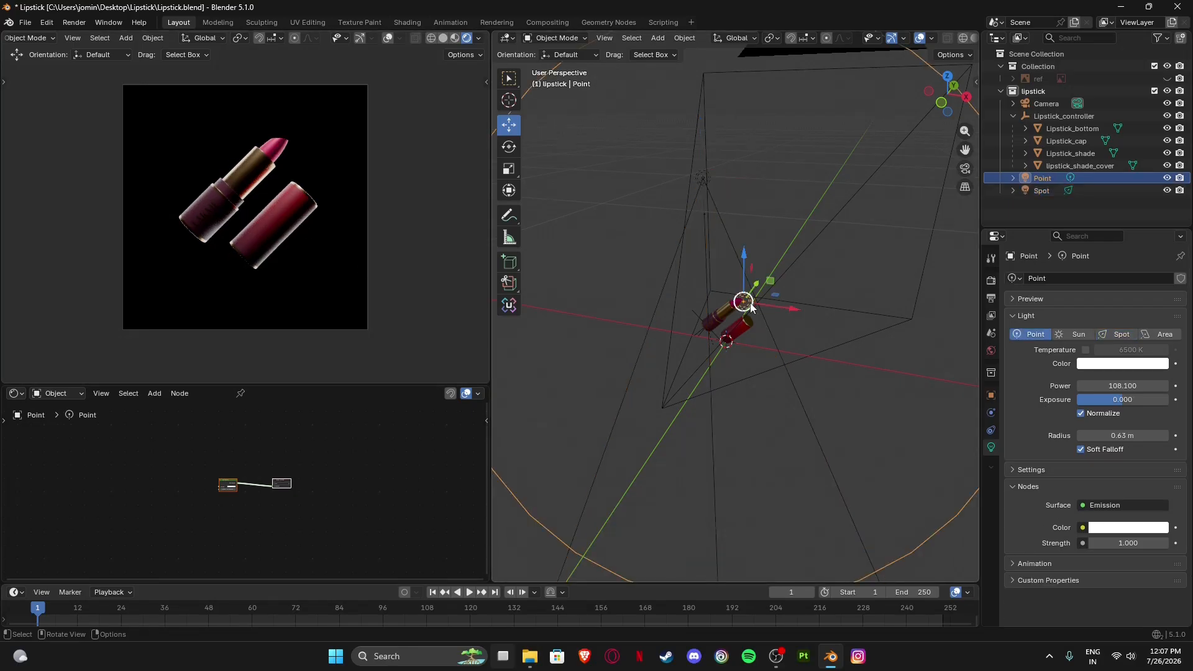
pyautogui.moveTo(781, 305); pyautogui.dragTo(744, 290)
pyautogui.hotkey('ctrl', 'z')
pyautogui.scroll(-3, 776, 364)
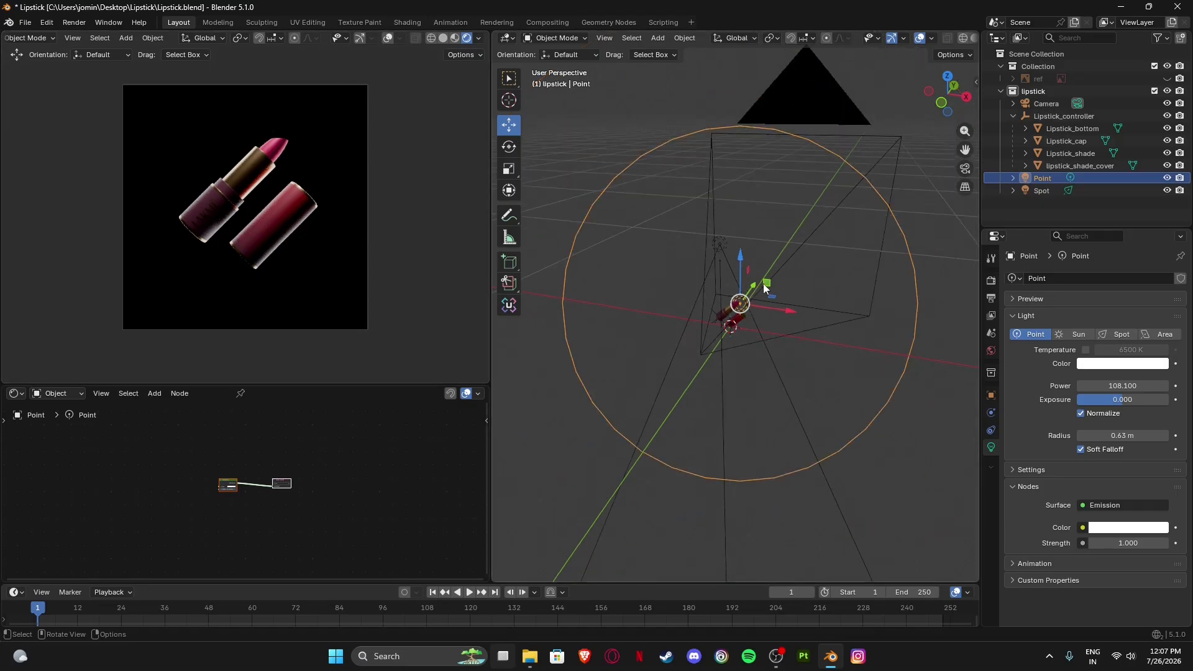
pyautogui.moveTo(766, 287); pyautogui.dragTo(697, 261, button='middle')
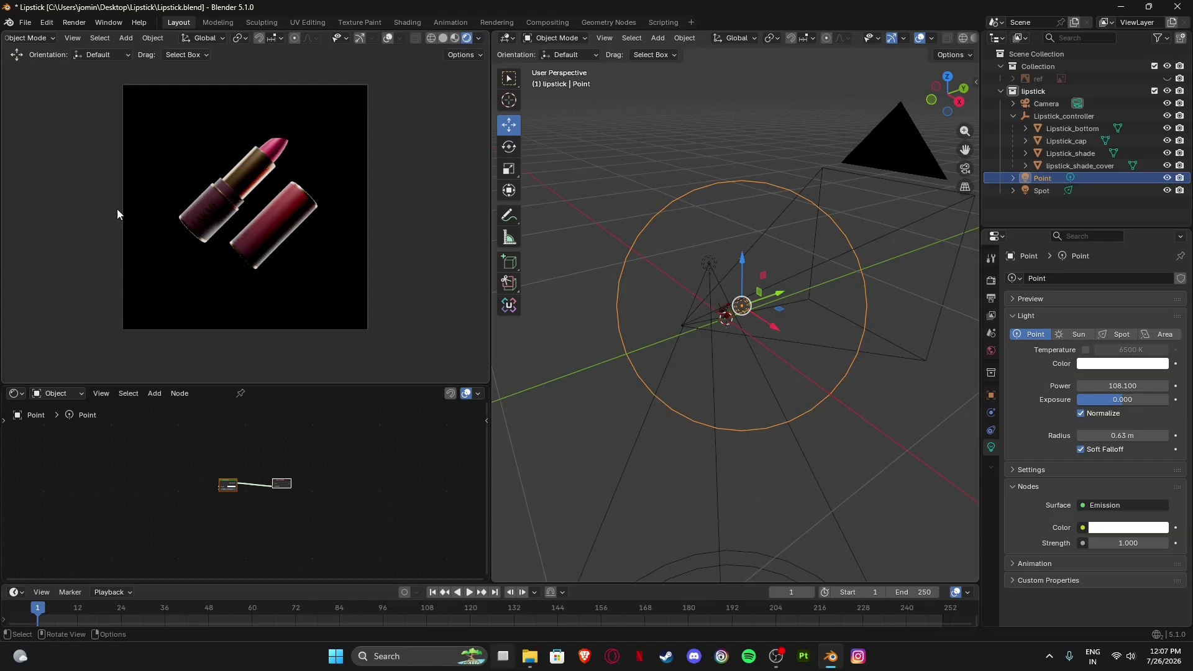
pyautogui.scroll(5, 225, 218)
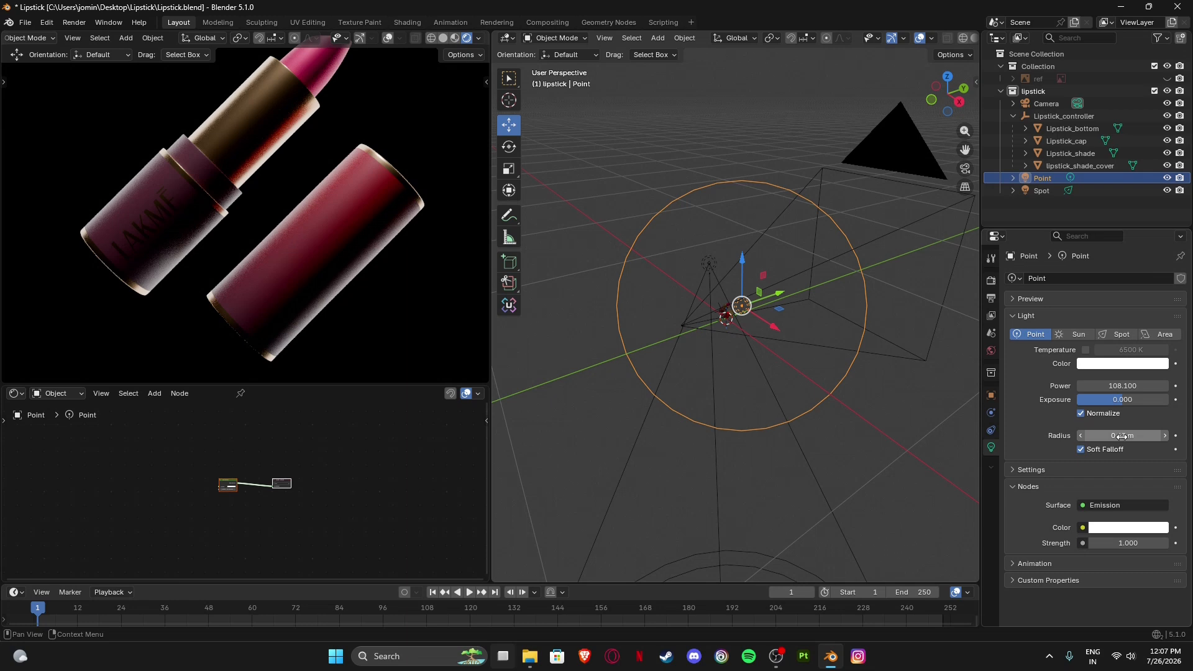
pyautogui.moveTo(1122, 437); pyautogui.dragTo(1150, 437)
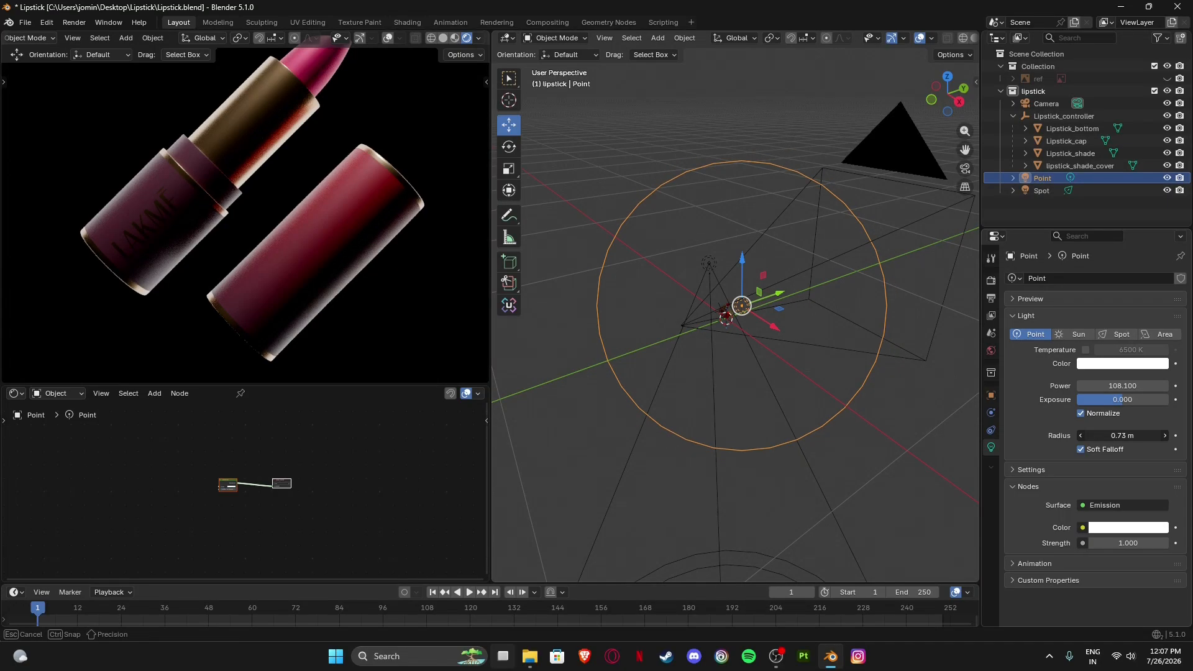
pyautogui.moveTo(1150, 437); pyautogui.dragTo(1110, 437)
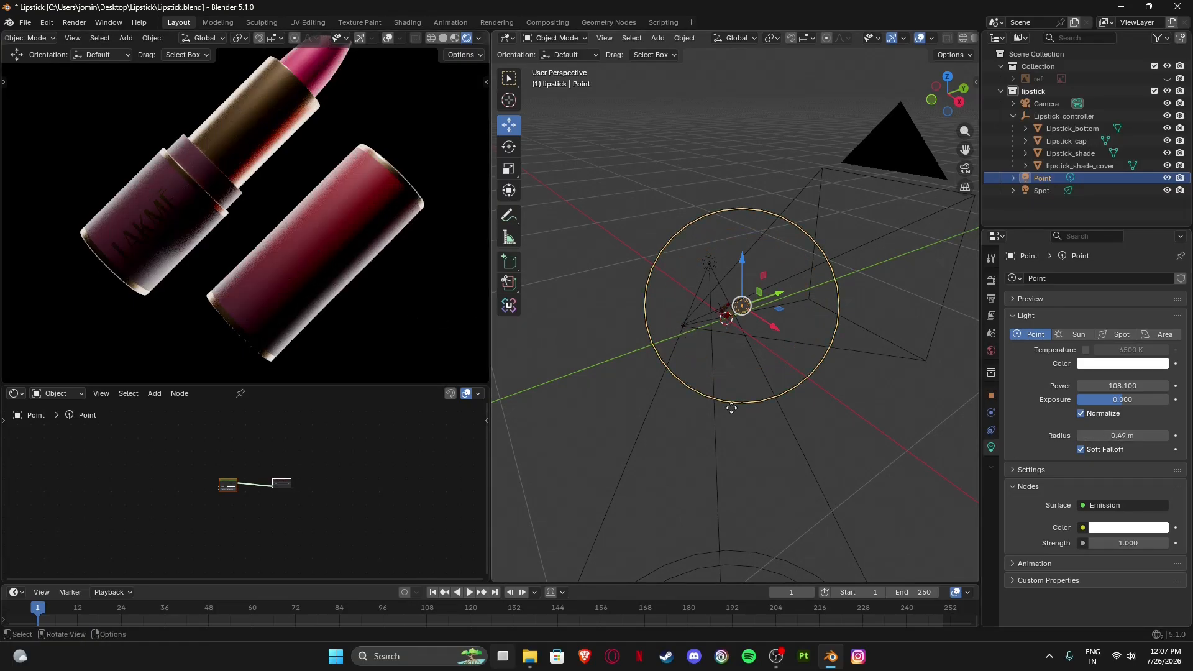
# Shift the point light about 0.062 m along negative X.
pyautogui.moveTo(731, 408); pyautogui.dragTo(778, 305, button='middle')
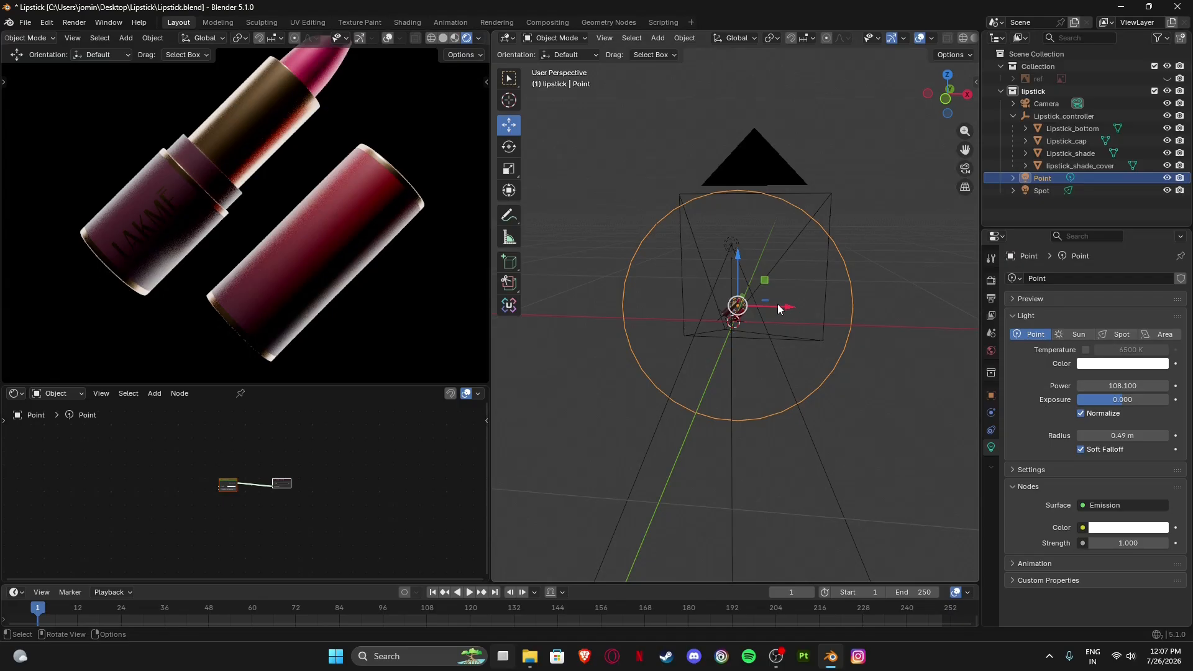
pyautogui.moveTo(777, 303); pyautogui.dragTo(758, 301)
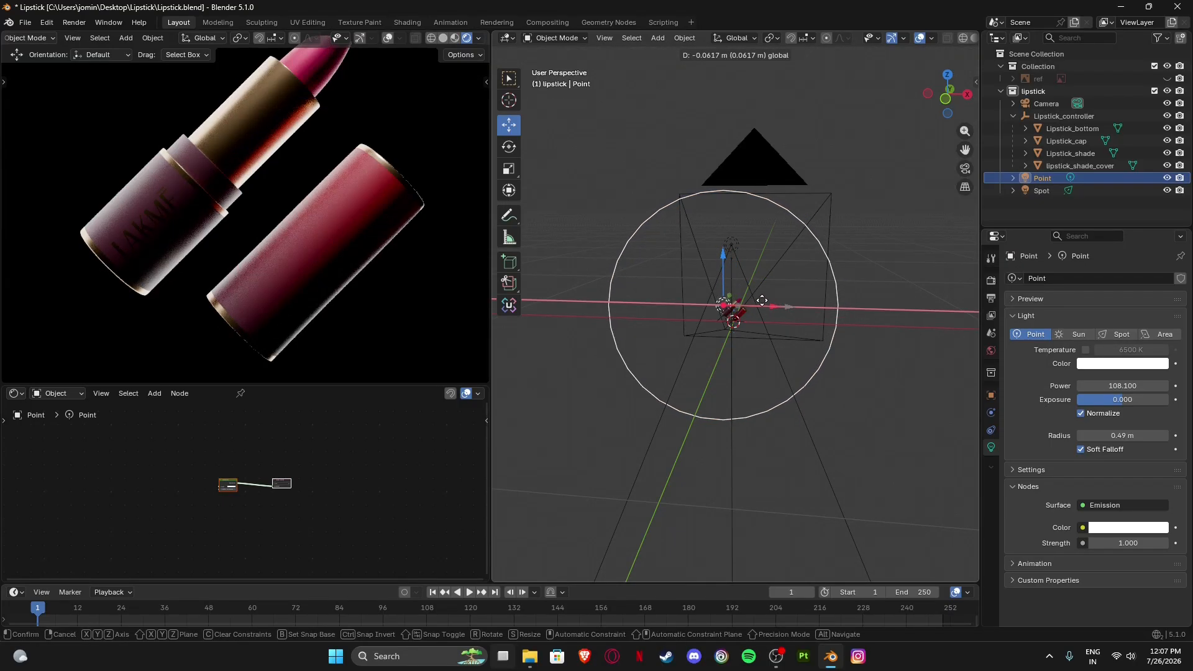
pyautogui.click(762, 301)
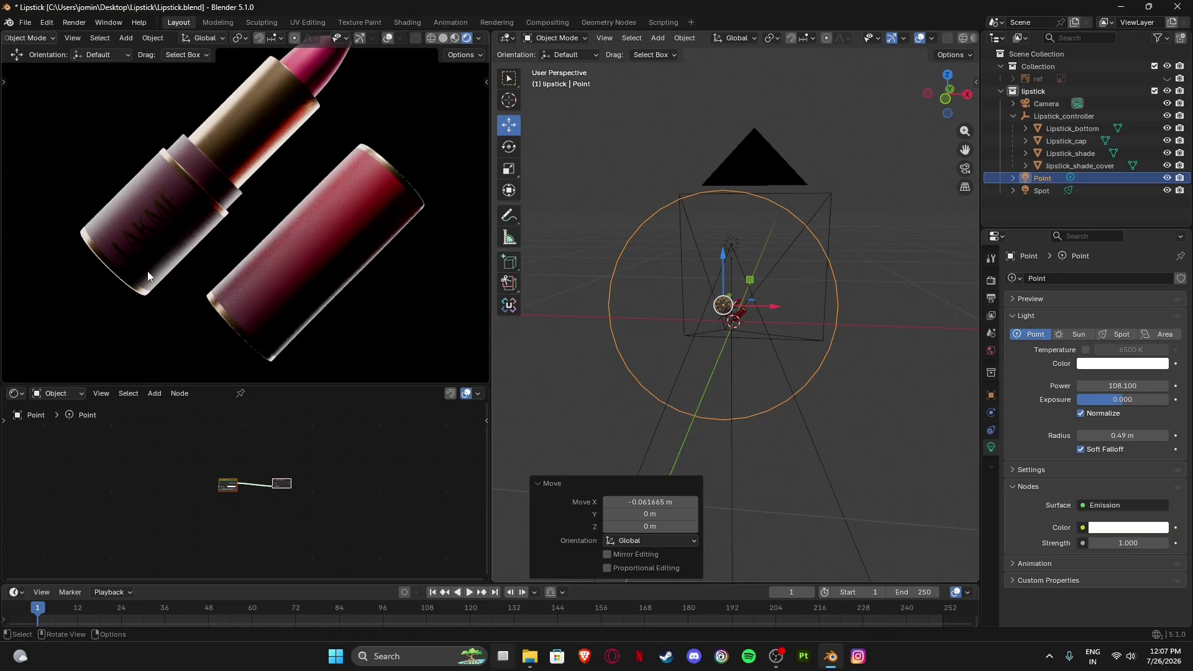
pyautogui.hotkey('ctrl', 'z')
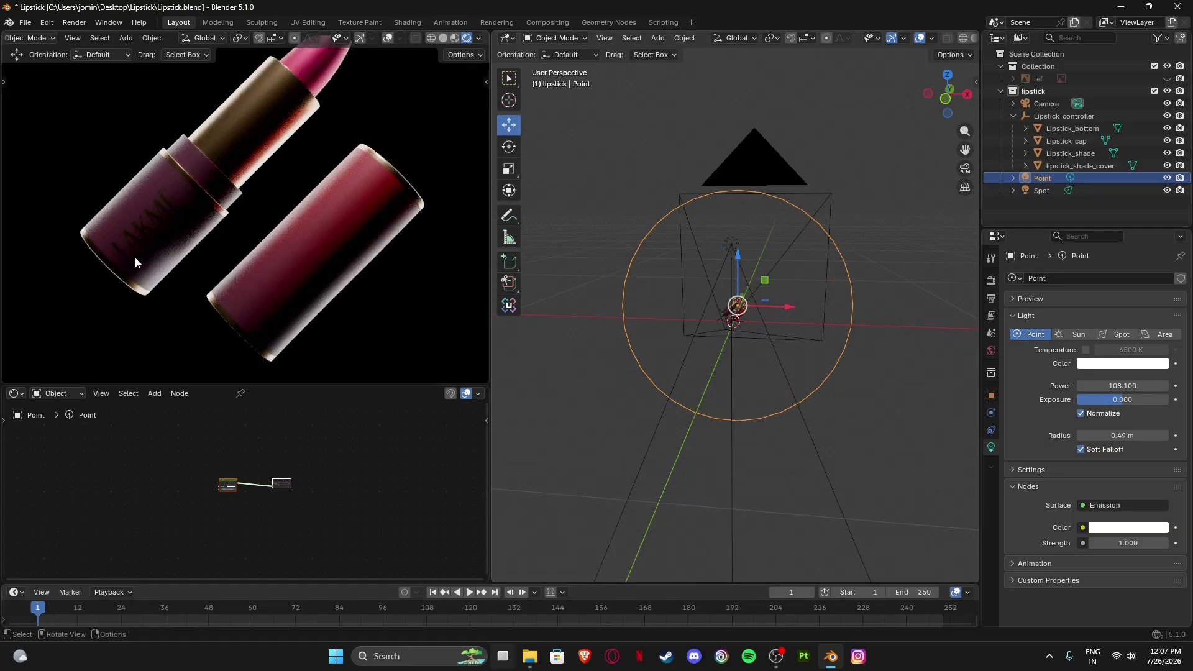
pyautogui.moveTo(782, 306); pyautogui.dragTo(768, 298)
pyautogui.press('Home')
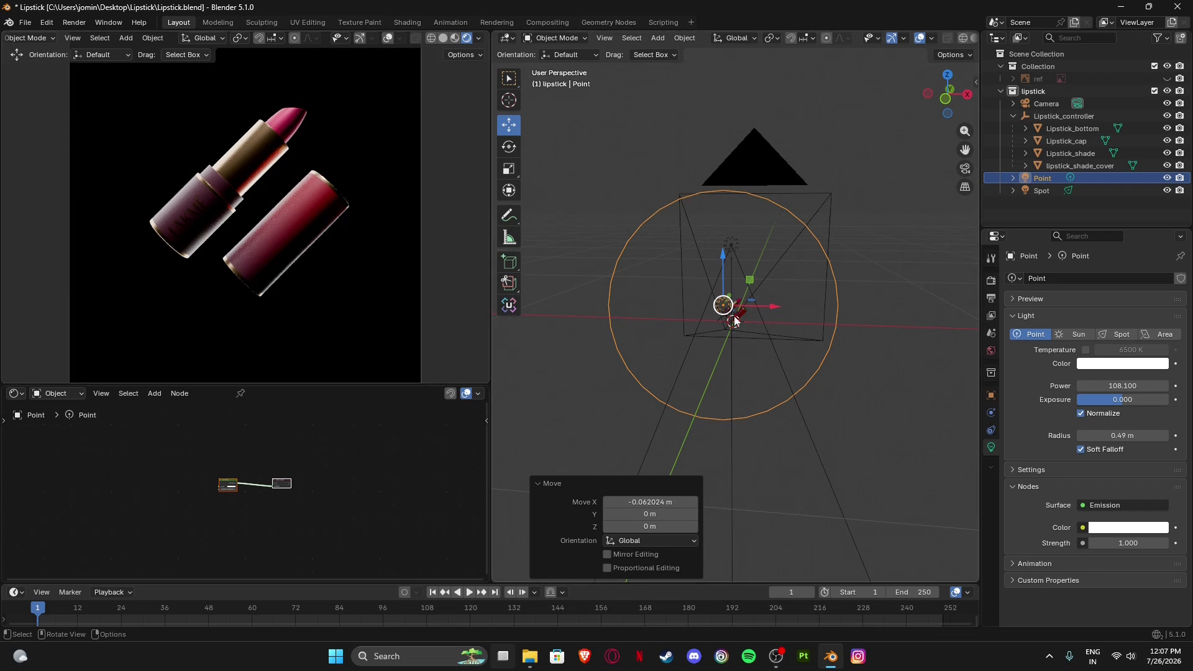
# Try shifting the point light slightly along Y and undo the move.
pyautogui.moveTo(824, 321); pyautogui.dragTo(720, 345, button='middle')
pyautogui.moveTo(775, 291)
pyautogui.mouseDown()
pyautogui.moveTo(787, 287)
pyautogui.moveTo(759, 289)
pyautogui.moveTo(782, 288)
pyautogui.mouseUp()
pyautogui.hotkey('ctrl', 'z')
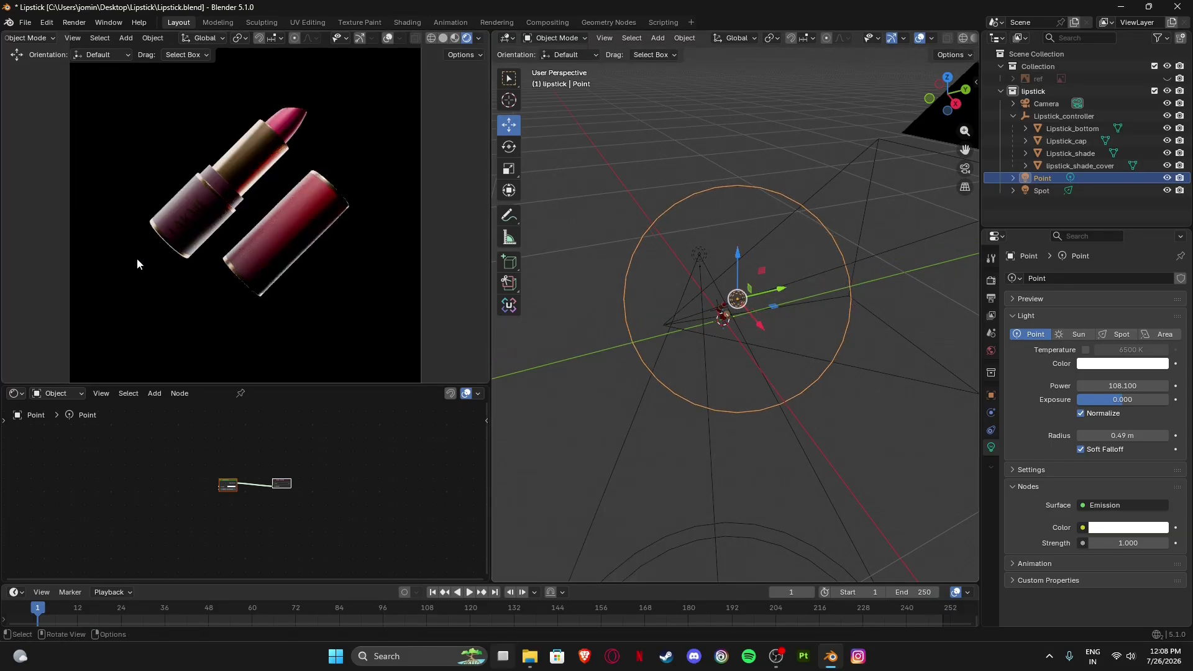
# Add an area light at the world origin and rotate it 90° about X.
pyautogui.moveTo(709, 386); pyautogui.dragTo(785, 353, button='middle')
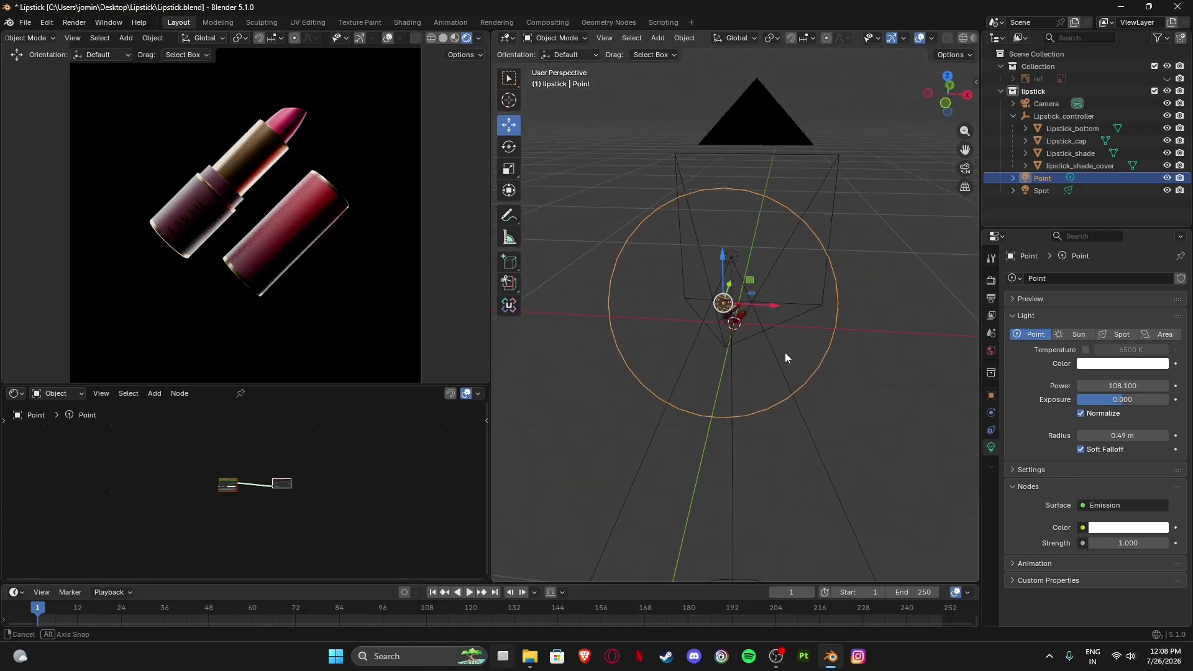
pyautogui.hotkey('shift', 'a')
pyautogui.moveTo(784, 355)
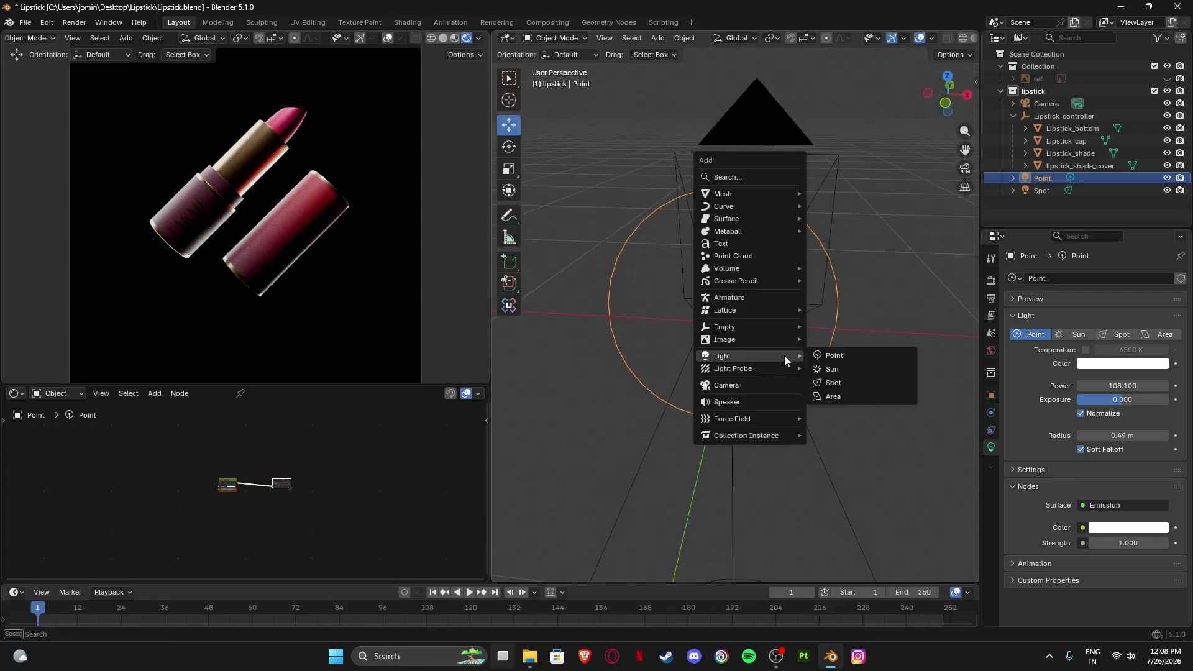
pyautogui.click(844, 401)
pyautogui.press('r')
pyautogui.press('x')
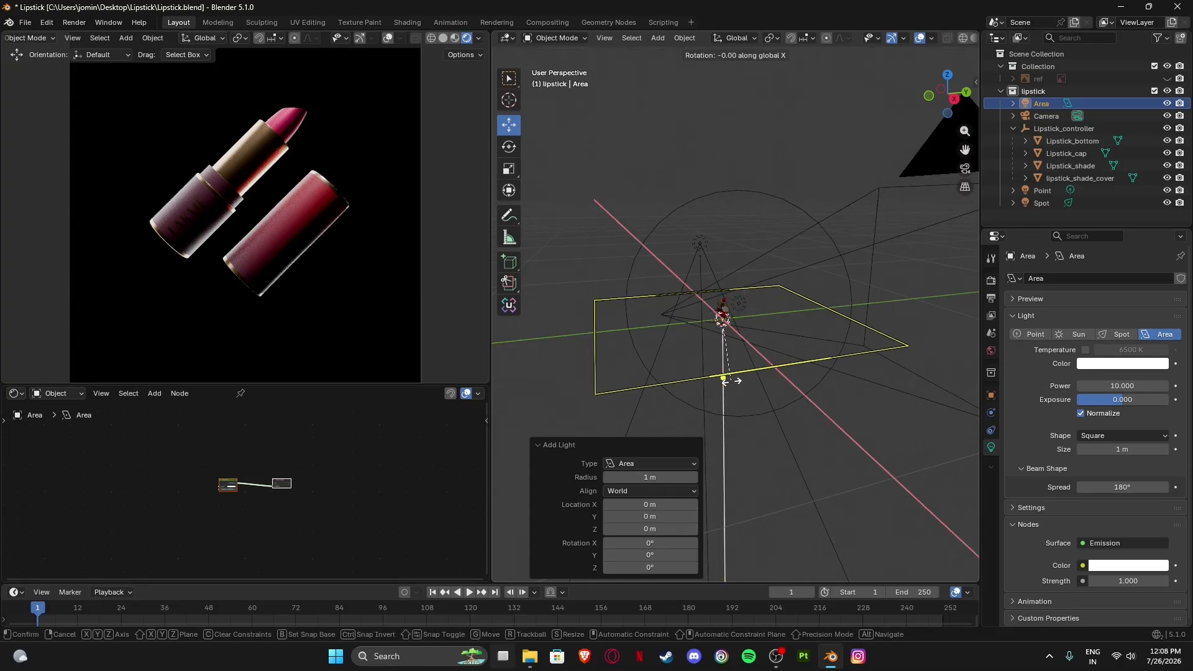
pyautogui.write('90')
pyautogui.press('Return')
# Move the area light about 0.816 m along negative Y in front of the lipstick.
pyautogui.moveTo(764, 335); pyautogui.dragTo(769, 309, button='middle')
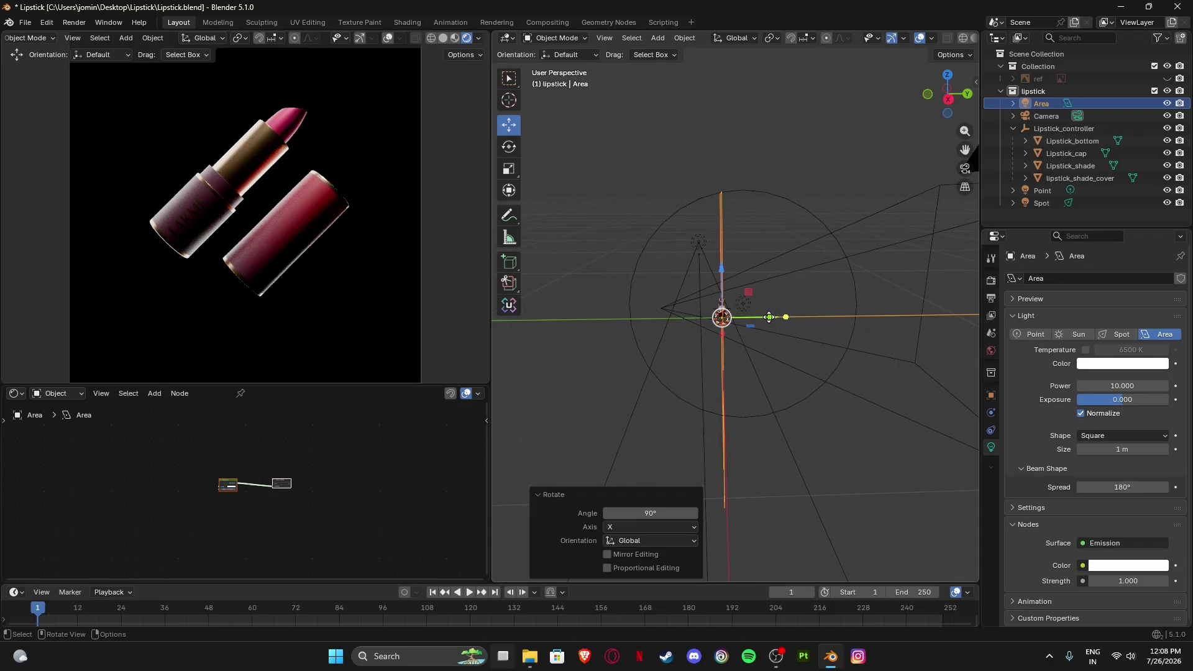
pyautogui.moveTo(768, 319)
pyautogui.mouseDown()
pyautogui.moveTo(909, 294)
pyautogui.moveTo(870, 291)
pyautogui.moveTo(895, 295)
pyautogui.moveTo(756, 326)
pyautogui.mouseUp()
pyautogui.scroll(-2, 756, 327)
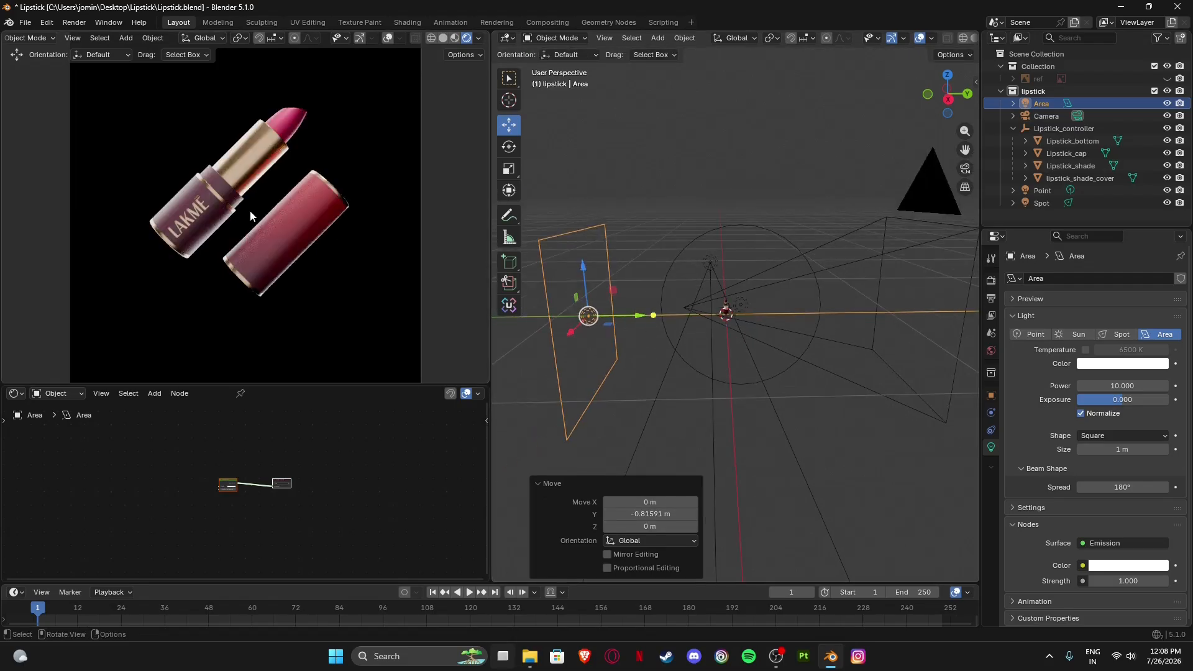
pyautogui.scroll(5, 188, 182)
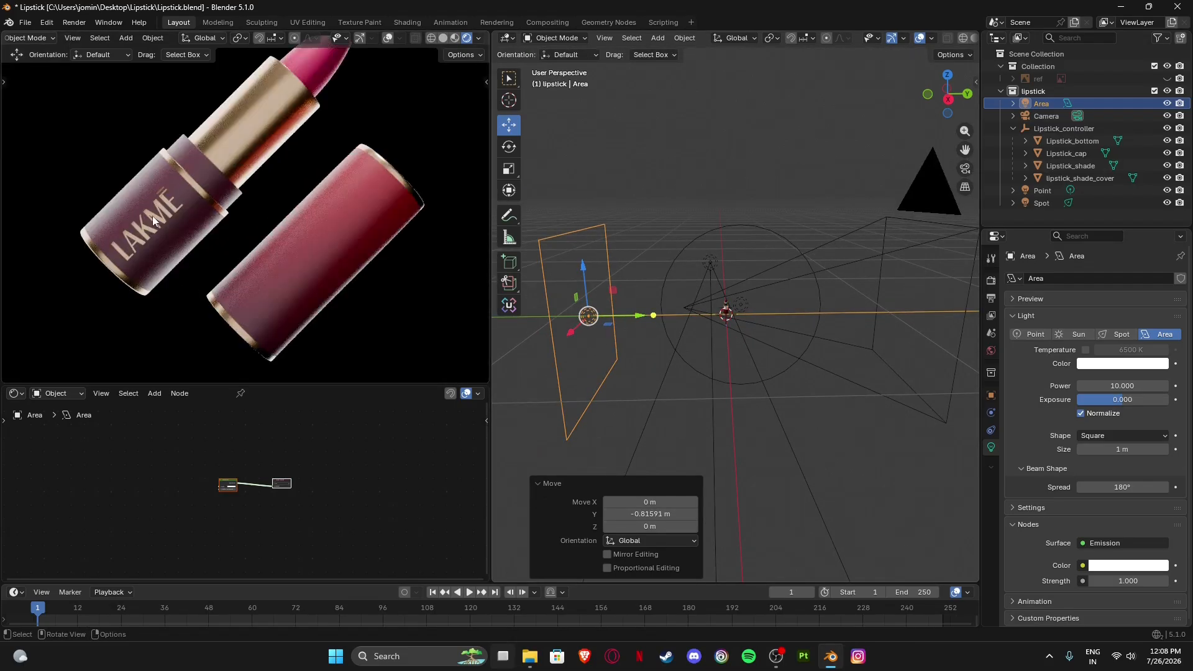
# Scale the area light along X to about -0.007, making it a thin vertical strip.
pyautogui.moveTo(604, 327); pyautogui.dragTo(715, 373, button='middle')
pyautogui.press('s')
pyautogui.press('x')
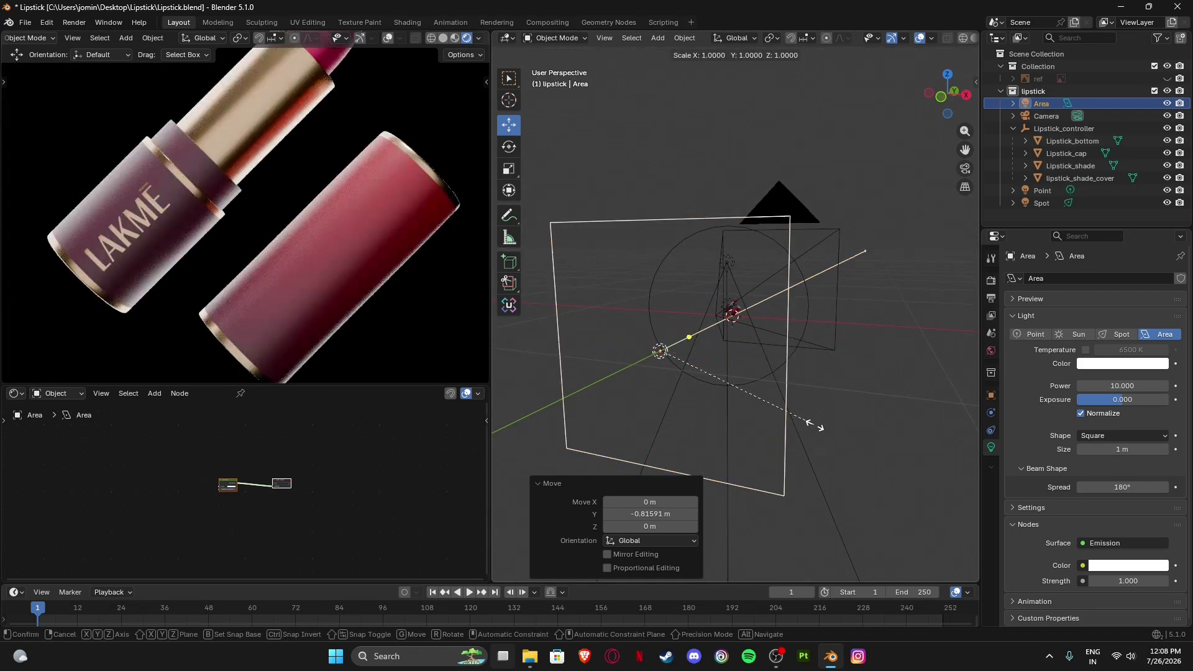
pyautogui.click(661, 352)
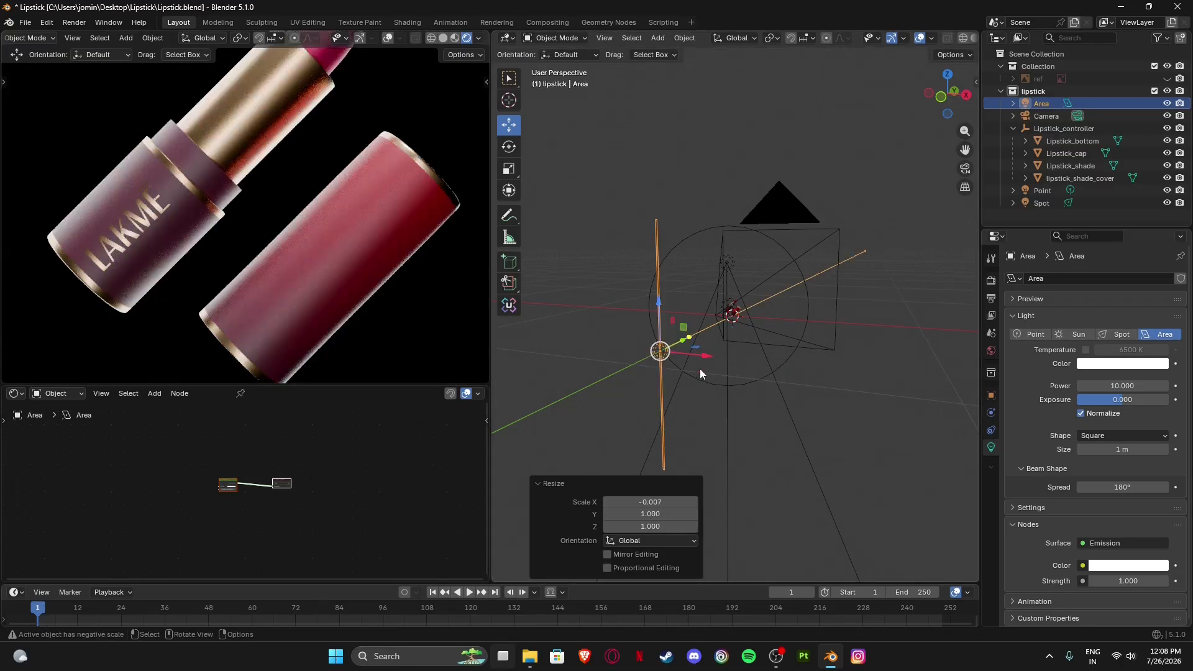
# Shift the strip-shaped area light along negative X, ending with a move of about 0.165 m.
pyautogui.moveTo(700, 368); pyautogui.dragTo(648, 373, button='middle')
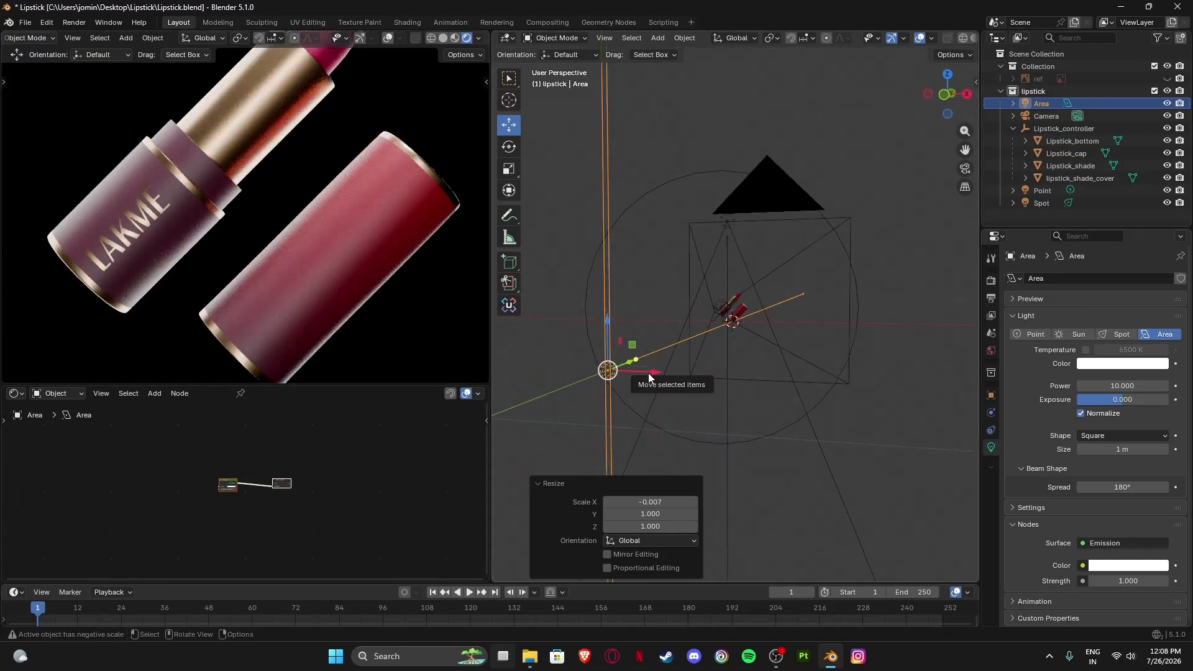
pyautogui.click(509, 169)
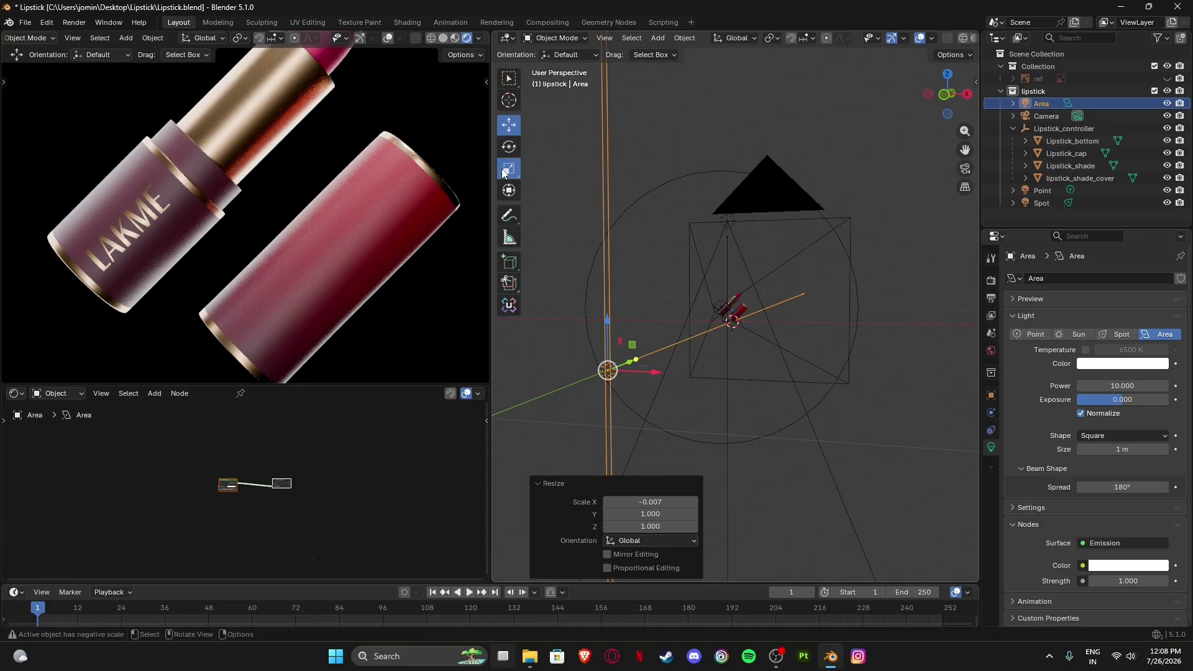
pyautogui.moveTo(657, 372); pyautogui.dragTo(525, 347)
pyautogui.click(509, 124)
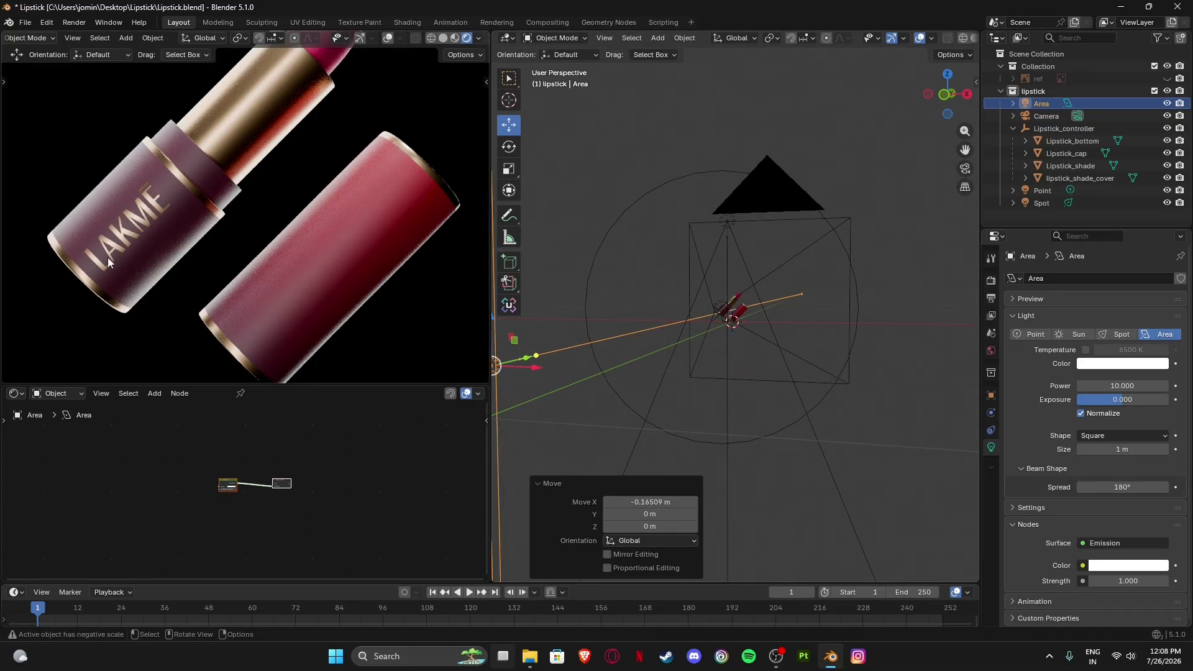
pyautogui.press('Home')
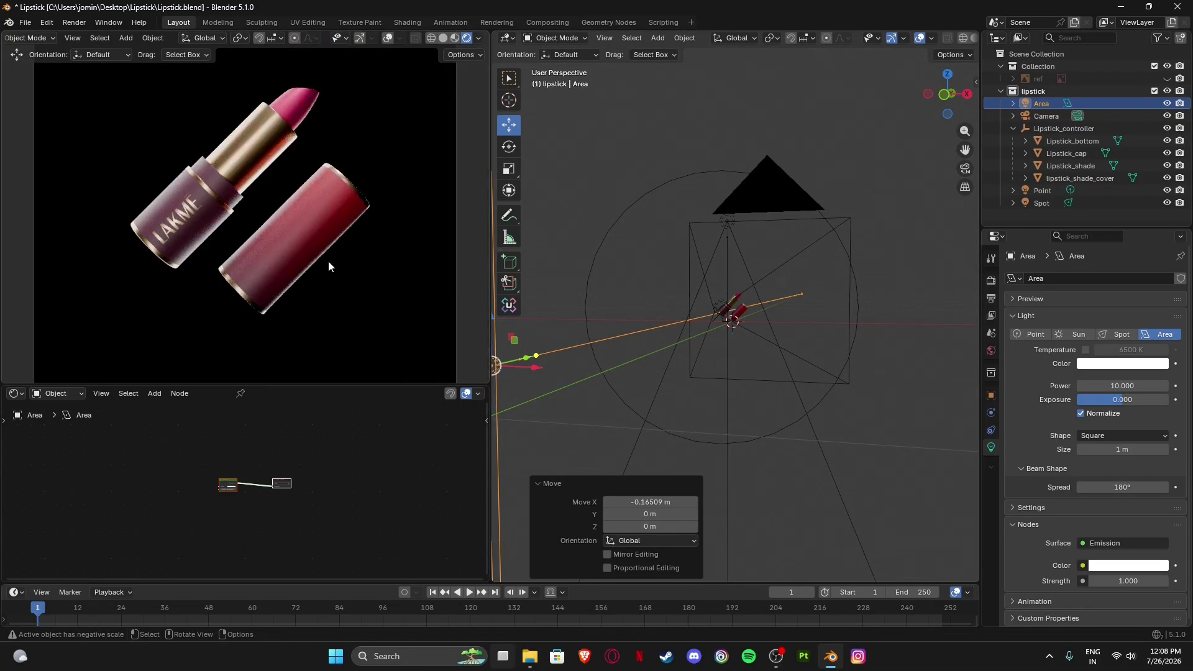
# Set the area light's size to about 3.88 m.
pyautogui.moveTo(668, 383); pyautogui.dragTo(800, 419, button='middle')
pyautogui.scroll(1, 789, 373)
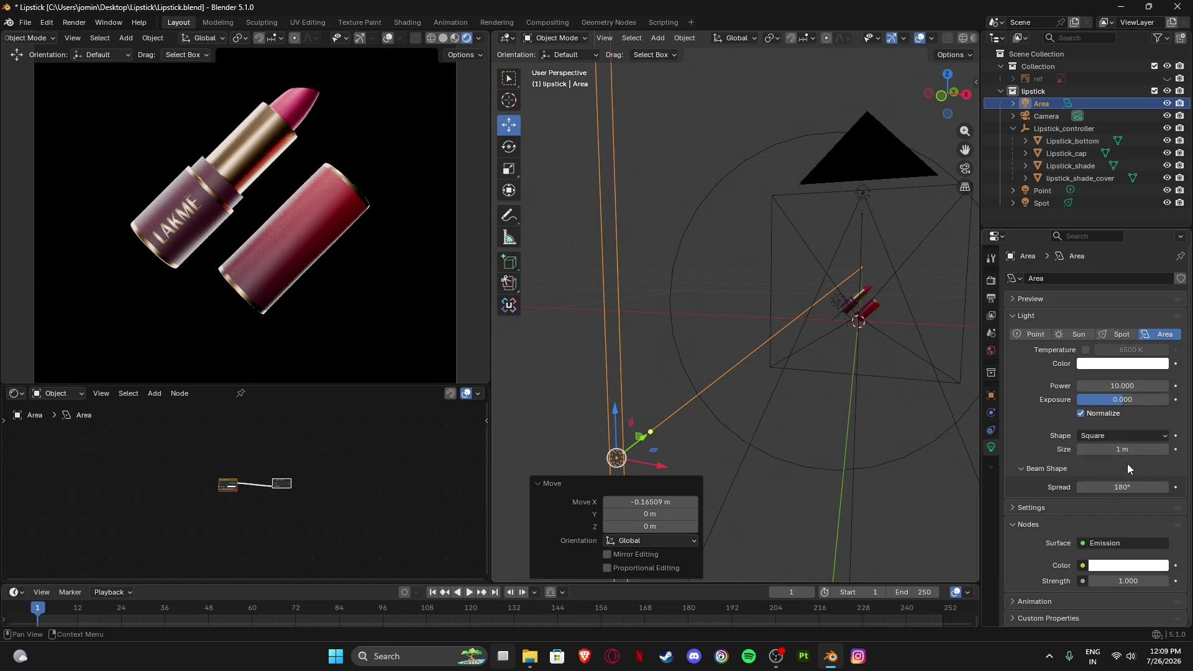
pyautogui.moveTo(1123, 488); pyautogui.dragTo(1184, 453)
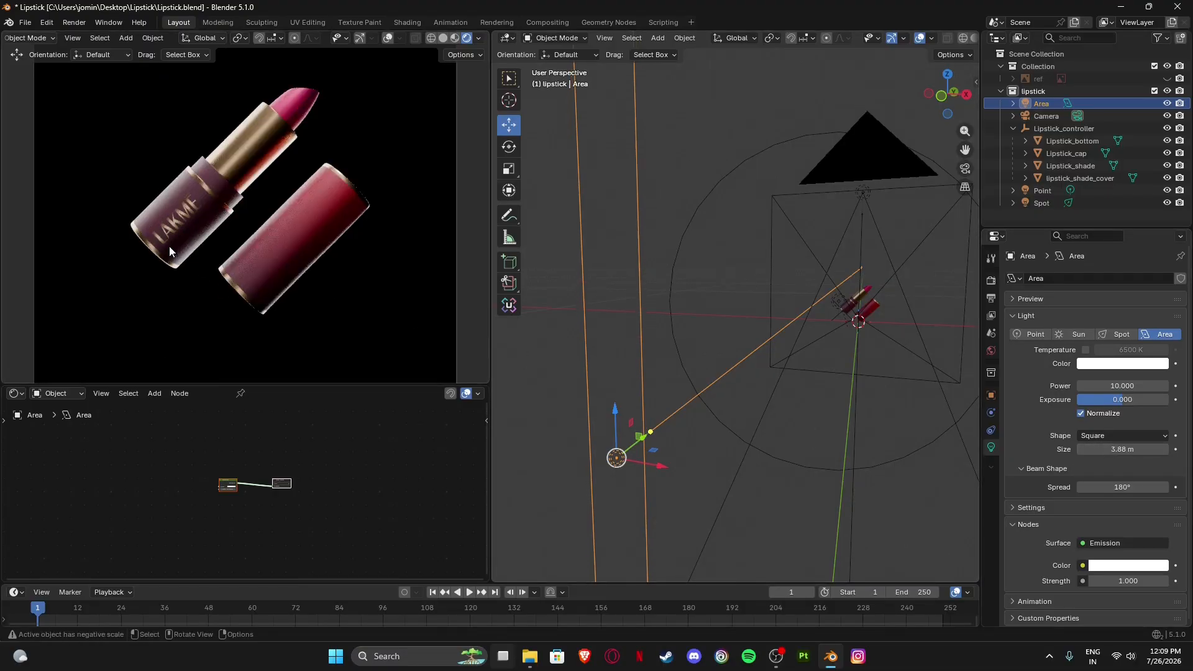
# Scale the area light along Z by about 0.668 and move it about 0.09 m along Y towards the lipstick.
pyautogui.press('s')
pyautogui.press('z')
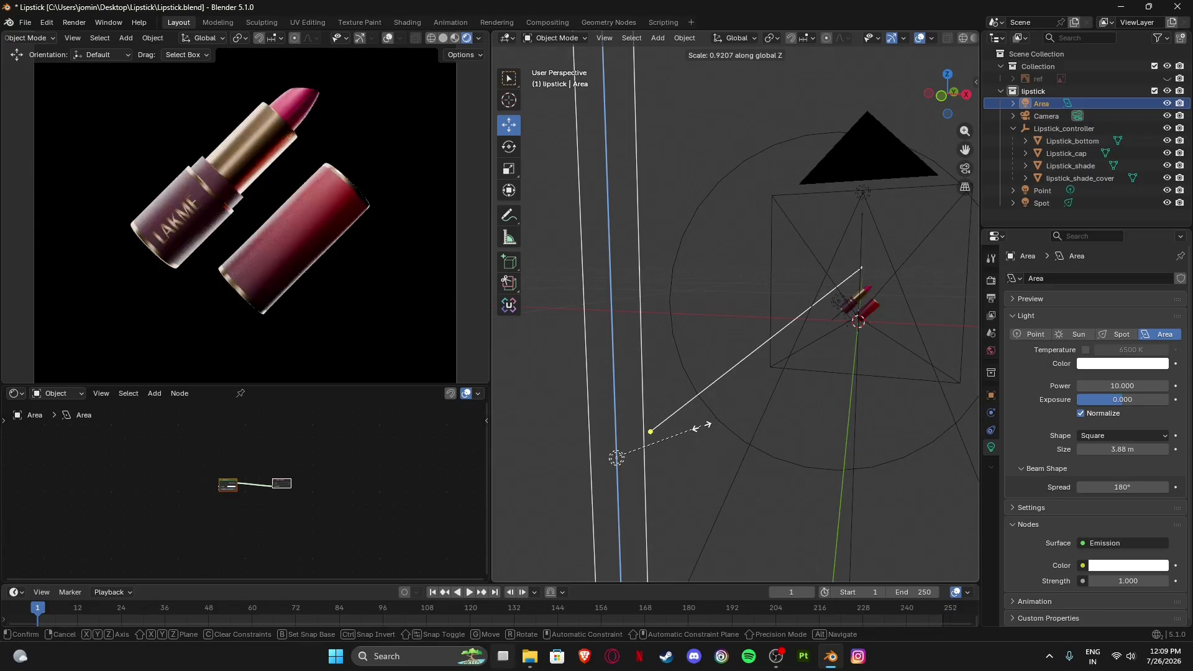
pyautogui.click(669, 427)
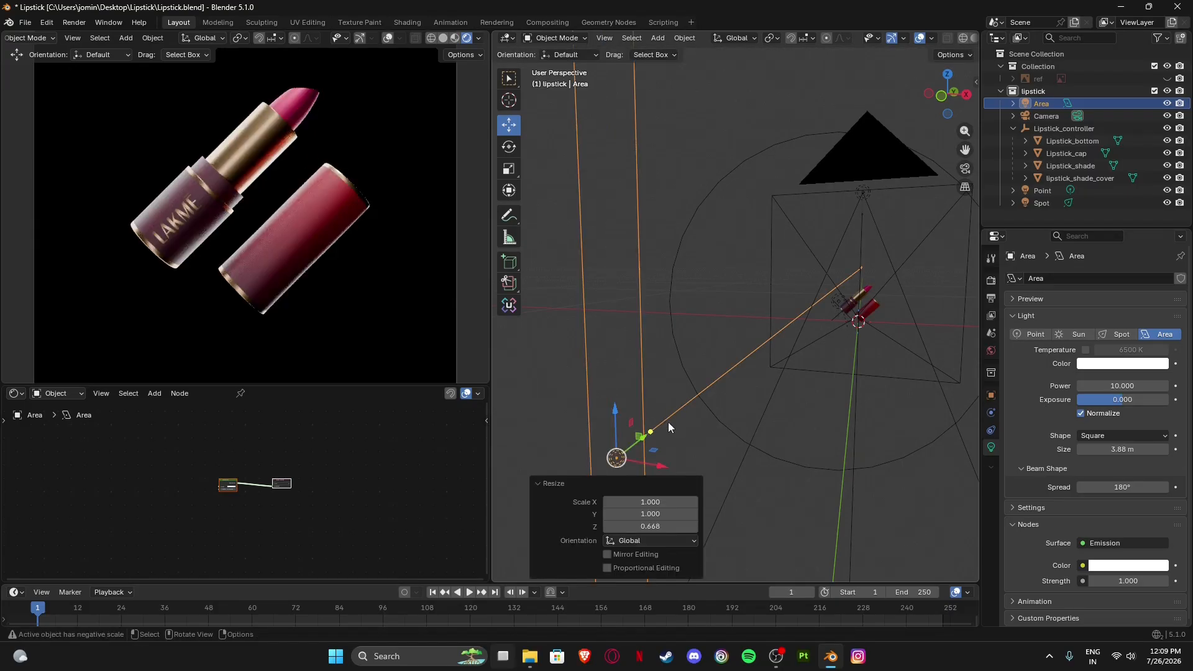
pyautogui.press('g')
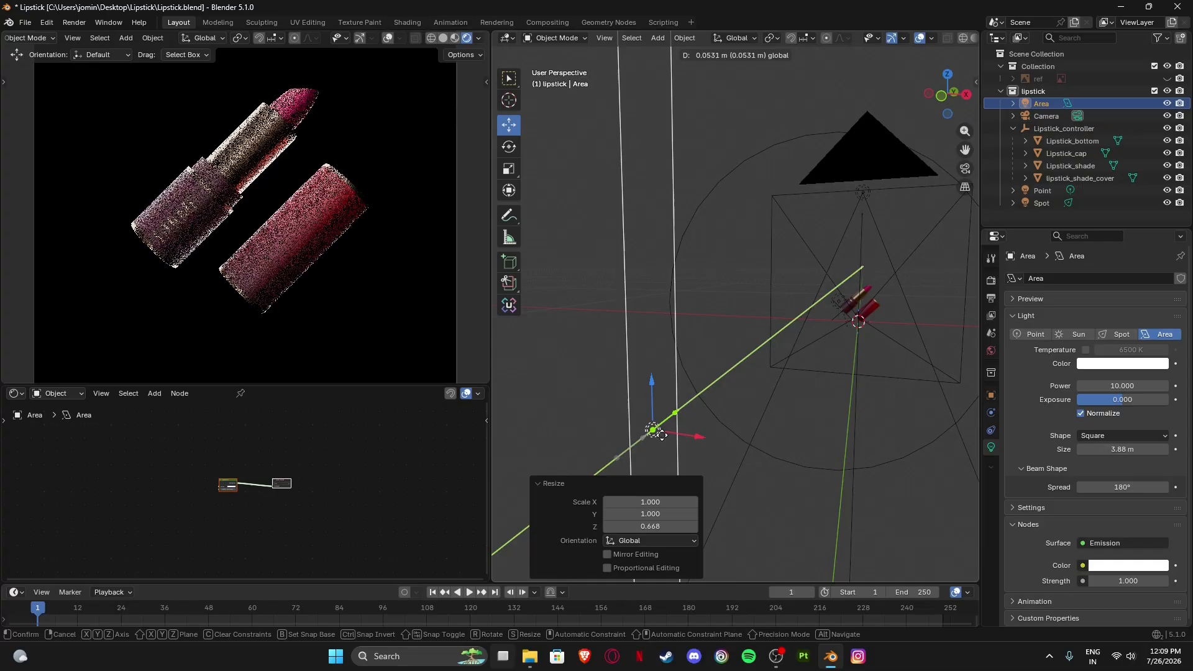
pyautogui.click(680, 430)
# Scale the area light along Z by about 1.431 to lengthen the vertical strip.
pyautogui.press('s')
pyautogui.press('z')
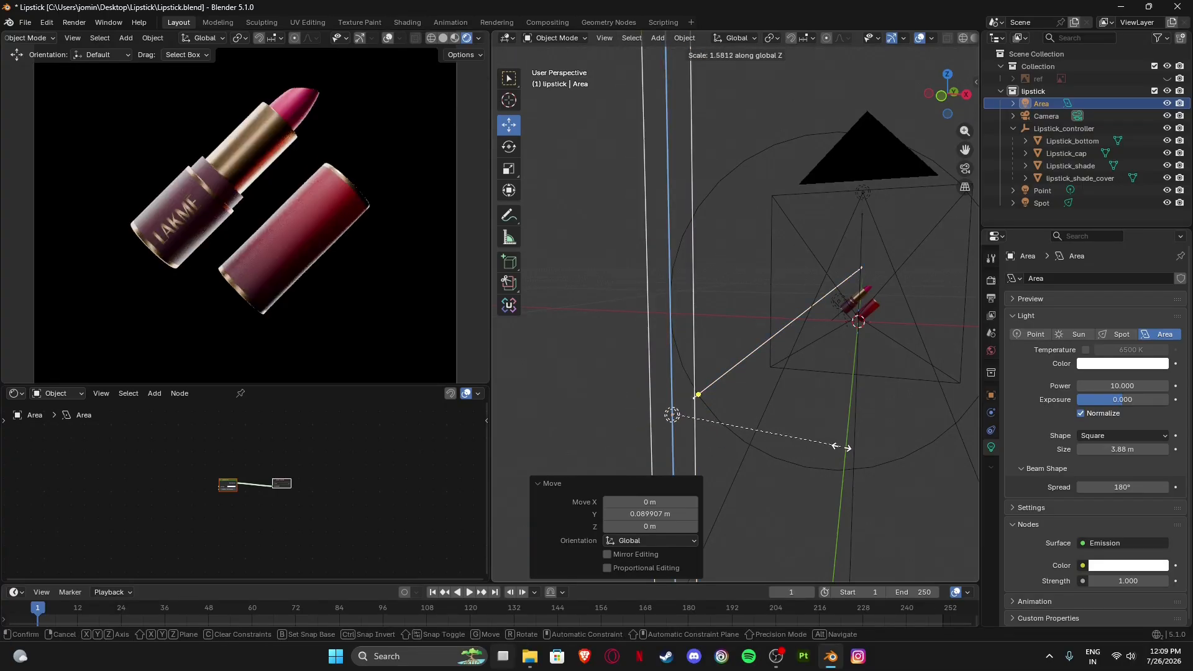
pyautogui.click(819, 447)
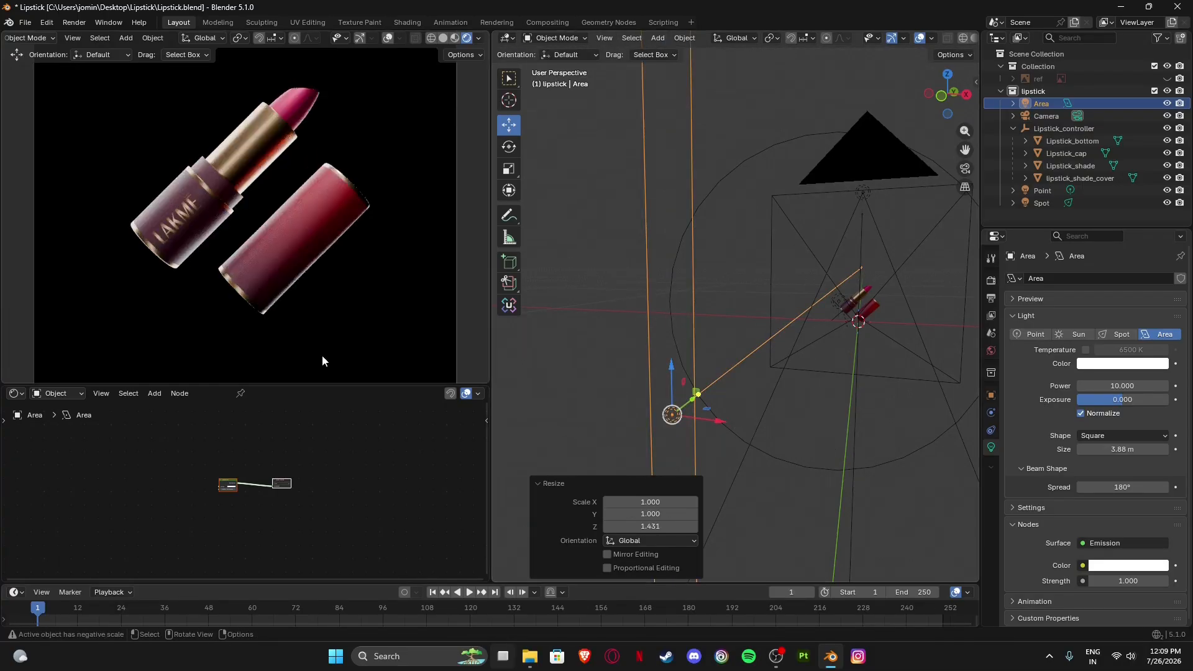
# Set the area light's power to 17.3 and check the highlights on the lipstick body and cap.
pyautogui.scroll(6, 169, 244)
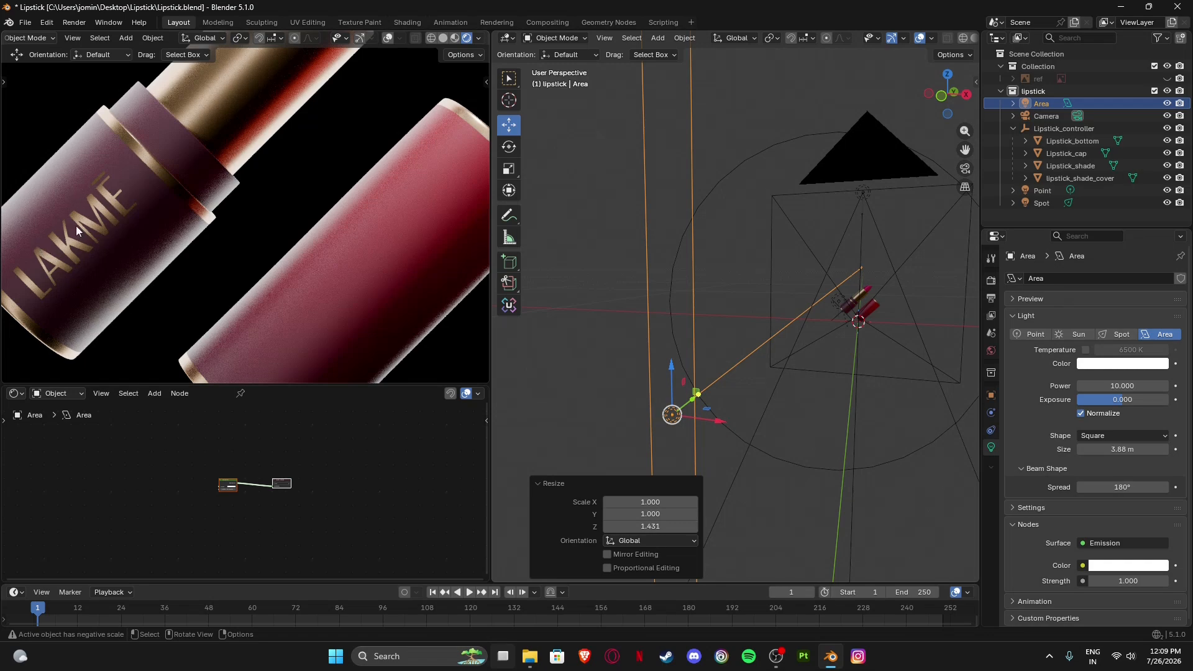
pyautogui.scroll(-2, 173, 236)
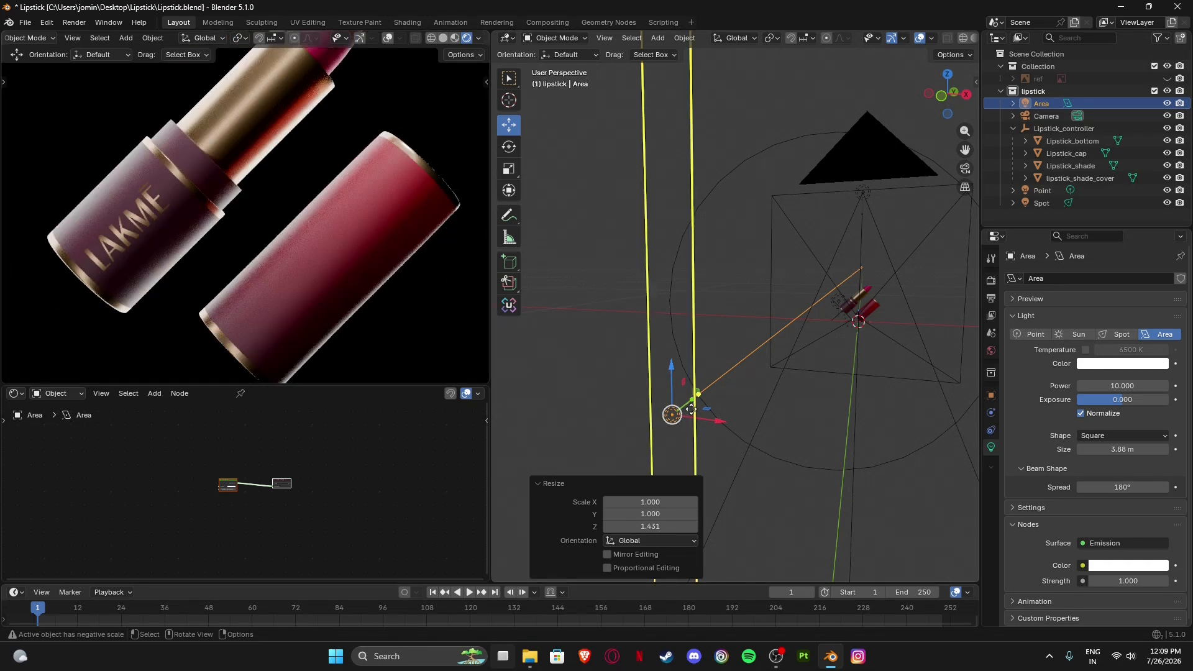
pyautogui.moveTo(1113, 386); pyautogui.dragTo(1141, 386)
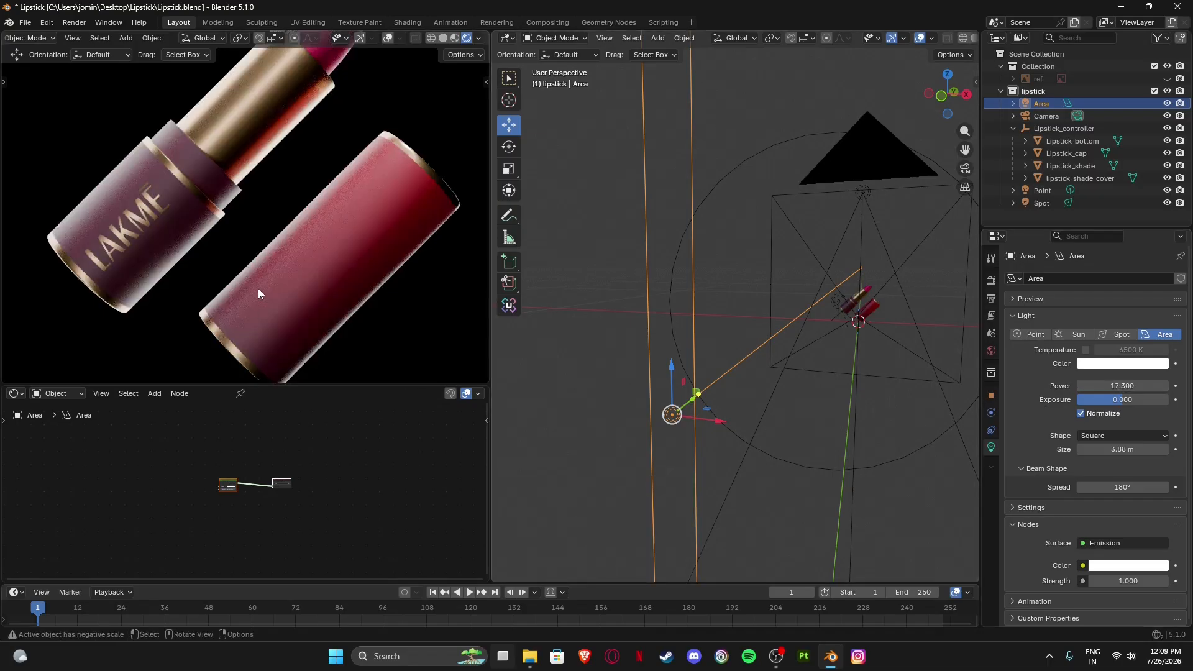
pyautogui.scroll(-3, 259, 289)
pyautogui.scroll(3, 149, 267)
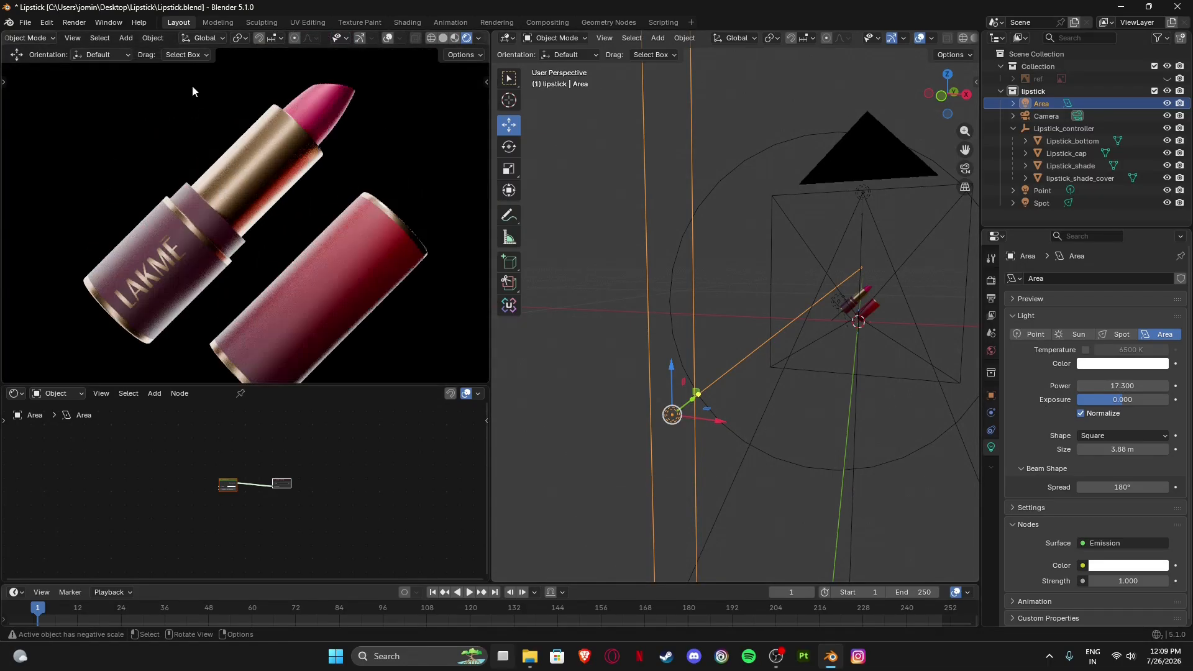
pyautogui.scroll(4, 135, 277)
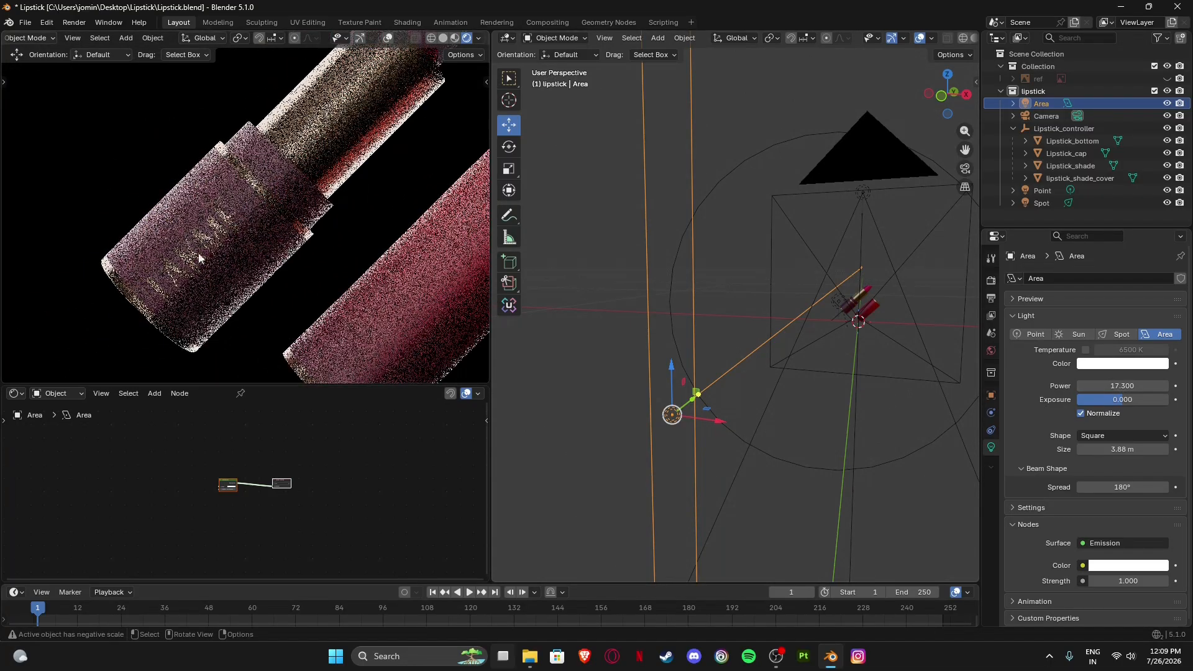
pyautogui.scroll(-2, 211, 239)
pyautogui.scroll(-5, 265, 198)
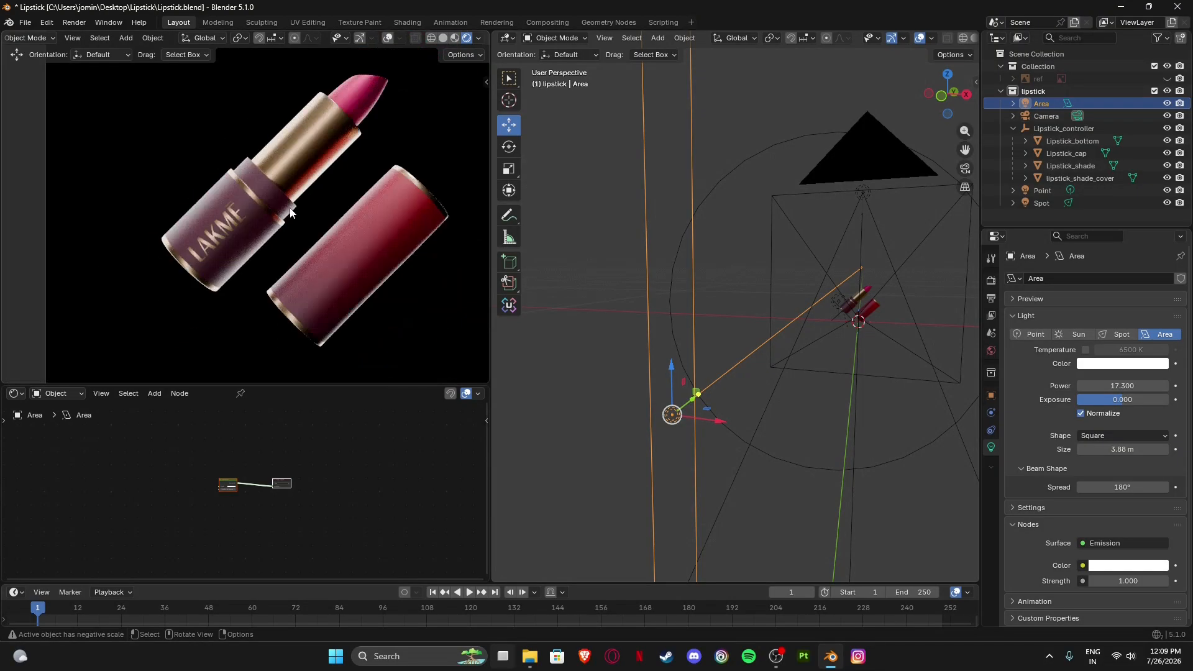
pyautogui.scroll(2, 249, 169)
pyautogui.scroll(-2, 249, 174)
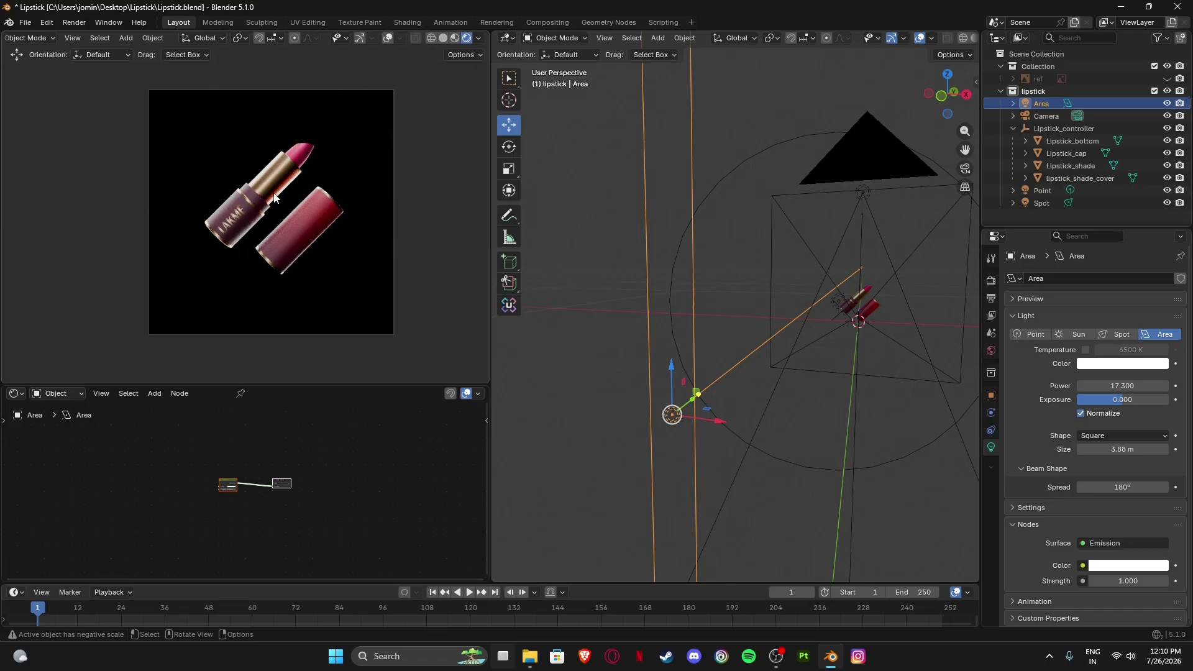
# Select the camera and raise it about 0.0015 m along Z to adjust the lipstick's framing.
pyautogui.moveTo(774, 397); pyautogui.dragTo(814, 334, button='middle')
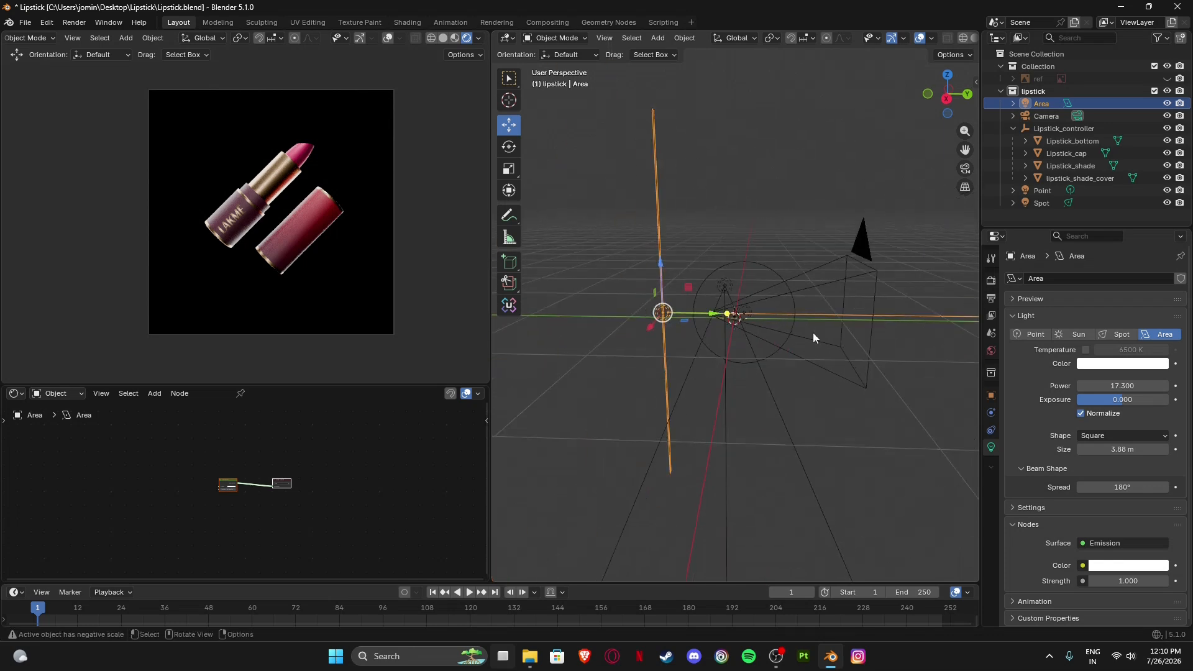
pyautogui.click(863, 235)
pyautogui.moveTo(676, 304); pyautogui.dragTo(823, 284, button='middle')
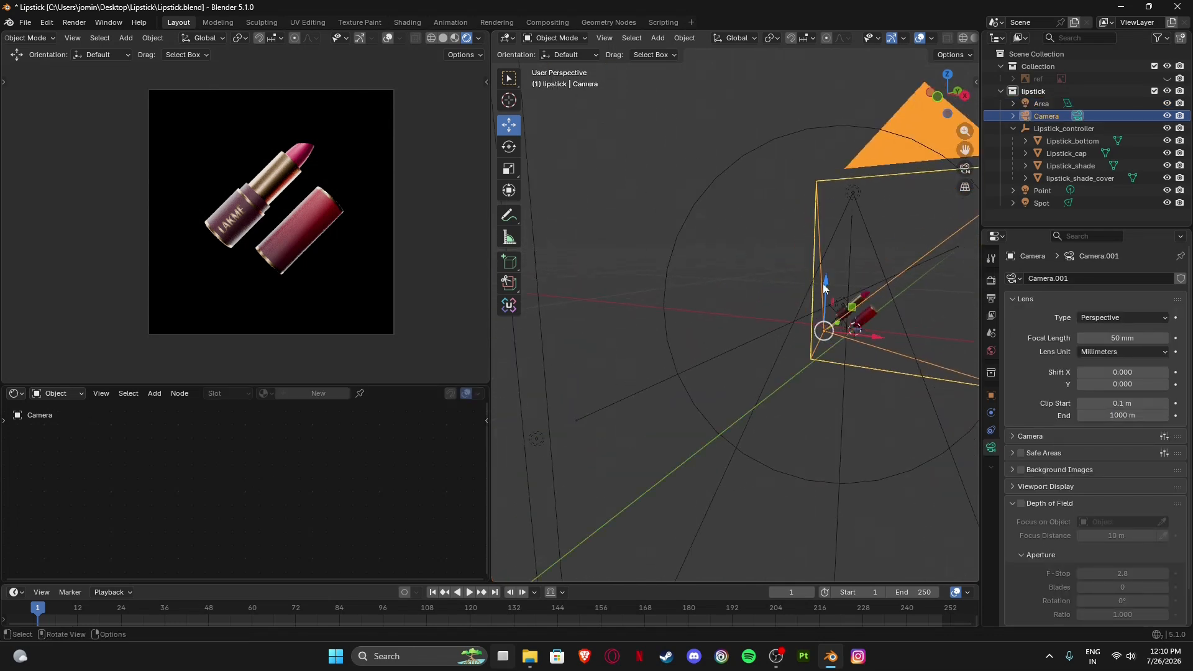
pyautogui.moveTo(826, 279); pyautogui.dragTo(830, 281)
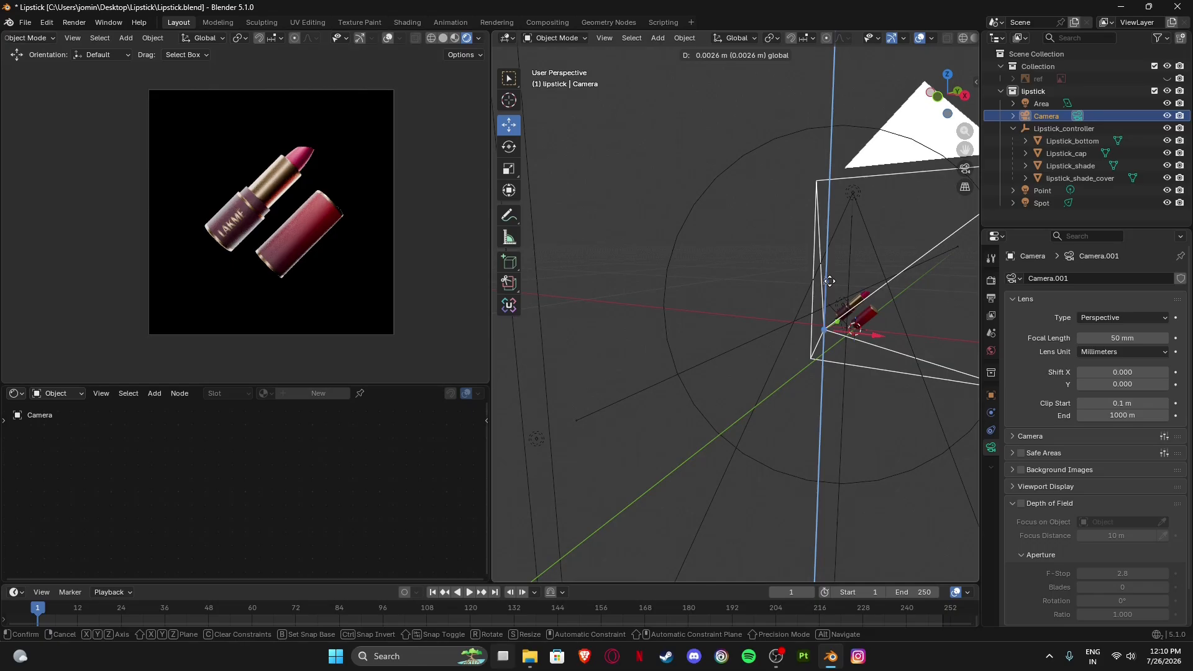
pyautogui.moveTo(830, 281); pyautogui.dragTo(831, 281)
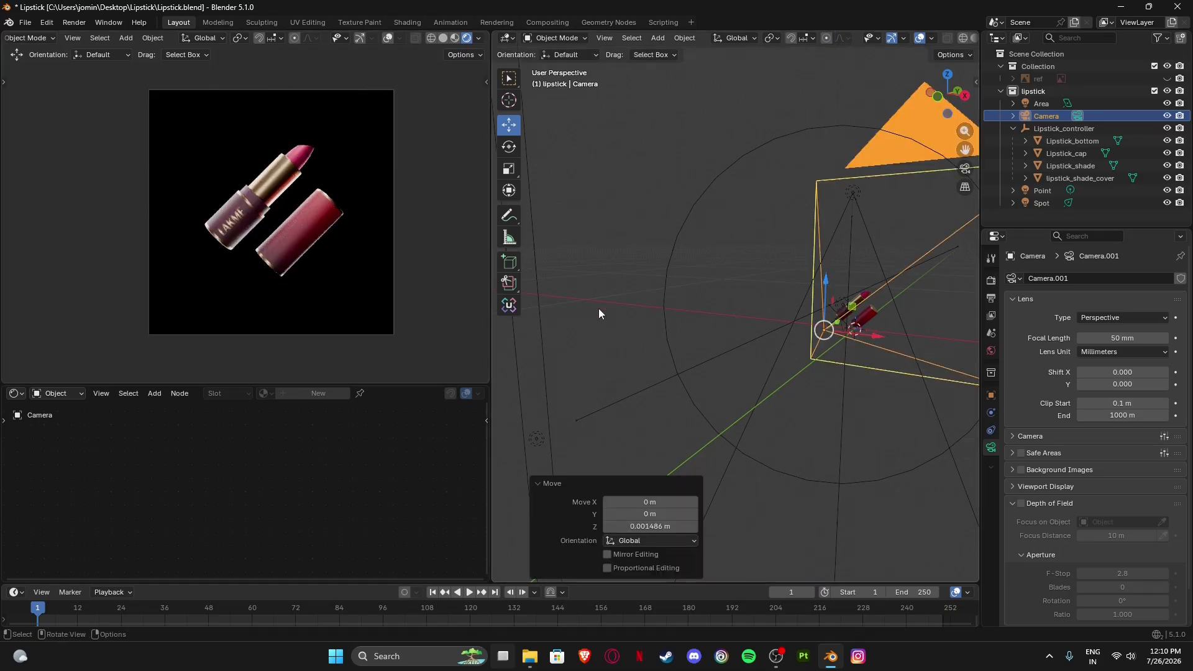
# Add a 2 m mesh plane at the world origin as a backdrop.
pyautogui.scroll(-6, 599, 308)
pyautogui.moveTo(714, 361); pyautogui.dragTo(654, 377, button='middle')
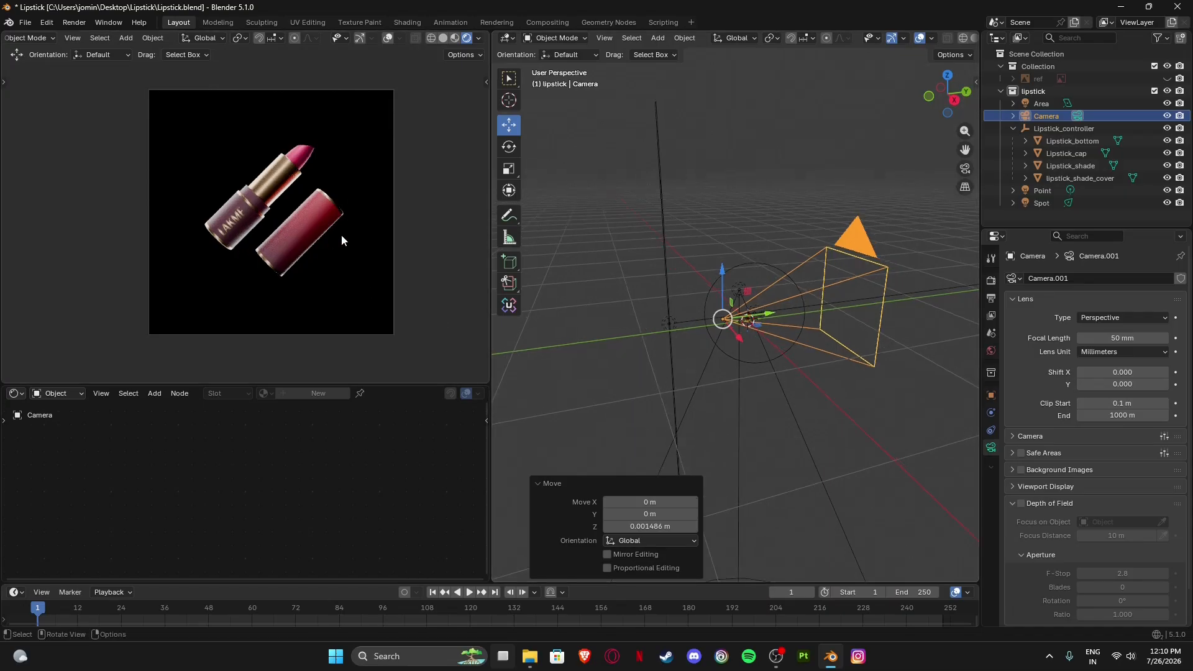
pyautogui.moveTo(773, 365); pyautogui.dragTo(656, 369, button='middle')
pyautogui.click(657, 369)
pyautogui.hotkey('shift', 'a')
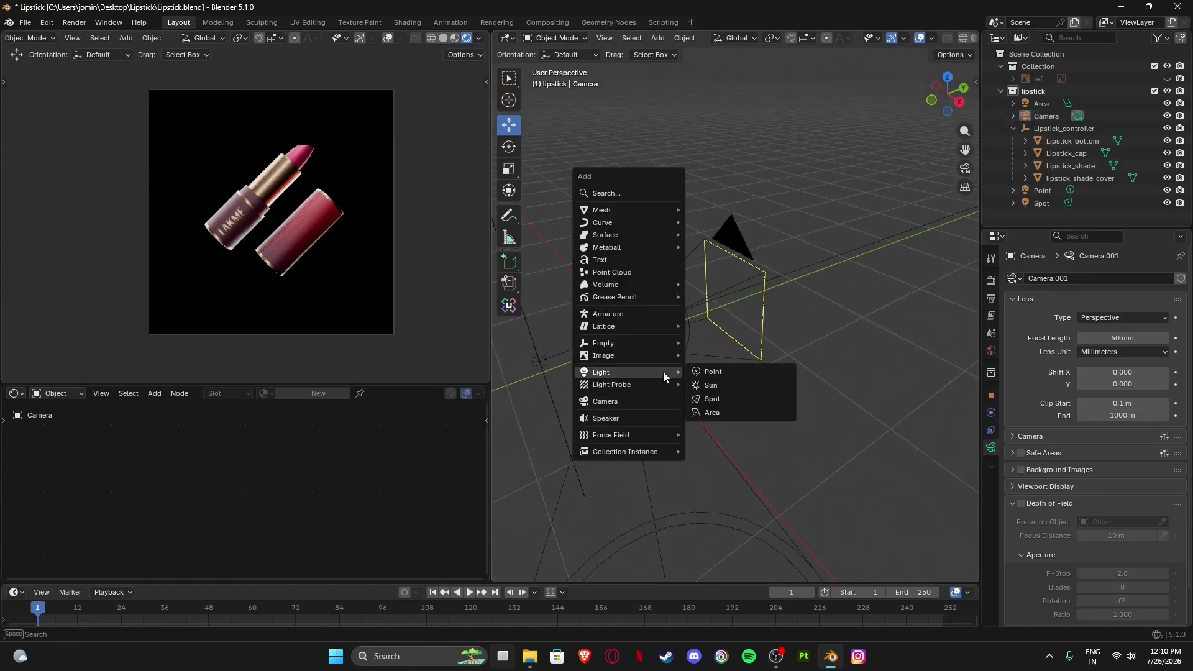
pyautogui.click(713, 210)
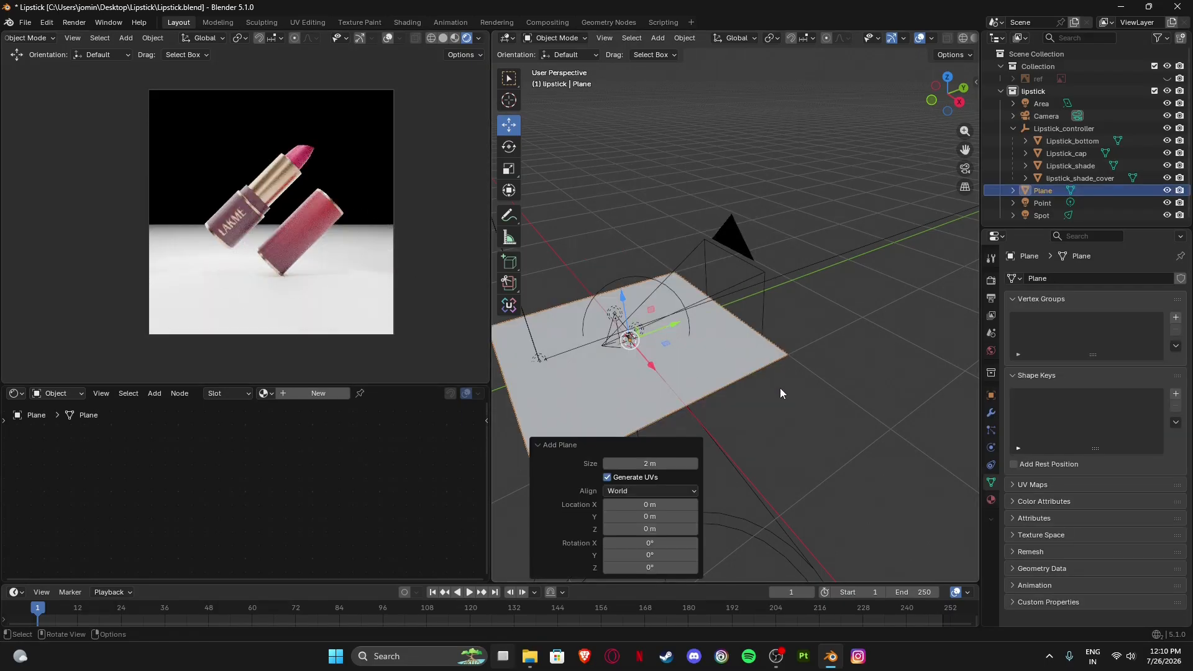
# Rotate the plane 90° about X and move it about 1.917 m along Y behind the lipstick.
pyautogui.press('r')
pyautogui.write('x')
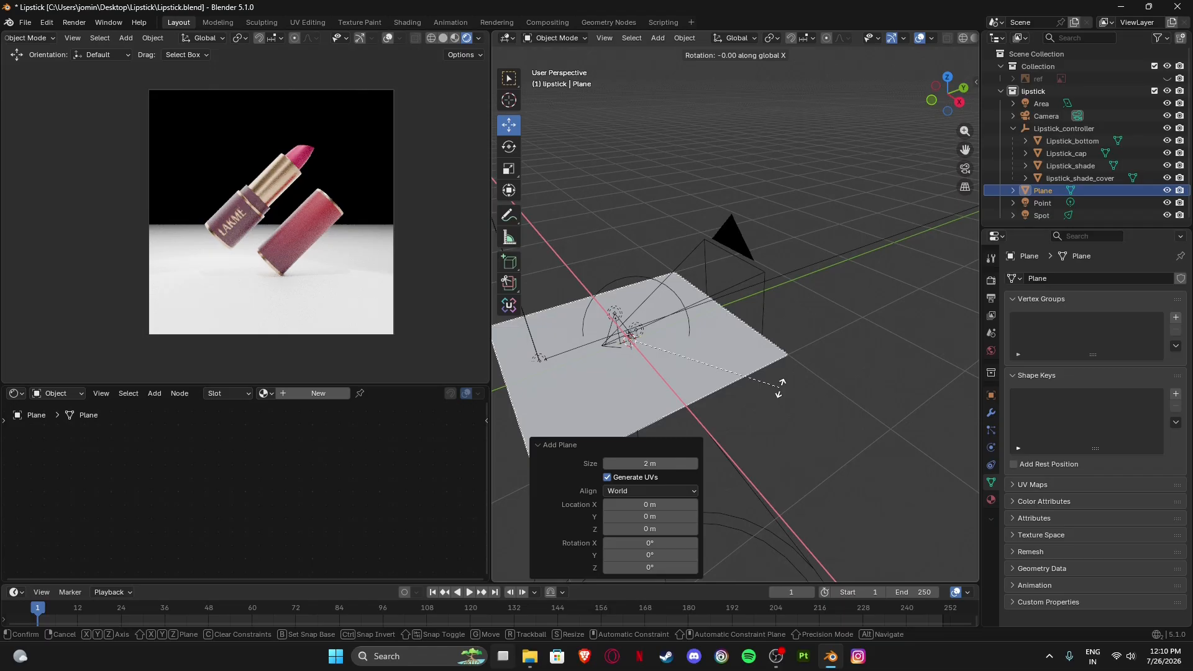
pyautogui.write('90')
pyautogui.press('Return')
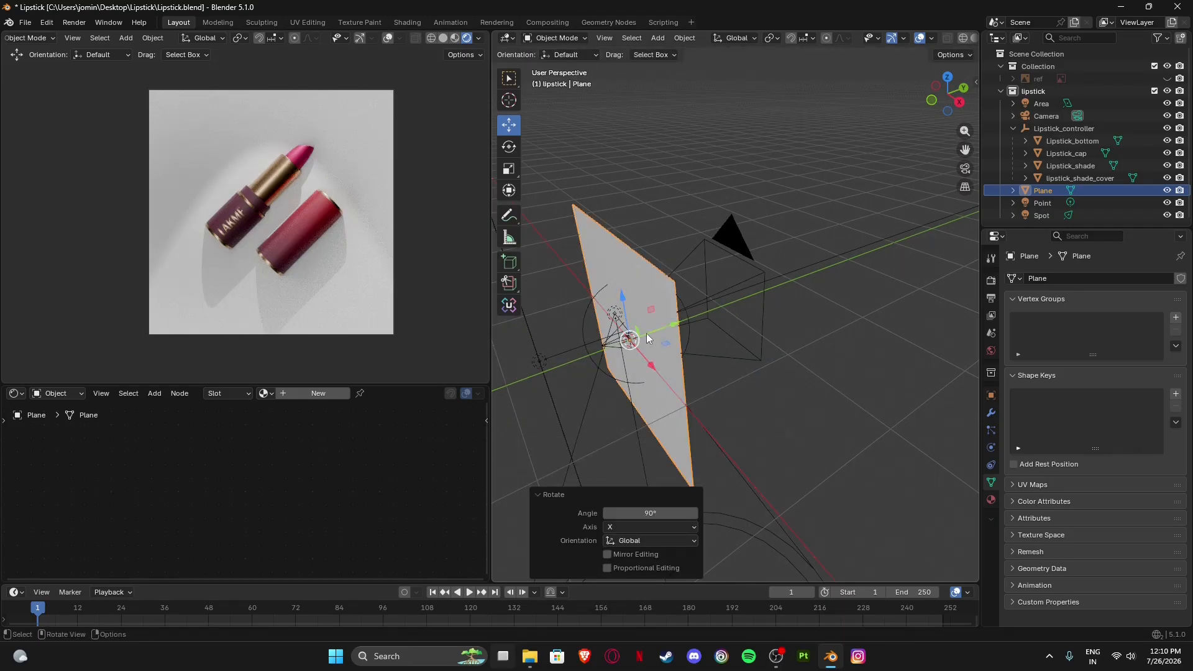
pyautogui.moveTo(658, 330); pyautogui.dragTo(820, 283)
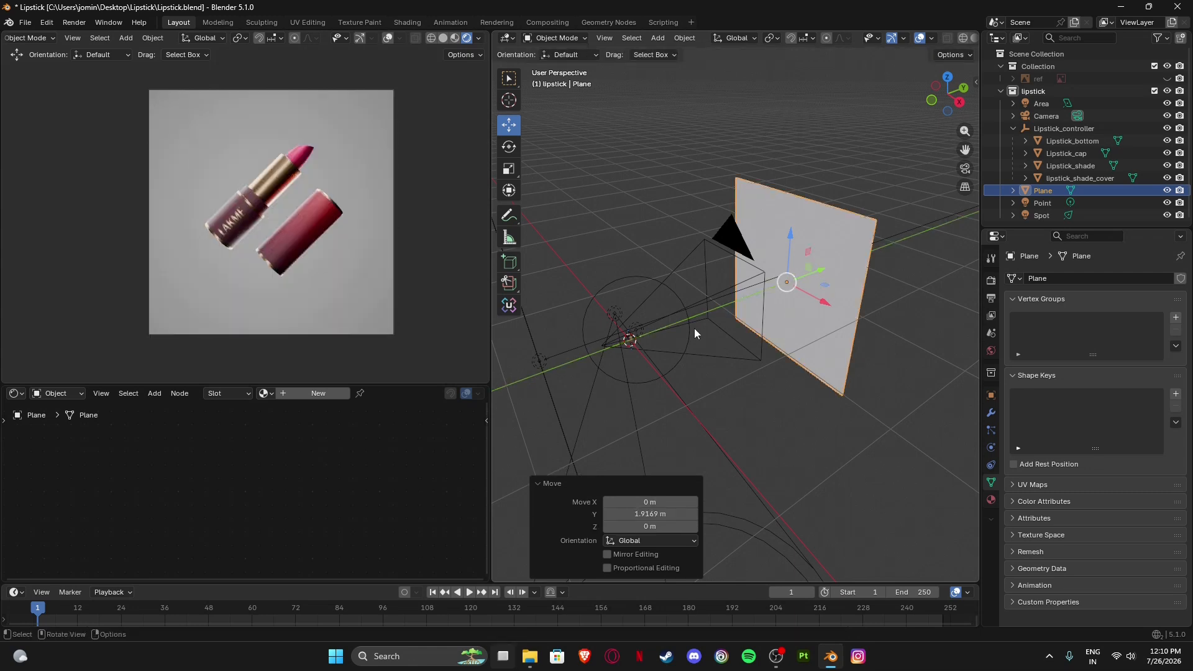
# Give the backdrop plane a new material named bg and rename the plane object bg.
pyautogui.keyDown('shift'); pyautogui.moveTo(809, 309); pyautogui.dragTo(727, 322, button='middle'); pyautogui.keyUp('shift')
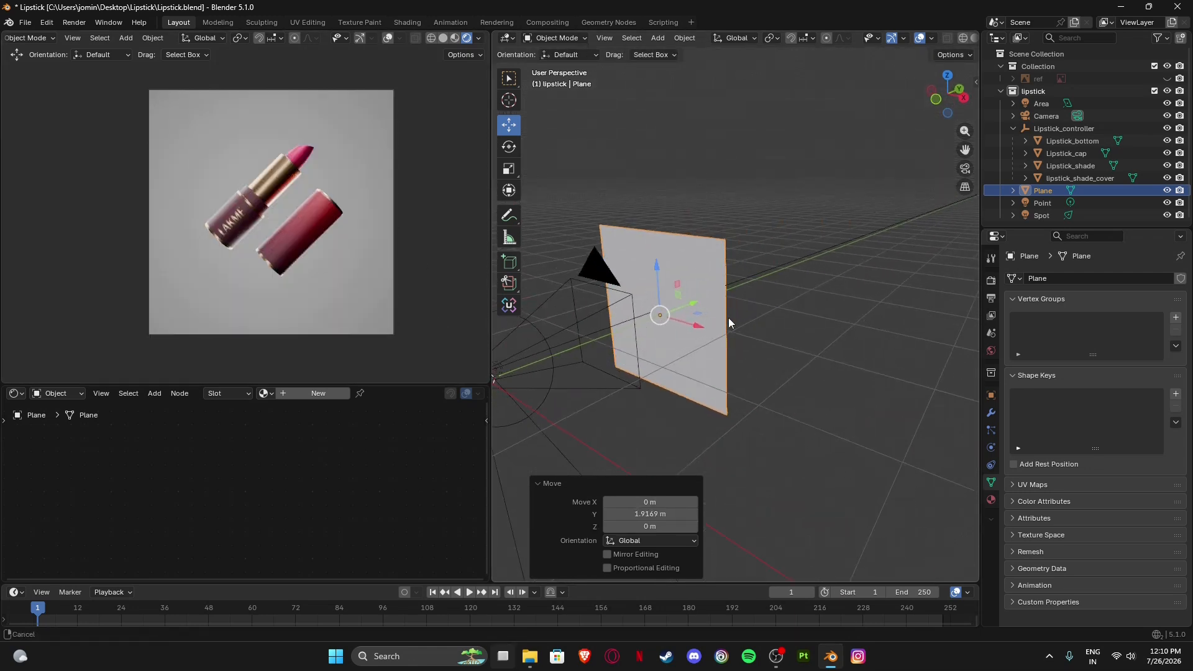
pyautogui.click(992, 499)
pyautogui.click(1102, 331)
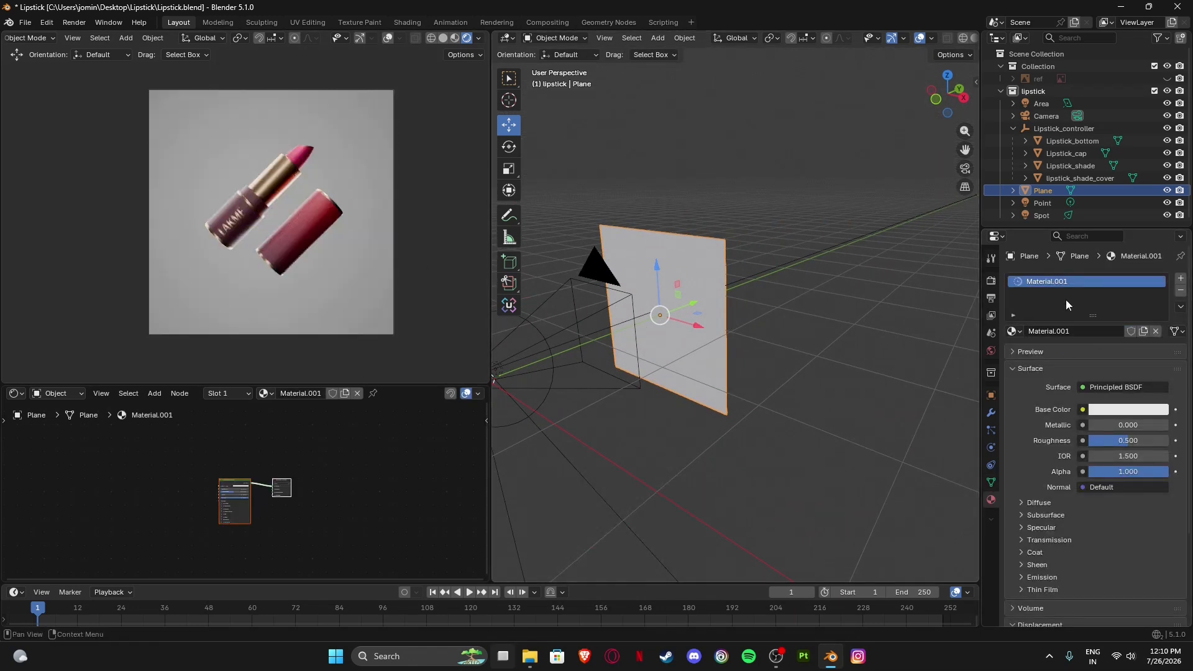
pyautogui.doubleClick(1061, 284)
pyautogui.write('bg')
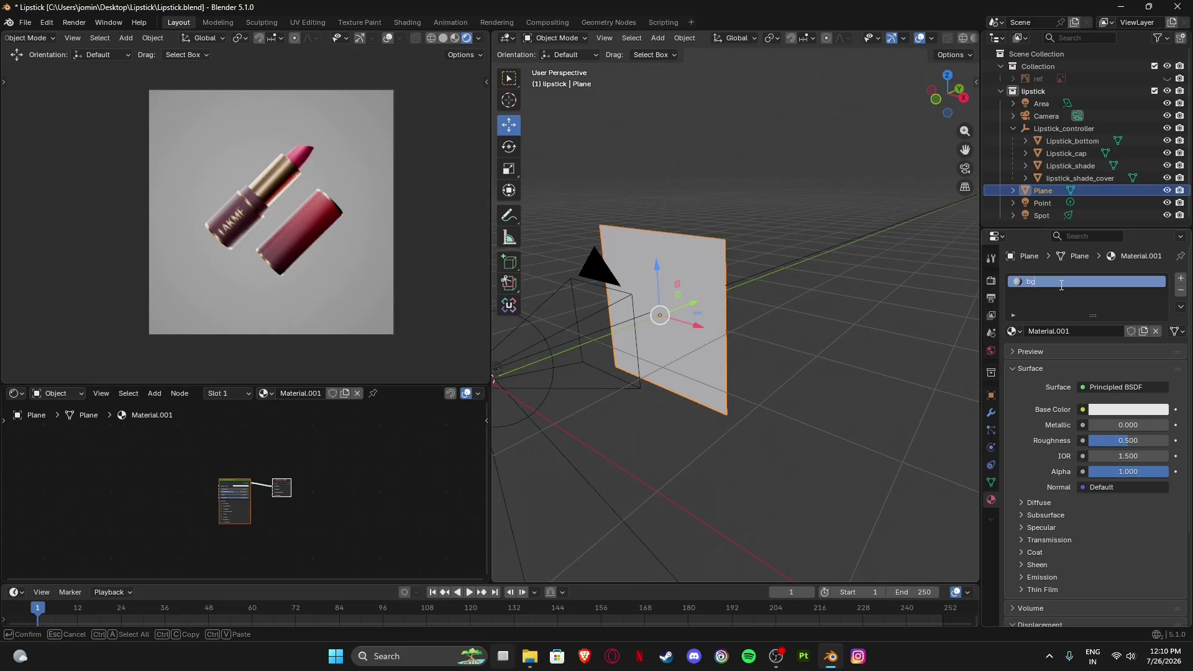
pyautogui.press('Return')
pyautogui.doubleClick(1034, 188)
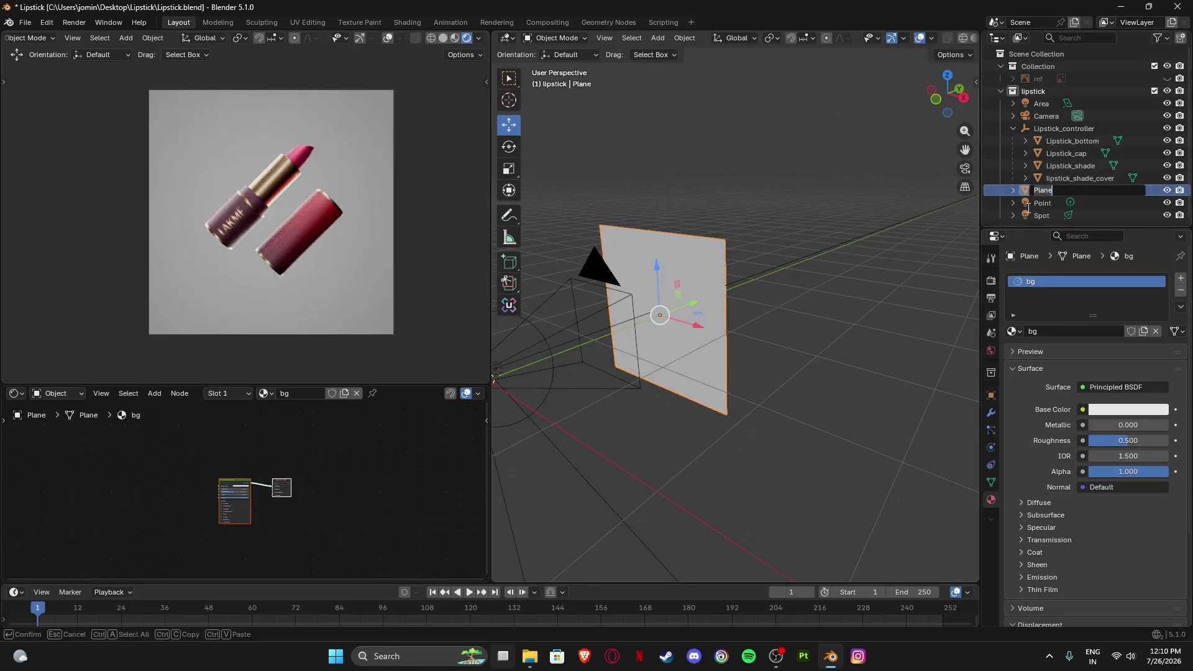
pyautogui.write('bg')
pyautogui.press('Return')
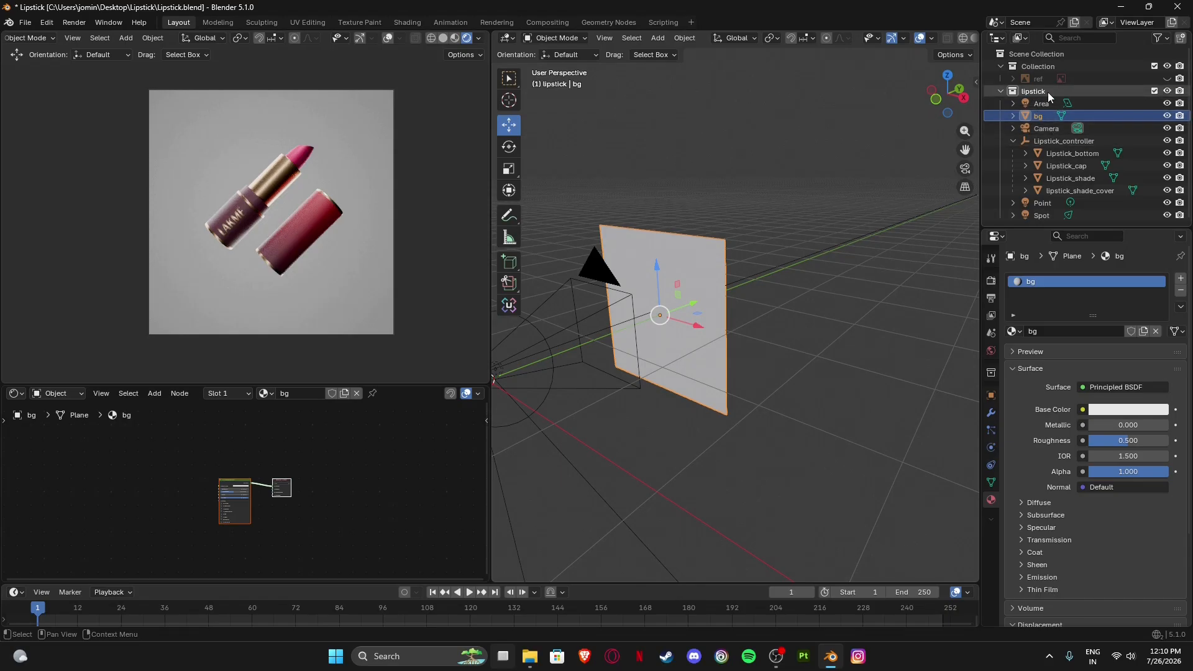
# Move the Spot, Point and Area lights, the Camera and bg into Collection, and collapse the lipstick collection.
pyautogui.click(1041, 214)
pyautogui.keyDown('ctrl'); pyautogui.click(1045, 204); pyautogui.keyUp('ctrl')
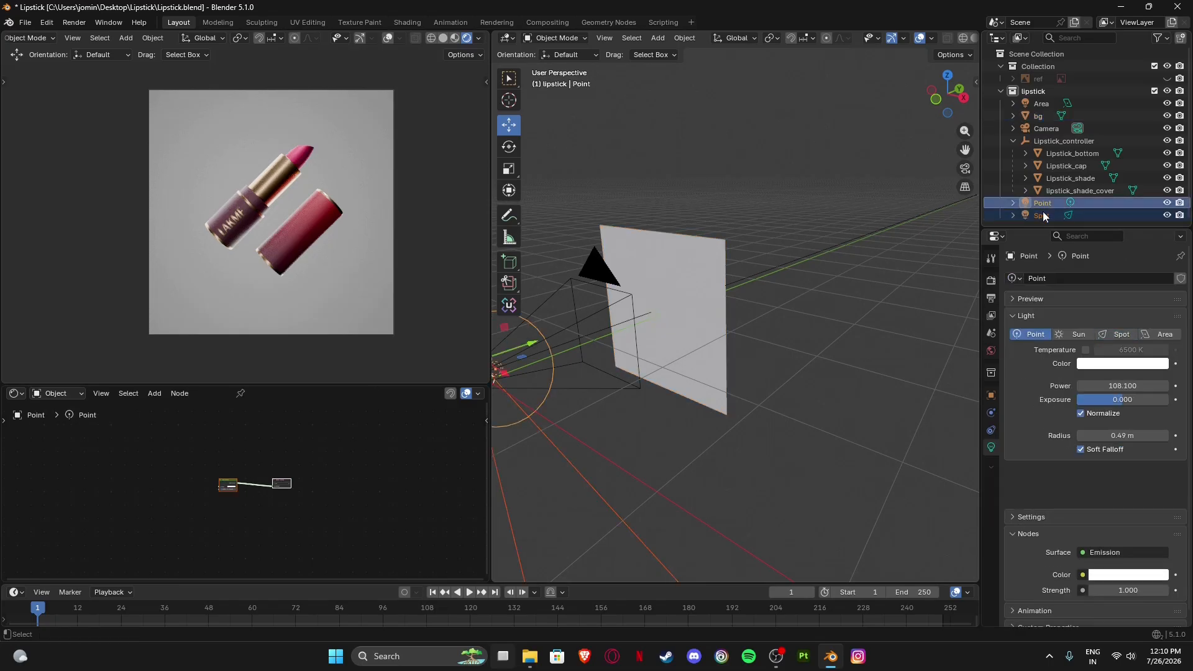
pyautogui.keyDown('ctrl'); pyautogui.click(1039, 129); pyautogui.keyUp('ctrl')
pyautogui.keyDown('ctrl'); pyautogui.click(1039, 115); pyautogui.keyUp('ctrl')
pyautogui.keyDown('ctrl'); pyautogui.click(1042, 103); pyautogui.keyUp('ctrl')
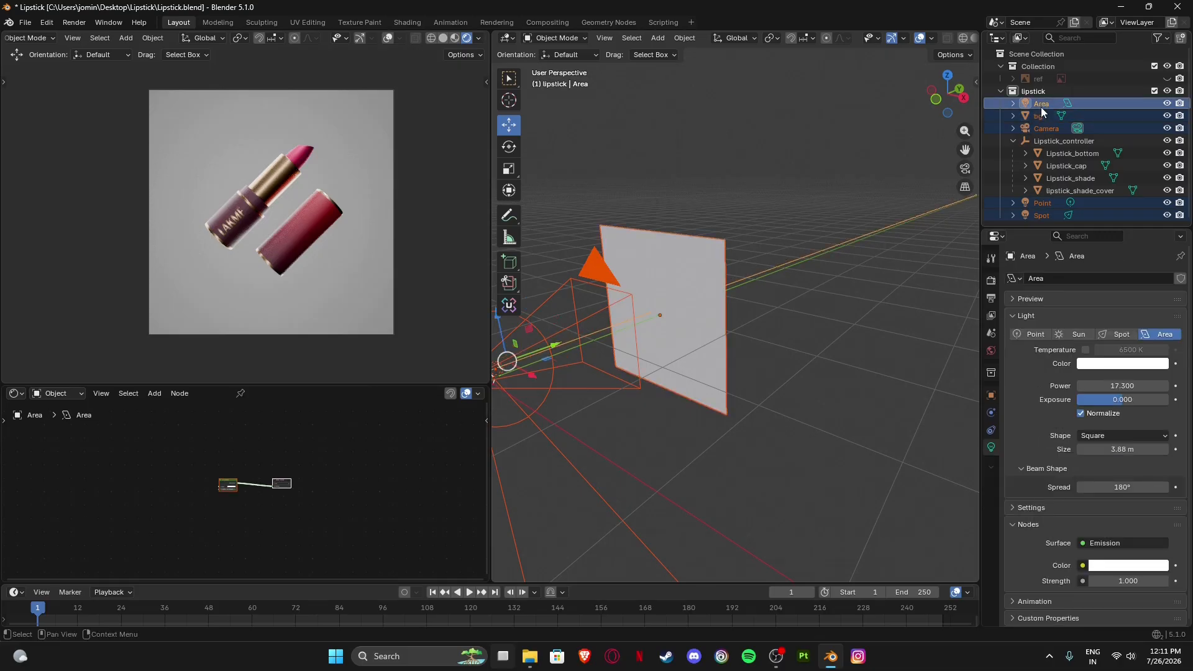
pyautogui.moveTo(1042, 104); pyautogui.dragTo(1042, 72)
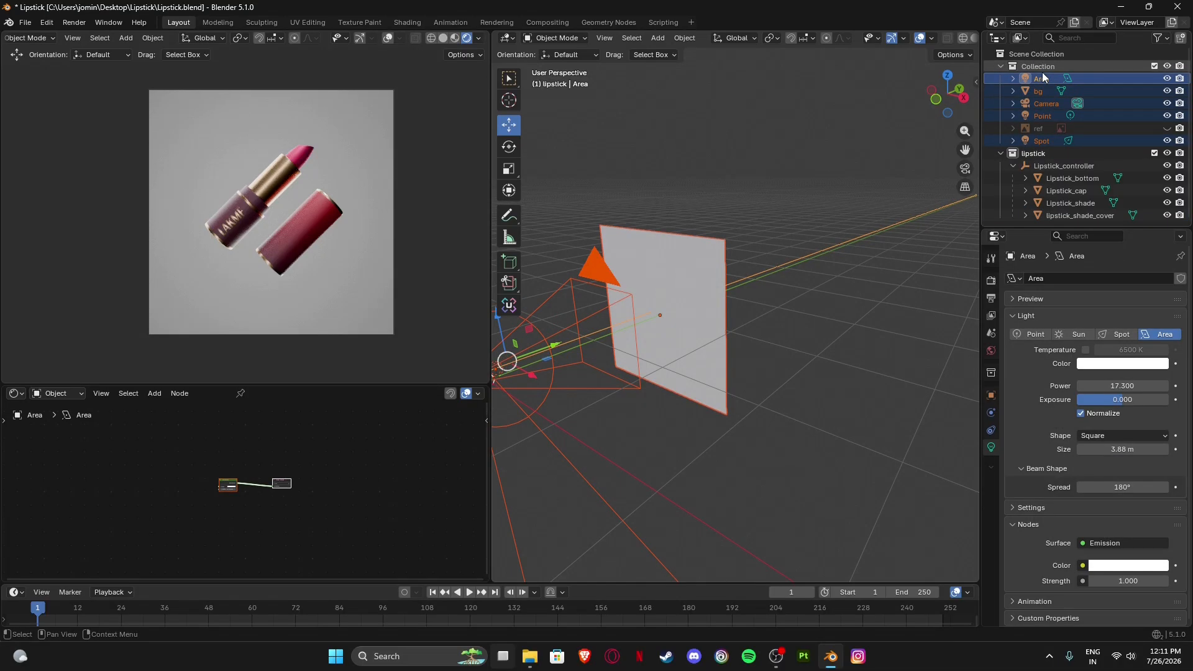
pyautogui.click(1014, 166)
pyautogui.click(1002, 154)
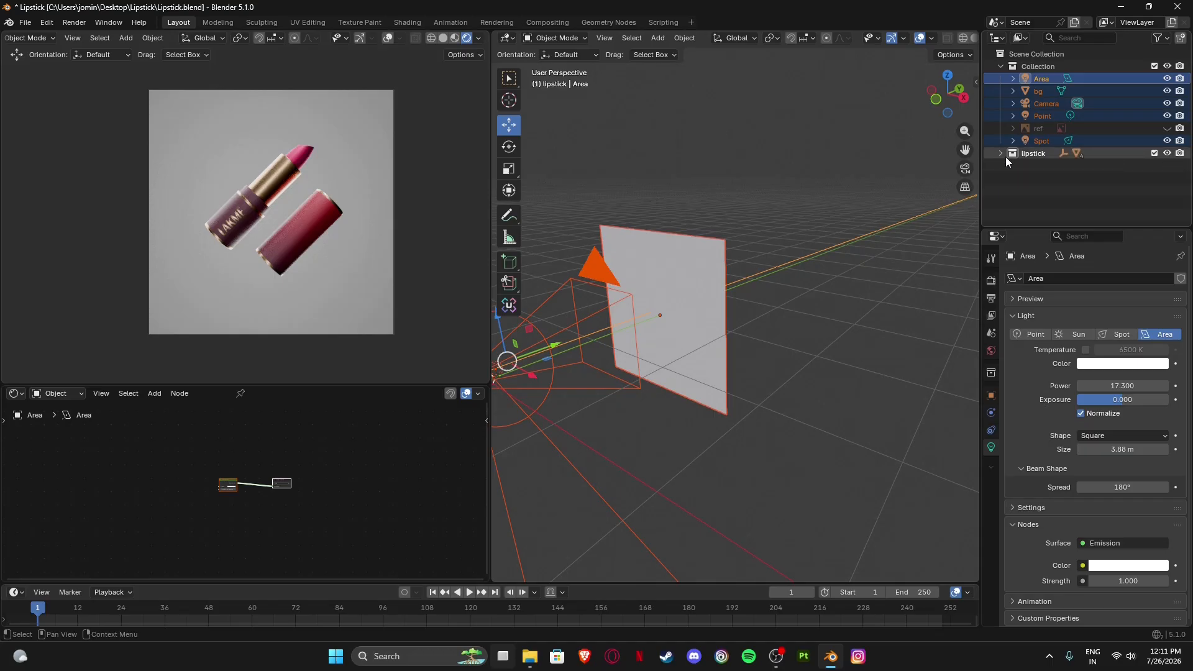
# Select the bg backdrop plane and set its material's metallic to 1.000 and roughness to about 0.423.
pyautogui.click(883, 356)
pyautogui.click(691, 273)
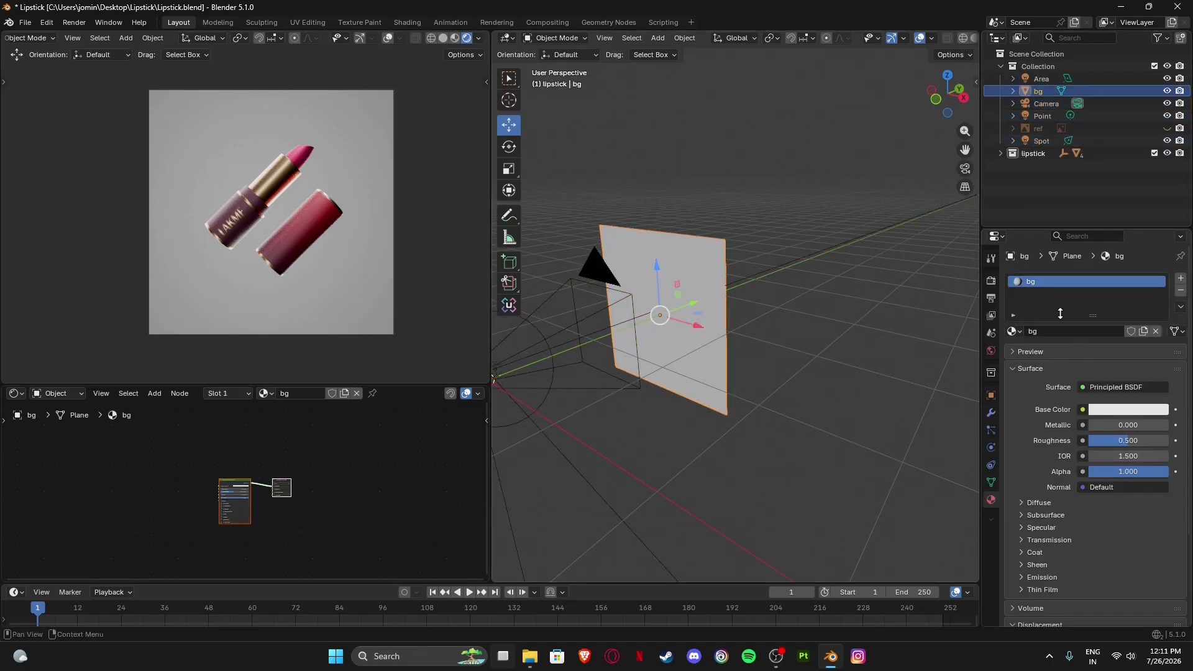
pyautogui.click(1122, 411)
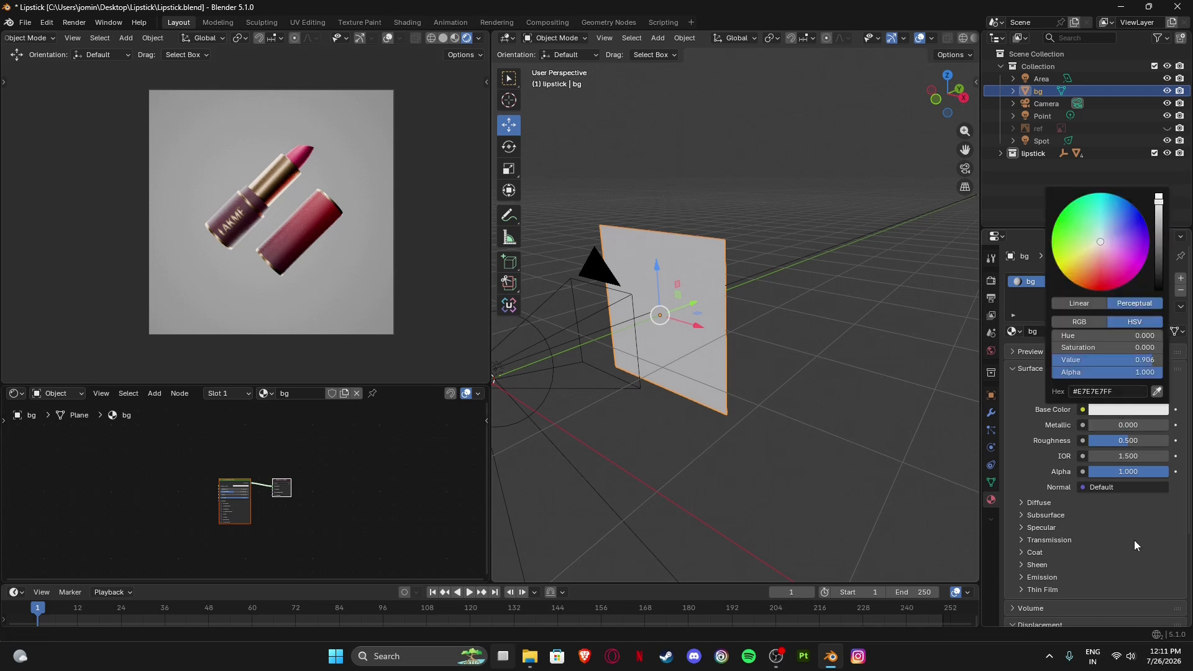
pyautogui.moveTo(1101, 425); pyautogui.dragTo(1157, 427)
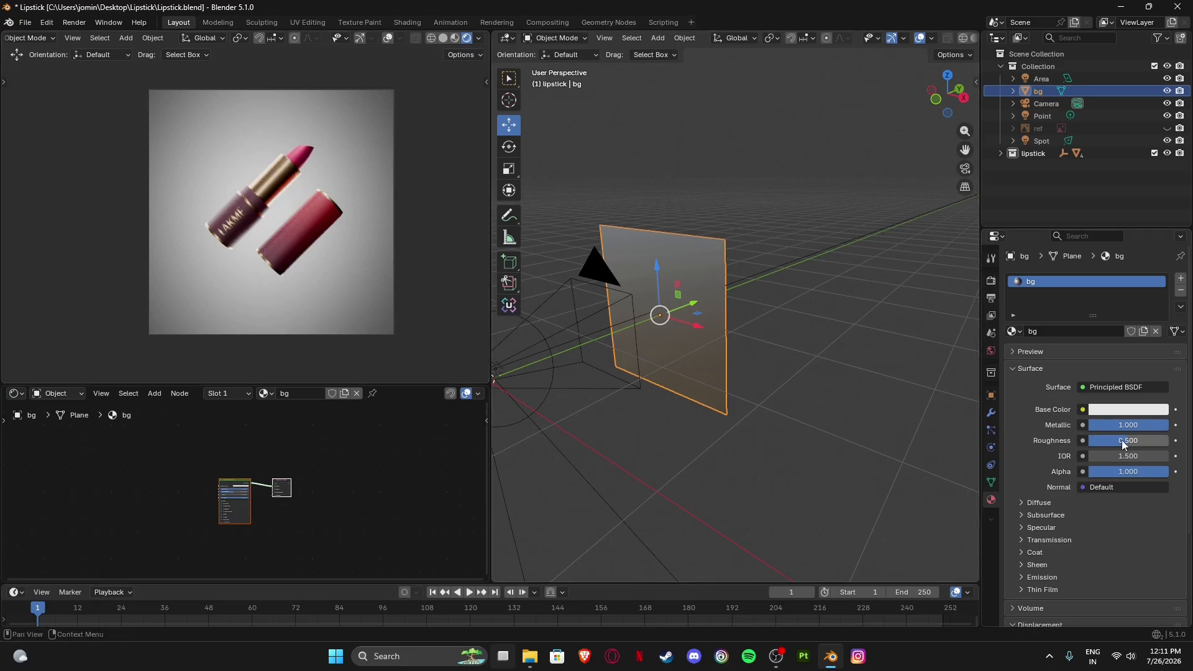
pyautogui.moveTo(1124, 440)
pyautogui.mouseDown()
pyautogui.moveTo(1084, 440)
pyautogui.moveTo(1117, 440)
pyautogui.mouseUp()
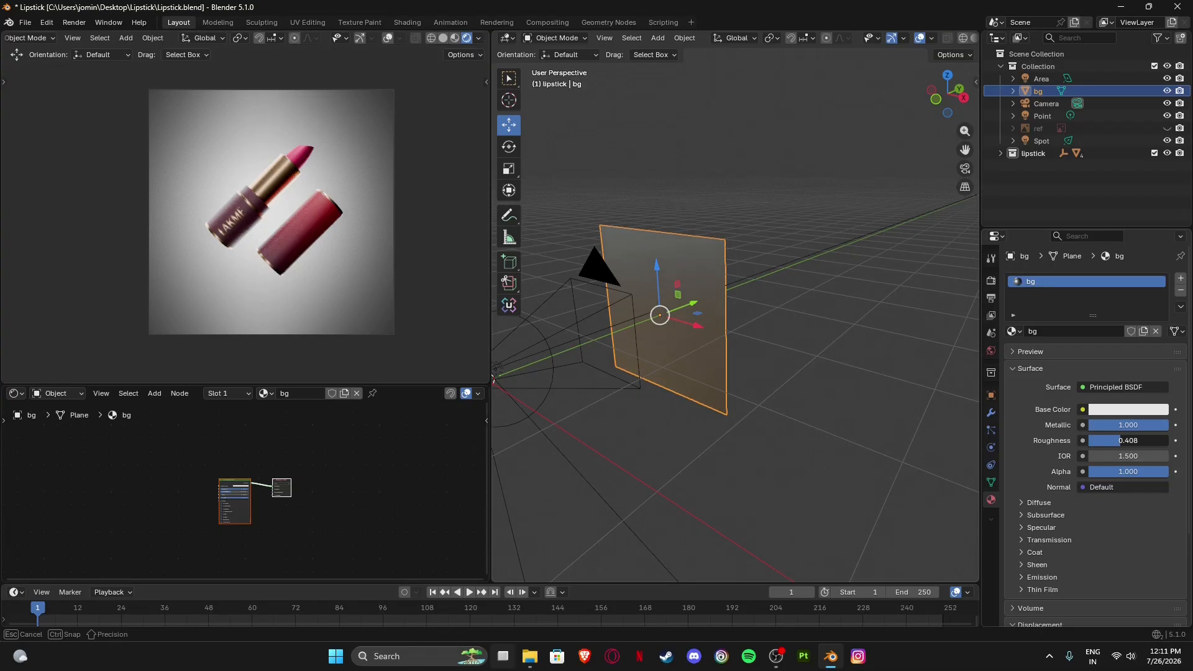
pyautogui.moveTo(1116, 440); pyautogui.dragTo(1118, 440)
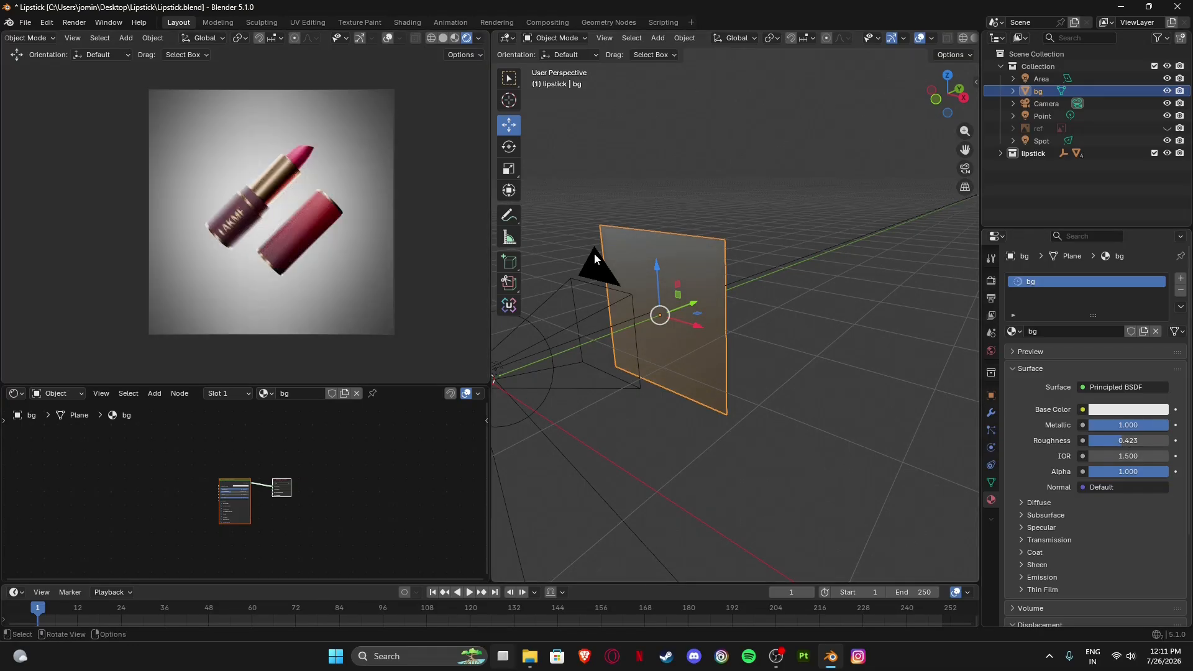
# Try gold, magenta and orange base colours on the bg backdrop material.
pyautogui.moveTo(685, 341); pyautogui.dragTo(703, 371, button='middle')
pyautogui.scroll(3, 664, 299)
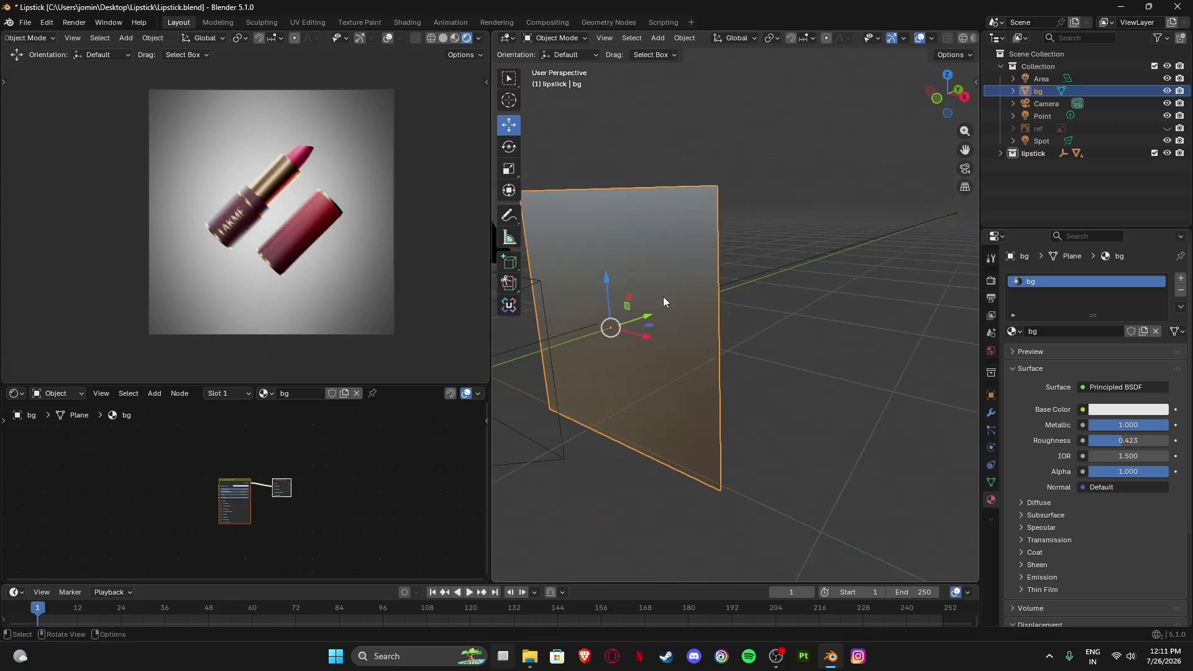
pyautogui.moveTo(663, 297); pyautogui.dragTo(773, 320, button='middle')
pyautogui.click(1129, 410)
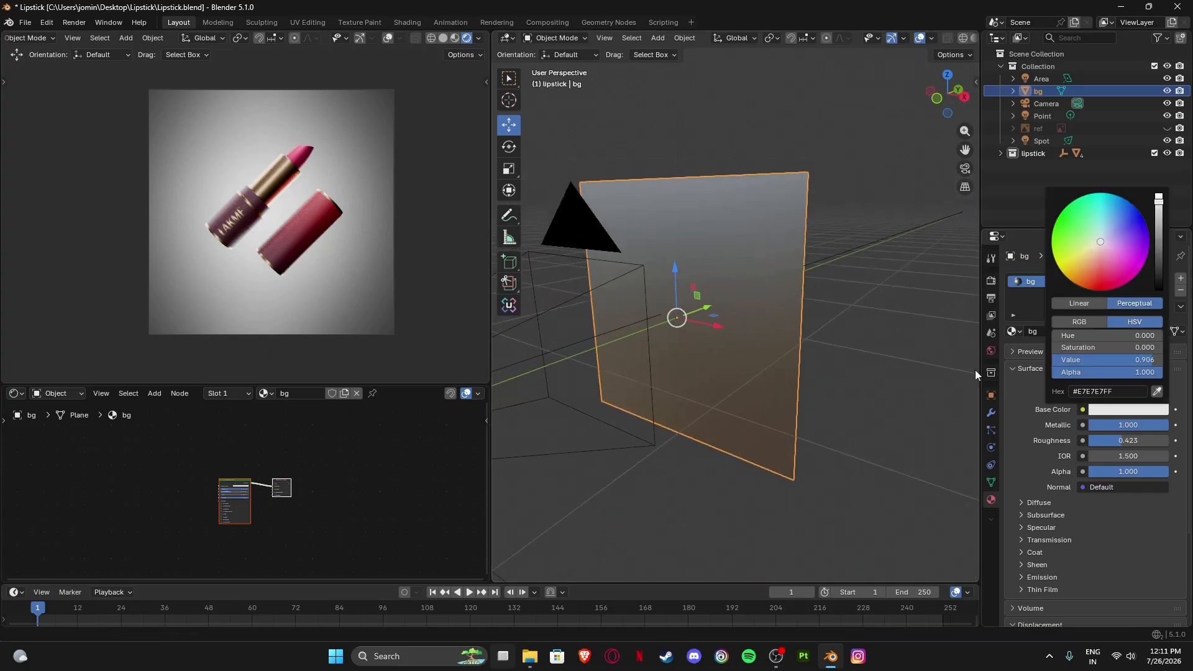
pyautogui.click(1101, 265)
pyautogui.click(1082, 263)
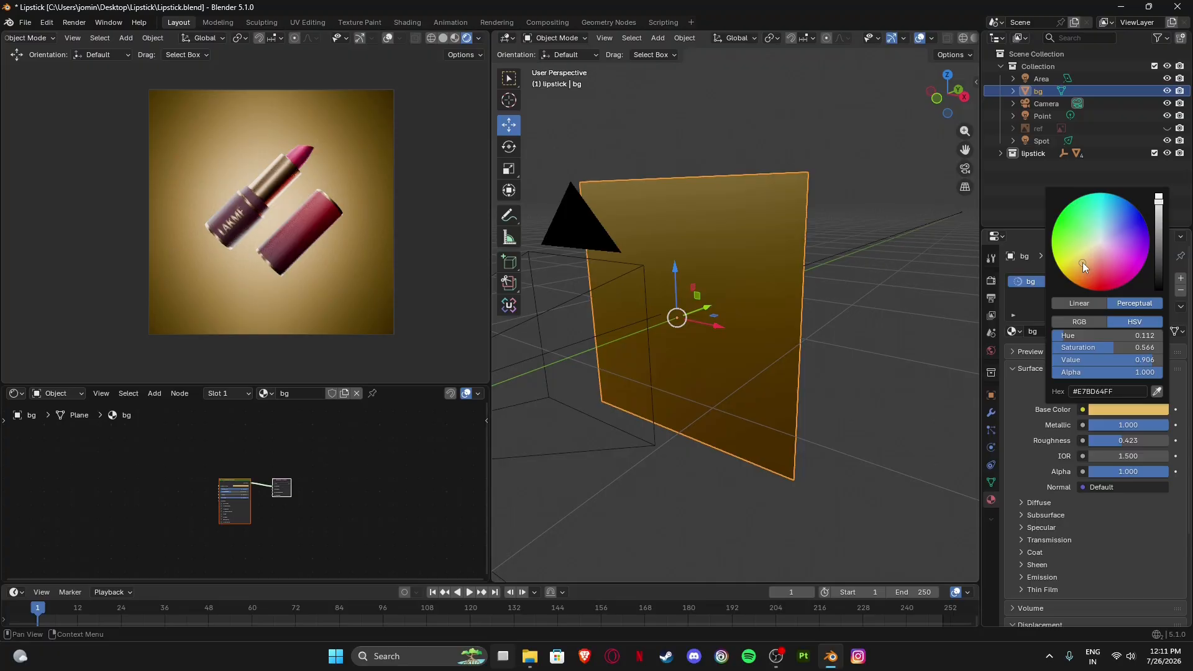
pyautogui.click(1117, 270)
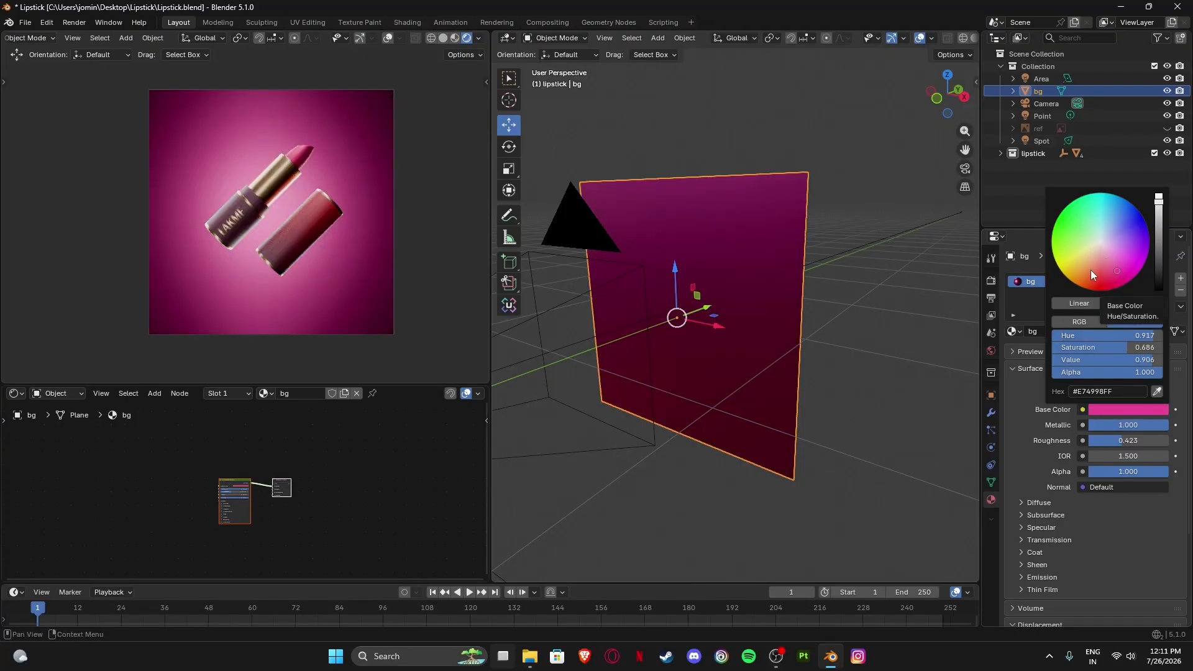
pyautogui.click(1091, 270)
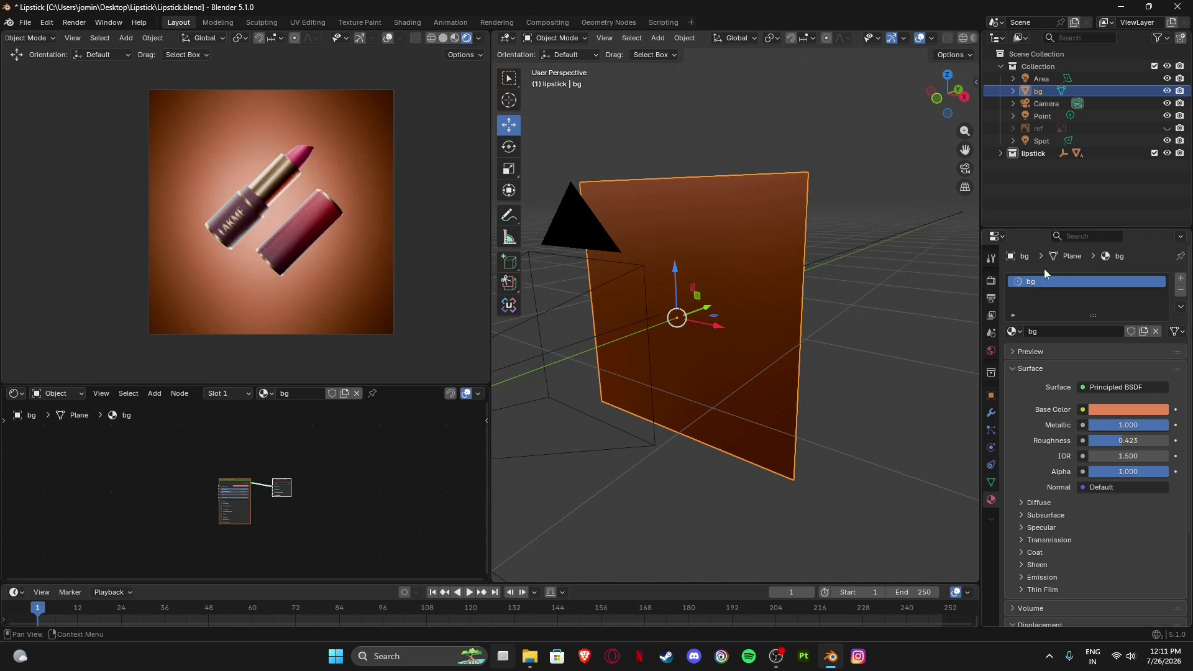
# Try the pink base colours #E75F81 and #E76BA2 on the bg material, checking the rendered camera view.
pyautogui.click(1120, 410)
pyautogui.moveTo(1092, 277); pyautogui.dragTo(1108, 269)
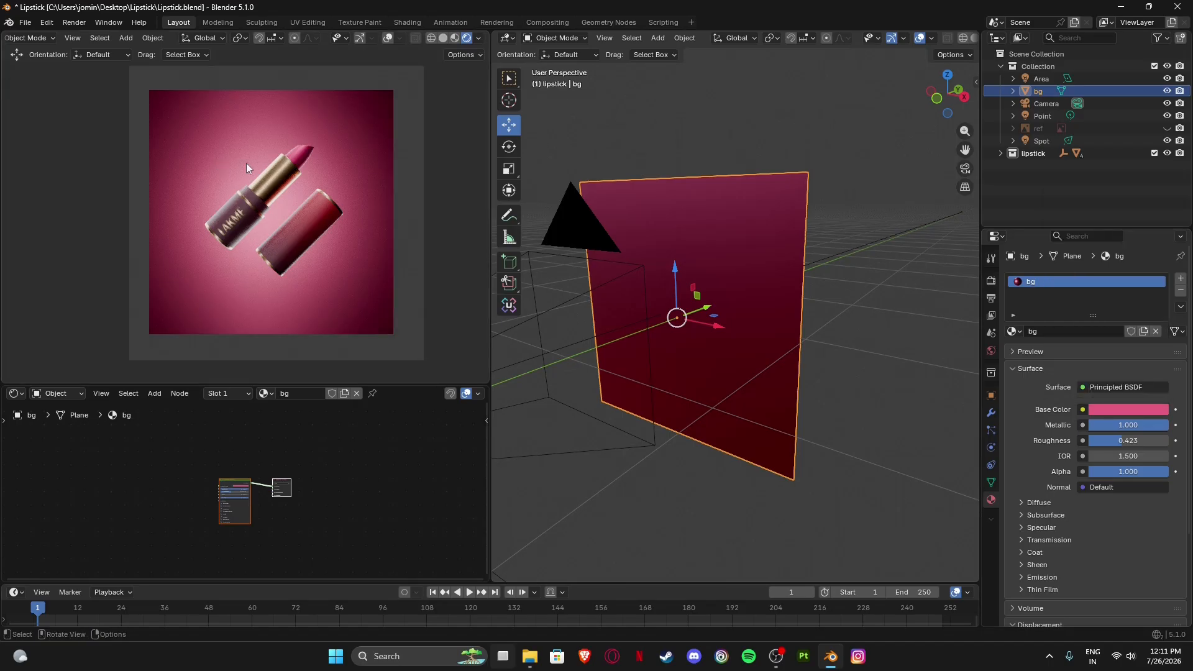
pyautogui.scroll(1, 246, 163)
pyautogui.keyDown('ctrl'); pyautogui.moveTo(241, 233); pyautogui.dragTo(288, 203, button='middle'); pyautogui.keyUp('ctrl')
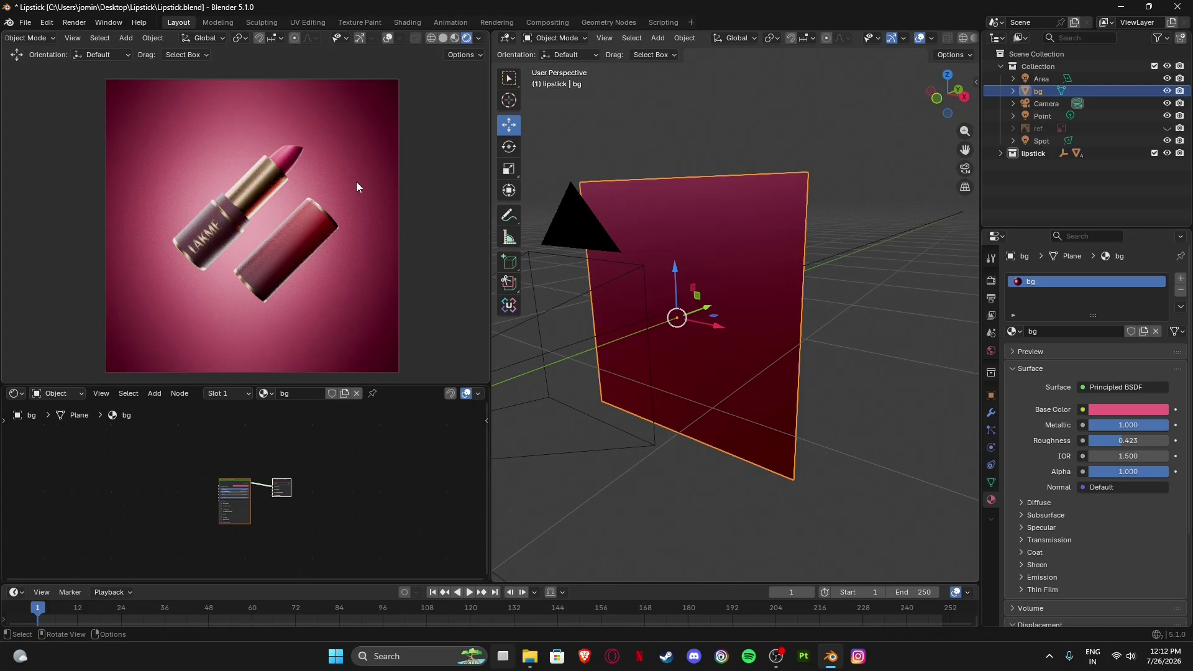
pyautogui.click(1118, 409)
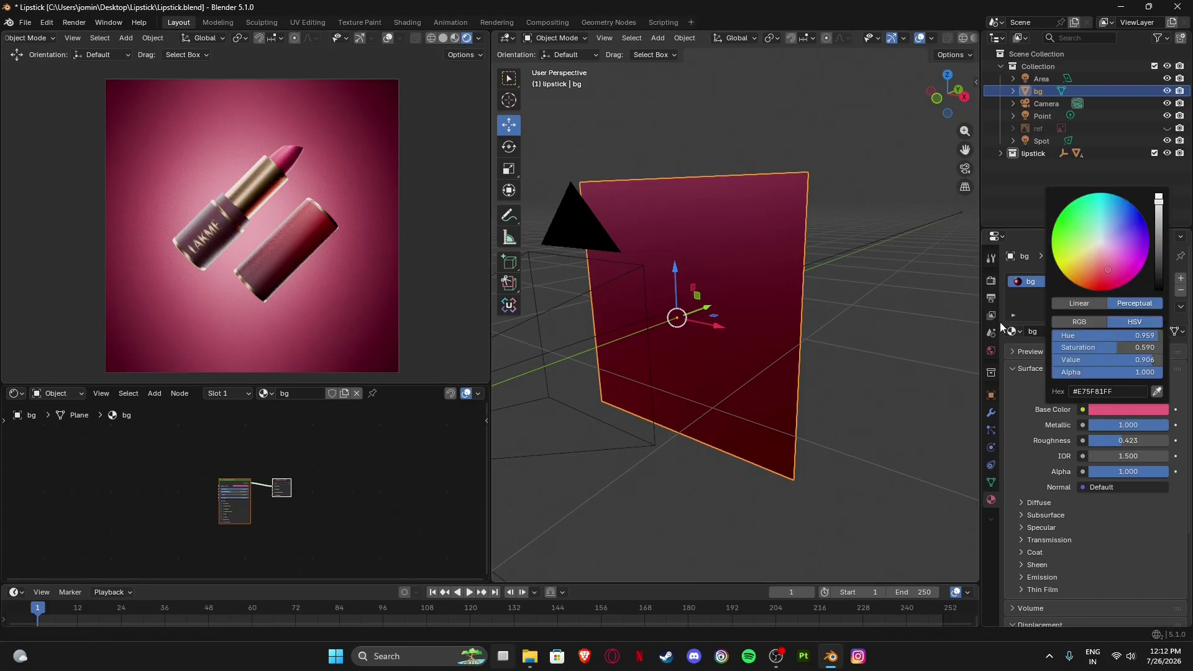
pyautogui.click(1102, 270)
pyautogui.click(1112, 265)
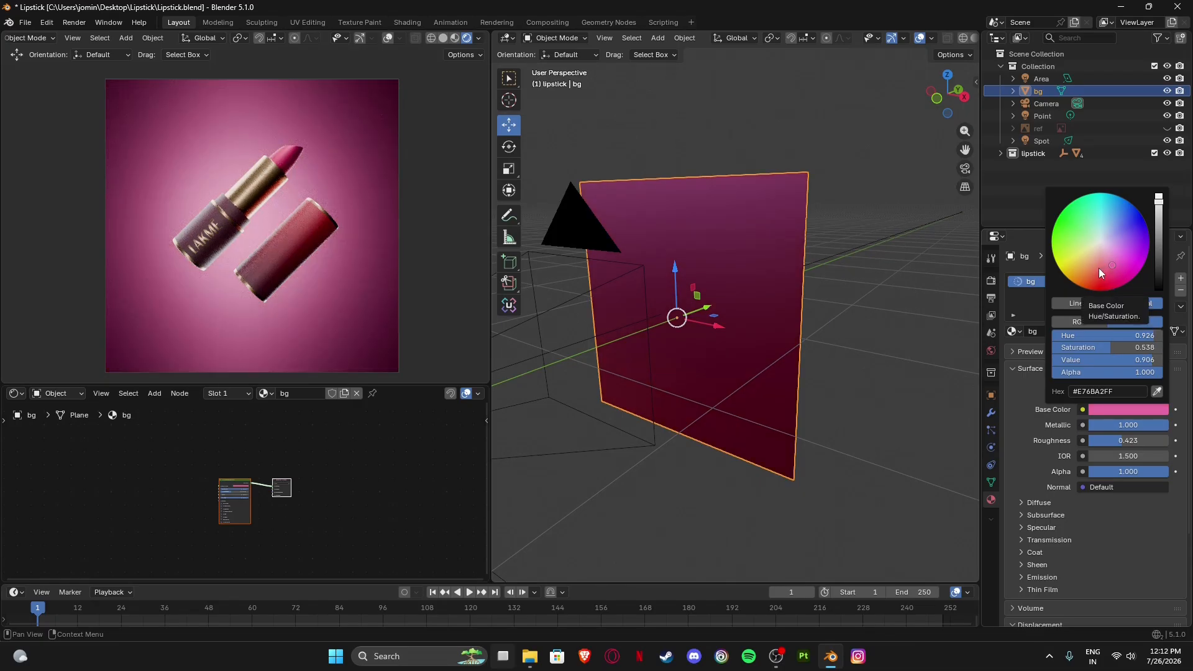
pyautogui.click(1118, 405)
# Set the bg material's base colour to soft pink #E78DA1 and its roughness to about 0.646.
pyautogui.click(1123, 409)
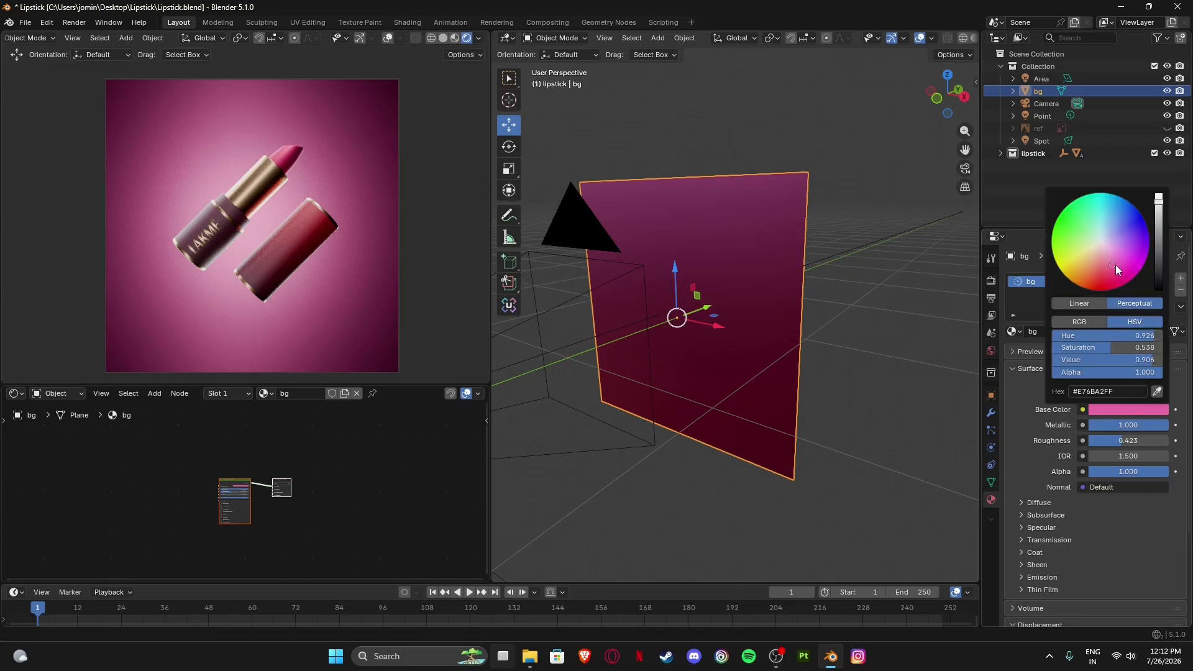
pyautogui.moveTo(1113, 263); pyautogui.dragTo(1104, 260)
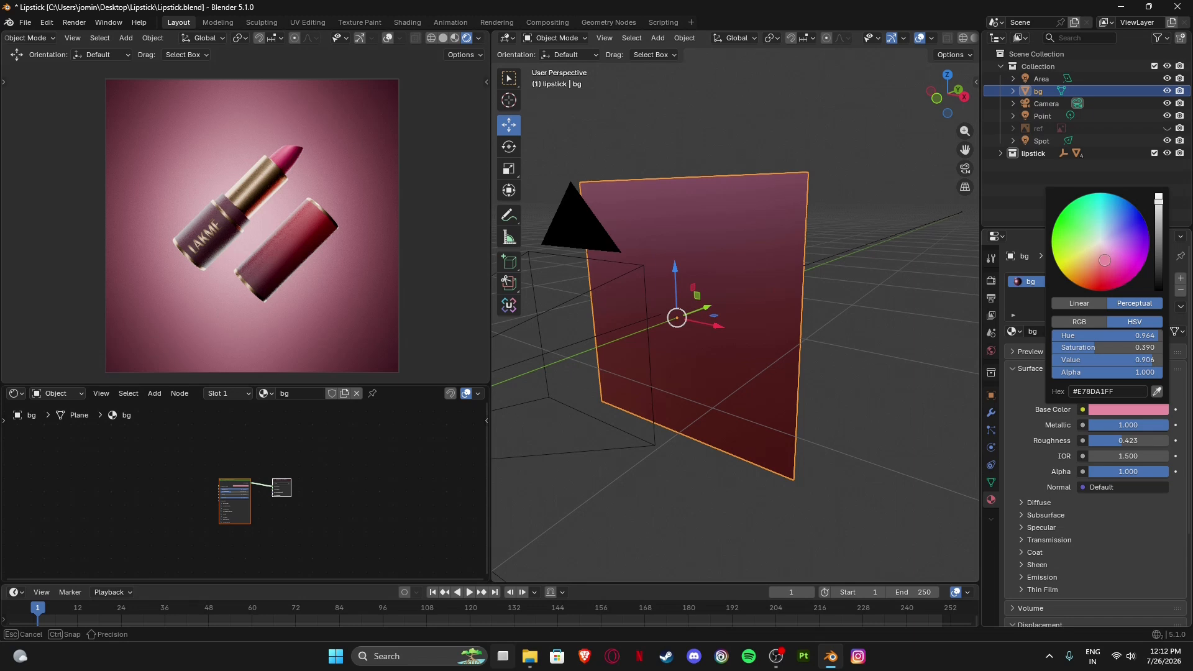
pyautogui.moveTo(1105, 260); pyautogui.dragTo(1105, 260)
pyautogui.scroll(5, 309, 248)
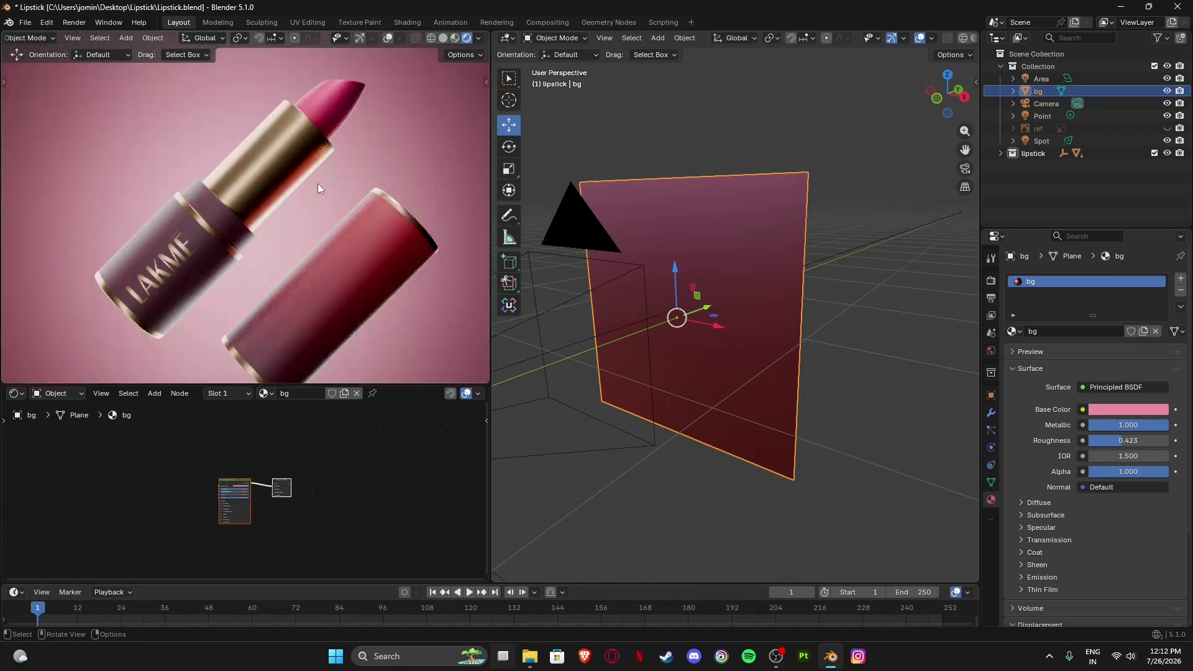
pyautogui.scroll(-5, 318, 184)
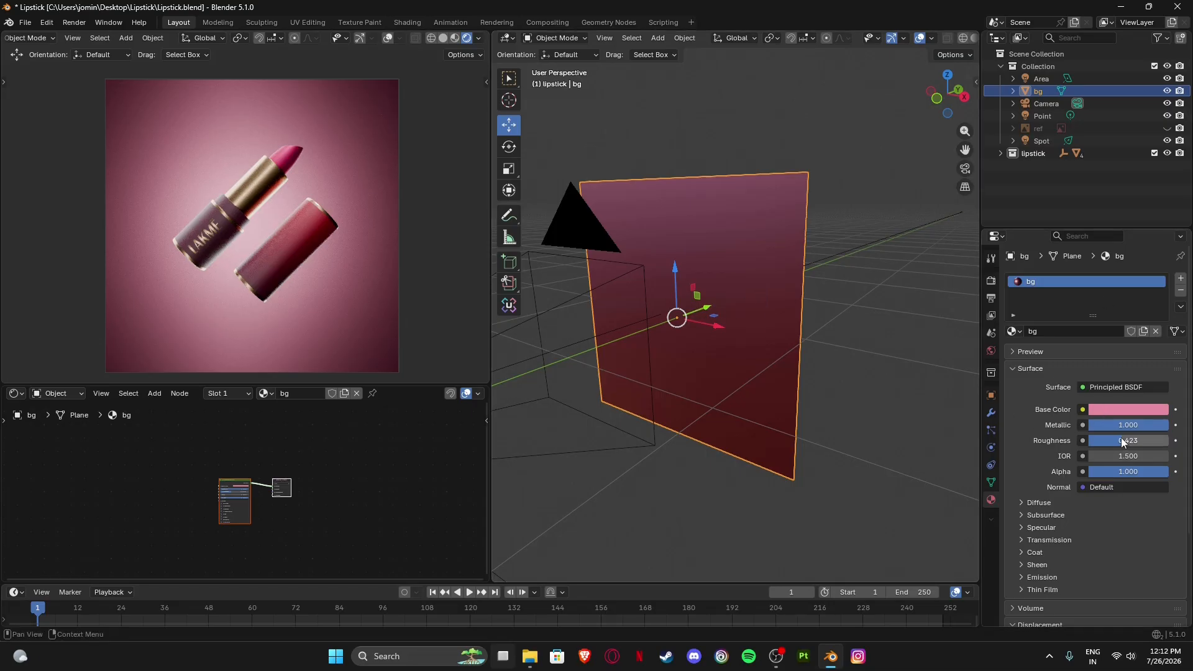
pyautogui.moveTo(1112, 442)
pyautogui.mouseDown()
pyautogui.moveTo(1157, 442)
pyautogui.moveTo(1120, 443)
pyautogui.mouseUp()
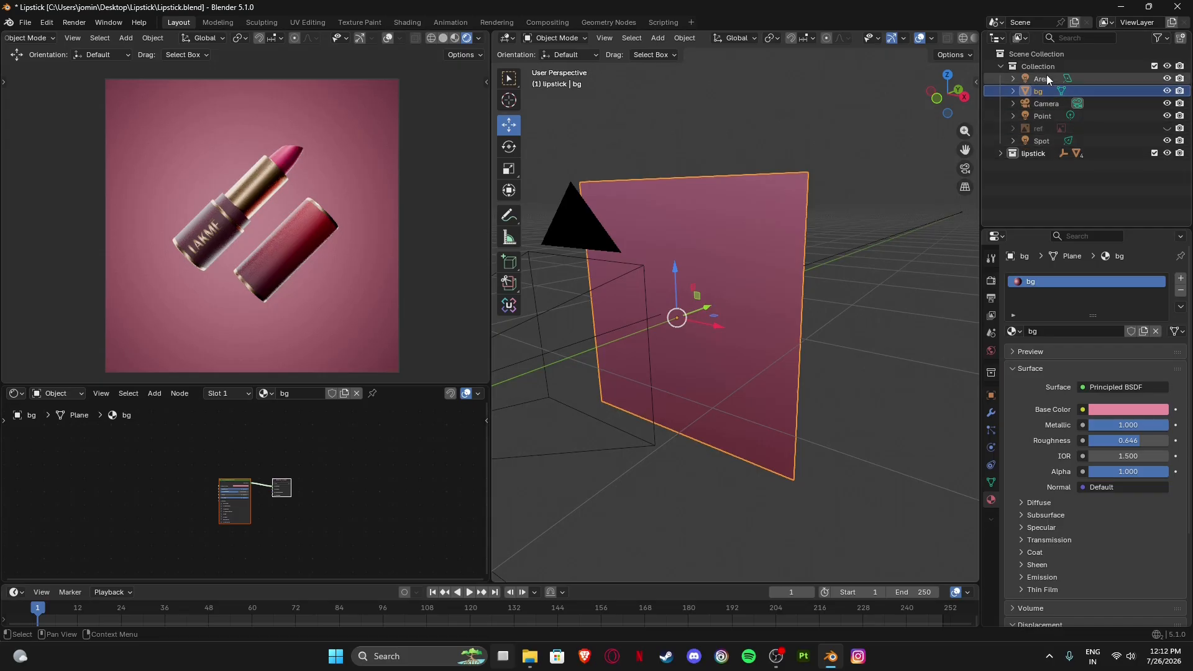
# Try a power of 211.5 and an exposure of 1.6 on the Point light, and undo both changes.
pyautogui.click(1043, 116)
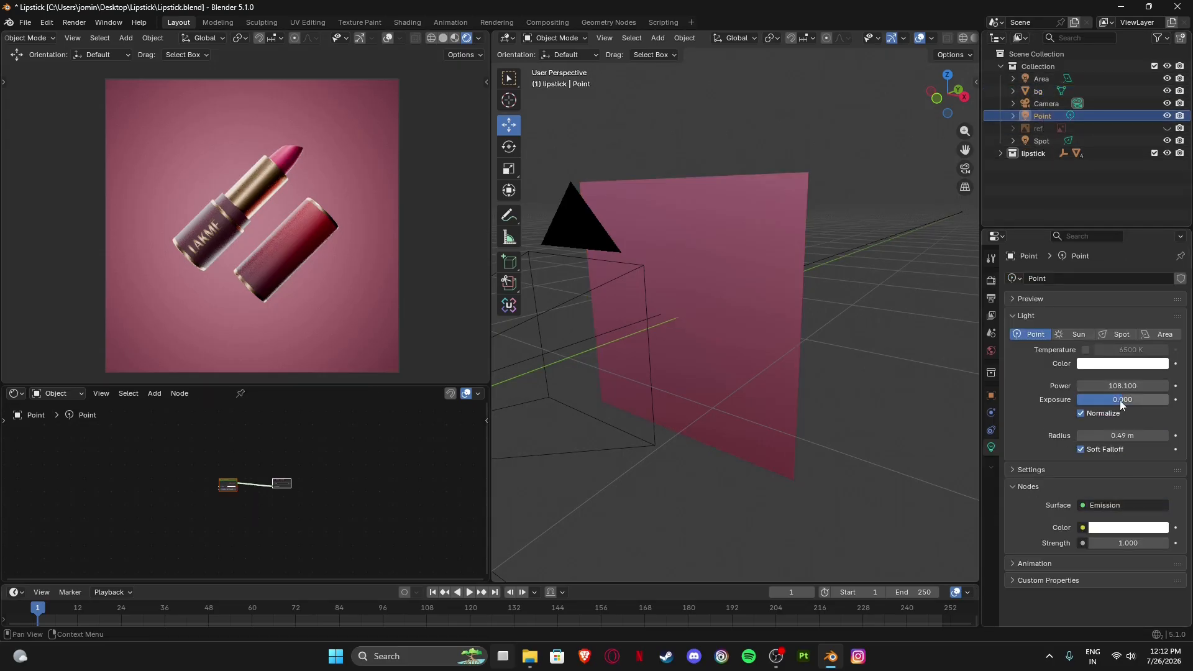
pyautogui.moveTo(1123, 386); pyautogui.dragTo(1185, 386)
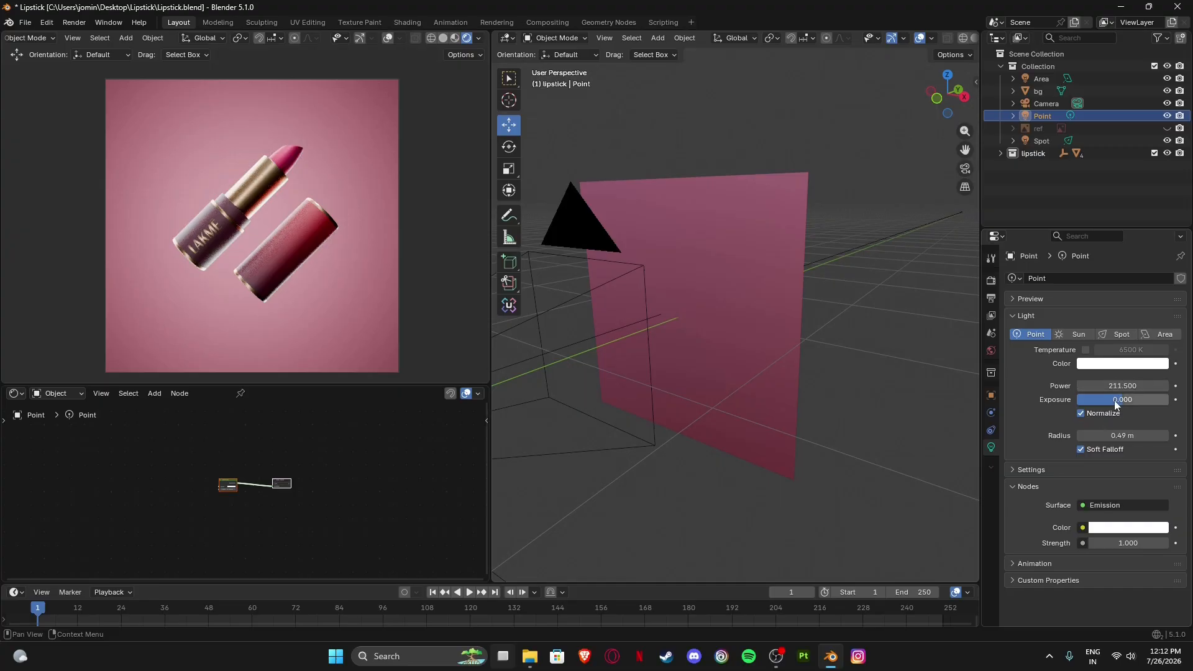
pyautogui.moveTo(1117, 404)
pyautogui.mouseDown()
pyautogui.moveTo(1132, 404)
pyautogui.moveTo(1121, 404)
pyautogui.mouseUp()
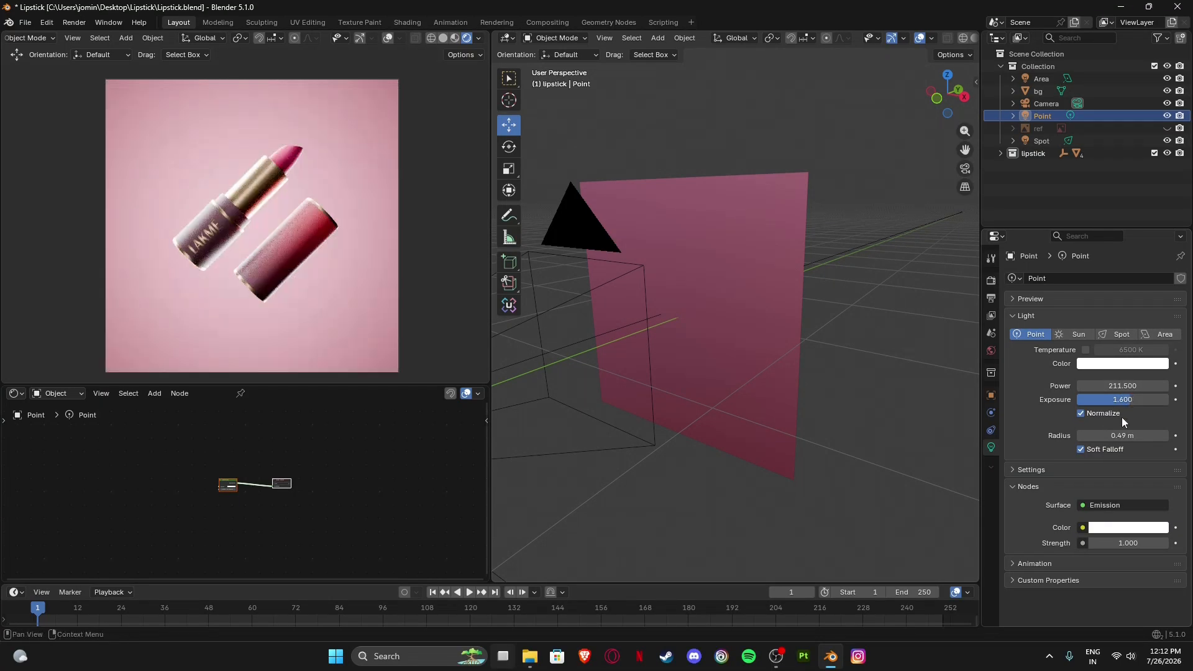
pyautogui.hotkey('ctrl', 'z')
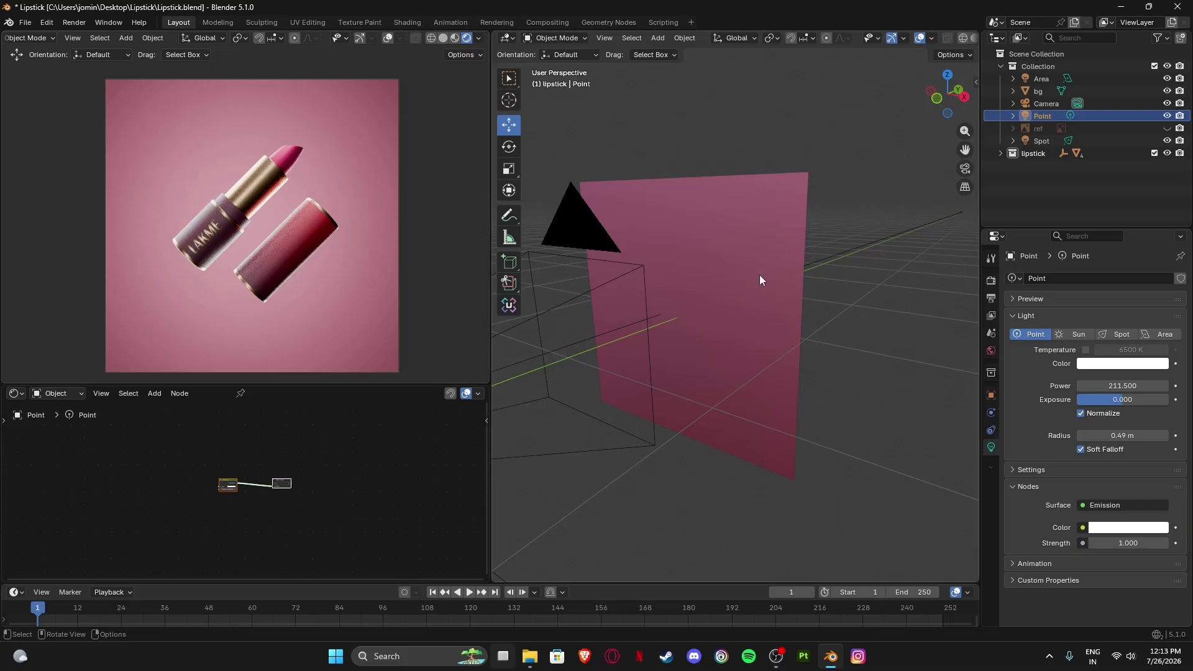
pyautogui.click(740, 272)
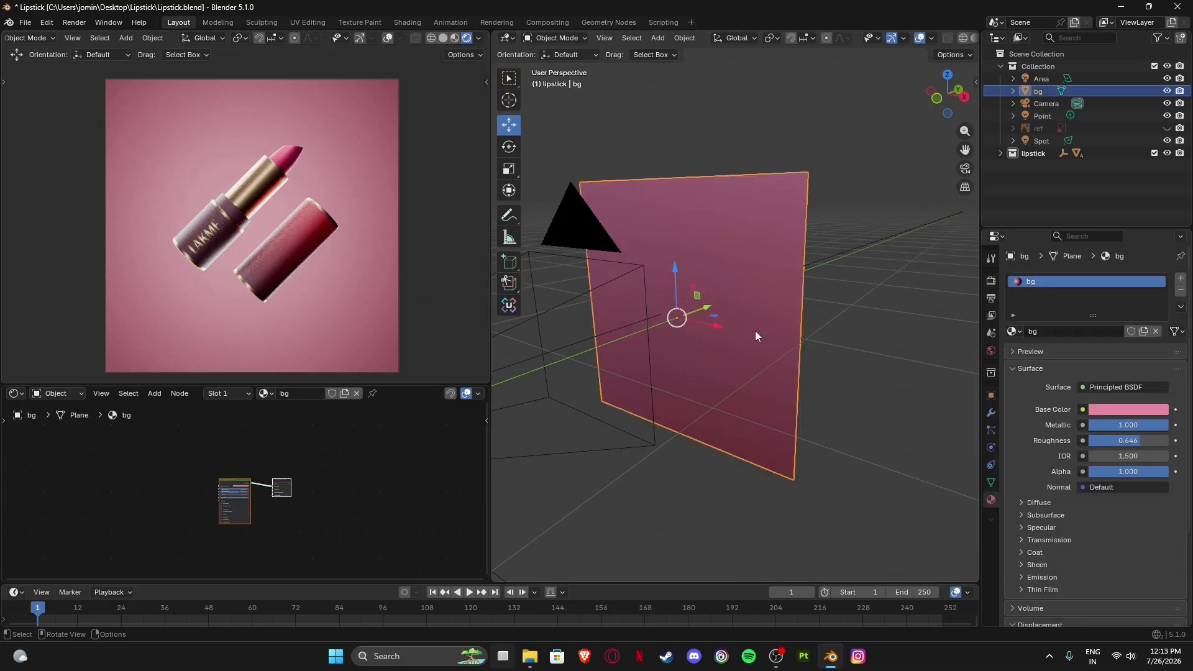
pyautogui.click(953, 394)
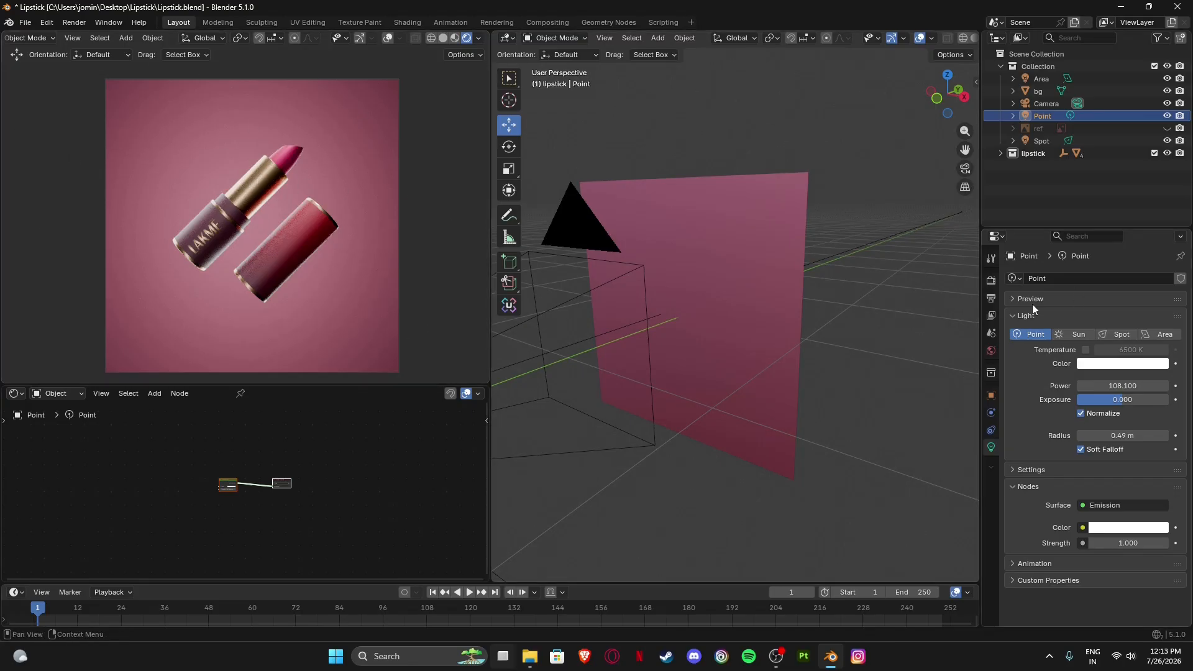
# Set the bg material's roughness to about 0.523 and darken its base colour to a value of about 0.64.
pyautogui.click(733, 230)
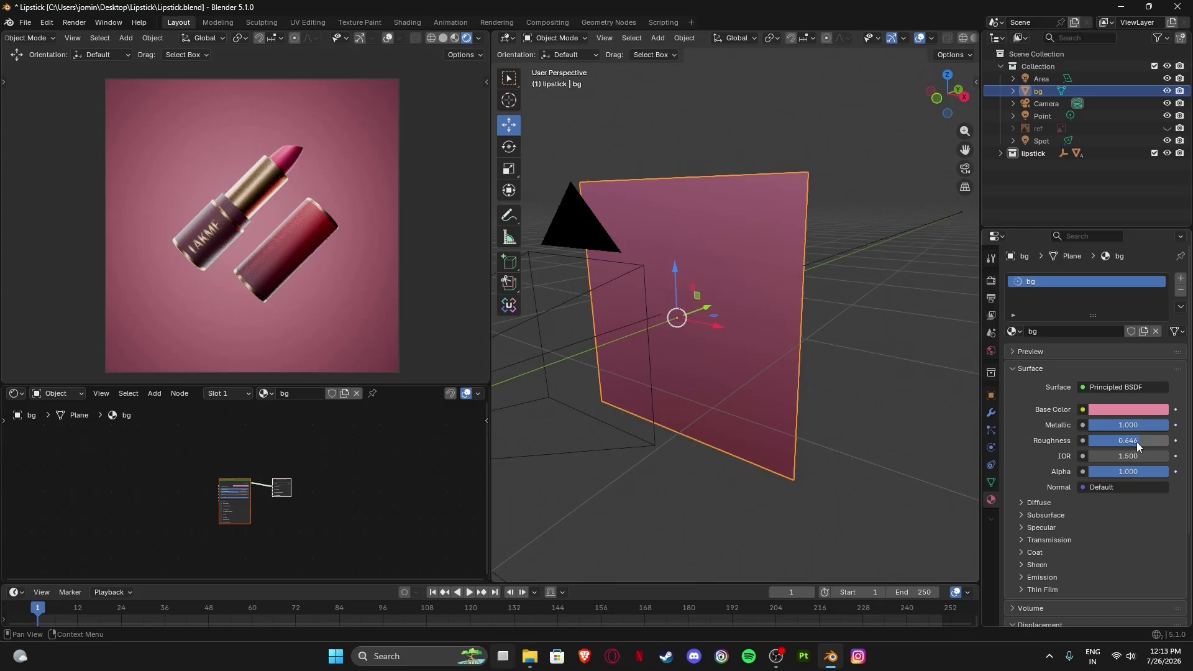
pyautogui.moveTo(1136, 442)
pyautogui.mouseDown()
pyautogui.moveTo(1119, 427)
pyautogui.moveTo(1144, 427)
pyautogui.moveTo(1131, 442)
pyautogui.mouseUp()
pyautogui.click(1110, 412)
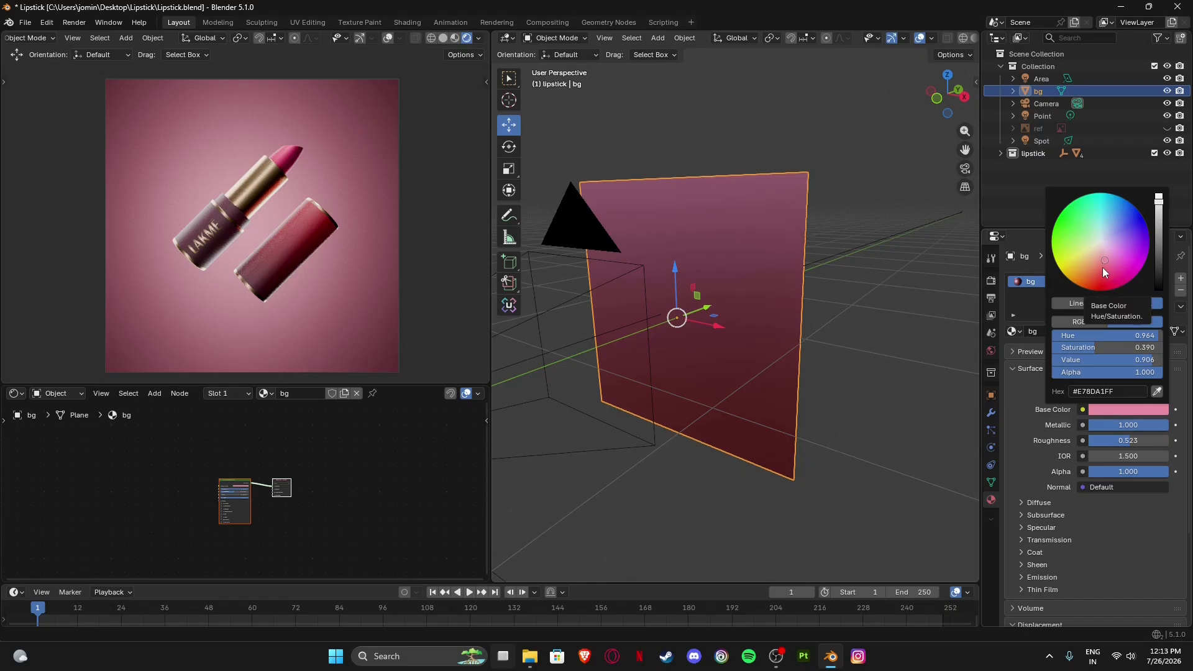
pyautogui.moveTo(1159, 200); pyautogui.dragTo(1159, 228)
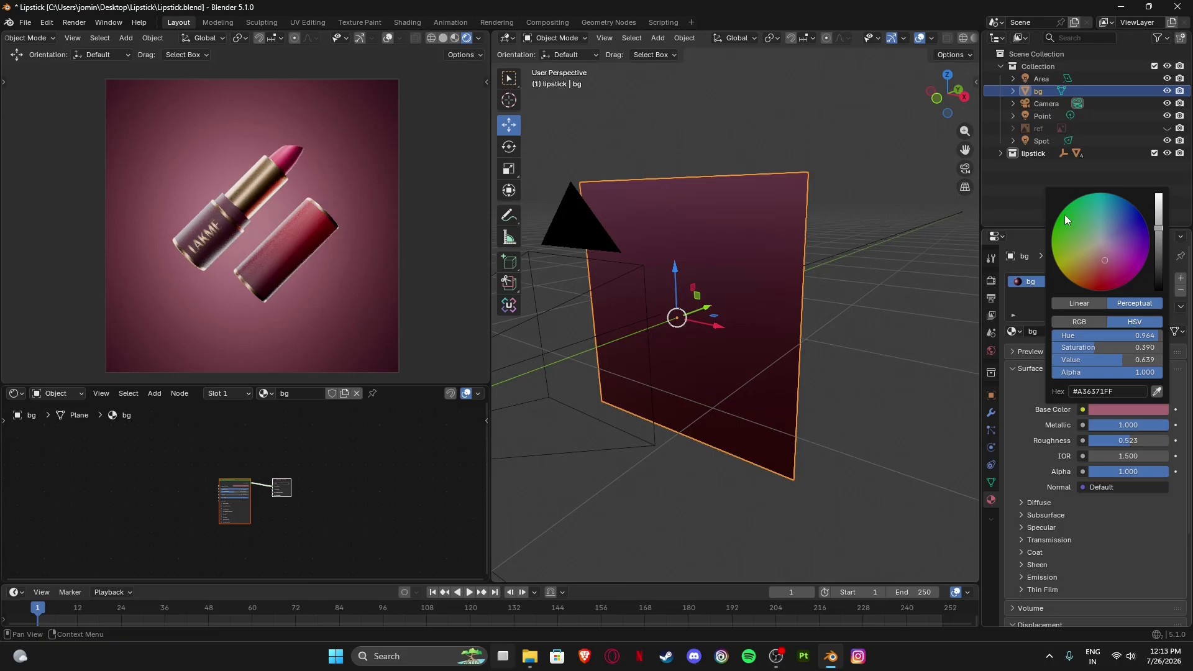
pyautogui.moveTo(1159, 228)
pyautogui.mouseDown()
pyautogui.moveTo(1159, 247)
pyautogui.moveTo(1159, 226)
pyautogui.mouseUp()
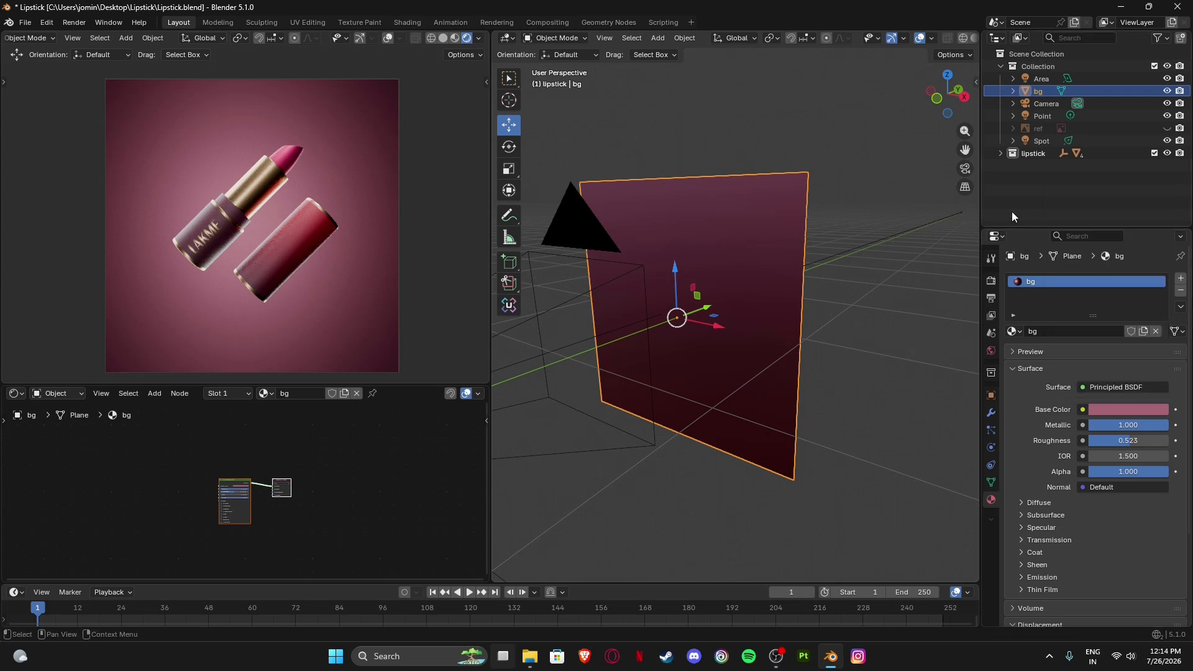
# Save Lipstick.blend with the camera viewport in solid shading, and return that viewport to rendered shading.
pyautogui.click(25, 23)
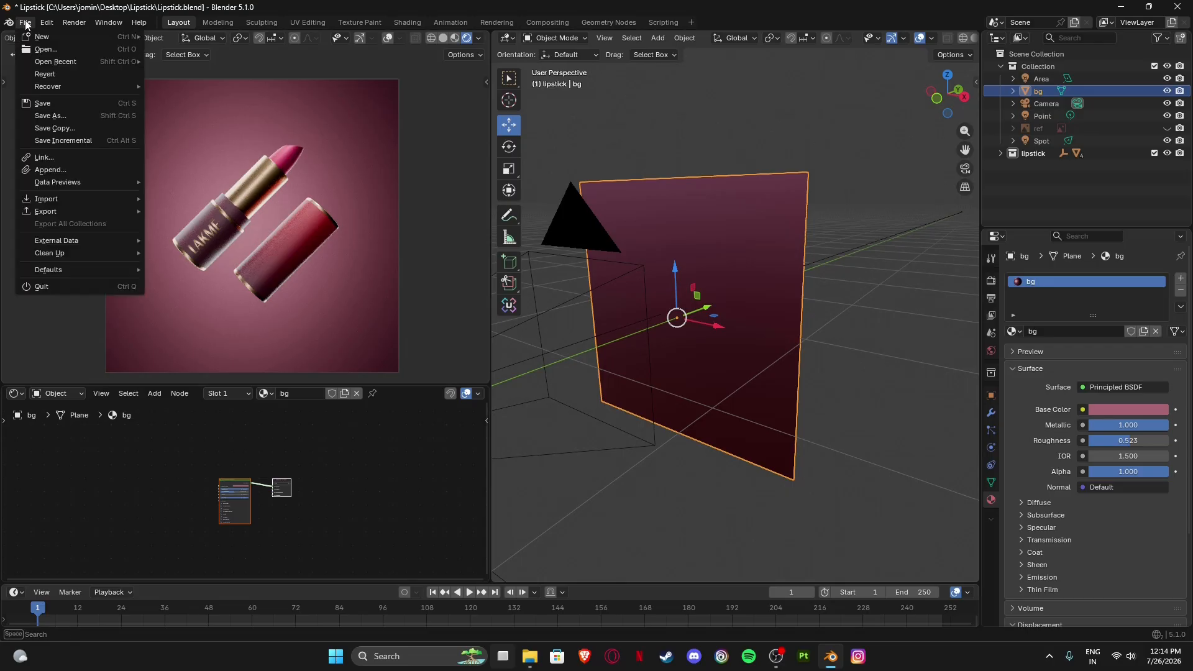
pyautogui.click(443, 38)
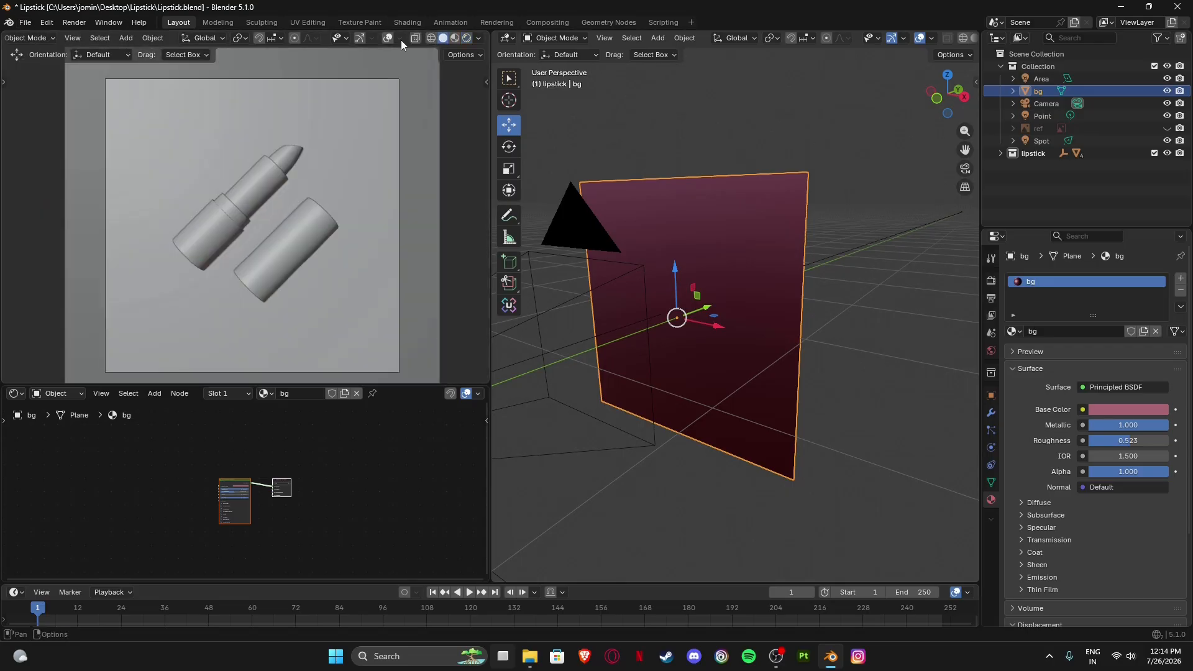
pyautogui.click(25, 22)
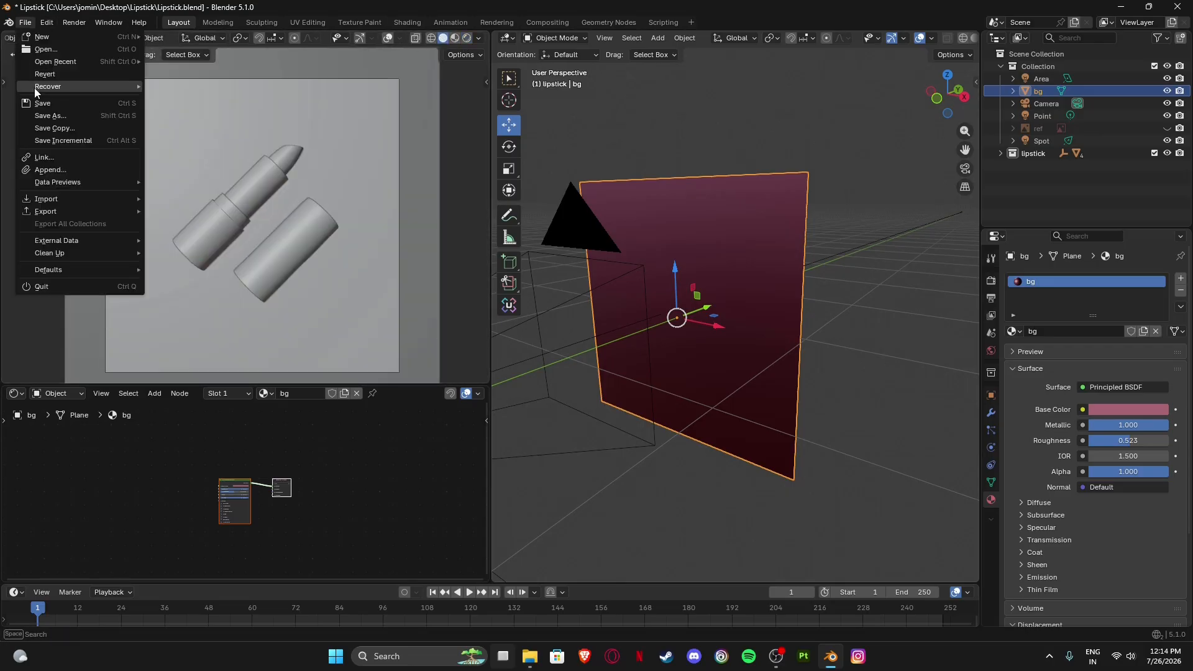
pyautogui.click(39, 104)
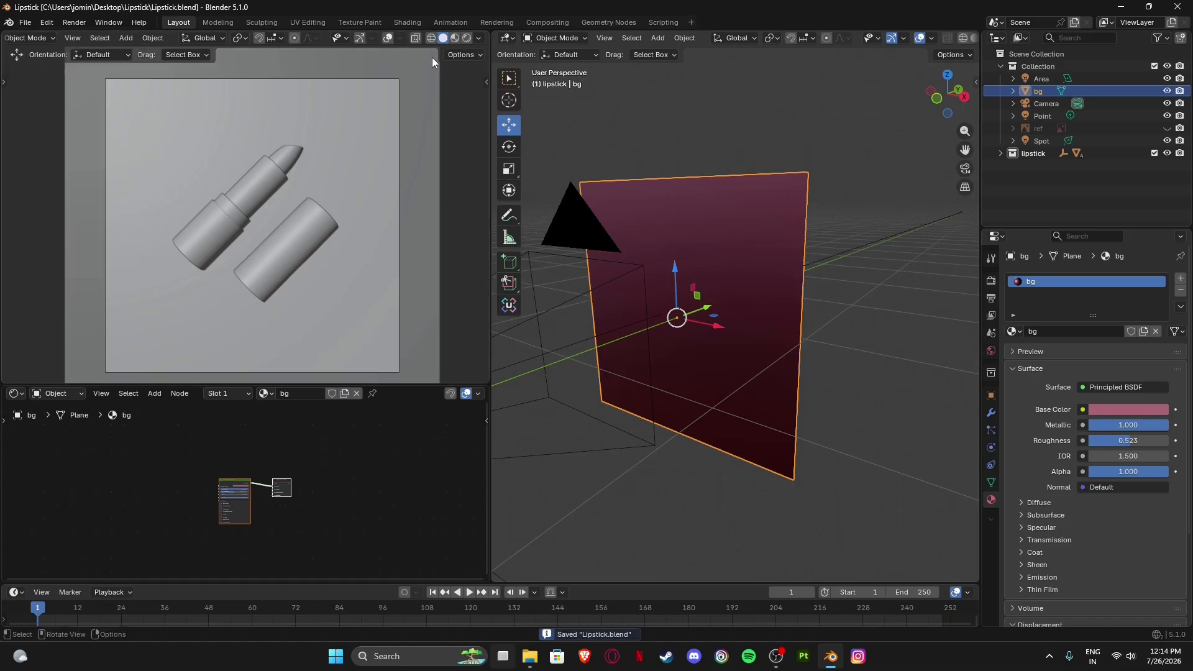
pyautogui.click(467, 38)
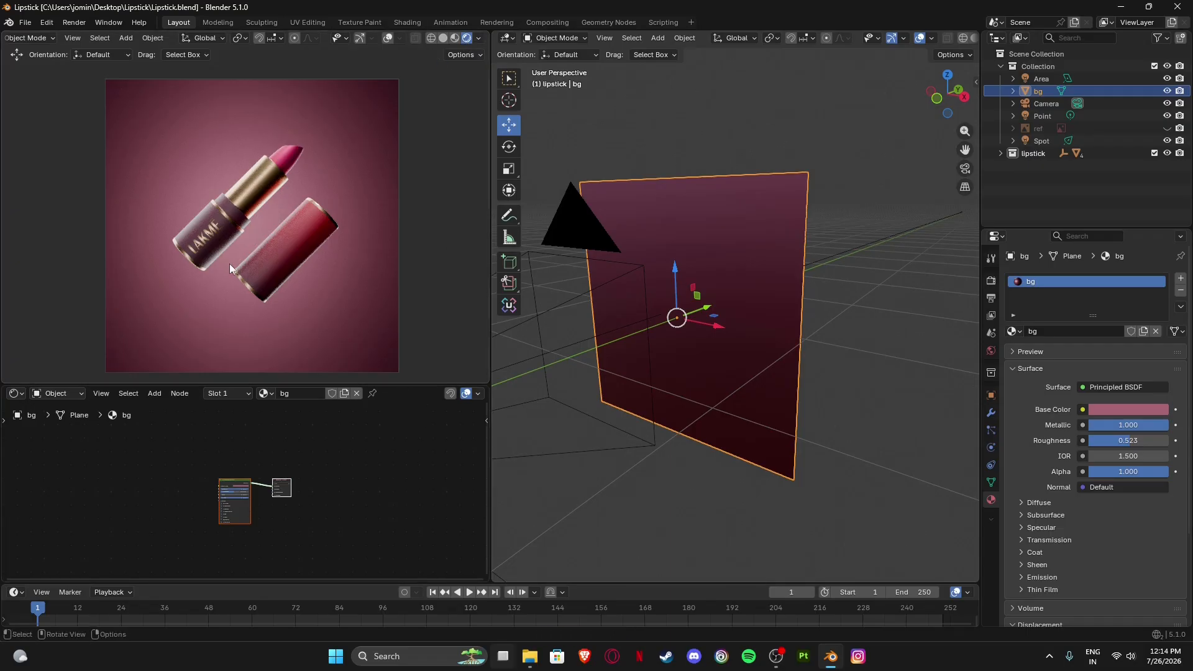
# Start the final Cycles render of the lipstick scene from the camera.
pyautogui.click(25, 22)
pyautogui.moveTo(81, 25)
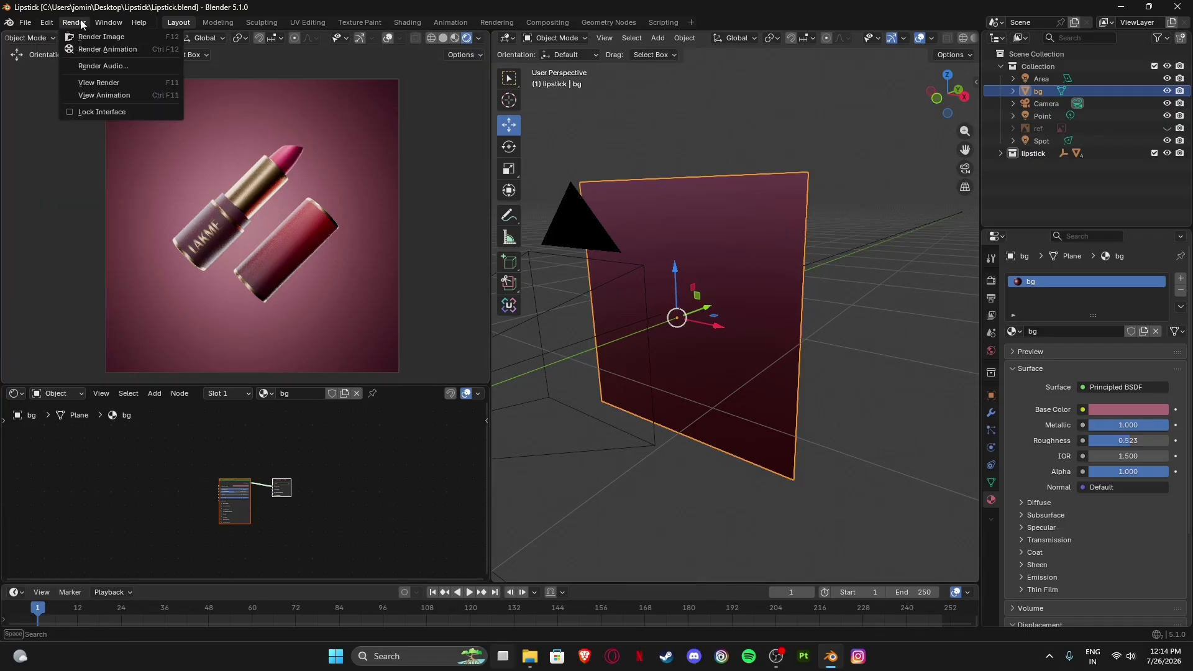
pyautogui.click(79, 50)
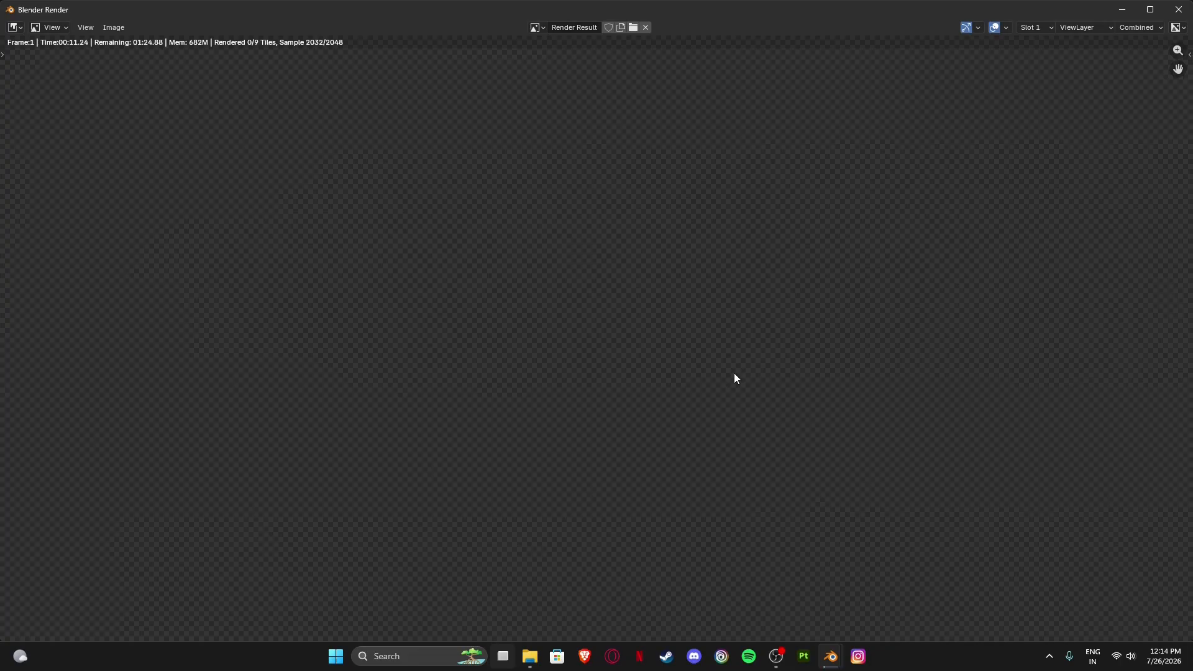
# Examine the finished render tiles around the cap's lower end and the backdrop as the render progresses.
pyautogui.scroll(-10, 699, 346)
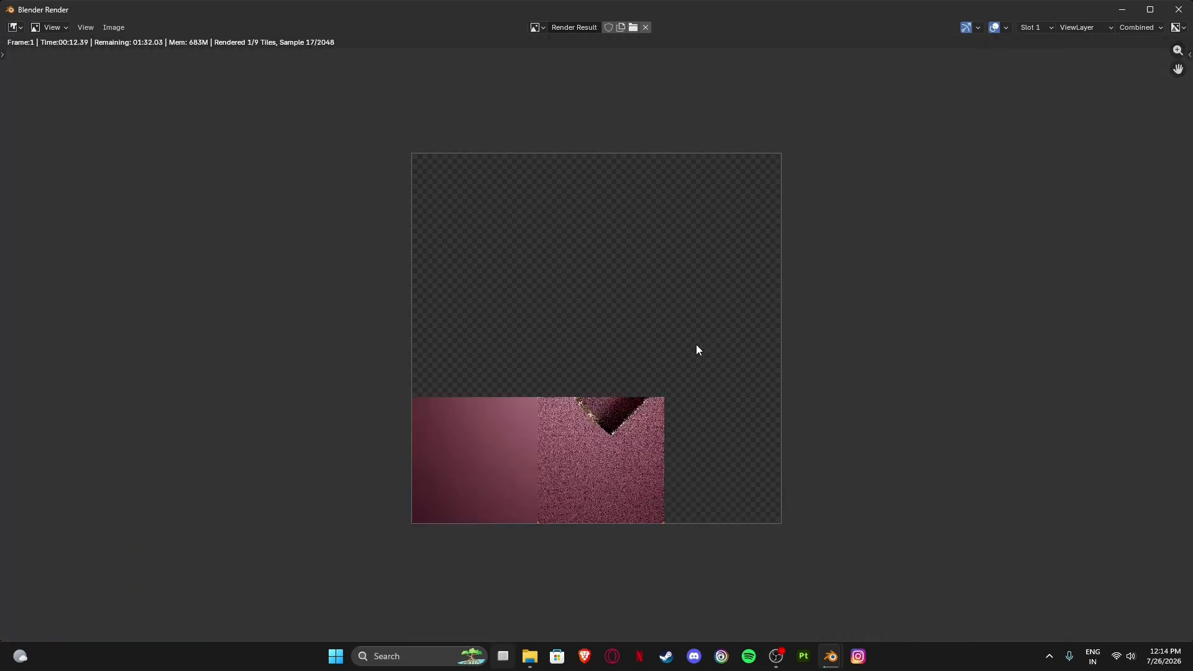
pyautogui.moveTo(639, 399); pyautogui.dragTo(625, 349, button='middle')
pyautogui.scroll(5, 597, 349)
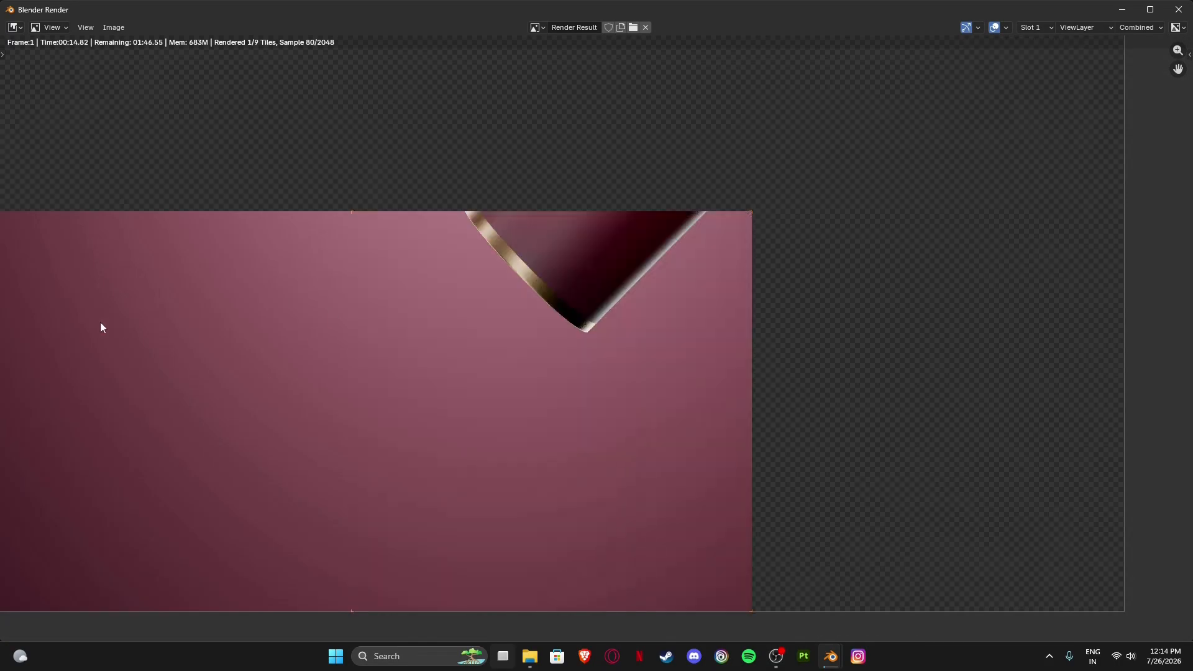
pyautogui.scroll(-2, 416, 362)
pyautogui.moveTo(416, 362); pyautogui.dragTo(350, 374, button='middle')
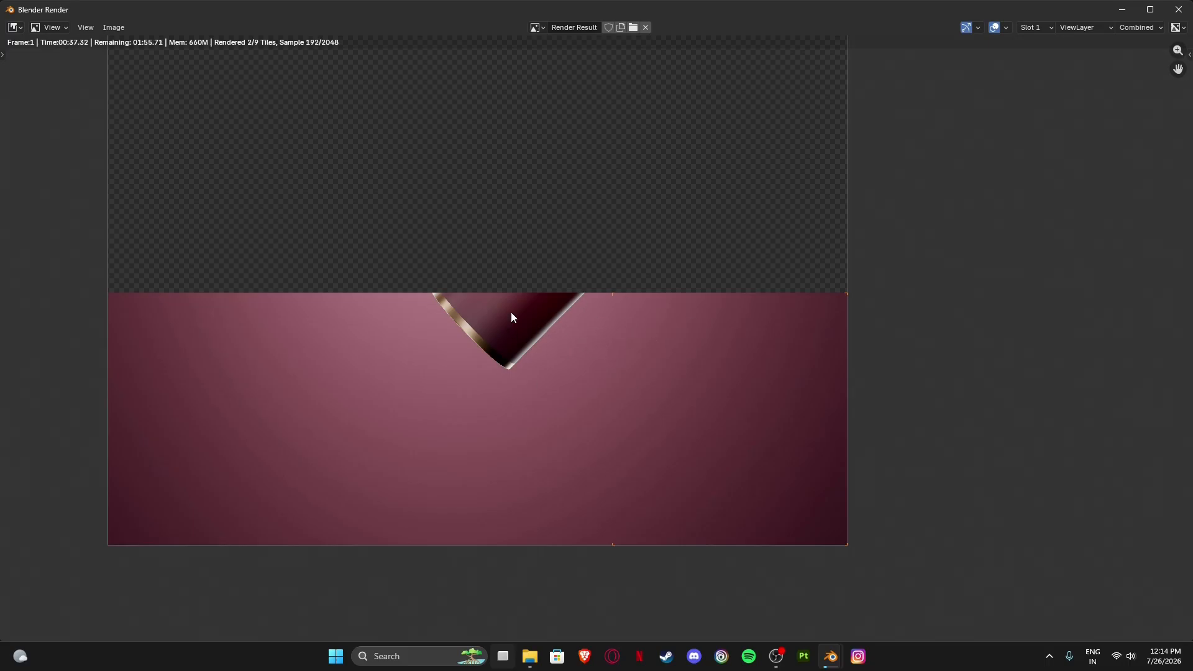
pyautogui.scroll(-2, 731, 434)
pyautogui.moveTo(590, 373)
pyautogui.mouseDown(button='middle')
pyautogui.moveTo(626, 434)
pyautogui.moveTo(611, 437)
pyautogui.moveTo(580, 375)
pyautogui.mouseUp(button='middle')
pyautogui.scroll(4, 581, 376)
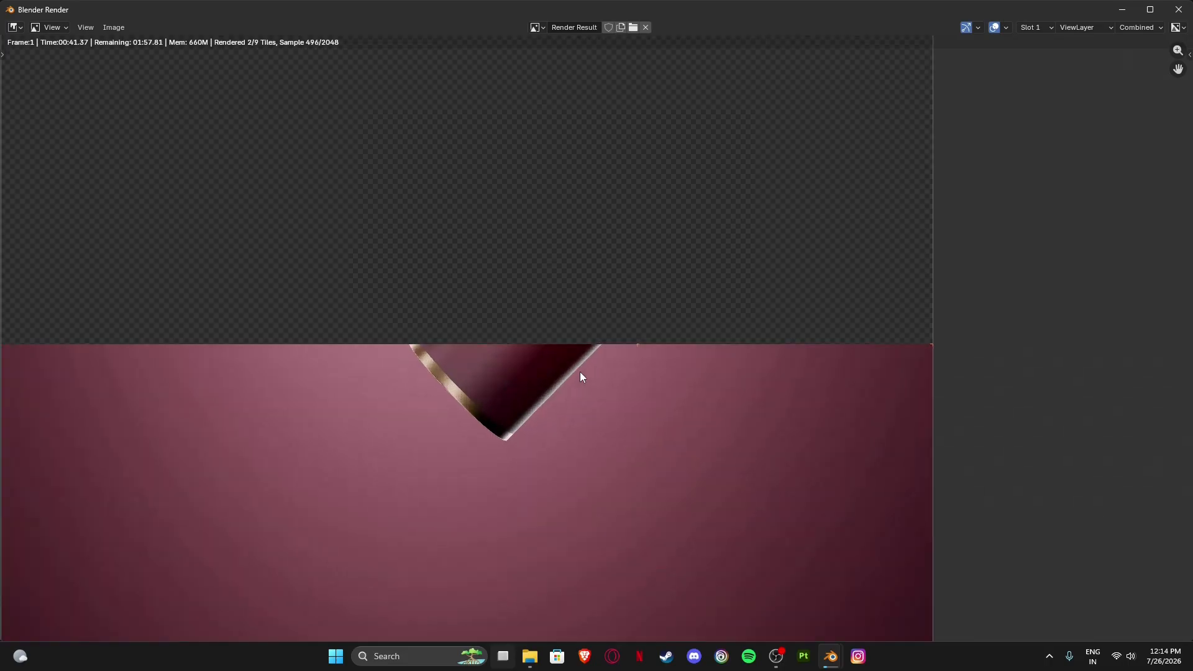
pyautogui.scroll(-3, 545, 384)
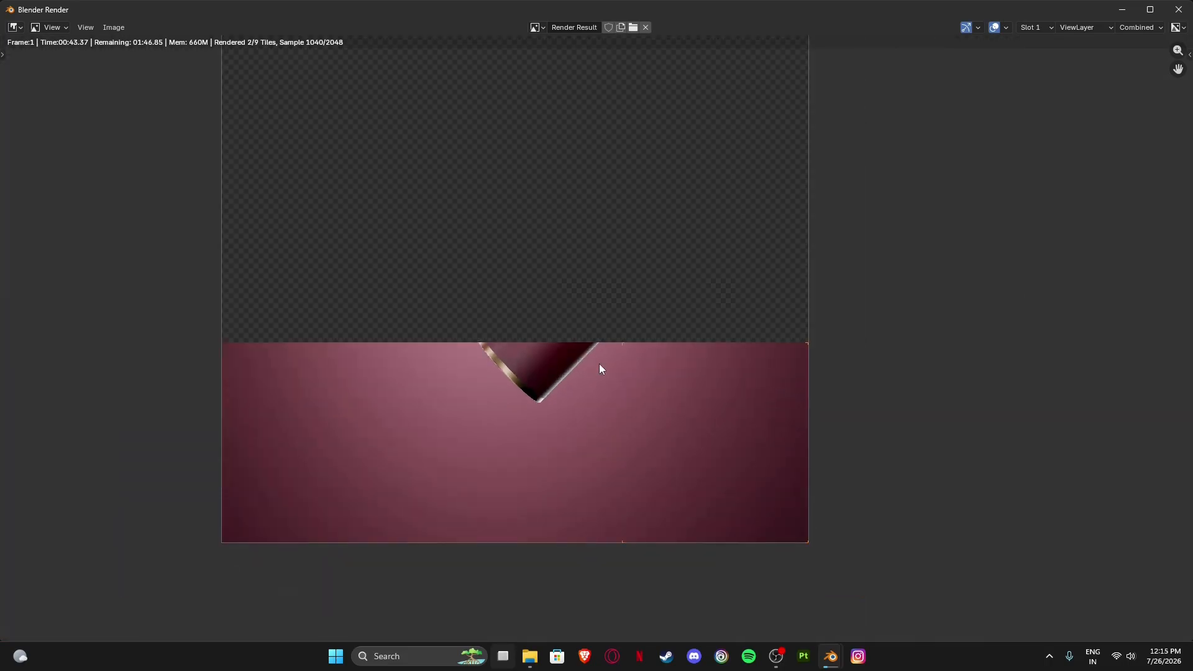
pyautogui.scroll(2, 570, 364)
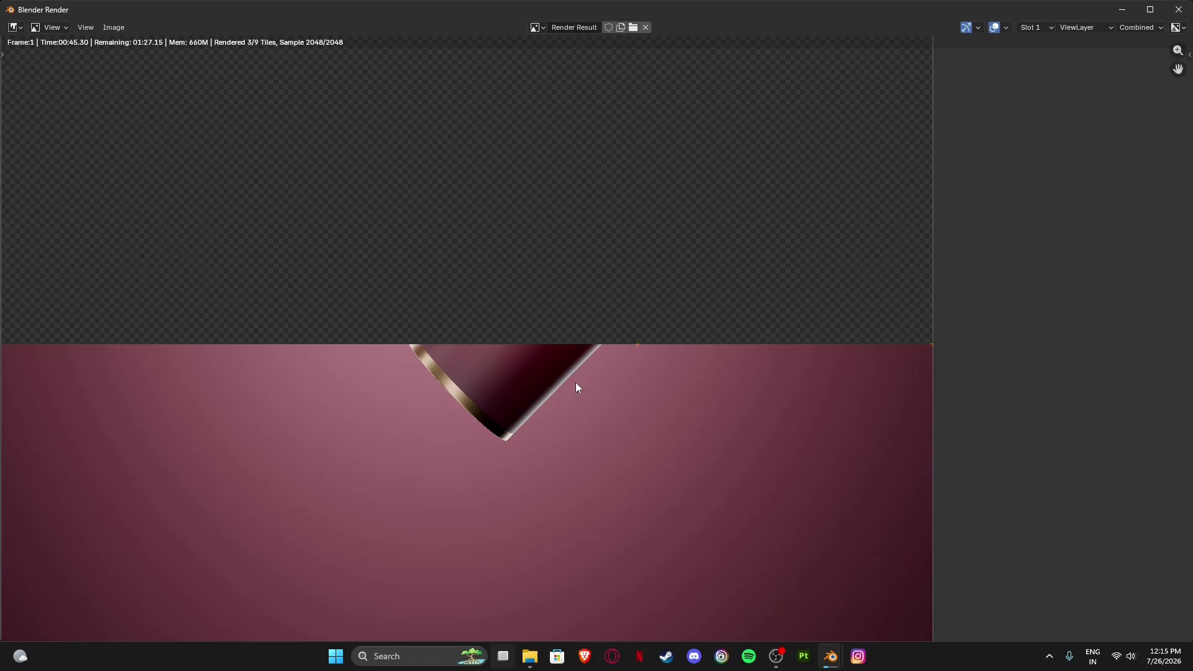
pyautogui.scroll(-3, 576, 383)
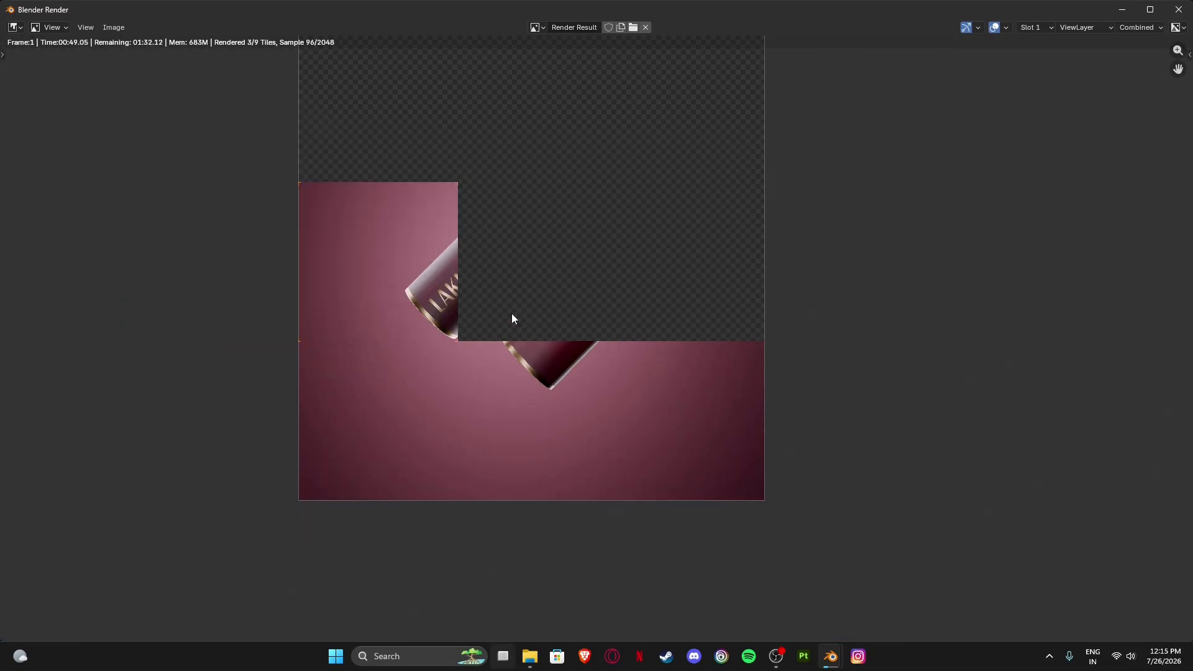
# Check the scene's output resolution and format settings in the main window, and look in on the running render.
pyautogui.click(1142, 12)
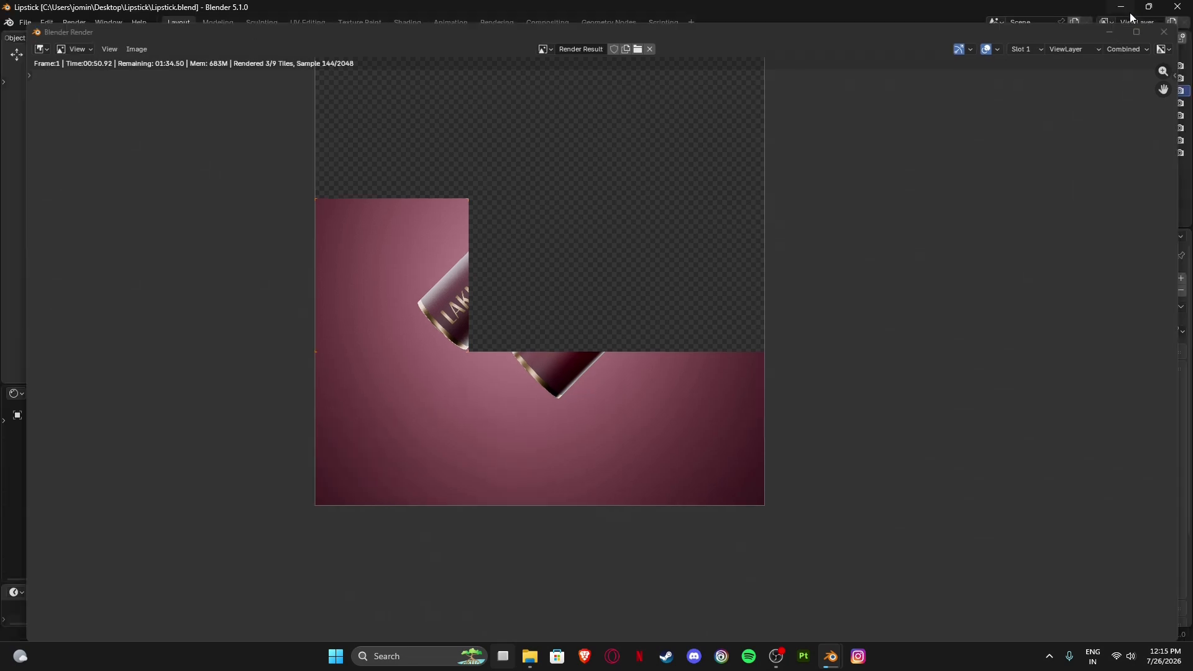
pyautogui.click(1132, 18)
pyautogui.click(992, 298)
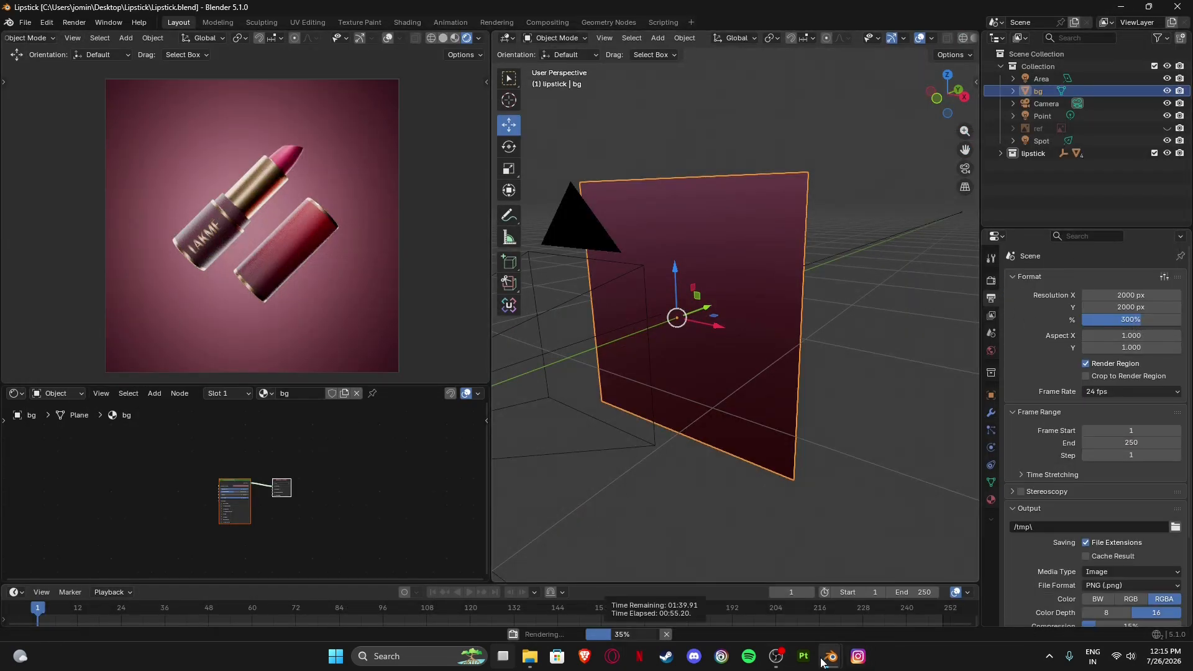
pyautogui.moveTo(827, 659)
pyautogui.click(874, 605)
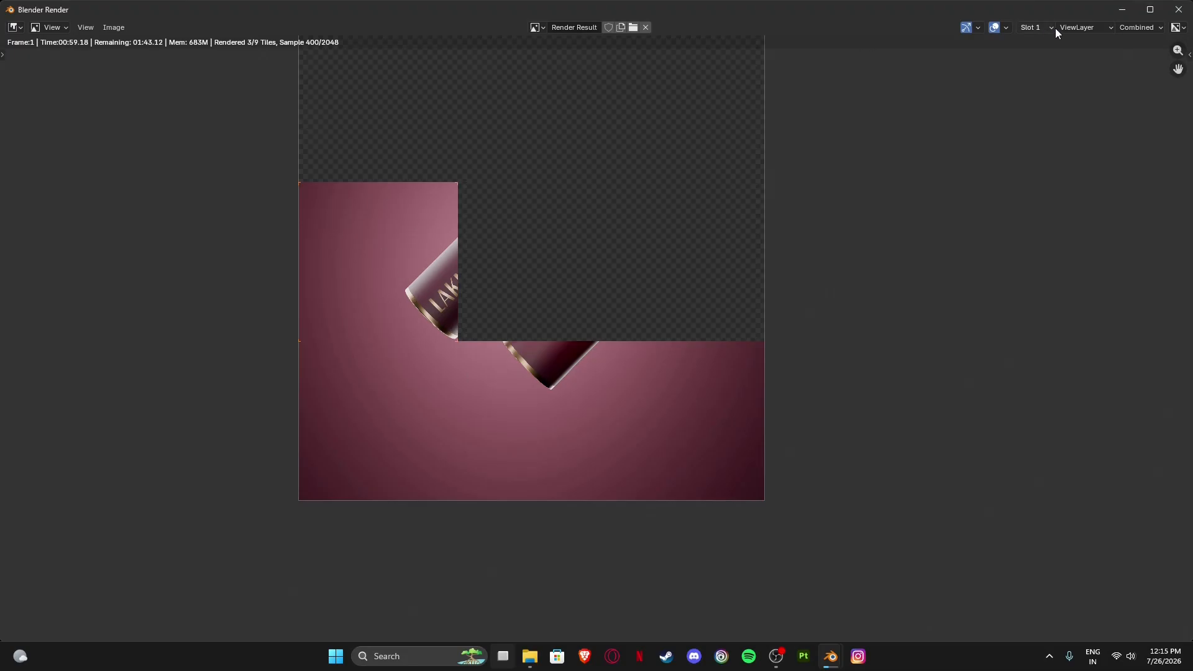
pyautogui.click(1122, 13)
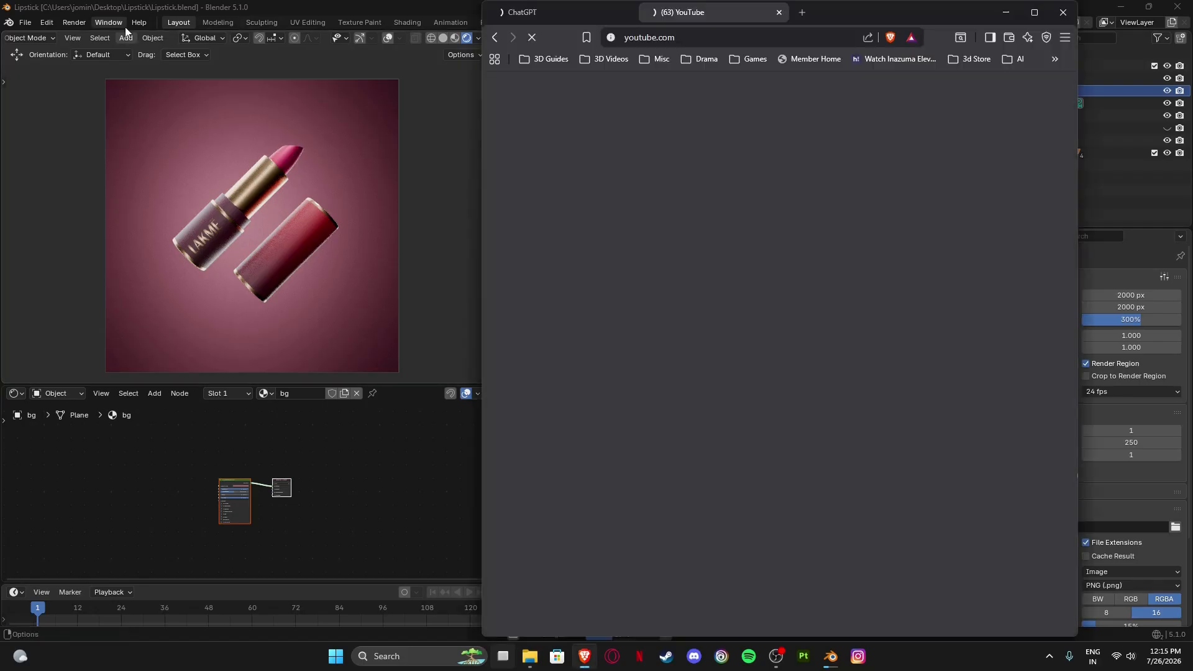
# Replace the YouTube tab in the Brave browser with the Sketchfab site, found by searching for sketchfab.
pyautogui.doubleClick(858, 13)
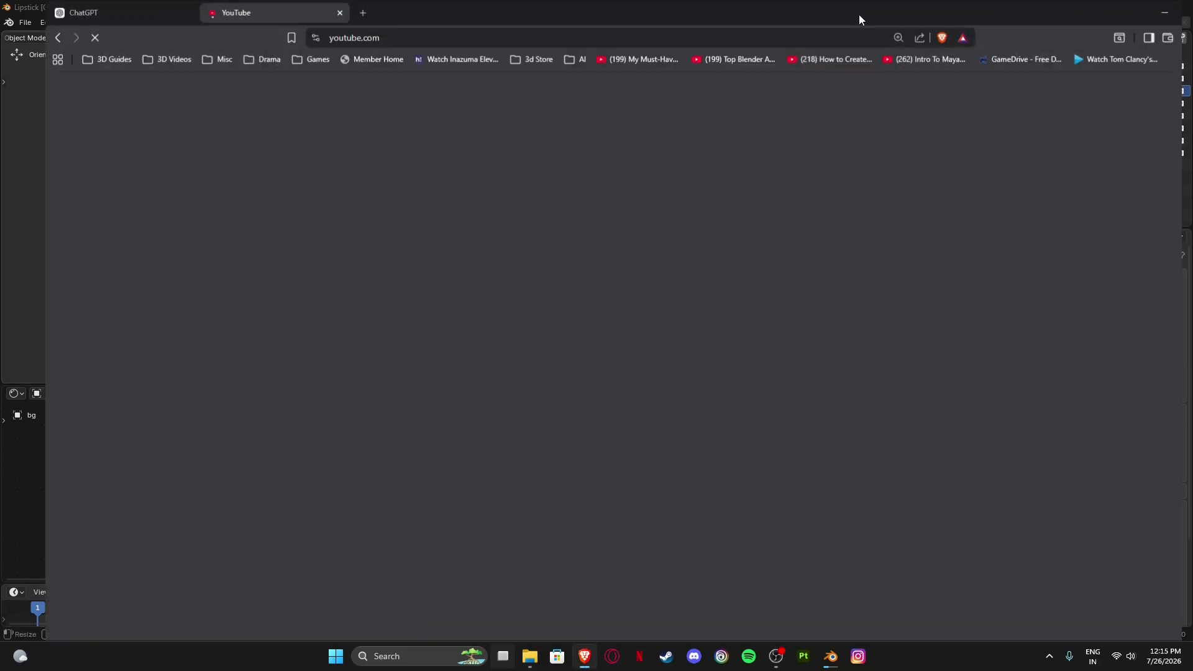
pyautogui.click(315, 14)
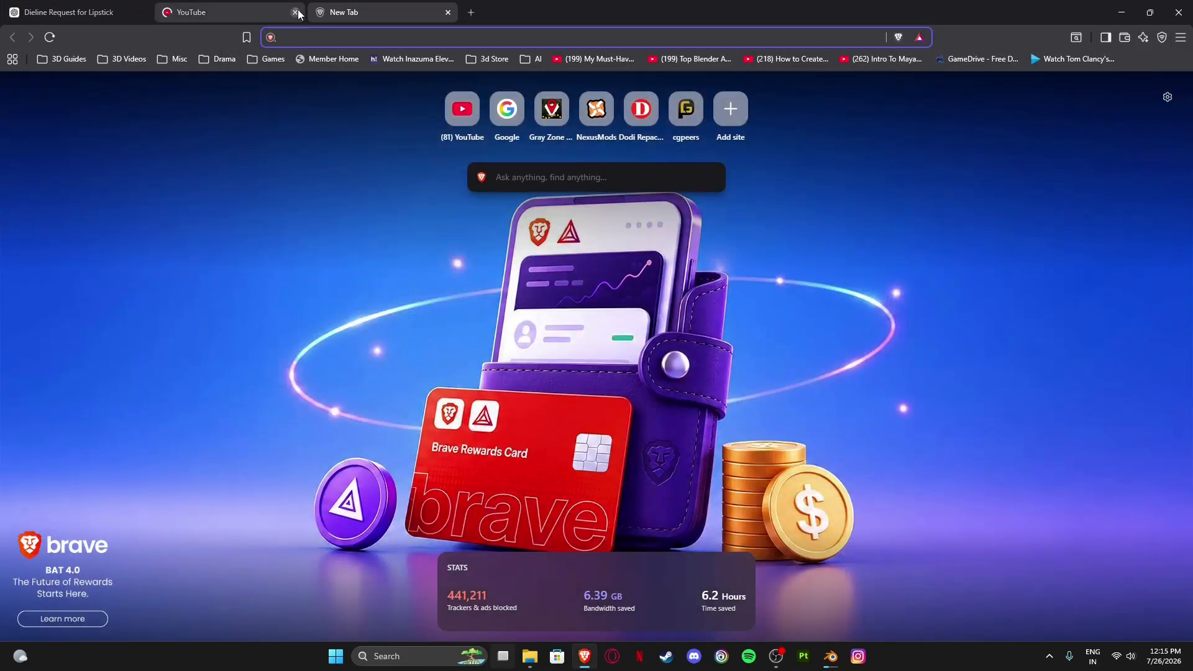
pyautogui.click(295, 13)
pyautogui.write('sketch')
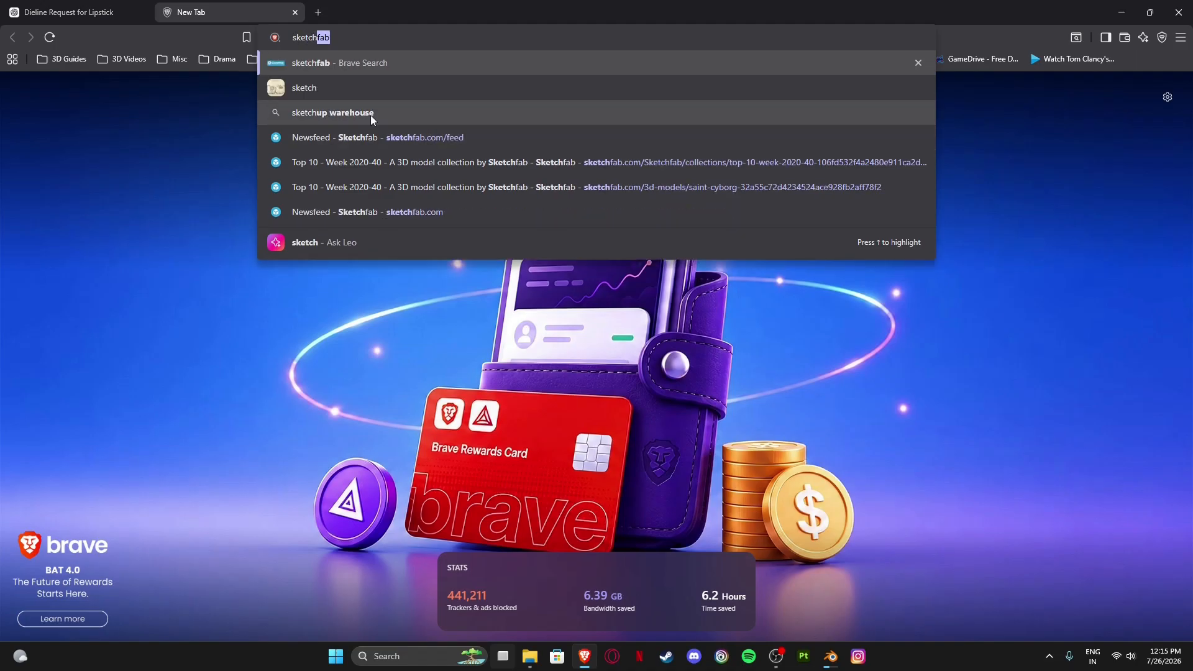
pyautogui.click(370, 56)
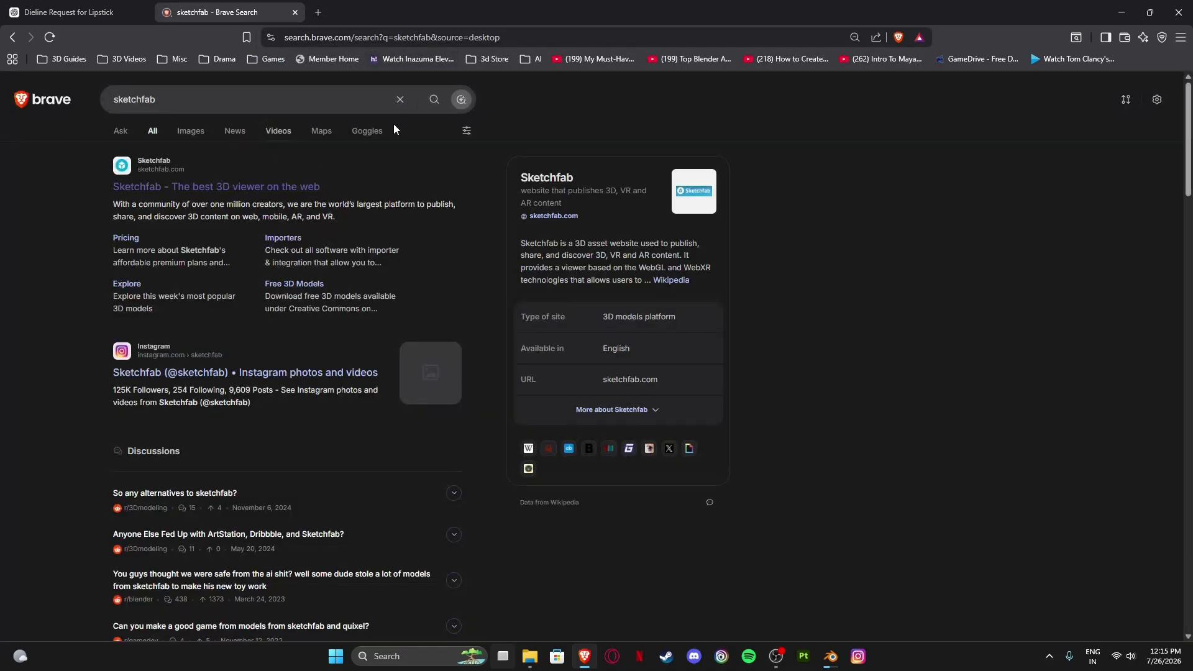
pyautogui.click(239, 189)
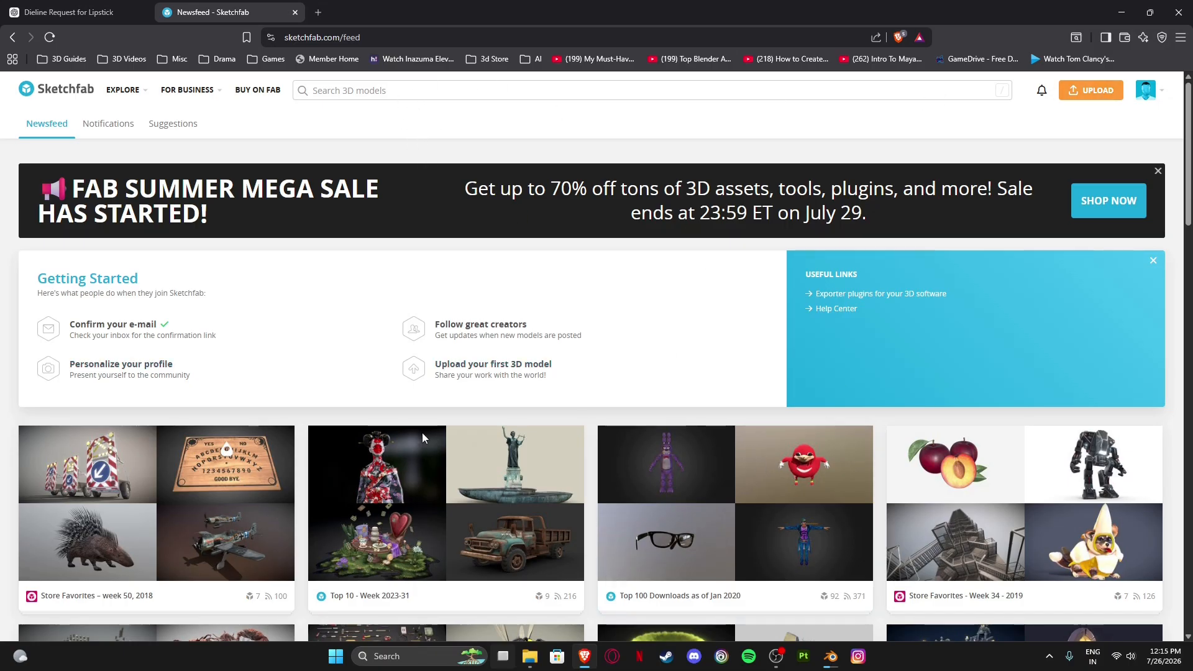
pyautogui.moveTo(1150, 93)
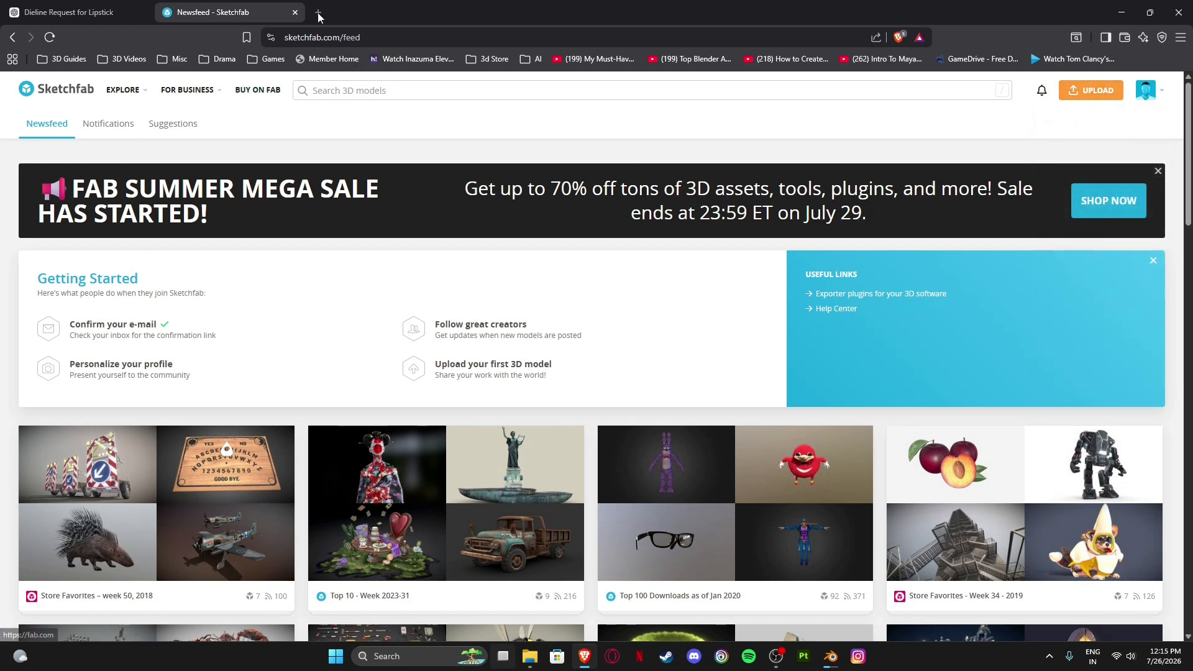
# Review the ChatGPT conversation about the Lakmé lipstick dieline, including both prompts and the generated packaging images.
pyautogui.click(51, 14)
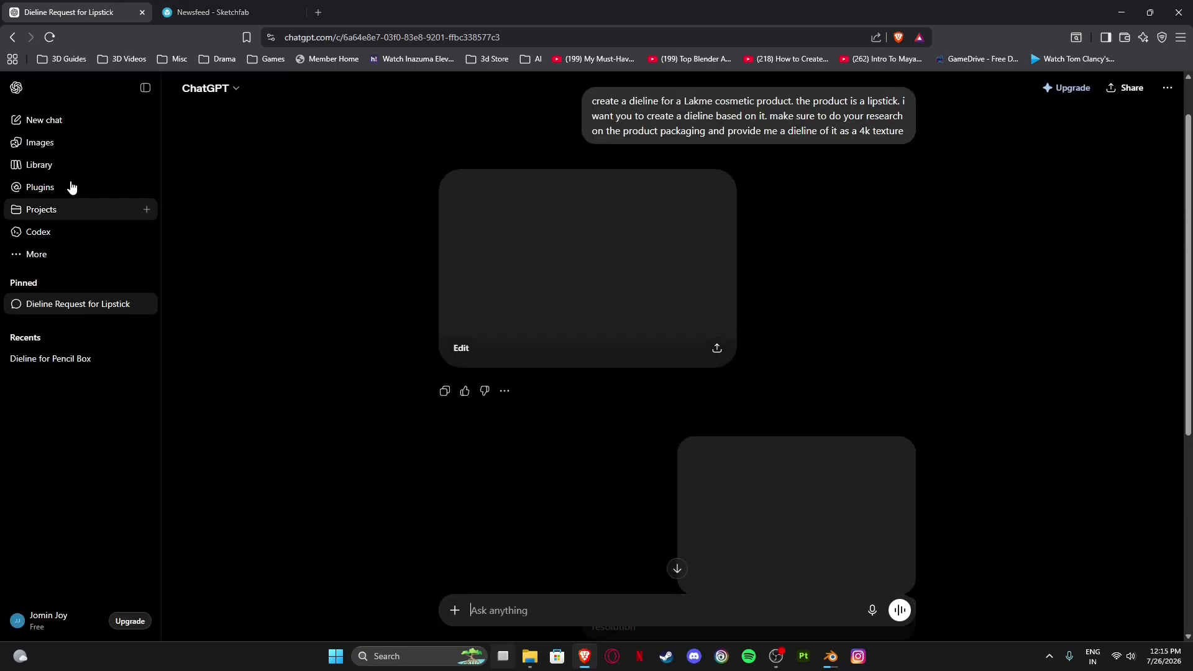
pyautogui.scroll(-5, 603, 258)
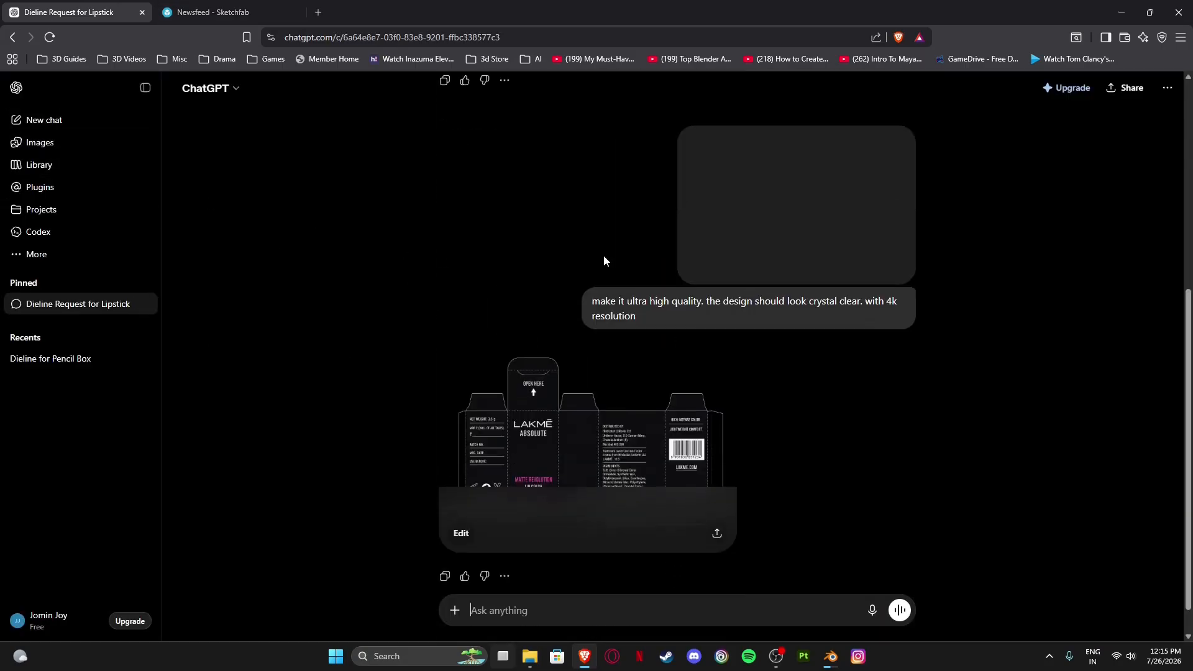
pyautogui.scroll(-1, 584, 437)
pyautogui.scroll(7, 567, 382)
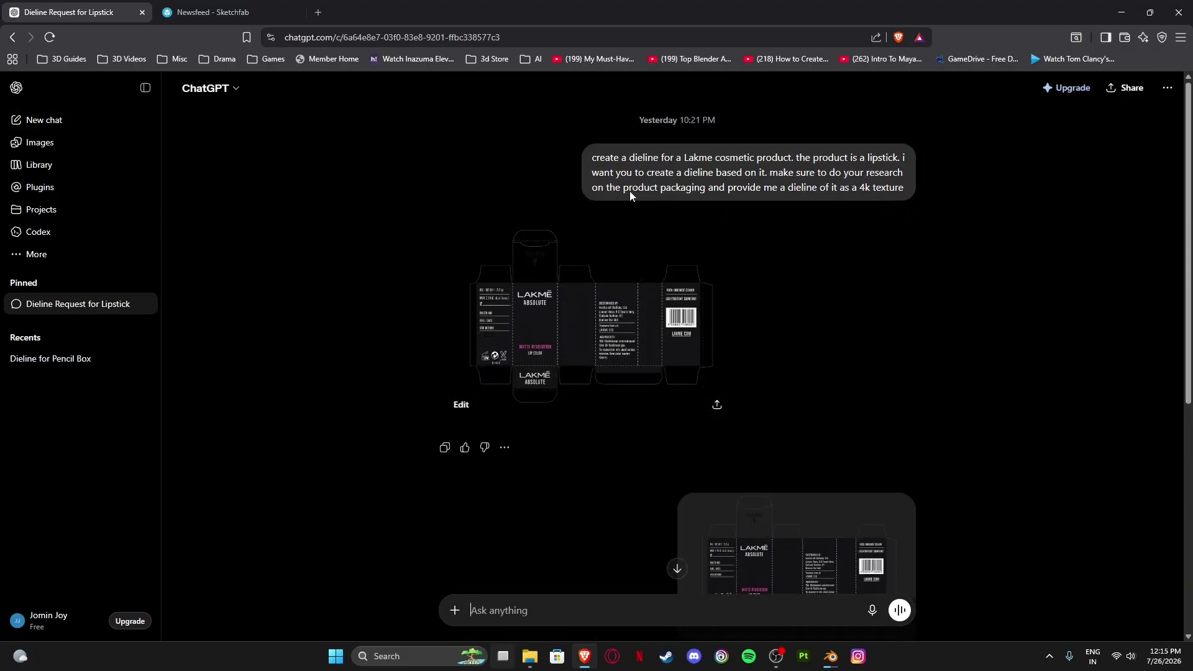
pyautogui.moveTo(908, 189)
pyautogui.mouseDown()
pyautogui.moveTo(565, 155)
pyautogui.moveTo(909, 193)
pyautogui.mouseUp()
pyautogui.click(977, 287)
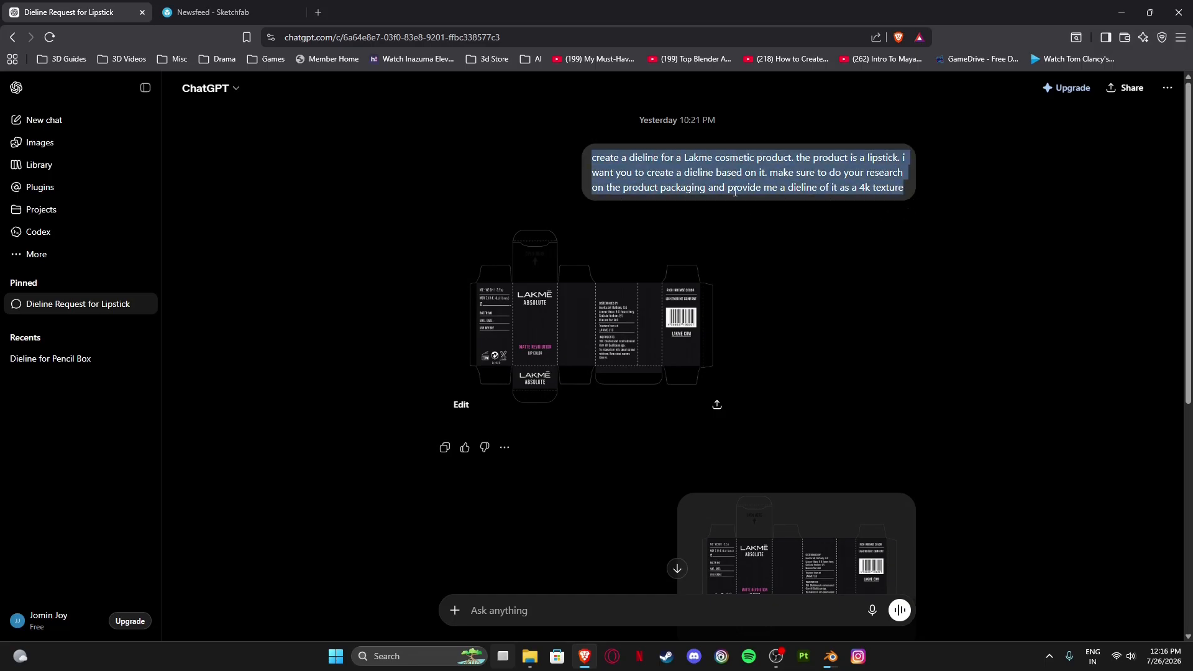
pyautogui.click(931, 213)
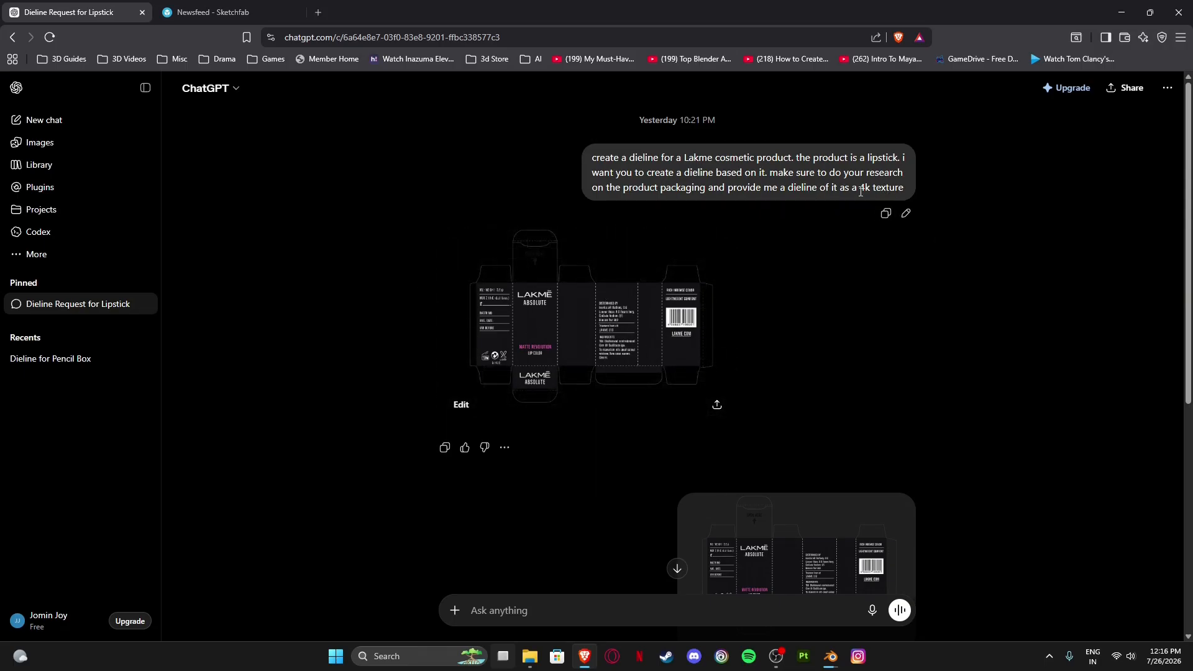
pyautogui.scroll(-3, 647, 187)
pyautogui.scroll(-3, 603, 305)
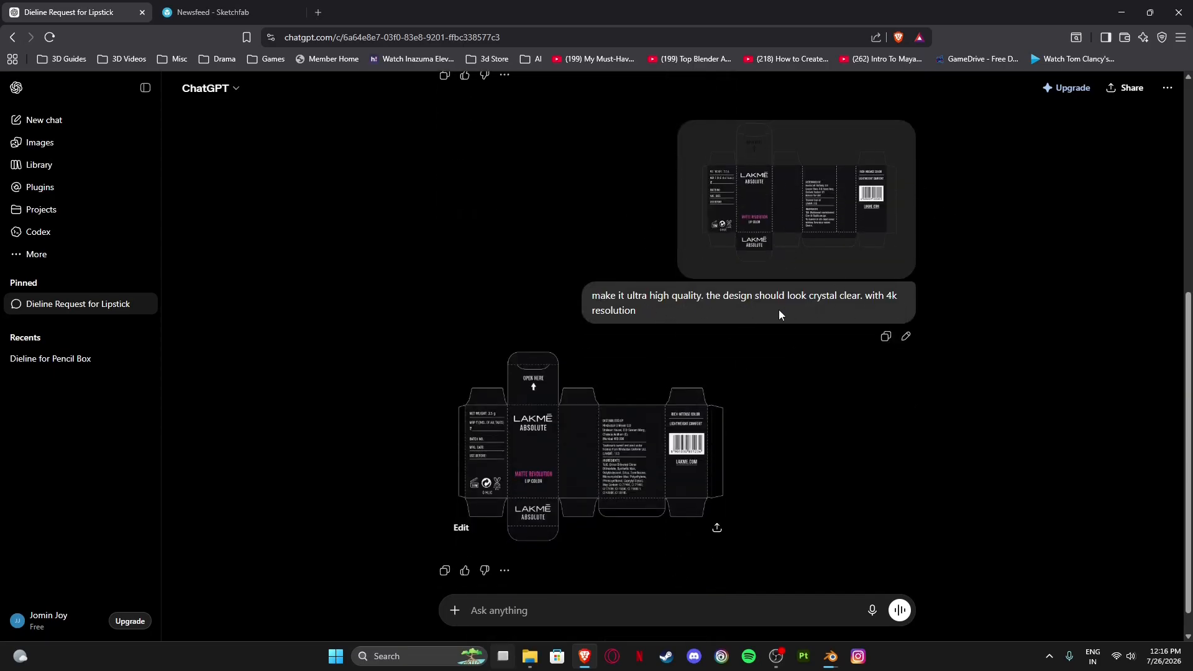
pyautogui.scroll(-1, 806, 288)
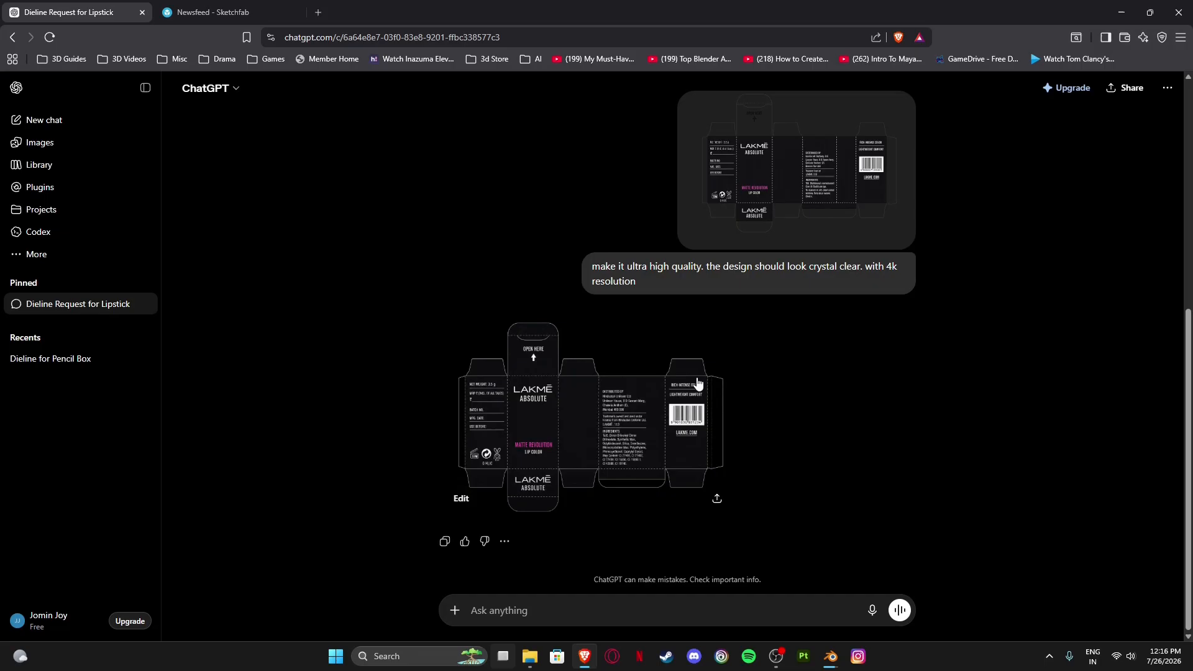
# Open google.com in a new browser tab and search for "image upscaler".
pyautogui.click(318, 12)
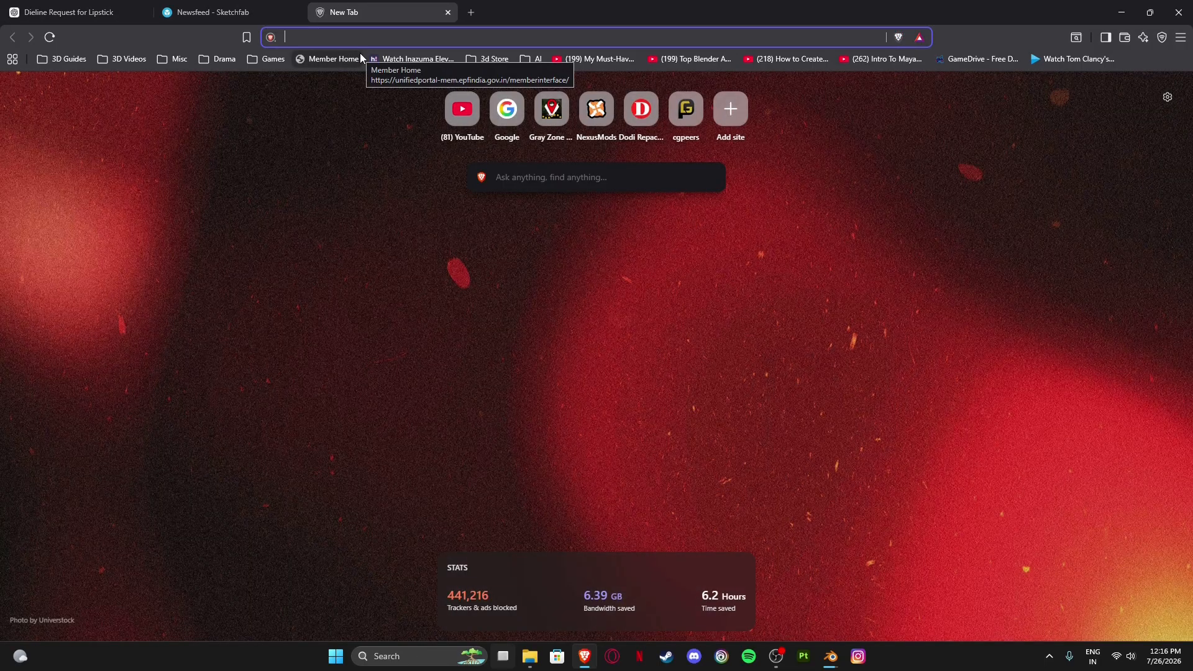
pyautogui.write('google.com')
pyautogui.press('Return')
pyautogui.write('imag')
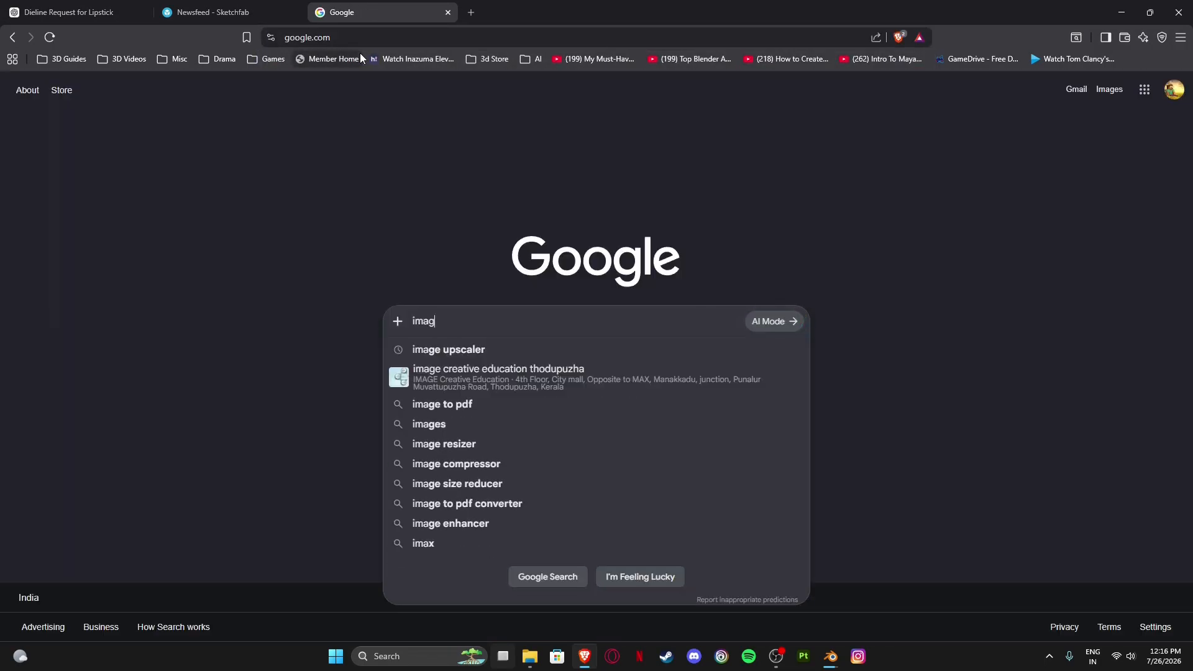
pyautogui.write('e')
pyautogui.click(438, 350)
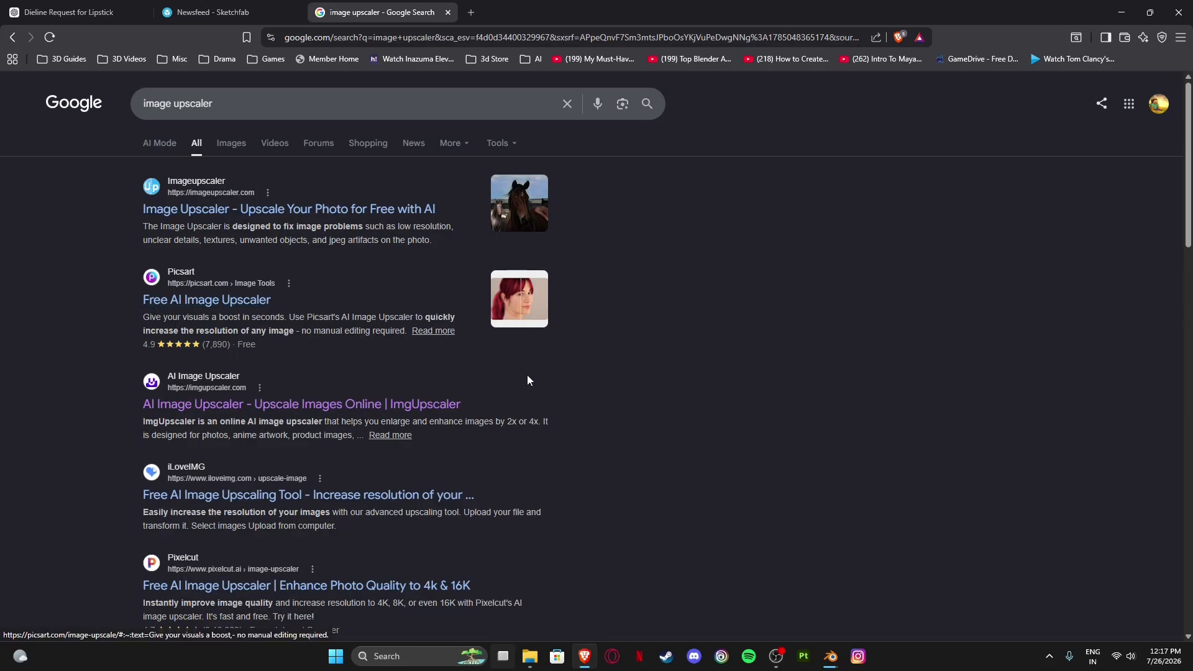
# Try loading lakme-logo-hd.png into ImgUpscaler with the 200% ratio, and close the upscaler page.
pyautogui.click(378, 212)
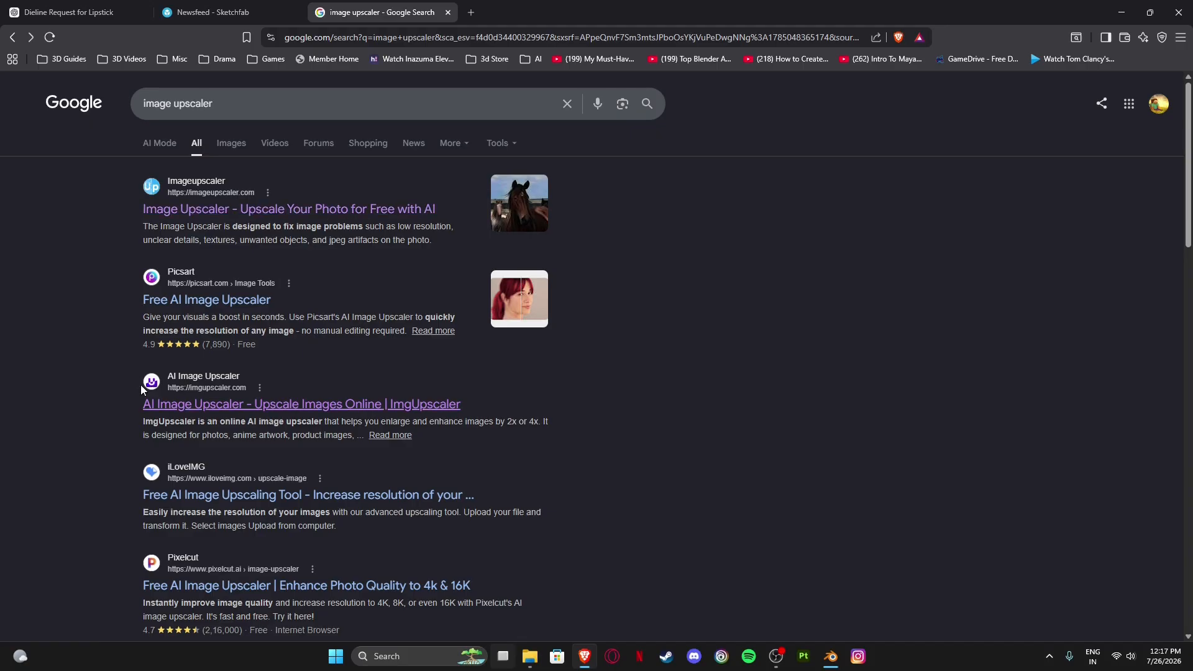
pyautogui.click(372, 405)
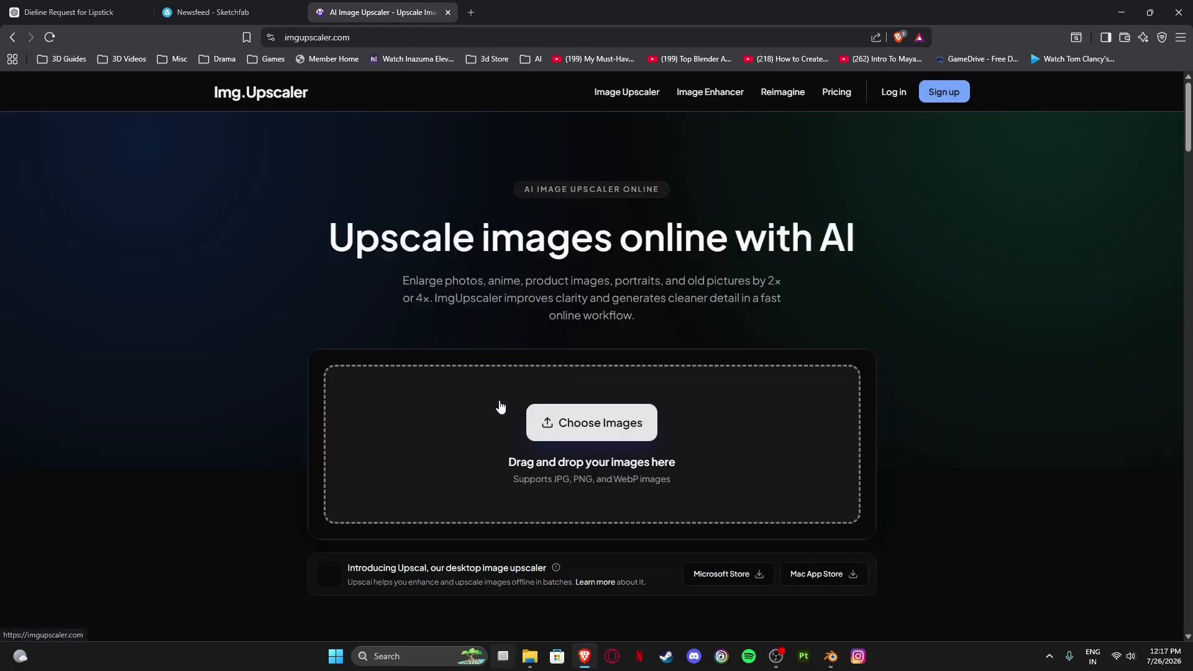
pyautogui.click(602, 427)
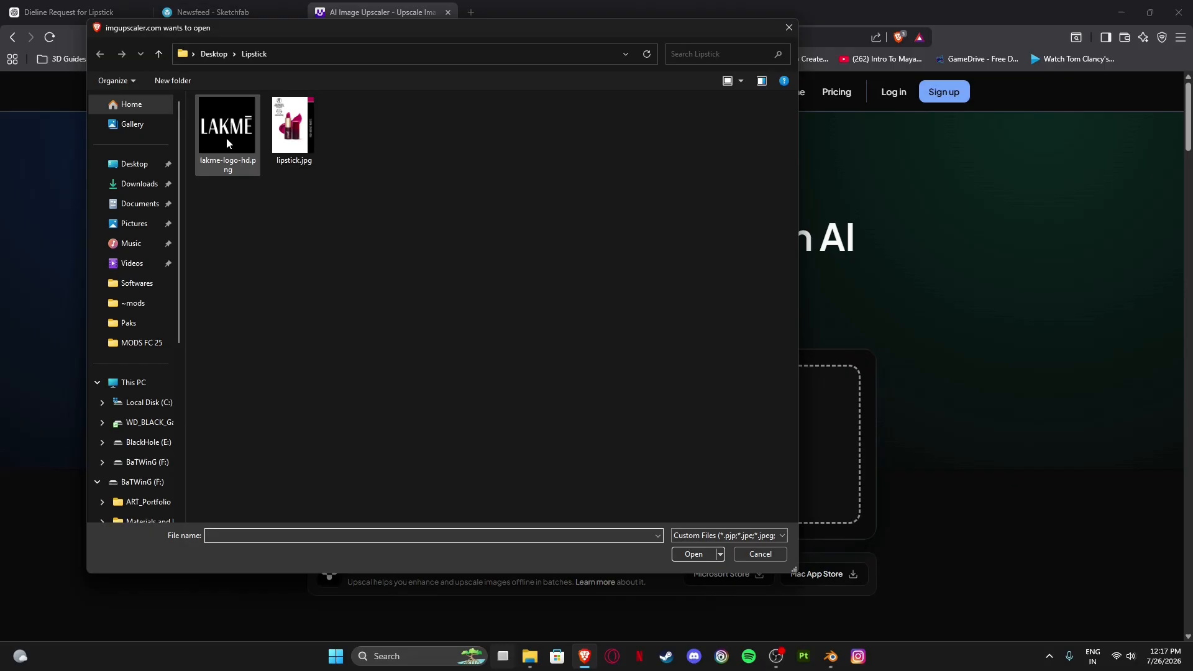
pyautogui.doubleClick(227, 131)
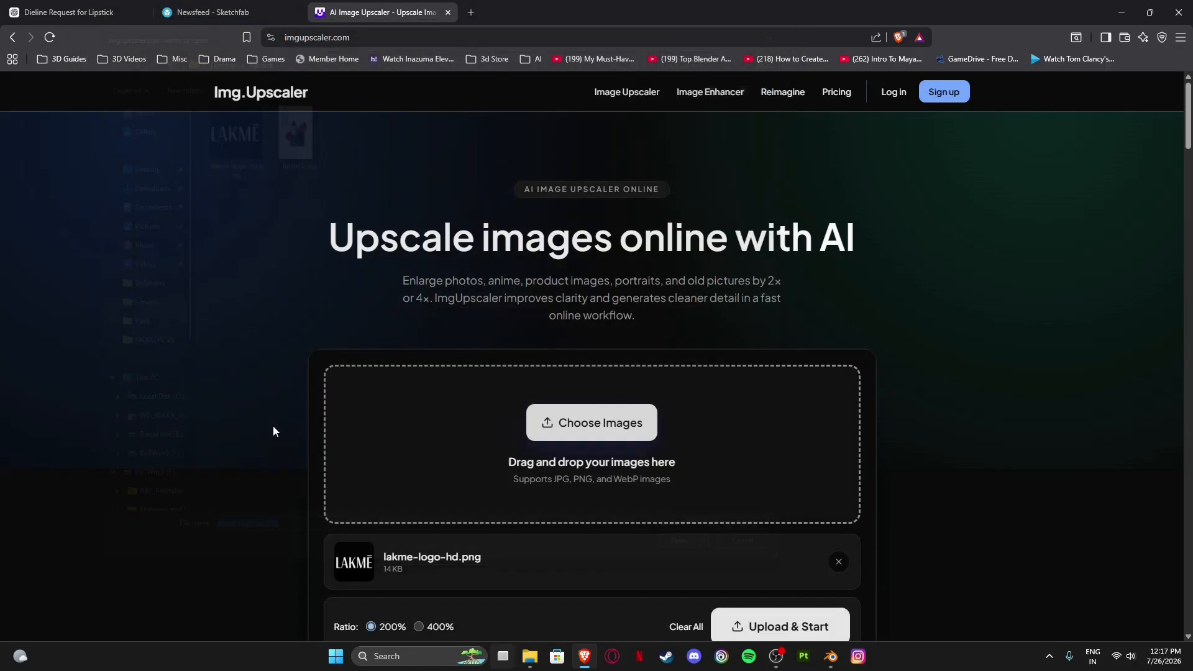
pyautogui.scroll(-3, 580, 425)
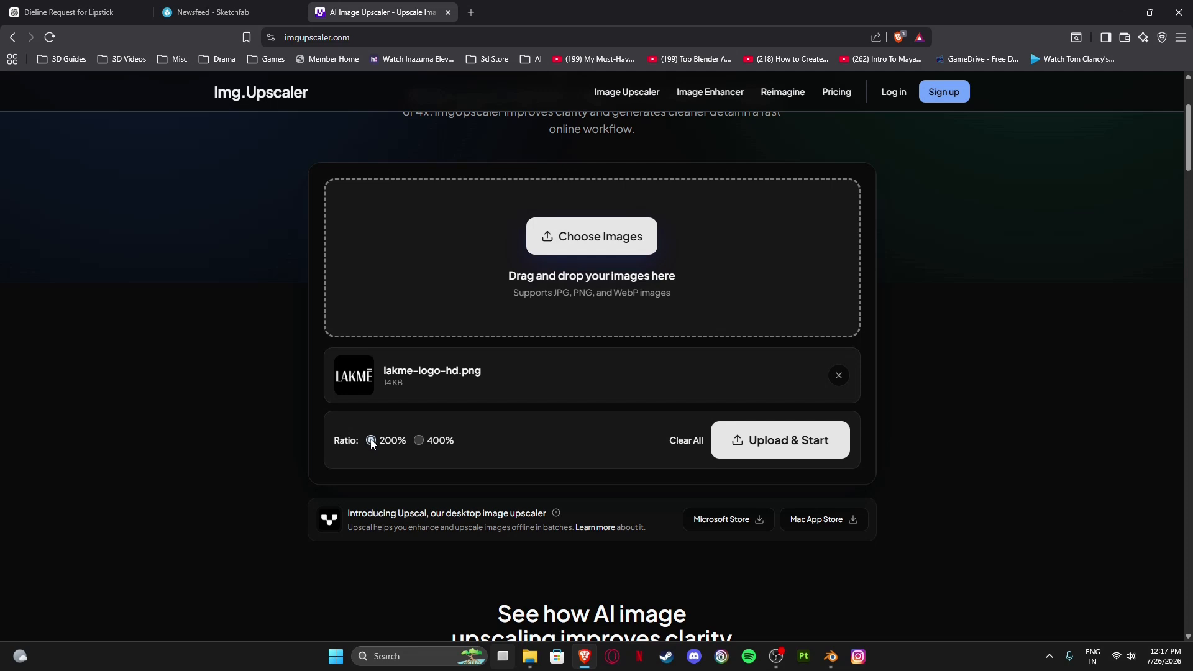
pyautogui.click(371, 441)
pyautogui.click(449, 13)
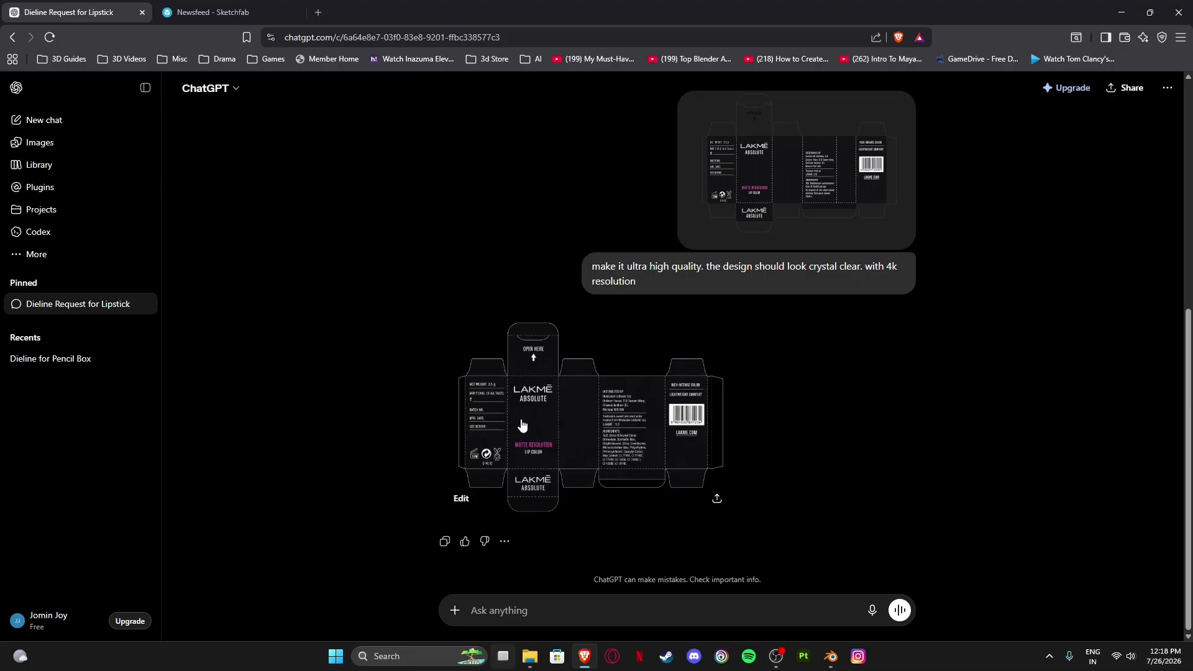
# Examine the 4K Lakmé dieline image enlarged in ChatGPT, remove the image attached to the message, and review the original dieline prompt.
pyautogui.click(456, 501)
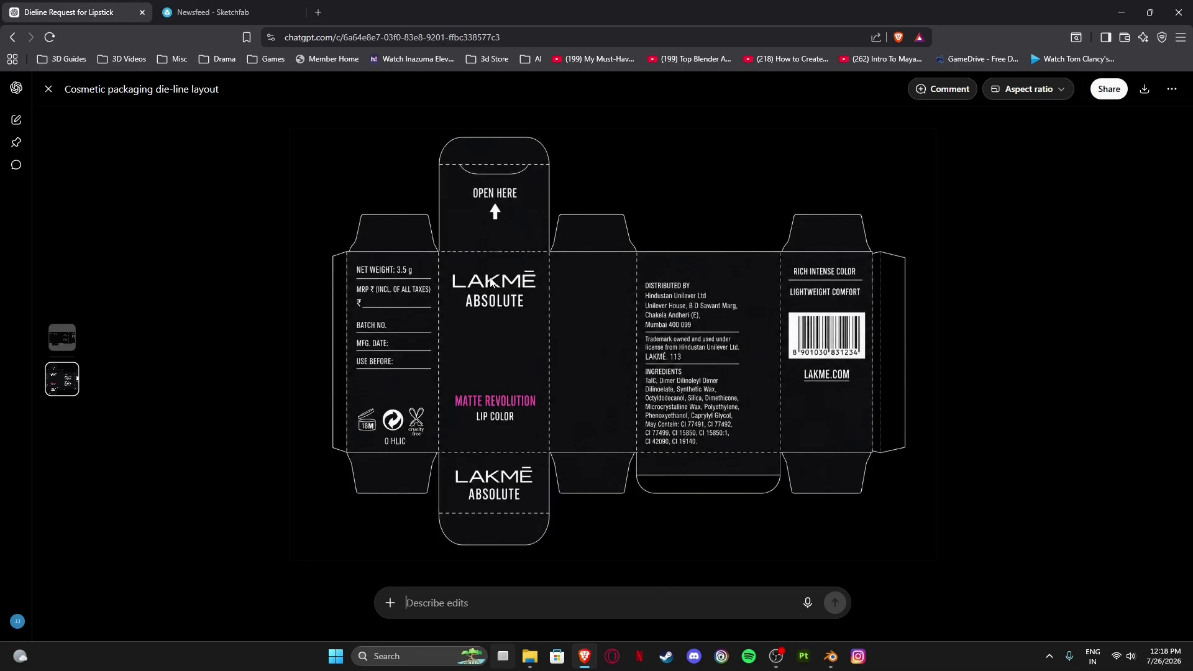
pyautogui.moveTo(484, 266); pyautogui.dragTo(547, 336)
pyautogui.click(48, 90)
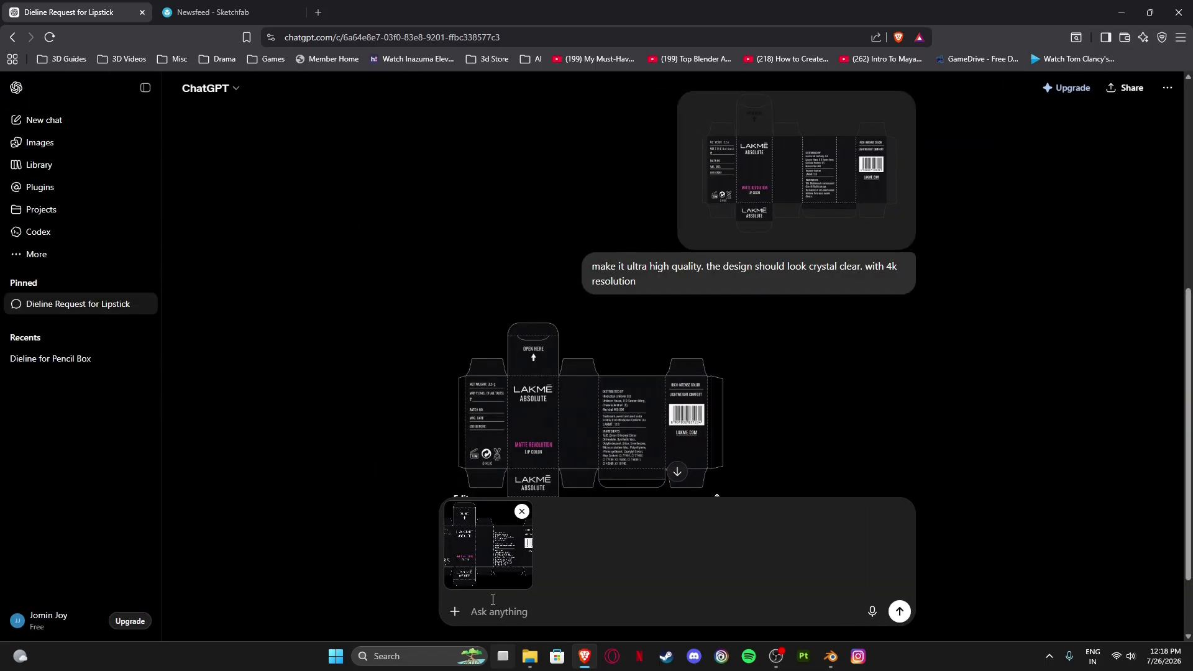
pyautogui.click(522, 511)
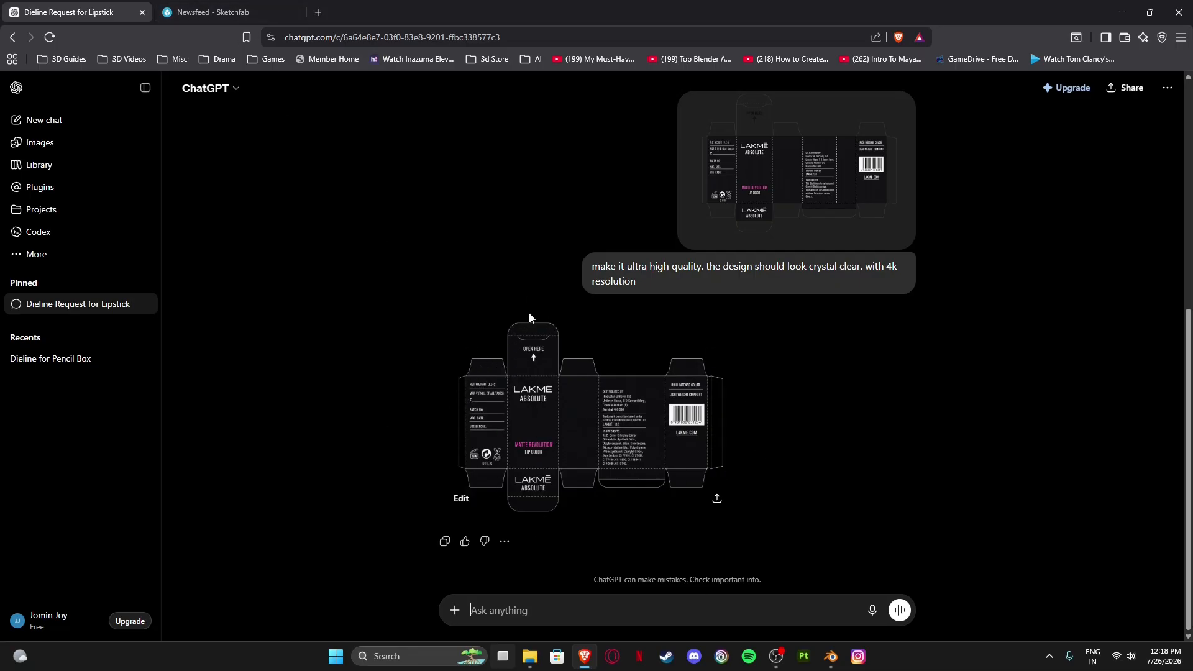
pyautogui.scroll(6, 498, 373)
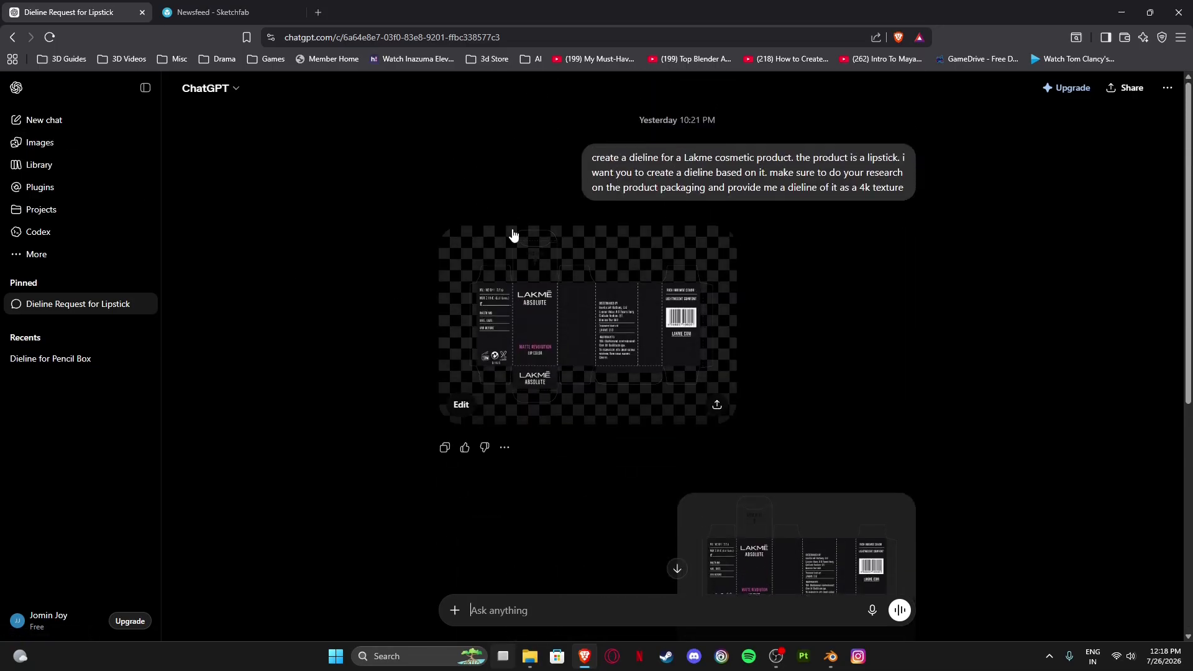
pyautogui.moveTo(628, 159); pyautogui.dragTo(660, 159)
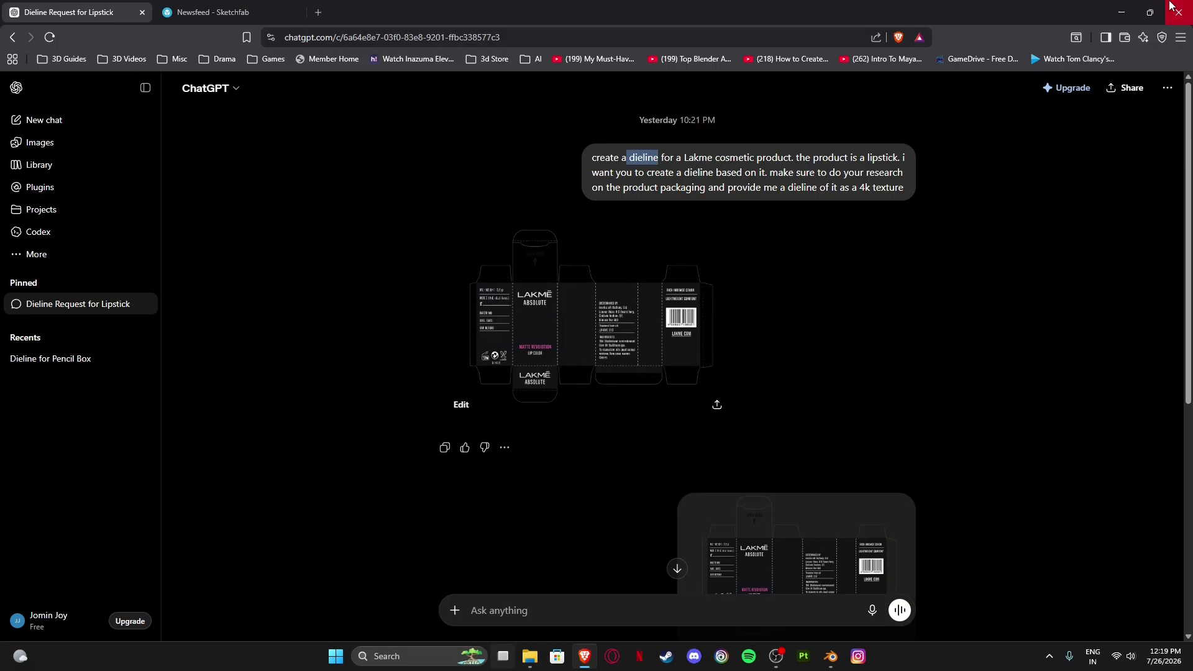
# Switch to Blender, bring up the Blender Render window, and inspect the finished lipstick render up close and as a whole.
pyautogui.hotkey('alt', 'Tab')
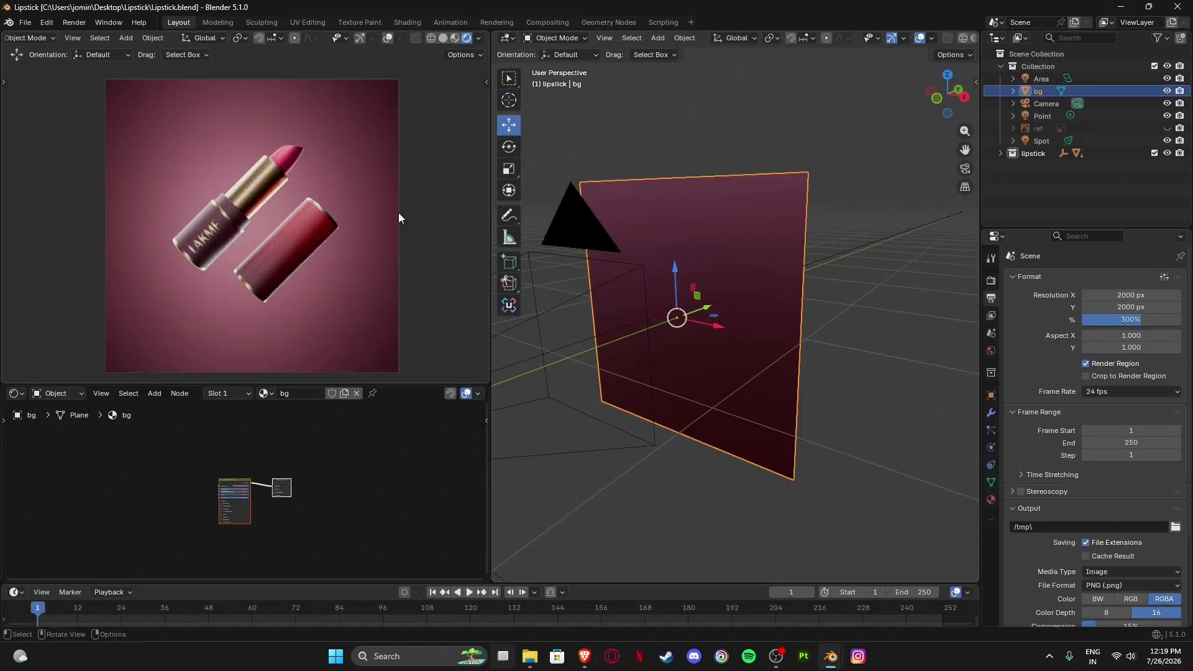
pyautogui.moveTo(831, 657)
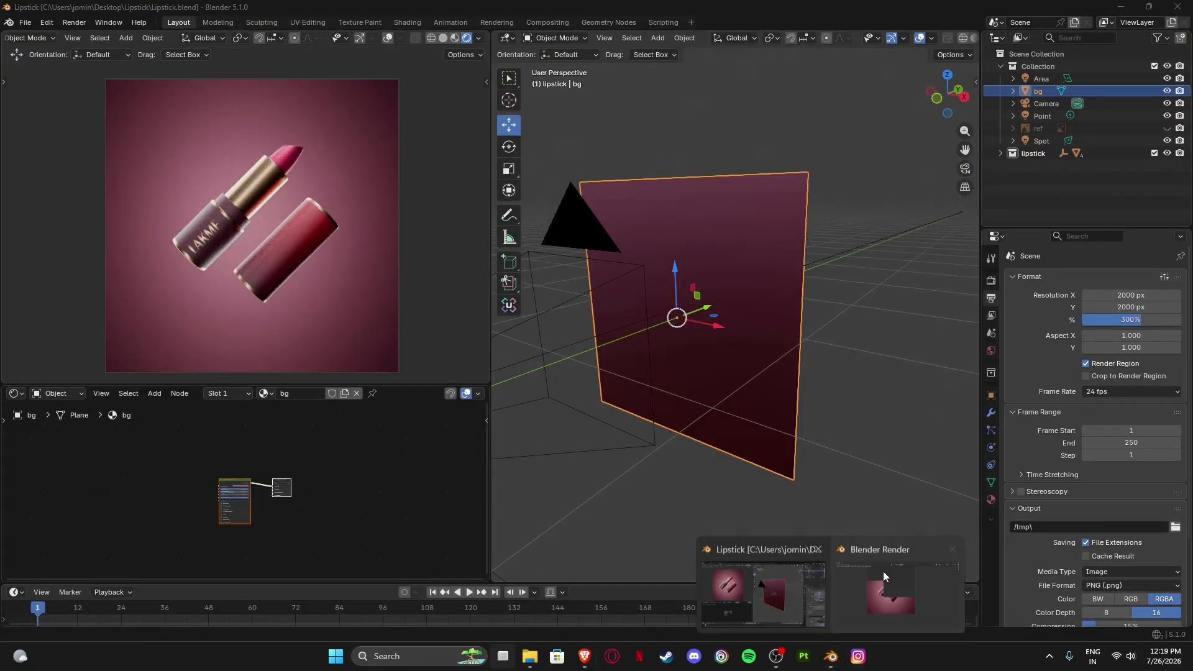
pyautogui.click(883, 572)
pyautogui.scroll(3, 613, 413)
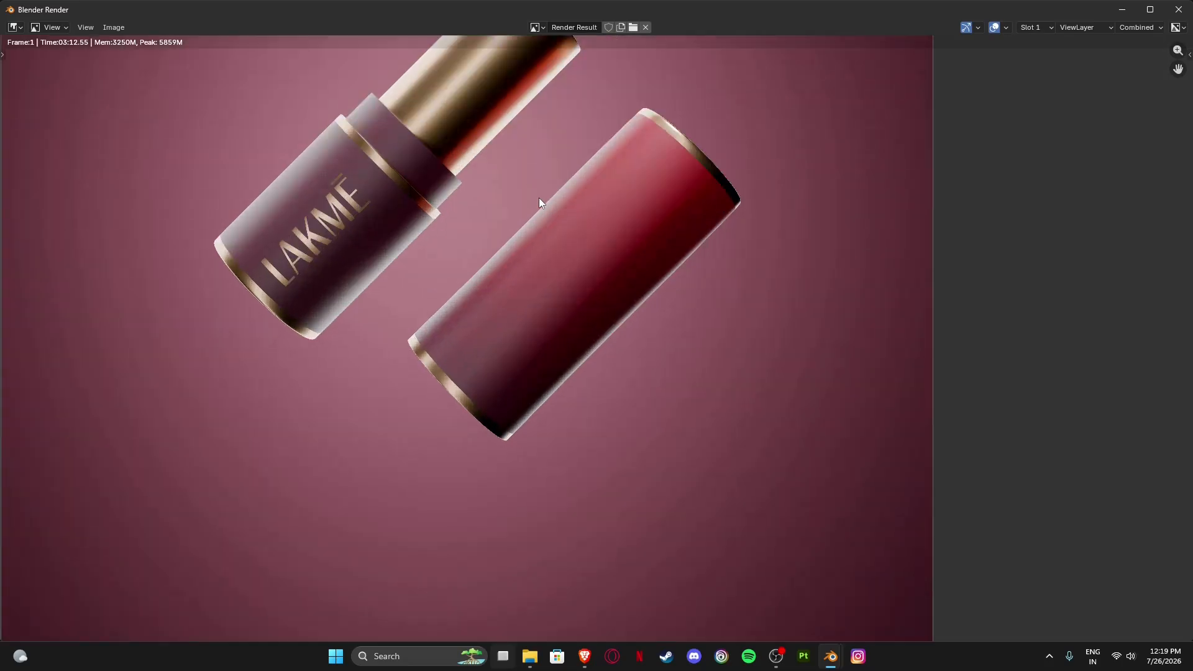
pyautogui.scroll(4, 479, 294)
pyautogui.scroll(-8, 608, 213)
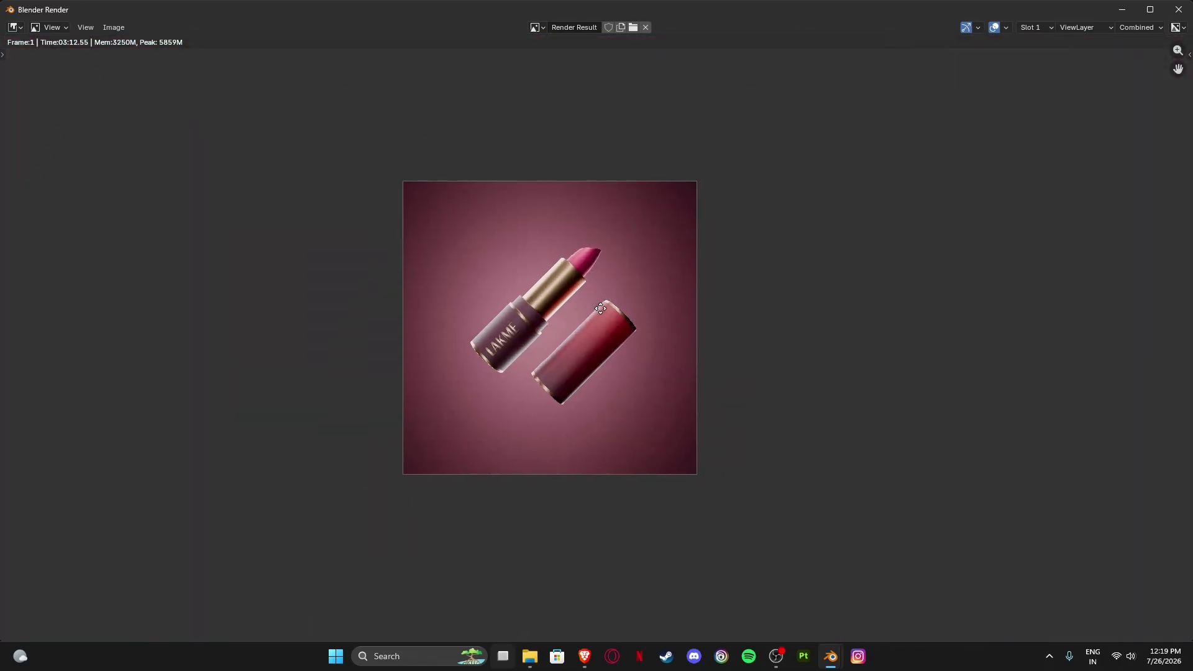
pyautogui.moveTo(600, 309); pyautogui.dragTo(596, 316, button='middle')
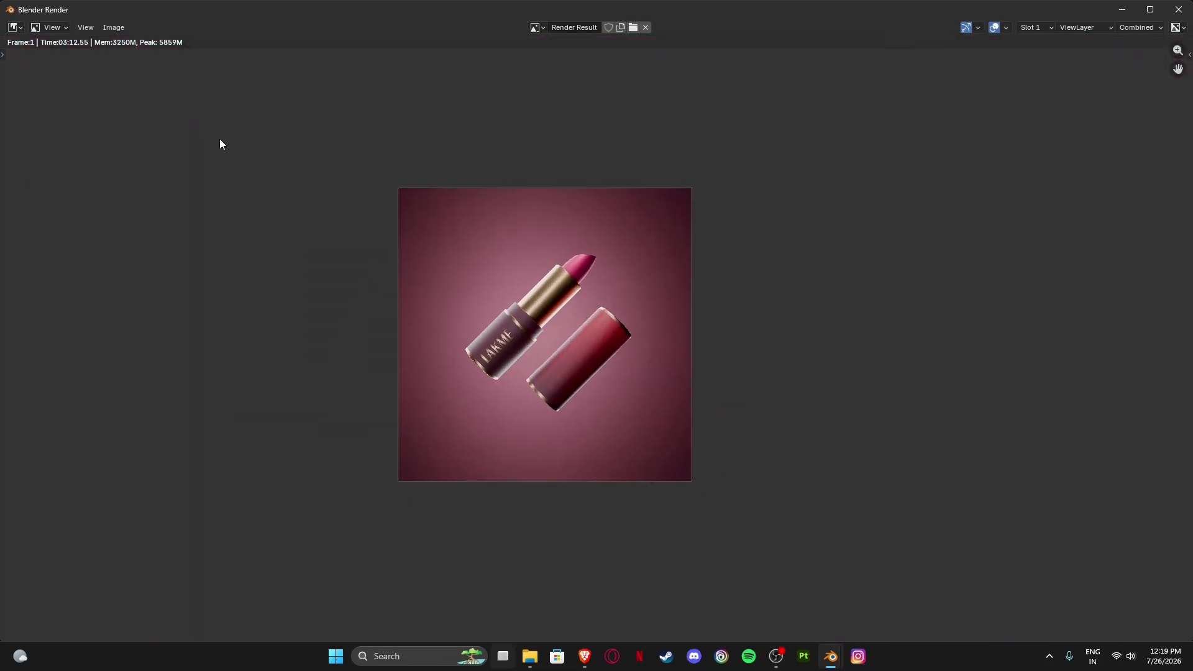
# Save the render result as the PNG image Lipstick_final_render in the Desktop Lipstick folder, and close the render window.
pyautogui.click(110, 28)
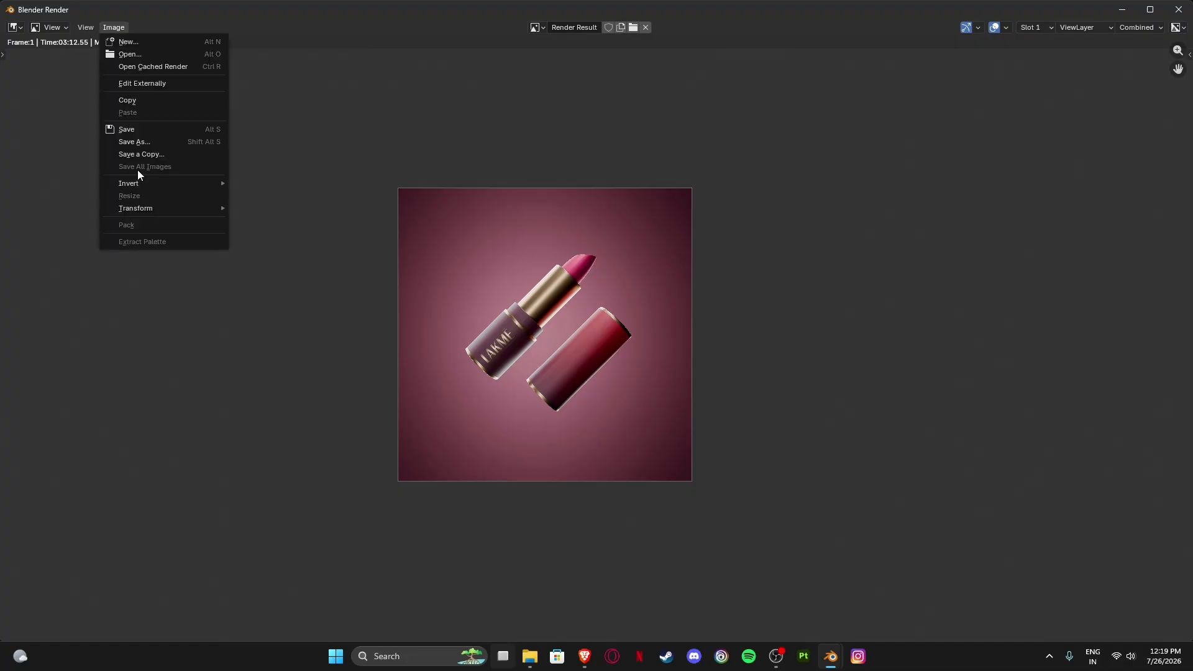
pyautogui.click(138, 143)
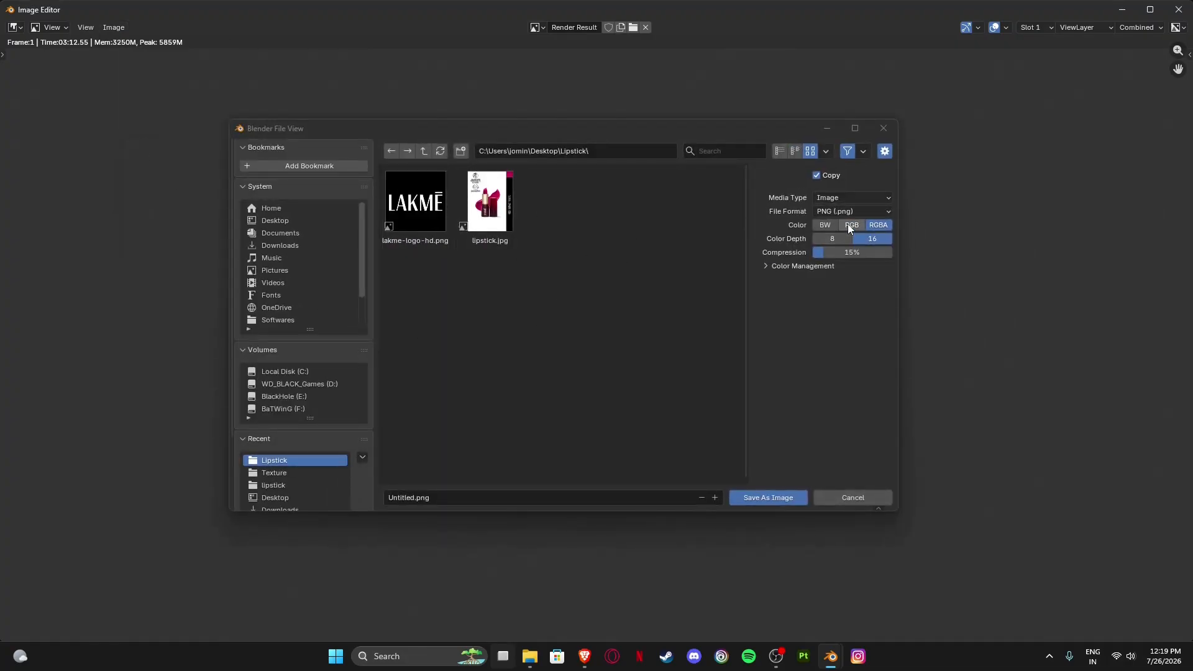
pyautogui.click(460, 497)
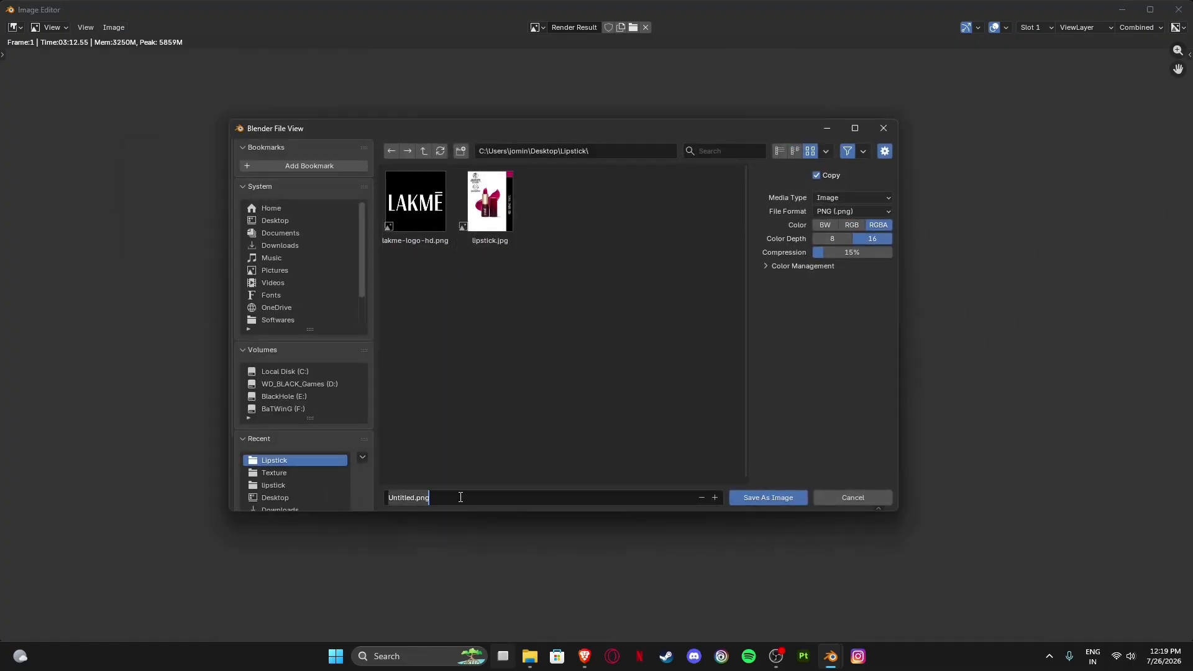
pyautogui.write('Lipstick_fina')
pyautogui.write('l_render')
pyautogui.click(765, 497)
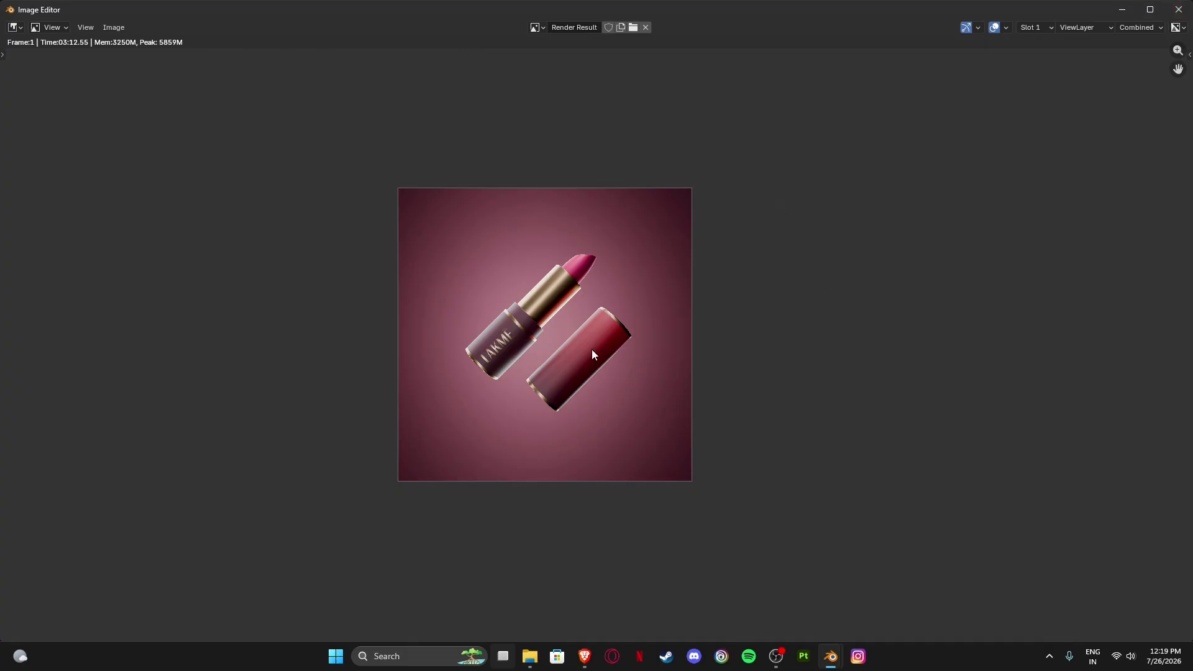
pyautogui.click(1179, 9)
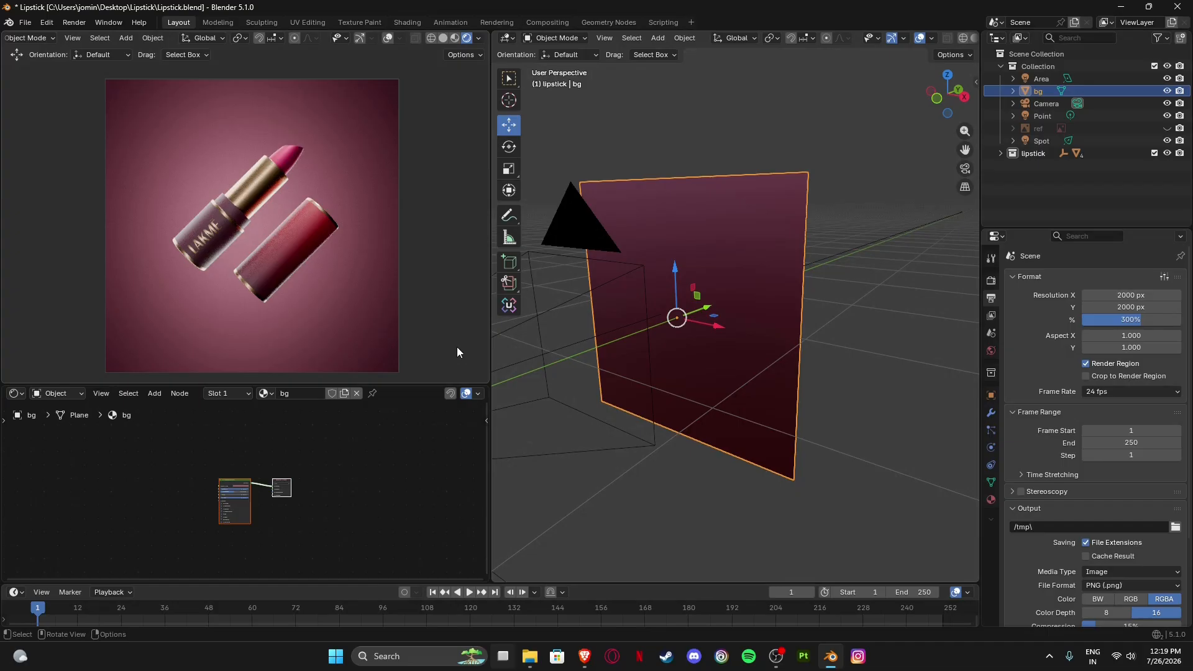
# Put the cap back on the lipstick by setting Lipstick_cap's X, Y and Z location to 0 m.
pyautogui.click(256, 268)
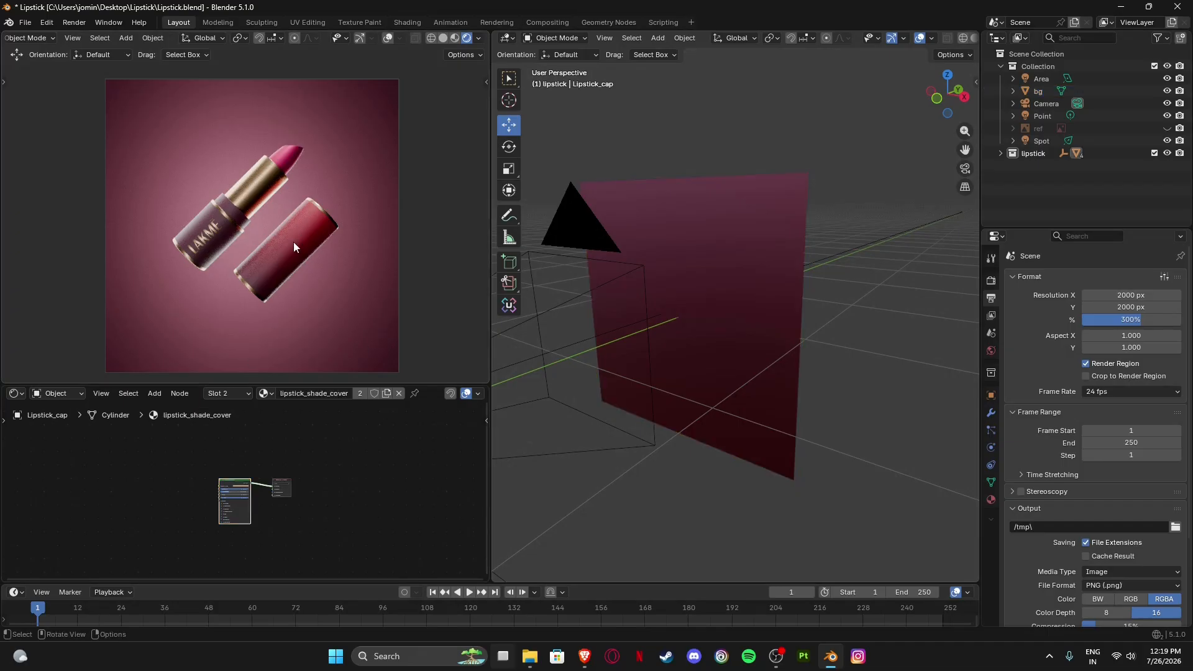
pyautogui.moveTo(730, 317)
pyautogui.mouseDown(button='middle')
pyautogui.moveTo(634, 317)
pyautogui.moveTo(640, 373)
pyautogui.moveTo(741, 348)
pyautogui.moveTo(684, 342)
pyautogui.moveTo(613, 366)
pyautogui.moveTo(738, 282)
pyautogui.moveTo(720, 323)
pyautogui.mouseUp(button='middle')
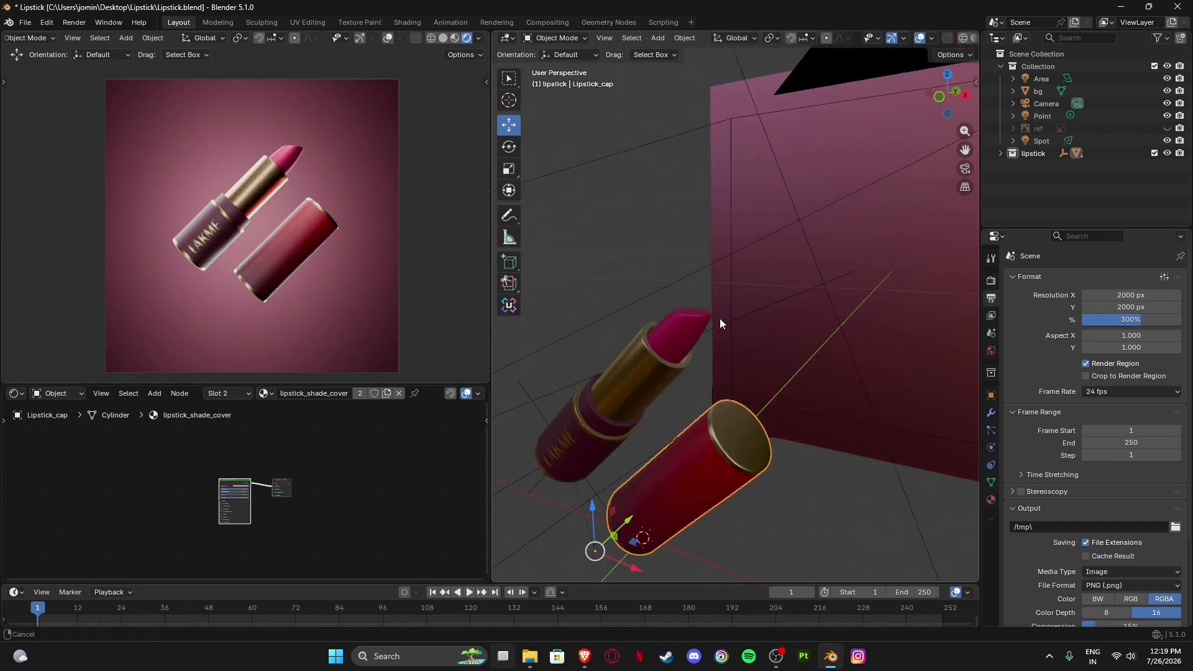
pyautogui.scroll(-4, 720, 318)
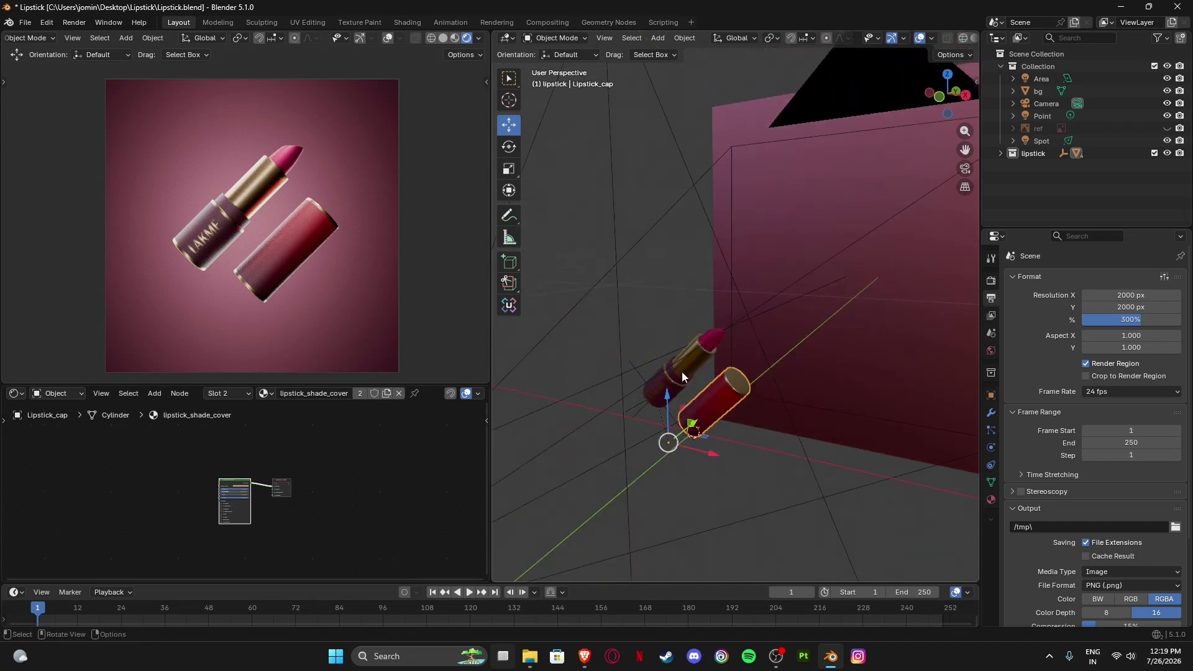
pyautogui.click(991, 395)
pyautogui.doubleClick(1118, 318)
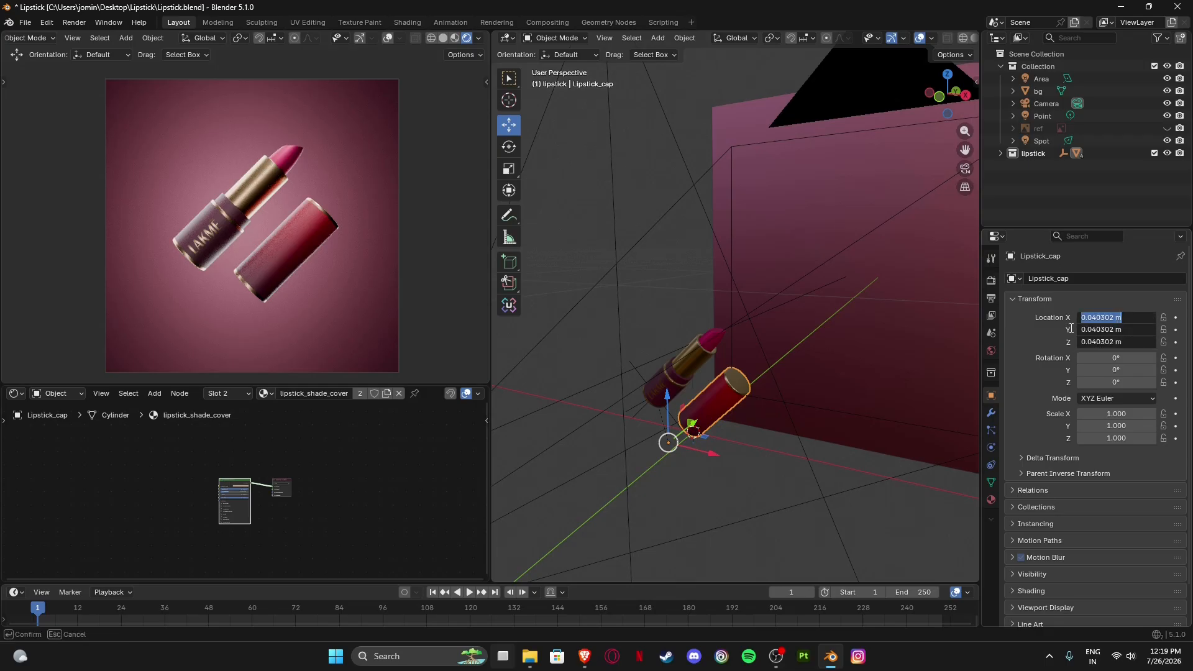
pyautogui.write('0')
pyautogui.press('Return')
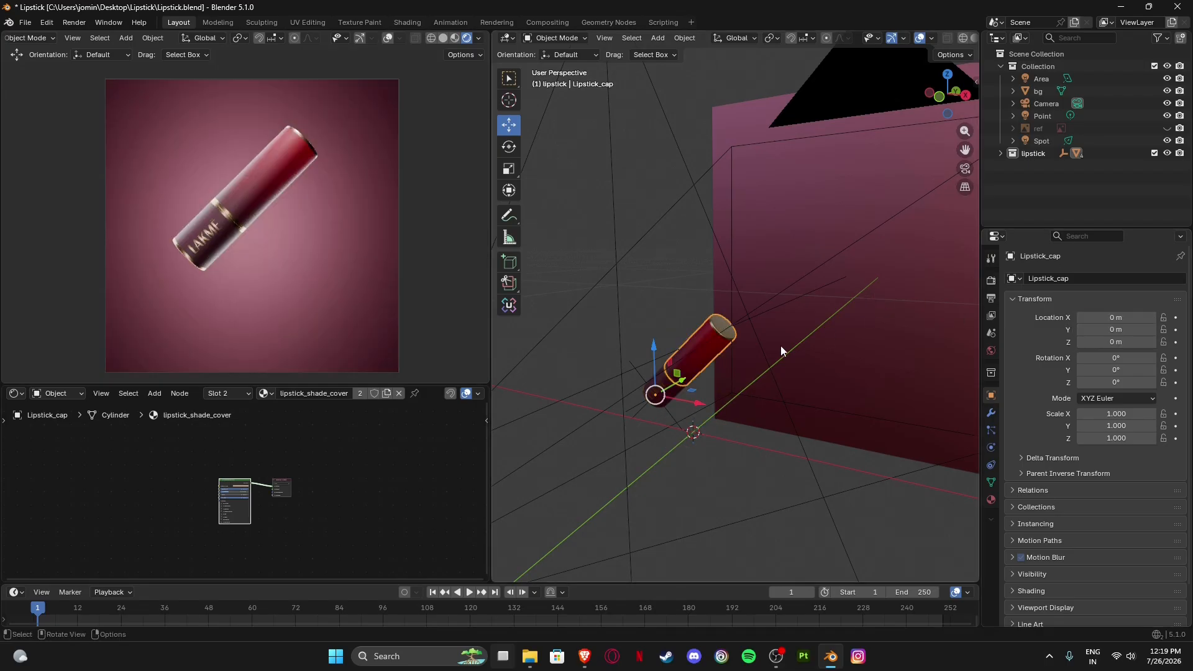
pyautogui.moveTo(781, 346); pyautogui.dragTo(767, 320, button='middle')
pyautogui.scroll(3, 784, 292)
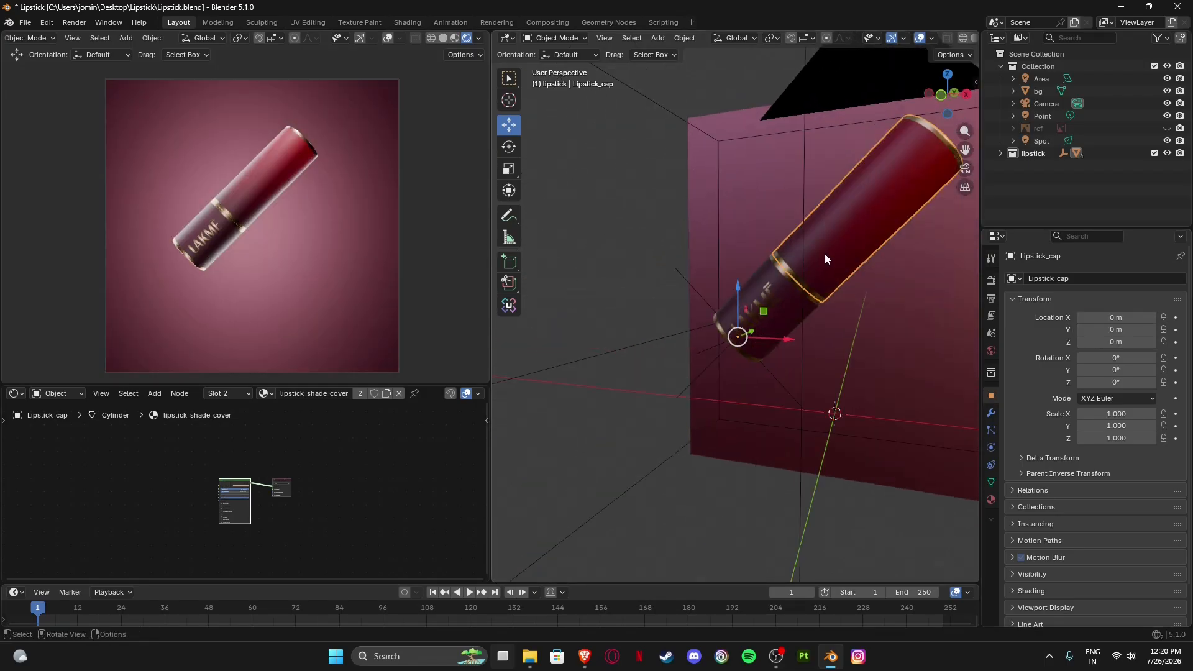
# Stand the lipstick upright at the world origin by setting Lipstick_controller's location to 0 m on all axes and its Y rotation to 0°.
pyautogui.click(777, 381)
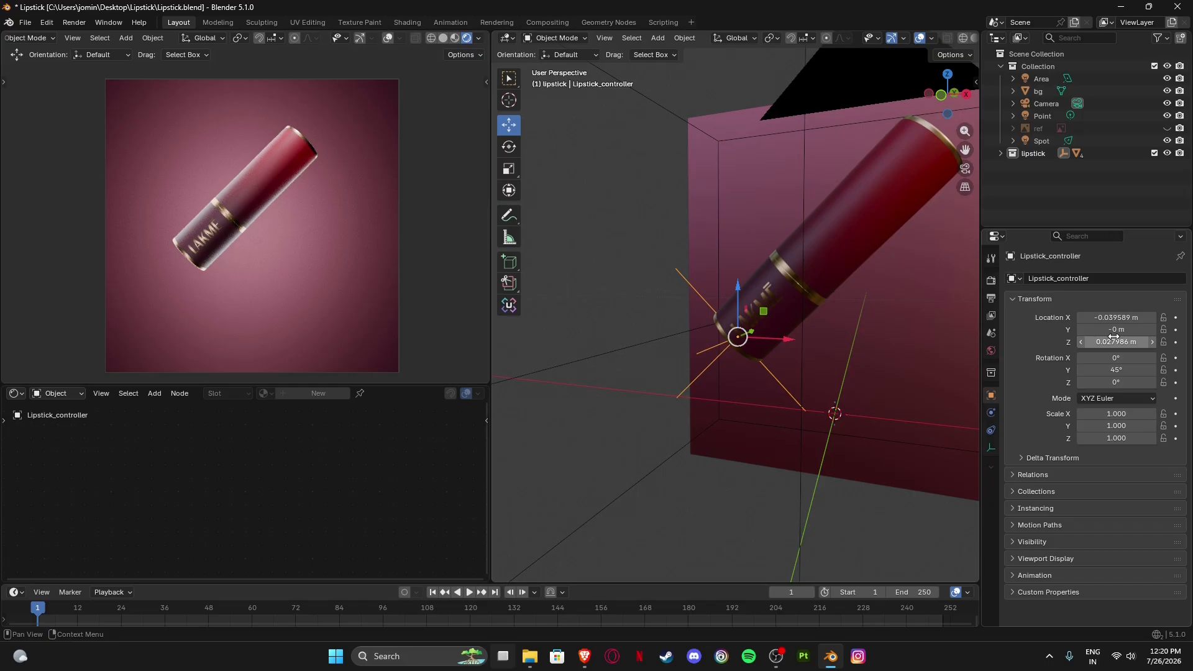
pyautogui.moveTo(1117, 318); pyautogui.dragTo(1114, 320)
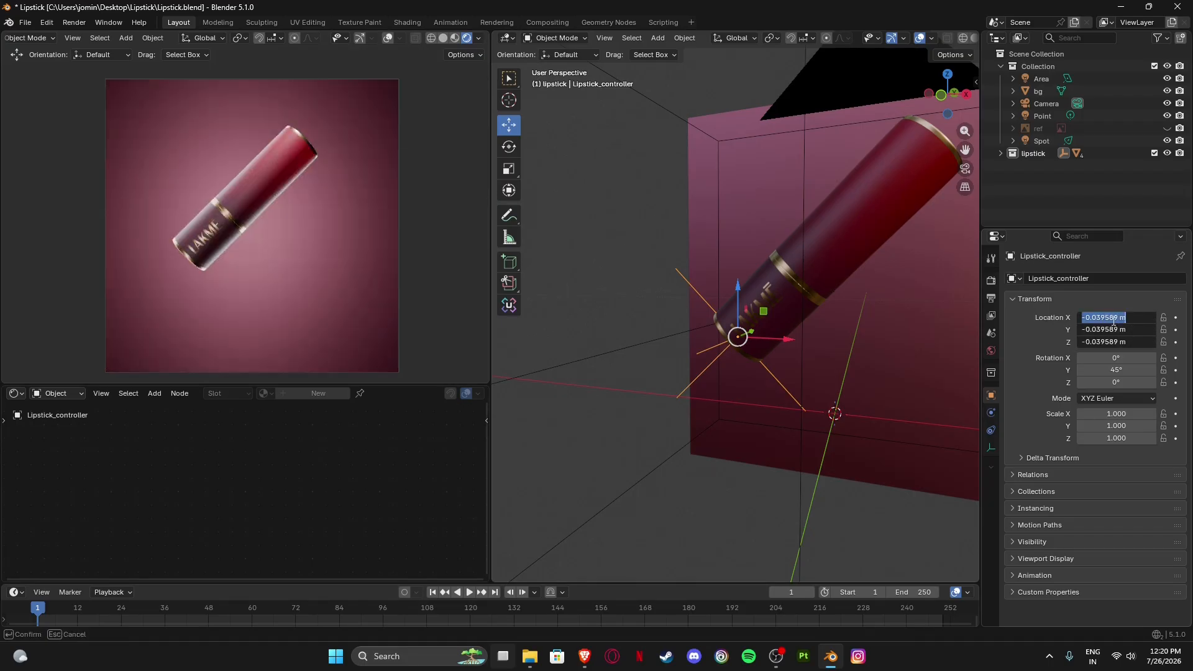
pyautogui.write('0')
pyautogui.press('Return')
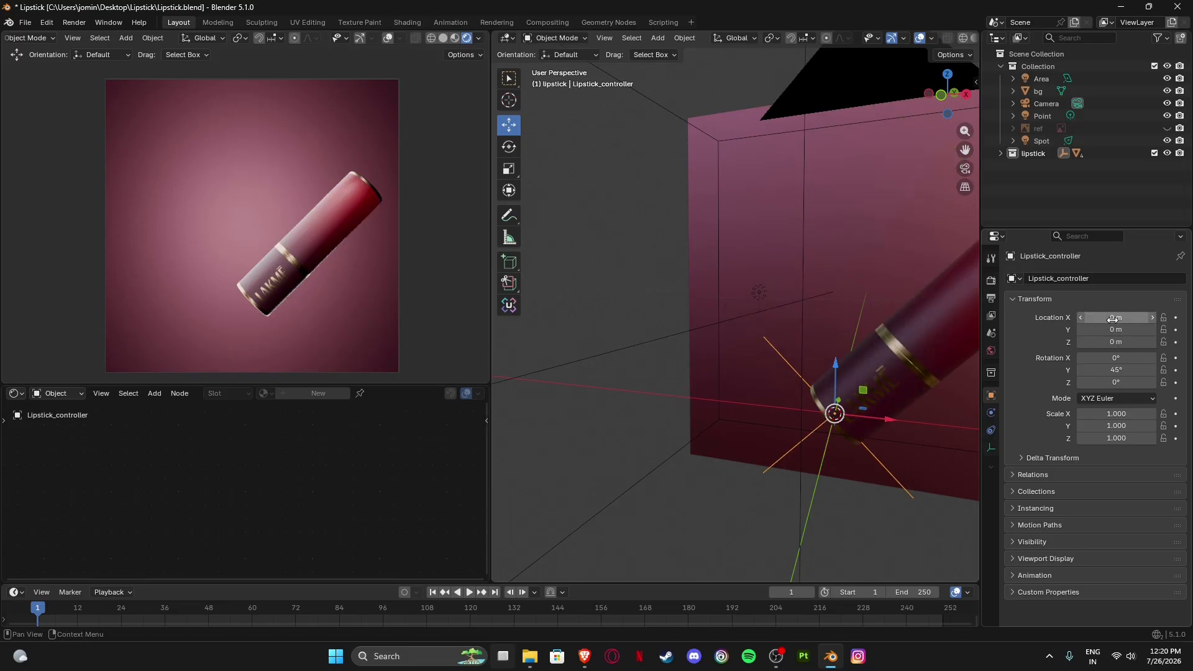
pyautogui.click(1124, 371)
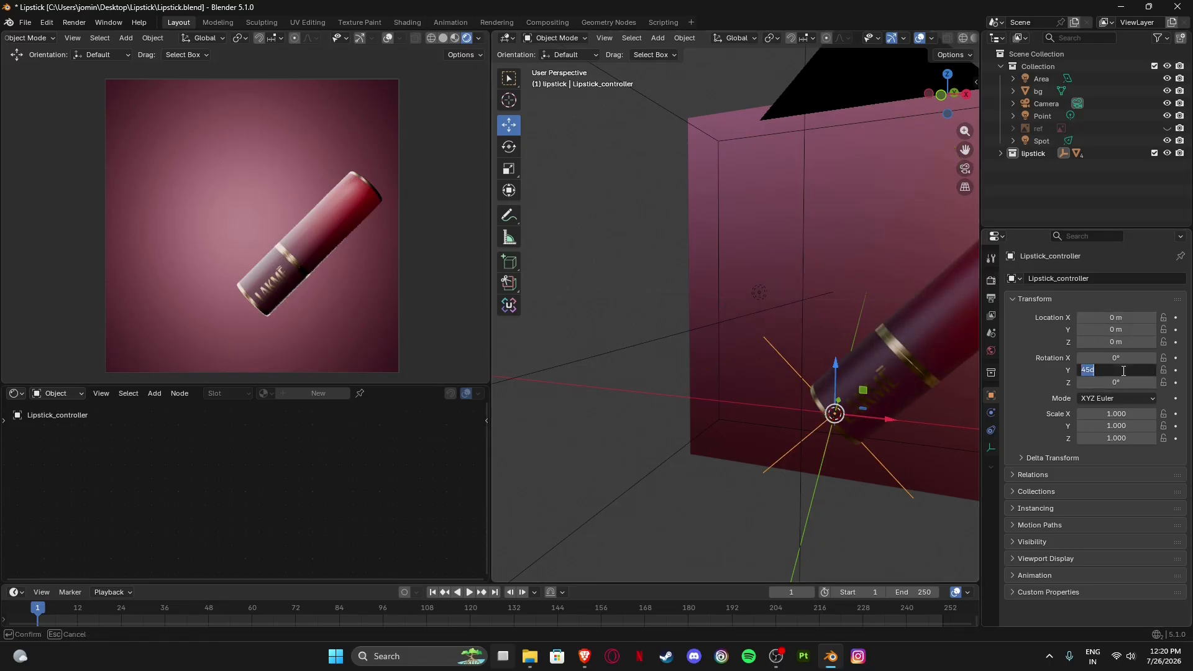
pyautogui.write('0')
pyautogui.press('Return')
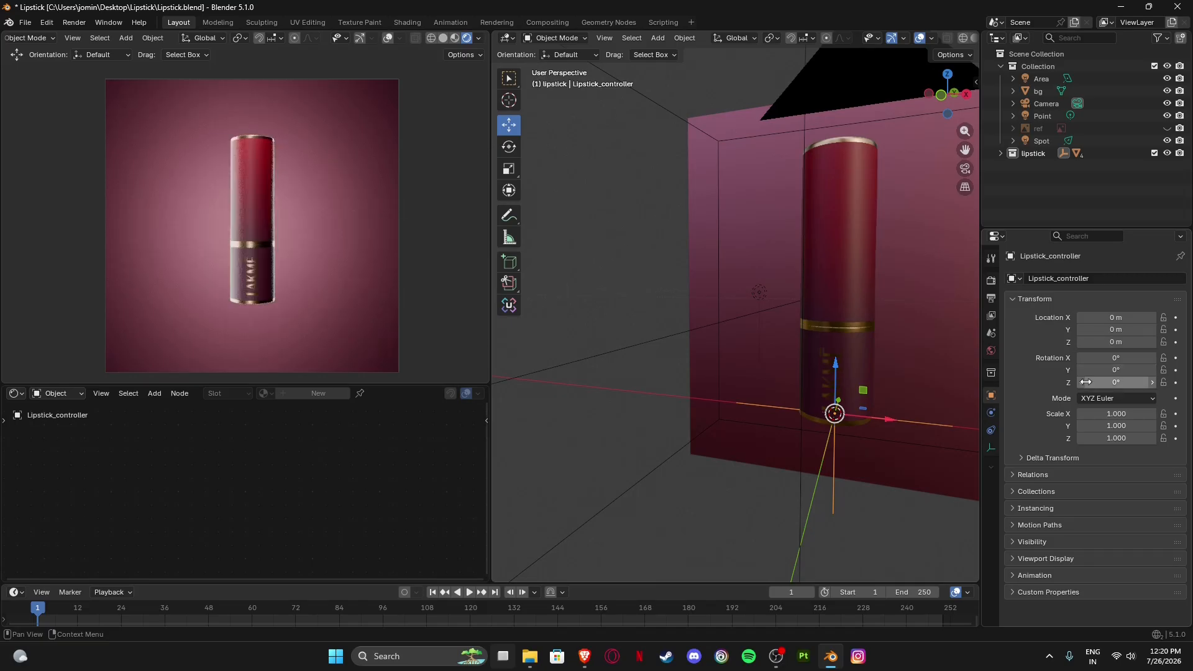
# Undo the rotation and location resets of Lipstick_controller and the location reset of Lipstick_cap.
pyautogui.hotkey('ctrl', 'z')
pyautogui.hotkey('ctrl', 'z')
pyautogui.hotkey('ctrl', 'z')
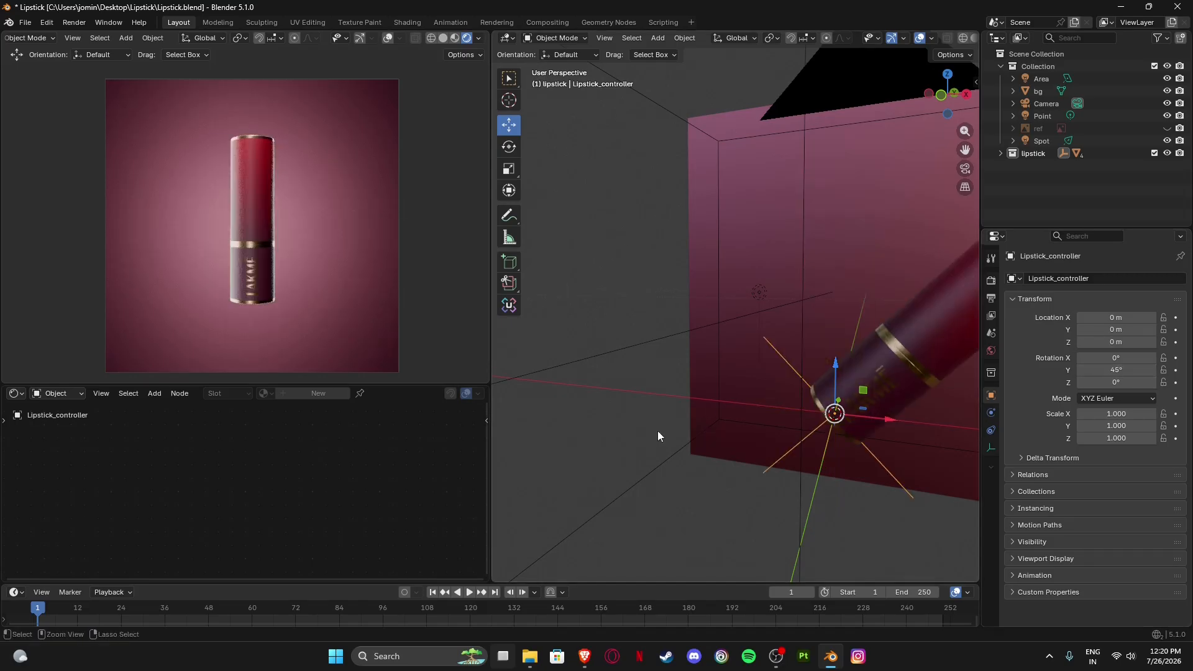
pyautogui.scroll(-3, 744, 285)
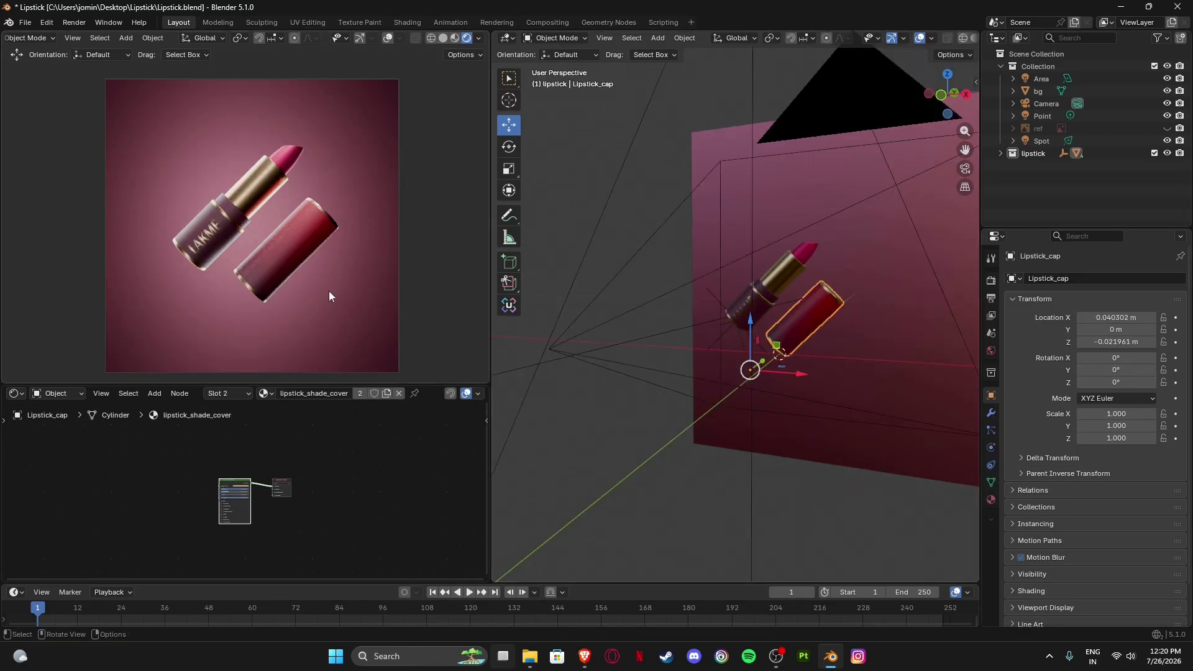
# Switch the camera viewport to solid shading and turn on its overlays.
pyautogui.scroll(-2, 416, 37)
pyautogui.click(426, 38)
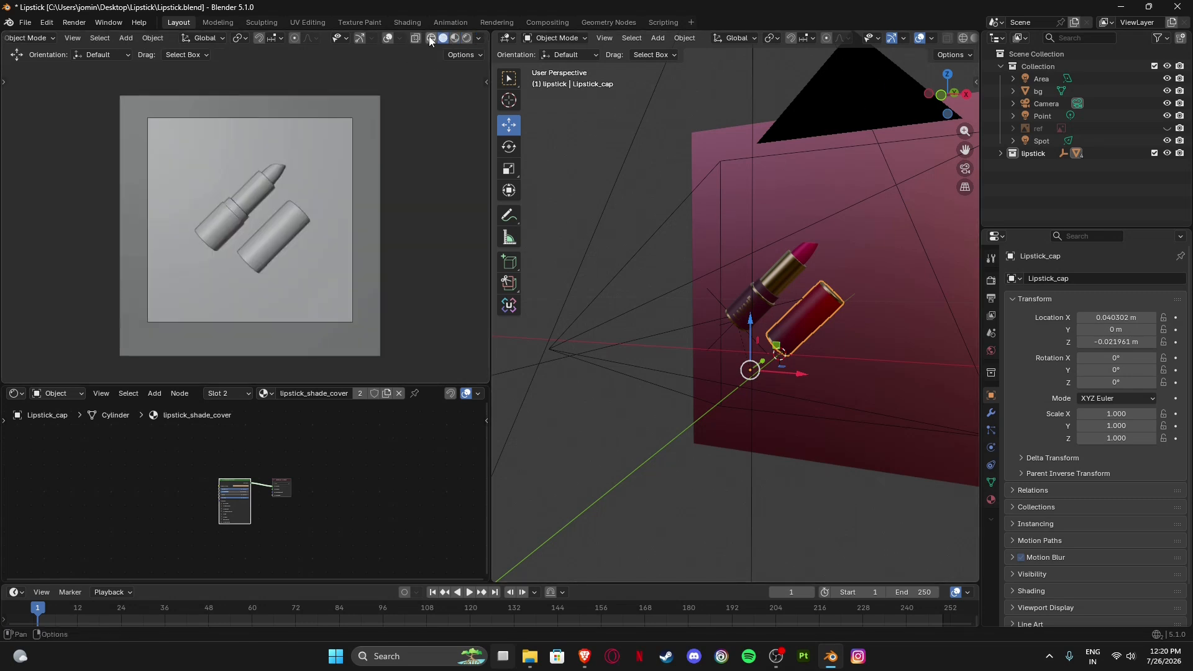
pyautogui.click(387, 38)
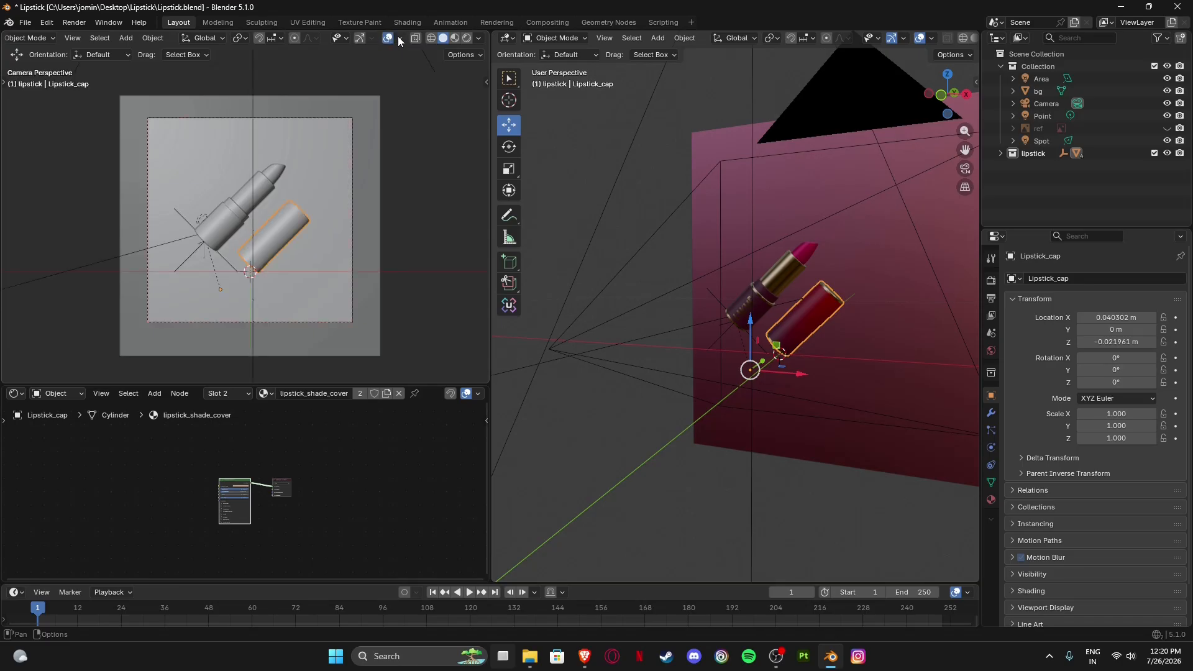
pyautogui.click(400, 38)
# Set the camera viewport's solid shading to Flat lighting with Shadow enabled, and reopen the shading options.
pyautogui.click(479, 38)
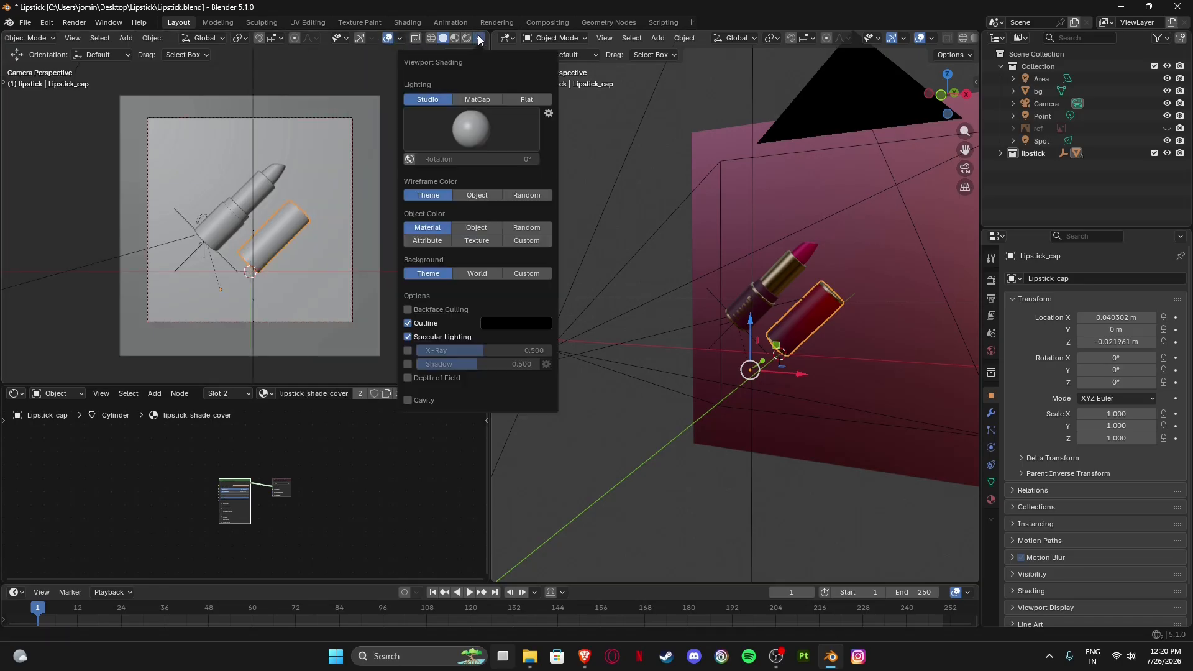
pyautogui.click(524, 101)
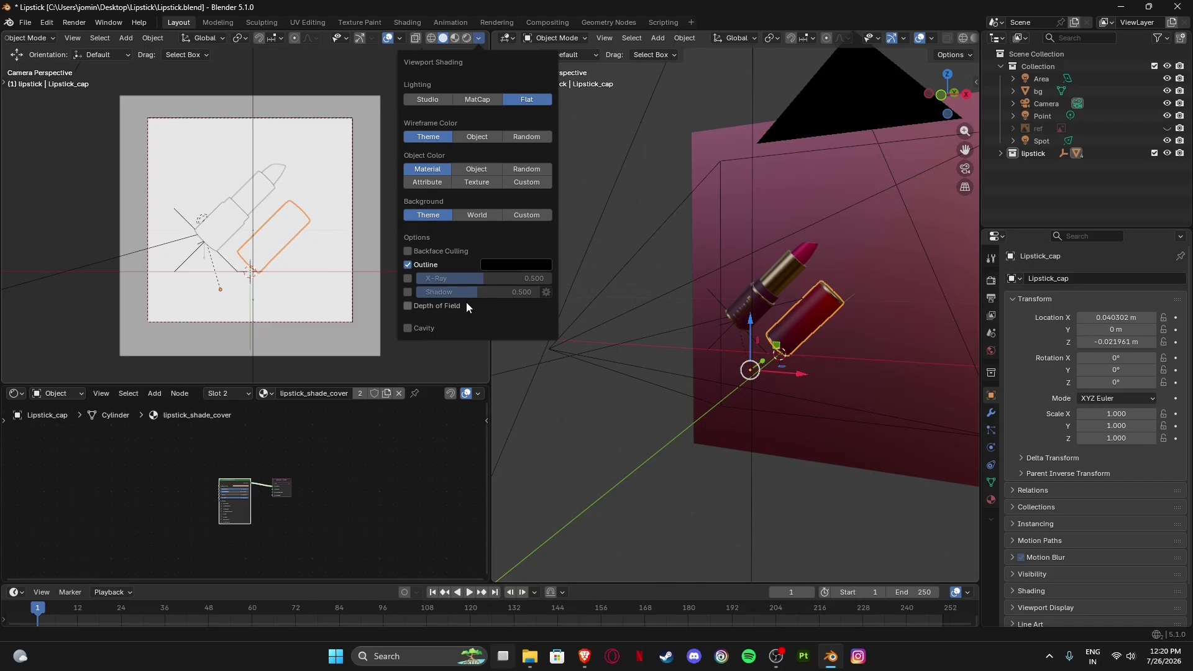
pyautogui.click(408, 295)
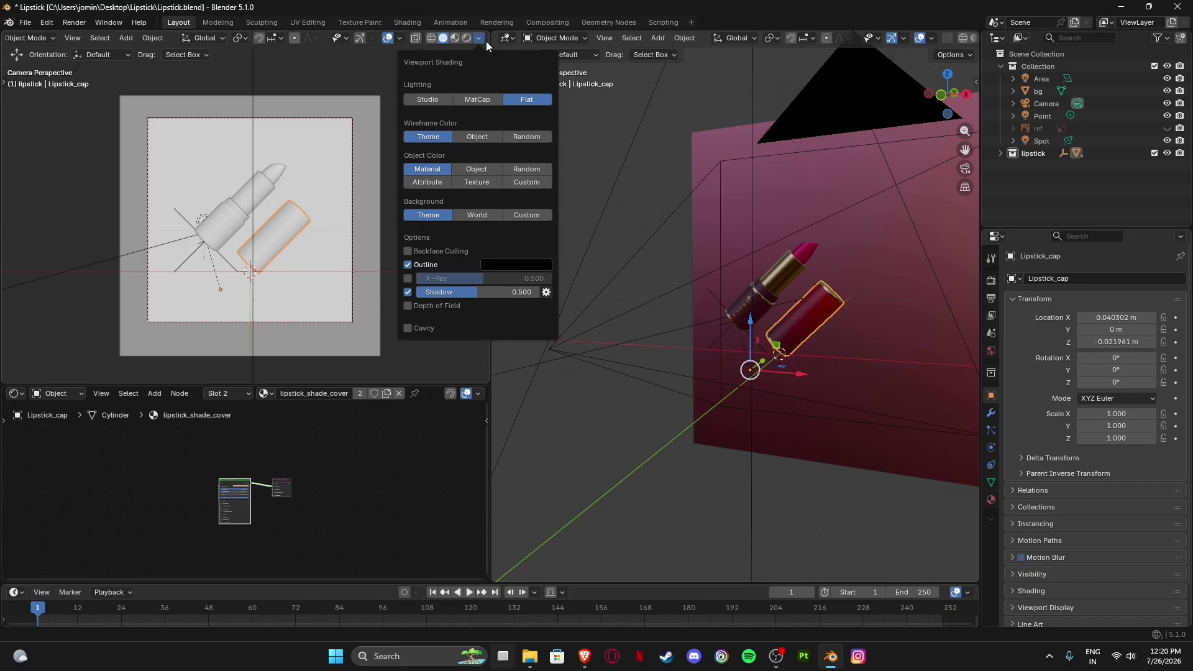
pyautogui.scroll(5, 299, 163)
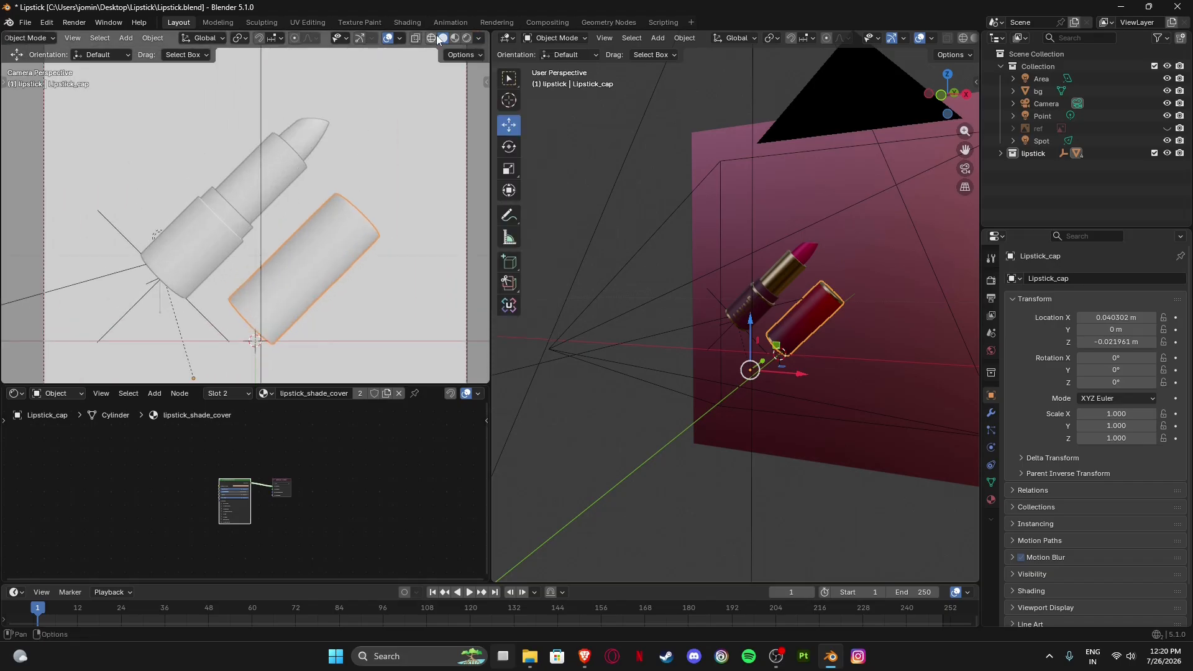
pyautogui.click(478, 38)
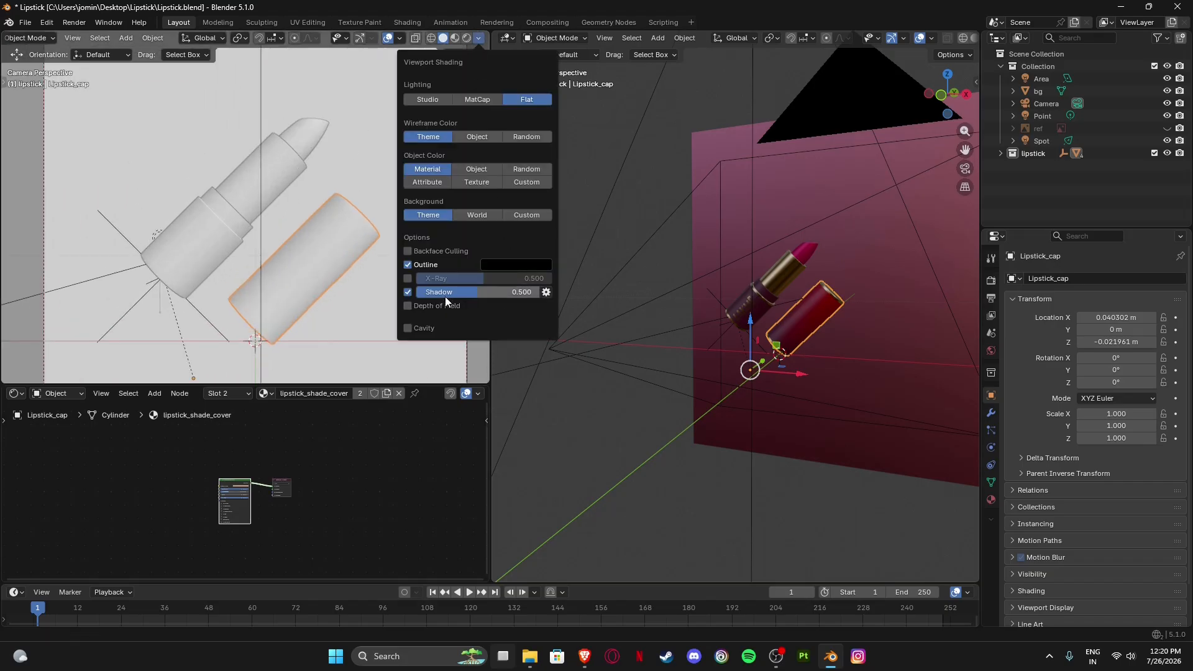
# Raise the camera view's solid shading shadow strength to about 0.975 and enable cavity with type Both.
pyautogui.moveTo(472, 294); pyautogui.dragTo(533, 292)
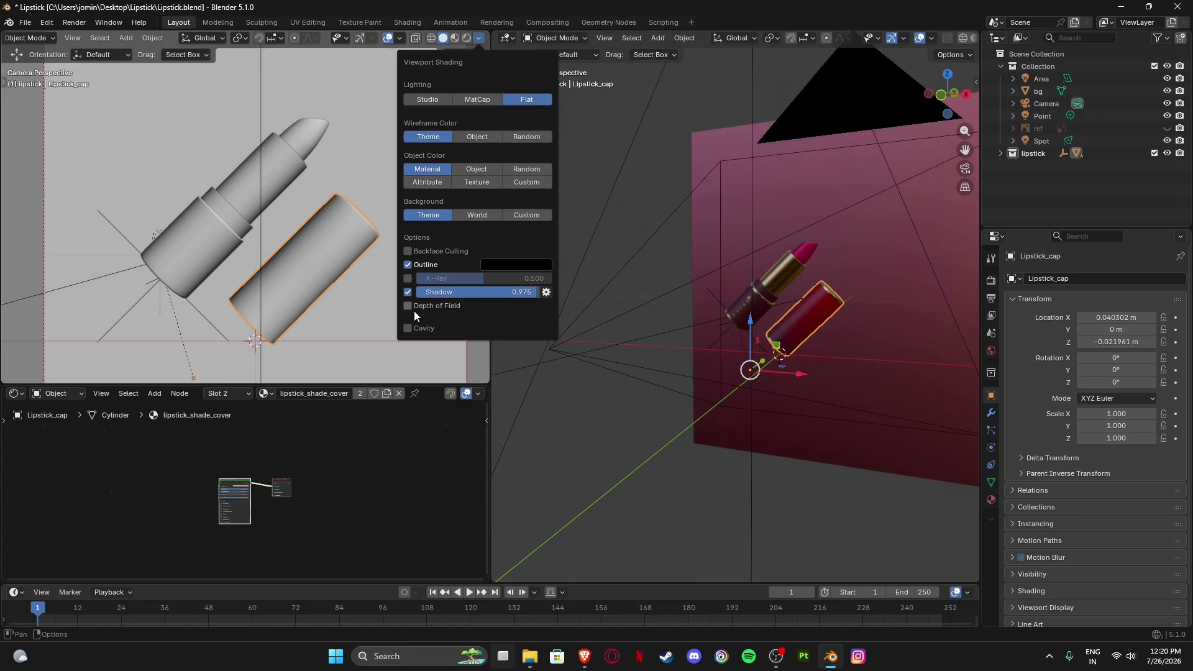
pyautogui.click(408, 329)
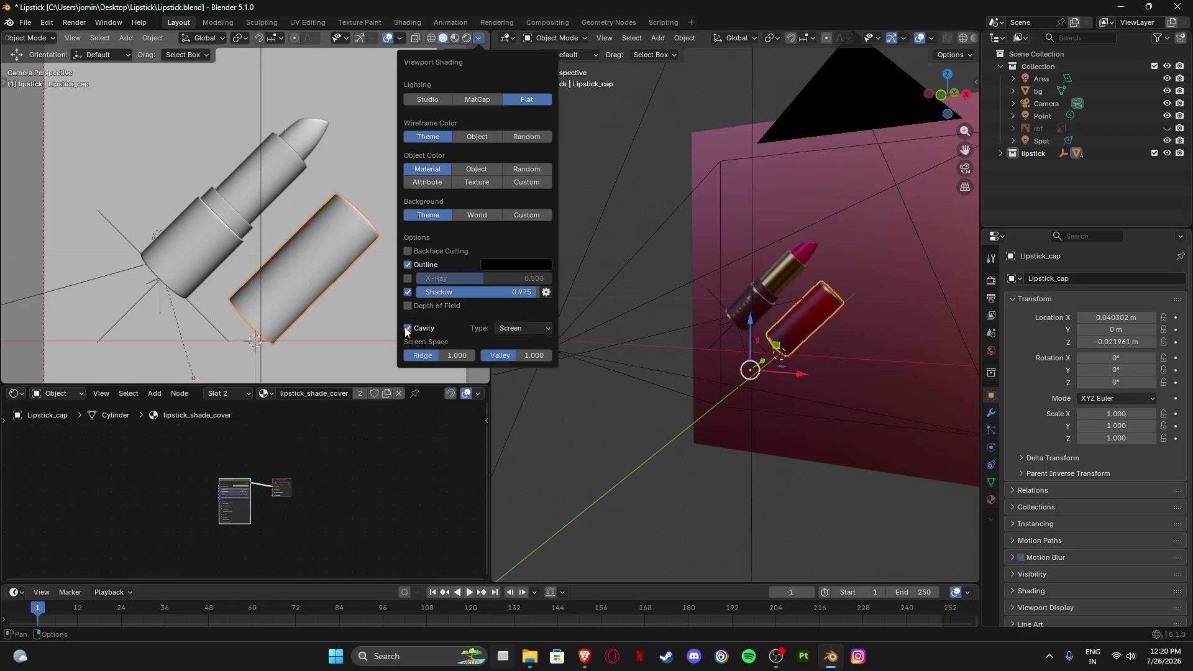
pyautogui.click(502, 330)
pyautogui.click(510, 370)
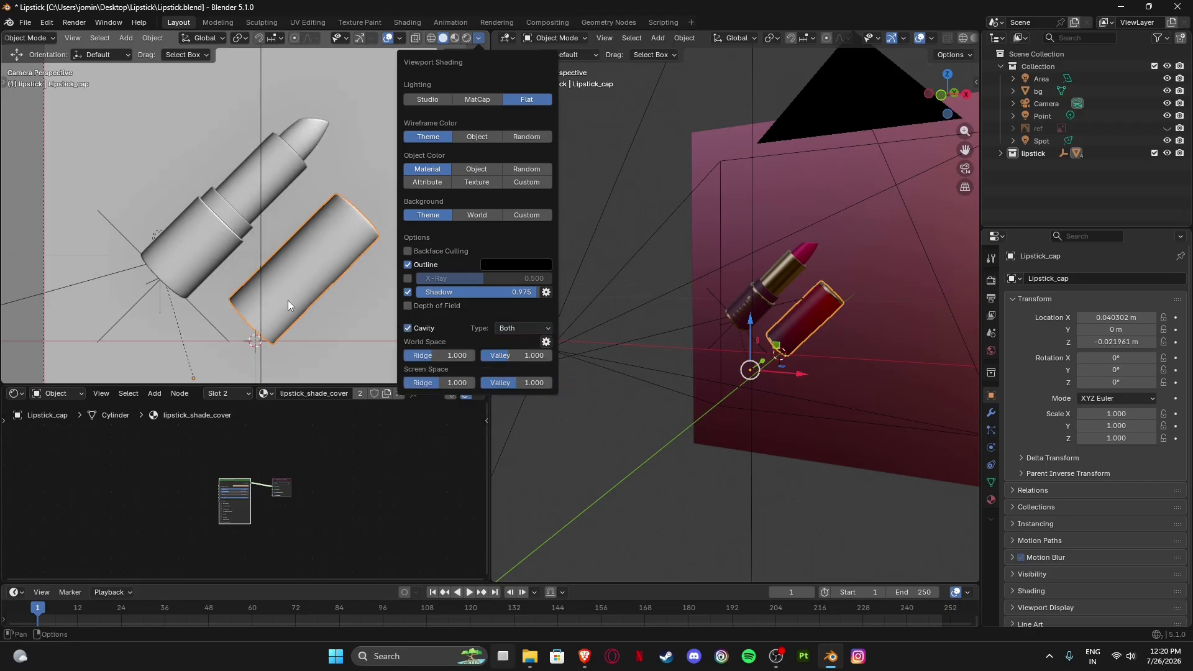
# Set the camera view's wireframe color to Object and turn on the wireframe overlay.
pyautogui.click(473, 138)
pyautogui.click(401, 40)
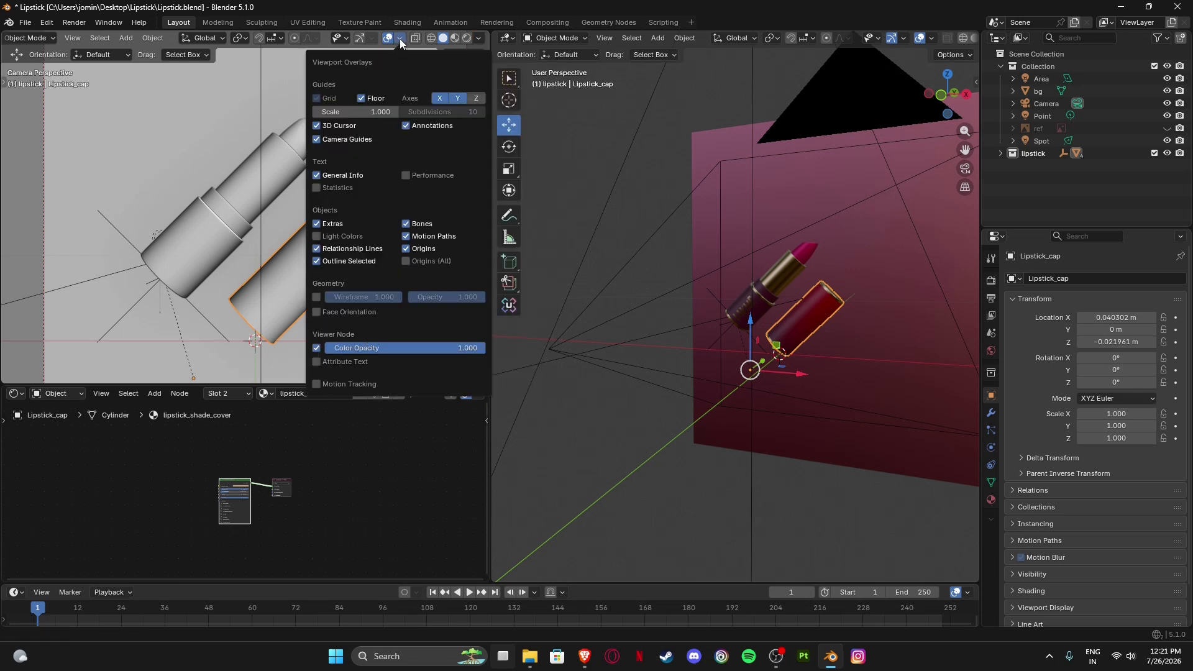
pyautogui.click(317, 297)
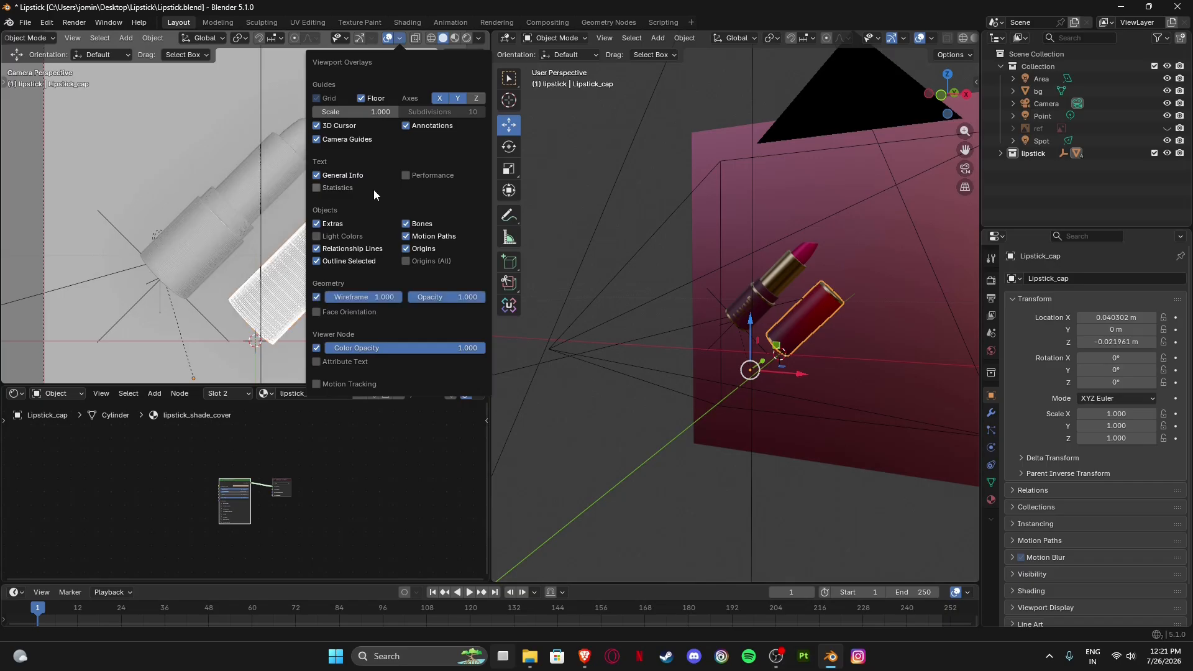
# Try the Material and Random object colors in the camera view, settling on Object, and set the wireframe color to Theme.
pyautogui.click(477, 37)
pyautogui.click(472, 167)
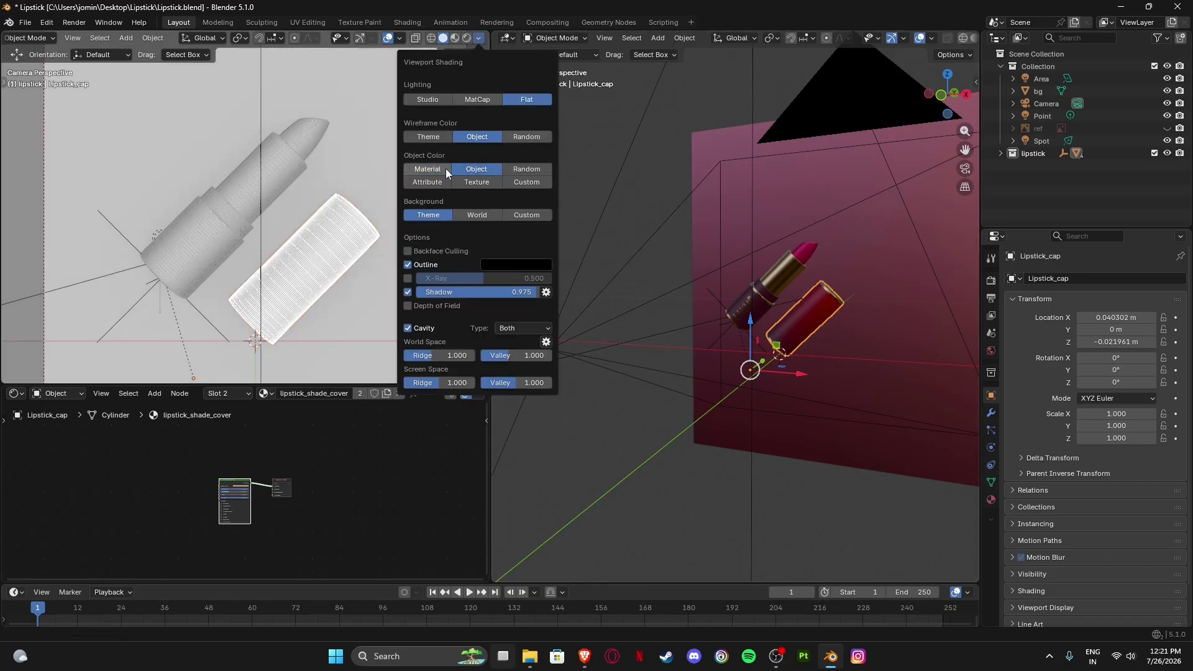
pyautogui.click(445, 169)
pyautogui.click(458, 169)
pyautogui.click(523, 169)
pyautogui.click(477, 169)
pyautogui.click(430, 137)
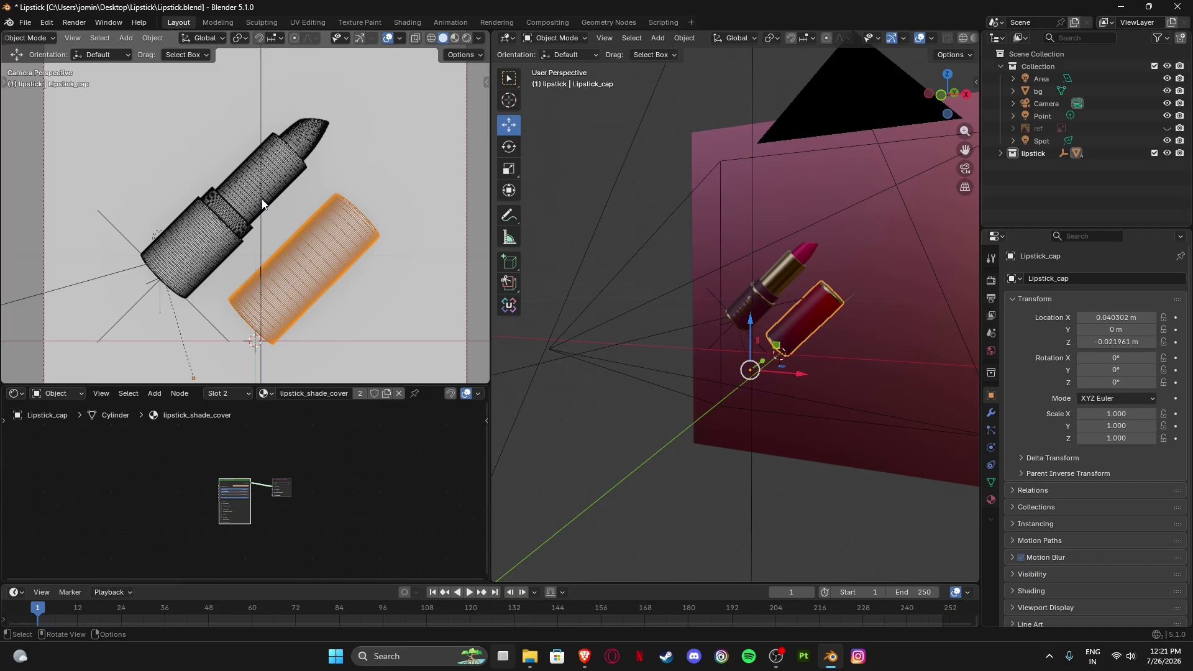
# Select the background plane in place of the lipstick cap and inspect the lipstick's wireframe up close.
pyautogui.click(326, 167)
pyautogui.scroll(6, 292, 178)
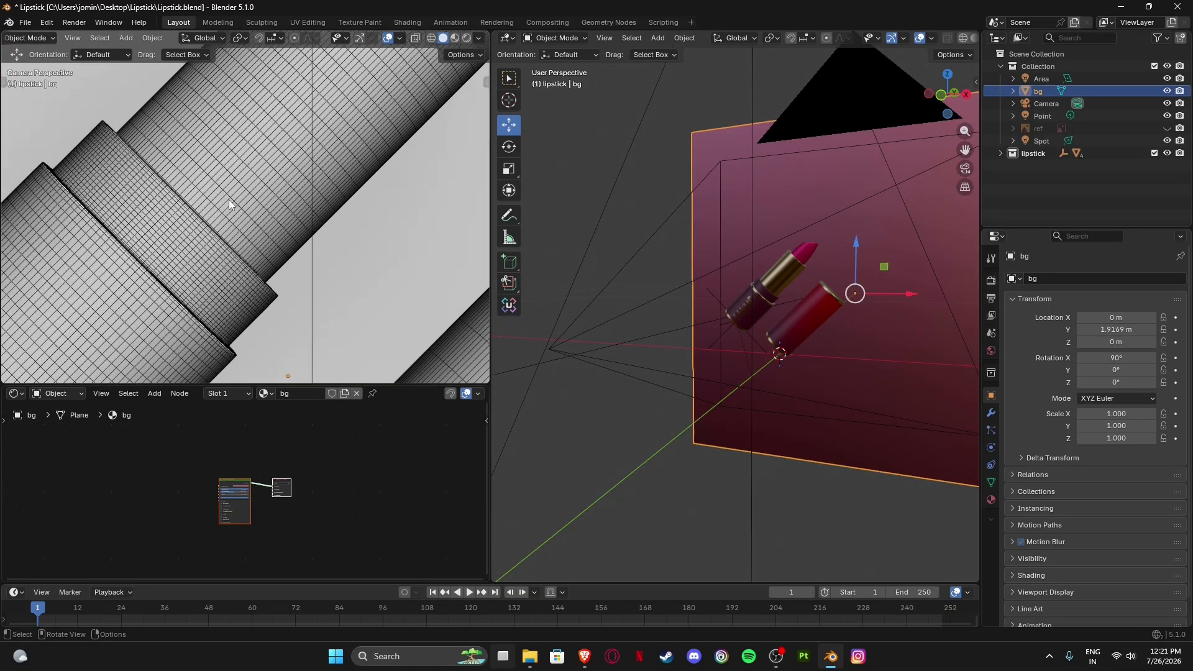
pyautogui.scroll(-6, 229, 199)
# Hide the floor, axes, 3D cursor, extras, relationship lines and origins in the camera view's overlays.
pyautogui.click(399, 37)
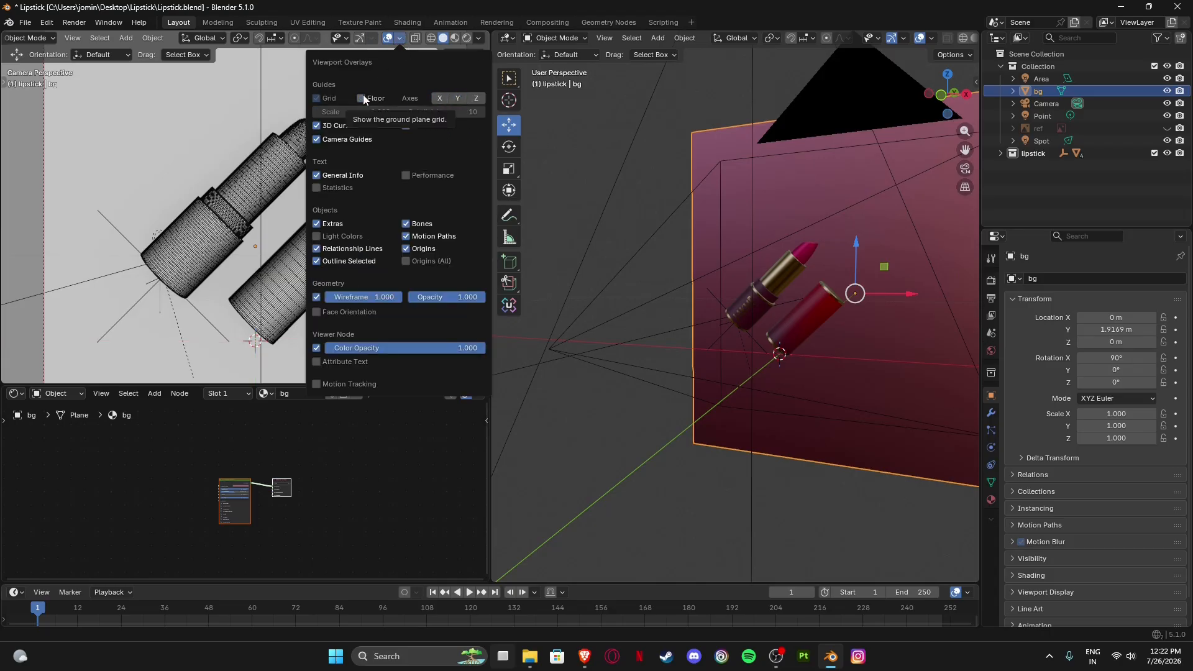
pyautogui.click(322, 127)
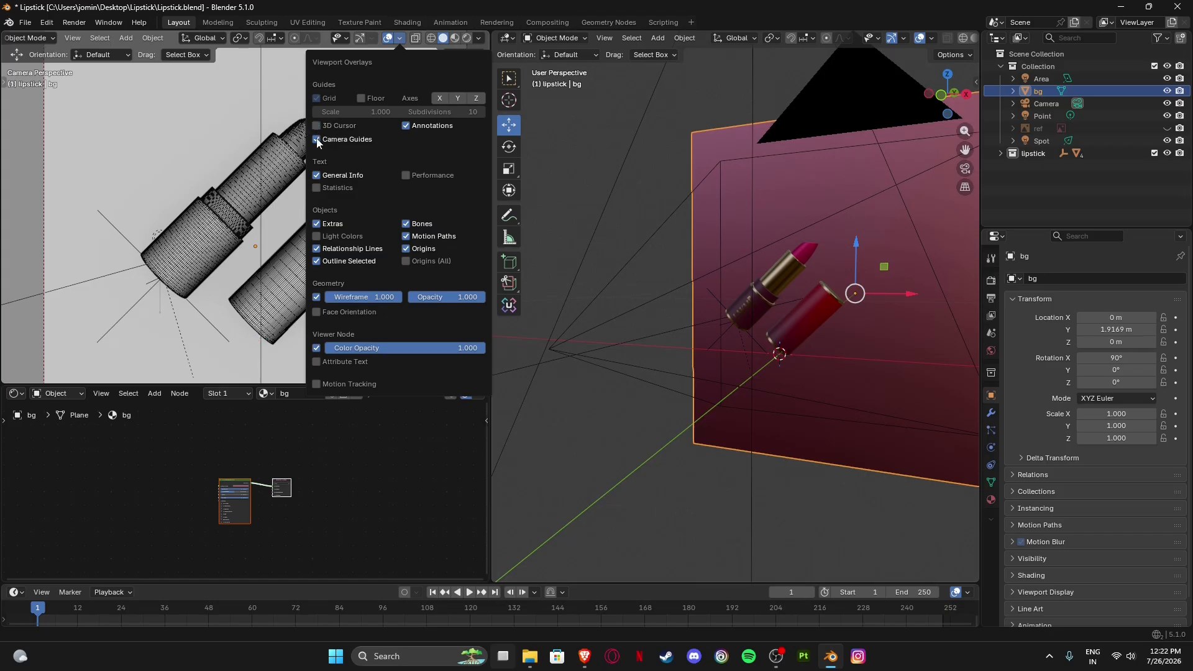
pyautogui.click(318, 224)
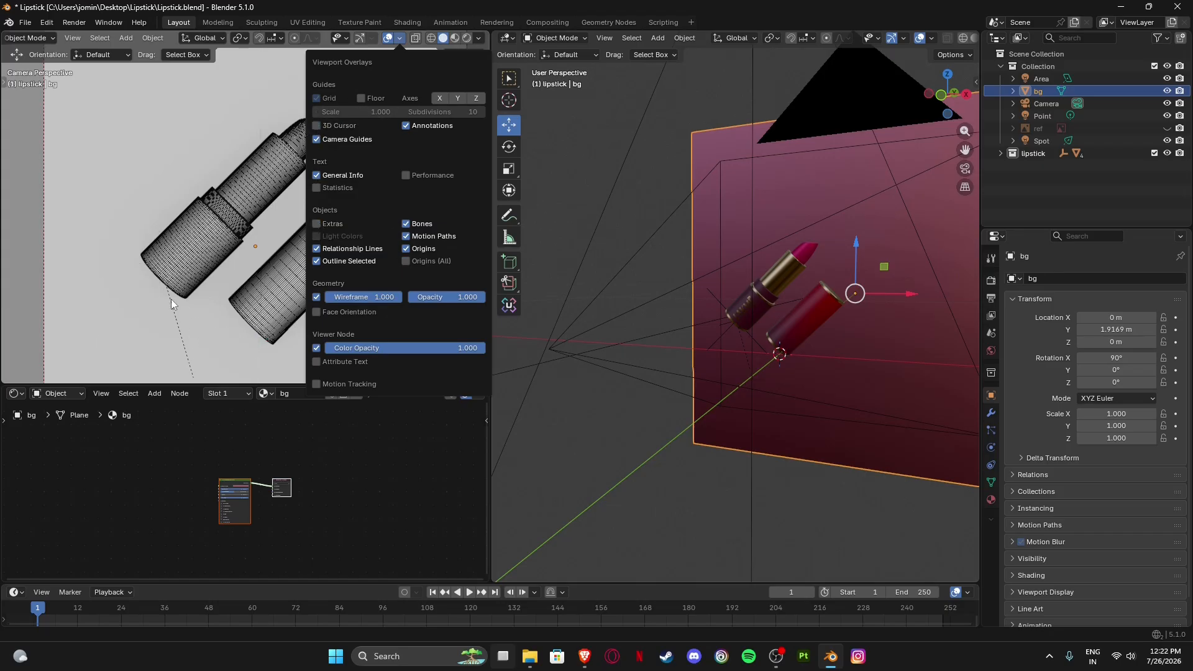
pyautogui.click(317, 249)
pyautogui.click(407, 249)
pyautogui.click(400, 39)
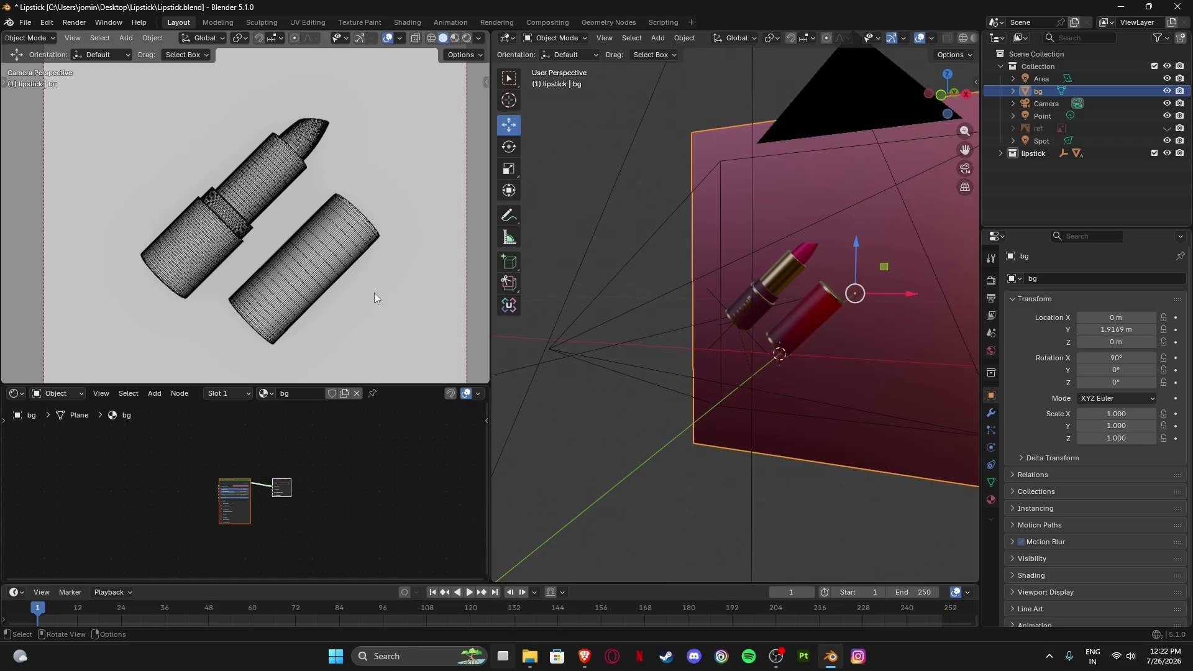
# Examine the wireframe of the lipstick and cap in the camera view, both up close and within the full frame.
pyautogui.scroll(-2, 260, 220)
pyautogui.scroll(2, 279, 167)
pyautogui.scroll(5, 279, 167)
pyautogui.scroll(2, 278, 167)
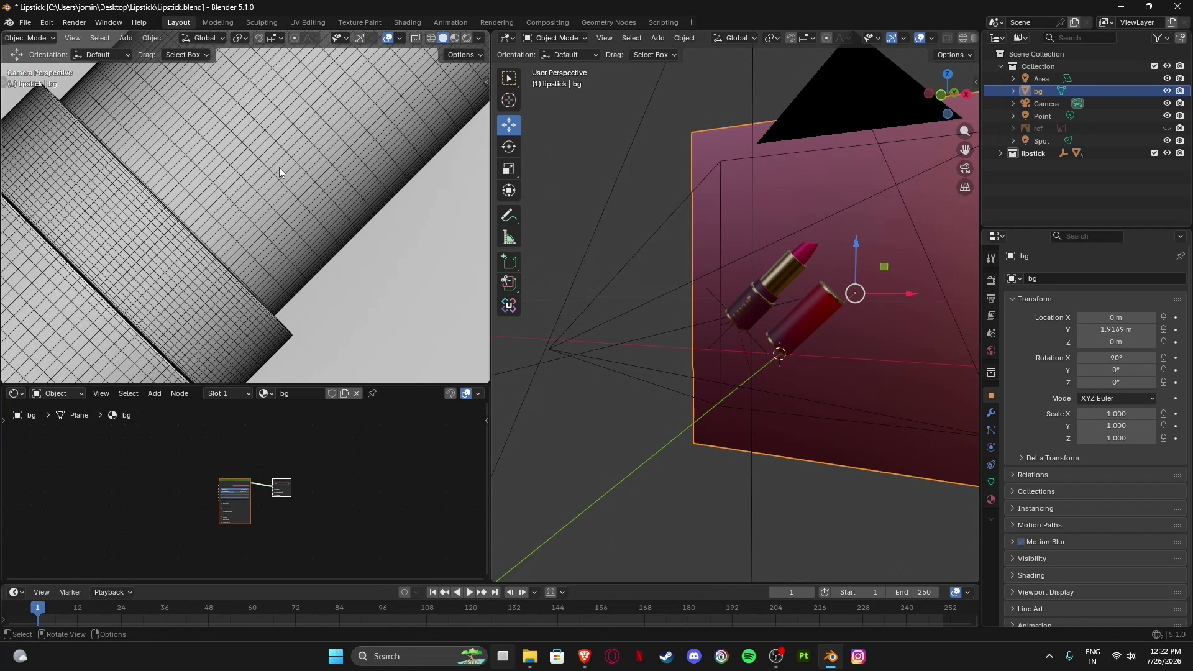
pyautogui.scroll(-7, 280, 172)
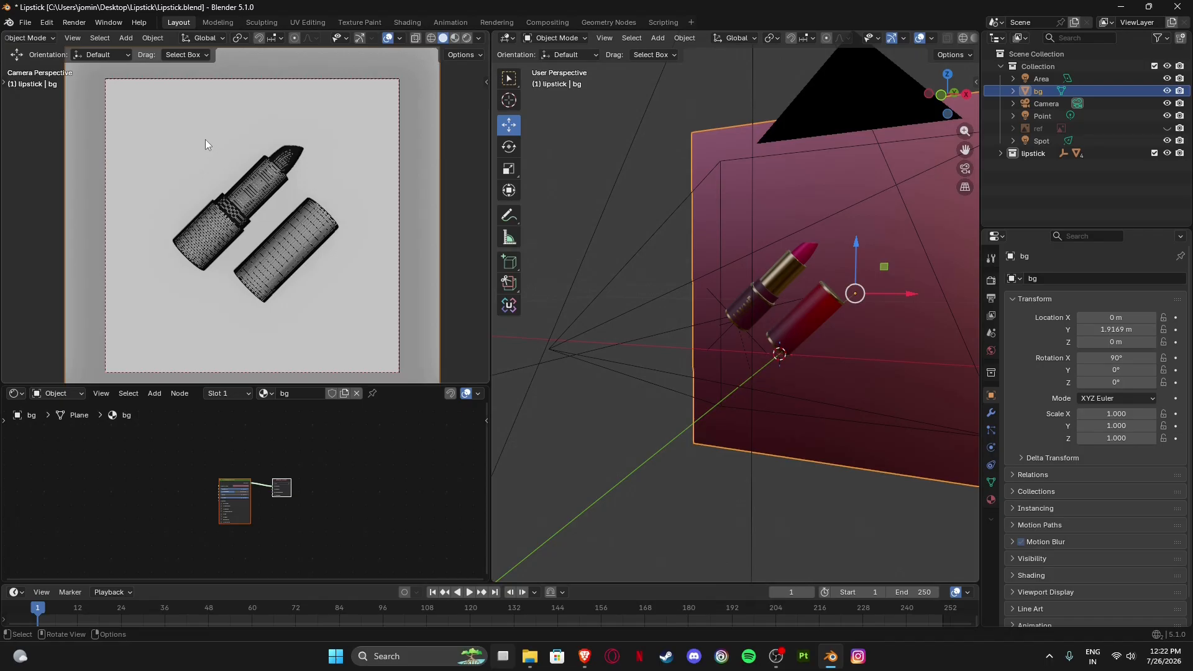
pyautogui.scroll(1, 206, 144)
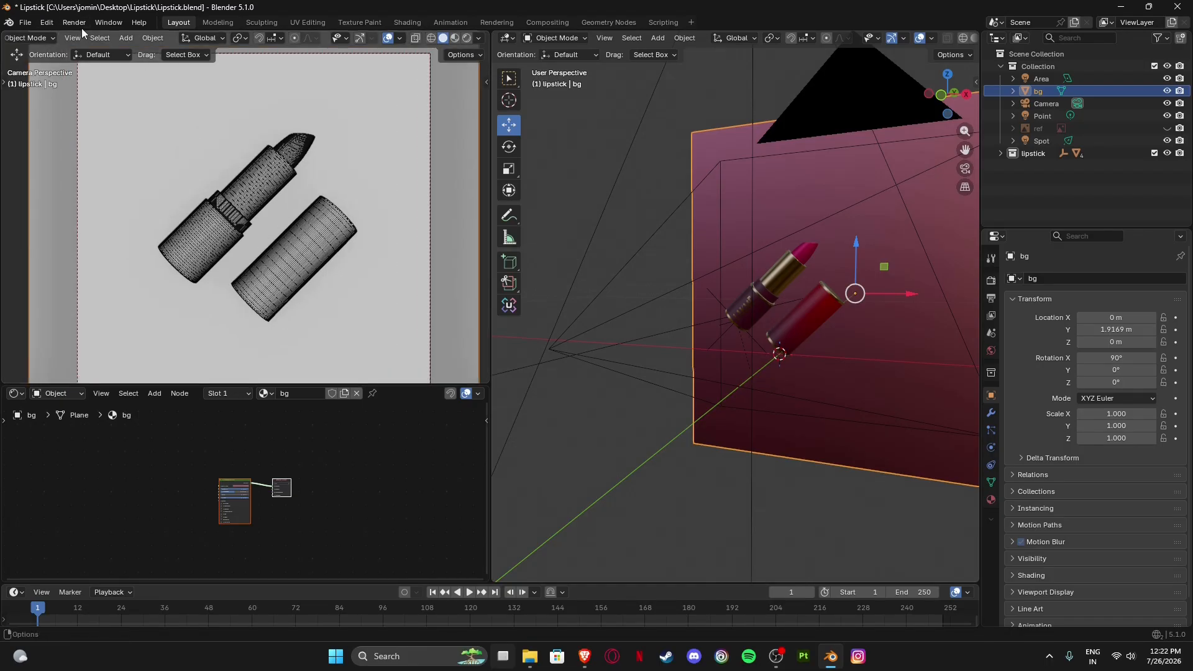
pyautogui.scroll(-2, 289, 218)
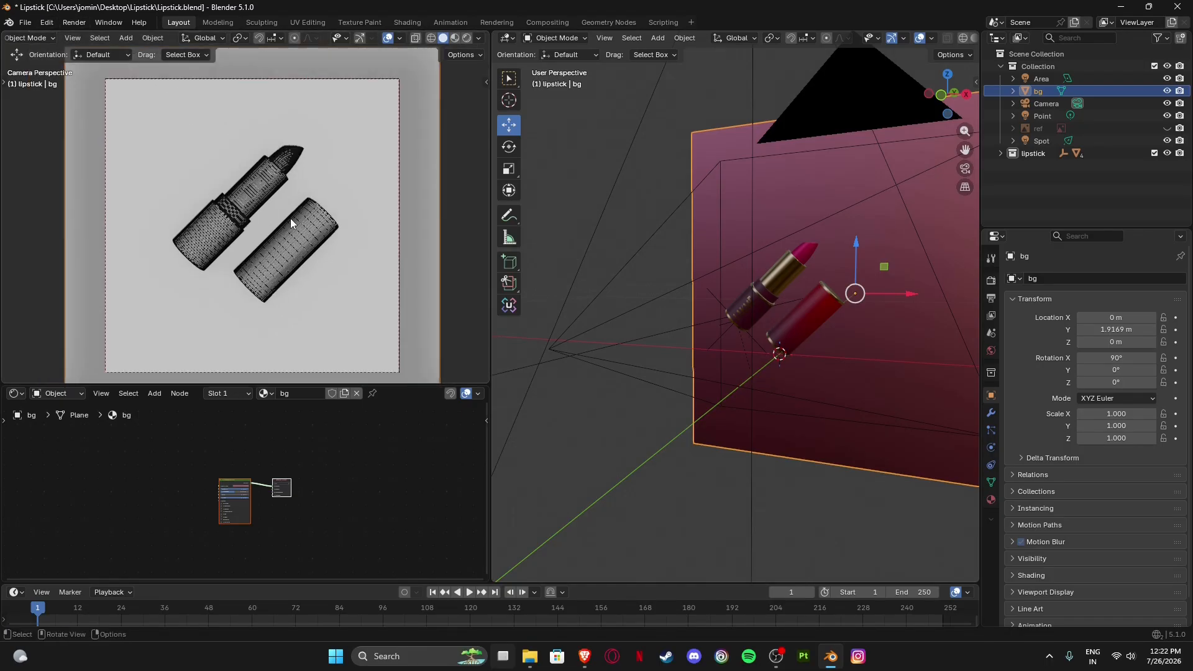
pyautogui.scroll(2, 214, 160)
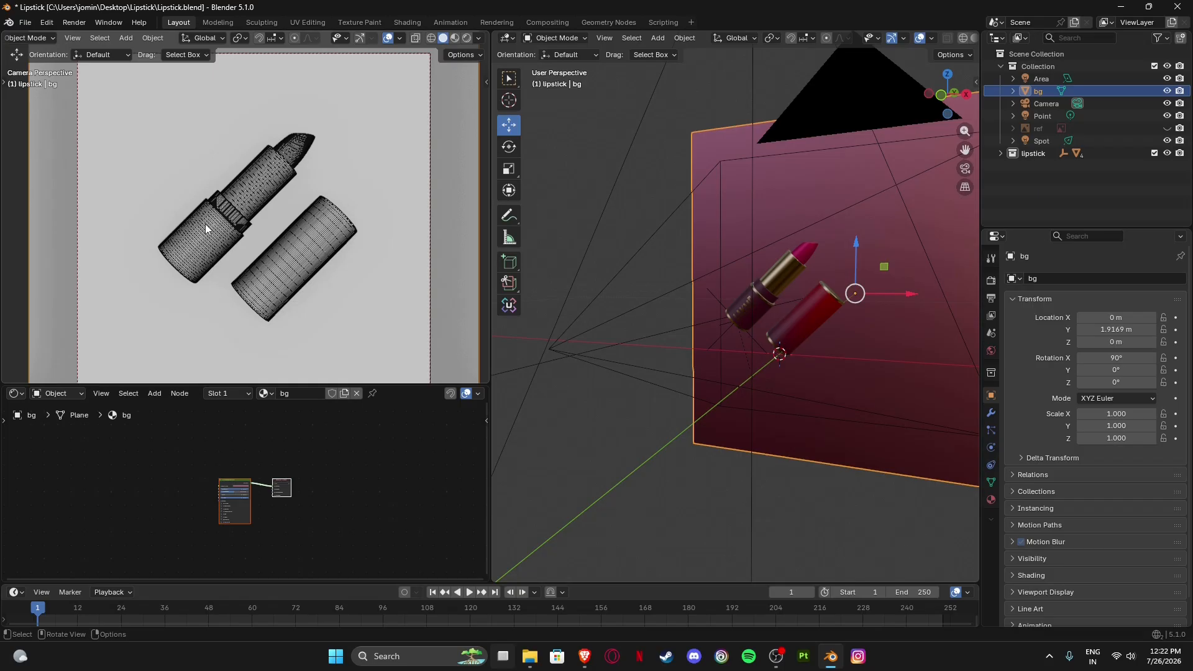
# Render a viewport preview of the camera view and inspect the wireframe lines on the lipstick and cap.
pyautogui.click(99, 39)
pyautogui.moveTo(72, 39)
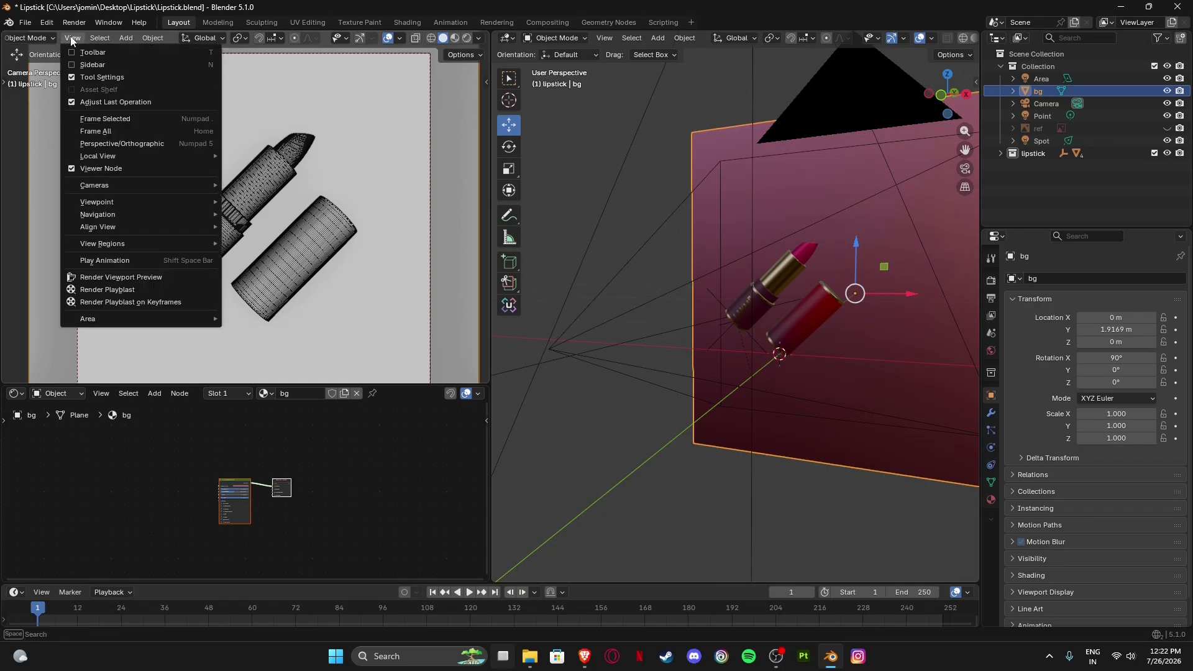
pyautogui.click(111, 278)
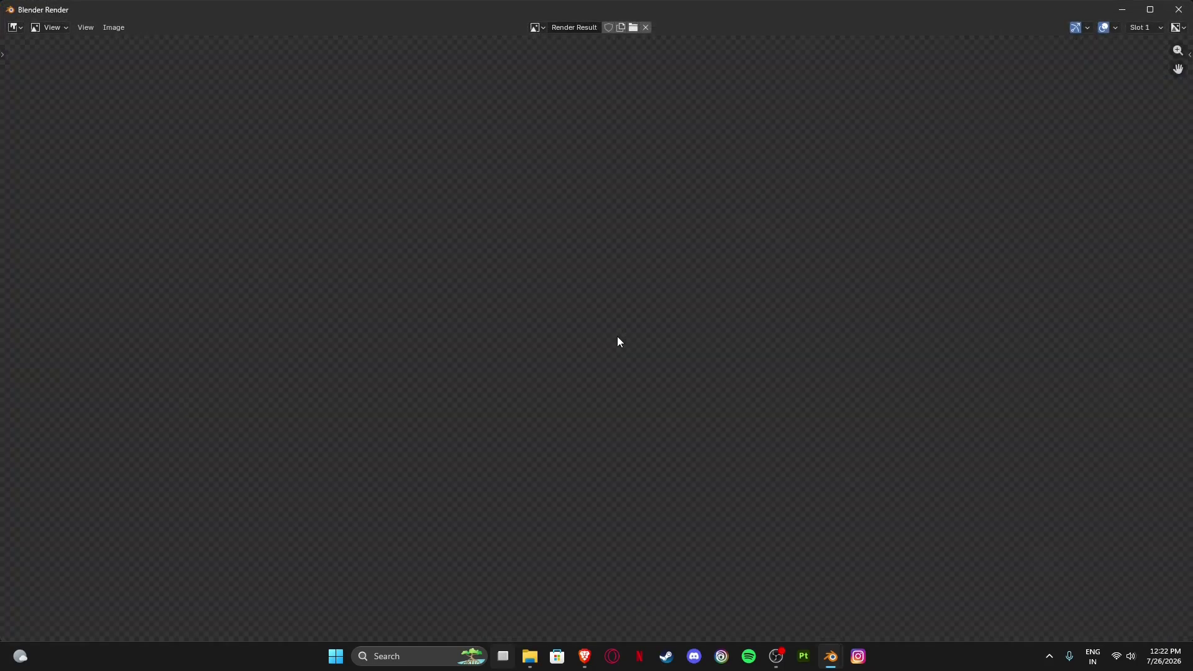
pyautogui.scroll(-5, 501, 311)
pyautogui.scroll(4, 615, 243)
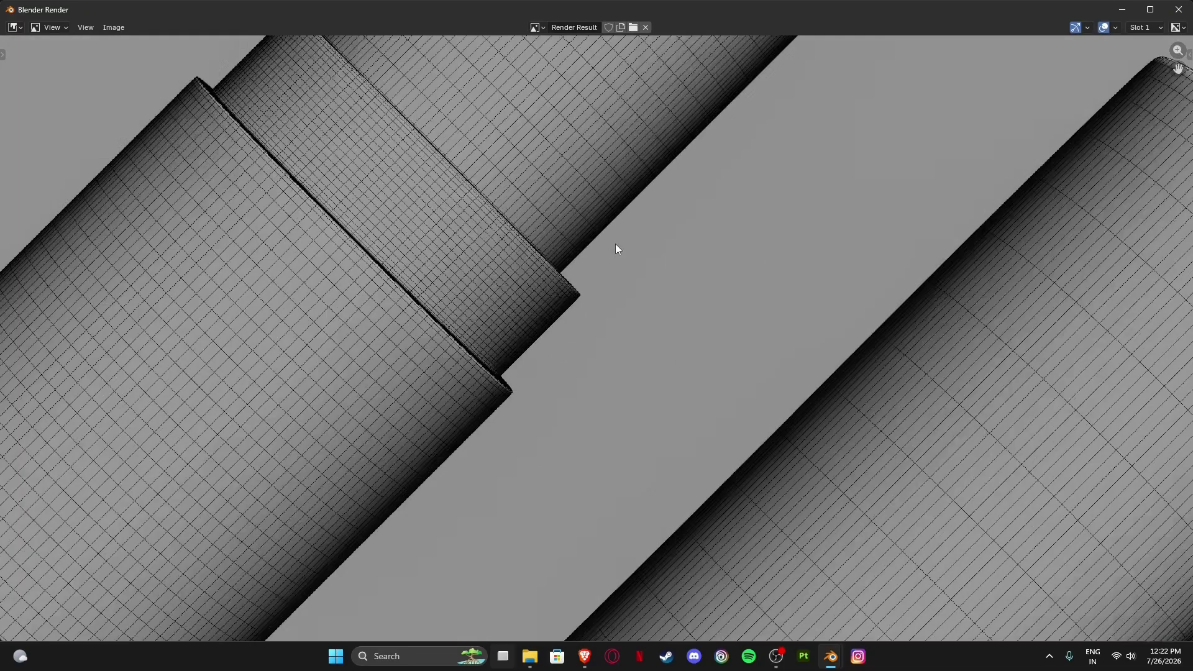
pyautogui.scroll(2, 460, 267)
pyautogui.scroll(2, 433, 271)
pyautogui.scroll(-8, 433, 271)
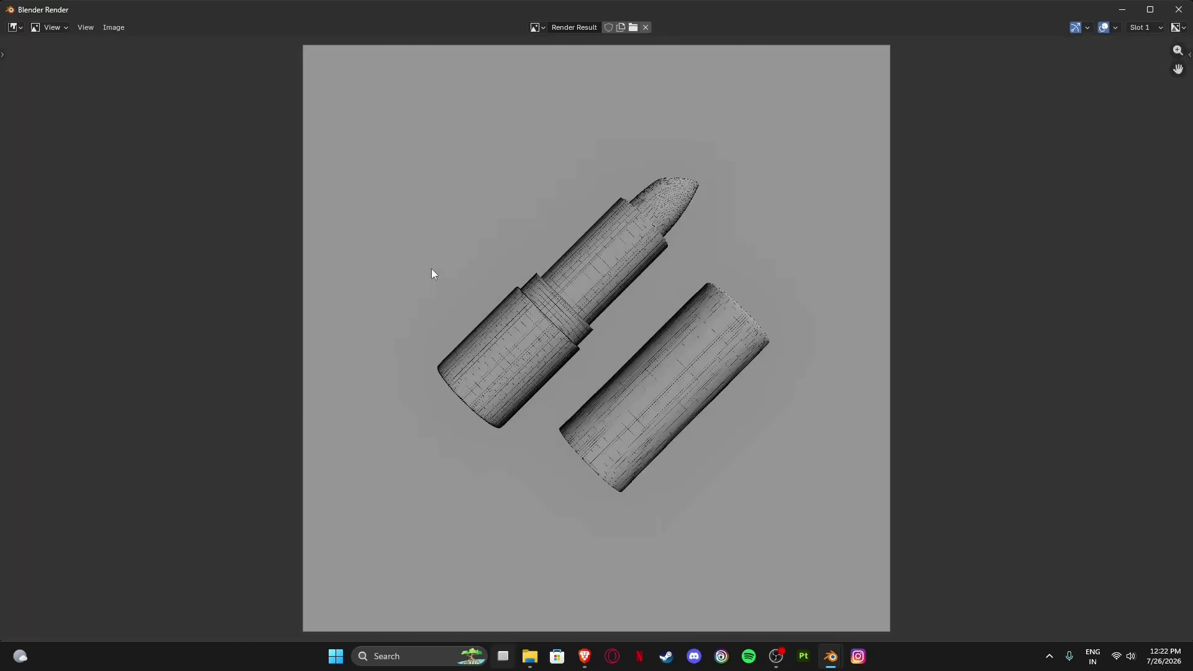
pyautogui.scroll(5, 627, 281)
pyautogui.scroll(-1, 626, 281)
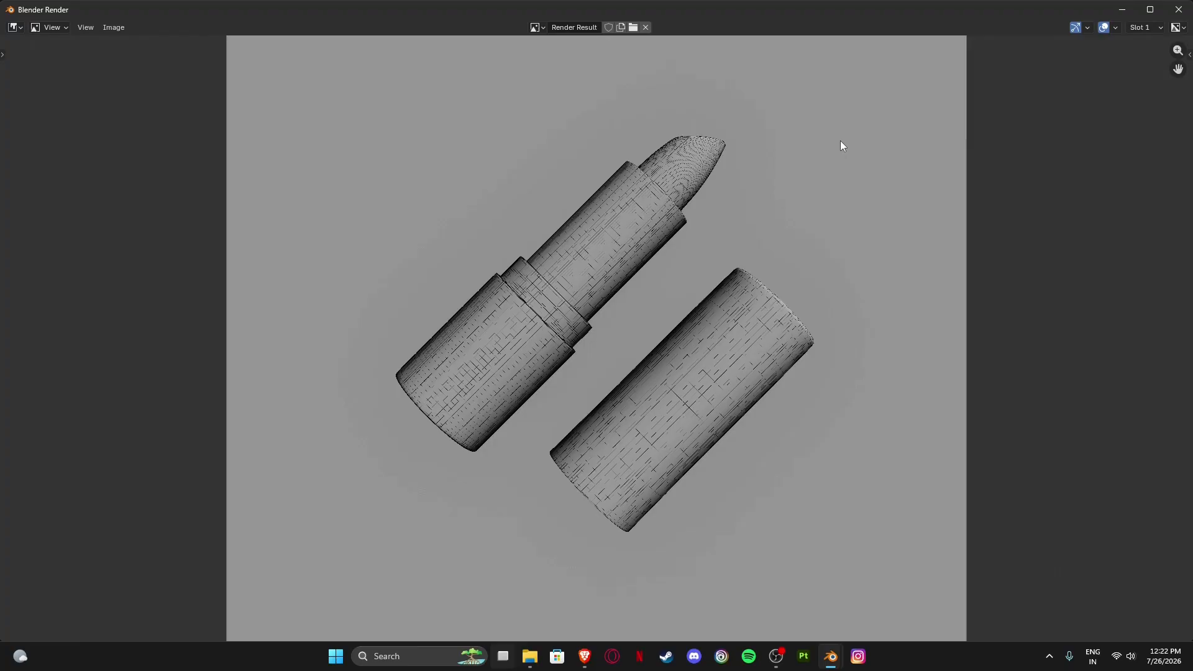
# Save the rendered image as Lipstick_wireframe_render.png in the Lipstick folder and close the render window.
pyautogui.click(114, 28)
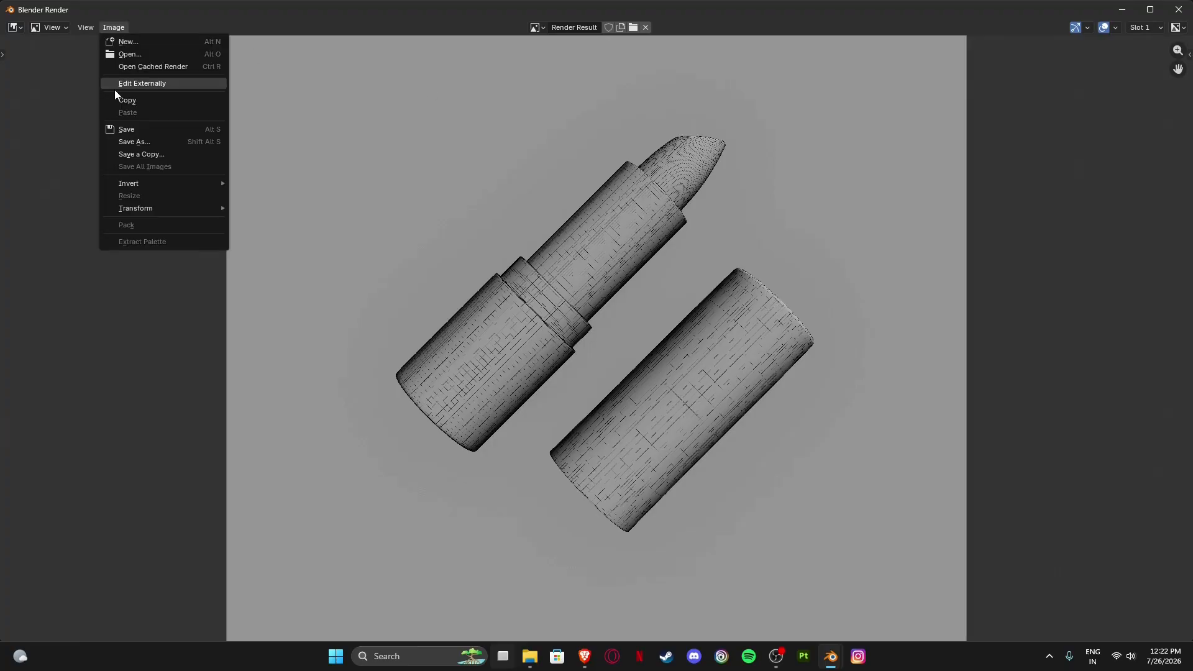
pyautogui.click(144, 141)
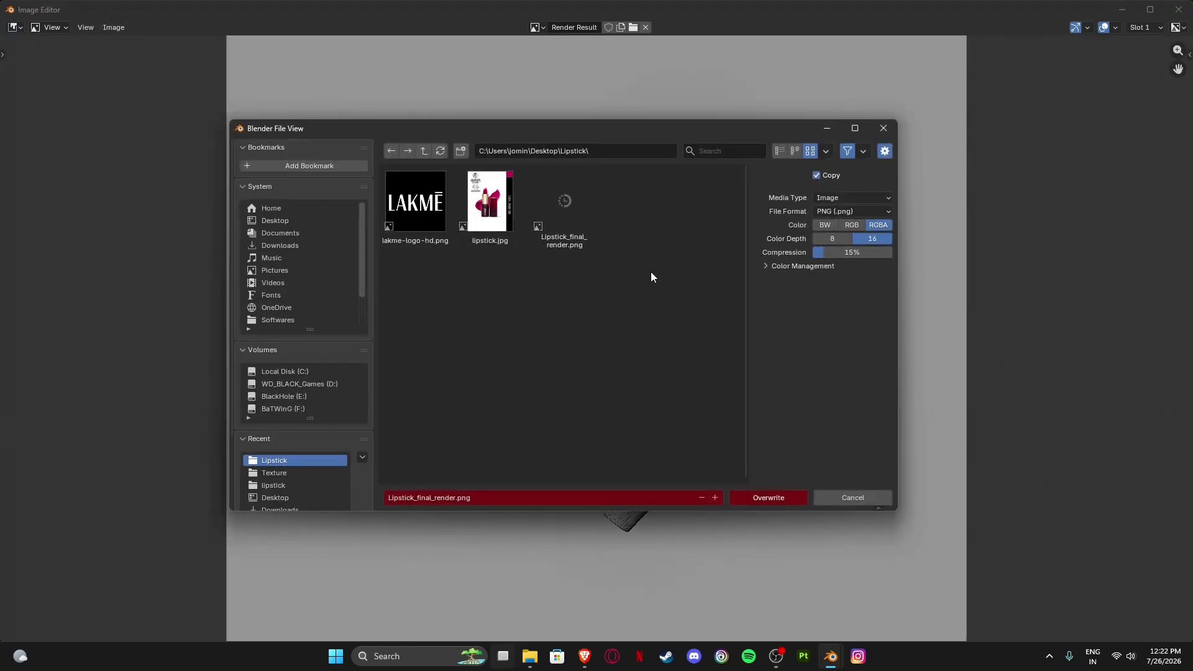
pyautogui.click(431, 499)
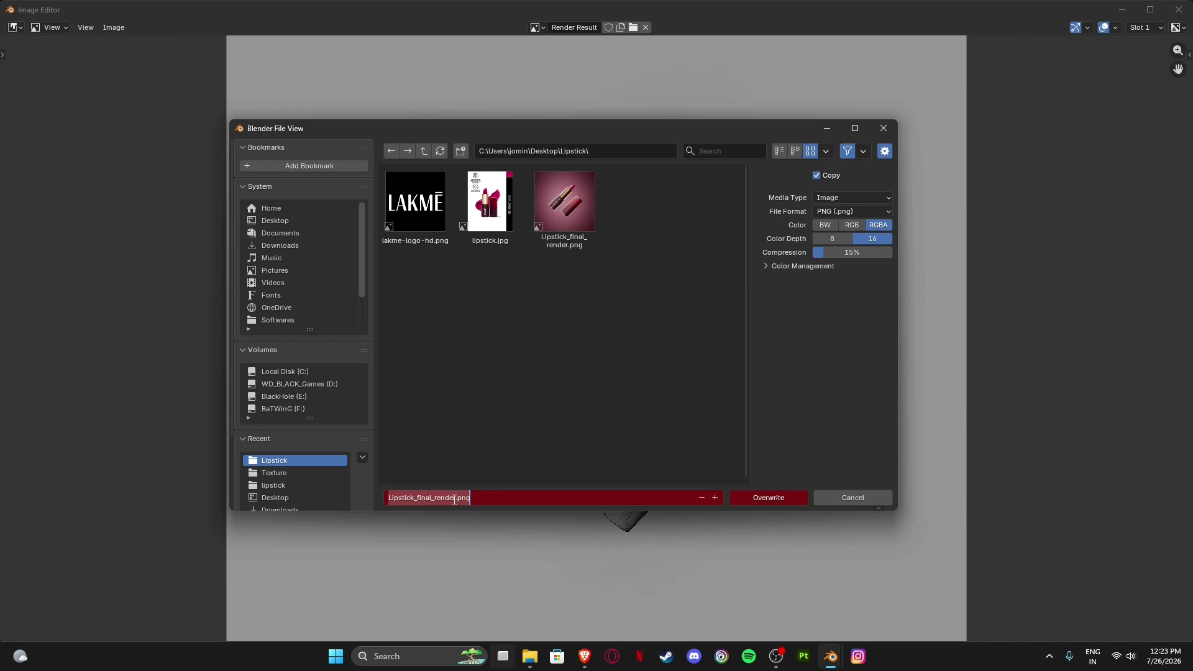
pyautogui.moveTo(433, 498)
pyautogui.mouseDown()
pyautogui.moveTo(415, 498)
pyautogui.moveTo(433, 500)
pyautogui.mouseUp()
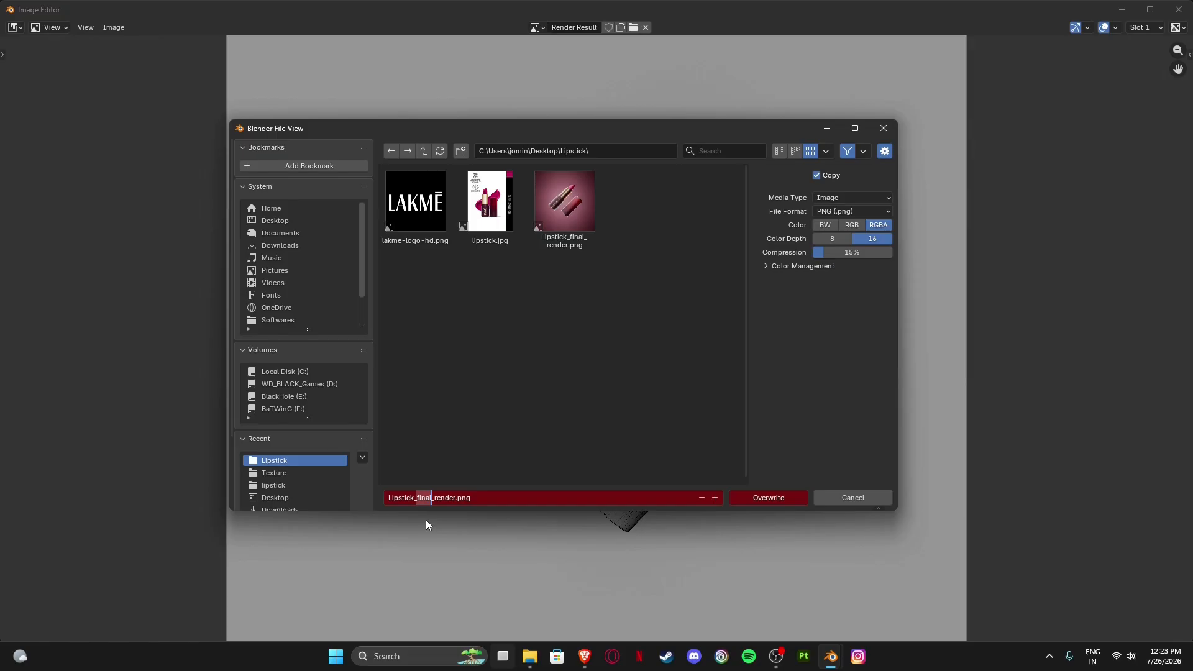
pyautogui.write('wireframe')
pyautogui.click(768, 497)
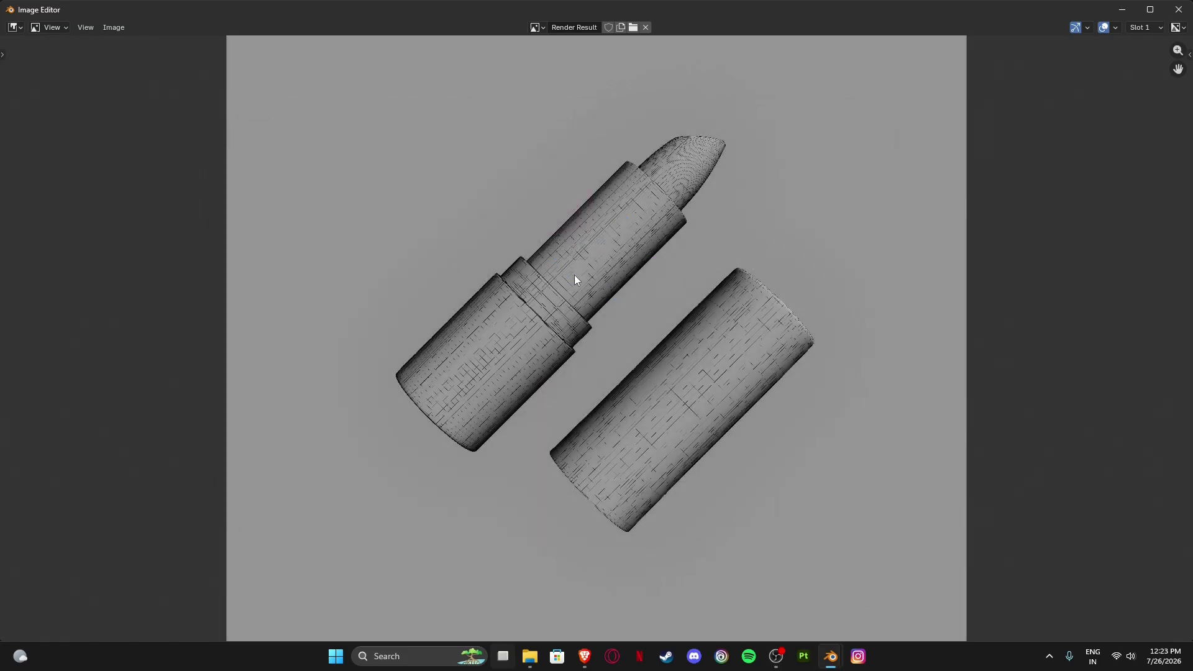
pyautogui.click(1179, 9)
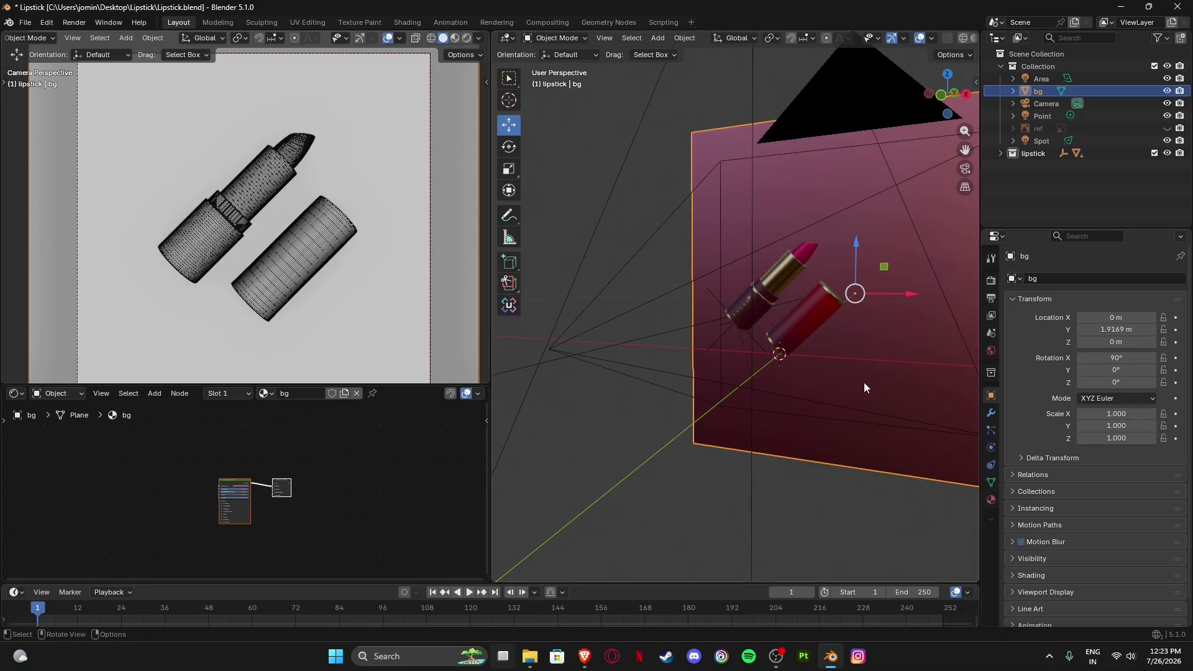
# Switch to the Sketchfab page in the Brave browser and open the "Store Favorites - Week 34 - 2019" collection.
pyautogui.click(585, 657)
pyautogui.click(192, 12)
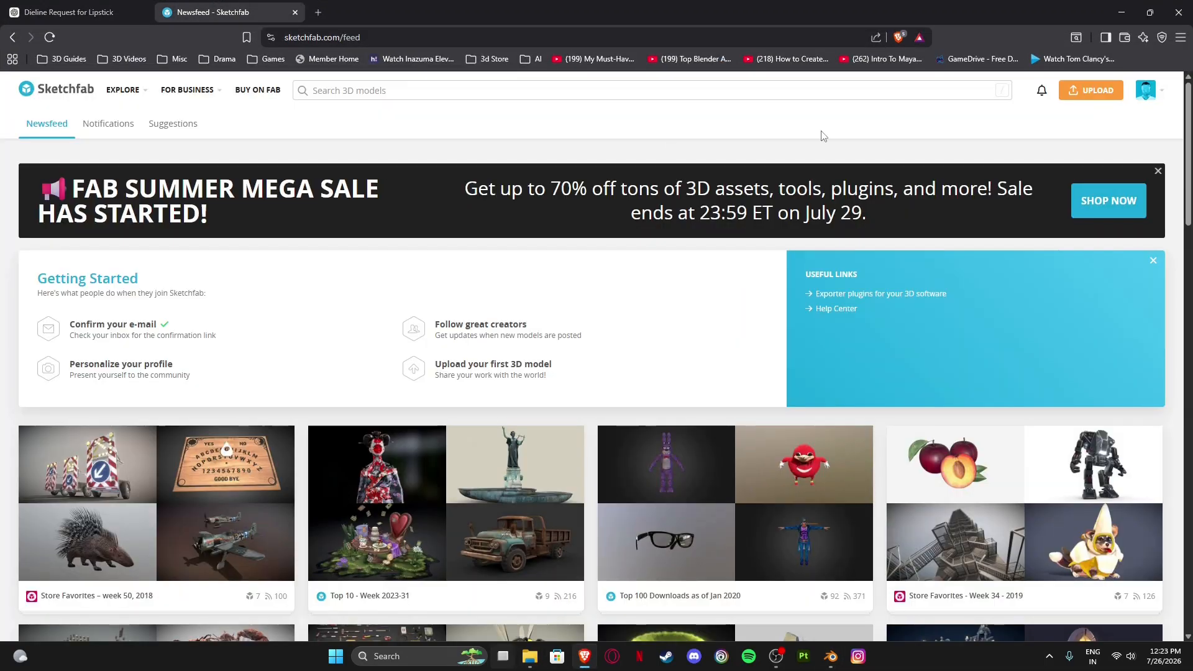
pyautogui.click(45, 90)
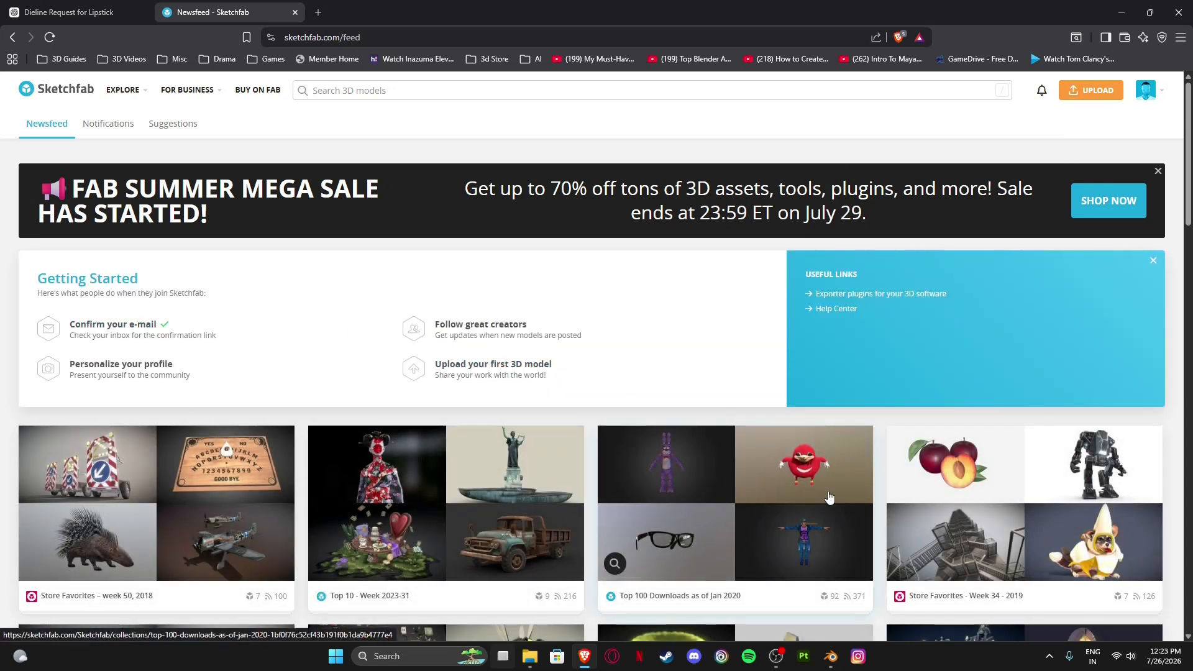
pyautogui.click(993, 482)
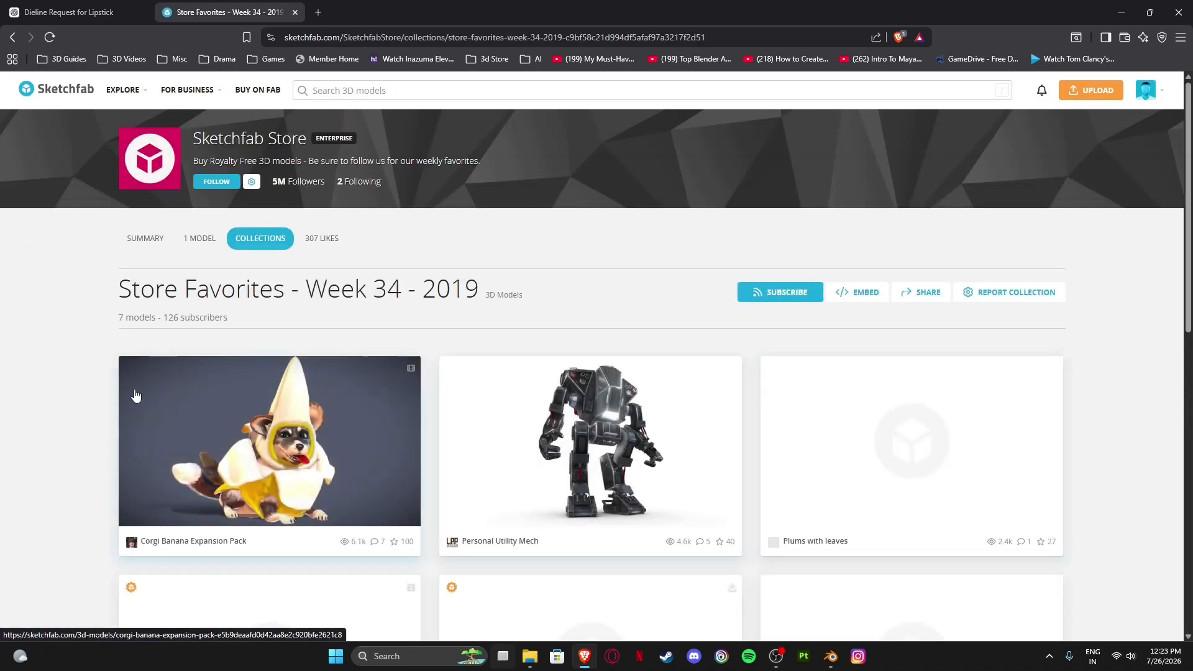
# View the Personal Utility Mech model from several sides, close it and return to Blender.
pyautogui.click(590, 411)
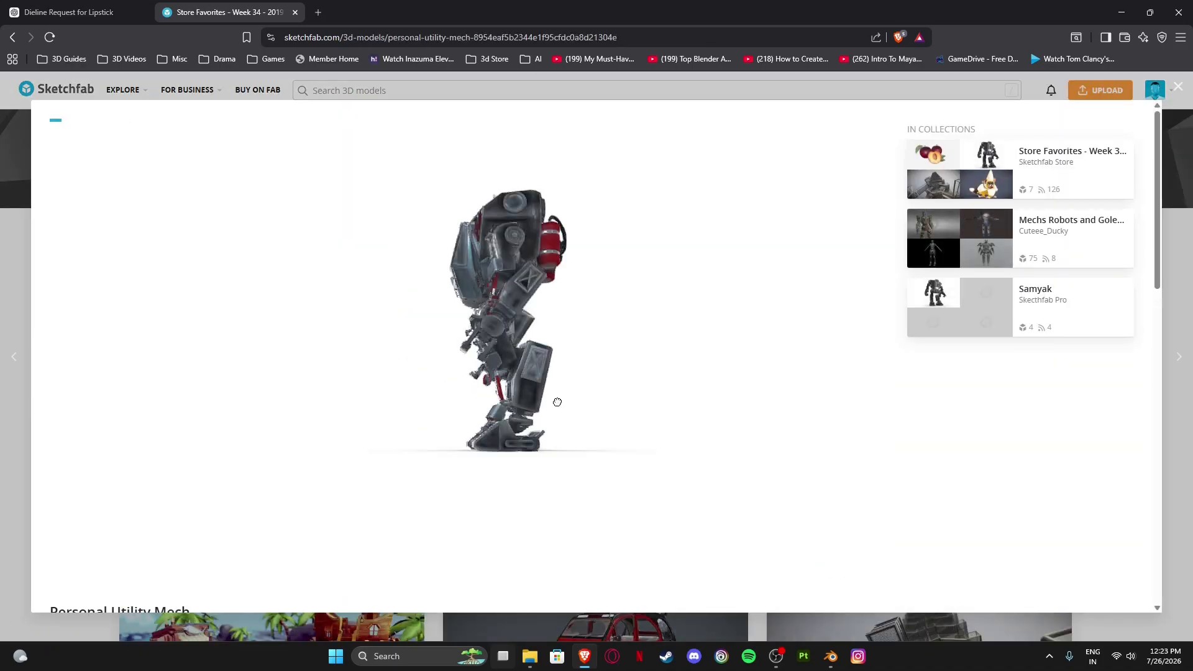
pyautogui.moveTo(370, 416); pyautogui.dragTo(427, 364)
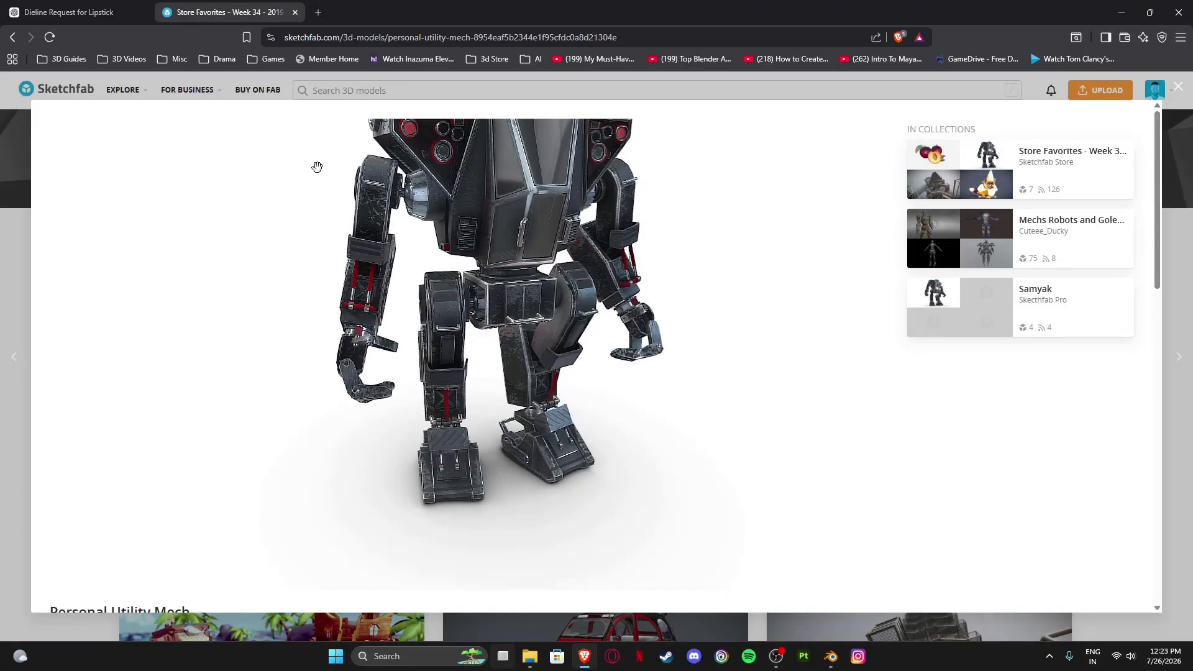
pyautogui.moveTo(522, 314); pyautogui.dragTo(536, 338)
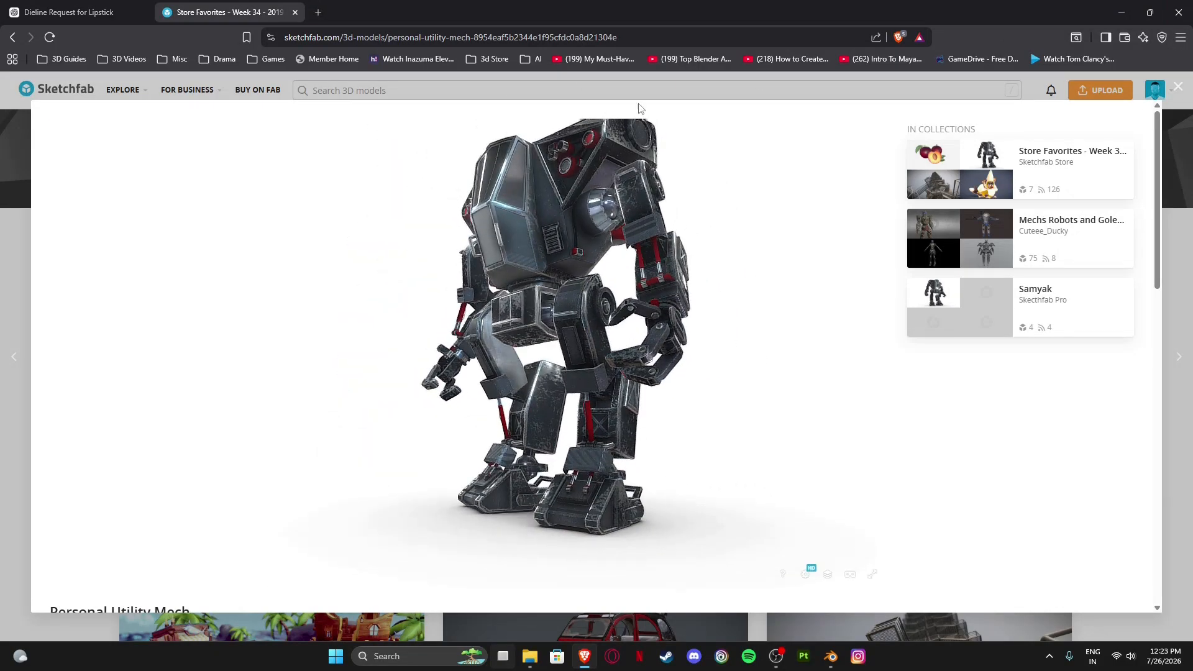
pyautogui.click(1177, 88)
pyautogui.click(1122, 12)
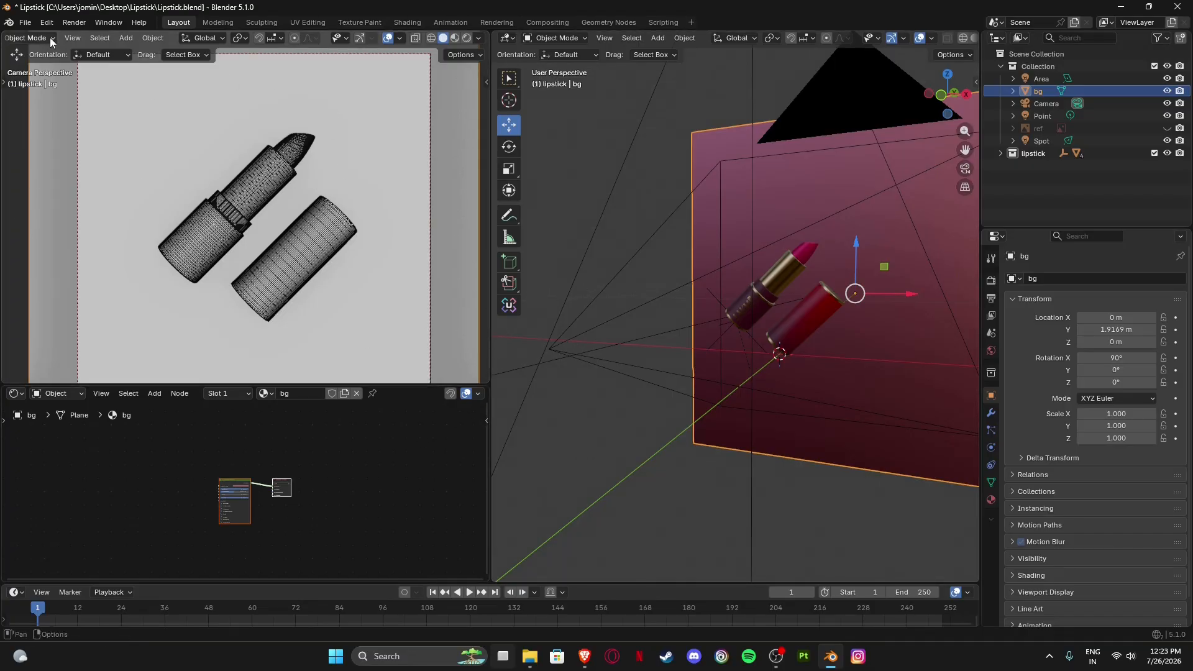
# Save the file, and in the camera view's overlays show floor, X and Y axes, 3D cursor, extras, relationship lines and origins, with wireframe off.
pyautogui.click(25, 22)
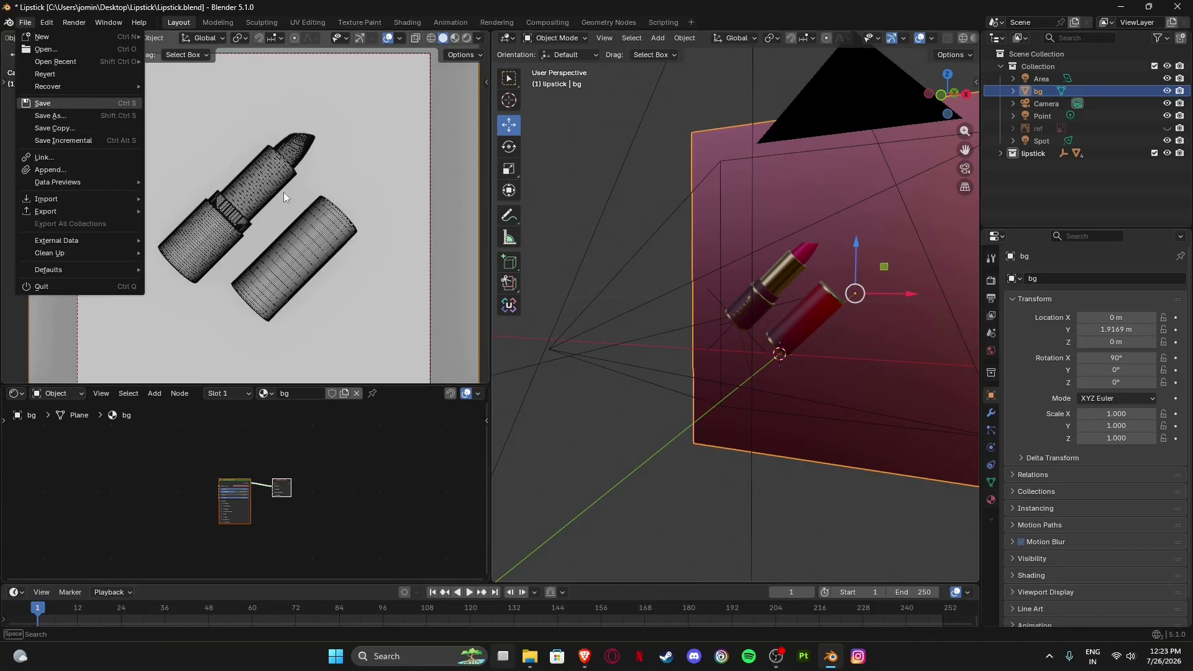
pyautogui.click(60, 102)
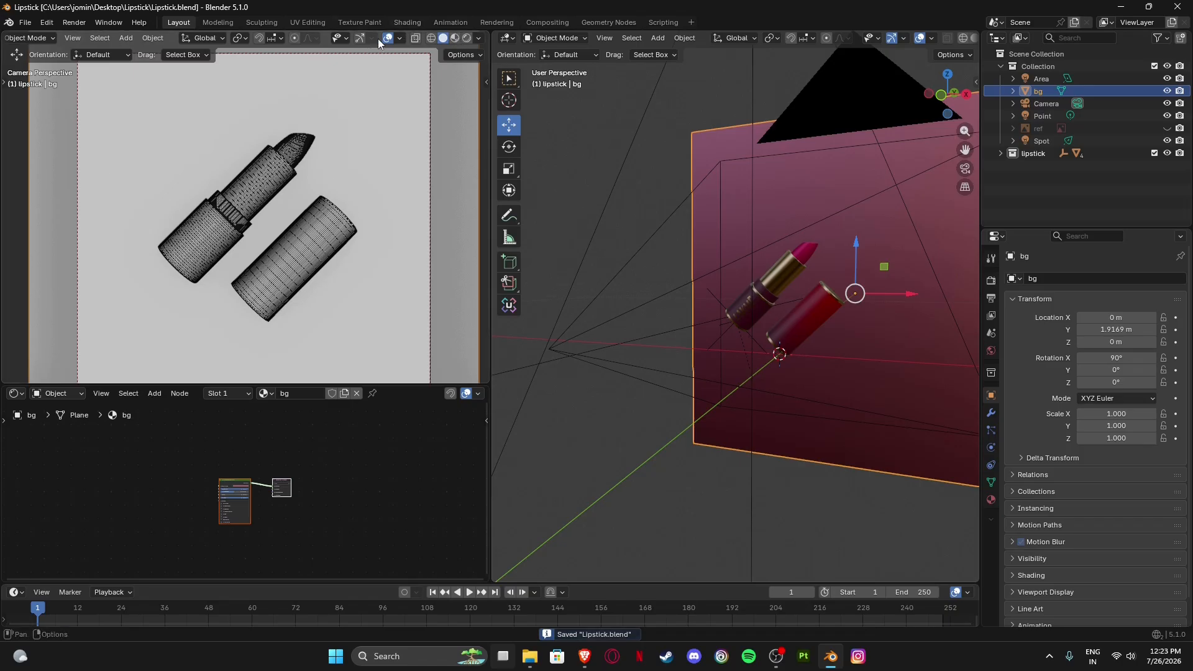
pyautogui.click(400, 38)
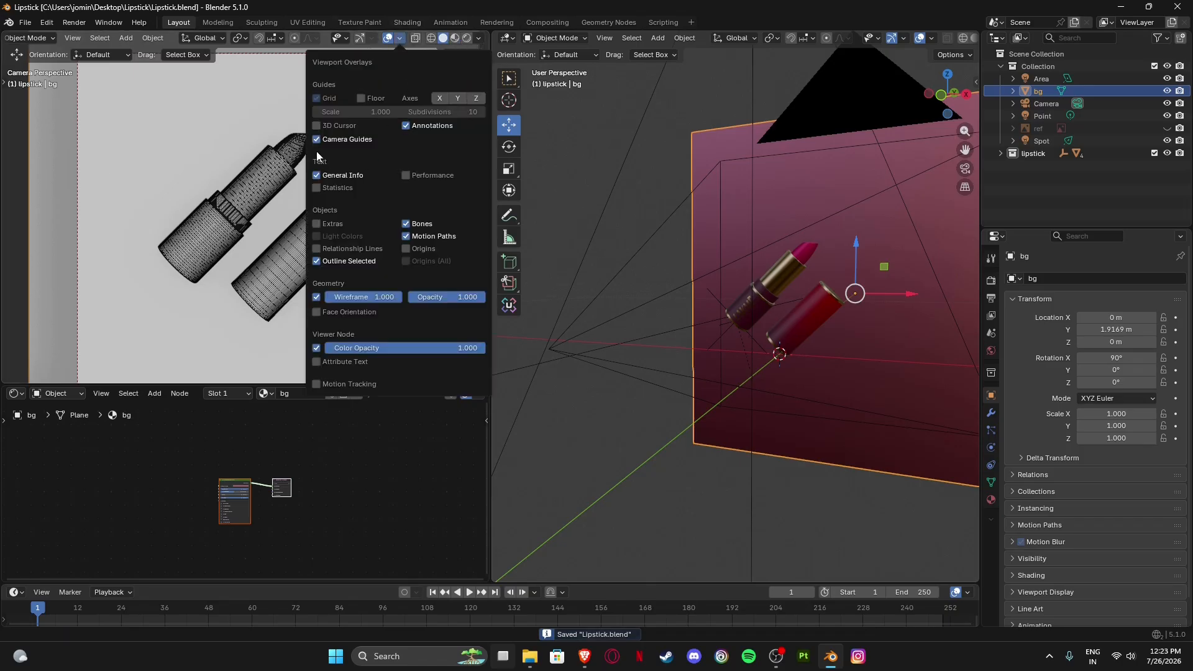
pyautogui.click(436, 97)
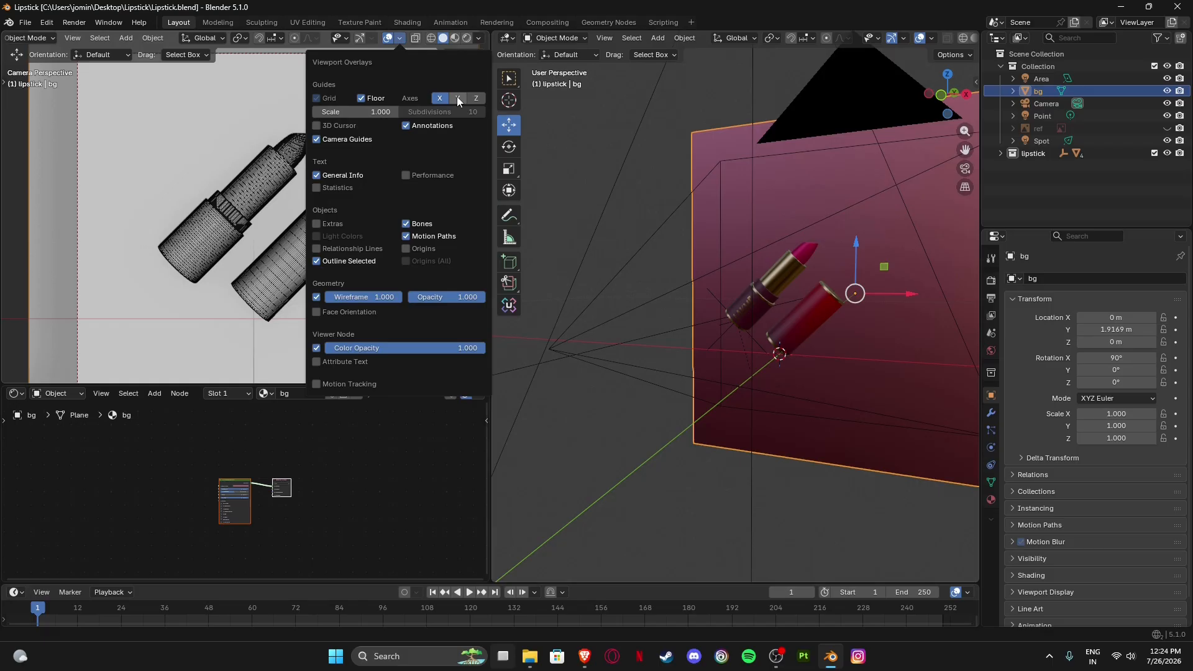
pyautogui.click(457, 98)
pyautogui.click(317, 125)
pyautogui.click(317, 224)
pyautogui.click(317, 248)
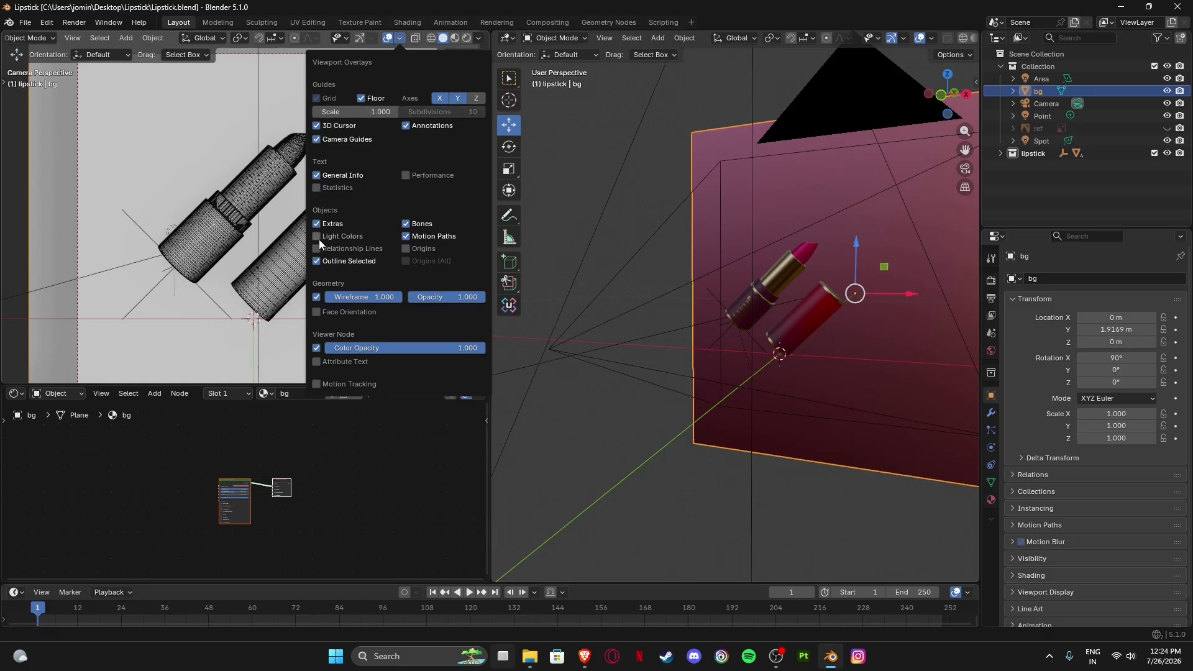
pyautogui.click(406, 249)
pyautogui.click(316, 298)
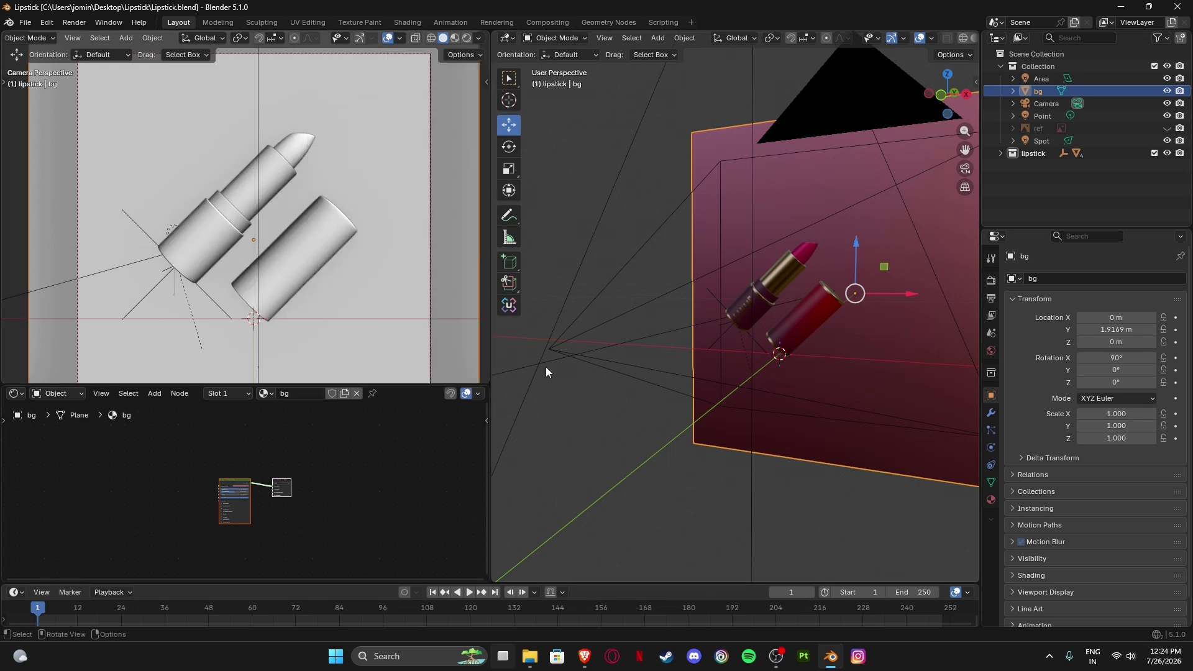
# Set the camera view's solid shading to Studio lighting with Object colour, and disable Cavity and Shadow.
pyautogui.click(479, 38)
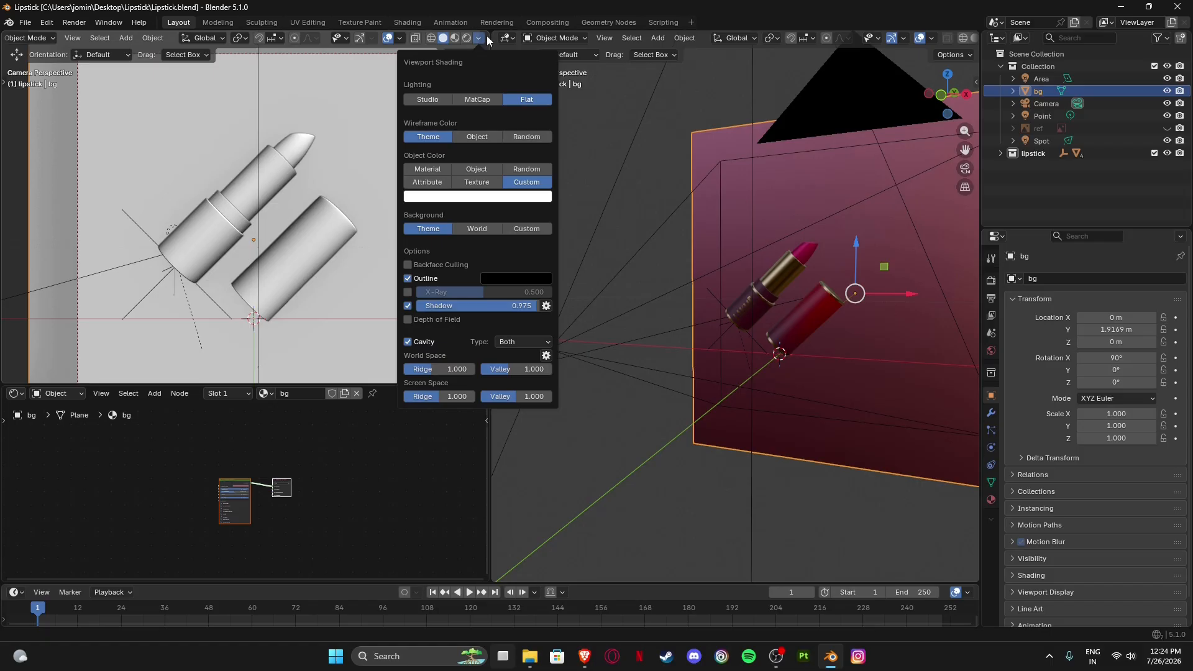
pyautogui.click(425, 100)
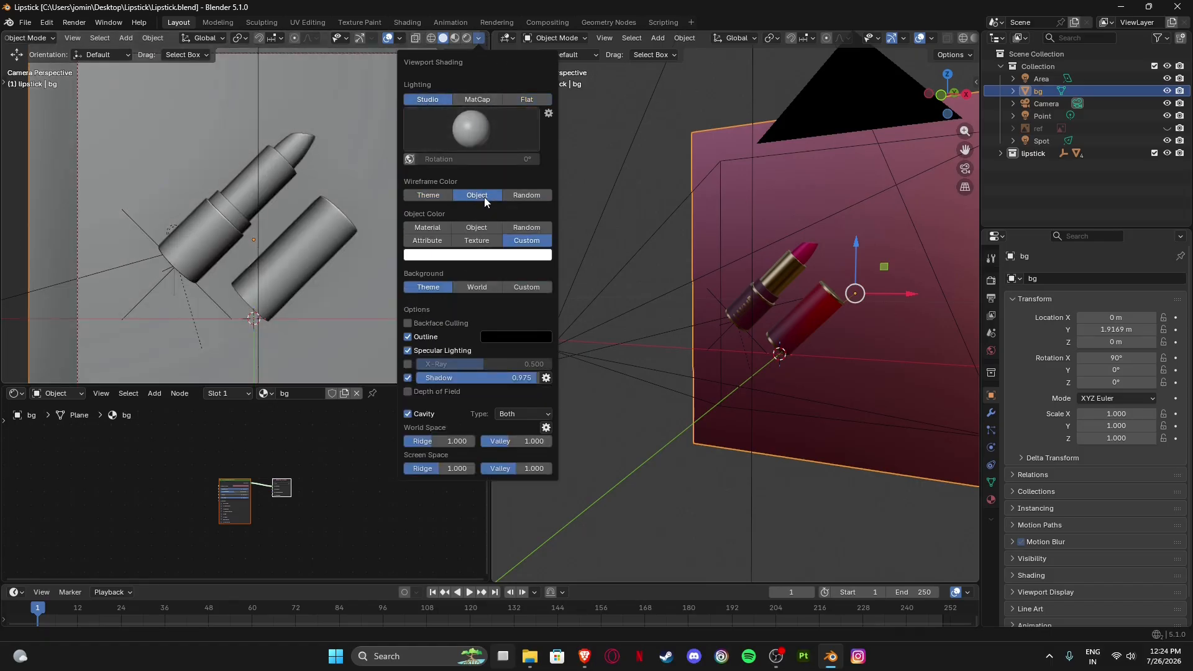
pyautogui.click(428, 227)
pyautogui.click(484, 229)
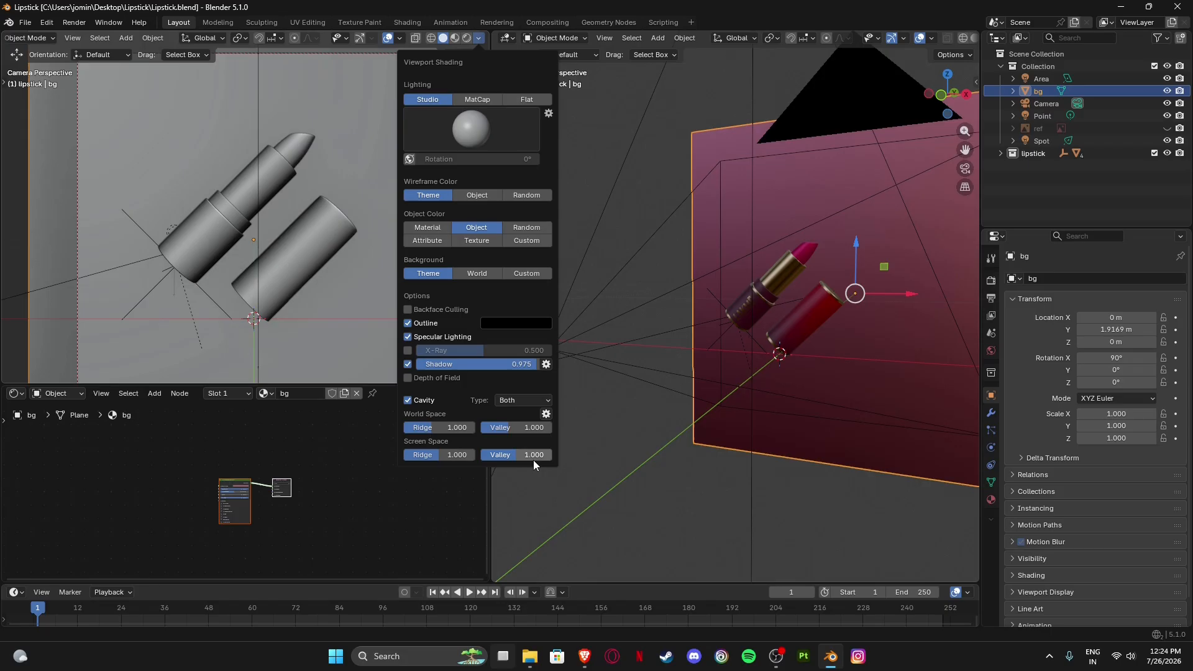
pyautogui.click(408, 402)
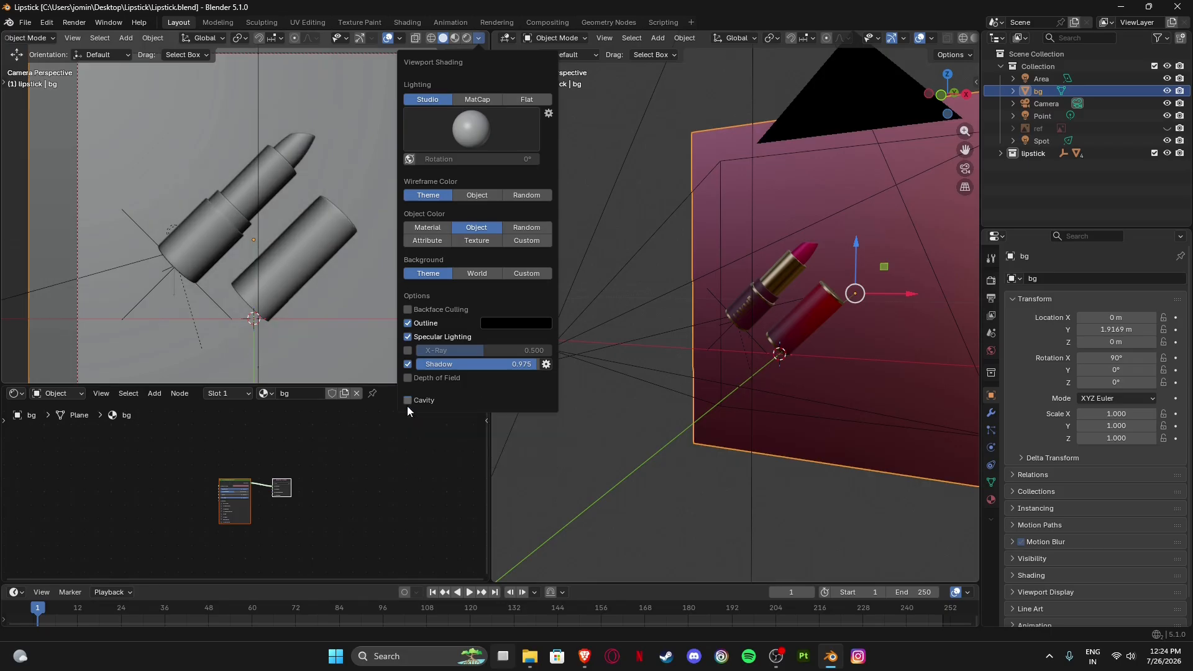
pyautogui.click(409, 364)
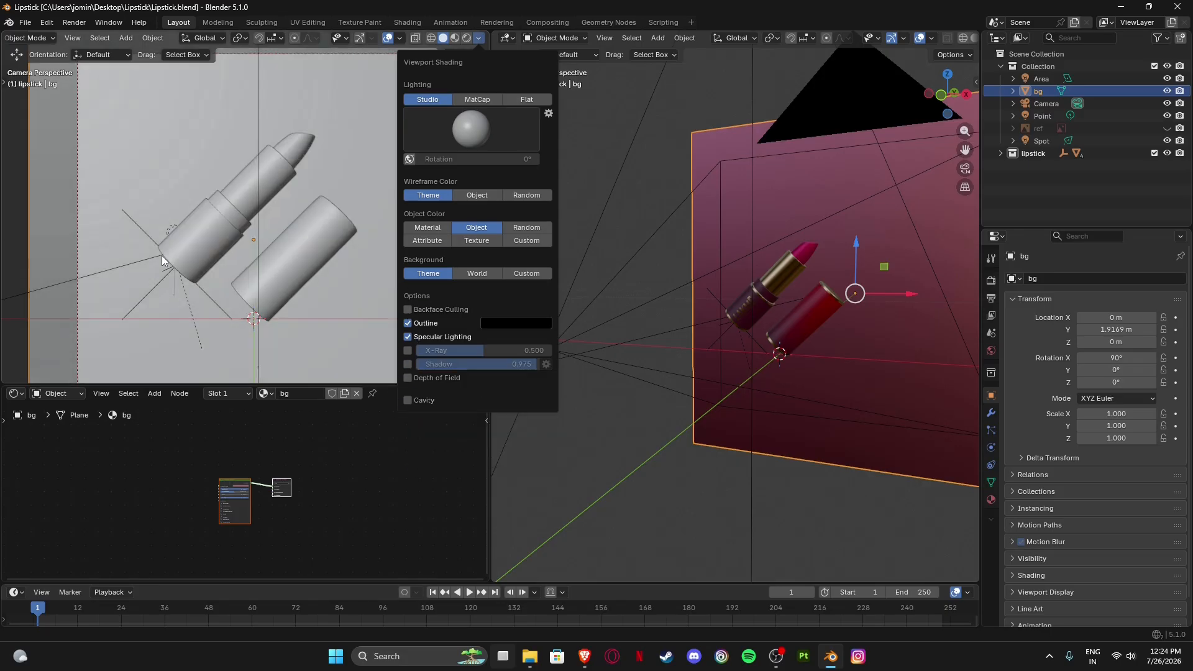
pyautogui.click(291, 320)
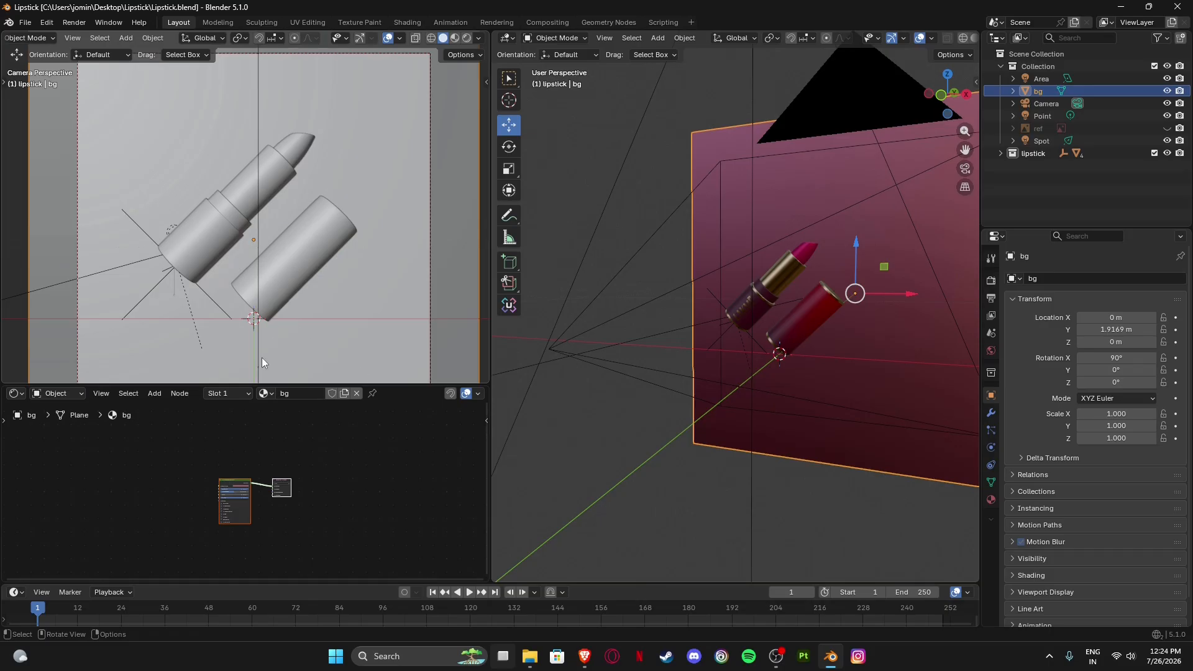
# Enlarge the node editor beneath the camera view and save the file.
pyautogui.moveTo(401, 385); pyautogui.dragTo(386, 314)
pyautogui.rightClick(386, 315)
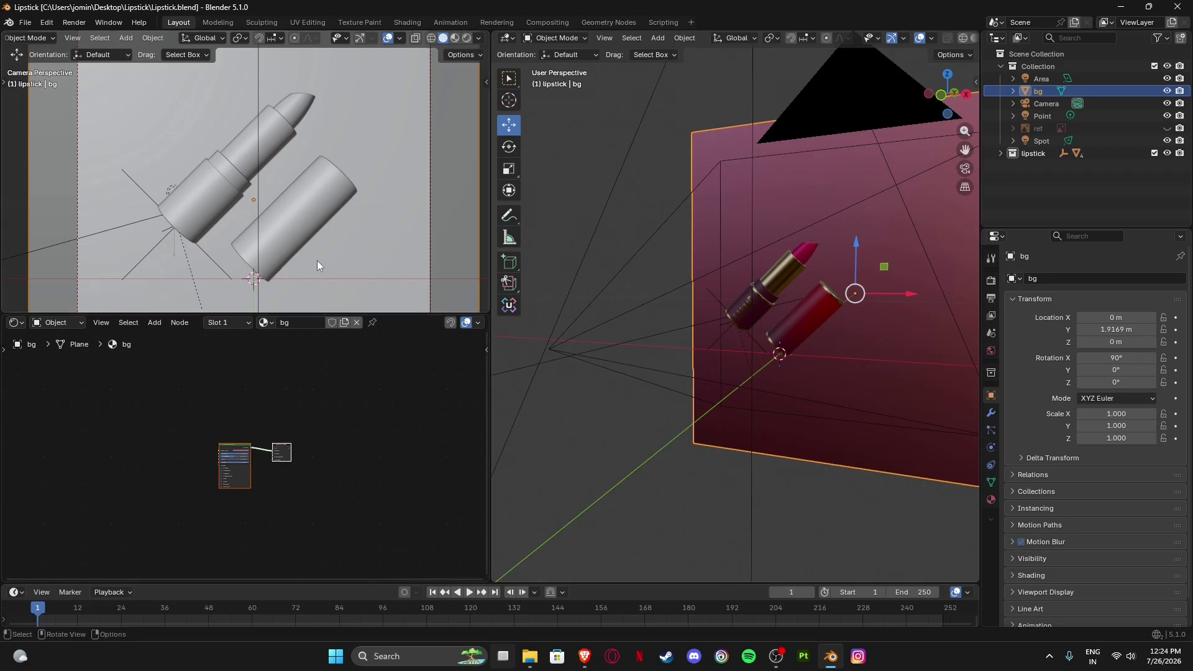
pyautogui.click(25, 22)
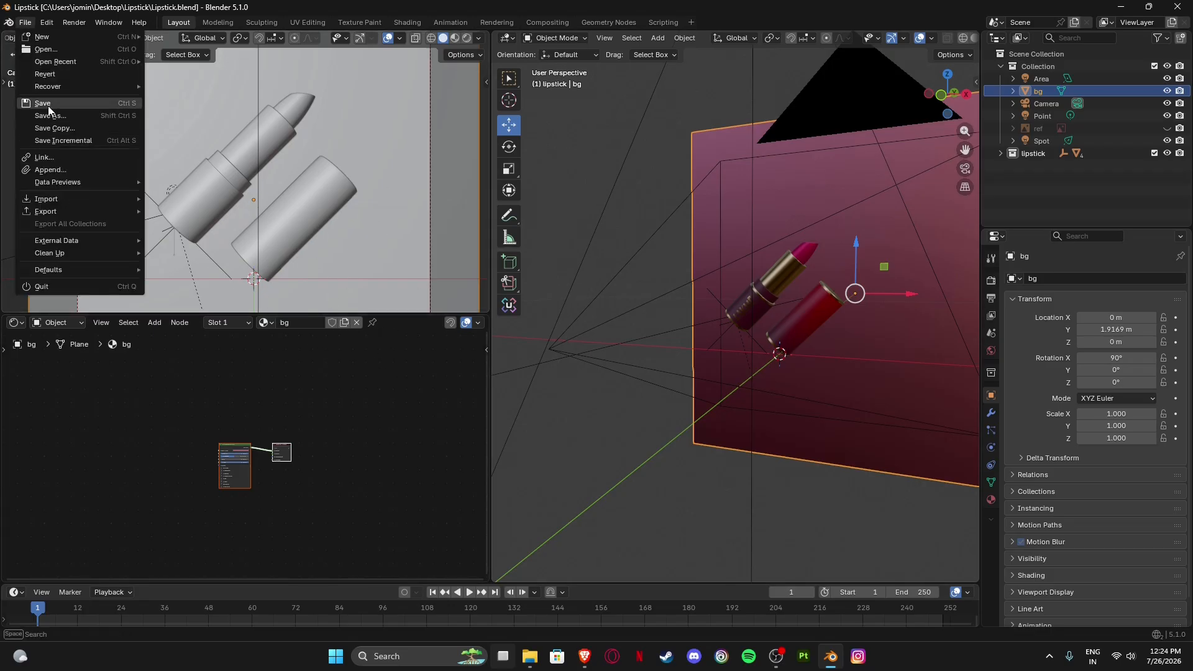
pyautogui.click(49, 106)
# Save the project as a new file named Lipstick_render.blend in the Lipstick folder.
pyautogui.click(25, 23)
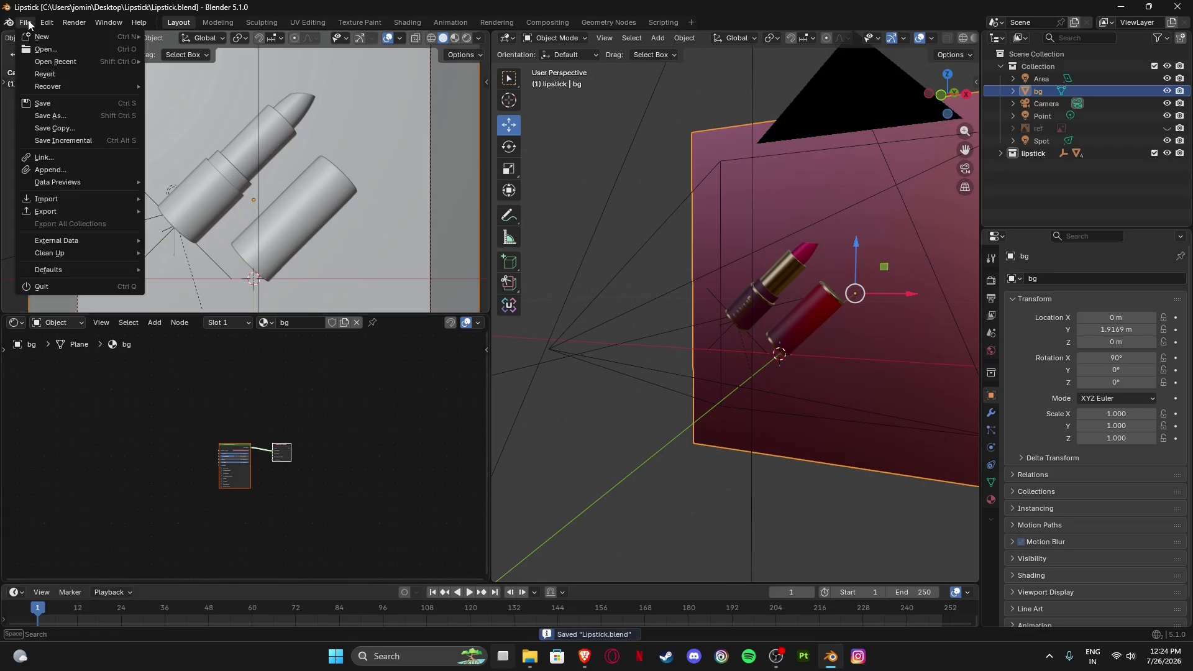
pyautogui.click(52, 118)
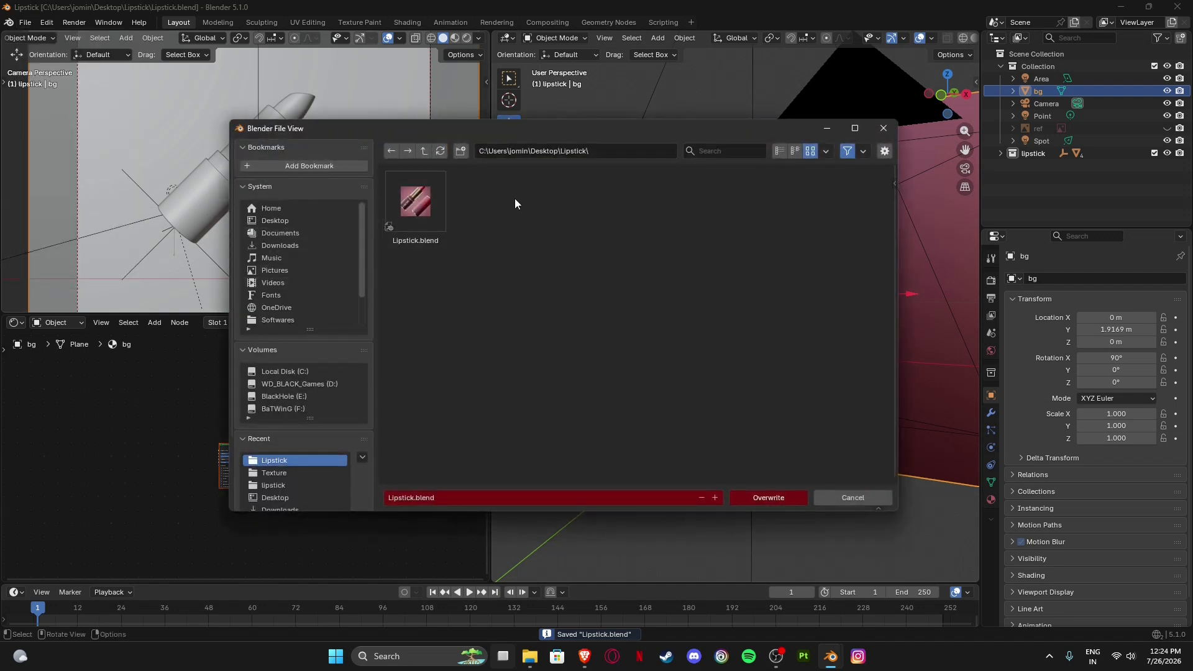
pyautogui.click(414, 497)
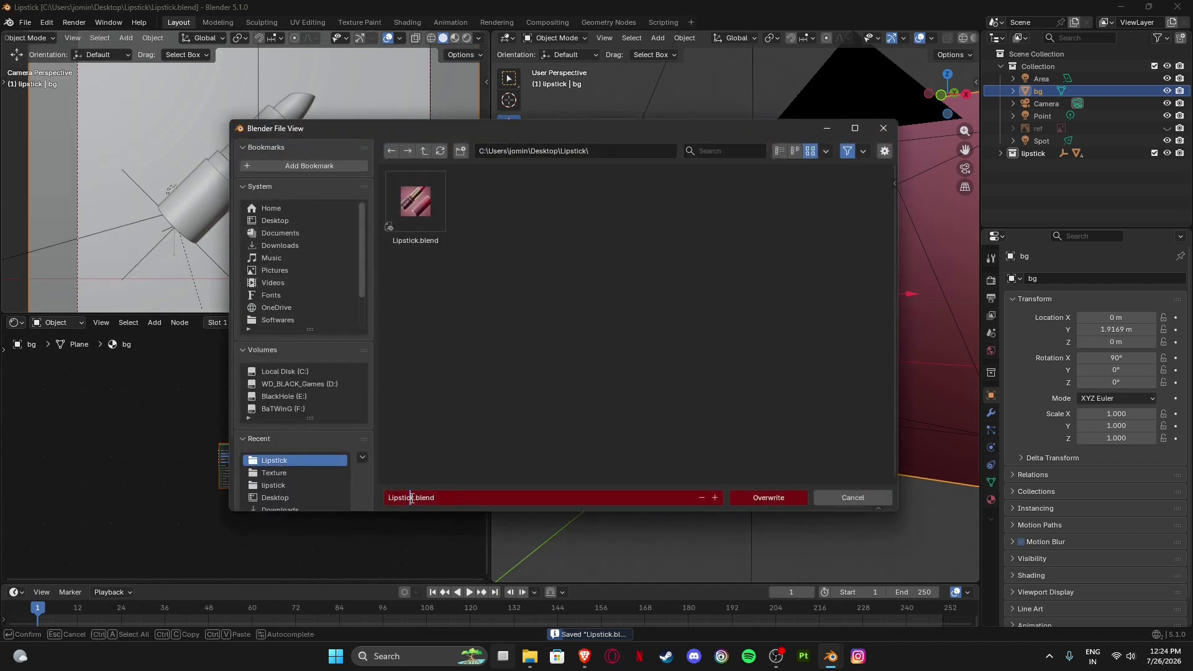
pyautogui.write('_render')
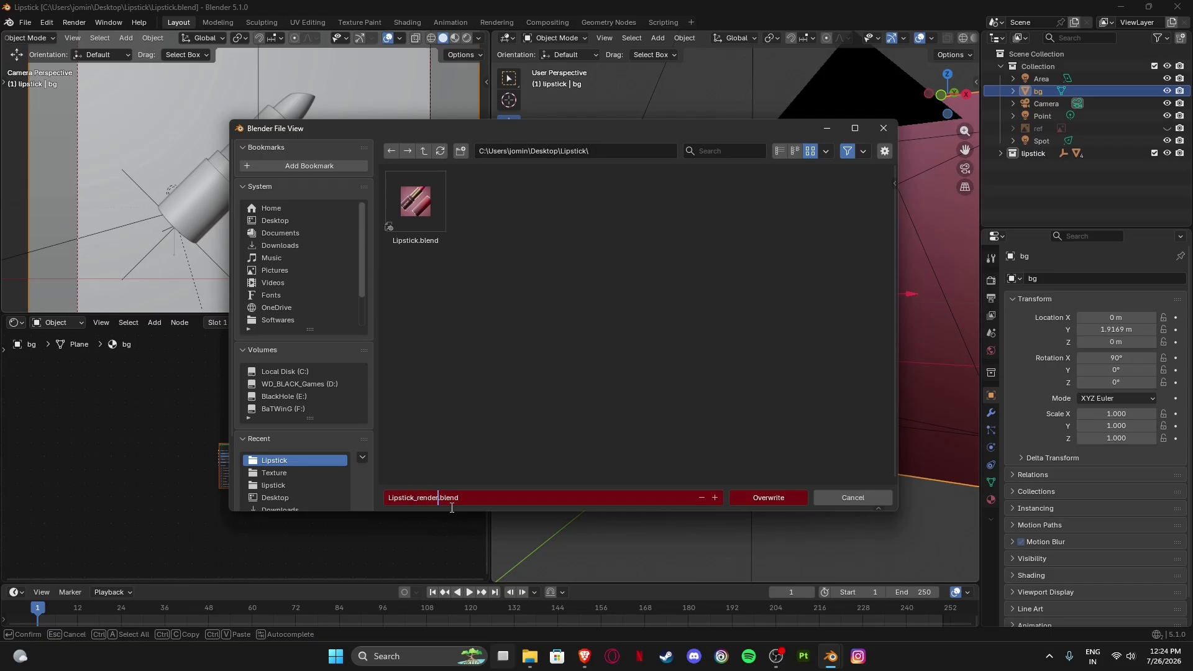
pyautogui.click(494, 434)
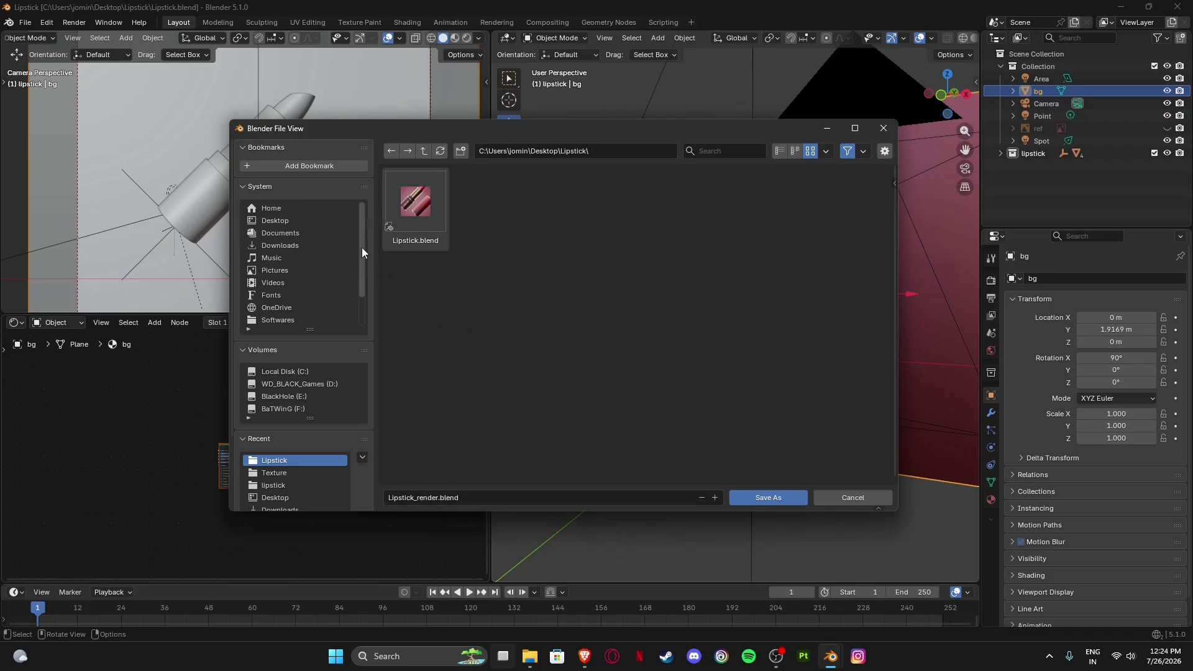
pyautogui.click(769, 499)
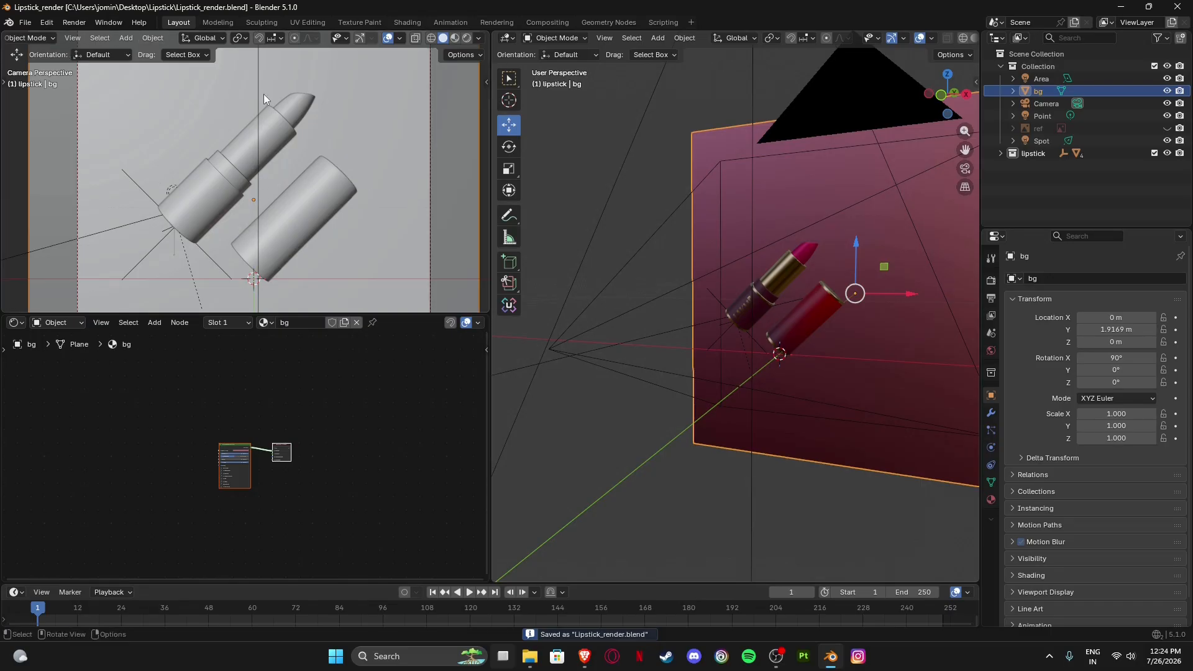
# Join the node editor and camera view areas away so that a single large perspective viewport remains.
pyautogui.scroll(-3, 600, 334)
pyautogui.scroll(-3, 255, 294)
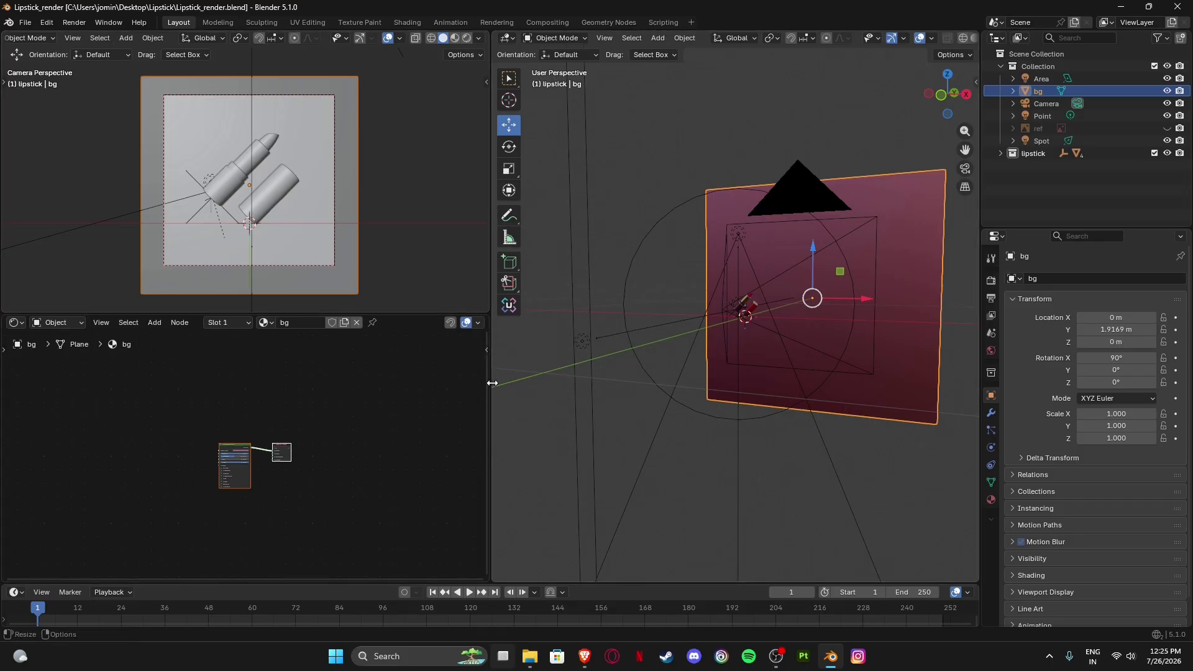
pyautogui.rightClick(407, 314)
pyautogui.click(378, 355)
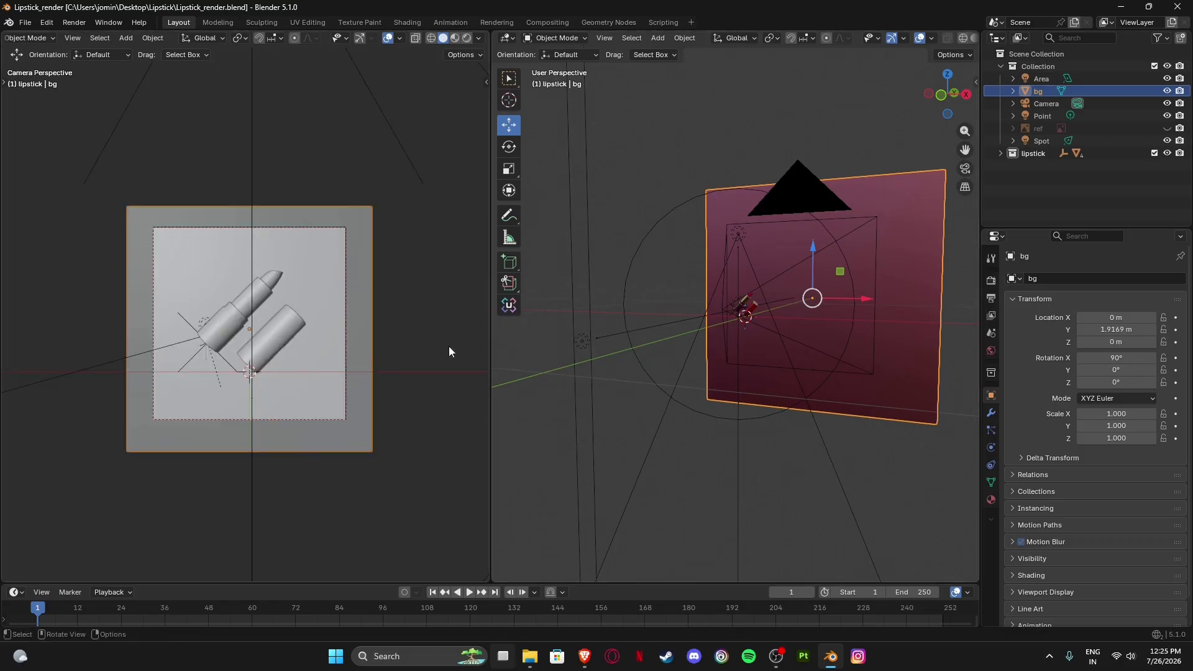
pyautogui.rightClick(491, 340)
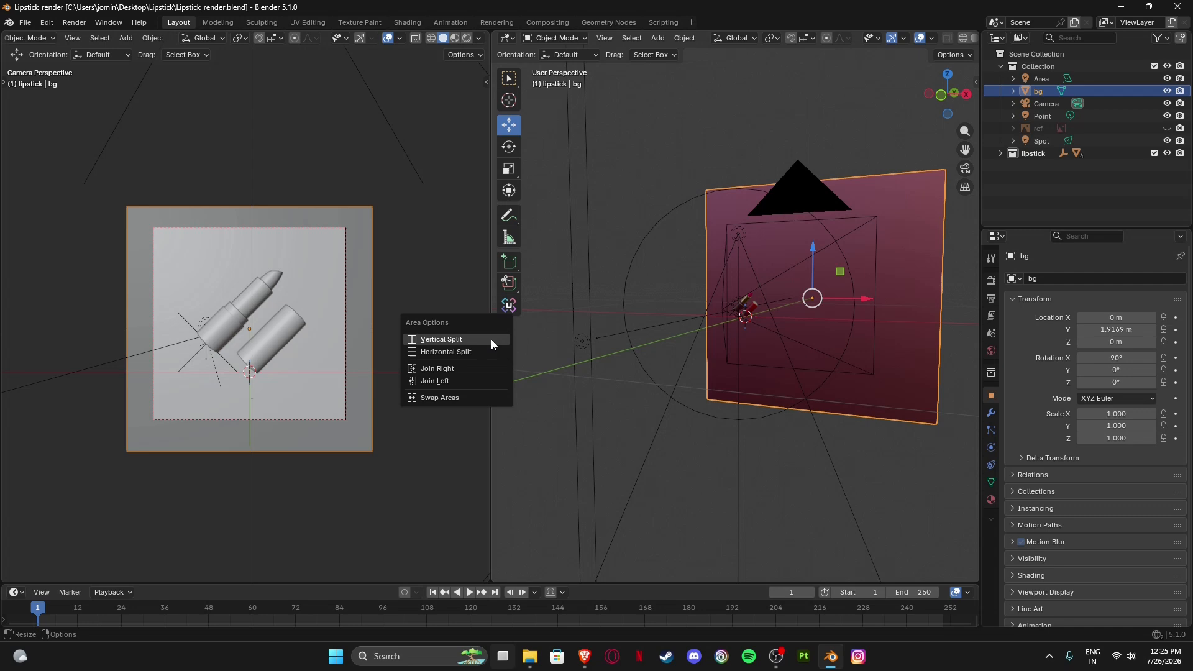
pyautogui.click(462, 379)
# Hide the Area, bg, Camera, Point and Spot objects in the viewport, and expand the lipstick collection down to the Lipstick_controller's parts.
pyautogui.scroll(-5, 215, 288)
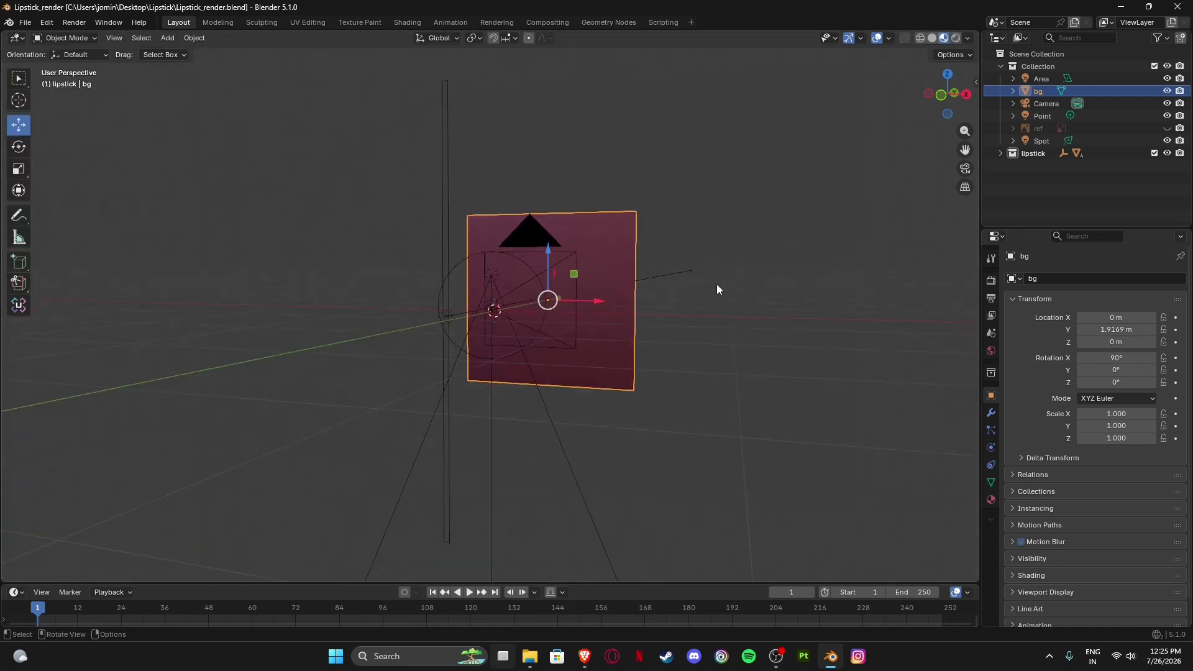
pyautogui.moveTo(717, 286); pyautogui.dragTo(674, 341, button='middle')
pyautogui.click(796, 378)
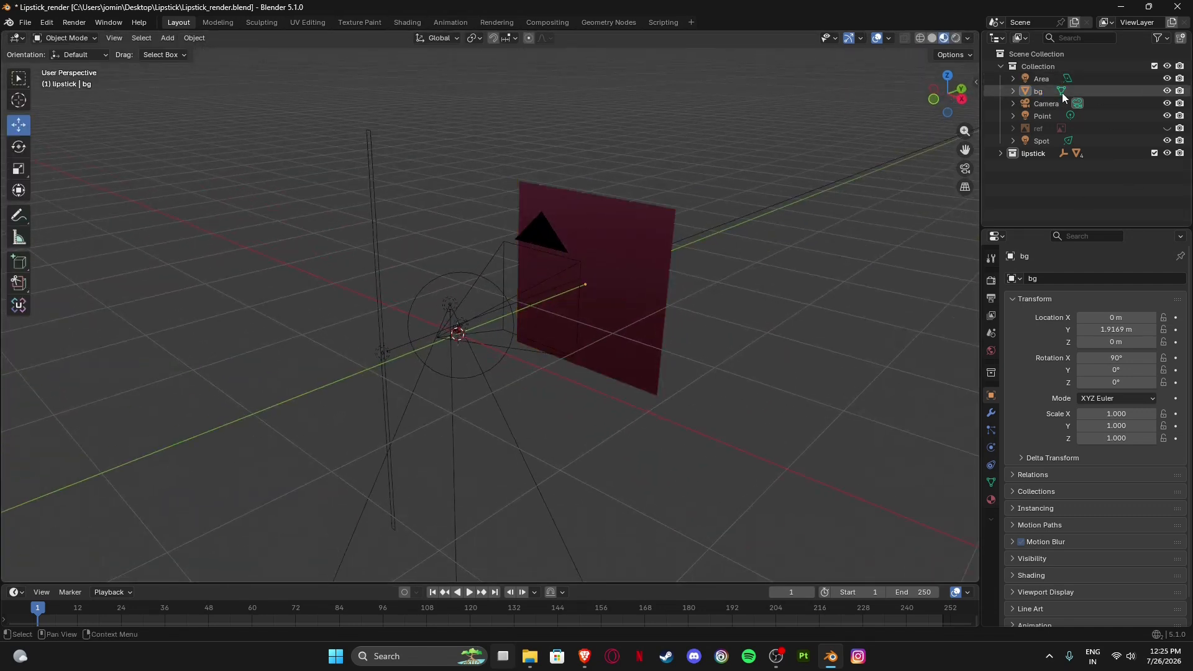
pyautogui.moveTo(1167, 79); pyautogui.dragTo(1150, 141)
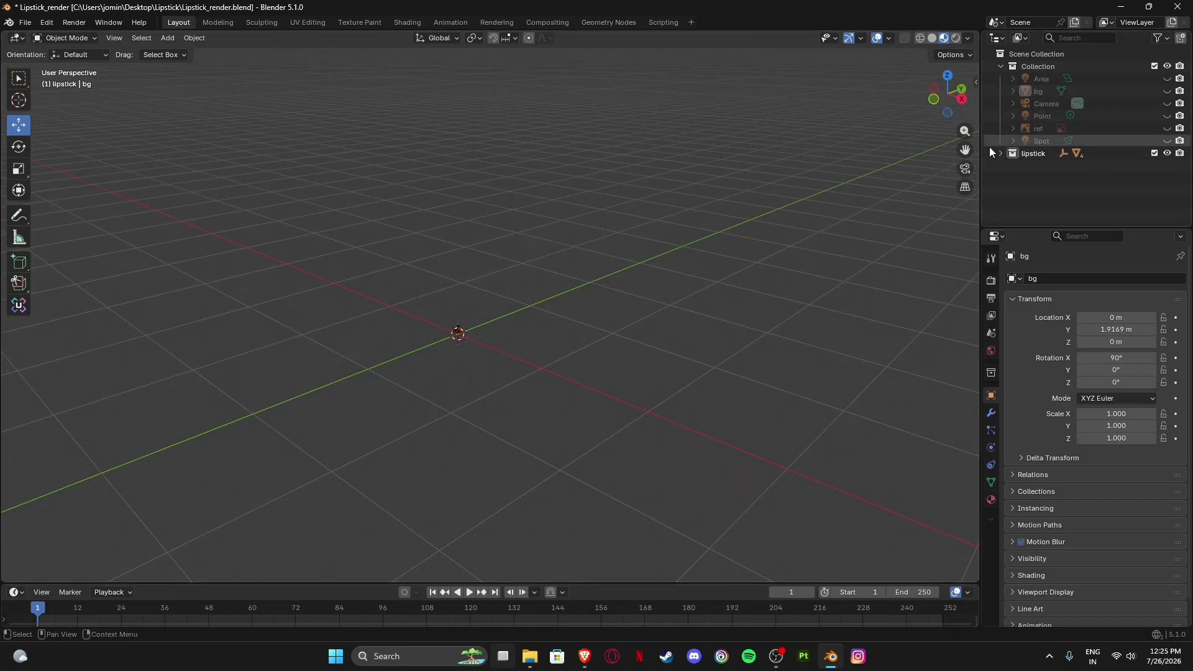
pyautogui.click(1000, 66)
pyautogui.click(1001, 79)
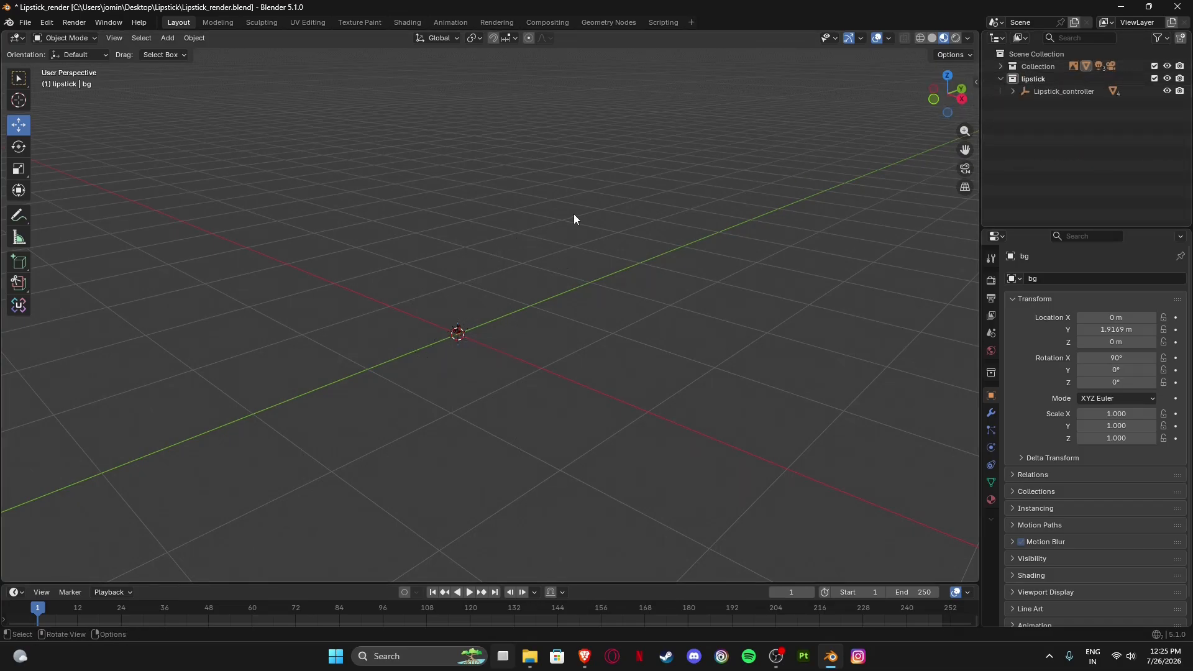
pyautogui.click(1013, 91)
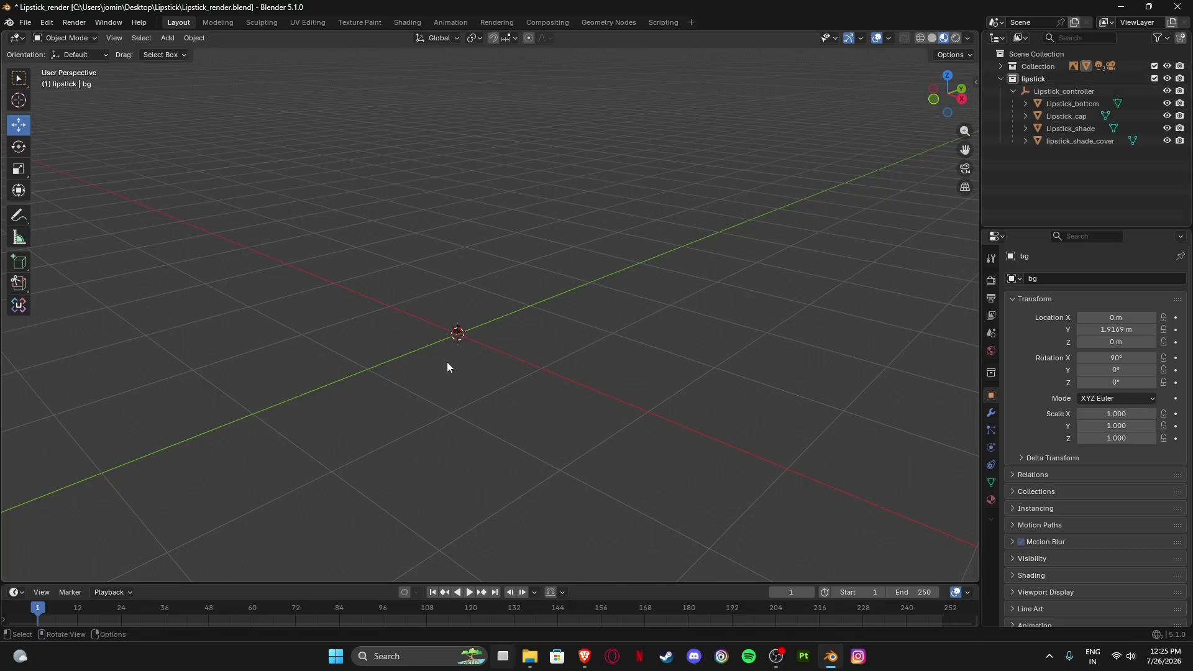
# Select the Lipstick_cap object and frame the viewport on it.
pyautogui.moveTo(447, 361); pyautogui.dragTo(337, 430, button='middle')
pyautogui.click(338, 430)
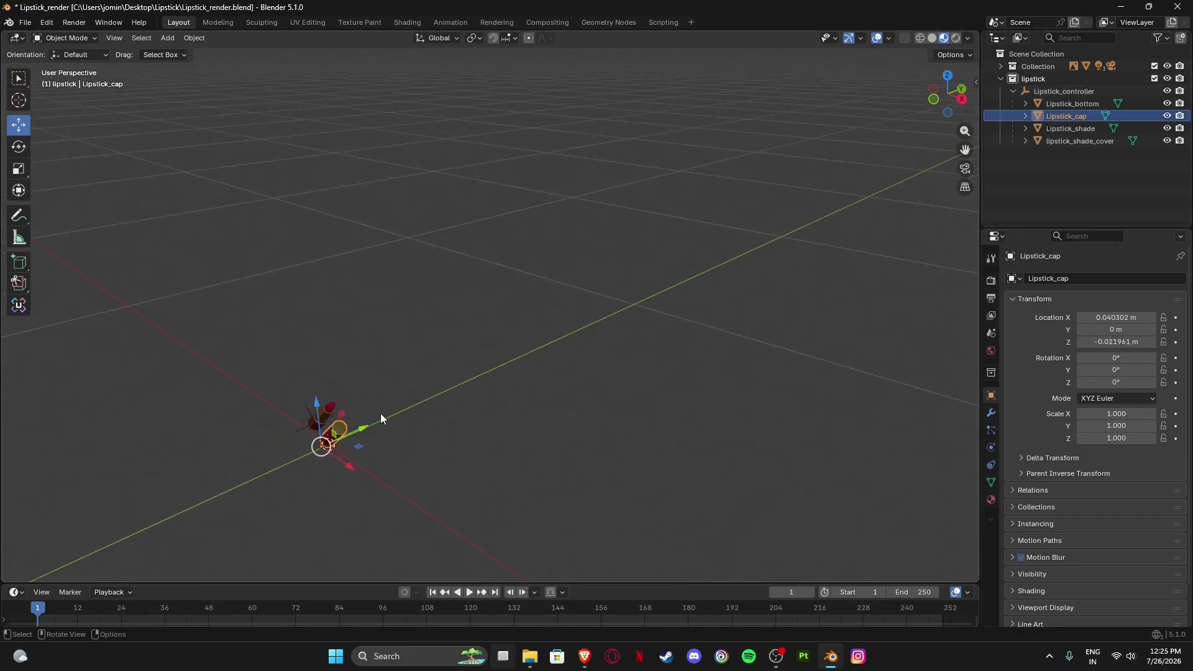
pyautogui.press('q')
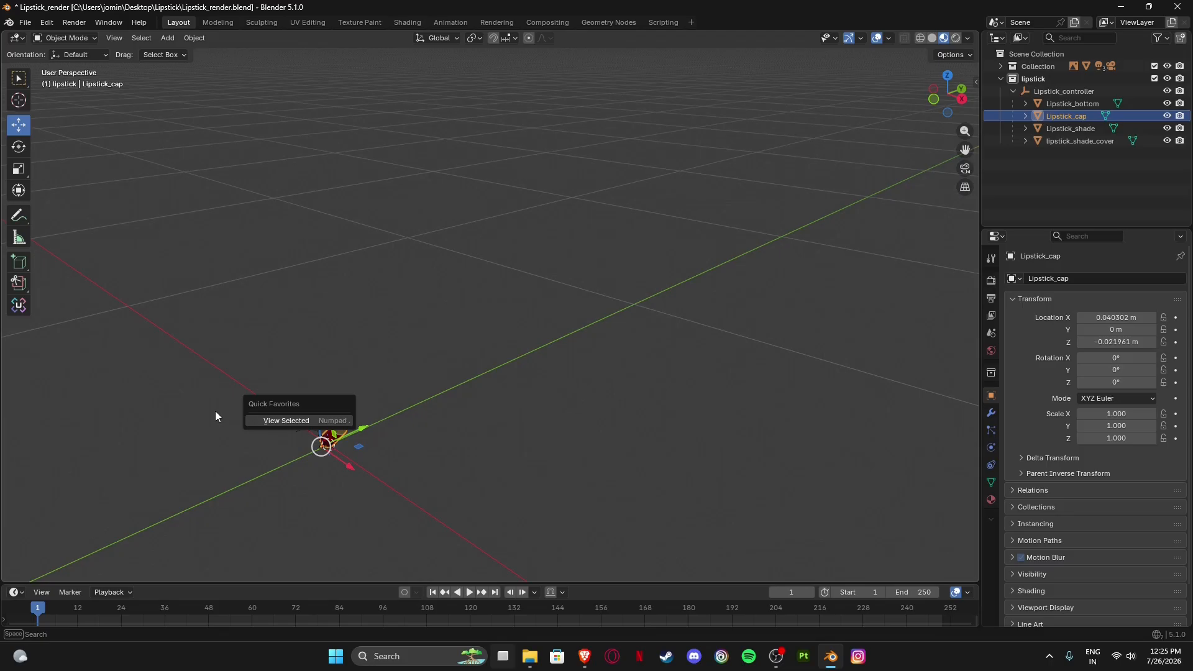
pyautogui.click(295, 421)
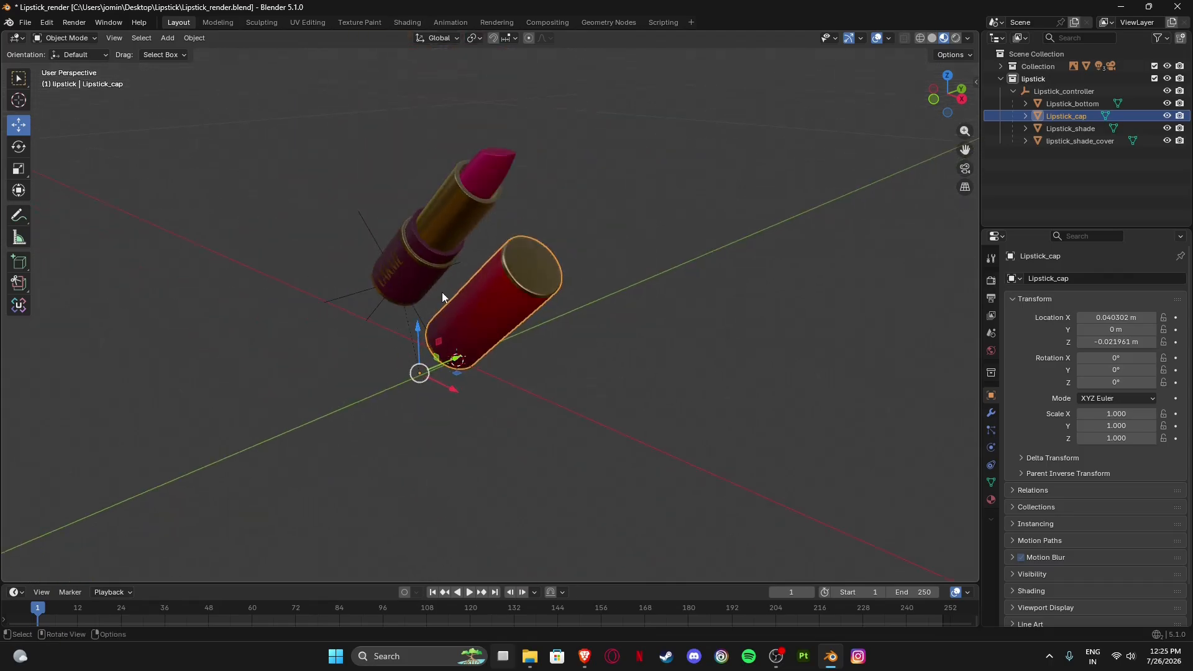
pyautogui.moveTo(434, 306); pyautogui.dragTo(527, 322, button='middle')
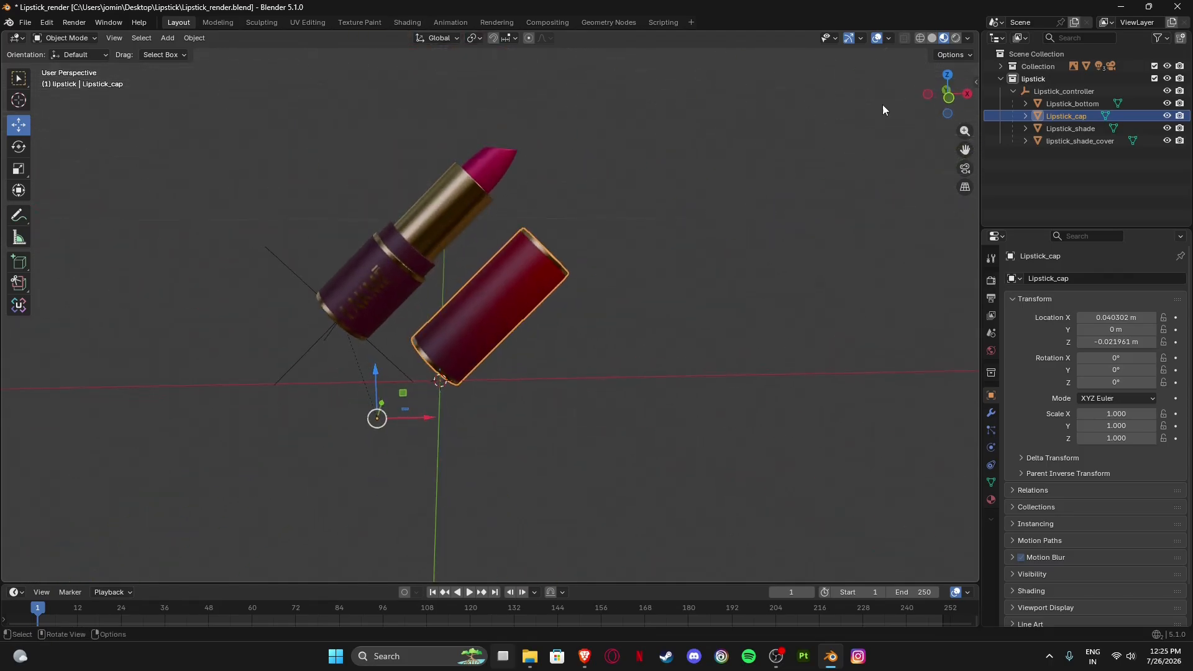
# Switch to the front orthographic view and select the Lipstick_controller empty.
pyautogui.click(948, 97)
pyautogui.keyDown('shift'); pyautogui.moveTo(435, 278); pyautogui.dragTo(514, 281, button='middle'); pyautogui.keyUp('shift')
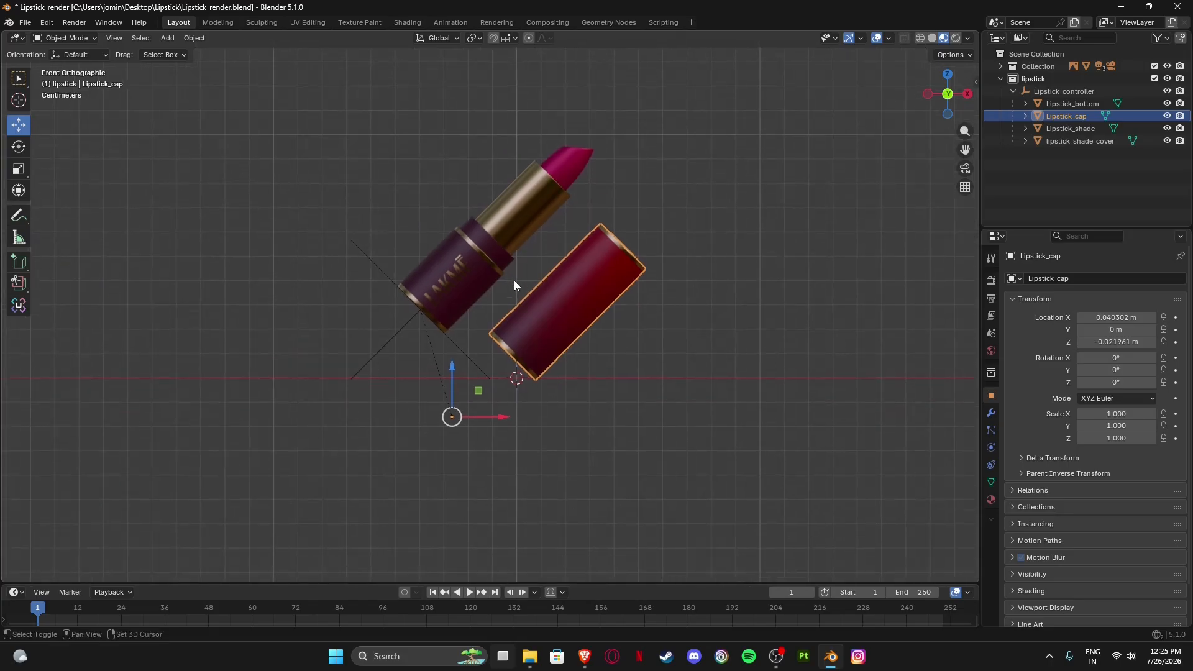
pyautogui.click(359, 340)
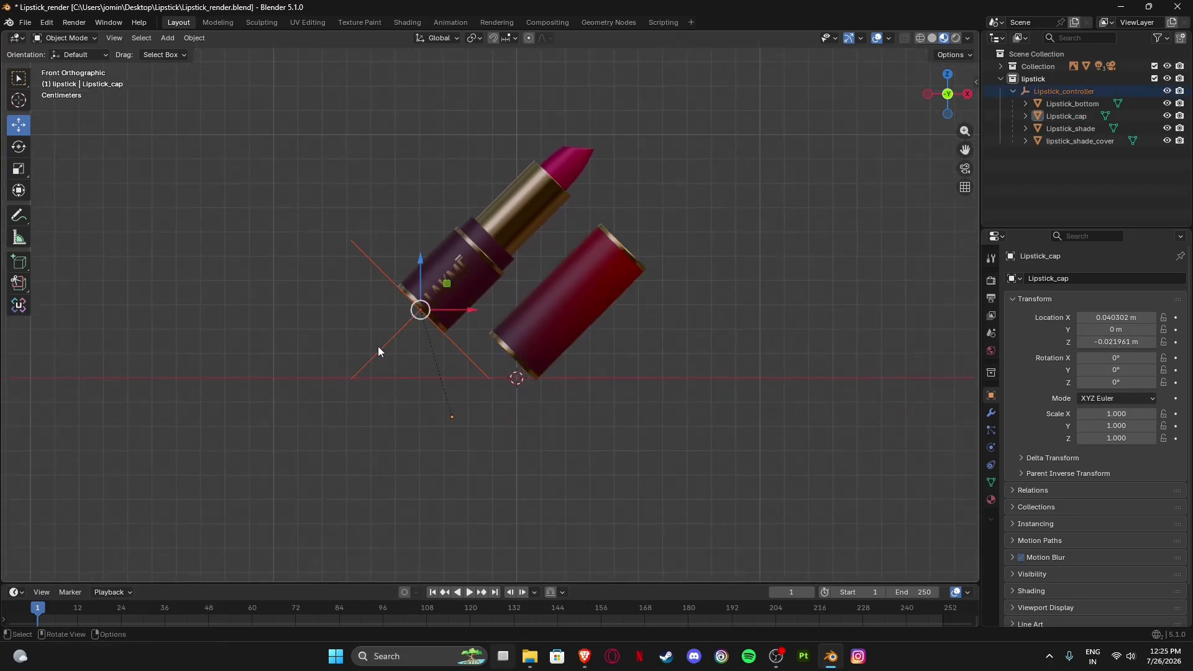
pyautogui.click(378, 349)
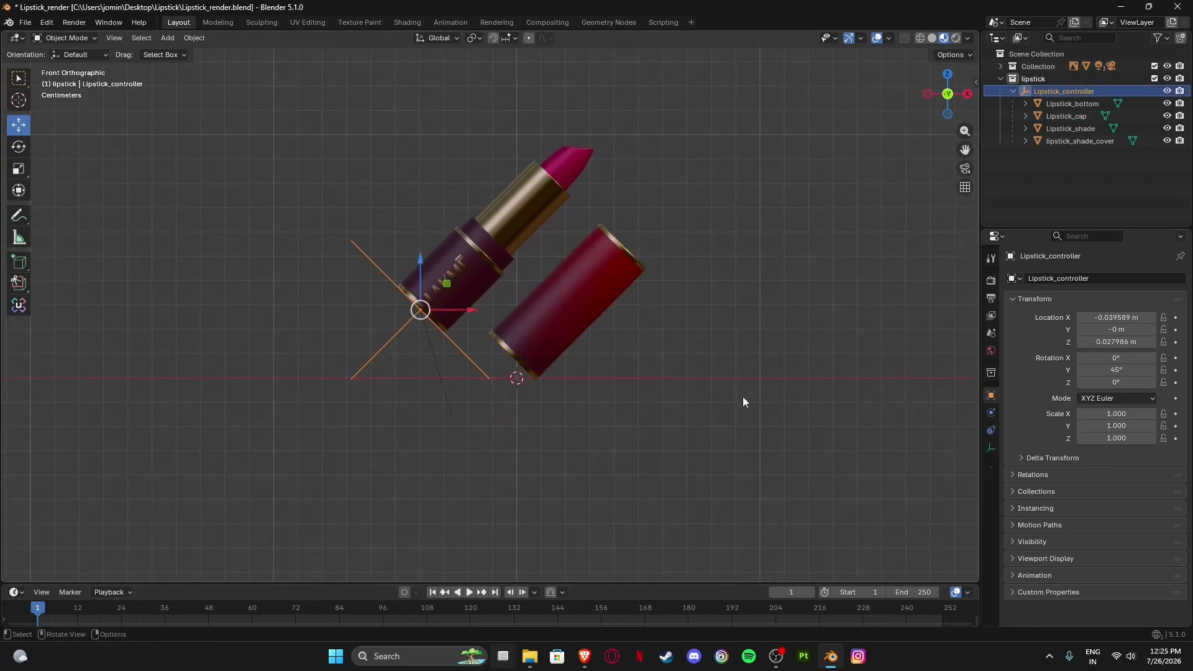
# Reset the Lipstick_controller's Y rotation to 0° and set its X, Y and Z location to 0 m.
pyautogui.click(1117, 371)
pyautogui.press('Return')
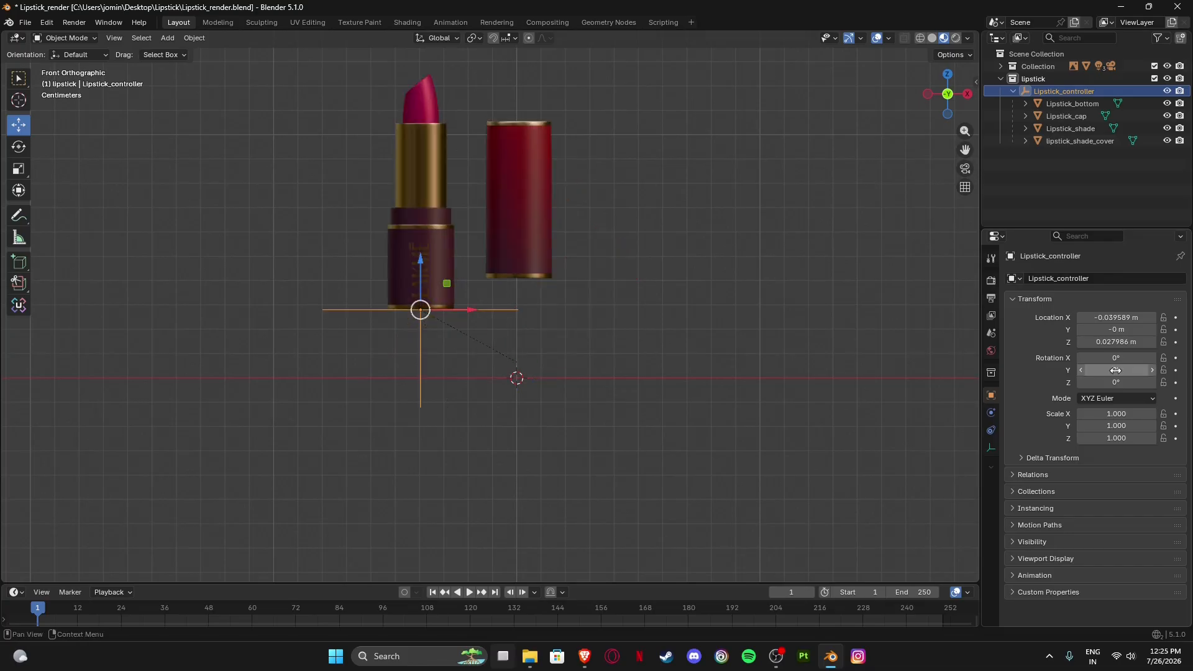
pyautogui.click(1115, 317)
pyautogui.moveTo(1116, 318); pyautogui.dragTo(1117, 342)
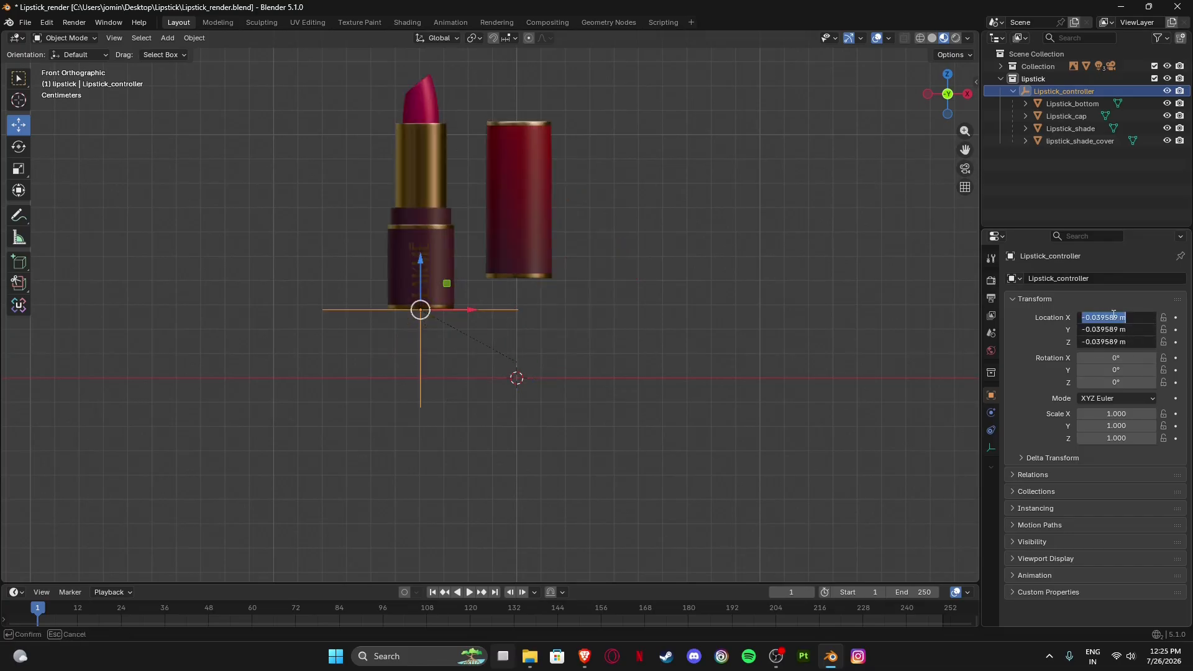
pyautogui.write('0')
pyautogui.press('Return')
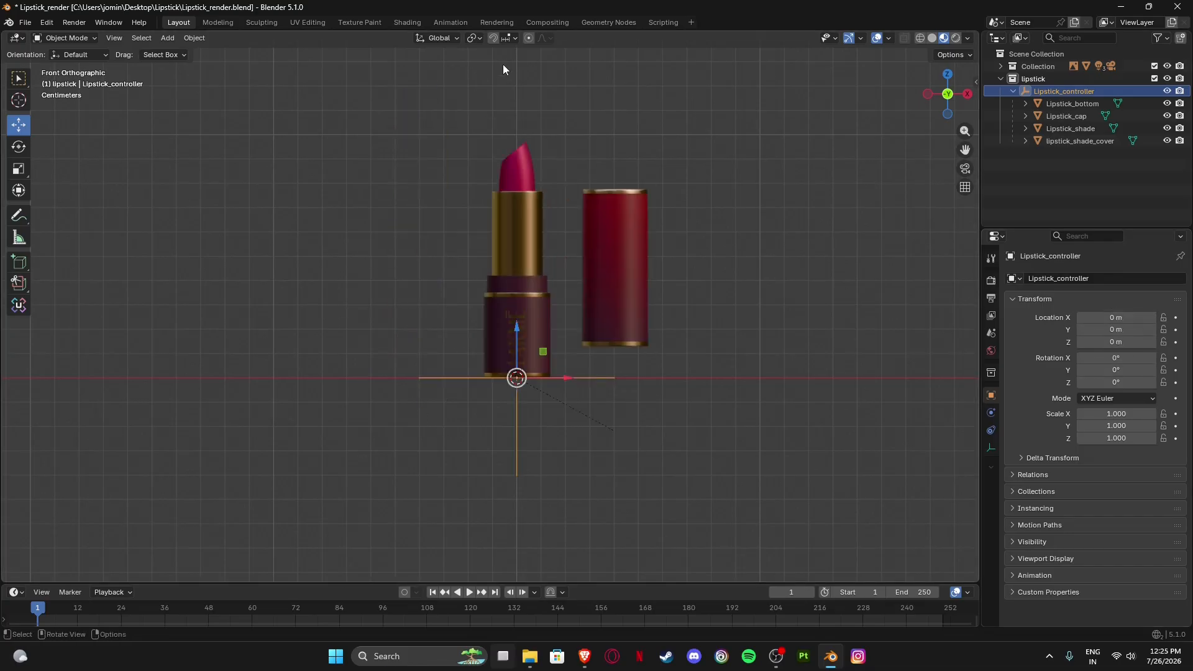
pyautogui.click(788, 438)
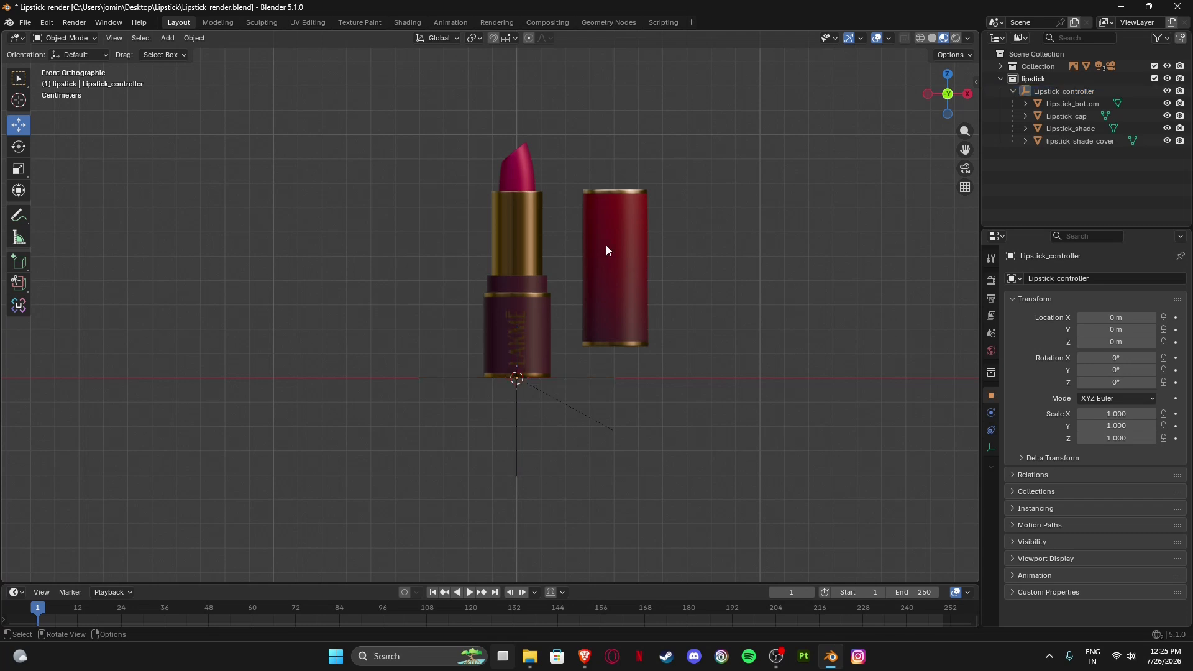
# Set the Lipstick_cap's X, Y and Z location to 0 m so it closes over the lipstick.
pyautogui.click(622, 237)
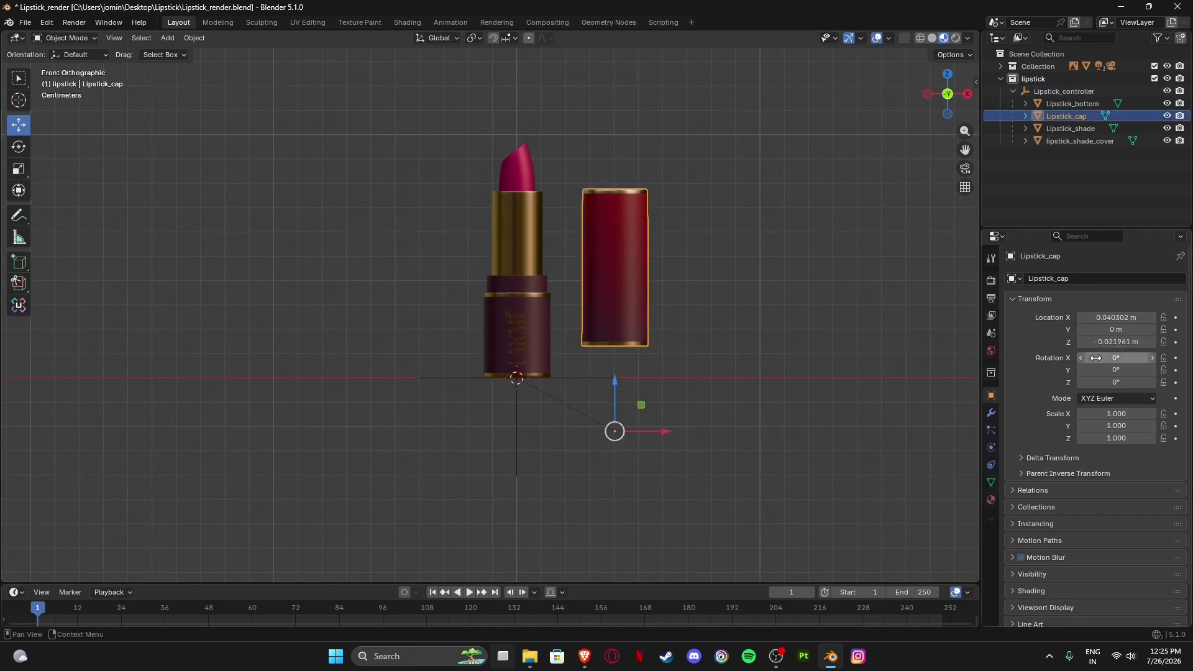
pyautogui.moveTo(1118, 316); pyautogui.dragTo(1117, 342)
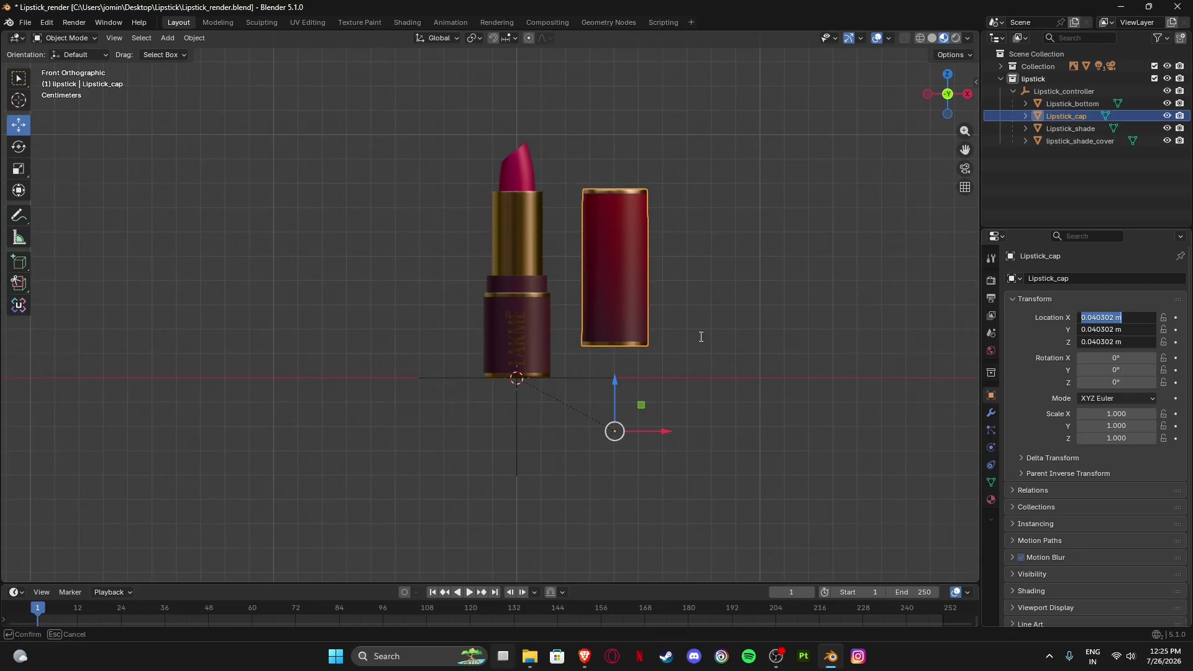
pyautogui.write('0')
pyautogui.press('Return')
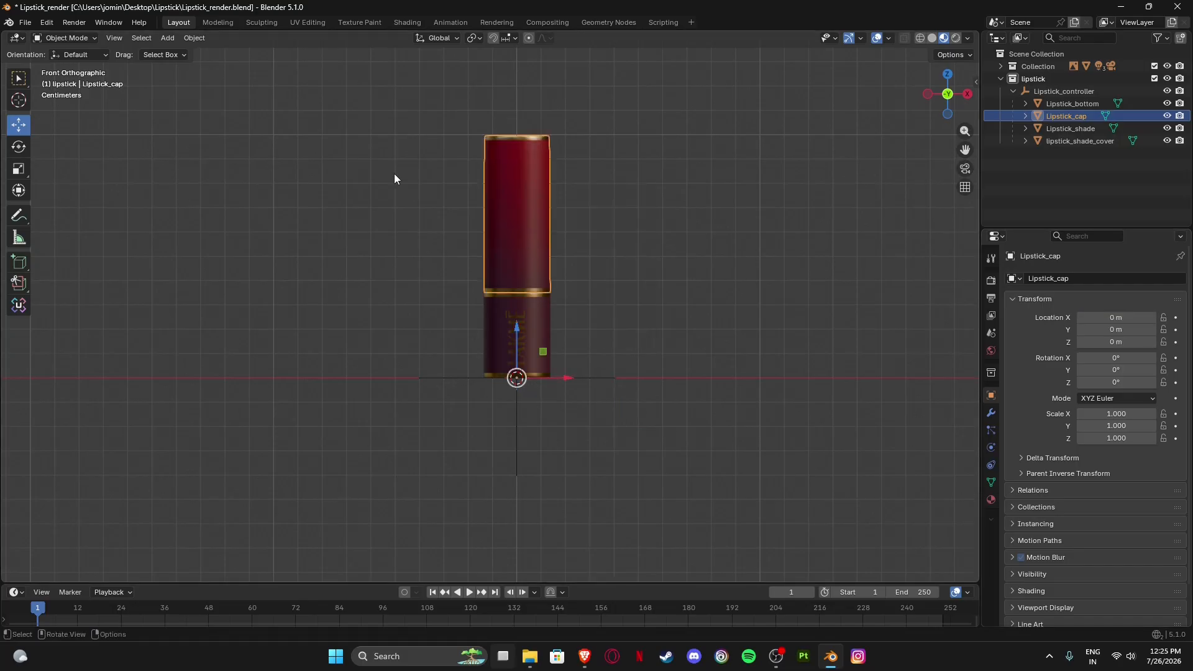
pyautogui.click(696, 277)
# Split the 3D viewport vertically into two side-by-side areas and turn the new one into a Shader Editor.
pyautogui.moveTo(696, 277); pyautogui.dragTo(602, 308, button='middle')
pyautogui.scroll(5, 601, 303)
pyautogui.keyDown('shift'); pyautogui.moveTo(466, 295); pyautogui.dragTo(488, 348, button='middle'); pyautogui.keyUp('shift')
pyautogui.moveTo(458, 255); pyautogui.dragTo(170, 5, button='middle')
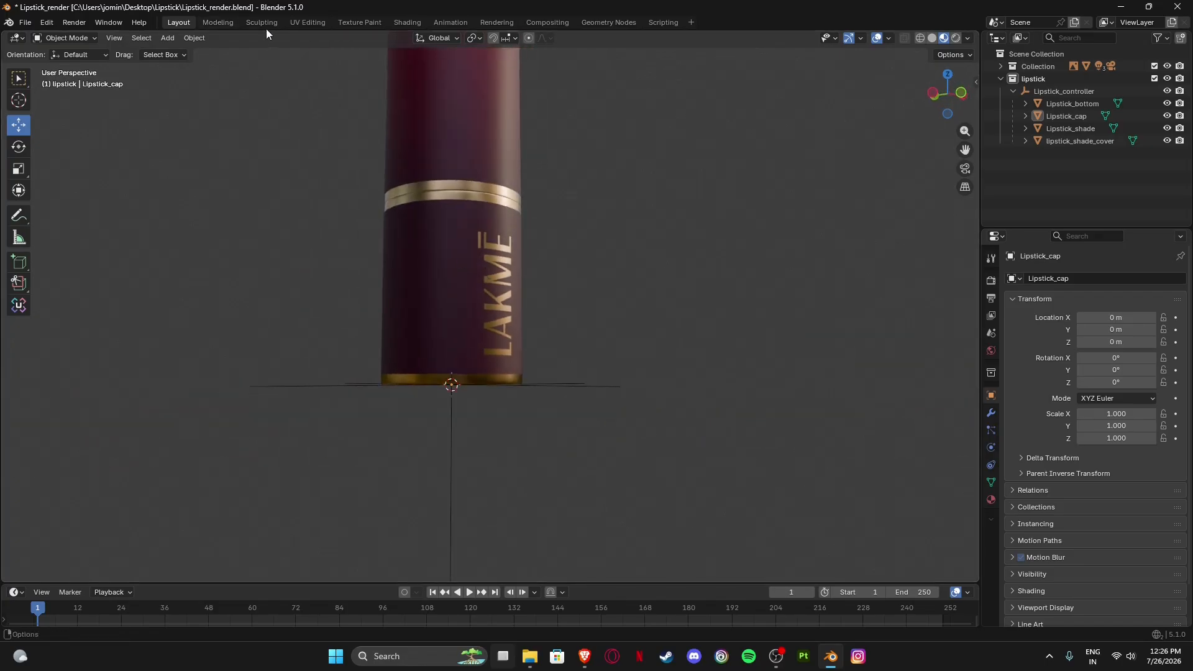
pyautogui.moveTo(974, 30); pyautogui.dragTo(559, 268)
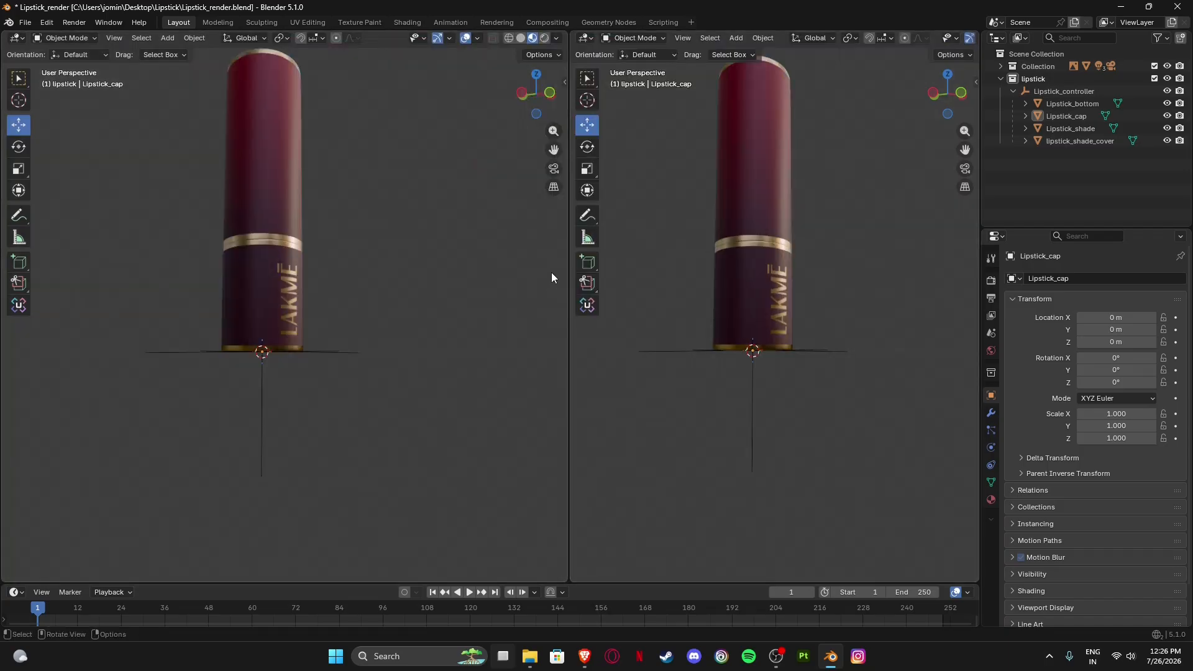
pyautogui.click(585, 37)
pyautogui.click(615, 139)
pyautogui.scroll(-2, 706, 333)
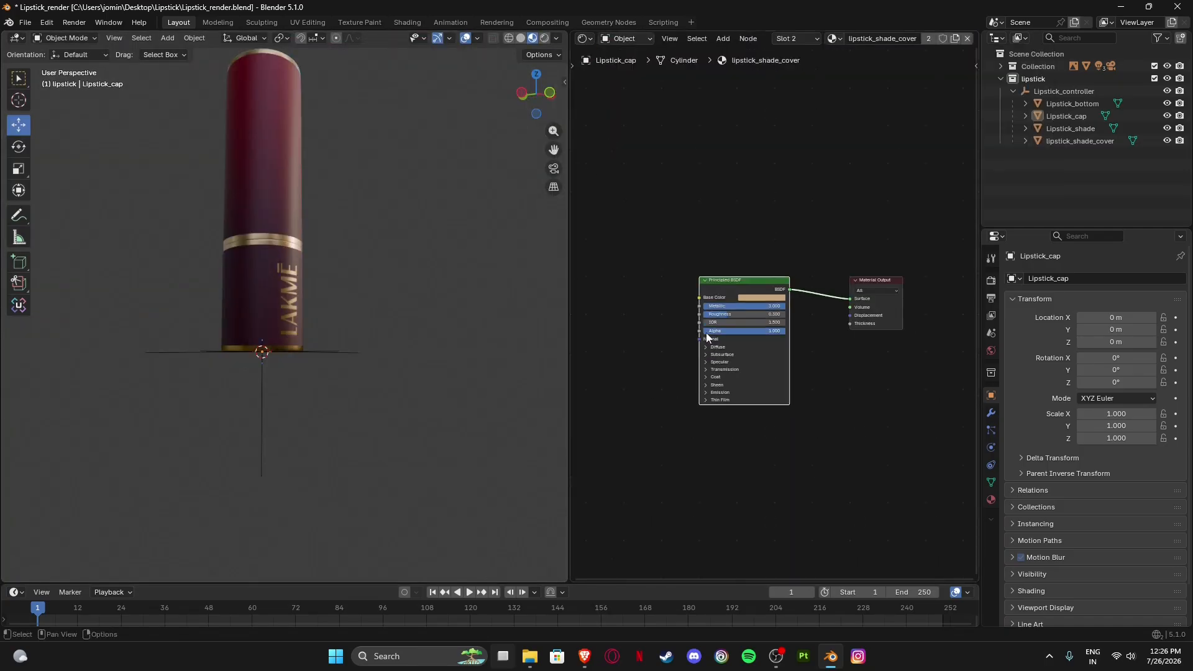
# Select the Lipstick_bottom object and examine how the logo image and the two Principled BSDF nodes feed its Mix Shader.
pyautogui.click(258, 284)
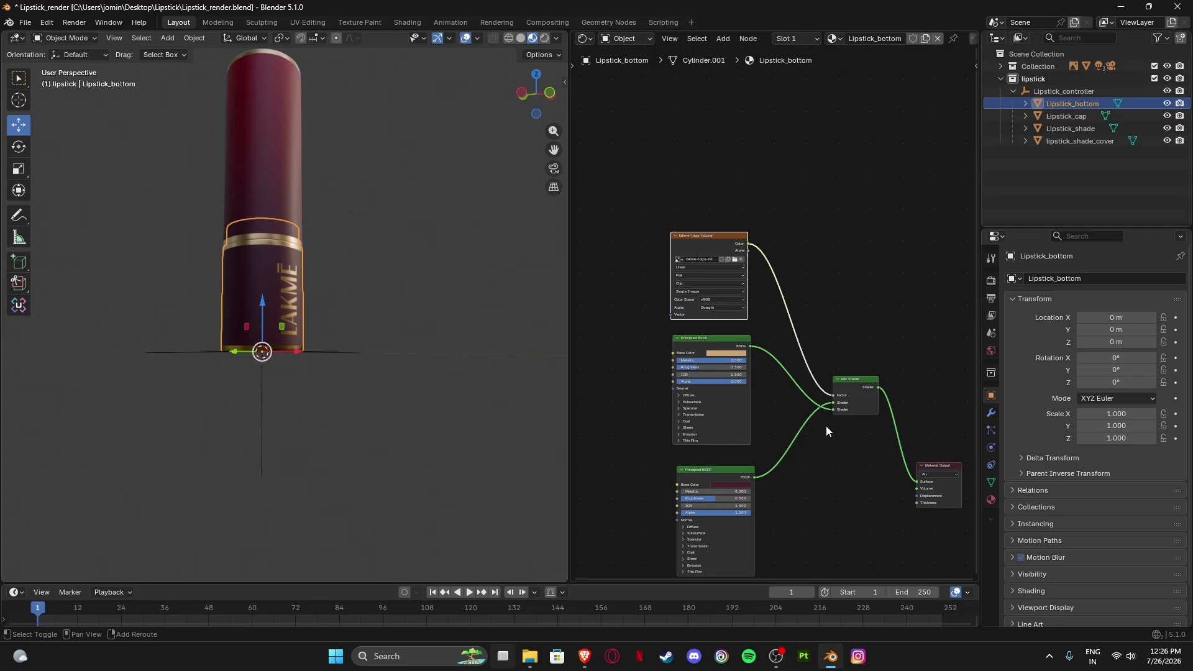
pyautogui.scroll(3, 841, 312)
pyautogui.scroll(2, 700, 312)
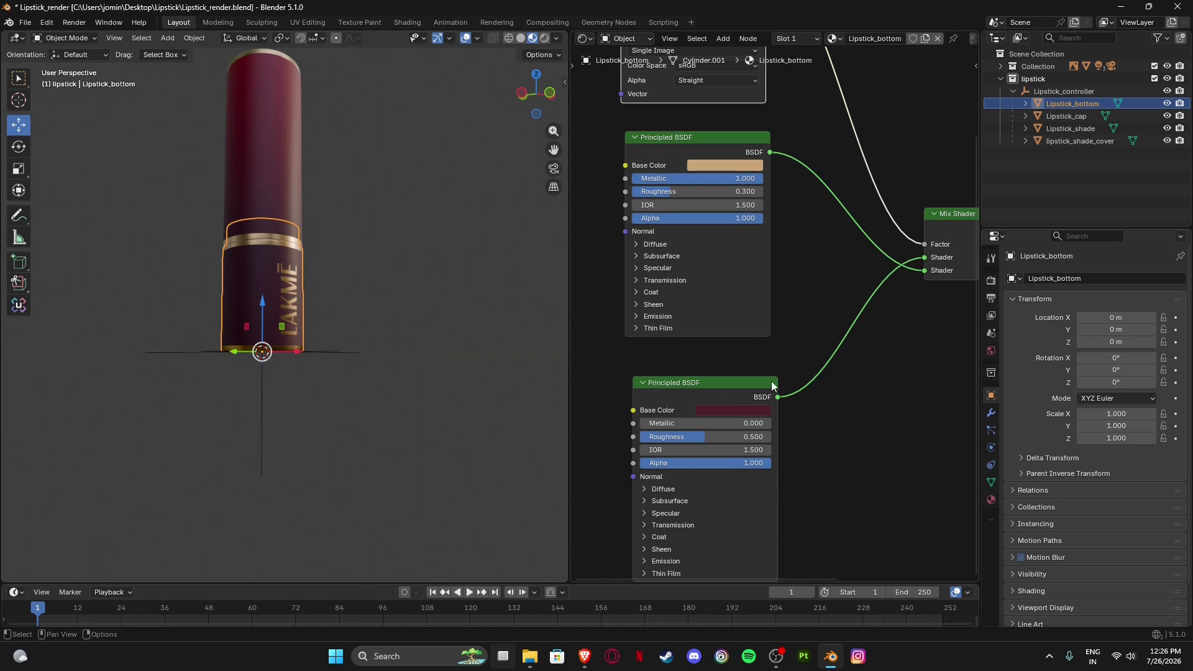
pyautogui.moveTo(815, 350); pyautogui.dragTo(684, 401, button='middle')
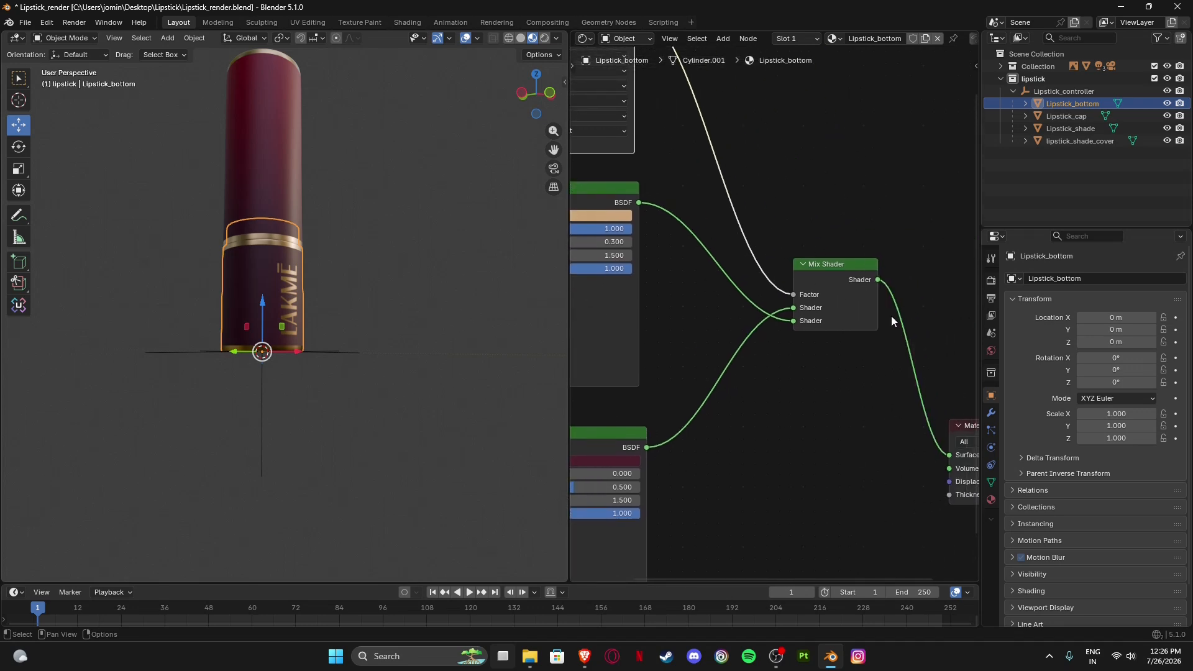
pyautogui.scroll(-3, 891, 316)
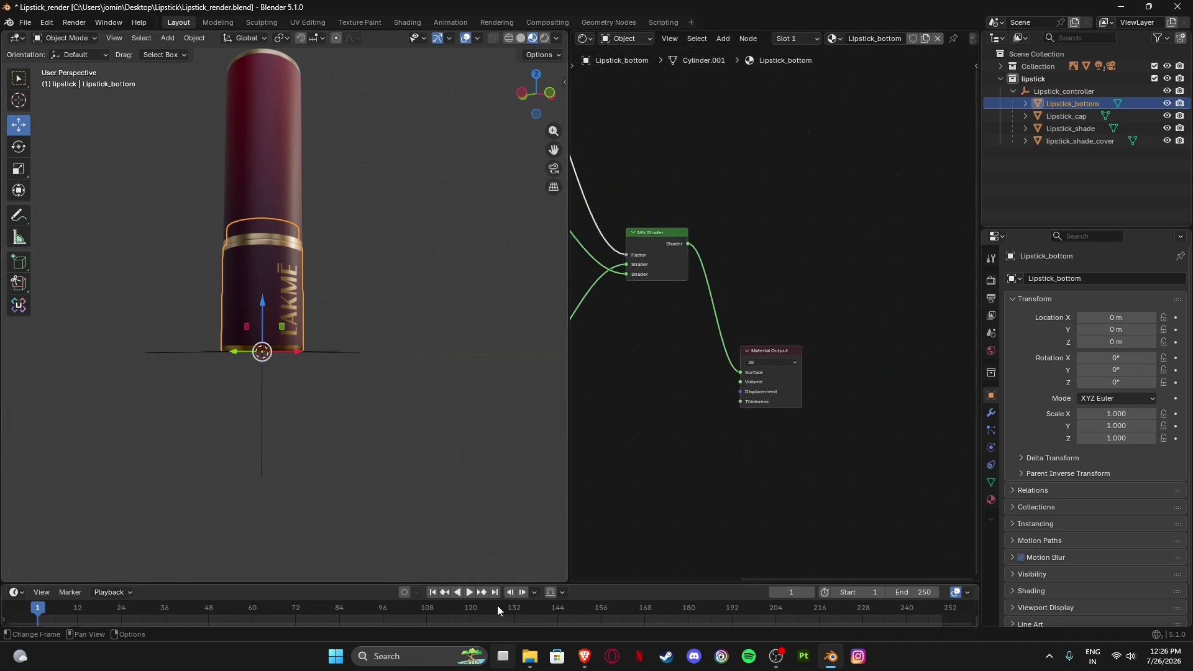
pyautogui.click(584, 656)
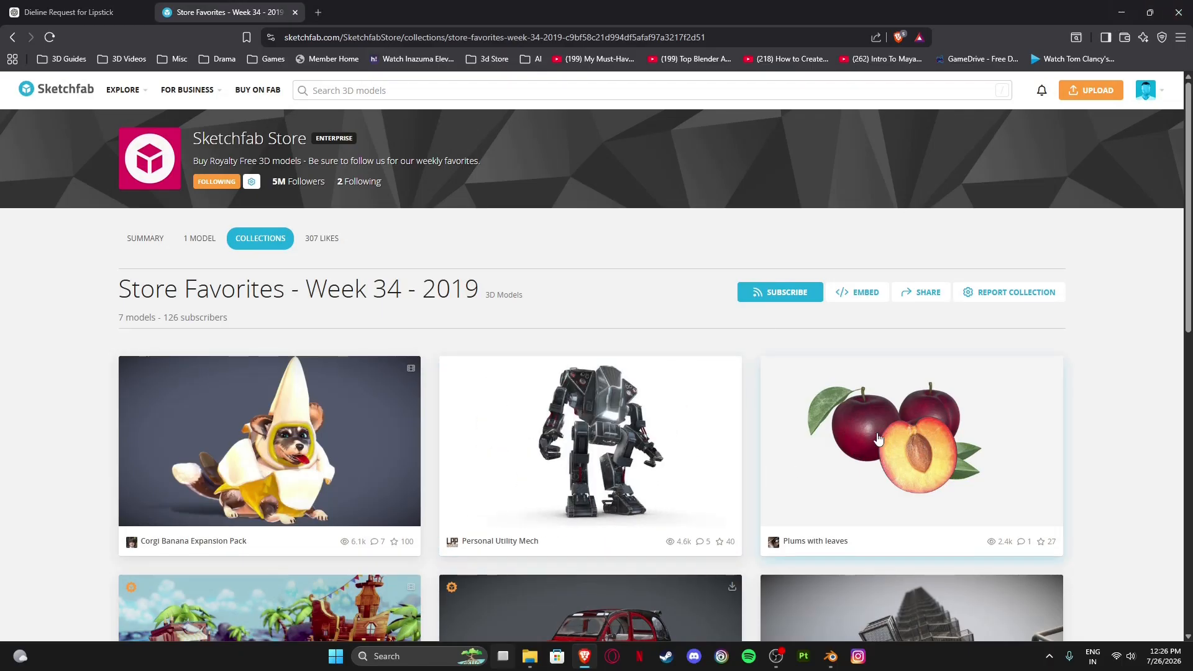
pyautogui.click(1122, 12)
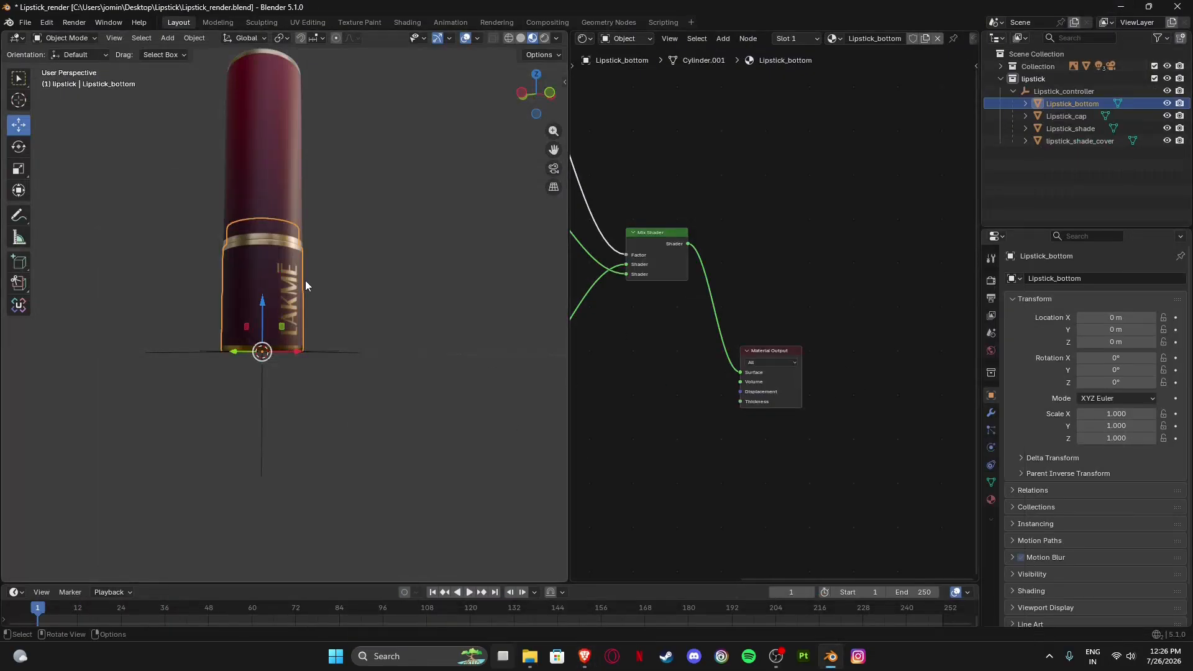
pyautogui.moveTo(700, 360); pyautogui.dragTo(885, 432, button='middle')
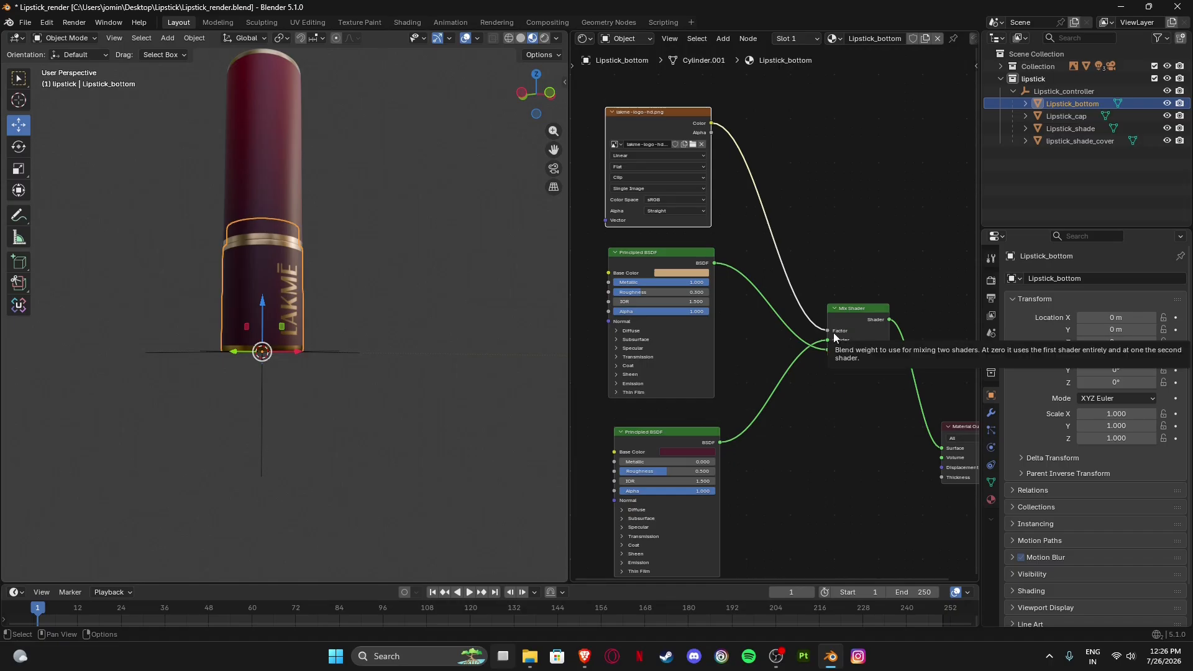
pyautogui.scroll(-1, 793, 320)
pyautogui.moveTo(805, 402); pyautogui.dragTo(779, 364, button='middle')
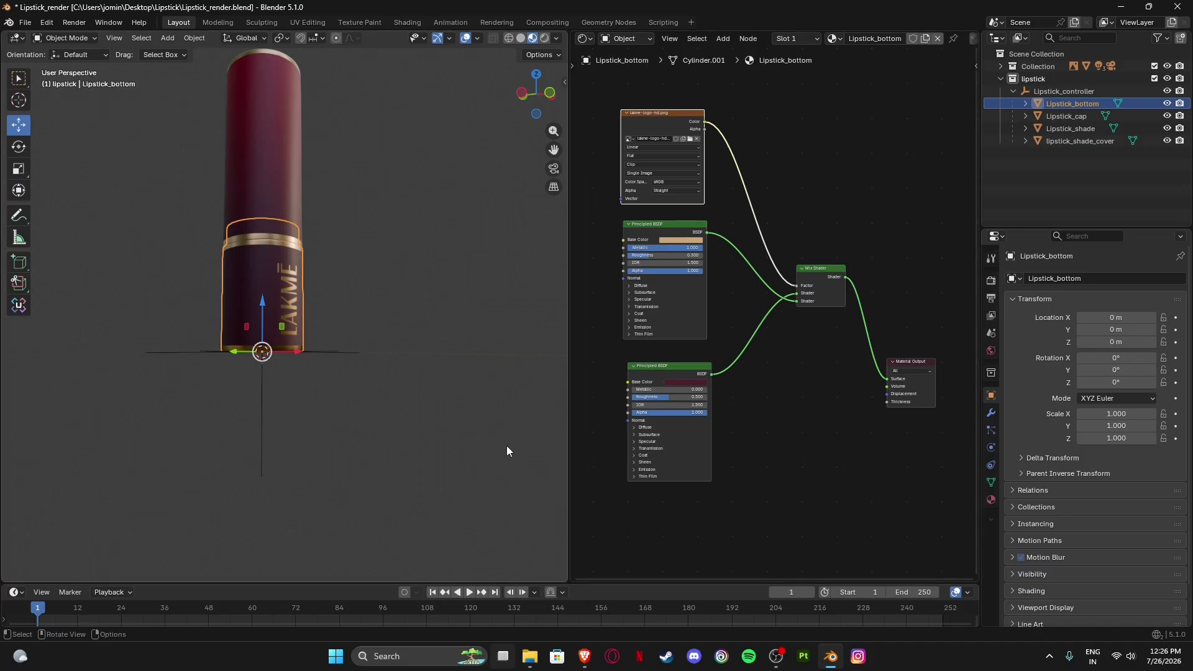
pyautogui.scroll(5, 266, 279)
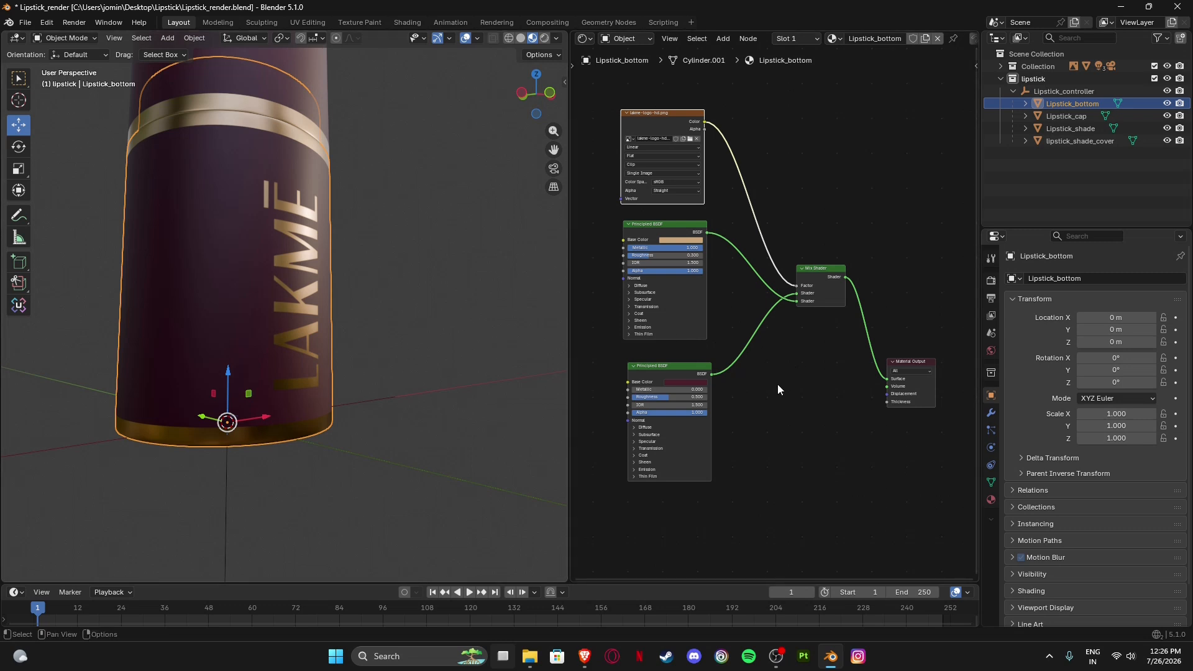
pyautogui.moveTo(778, 384); pyautogui.dragTo(807, 391, button='middle')
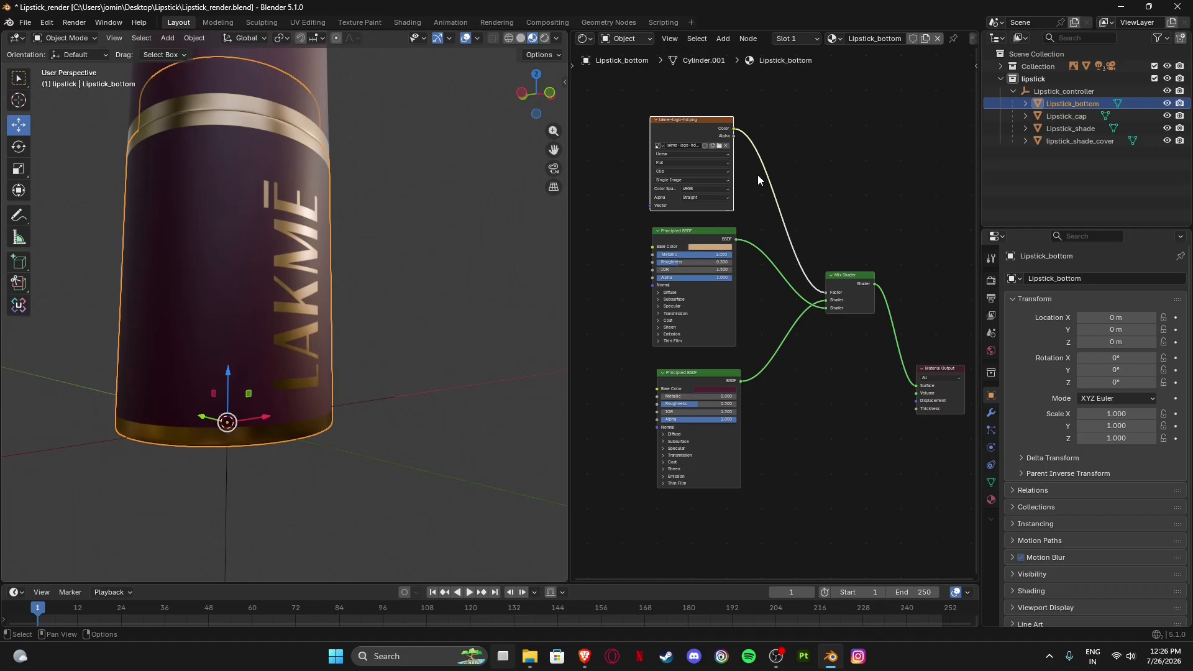
# Add a Principled BSDF node to the Lipstick_bottom material and connect it to the Material Output's Surface input.
pyautogui.moveTo(853, 408); pyautogui.dragTo(613, 395, button='middle')
pyautogui.press('F3')
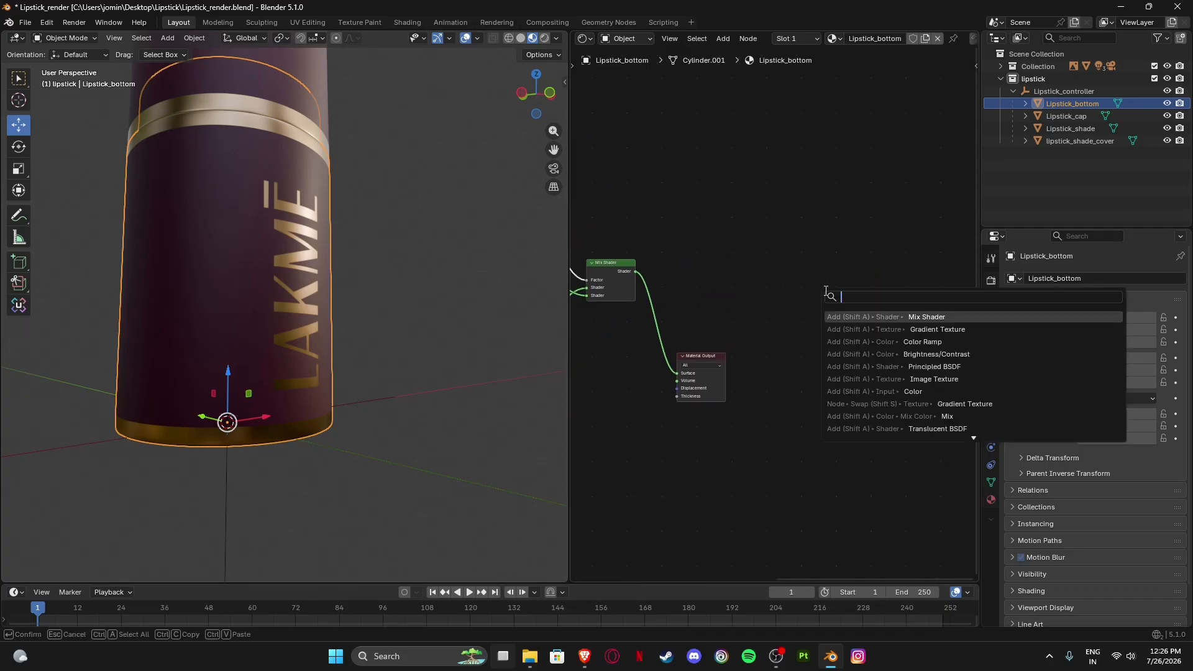
pyautogui.click(774, 259)
pyautogui.moveTo(739, 388); pyautogui.dragTo(869, 375, button='middle')
pyautogui.press('F3')
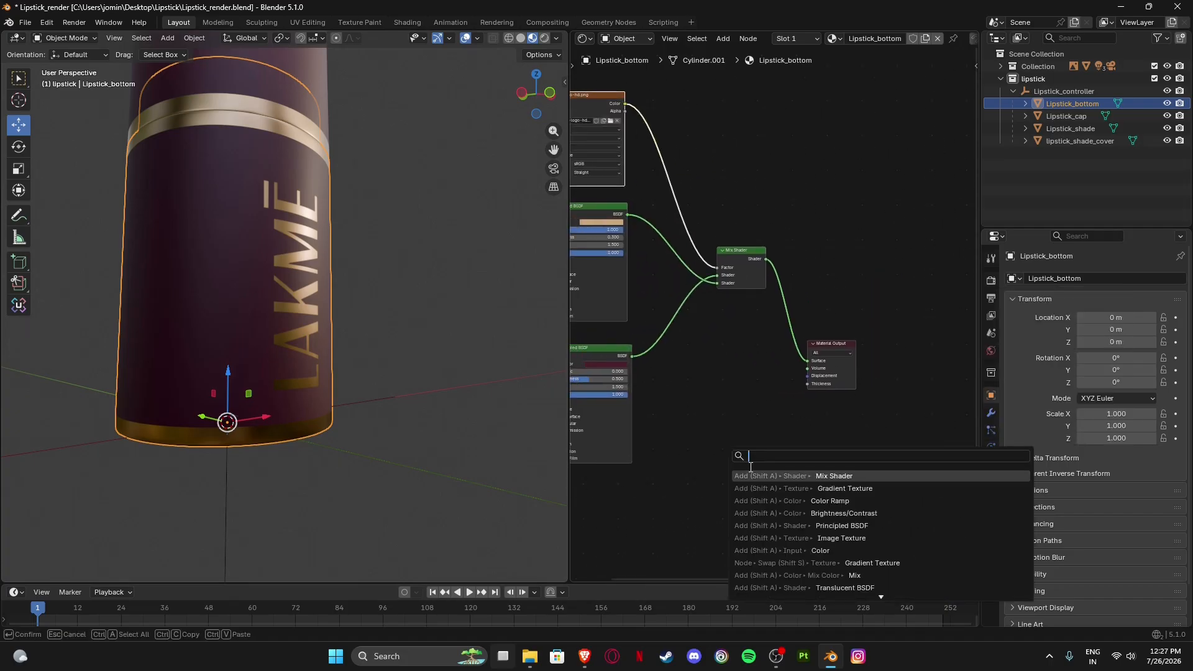
pyautogui.click(843, 526)
pyautogui.click(753, 402)
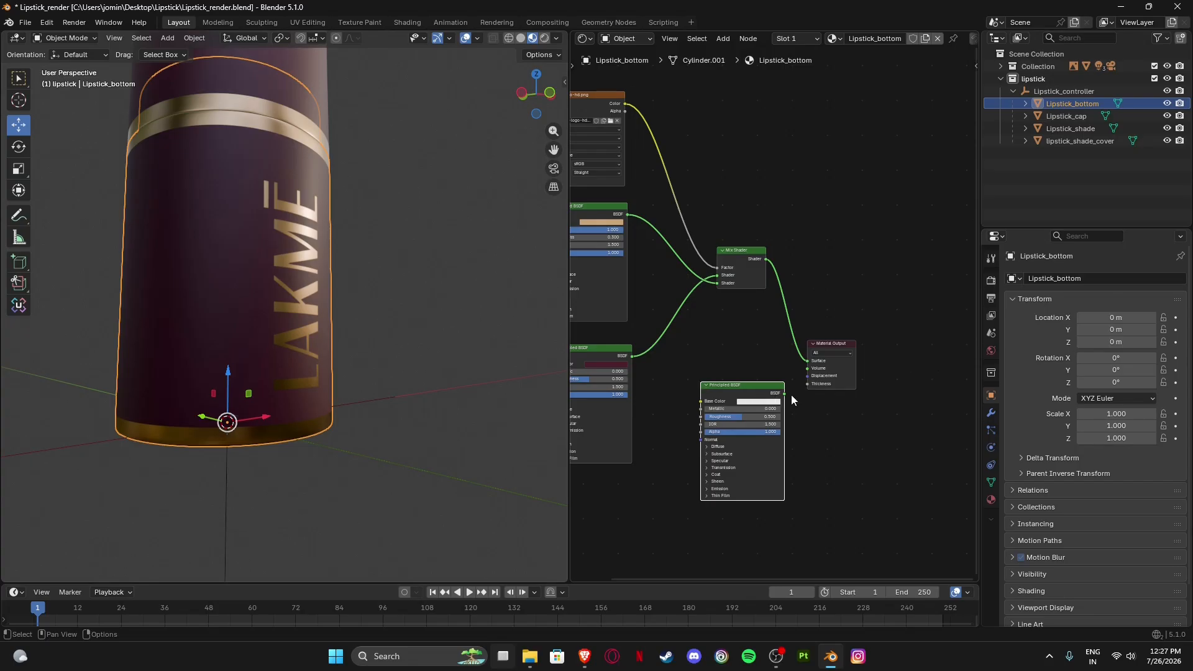
pyautogui.moveTo(786, 393); pyautogui.dragTo(808, 361)
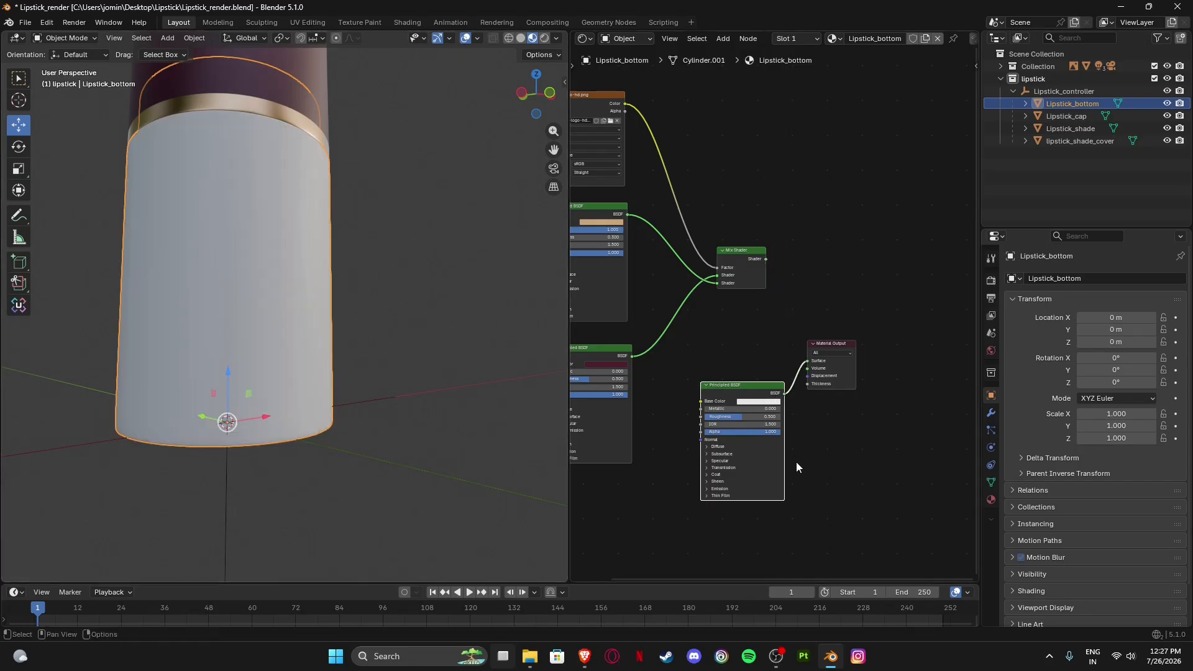
# Delete the extra Principled BSDF from the Lipstick_bottom material and reconnect the Mix Shader to the Material Output.
pyautogui.click(258, 79)
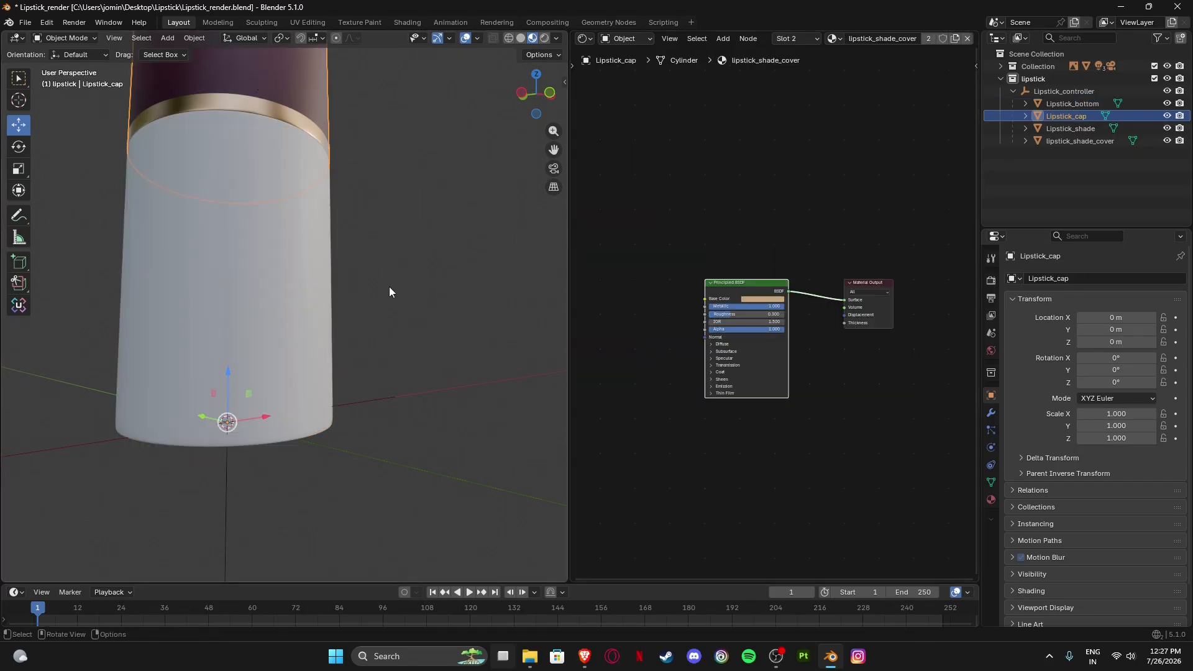
pyautogui.click(281, 326)
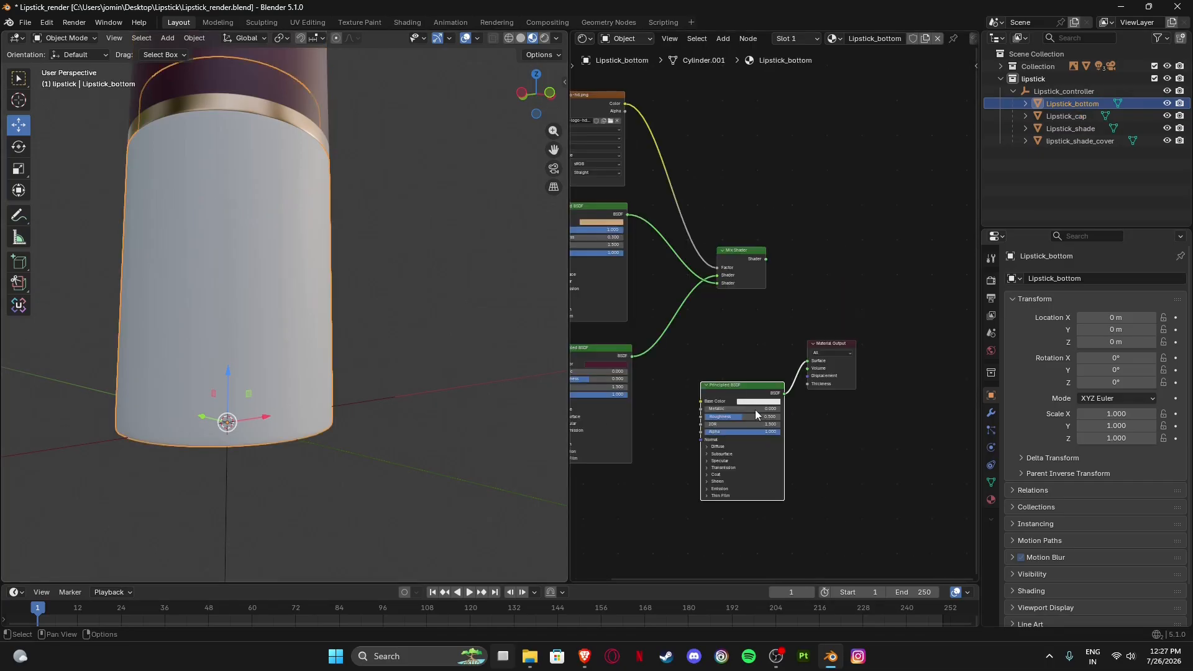
pyautogui.press('x')
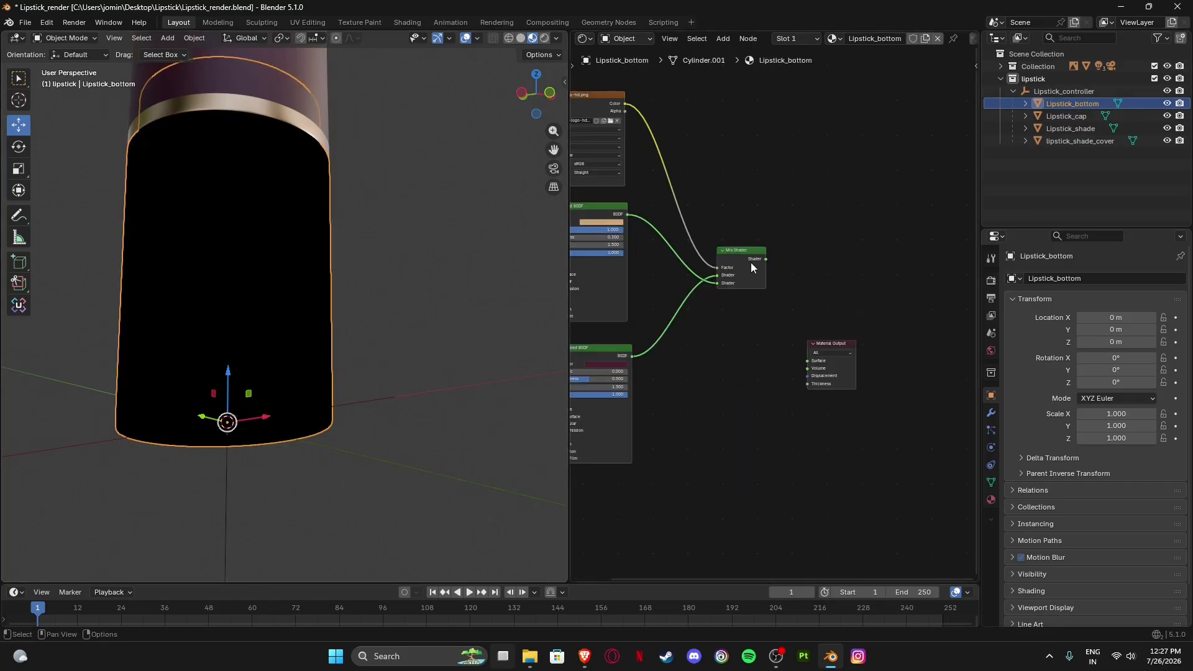
pyautogui.moveTo(765, 259); pyautogui.dragTo(836, 307)
pyautogui.scroll(-2, 734, 413)
pyautogui.press('Home')
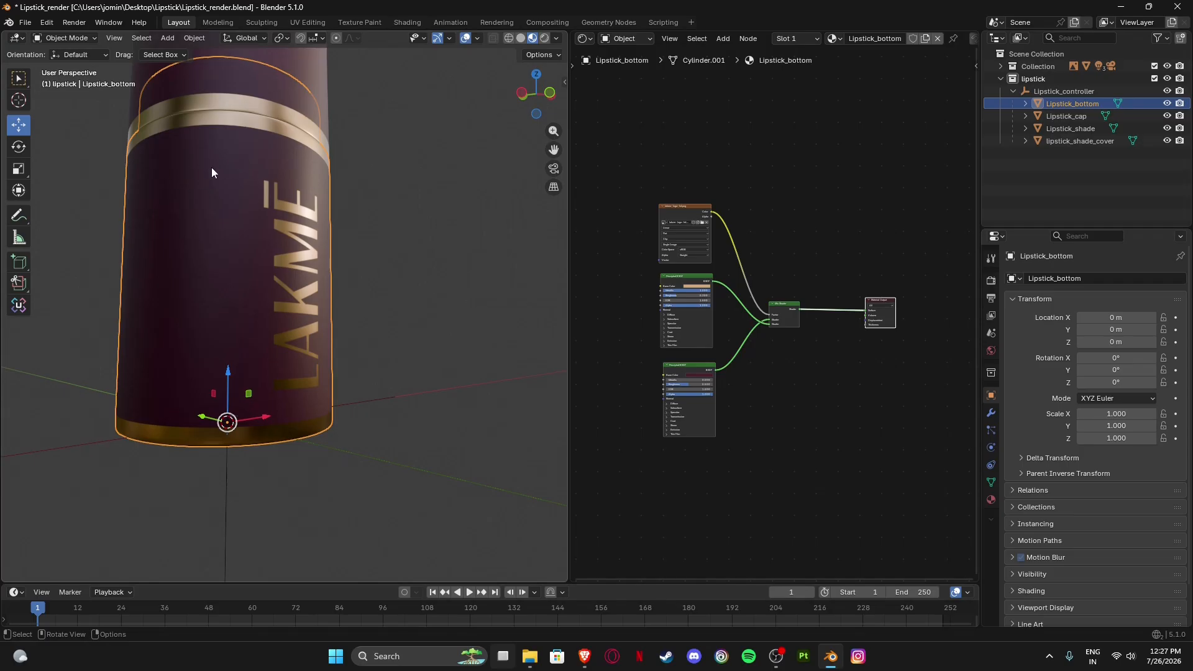
# Deselect the Lipstick_bottom object and examine the gold LAKMÉ logo and metal bands on the closed lipstick from several angles.
pyautogui.scroll(4, 646, 343)
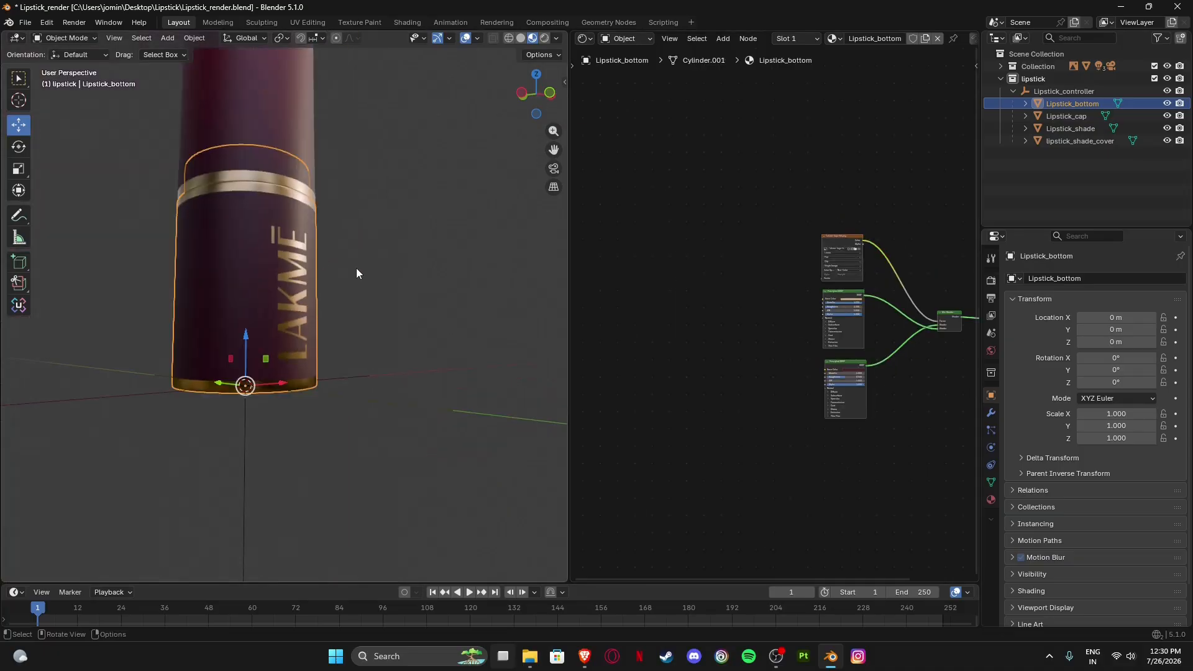
pyautogui.scroll(-6, 356, 267)
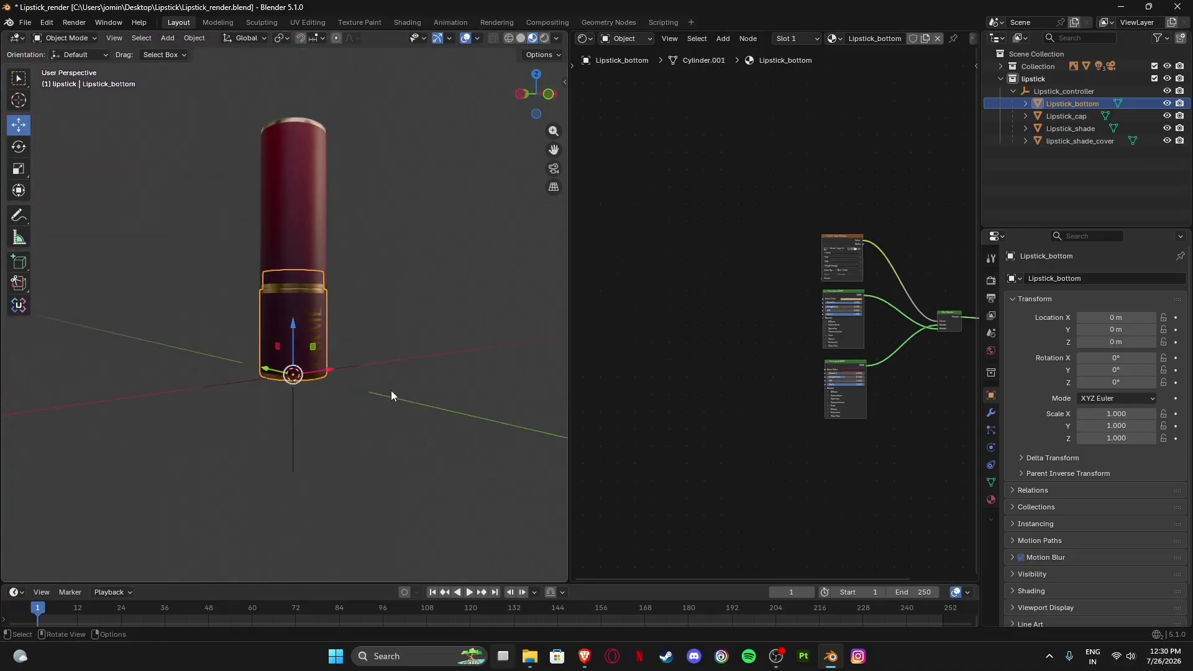
pyautogui.scroll(2, 392, 394)
pyautogui.click(393, 412)
pyautogui.moveTo(348, 373); pyautogui.dragTo(333, 280, button='middle')
pyautogui.scroll(1, 327, 342)
pyautogui.scroll(4, 327, 342)
pyautogui.scroll(-2, 303, 292)
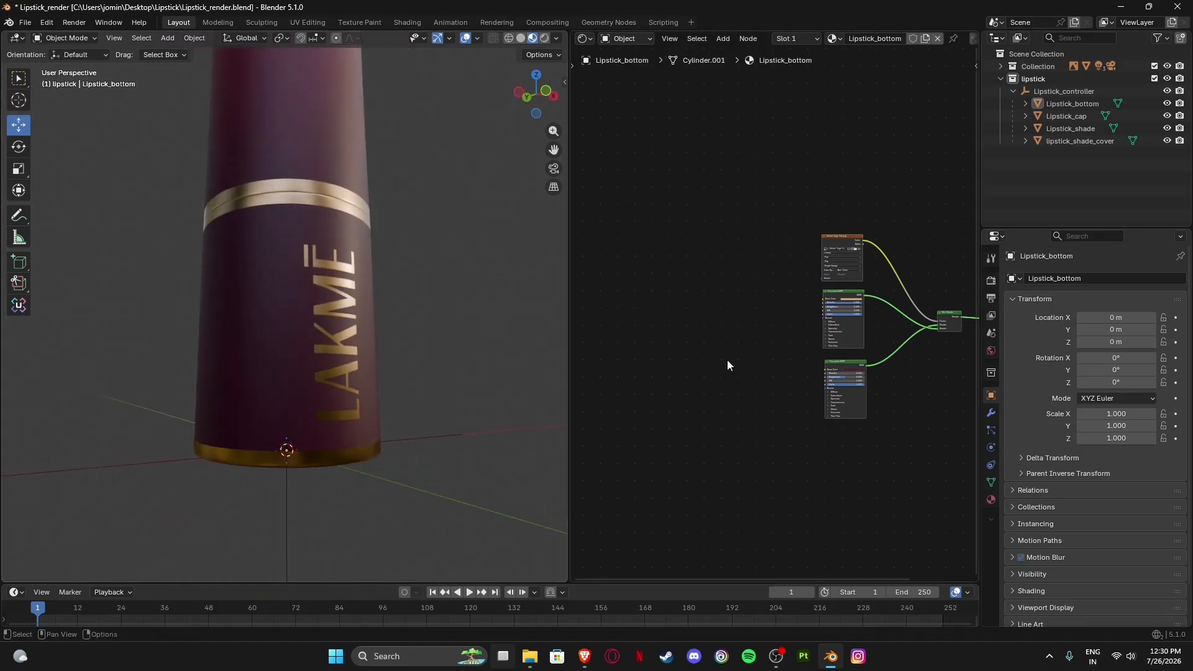
# Move the Mix Shader node in the Lipstick_bottom material slightly closer to the logo image and Principled BSDF nodes.
pyautogui.scroll(-4, 728, 361)
pyautogui.keyDown('shift'); pyautogui.moveTo(846, 378); pyautogui.dragTo(677, 398, button='middle'); pyautogui.keyUp('shift')
pyautogui.scroll(5, 702, 383)
pyautogui.scroll(5, 767, 350)
pyautogui.keyDown('shift'); pyautogui.moveTo(727, 367); pyautogui.dragTo(782, 387, button='middle'); pyautogui.keyUp('shift')
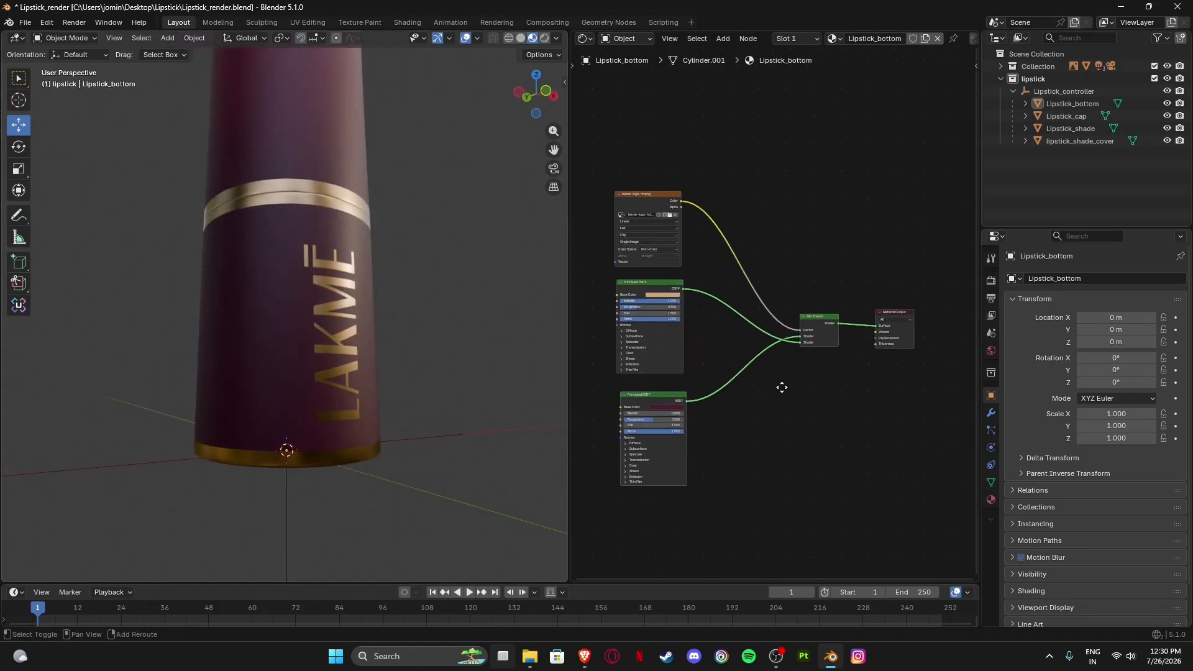
pyautogui.moveTo(811, 314); pyautogui.dragTo(790, 301)
pyautogui.scroll(3, 784, 367)
pyautogui.keyDown('shift'); pyautogui.moveTo(755, 380); pyautogui.dragTo(774, 355, button='middle'); pyautogui.keyUp('shift')
# Examine the logo image texture node and the two Principled BSDF nodes' settings in the Lipstick_bottom material.
pyautogui.keyDown('shift'); pyautogui.moveTo(624, 136); pyautogui.dragTo(701, 279, button='middle'); pyautogui.keyUp('shift')
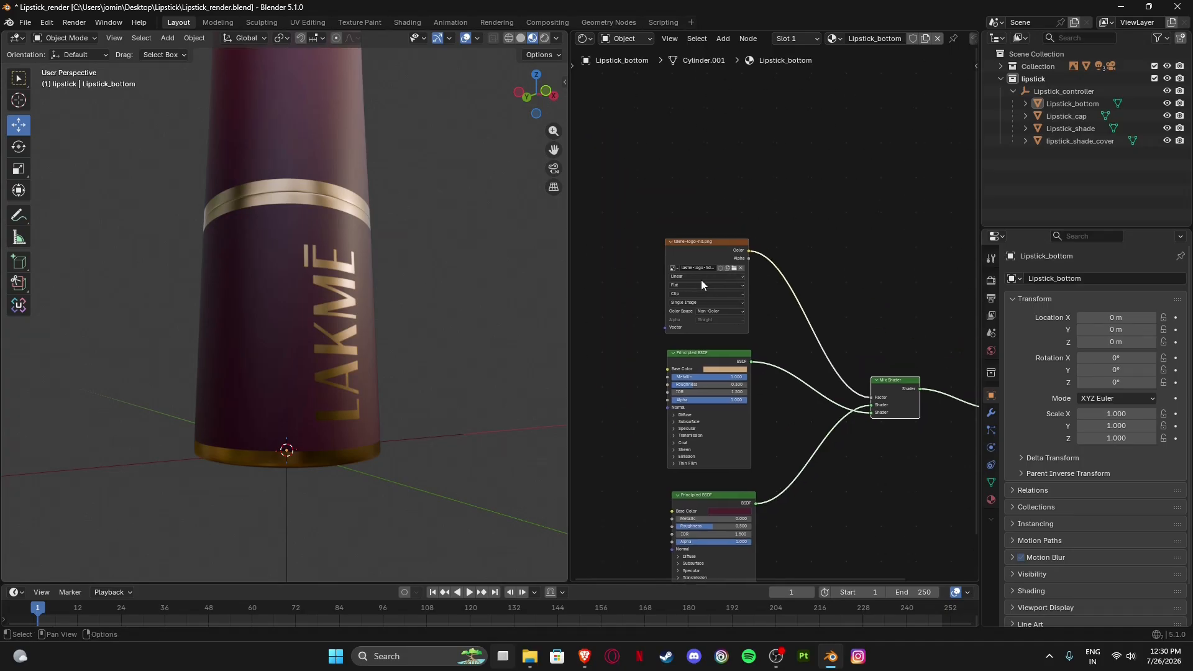
pyautogui.scroll(4, 653, 191)
pyautogui.scroll(-4, 637, 200)
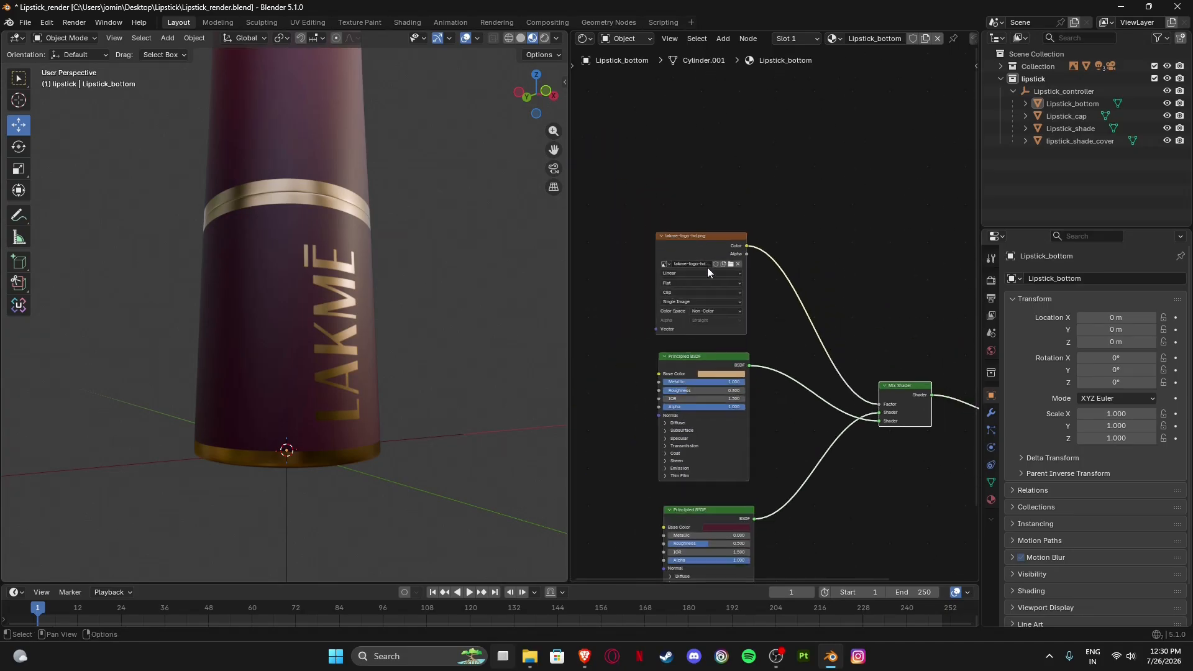
pyautogui.keyDown('shift'); pyautogui.moveTo(794, 421); pyautogui.dragTo(775, 401, button='middle'); pyautogui.keyUp('shift')
pyautogui.keyDown('shift'); pyautogui.moveTo(678, 333); pyautogui.dragTo(780, 336, button='middle'); pyautogui.keyUp('shift')
pyautogui.keyDown('shift'); pyautogui.moveTo(706, 133); pyautogui.dragTo(700, 152, button='middle'); pyautogui.keyUp('shift')
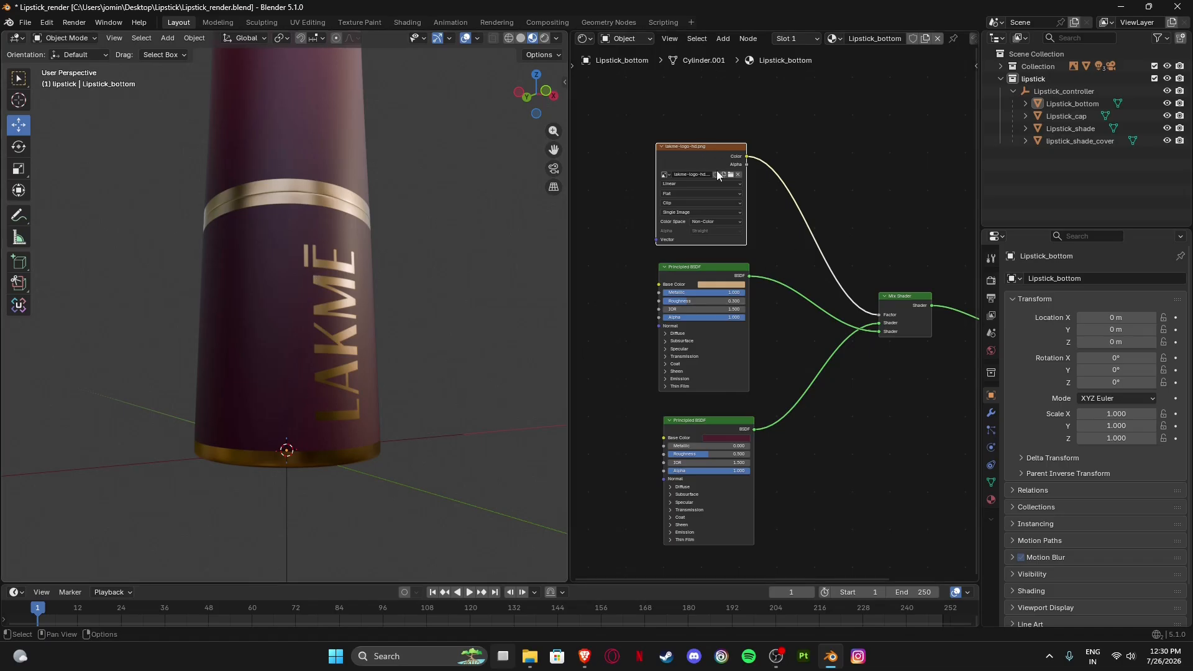
# Add an Image Texture node below the Mix Shader in the Lipstick_bottom material.
pyautogui.moveTo(866, 371); pyautogui.dragTo(824, 378, button='middle')
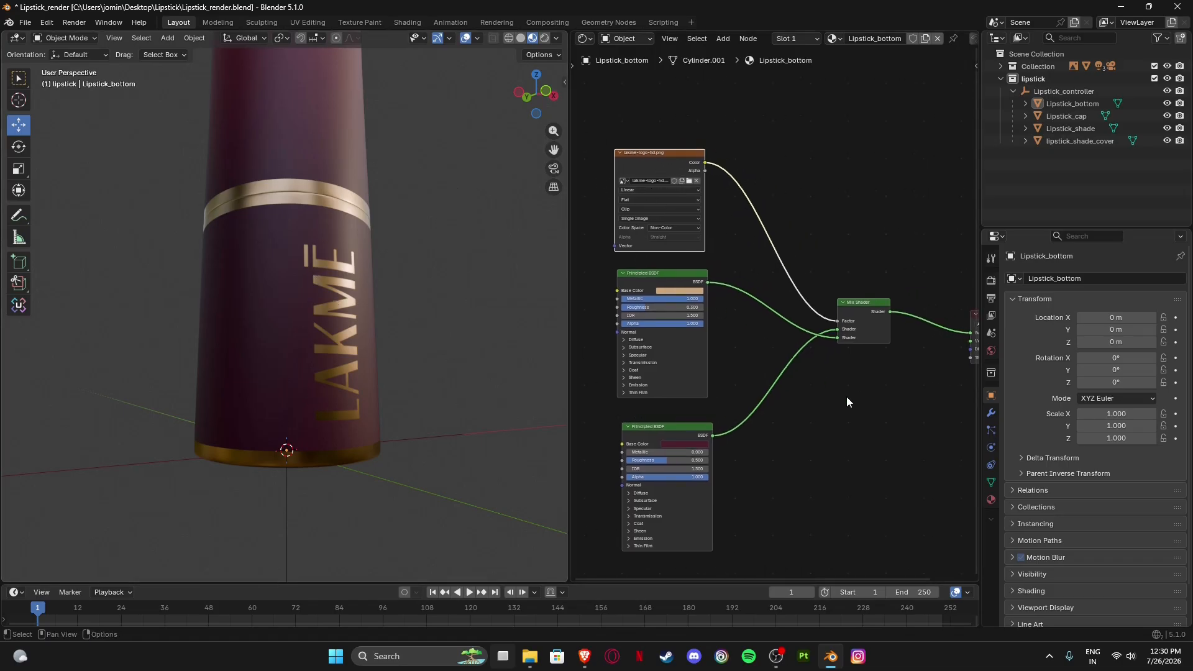
pyautogui.moveTo(871, 414); pyautogui.dragTo(763, 371, button='middle')
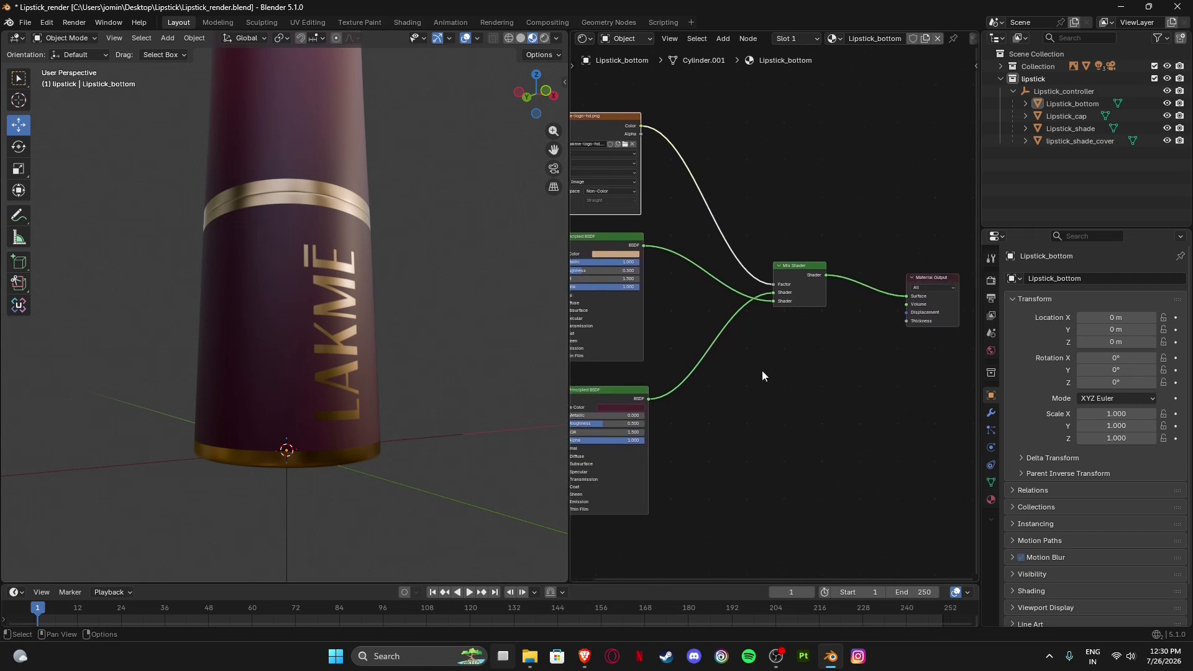
pyautogui.click(784, 383)
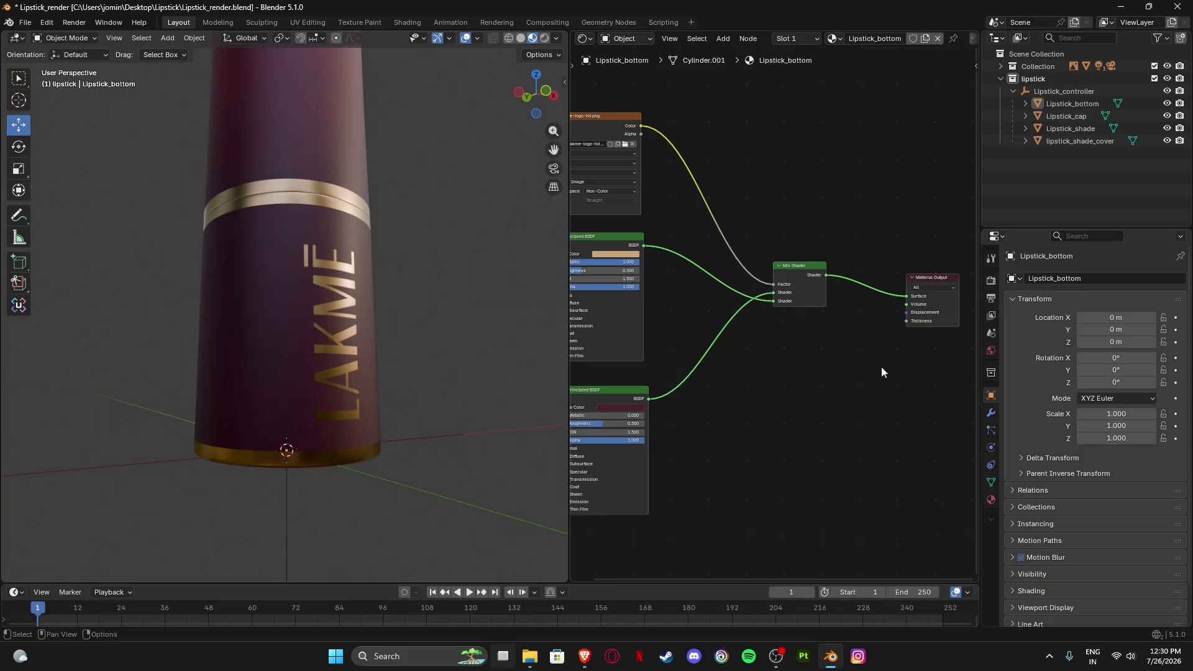
pyautogui.moveTo(576, 301); pyautogui.dragTo(657, 300, button='middle')
pyautogui.moveTo(861, 389); pyautogui.dragTo(736, 363, button='middle')
pyautogui.scroll(2, 759, 366)
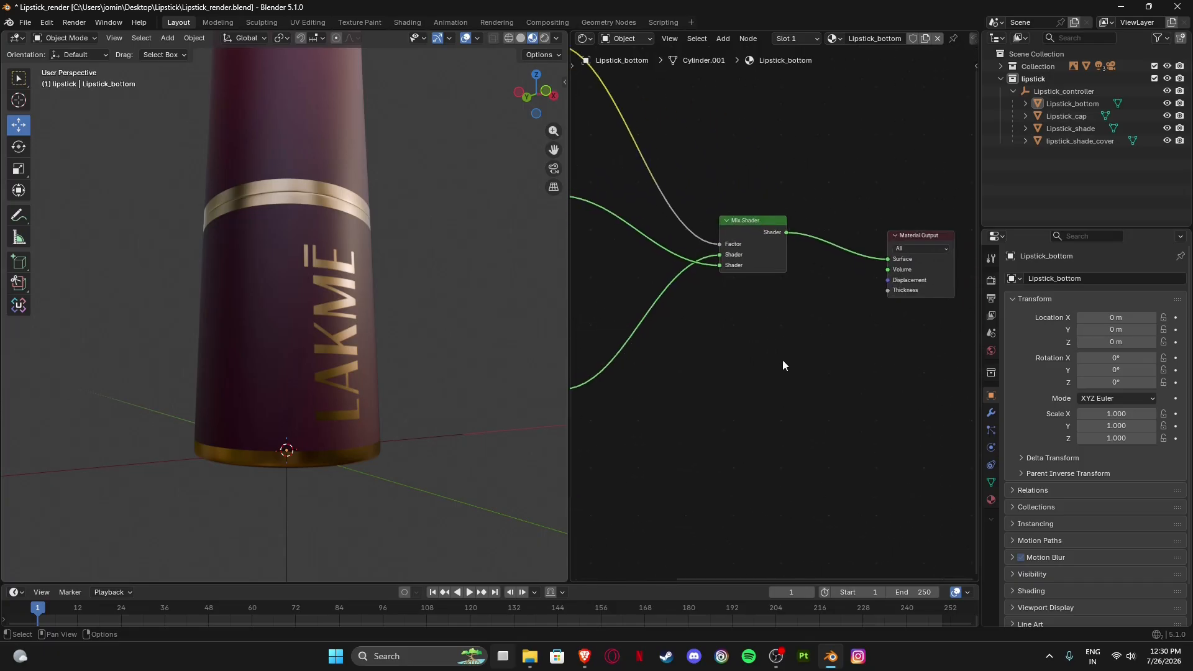
pyautogui.press('F3')
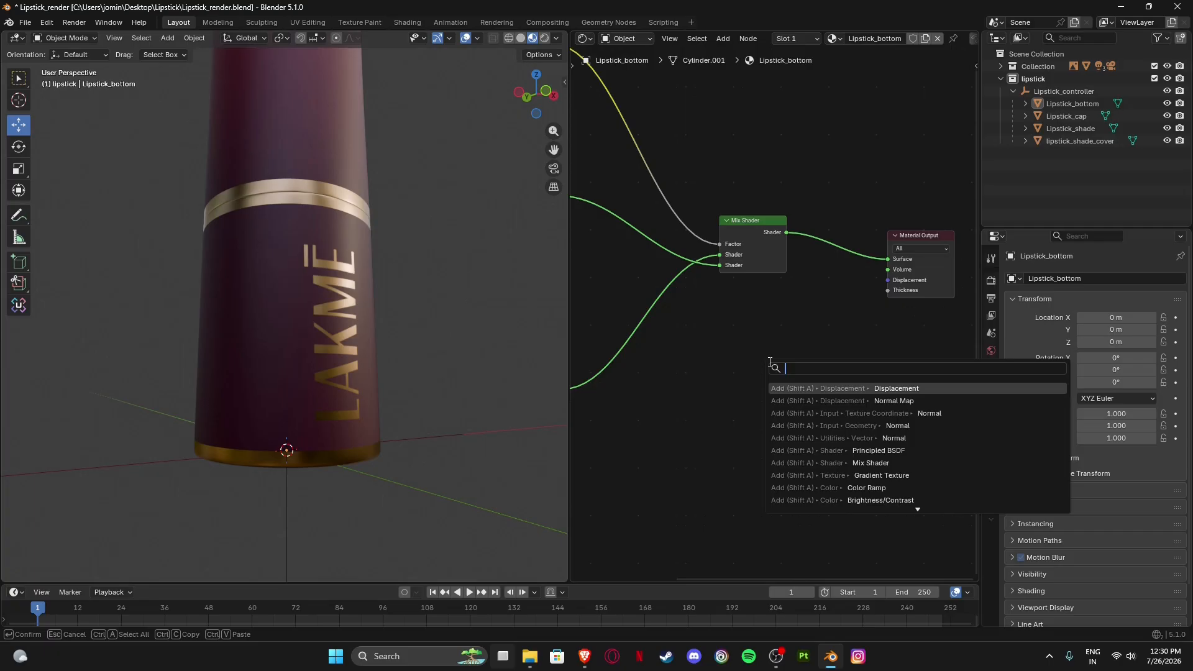
pyautogui.press('Escape')
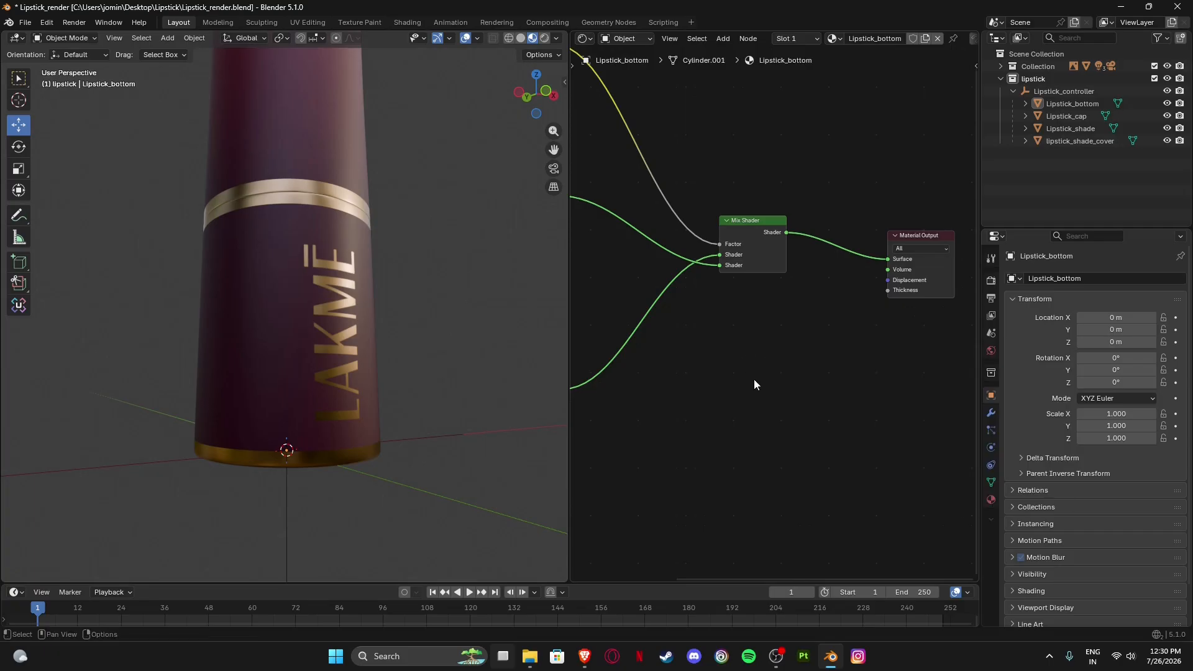
pyautogui.hotkey('shift', 'a')
pyautogui.moveTo(740, 403)
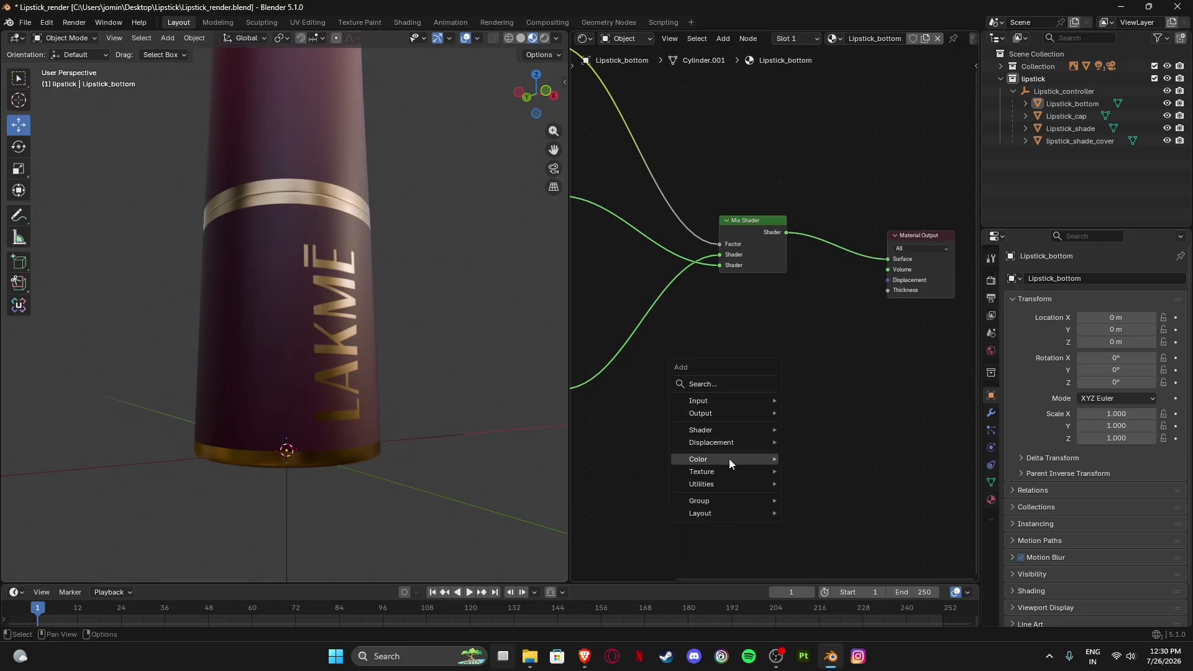
pyautogui.moveTo(726, 473)
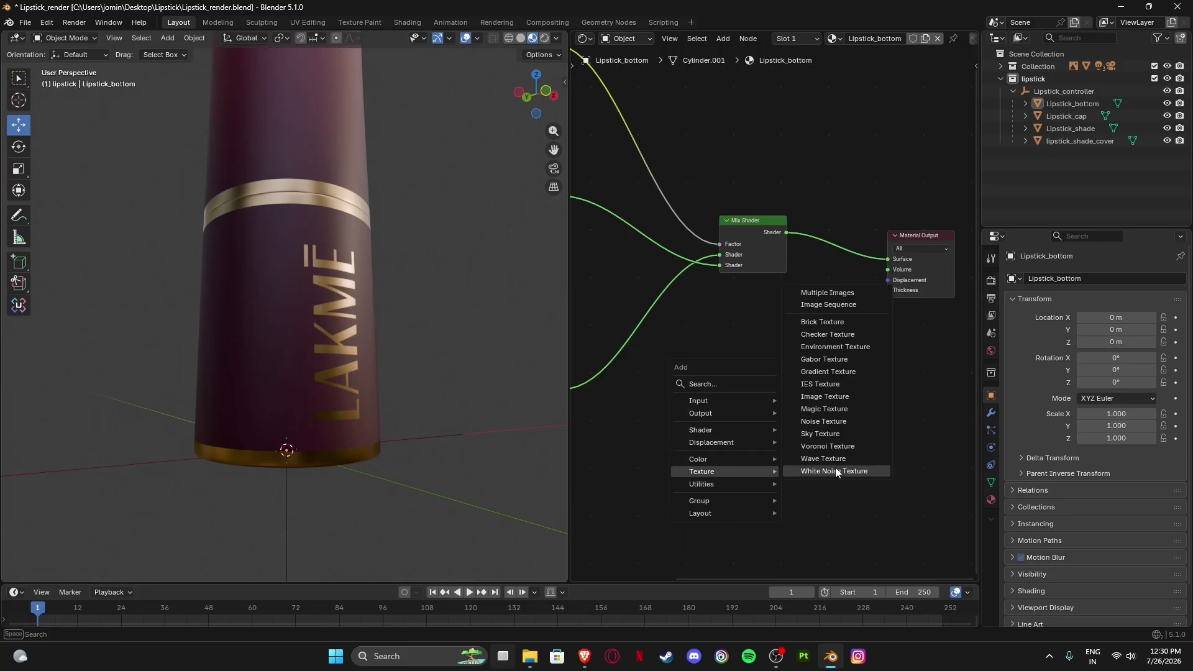
pyautogui.click(846, 398)
pyautogui.click(740, 358)
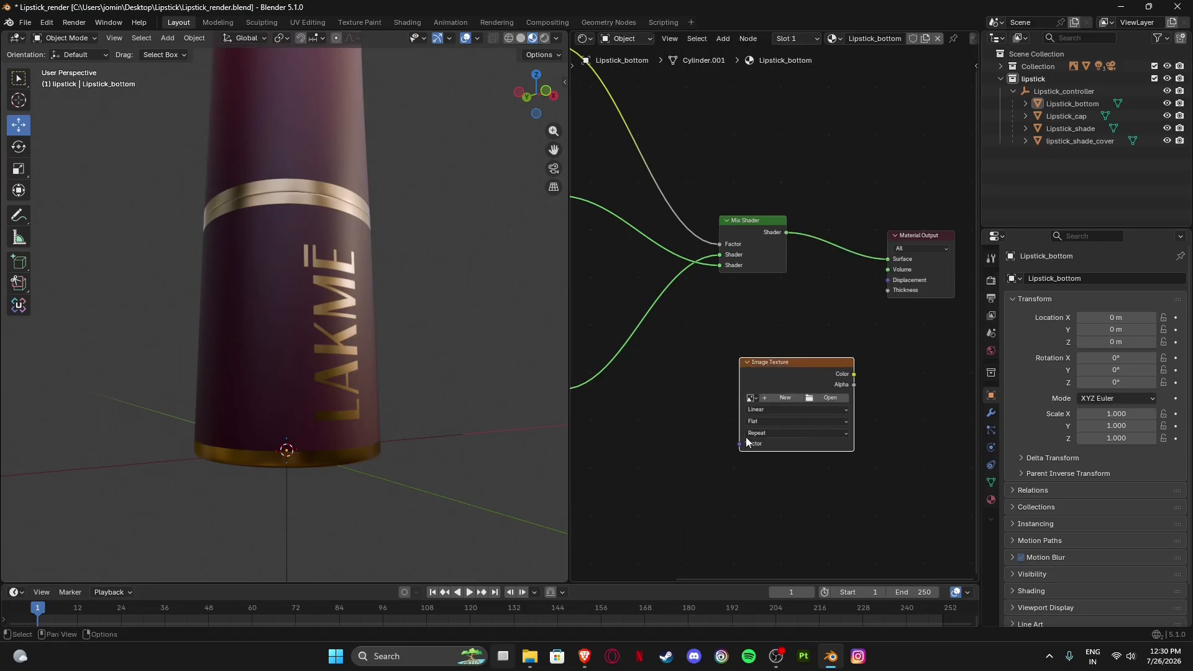
# Create a new 4096 × 4096 px image named Base in the new Image Texture node.
pyautogui.moveTo(760, 383); pyautogui.dragTo(716, 356, button='middle')
pyautogui.scroll(3, 735, 338)
pyautogui.click(731, 386)
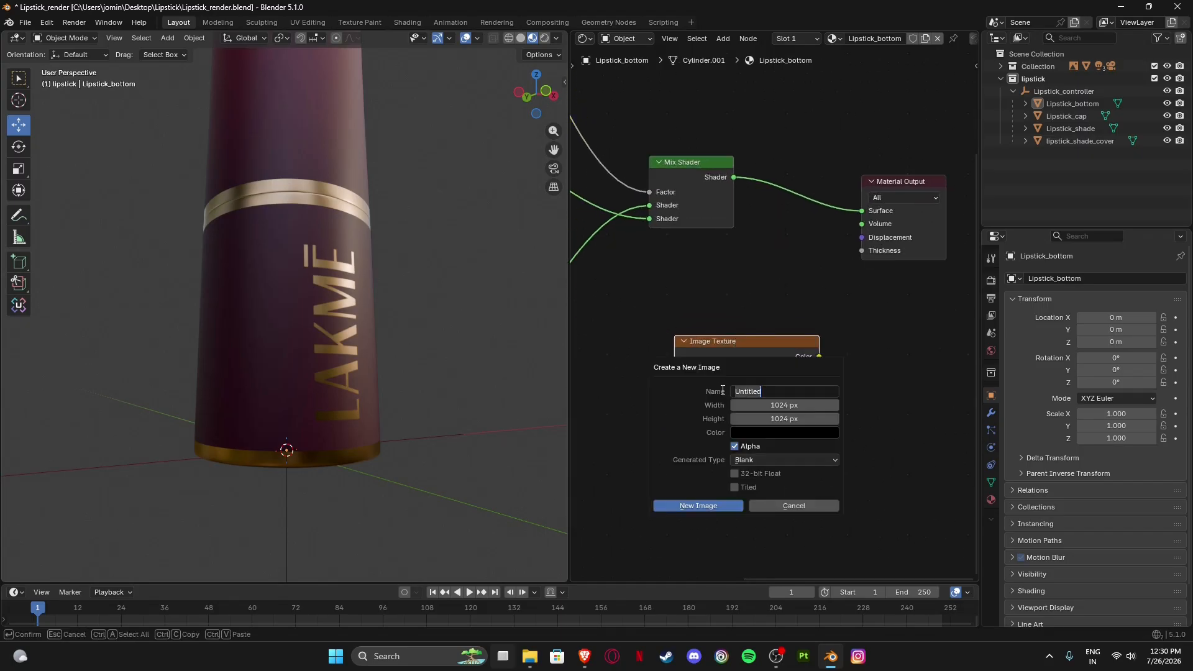
pyautogui.write('Base')
pyautogui.click(819, 405)
pyautogui.write('4096')
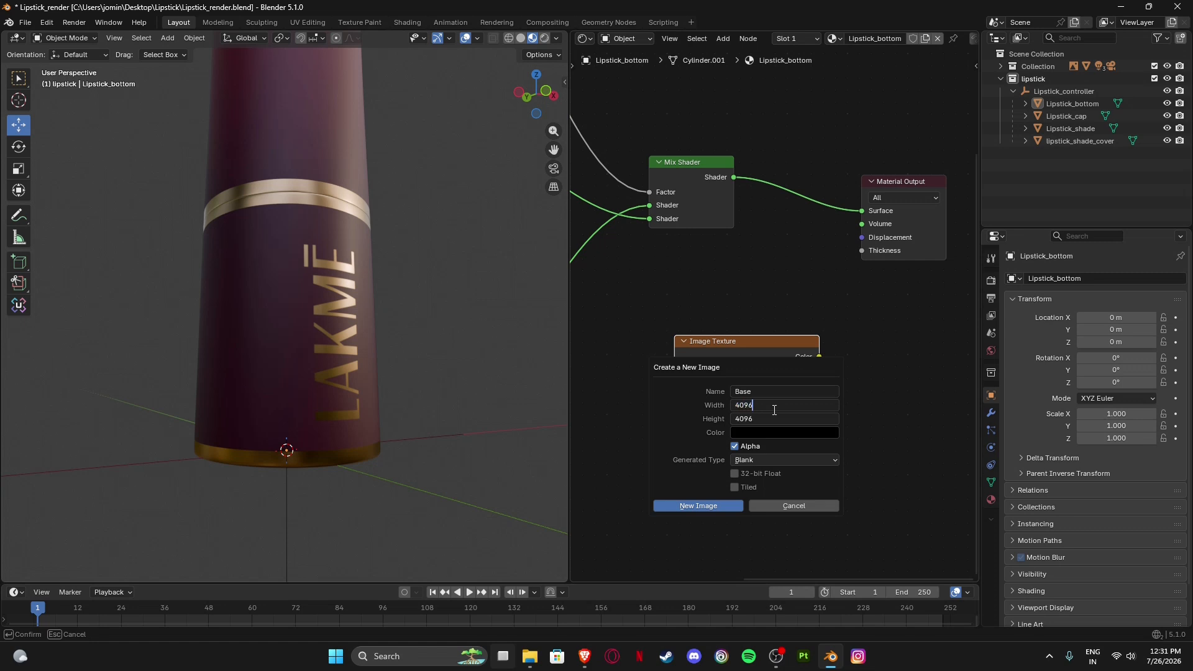
pyautogui.press('Return')
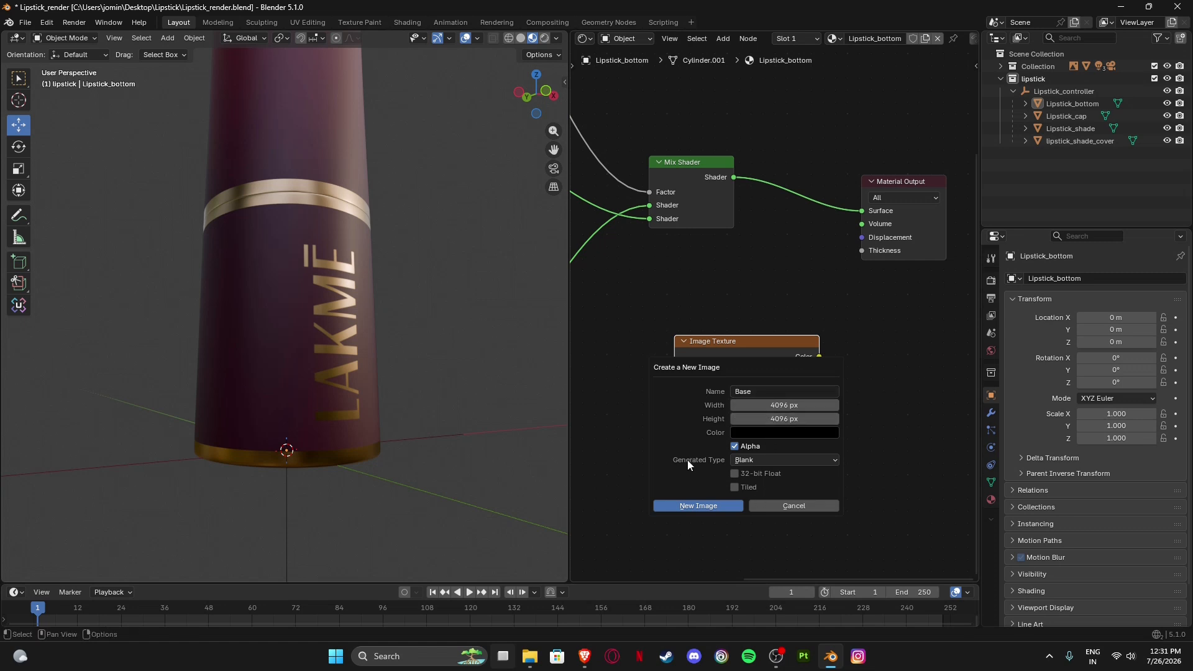
pyautogui.click(707, 506)
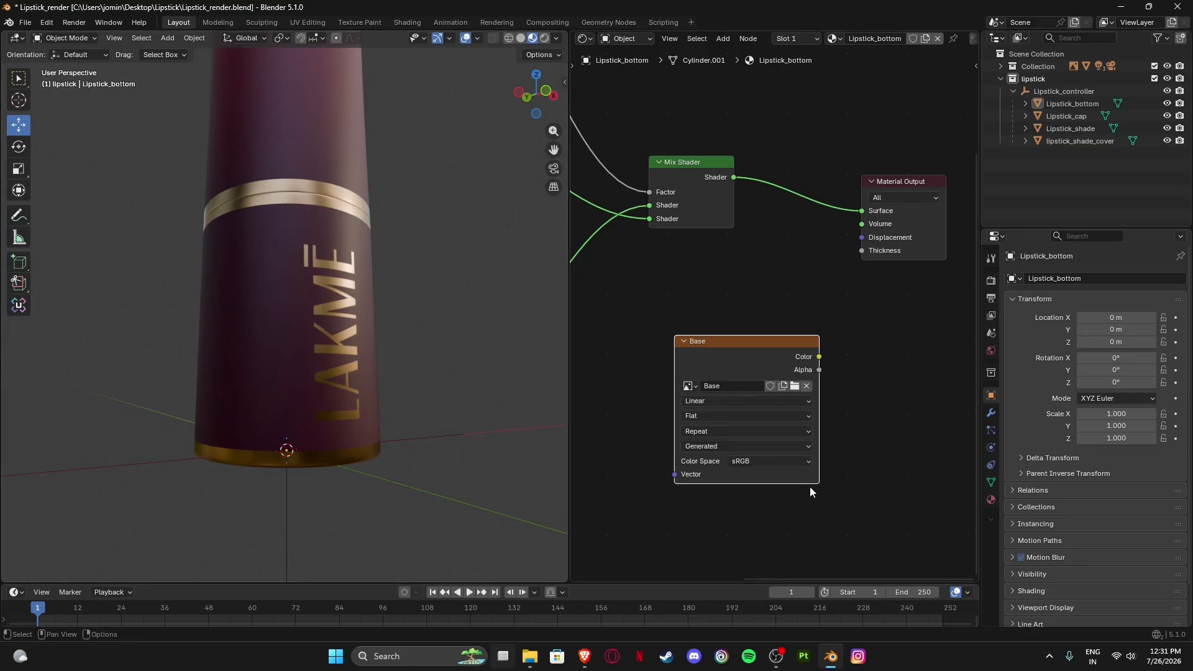
# Move the Base texture node up closer to the Mix Shader and check its color space options.
pyautogui.moveTo(739, 354); pyautogui.dragTo(732, 303)
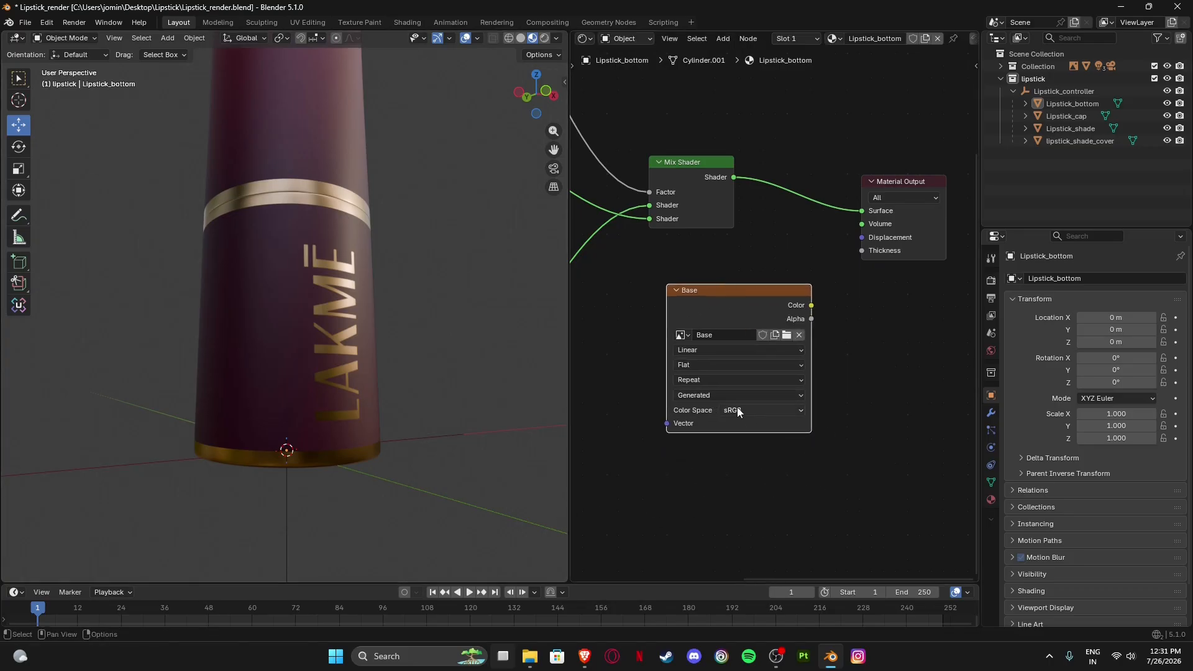
pyautogui.scroll(-4, 751, 430)
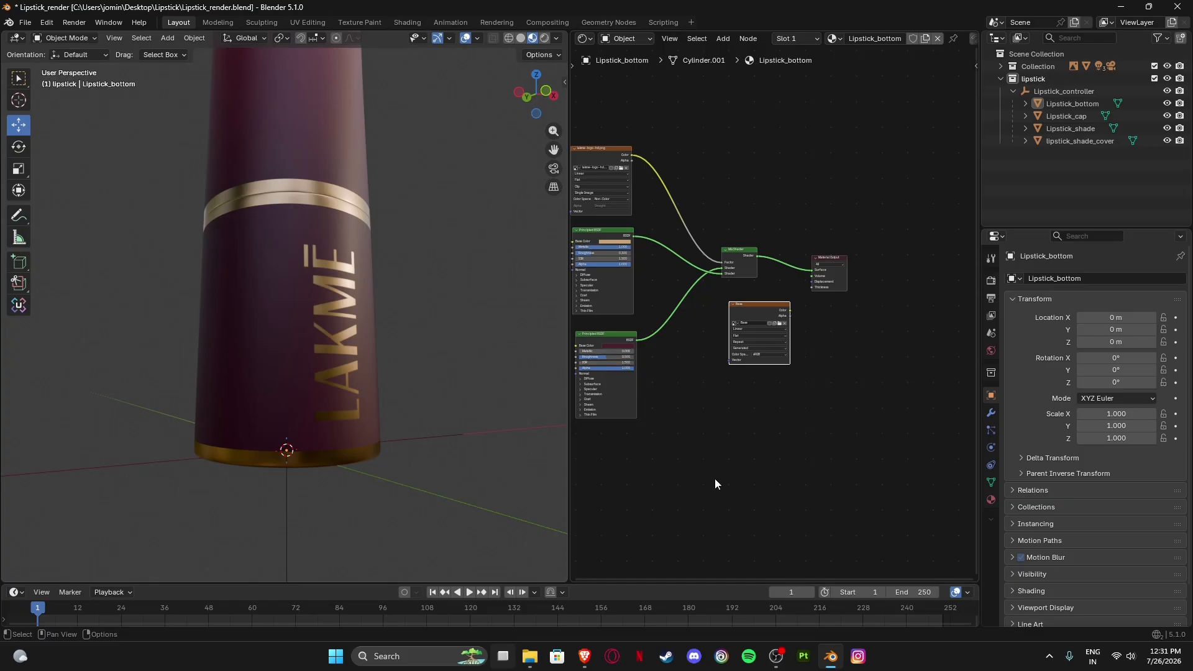
pyautogui.scroll(4, 740, 364)
pyautogui.scroll(-2, 801, 364)
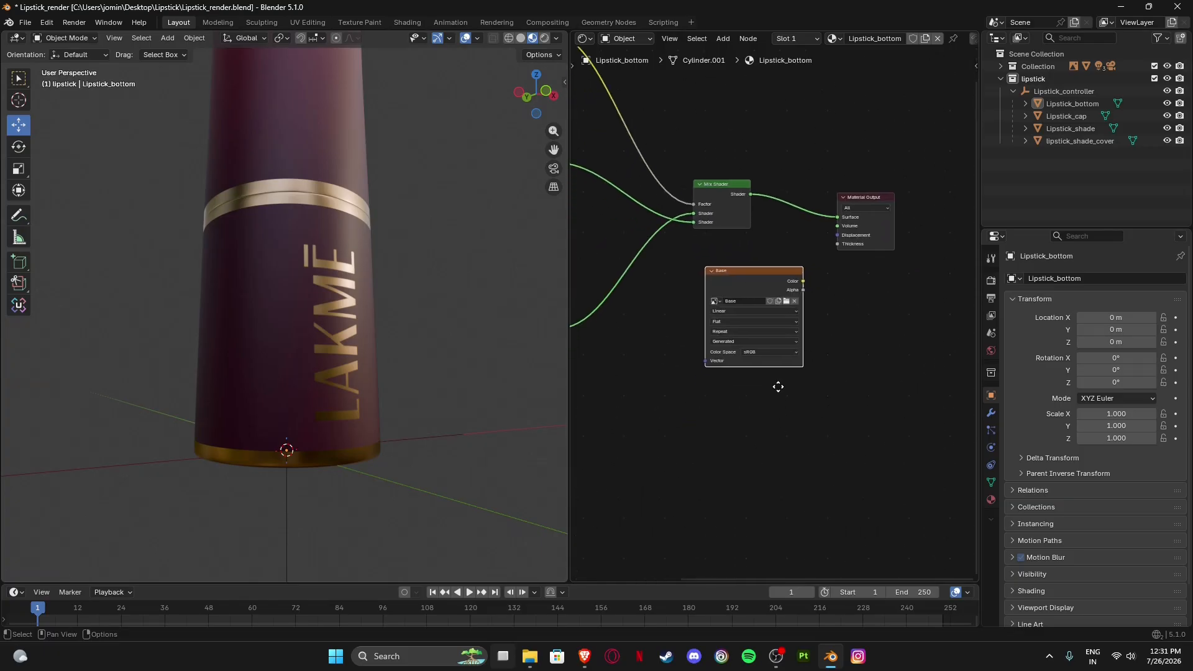
pyautogui.click(775, 338)
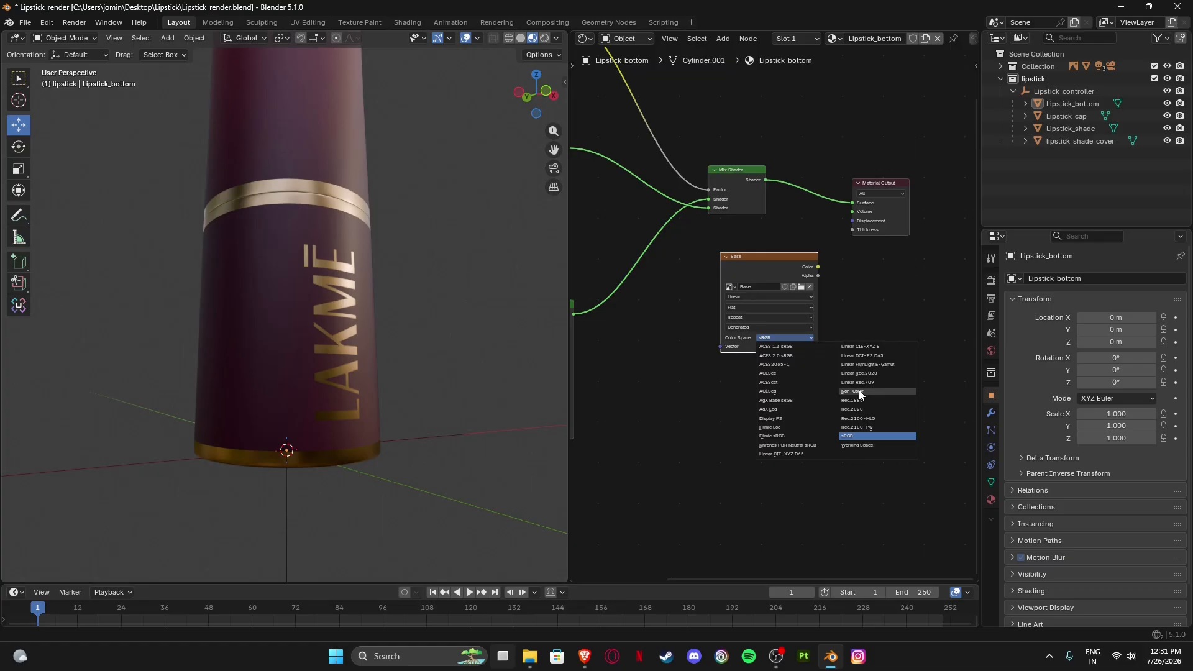
pyautogui.scroll(2, 782, 386)
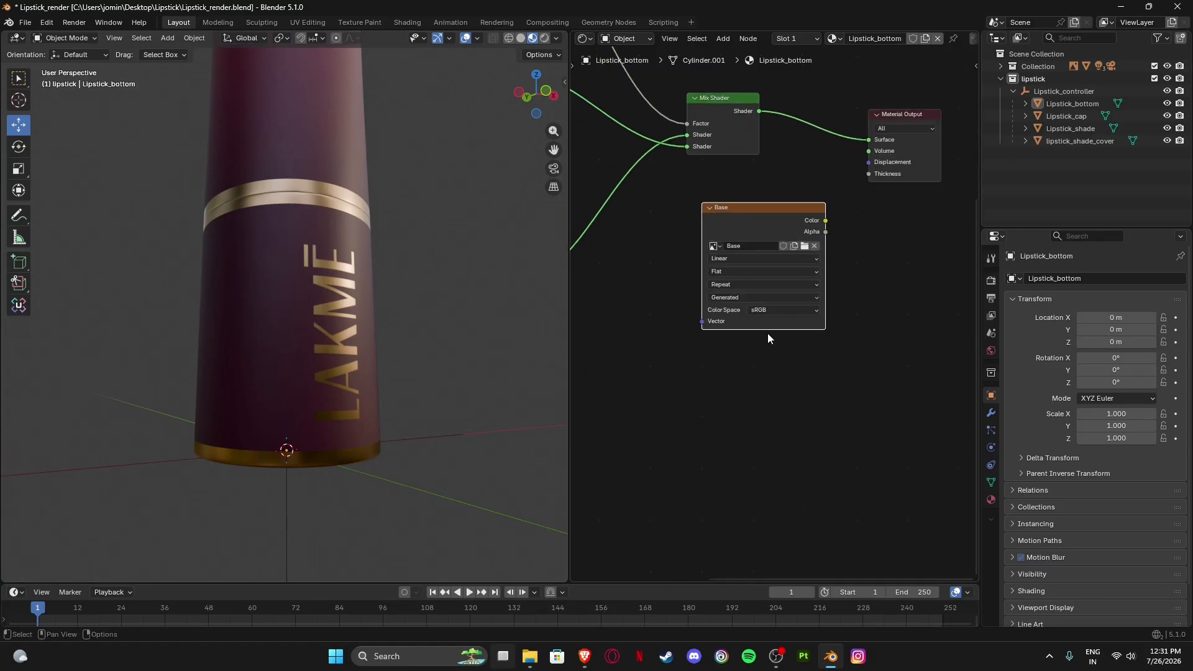
pyautogui.scroll(-2, 734, 339)
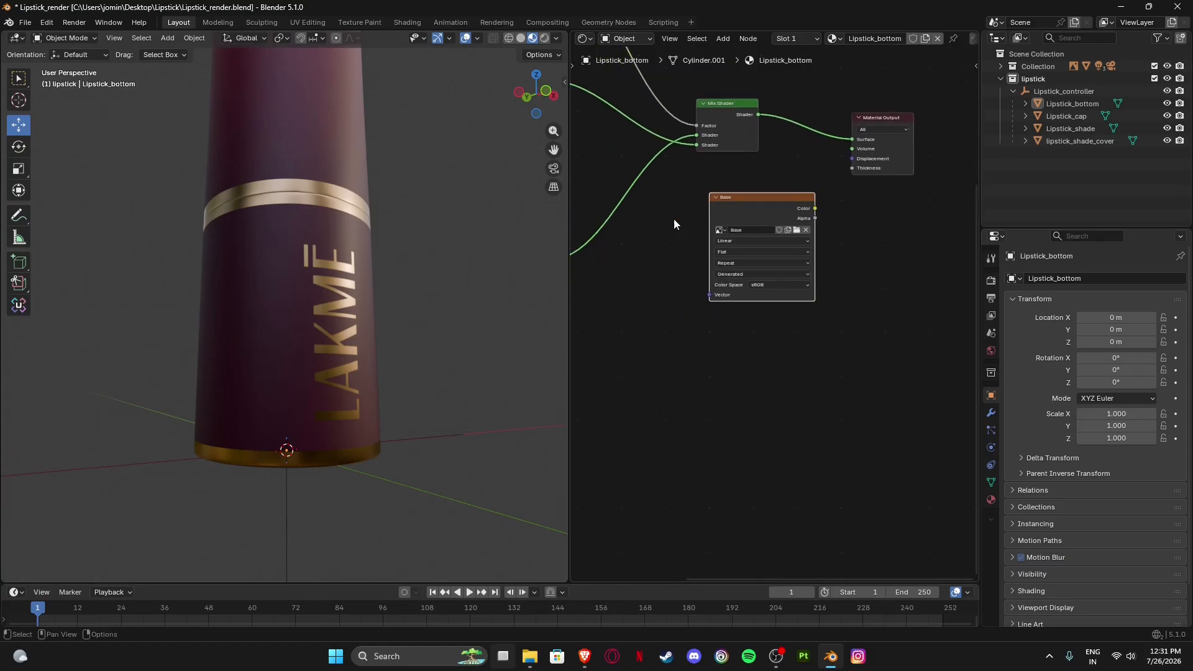
# Duplicate the Base texture node and place the copy directly beneath it.
pyautogui.hotkey('shift', 'd')
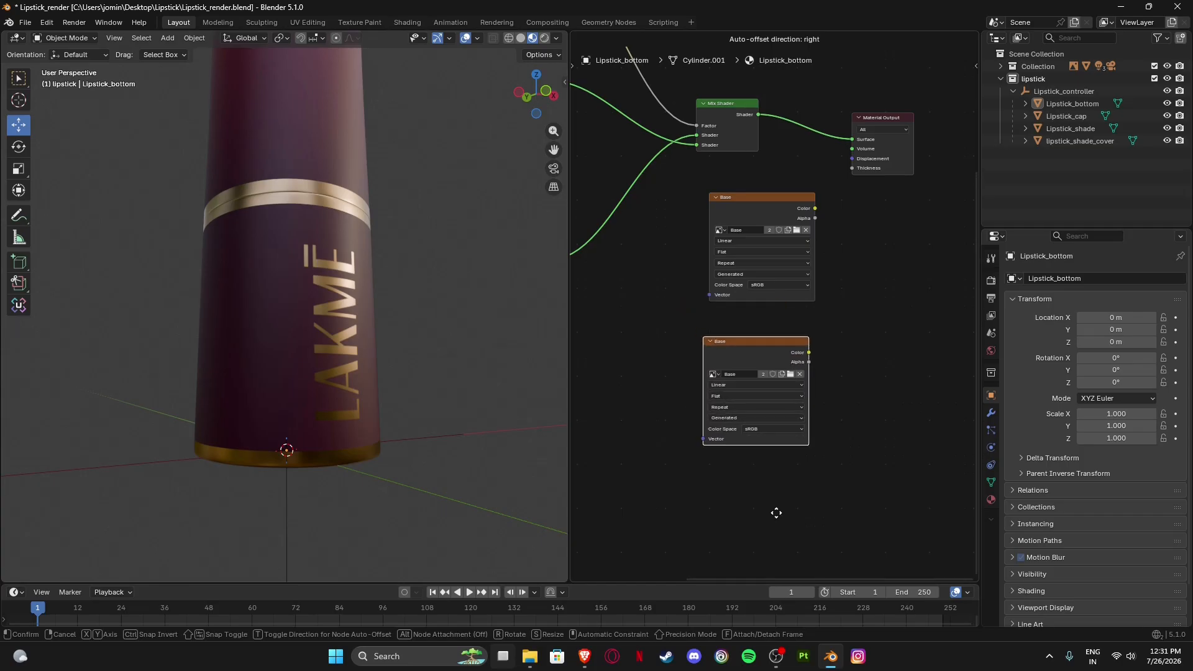
pyautogui.click(777, 513)
pyautogui.scroll(3, 750, 407)
pyautogui.scroll(1, 774, 397)
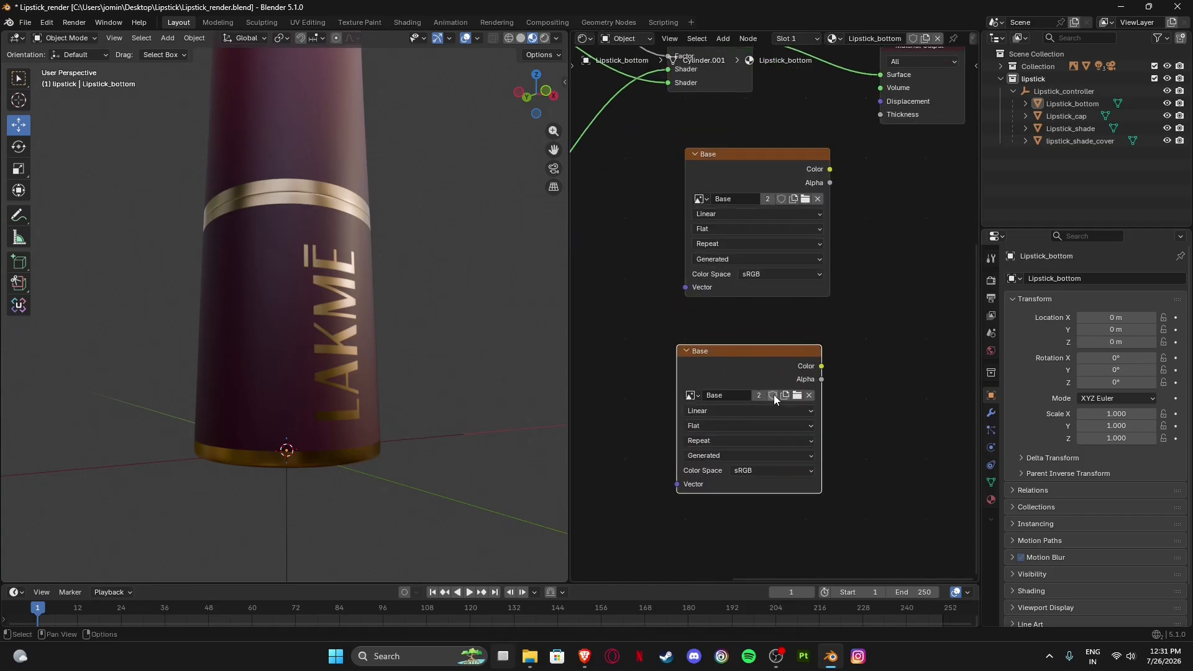
# Replace the duplicated node's image with a new 4096 × 4096 px image named Metal and set its color space to Non-Color.
pyautogui.click(809, 395)
pyautogui.click(696, 395)
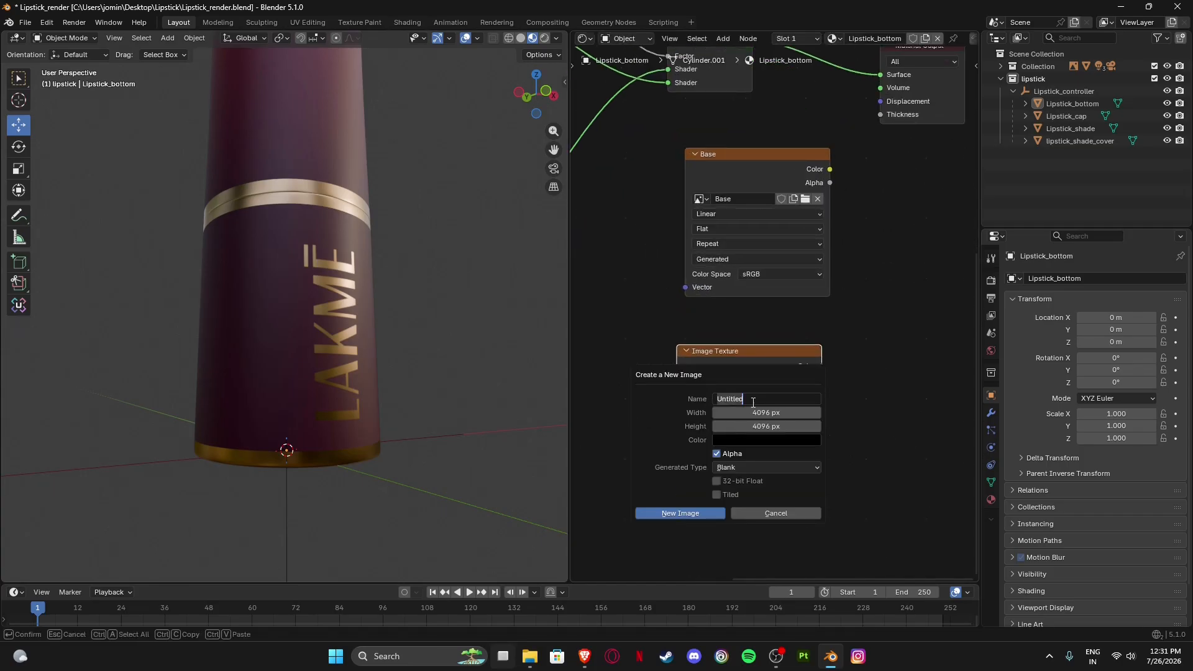
pyautogui.write('Metal')
pyautogui.press('Return')
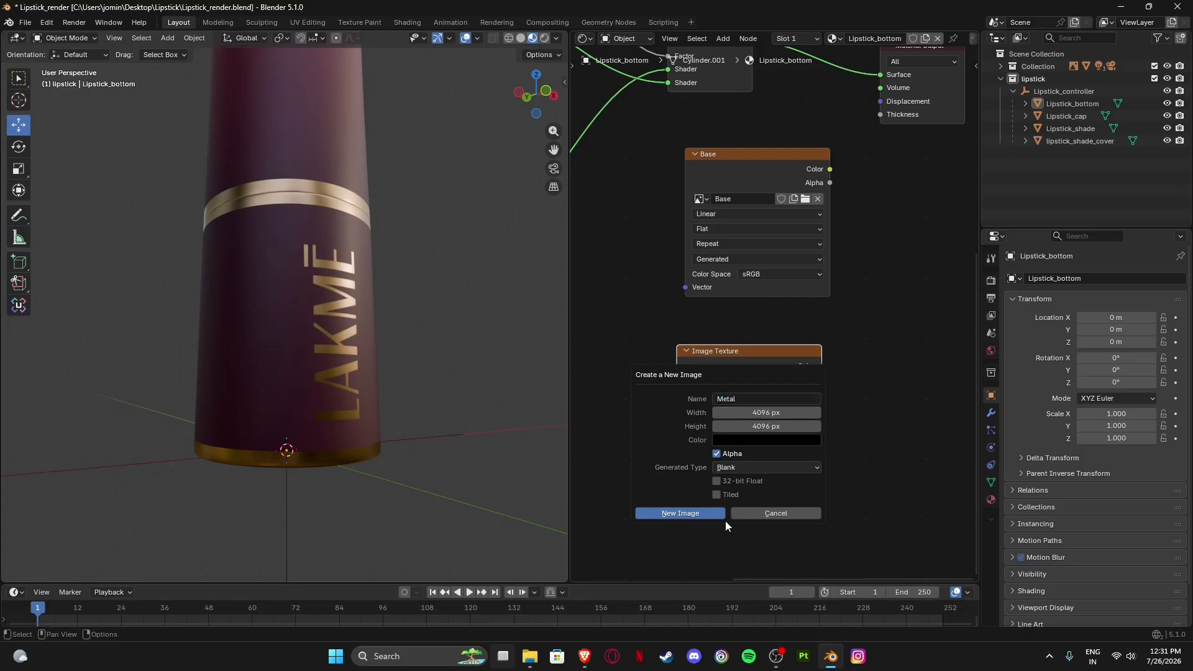
pyautogui.click(690, 513)
pyautogui.click(771, 471)
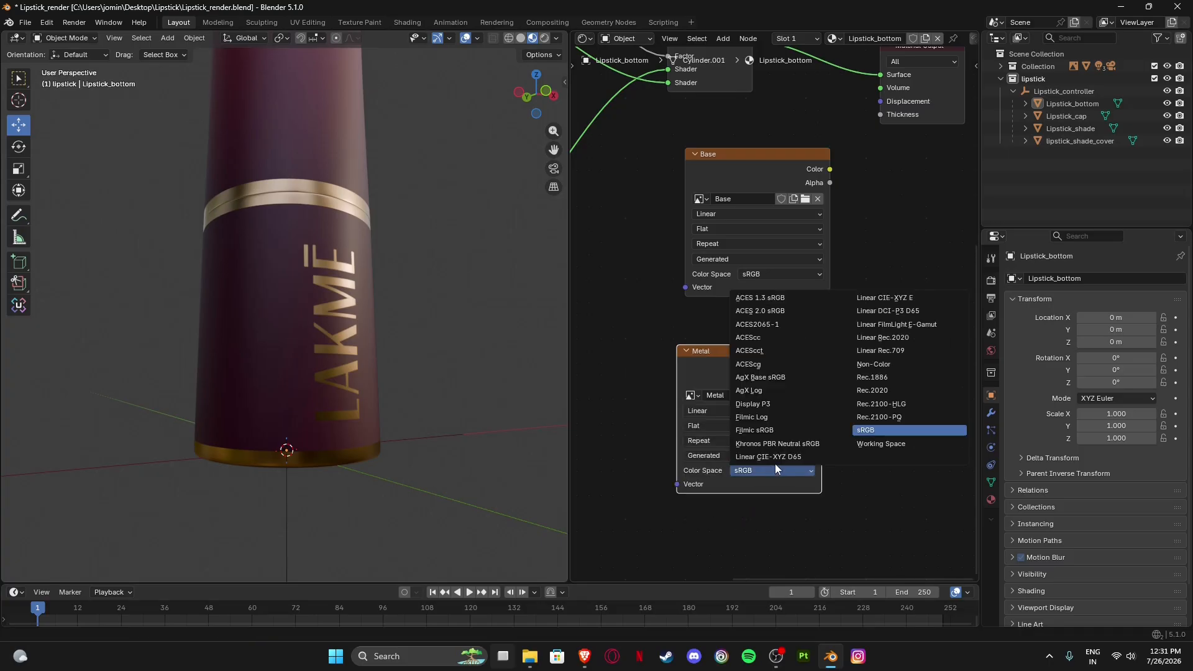
pyautogui.click(874, 364)
# Duplicate the Metal texture node and place the copy below it.
pyautogui.scroll(-3, 877, 347)
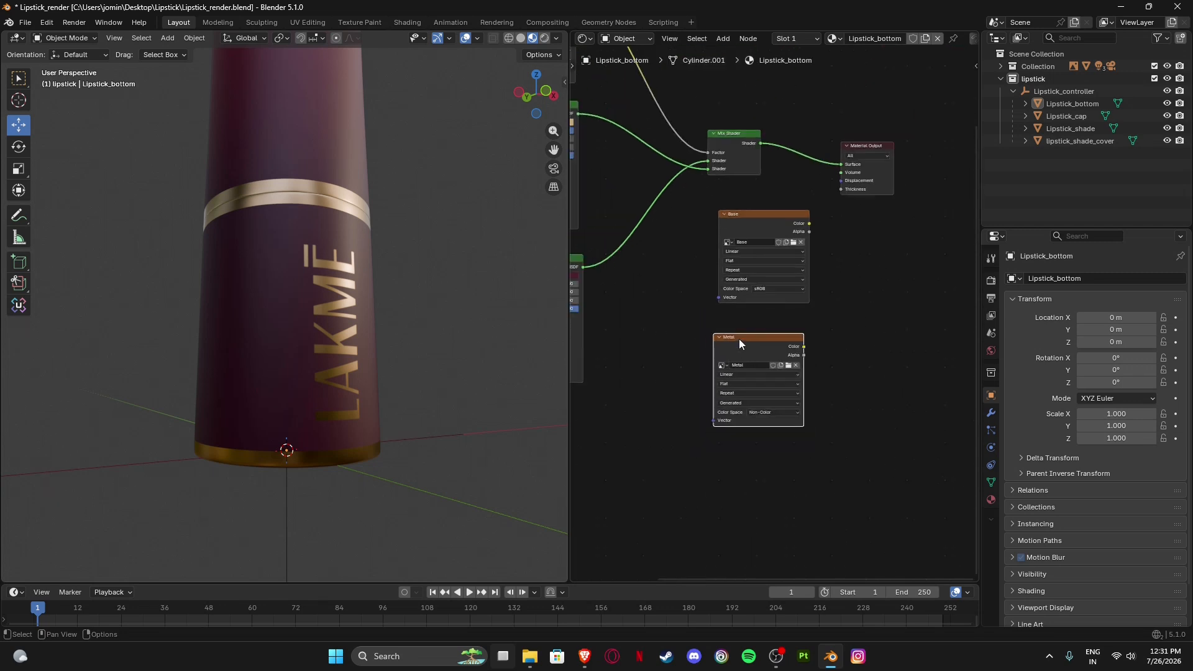
pyautogui.hotkey('shift', 'd')
pyautogui.click(743, 462)
pyautogui.moveTo(826, 460); pyautogui.dragTo(798, 333, button='middle')
pyautogui.scroll(1, 726, 357)
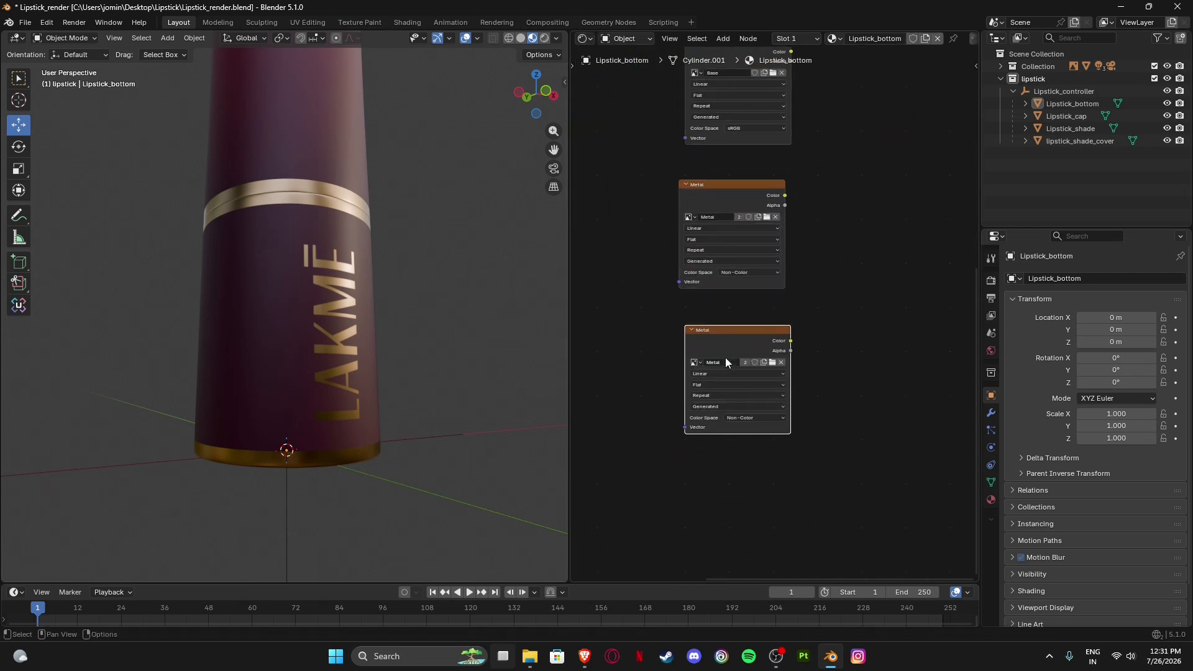
pyautogui.scroll(3, 726, 362)
# Replace the lowest texture node's image with a new 4096 × 4096 px image named RNS, using the Non-Color color space.
pyautogui.click(784, 397)
pyautogui.click(688, 398)
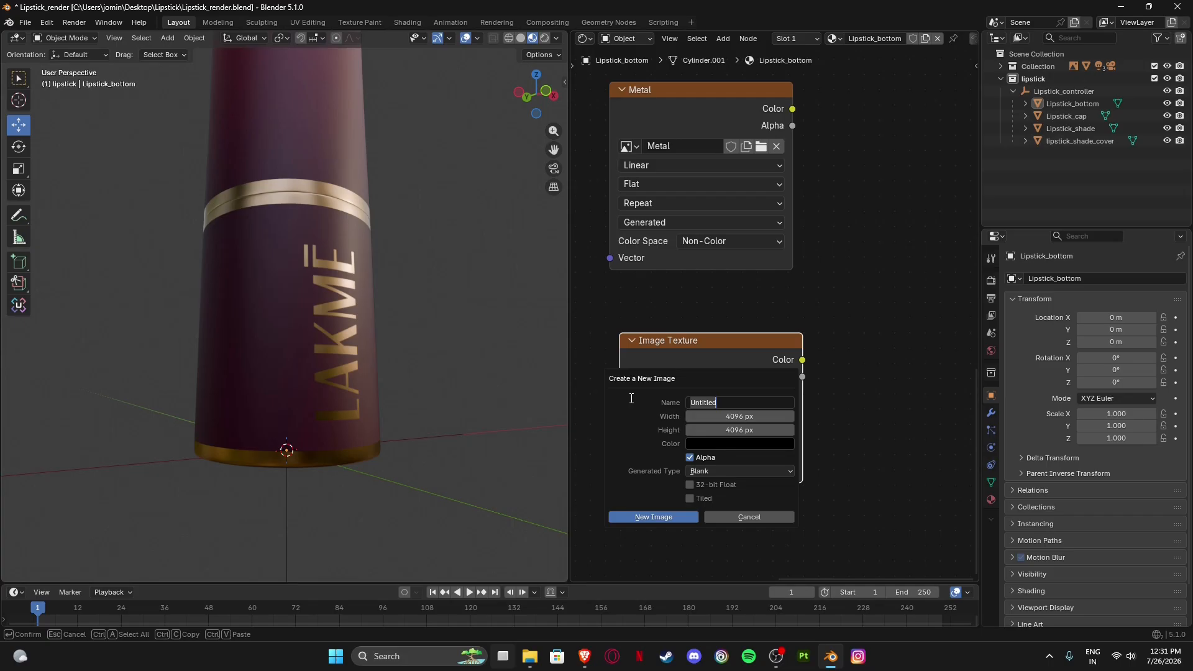
pyautogui.write('RNS')
pyautogui.click(646, 519)
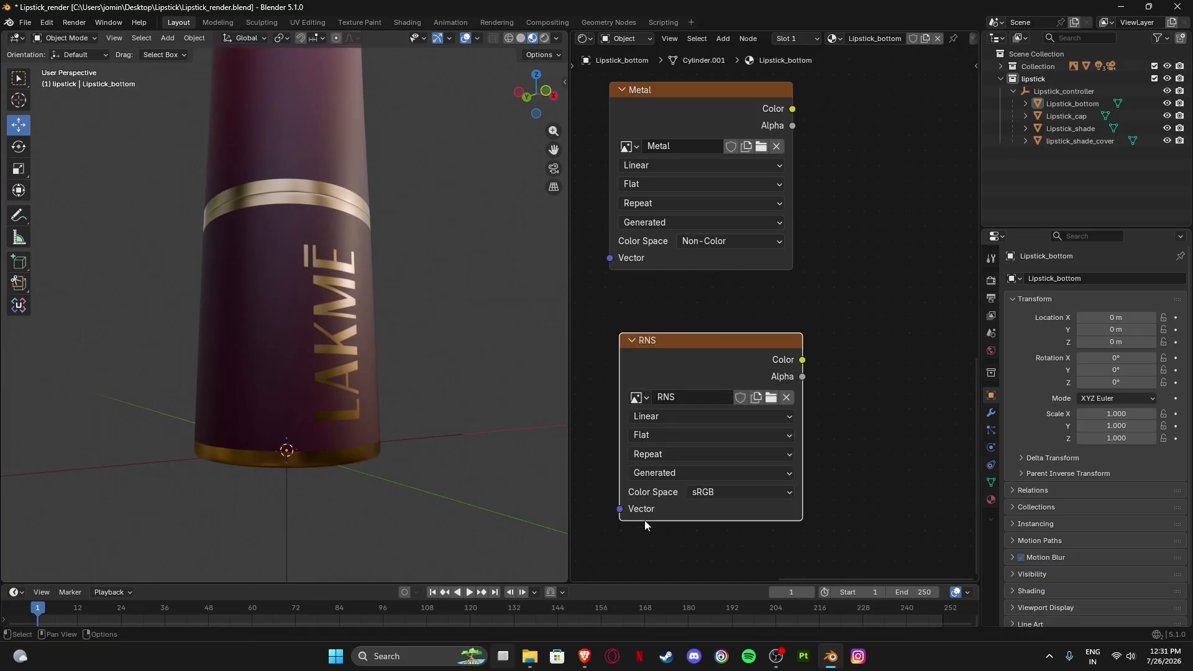
pyautogui.click(733, 492)
pyautogui.click(869, 358)
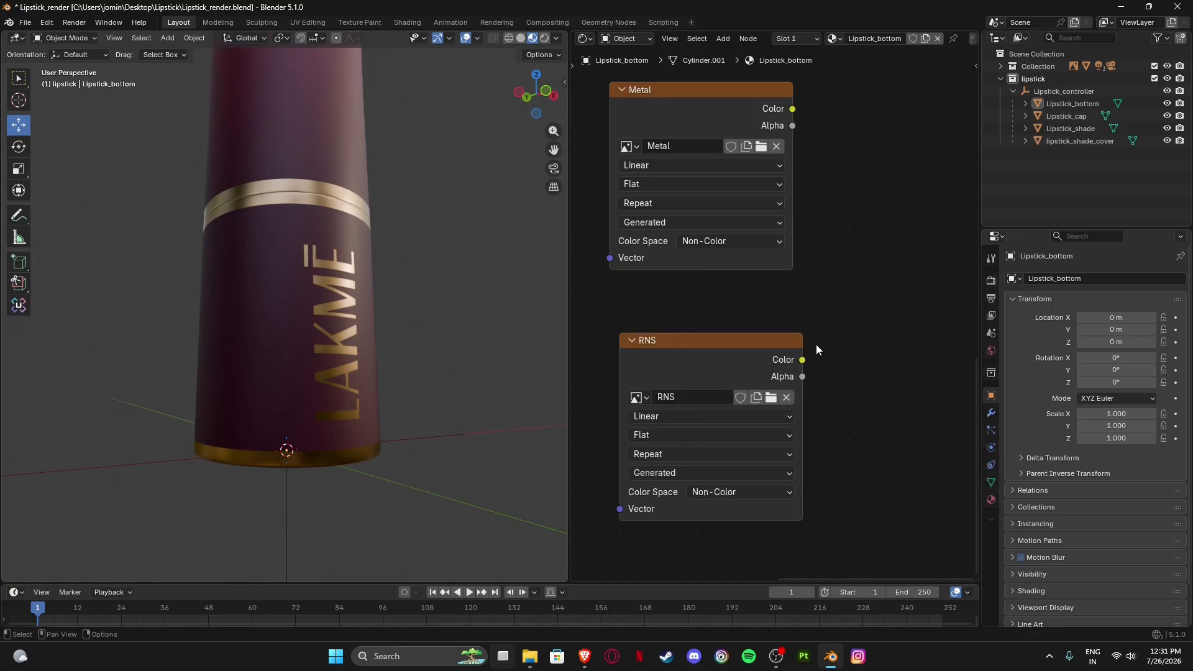
# Arrange the Base, Metal and RNS texture nodes in a tight vertical stack below the Mix Shader.
pyautogui.scroll(-5, 771, 374)
pyautogui.scroll(3, 689, 262)
pyautogui.scroll(4, 689, 259)
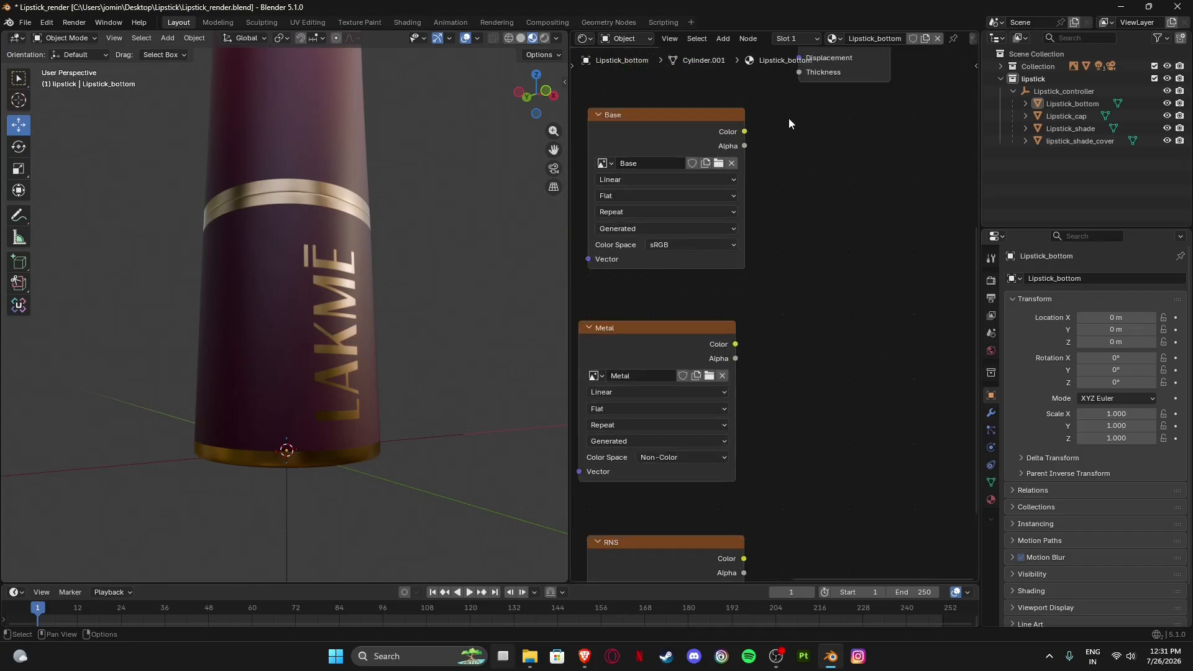
pyautogui.moveTo(731, 181); pyautogui.dragTo(786, 249, button='middle')
pyautogui.scroll(-3, 701, 304)
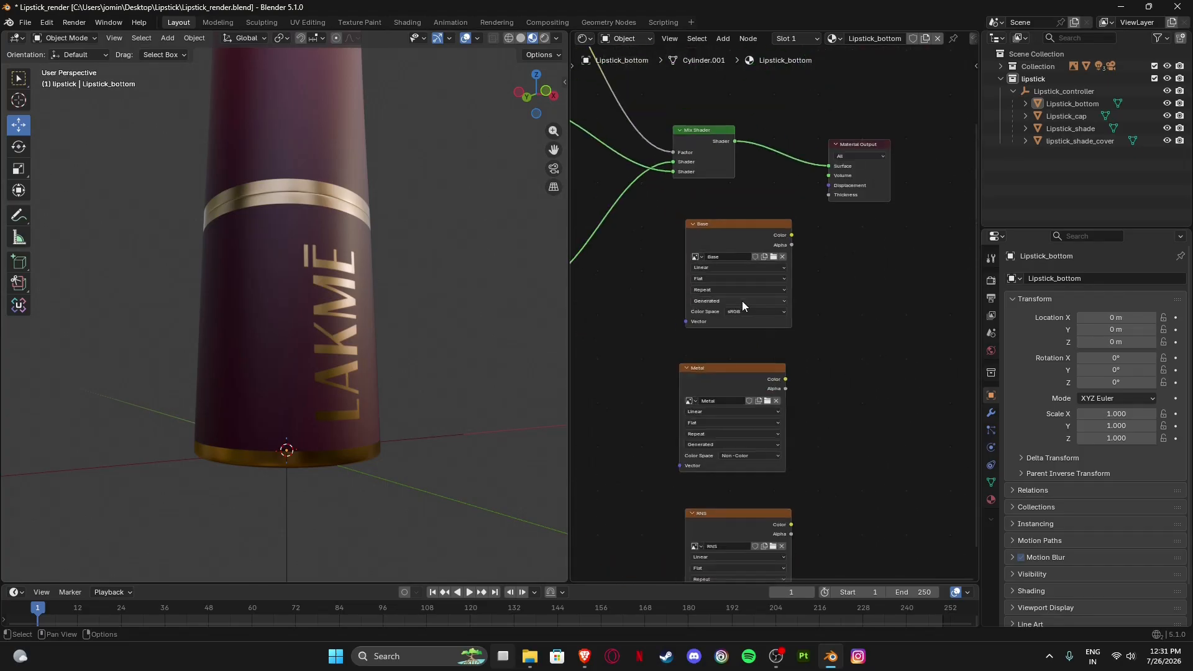
pyautogui.keyDown('shift'); pyautogui.scroll(-5, 742, 301); pyautogui.keyUp('shift')
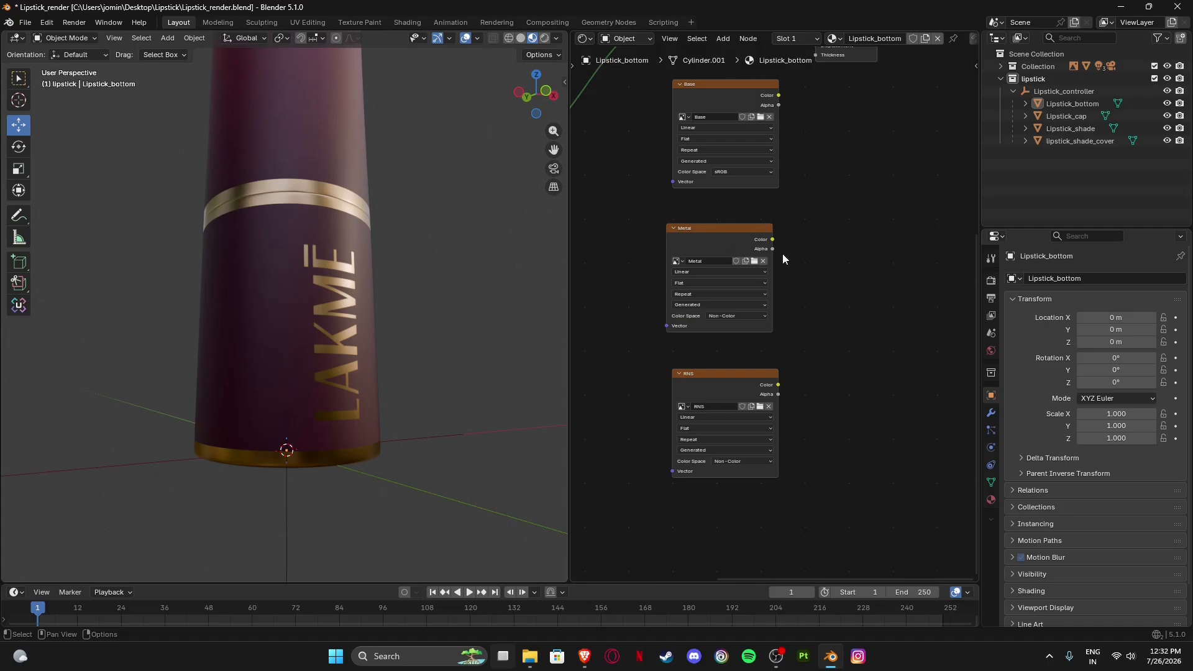
pyautogui.keyDown('shift'); pyautogui.scroll(6, 704, 262); pyautogui.keyUp('shift')
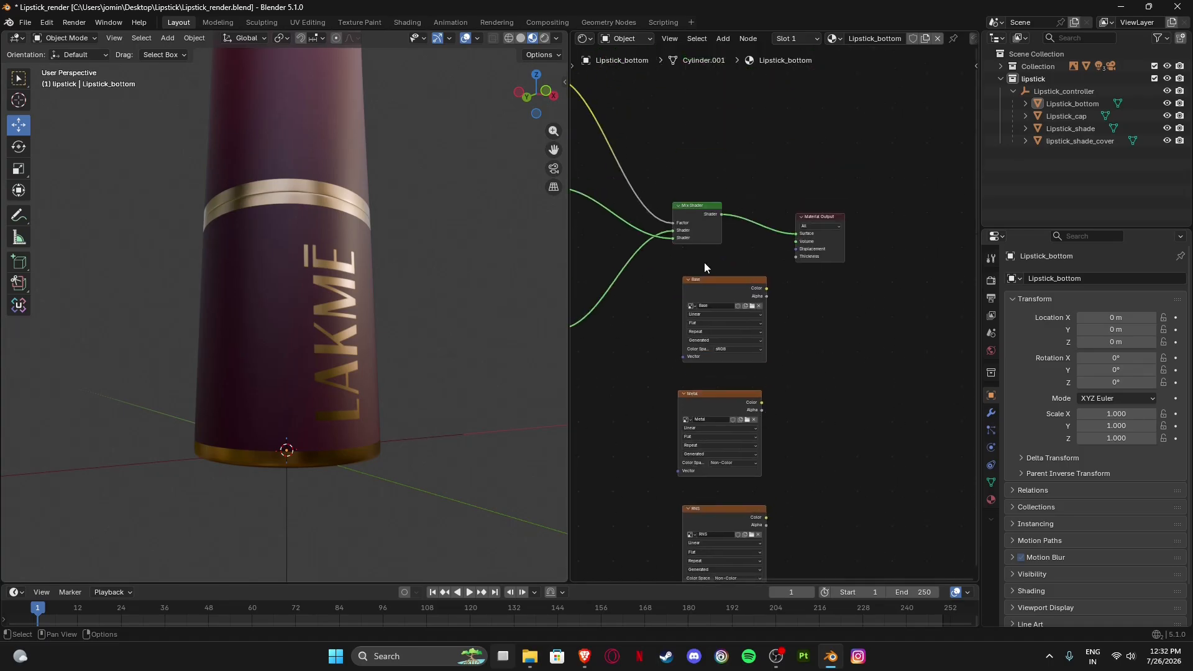
pyautogui.moveTo(717, 281); pyautogui.dragTo(710, 307)
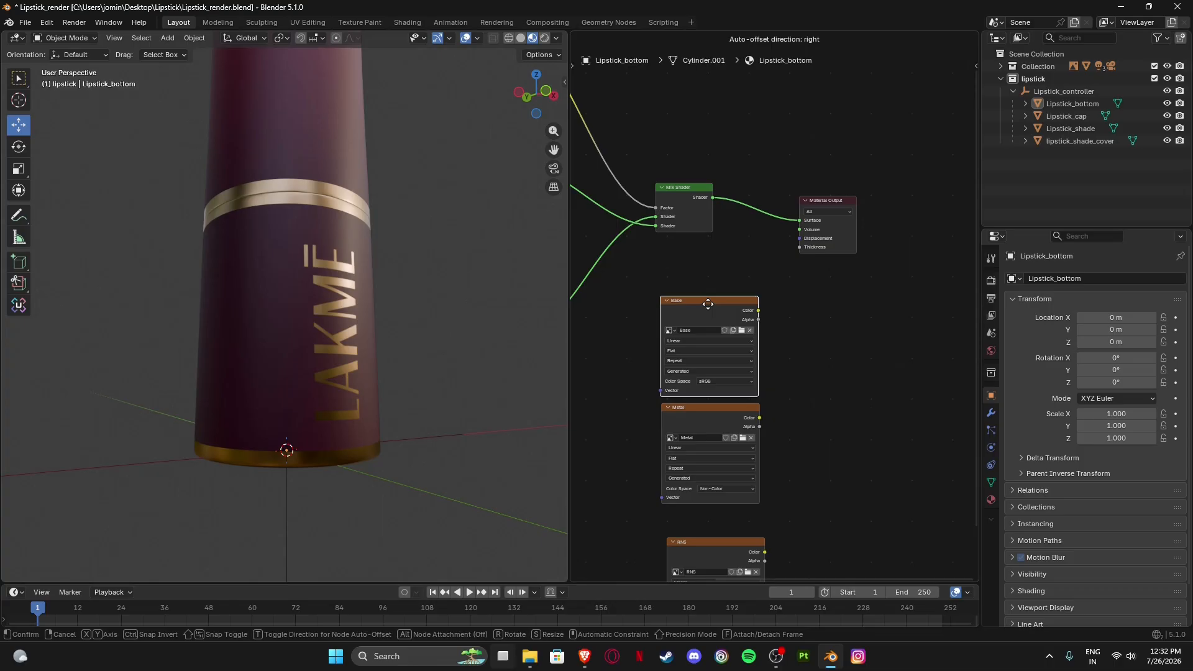
pyautogui.moveTo(715, 539); pyautogui.dragTo(710, 509)
pyautogui.scroll(-4, 762, 352)
pyautogui.moveTo(779, 337); pyautogui.dragTo(759, 353, button='middle')
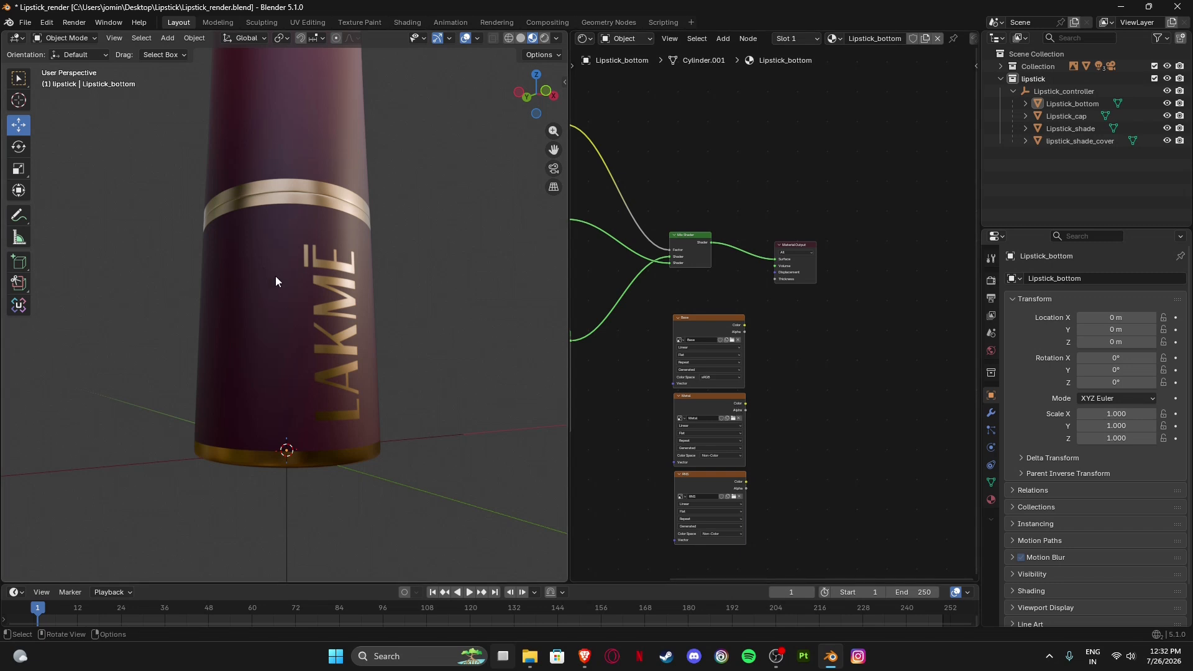
# Save the scene under the file name Lipstick.blend in the Lipstick folder, overwriting the existing file.
pyautogui.click(200, 350)
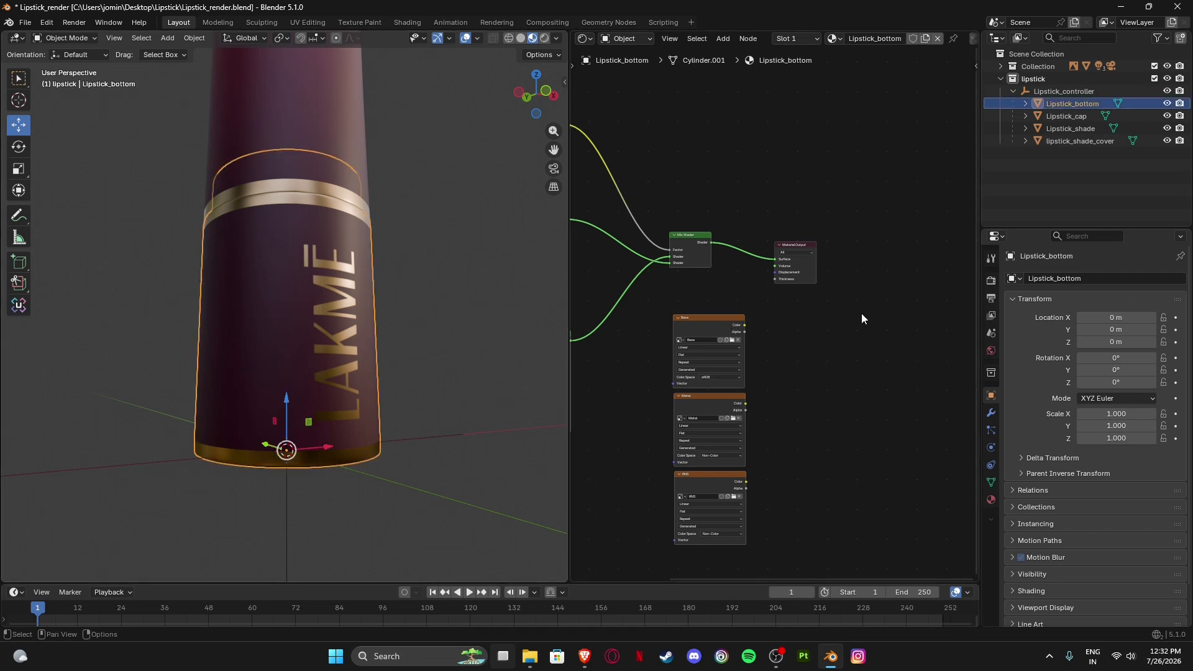
pyautogui.scroll(-6, 342, 290)
pyautogui.click(25, 22)
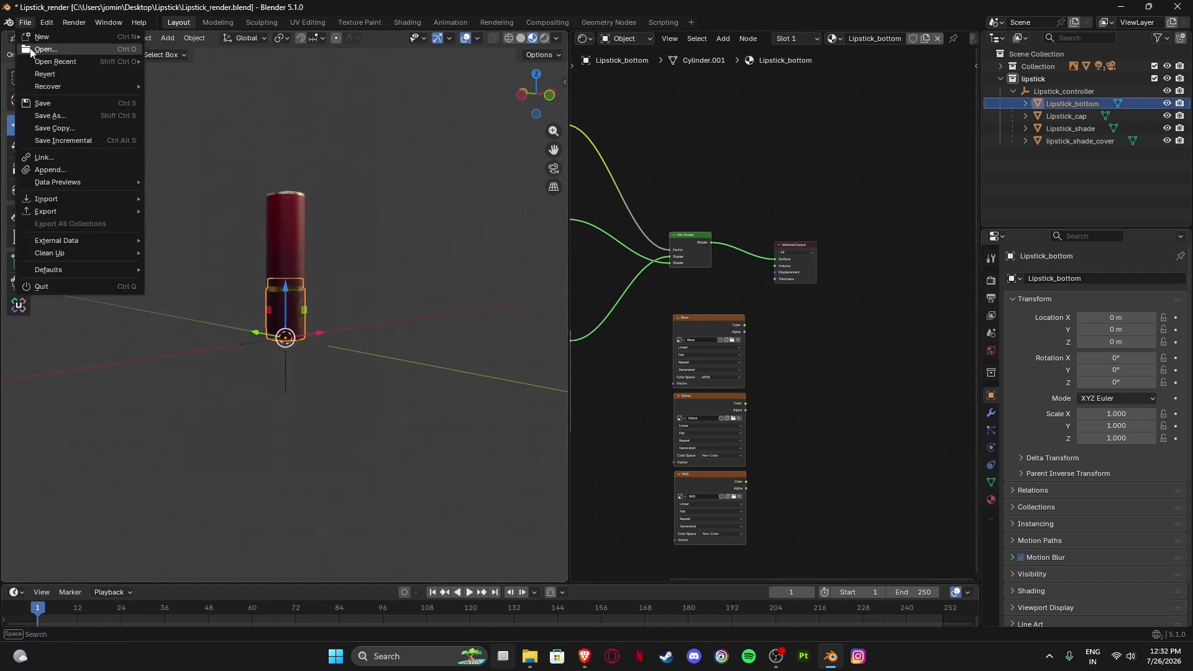
pyautogui.click(49, 116)
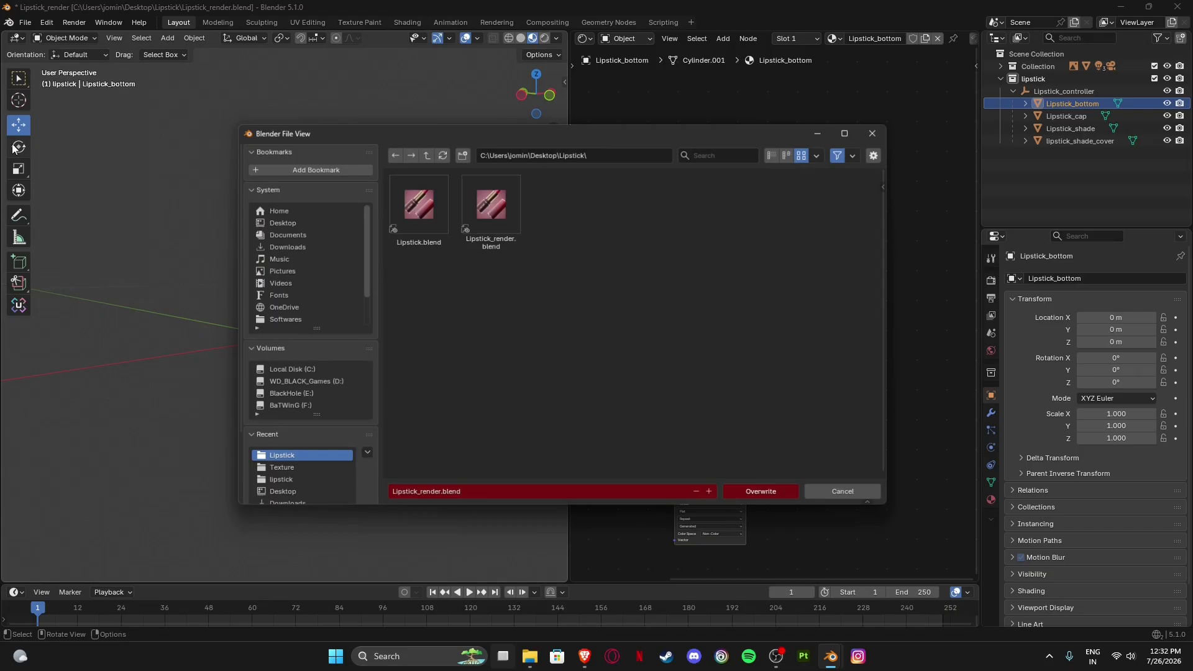
pyautogui.click(398, 215)
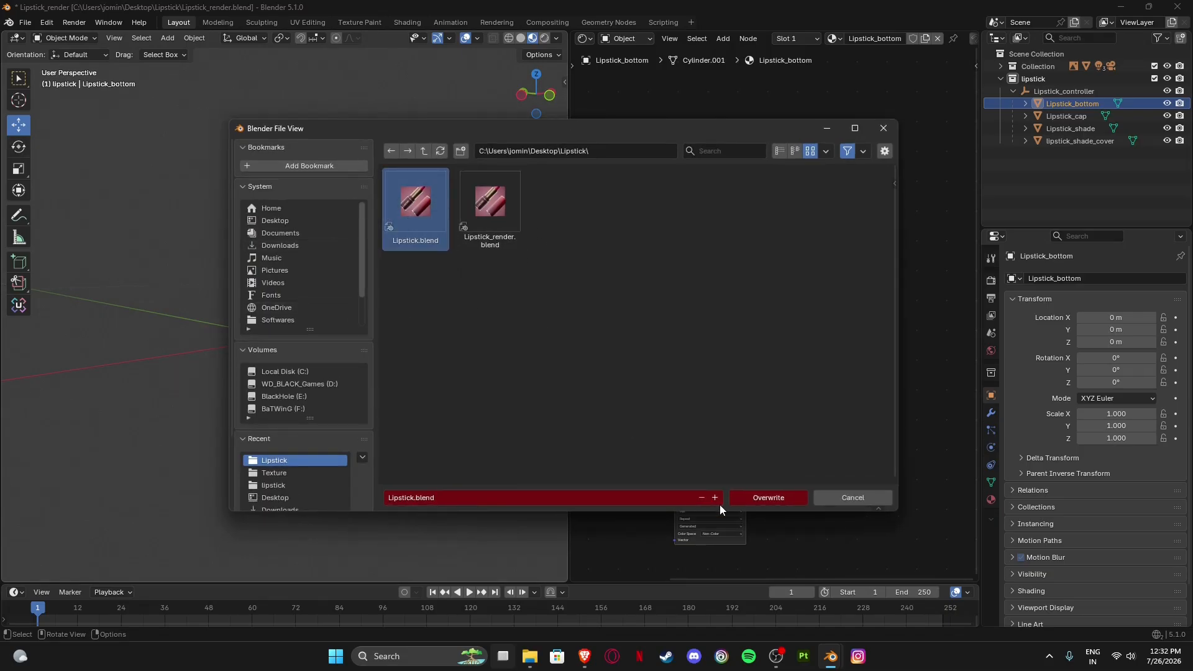
pyautogui.click(759, 498)
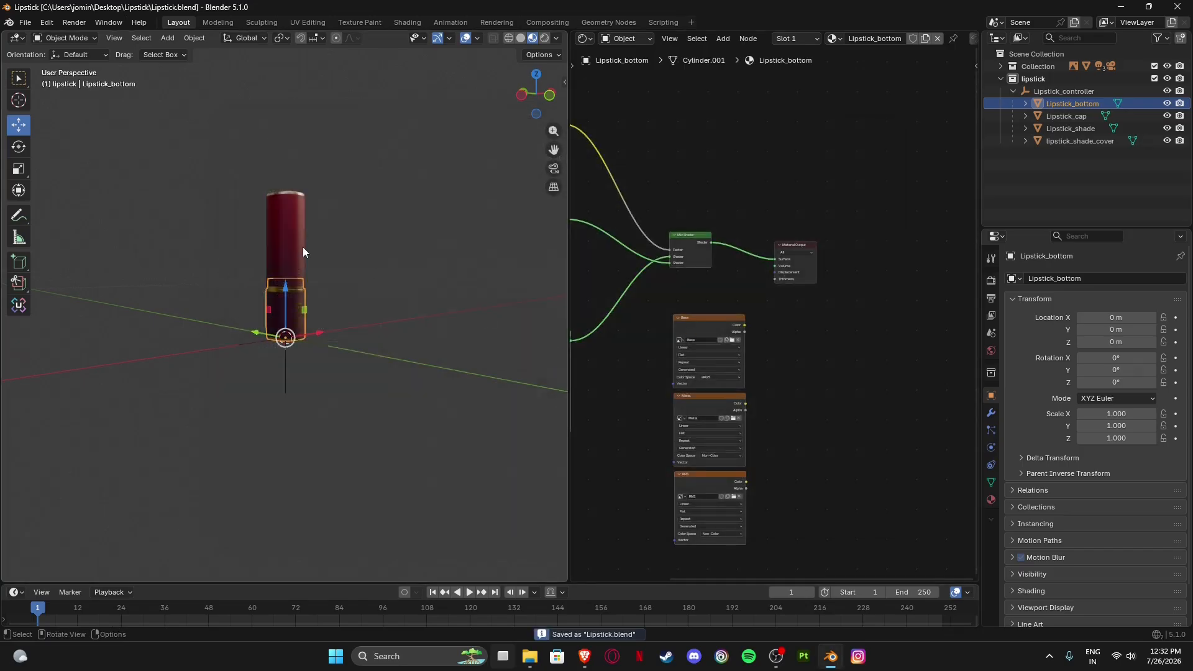
# Move the Material Output node farther away from the Mix Shader, and make the Base texture node active with Lipstick_bottom selected.
pyautogui.moveTo(740, 404); pyautogui.dragTo(741, 343, button='middle')
pyautogui.moveTo(741, 257); pyautogui.dragTo(849, 237)
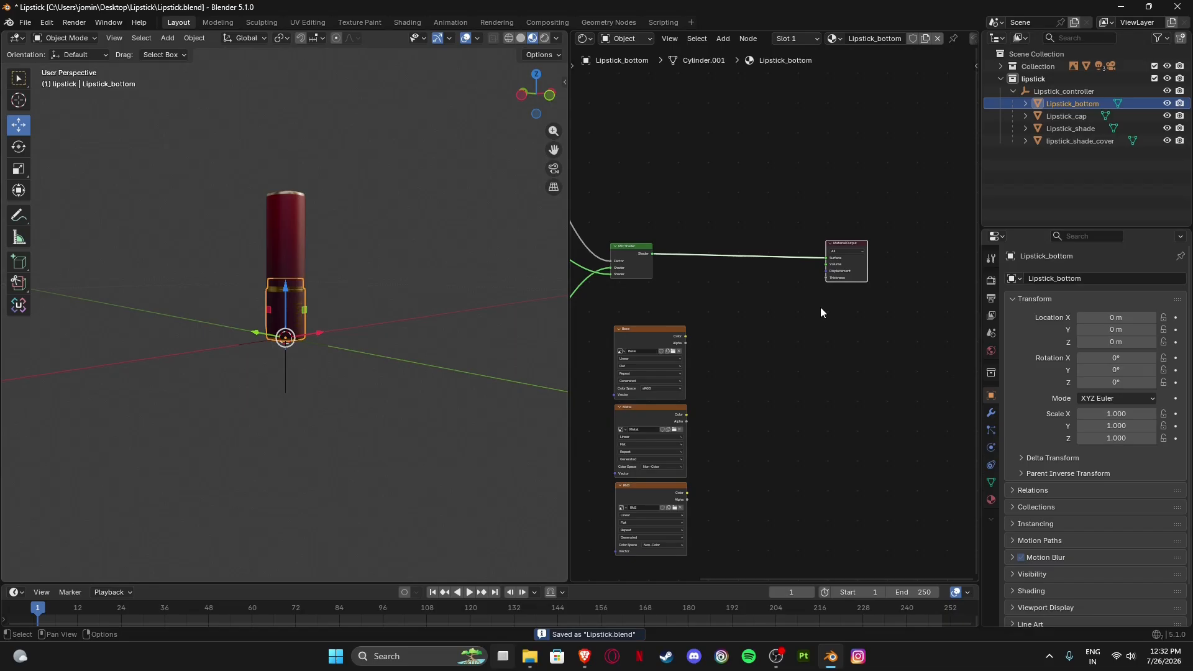
pyautogui.scroll(-3, 708, 346)
pyautogui.moveTo(708, 346); pyautogui.dragTo(757, 338, button='middle')
pyautogui.scroll(3, 758, 339)
pyautogui.click(693, 319)
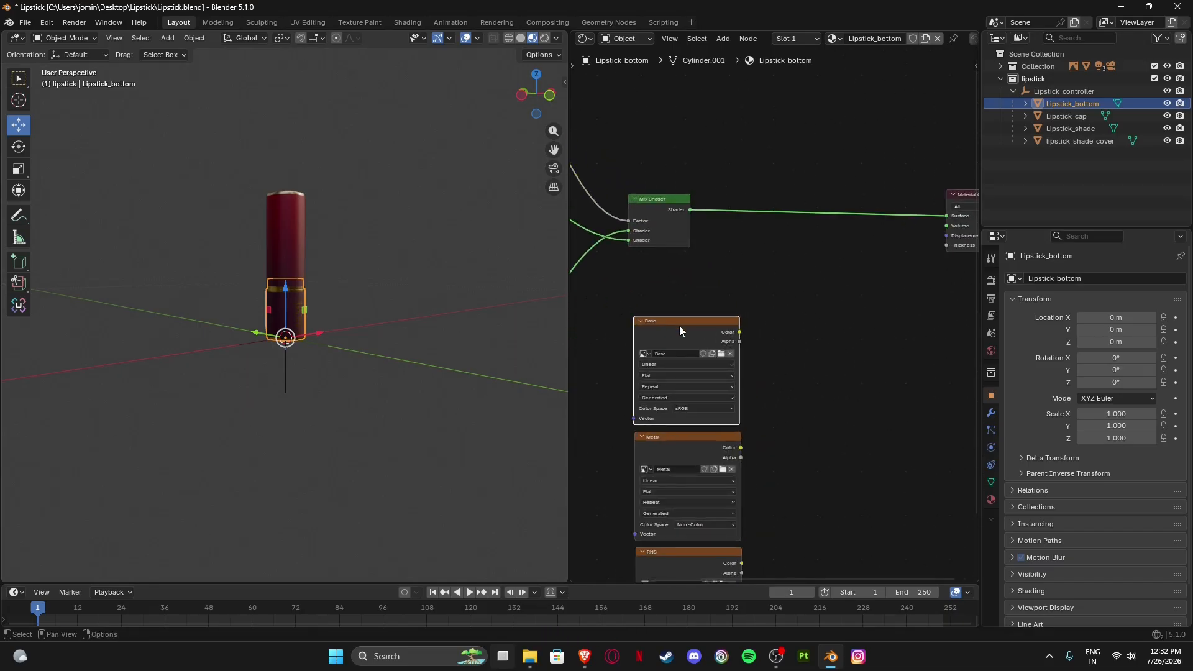
pyautogui.scroll(5, 282, 311)
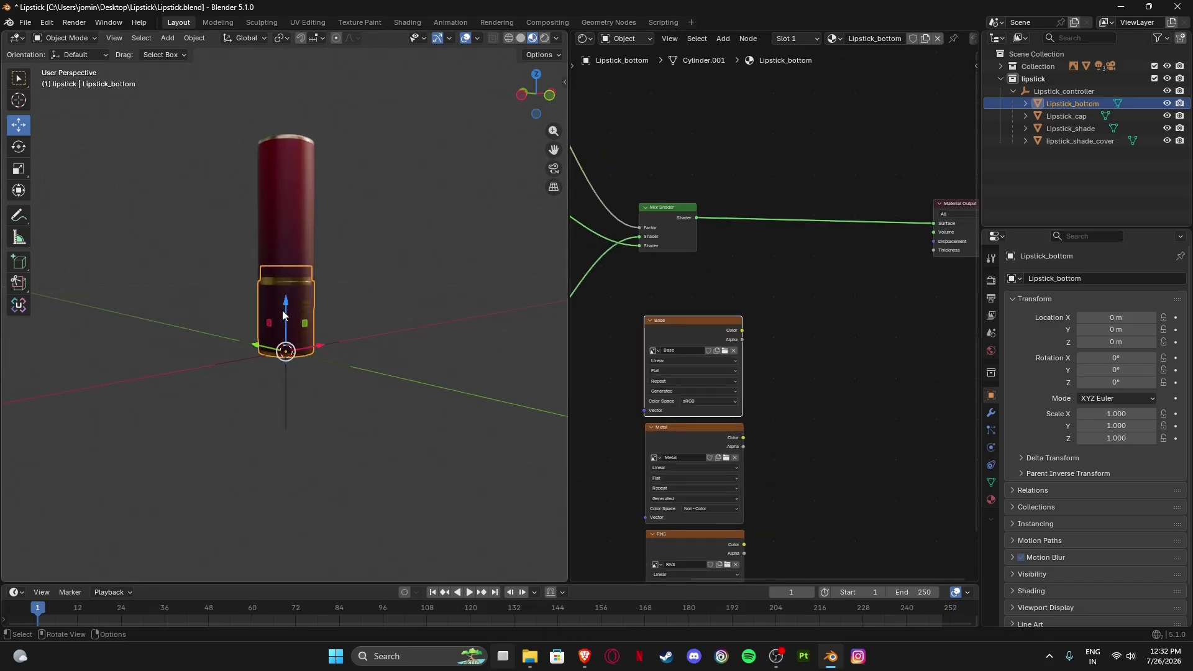
pyautogui.click(400, 377)
pyautogui.click(235, 315)
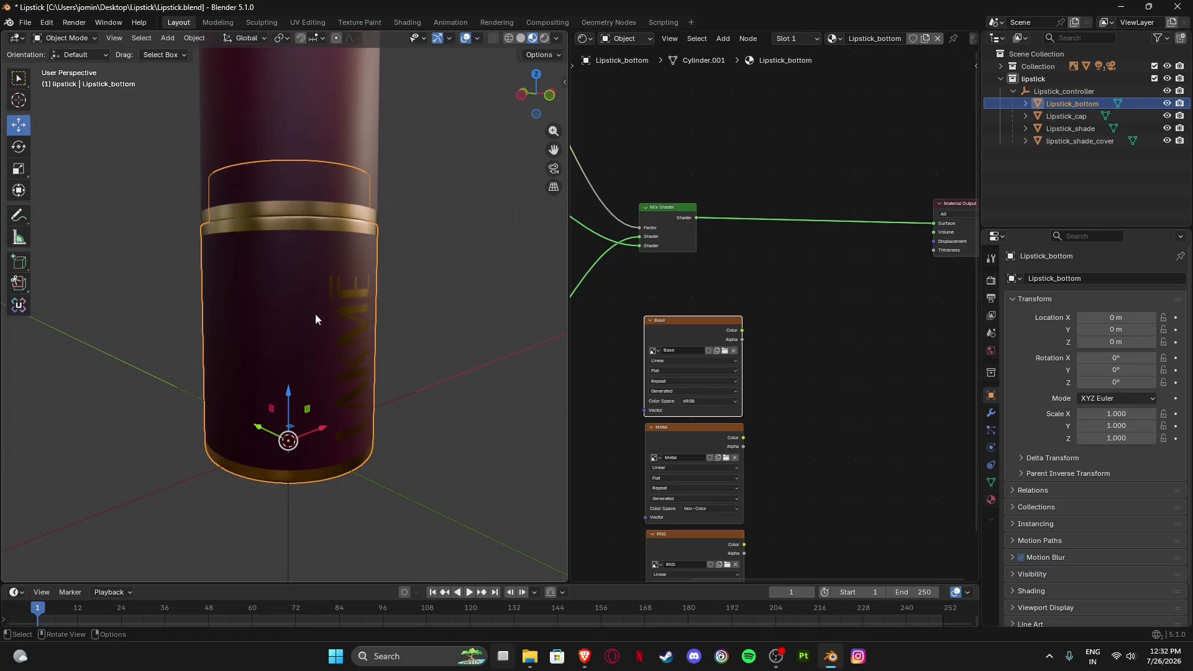
# Set Metallic to 0 on the gold-coloured Principled BSDF of the Lipstick_bottom material.
pyautogui.scroll(-4, 759, 306)
pyautogui.moveTo(722, 320); pyautogui.dragTo(875, 349, button='middle')
pyautogui.moveTo(938, 386); pyautogui.dragTo(794, 343, button='middle')
pyautogui.scroll(9, 720, 307)
pyautogui.moveTo(681, 303); pyautogui.dragTo(834, 312, button='middle')
pyautogui.scroll(-2, 764, 308)
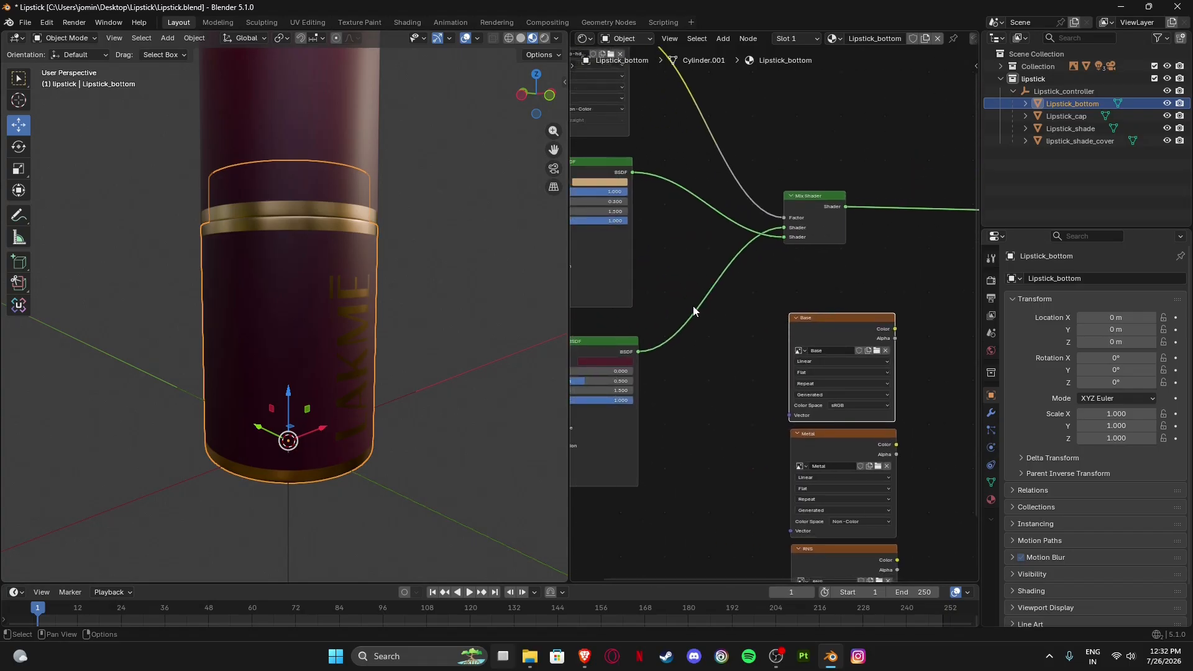
pyautogui.moveTo(693, 305); pyautogui.dragTo(809, 361, button='middle')
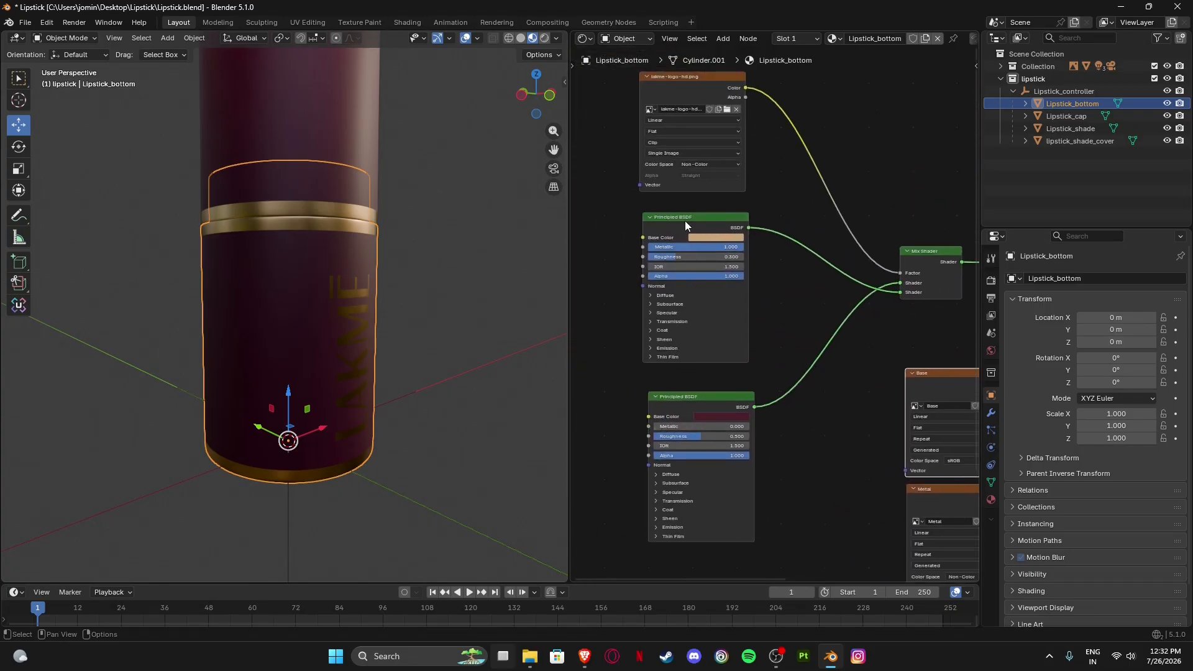
pyautogui.moveTo(704, 258); pyautogui.dragTo(783, 348, button='middle')
pyautogui.scroll(4, 680, 259)
pyautogui.moveTo(783, 318); pyautogui.dragTo(681, 320)
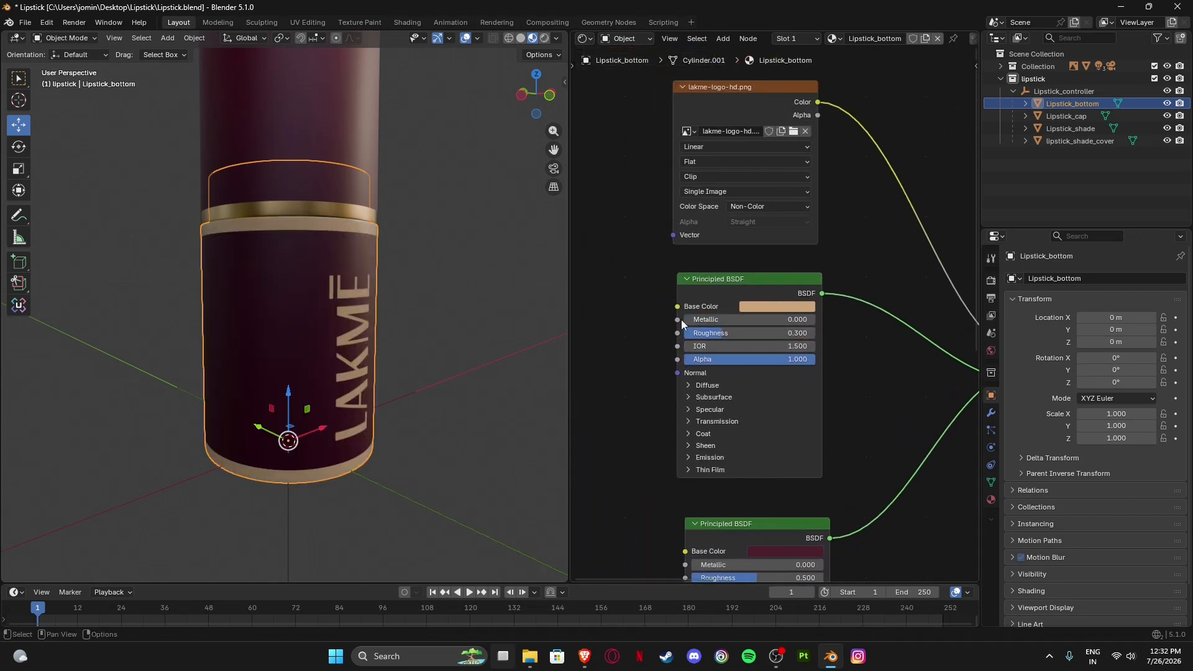
pyautogui.scroll(-2, 681, 319)
# Open the Bake settings in the scene's Cycles render properties and collapse the render sampling settings.
pyautogui.moveTo(895, 417); pyautogui.dragTo(812, 360, button='middle')
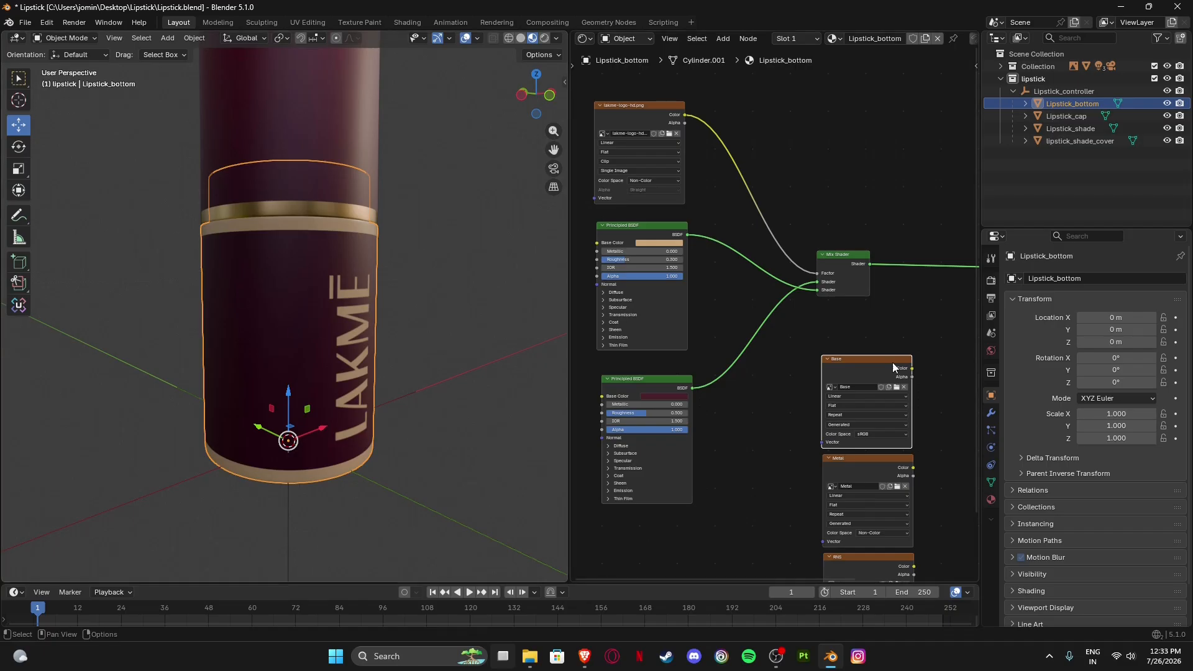
pyautogui.moveTo(842, 421); pyautogui.dragTo(741, 407, button='middle')
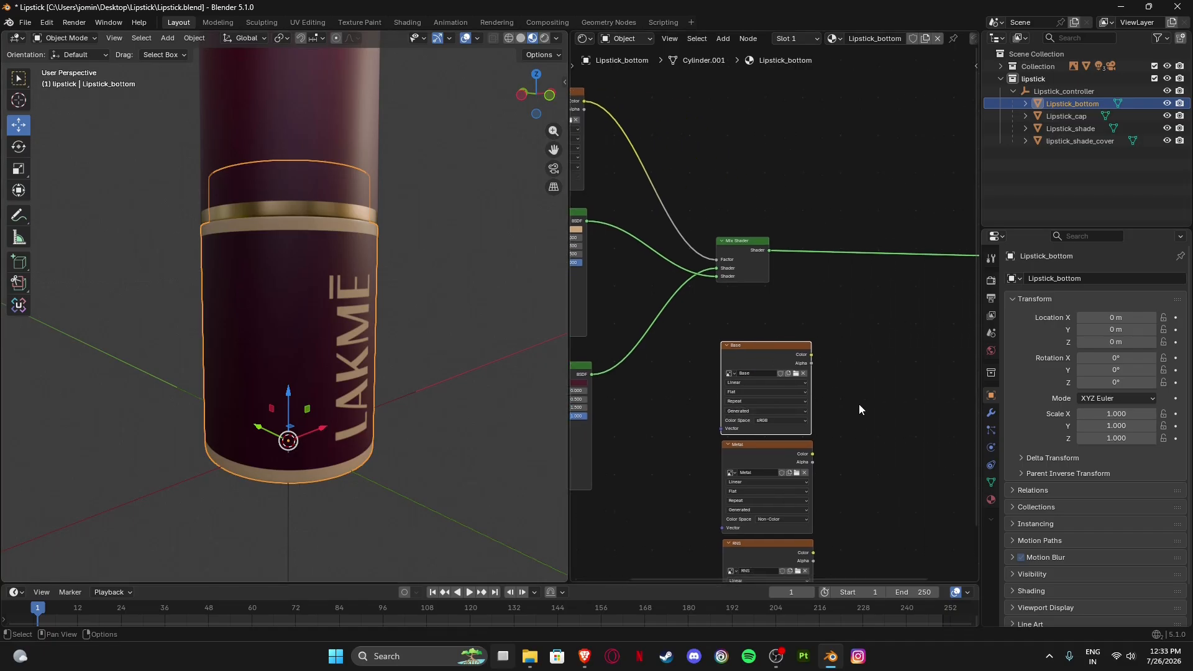
pyautogui.click(991, 280)
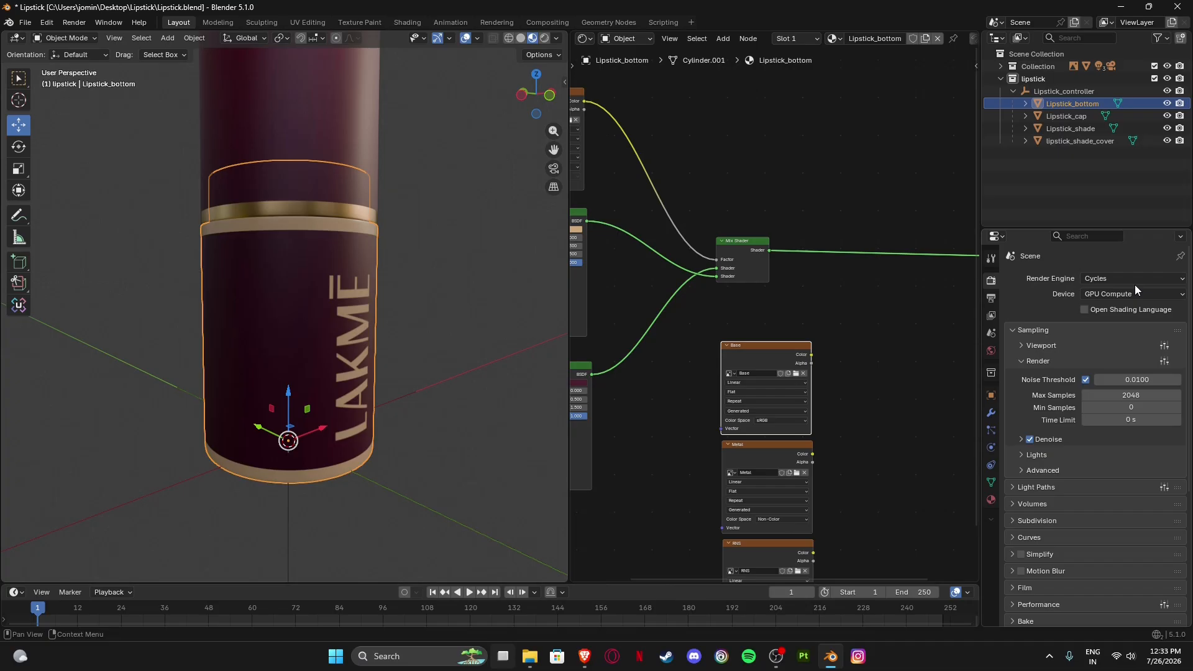
pyautogui.scroll(-7, 1075, 437)
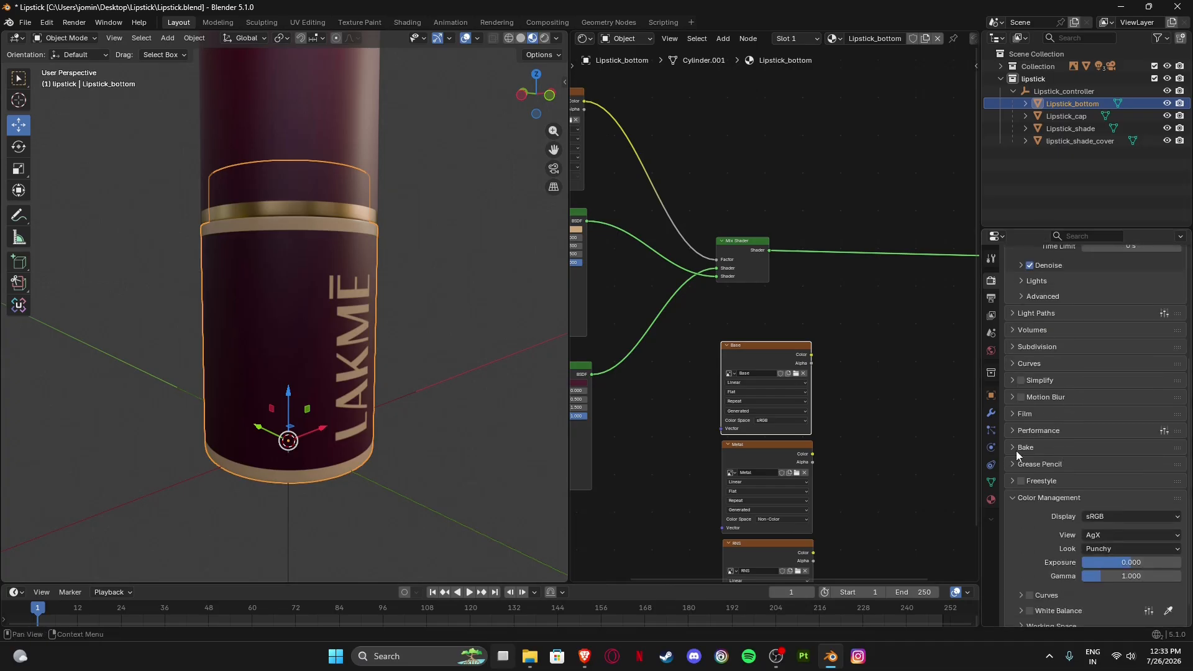
pyautogui.scroll(-1, 1038, 446)
pyautogui.scroll(4, 1028, 416)
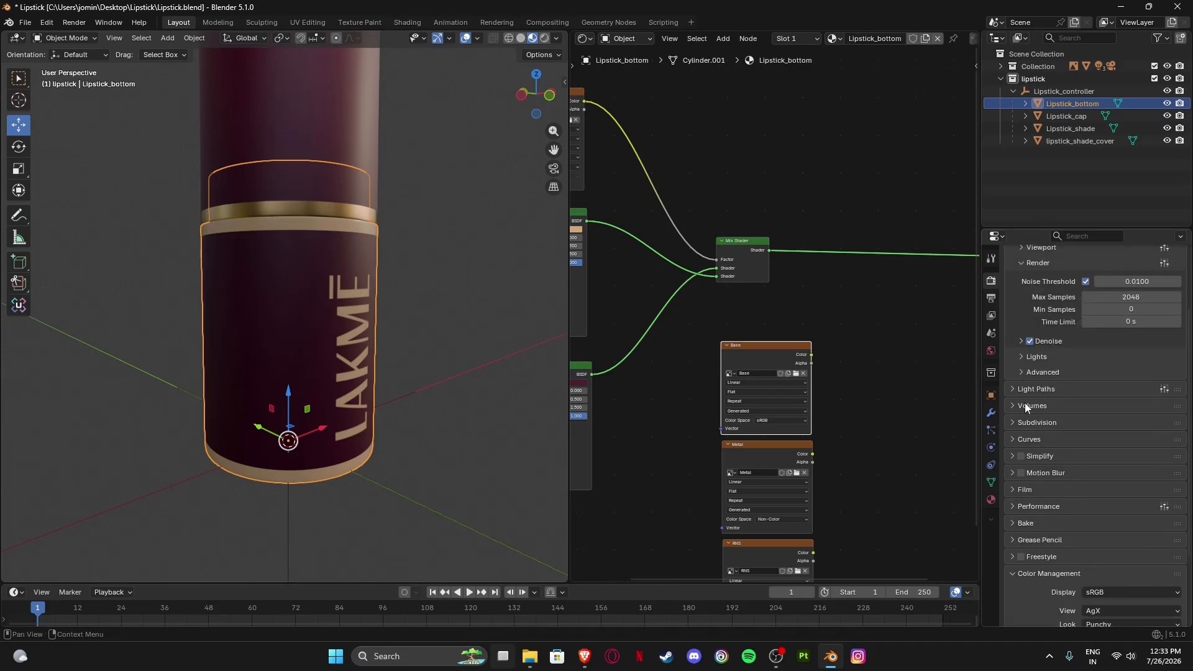
pyautogui.scroll(-4, 1030, 342)
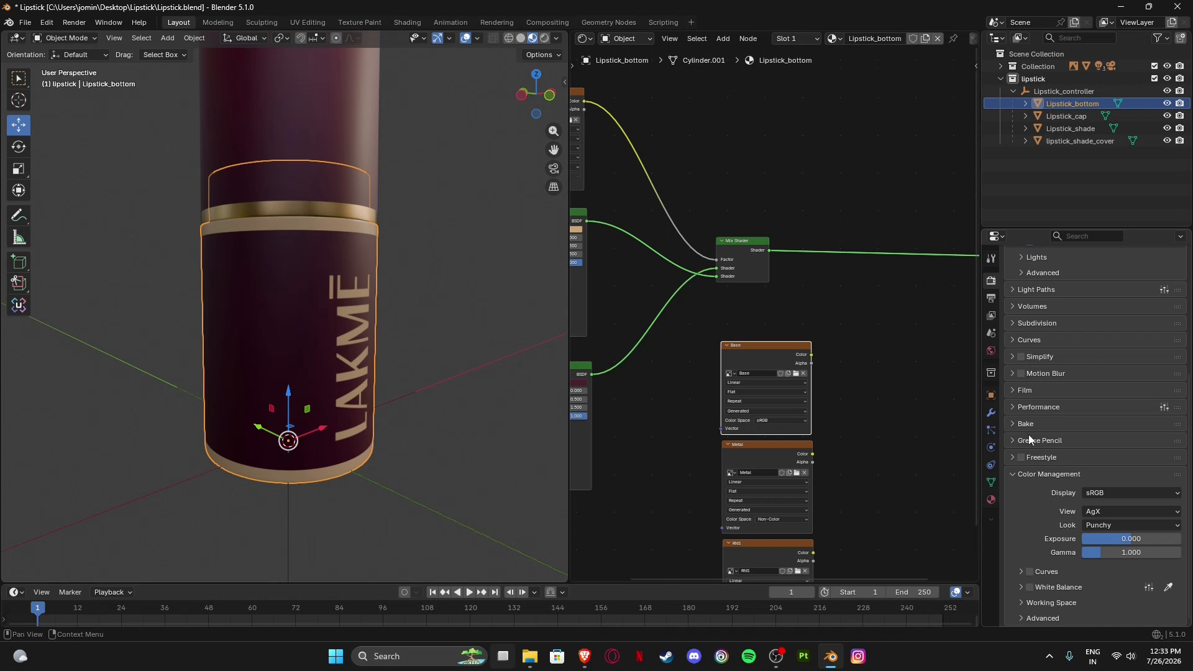
pyautogui.scroll(6, 1012, 470)
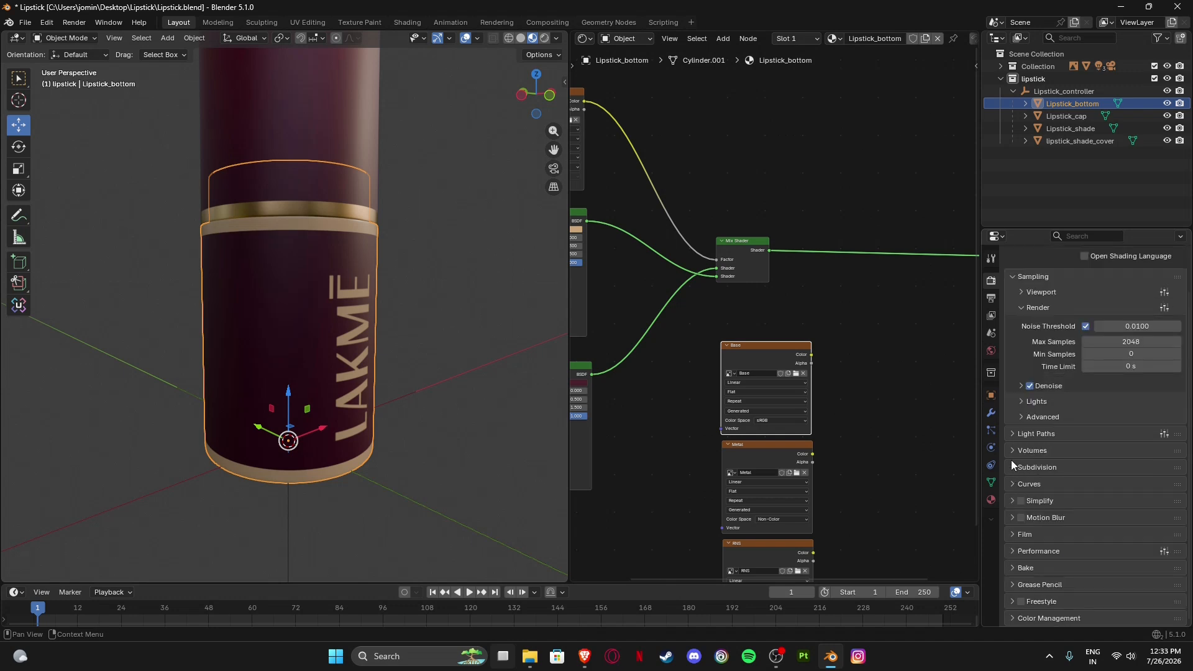
pyautogui.click(1019, 305)
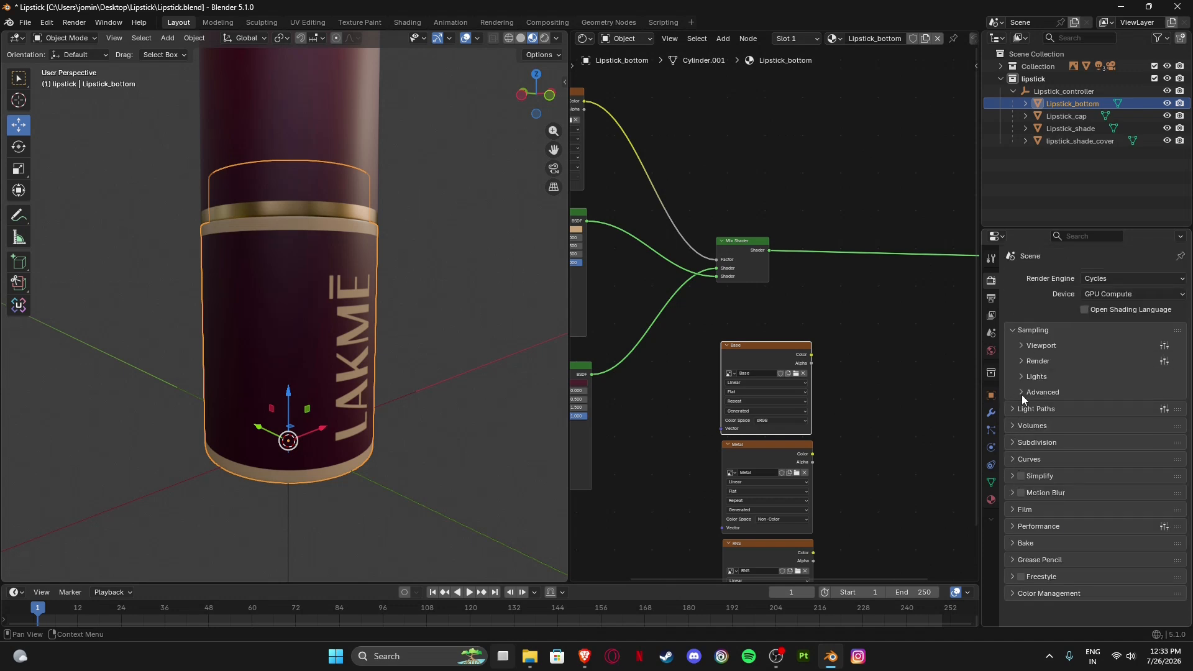
pyautogui.click(1022, 543)
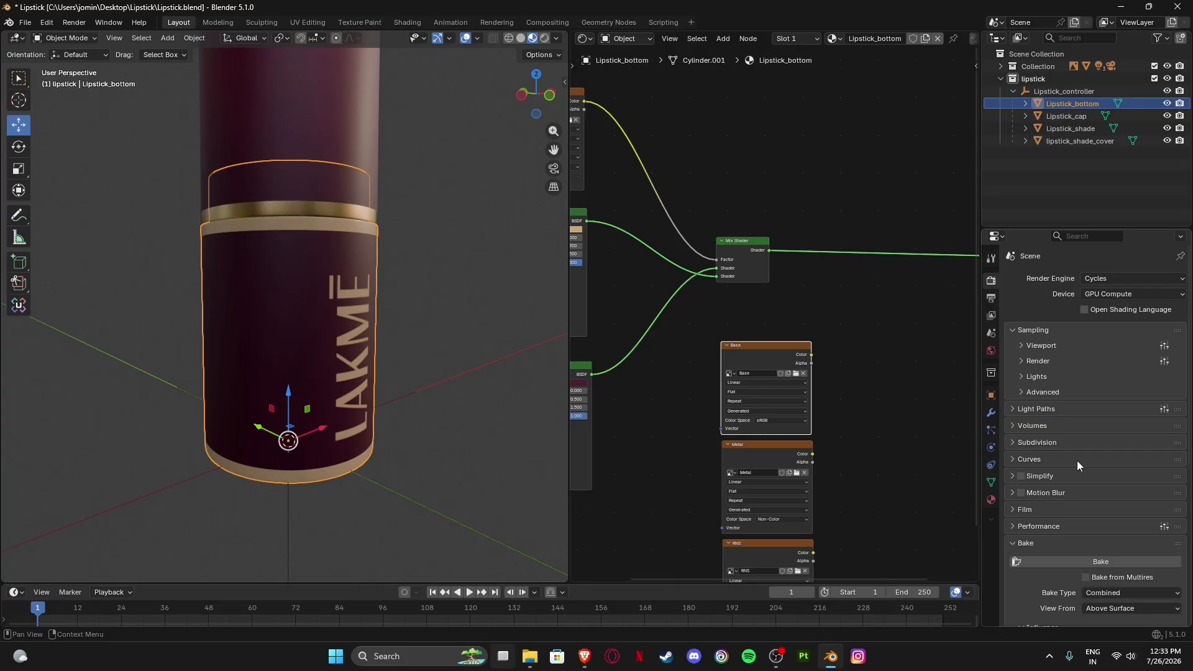
# Set the bake type to Diffuse and disable the Direct and Indirect contributions, leaving only Color.
pyautogui.scroll(-9, 1079, 466)
pyautogui.click(1106, 370)
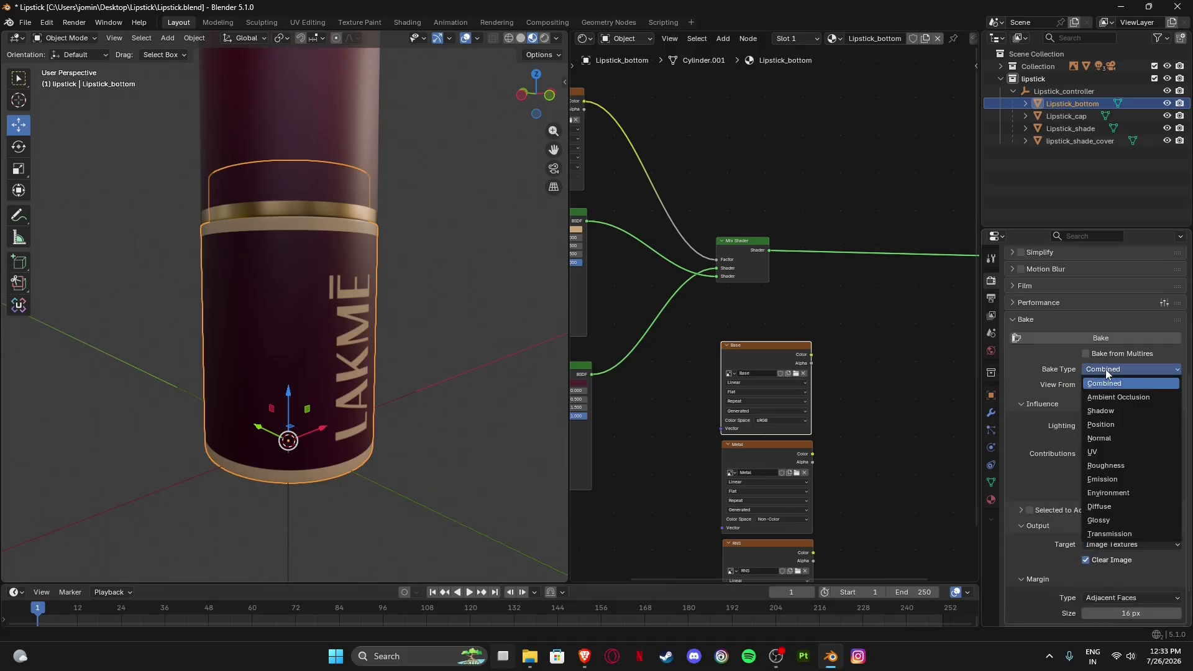
pyautogui.click(1099, 506)
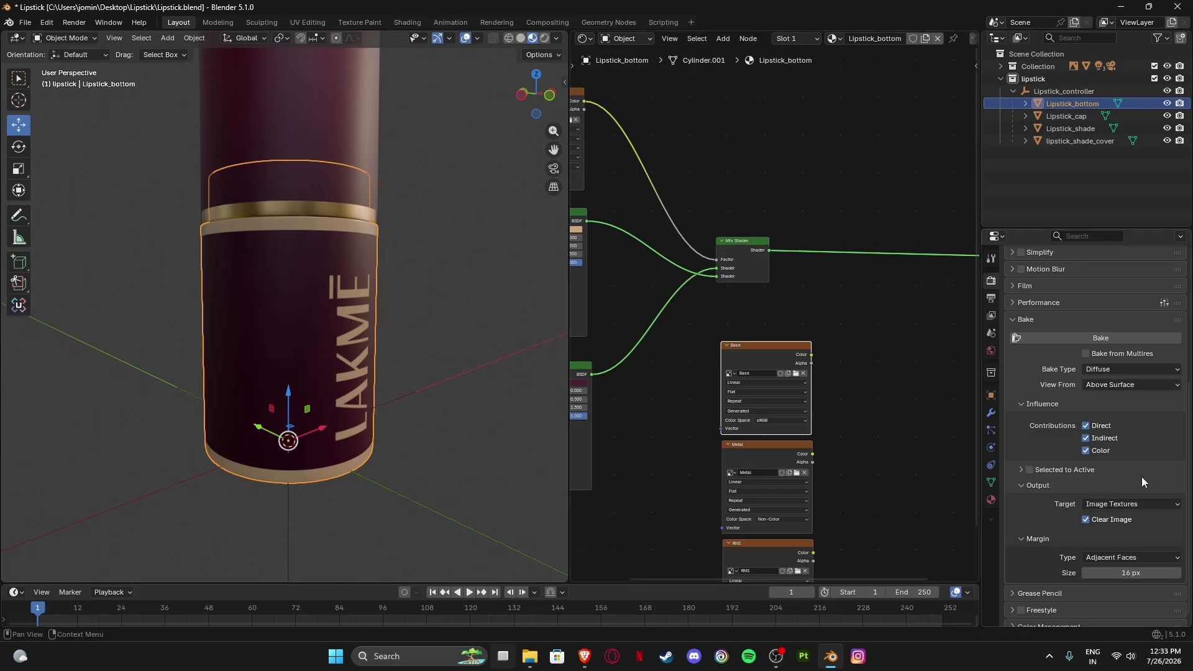
pyautogui.click(1087, 439)
# Set the render Max Samples to 1.
pyautogui.scroll(8, 1091, 341)
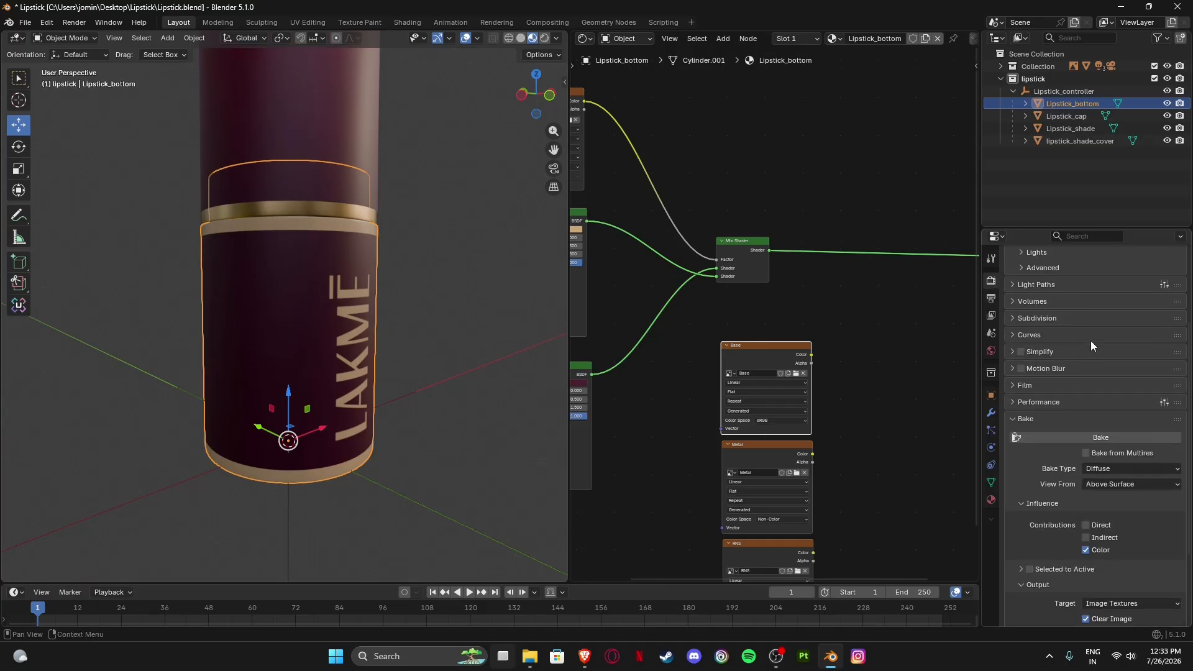
pyautogui.click(1032, 361)
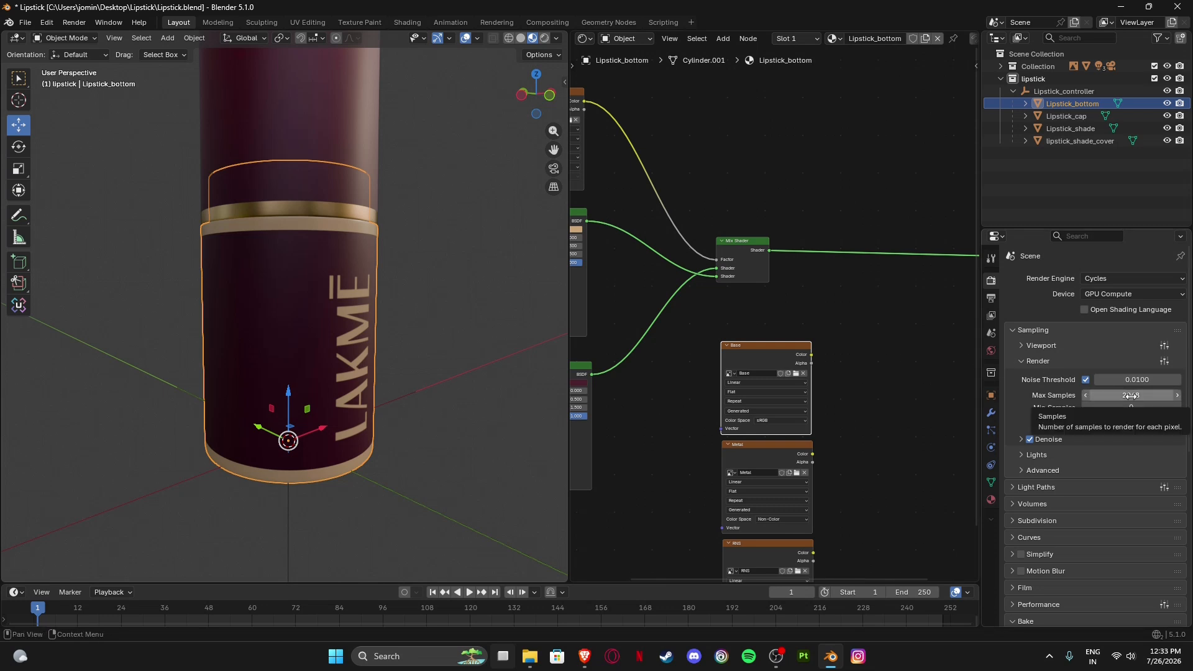
pyautogui.click(1134, 396)
pyautogui.write('1')
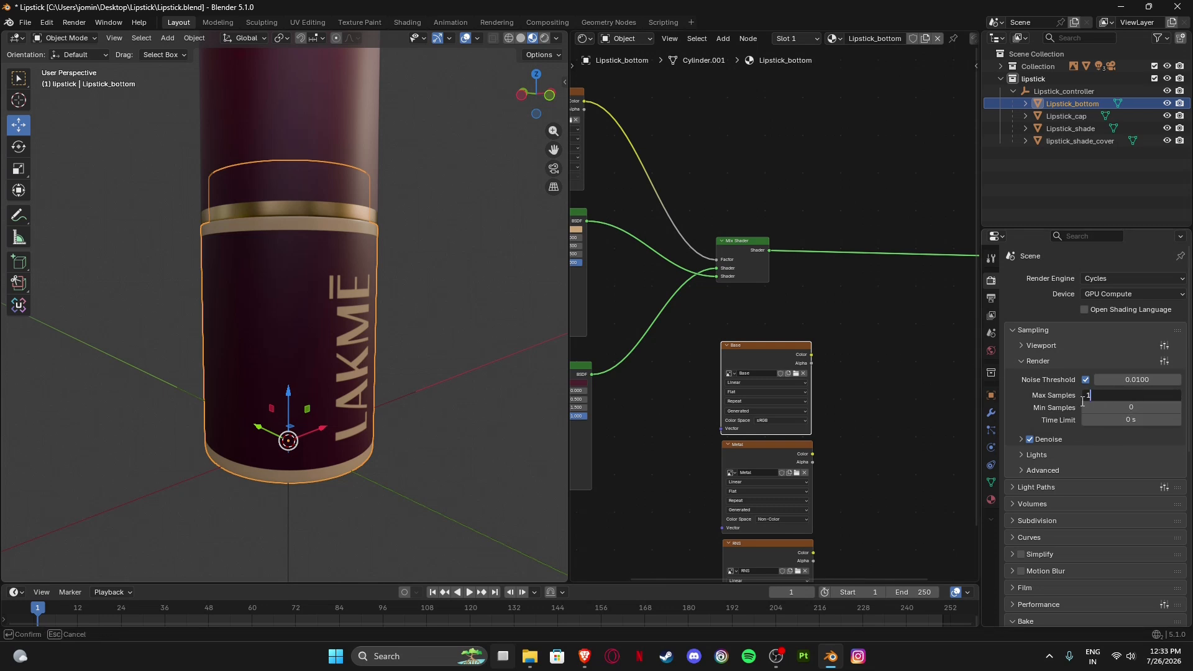
pyautogui.press('Return')
pyautogui.click(1020, 346)
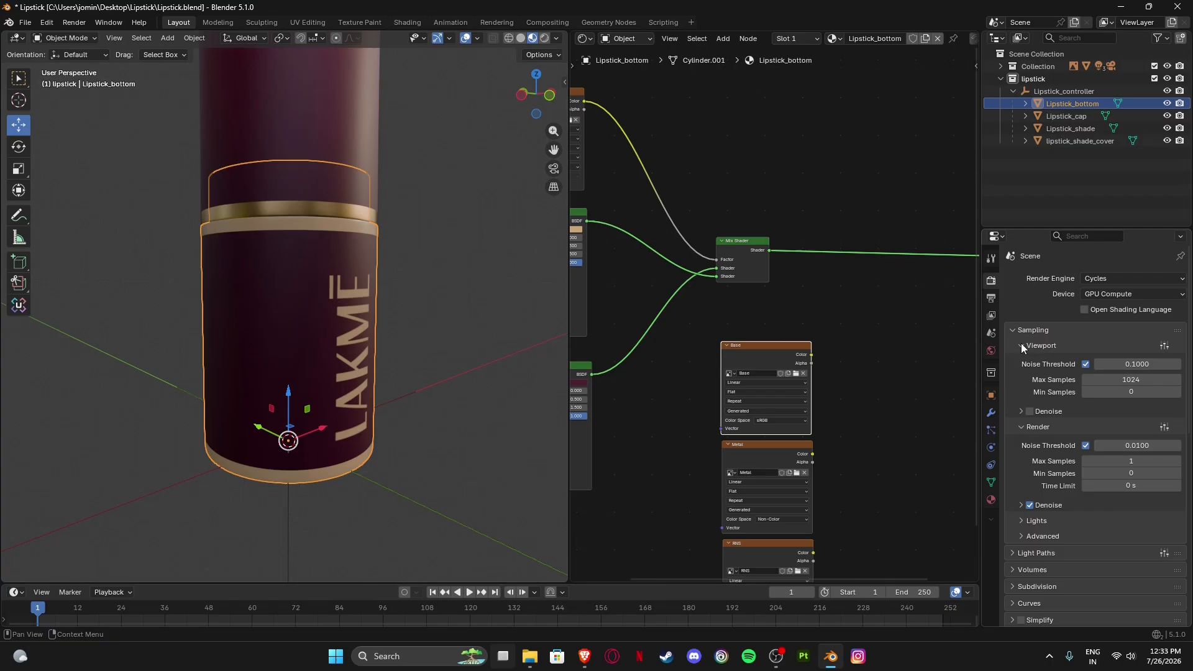
pyautogui.click(1022, 346)
pyautogui.click(1022, 346)
pyautogui.click(1024, 347)
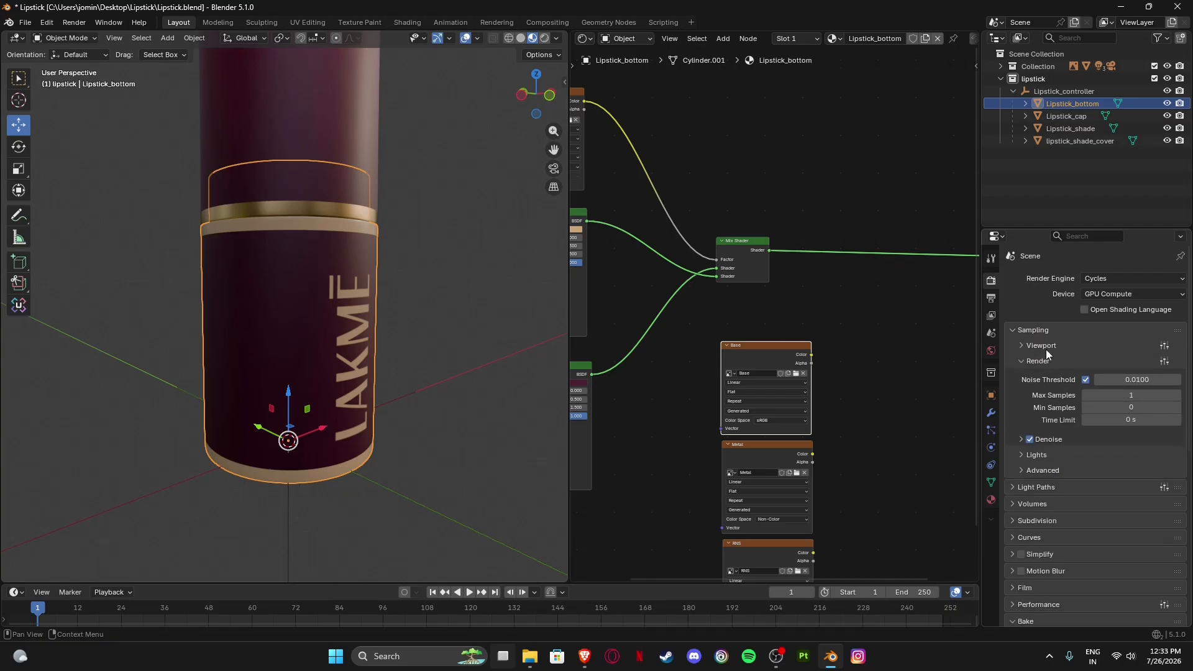
# Bake the diffuse color of Lipstick_bottom into the active Base image texture.
pyautogui.scroll(-8, 1047, 398)
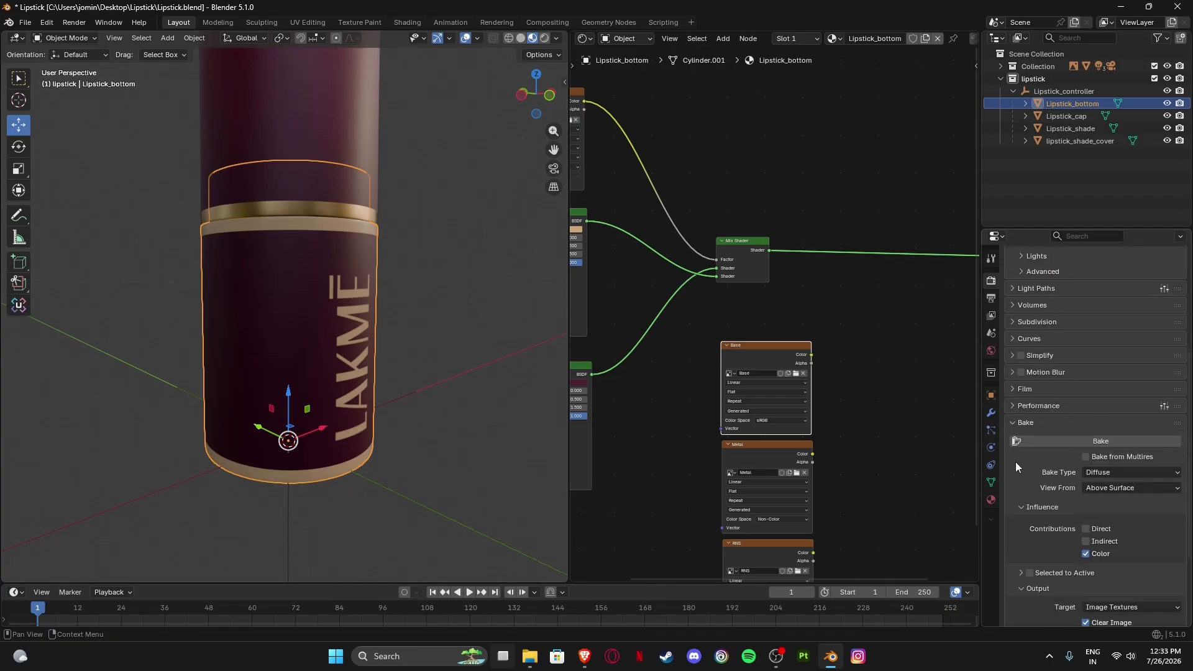
pyautogui.scroll(-4, 1016, 461)
pyautogui.click(1076, 343)
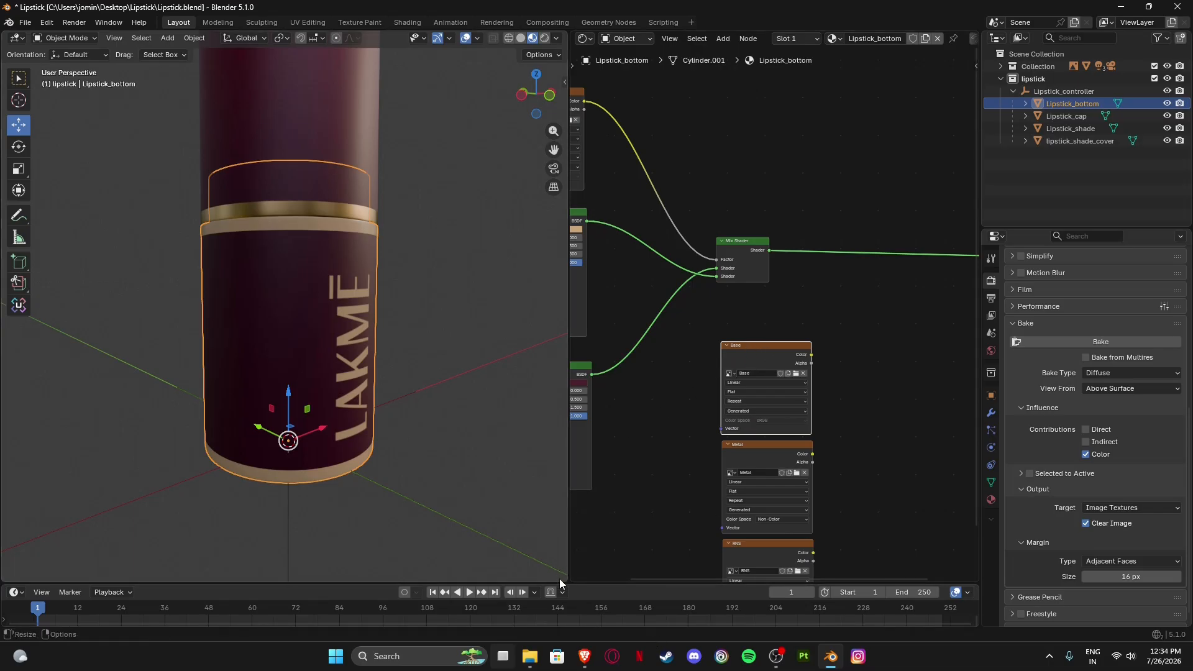
pyautogui.moveTo(564, 581); pyautogui.dragTo(480, 342)
pyautogui.rightClick(490, 342)
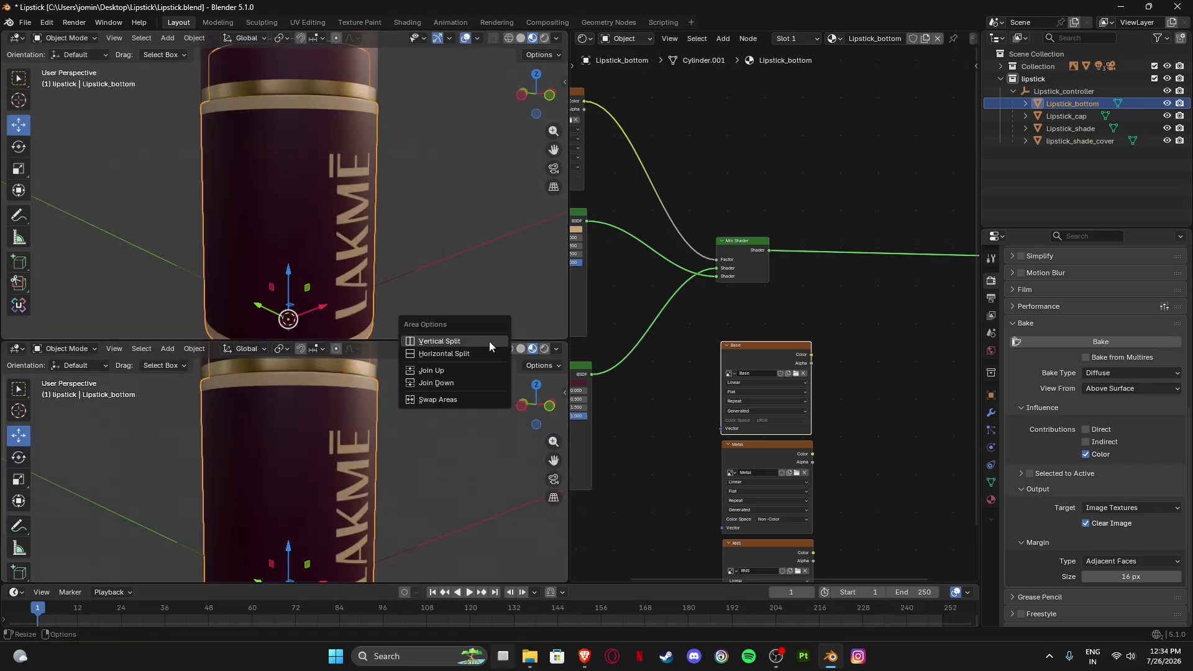
pyautogui.click(467, 379)
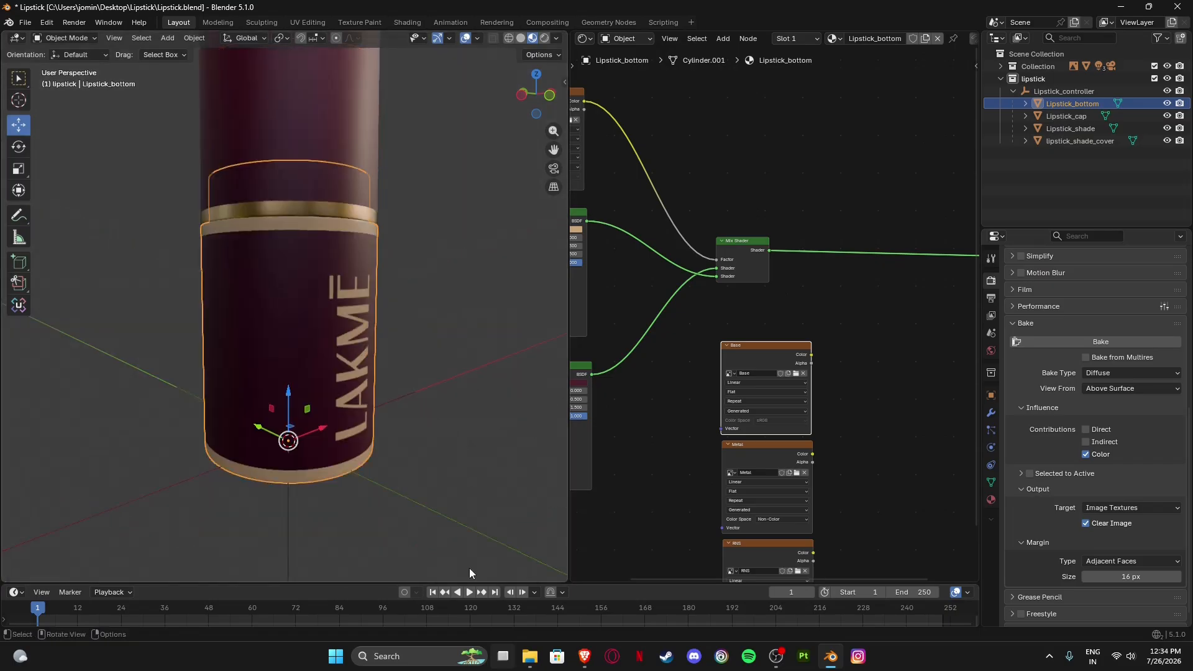
# Split the 3D viewport horizontally and change the lower area to an Image Editor.
pyautogui.rightClick(390, 582)
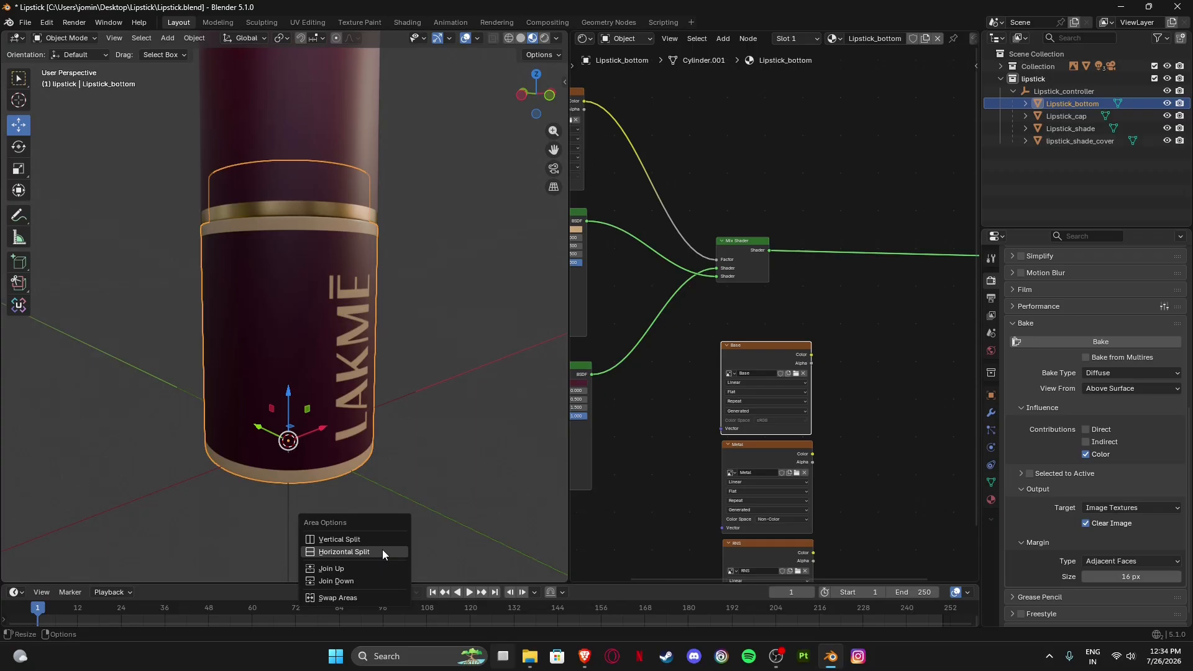
pyautogui.click(383, 552)
pyautogui.click(125, 361)
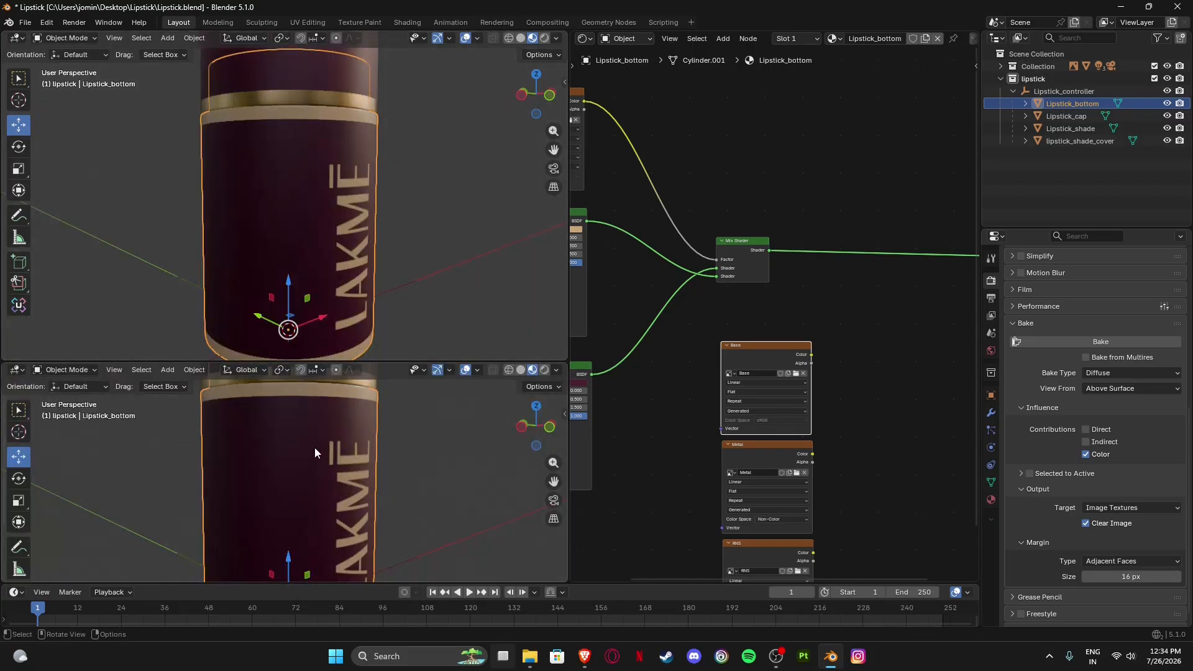
pyautogui.click(16, 370)
pyautogui.click(38, 429)
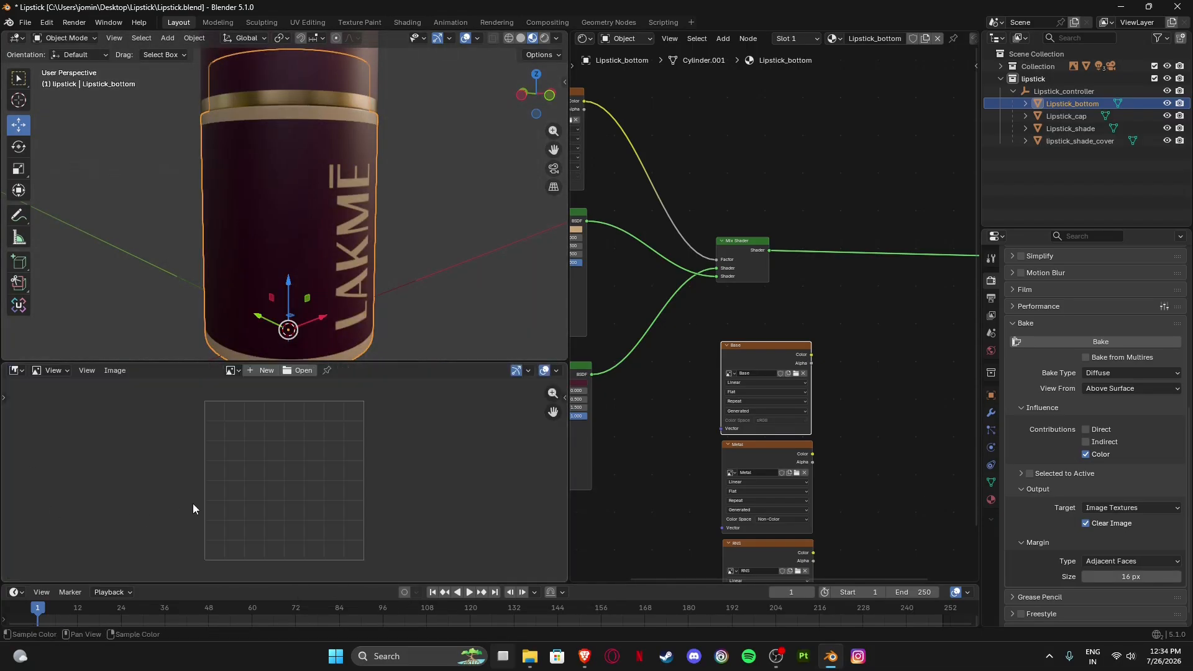
# Activate the Base image texture node of Lipstick_bottom so its image is displayed in the Image Editor.
pyautogui.click(756, 350)
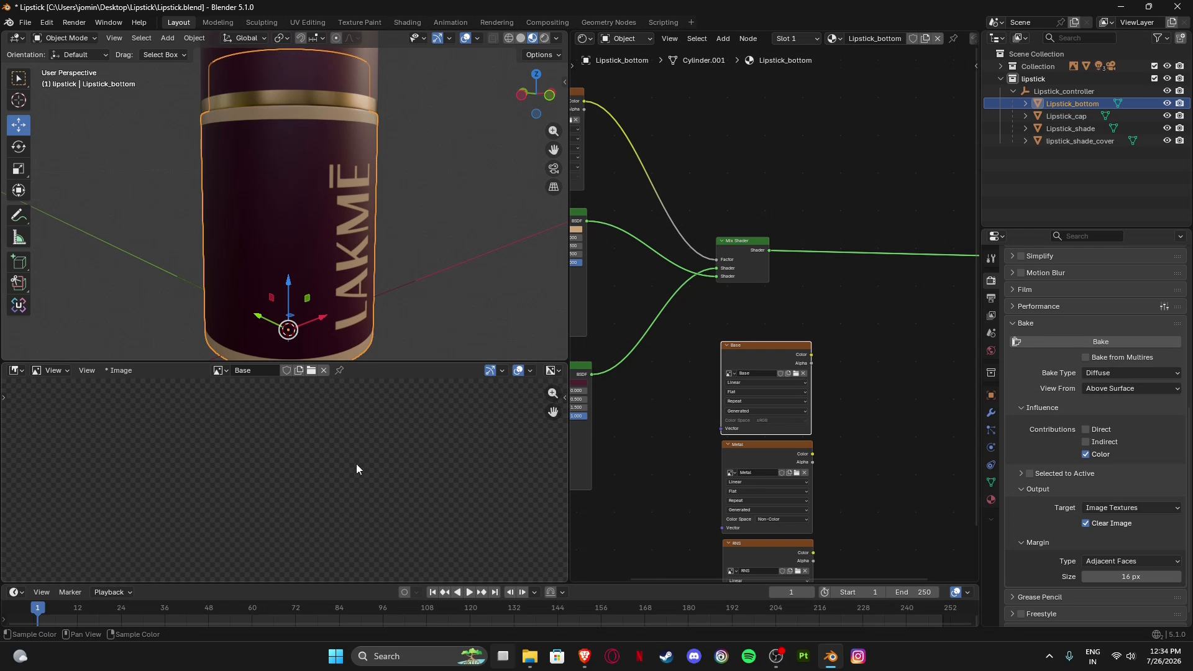
pyautogui.scroll(-7, 357, 468)
pyautogui.scroll(3, 286, 466)
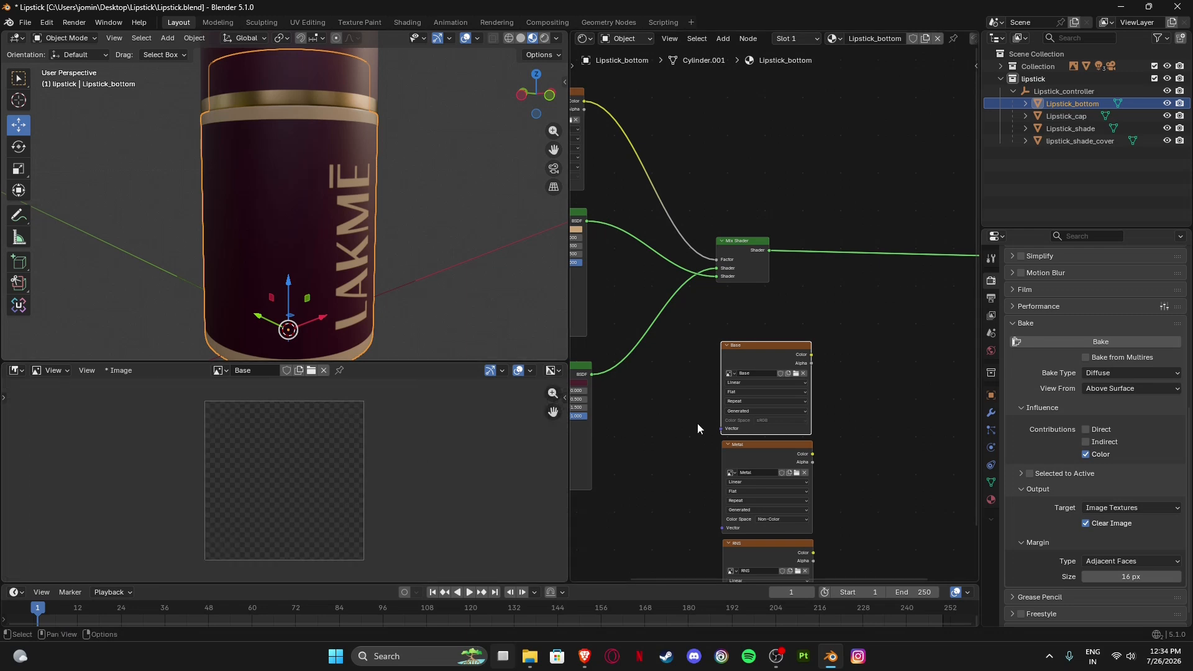
pyautogui.click(731, 375)
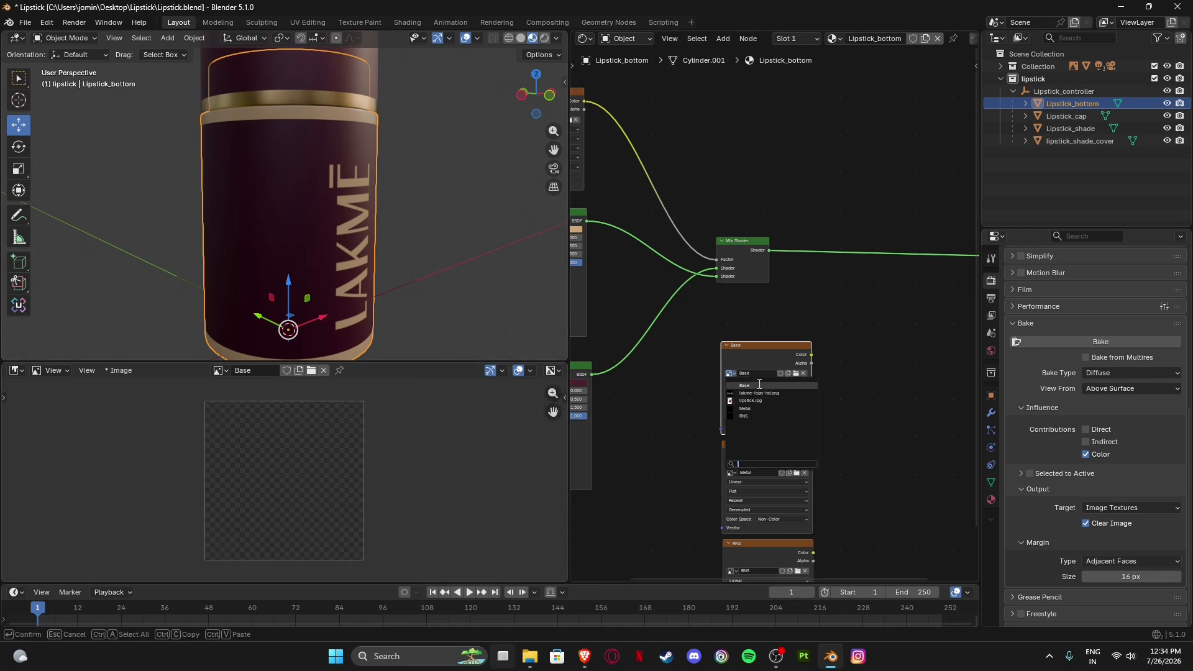
pyautogui.click(669, 379)
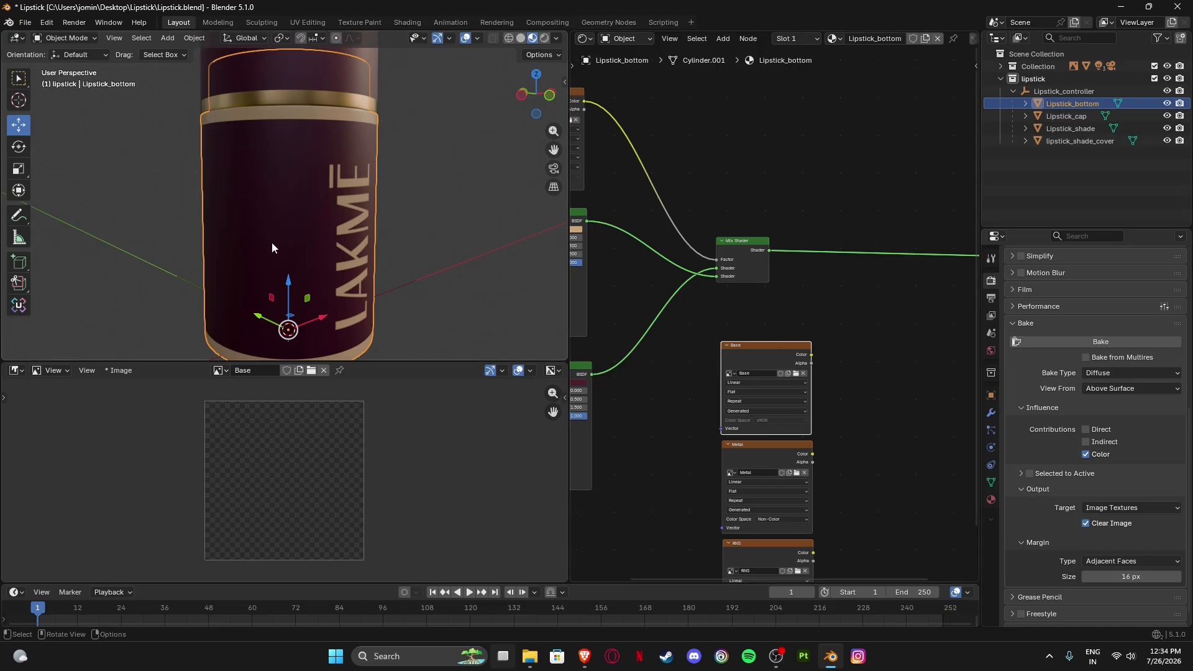
# Reselect Lipstick_bottom with the Base texture node active, bake its diffuse color again, and inspect the baked image.
pyautogui.click(449, 254)
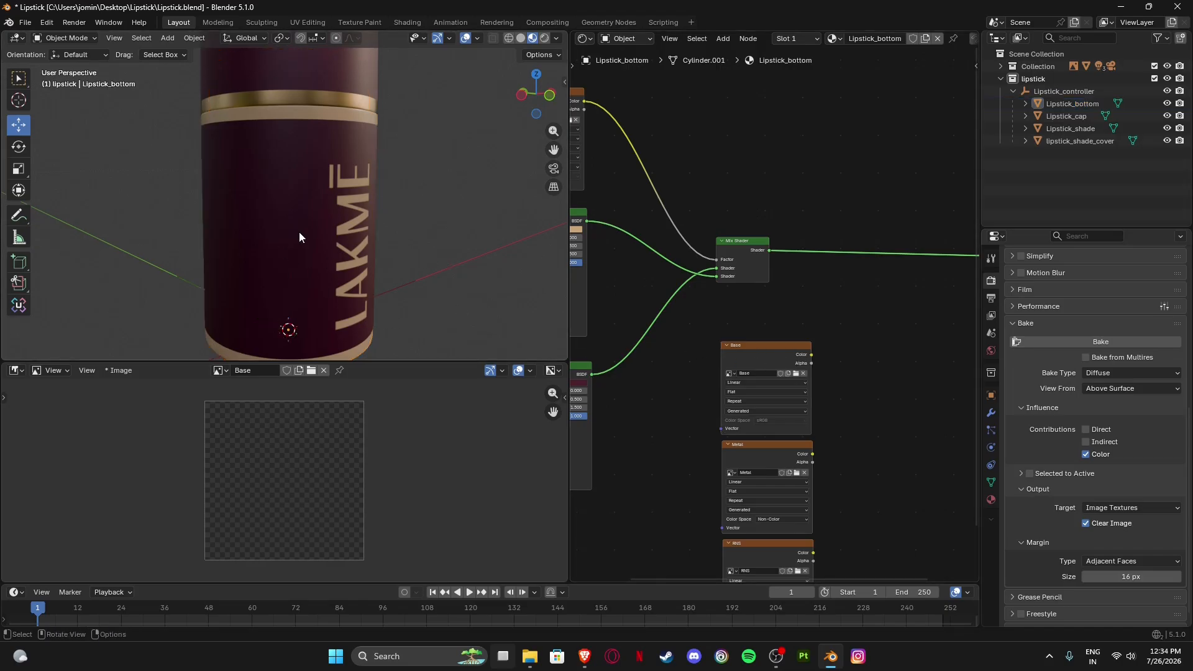
pyautogui.click(300, 235)
pyautogui.click(740, 367)
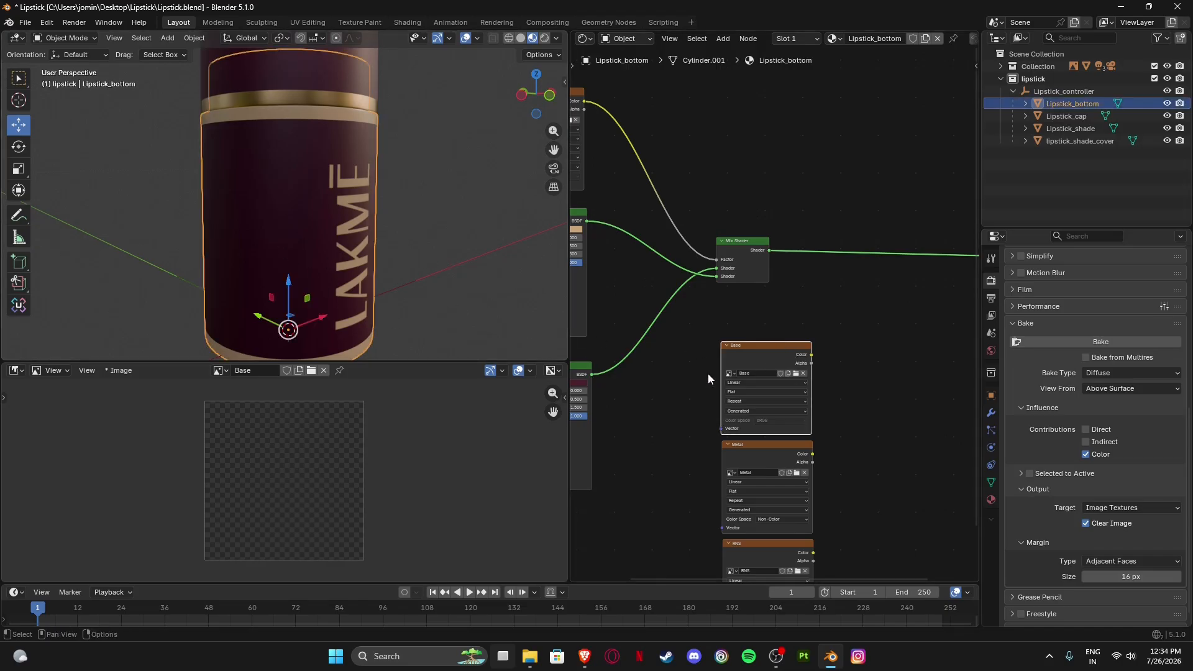
pyautogui.click(1122, 344)
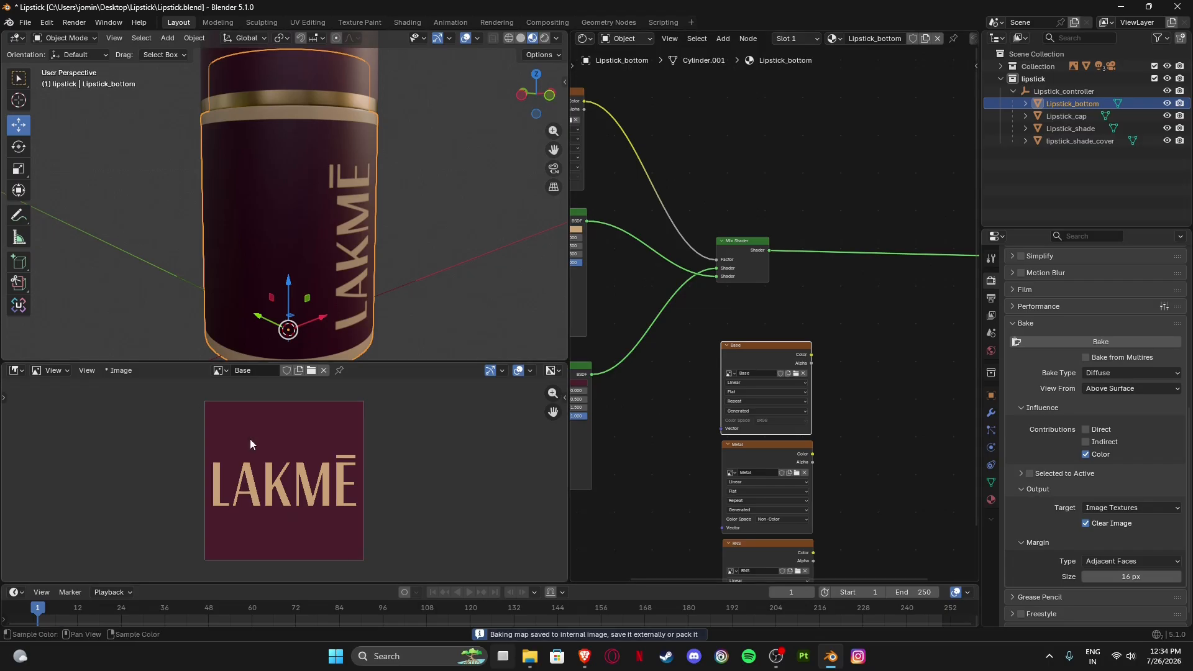
pyautogui.scroll(3, 214, 483)
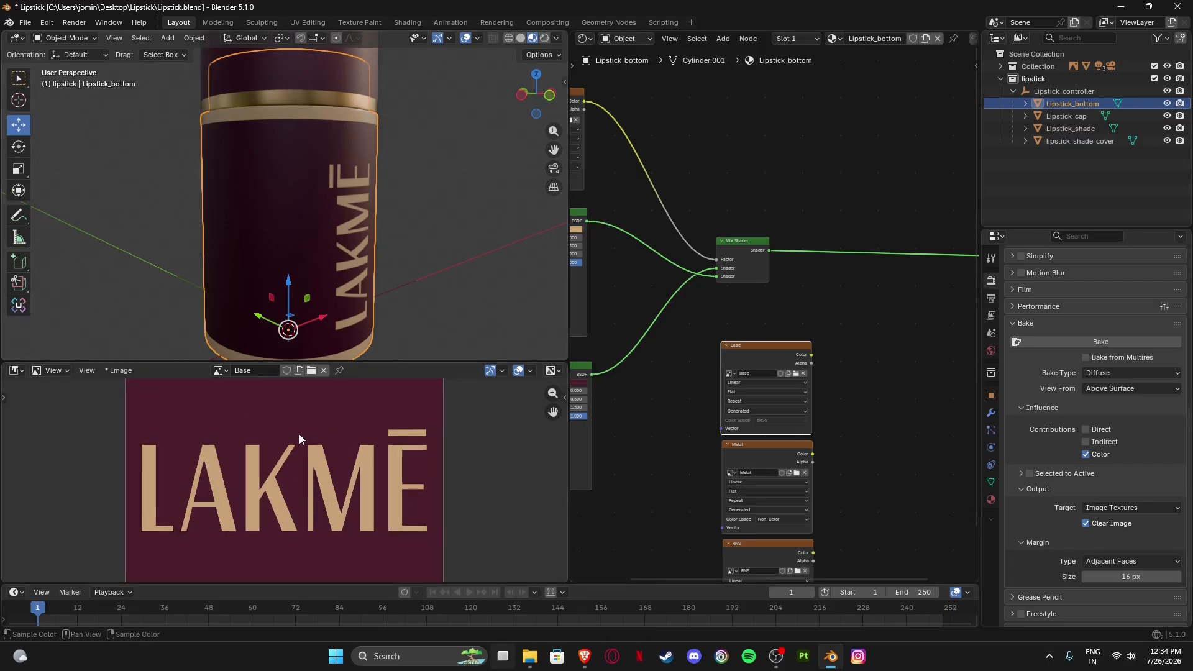
pyautogui.scroll(-3, 299, 434)
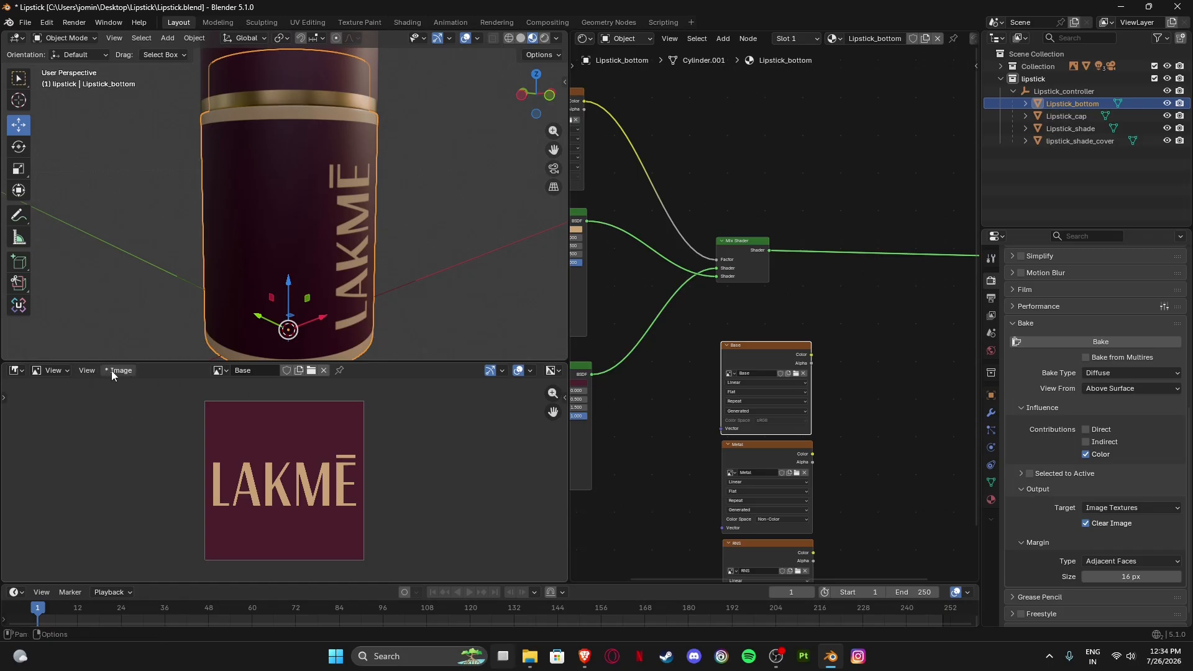
# Save the baked image as Base.png with 16-bit color depth in a new Texture folder inside the Lipstick folder.
pyautogui.moveTo(829, 392); pyautogui.dragTo(765, 330, button='middle')
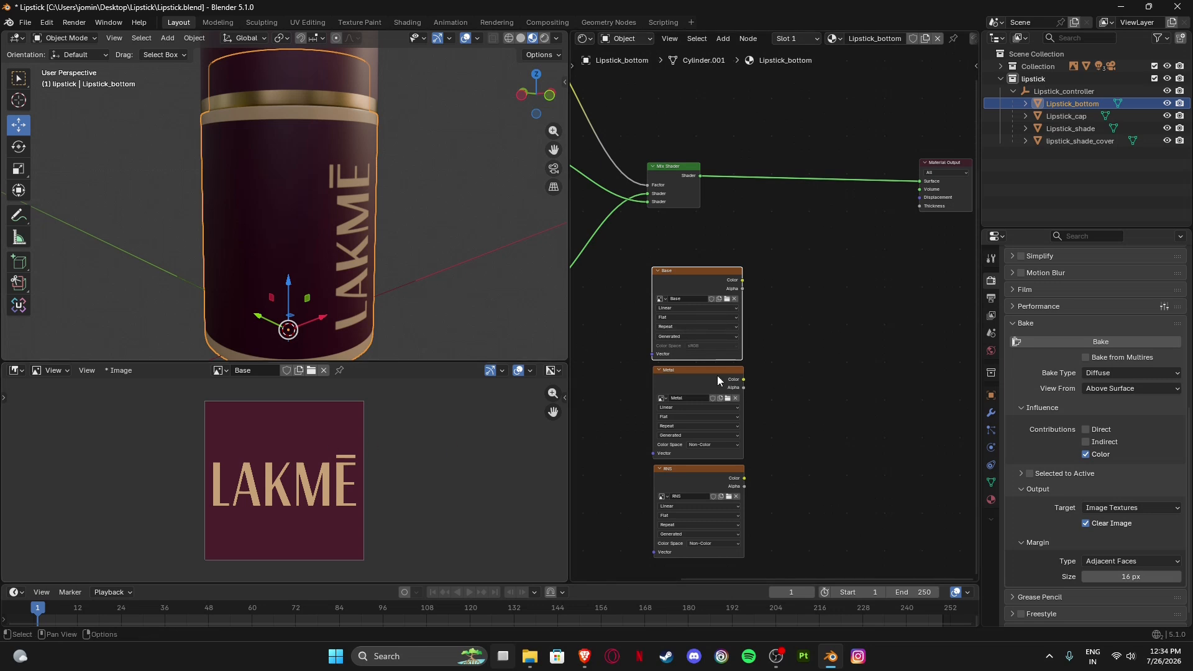
pyautogui.moveTo(757, 361)
pyautogui.mouseDown(button='middle')
pyautogui.moveTo(728, 409)
pyautogui.moveTo(754, 373)
pyautogui.moveTo(736, 363)
pyautogui.mouseUp(button='middle')
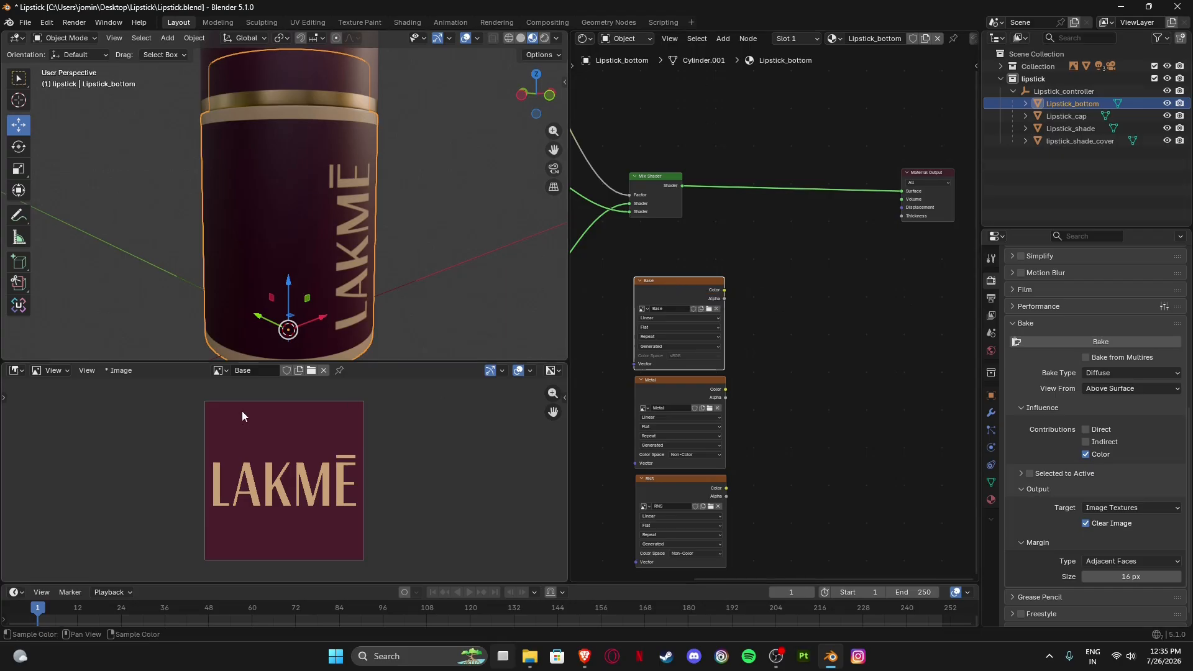
pyautogui.click(120, 370)
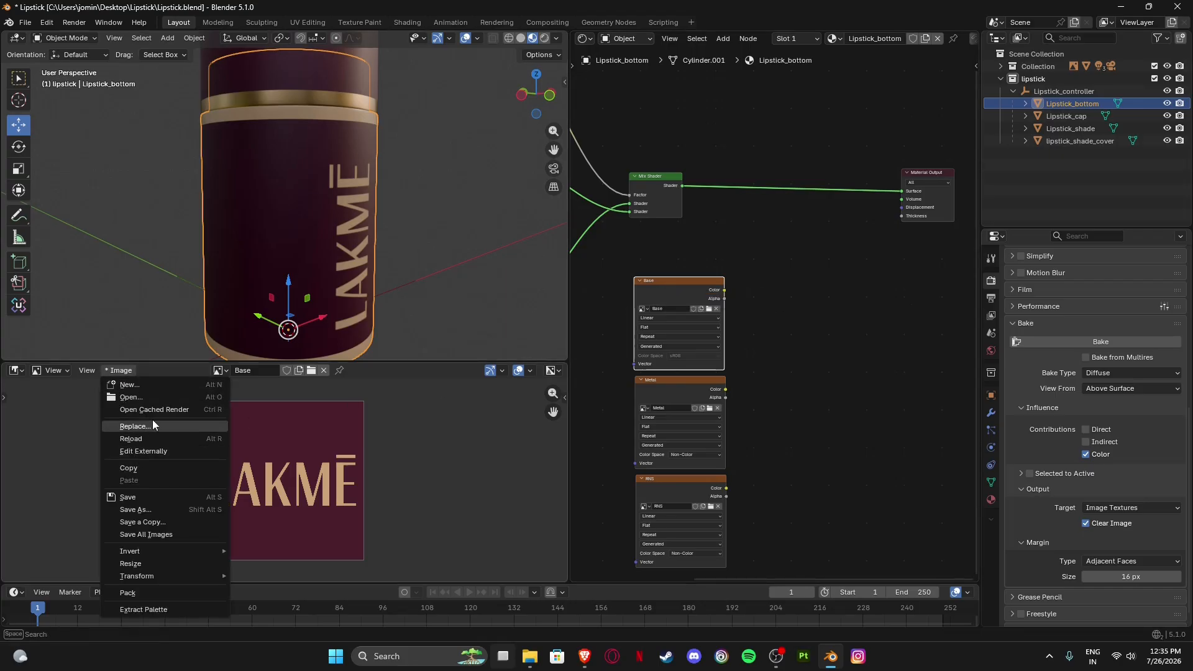
pyautogui.click(149, 510)
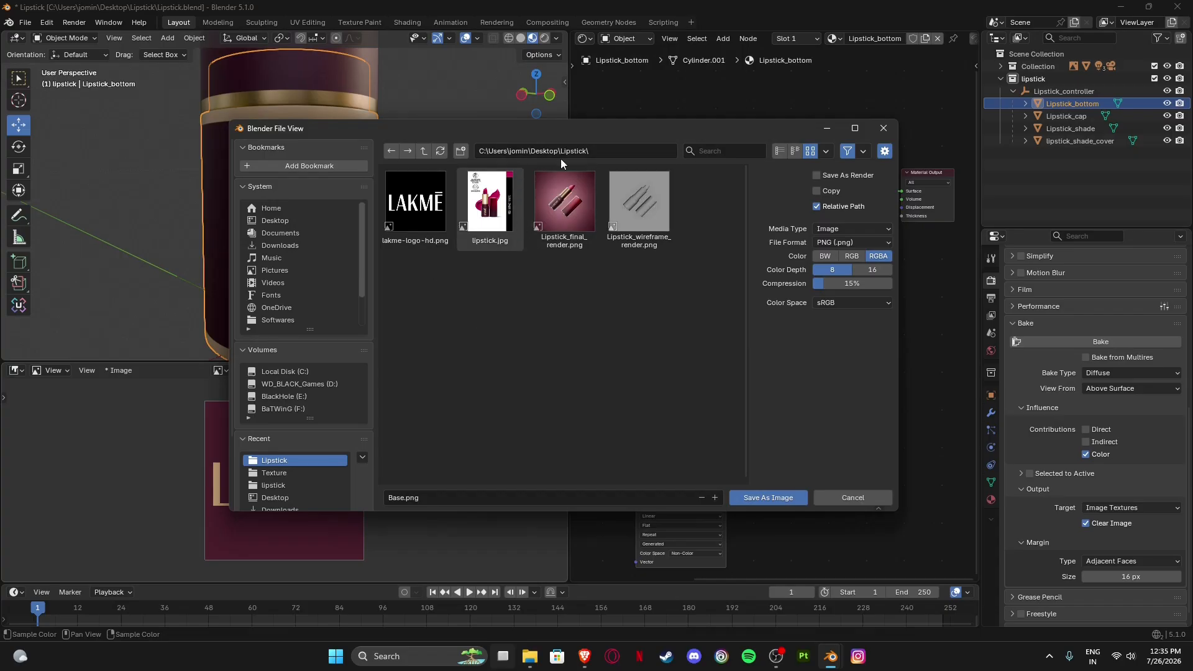
pyautogui.click(460, 153)
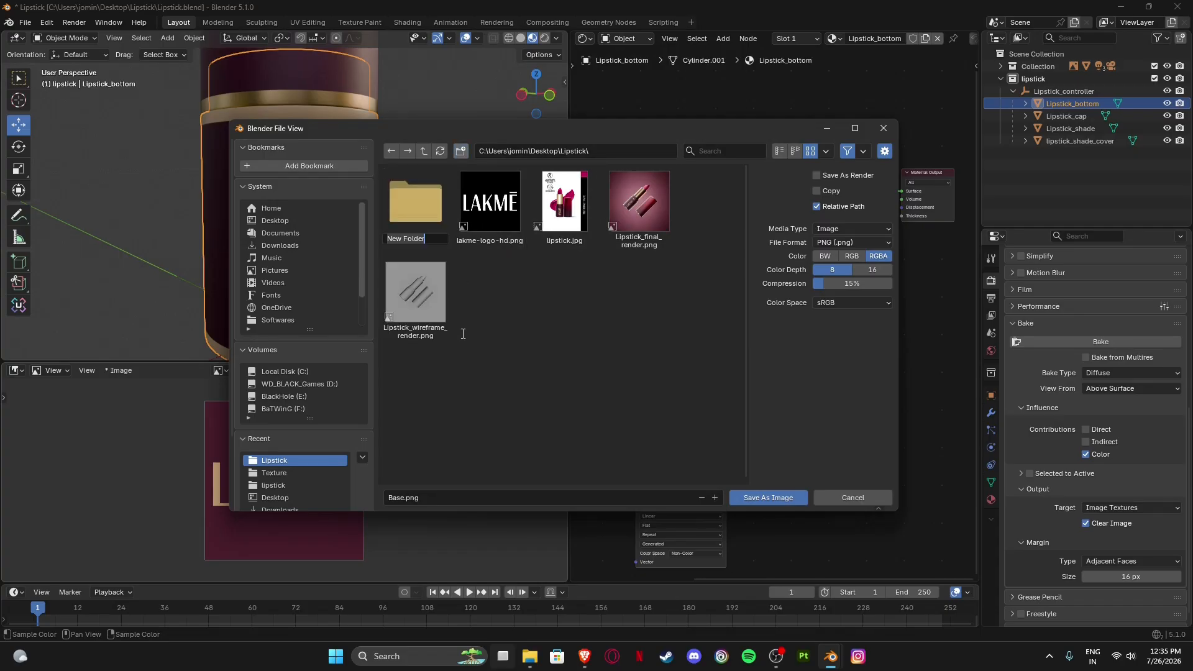
pyautogui.write('Texture')
pyautogui.press('Return')
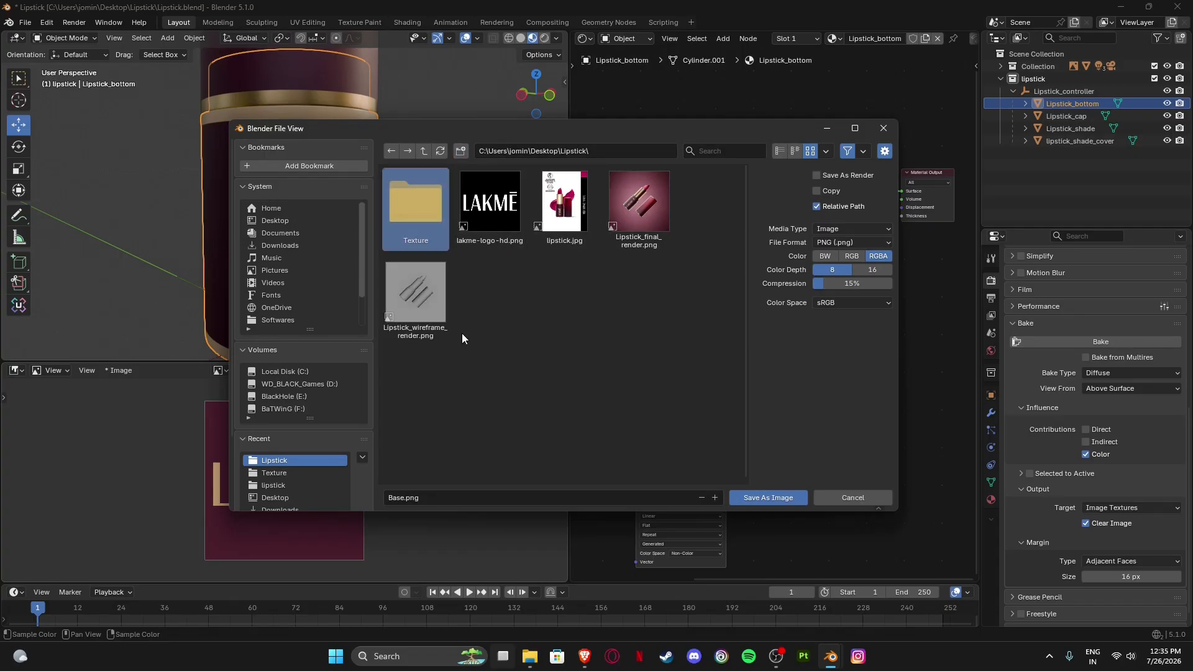
pyautogui.doubleClick(409, 212)
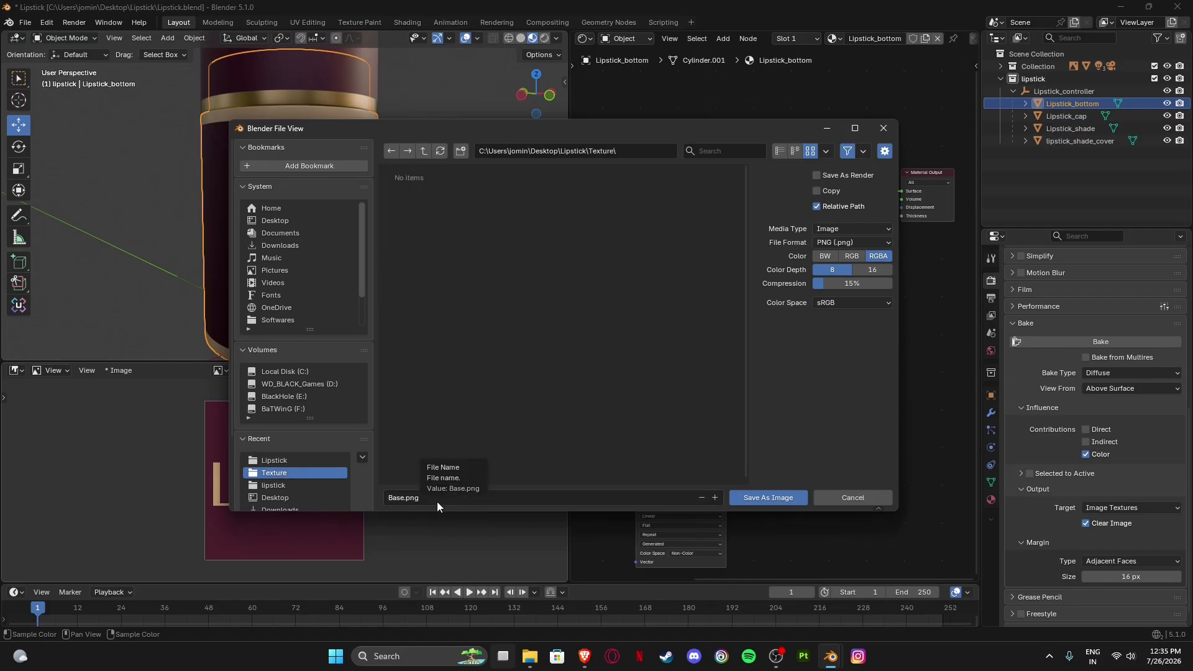
pyautogui.click(870, 271)
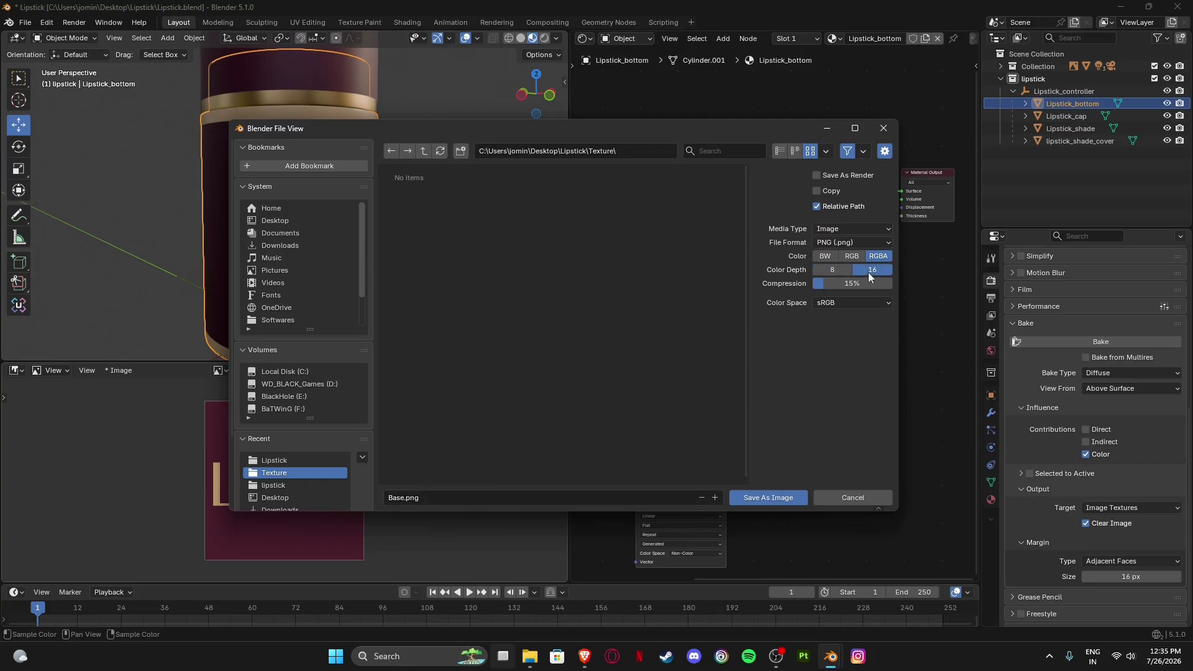
pyautogui.click(770, 500)
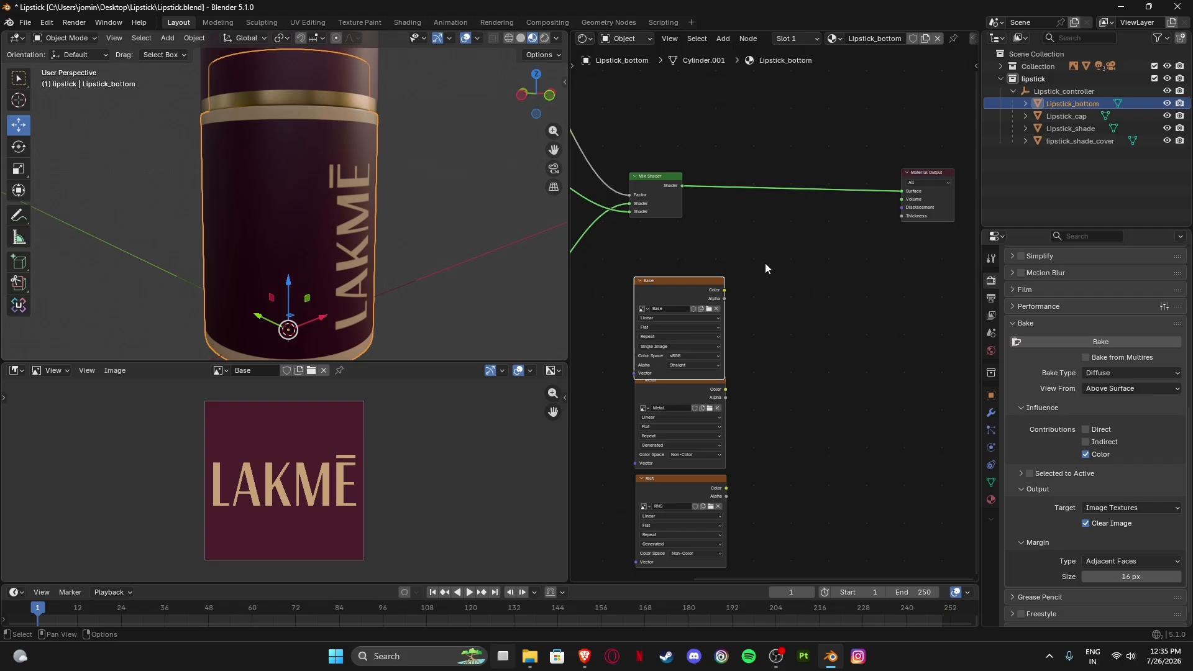
# Activate the Metal image texture node and set the Metallic value of the beige Principled BSDF to 1.000.
pyautogui.click(664, 396)
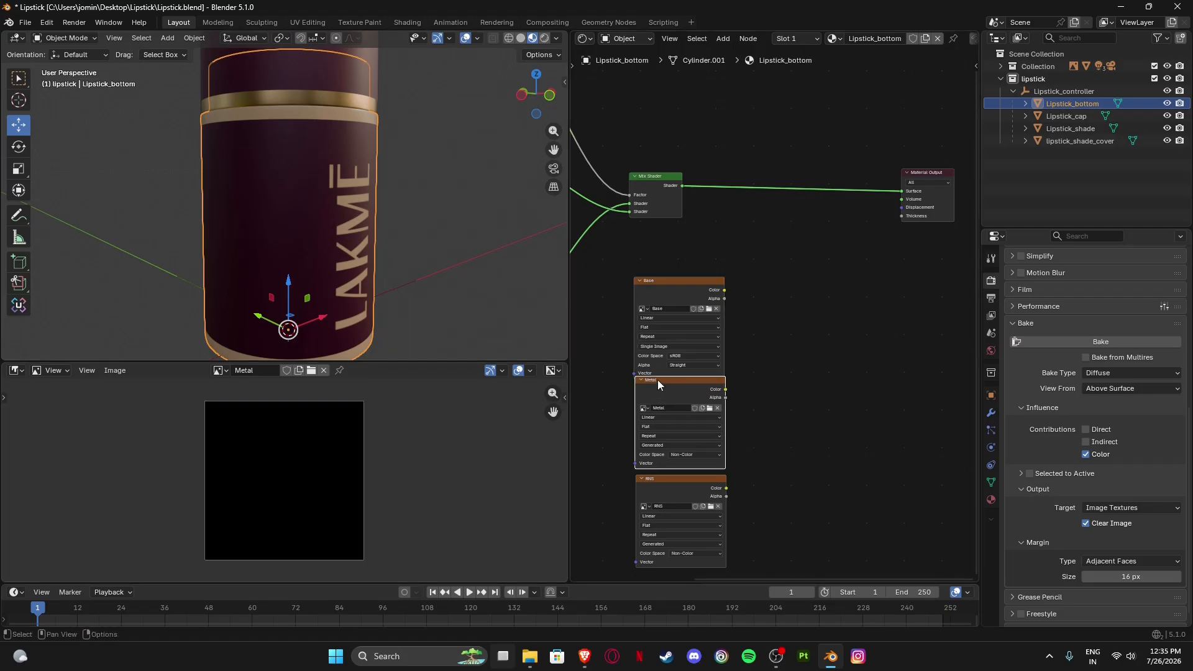
pyautogui.moveTo(721, 248); pyautogui.dragTo(909, 327, button='middle')
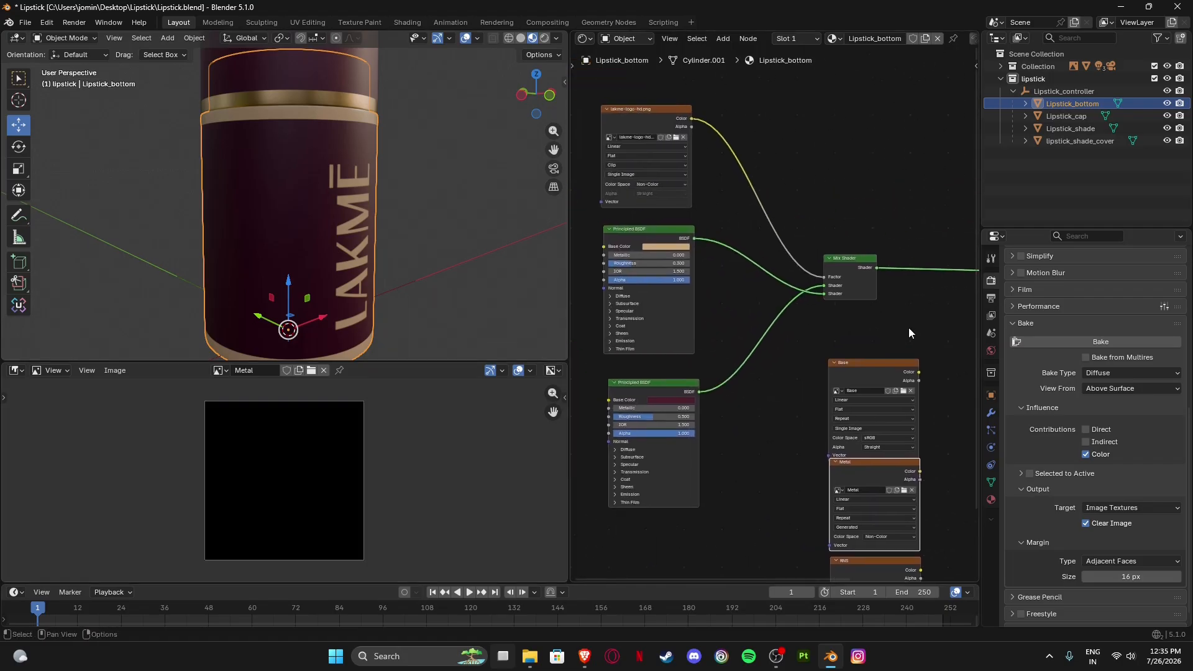
pyautogui.scroll(2, 638, 263)
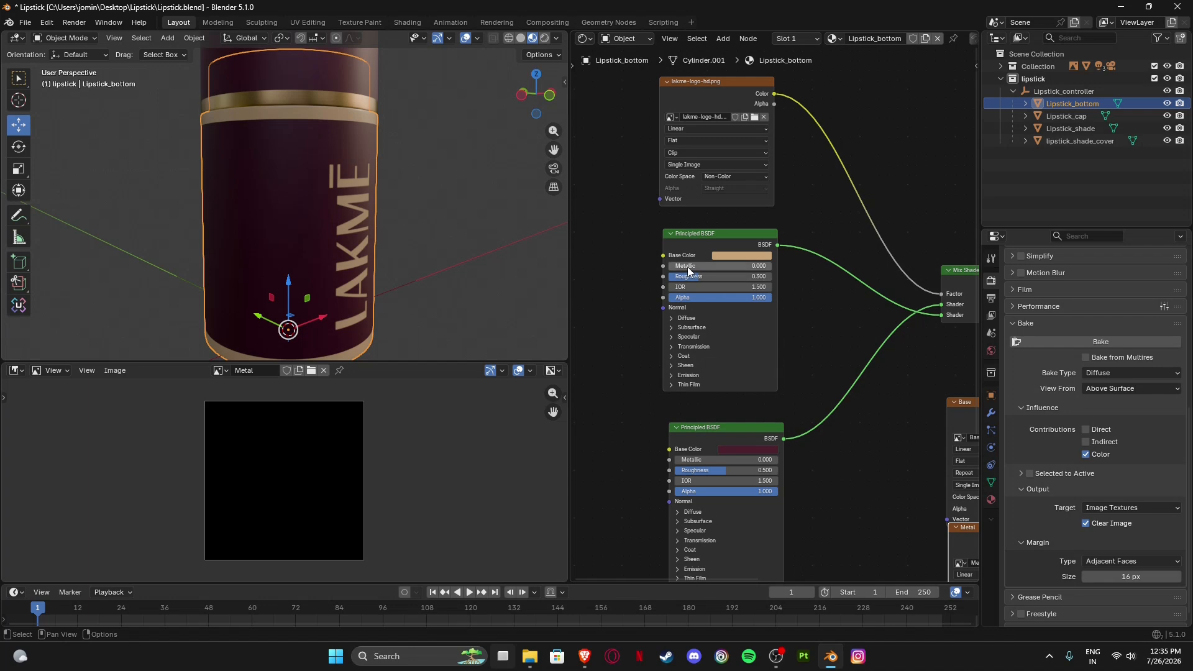
pyautogui.moveTo(687, 266); pyautogui.dragTo(792, 266)
pyautogui.scroll(-3, 713, 285)
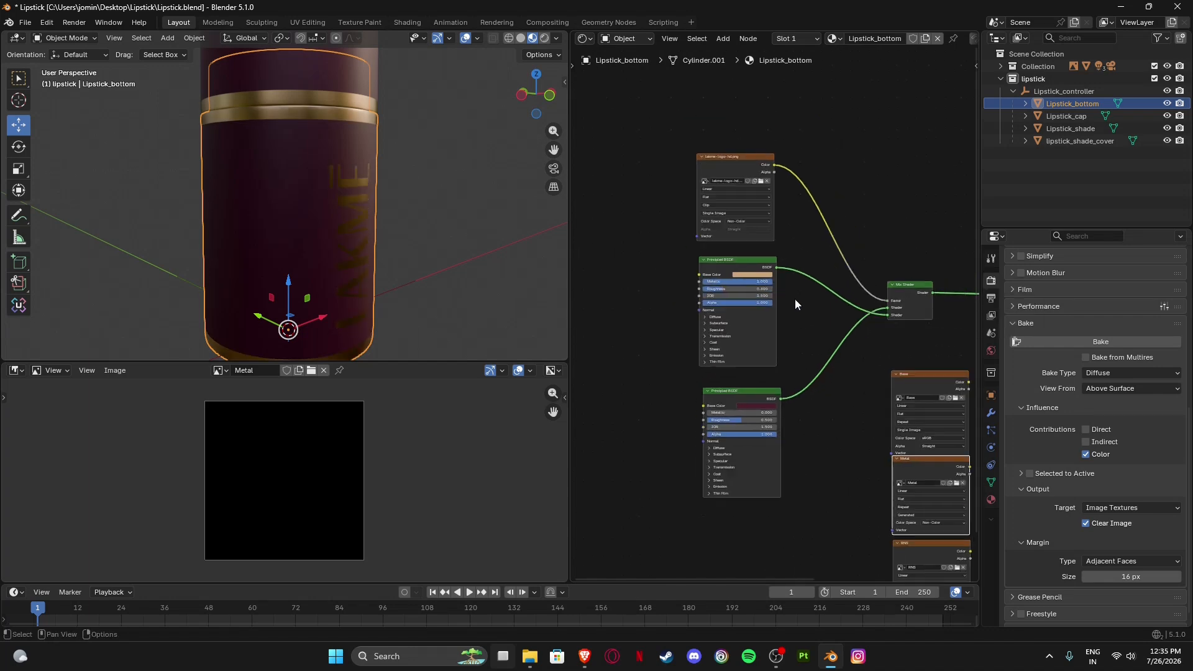
pyautogui.scroll(4, 656, 318)
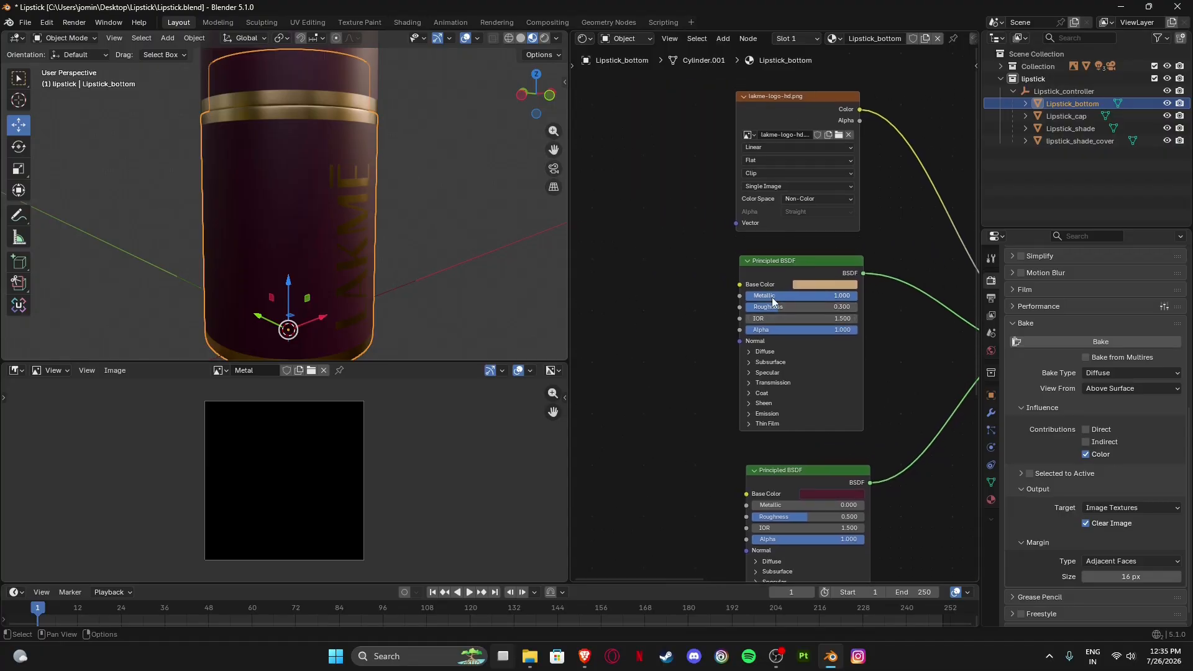
pyautogui.scroll(-1, 774, 301)
pyautogui.scroll(1, 721, 314)
pyautogui.scroll(-3, 666, 336)
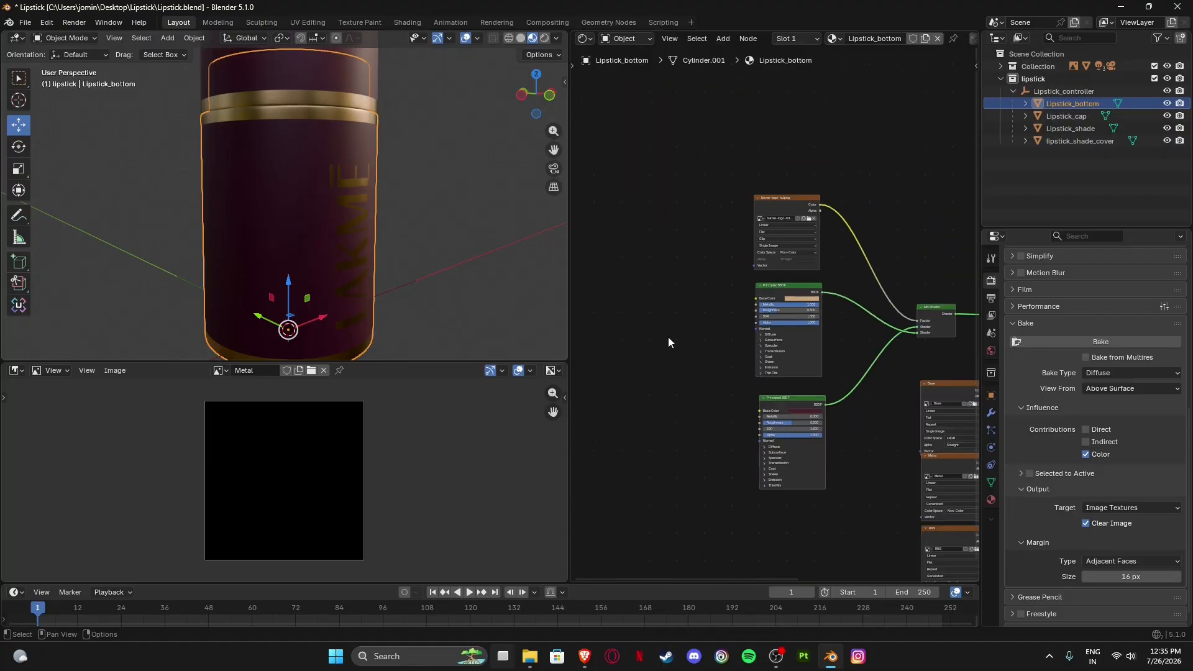
pyautogui.scroll(5, 678, 338)
pyautogui.scroll(-2, 678, 333)
pyautogui.scroll(-2, 672, 337)
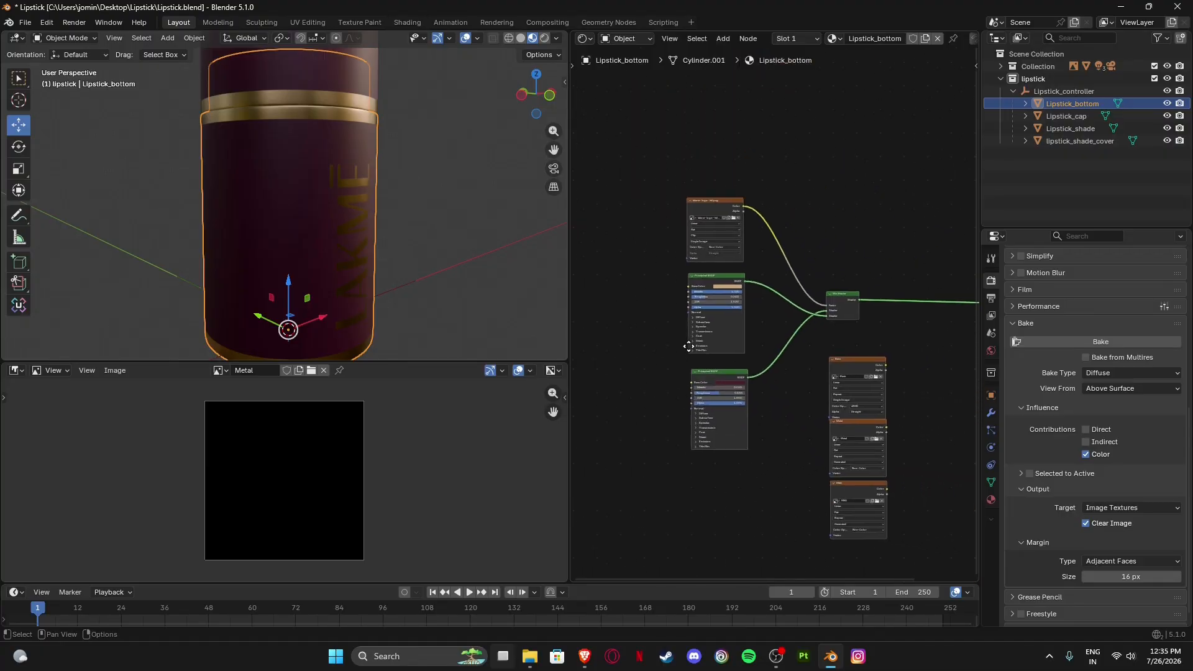
pyautogui.scroll(4, 826, 396)
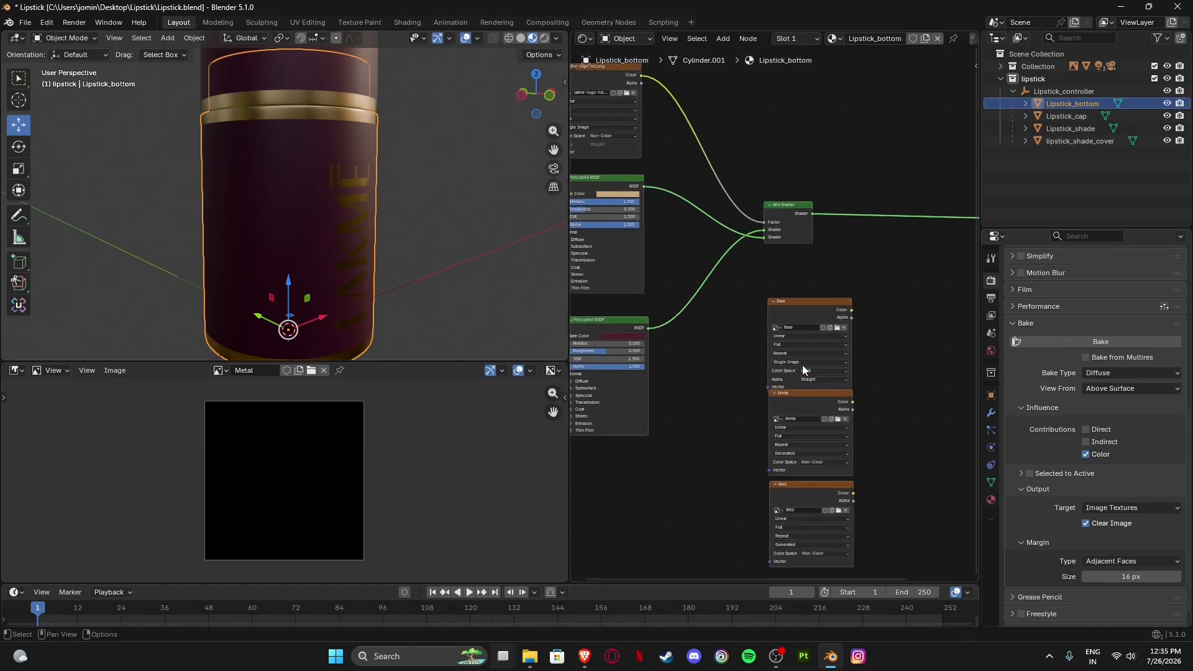
pyautogui.scroll(-3, 784, 389)
# Compare the lakme-logo-hd.png mask with the baked Base image by displaying them alternately in the Image Editor.
pyautogui.click(653, 139)
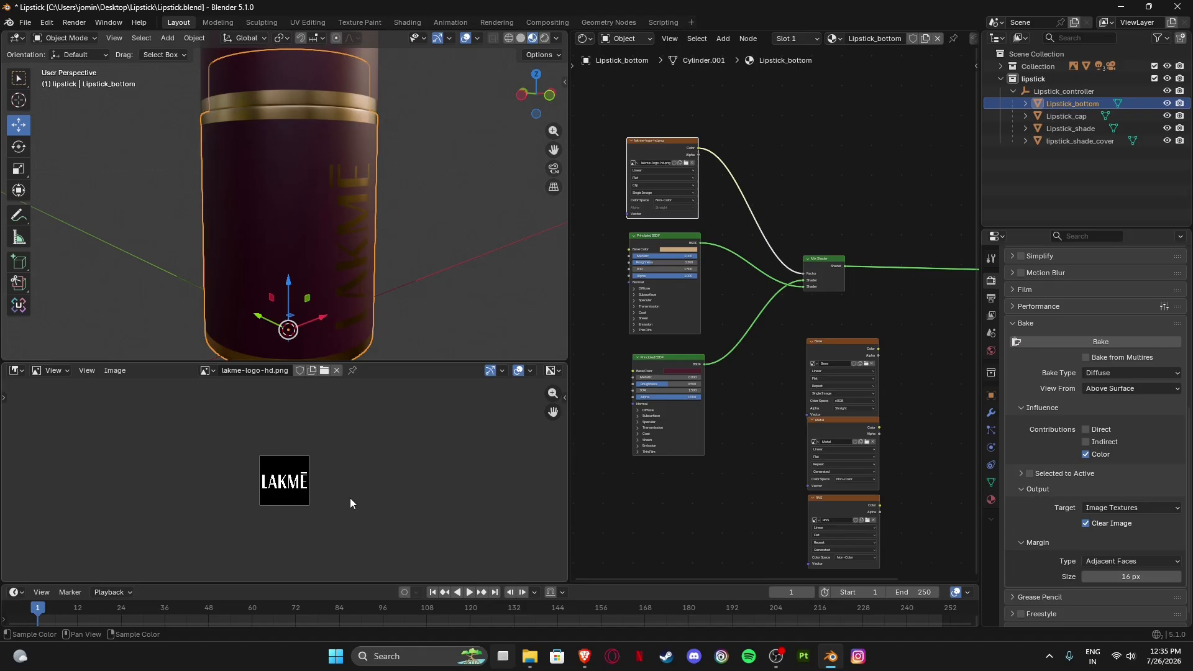
pyautogui.click(833, 340)
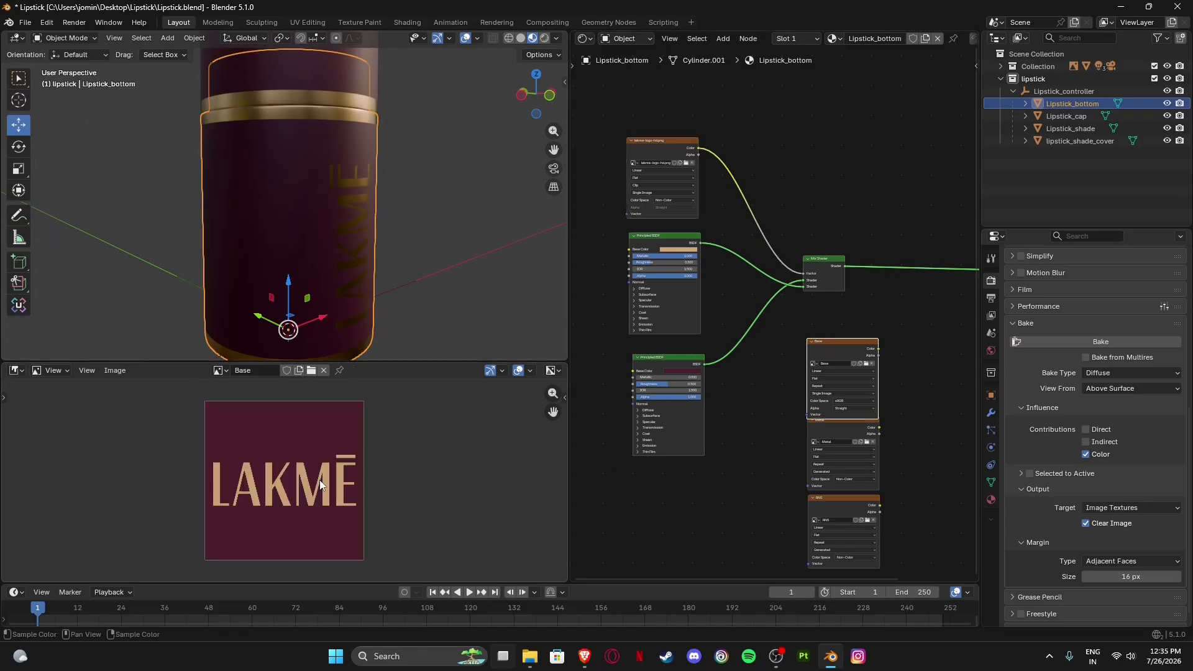
pyautogui.click(648, 152)
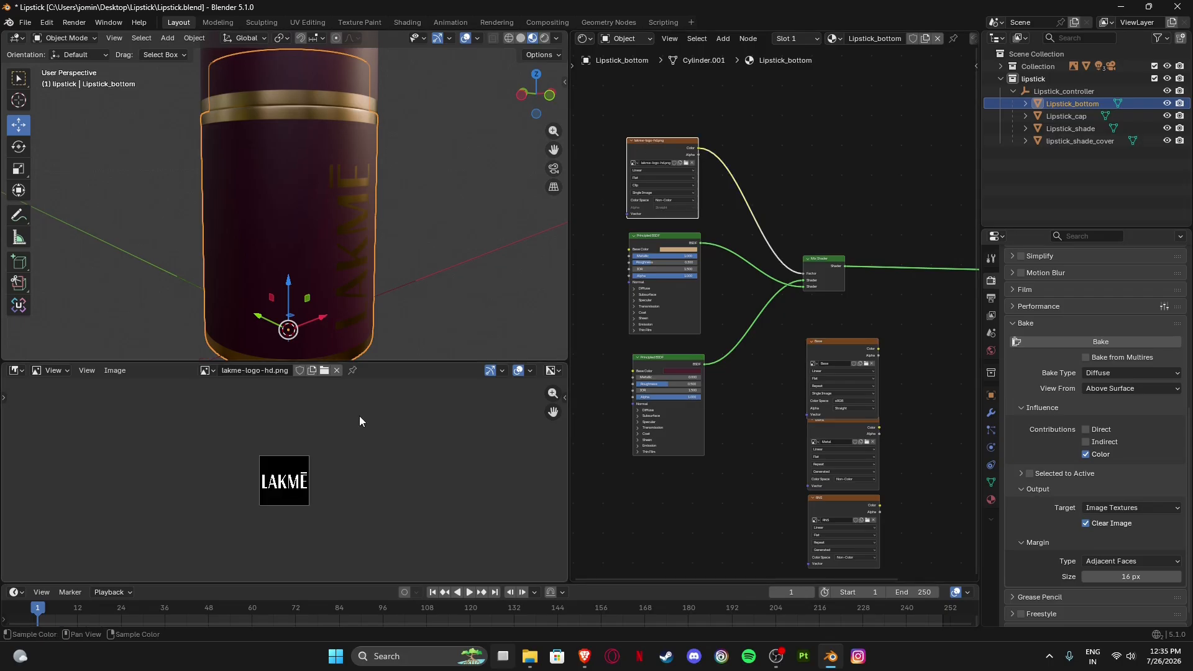
pyautogui.click(850, 347)
pyautogui.click(646, 151)
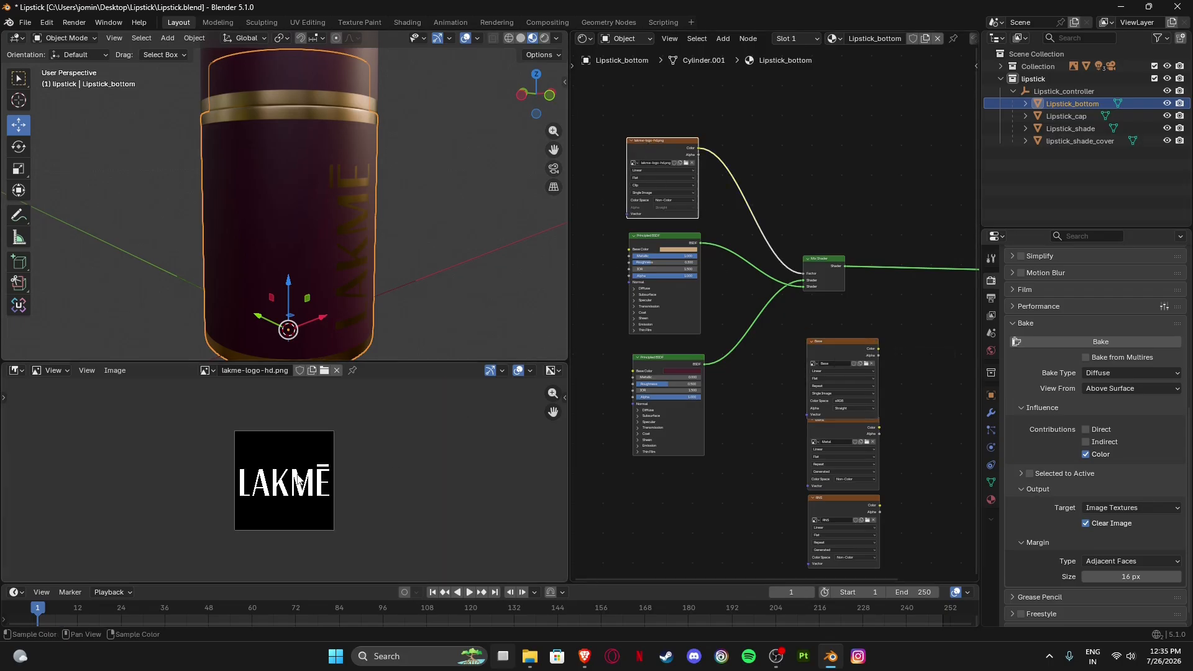
pyautogui.click(845, 345)
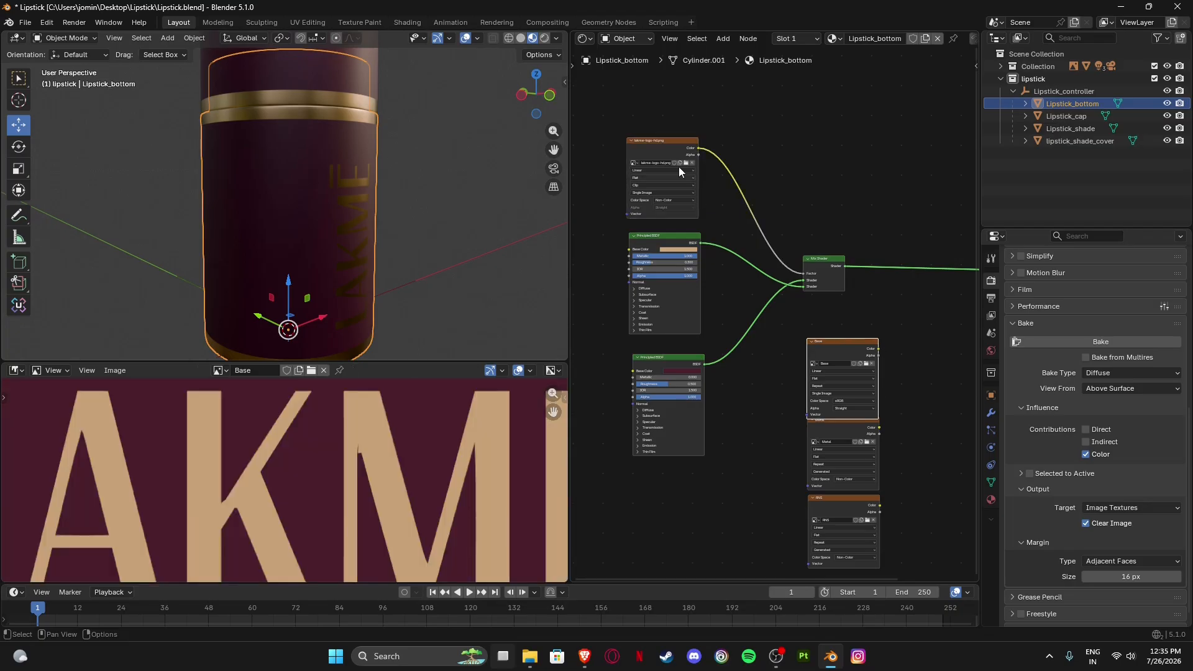
pyautogui.scroll(-4, 434, 468)
pyautogui.scroll(-2, 434, 467)
pyautogui.click(653, 149)
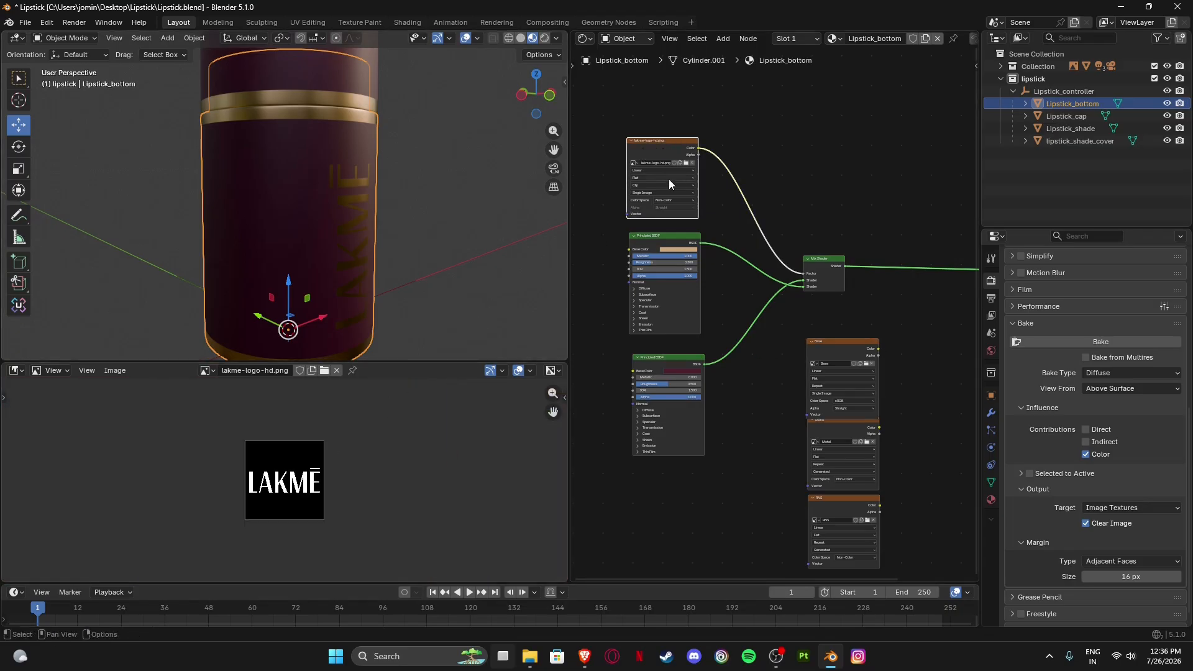
pyautogui.moveTo(679, 330); pyautogui.dragTo(653, 342, button='middle')
pyautogui.scroll(-1, 653, 341)
pyautogui.moveTo(700, 280); pyautogui.dragTo(749, 261, button='middle')
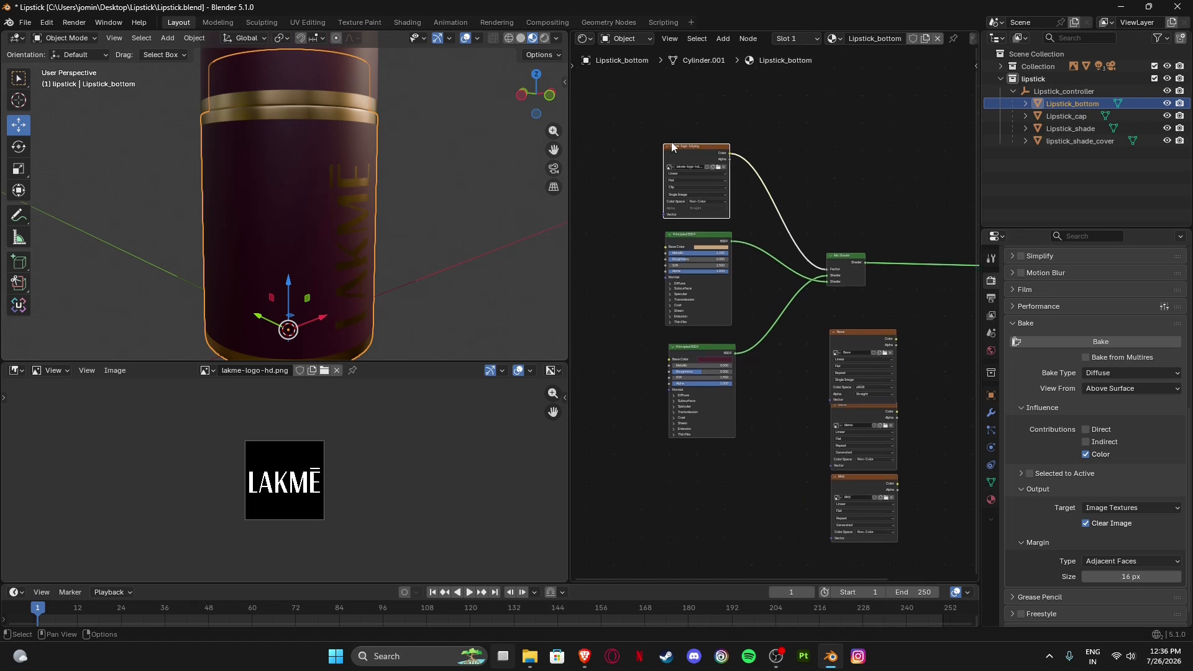
pyautogui.moveTo(724, 186); pyautogui.dragTo(726, 205, button='middle')
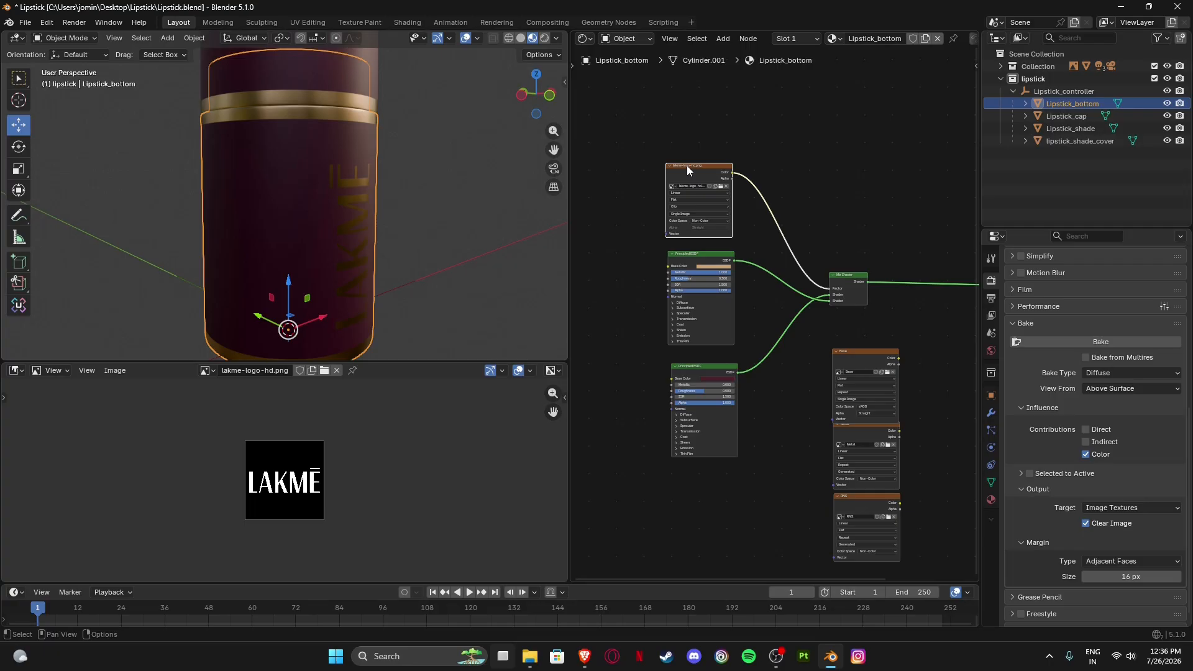
pyautogui.moveTo(760, 442); pyautogui.dragTo(679, 390, button='middle')
pyautogui.scroll(3, 777, 413)
pyautogui.scroll(5, 777, 413)
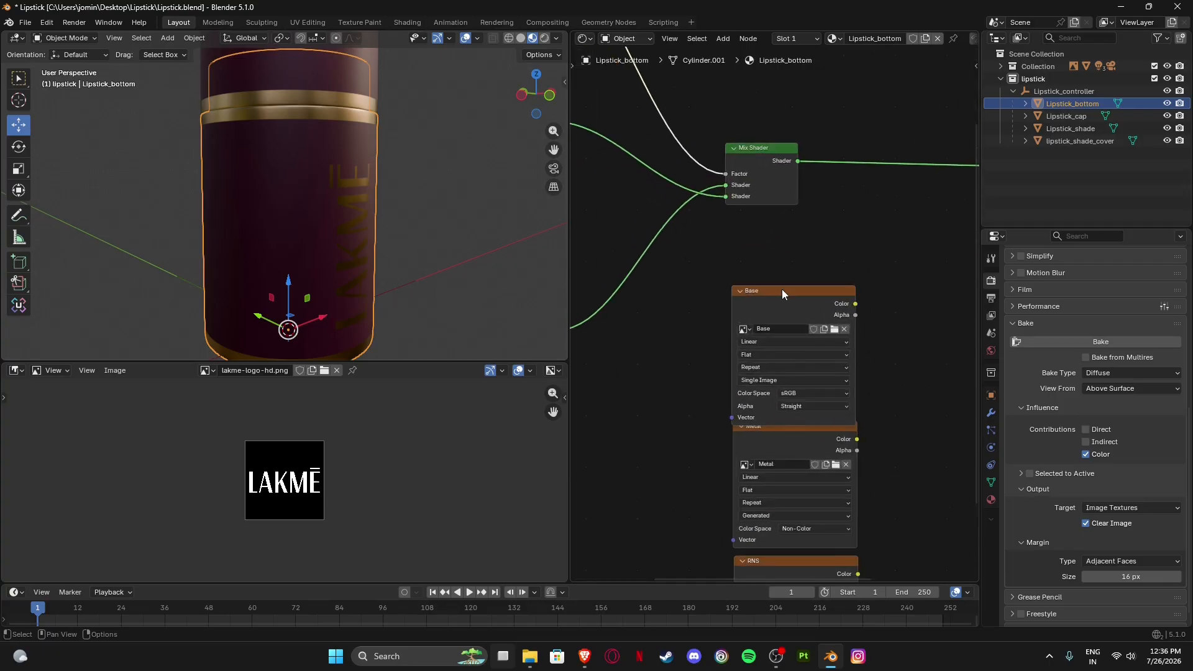
# Move the Base image texture node slightly upward so it clears the Metal node below it.
pyautogui.moveTo(782, 289); pyautogui.dragTo(784, 267)
pyautogui.scroll(-4, 704, 361)
pyautogui.scroll(-1, 704, 361)
pyautogui.moveTo(704, 362); pyautogui.dragTo(826, 405, button='middle')
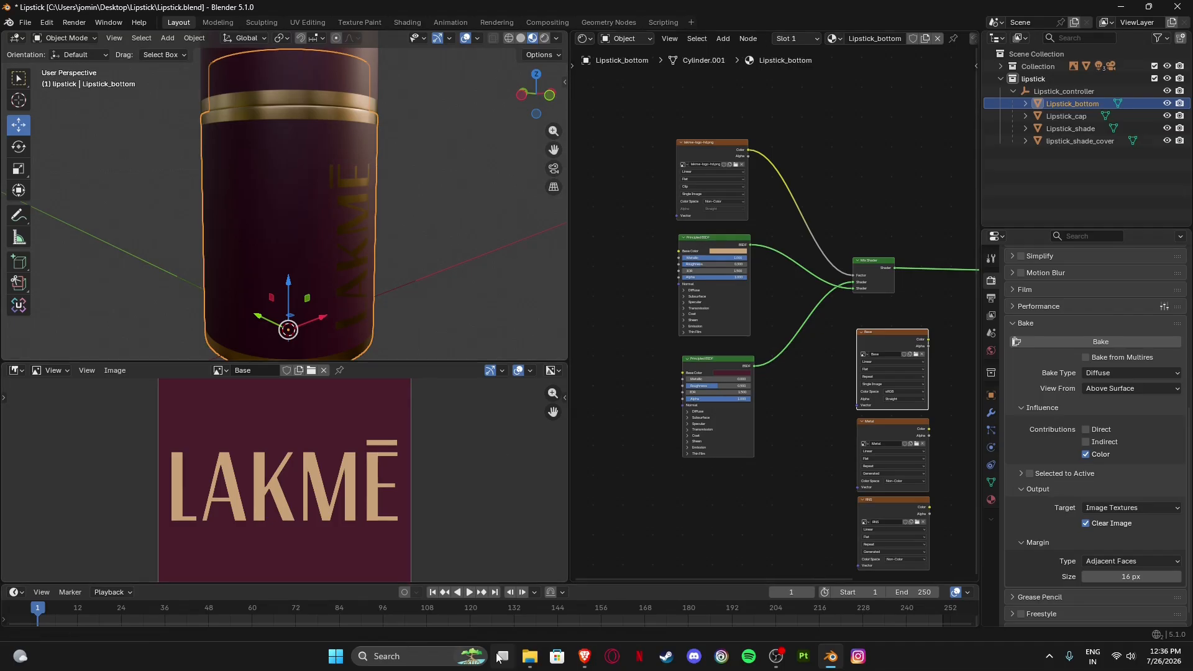
# Switch to File Explorer and copy lakme-logo-hd.png from the Desktop's Lipstick folder into its Texture subfolder.
pyautogui.click(530, 656)
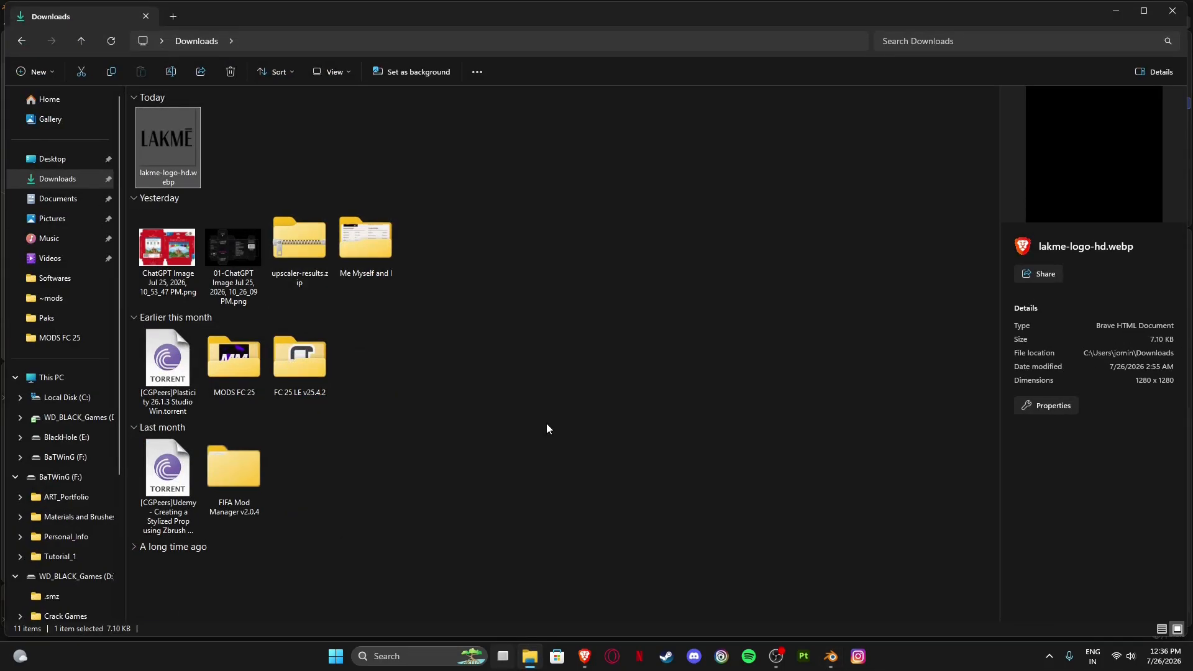
pyautogui.click(53, 159)
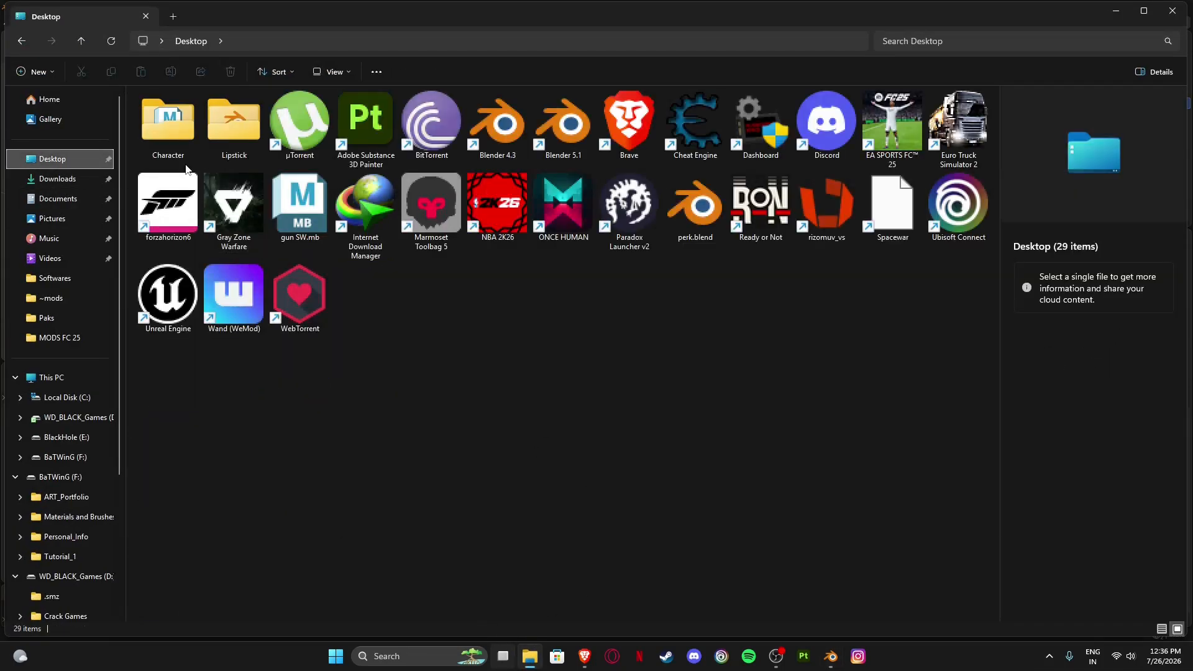
pyautogui.click(227, 136)
pyautogui.doubleClick(227, 137)
pyautogui.click(238, 154)
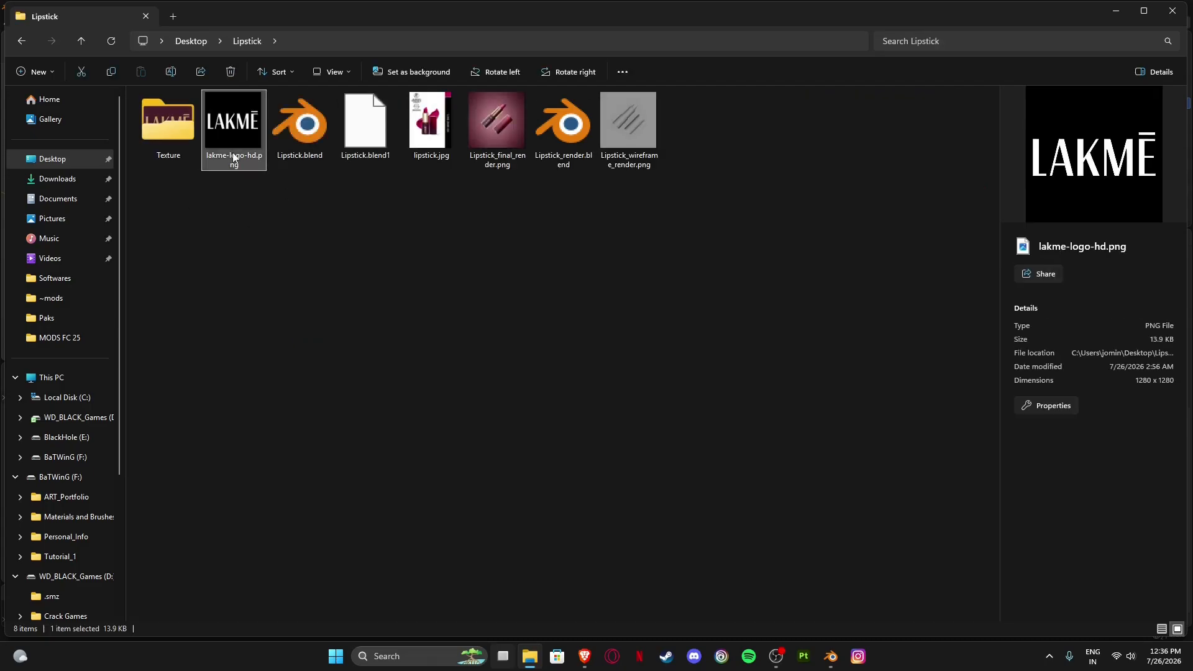
pyautogui.hotkey('ctrl', 'c')
pyautogui.doubleClick(170, 123)
pyautogui.hotkey('ctrl', 'v')
# Rename the copied logo image in the Texture folder as metal.png and return to Blender.
pyautogui.click(228, 158)
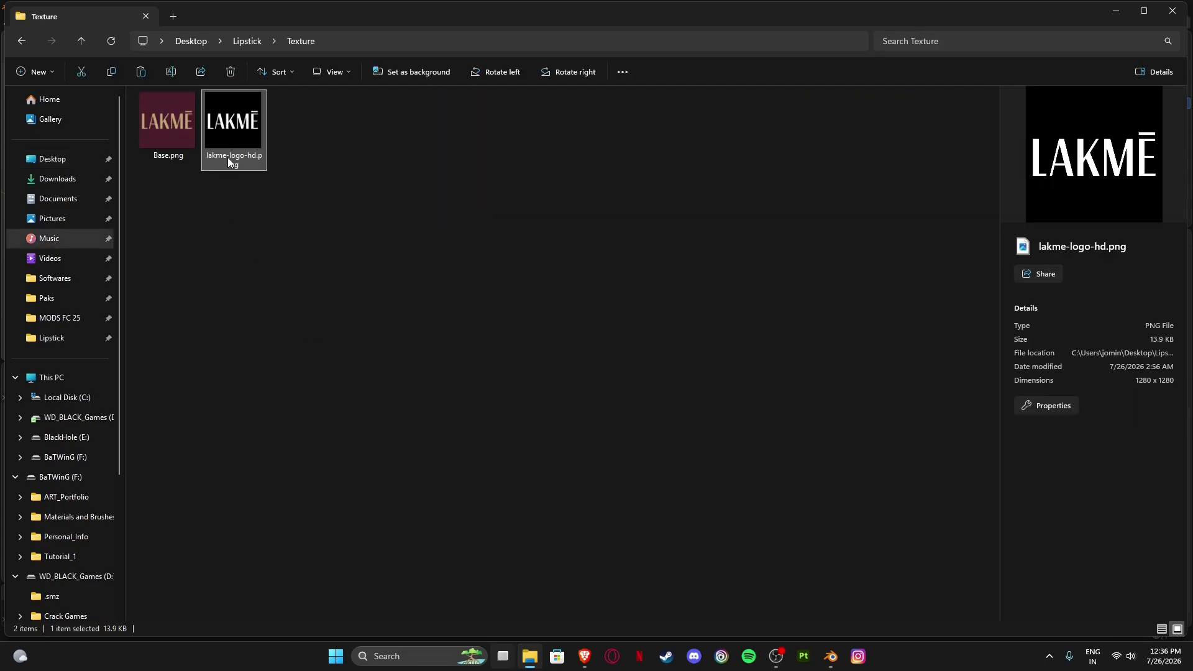
pyautogui.click(228, 158)
pyautogui.write('me')
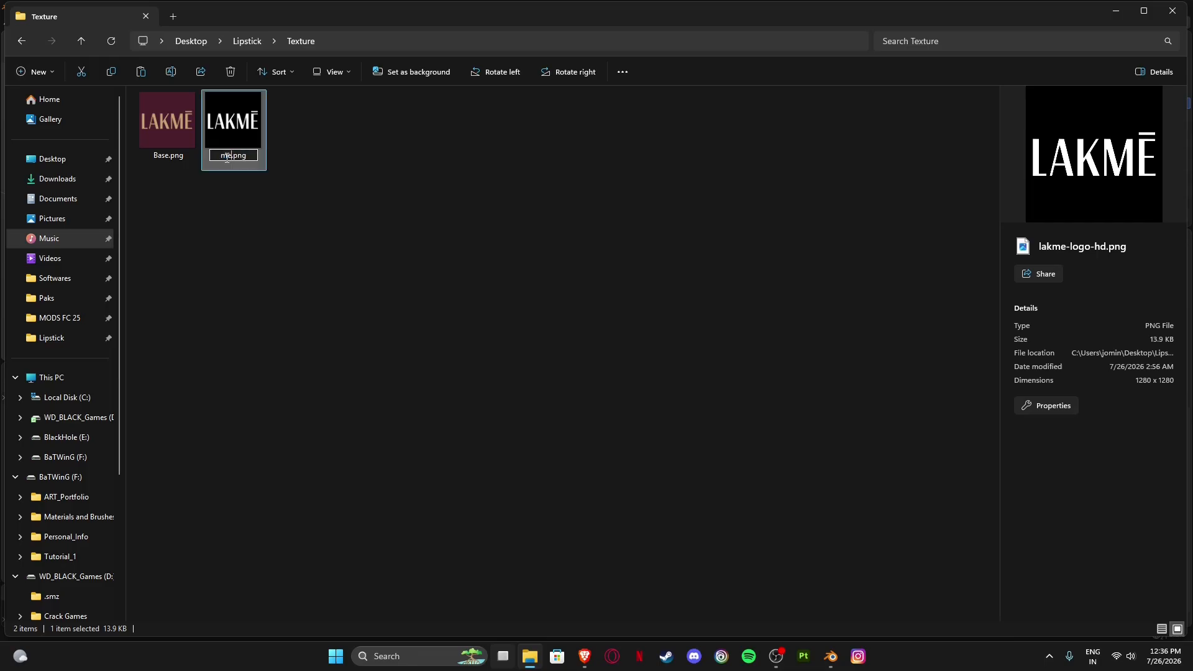
pyautogui.write('tal')
pyautogui.press('Return')
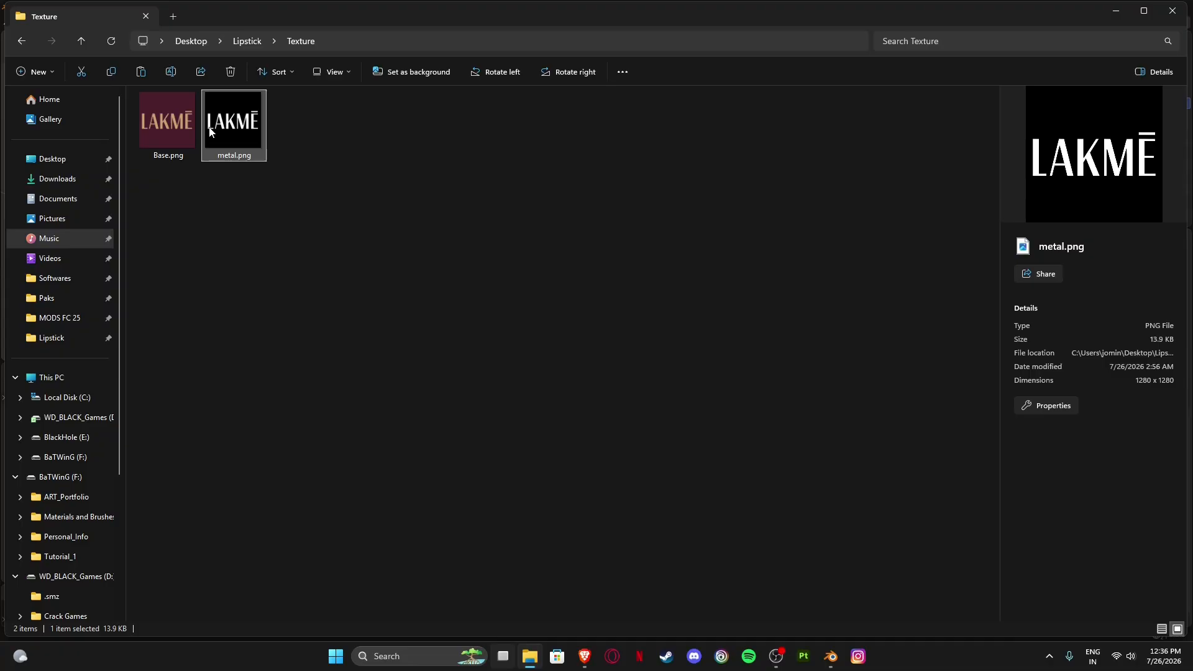
pyautogui.click(1120, 14)
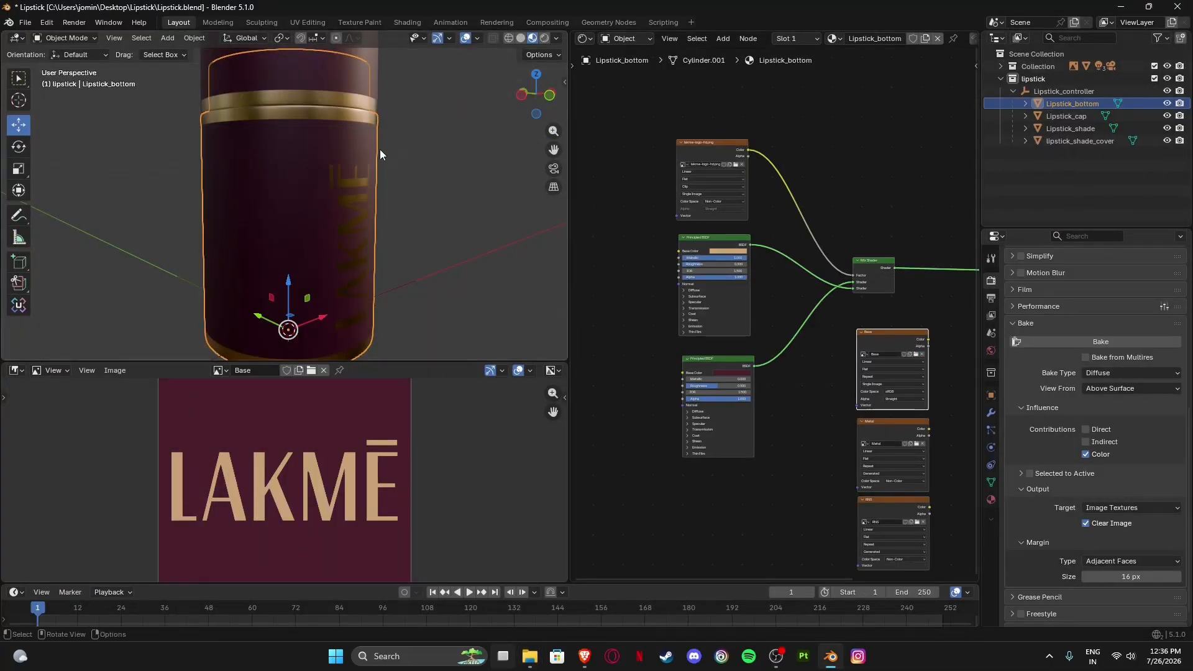
# Delete the Metal image texture node and move the RNS texture node up directly beneath the Base node.
pyautogui.scroll(3, 895, 426)
pyautogui.moveTo(895, 426); pyautogui.dragTo(781, 387, button='middle')
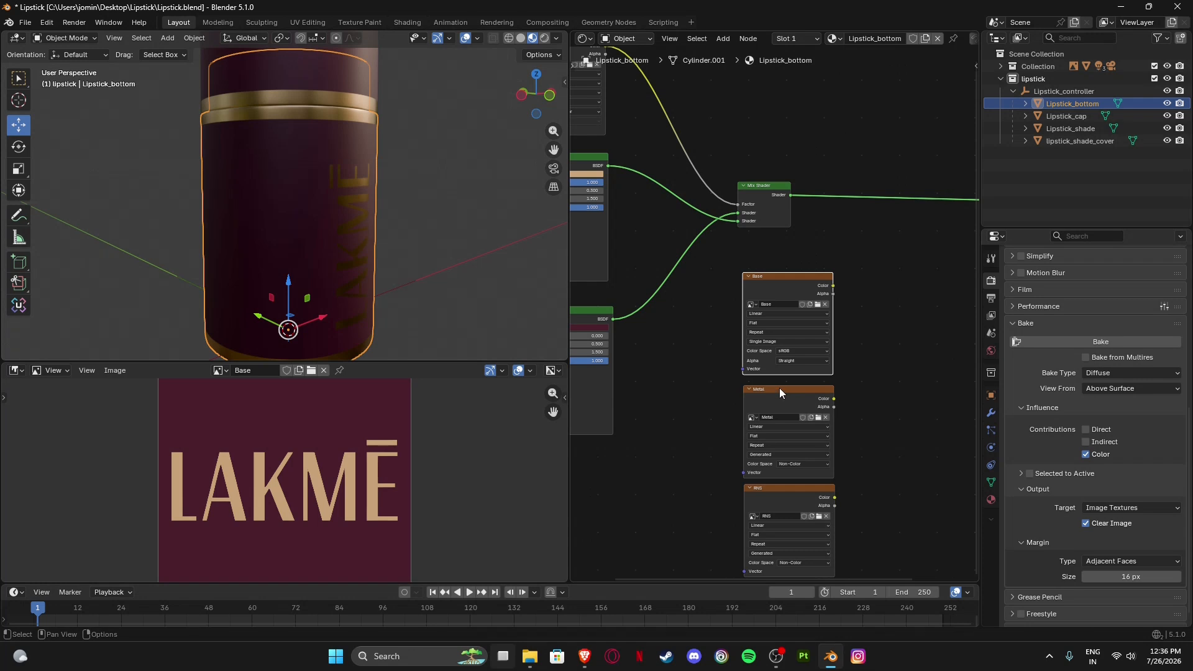
pyautogui.click(781, 388)
pyautogui.press('x')
pyautogui.scroll(-2, 785, 396)
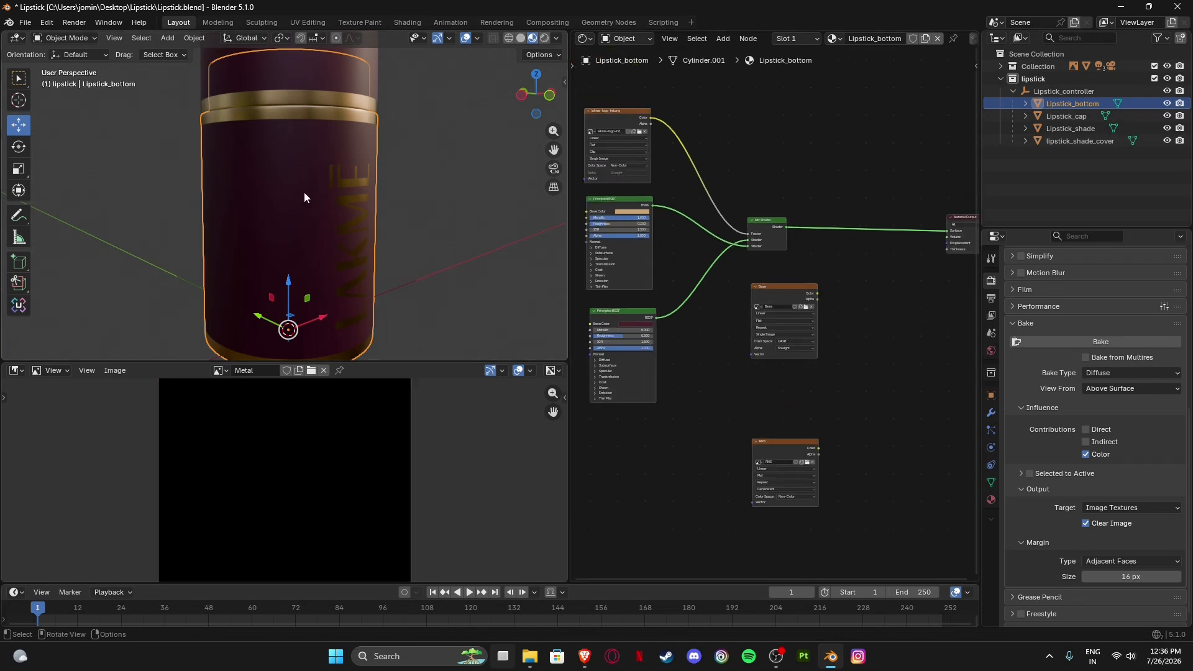
pyautogui.scroll(4, 337, 185)
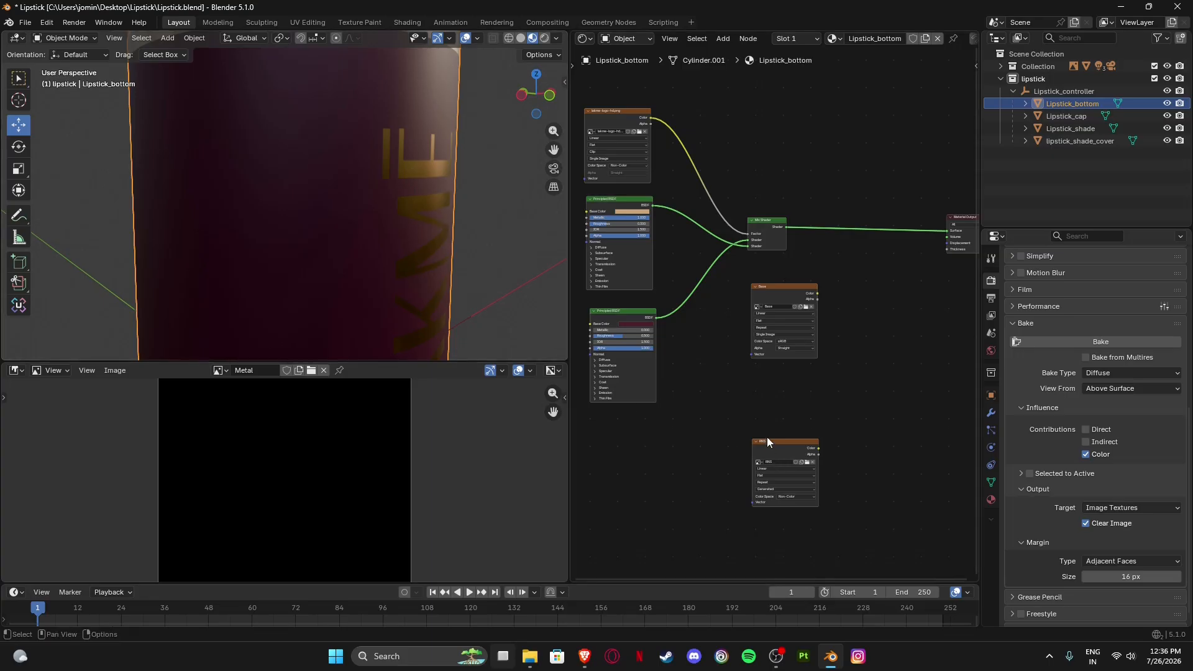
pyautogui.moveTo(769, 441); pyautogui.dragTo(774, 371)
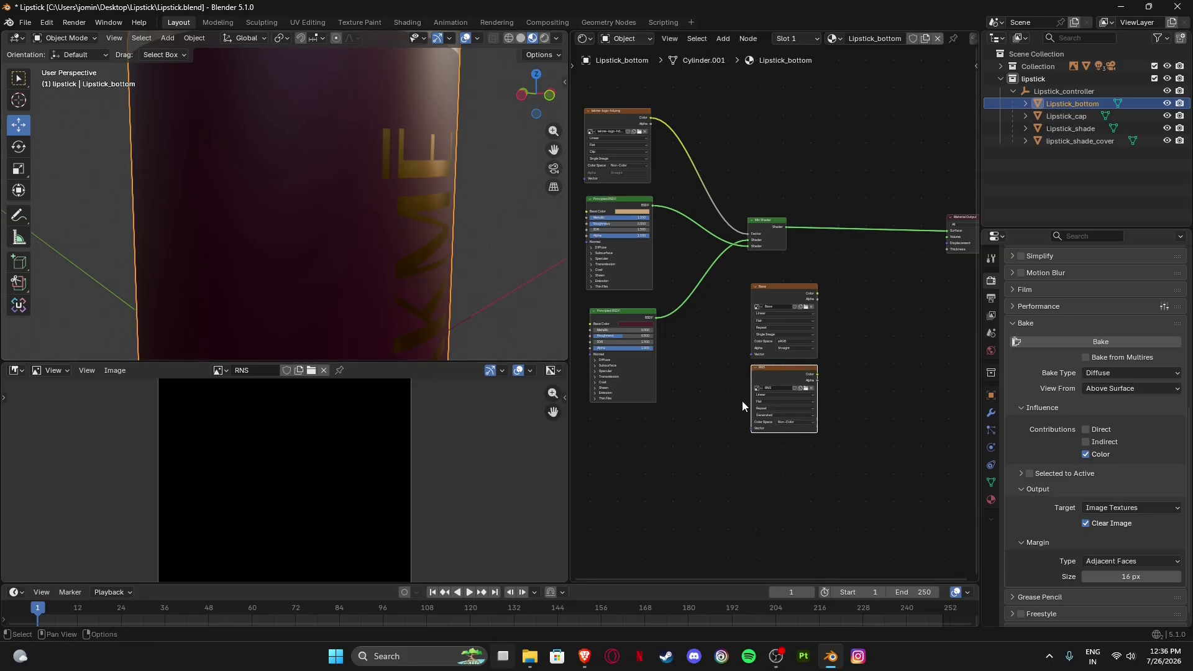
# Set the bake type to Roughness and bake Lipstick_bottom to the active RNS image texture.
pyautogui.scroll(-3, 740, 404)
pyautogui.scroll(5, 686, 341)
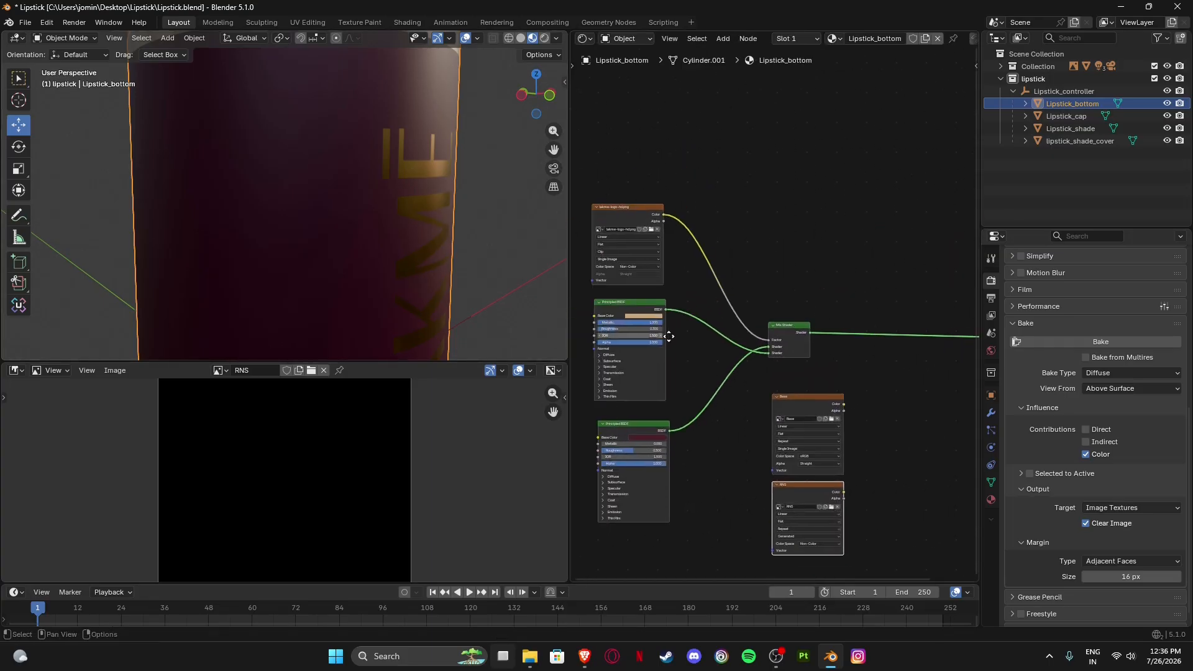
pyautogui.moveTo(668, 336); pyautogui.dragTo(782, 312, button='middle')
pyautogui.scroll(3, 734, 309)
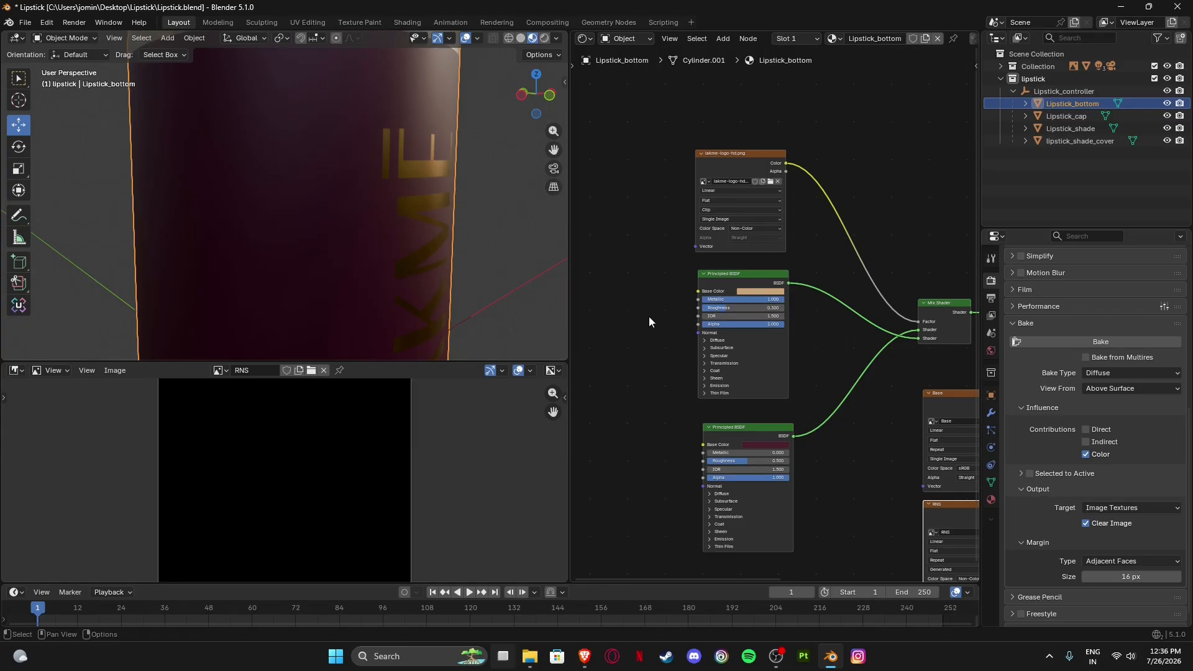
pyautogui.scroll(-7, 649, 317)
pyautogui.moveTo(749, 392); pyautogui.dragTo(618, 360, button='middle')
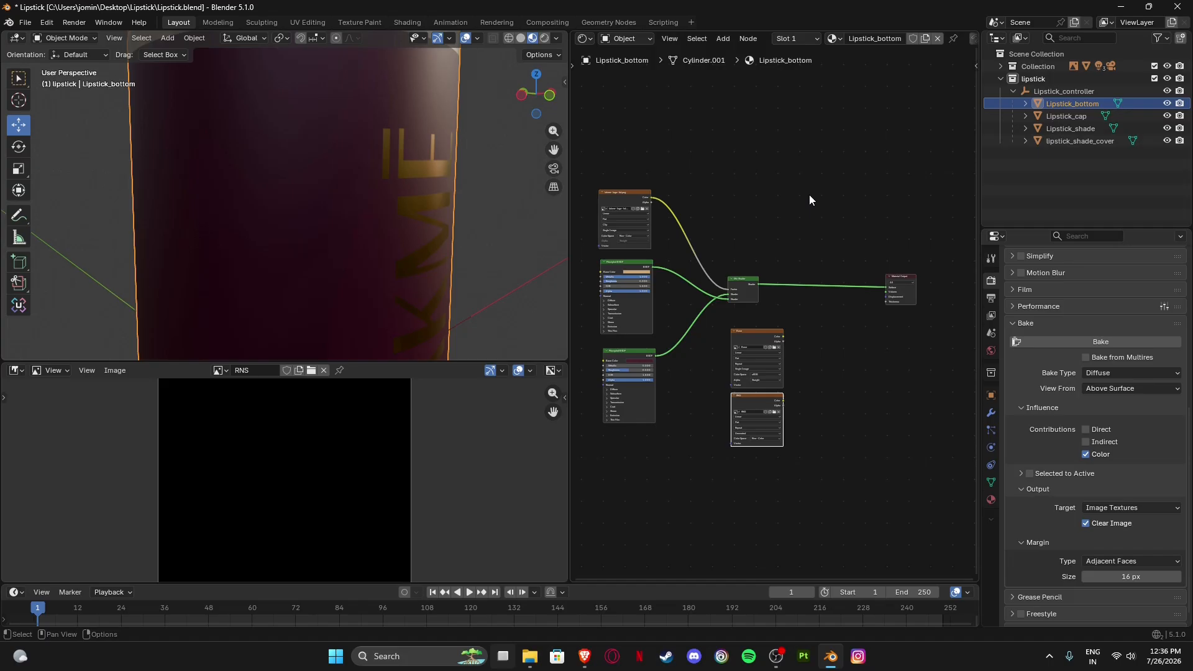
pyautogui.scroll(-7, 346, 285)
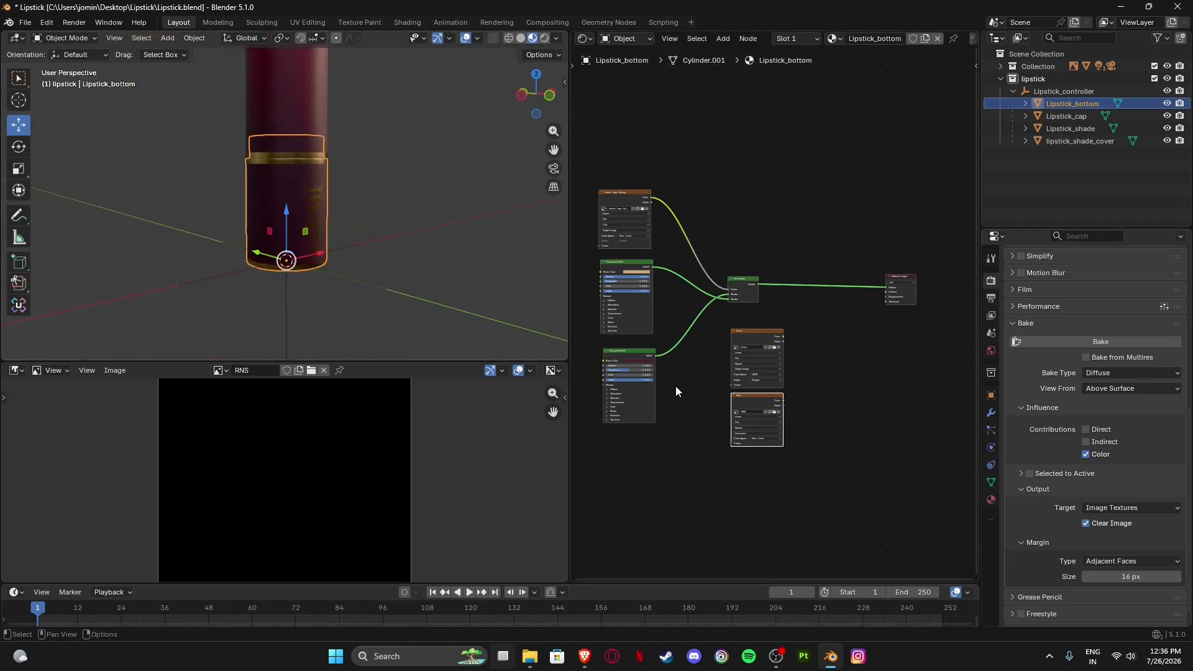
pyautogui.scroll(5, 737, 397)
pyautogui.scroll(2, 748, 440)
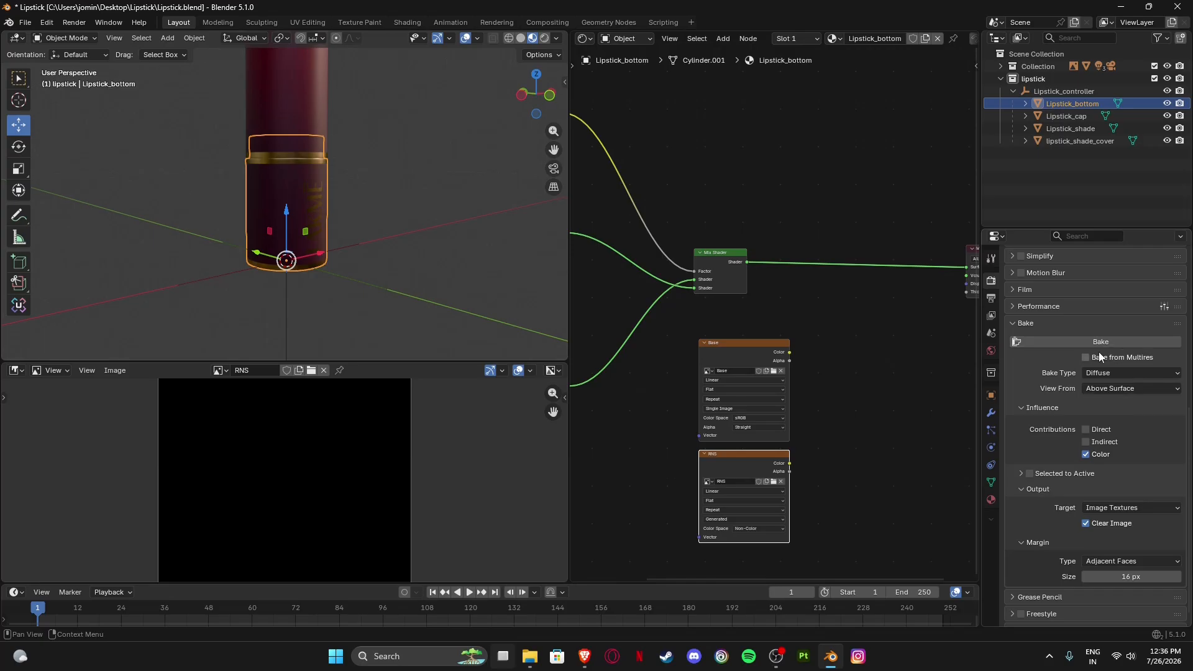
pyautogui.click(1097, 373)
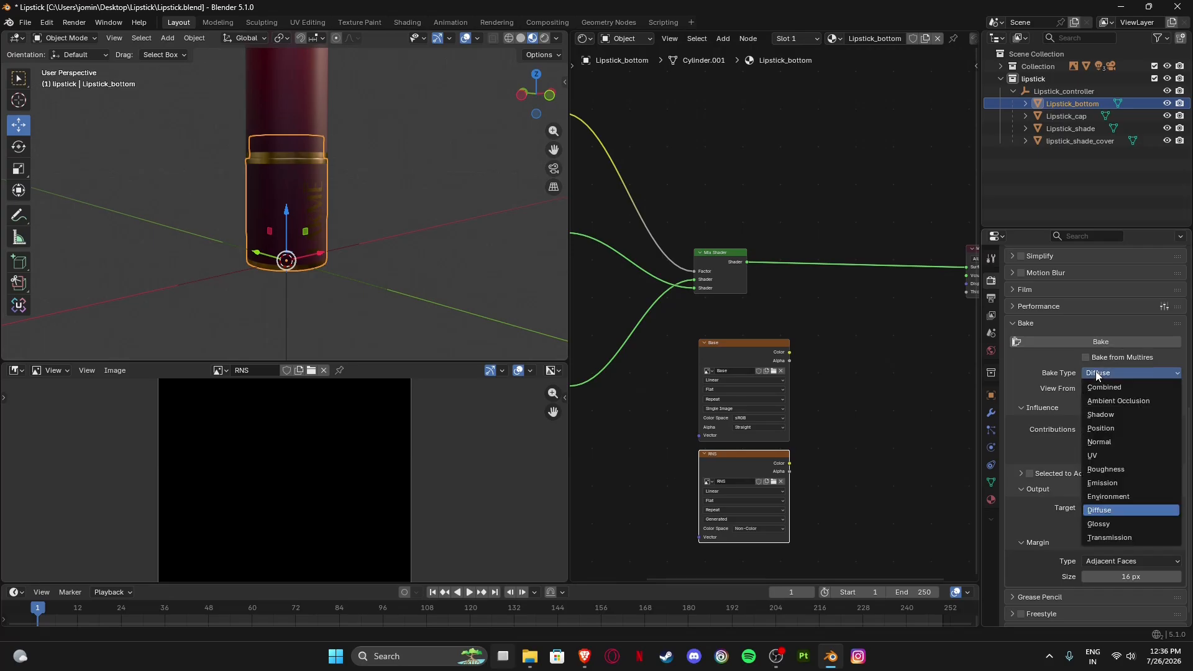
pyautogui.click(1106, 470)
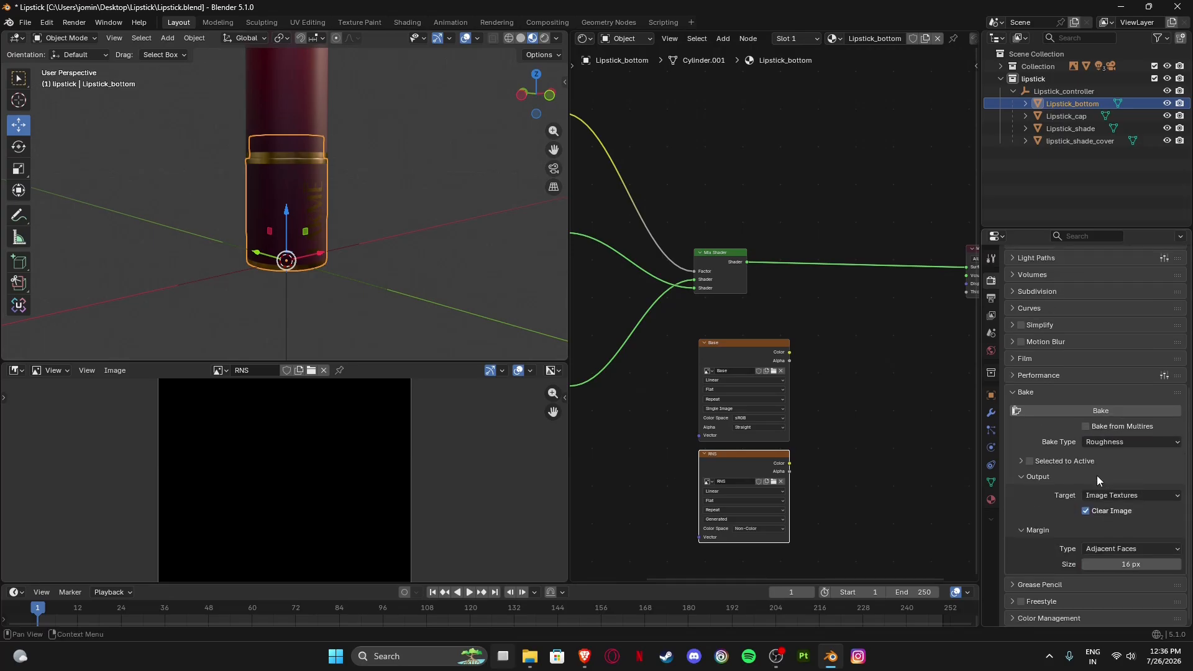
pyautogui.click(1109, 411)
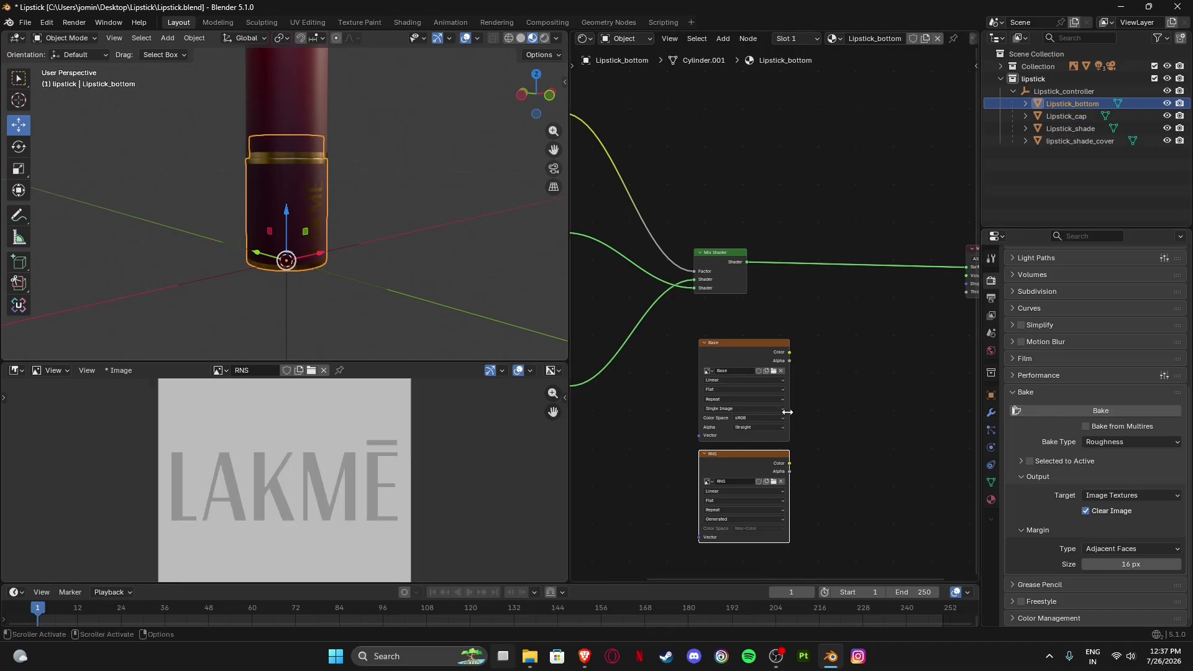
# Inspect the baked roughness image and save it as RNS.png with 16-bit color depth in the Texture folder.
pyautogui.scroll(-2, 257, 475)
pyautogui.scroll(4, 240, 491)
pyautogui.scroll(4, 240, 491)
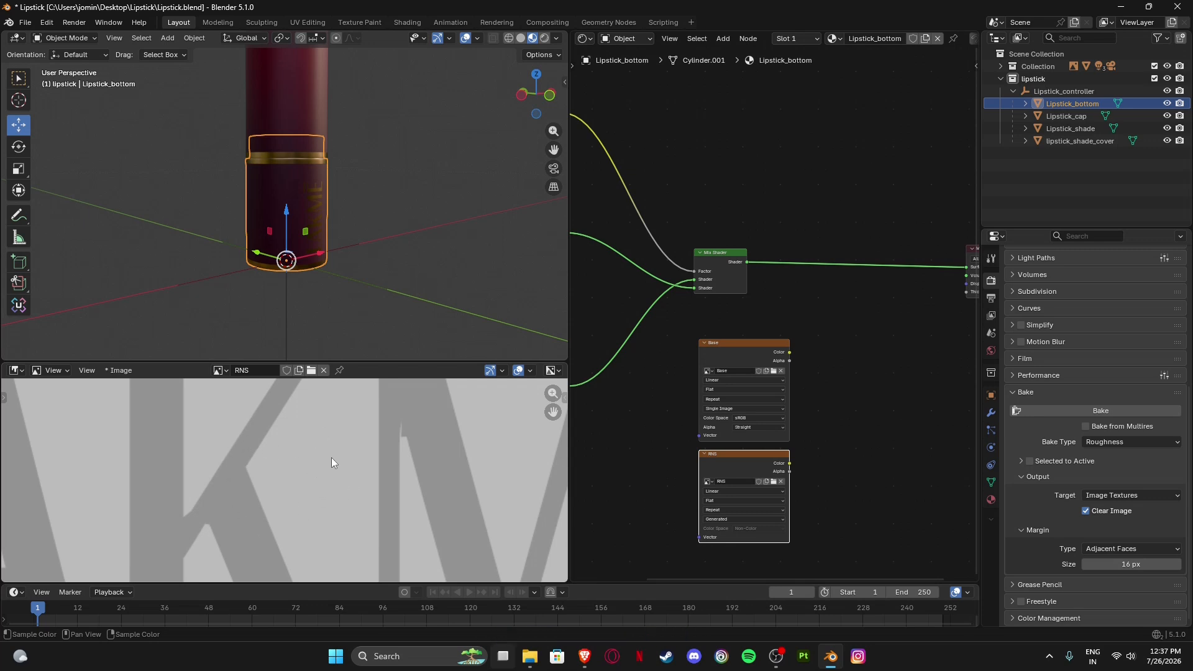
pyautogui.scroll(-3, 331, 458)
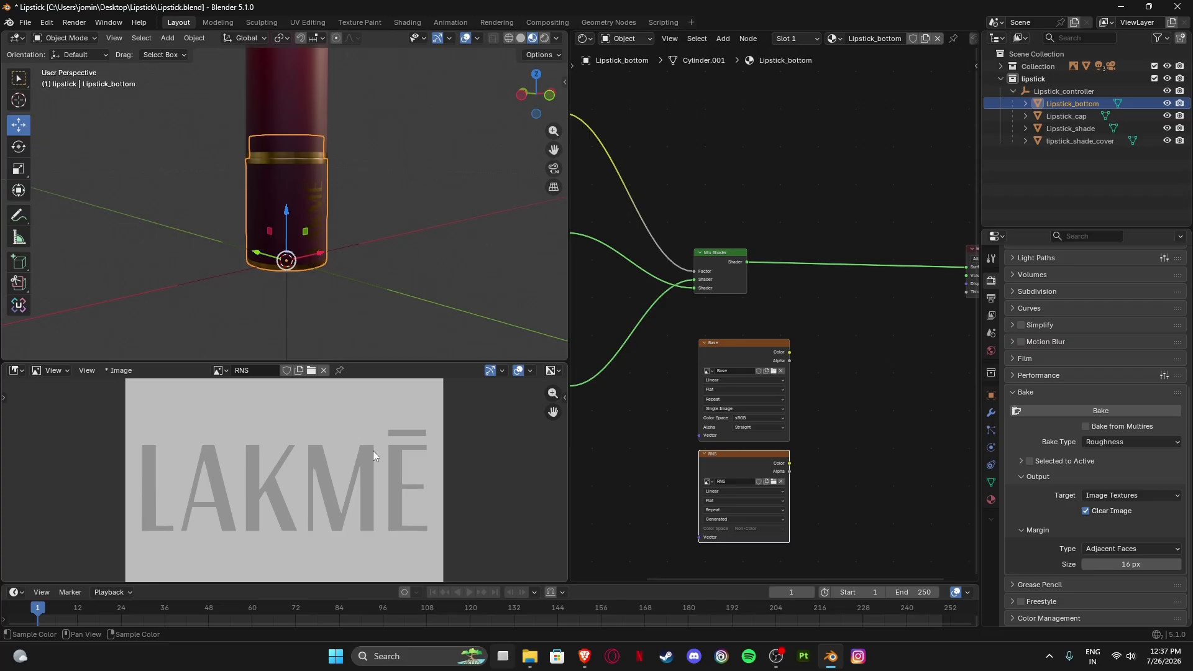
pyautogui.click(120, 371)
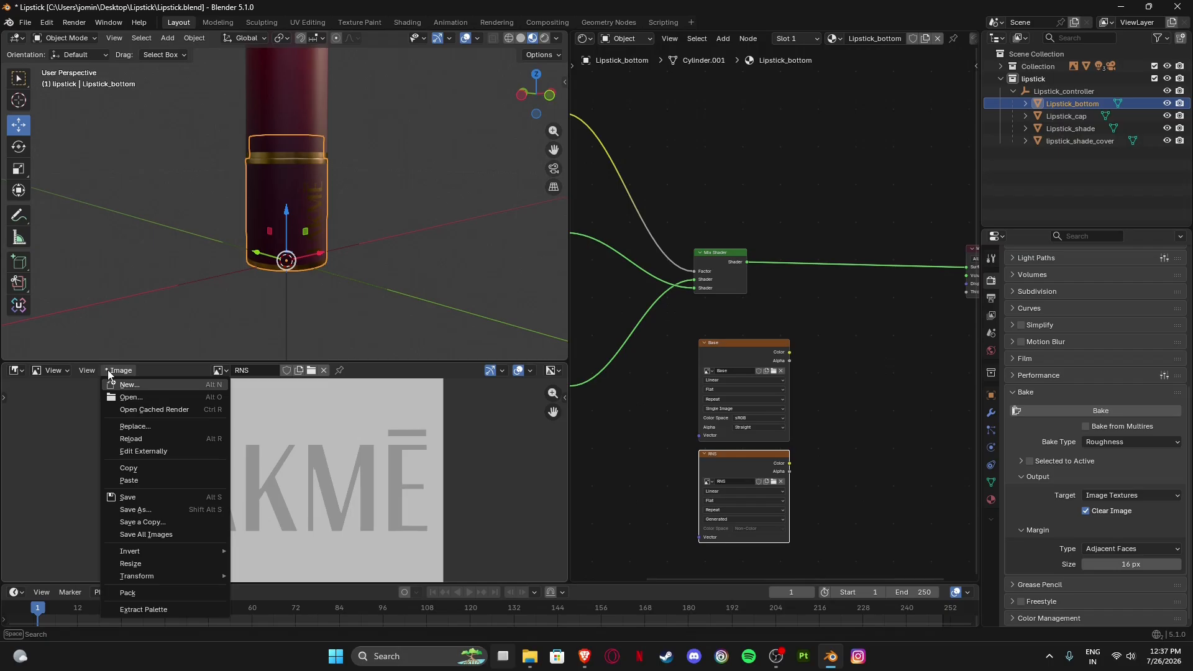
pyautogui.click(155, 511)
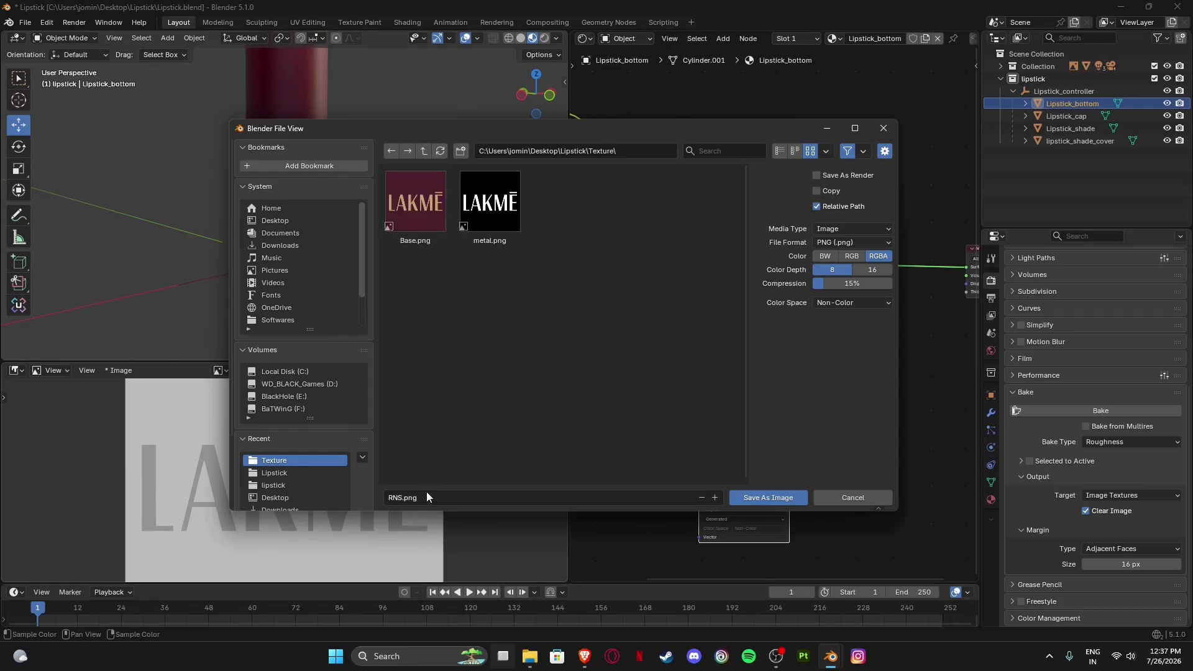
pyautogui.click(872, 271)
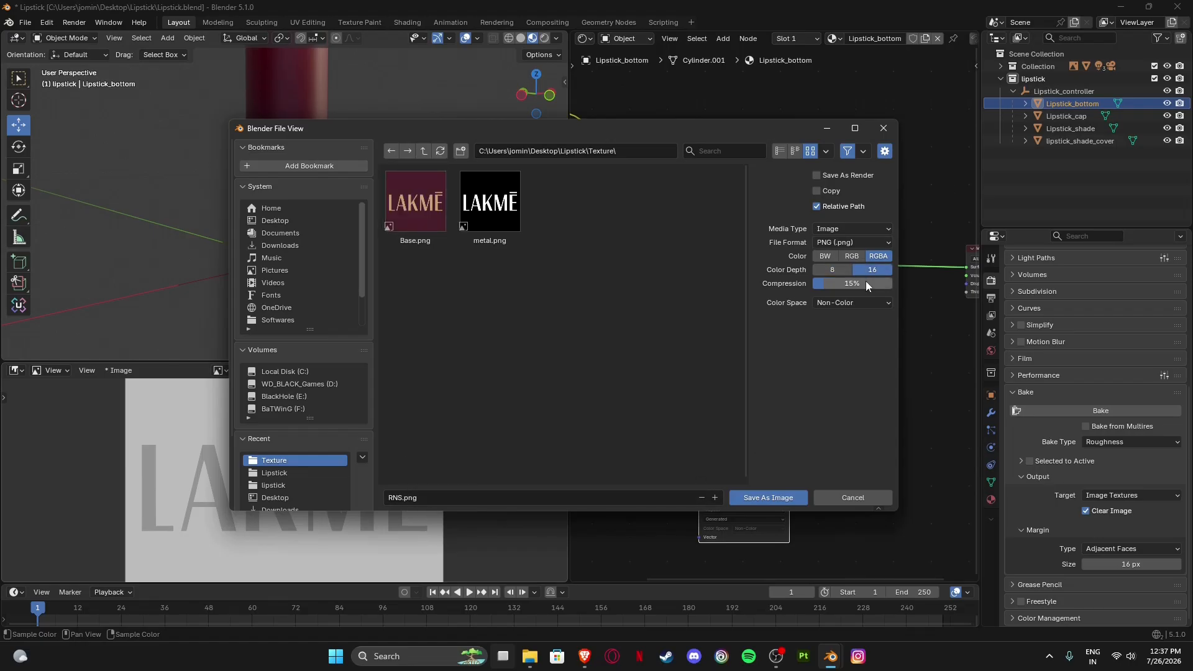
pyautogui.click(767, 497)
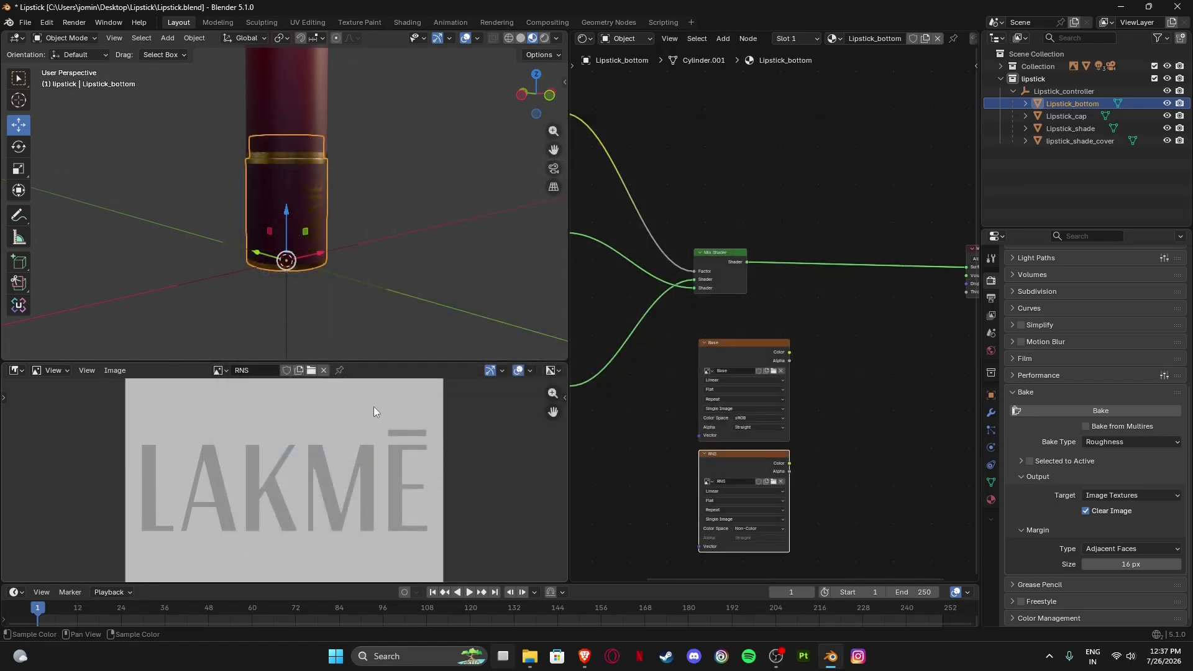
# Add a new Principled BSDF node beside the Base and RNS texture nodes in the Lipstick_bottom material.
pyautogui.press('Home')
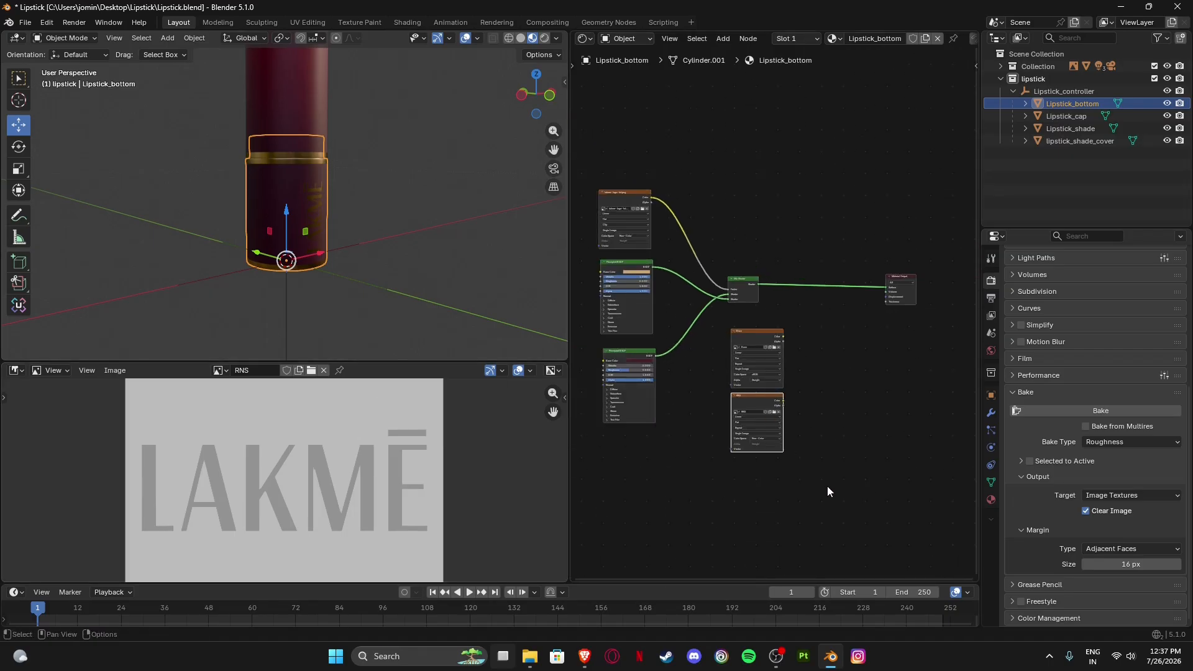
pyautogui.moveTo(812, 355)
pyautogui.mouseDown(button='middle')
pyautogui.moveTo(659, 341)
pyautogui.moveTo(800, 356)
pyautogui.mouseUp(button='middle')
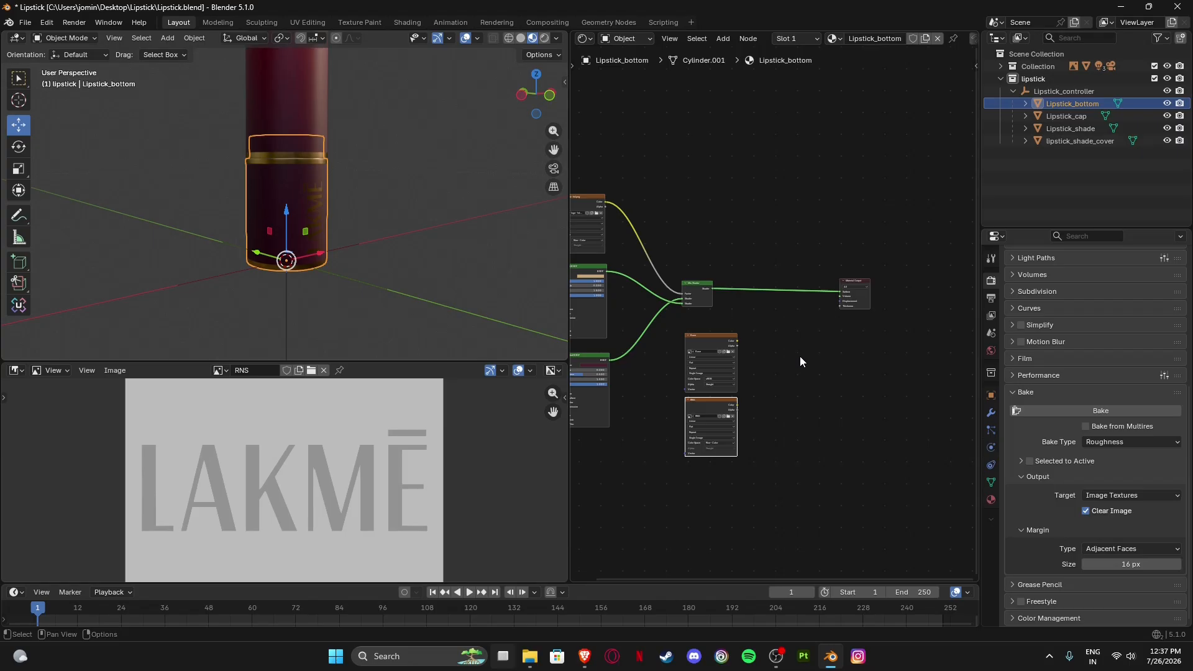
pyautogui.moveTo(752, 305); pyautogui.dragTo(812, 346, button='middle')
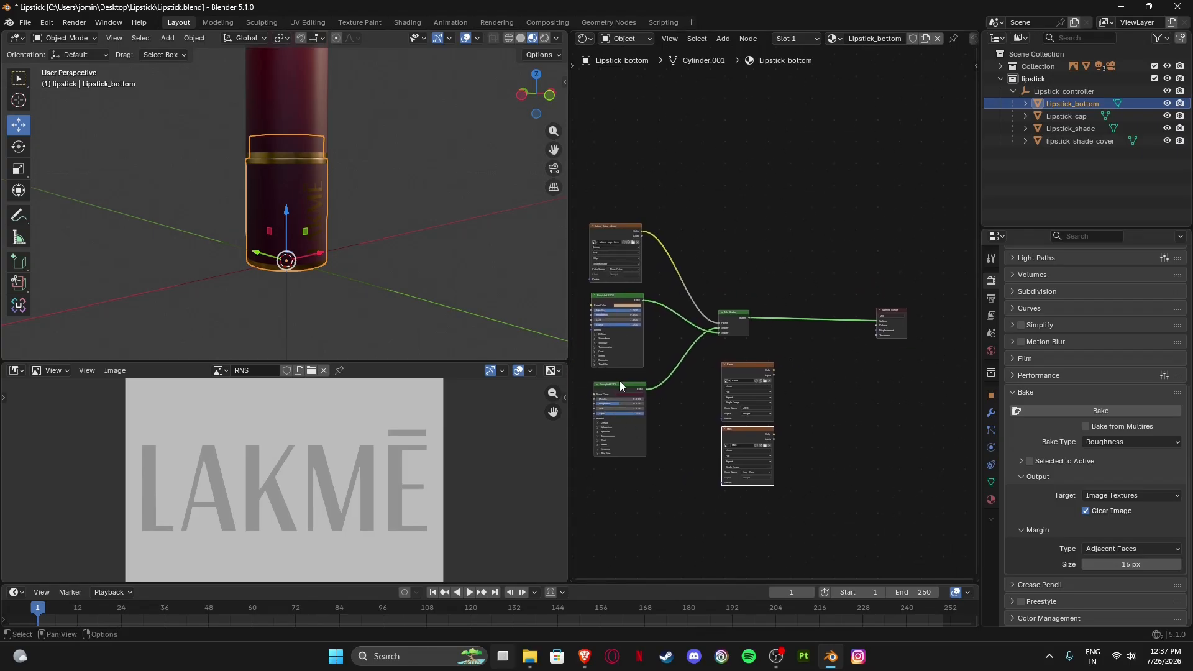
pyautogui.moveTo(650, 367); pyautogui.dragTo(632, 363, button='middle')
pyautogui.press('F3')
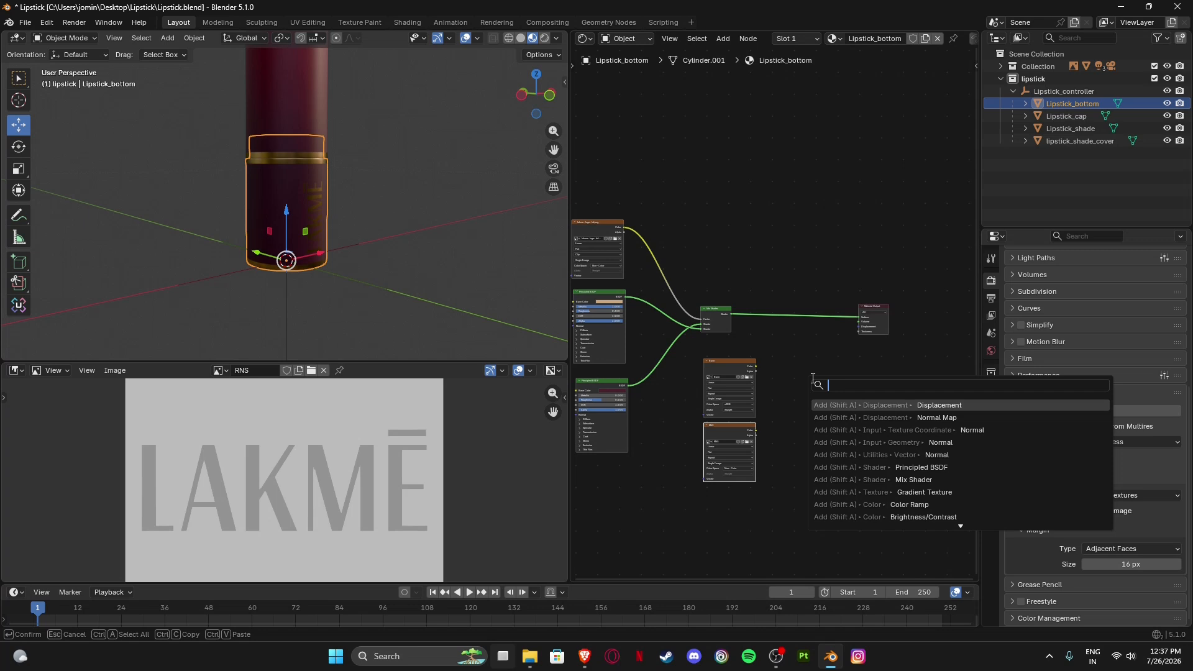
pyautogui.press('Down')
pyautogui.press('Down')
pyautogui.press('Down')
pyautogui.press('Down')
pyautogui.press('Return')
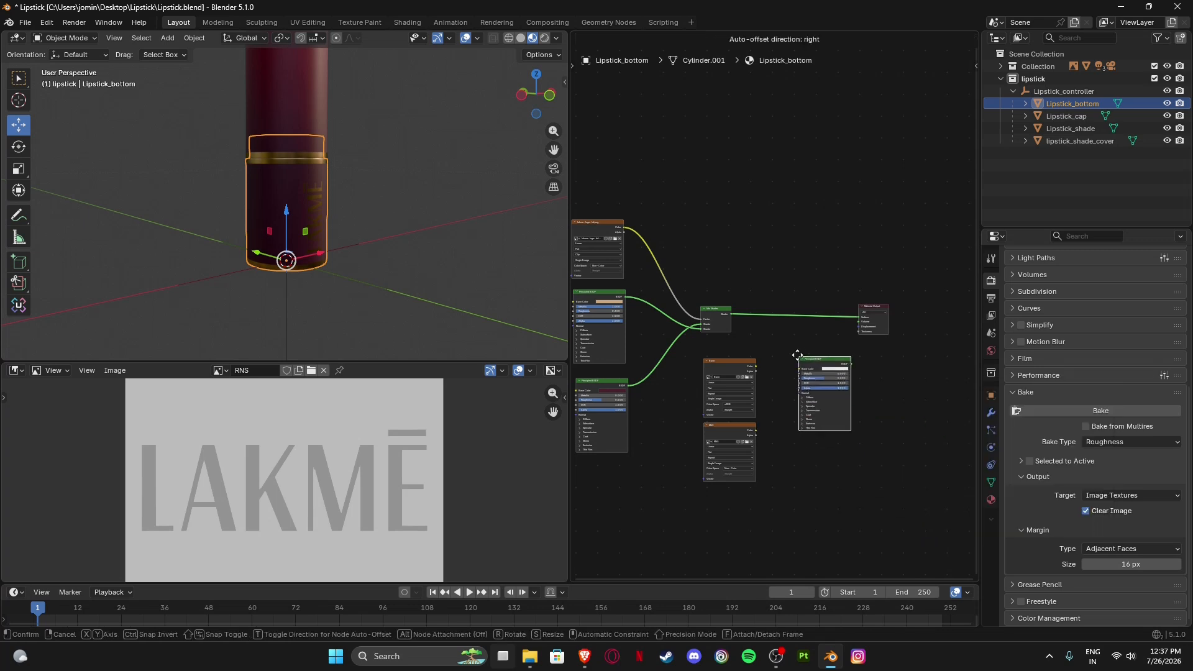
pyautogui.click(790, 356)
# Connect the new Principled BSDF to the Surface input of the Material Output, replacing the Mix Shader link.
pyautogui.scroll(3, 827, 434)
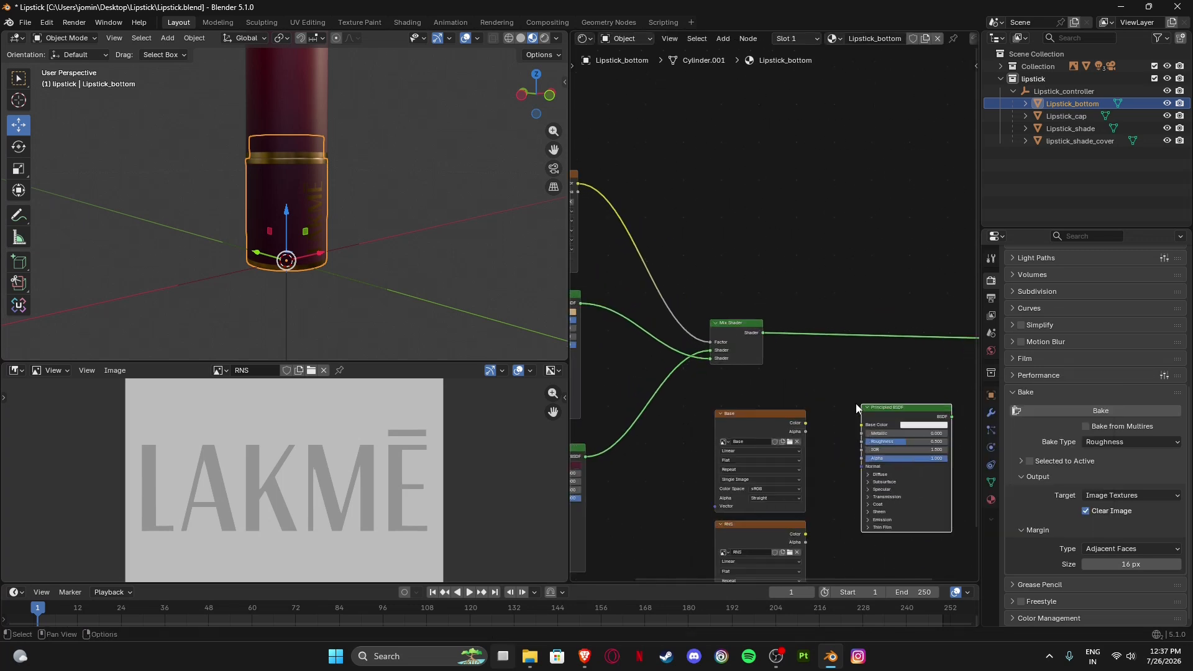
pyautogui.scroll(3, 855, 405)
pyautogui.moveTo(855, 410); pyautogui.dragTo(790, 342, button='middle')
pyautogui.scroll(4, 780, 373)
pyautogui.moveTo(772, 395); pyautogui.dragTo(749, 388, button='middle')
pyautogui.scroll(-5, 839, 362)
pyautogui.moveTo(855, 365); pyautogui.dragTo(704, 403, button='middle')
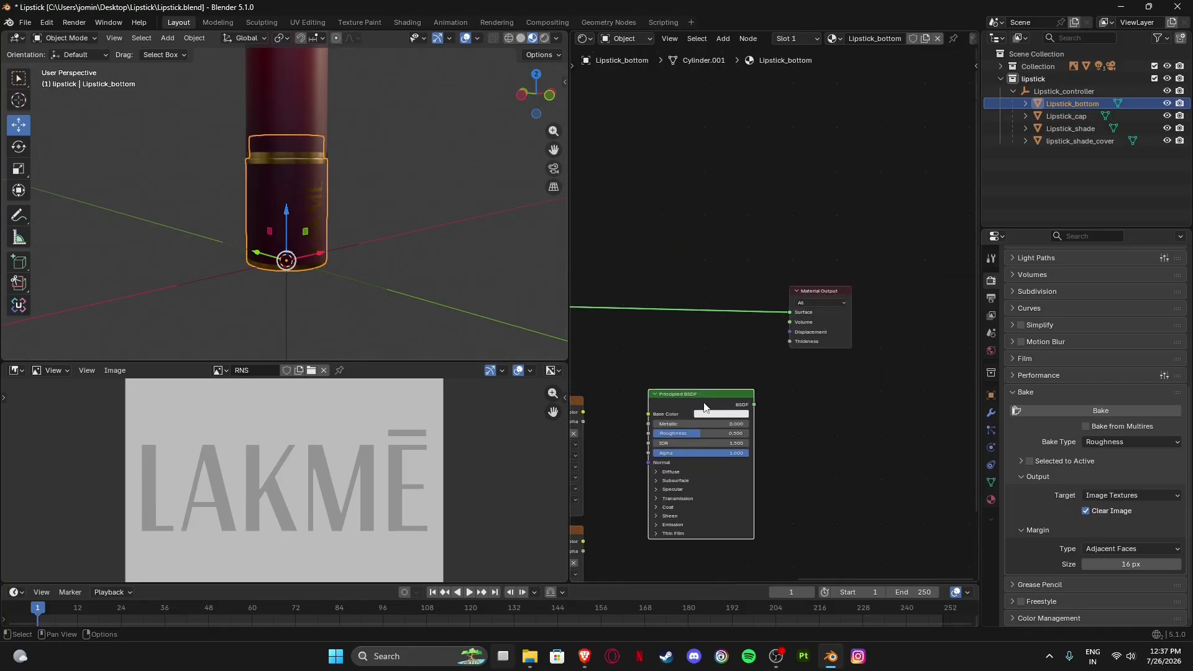
pyautogui.moveTo(754, 404); pyautogui.dragTo(787, 316)
pyautogui.moveTo(593, 348); pyautogui.dragTo(802, 348, button='middle')
pyautogui.scroll(-2, 784, 330)
pyautogui.moveTo(694, 284); pyautogui.dragTo(752, 282, button='middle')
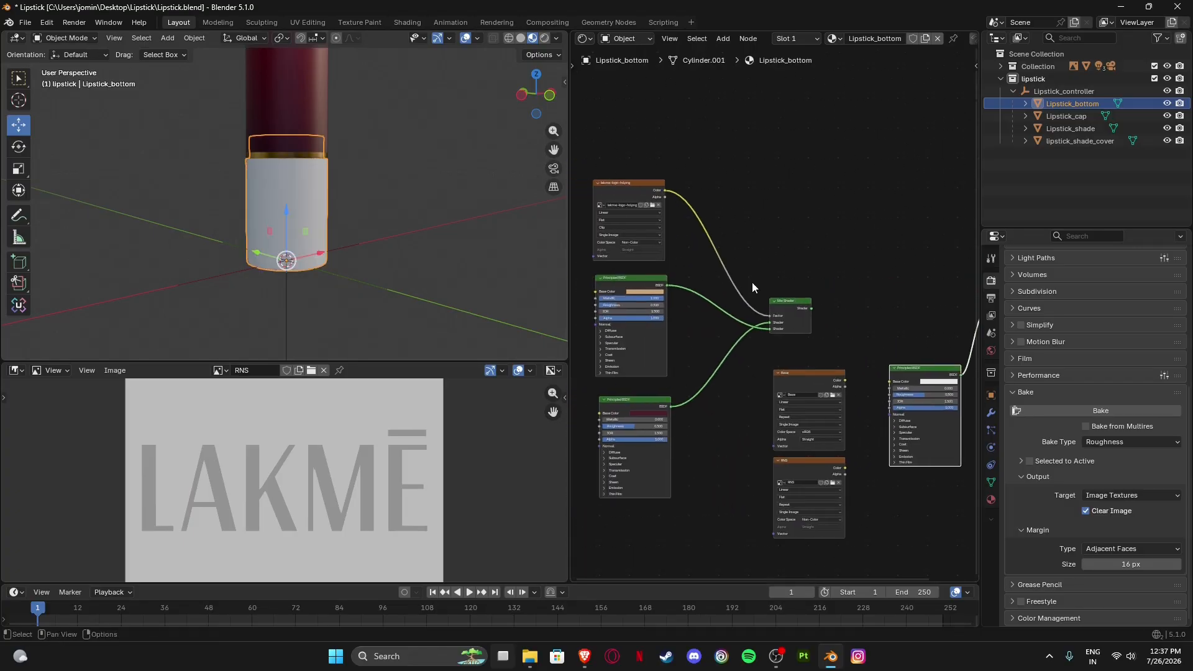
pyautogui.moveTo(764, 327); pyautogui.dragTo(635, 324, button='middle')
pyautogui.scroll(3, 779, 339)
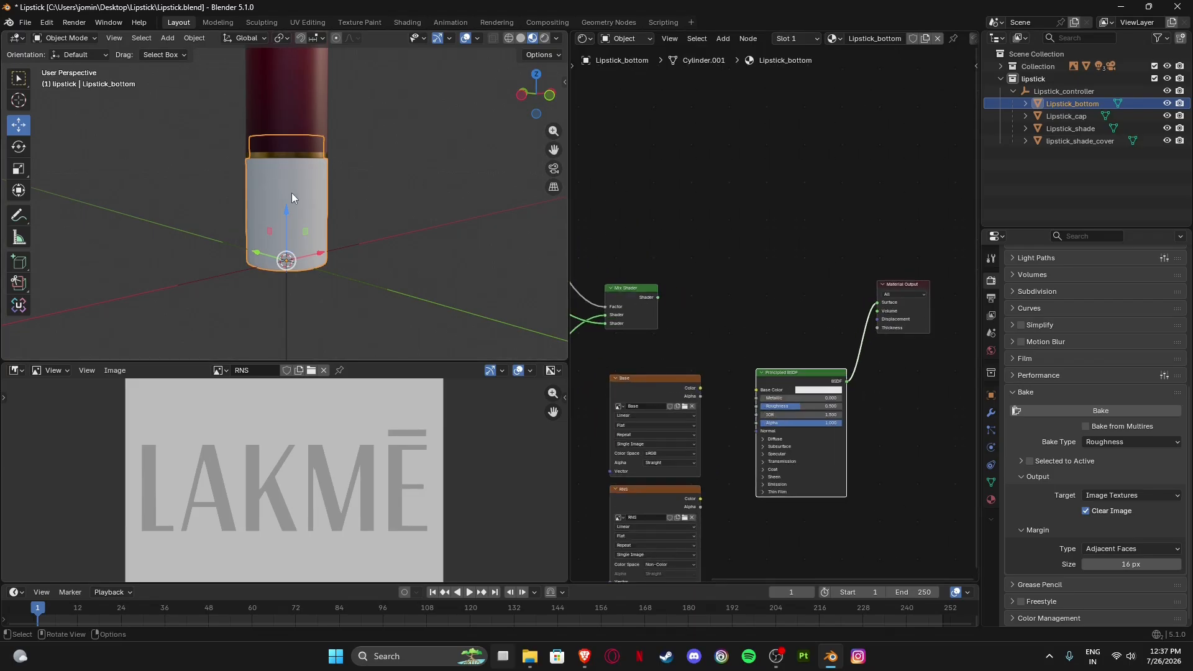
# Close the image editor below the 3D viewport and connect the Base texture's Color to the Principled BSDF's Base Color.
pyautogui.rightClick(357, 363)
pyautogui.click(327, 392)
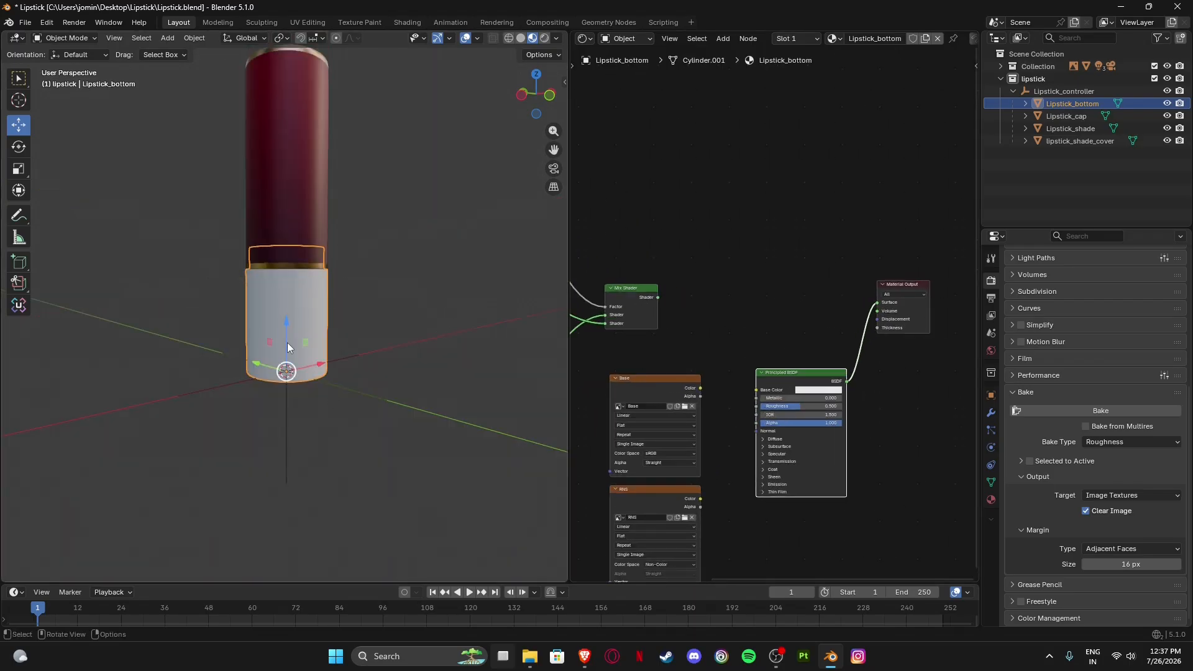
pyautogui.scroll(3, 811, 379)
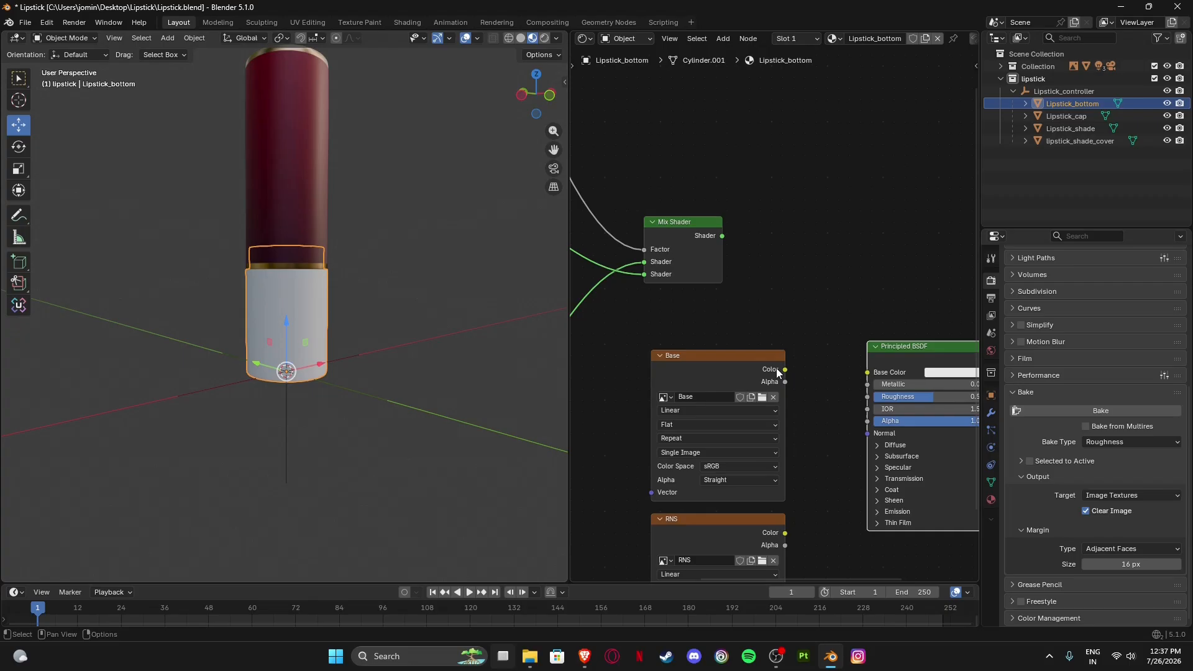
pyautogui.moveTo(793, 375); pyautogui.dragTo(747, 377, button='middle')
pyautogui.moveTo(740, 372); pyautogui.dragTo(822, 374)
pyautogui.scroll(5, 287, 304)
pyautogui.moveTo(287, 305); pyautogui.dragTo(300, 228, button='middle')
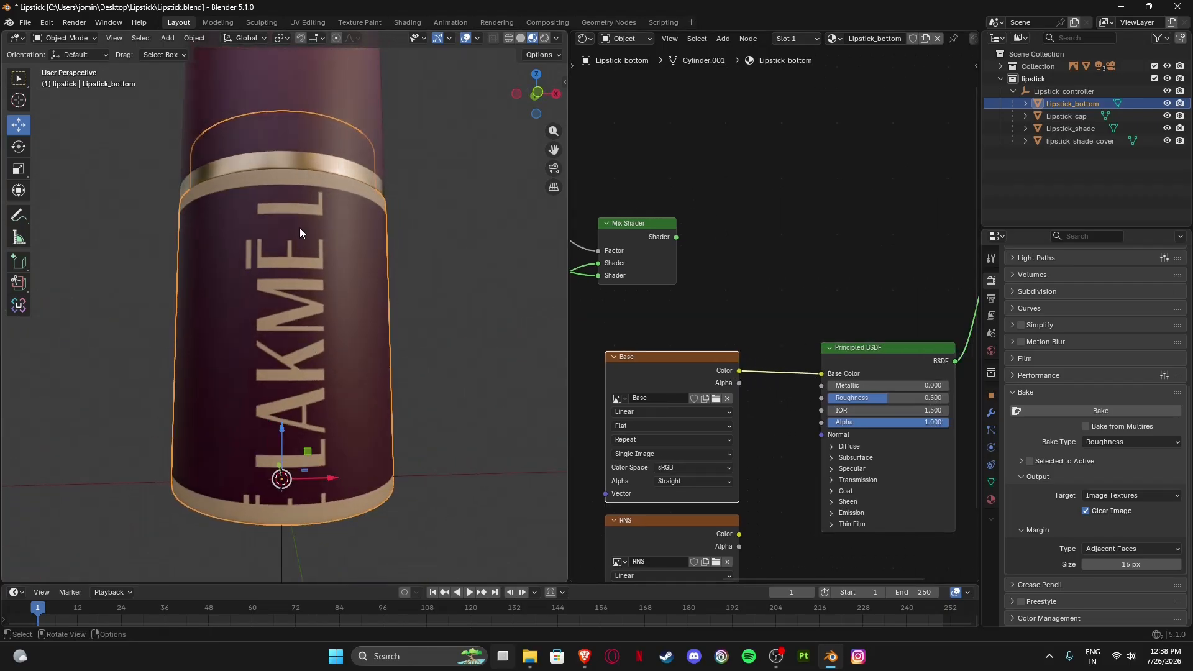
pyautogui.scroll(-5, 356, 422)
pyautogui.moveTo(313, 429); pyautogui.dragTo(404, 354, button='middle')
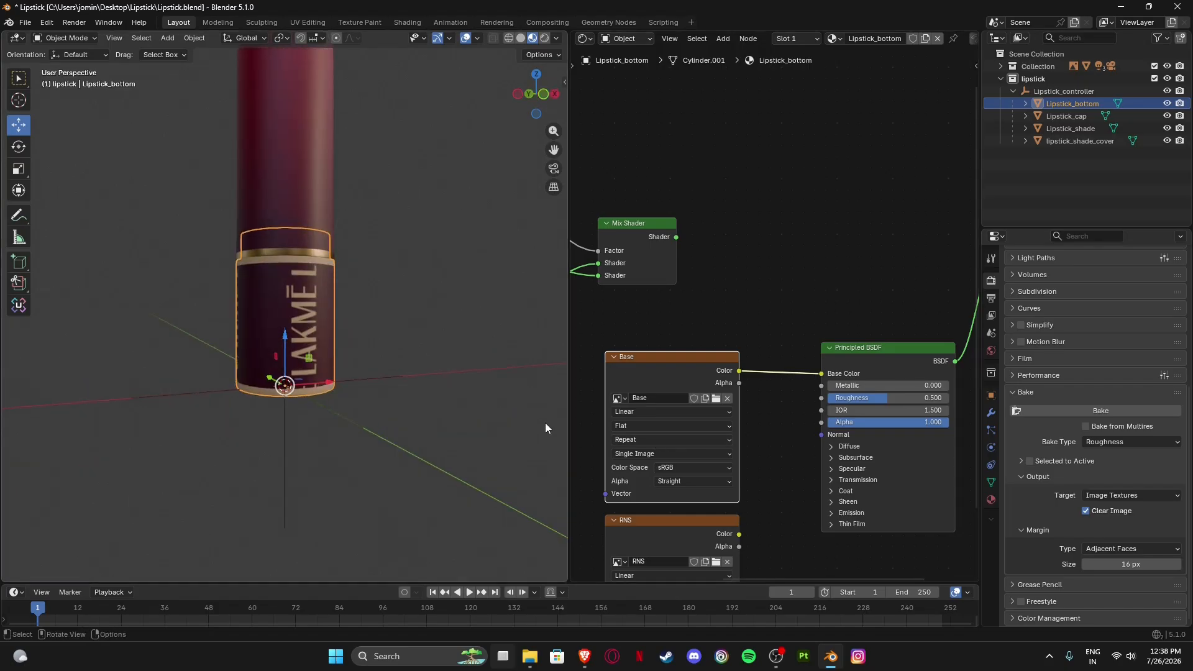
# Set the Base image texture's extension to Clip and check the label on the lipstick bottom.
pyautogui.click(651, 438)
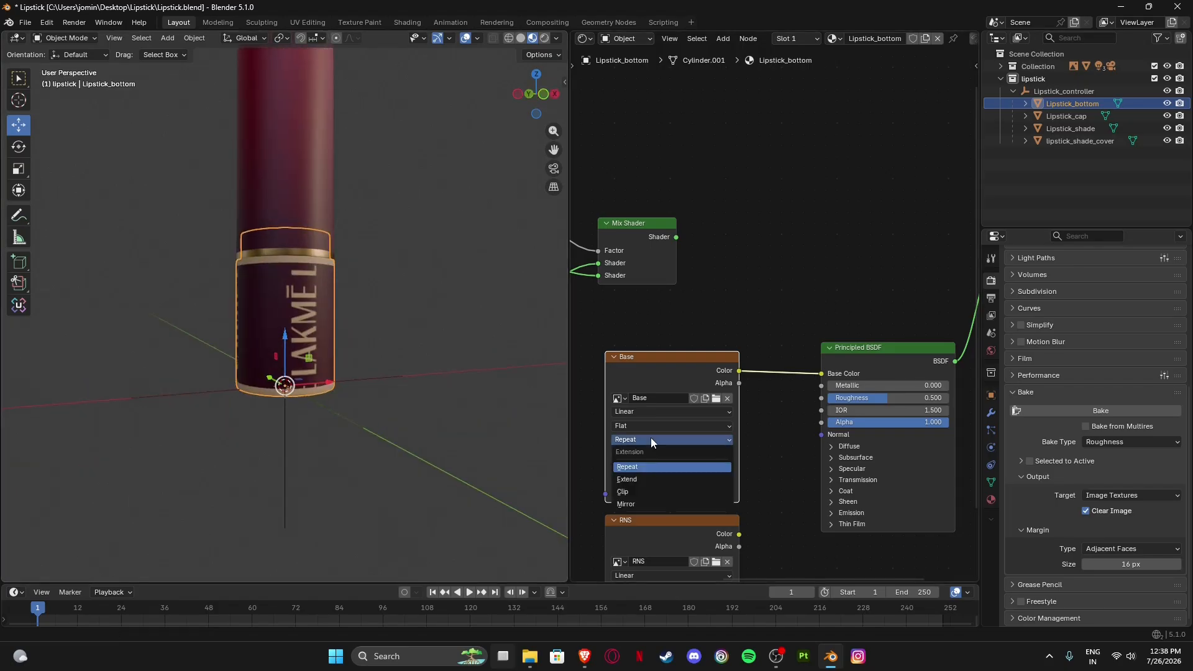
pyautogui.click(635, 493)
pyautogui.moveTo(415, 413); pyautogui.dragTo(392, 367, button='middle')
pyautogui.scroll(5, 306, 313)
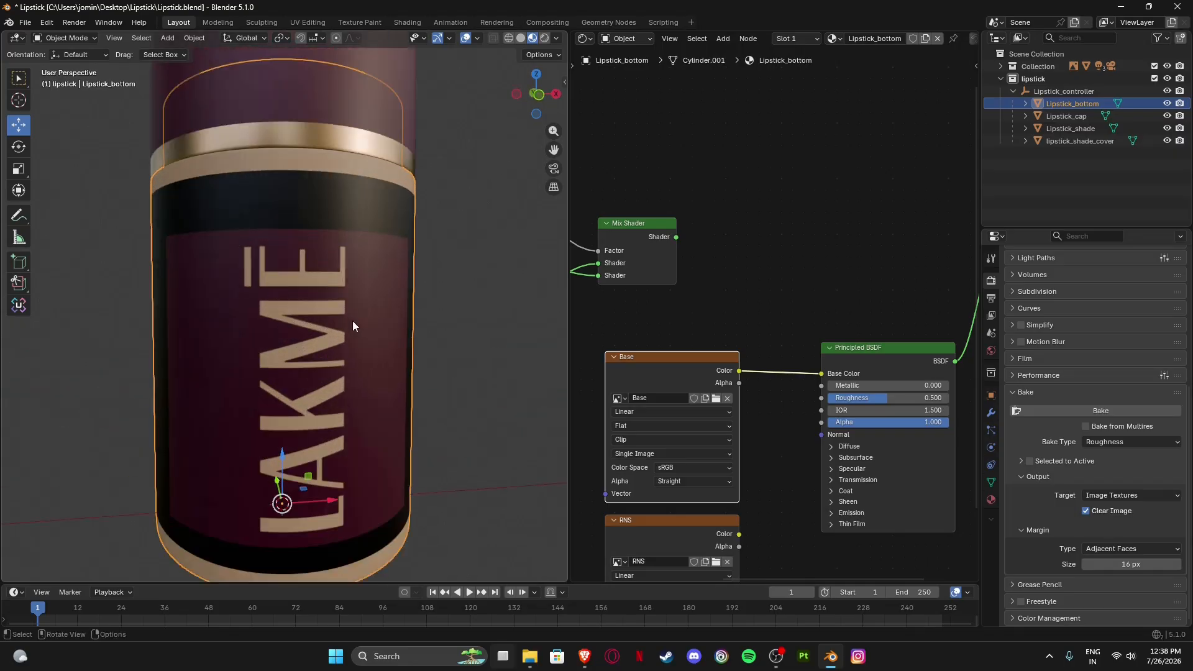
pyautogui.moveTo(352, 321)
pyautogui.mouseDown(button='middle')
pyautogui.moveTo(248, 322)
pyautogui.moveTo(374, 319)
pyautogui.mouseUp(button='middle')
pyautogui.scroll(-2, 691, 371)
pyautogui.scroll(-5, 308, 300)
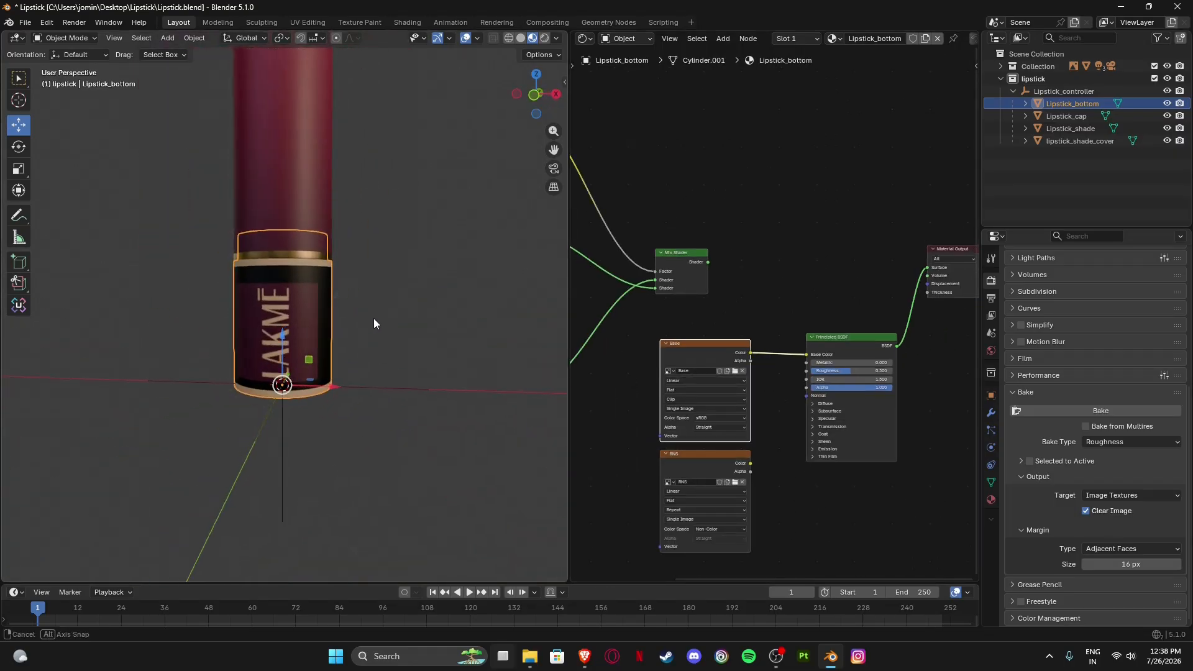
pyautogui.scroll(-1, 692, 319)
pyautogui.scroll(-1, 692, 319)
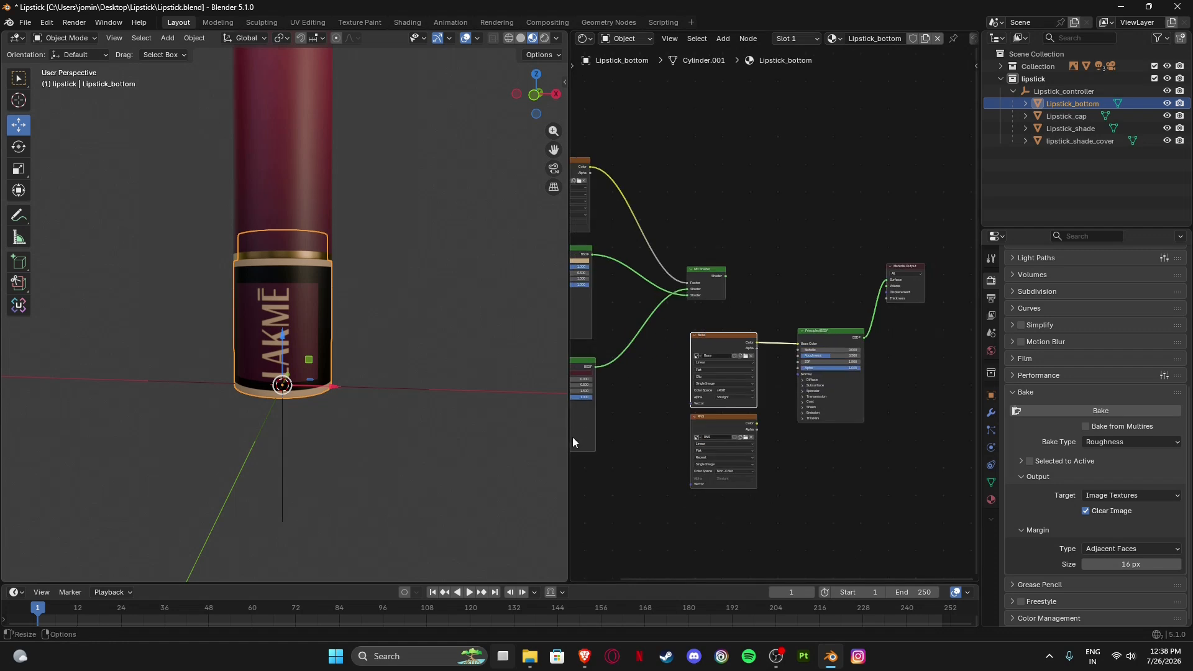
# Split the 3D viewport horizontally and turn the lower area into a UV Editor.
pyautogui.rightClick(337, 580)
pyautogui.click(327, 594)
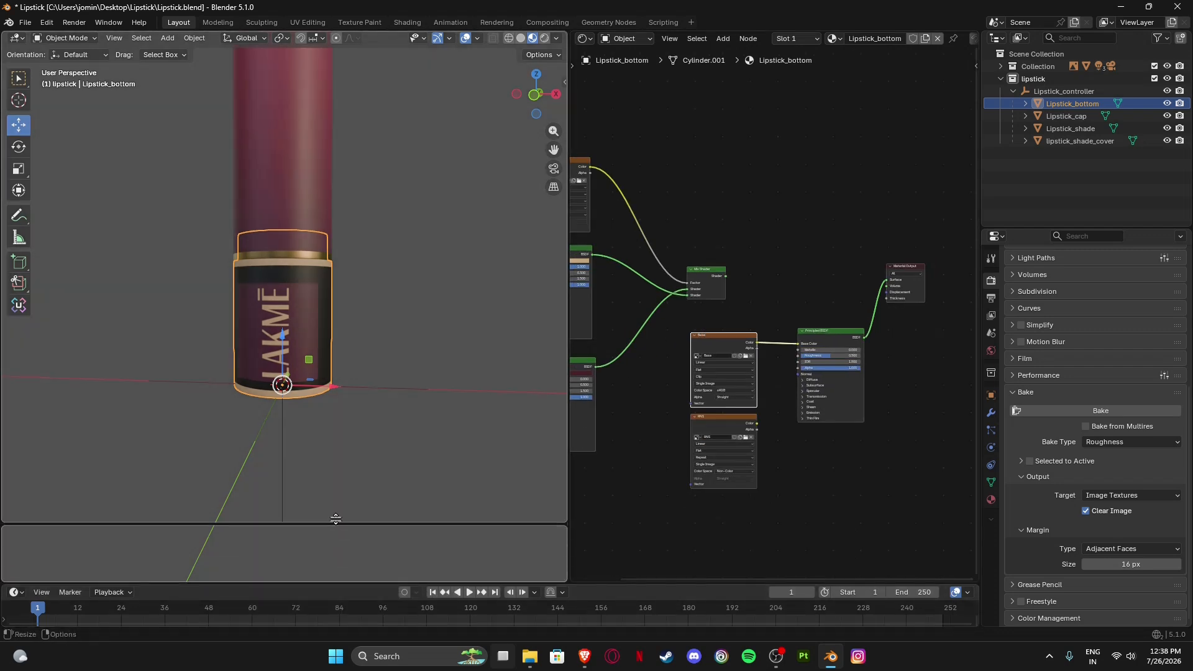
pyautogui.click(321, 383)
pyautogui.click(24, 395)
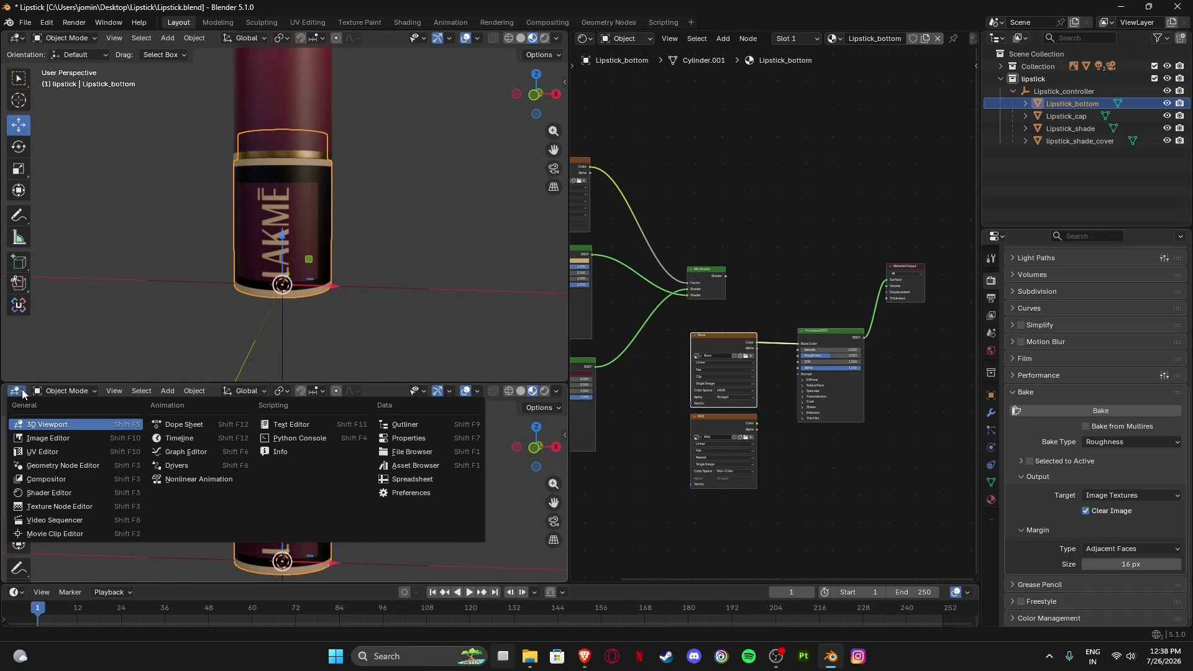
pyautogui.click(53, 456)
pyautogui.scroll(-6, 333, 444)
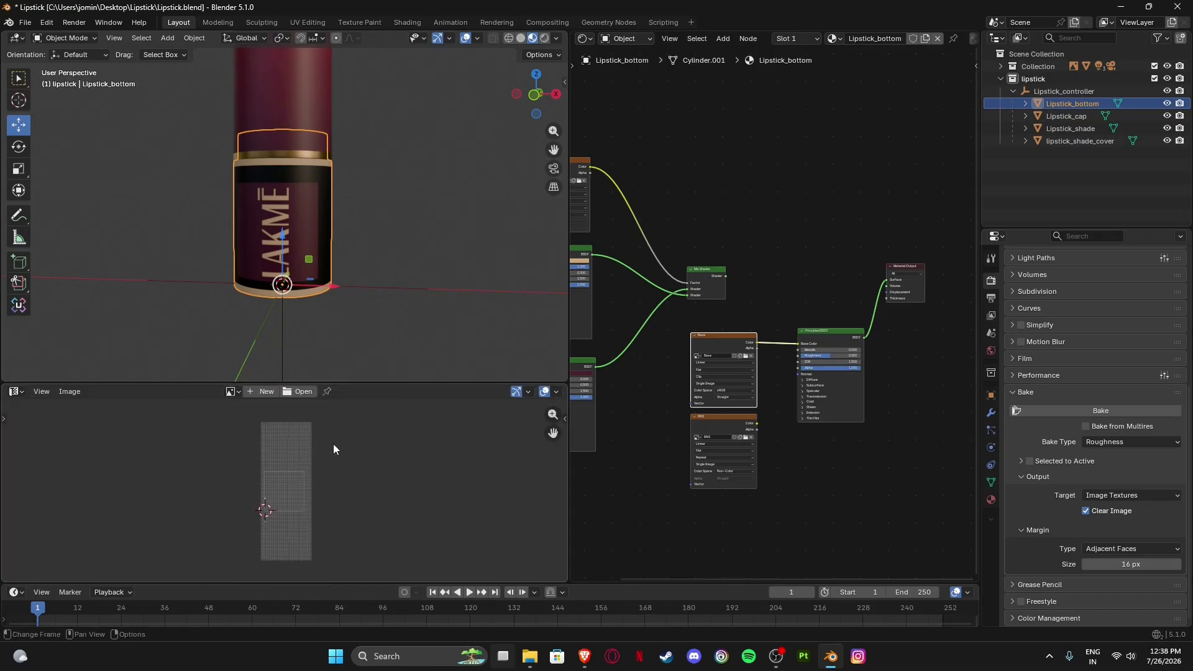
# Display the Base image behind the Lipstick_bottom UV layout in the UV Editor.
pyautogui.moveTo(296, 470); pyautogui.dragTo(348, 468, button='middle')
pyautogui.scroll(4, 340, 470)
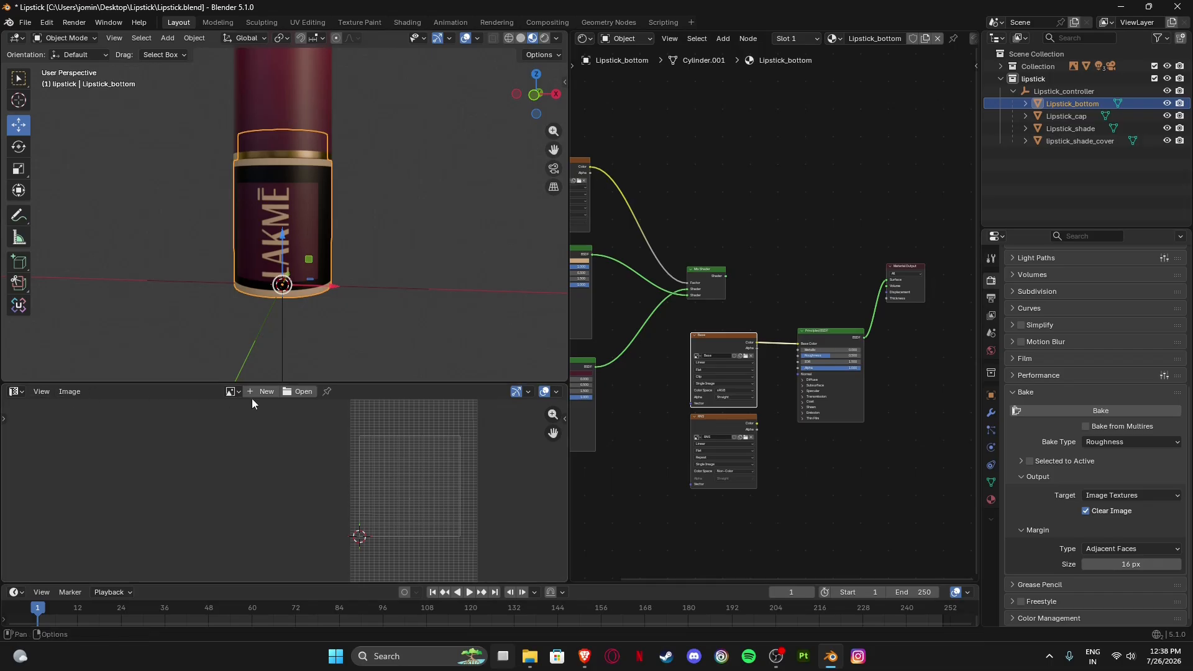
pyautogui.click(234, 391)
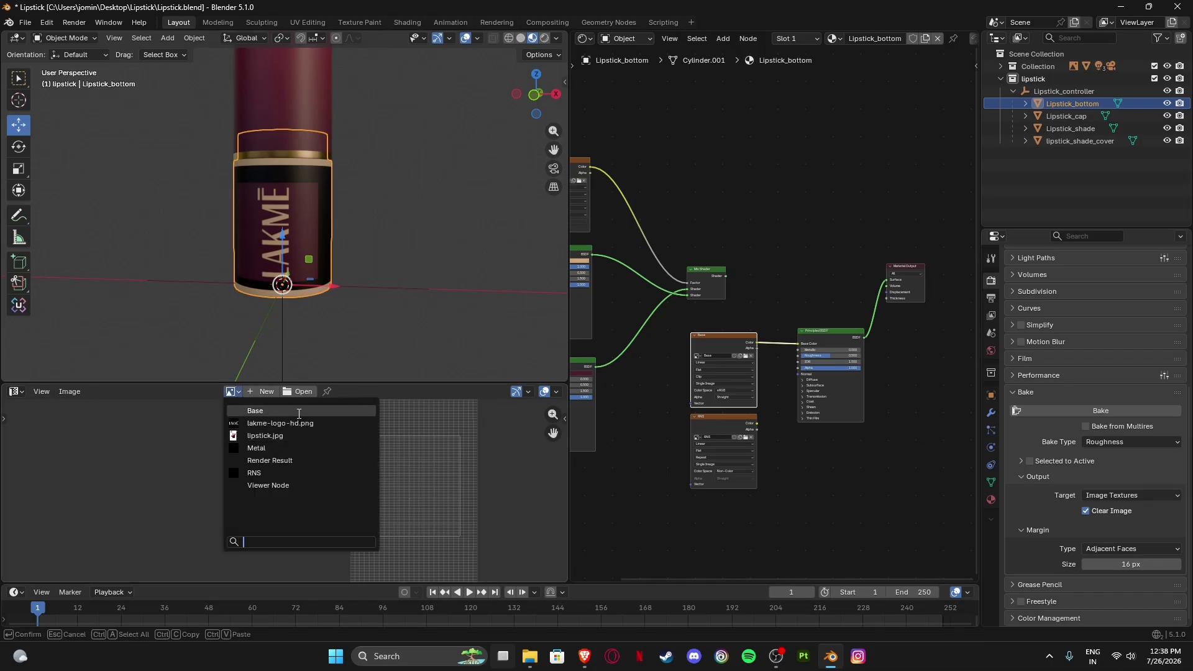
pyautogui.click(299, 411)
# Examine how the UV grid of Lipstick_bottom lines up with the lettering and borders of the Base image.
pyautogui.scroll(-5, 341, 453)
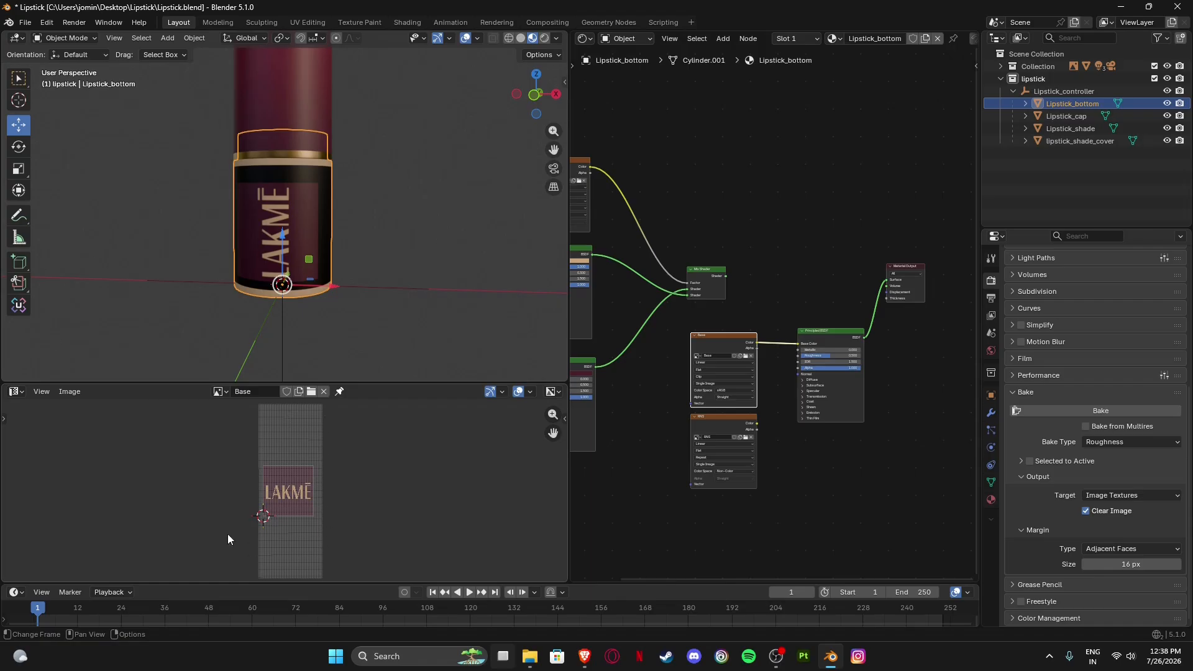
pyautogui.scroll(4, 263, 497)
pyautogui.scroll(-2, 309, 469)
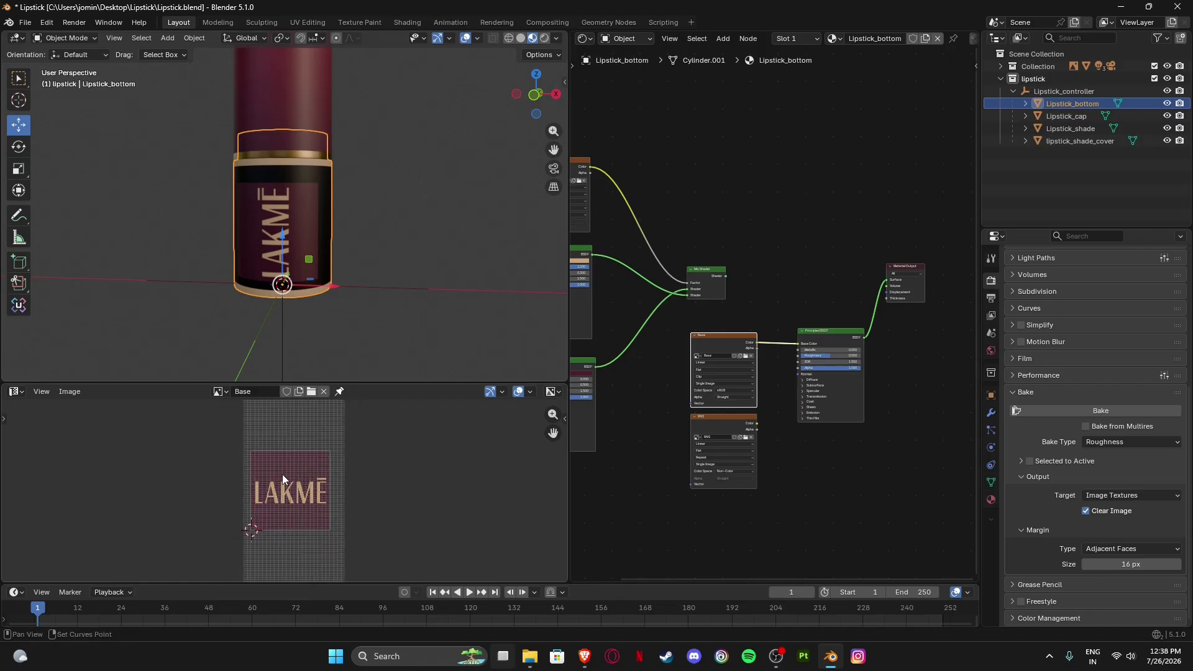
pyautogui.keyDown('shift'); pyautogui.moveTo(280, 472); pyautogui.dragTo(330, 446, button='middle'); pyautogui.keyUp('shift')
pyautogui.scroll(4, 330, 446)
pyautogui.keyDown('shift'); pyautogui.moveTo(403, 462); pyautogui.dragTo(283, 546, button='middle'); pyautogui.keyUp('shift')
pyautogui.scroll(-2, 352, 485)
pyautogui.scroll(5, 331, 489)
pyautogui.scroll(-1, 283, 546)
pyautogui.scroll(-5, 378, 459)
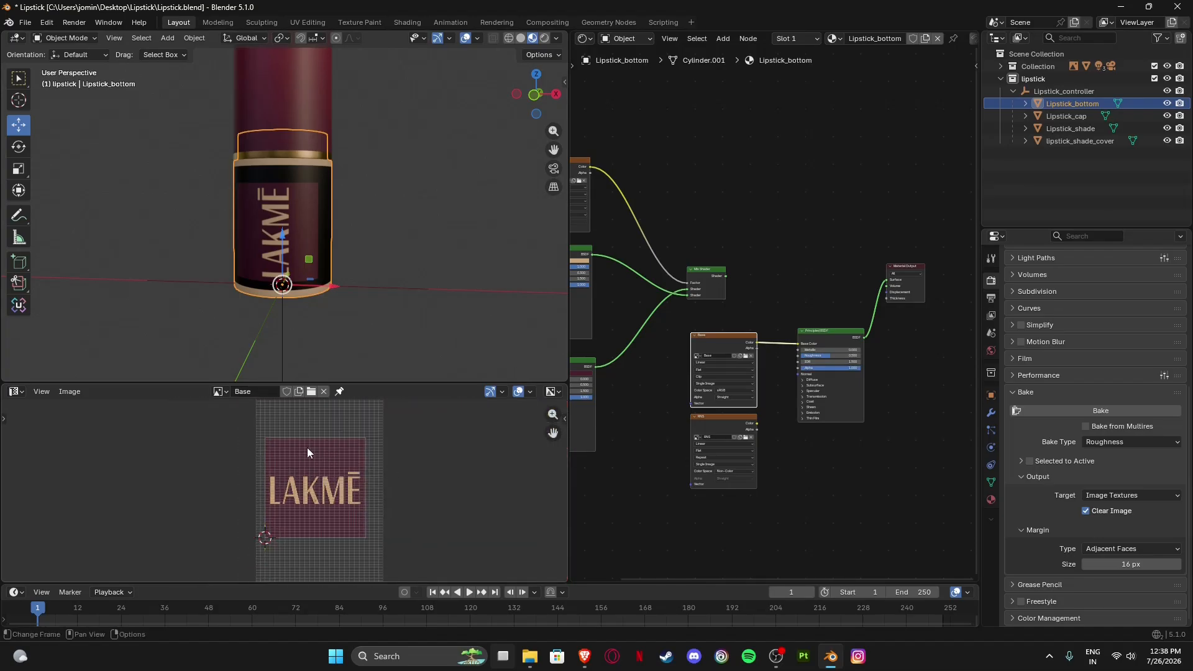
pyautogui.moveTo(308, 448); pyautogui.dragTo(363, 423, button='middle')
pyautogui.scroll(5, 344, 453)
pyautogui.moveTo(388, 470); pyautogui.dragTo(184, 514, button='middle')
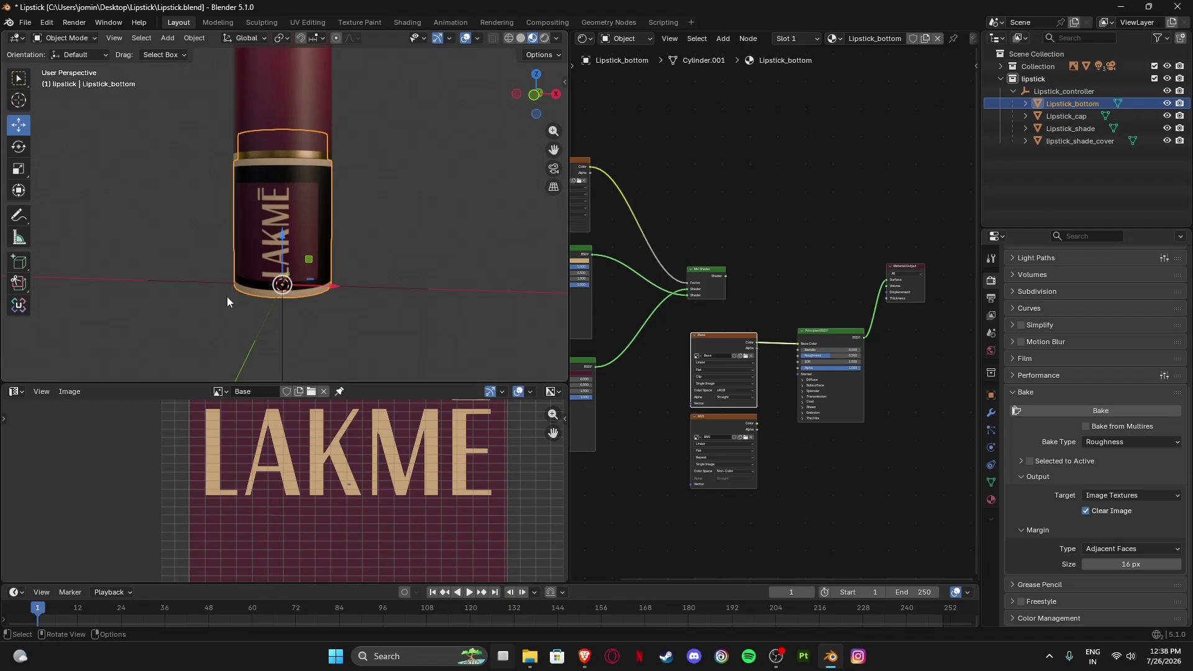
# Enter Edit Mode on Lipstick_bottom and box-select the UV faces around the LAKMĒ lettering in face select mode.
pyautogui.press('Tab')
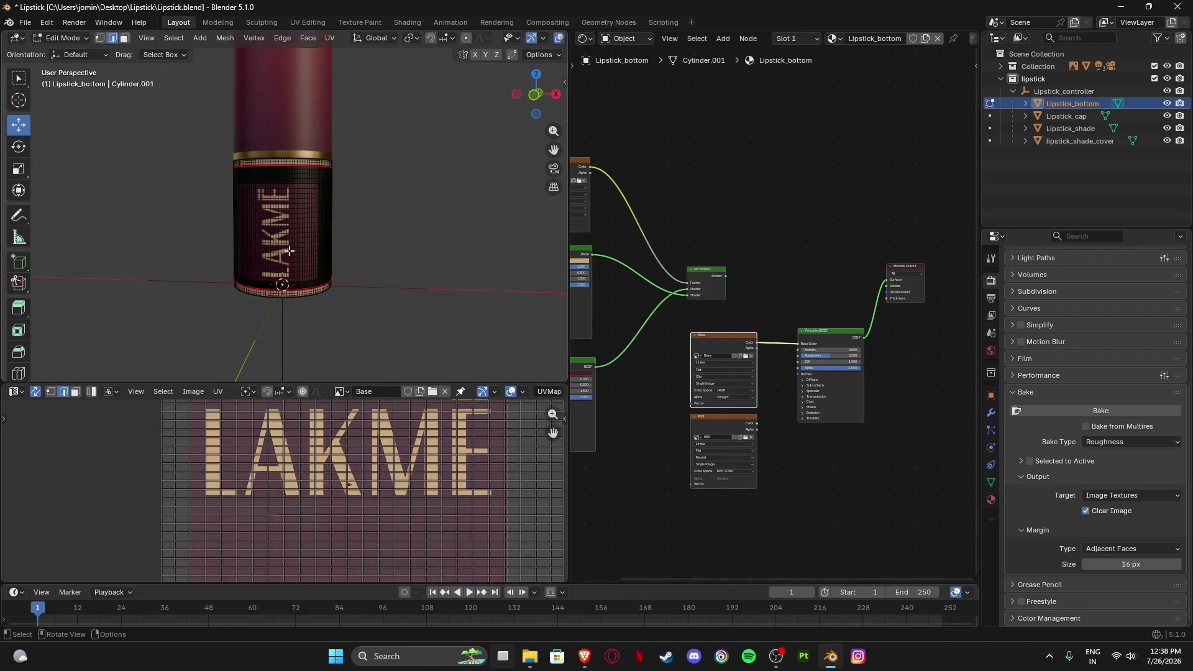
pyautogui.moveTo(359, 417); pyautogui.dragTo(378, 448, button='middle')
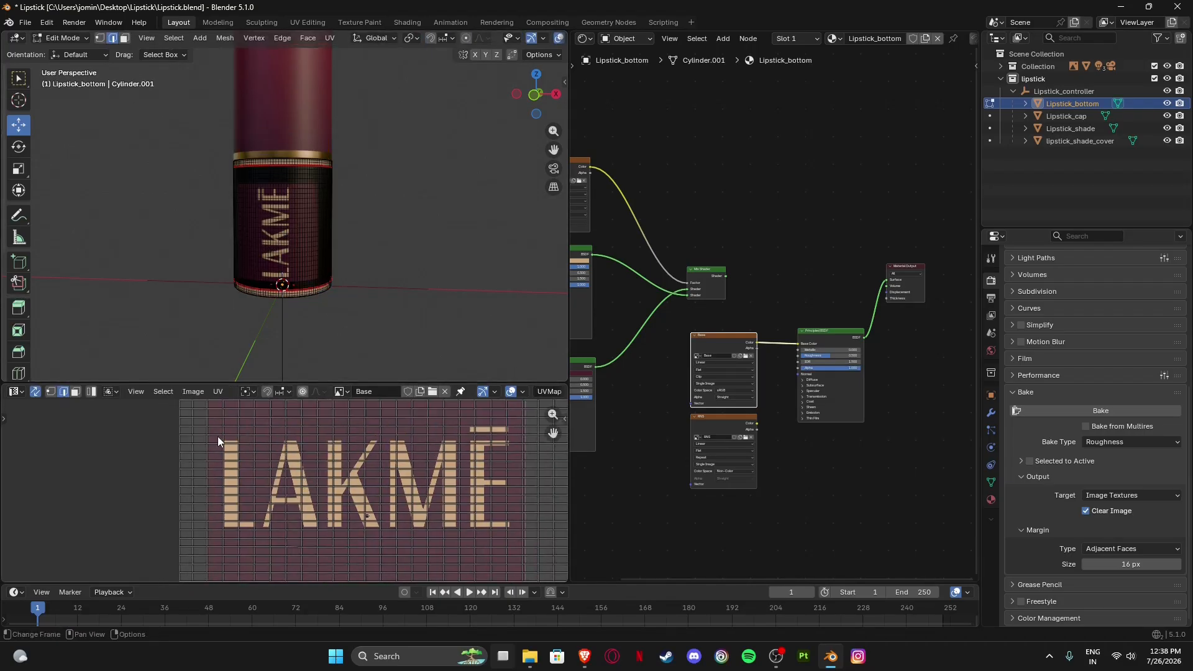
pyautogui.moveTo(217, 431); pyautogui.dragTo(513, 525)
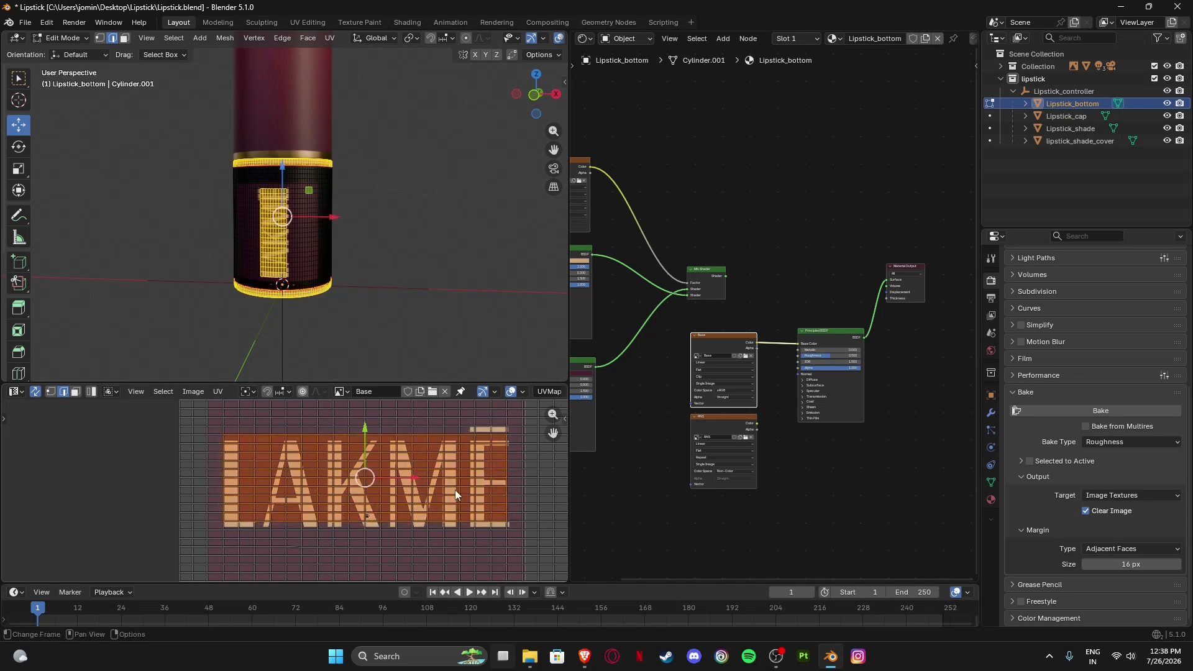
pyautogui.click(76, 392)
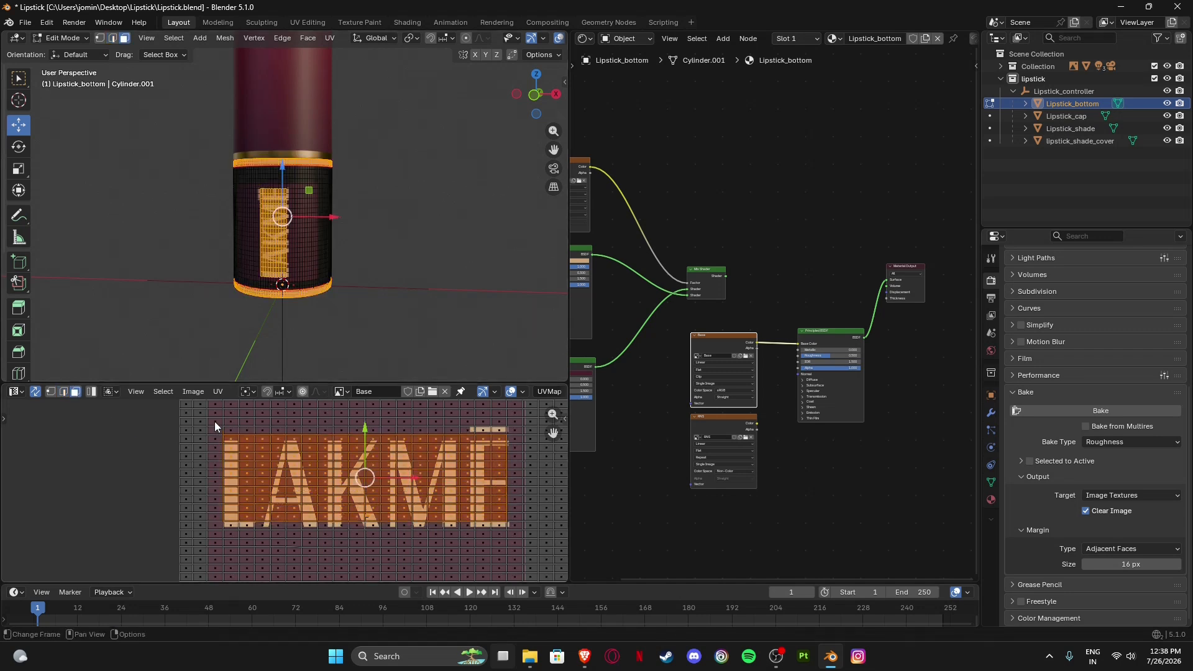
pyautogui.moveTo(214, 419); pyautogui.dragTo(520, 538)
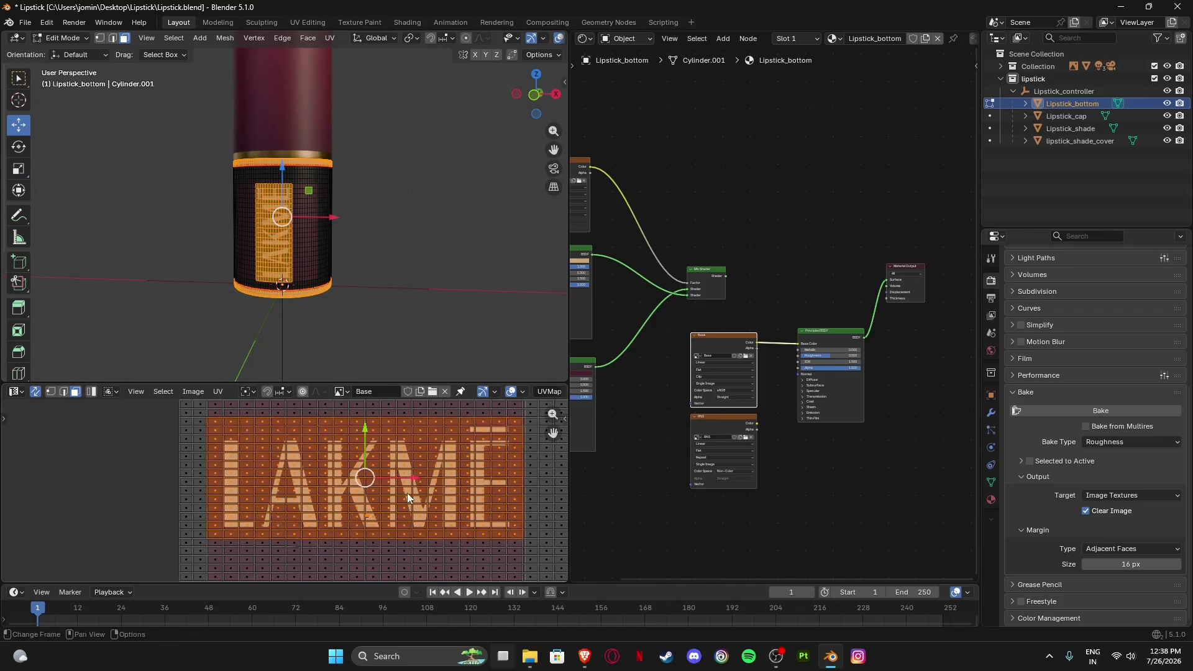
# Reselect the UV faces more tightly around the LAKMĒ lettering, leaving out the outermost column beside the L.
pyautogui.scroll(-3, 348, 480)
pyautogui.scroll(7, 354, 478)
pyautogui.scroll(-4, 225, 479)
pyautogui.scroll(5, 294, 462)
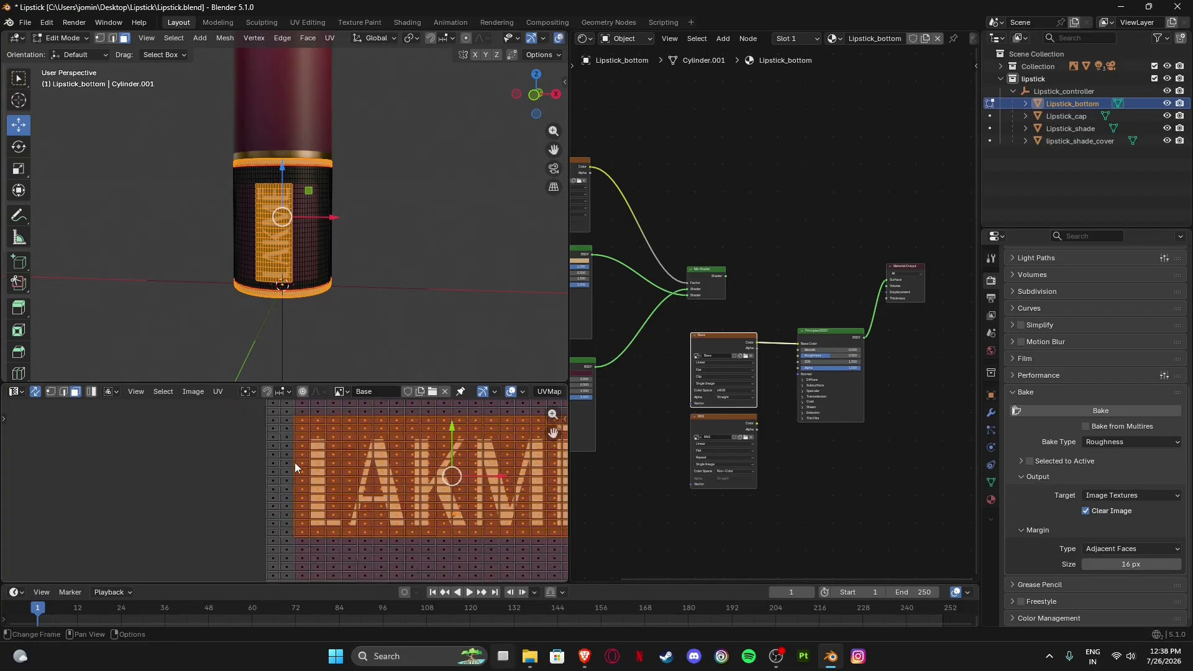
pyautogui.scroll(-5, 293, 462)
pyautogui.moveTo(259, 432); pyautogui.dragTo(303, 513)
pyautogui.scroll(6, 353, 480)
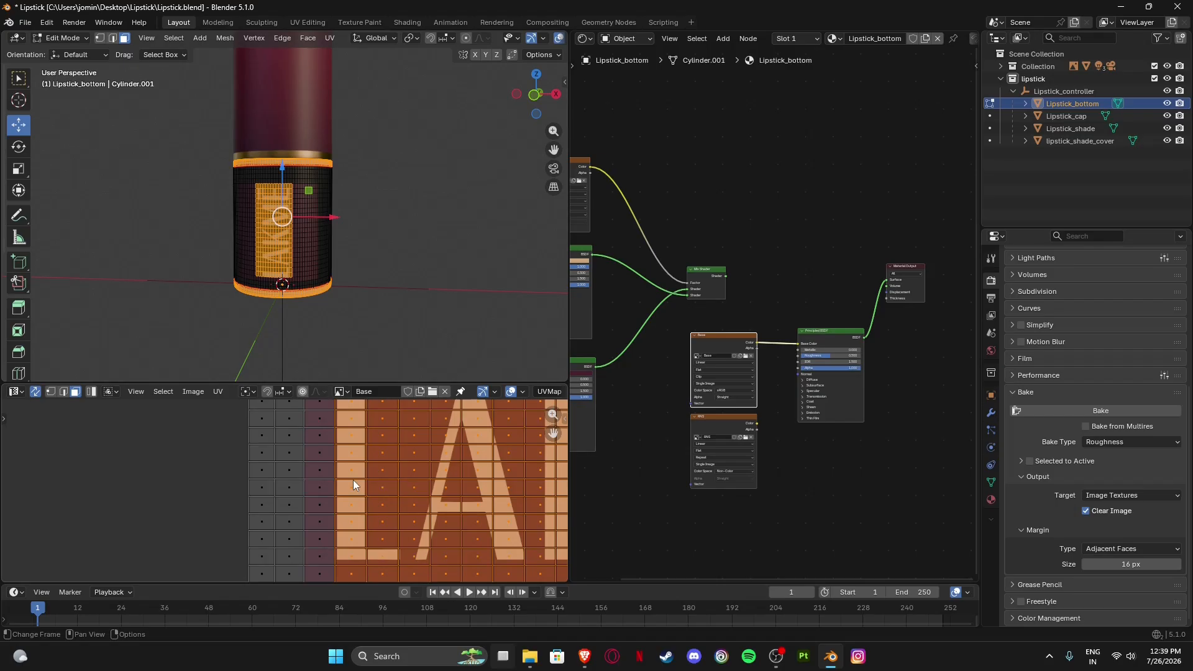
pyautogui.scroll(-9, 348, 476)
pyautogui.keyDown('shift'); pyautogui.moveTo(348, 478); pyautogui.dragTo(291, 469, button='middle'); pyautogui.keyUp('shift')
pyautogui.scroll(5, 415, 477)
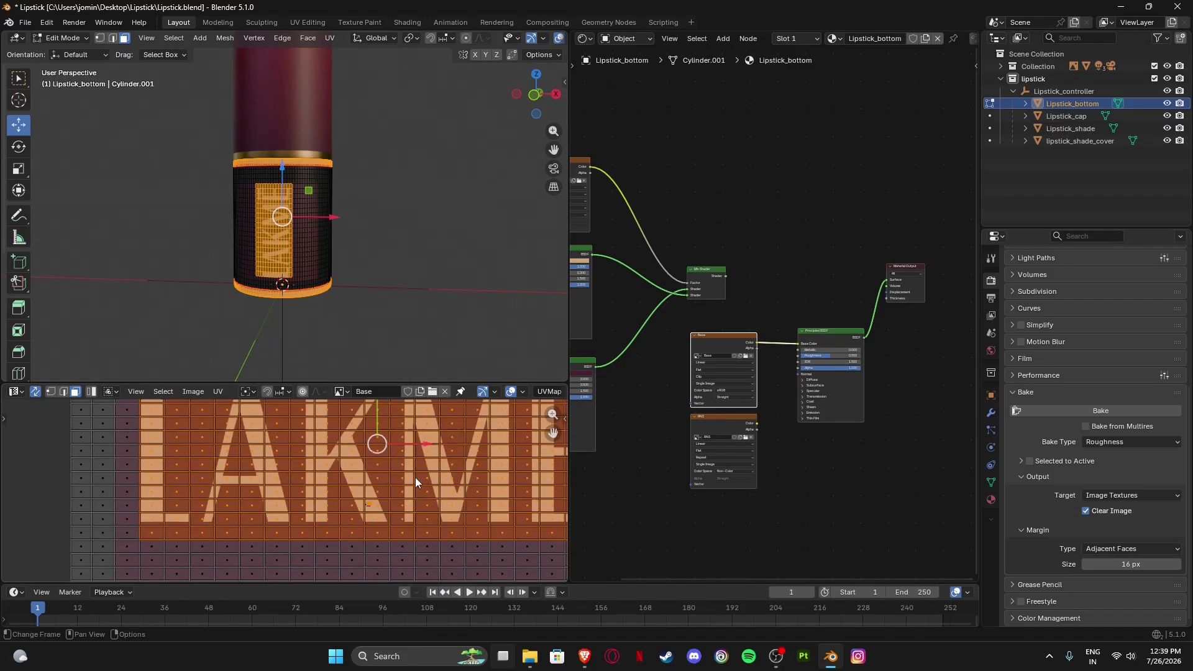
pyautogui.keyDown('shift'); pyautogui.moveTo(418, 480); pyautogui.dragTo(354, 481, button='middle'); pyautogui.keyUp('shift')
pyautogui.scroll(-5, 291, 493)
pyautogui.scroll(4, 363, 476)
pyautogui.scroll(-4, 360, 478)
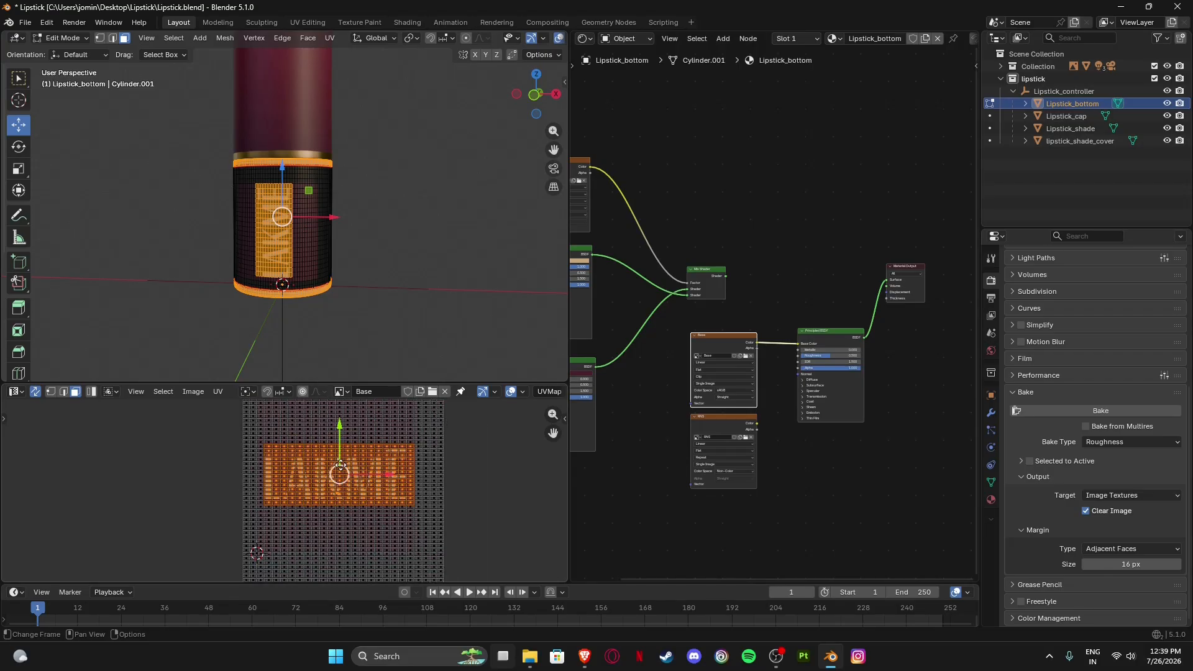
# Invert the UV face selection and split the selected faces from the lettering faces.
pyautogui.hotkey('ctrl', 'i')
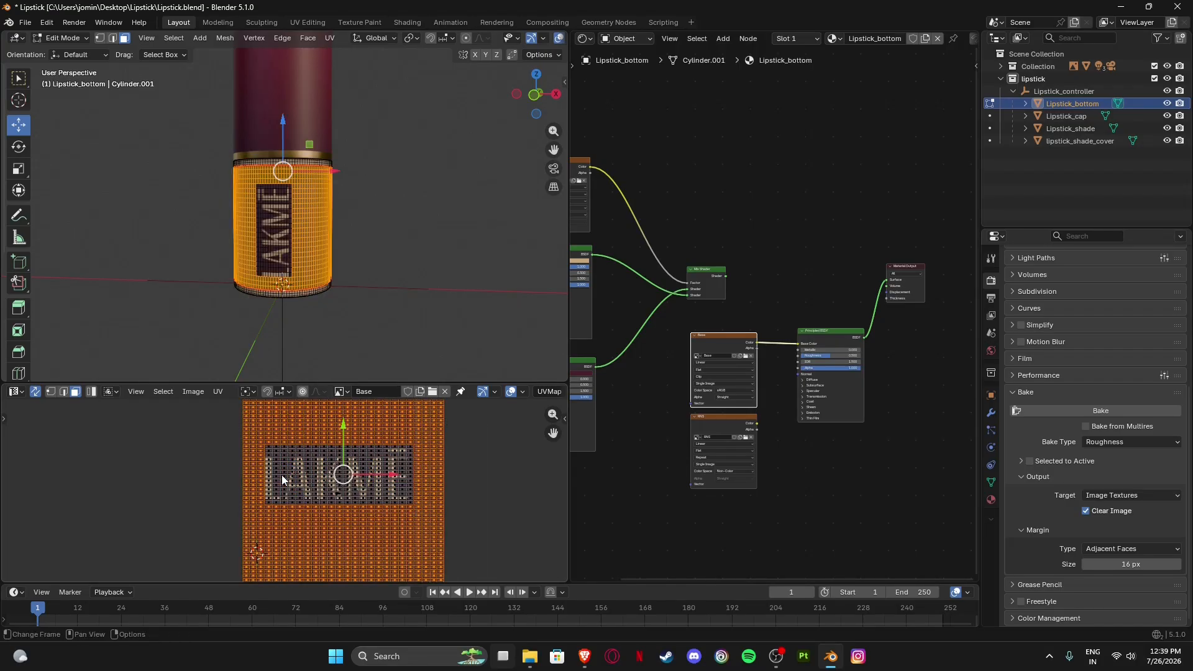
pyautogui.scroll(-9, 329, 479)
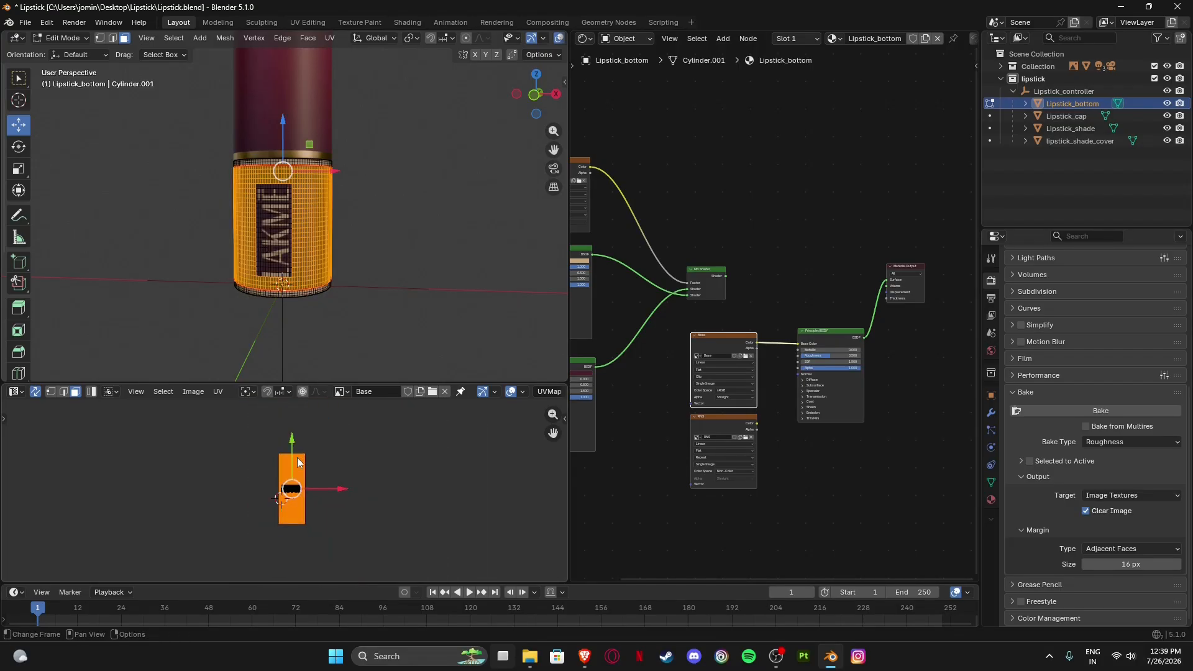
pyautogui.scroll(9, 320, 487)
pyautogui.scroll(5, 320, 487)
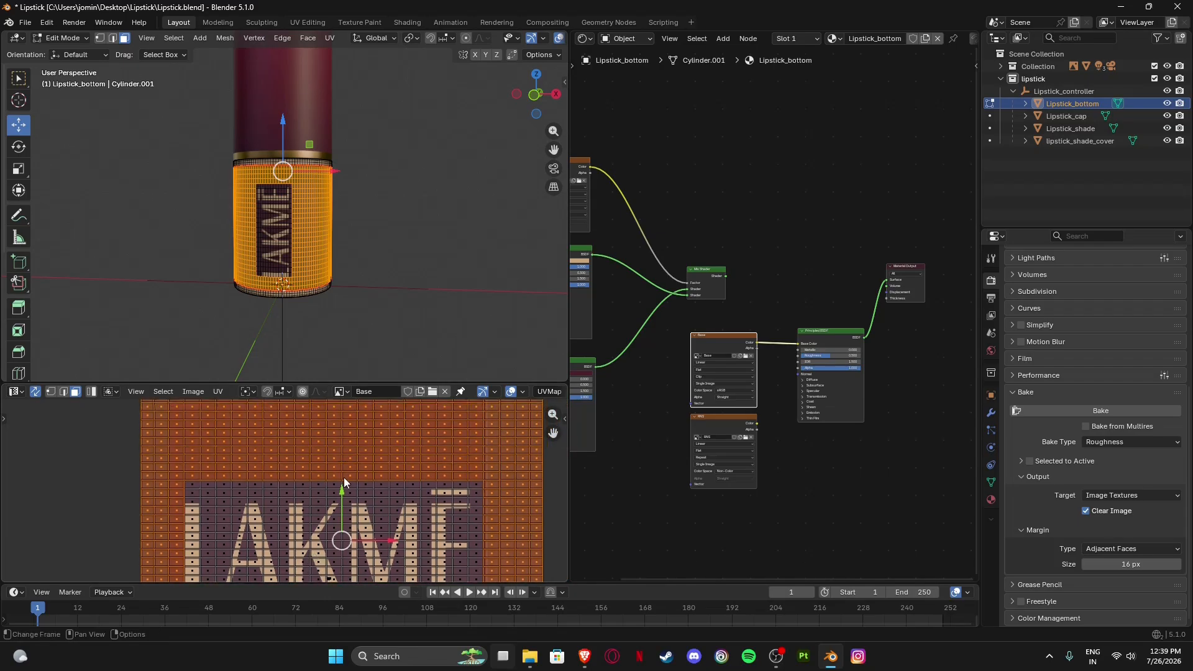
pyautogui.press('u')
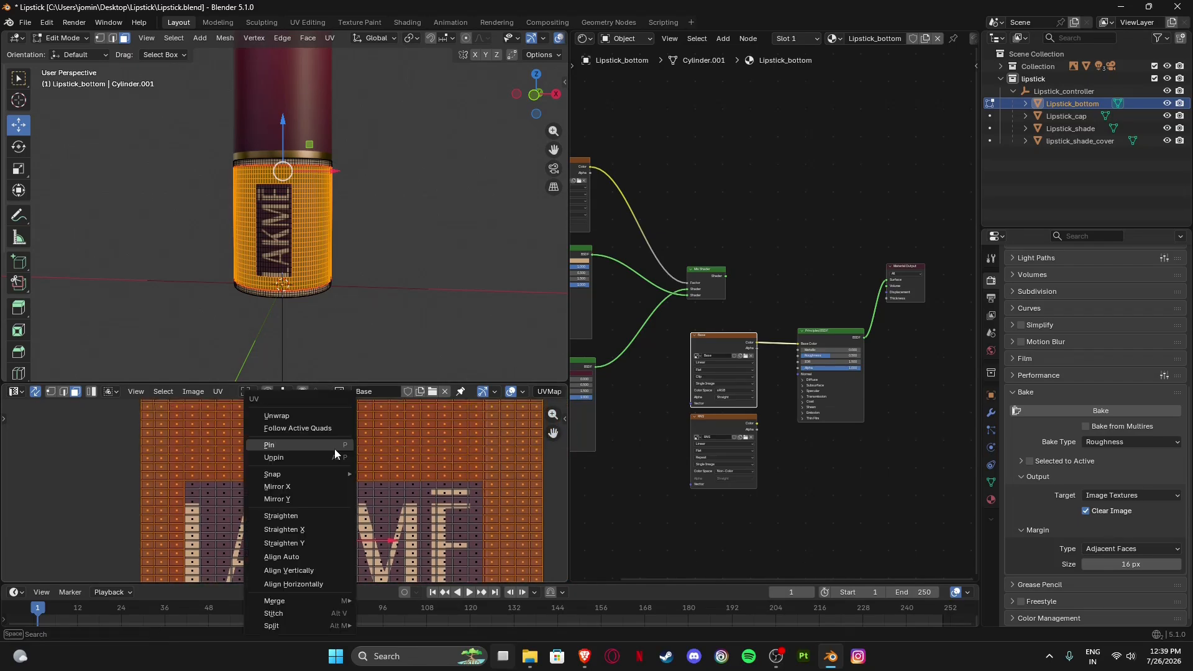
pyautogui.moveTo(314, 623)
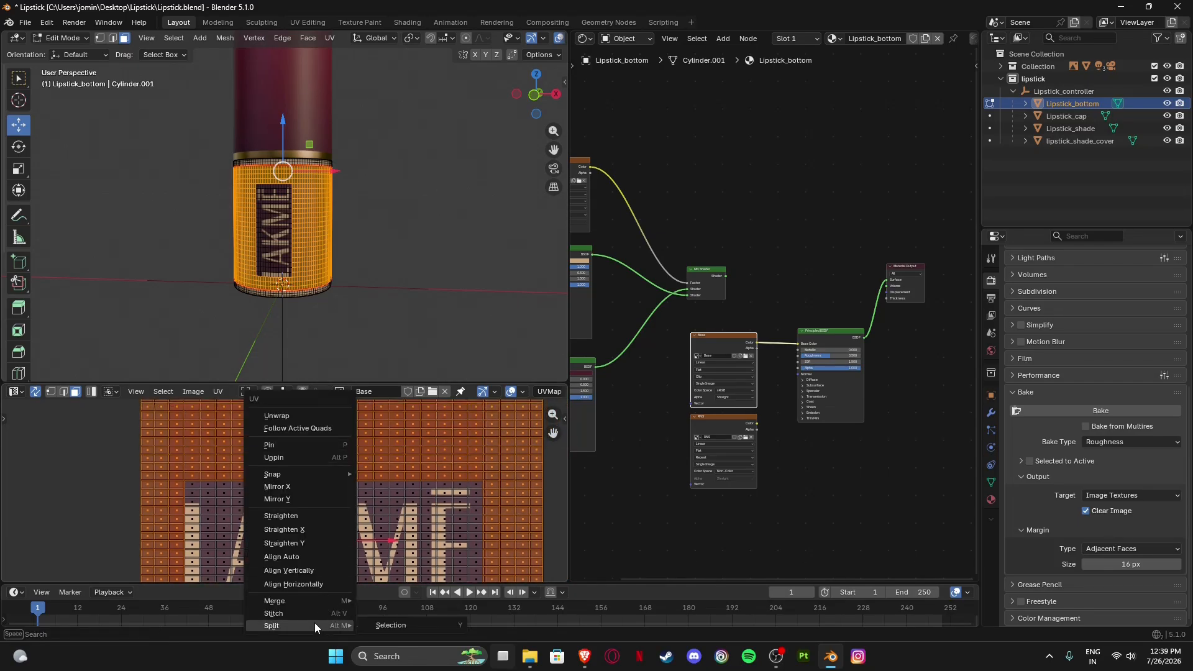
pyautogui.click(400, 626)
# Move the split UV faces sideways off the Base image by about 1.57 in X.
pyautogui.scroll(-7, 390, 507)
pyautogui.press('g')
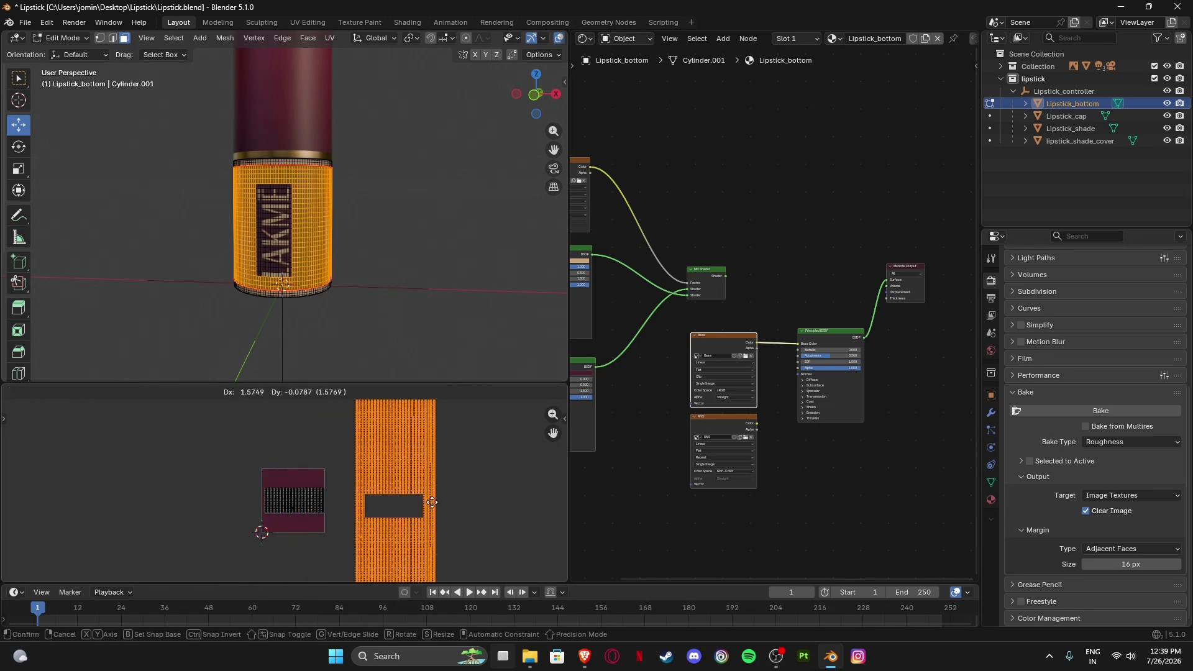
pyautogui.click(430, 501)
# Hide the 3D viewport overlays to view the label texture on the lipstick bottom.
pyautogui.scroll(8, 302, 468)
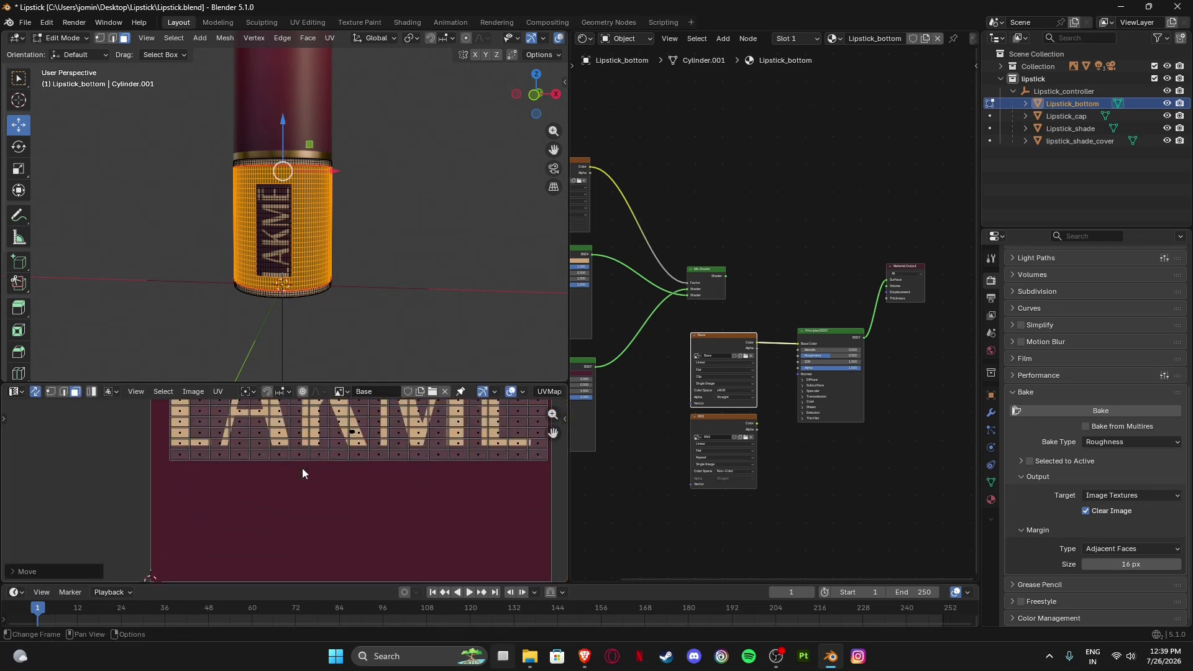
pyautogui.scroll(2, 291, 182)
pyautogui.scroll(2, 292, 182)
pyautogui.scroll(-4, 291, 182)
pyautogui.scroll(-3, 438, 41)
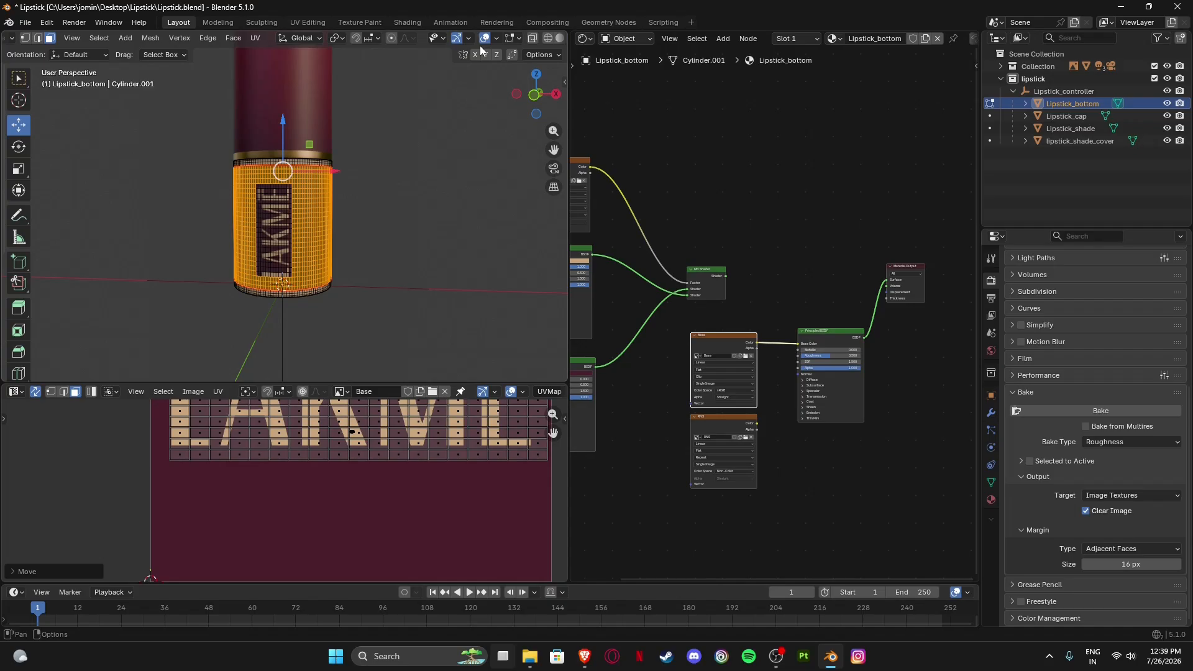
pyautogui.click(446, 38)
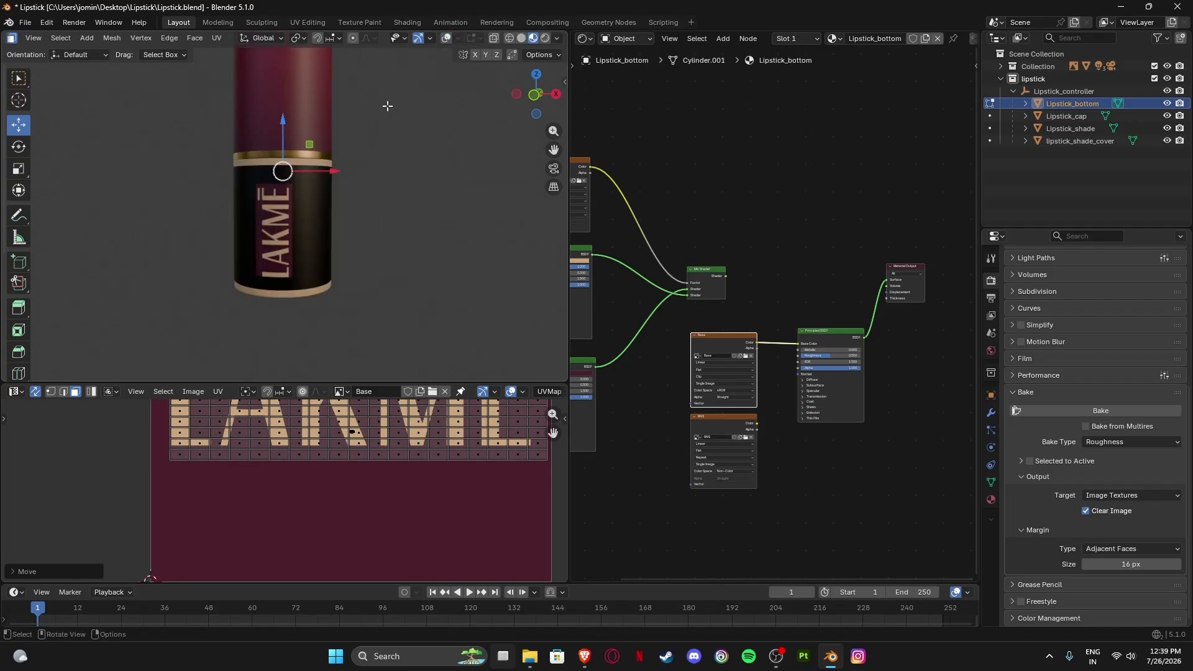
# Scale the split UV faces down to a small strip beside the Base image.
pyautogui.scroll(3, 283, 186)
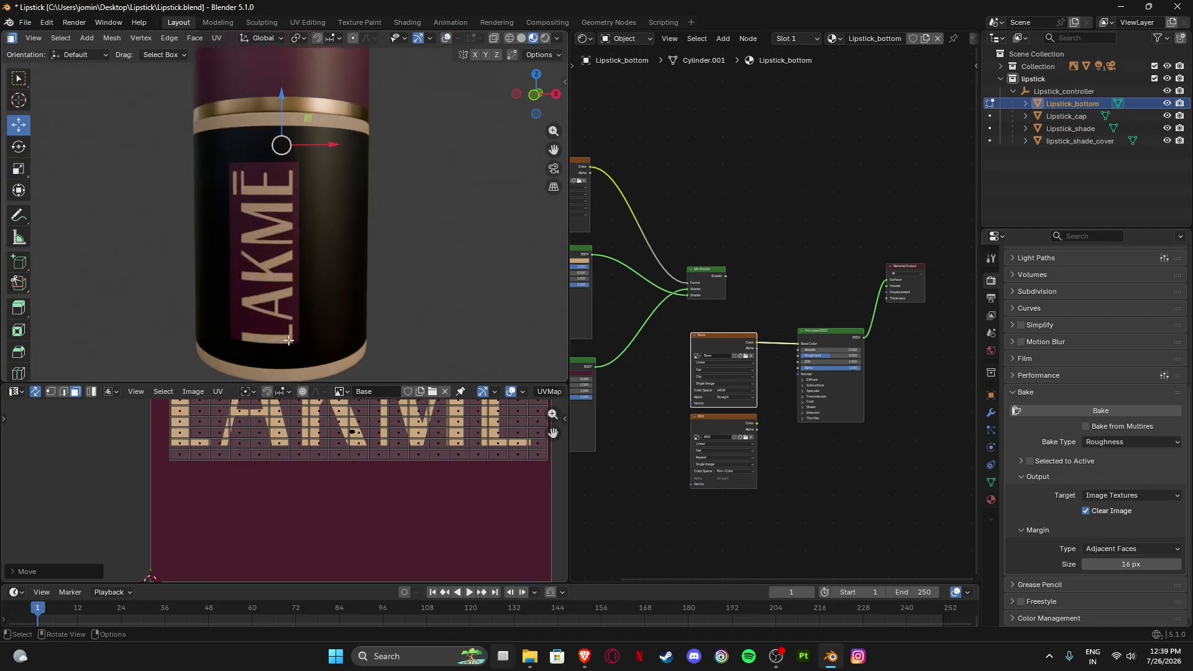
pyautogui.scroll(-2, 288, 341)
pyautogui.scroll(-8, 391, 460)
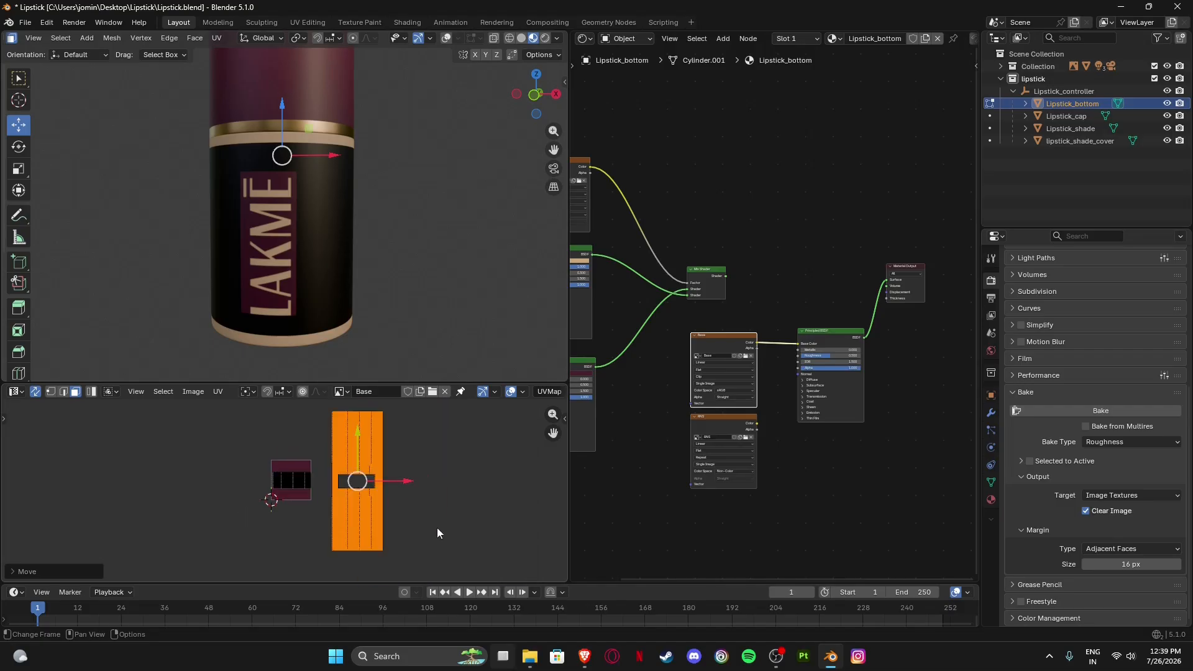
pyautogui.press('s')
pyautogui.click(365, 485)
pyautogui.scroll(5, 286, 491)
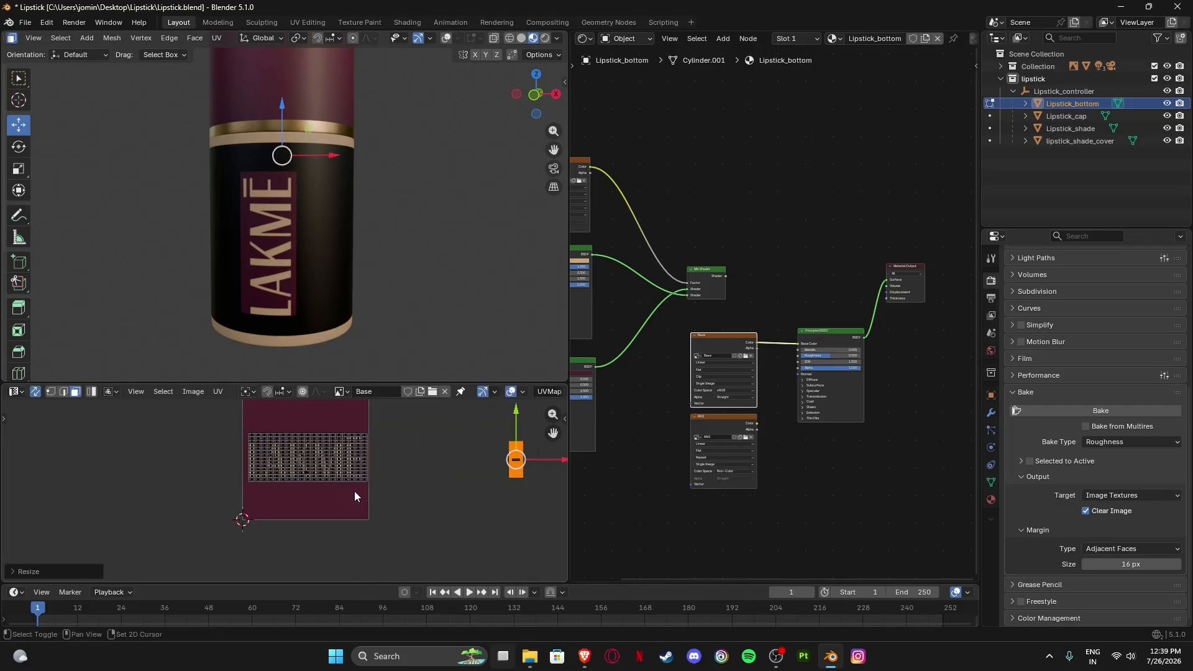
pyautogui.moveTo(354, 491); pyautogui.dragTo(275, 510, button='middle')
pyautogui.press('s')
pyautogui.click(443, 499)
# Move the shrunken UV faces onto the plain maroon area above the lettering, by about -1.44 in X and 0.34 in Y.
pyautogui.press('g')
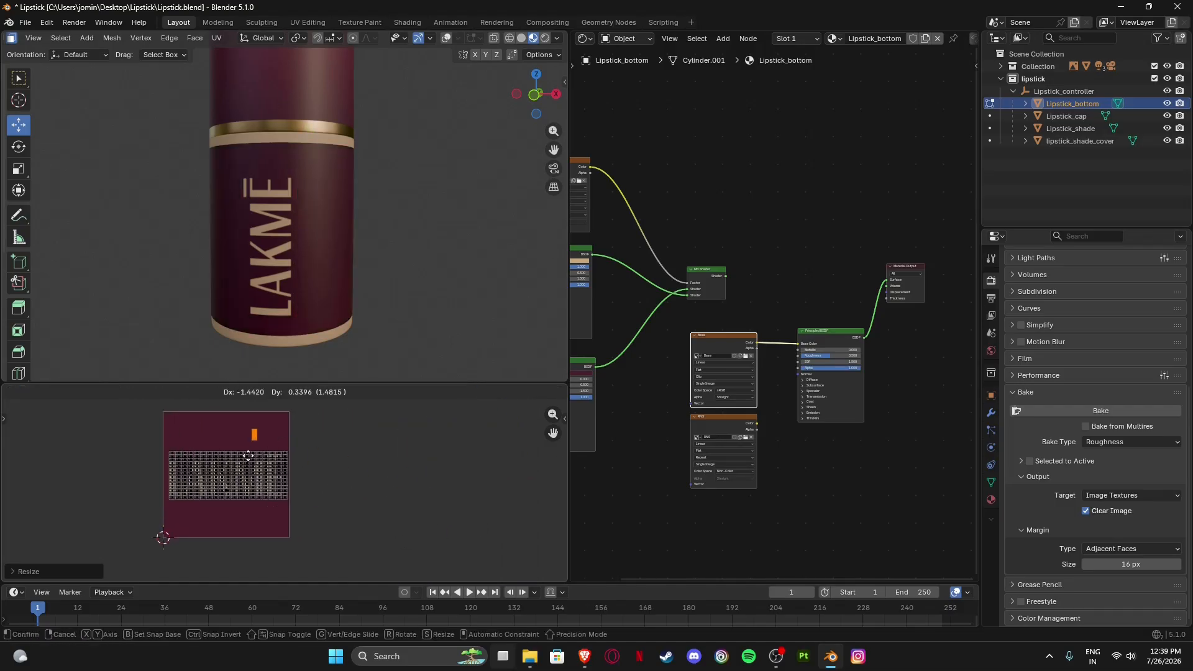
pyautogui.click(248, 457)
pyautogui.scroll(5, 369, 208)
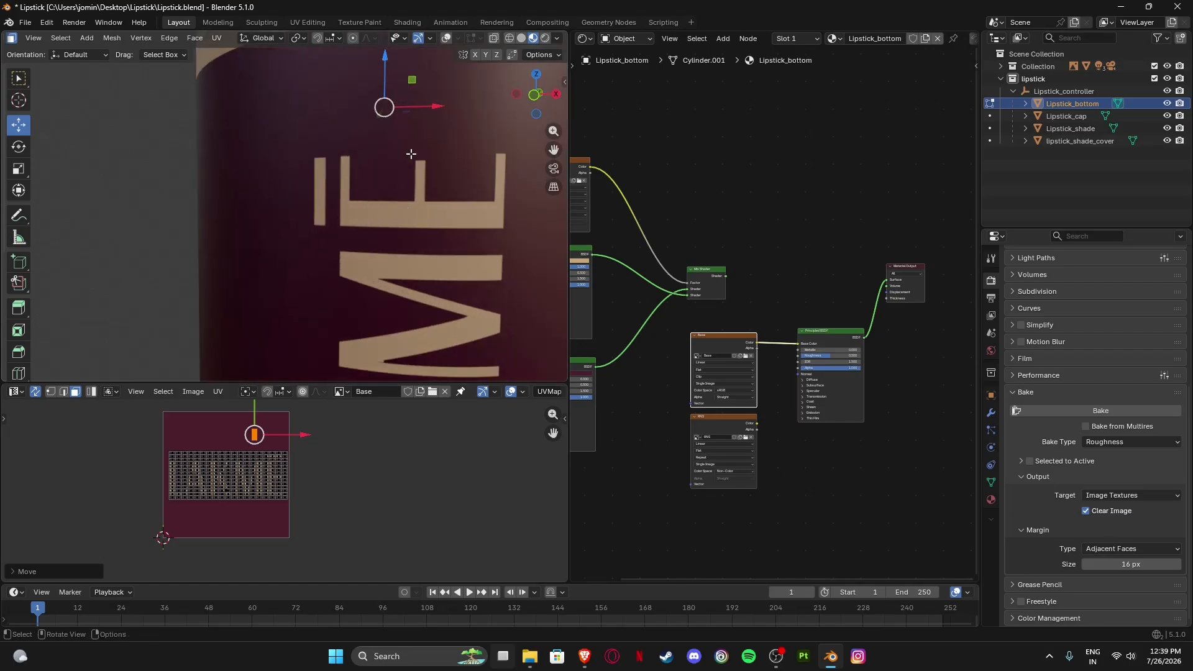
pyautogui.scroll(-5, 411, 154)
pyautogui.scroll(5, 353, 268)
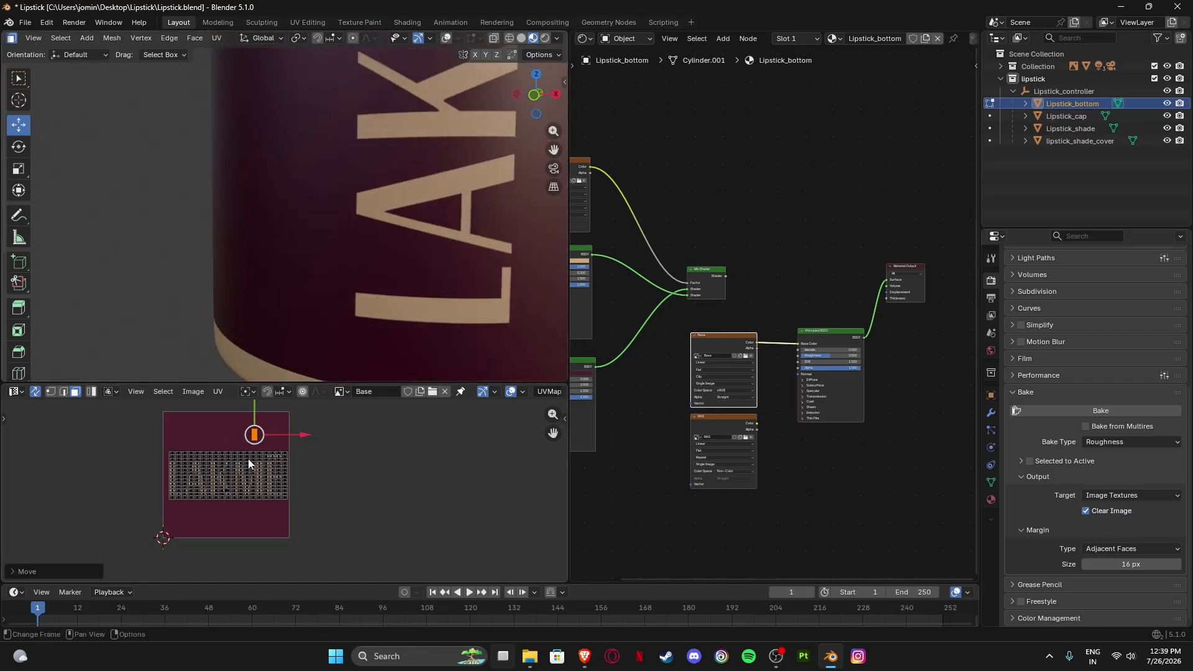
# Enlarge the UV strip to fill the plain maroon space above the Ē, nudge it into place and clear the selection.
pyautogui.scroll(5, 249, 458)
pyautogui.moveTo(241, 417); pyautogui.dragTo(293, 484, button='middle')
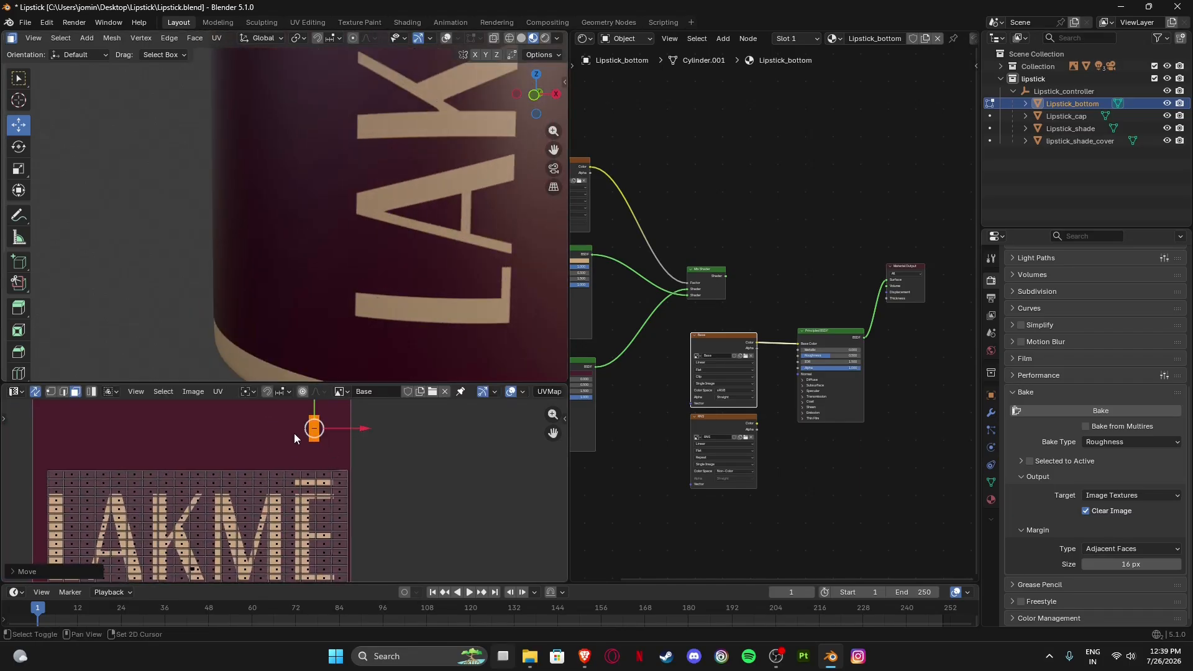
pyautogui.moveTo(295, 434); pyautogui.dragTo(295, 475, button='middle')
pyautogui.scroll(-1, 295, 474)
pyautogui.press('s')
pyautogui.click(332, 500)
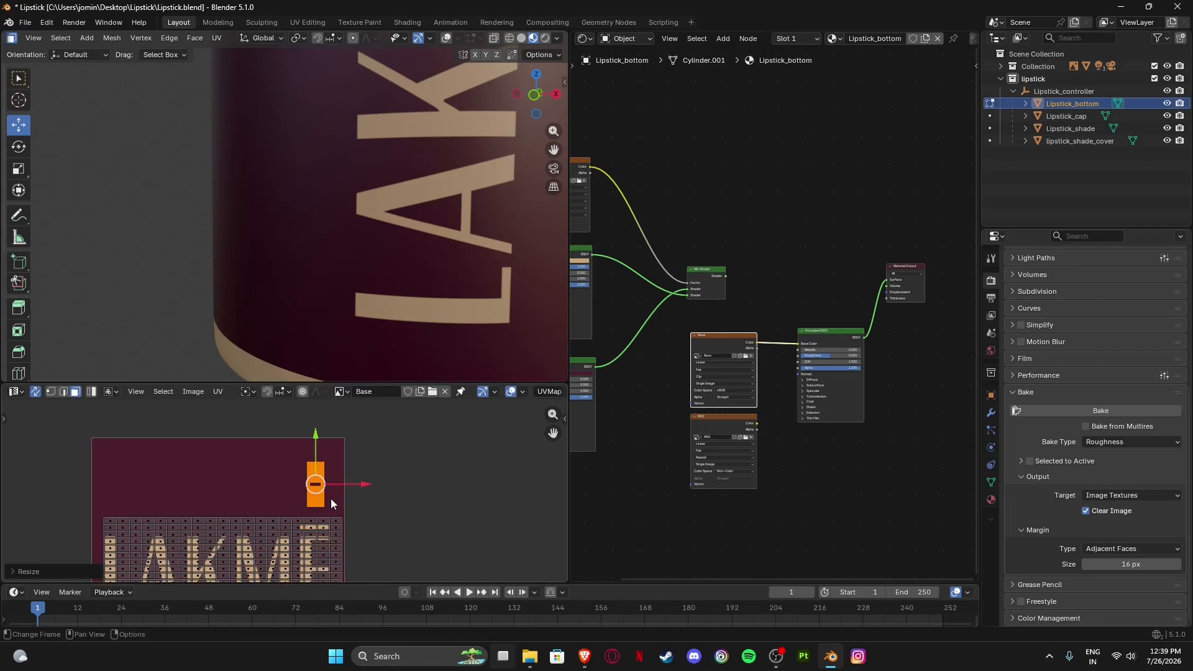
pyautogui.press('s')
pyautogui.click(342, 500)
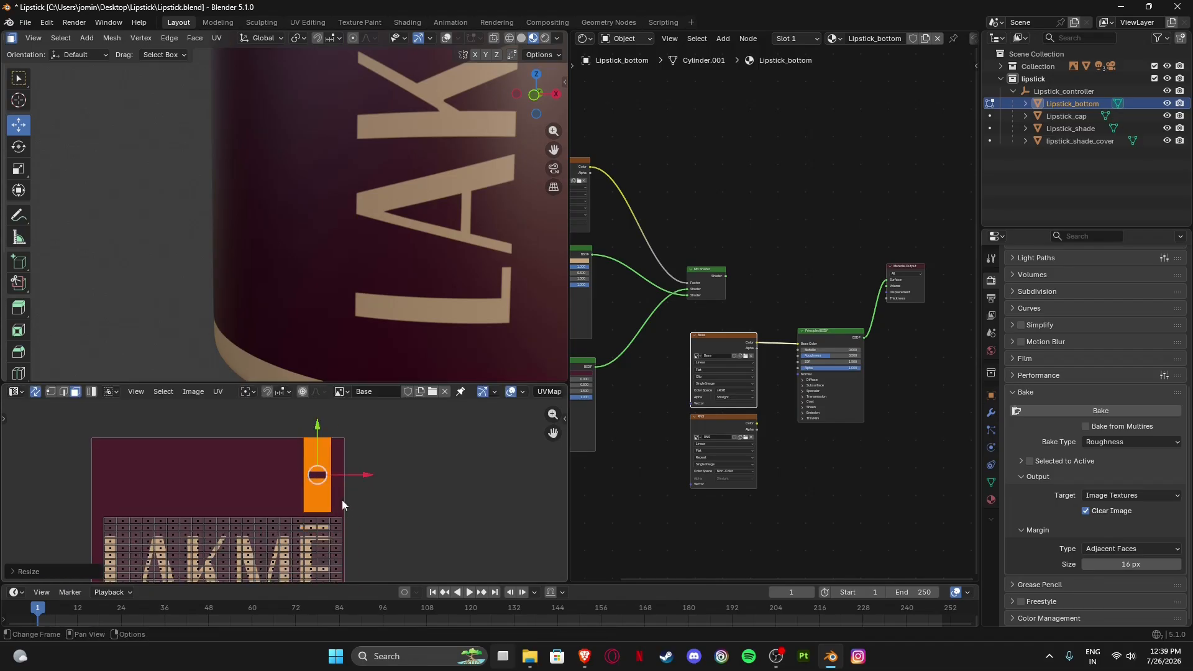
pyautogui.press('g')
pyautogui.click(345, 501)
pyautogui.scroll(-5, 280, 416)
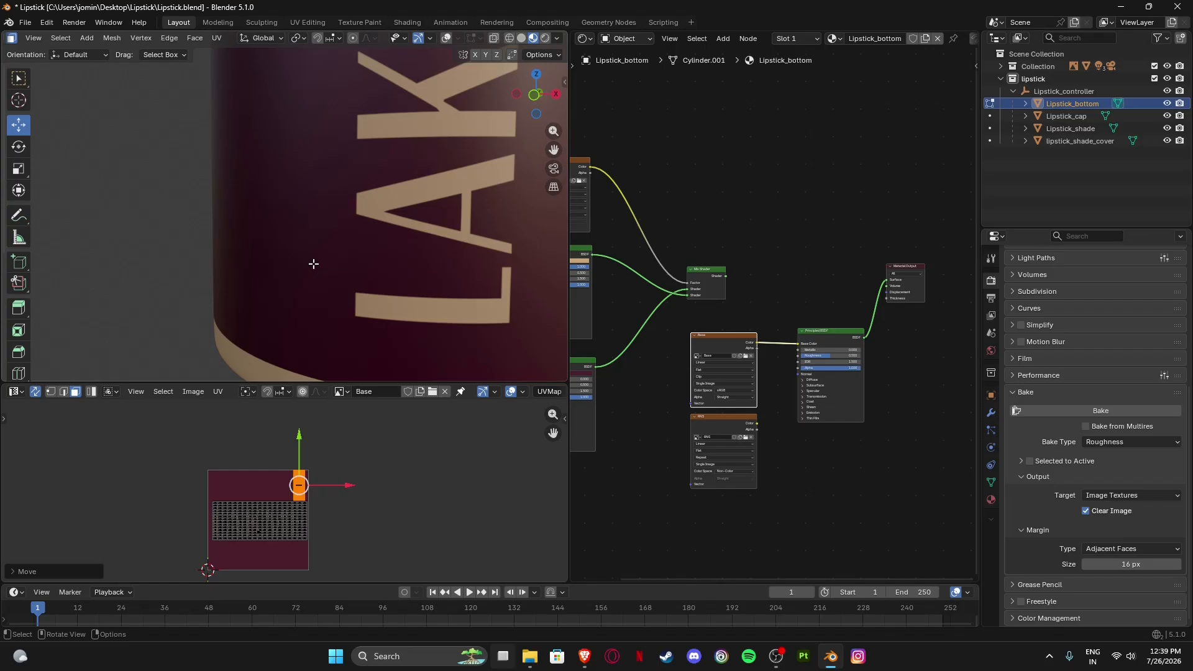
pyautogui.scroll(-10, 313, 264)
pyautogui.click(308, 289)
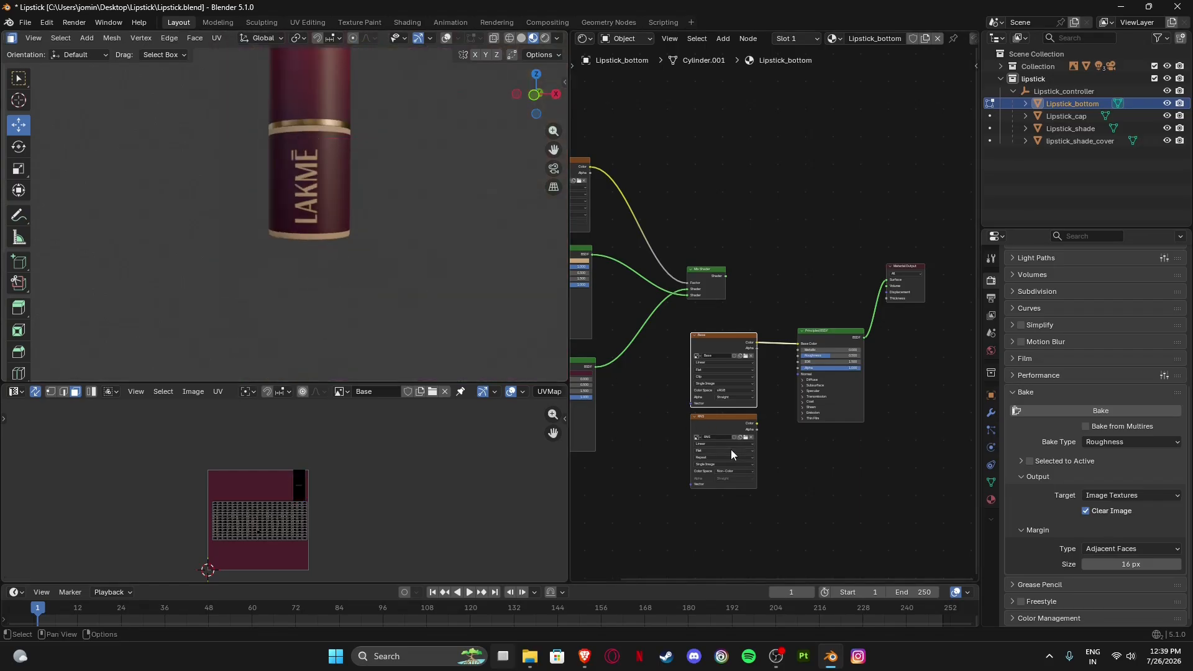
# Link the RNS texture's Color to the Principled BSDF's Roughness and view the lipstick bottom.
pyautogui.scroll(5, 731, 450)
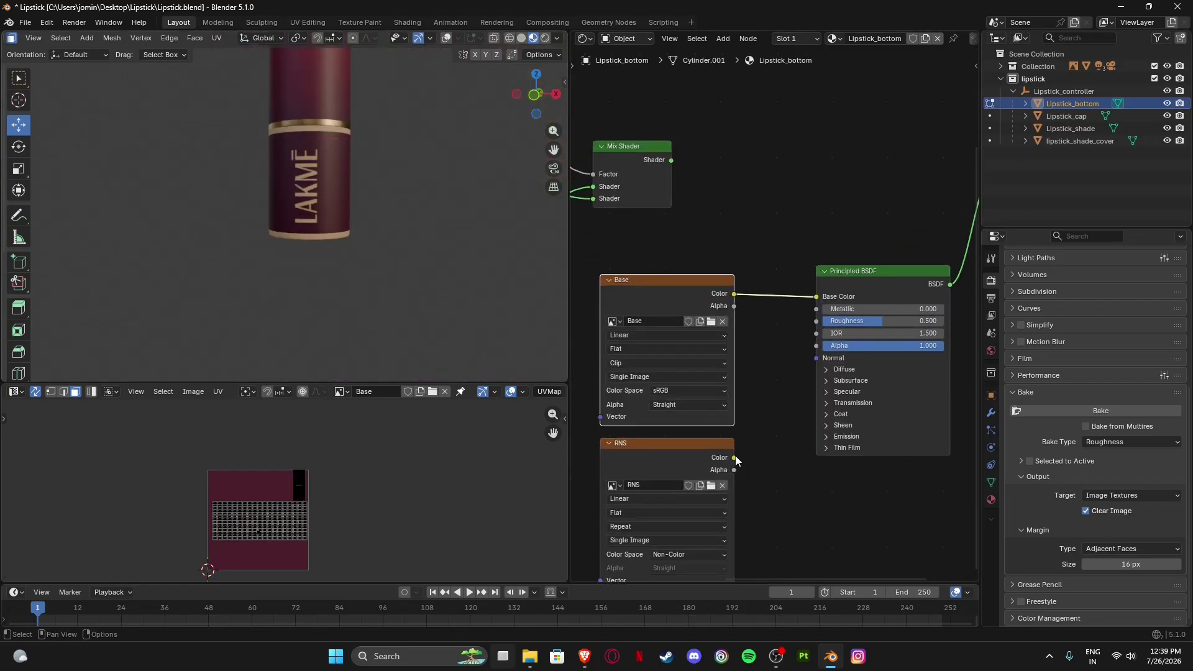
pyautogui.moveTo(734, 458); pyautogui.dragTo(755, 468)
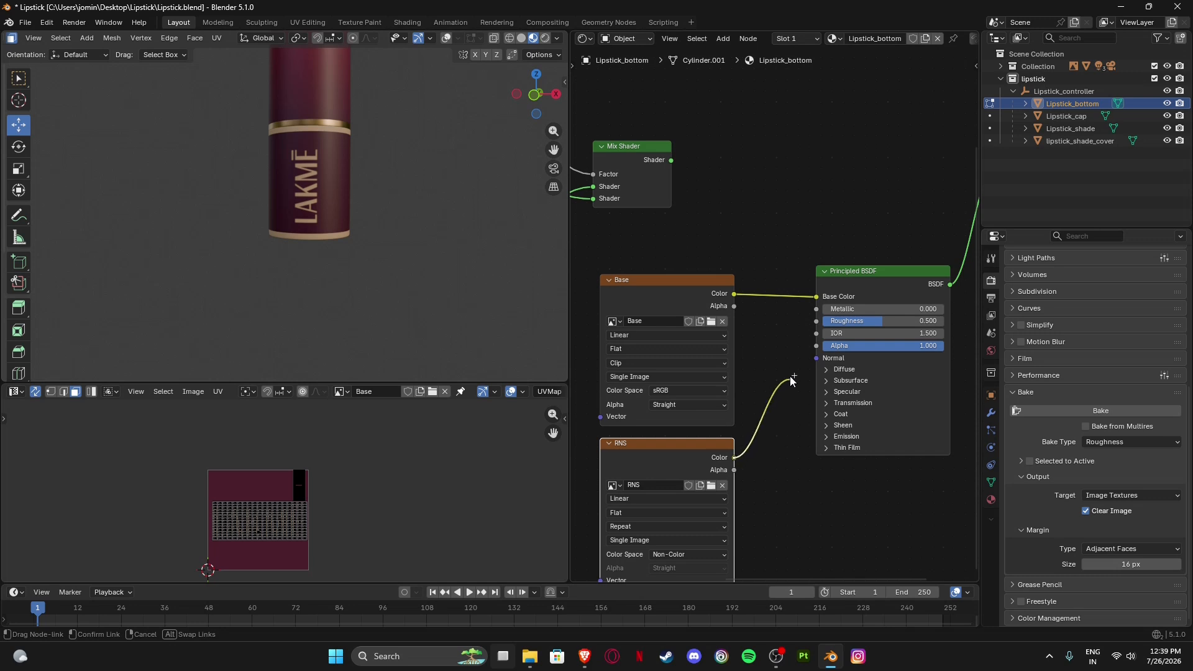
pyautogui.moveTo(814, 322); pyautogui.dragTo(817, 321)
pyautogui.scroll(5, 330, 135)
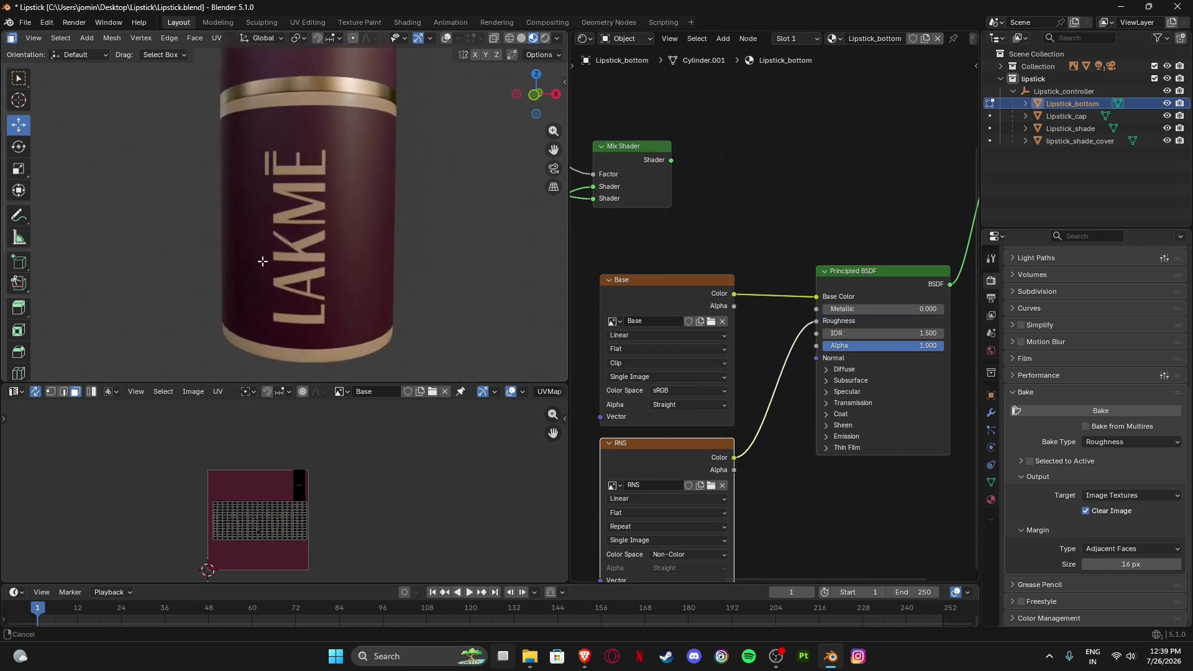
pyautogui.moveTo(330, 135); pyautogui.dragTo(367, 237, button='middle')
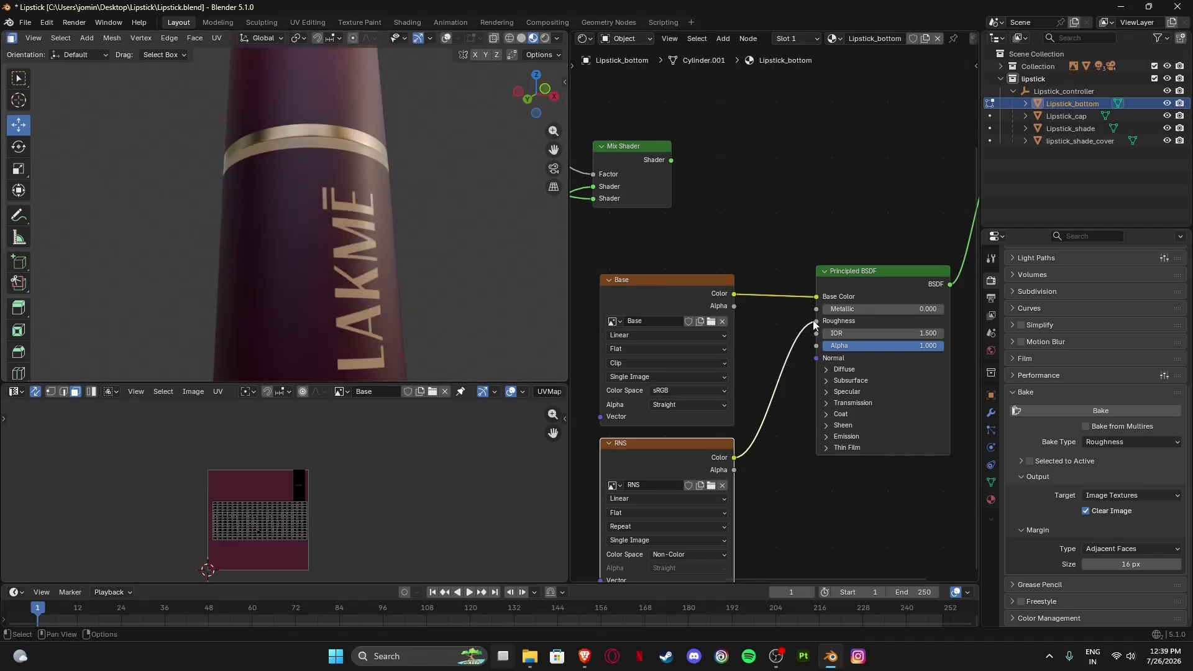
# Disconnect the RNS texture from Roughness and reconnect it to compare the surface finish.
pyautogui.moveTo(814, 321); pyautogui.dragTo(789, 327)
pyautogui.moveTo(734, 458); pyautogui.dragTo(753, 450)
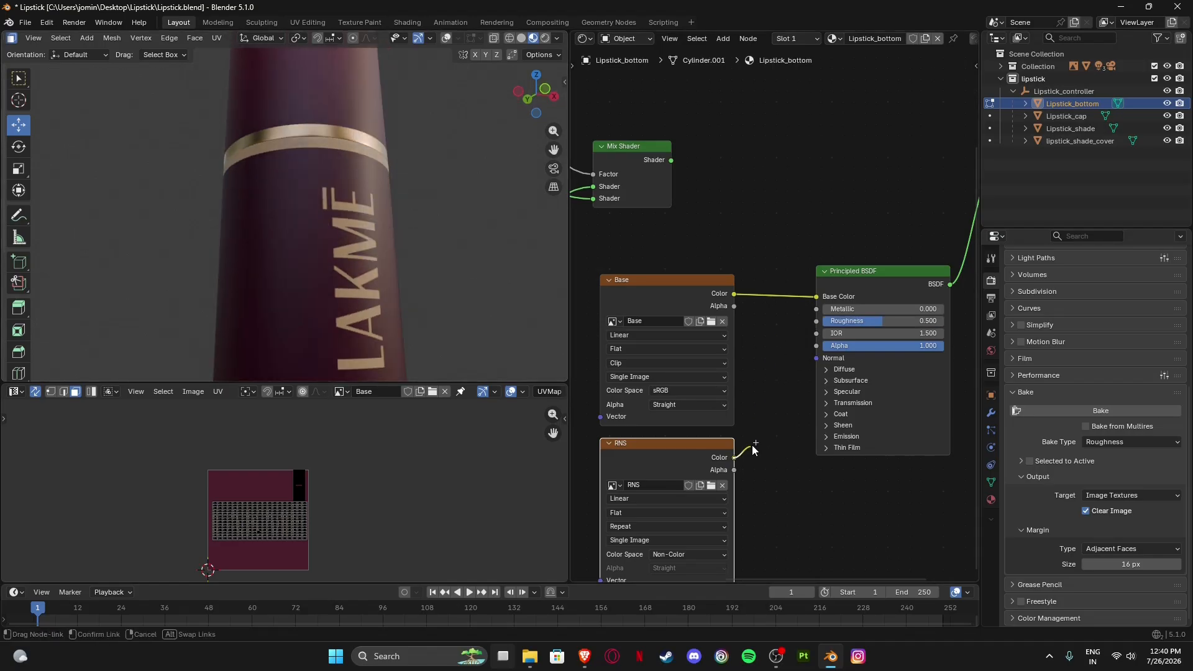
pyautogui.moveTo(822, 323); pyautogui.dragTo(822, 322)
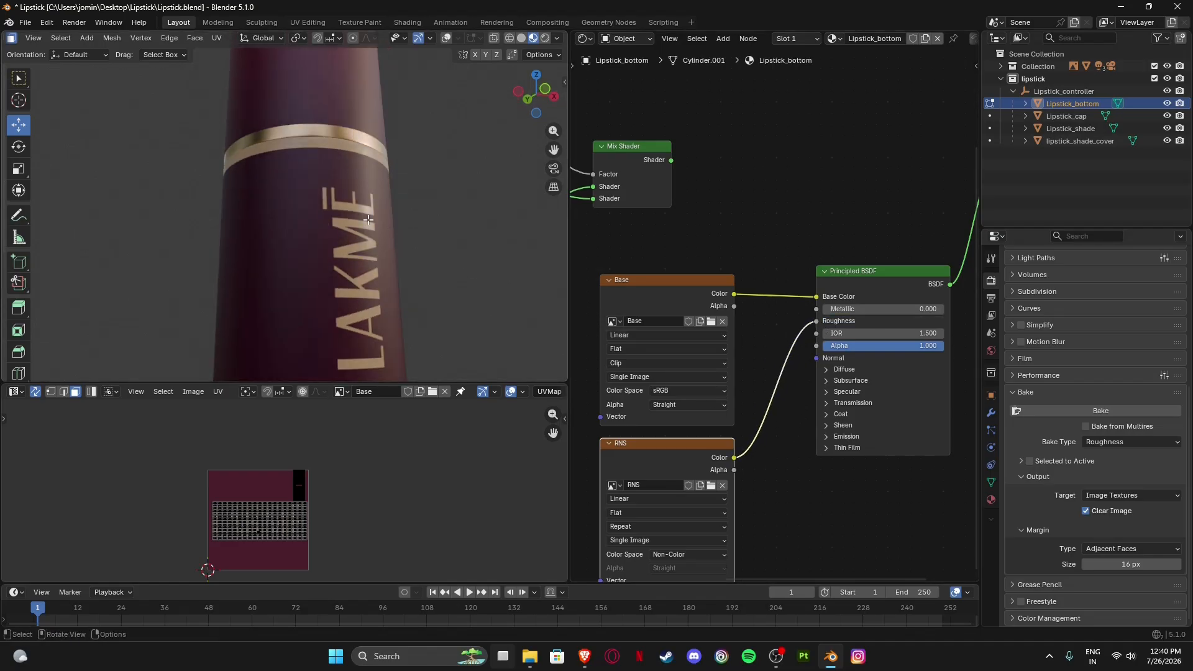
pyautogui.scroll(-2, 833, 419)
pyautogui.scroll(4, 804, 402)
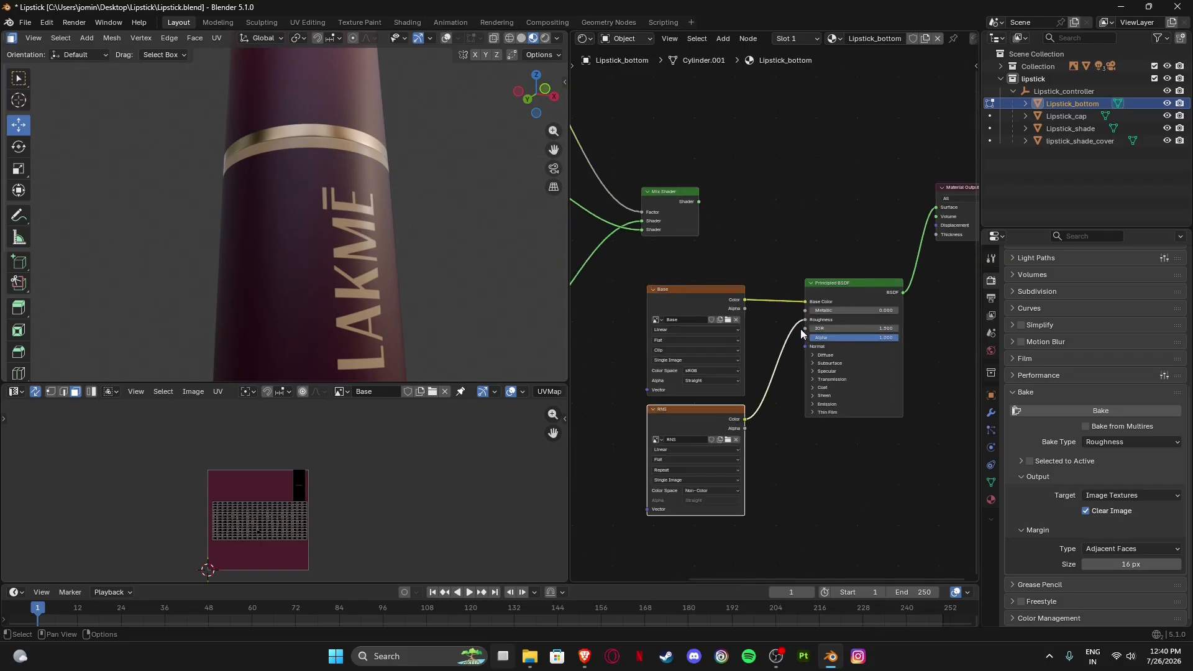
# Add metal.png from the Texture folder in File Explorer to the Lipstick_bottom node tree as an image texture.
pyautogui.scroll(-5, 829, 318)
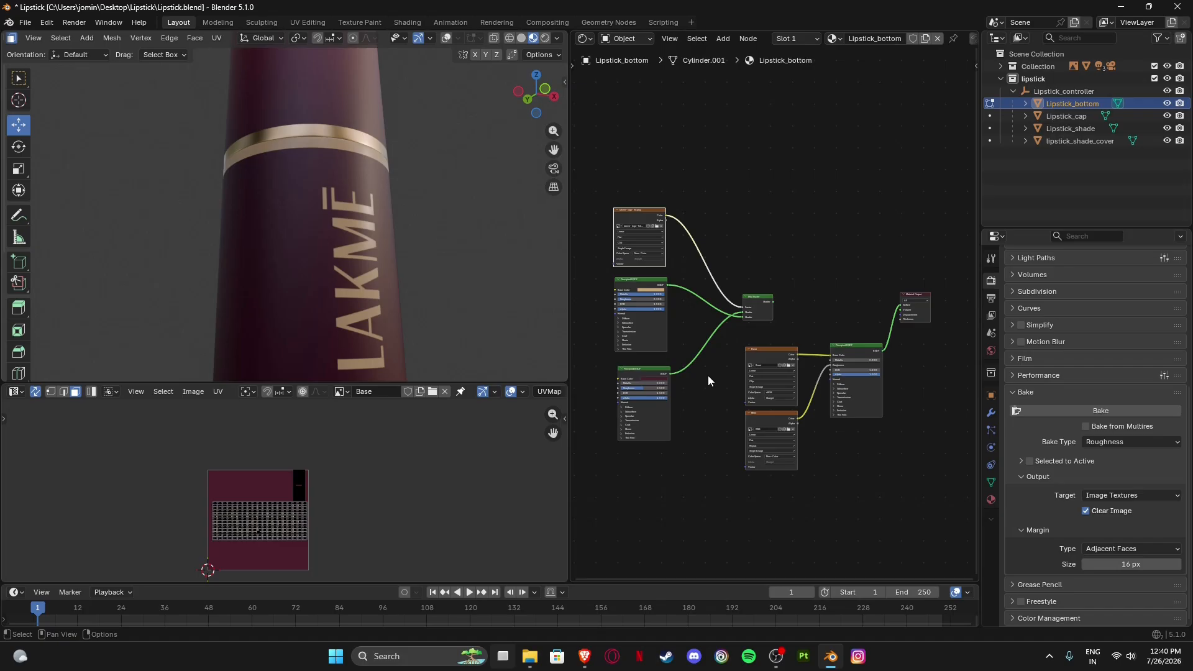
pyautogui.moveTo(532, 664)
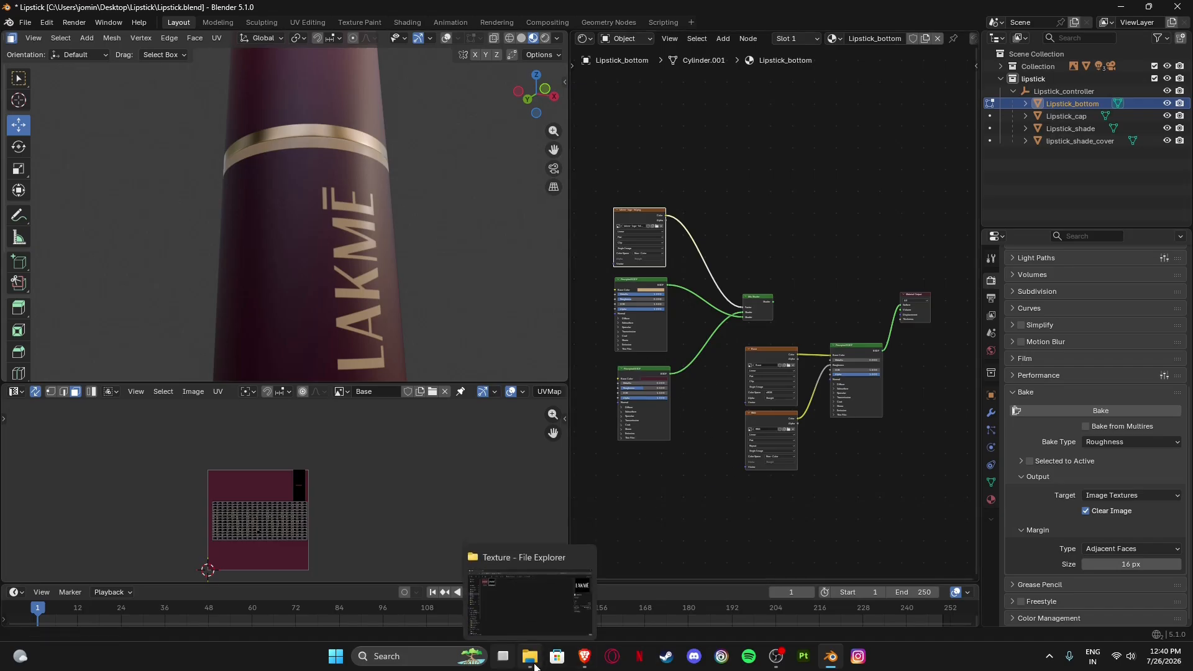
pyautogui.click(512, 588)
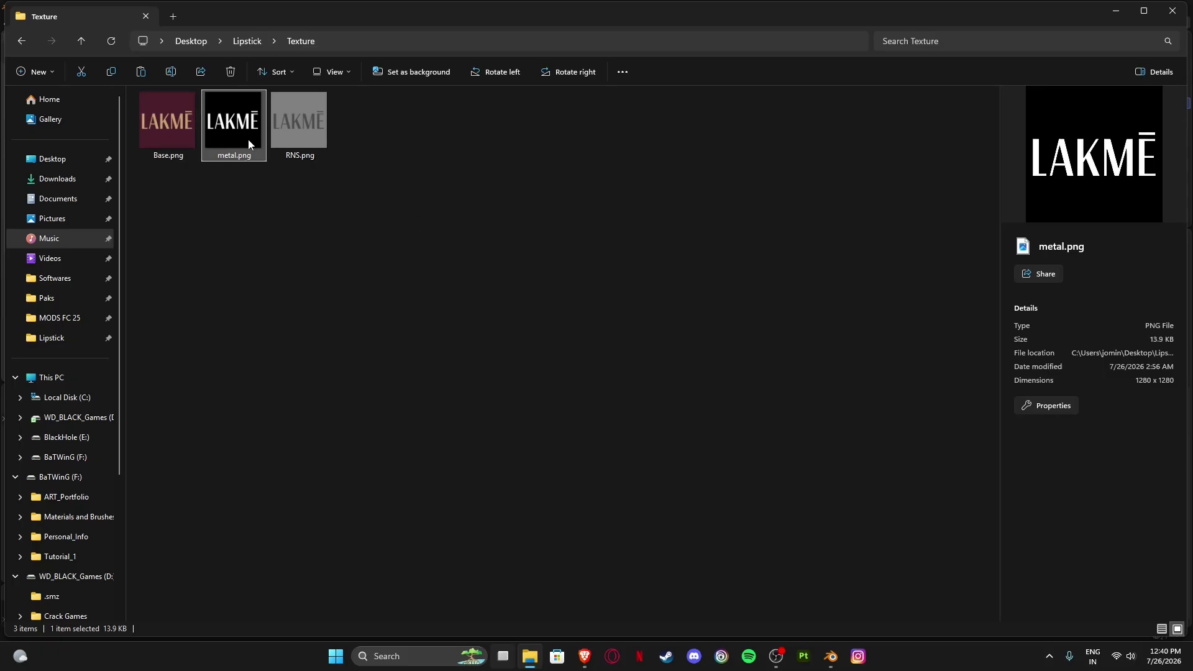
pyautogui.moveTo(241, 133); pyautogui.dragTo(695, 507)
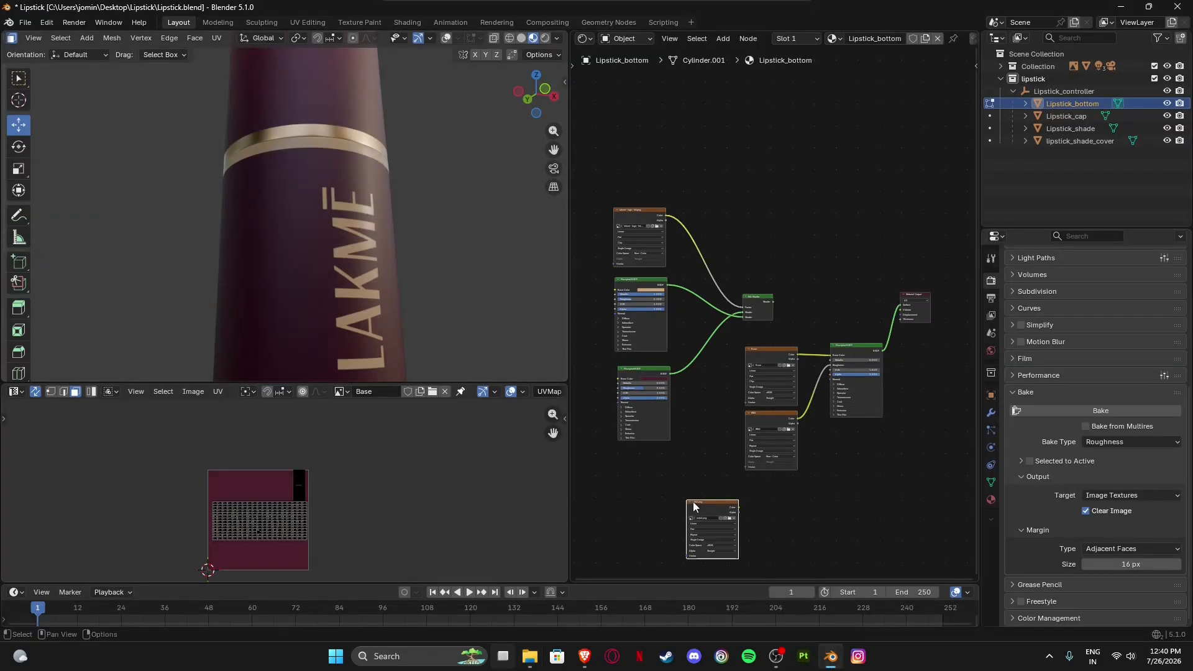
pyautogui.click(635, 209)
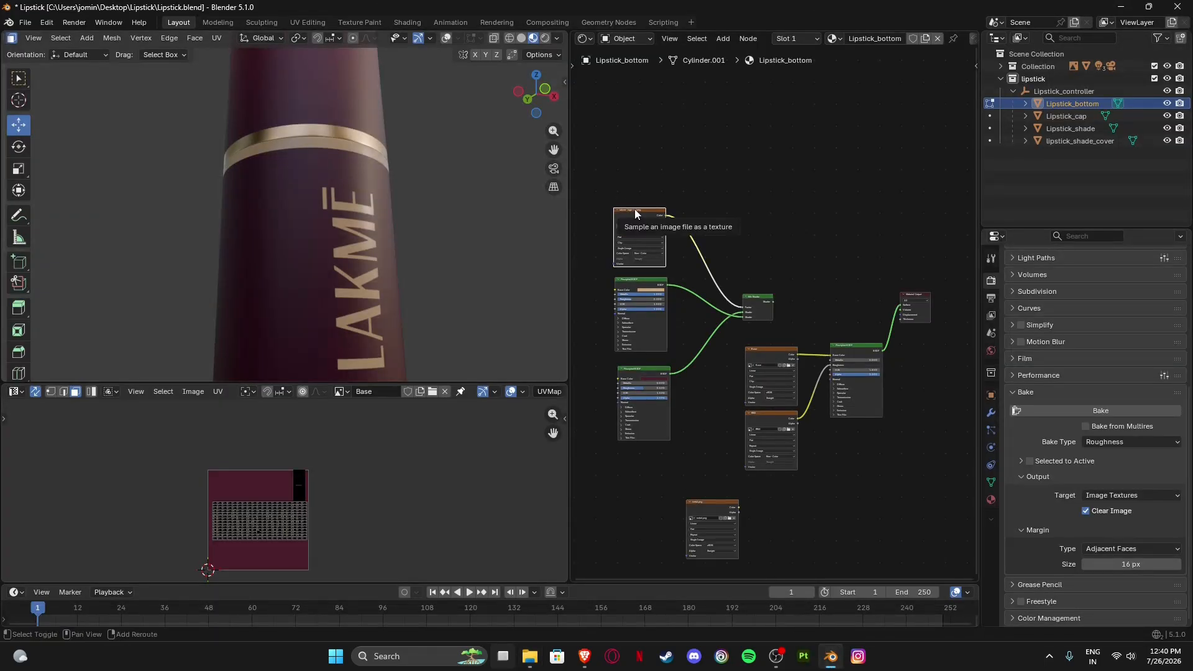
pyautogui.hotkey('shift', 'd')
pyautogui.click(608, 464)
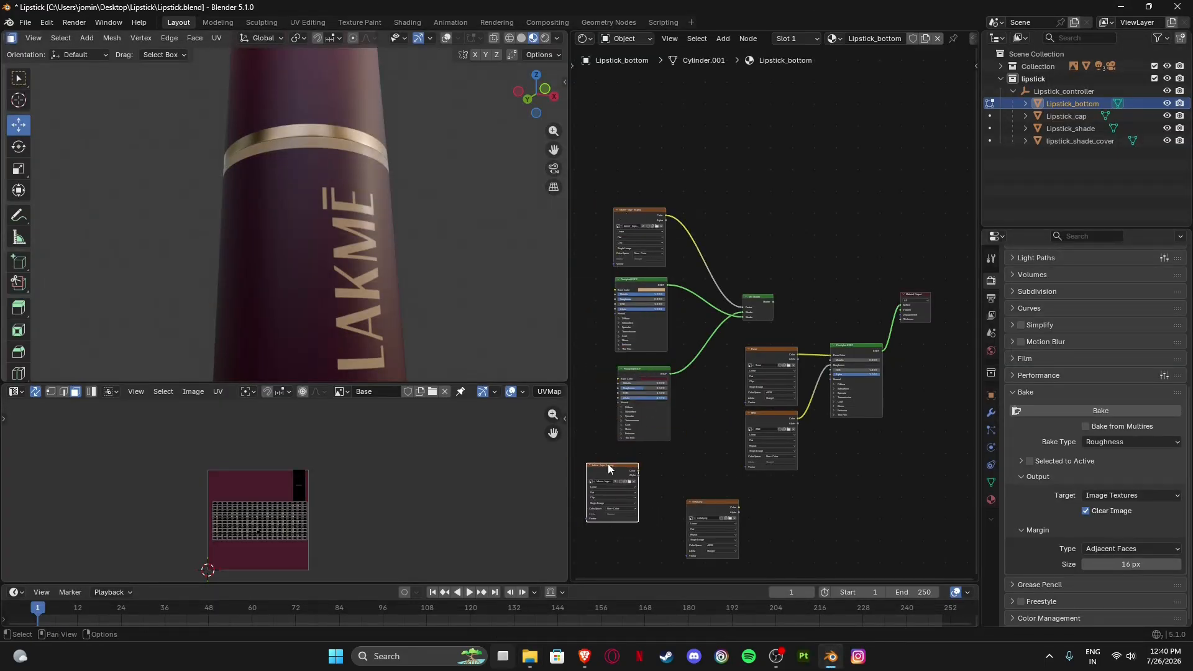
pyautogui.press('Delete')
# Move the RNS node down and place the metal.png node between the Base and RNS nodes.
pyautogui.moveTo(756, 481); pyautogui.dragTo(707, 422, button='middle')
pyautogui.scroll(4, 699, 433)
pyautogui.moveTo(641, 495); pyautogui.dragTo(604, 492)
pyautogui.scroll(1, 736, 448)
pyautogui.scroll(-1, 800, 461)
pyautogui.moveTo(801, 461); pyautogui.dragTo(852, 401, button='middle')
pyautogui.moveTo(740, 325); pyautogui.dragTo(773, 450)
pyautogui.moveTo(693, 424); pyautogui.dragTo(765, 322)
# Move the Principled BSDF and Material Output nodes farther from the texture nodes and level them with each other.
pyautogui.moveTo(872, 215); pyautogui.dragTo(944, 235)
pyautogui.moveTo(893, 281); pyautogui.dragTo(738, 347, button='middle')
pyautogui.moveTo(823, 204); pyautogui.dragTo(949, 290)
pyautogui.scroll(-1, 834, 353)
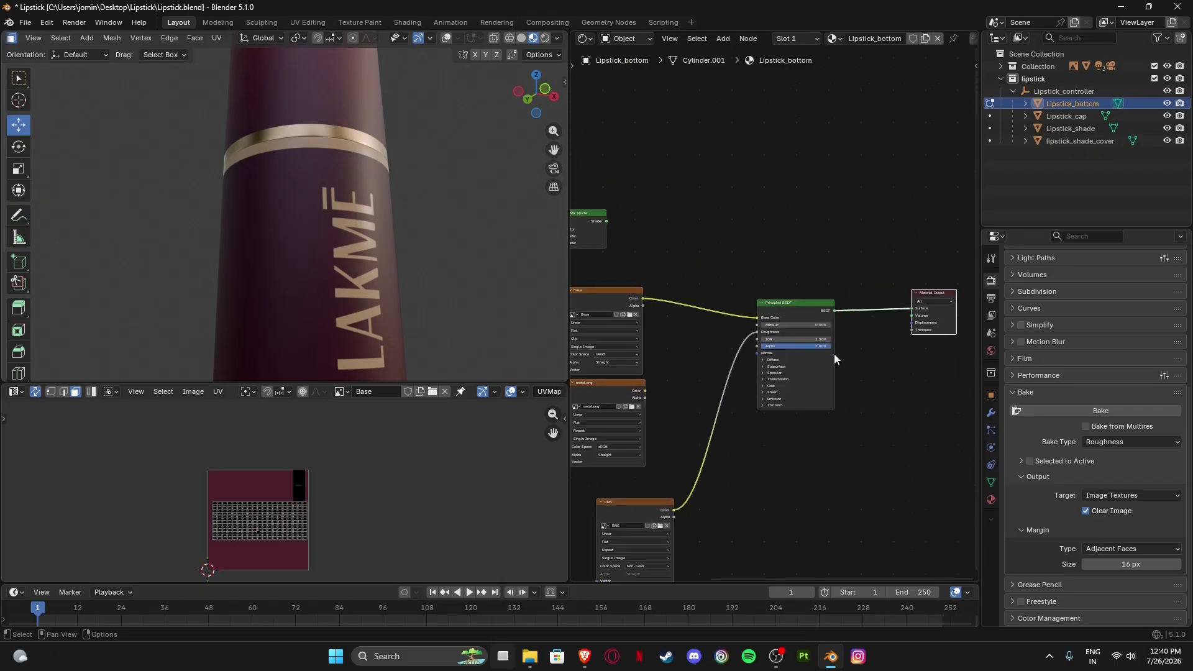
# Align the Base, metal.png and RNS texture nodes in one tidy column.
pyautogui.scroll(-1, 835, 353)
pyautogui.moveTo(621, 495); pyautogui.dragTo(717, 424, button='middle')
pyautogui.scroll(3, 721, 426)
pyautogui.moveTo(726, 439); pyautogui.dragTo(692, 407)
pyautogui.moveTo(689, 300); pyautogui.dragTo(687, 294)
pyautogui.moveTo(671, 406); pyautogui.dragTo(668, 408)
pyautogui.moveTo(764, 318); pyautogui.dragTo(690, 402, button='middle')
# Link the metal.png texture's Color to the Metallic input of the Principled BSDF.
pyautogui.scroll(4, 690, 402)
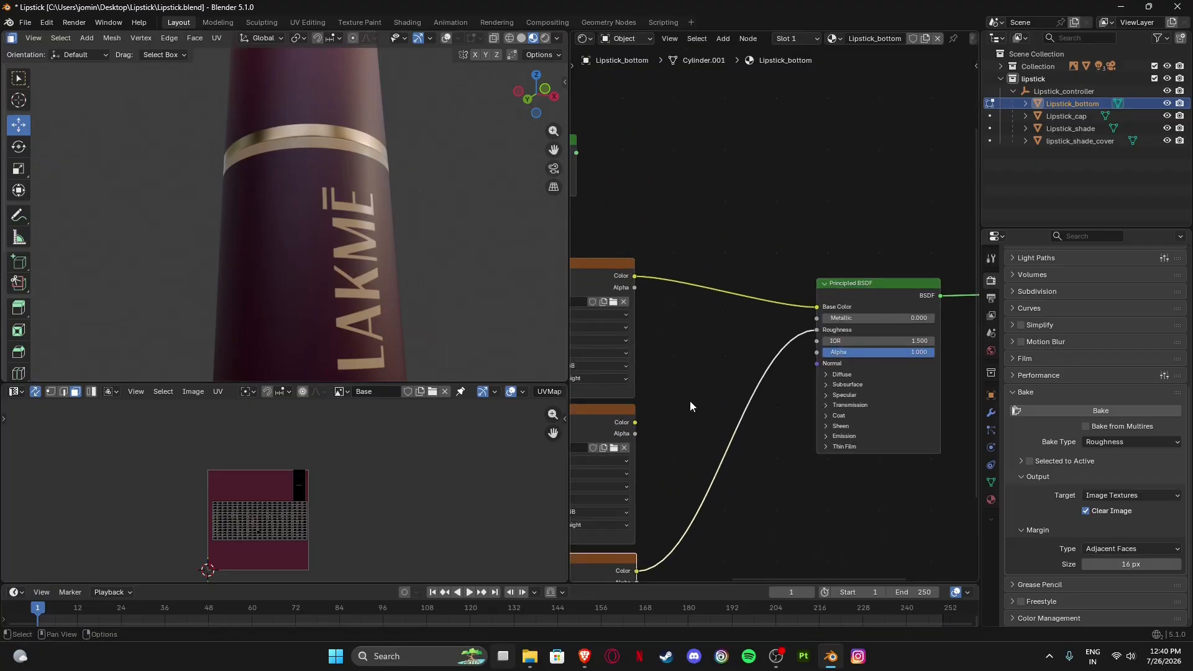
pyautogui.scroll(-3, 750, 394)
pyautogui.scroll(3, 717, 405)
pyautogui.moveTo(712, 408); pyautogui.dragTo(744, 401)
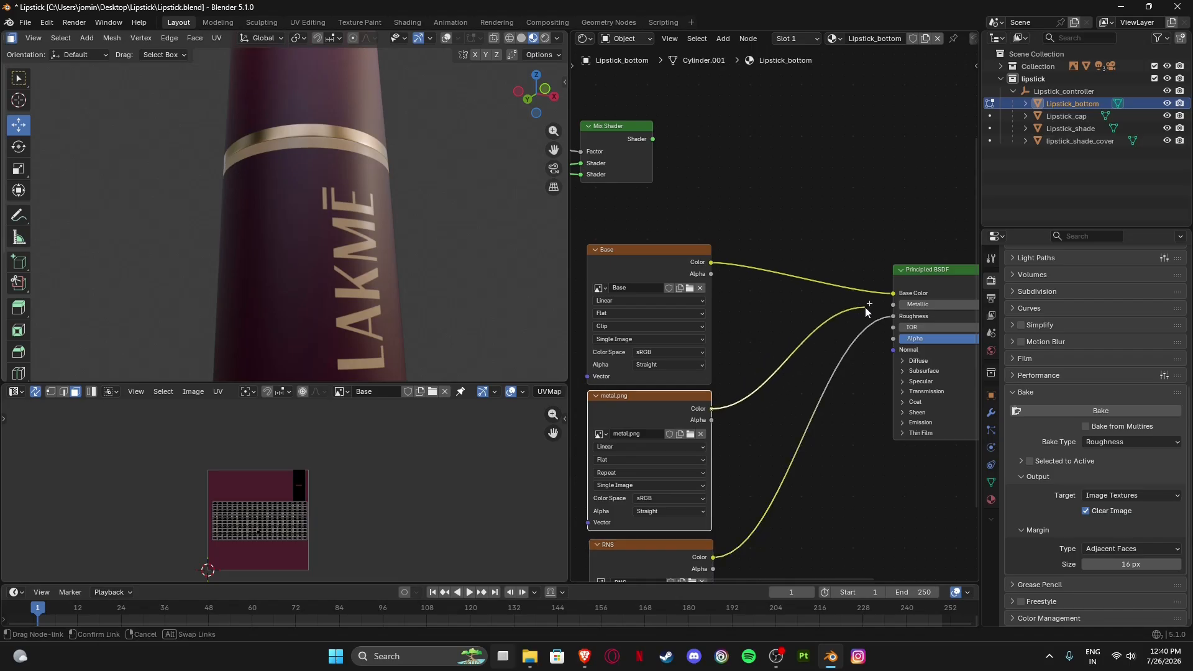
pyautogui.moveTo(887, 309); pyautogui.dragTo(894, 305)
# Examine the LAKMĒ lettering and bands on the lipstick bottom from near and far.
pyautogui.scroll(-3, 381, 256)
pyautogui.moveTo(381, 256)
pyautogui.mouseDown(button='middle')
pyautogui.moveTo(410, 234)
pyautogui.moveTo(386, 266)
pyautogui.moveTo(418, 213)
pyautogui.moveTo(355, 269)
pyautogui.moveTo(404, 261)
pyautogui.moveTo(343, 269)
pyautogui.moveTo(353, 298)
pyautogui.moveTo(404, 263)
pyautogui.moveTo(435, 264)
pyautogui.moveTo(373, 275)
pyautogui.mouseUp(button='middle')
pyautogui.scroll(6, 309, 245)
pyautogui.scroll(-4, 309, 245)
pyautogui.scroll(-5, 344, 269)
pyautogui.scroll(4, 405, 263)
pyautogui.scroll(-4, 405, 264)
pyautogui.scroll(-3, 811, 282)
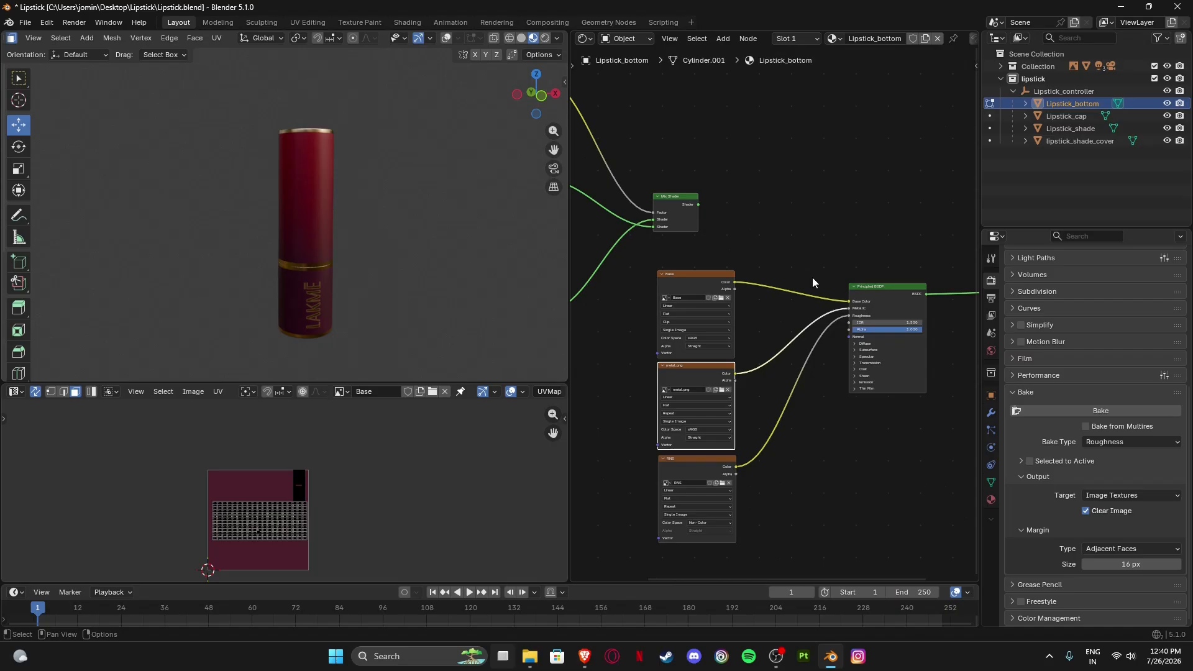
# Move the old logo texture, its two Principled BSDFs and the Mix Shader away from the baked texture nodes.
pyautogui.scroll(-4, 824, 296)
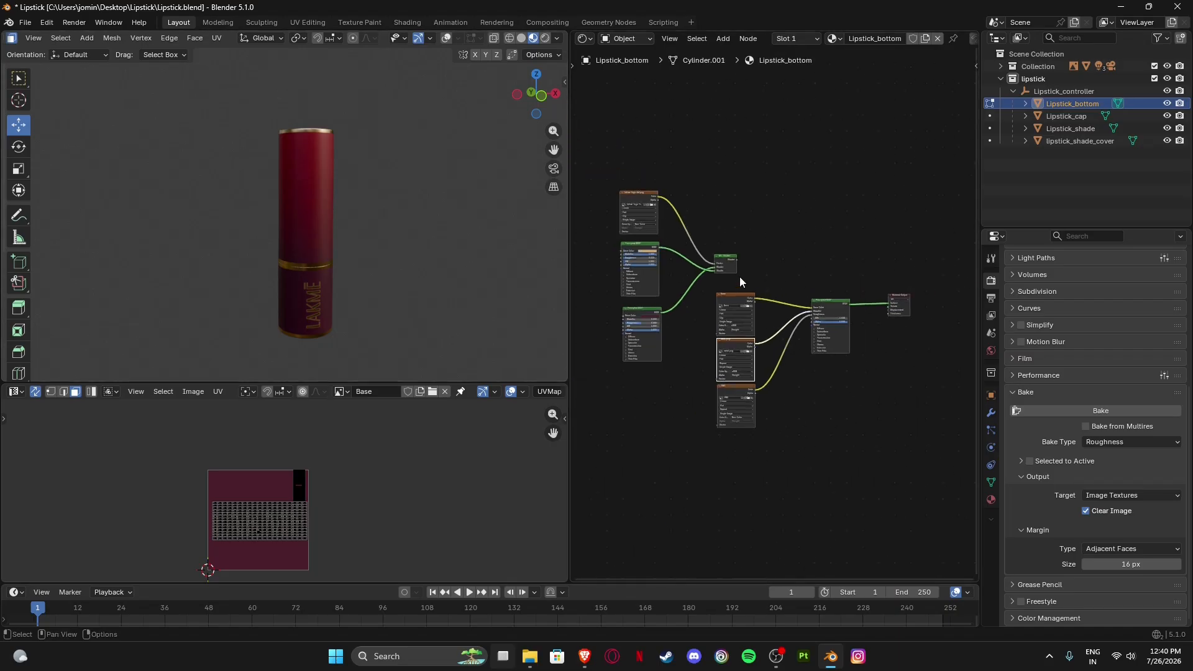
pyautogui.moveTo(647, 177); pyautogui.dragTo(738, 385)
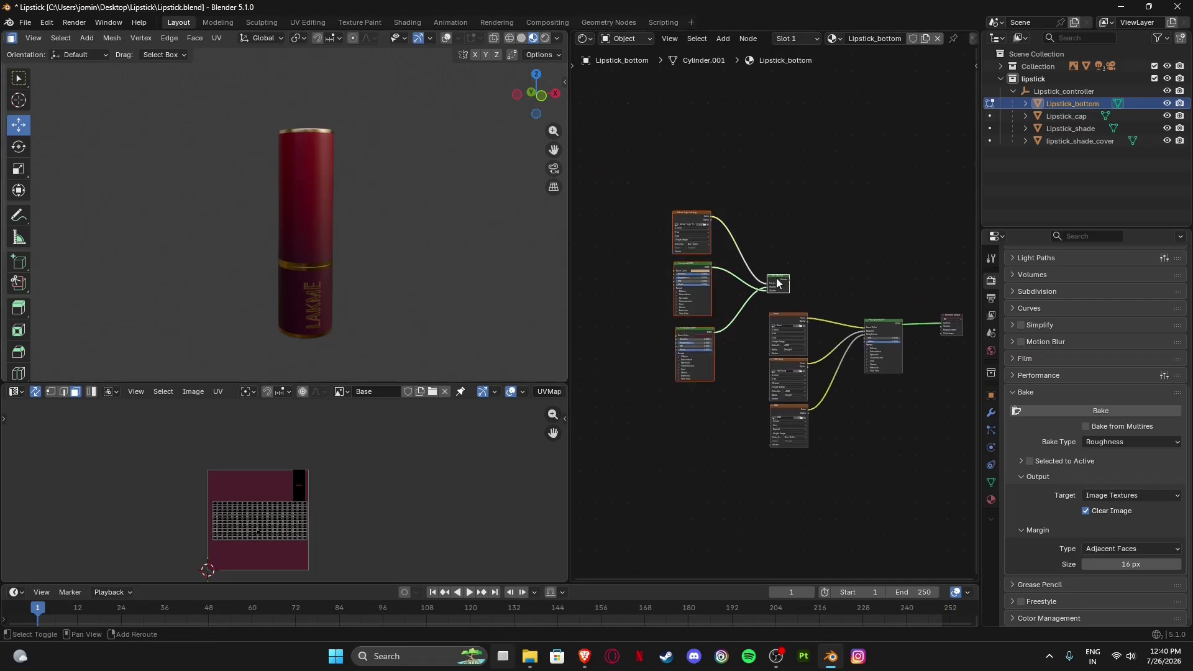
pyautogui.moveTo(776, 288); pyautogui.dragTo(737, 211)
pyautogui.moveTo(771, 276); pyautogui.dragTo(732, 270, button='middle')
pyautogui.moveTo(657, 276); pyautogui.dragTo(928, 503)
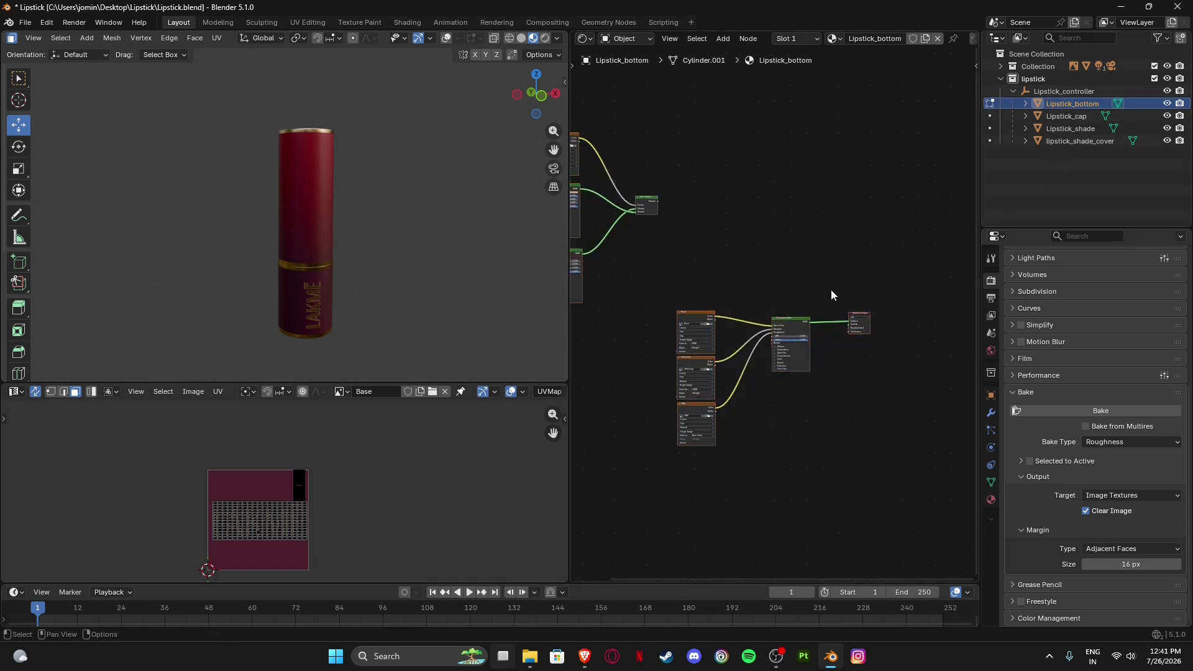
# Close the UV and shader editor areas by joining them into the 3D viewport.
pyautogui.rightClick(154, 380)
pyautogui.click(121, 418)
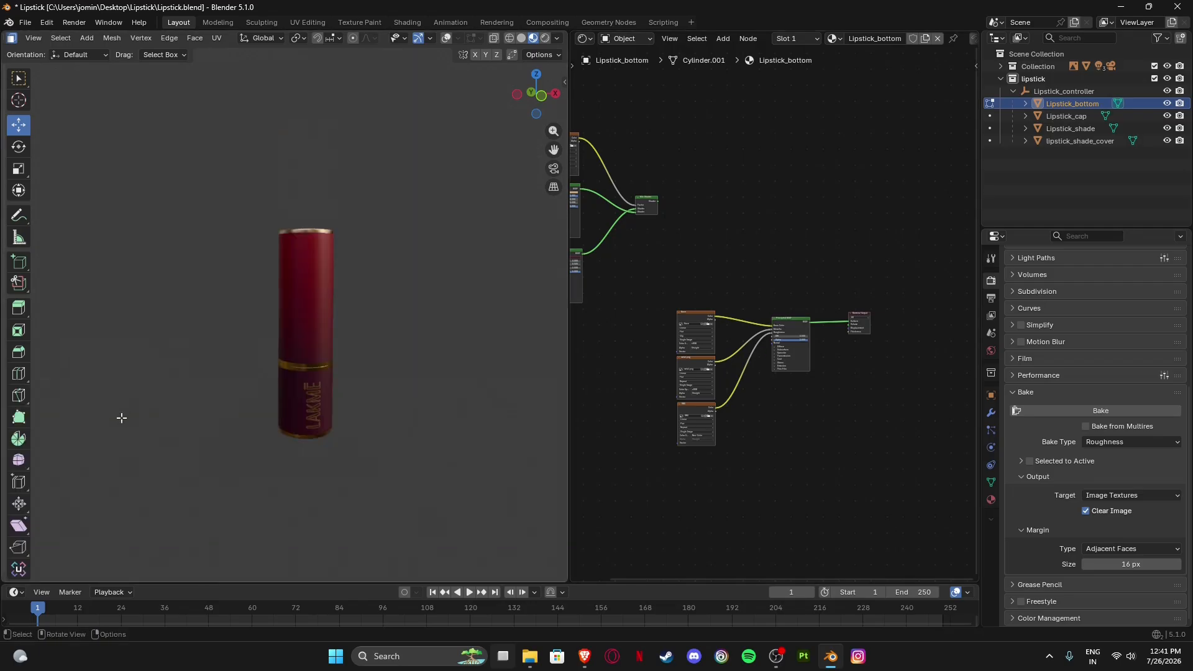
pyautogui.rightClick(568, 362)
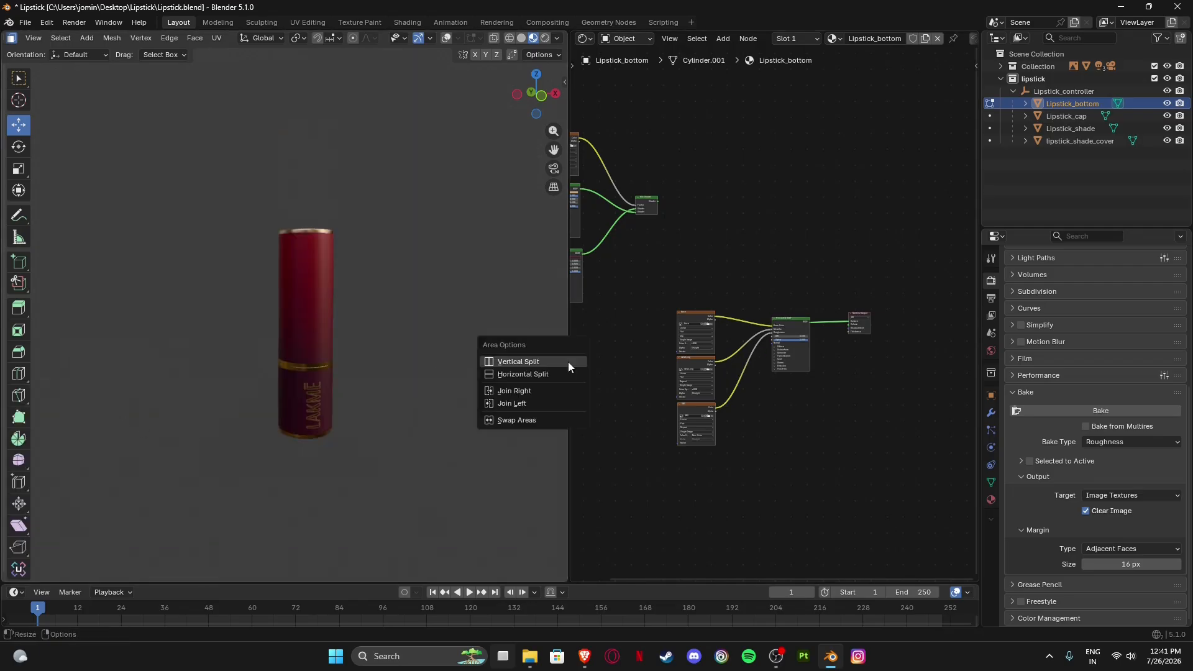
pyautogui.click(544, 393)
# Turn the 3D viewport overlays back on and view the whole lipstick.
pyautogui.scroll(-4, 658, 356)
pyautogui.moveTo(658, 356); pyautogui.dragTo(565, 286, button='middle')
pyautogui.scroll(-2, 504, 291)
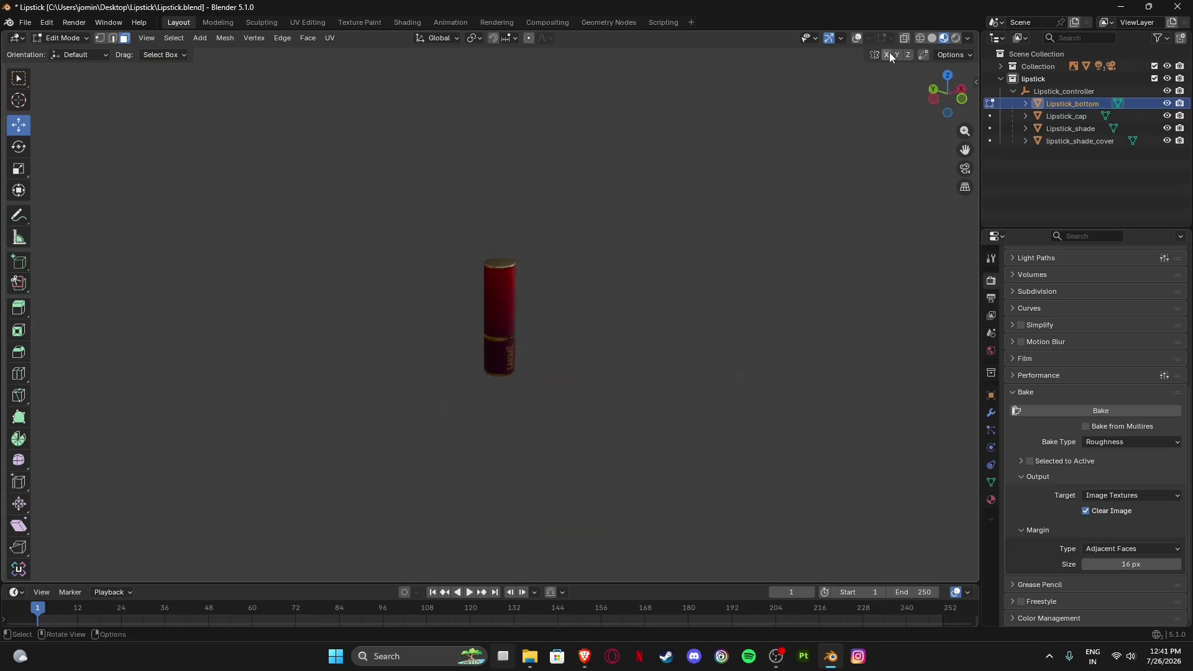
pyautogui.click(857, 38)
pyautogui.moveTo(685, 210); pyautogui.dragTo(494, 317, button='middle')
pyautogui.scroll(5, 535, 348)
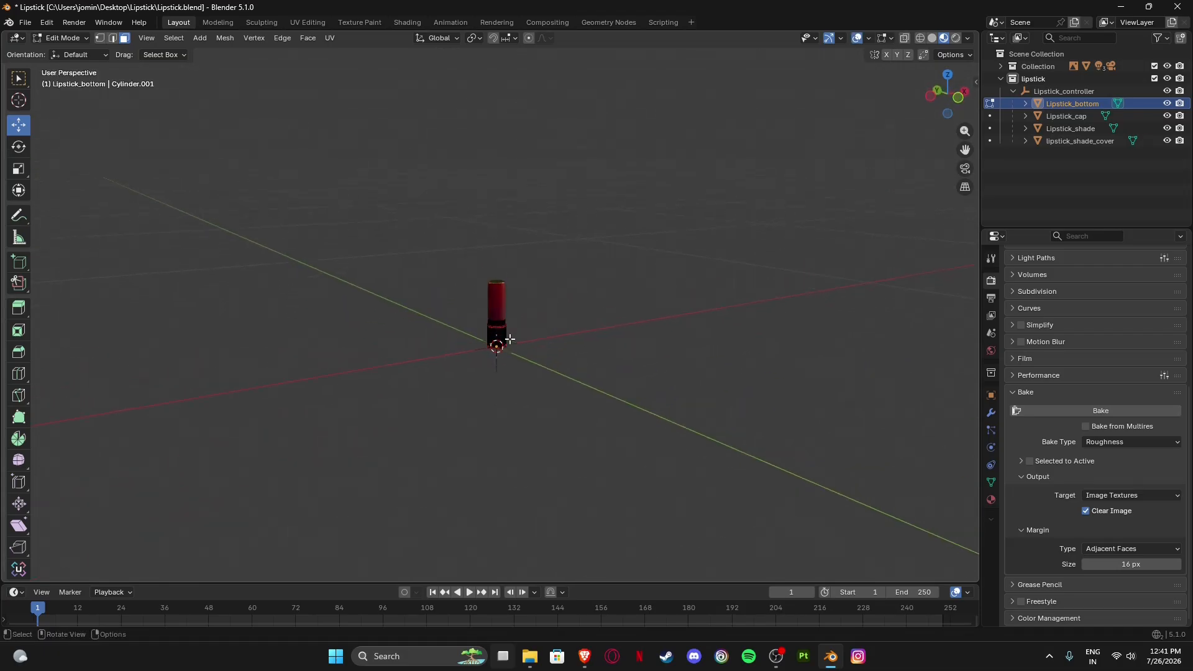
# Return to Object Mode, clear the selection of the lipstick bottom and view the whole lipstick.
pyautogui.moveTo(546, 359); pyautogui.dragTo(553, 283, button='middle')
pyautogui.press('Tab')
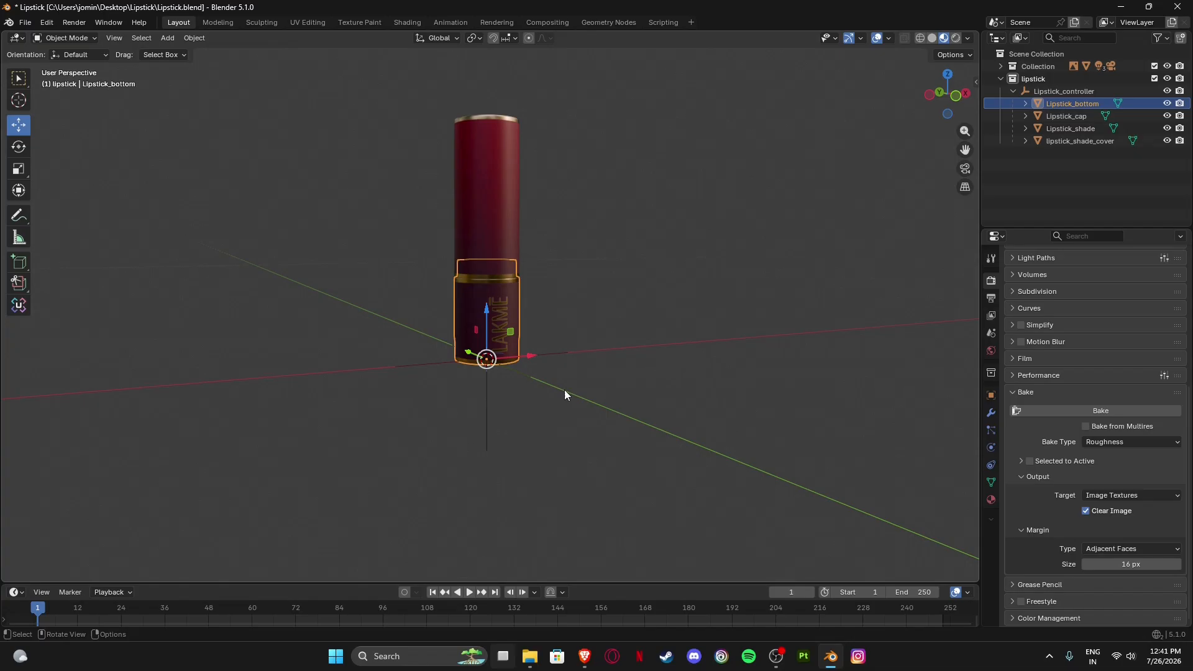
pyautogui.click(565, 390)
pyautogui.moveTo(559, 391); pyautogui.dragTo(513, 398, button='middle')
pyautogui.scroll(-3, 530, 330)
pyautogui.moveTo(531, 329); pyautogui.dragTo(558, 329, button='middle')
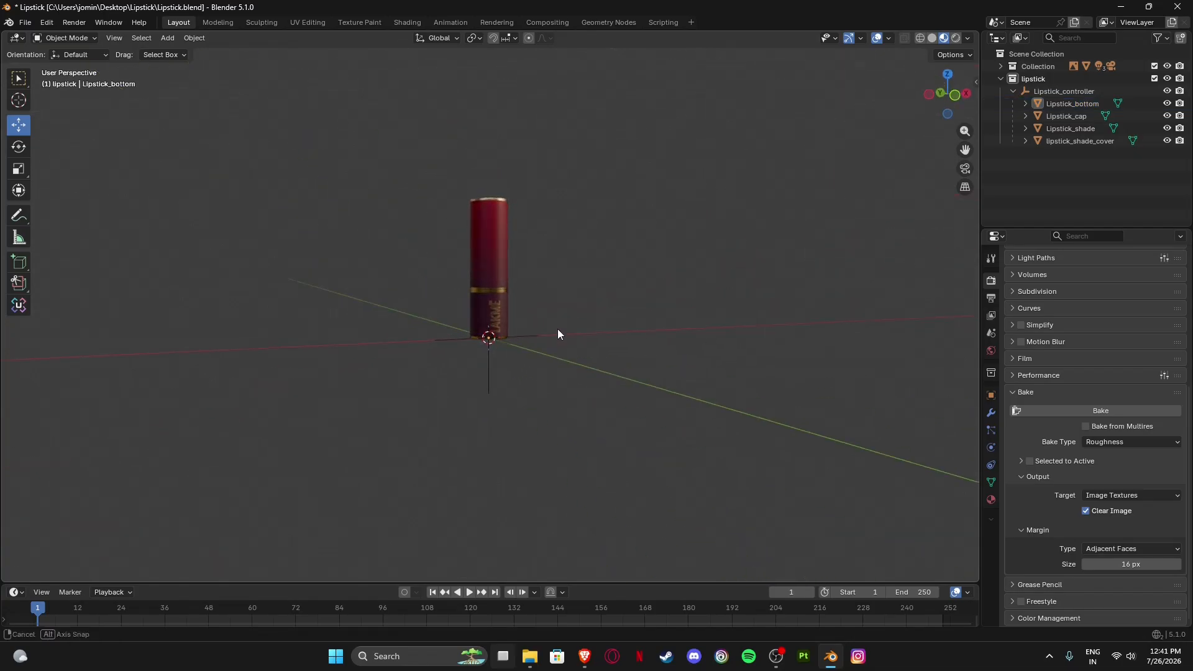
pyautogui.click(584, 656)
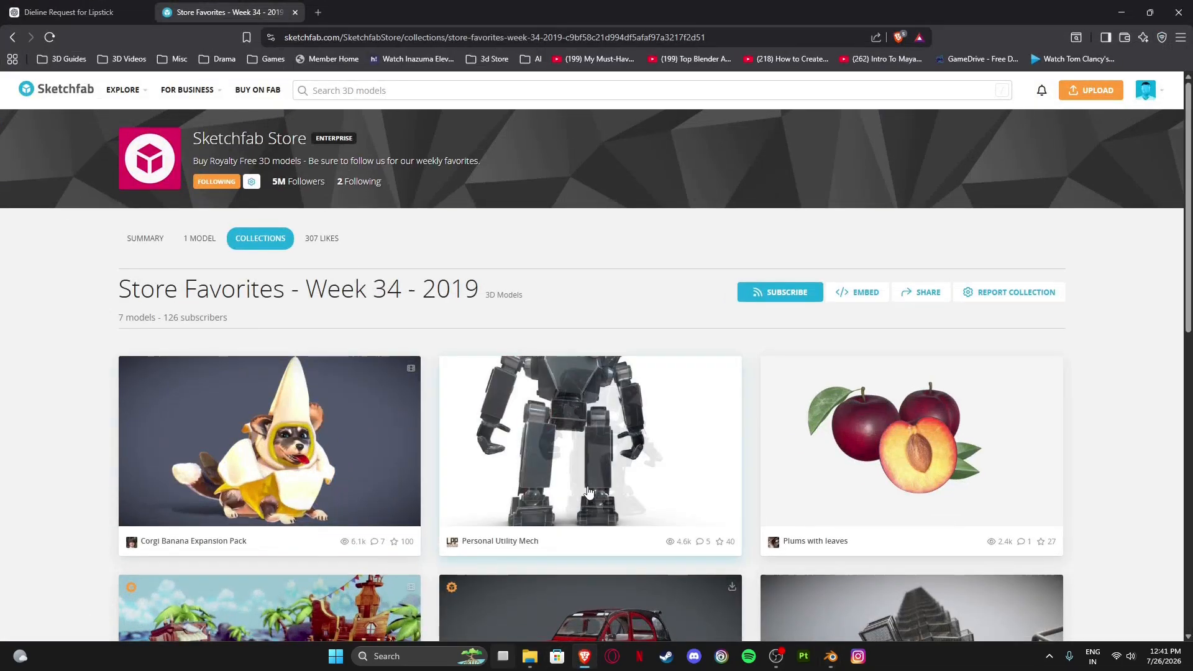
pyautogui.click(1122, 12)
# Add a mesh plane at the lipstick's base and scale it down uniformly to about 0.156.
pyautogui.moveTo(570, 313); pyautogui.dragTo(535, 356, button='middle')
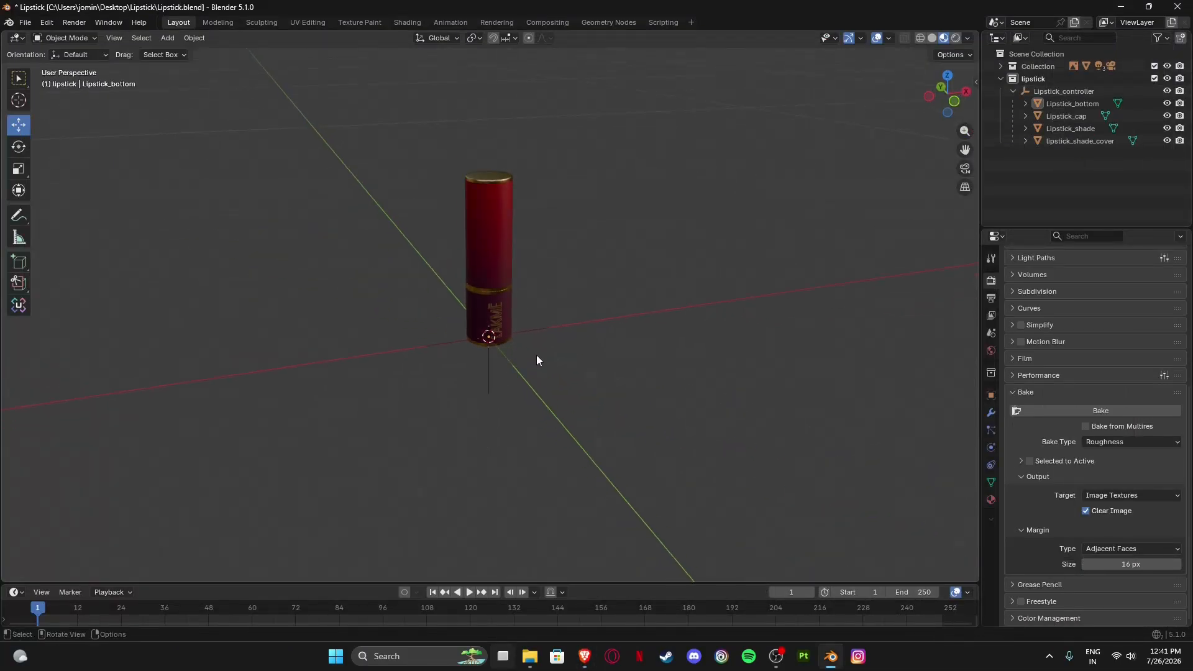
pyautogui.hotkey('shift', 'a')
pyautogui.moveTo(495, 376)
pyautogui.click(628, 374)
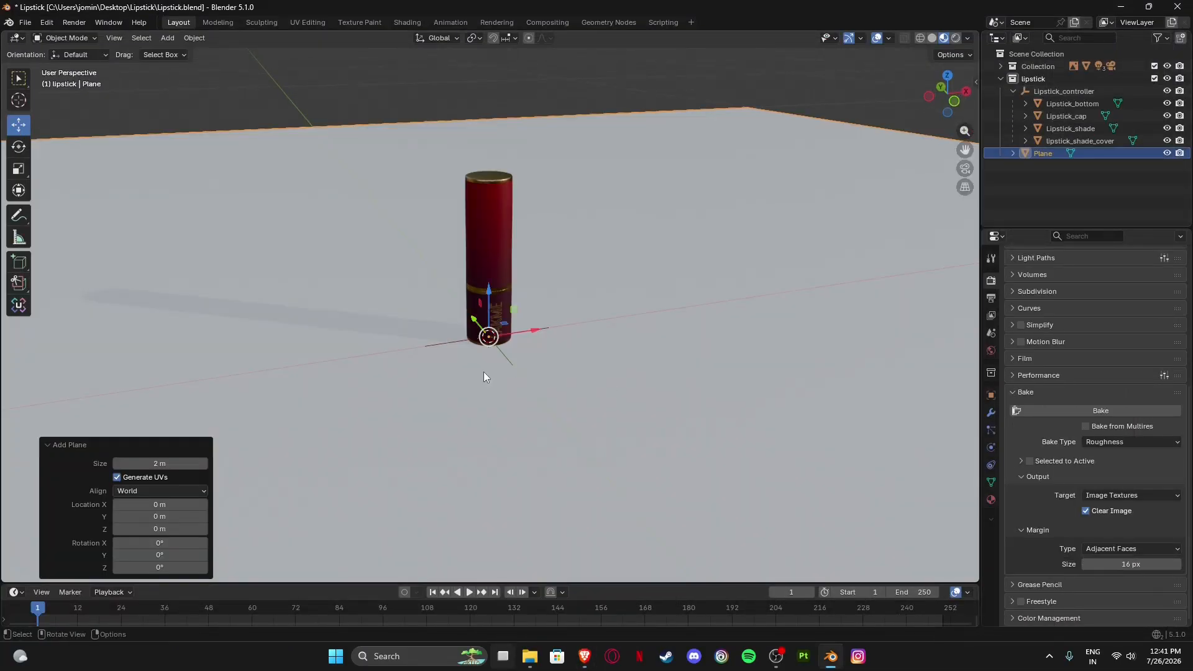
pyautogui.scroll(-7, 713, 408)
pyautogui.press('s')
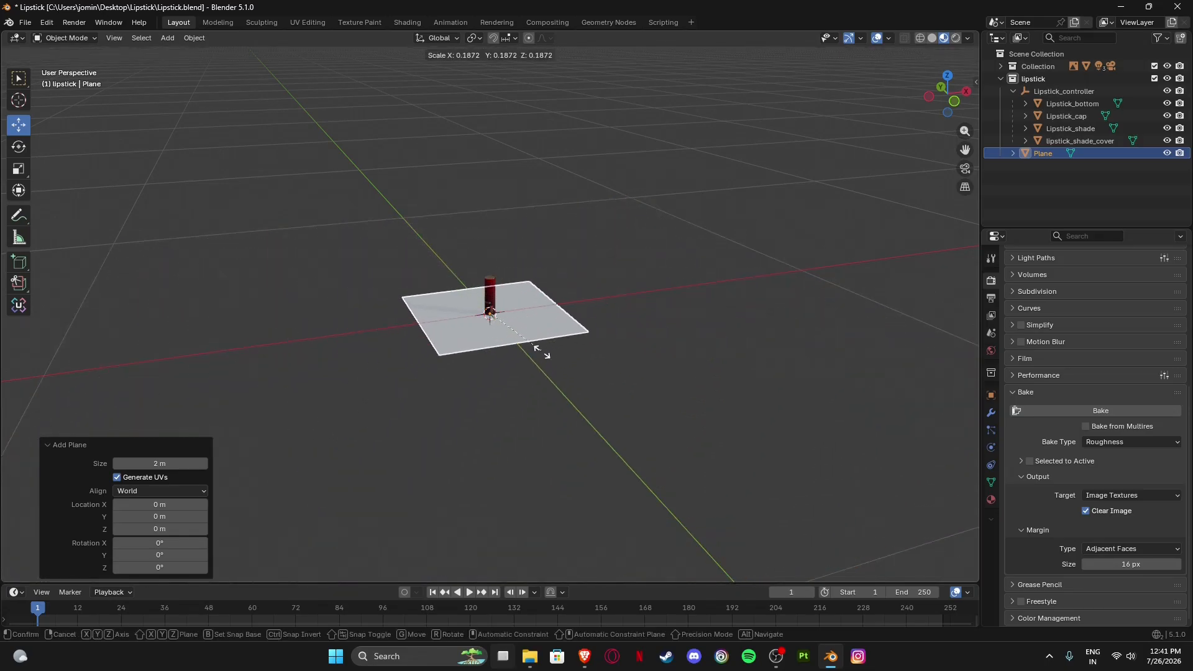
pyautogui.click(540, 347)
pyautogui.scroll(9, 493, 299)
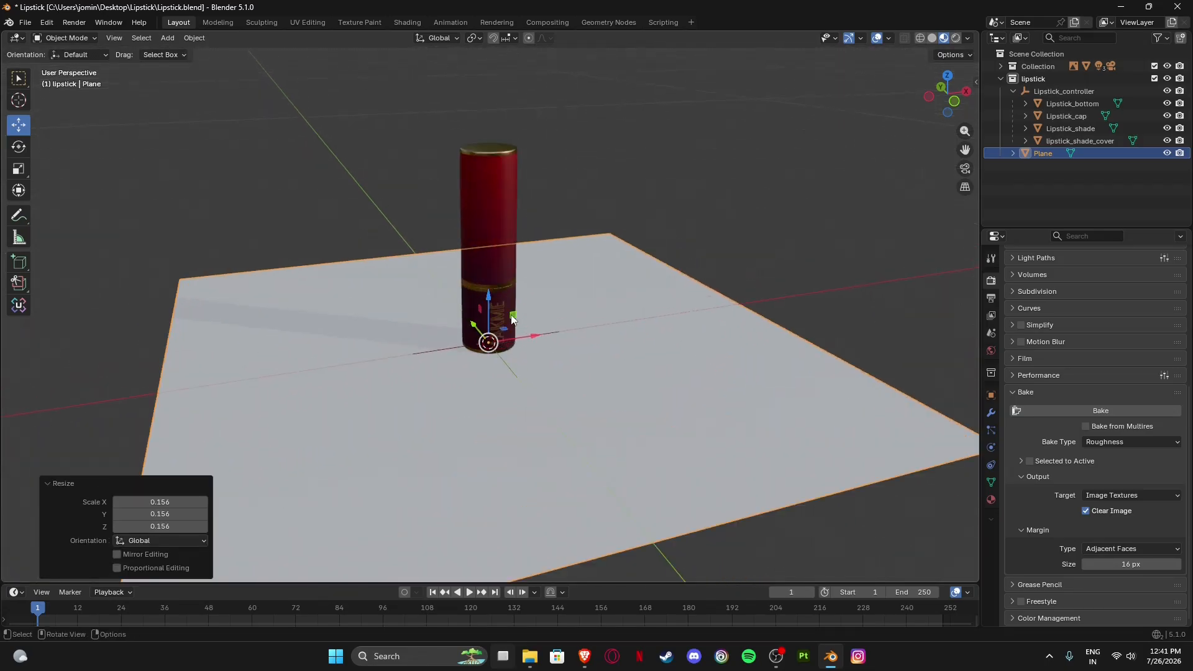
# Try moving the Lipstick_controller vertically along the Z axis relative to the plane.
pyautogui.moveTo(512, 311); pyautogui.dragTo(546, 347, button='middle')
pyautogui.click(551, 351)
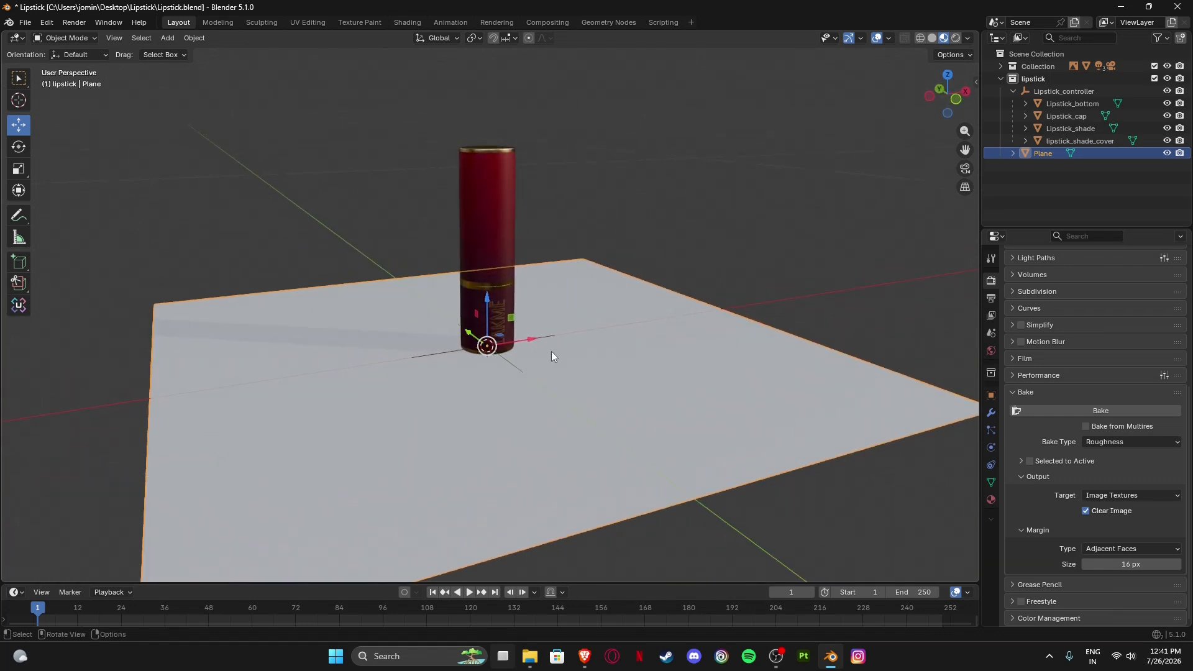
pyautogui.moveTo(540, 371); pyautogui.dragTo(658, 369, button='middle')
pyautogui.click(818, 292)
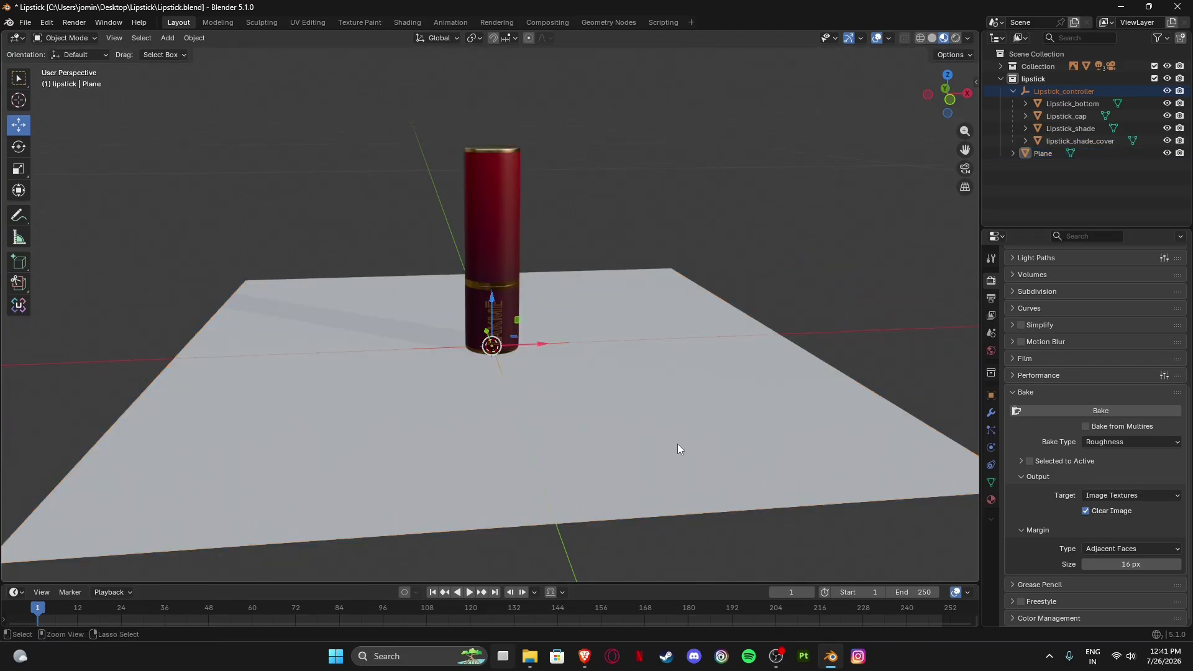
pyautogui.press('g')
pyautogui.press('z')
pyautogui.click(554, 249)
pyautogui.moveTo(555, 249); pyautogui.dragTo(530, 350, button='middle')
pyautogui.hotkey('ctrl', 'z')
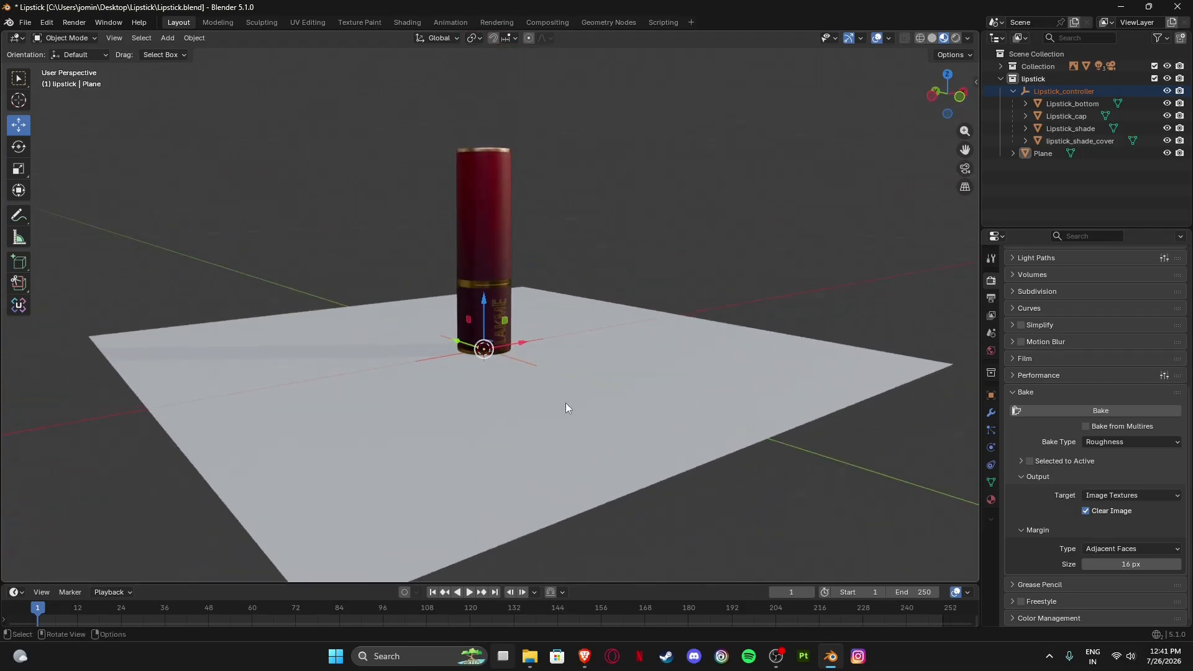
# Extrude the plane's face downward about 0.011 m to form a slab beneath the lipstick.
pyautogui.click(566, 404)
pyautogui.press('Tab')
pyautogui.moveTo(562, 404)
pyautogui.mouseDown(button='middle')
pyautogui.moveTo(552, 390)
pyautogui.moveTo(555, 403)
pyautogui.mouseUp(button='middle')
pyautogui.press('Tab')
pyautogui.press('Tab')
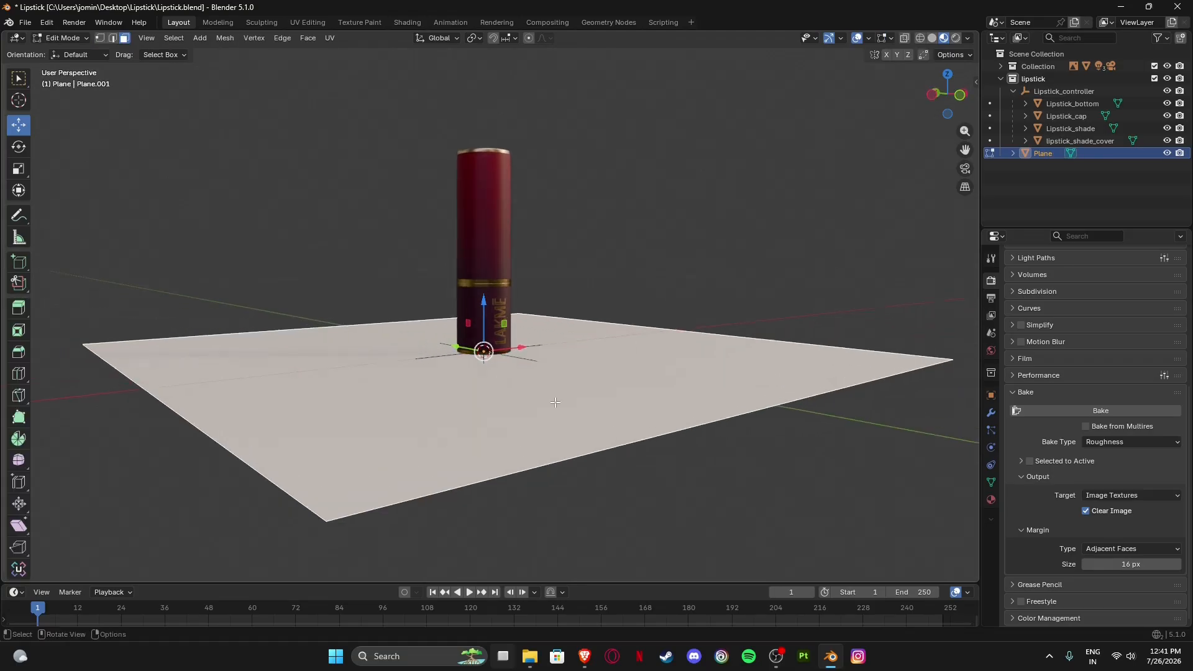
pyautogui.press('e')
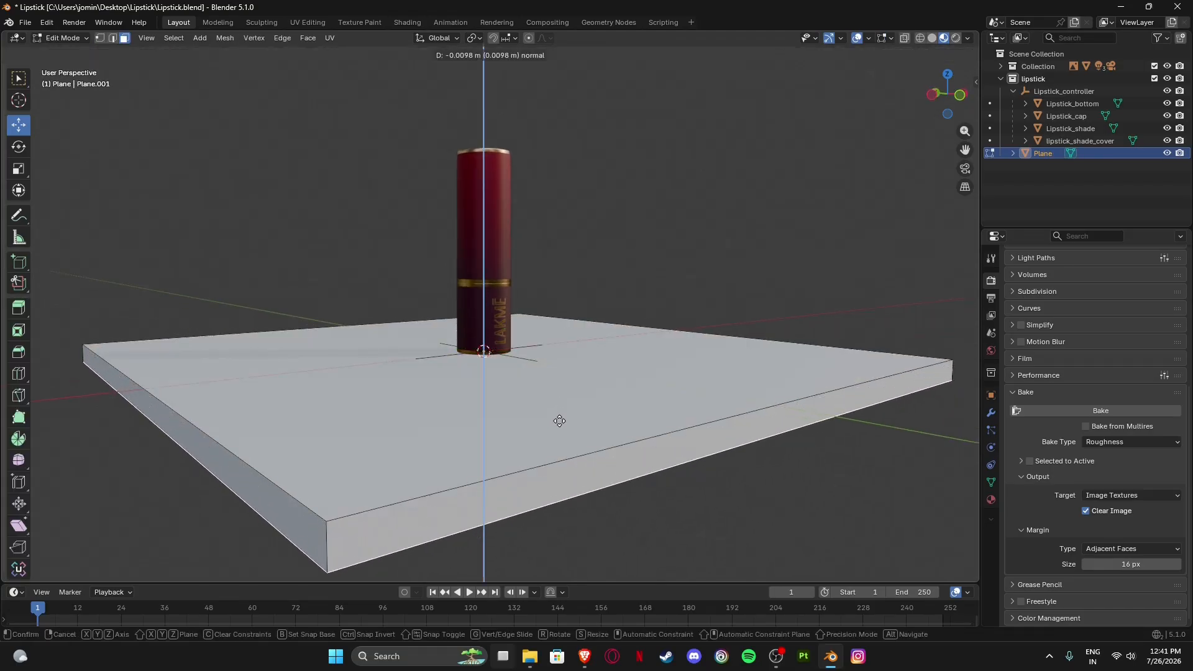
pyautogui.click(557, 424)
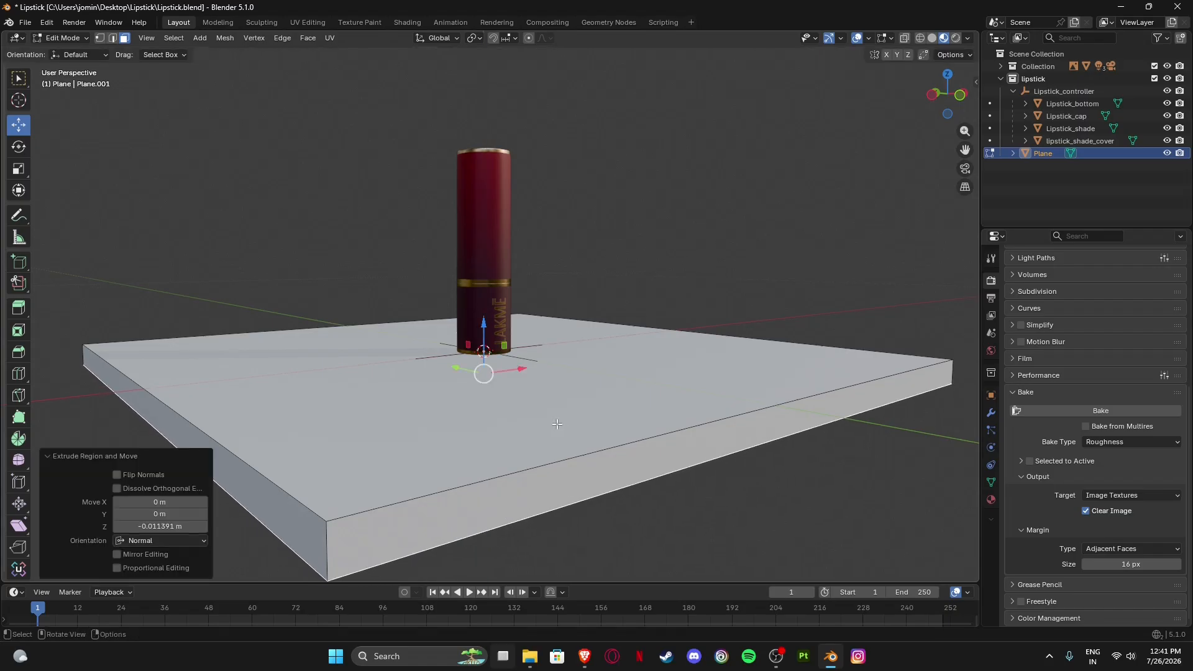
pyautogui.moveTo(557, 424); pyautogui.dragTo(550, 375, button='middle')
pyautogui.press('Tab')
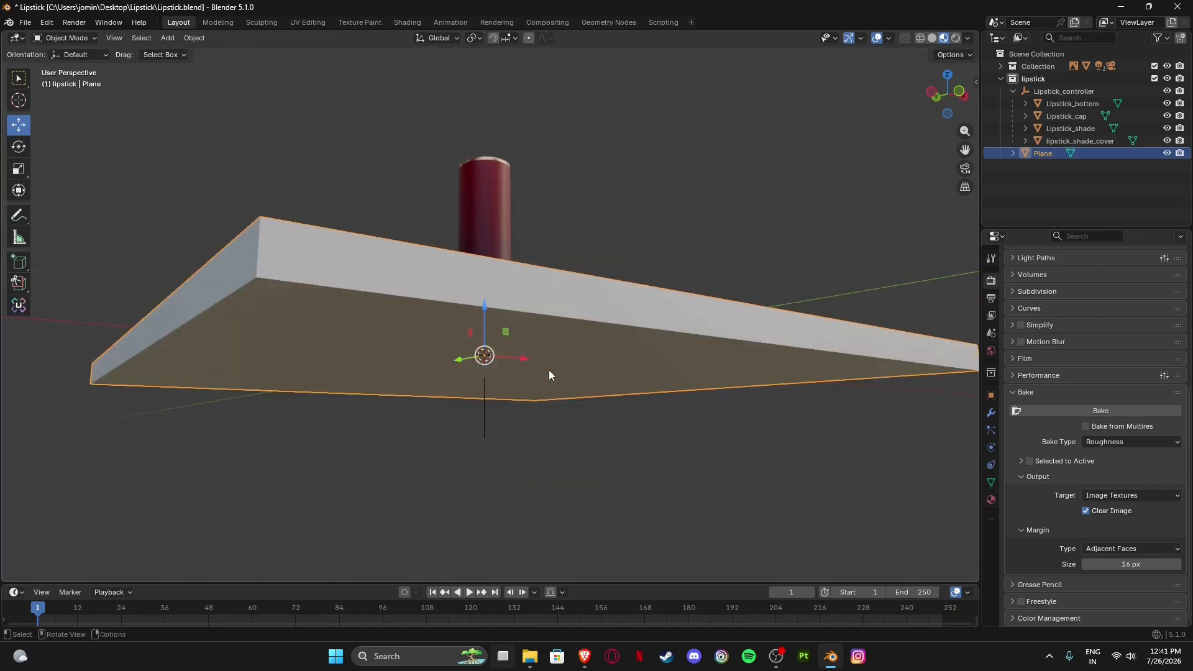
# Turn on the face orientation overlay and recalculate all of the slab's normals to the outside.
pyautogui.click(888, 38)
pyautogui.click(805, 313)
pyautogui.moveTo(680, 233); pyautogui.dragTo(652, 303, button='middle')
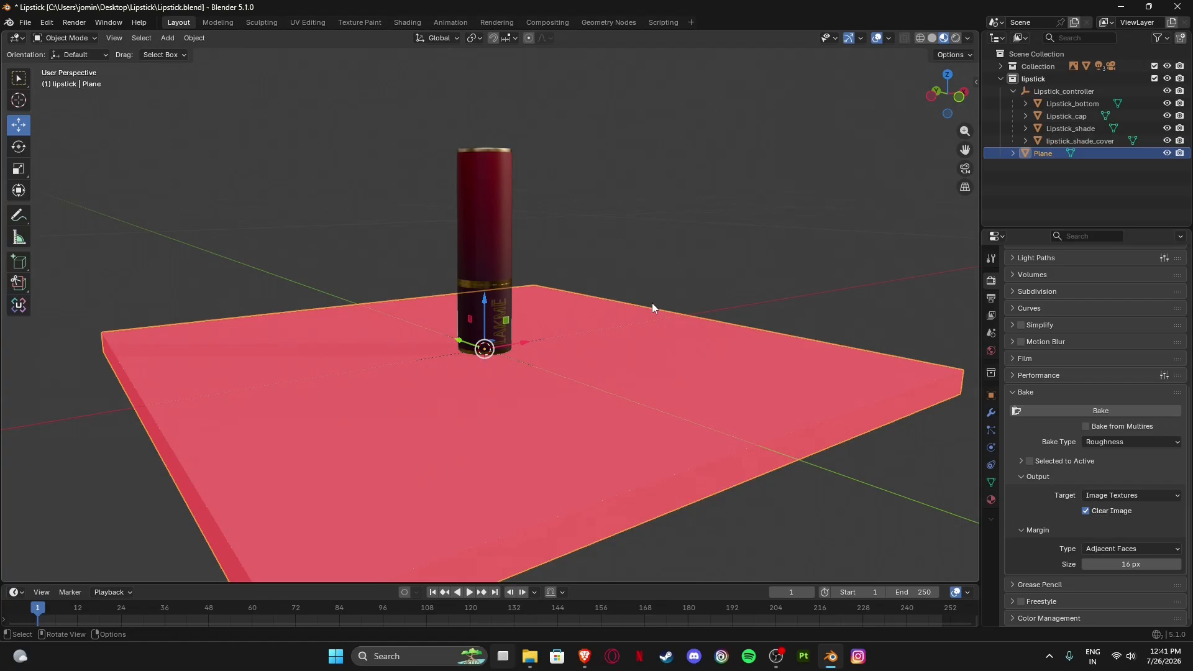
pyautogui.press('Tab')
pyautogui.press('a')
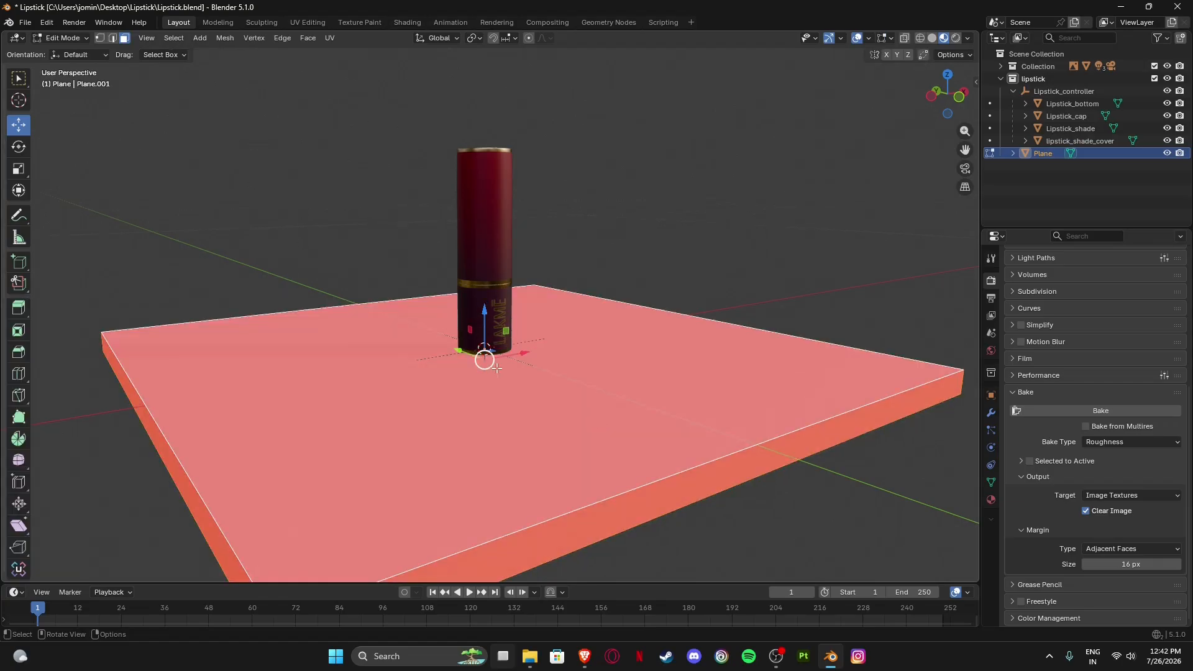
pyautogui.click(227, 39)
pyautogui.moveTo(263, 249)
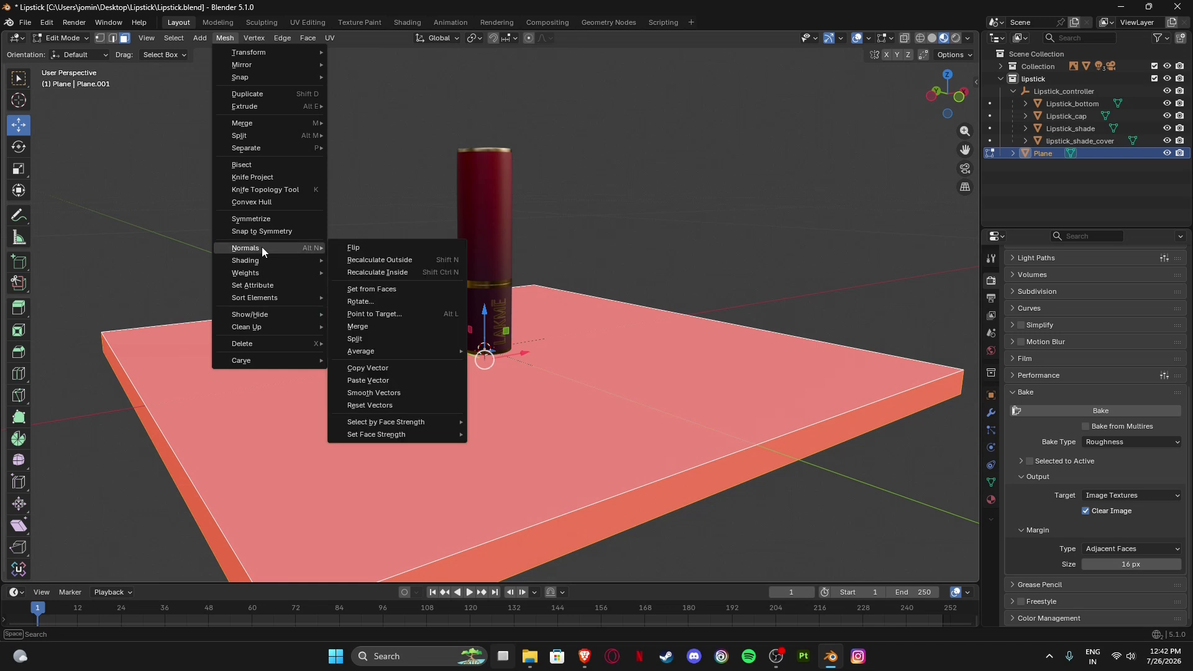
pyautogui.click(380, 260)
# Bevel all edges of the slab with an offset of about 0.0098 m and 13 segments.
pyautogui.scroll(-5, 660, 362)
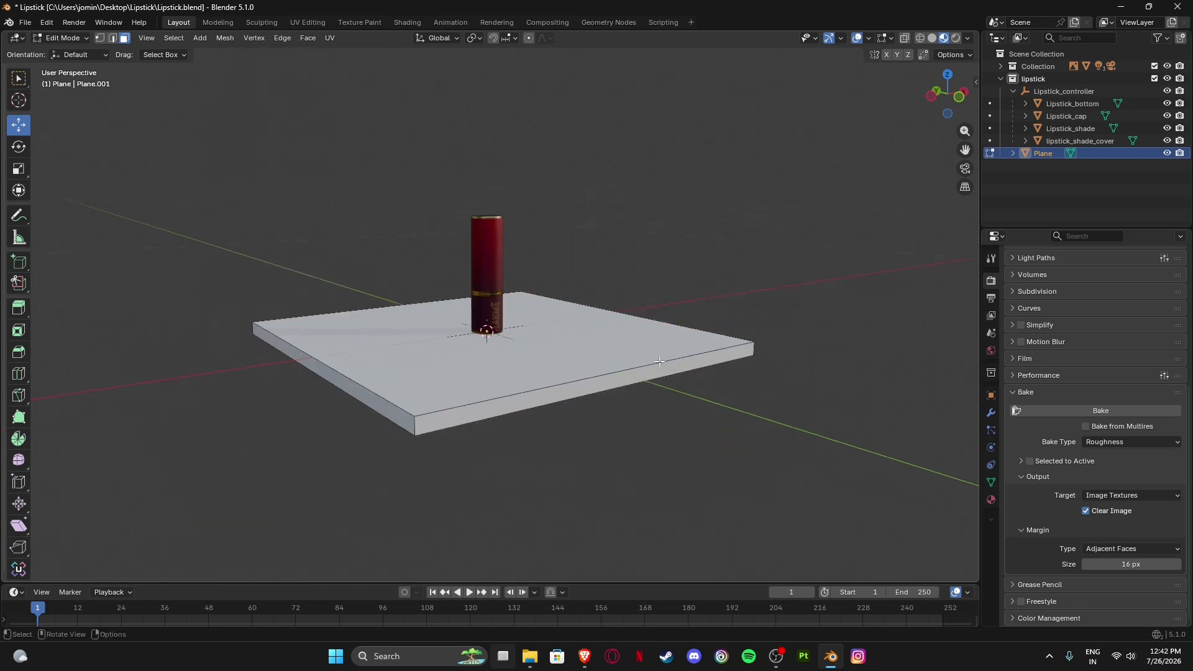
pyautogui.moveTo(659, 361); pyautogui.dragTo(597, 367, button='middle')
pyautogui.scroll(4, 503, 340)
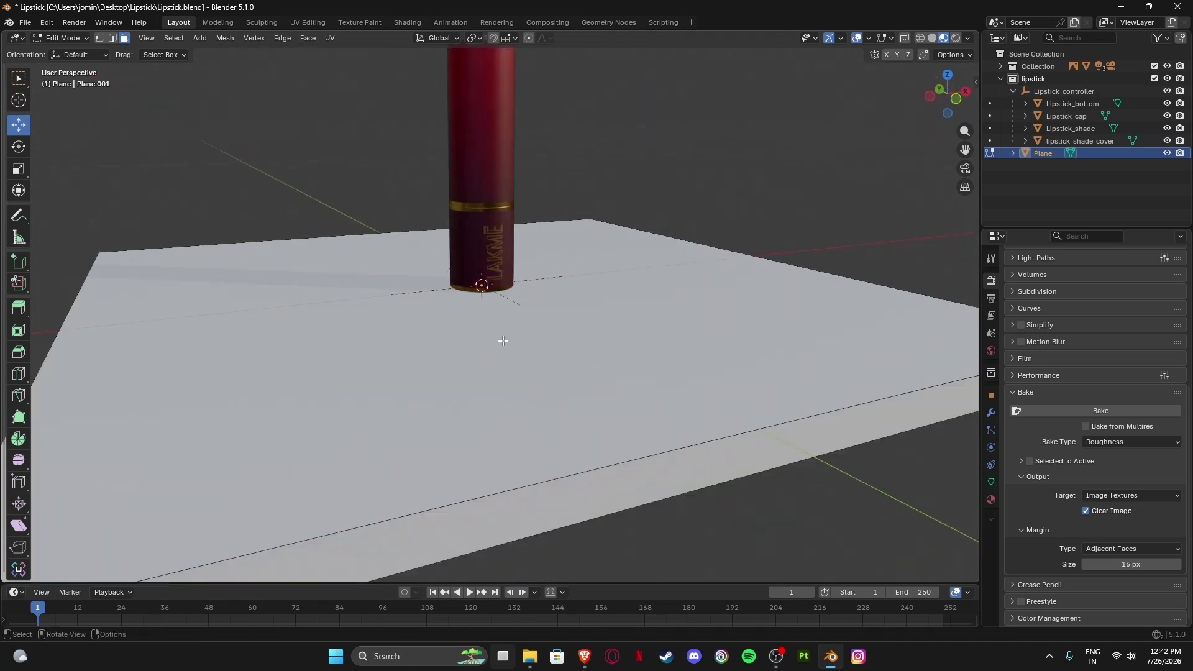
pyautogui.scroll(-3, 510, 336)
pyautogui.moveTo(503, 341); pyautogui.dragTo(543, 333, button='middle')
pyautogui.keyDown('shift'); pyautogui.moveTo(542, 333); pyautogui.dragTo(568, 305, button='middle'); pyautogui.keyUp('shift')
pyautogui.scroll(1, 490, 367)
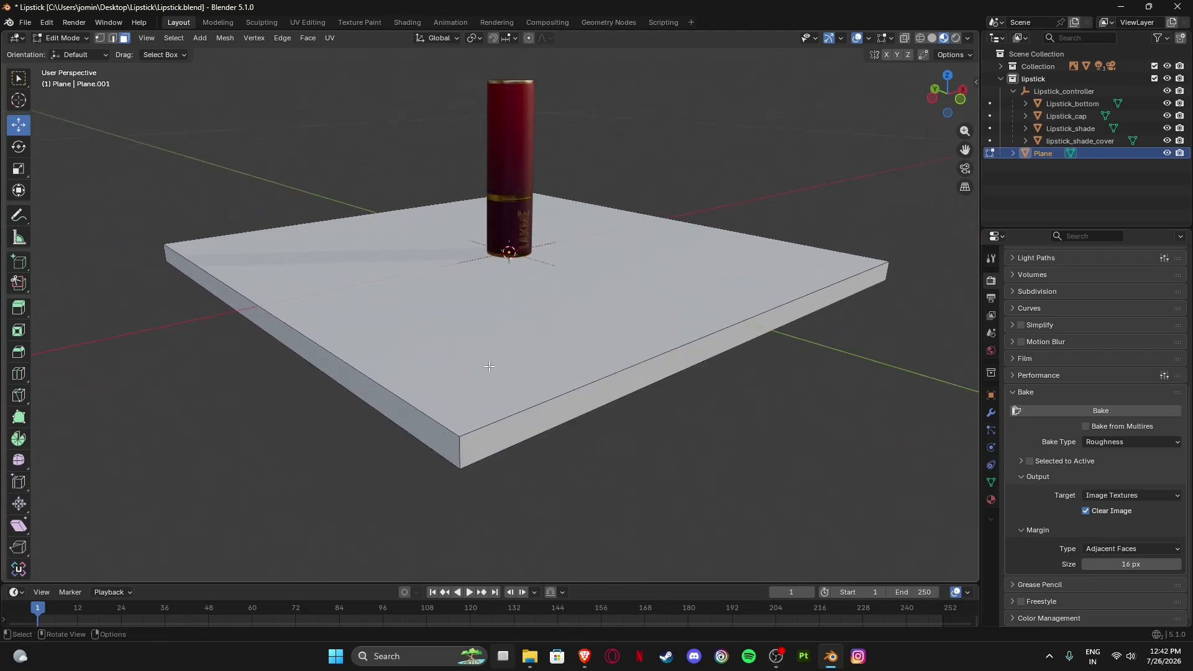
pyautogui.scroll(2, 490, 367)
pyautogui.press('a')
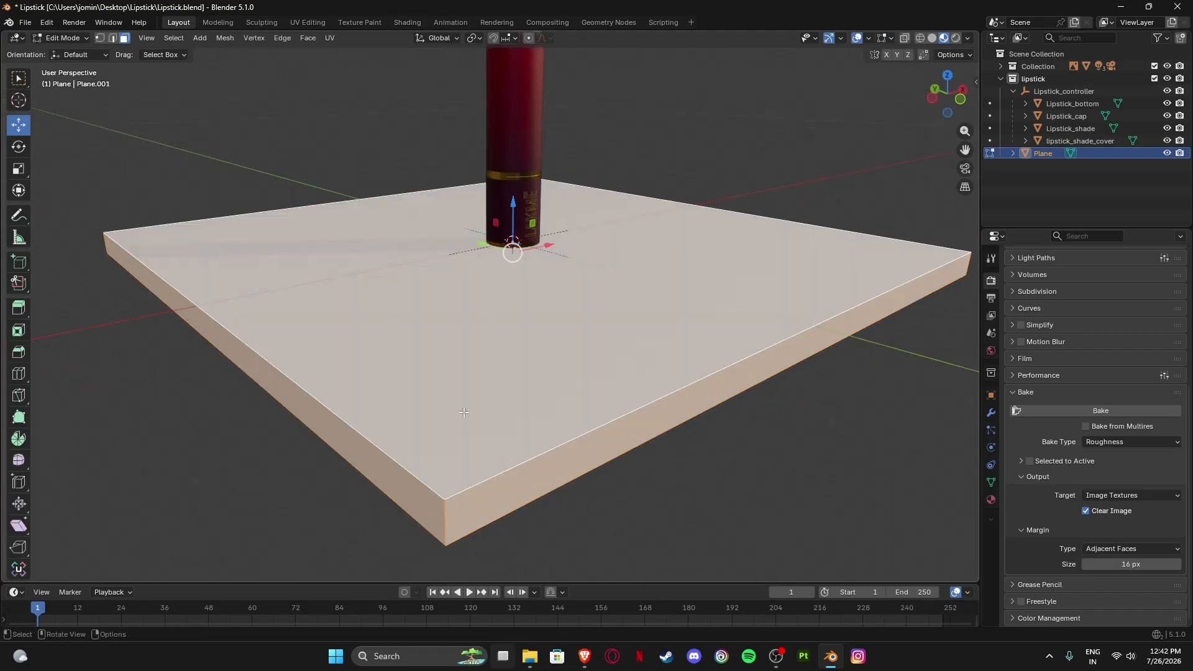
pyautogui.hotkey('ctrl', 'b')
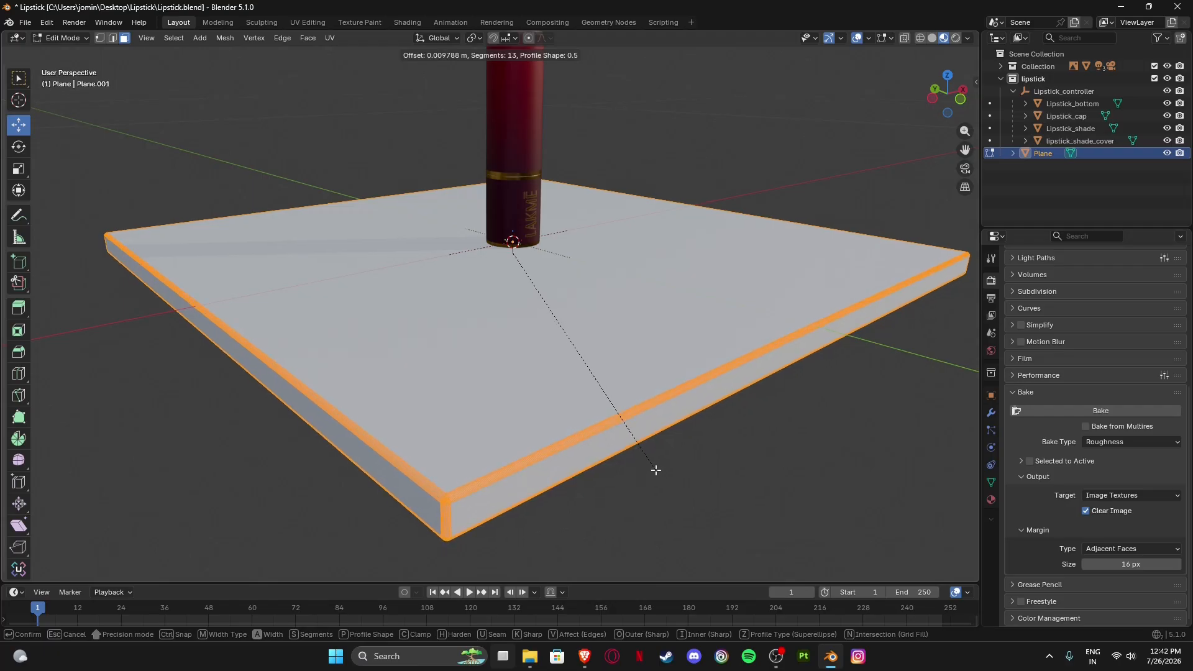
pyautogui.click(656, 471)
pyautogui.hotkey('alt', 'a')
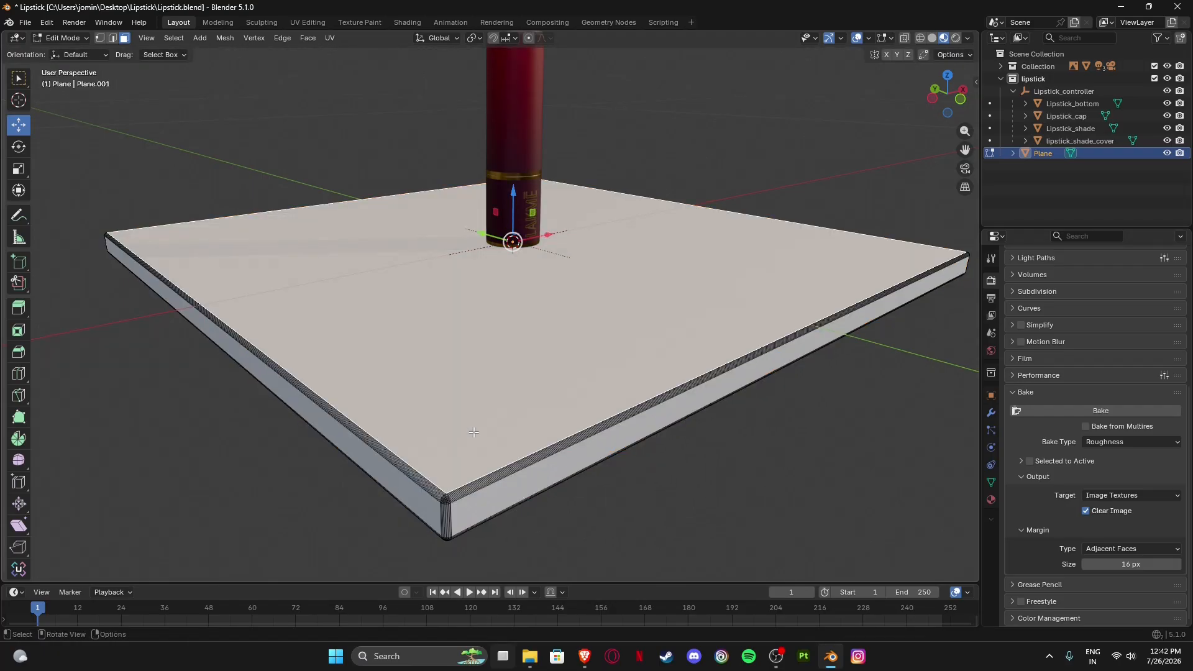
# Return the slab to Object Mode and open its object context options for choosing the shading.
pyautogui.press('Tab')
pyautogui.rightClick(483, 431)
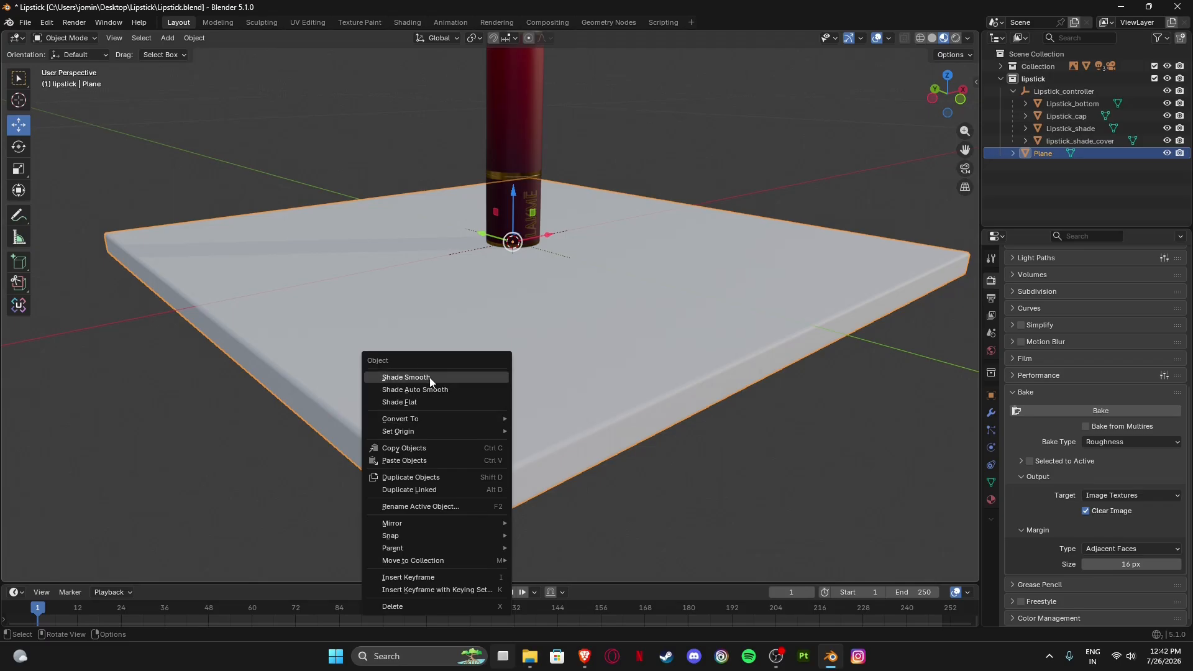
# Apply smooth shading to the flat slab under the lipstick.
pyautogui.click(410, 377)
pyautogui.hotkey('ctrl', 'z')
pyautogui.rightClick(444, 394)
pyautogui.click(444, 395)
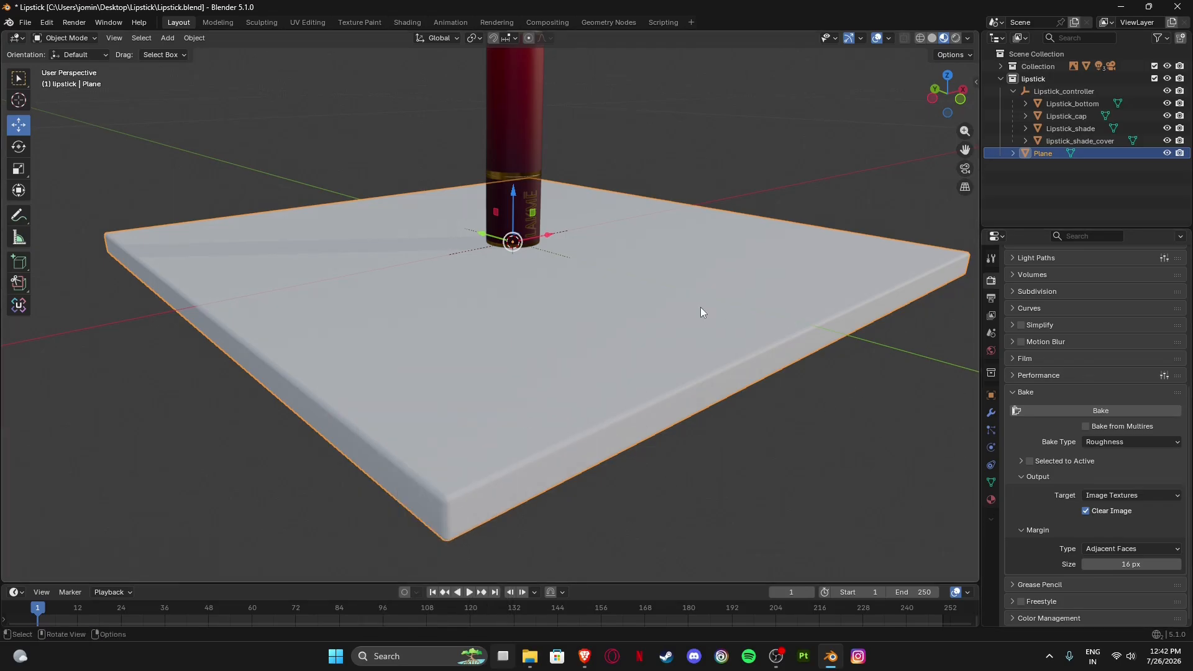
# Scale the slab under the lipstick down uniformly to about 0.624 of its size.
pyautogui.scroll(-4, 700, 307)
pyautogui.moveTo(575, 348)
pyautogui.mouseDown(button='middle')
pyautogui.moveTo(619, 405)
pyautogui.moveTo(572, 345)
pyautogui.mouseUp(button='middle')
pyautogui.scroll(4, 528, 278)
pyautogui.keyDown('shift'); pyautogui.moveTo(527, 278); pyautogui.dragTo(522, 259, button='middle'); pyautogui.keyUp('shift')
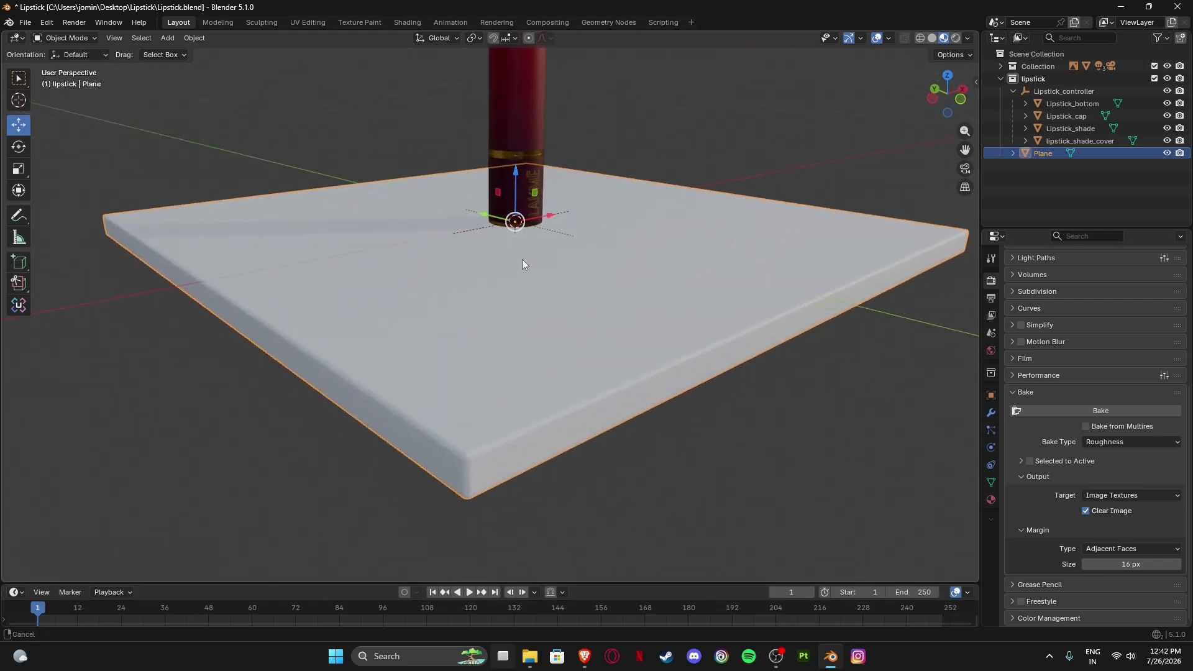
pyautogui.scroll(-1, 528, 351)
pyautogui.moveTo(622, 297); pyautogui.dragTo(431, 379, button='middle')
pyautogui.scroll(-4, 615, 324)
pyautogui.press('s')
pyautogui.click(620, 307)
pyautogui.scroll(5, 521, 267)
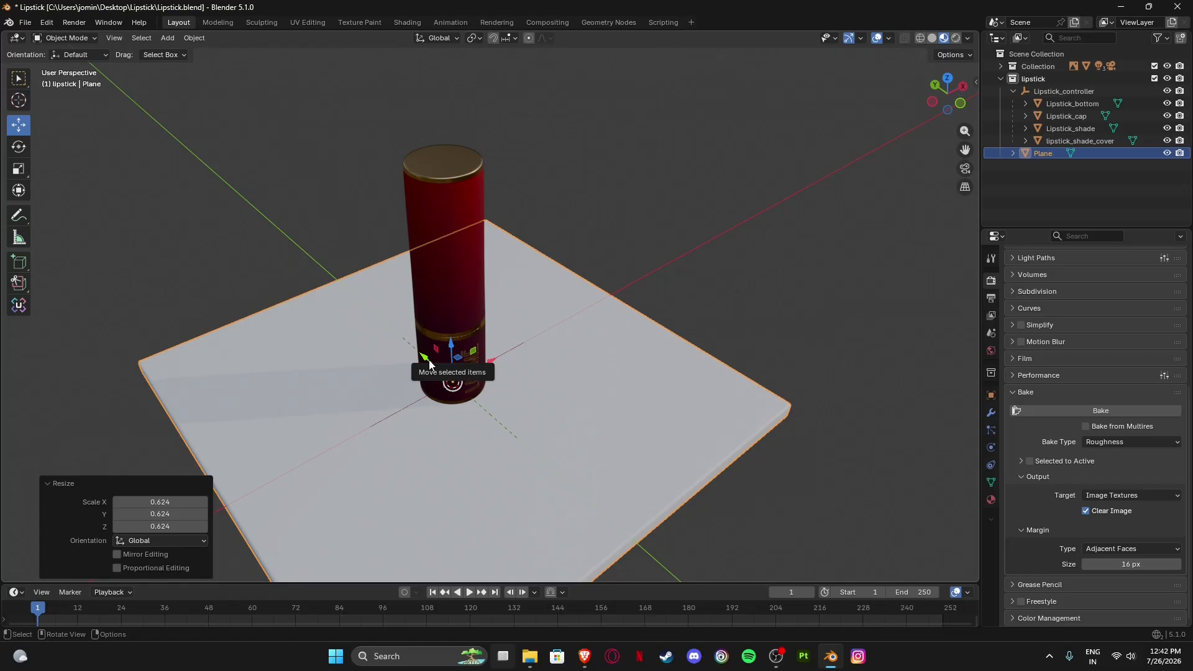
# Move the whole lipstick with Lipstick_controller by about -0.037 m along X.
pyautogui.moveTo(426, 362); pyautogui.dragTo(411, 349)
pyautogui.hotkey('ctrl', 'z')
pyautogui.moveTo(578, 392); pyautogui.dragTo(507, 407, button='middle')
pyautogui.click(516, 368)
pyautogui.moveTo(425, 373); pyautogui.dragTo(398, 372)
pyautogui.moveTo(398, 372); pyautogui.dragTo(378, 357, button='middle')
# In front view, take the Lipstick_cap off by moving it about 0.048 m along X and -0.034 m along Z.
pyautogui.click(944, 101)
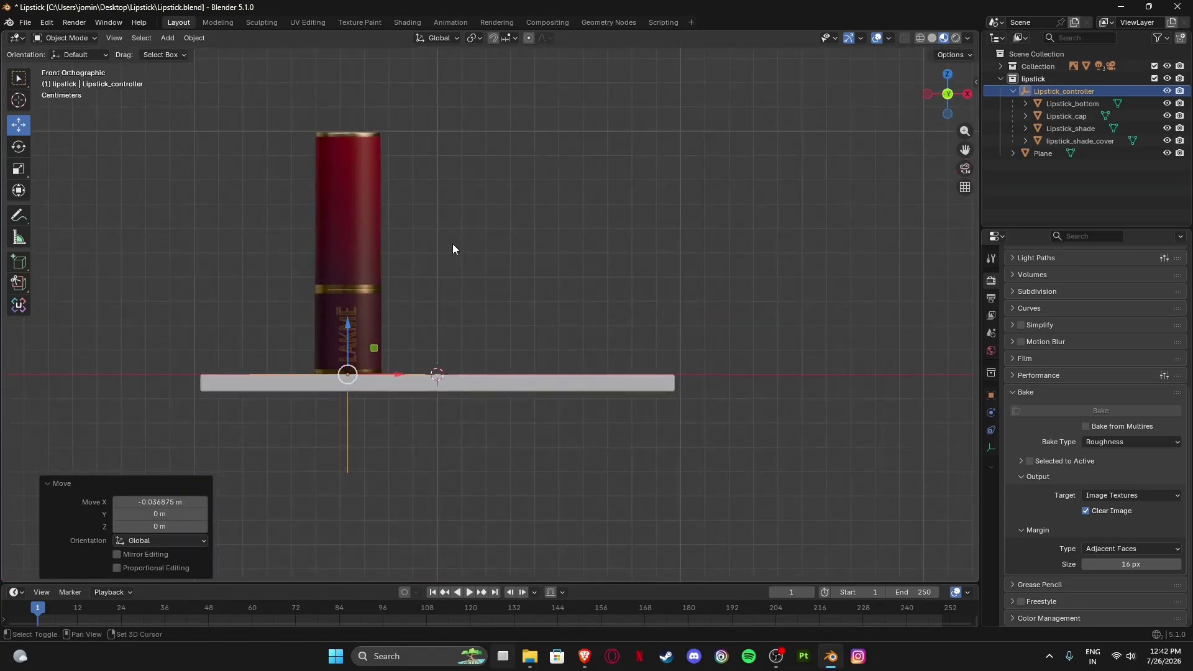
pyautogui.moveTo(469, 381); pyautogui.dragTo(626, 396)
pyautogui.click(469, 248)
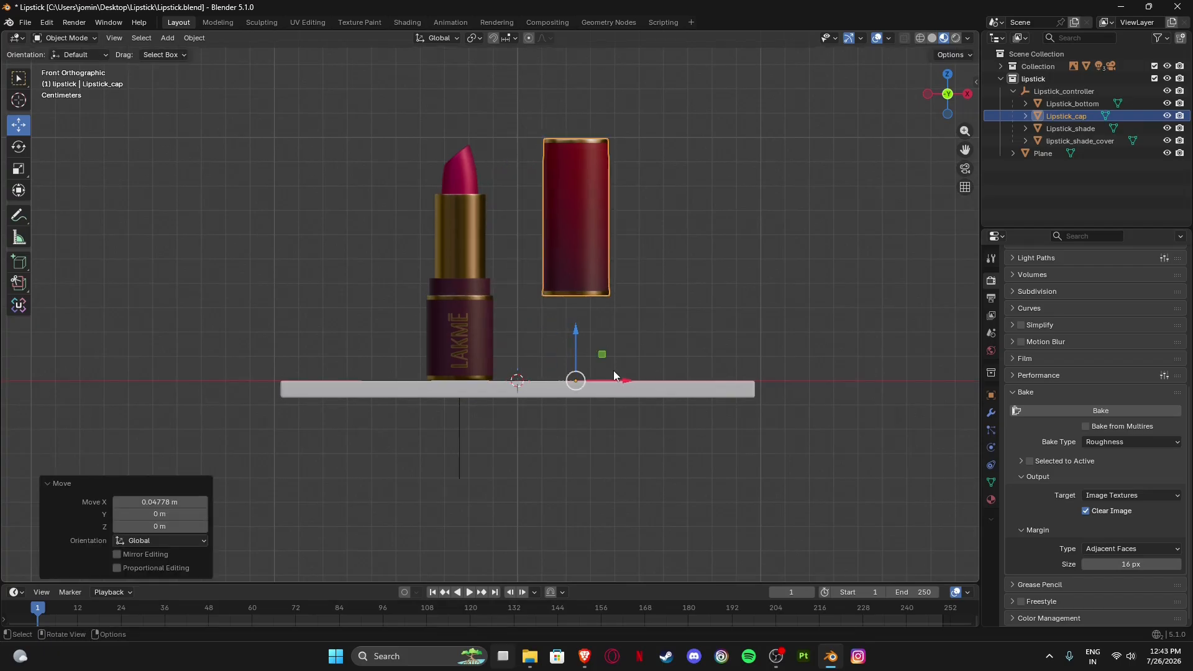
pyautogui.moveTo(576, 332); pyautogui.dragTo(579, 413)
pyautogui.moveTo(603, 370); pyautogui.dragTo(585, 323, button='middle')
pyautogui.click(944, 95)
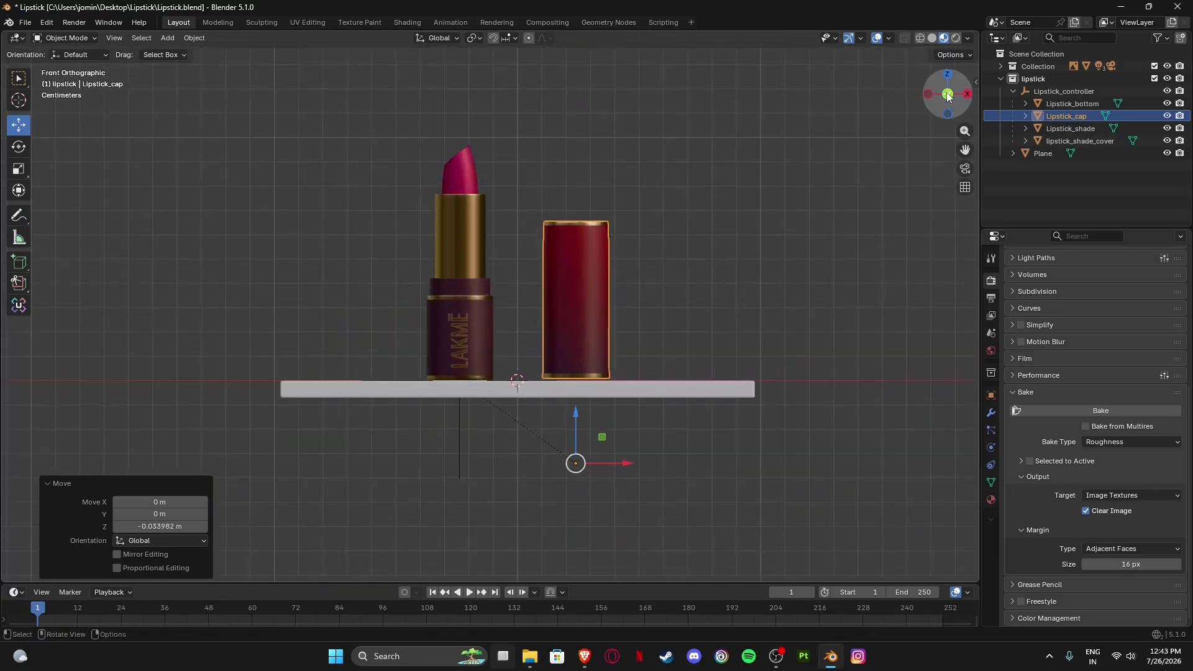
# Fine-tune the cap's height on the slab by moving it -0.001183 m and 0.000277 m along Z.
pyautogui.scroll(3, 557, 344)
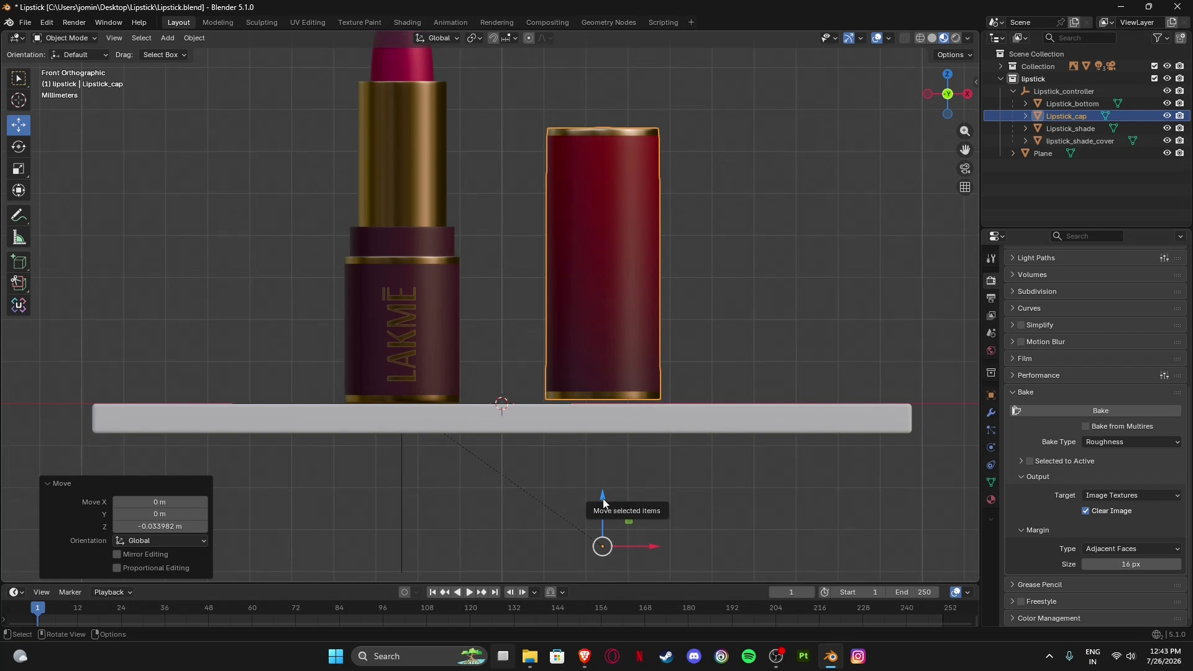
pyautogui.moveTo(601, 500); pyautogui.dragTo(600, 504)
pyautogui.scroll(3, 622, 429)
pyautogui.scroll(4, 527, 351)
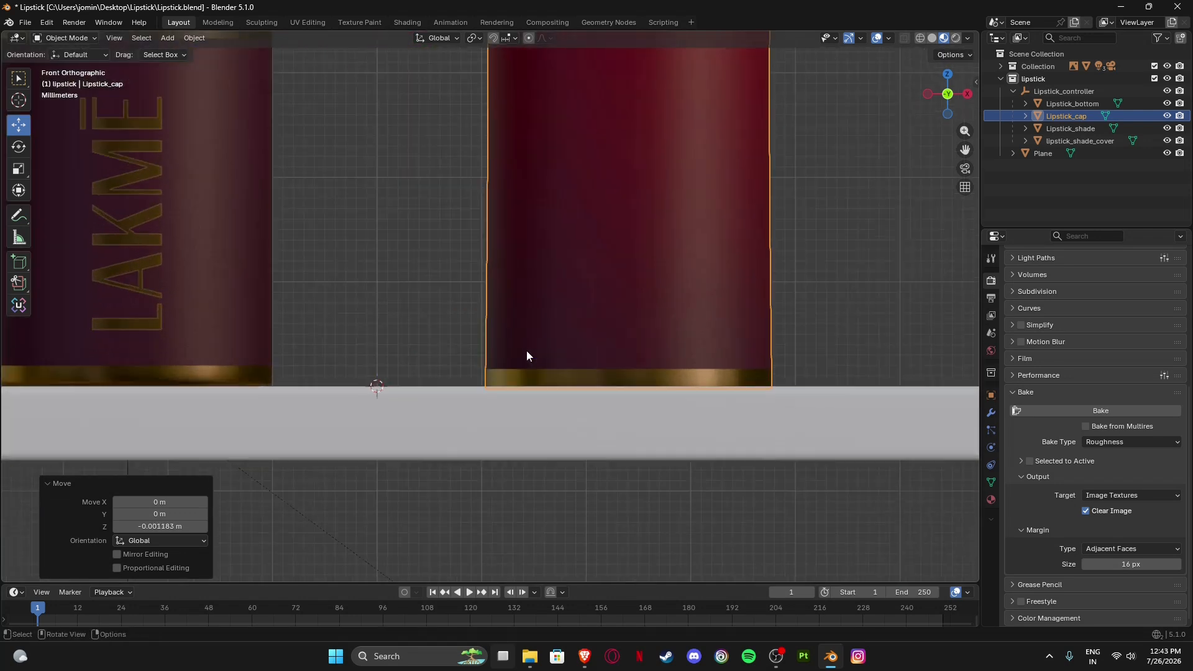
pyautogui.press('g')
pyautogui.press('z')
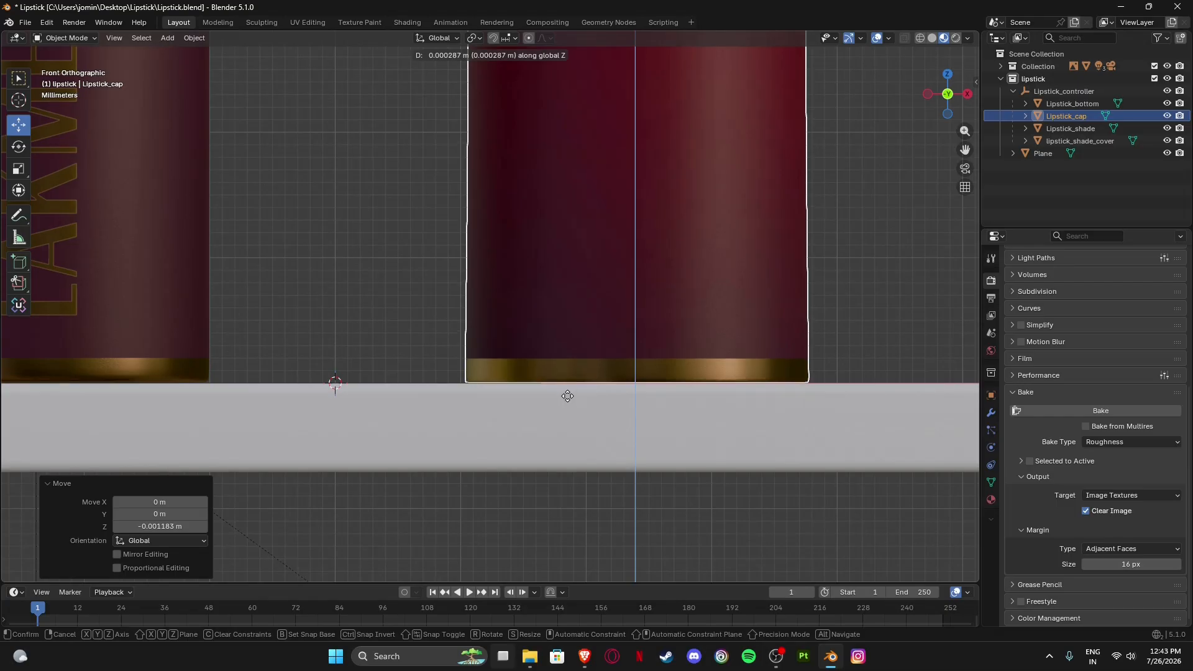
pyautogui.click(569, 396)
pyautogui.scroll(-3, 383, 351)
pyautogui.scroll(6, 373, 340)
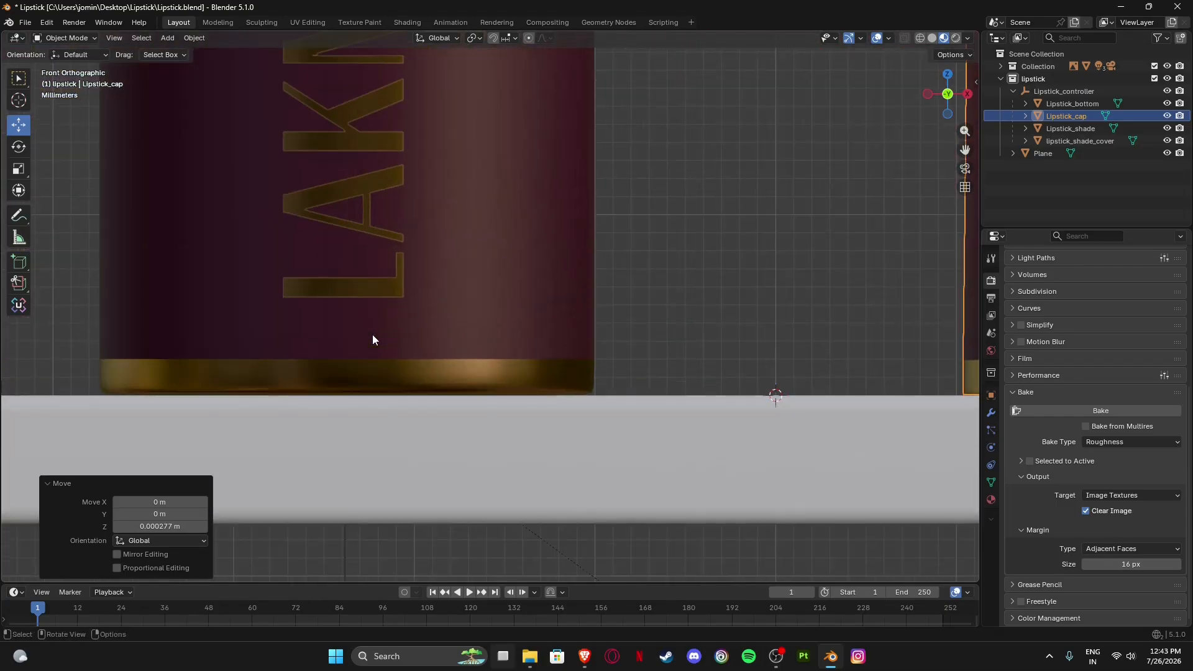
# Move the lipstick with Lipstick_controller toward the slab's back edge along positive Y.
pyautogui.scroll(-5, 373, 340)
pyautogui.moveTo(461, 320); pyautogui.dragTo(522, 369, button='middle')
pyautogui.click(497, 368)
pyautogui.click(460, 323)
pyautogui.click(460, 323)
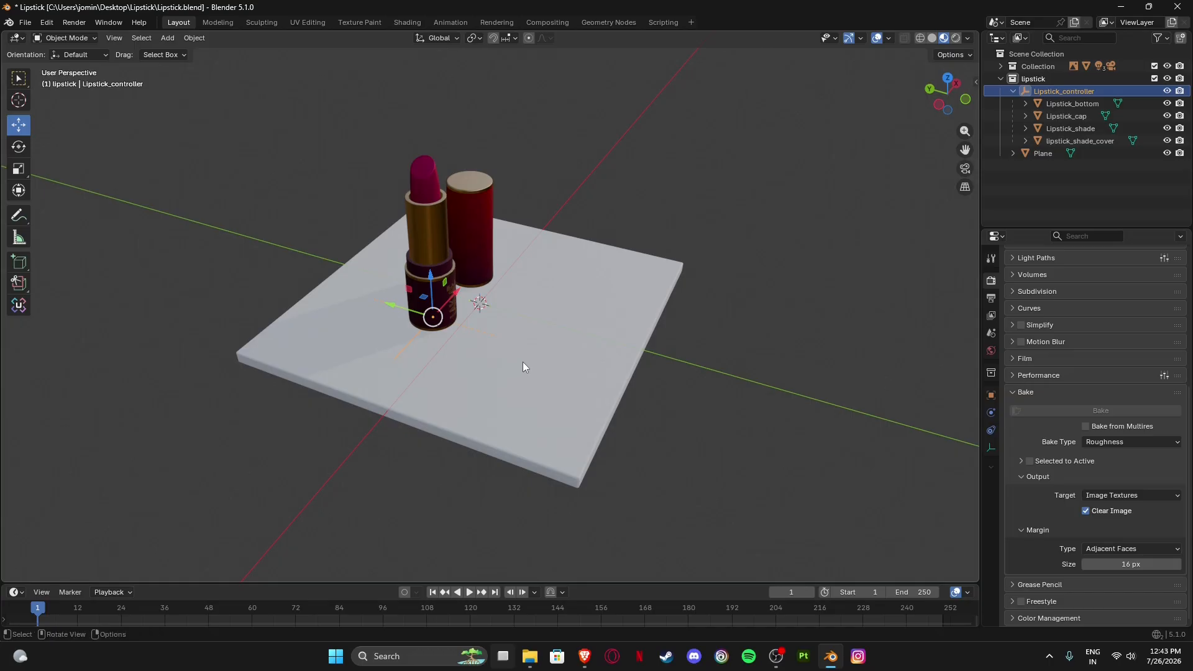
# Move the Lipstick_cap about 0.0235 m along Y, toward the slab's back edge.
pyautogui.moveTo(524, 364); pyautogui.dragTo(526, 337, button='middle')
pyautogui.click(519, 288)
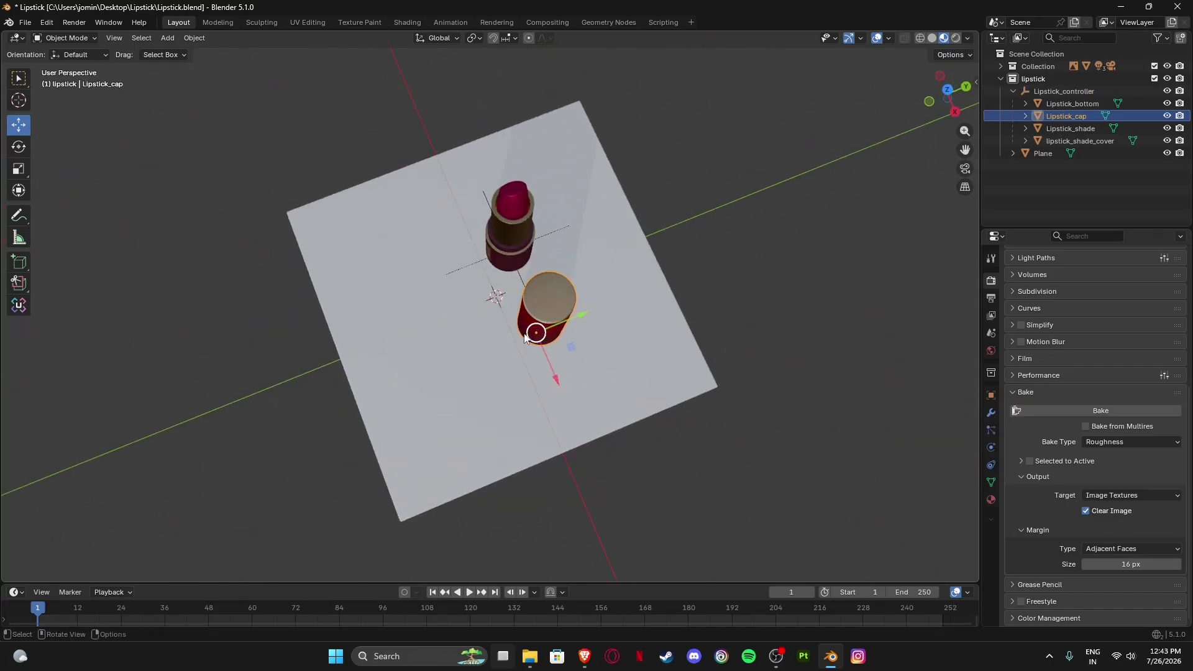
pyautogui.moveTo(581, 315); pyautogui.dragTo(611, 309)
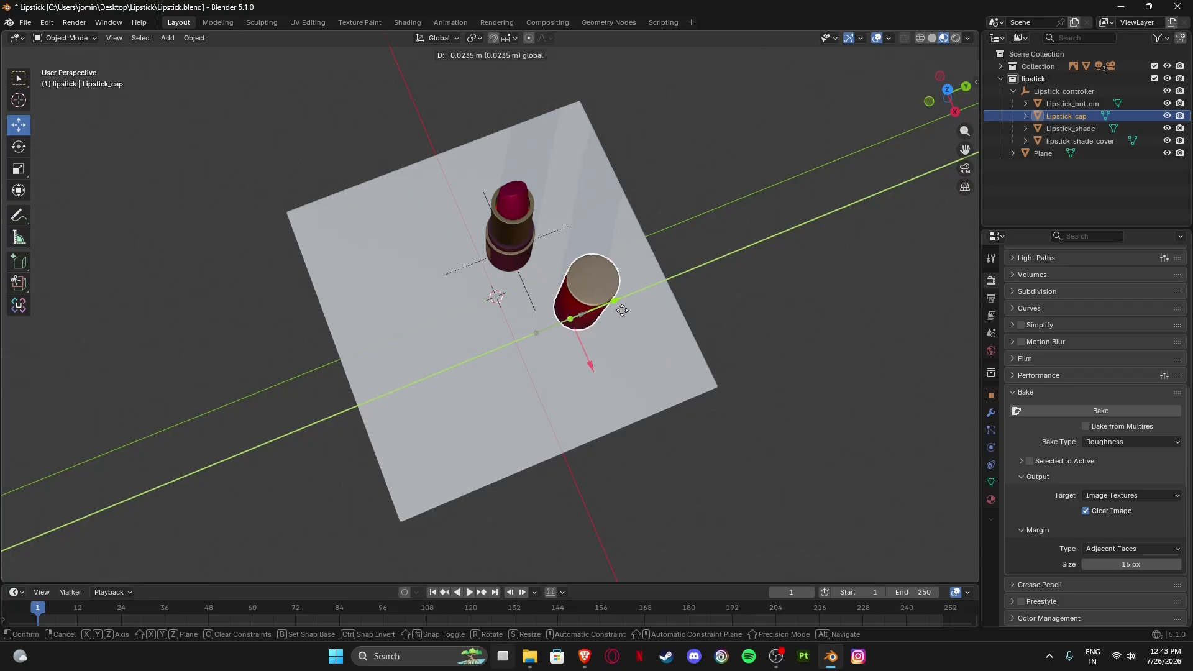
pyautogui.moveTo(622, 310); pyautogui.dragTo(622, 310)
pyautogui.moveTo(622, 310); pyautogui.dragTo(589, 357, button='middle')
pyautogui.click(474, 349)
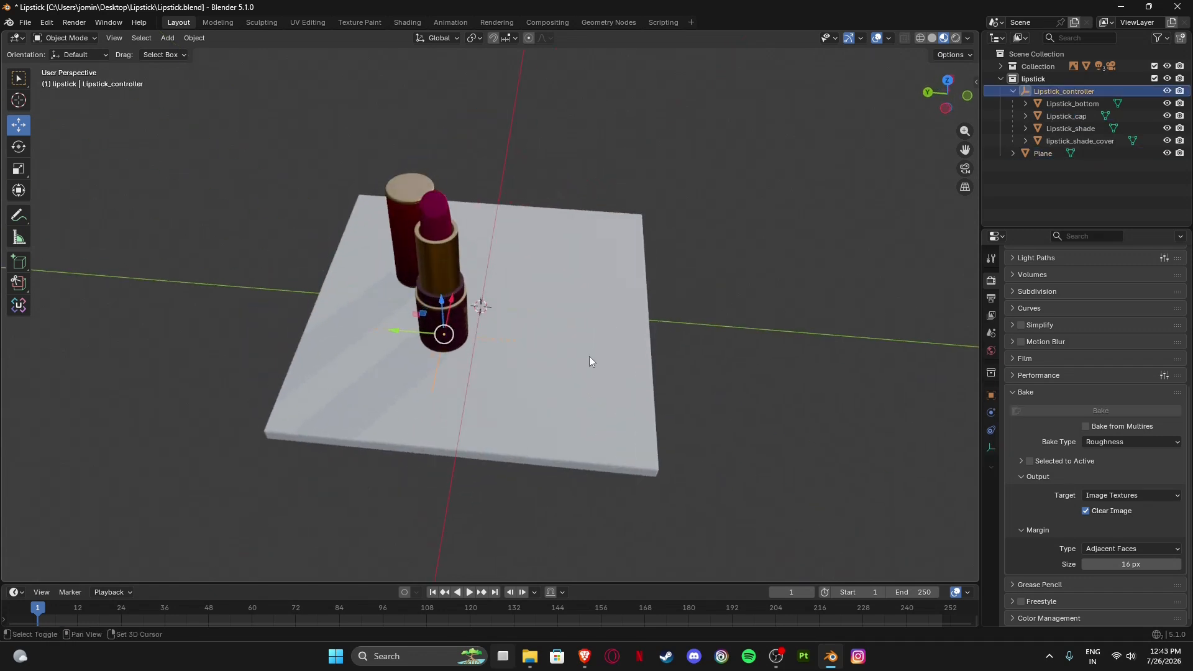
pyautogui.hotkey('shift', 'd')
pyautogui.rightClick(644, 360)
pyautogui.hotkey('ctrl', 'z')
# Duplicate the controller and all lipstick parts without the slab, and move the copy forward to about -0.029 m in Y.
pyautogui.moveTo(742, 381); pyautogui.dragTo(453, 278, button='middle')
pyautogui.press('a')
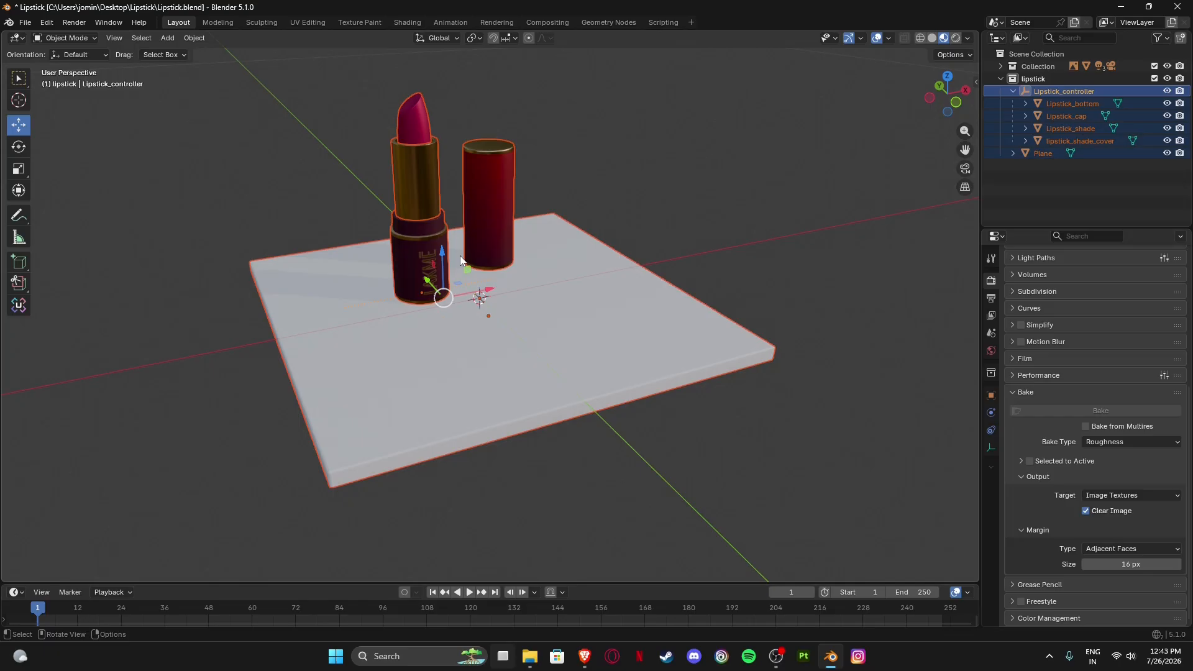
pyautogui.keyDown('ctrl'); pyautogui.moveTo(865, 289); pyautogui.dragTo(687, 448); pyautogui.keyUp('ctrl')
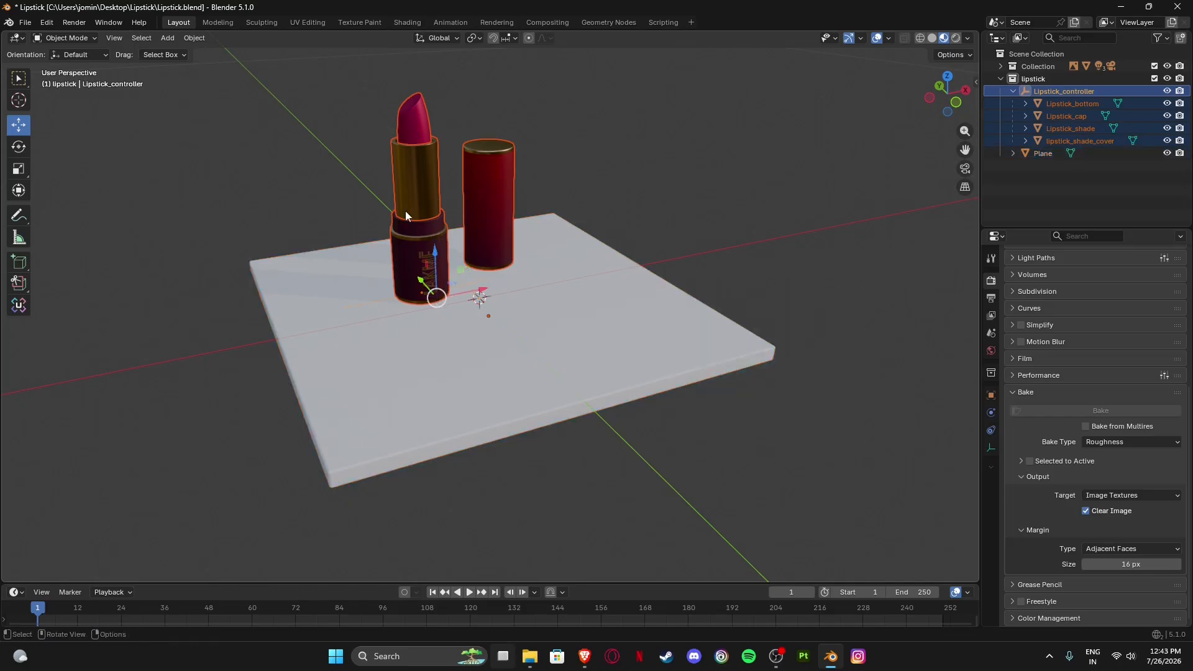
pyautogui.moveTo(385, 219); pyautogui.dragTo(413, 279, button='middle')
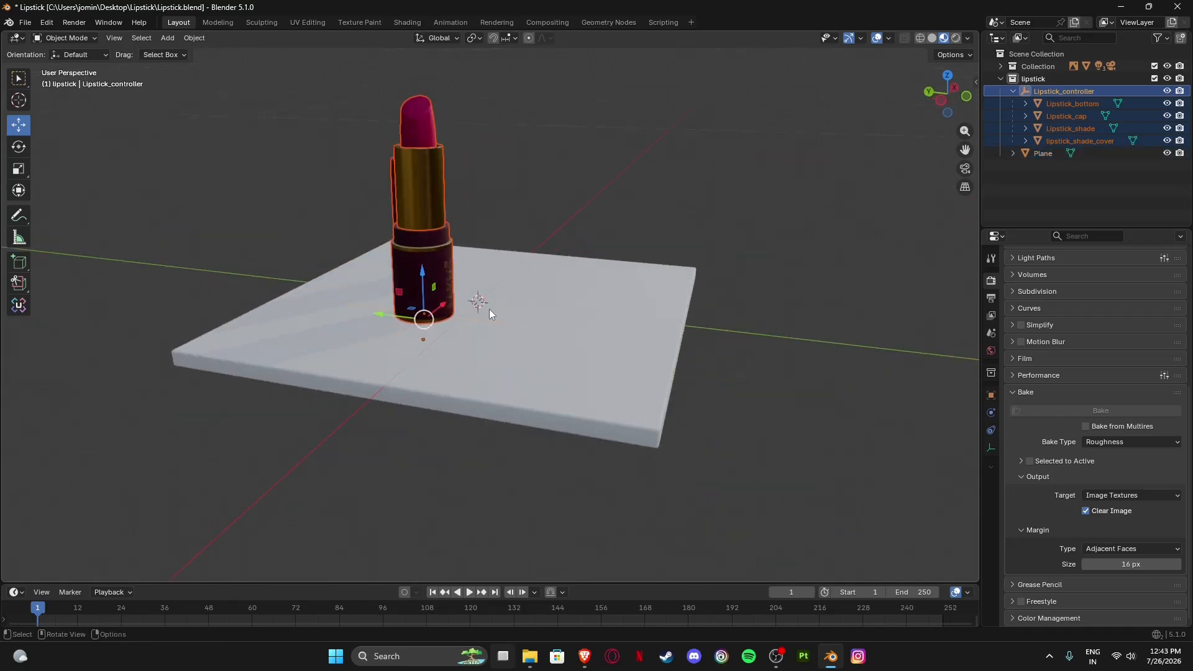
pyautogui.moveTo(490, 308); pyautogui.dragTo(505, 314, button='middle')
pyautogui.hotkey('shift', 'd')
pyautogui.rightClick(594, 301)
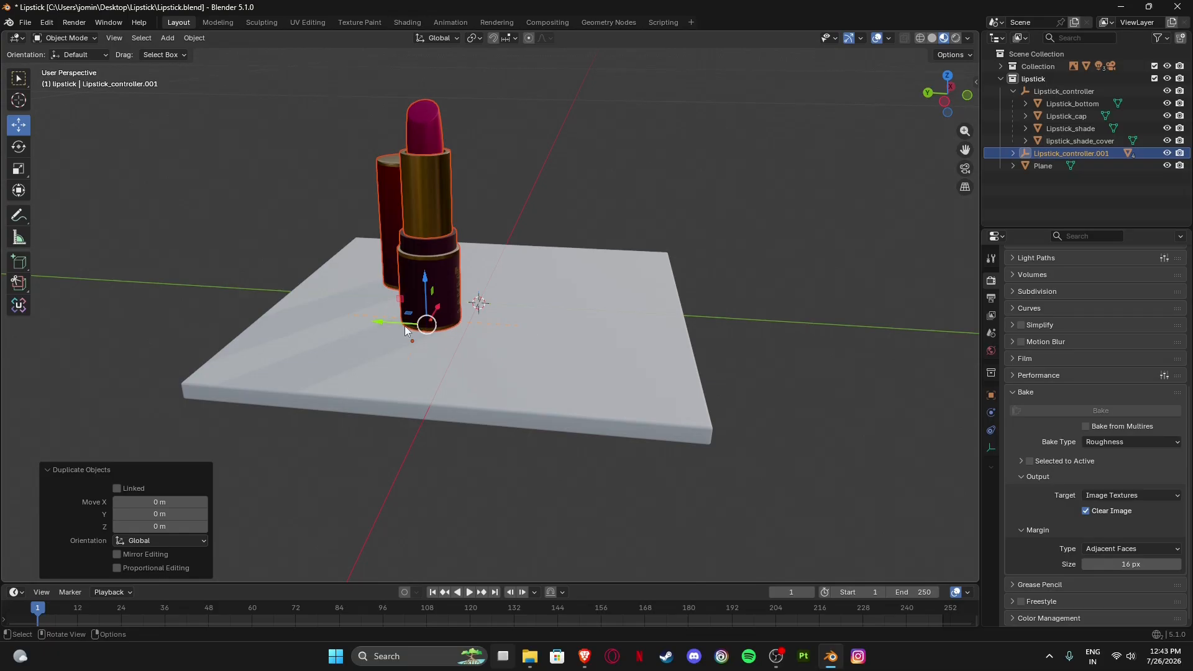
pyautogui.moveTo(390, 325); pyautogui.dragTo(495, 330)
# Set the duplicated cap's X, Y and Z location to 0 to put it back on its lipstick.
pyautogui.moveTo(495, 330); pyautogui.dragTo(511, 358, button='middle')
pyautogui.click(621, 504)
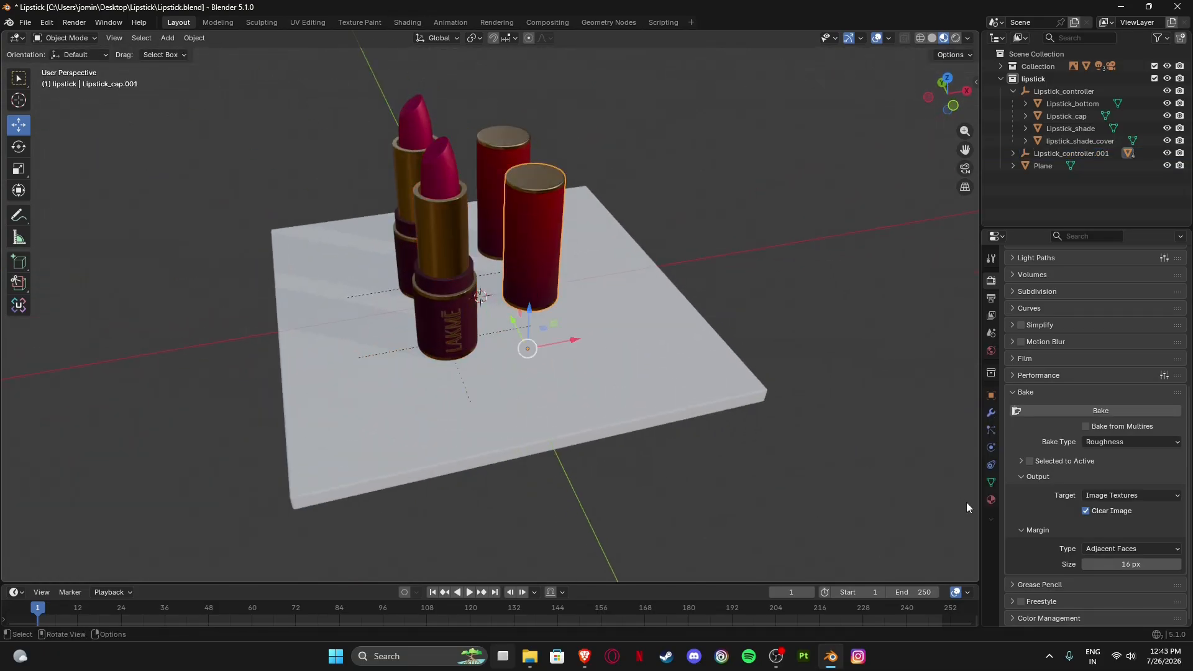
pyautogui.click(991, 395)
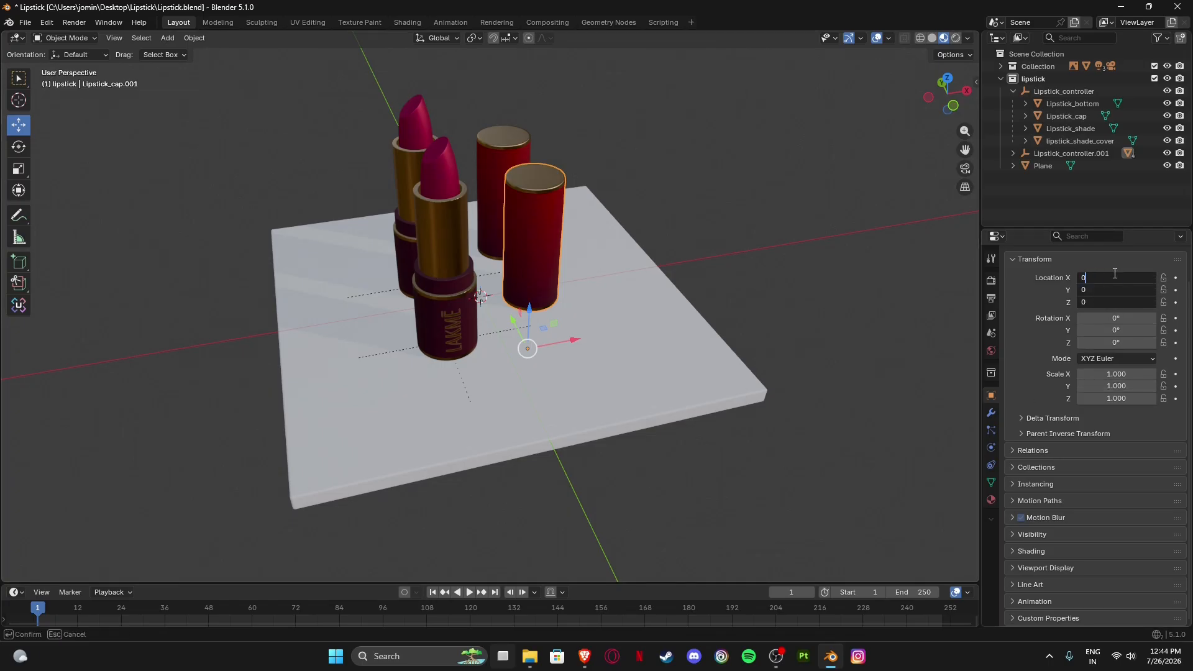
pyautogui.press('Return')
# Rotate the duplicated lipstick 90° in front view with Lipstick_controller.001 to lay it on its side.
pyautogui.moveTo(676, 343); pyautogui.dragTo(470, 317, button='middle')
pyautogui.click(458, 357)
pyautogui.click(465, 335)
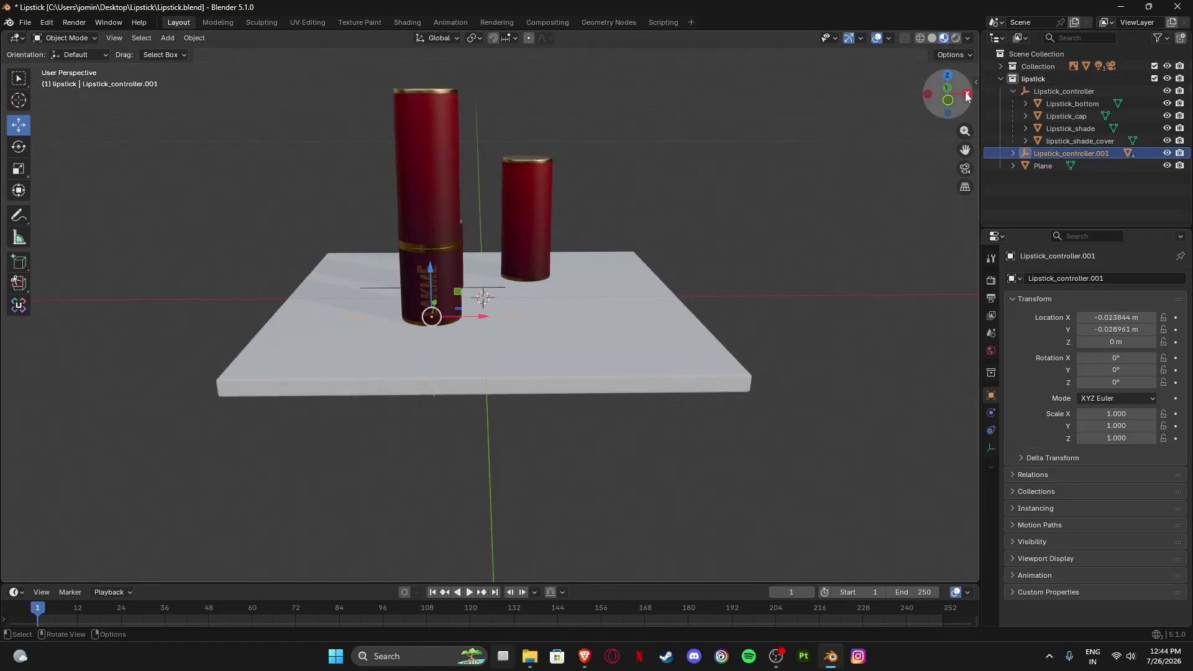
pyautogui.click(949, 107)
pyautogui.scroll(3, 569, 273)
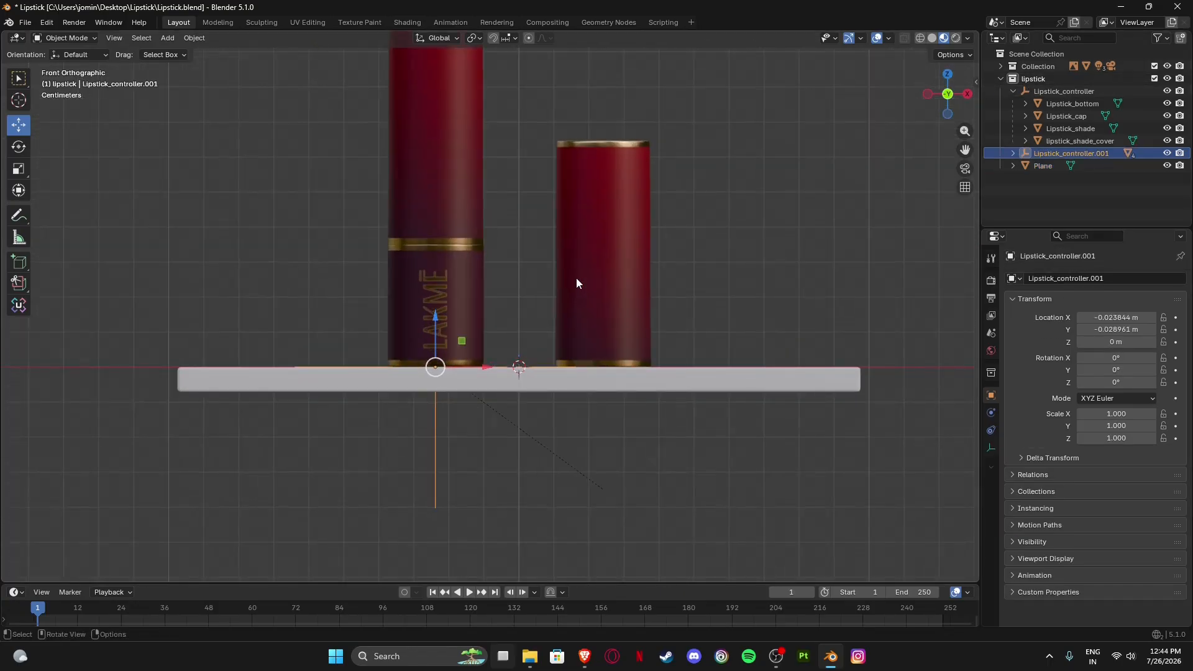
pyautogui.press('r')
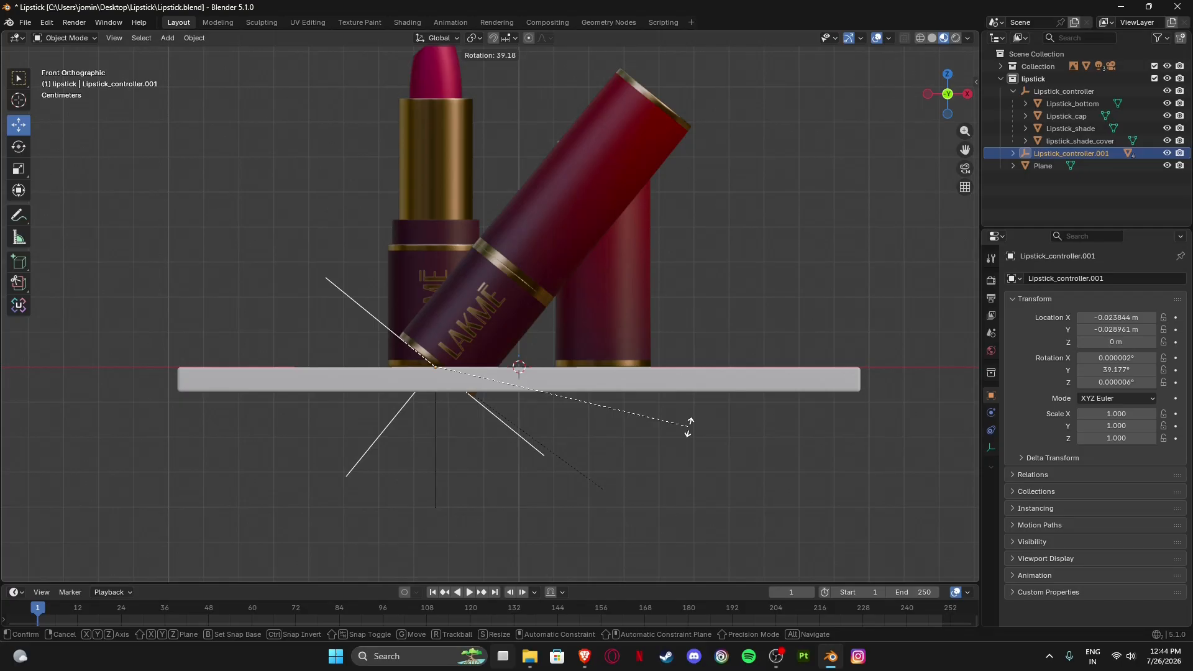
pyautogui.write('90')
pyautogui.press('Return')
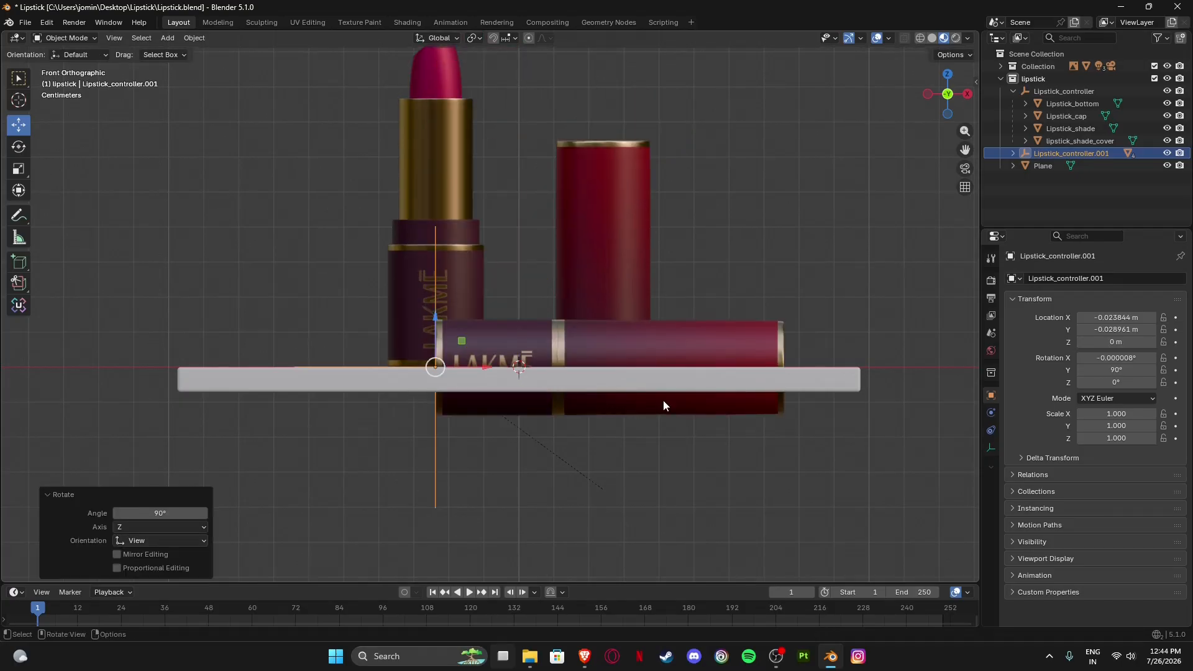
# Raise the lying lipstick to about 0.0138 m in Z so it rests on the slab's surface.
pyautogui.moveTo(663, 400); pyautogui.dragTo(520, 335, button='middle')
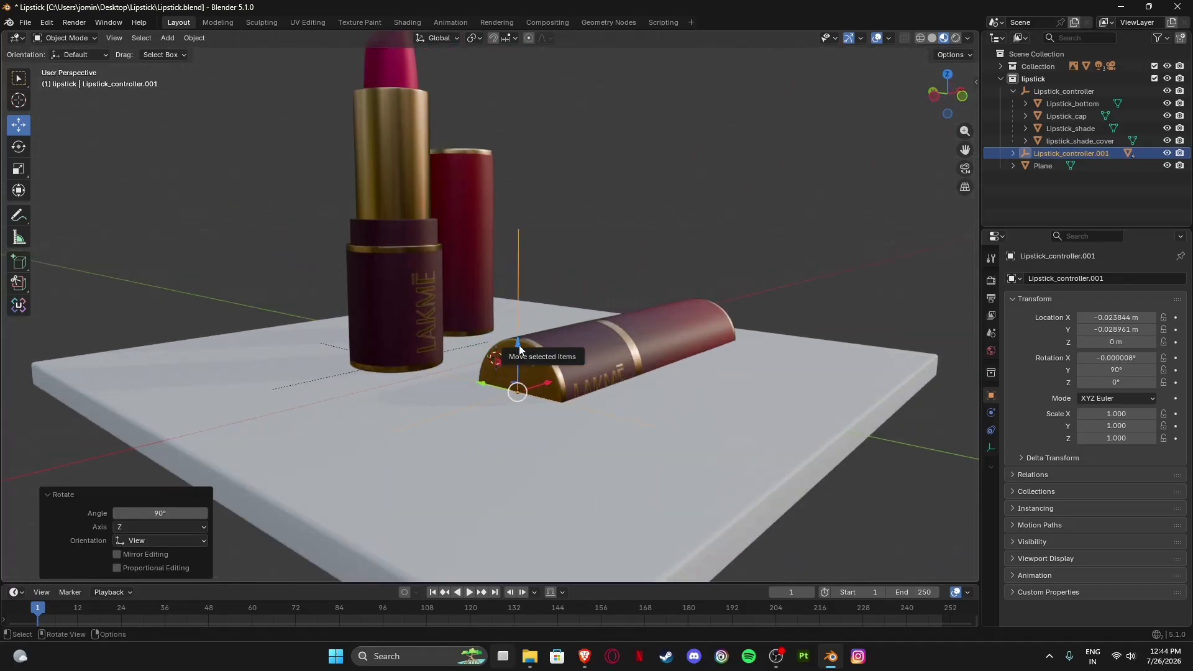
pyautogui.moveTo(520, 350); pyautogui.dragTo(518, 288)
pyautogui.moveTo(606, 326); pyautogui.dragTo(528, 339, button='middle')
pyautogui.scroll(4, 543, 307)
pyautogui.press('g')
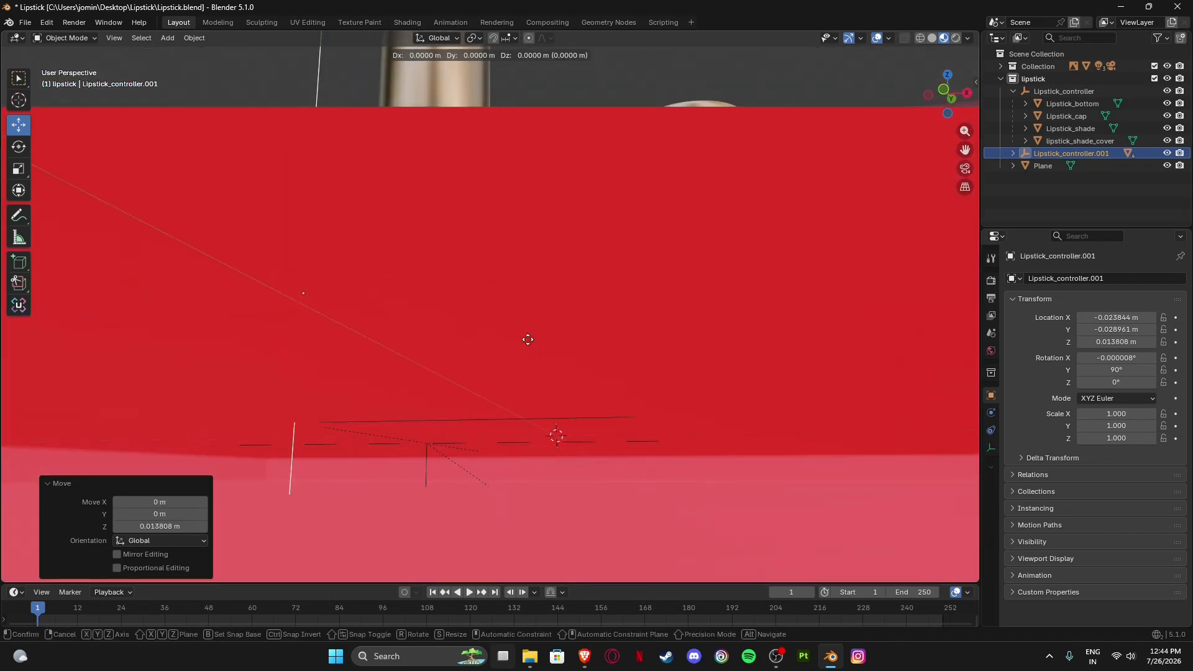
pyautogui.press('z')
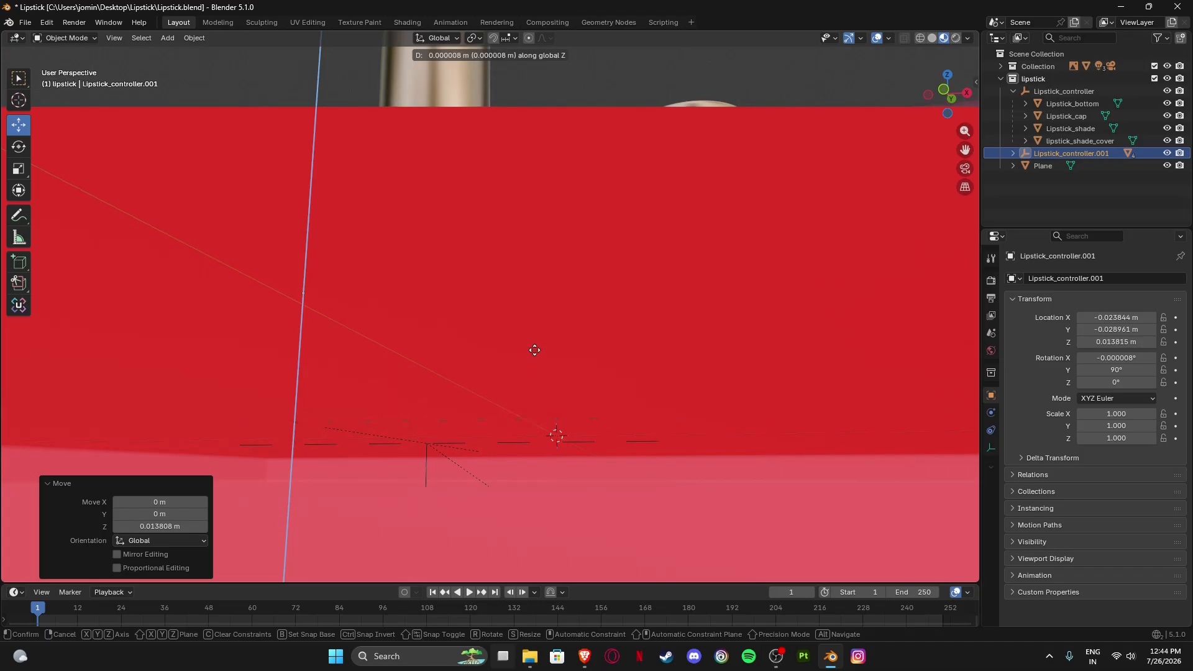
pyautogui.click(535, 349)
pyautogui.moveTo(535, 349); pyautogui.dragTo(587, 344, button='middle')
pyautogui.scroll(-4, 587, 344)
pyautogui.click(688, 222)
# Move the lying lipstick by Lipstick_controller.001 about -0.0315 m along X.
pyautogui.moveTo(653, 268); pyautogui.dragTo(453, 354, button='middle')
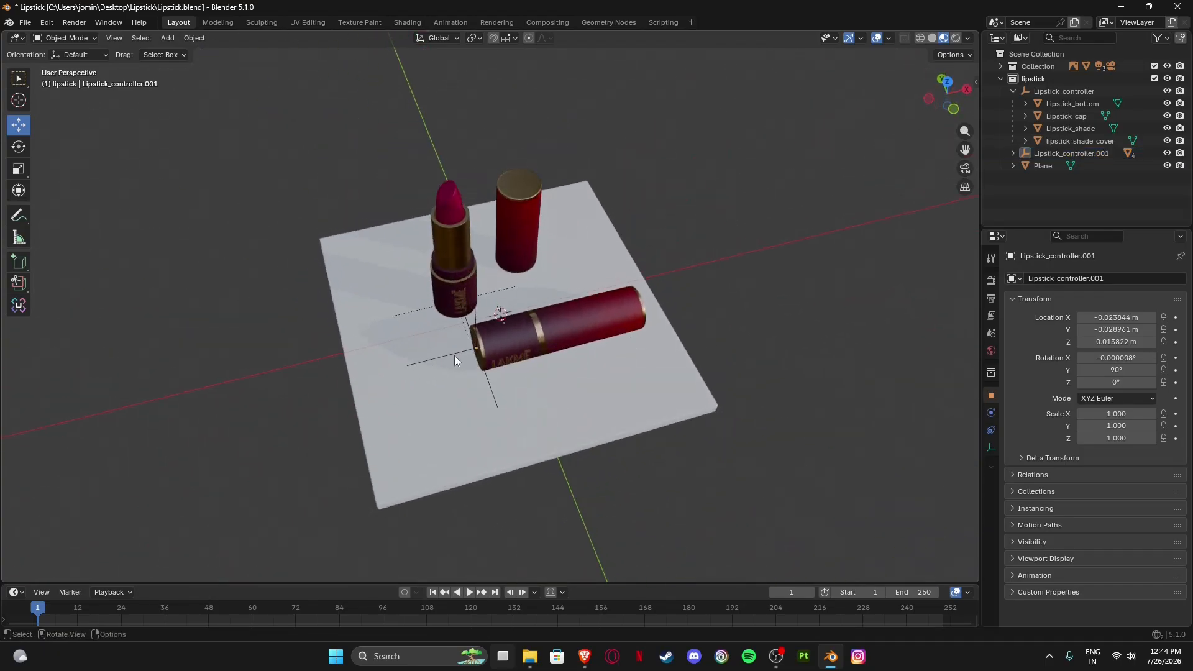
pyautogui.scroll(3, 453, 354)
pyautogui.click(437, 376)
pyautogui.press('g')
pyautogui.press('x')
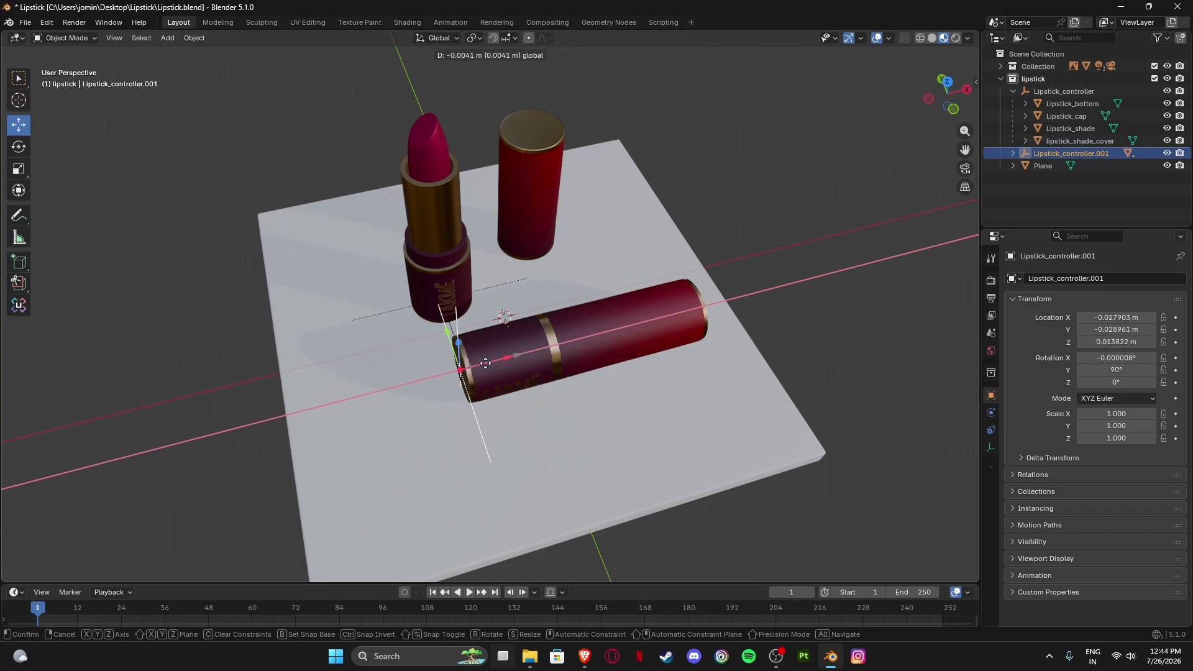
pyautogui.click(425, 372)
# Rotate the lying lipstick about -11.3° in top view to angle it on the slab.
pyautogui.scroll(-3, 425, 371)
pyautogui.moveTo(425, 372); pyautogui.dragTo(685, 259, button='middle')
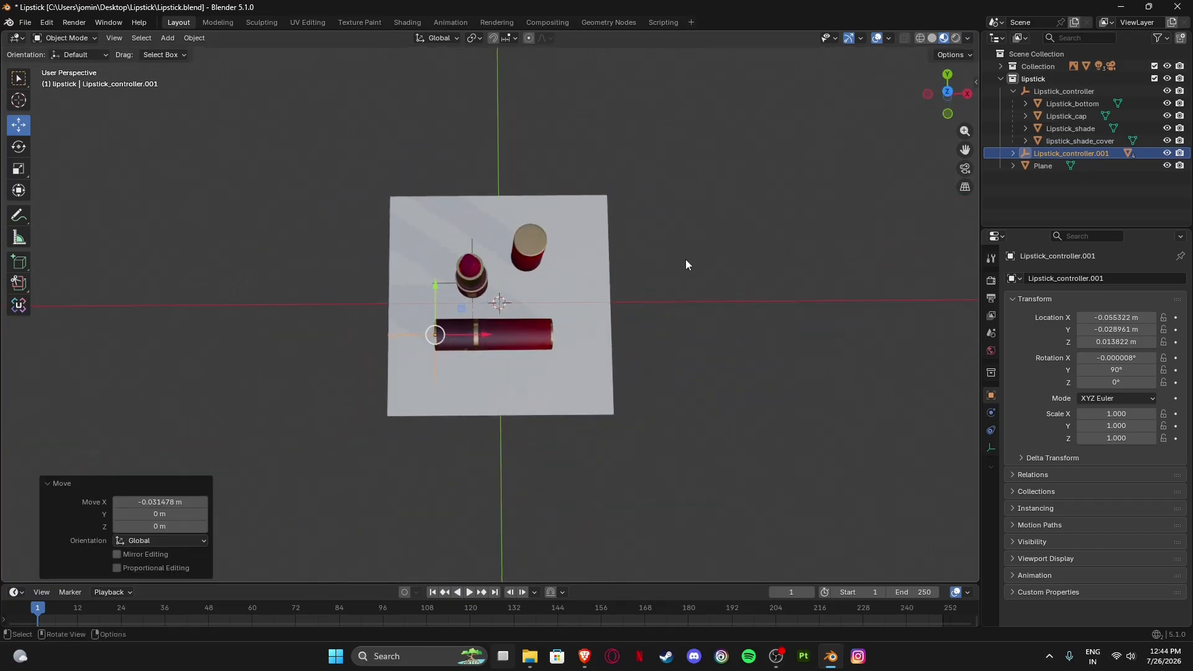
pyautogui.click(947, 94)
pyautogui.scroll(3, 718, 393)
pyautogui.press('r')
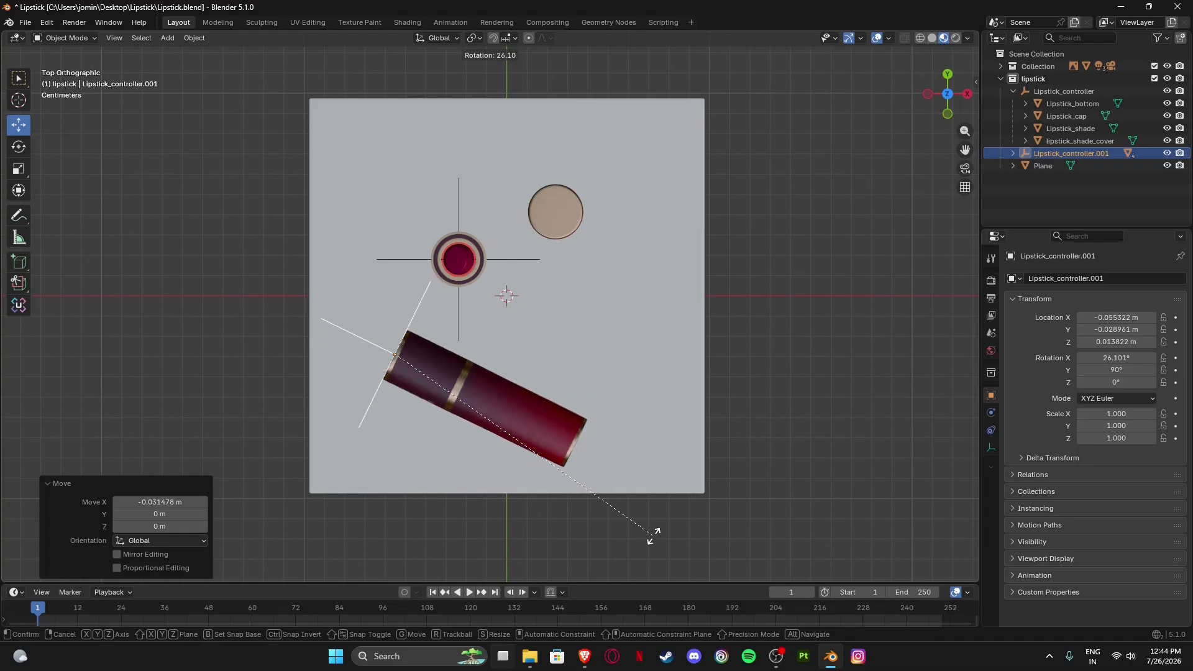
pyautogui.click(716, 347)
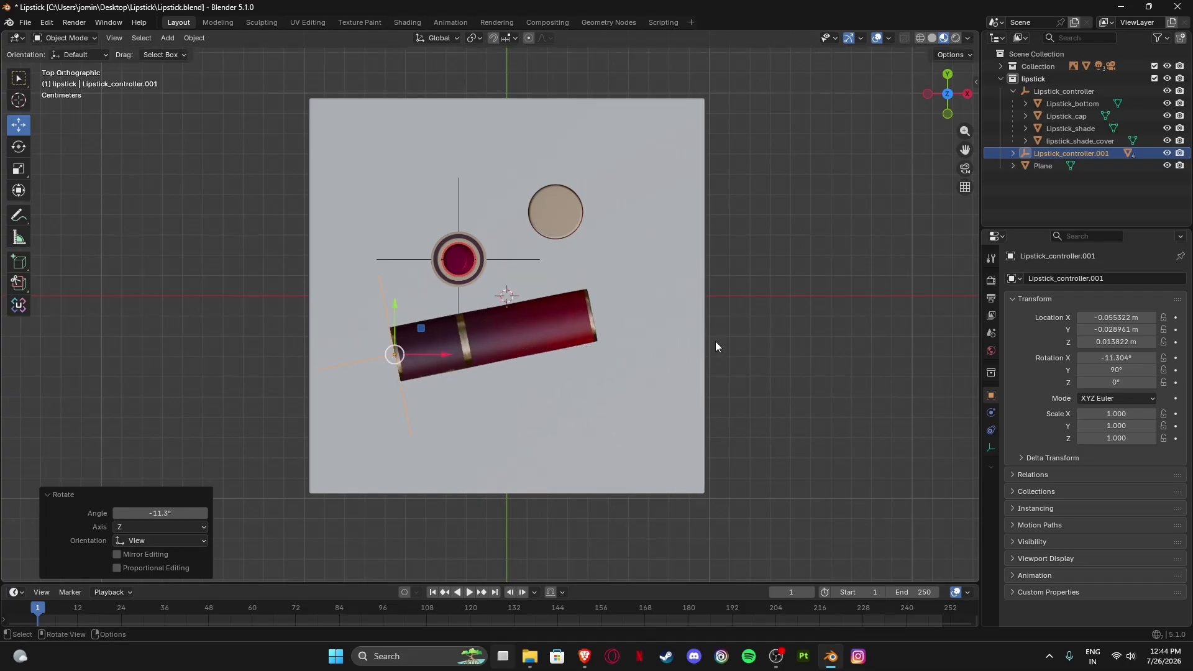
# Shift the lying lipstick about 0.0078 m along X and check the arrangement from the front and in perspective.
pyautogui.moveTo(716, 346); pyautogui.dragTo(718, 222, button='middle')
pyautogui.scroll(6, 453, 326)
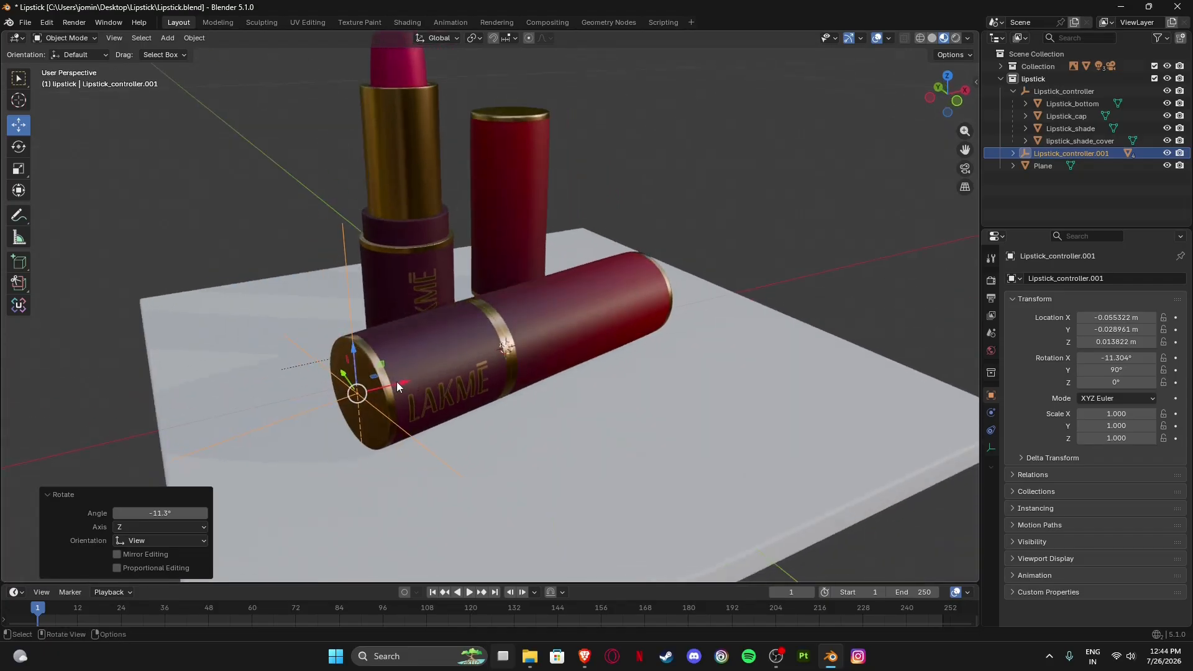
pyautogui.moveTo(397, 385); pyautogui.dragTo(434, 377)
pyautogui.scroll(-5, 533, 300)
pyautogui.moveTo(534, 299); pyautogui.dragTo(538, 321, button='middle')
pyautogui.click(946, 108)
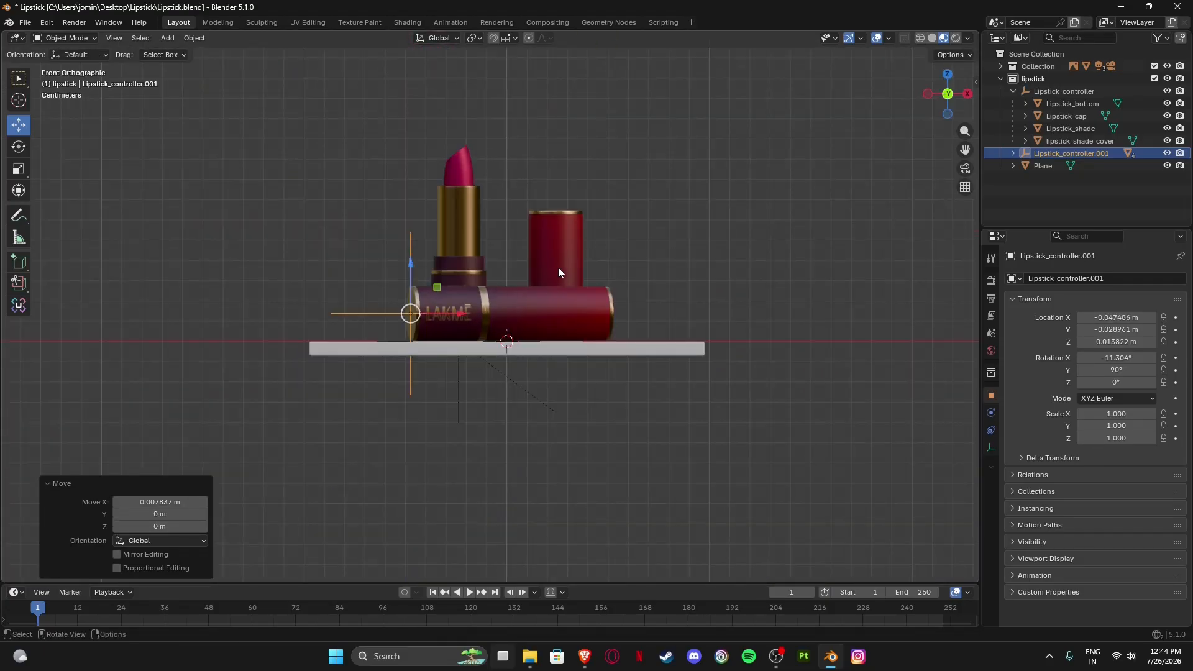
pyautogui.moveTo(559, 268); pyautogui.dragTo(550, 346, button='middle')
pyautogui.scroll(2, 549, 346)
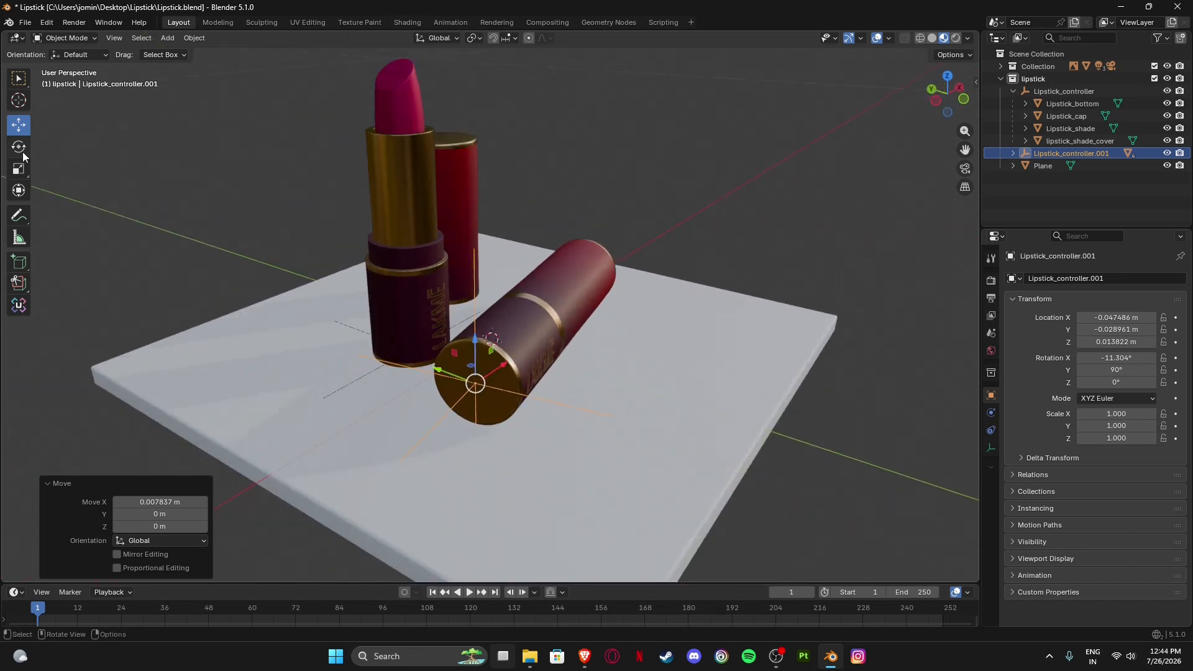
# Roll the lying lipstick about -52.3° around its local Z axis so its LAKMÉ logo faces outward.
pyautogui.moveTo(472, 349); pyautogui.dragTo(526, 357, button='middle')
pyautogui.moveTo(460, 406); pyautogui.dragTo(457, 397, button='middle')
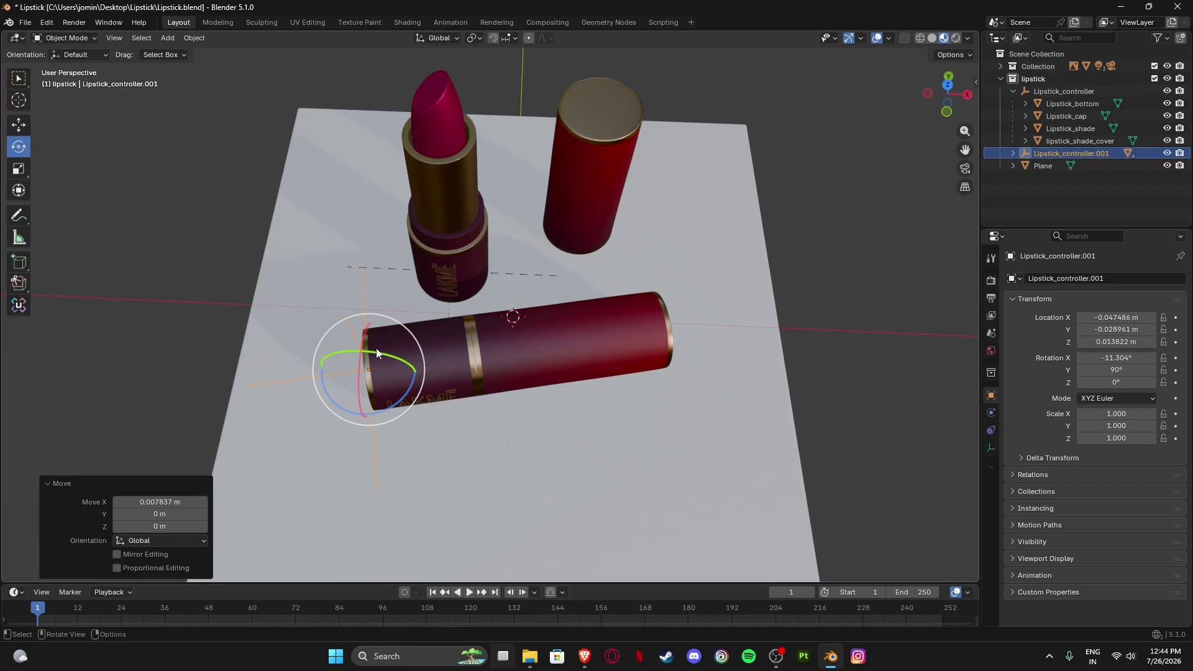
pyautogui.click(447, 38)
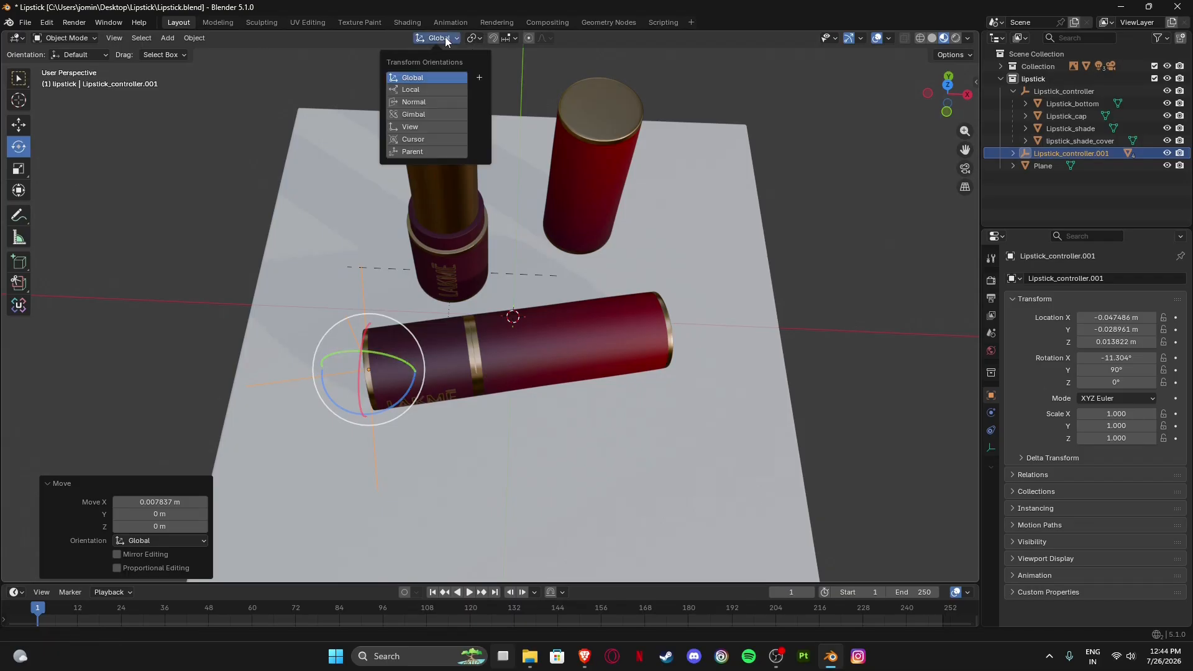
pyautogui.click(421, 90)
pyautogui.moveTo(512, 287); pyautogui.dragTo(746, 208, button='middle')
pyautogui.moveTo(507, 328); pyautogui.dragTo(468, 289)
pyautogui.moveTo(666, 284); pyautogui.dragTo(617, 326, button='middle')
pyautogui.scroll(-3, 619, 326)
pyautogui.moveTo(491, 338); pyautogui.dragTo(718, 315, button='middle')
pyautogui.moveTo(579, 335); pyautogui.dragTo(602, 334, button='middle')
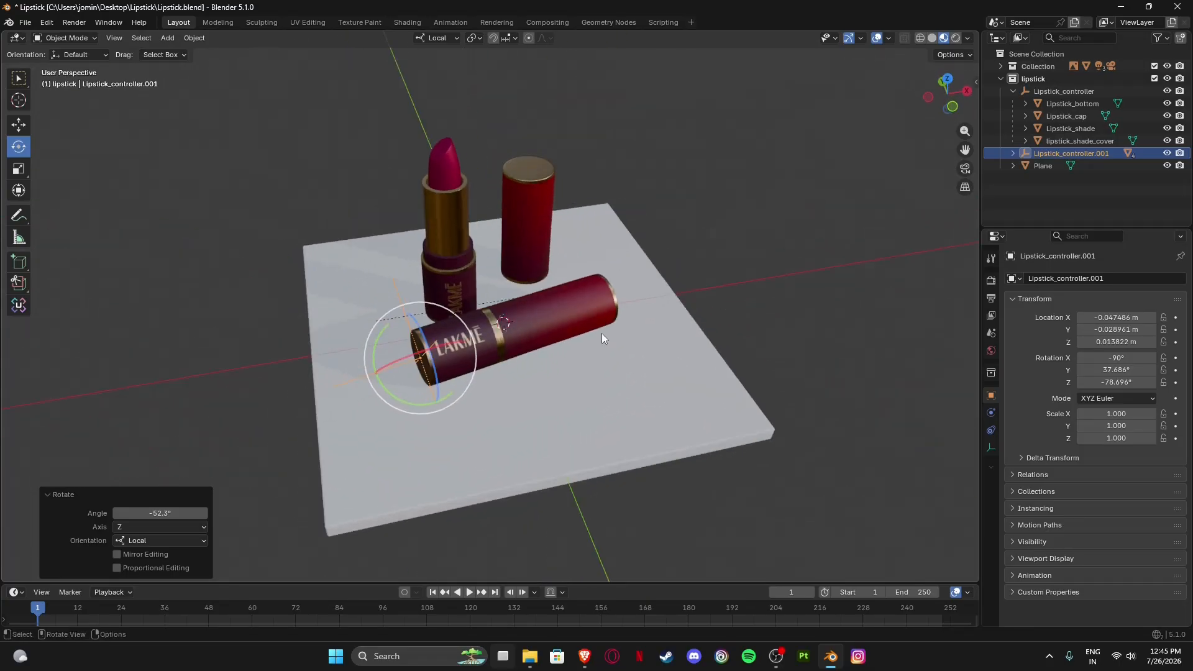
# Examine the lying lipstick's logo and the whole arrangement on the slab up close and from several angles.
pyautogui.scroll(3, 602, 333)
pyautogui.moveTo(426, 357); pyautogui.dragTo(363, 327, button='middle')
pyautogui.scroll(2, 436, 339)
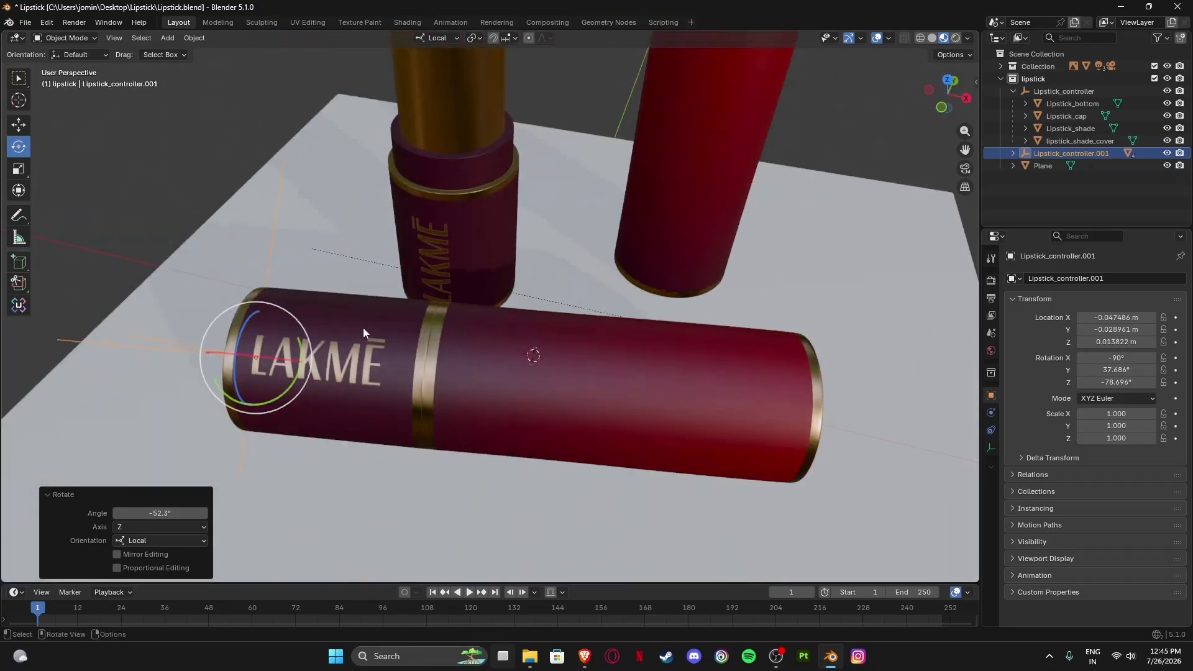
pyautogui.scroll(-4, 363, 326)
pyautogui.moveTo(657, 285); pyautogui.dragTo(588, 329, button='middle')
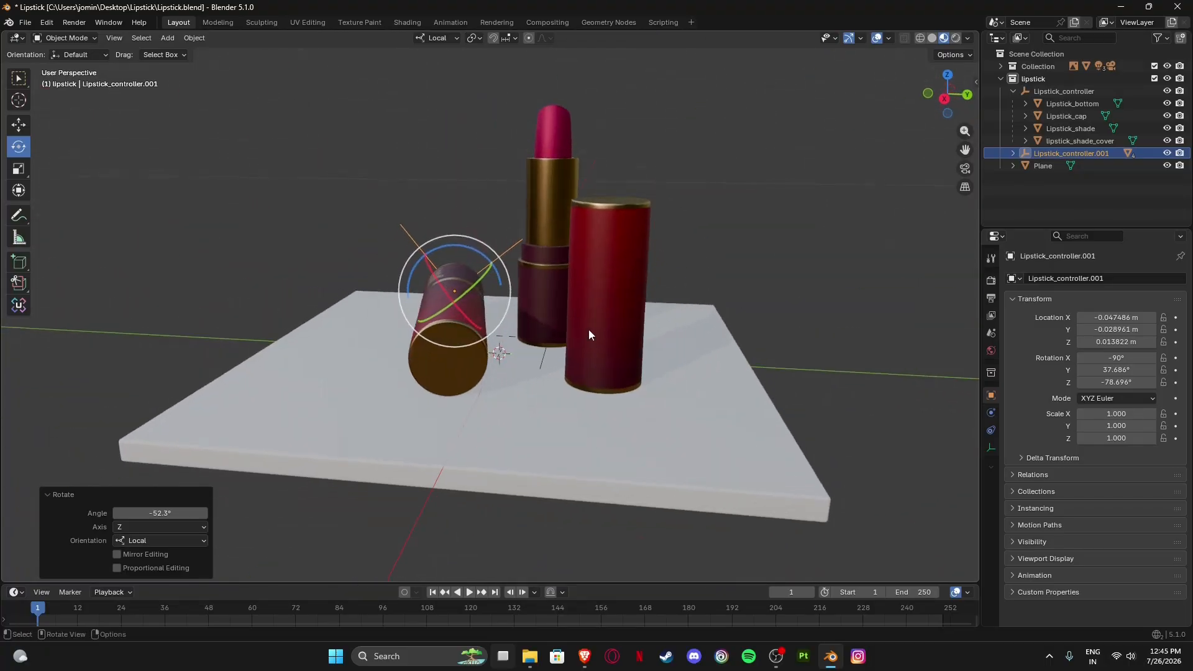
pyautogui.scroll(3, 607, 335)
pyautogui.scroll(-4, 510, 339)
pyautogui.moveTo(502, 338); pyautogui.dragTo(612, 326, button='middle')
pyautogui.scroll(4, 484, 256)
pyautogui.keyDown('shift'); pyautogui.moveTo(429, 181); pyautogui.dragTo(491, 298, button='middle'); pyautogui.keyUp('shift')
pyautogui.scroll(5, 491, 299)
pyautogui.moveTo(603, 367); pyautogui.dragTo(542, 346, button='middle')
pyautogui.scroll(-13, 509, 258)
pyautogui.scroll(6, 509, 345)
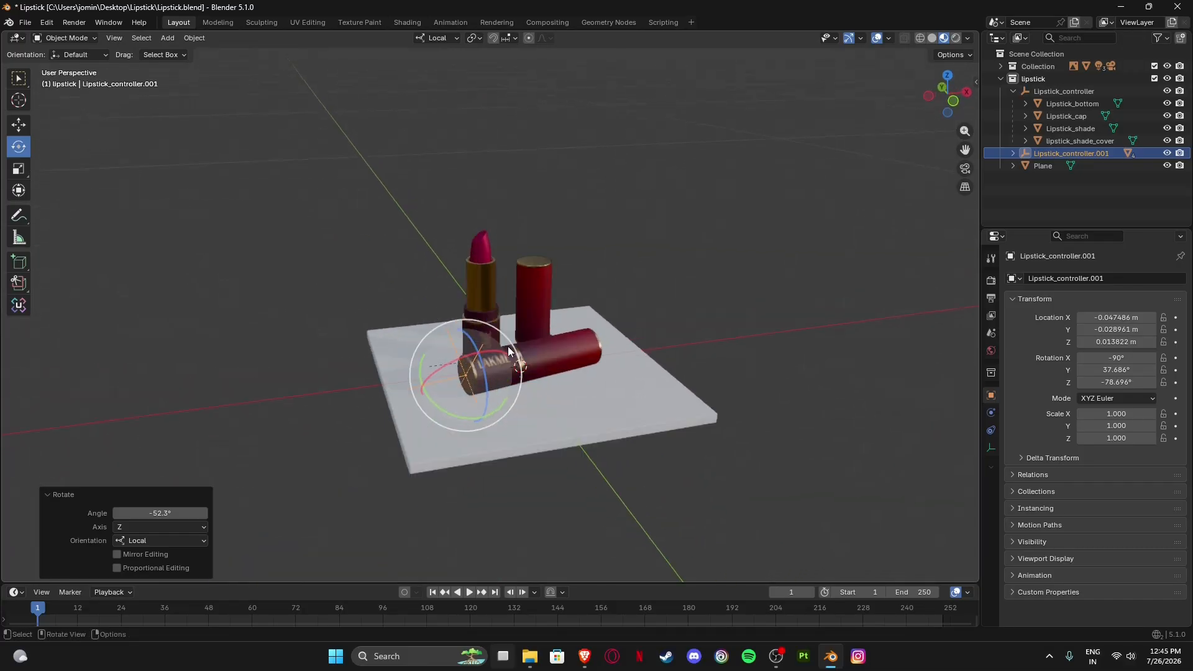
pyautogui.keyDown('shift'); pyautogui.moveTo(598, 378); pyautogui.dragTo(562, 335, button='middle'); pyautogui.keyUp('shift')
pyautogui.moveTo(562, 336)
pyautogui.mouseDown(button='middle')
pyautogui.moveTo(540, 334)
pyautogui.moveTo(547, 347)
pyautogui.moveTo(558, 328)
pyautogui.moveTo(562, 355)
pyautogui.moveTo(549, 365)
pyautogui.moveTo(549, 311)
pyautogui.moveTo(575, 352)
pyautogui.mouseUp(button='middle')
# Rename the slab's material to "surface".
pyautogui.click(694, 288)
pyautogui.scroll(-3, 621, 317)
pyautogui.click(575, 352)
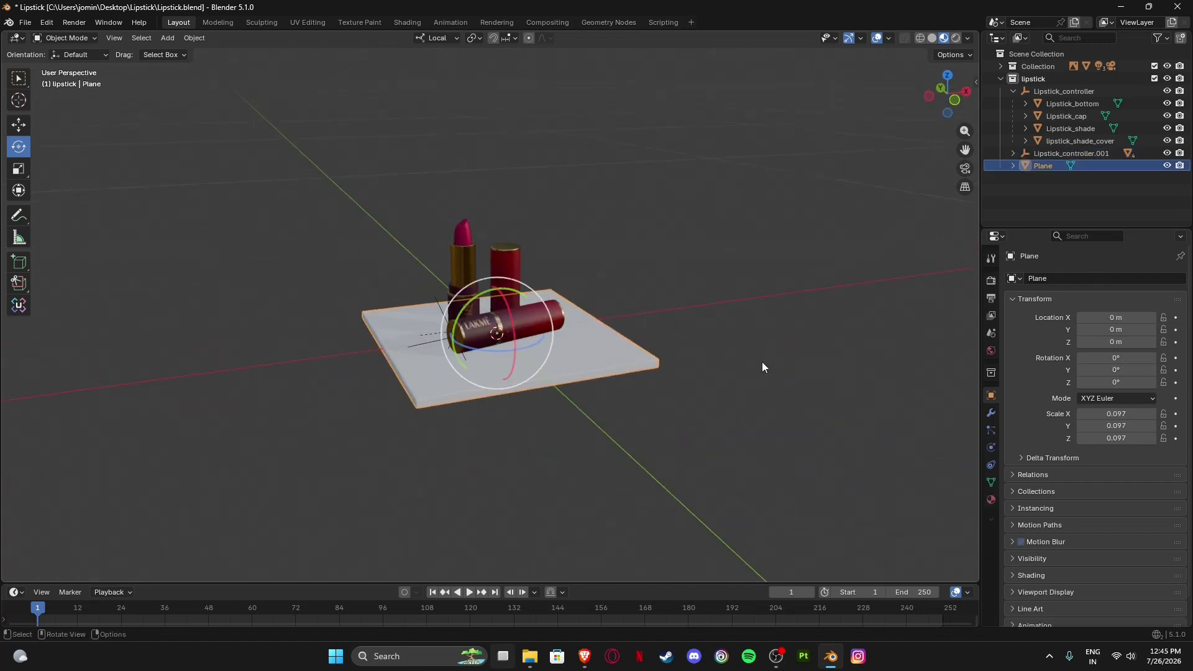
pyautogui.click(991, 501)
pyautogui.click(1061, 331)
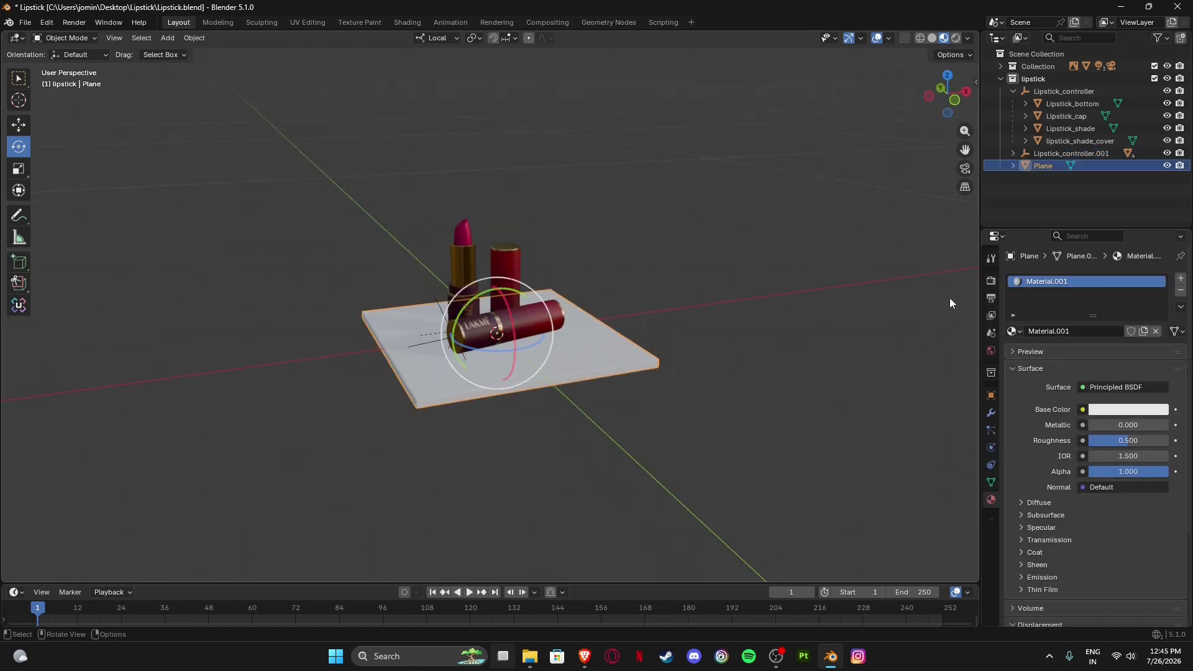
pyautogui.doubleClick(1064, 278)
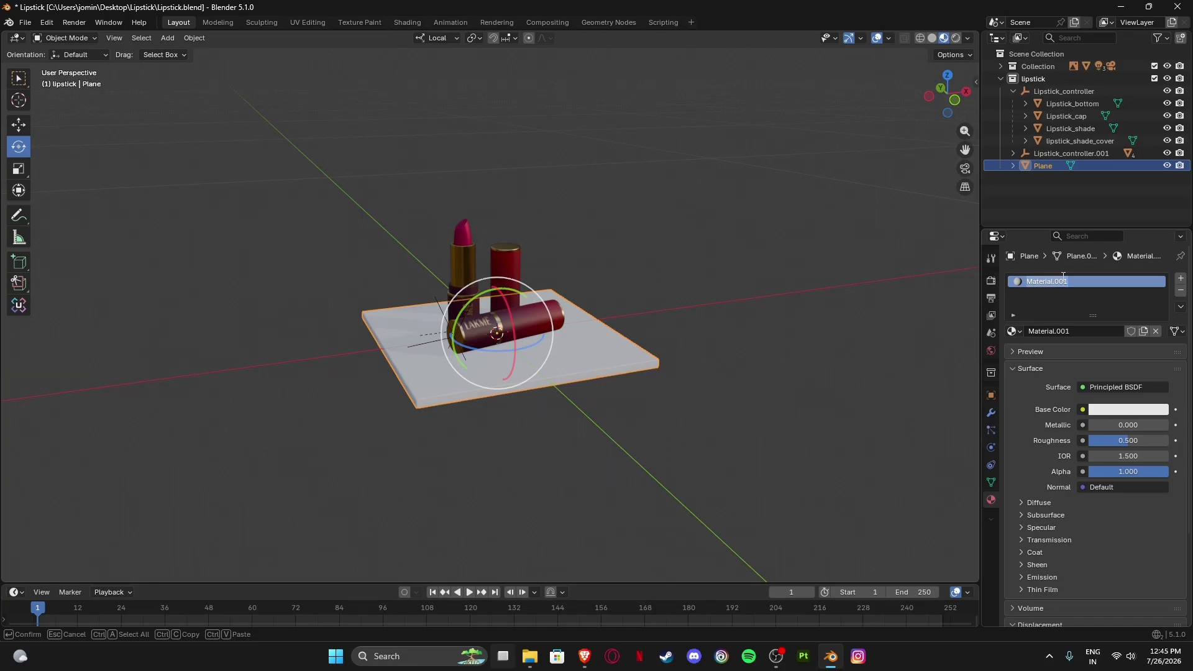
pyautogui.write('surface')
pyautogui.press('Return')
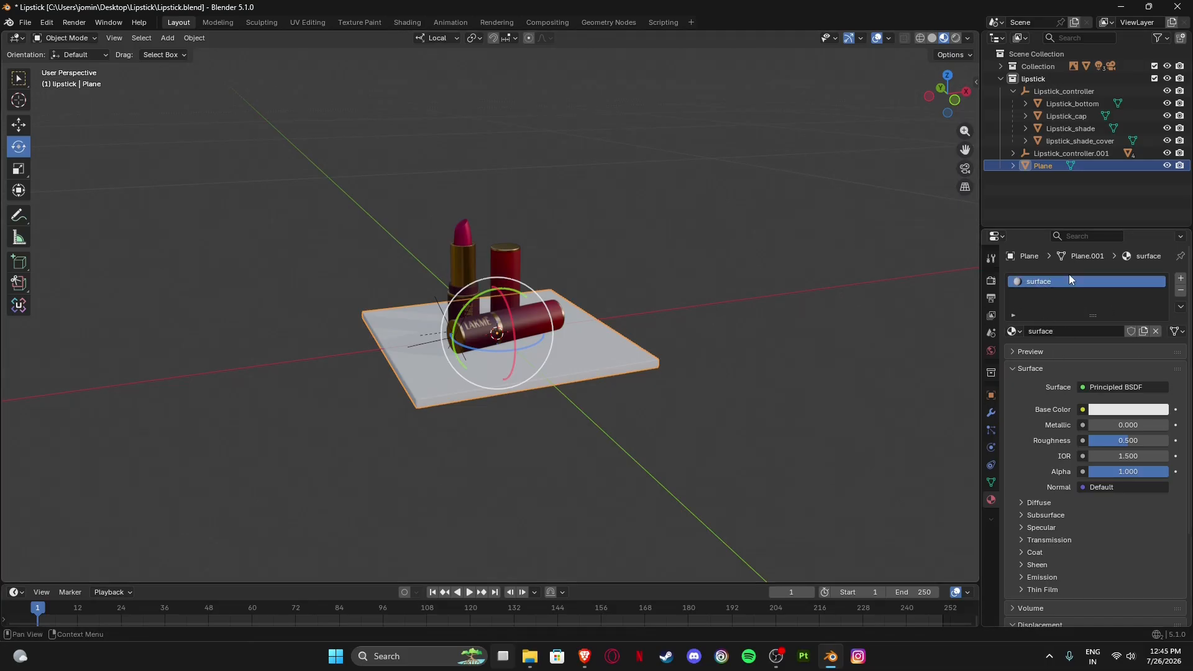
# Try a dark plum base color, #57273C, on the slab's surface material.
pyautogui.click(1110, 410)
pyautogui.moveTo(1159, 247); pyautogui.dragTo(1159, 257)
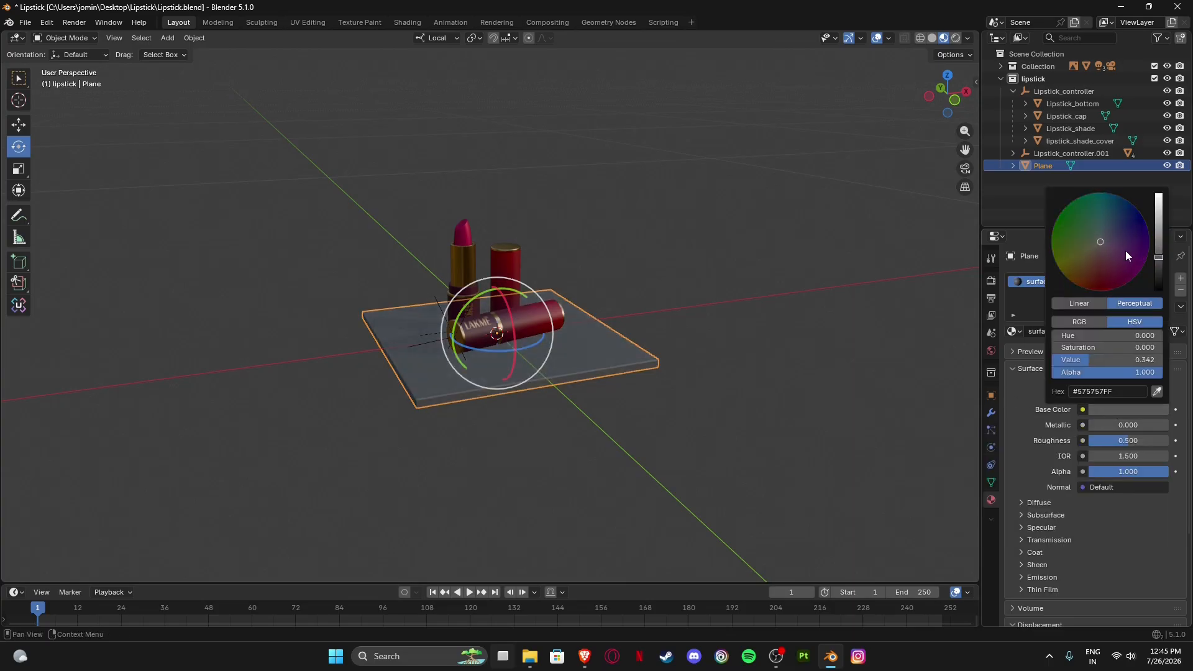
pyautogui.click(1098, 255)
pyautogui.click(1076, 260)
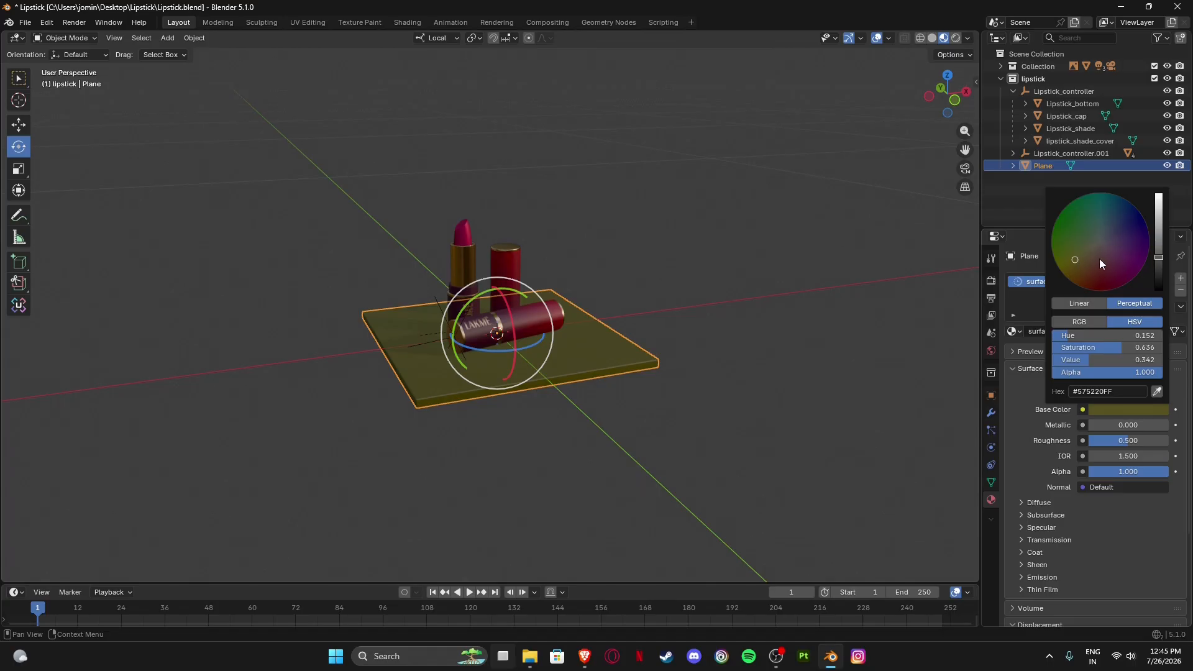
pyautogui.moveTo(1101, 264)
pyautogui.mouseDown()
pyautogui.moveTo(1088, 262)
pyautogui.moveTo(1114, 251)
pyautogui.moveTo(1112, 267)
pyautogui.mouseUp()
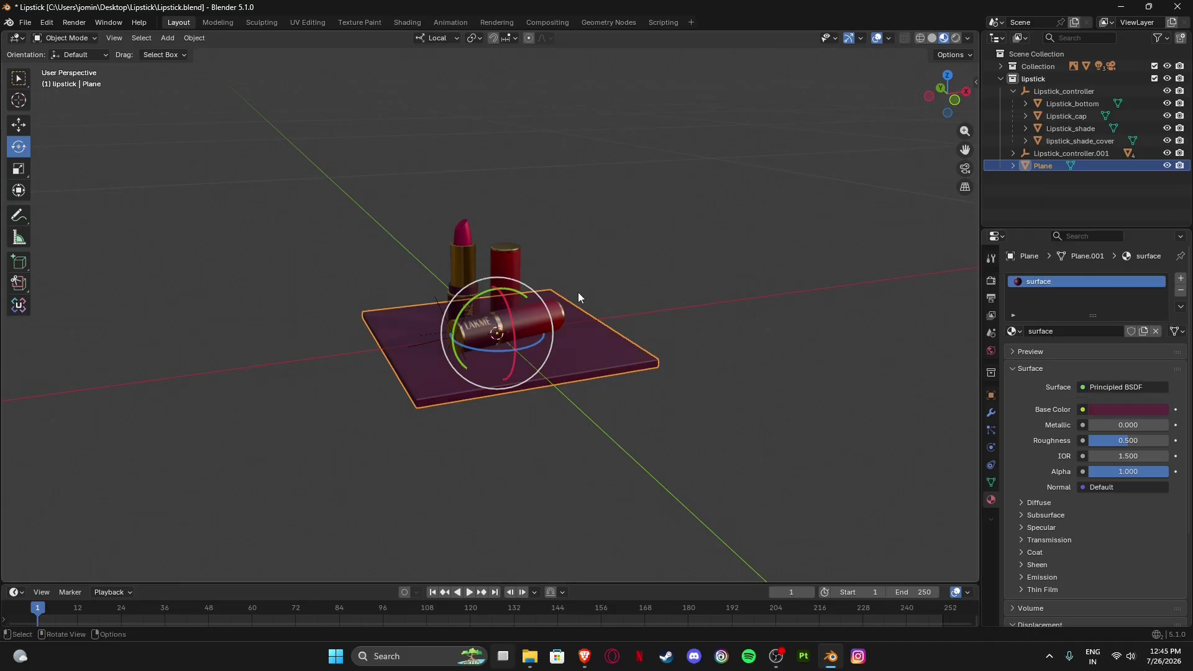
# Set the surface material's Metallic to 1.000 and Roughness to 0.654.
pyautogui.scroll(3, 578, 293)
pyautogui.scroll(-1, 571, 301)
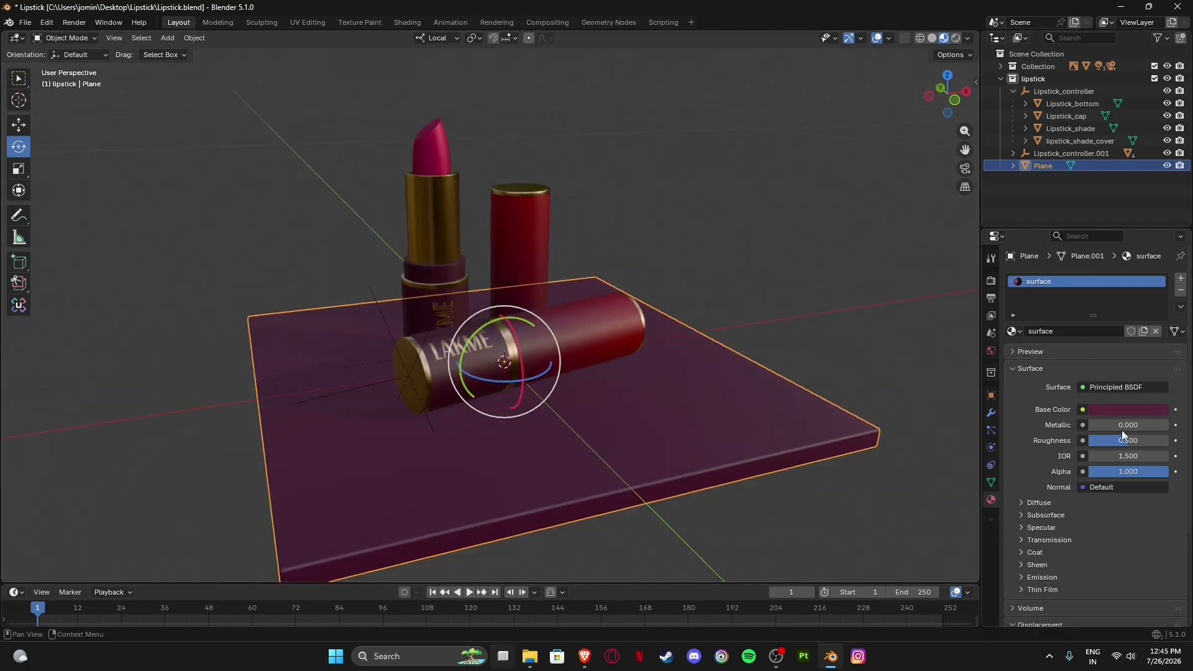
pyautogui.moveTo(1122, 430)
pyautogui.mouseDown()
pyautogui.moveTo(1168, 430)
pyautogui.moveTo(1102, 444)
pyautogui.moveTo(1141, 440)
pyautogui.mouseUp()
# Brighten the slab's base color to rose red #9E4756 with a value of 0.620 and check it in the scene.
pyautogui.click(1105, 408)
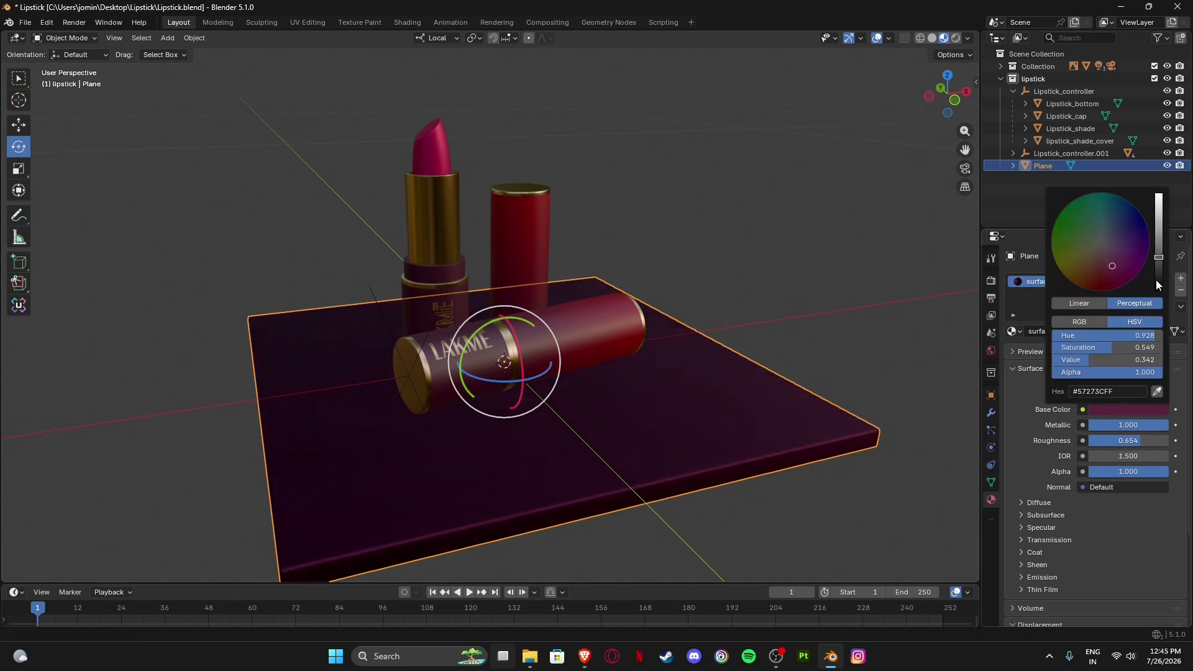
pyautogui.moveTo(1159, 254); pyautogui.dragTo(1105, 265)
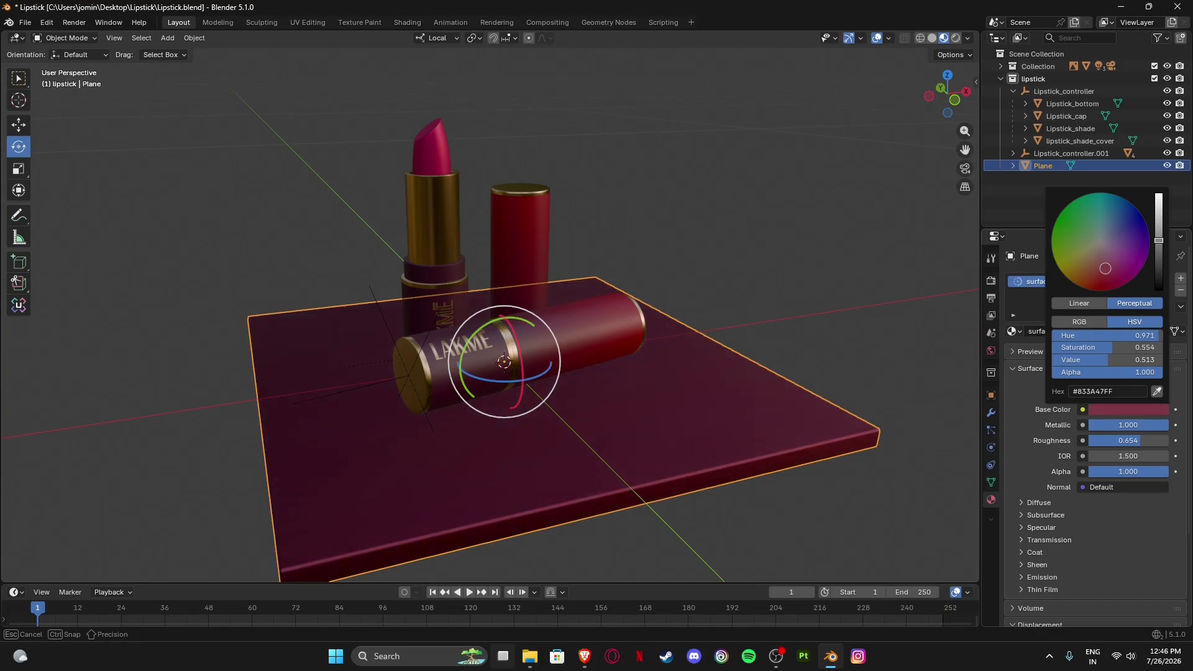
pyautogui.moveTo(1095, 361); pyautogui.dragTo(1120, 360)
pyautogui.moveTo(1163, 234); pyautogui.dragTo(1159, 230)
pyautogui.scroll(-5, 741, 278)
pyautogui.scroll(2, 729, 360)
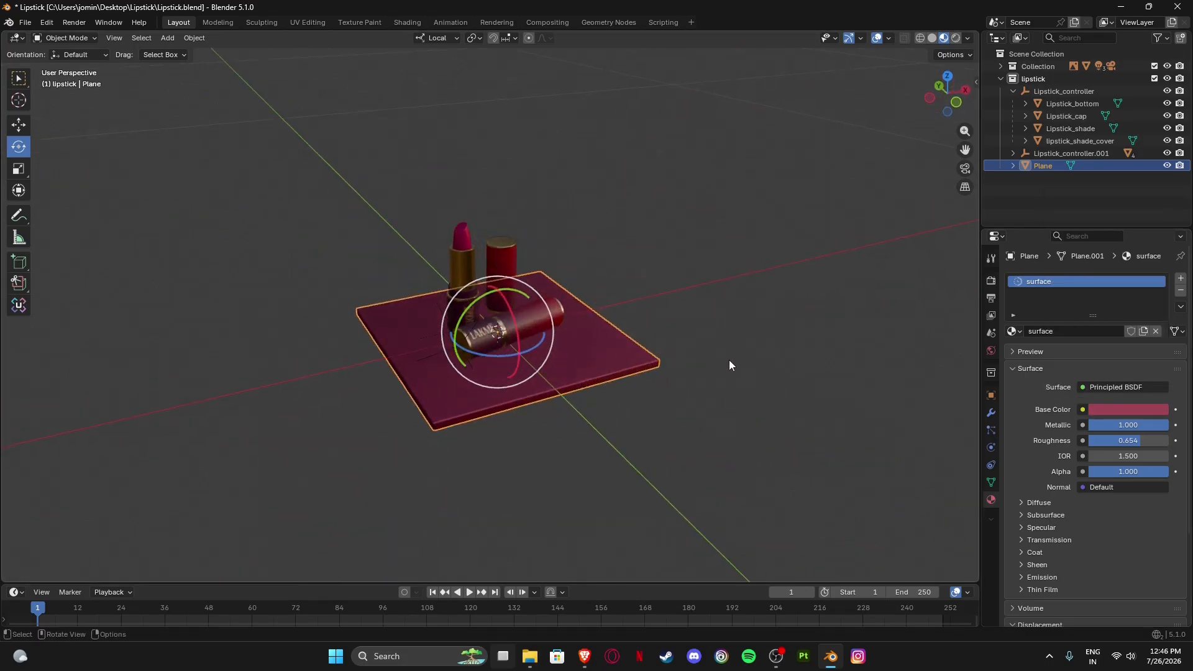
pyautogui.click(729, 360)
pyautogui.scroll(6, 469, 304)
pyautogui.scroll(-5, 543, 293)
pyautogui.moveTo(546, 312); pyautogui.dragTo(584, 317, button='middle')
# Try an orange-brown base color, #9E603D, and a lighter tan shade on the slab.
pyautogui.click(1103, 408)
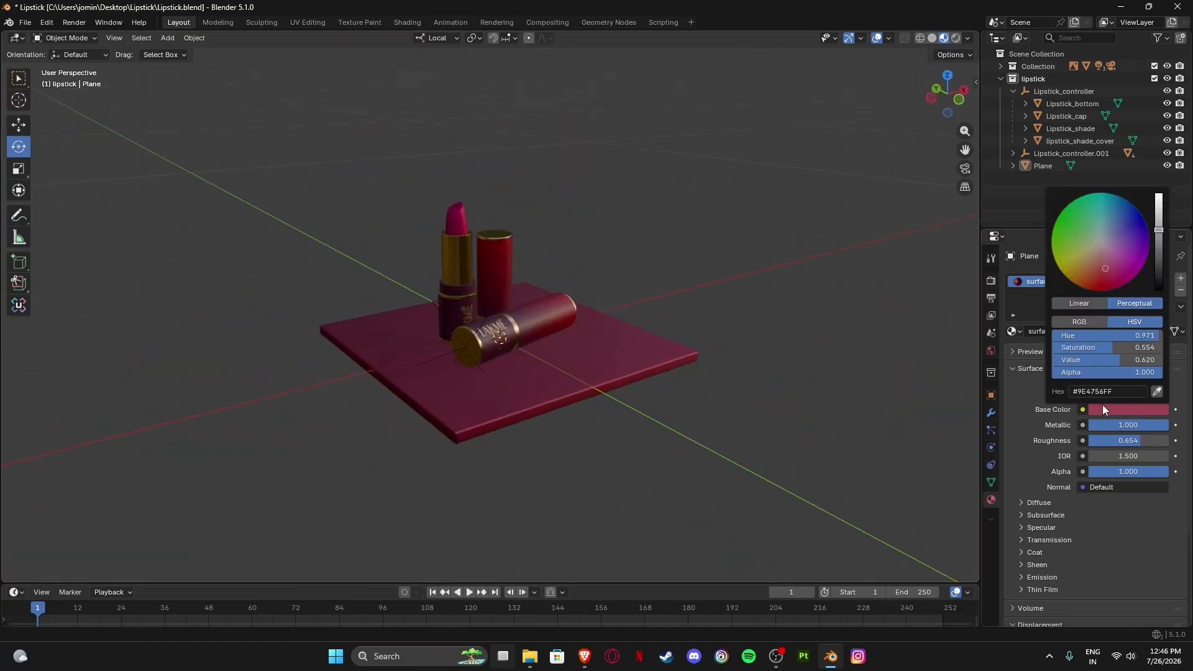
pyautogui.click(1092, 270)
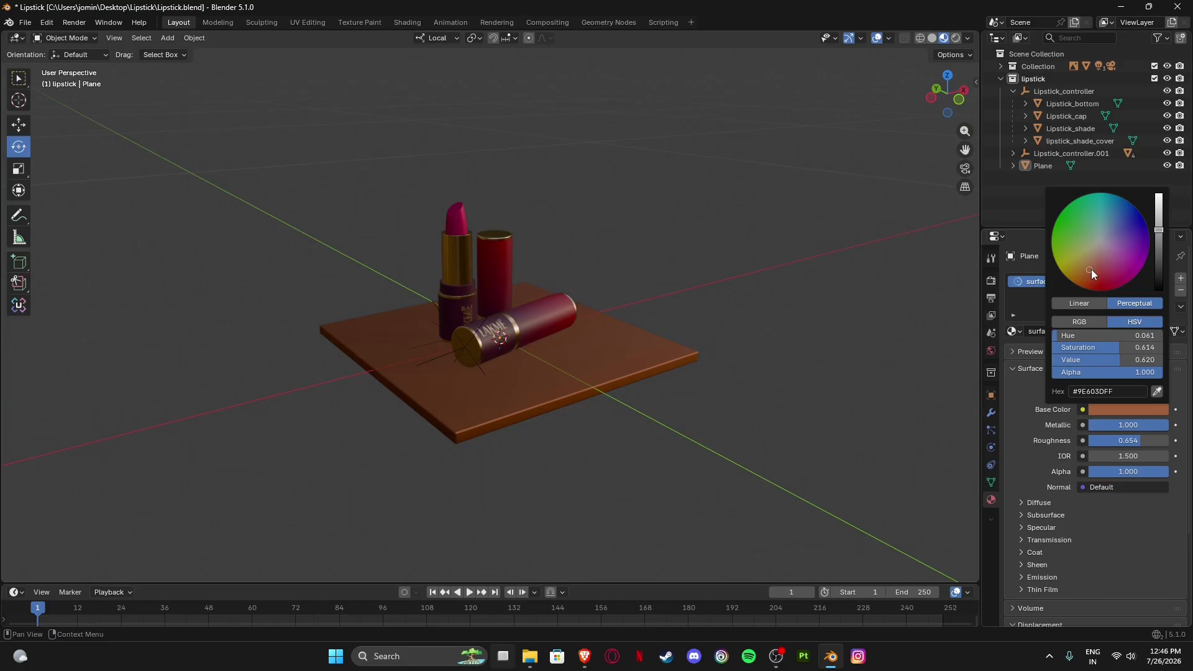
pyautogui.scroll(4, 786, 305)
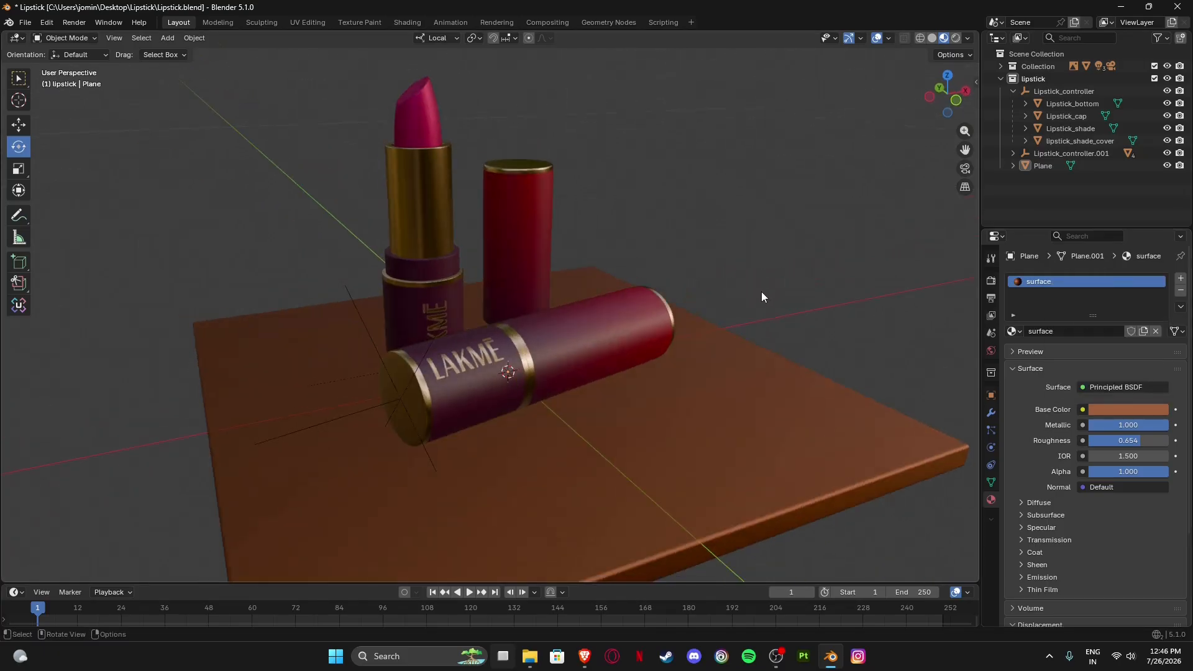
pyautogui.click(1109, 408)
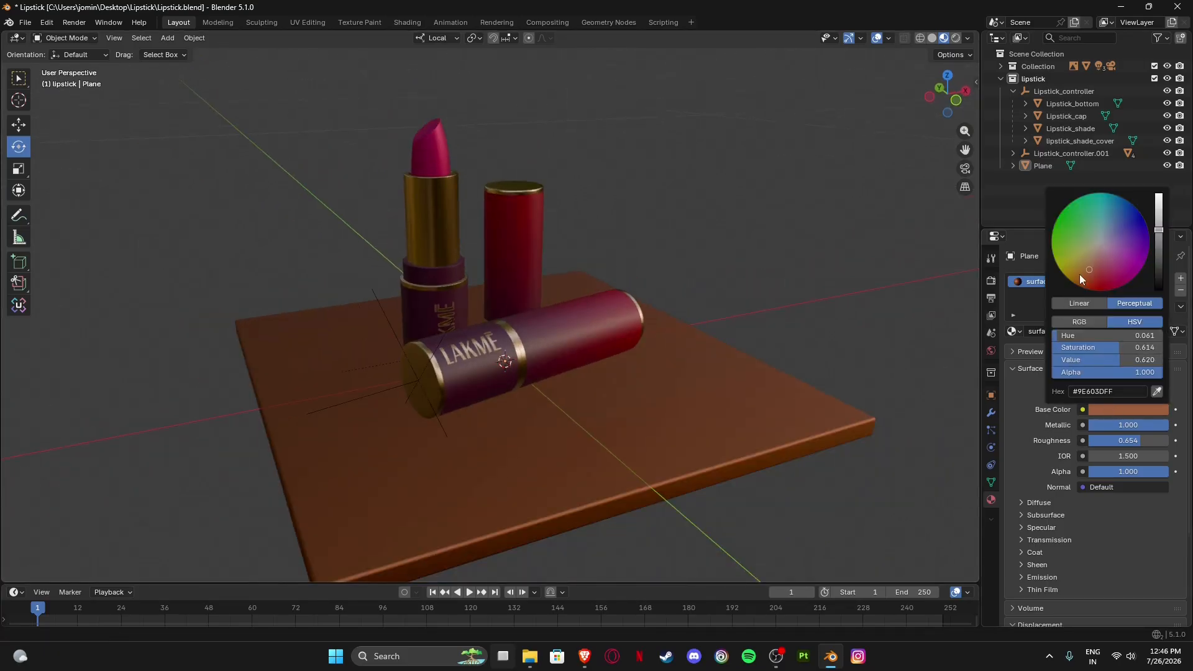
pyautogui.moveTo(1080, 263); pyautogui.dragTo(1088, 265)
pyautogui.moveTo(705, 283)
pyautogui.mouseDown(button='middle')
pyautogui.moveTo(728, 294)
pyautogui.moveTo(708, 284)
pyautogui.mouseUp(button='middle')
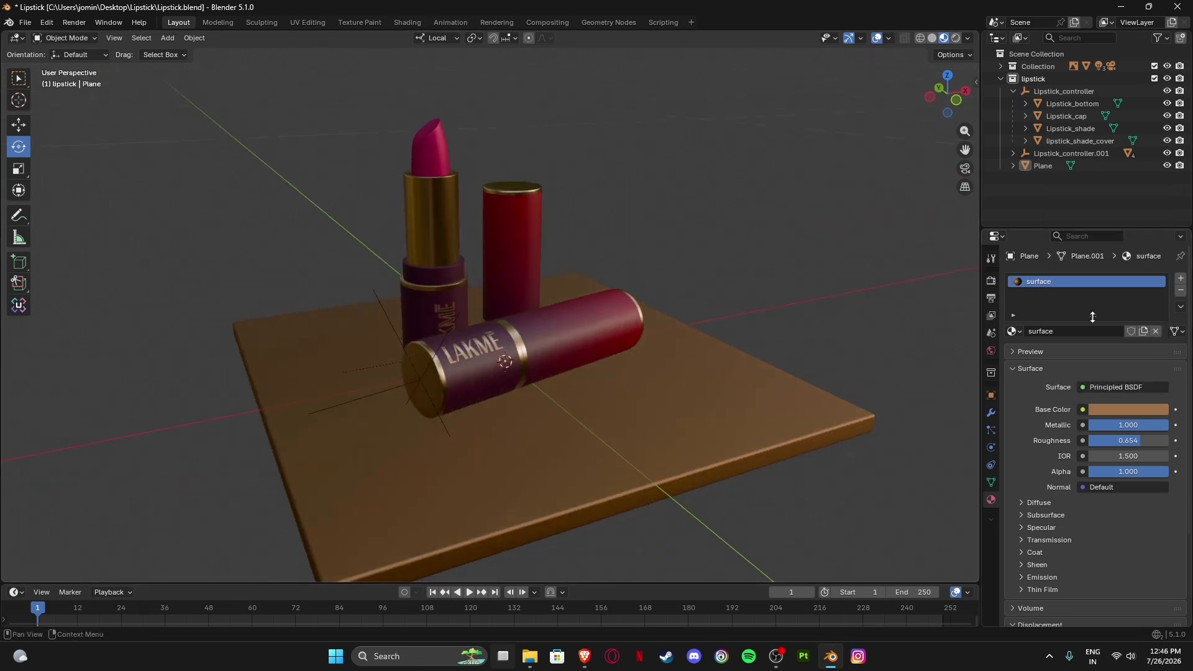
# Set the slab's base color to muted brick red #9E574B.
pyautogui.click(1109, 408)
pyautogui.click(1098, 268)
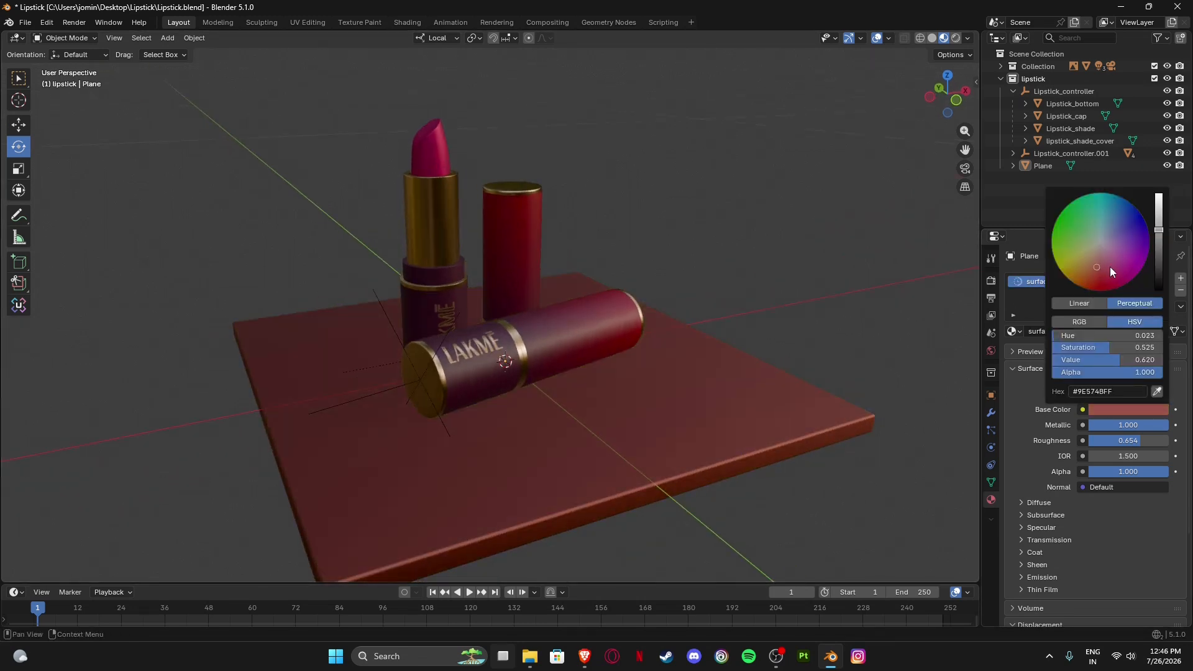
pyautogui.moveTo(696, 261); pyautogui.dragTo(709, 323, button='middle')
# Examine the recolored slab together with the lipsticks and cap from different distances and angles.
pyautogui.scroll(-3, 569, 271)
pyautogui.scroll(6, 562, 263)
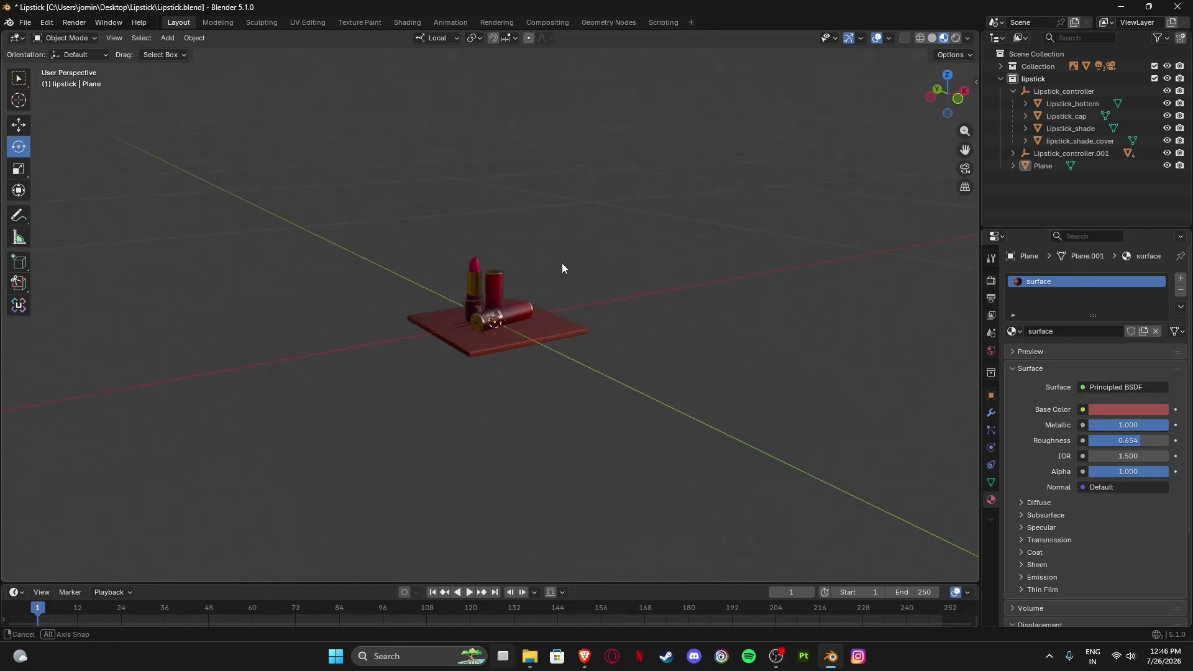
pyautogui.moveTo(501, 308); pyautogui.dragTo(575, 326, button='middle')
pyautogui.scroll(5, 526, 298)
pyautogui.scroll(-2, 526, 298)
pyautogui.scroll(-4, 520, 269)
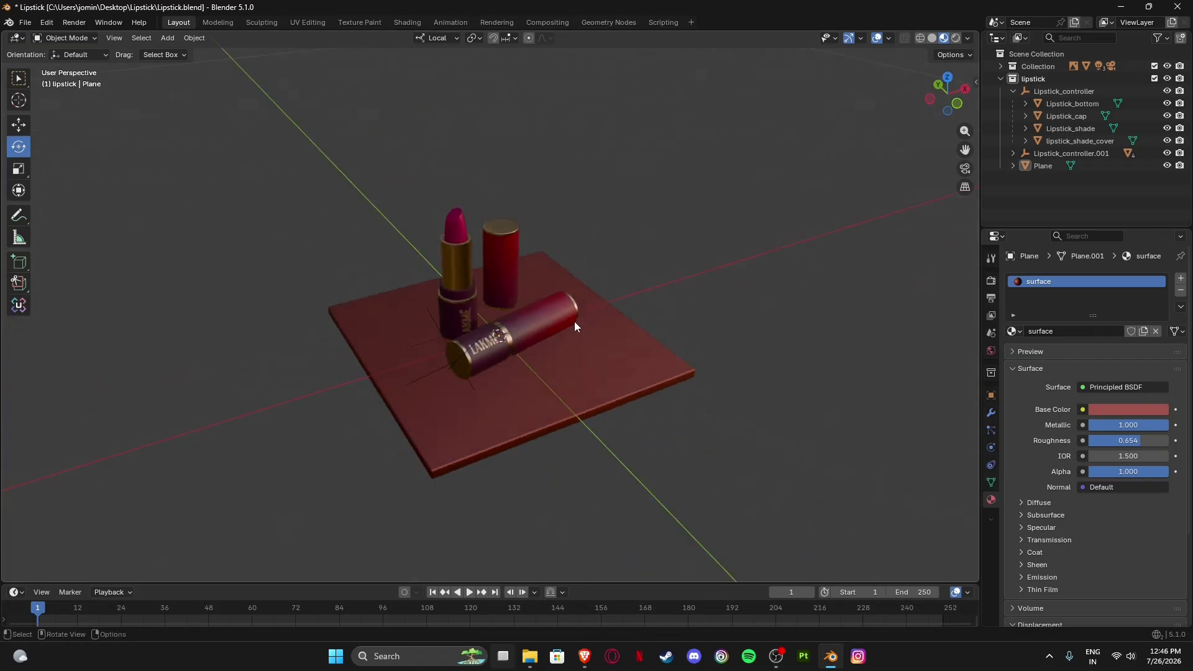
pyautogui.scroll(4, 538, 324)
pyautogui.scroll(-8, 537, 322)
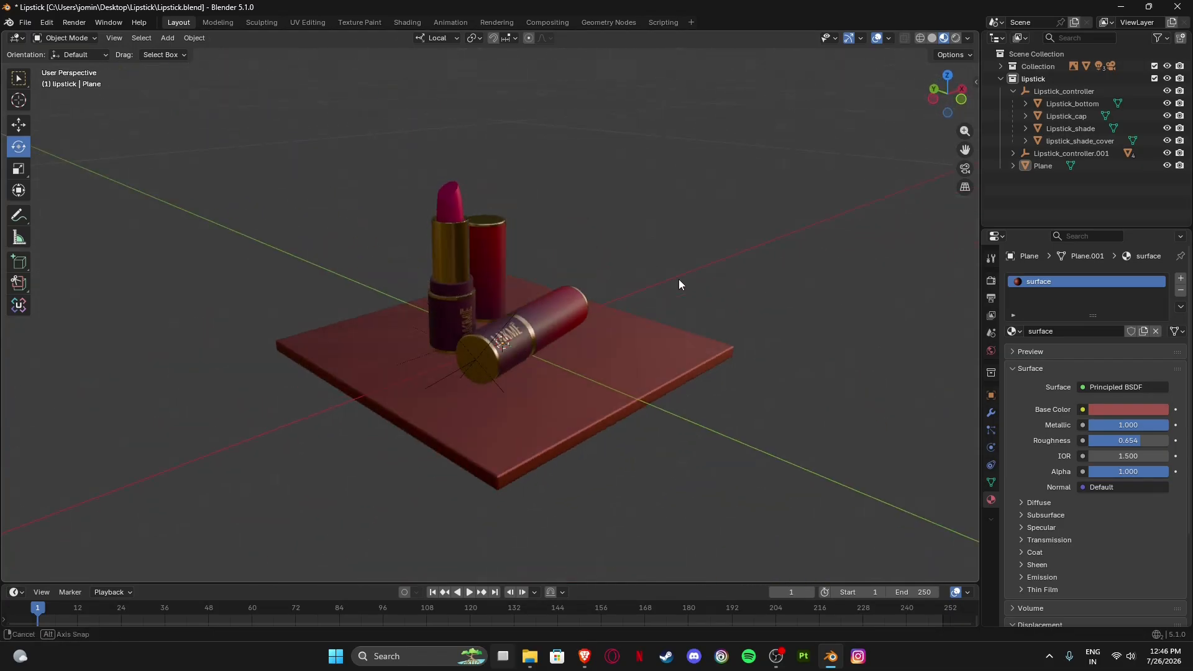
pyautogui.moveTo(716, 322); pyautogui.dragTo(468, 249, button='middle')
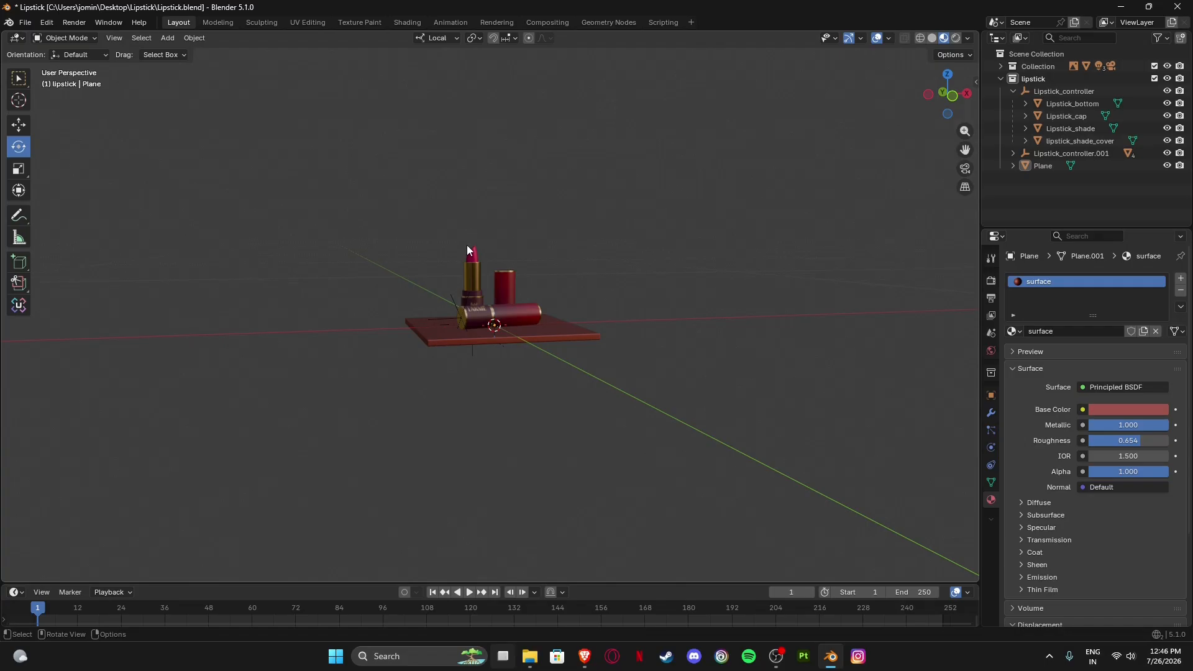
# Select both lipsticks, the cap and the slab in front view and raise them about 0.0069 m along global Z.
pyautogui.click(954, 97)
pyautogui.scroll(5, 364, 348)
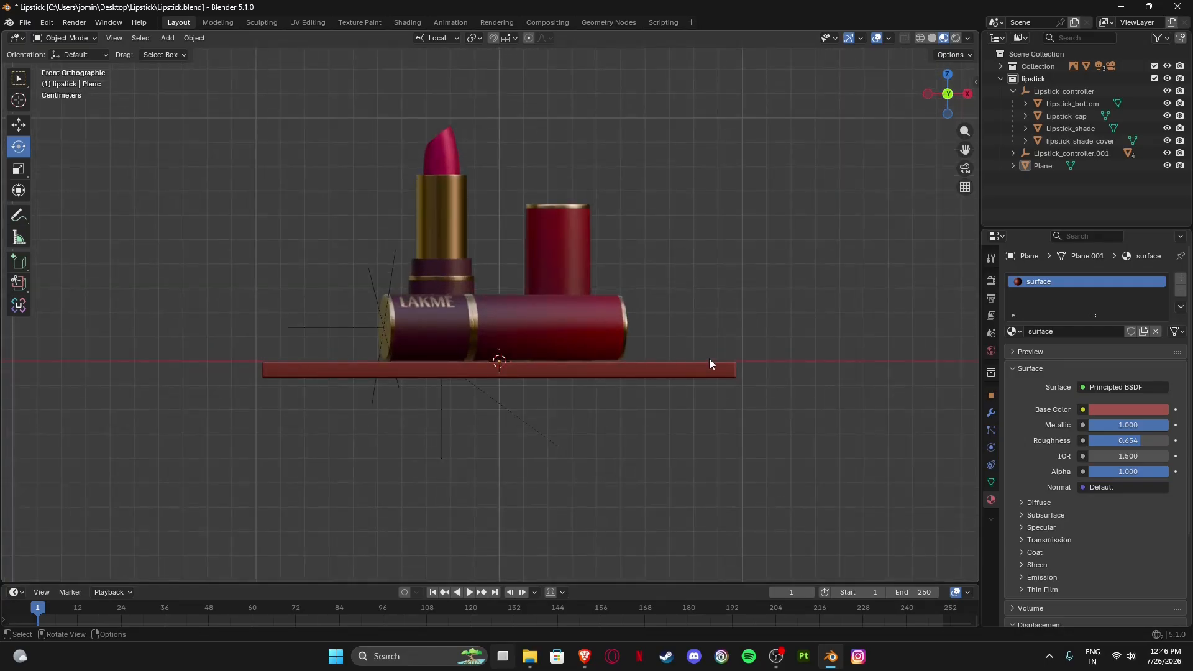
pyautogui.moveTo(187, 80); pyautogui.dragTo(895, 519)
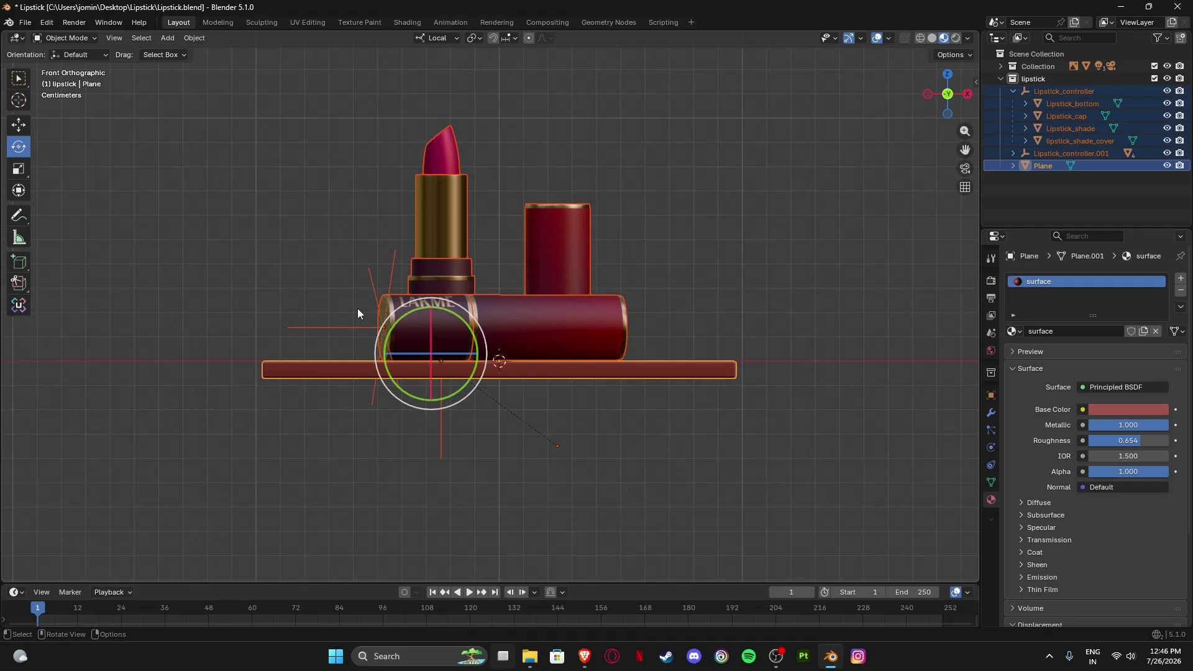
pyautogui.click(22, 126)
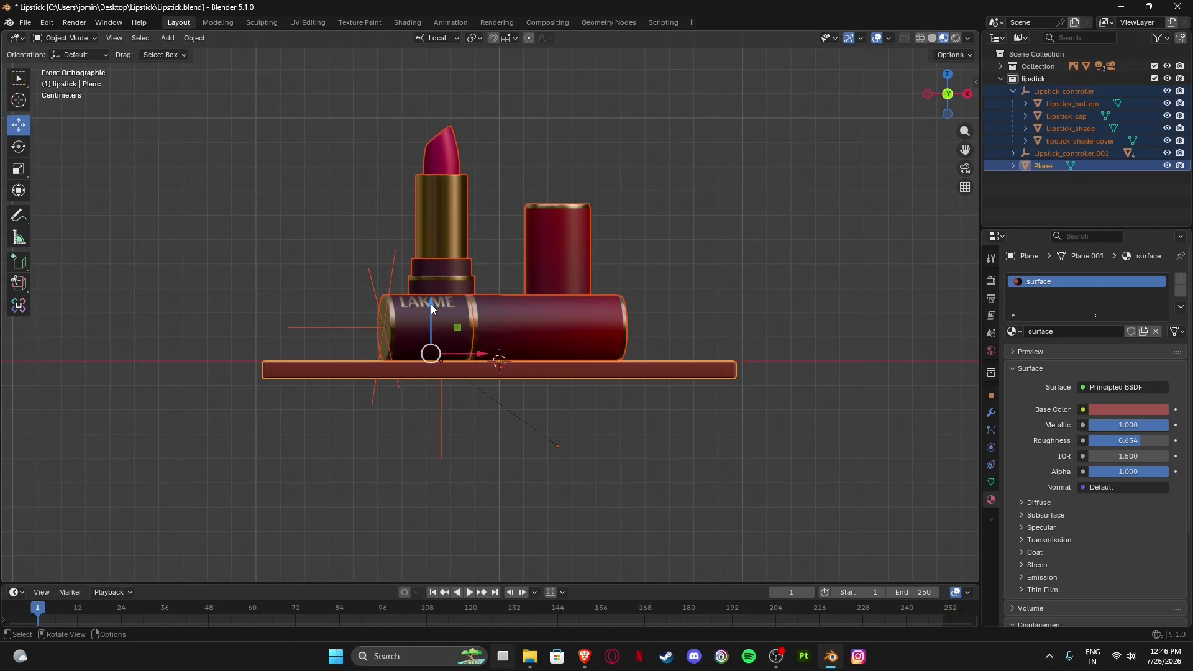
pyautogui.moveTo(431, 303); pyautogui.dragTo(426, 285)
pyautogui.hotkey('ctrl', 'z')
pyautogui.click(435, 39)
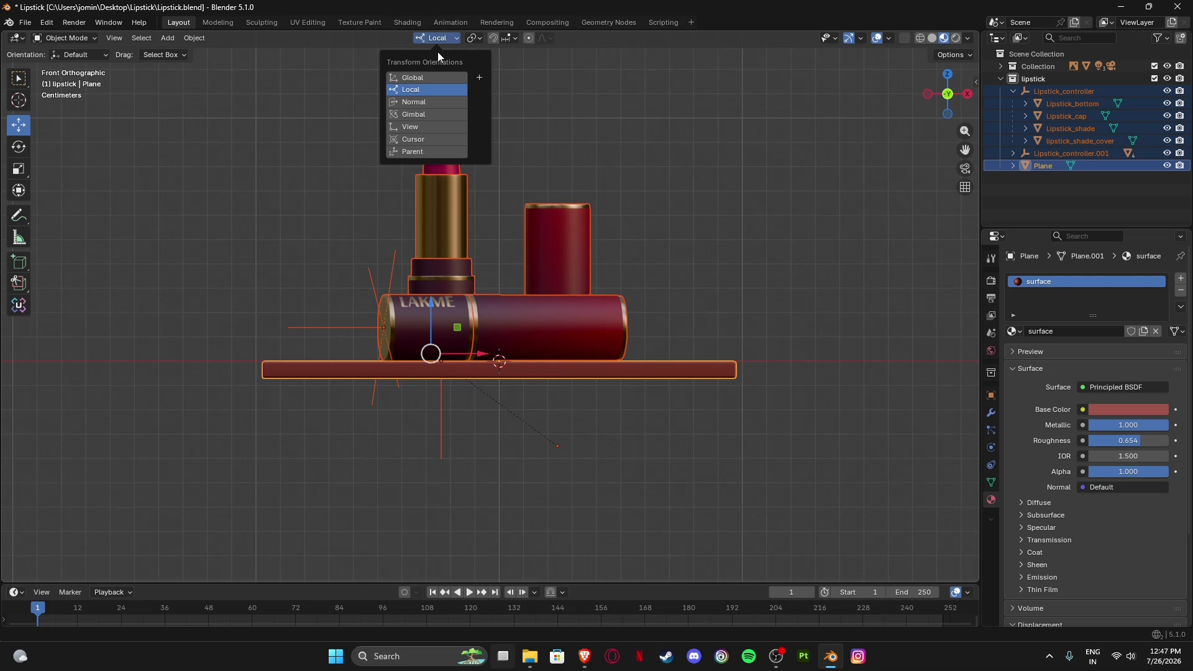
pyautogui.click(429, 304)
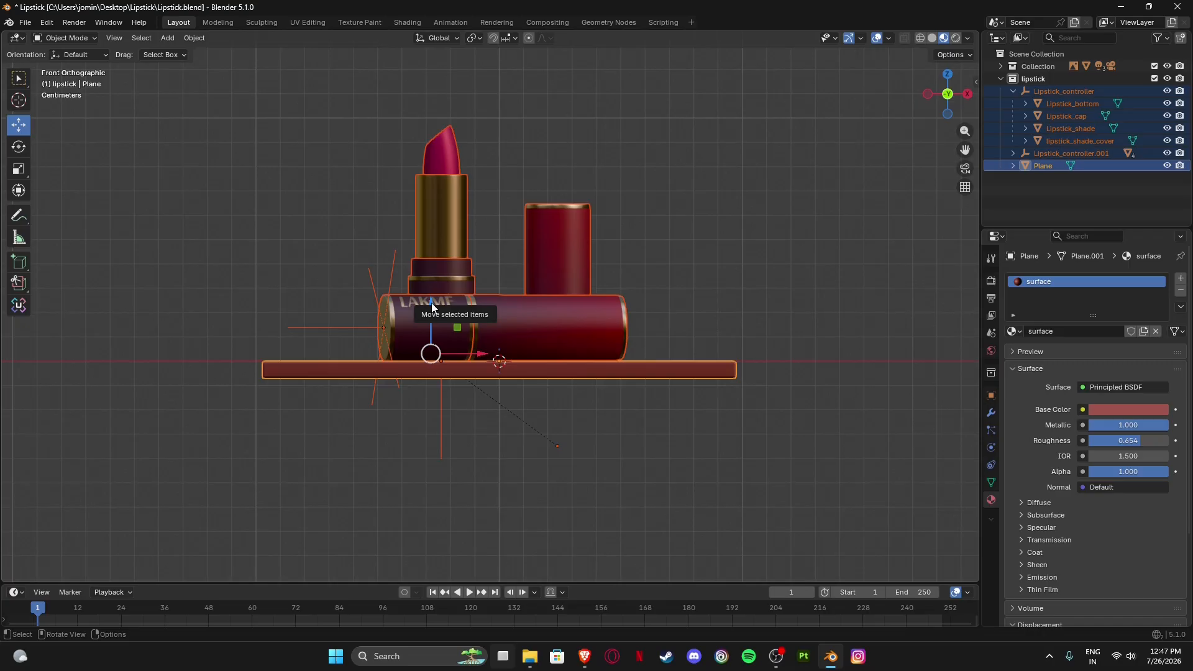
pyautogui.moveTo(431, 303); pyautogui.dragTo(429, 283)
pyautogui.scroll(4, 424, 315)
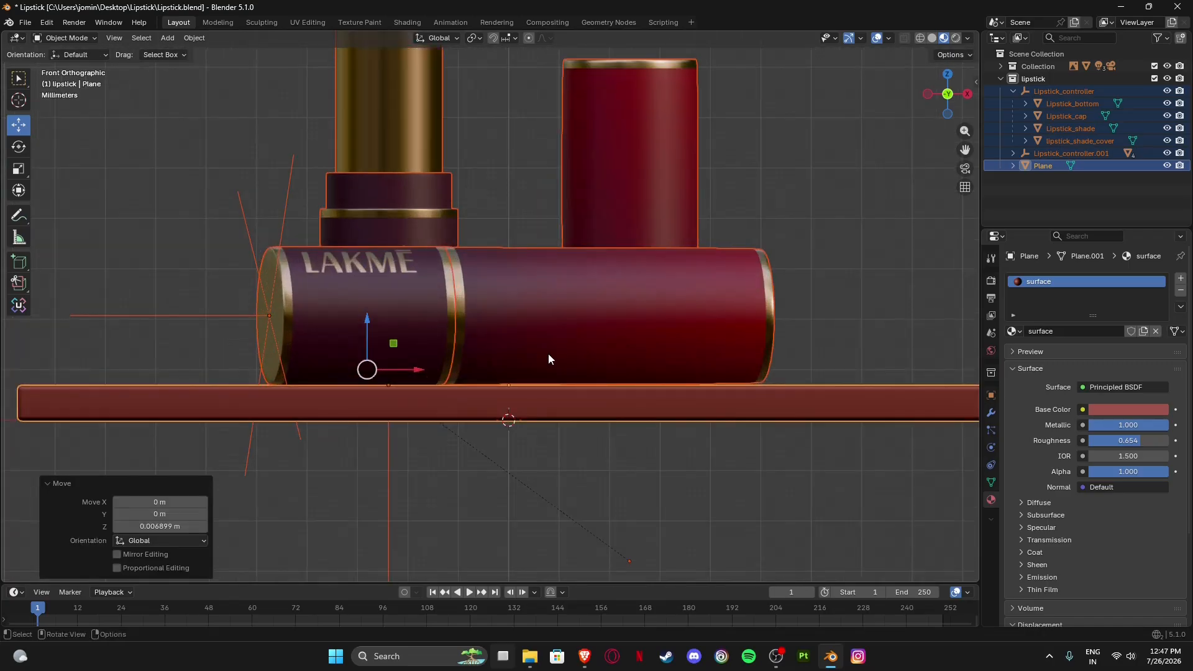
# Nudge the whole arrangement slightly up in Z to align the slab's underside with the ground line, and deselect everything.
pyautogui.keyDown('shift'); pyautogui.moveTo(647, 379); pyautogui.dragTo(437, 341, button='middle'); pyautogui.keyUp('shift')
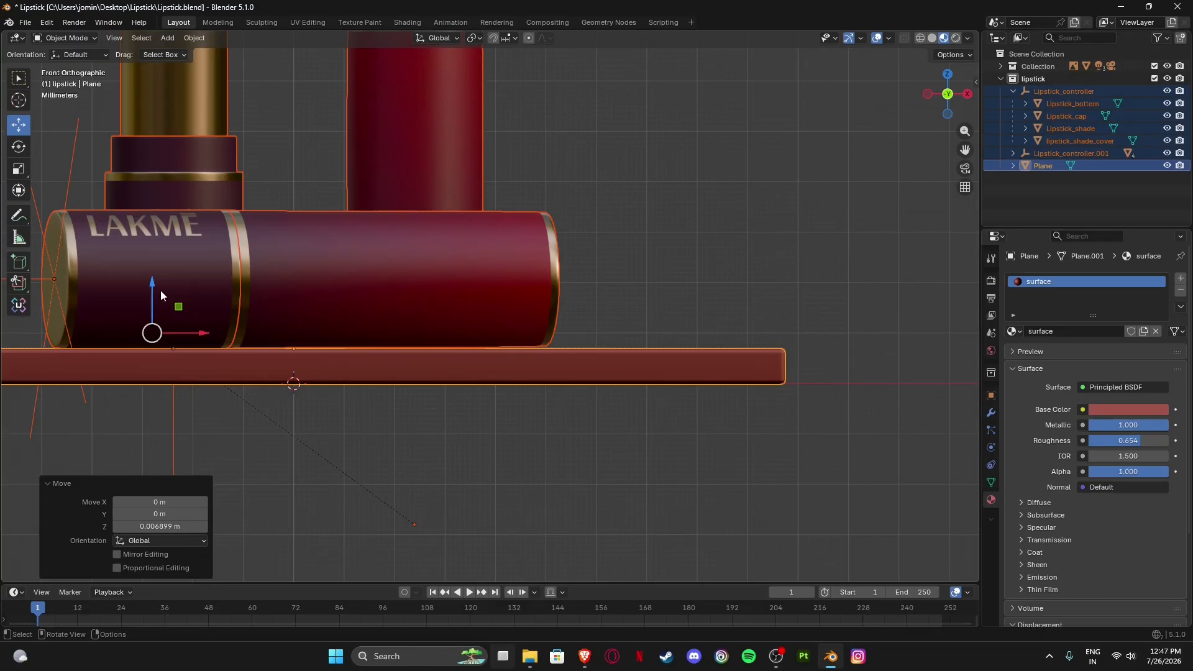
pyautogui.moveTo(154, 282); pyautogui.dragTo(151, 279)
pyautogui.moveTo(467, 304); pyautogui.dragTo(263, 167, button='middle')
pyautogui.scroll(-5, 659, 407)
pyautogui.click(659, 411)
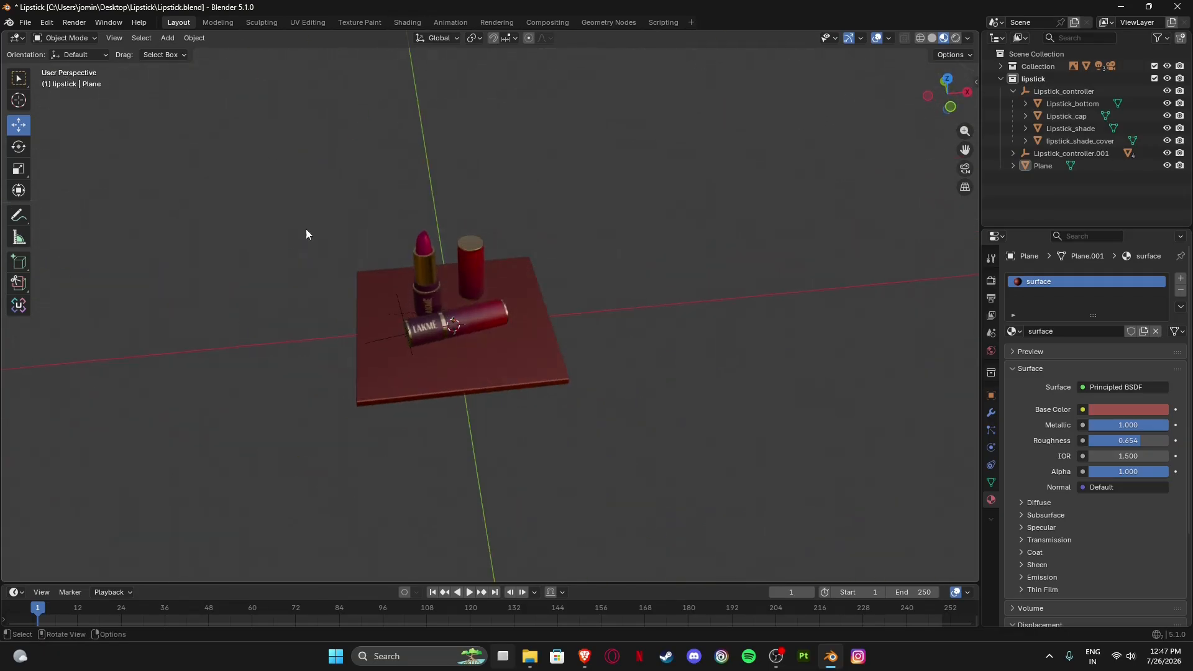
# Select all objects of the lipstick arrangement and save the Lipstick.blend file.
pyautogui.press('a')
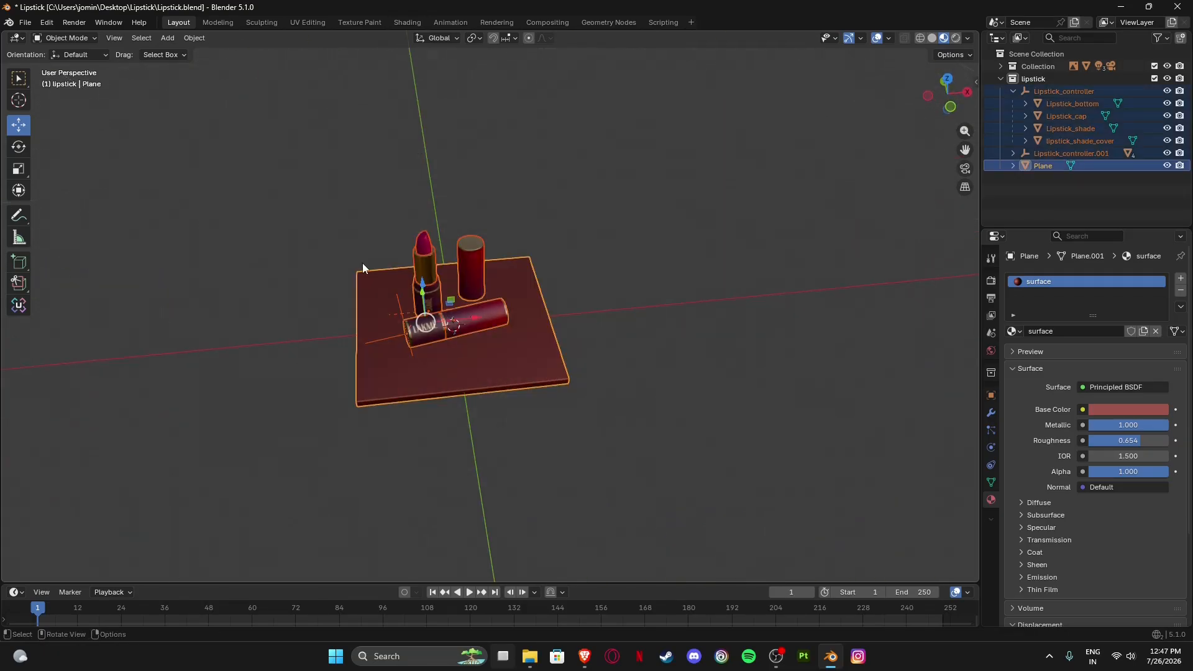
pyautogui.moveTo(363, 268); pyautogui.dragTo(253, 236, button='middle')
pyautogui.moveTo(229, 136); pyautogui.dragTo(781, 507)
pyautogui.click(25, 22)
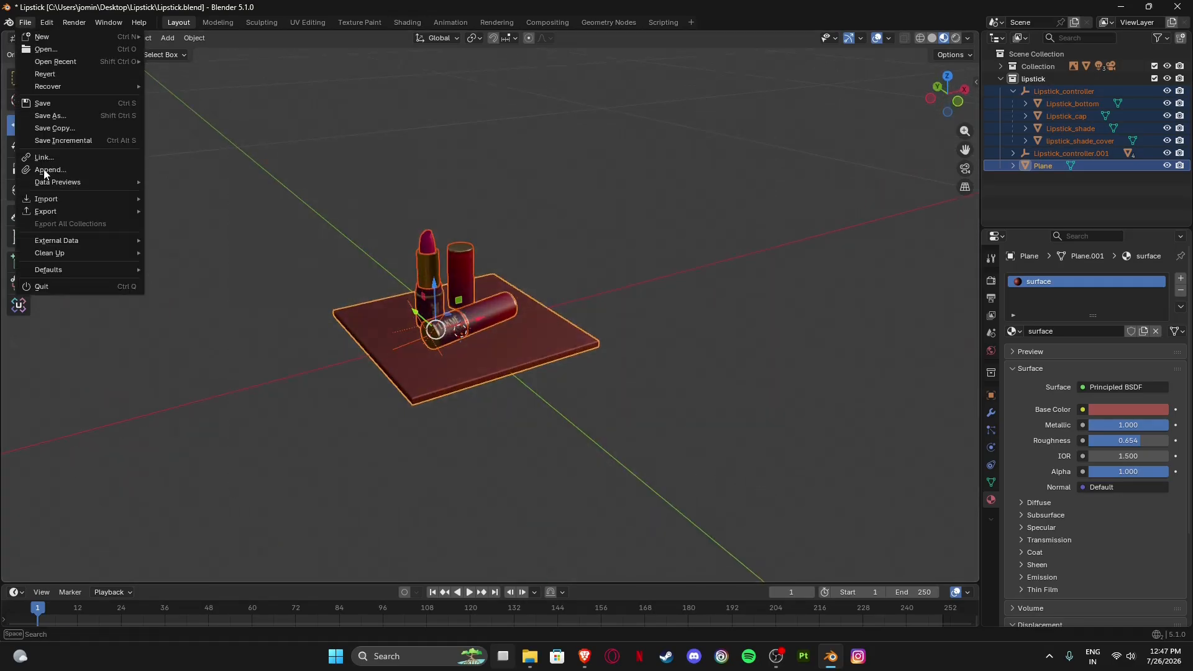
pyautogui.click(44, 103)
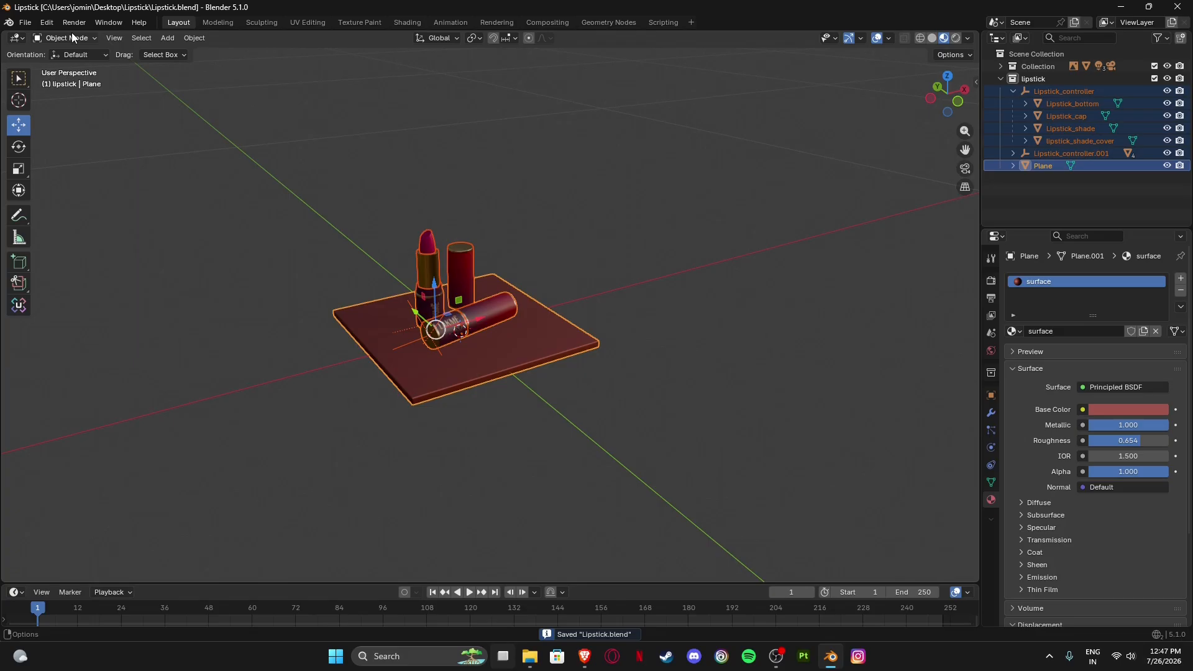
# Start a glTF 2.0 export in glTF Binary format, limited to selected objects, with animation excluded.
pyautogui.click(26, 23)
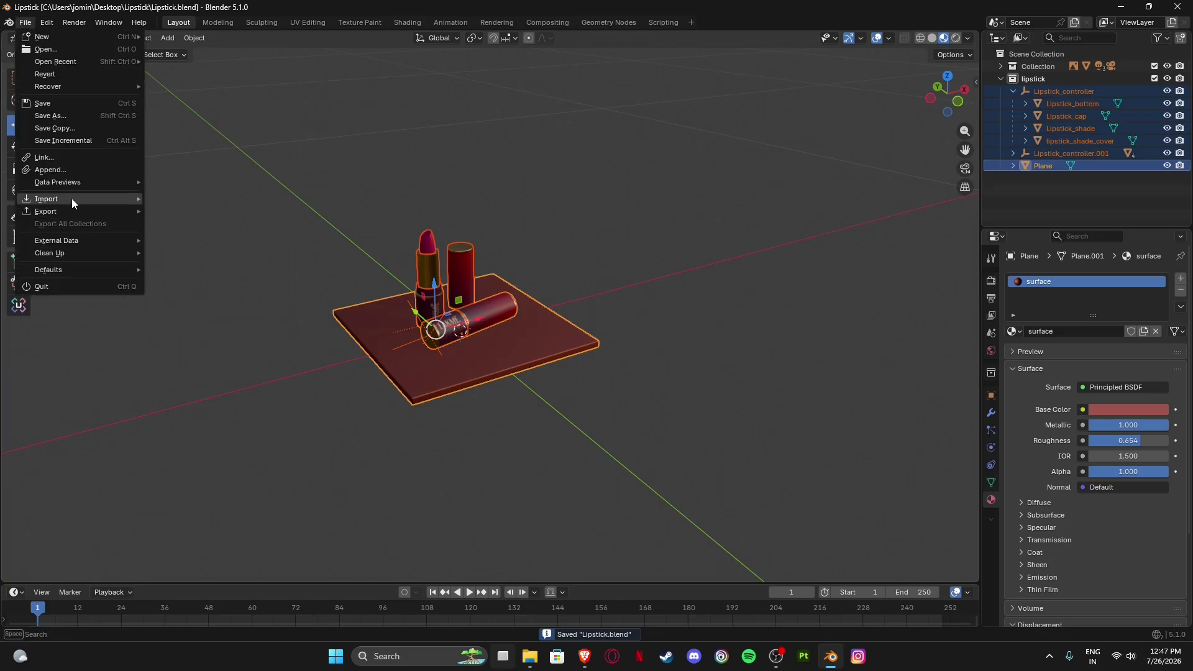
pyautogui.moveTo(88, 213)
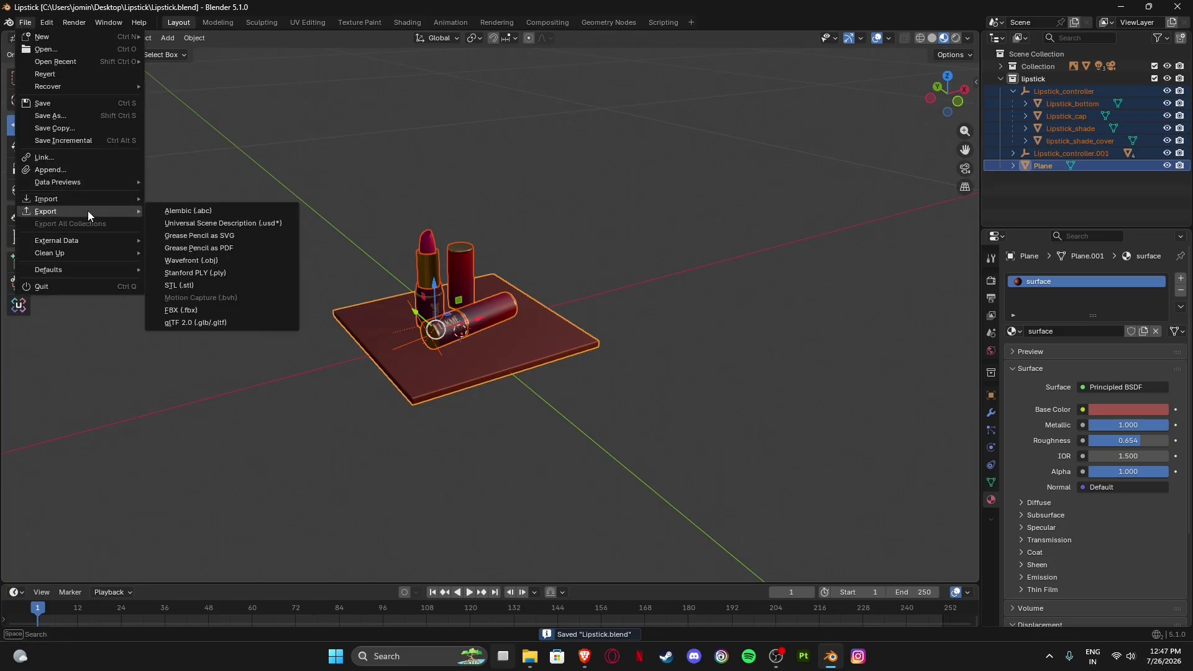
pyautogui.click(211, 322)
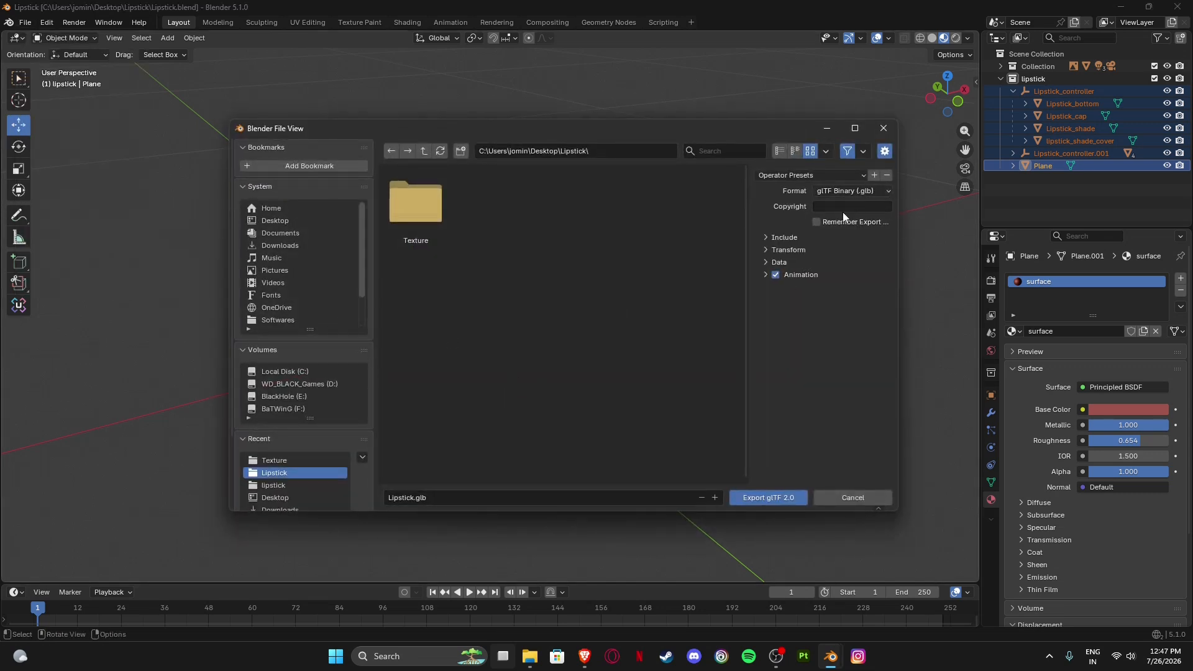
pyautogui.click(765, 238)
pyautogui.moveTo(640, 131); pyautogui.dragTo(729, 114)
pyautogui.click(888, 227)
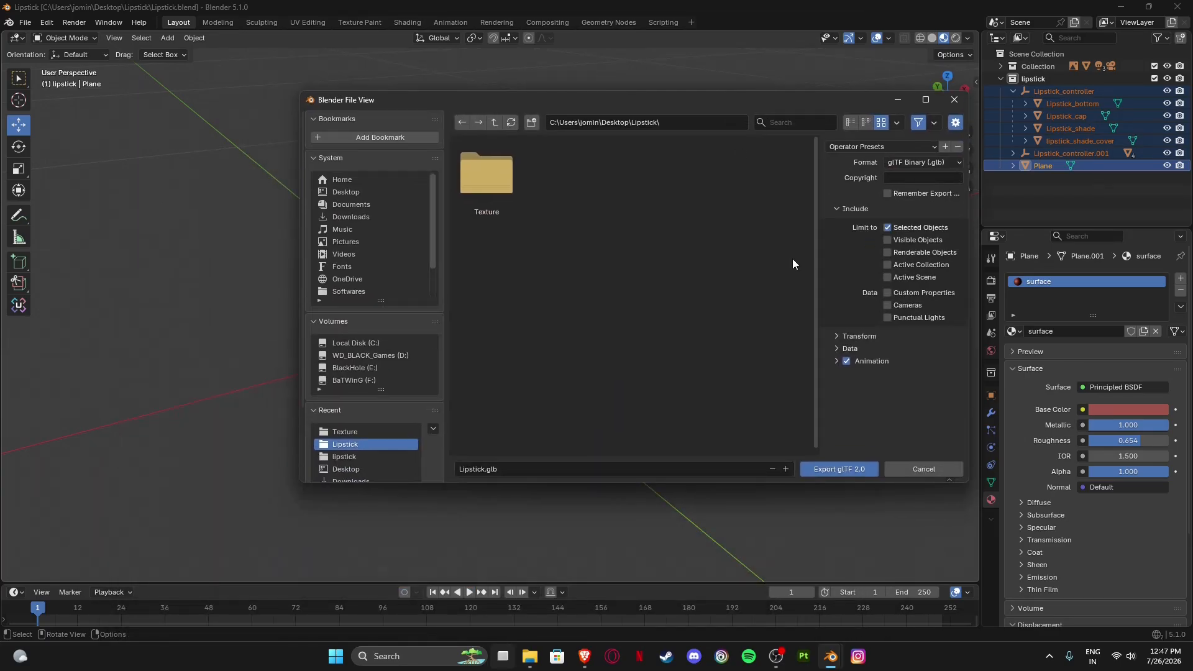
pyautogui.click(847, 361)
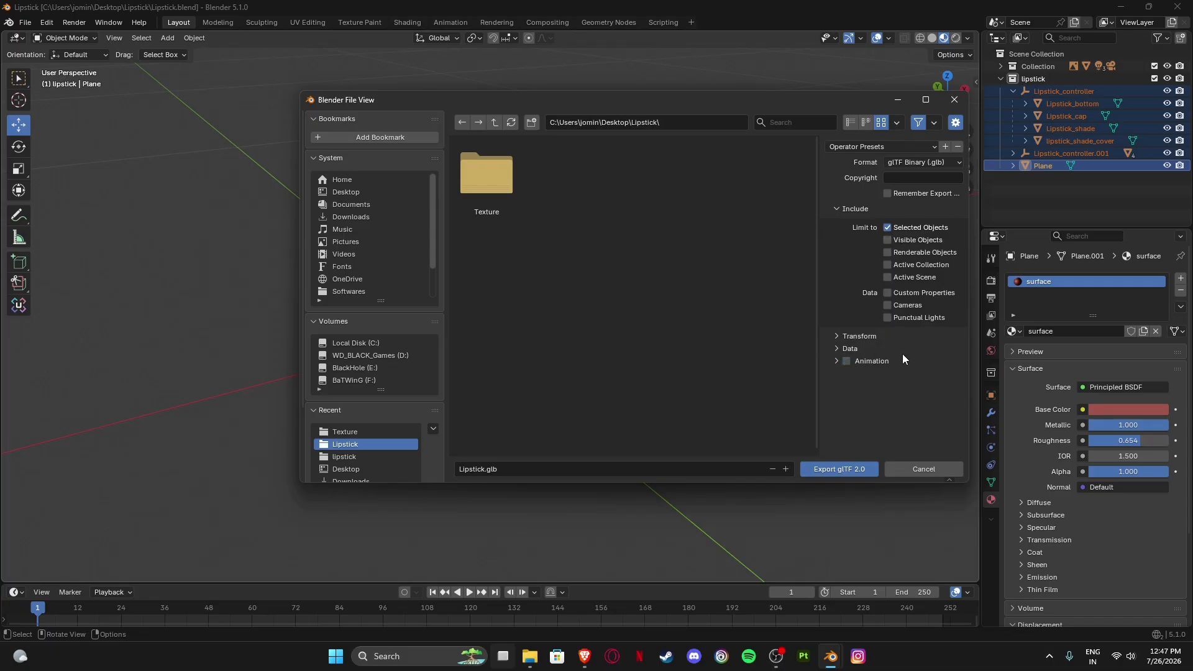
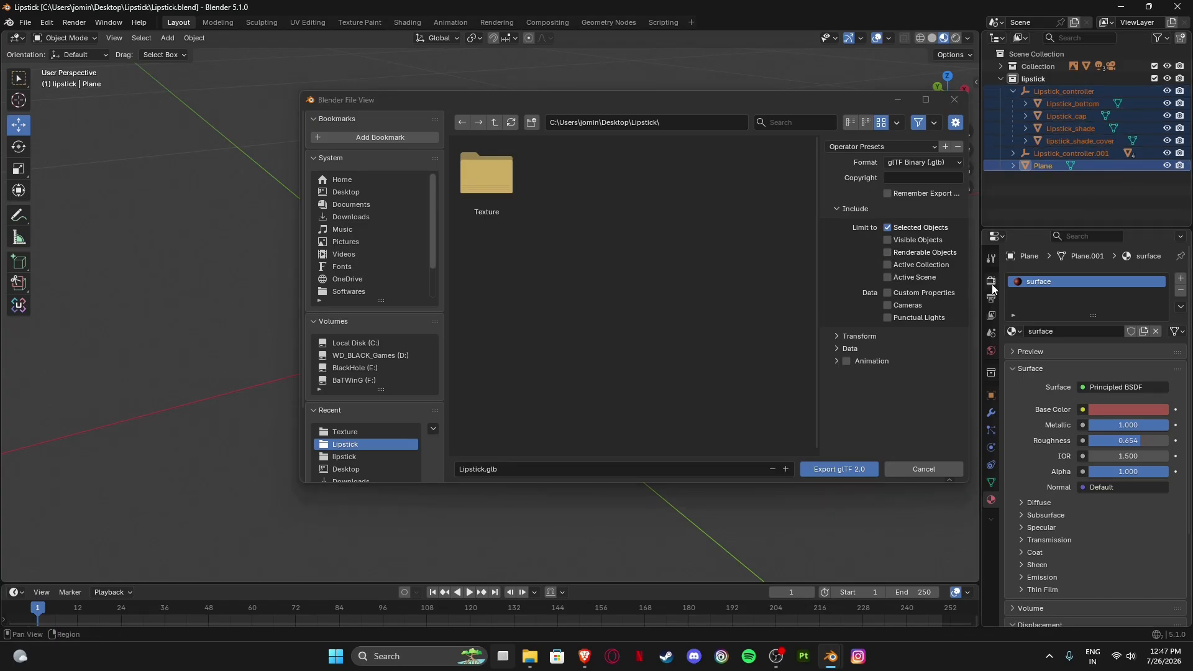
# Review the export's transform, material and mesh options, and export the selection as Lipstick.glb into the Lipstick folder.
pyautogui.click(837, 336)
pyautogui.click(838, 373)
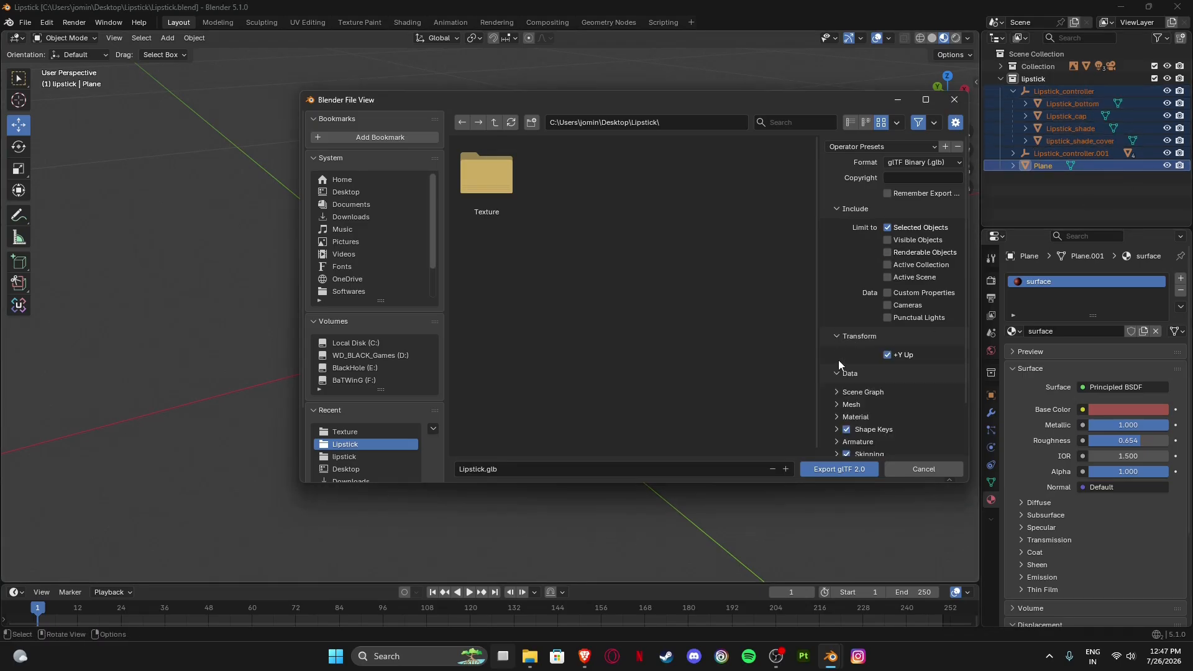
pyautogui.scroll(-2, 858, 373)
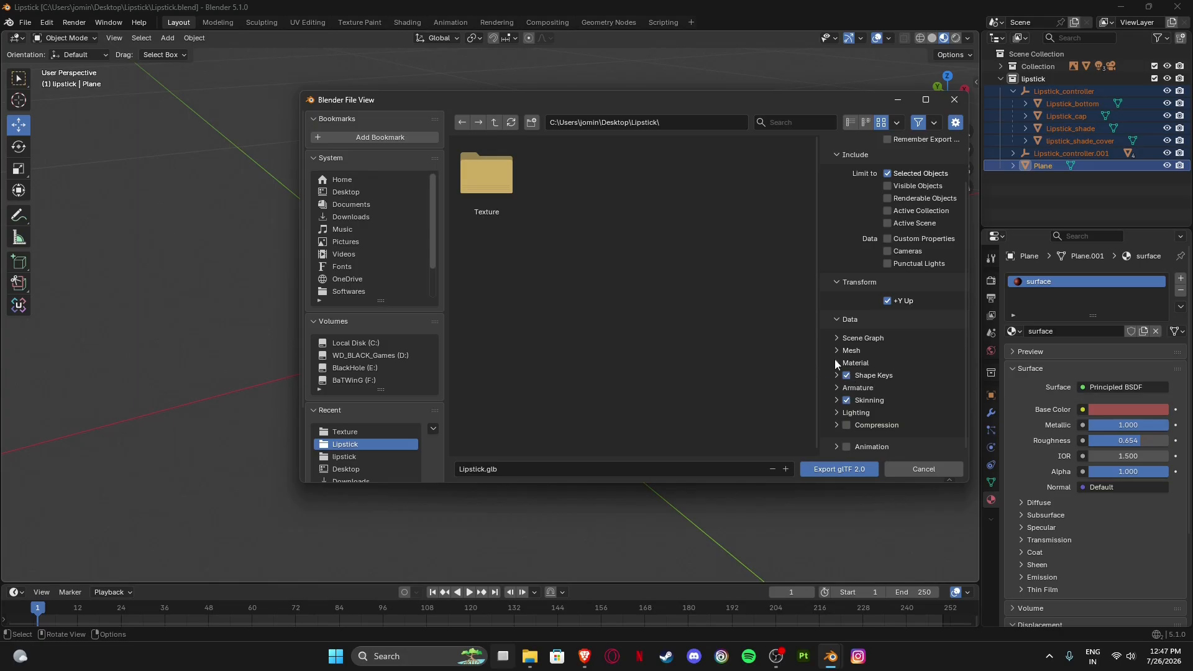
pyautogui.click(838, 363)
pyautogui.click(837, 363)
pyautogui.click(835, 350)
pyautogui.scroll(-2, 905, 372)
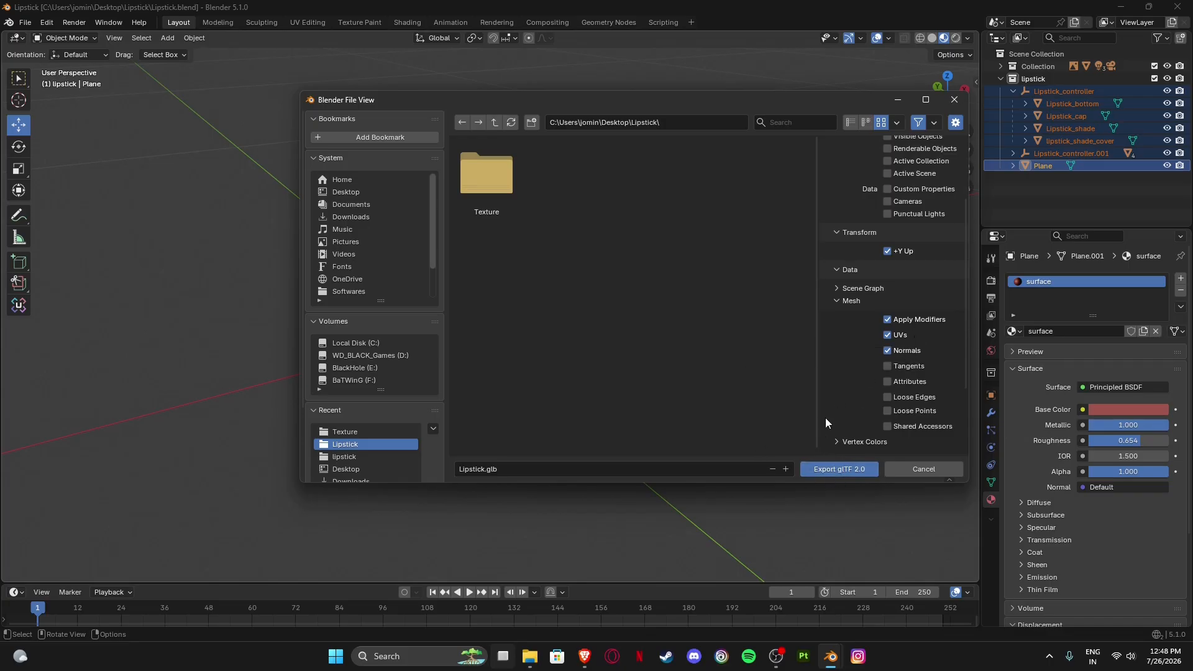
pyautogui.click(838, 470)
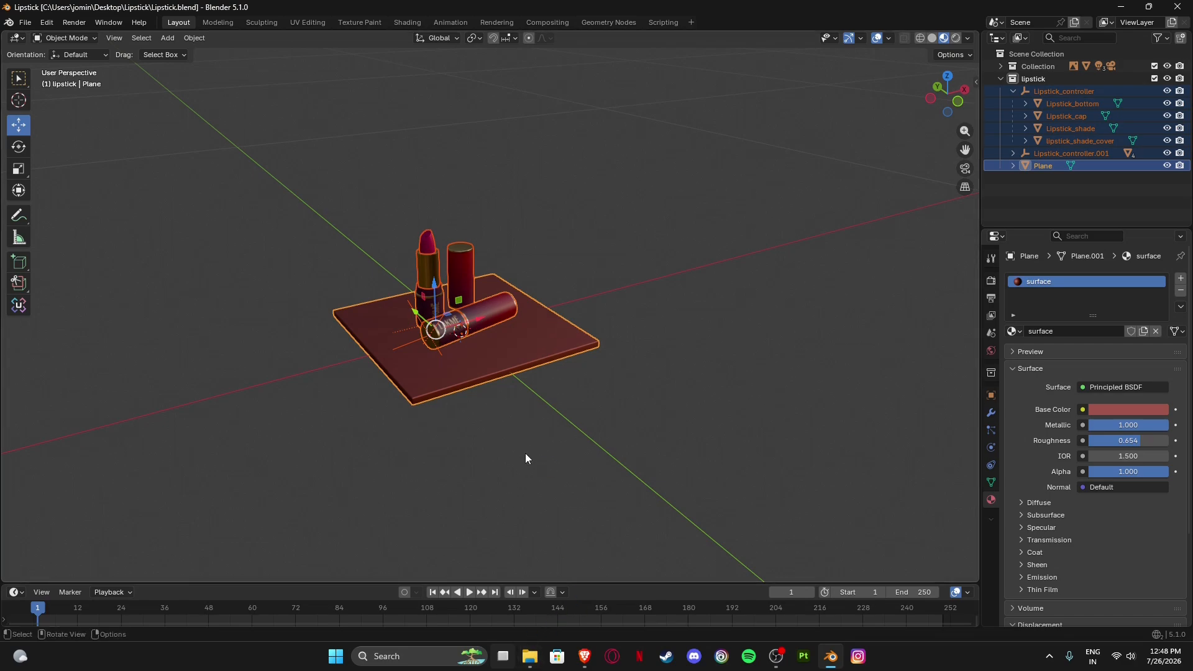
# Switch to File Explorer and open the exported Lipstick.glb from the Lipstick folder in 3D Viewer.
pyautogui.click(529, 656)
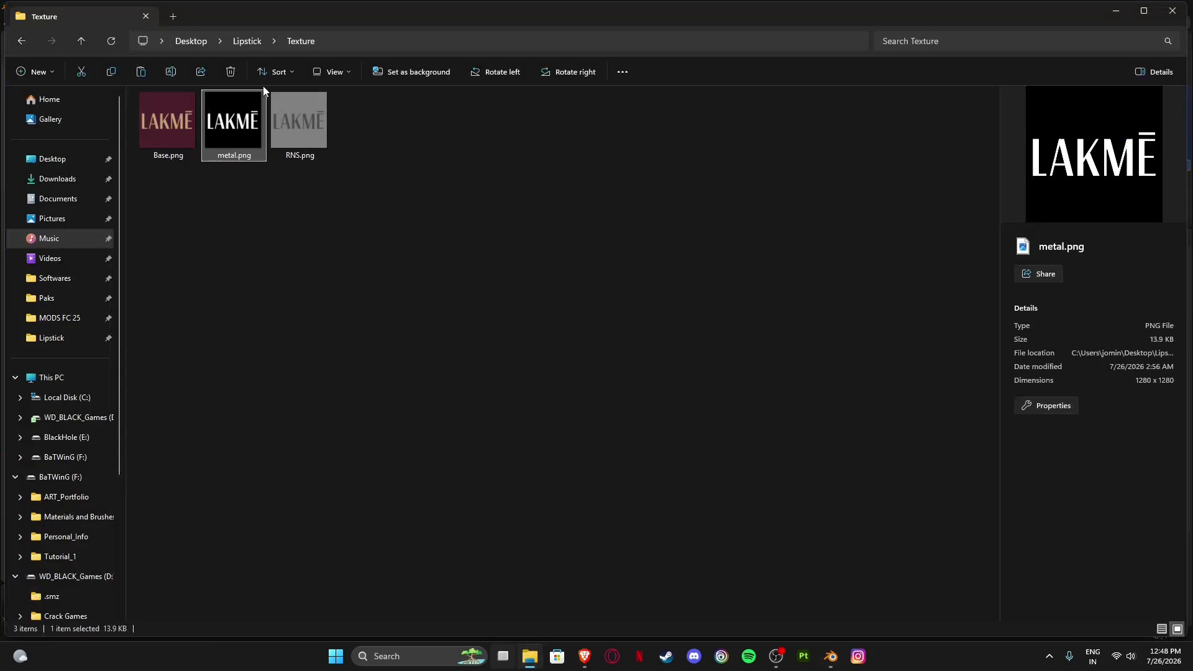
pyautogui.click(246, 41)
pyautogui.click(422, 127)
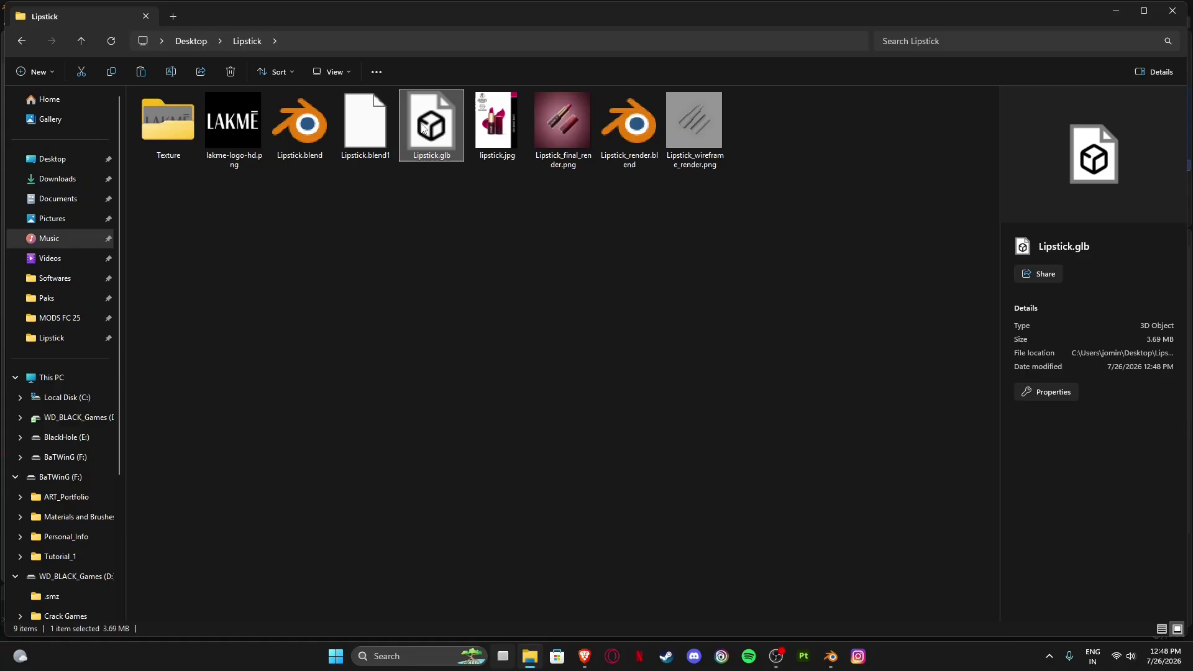
pyautogui.doubleClick(427, 127)
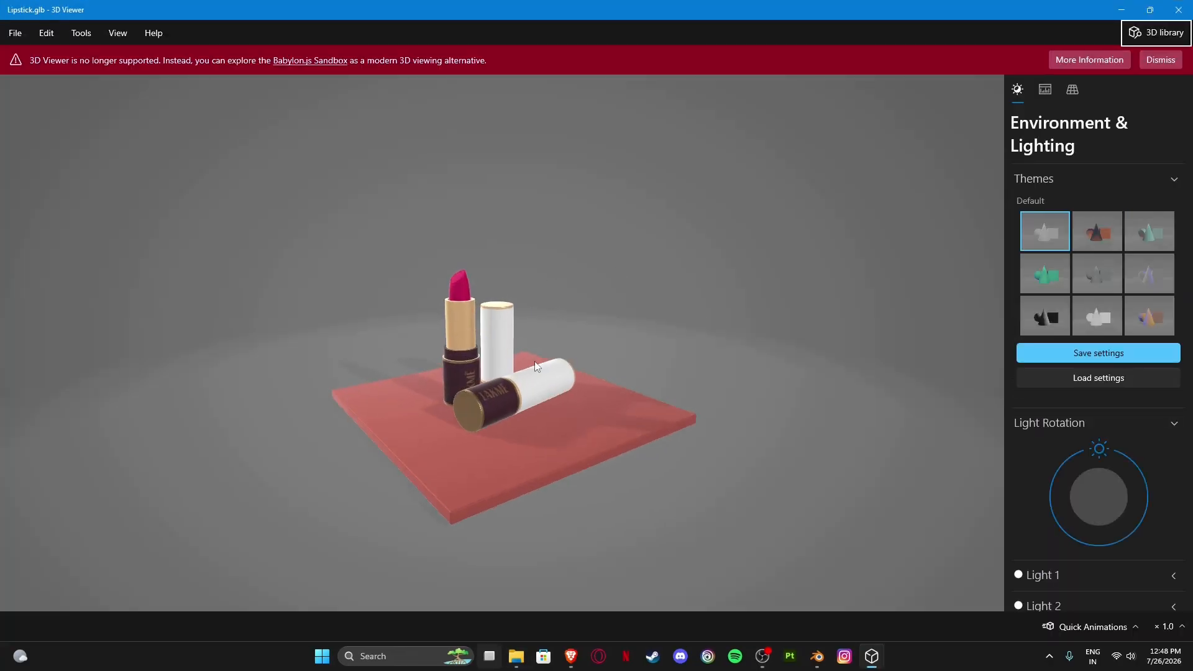
# Examine the exported lipsticks, caps and slab materials up close from several angles, and close 3D Viewer.
pyautogui.moveTo(535, 366); pyautogui.dragTo(498, 391)
pyautogui.scroll(4, 498, 391)
pyautogui.moveTo(573, 413); pyautogui.dragTo(519, 456)
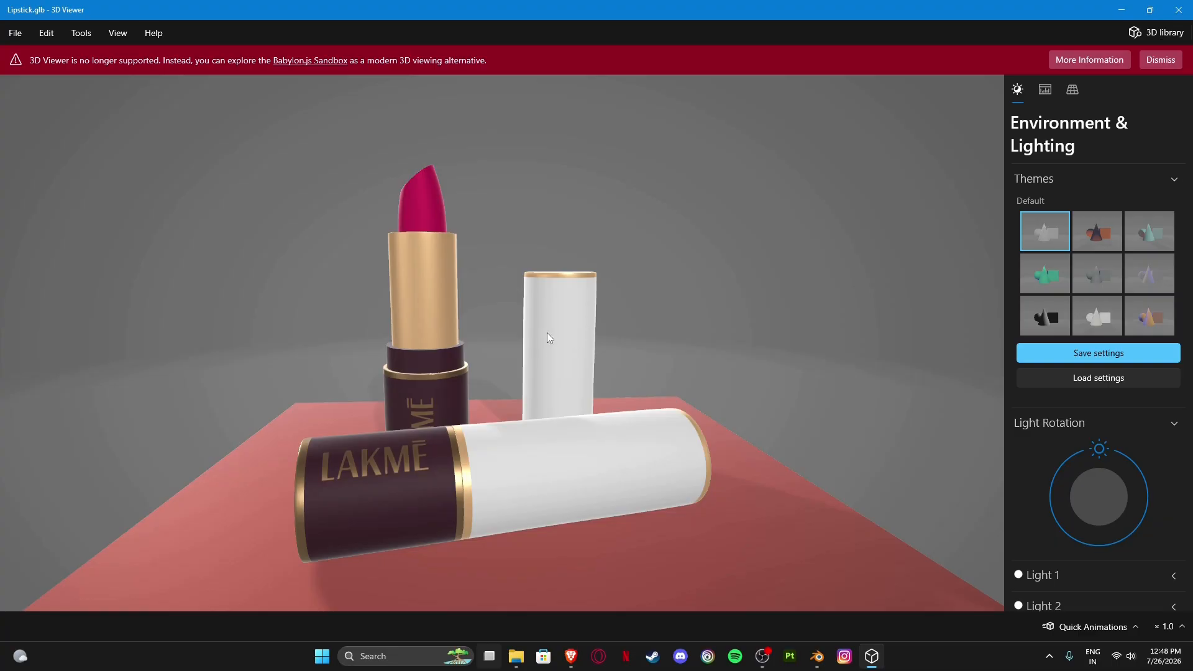
pyautogui.moveTo(577, 378); pyautogui.dragTo(523, 282)
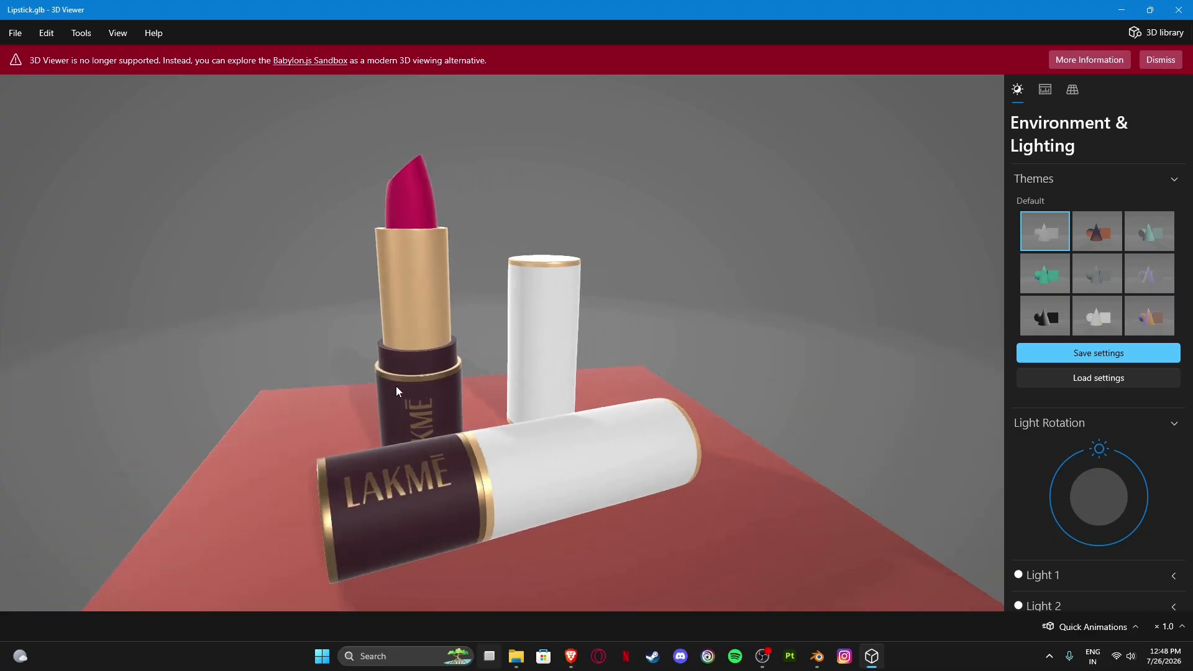
pyautogui.moveTo(510, 378); pyautogui.dragTo(663, 307)
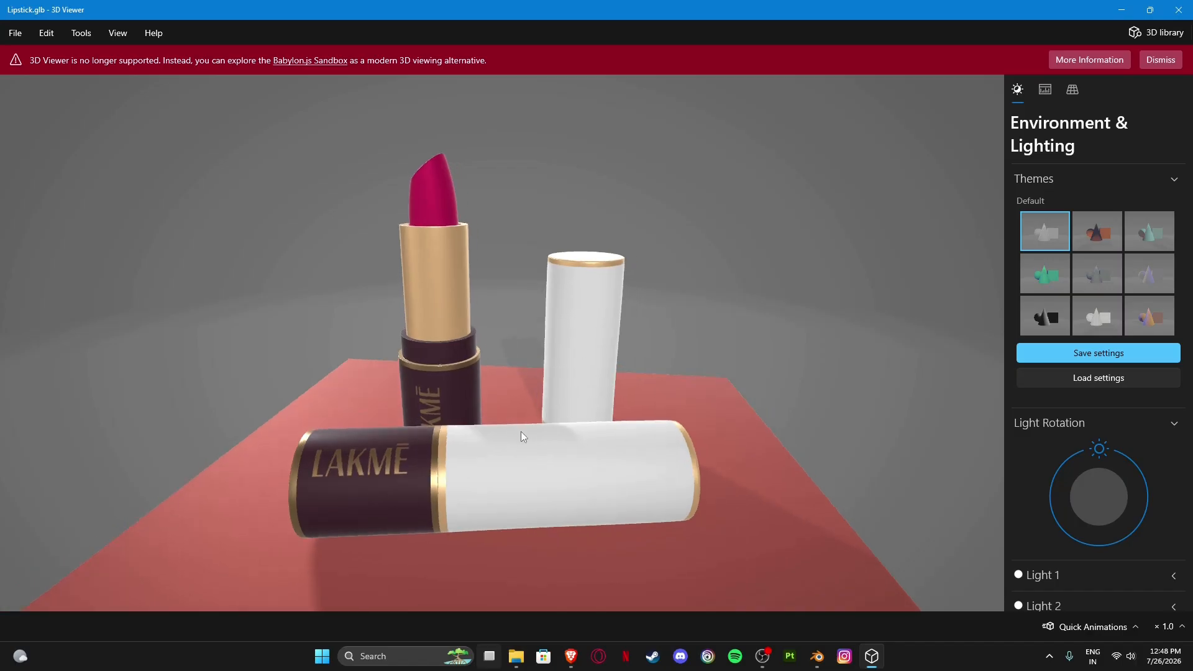
pyautogui.moveTo(523, 436); pyautogui.dragTo(559, 344)
pyautogui.click(1191, 10)
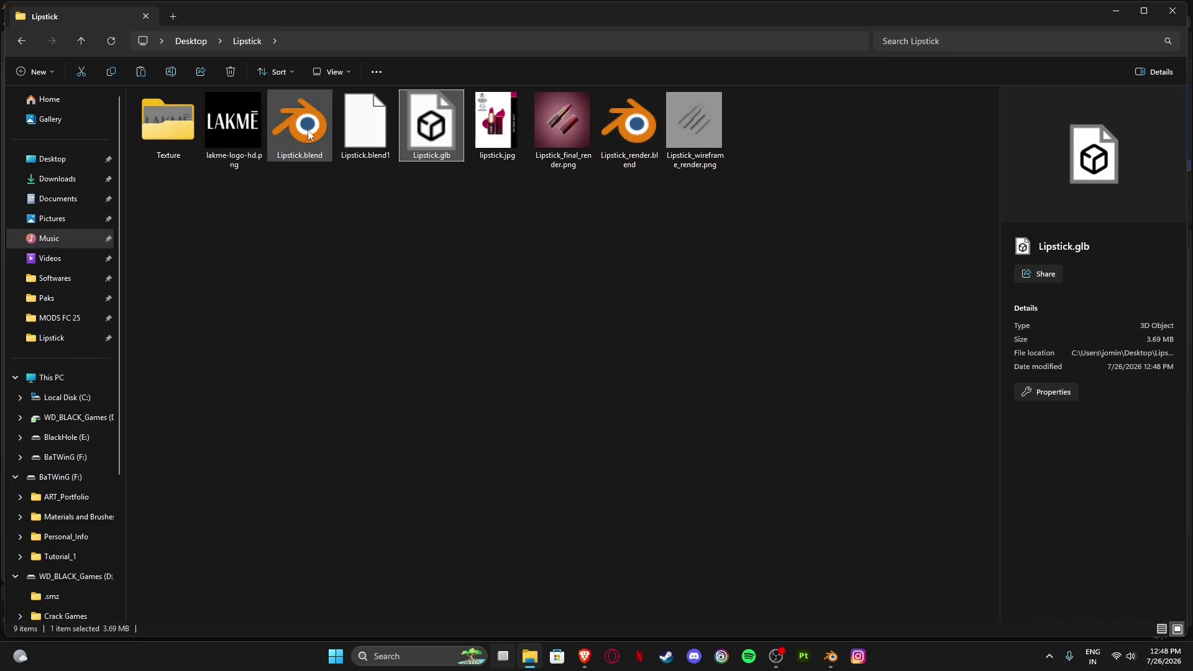
# Switch back to Blender, inspect the caps' red gradient up close, and select the lying lipstick's cap.
pyautogui.click(832, 656)
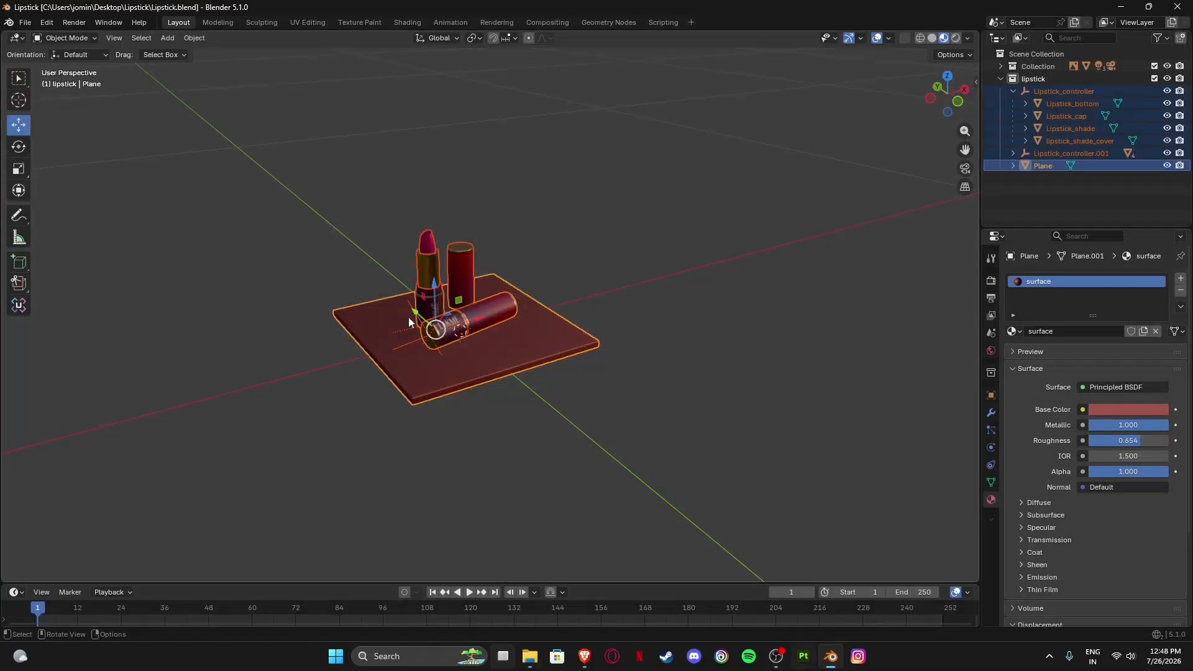
pyautogui.click(370, 264)
pyautogui.scroll(8, 495, 349)
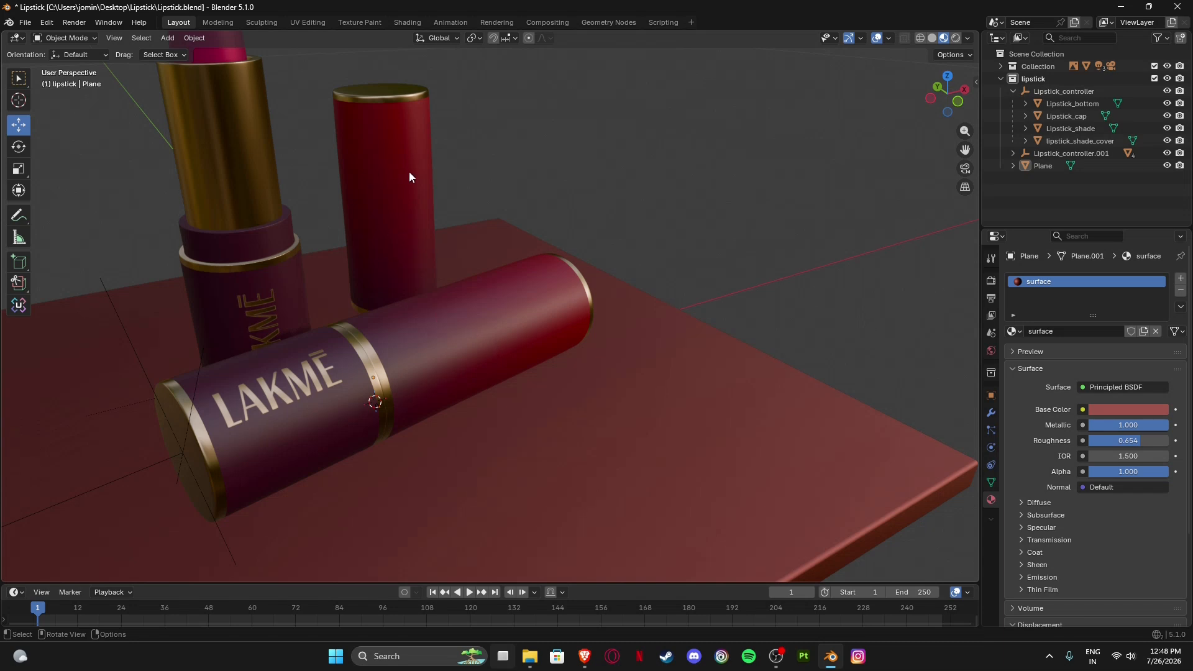
pyautogui.scroll(-5, 504, 359)
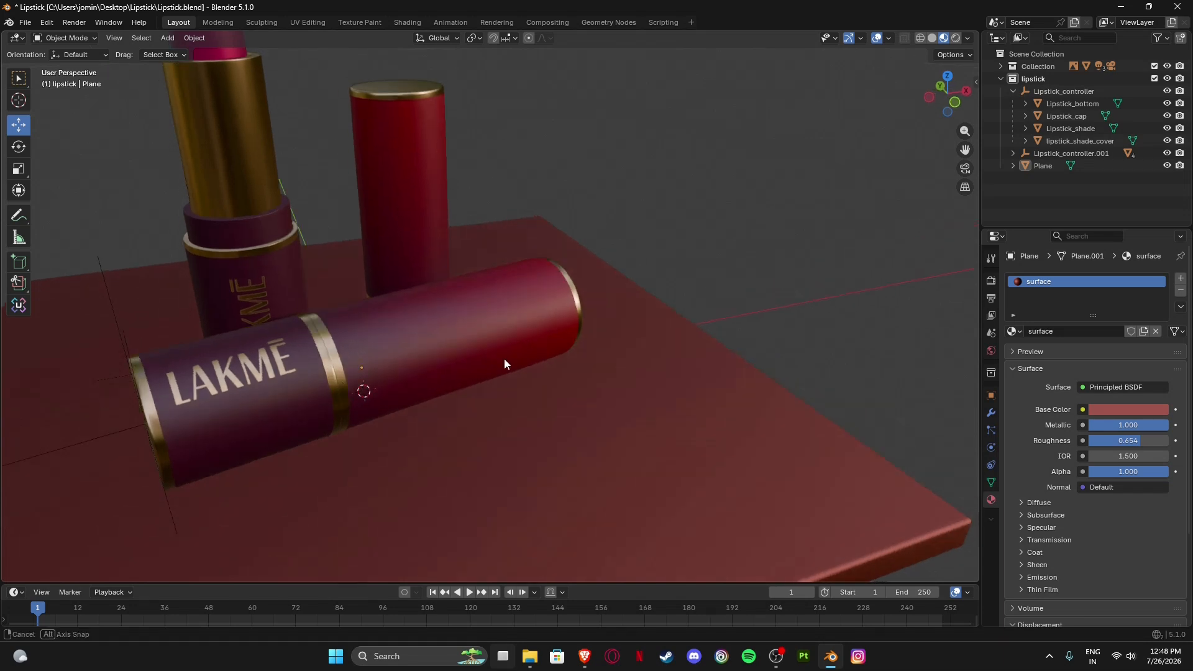
pyautogui.click(435, 322)
pyautogui.scroll(-3, 531, 279)
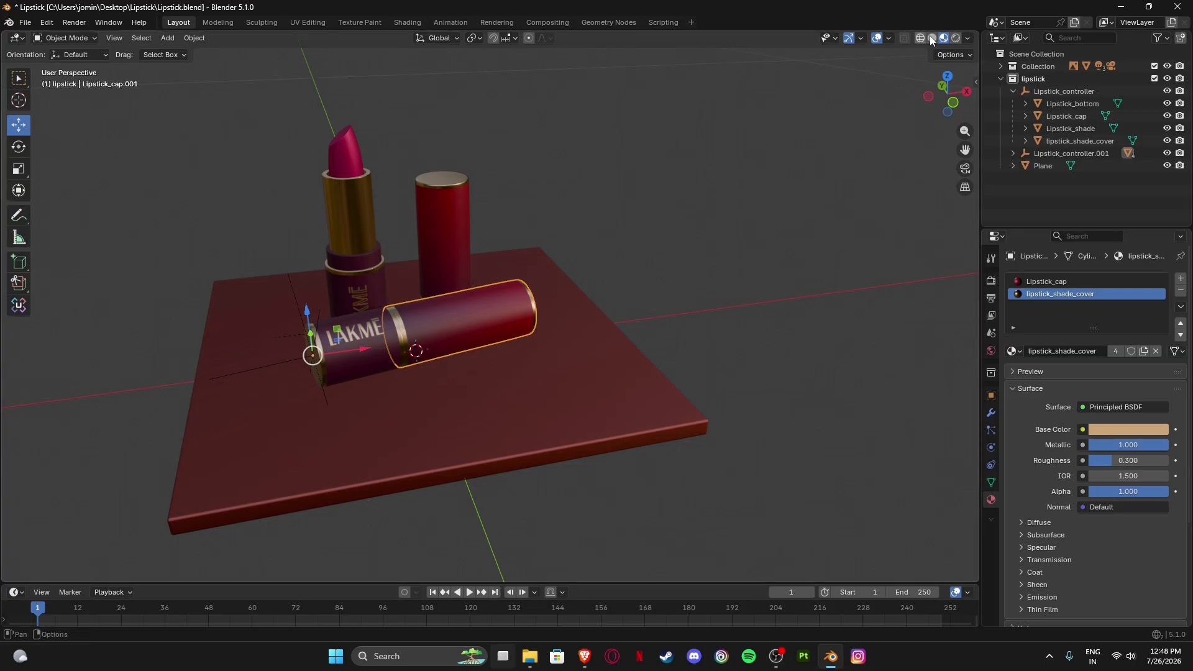
# Split the 3D viewport into two side-by-side areas and change one of them to the Shader Editor.
pyautogui.rightClick(979, 92)
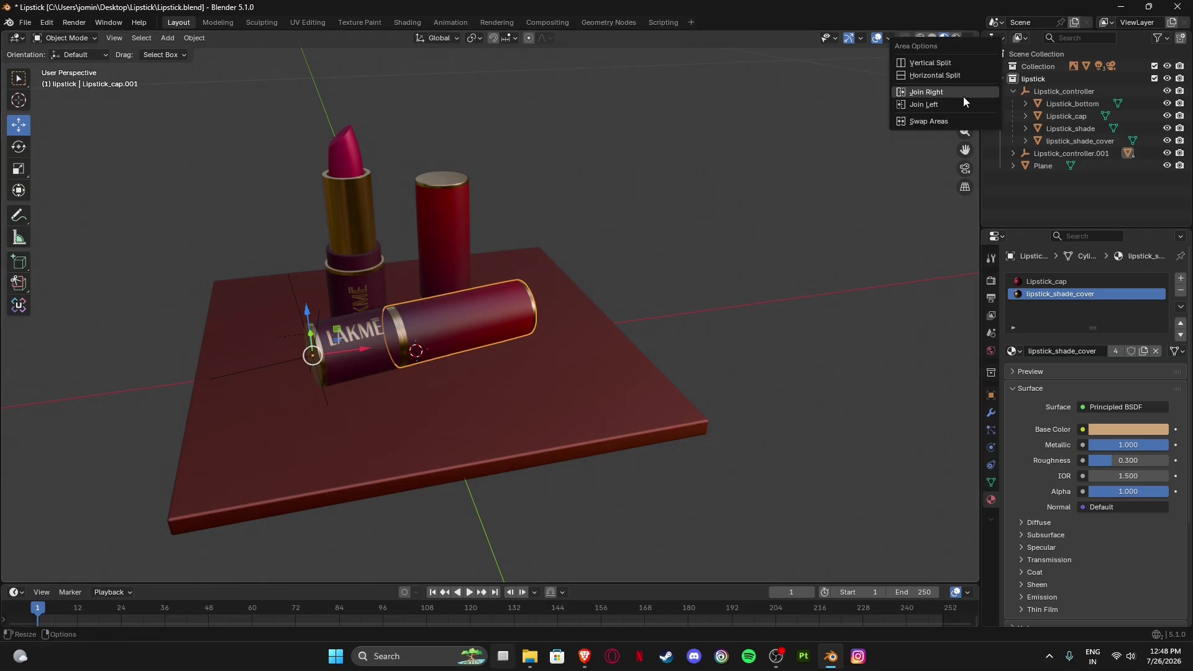
pyautogui.click(936, 75)
pyautogui.click(567, 102)
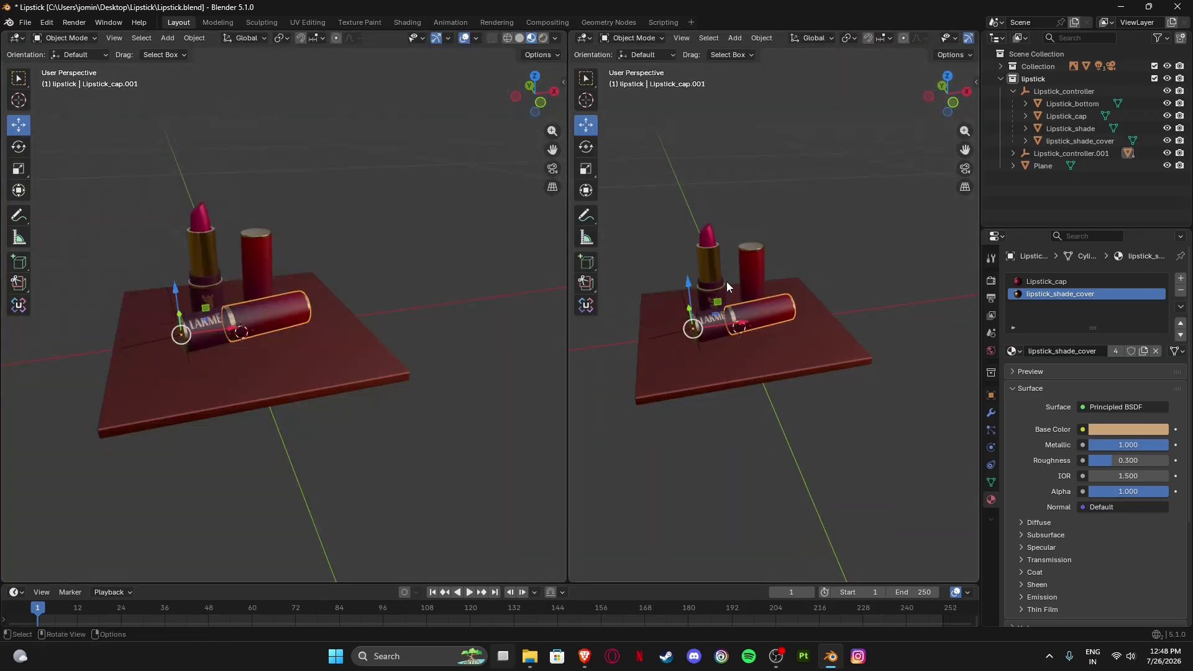
pyautogui.scroll(-2, 726, 282)
pyautogui.click(586, 39)
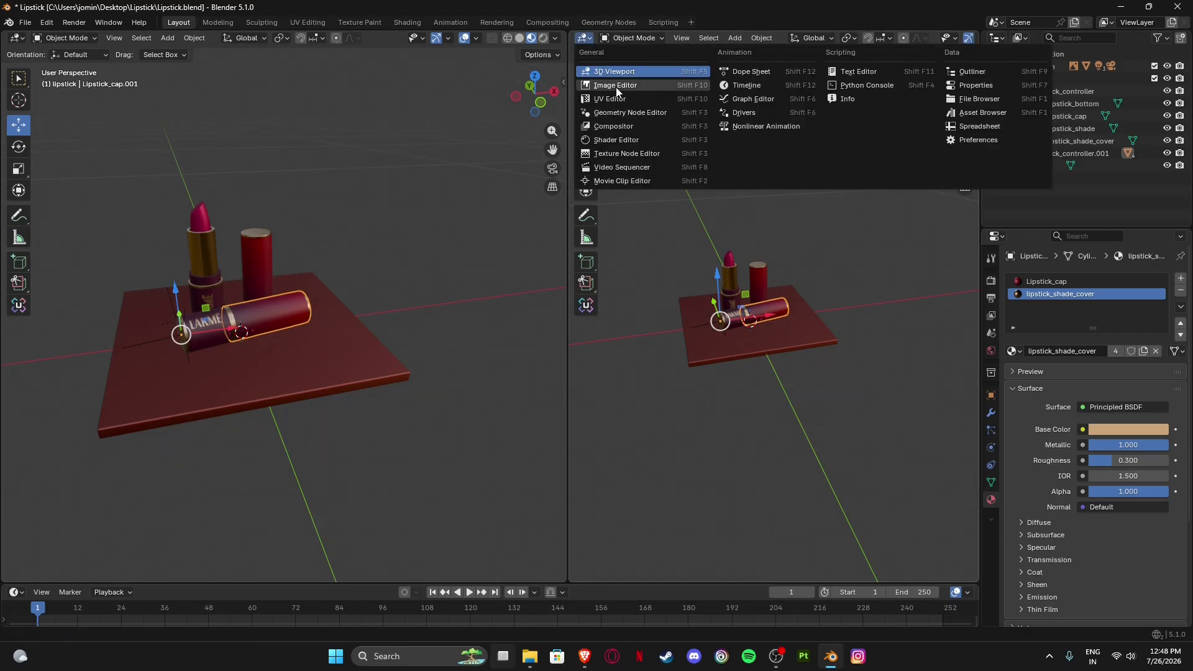
pyautogui.click(616, 140)
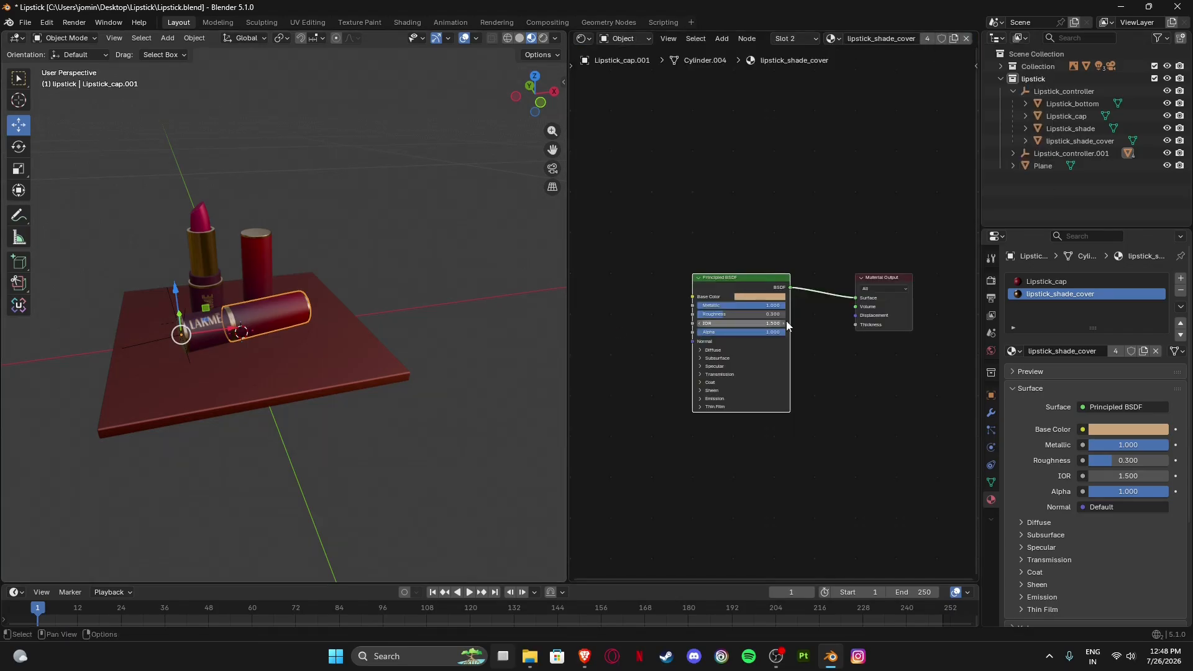
# Display the Lipstick_cap material's nodes and examine the chain from Texture Coordinate through Gradient Texture and Color Ramp to Principled BSDF.
pyautogui.scroll(-4, 852, 348)
pyautogui.moveTo(852, 354)
pyautogui.mouseDown(button='middle')
pyautogui.moveTo(828, 342)
pyautogui.moveTo(846, 354)
pyautogui.mouseUp(button='middle')
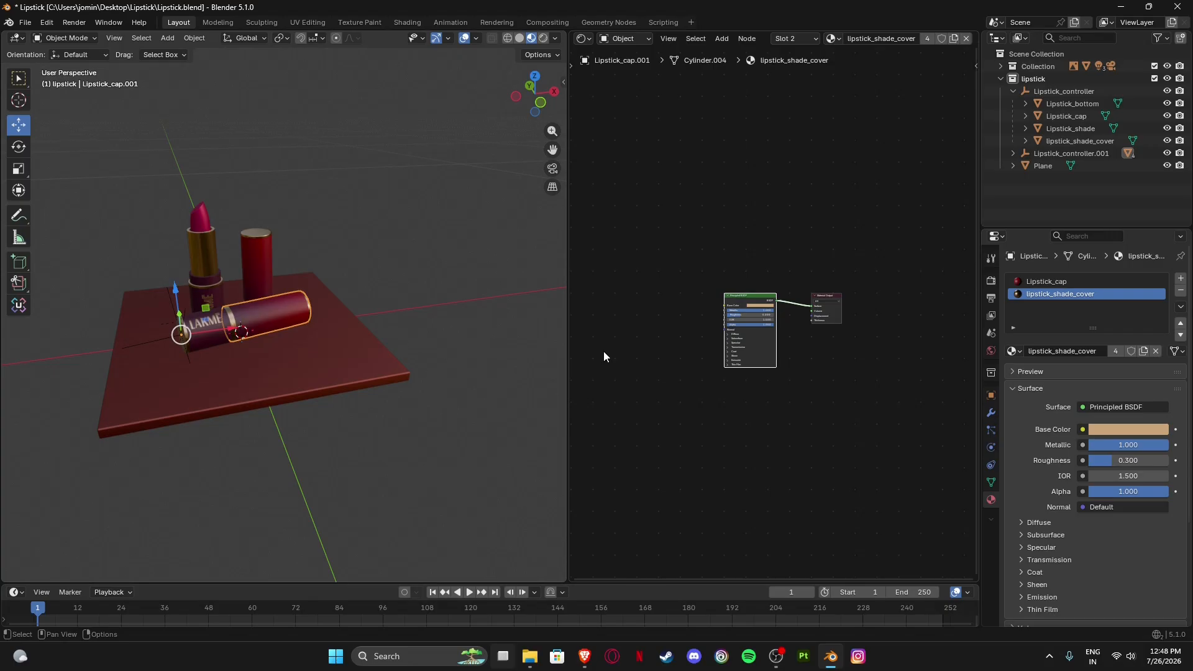
pyautogui.click(1045, 284)
pyautogui.scroll(5, 757, 373)
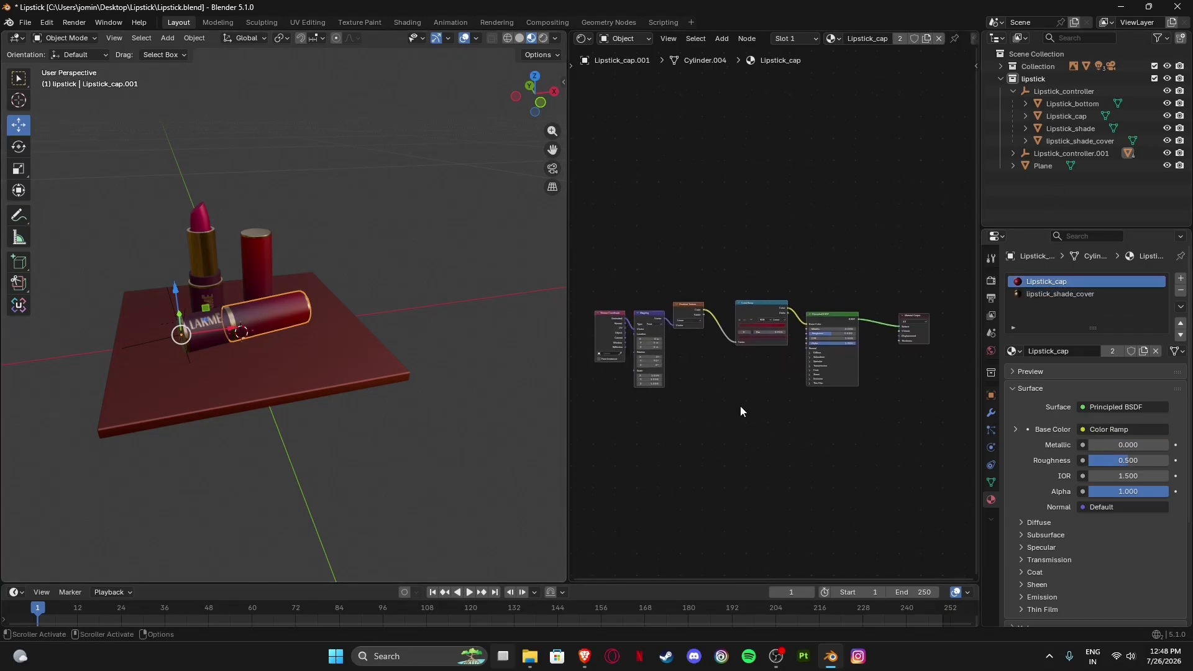
pyautogui.scroll(-5, 717, 394)
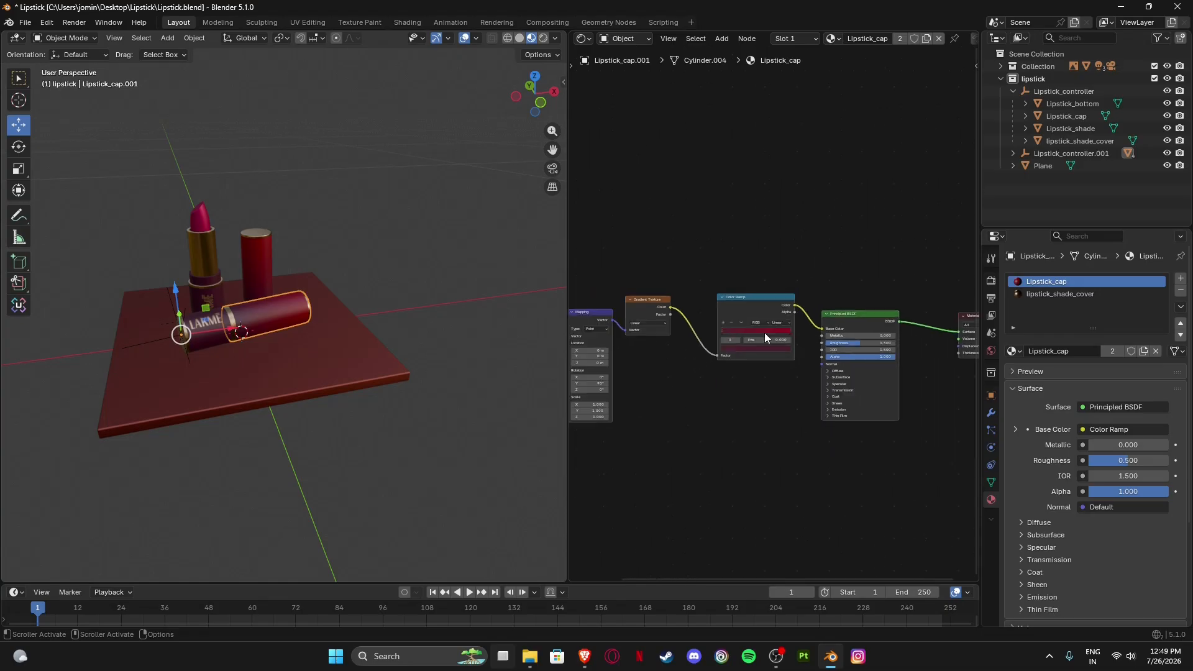
pyautogui.scroll(5, 758, 397)
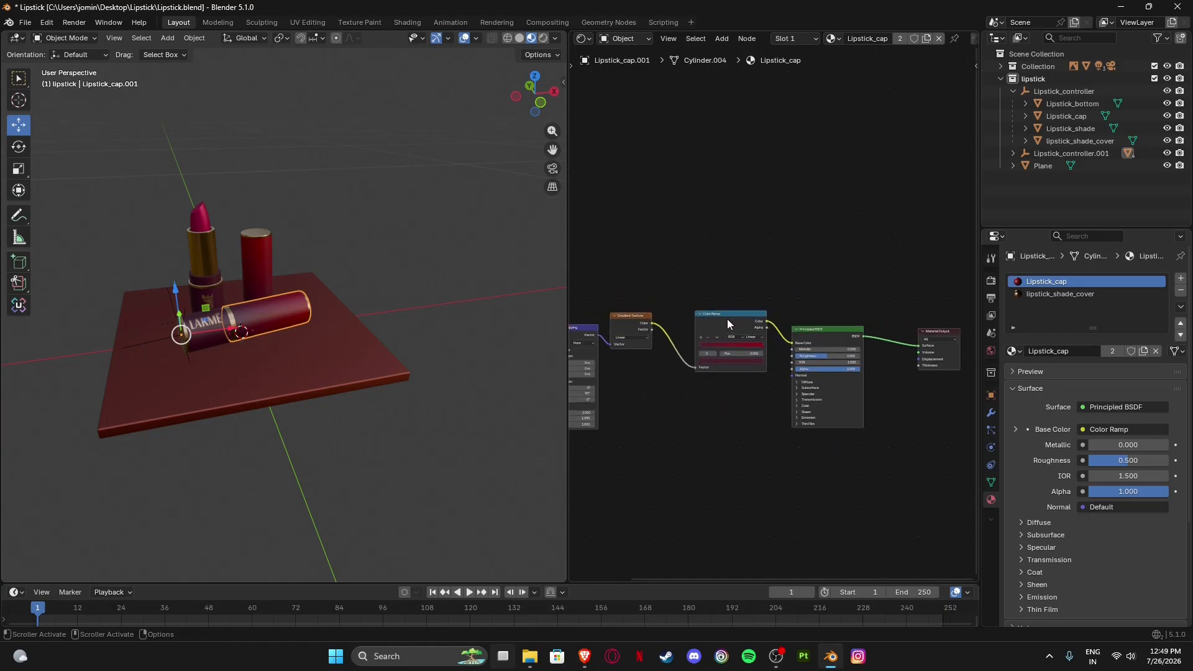
pyautogui.scroll(-4, 715, 410)
pyautogui.scroll(4, 767, 398)
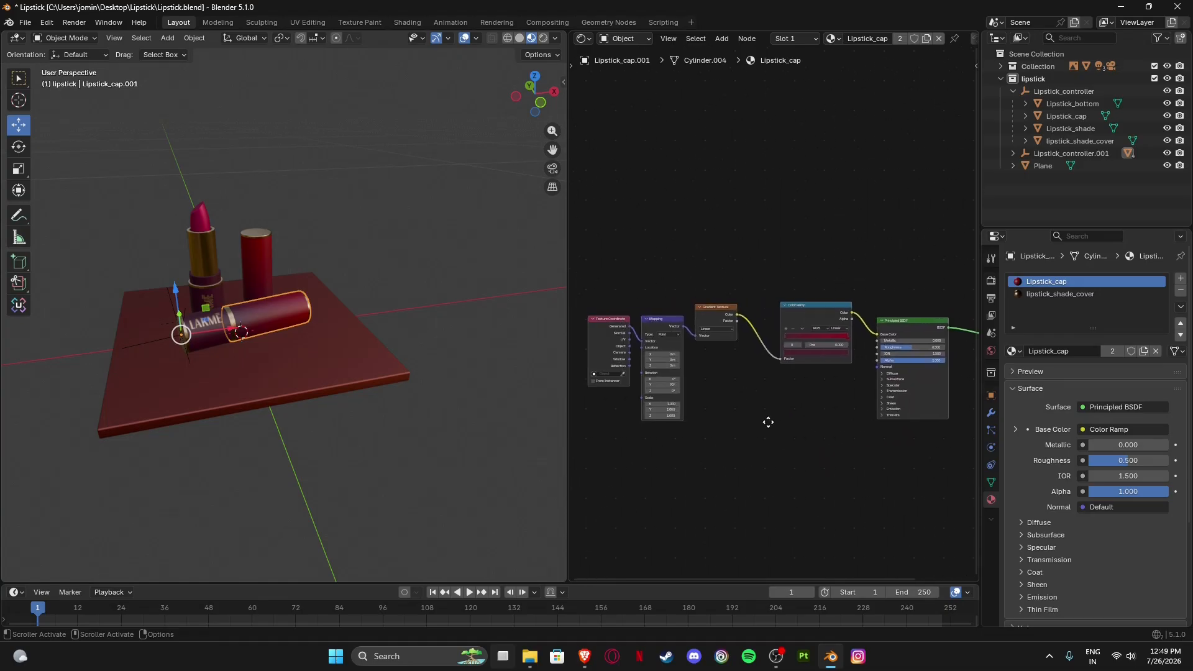
pyautogui.moveTo(768, 387); pyautogui.dragTo(766, 440, button='middle')
pyautogui.scroll(4, 770, 431)
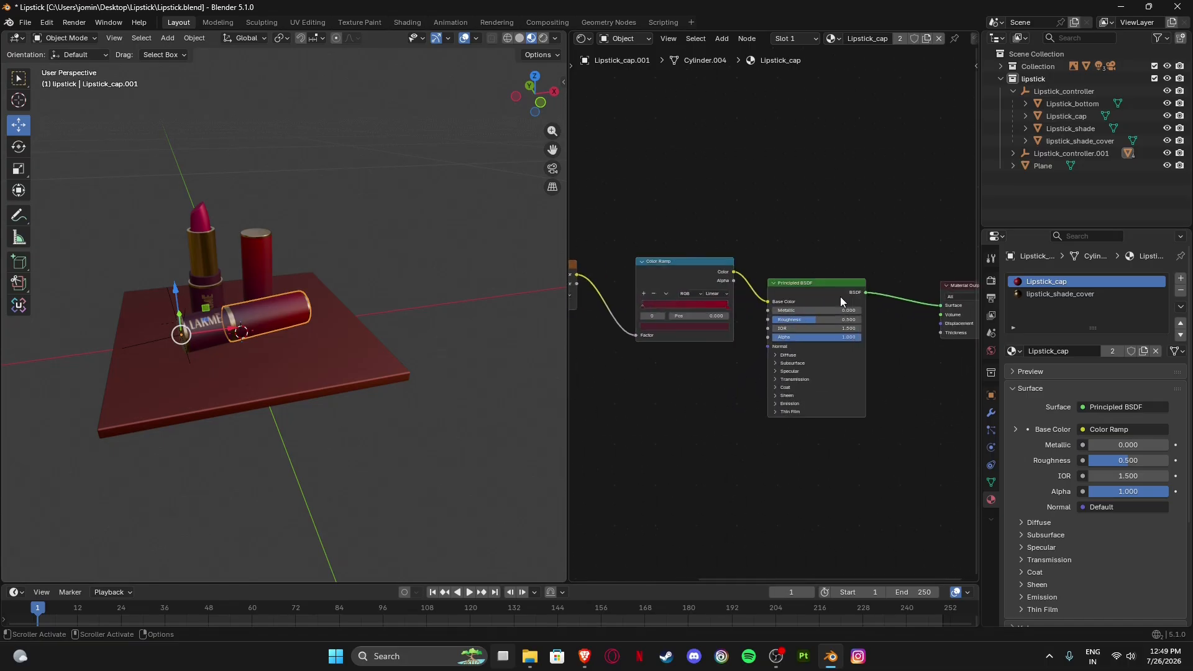
pyautogui.moveTo(896, 367); pyautogui.dragTo(811, 382, button='middle')
pyautogui.scroll(6, 681, 323)
pyautogui.scroll(-12, 777, 337)
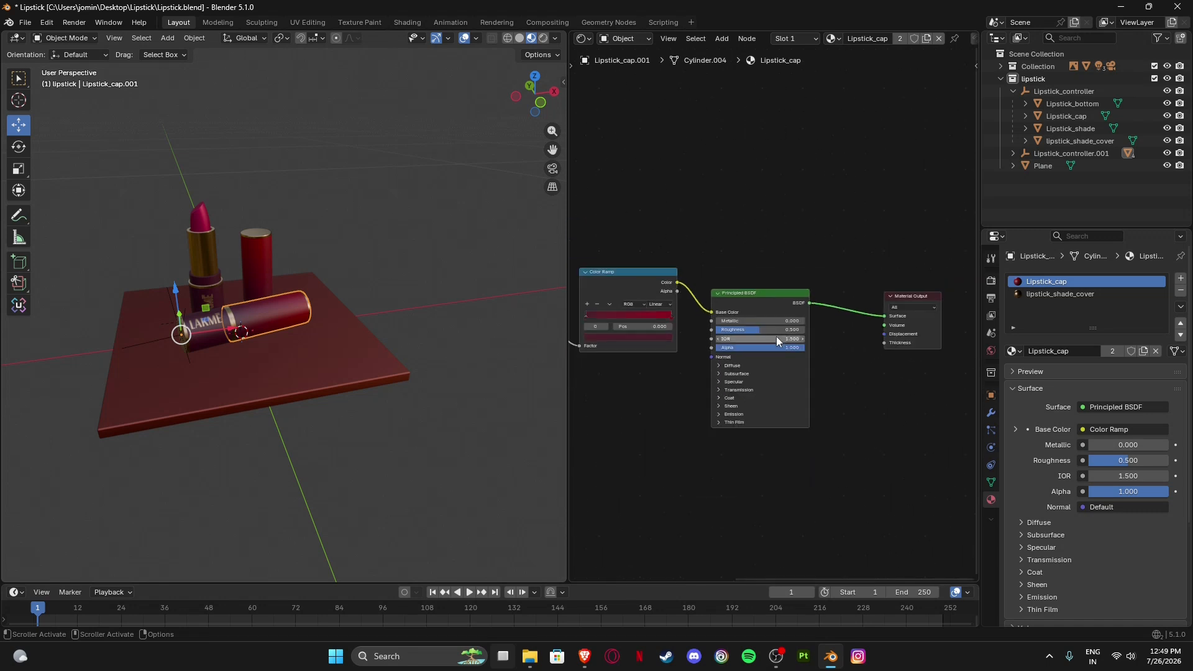
# Locate the unconnected Cap_base and Cap_RNS image textures near the Principled BSDF and select Cap_base as the bake target.
pyautogui.scroll(-4, 721, 361)
pyautogui.moveTo(741, 412); pyautogui.dragTo(797, 398, button='middle')
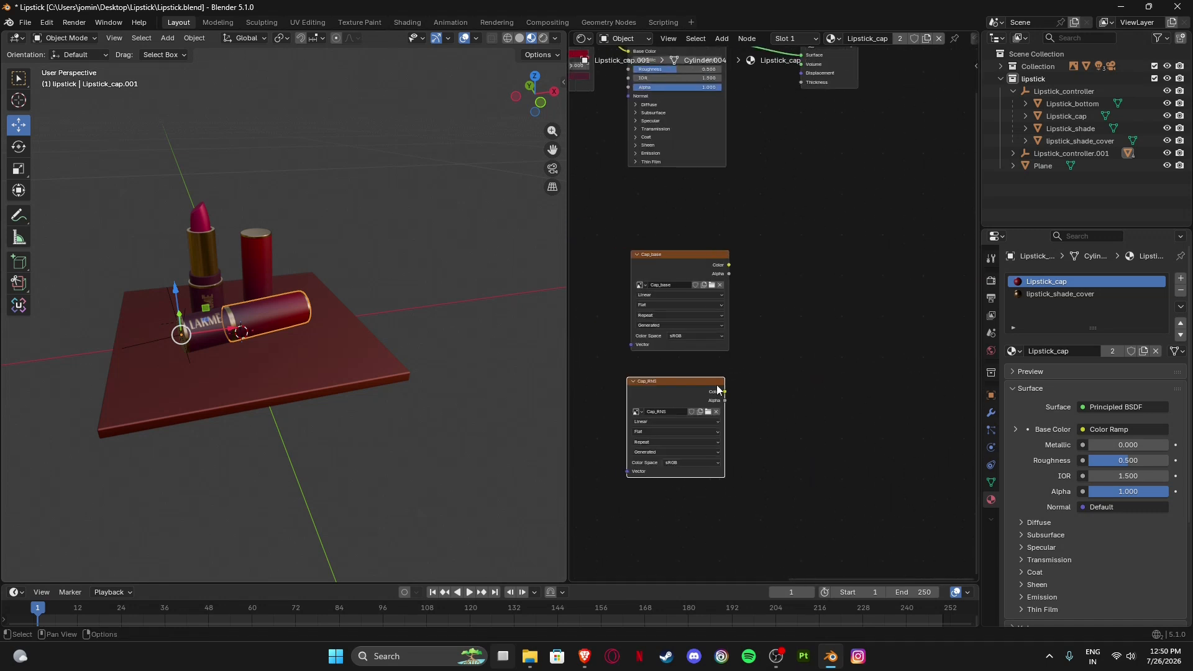
pyautogui.scroll(-1, 715, 390)
pyautogui.moveTo(749, 350); pyautogui.dragTo(777, 384, button='middle')
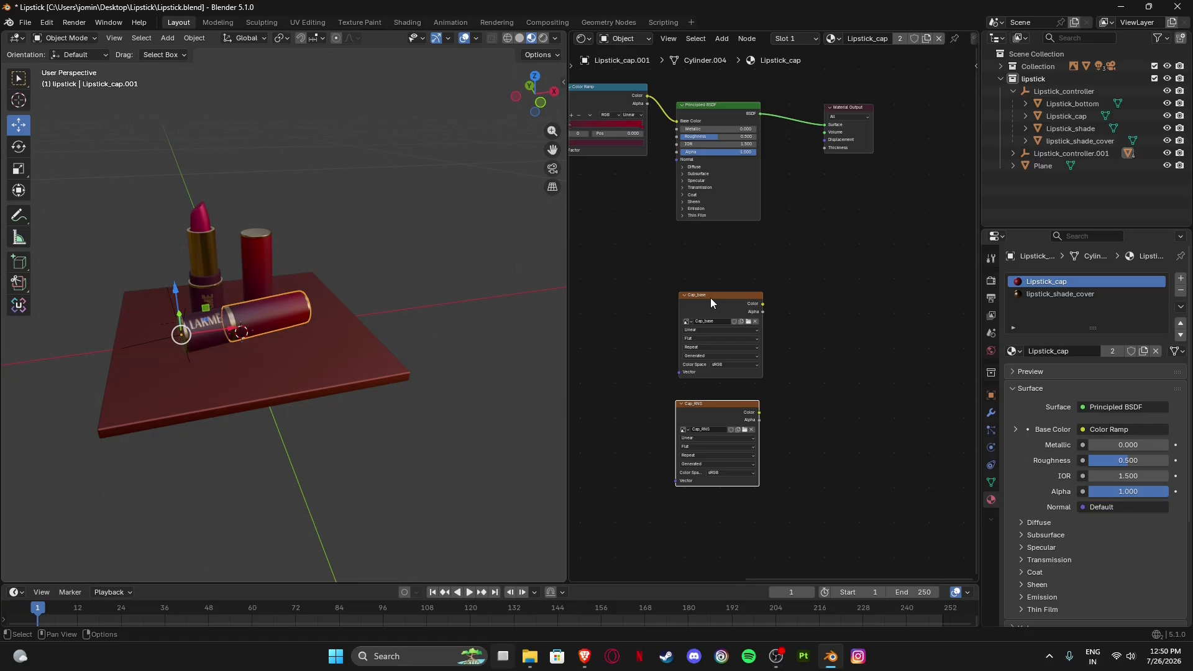
pyautogui.click(710, 297)
pyautogui.scroll(-1, 648, 348)
pyautogui.moveTo(672, 322); pyautogui.dragTo(814, 400, button='middle')
pyautogui.scroll(5, 814, 401)
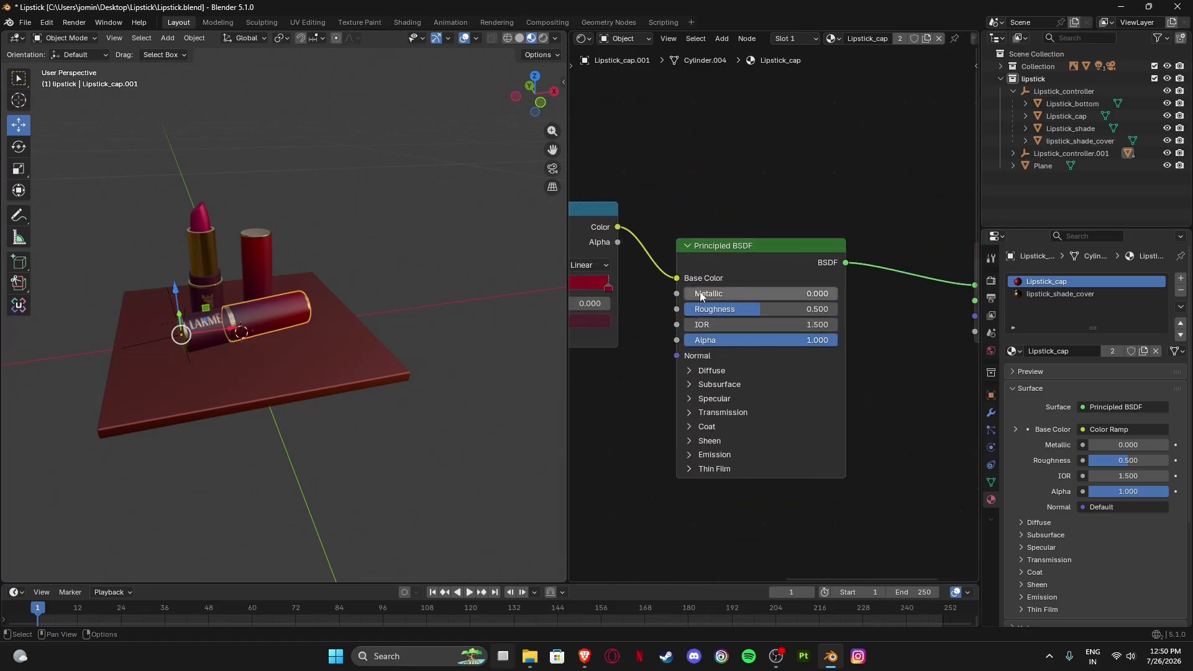
pyautogui.scroll(-2, 768, 294)
pyautogui.scroll(-3, 768, 294)
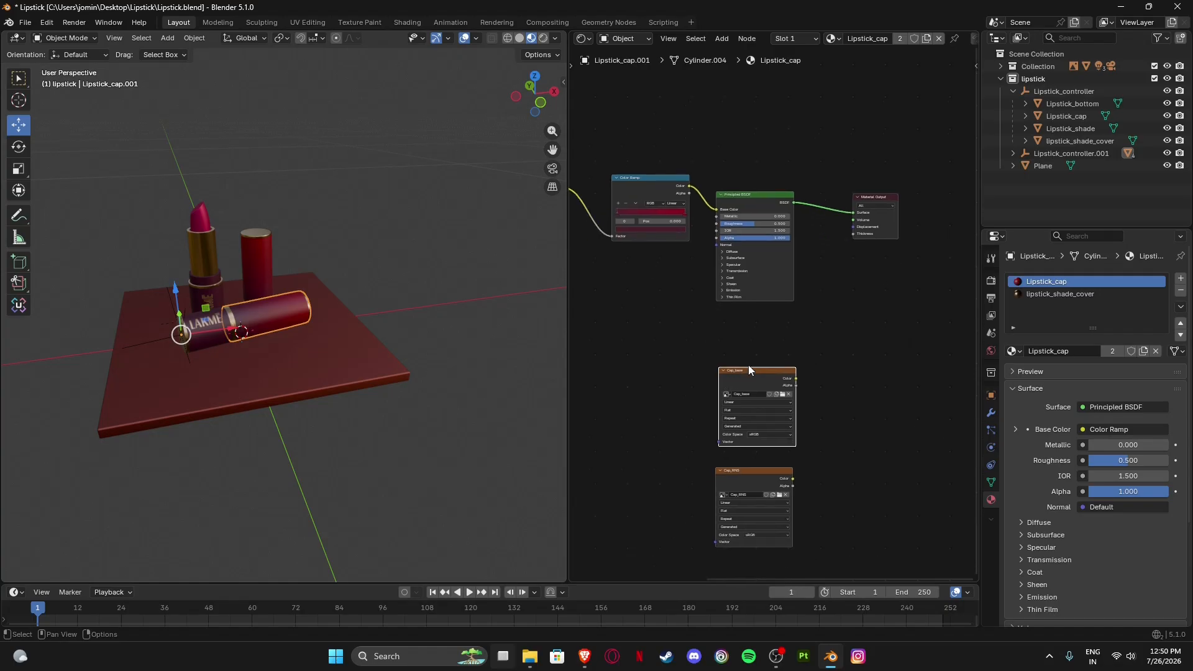
# Set the Cycles bake type to Diffuse and bake the lying cap's colour into the Cap_base image.
pyautogui.click(992, 281)
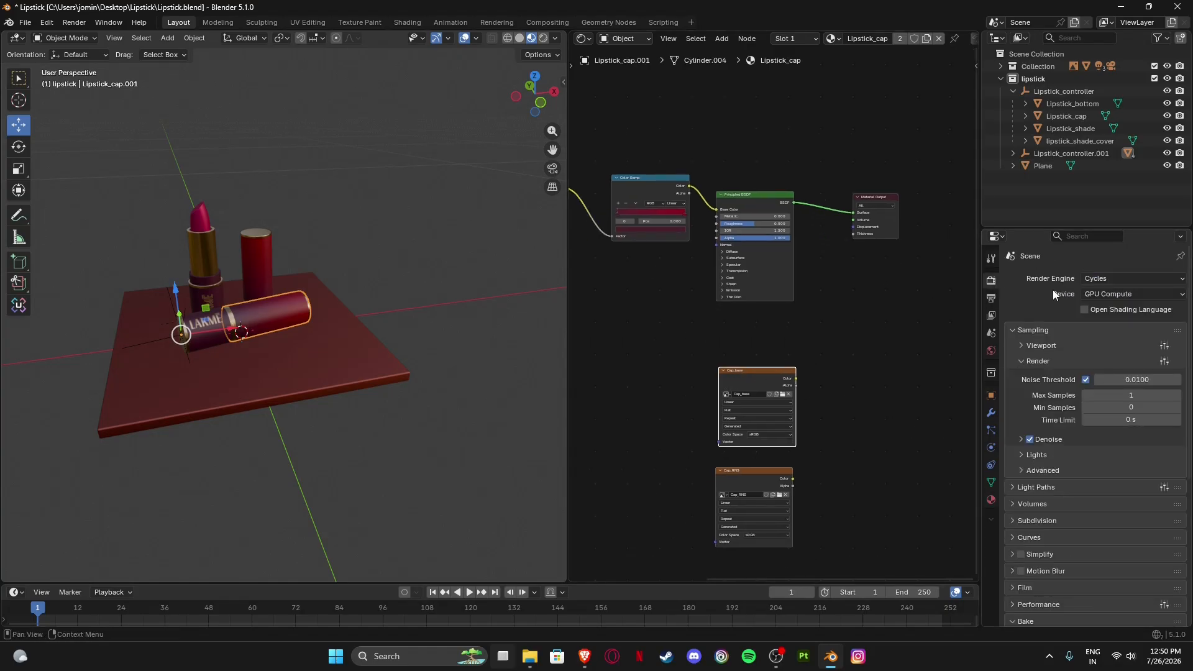
pyautogui.click(1026, 622)
pyautogui.scroll(-5, 1053, 492)
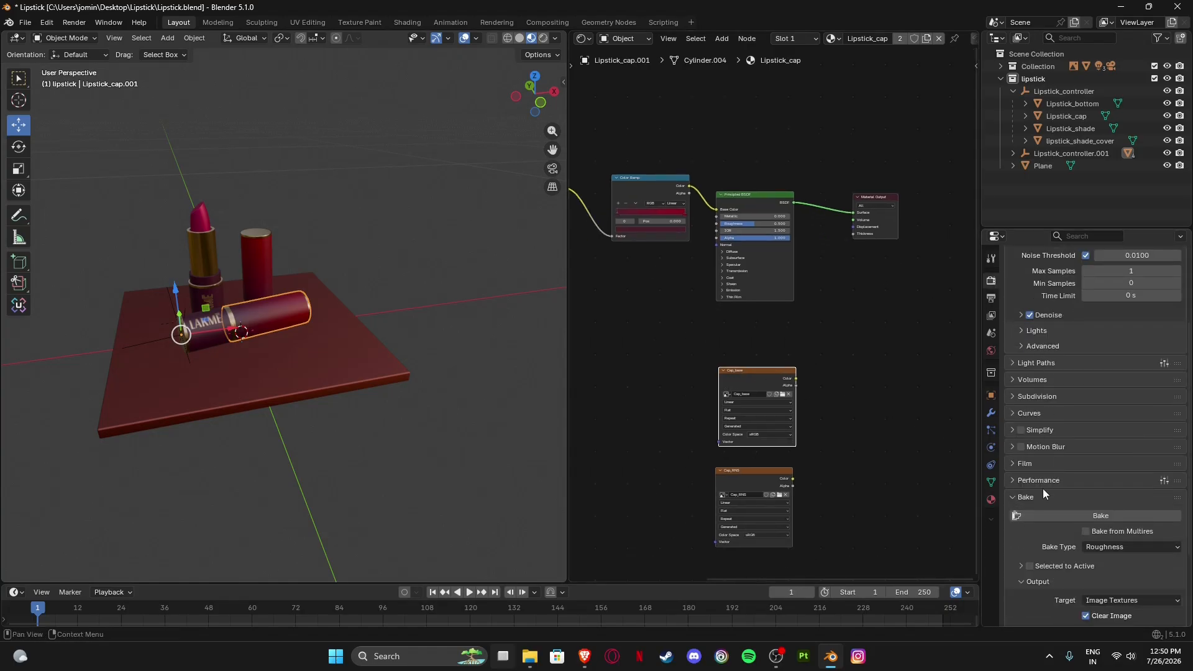
pyautogui.scroll(-4, 1073, 470)
pyautogui.click(1109, 441)
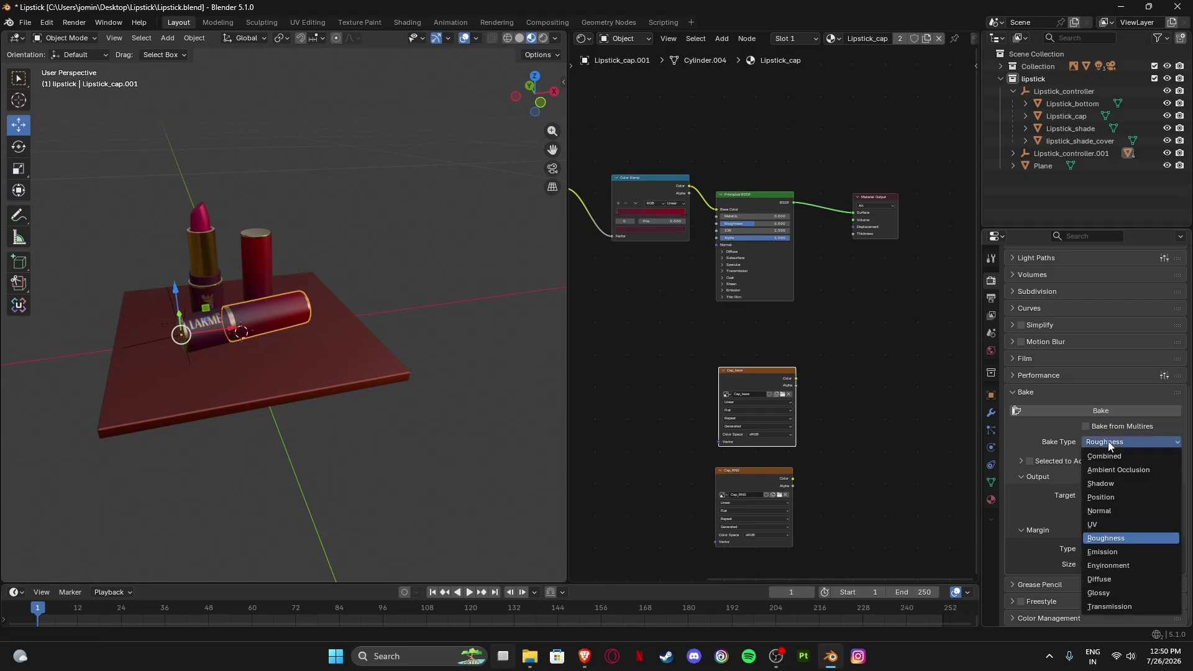
pyautogui.click(1117, 581)
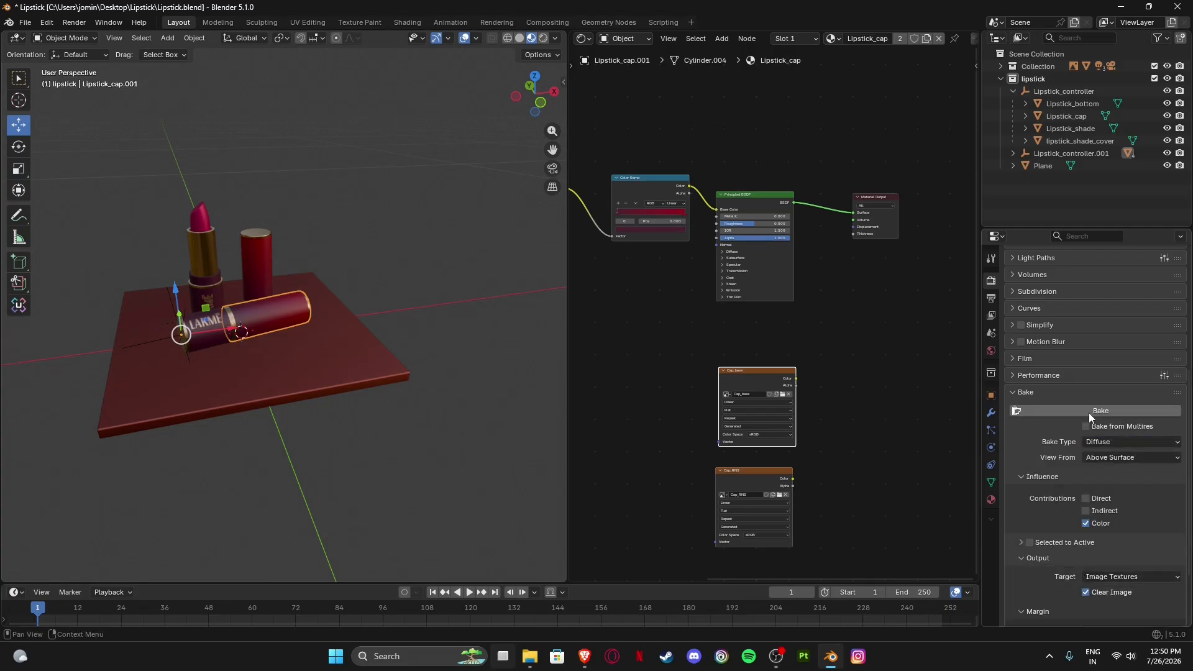
pyautogui.click(753, 369)
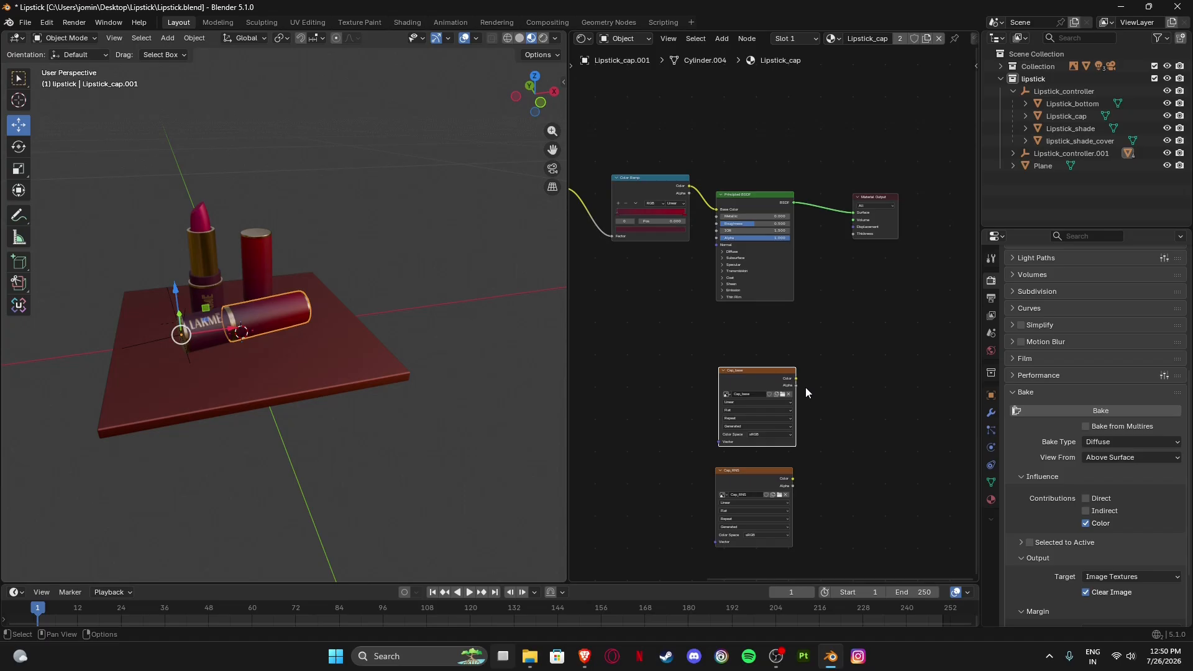
pyautogui.click(1091, 411)
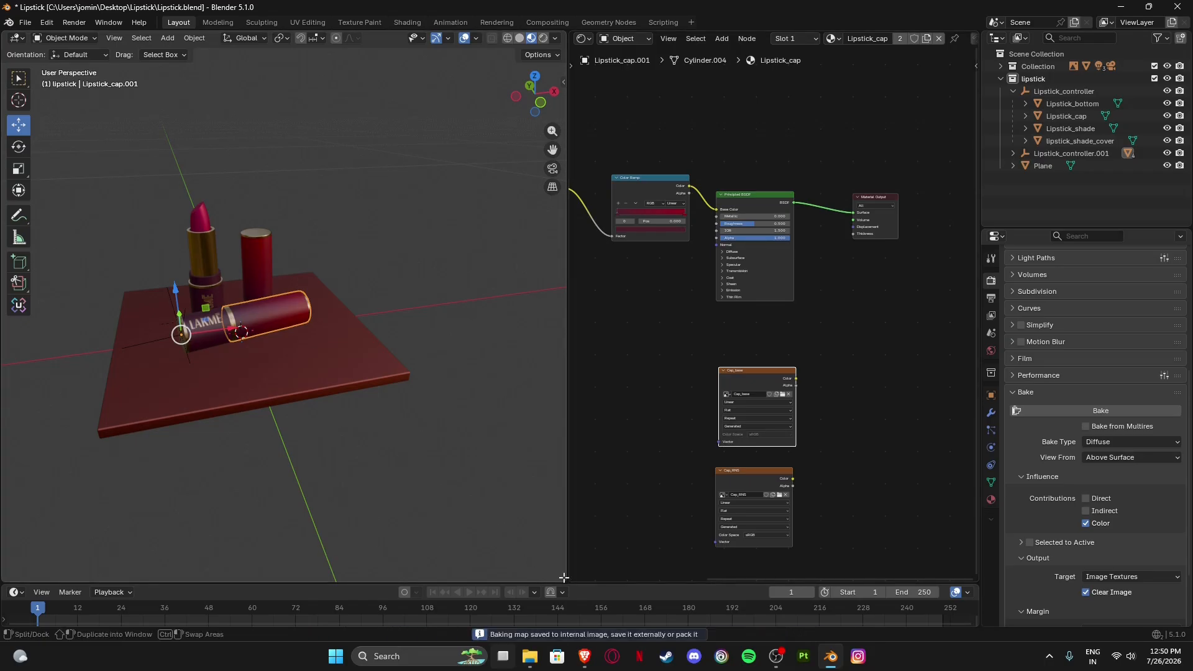
# Split the 3D viewport horizontally, change the lower area to an Image Editor, and show the baked Cap_base image in full width.
pyautogui.moveTo(564, 580); pyautogui.dragTo(491, 354)
pyautogui.click(17, 362)
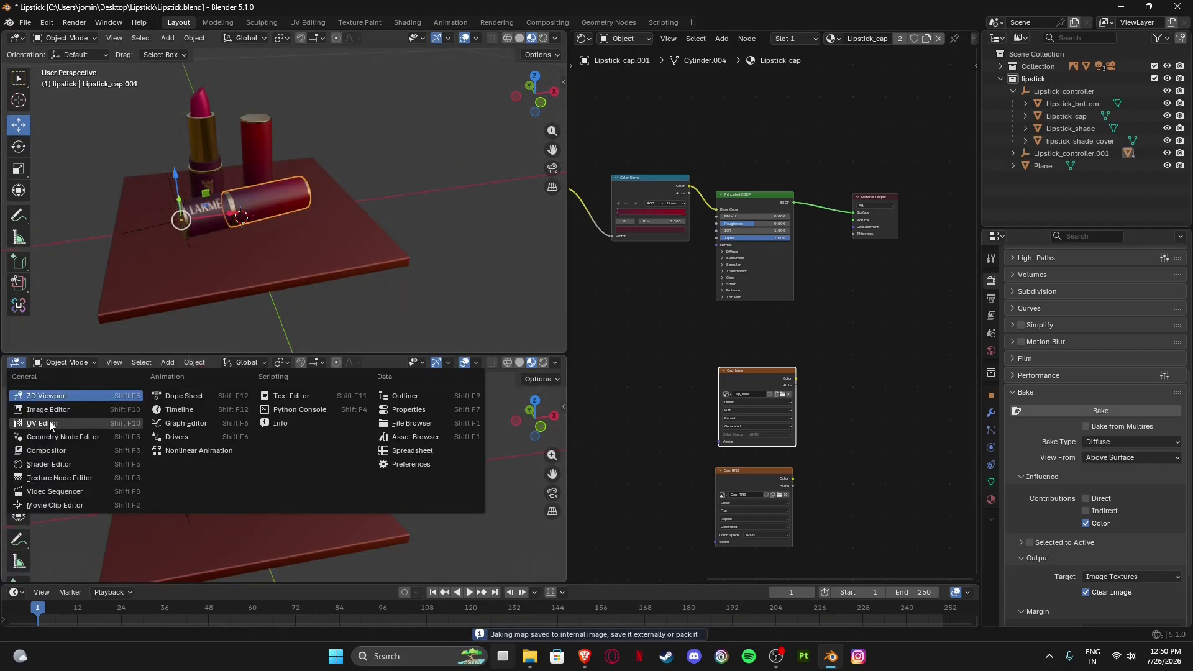
pyautogui.click(25, 411)
pyautogui.click(748, 372)
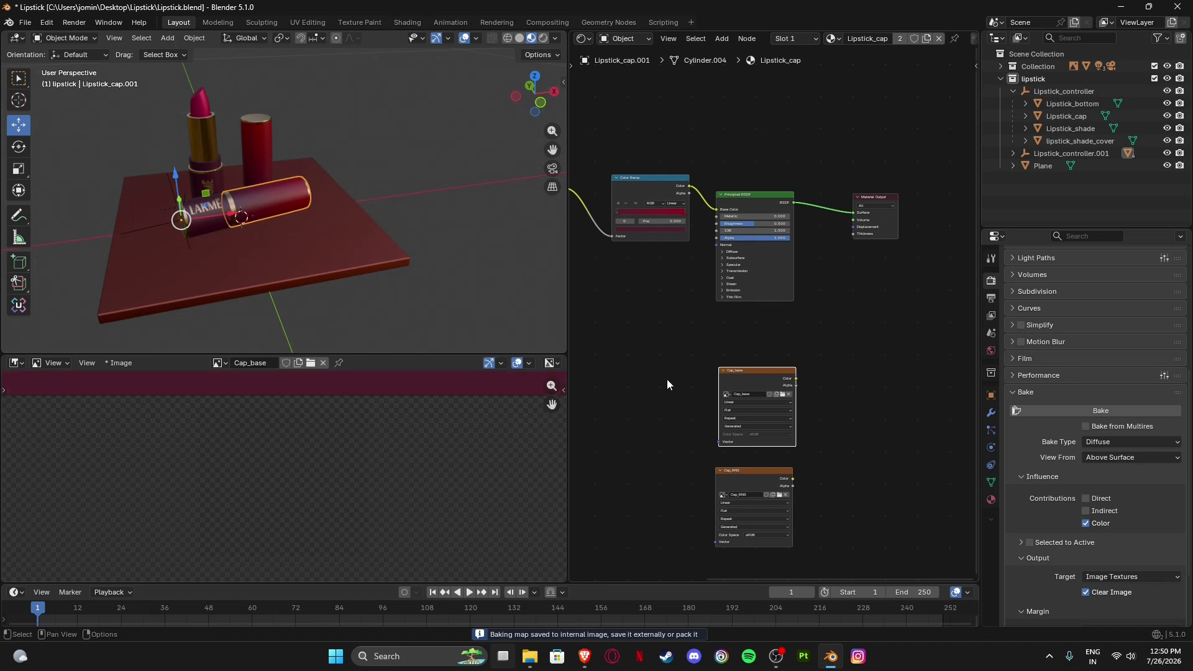
pyautogui.scroll(-14, 275, 438)
pyautogui.scroll(5, 286, 449)
pyautogui.moveTo(281, 450); pyautogui.dragTo(311, 511, button='middle')
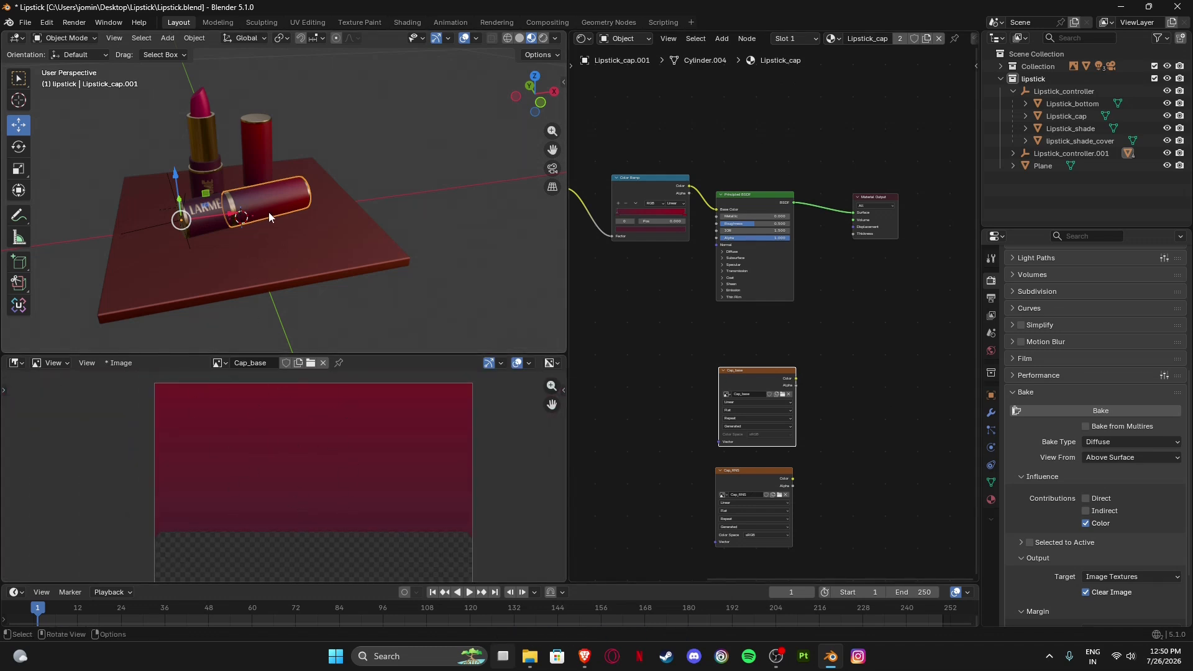
# Compare the lying cap's gradient up close with the baked Cap_base image and review the two image texture nodes.
pyautogui.scroll(6, 268, 211)
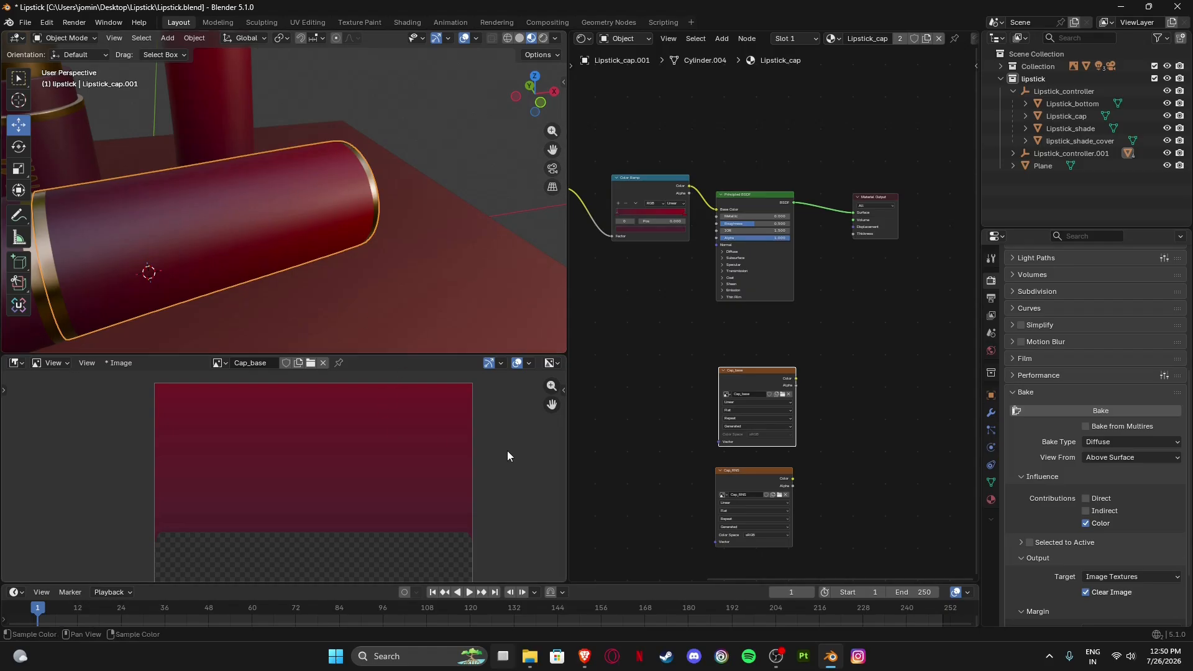
pyautogui.scroll(-1, 808, 397)
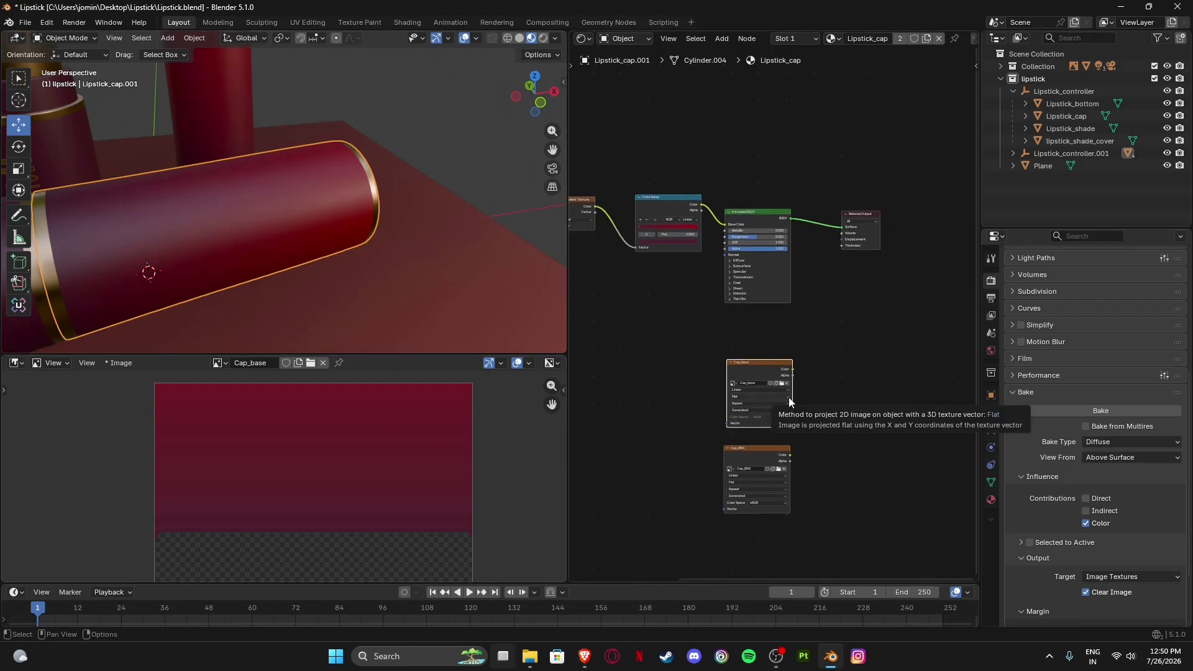
pyautogui.scroll(-1, 808, 398)
pyautogui.moveTo(884, 435); pyautogui.dragTo(838, 390, button='middle')
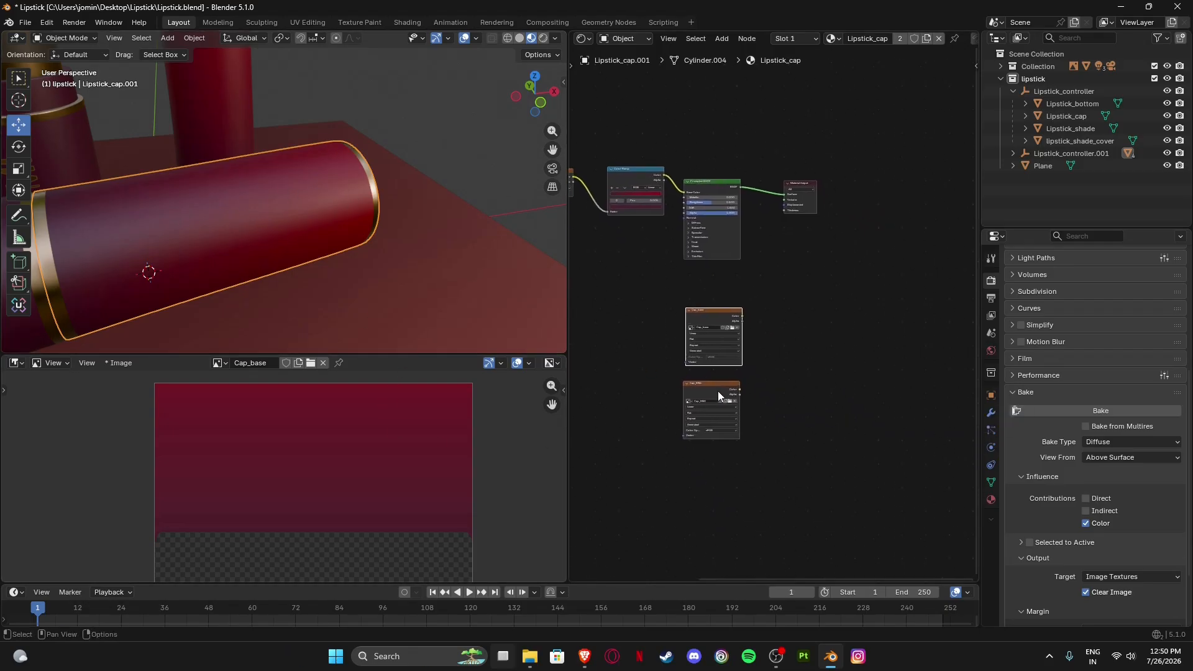
pyautogui.scroll(5, 718, 390)
pyautogui.moveTo(738, 413); pyautogui.dragTo(827, 380, button='middle')
pyautogui.scroll(4, 826, 379)
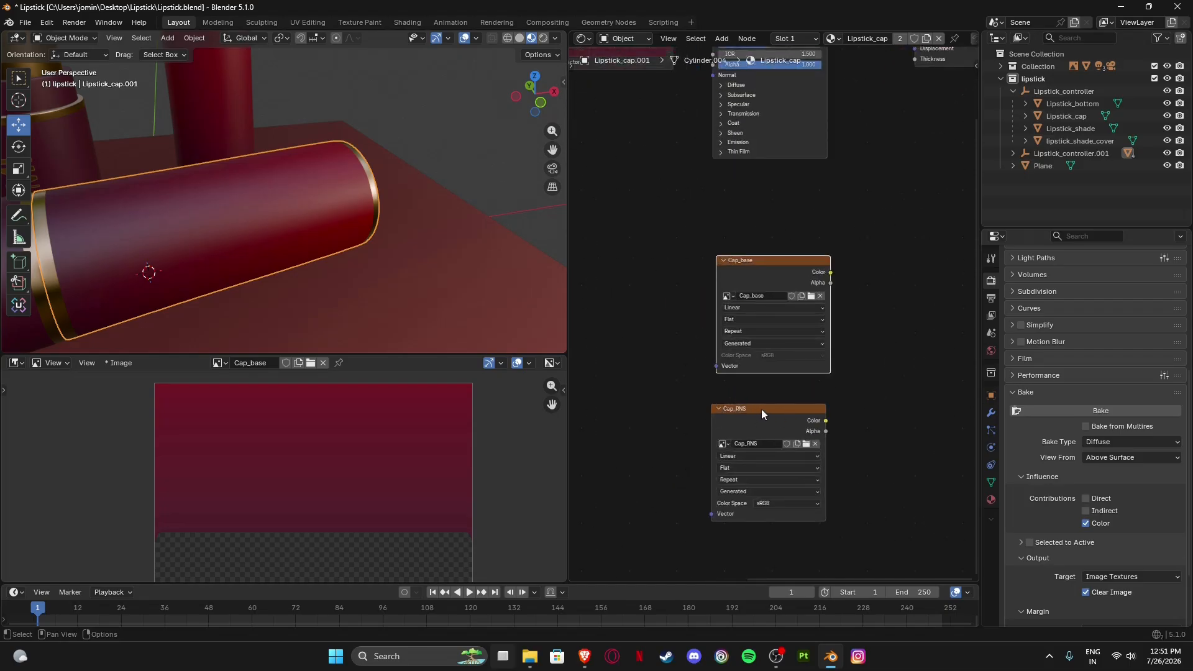
pyautogui.scroll(-1, 674, 379)
# Save the baked colour image as Cap_base.png in the Lipstick project's Texture folder.
pyautogui.click(649, 381)
pyautogui.moveTo(804, 363); pyautogui.dragTo(745, 401, button='middle')
pyautogui.click(118, 365)
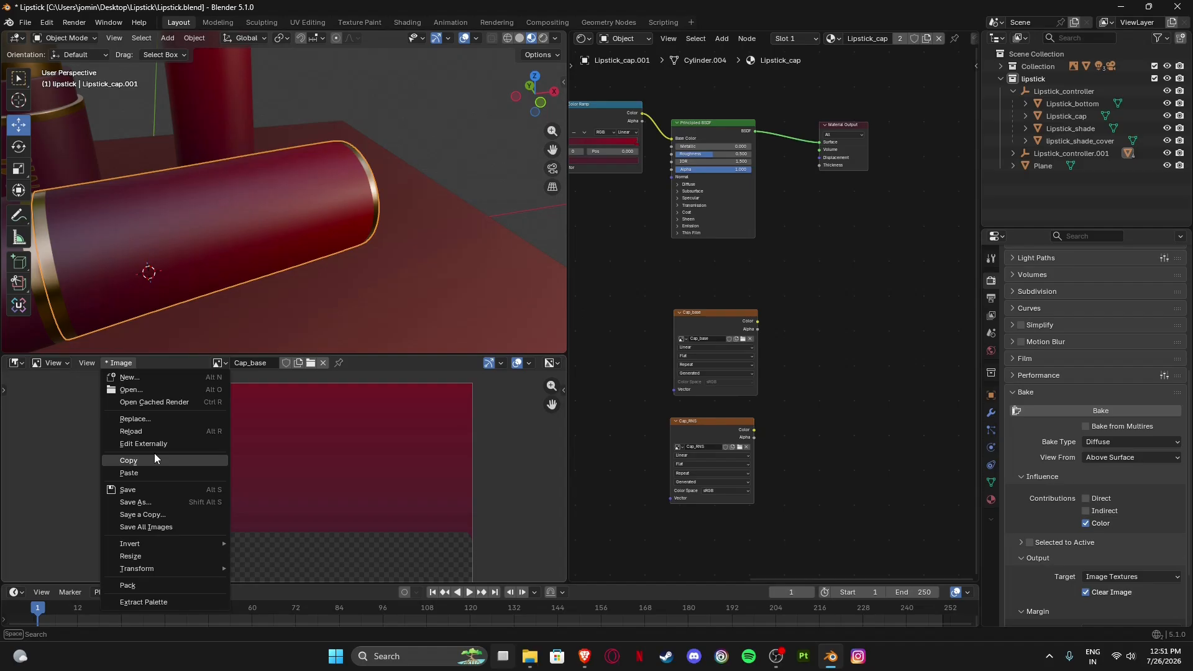
pyautogui.click(155, 502)
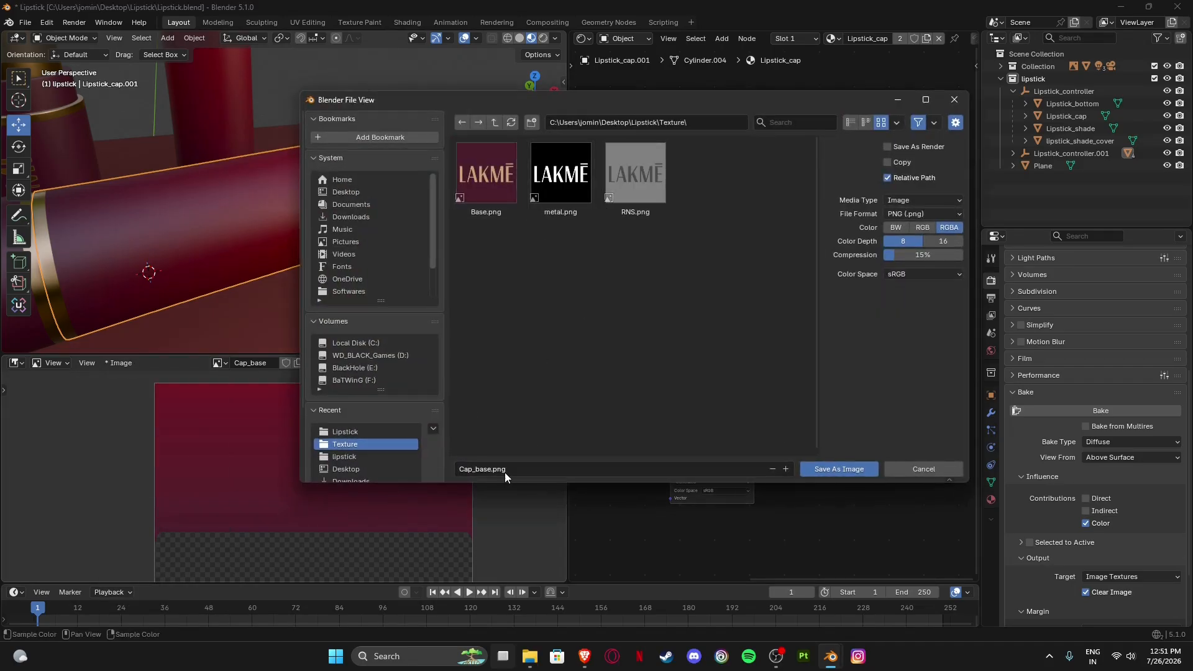
pyautogui.click(847, 468)
# Select the Cap_RNS image texture, bake the cap's Roughness into it, and examine the resulting map.
pyautogui.moveTo(793, 427); pyautogui.dragTo(774, 380, button='middle')
pyautogui.click(670, 389)
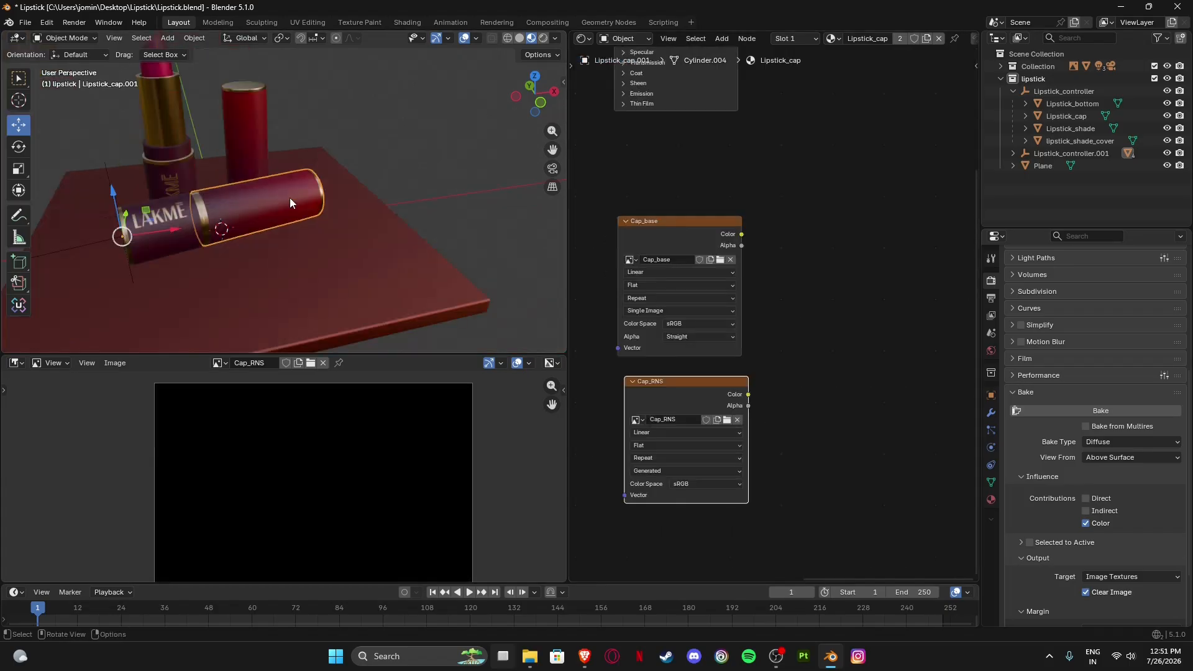
pyautogui.scroll(-2, 748, 386)
pyautogui.click(1111, 441)
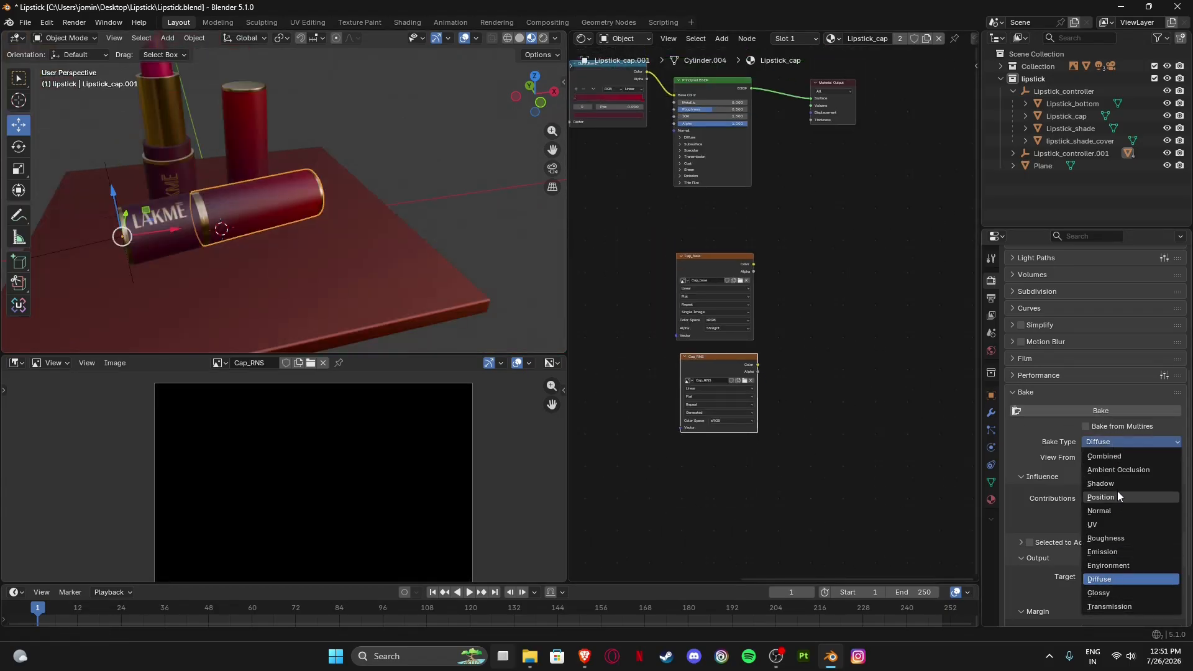
pyautogui.click(1112, 539)
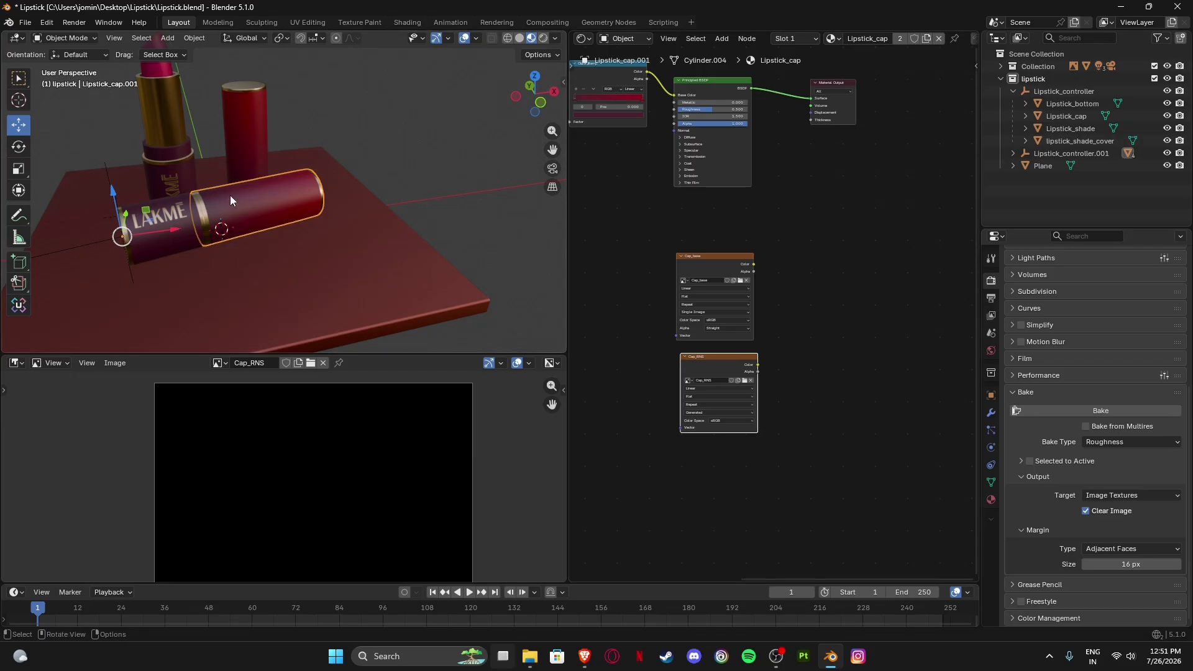
pyautogui.click(1112, 411)
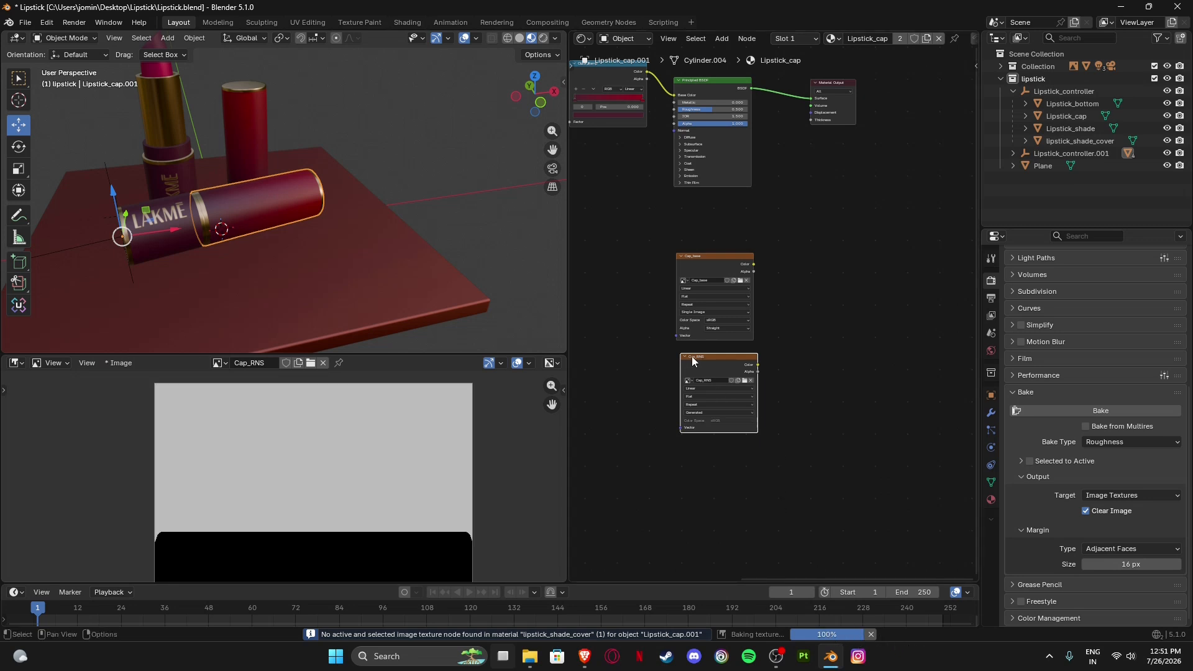
pyautogui.scroll(-3, 352, 460)
pyautogui.moveTo(319, 476); pyautogui.dragTo(325, 503, button='middle')
pyautogui.scroll(4, 259, 450)
pyautogui.scroll(-3, 265, 474)
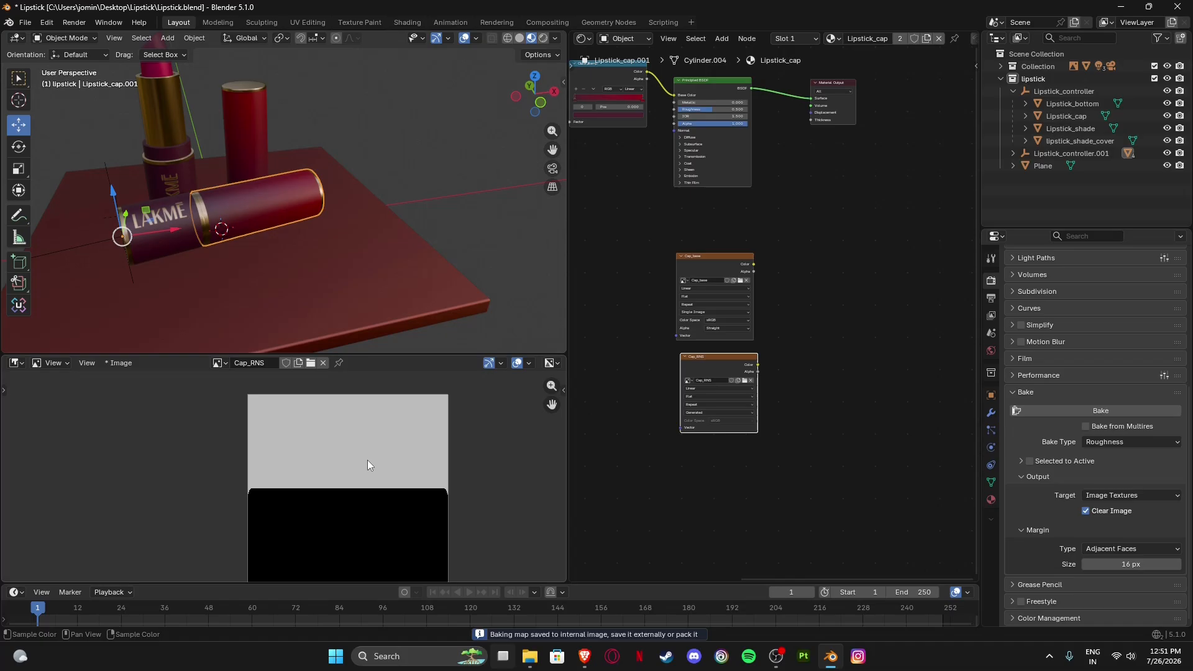
pyautogui.scroll(3, 345, 463)
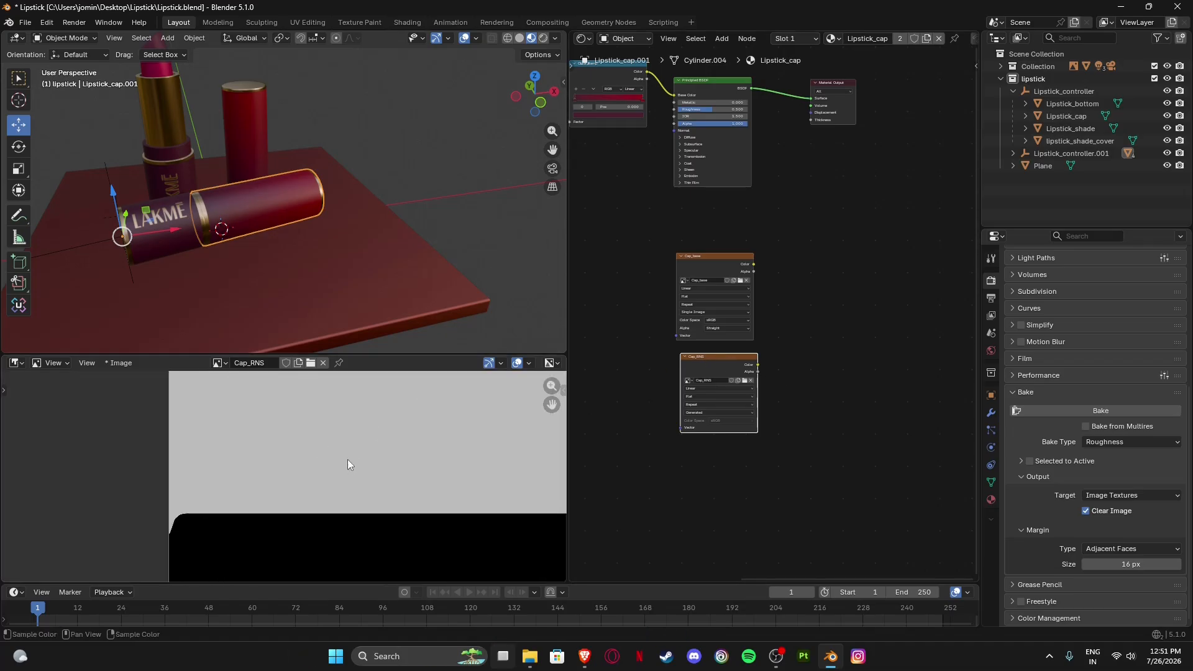
pyautogui.scroll(-4, 348, 460)
# Disconnect the Color Ramp from the Principled BSDF's Base Color and inspect the cap up close.
pyautogui.scroll(-1, 644, 334)
pyautogui.moveTo(889, 318); pyautogui.dragTo(847, 410, button='middle')
pyautogui.moveTo(689, 282); pyautogui.dragTo(714, 292, button='middle')
pyautogui.scroll(2, 734, 291)
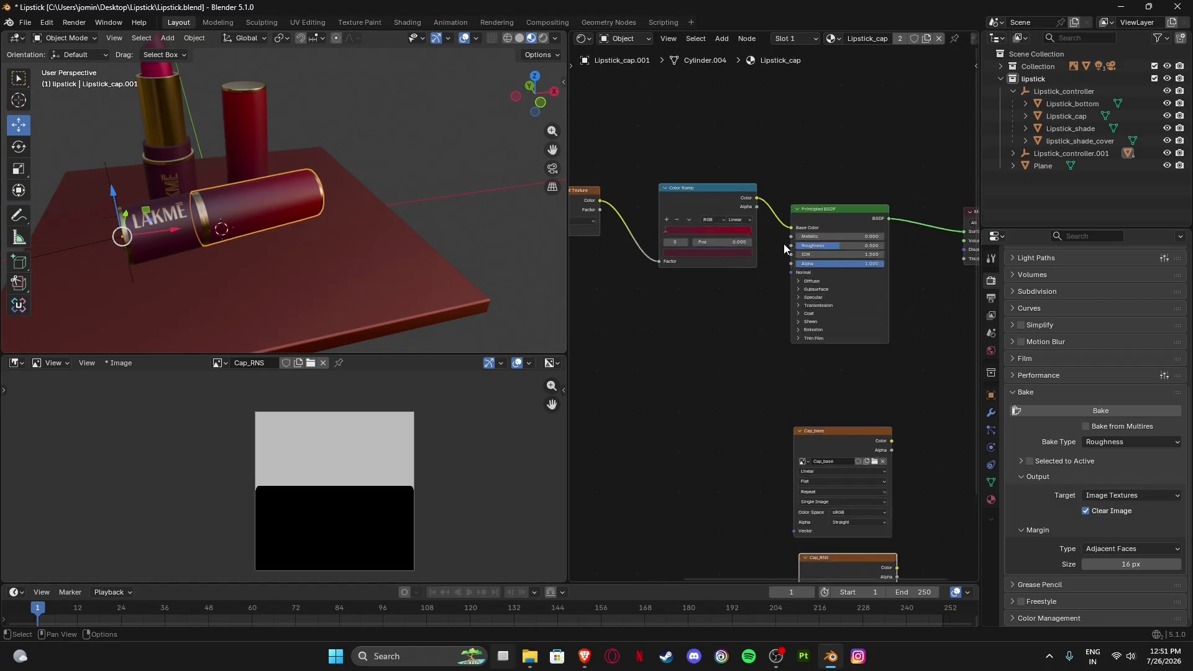
pyautogui.click(792, 227)
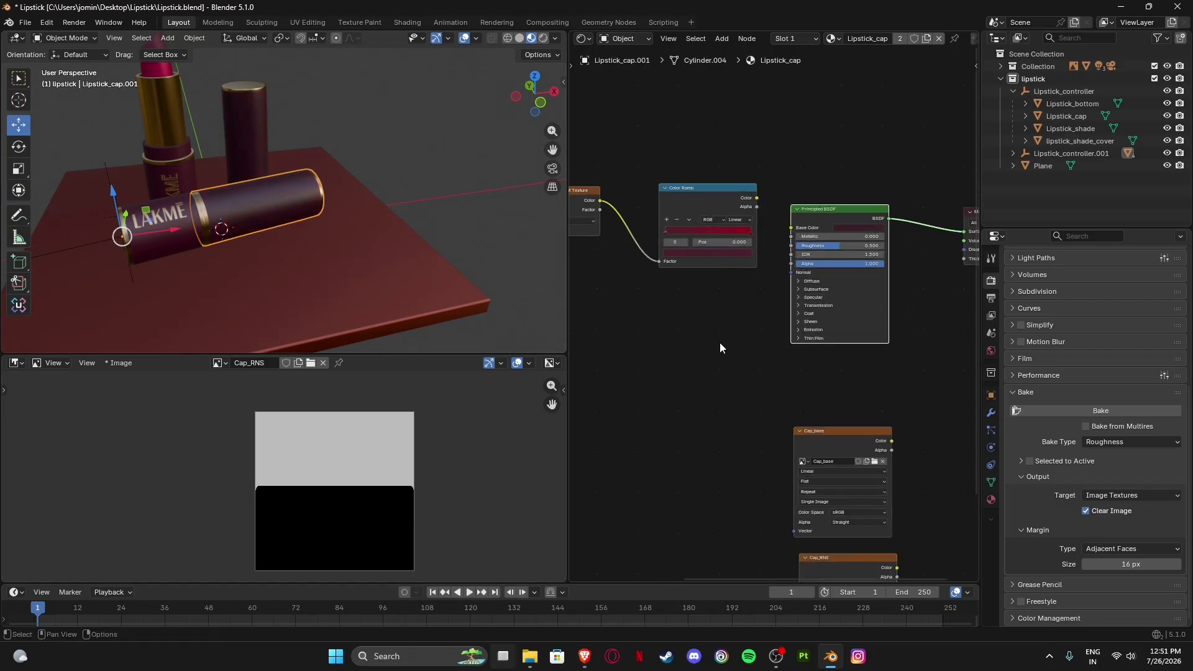
pyautogui.scroll(-3, 719, 342)
pyautogui.moveTo(886, 363); pyautogui.dragTo(834, 361, button='middle')
pyautogui.scroll(3, 259, 221)
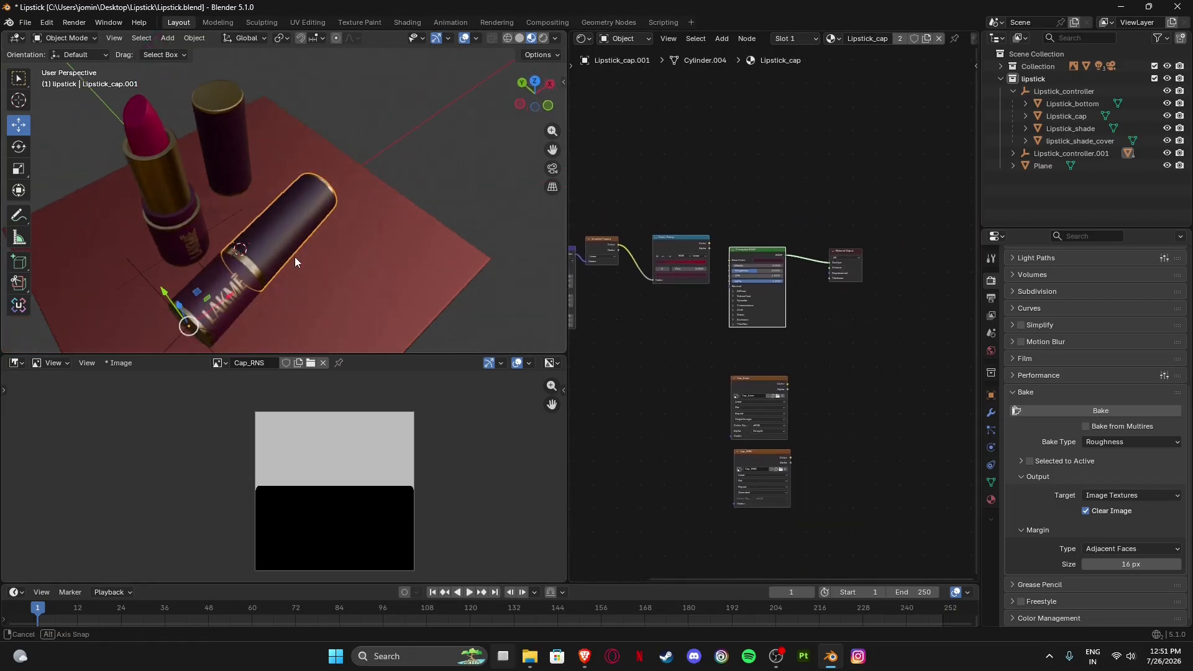
pyautogui.scroll(2, 294, 256)
pyautogui.scroll(-1, 236, 199)
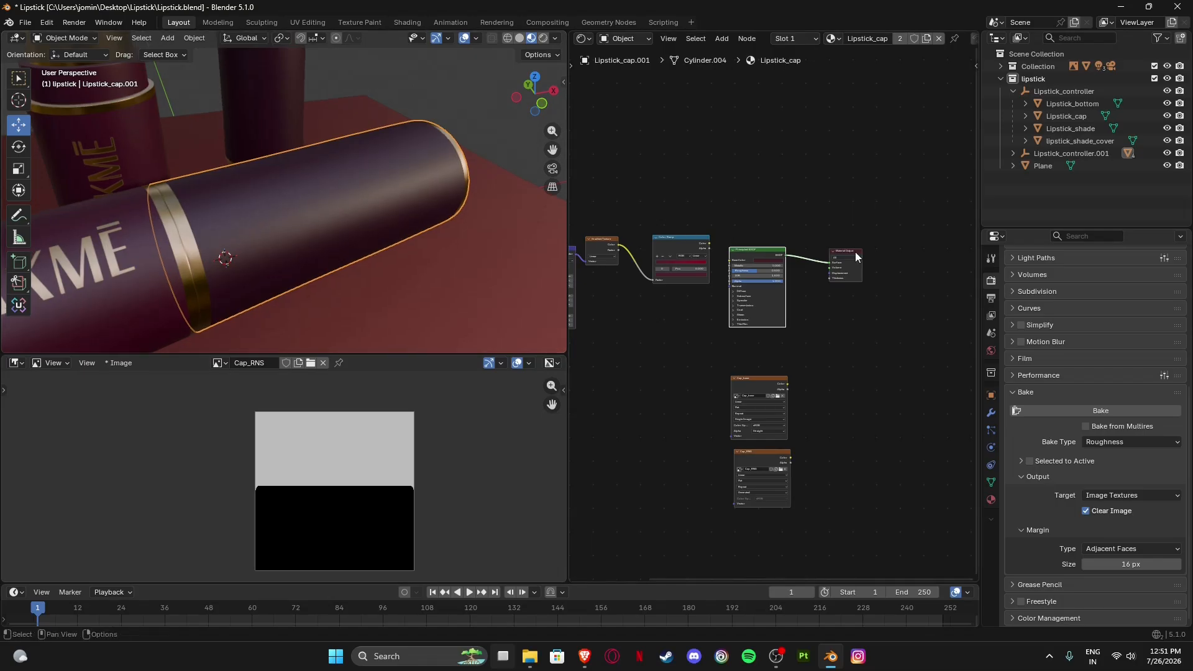
# Move the Principled BSDF and Material Output beside the image textures and connect Cap_base's Color to Base Color.
pyautogui.moveTo(885, 196); pyautogui.dragTo(755, 309)
pyautogui.moveTo(758, 250); pyautogui.dragTo(849, 323)
pyautogui.moveTo(872, 393); pyautogui.dragTo(830, 378, button='middle')
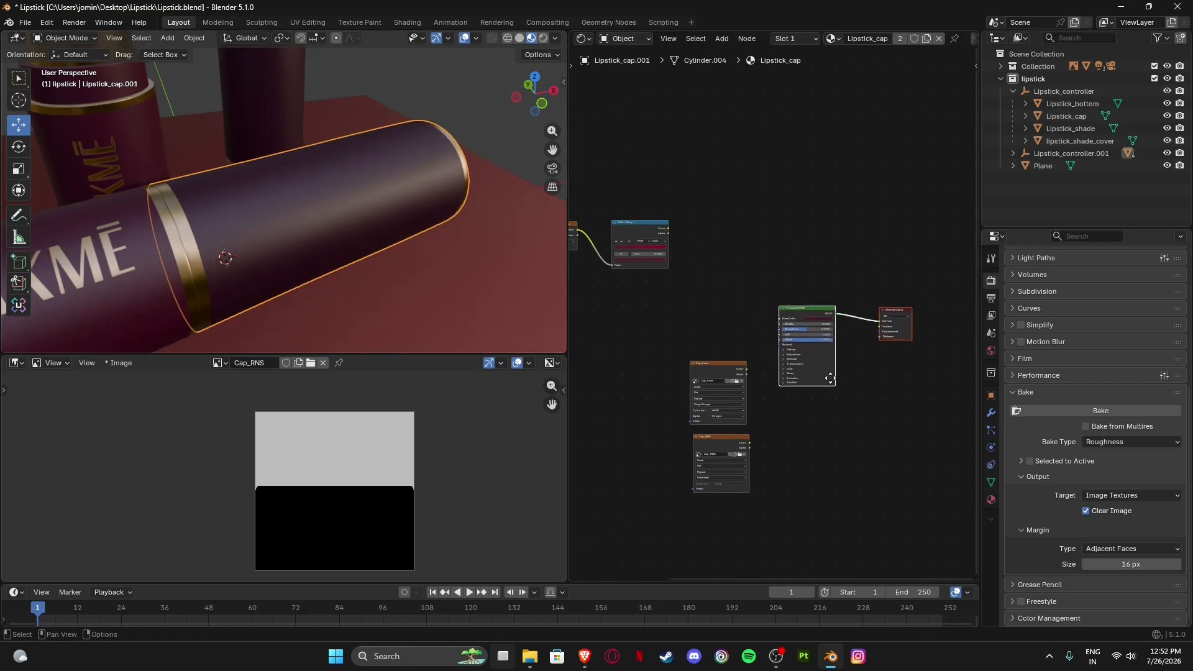
pyautogui.scroll(2, 830, 378)
pyautogui.scroll(4, 751, 353)
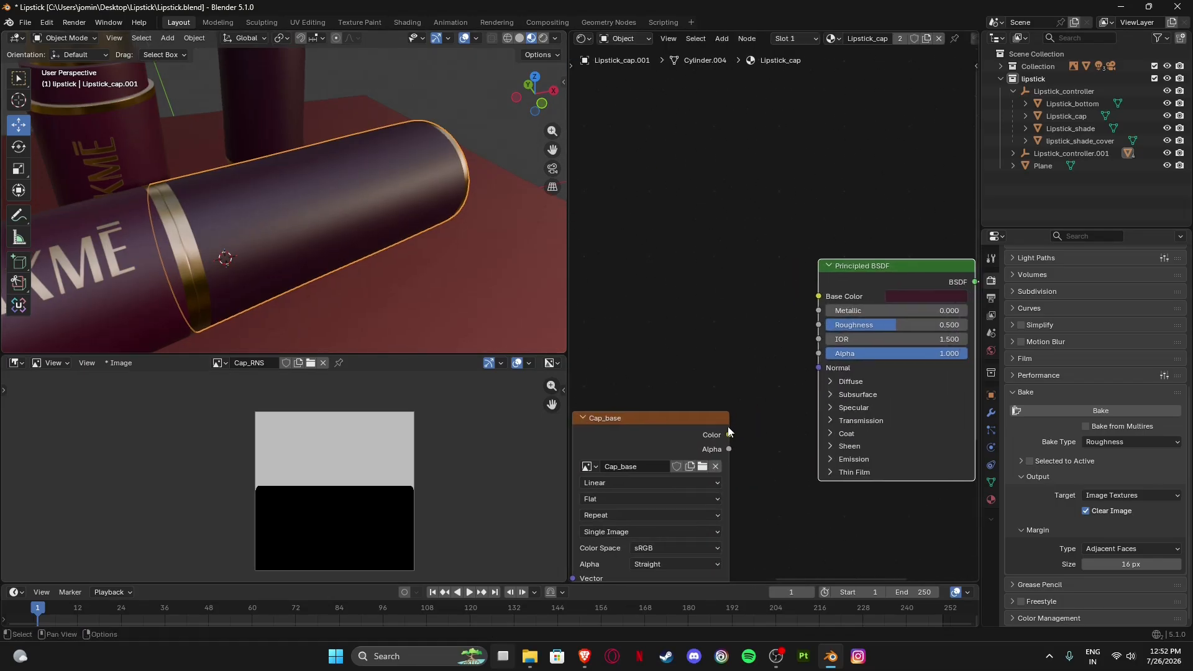
pyautogui.moveTo(729, 434); pyautogui.dragTo(786, 365)
pyautogui.moveTo(814, 297); pyautogui.dragTo(818, 297)
# Inspect the textured caps, switch the Image Editor to the UV Editor, and examine the cap's UV layout over Cap_base.
pyautogui.scroll(-5, 364, 251)
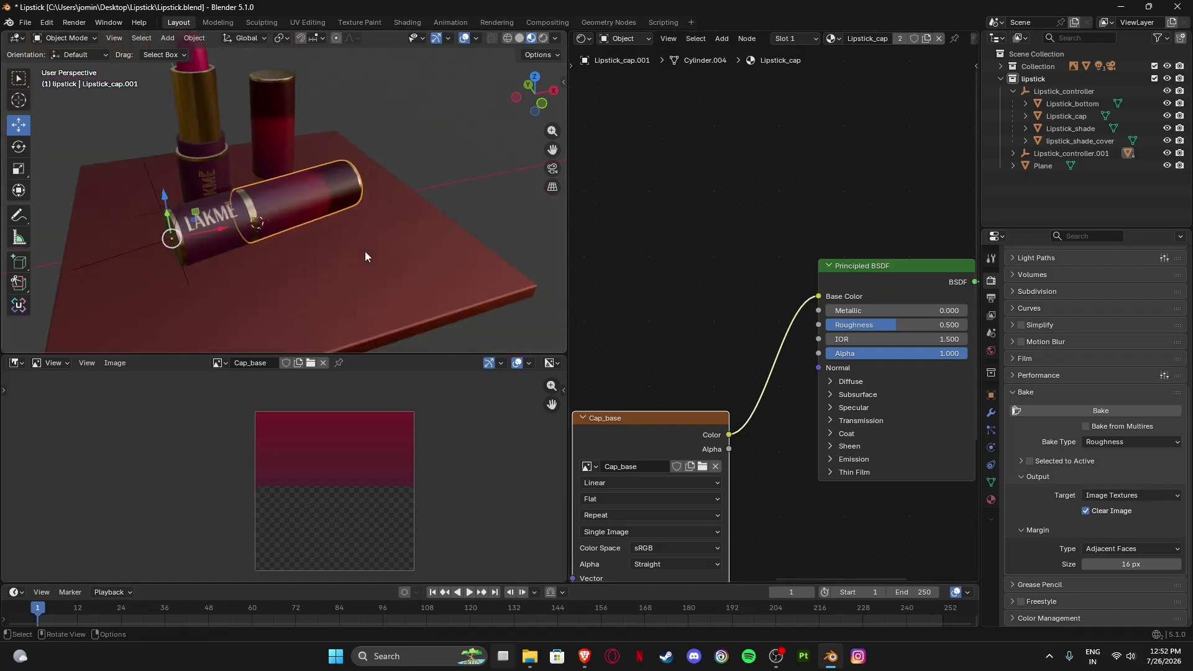
pyautogui.moveTo(364, 251)
pyautogui.mouseDown(button='middle')
pyautogui.moveTo(287, 245)
pyautogui.moveTo(322, 259)
pyautogui.moveTo(281, 242)
pyautogui.moveTo(348, 244)
pyautogui.moveTo(353, 255)
pyautogui.mouseUp(button='middle')
pyautogui.scroll(-1, 687, 299)
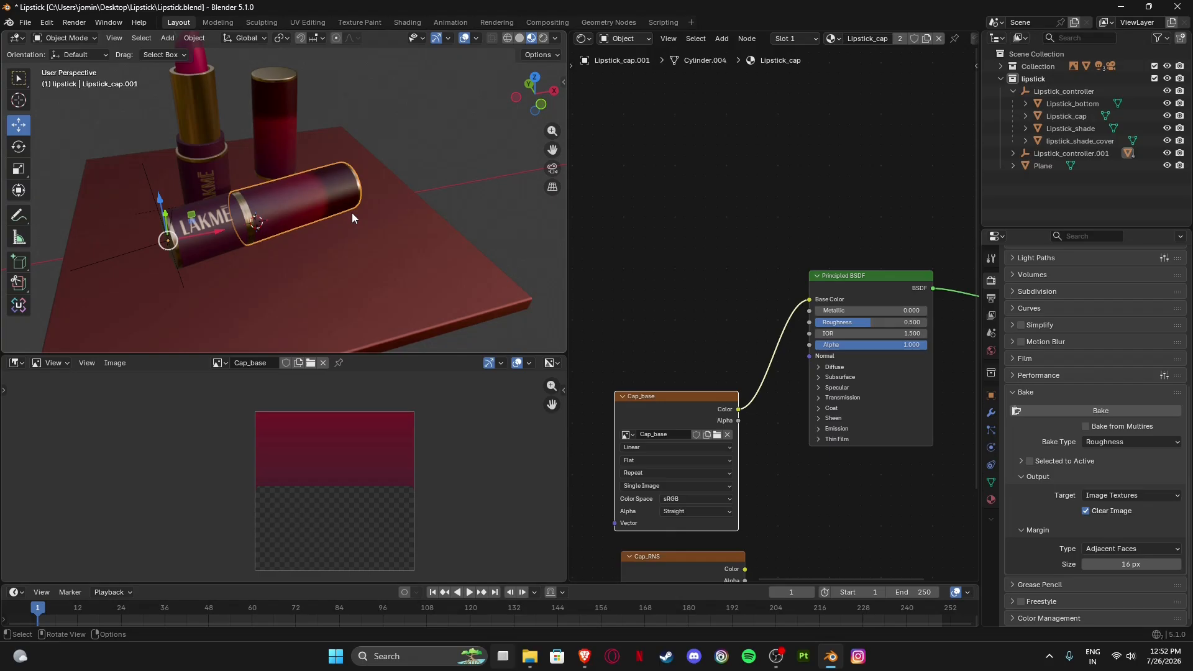
pyautogui.scroll(-2, 369, 431)
pyautogui.click(16, 363)
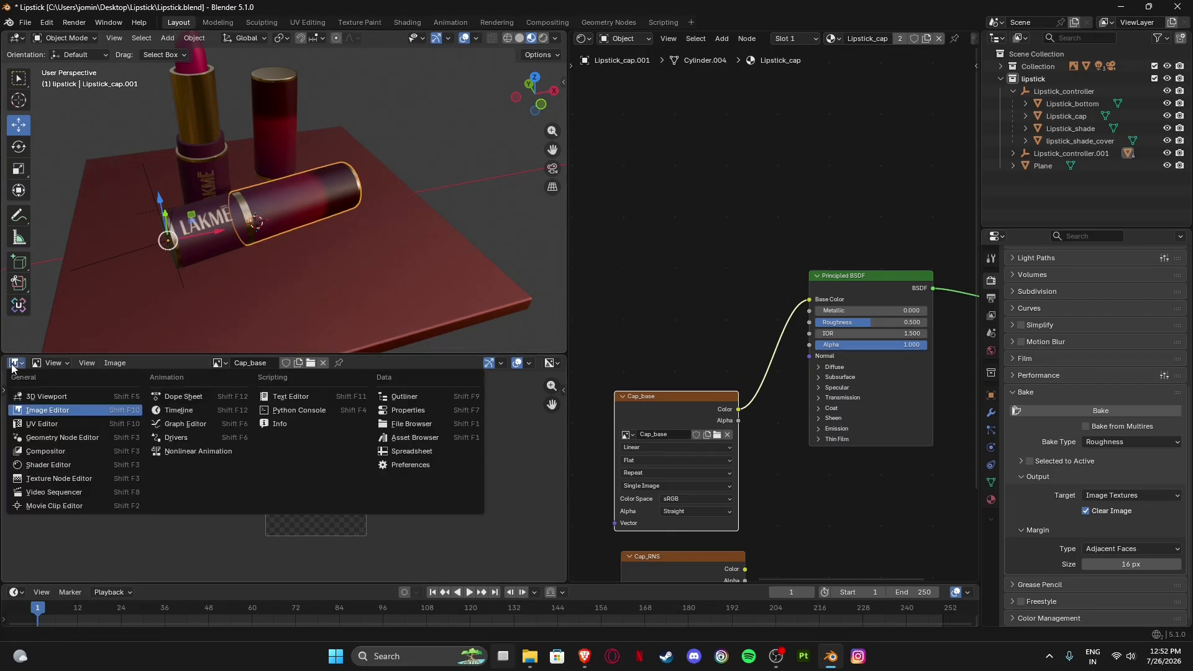
pyautogui.click(70, 425)
pyautogui.scroll(-2, 346, 430)
pyautogui.moveTo(303, 442); pyautogui.dragTo(319, 507, button='middle')
pyautogui.scroll(5, 371, 399)
pyautogui.scroll(6, 382, 426)
pyautogui.moveTo(382, 426); pyautogui.dragTo(284, 503, button='middle')
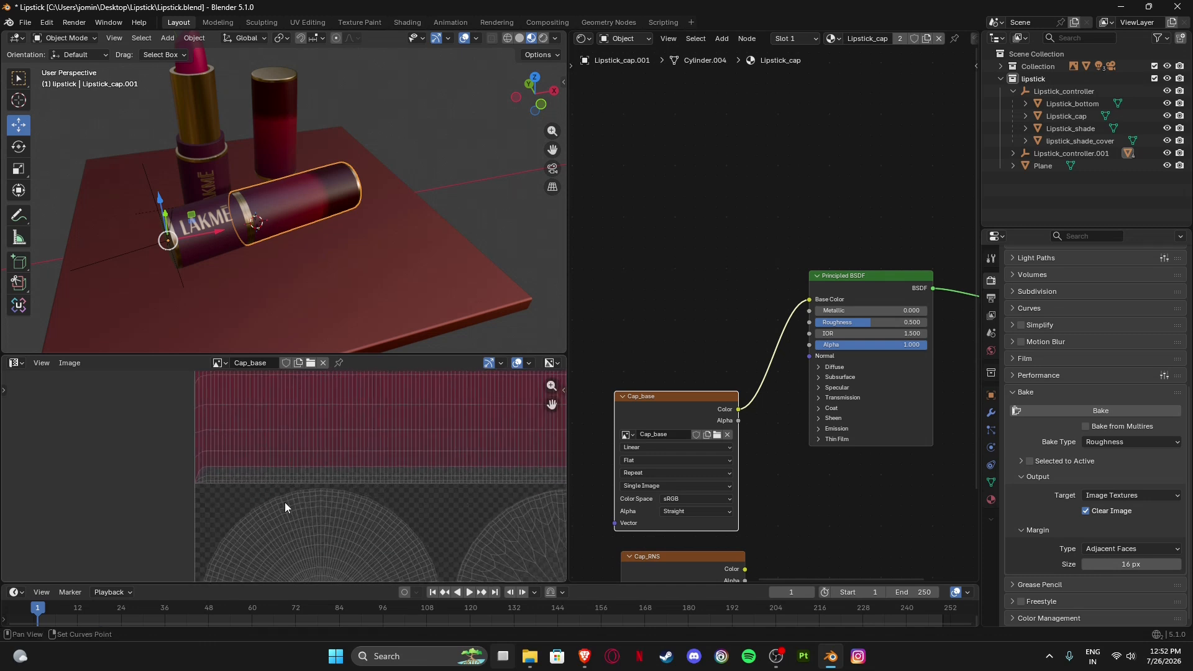
# Enter Edit Mode on Lipstick_cap.001, select one lengthwise edge line along the cap's side, and mark it as a seam.
pyautogui.scroll(3, 196, 486)
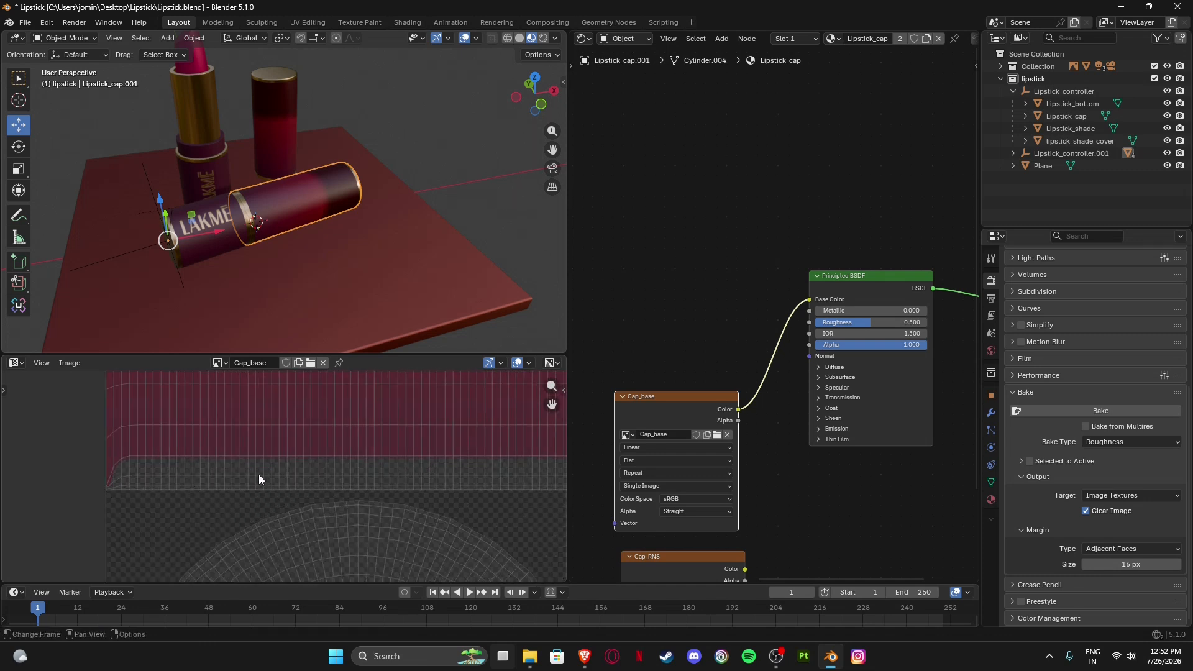
pyautogui.scroll(-8, 252, 467)
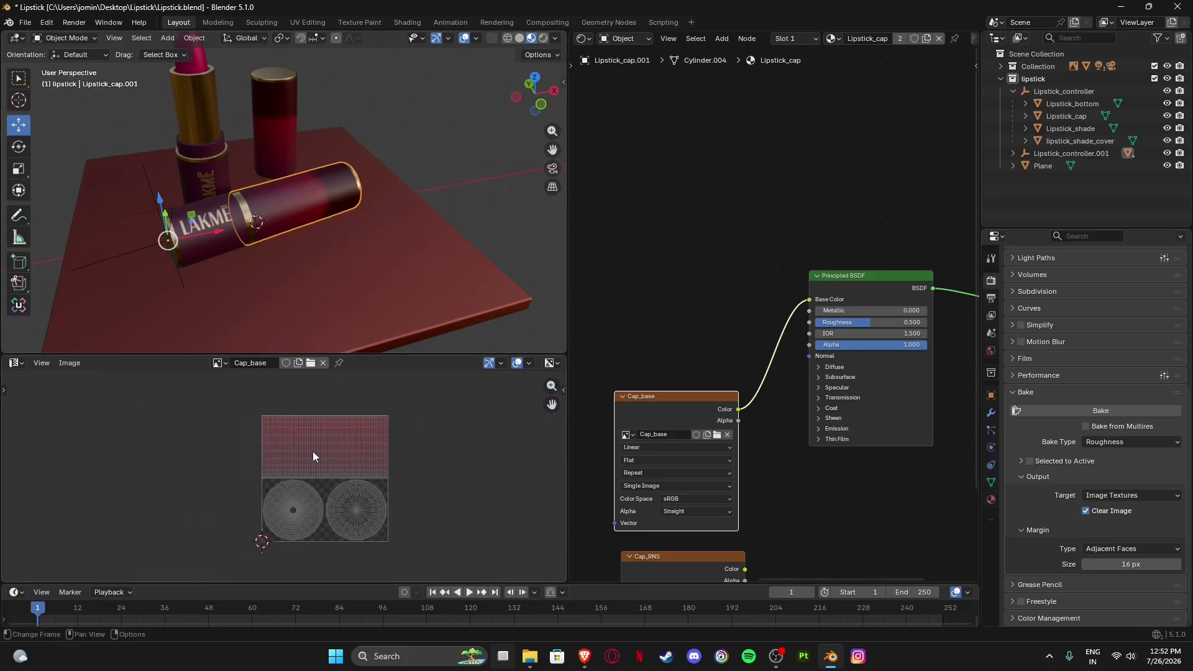
pyautogui.scroll(4, 370, 451)
pyautogui.moveTo(375, 458); pyautogui.dragTo(268, 487, button='middle')
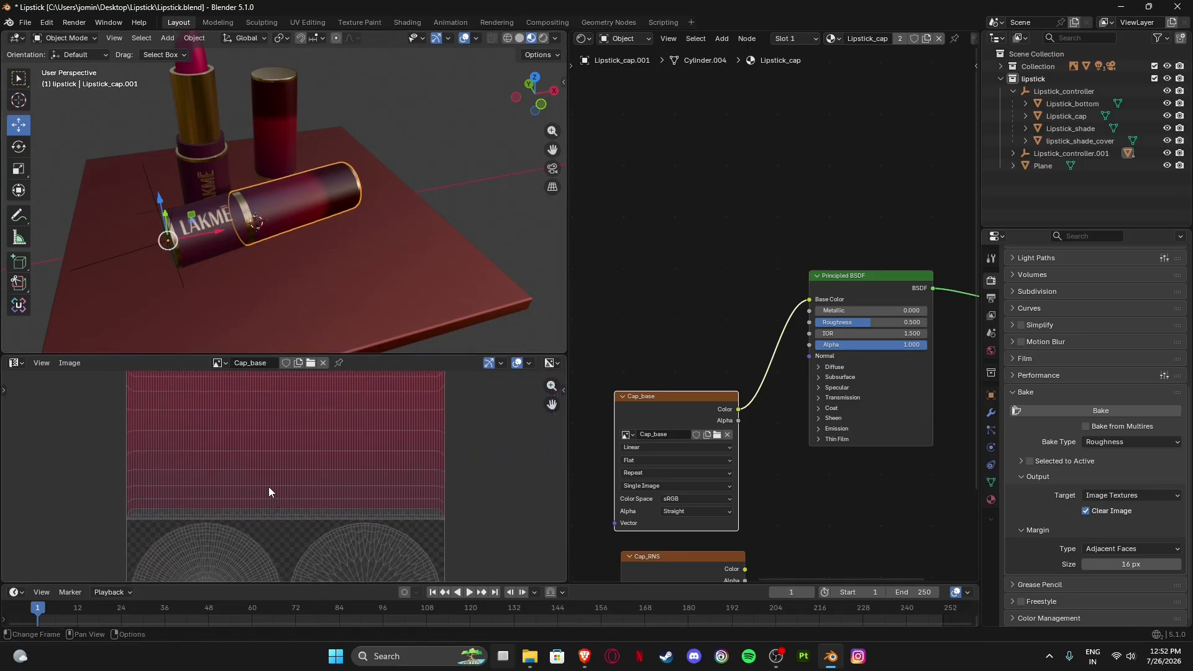
pyautogui.scroll(-2, 268, 487)
pyautogui.press('Tab')
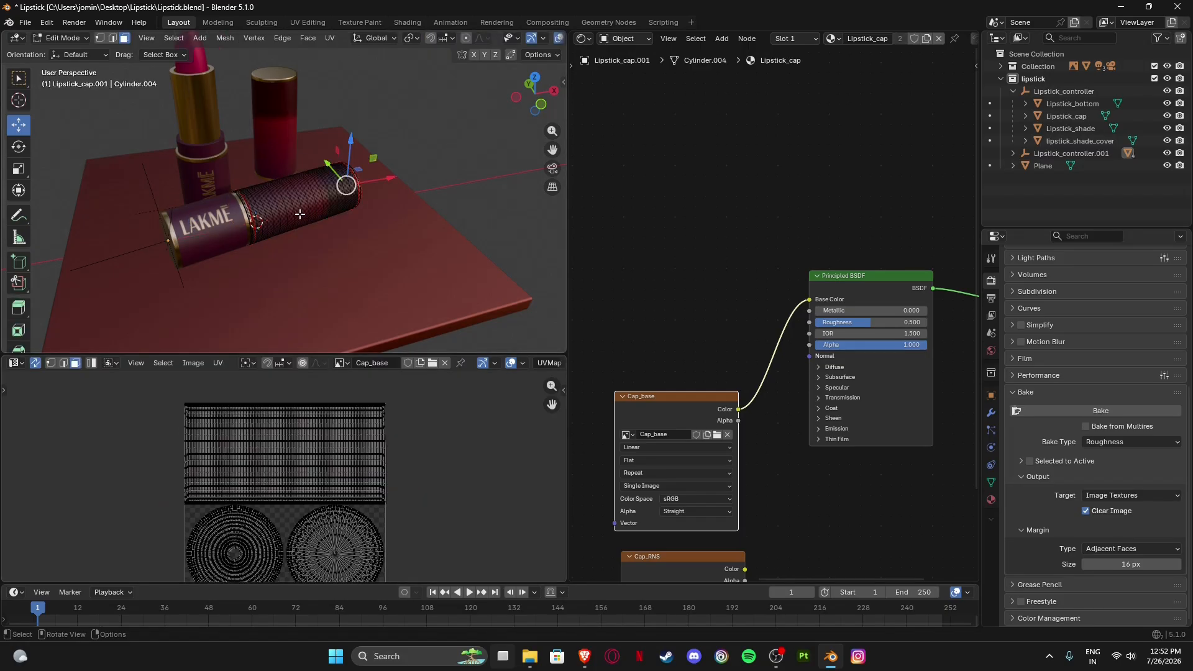
pyautogui.scroll(5, 262, 237)
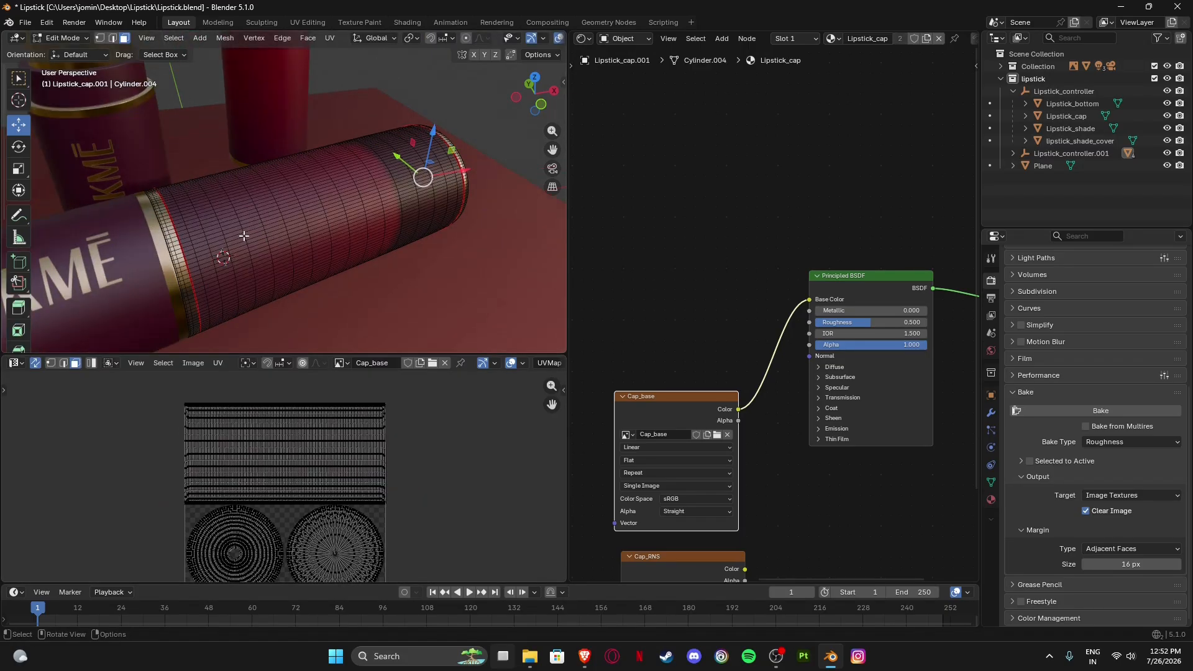
pyautogui.press('2')
pyautogui.moveTo(243, 236); pyautogui.dragTo(272, 191, button='middle')
pyautogui.keyDown('ctrl'); pyautogui.click(506, 143); pyautogui.keyUp('ctrl')
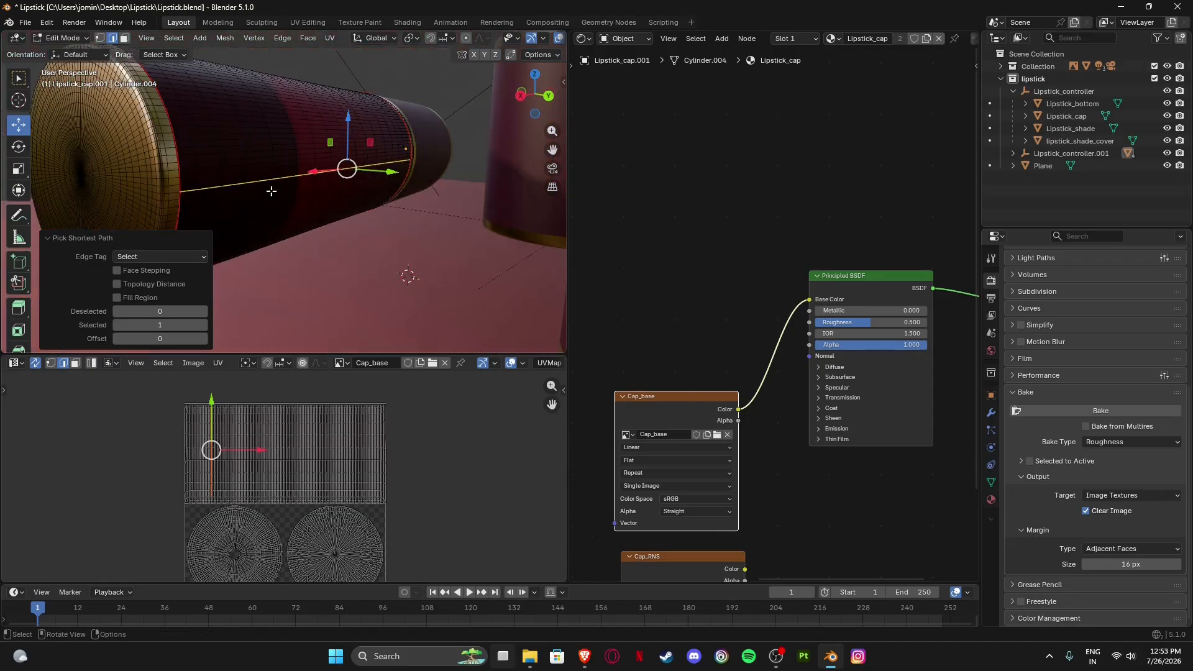
pyautogui.rightClick(215, 191)
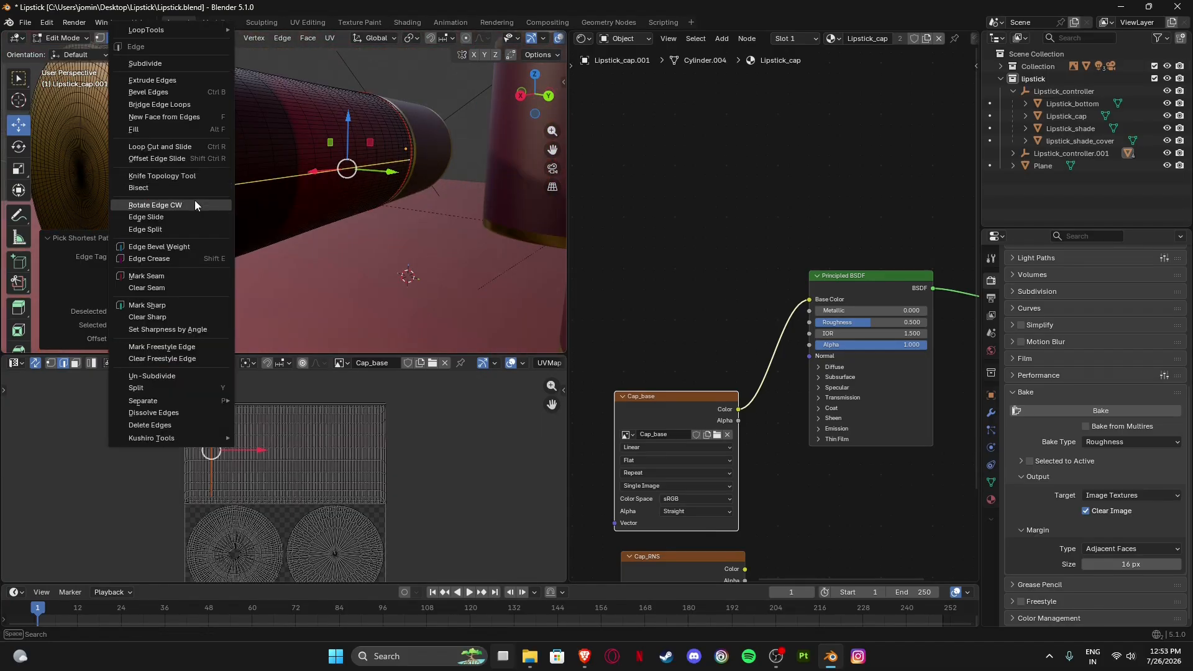
pyautogui.click(174, 287)
# Unwrap the whole cap mesh with the Angle Based method and move its UV islands off the Cap_base image into empty space.
pyautogui.moveTo(323, 164); pyautogui.dragTo(397, 174, button='middle')
pyautogui.scroll(-2, 422, 403)
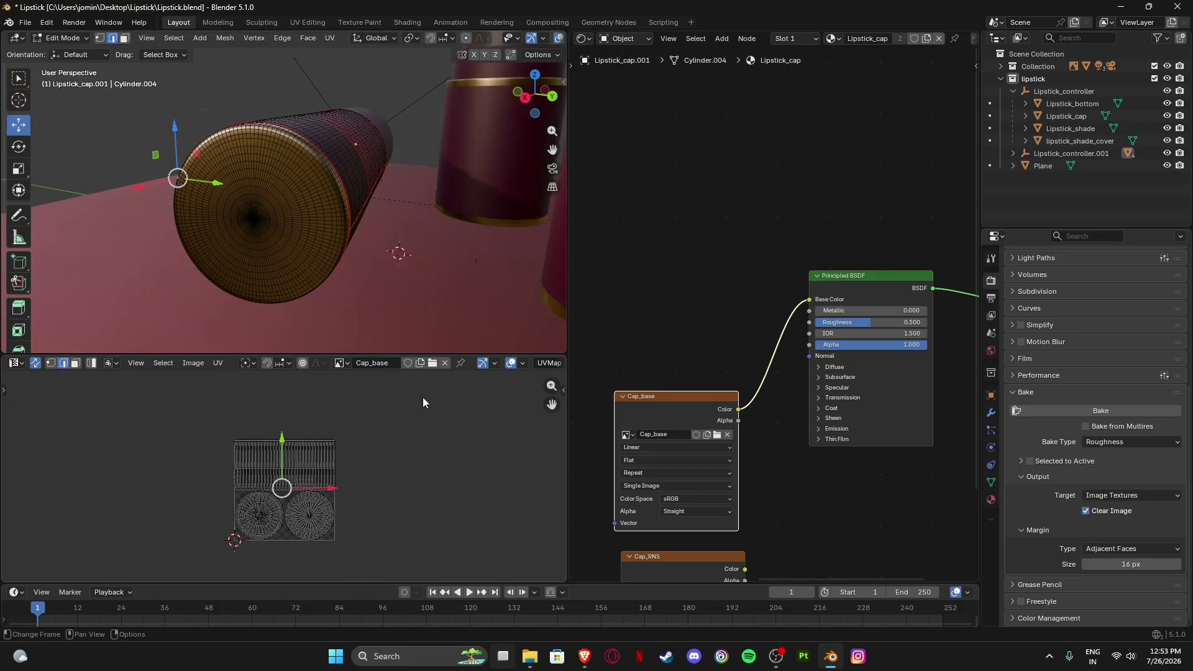
pyautogui.moveTo(371, 445); pyautogui.dragTo(386, 432, button='middle')
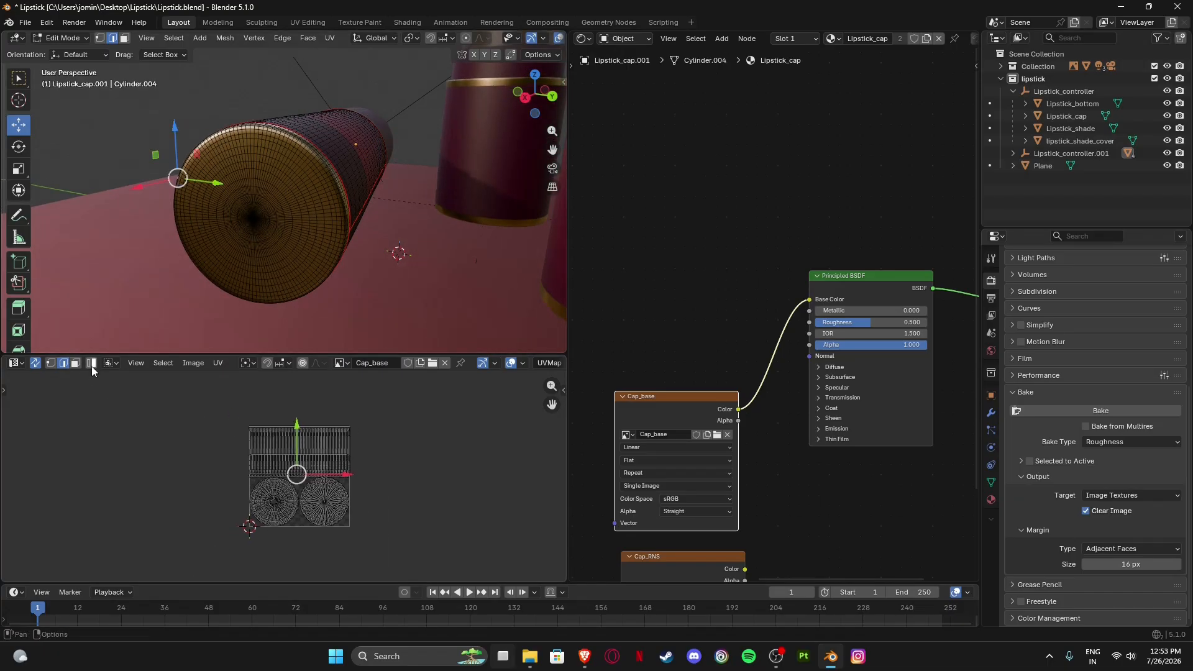
pyautogui.moveTo(317, 231); pyautogui.dragTo(294, 246, button='middle')
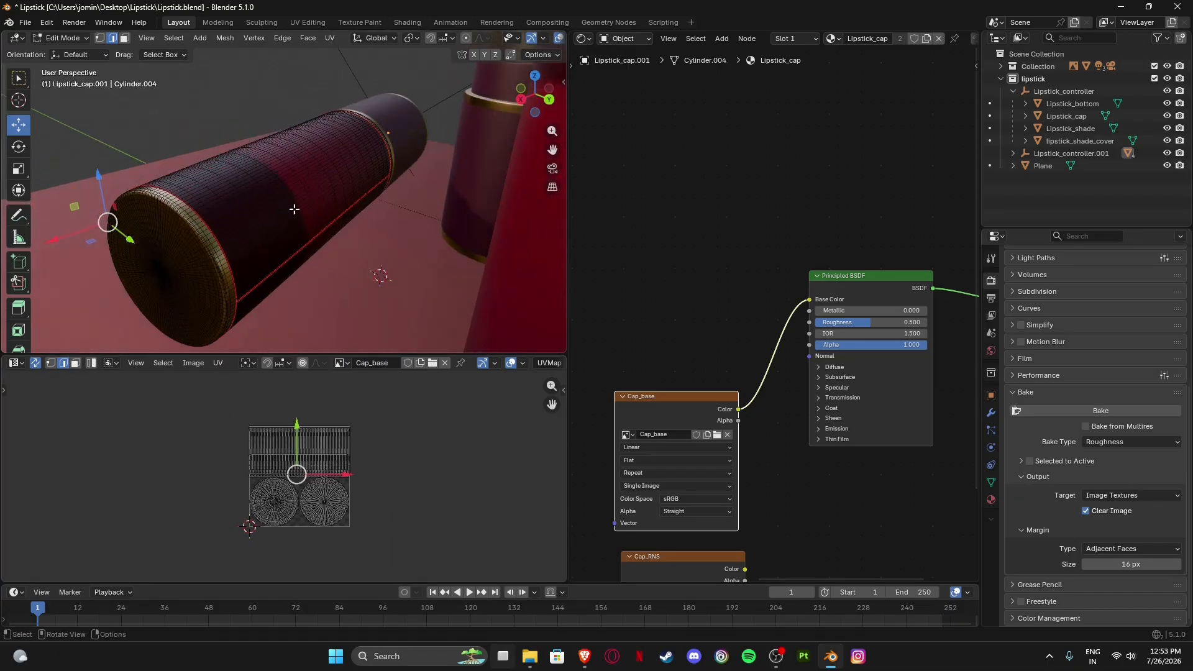
pyautogui.press('a')
pyautogui.press('u')
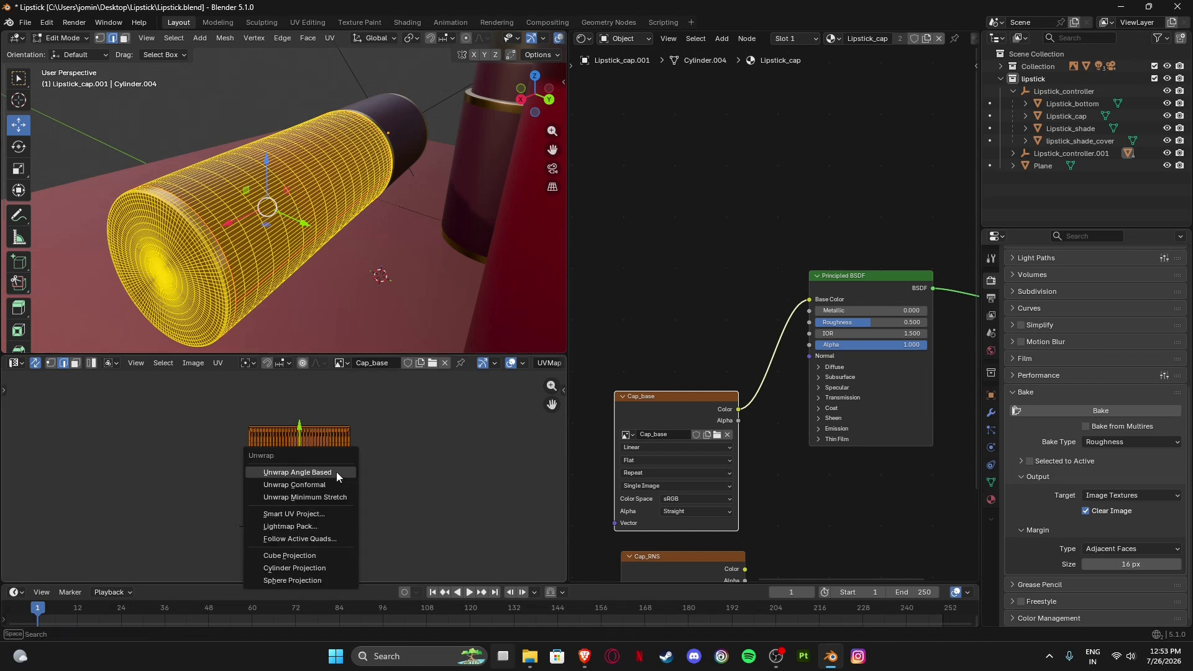
pyautogui.click(337, 472)
pyautogui.press('g')
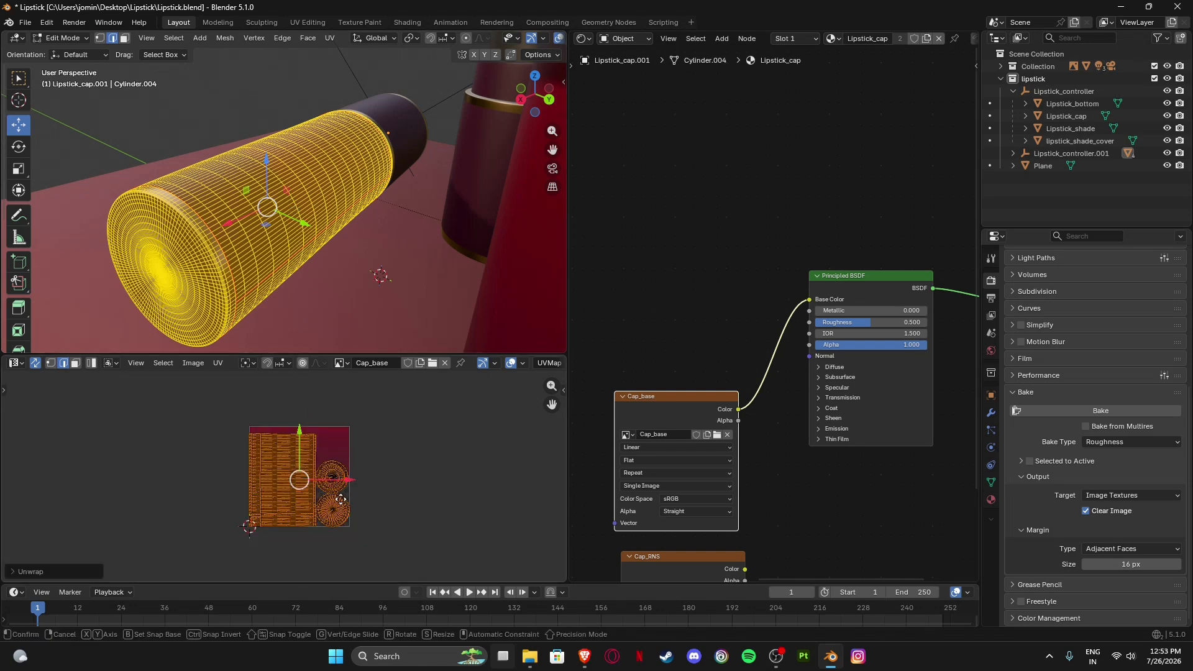
pyautogui.click(458, 491)
# Hide the 3D viewport overlays and inspect the textured side of the lying cap.
pyautogui.moveTo(451, 317); pyautogui.dragTo(439, 77, button='middle')
pyautogui.scroll(-2, 494, 43)
pyautogui.click(510, 38)
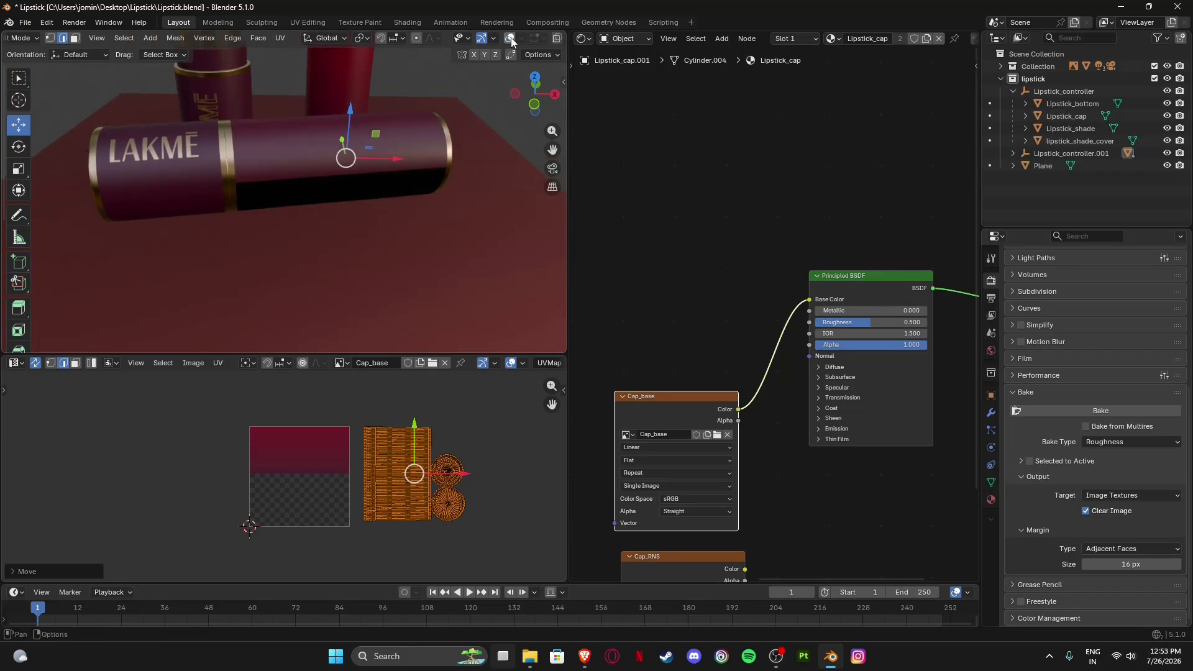
pyautogui.scroll(2, 313, 195)
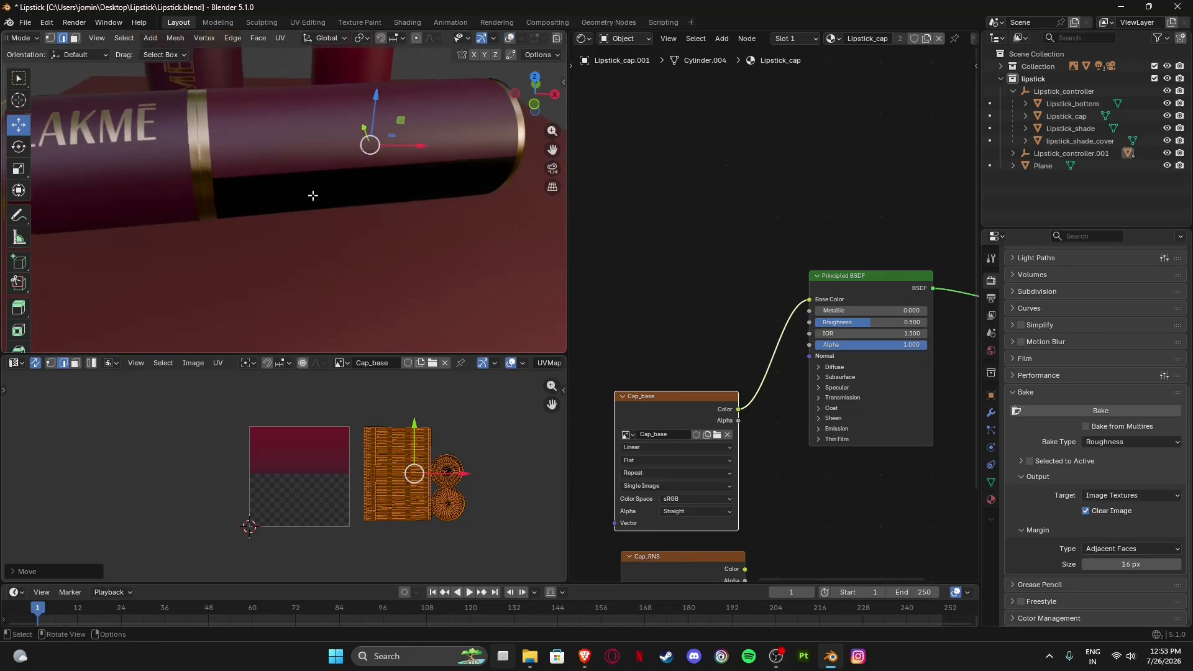
# Examine the grid of the unwrapped side island and select the two horizontal edges of one face in it.
pyautogui.click(413, 555)
pyautogui.scroll(3, 398, 491)
pyautogui.scroll(3, 427, 419)
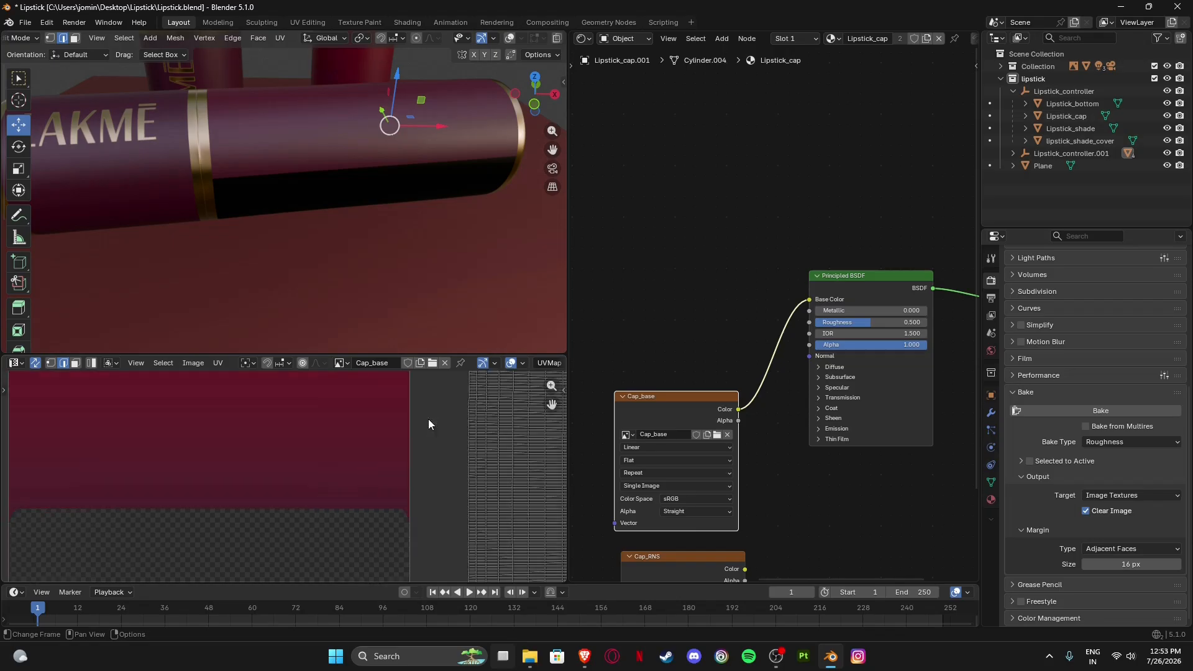
pyautogui.moveTo(485, 423); pyautogui.dragTo(341, 464, button='middle')
pyautogui.scroll(-2, 373, 460)
pyautogui.moveTo(418, 470); pyautogui.dragTo(385, 392, button='middle')
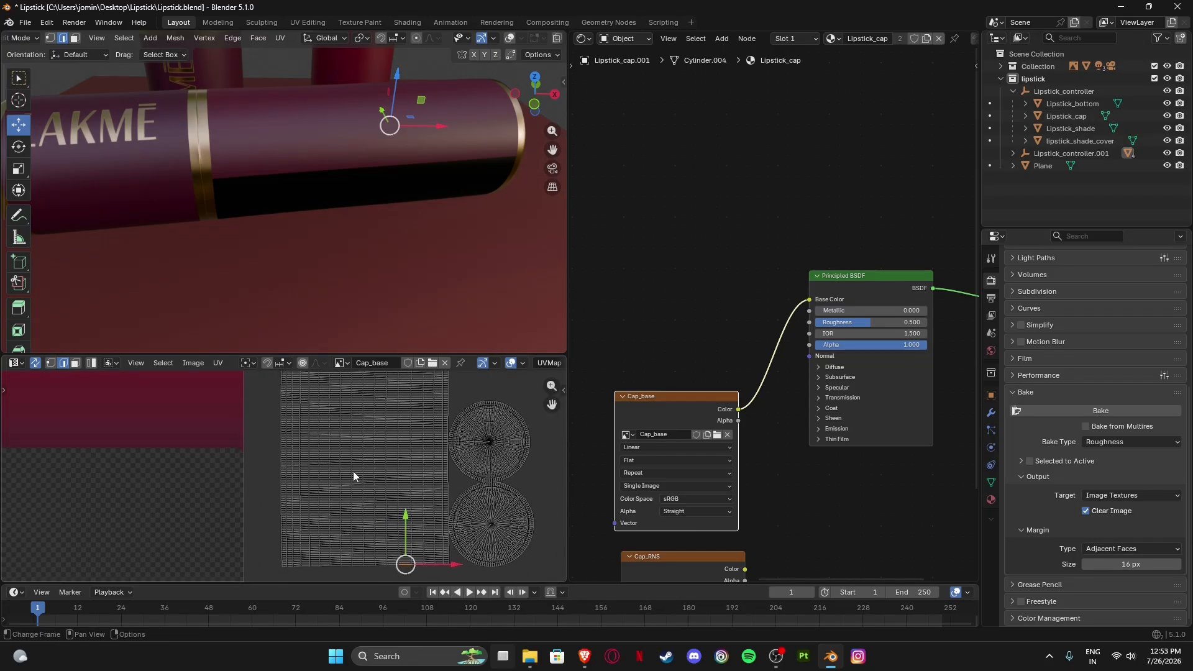
pyautogui.moveTo(353, 472); pyautogui.dragTo(386, 547, button='middle')
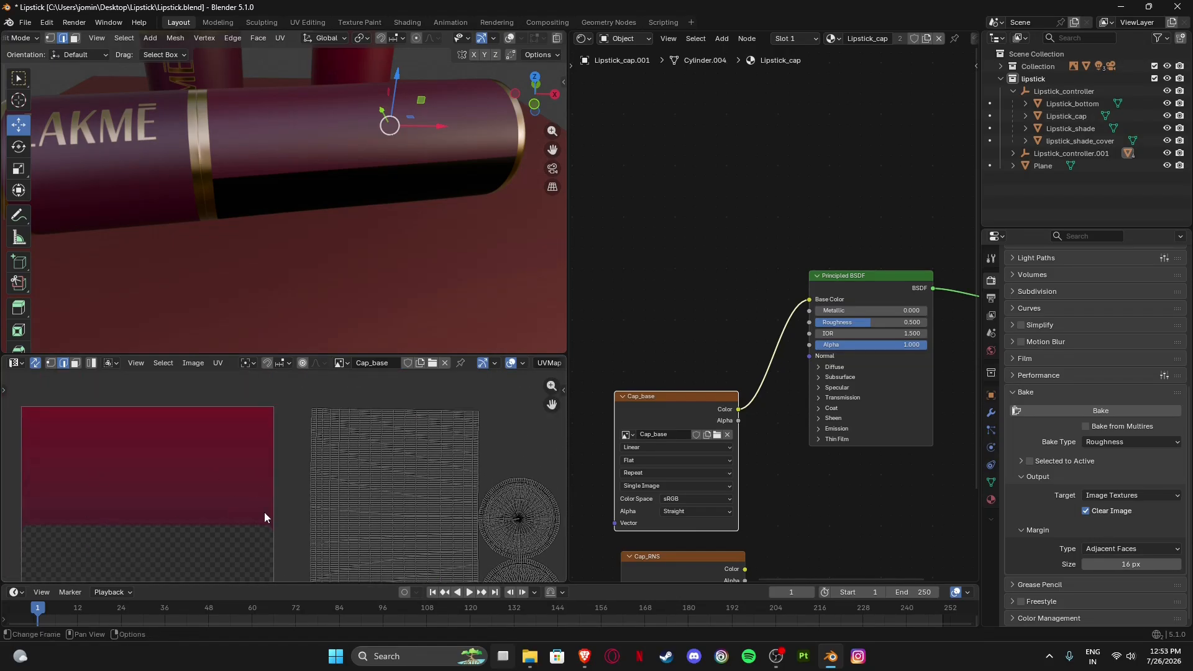
pyautogui.scroll(5, 348, 497)
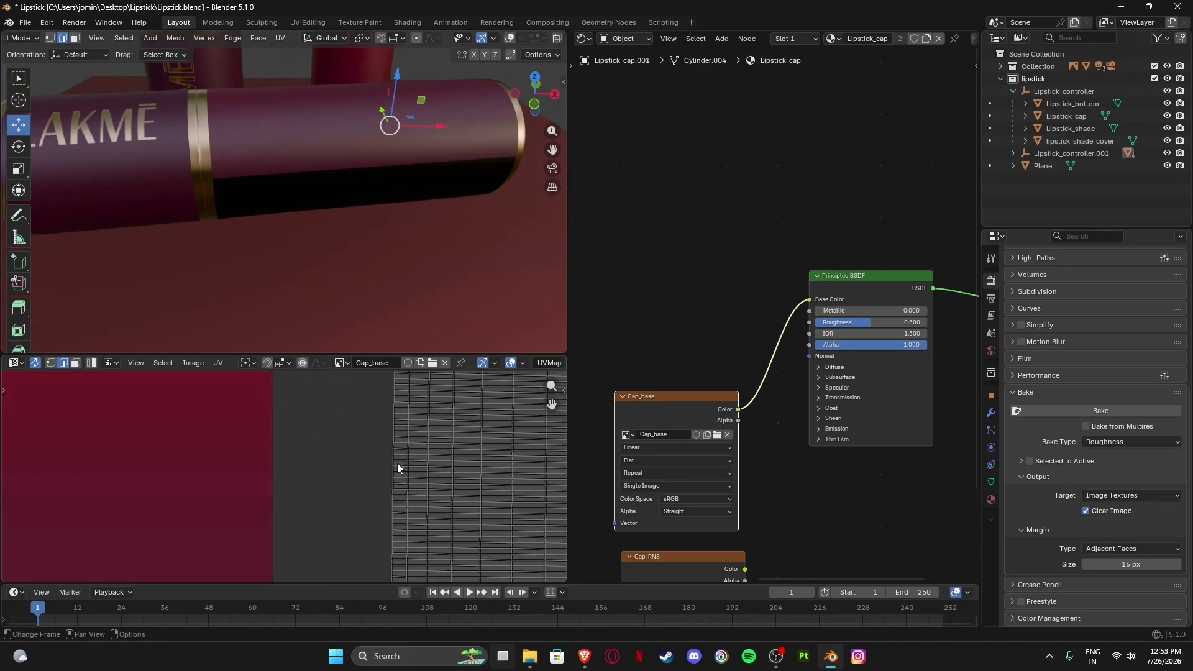
pyautogui.moveTo(505, 465); pyautogui.dragTo(331, 511, button='middle')
pyautogui.scroll(6, 331, 511)
pyautogui.moveTo(409, 443); pyautogui.dragTo(363, 474, button='middle')
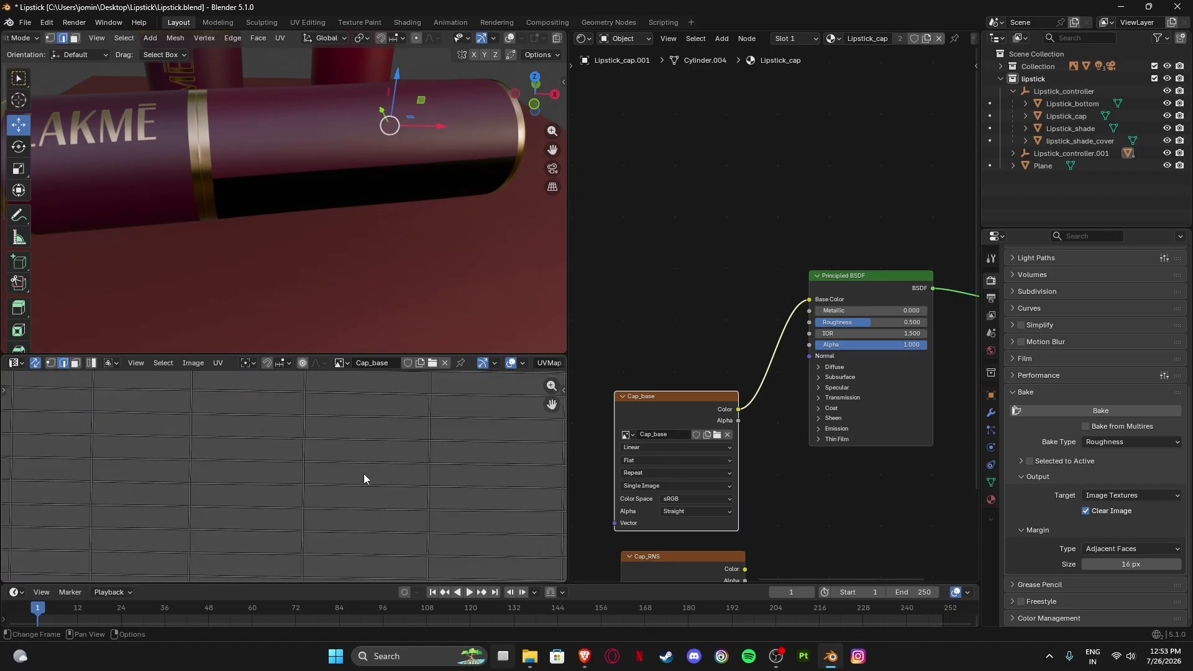
pyautogui.click(346, 443)
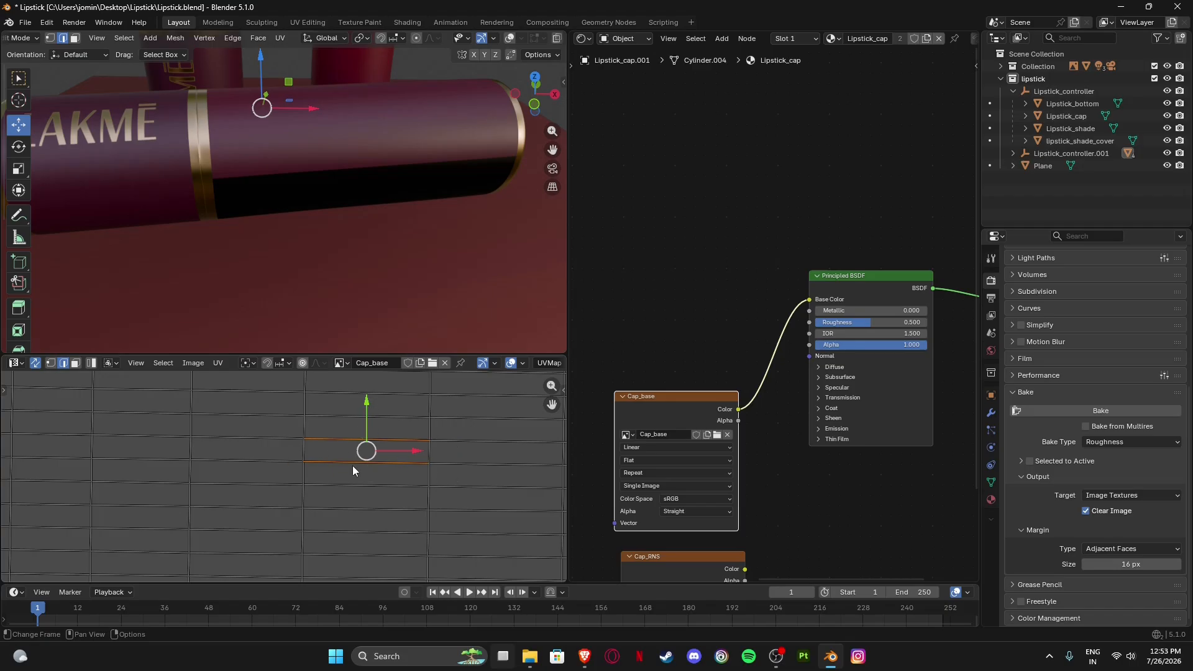
pyautogui.press('s')
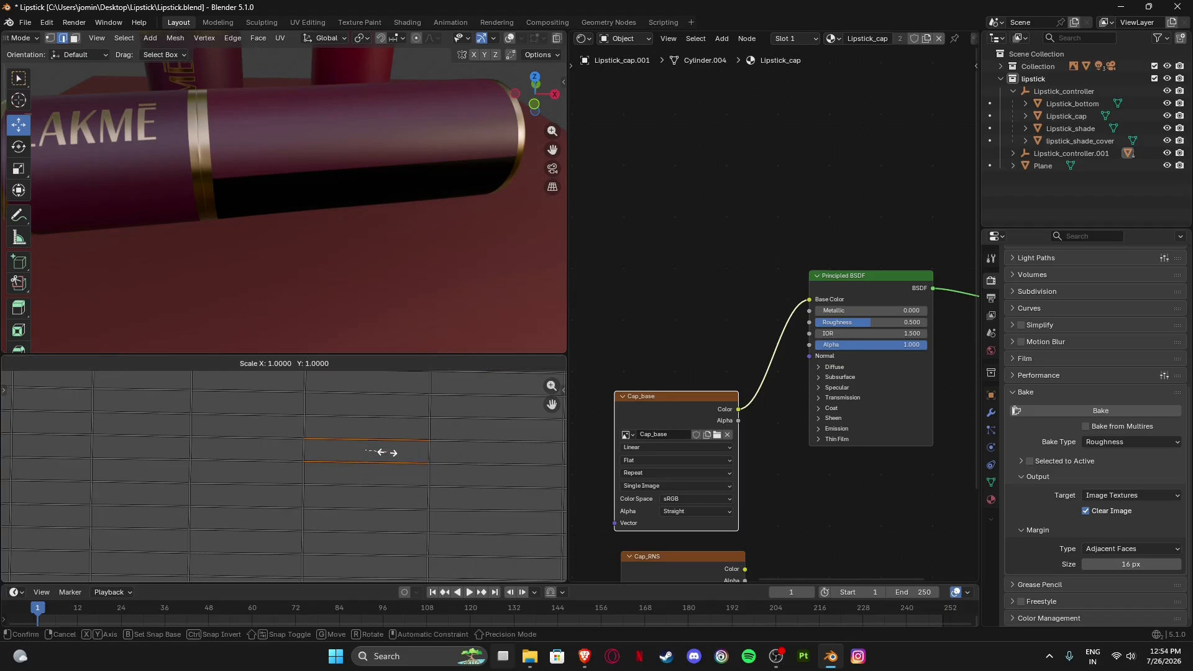
pyautogui.write('y')
pyautogui.write('0')
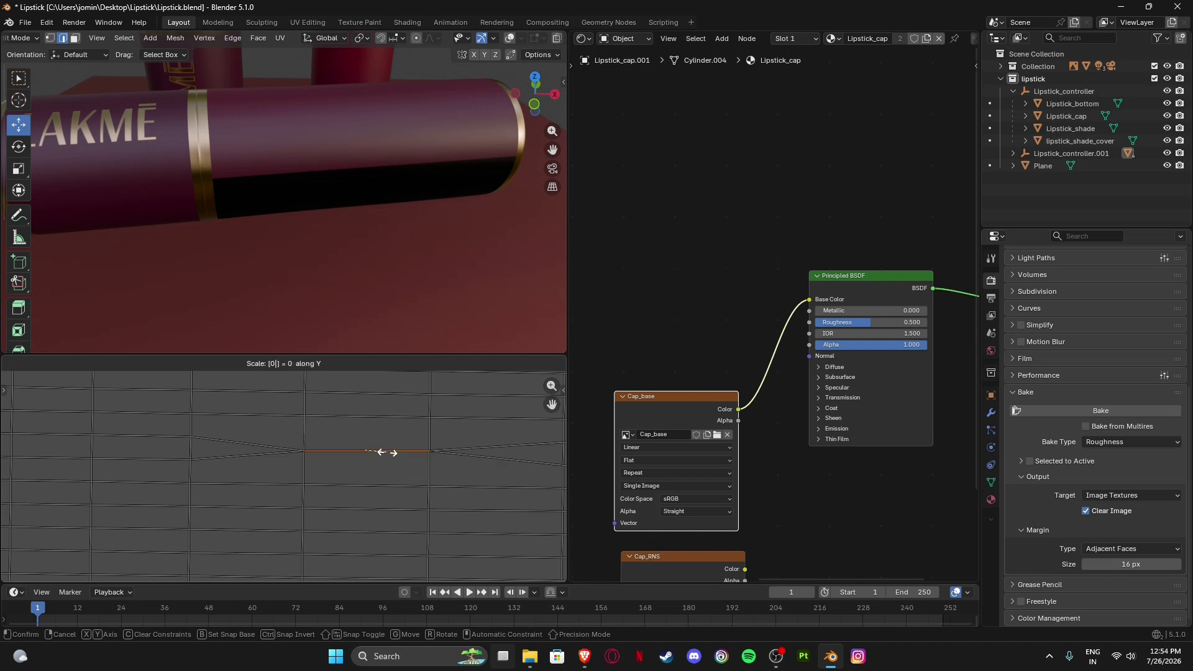
pyautogui.press('Escape')
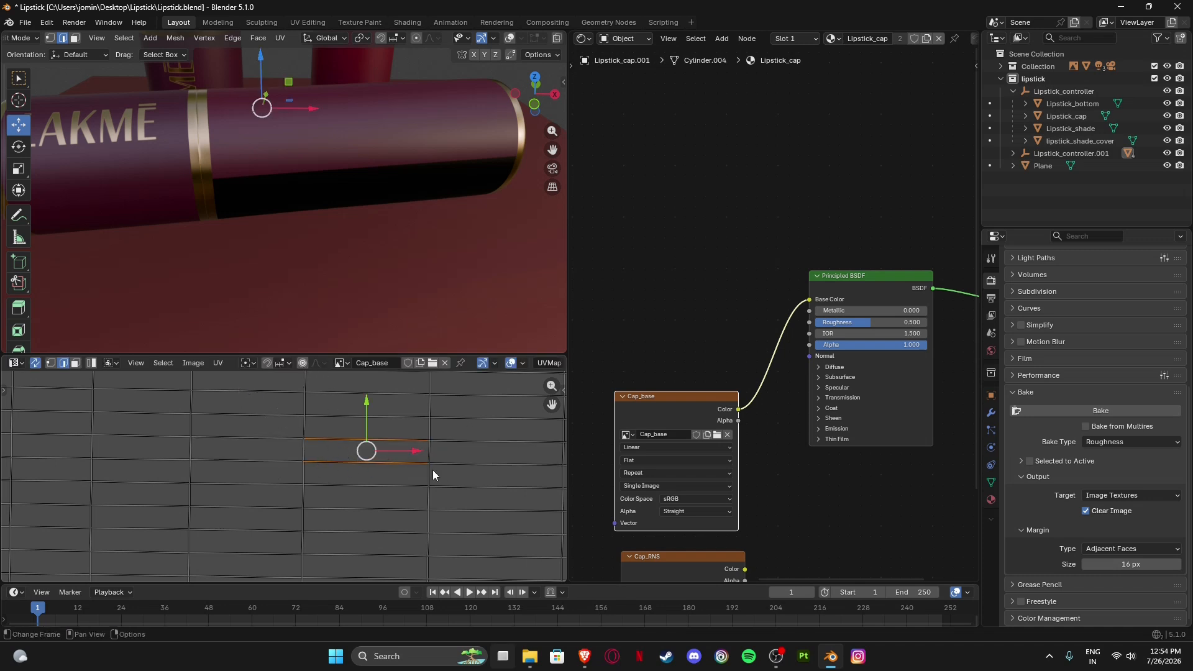
# Set the UV pivot to Individual Origins and flatten the face's two horizontal edges along Y.
pyautogui.click(247, 363)
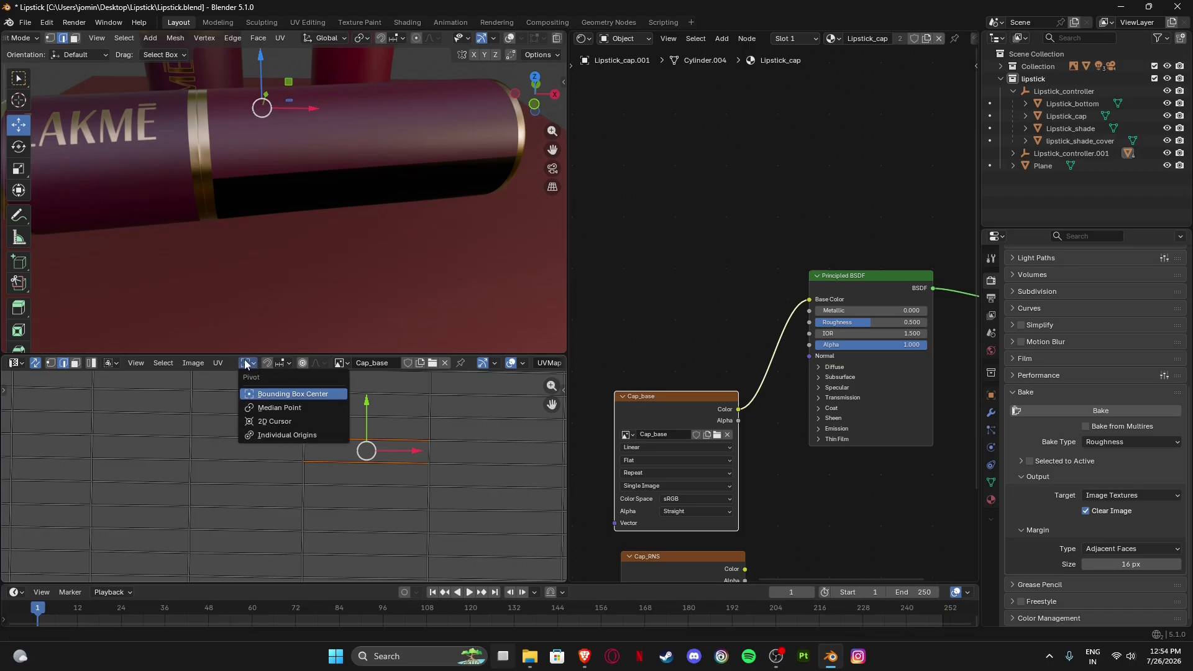
pyautogui.click(270, 436)
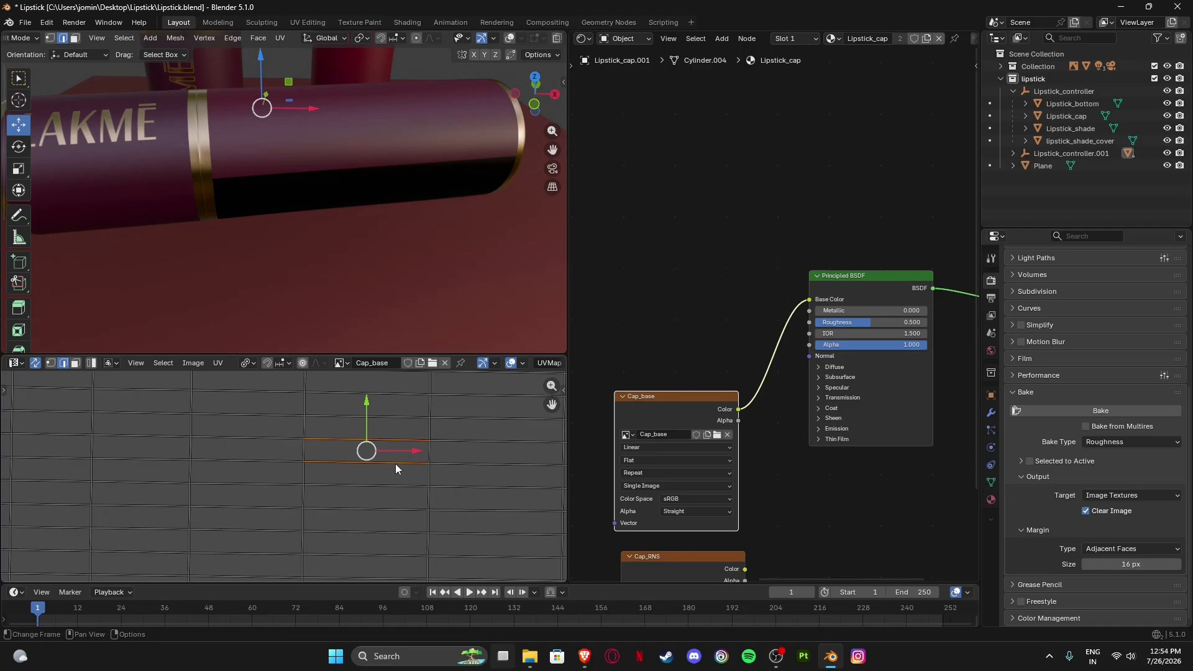
pyautogui.press('s')
pyautogui.press('y')
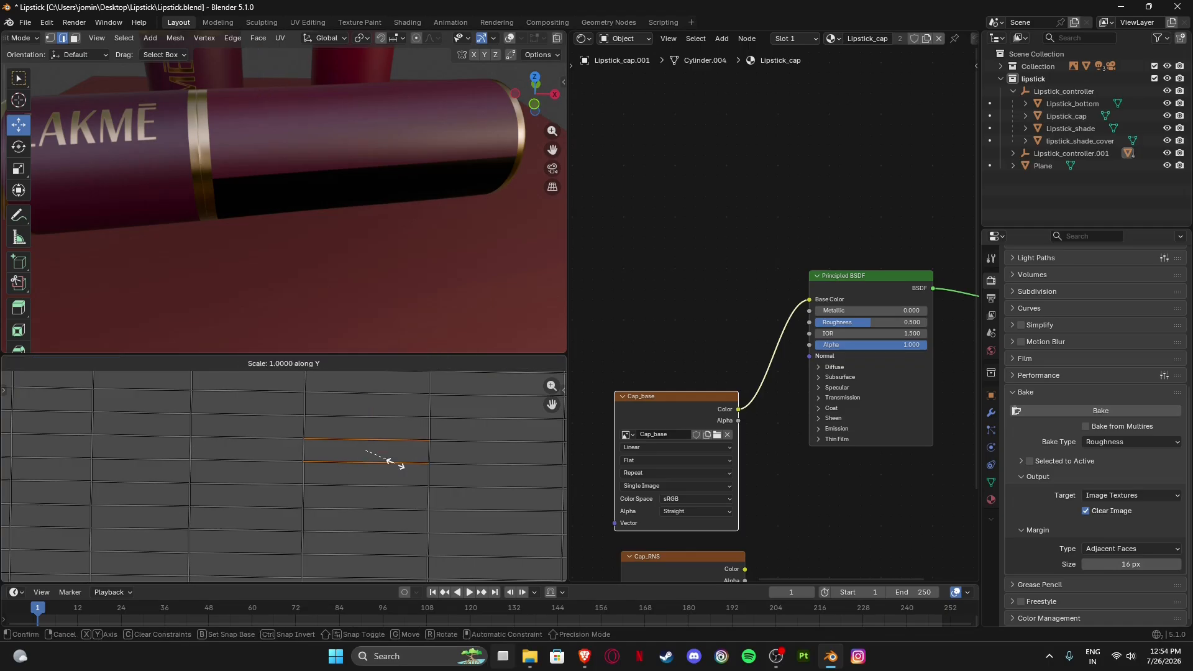
pyautogui.click(395, 463)
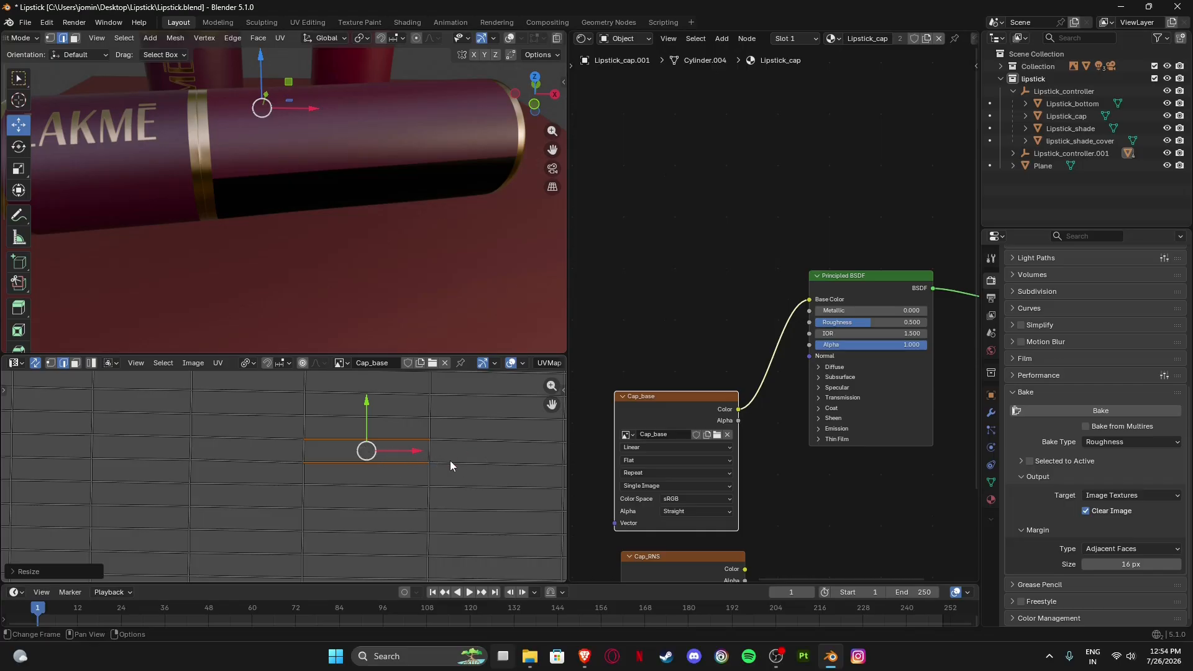
# Select the same UV face's two vertical edges and flatten them along X.
pyautogui.click(305, 451)
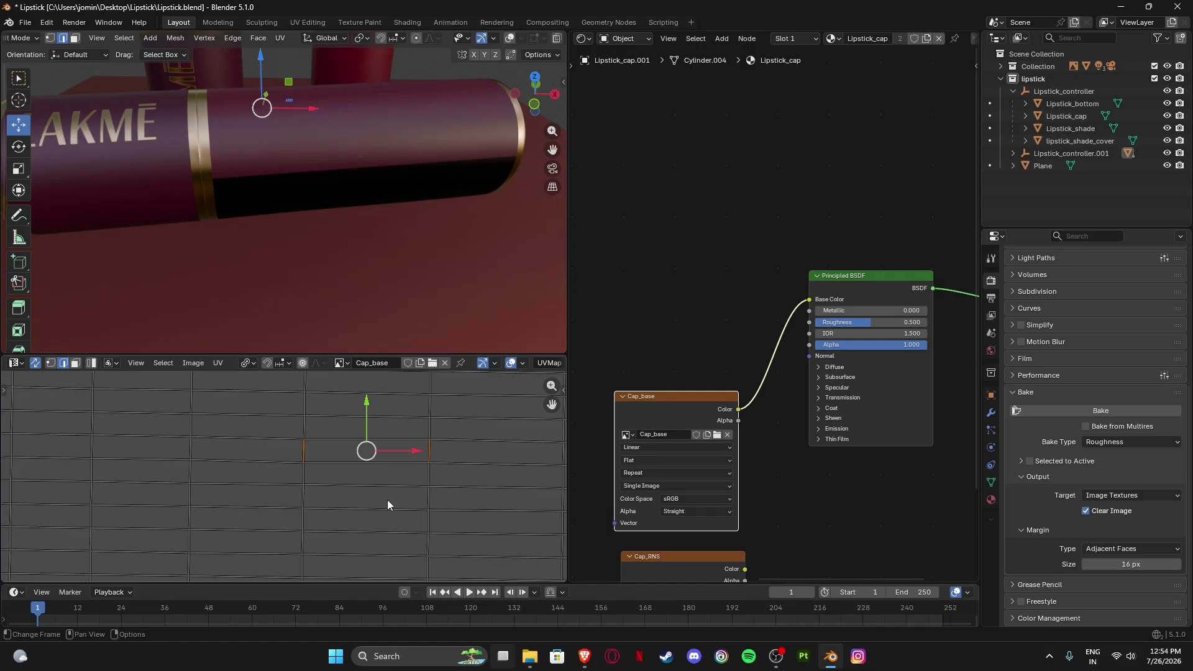
pyautogui.press('s')
pyautogui.press('x')
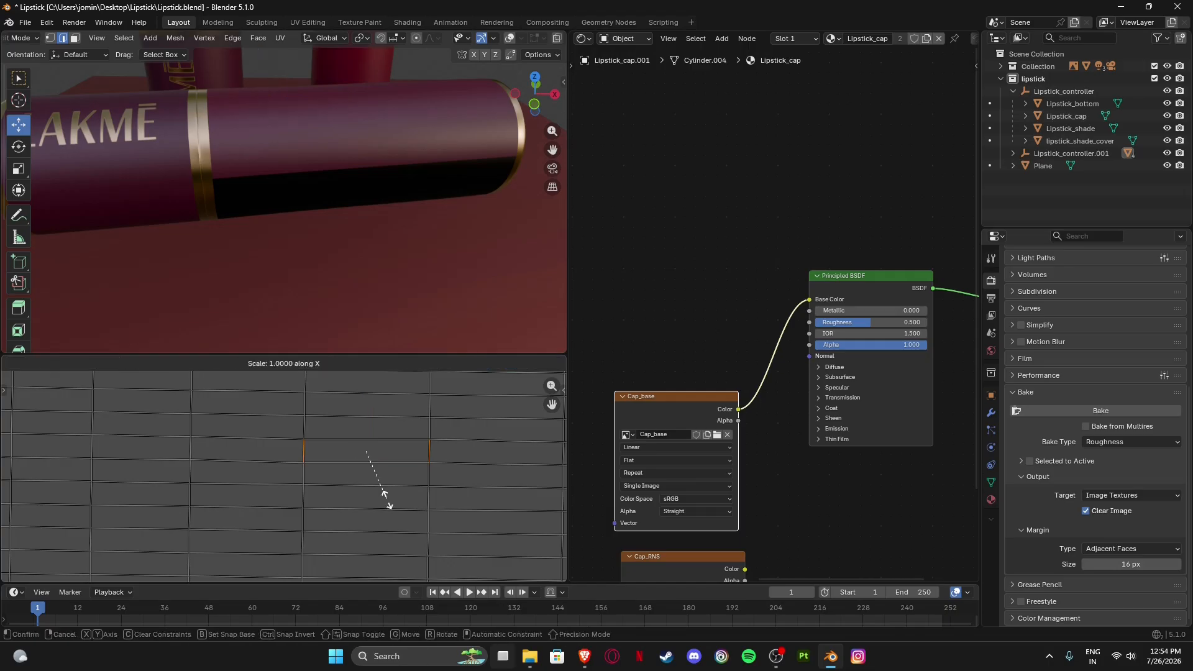
pyautogui.click(387, 501)
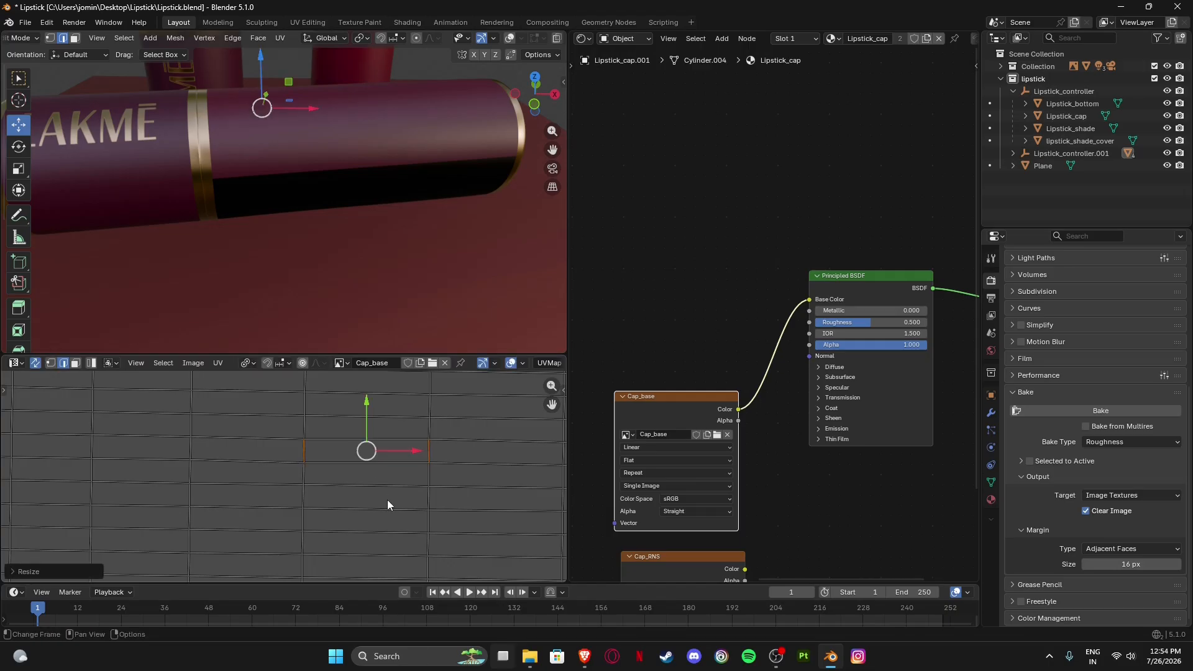
# Select the whole side island with the straightened face as the active face and apply Follow Active Quads to it.
pyautogui.press('3')
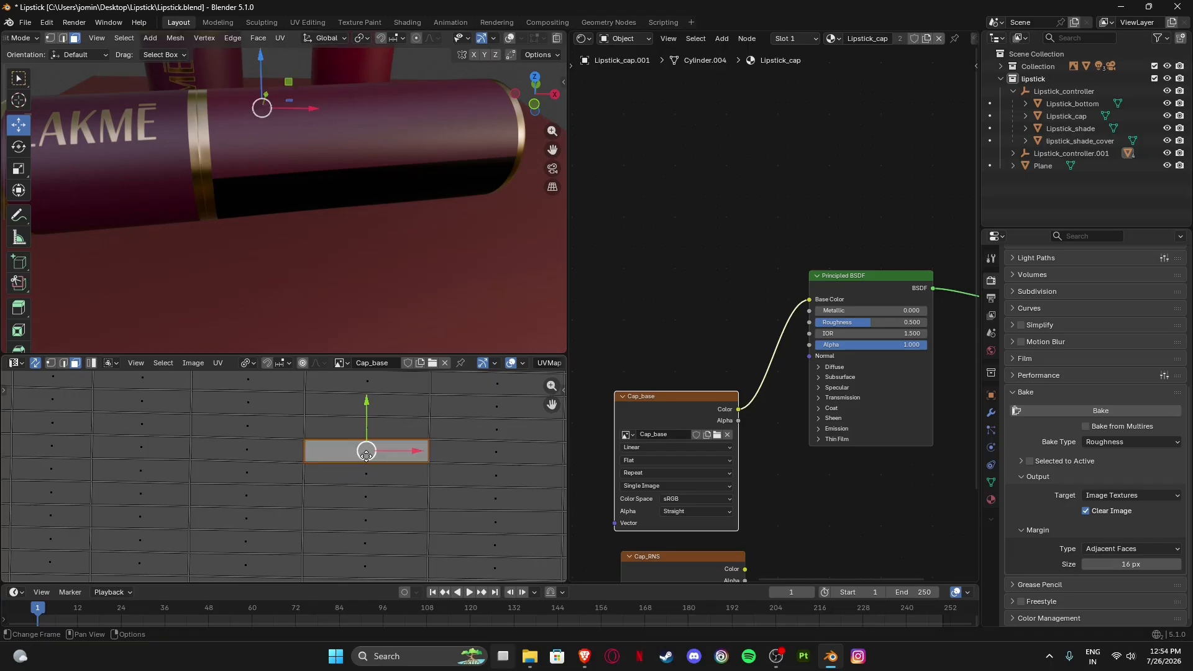
pyautogui.press('a')
pyautogui.scroll(-12, 368, 457)
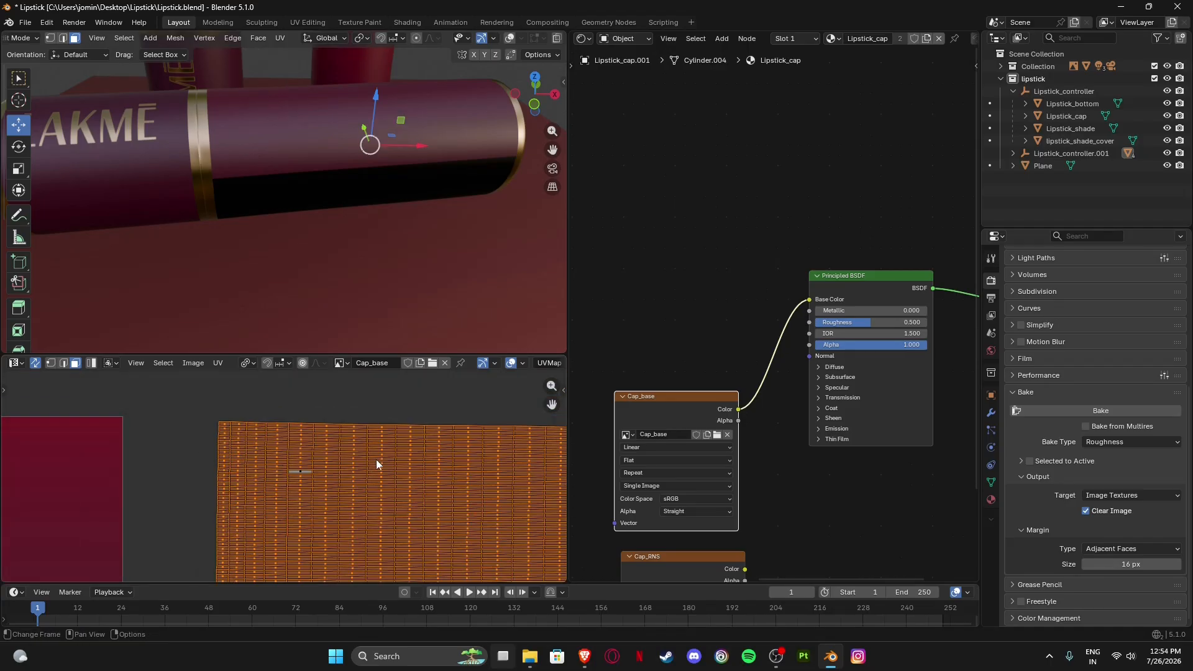
pyautogui.keyDown('shift'); pyautogui.moveTo(368, 485); pyautogui.dragTo(417, 439, button='middle'); pyautogui.keyUp('shift')
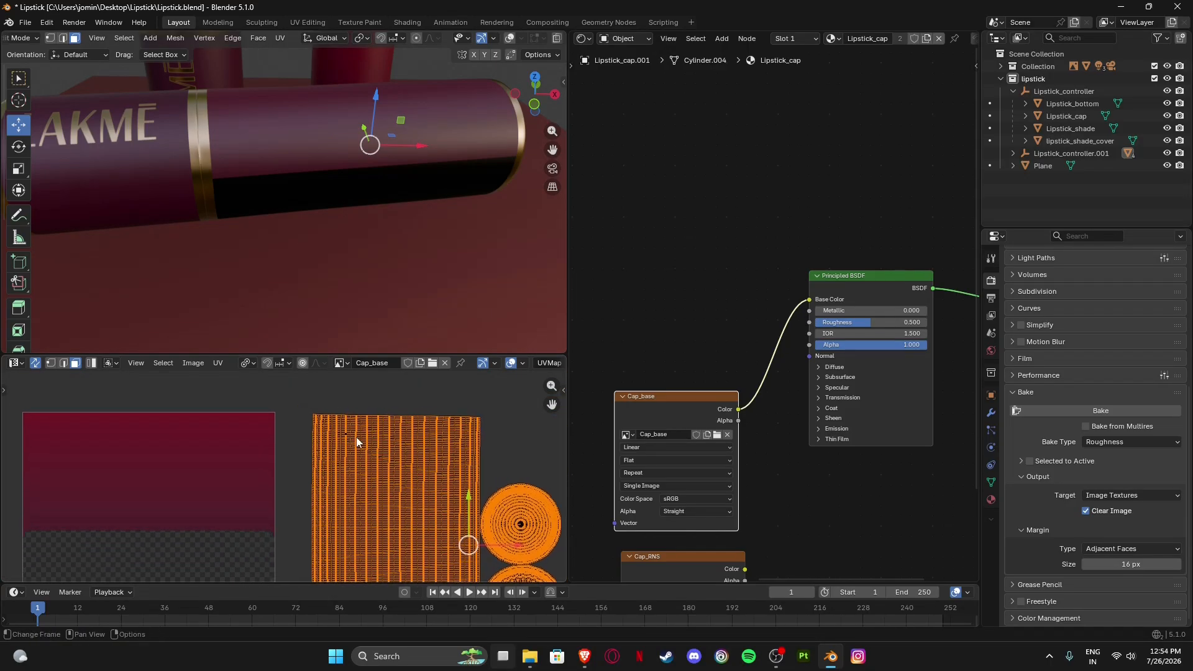
pyautogui.scroll(6, 356, 437)
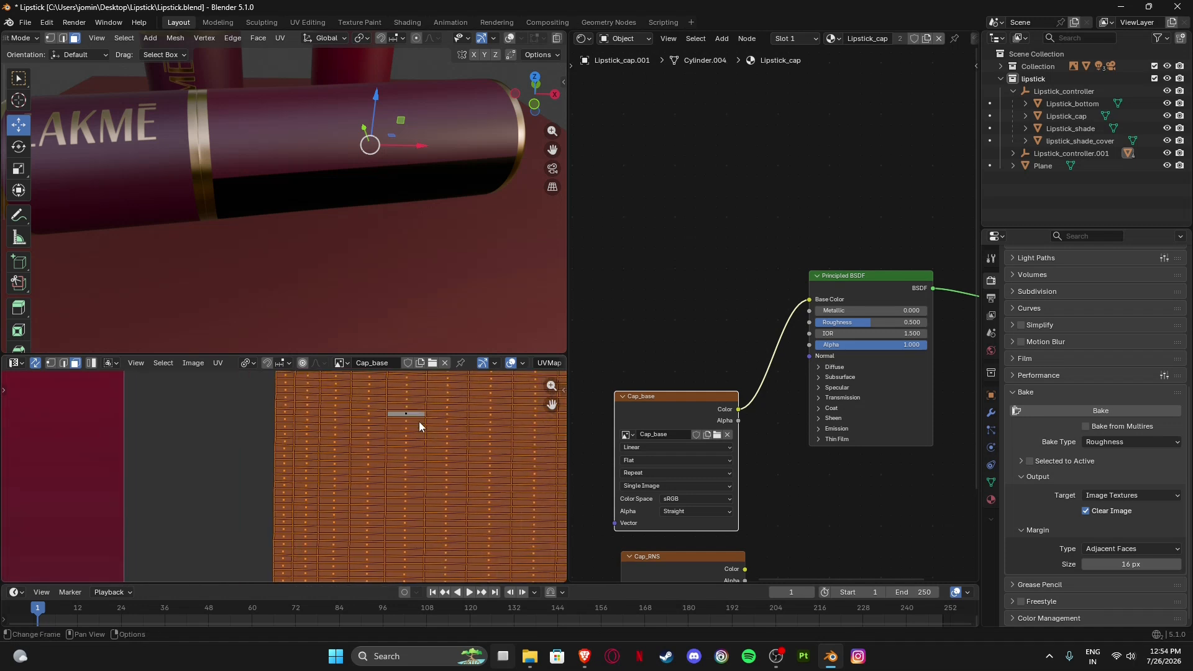
pyautogui.click(405, 413)
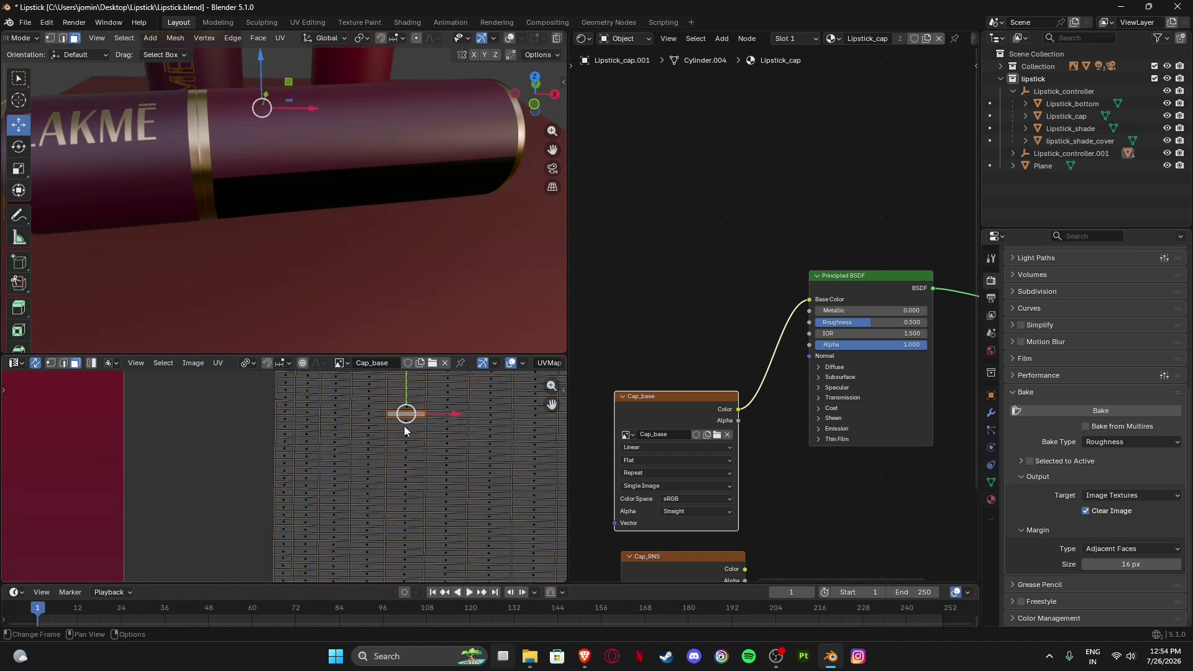
pyautogui.hotkey('ctrl', 'l')
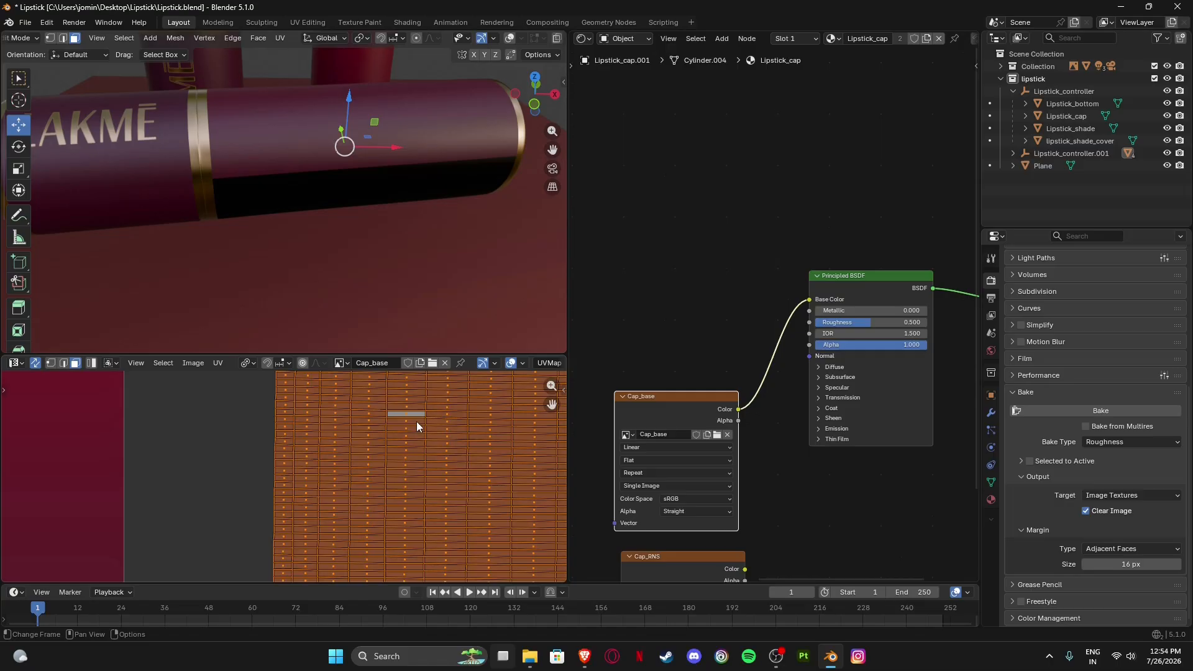
pyautogui.scroll(3, 404, 435)
pyautogui.moveTo(425, 435); pyautogui.dragTo(341, 484, button='middle')
pyautogui.rightClick(399, 432)
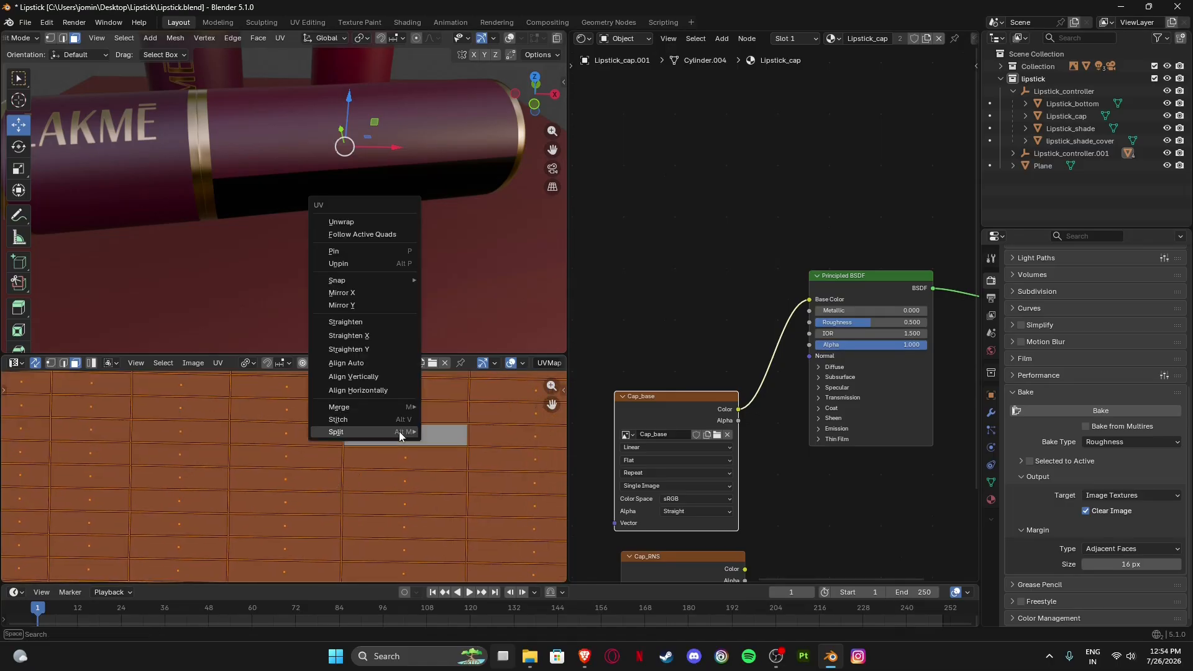
pyautogui.click(359, 235)
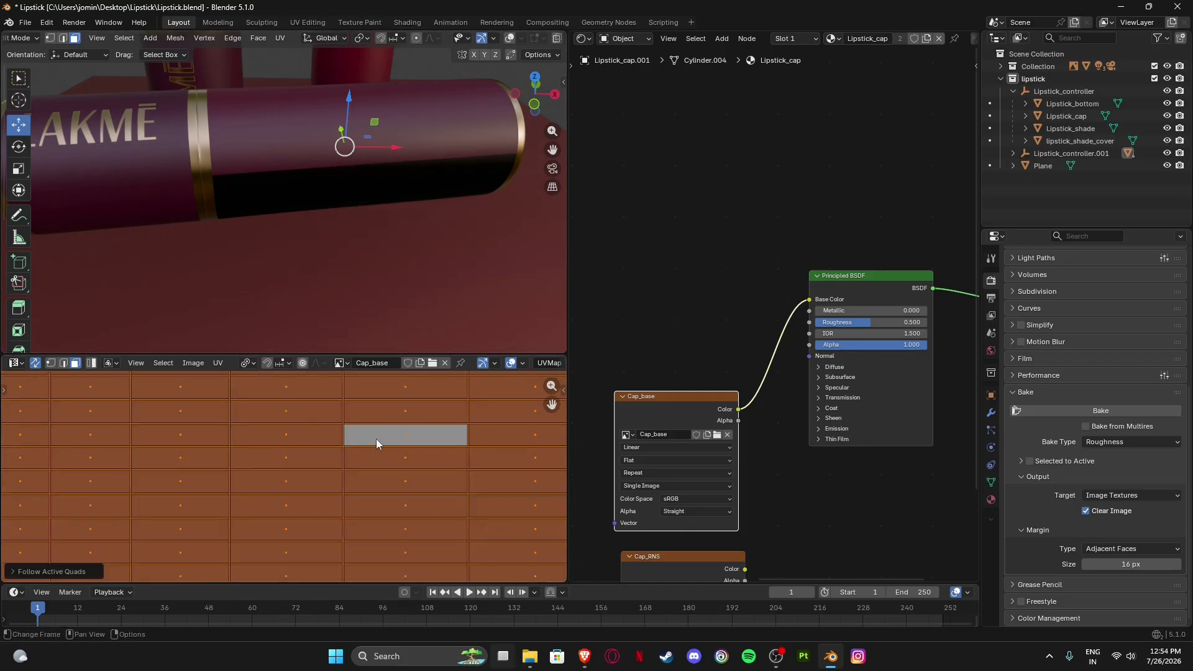
pyautogui.scroll(-5, 375, 439)
pyautogui.moveTo(352, 466); pyautogui.dragTo(351, 438, button='middle')
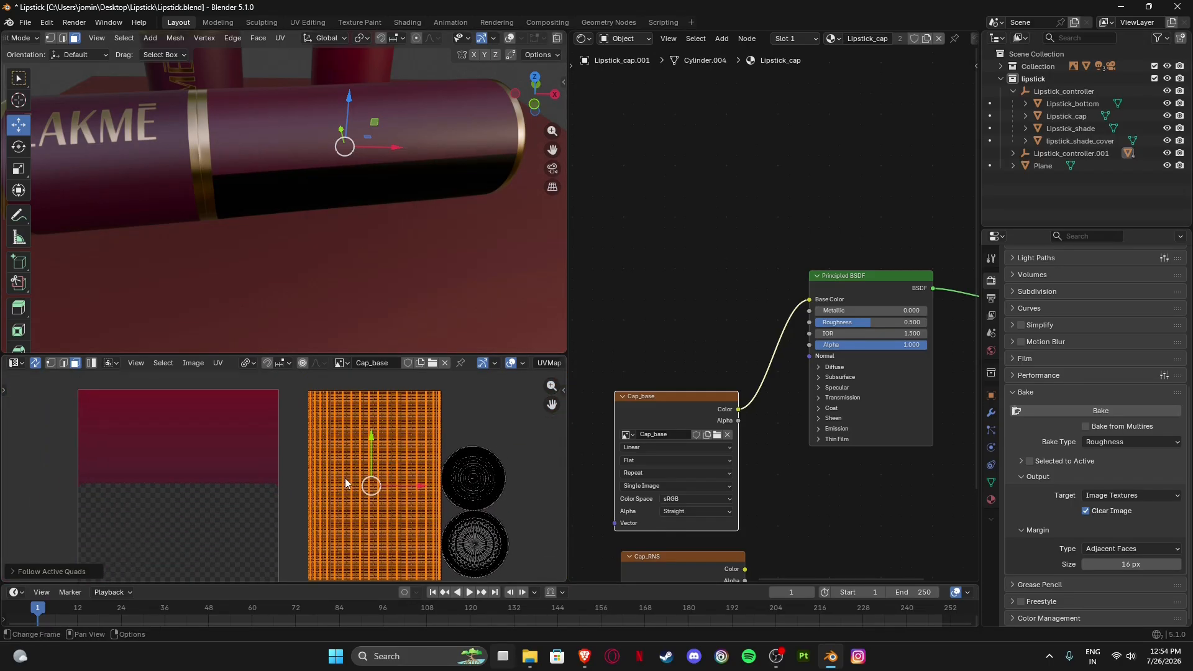
# Select all UV islands and pack them with the rotation method Axis-aligned (Horizontal), Scaled margin method and 0.001 margin.
pyautogui.scroll(-2, 345, 480)
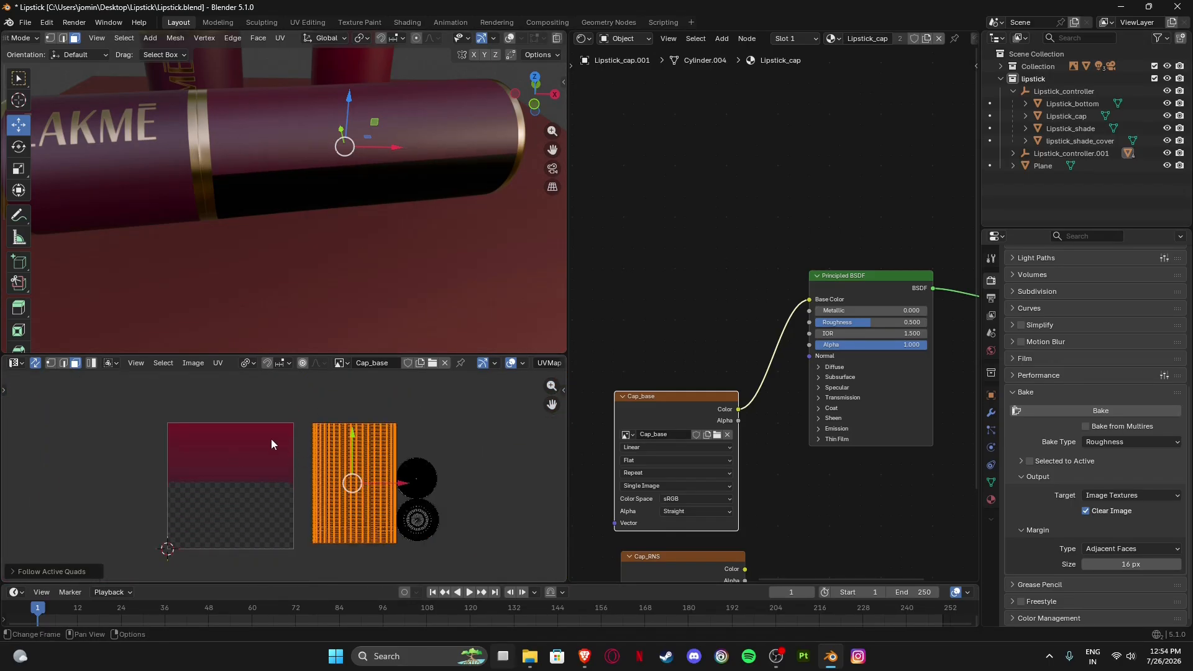
pyautogui.scroll(-2, 330, 454)
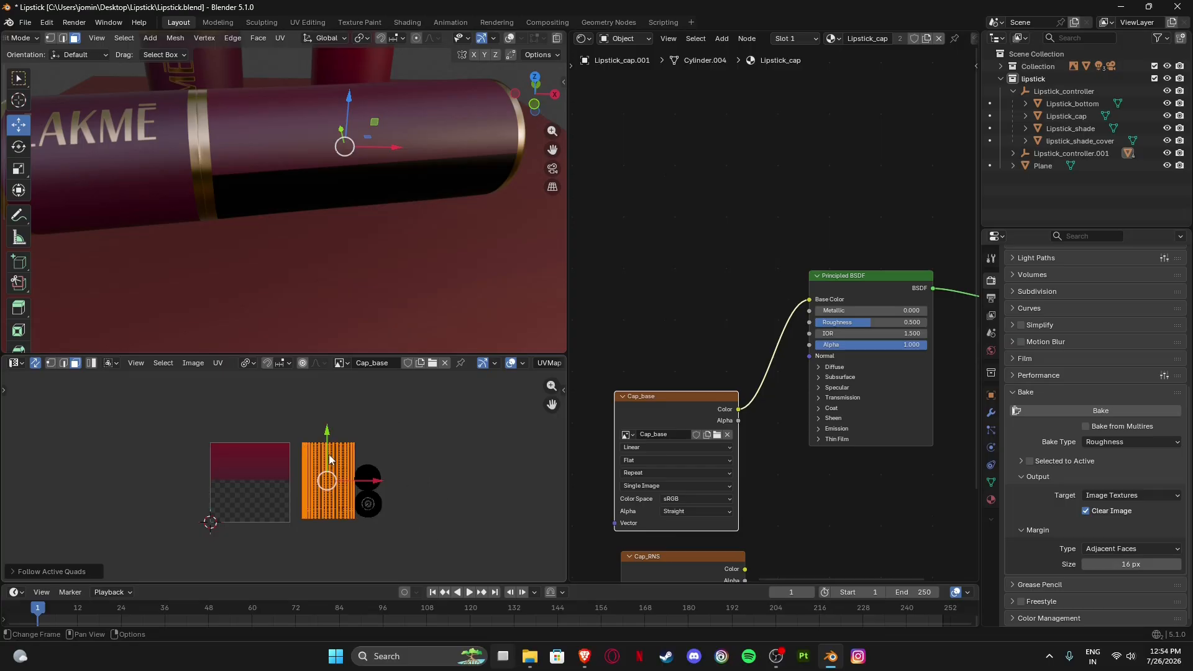
pyautogui.moveTo(290, 417); pyautogui.dragTo(422, 553)
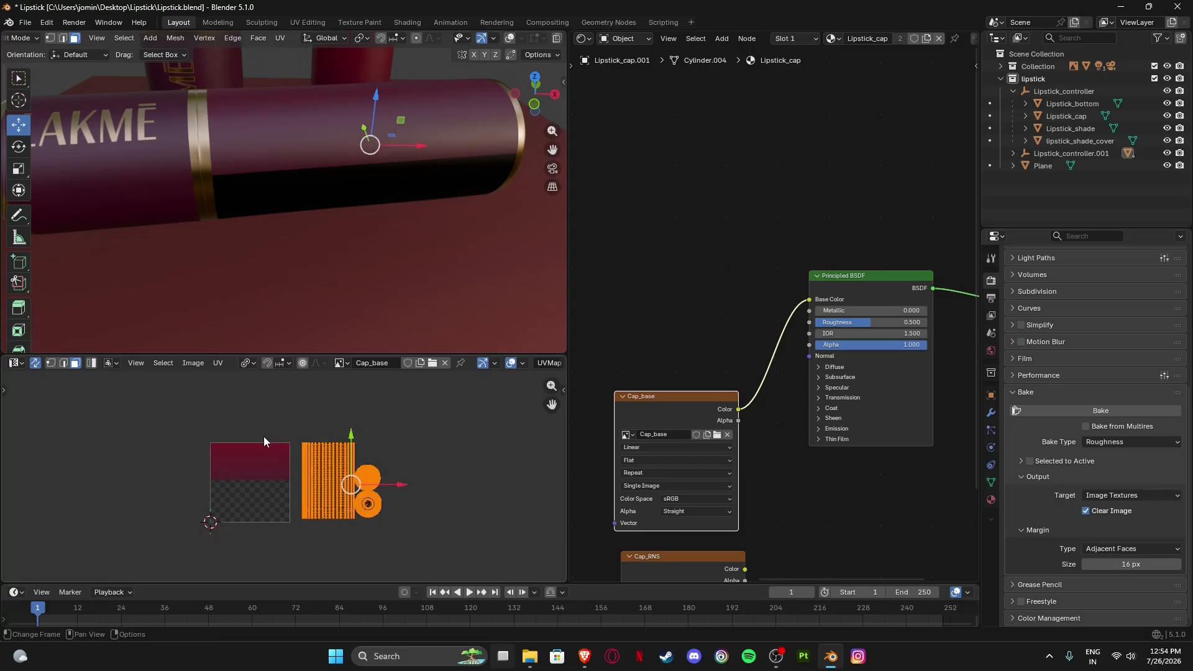
pyautogui.click(217, 363)
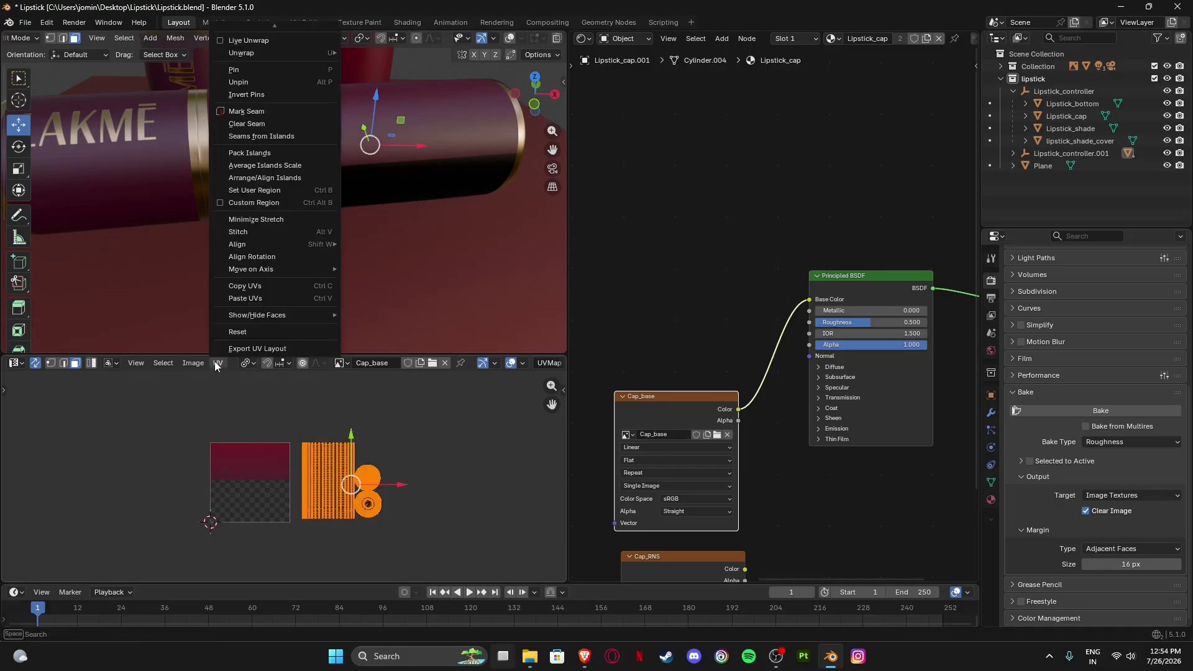
pyautogui.click(247, 154)
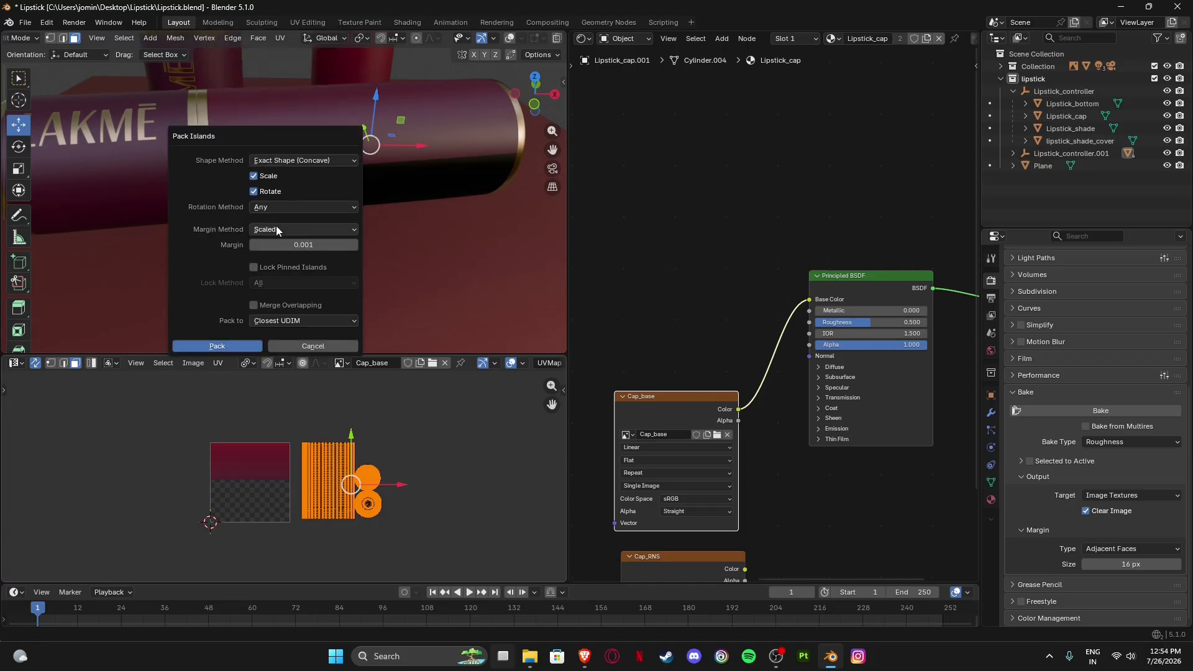
pyautogui.click(289, 230)
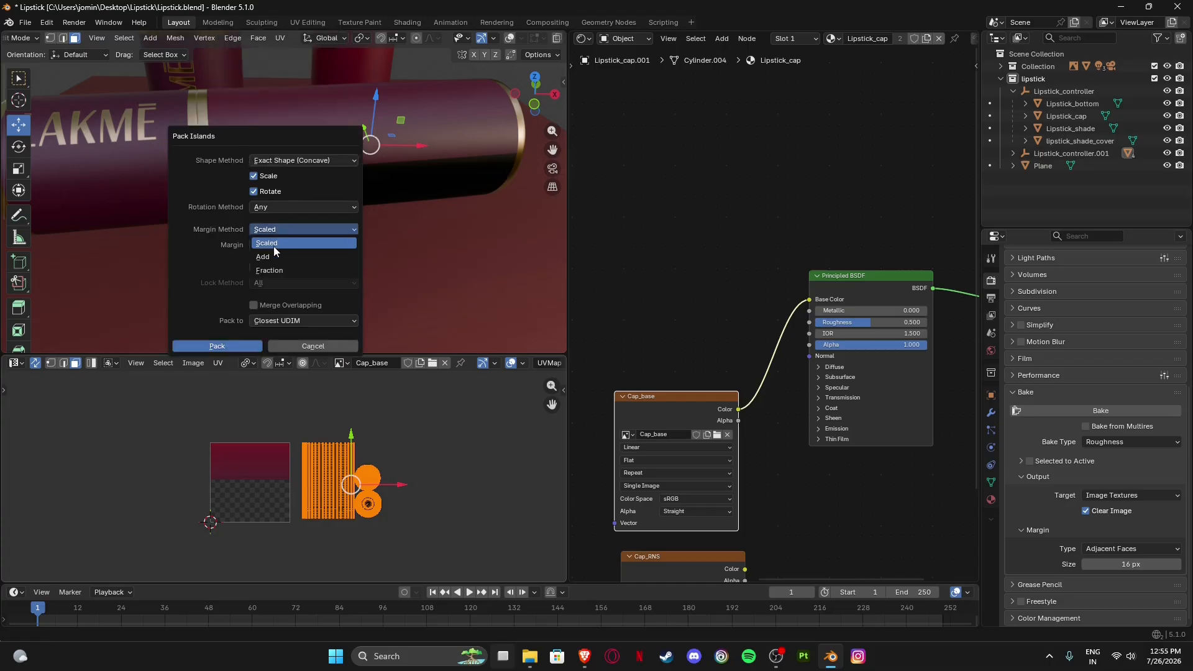
pyautogui.click(279, 207)
pyautogui.click(283, 268)
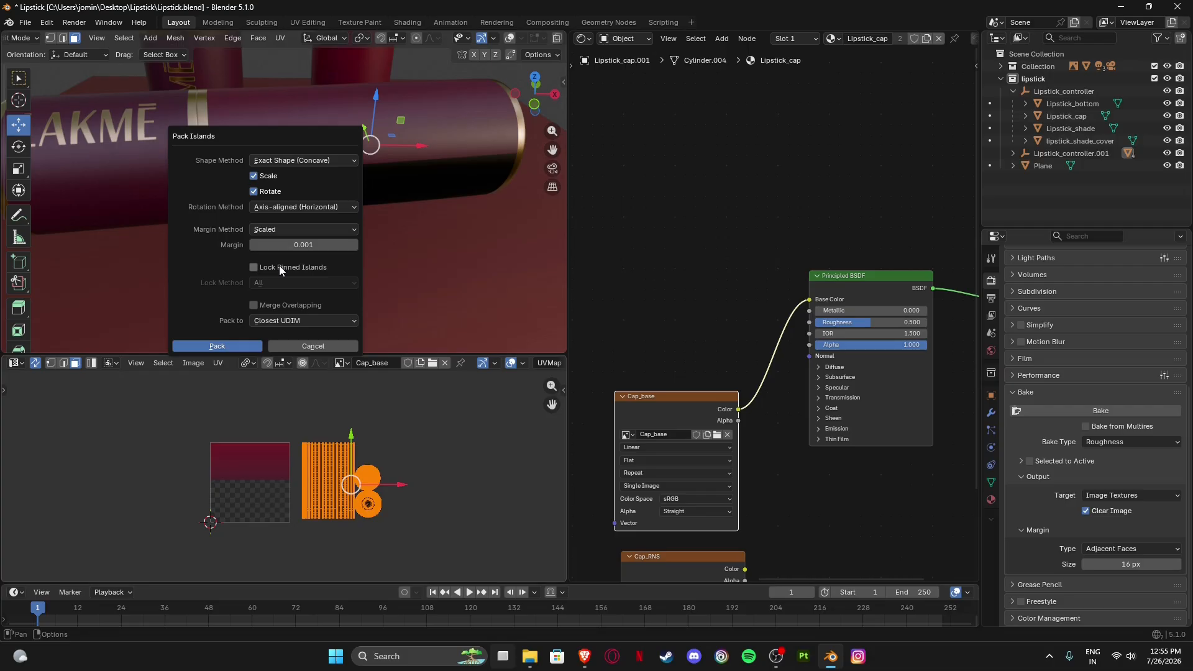
pyautogui.click(226, 344)
pyautogui.scroll(3, 332, 460)
pyautogui.scroll(-2, 315, 439)
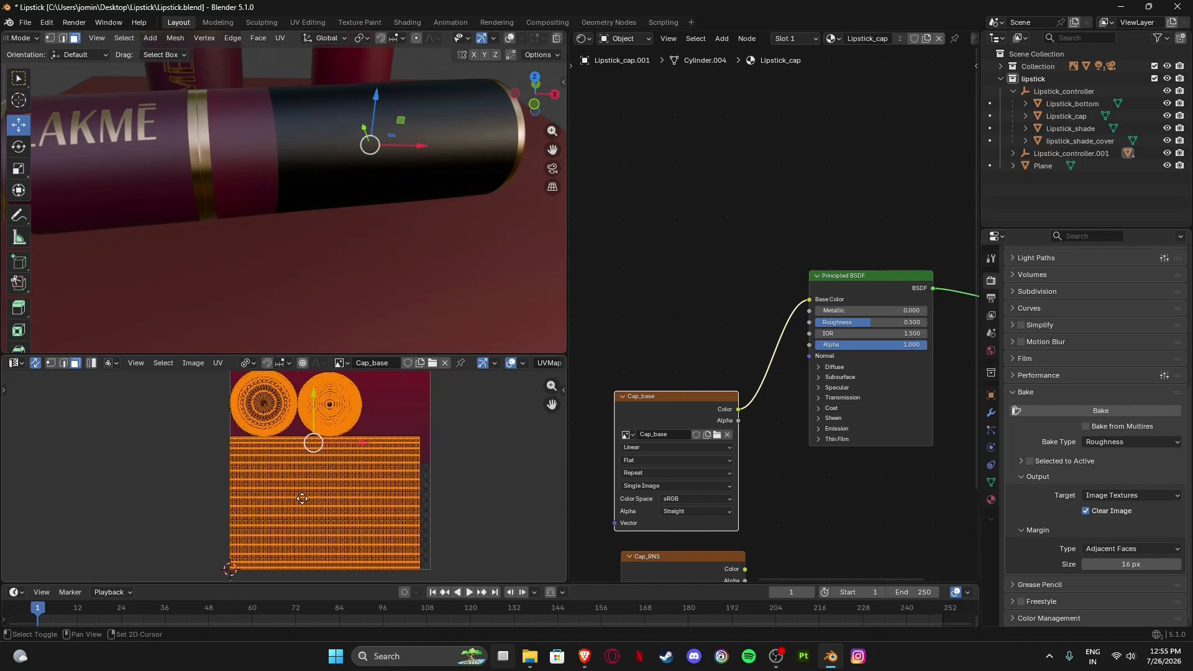
pyautogui.scroll(2, 255, 428)
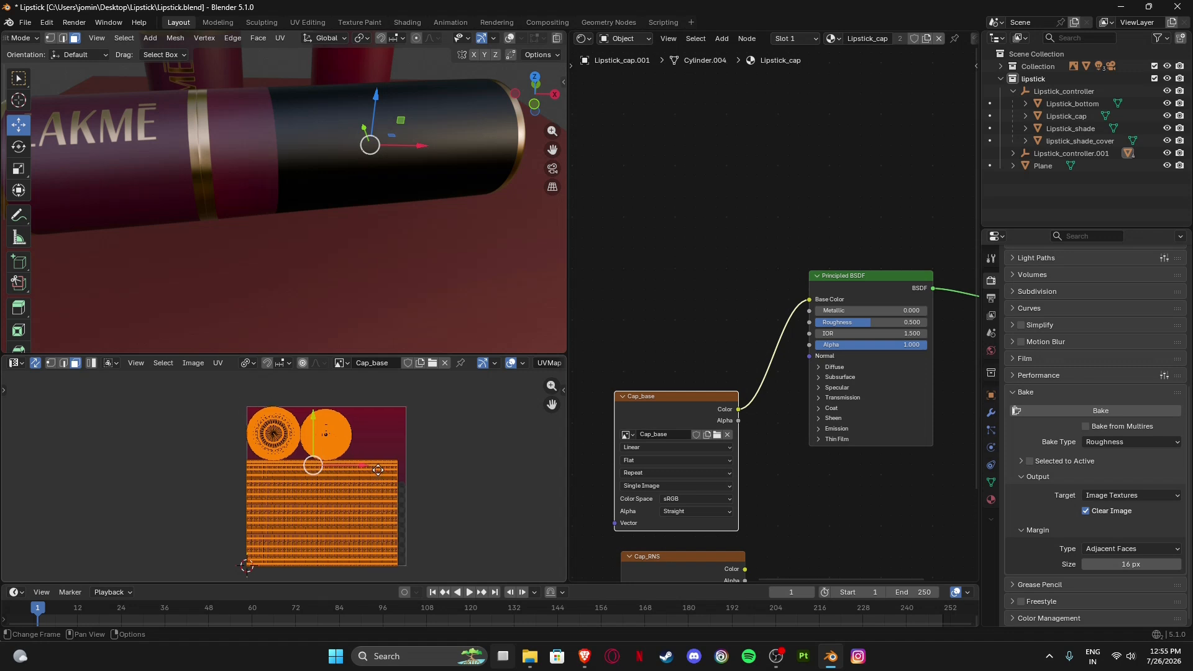
# Select the two circular end islands and move them outside the image, to the left of it.
pyautogui.click(219, 421)
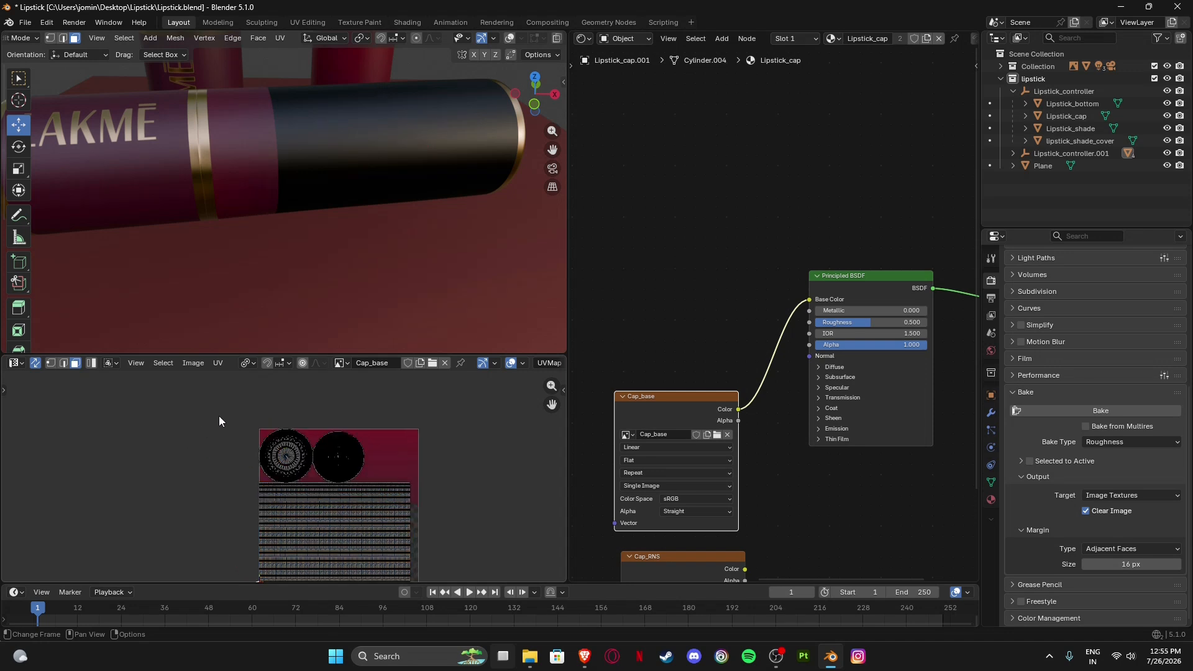
pyautogui.click(91, 363)
pyautogui.moveTo(224, 435); pyautogui.dragTo(359, 455)
pyautogui.press('g')
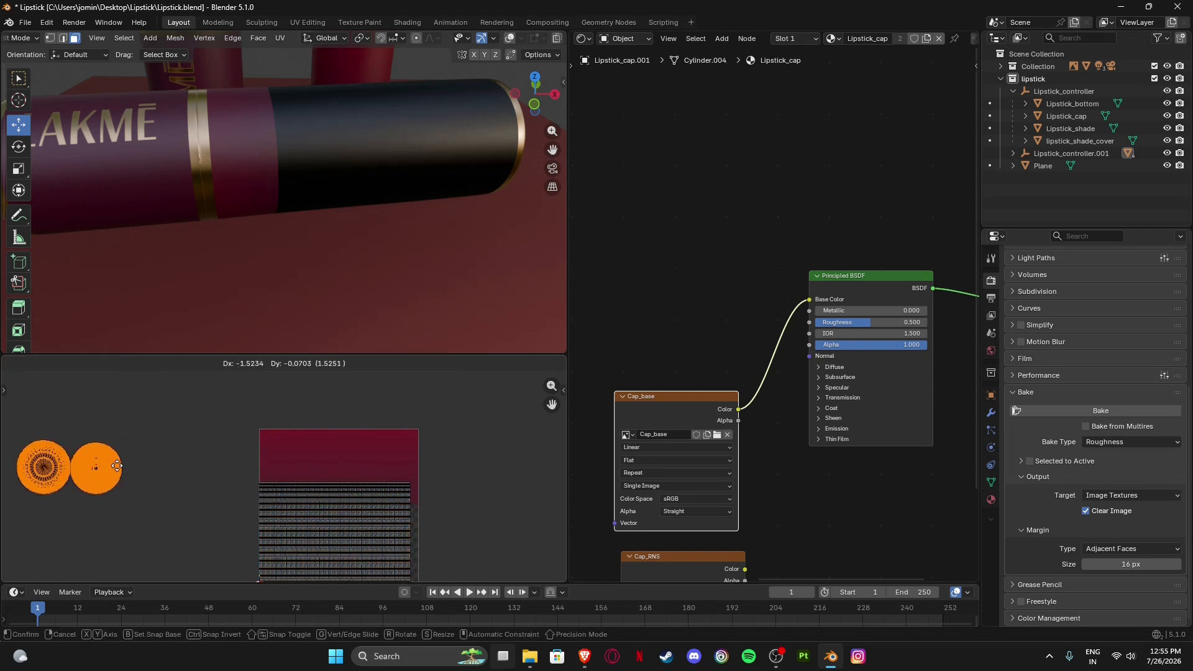
pyautogui.click(130, 467)
# Select the side island and move it straight up to the image's upper edge, over the gradient.
pyautogui.moveTo(306, 490); pyautogui.dragTo(356, 515)
pyautogui.moveTo(356, 516); pyautogui.dragTo(386, 480, button='middle')
pyautogui.moveTo(369, 446); pyautogui.dragTo(369, 394)
pyautogui.keyDown('shift'); pyautogui.moveTo(261, 202); pyautogui.dragTo(240, 227, button='middle'); pyautogui.keyUp('shift')
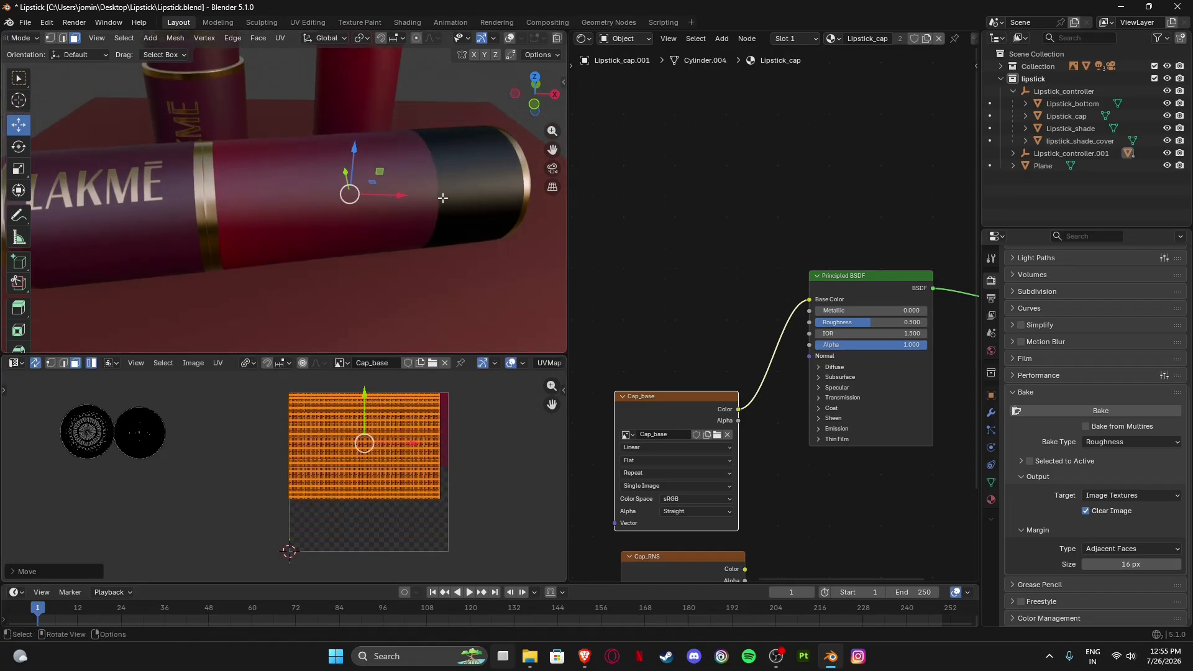
# Rotate the side island half a turn and reposition it centred just below the image's upper edge.
pyautogui.press('r')
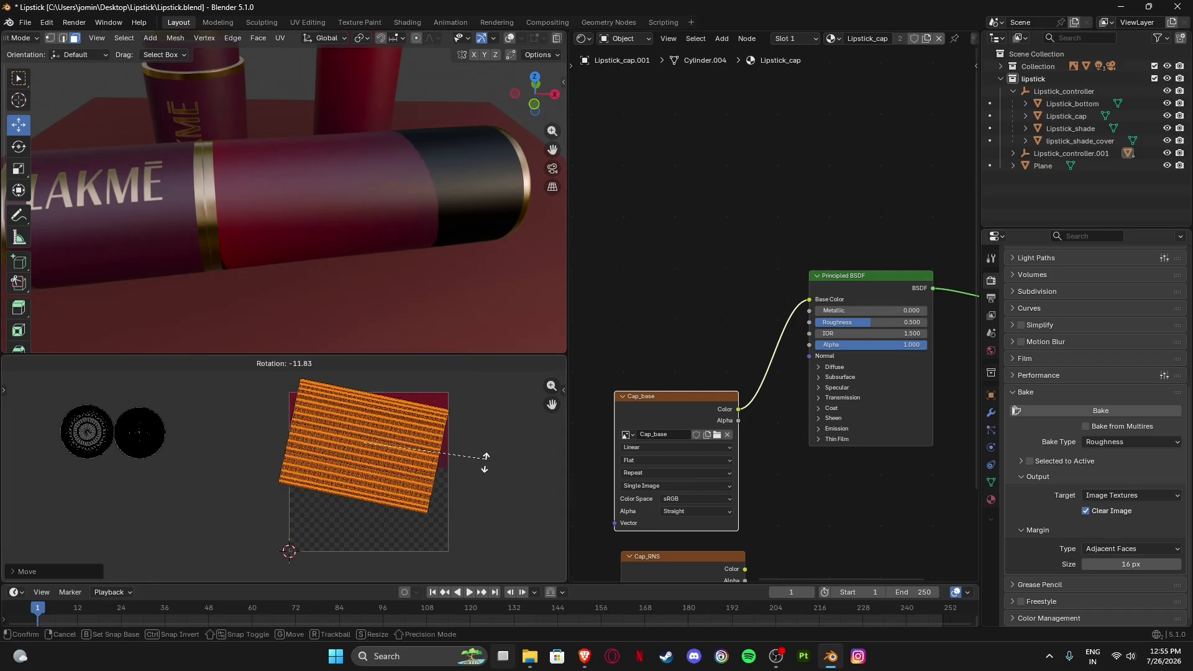
pyautogui.click(296, 449)
pyautogui.scroll(3, 366, 415)
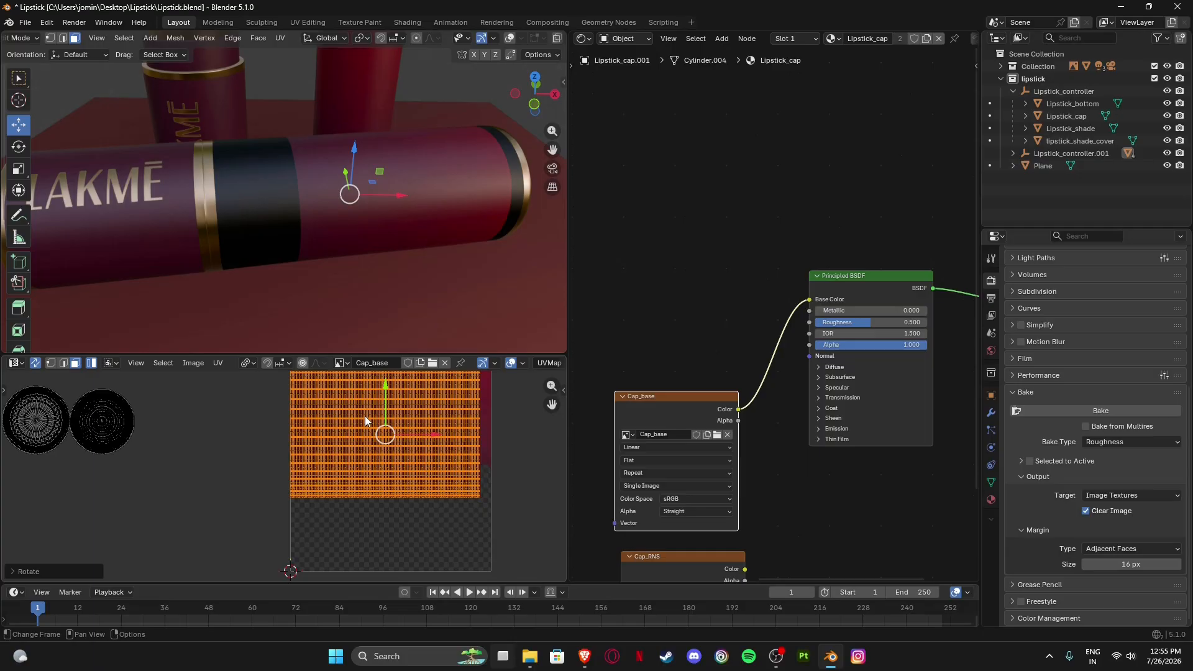
pyautogui.press('g')
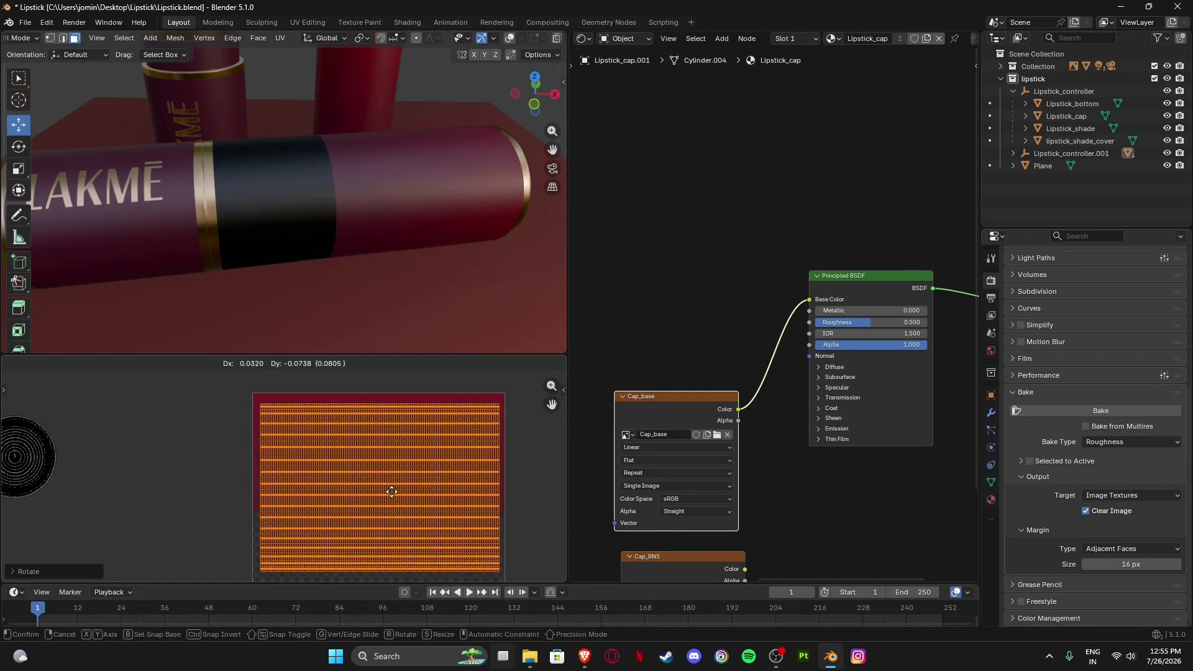
pyautogui.click(389, 482)
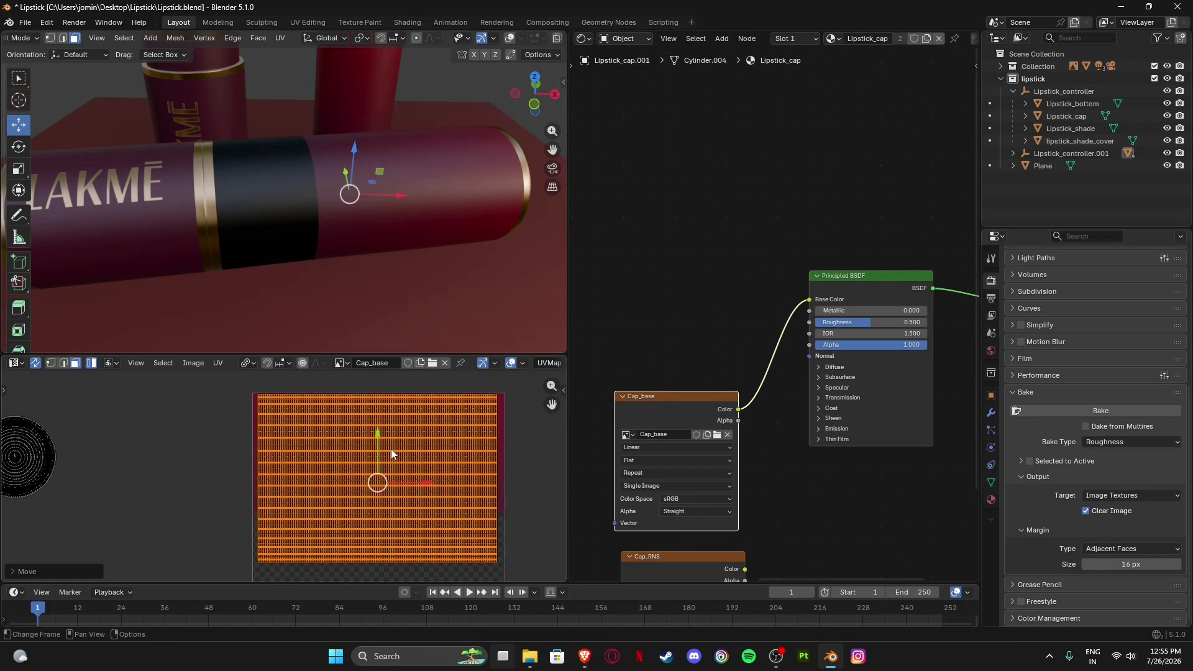
pyautogui.scroll(4, 420, 435)
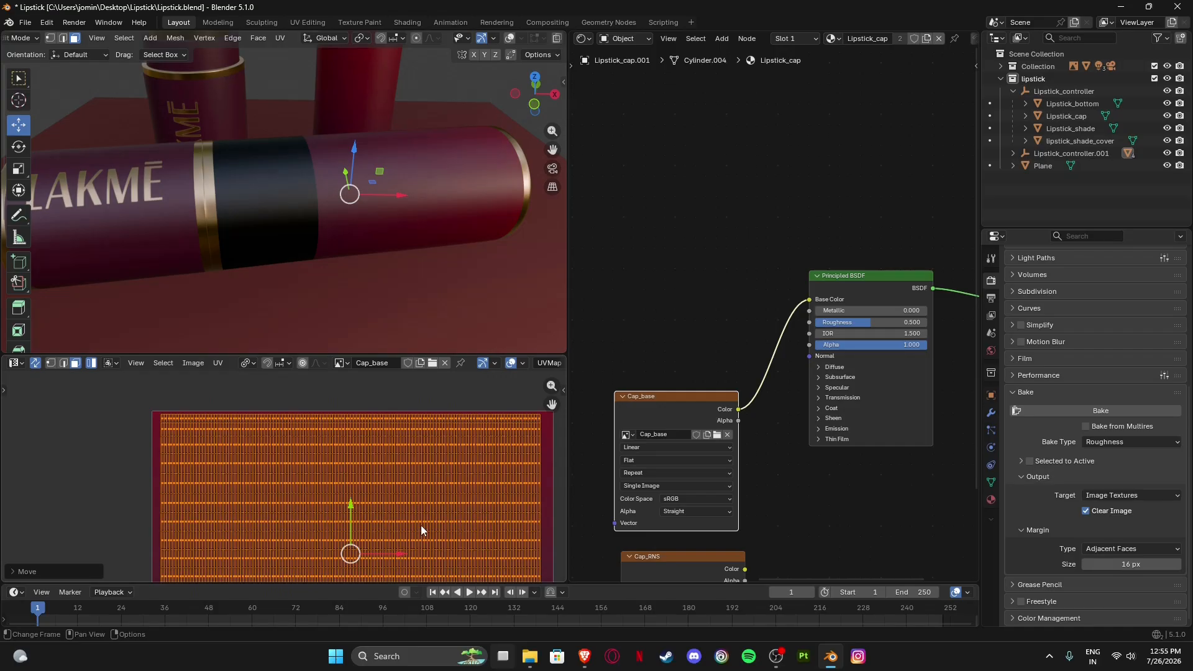
# Scale the side island along X to nearly the full image width and fit its height within the gradient area.
pyautogui.click(5, 389)
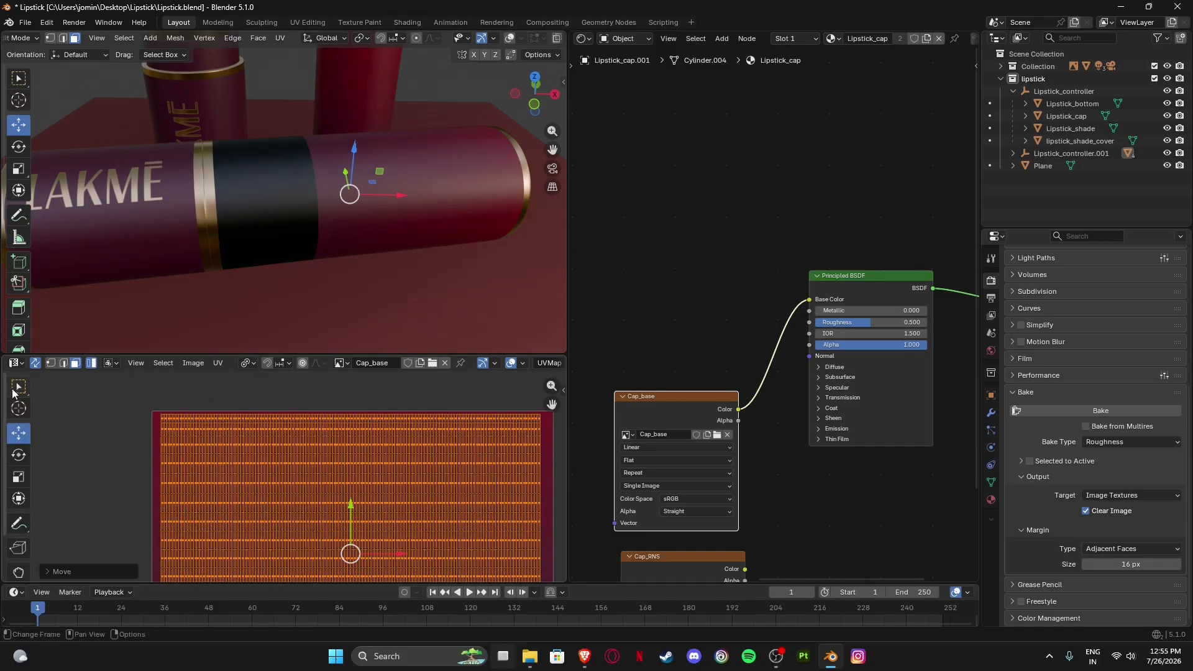
pyautogui.click(19, 477)
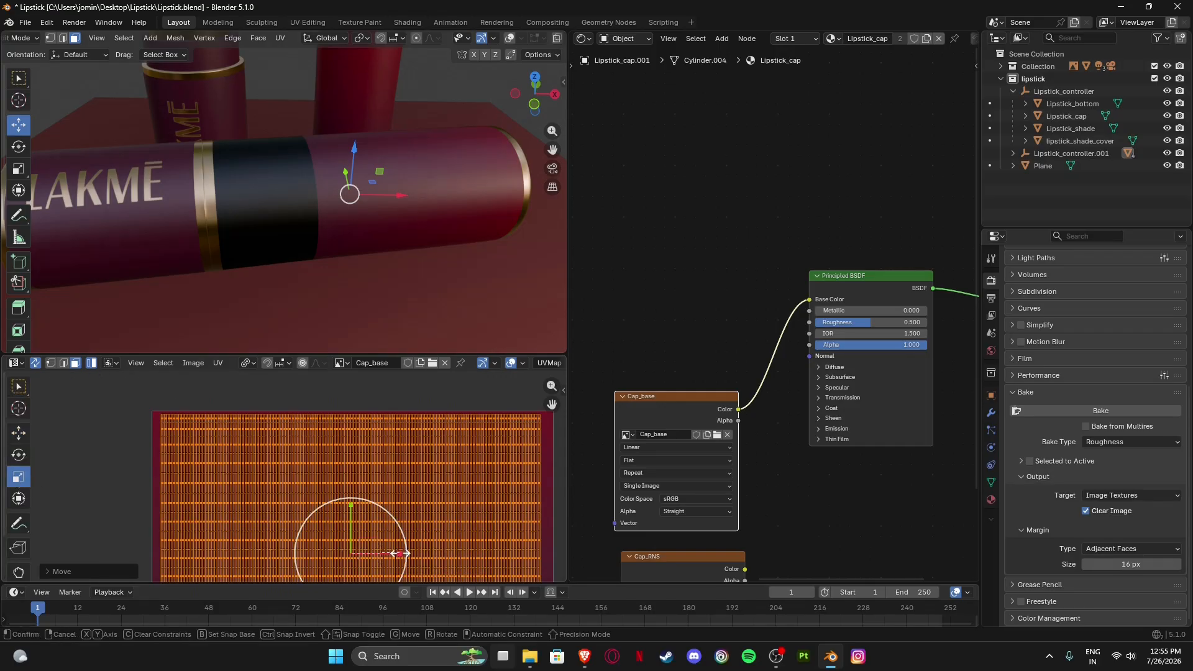
pyautogui.moveTo(389, 555); pyautogui.dragTo(408, 555)
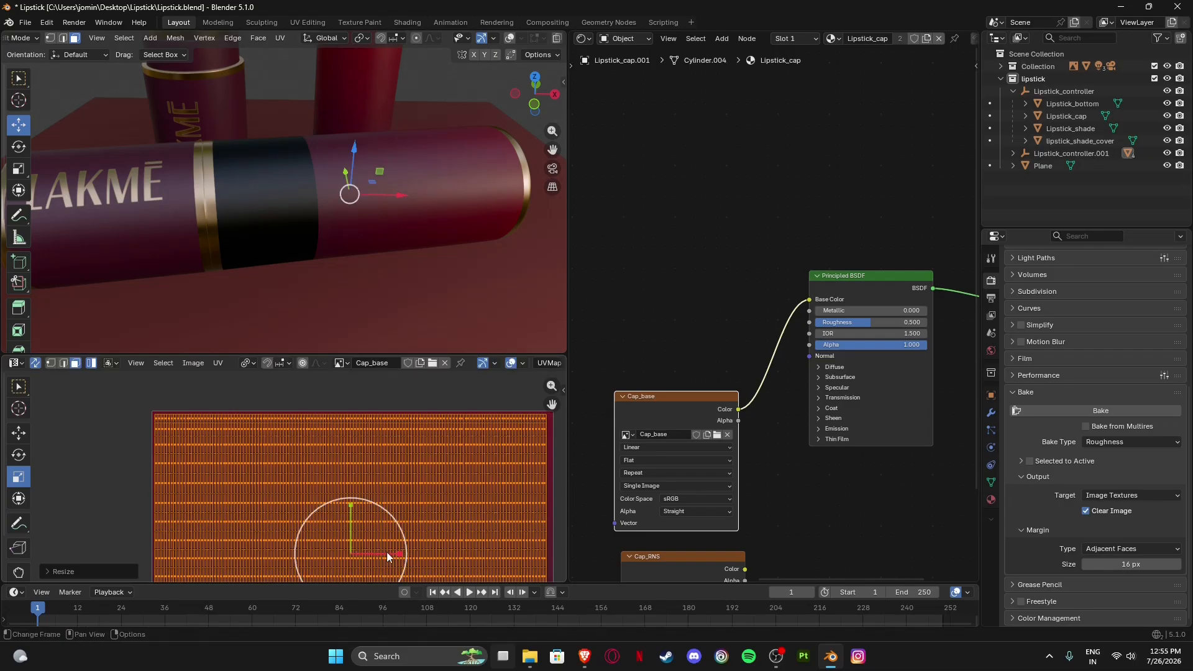
pyautogui.click(19, 433)
pyautogui.scroll(-1, 291, 402)
pyautogui.moveTo(348, 518); pyautogui.dragTo(302, 449, button='middle')
pyautogui.scroll(8, 304, 445)
pyautogui.moveTo(305, 400); pyautogui.dragTo(296, 471, button='middle')
pyautogui.scroll(-8, 295, 472)
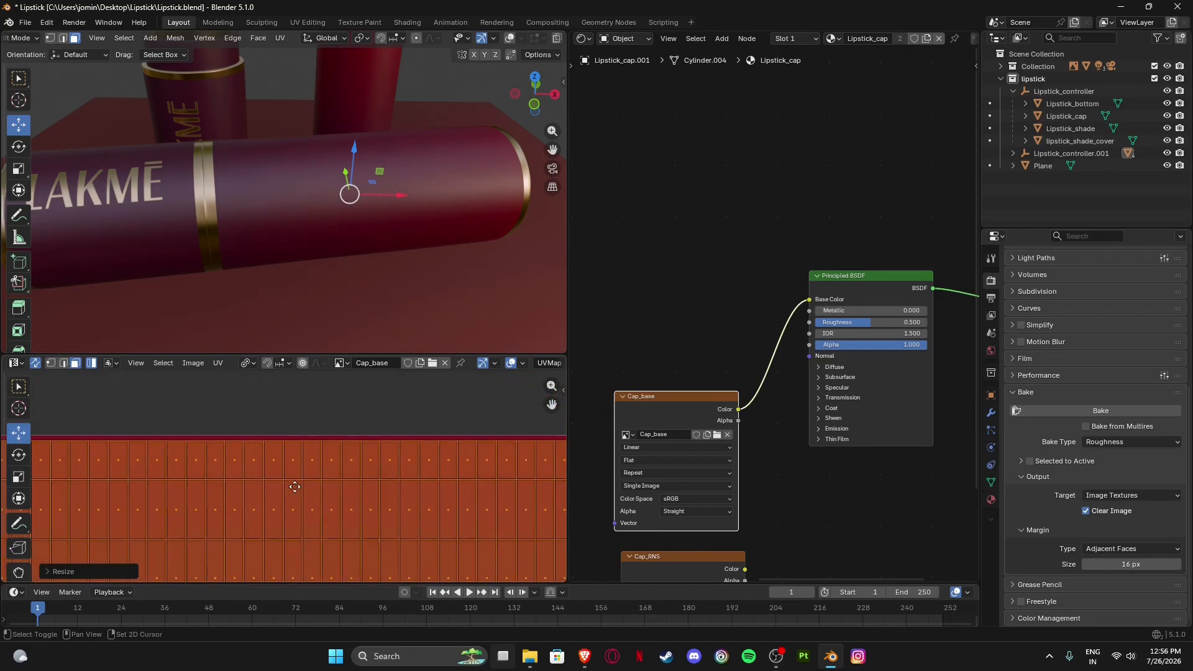
pyautogui.scroll(-2, 277, 231)
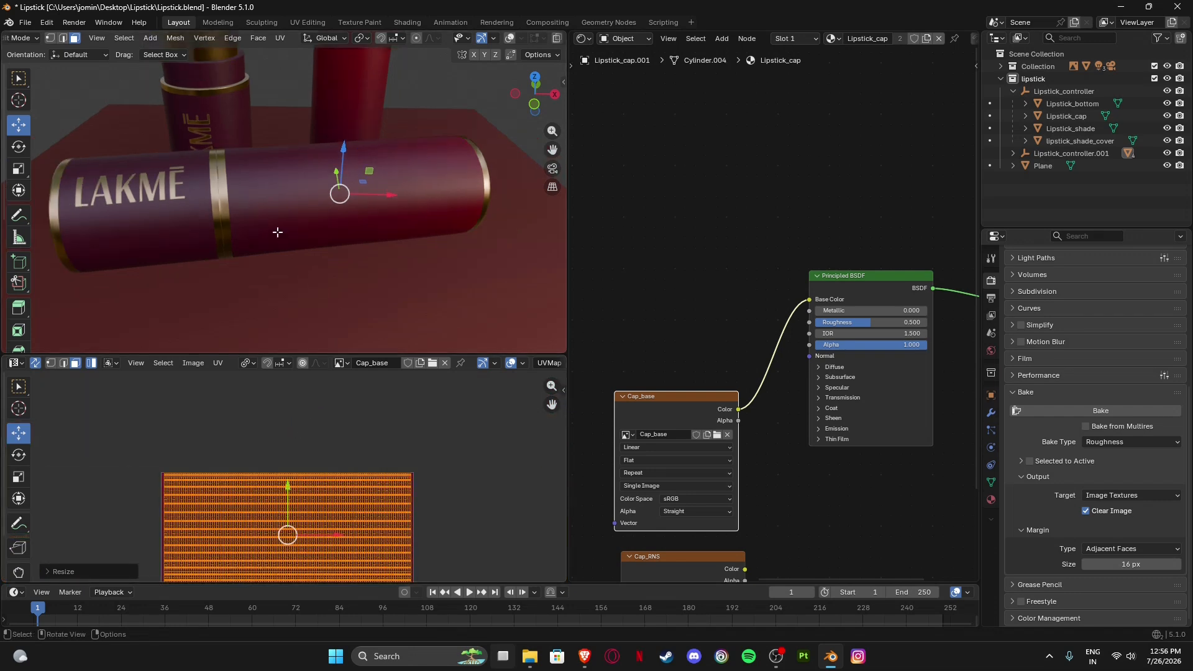
# Leave Edit Mode and examine the gradient on the lying cap together with the UV layout.
pyautogui.scroll(4, 240, 192)
pyautogui.scroll(-4, 162, 211)
pyautogui.scroll(-4, 163, 211)
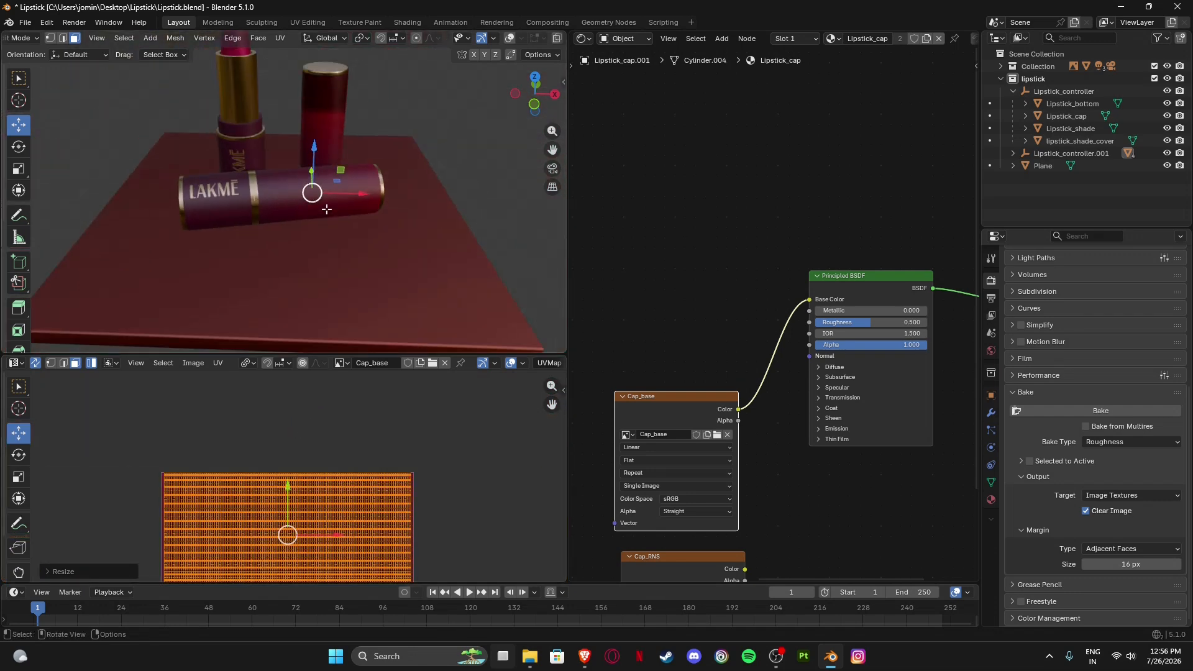
pyautogui.scroll(-3, 386, 400)
pyautogui.press('Tab')
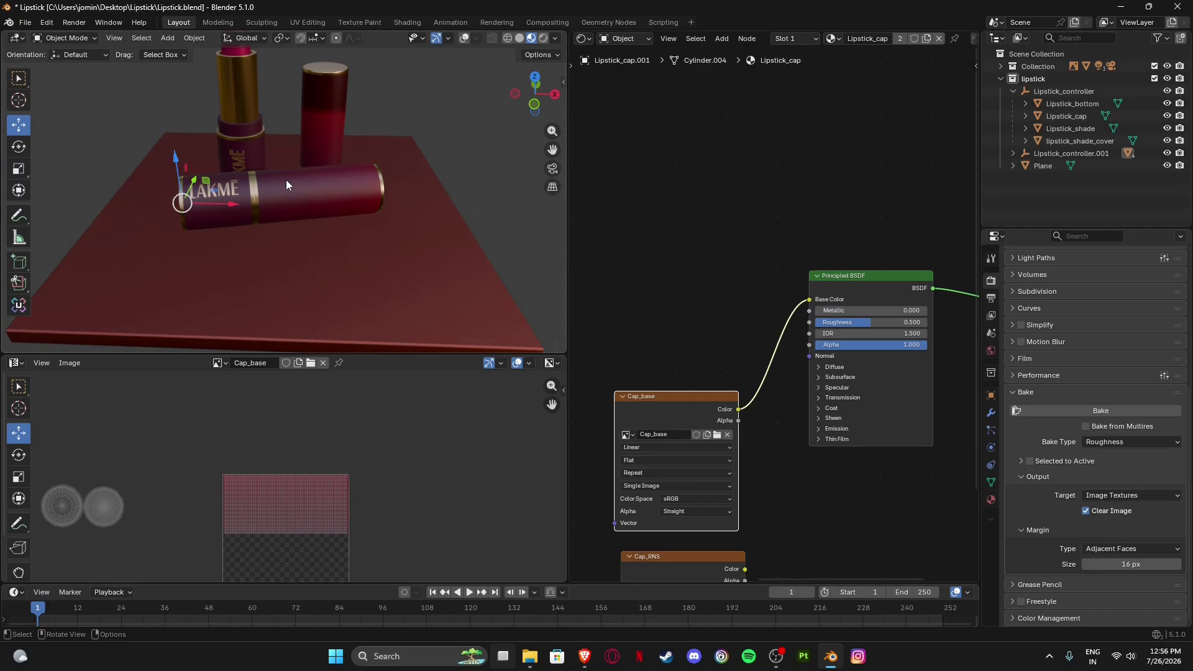
pyautogui.scroll(4, 292, 174)
pyautogui.scroll(-1, 348, 443)
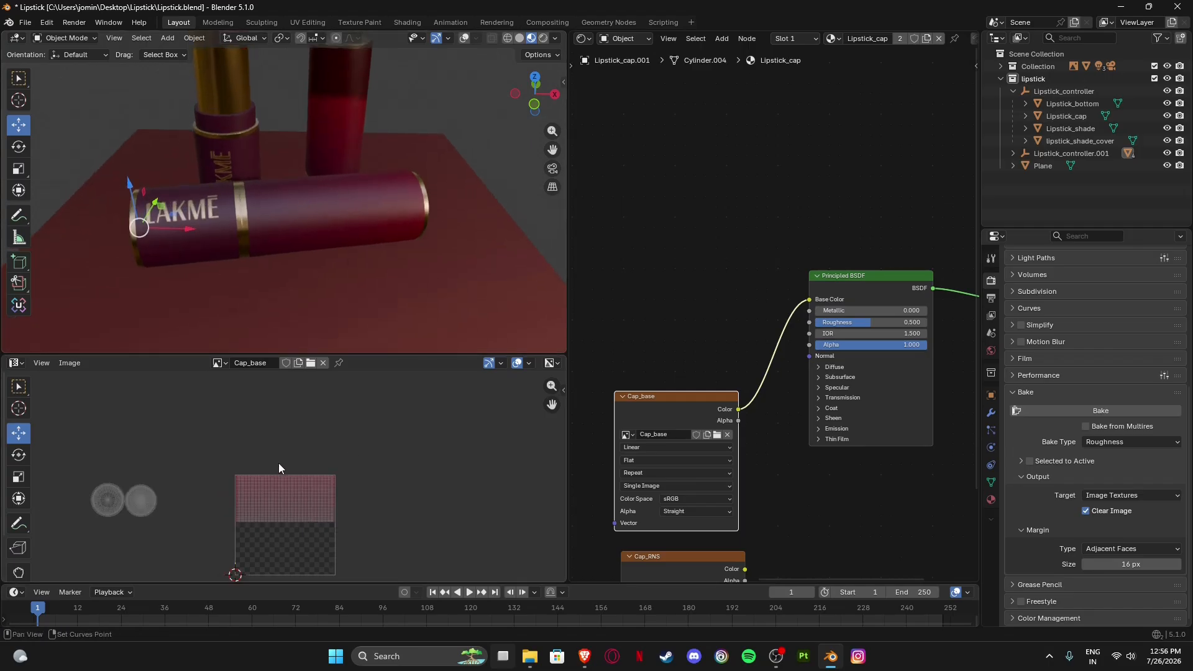
pyautogui.moveTo(278, 464); pyautogui.dragTo(358, 421, button='middle')
# Move the cap's two round UV islands into the empty area of the image below the gradient.
pyautogui.press('Tab')
pyautogui.moveTo(145, 417); pyautogui.dragTo(259, 487)
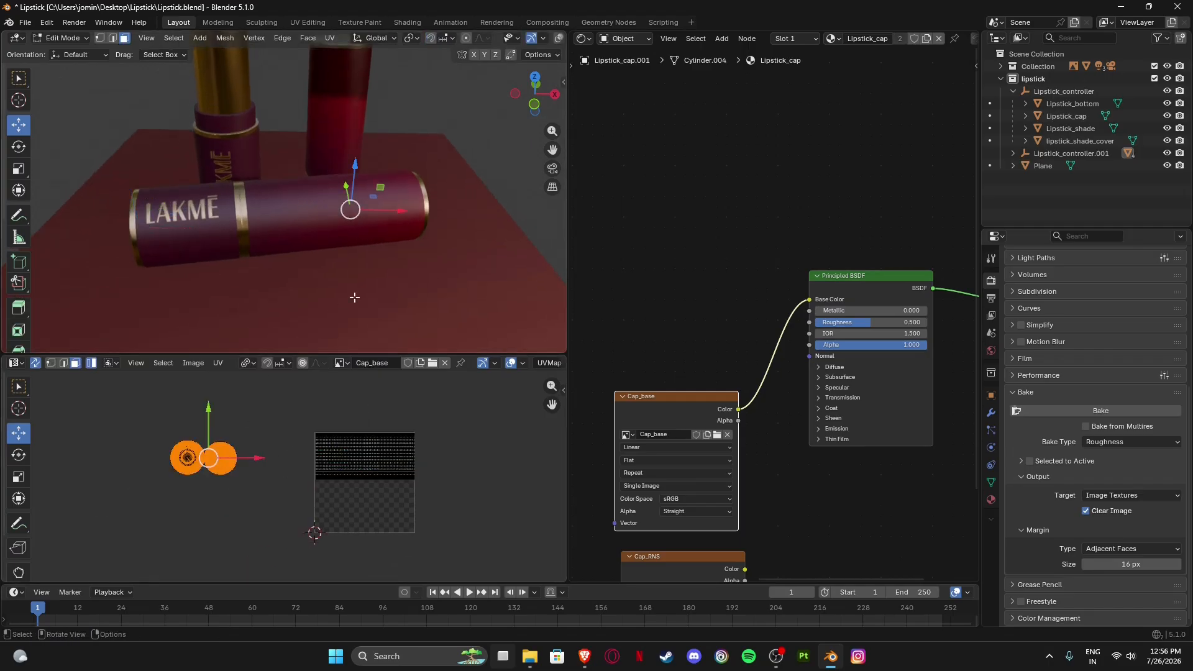
pyautogui.moveTo(353, 290); pyautogui.dragTo(368, 268, button='middle')
pyautogui.press('g')
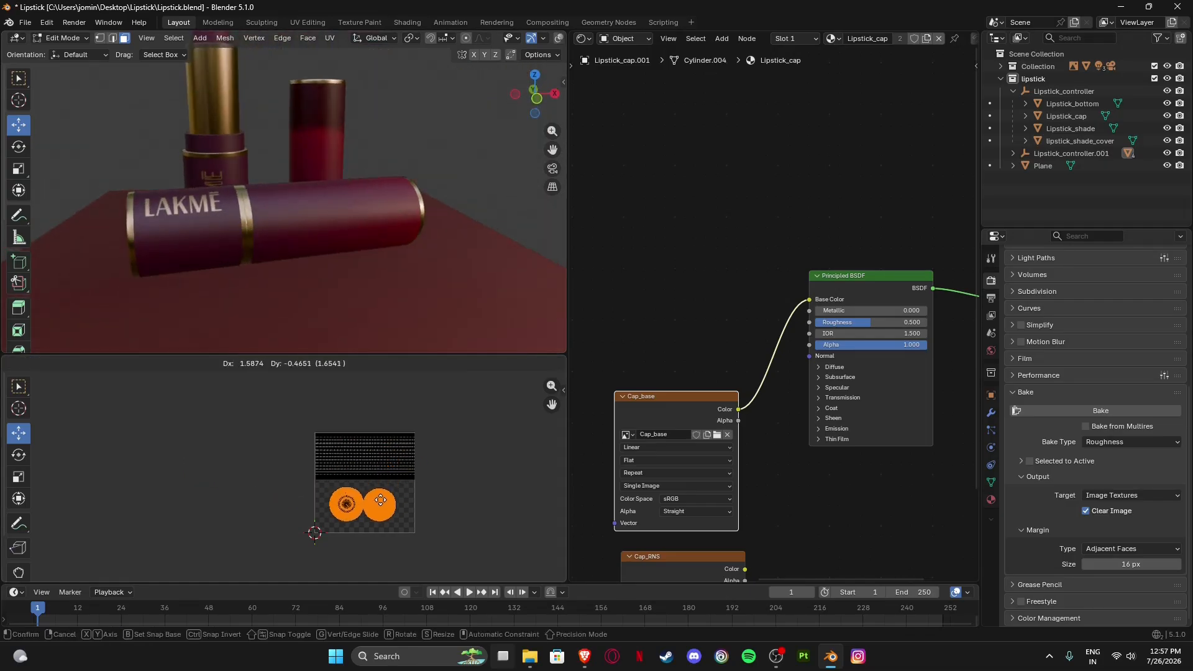
pyautogui.click(379, 501)
# Examine the cap from several angles together with the round islands' placement in the UV layout.
pyautogui.moveTo(362, 254); pyautogui.dragTo(403, 400, button='middle')
pyautogui.press('Tab')
pyautogui.scroll(3, 334, 482)
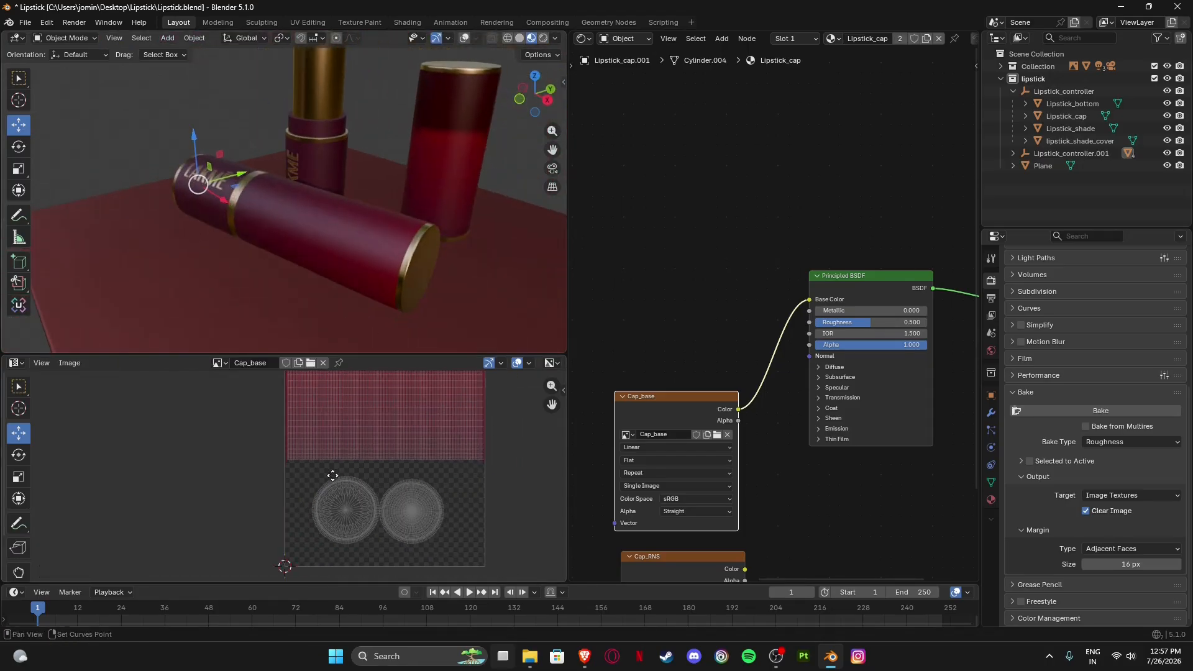
pyautogui.scroll(3, 353, 516)
pyautogui.scroll(-4, 383, 506)
pyautogui.press('Tab')
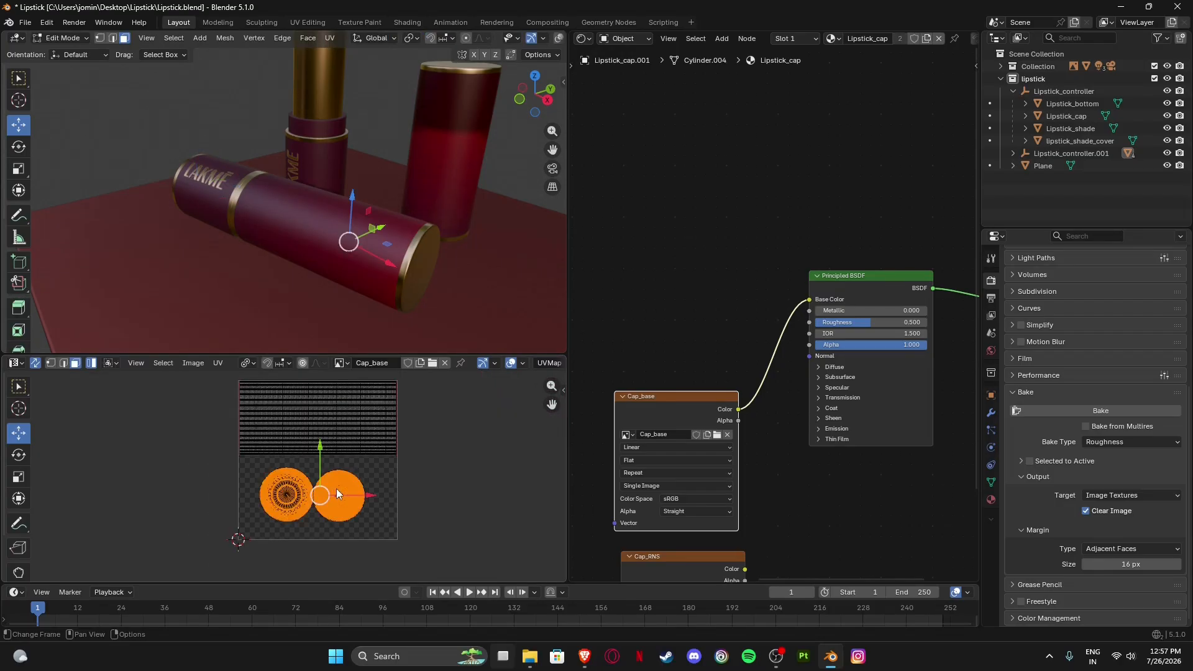
pyautogui.click(188, 299)
pyautogui.press('Tab')
pyautogui.scroll(-3, 142, 177)
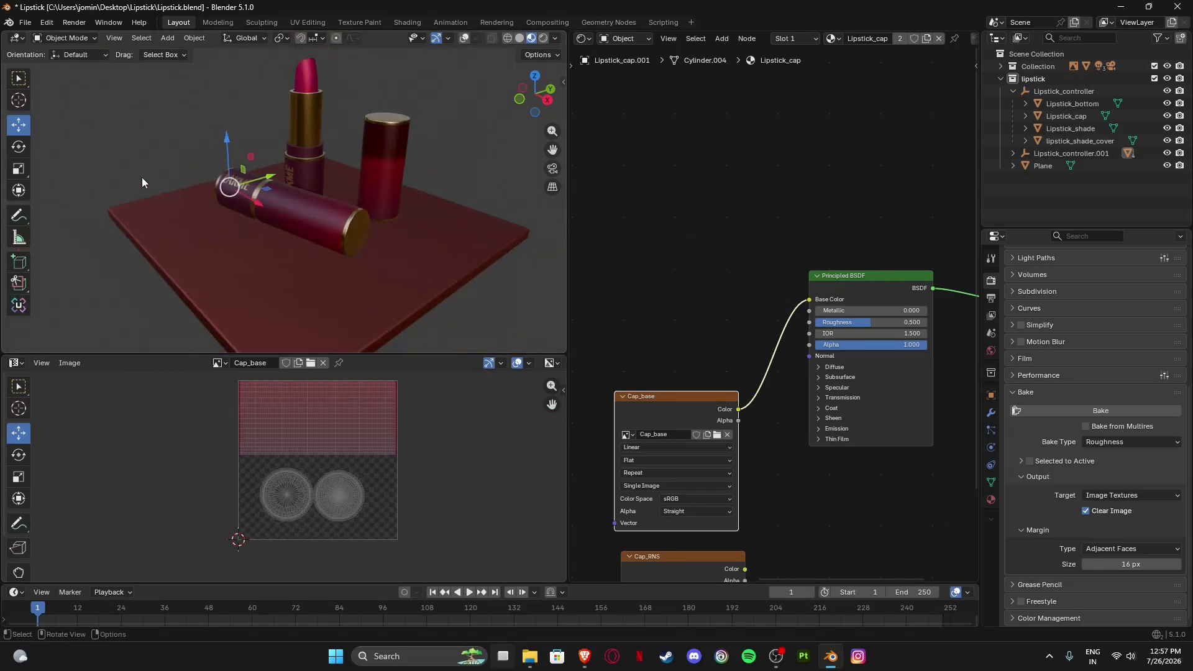
# Select the whole Lipstick_controller.001 hierarchy, duplicate it and move the copy beside the lying lipstick.
pyautogui.moveTo(142, 178); pyautogui.dragTo(175, 256, button='middle')
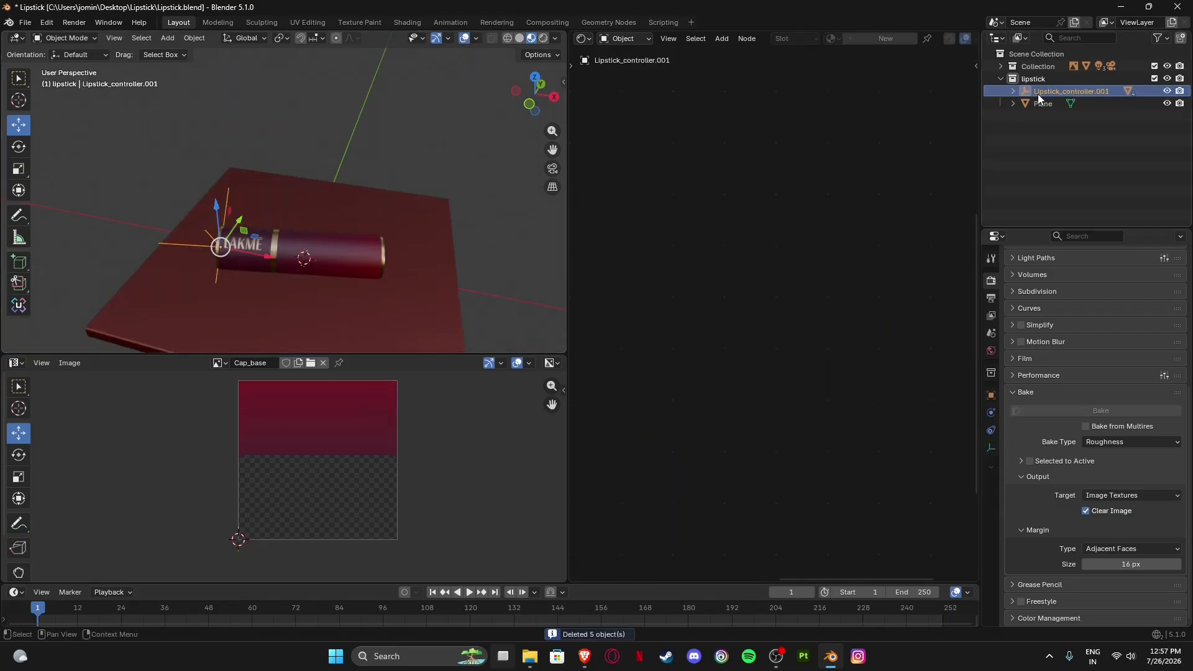
pyautogui.rightClick(1038, 96)
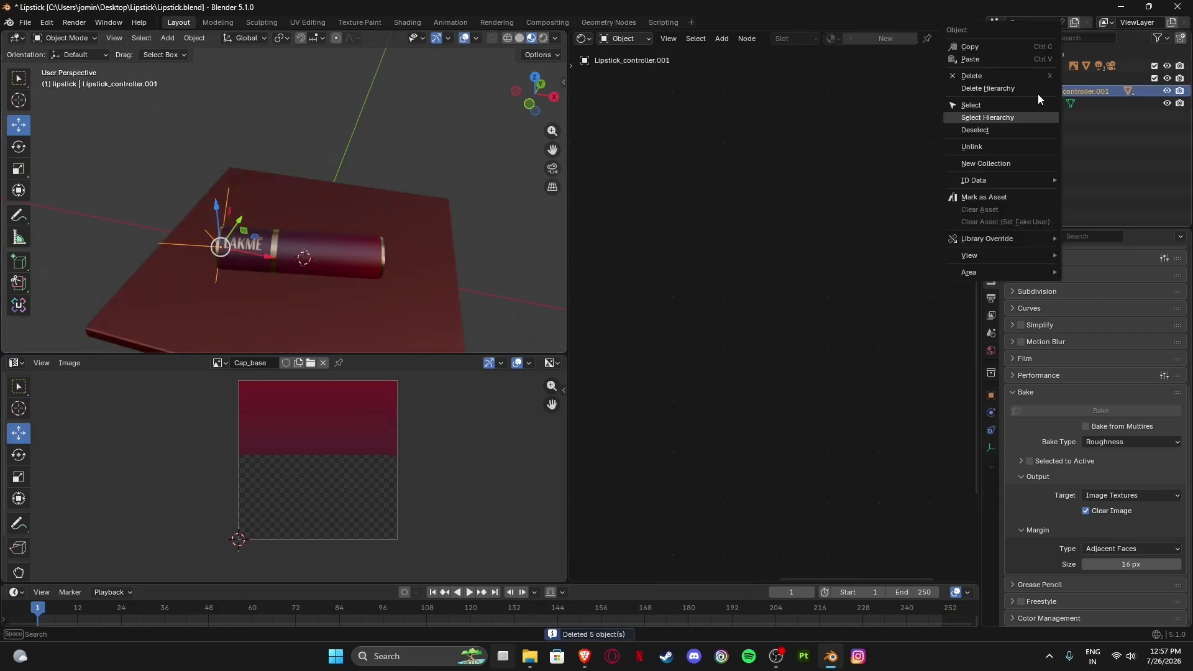
pyautogui.click(1001, 118)
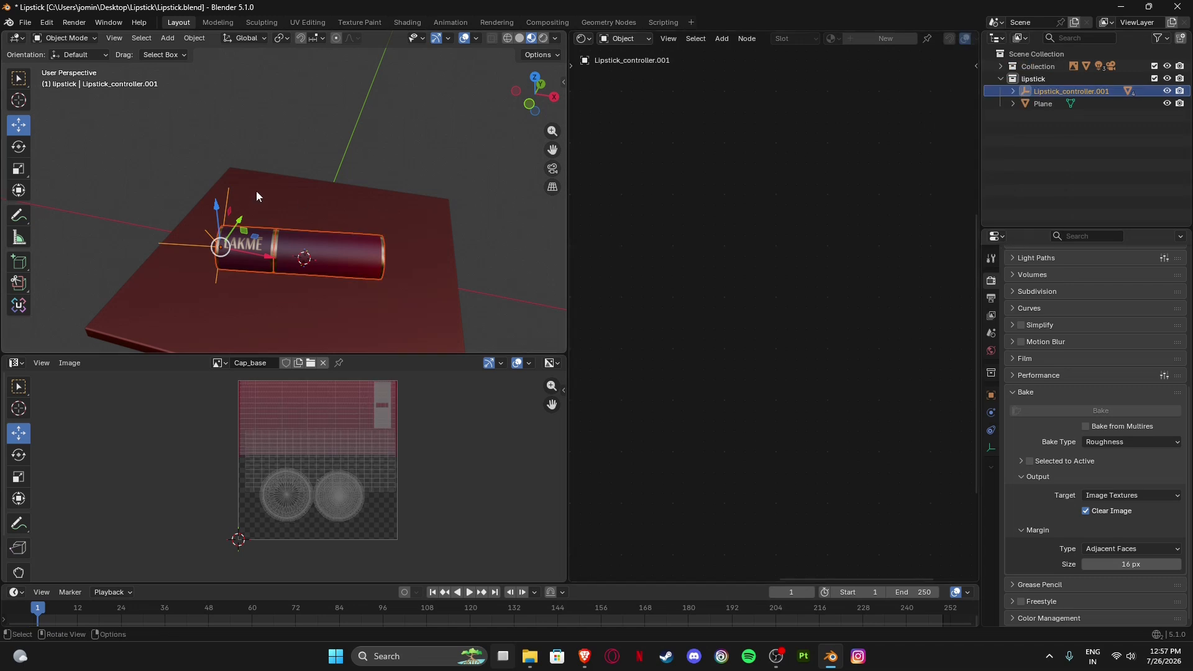
pyautogui.moveTo(304, 241); pyautogui.dragTo(350, 266, button='middle')
pyautogui.hotkey('shift', 'd')
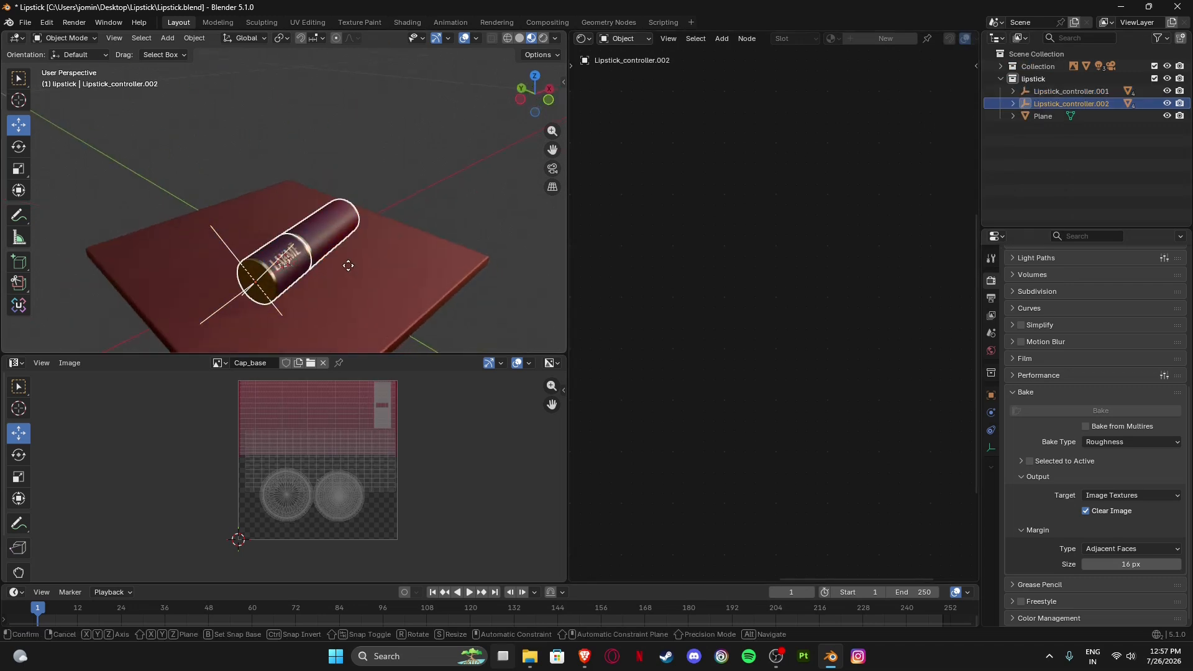
pyautogui.rightClick(296, 225)
pyautogui.moveTo(229, 266); pyautogui.dragTo(179, 231)
pyautogui.keyDown('shift'); pyautogui.moveTo(323, 211); pyautogui.dragTo(500, 168, button='middle'); pyautogui.keyUp('shift')
# Stand the duplicated lipstick upright and set its removed cap upright beside it, behind the lying lipstick.
pyautogui.click(199, 154)
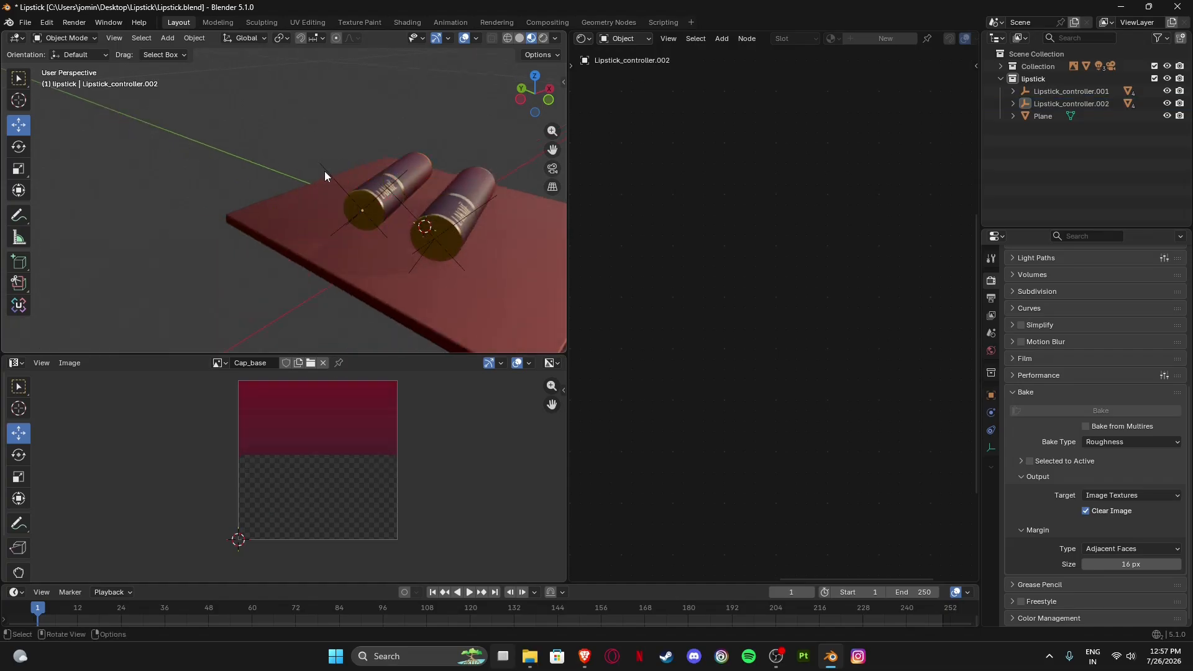
pyautogui.click(341, 198)
pyautogui.moveTo(338, 207); pyautogui.dragTo(385, 223, button='middle')
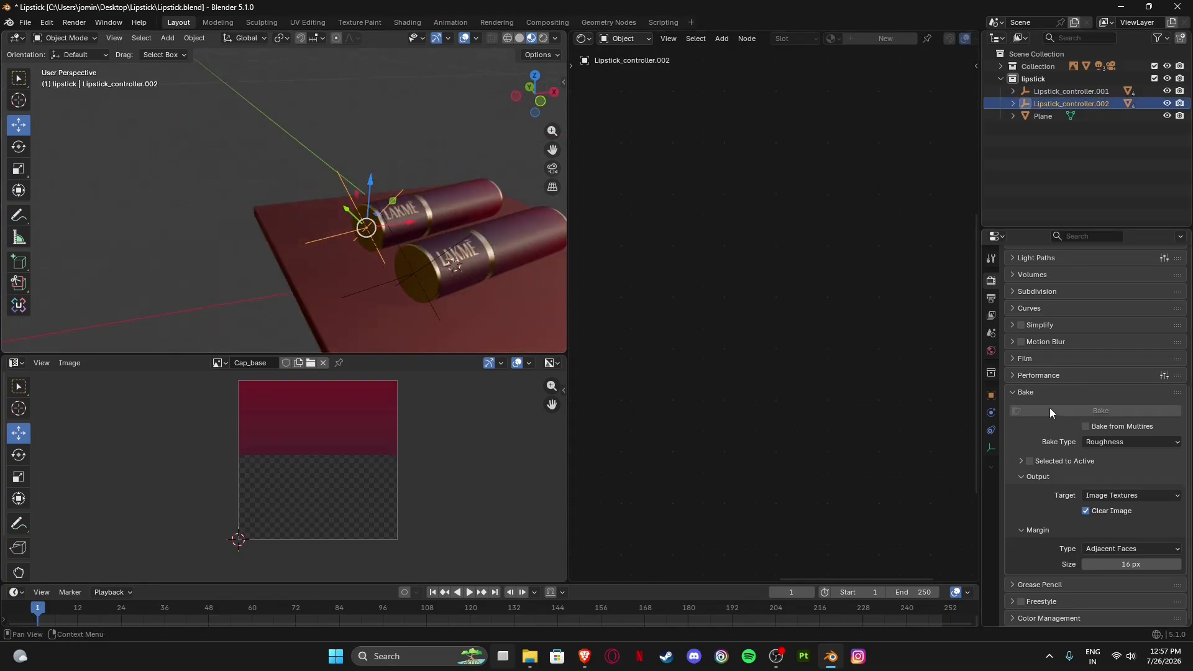
pyautogui.click(992, 396)
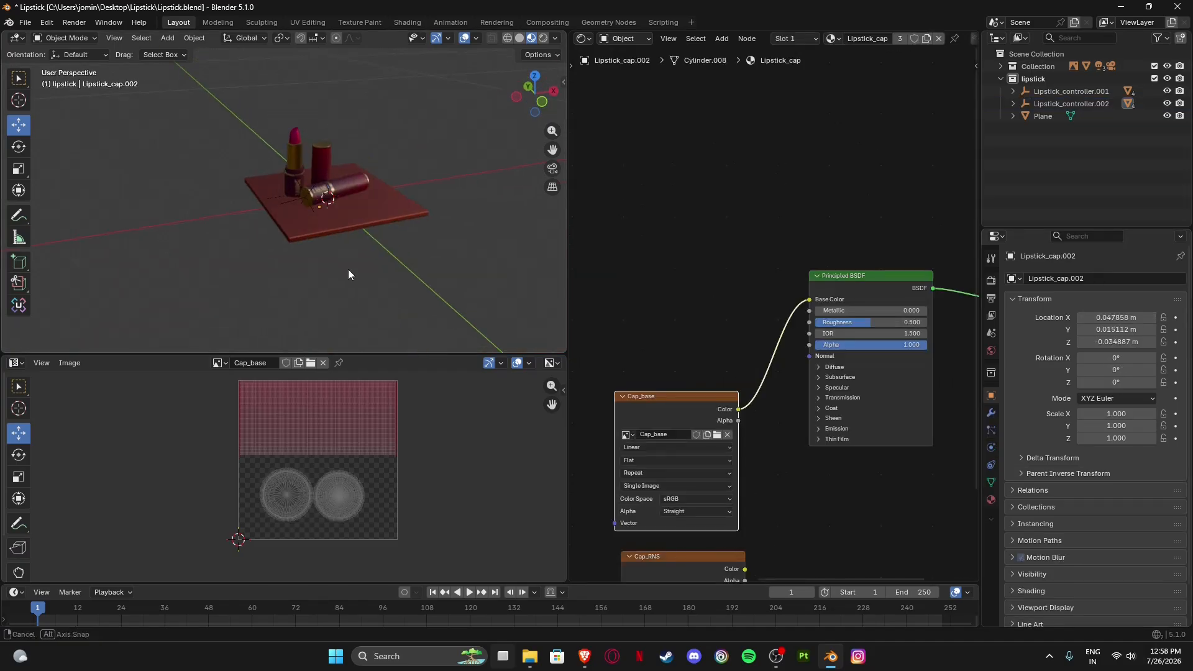
pyautogui.moveTo(349, 270); pyautogui.dragTo(303, 177, button='middle')
pyautogui.scroll(-4, 623, 293)
# Try feeding the Cap_RNS texture's colour into the roughness of the Principled BSDF.
pyautogui.moveTo(732, 363); pyautogui.dragTo(695, 328, button='middle')
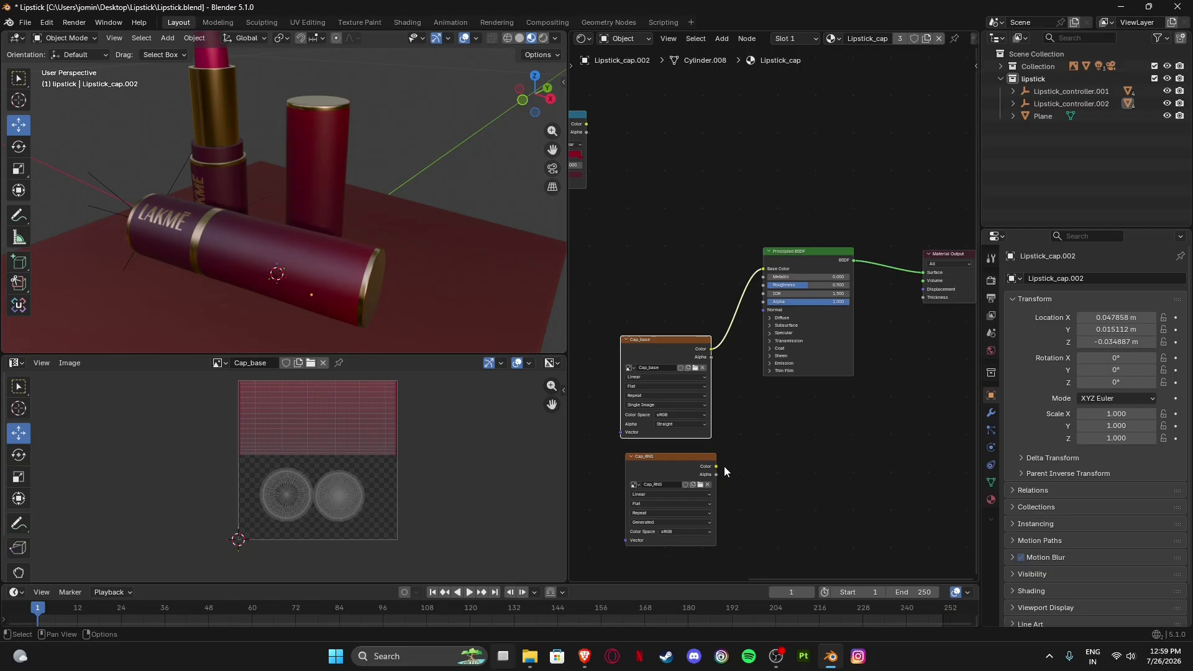
pyautogui.moveTo(716, 468); pyautogui.dragTo(764, 285)
pyautogui.moveTo(336, 210)
pyautogui.mouseDown(button='middle')
pyautogui.moveTo(316, 235)
pyautogui.moveTo(369, 227)
pyautogui.moveTo(325, 230)
pyautogui.mouseUp(button='middle')
pyautogui.scroll(2, 684, 451)
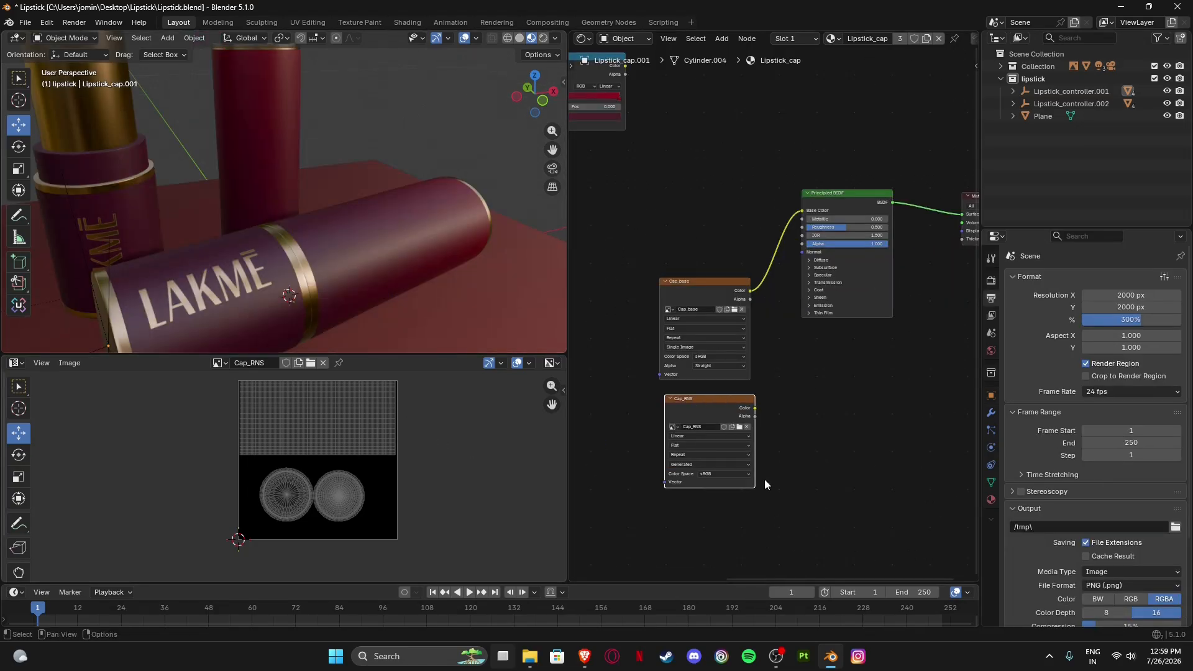
# With the lying lipstick's cap selected and Cap_RNS as the active texture node, bake the Roughness map.
pyautogui.click(348, 248)
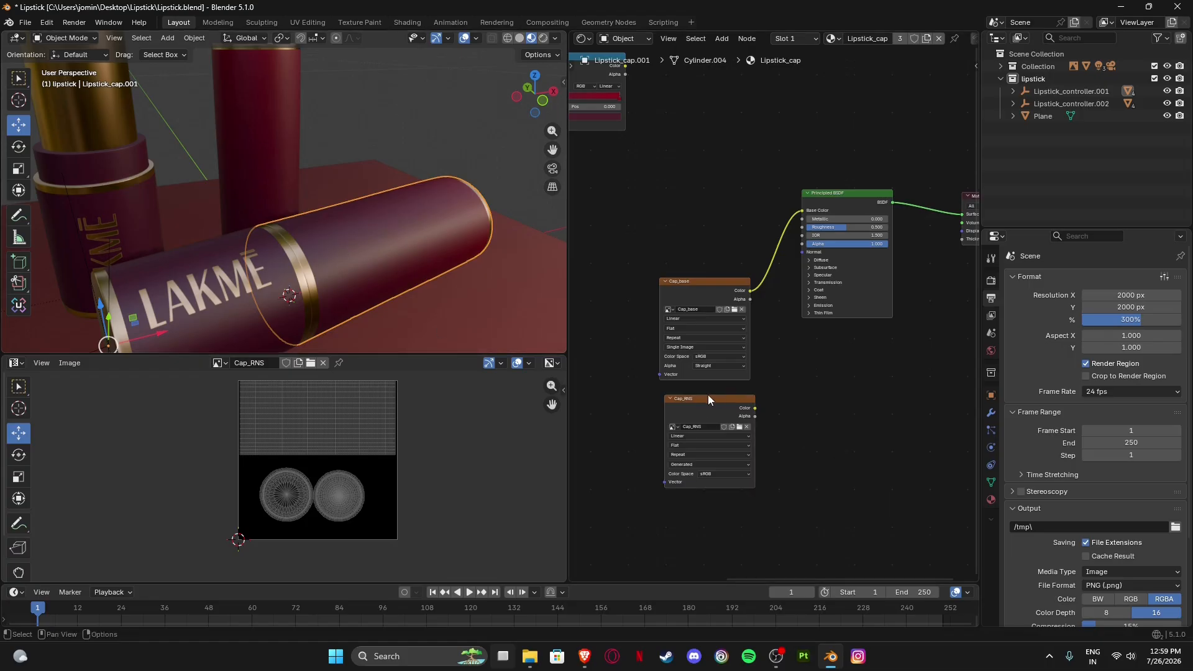
pyautogui.scroll(3, 393, 419)
pyautogui.scroll(3, 393, 420)
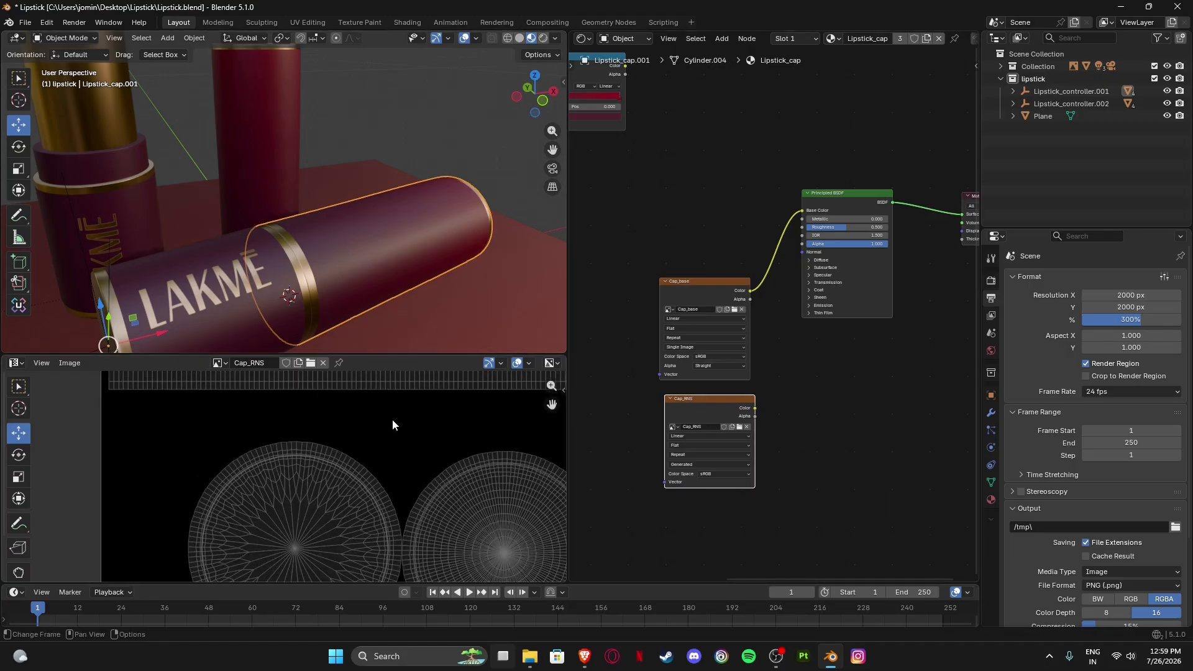
pyautogui.scroll(-4, 393, 419)
pyautogui.moveTo(777, 432); pyautogui.dragTo(759, 444, button='middle')
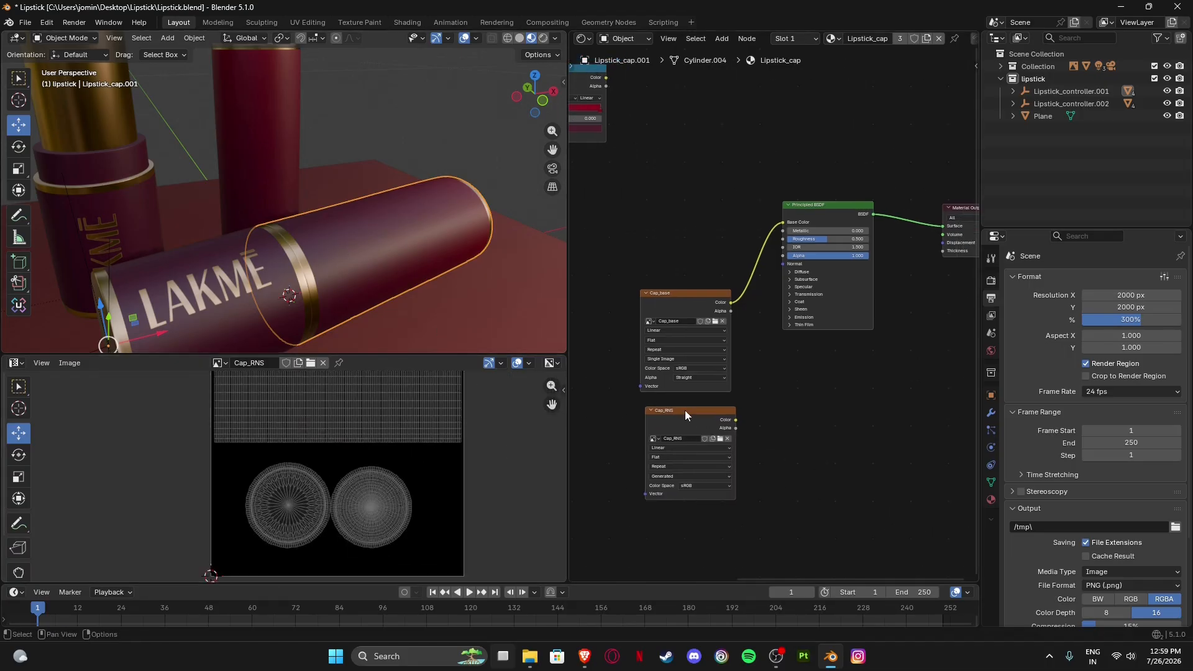
pyautogui.click(699, 420)
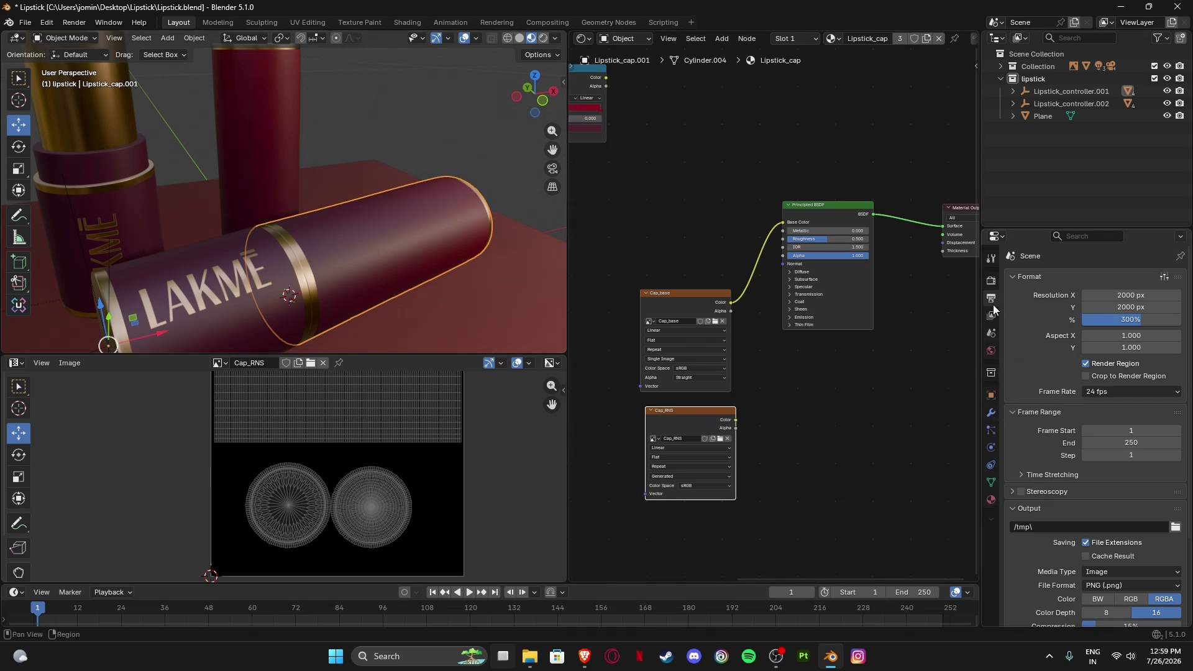
pyautogui.click(992, 280)
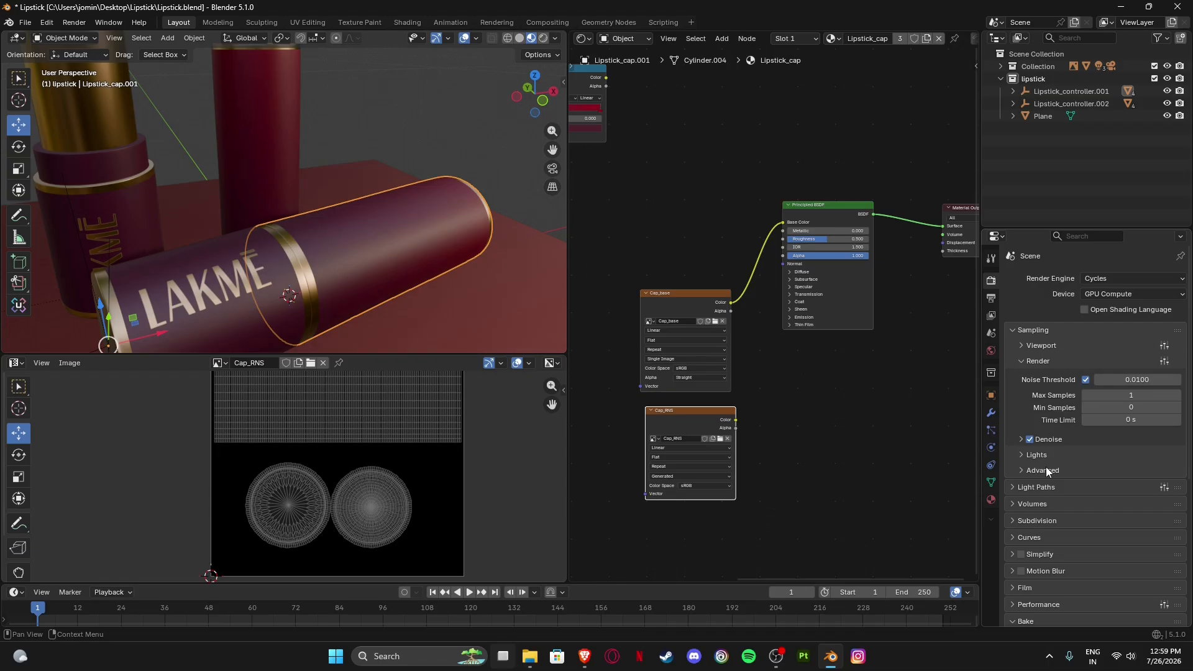
pyautogui.scroll(-7, 1050, 475)
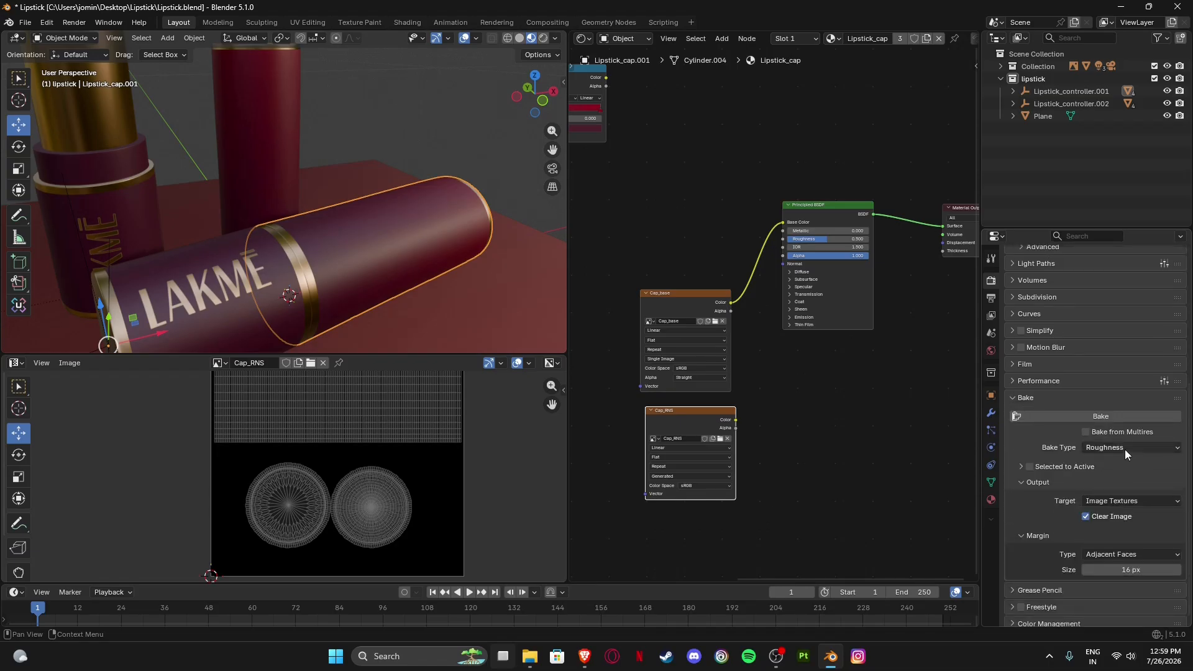
pyautogui.click(1081, 416)
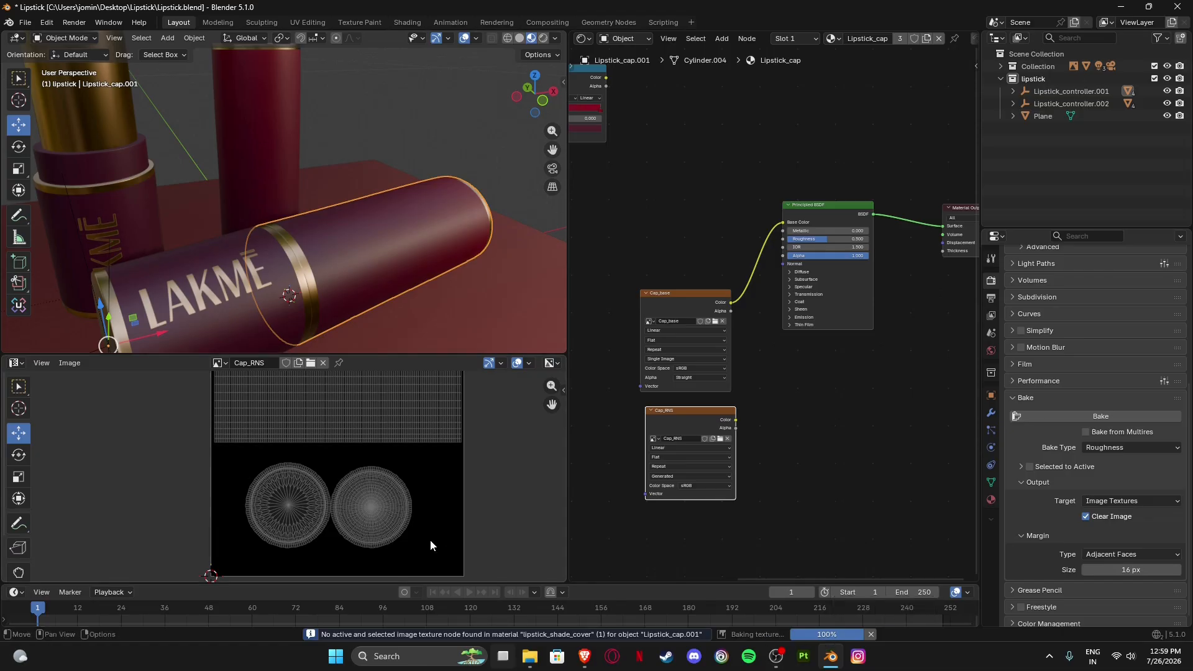
pyautogui.scroll(-2, 381, 422)
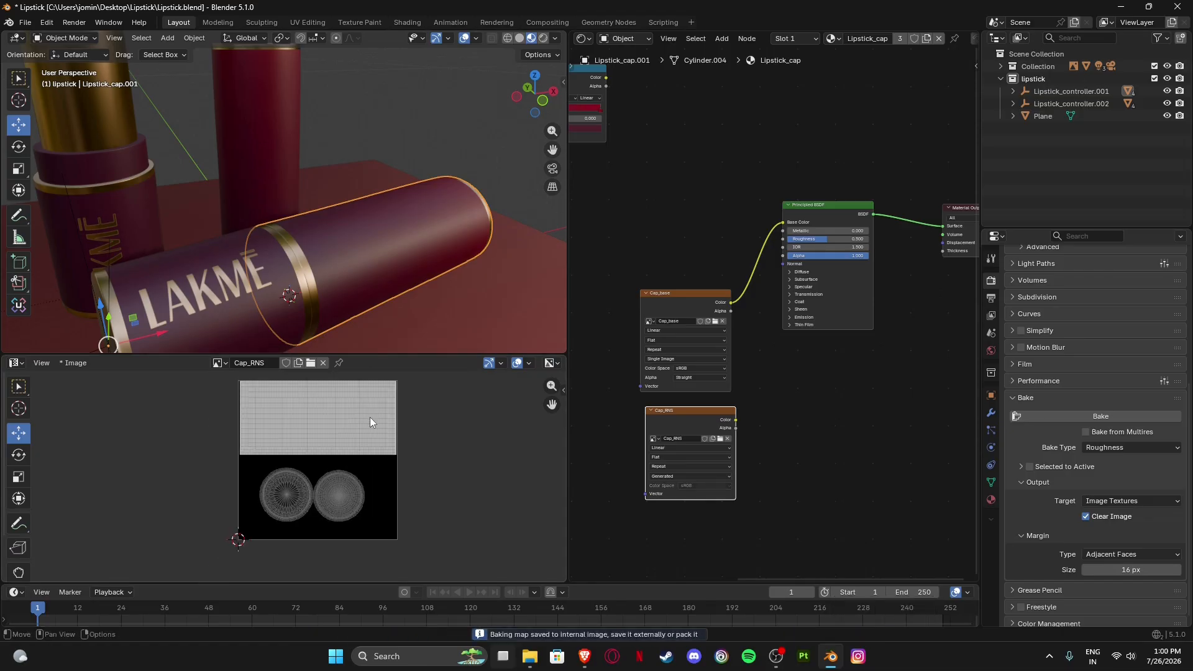
# Connect the baked Cap_RNS texture's colour to the Principled BSDF's Roughness and tidy the node beneath Cap_base.
pyautogui.scroll(2, 771, 336)
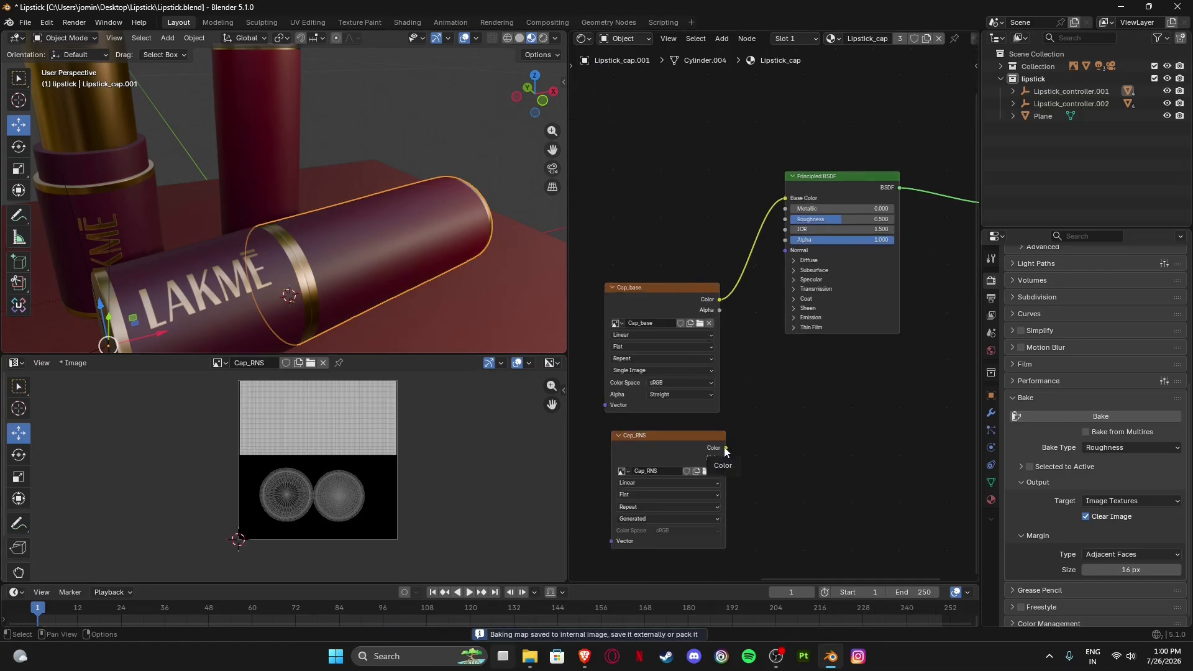
pyautogui.moveTo(726, 447); pyautogui.dragTo(786, 219)
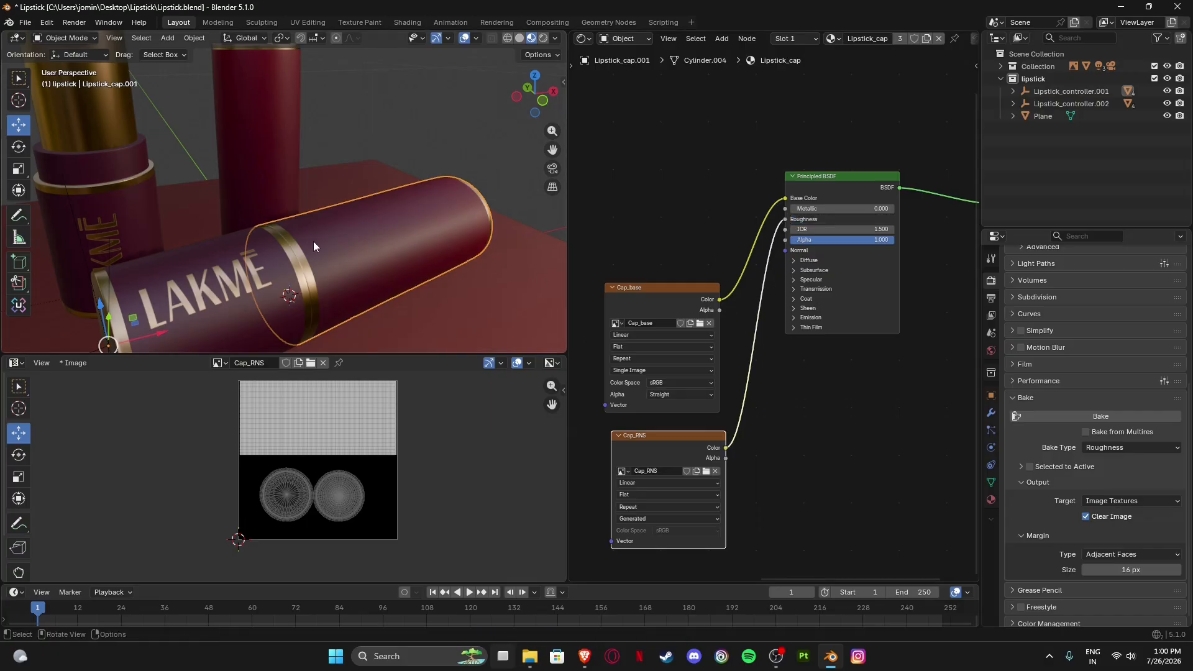
pyautogui.moveTo(660, 435); pyautogui.dragTo(662, 430)
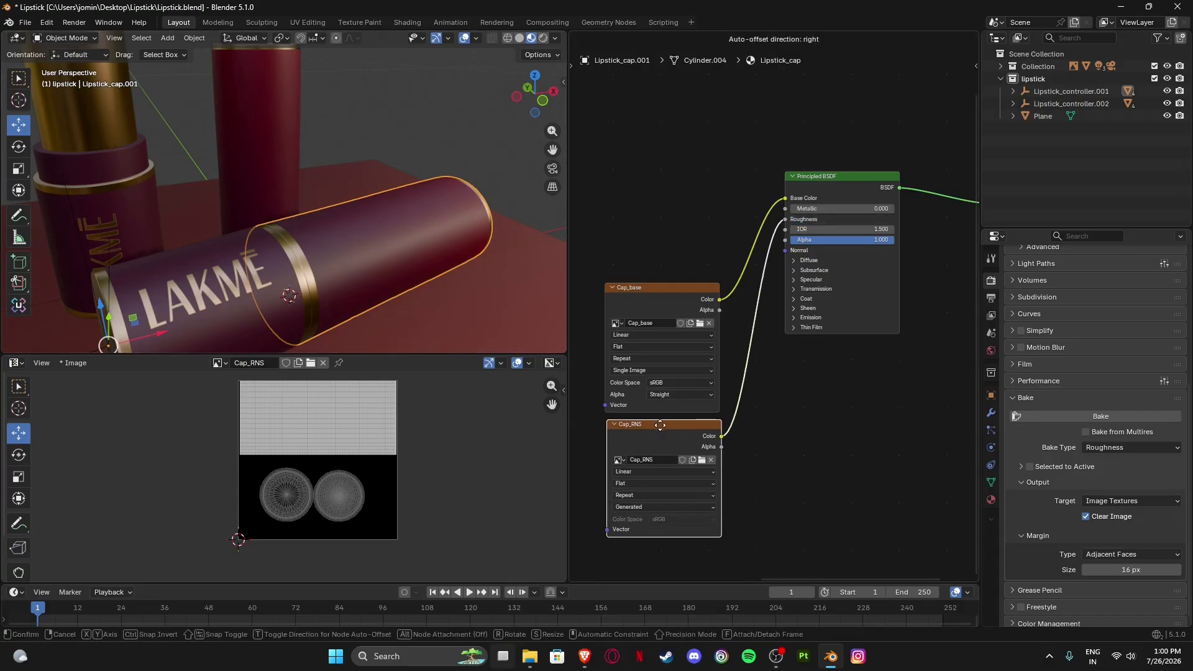
# Save the baked image as Cap_RNS.png in the Texture folder and set its color space to Non-Color.
pyautogui.click(71, 363)
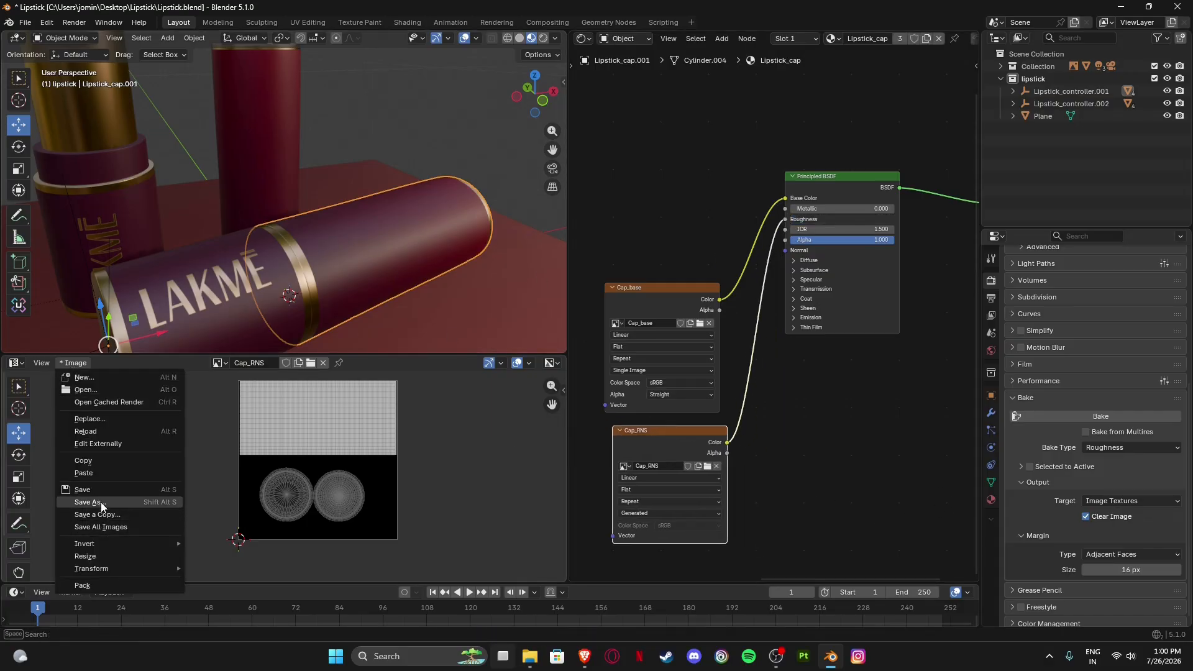
pyautogui.click(88, 502)
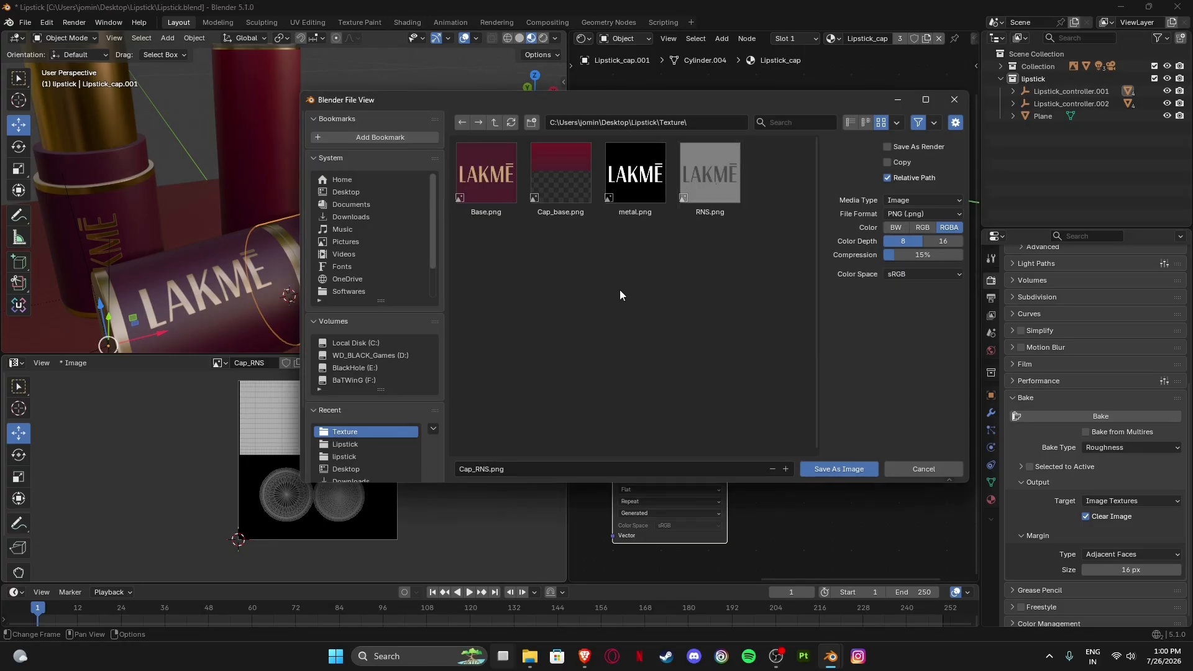
pyautogui.click(837, 469)
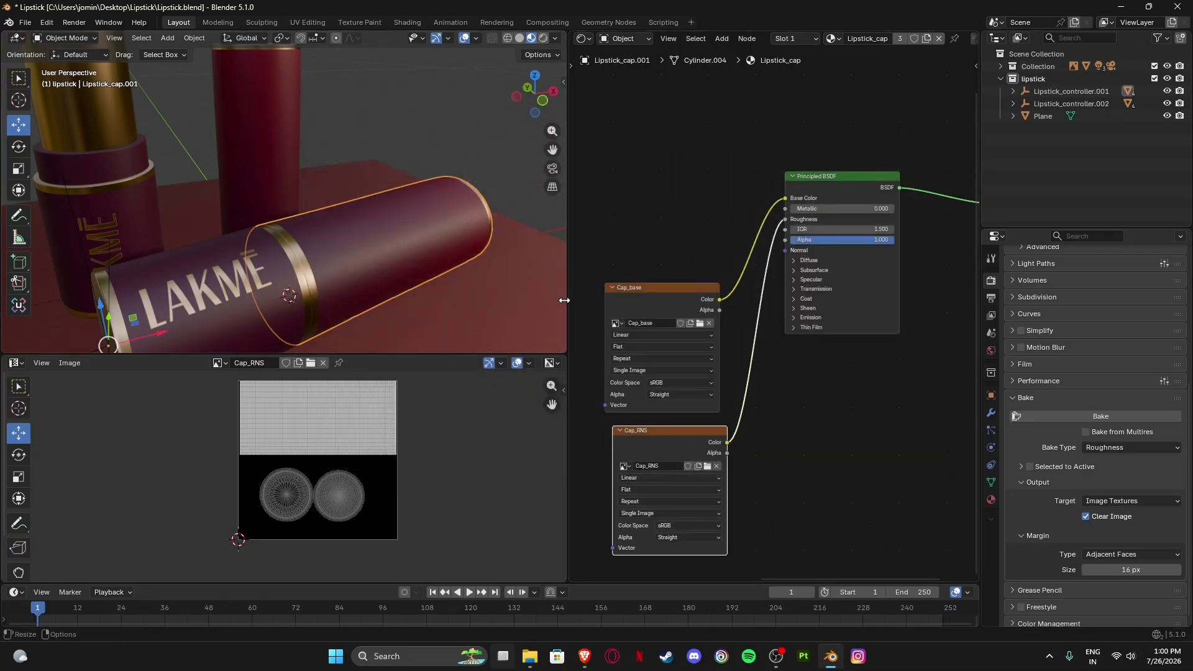
pyautogui.click(692, 528)
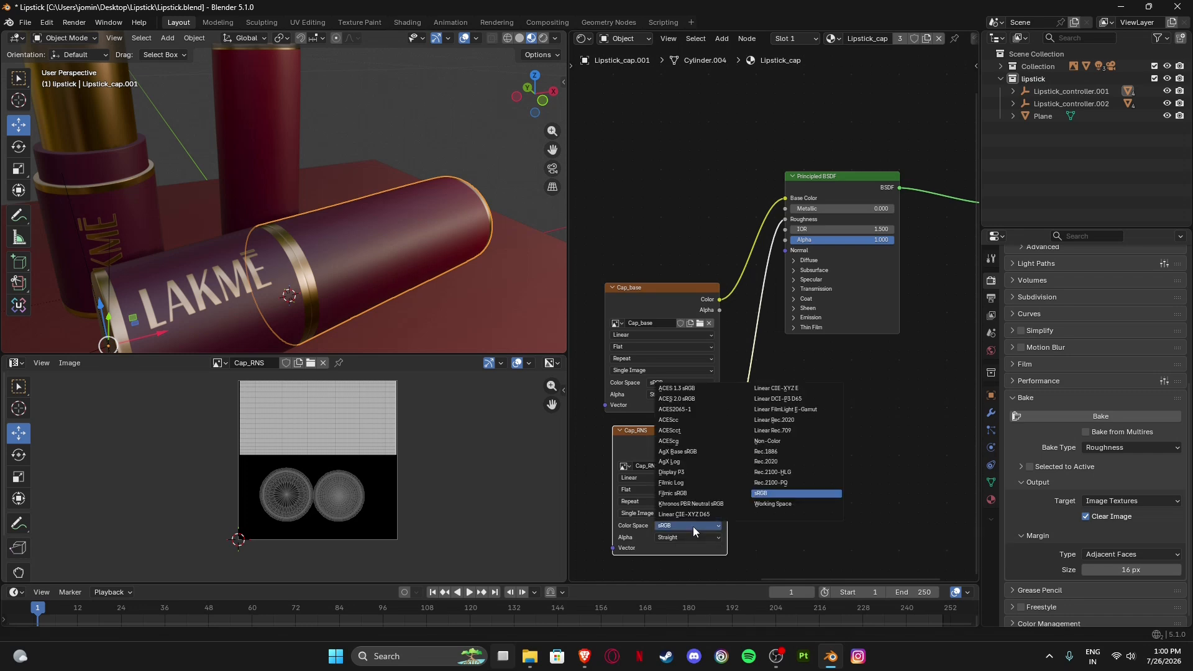
pyautogui.click(781, 442)
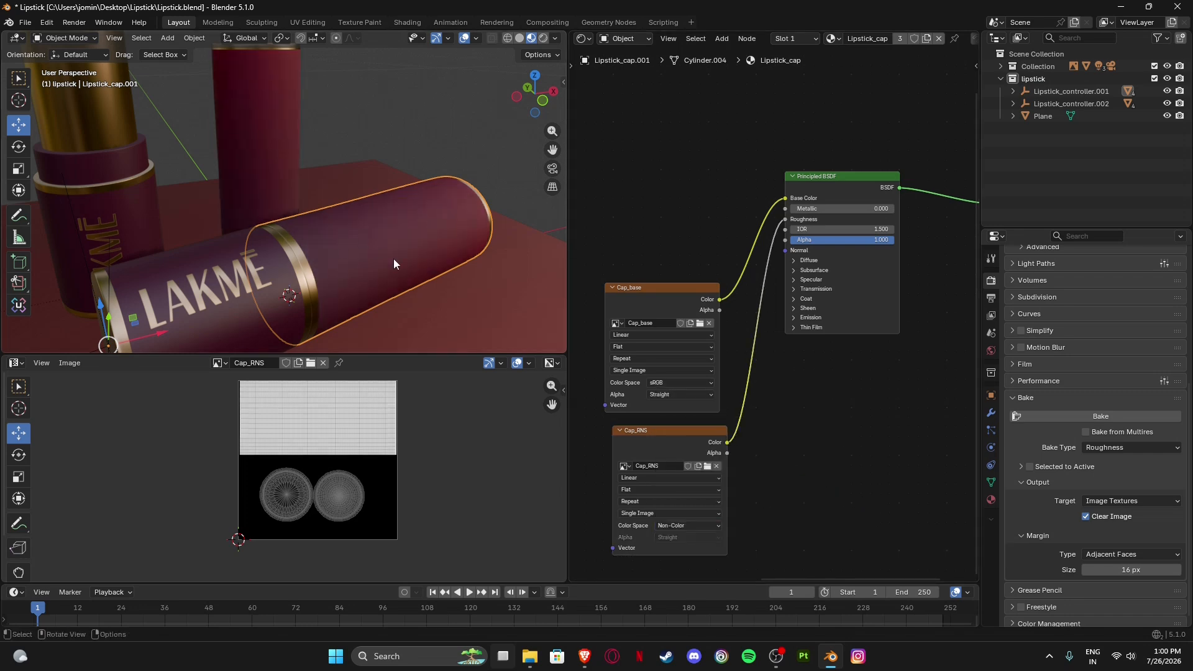
# Select both lipsticks and the base plane and export only the selected objects as glTF Binary, overwriting Lipstick.glb in the Lipstick folder.
pyautogui.moveTo(393, 259); pyautogui.dragTo(327, 302, button='middle')
pyautogui.scroll(4, 241, 244)
pyautogui.moveTo(241, 245); pyautogui.dragTo(399, 200, button='middle')
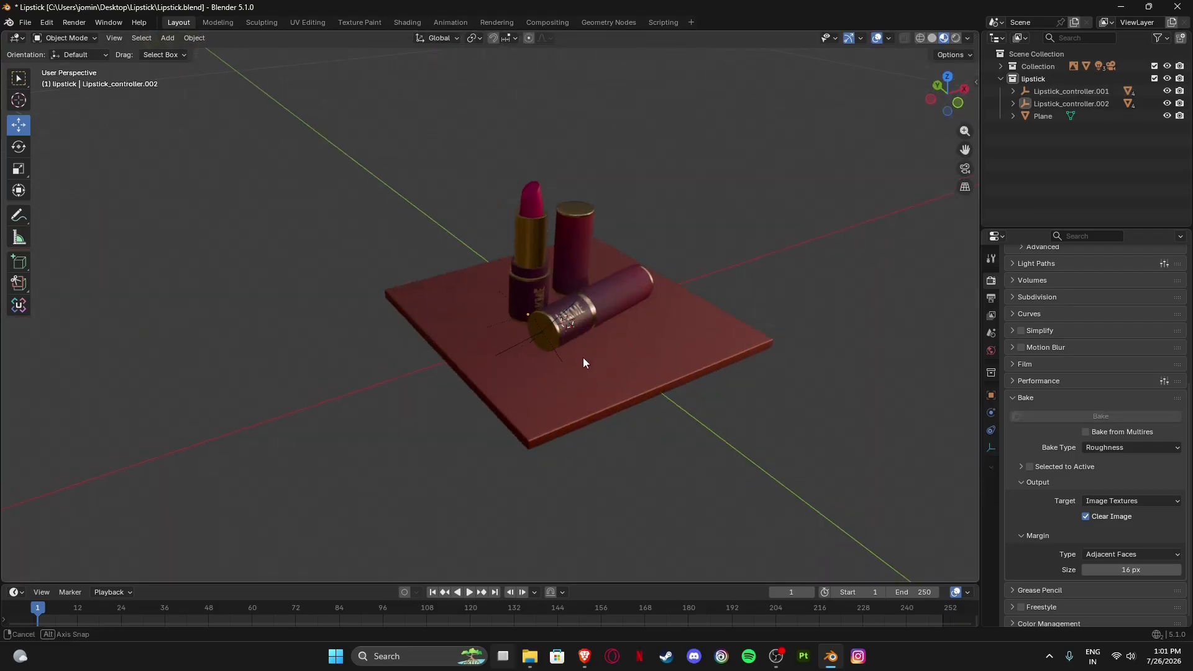
pyautogui.moveTo(306, 128); pyautogui.dragTo(680, 416)
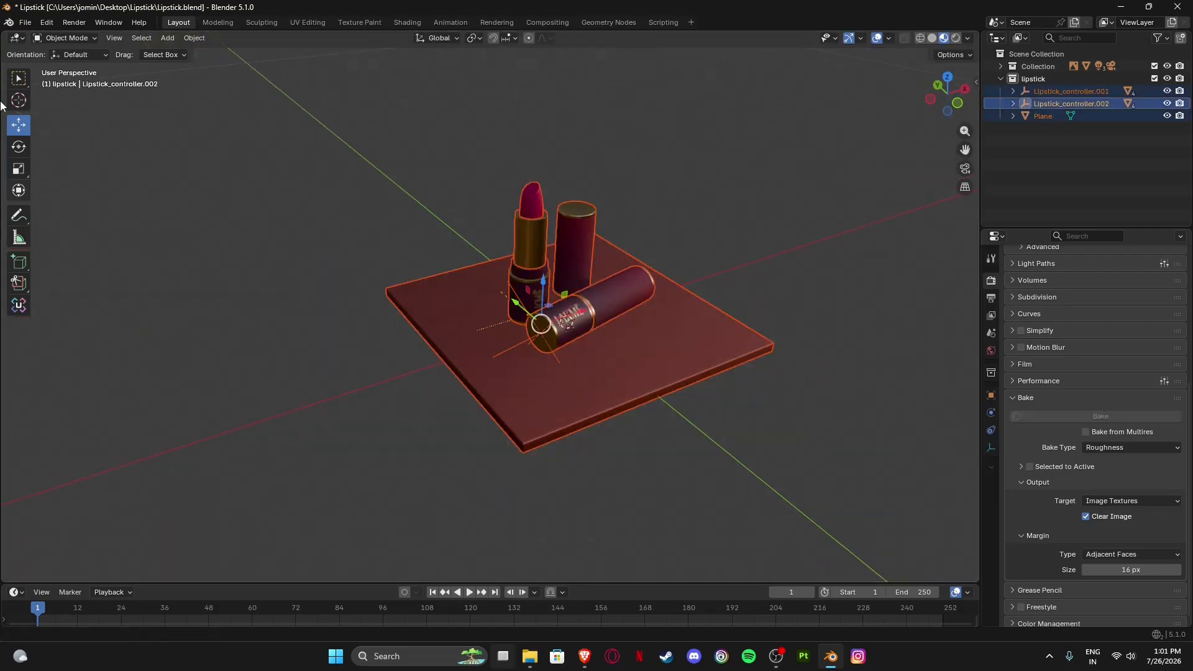
pyautogui.click(24, 23)
pyautogui.moveTo(74, 211)
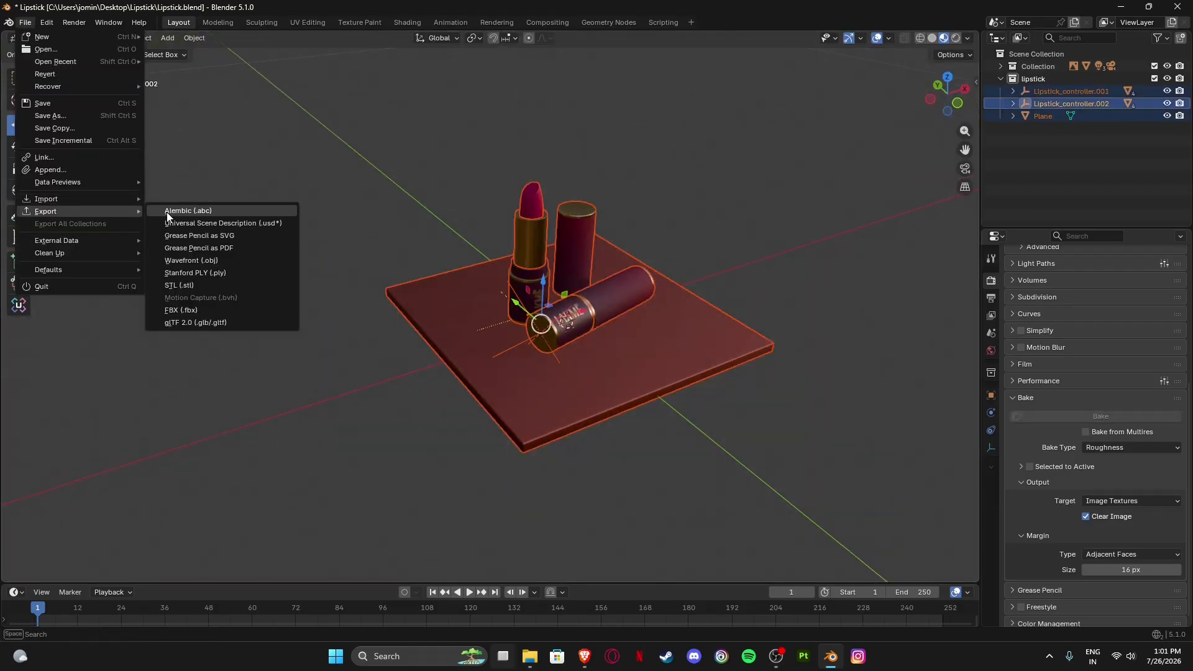
pyautogui.click(205, 323)
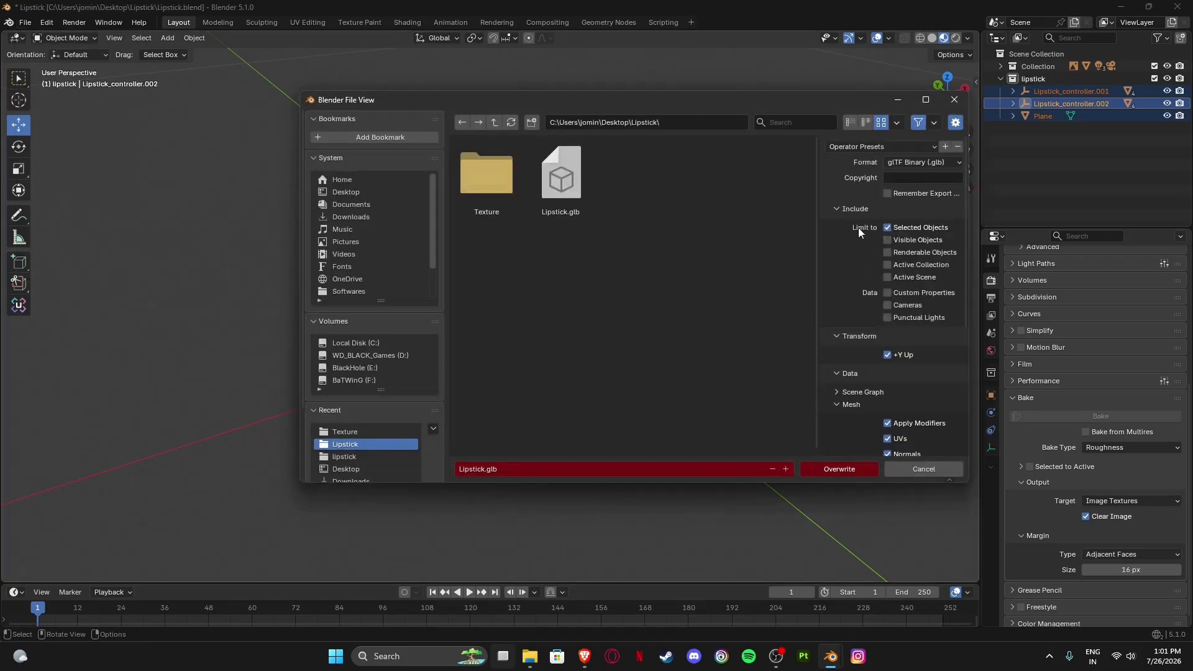
pyautogui.click(561, 180)
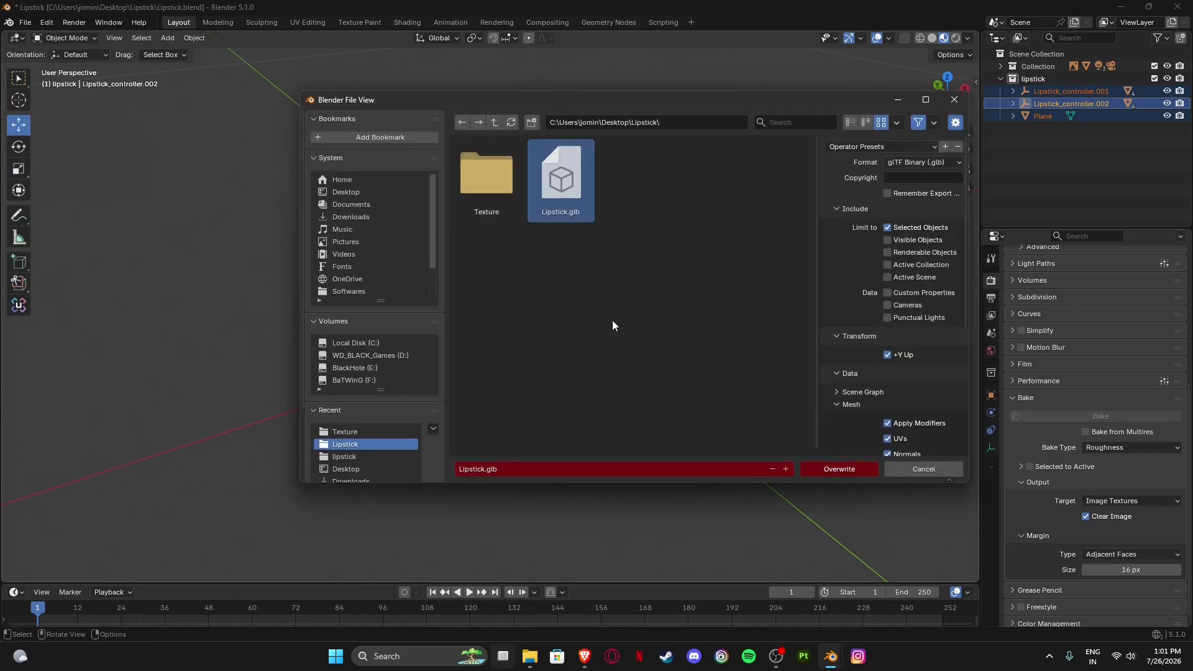
pyautogui.click(835, 470)
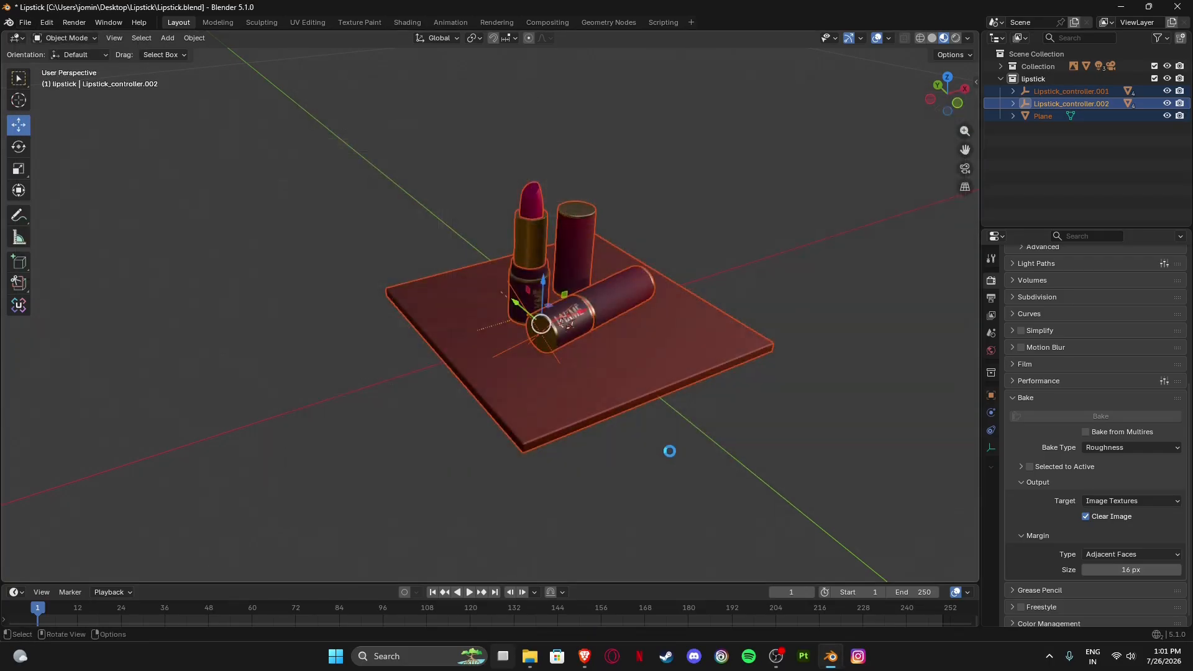
# Open Lipstick.glb from the Lipstick folder in 3D Viewer, examine the cap and base materials from several angles, and close the viewer.
pyautogui.click(529, 656)
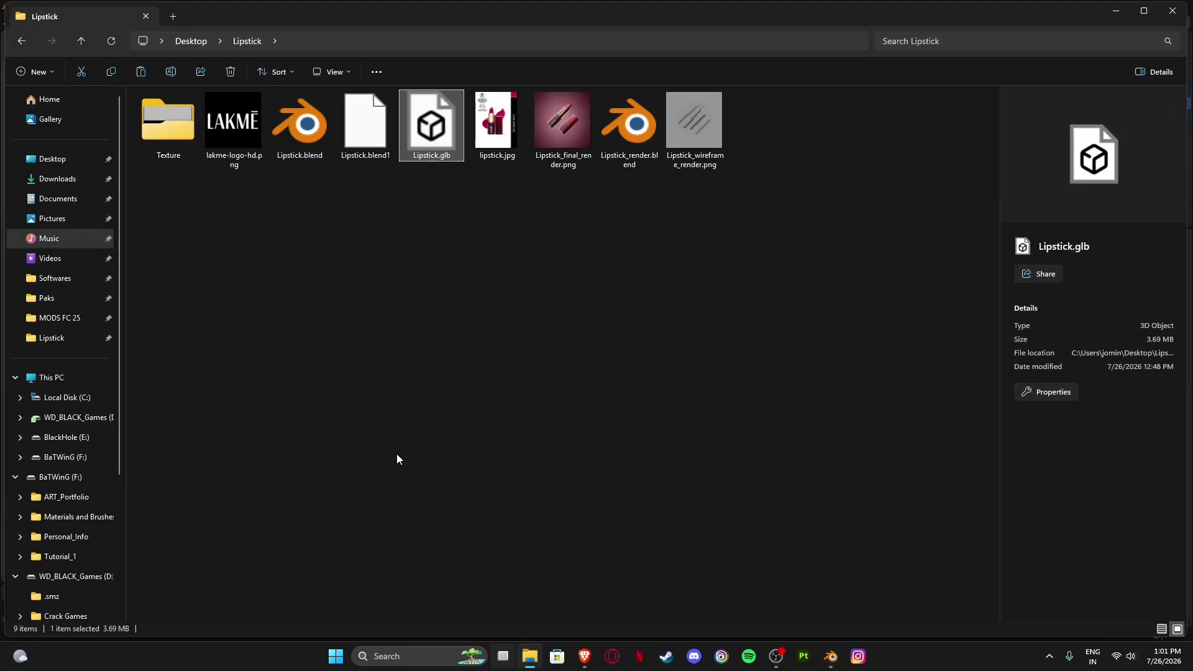
pyautogui.doubleClick(431, 138)
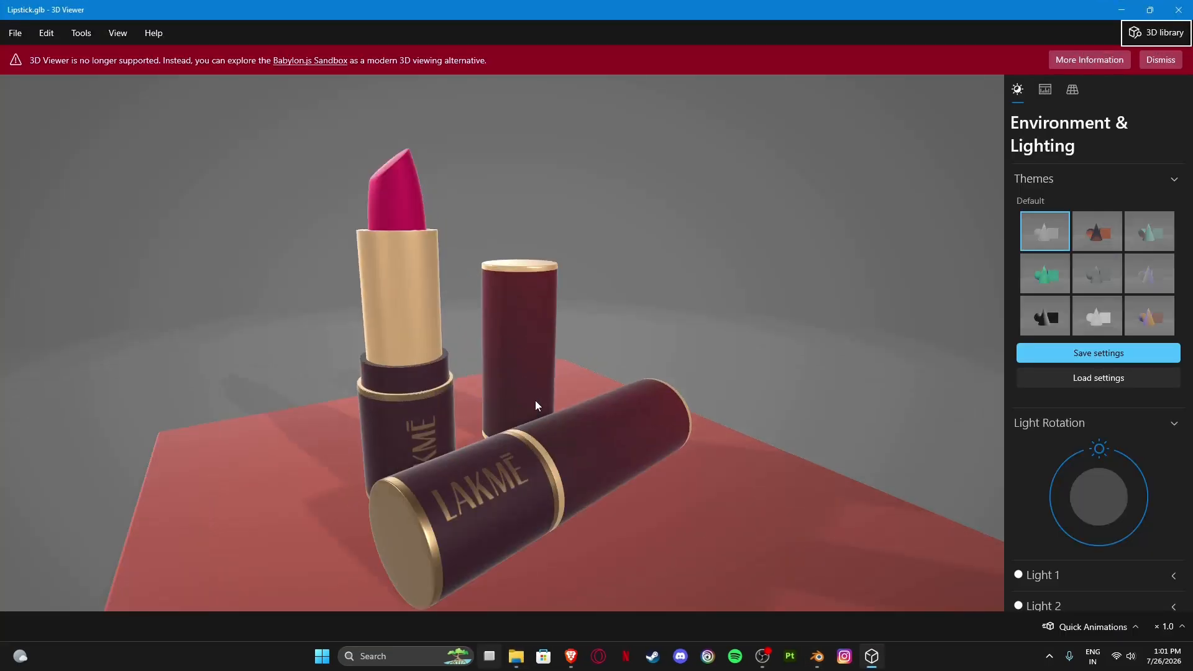
pyautogui.moveTo(536, 405); pyautogui.dragTo(514, 388)
pyautogui.scroll(3, 497, 446)
pyautogui.moveTo(497, 446); pyautogui.dragTo(259, 426)
pyautogui.scroll(-3, 531, 401)
pyautogui.scroll(-2, 516, 437)
pyautogui.click(1179, 10)
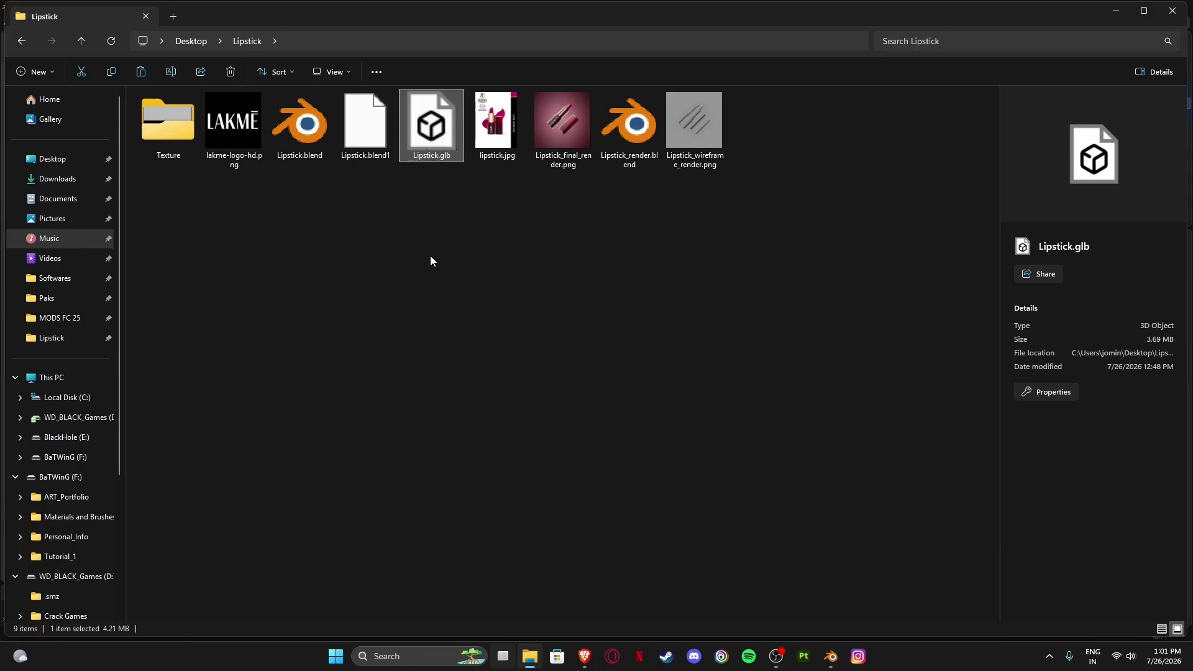
# Switch to the Brave browser, look up model viewer on Google and open the modelviewer.dev editor.
pyautogui.click(585, 657)
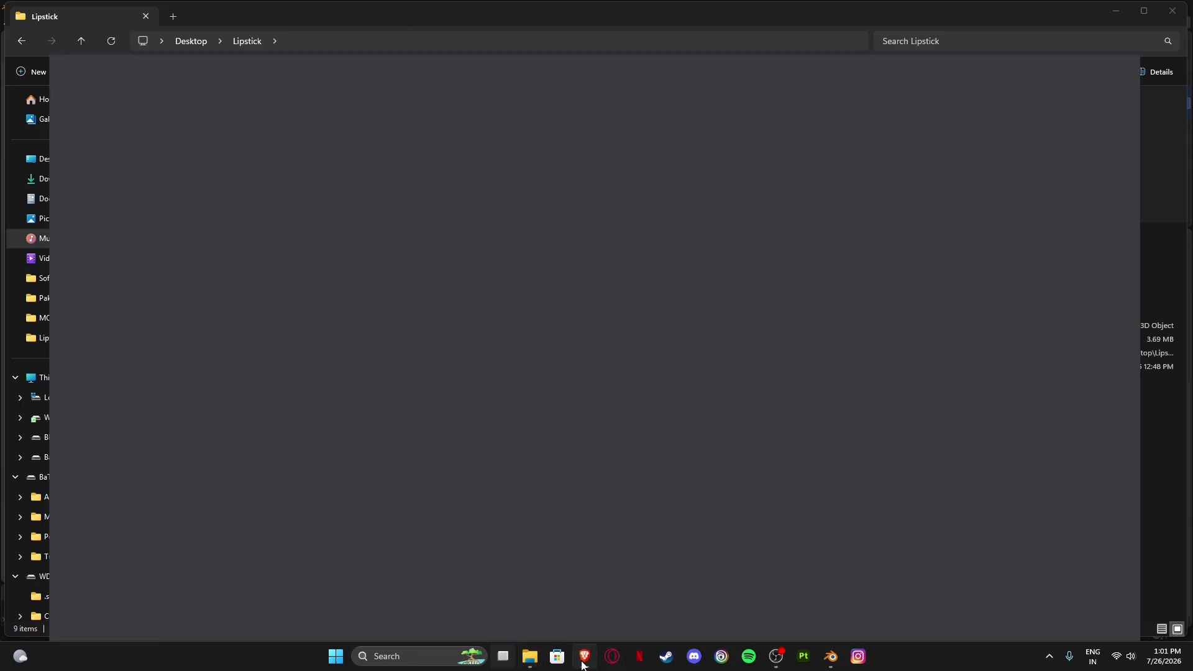
pyautogui.click(319, 12)
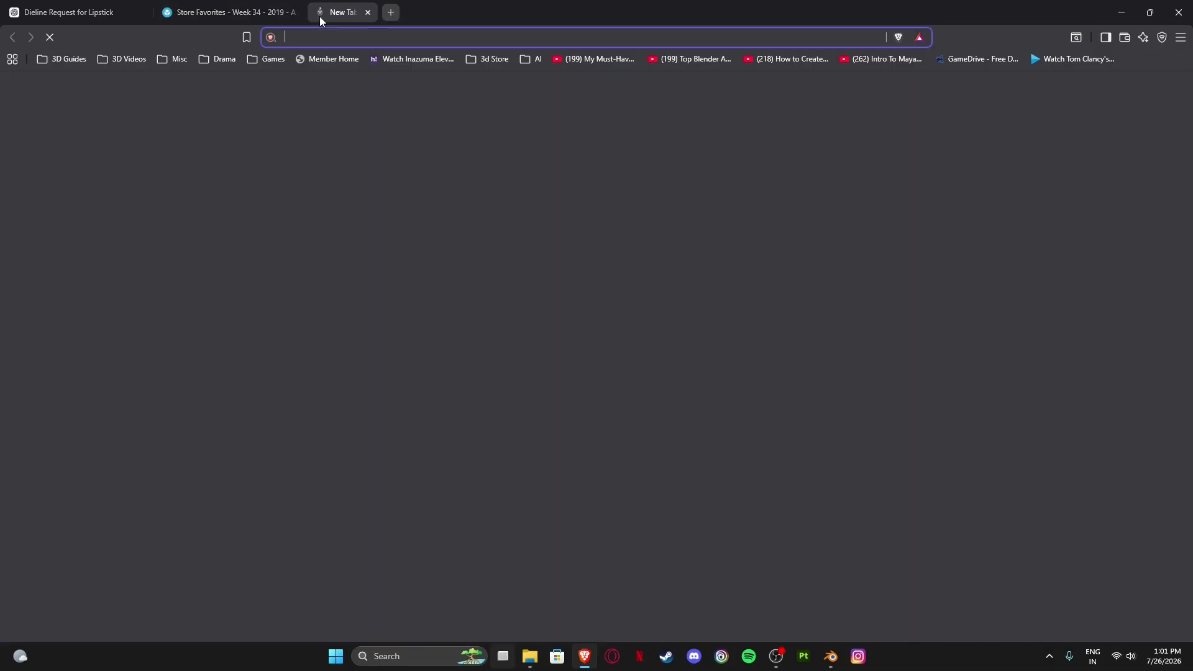
pyautogui.write('google.com')
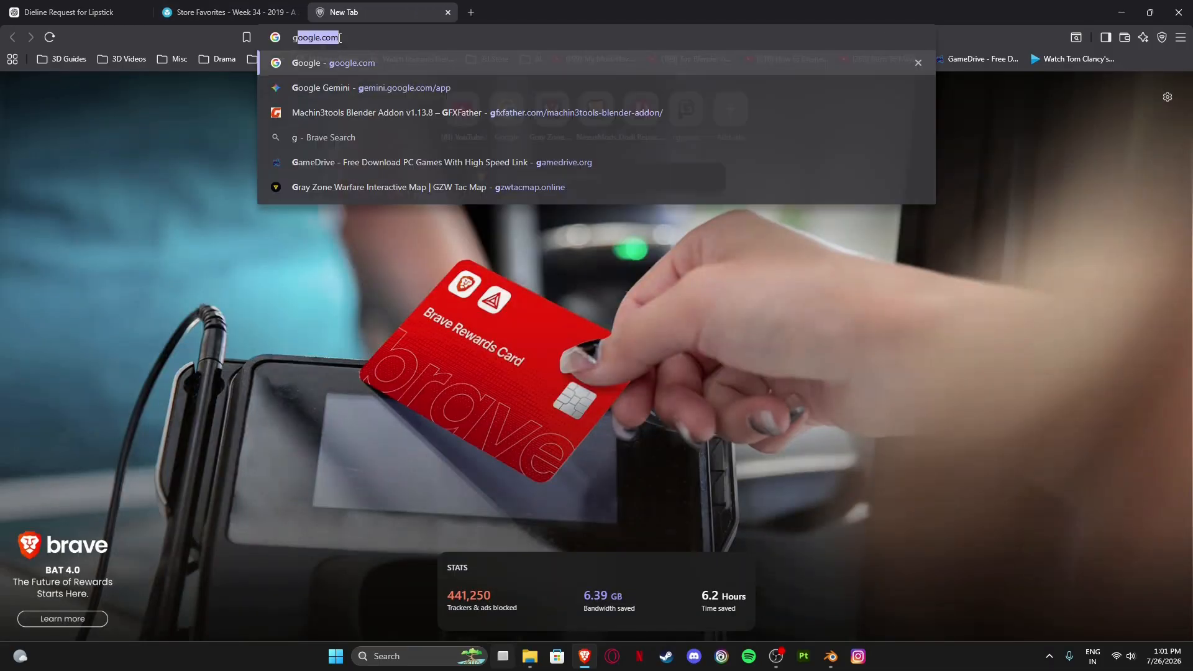
pyautogui.press('Return')
pyautogui.write('model')
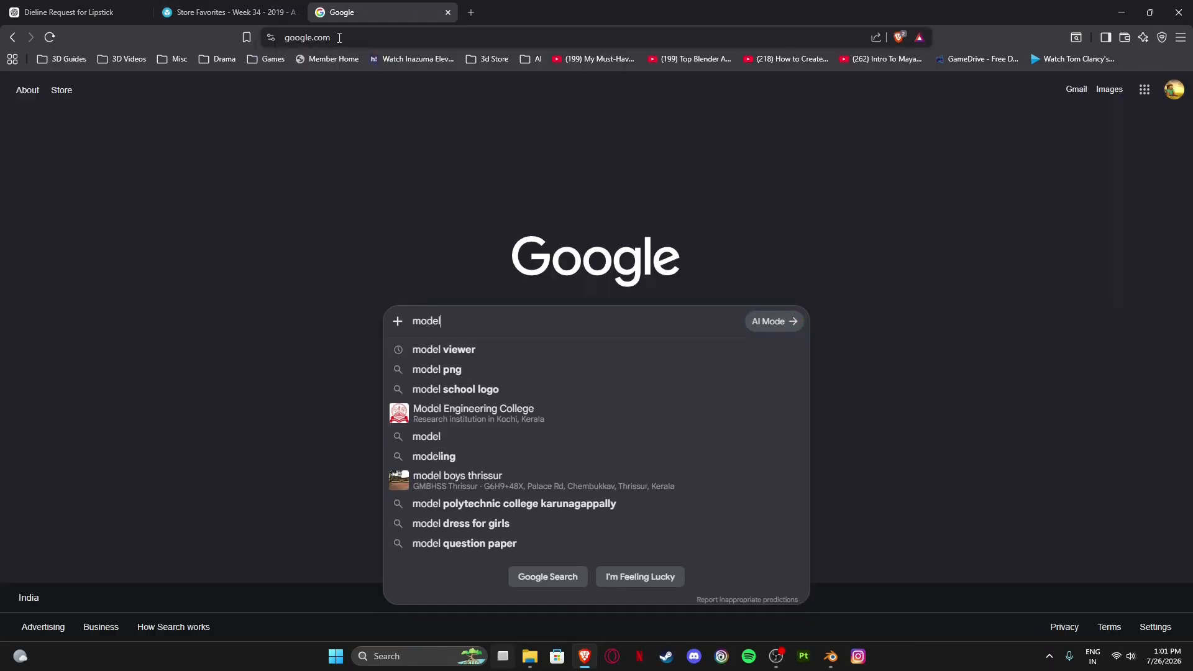
pyautogui.click(446, 349)
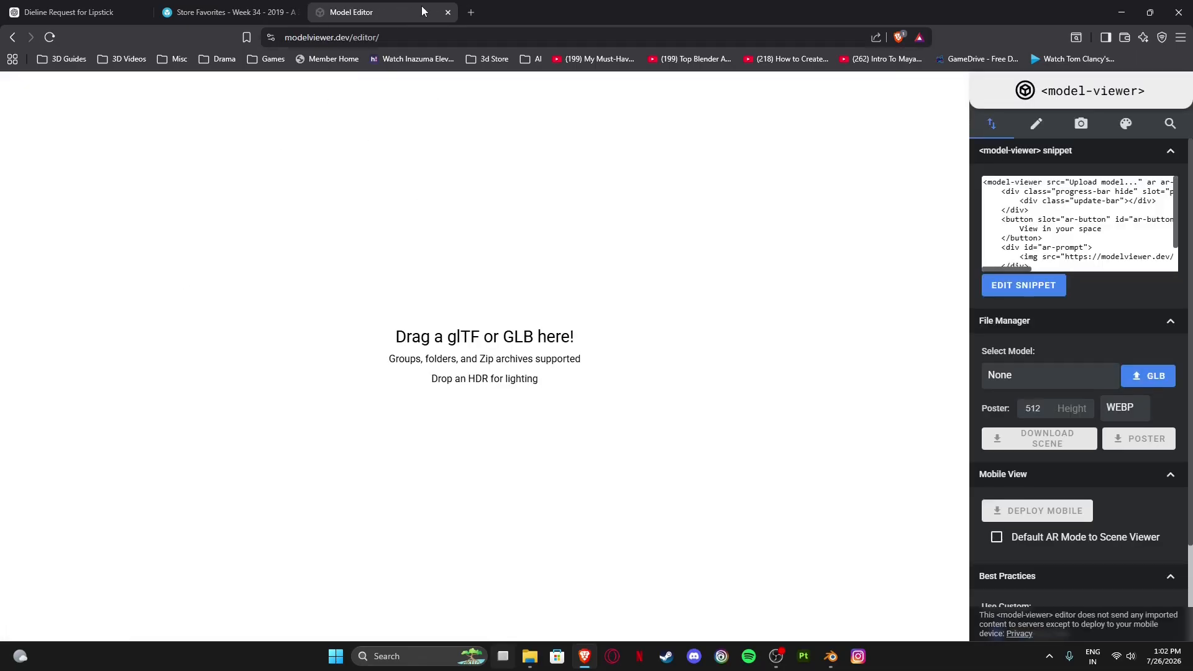
# Load Lipstick.glb from File Explorer into the model-viewer editor, examine its textures from several angles, and close the page.
pyautogui.moveTo(519, 7); pyautogui.dragTo(808, 78)
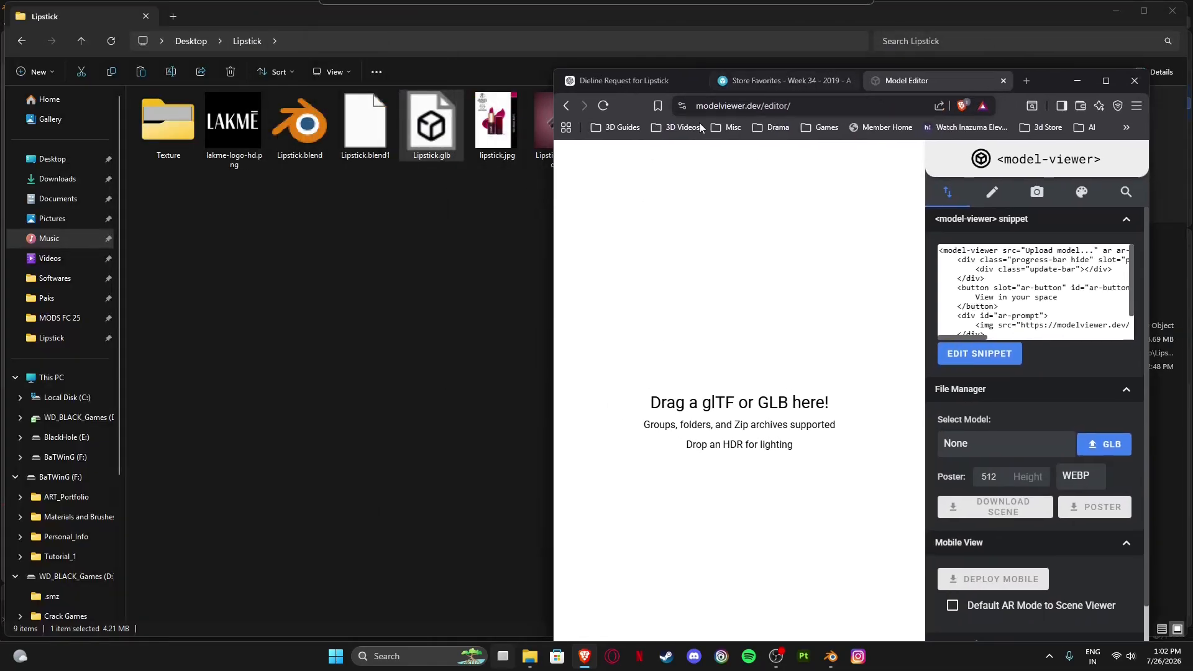
pyautogui.moveTo(431, 124); pyautogui.dragTo(716, 392)
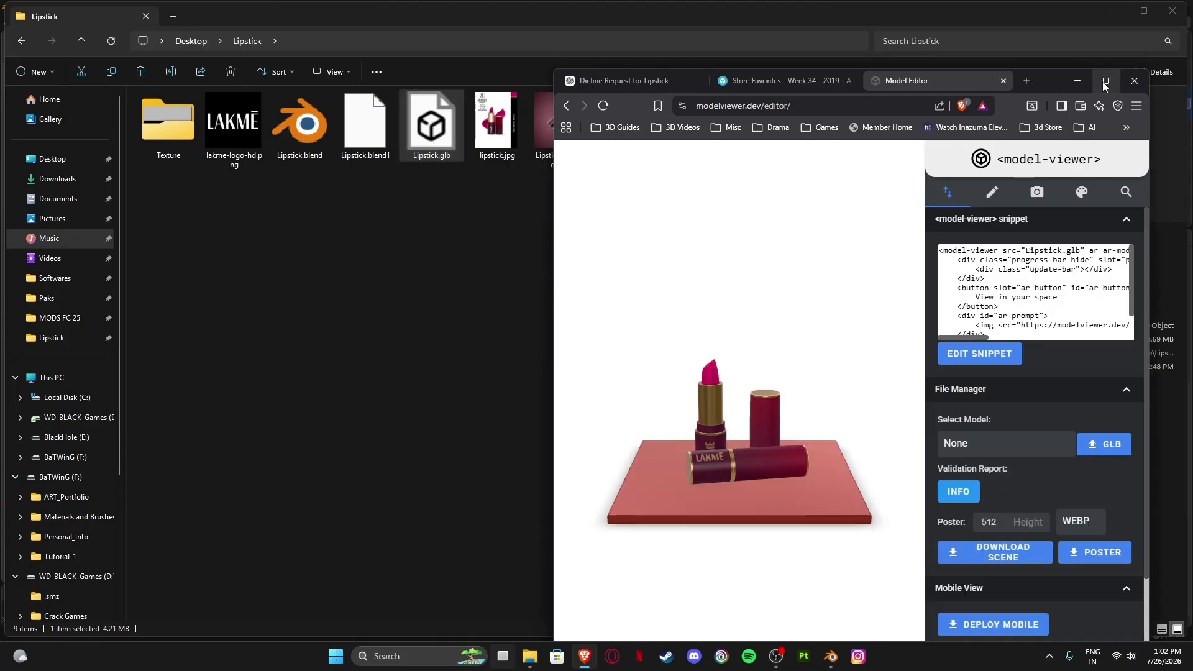
pyautogui.click(1107, 81)
pyautogui.moveTo(516, 471); pyautogui.dragTo(432, 376)
pyautogui.scroll(3, 513, 351)
pyautogui.scroll(5, 513, 351)
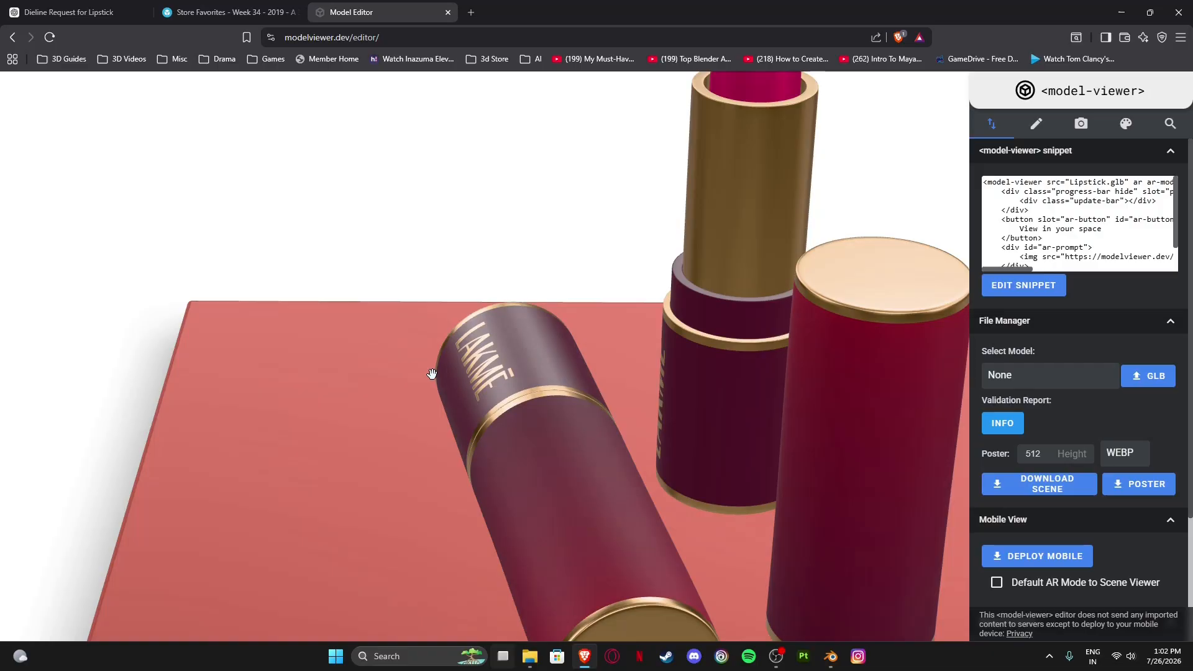
pyautogui.scroll(-5, 639, 386)
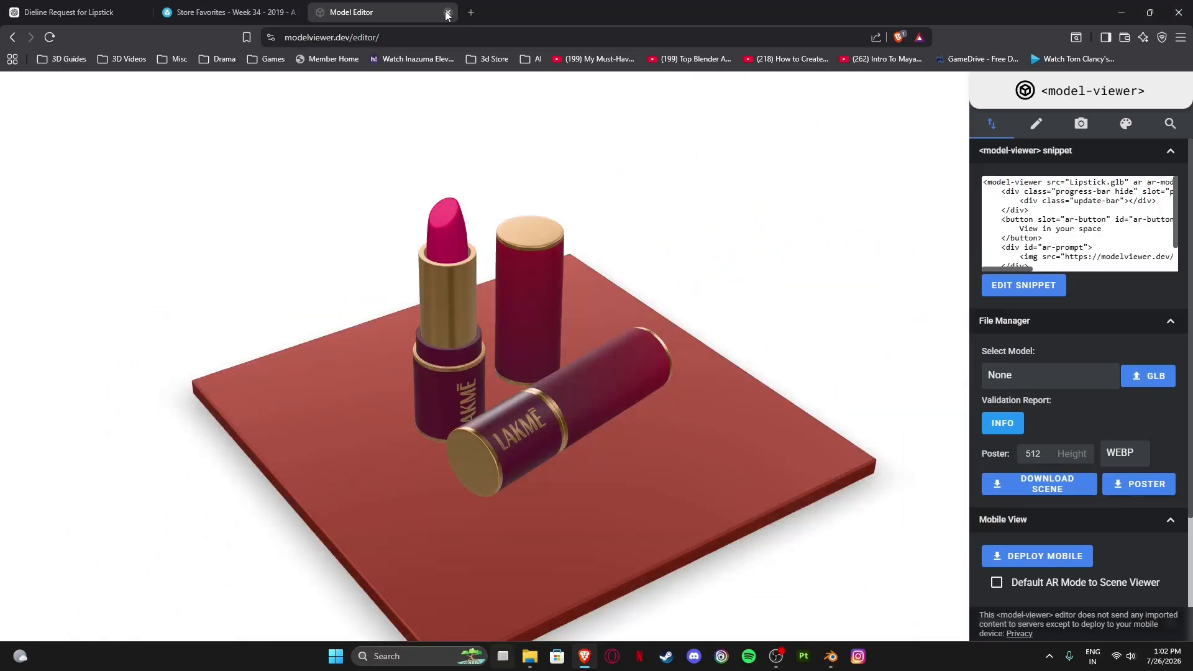
pyautogui.click(448, 11)
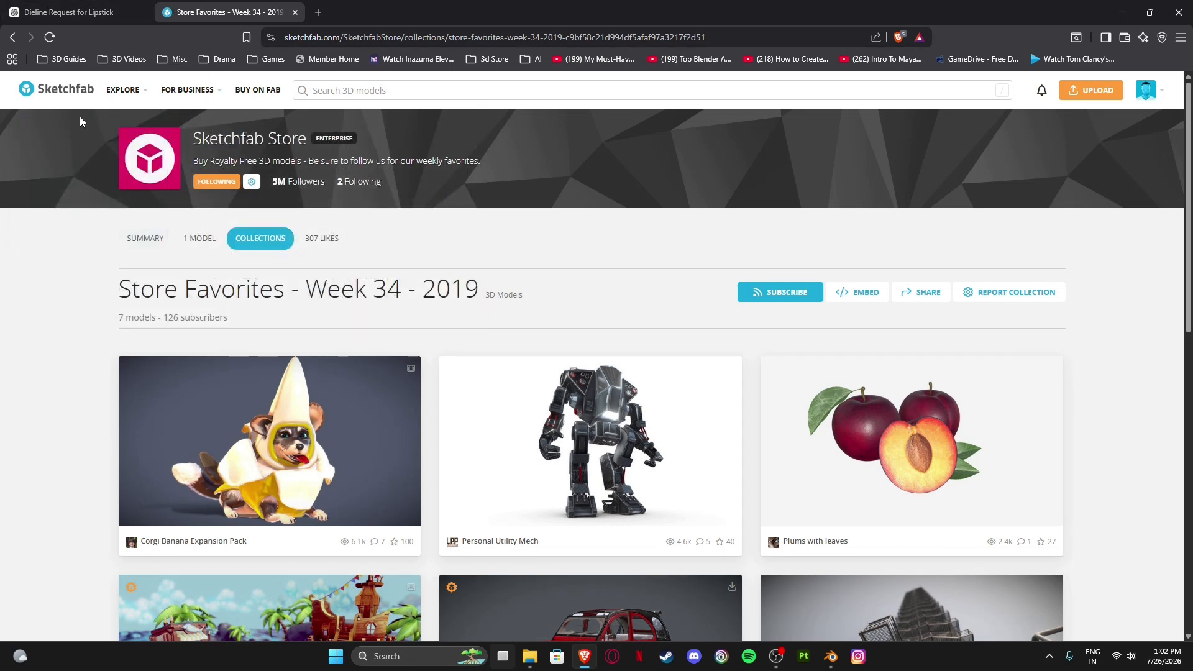
# Upload Lipstick.glb from the Lipstick folder to Sketchfab as a new model.
pyautogui.moveTo(123, 90)
pyautogui.moveTo(1145, 93)
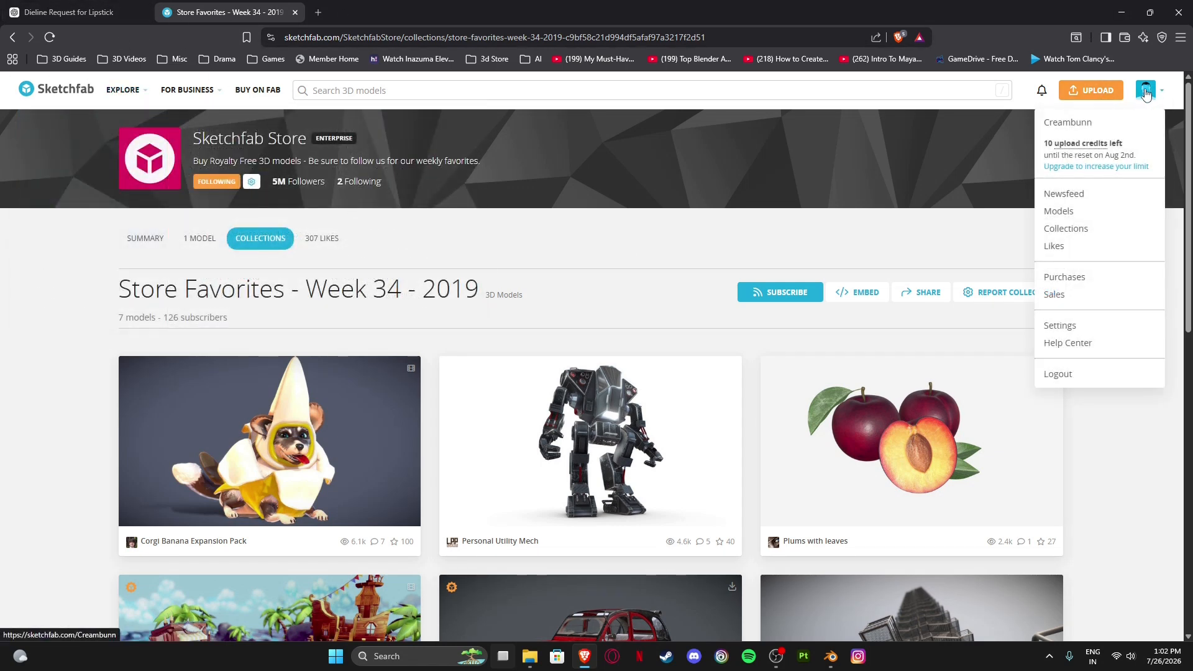
pyautogui.click(1088, 93)
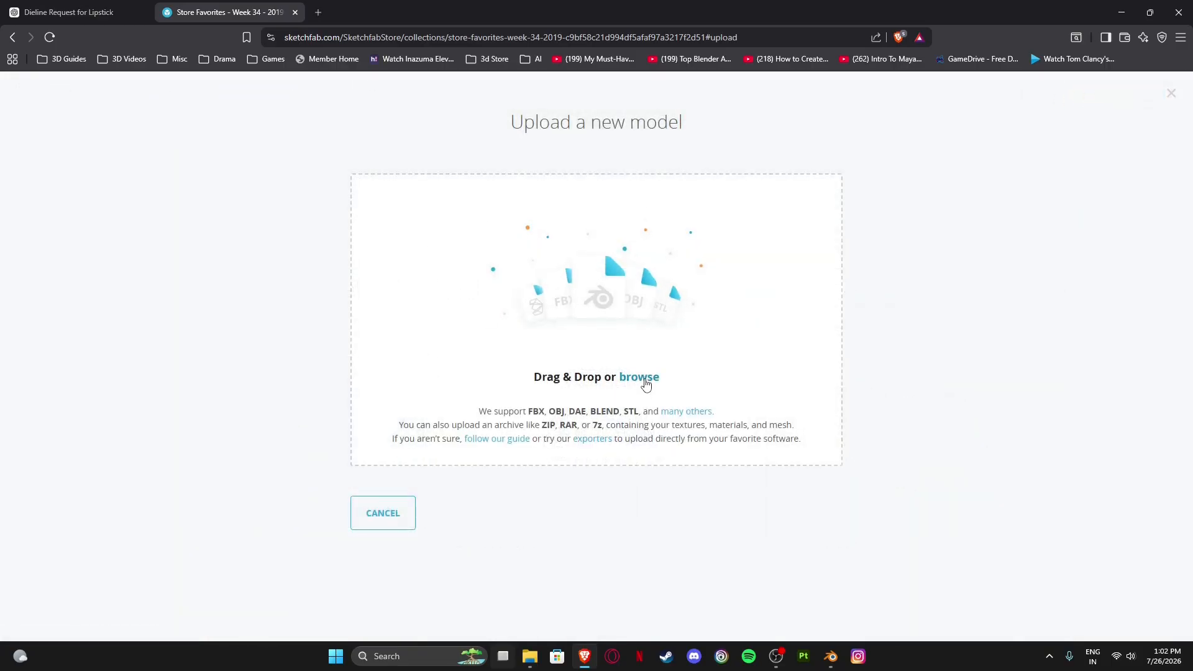
pyautogui.click(642, 378)
pyautogui.click(493, 128)
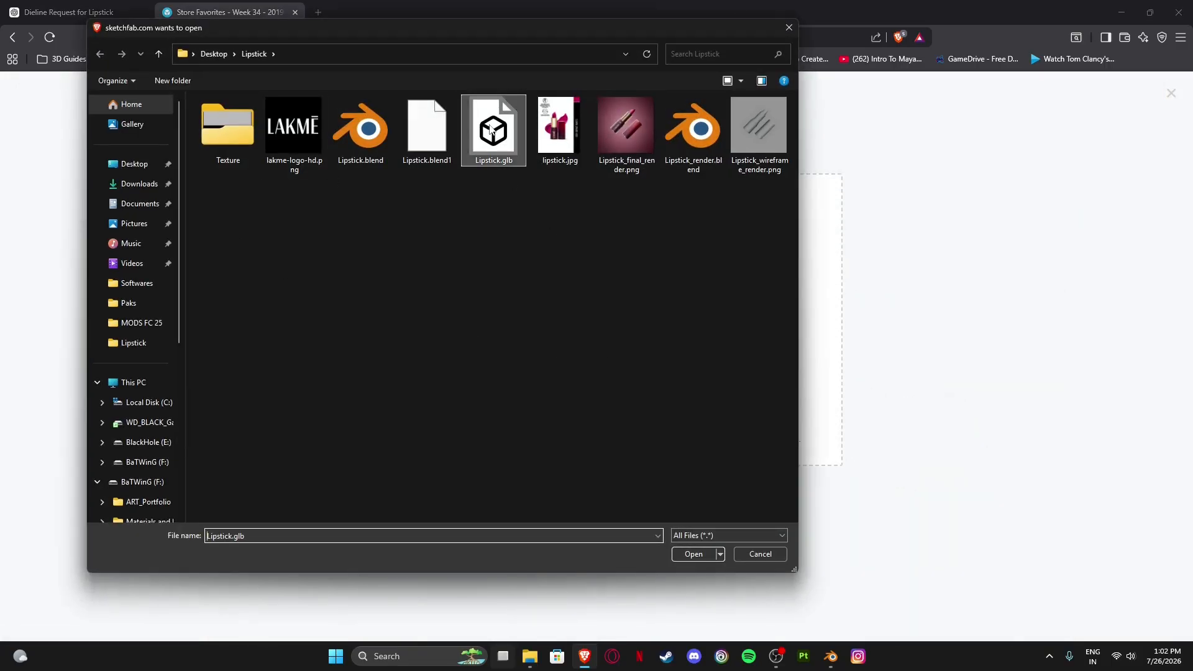
pyautogui.click(686, 552)
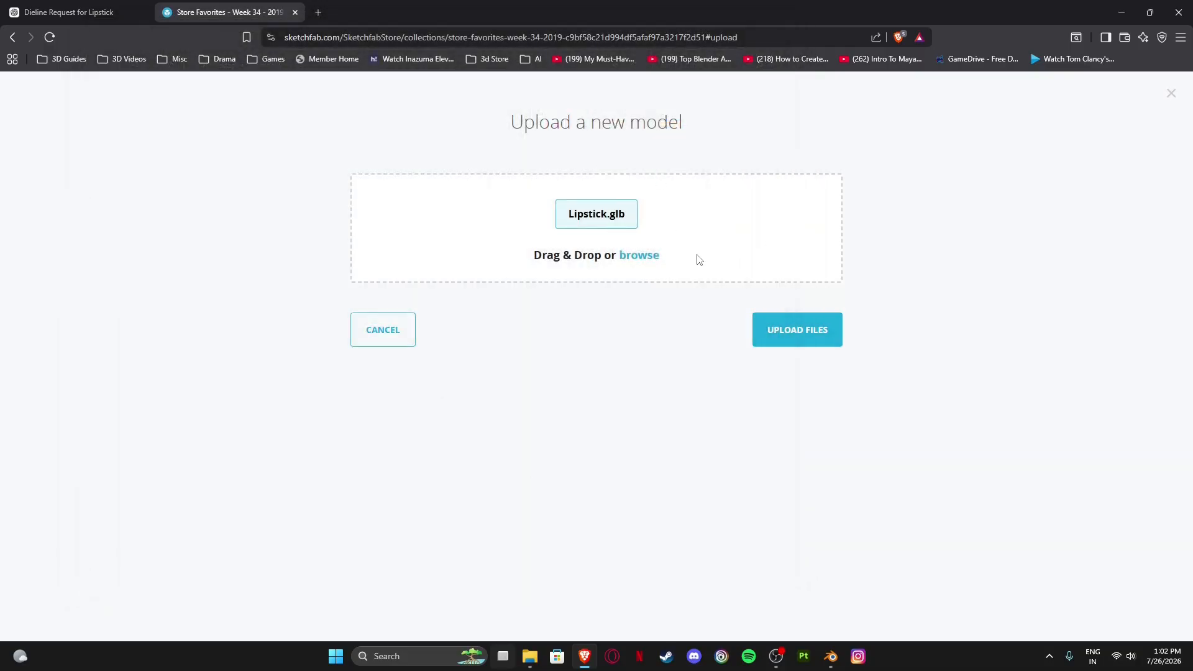
pyautogui.click(796, 330)
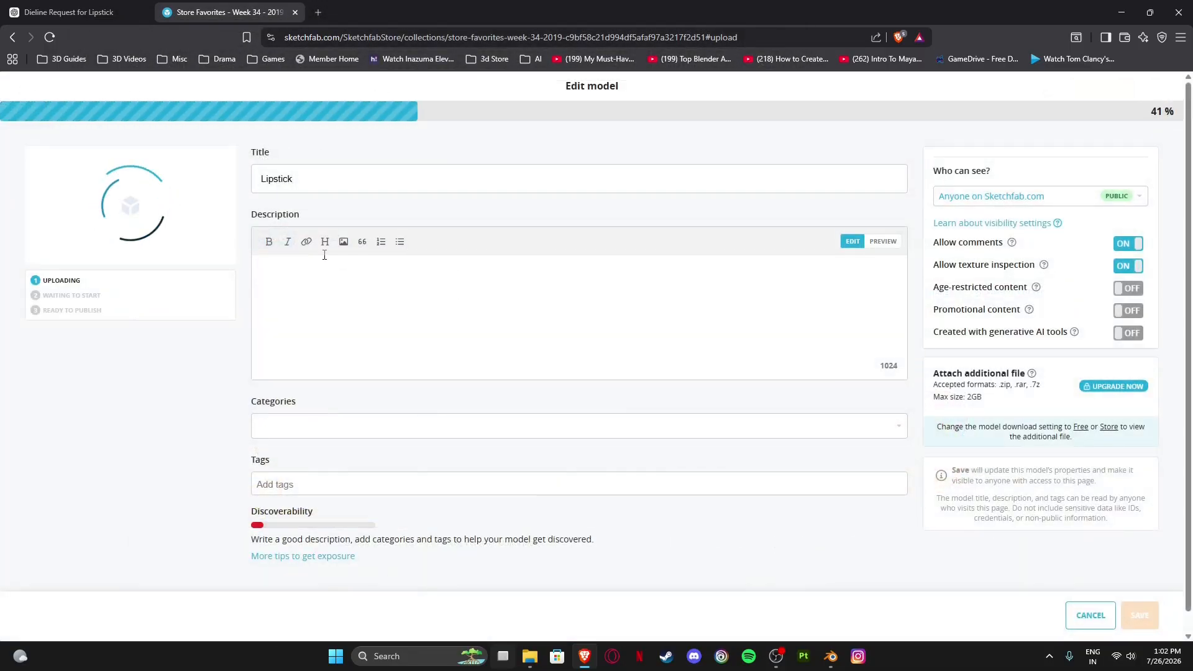
# Title the model "Lipstick lakme", describe it as "my 1st model", choose the Art & Abstract and Fashion & Style categories, and tag it blender3d.
pyautogui.click(315, 179)
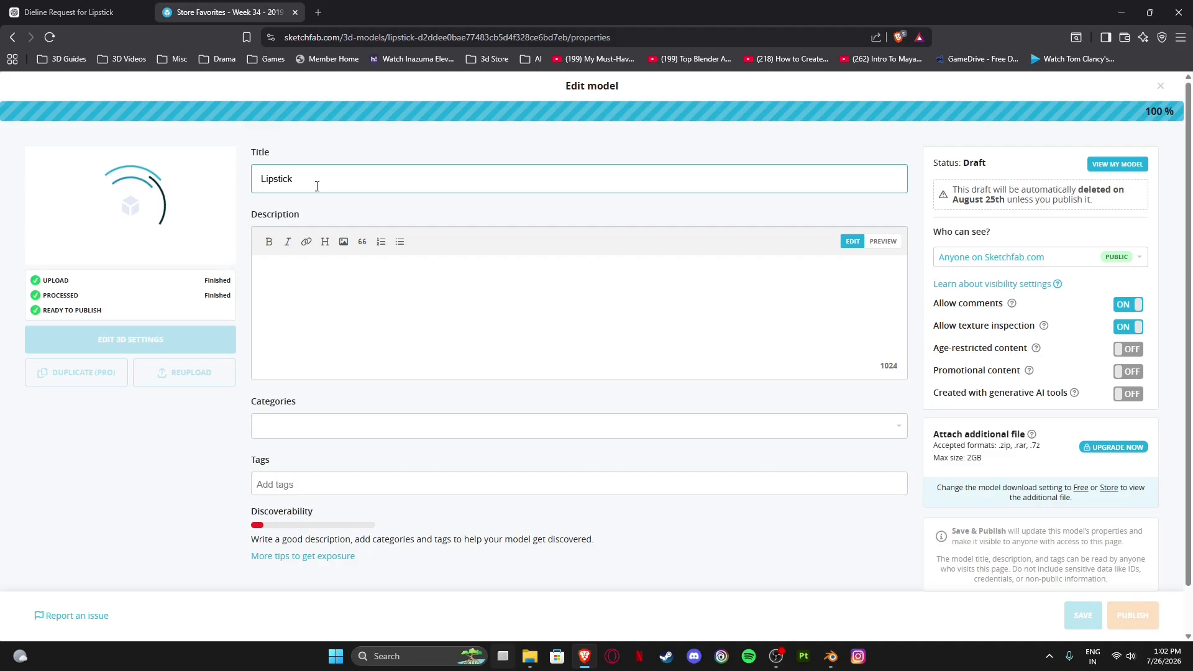
pyautogui.write('lakme')
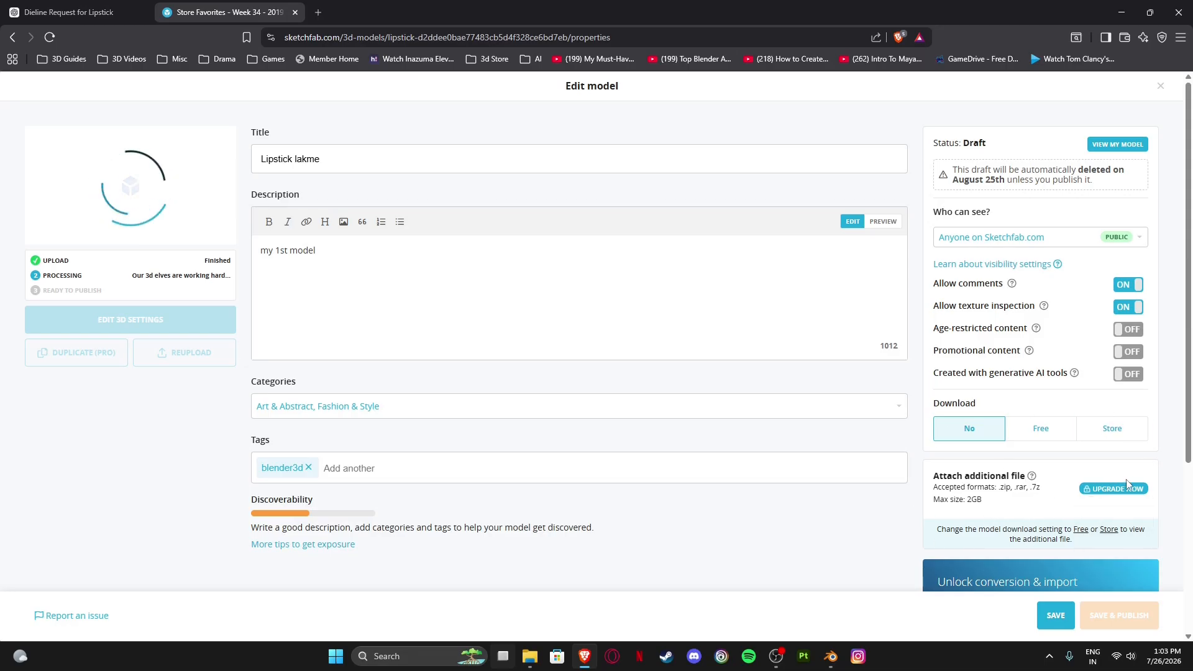
pyautogui.scroll(-2, 995, 406)
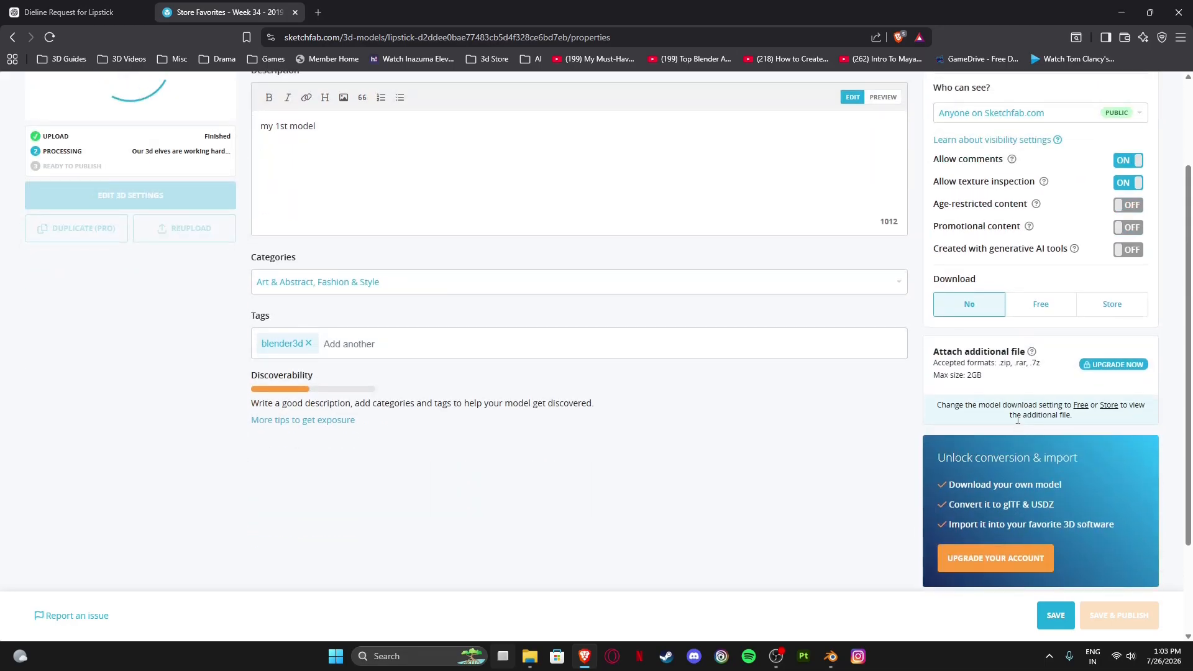
pyautogui.scroll(2, 300, 247)
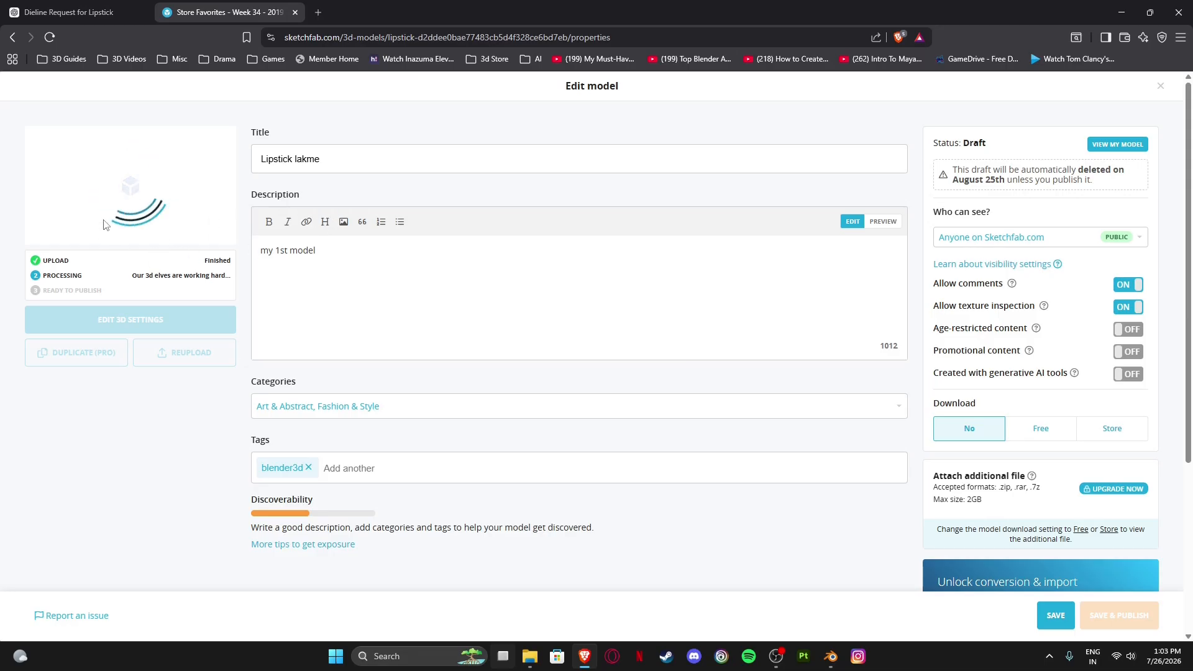
pyautogui.moveTo(157, 277); pyautogui.dragTo(231, 281)
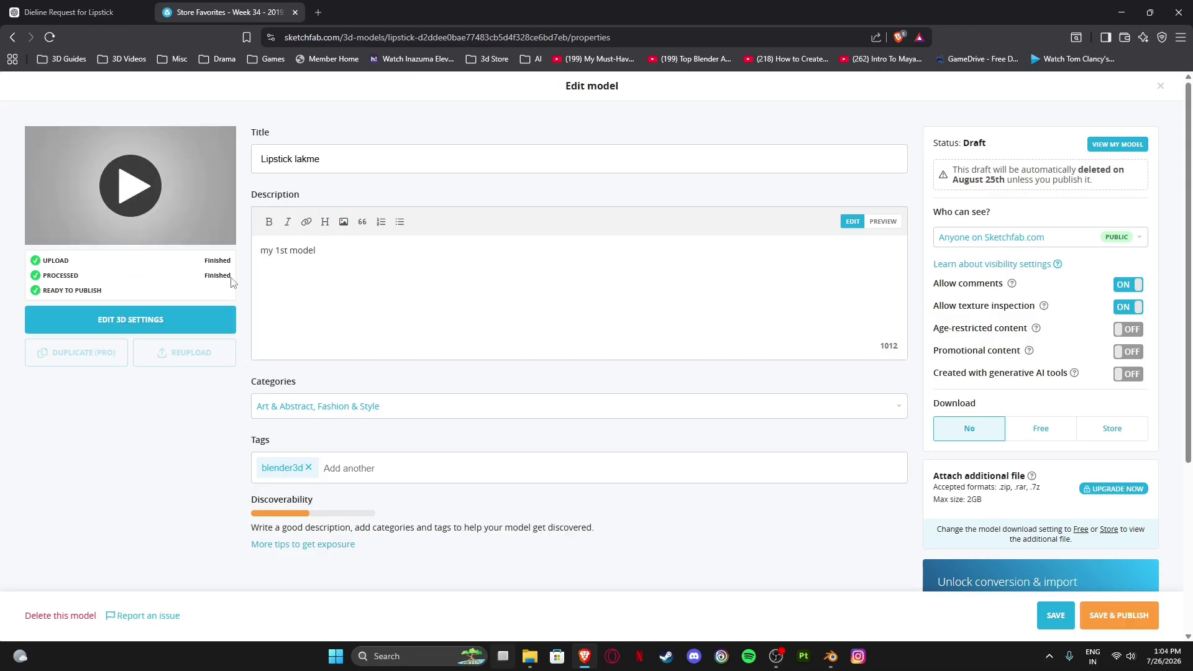
# Play the uploaded model's preview in full screen, examine the lipsticks up close and from several angles, and leave full screen.
pyautogui.click(136, 196)
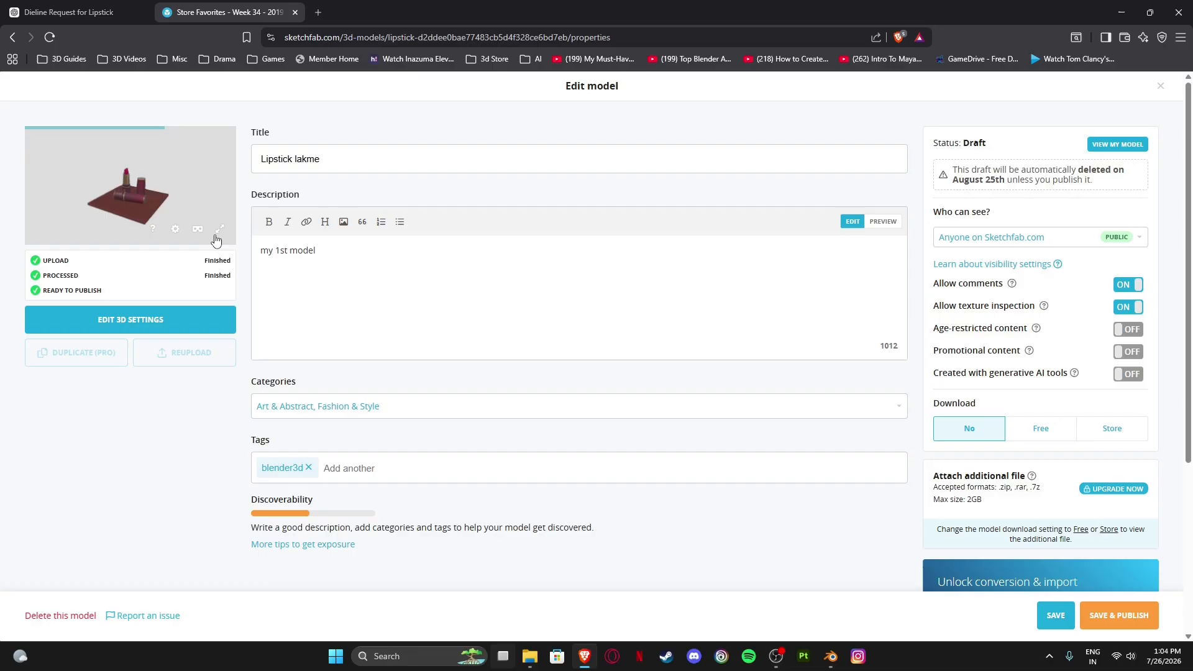
pyautogui.click(219, 229)
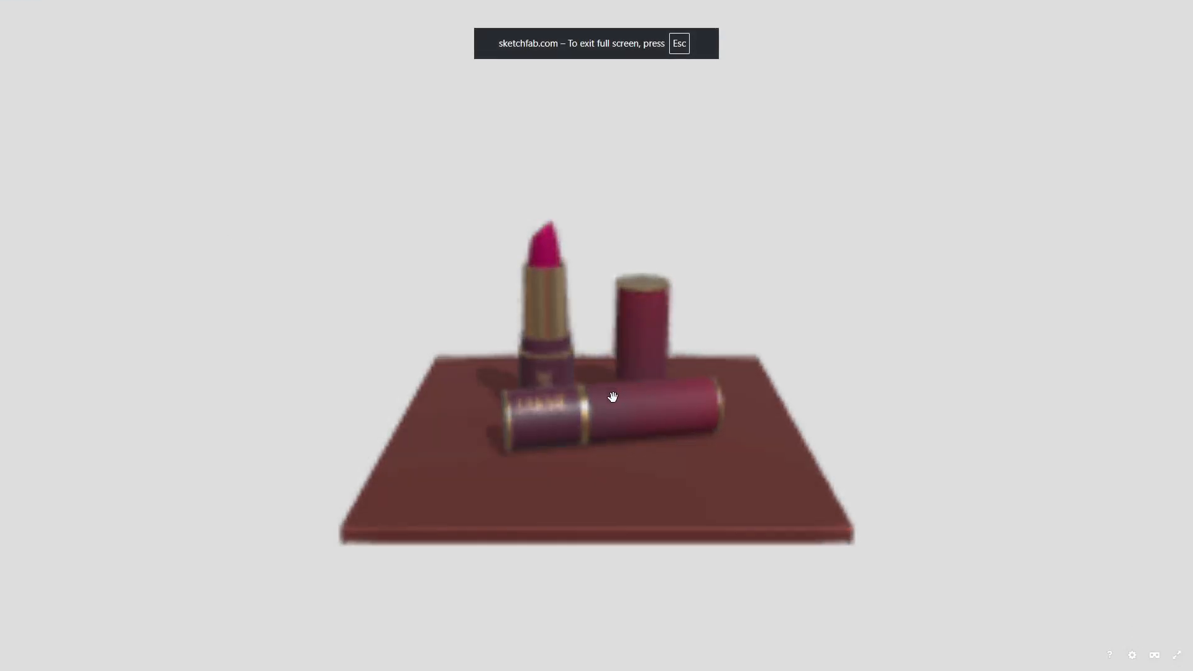
pyautogui.moveTo(480, 375); pyautogui.dragTo(588, 426)
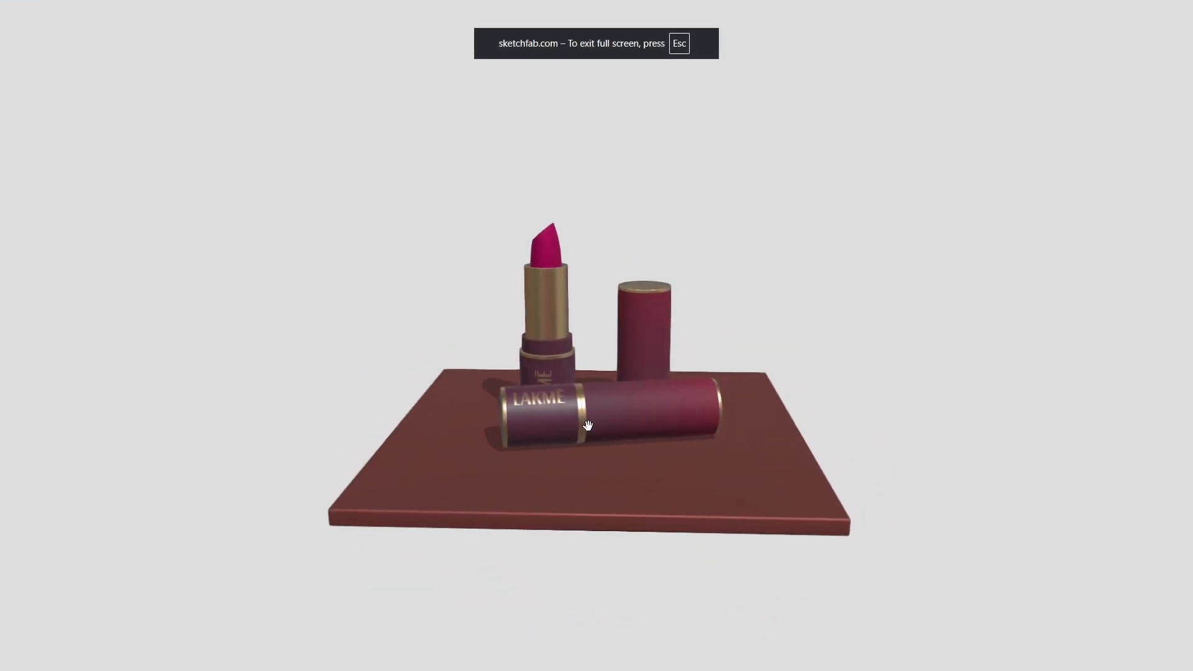
pyautogui.scroll(5, 588, 426)
pyautogui.moveTo(671, 338); pyautogui.dragTo(573, 348)
pyautogui.scroll(3, 495, 328)
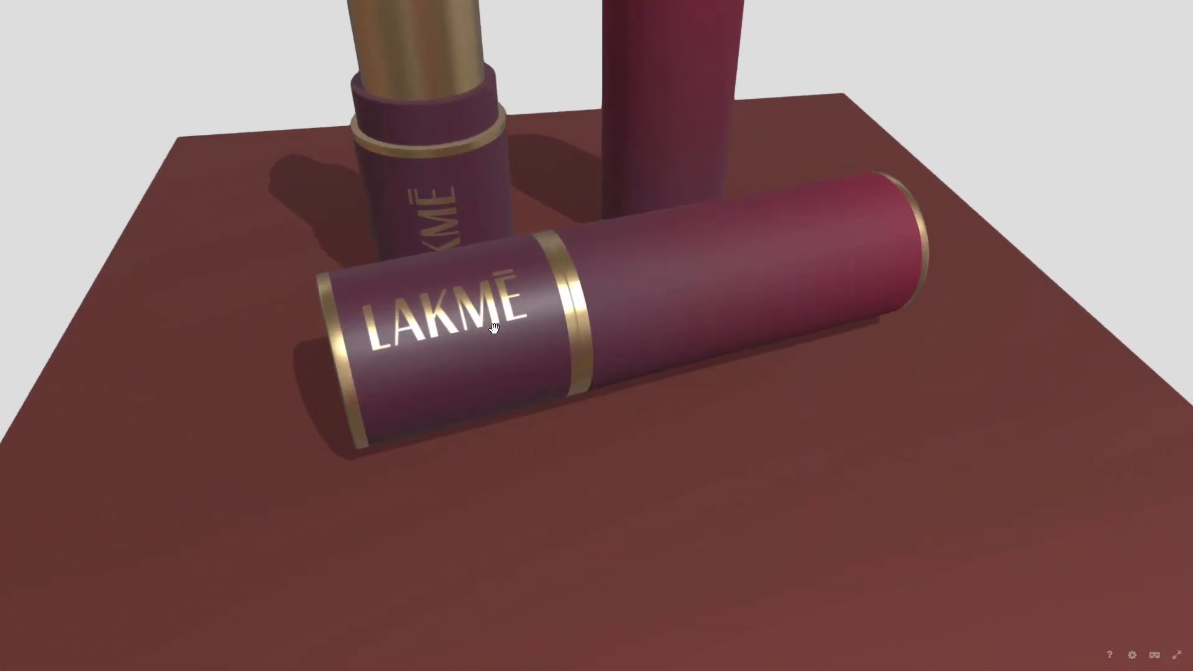
pyautogui.scroll(4, 494, 328)
pyautogui.scroll(-3, 397, 256)
pyautogui.moveTo(652, 248); pyautogui.dragTo(1020, 176)
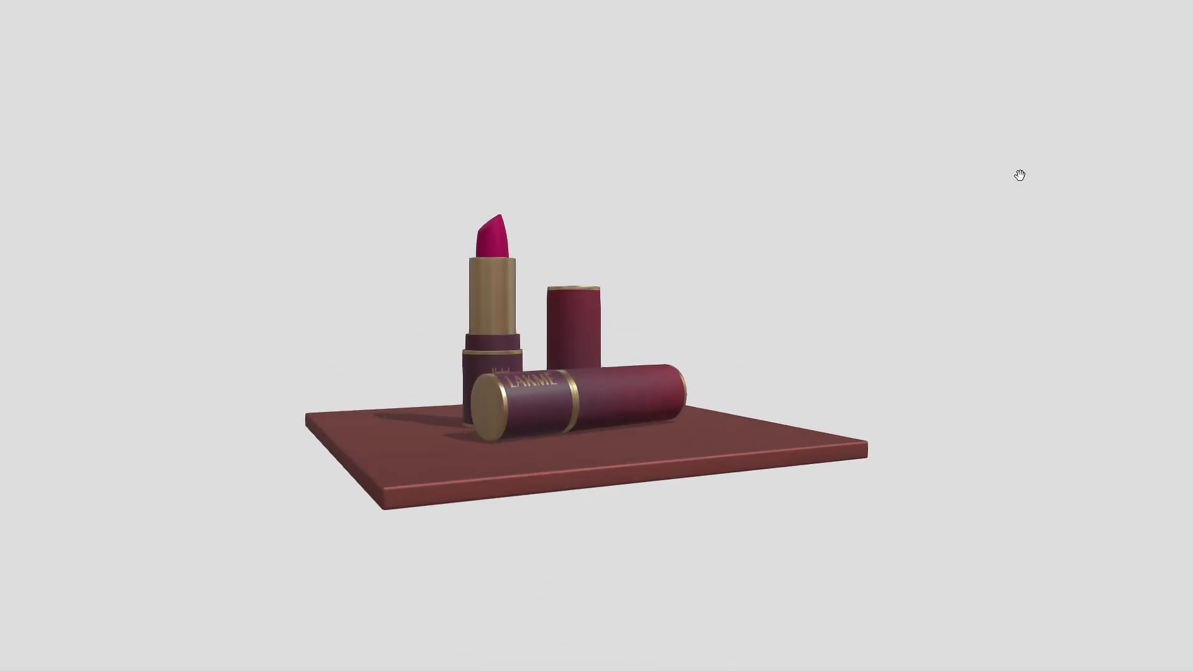
pyautogui.click(1174, 645)
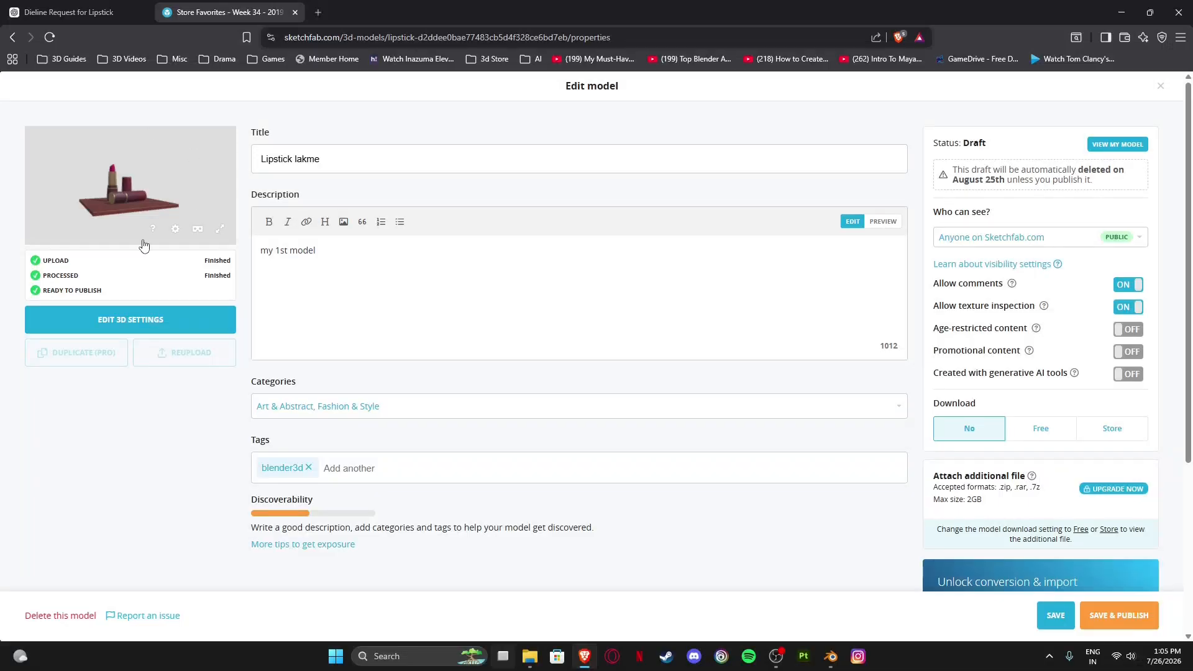
# Publish the Lipstick lakme model on Sketchfab, open its public page, and look at the model from another angle.
pyautogui.click(1119, 615)
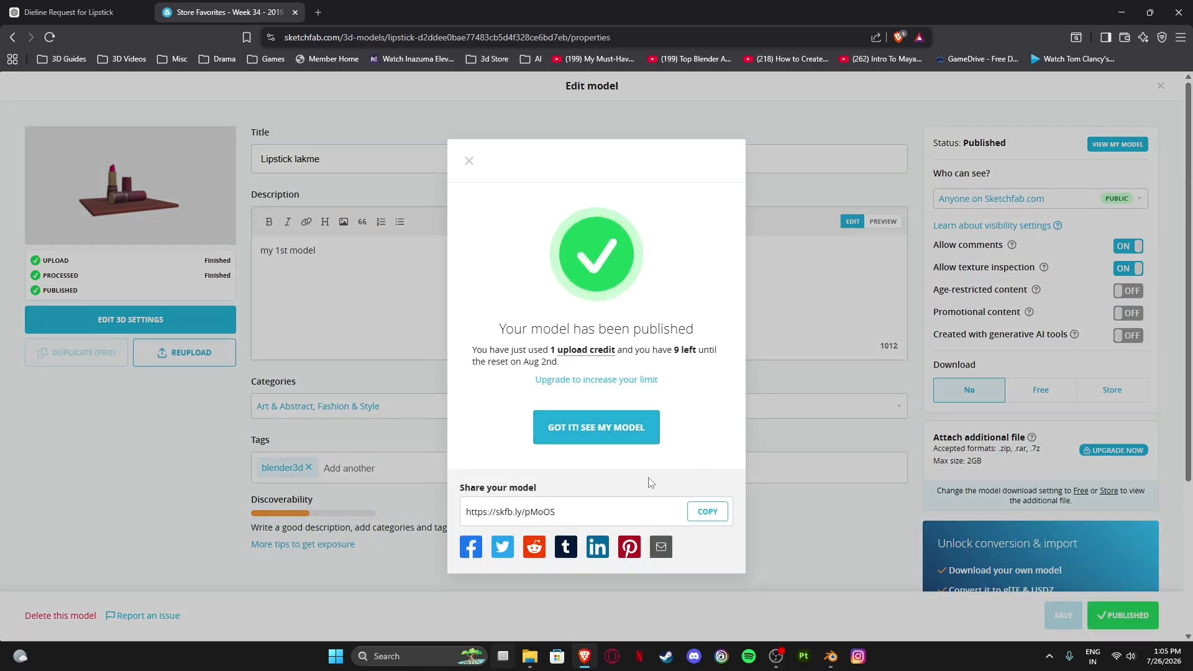
pyautogui.click(602, 429)
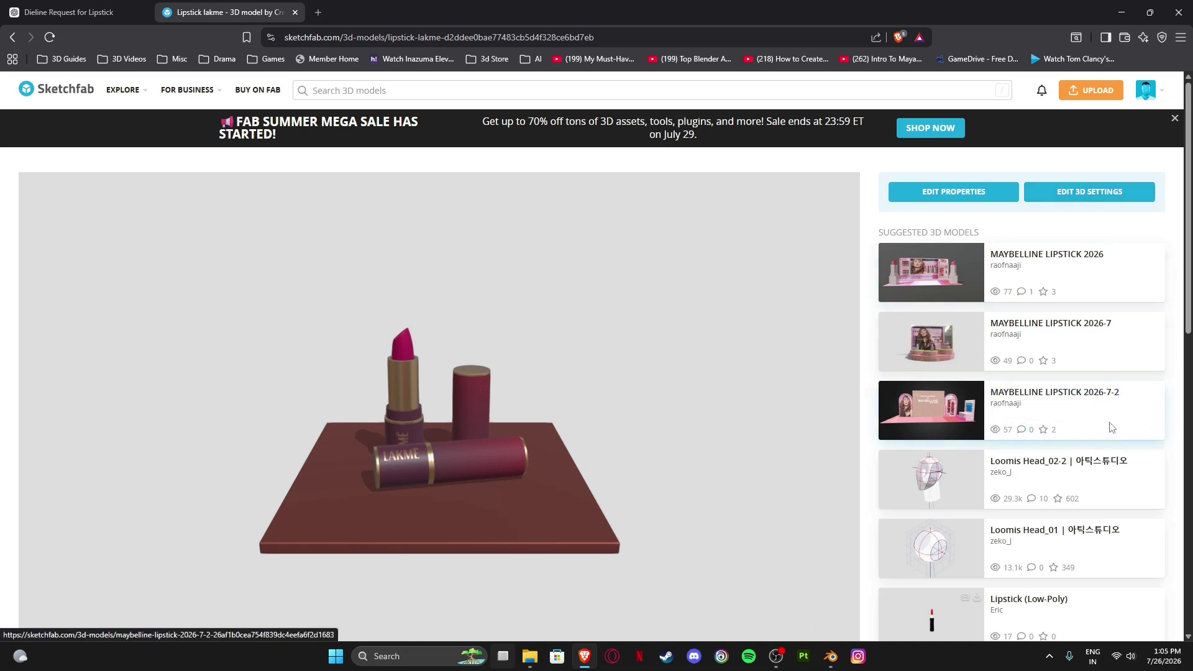
pyautogui.moveTo(431, 441); pyautogui.dragTo(609, 438)
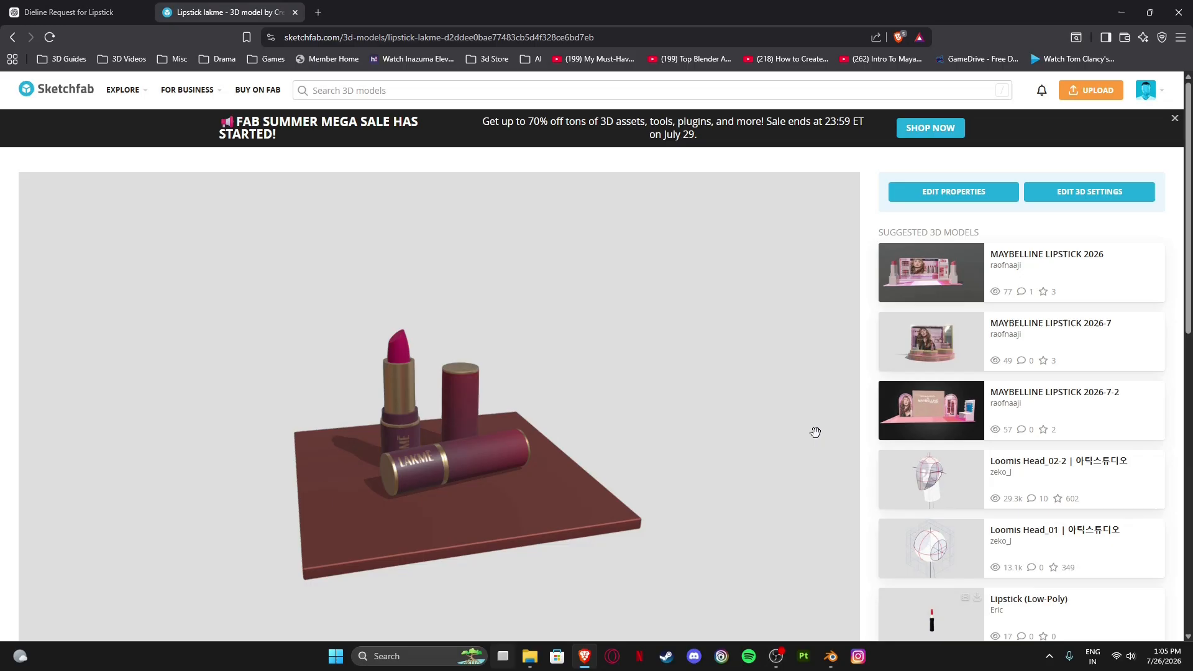
# Copy the published model's embed code, examine the lipsticks in the embed preview, and close the embed viewer.
pyautogui.scroll(-3, 874, 439)
pyautogui.scroll(-1, 874, 439)
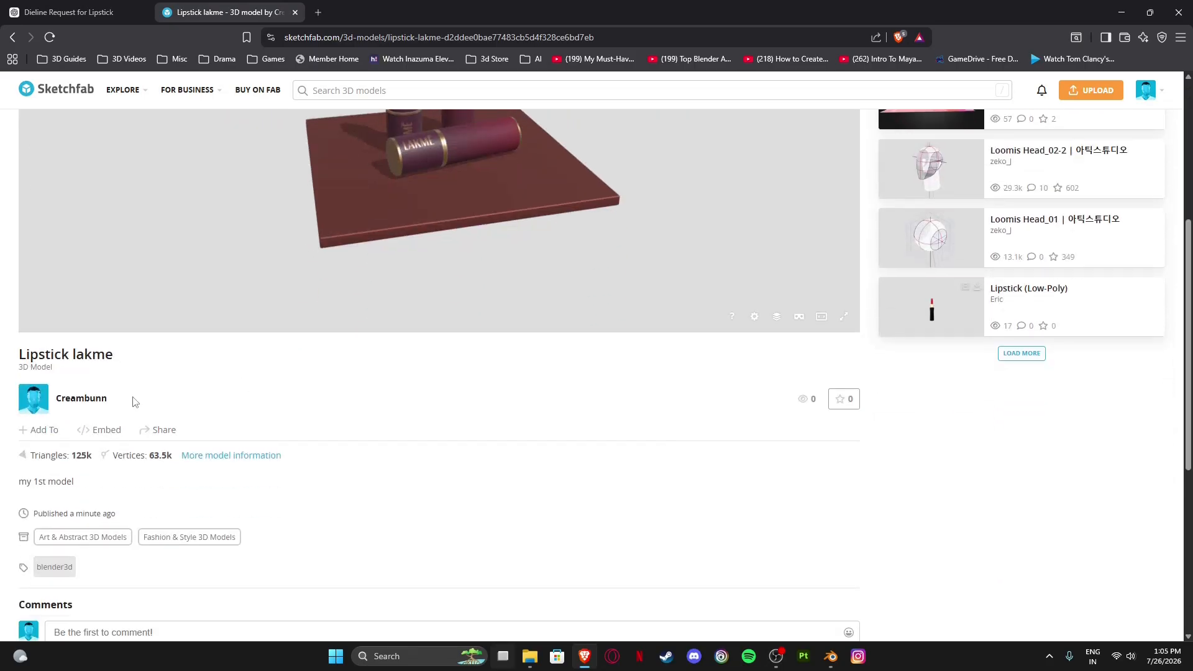
pyautogui.click(99, 433)
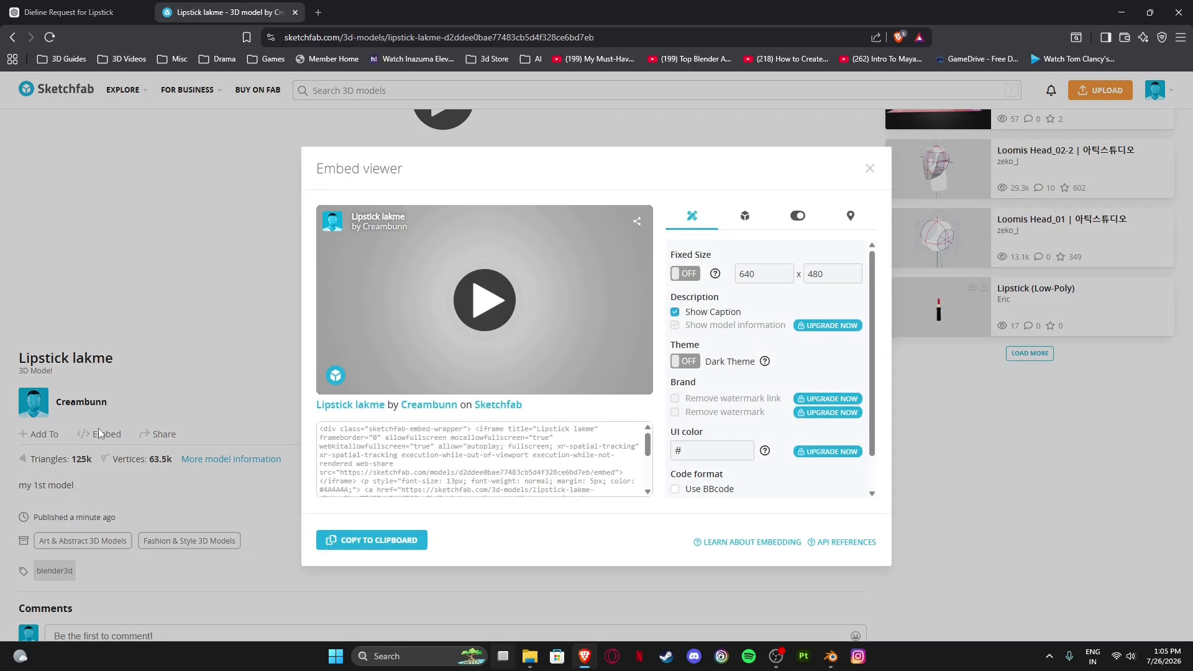
pyautogui.click(366, 542)
pyautogui.click(490, 307)
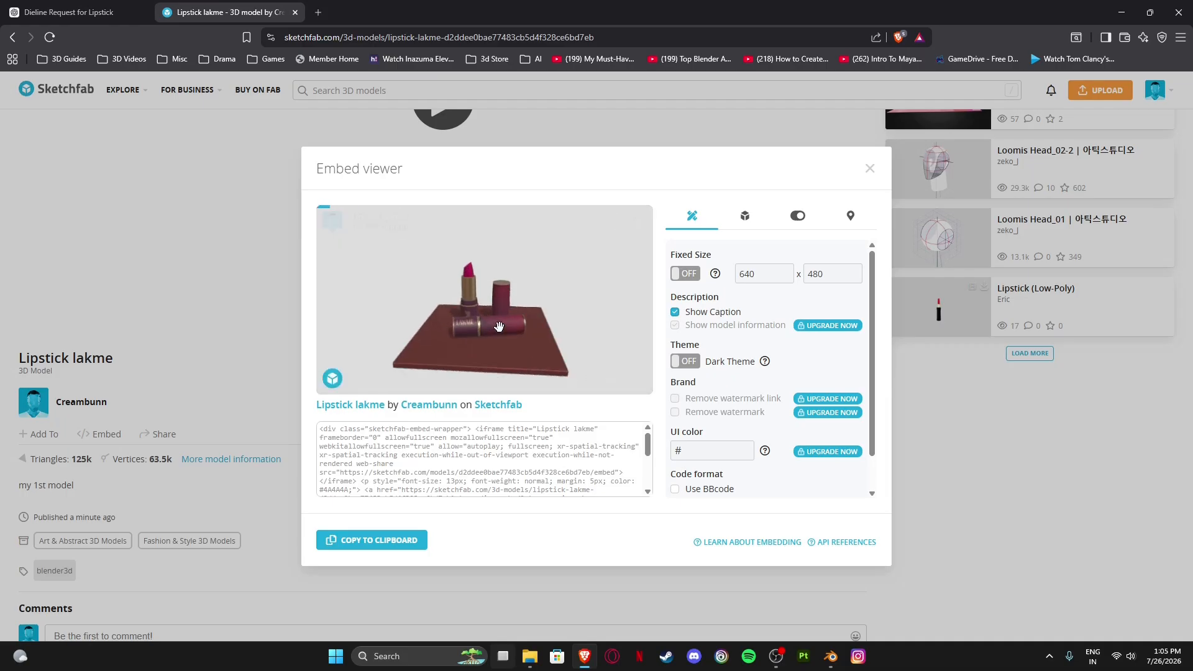
pyautogui.moveTo(523, 337); pyautogui.dragTo(510, 279)
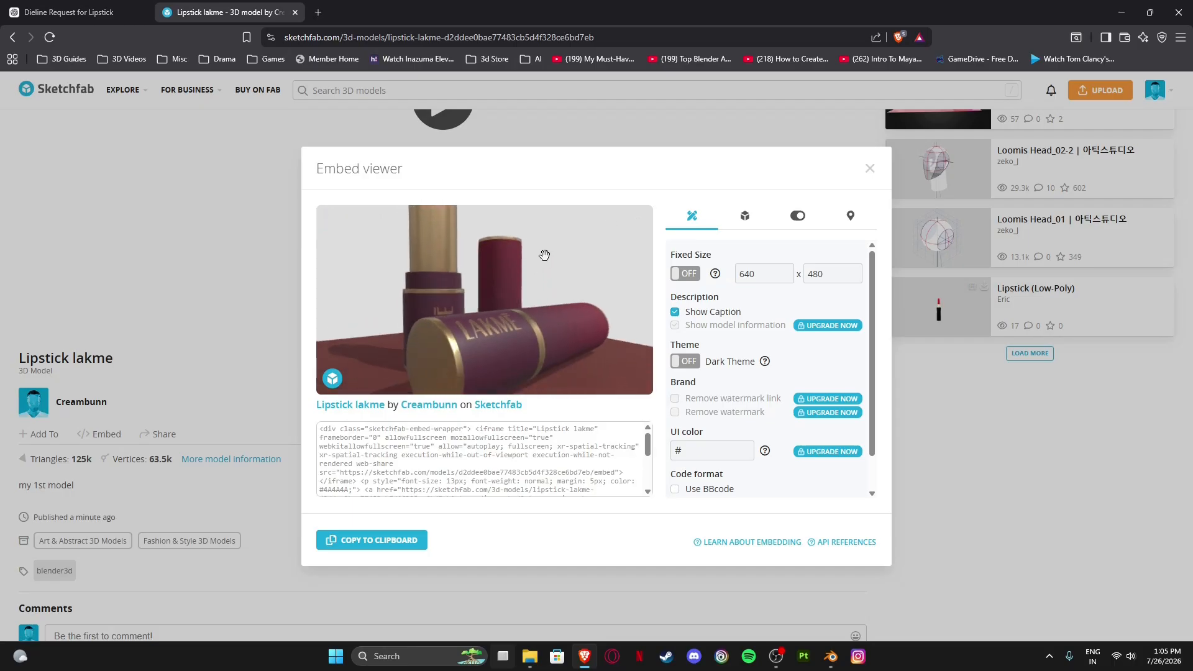
pyautogui.scroll(-4, 510, 280)
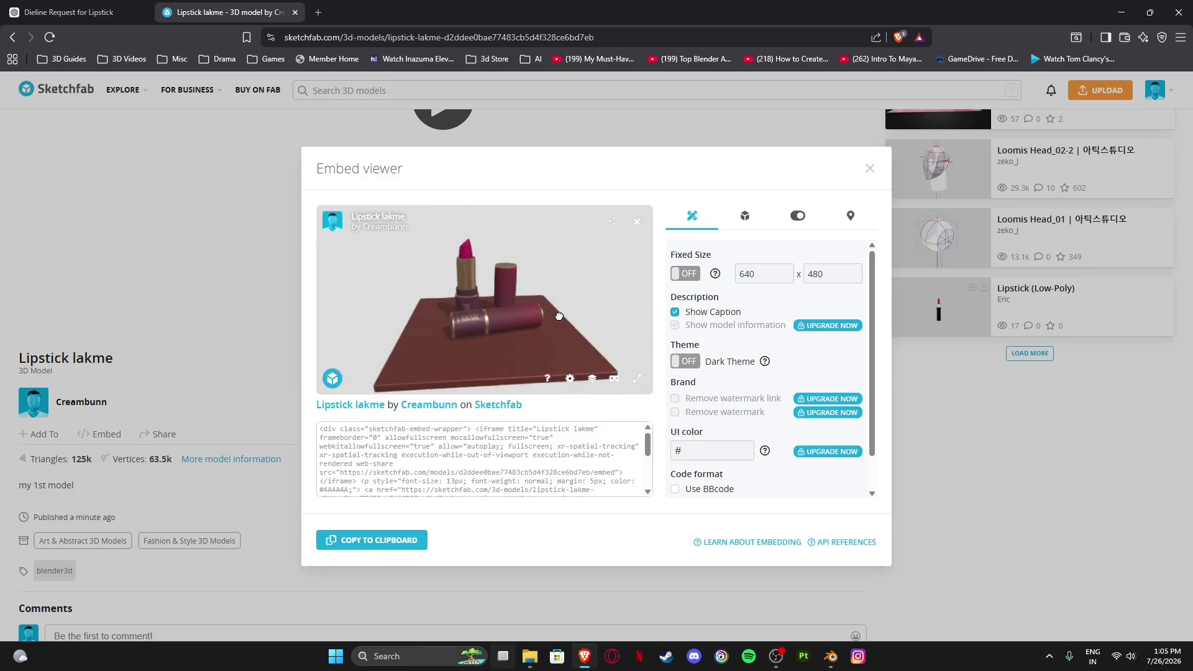
pyautogui.click(870, 169)
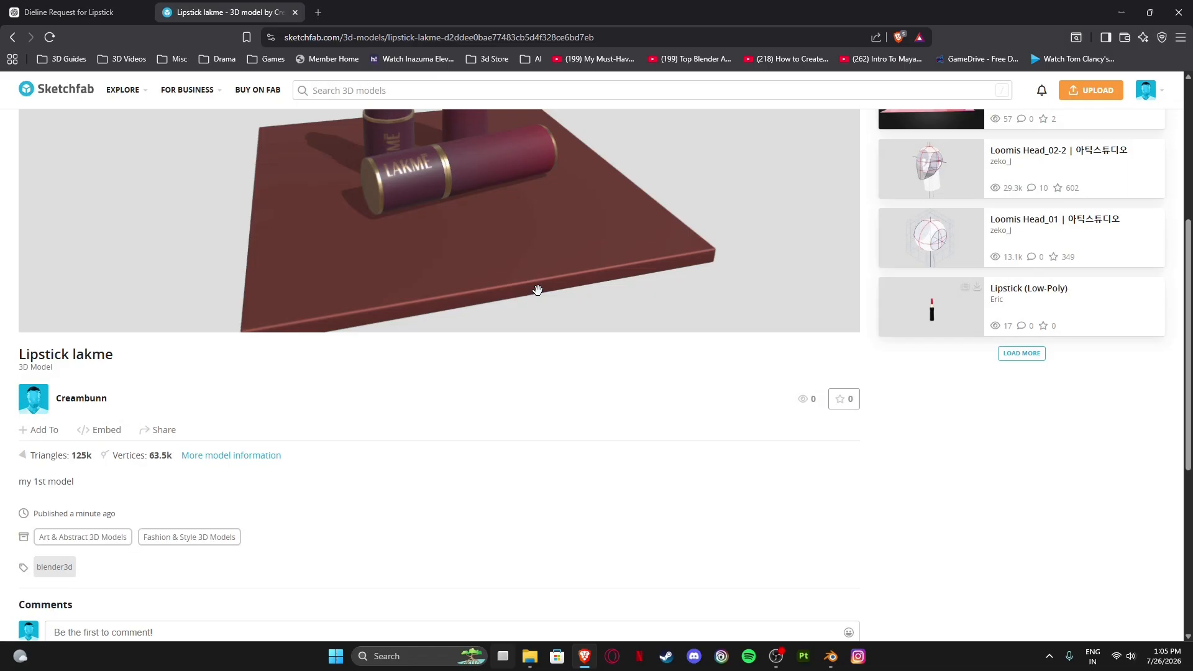
# Open the Sketchfab profile page and delete the Lipstick lakme model from it.
pyautogui.scroll(3, 968, 476)
pyautogui.scroll(2, 967, 476)
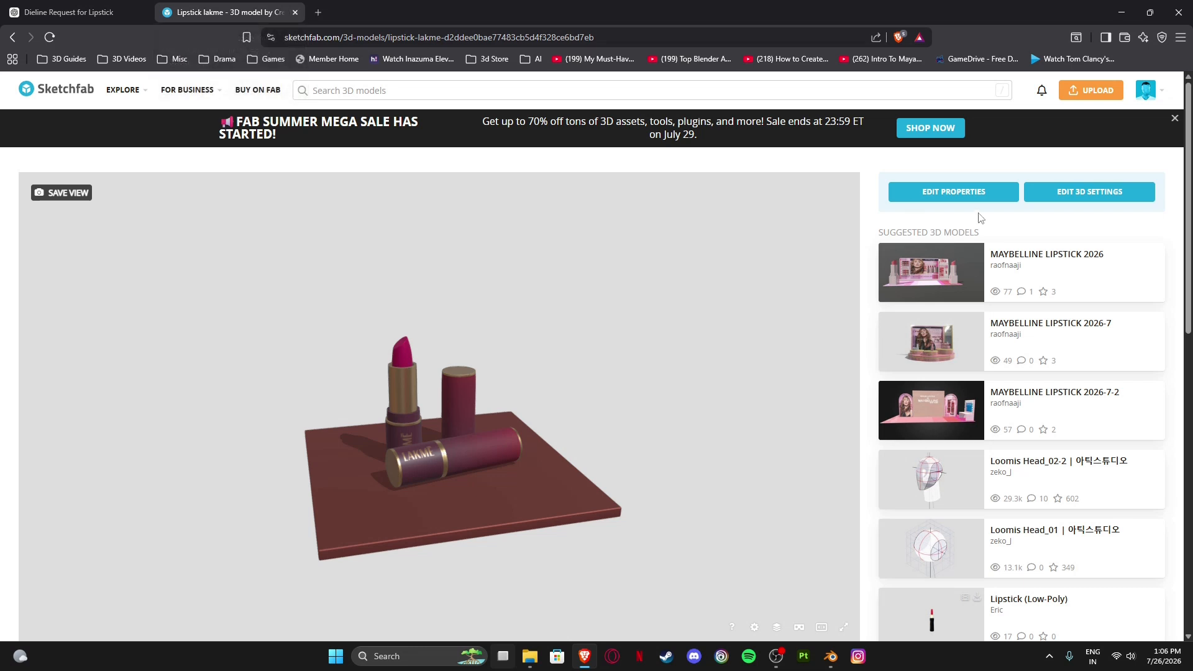
pyautogui.moveTo(1145, 90)
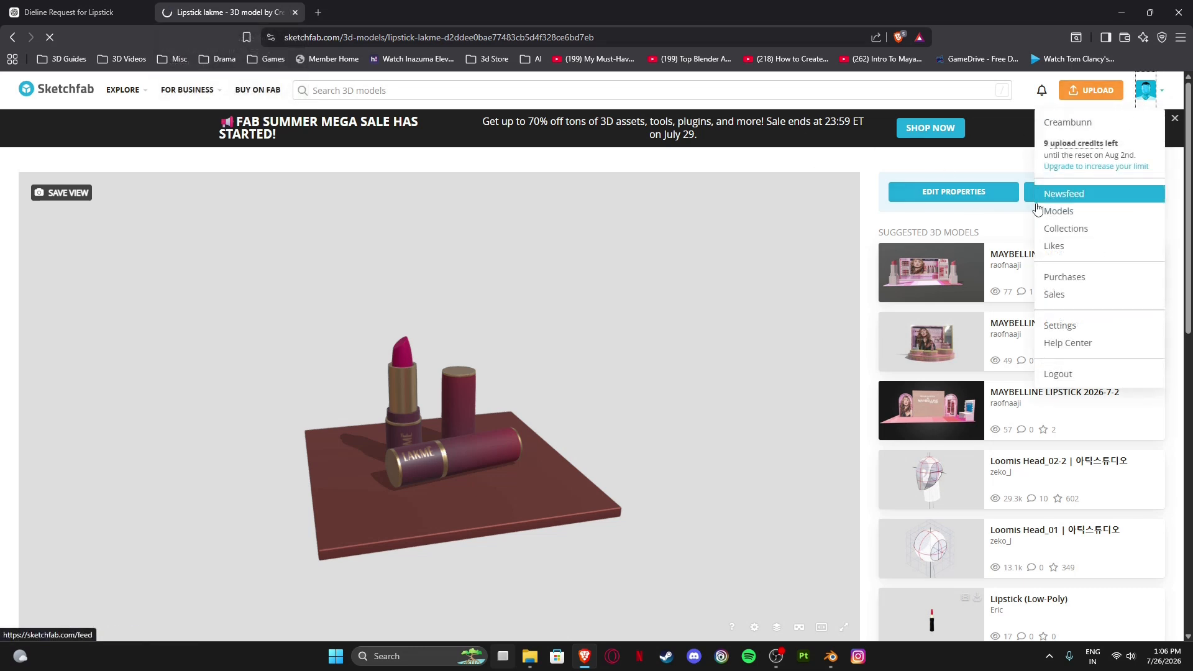
pyautogui.click(1088, 192)
pyautogui.click(325, 421)
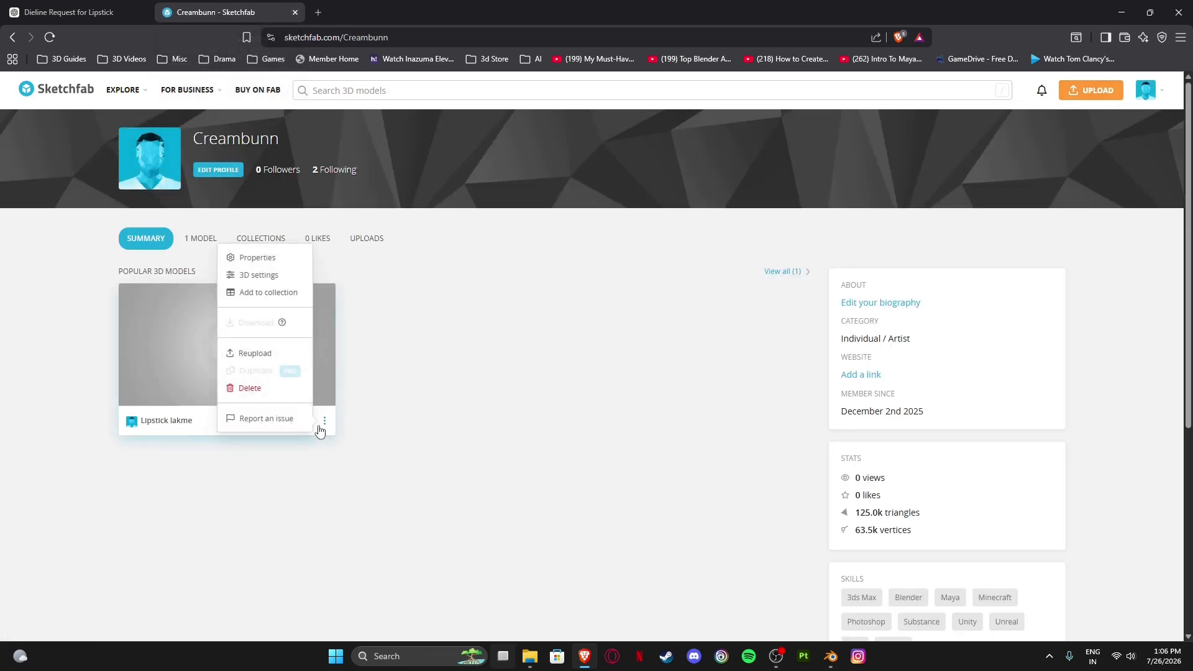
pyautogui.click(248, 389)
pyautogui.click(659, 415)
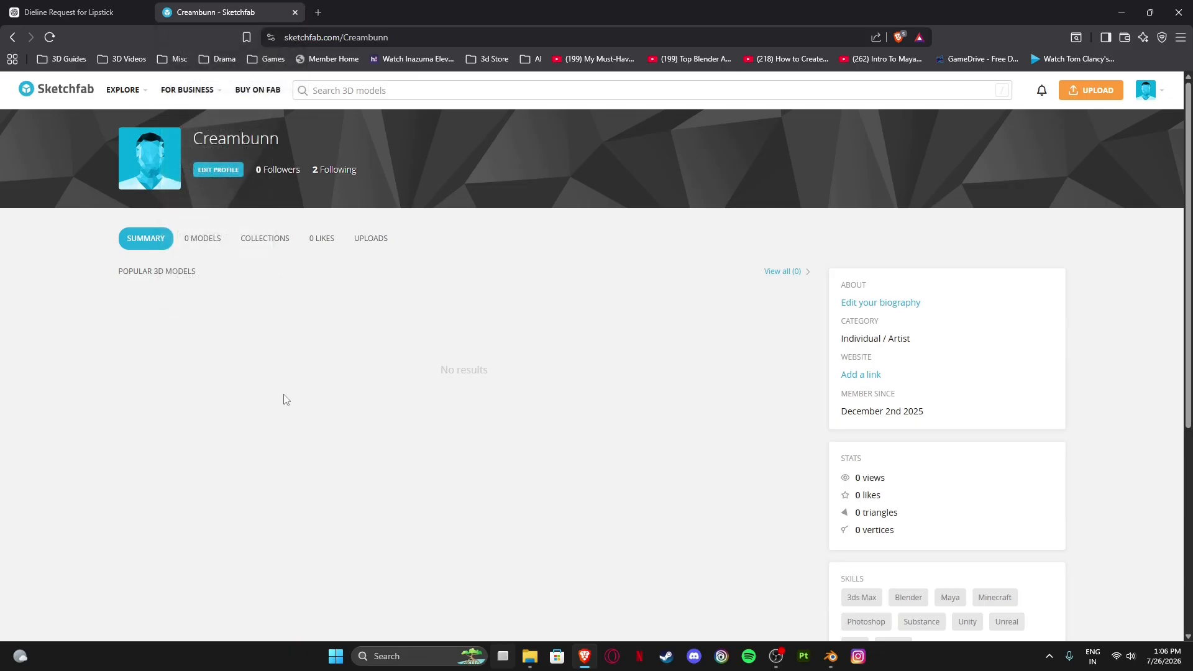
# Close the Sketchfab page and minimize the browser to return to the Lipstick folder in File Explorer.
pyautogui.scroll(-5, 896, 425)
pyautogui.scroll(6, 495, 336)
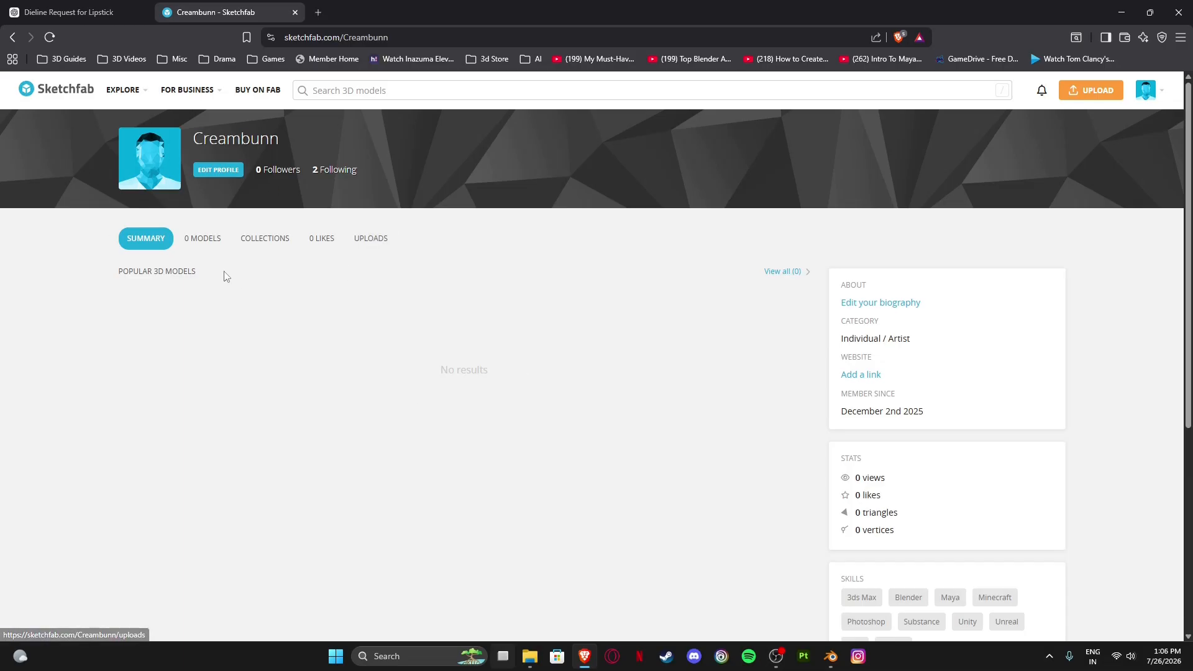
pyautogui.click(295, 12)
pyautogui.scroll(-2, 745, 425)
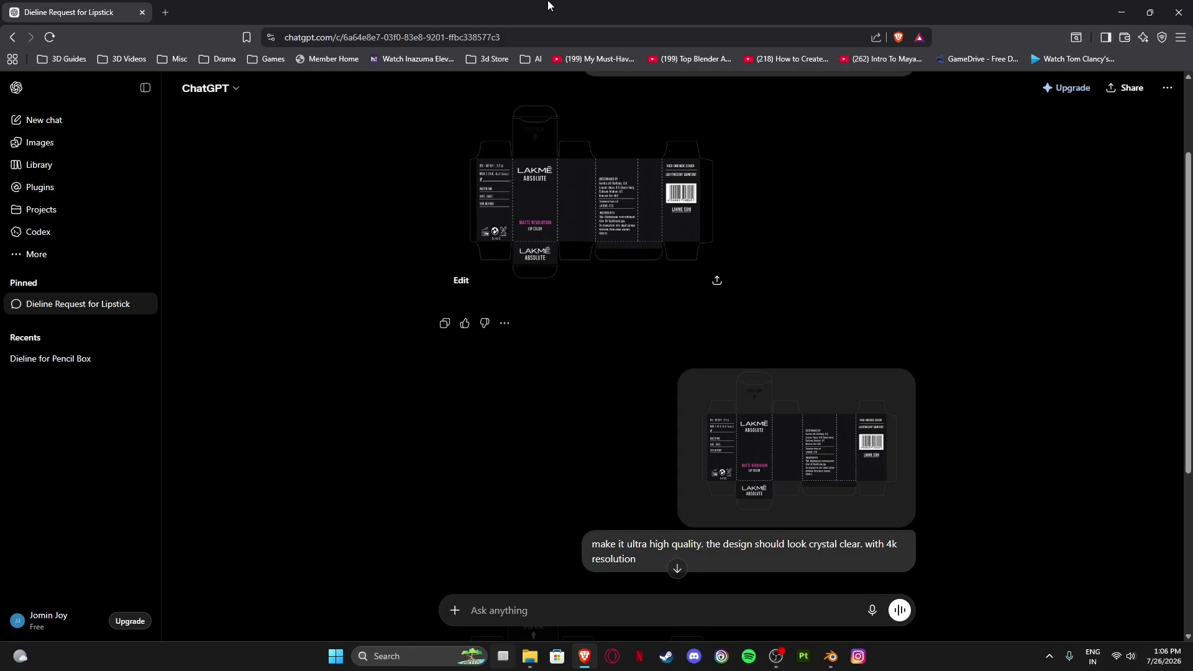
pyautogui.click(1121, 12)
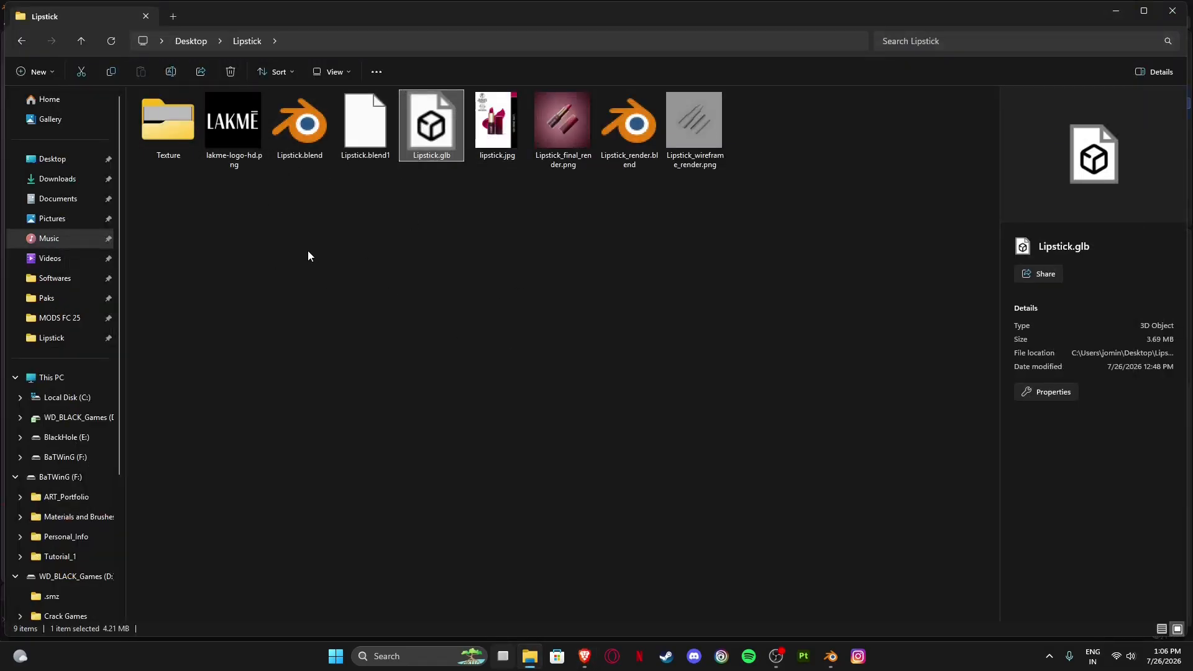
# View Lipstick_final_render.png from the Lipstick folder at different zoom levels, and close the image.
pyautogui.click(383, 256)
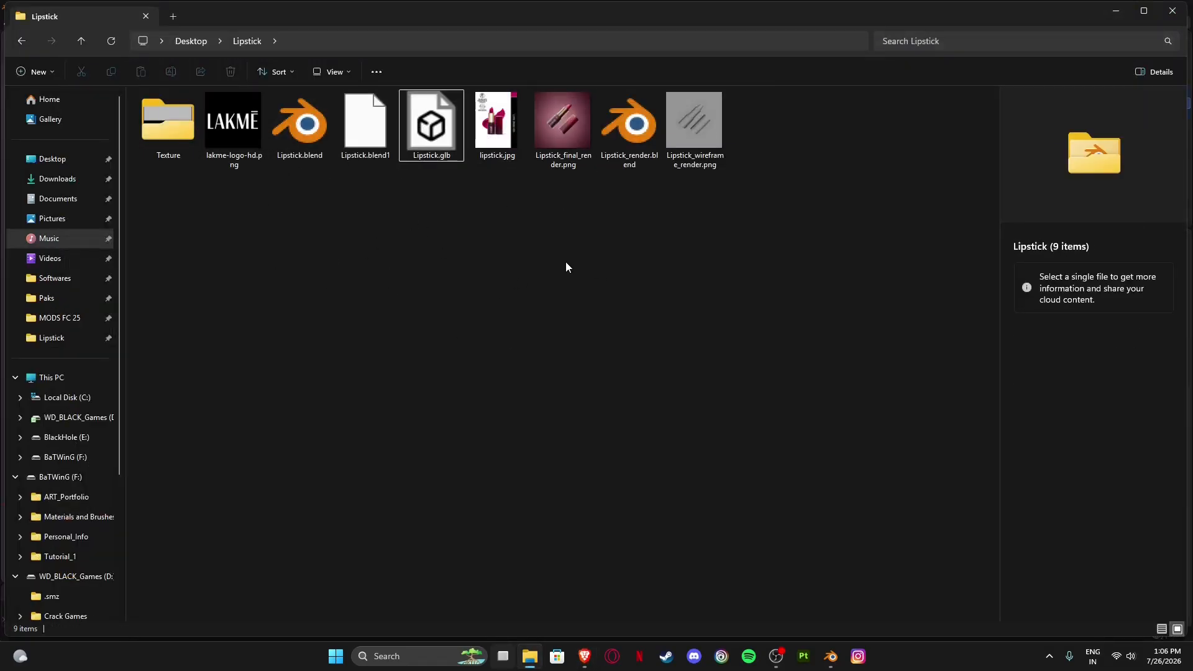
pyautogui.doubleClick(577, 152)
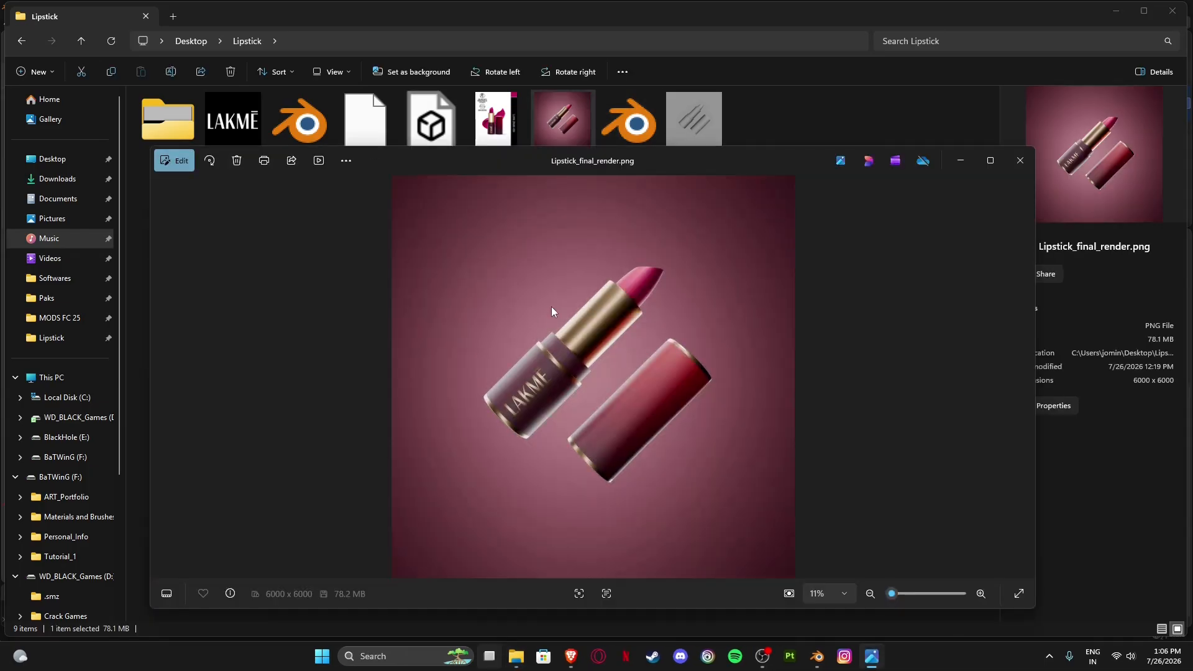
pyautogui.scroll(2, 581, 346)
pyautogui.scroll(-2, 581, 347)
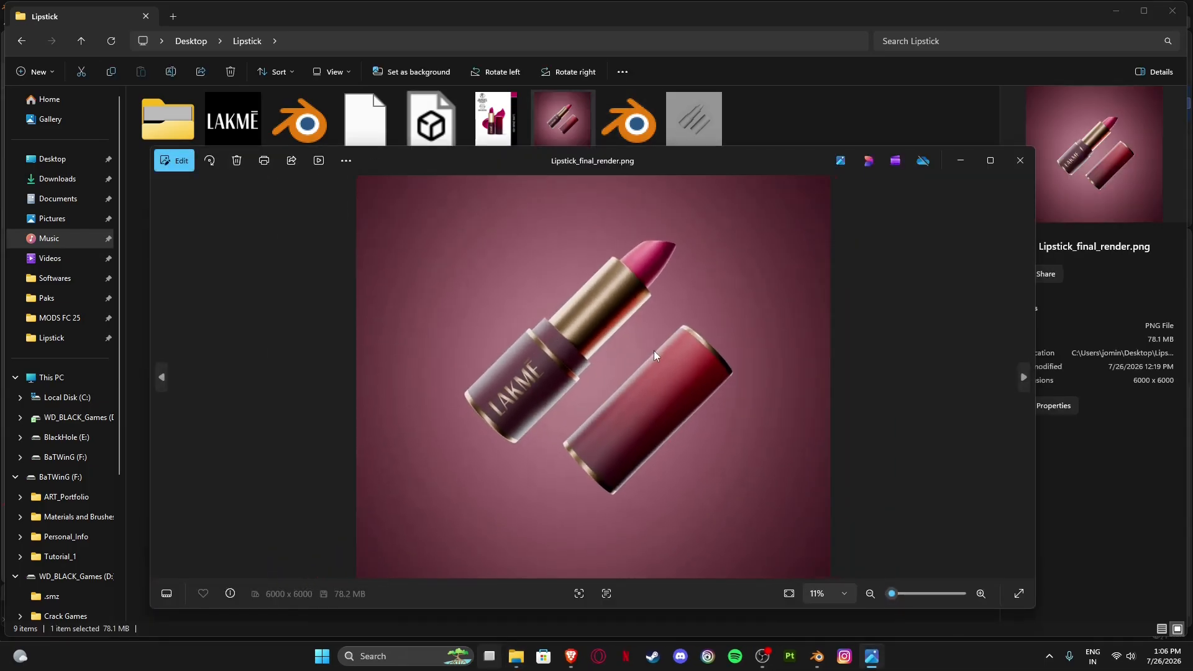
pyautogui.click(1021, 163)
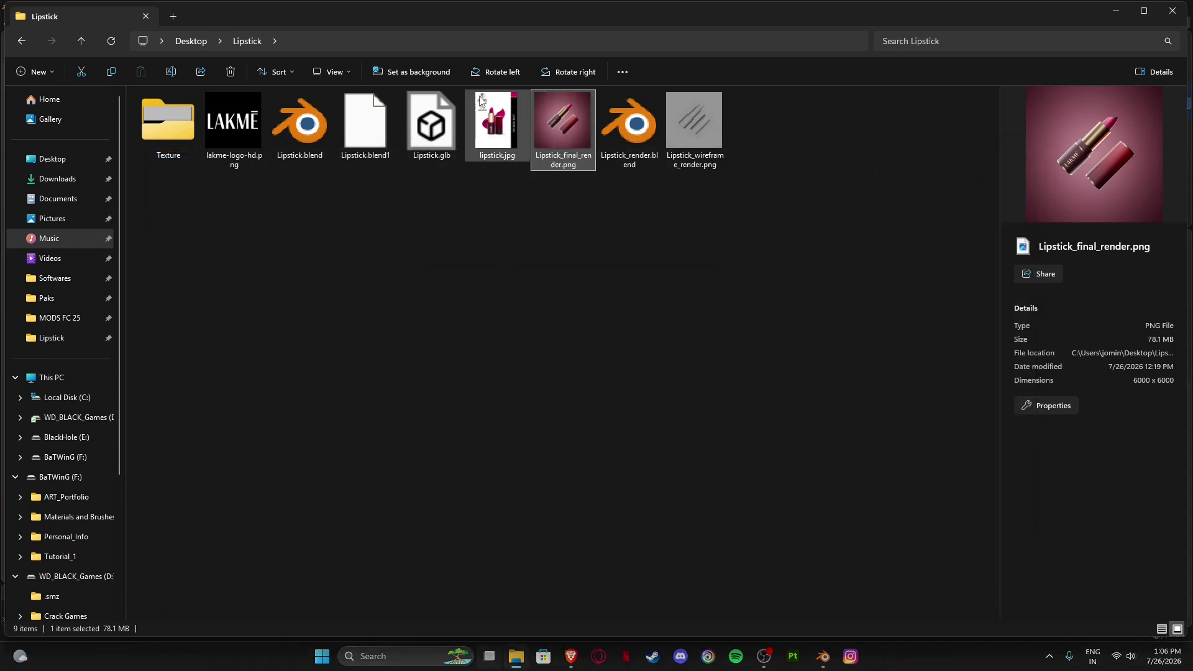
# View Lipstick_wireframe_render.png, examine its wireframe lines up close, and close the image.
pyautogui.doubleClick(686, 127)
pyautogui.scroll(3, 597, 338)
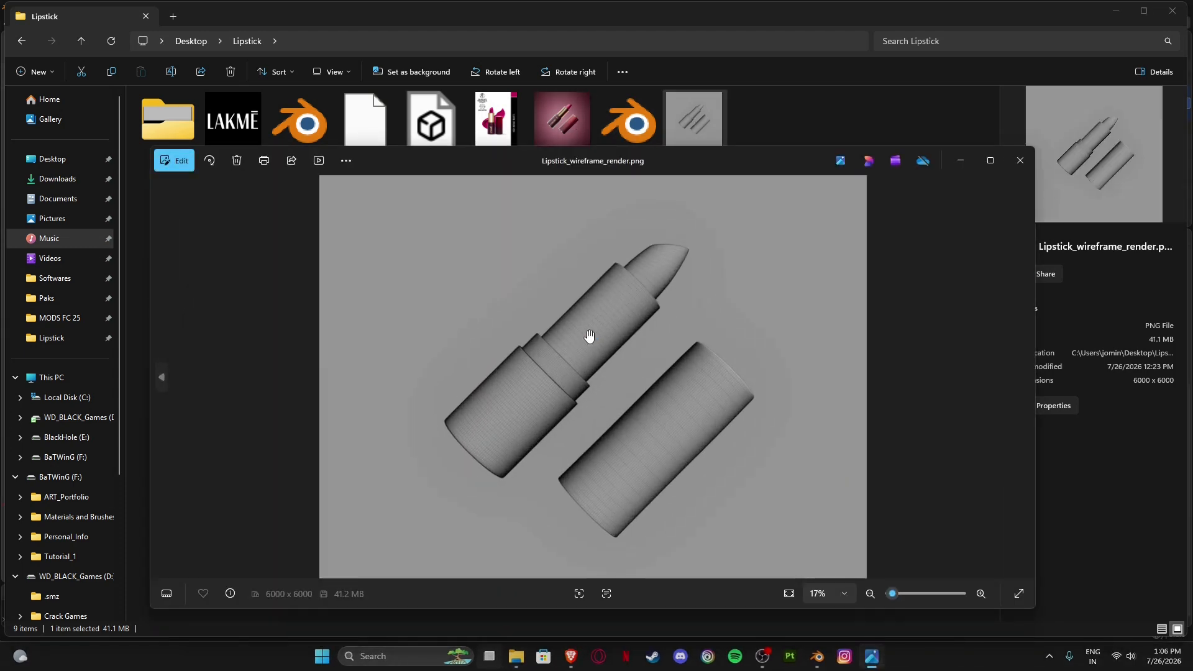
pyautogui.scroll(-3, 606, 330)
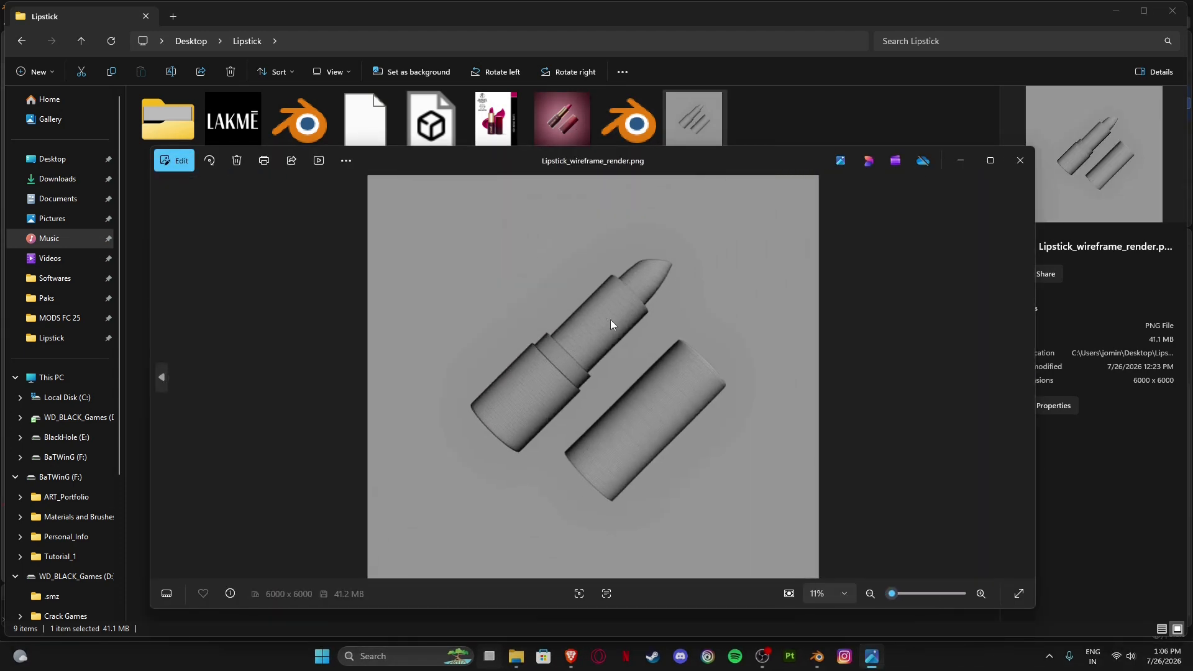
pyautogui.click(1021, 160)
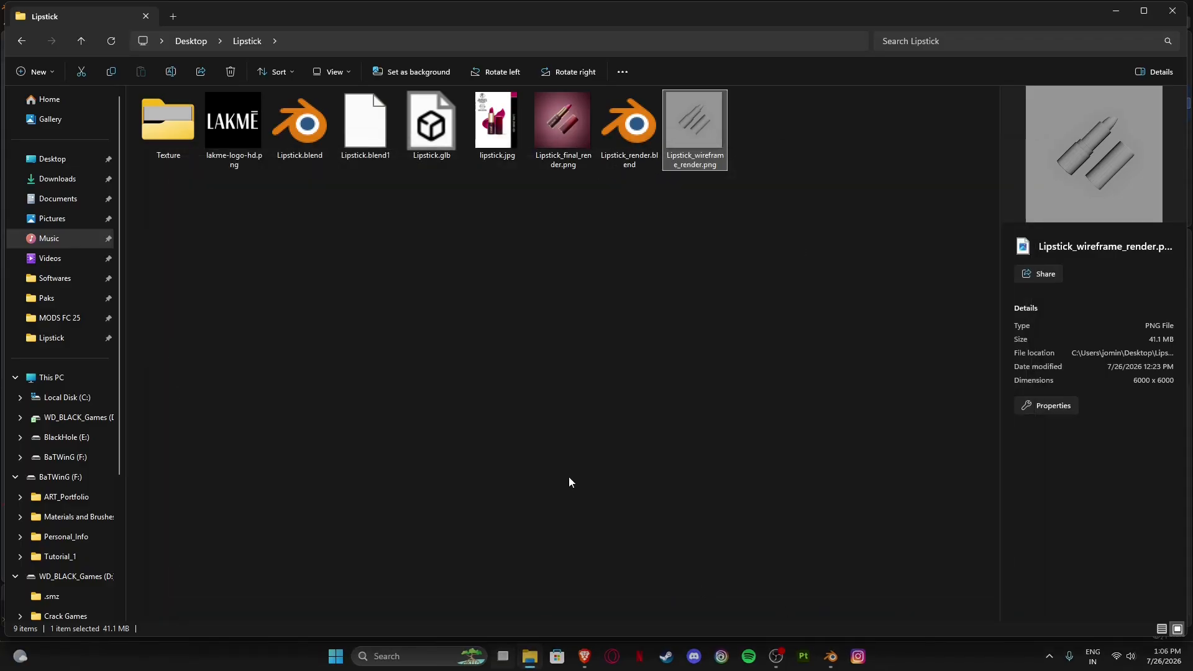
# Switch back to the browser and load photopea.com in a new tab.
pyautogui.click(584, 657)
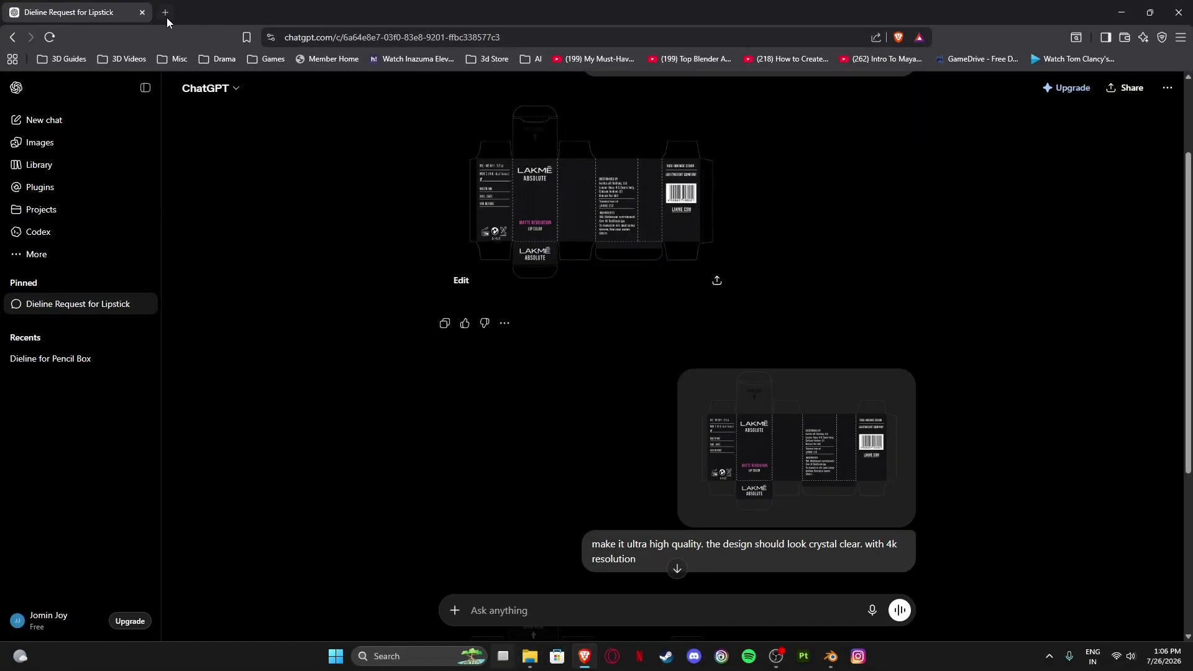
pyautogui.click(165, 13)
pyautogui.write('photopea.com')
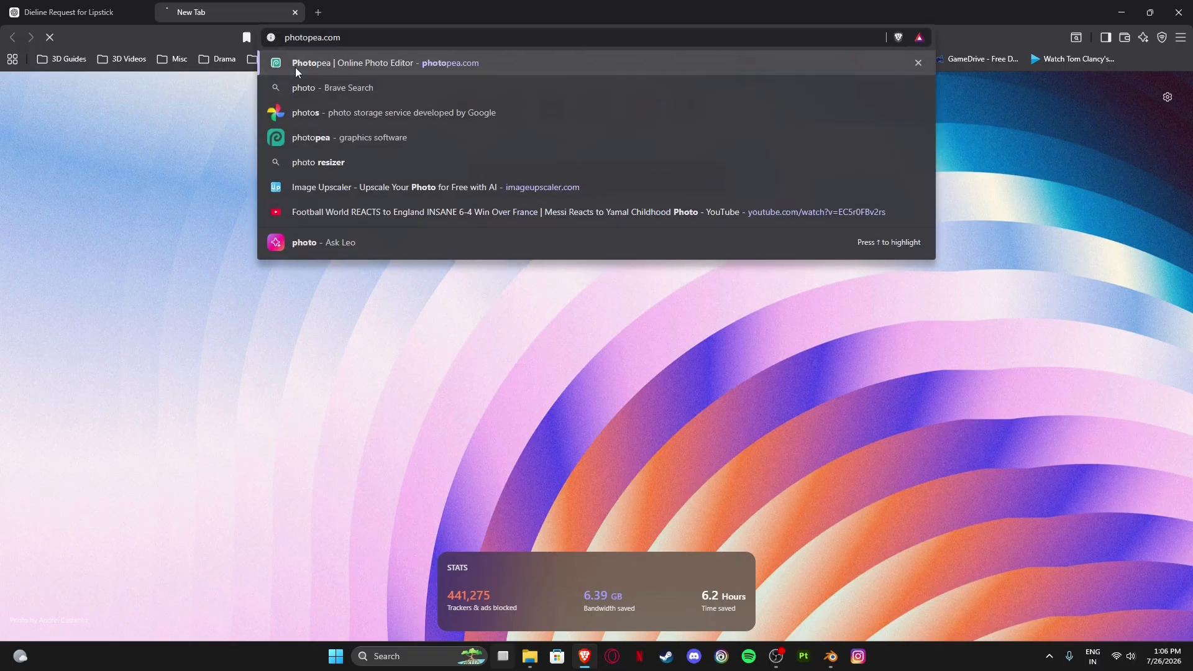
pyautogui.press('Return')
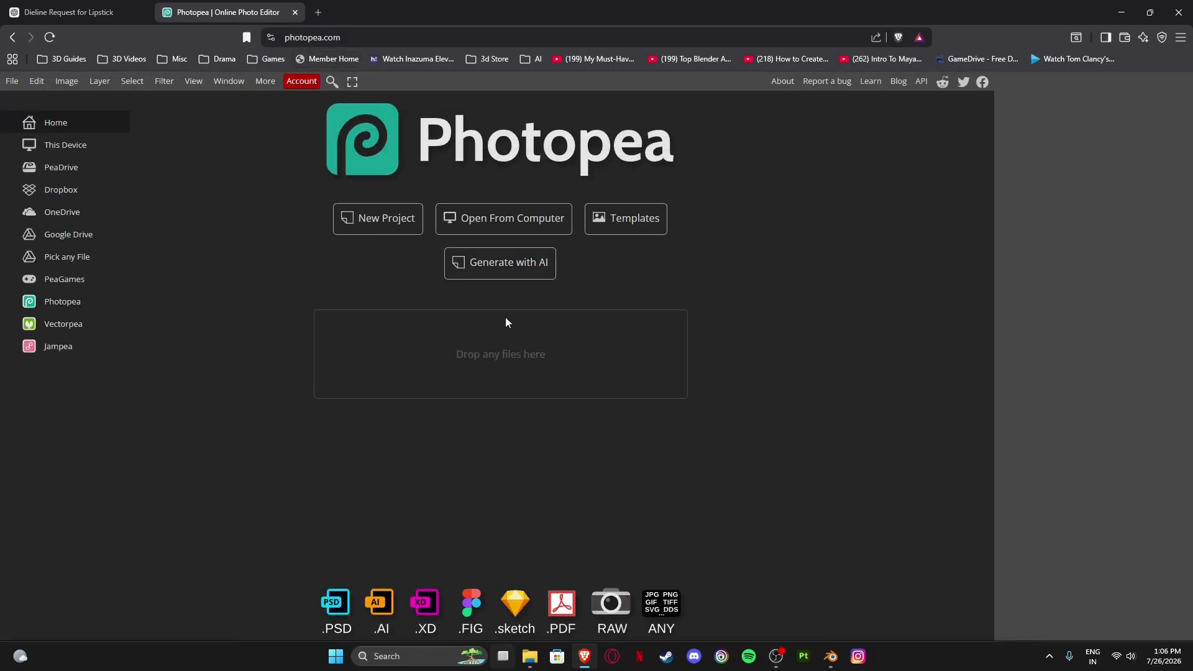
# Load Lipstick_wireframe_render.png from the Lipstick folder into Photopea and maximize the browser window.
pyautogui.moveTo(398, 13); pyautogui.dragTo(328, 218)
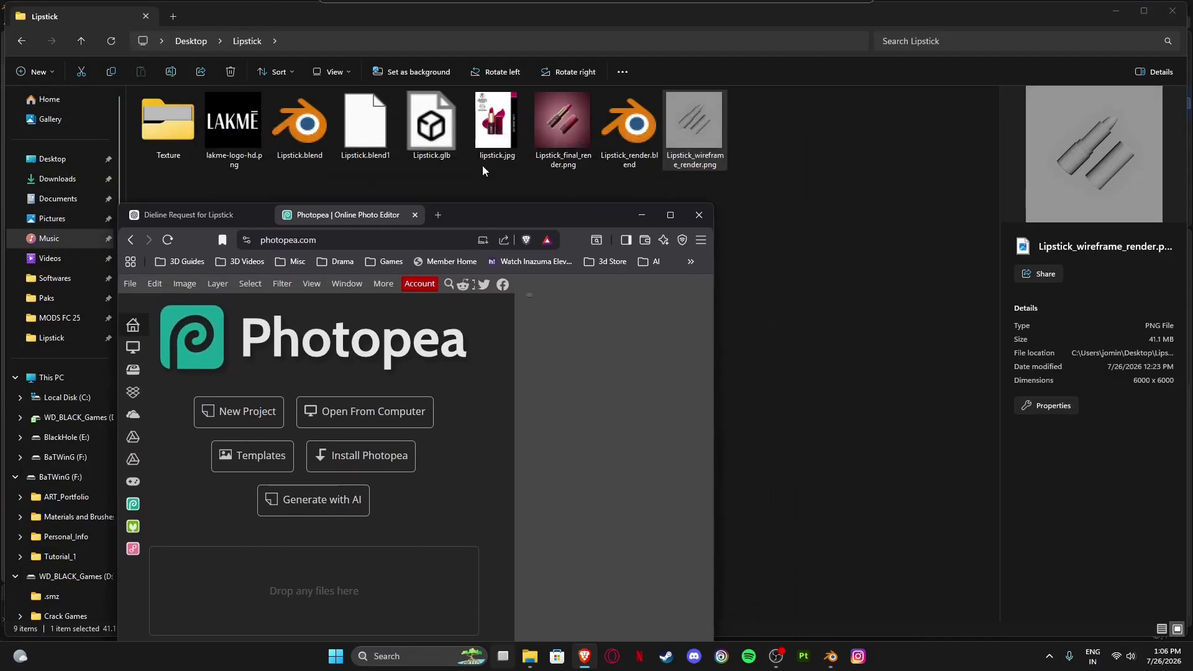
pyautogui.moveTo(695, 131); pyautogui.dragTo(358, 600)
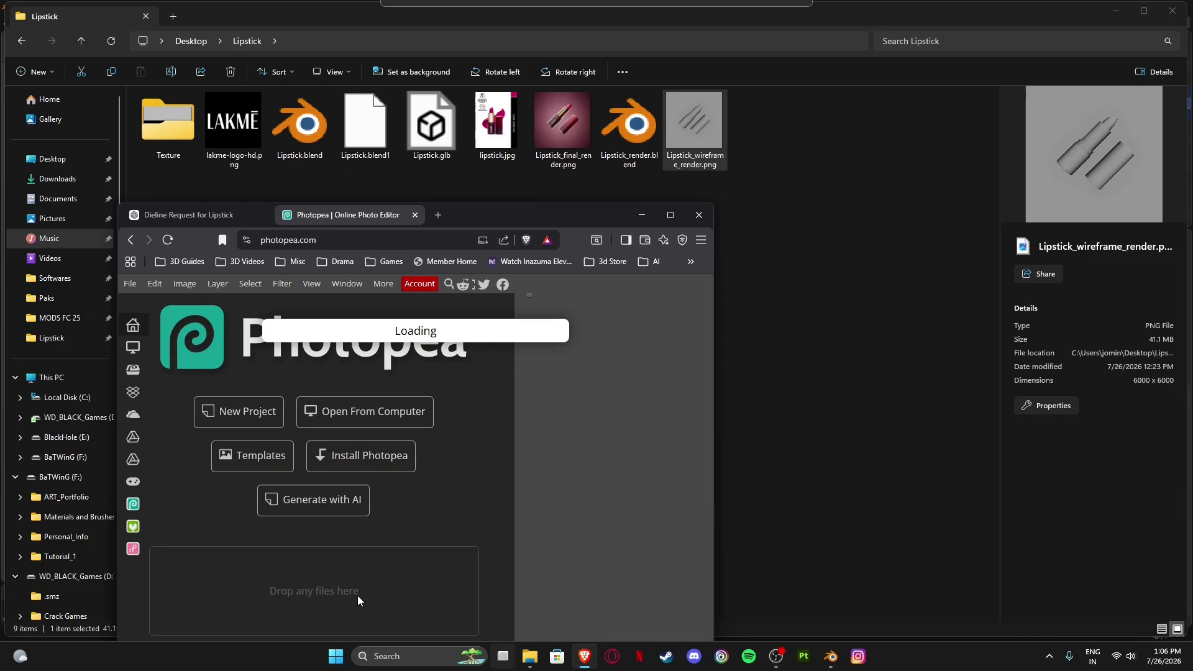
pyautogui.click(670, 215)
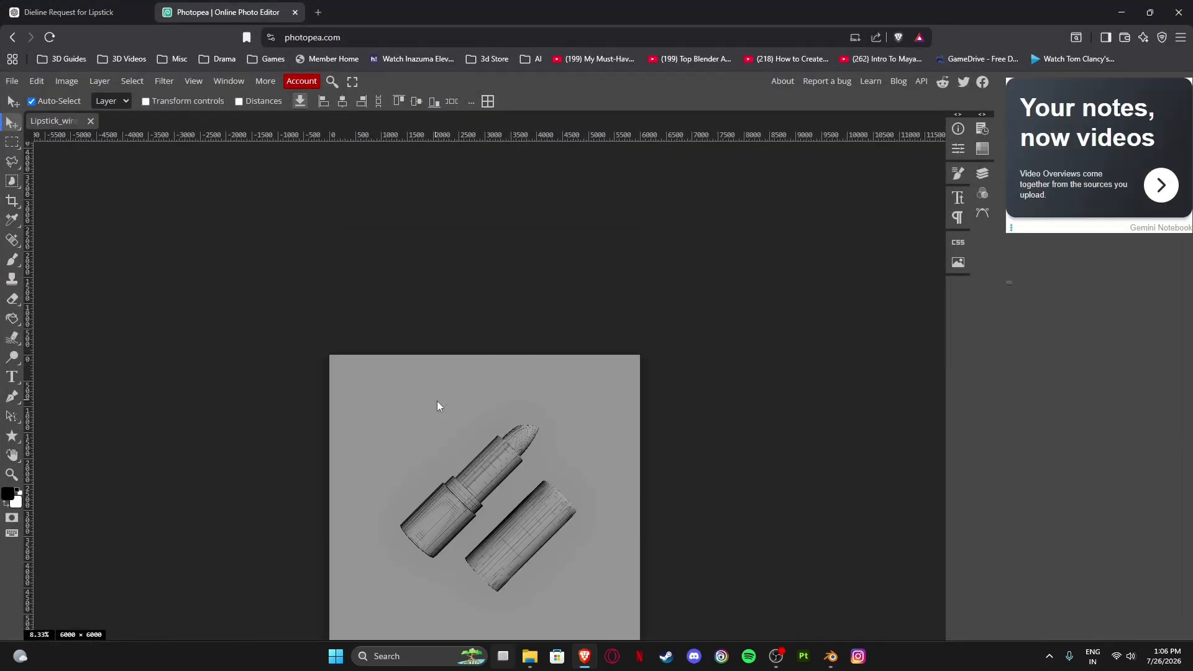
# Add a Levels adjustment layer above the Background layer of the wireframe render and bring its settings fully into view.
pyautogui.scroll(5, 491, 398)
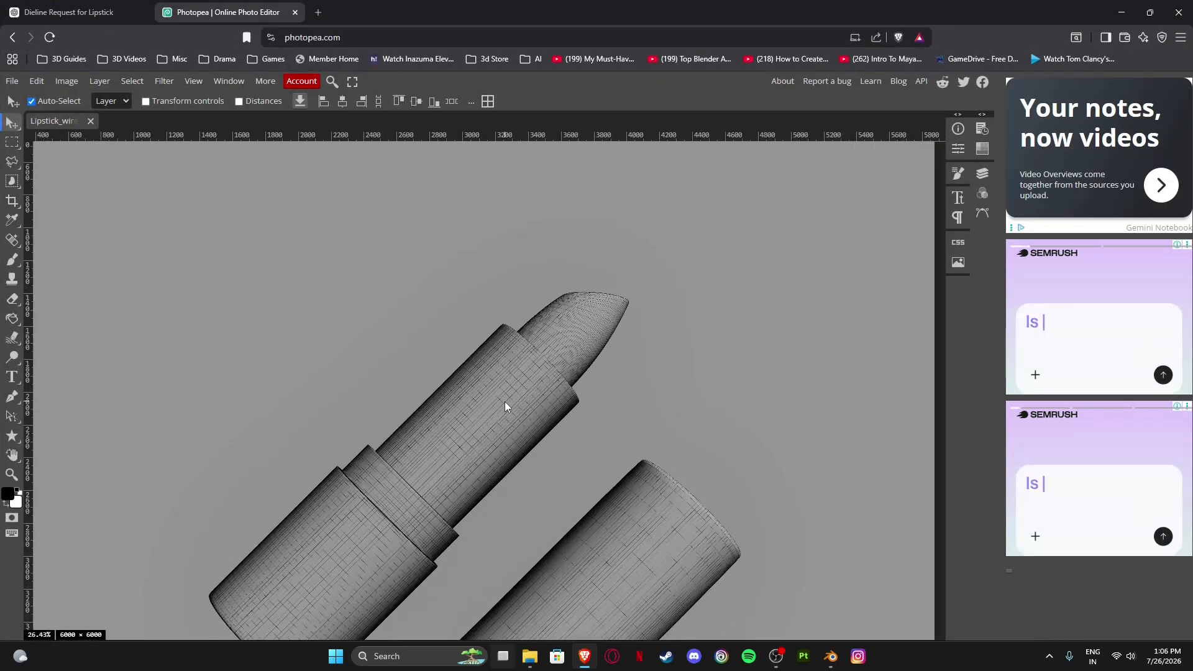
pyautogui.scroll(2, 504, 401)
pyautogui.scroll(-5, 516, 393)
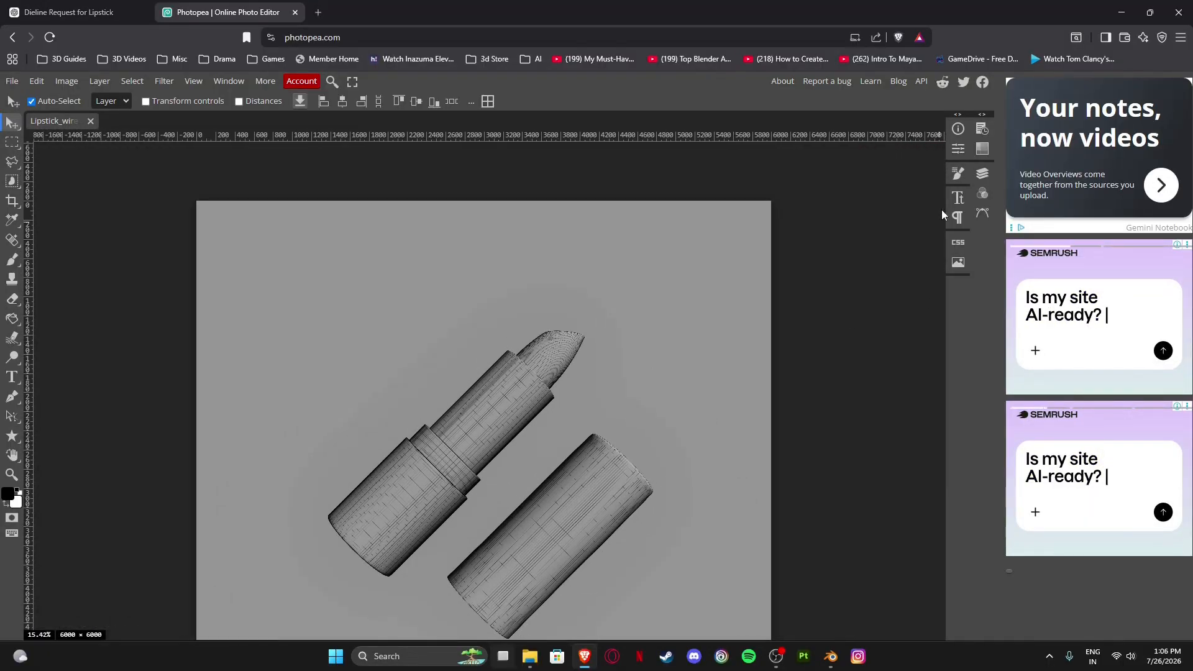
pyautogui.click(982, 175)
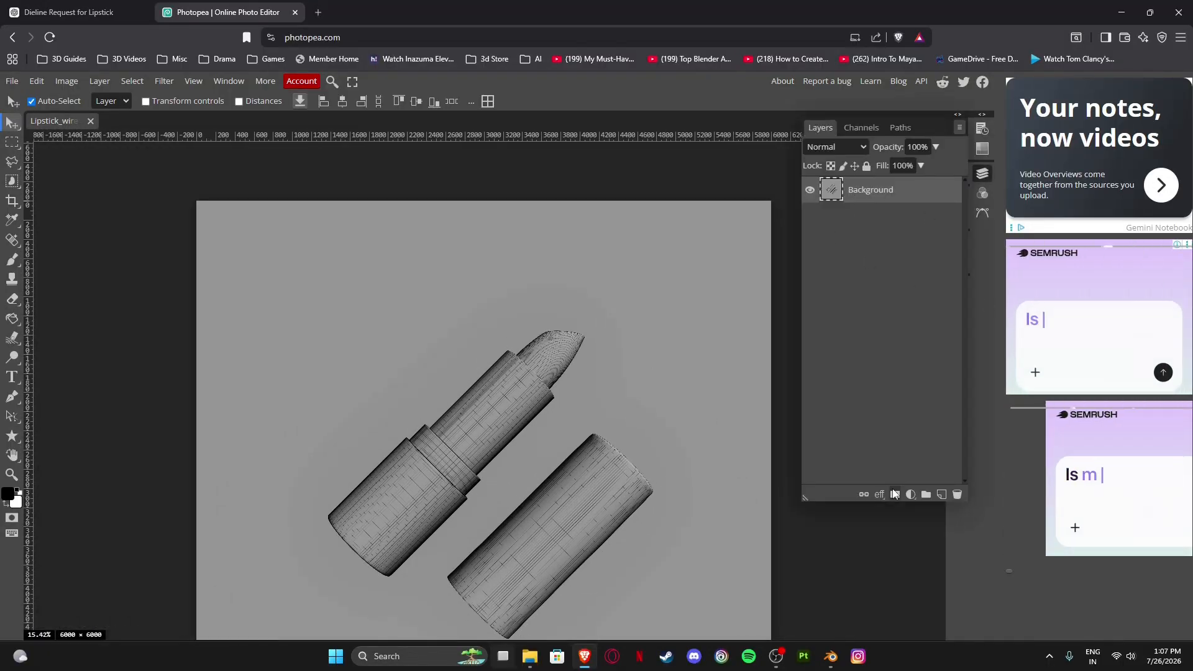
pyautogui.click(912, 495)
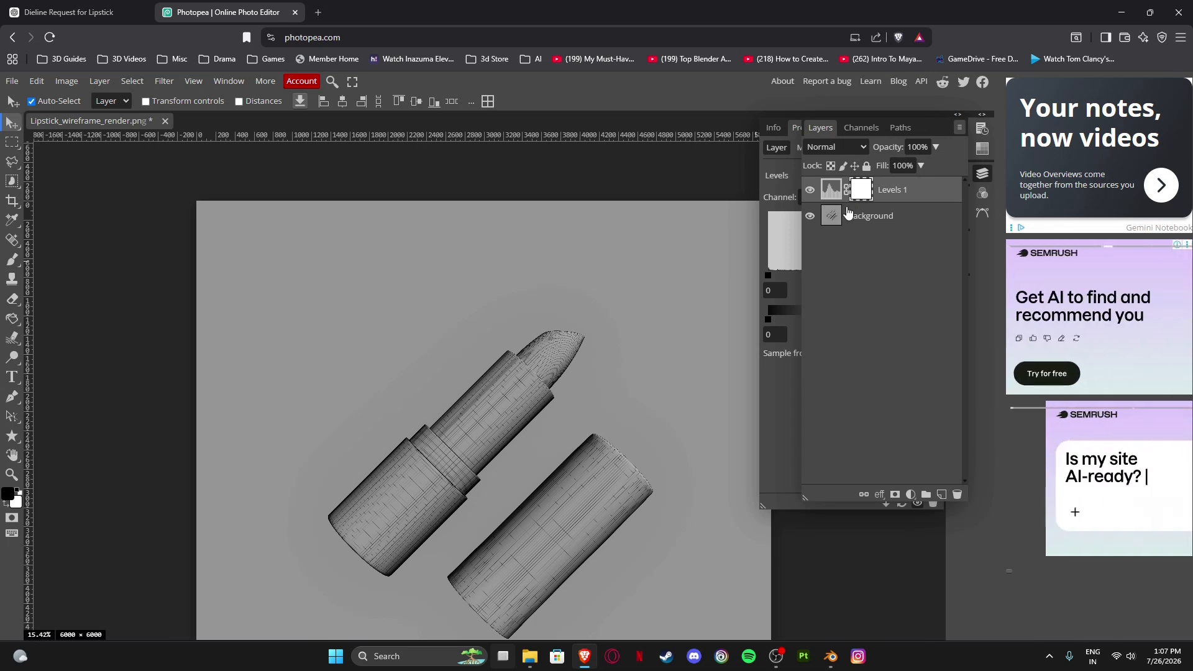
pyautogui.click(861, 192)
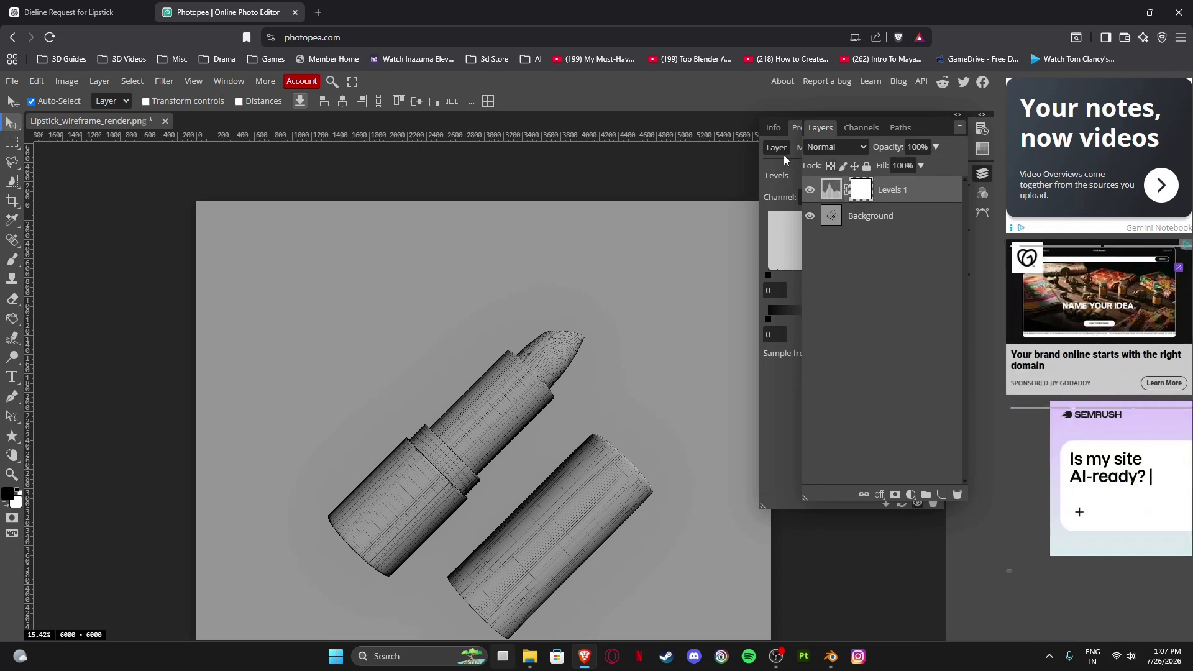
pyautogui.click(983, 175)
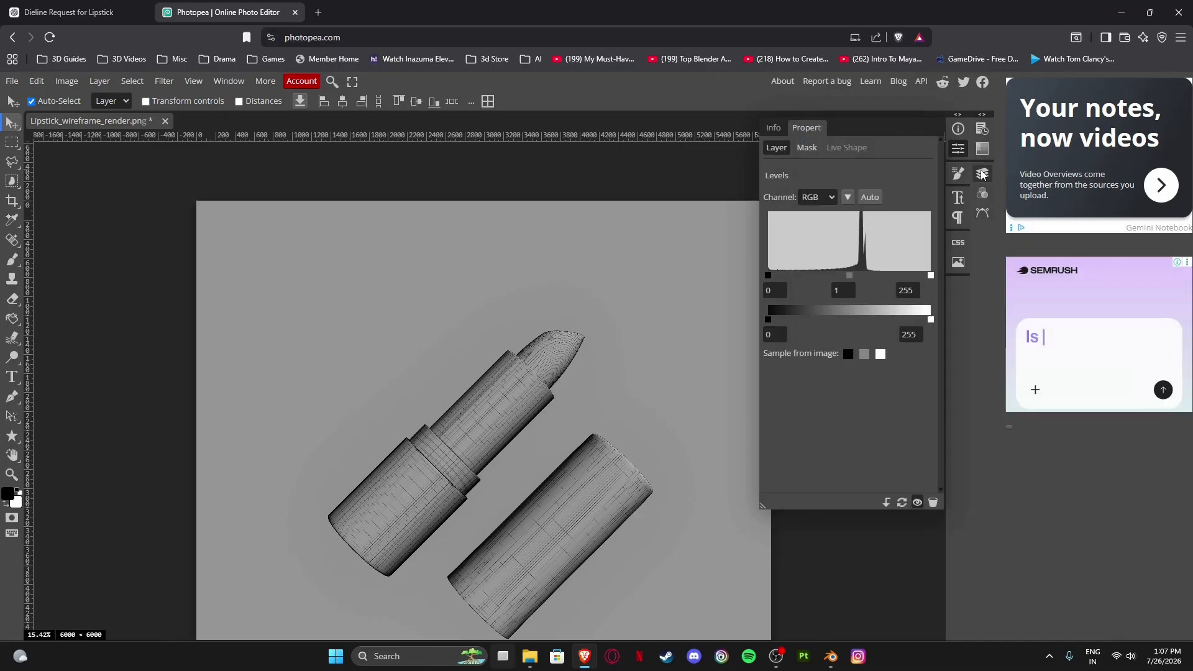
# Set the Levels input black point to 11 and white point to 145 on the wireframe render.
pyautogui.moveTo(770, 275); pyautogui.dragTo(803, 275)
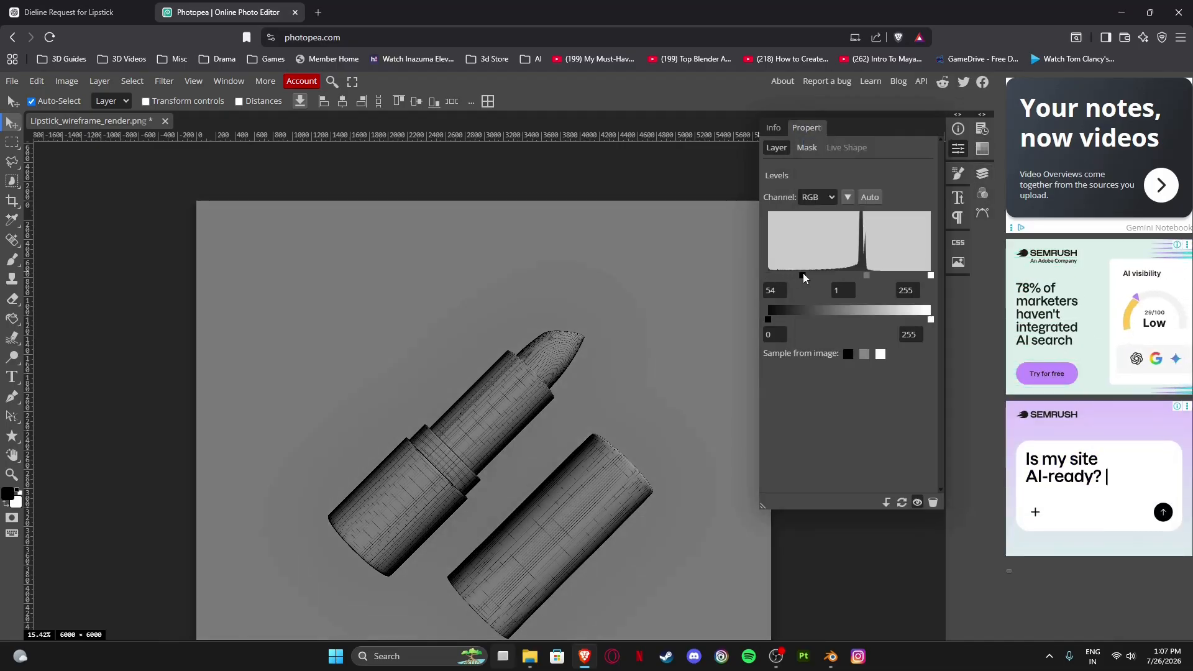
pyautogui.moveTo(930, 275); pyautogui.dragTo(759, 277)
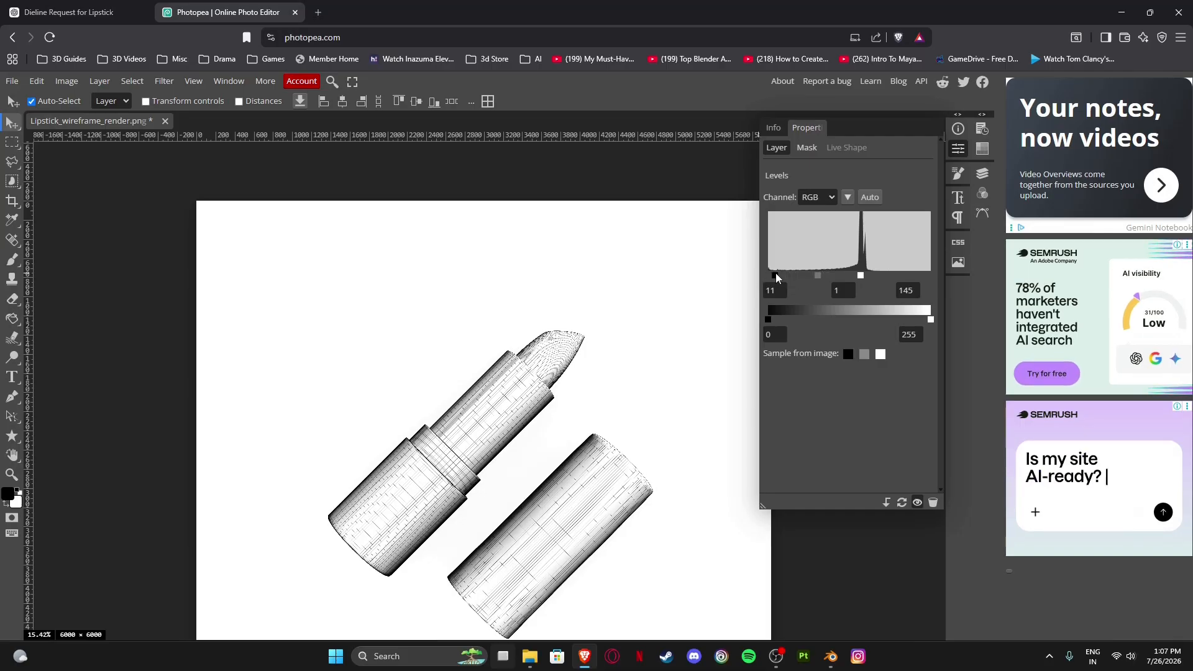
pyautogui.click(831, 543)
# Examine the adjusted wireframe lines on the lipstick bullet, tube and cap up close, and return to the full image.
pyautogui.keyDown('alt'); pyautogui.scroll(3, 538, 456); pyautogui.keyUp('alt')
pyautogui.keyDown('alt'); pyautogui.scroll(7, 542, 458); pyautogui.keyUp('alt')
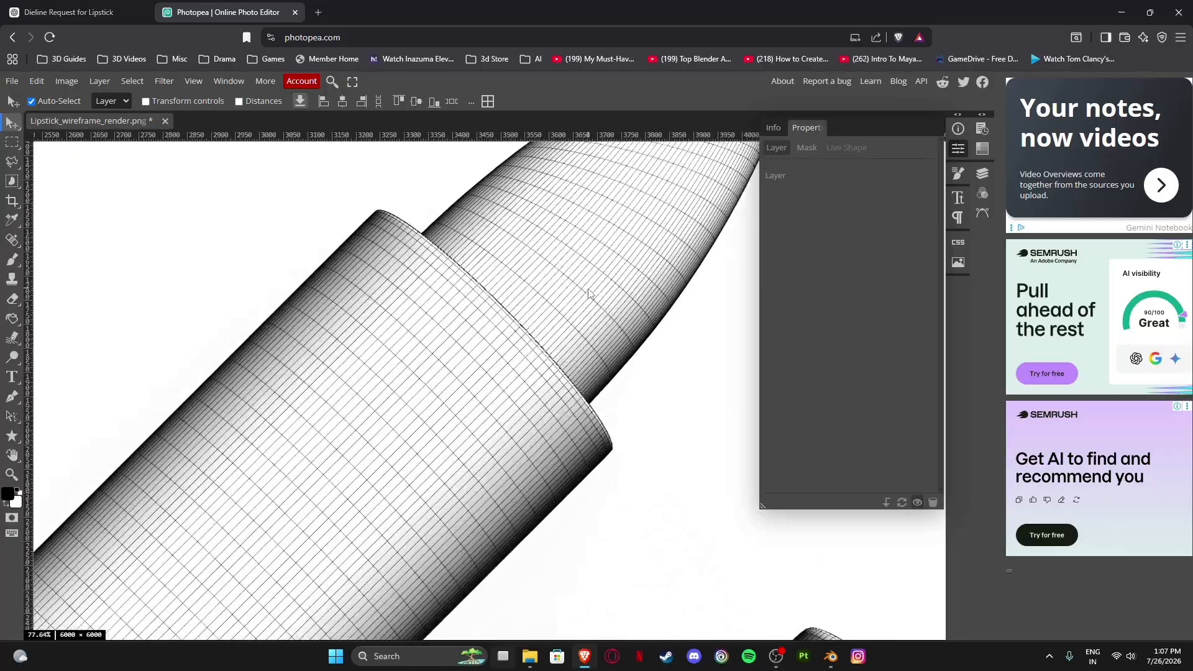
pyautogui.keyDown('alt'); pyautogui.scroll(-7, 621, 213); pyautogui.keyUp('alt')
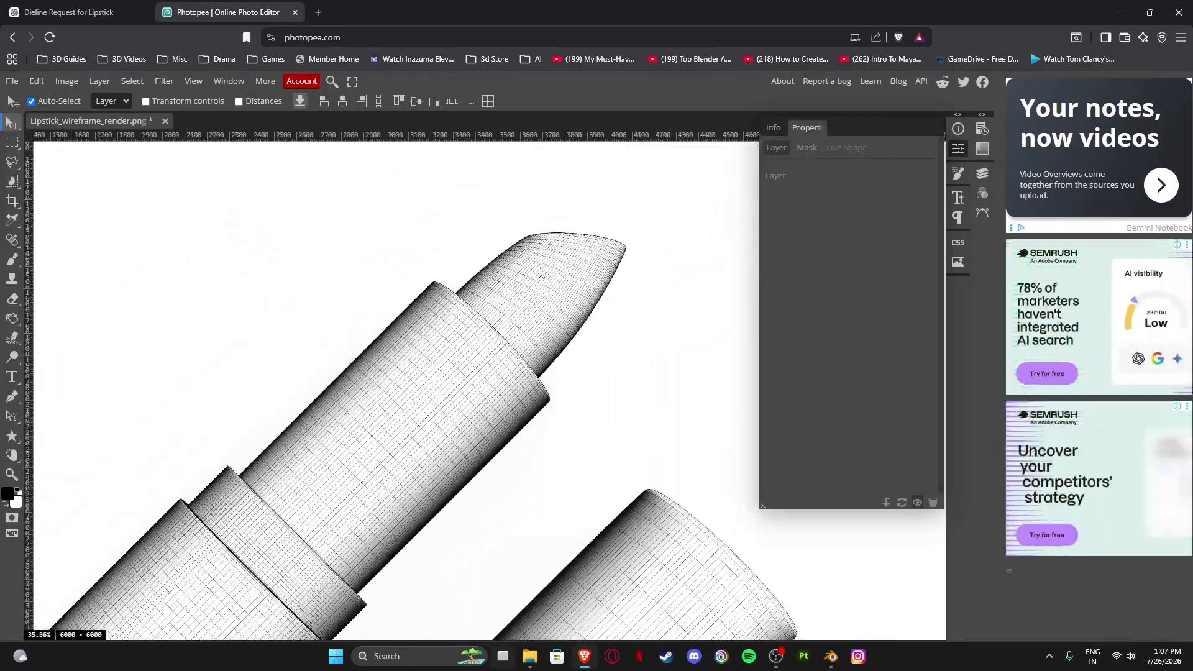
pyautogui.keyDown('alt'); pyautogui.scroll(2, 624, 438); pyautogui.keyUp('alt')
pyautogui.keyDown('alt'); pyautogui.scroll(6, 631, 348); pyautogui.keyUp('alt')
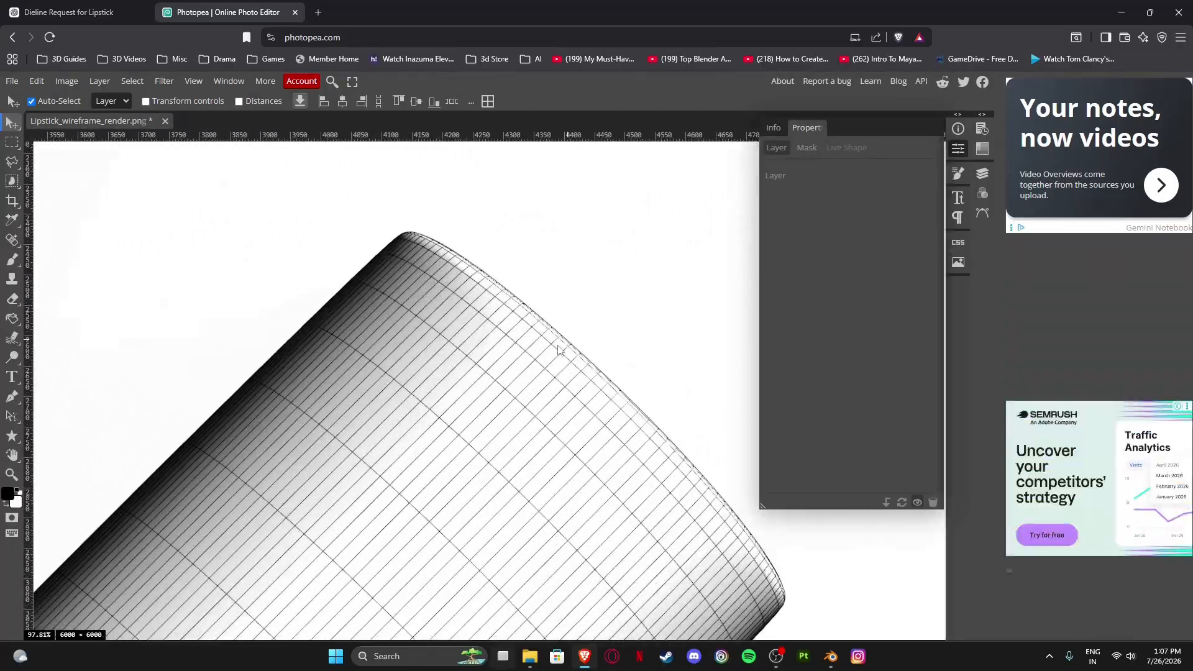
pyautogui.keyDown('alt'); pyautogui.scroll(-12, 564, 361); pyautogui.keyUp('alt')
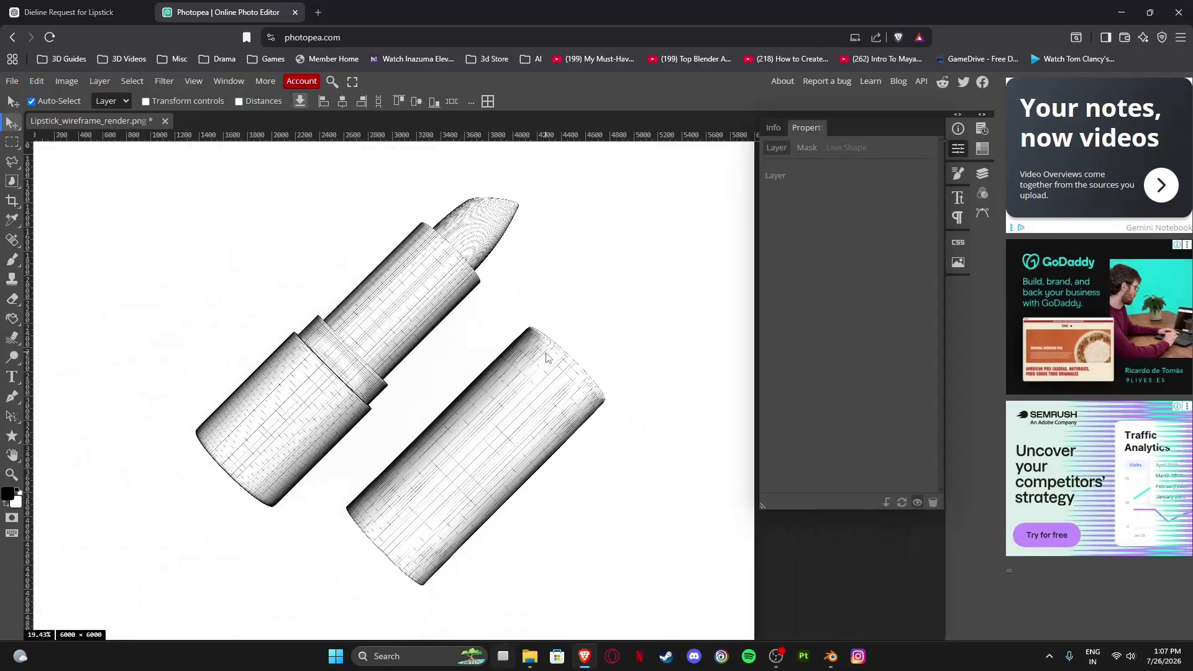
pyautogui.keyDown('alt'); pyautogui.scroll(2, 433, 322); pyautogui.keyUp('alt')
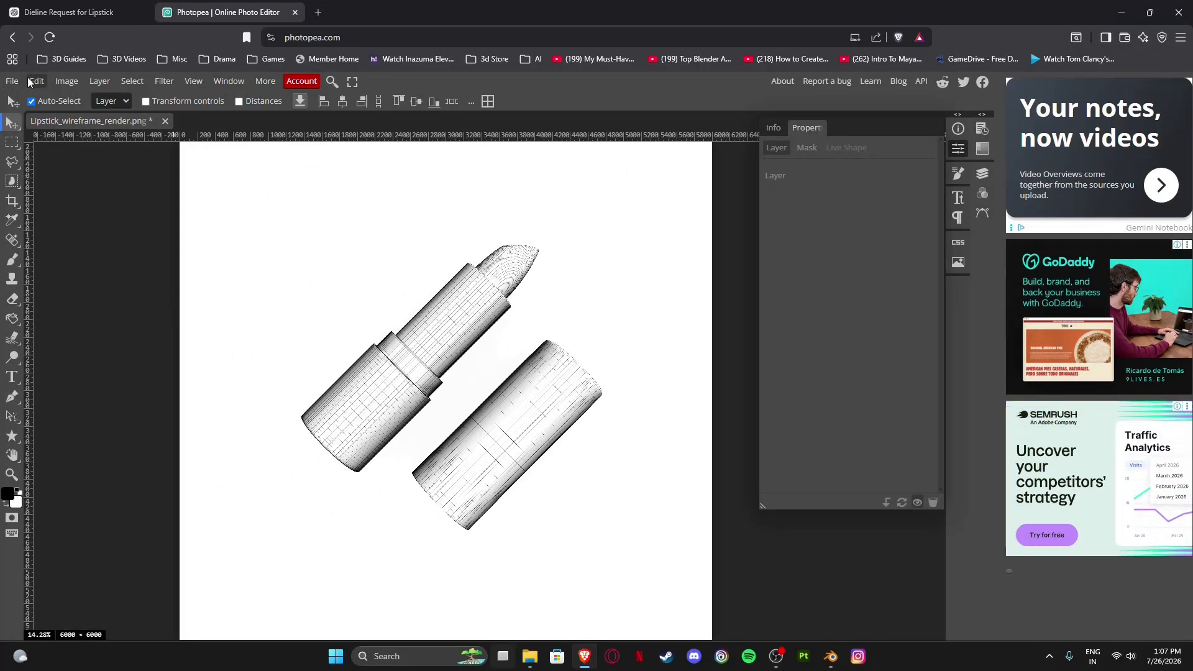
# Export the adjusted image as a 6000 × 6000 px PNG at 100% quality, replacing Lipstick_wireframe_render.png in the Lipstick folder.
pyautogui.click(12, 81)
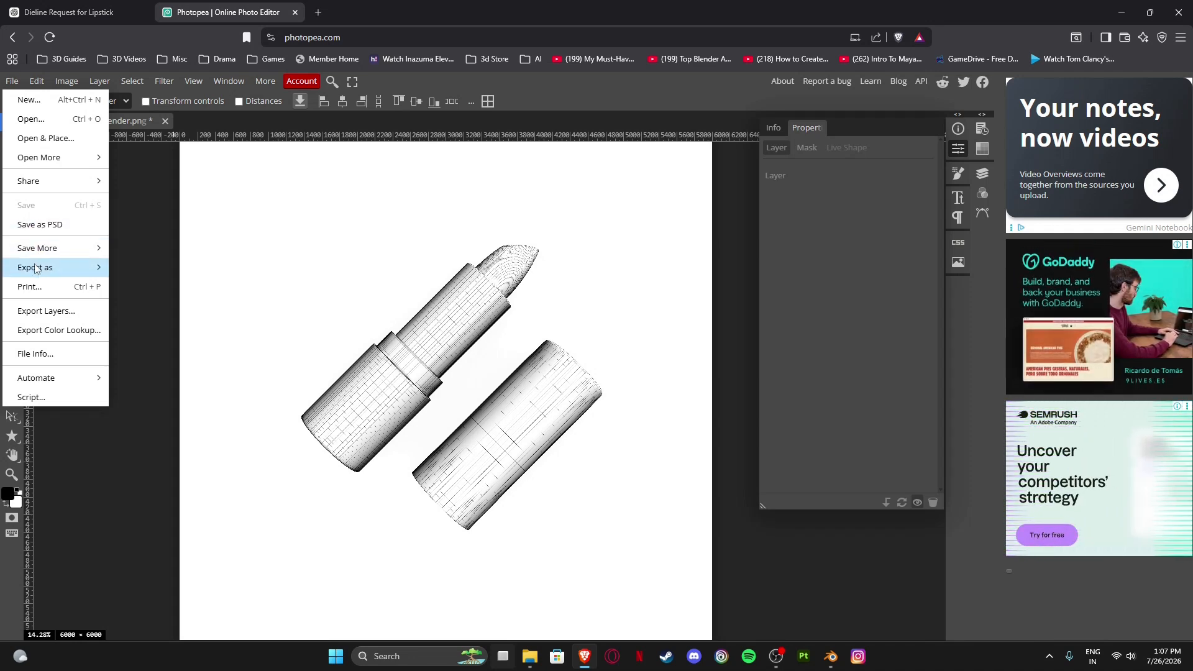
pyautogui.moveTo(35, 269)
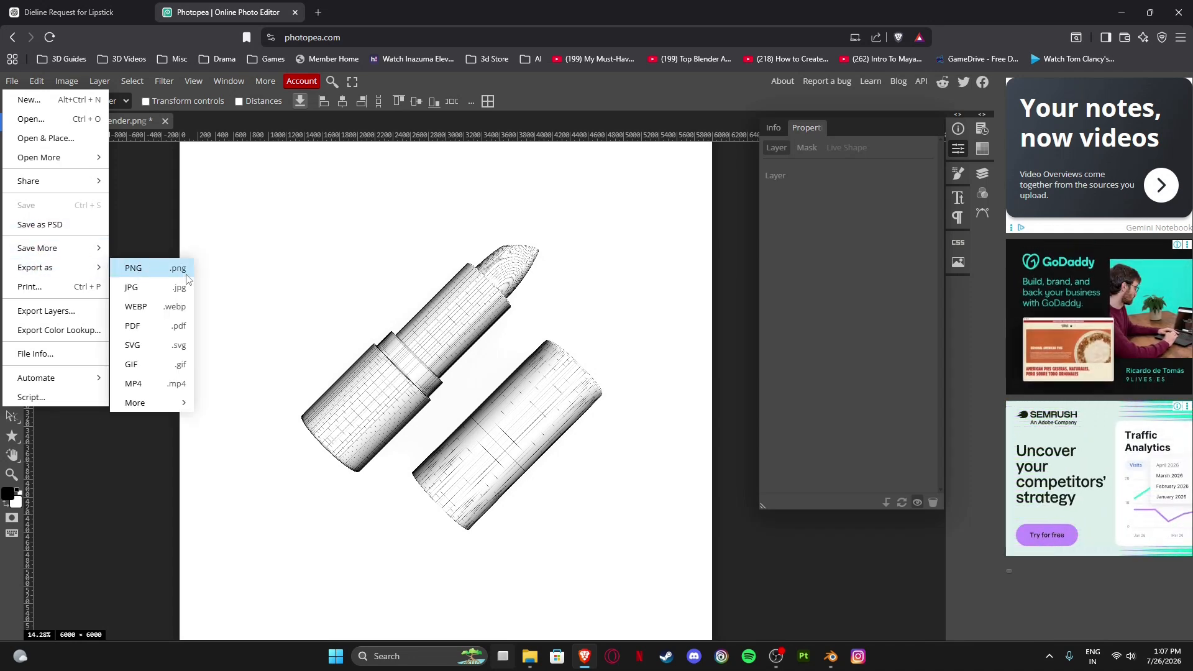
pyautogui.click(134, 268)
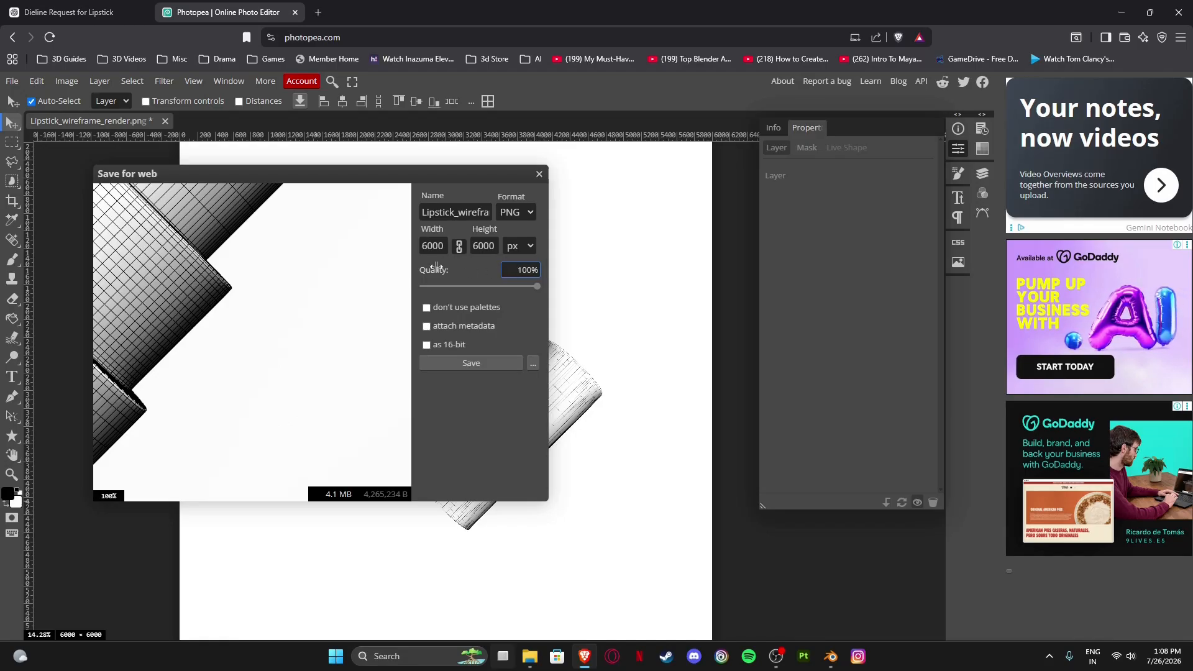
pyautogui.click(522, 214)
pyautogui.click(520, 213)
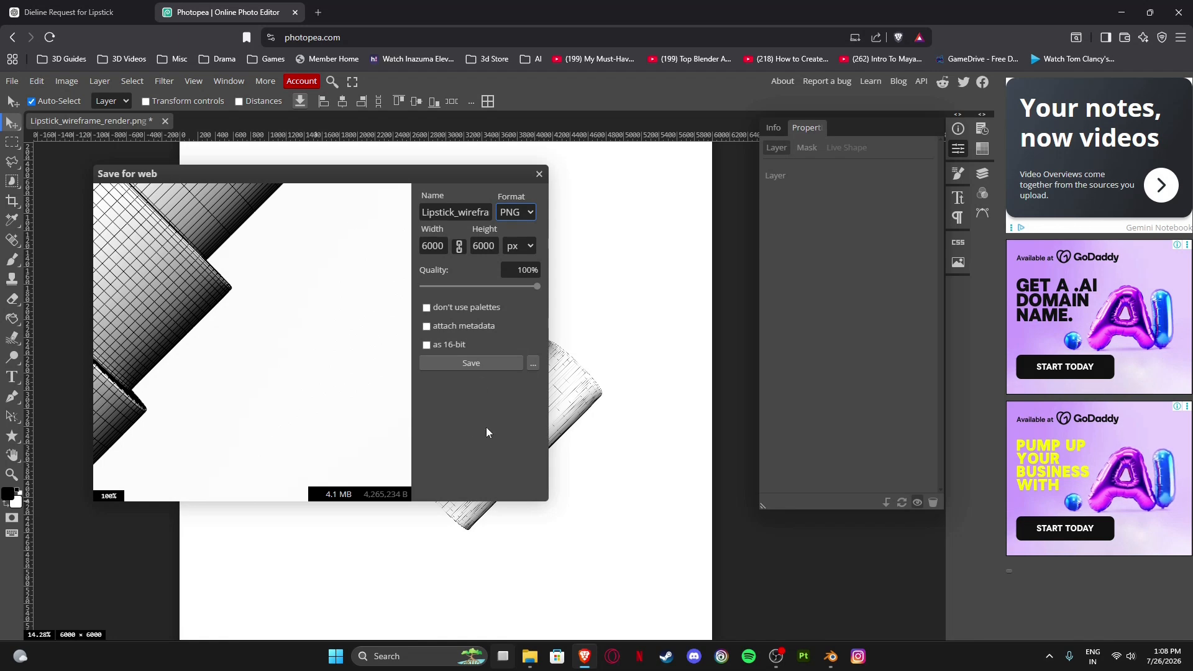
pyautogui.click(469, 363)
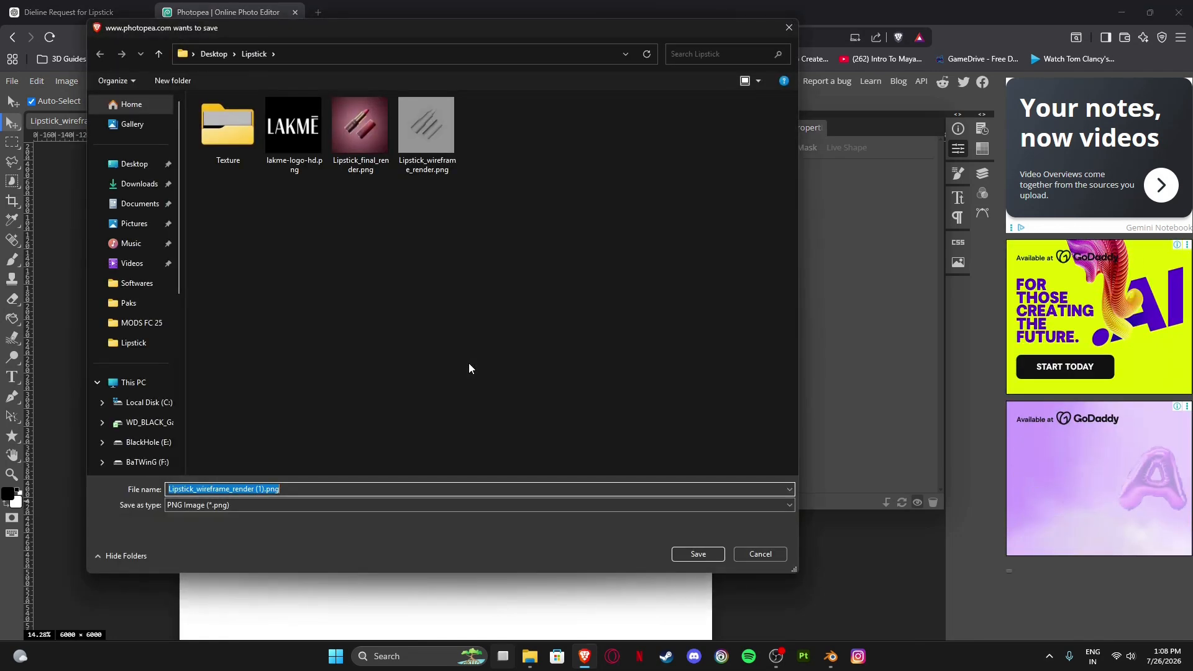
pyautogui.click(413, 146)
pyautogui.press('Return')
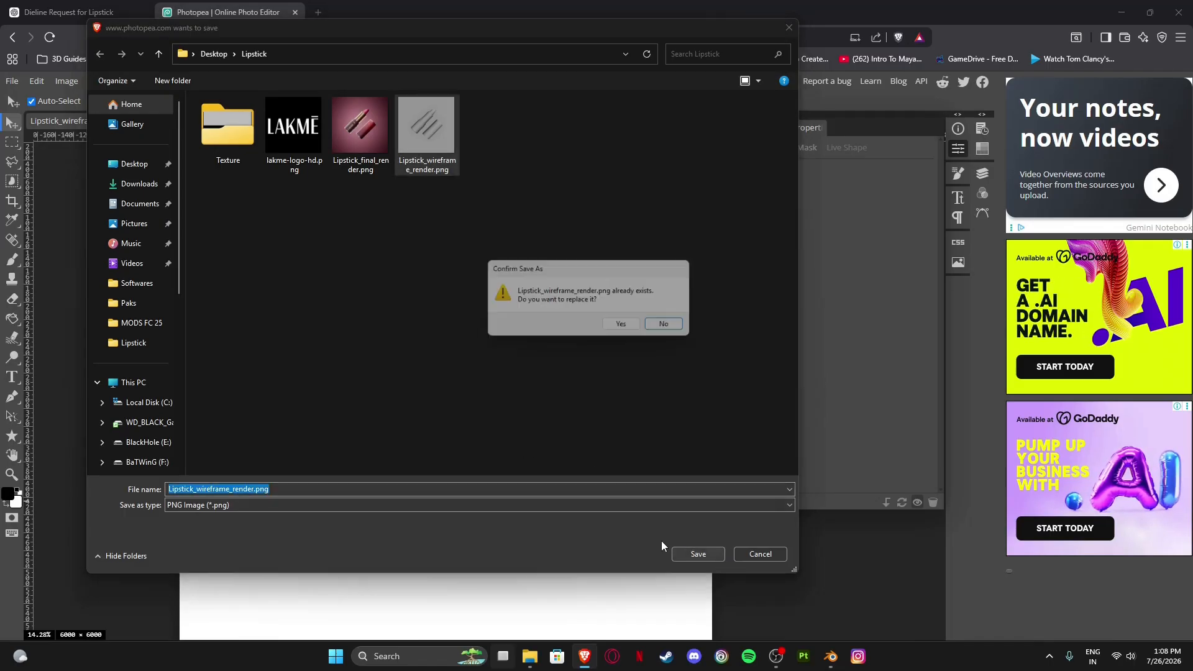
pyautogui.click(619, 324)
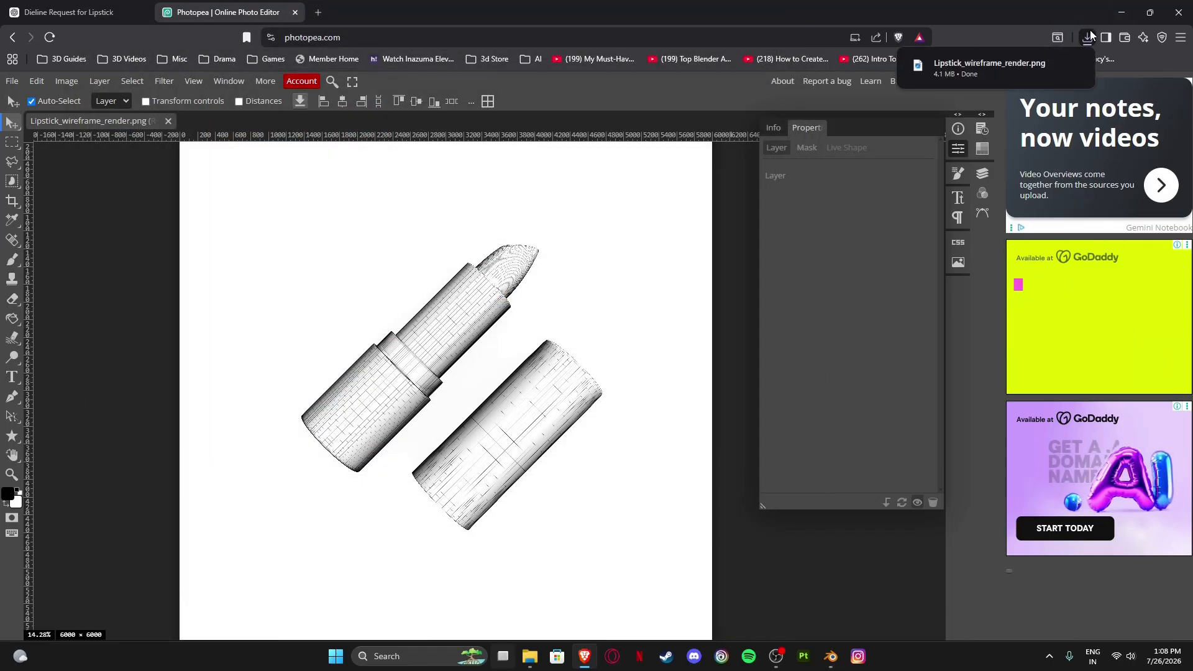
# Close Photopea, put the browser away and review the Lipstick folder's files, including the re-exported Lipstick_wireframe_render.png.
pyautogui.click(296, 12)
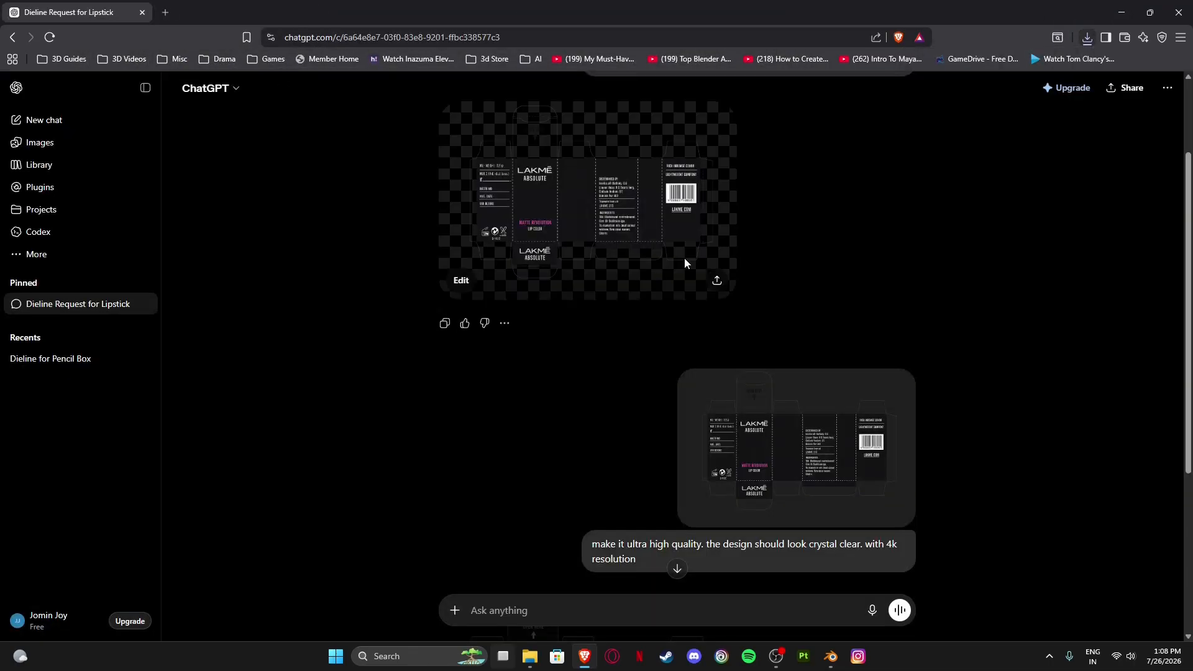
pyautogui.click(1123, 12)
pyautogui.click(569, 215)
pyautogui.click(558, 134)
pyautogui.click(709, 140)
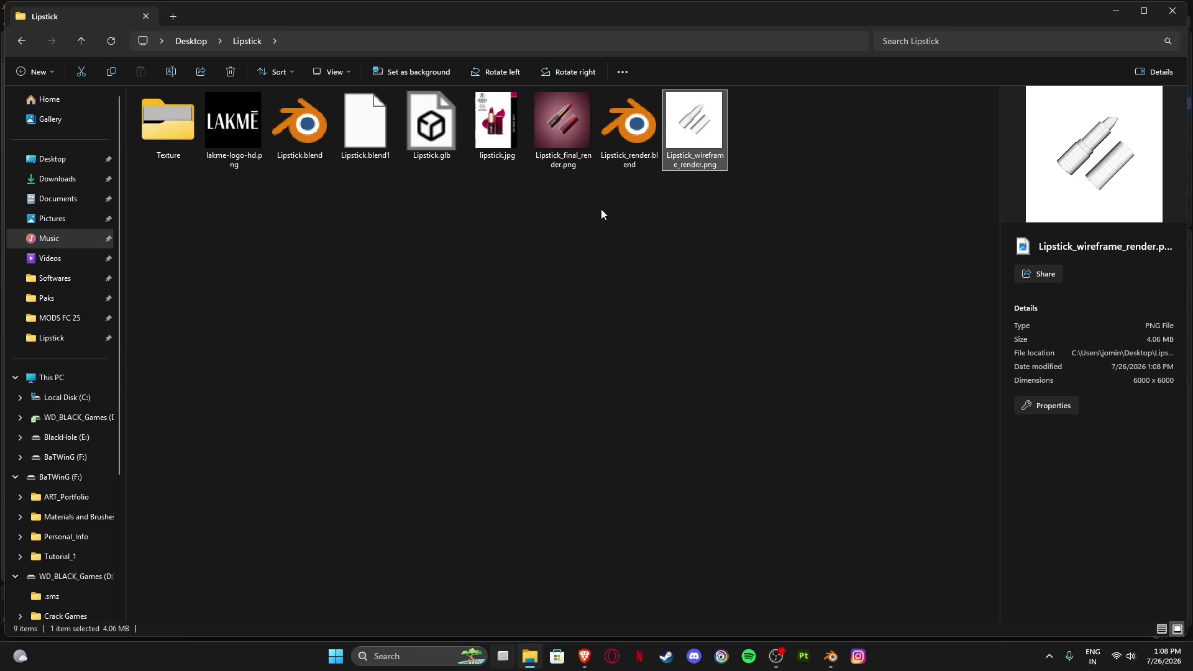
pyautogui.click(566, 251)
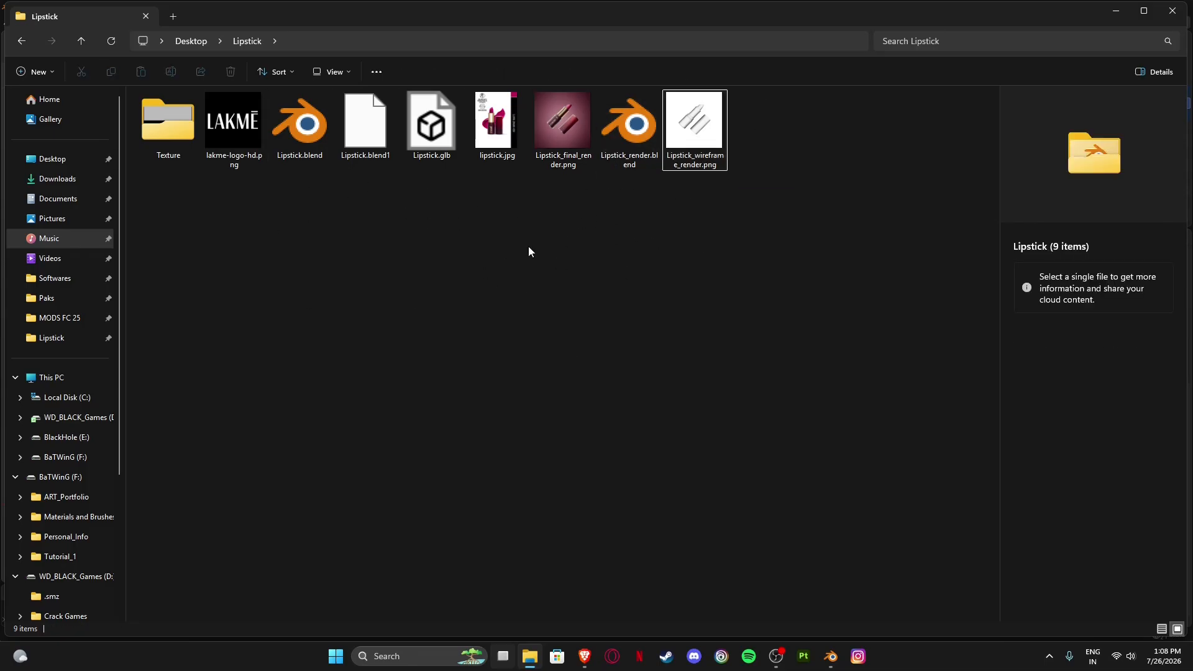
pyautogui.click(504, 142)
pyautogui.click(364, 250)
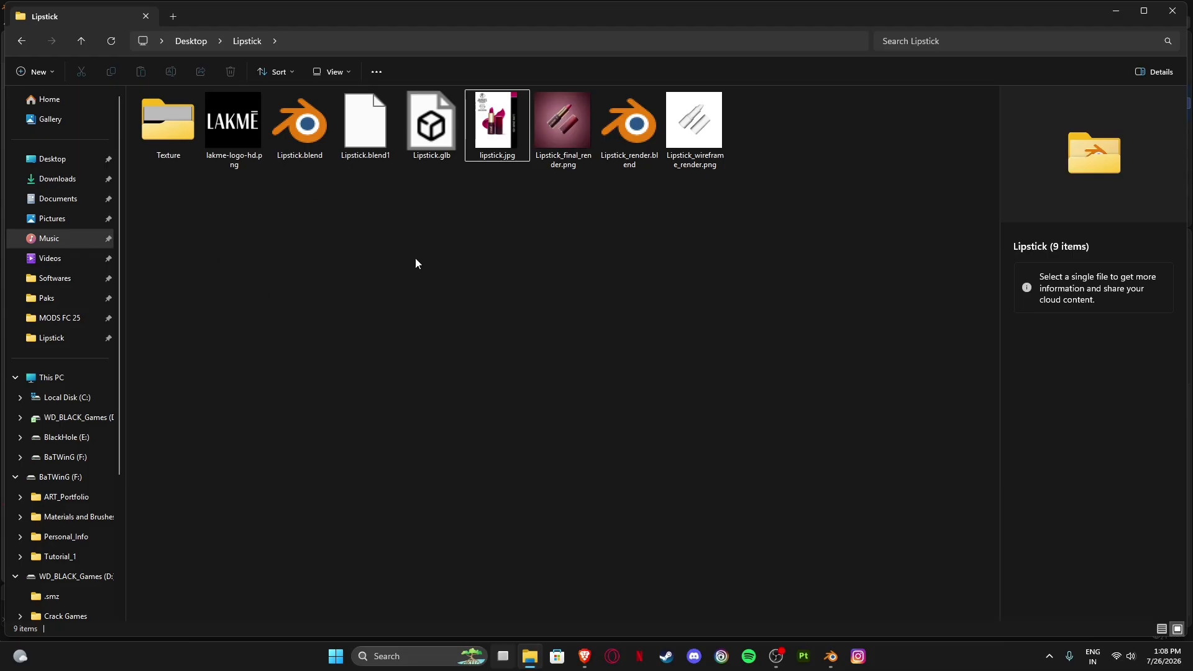
# Close the file browser window and Blender, saving the changes to Lipstick.blend.
pyautogui.click(190, 40)
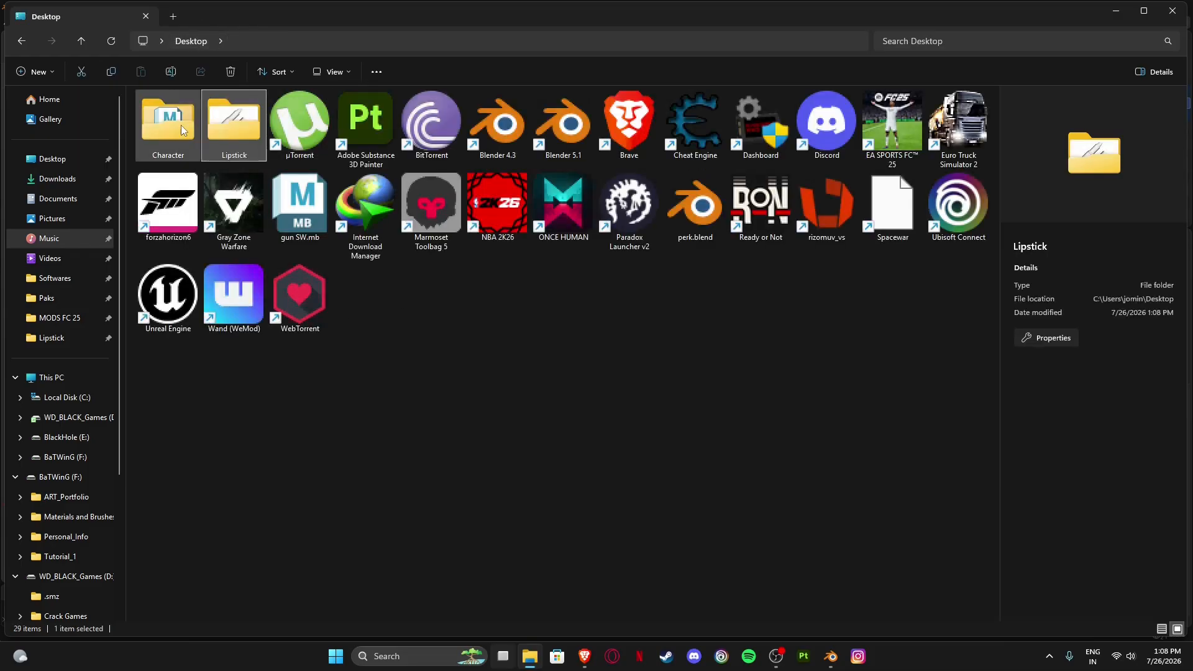
pyautogui.click(1185, 9)
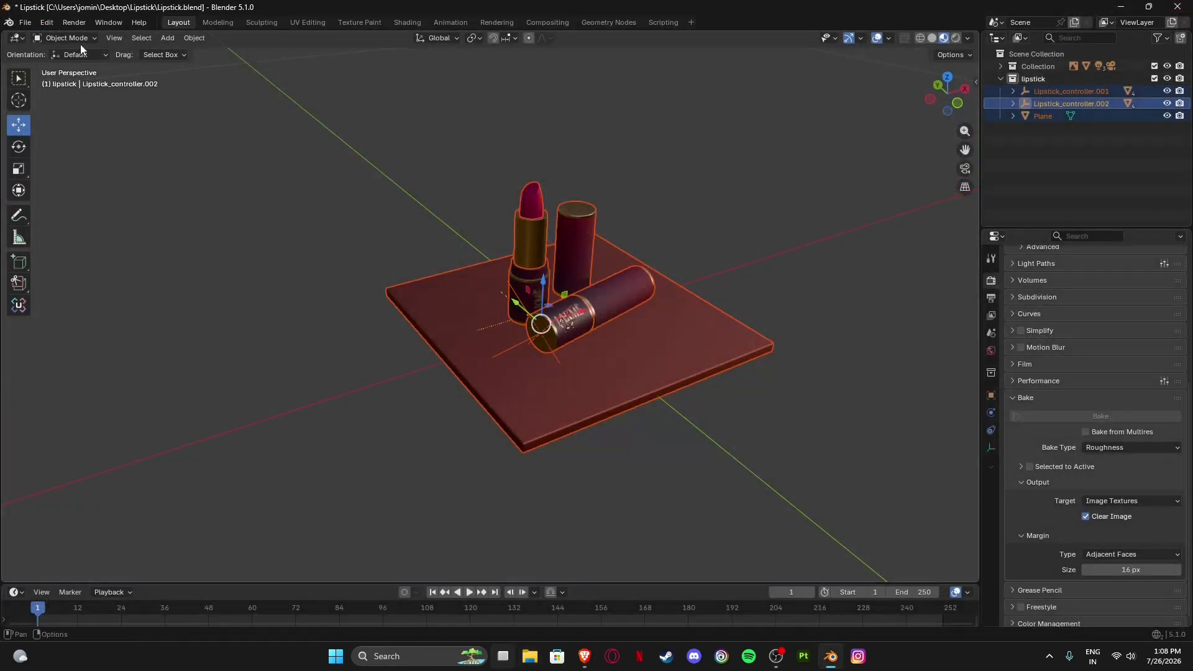
pyautogui.click(1176, 11)
pyautogui.click(538, 348)
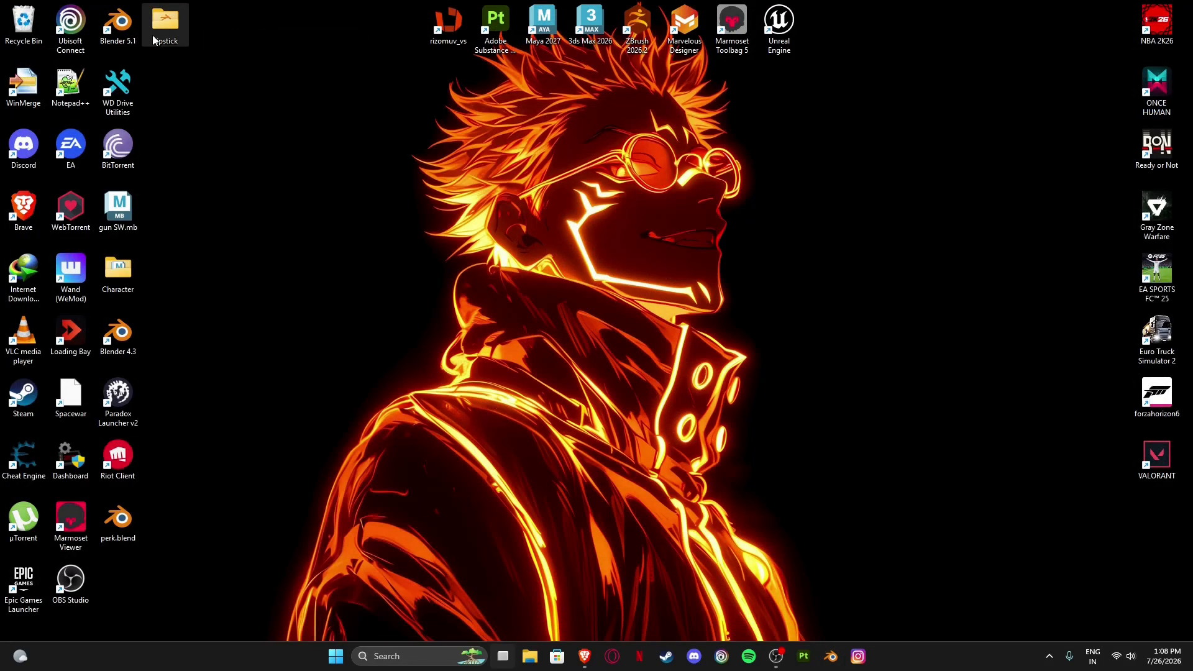
# Compress the Lipstick folder on the desktop into Lipstick.zip and place the archive directly below the folder.
pyautogui.rightClick(162, 24)
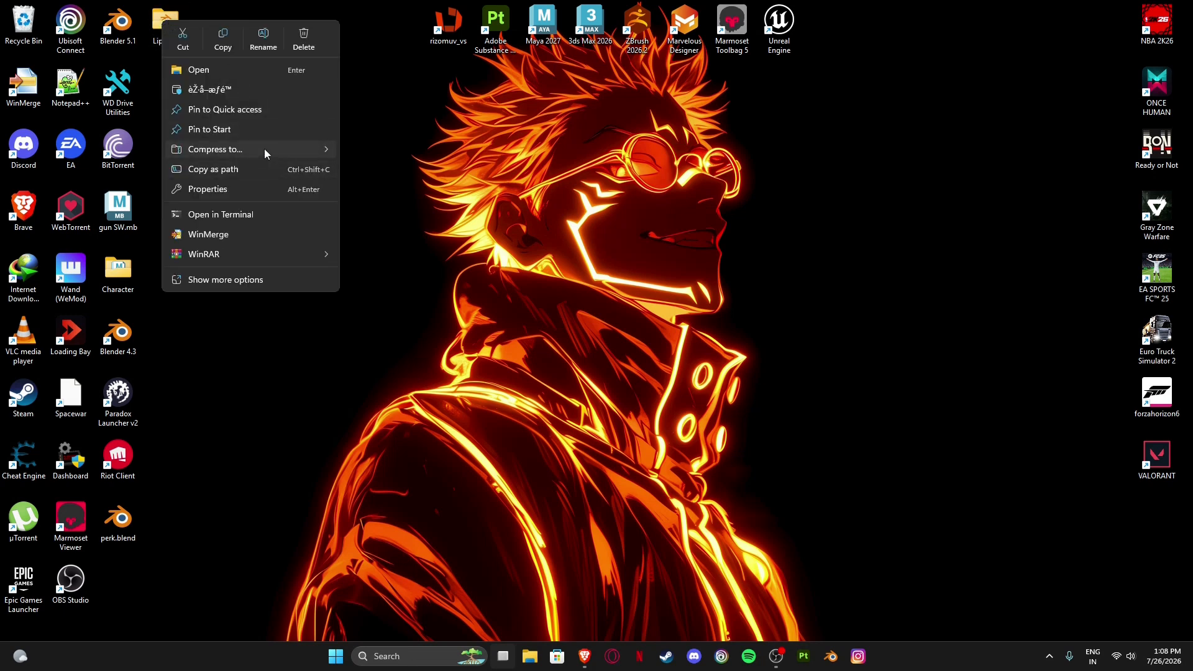
pyautogui.moveTo(264, 148)
pyautogui.click(383, 152)
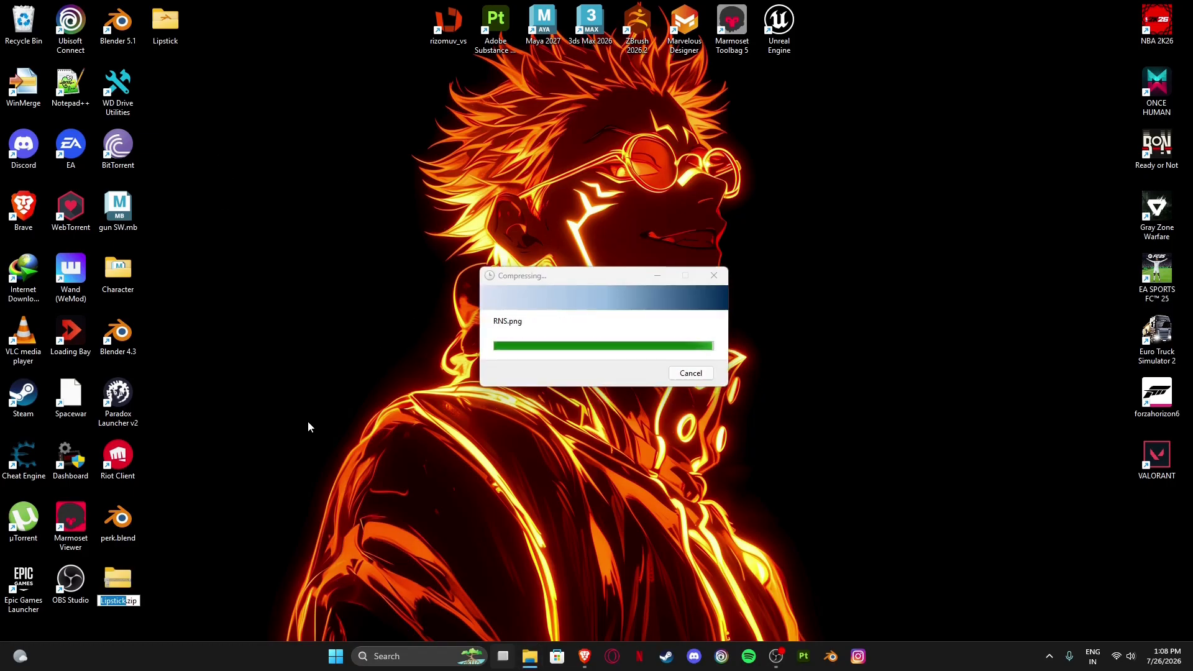
pyautogui.click(195, 581)
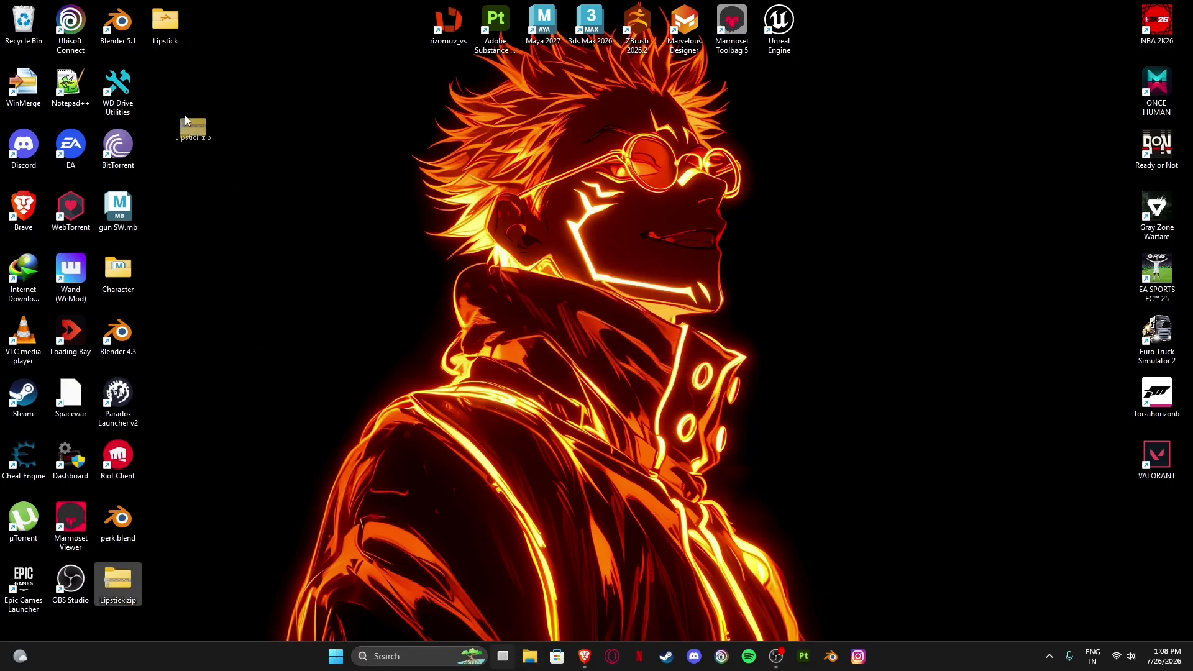
pyautogui.moveTo(185, 120); pyautogui.dragTo(186, 120)
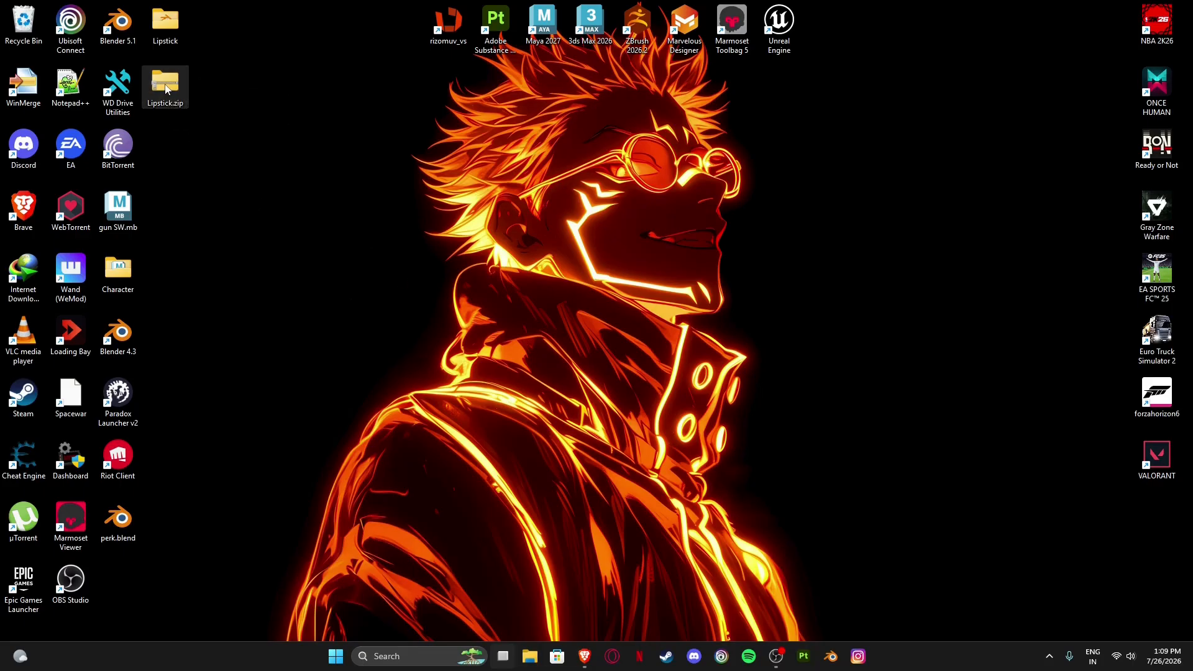
# Permanently delete the original Lipstick folder from the desktop and empty the Recycle Bin.
pyautogui.click(148, 22)
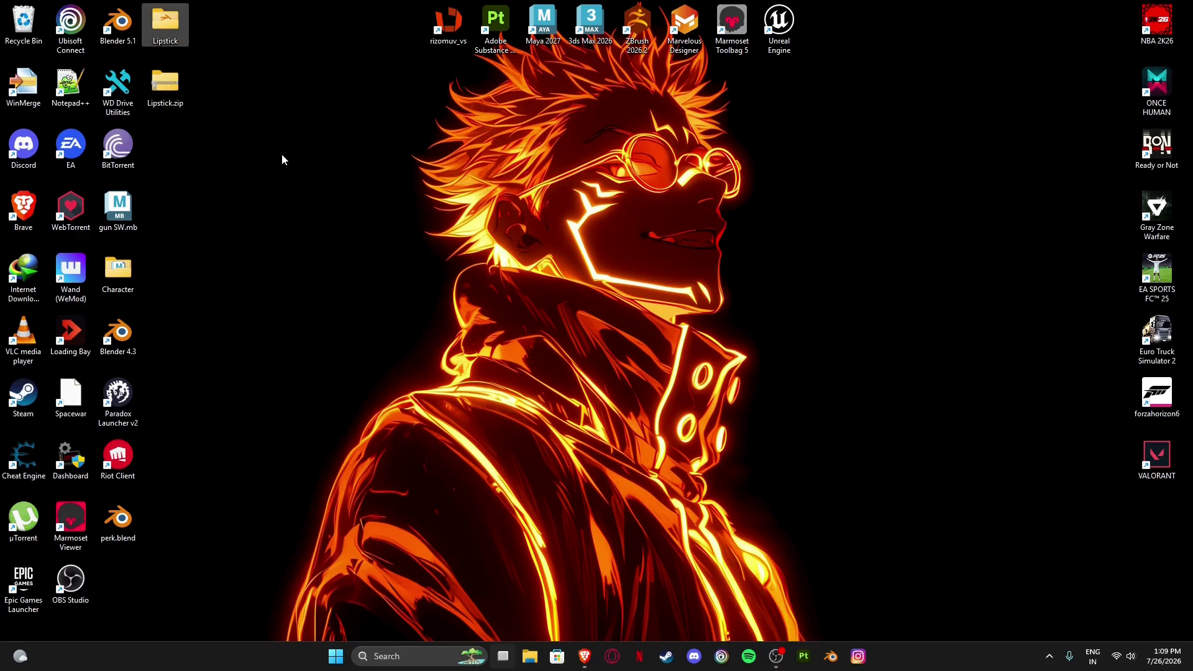
pyautogui.hotkey('shift', 'Delete')
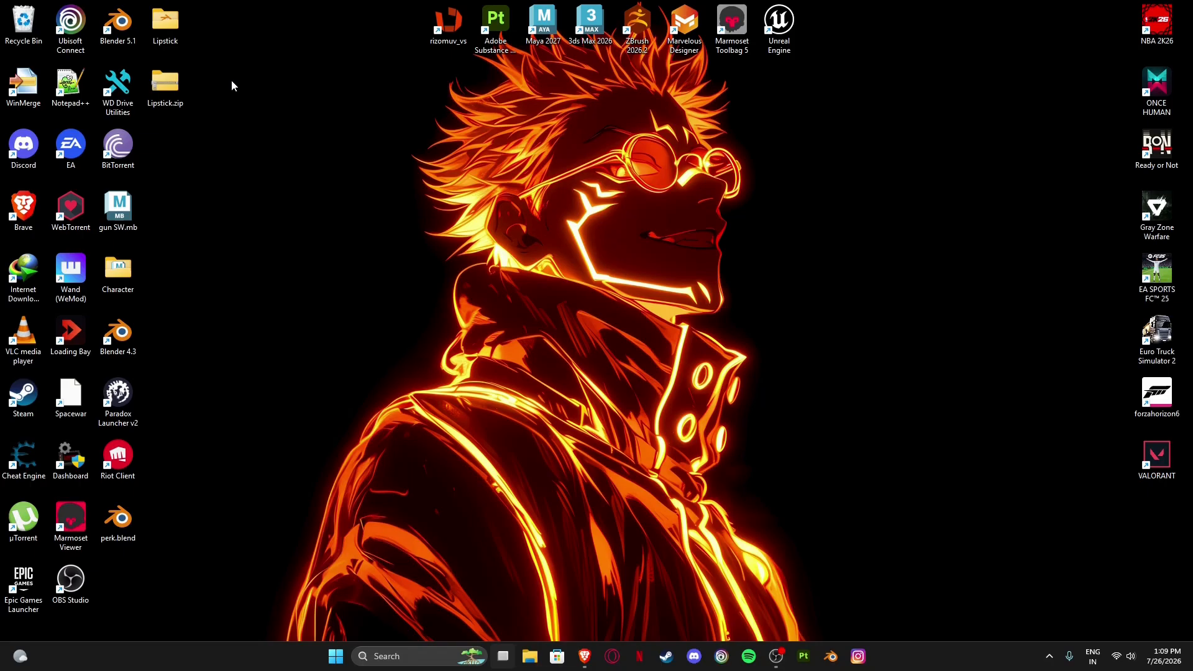
pyautogui.click(650, 357)
pyautogui.rightClick(24, 28)
pyautogui.click(75, 94)
pyautogui.click(644, 336)
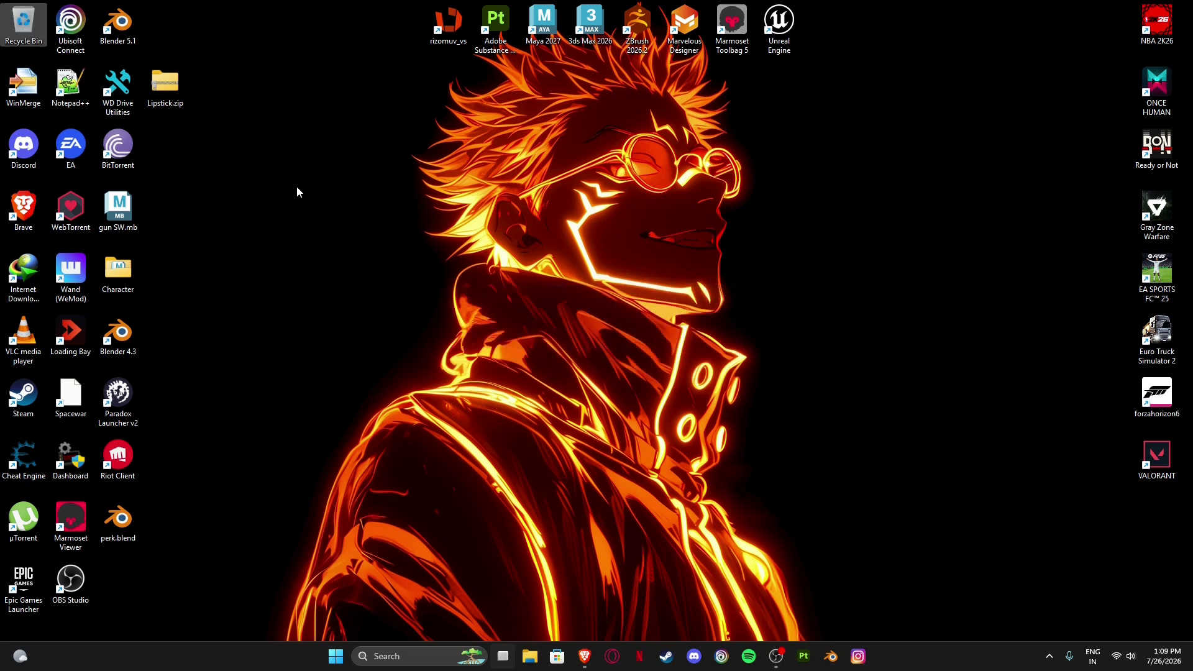
# Move Lipstick.zip into the deleted folder's place on the desktop and check the files in its Lipstick folder.
pyautogui.moveTo(175, 93); pyautogui.dragTo(195, 26)
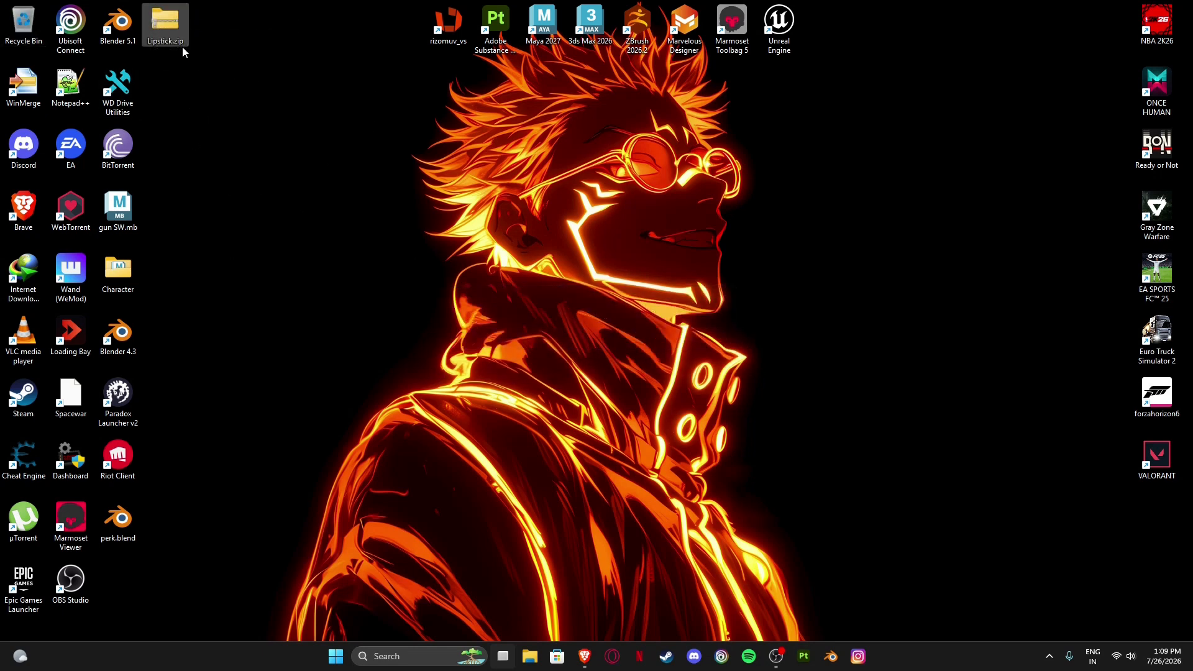
pyautogui.moveTo(182, 46)
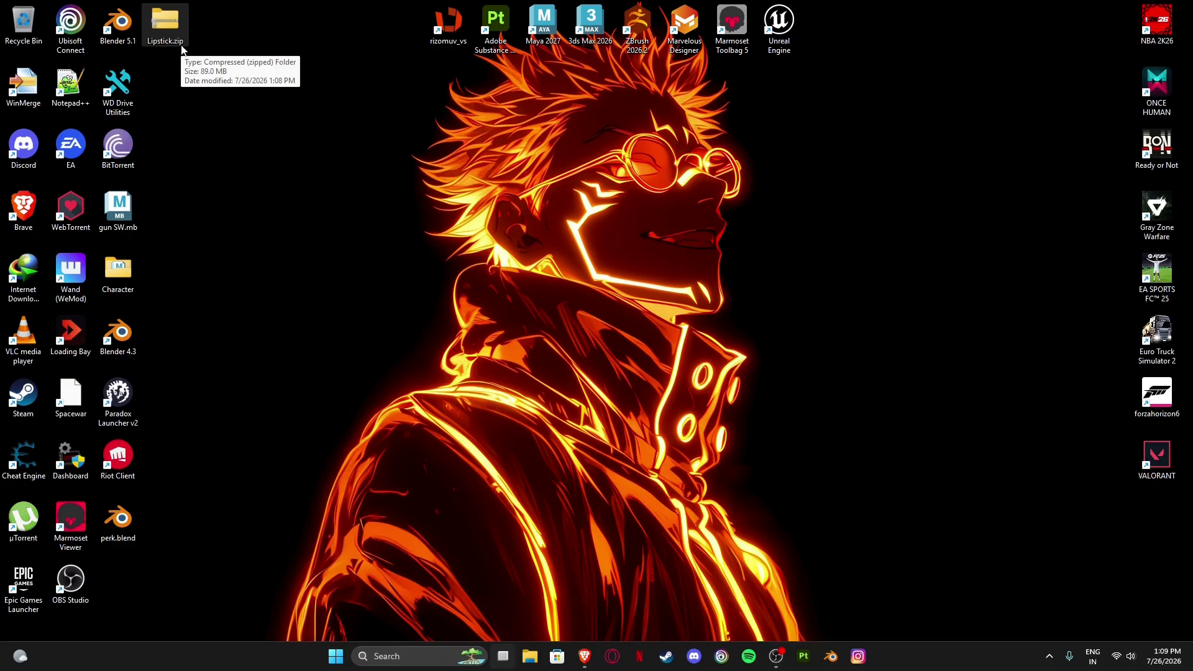
pyautogui.doubleClick(150, 32)
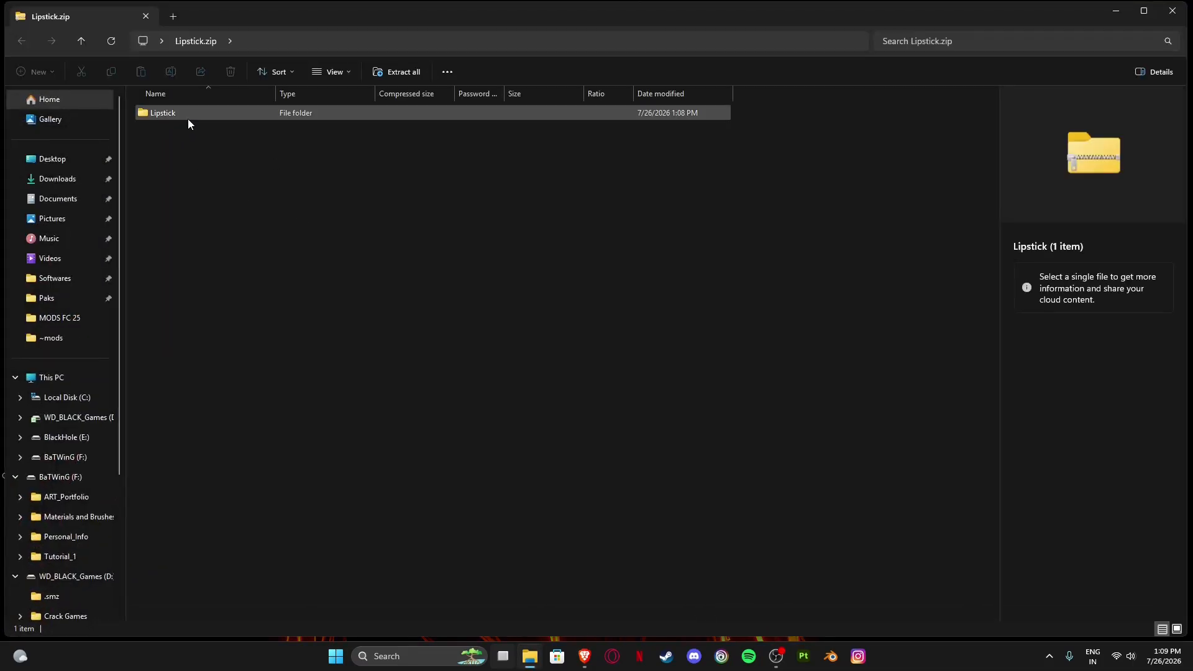
pyautogui.doubleClick(188, 118)
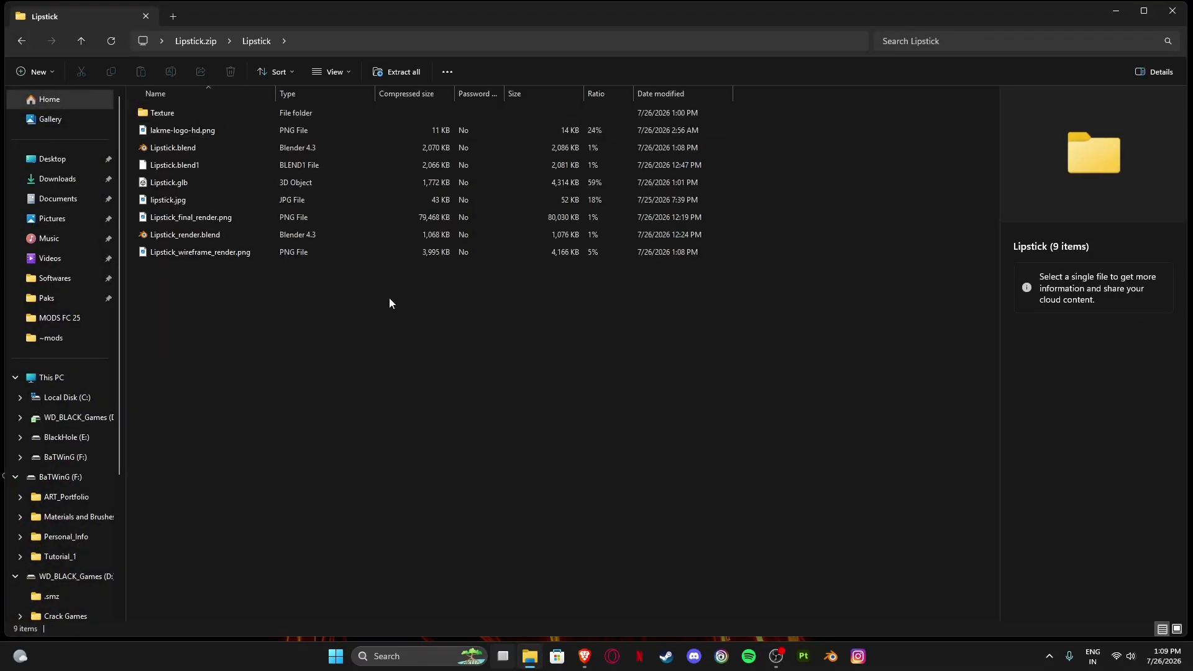
pyautogui.click(1171, 12)
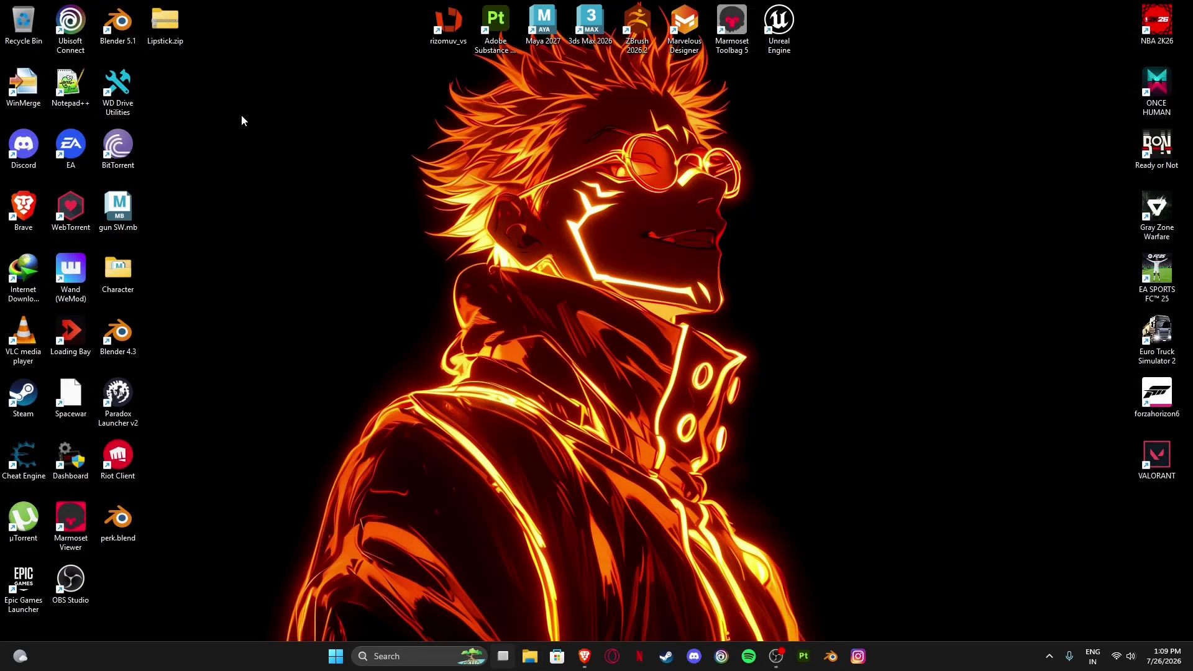
# Switch to the OBS Studio window with its recording controls.
pyautogui.moveTo(781, 660)
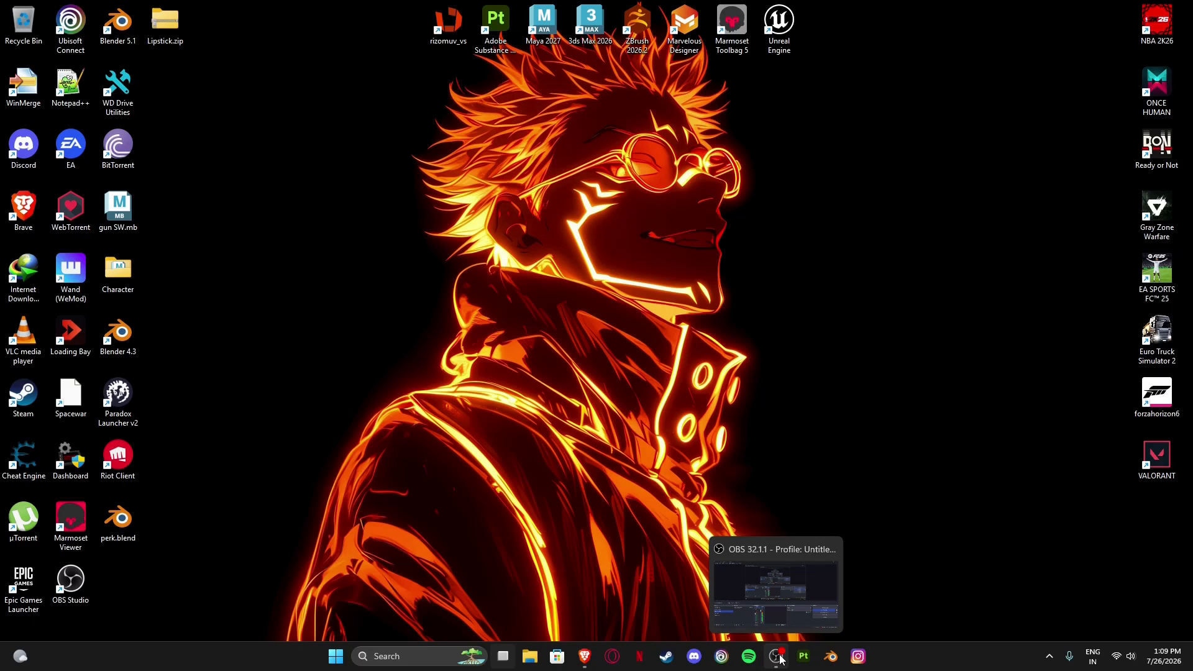
pyautogui.click(782, 659)
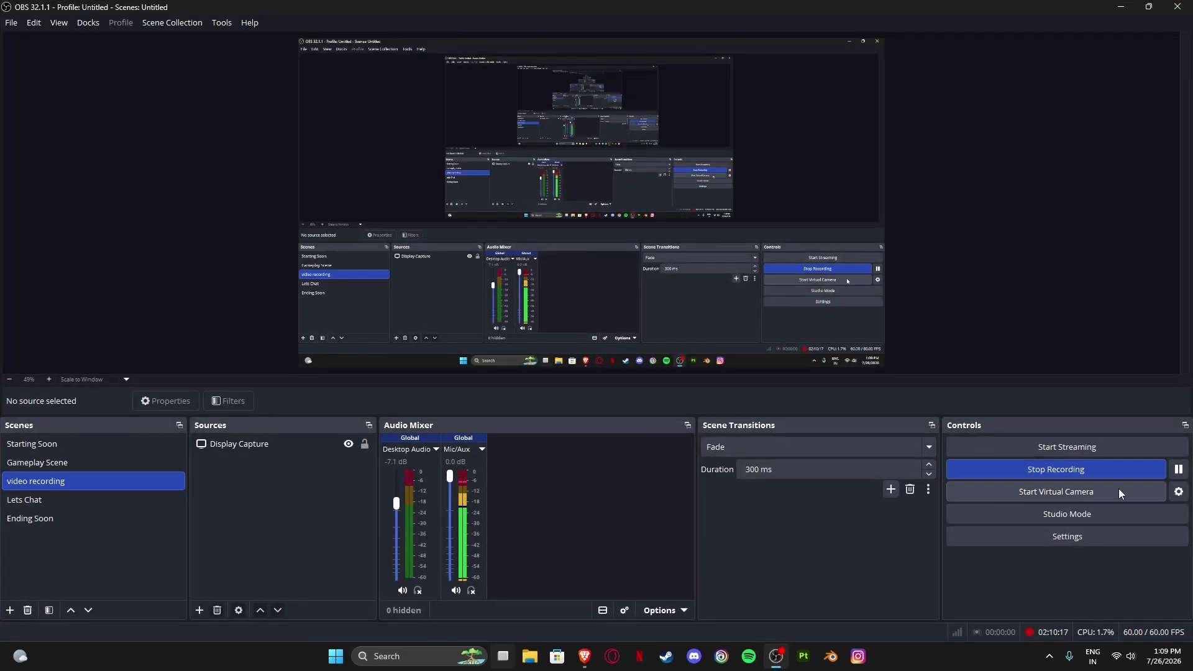